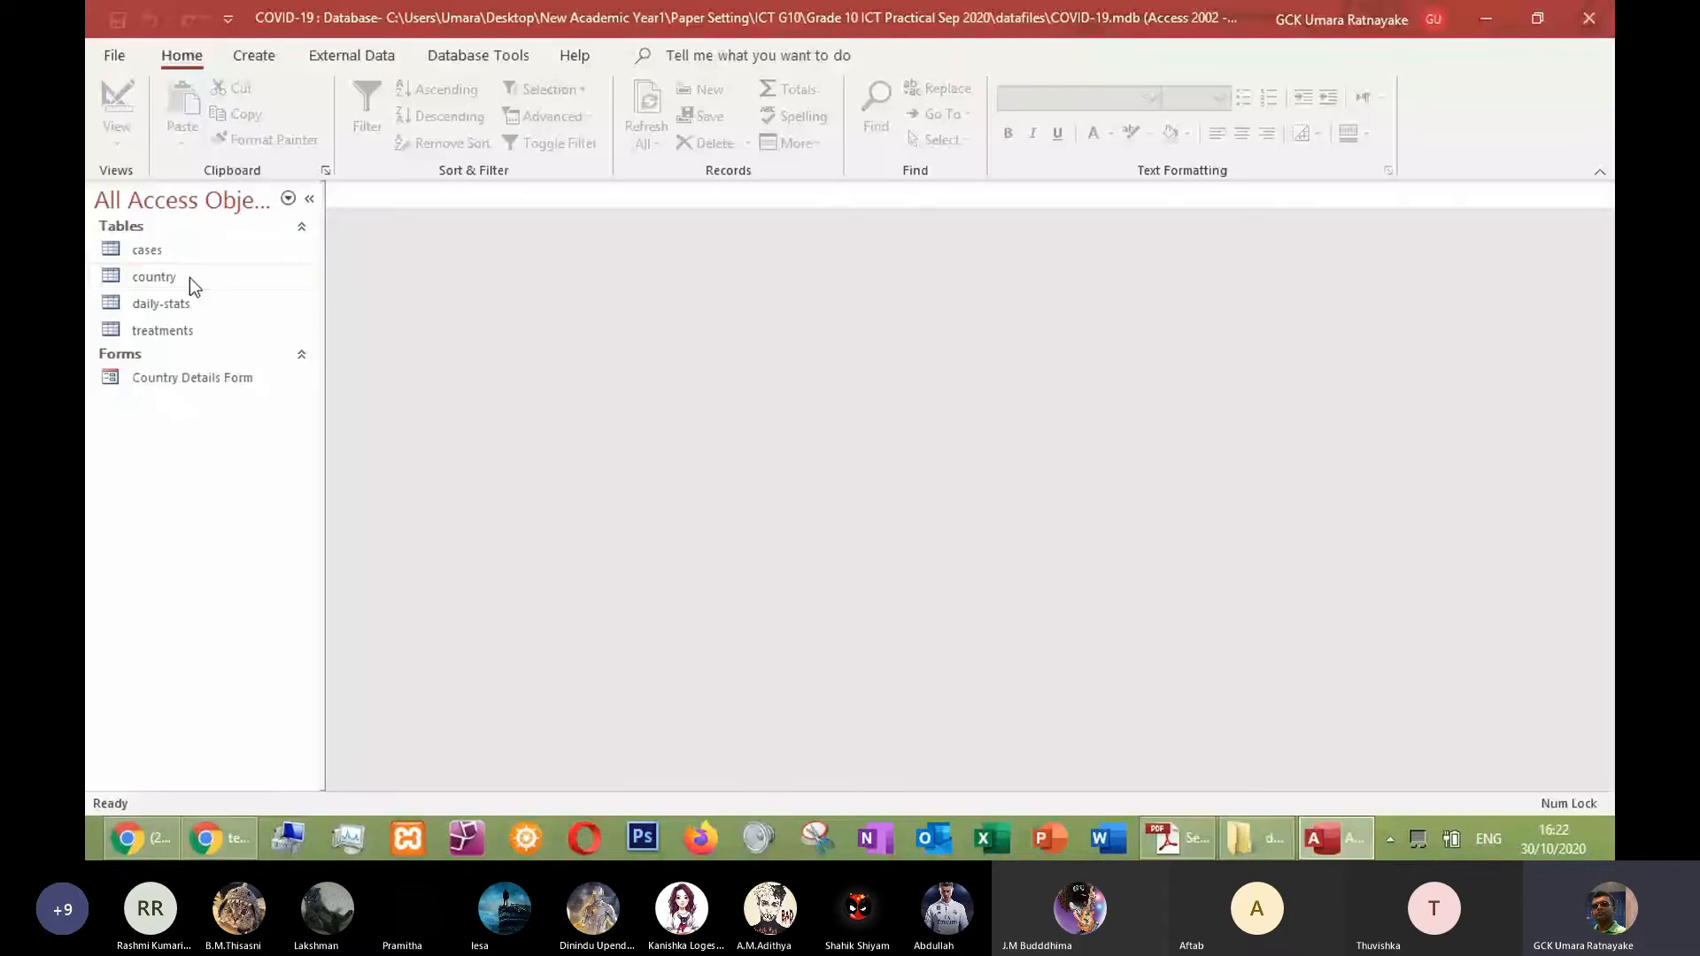
# Open the country table's design and examine the Required setting and validation text of the Country Name field
pyautogui.doubleClick(228, 277)
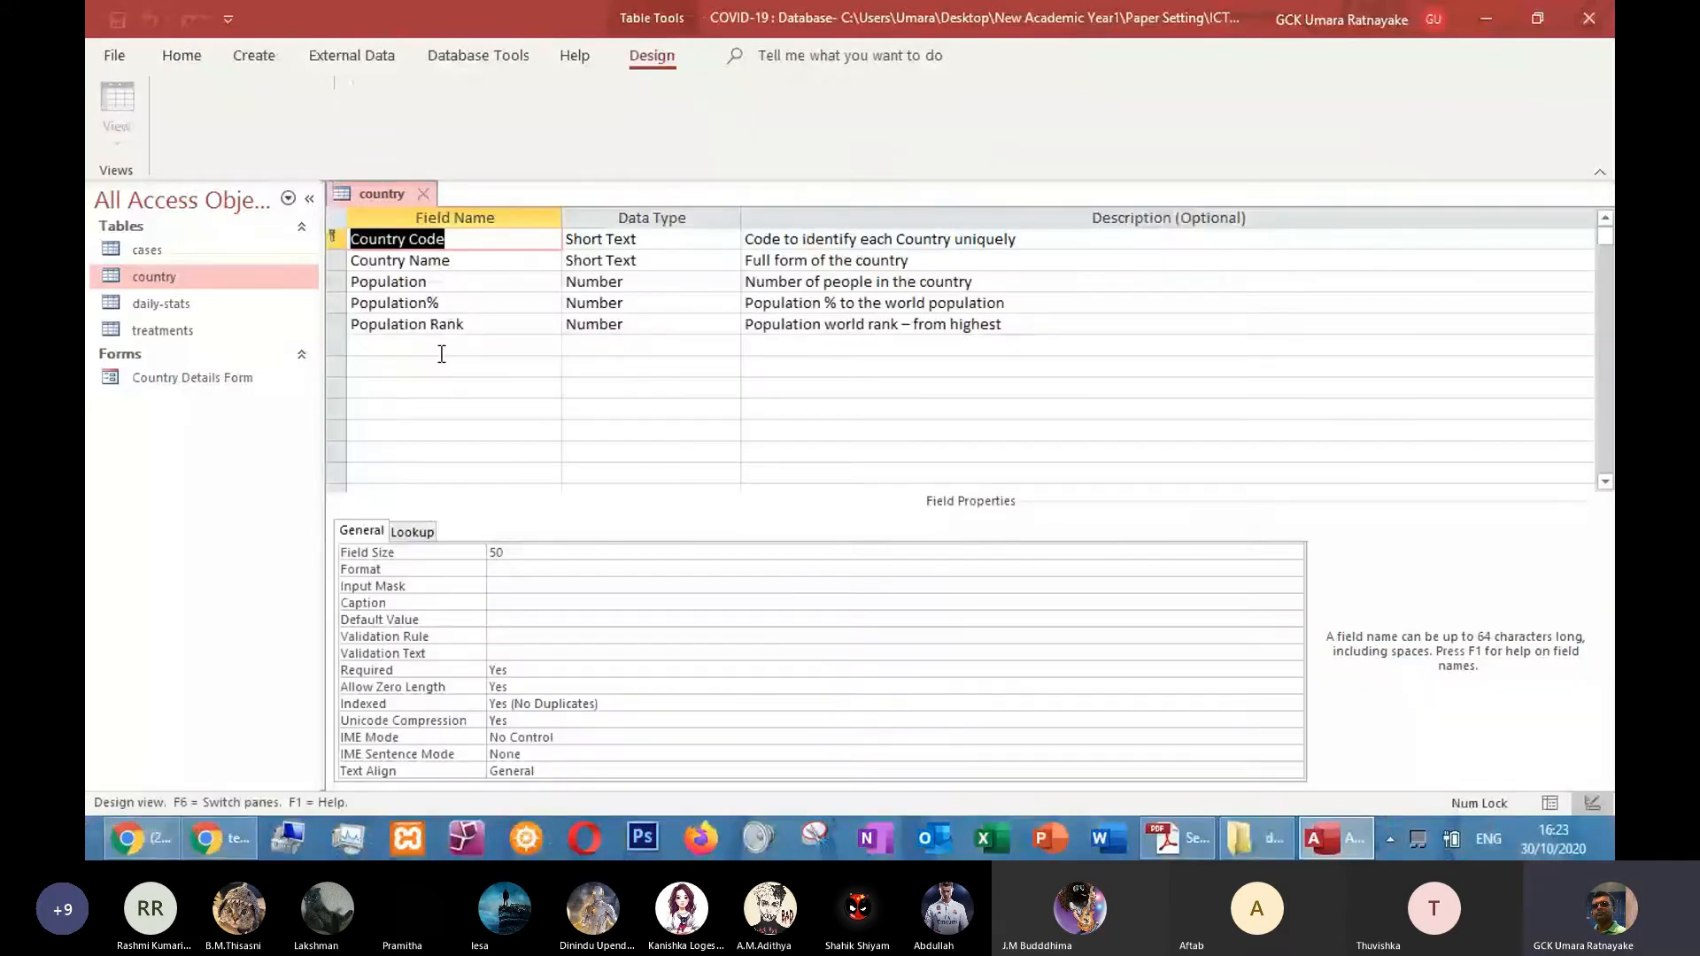
pyautogui.click(428, 262)
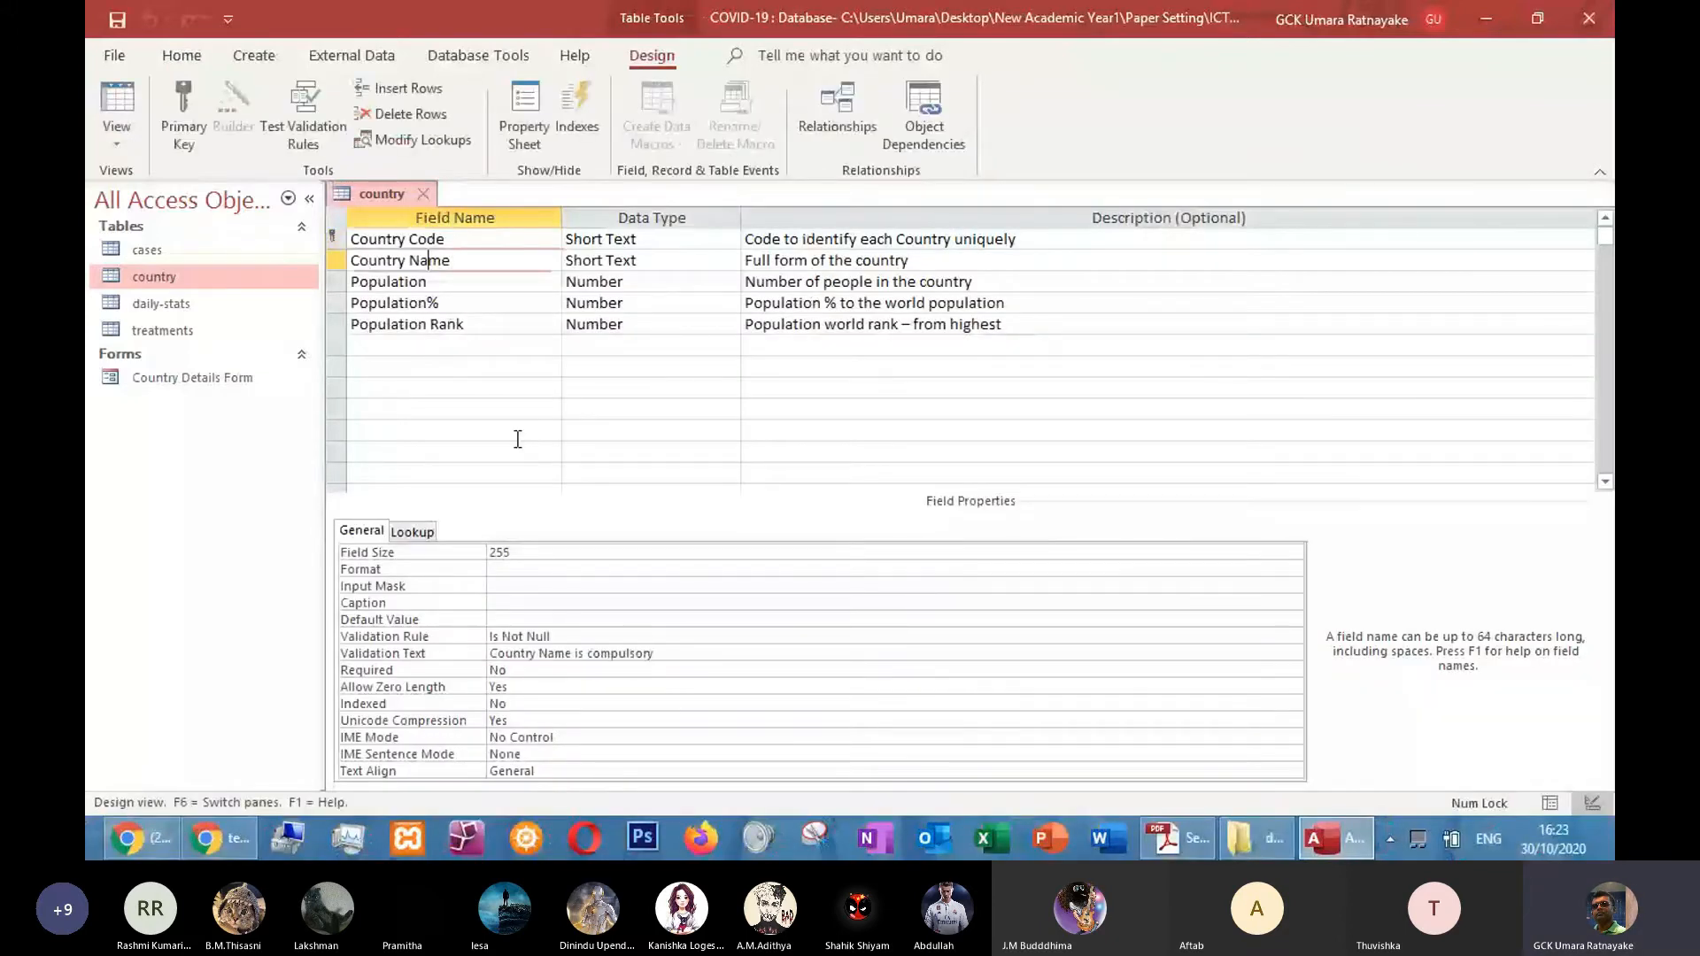
pyautogui.click(529, 669)
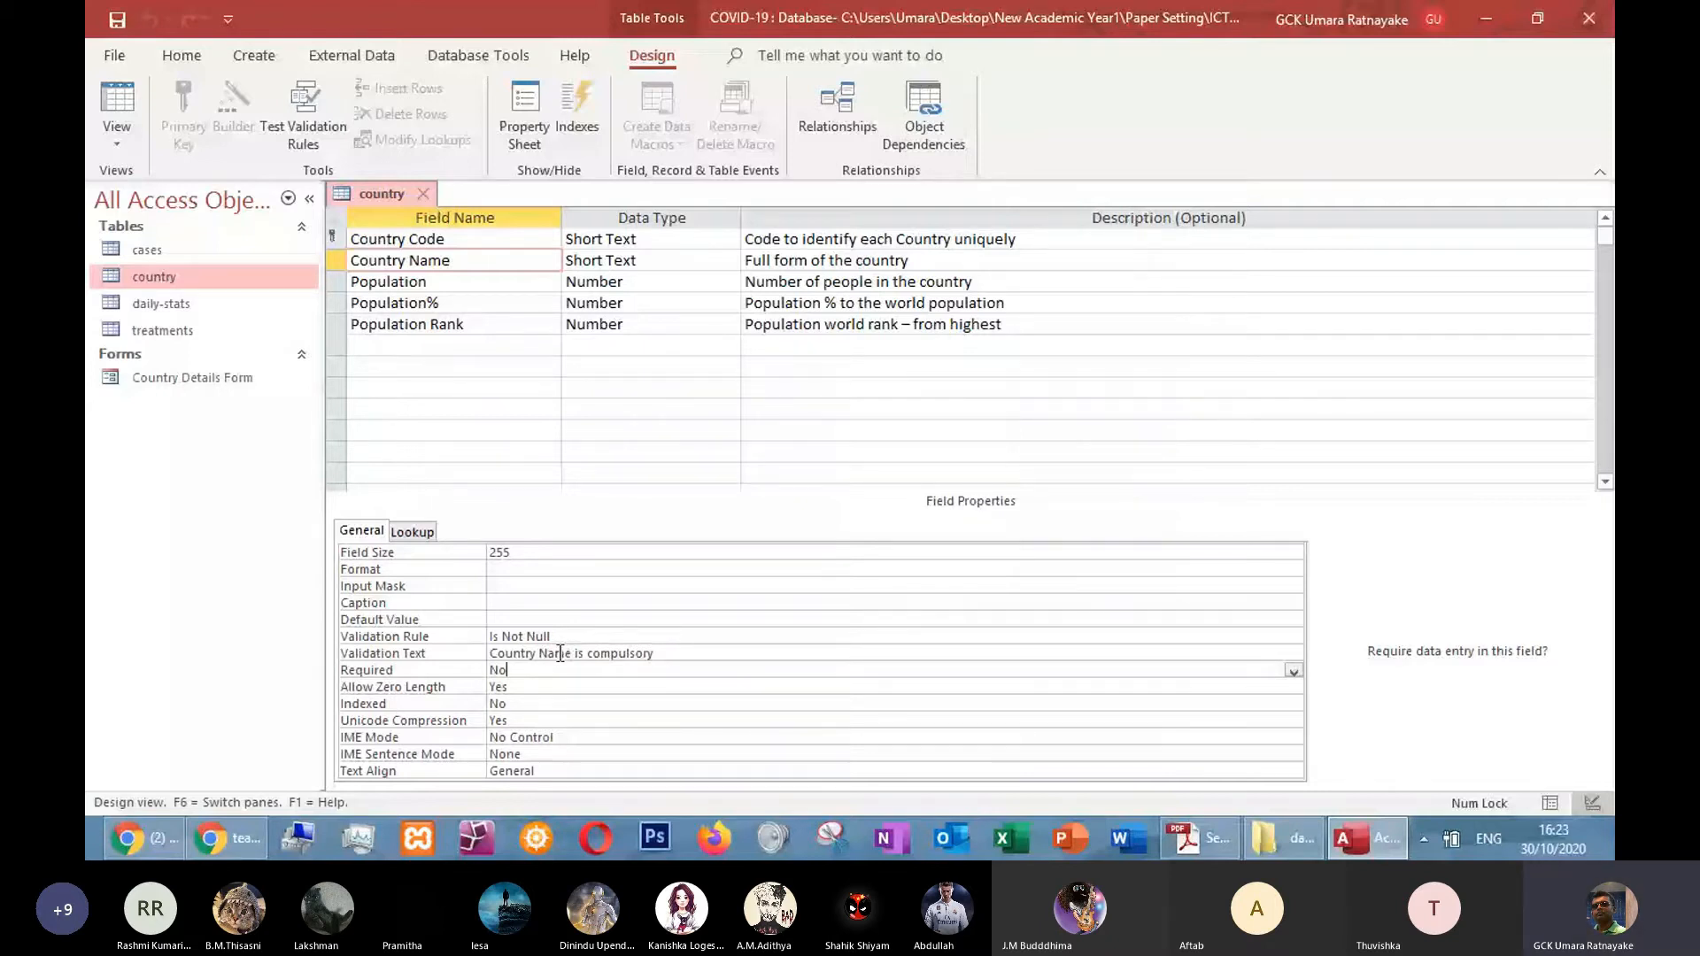
pyautogui.click(480, 653)
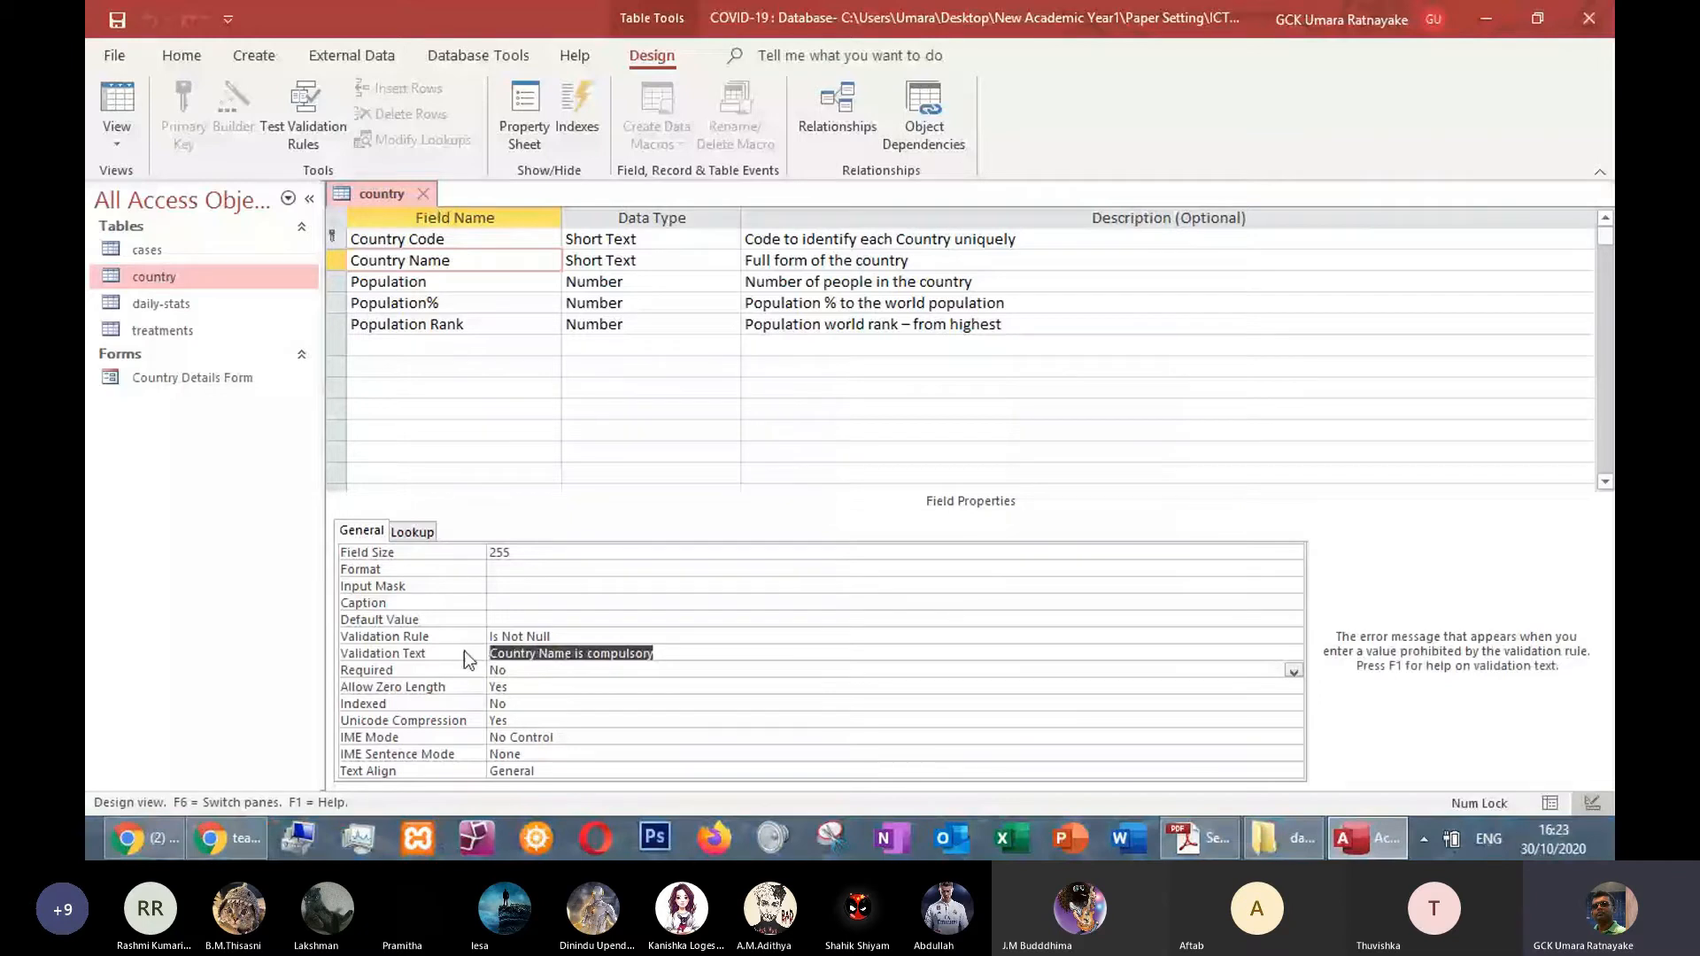
# Try to add a record with country code sdfd and population 3243240 in the country datasheet, leaving Country Name blank
pyautogui.click(104, 97)
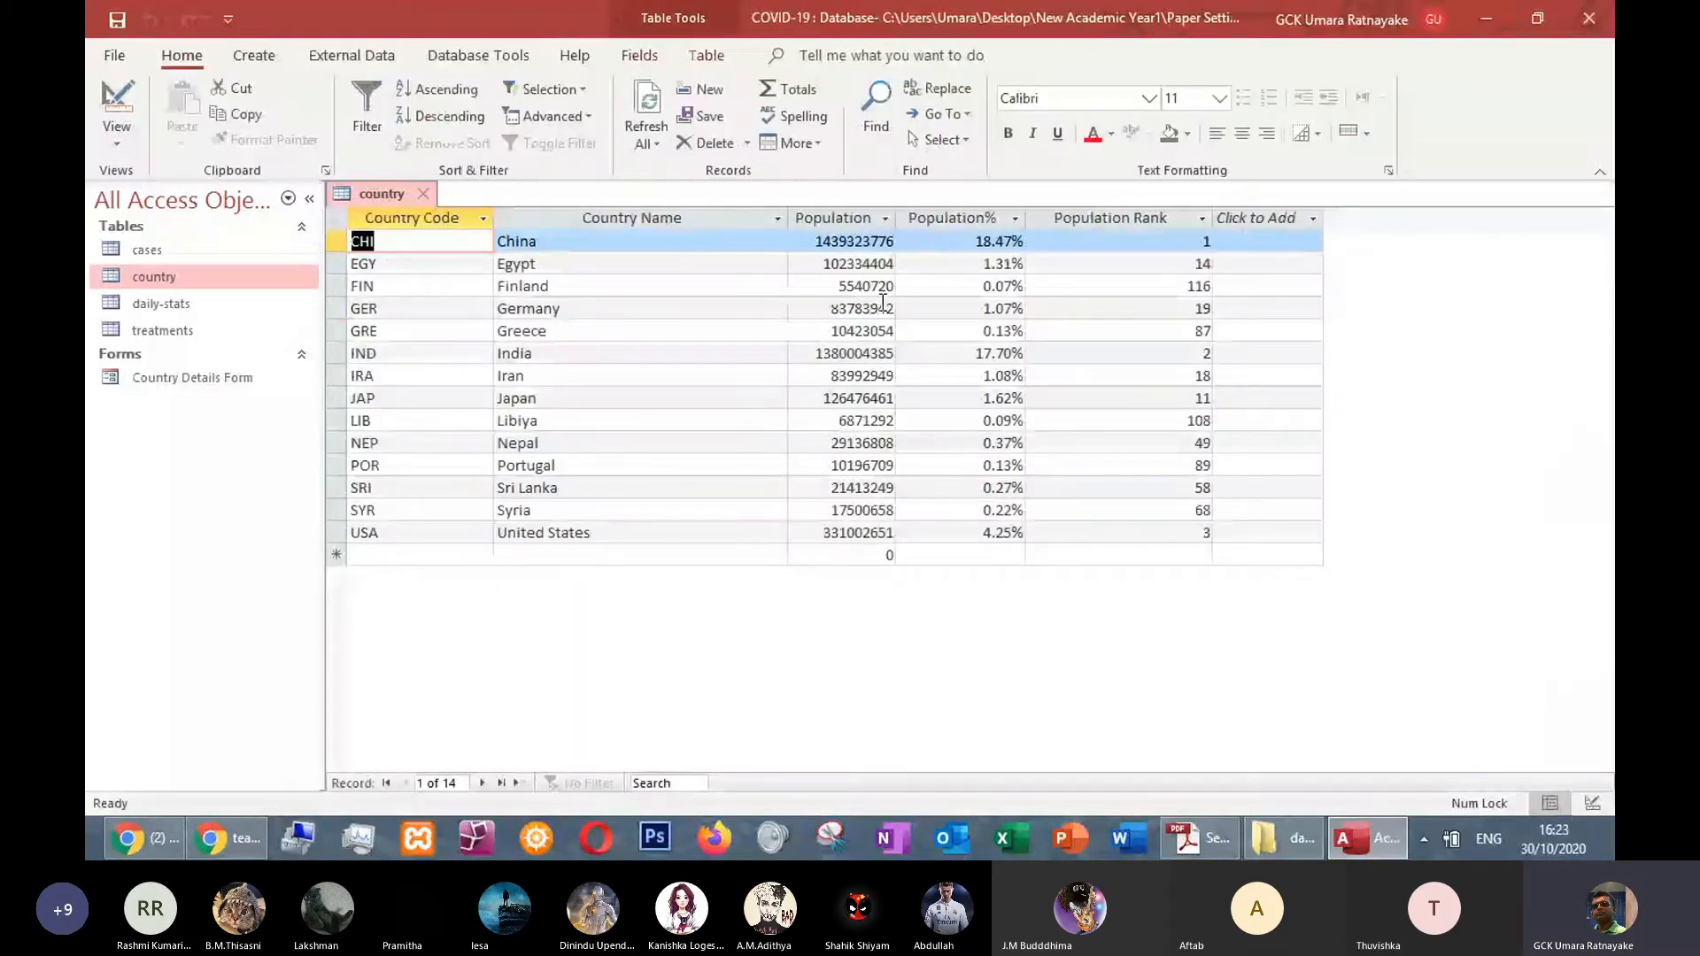
pyautogui.click(405, 554)
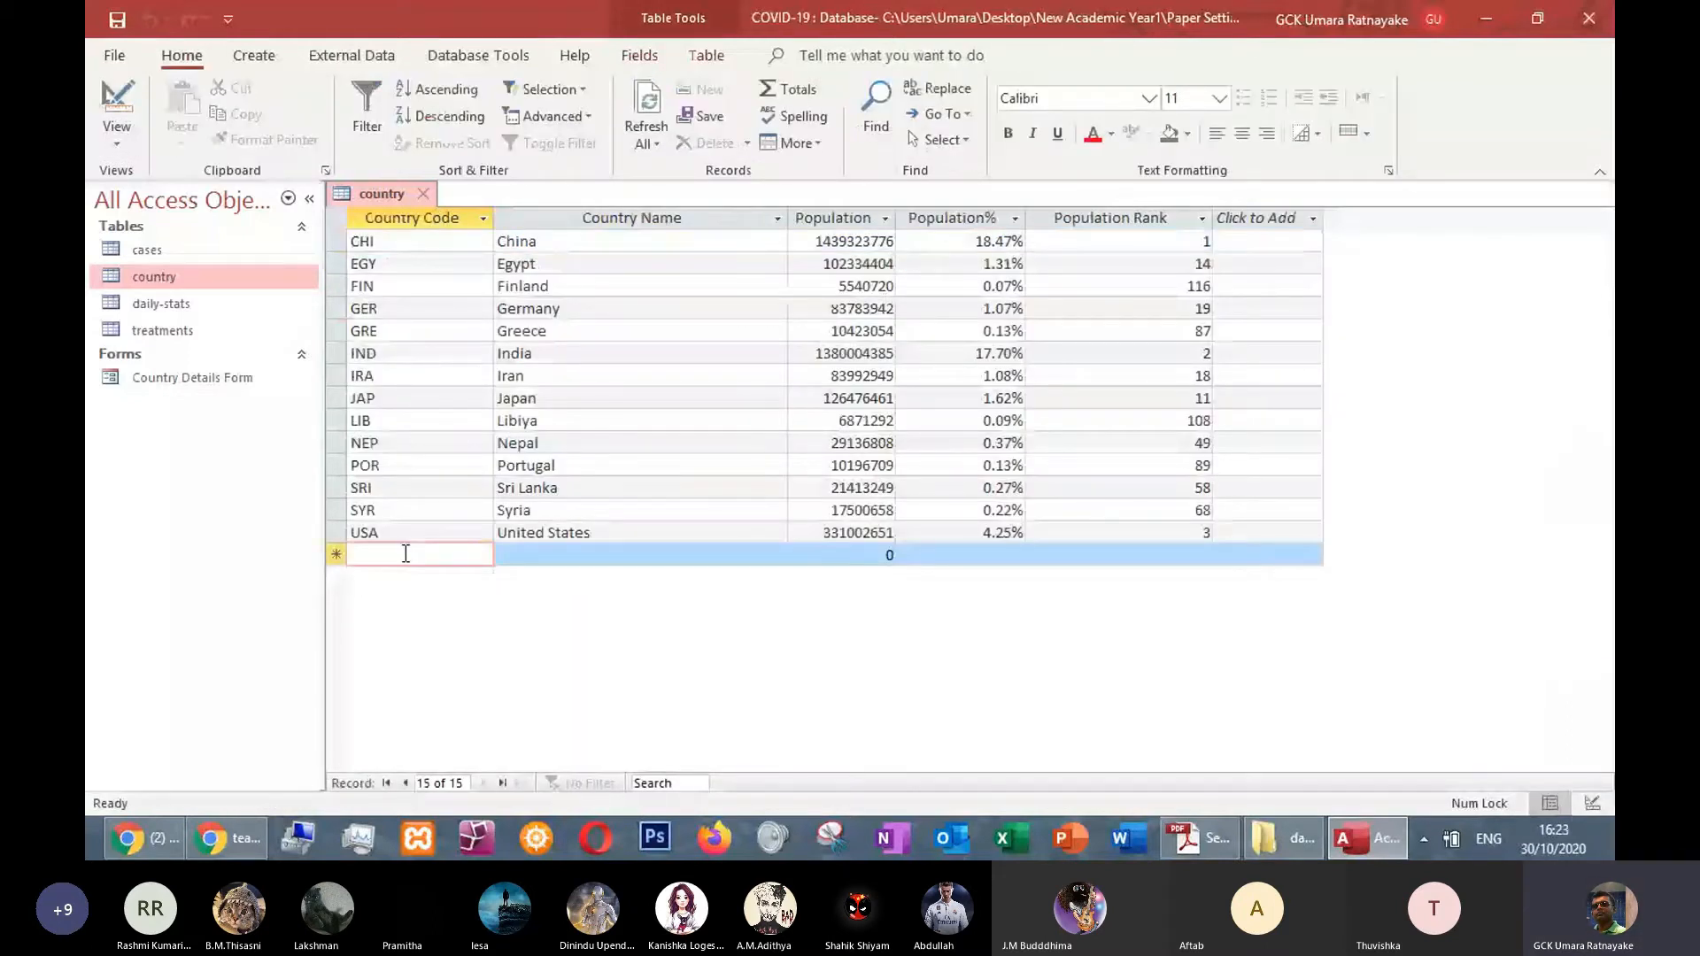
pyautogui.write('sdfd')
pyautogui.press('Tab')
pyautogui.press('Tab')
pyautogui.write('3243240')
pyautogui.press('Tab')
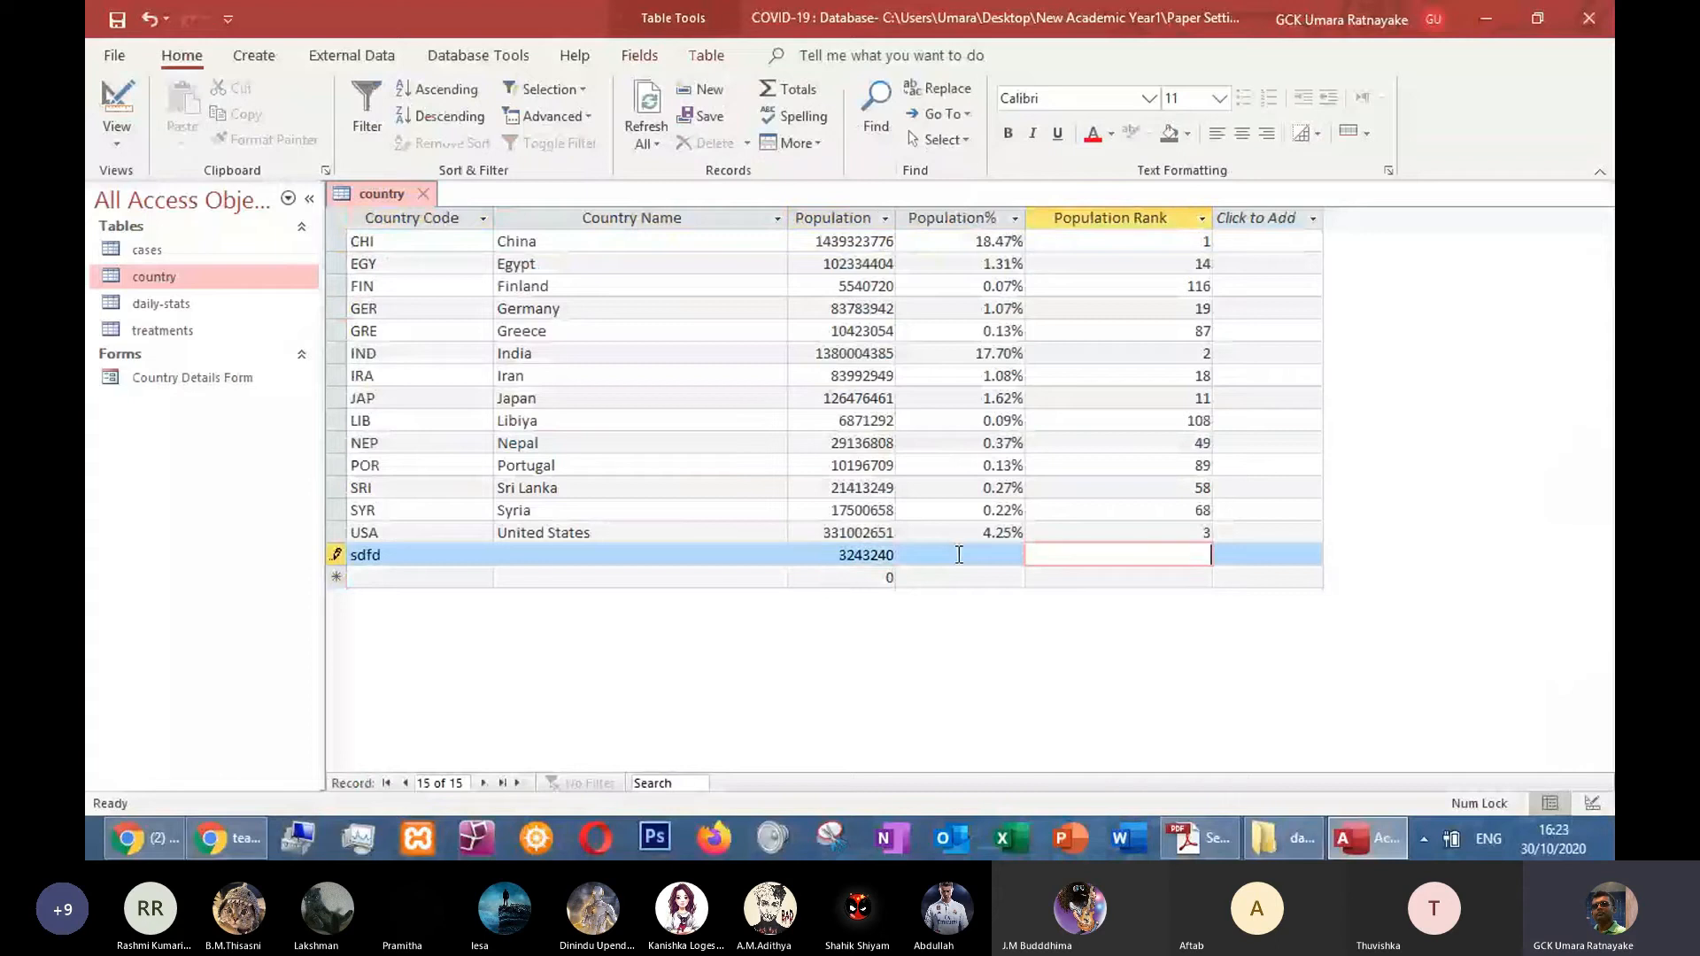
pyautogui.press('Tab')
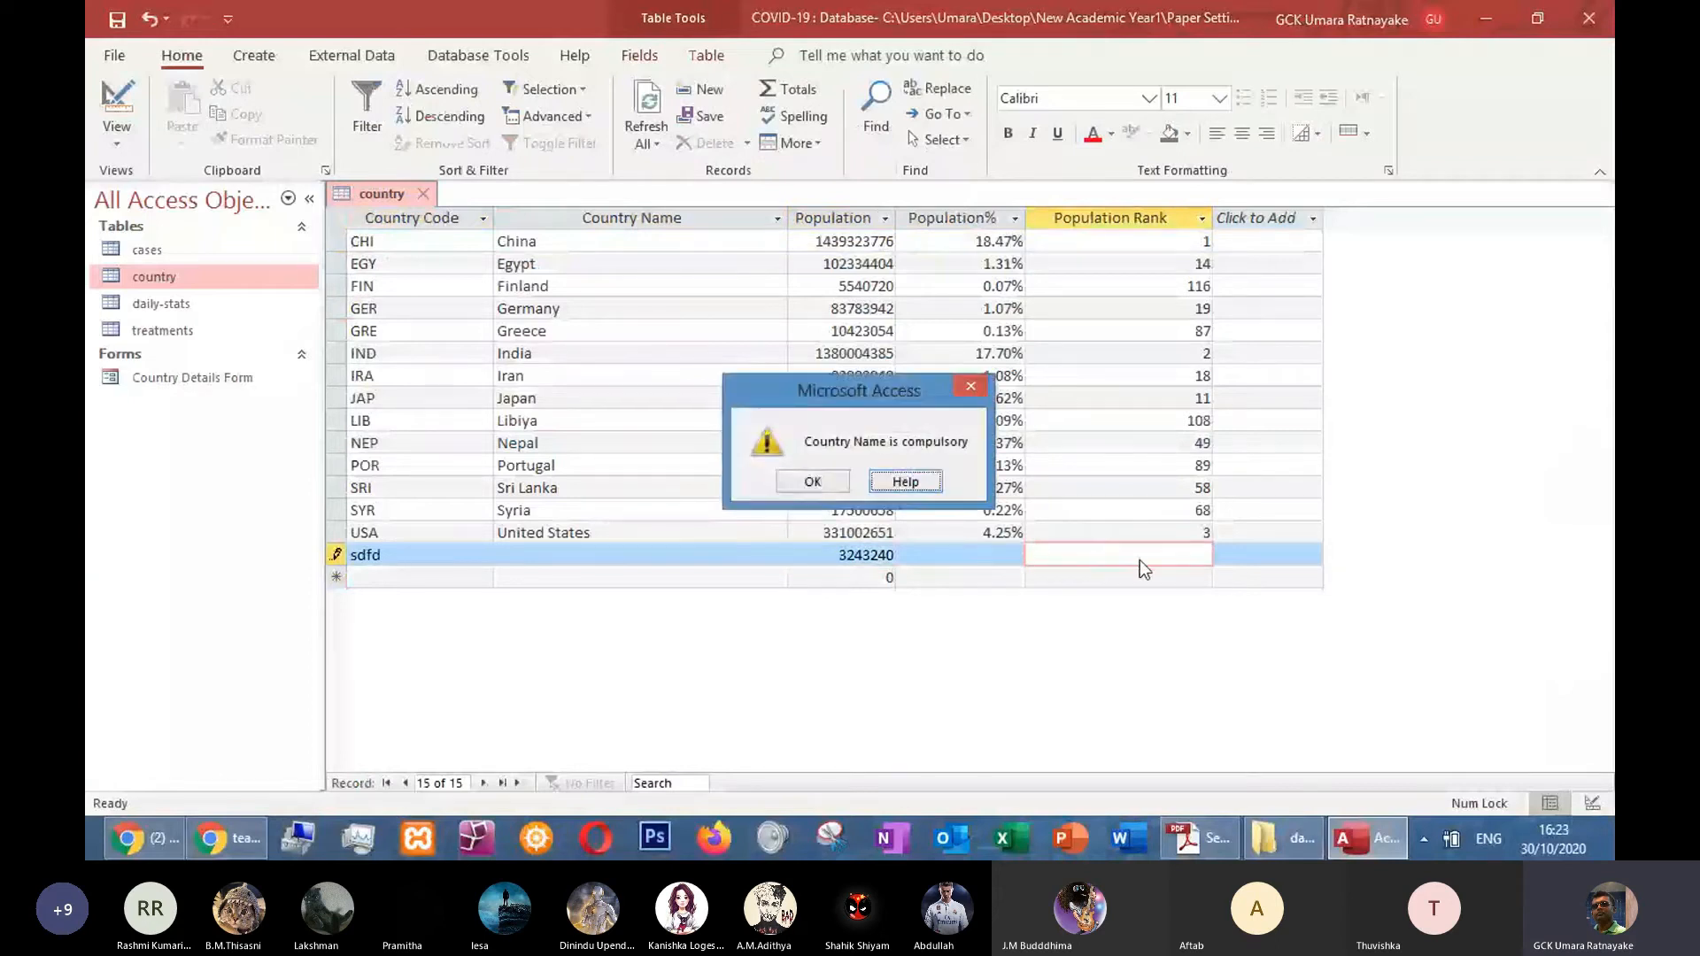
pyautogui.click(970, 387)
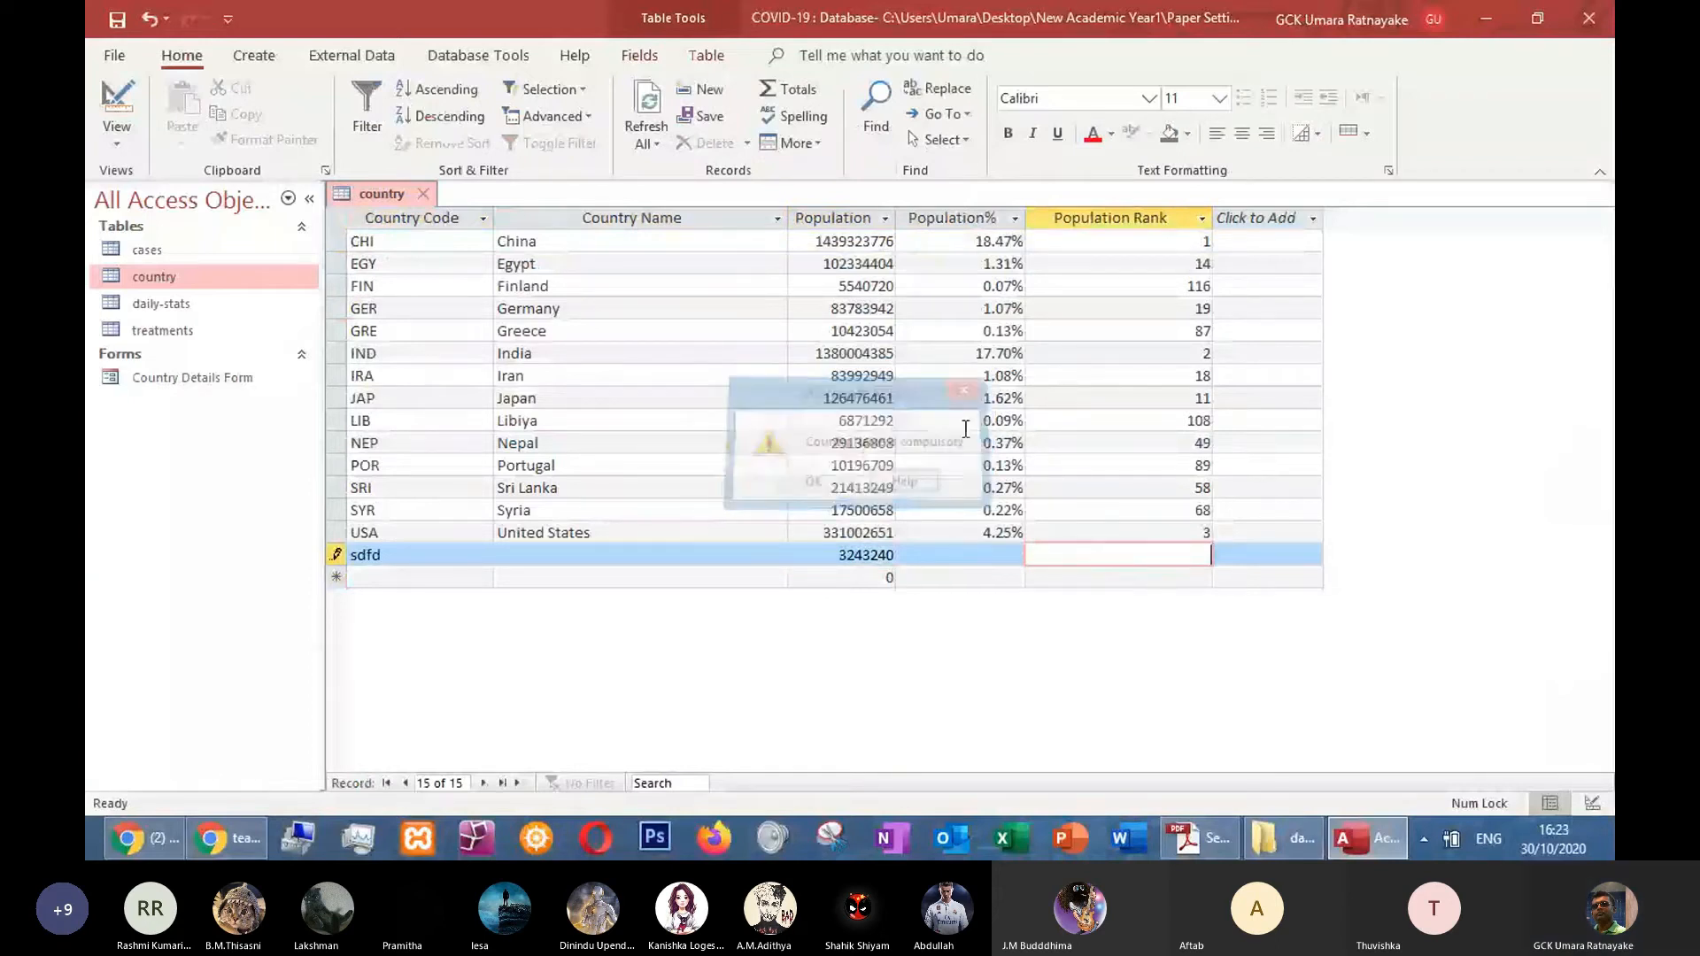
# Discard the unfinished test record and close the country table
pyautogui.click(1007, 560)
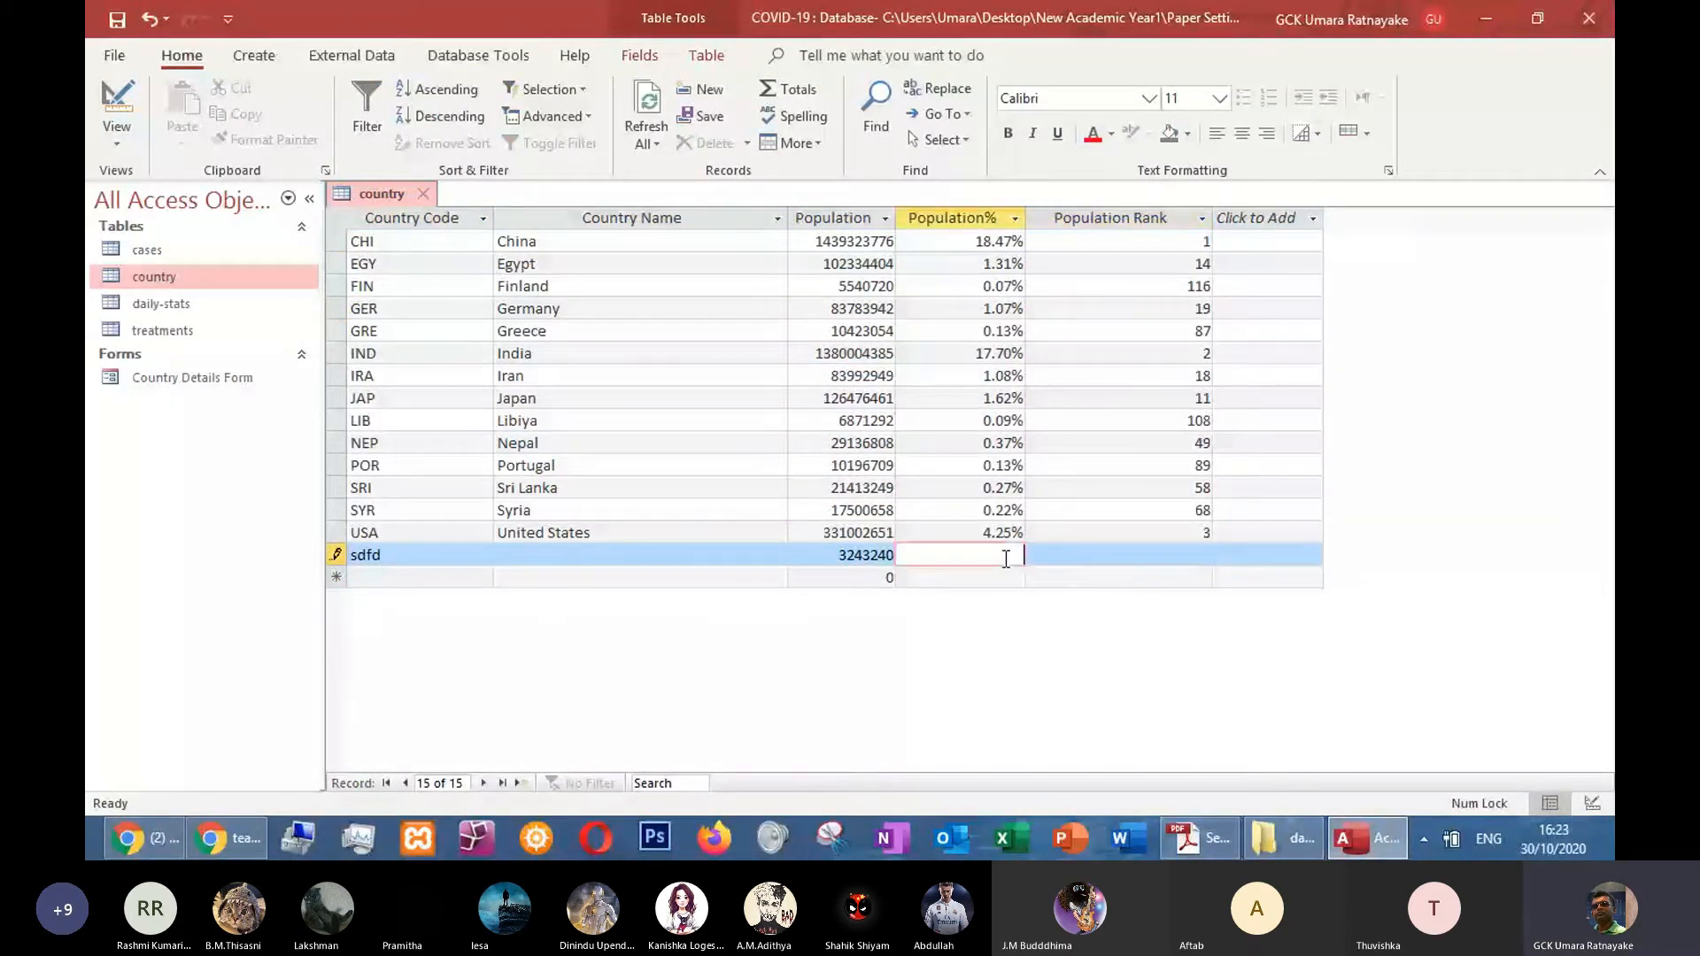
pyautogui.click(773, 552)
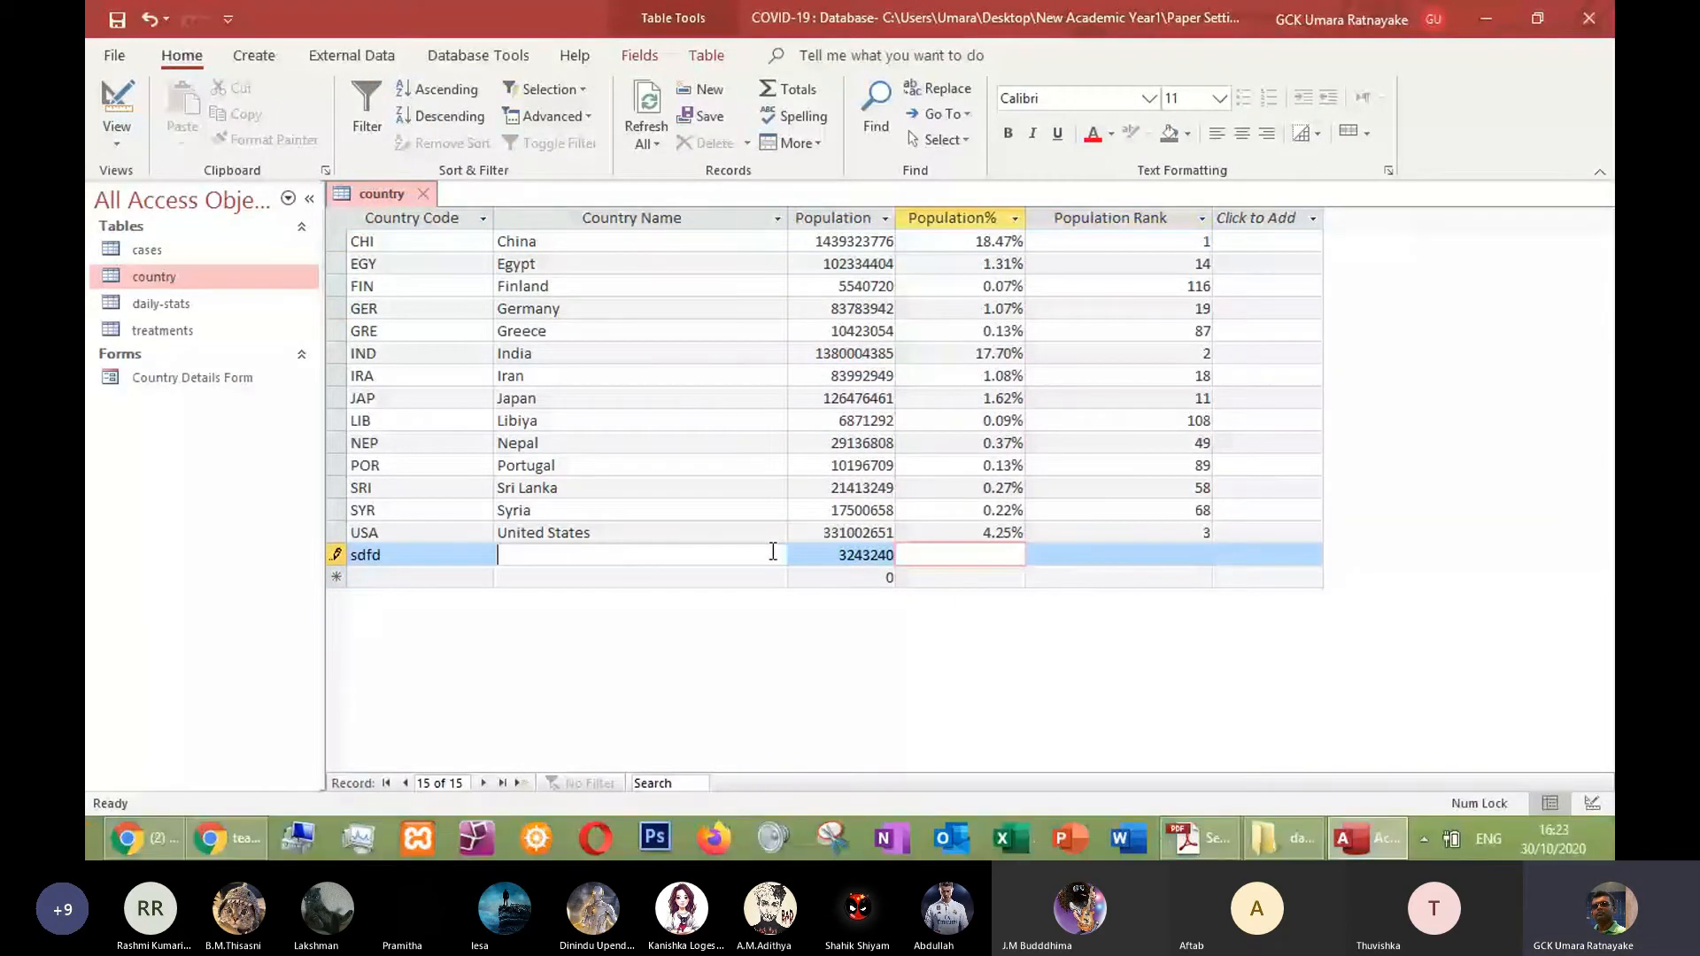
pyautogui.press('Escape')
pyautogui.click(1036, 560)
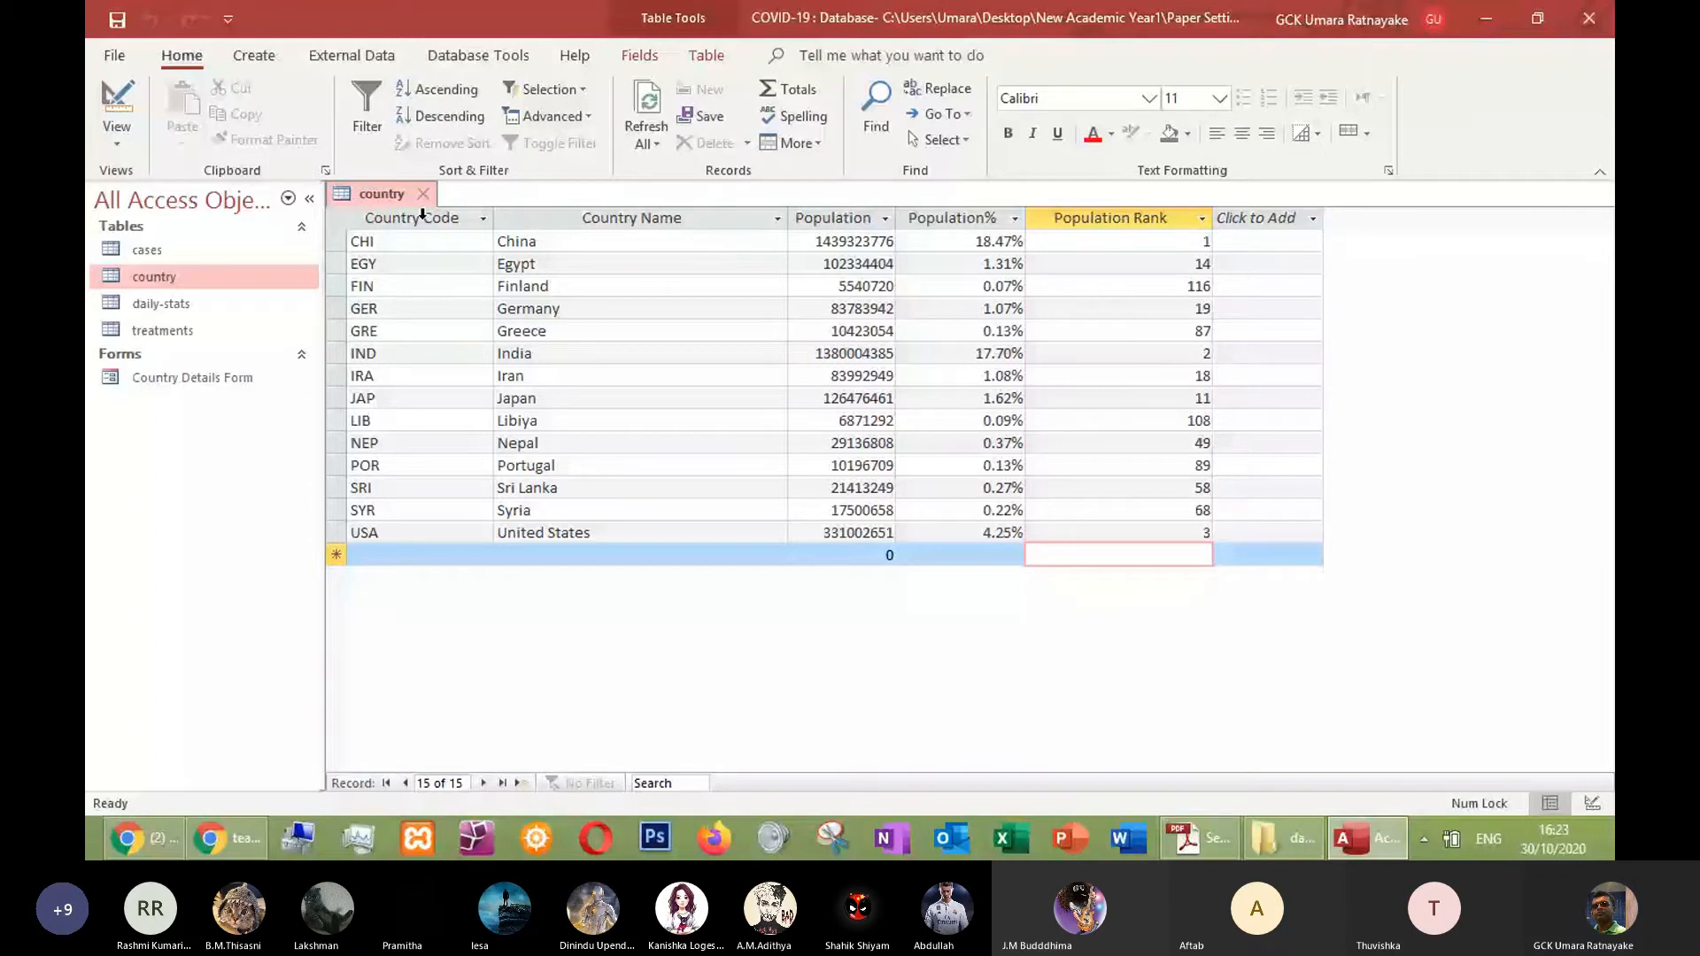
pyautogui.click(423, 193)
# Switch to the exam paper in Adobe Reader and read task A3f on page 7
pyautogui.hotkey('alt', 'Tab')
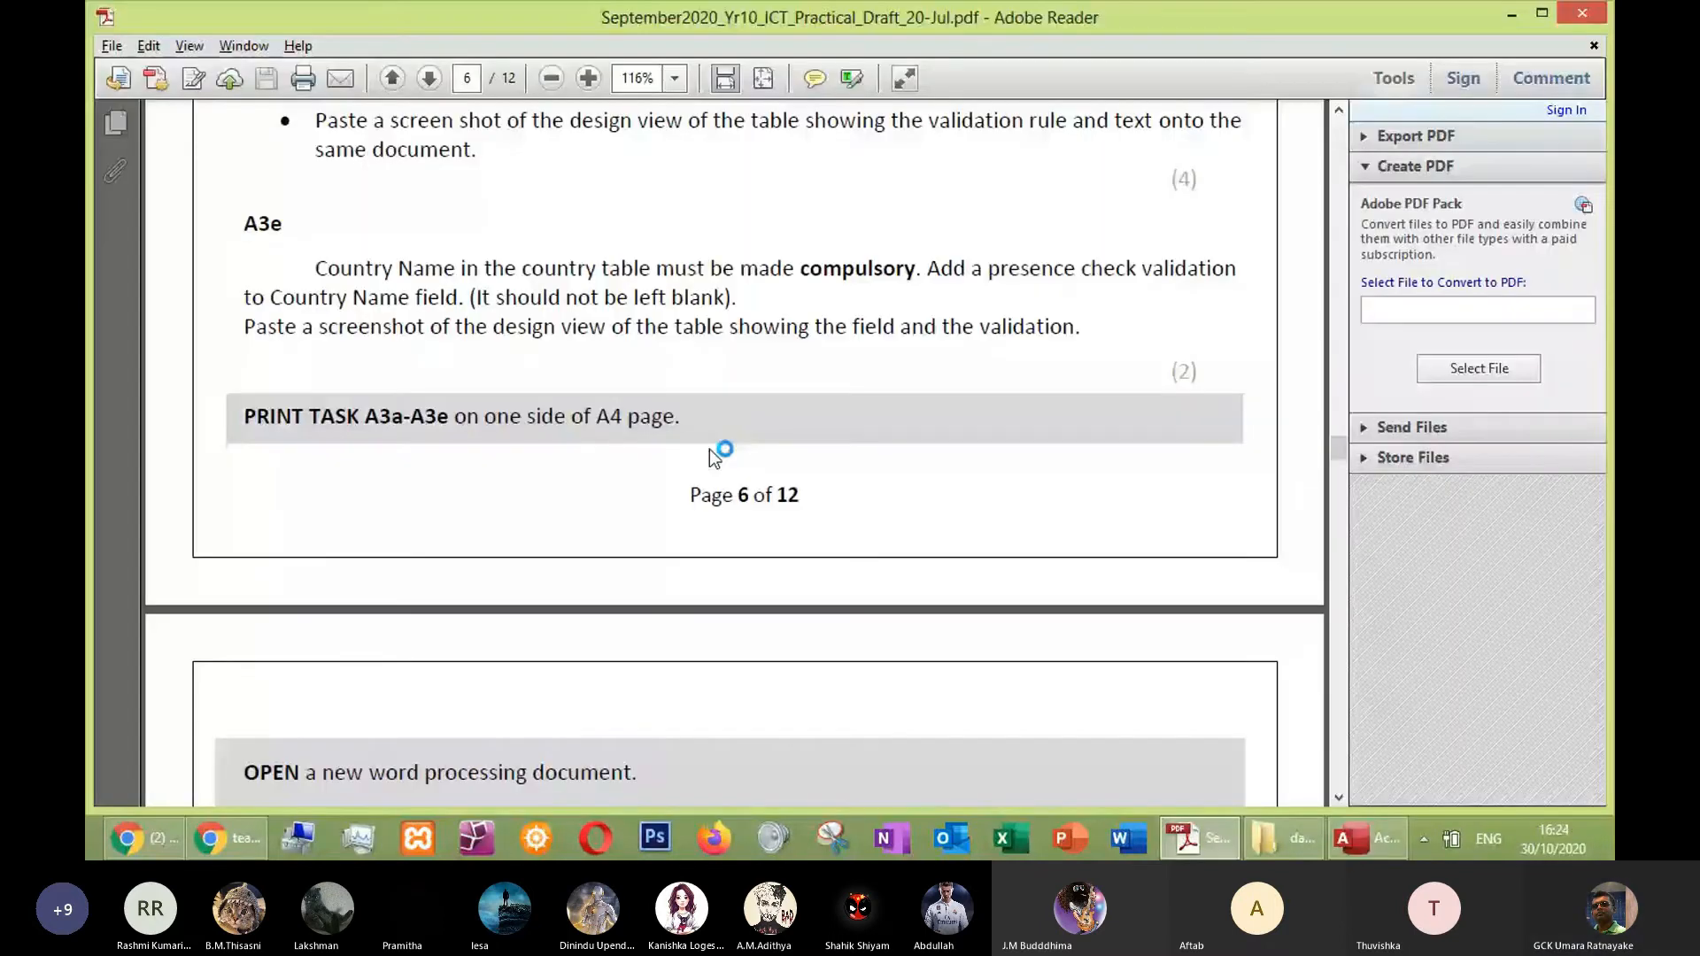
pyautogui.scroll(-5, 709, 449)
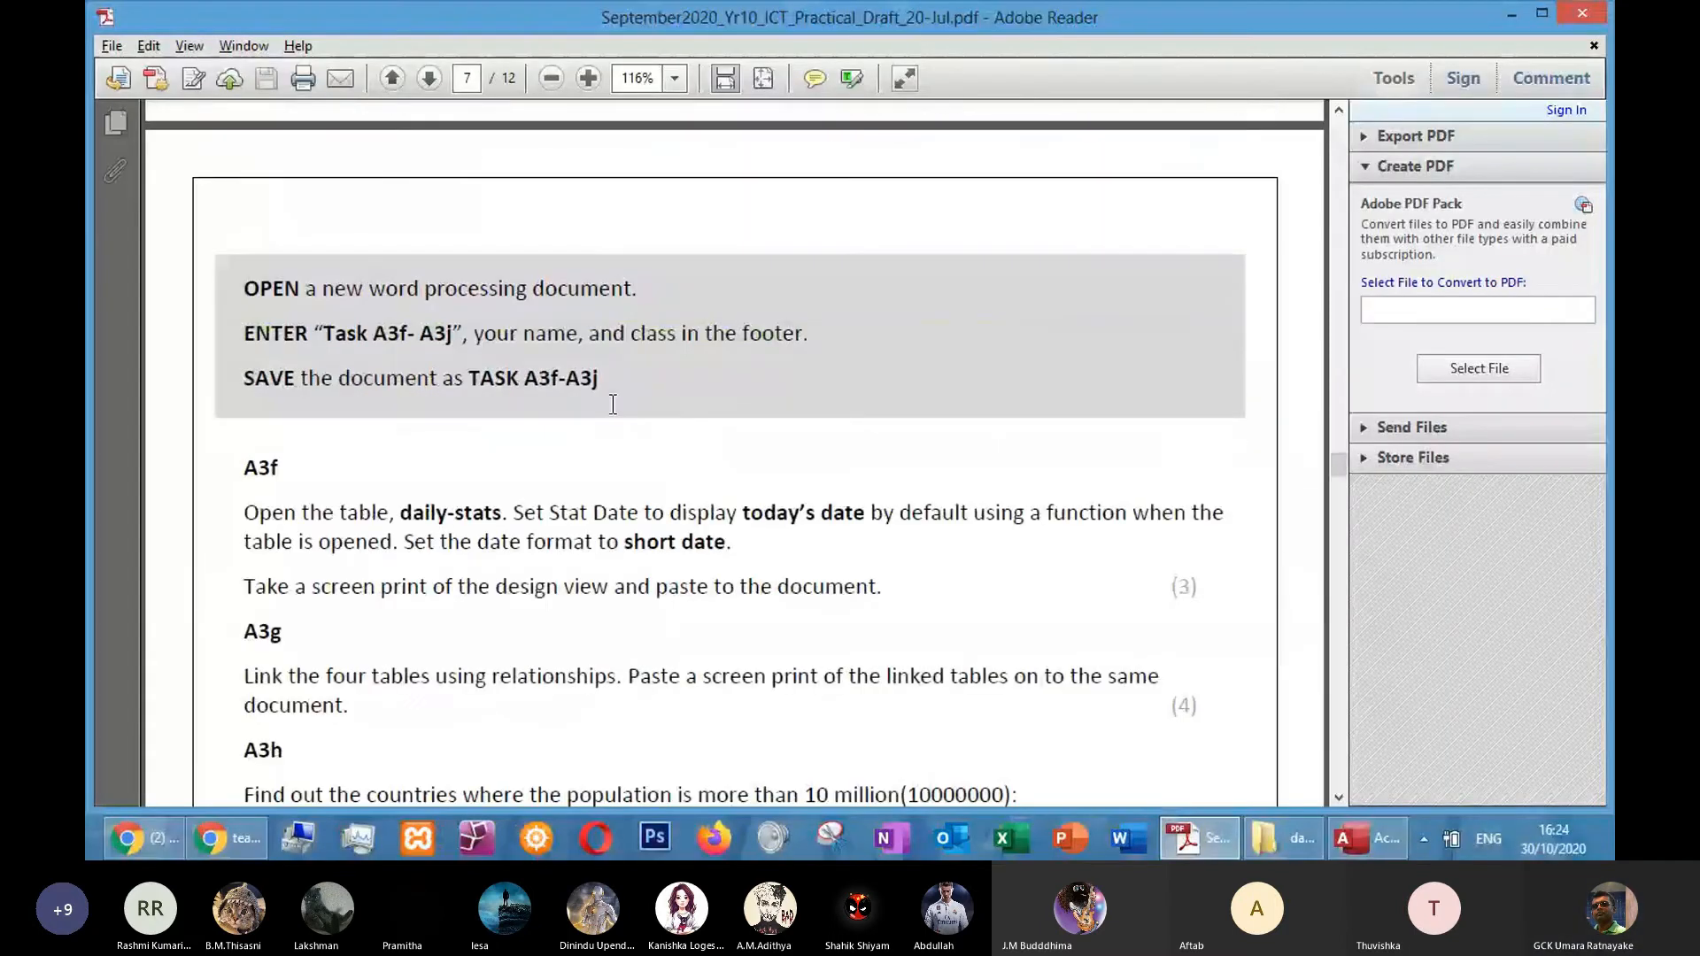
pyautogui.scroll(-3, 359, 437)
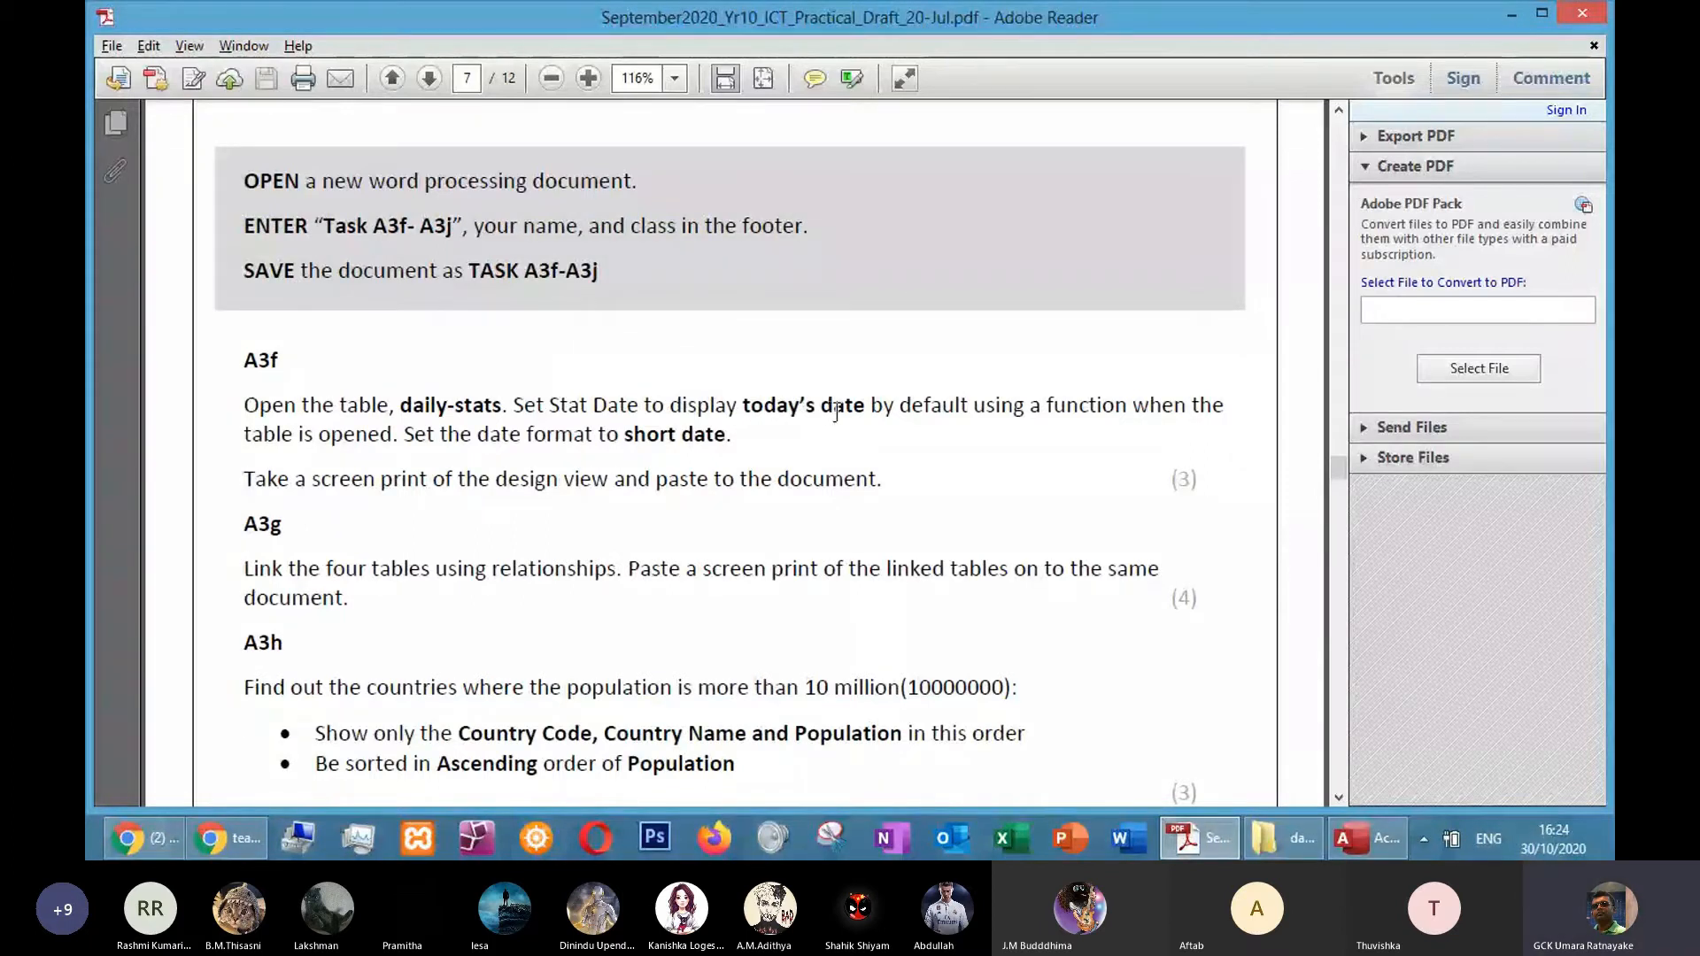
# Mark up task A3f freehand, underlining "daily-stats", "Stat Date" and "short date" and circling "today's date" and "a function"
pyautogui.click(1550, 84)
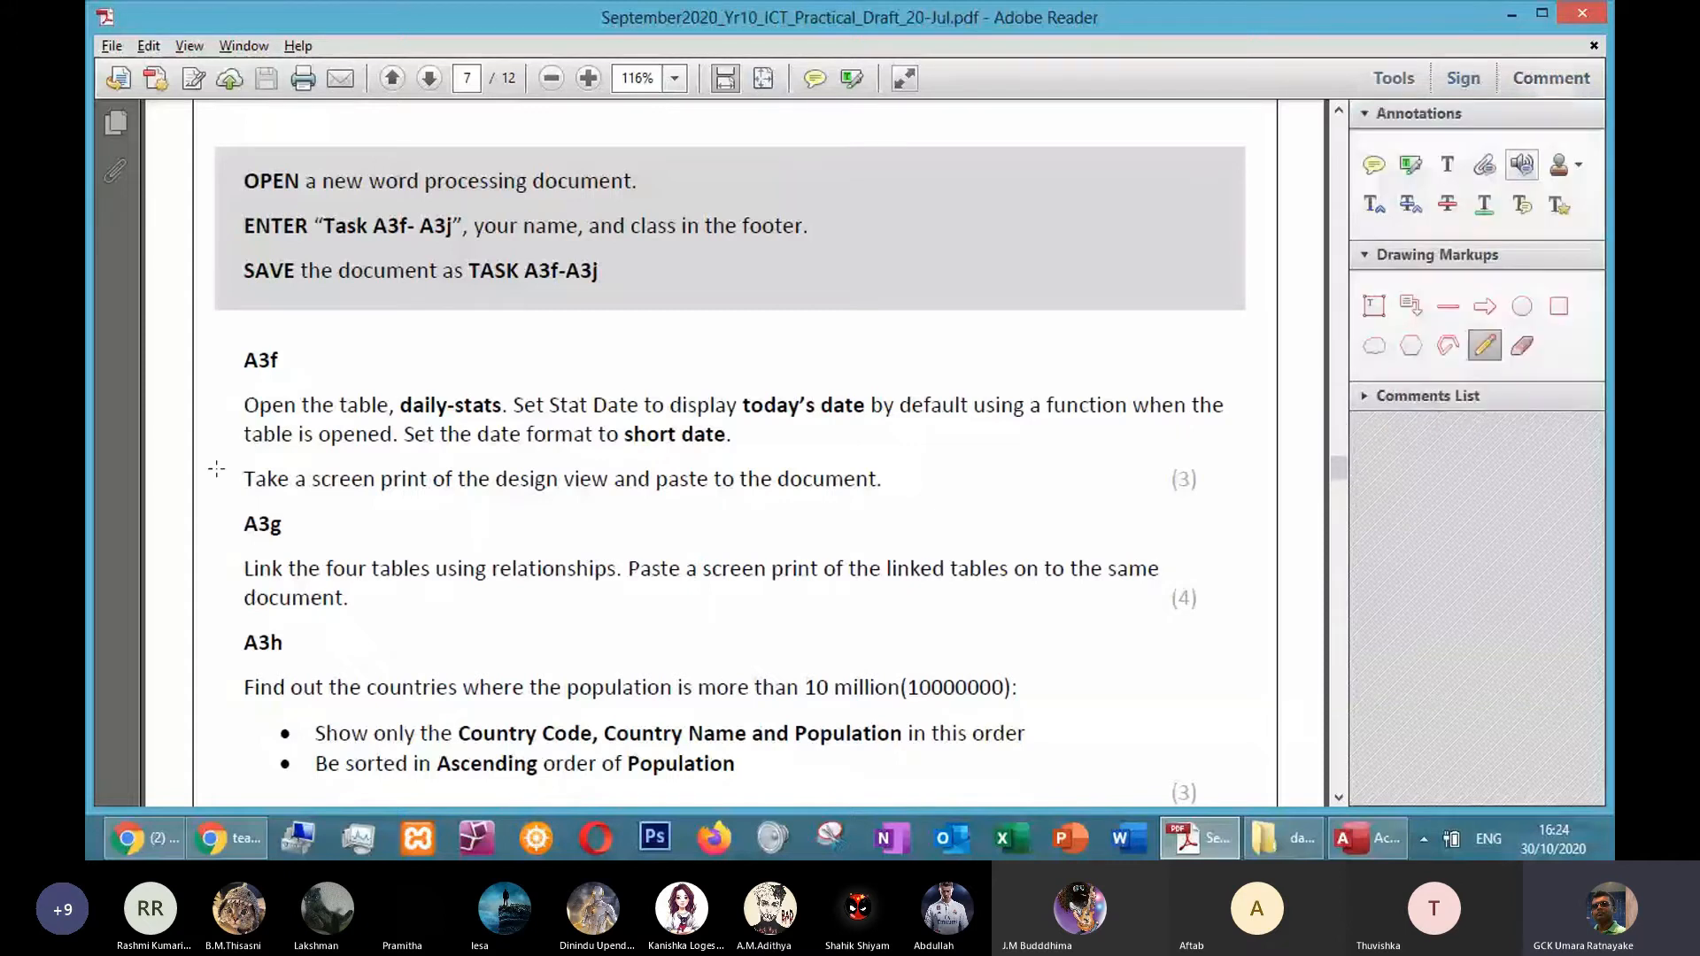
pyautogui.moveTo(406, 423); pyautogui.dragTo(510, 425)
pyautogui.moveTo(571, 422); pyautogui.dragTo(656, 417)
pyautogui.moveTo(879, 370)
pyautogui.mouseDown()
pyautogui.moveTo(823, 368)
pyautogui.moveTo(871, 409)
pyautogui.mouseUp()
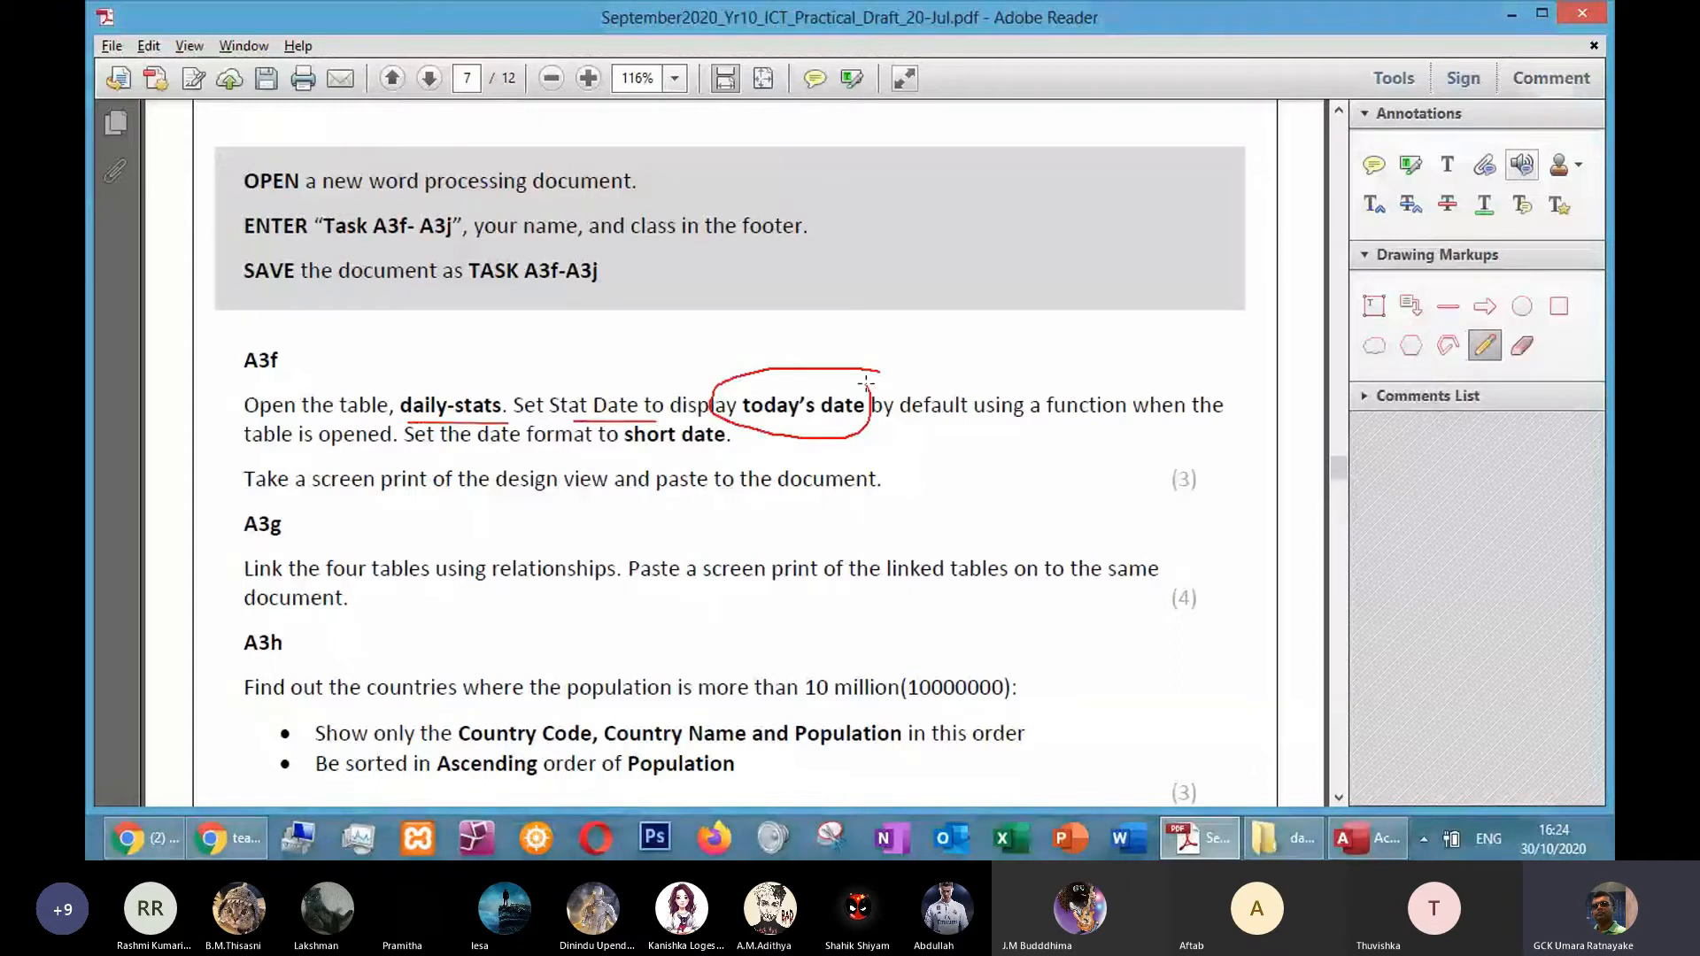
pyautogui.moveTo(1100, 379); pyautogui.dragTo(1127, 387)
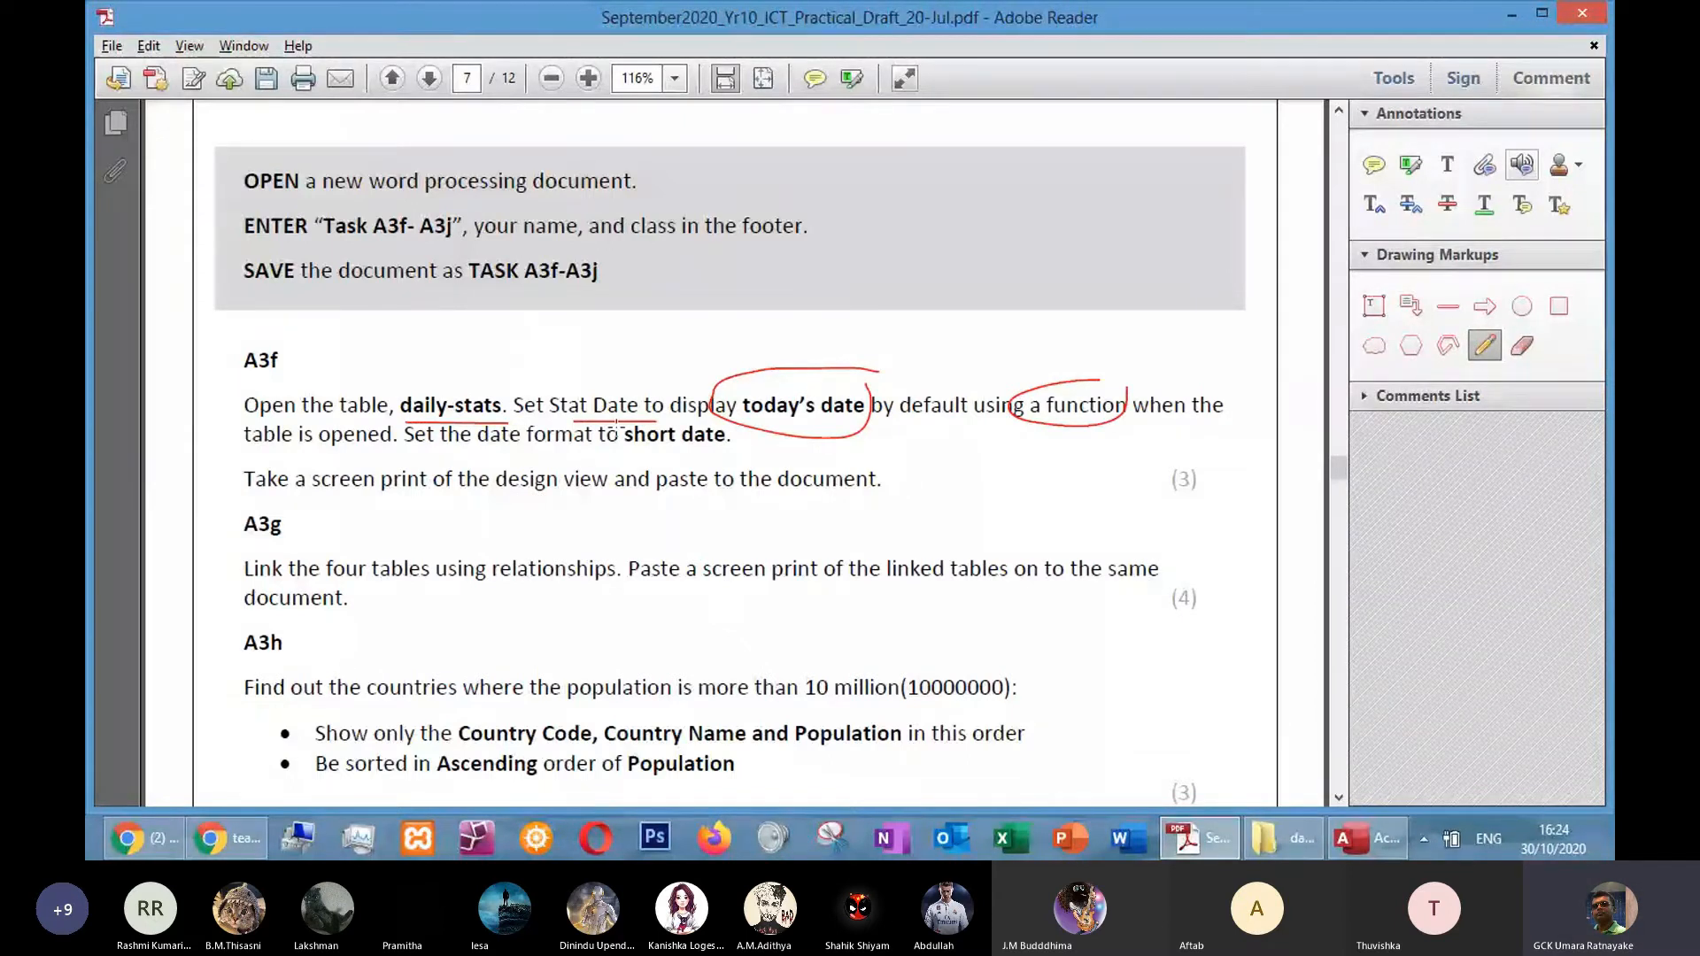
pyautogui.moveTo(629, 453); pyautogui.dragTo(742, 453)
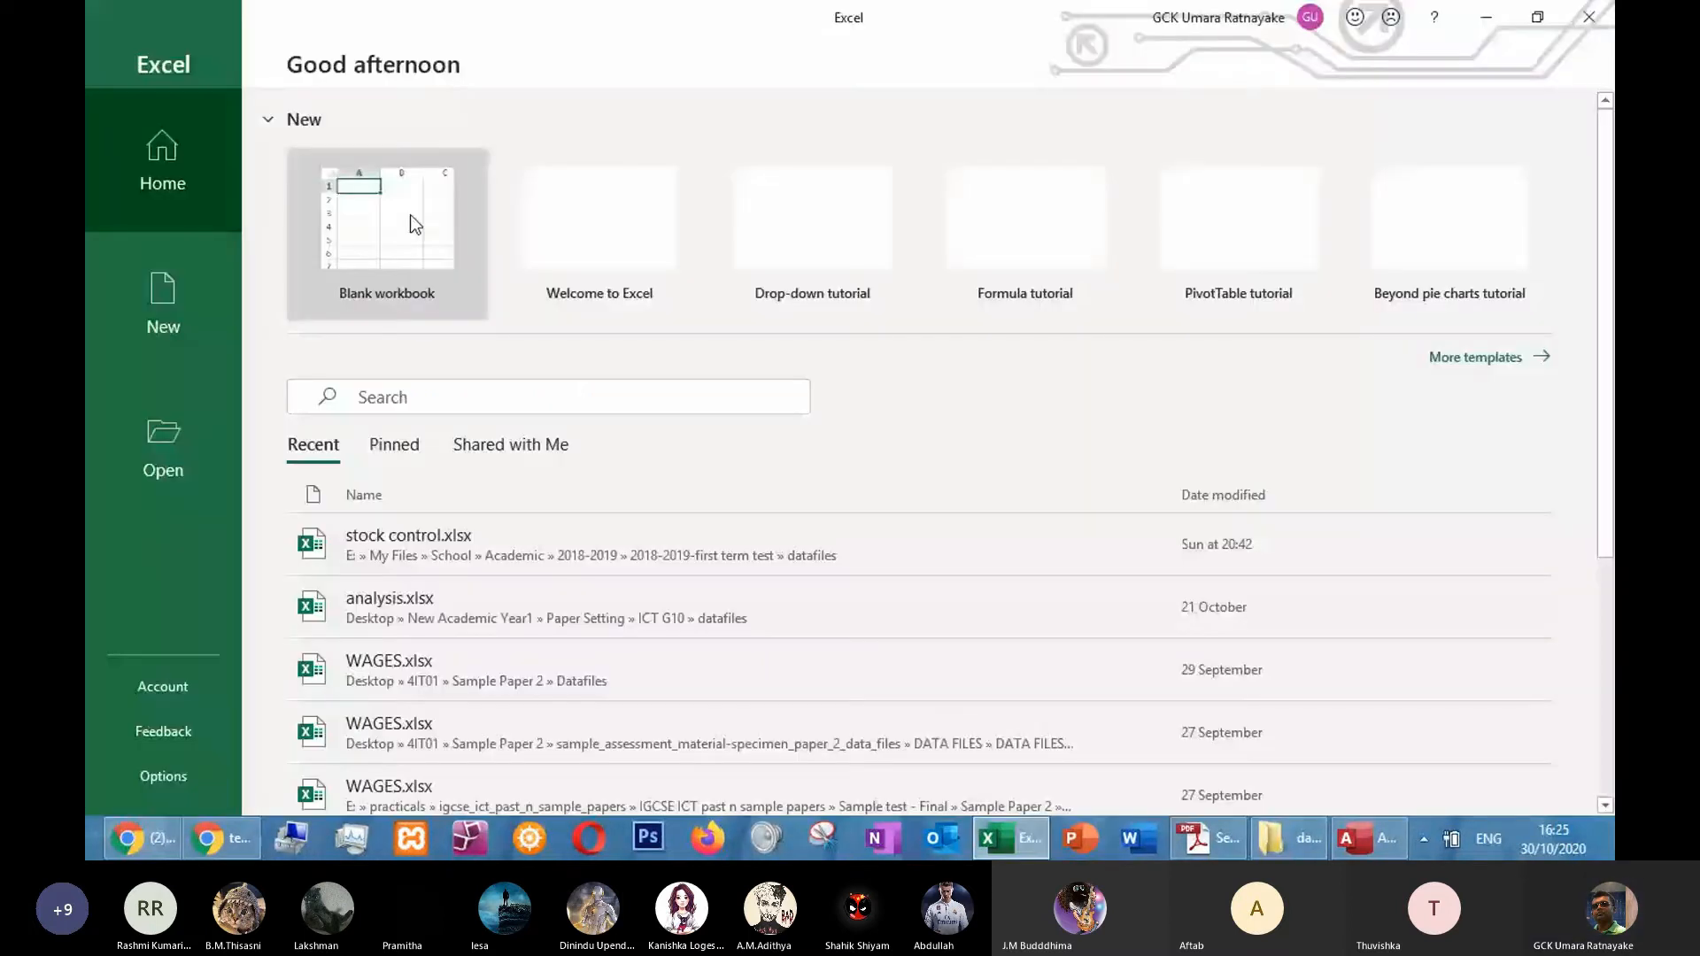
# Create a blank workbook in Excel and enter the formula =now() in cell H7
pyautogui.click(411, 215)
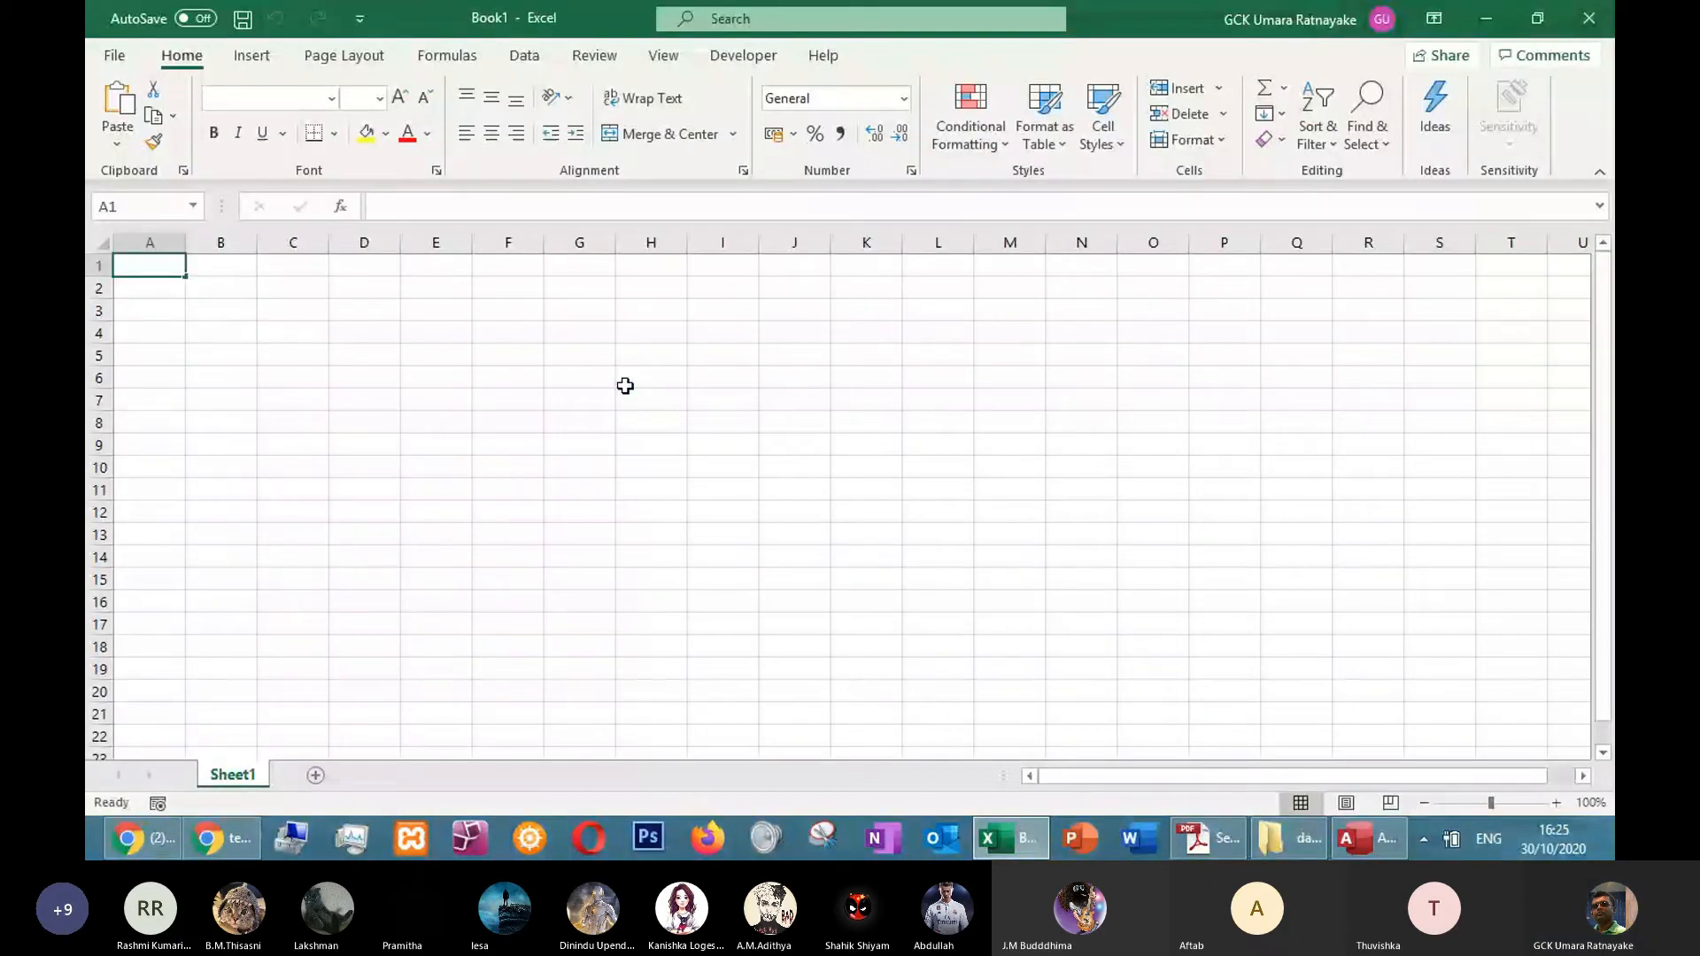
pyautogui.click(509, 379)
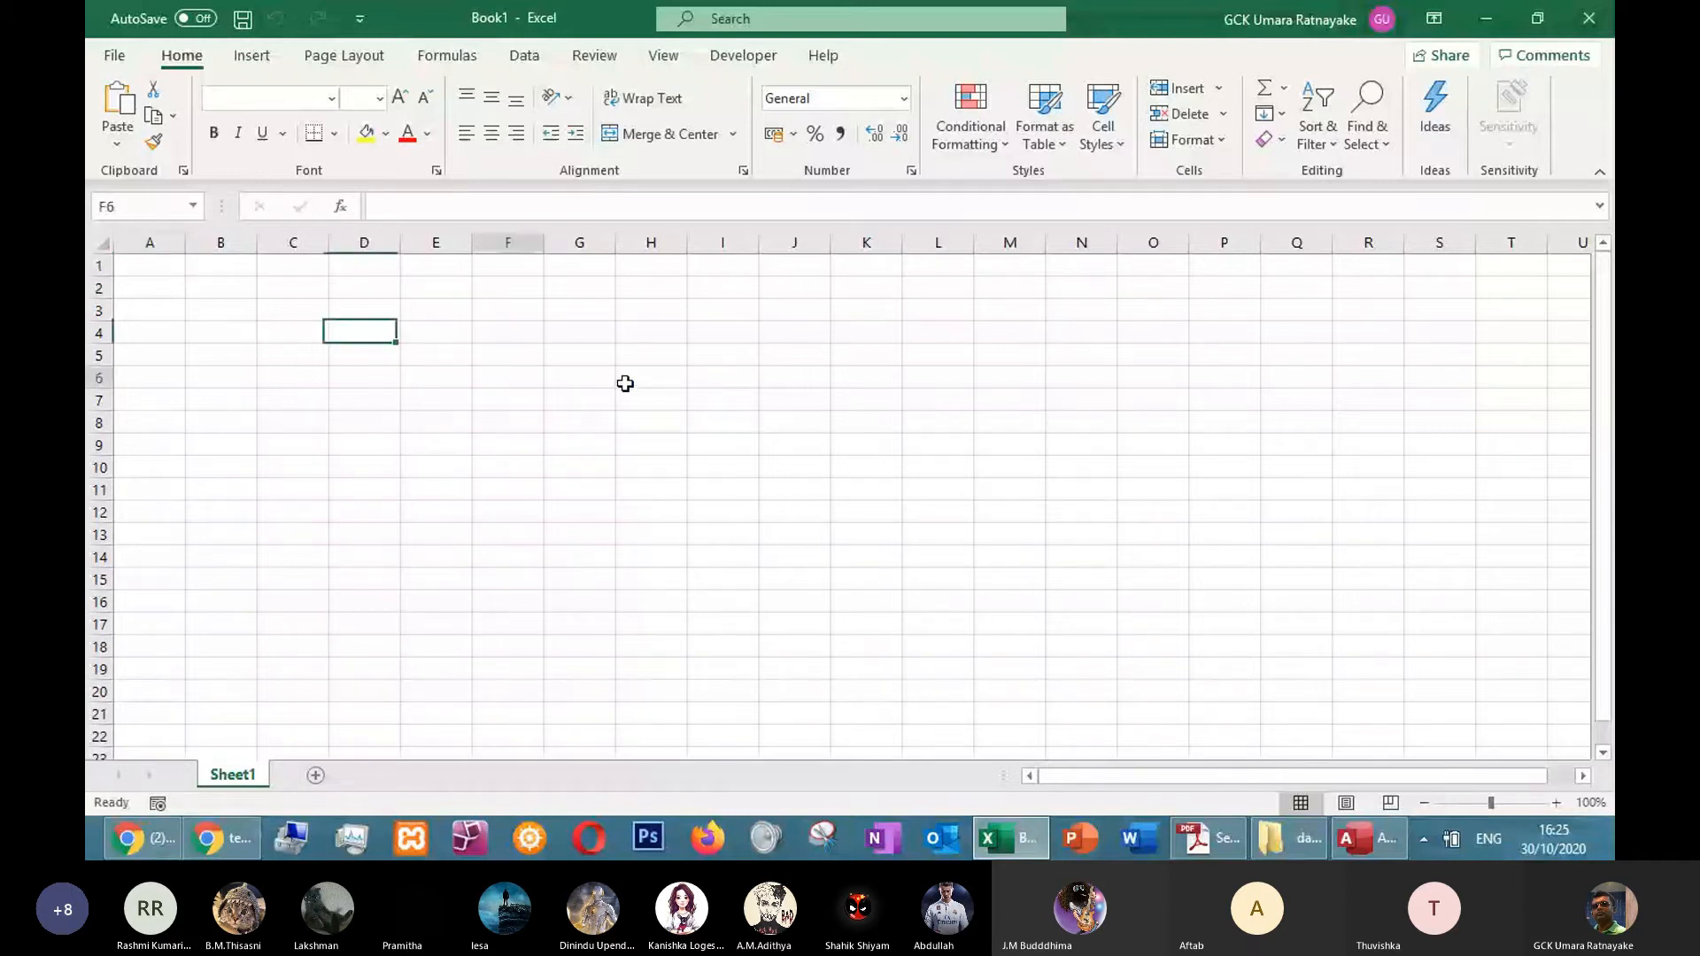
pyautogui.click(626, 383)
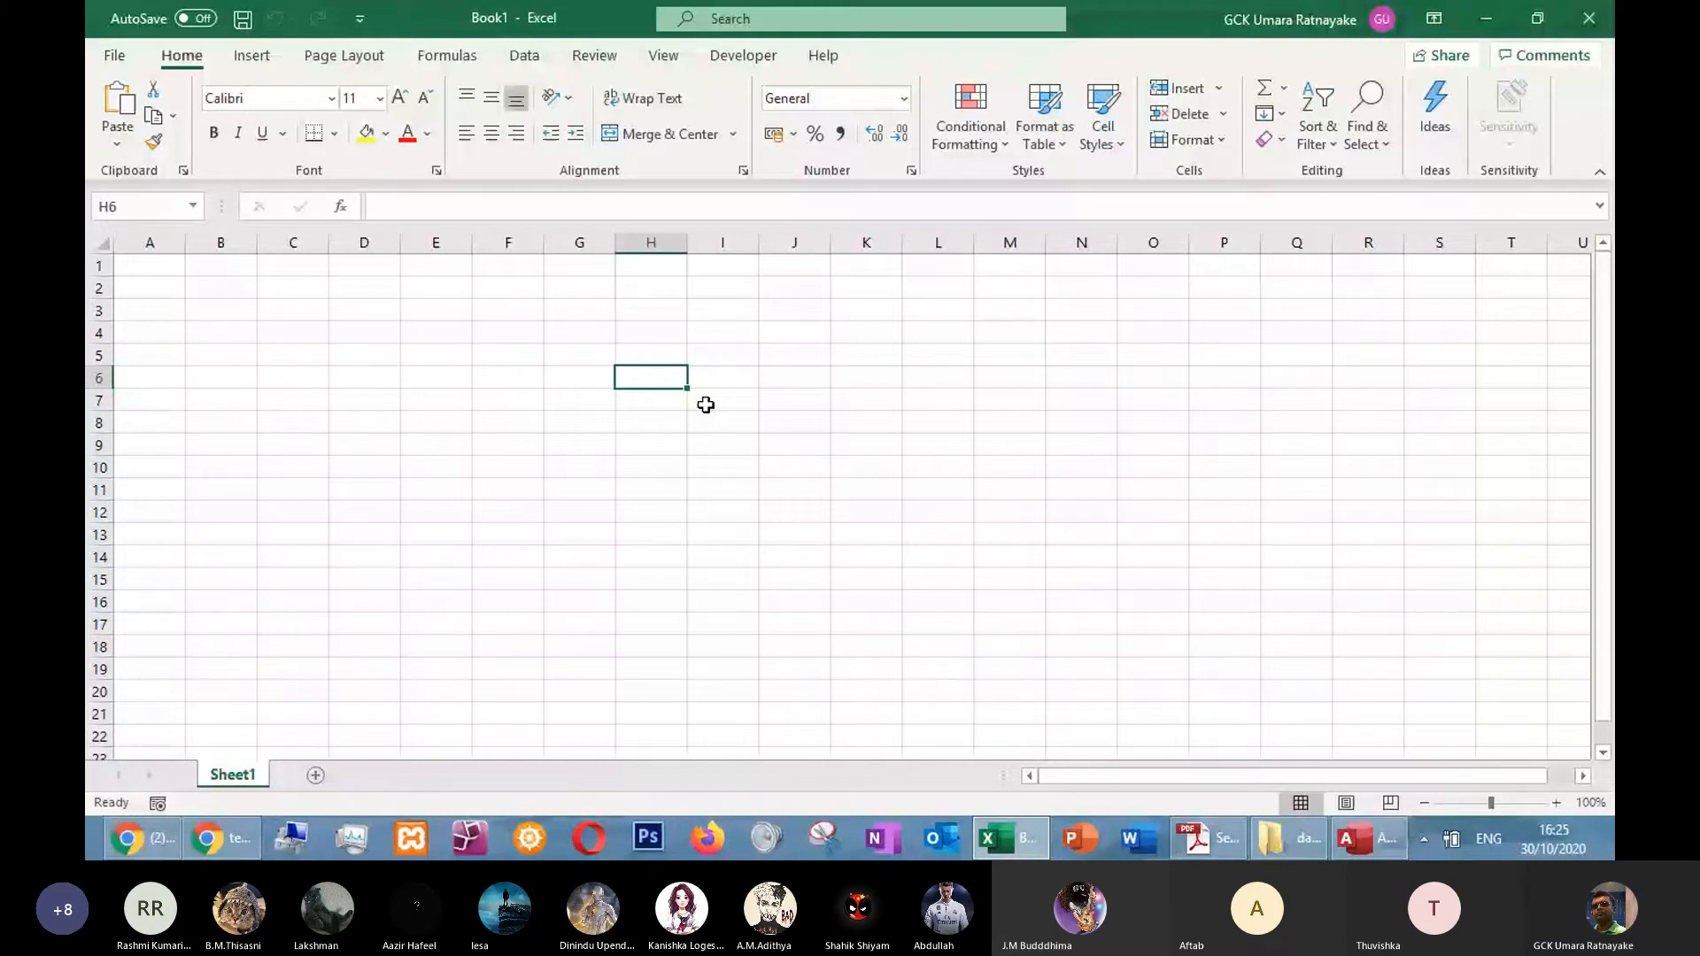
pyautogui.click(659, 415)
pyautogui.moveTo(660, 378); pyautogui.dragTo(660, 356)
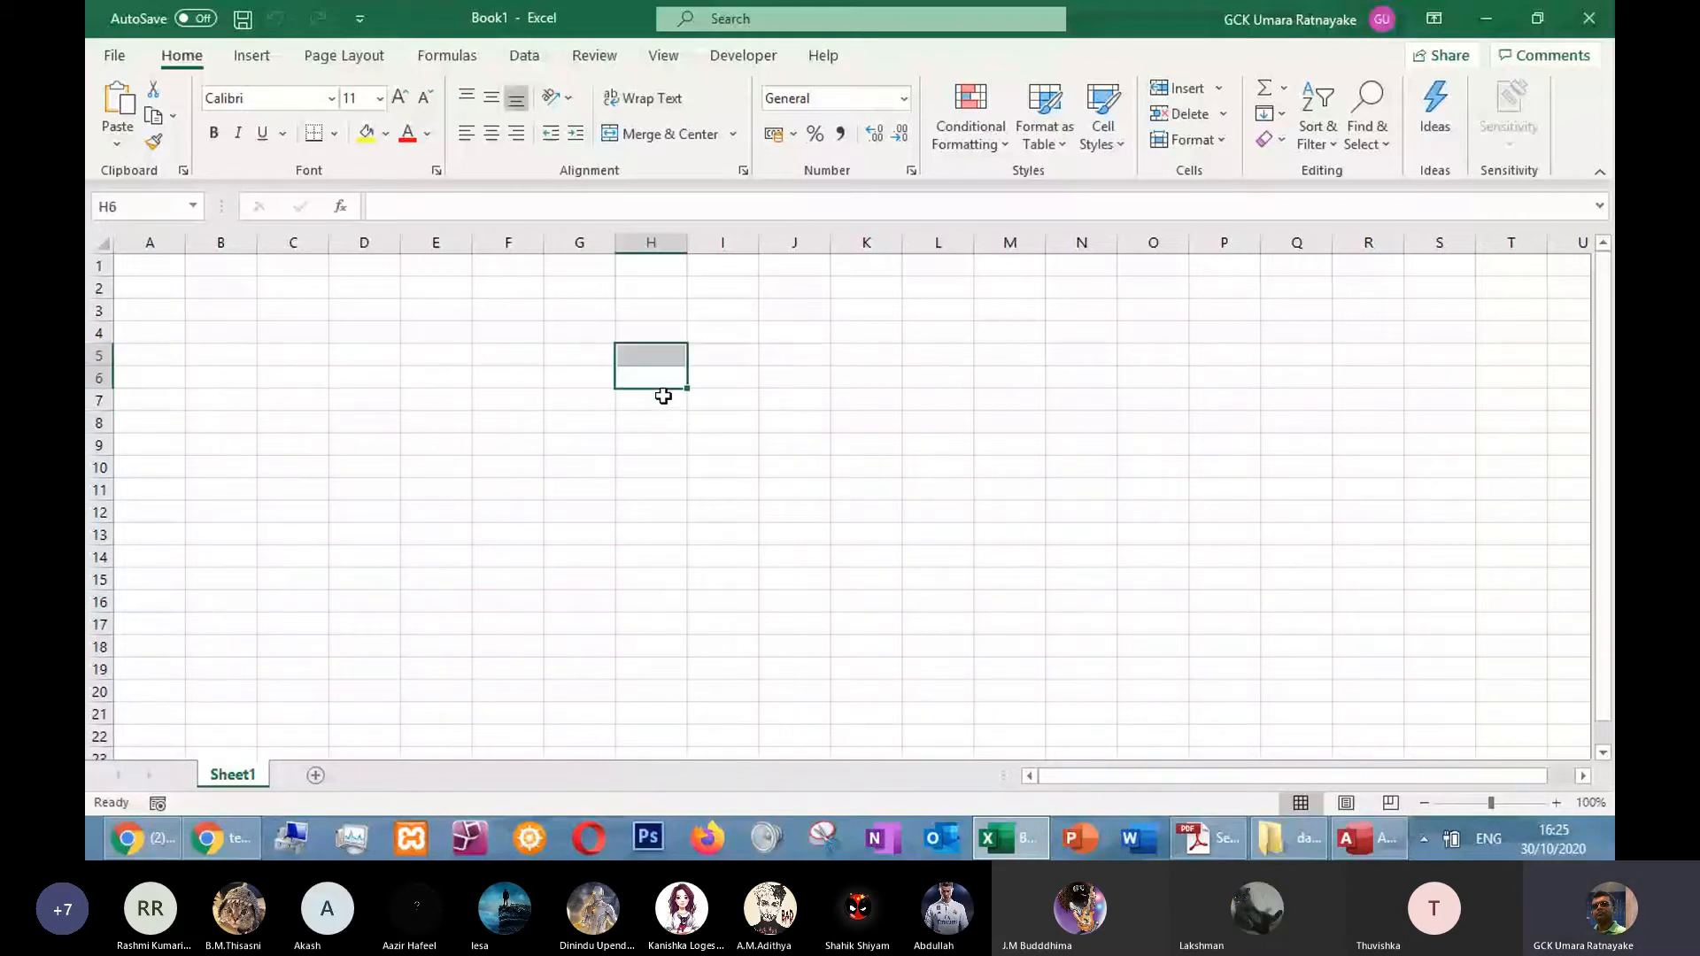
pyautogui.click(663, 395)
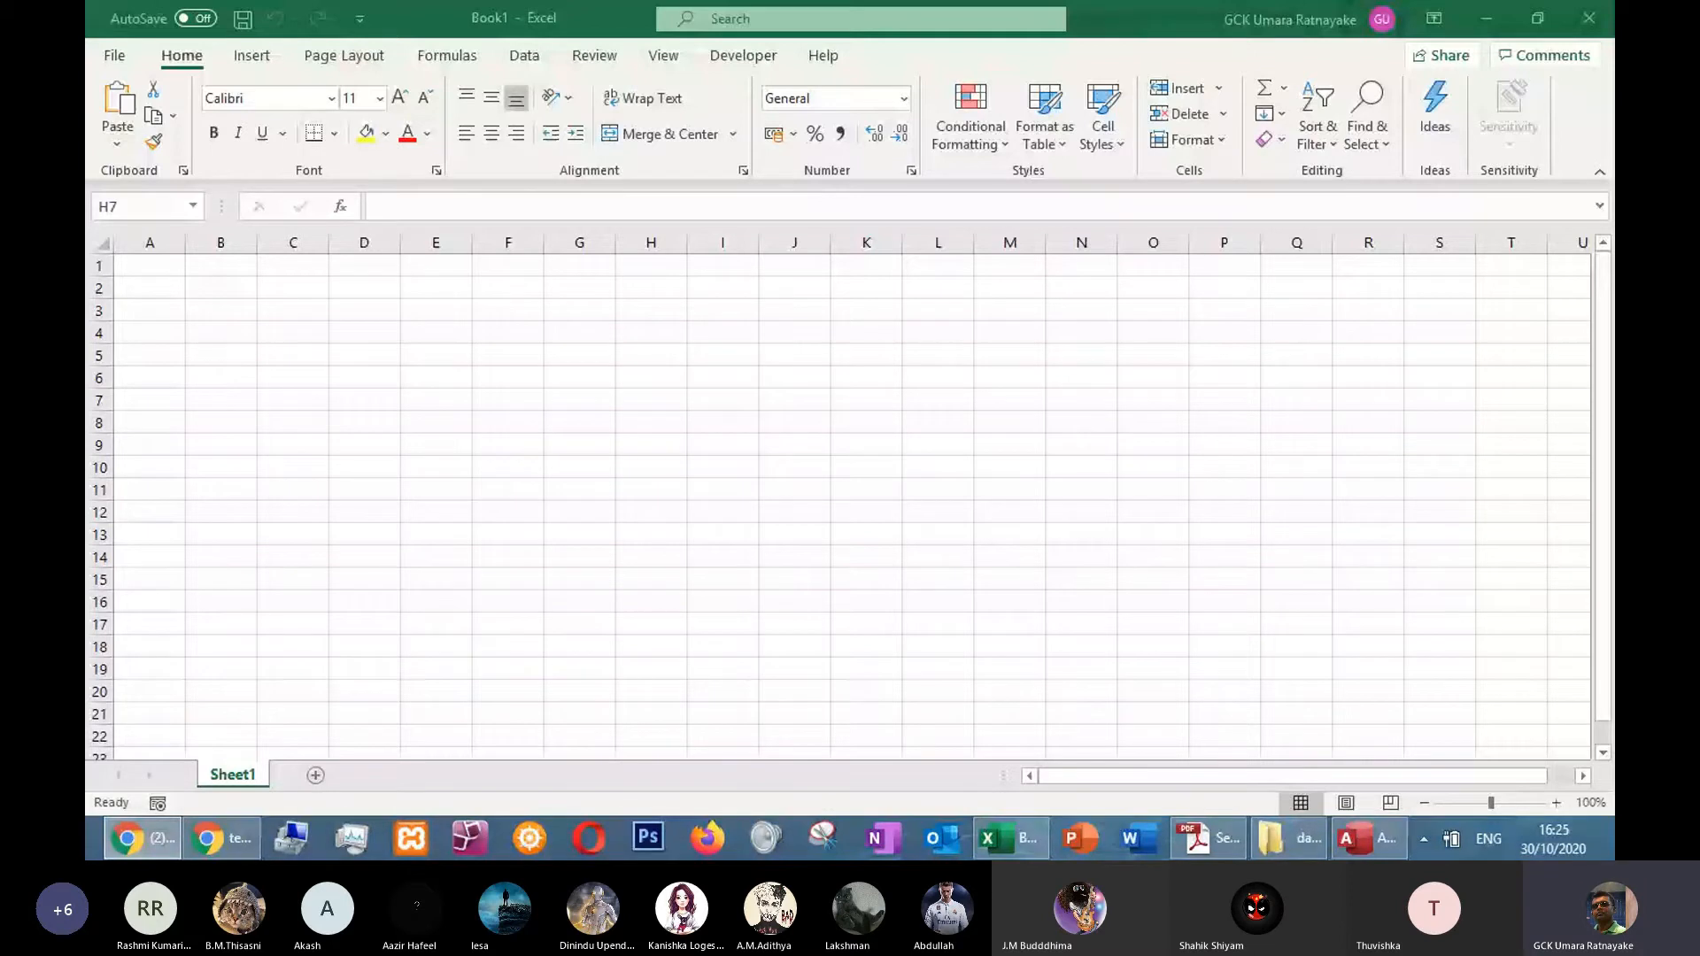
pyautogui.click(660, 449)
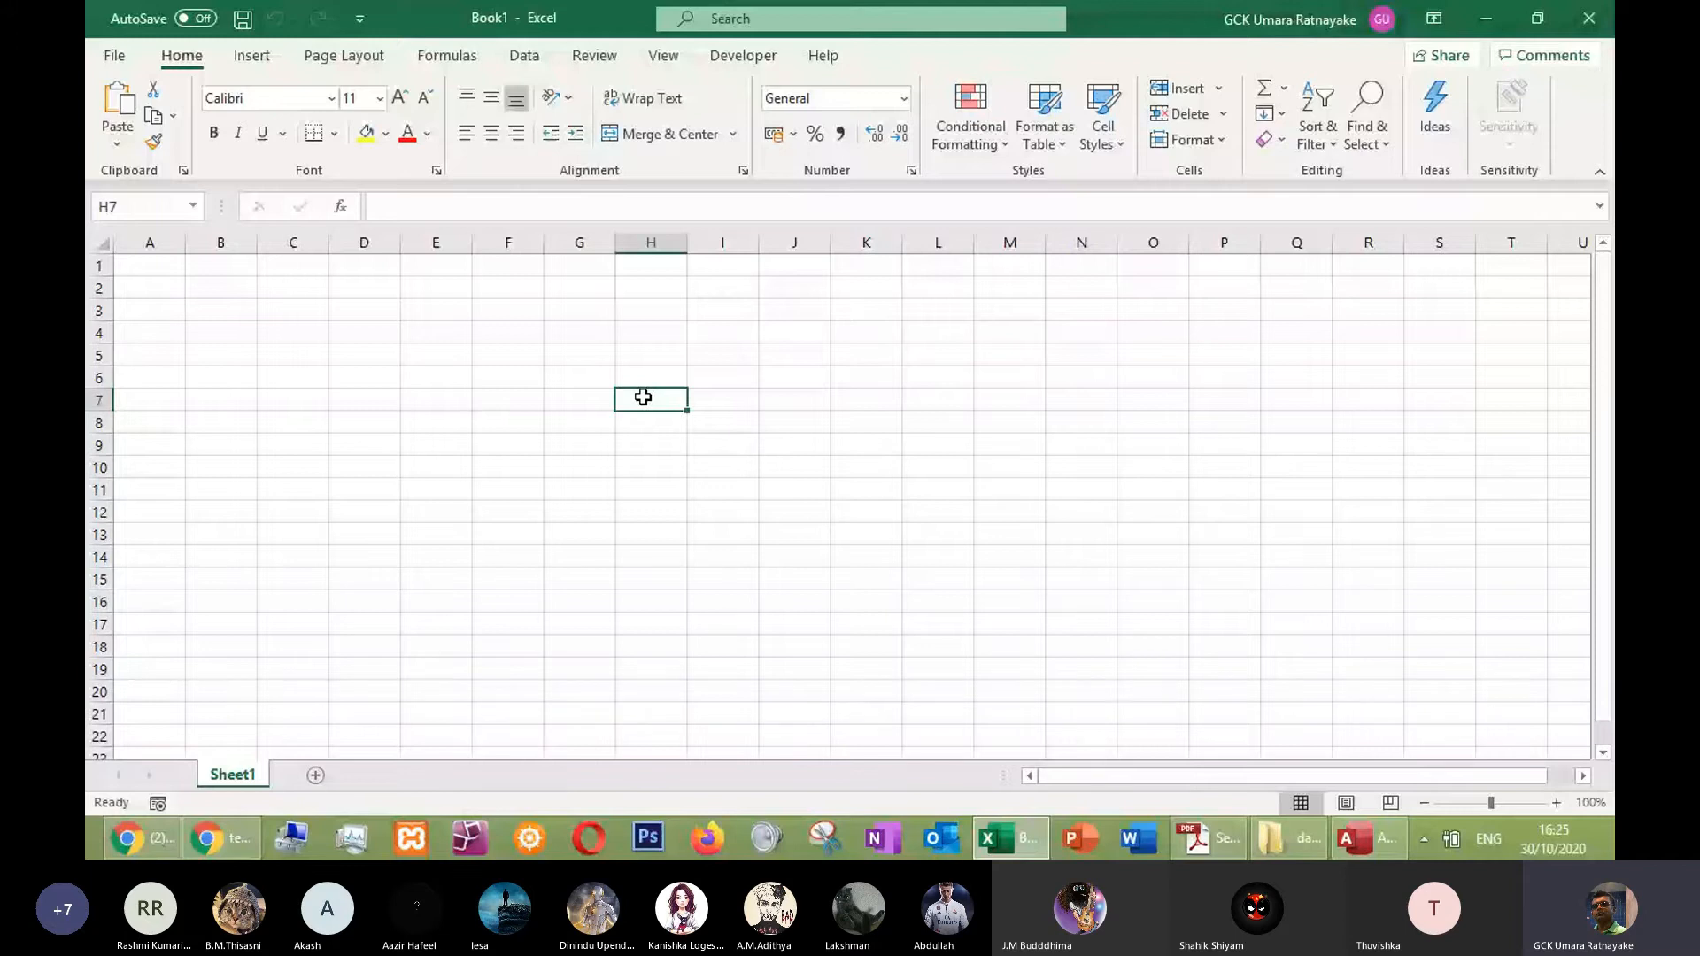
pyautogui.write('=')
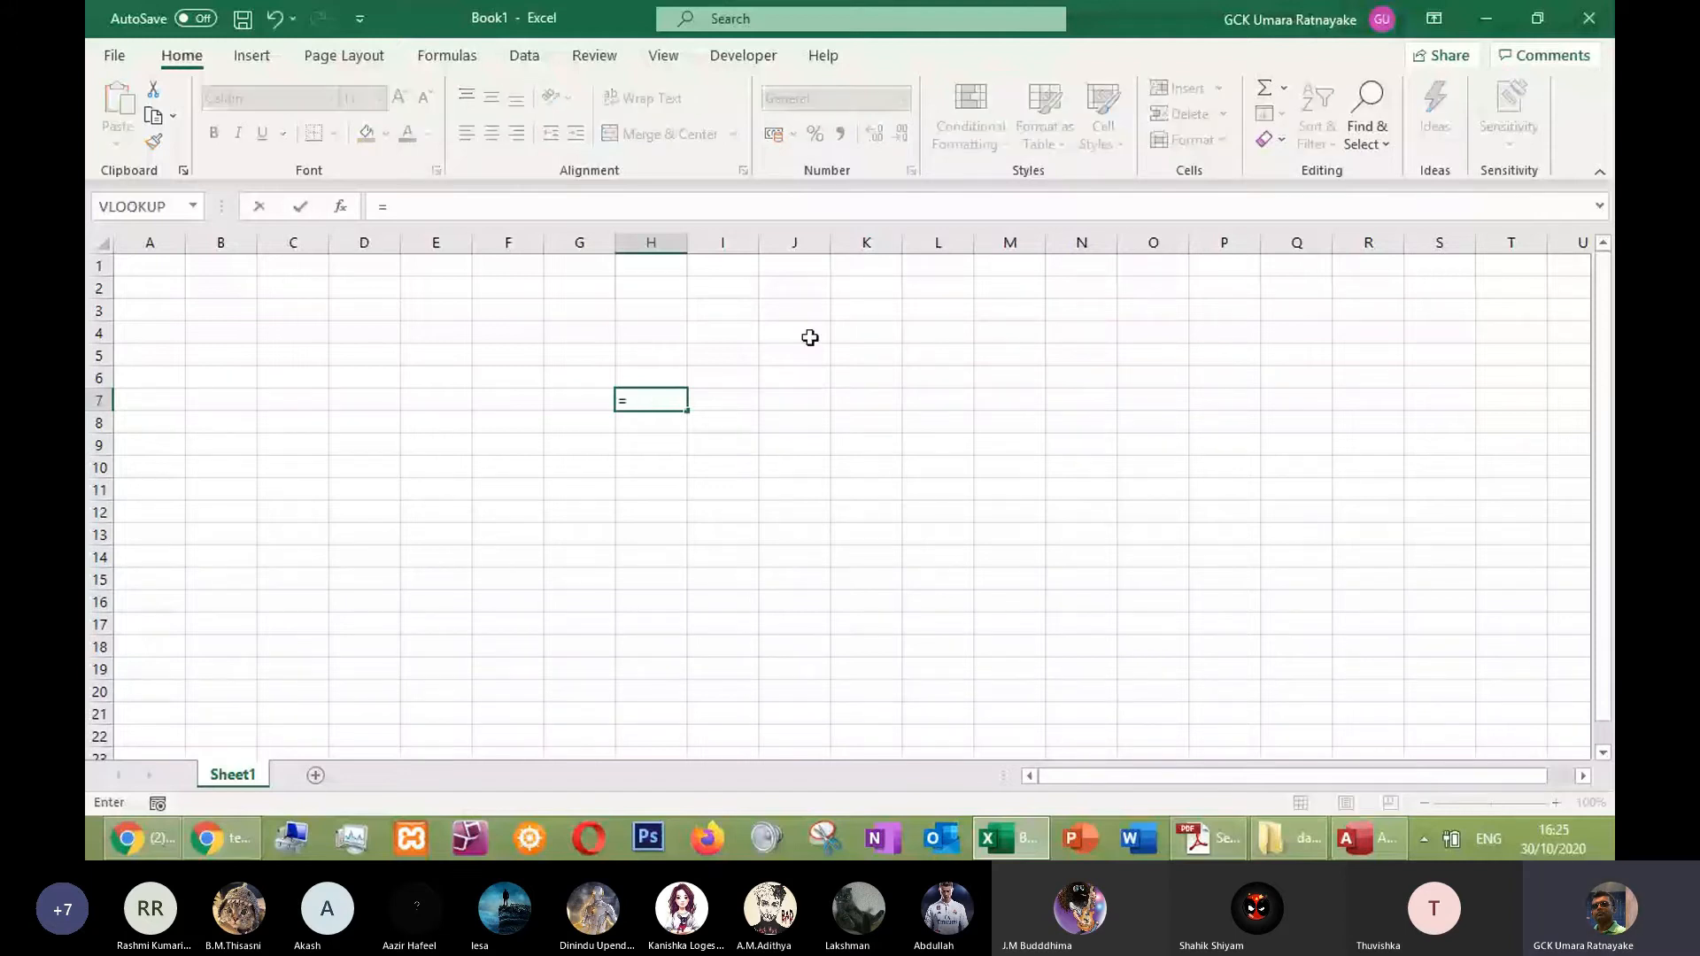
pyautogui.write('now(')
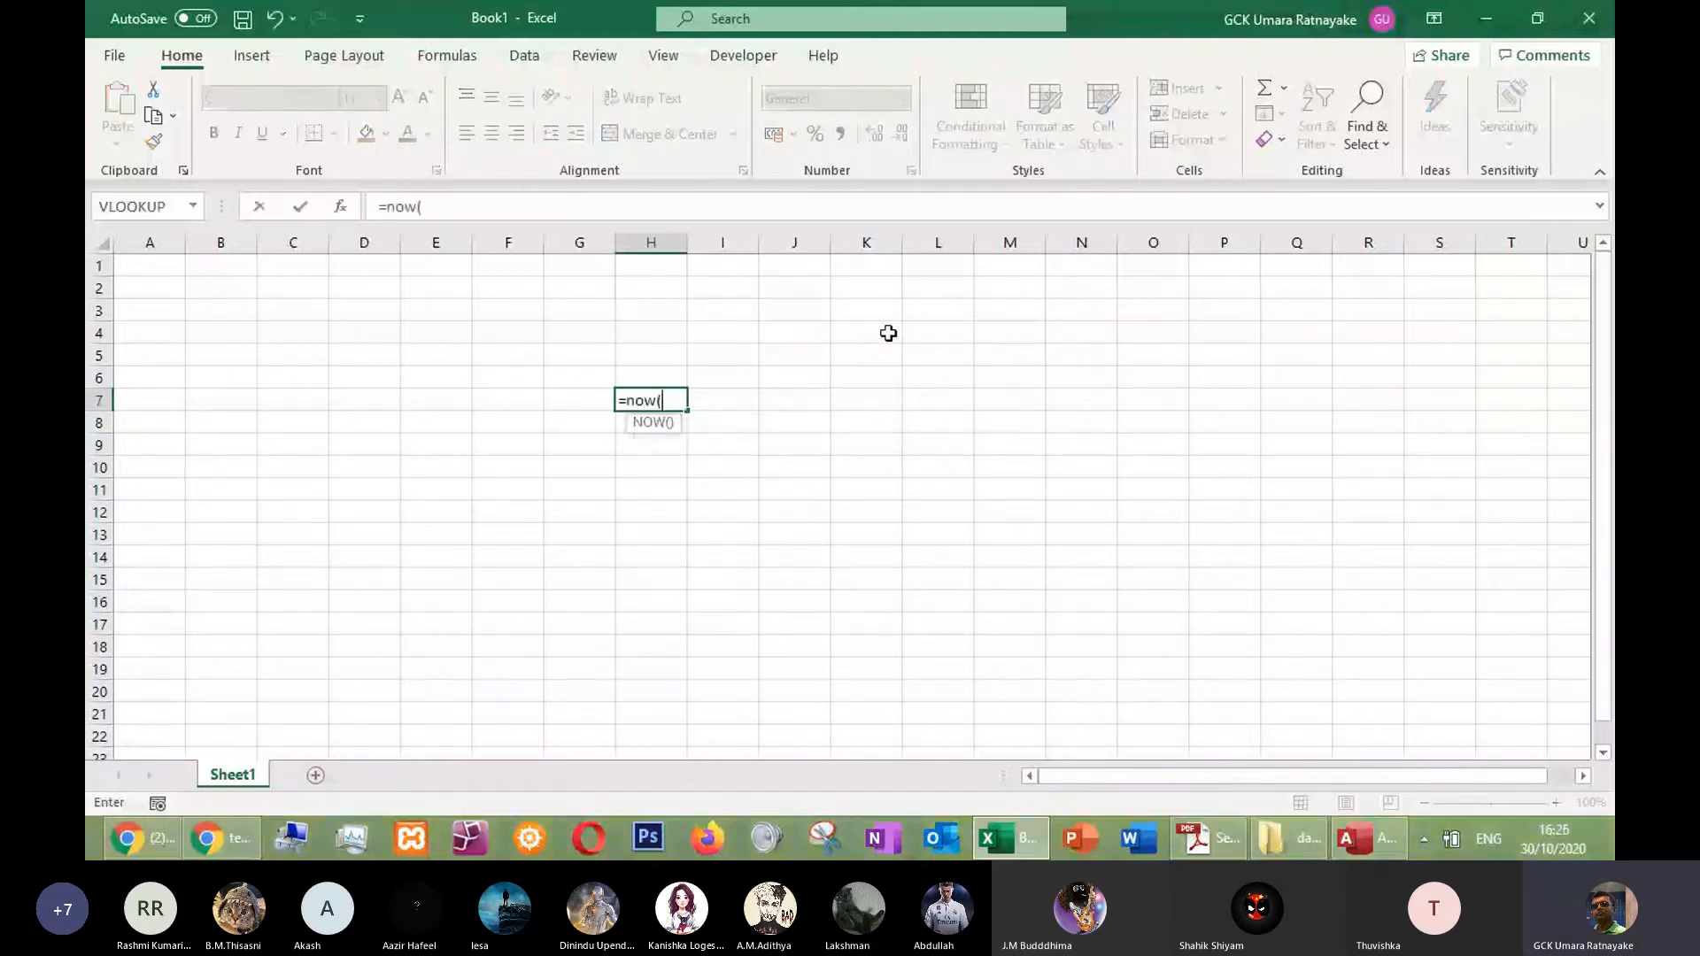
pyautogui.write(')')
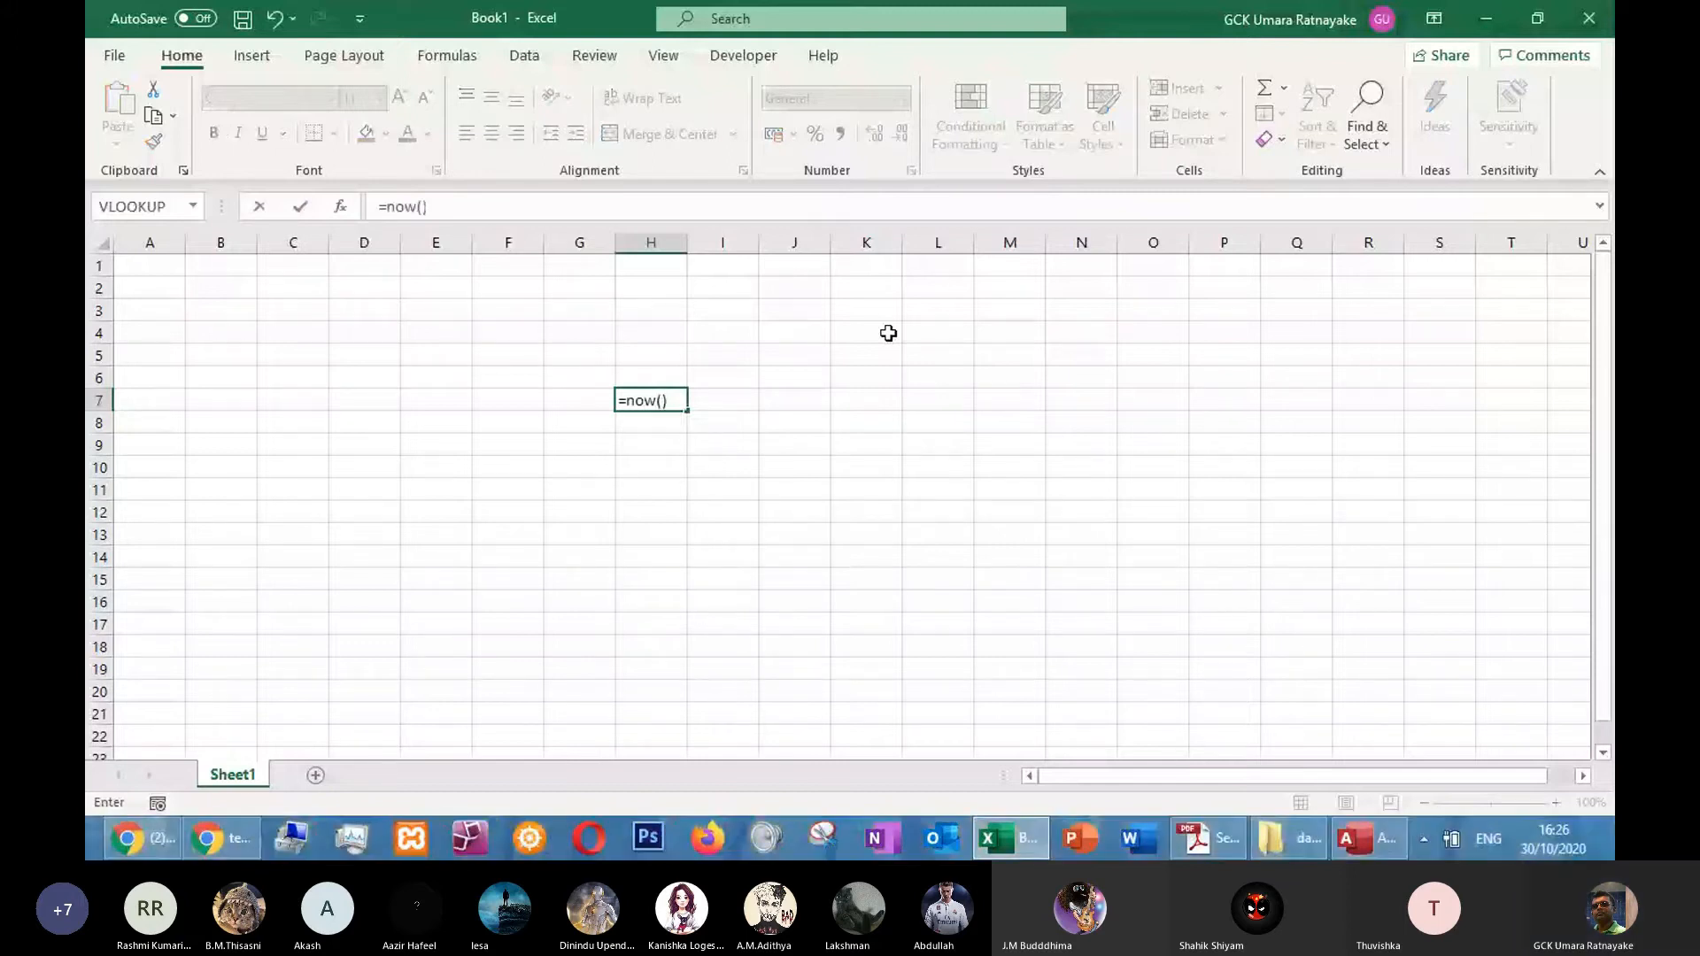
pyautogui.press('Return')
# Enter the formula =today() in cell H8
pyautogui.click(769, 420)
pyautogui.click(664, 421)
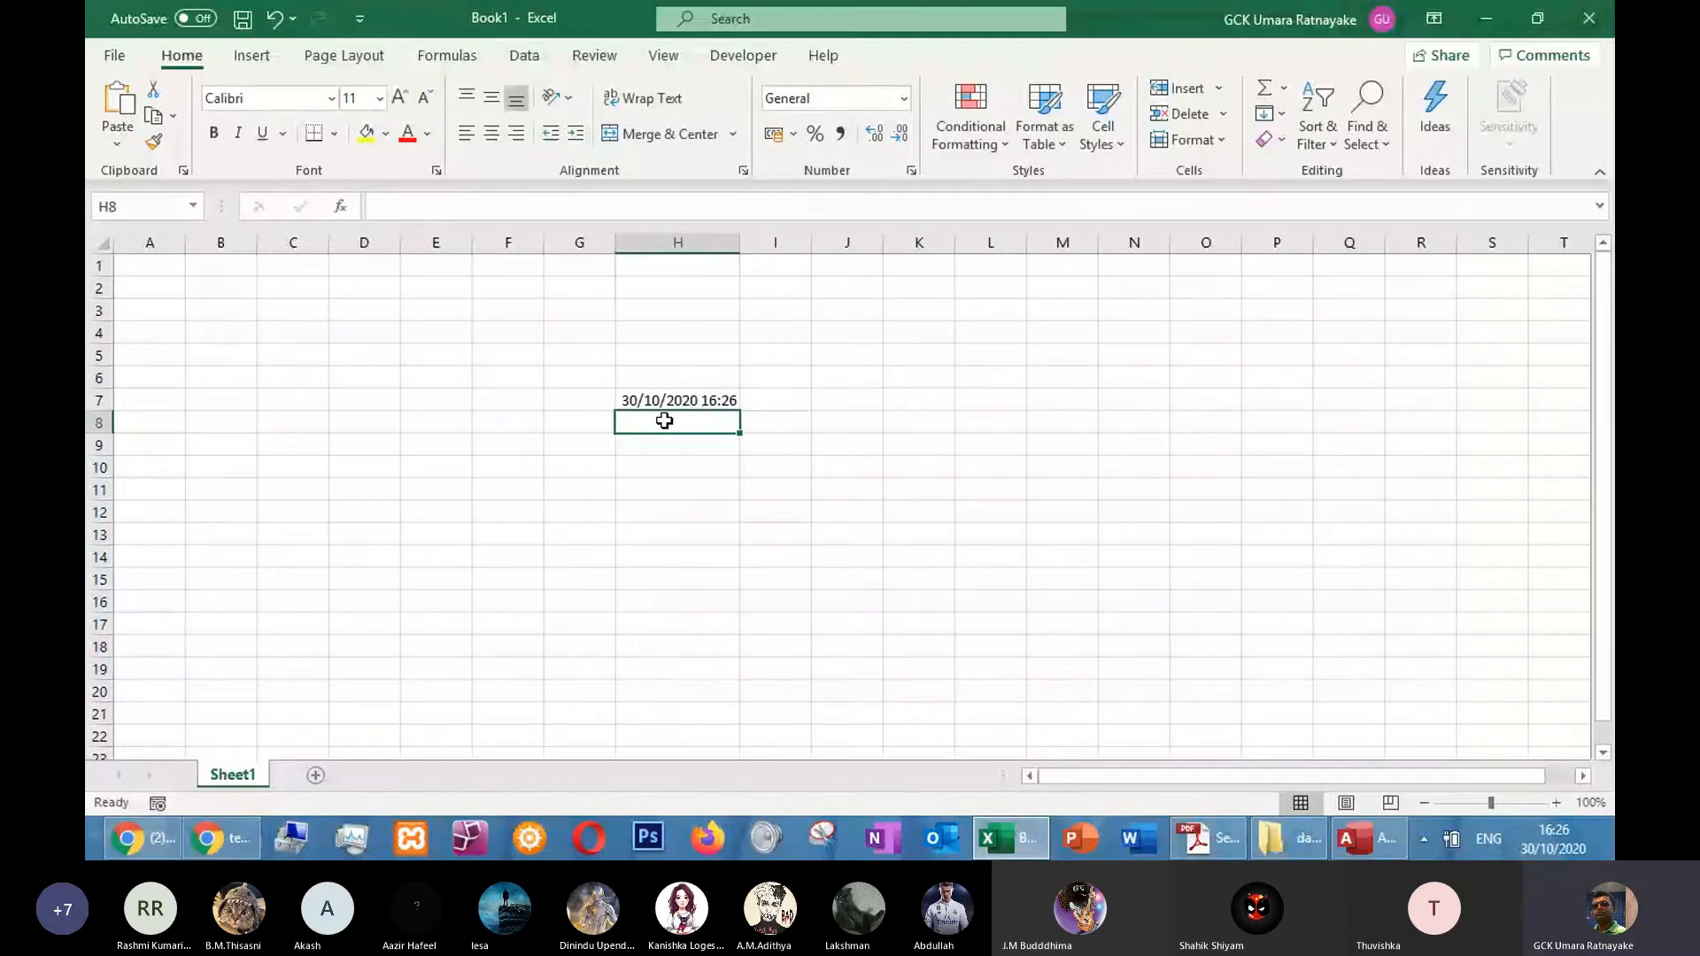
pyautogui.write('=todf')
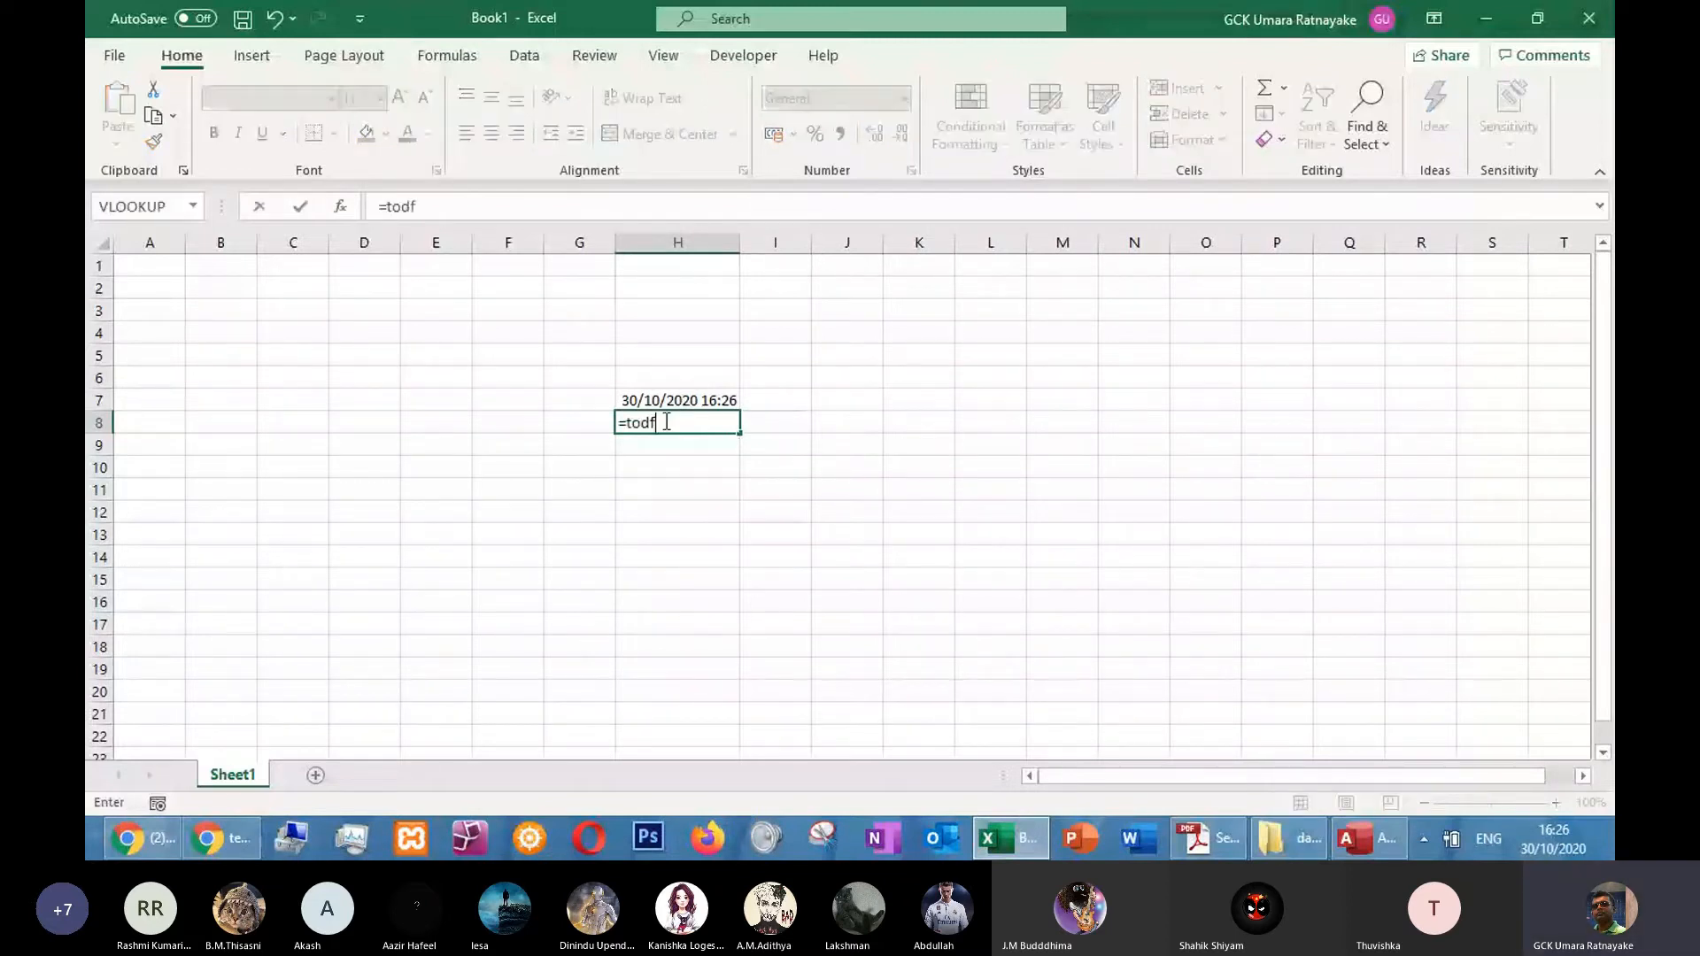
pyautogui.press('BackSpace')
pyautogui.write('ay(')
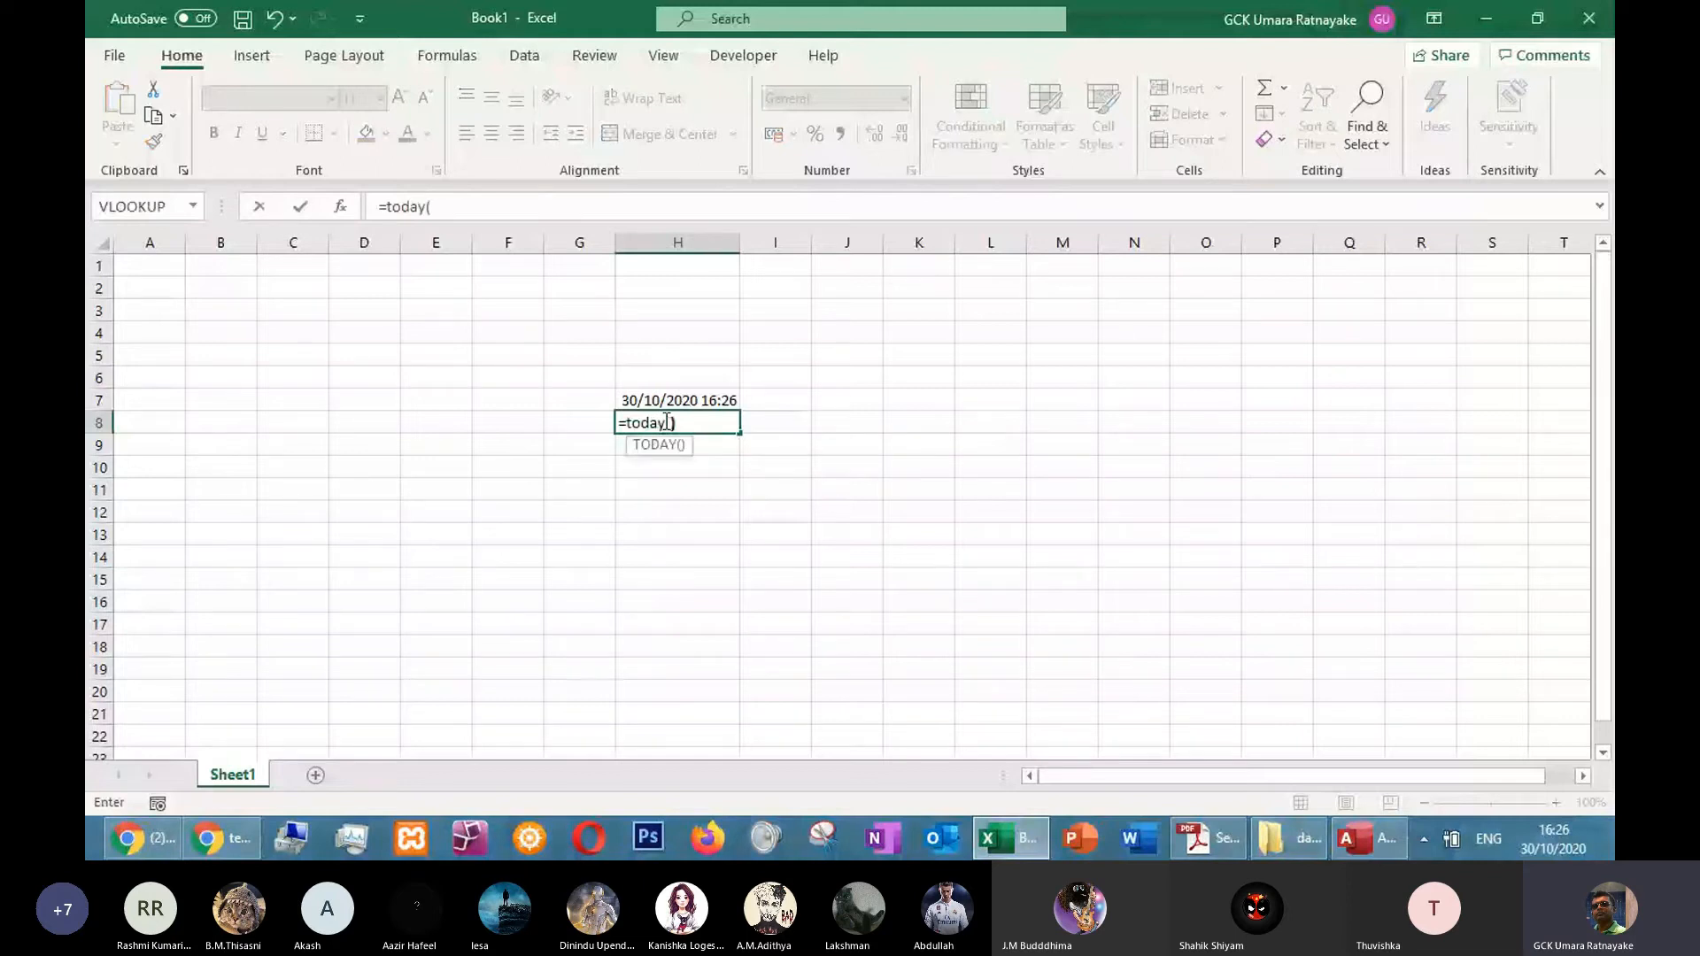
pyautogui.press('Return')
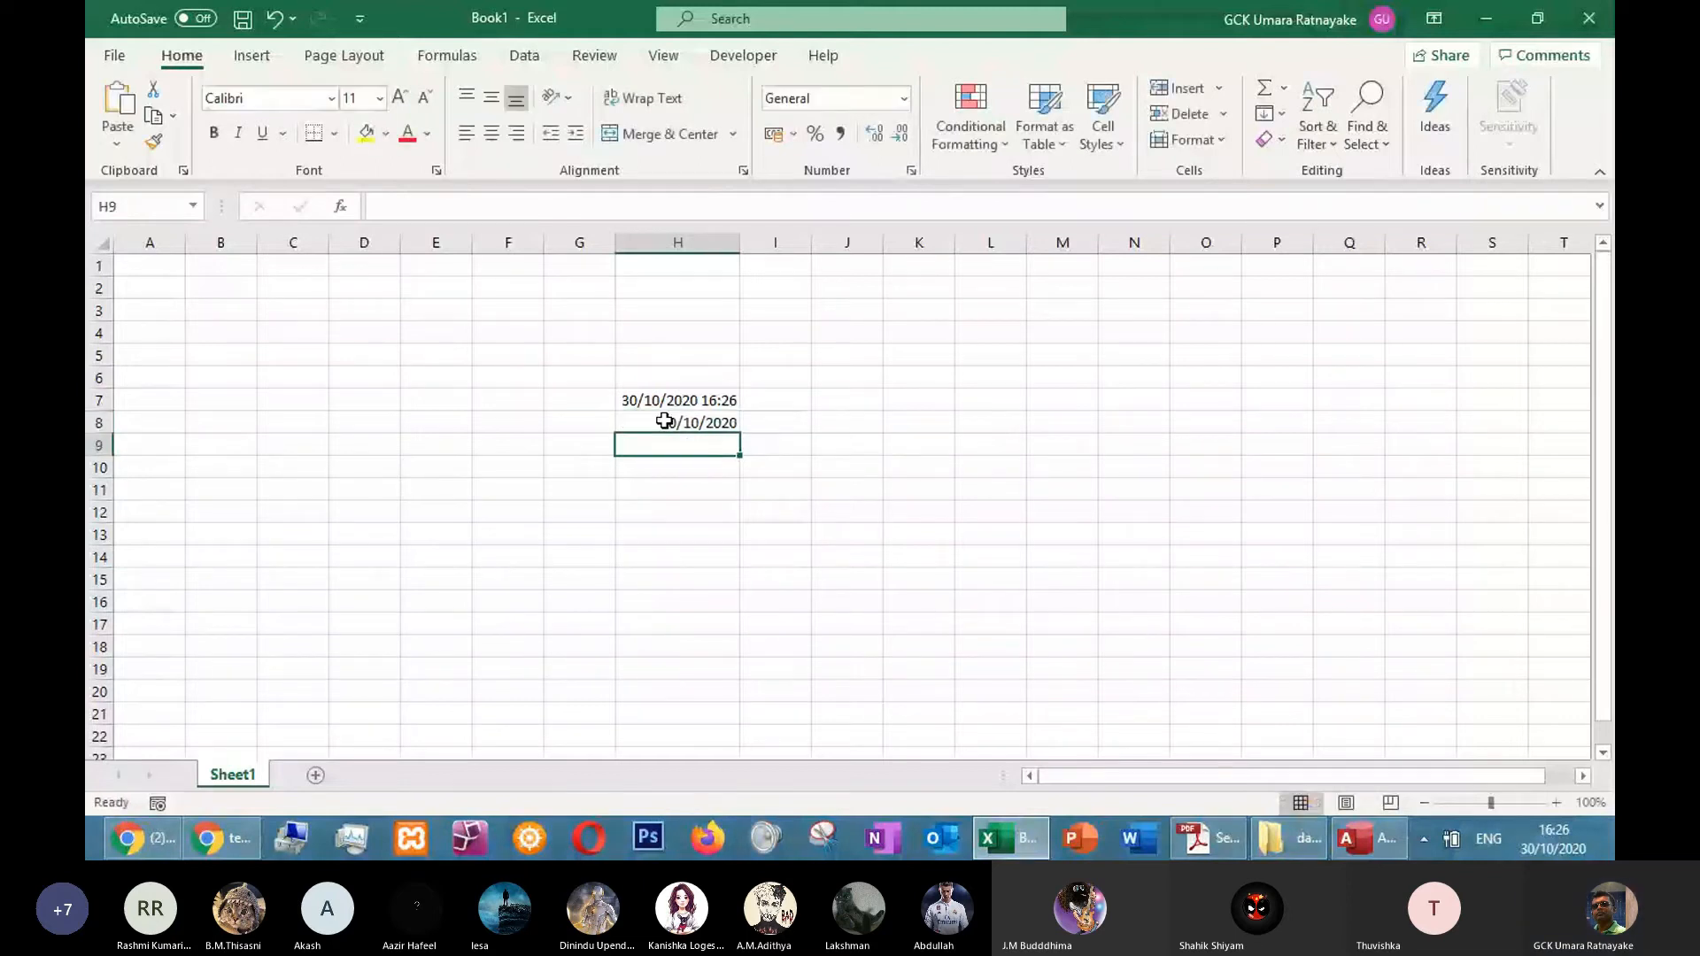
pyautogui.click(829, 430)
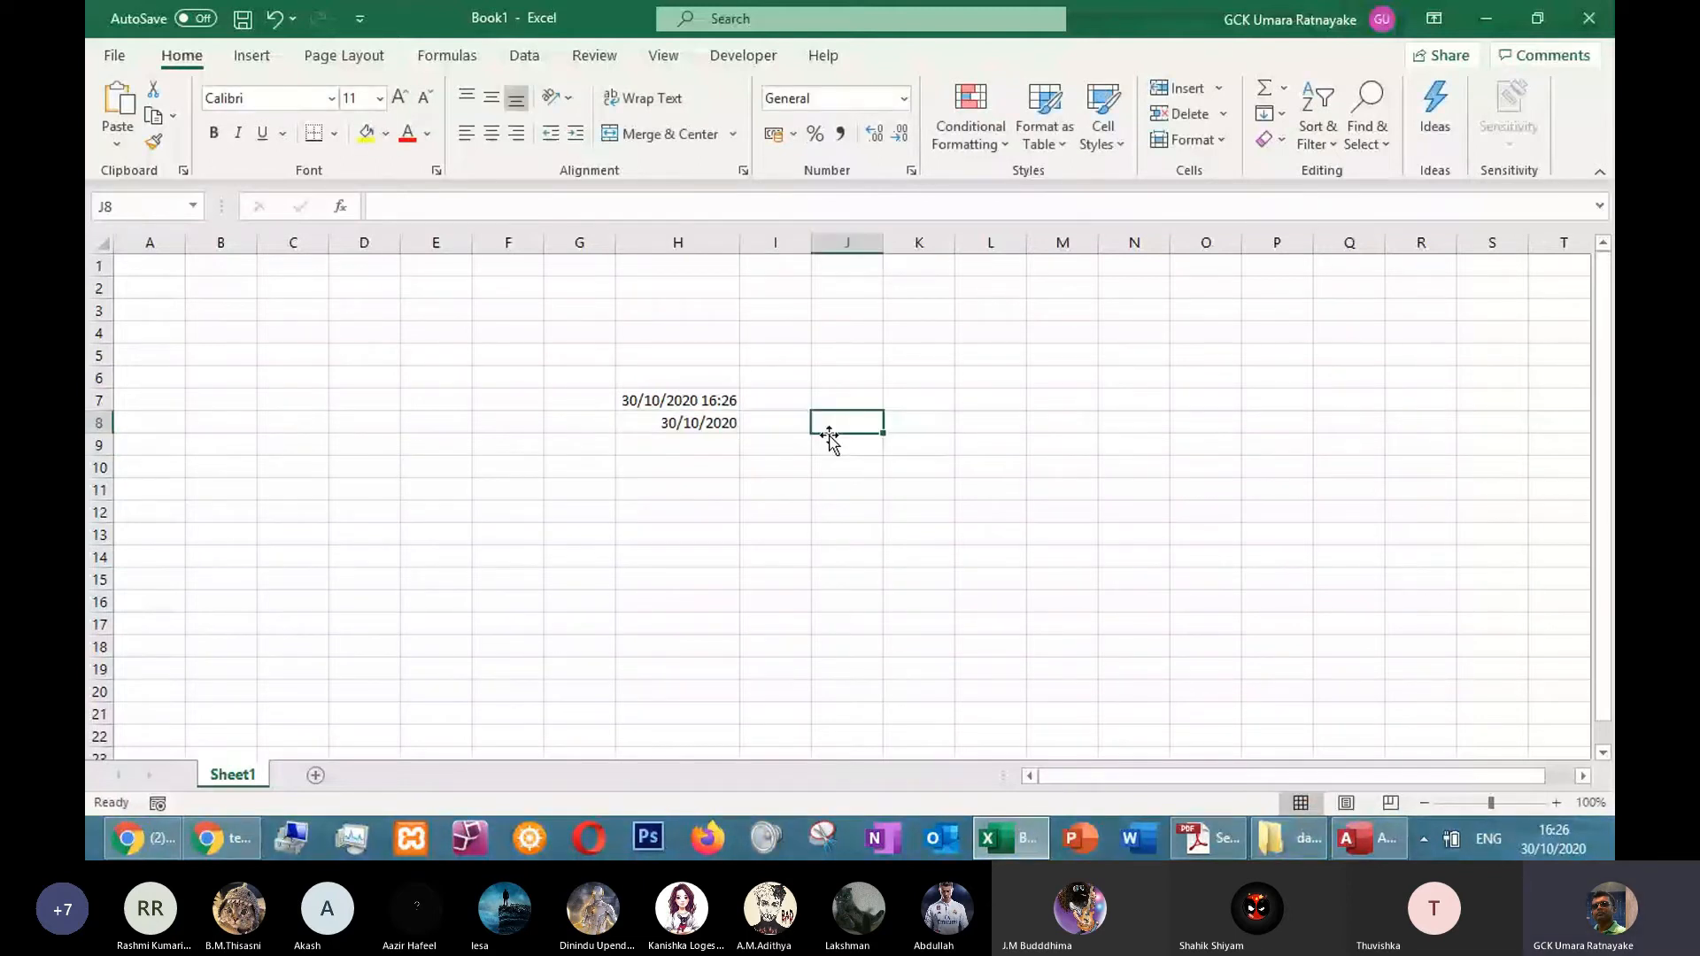
# Change the number format of the =NOW() result in cell H7 to a date without the time
pyautogui.click(668, 403)
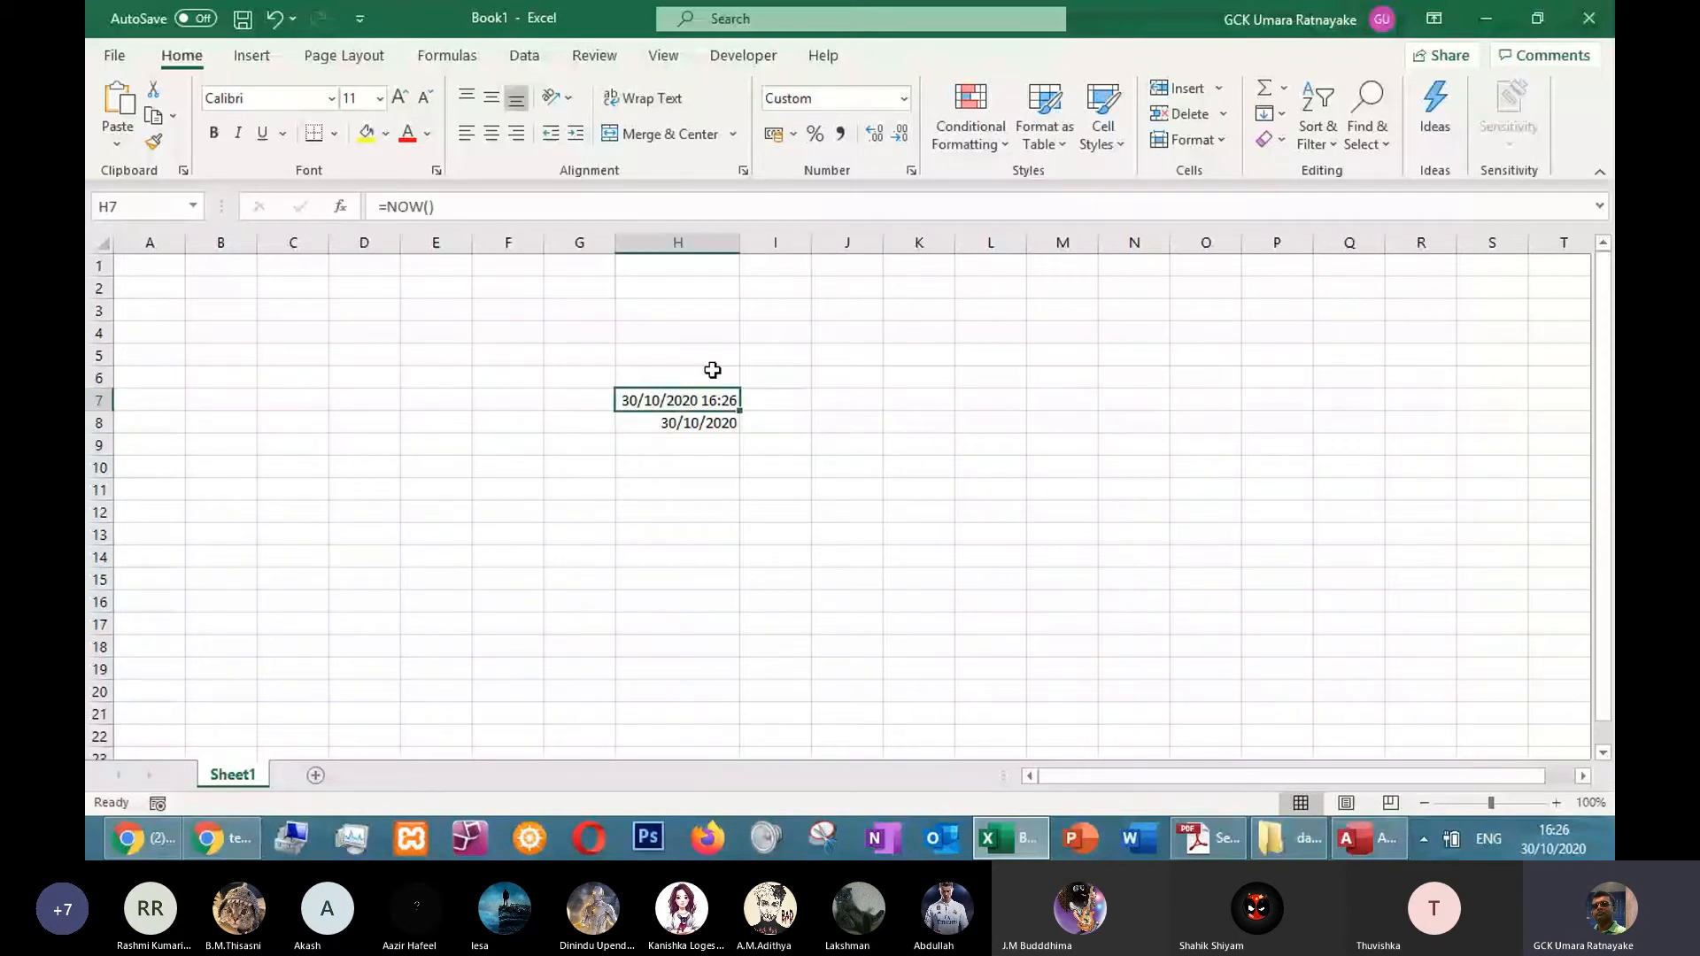
pyautogui.click(905, 99)
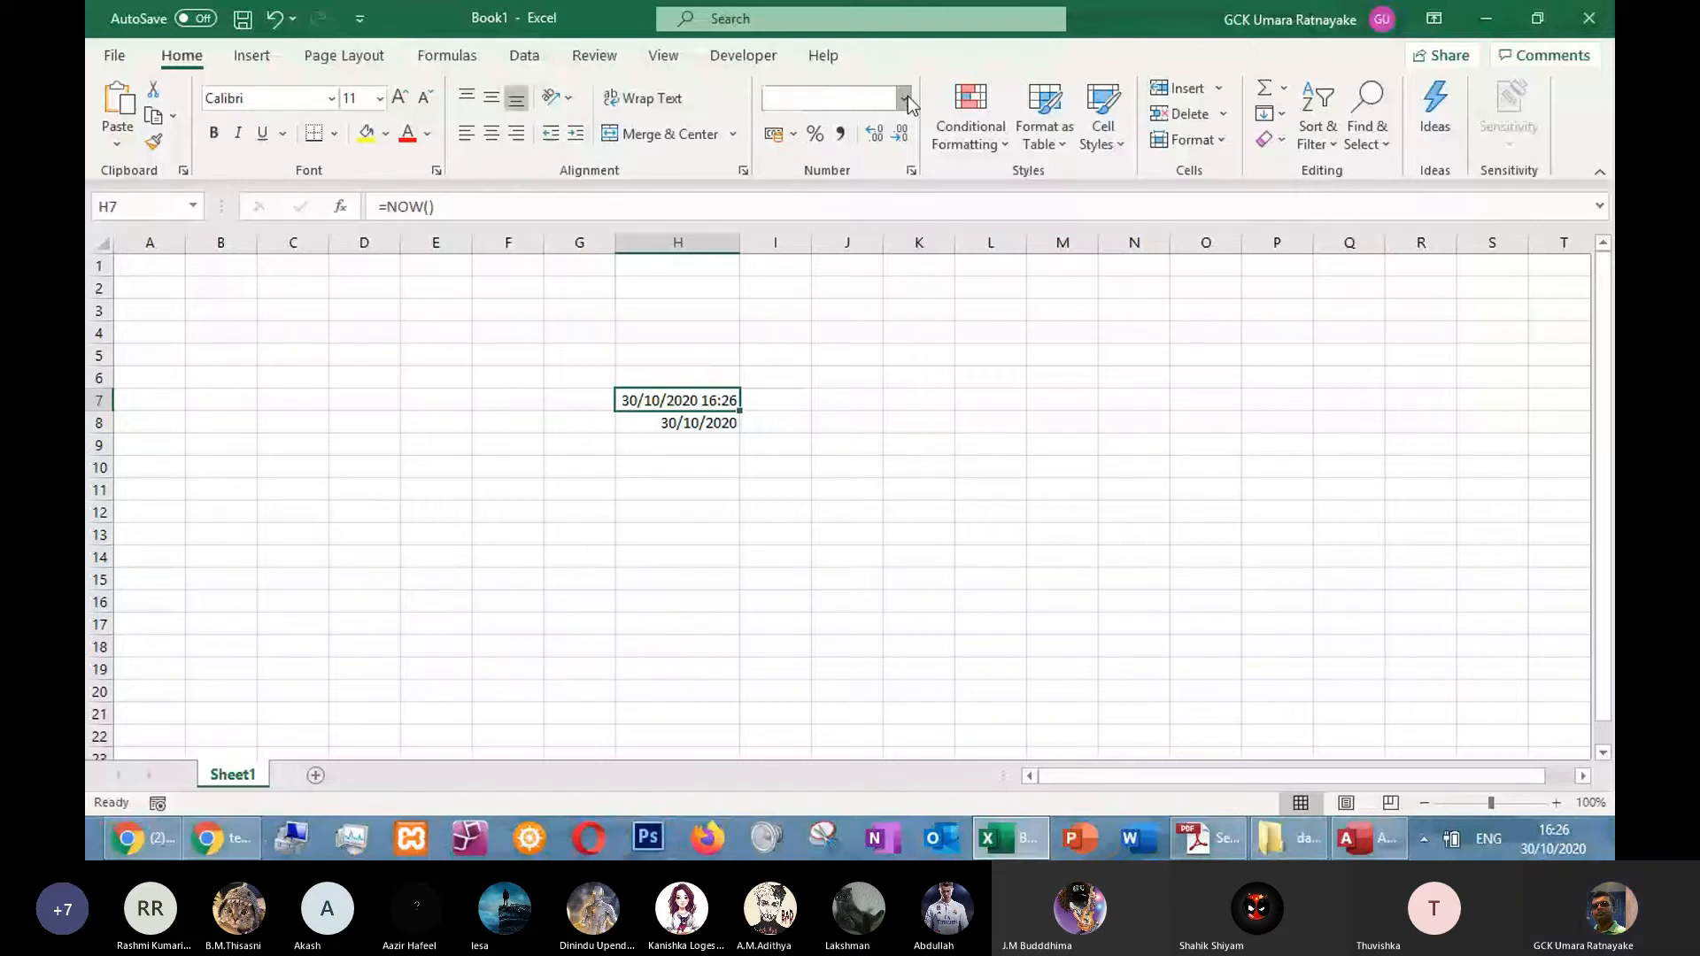
pyautogui.click(868, 350)
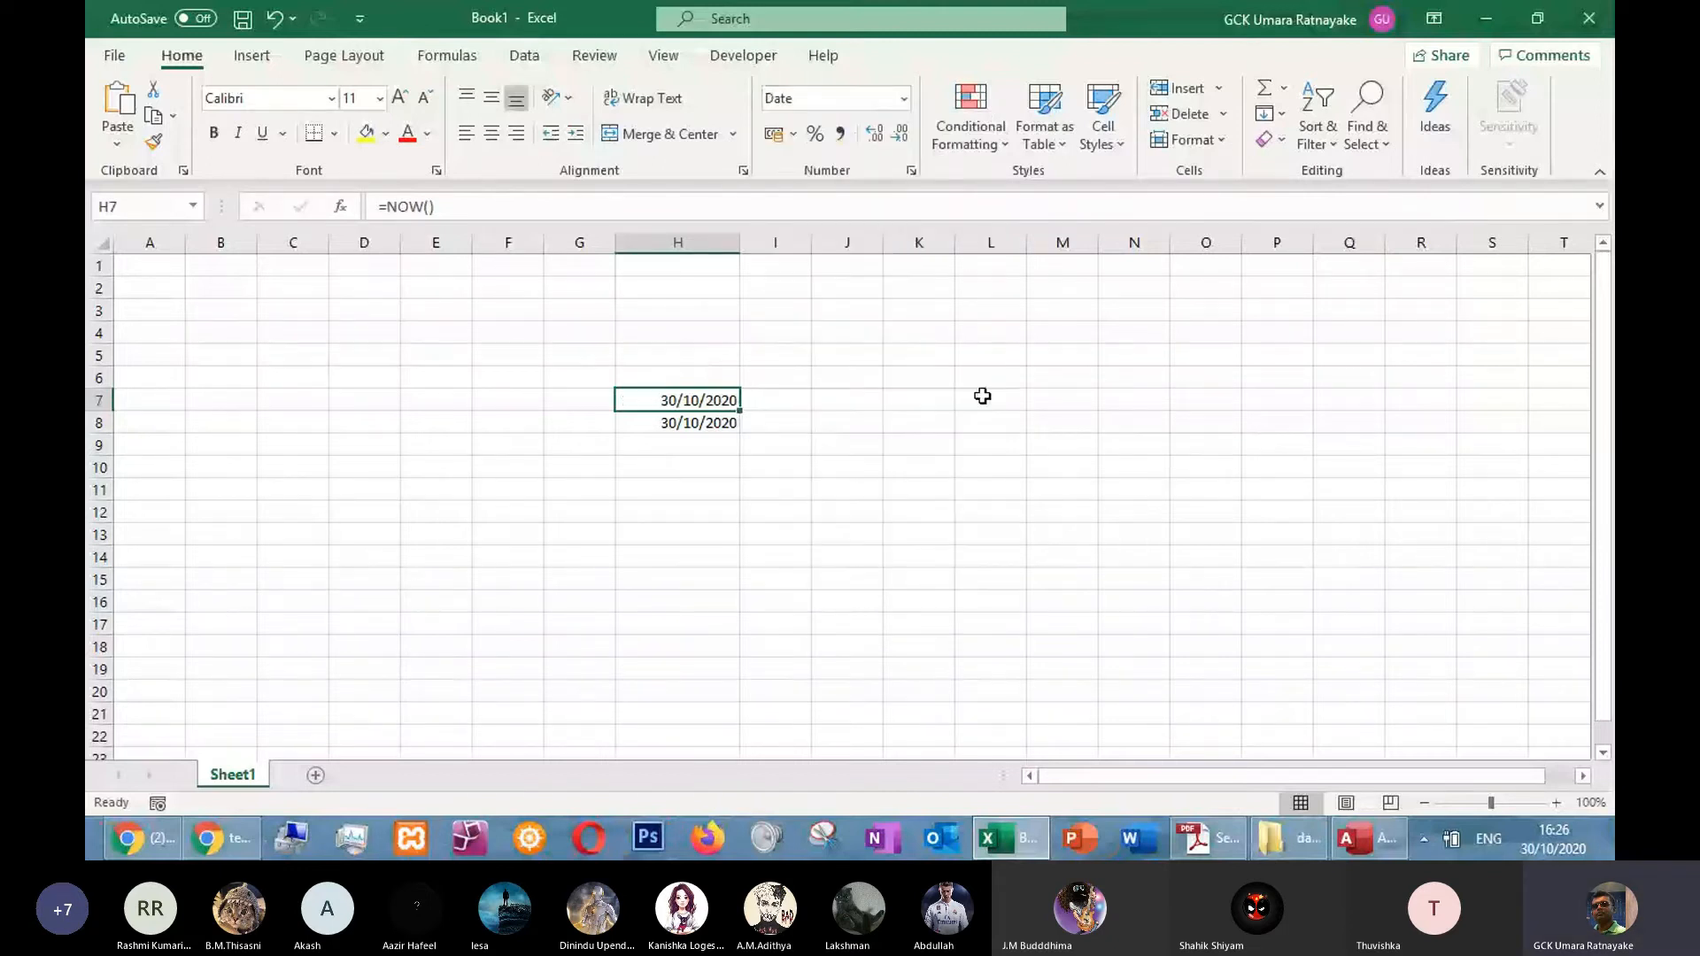
pyautogui.click(958, 418)
pyautogui.click(689, 399)
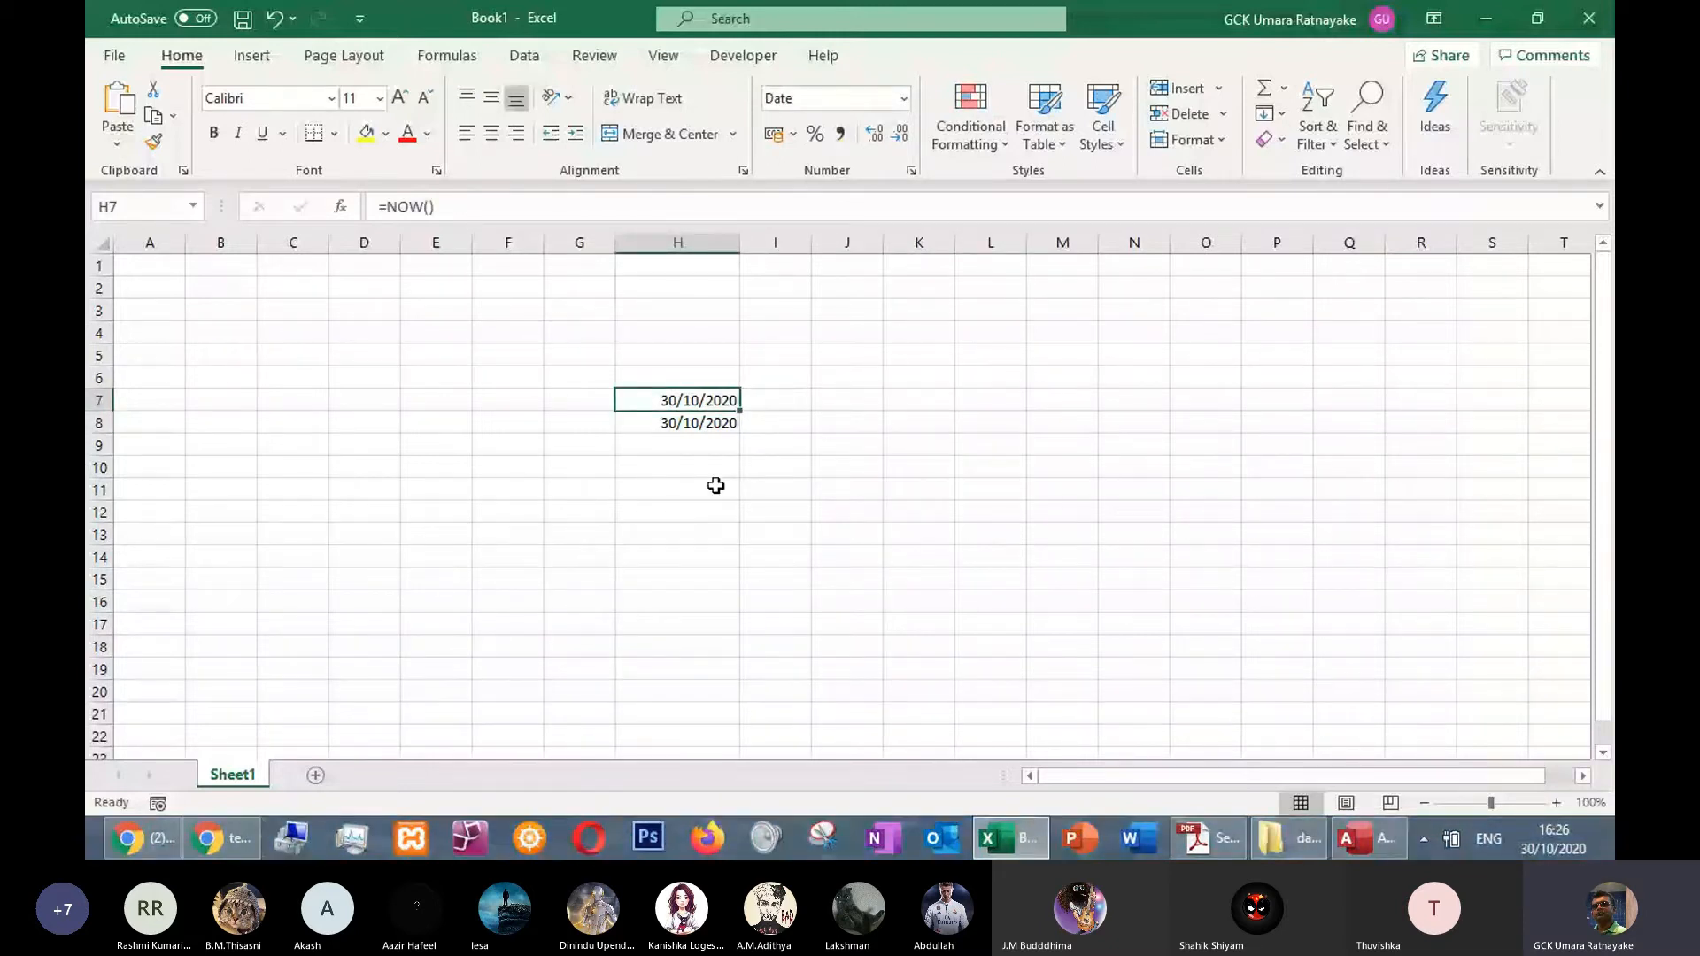
# Switch to the COVID-19 database in Access and open the daily-stats table in Design View
pyautogui.hotkey('alt', 'Tab')
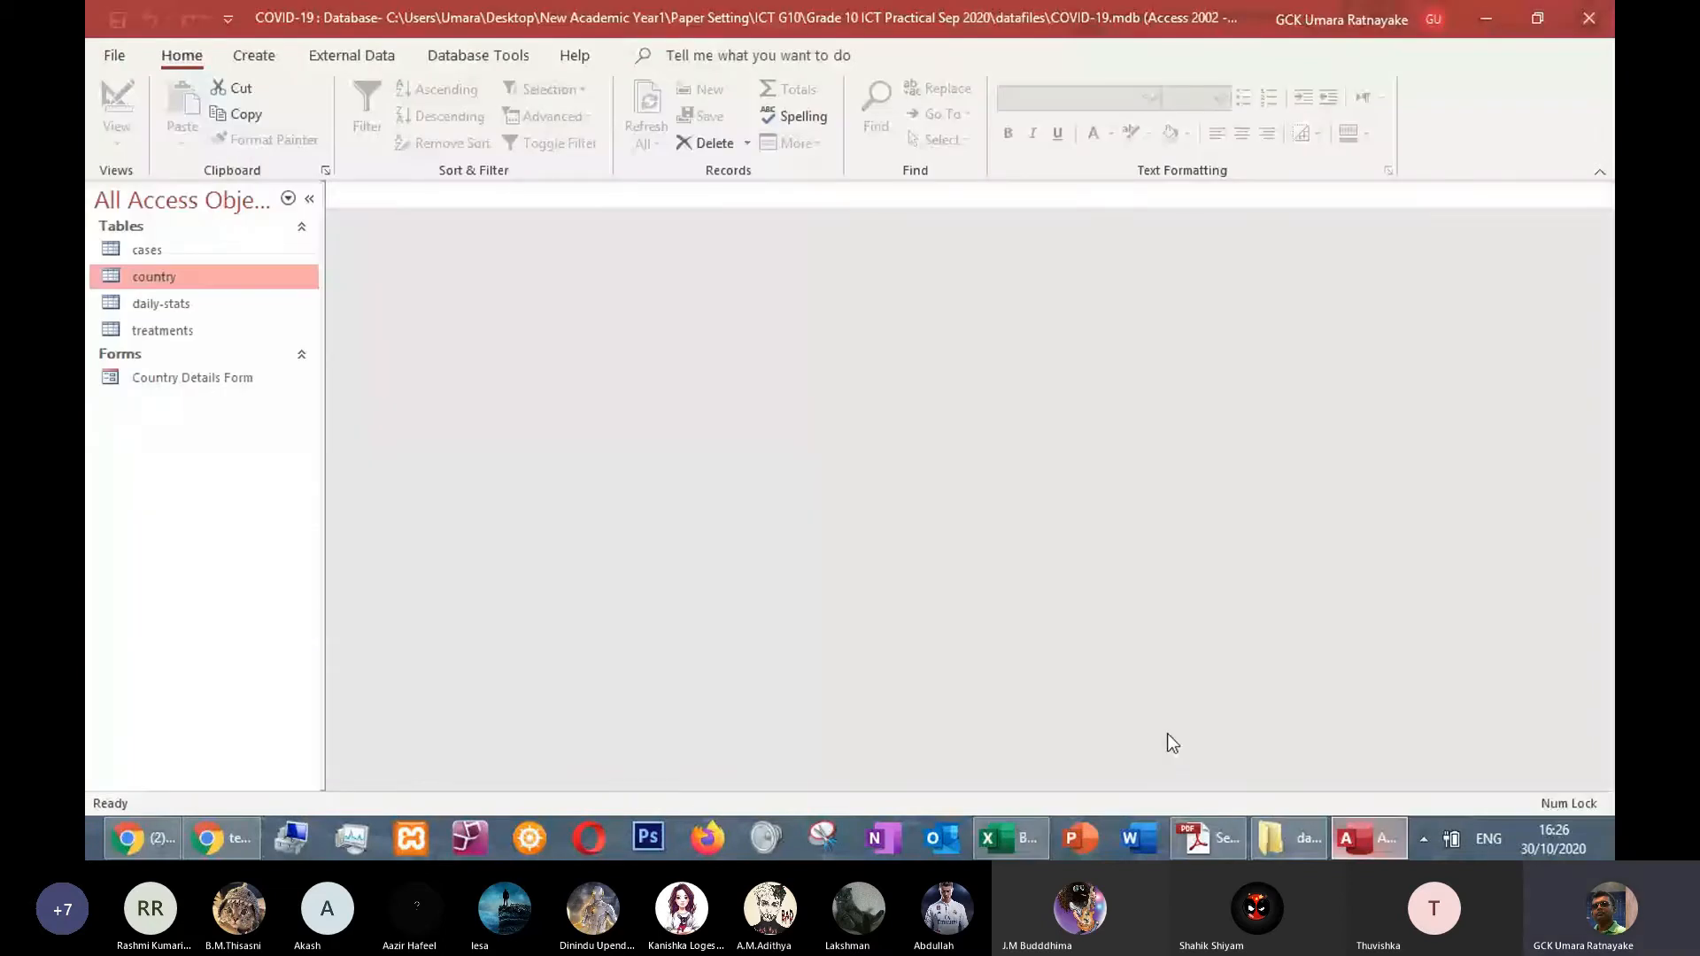
pyautogui.hotkey('alt', 'Tab')
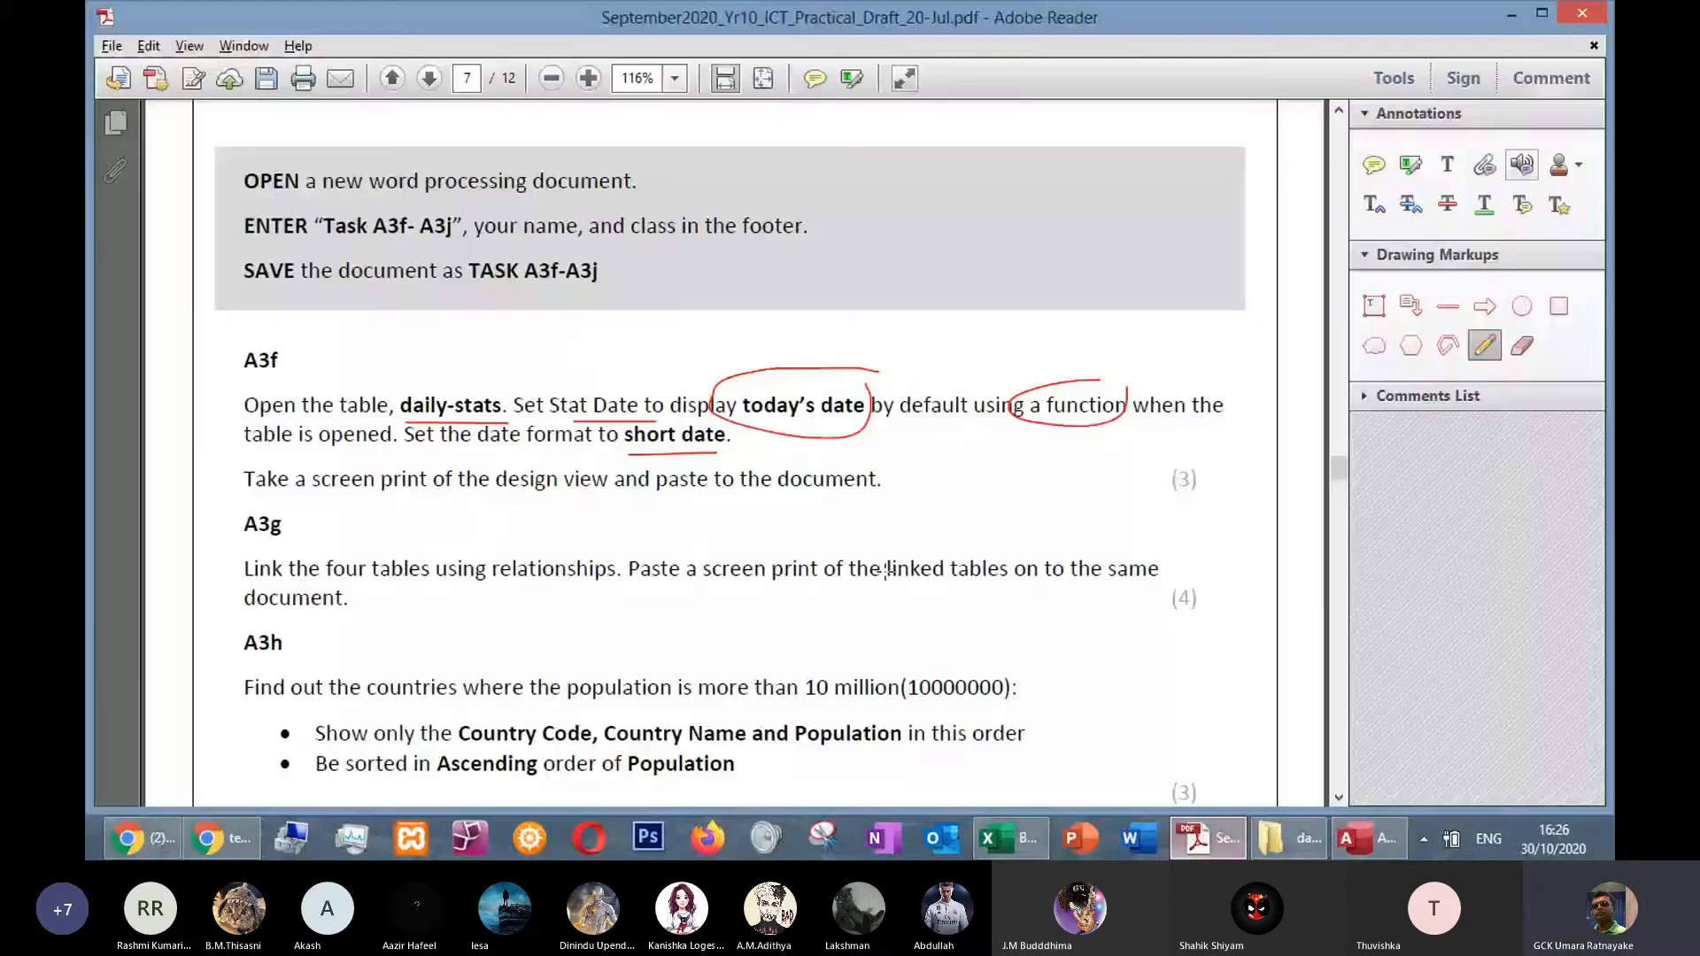
pyautogui.hotkey('alt', 'Tab')
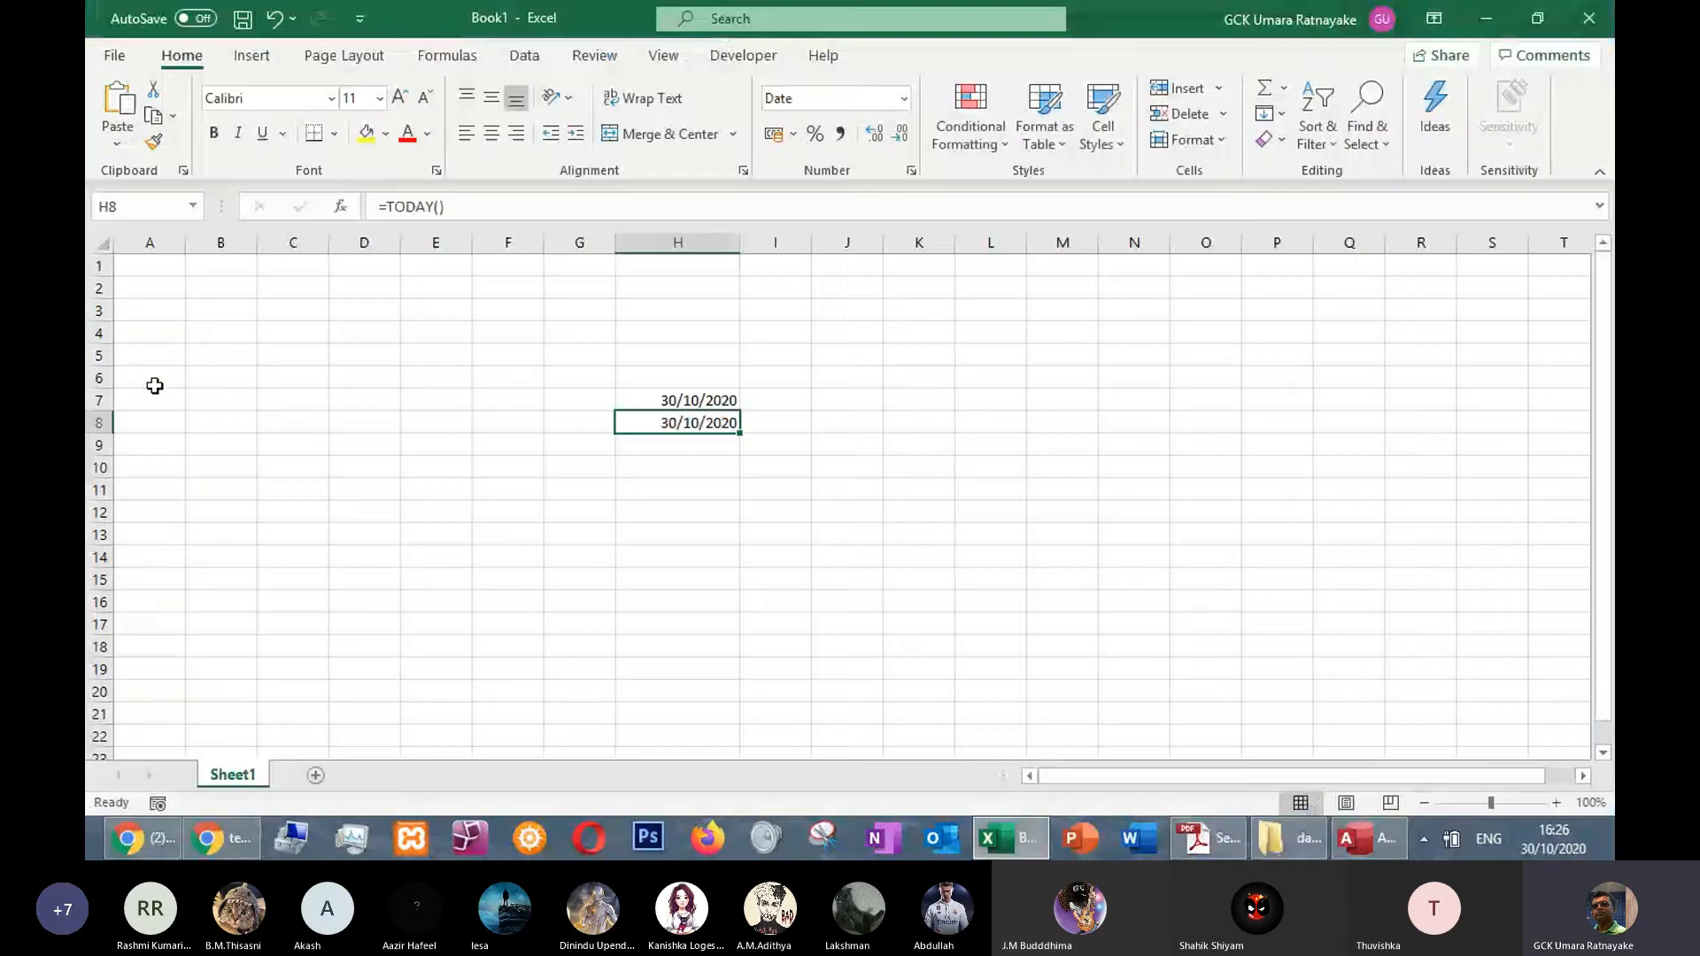
pyautogui.hotkey('alt', 'Tab')
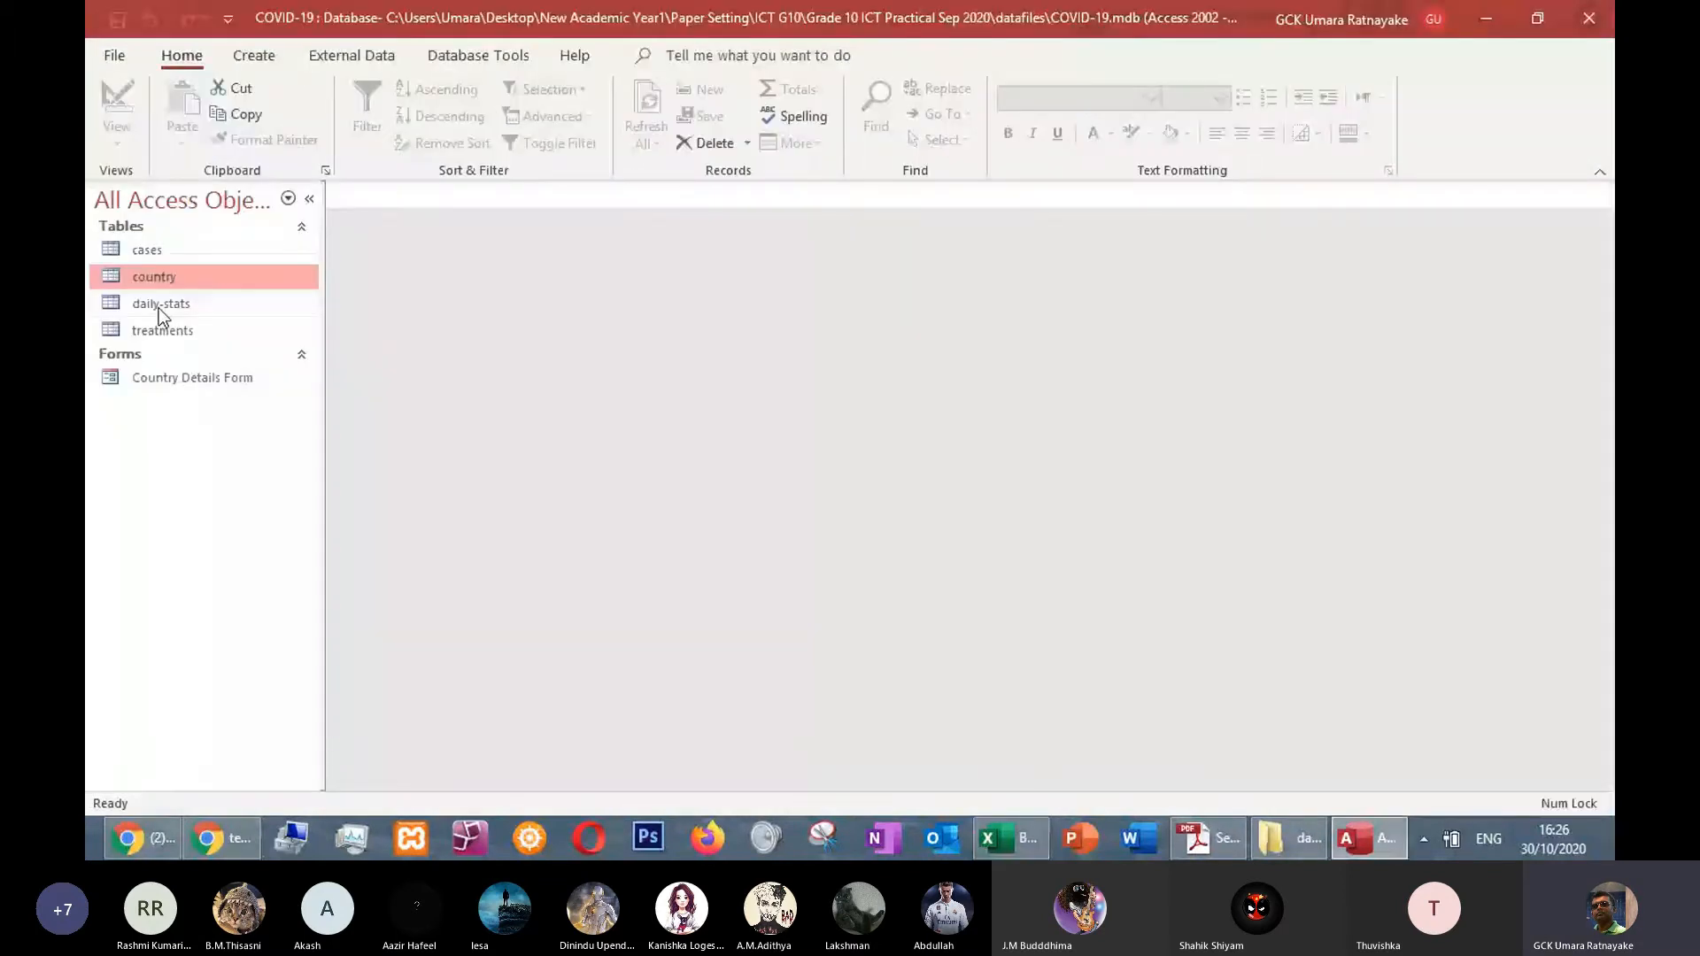
pyautogui.rightClick(157, 308)
pyautogui.click(211, 349)
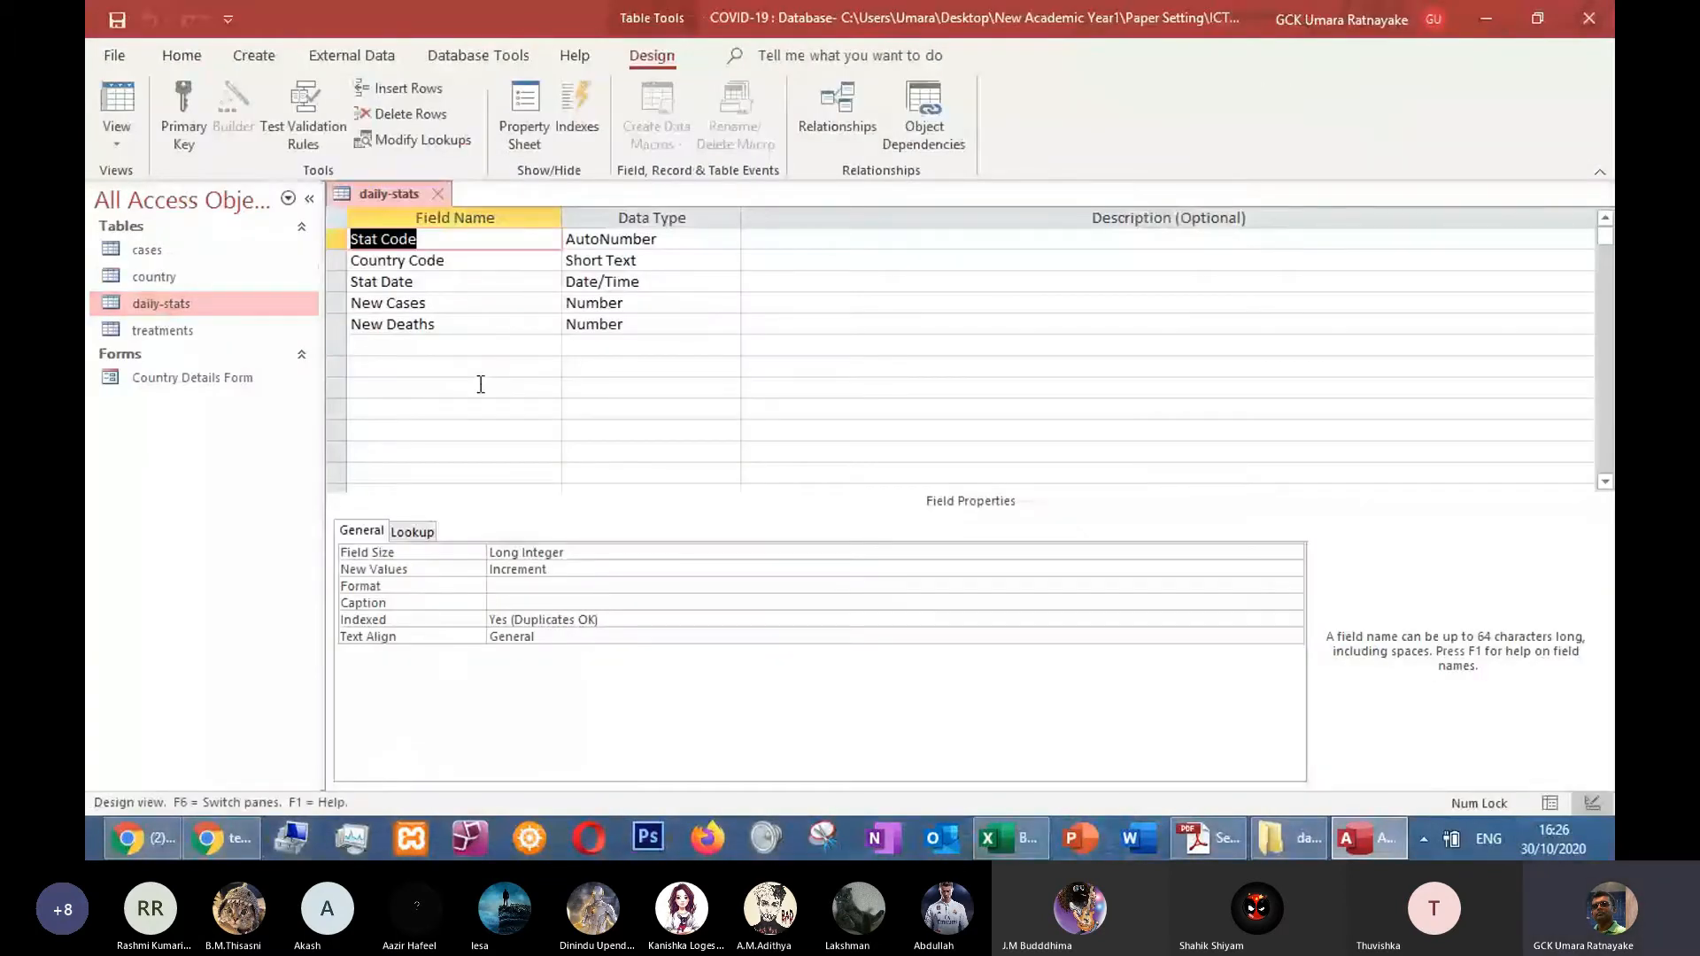
# Set the default value of the Stat Date field to =now(), then save the table and show it in Datasheet View
pyautogui.click(391, 281)
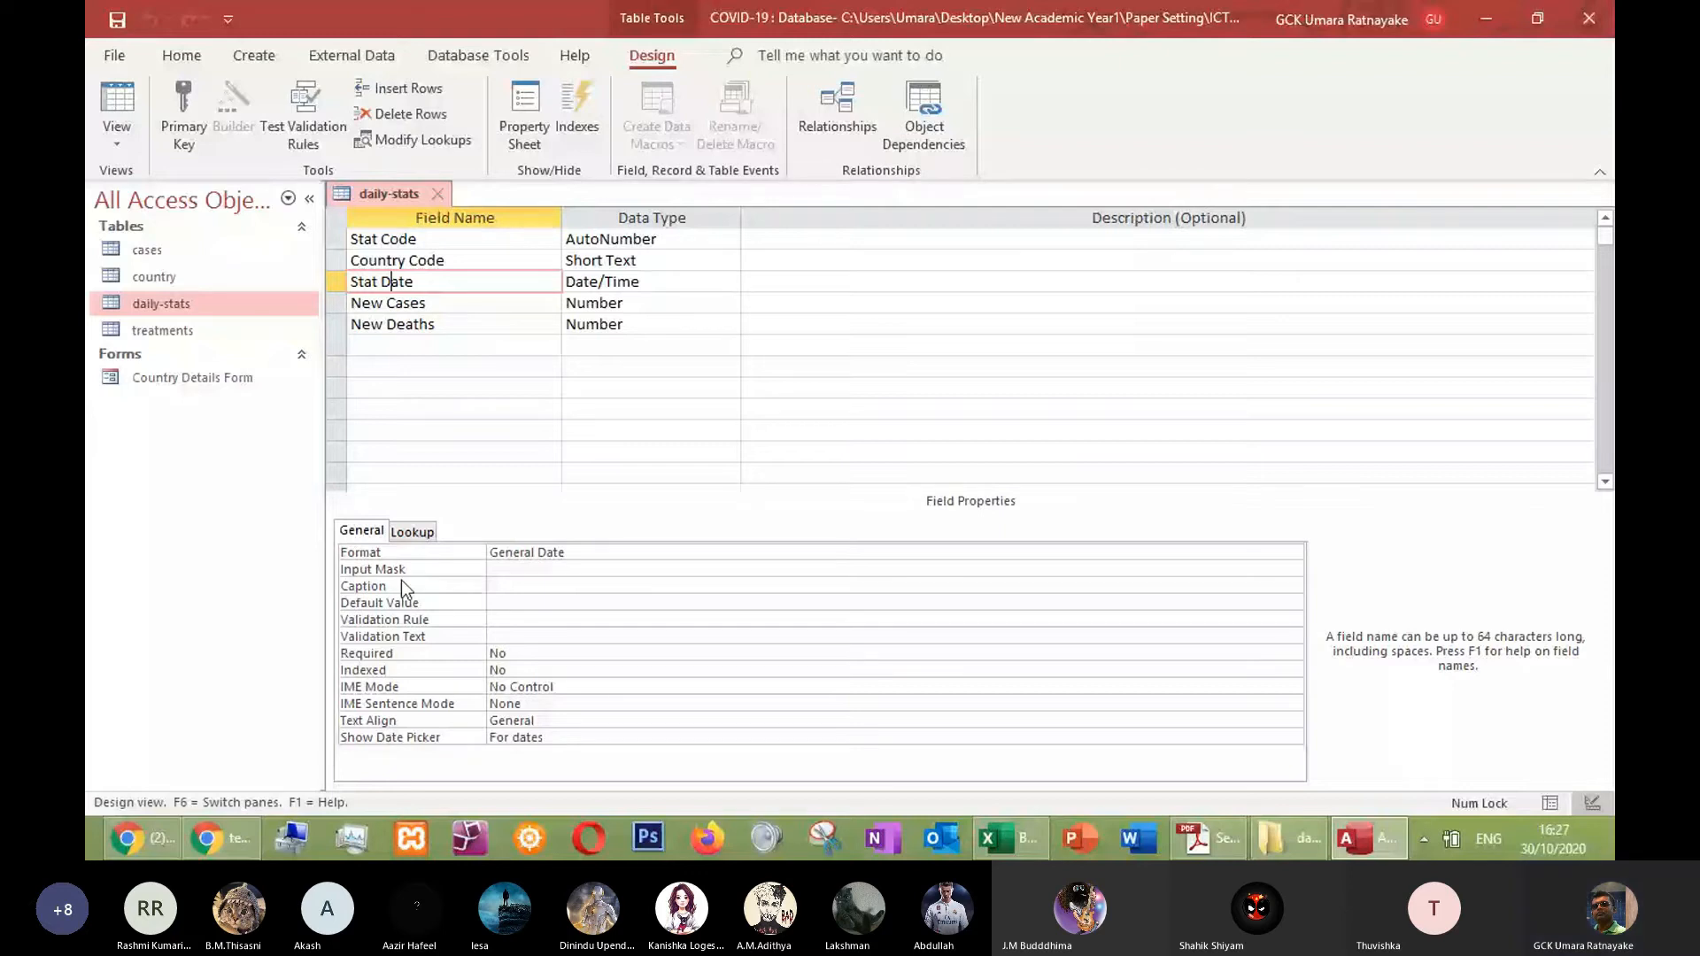
pyautogui.click(504, 602)
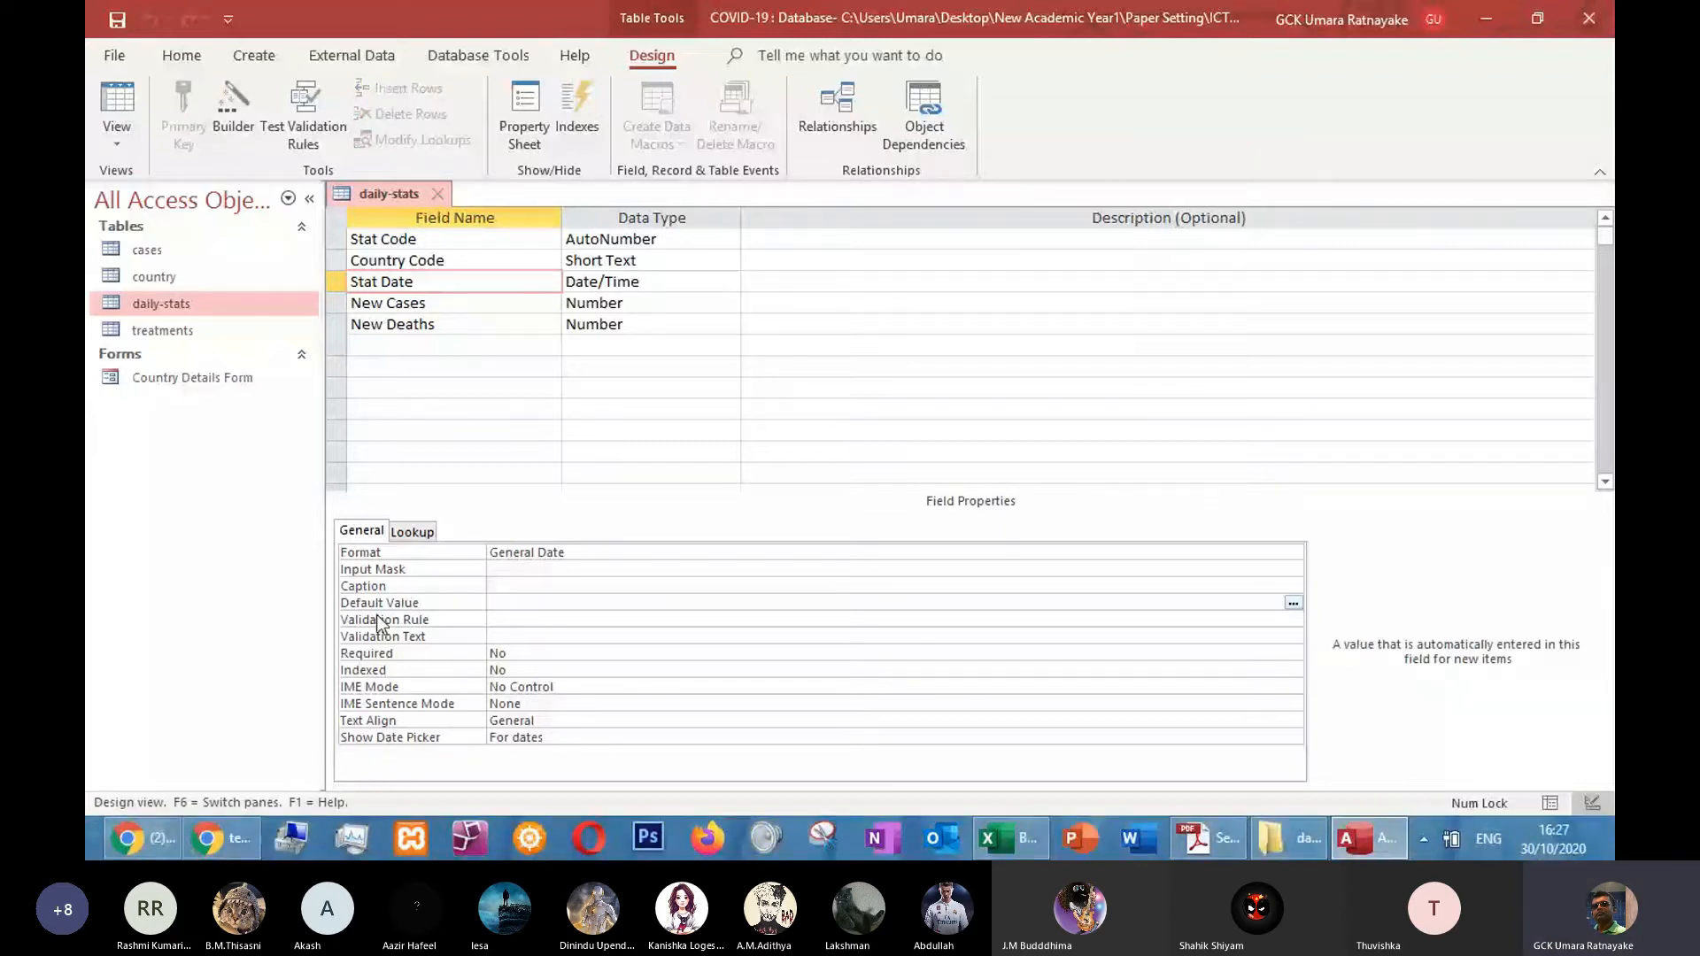
pyautogui.write('=now')
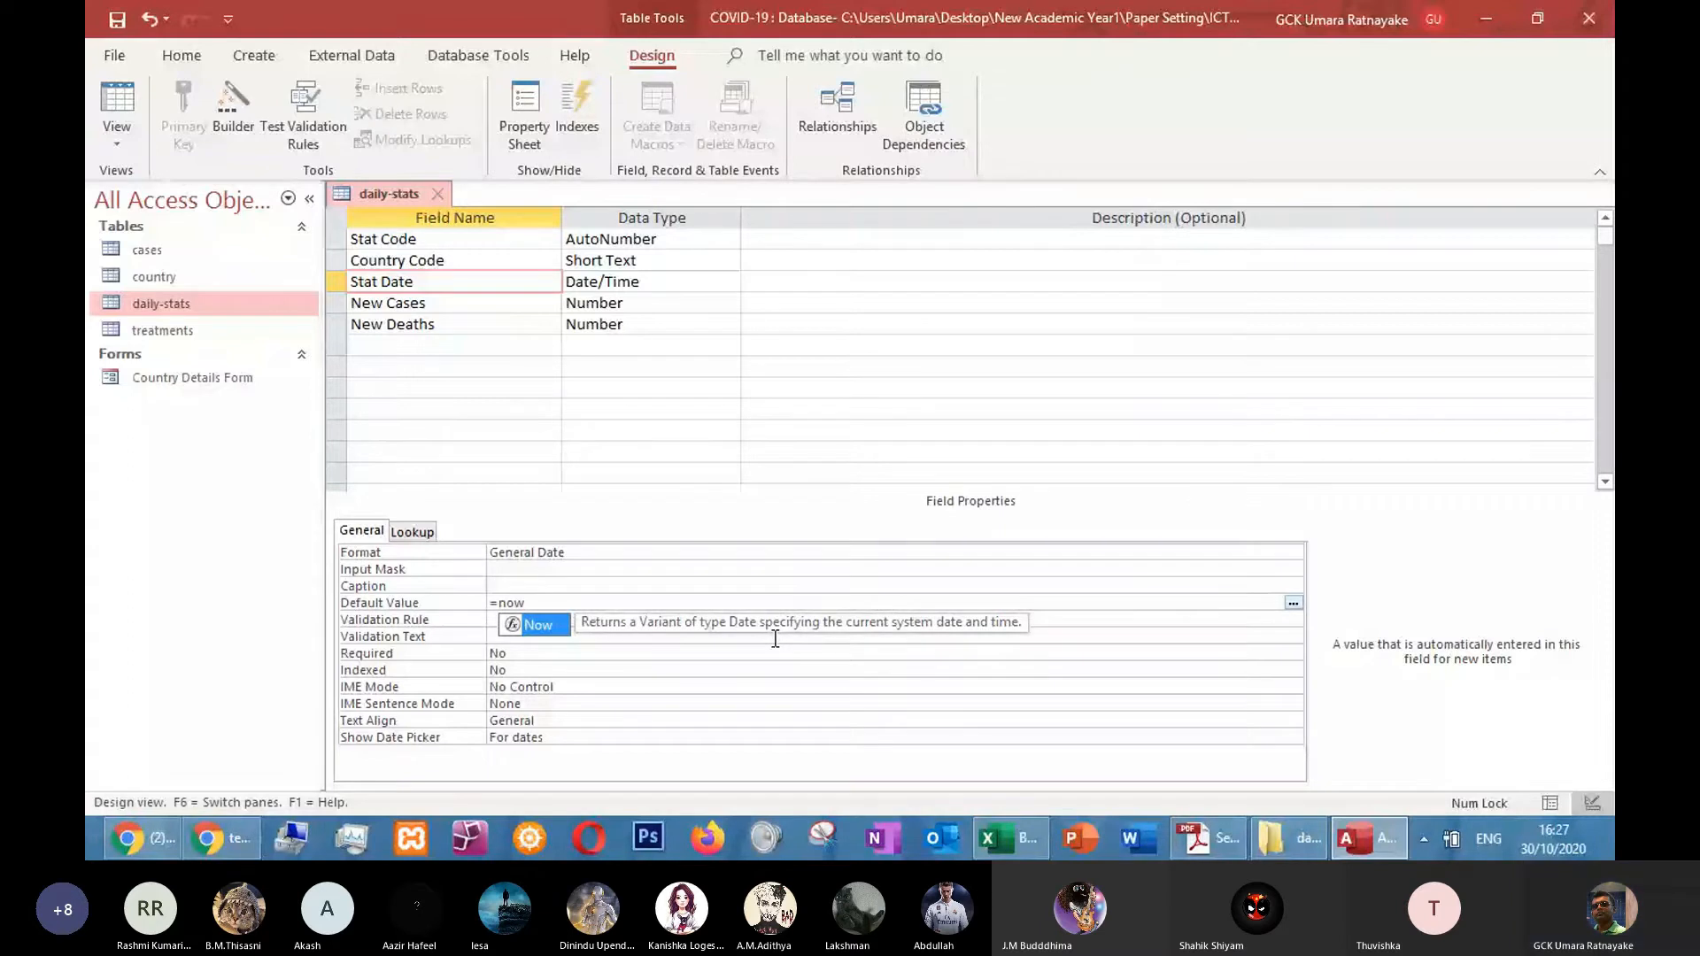
pyautogui.press('Tab')
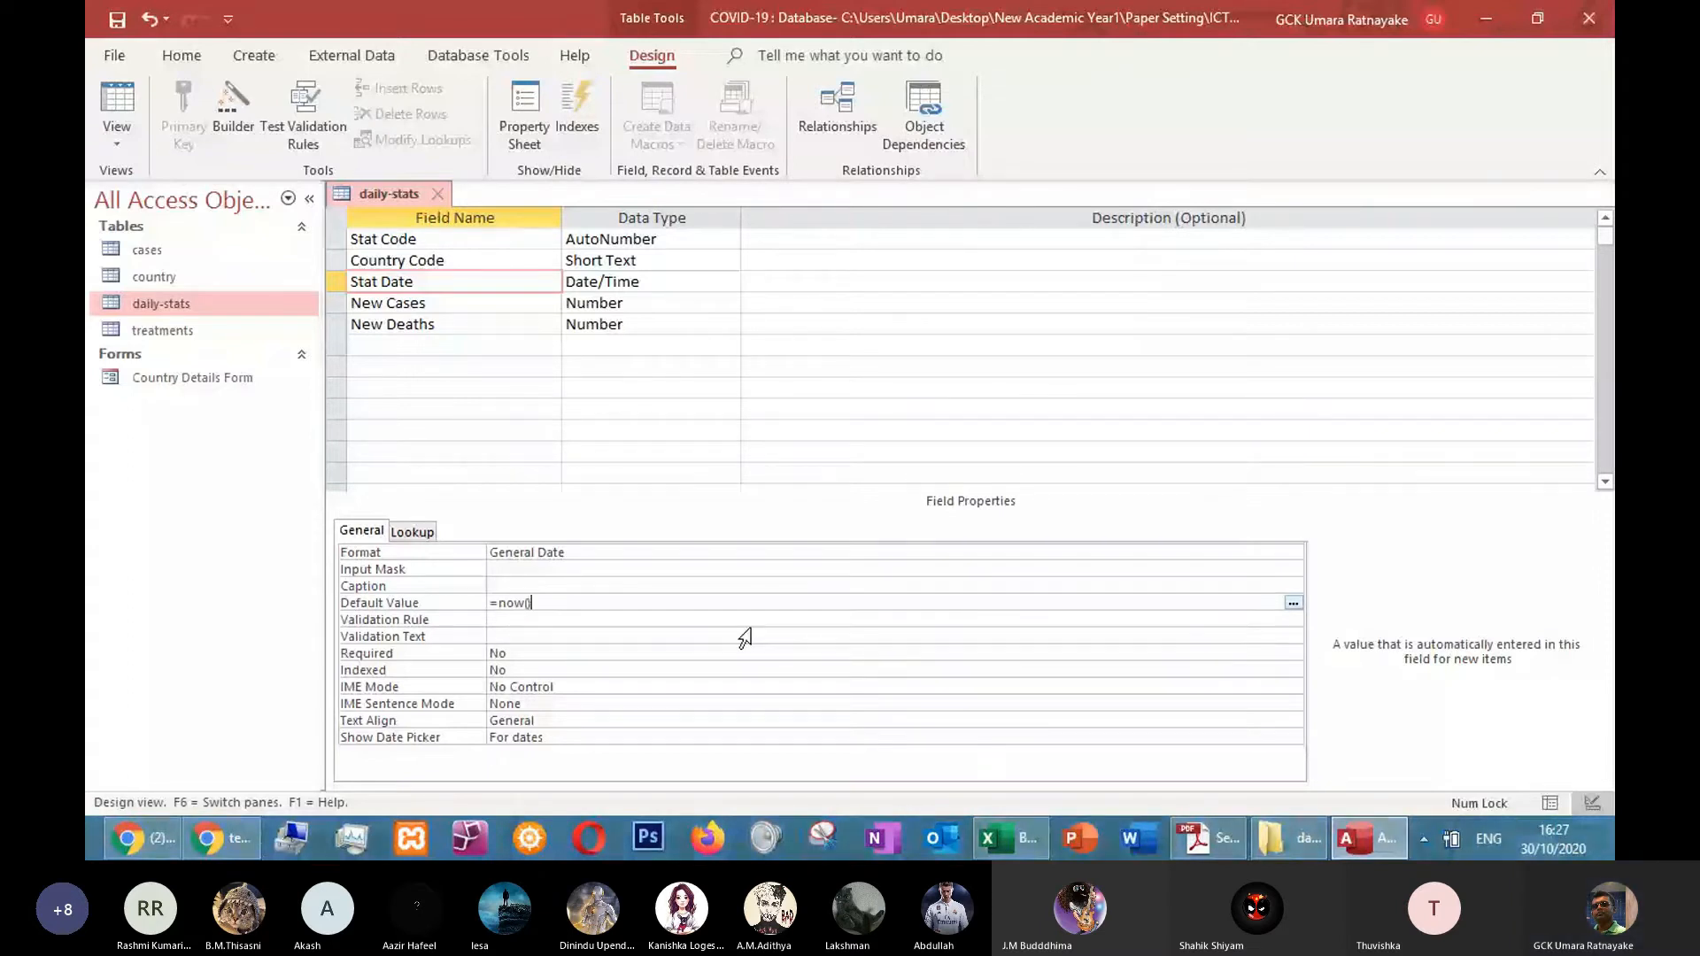
pyautogui.press('Return')
pyautogui.click(127, 113)
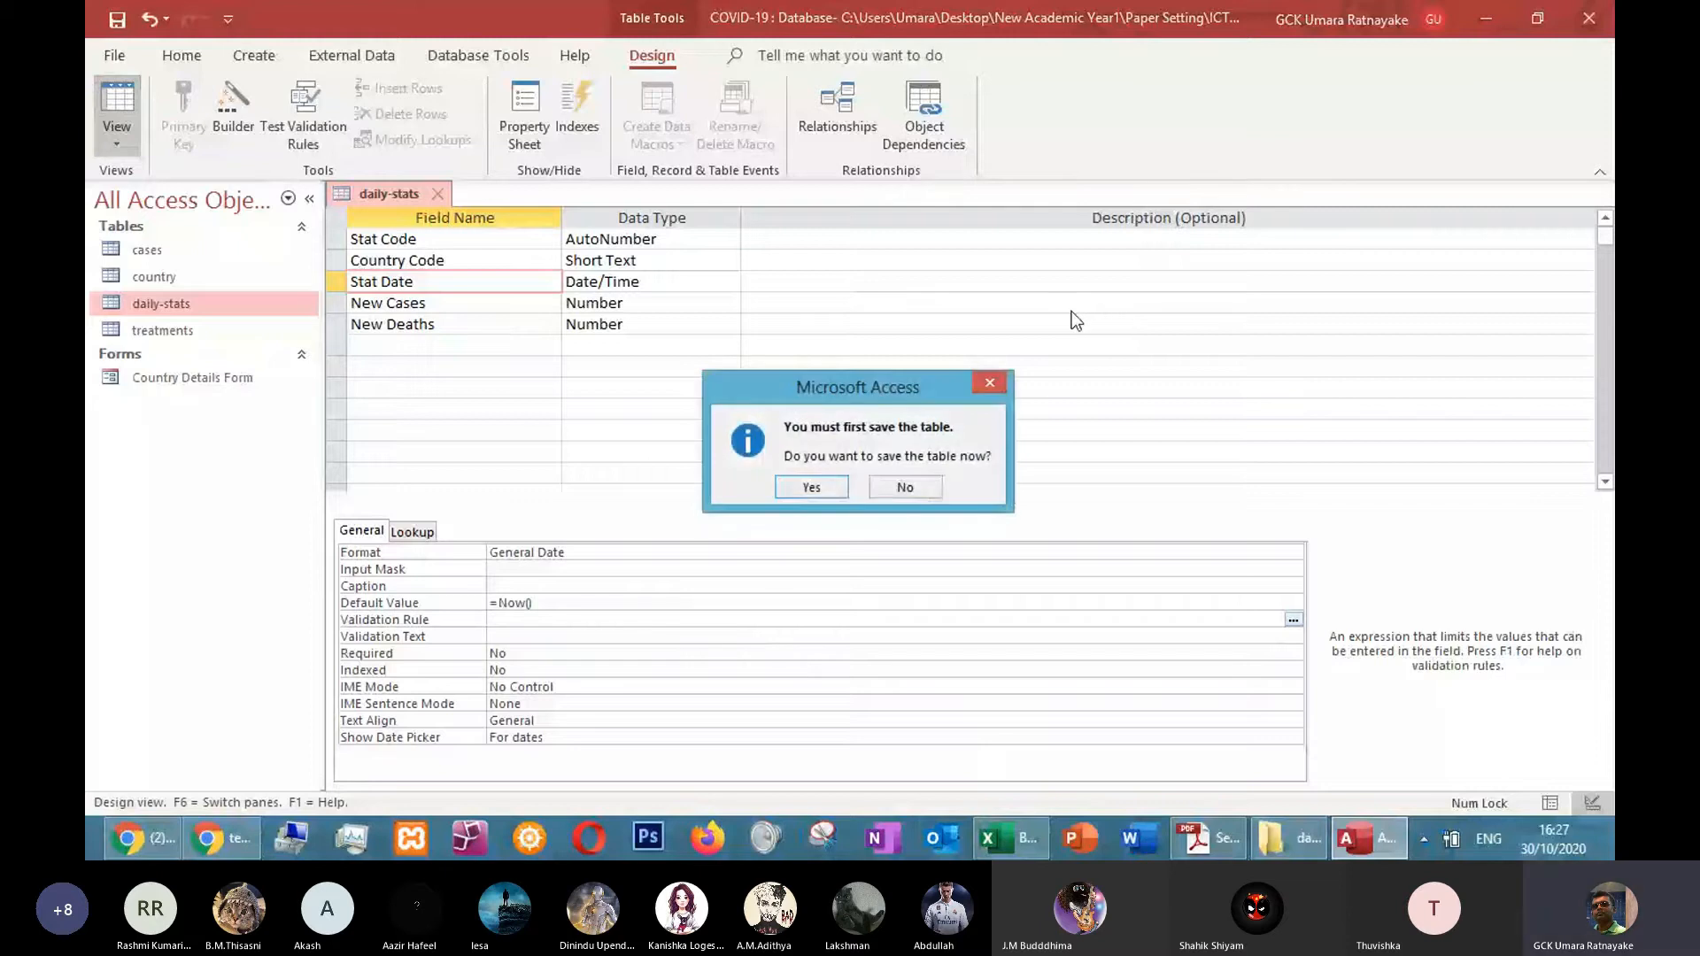
pyautogui.press('Return')
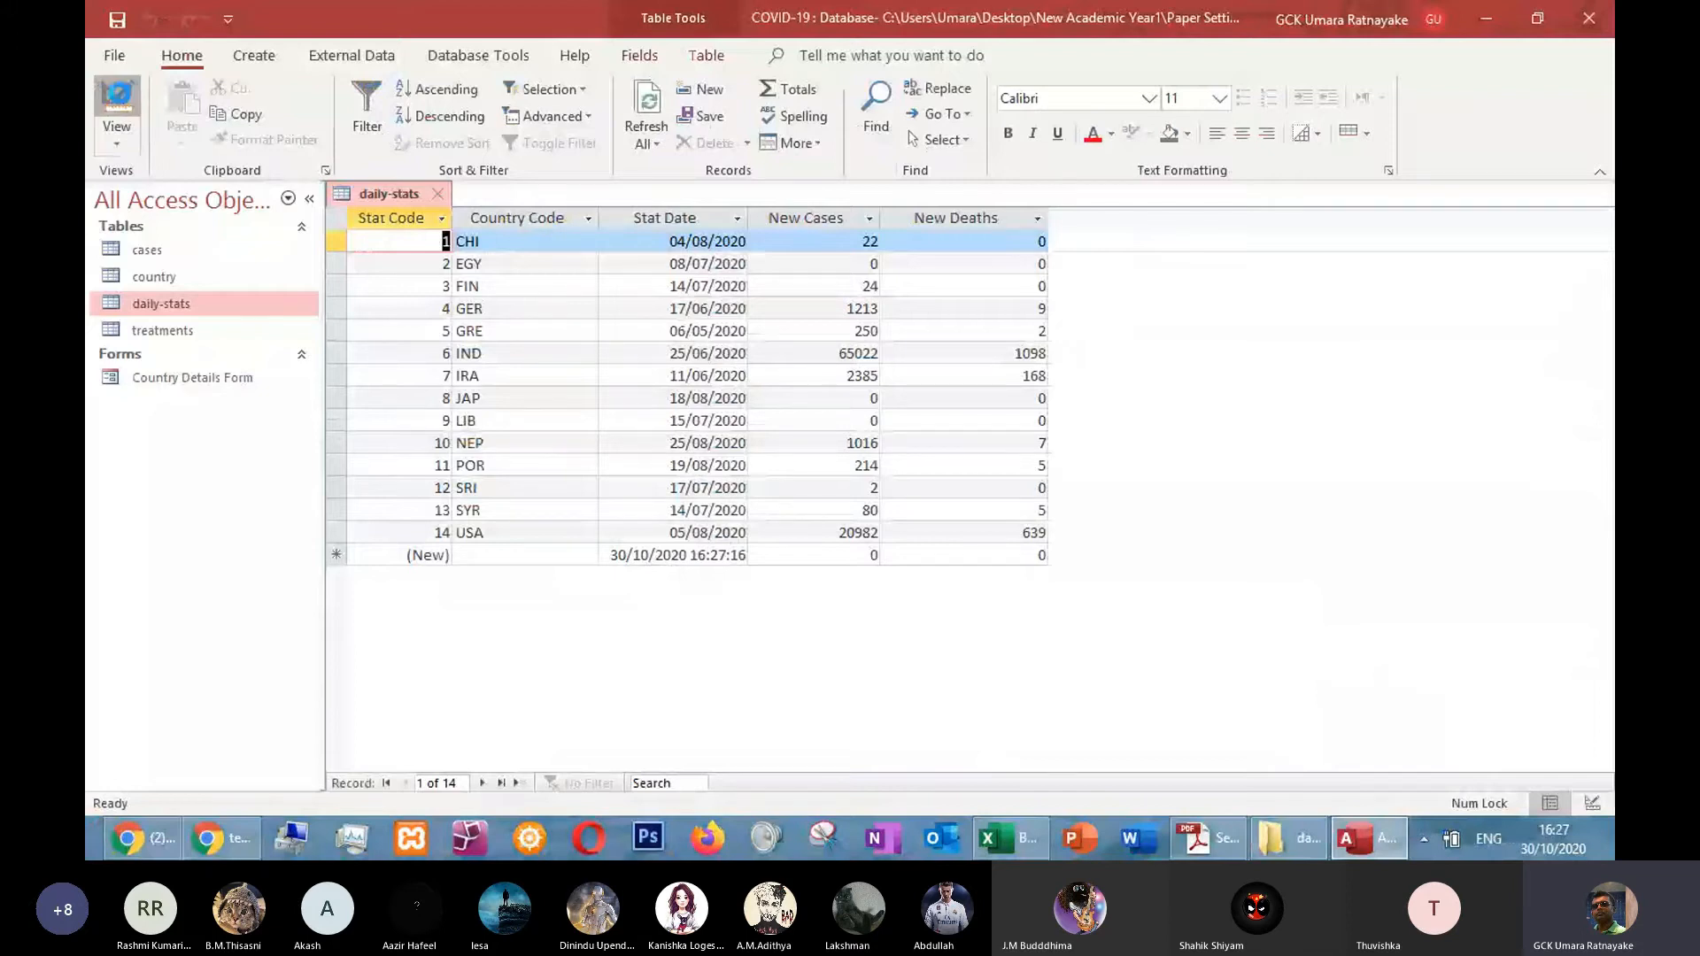
# Return to Design View, set the Stat Date format to Short Date, and save the table to show its records again
pyautogui.click(116, 102)
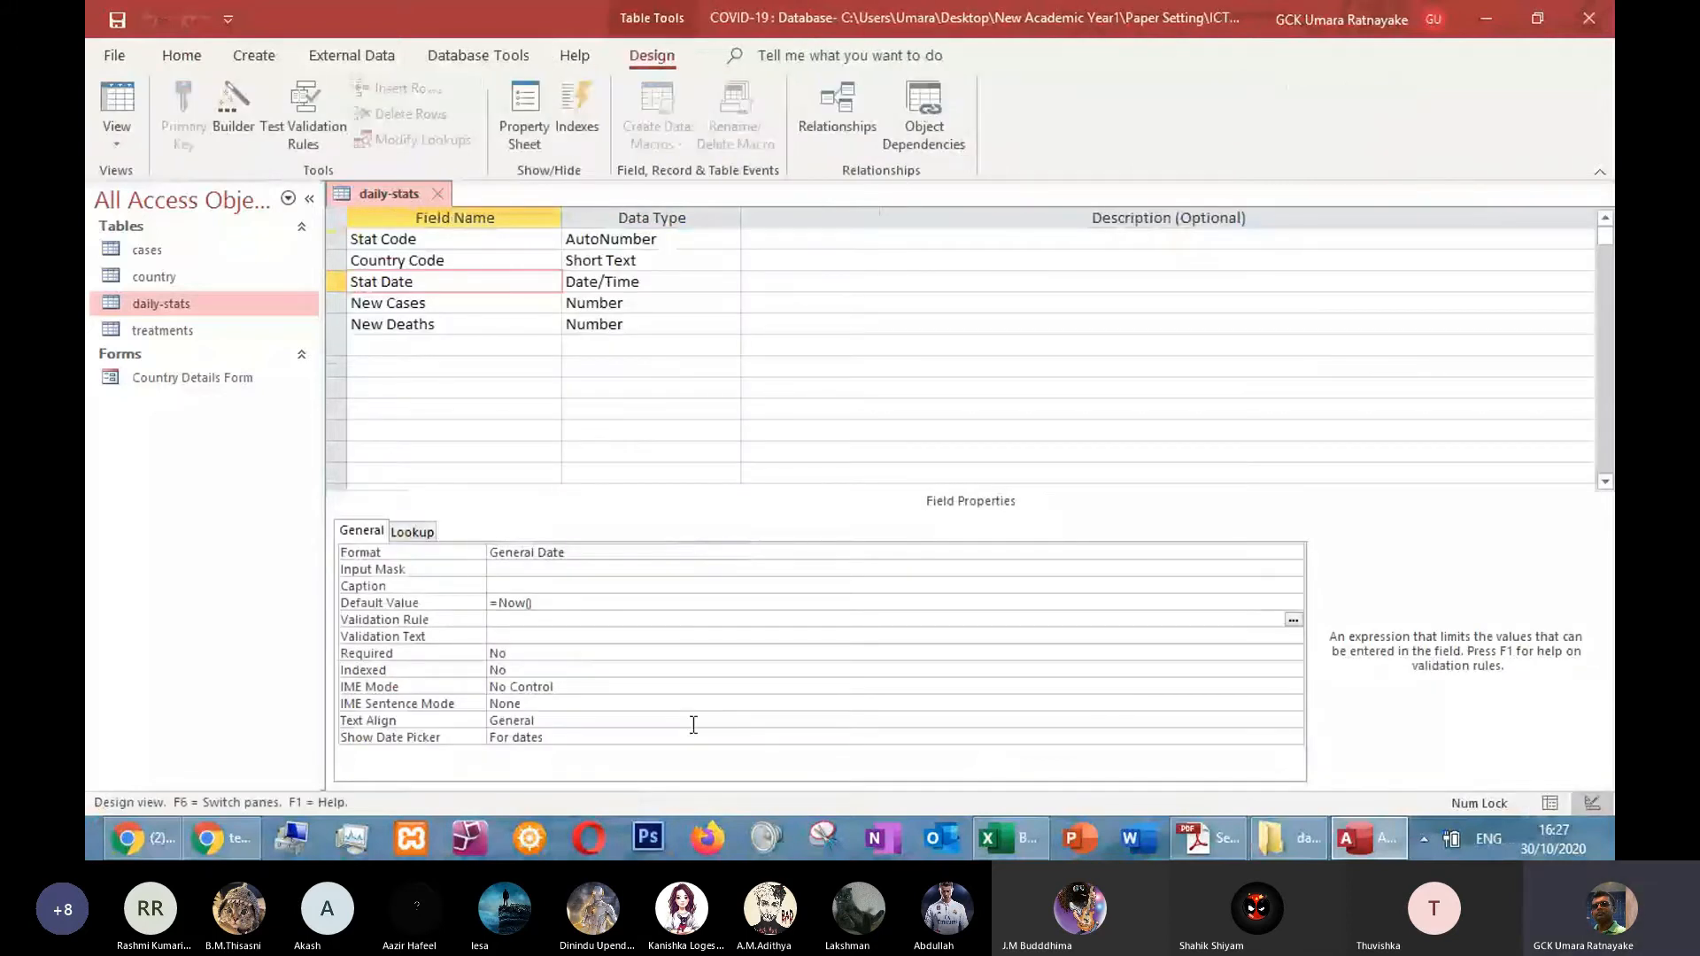
pyautogui.click(1098, 555)
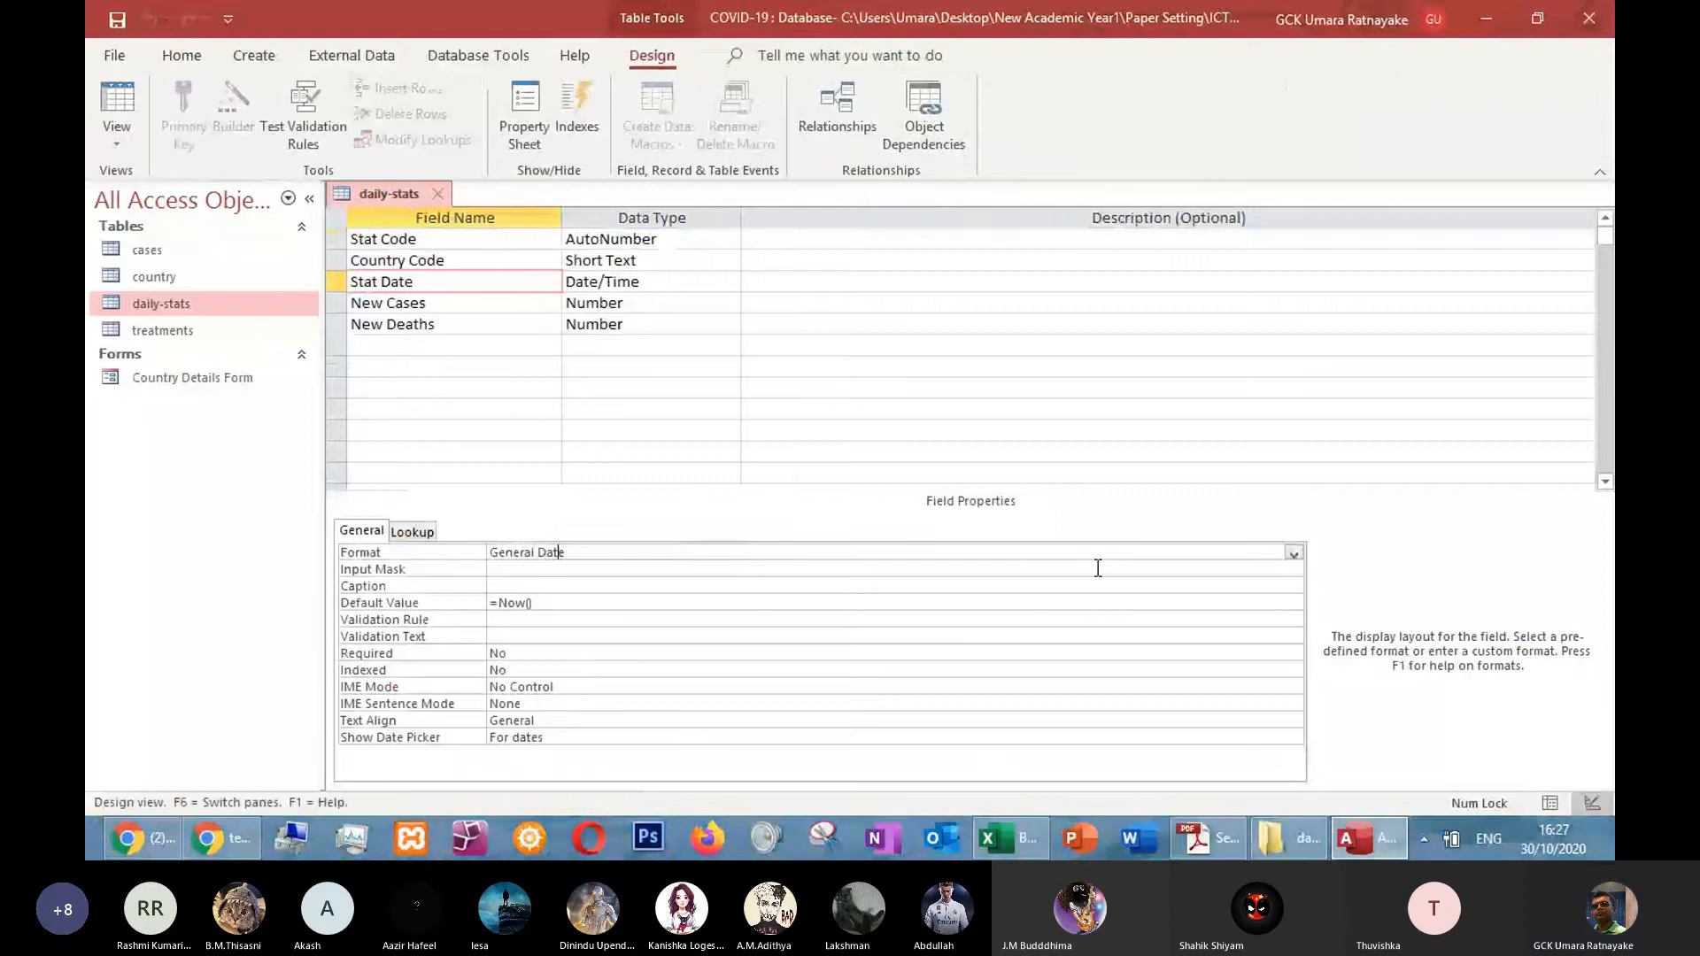
pyautogui.click(1294, 554)
pyautogui.click(1151, 612)
pyautogui.click(116, 102)
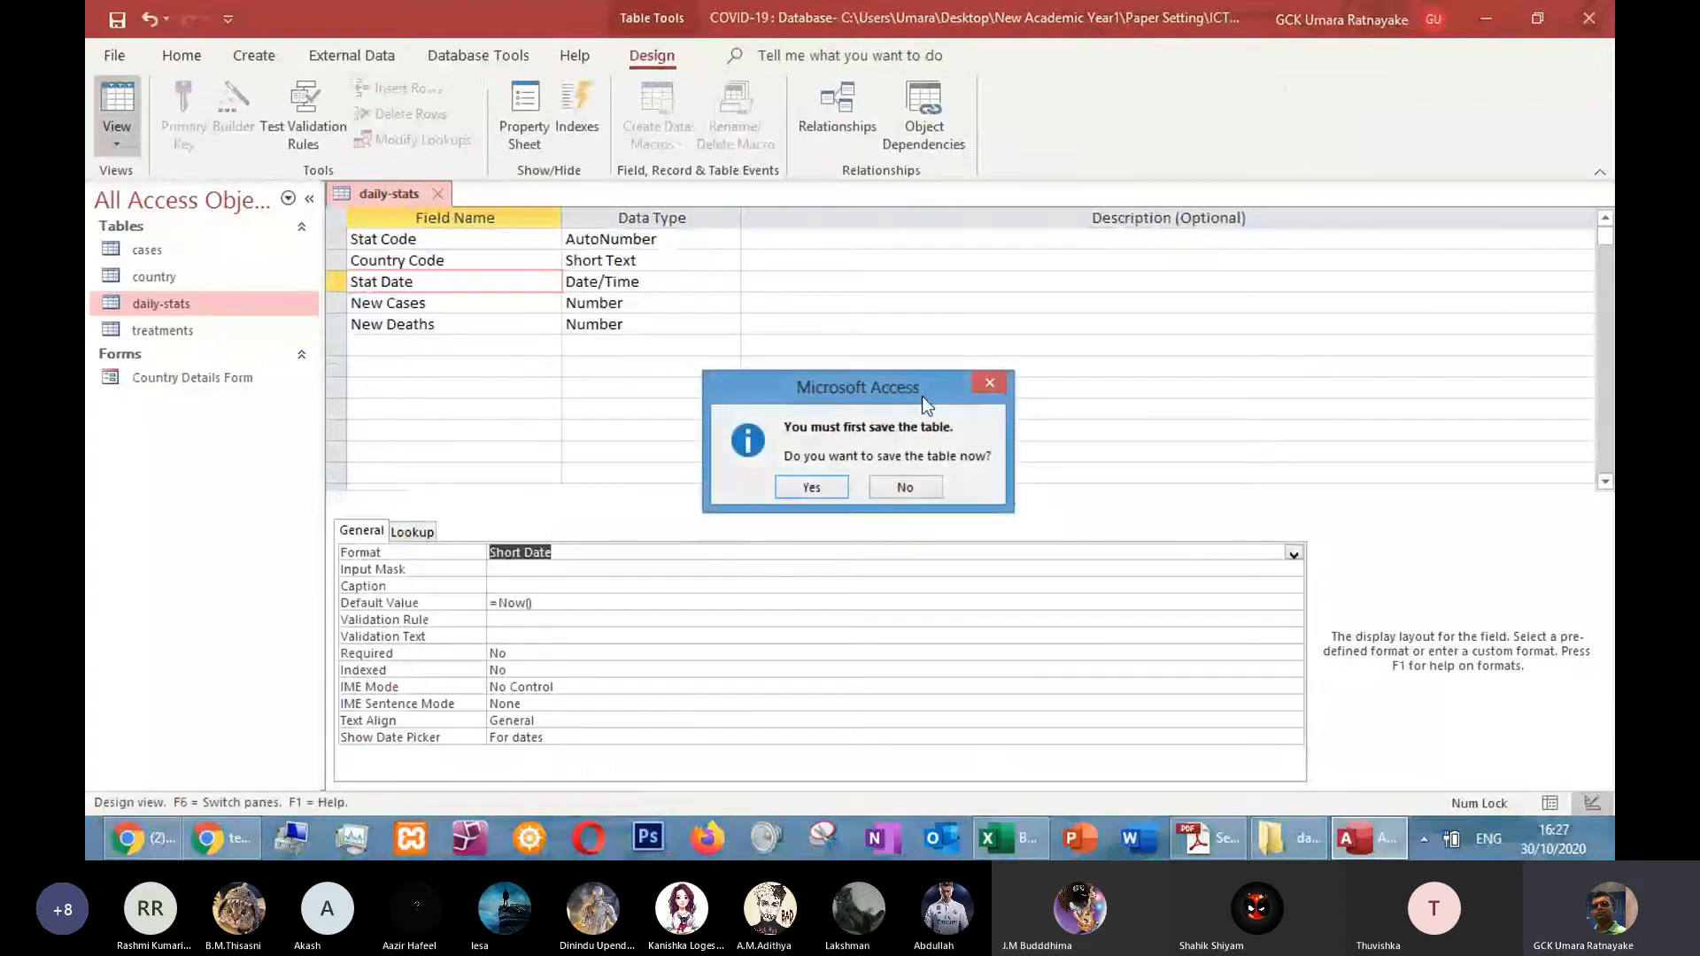
pyautogui.press('Return')
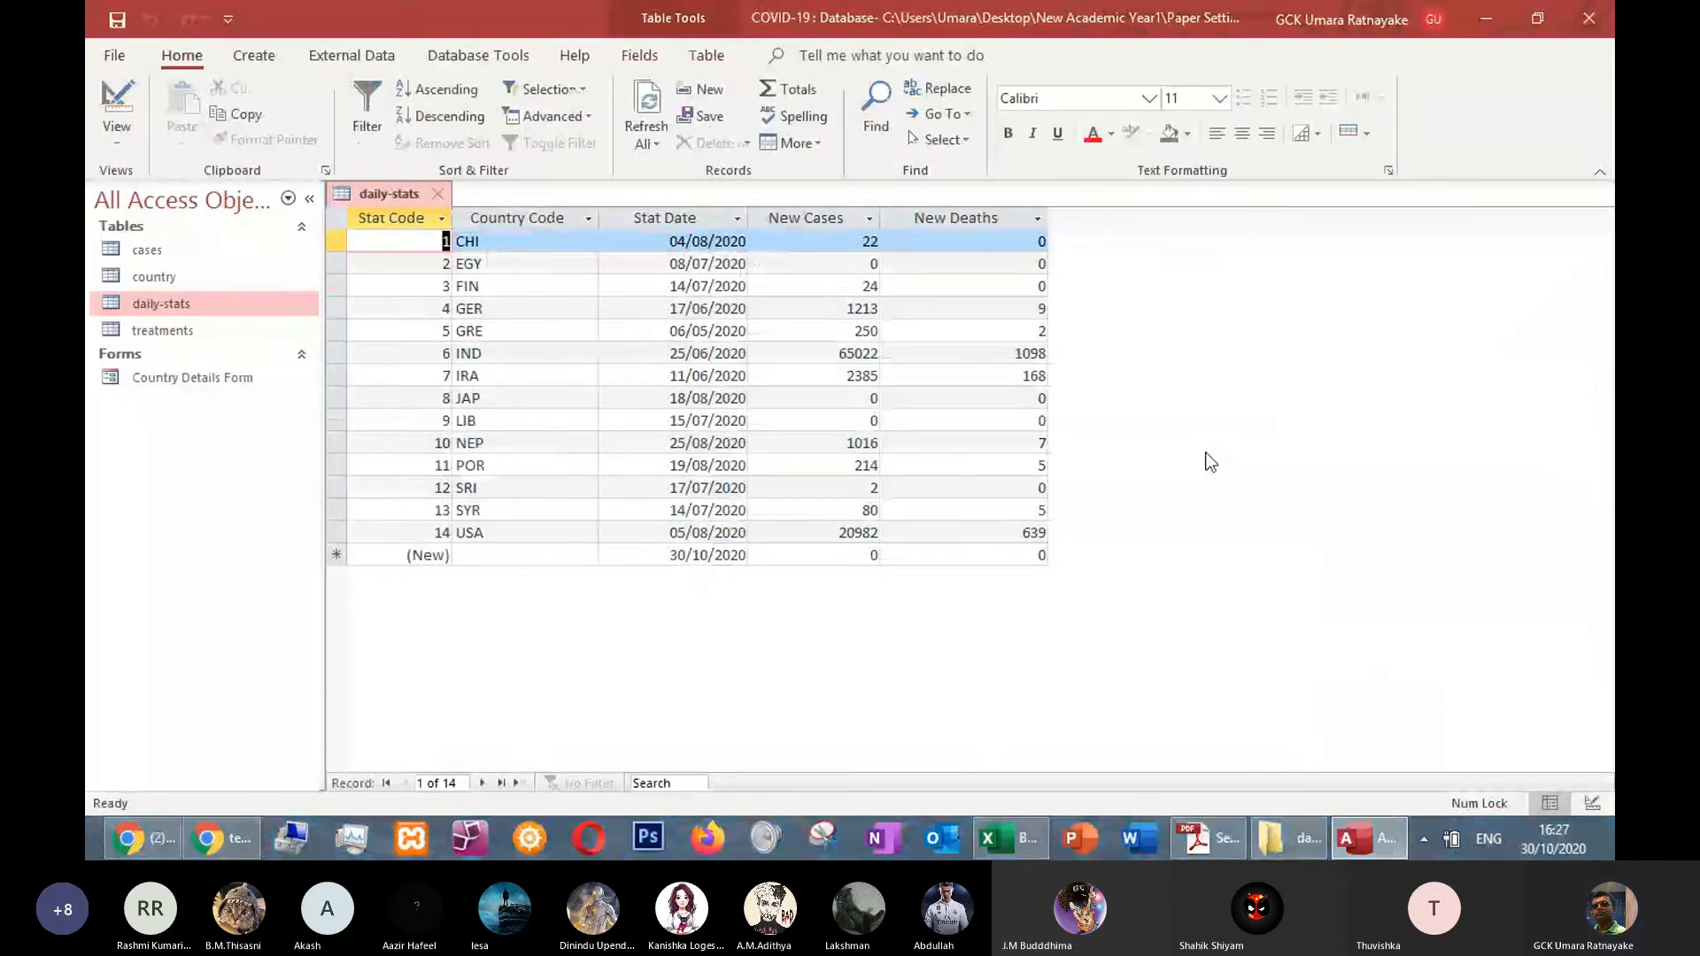
# Switch to the exam paper in Adobe Reader and, in task A3g, circle "the four tables" and underline "relationships" freehand
pyautogui.hotkey('alt', 'Tab')
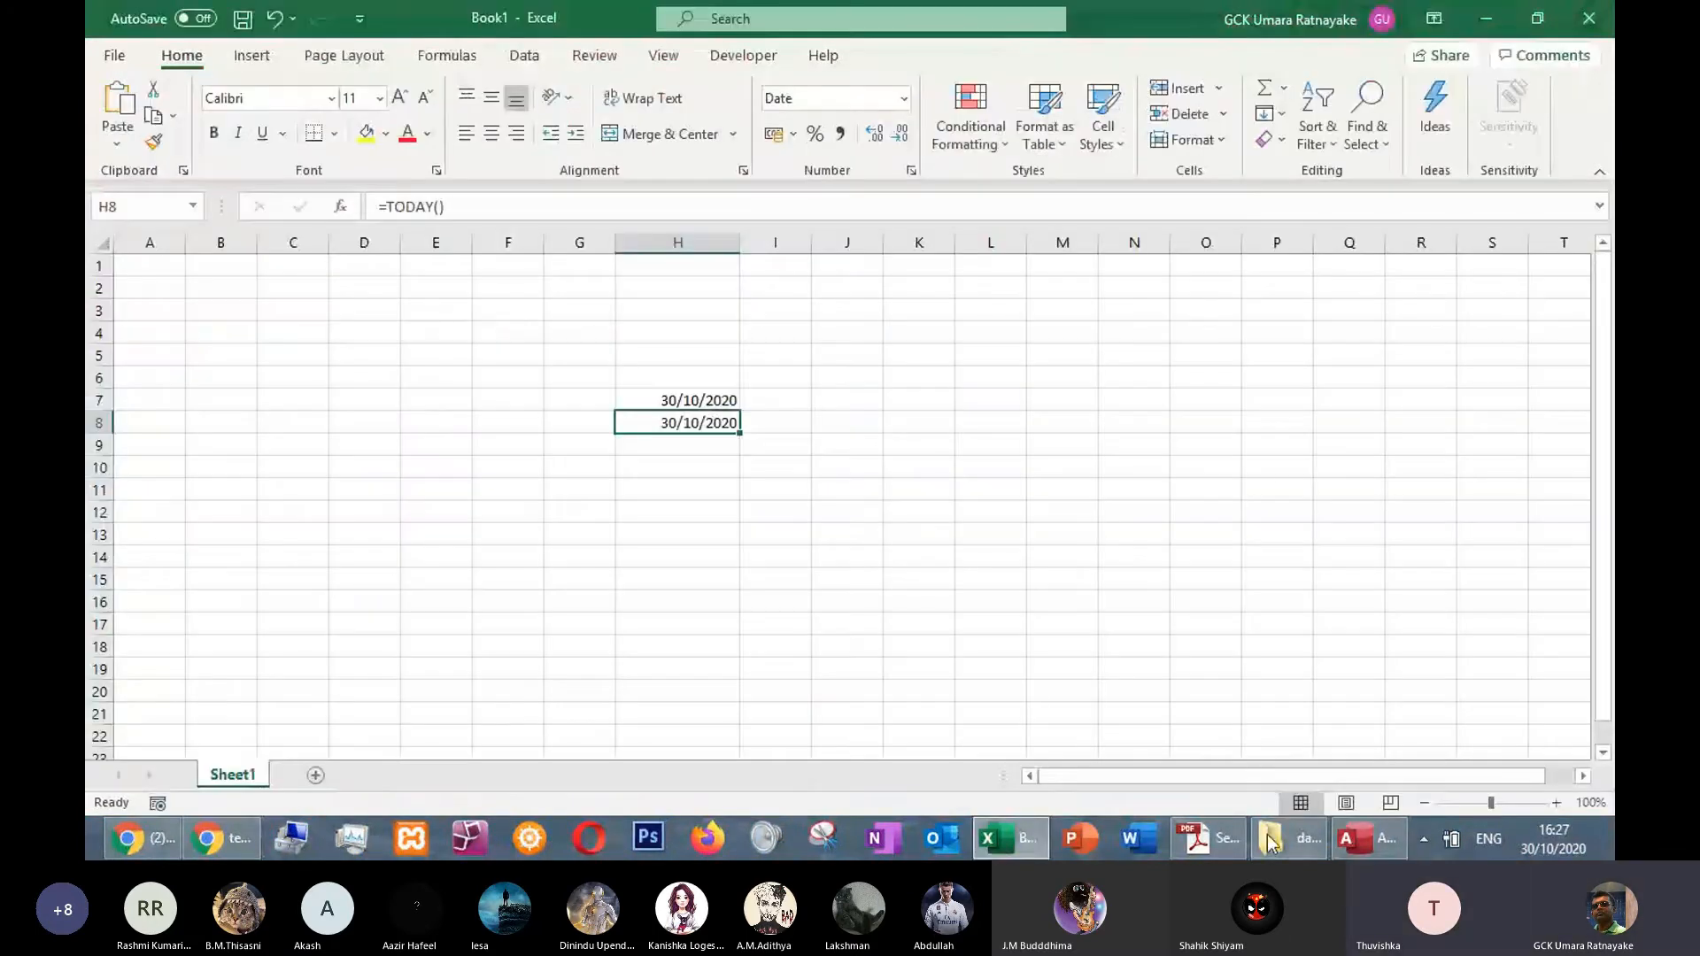
pyautogui.click(1208, 837)
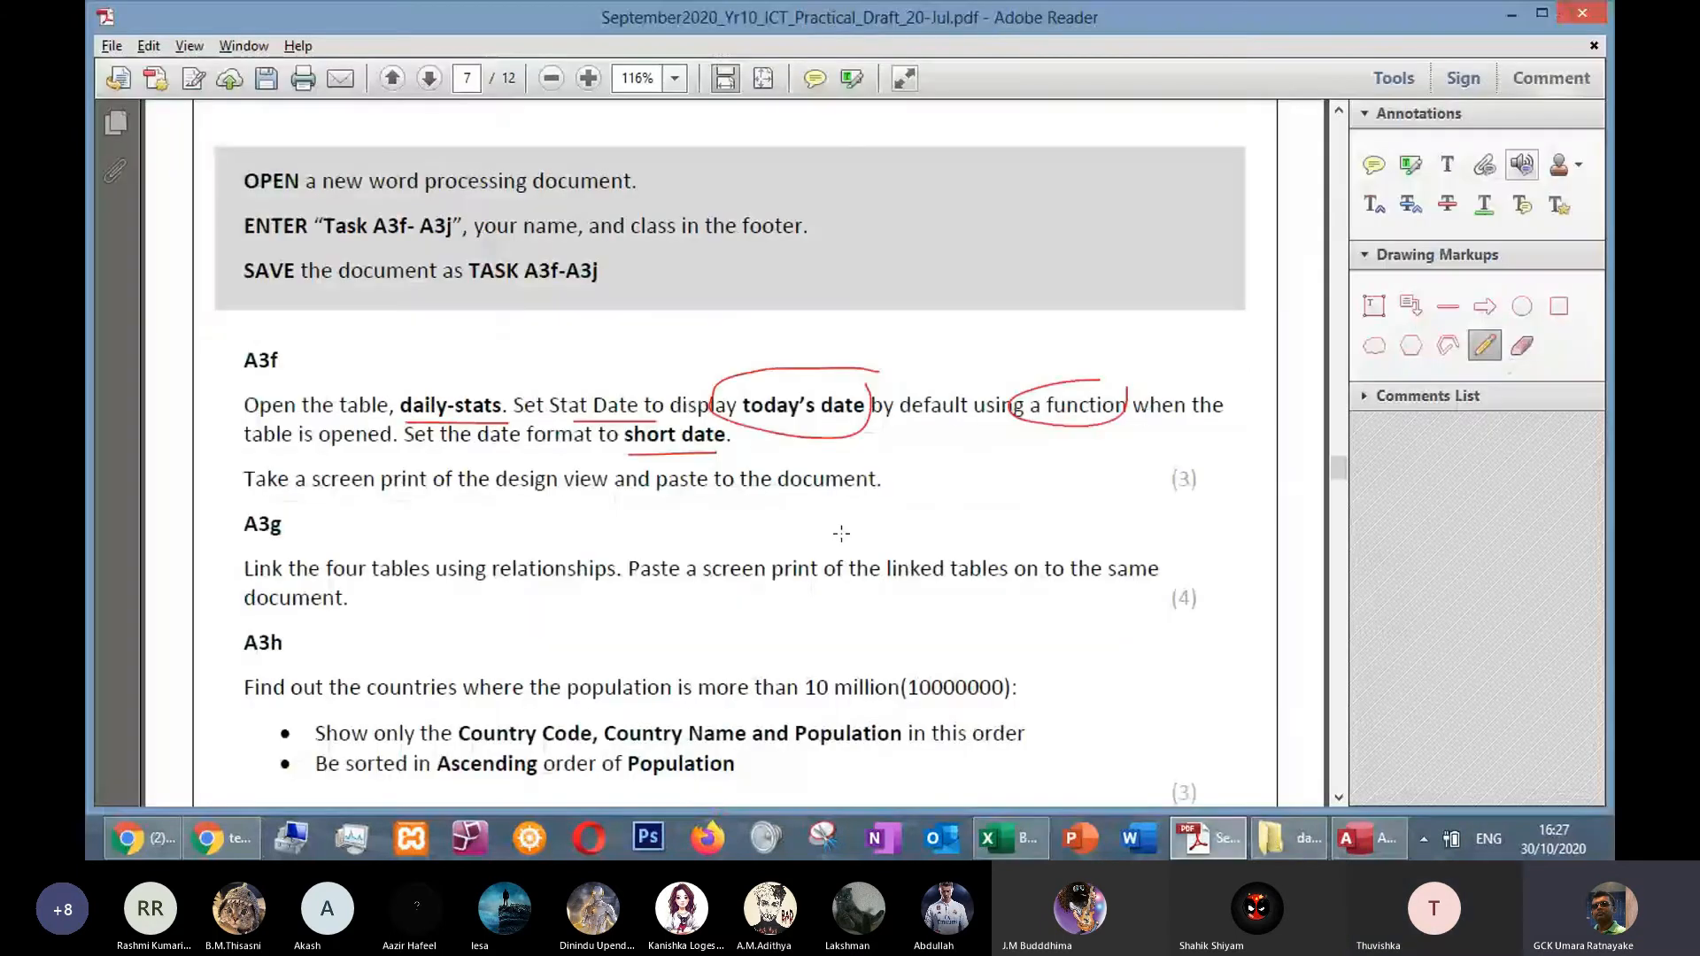
pyautogui.scroll(-3, 841, 533)
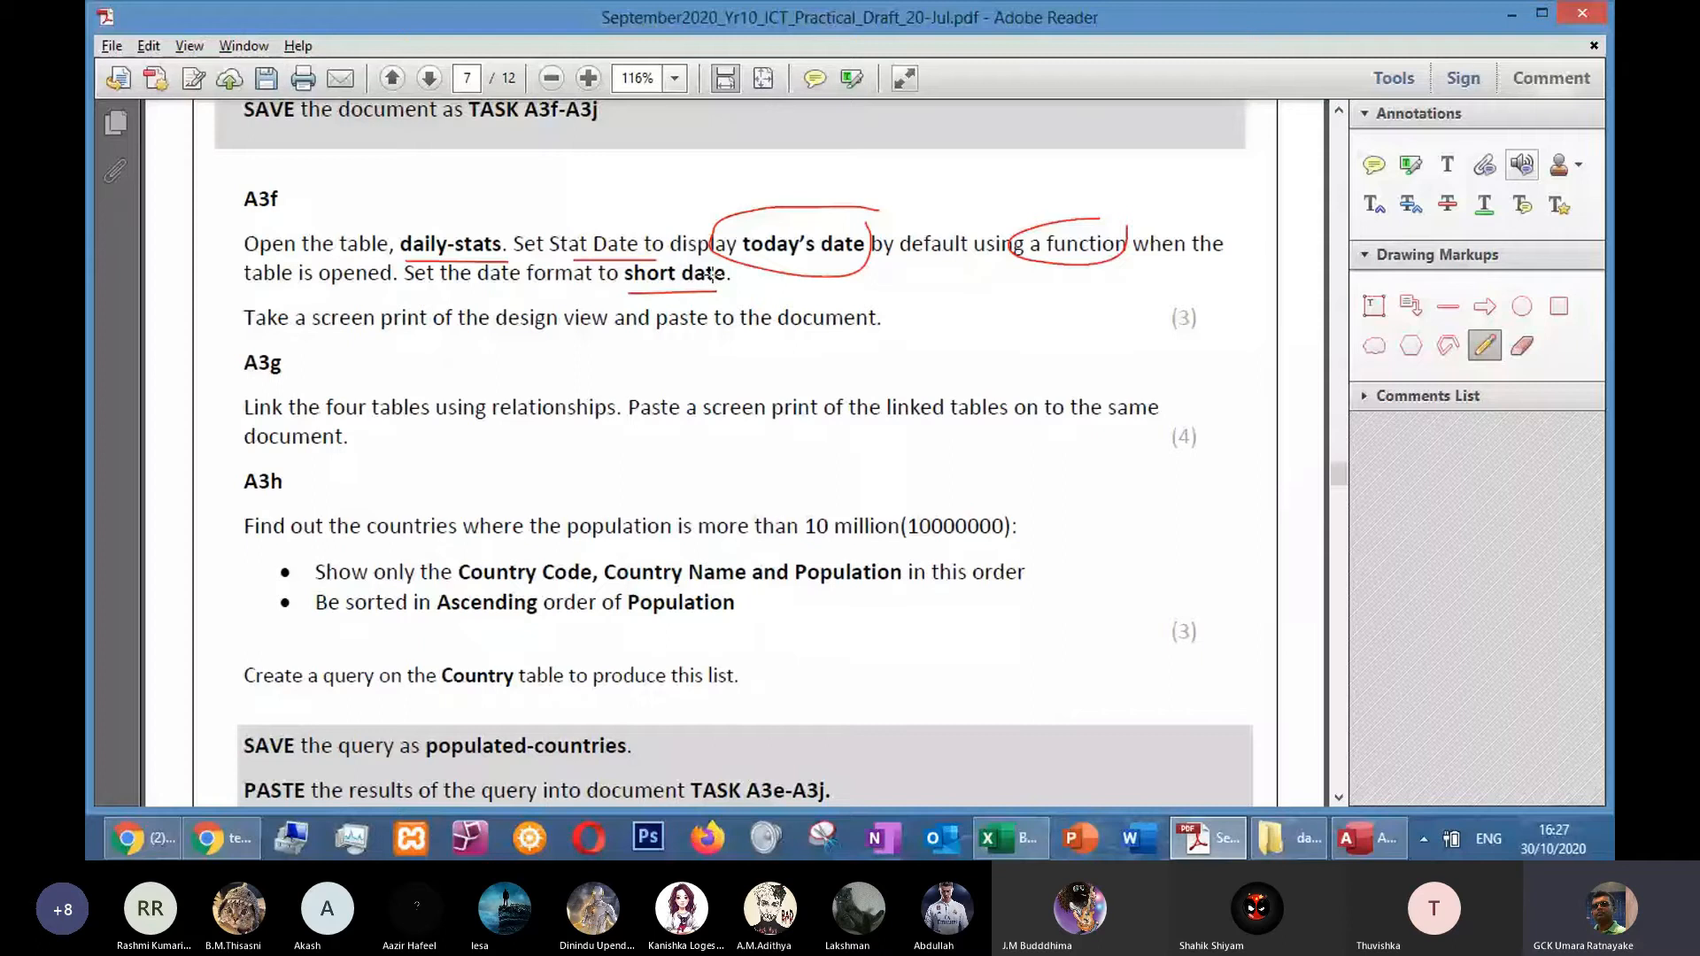
pyautogui.scroll(-1, 286, 366)
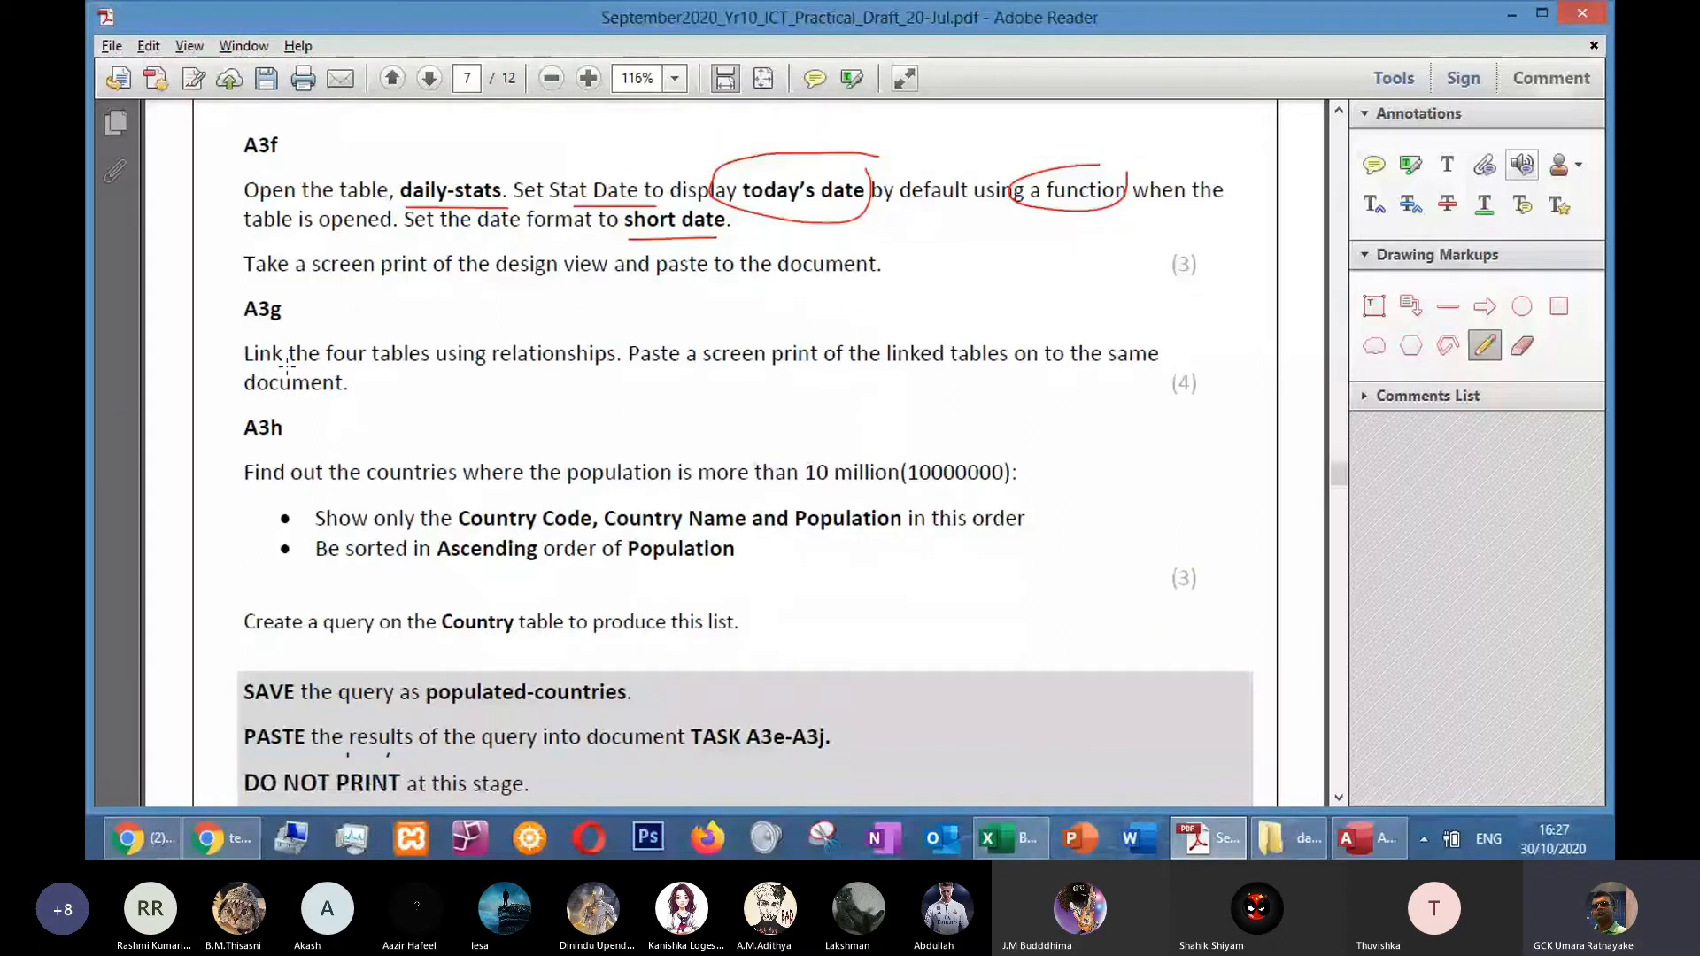
pyautogui.moveTo(285, 341); pyautogui.dragTo(281, 354)
pyautogui.moveTo(536, 379); pyautogui.dragTo(624, 381)
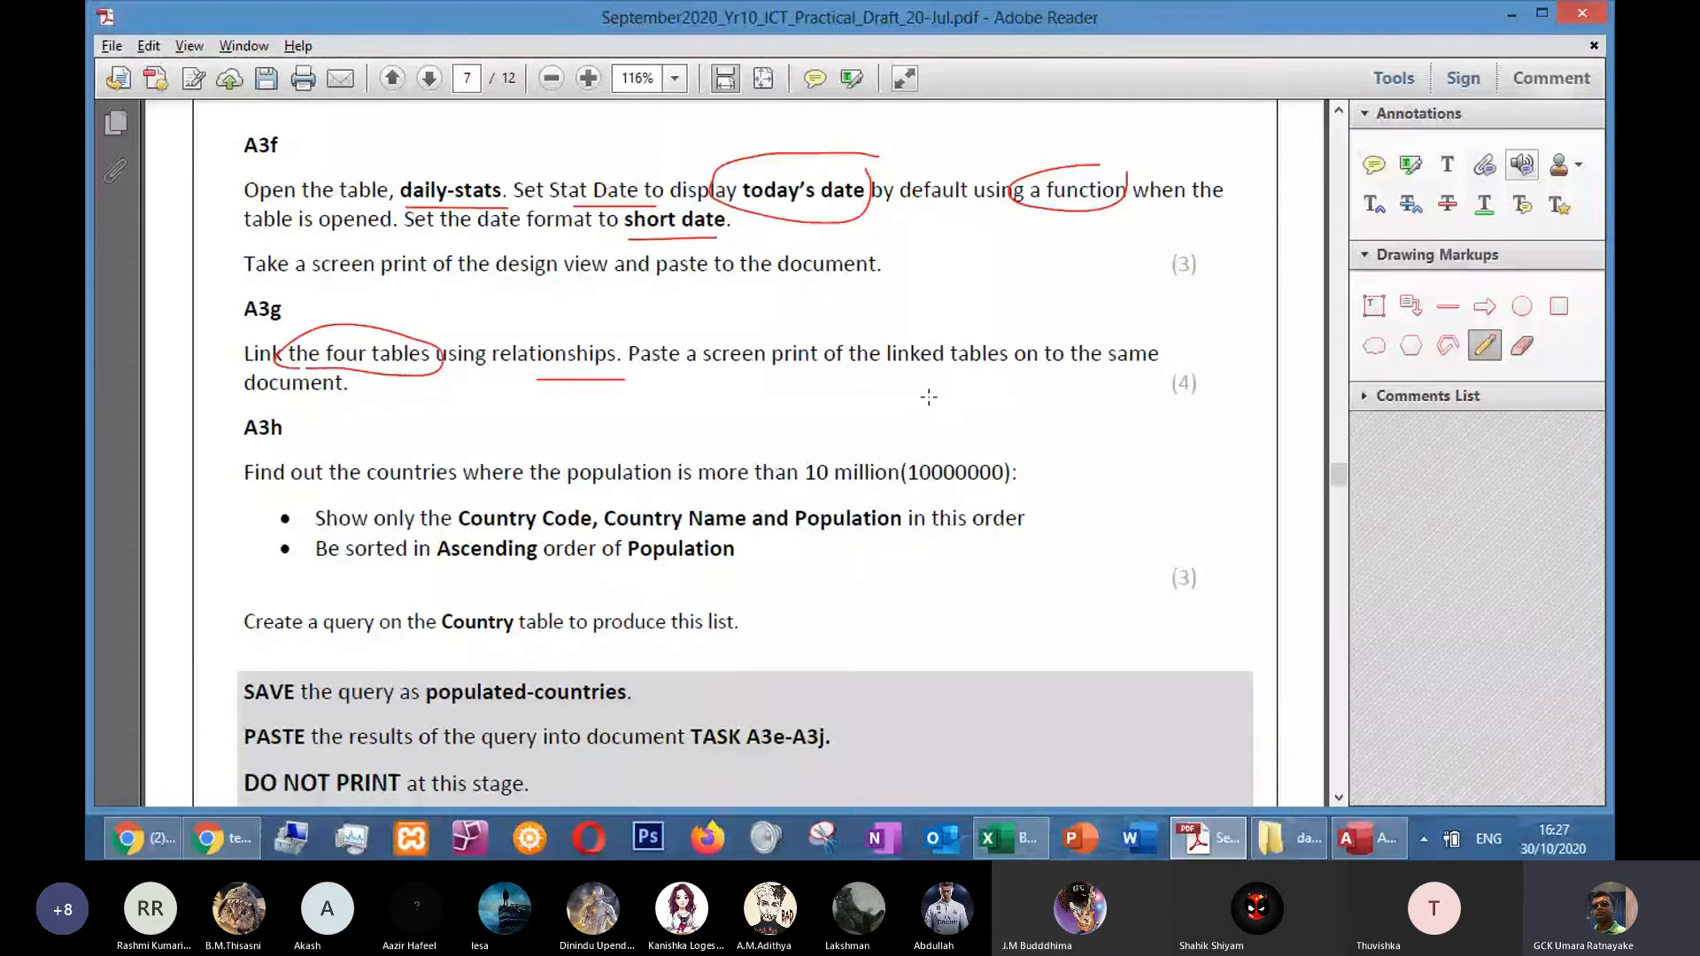
# Switch back to the database in Access, close the daily-stats table and open the Relationships window
pyautogui.hotkey('alt', 'Tab')
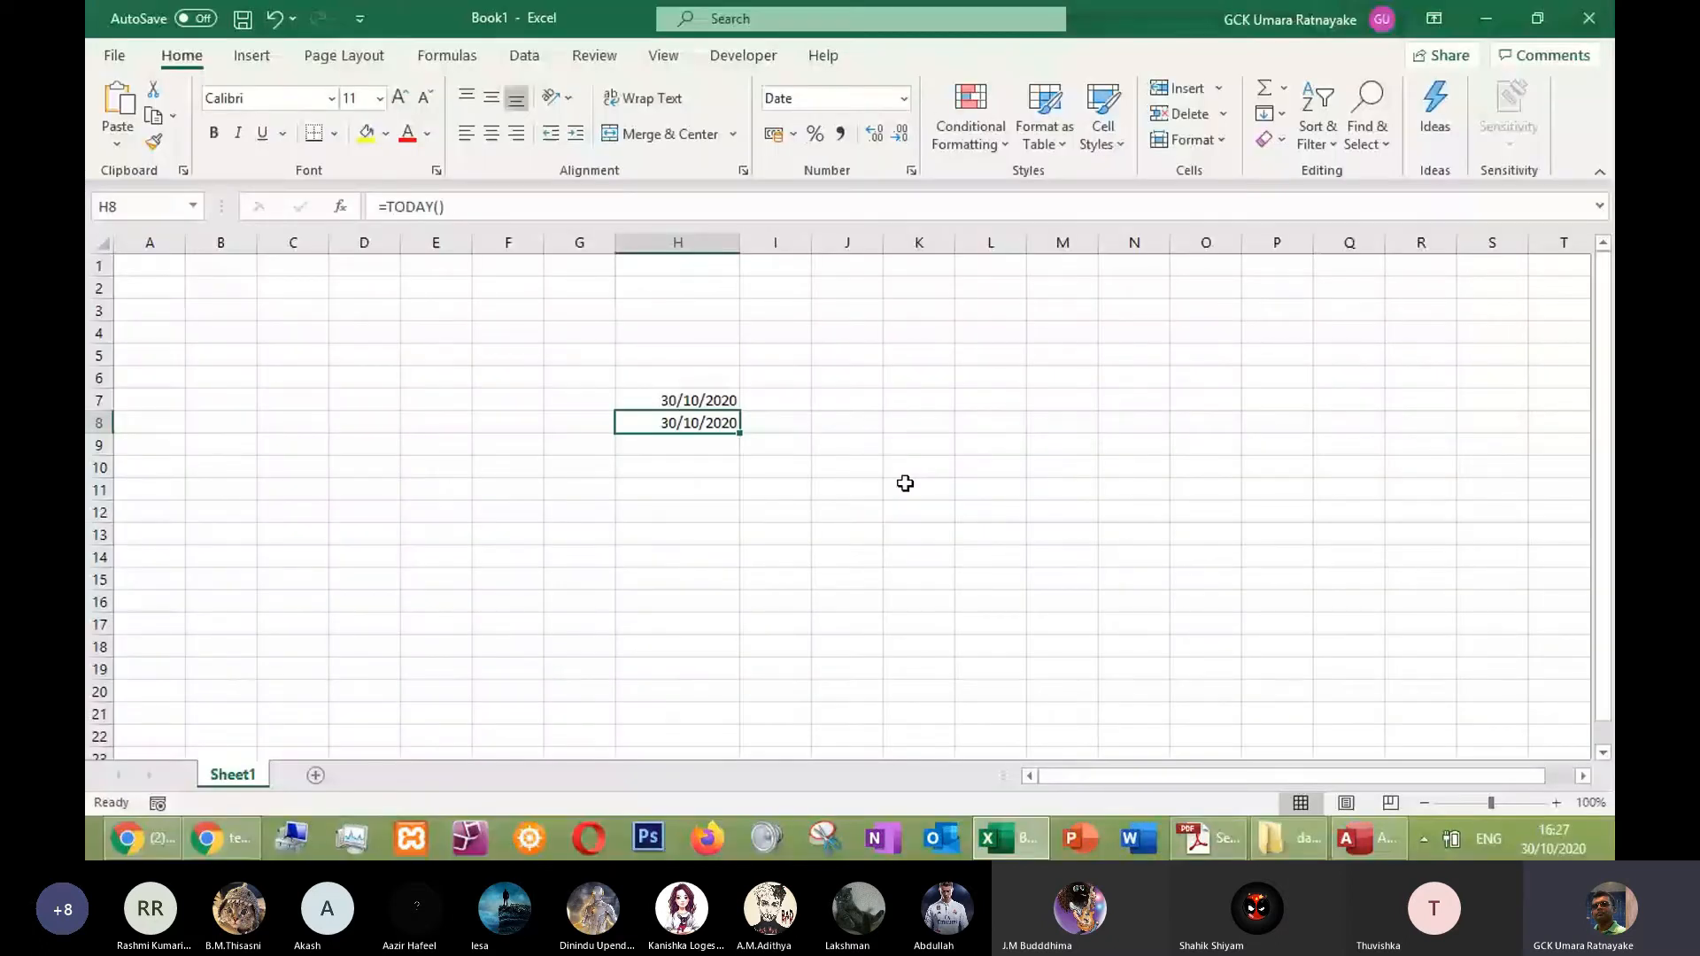
pyautogui.hotkey('alt', 'Tab')
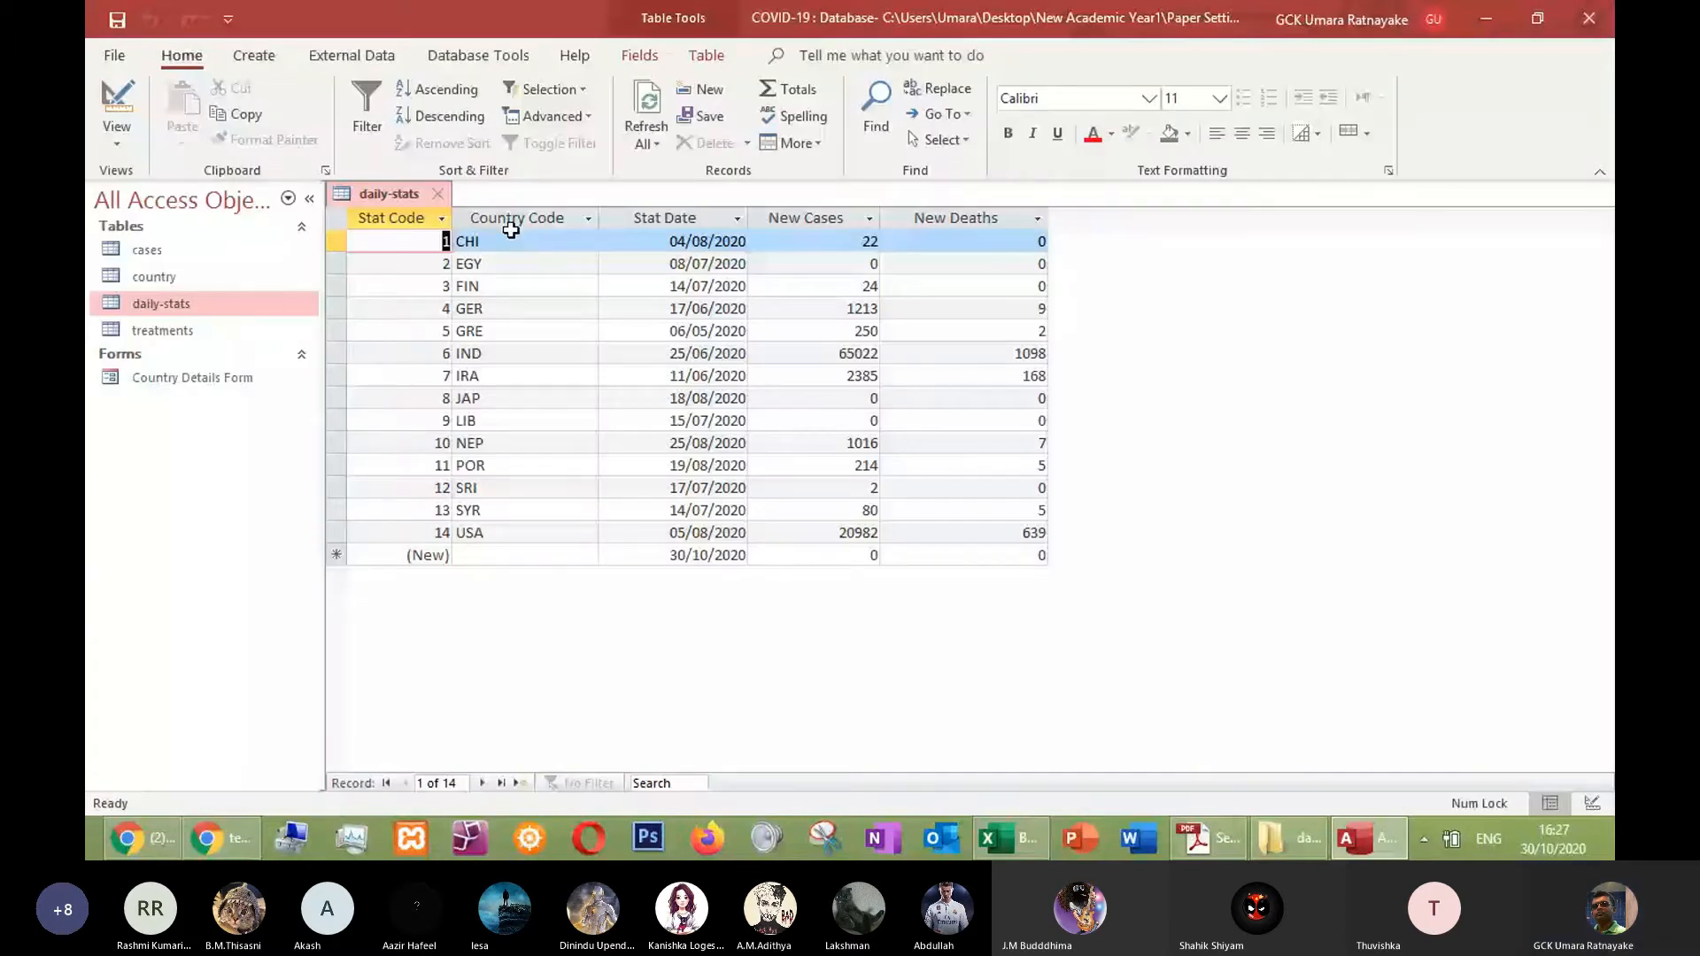
pyautogui.hotkey('ctrl', 'w')
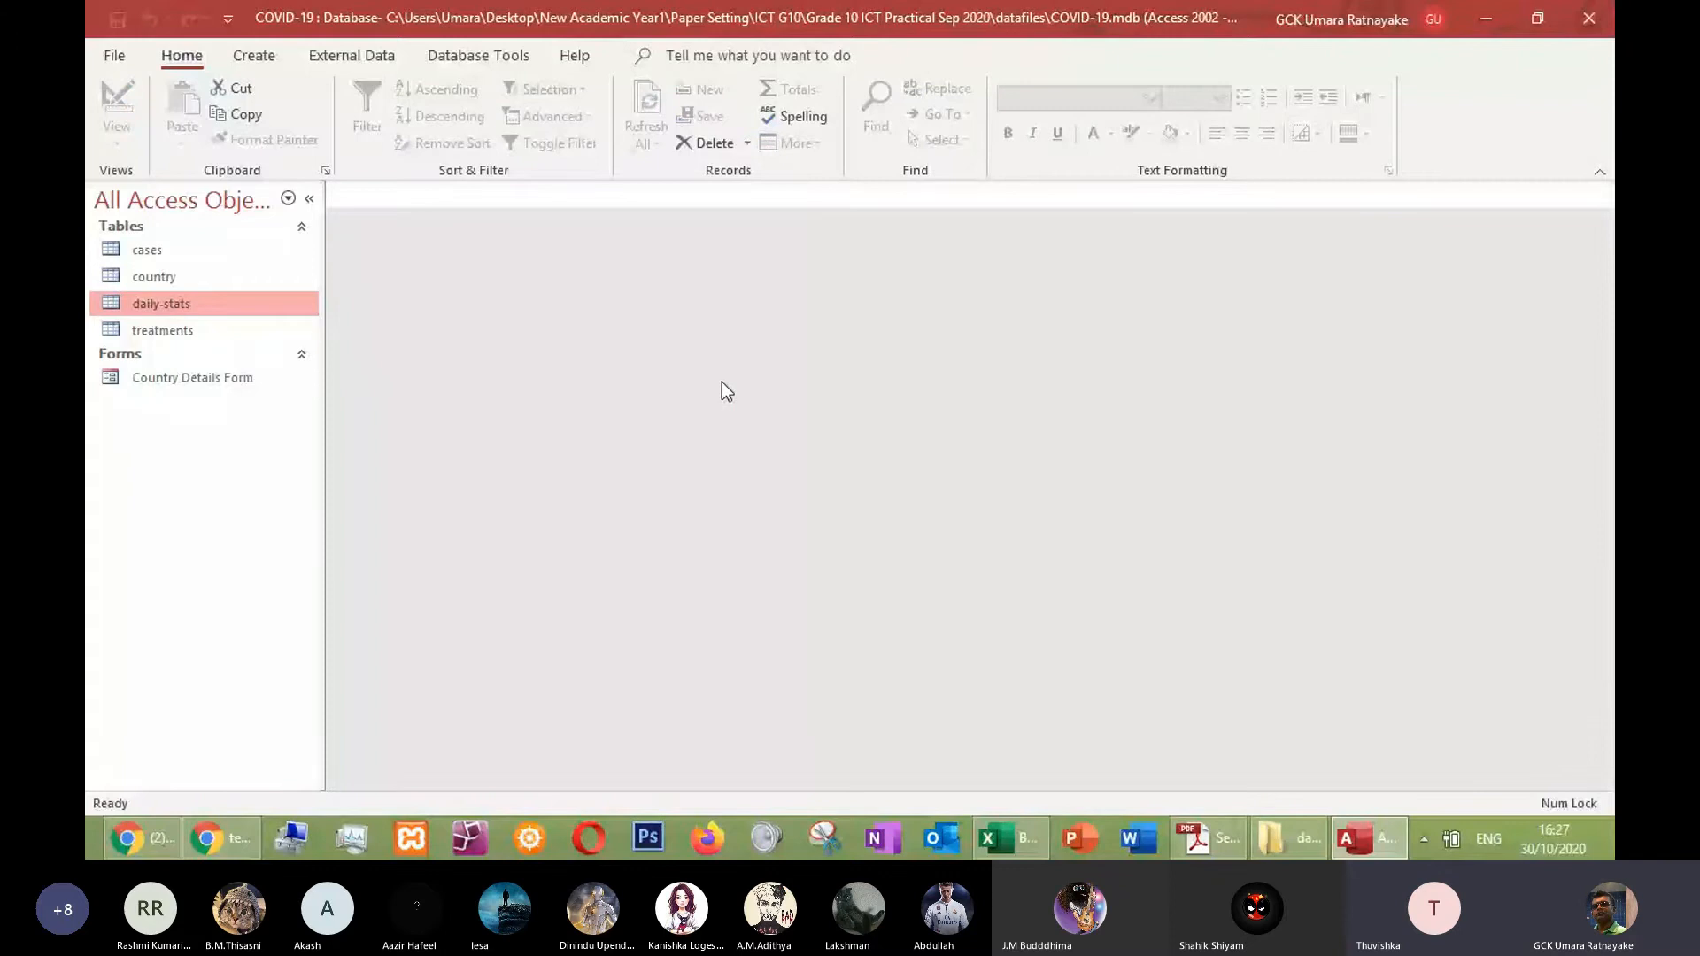
pyautogui.click(471, 48)
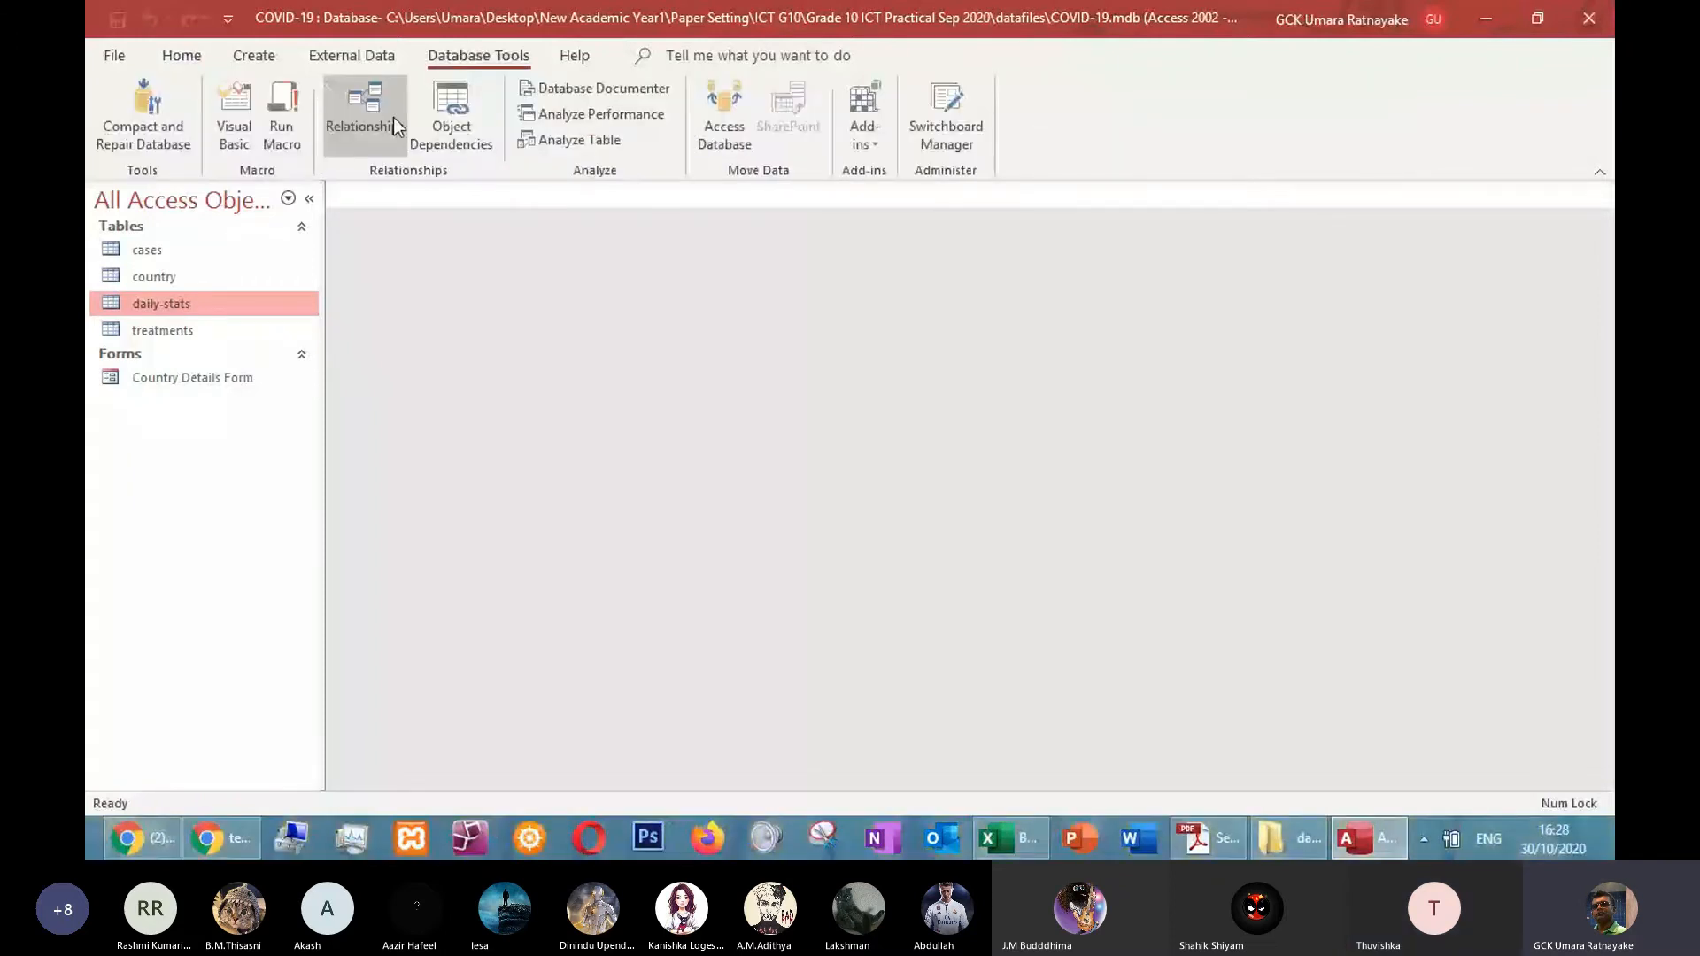
pyautogui.click(393, 116)
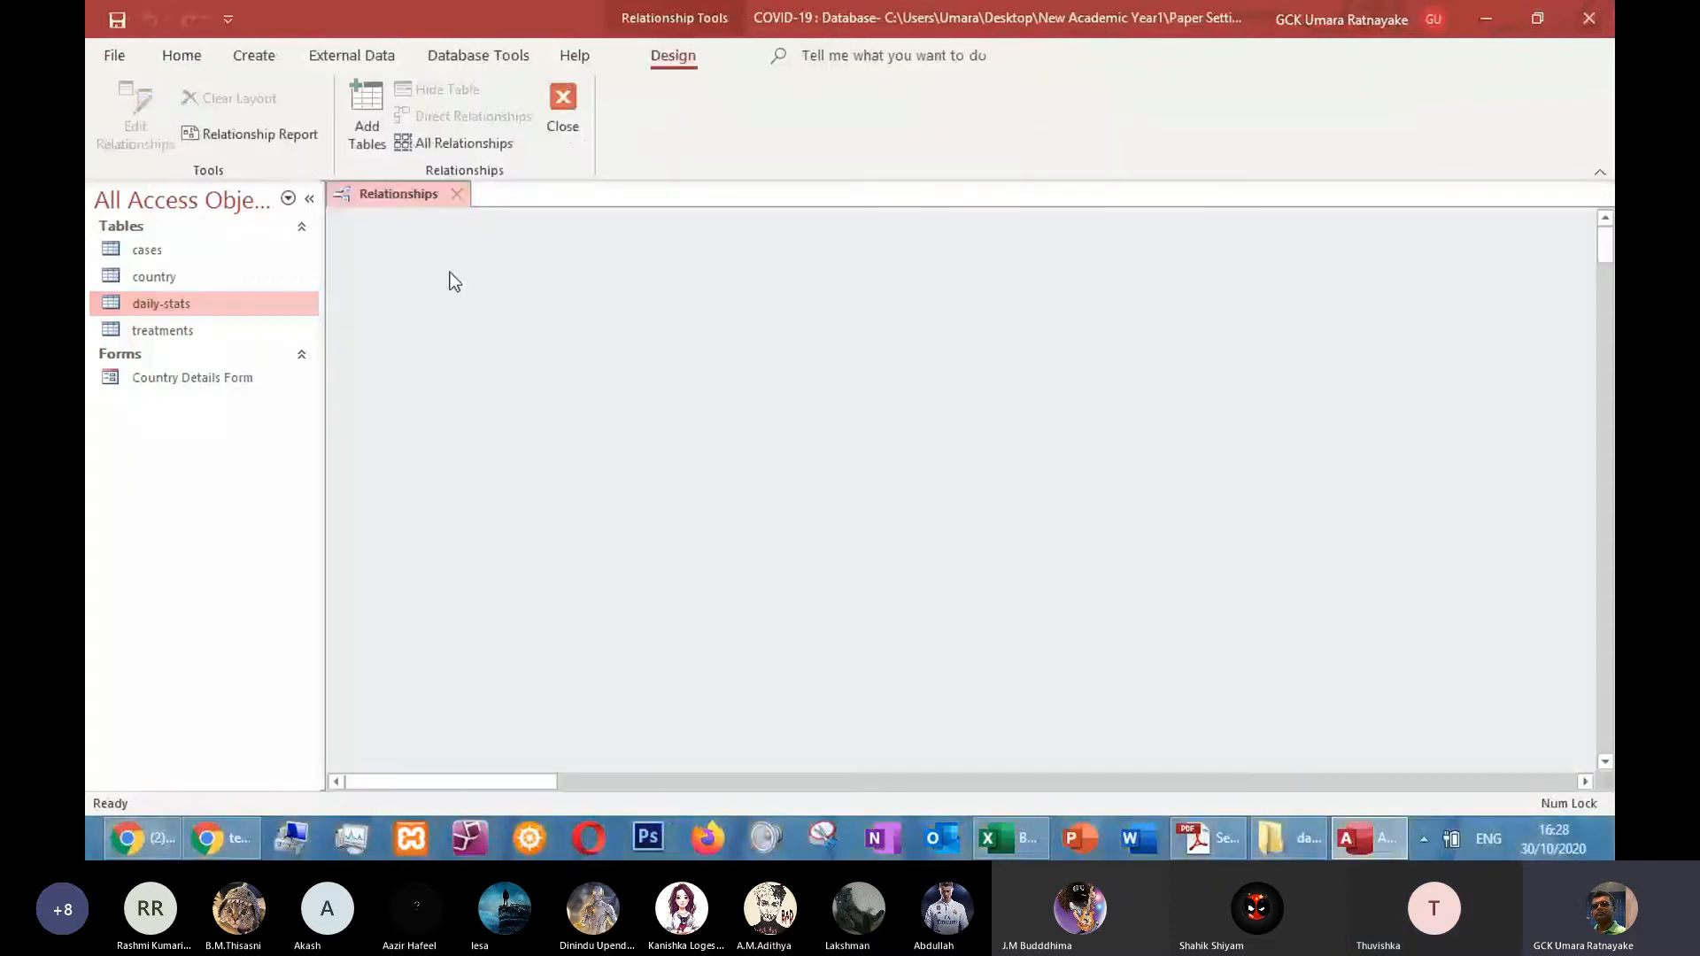
# Add the cases, country, daily-stats and treatments tables to the relationships layout
pyautogui.click(363, 110)
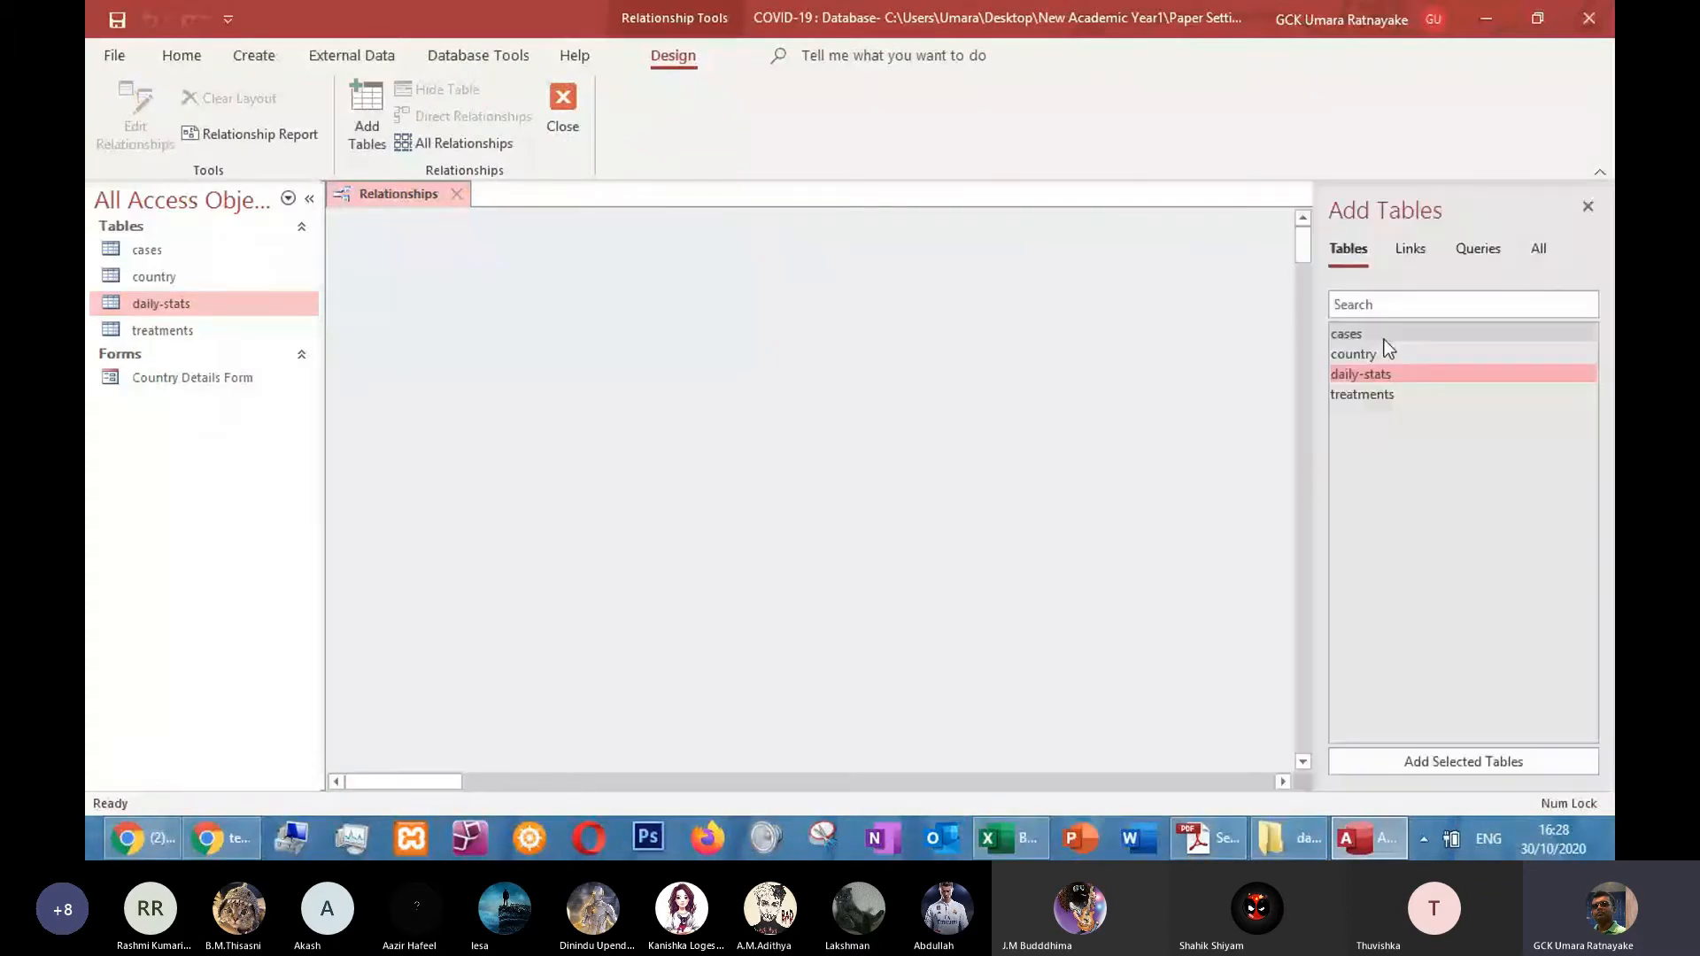
pyautogui.doubleClick(1384, 336)
pyautogui.doubleClick(1386, 355)
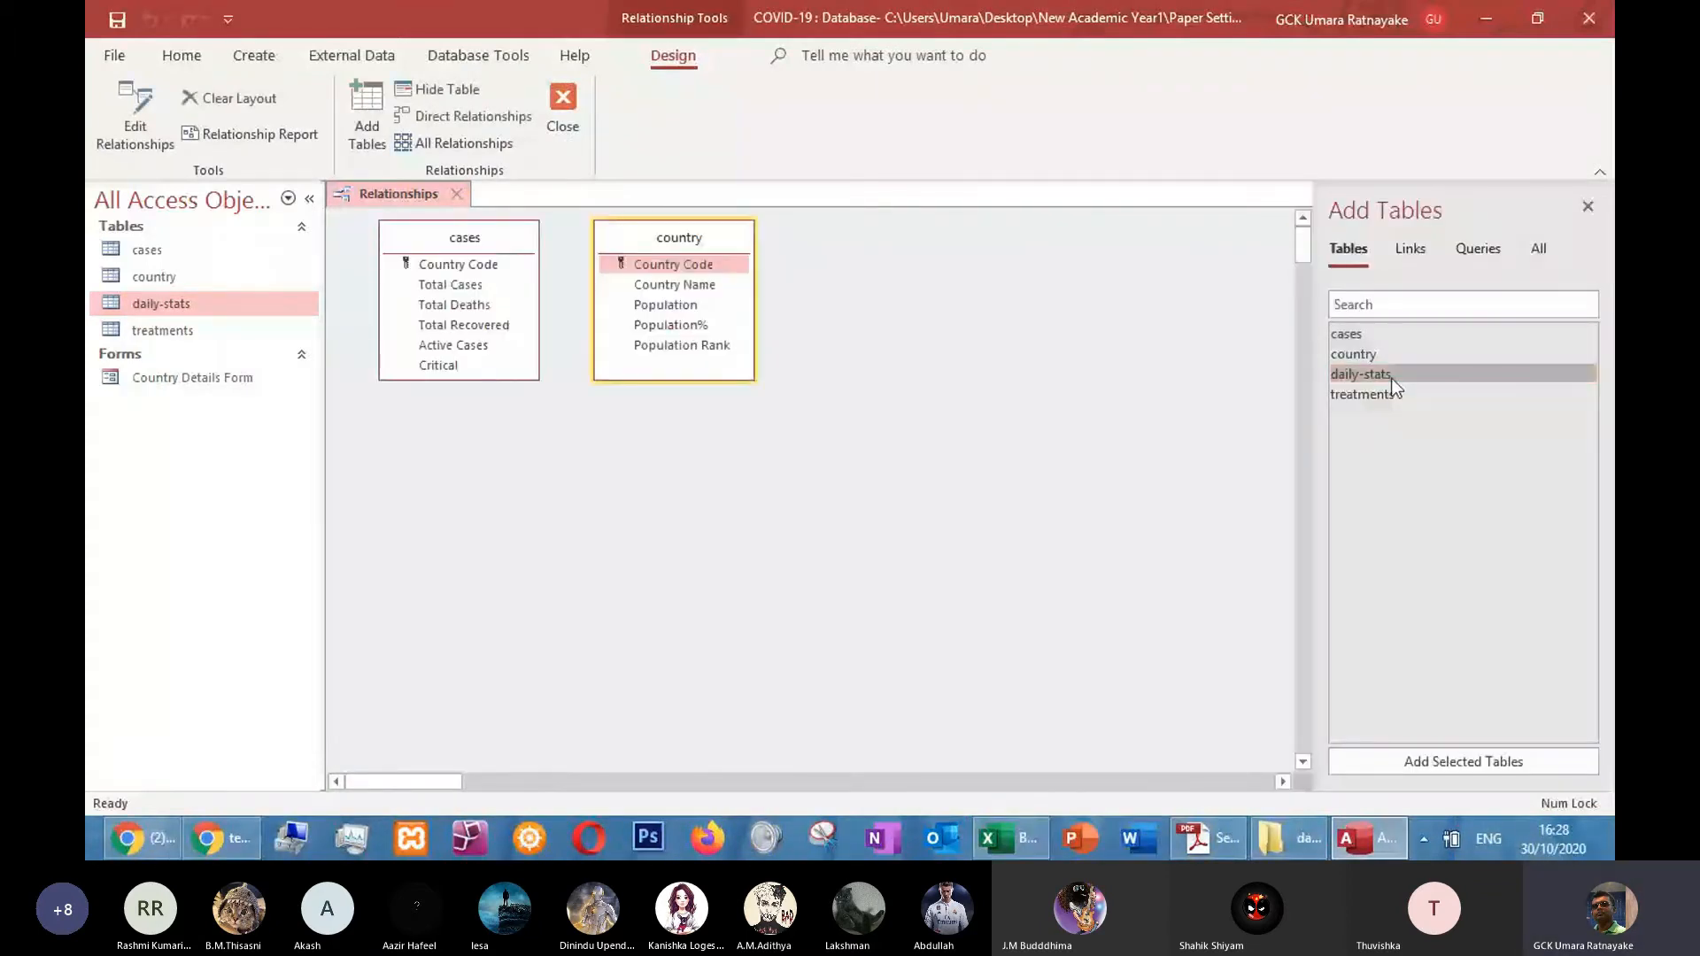
pyautogui.doubleClick(1393, 393)
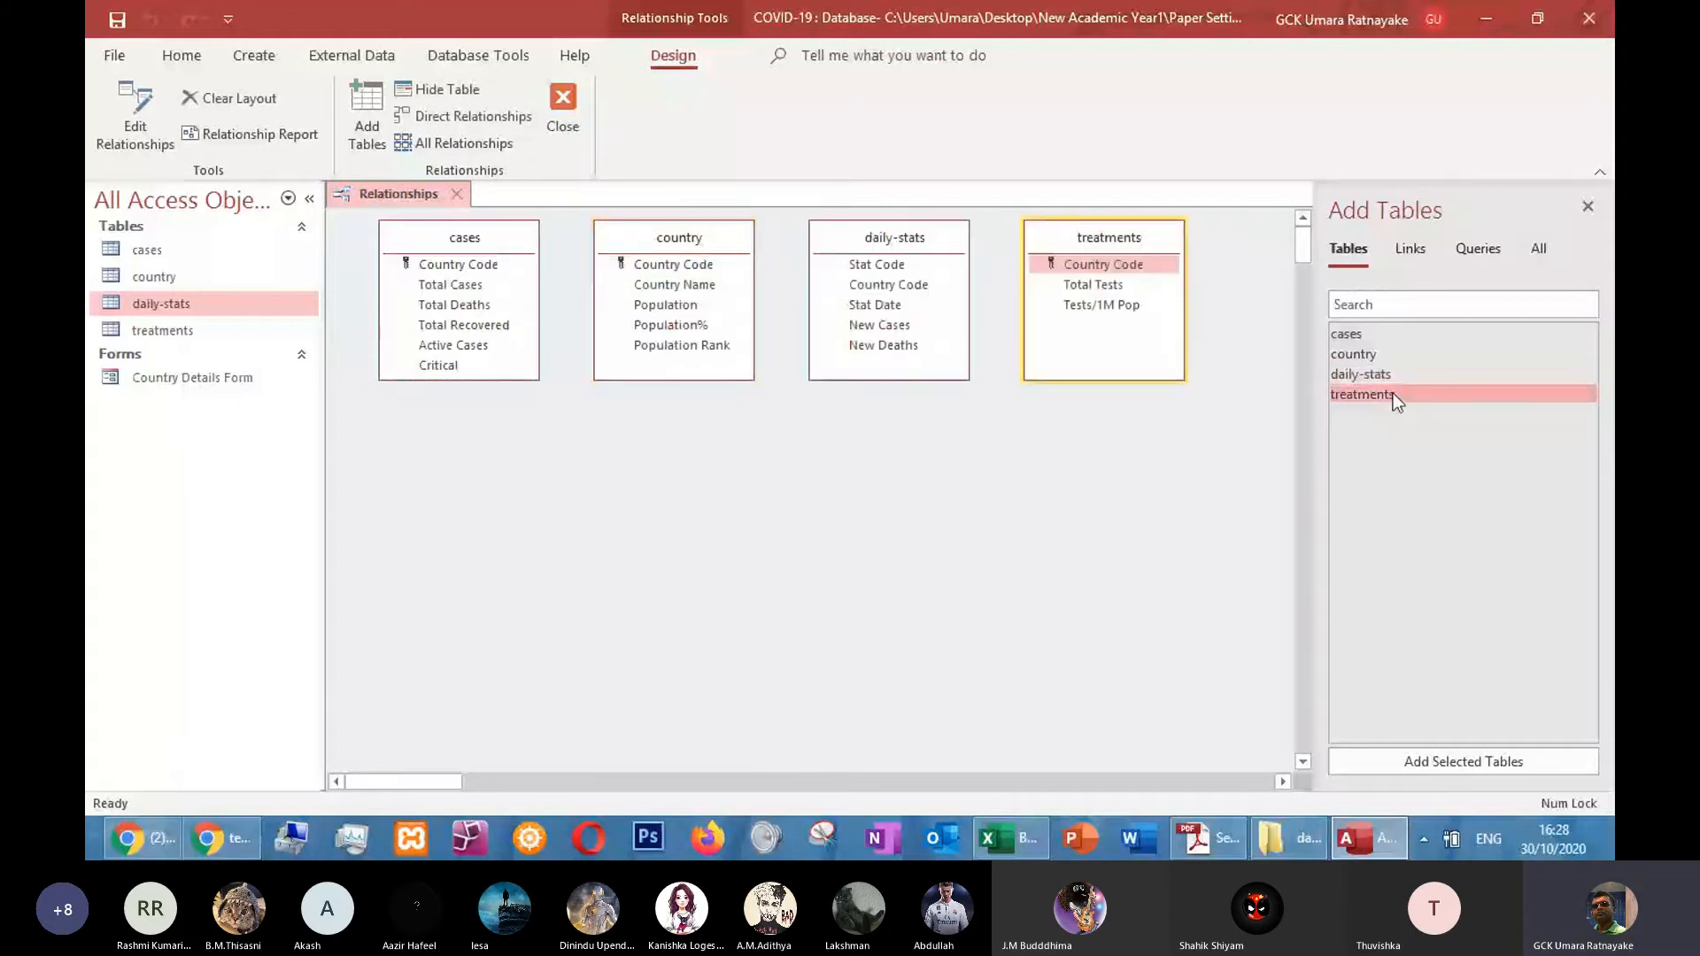
pyautogui.doubleClick(1393, 393)
pyautogui.moveTo(422, 395); pyautogui.dragTo(574, 441)
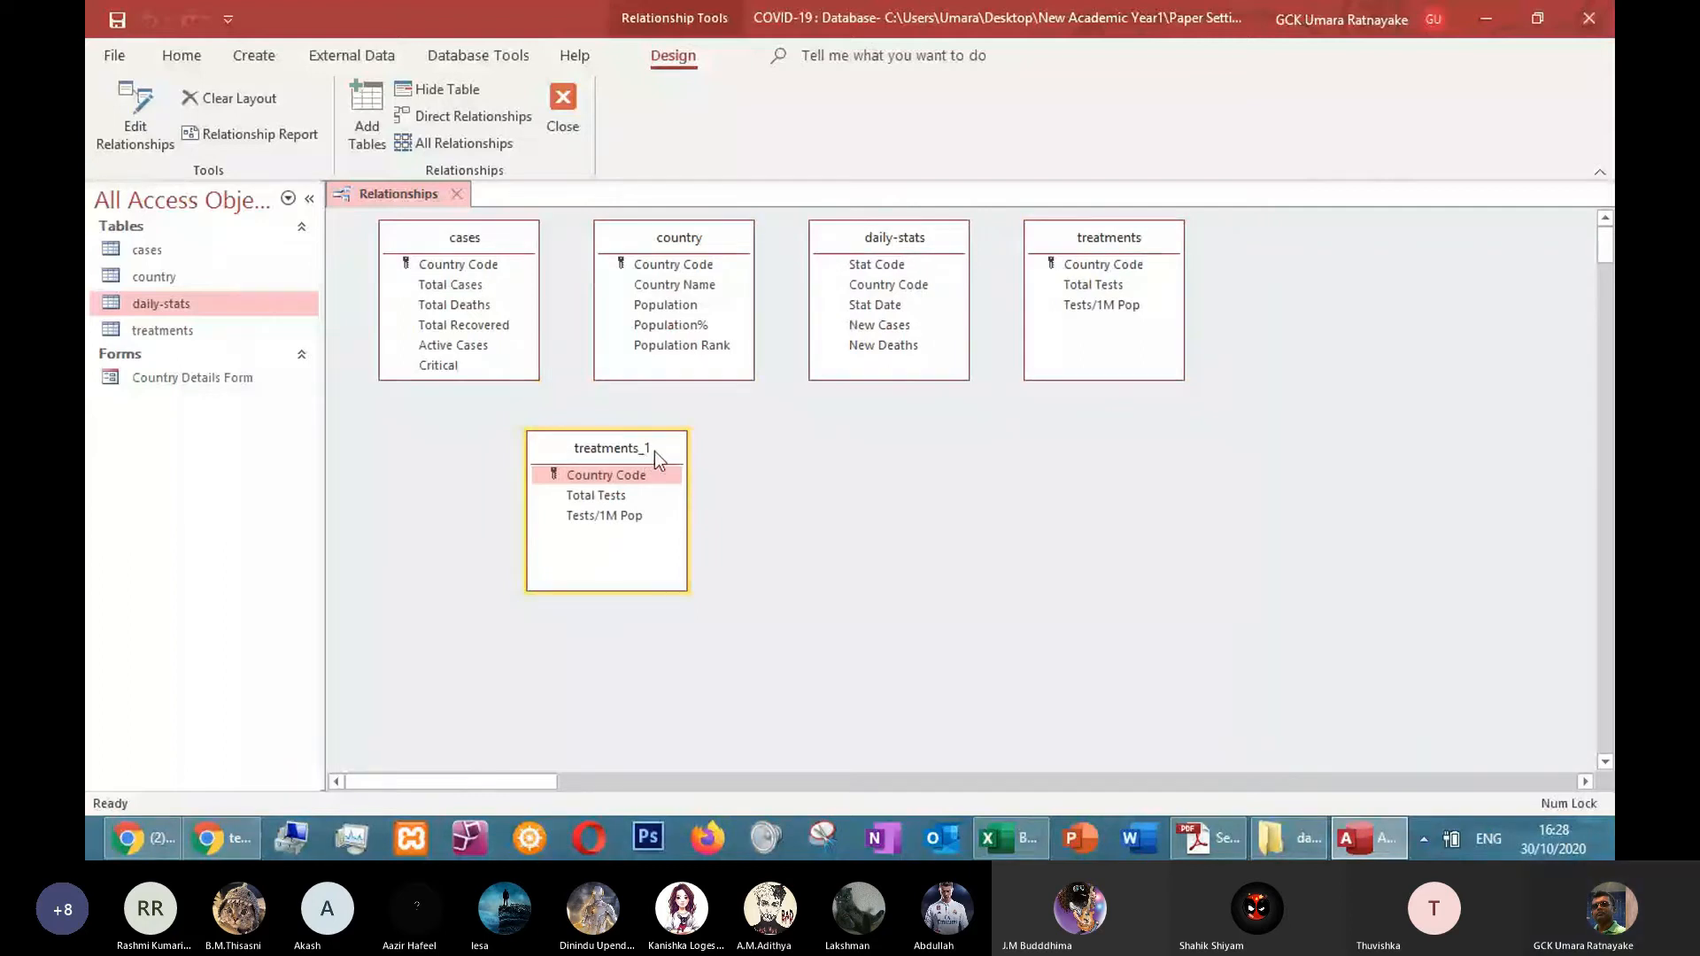
pyautogui.press('Delete')
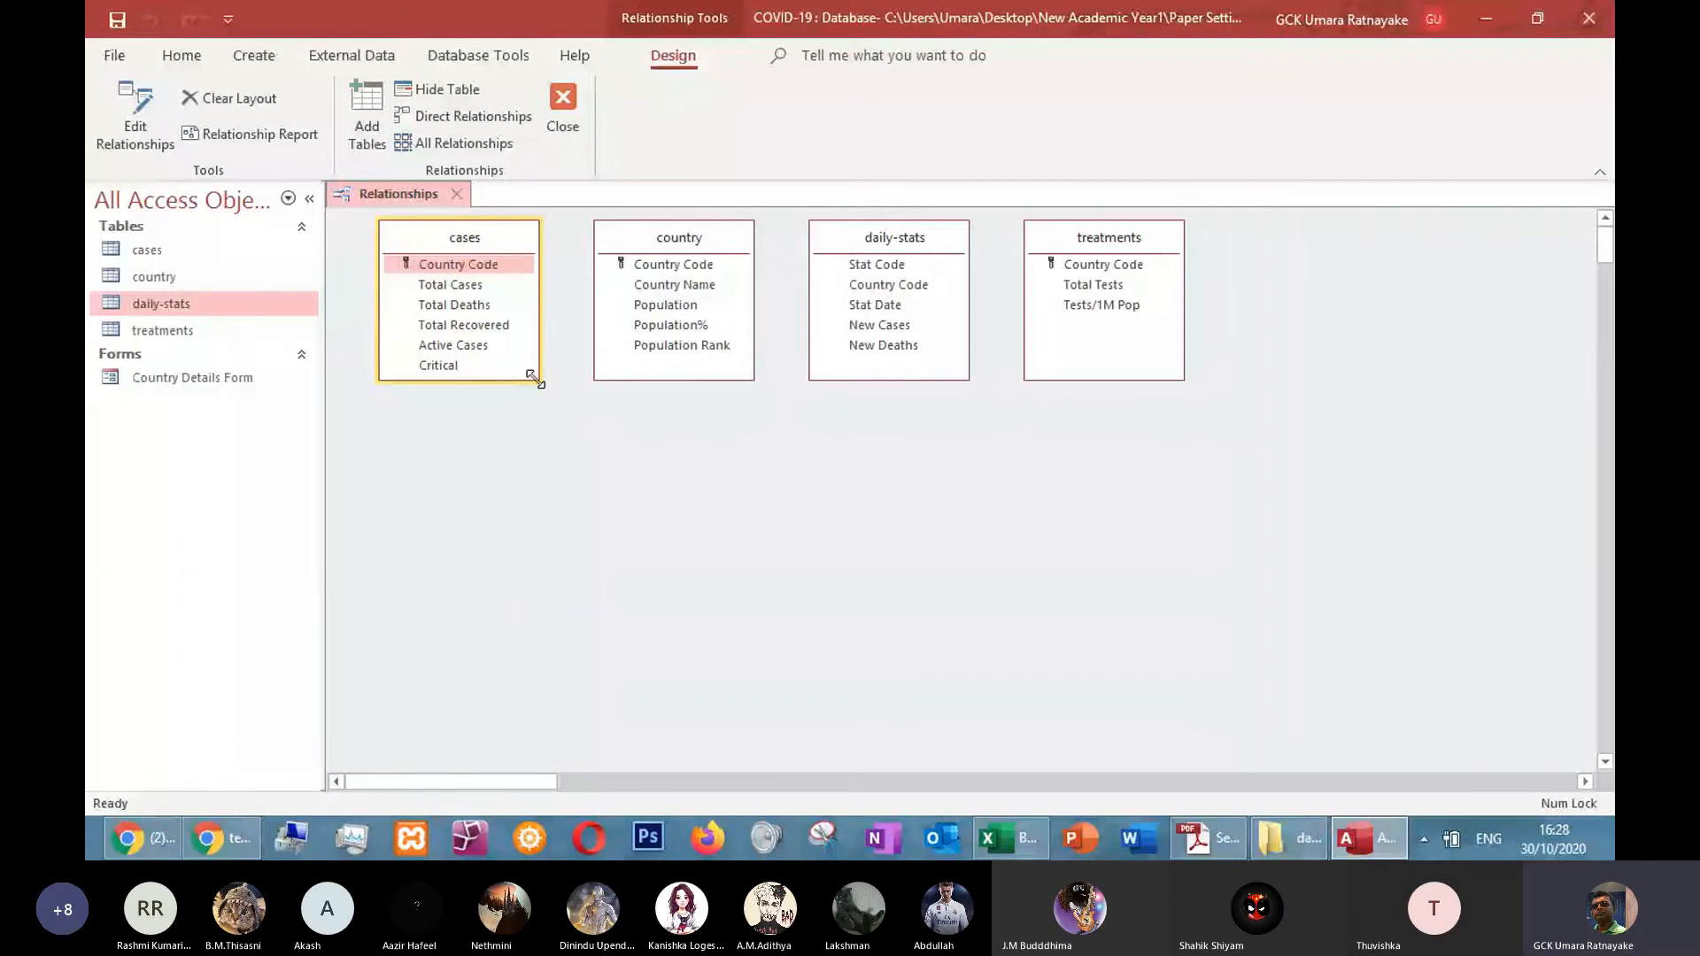
# Enlarge the cases, country and daily-stats table boxes slightly in the relationships layout
pyautogui.moveTo(535, 379); pyautogui.dragTo(565, 434)
pyautogui.moveTo(756, 382); pyautogui.dragTo(775, 411)
pyautogui.moveTo(971, 381); pyautogui.dragTo(985, 408)
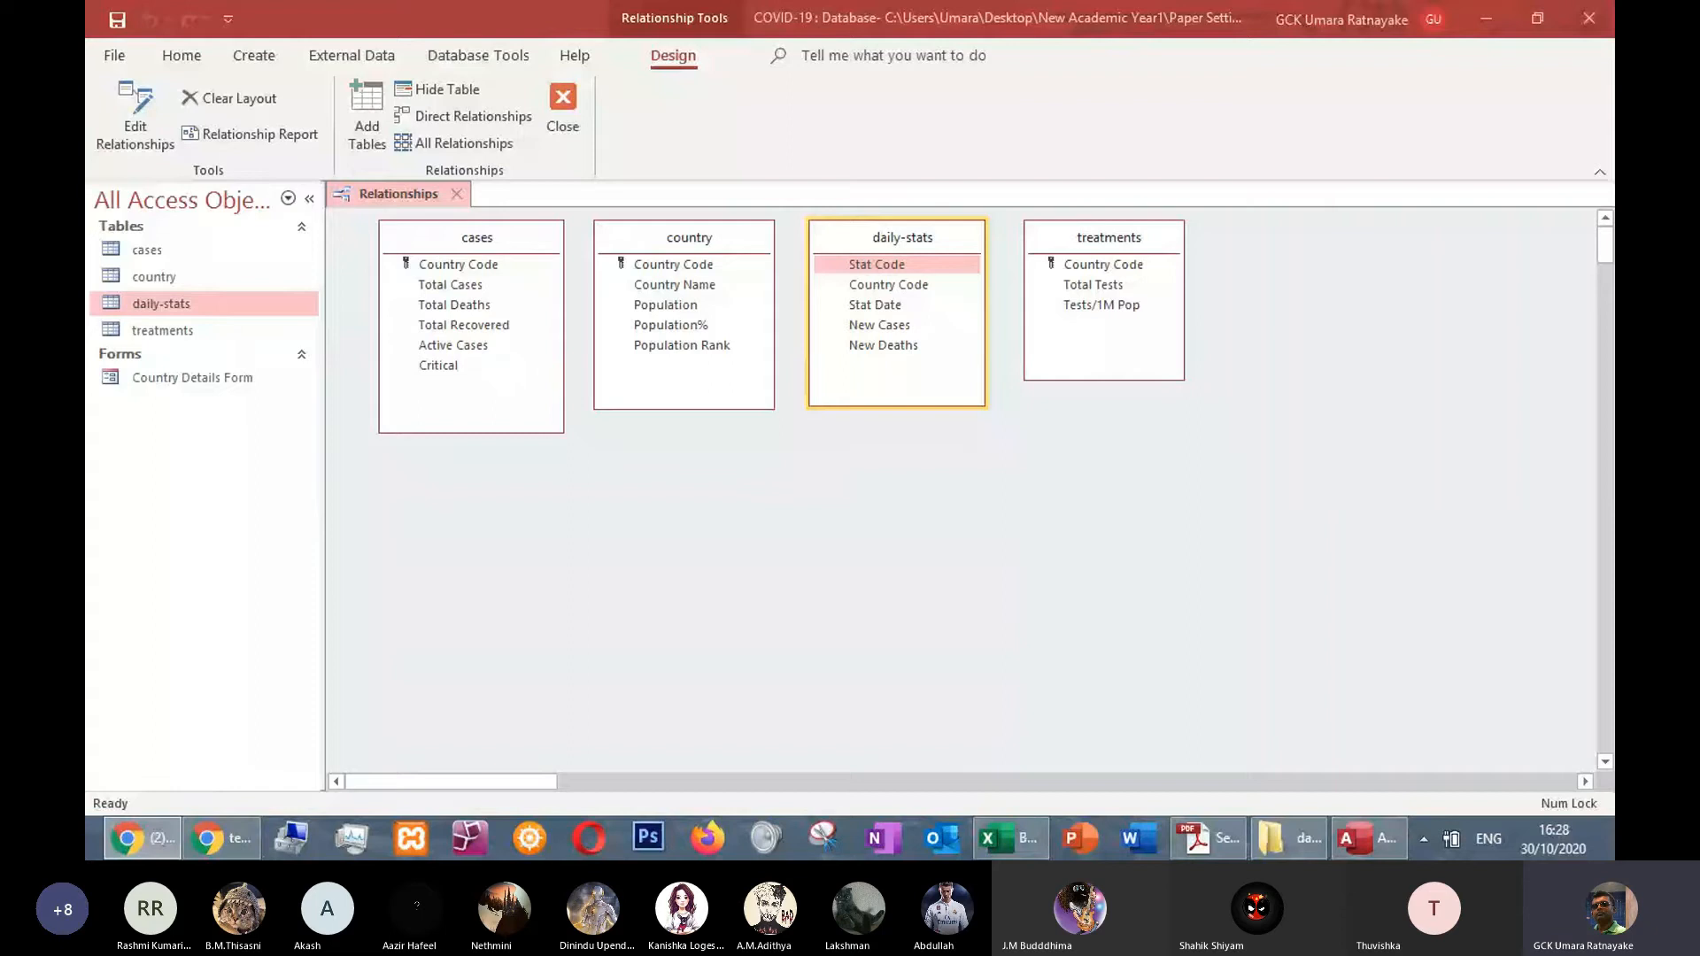
# Spread the cases, country, daily-stats and treatments tables apart in the relationships layout, leaving gaps between them
pyautogui.moveTo(1107, 237); pyautogui.dragTo(1342, 315)
pyautogui.moveTo(903, 237); pyautogui.dragTo(1036, 305)
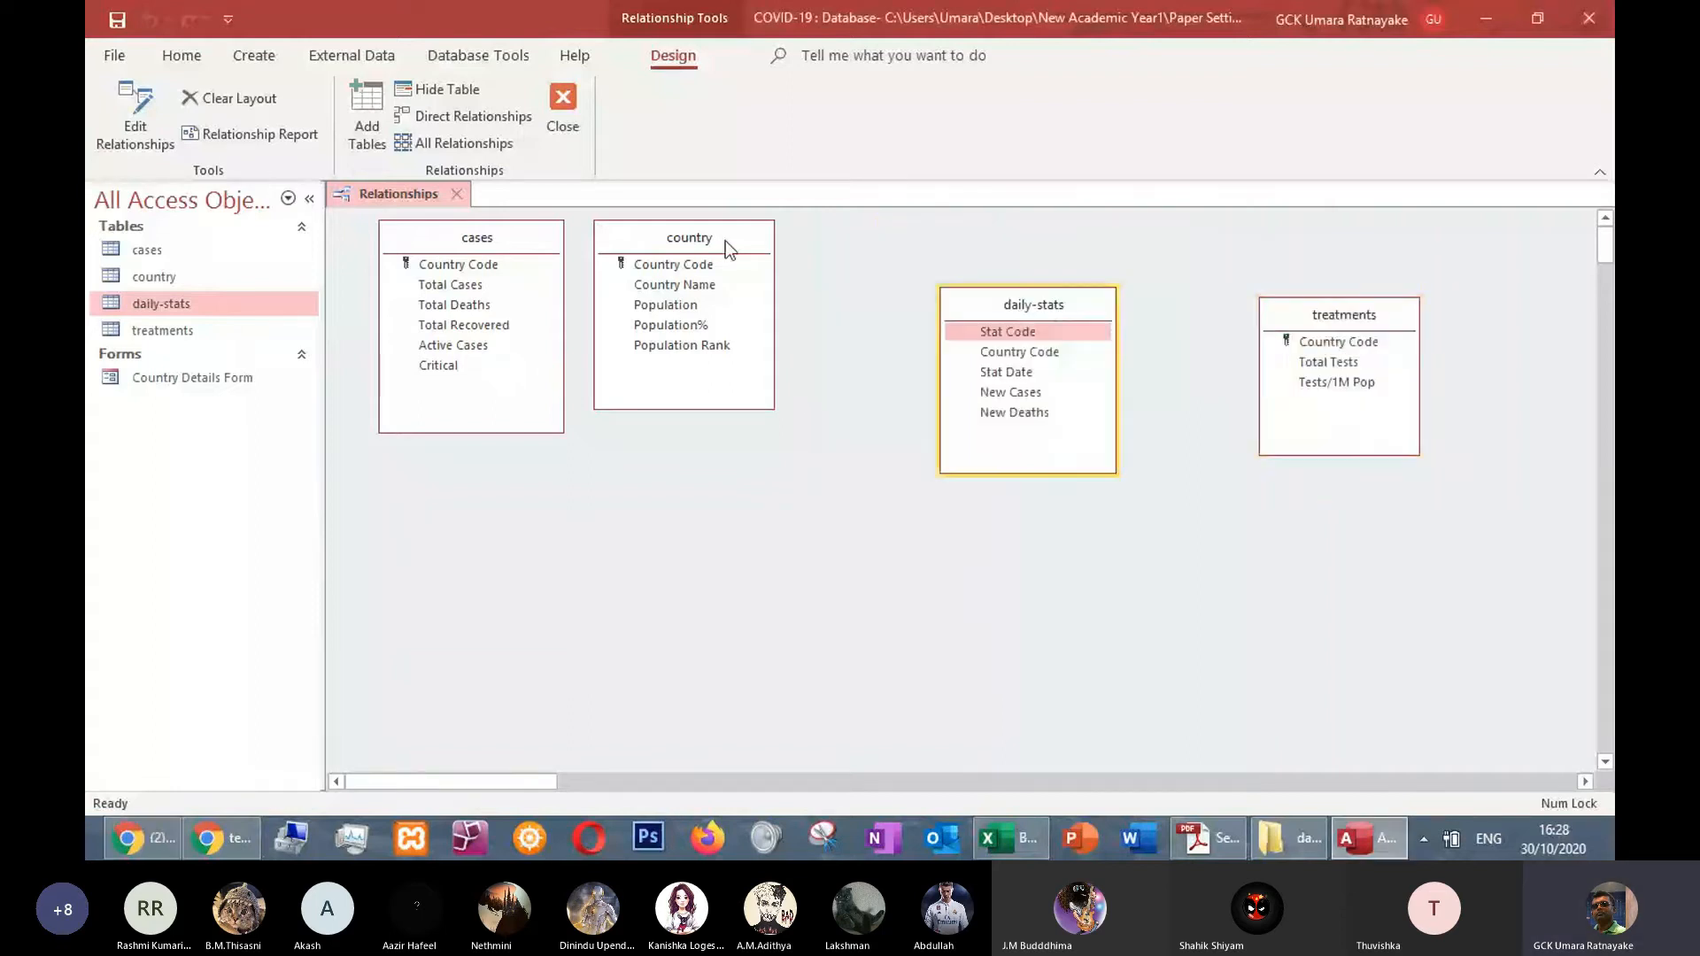
pyautogui.moveTo(725, 241); pyautogui.dragTo(804, 347)
pyautogui.moveTo(542, 250); pyautogui.dragTo(548, 286)
pyautogui.moveTo(987, 302); pyautogui.dragTo(1030, 277)
pyautogui.moveTo(1329, 320); pyautogui.dragTo(1370, 330)
pyautogui.moveTo(829, 347); pyautogui.dragTo(841, 329)
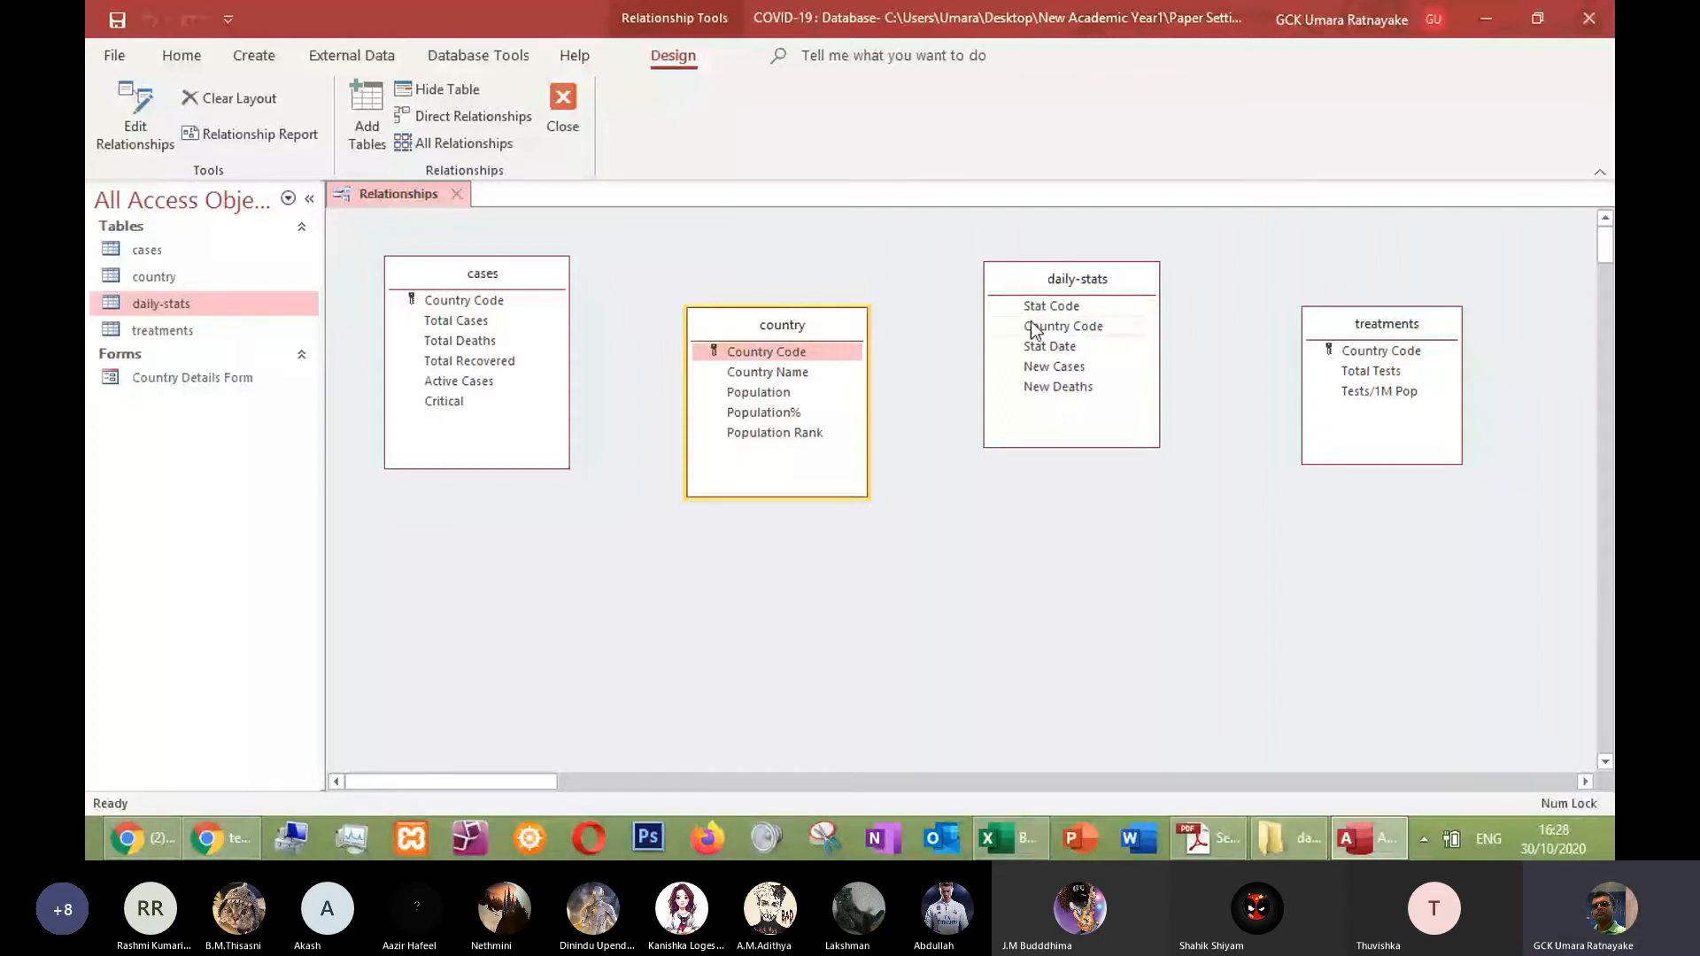
# Open the daily-stats table's design, set Stat Code as its primary key and close the design
pyautogui.rightClick(1076, 284)
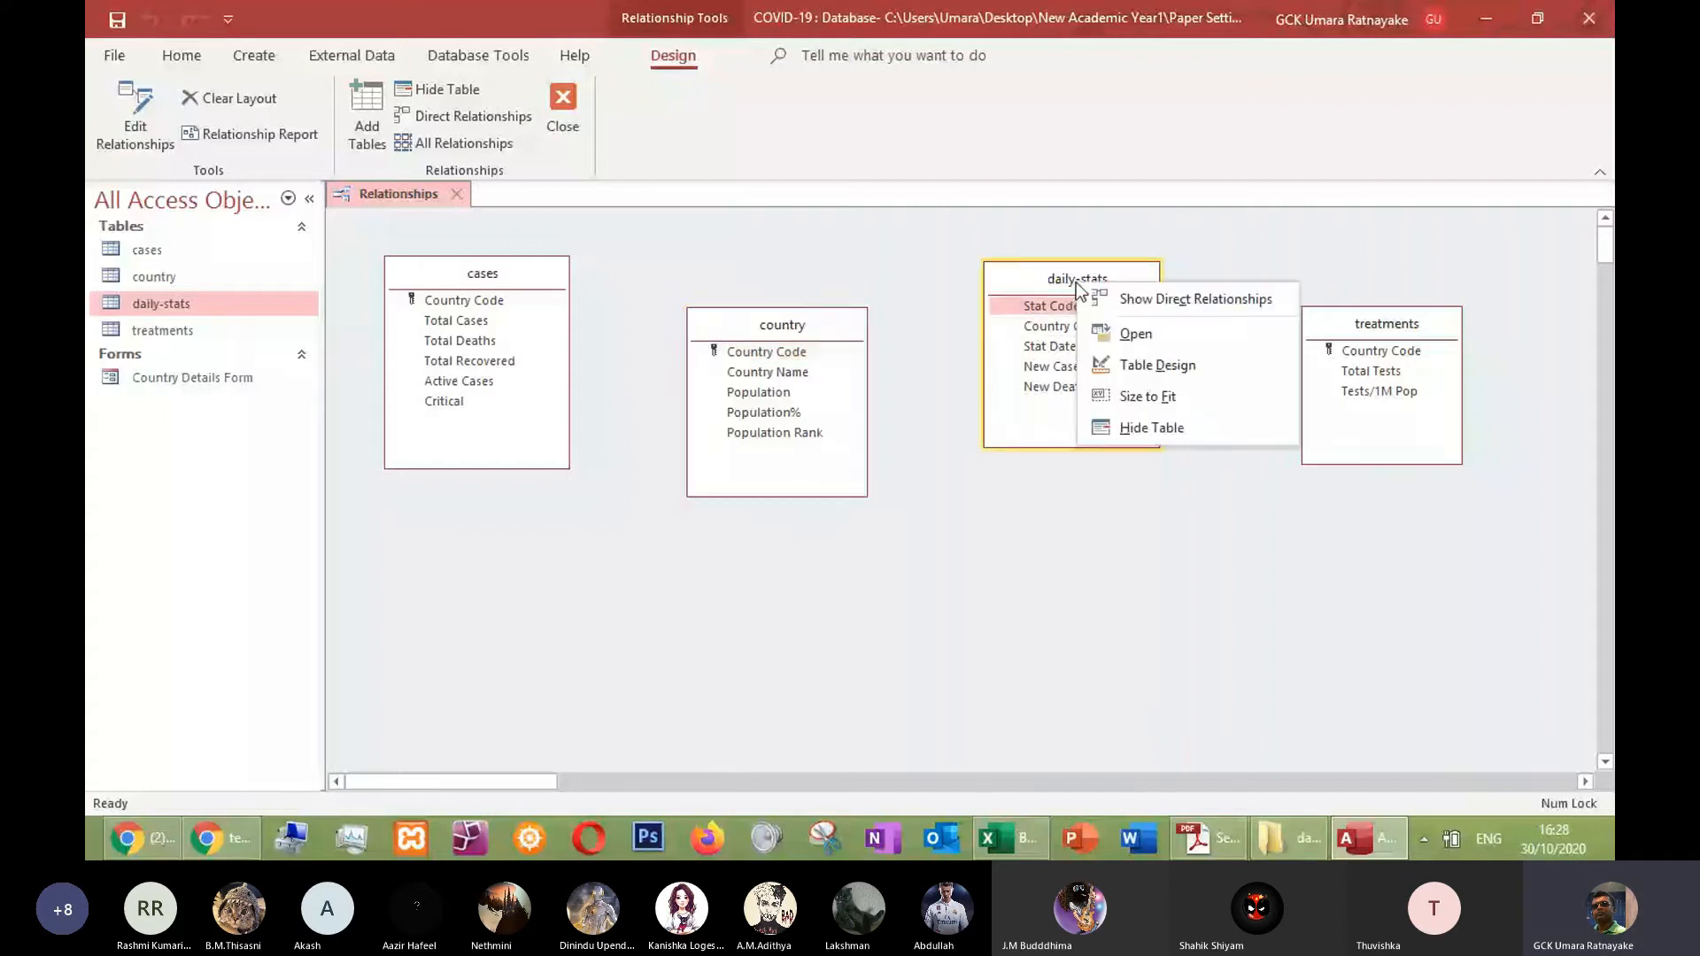
pyautogui.click(1157, 364)
pyautogui.rightClick(352, 252)
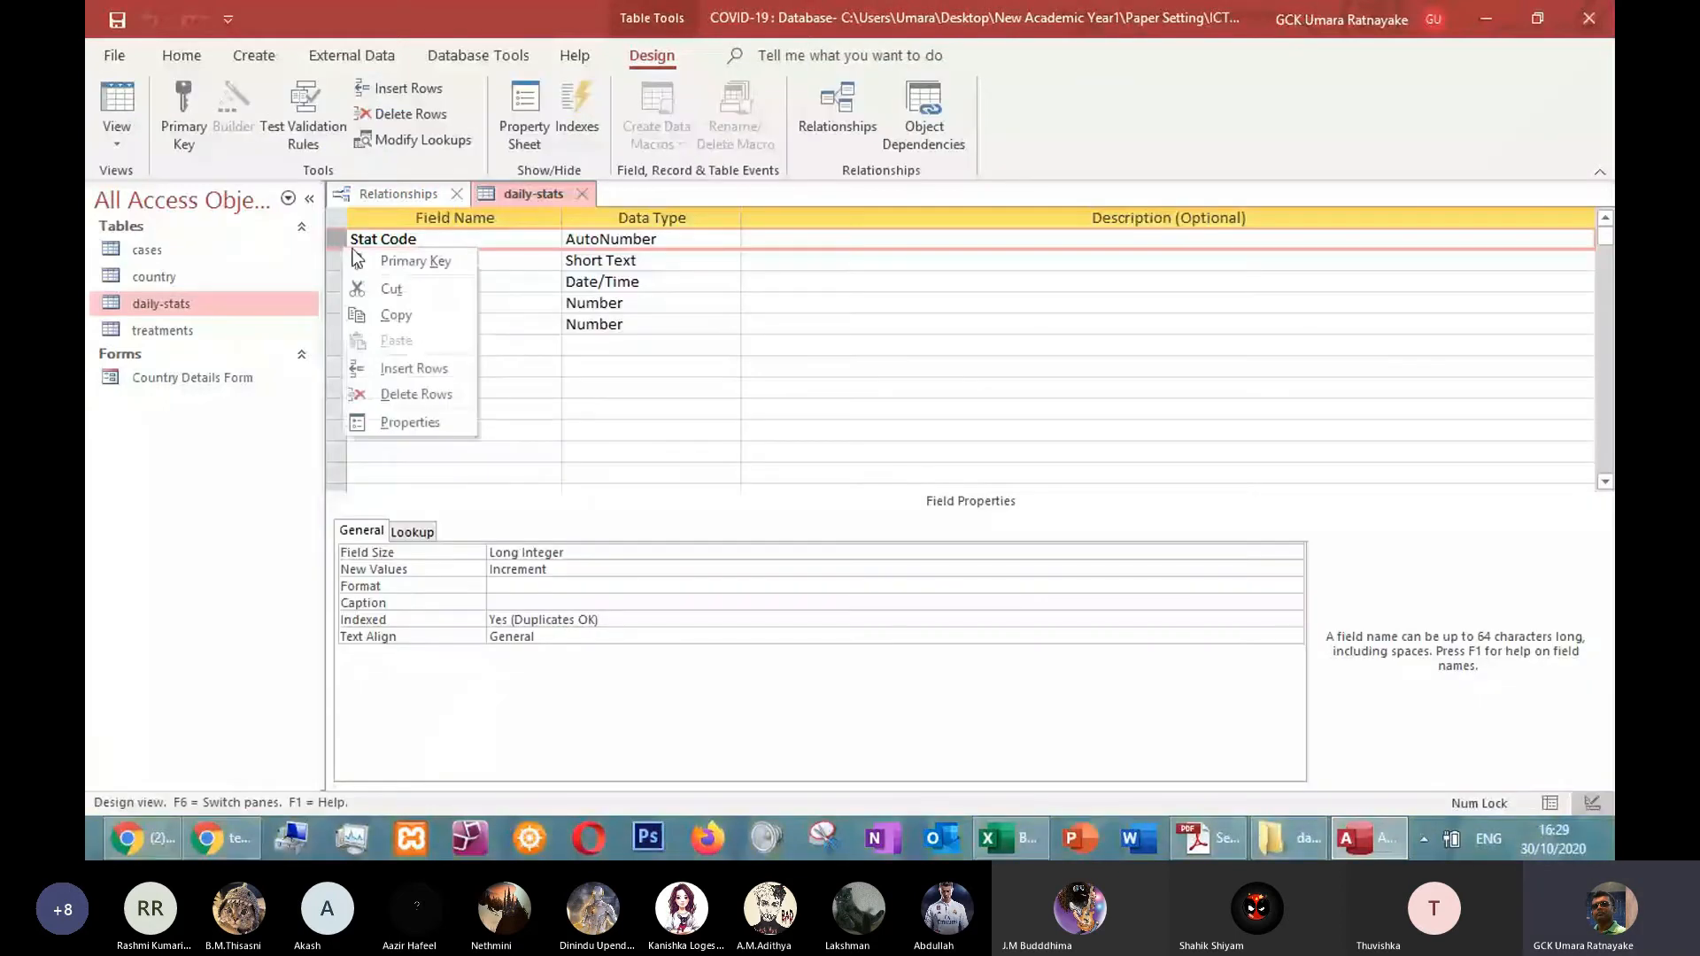
pyautogui.click(374, 263)
pyautogui.click(582, 194)
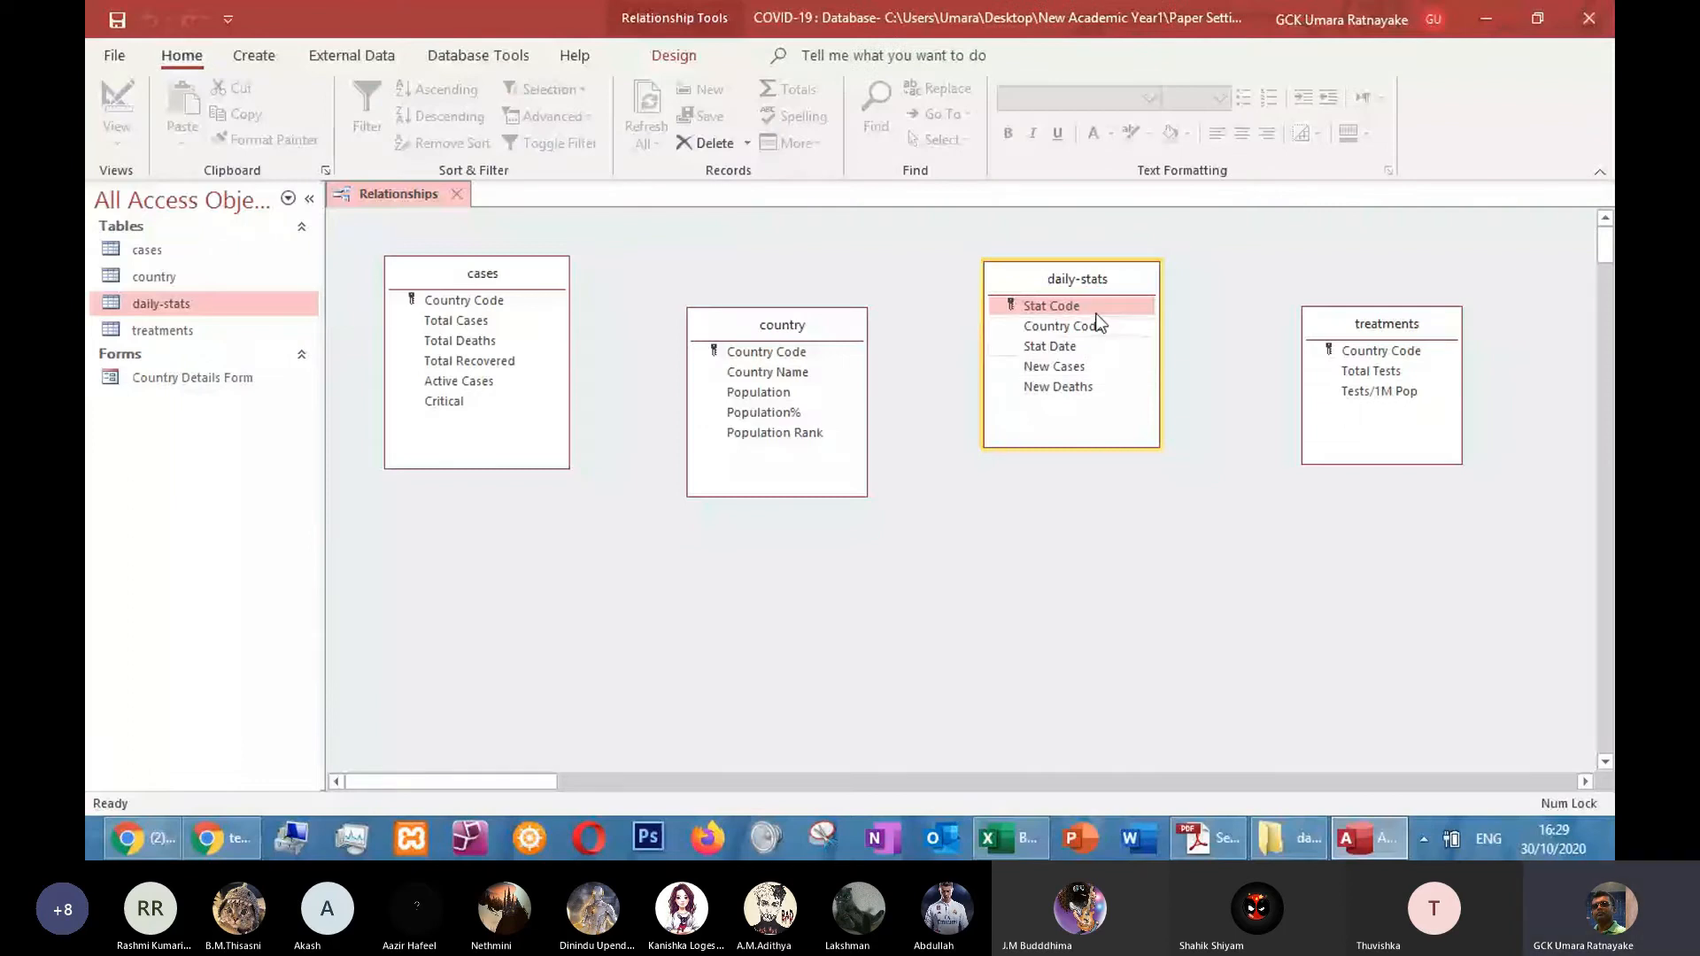
# Nudge the treatments and daily-stats tables slightly in the relationships layout
pyautogui.moveTo(1326, 324); pyautogui.dragTo(1330, 315)
pyautogui.moveTo(1087, 281); pyautogui.dragTo(1097, 280)
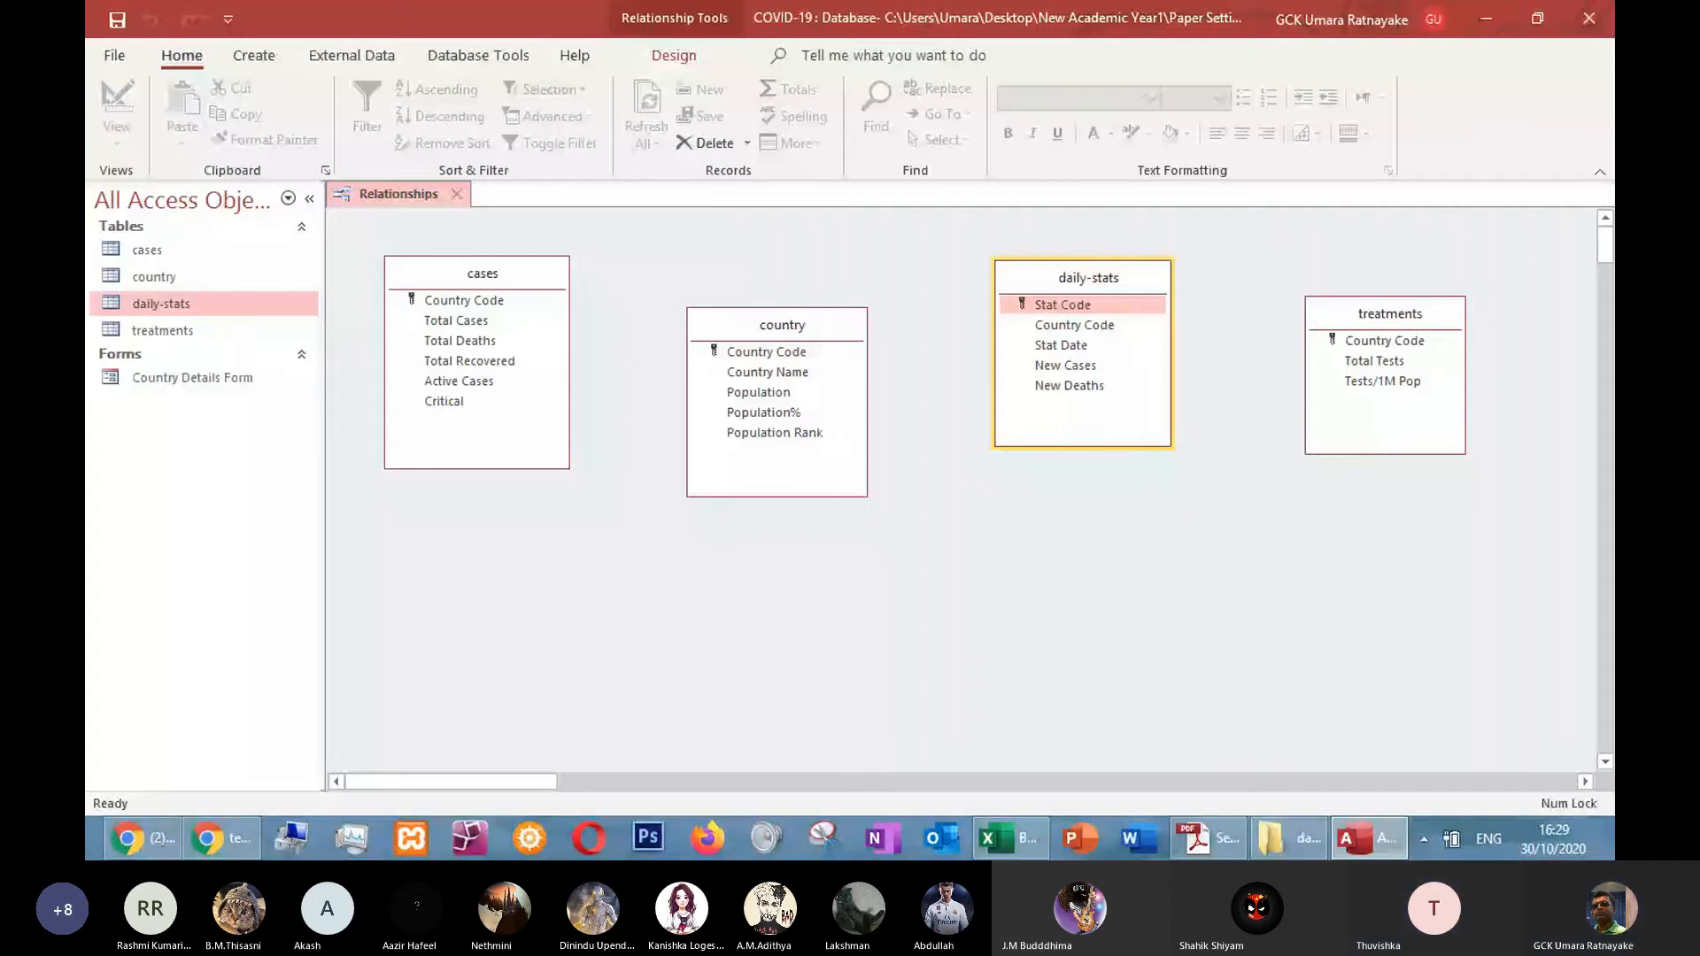
pyautogui.hotkey('alt', 'Tab')
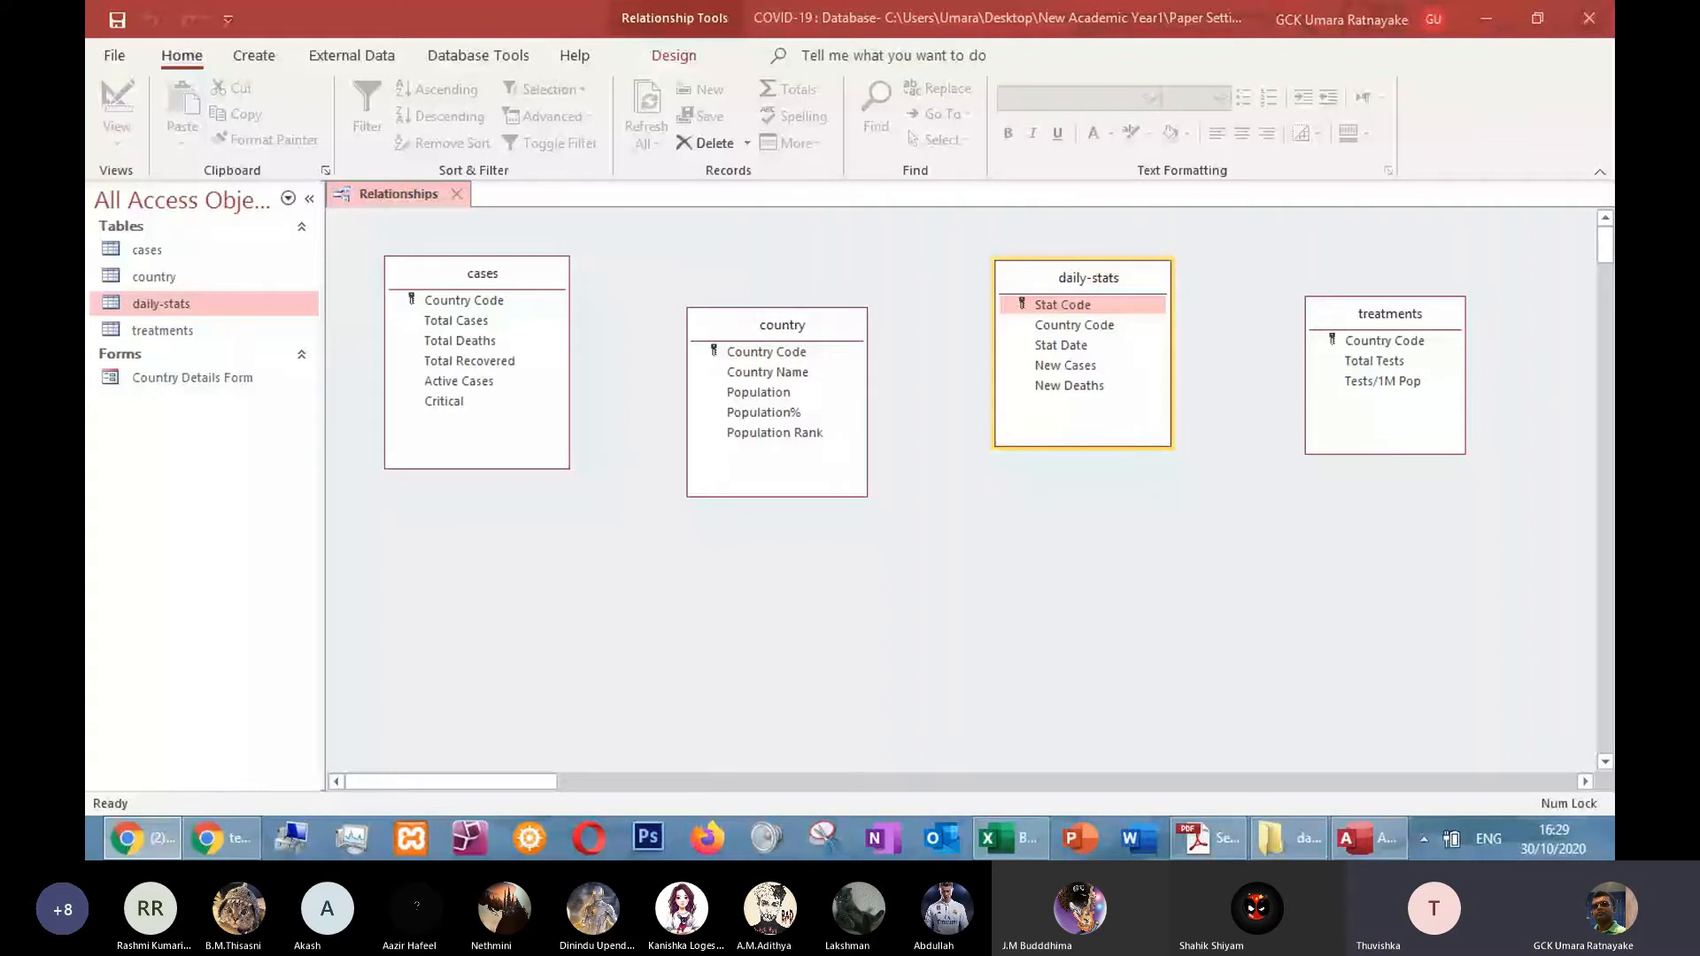
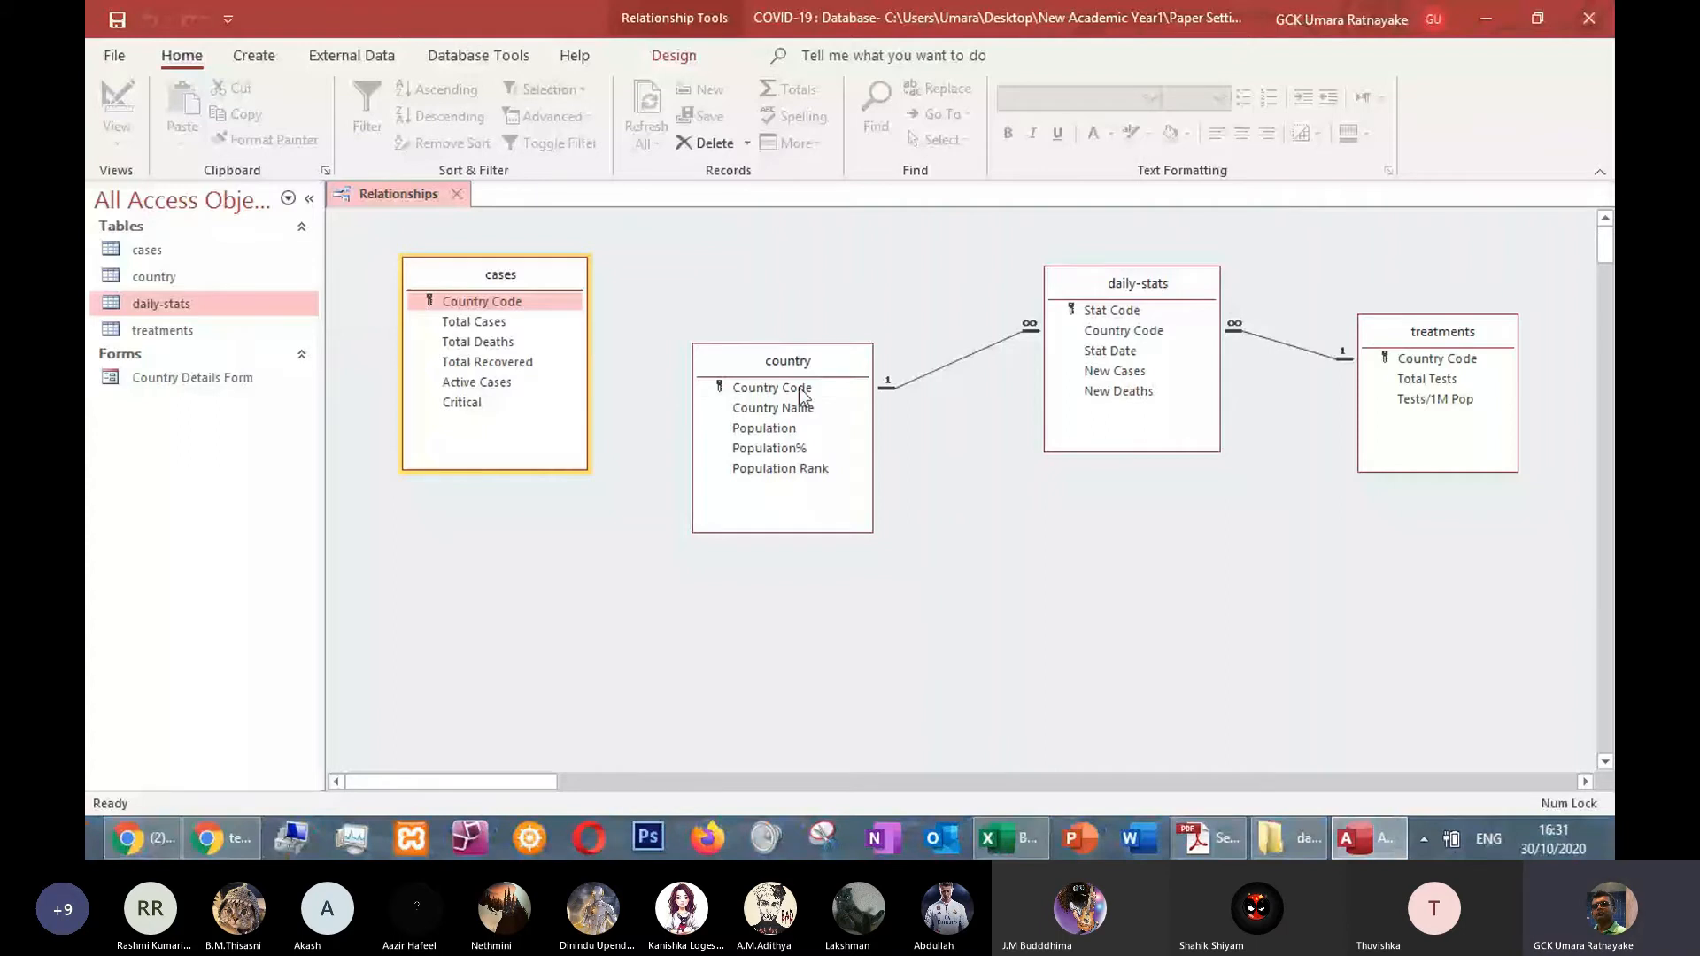
# Move the cases table slightly away from country and link their Country Code fields, enforcing referential integrity
pyautogui.moveTo(569, 283); pyautogui.dragTo(542, 285)
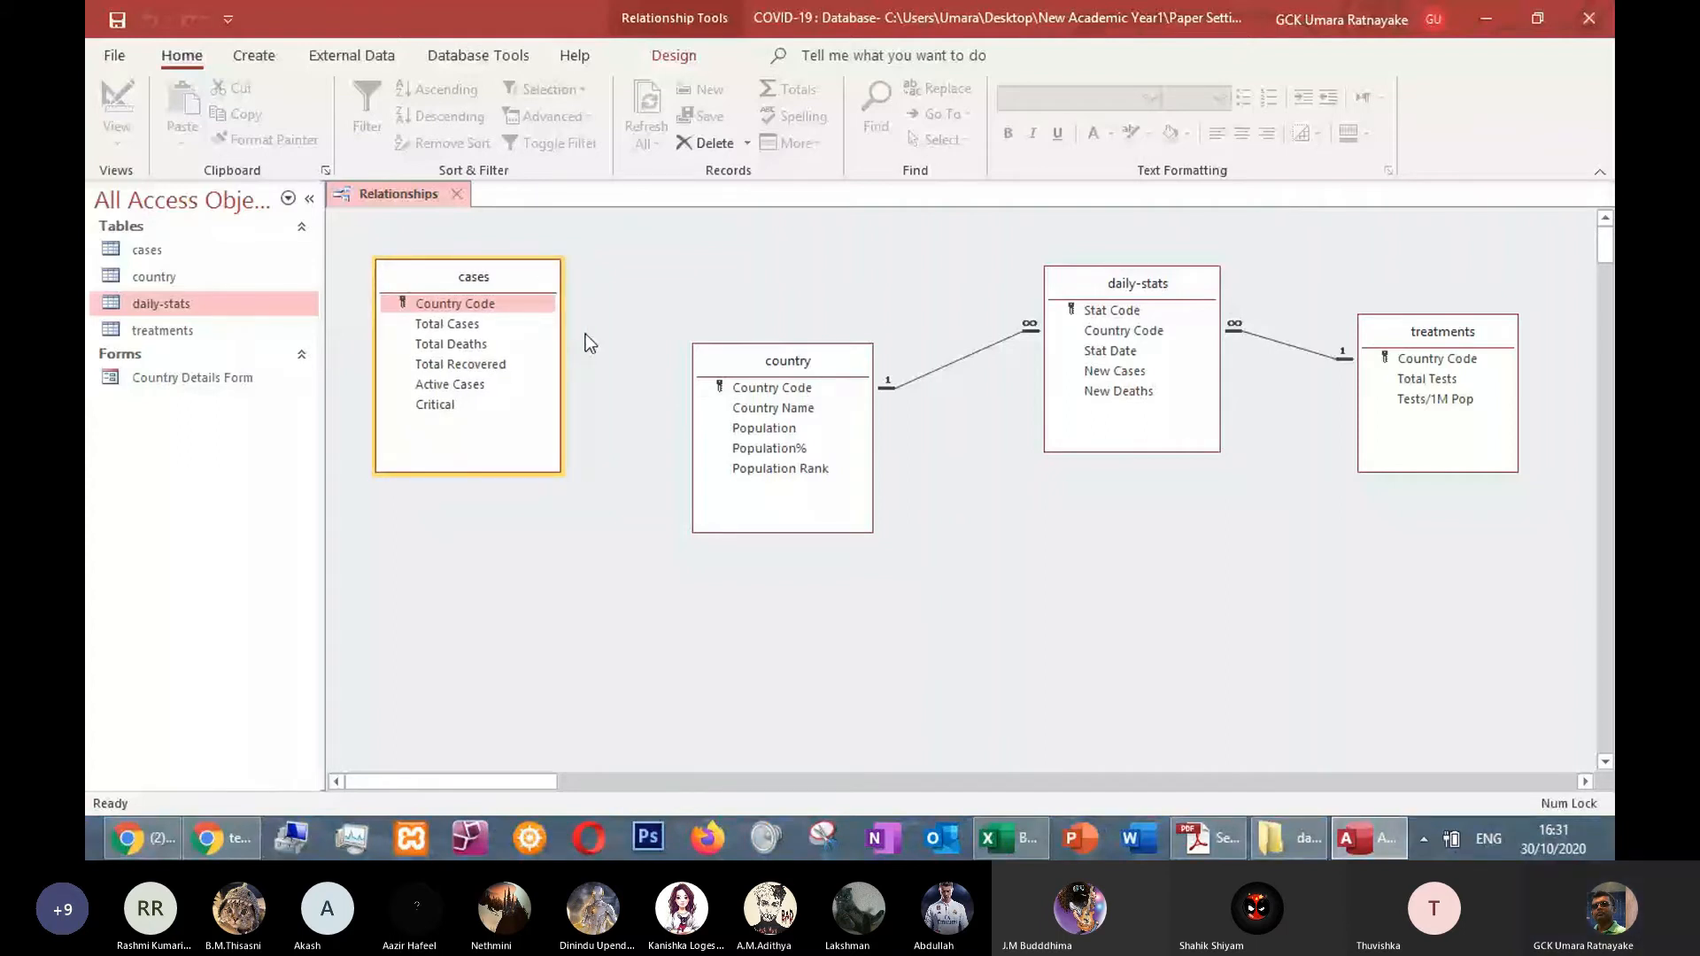
pyautogui.click(531, 306)
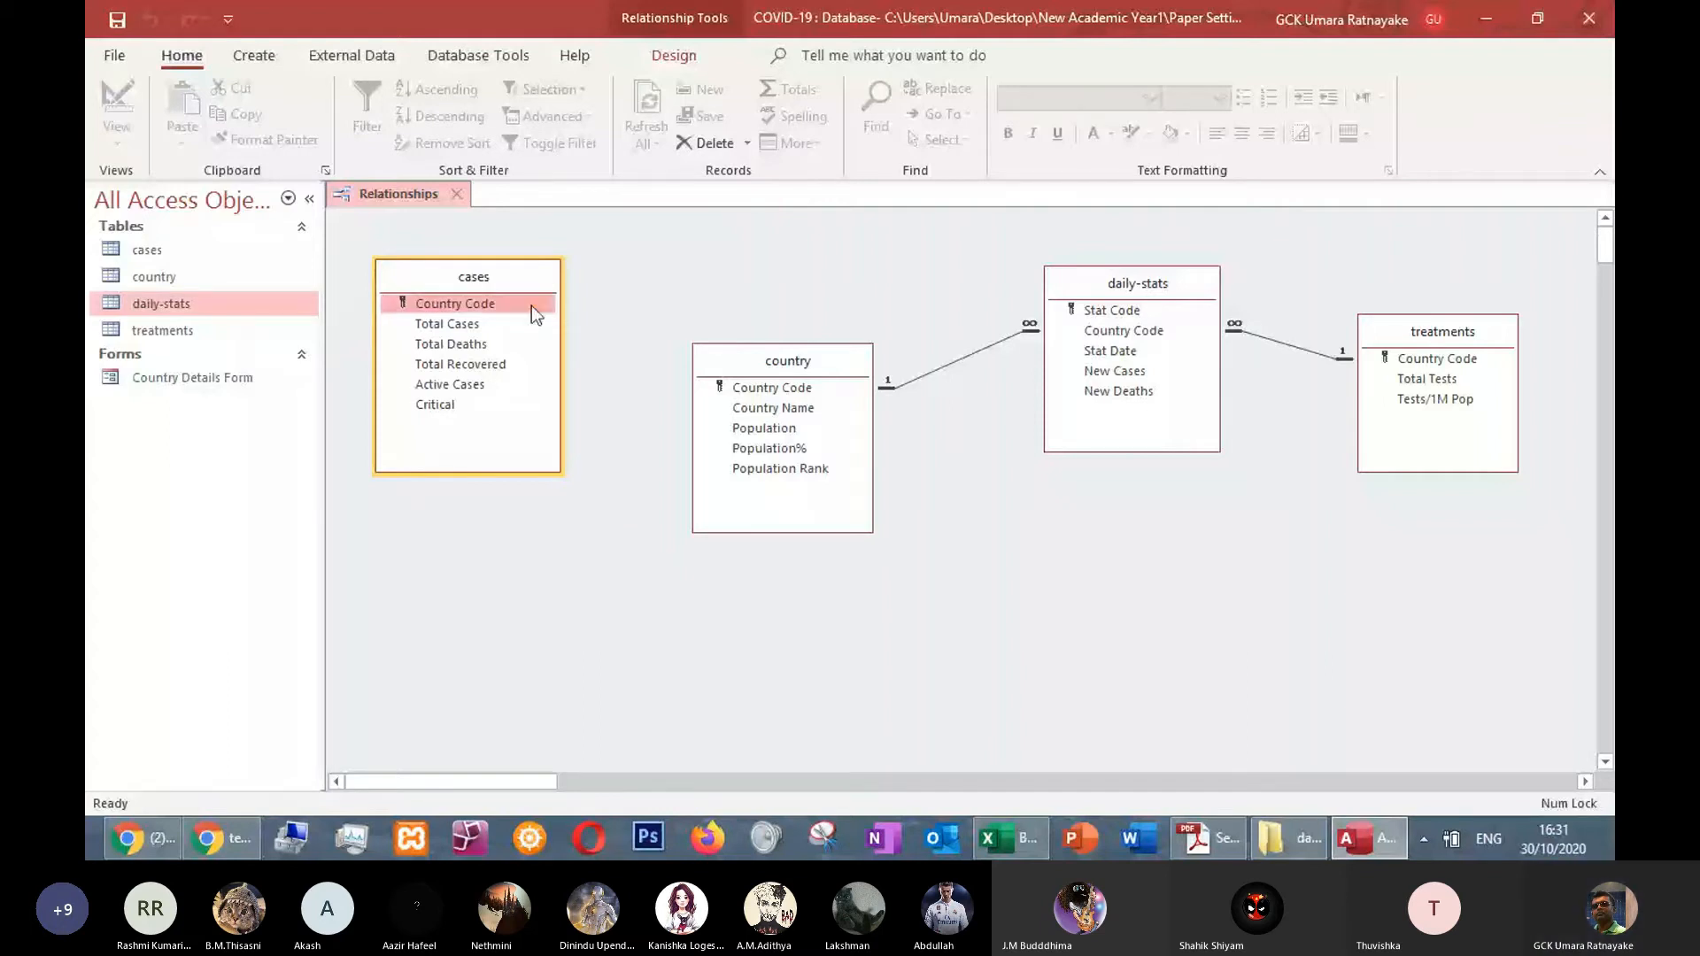
pyautogui.moveTo(531, 305); pyautogui.dragTo(762, 387)
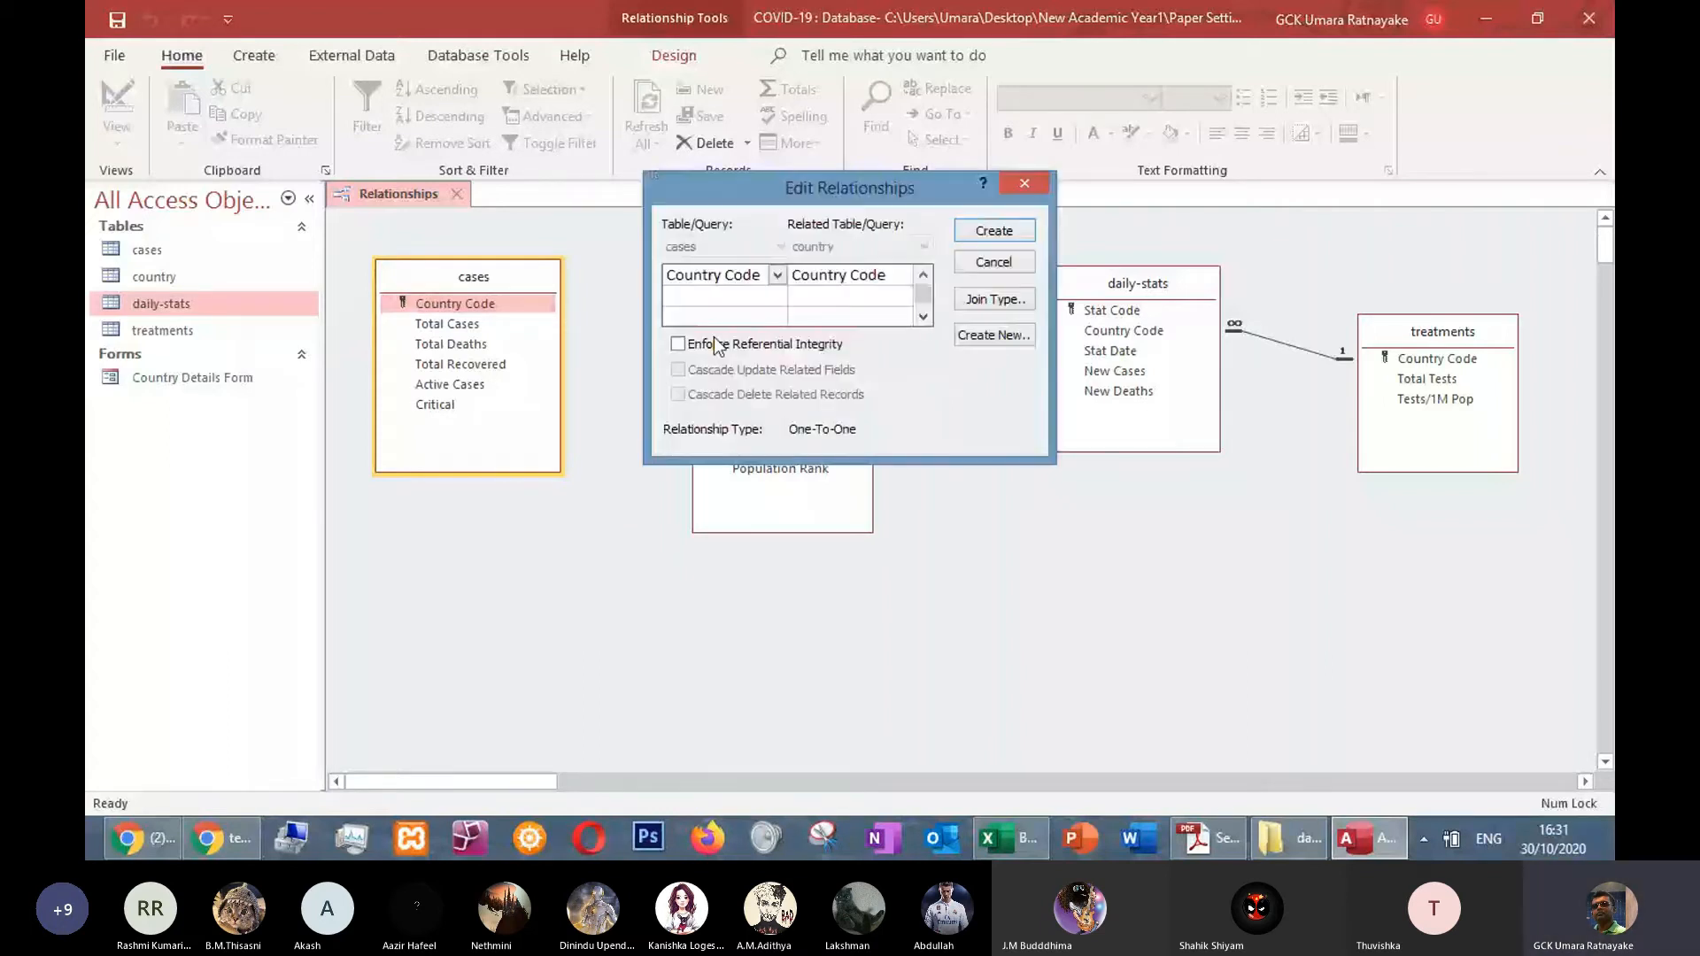
pyautogui.click(718, 345)
pyautogui.press('Return')
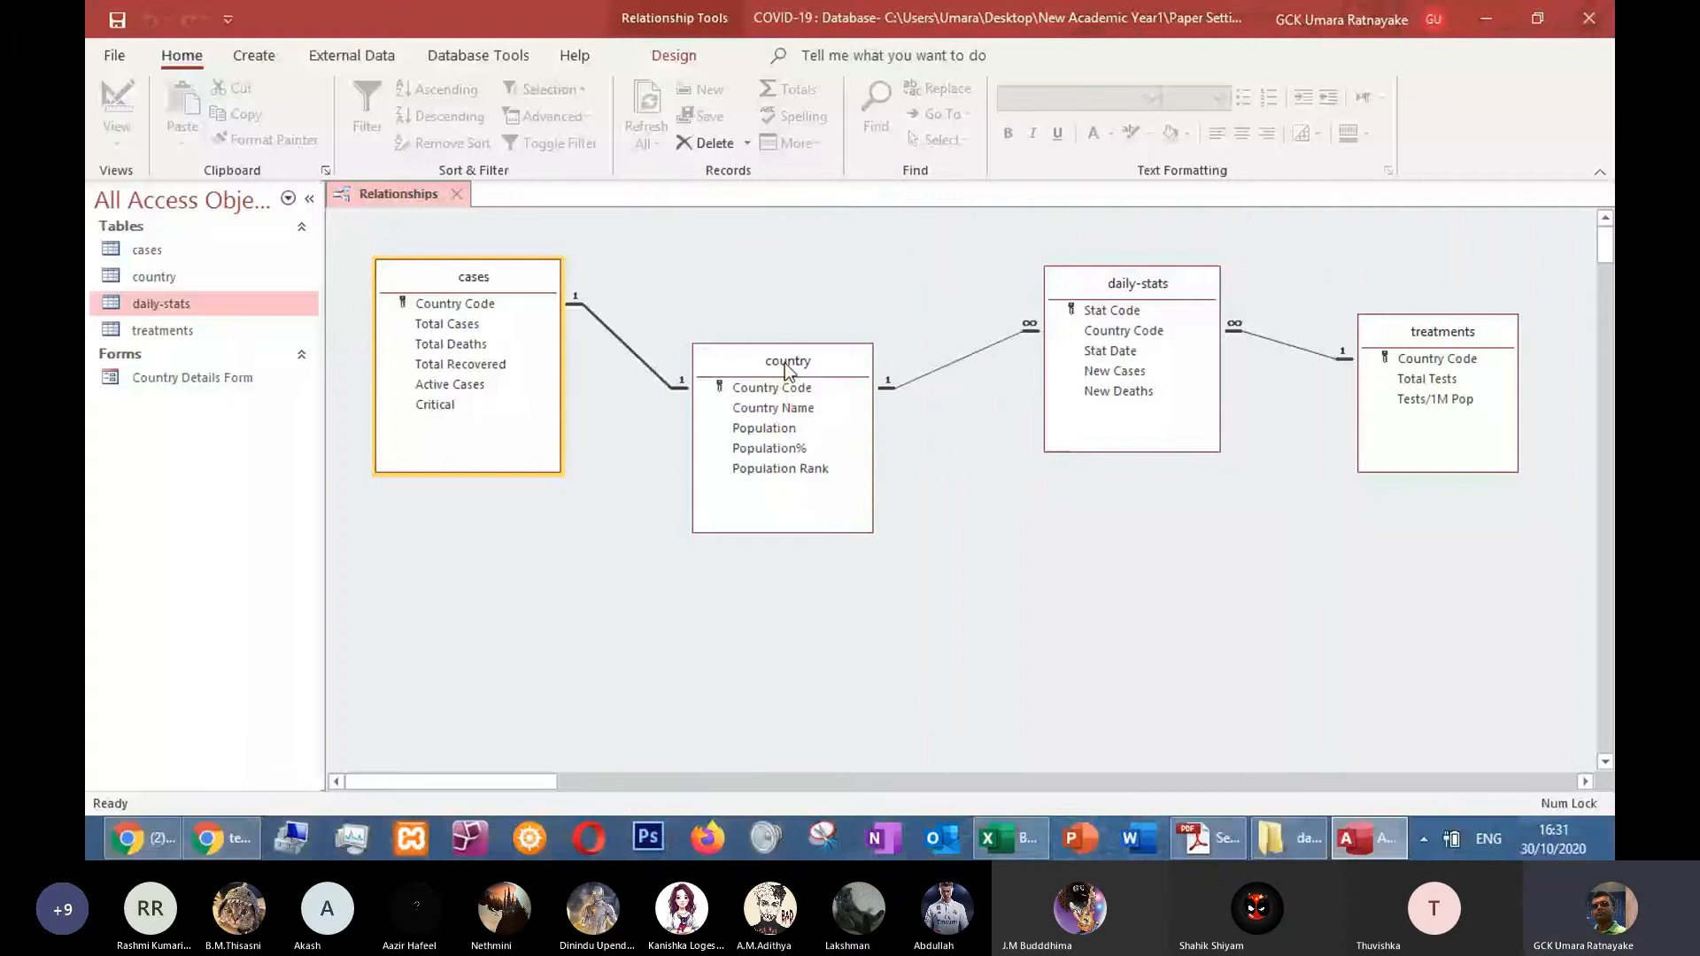
# Rearrange the four linked tables so their relationship lines and the one and many symbols are clearly readable
pyautogui.moveTo(785, 363); pyautogui.dragTo(772, 391)
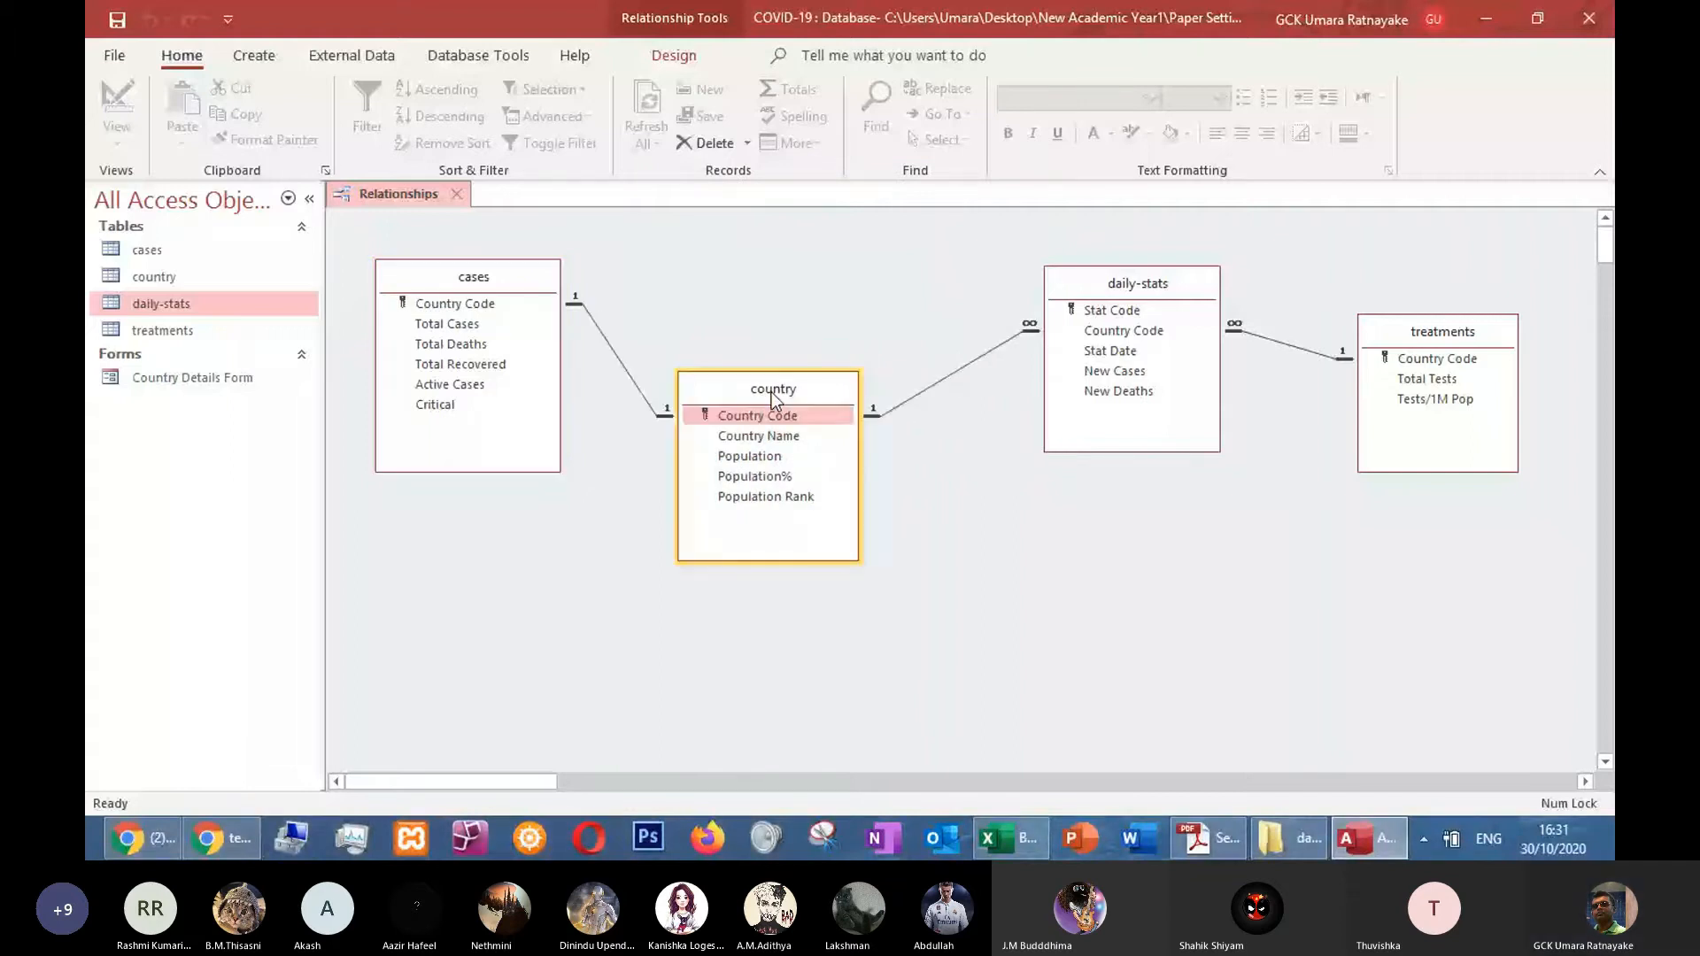
pyautogui.moveTo(517, 282); pyautogui.dragTo(516, 292)
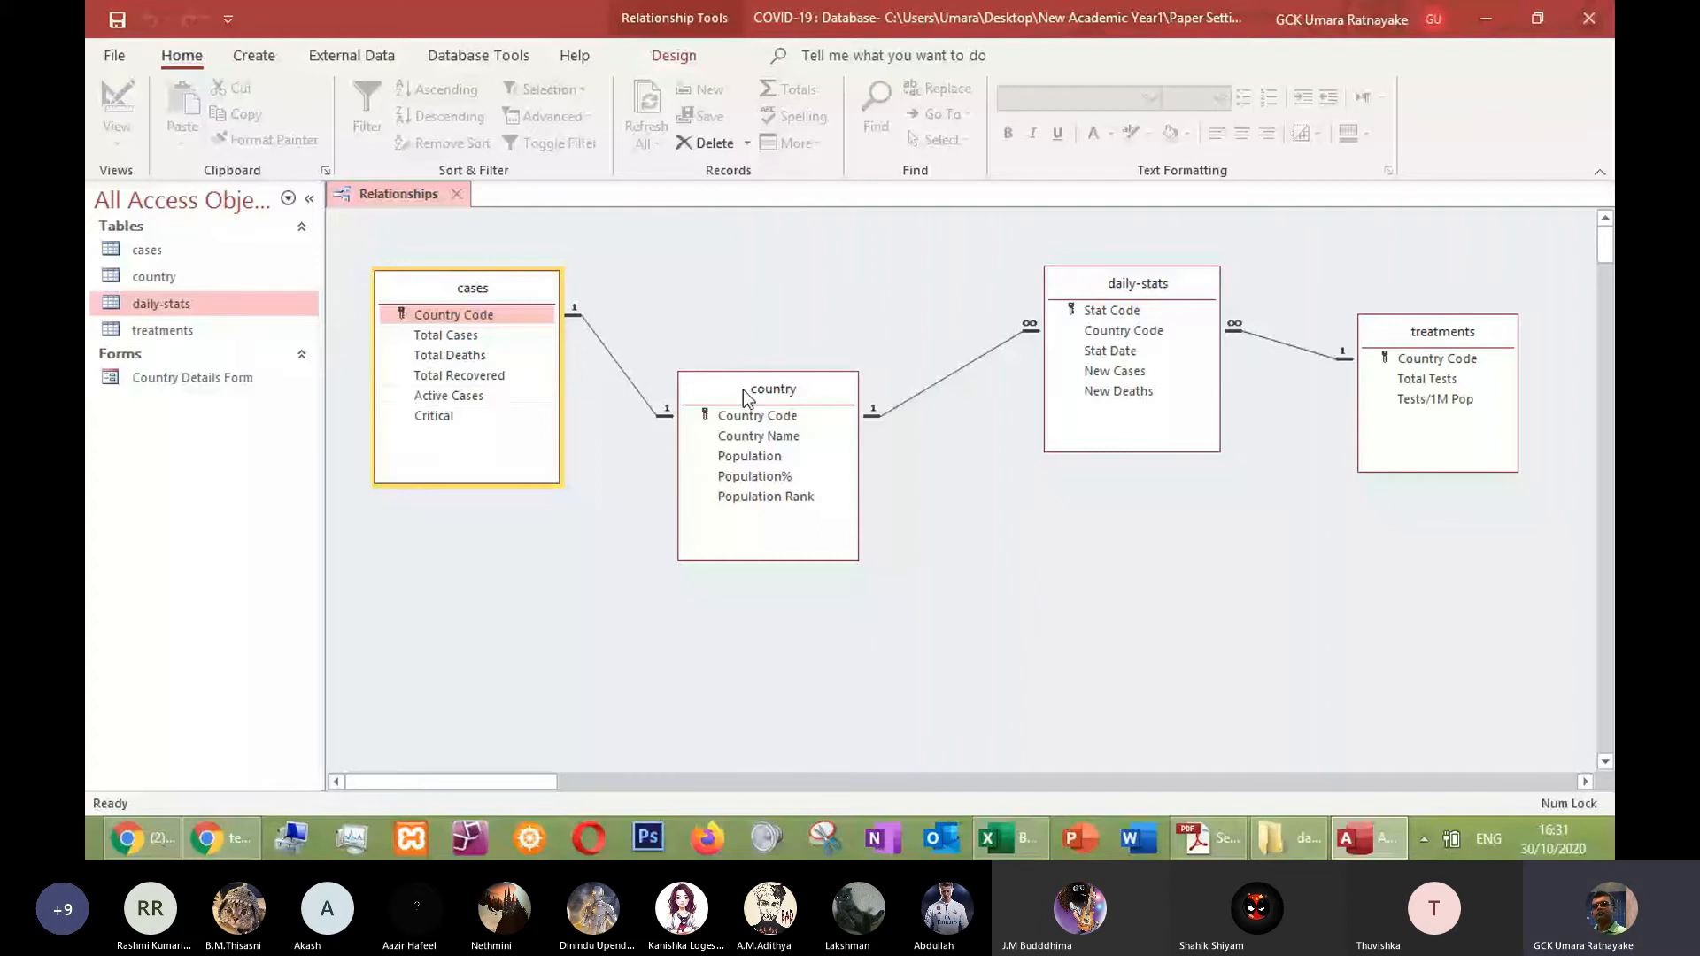
pyautogui.moveTo(742, 389); pyautogui.dragTo(742, 408)
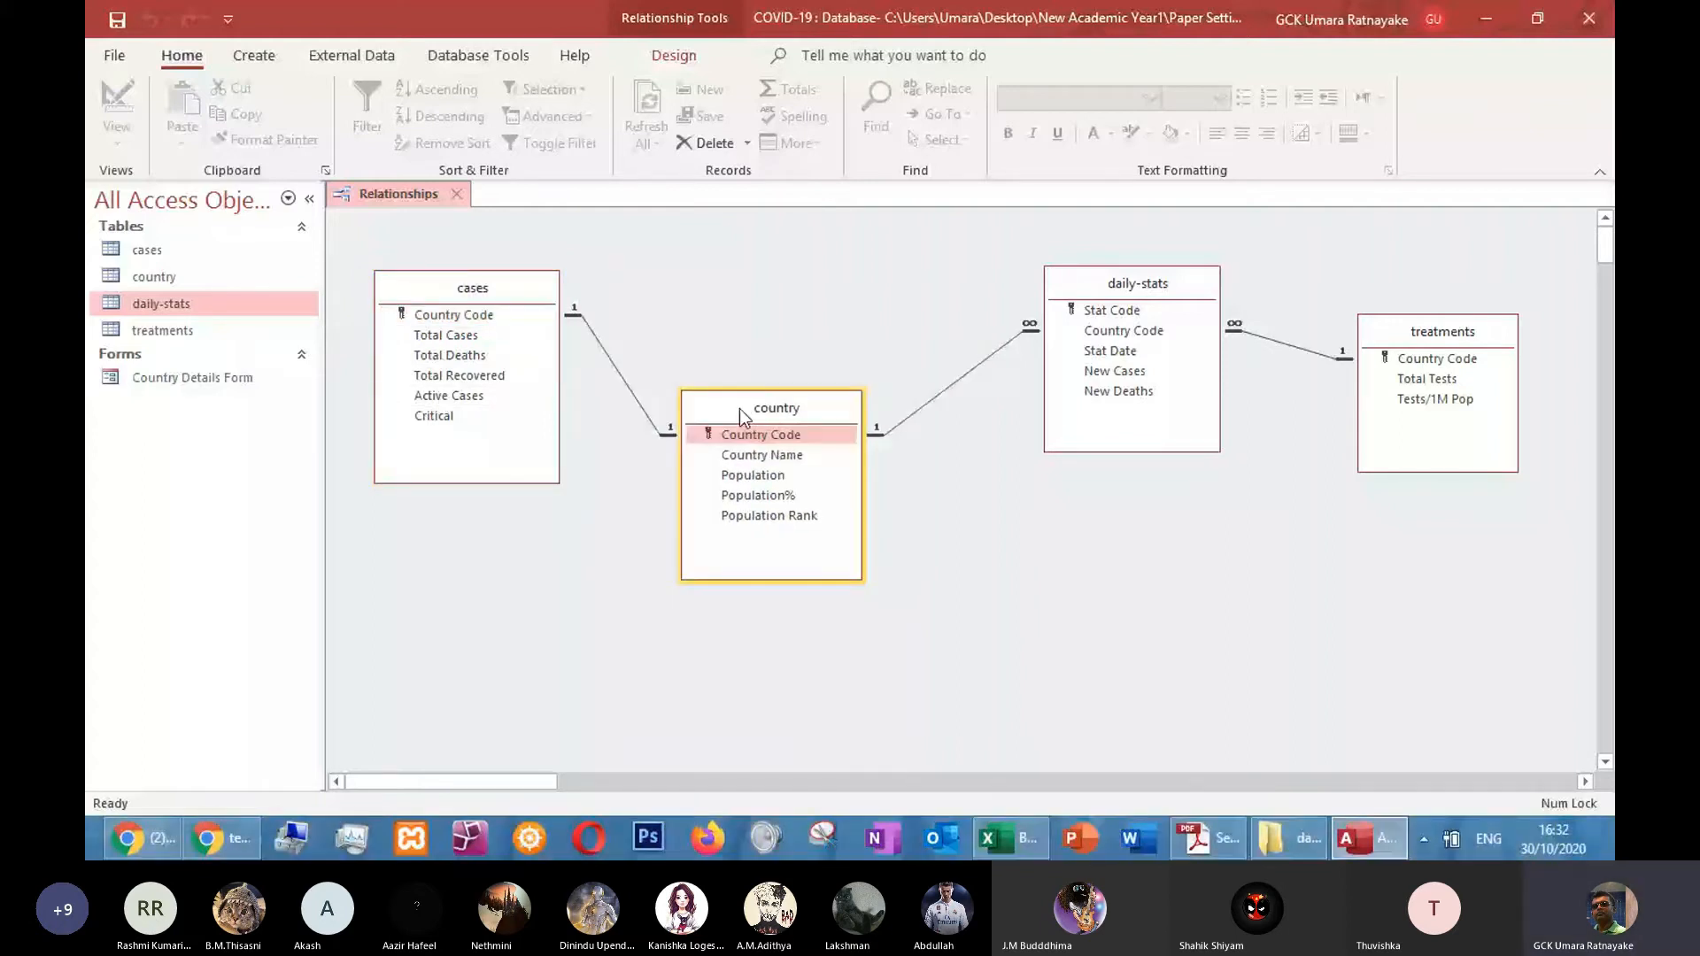
pyautogui.moveTo(742, 416); pyautogui.dragTo(751, 395)
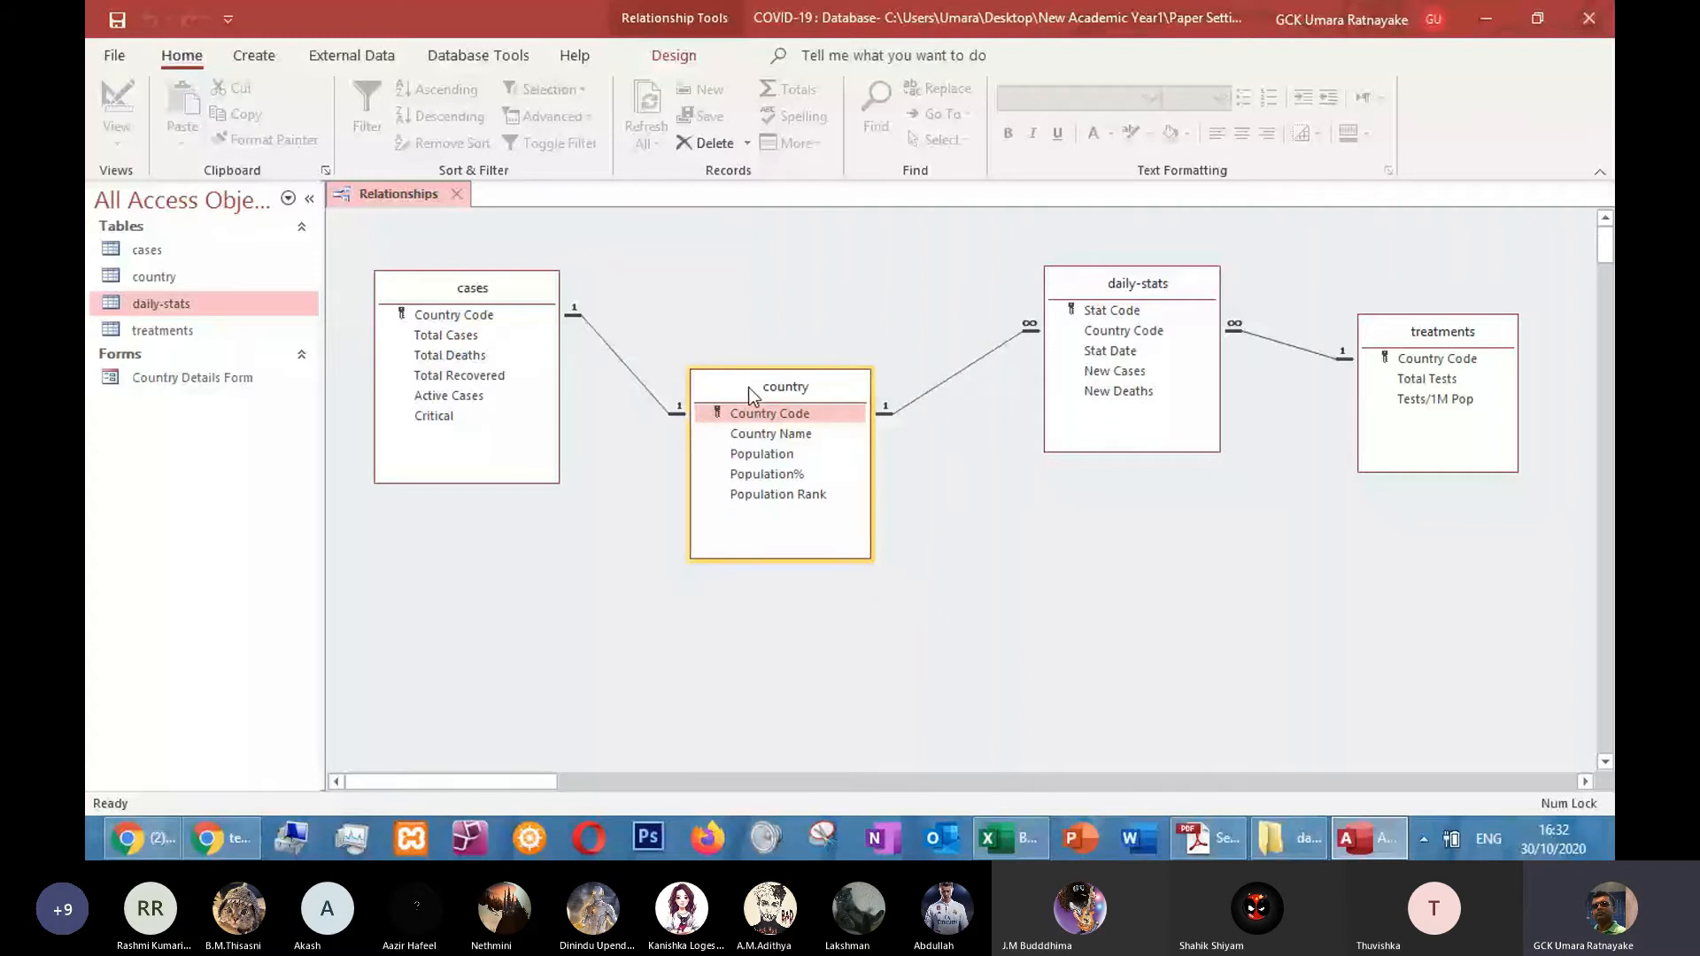
pyautogui.moveTo(1118, 296)
pyautogui.mouseDown()
pyautogui.moveTo(1136, 315)
pyautogui.moveTo(1106, 294)
pyautogui.mouseUp()
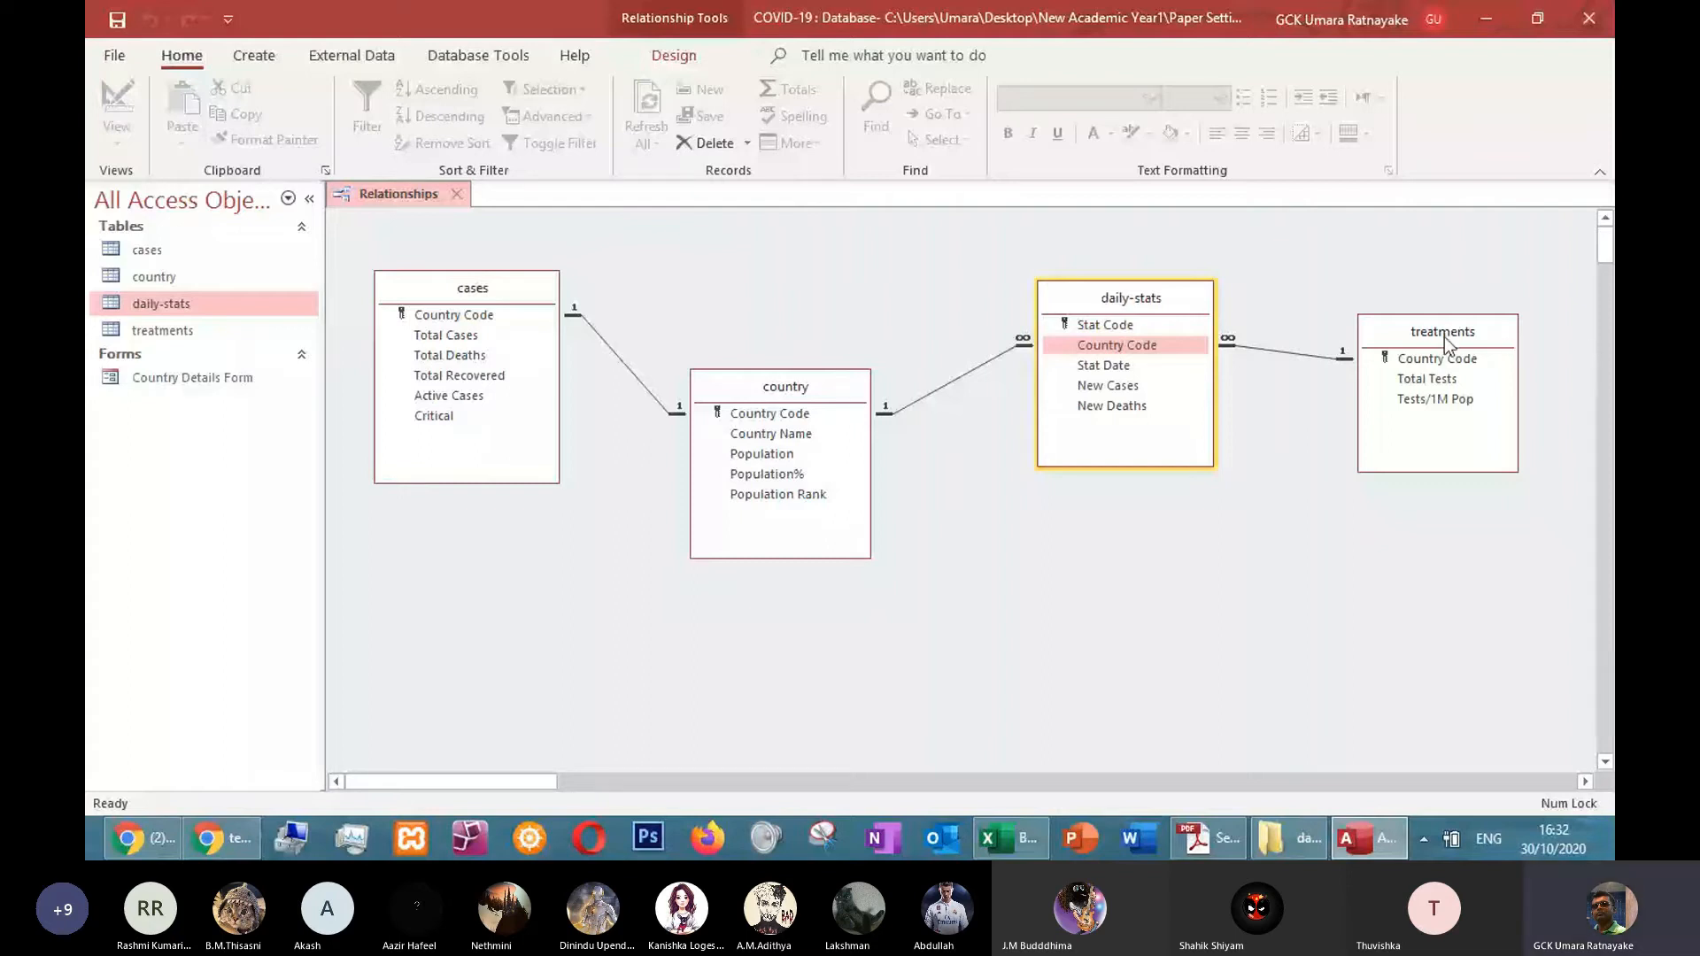
pyautogui.moveTo(1444, 336); pyautogui.dragTo(1389, 365)
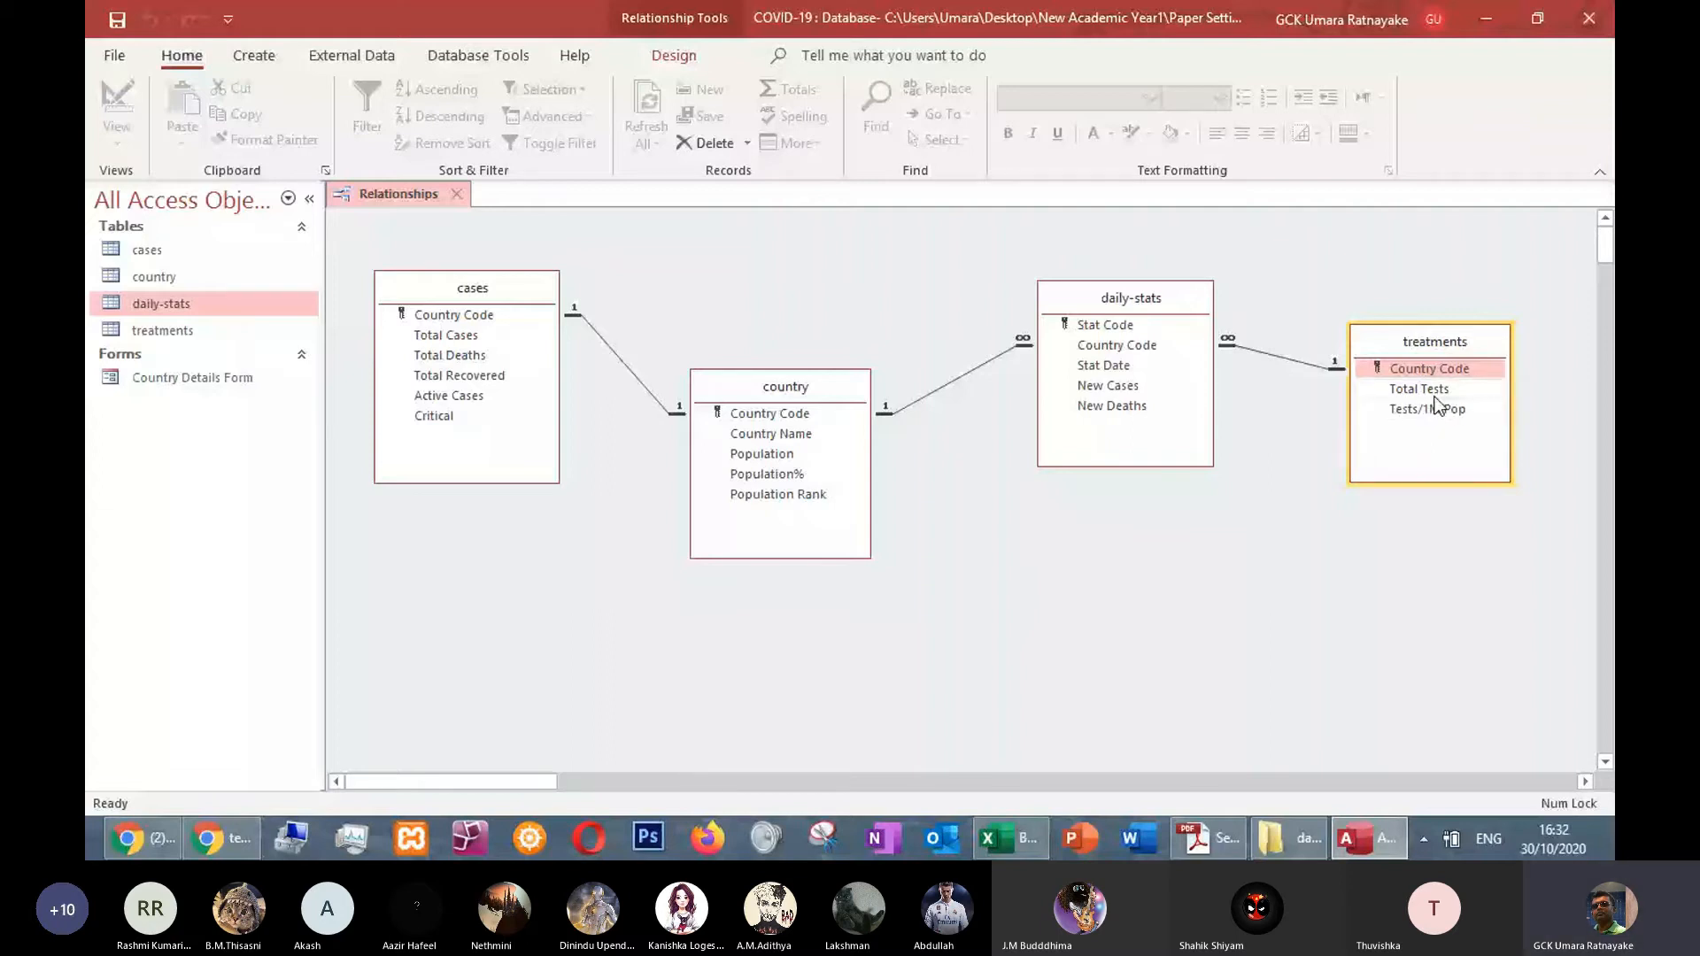
pyautogui.moveTo(1431, 343); pyautogui.dragTo(1433, 360)
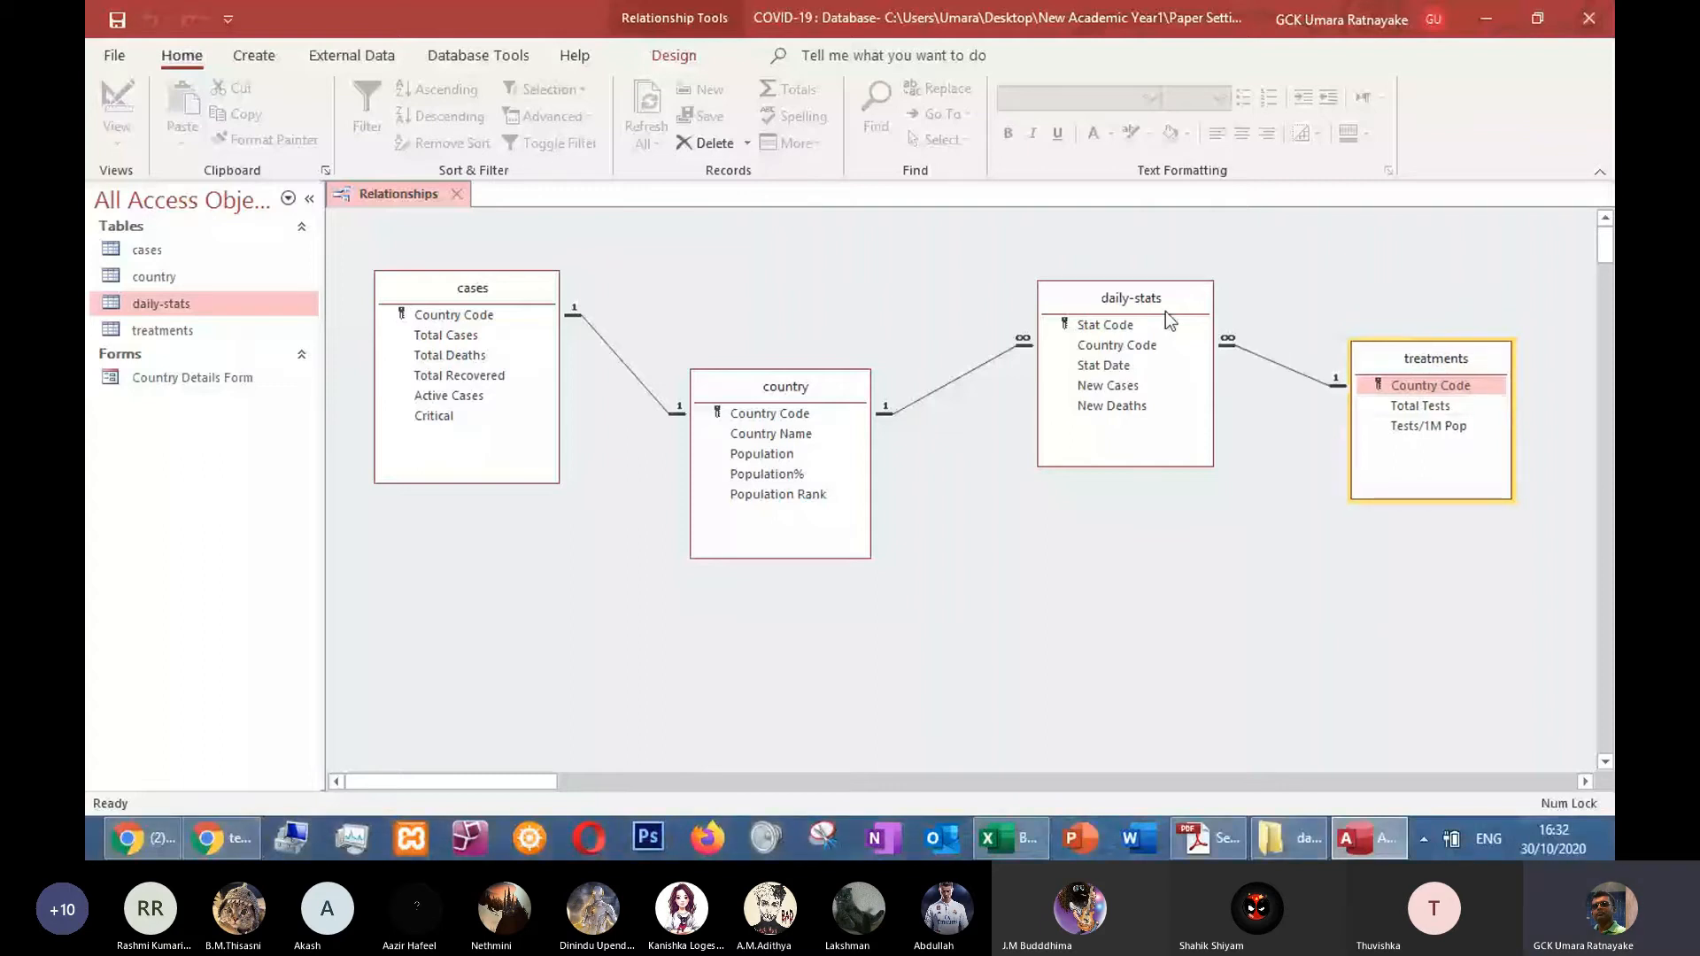
pyautogui.moveTo(1166, 311); pyautogui.dragTo(1138, 312)
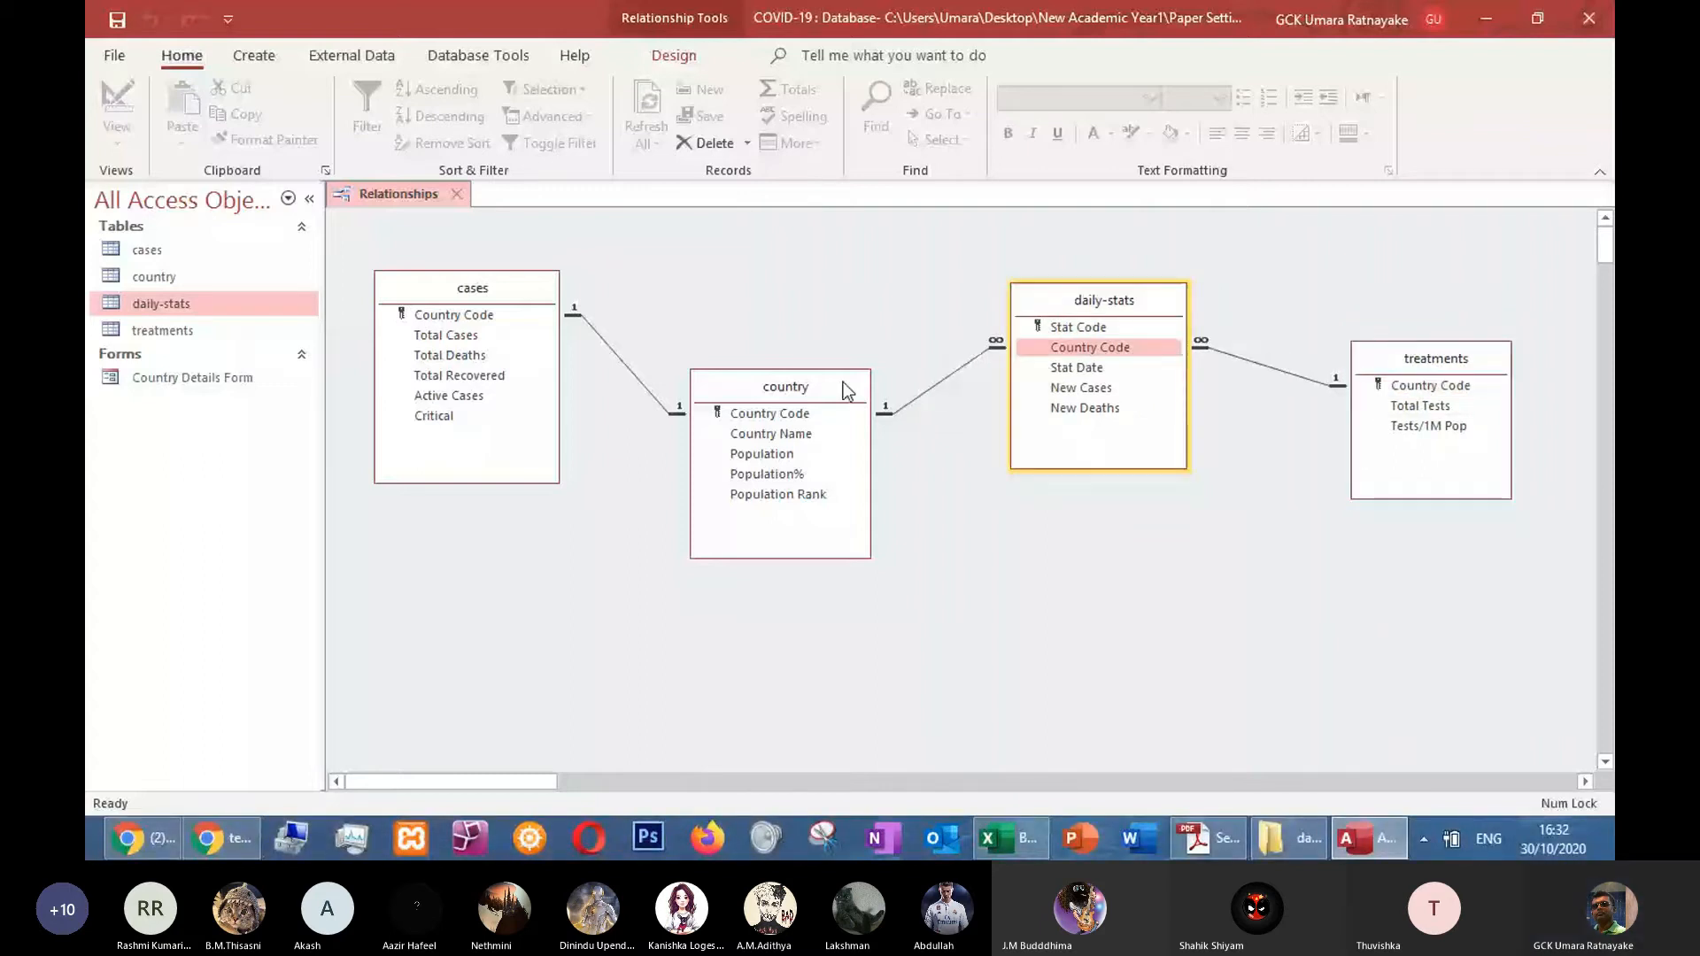
pyautogui.moveTo(843, 381); pyautogui.dragTo(818, 386)
# Capture the four linked tables with the Snipping Tool and close it without saving the snip
pyautogui.click(818, 835)
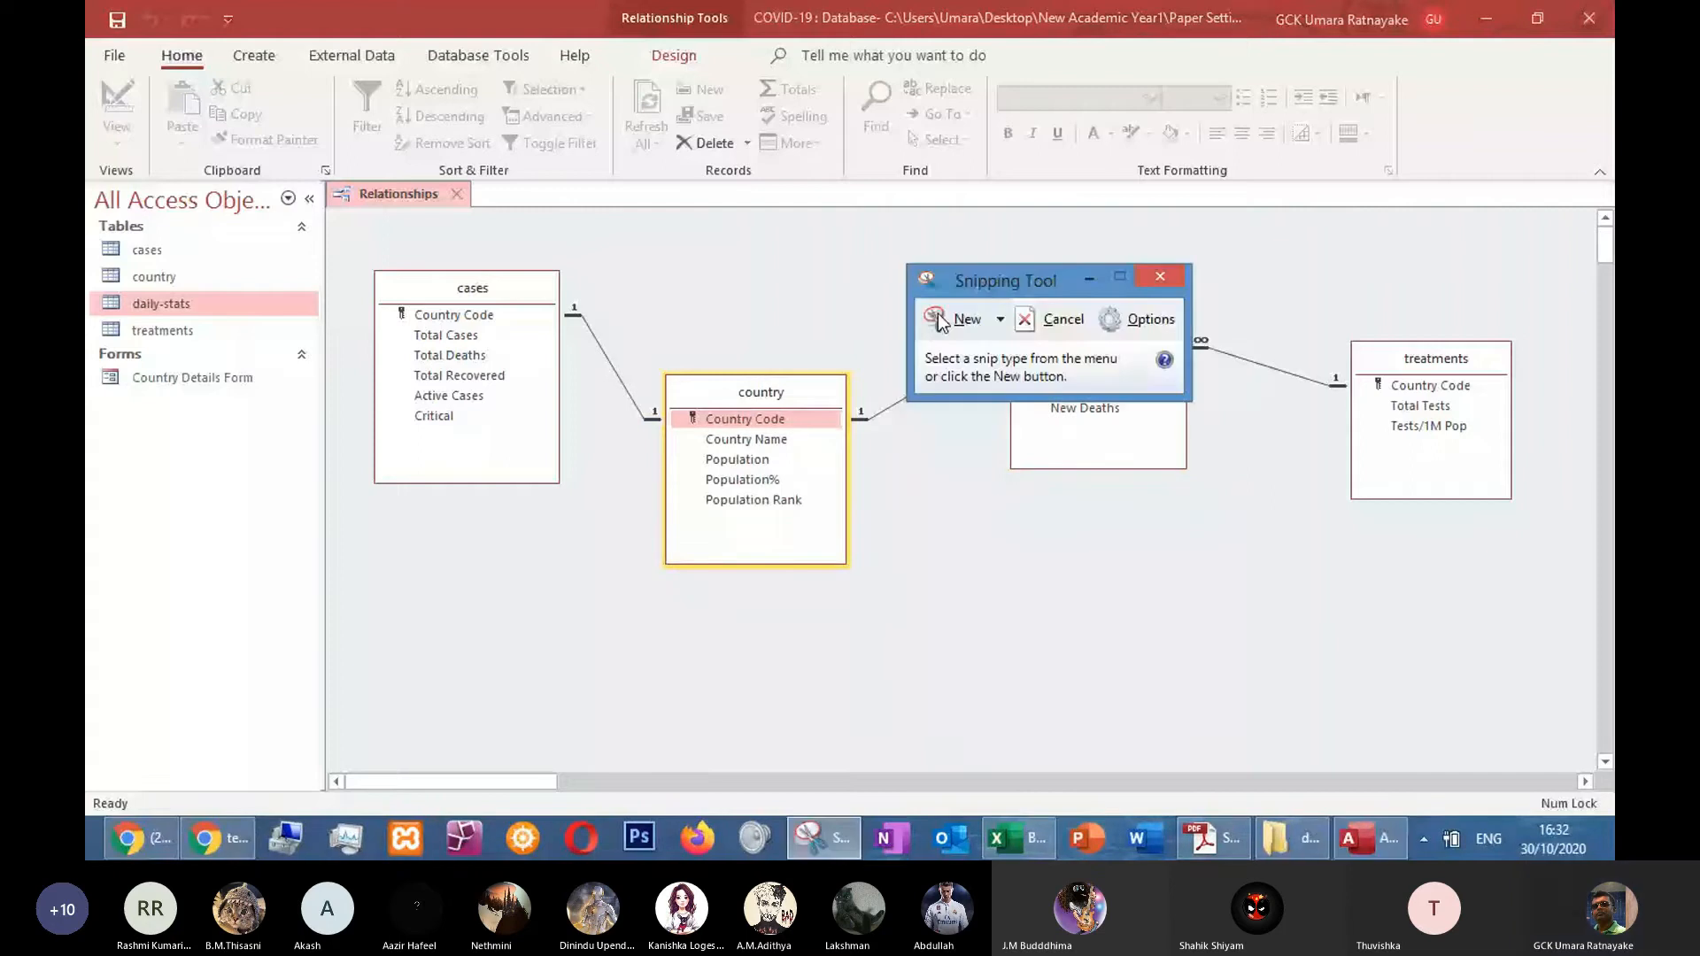
pyautogui.click(940, 320)
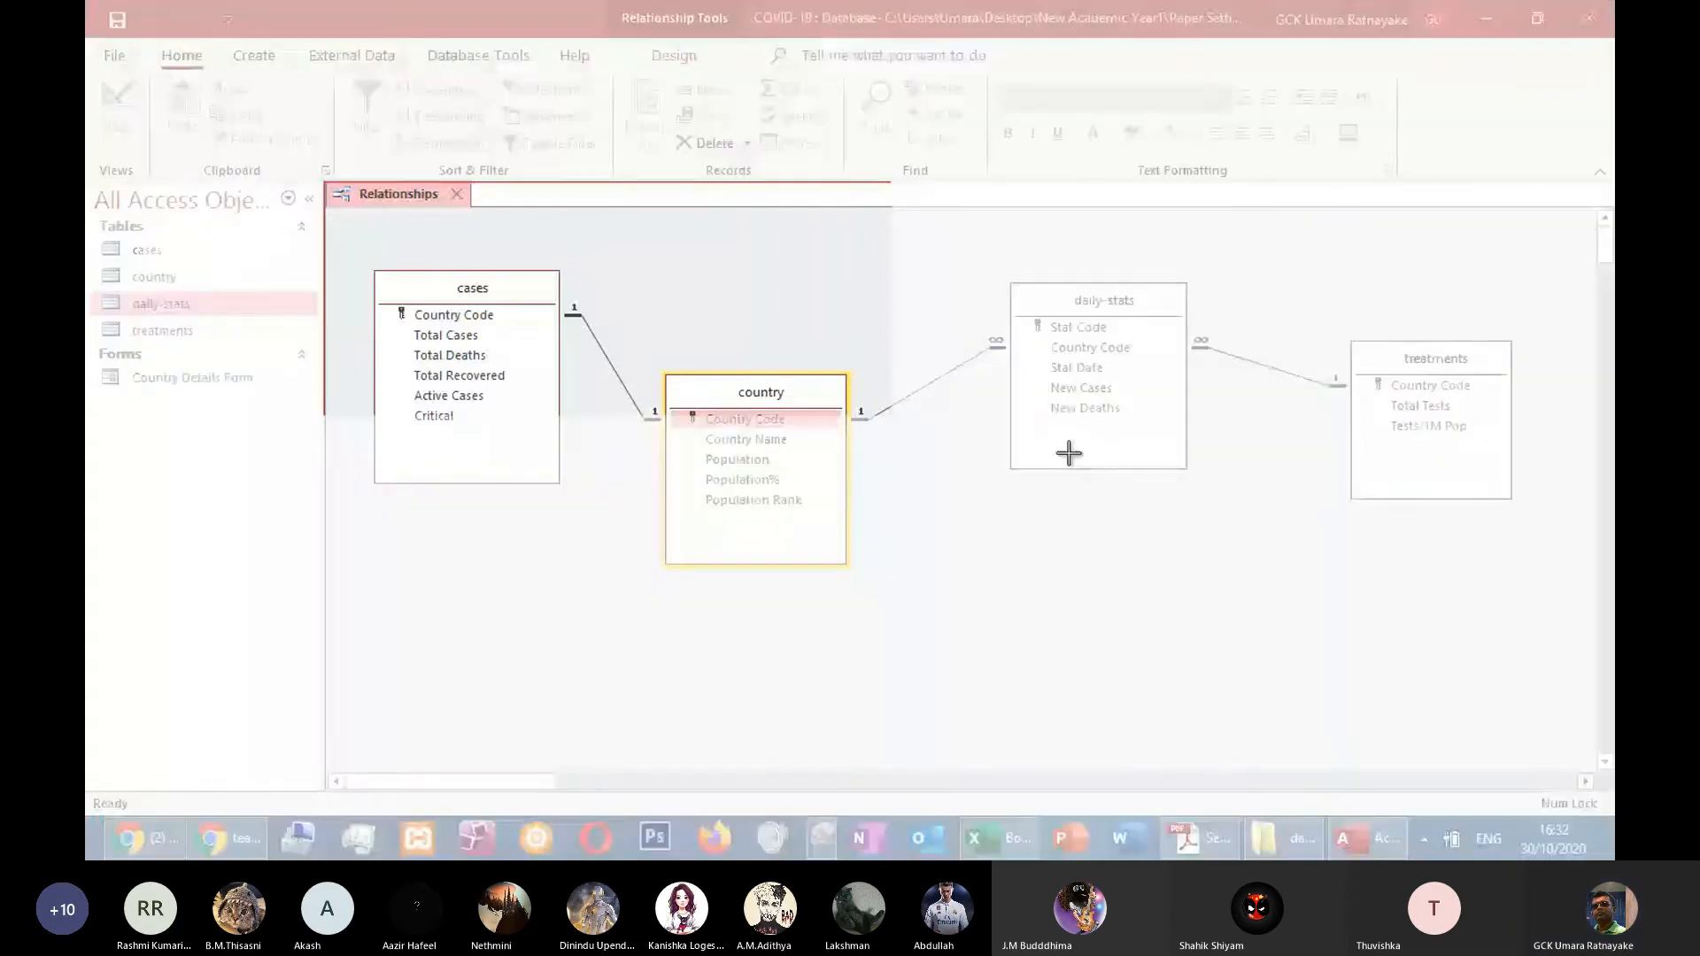
pyautogui.moveTo(1069, 454); pyautogui.dragTo(1552, 590)
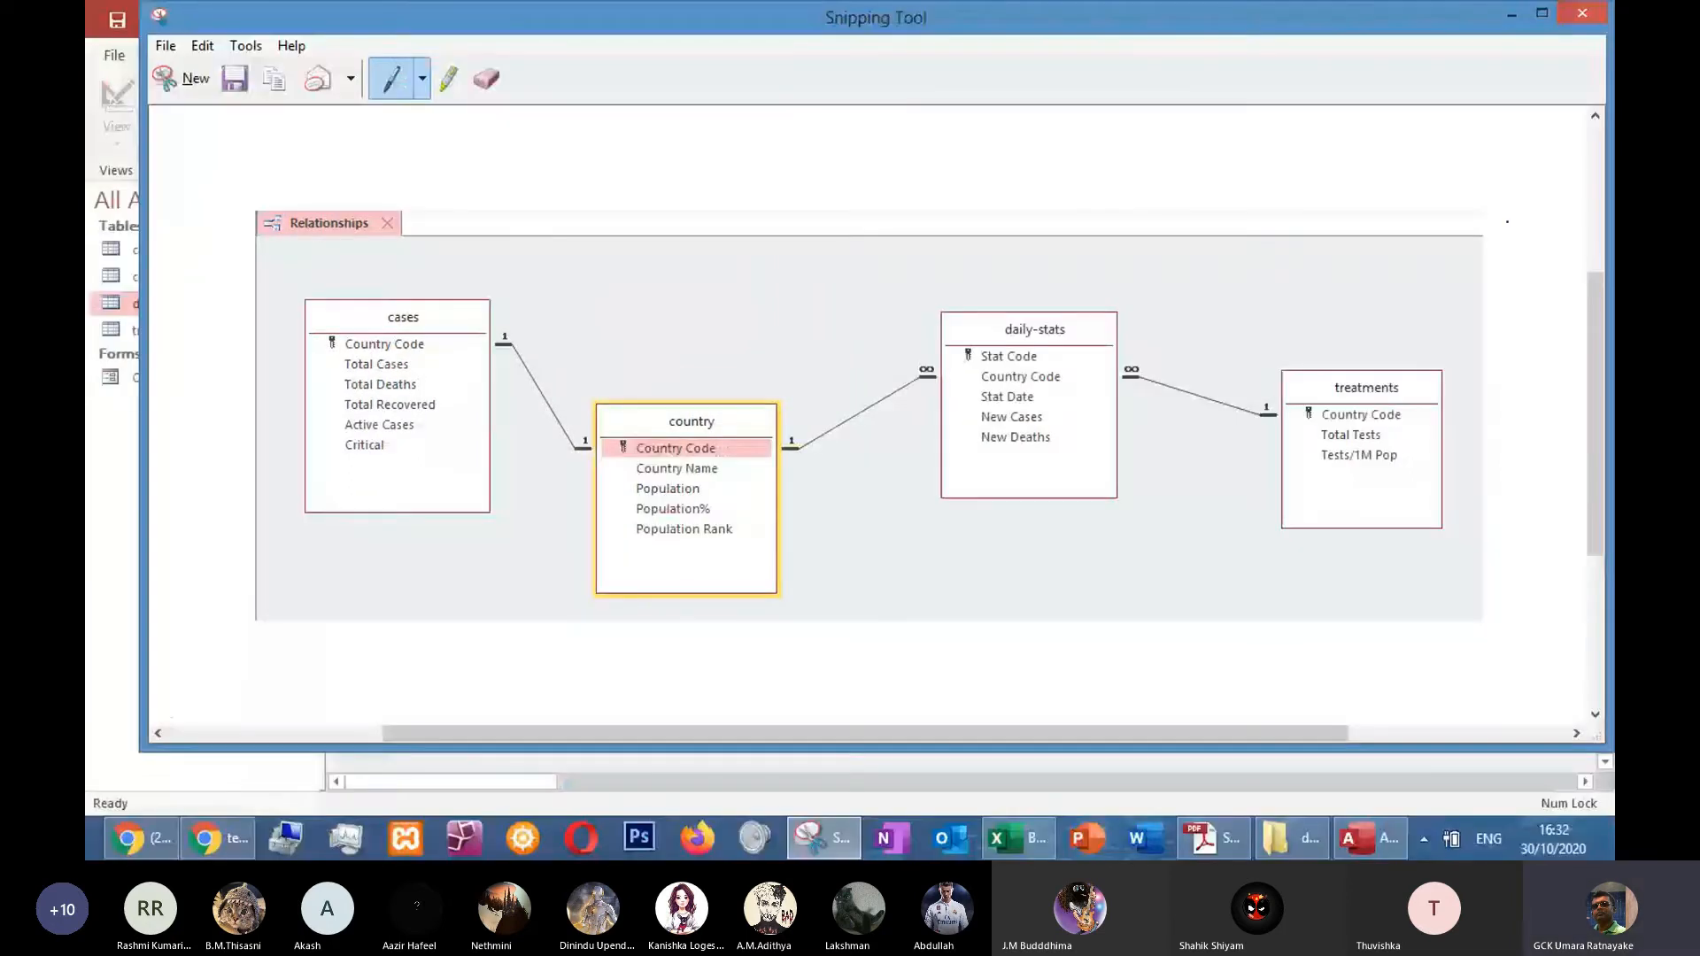
pyautogui.click(1582, 13)
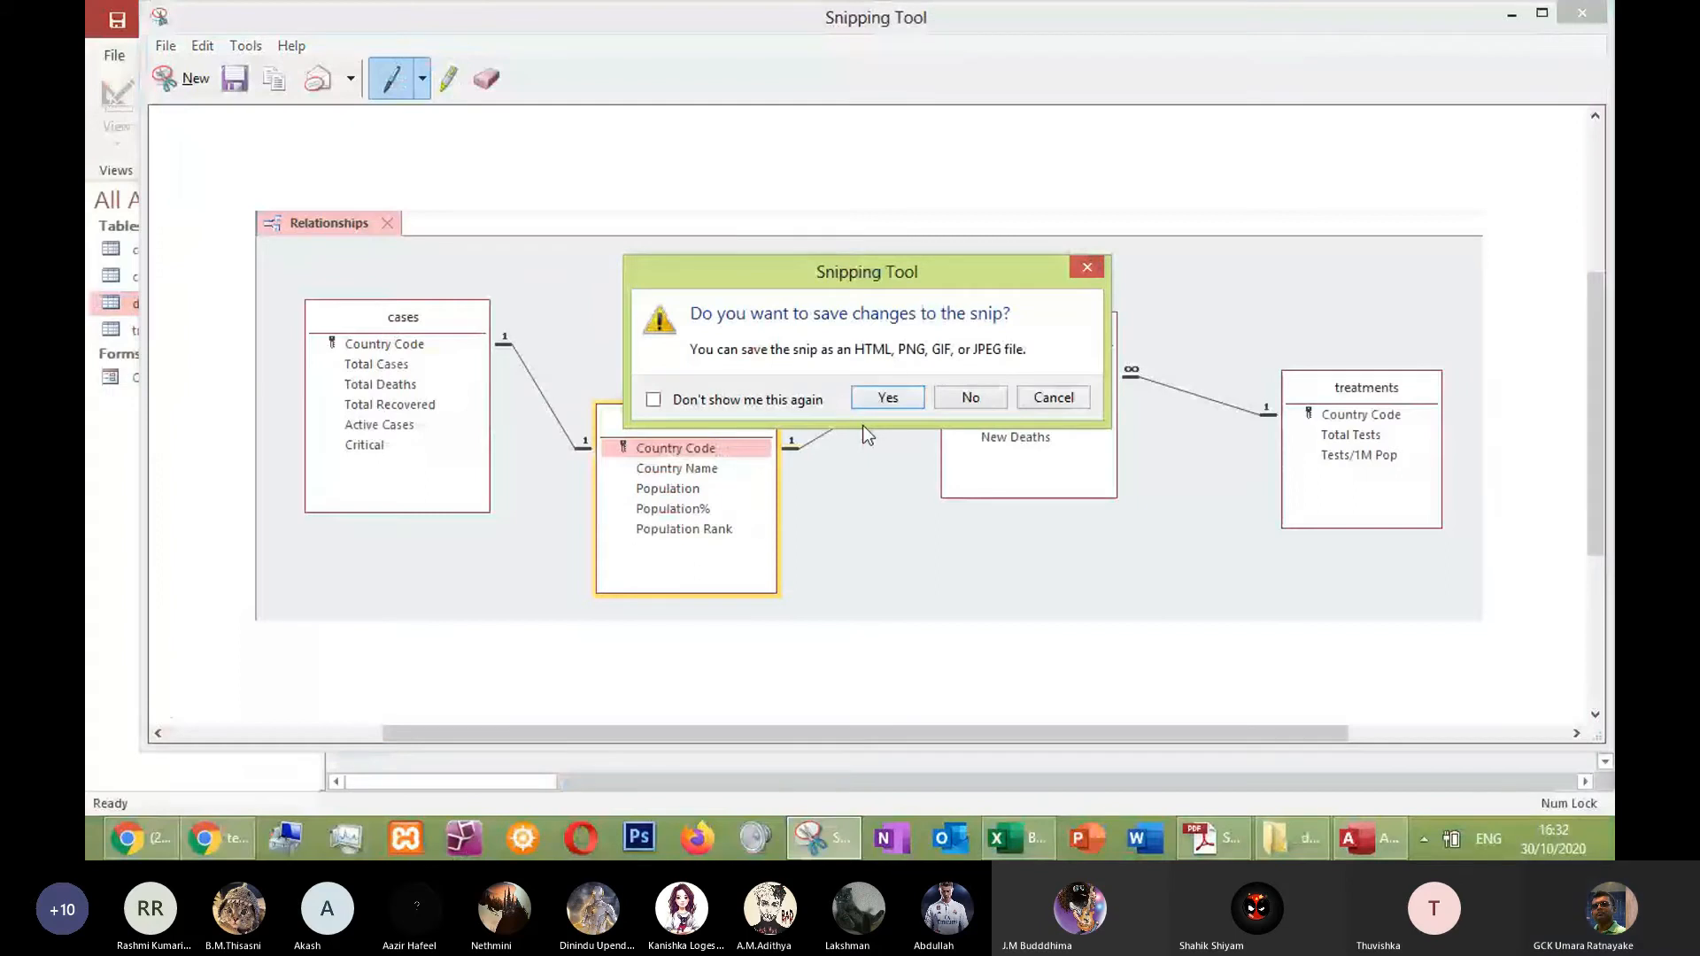
pyautogui.click(971, 397)
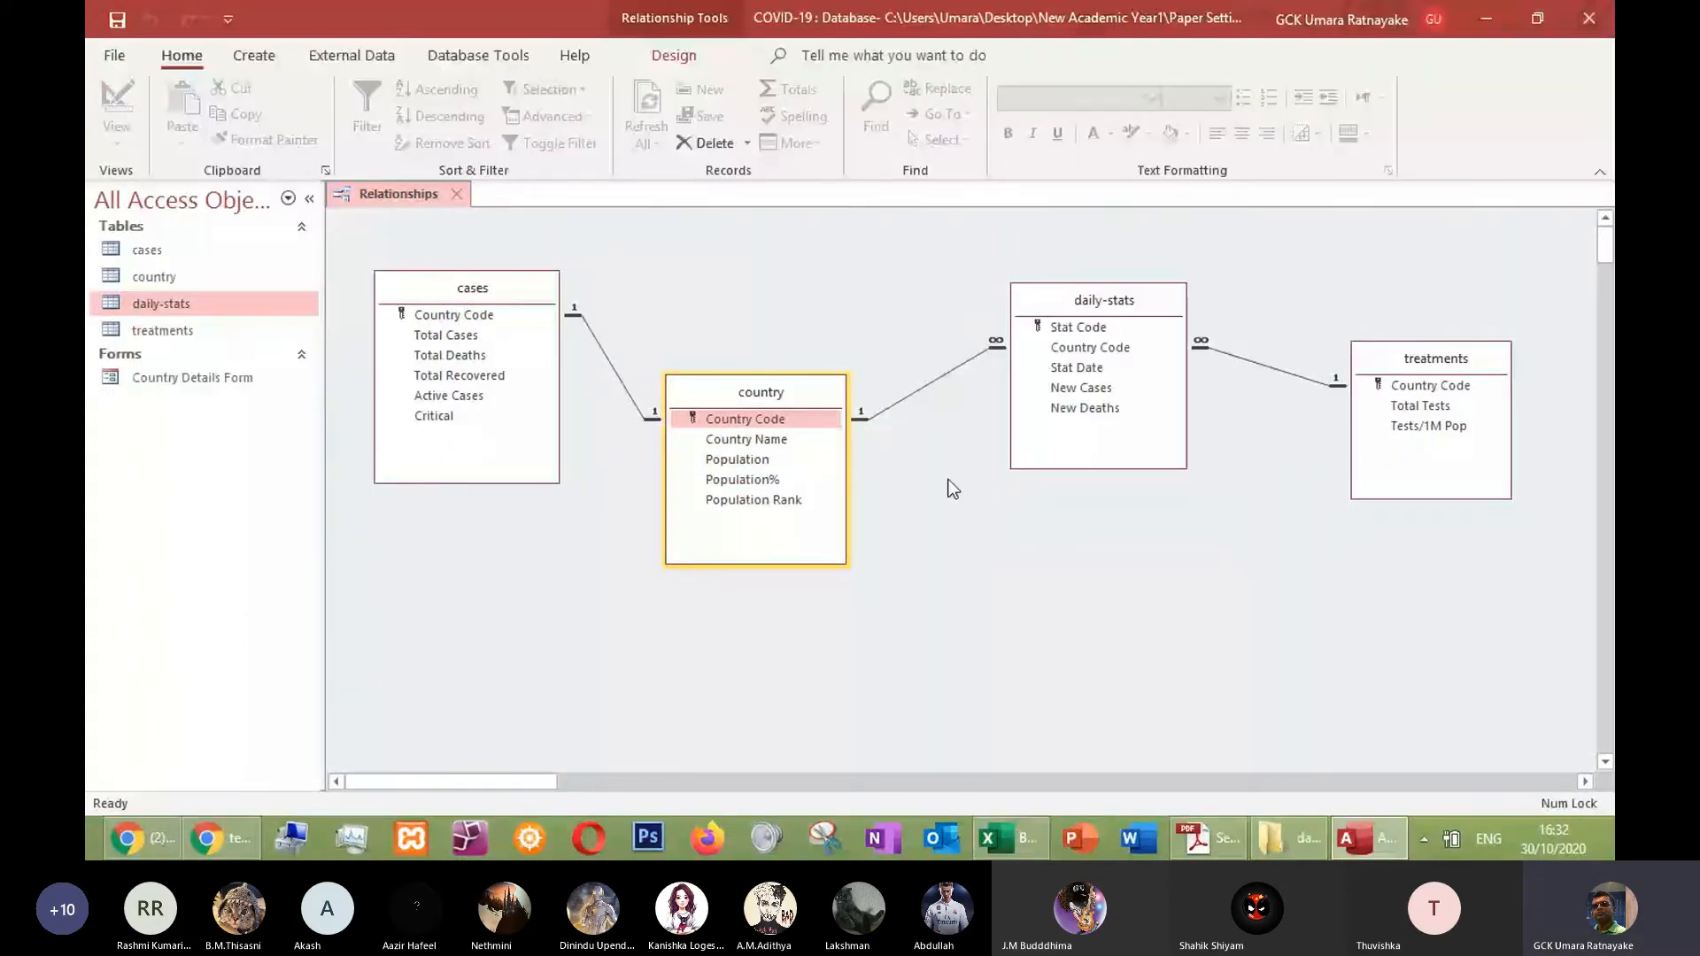
# Close the Relationships window with its layout saved, and reopen it briefly to check the layout
pyautogui.click(457, 195)
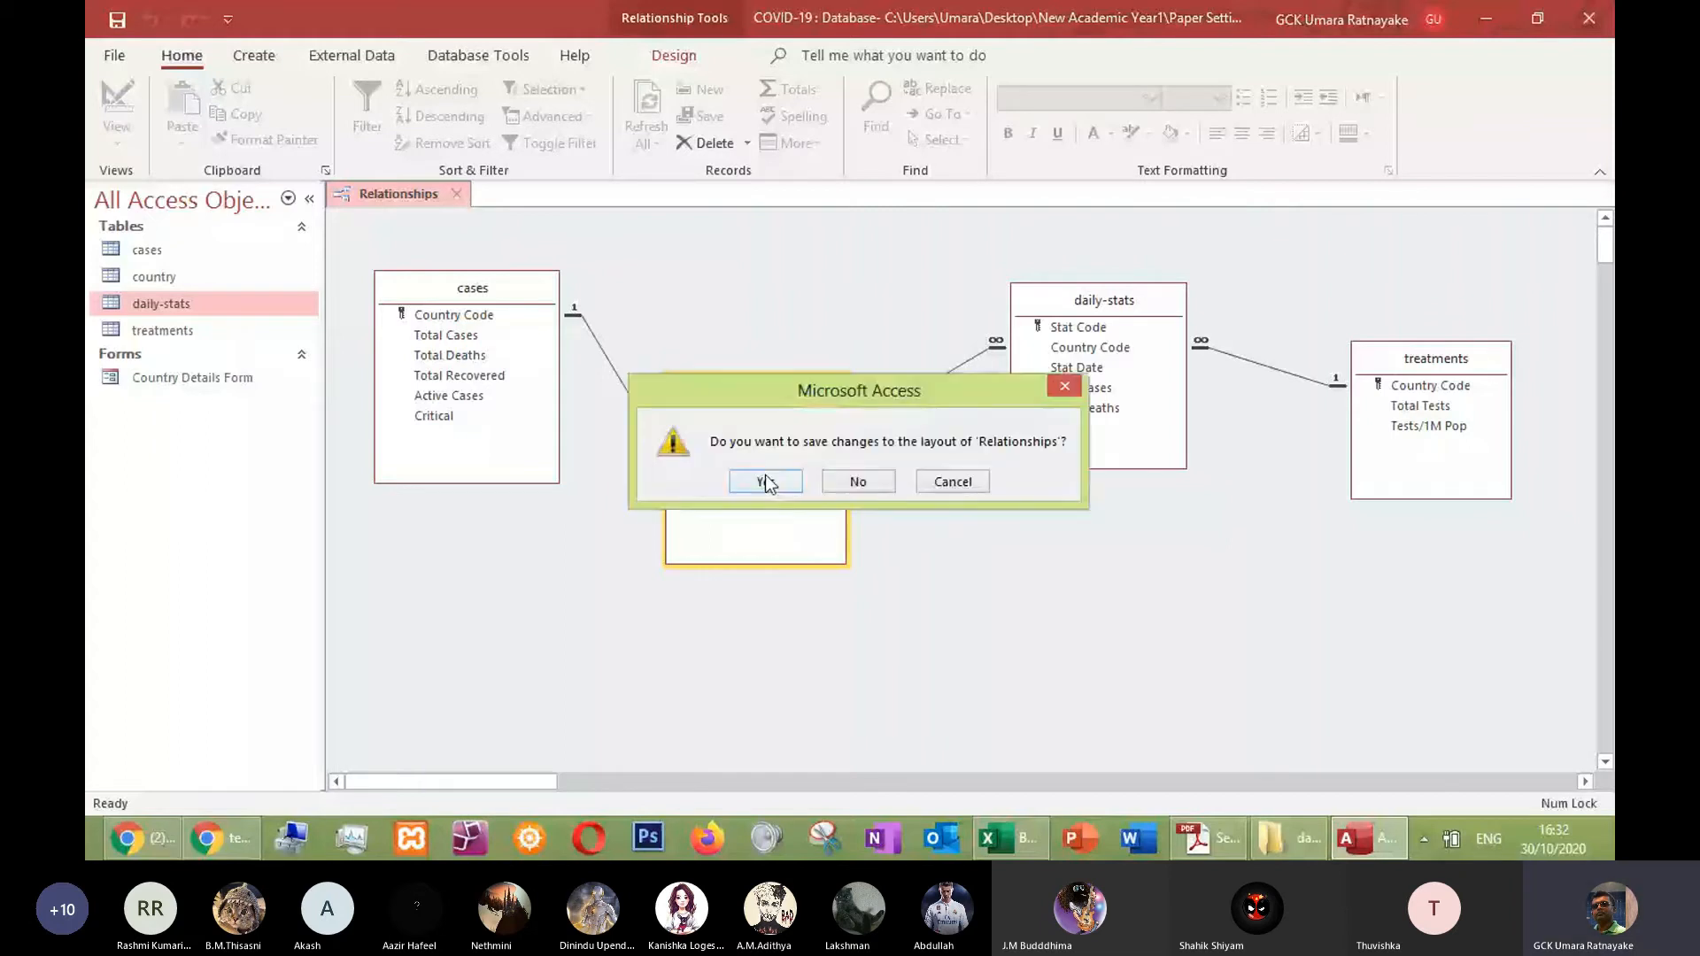
pyautogui.click(765, 478)
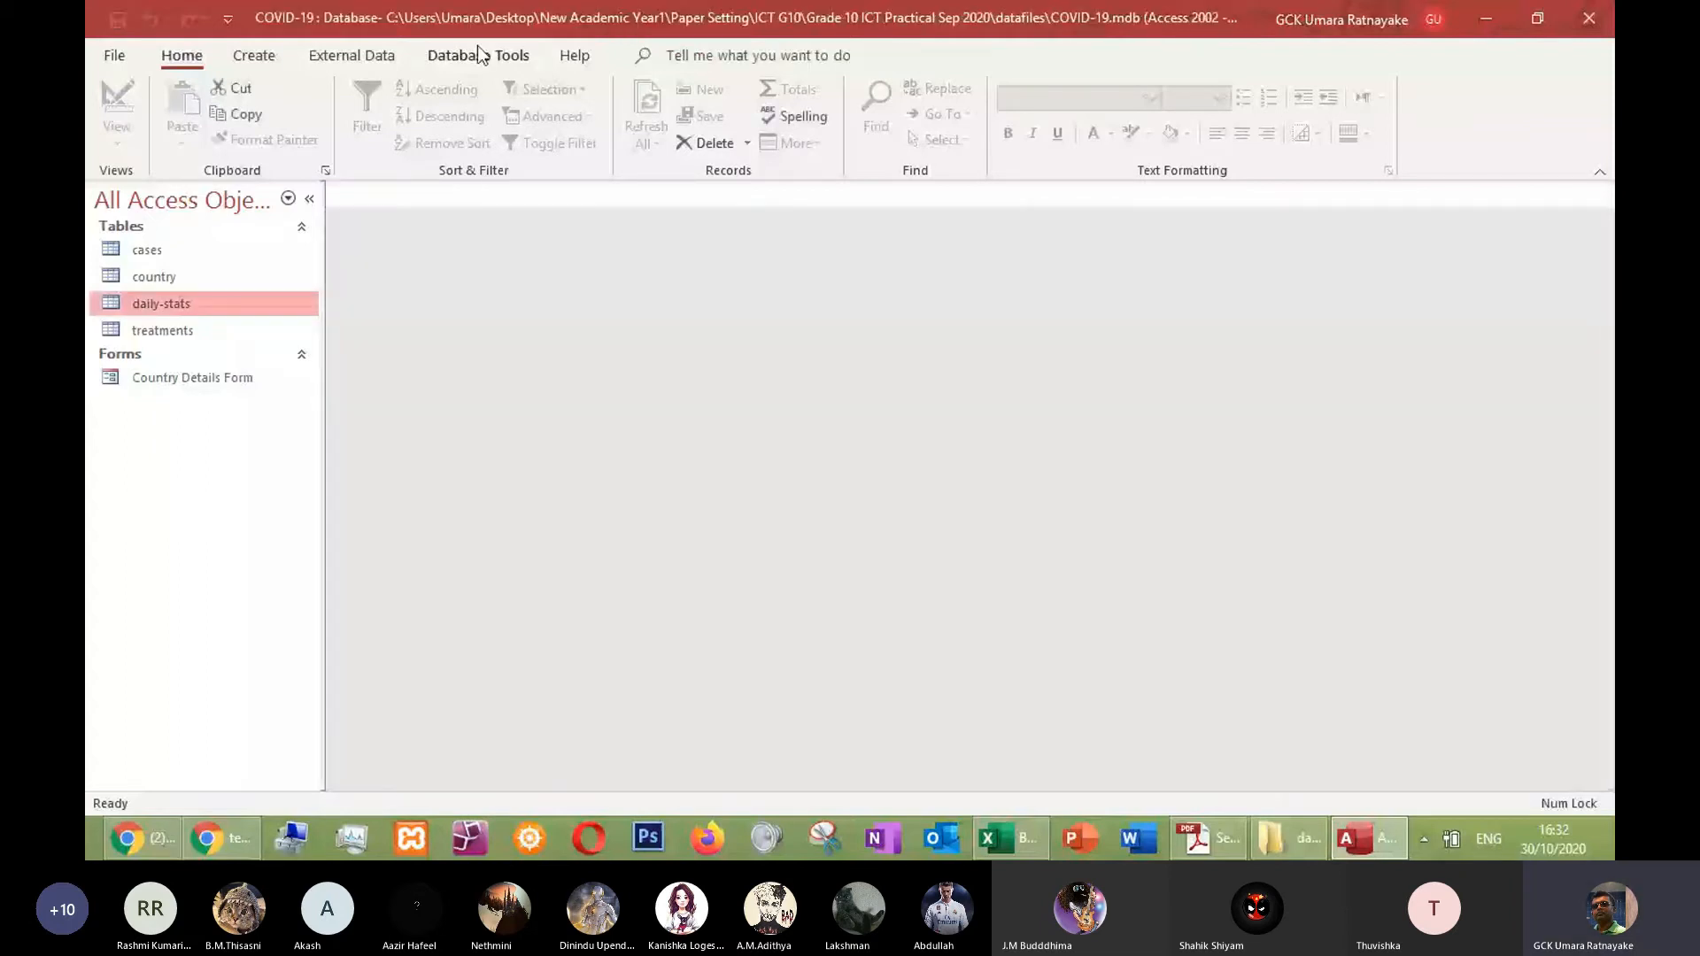
pyautogui.click(478, 55)
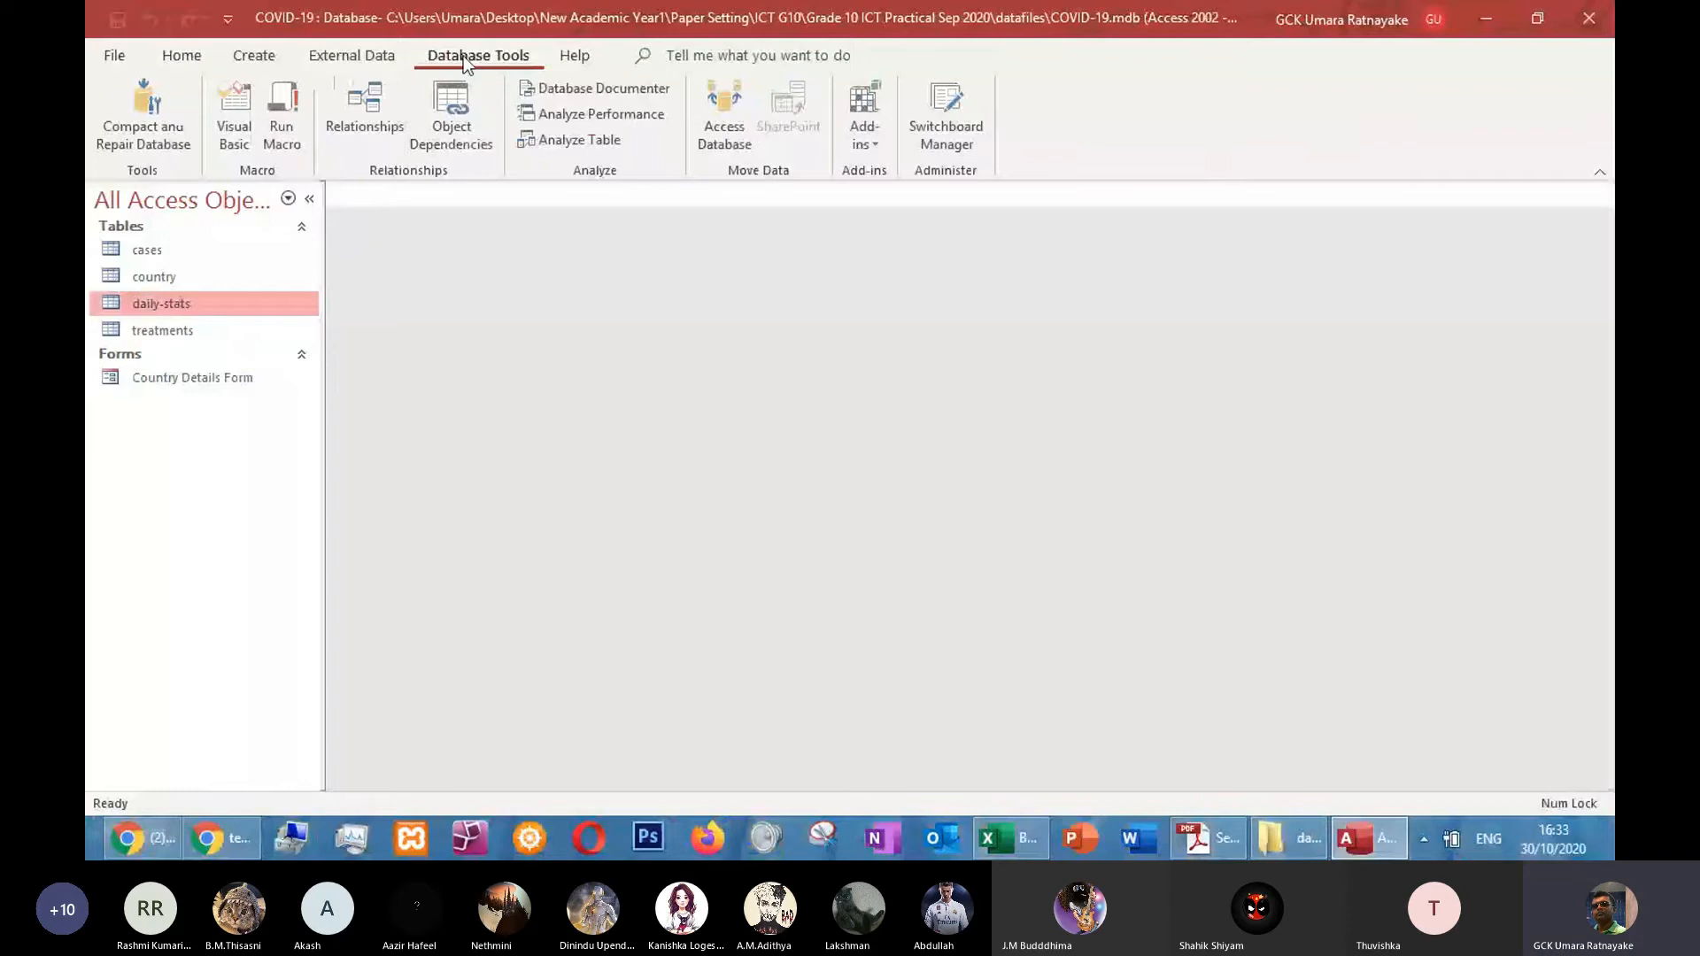
pyautogui.click(363, 129)
pyautogui.click(565, 102)
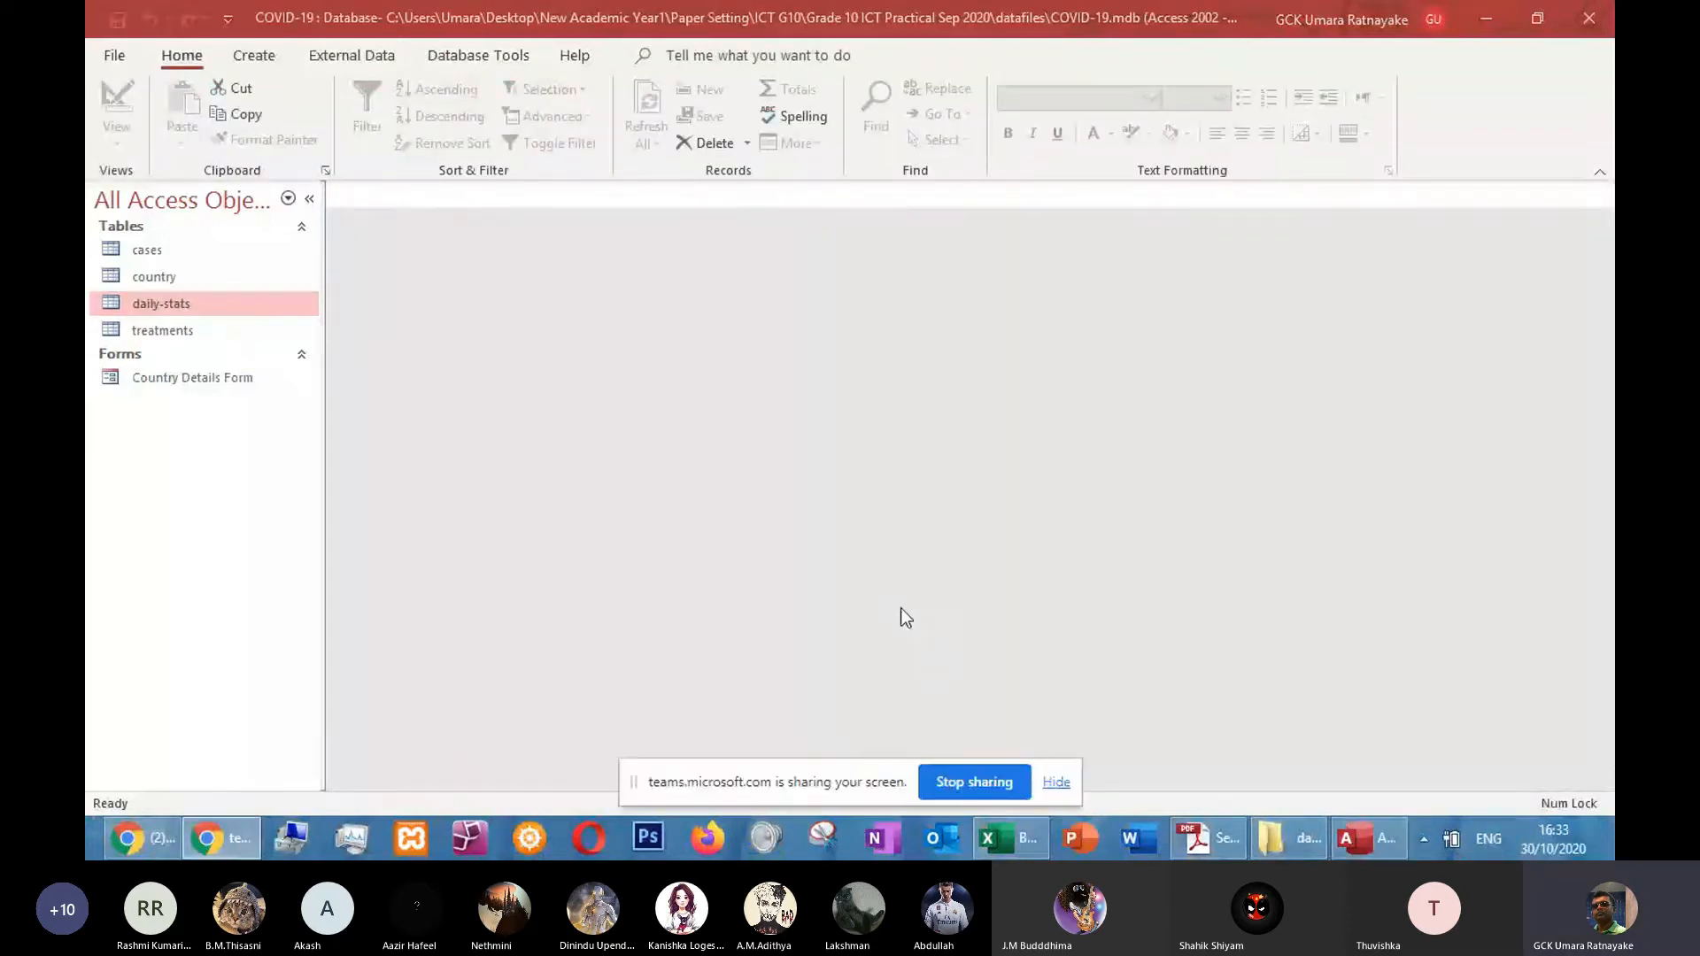
# Switch to the exam paper in Adobe Reader and bring task A3h fully into view
pyautogui.hotkey('alt', 'Tab')
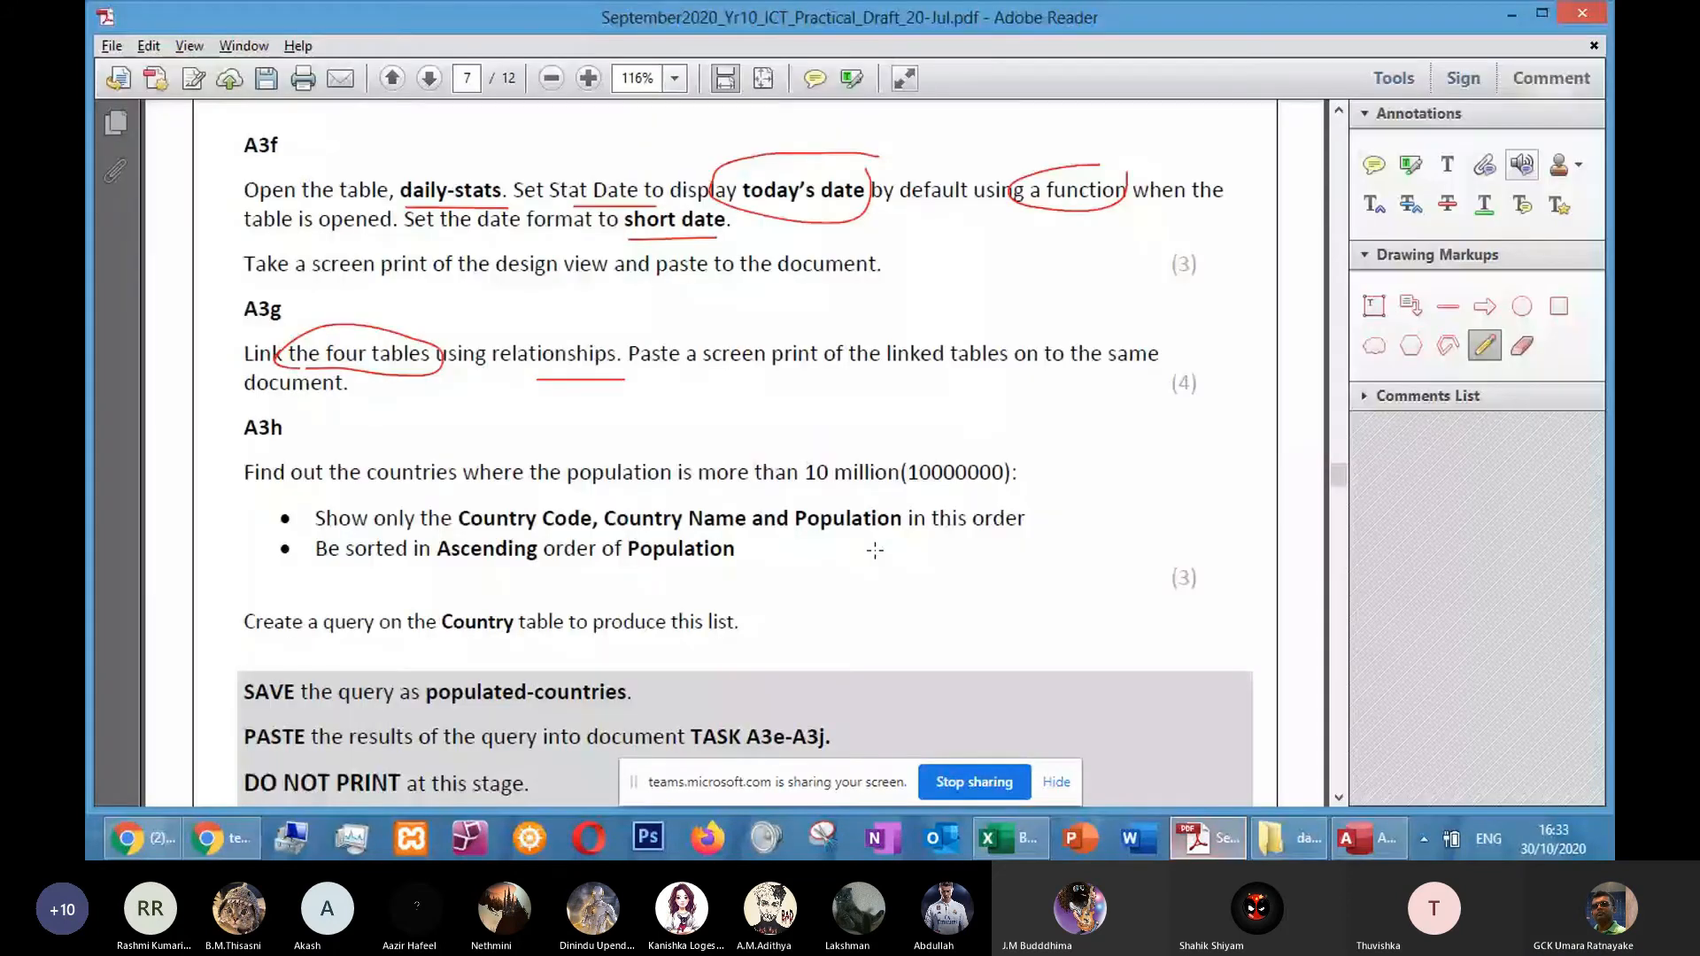
pyautogui.scroll(-3, 378, 220)
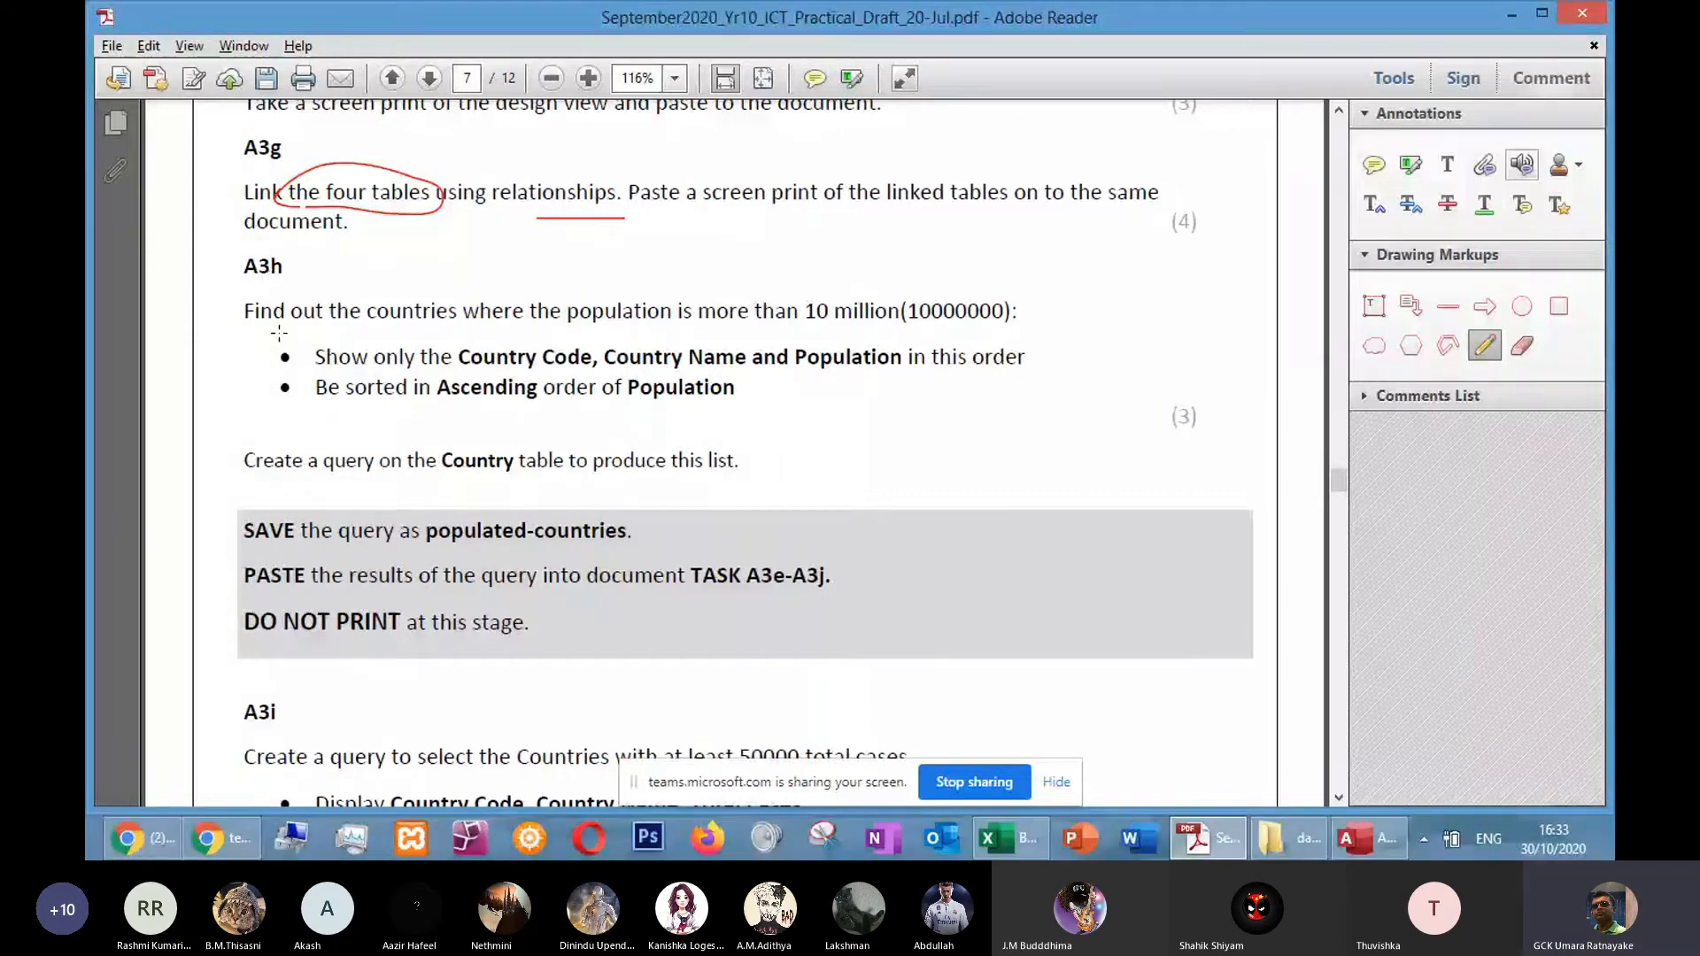
# Look up November 2020 in the system calendar, close it and hide the screen-sharing notice
pyautogui.click(1545, 843)
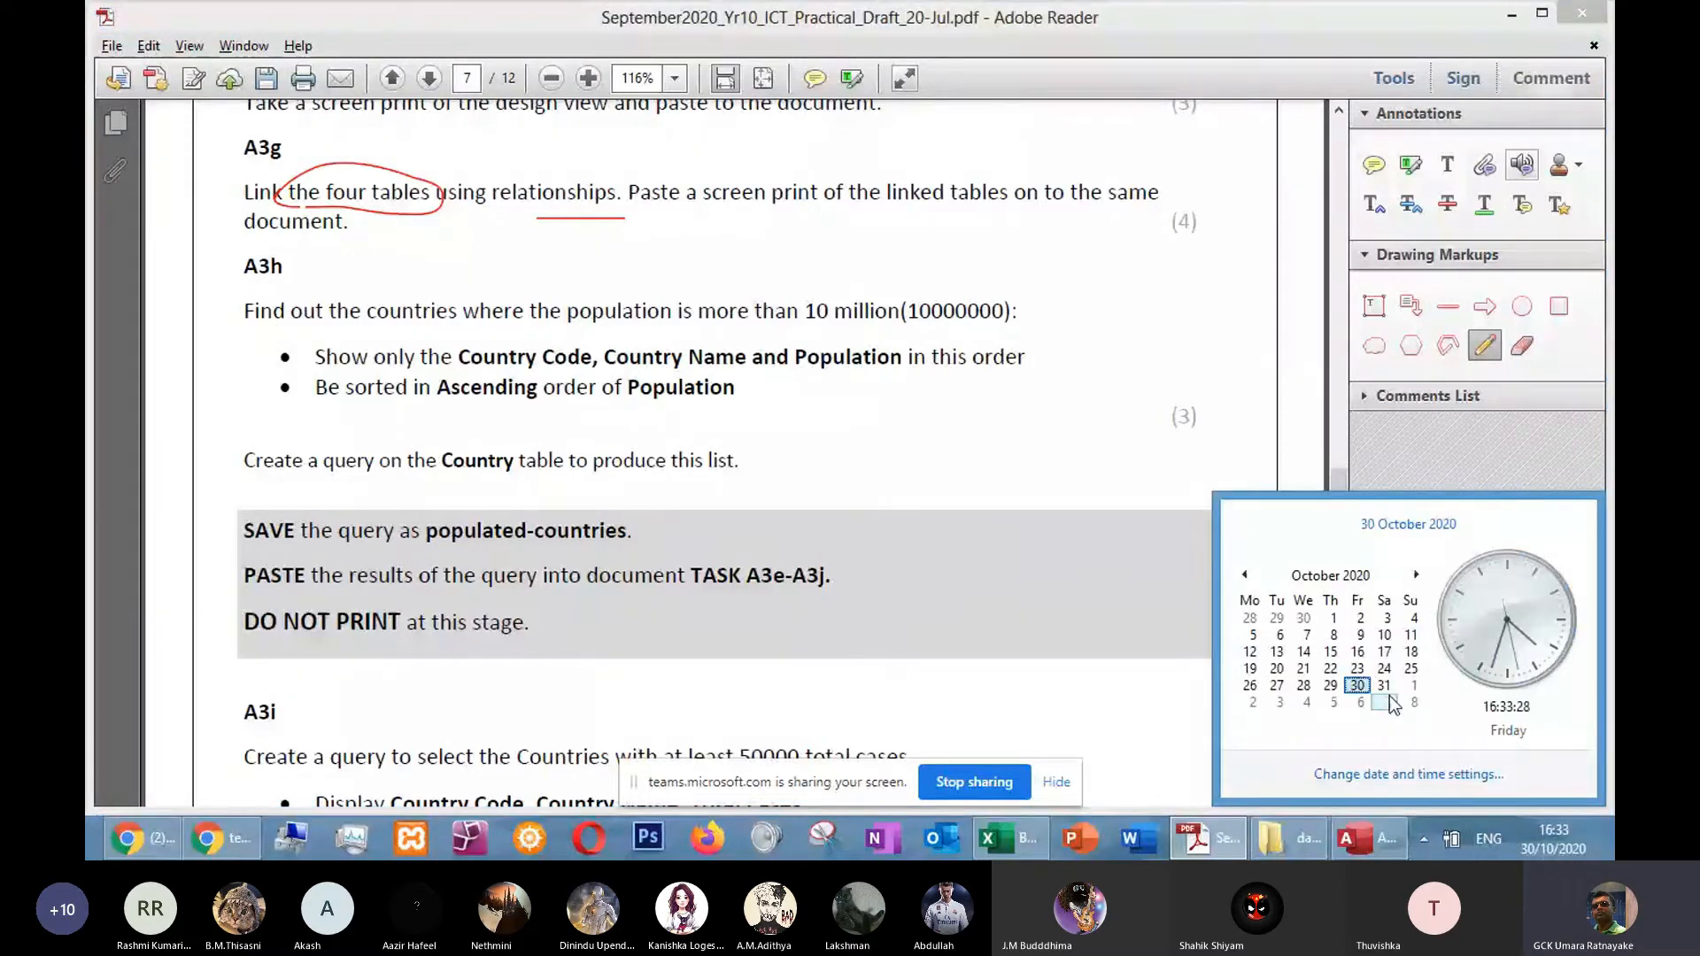
pyautogui.scroll(-1, 1392, 704)
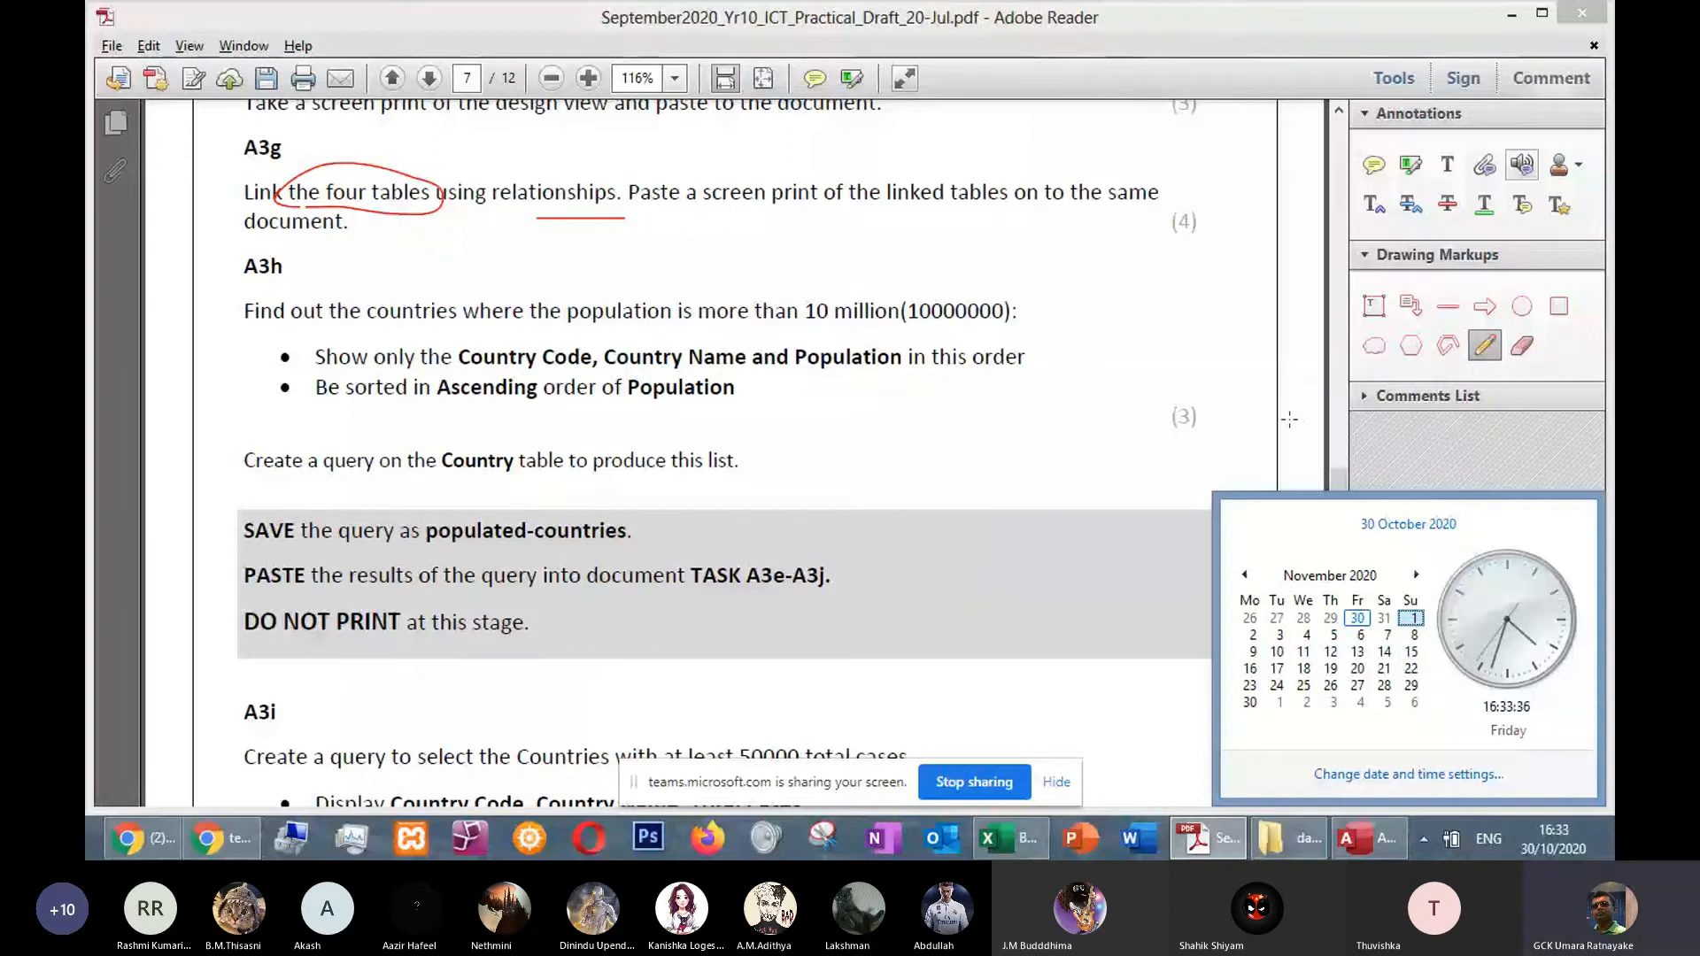
pyautogui.click(839, 417)
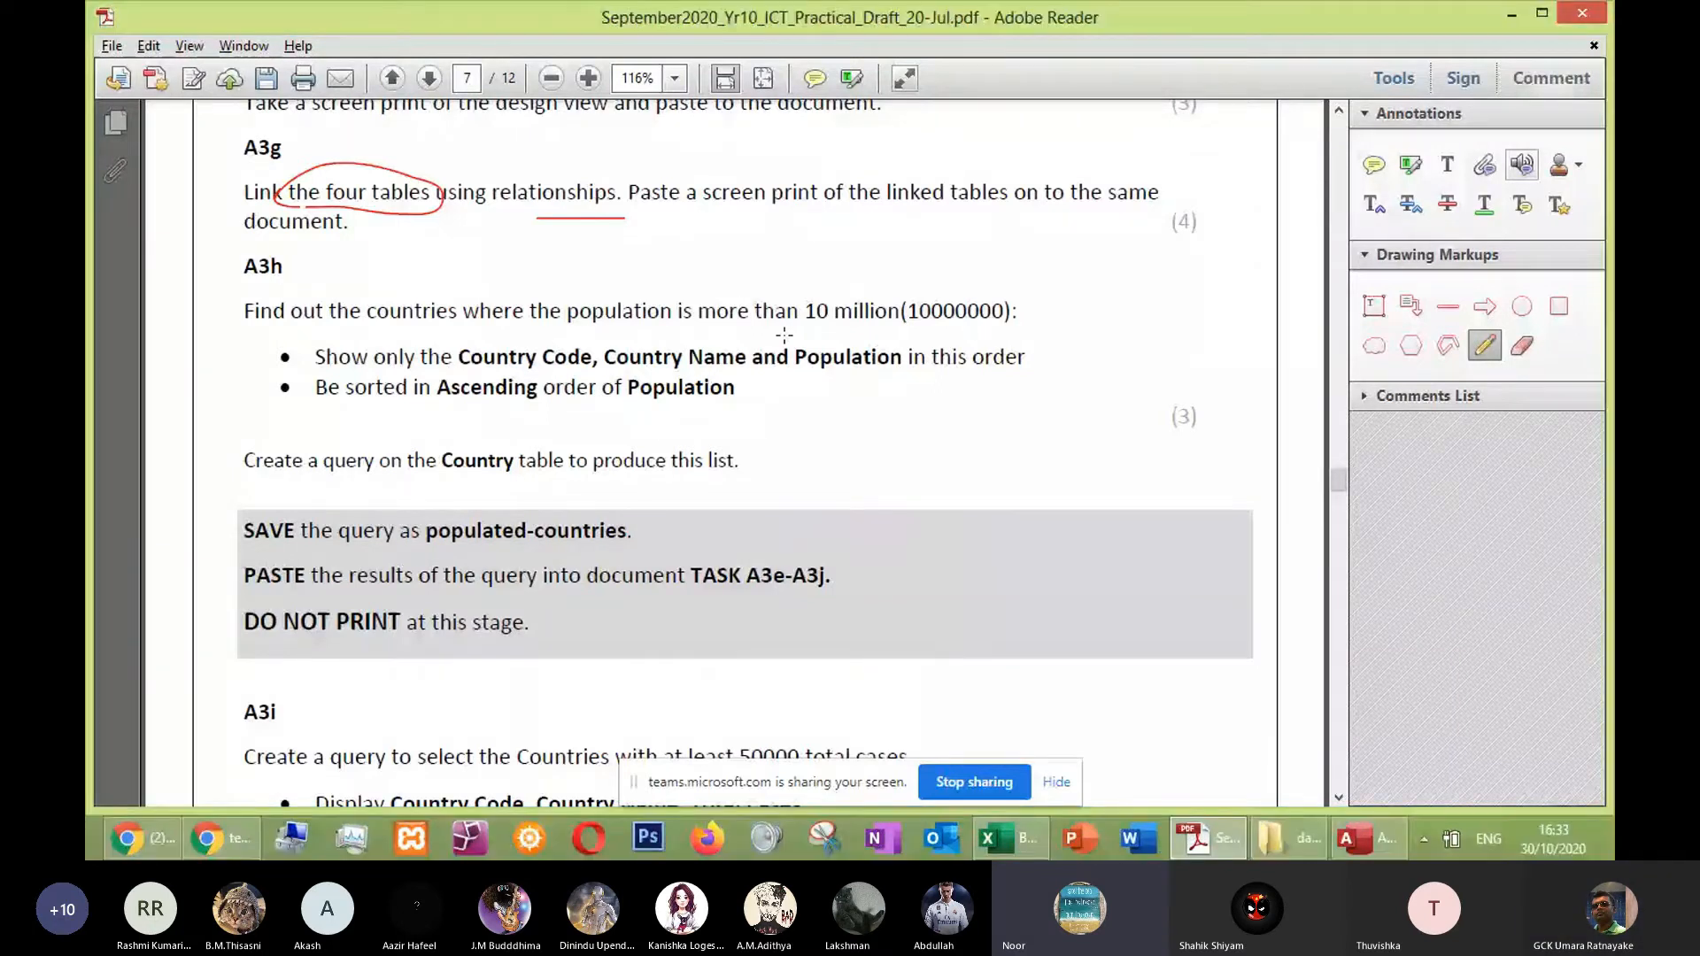
pyautogui.click(1057, 782)
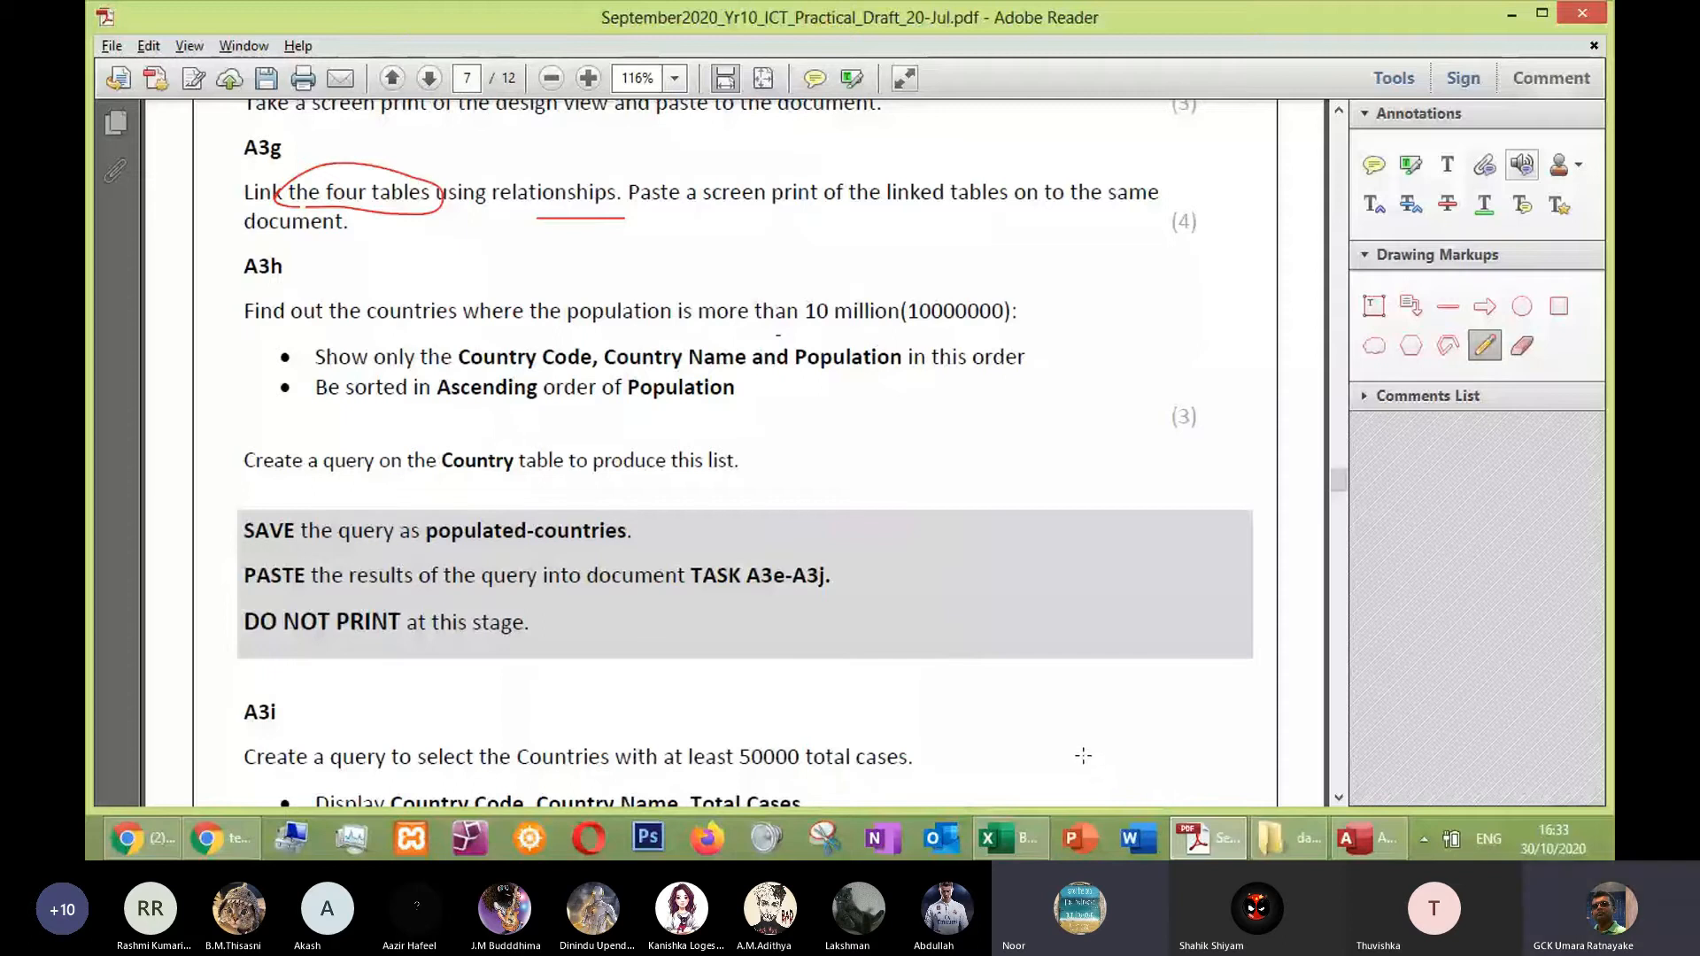
# Switch to the Access database, open the country table's design and examine the Country Name field's validation rule and Required setting
pyautogui.moveTo(1350, 854)
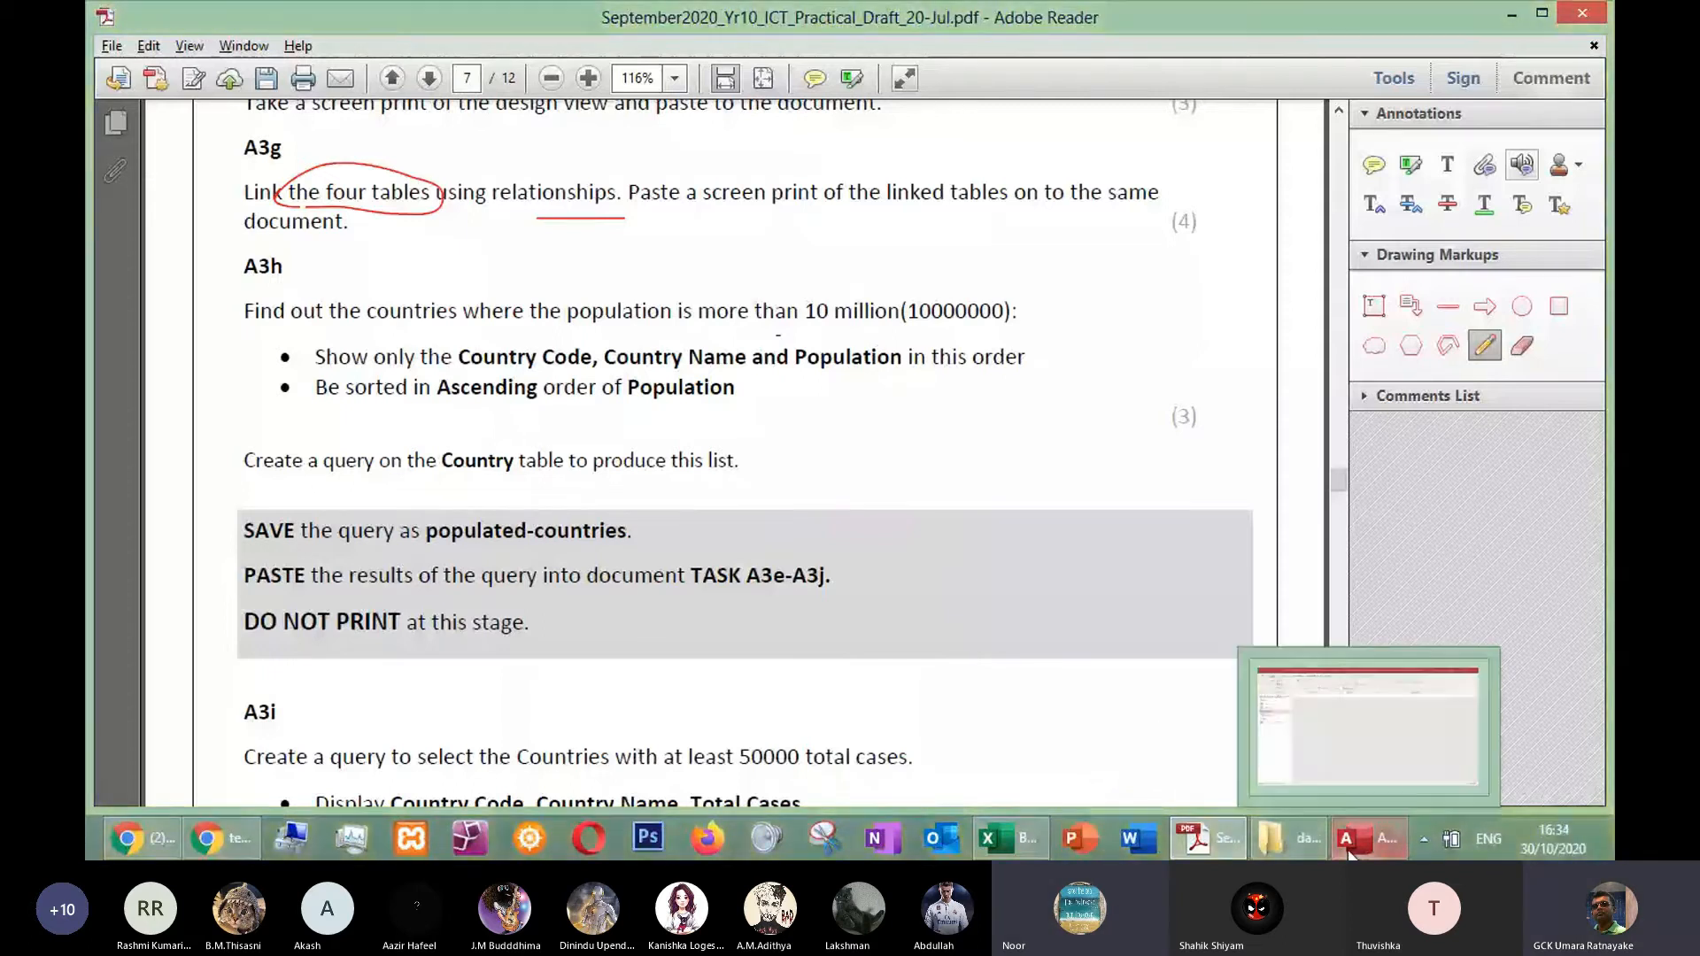
pyautogui.click(1350, 855)
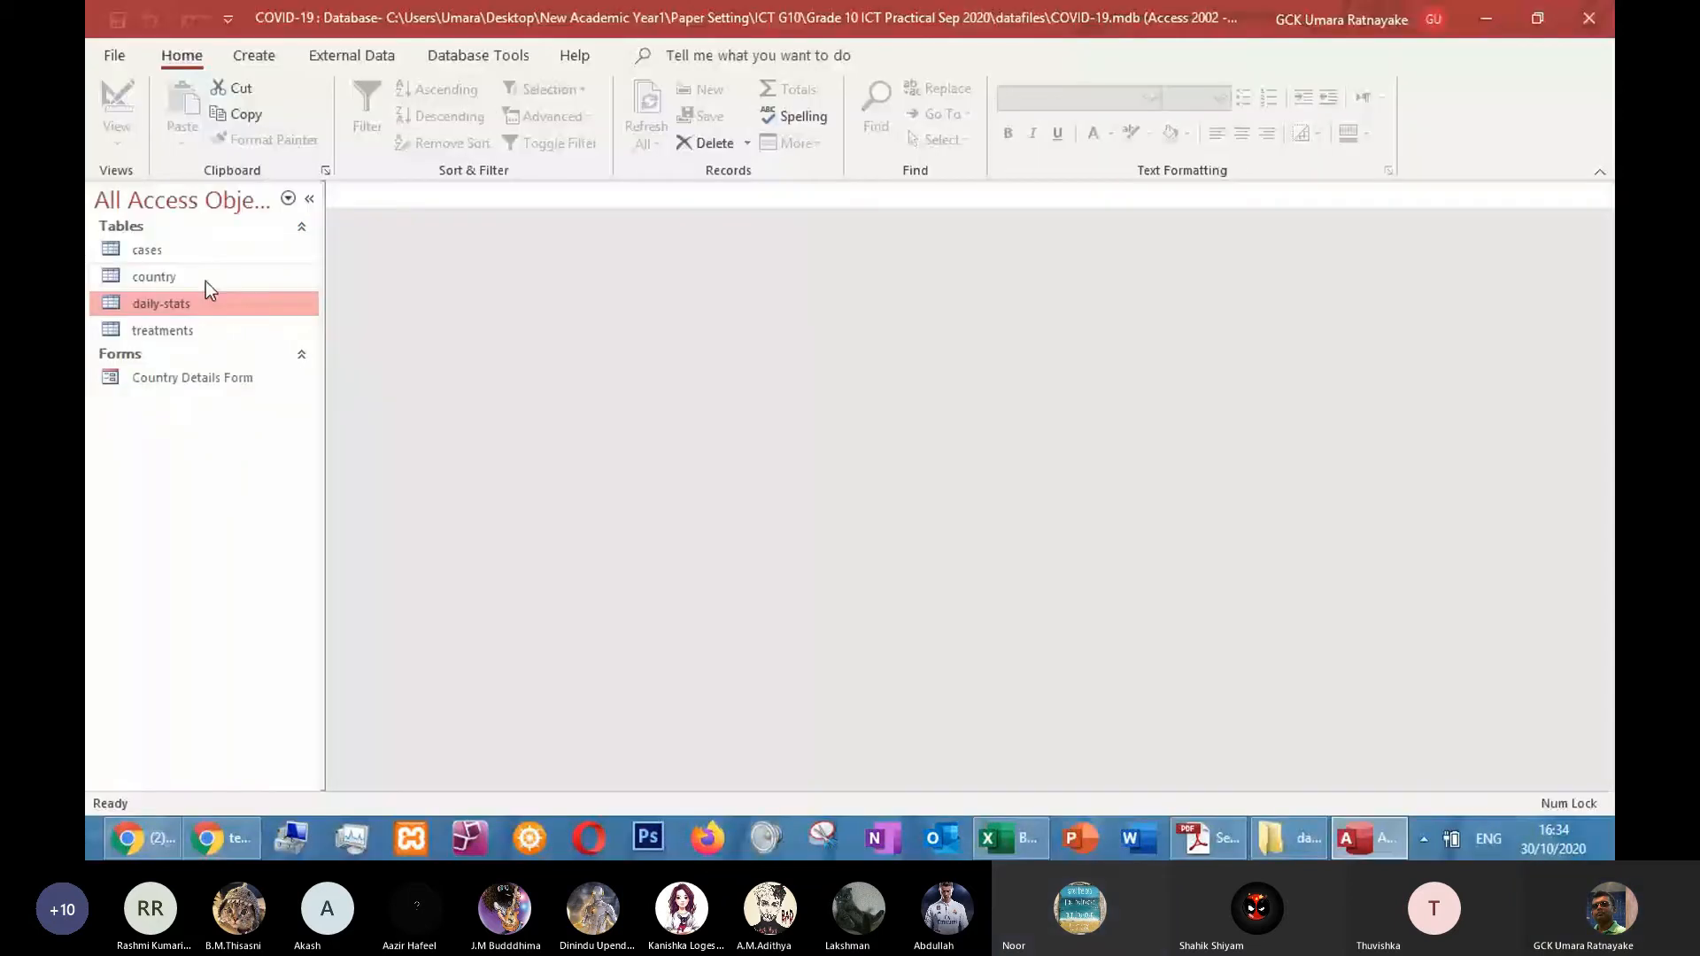
pyautogui.doubleClick(205, 280)
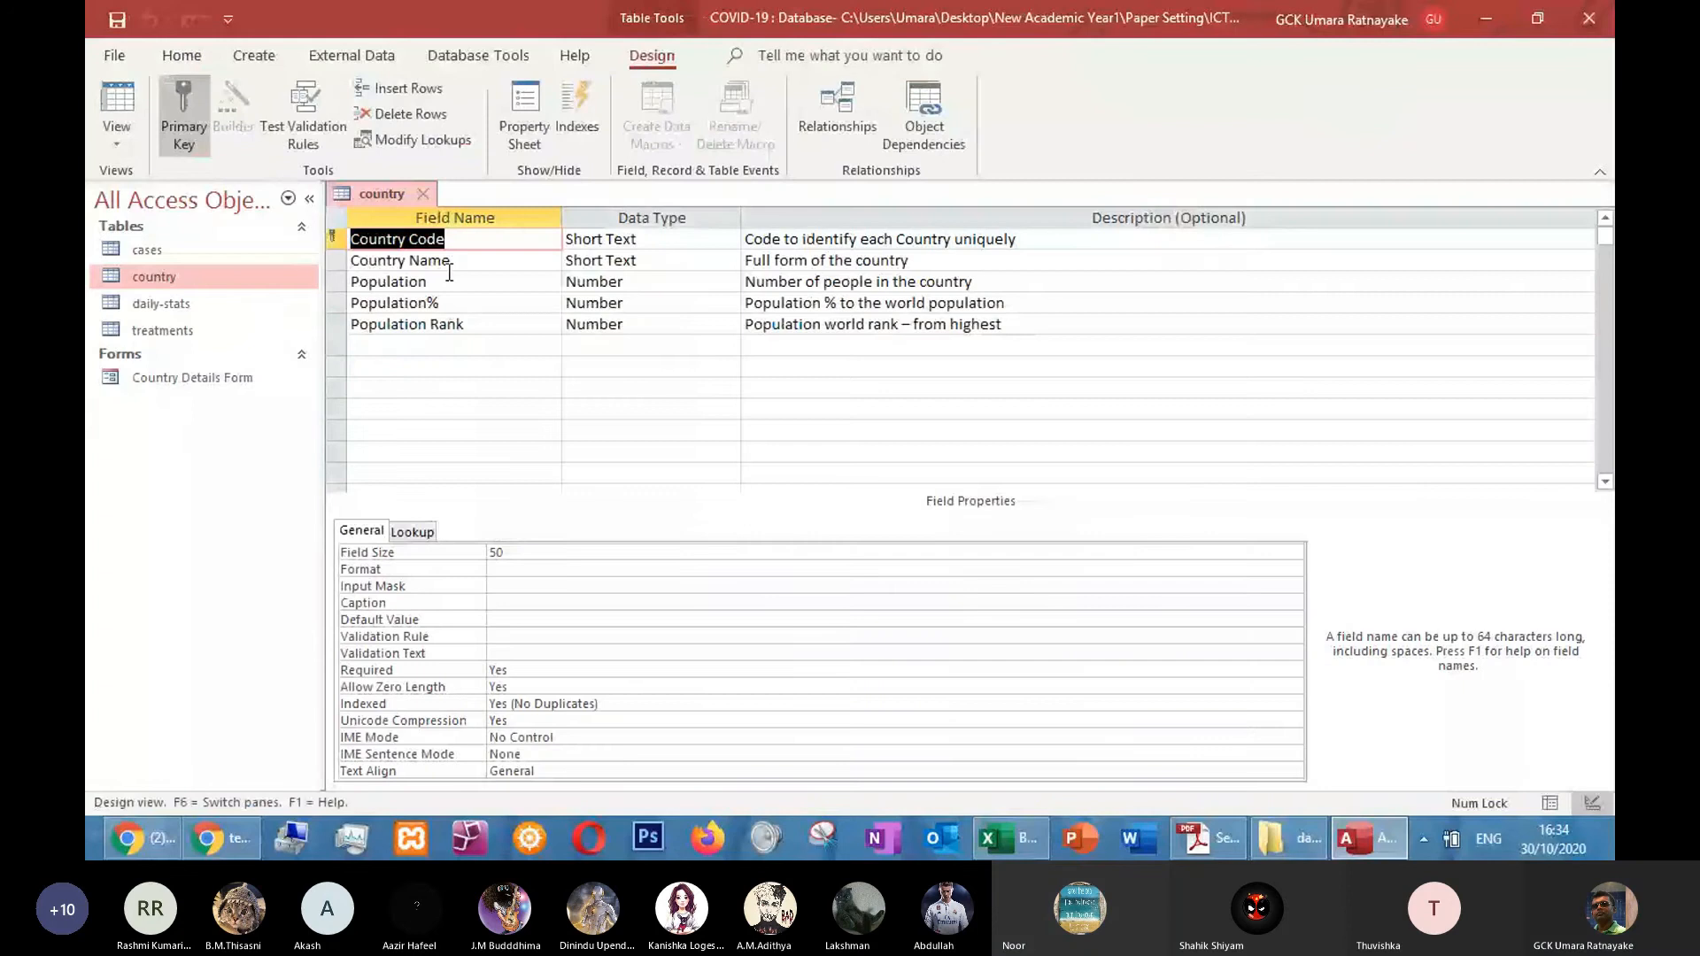
pyautogui.click(449, 263)
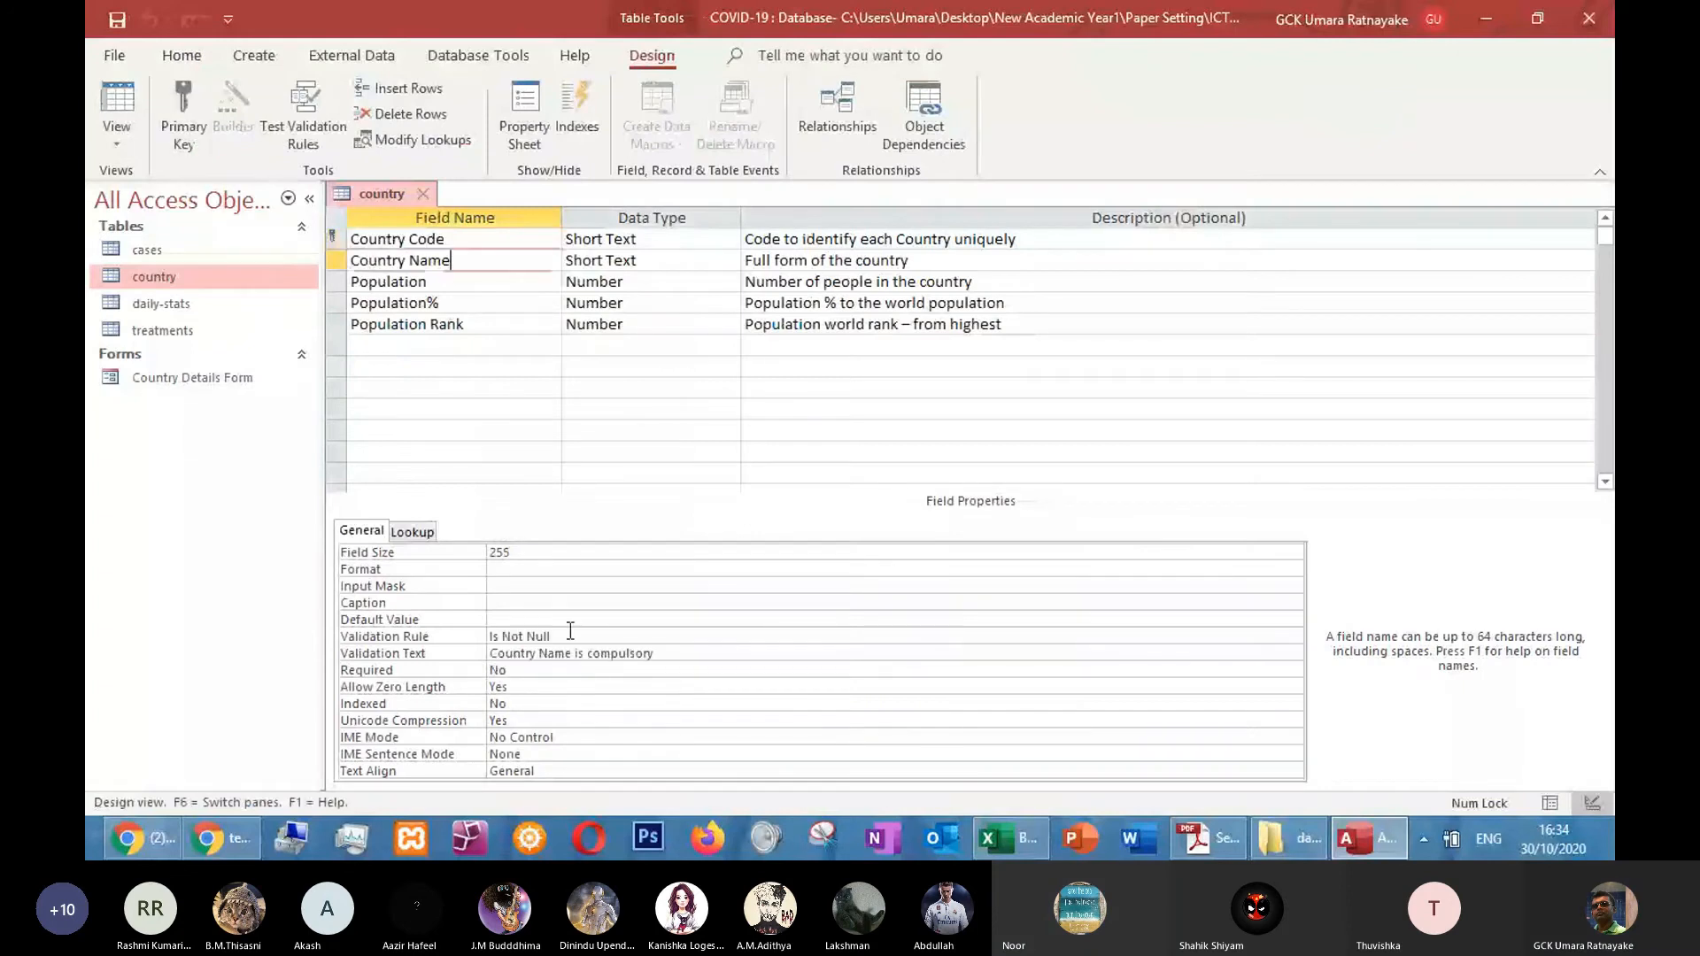
pyautogui.click(570, 633)
pyautogui.click(571, 636)
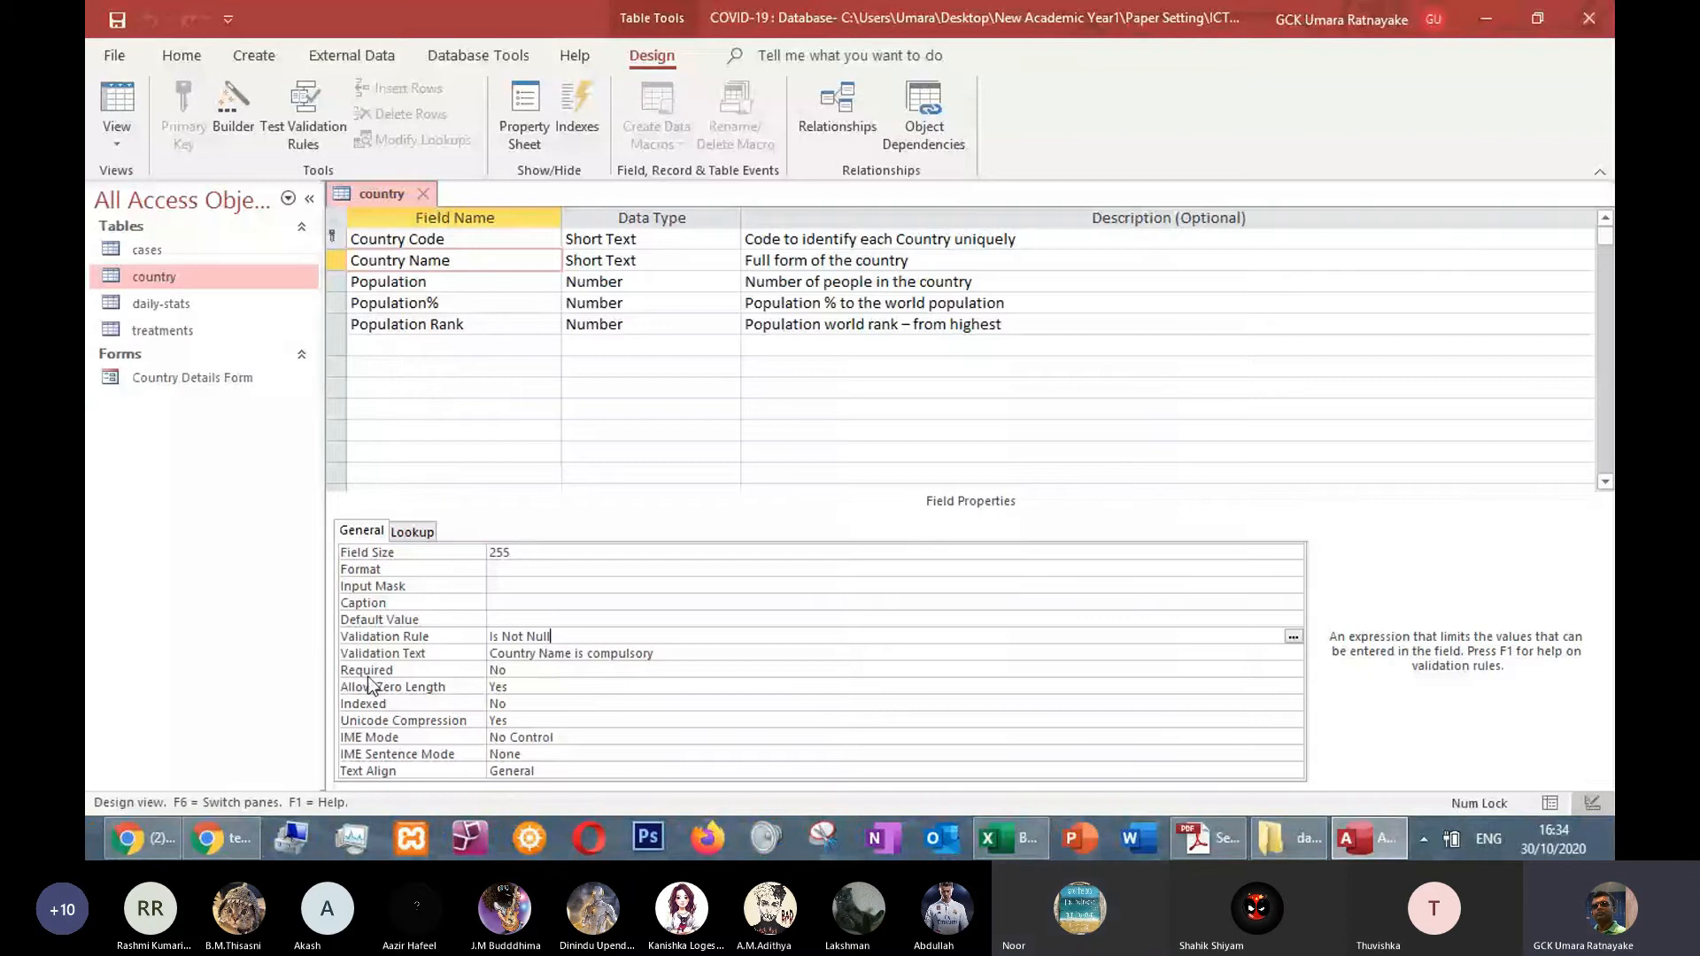
pyautogui.click(1068, 671)
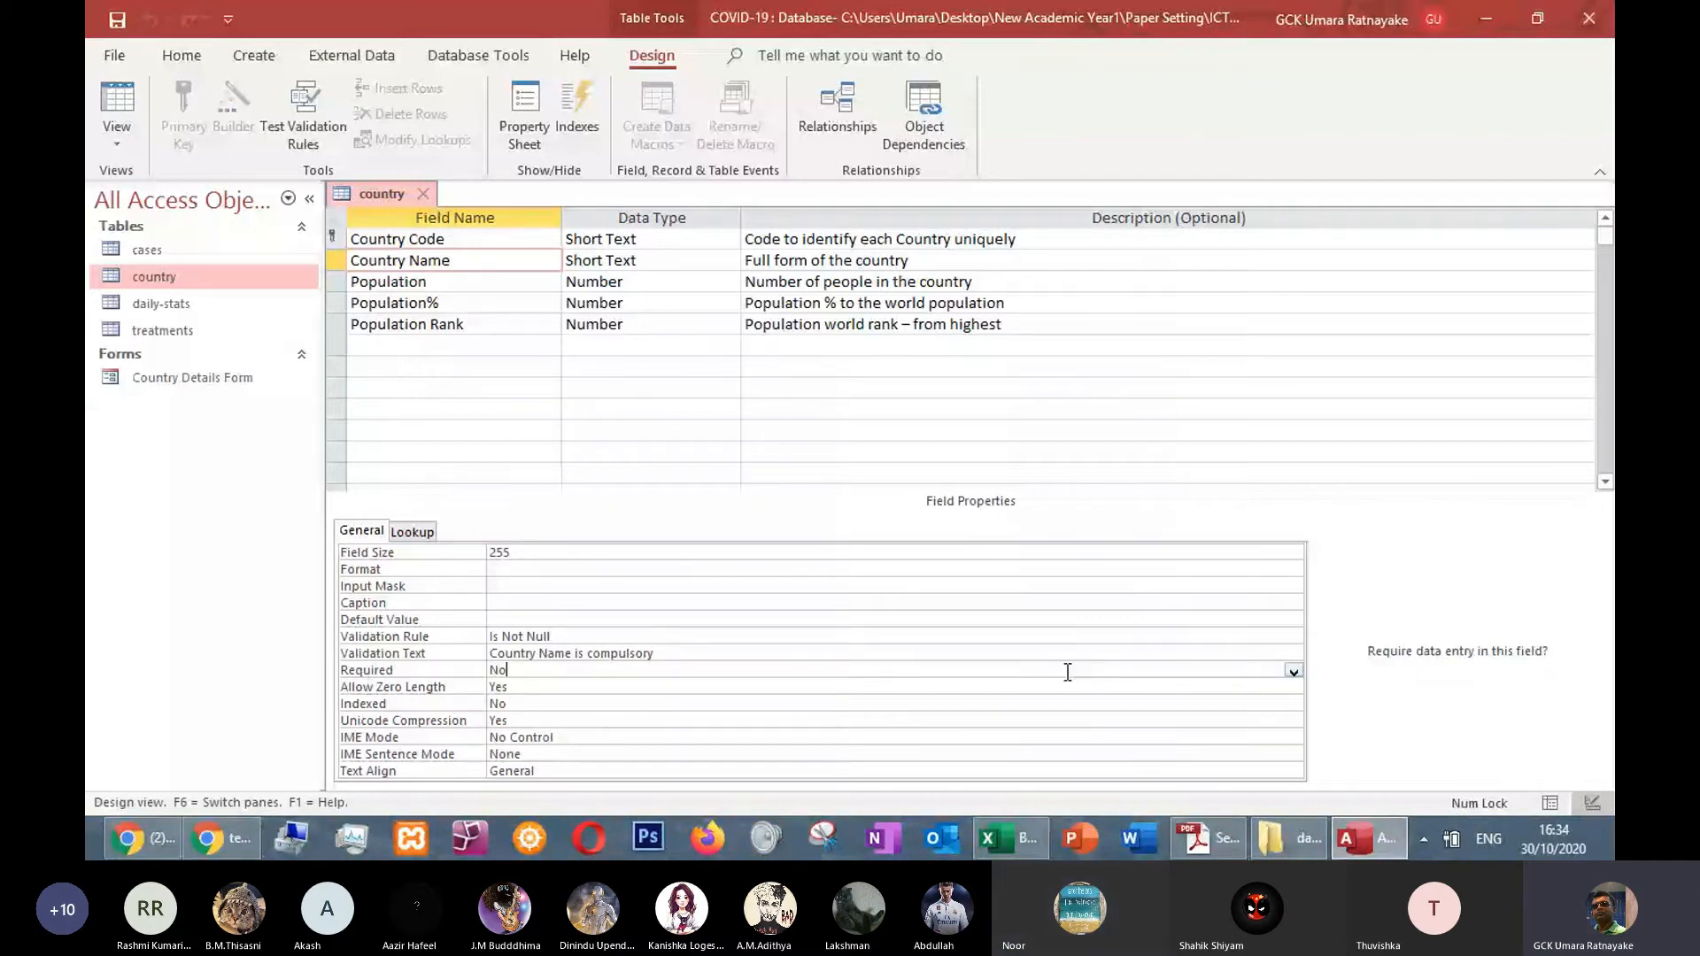
pyautogui.click(1293, 672)
pyautogui.click(886, 637)
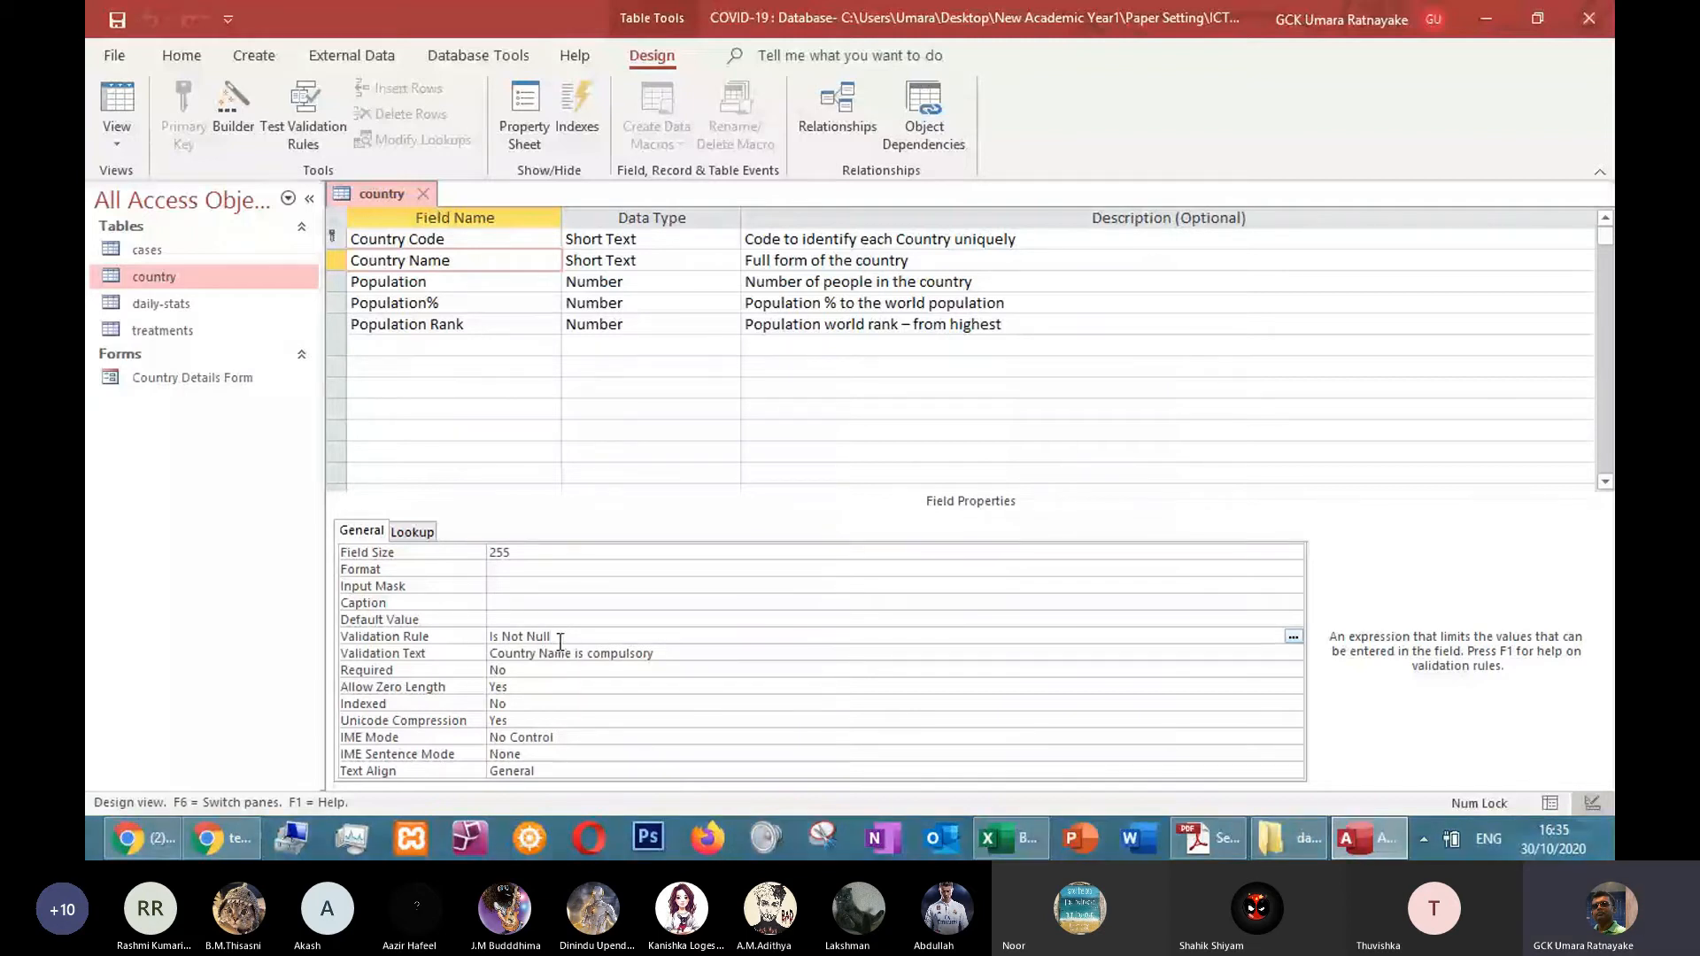
# Review the Country Name field's validation text alongside its validation rule, and close the country table unchanged
pyautogui.moveTo(664, 653); pyautogui.dragTo(461, 653)
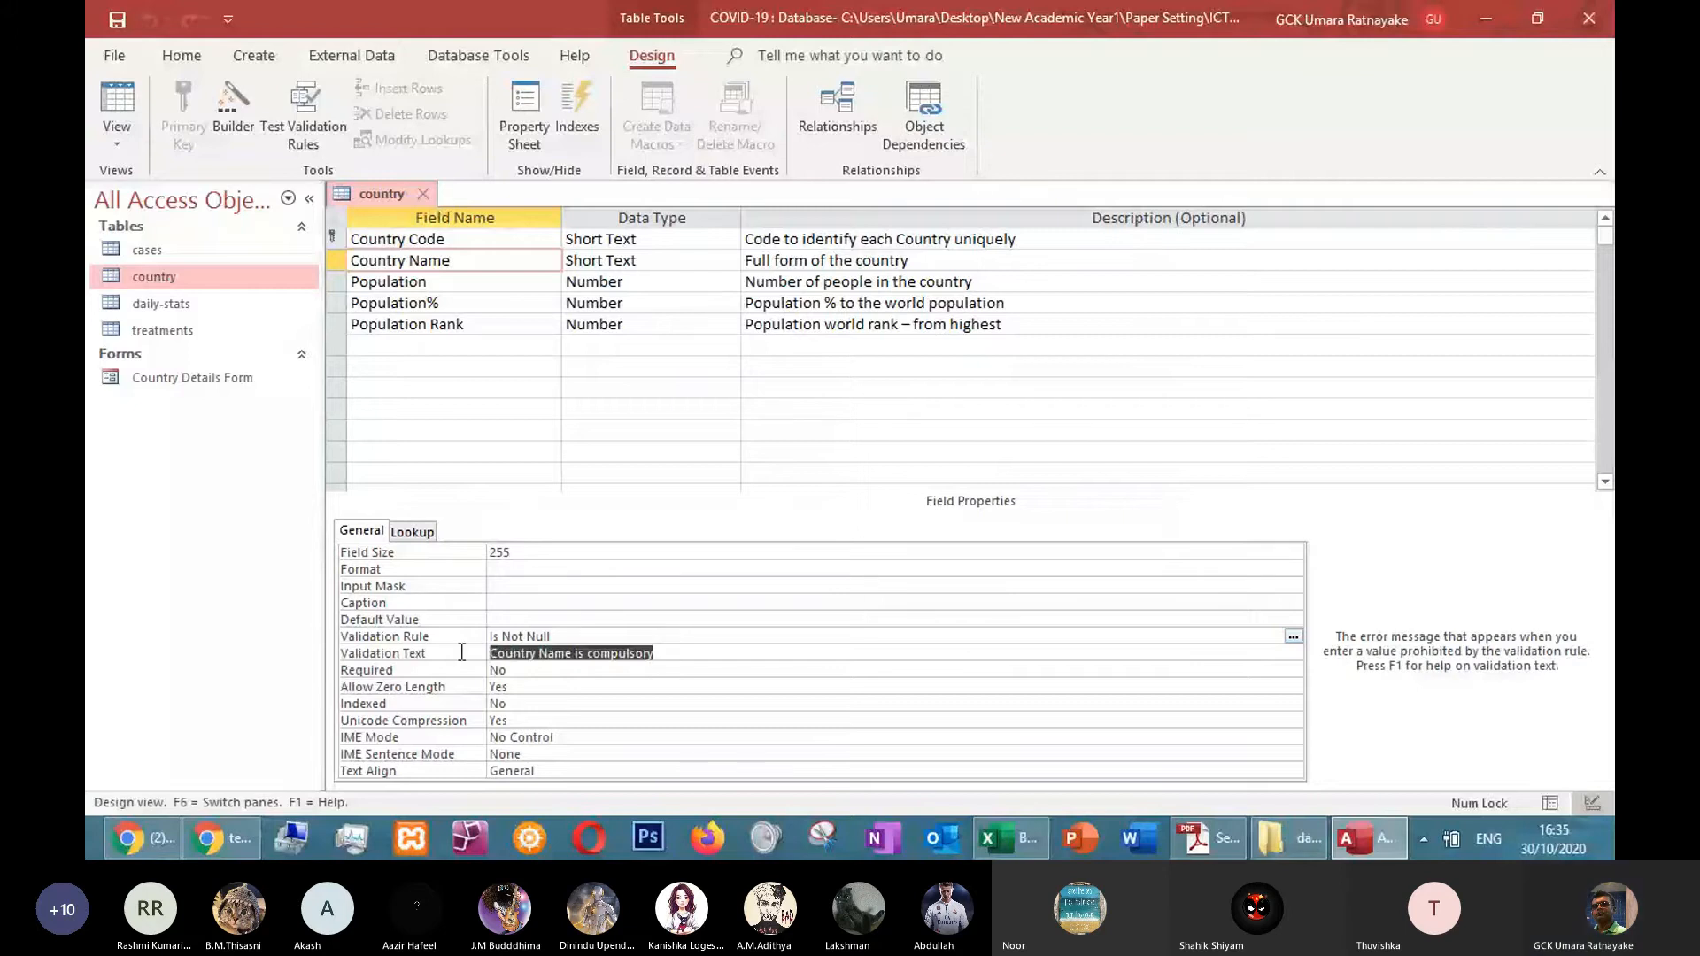
pyautogui.click(580, 638)
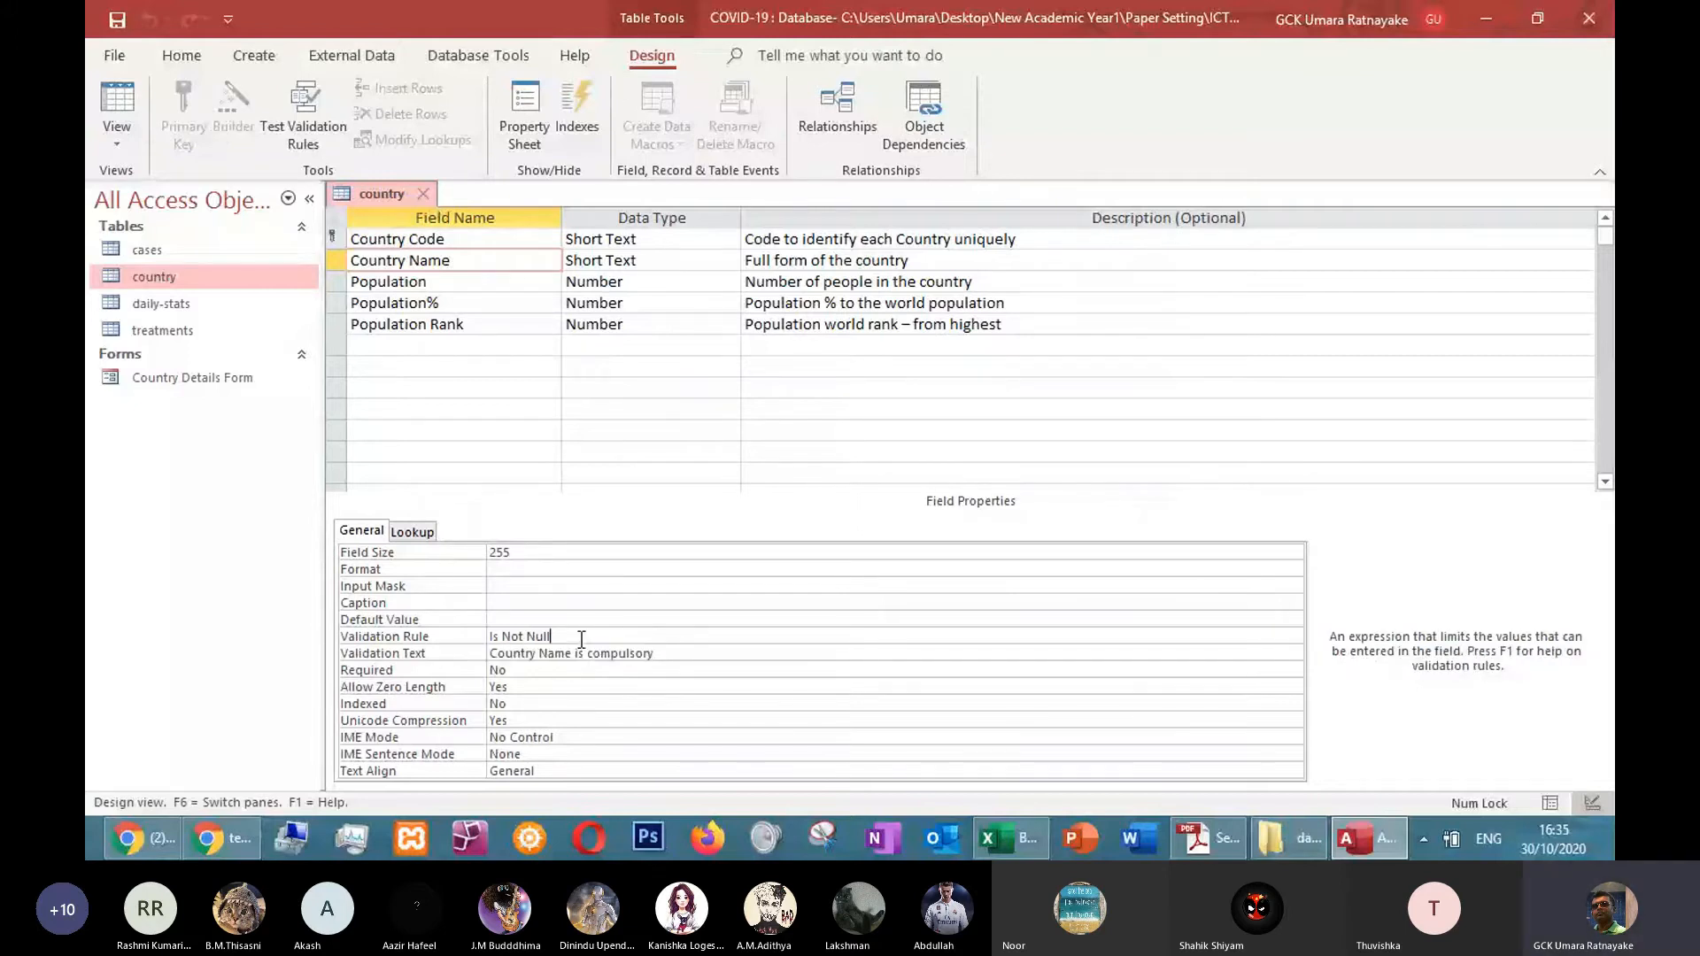
pyautogui.moveTo(534, 636); pyautogui.dragTo(567, 636)
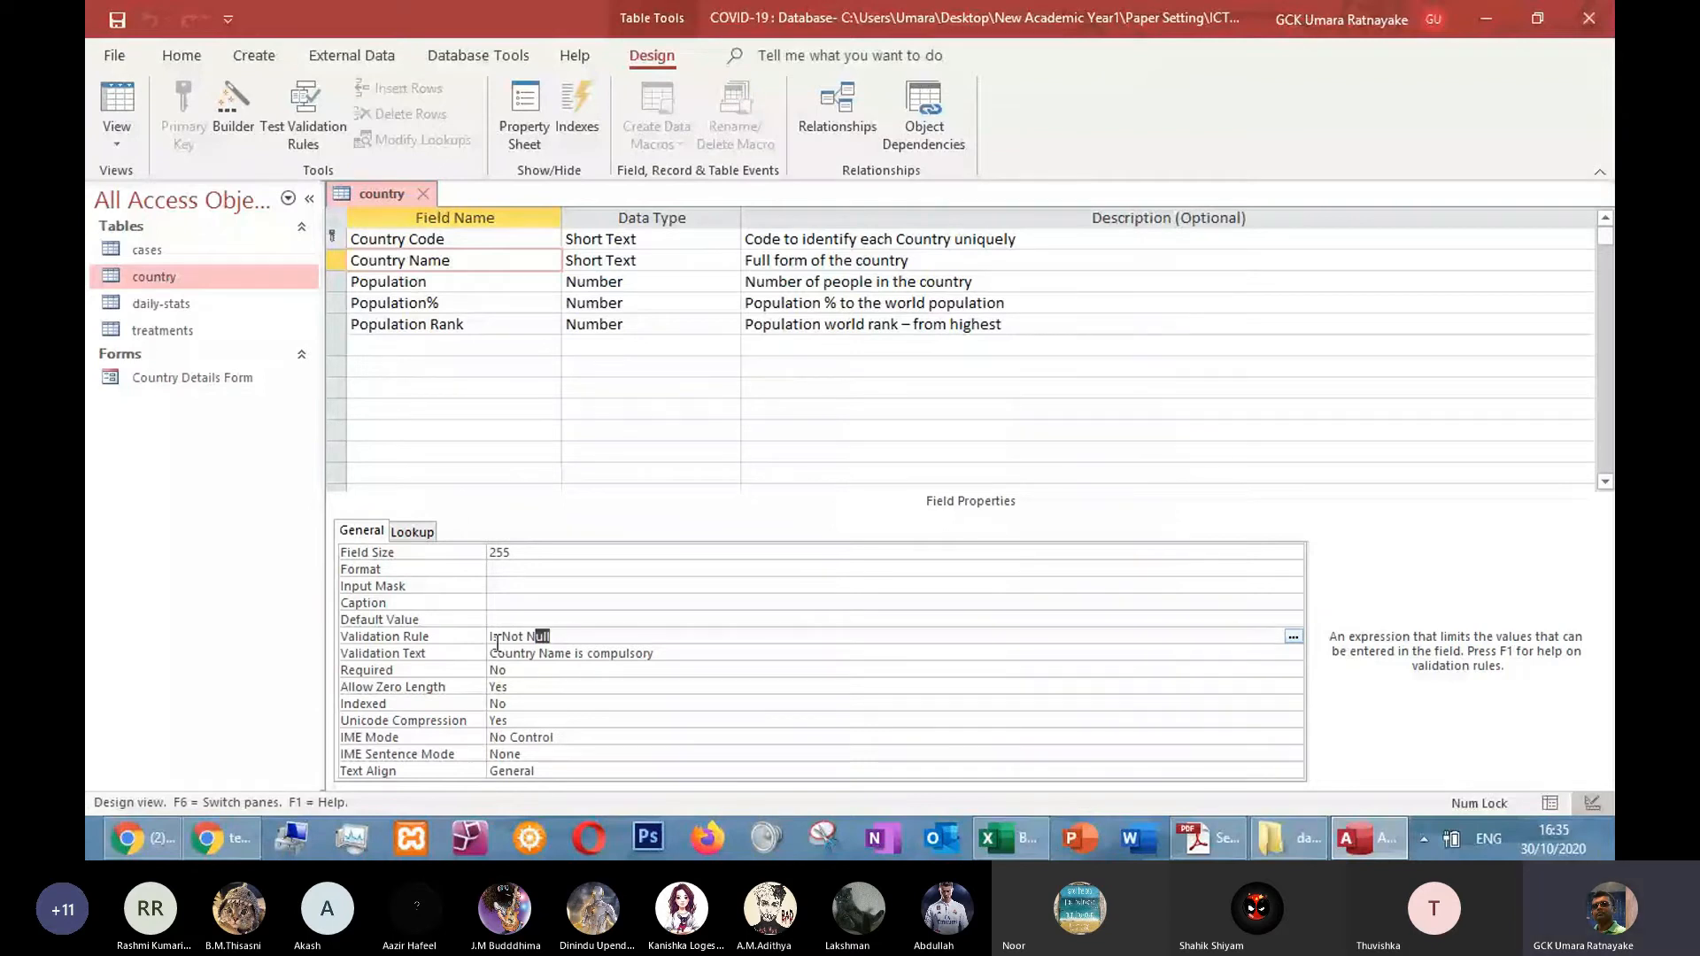
pyautogui.click(641, 657)
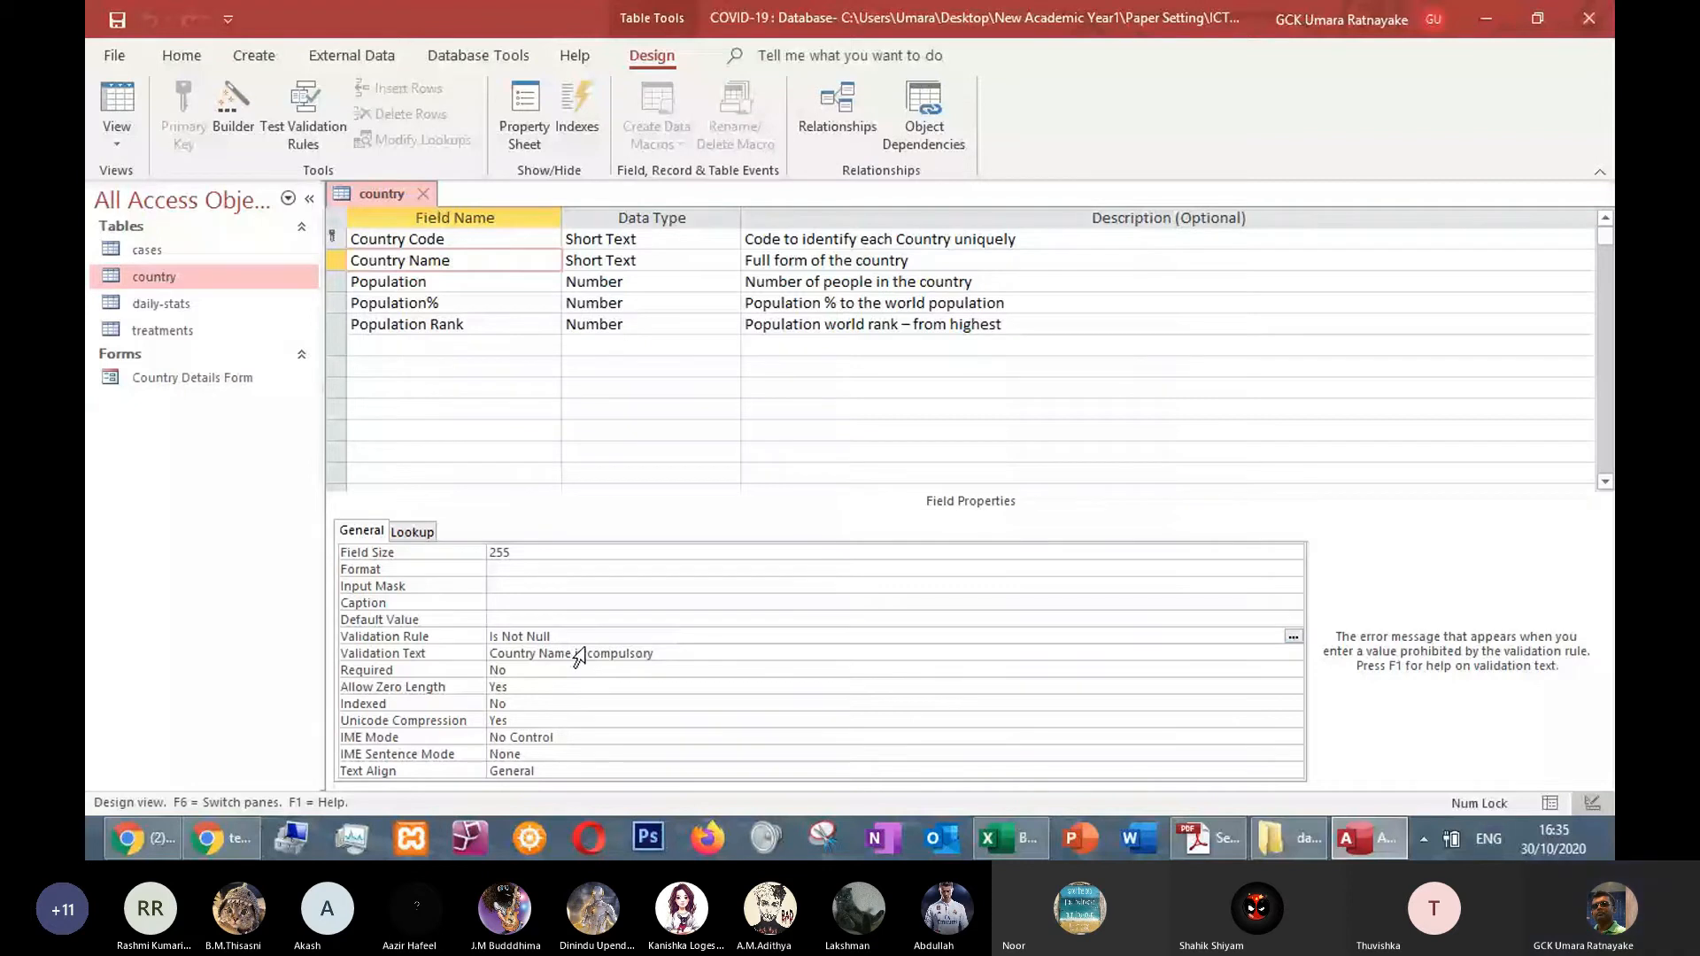
pyautogui.moveTo(580, 657); pyautogui.dragTo(531, 653)
pyautogui.click(423, 194)
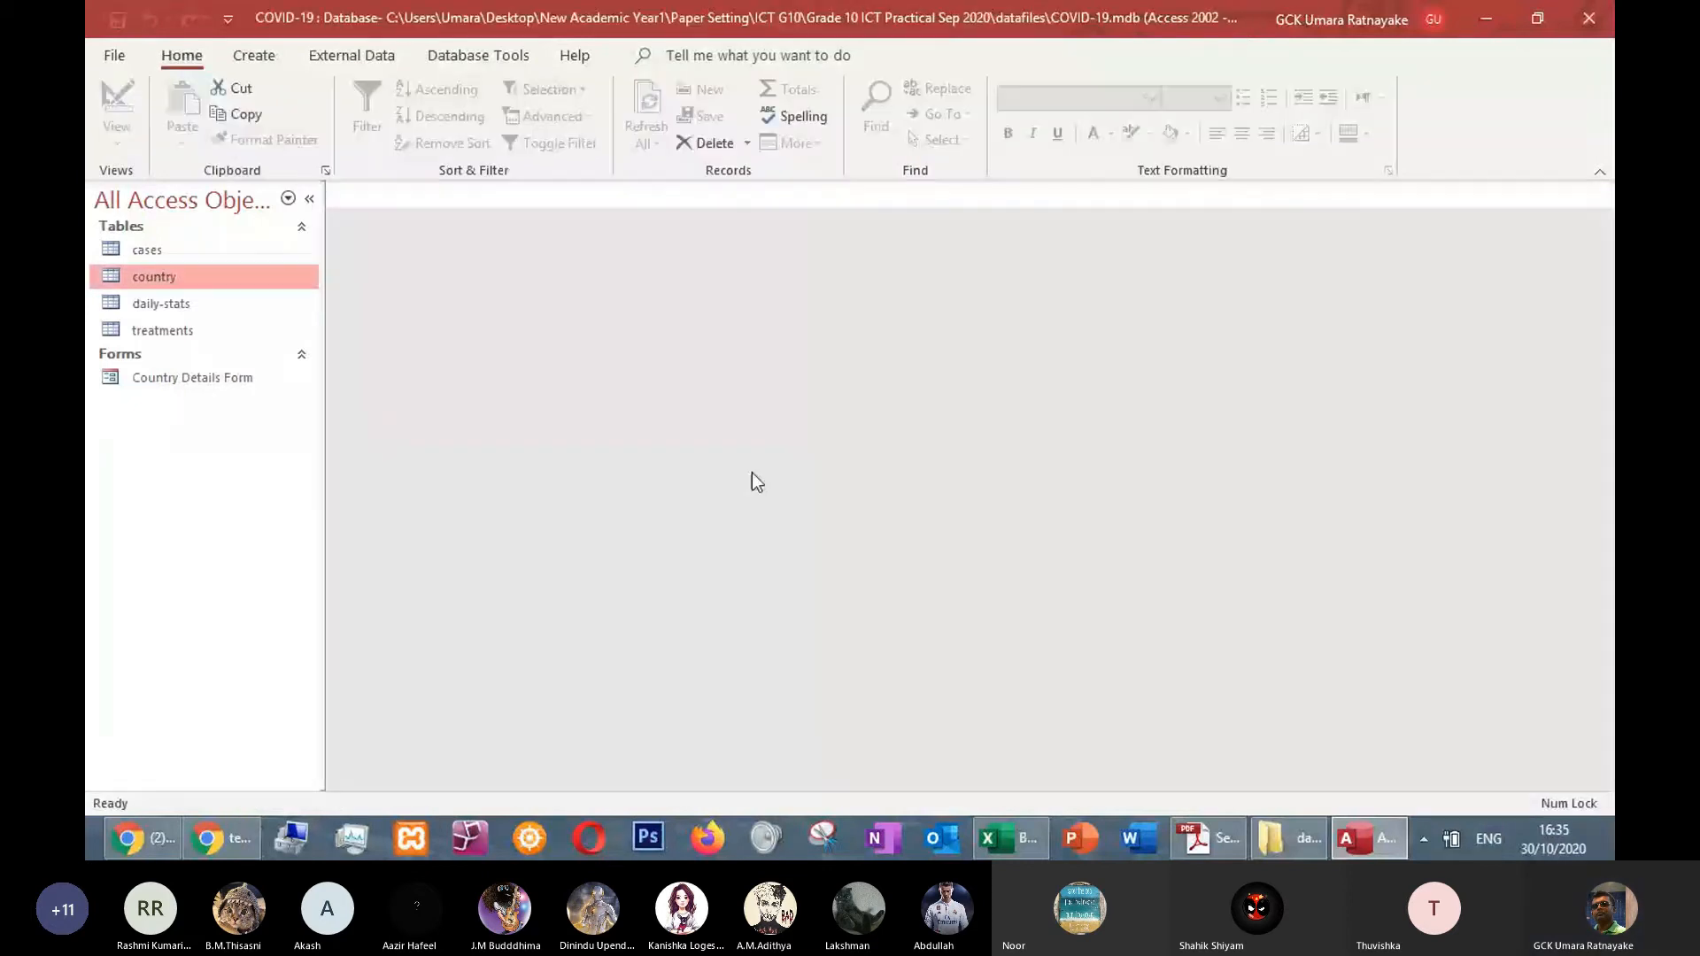
# In the exam paper's task A3h, circle the population condition and 10 million, and underline the three required fields and the ascending Population sort
pyautogui.hotkey('alt', 'Tab')
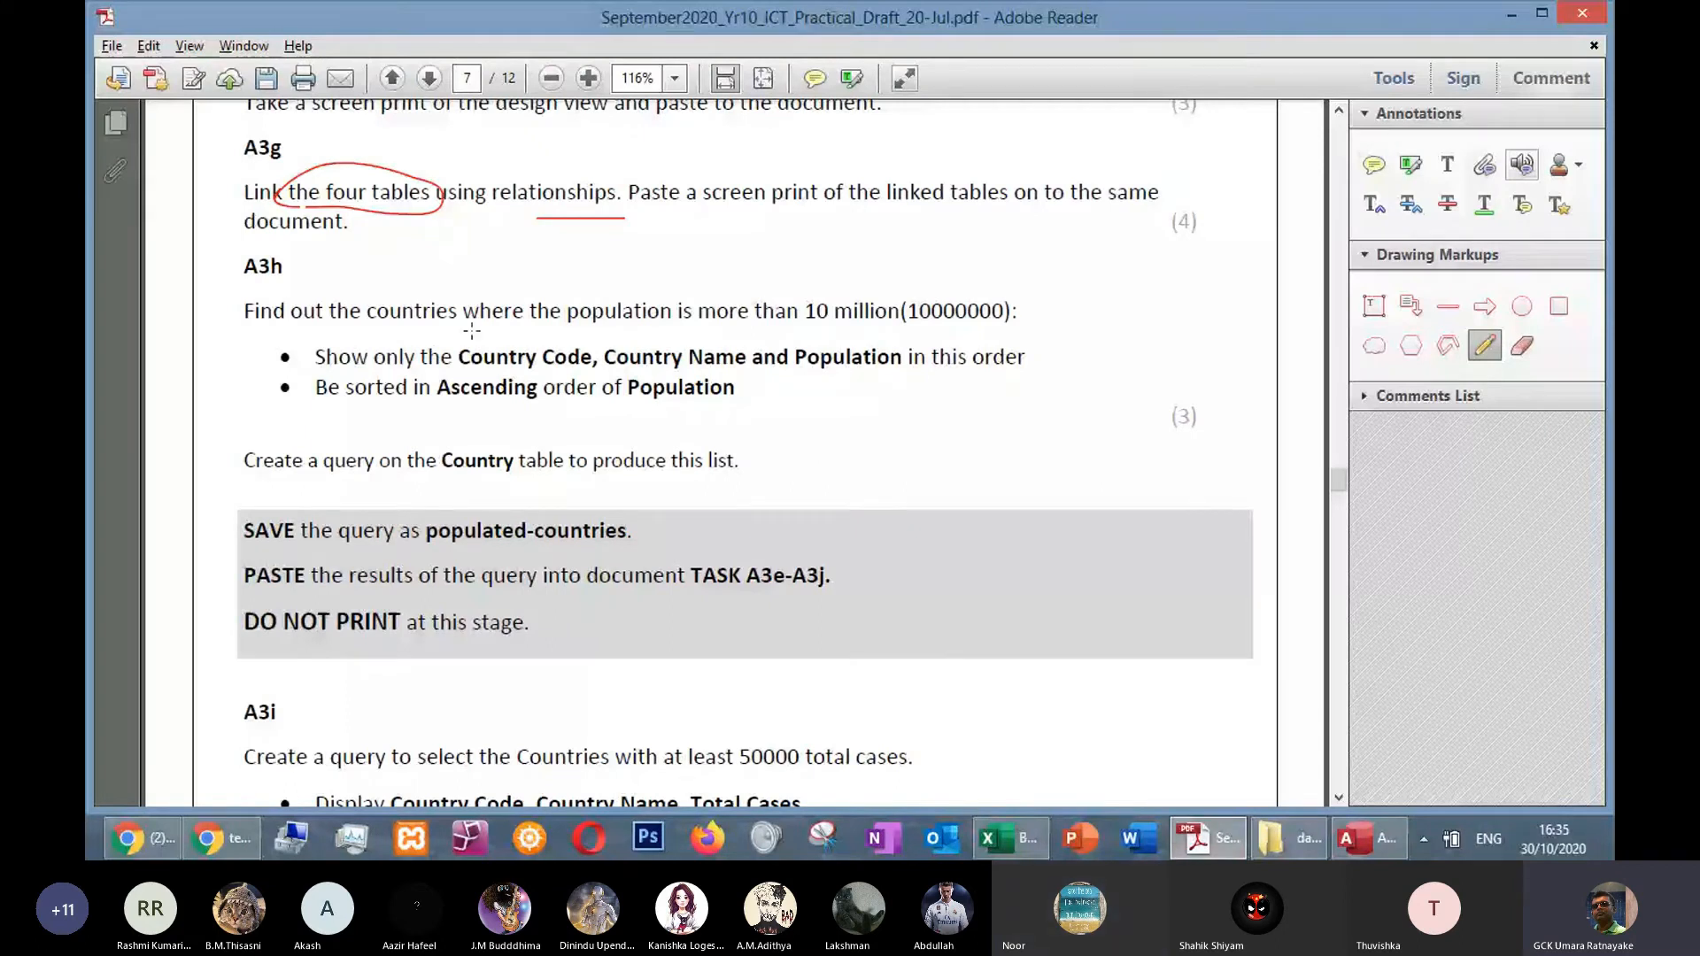
pyautogui.moveTo(572, 328)
pyautogui.mouseDown()
pyautogui.moveTo(891, 276)
pyautogui.moveTo(851, 255)
pyautogui.moveTo(828, 339)
pyautogui.mouseUp()
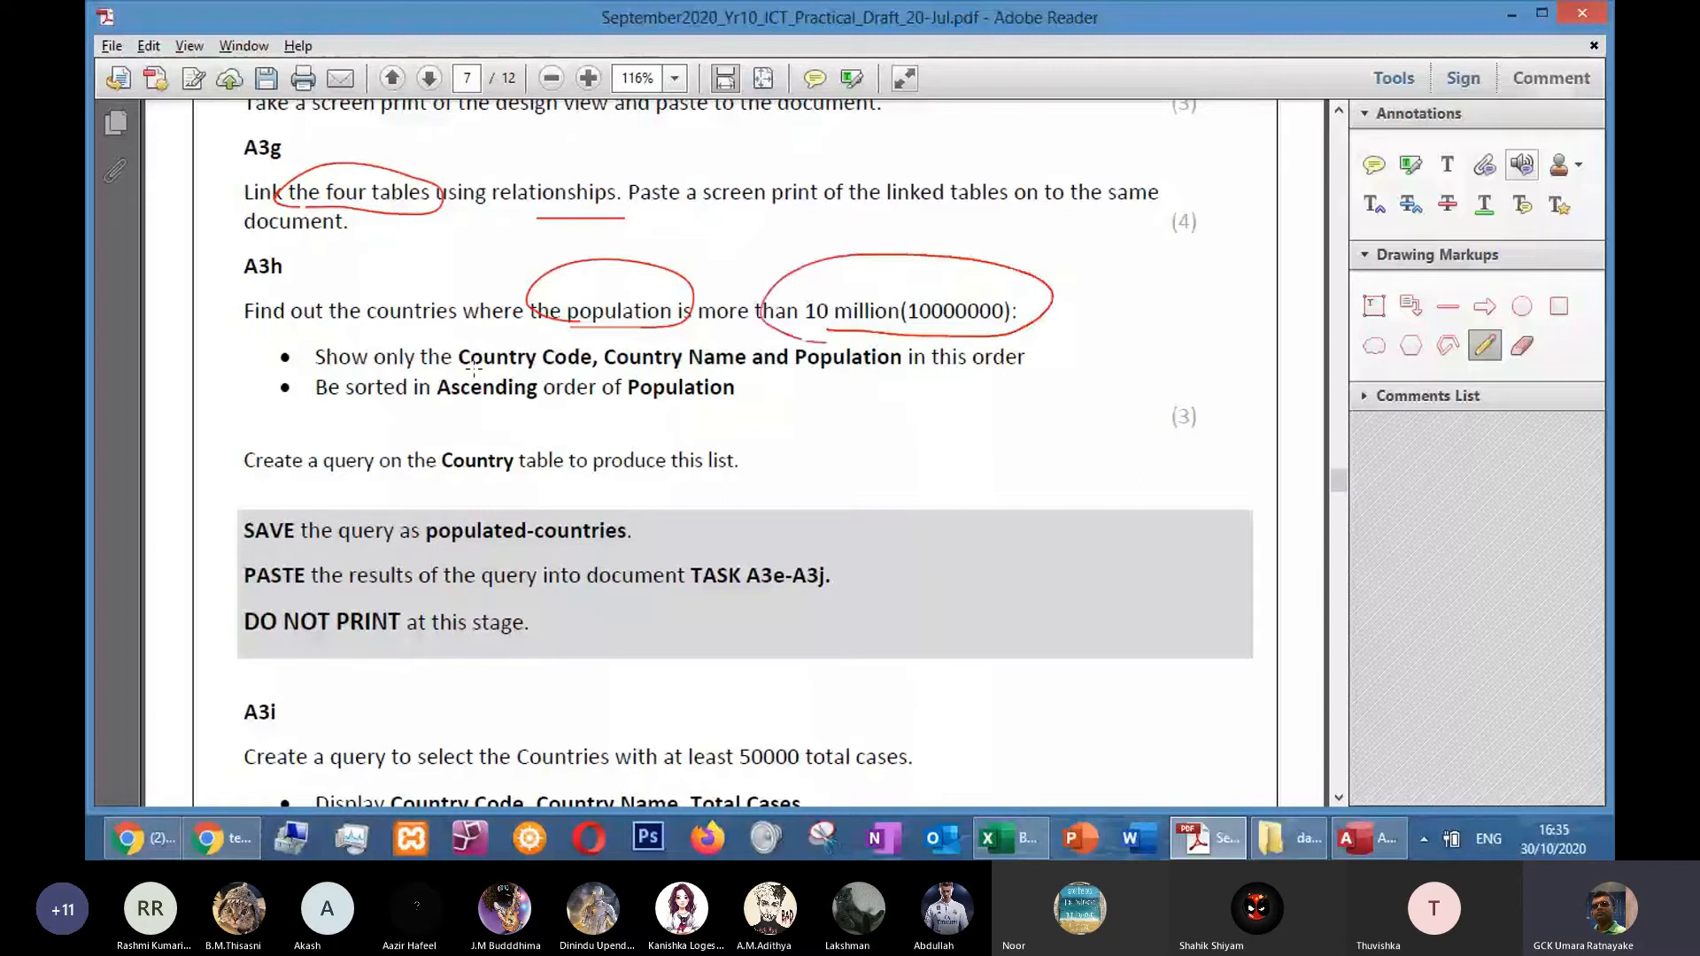
pyautogui.moveTo(465, 367); pyautogui.dragTo(578, 368)
pyautogui.moveTo(646, 369); pyautogui.dragTo(718, 371)
pyautogui.moveTo(784, 371); pyautogui.dragTo(839, 373)
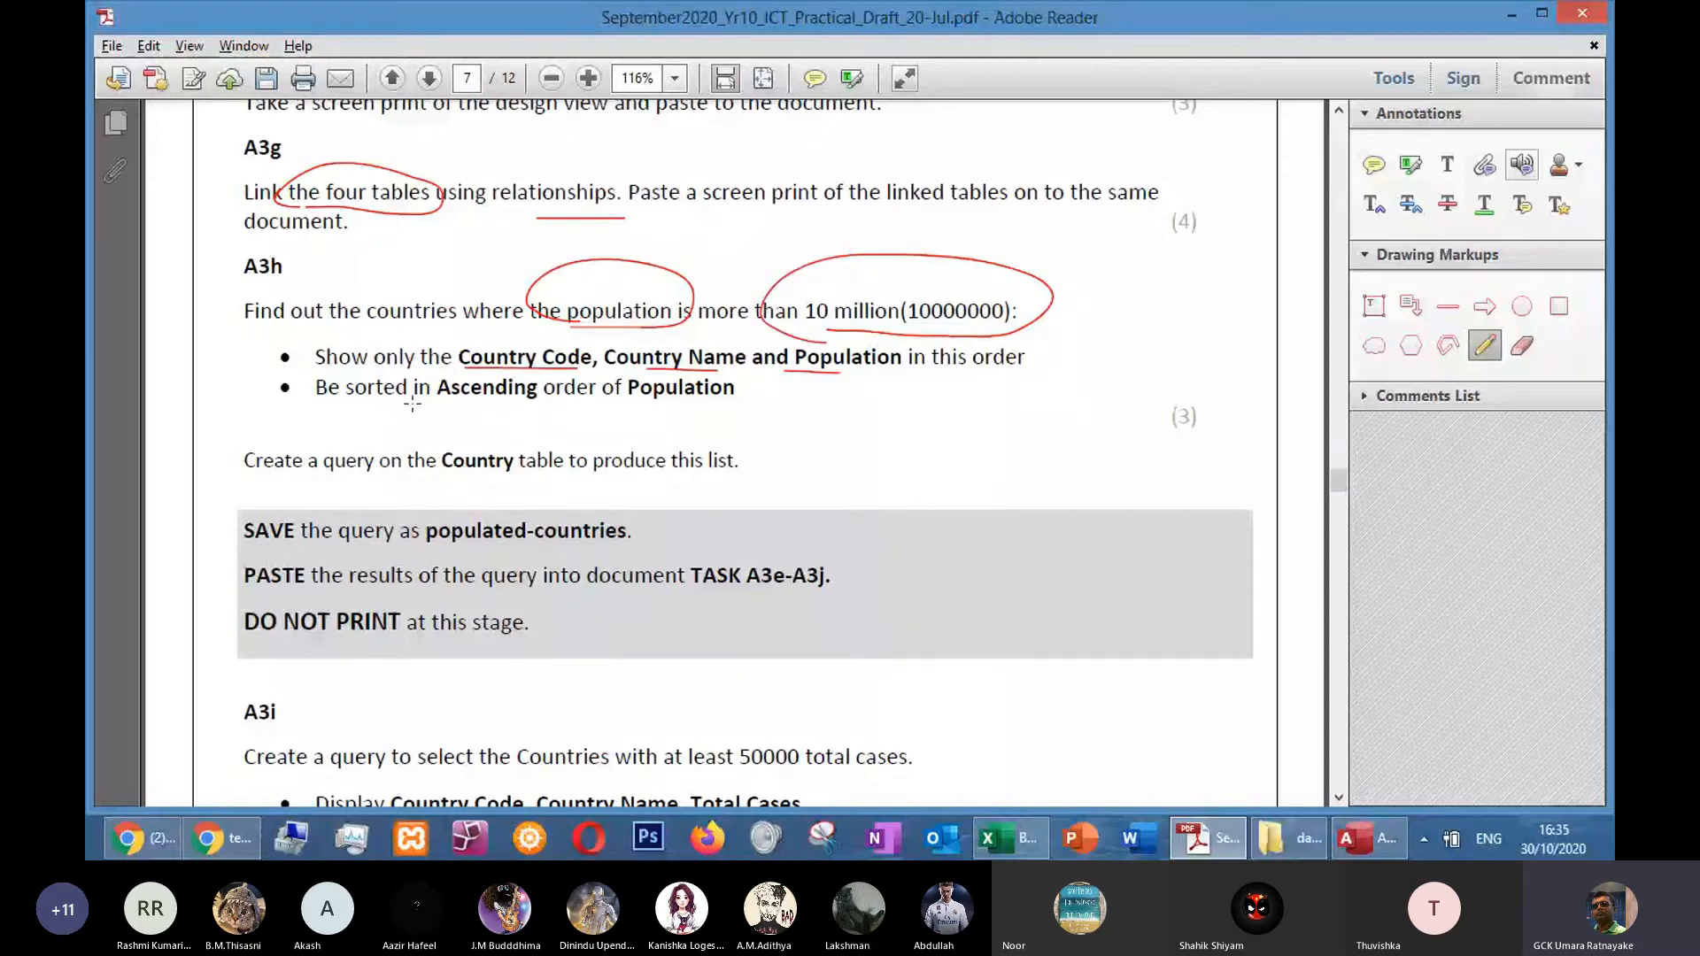
pyautogui.moveTo(459, 403); pyautogui.dragTo(544, 404)
pyautogui.moveTo(645, 403); pyautogui.dragTo(721, 403)
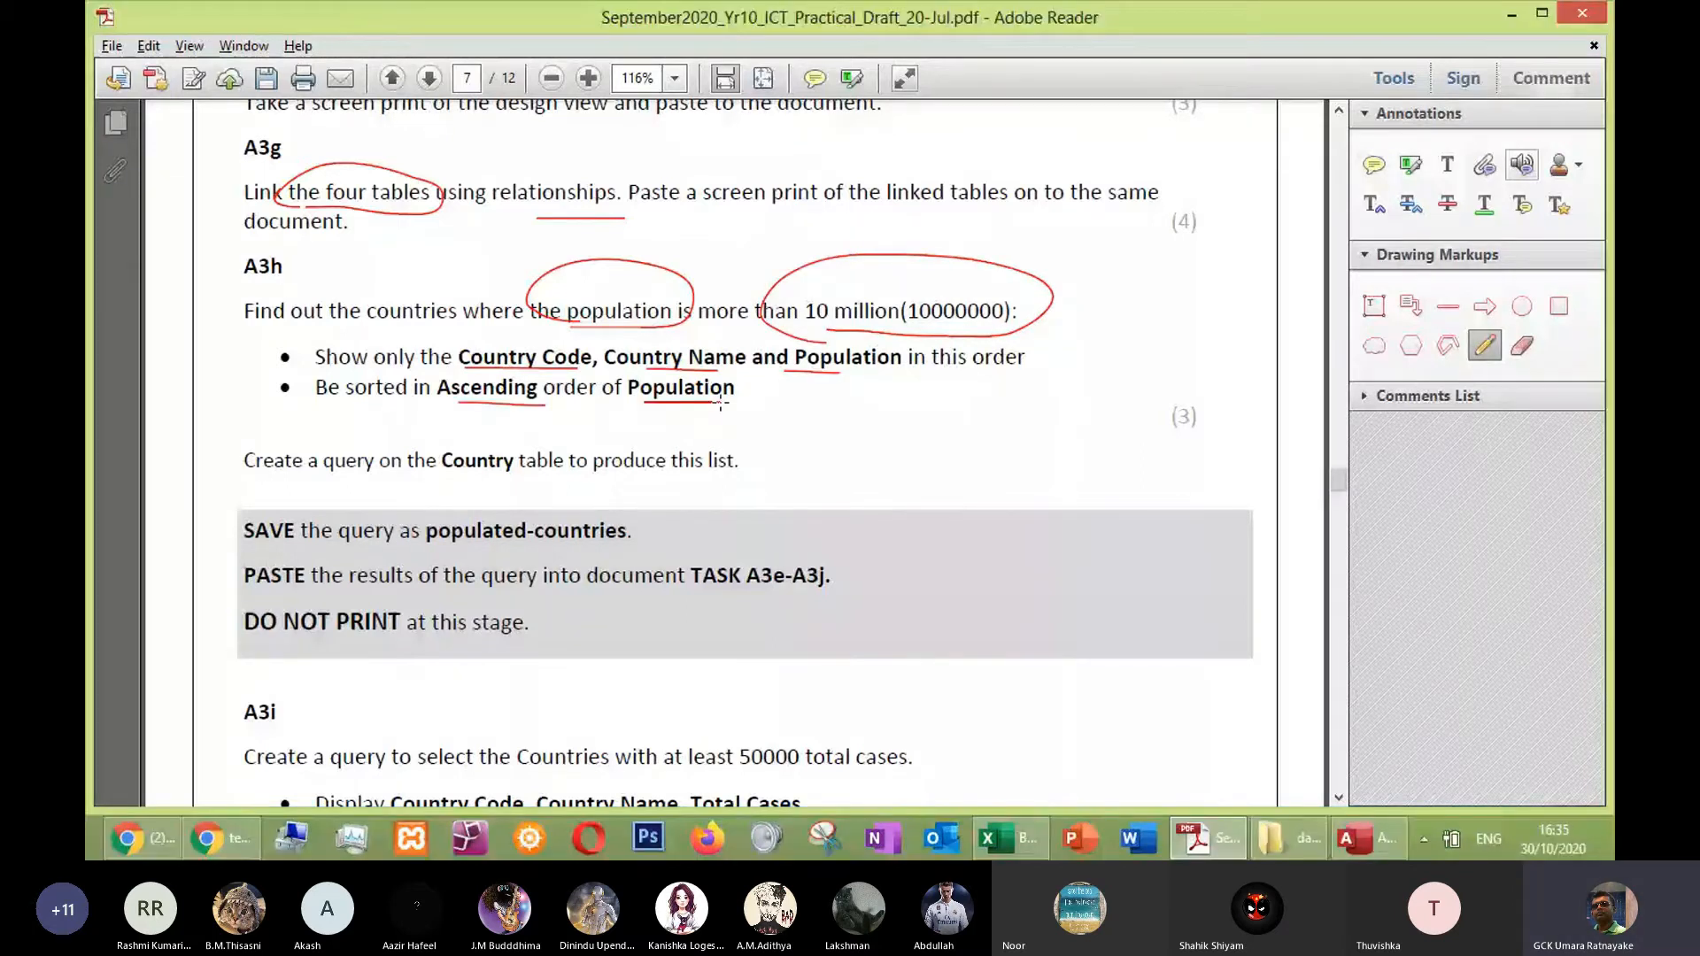
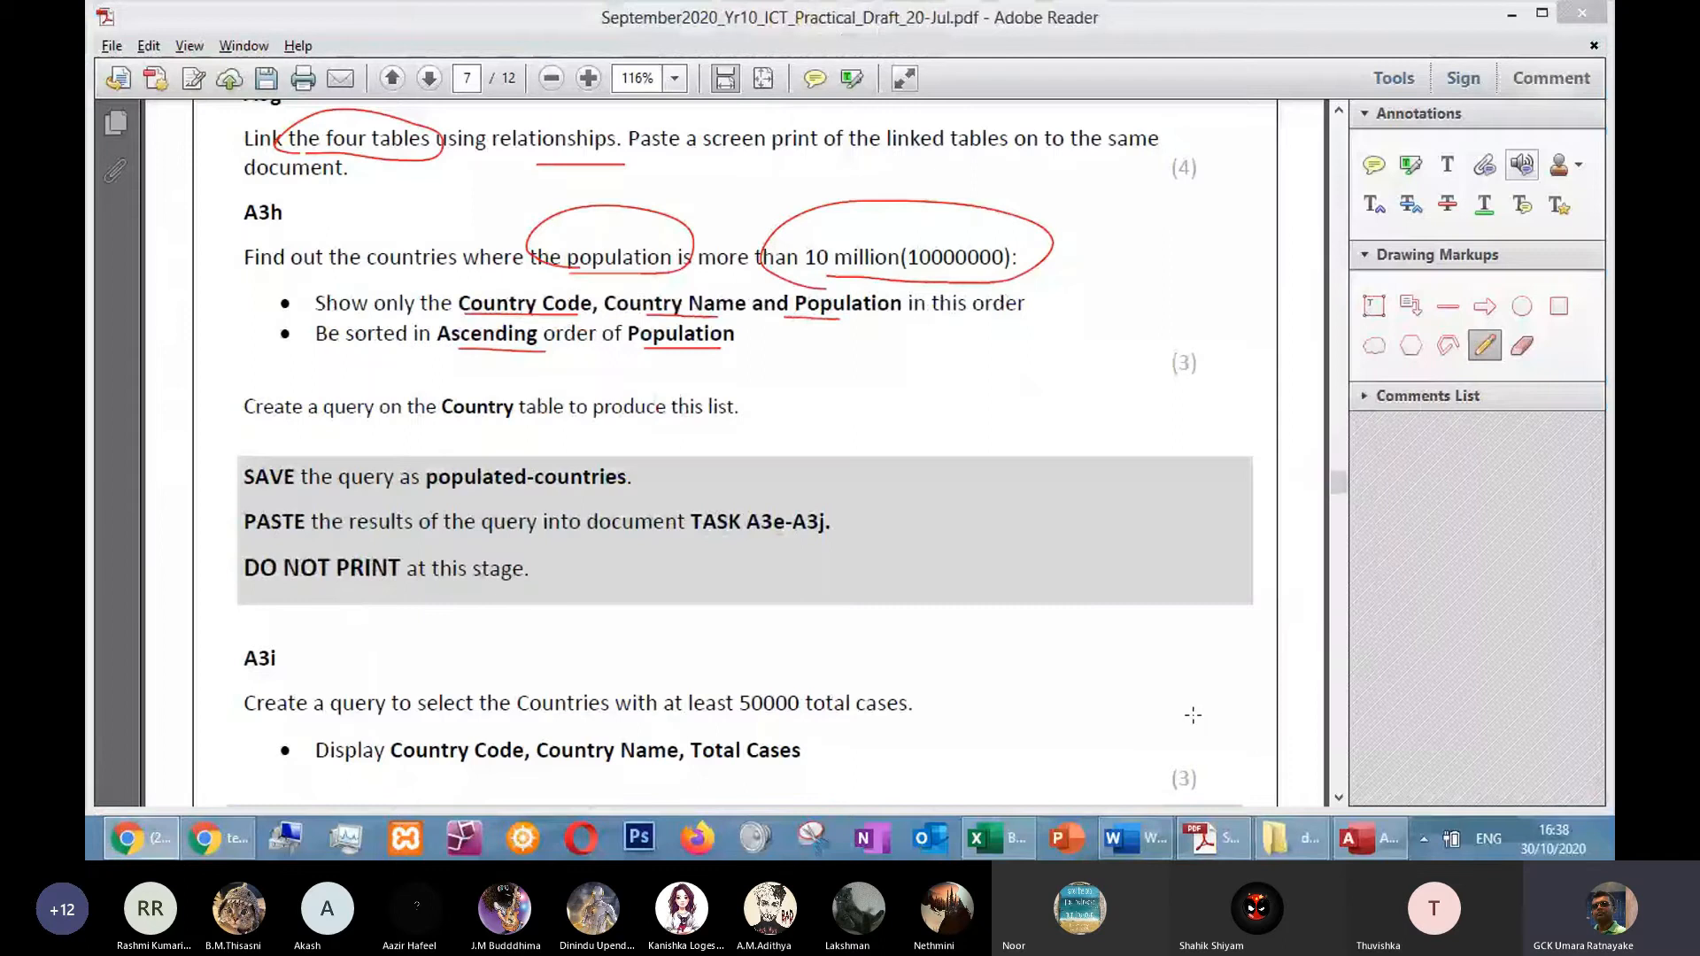
# Create a blank Word document, try pasting the copied query results into it and undo the paste
pyautogui.click(1511, 14)
pyautogui.click(363, 241)
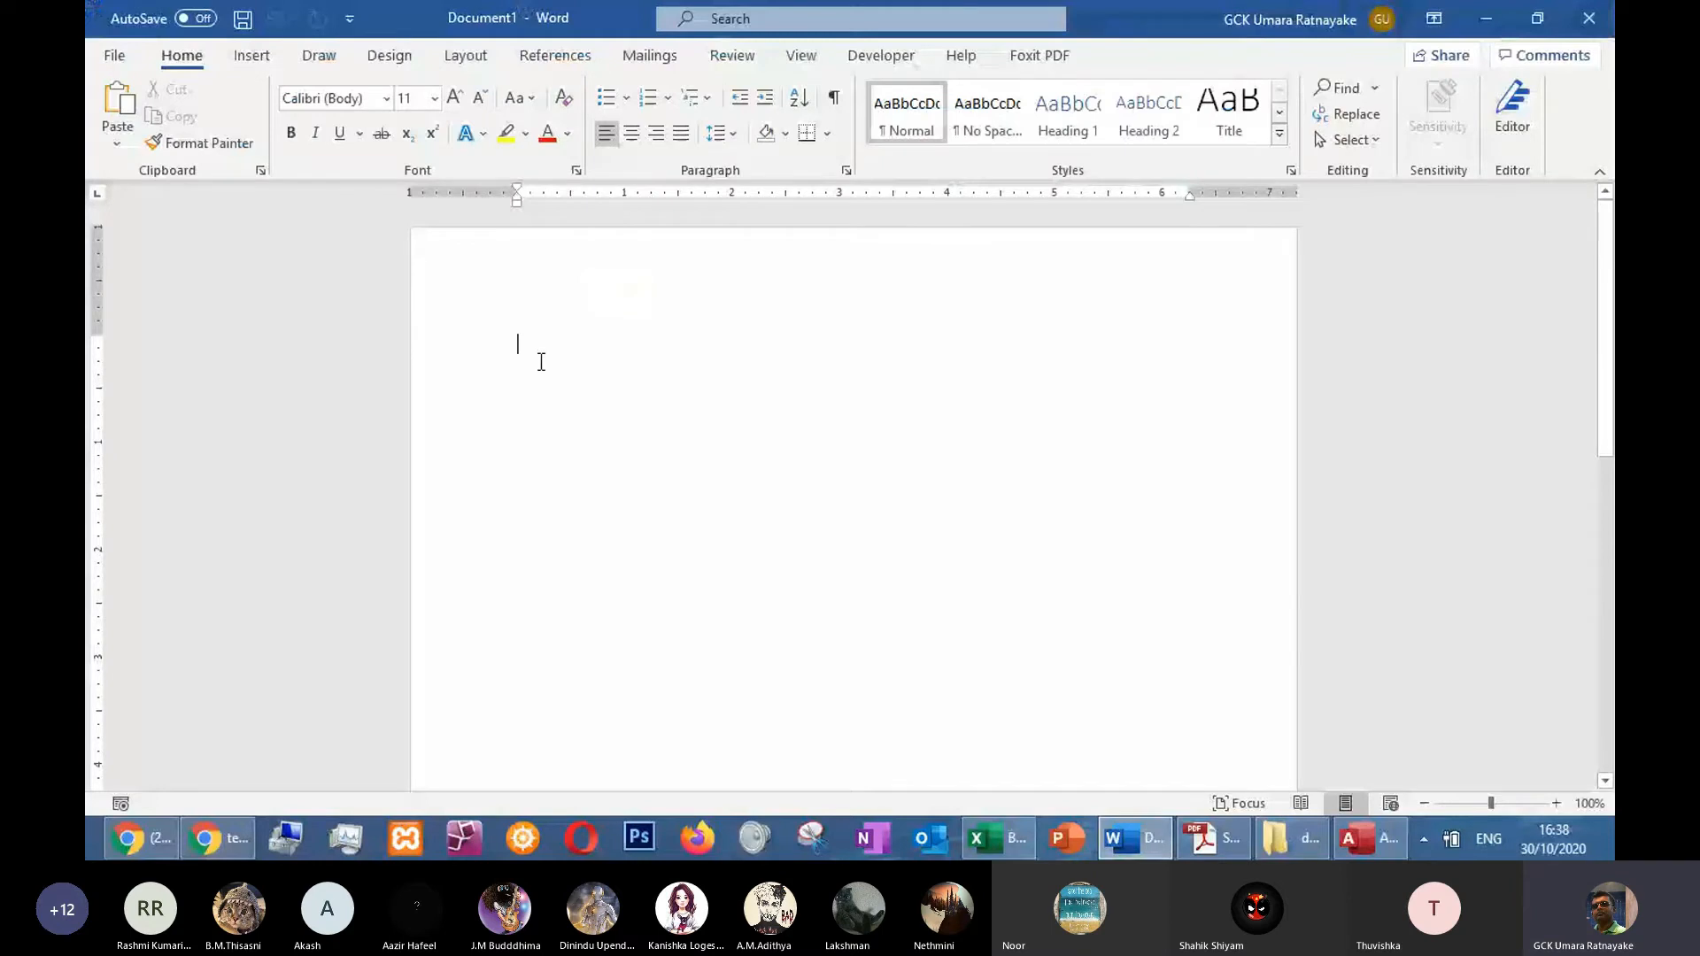
pyautogui.hotkey('ctrl', 'v')
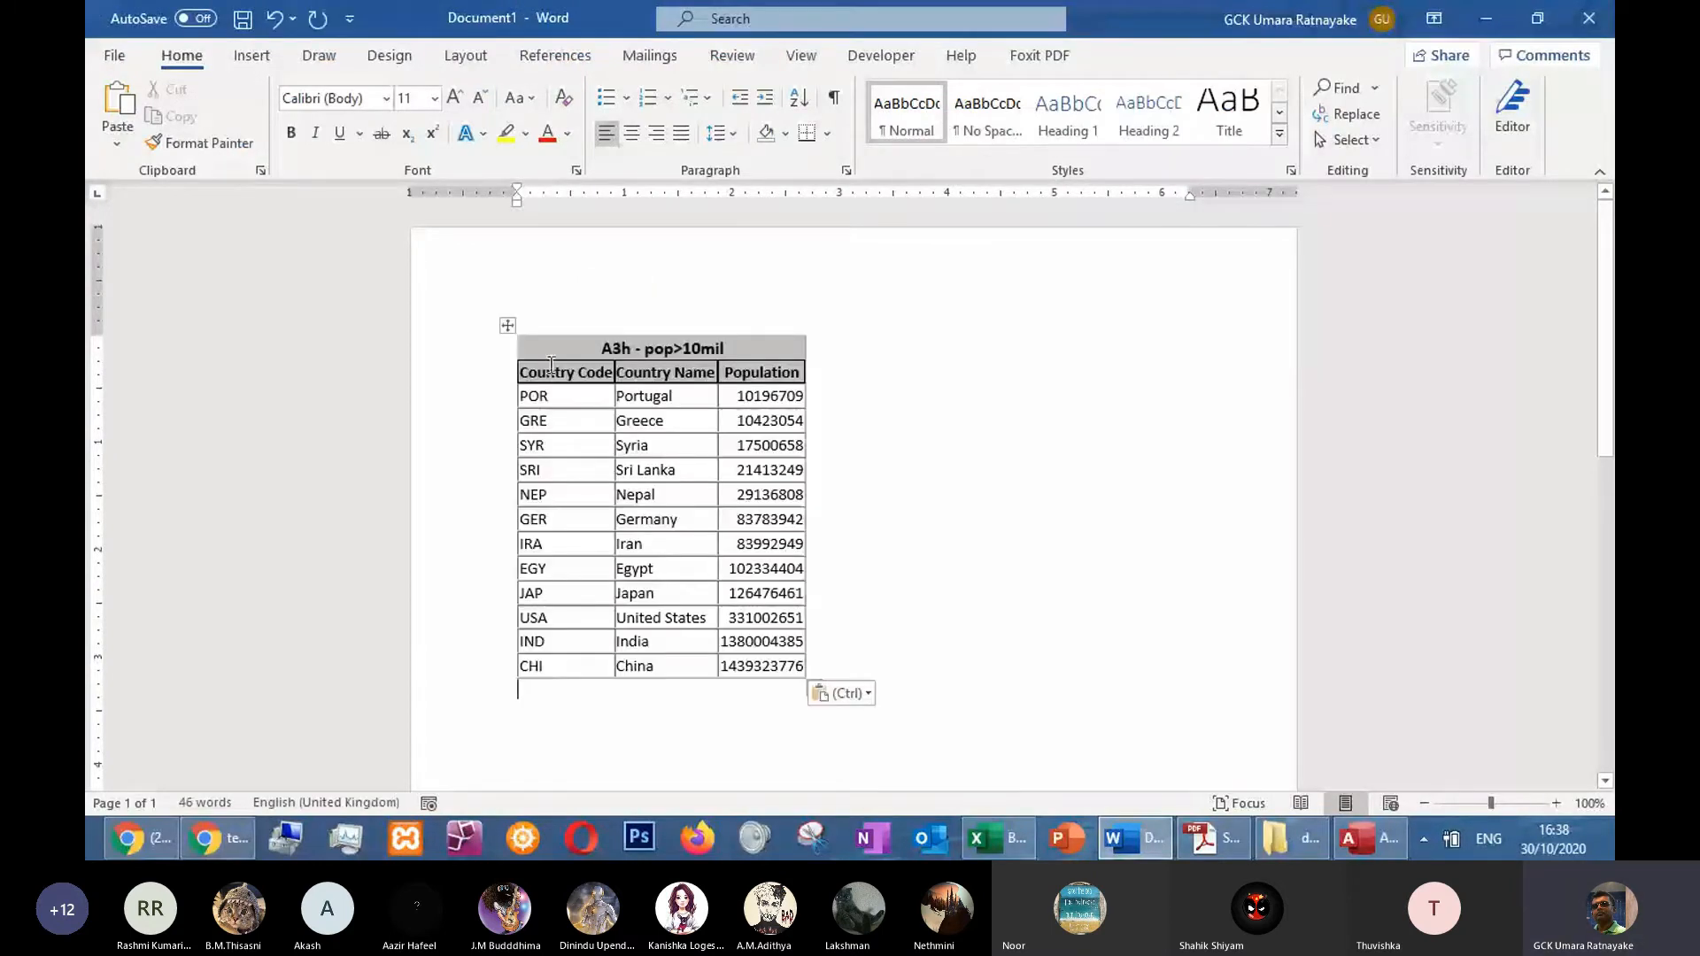
pyautogui.hotkey('ctrl', 'z')
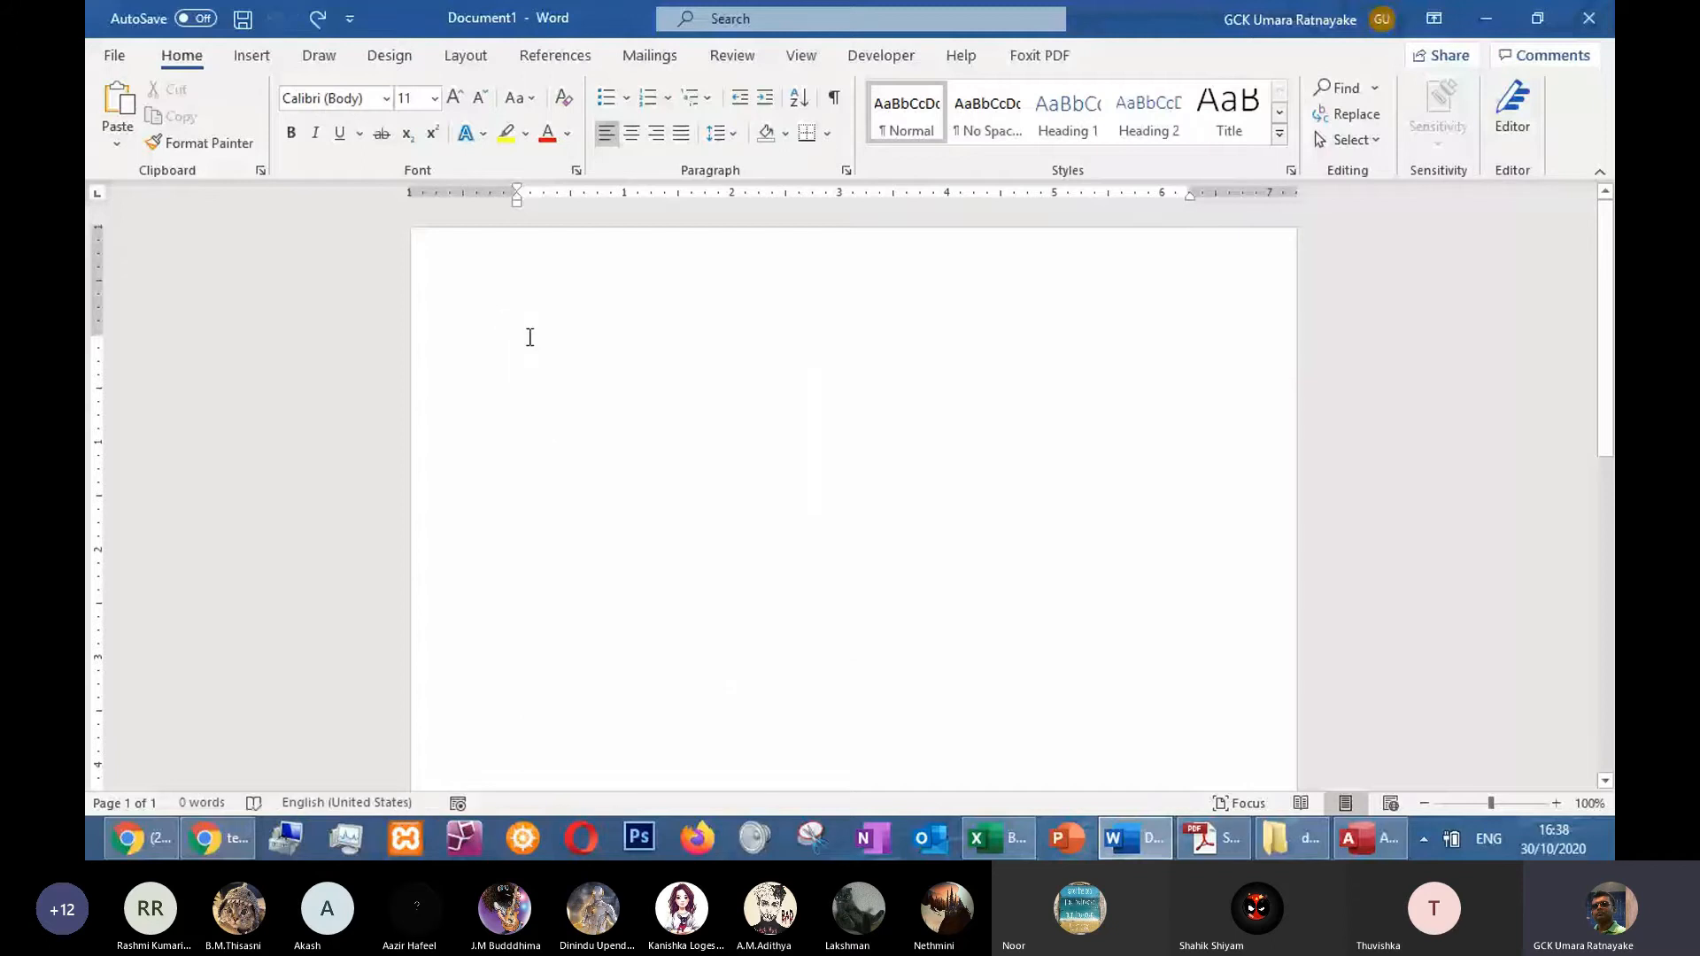
# Enter the heading "Task A3h – Countries with Population more than 10 million", checking the task number in the exam paper
pyautogui.write('Das')
pyautogui.press('BackSpace')
pyautogui.press('BackSpace')
pyautogui.press('BackSpace')
pyautogui.write('Task')
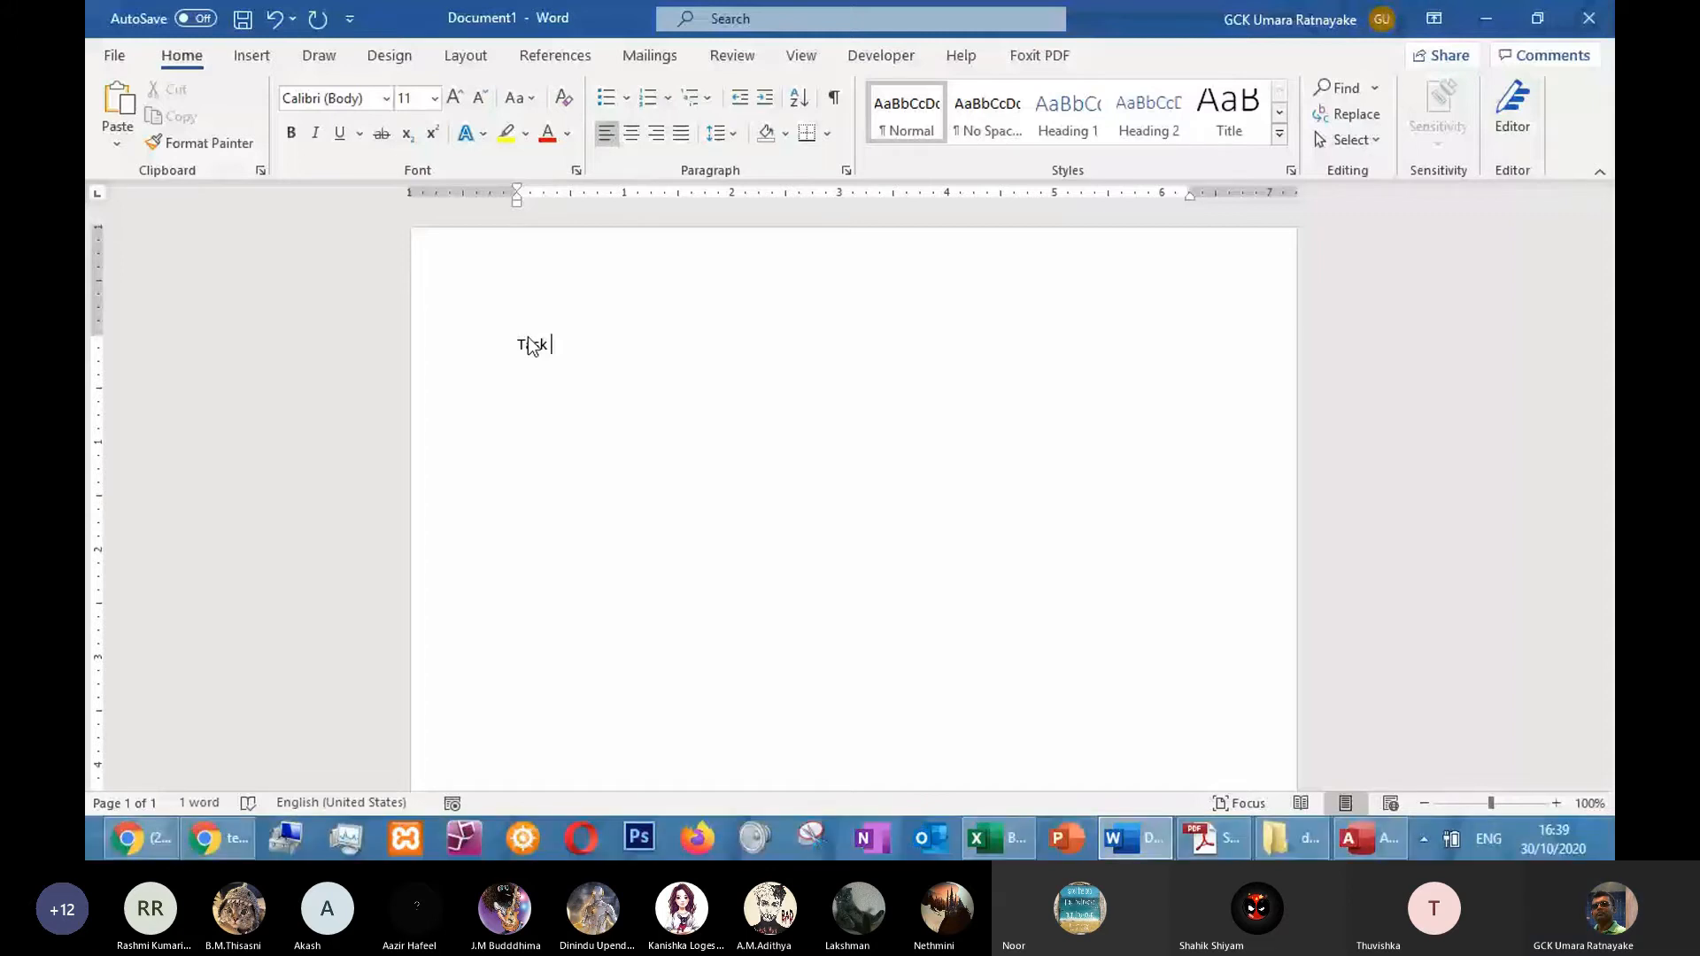
pyautogui.hotkey('alt', 'Tab')
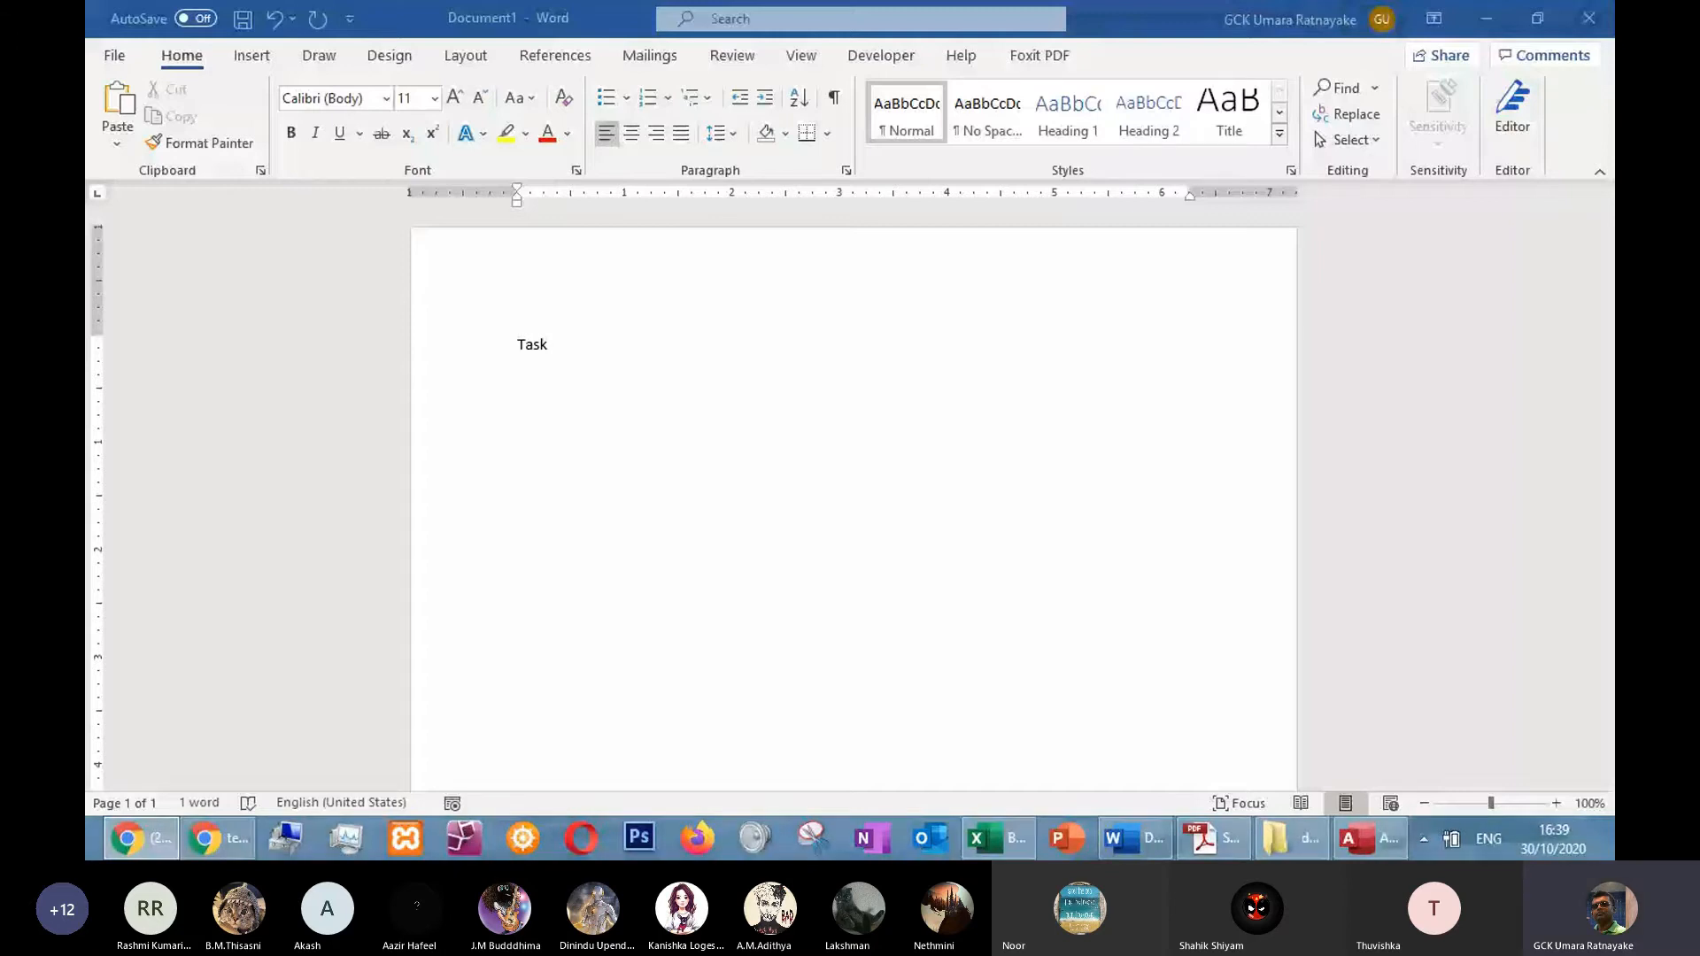
pyautogui.click(584, 343)
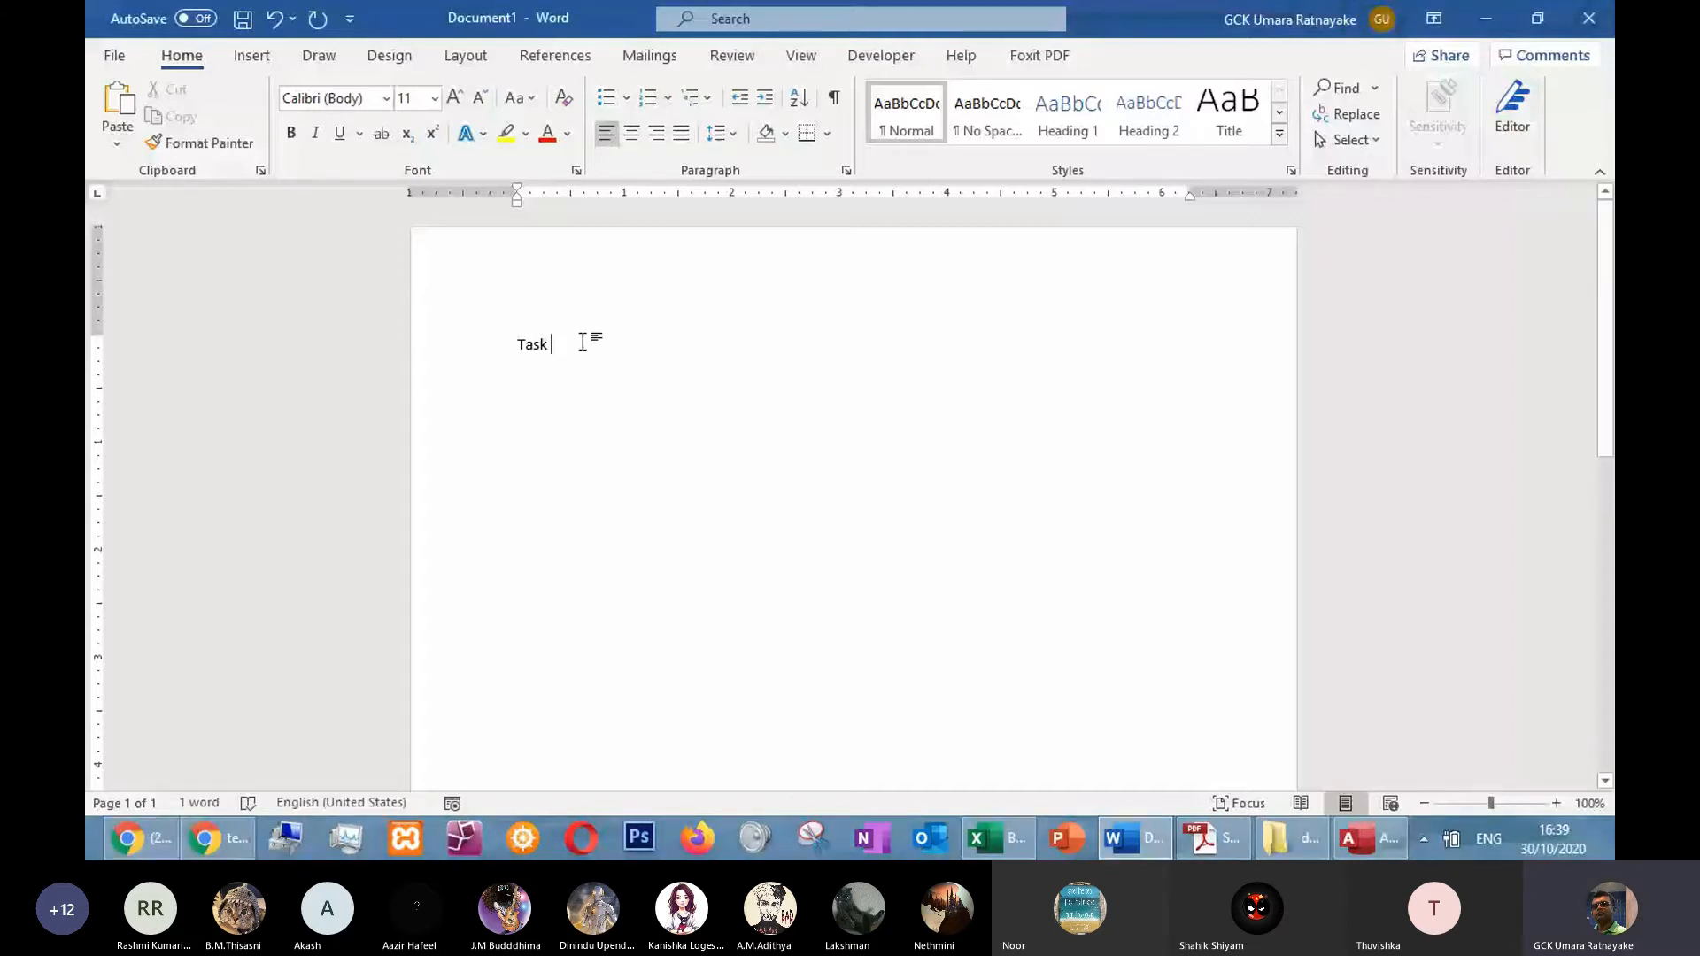
pyautogui.hotkey('alt', 'Tab')
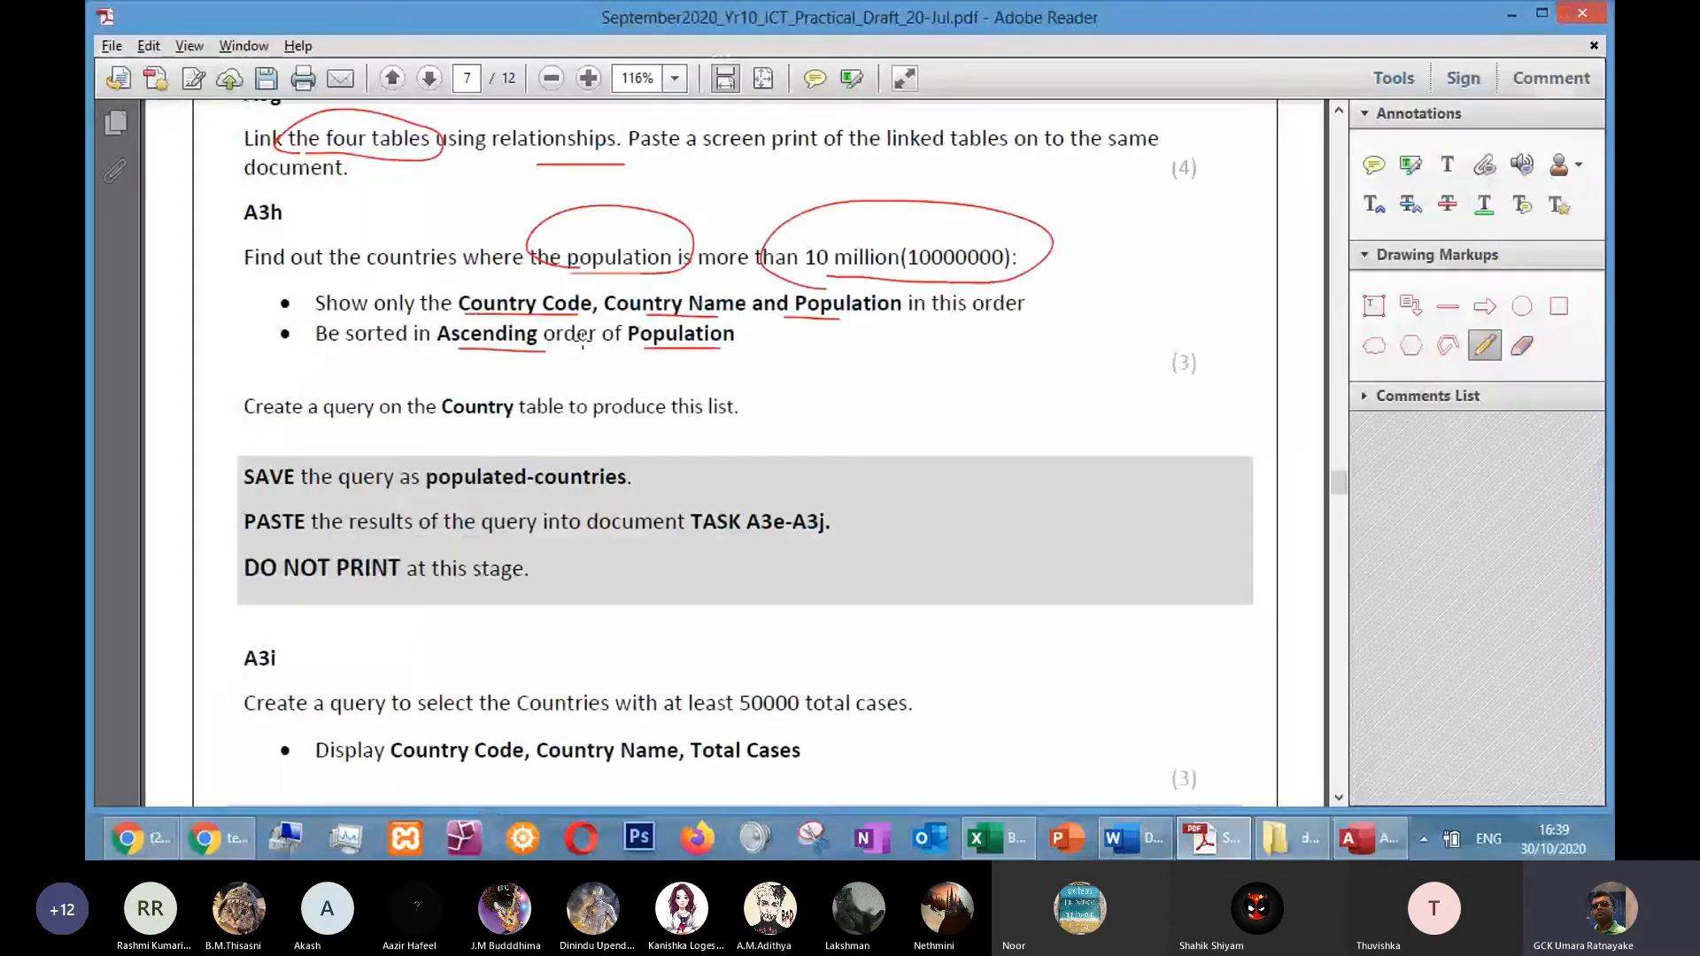
pyautogui.hotkey('alt', 'Tab')
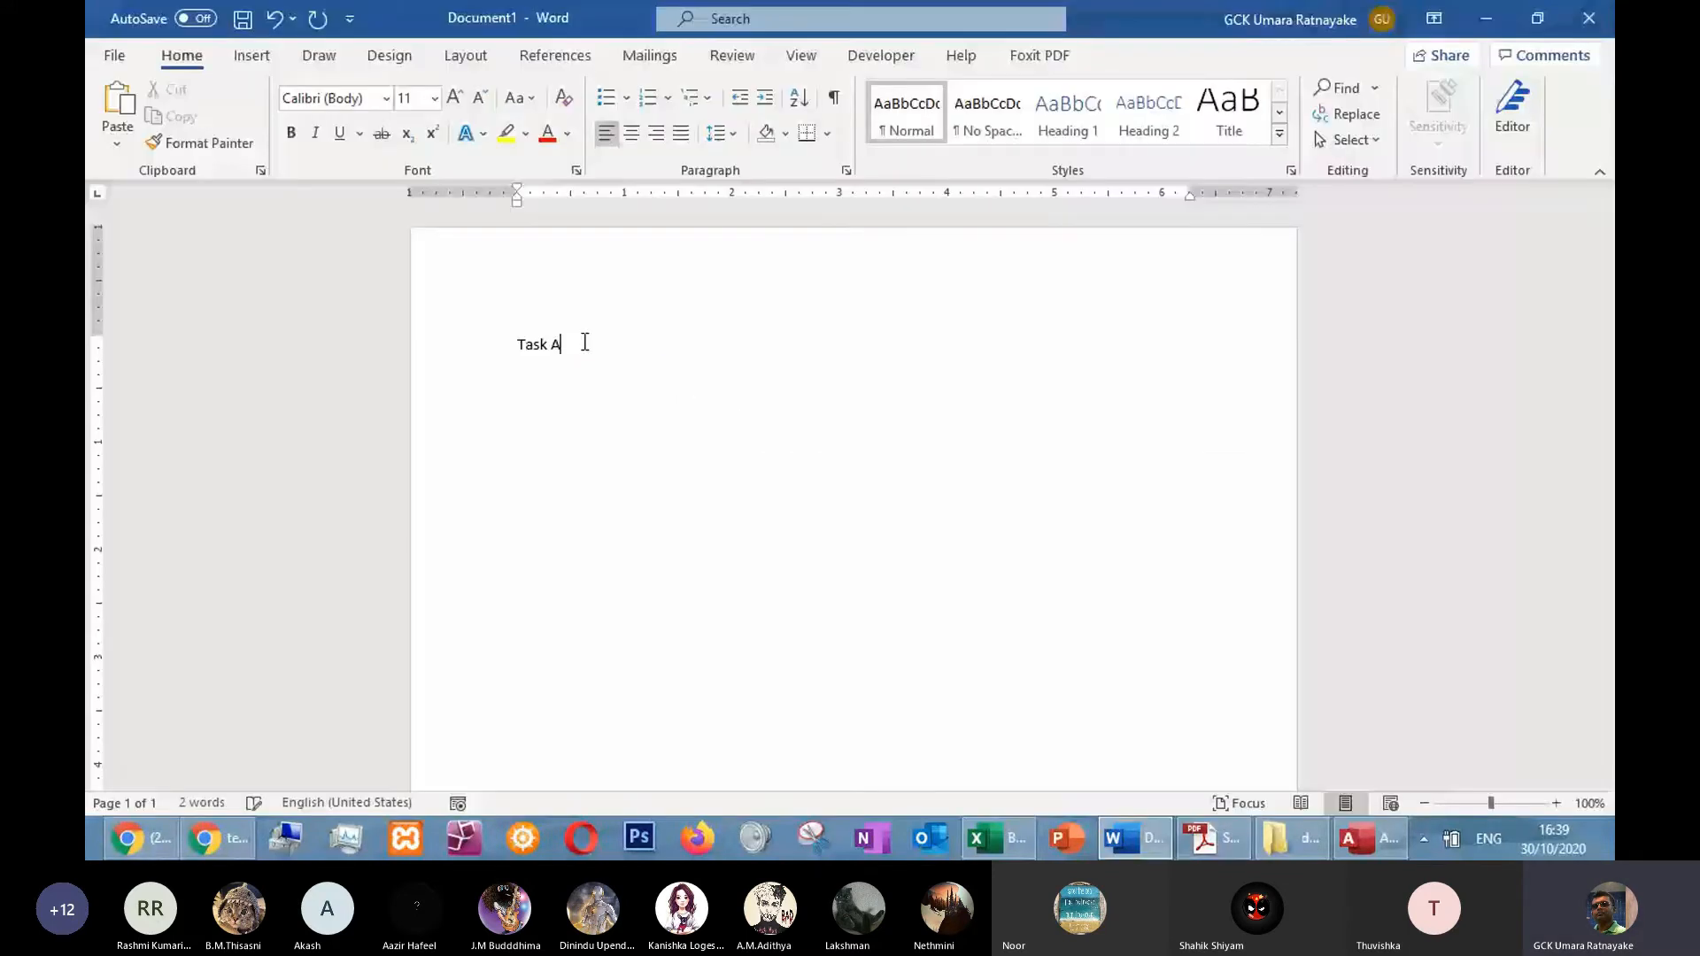
pyautogui.write('3h ')
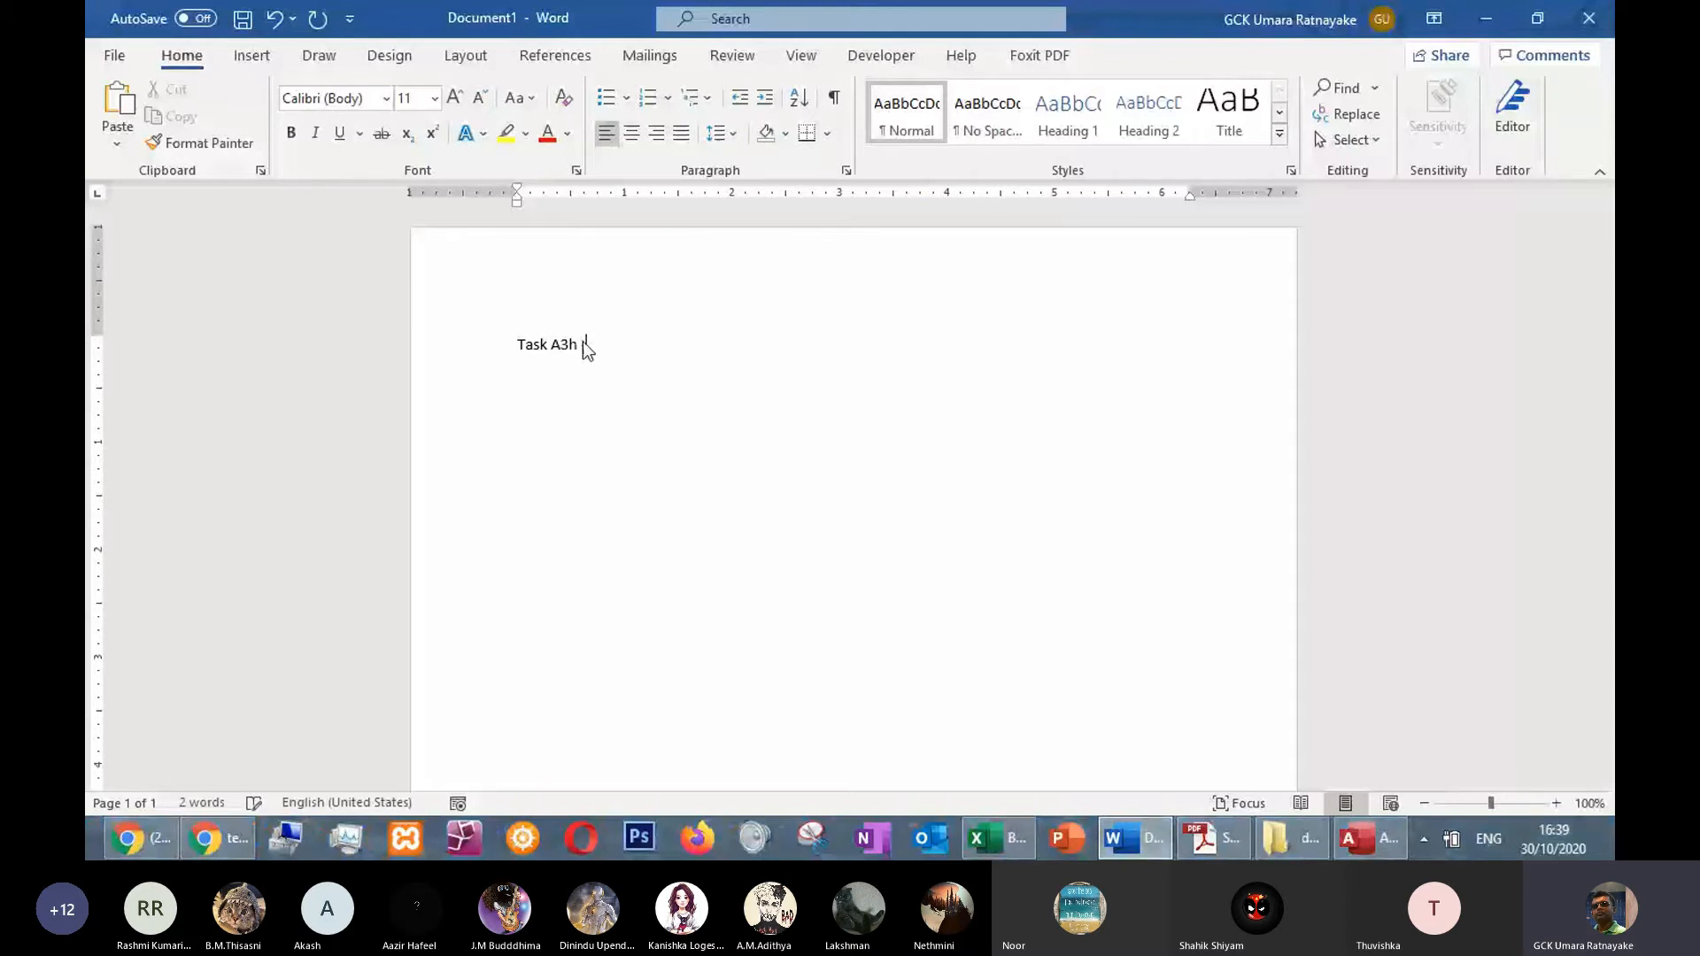
pyautogui.write(': Countiies with Populat')
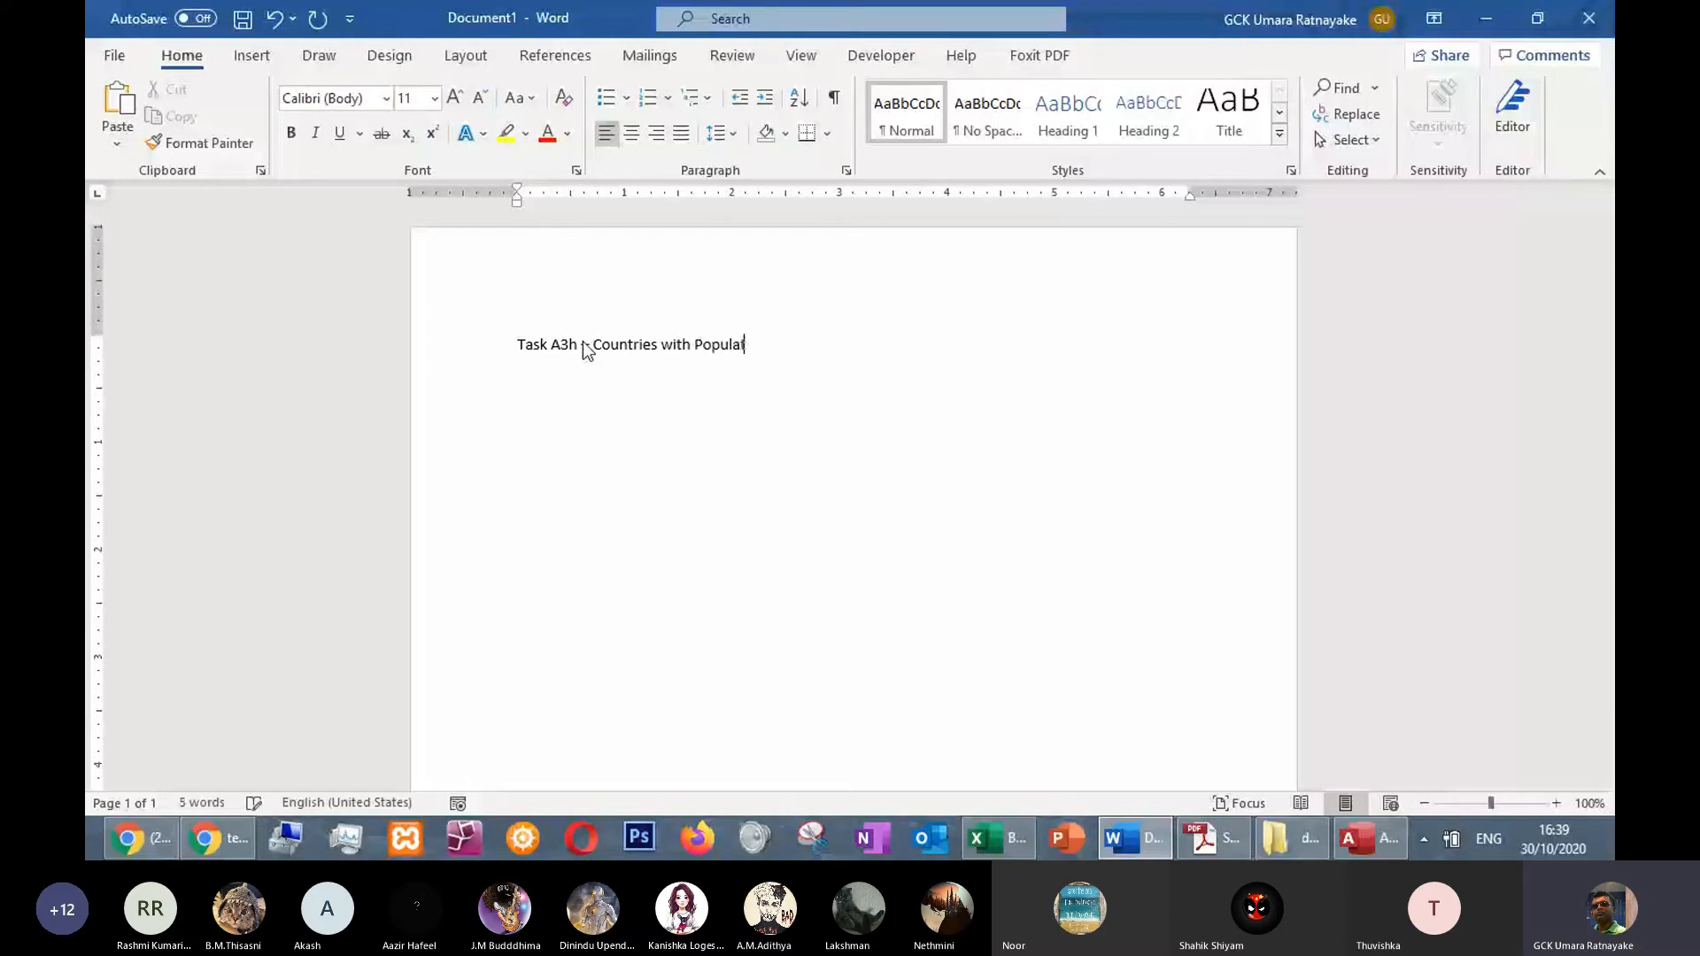
pyautogui.write('ion more th')
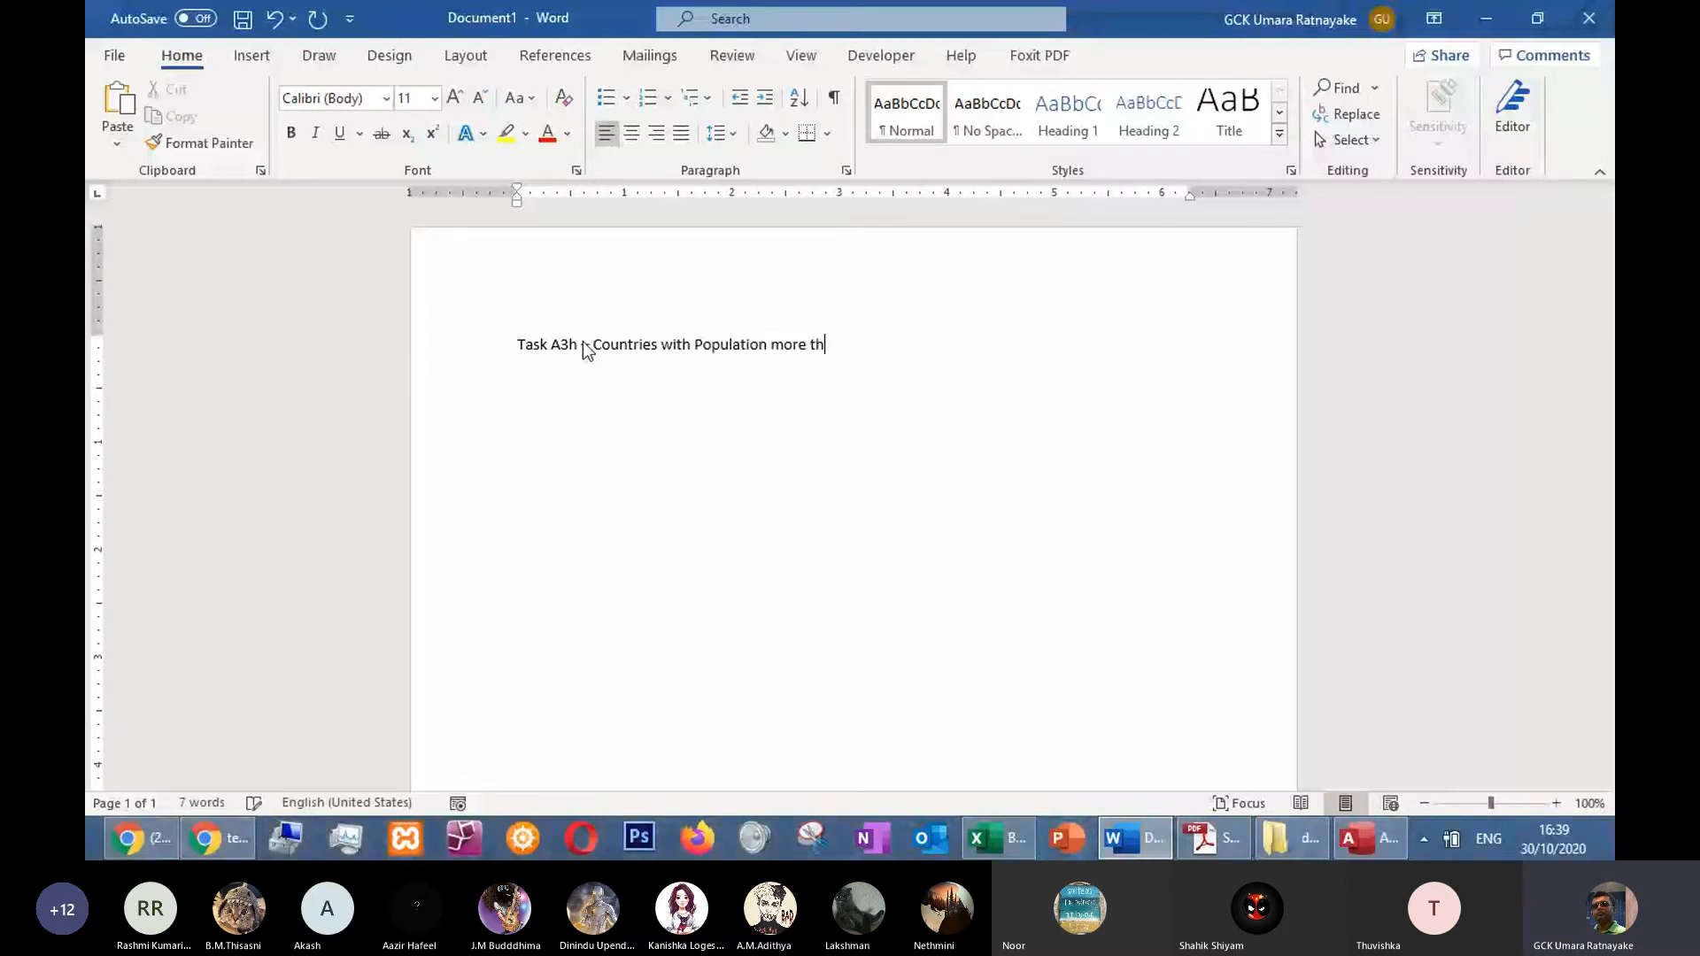
pyautogui.write('an 10 mil')
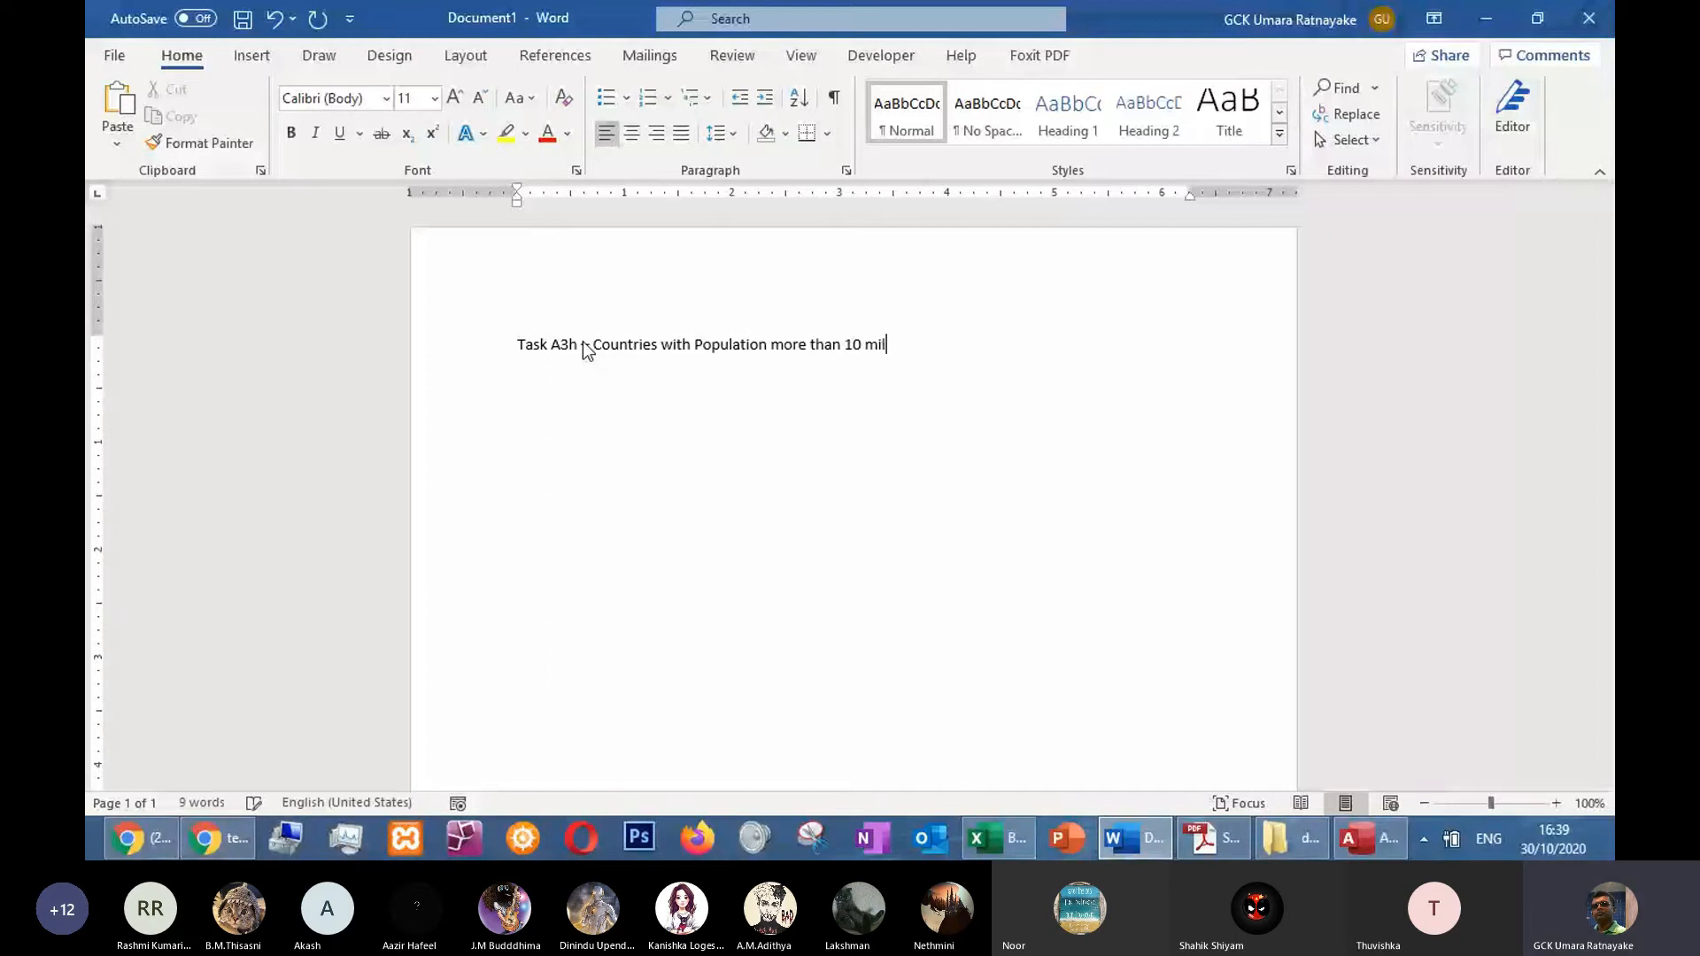
pyautogui.write('lion')
# Paste the copied query results below the heading and enlarge the table to nearly the full text width
pyautogui.hotkey('ctrl', 'v')
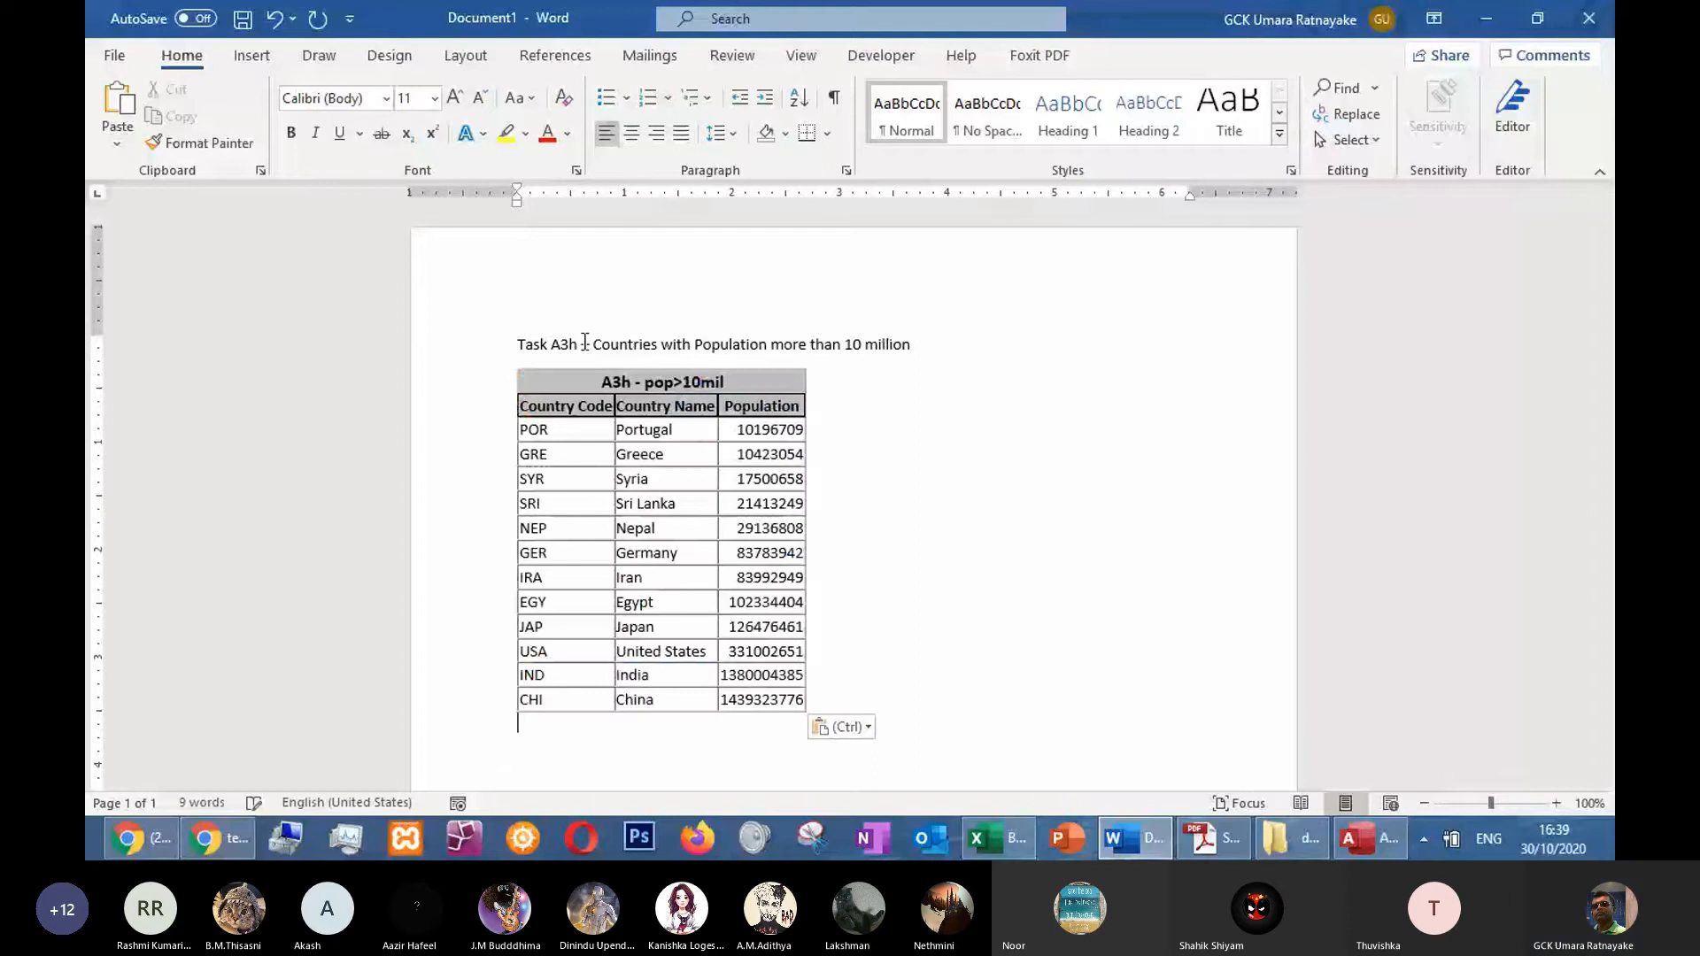
pyautogui.scroll(-1, 795, 531)
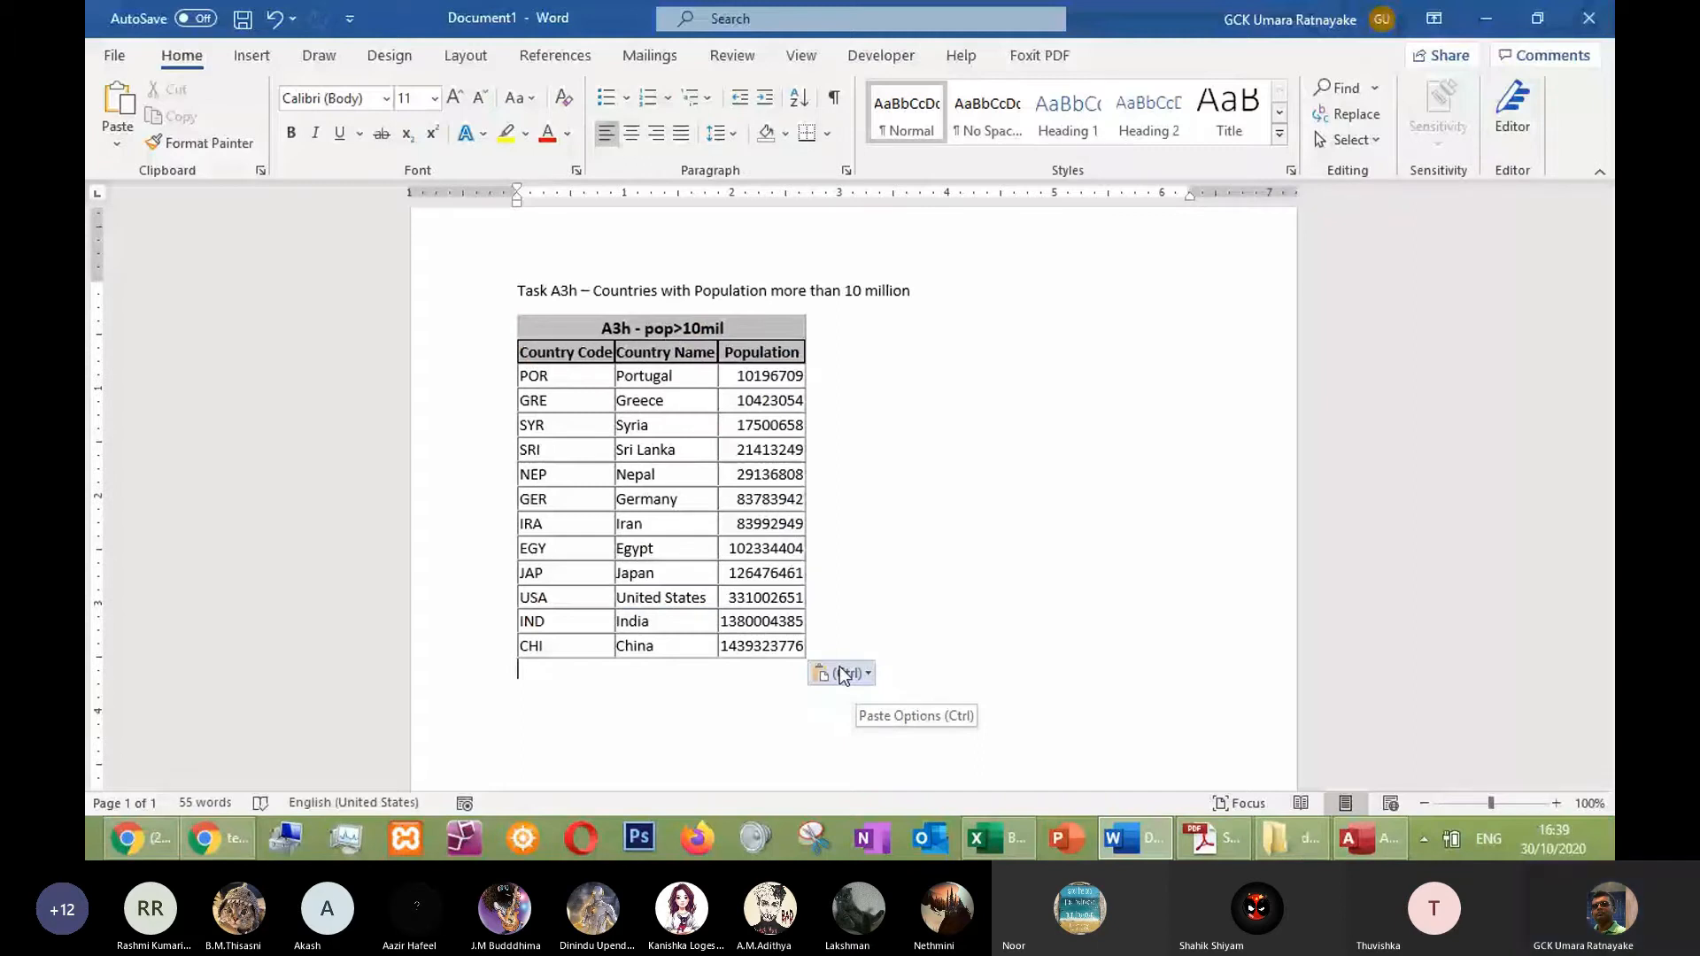
pyautogui.press('Escape')
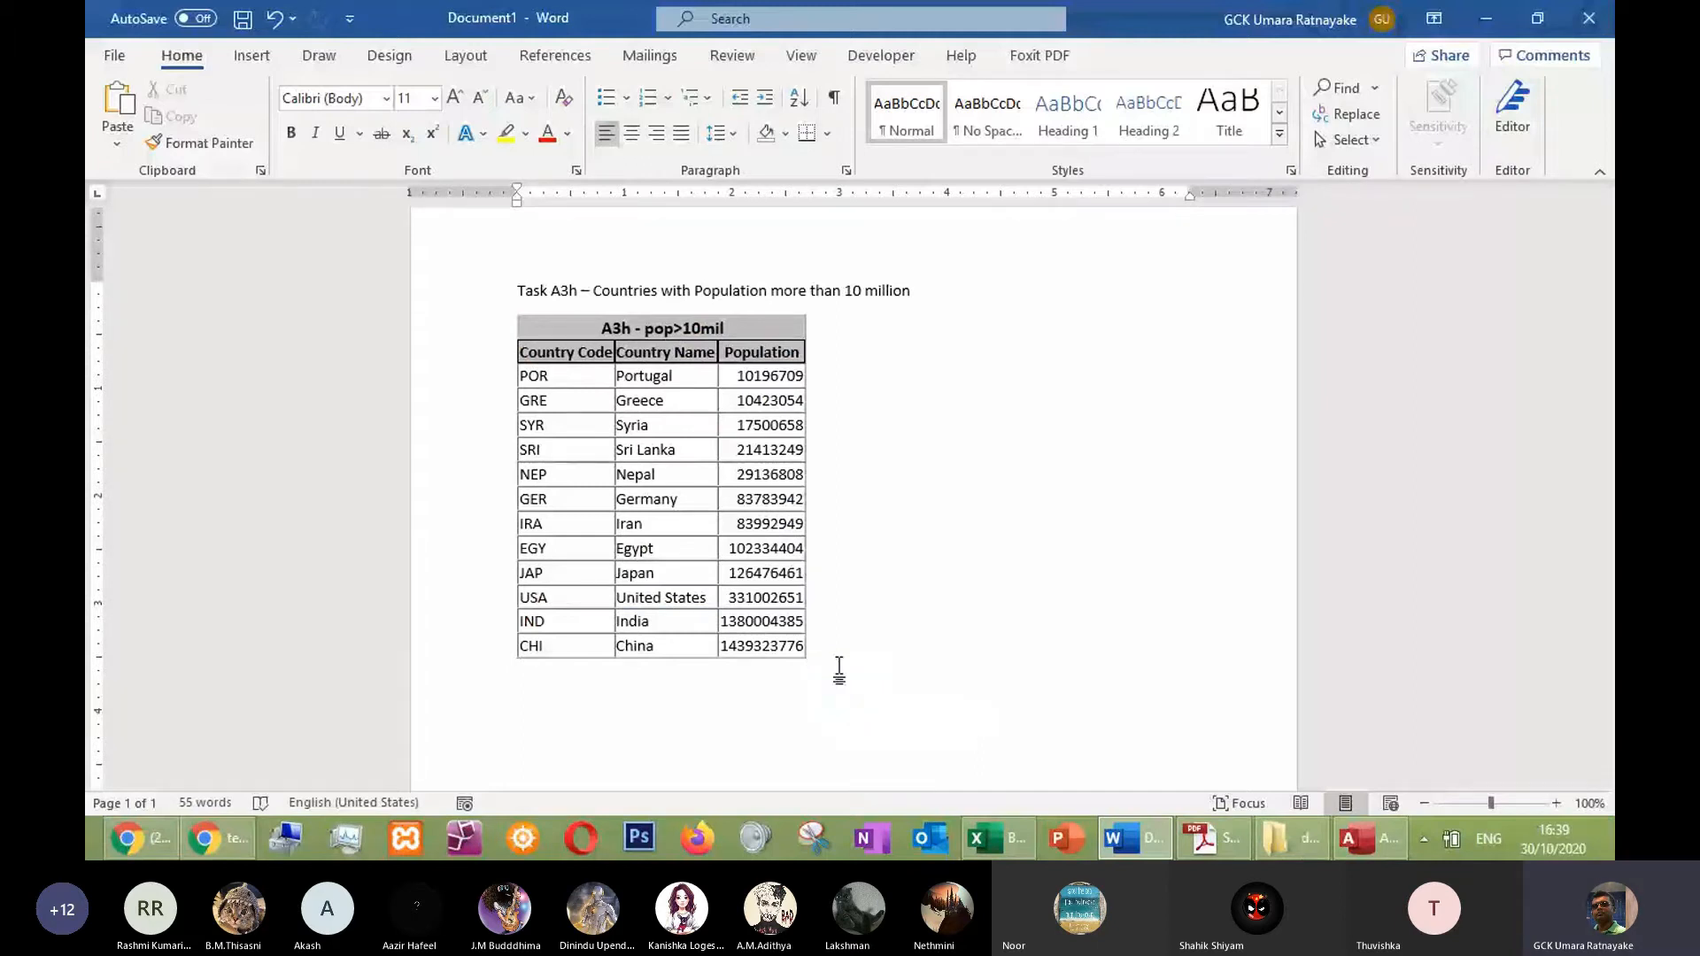
pyautogui.moveTo(813, 666); pyautogui.dragTo(1123, 716)
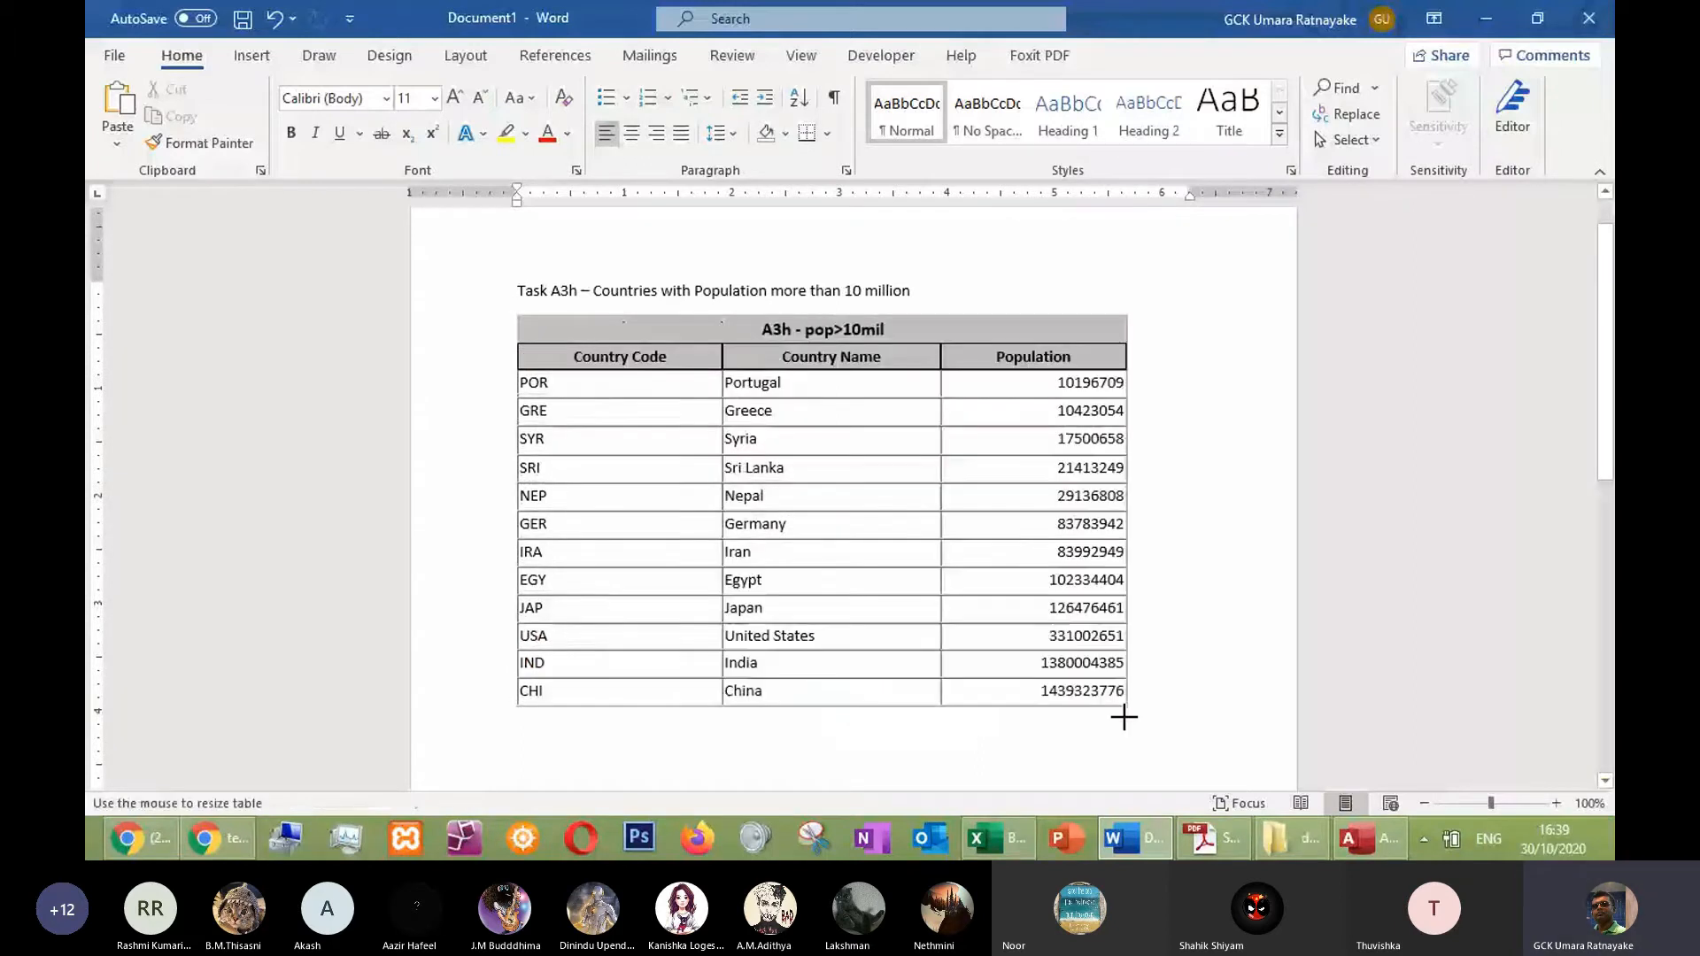
pyautogui.scroll(-3, 1206, 657)
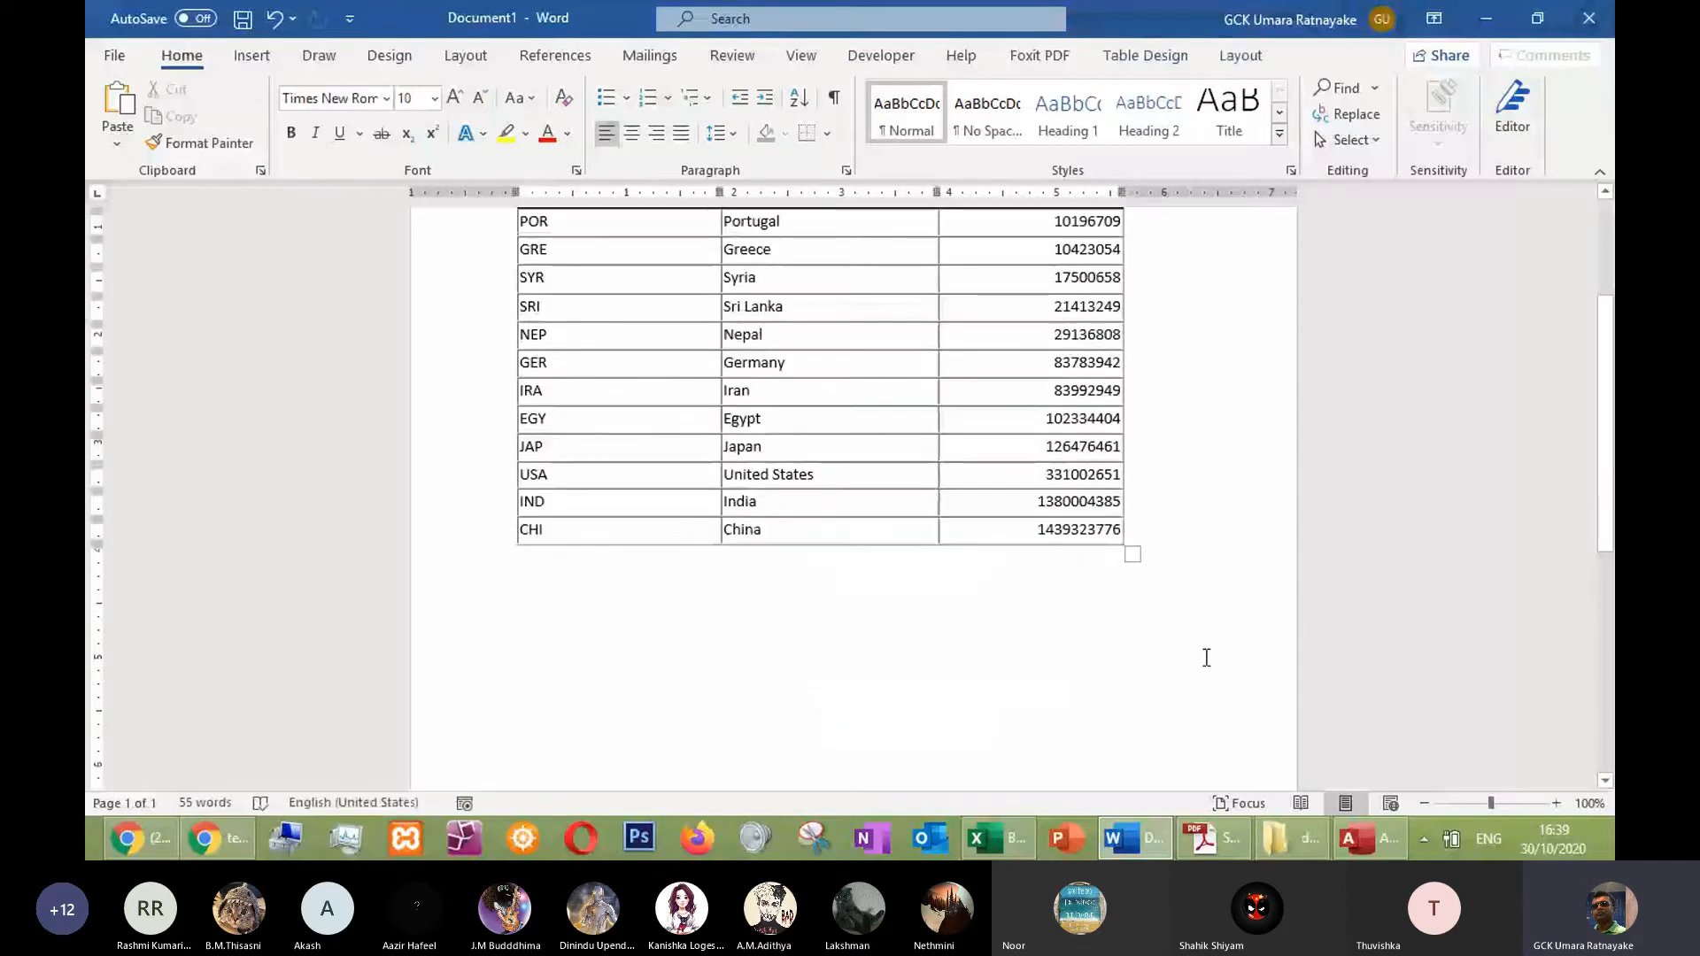
pyautogui.click(891, 622)
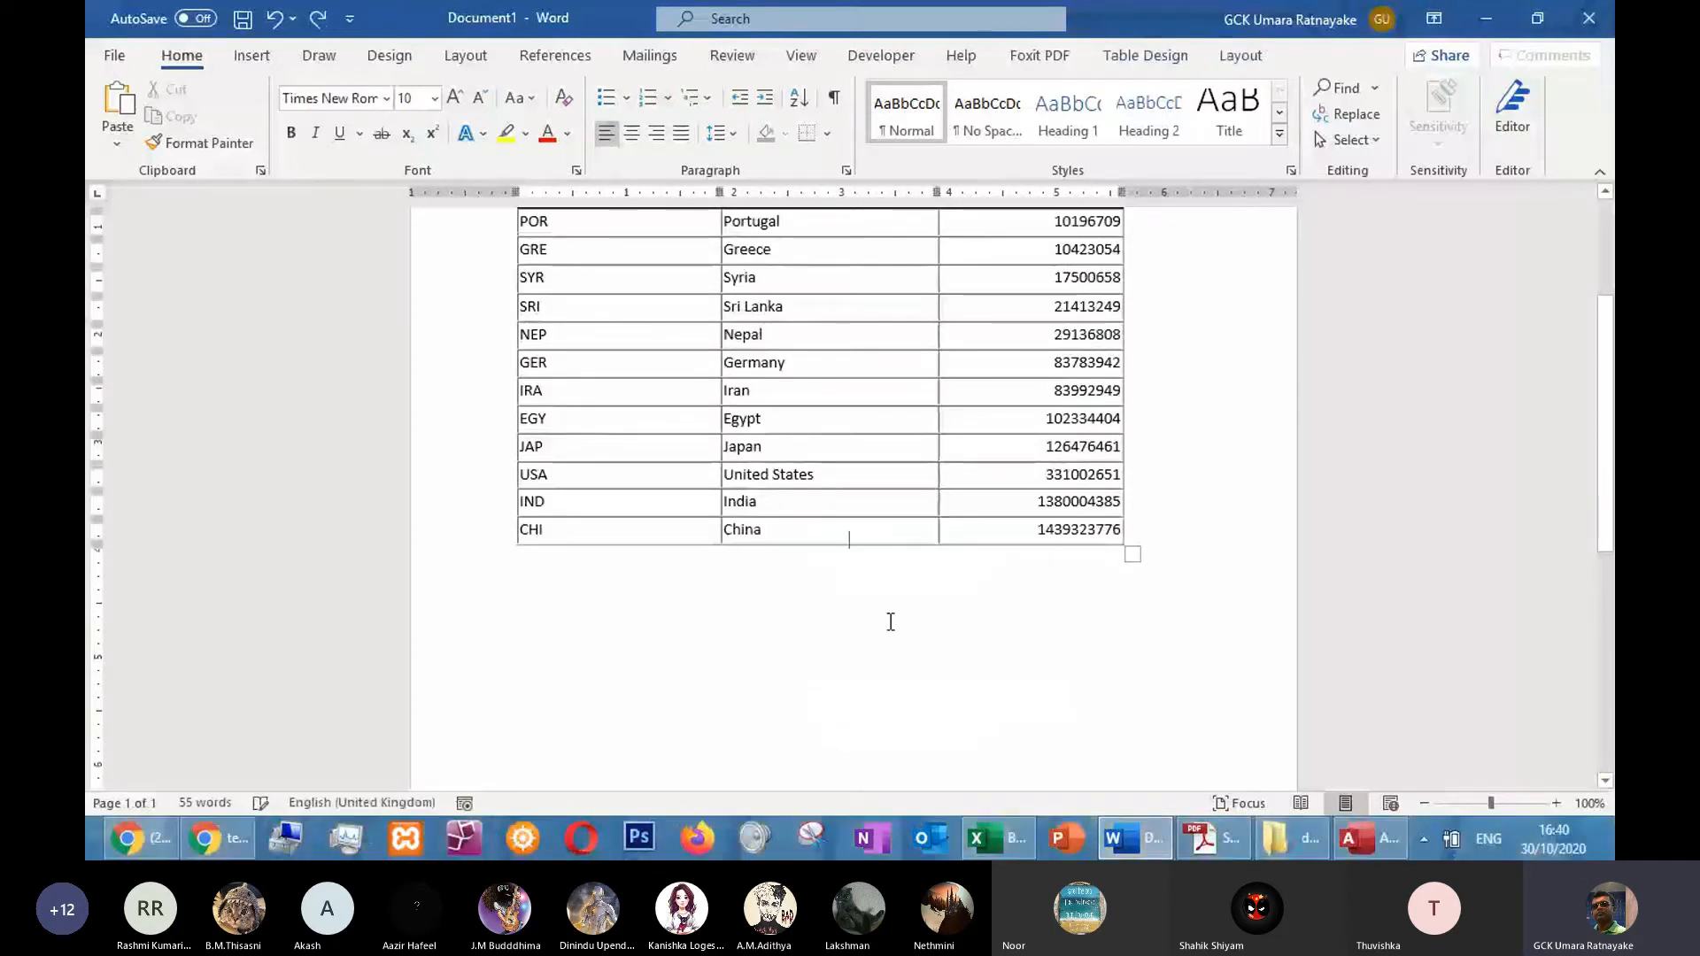
# Review the A3h heading and the pasted results table in the Word document from top to bottom
pyautogui.click(524, 602)
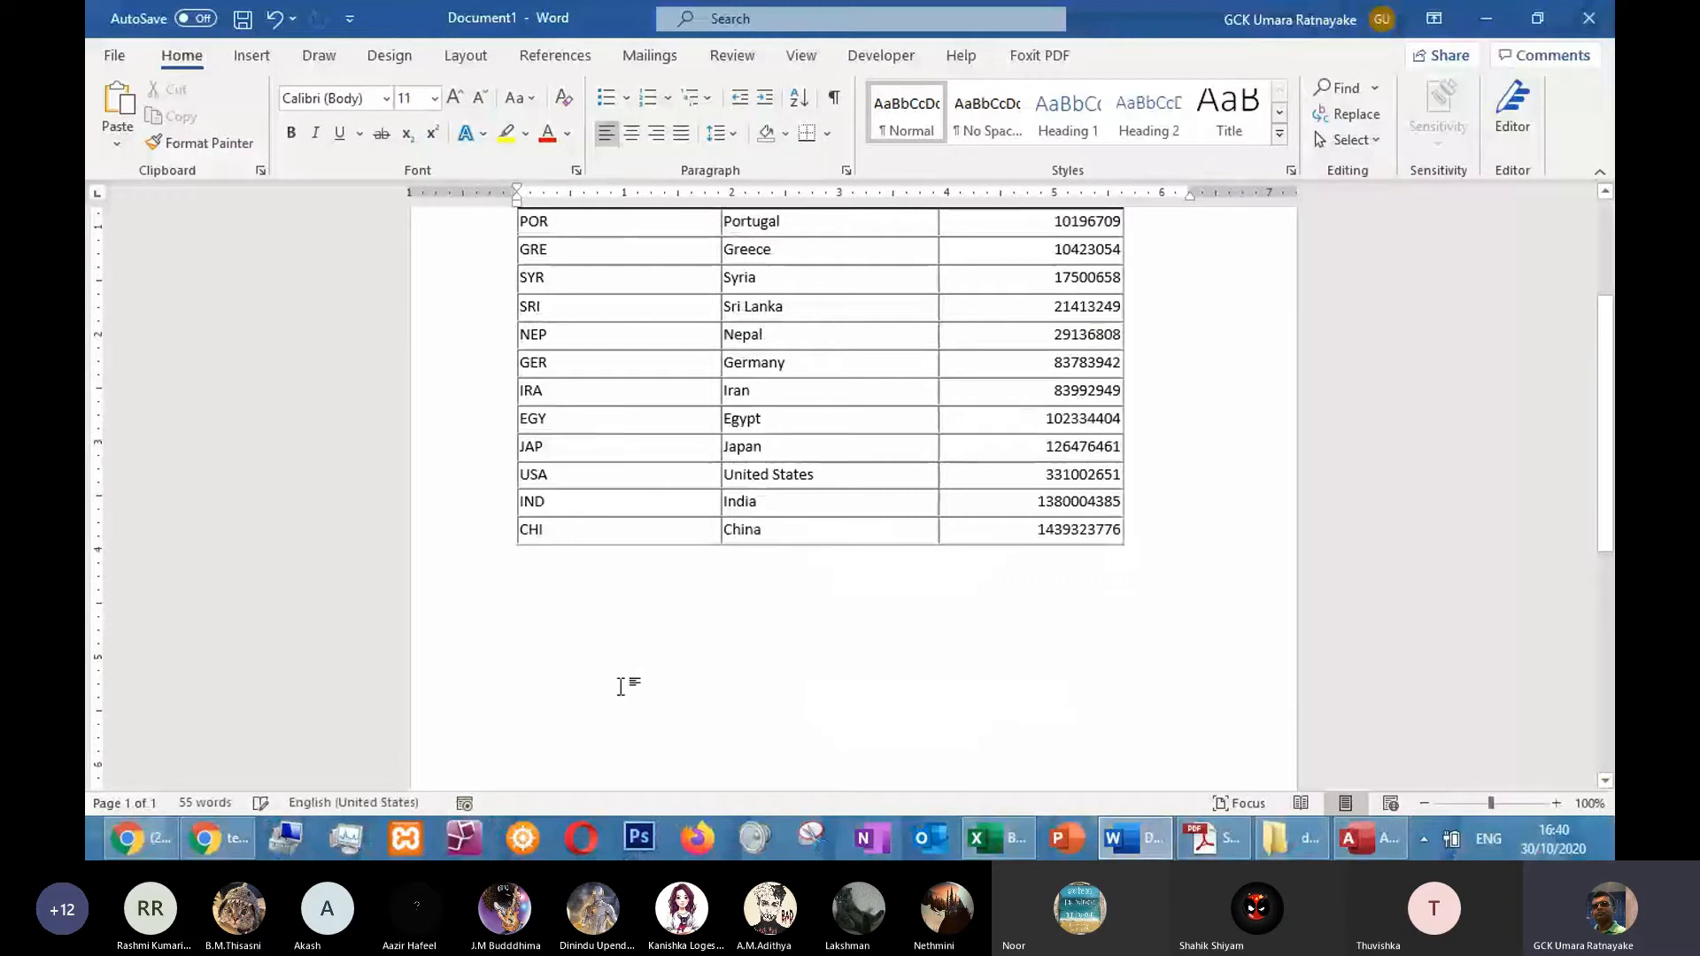
pyautogui.scroll(2, 607, 696)
pyautogui.scroll(2, 585, 620)
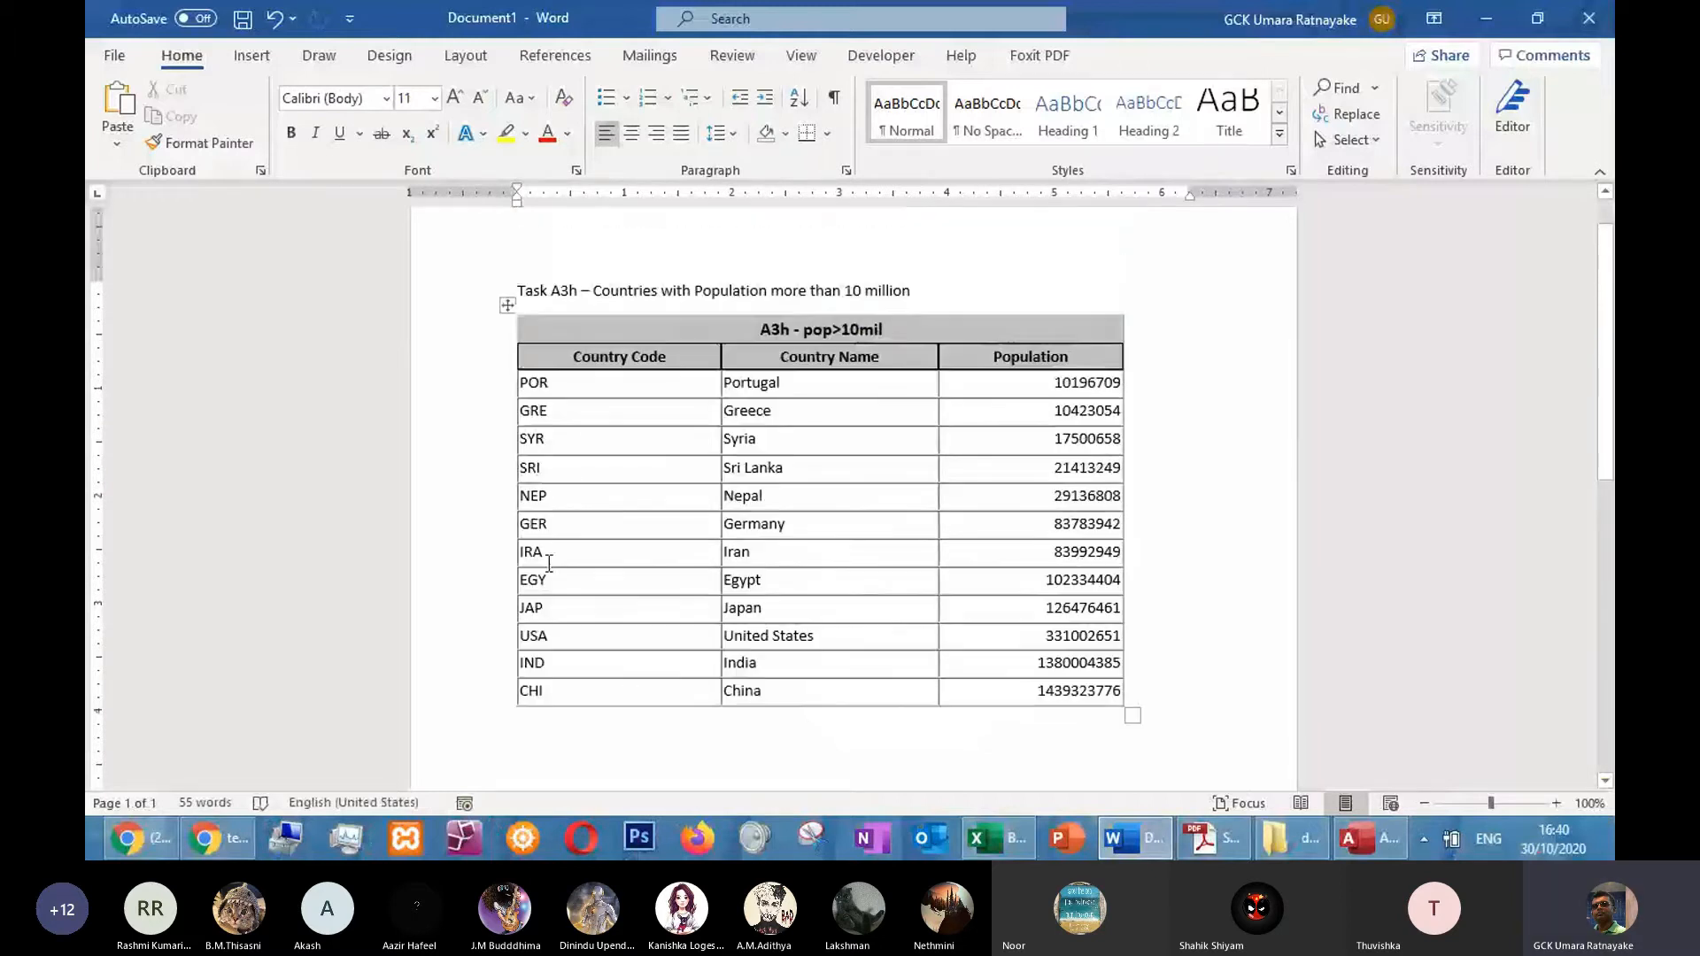
pyautogui.scroll(-3, 523, 637)
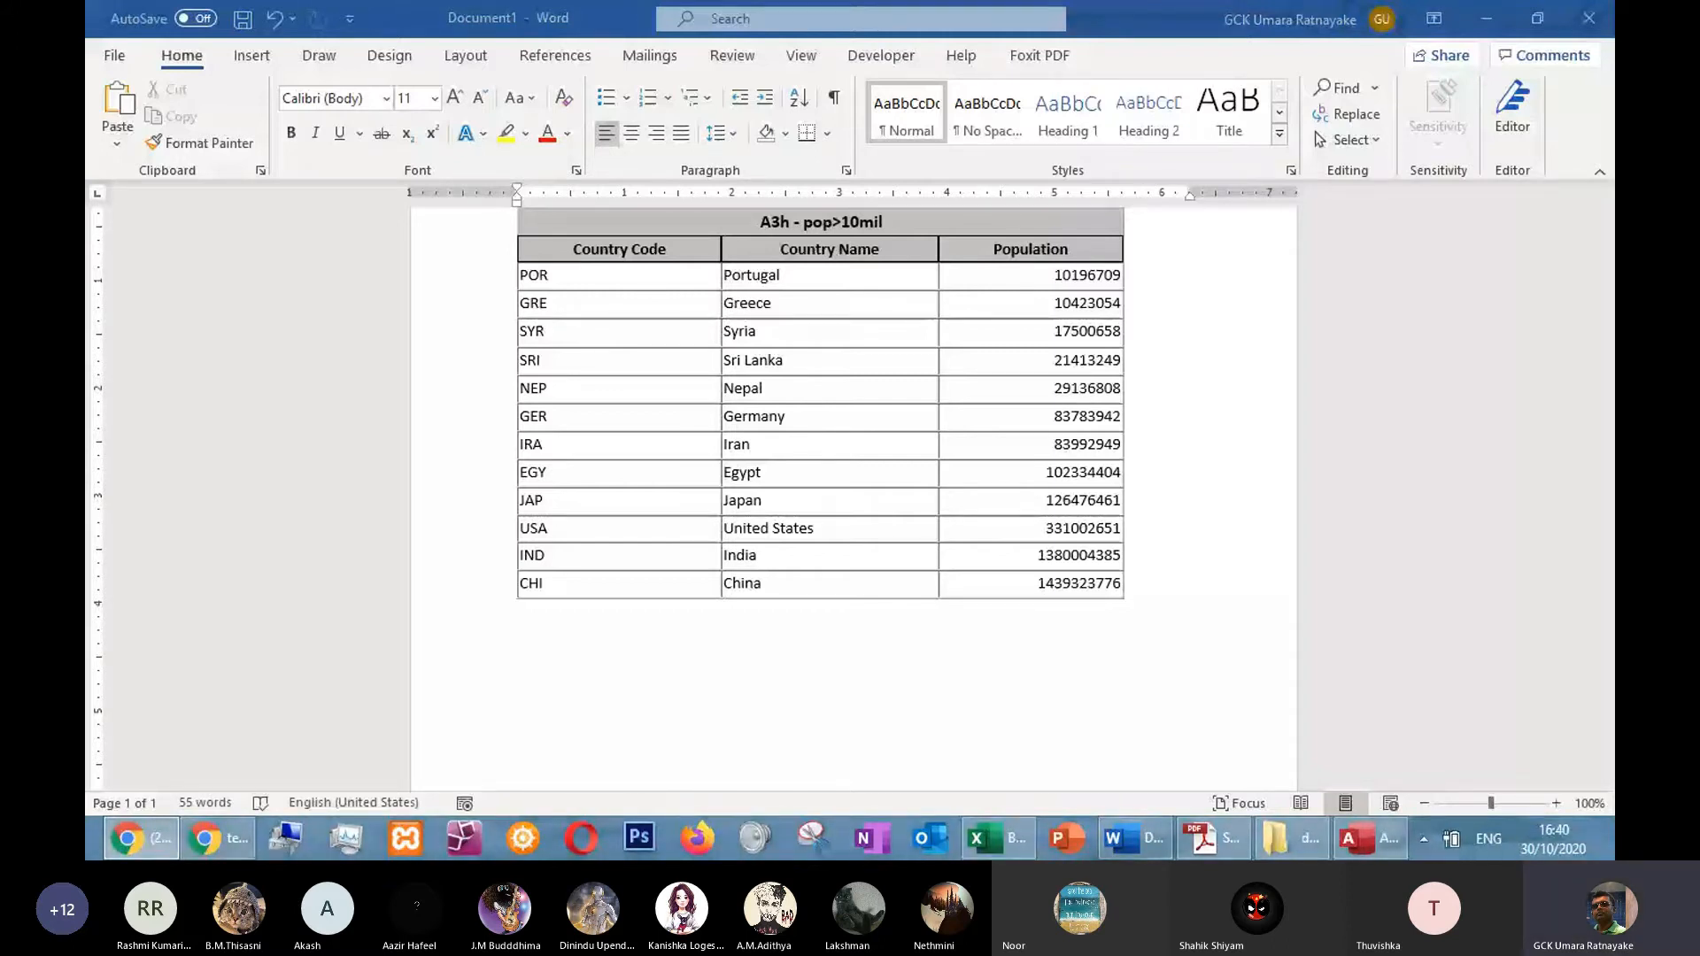
# In the exam paper's task A3i, underline the task number and "Countries", and circle "at least" and "50000 total cases"
pyautogui.click(1503, 23)
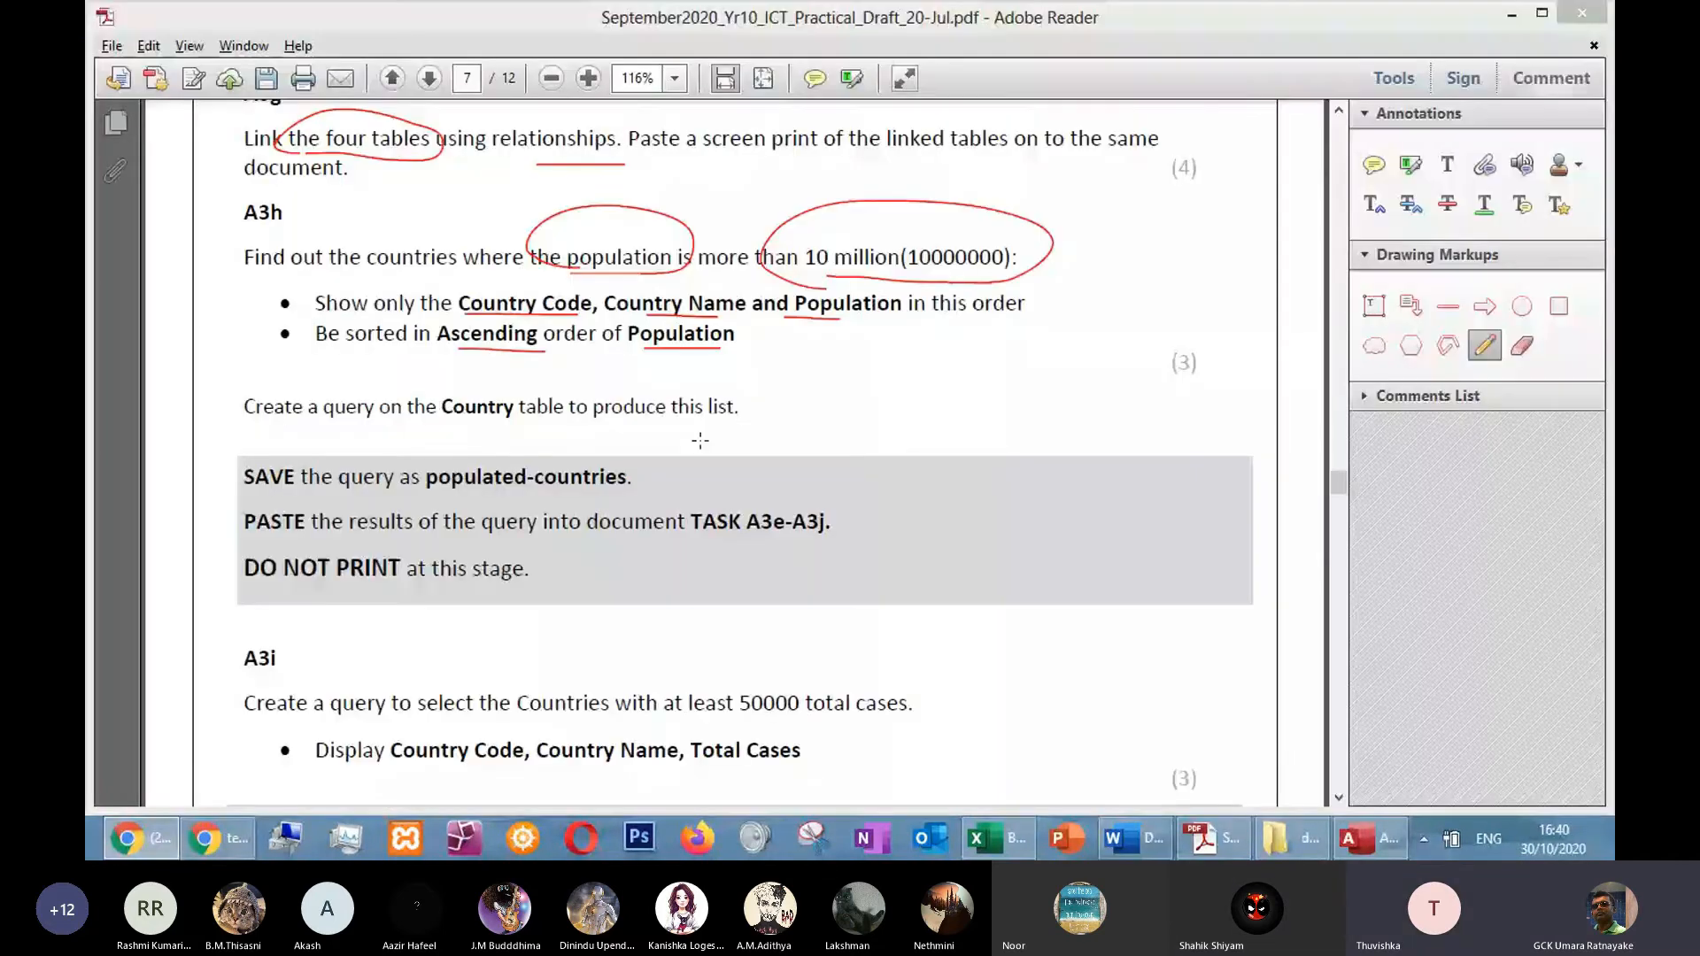
pyautogui.scroll(-3, 218, 416)
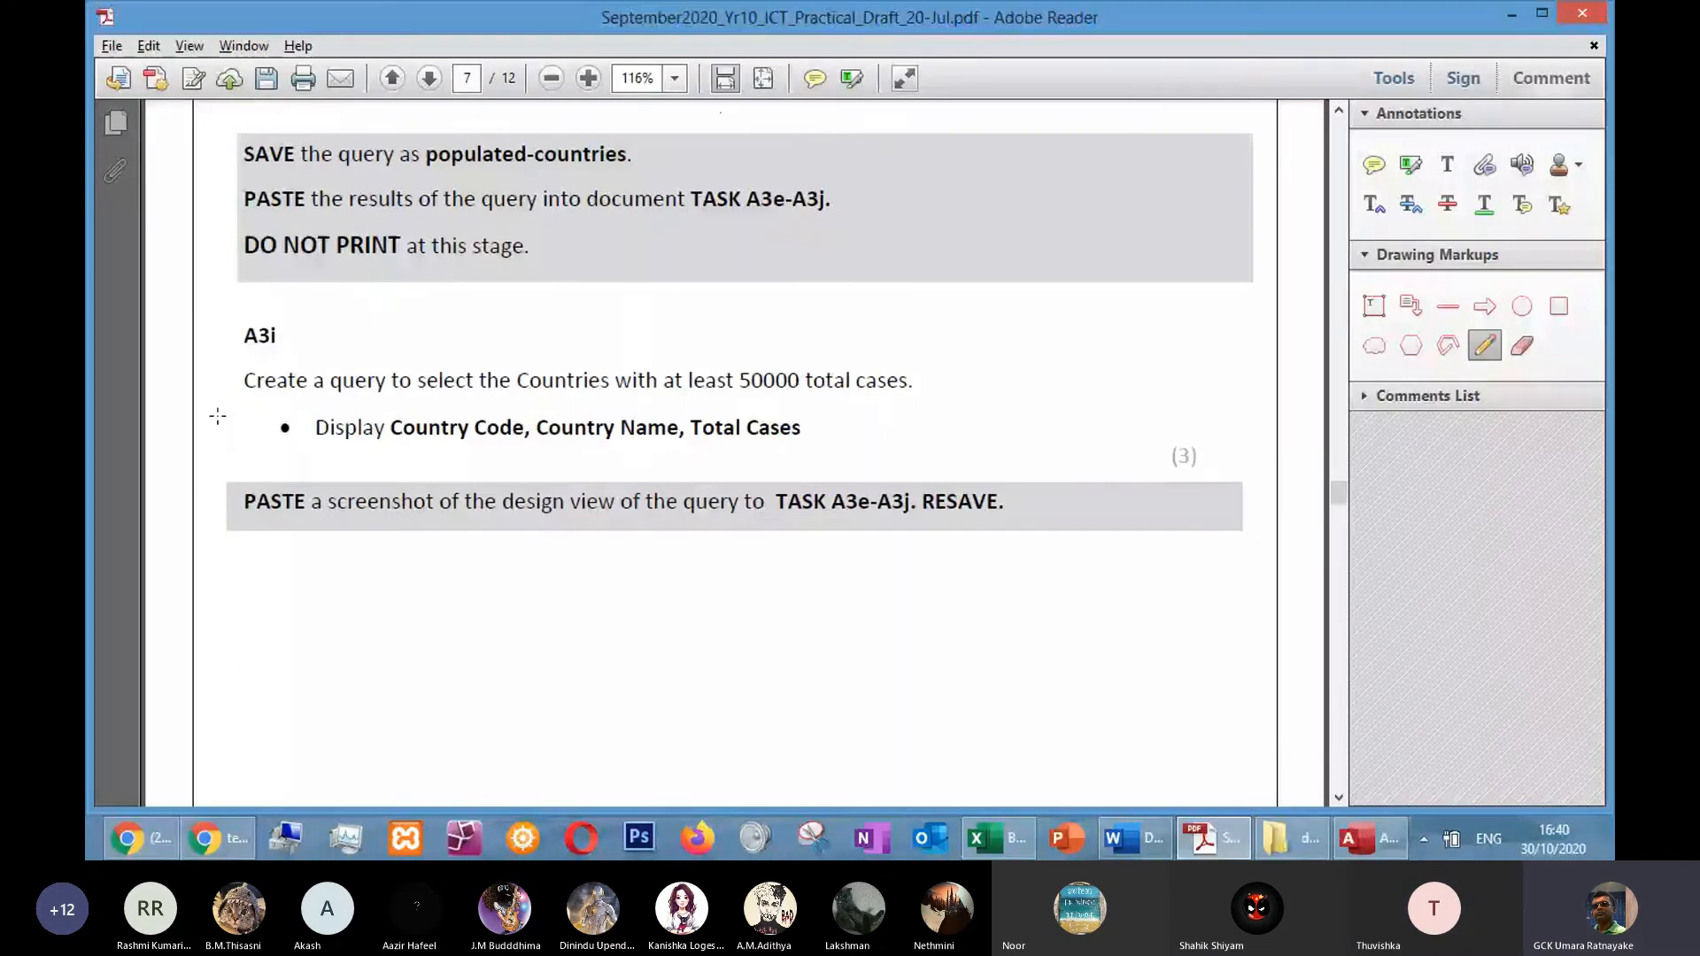
pyautogui.moveTo(240, 358); pyautogui.dragTo(292, 350)
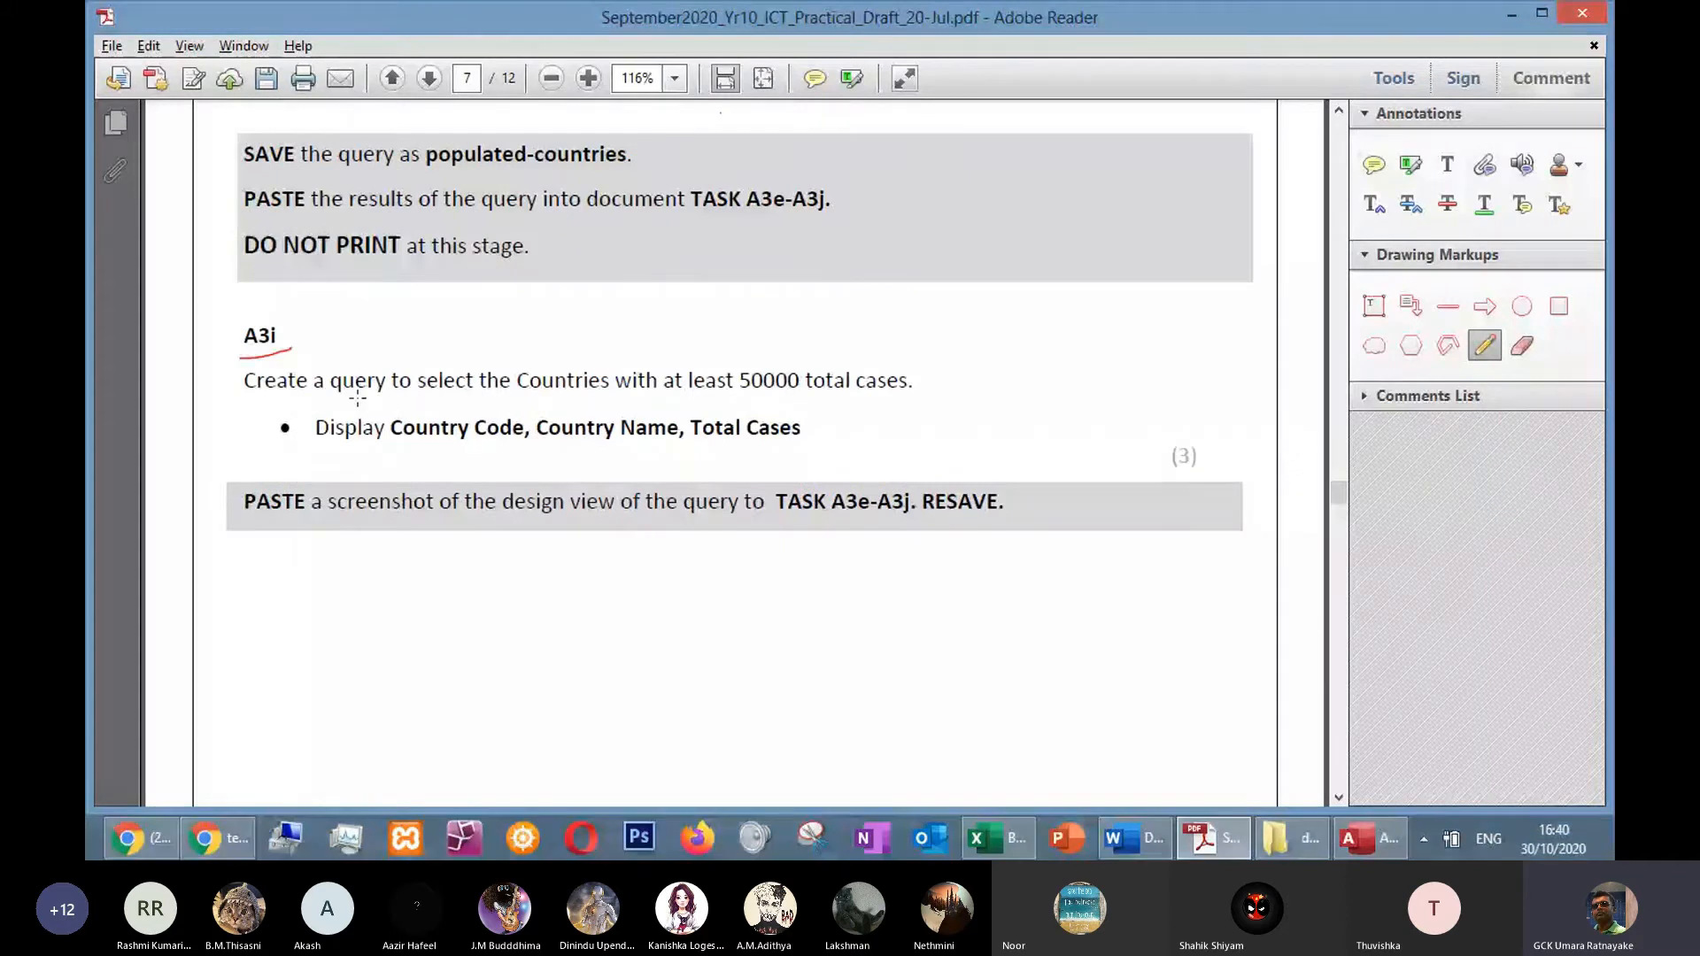
pyautogui.moveTo(517, 401); pyautogui.dragTo(615, 402)
pyautogui.moveTo(686, 355)
pyautogui.mouseDown()
pyautogui.moveTo(752, 364)
pyautogui.moveTo(841, 329)
pyautogui.mouseUp()
# Switch to Access, close the A3h - pop>10mil results, and create a new blank query in Design view
pyautogui.hotkey('alt', 'Tab')
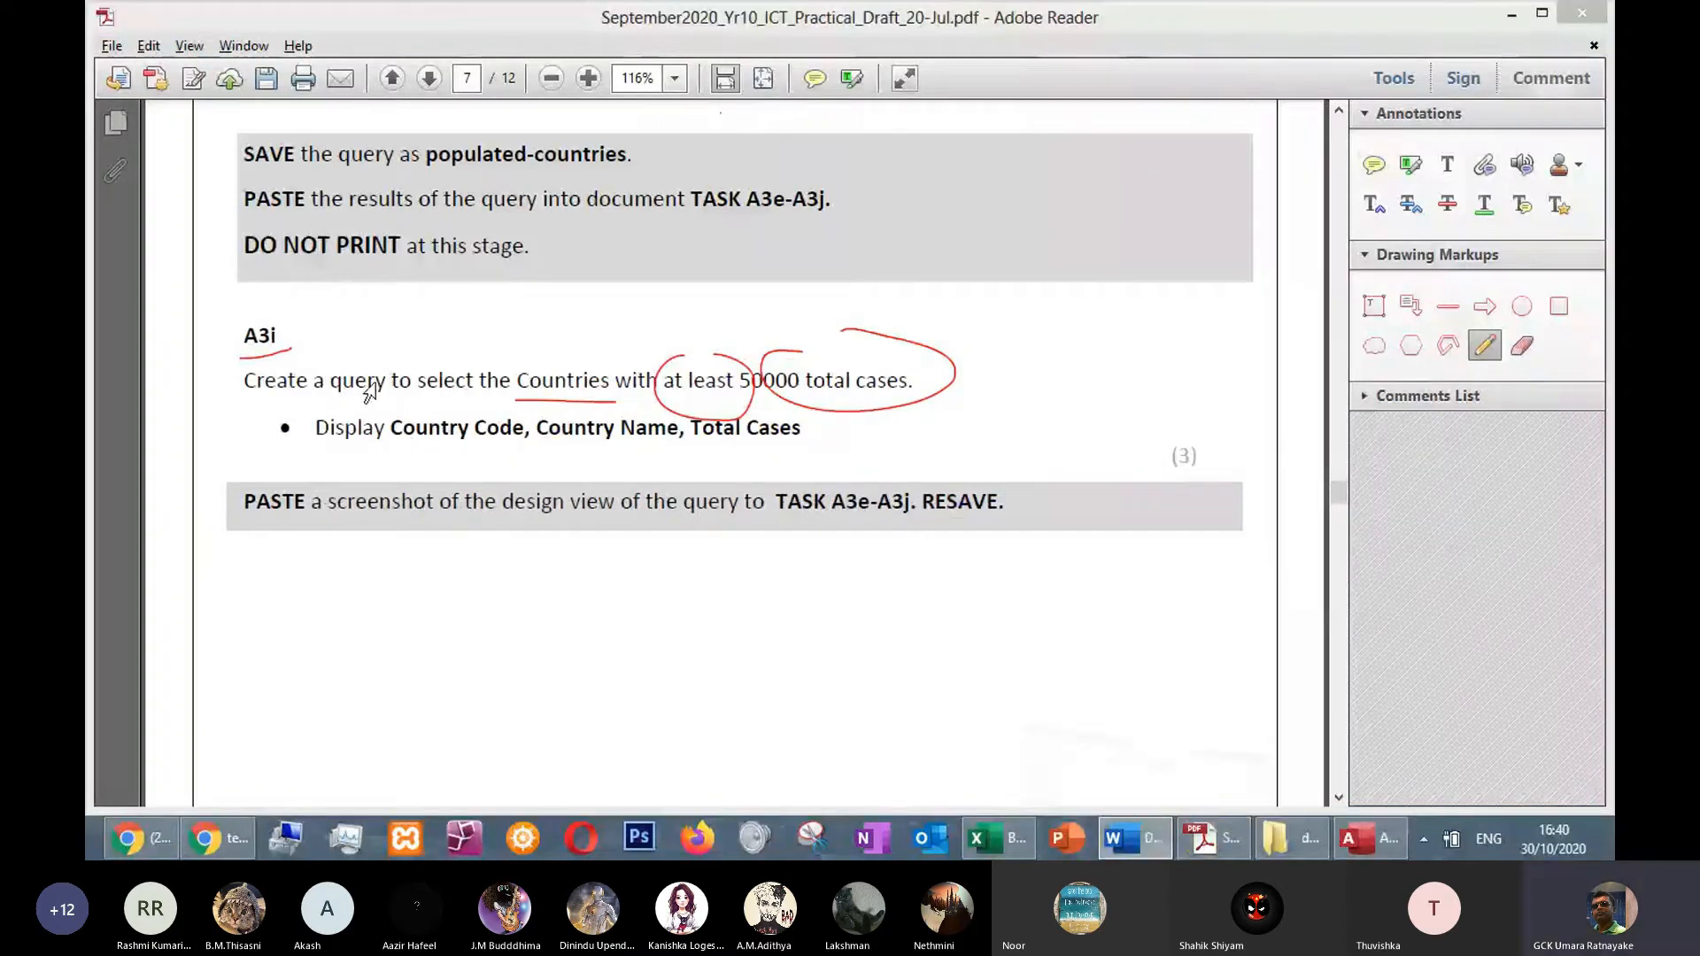
pyautogui.hotkey('alt', 'Tab')
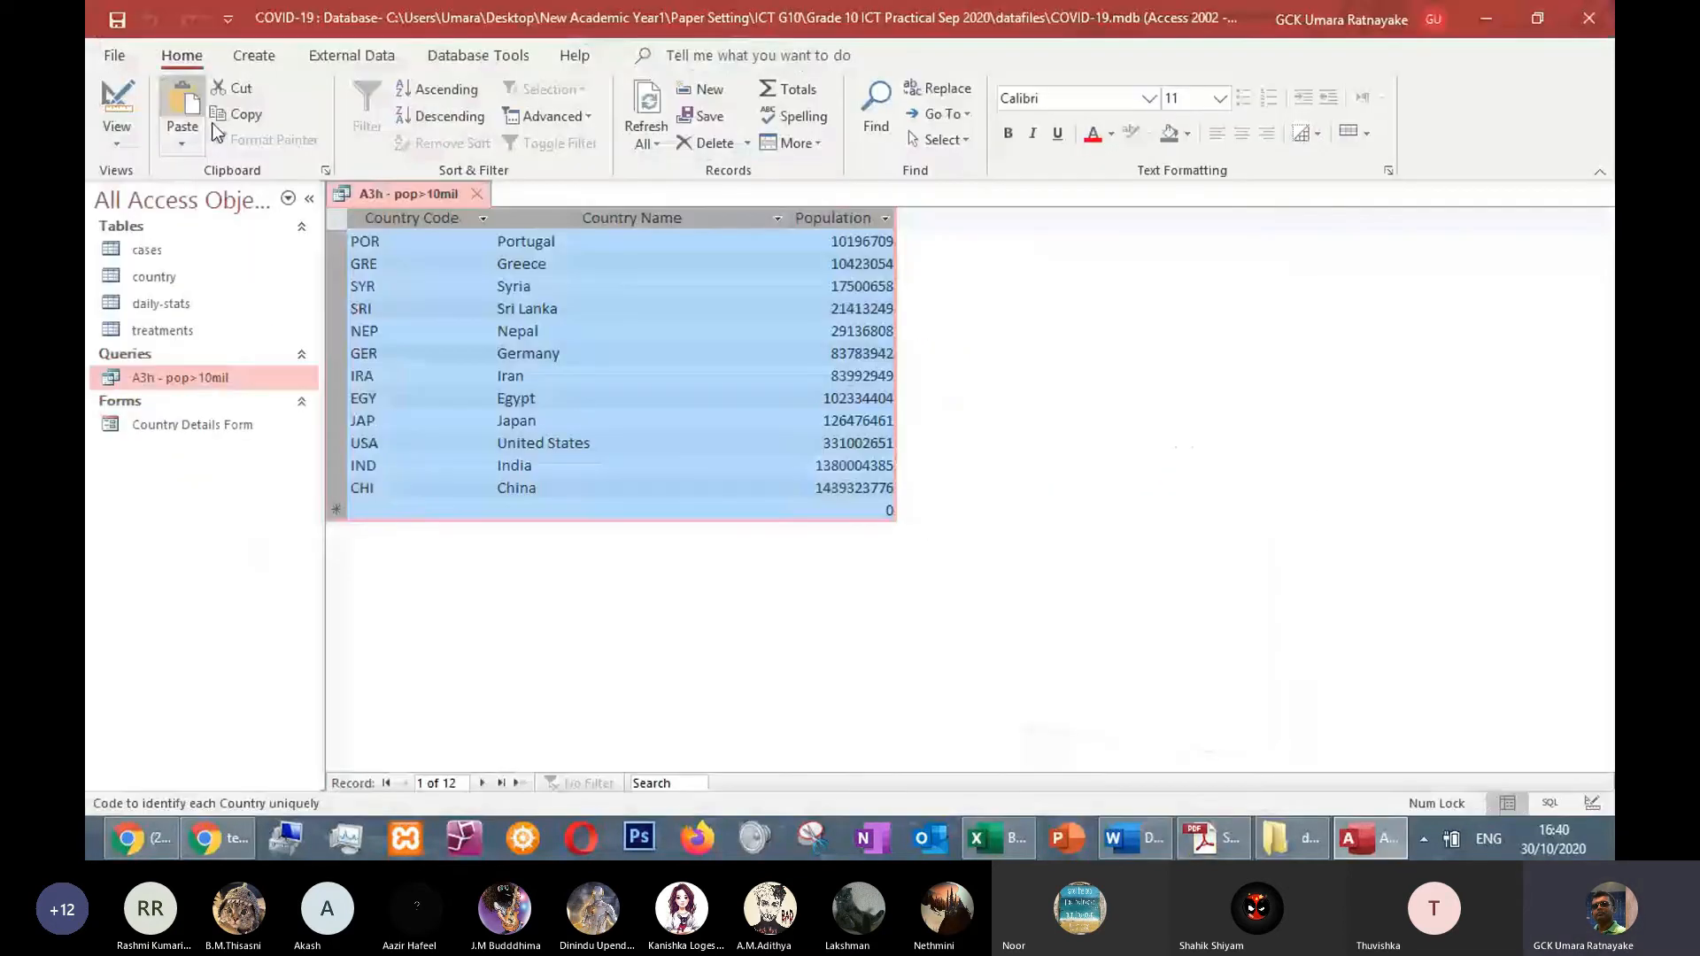
pyautogui.click(477, 194)
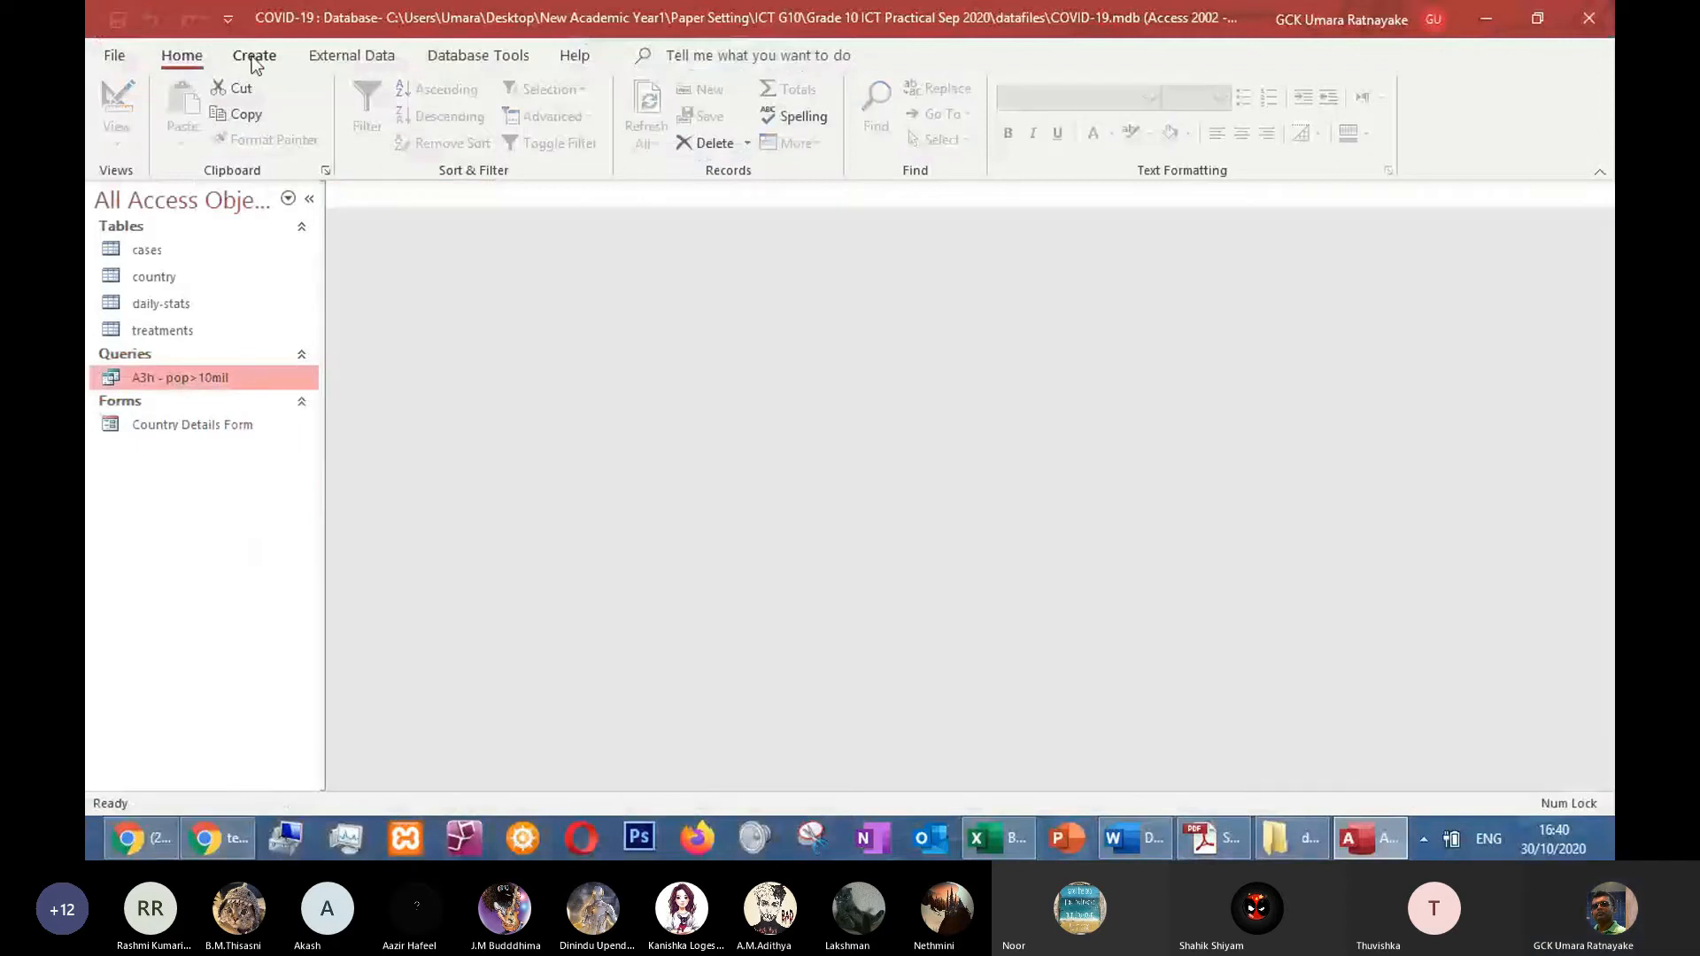
pyautogui.click(254, 57)
pyautogui.click(478, 119)
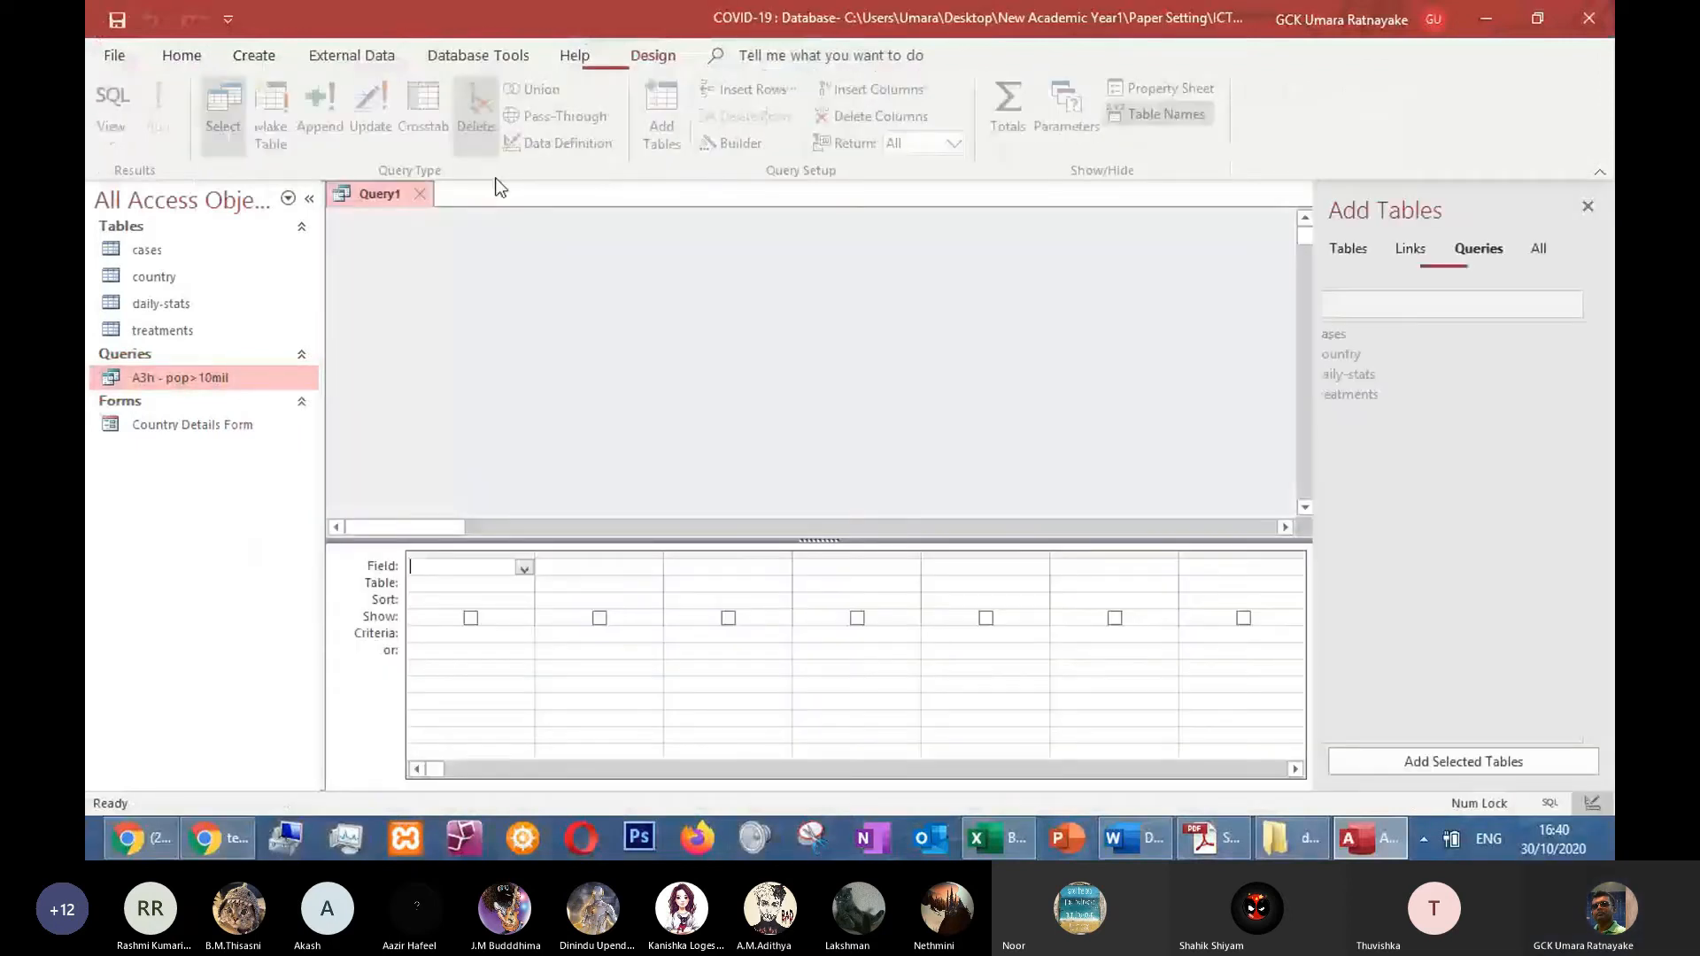
# Recheck the A3i query requirements in the exam paper, keeping the Word document open, and return to the Access query design
pyautogui.hotkey('alt', 'Tab')
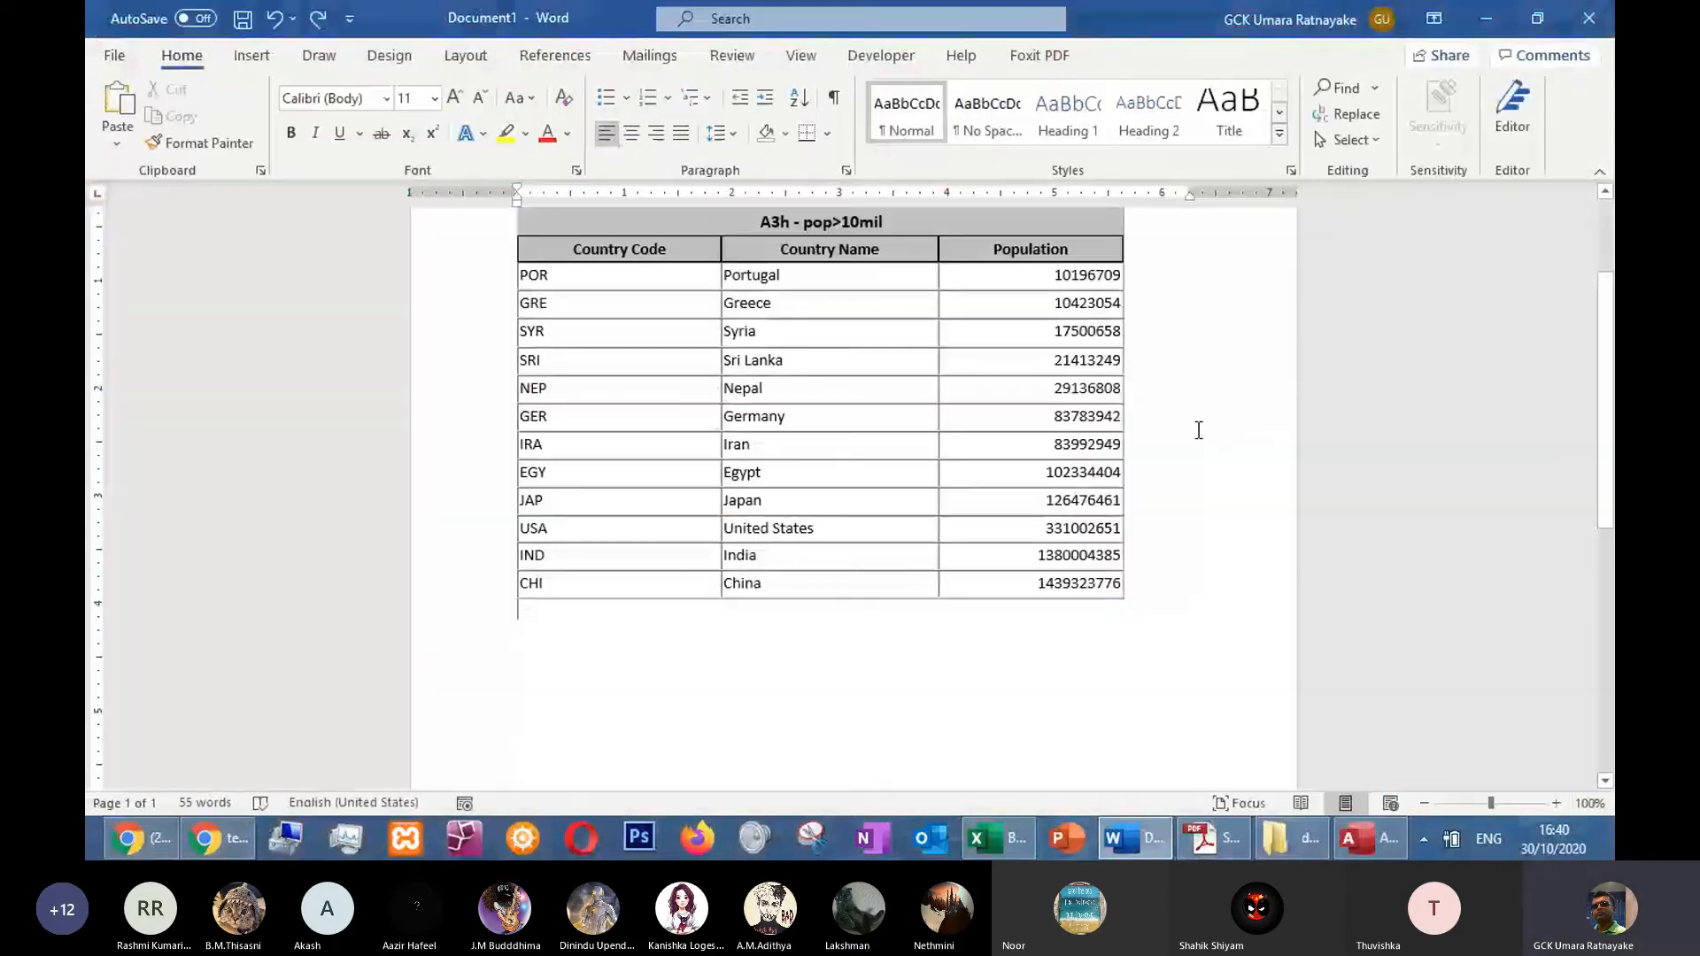
pyautogui.click(1588, 19)
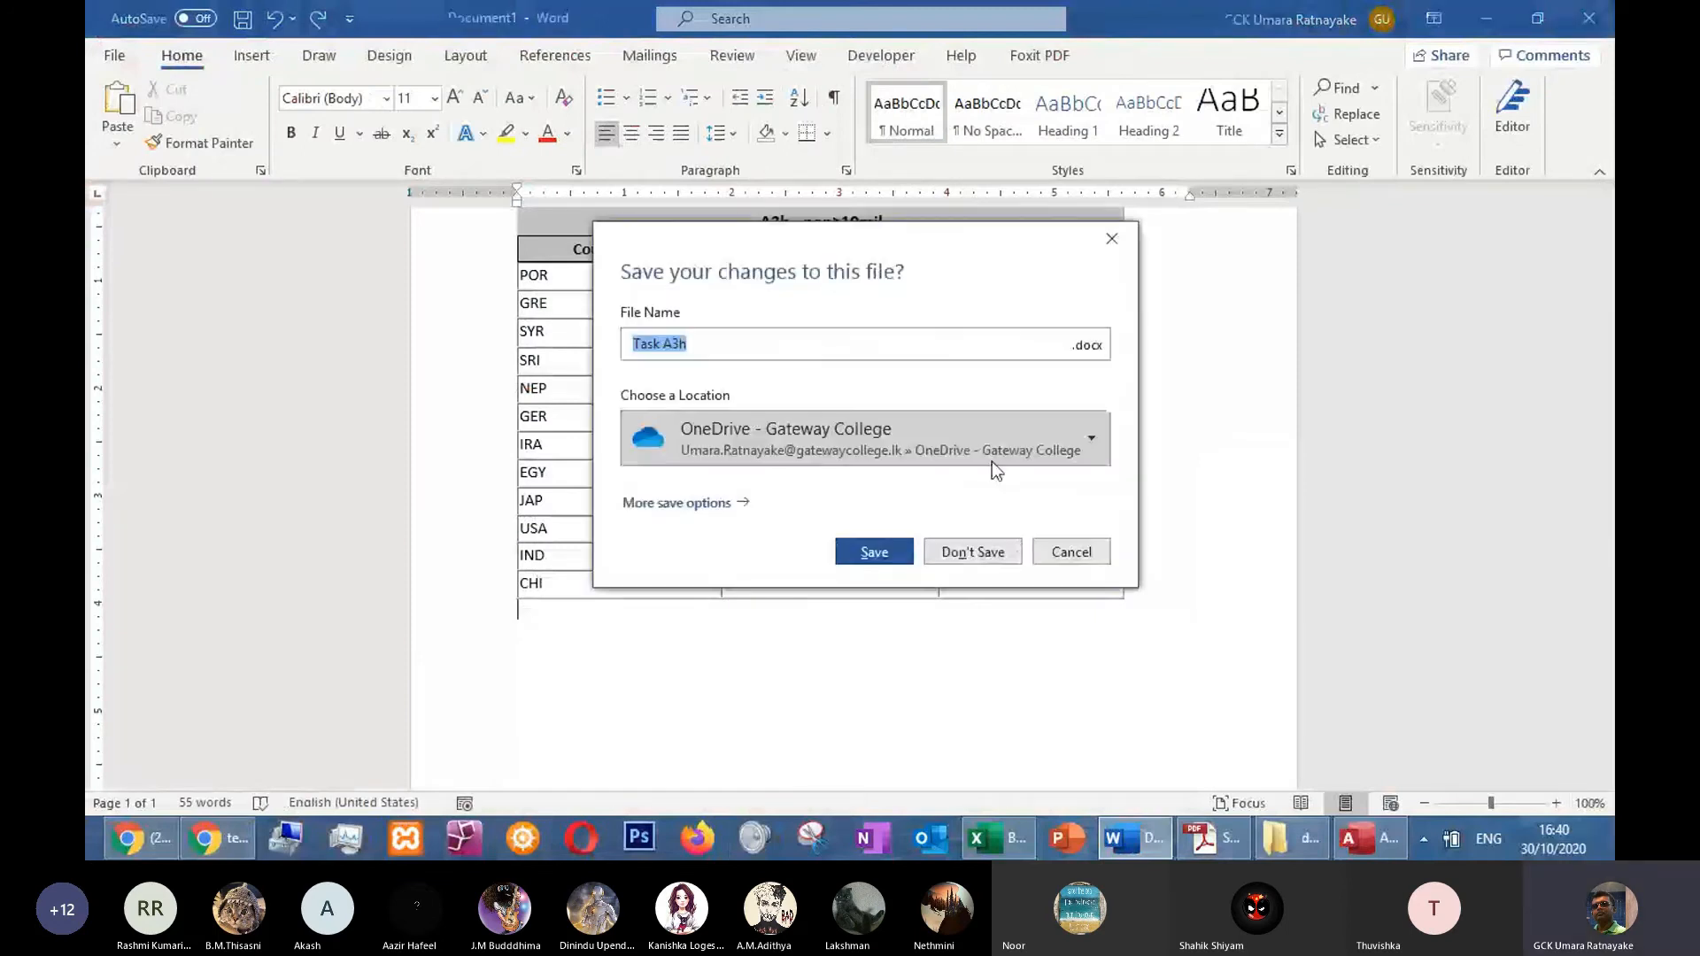
pyautogui.press('Escape')
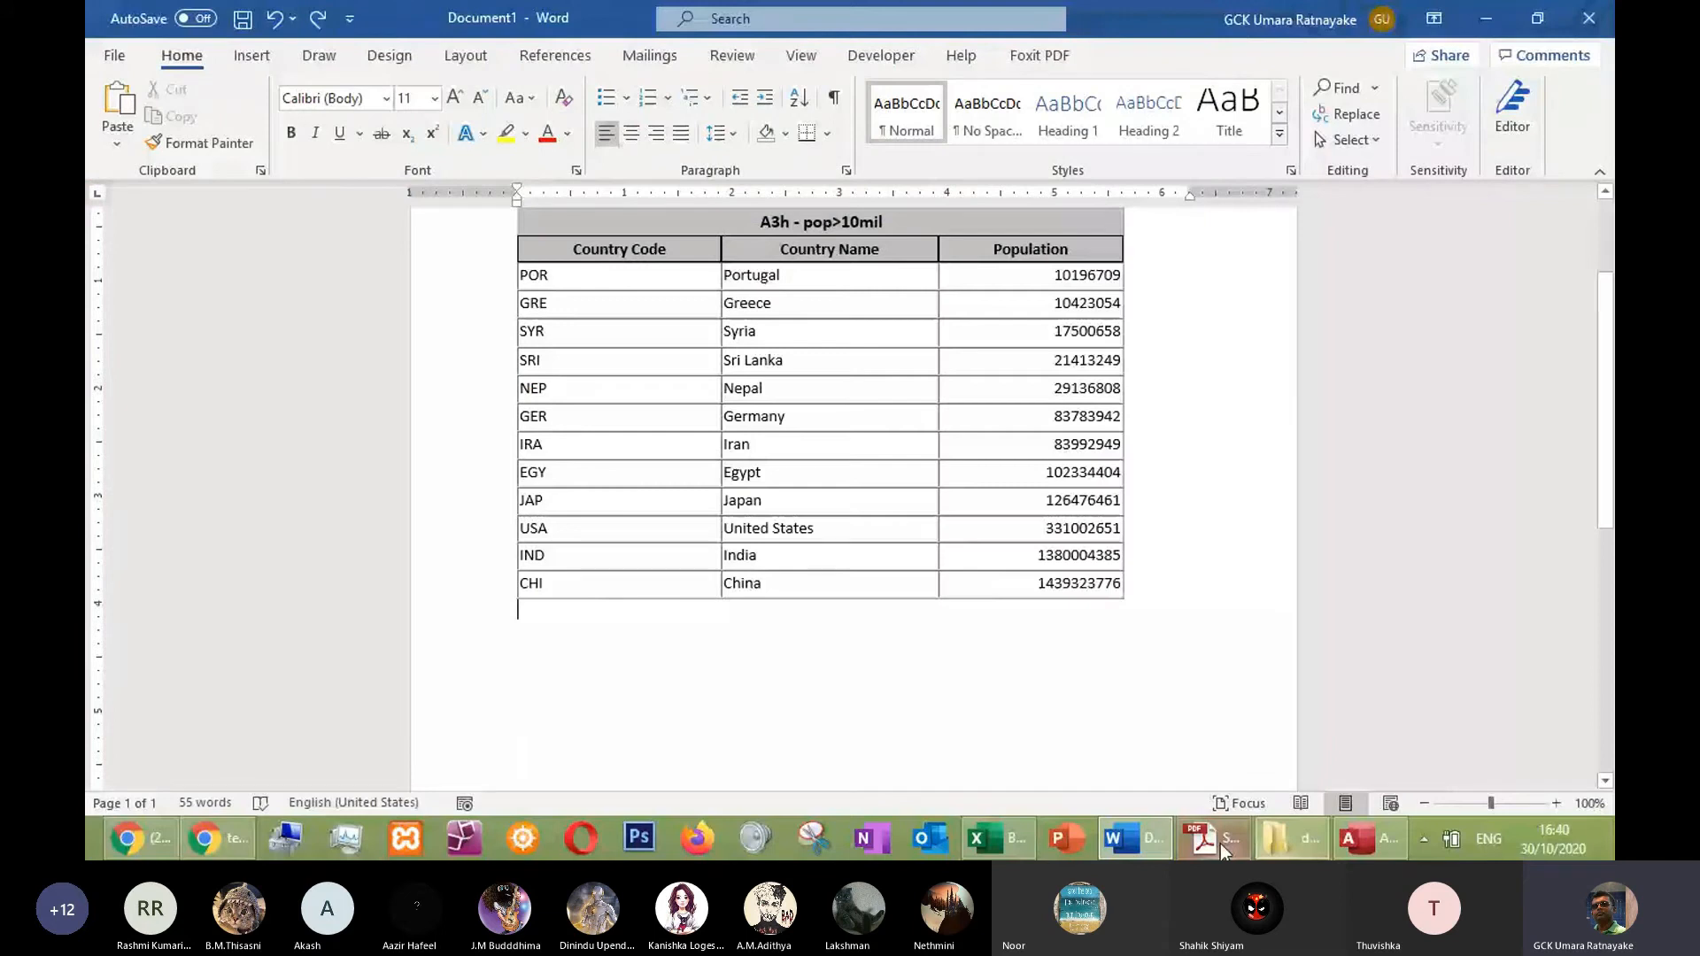
pyautogui.click(1220, 843)
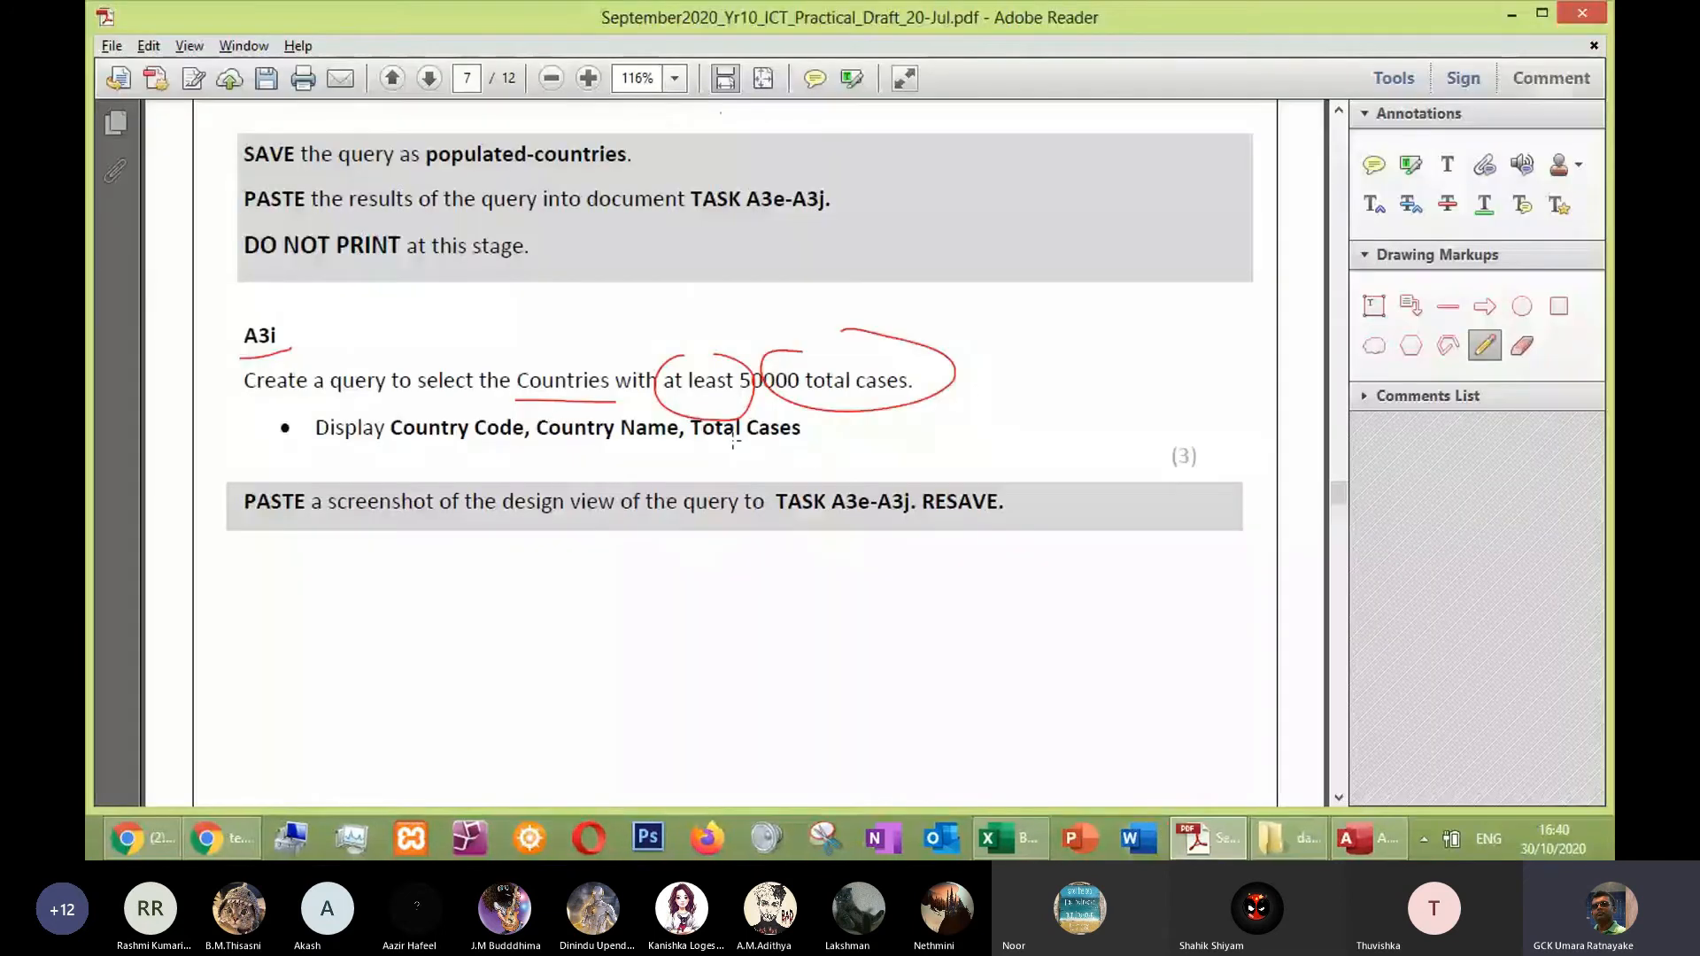
pyautogui.click(1368, 839)
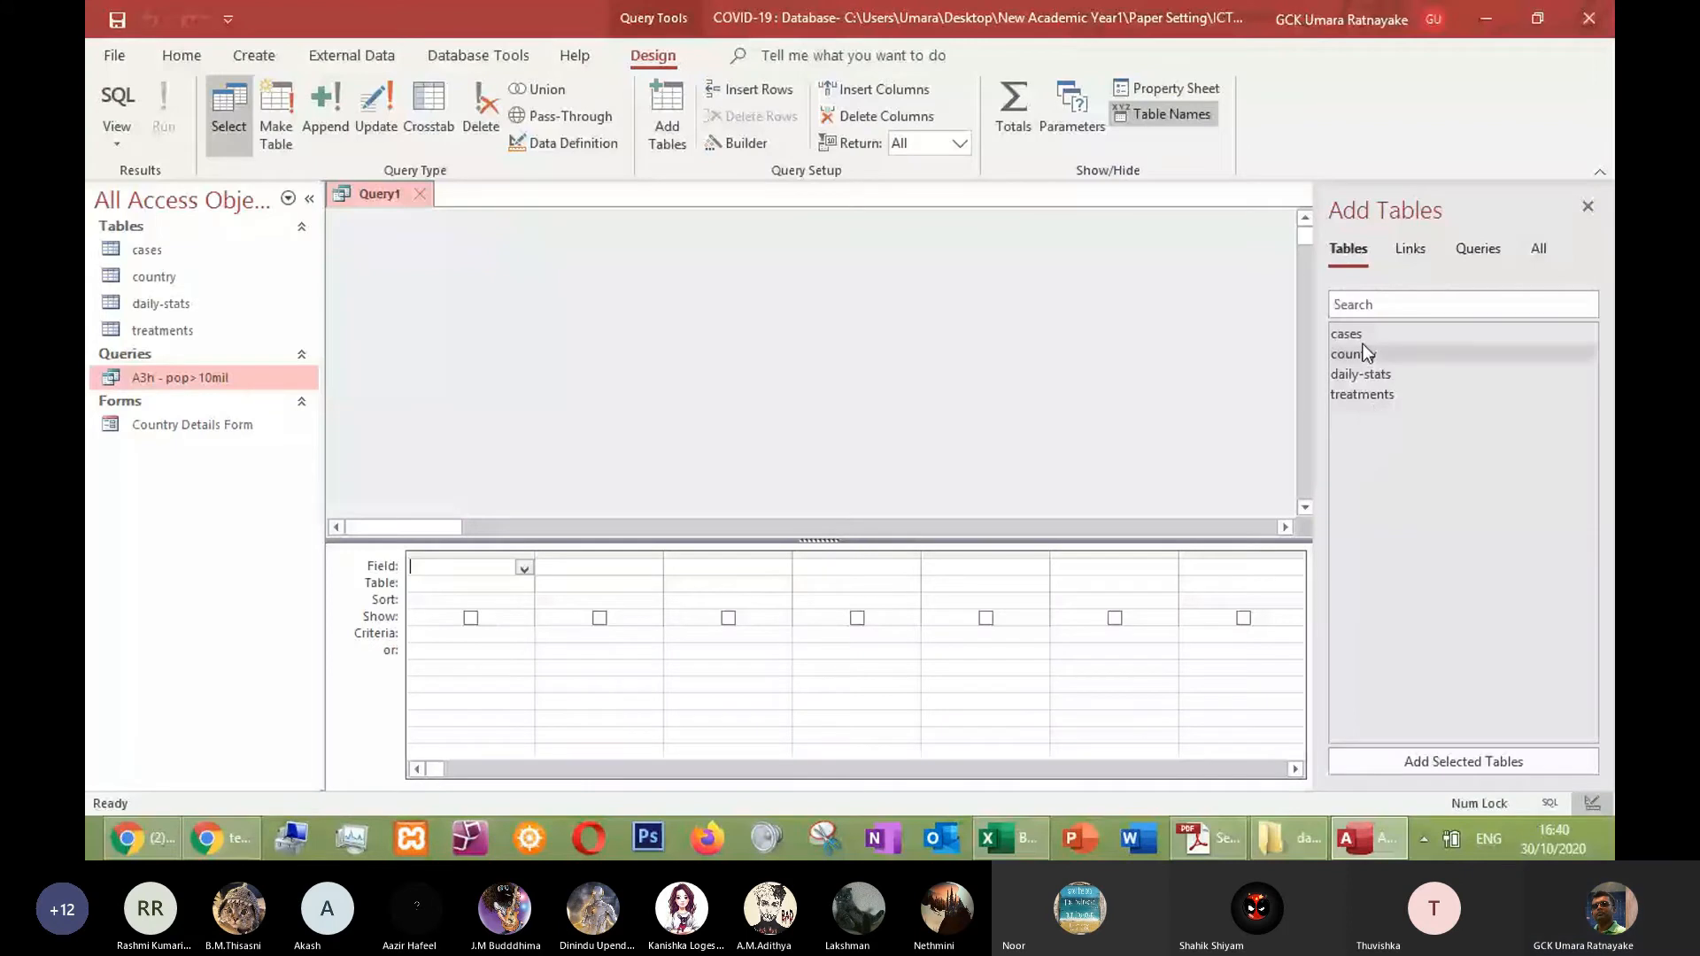
# Add the cases and country tables to the query design and place cases to the right of country
pyautogui.moveTo(1348, 334); pyautogui.dragTo(907, 267)
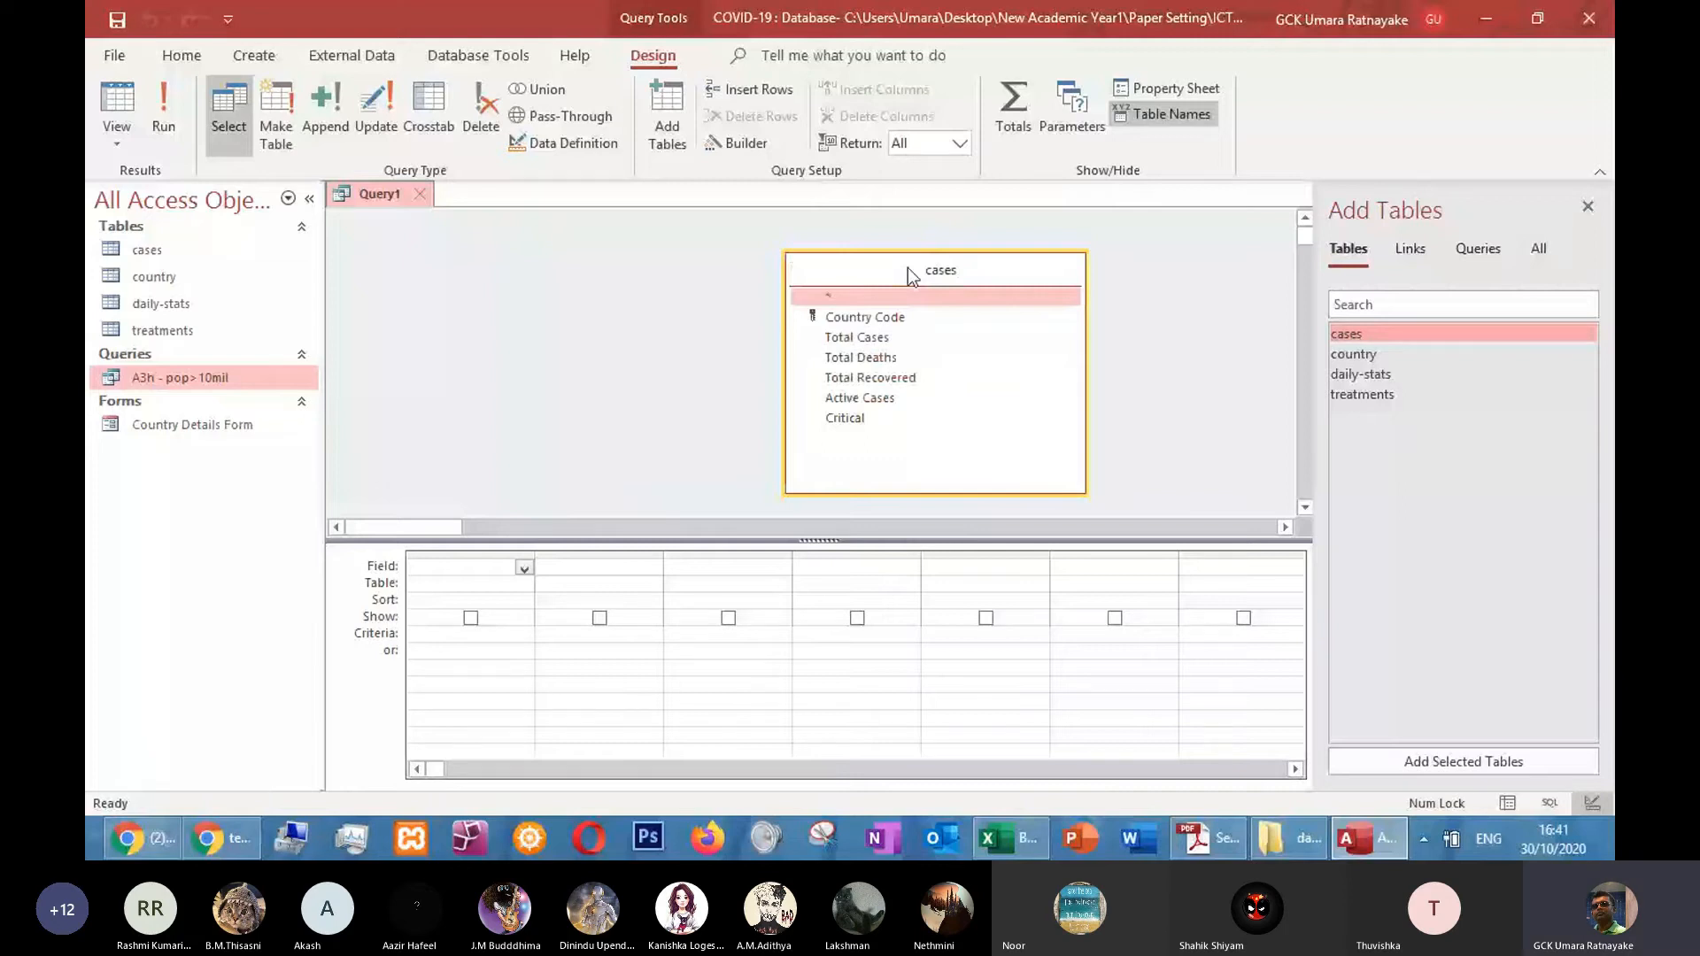
pyautogui.moveTo(906, 267); pyautogui.dragTo(946, 261)
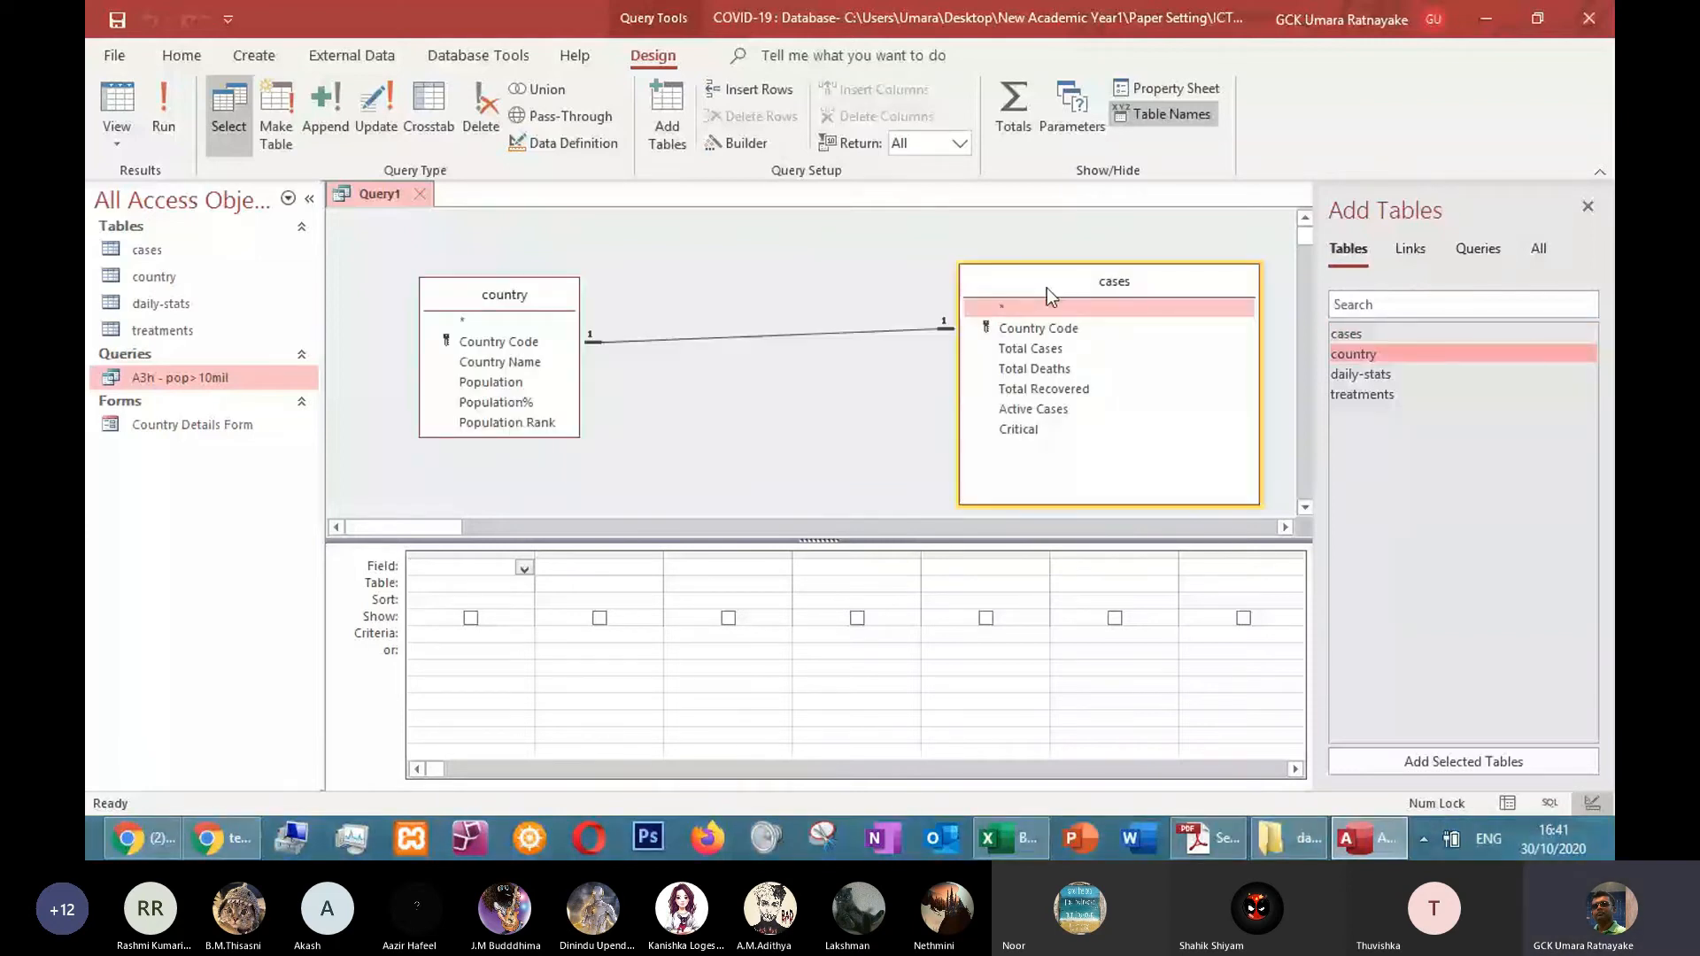
pyautogui.moveTo(1047, 288); pyautogui.dragTo(949, 281)
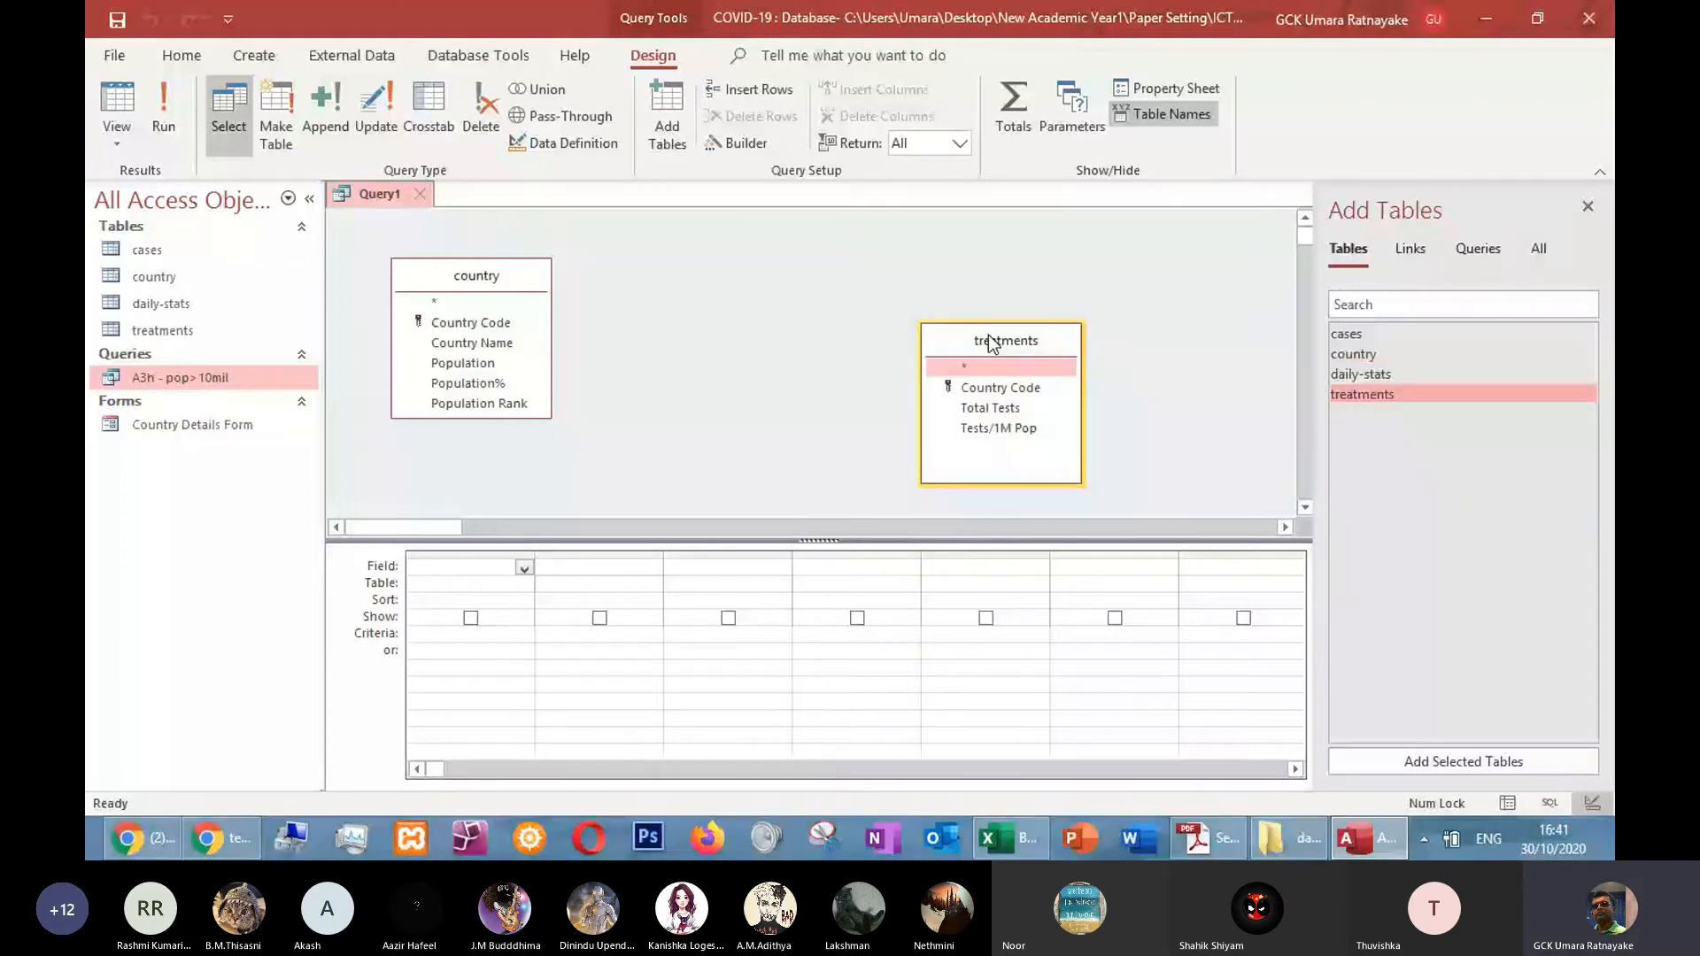
# Position the treatments table to the right of the country table, leaving a wide gap between the two
pyautogui.moveTo(989, 337); pyautogui.dragTo(911, 305)
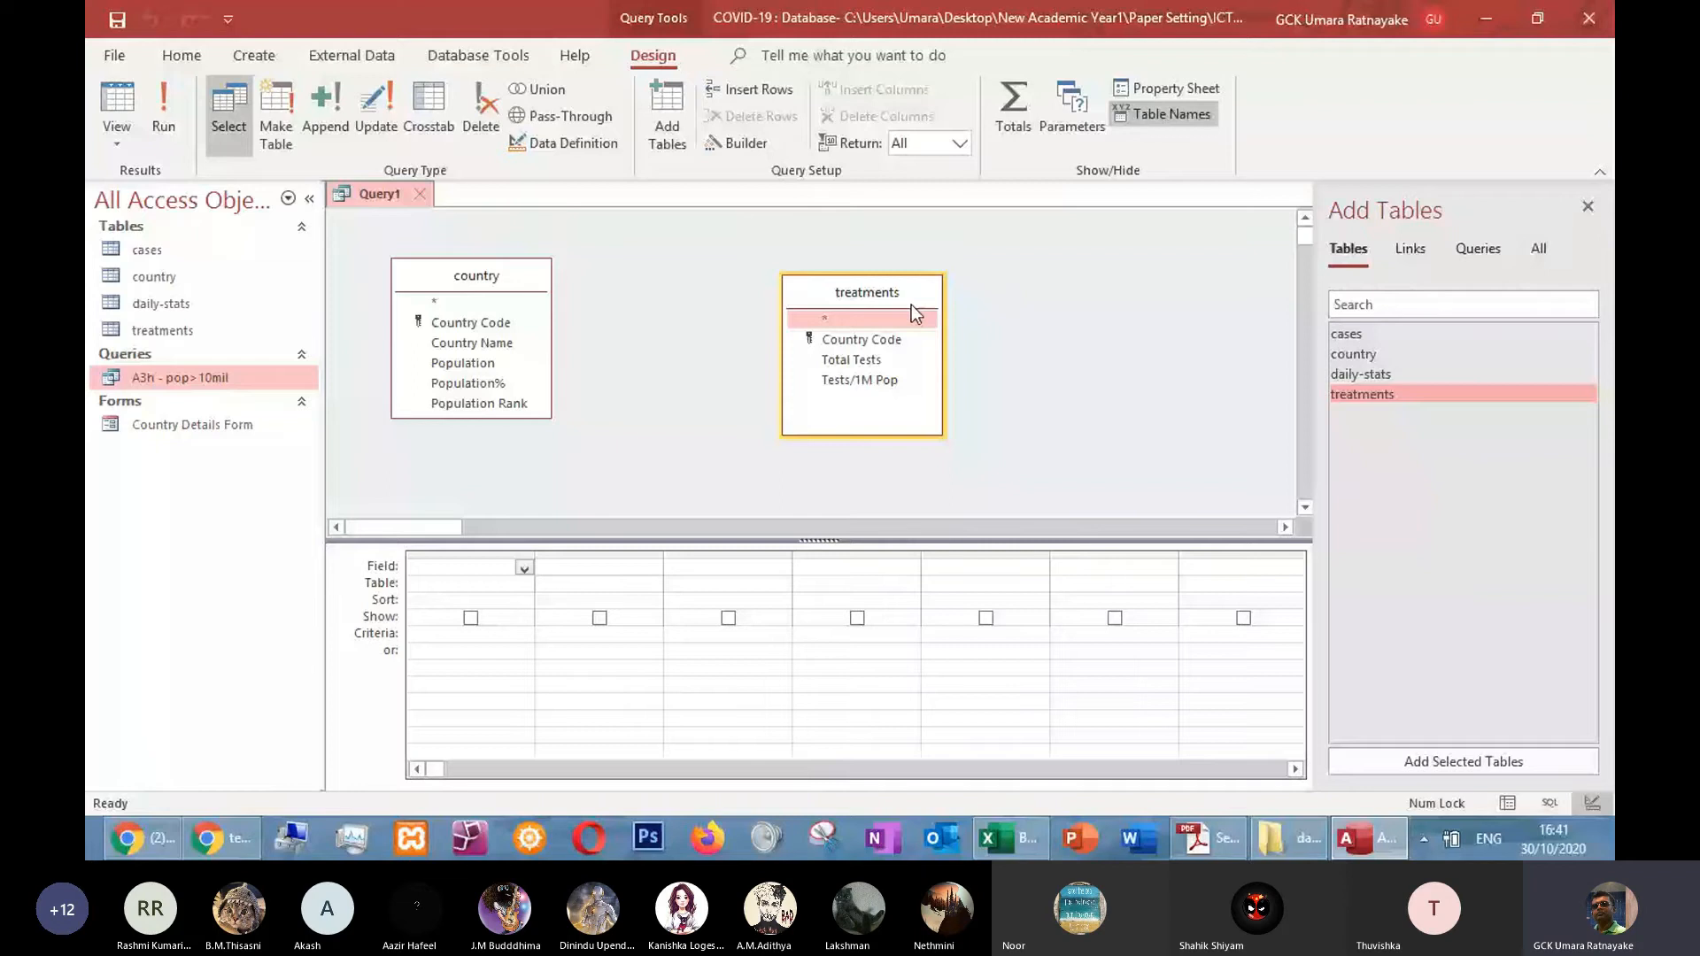
pyautogui.moveTo(911, 304); pyautogui.dragTo(1084, 304)
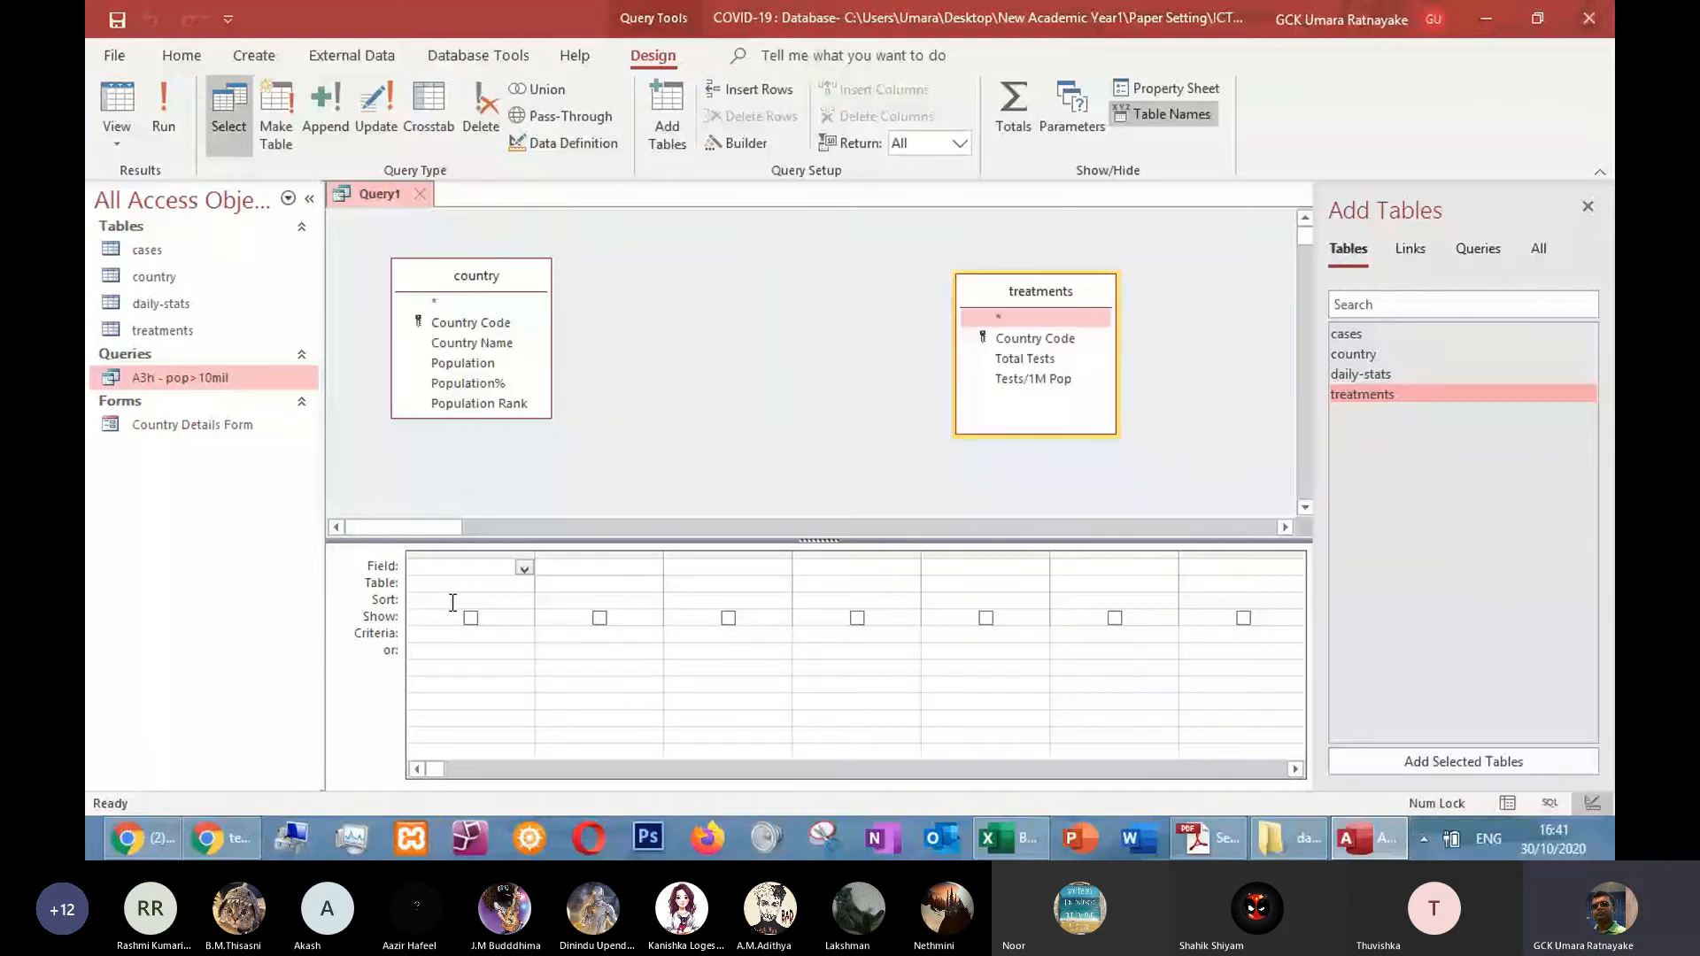
pyautogui.moveTo(1054, 292); pyautogui.dragTo(1054, 281)
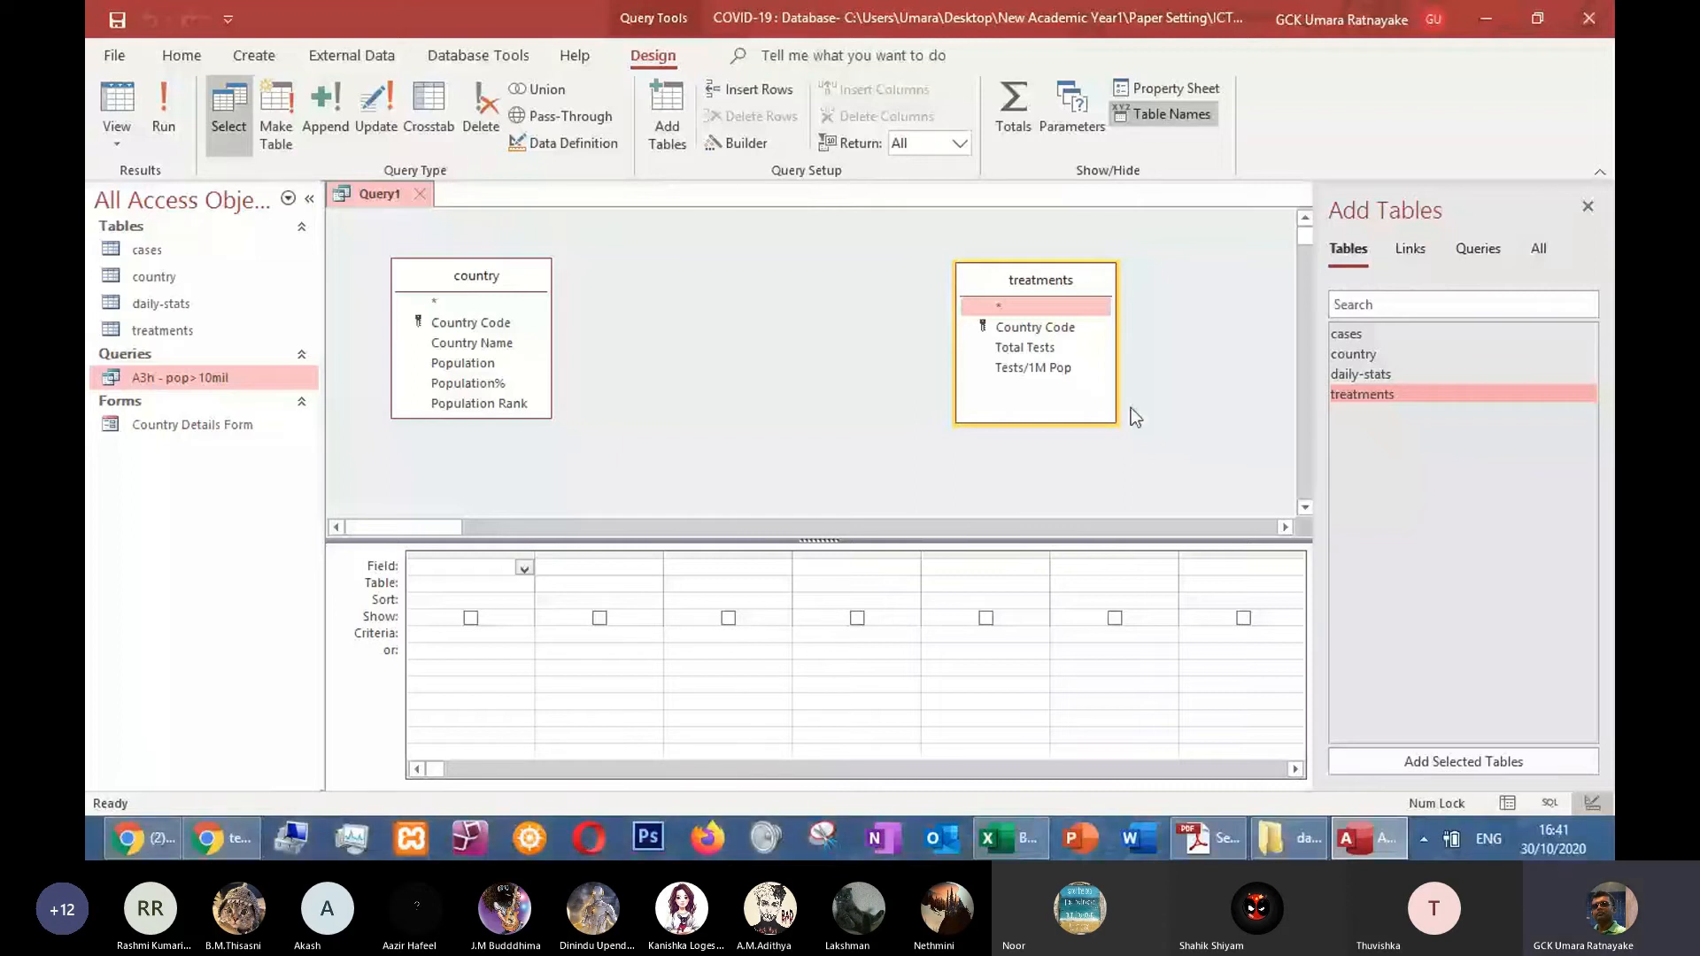
# Add the daily-stats table between country and treatments, reposition it, and delete it from the query
pyautogui.click(1378, 379)
pyautogui.doubleClick(1378, 379)
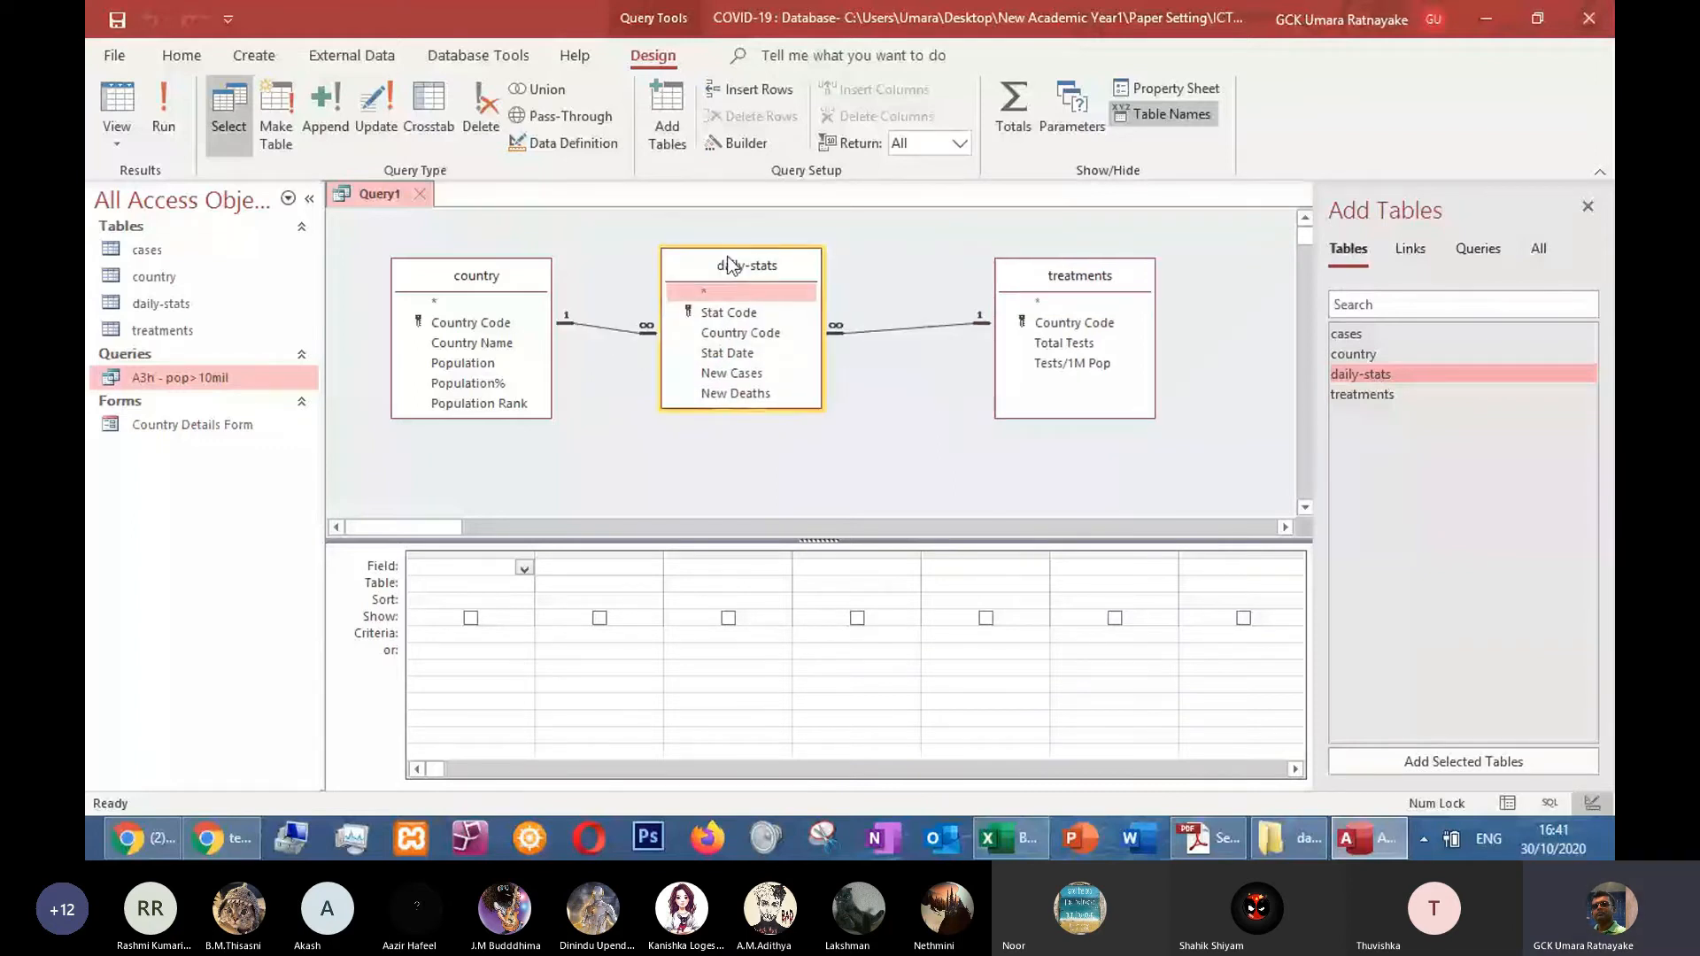
pyautogui.moveTo(727, 257); pyautogui.dragTo(760, 271)
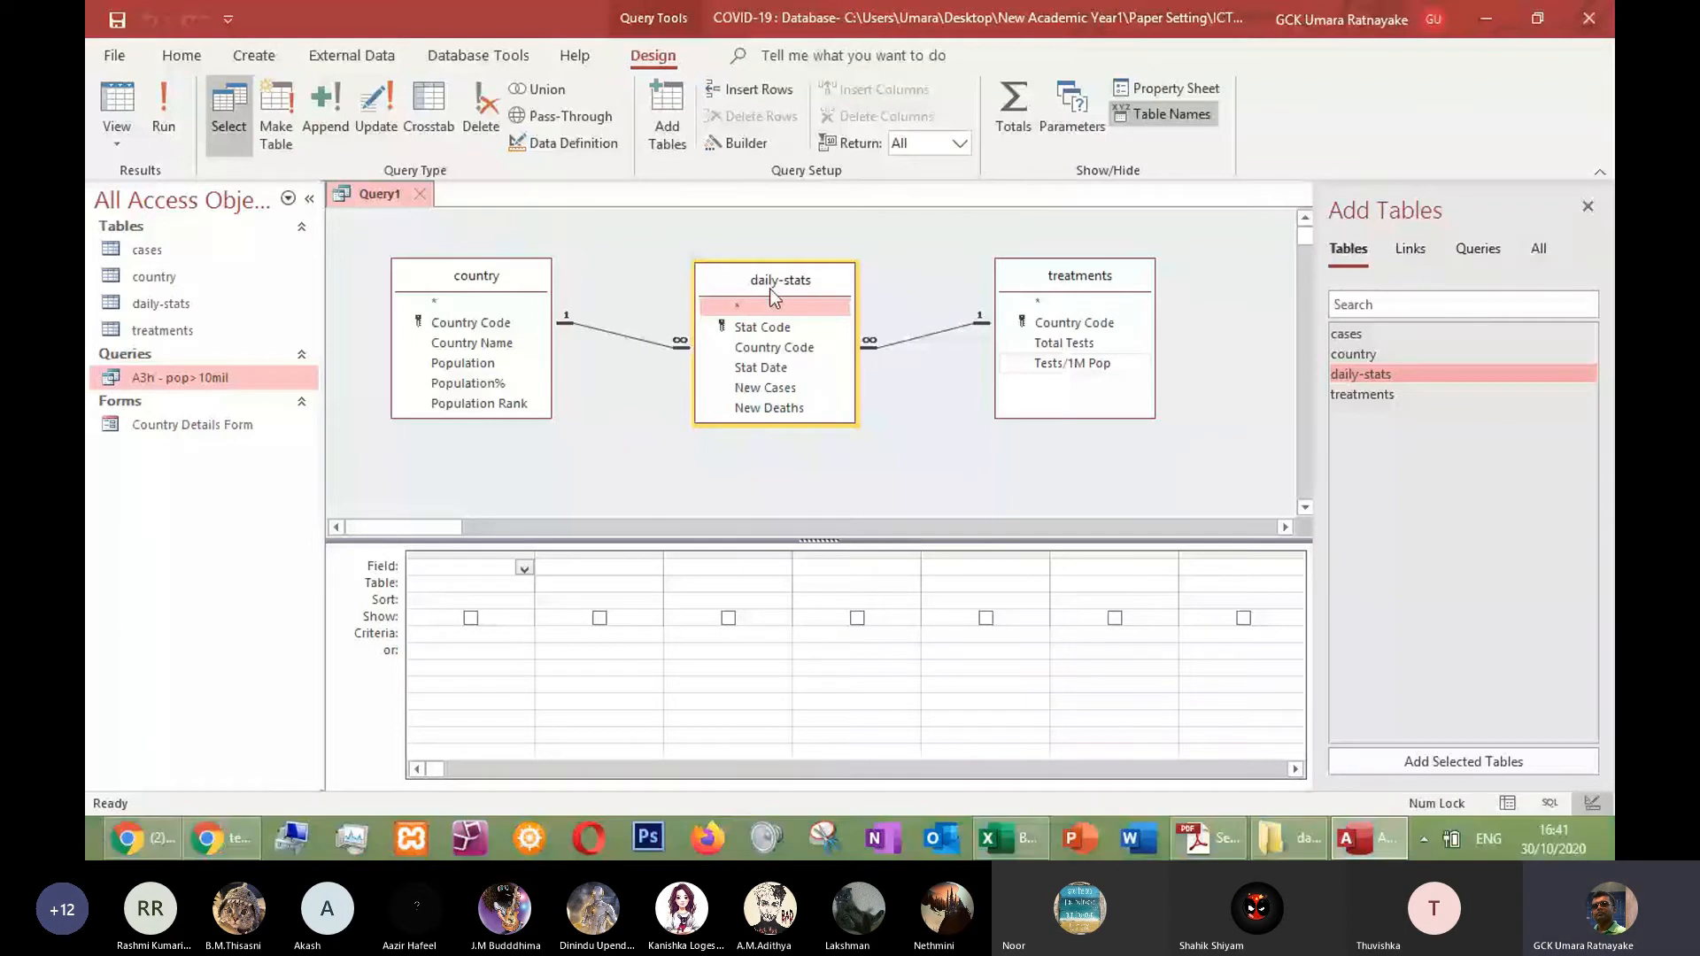
pyautogui.moveTo(773, 296); pyautogui.dragTo(860, 317)
pyautogui.press('Delete')
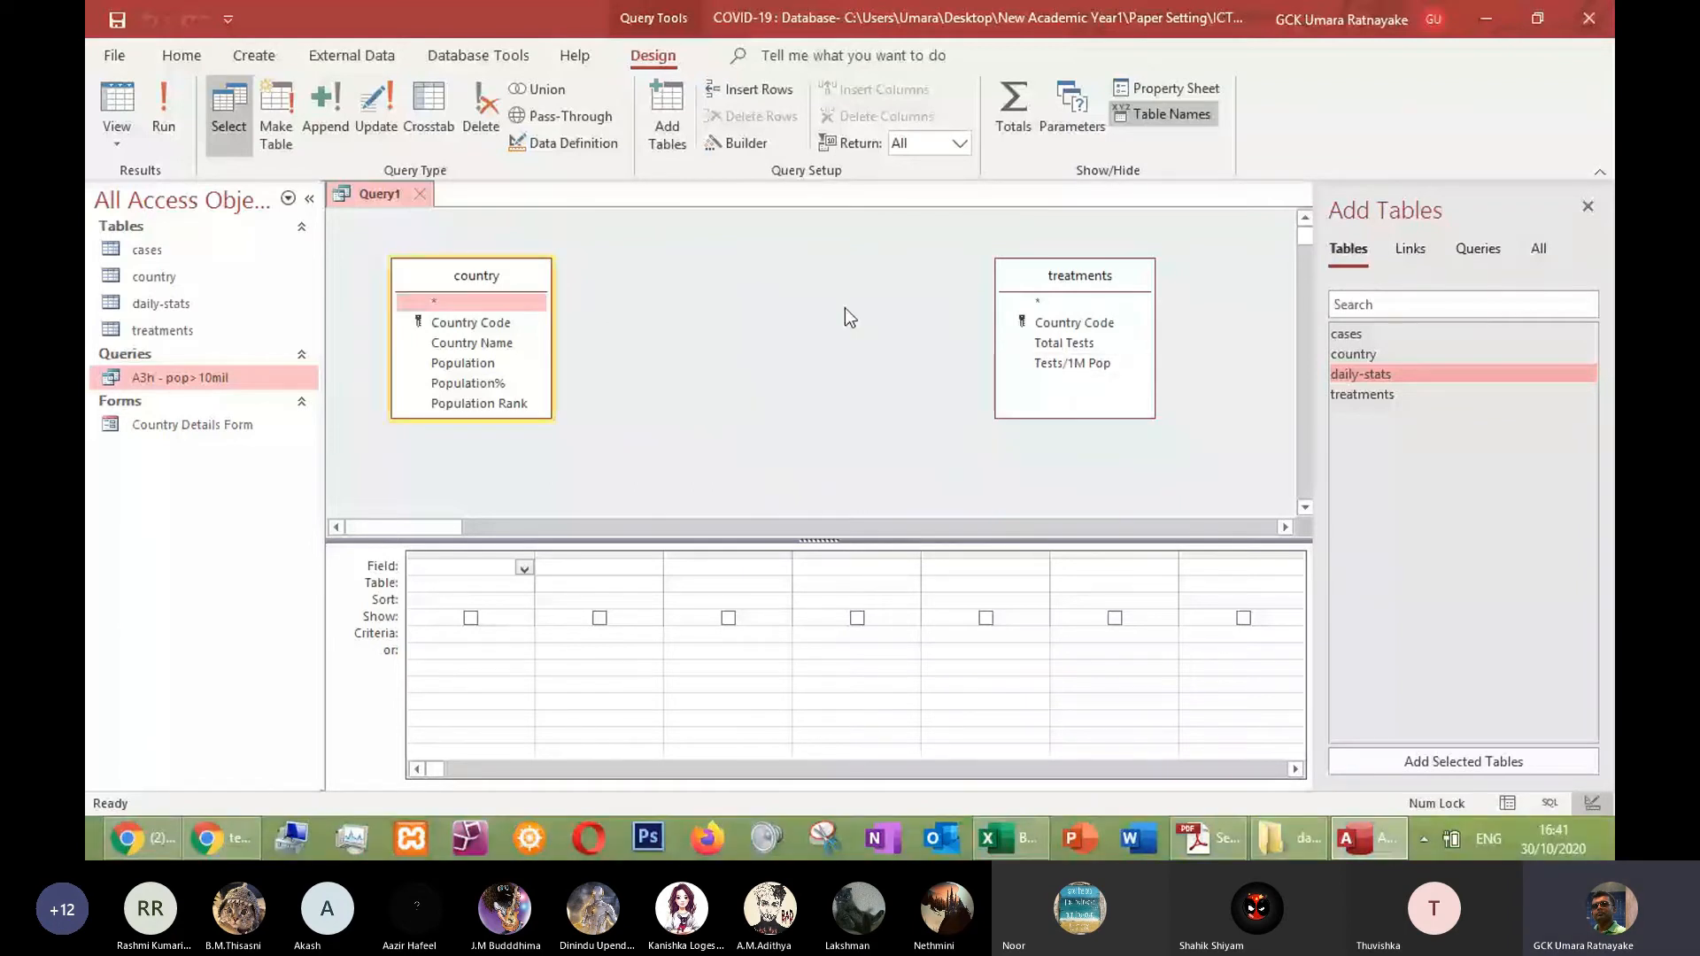
# Spread the country and treatments tables apart and insert the daily-stats table between them
pyautogui.moveTo(1075, 286); pyautogui.dragTo(1120, 279)
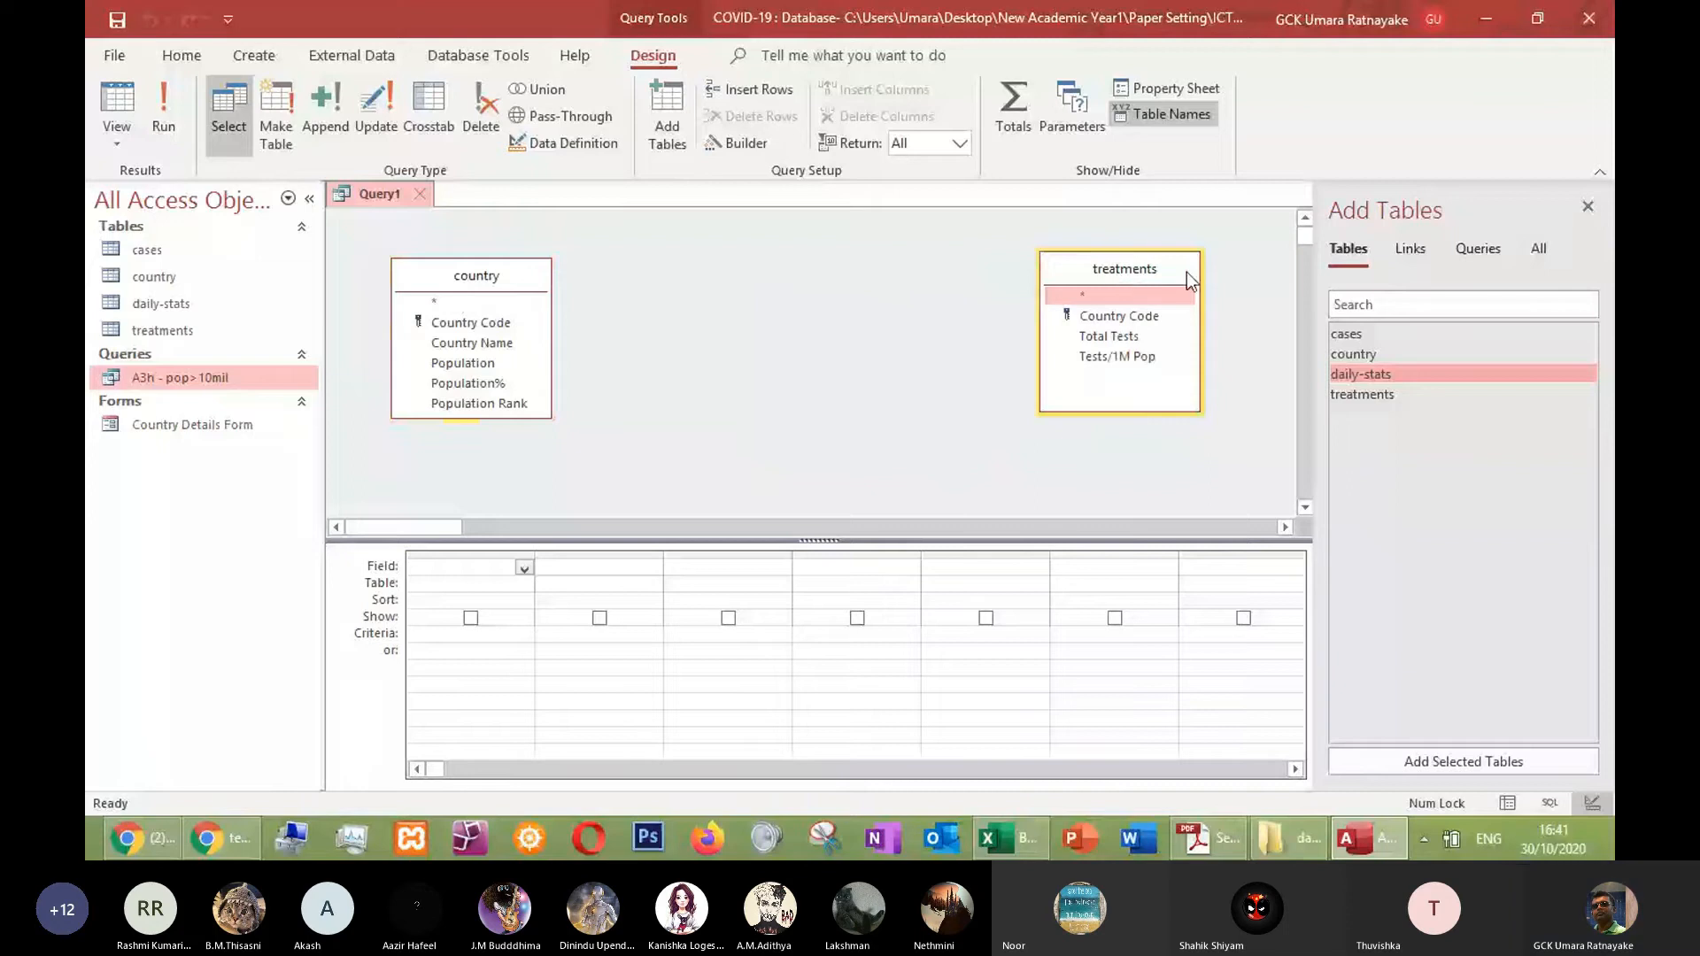
pyautogui.moveTo(1161, 273); pyautogui.dragTo(1043, 281)
pyautogui.moveTo(522, 277); pyautogui.dragTo(554, 277)
pyautogui.moveTo(991, 280); pyautogui.dragTo(1114, 276)
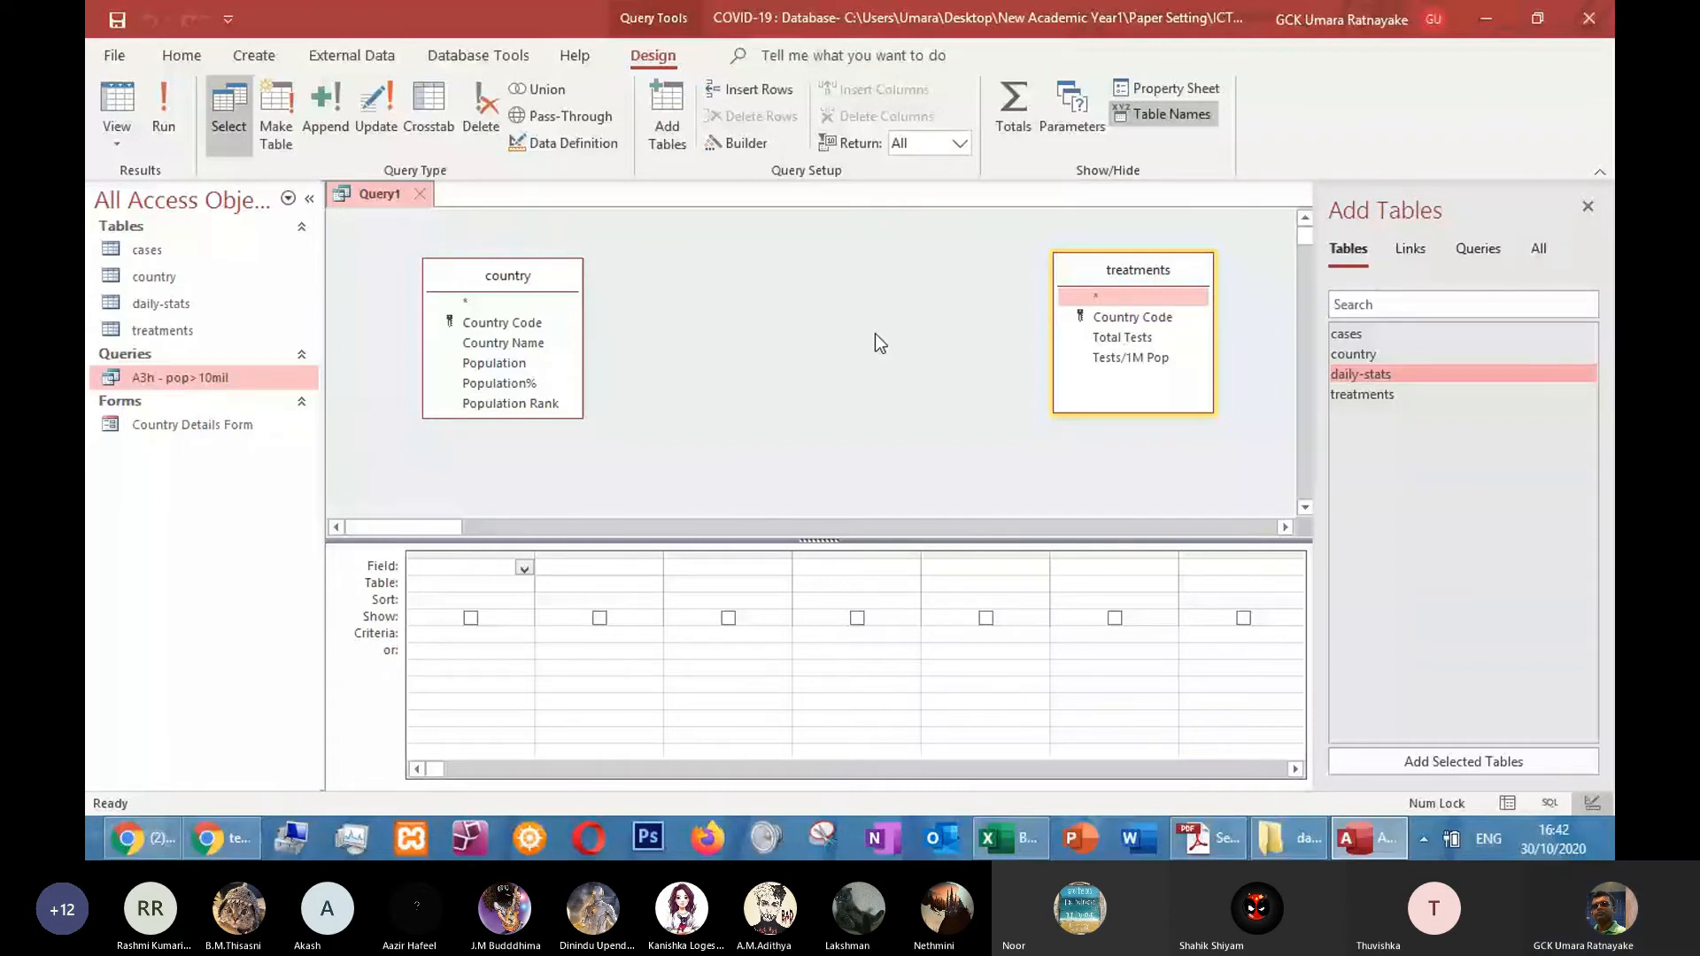
pyautogui.moveTo(1364, 376); pyautogui.dragTo(671, 236)
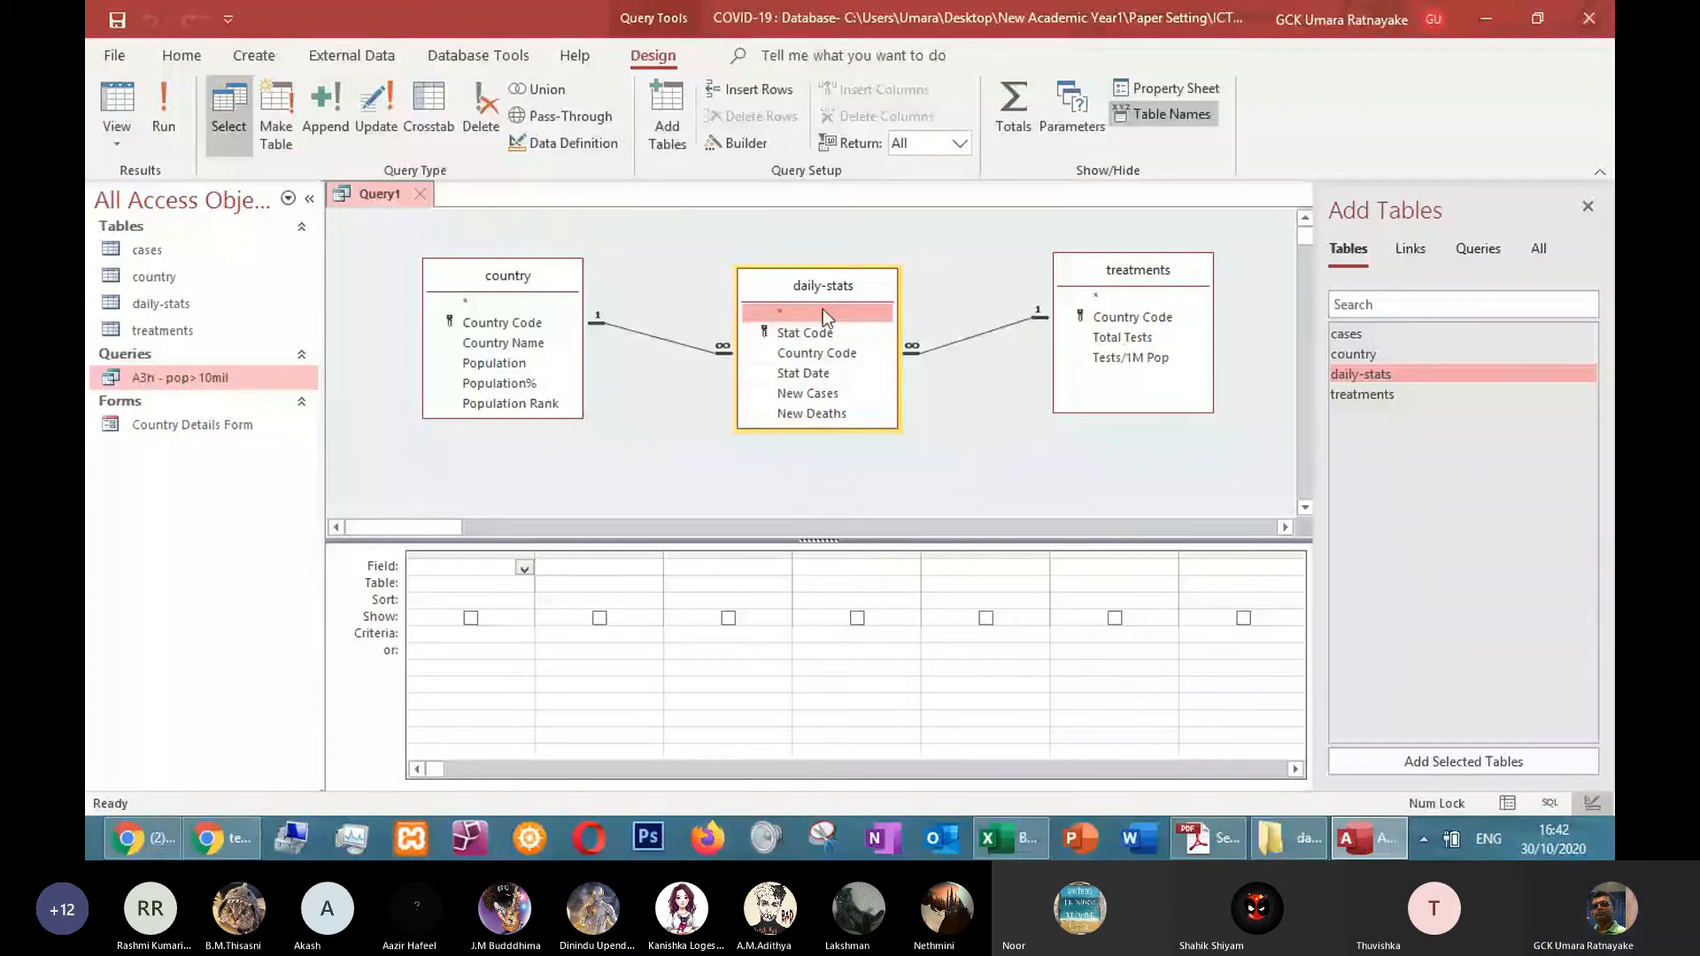
# Rearrange country, daily-stats and treatments closer together in one row, keeping daily-stats in the middle and freeing space beside treatments
pyautogui.moveTo(1133, 271); pyautogui.dragTo(964, 285)
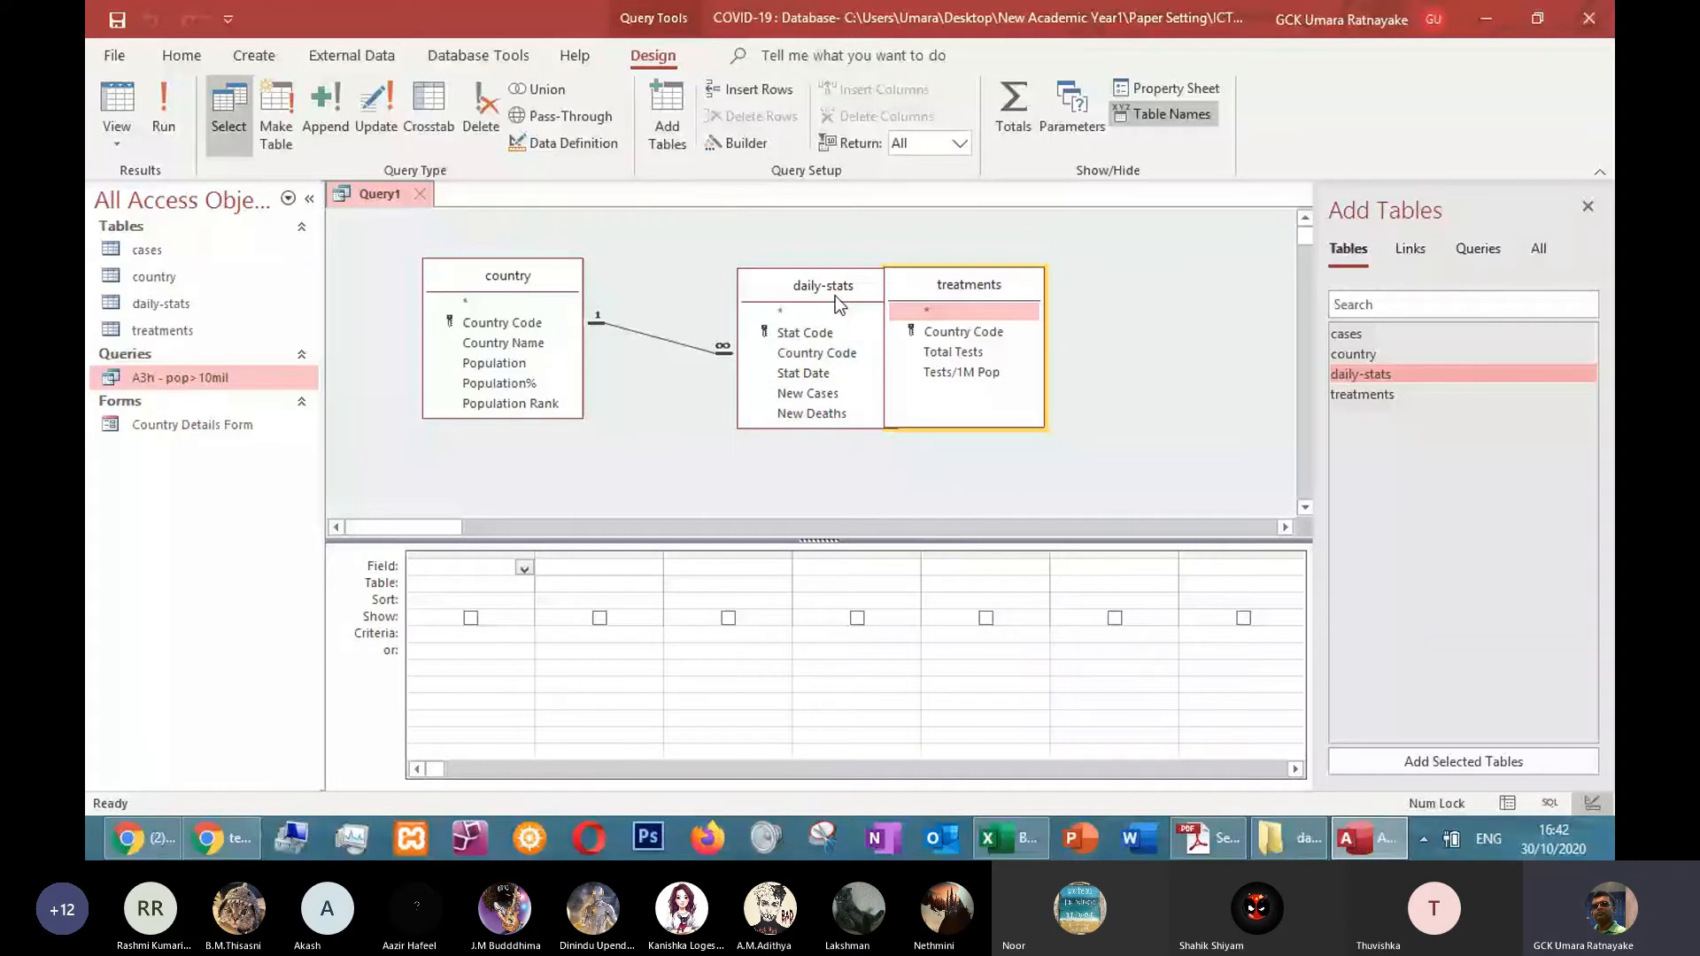
pyautogui.moveTo(835, 296); pyautogui.dragTo(691, 297)
pyautogui.moveTo(517, 277); pyautogui.dragTo(501, 280)
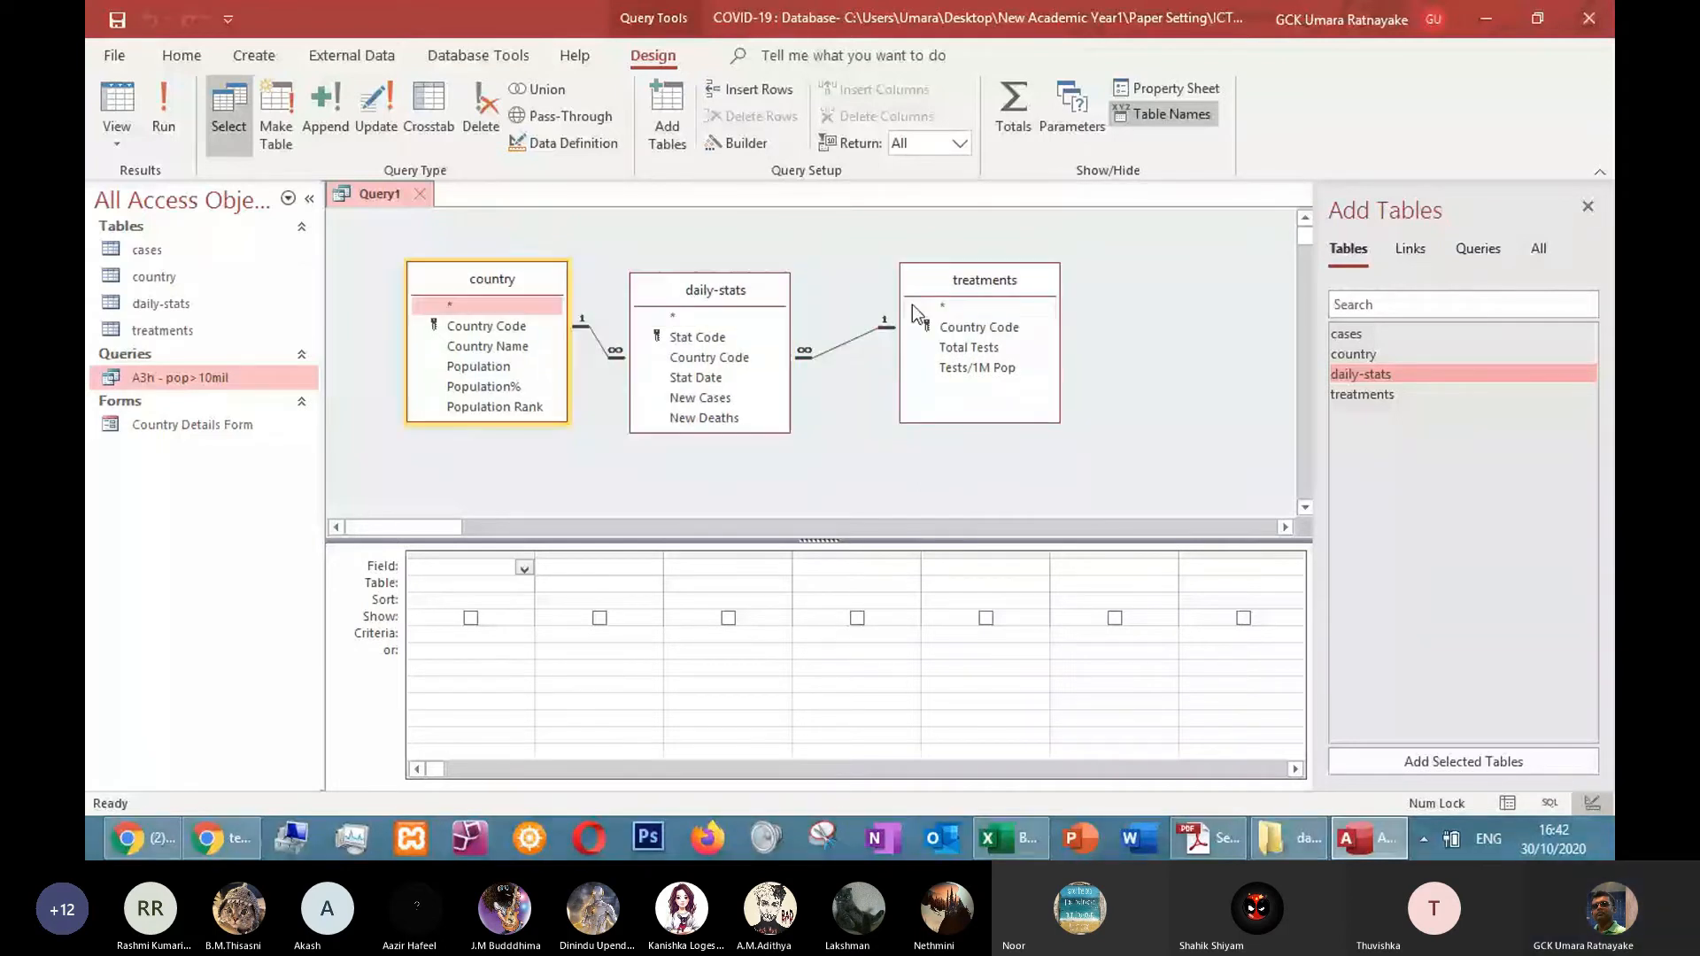
pyautogui.moveTo(750, 296); pyautogui.dragTo(756, 317)
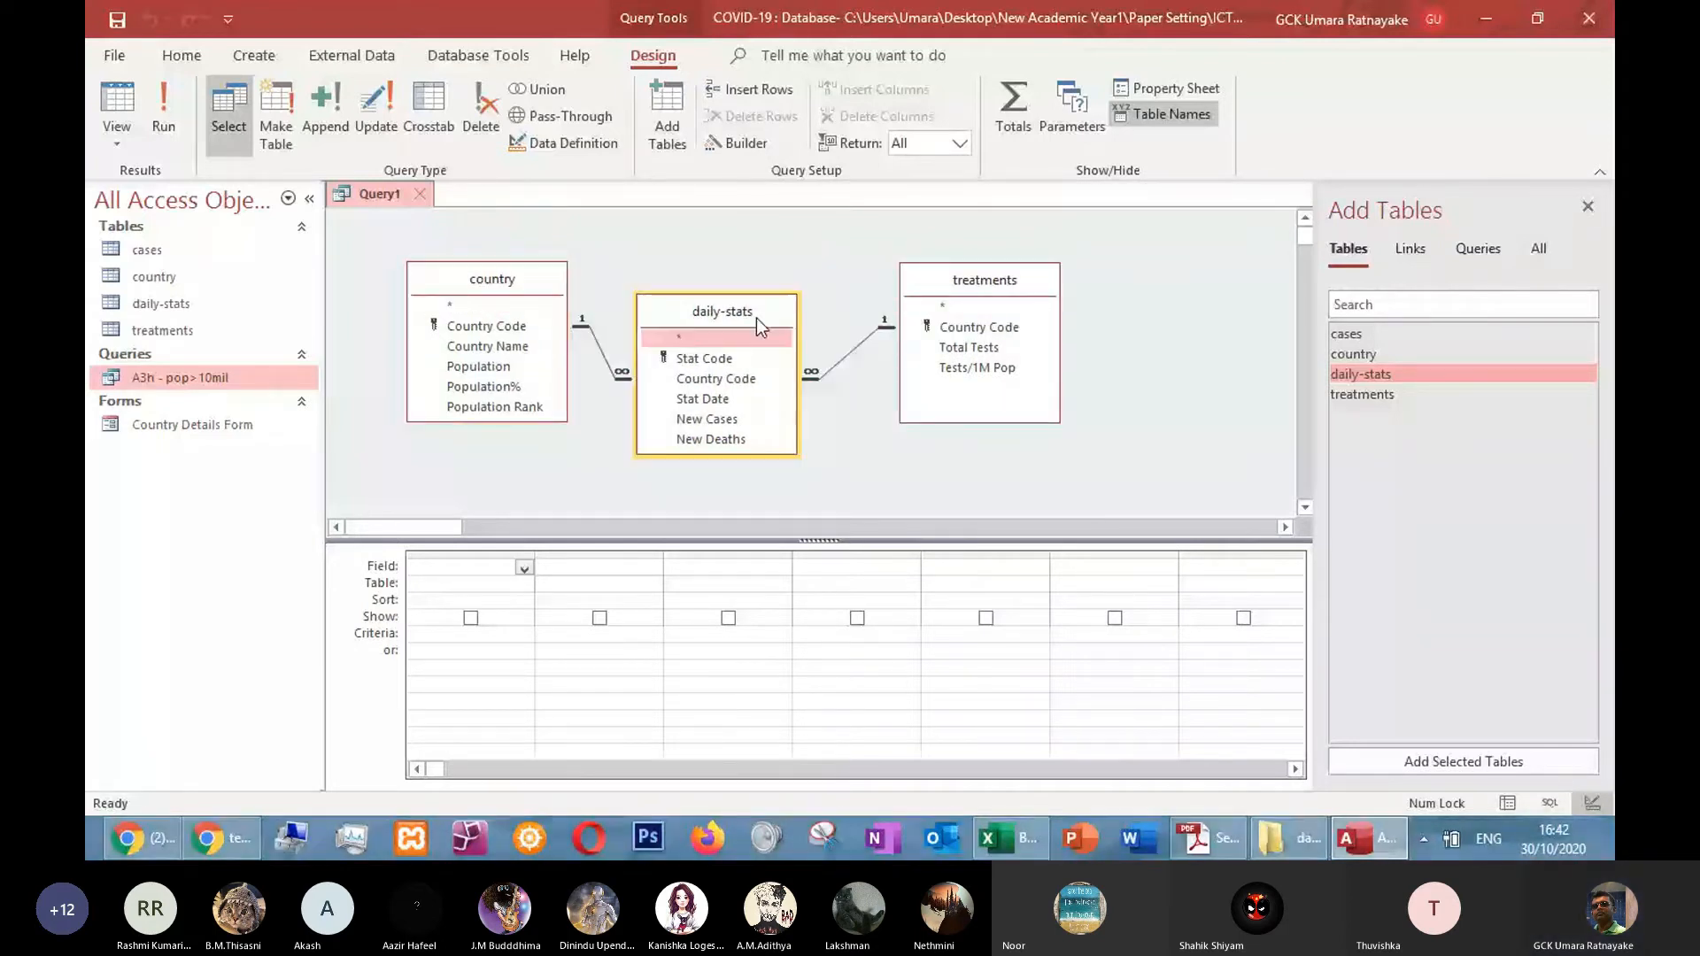
pyautogui.click(949, 285)
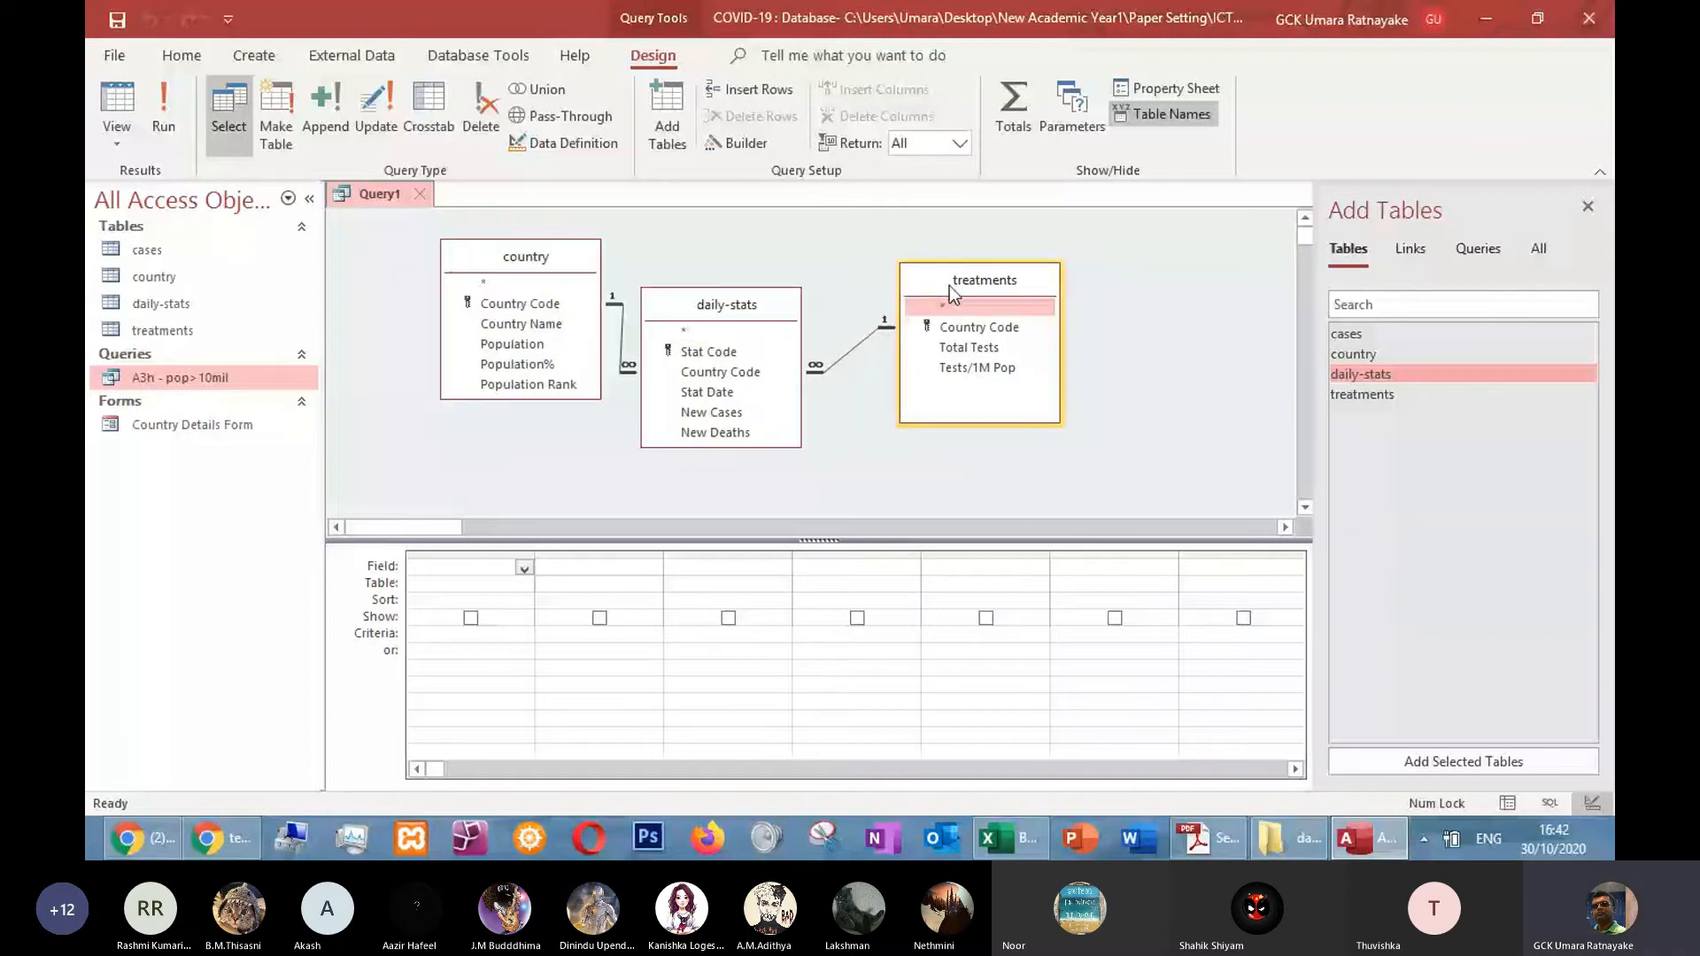
pyautogui.moveTo(949, 285); pyautogui.dragTo(944, 279)
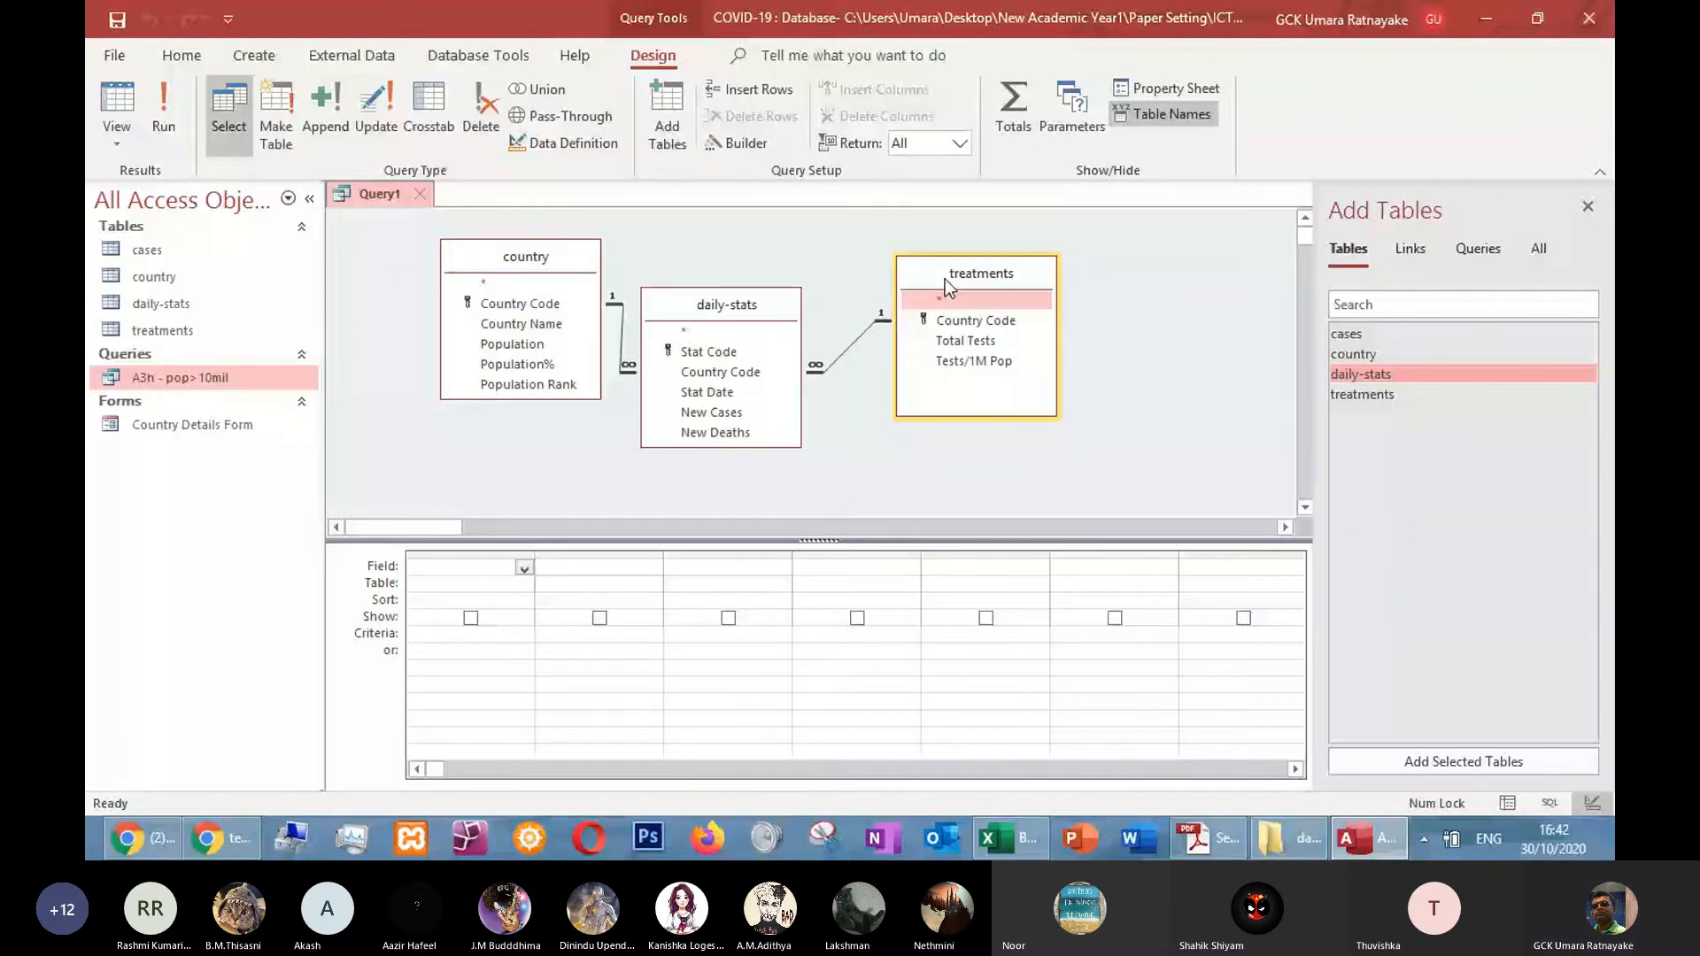
pyautogui.moveTo(715, 313)
pyautogui.mouseDown()
pyautogui.moveTo(722, 325)
pyautogui.moveTo(734, 297)
pyautogui.mouseUp()
pyautogui.moveTo(554, 257); pyautogui.dragTo(472, 268)
pyautogui.moveTo(744, 290); pyautogui.dragTo(695, 290)
pyautogui.moveTo(935, 288); pyautogui.dragTo(868, 296)
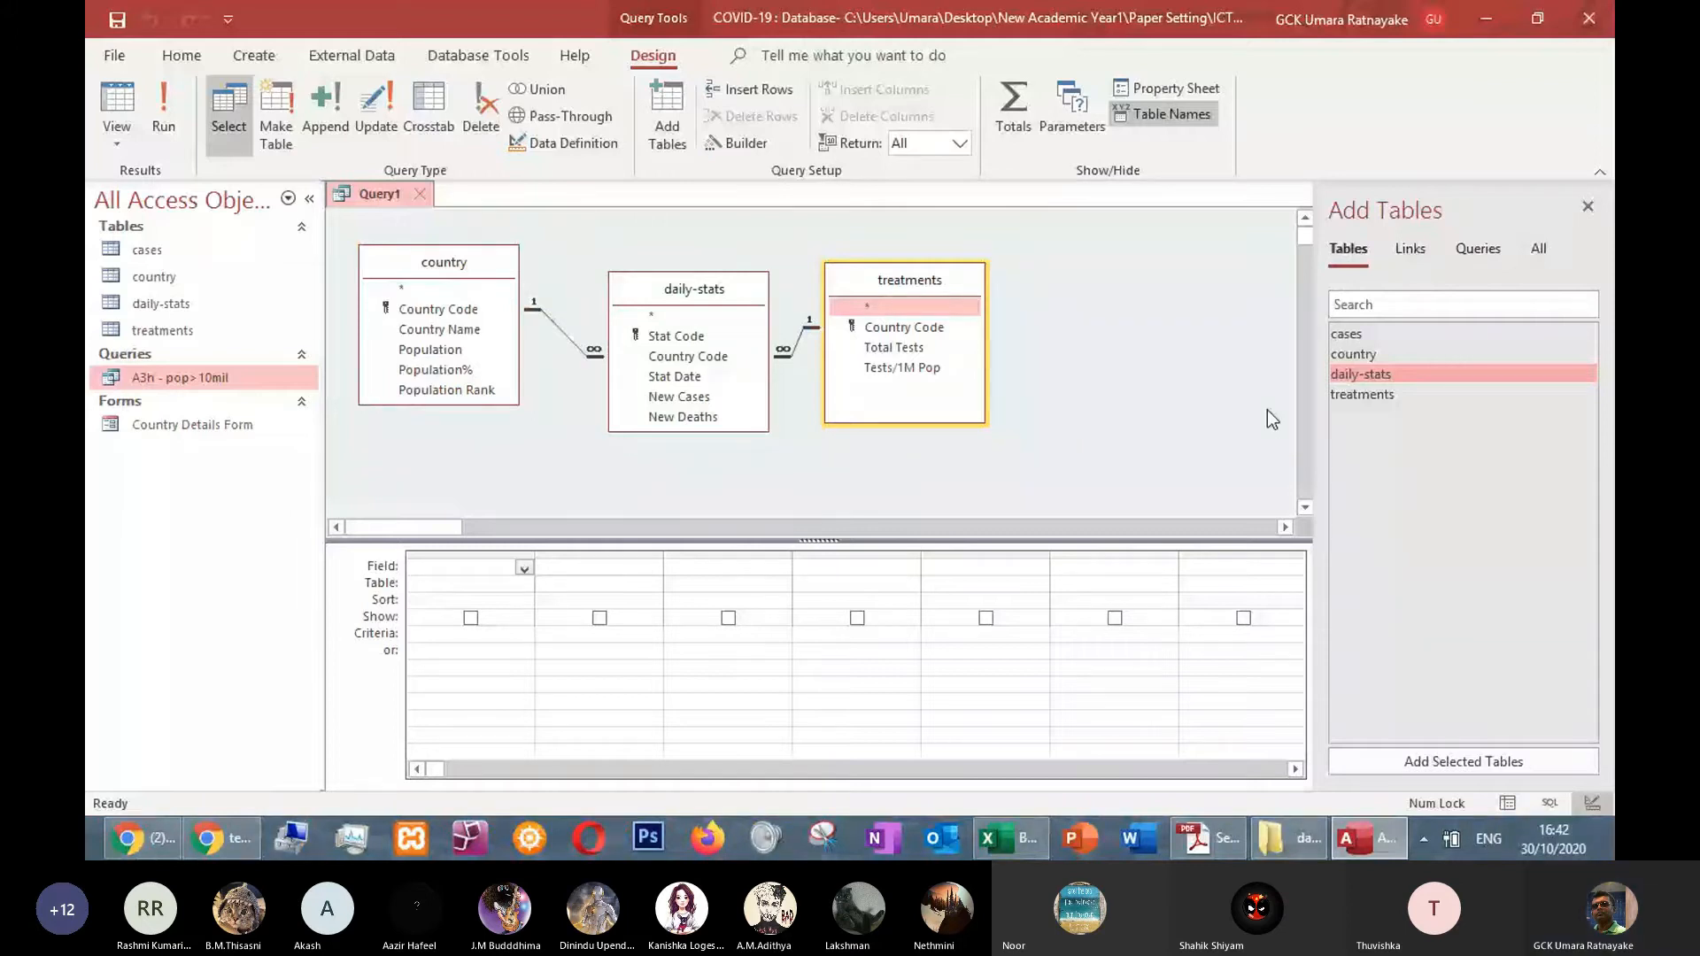
# Add the cases table to the query design and place it to the right of treatments
pyautogui.doubleClick(1352, 342)
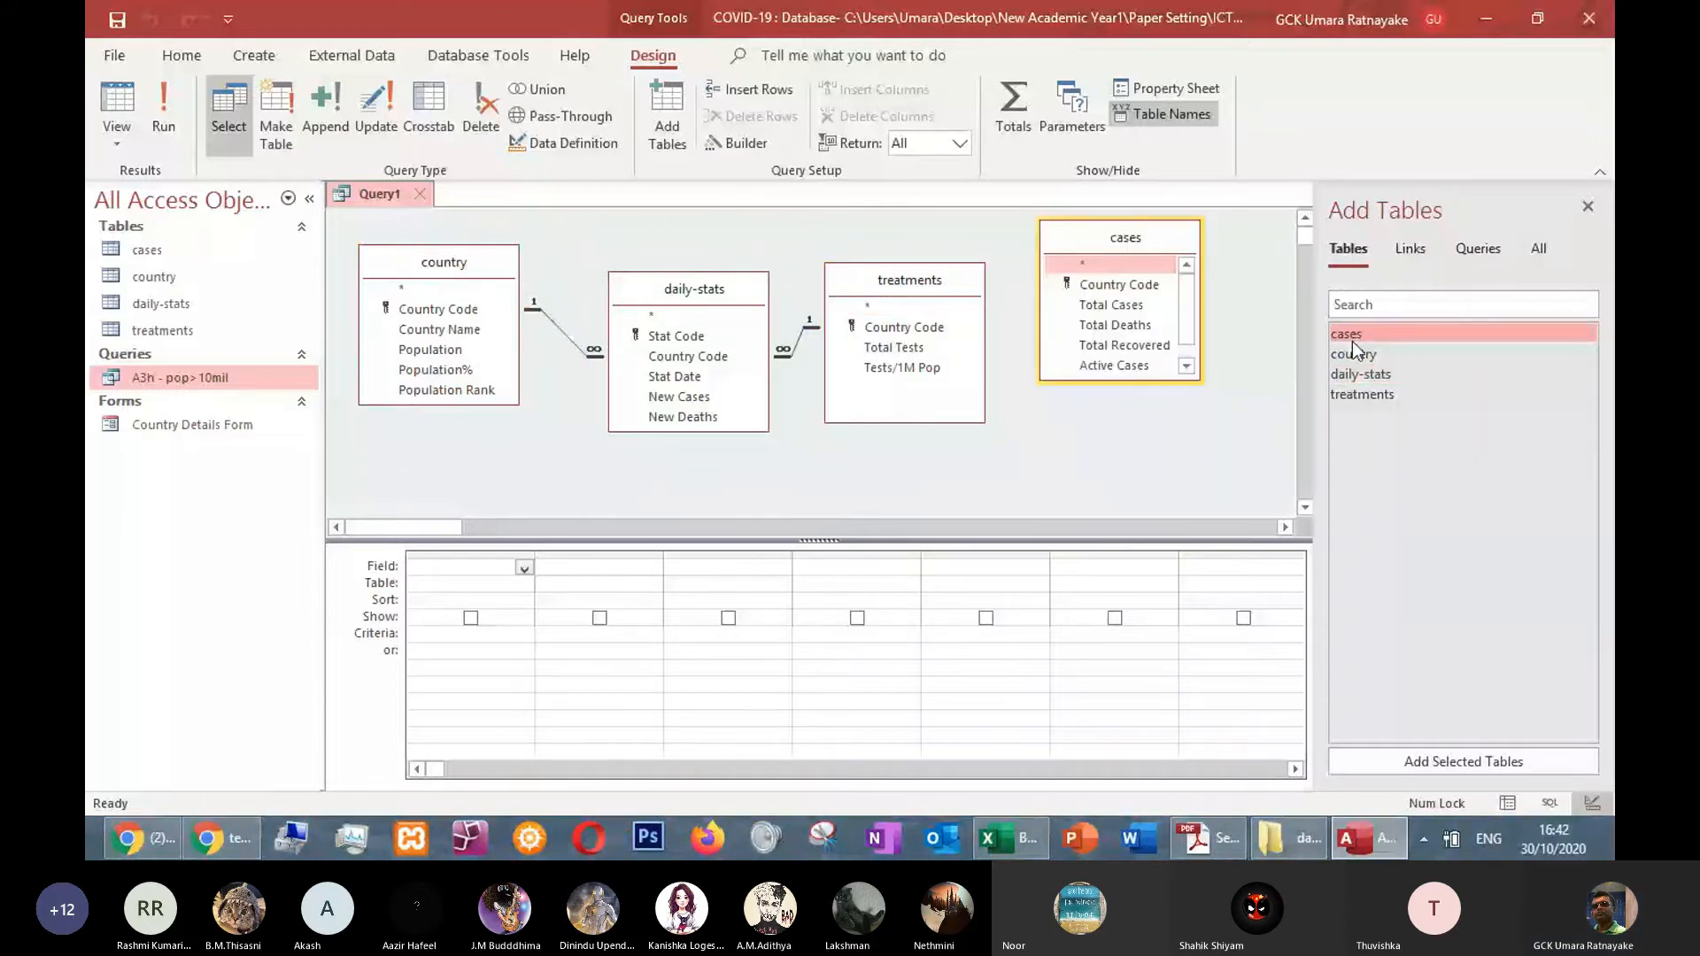
pyautogui.moveTo(1127, 244)
pyautogui.mouseDown()
pyautogui.moveTo(1135, 311)
pyautogui.moveTo(1144, 238)
pyautogui.mouseUp()
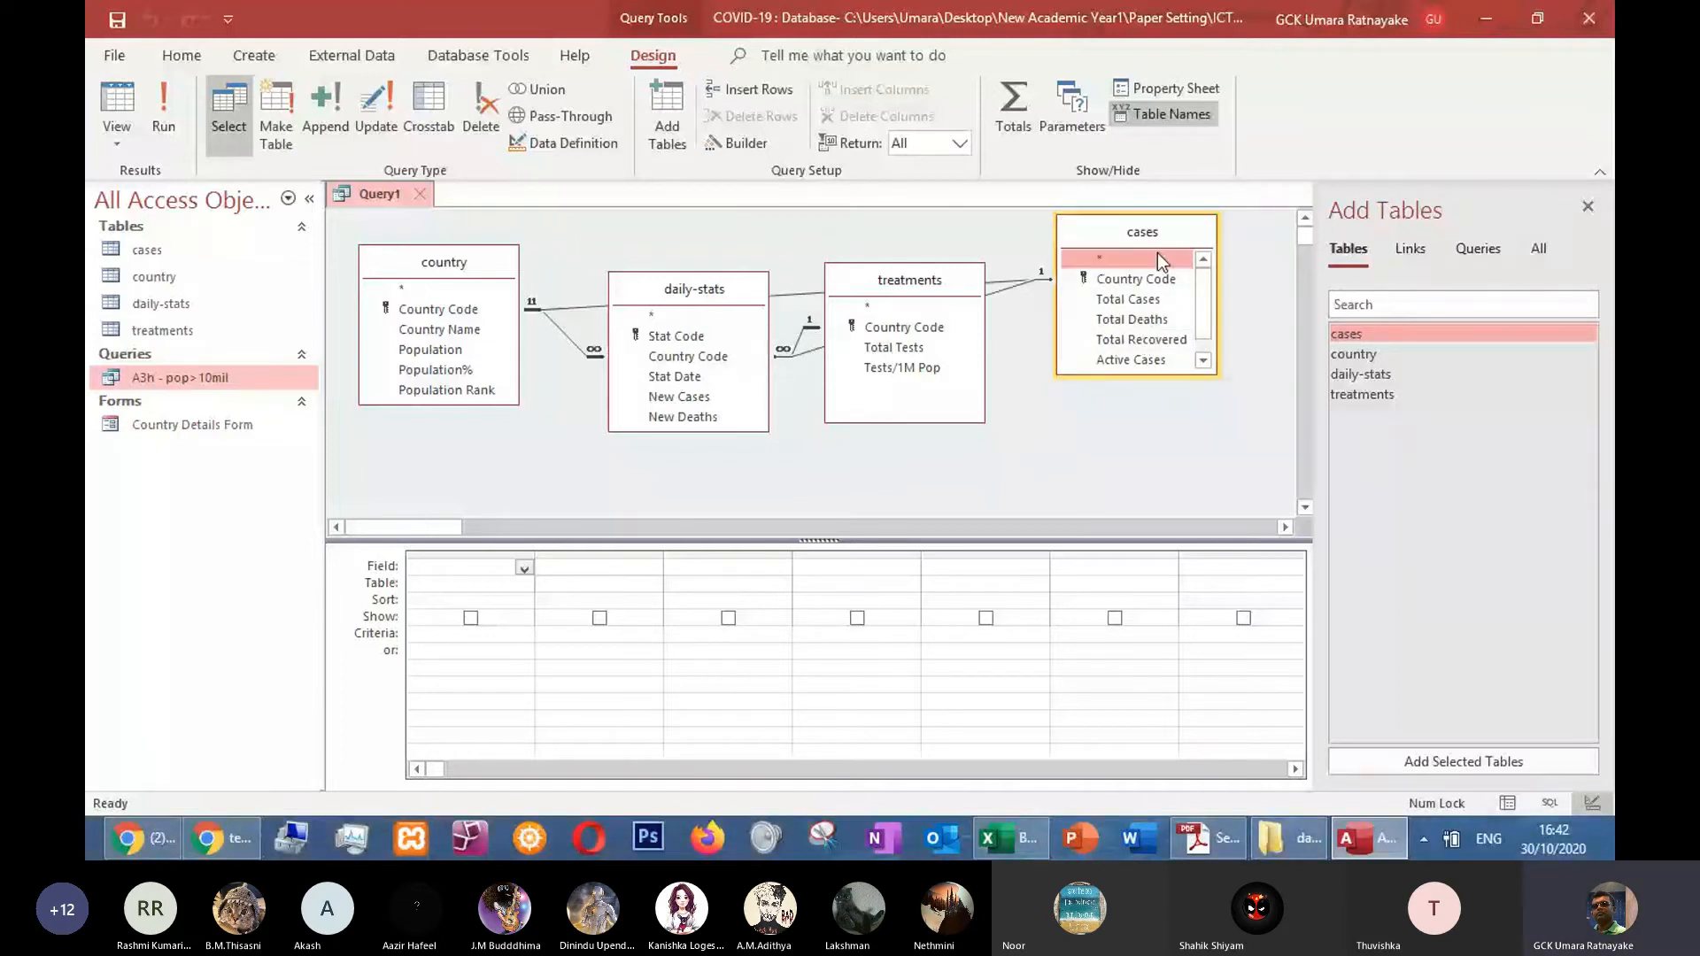
# Delete the cases table from the query design and spread daily-stats and treatments across the freed space
pyautogui.press('Delete')
pyautogui.moveTo(888, 281); pyautogui.dragTo(1017, 277)
pyautogui.moveTo(769, 301); pyautogui.dragTo(826, 279)
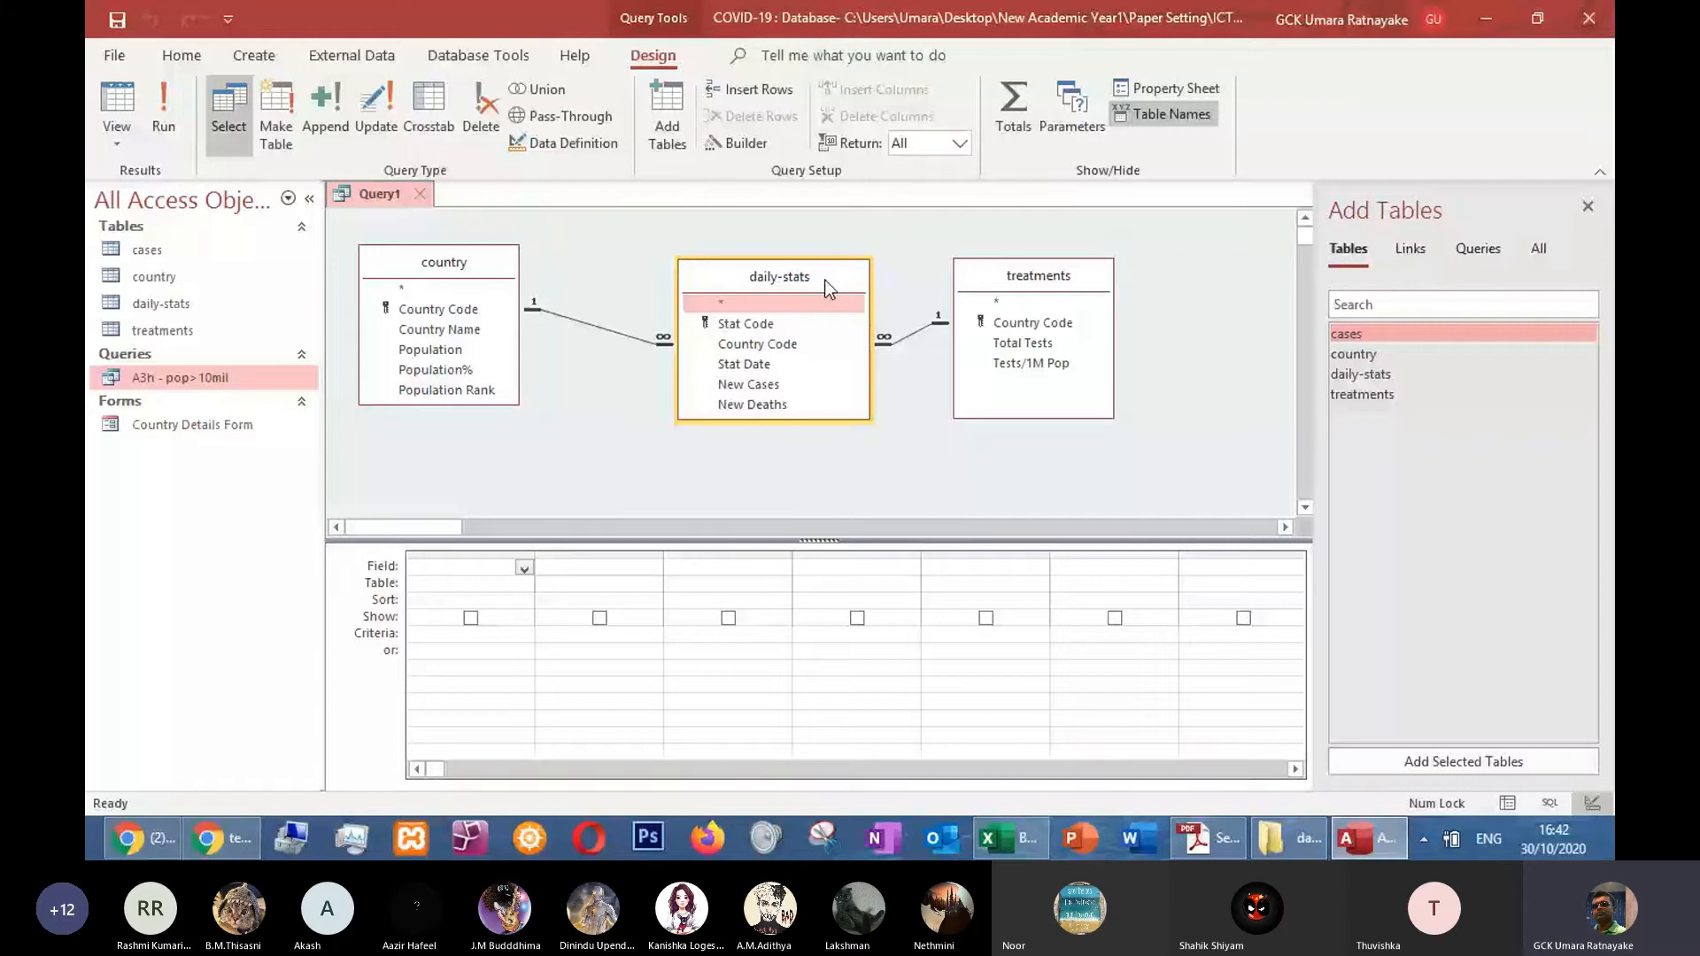
# Following the A3i task in the PDF, add Country Code and Country Name from the country table to the query
pyautogui.hotkey('alt', 'Tab')
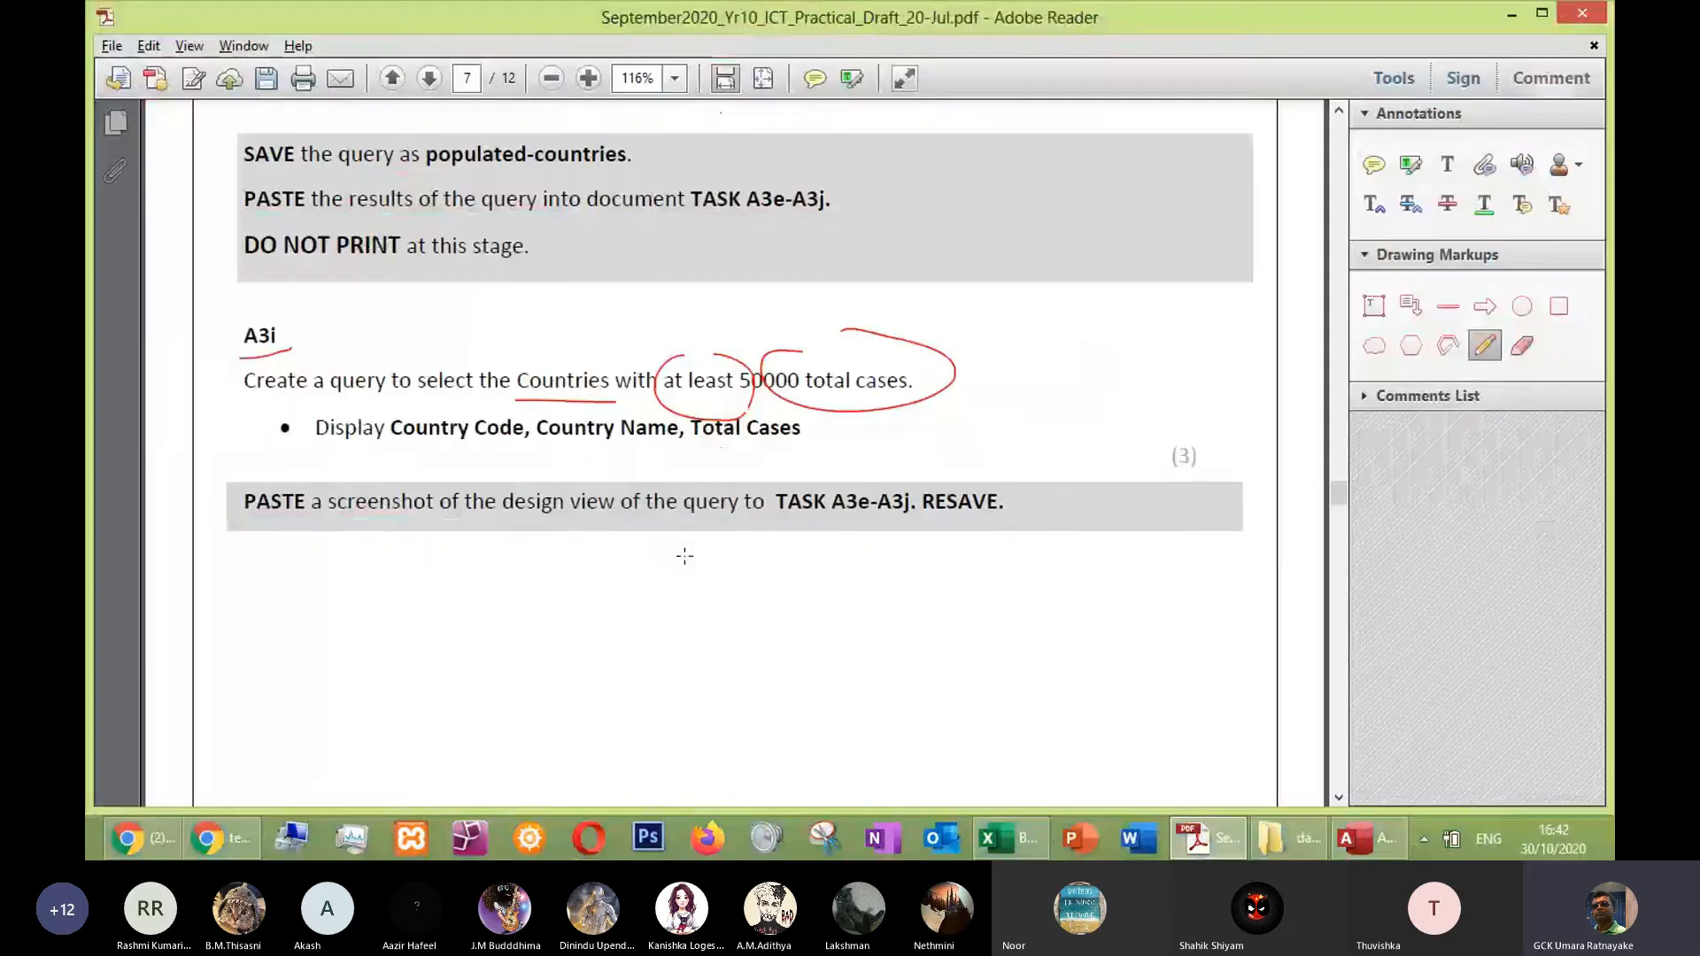
pyautogui.hotkey('alt', 'Tab')
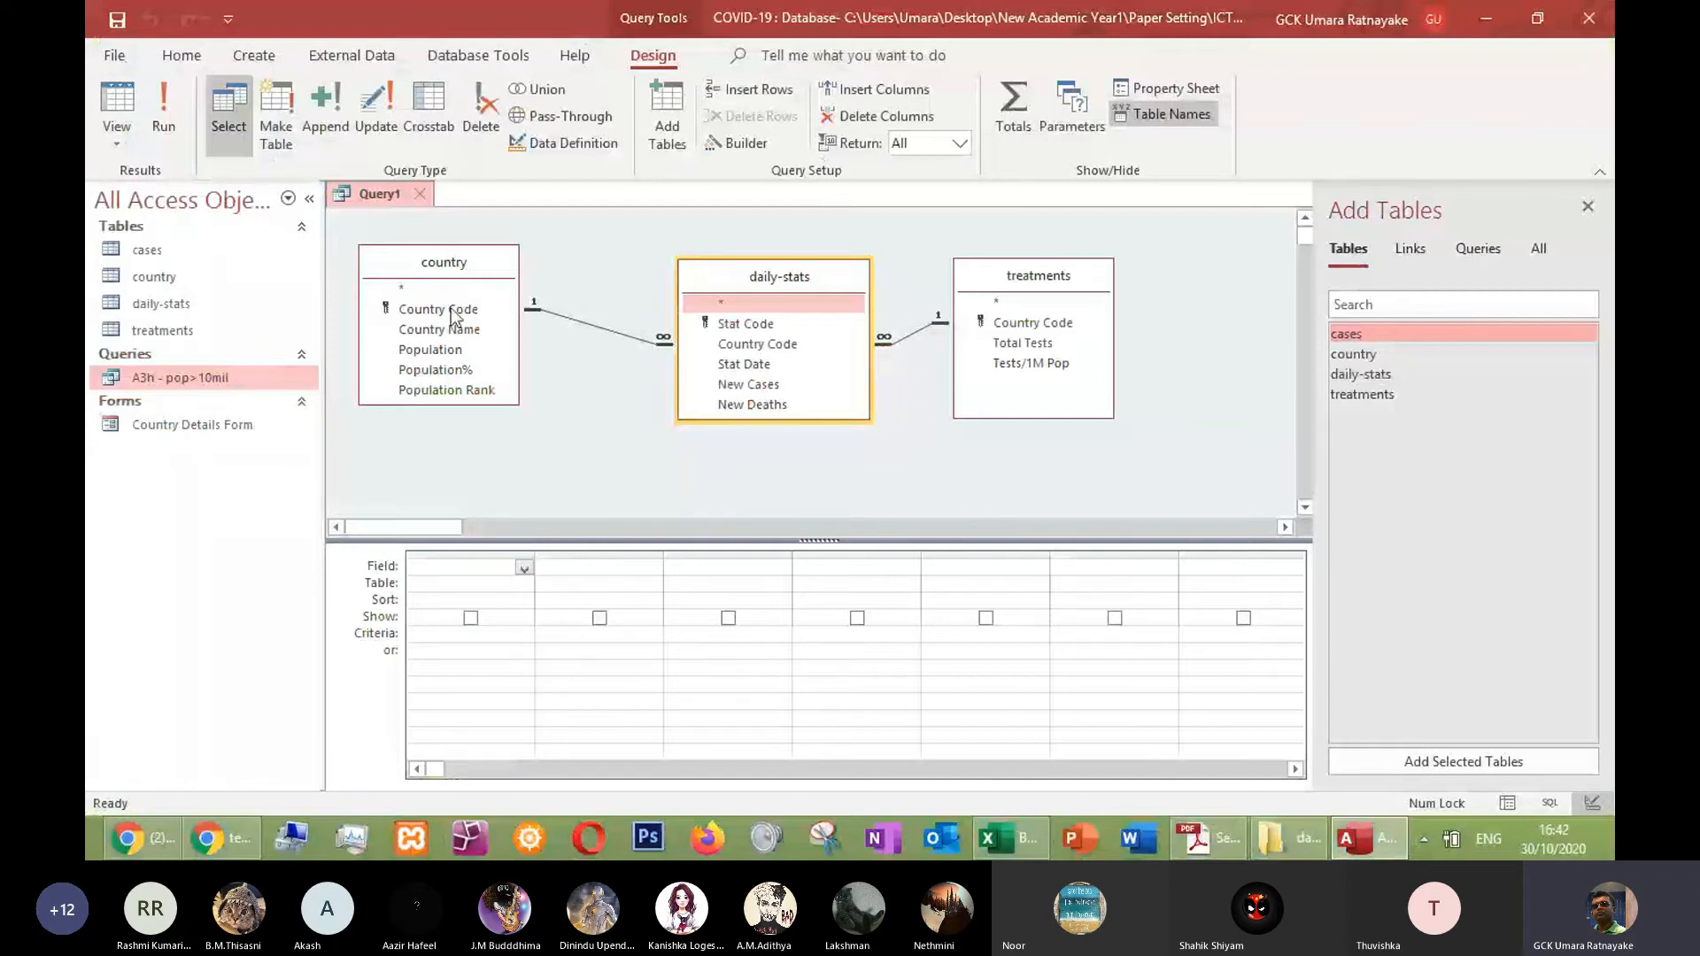
pyautogui.hotkey('alt', 'Tab')
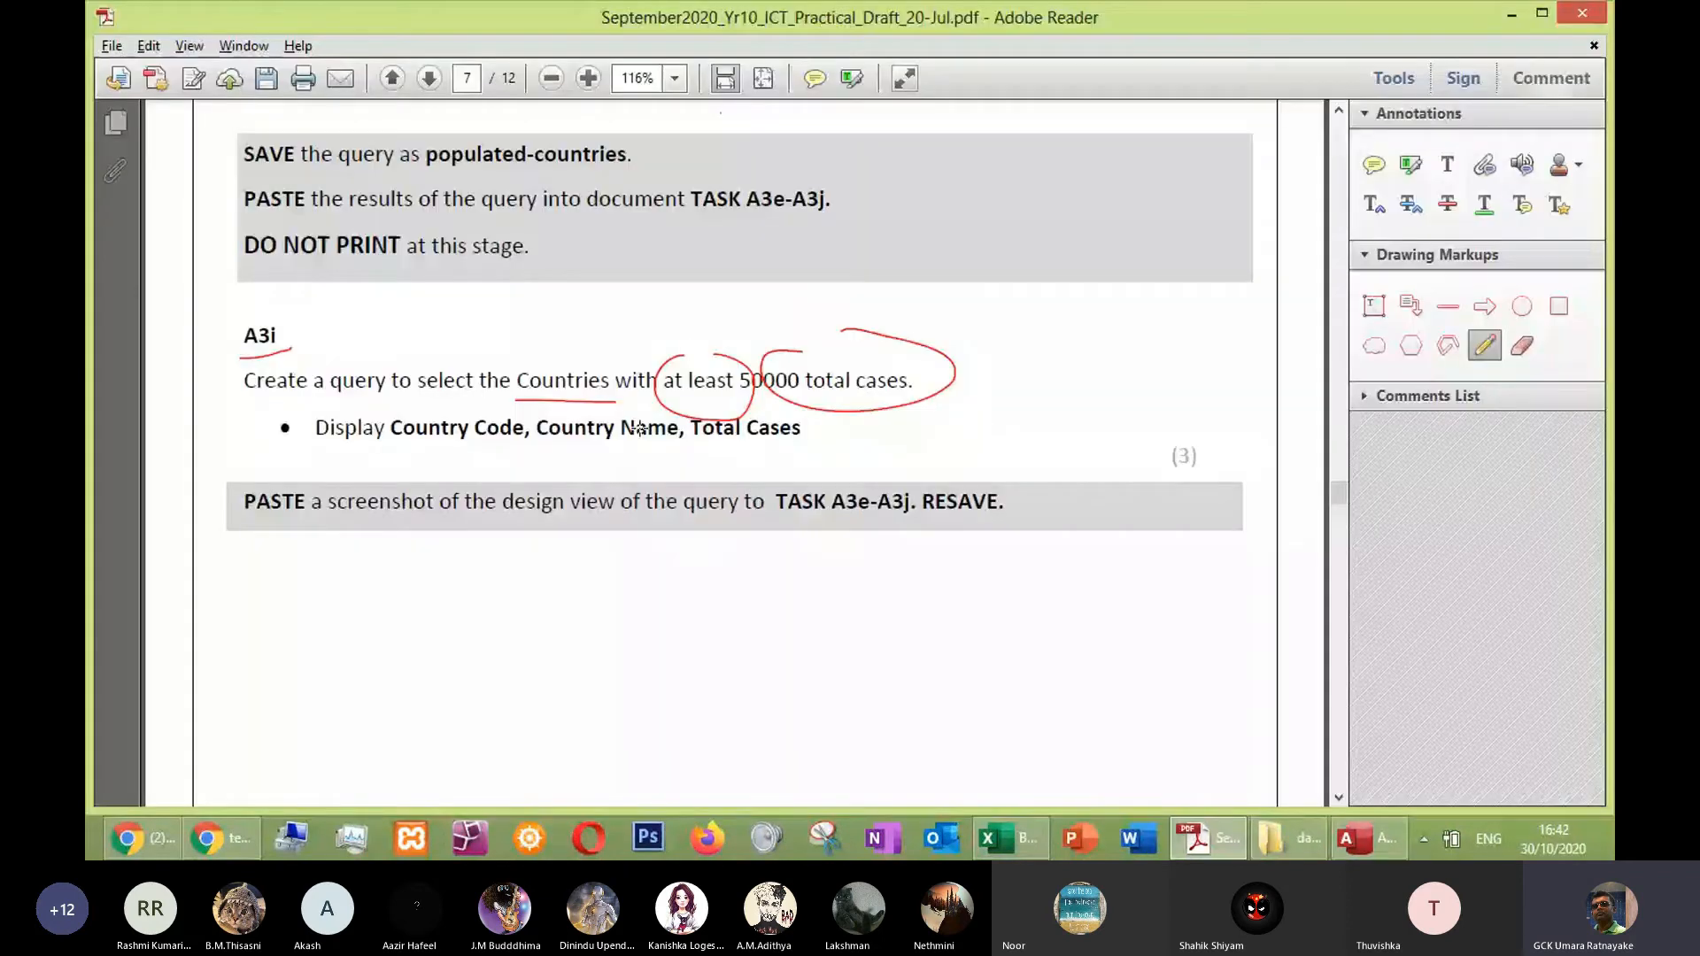
pyautogui.hotkey('alt', 'Tab')
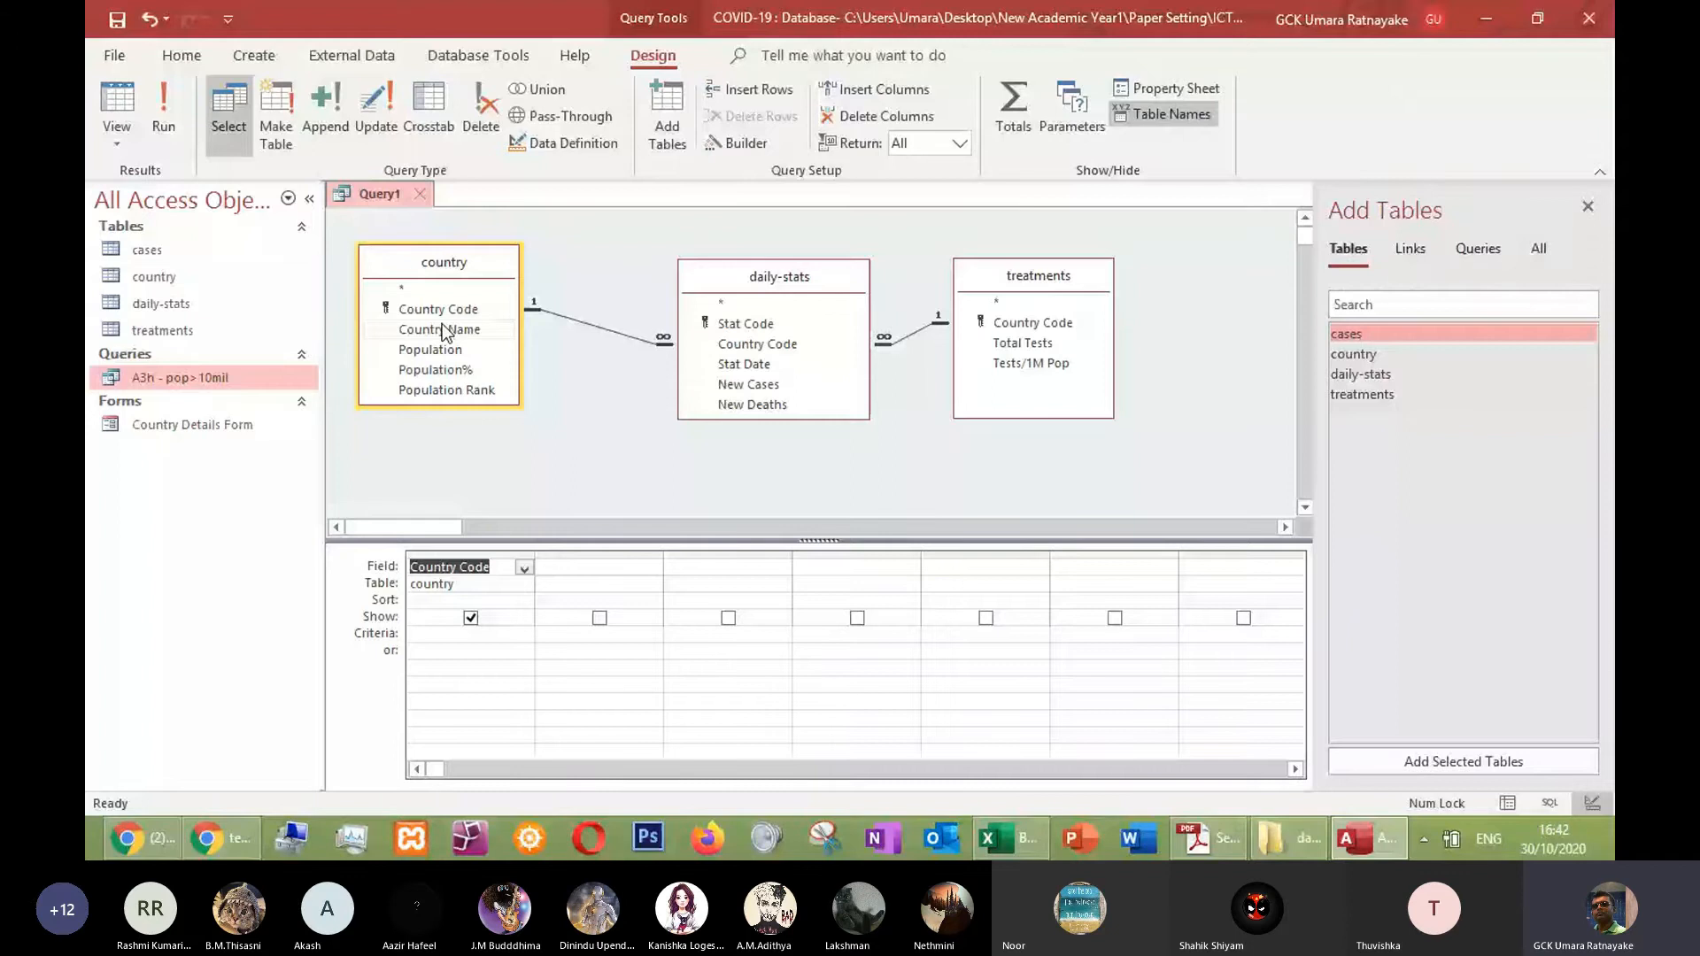
pyautogui.hotkey('alt', 'Tab')
pyautogui.hotkey('alt', 'Tab')
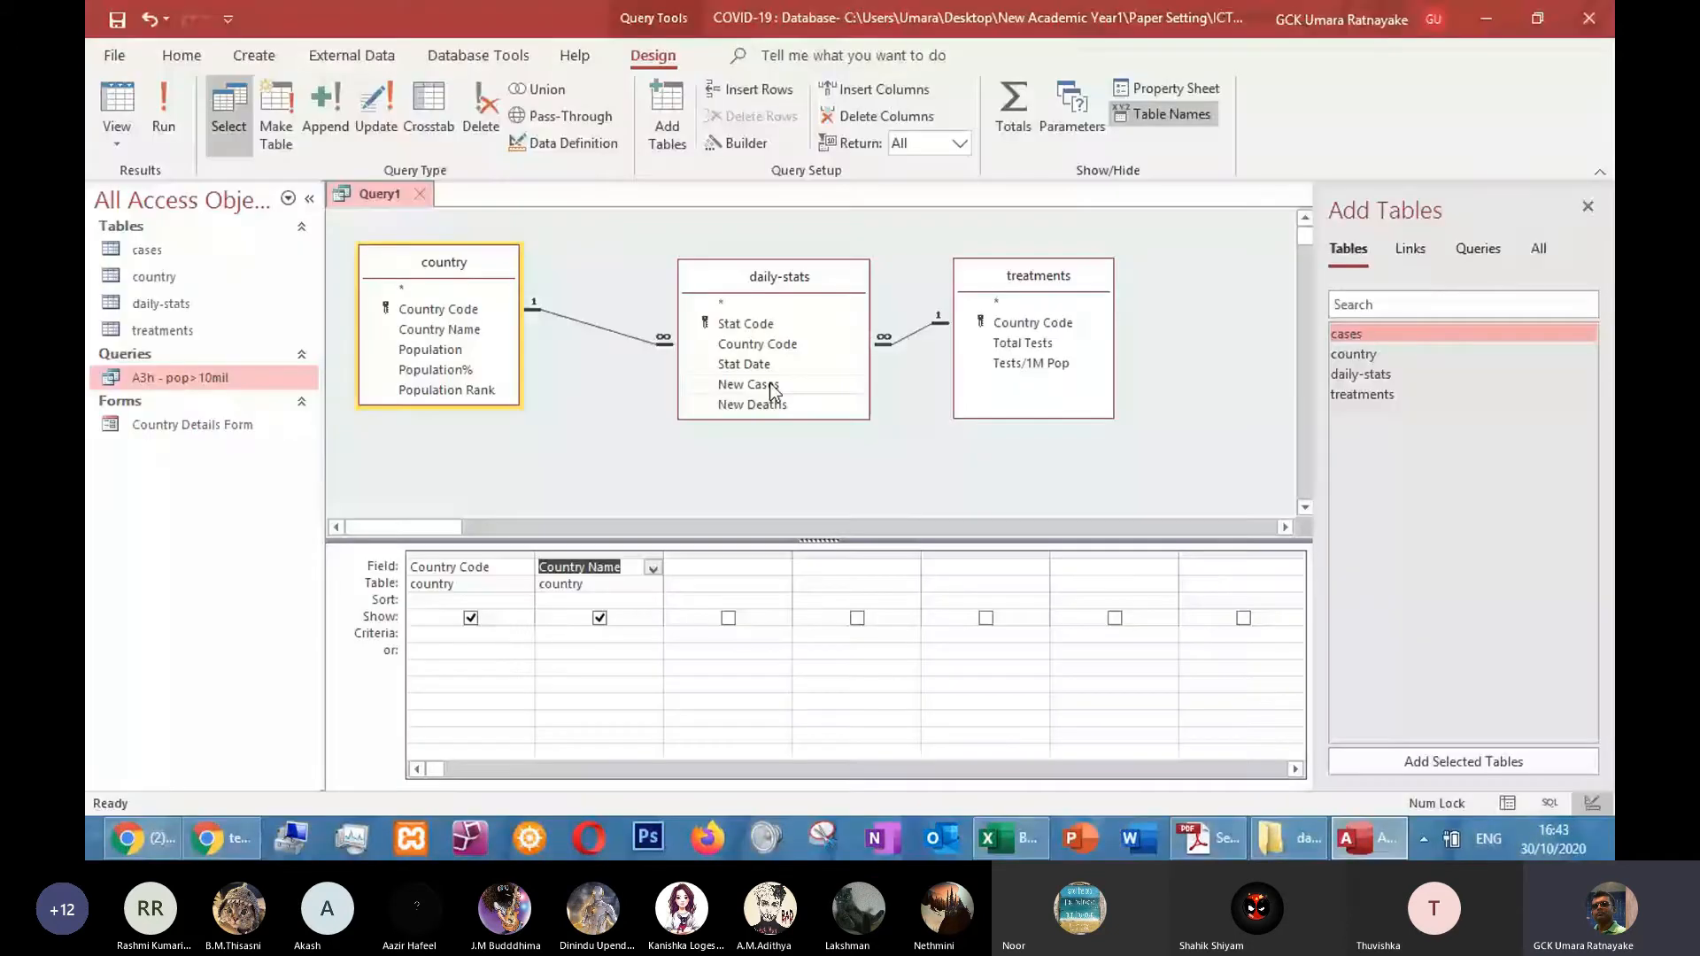
# Add Total Tests from the treatments table to the query and set its criteria to >=50000
pyautogui.hotkey('alt', 'Tab')
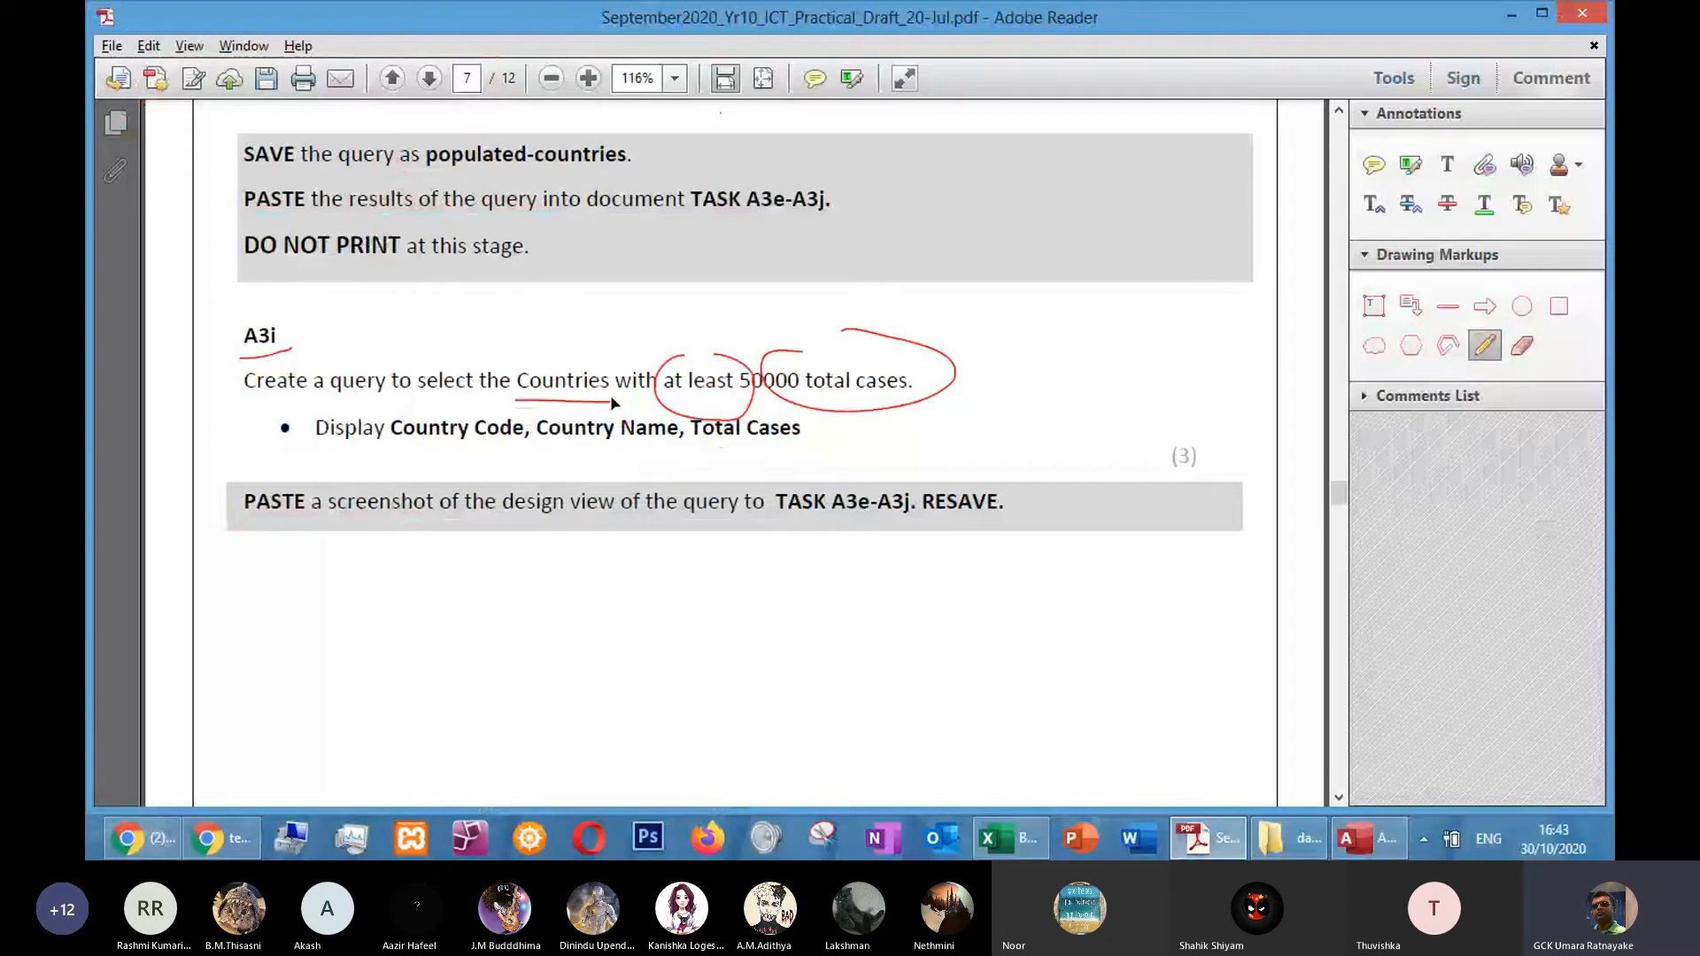
pyautogui.hotkey('alt', 'Tab')
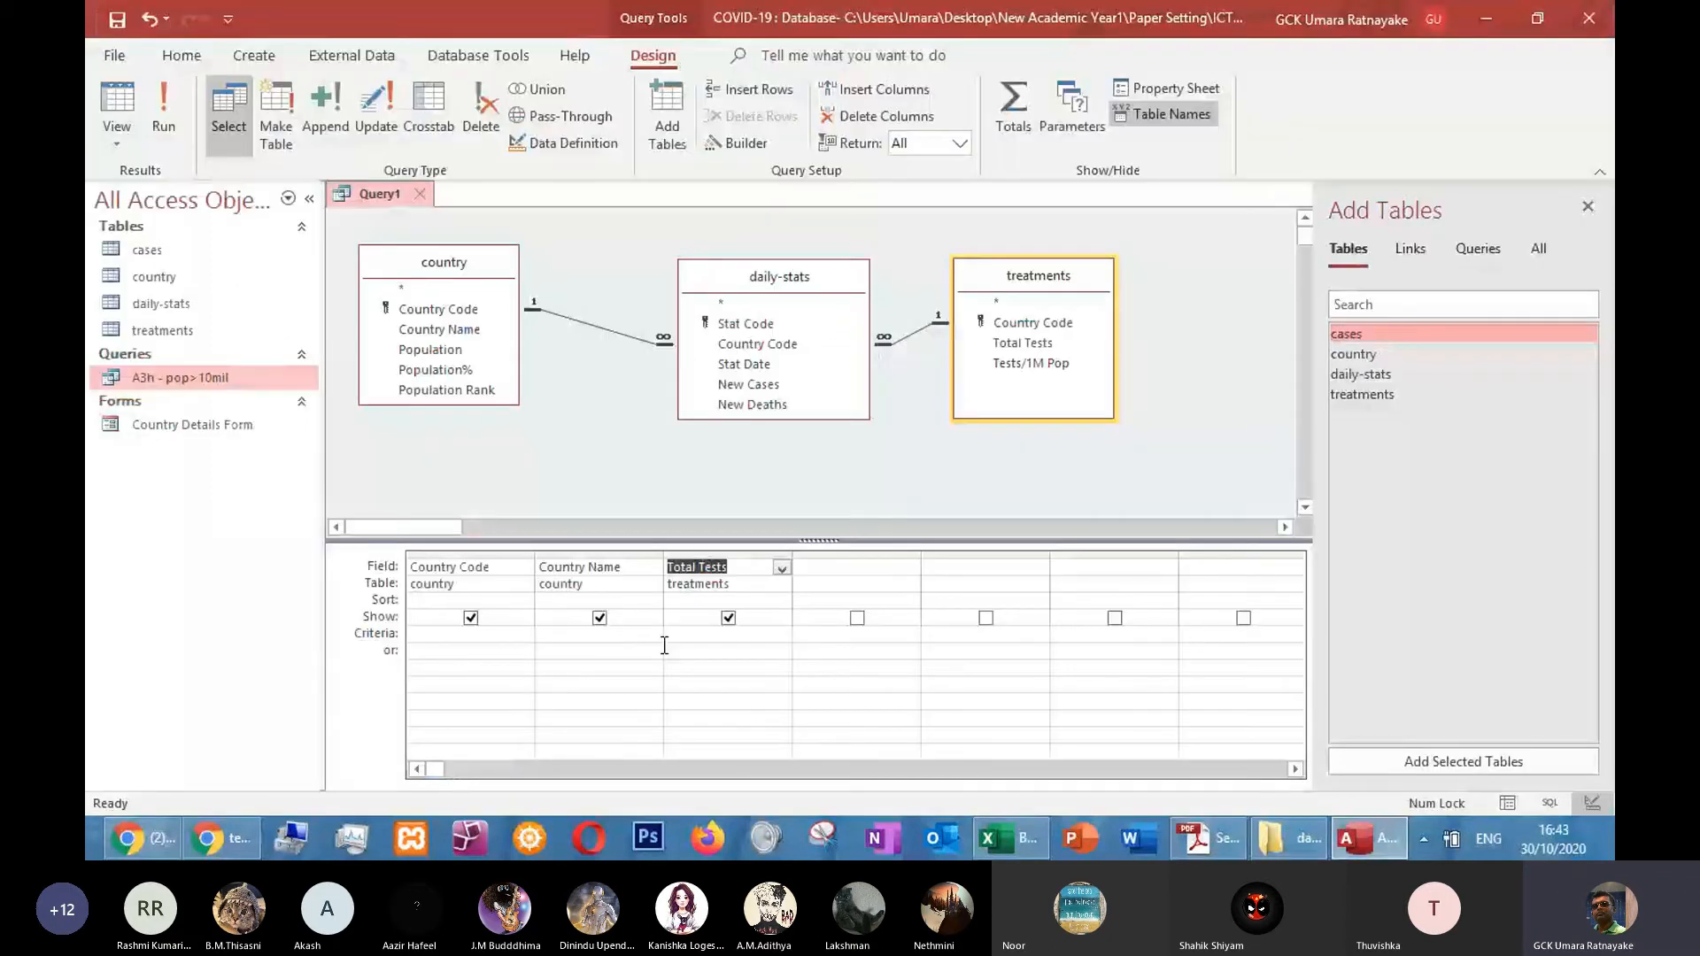
pyautogui.click(680, 636)
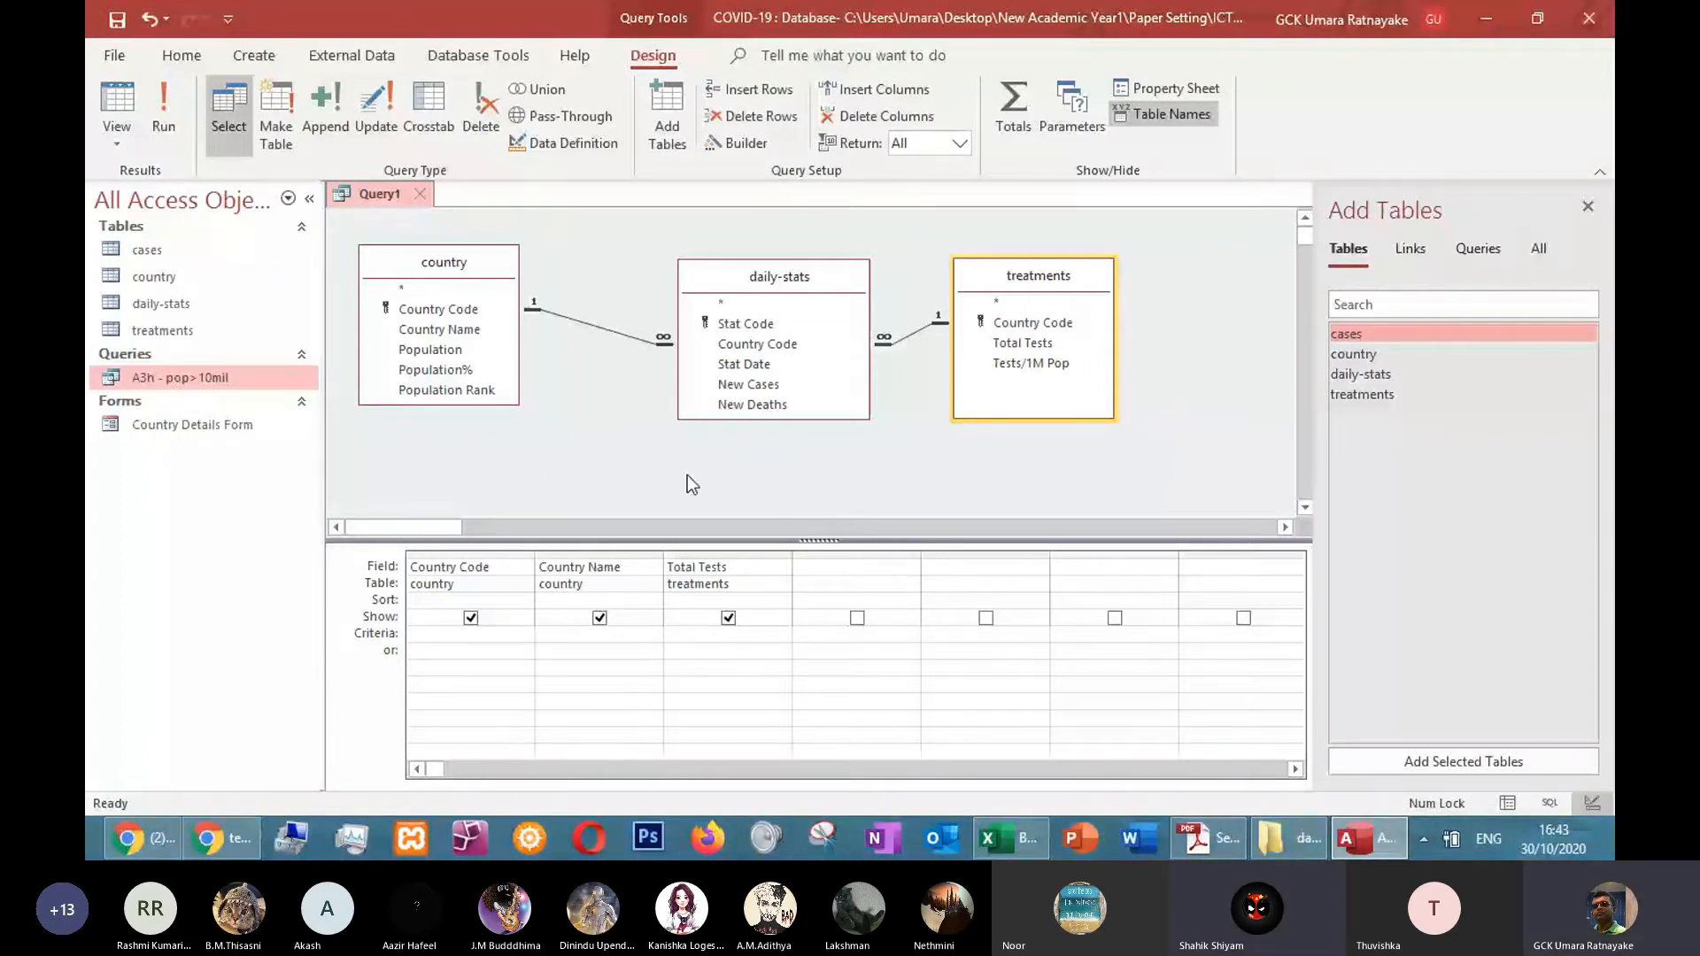
pyautogui.hotkey('alt', 'Tab')
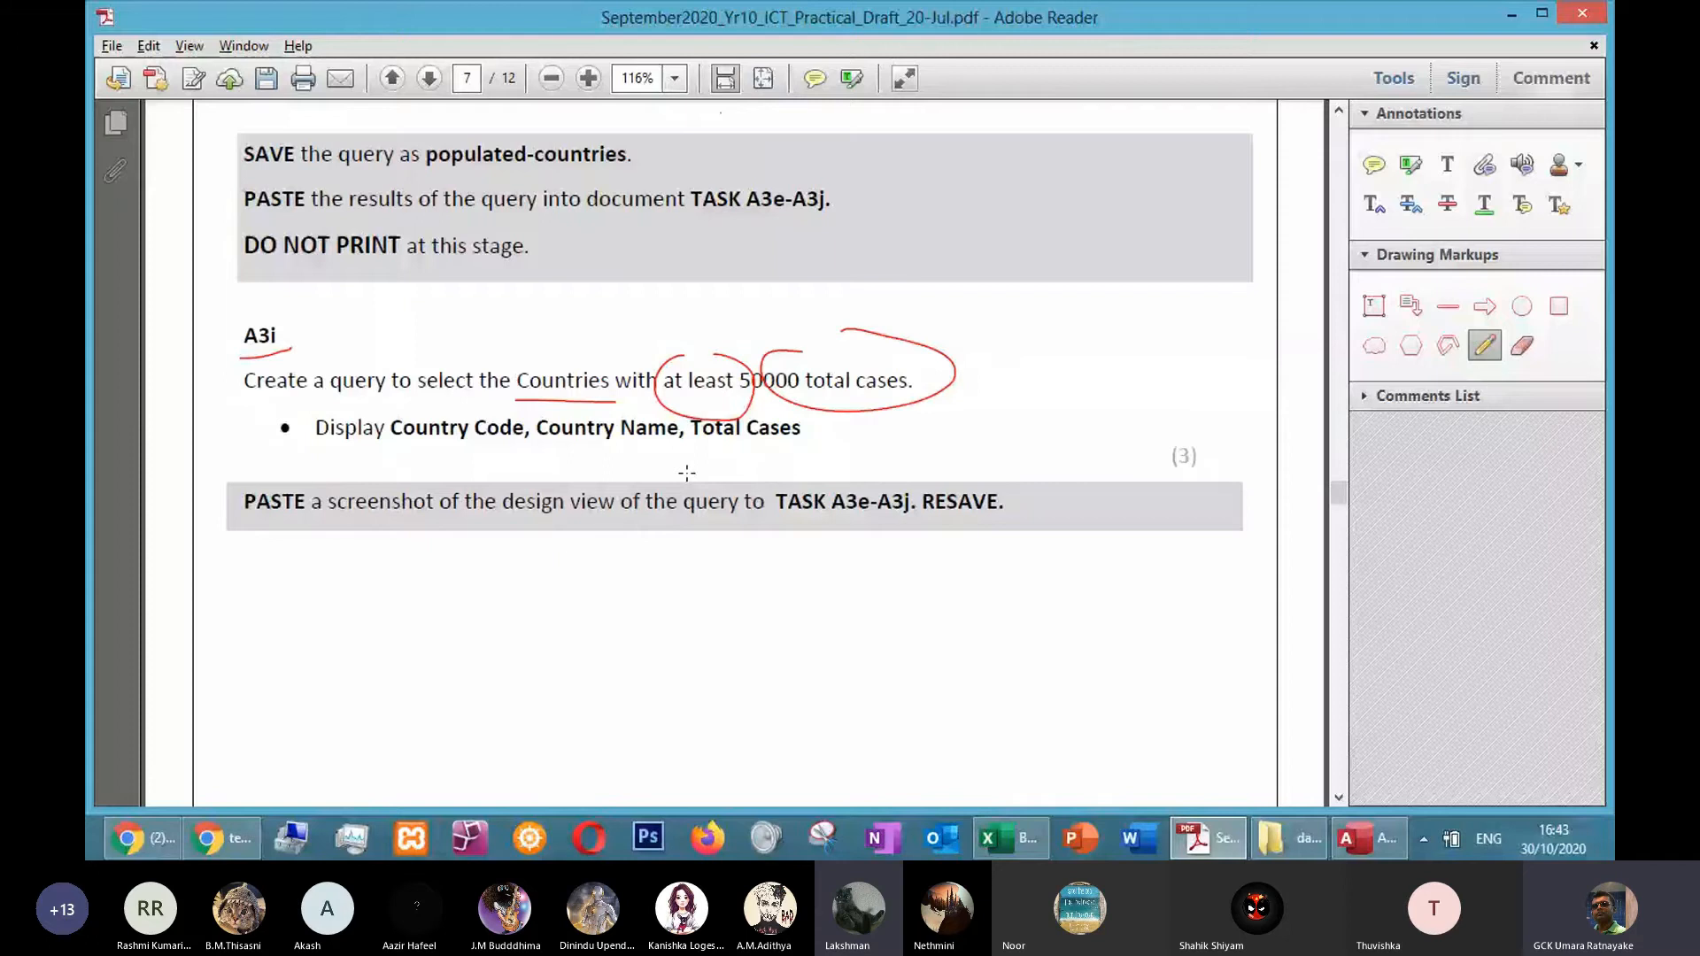
pyautogui.hotkey('alt', 'Tab')
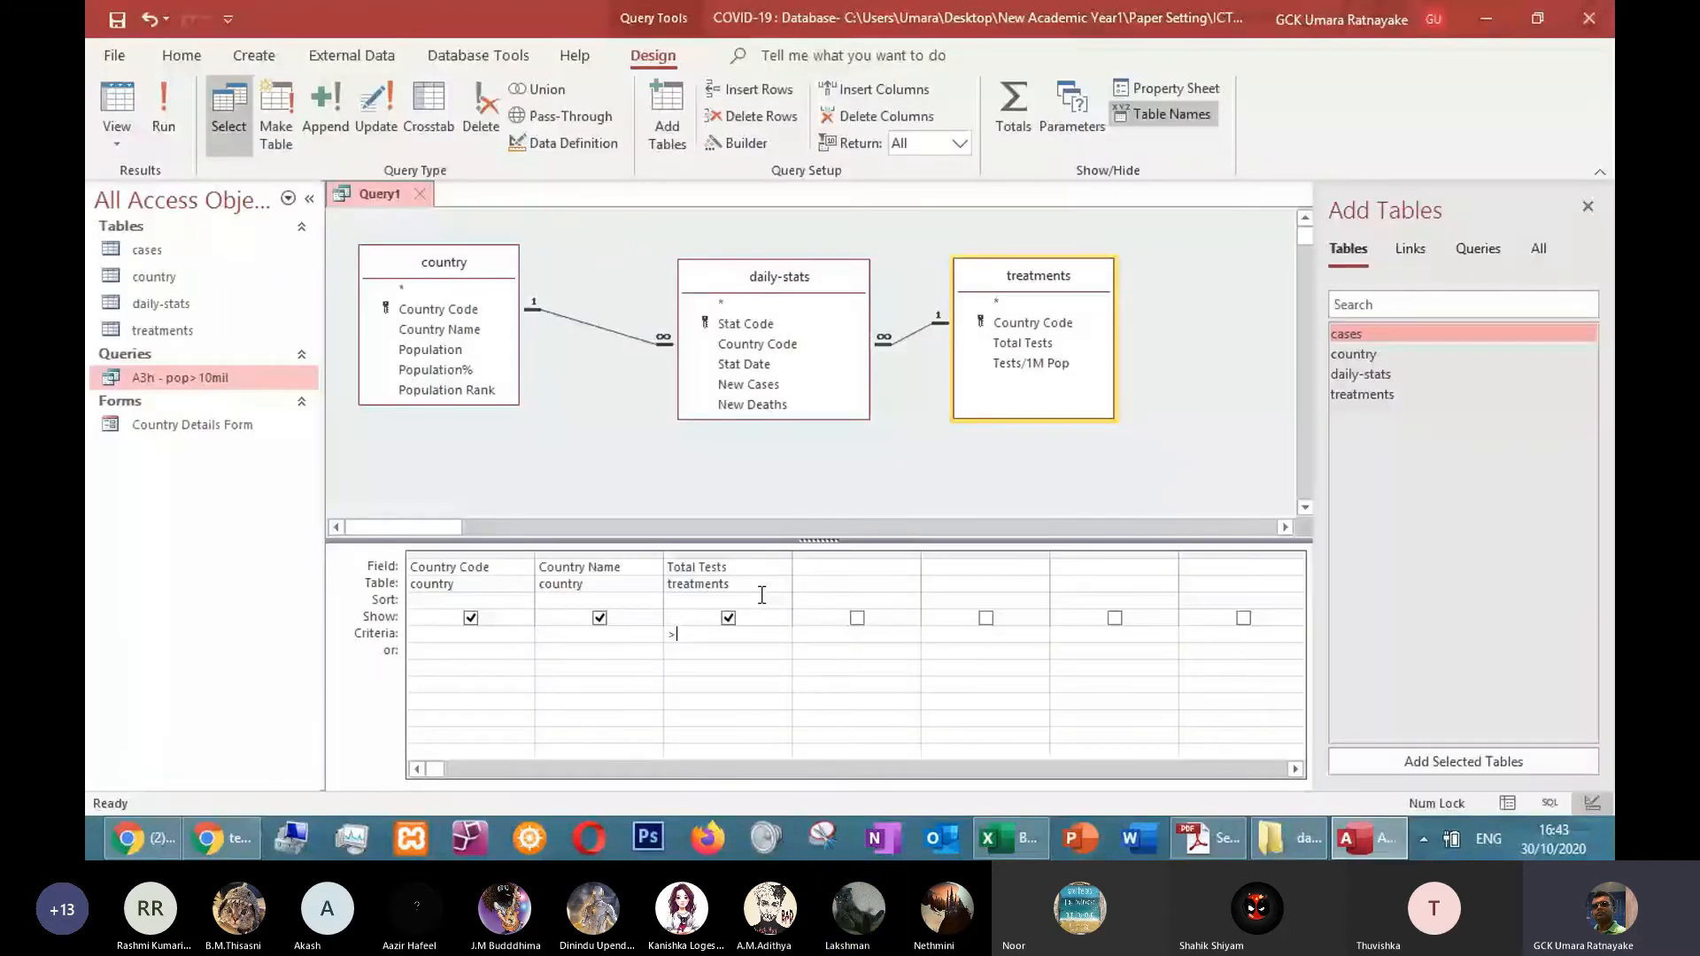
pyautogui.write('=500000')
pyautogui.press('BackSpace')
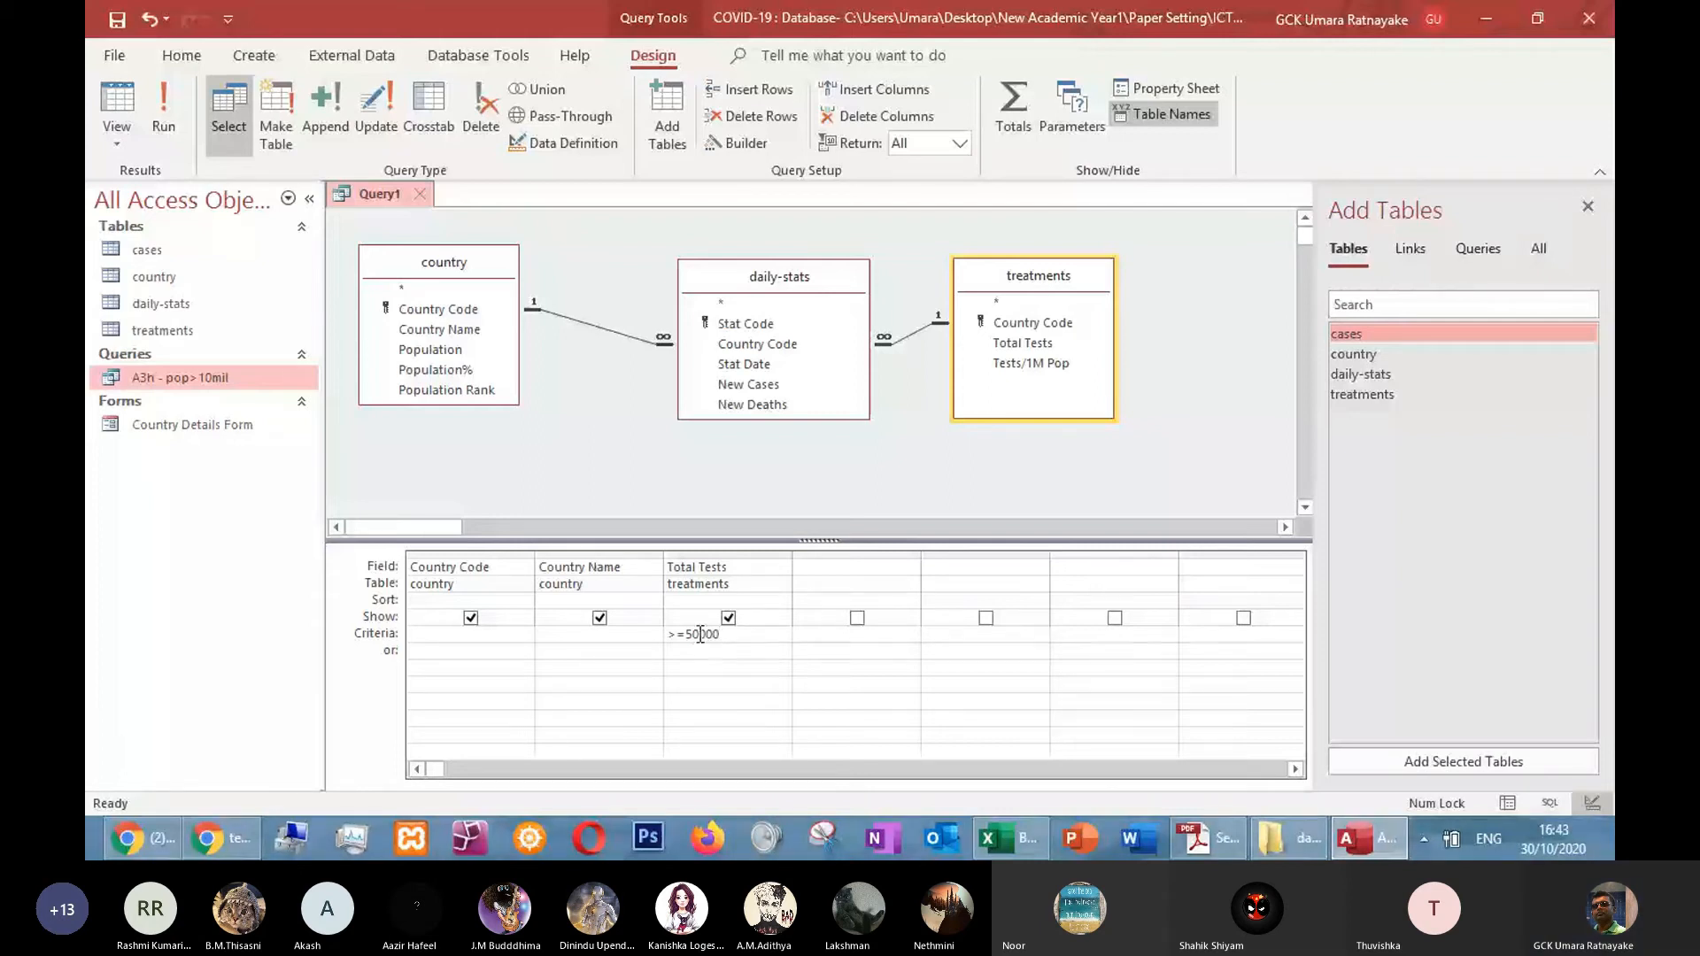
# Run the query, compare its columns with the fields required in task A3i, and return to the query design
pyautogui.hotkey('alt', 'Tab')
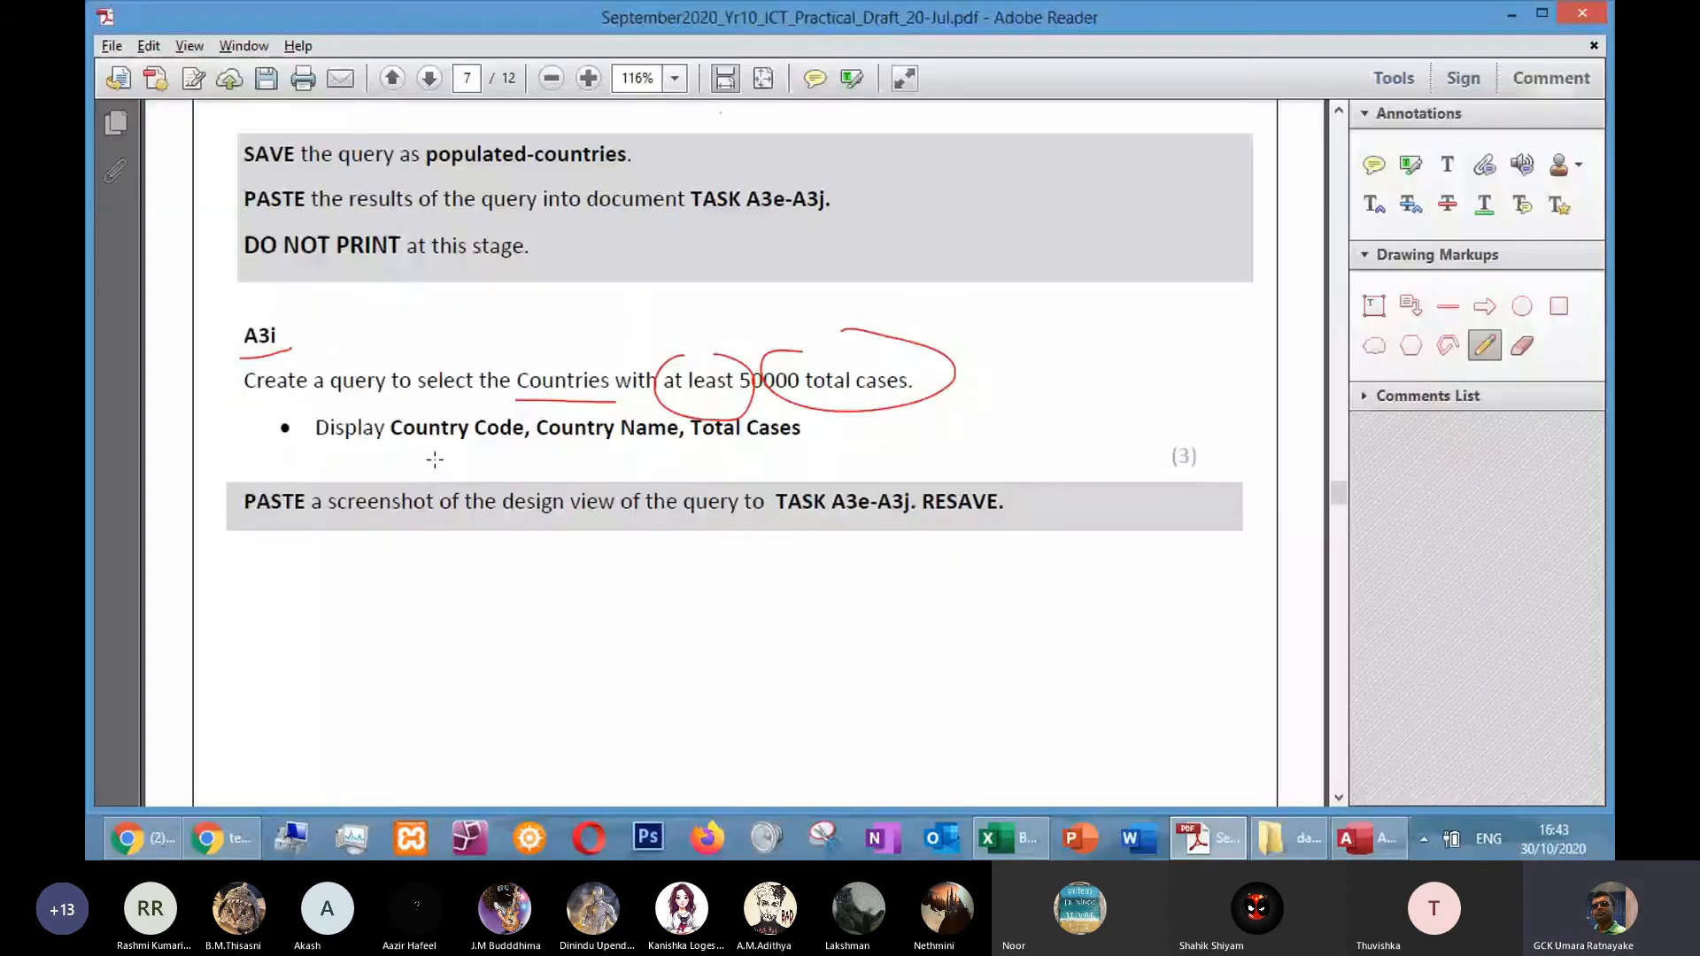
pyautogui.hotkey('alt', 'Tab')
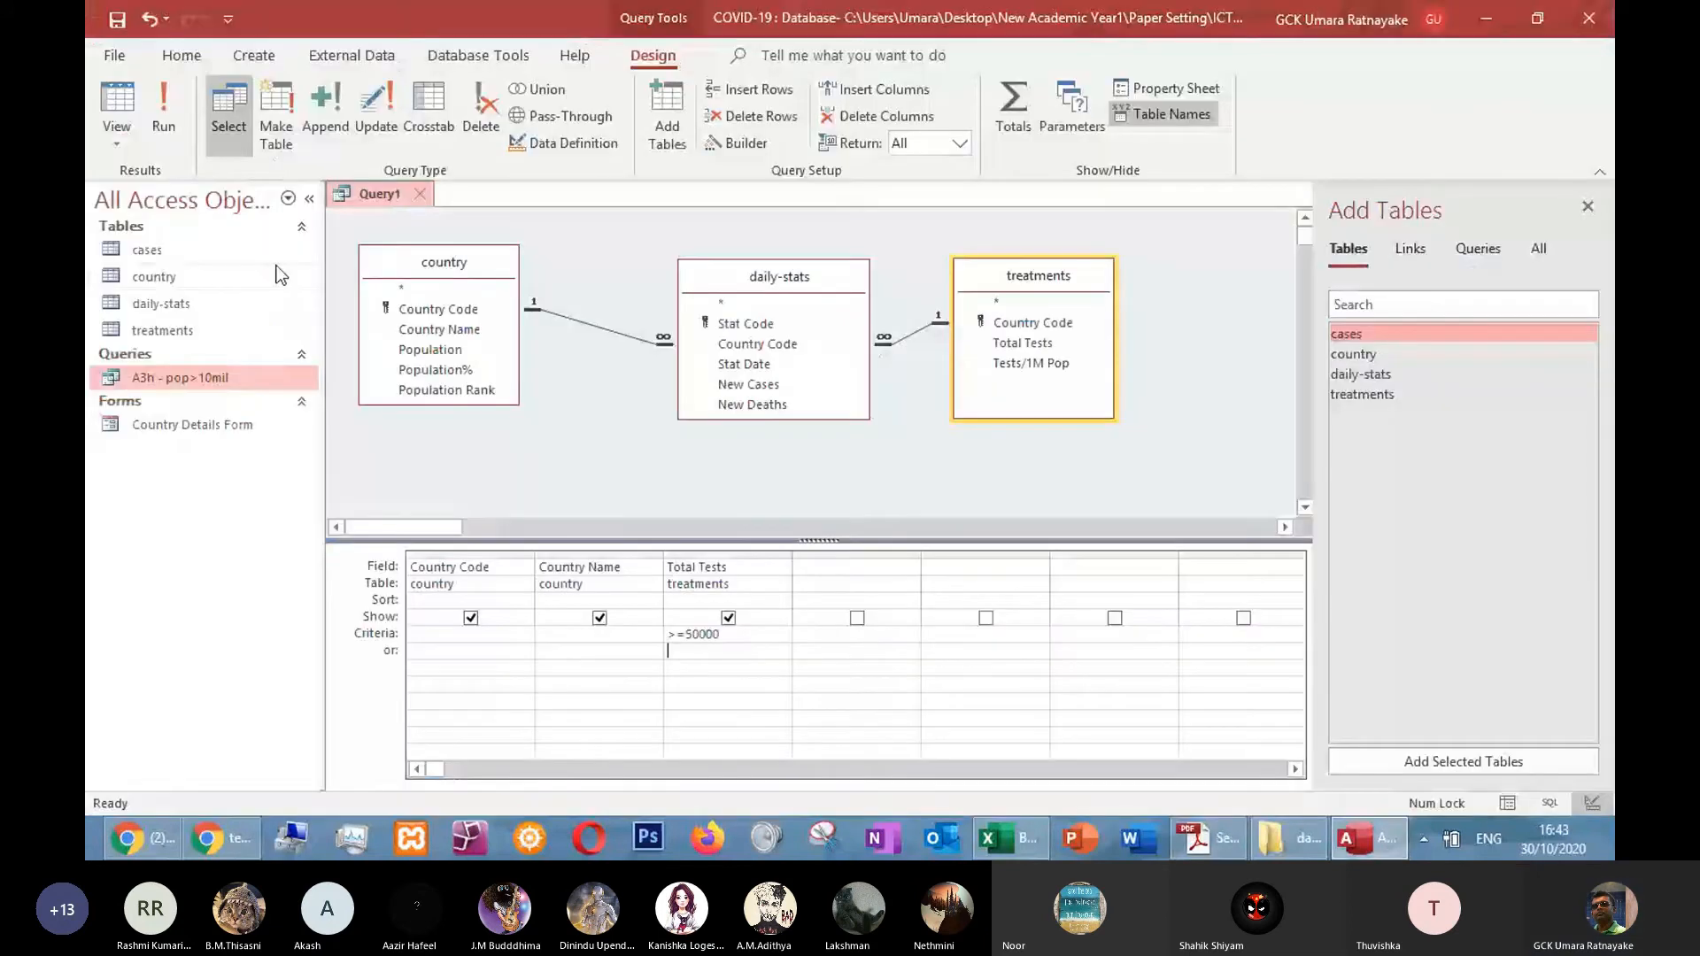
pyautogui.click(164, 108)
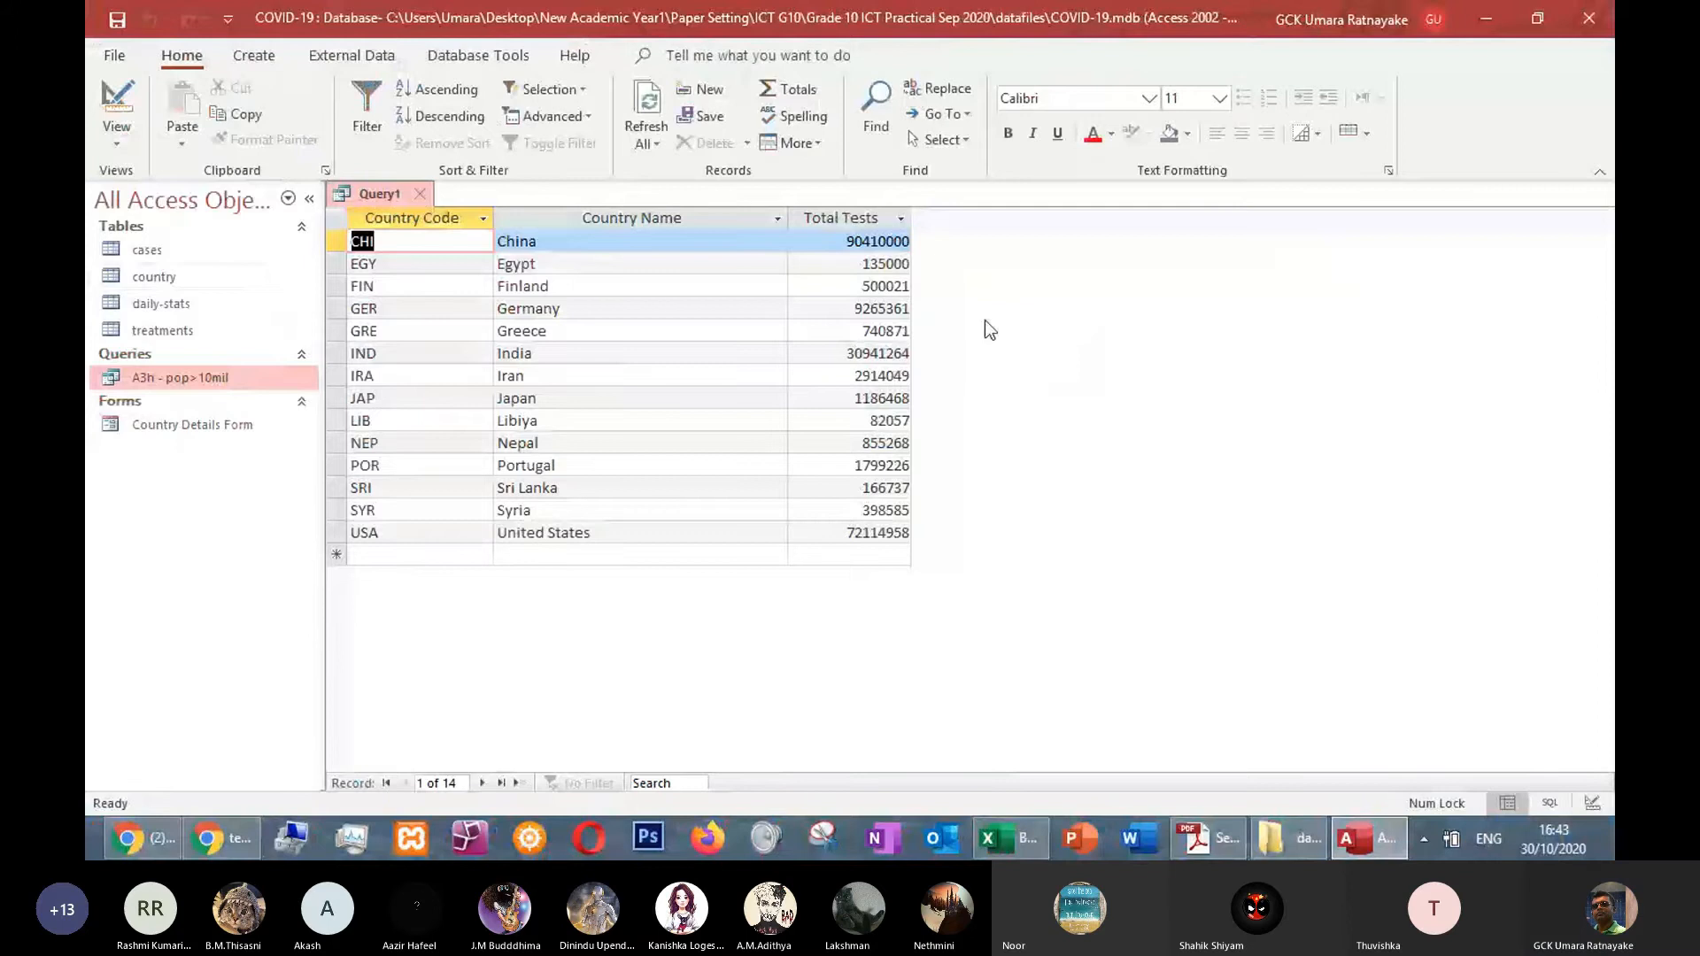
pyautogui.hotkey('alt', 'Tab')
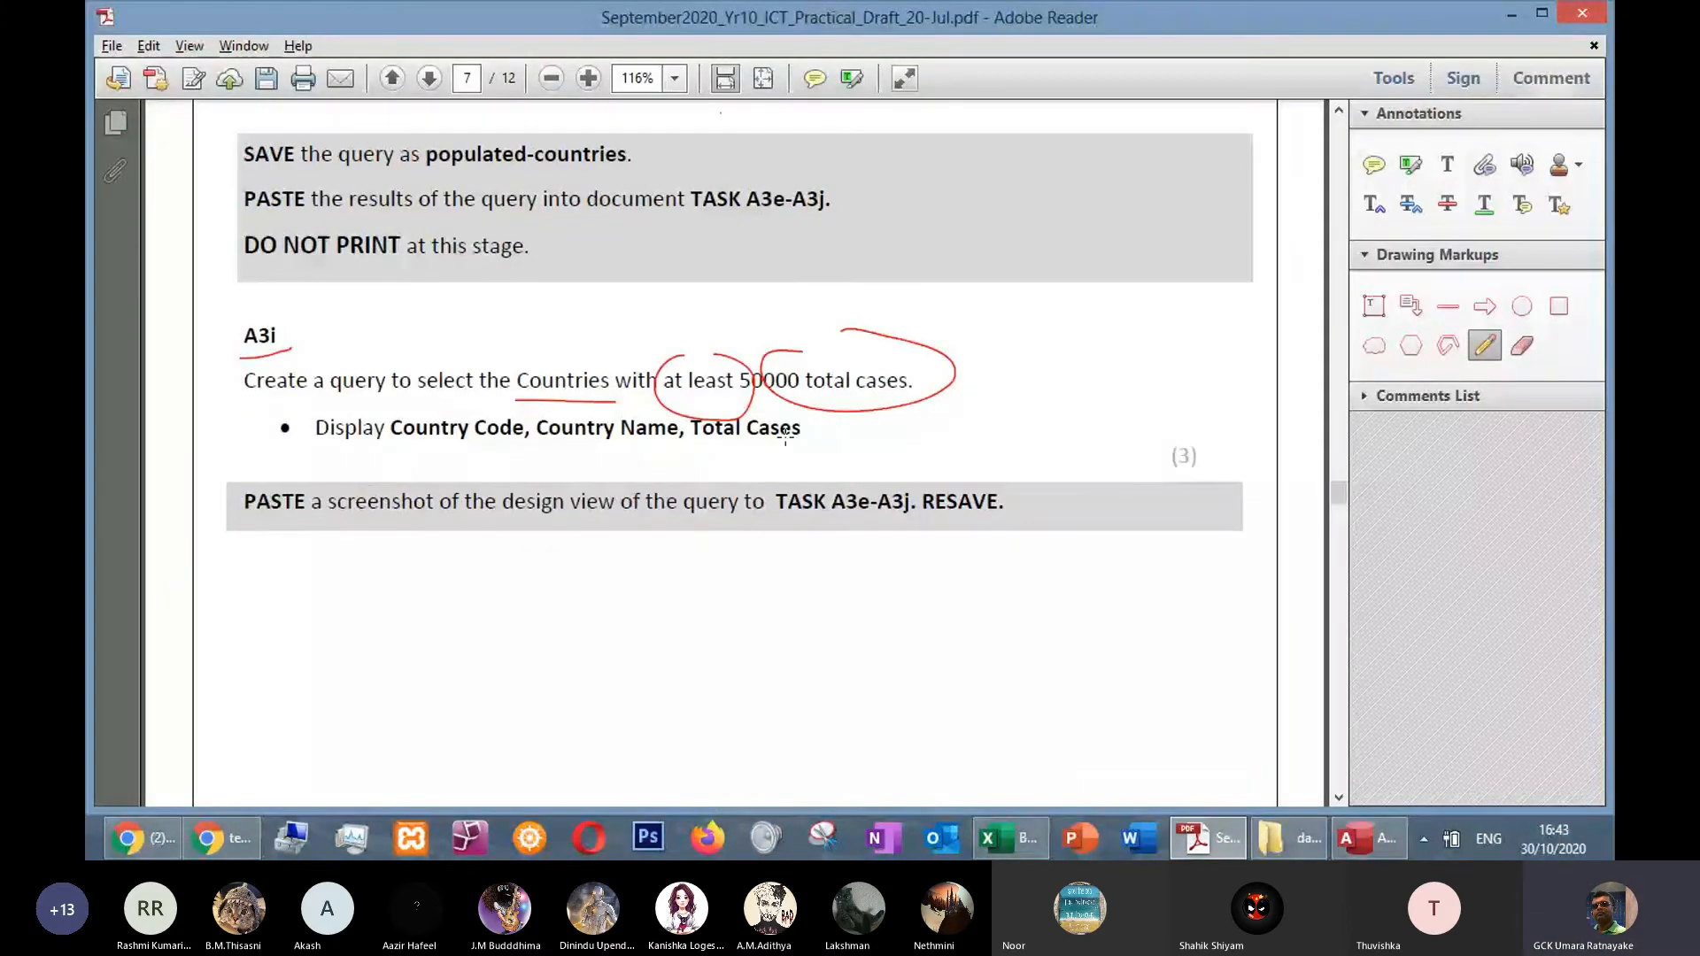
pyautogui.hotkey('alt', 'Tab')
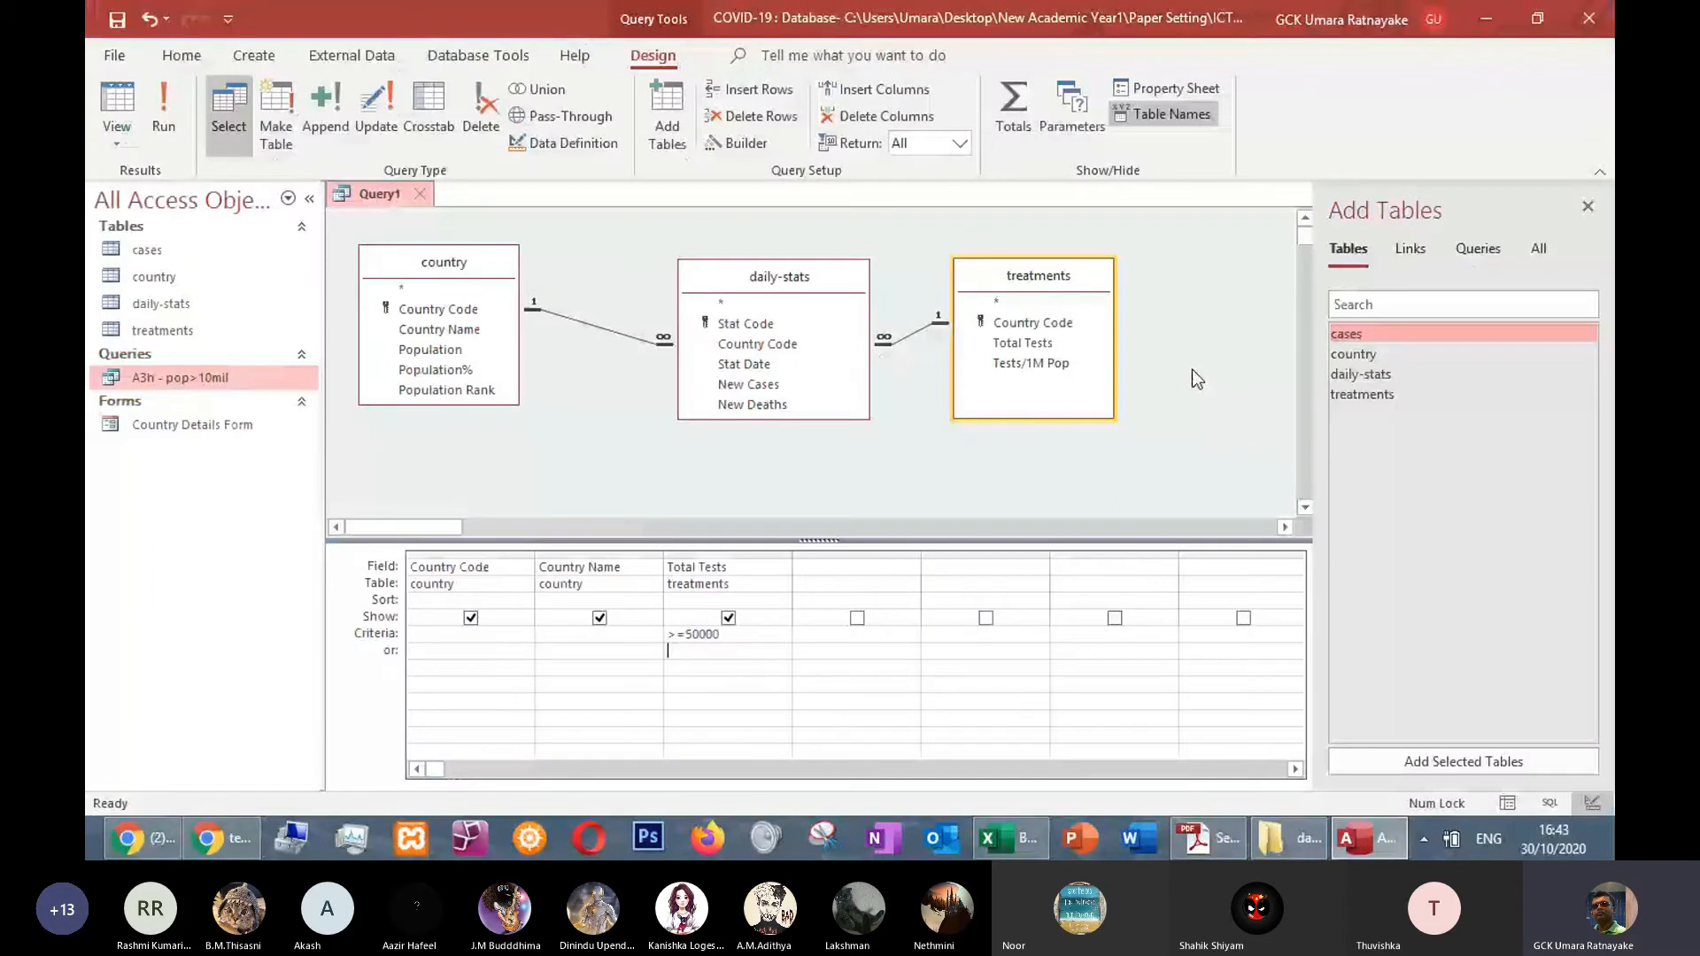
# Remove the Total Tests column and the treatments table from the query design
pyautogui.click(740, 556)
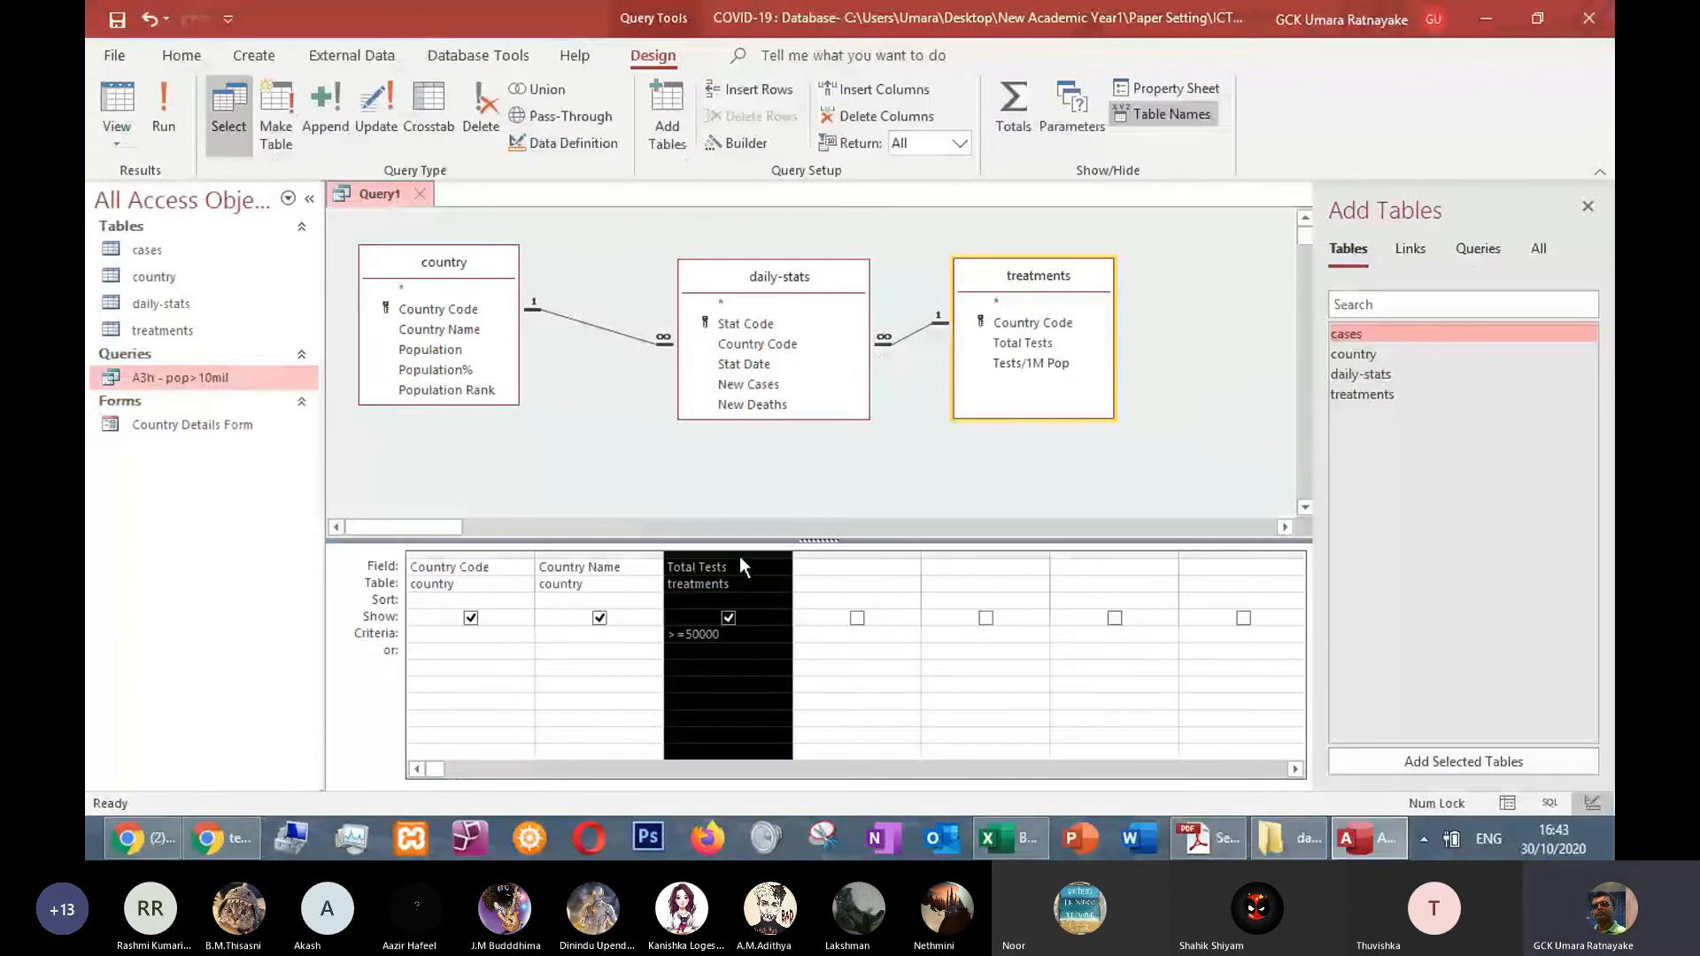
pyautogui.press('Delete')
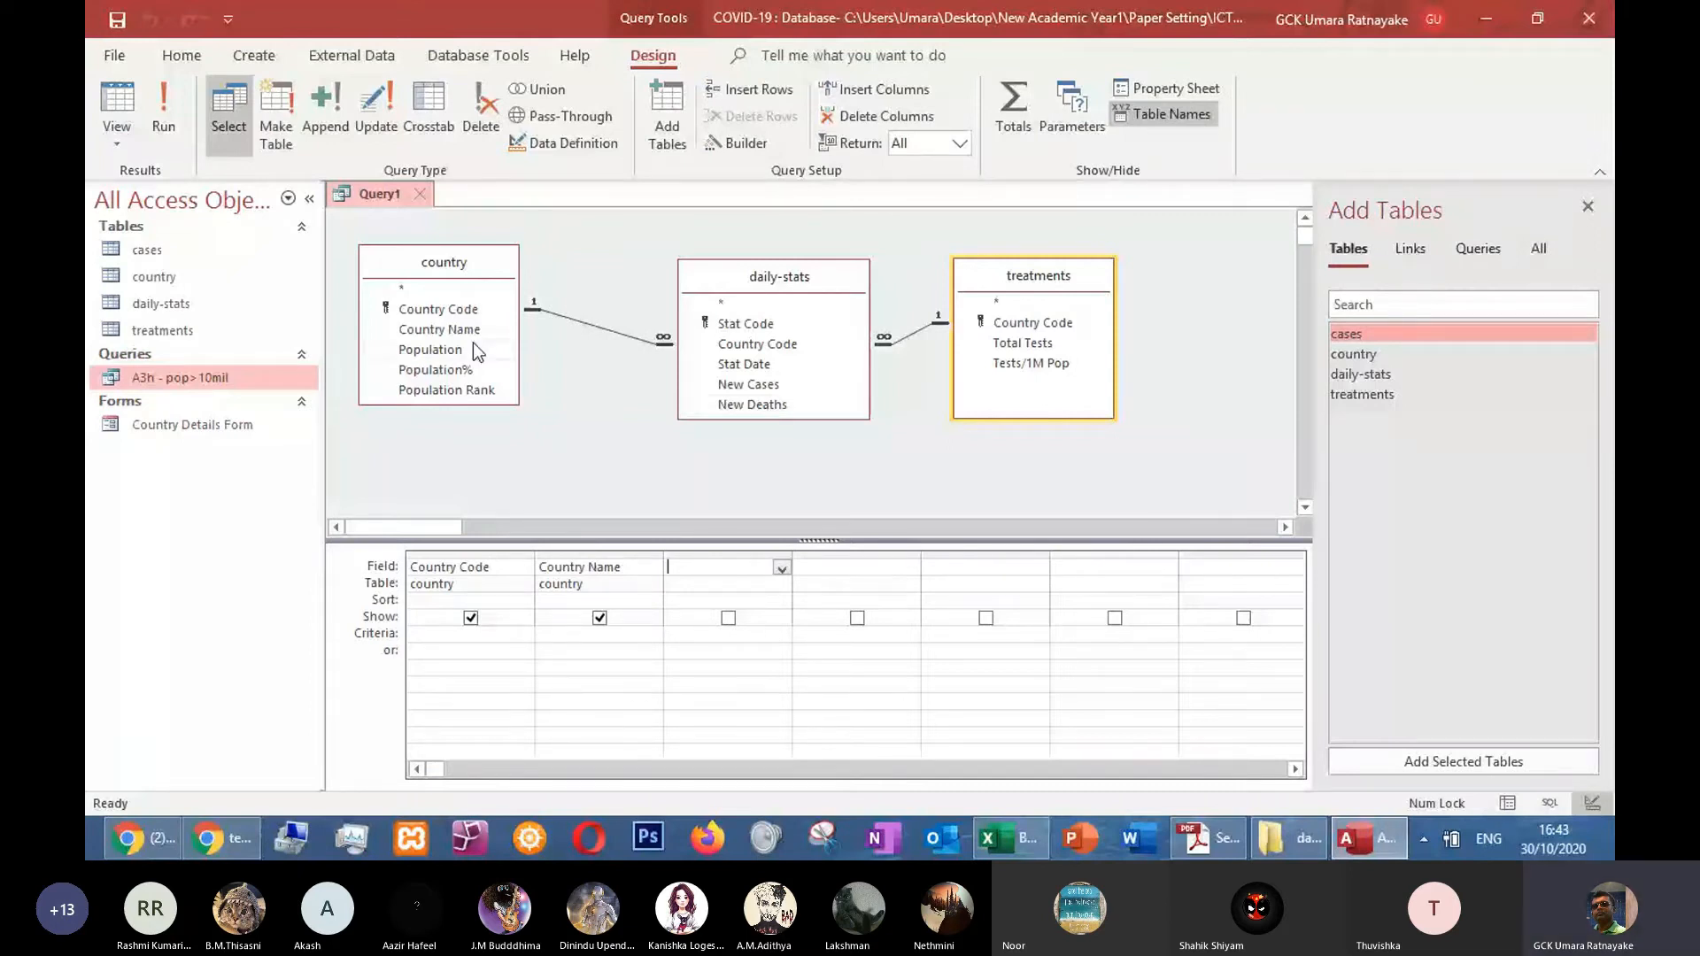
pyautogui.moveTo(779, 276); pyautogui.dragTo(694, 288)
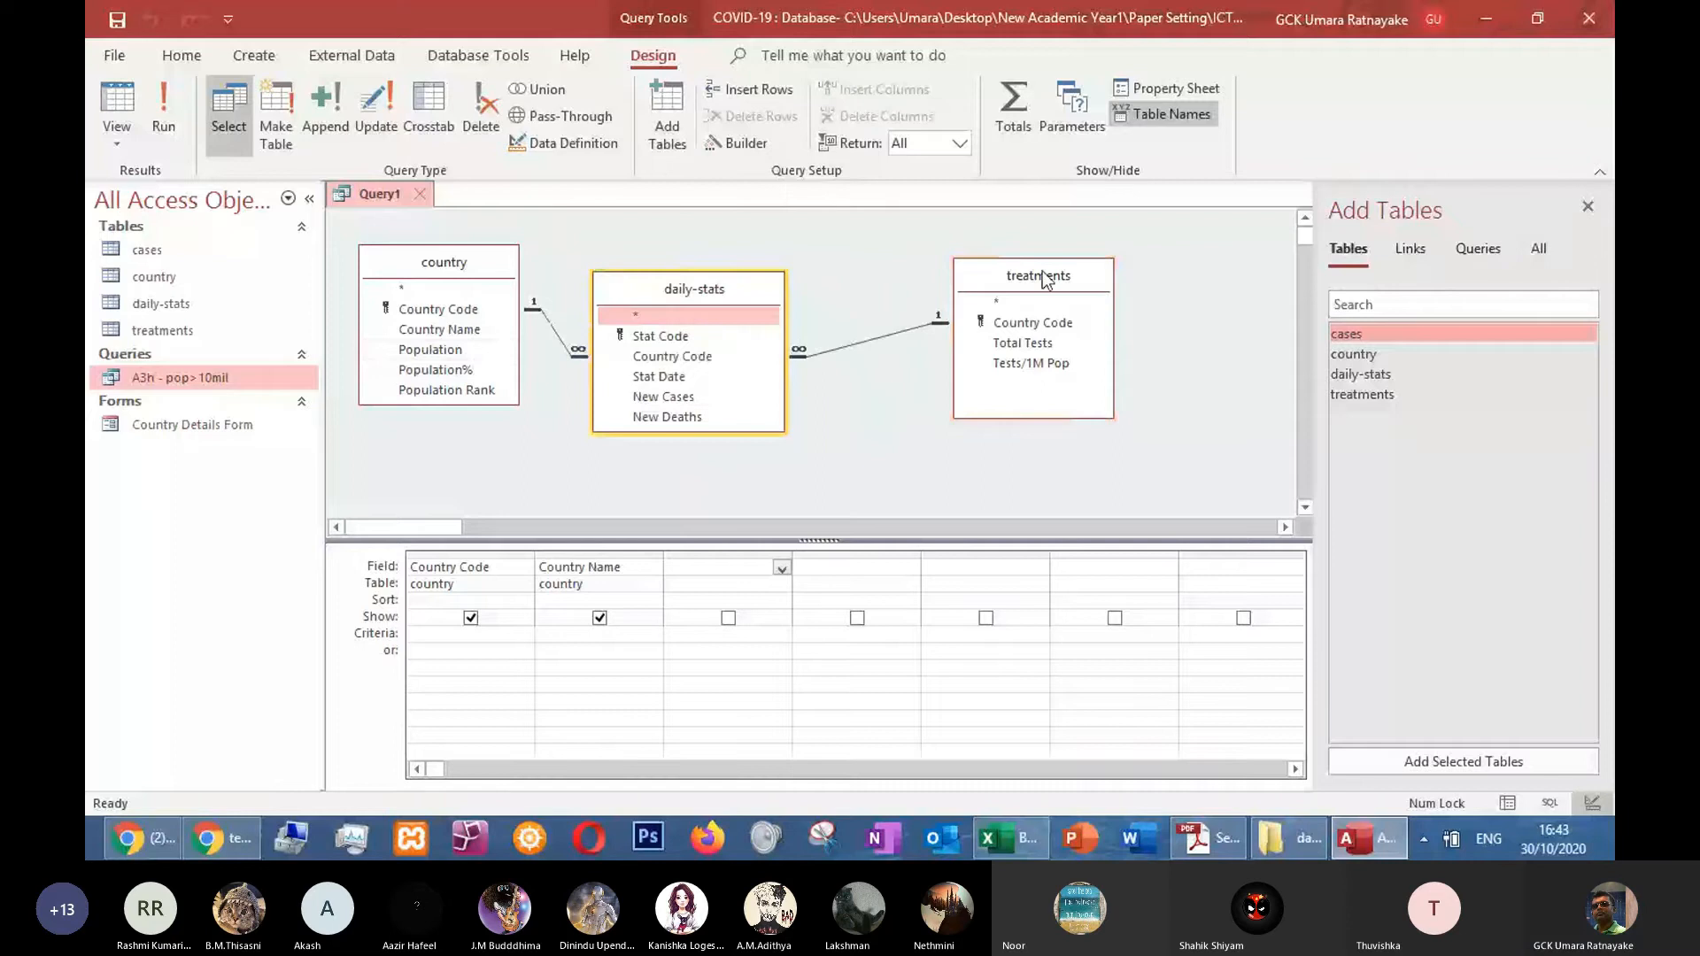
pyautogui.click(1043, 273)
pyautogui.press('Delete')
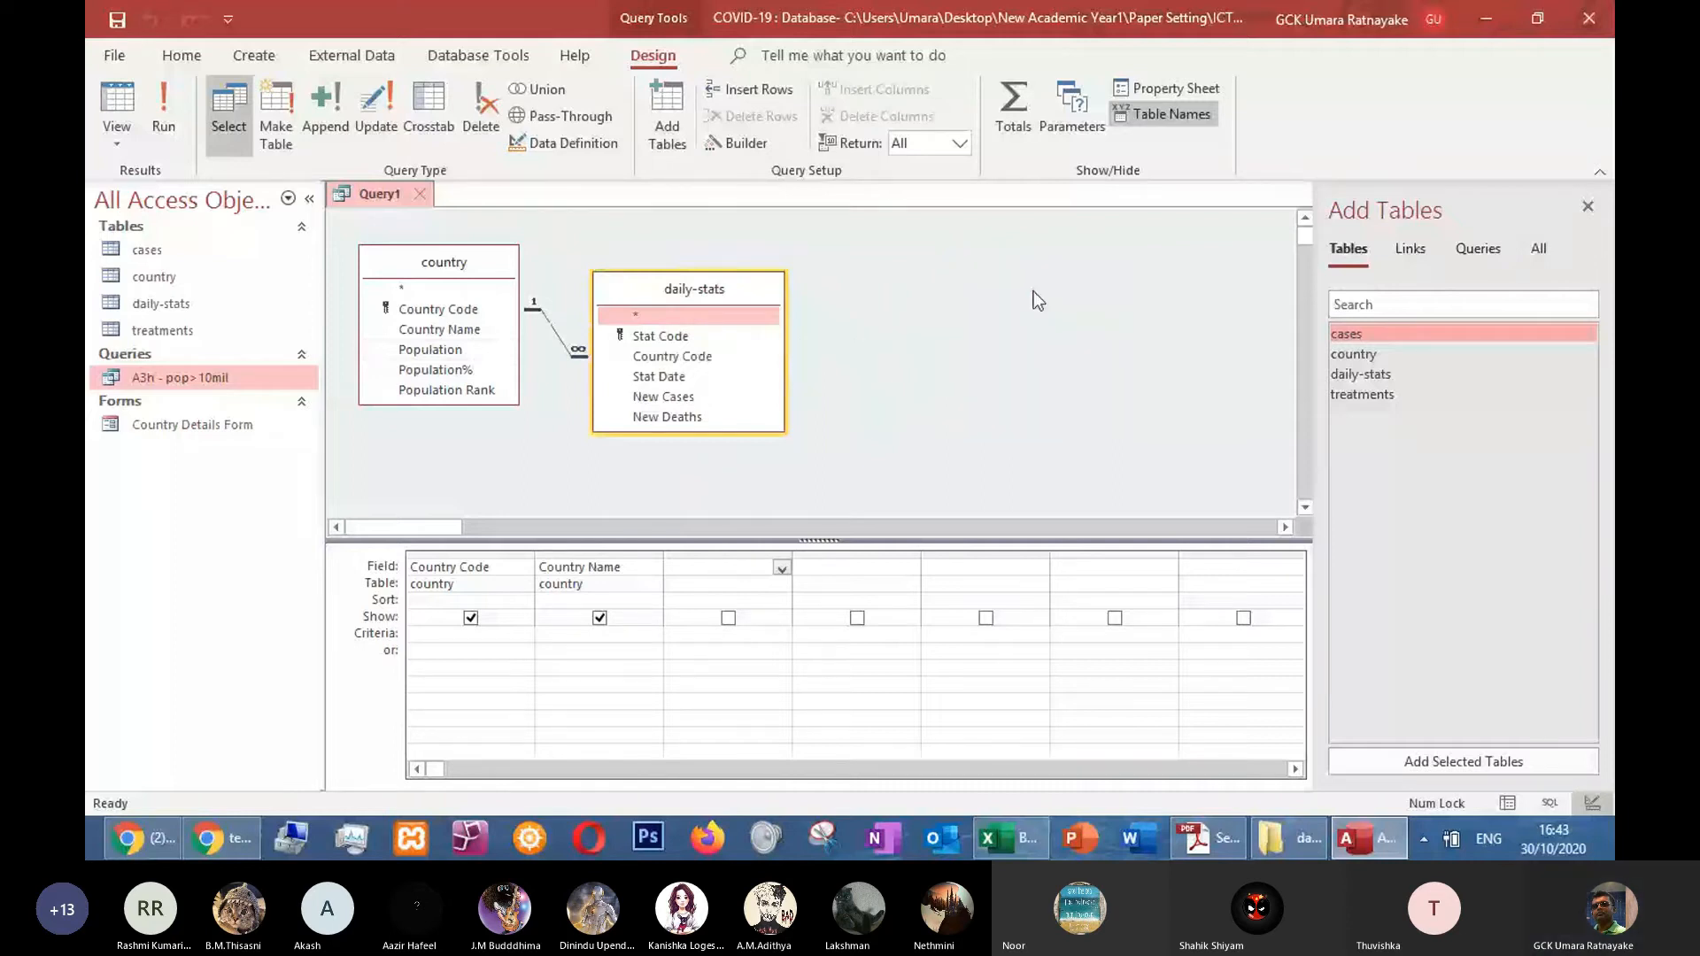
# Replace the daily-stats table with cases in the query, placed beside country and enlarged to show all its fields
pyautogui.doubleClick(1348, 334)
pyautogui.moveTo(737, 289); pyautogui.dragTo(765, 352)
pyautogui.press('Delete')
pyautogui.moveTo(958, 233); pyautogui.dragTo(924, 268)
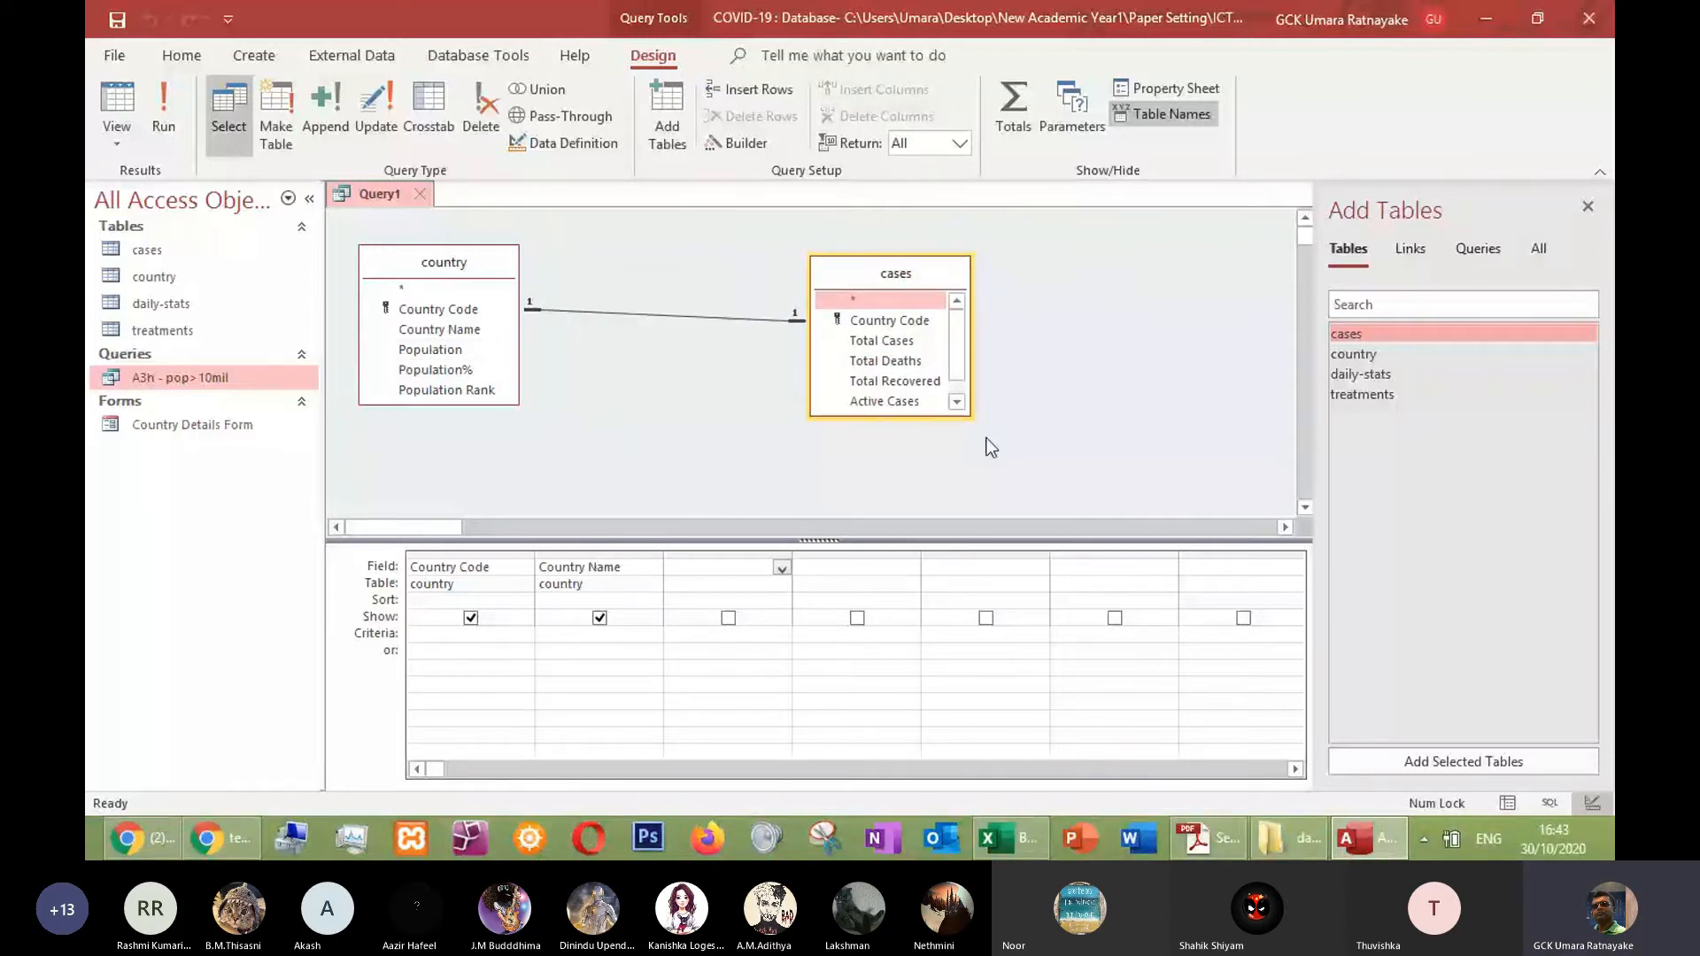
pyautogui.moveTo(971, 417); pyautogui.dragTo(1127, 487)
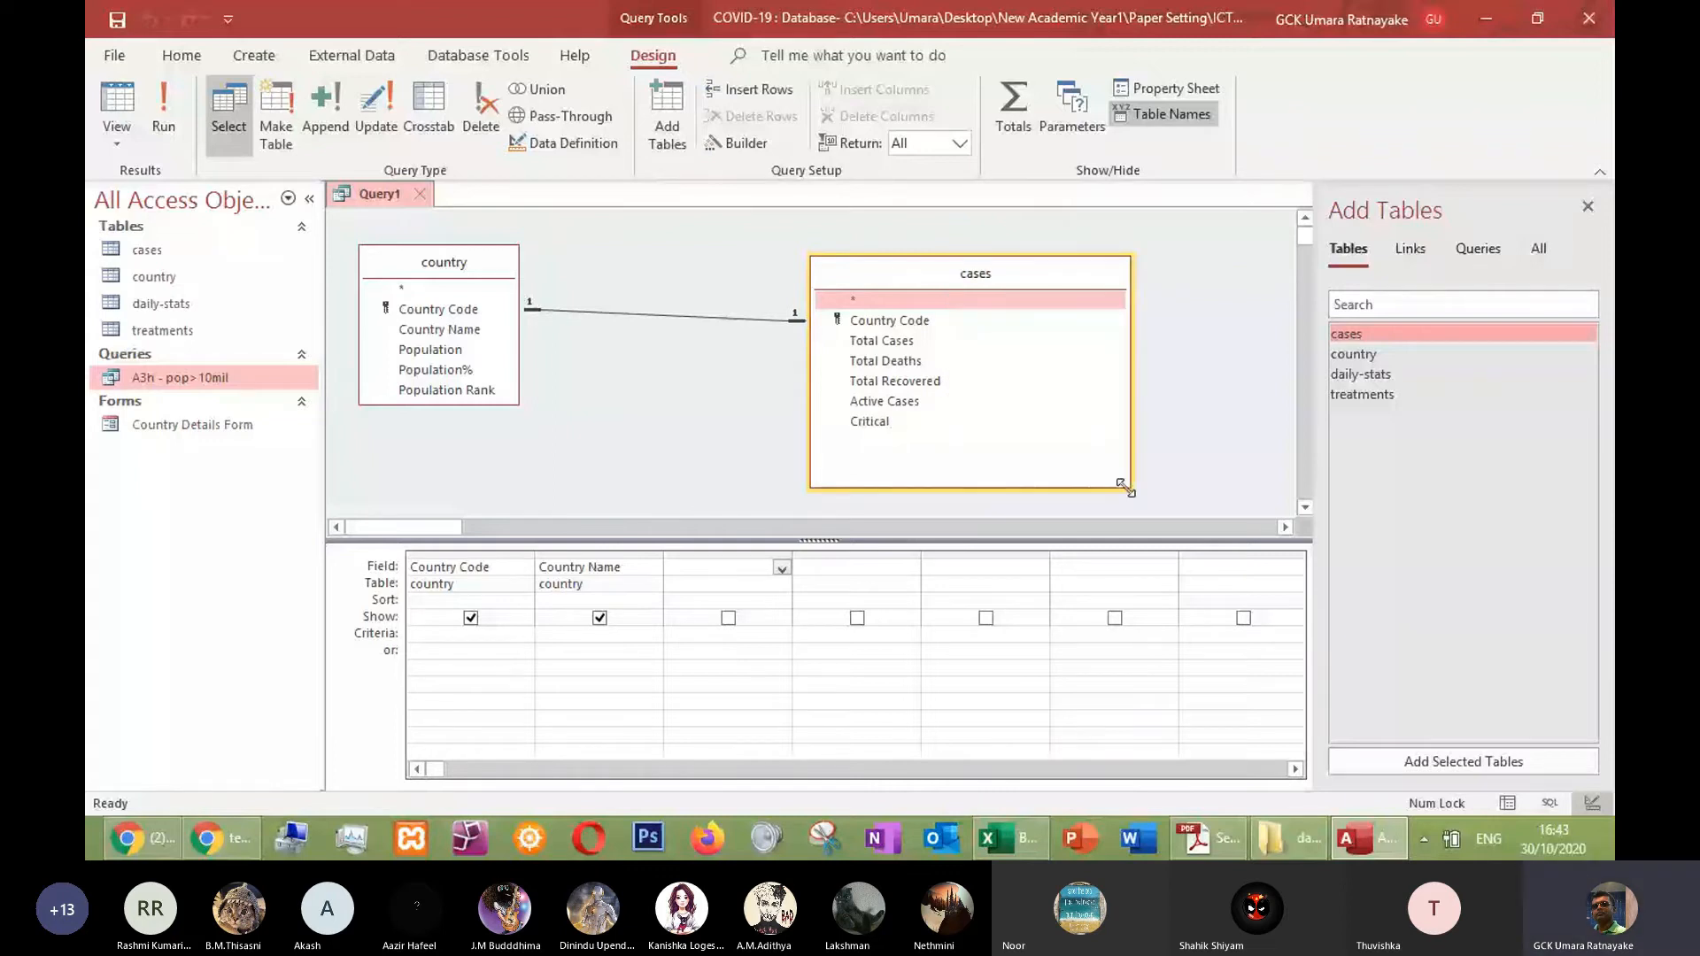
pyautogui.moveTo(974, 274); pyautogui.dragTo(947, 241)
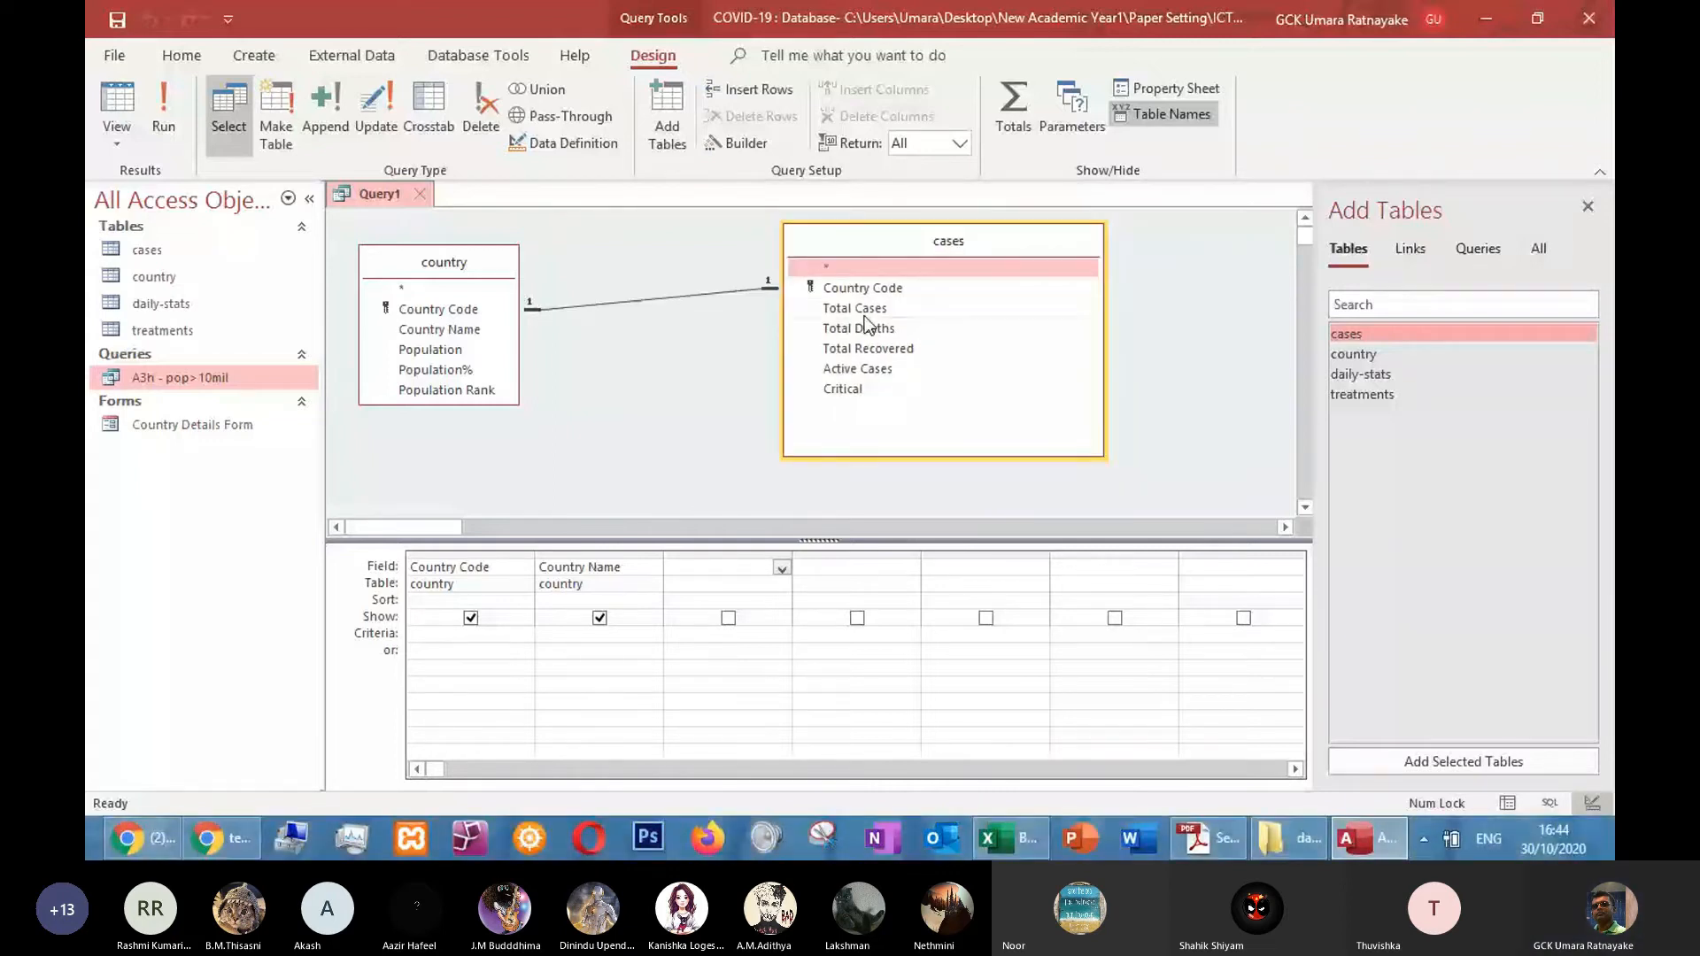
# Add Total Cases from the cases table as the third query column with the criteria >=50000
pyautogui.moveTo(865, 319); pyautogui.dragTo(699, 637)
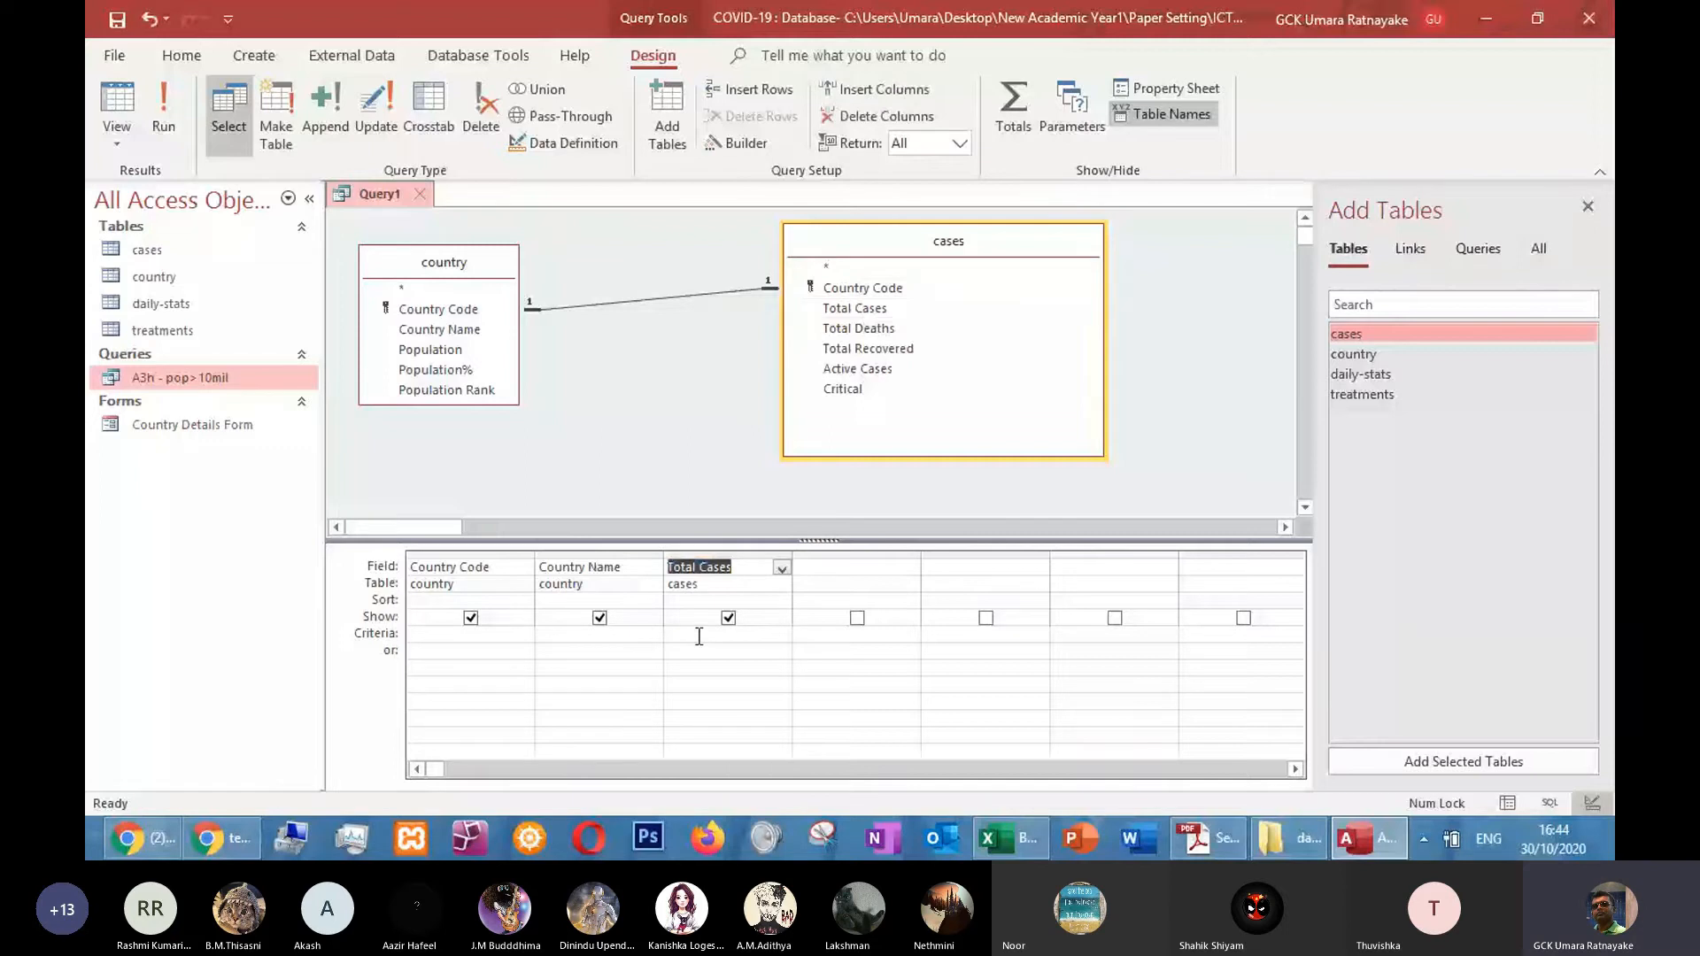
pyautogui.click(694, 637)
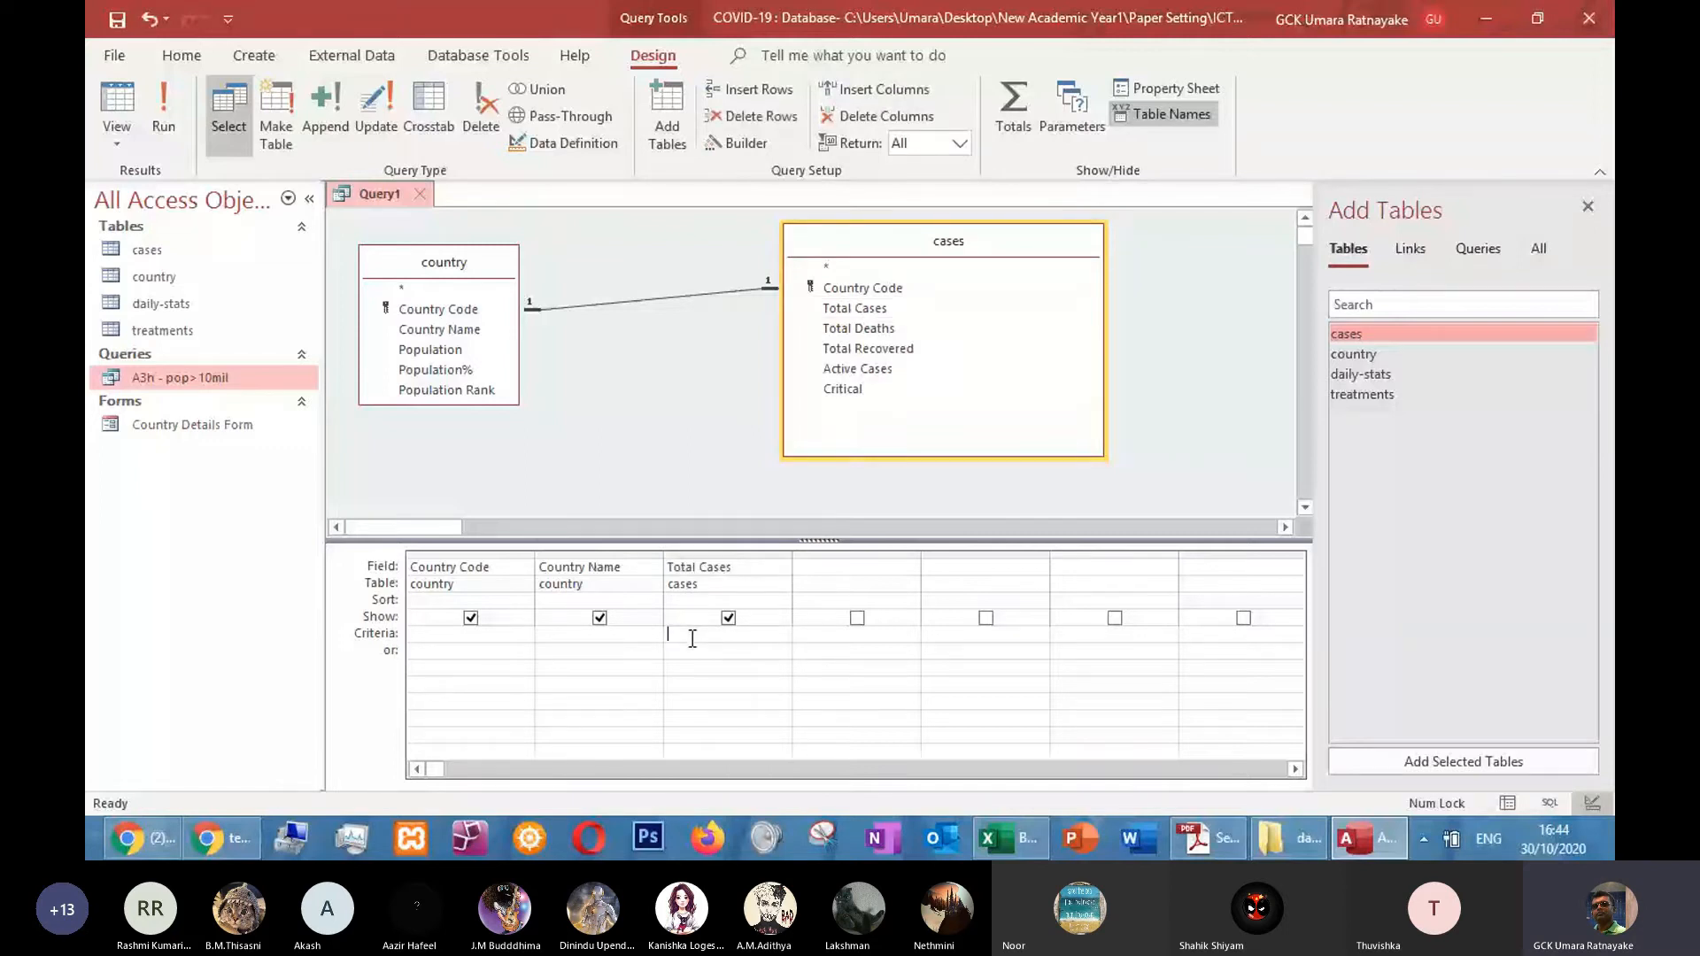
pyautogui.write('>=50000')
pyautogui.click(694, 666)
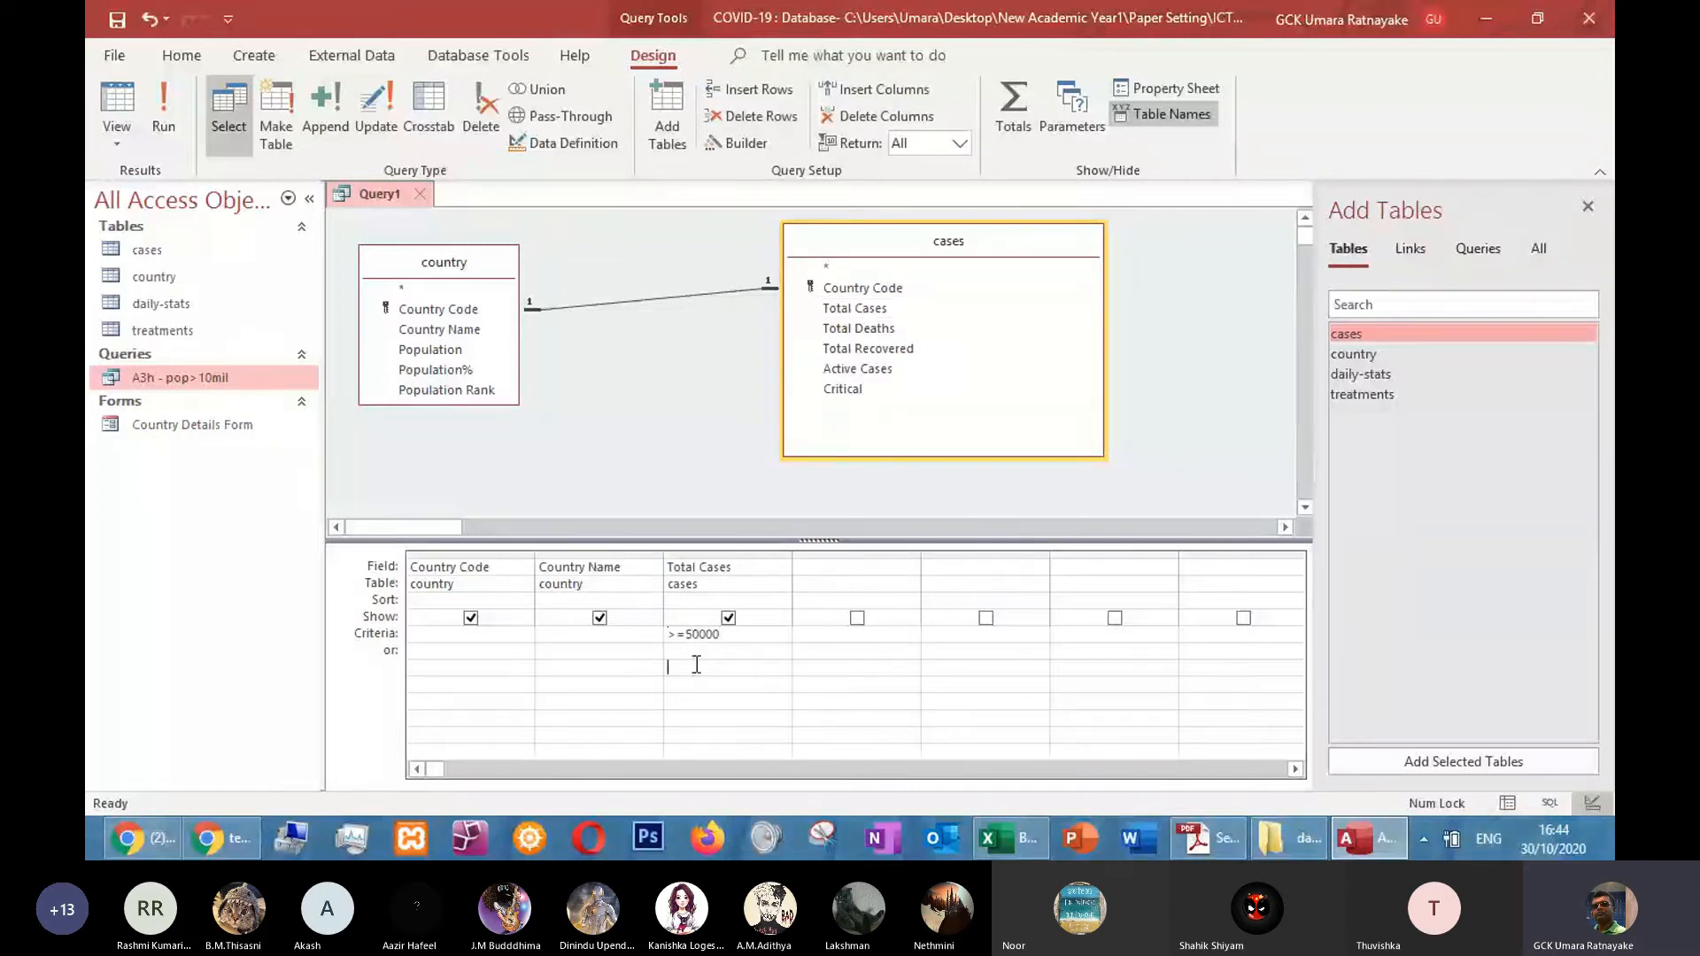
# Run the query to view the matching countries and close it without saving
pyautogui.click(172, 118)
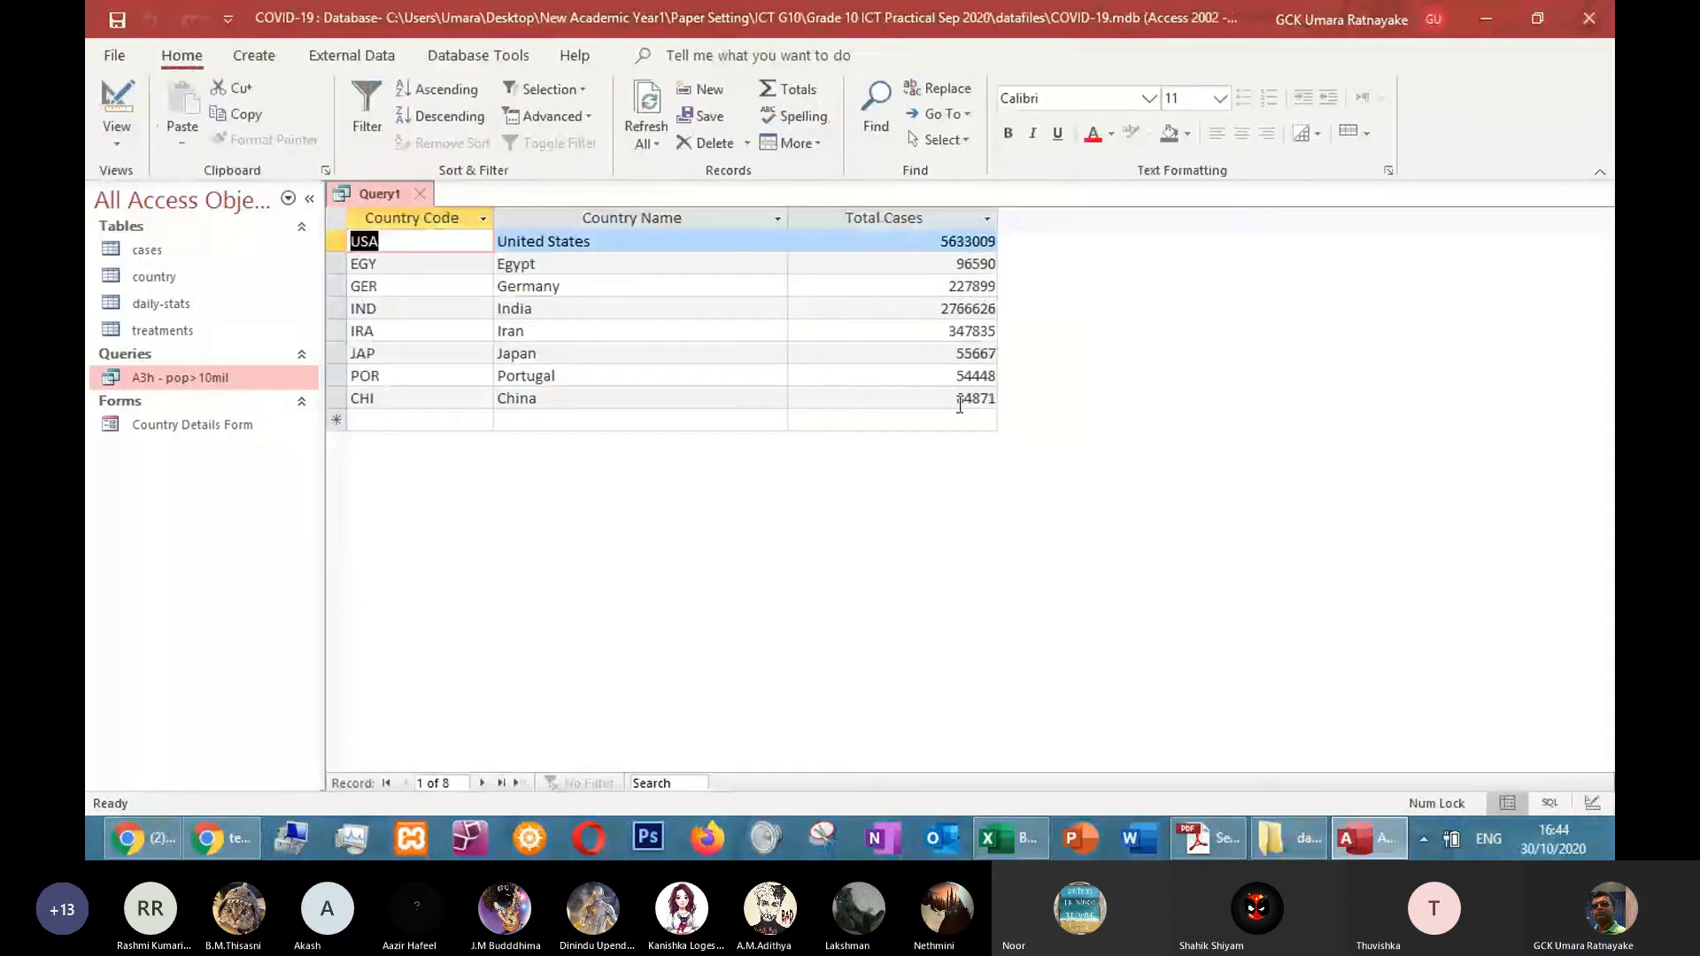
pyautogui.click(420, 194)
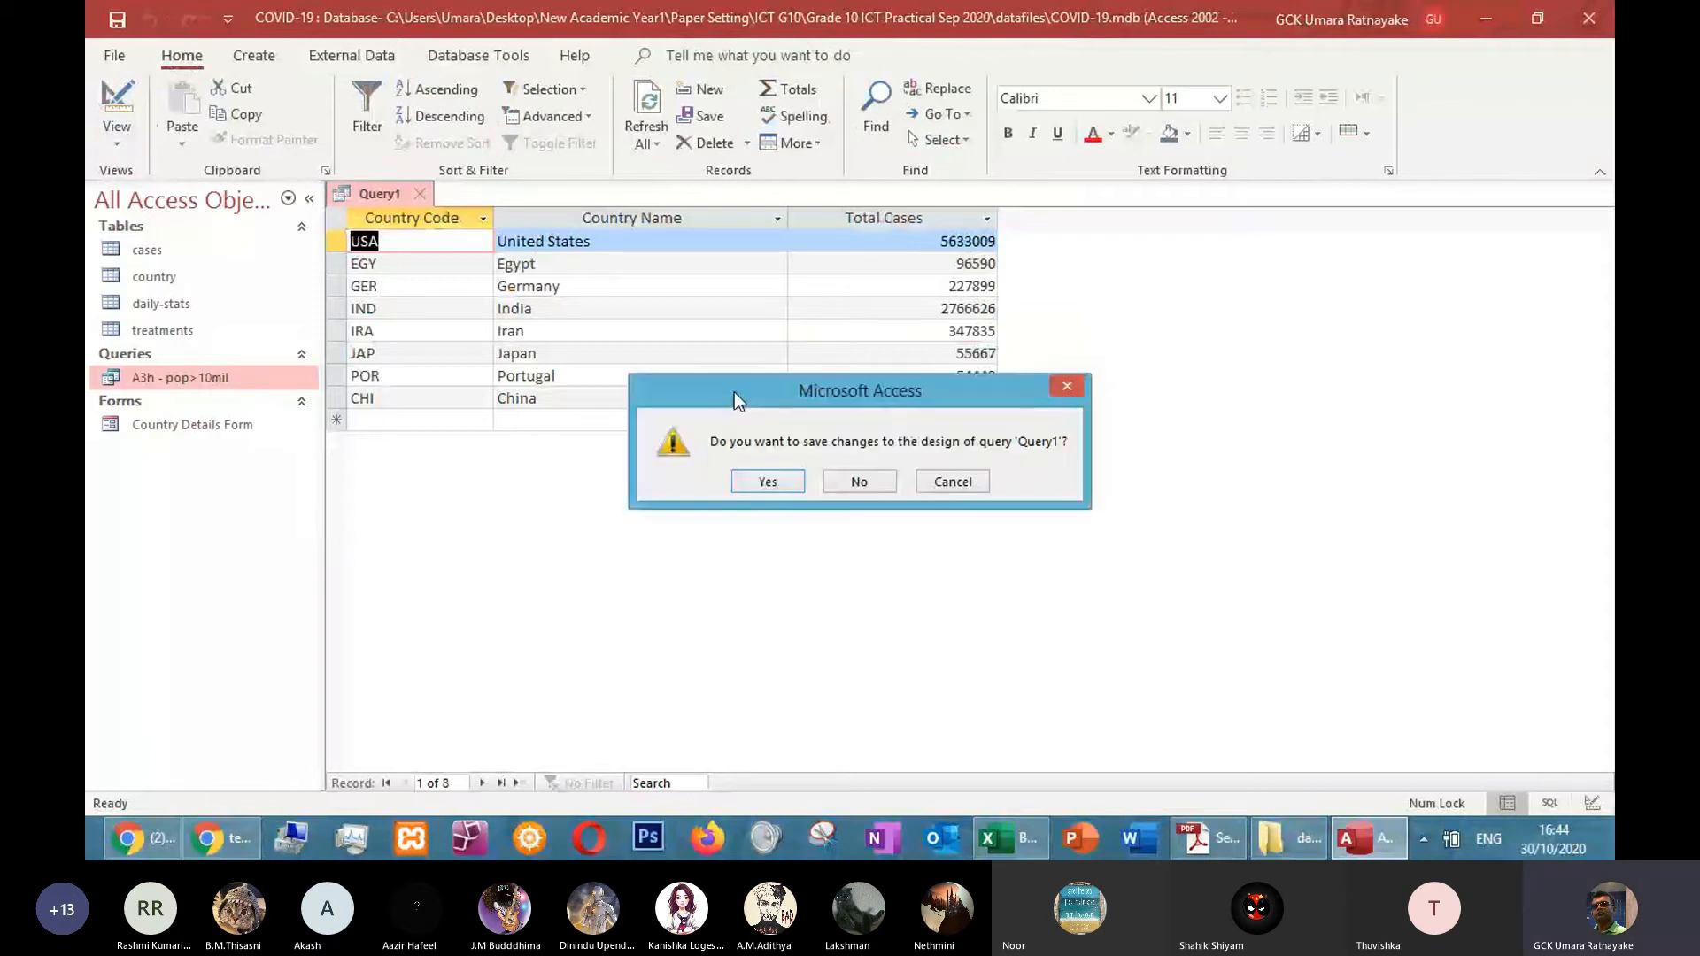
pyautogui.click(859, 482)
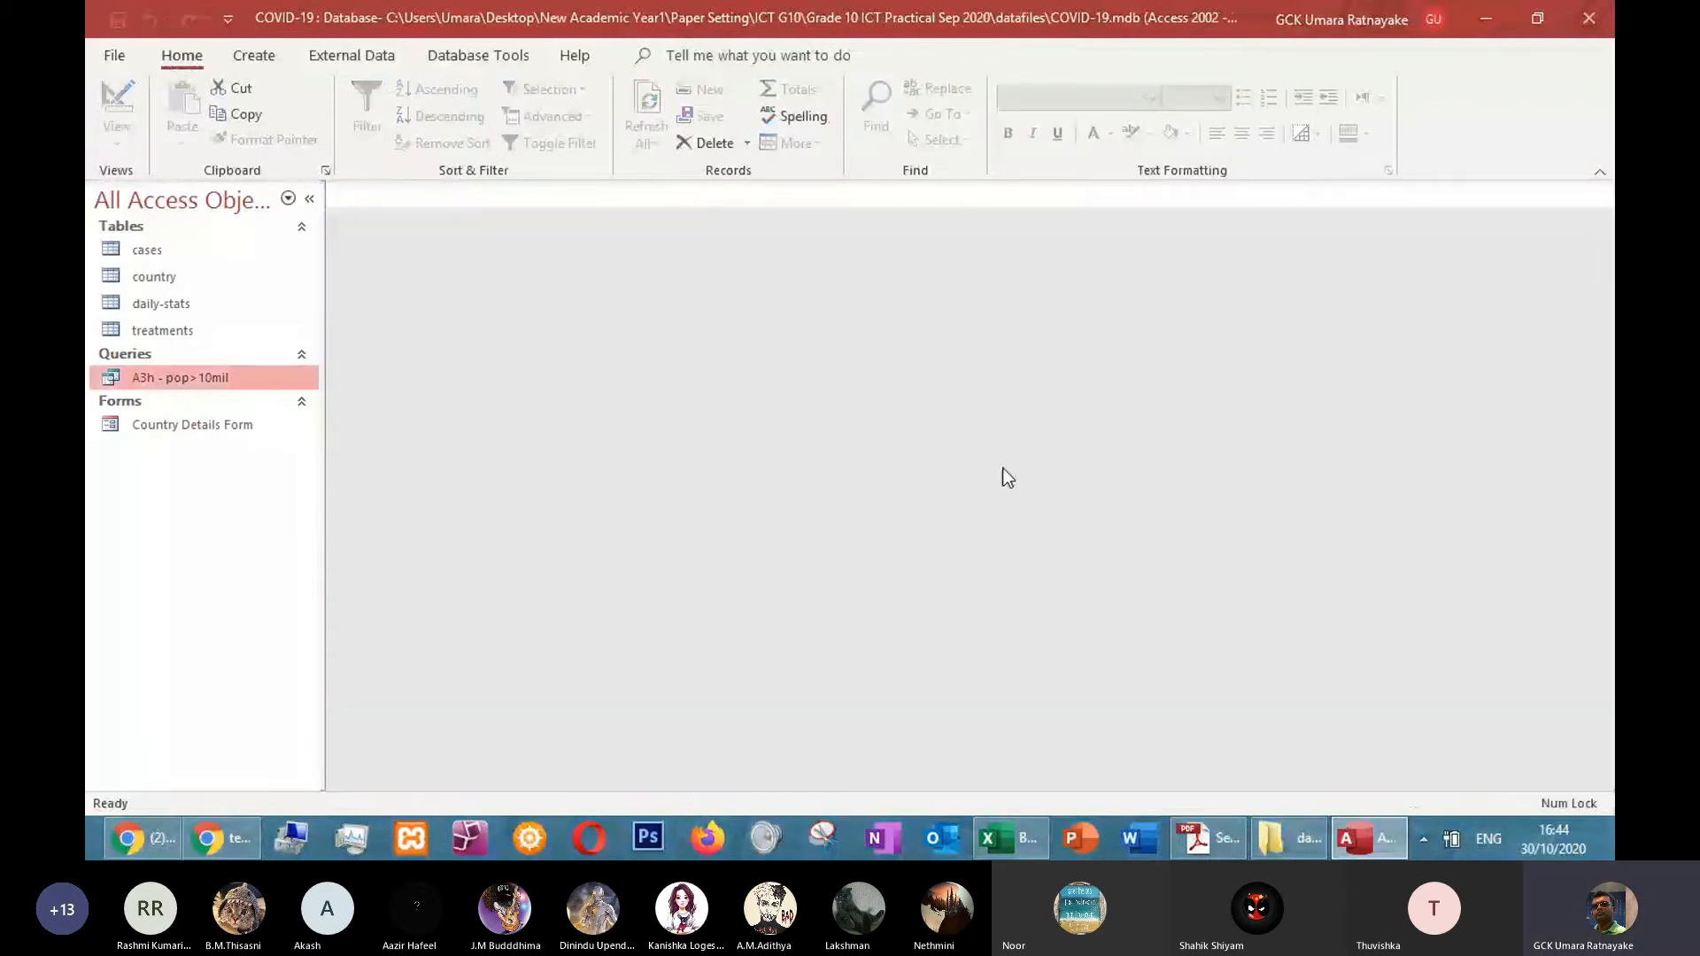
# In the practical PDF's task A3j, circle "the countries" and "1000" and underline "New cases" and "August" with the pencil markup
pyautogui.hotkey('alt', 'Tab')
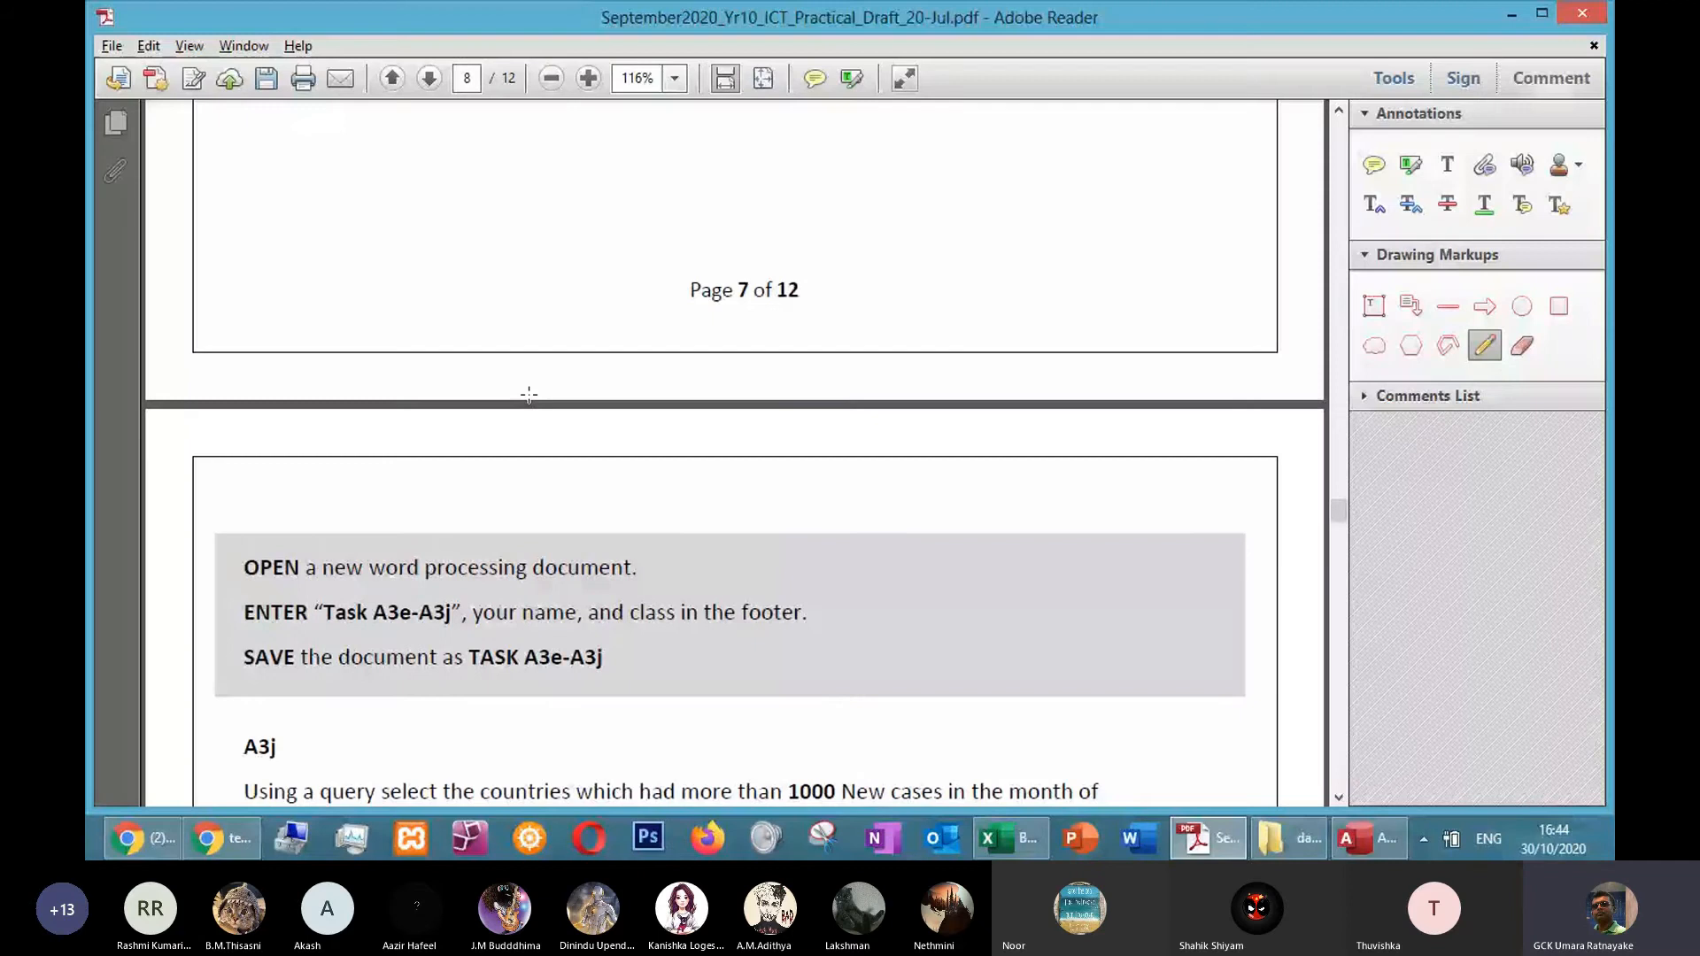
pyautogui.scroll(-5, 528, 394)
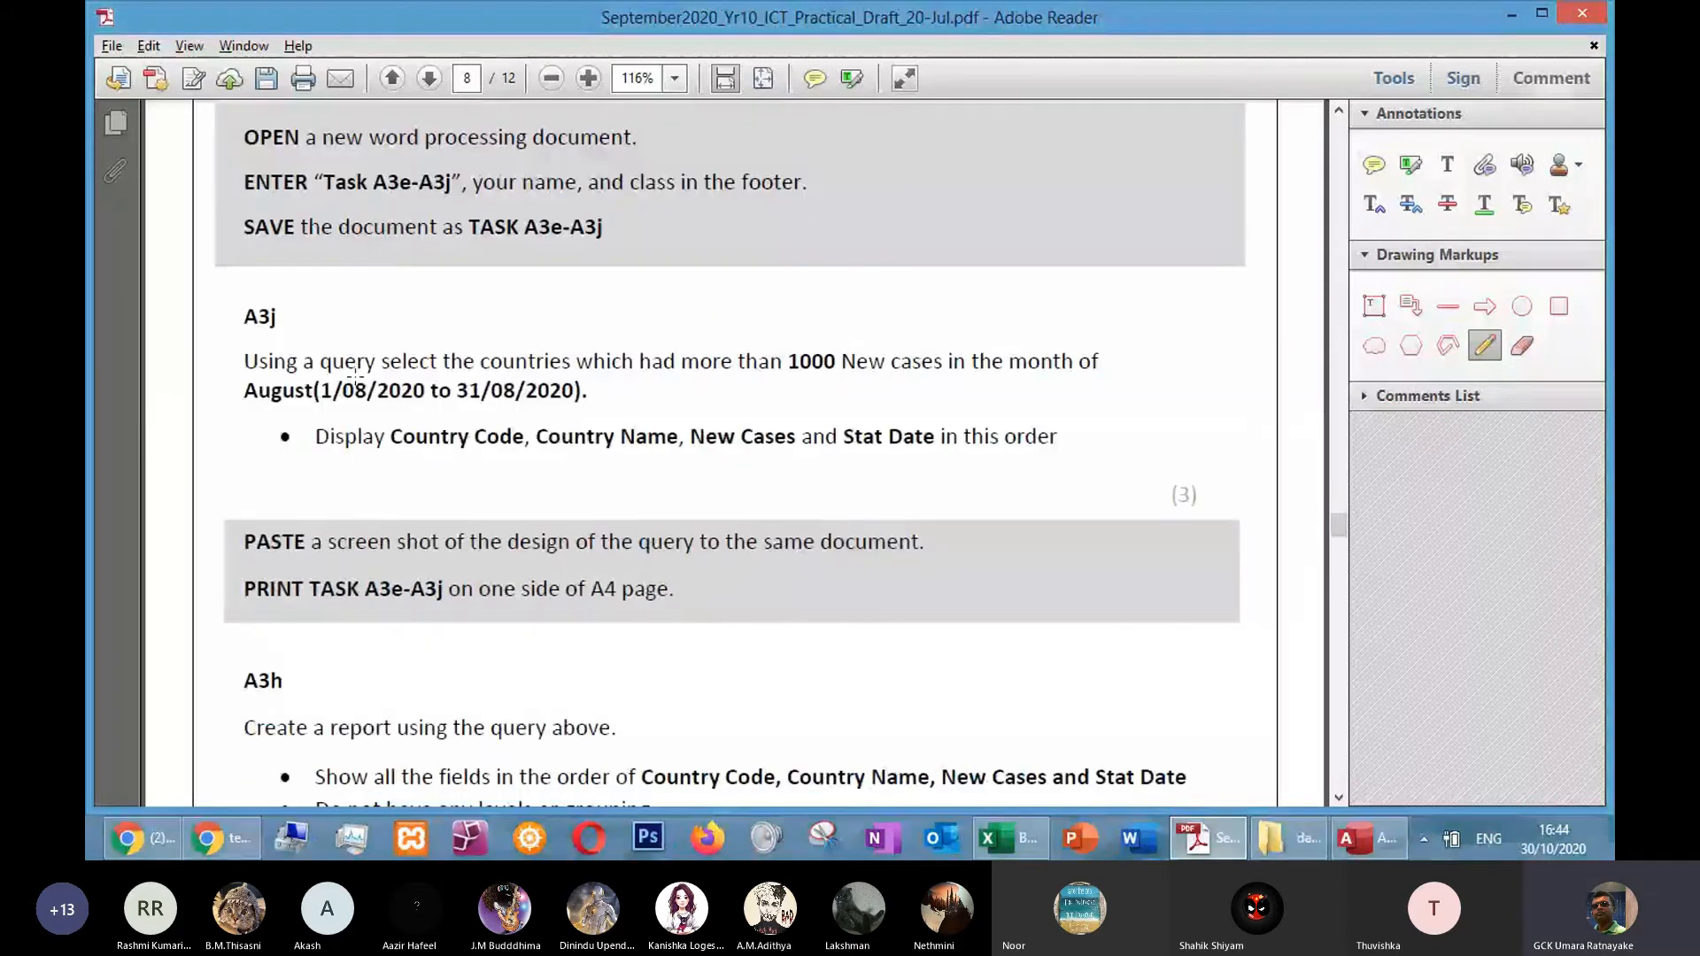
pyautogui.moveTo(531, 354); pyautogui.dragTo(542, 335)
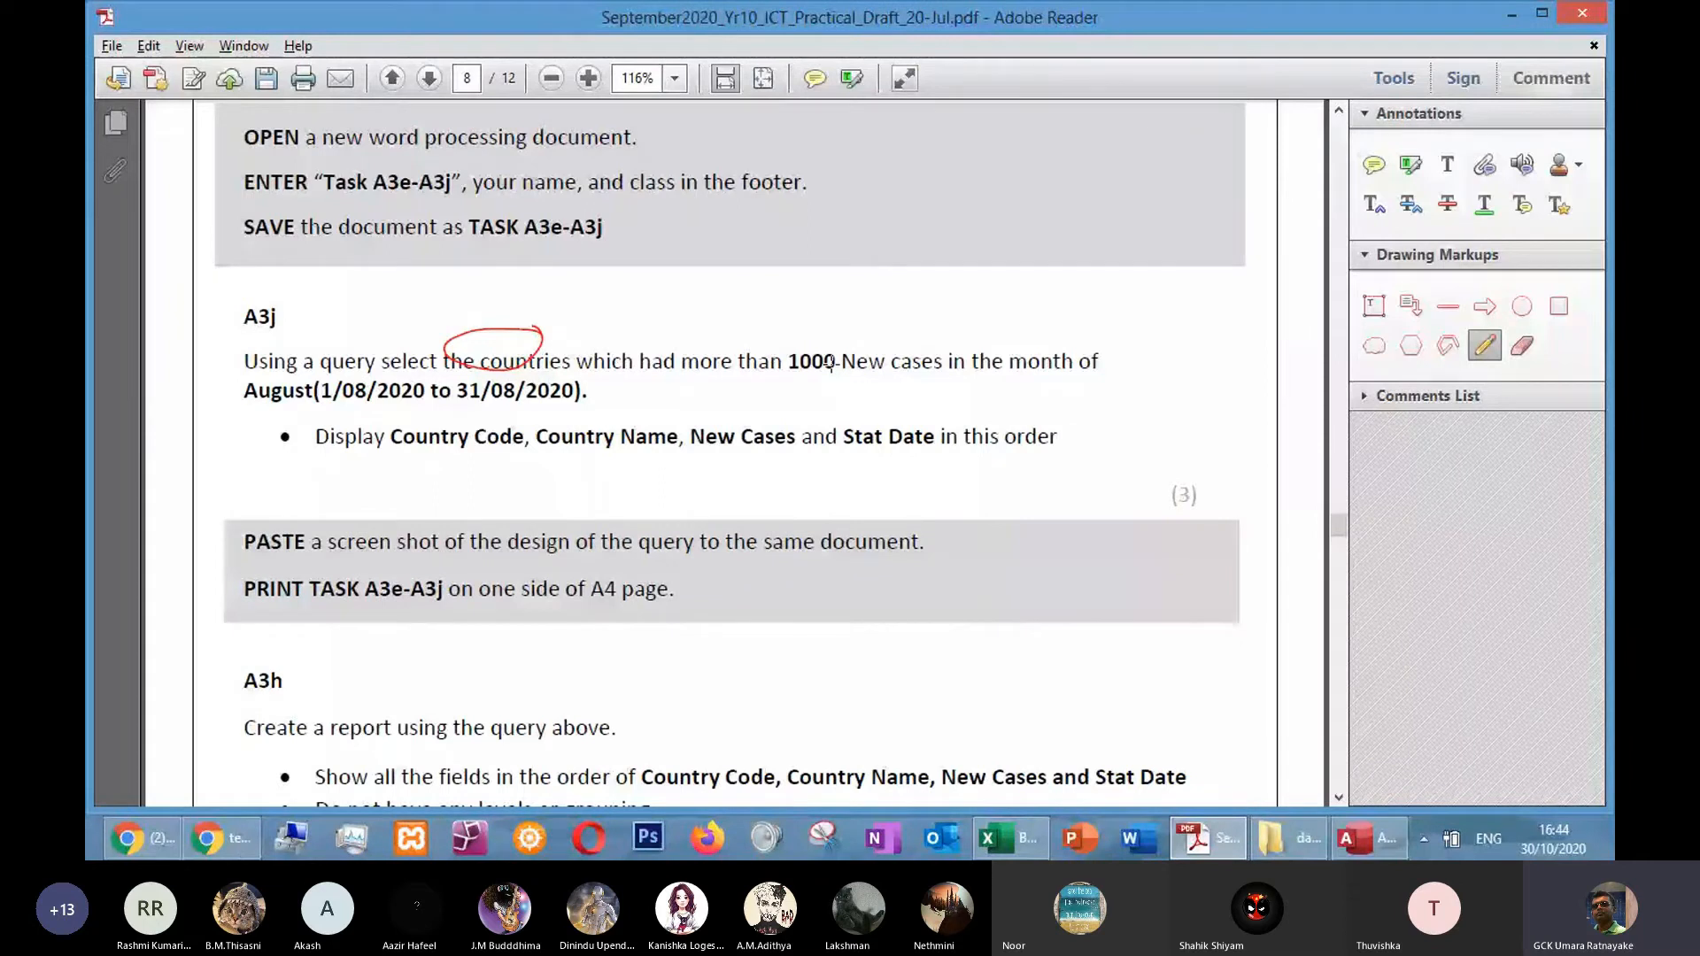
pyautogui.moveTo(831, 343); pyautogui.dragTo(829, 341)
pyautogui.moveTo(870, 387); pyautogui.dragTo(962, 387)
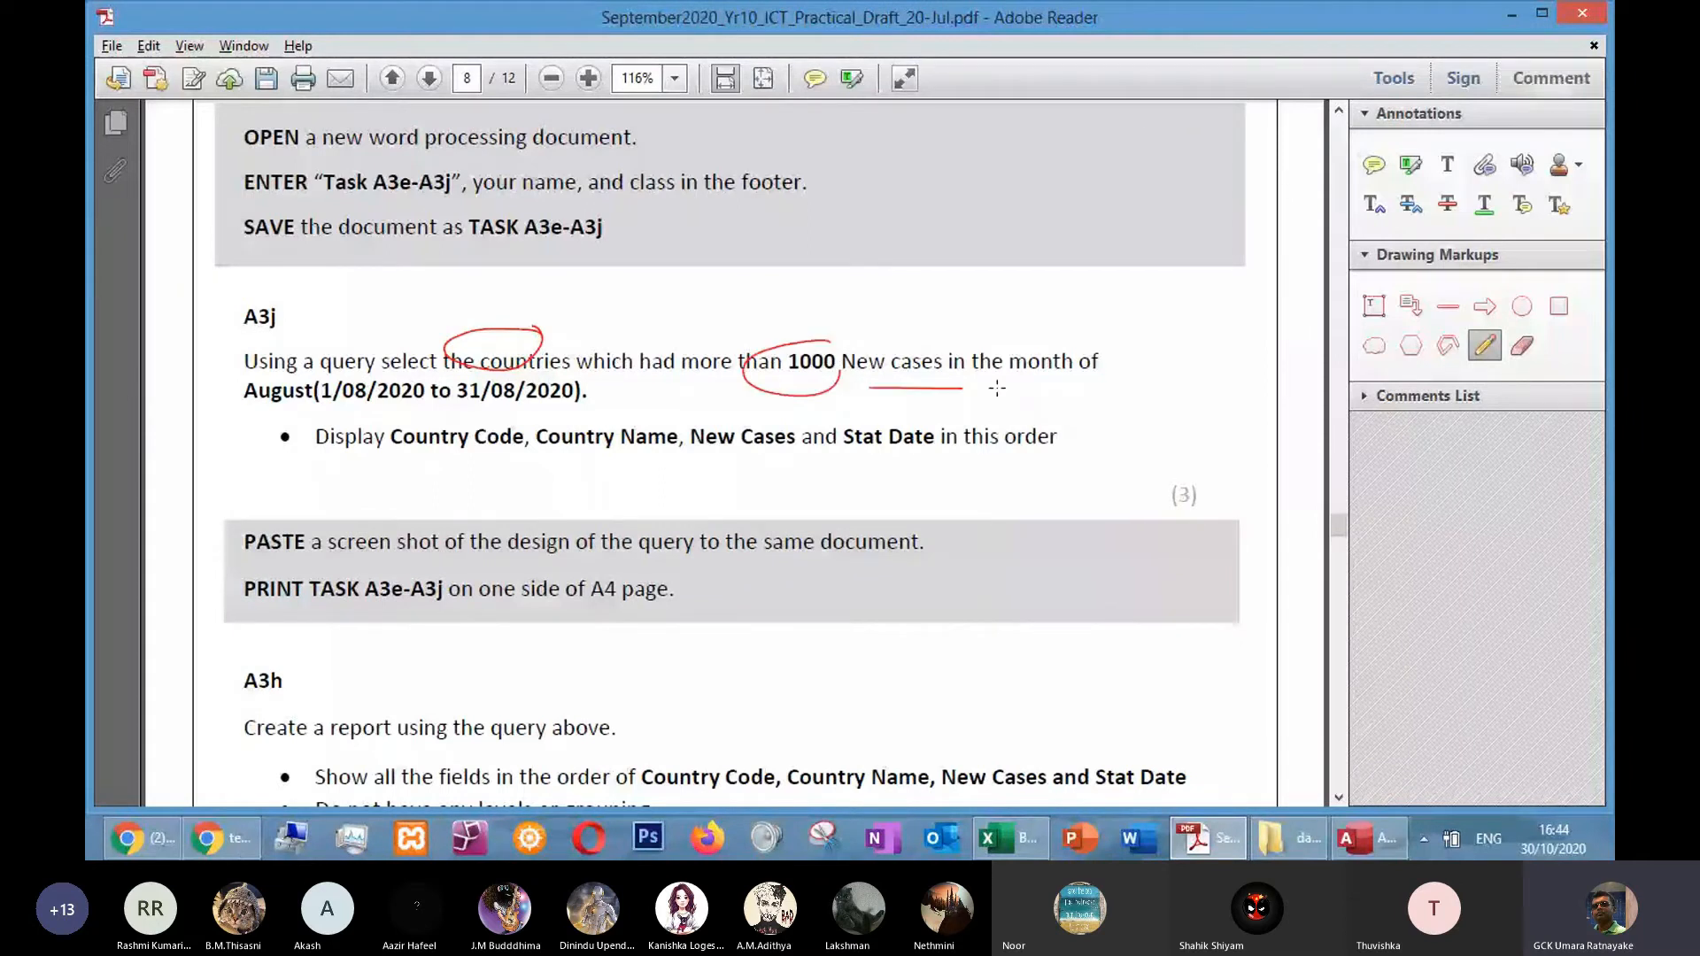
pyautogui.moveTo(238, 412); pyautogui.dragTo(290, 410)
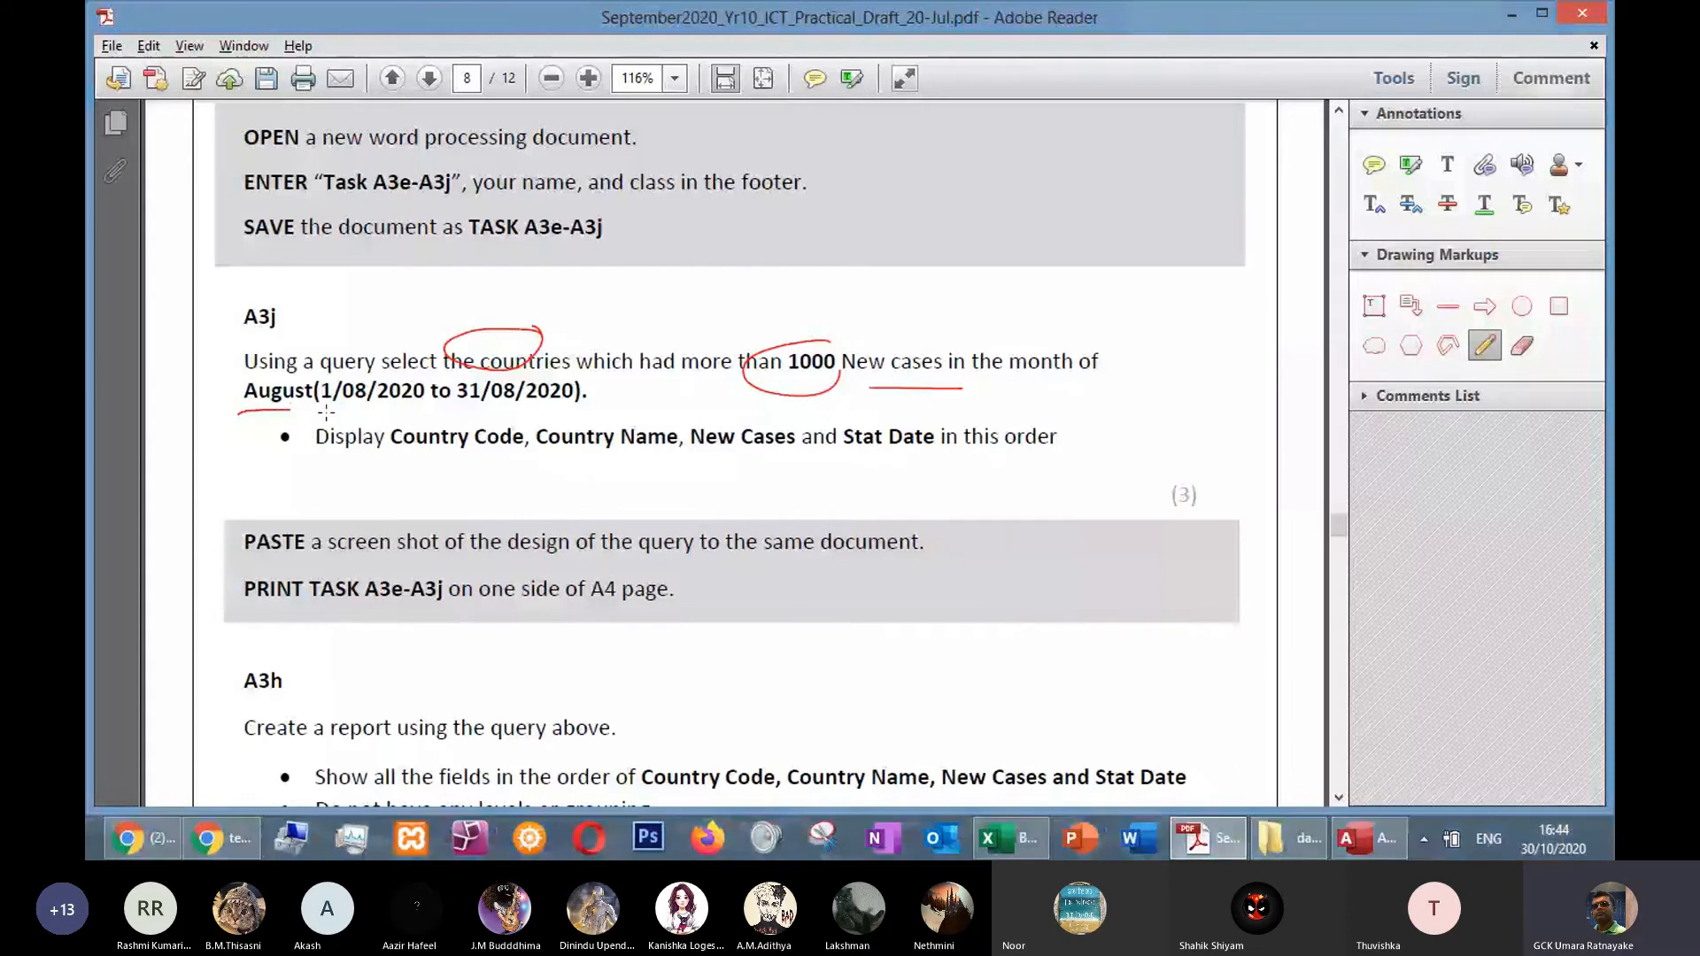
# In task A3j, underline the dates 1/08/2020 and 31/08/2020 and the list of display fields, and circle "in this order"
pyautogui.moveTo(332, 412); pyautogui.dragTo(421, 411)
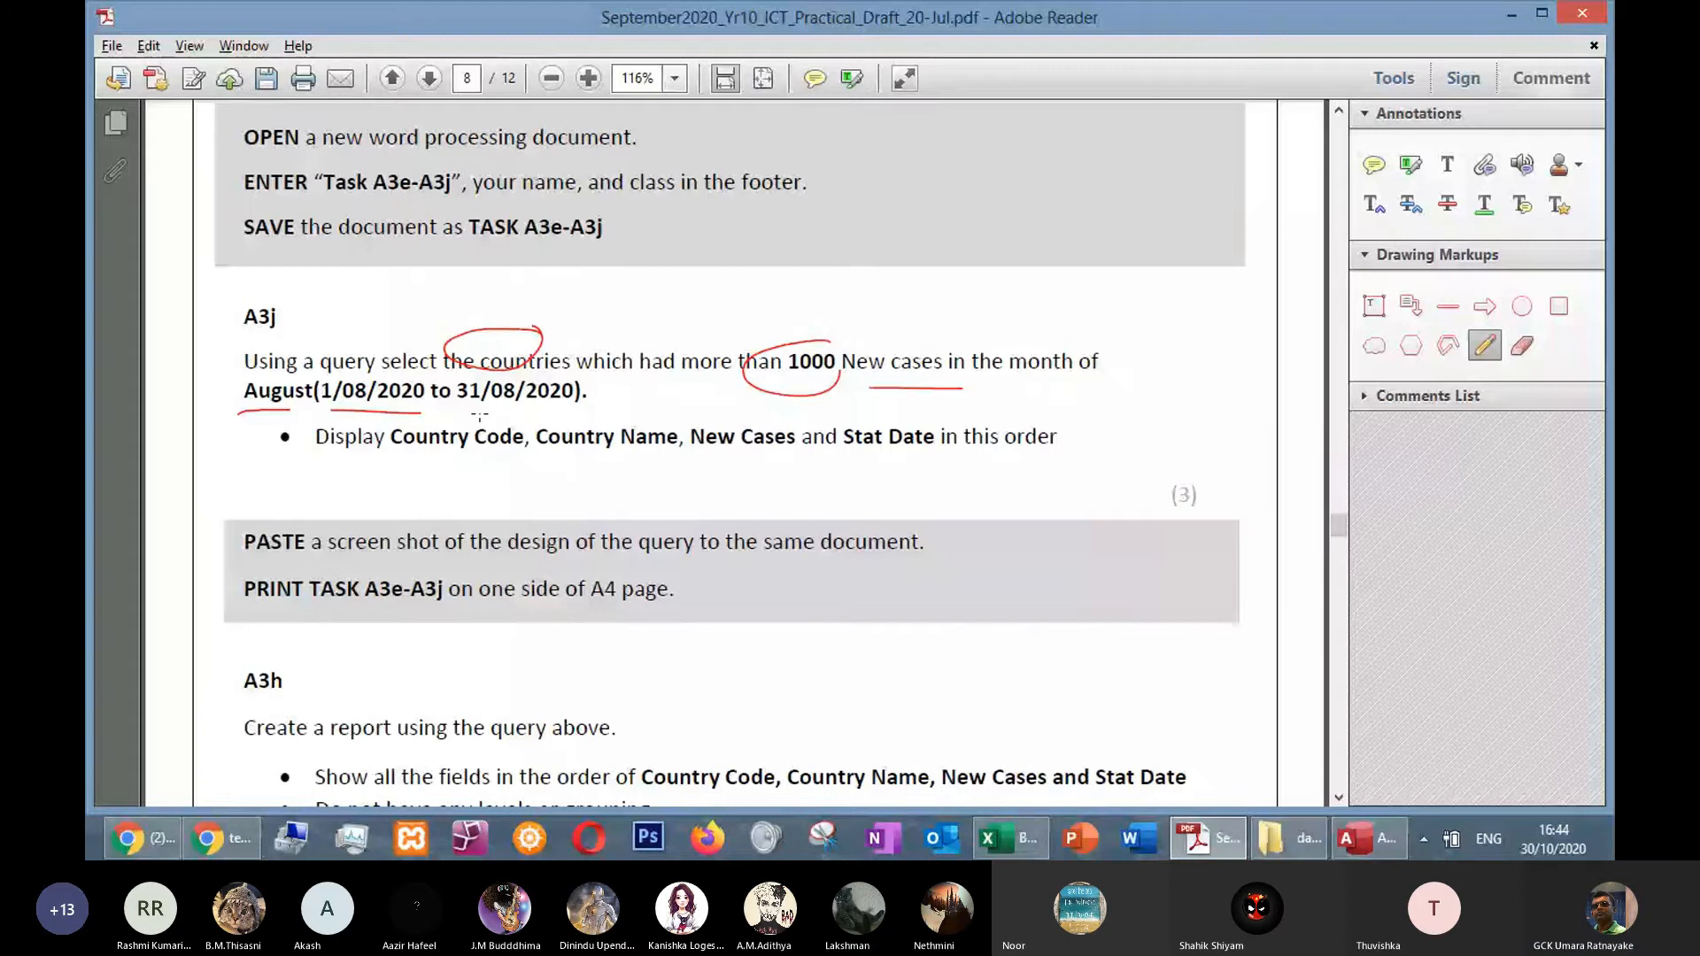
pyautogui.moveTo(469, 412); pyautogui.dragTo(564, 422)
pyautogui.moveTo(425, 475); pyautogui.dragTo(789, 479)
pyautogui.moveTo(1051, 423)
pyautogui.mouseDown()
pyautogui.moveTo(1086, 460)
pyautogui.moveTo(1052, 427)
pyautogui.mouseUp()
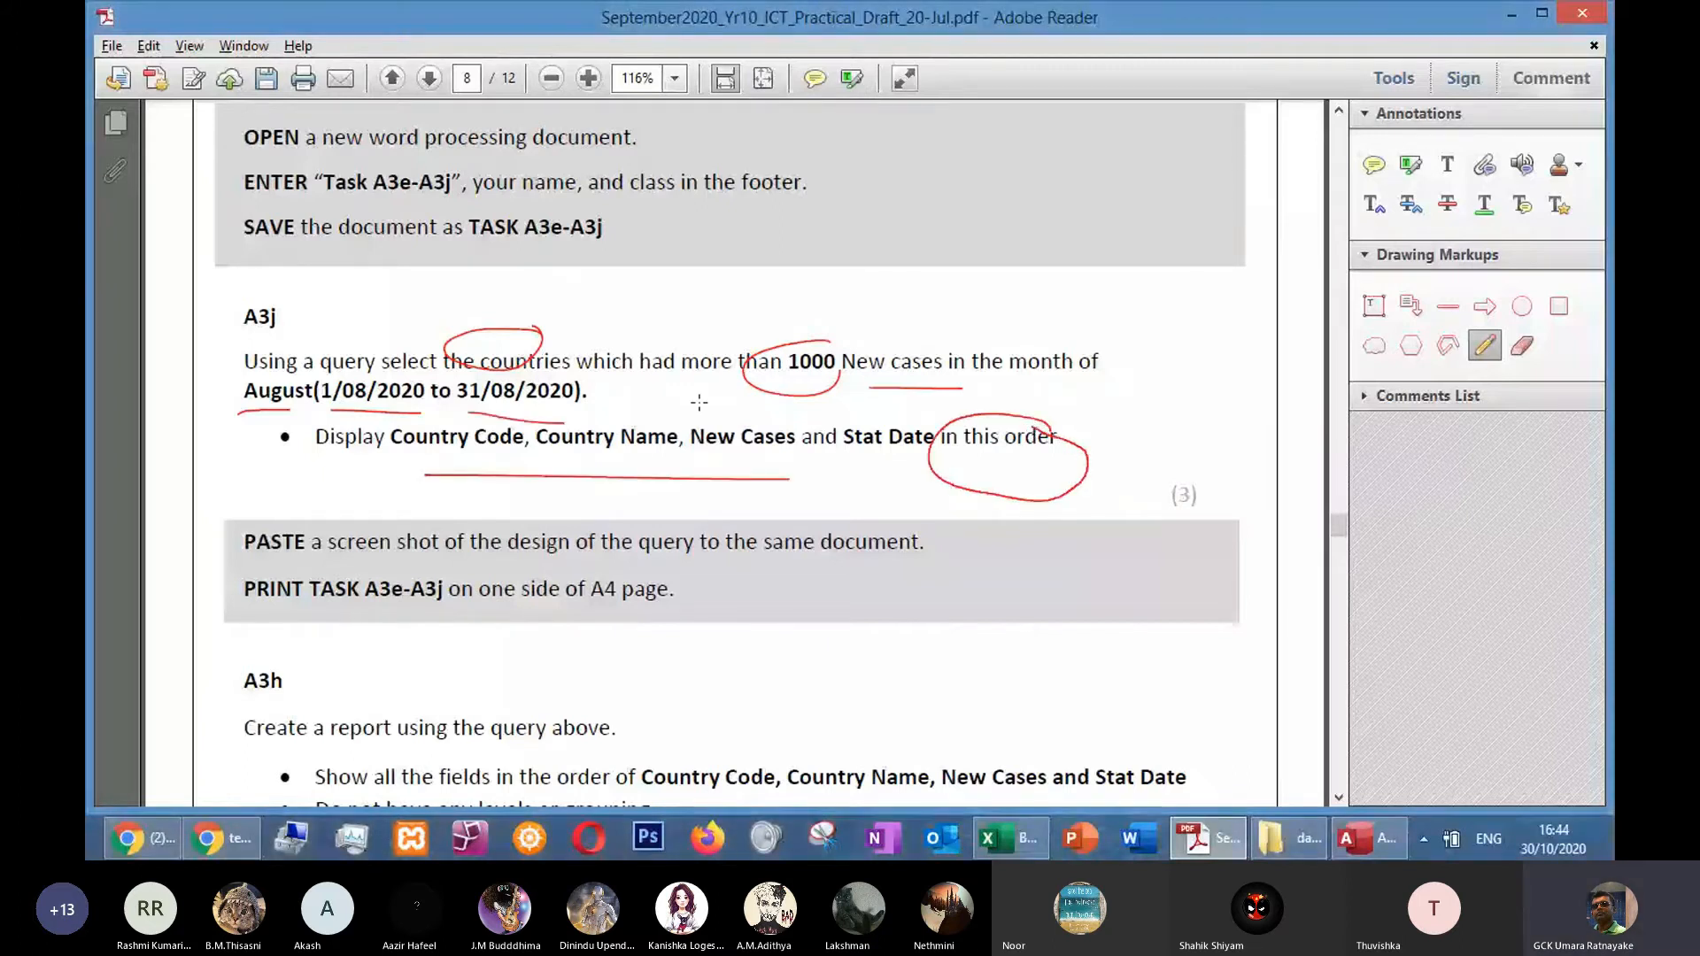
# Switch to Access, start a new query in design view and add the country table, checking task A3j in the PDF
pyautogui.hotkey('alt', 'Tab')
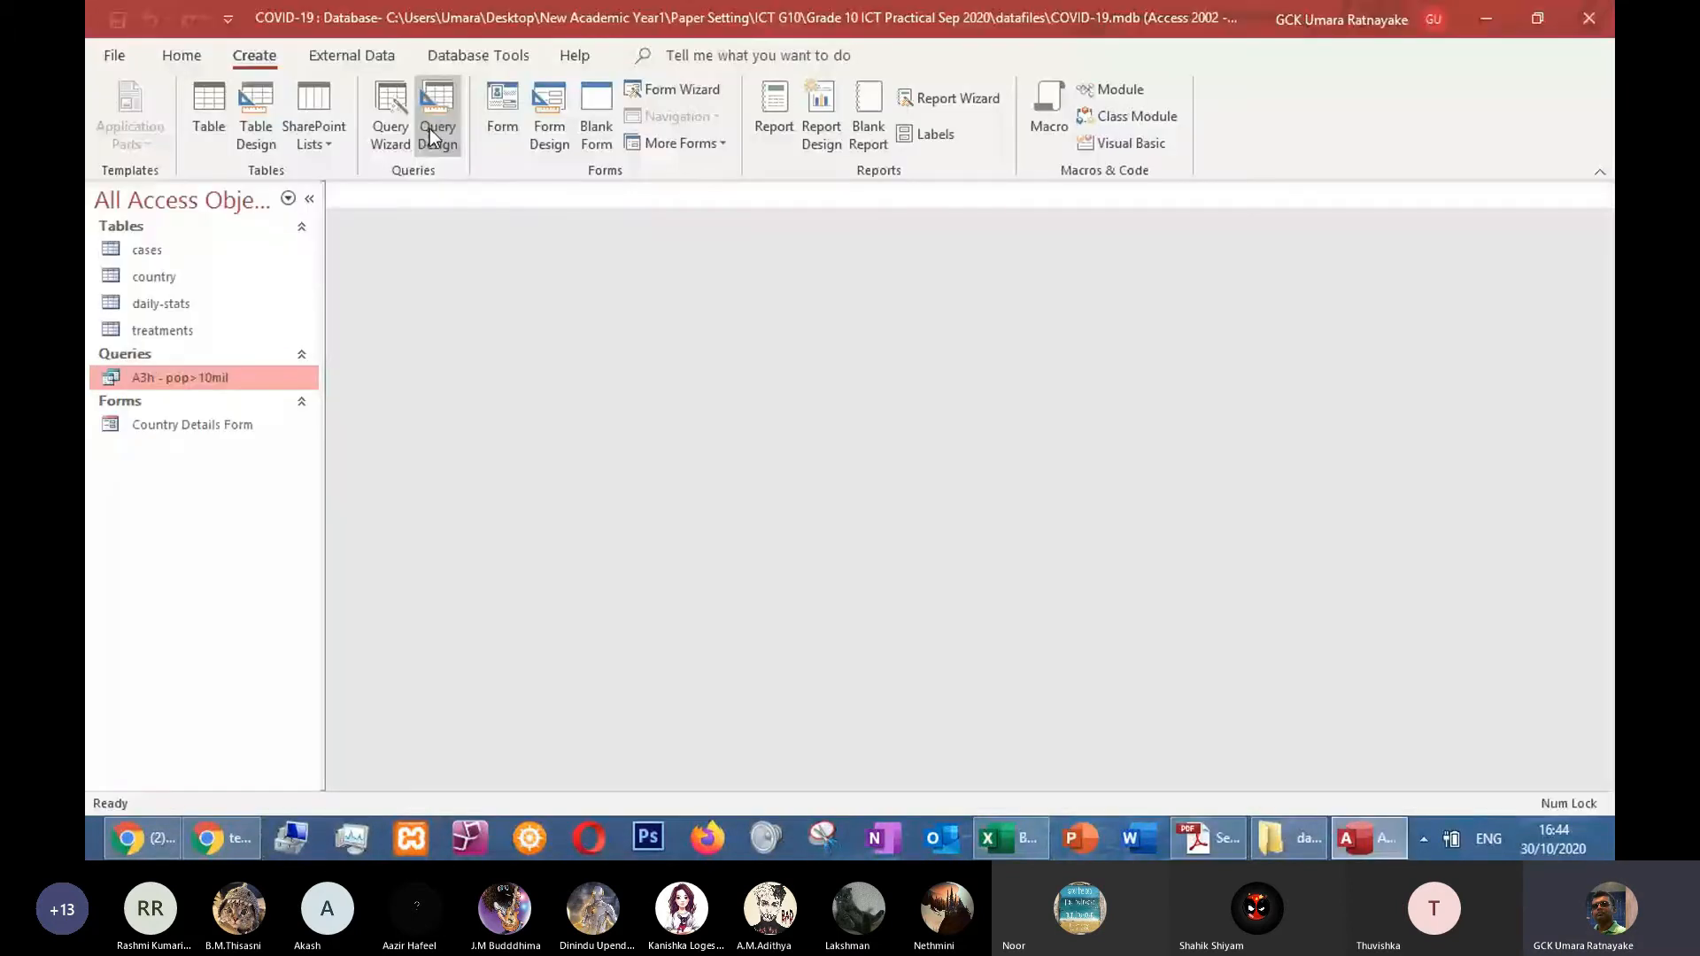
pyautogui.hotkey('alt', 'Tab')
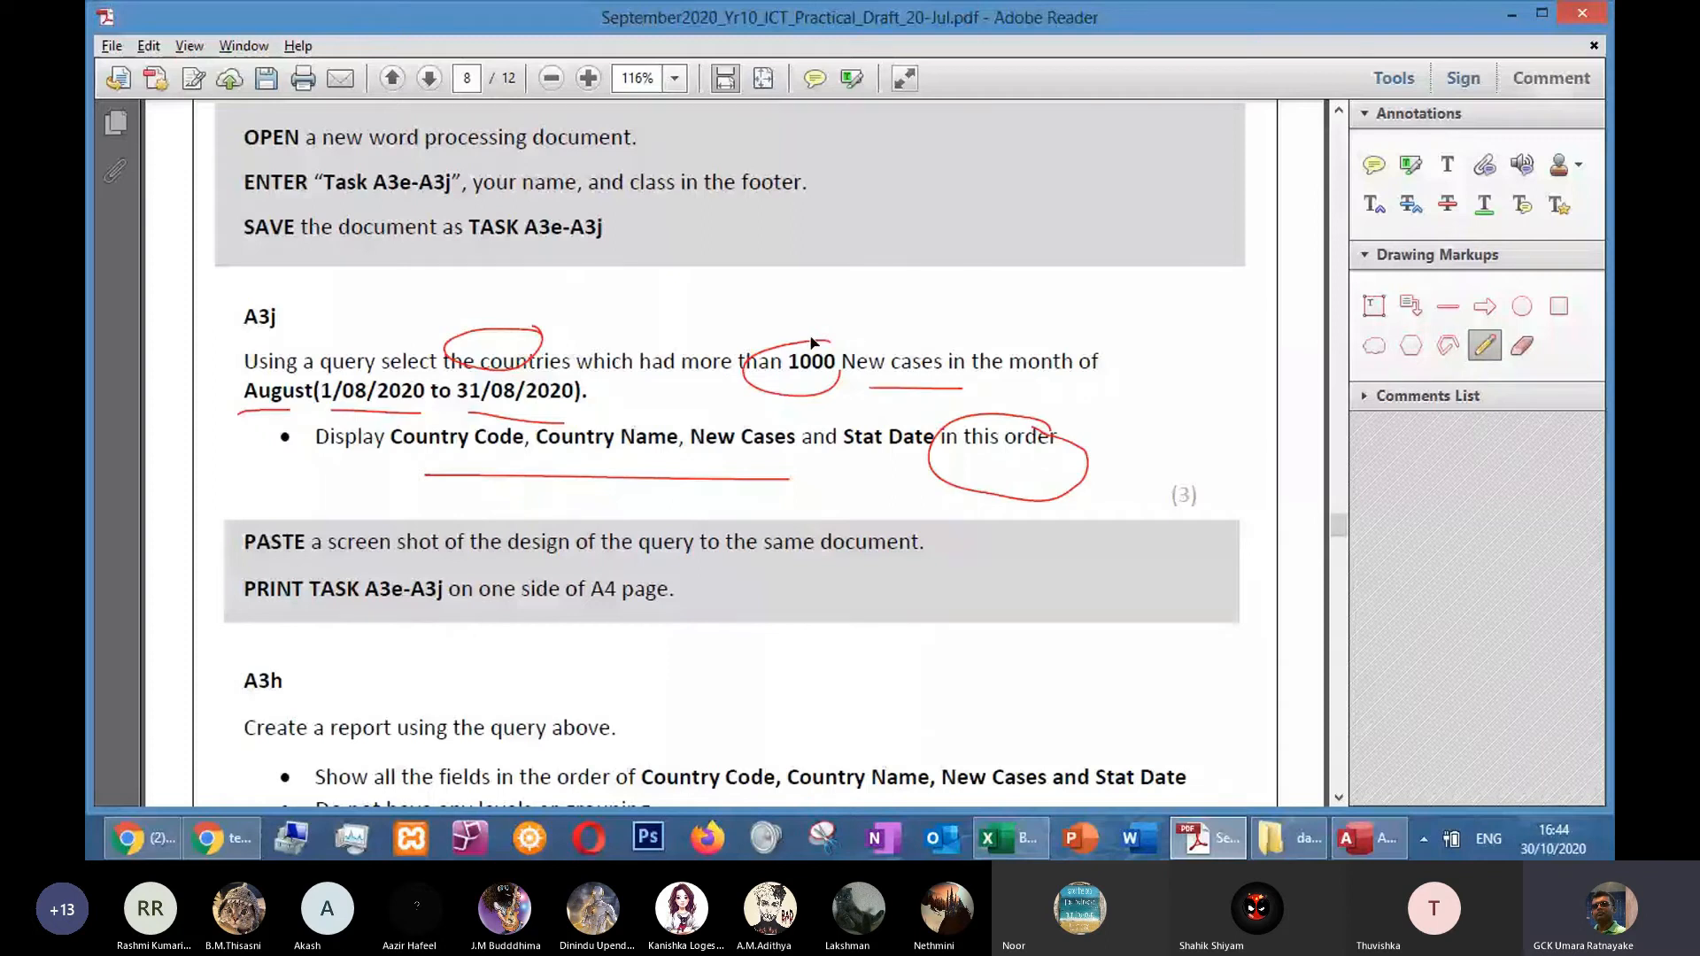
pyautogui.hotkey('alt', 'Tab')
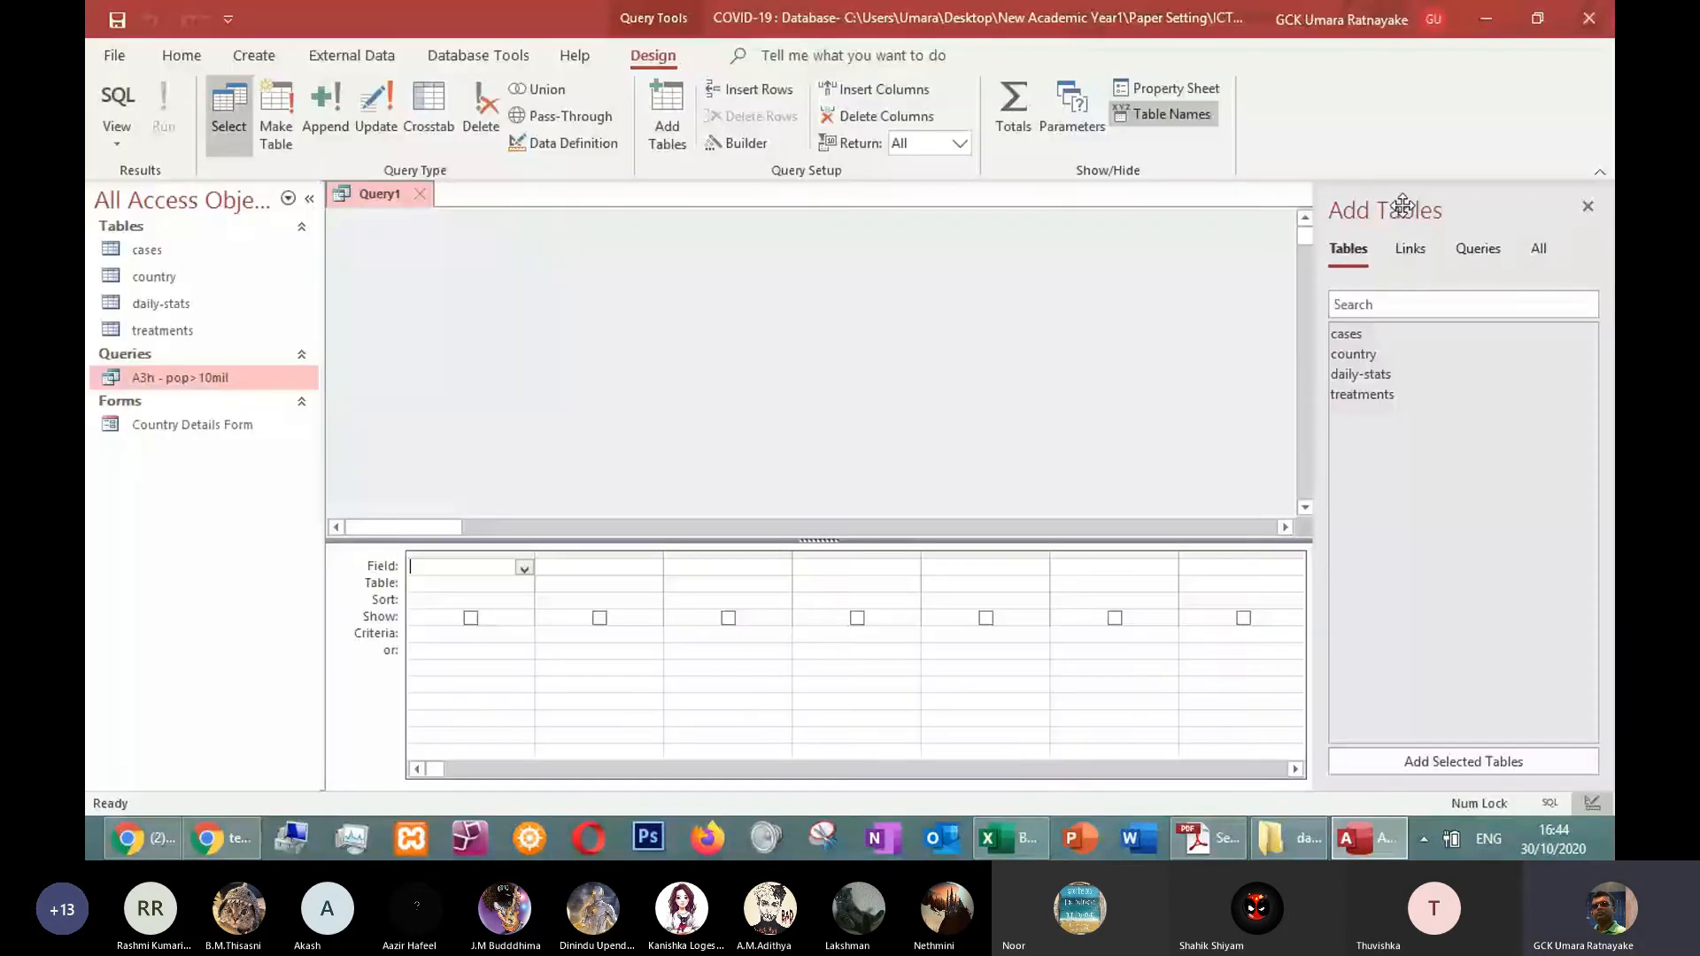
pyautogui.doubleClick(1353, 353)
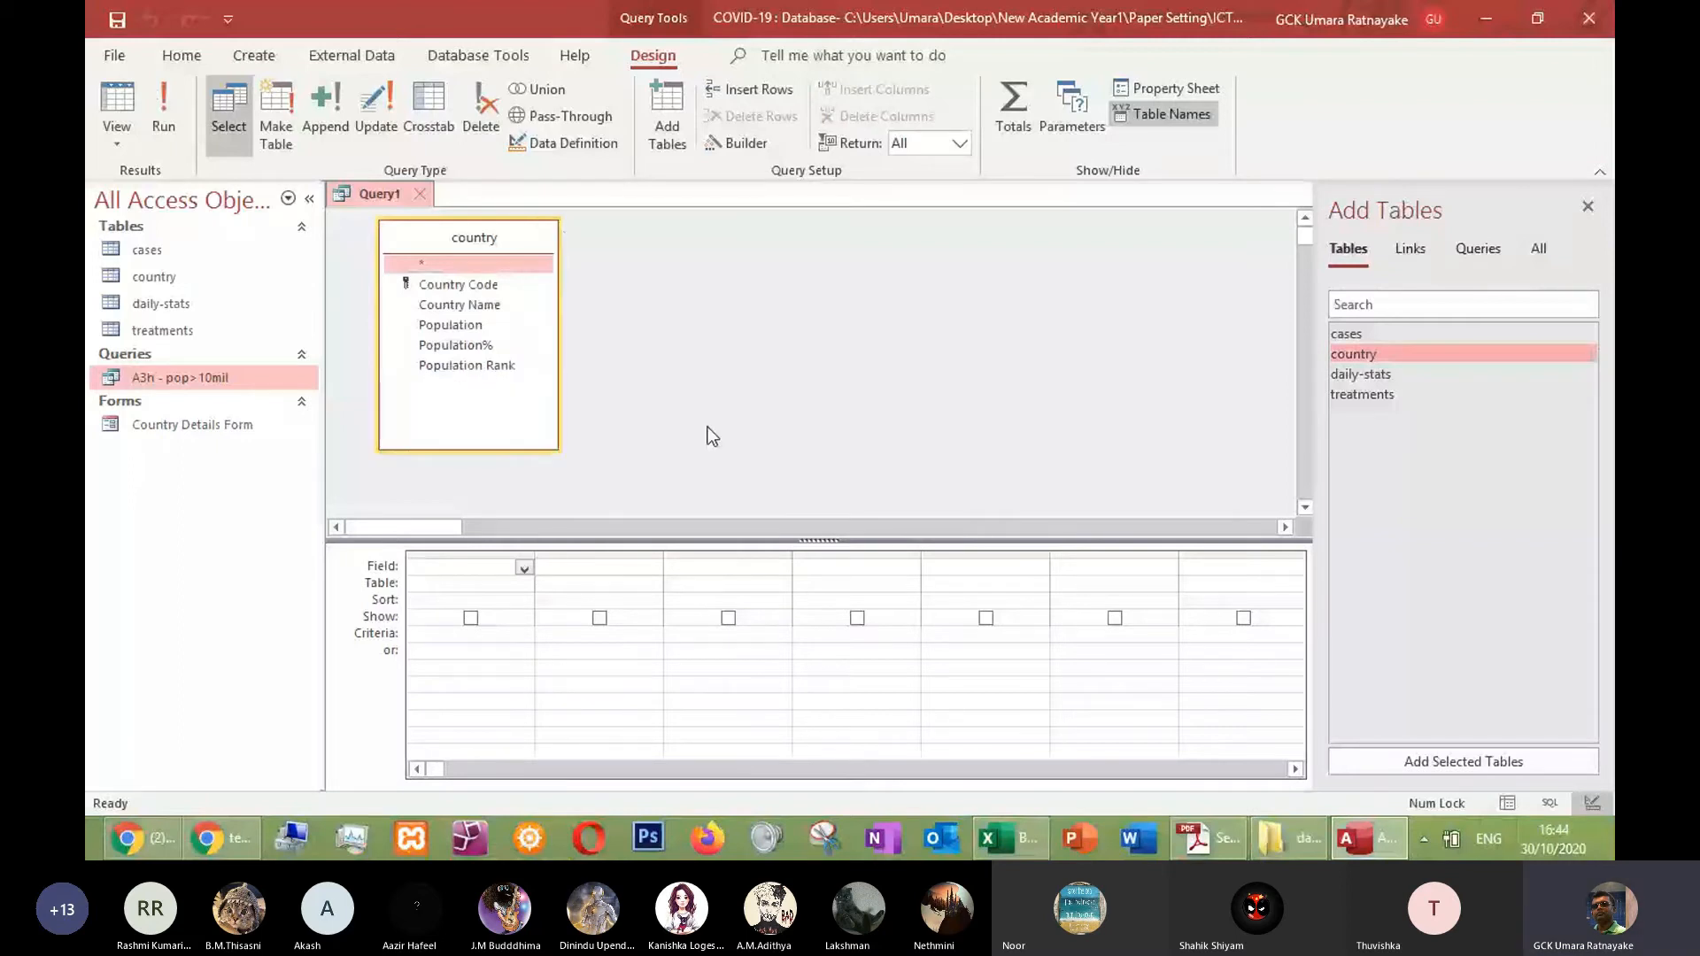
pyautogui.hotkey('alt', 'Tab')
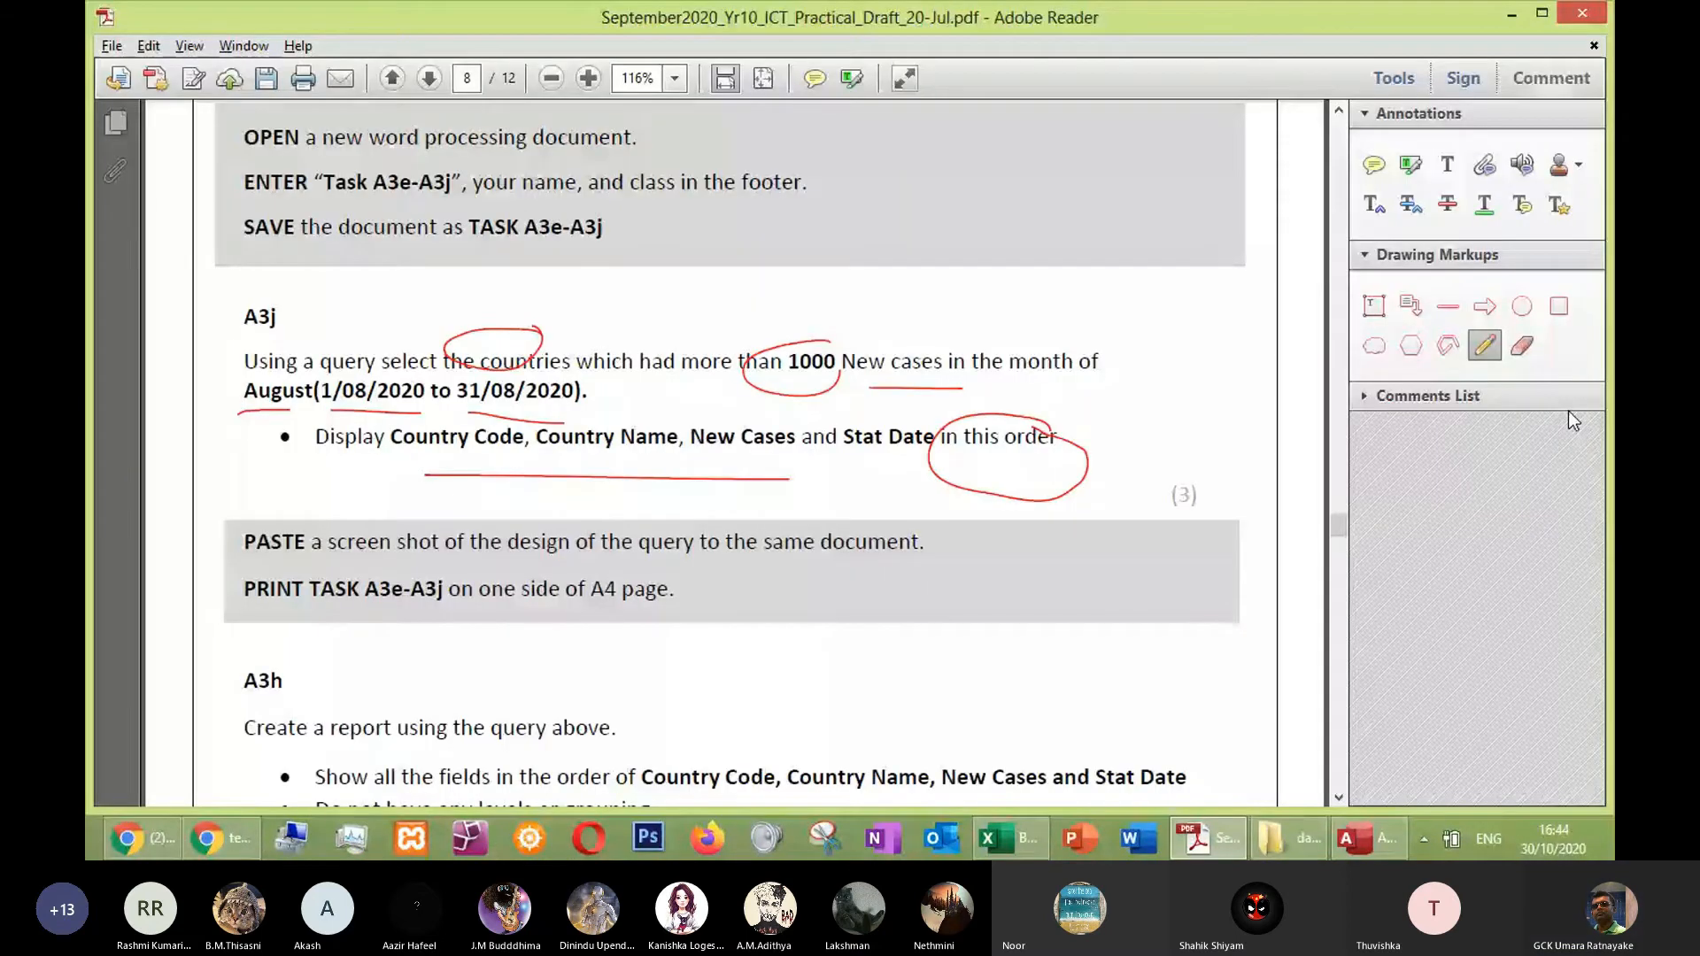
pyautogui.hotkey('alt', 'Tab')
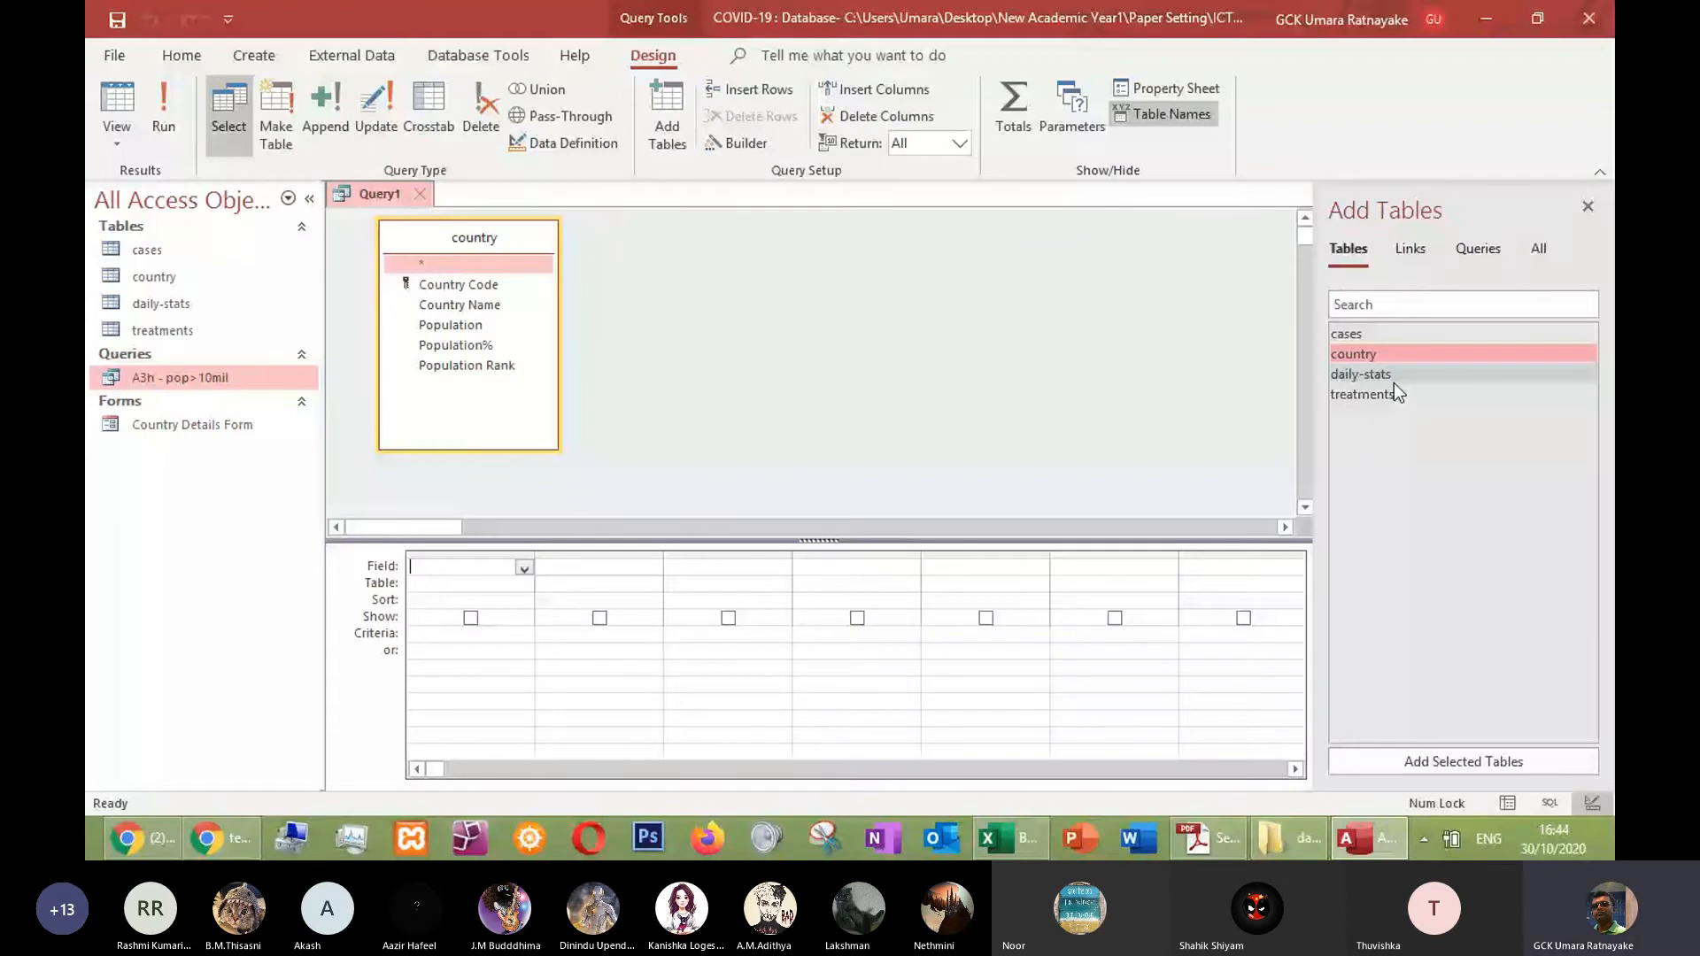
# Add treatments to the query, replace it with cases, enlarge cases to show all its fields and place it beside country
pyautogui.doubleClick(1392, 394)
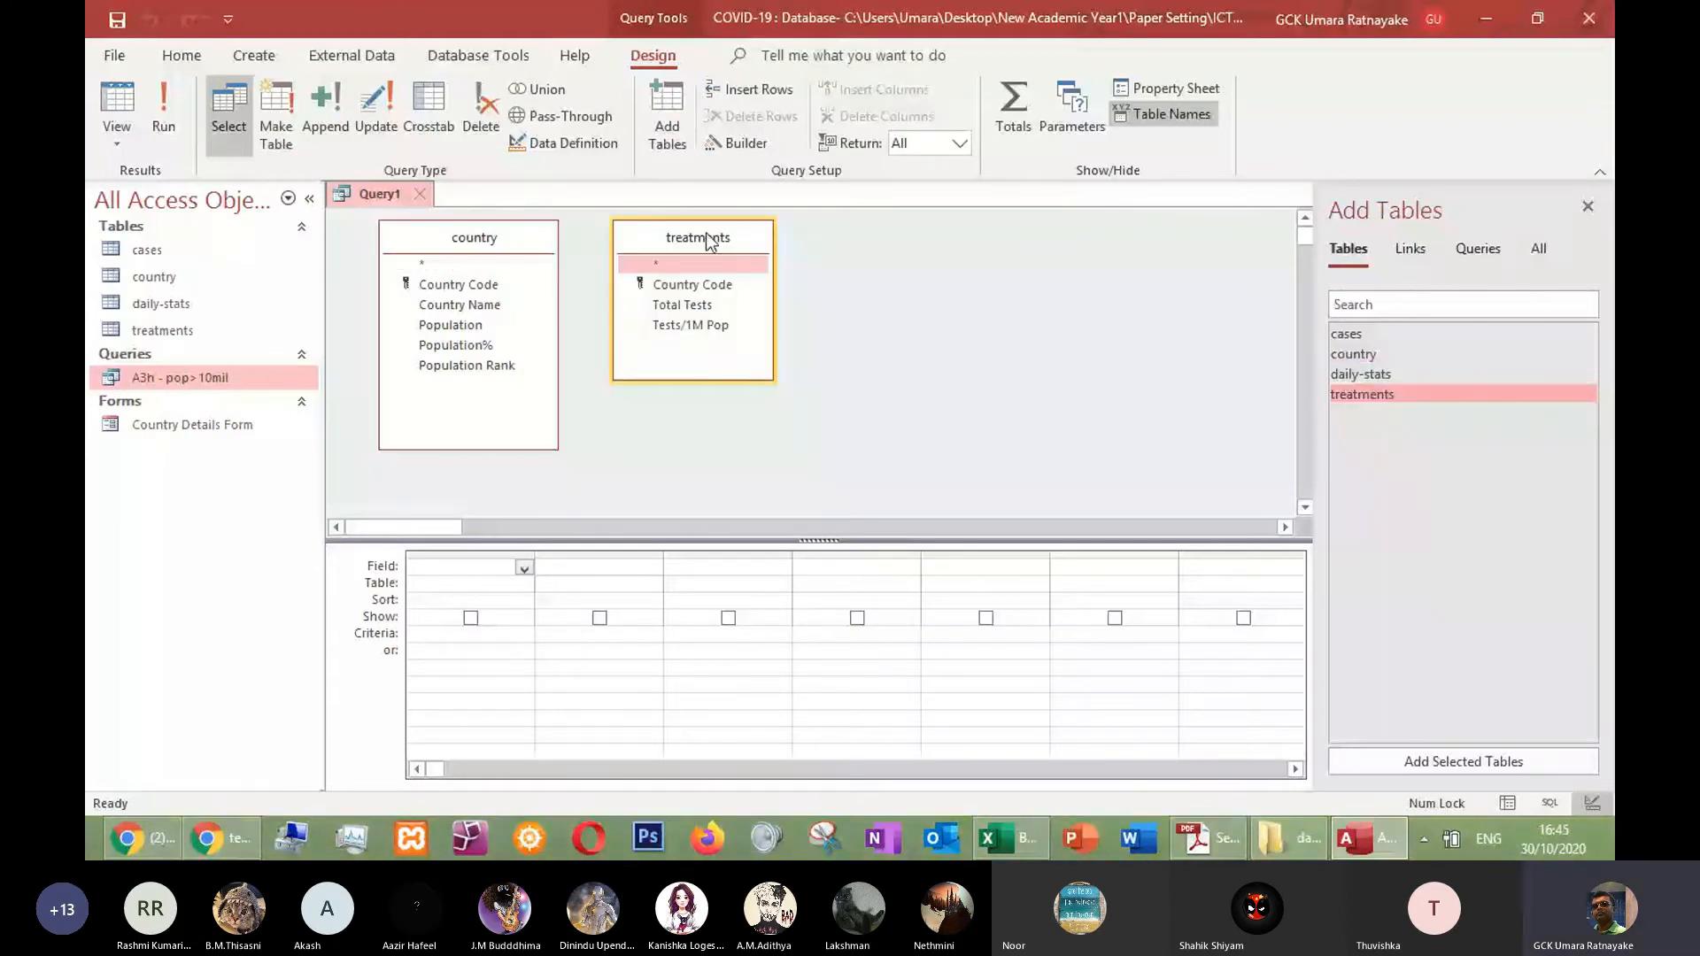
pyautogui.press('Delete')
pyautogui.doubleClick(1339, 336)
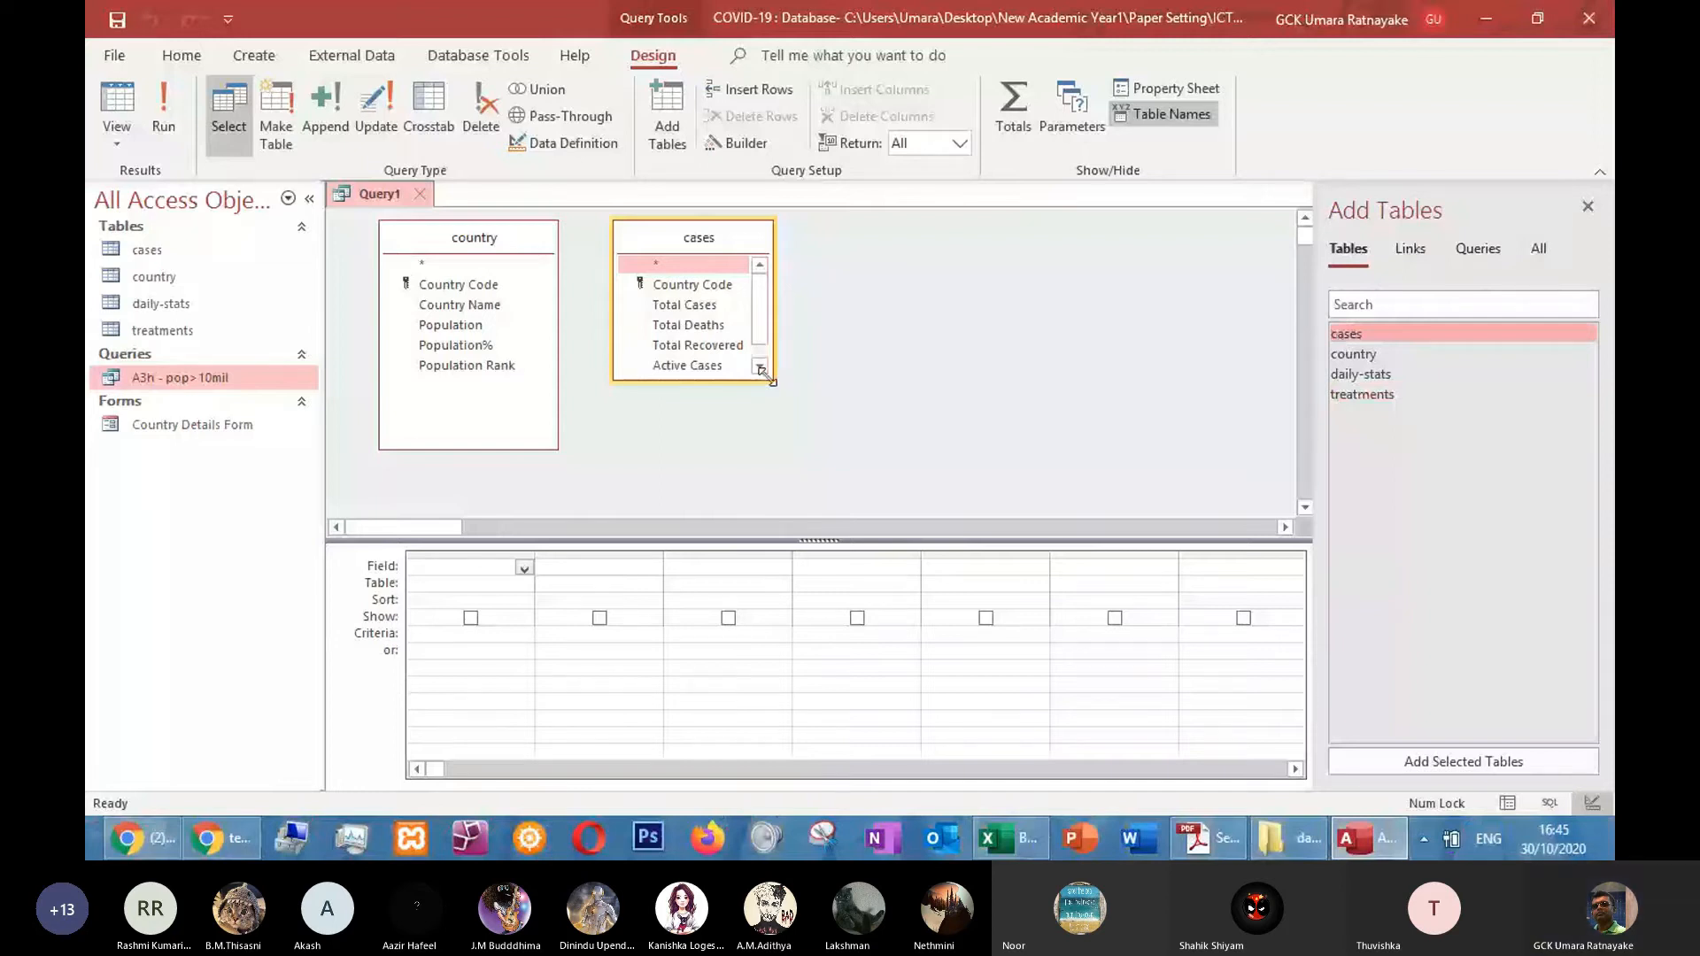
pyautogui.moveTo(772, 382); pyautogui.dragTo(821, 448)
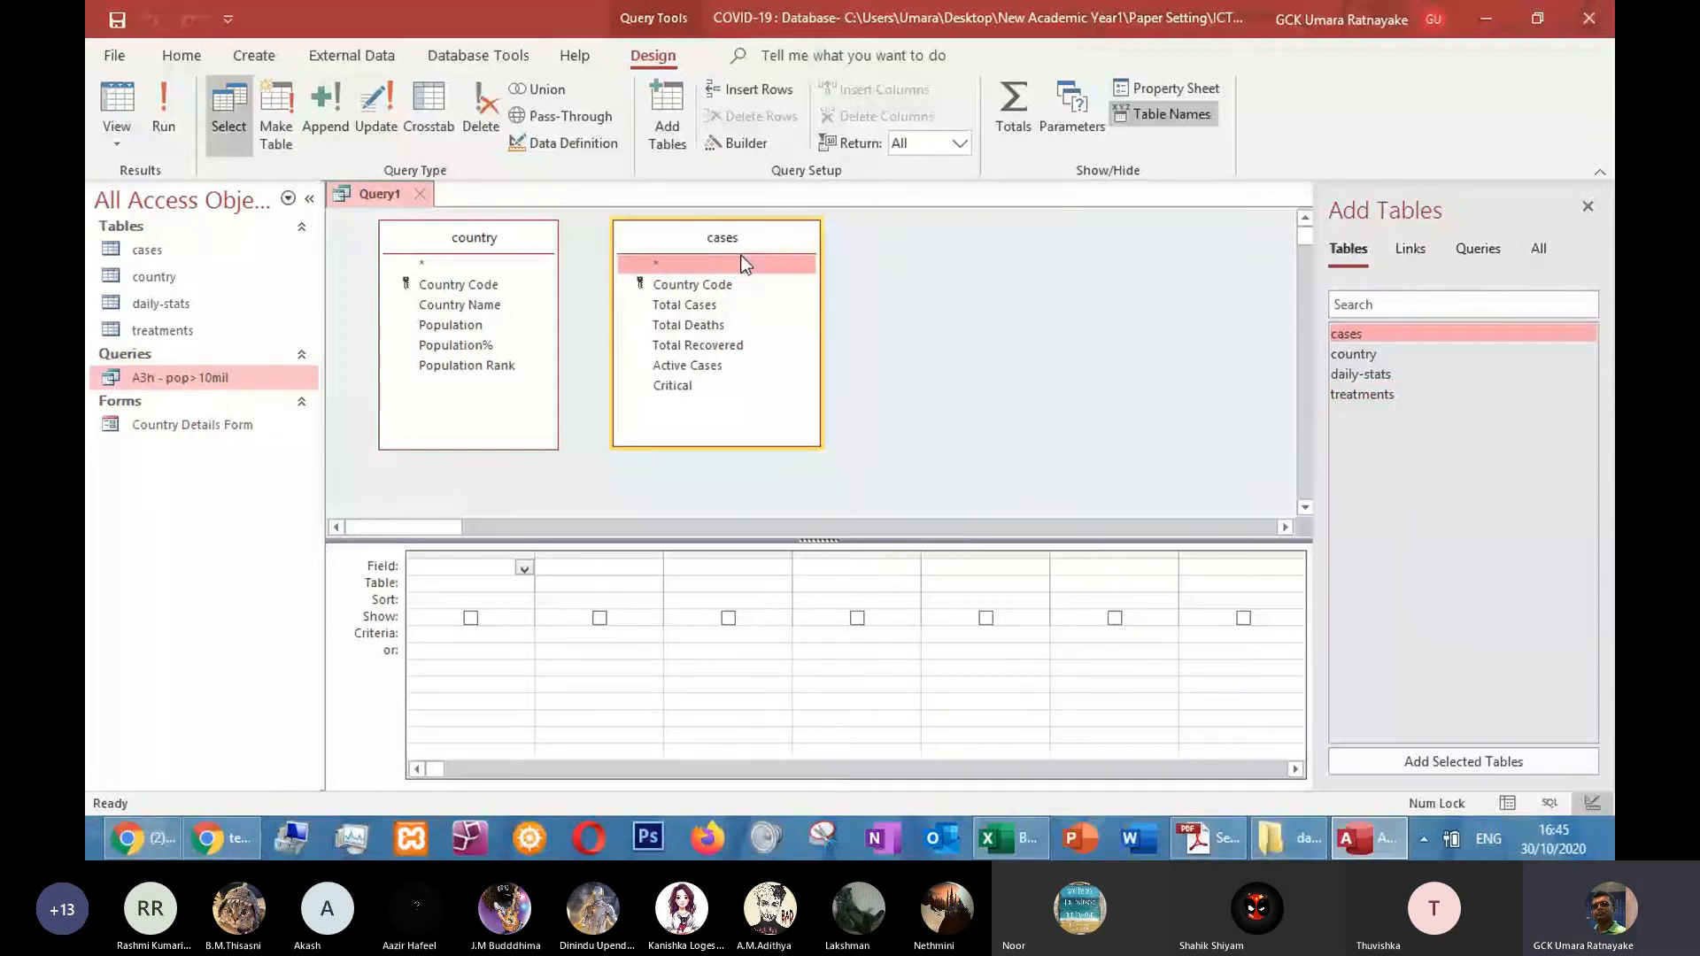
pyautogui.moveTo(740, 247); pyautogui.dragTo(811, 269)
# Add the daily-stats table and remove cases after checking the required fields, leaving only country and daily-stats in the query
pyautogui.doubleClick(1361, 374)
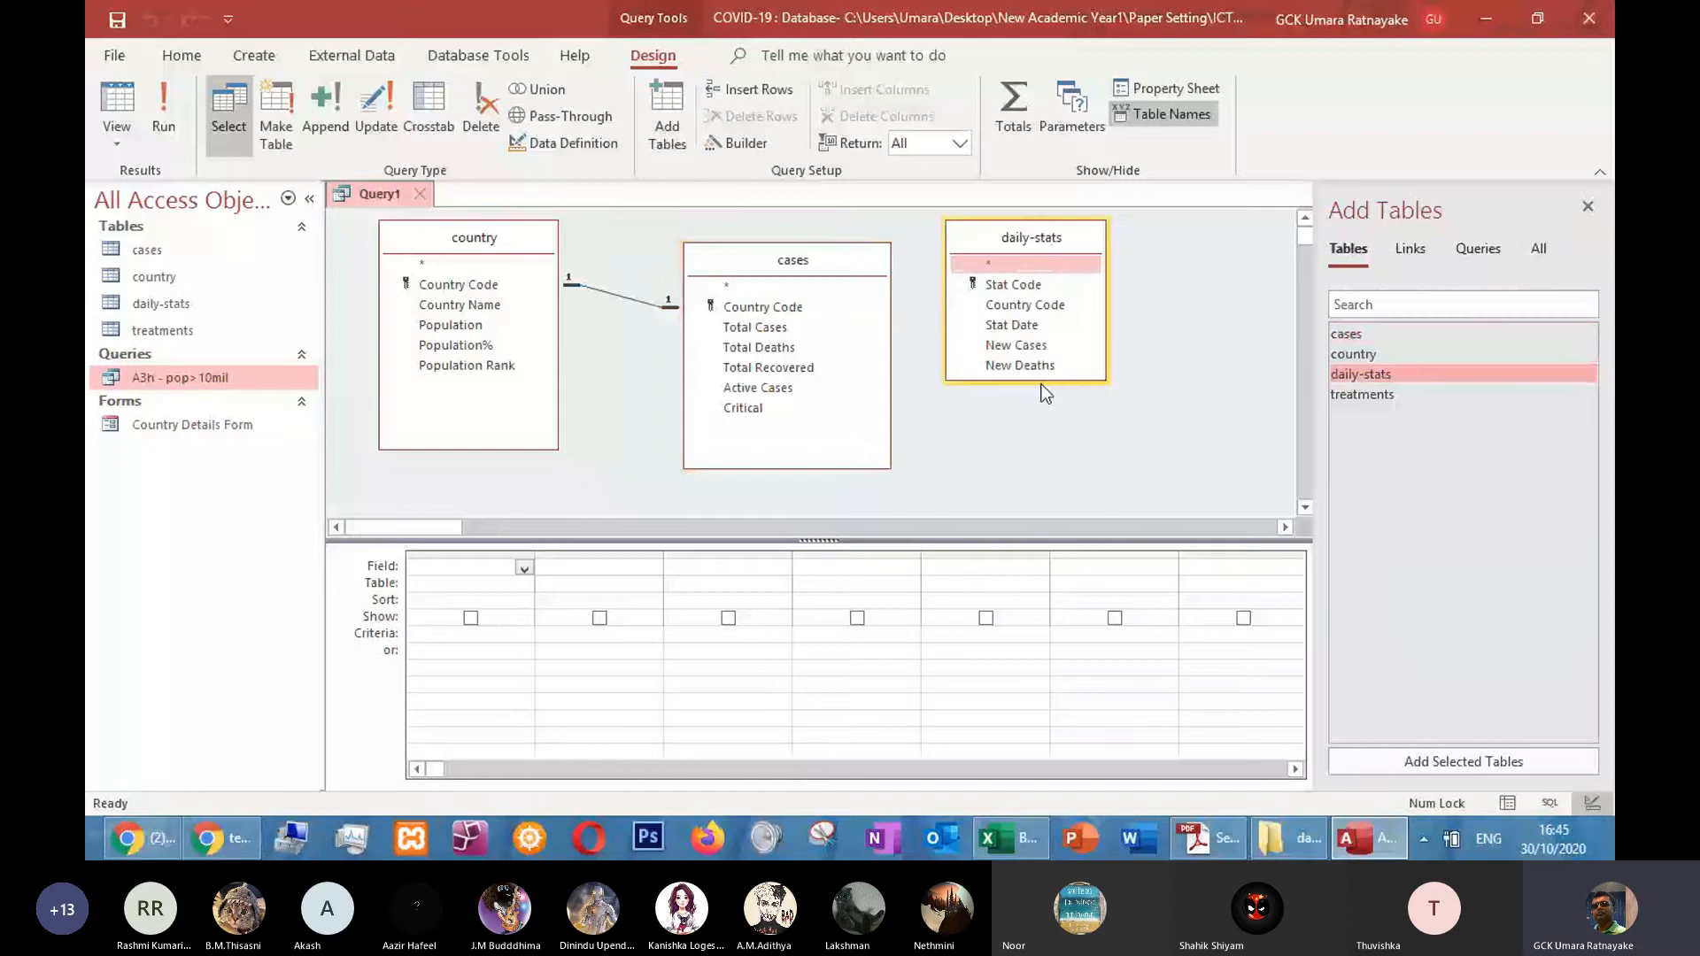
pyautogui.moveTo(850, 260); pyautogui.dragTo(853, 377)
pyautogui.moveTo(1107, 297); pyautogui.dragTo(1039, 221)
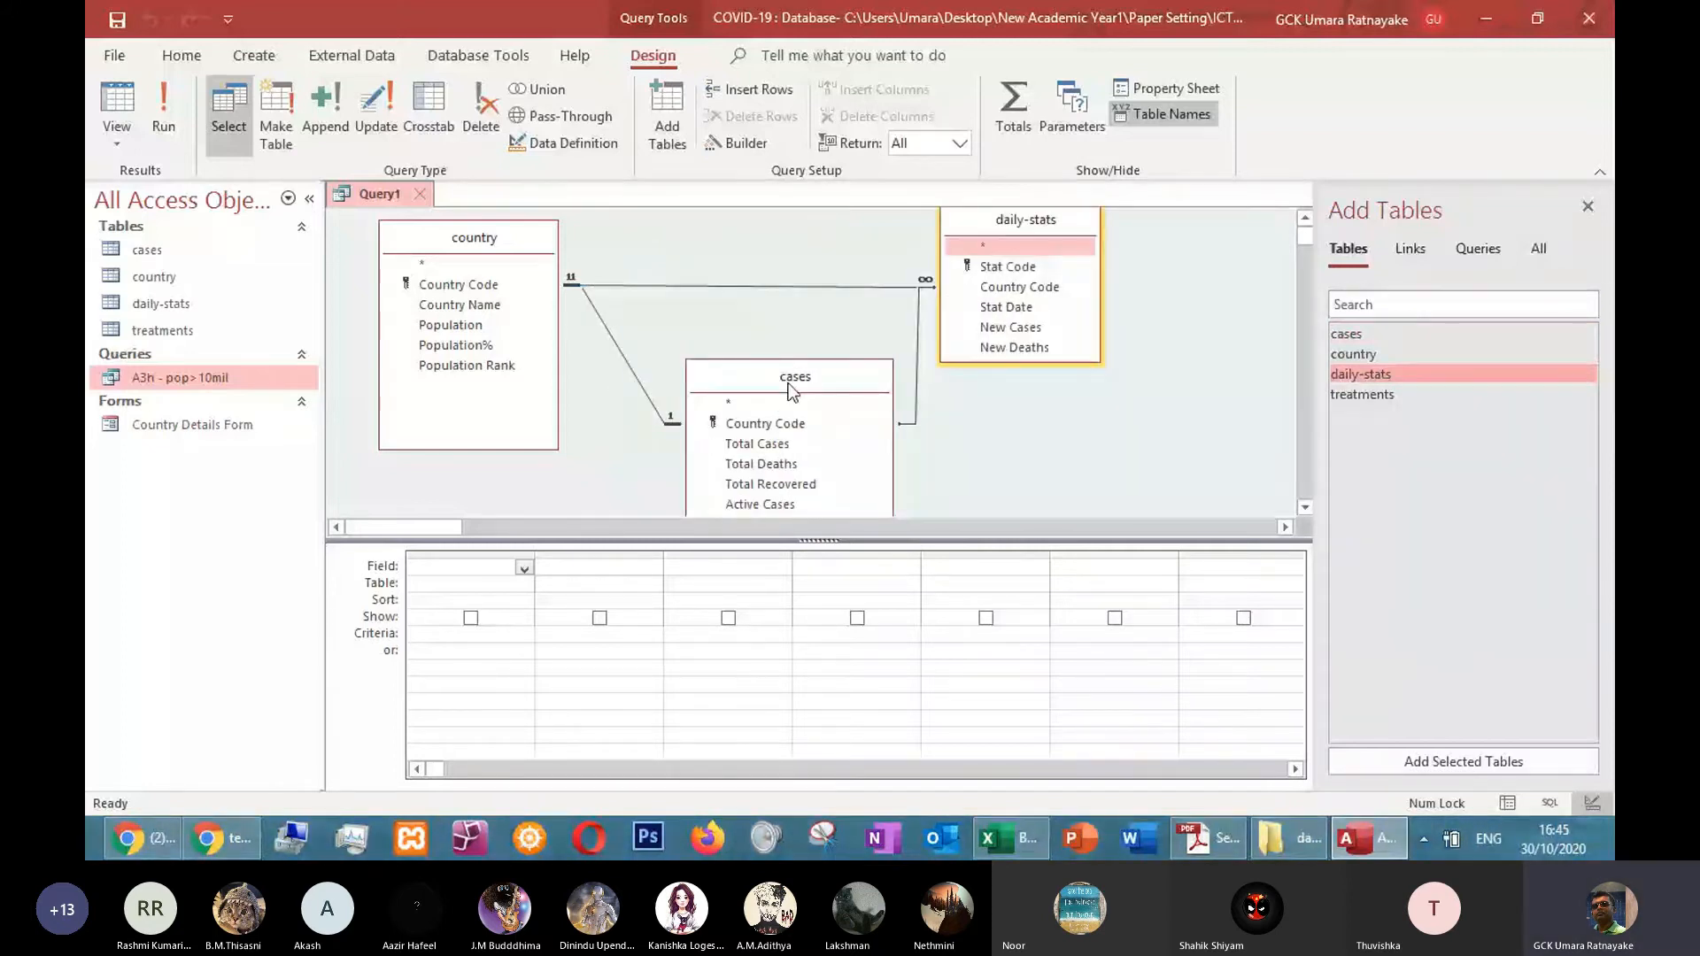
pyautogui.click(792, 390)
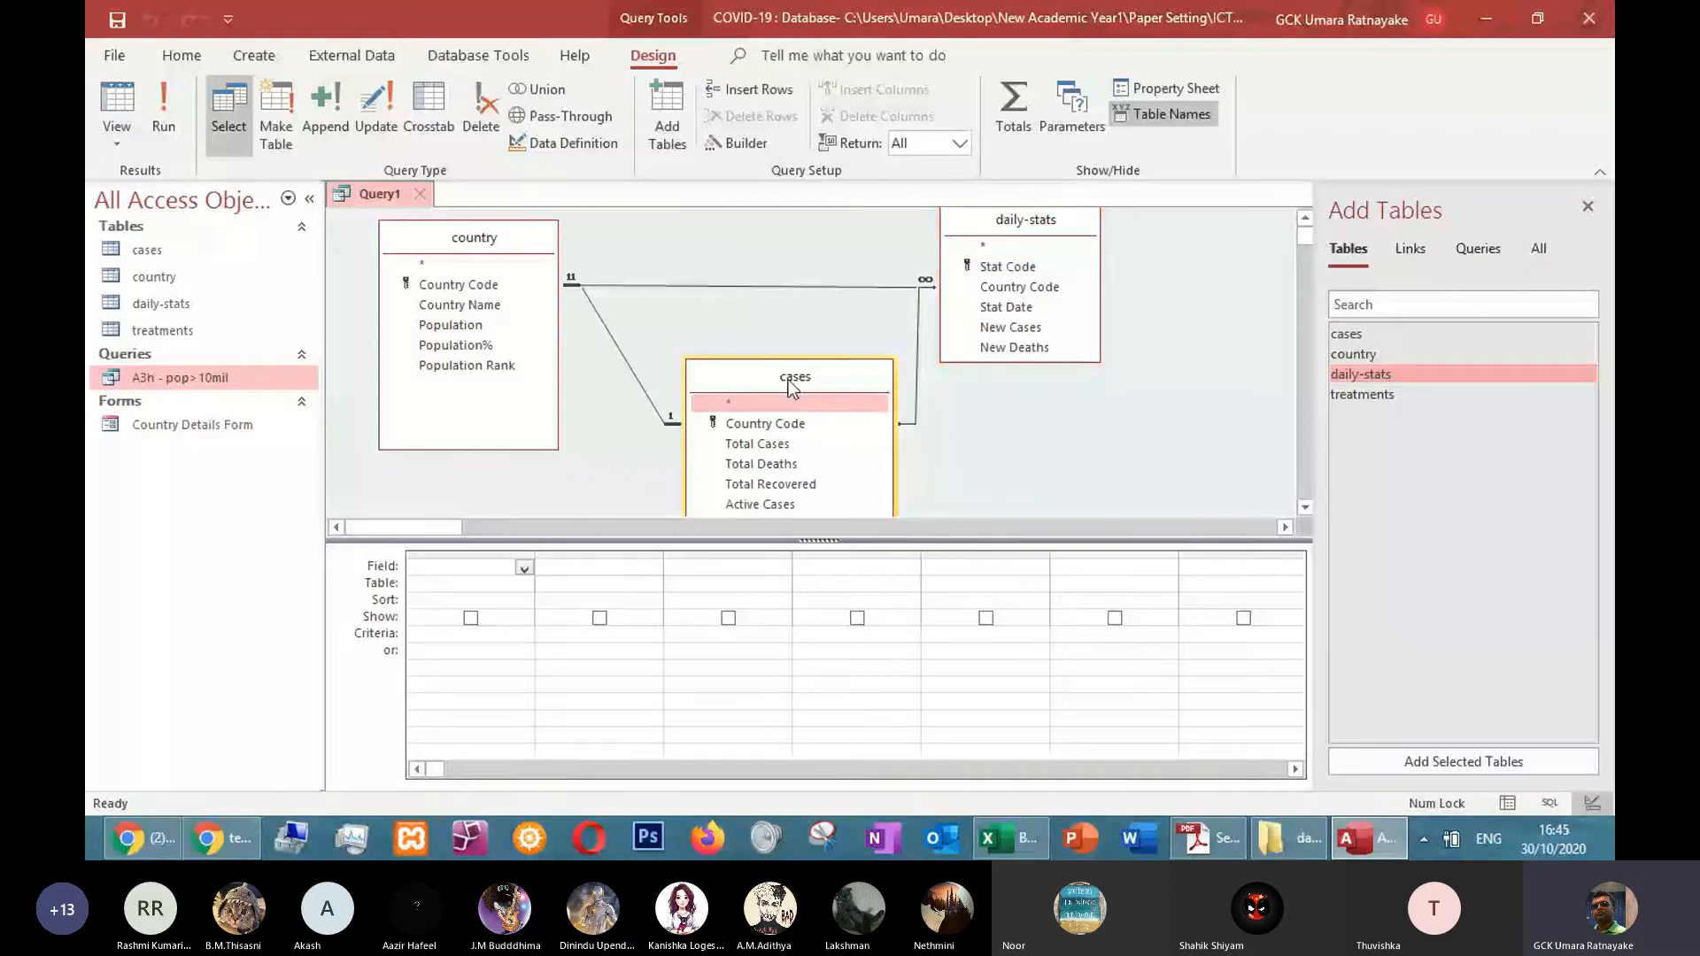
pyautogui.moveTo(791, 387); pyautogui.dragTo(775, 363)
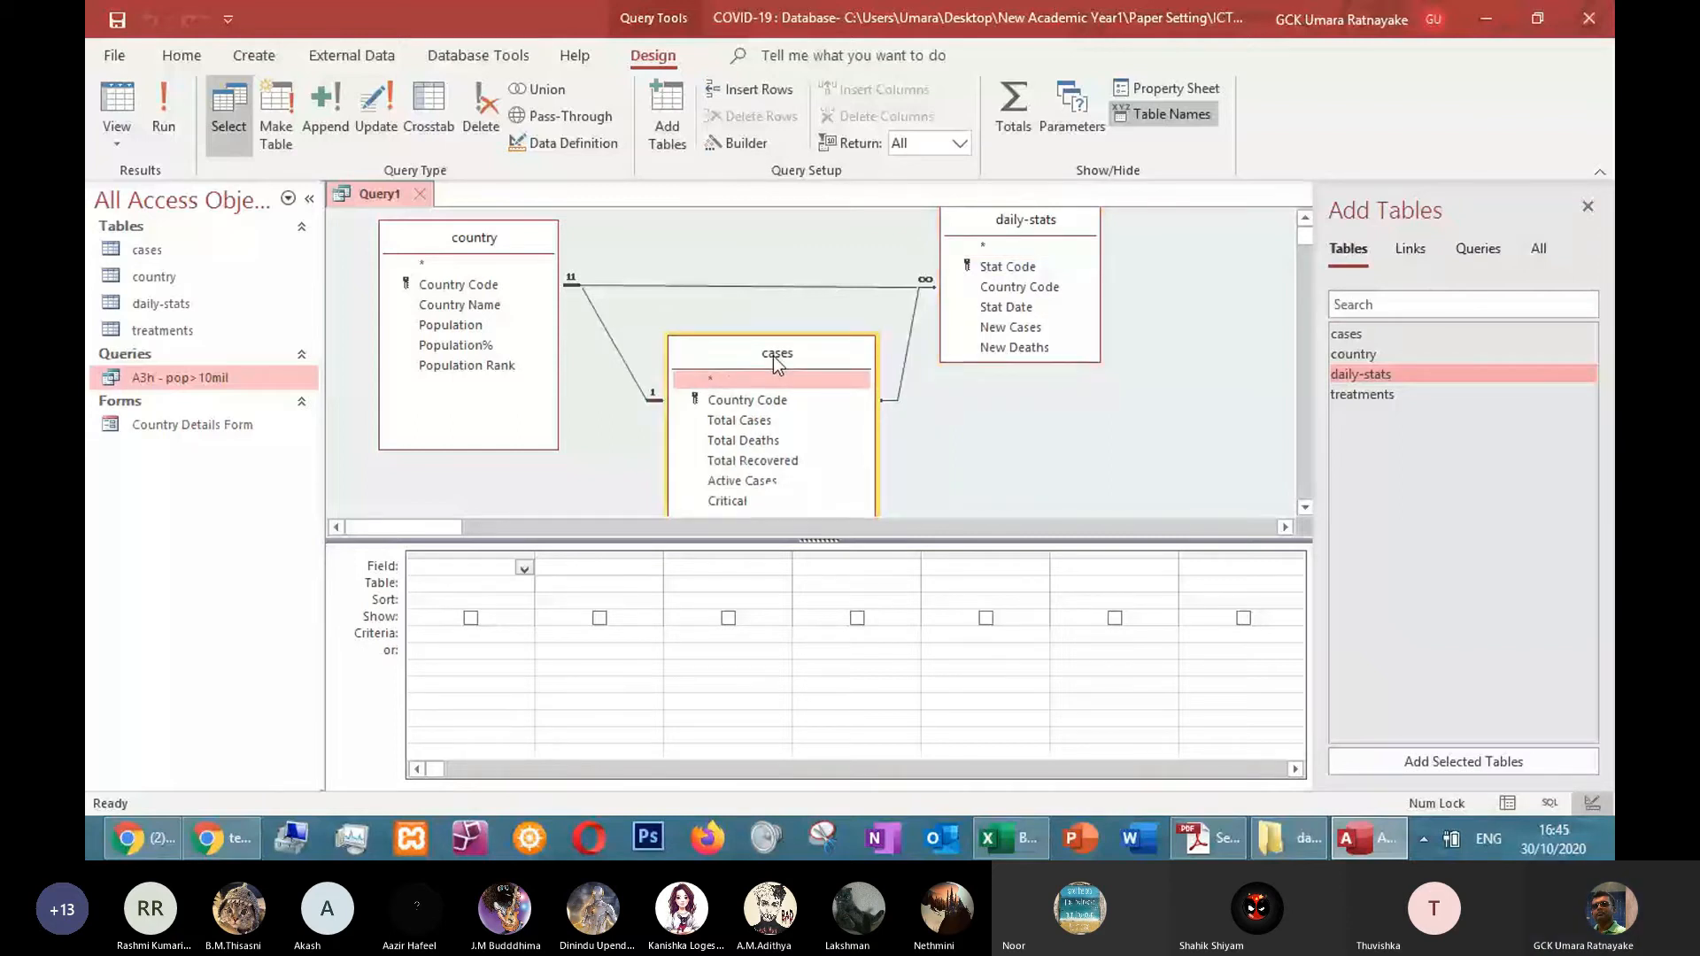
pyautogui.hotkey('alt', 'Tab')
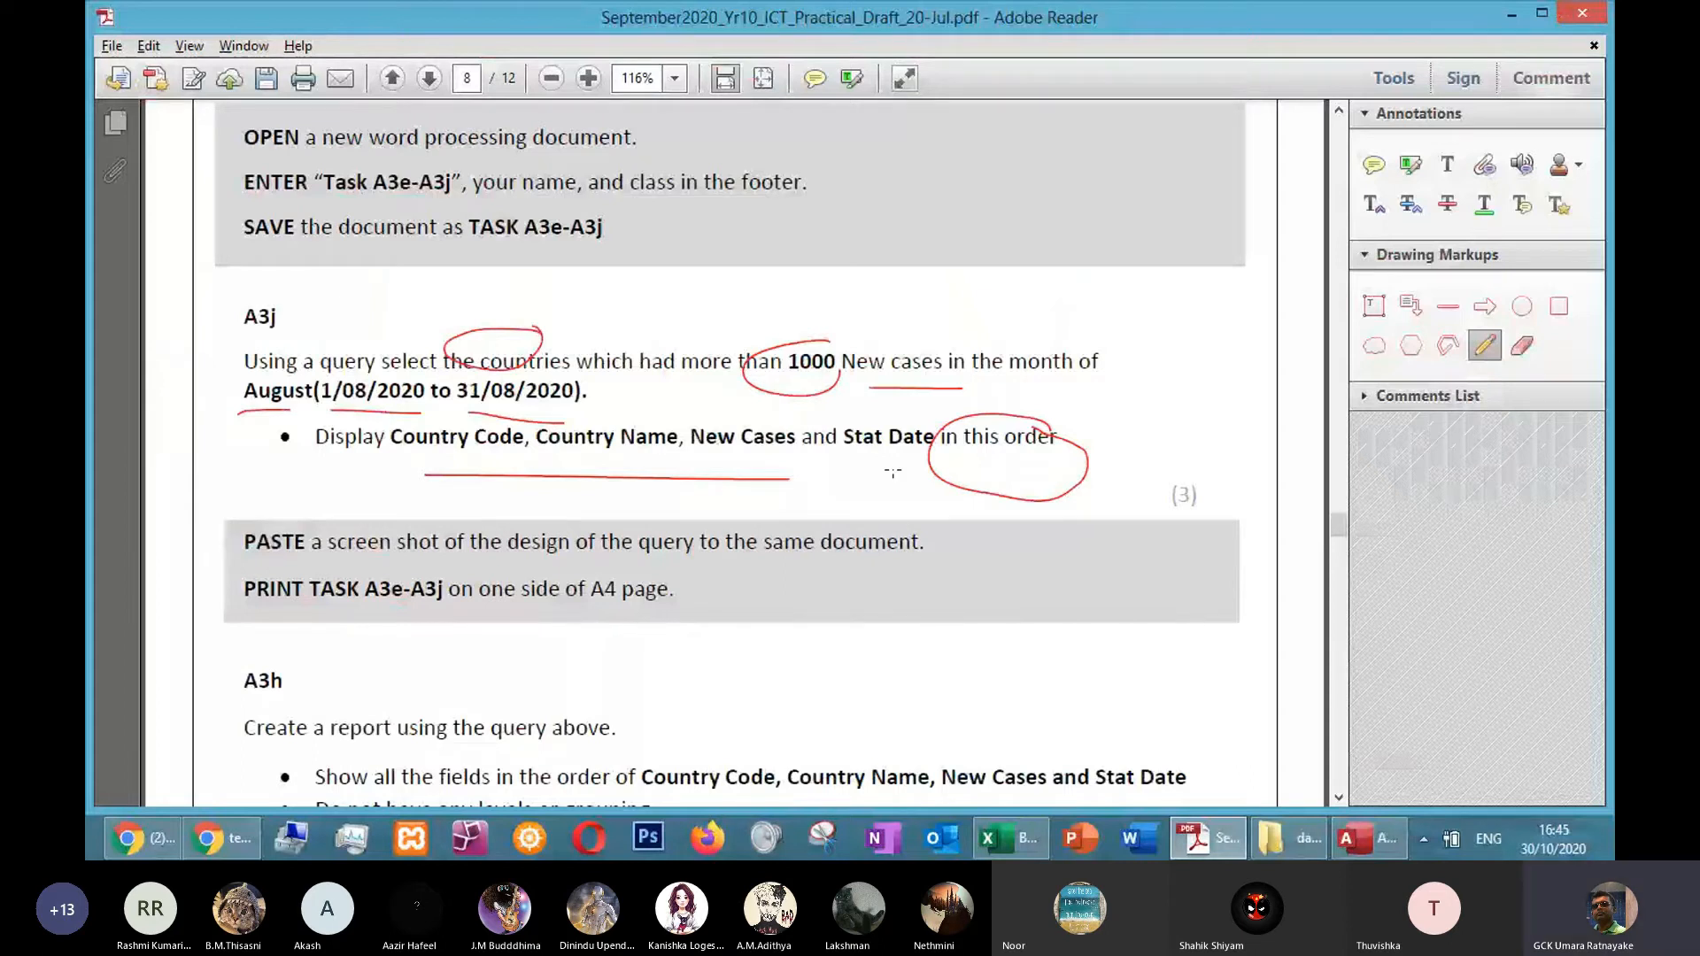
pyautogui.hotkey('alt', 'Tab')
pyautogui.hotkey('alt', 'Tab')
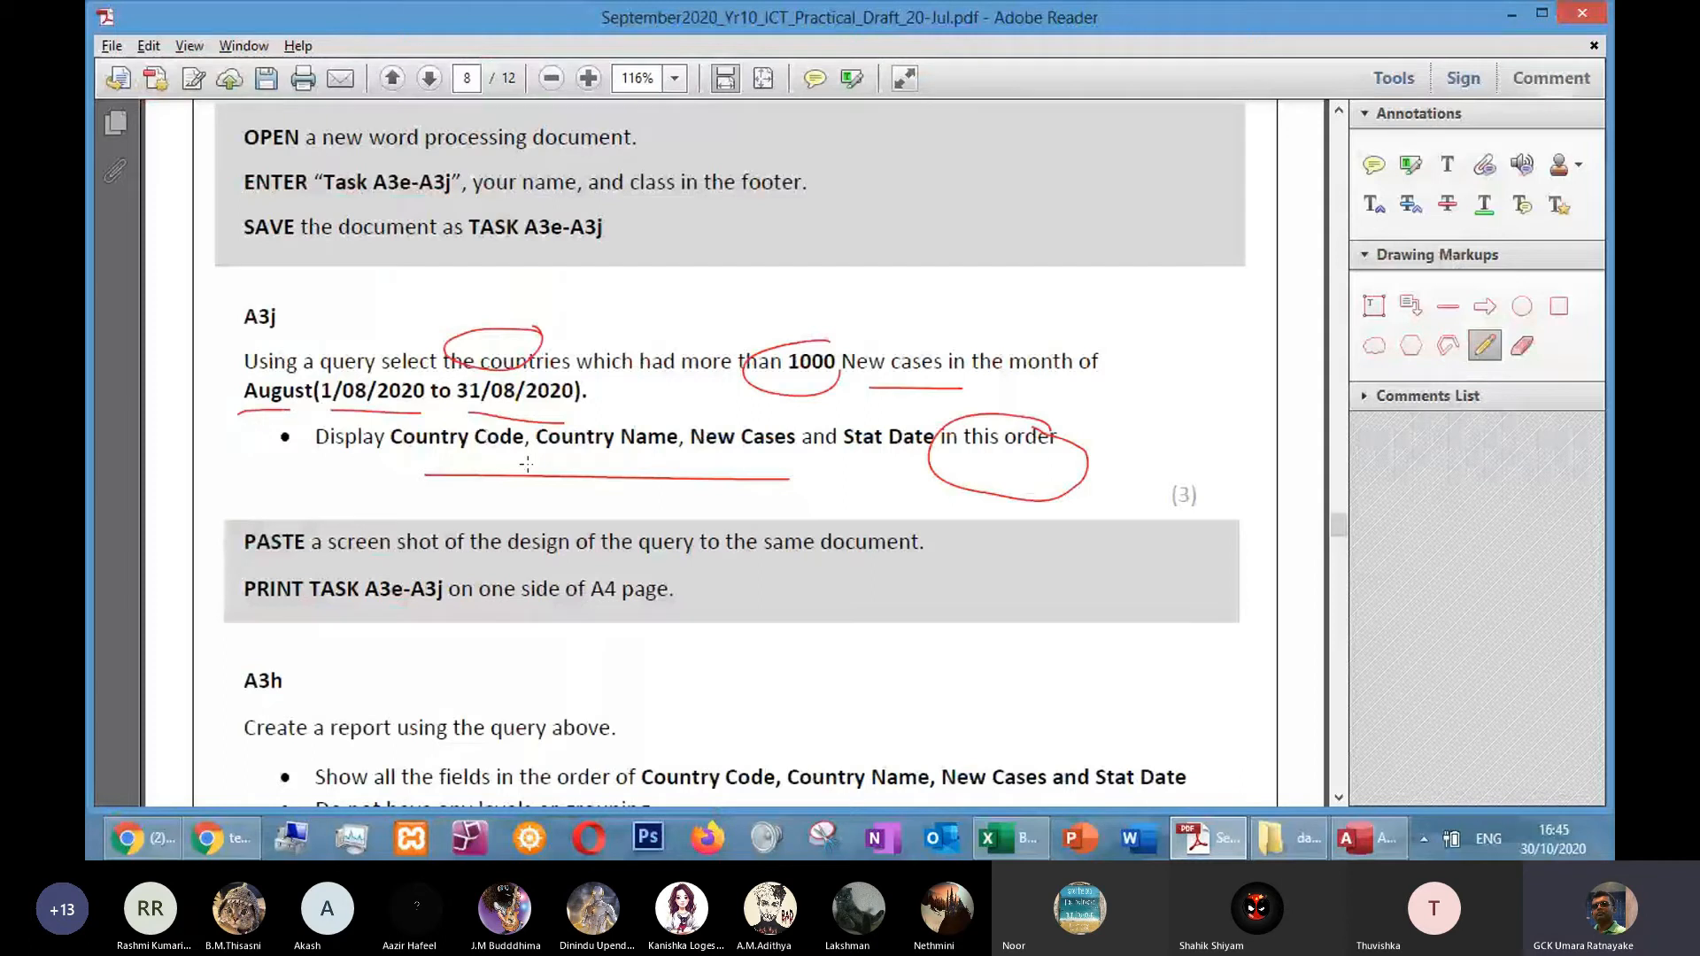
# Add Country Code and Country Name from country, and New Cases and Stat Date from daily-stats, to the query in that order
pyautogui.hotkey('alt', 'Tab')
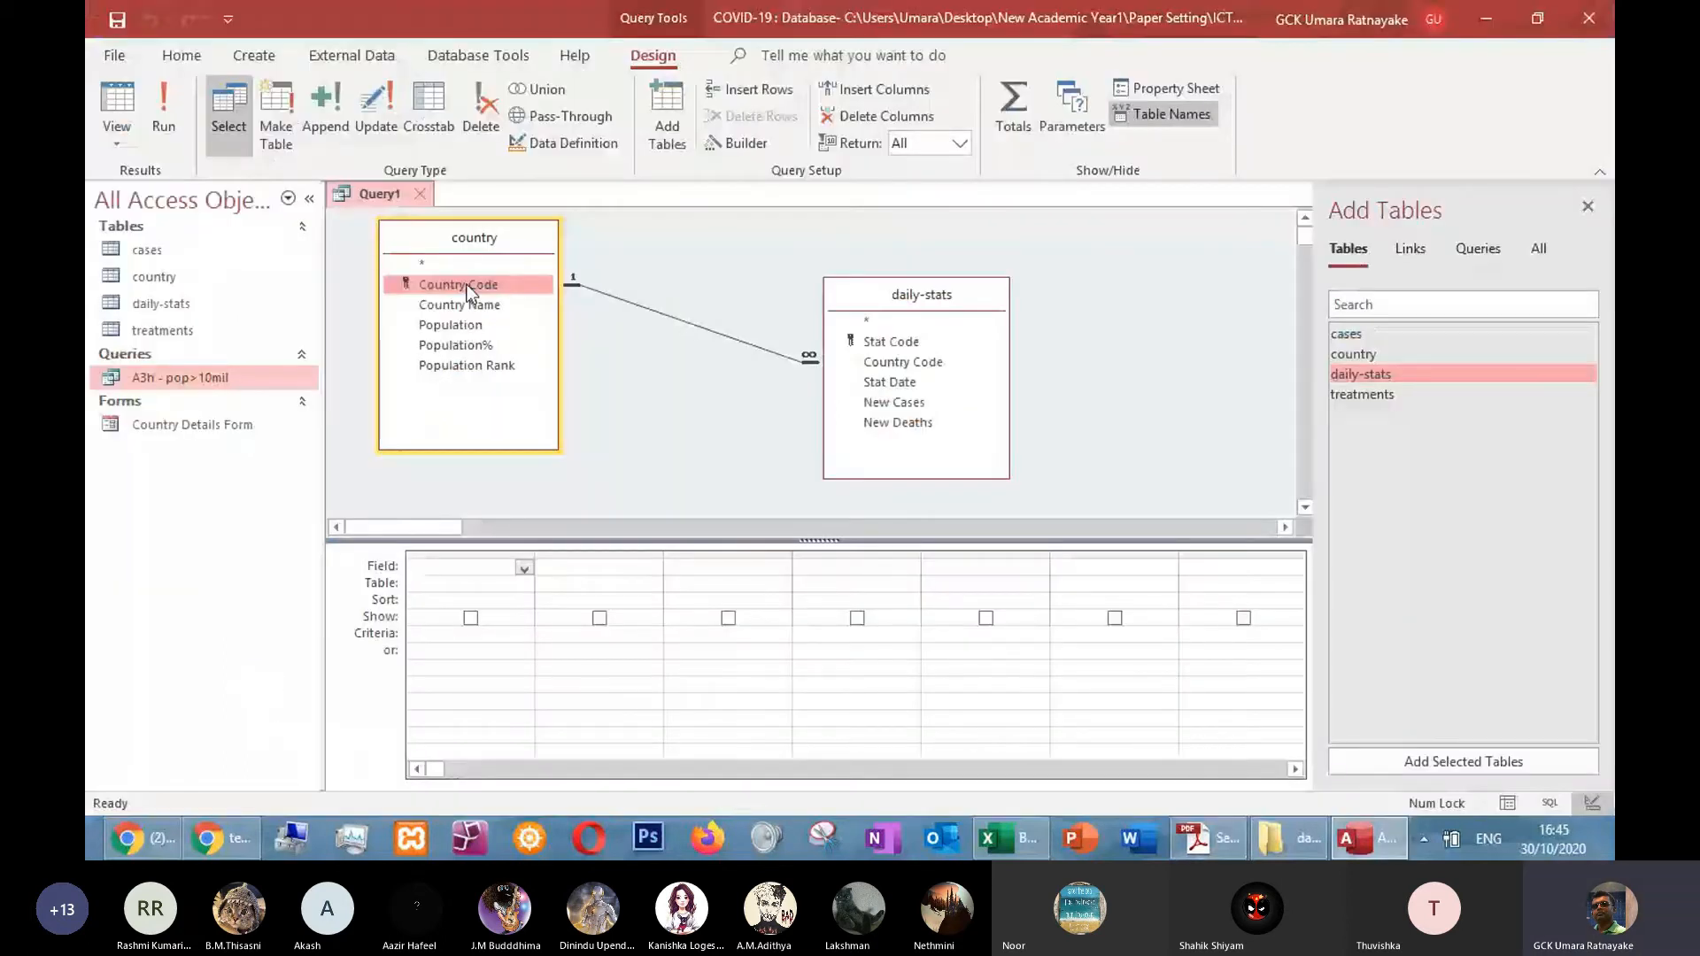
pyautogui.doubleClick(460, 285)
pyautogui.doubleClick(465, 306)
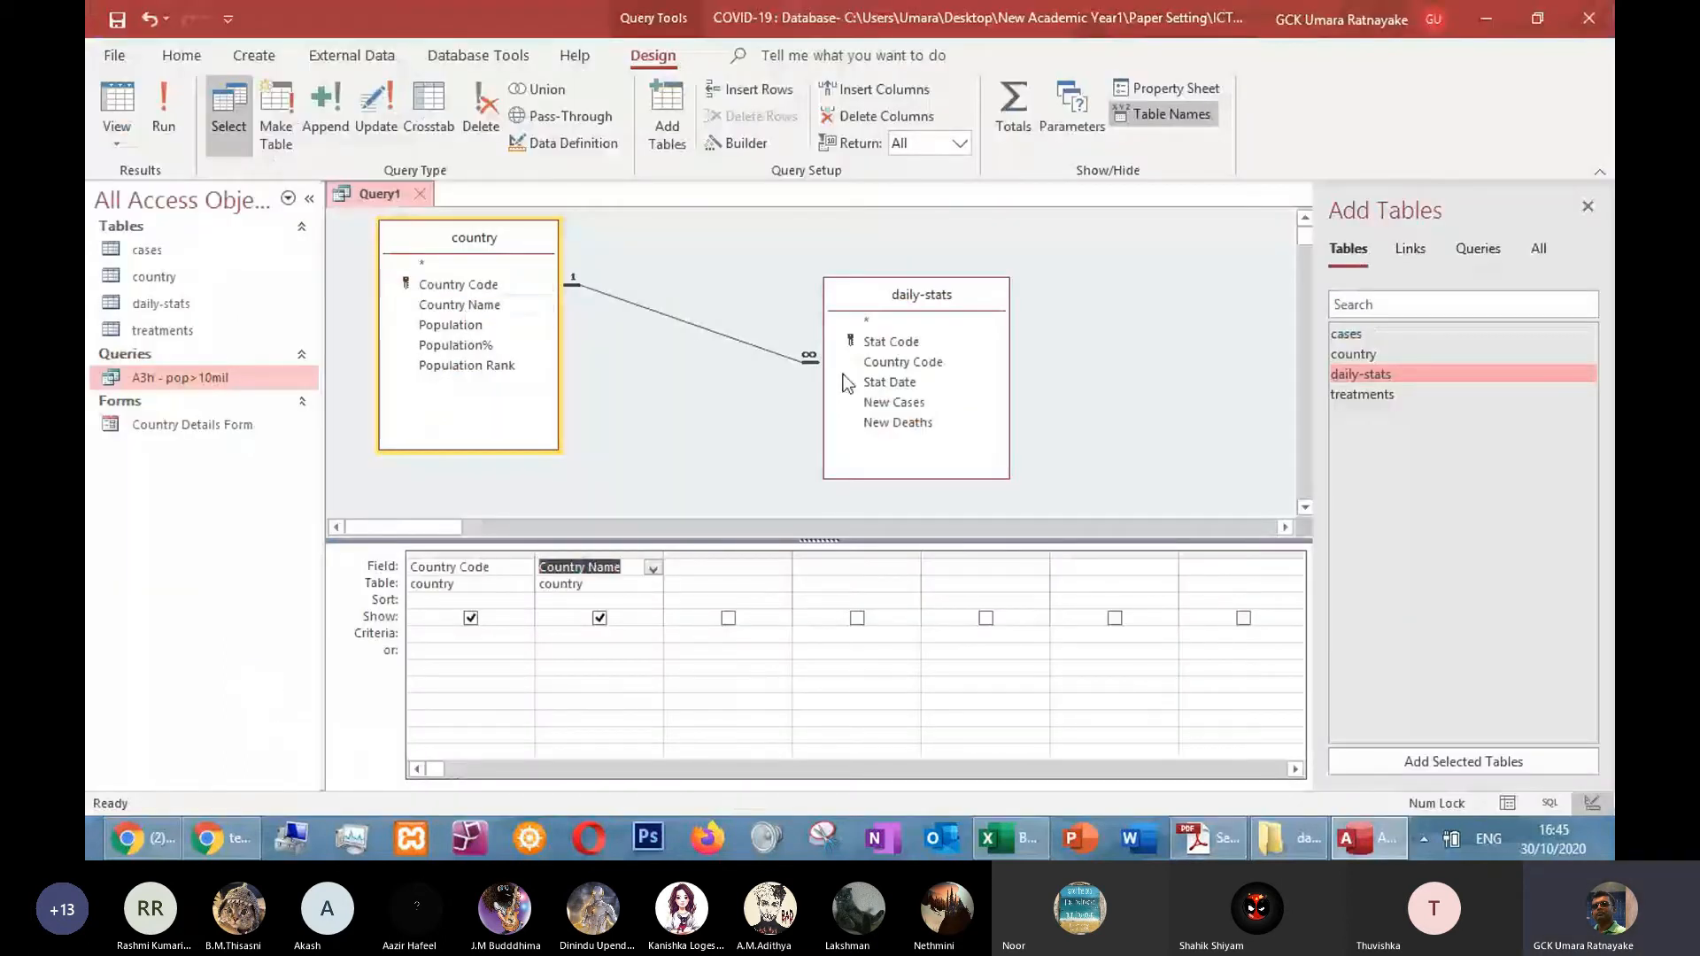
pyautogui.click(905, 402)
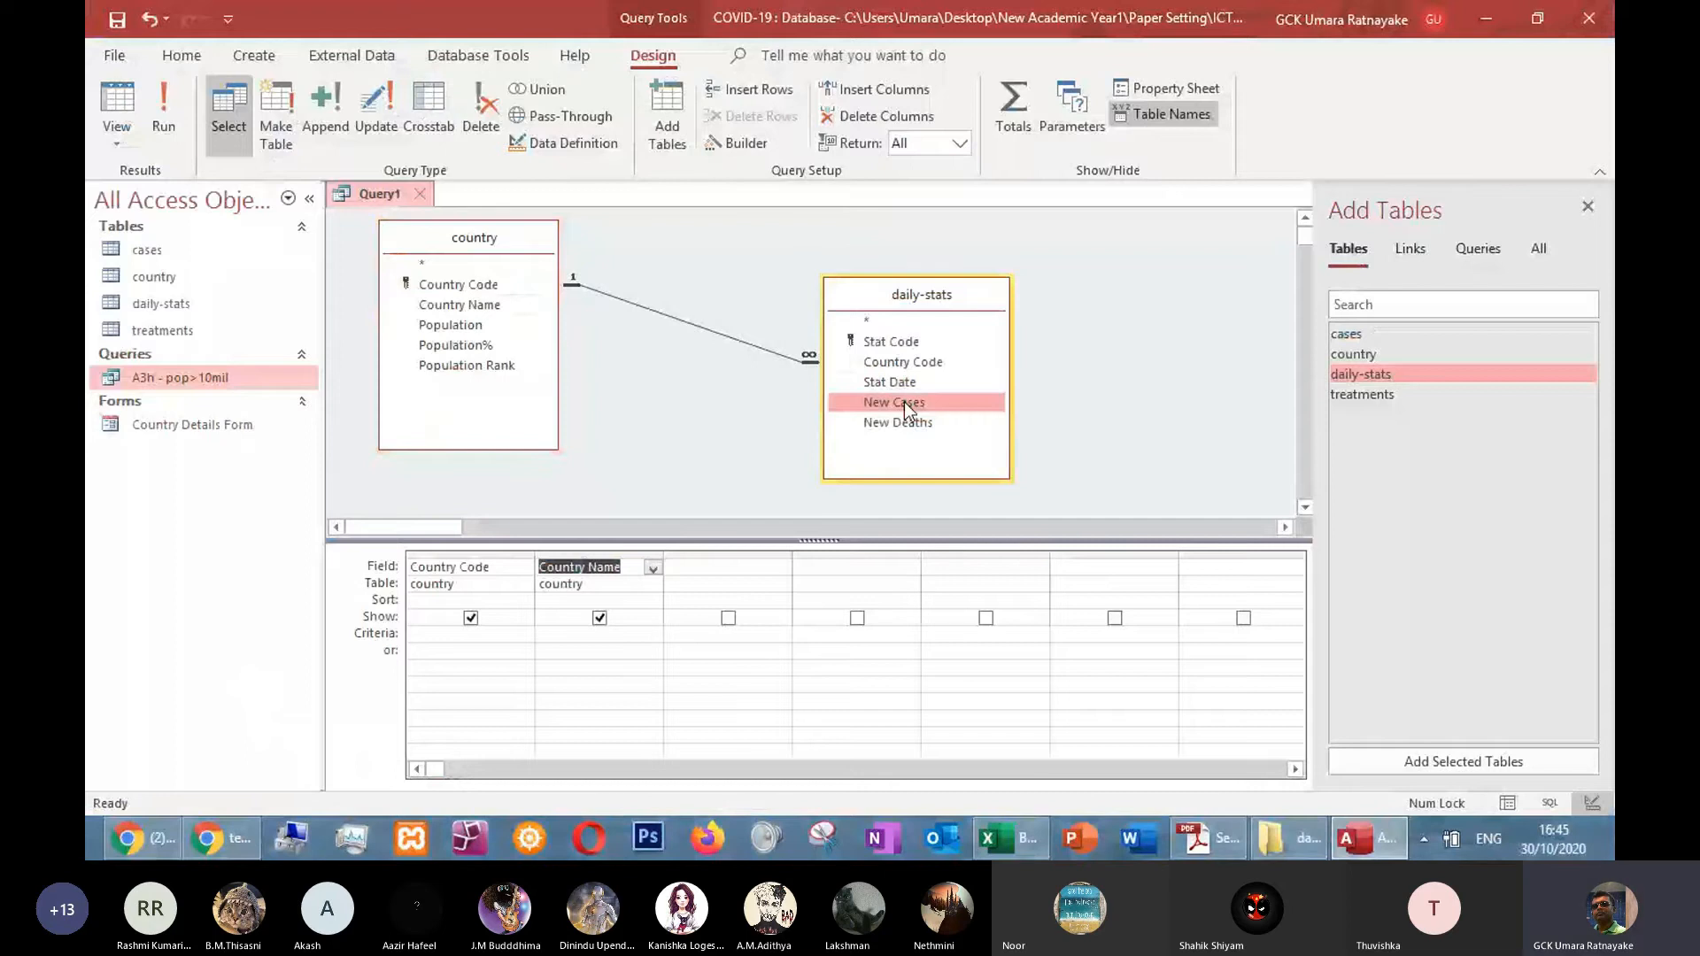
pyautogui.hotkey('alt', 'Tab')
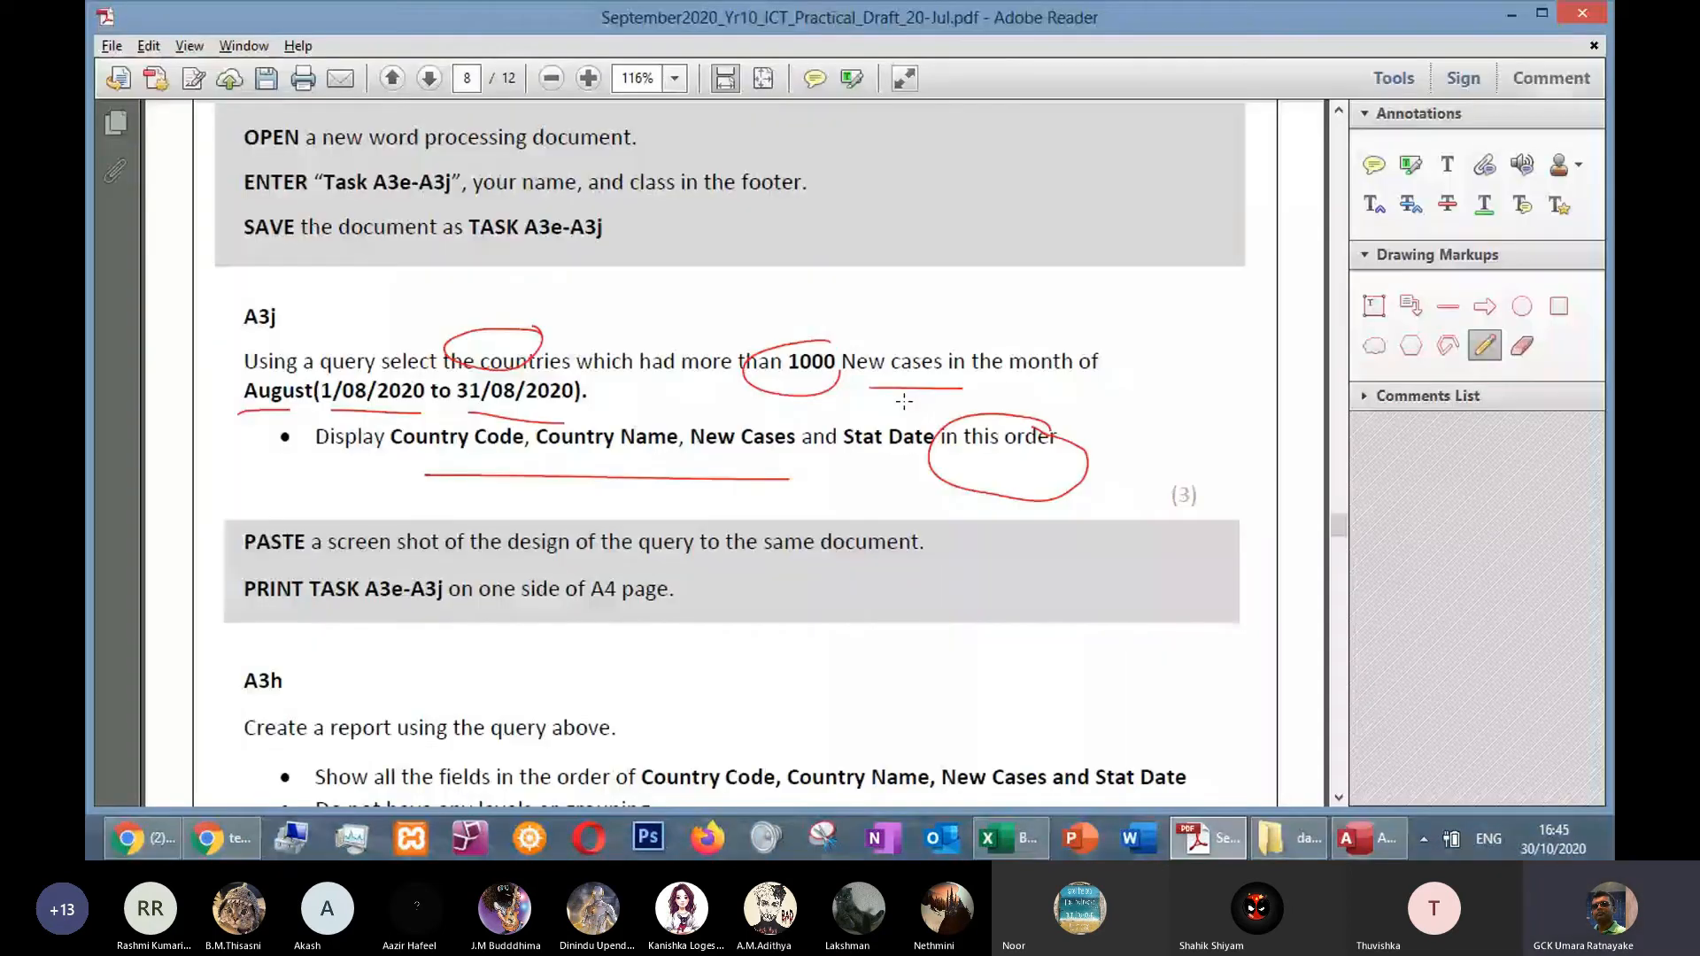
pyautogui.hotkey('alt', 'Tab')
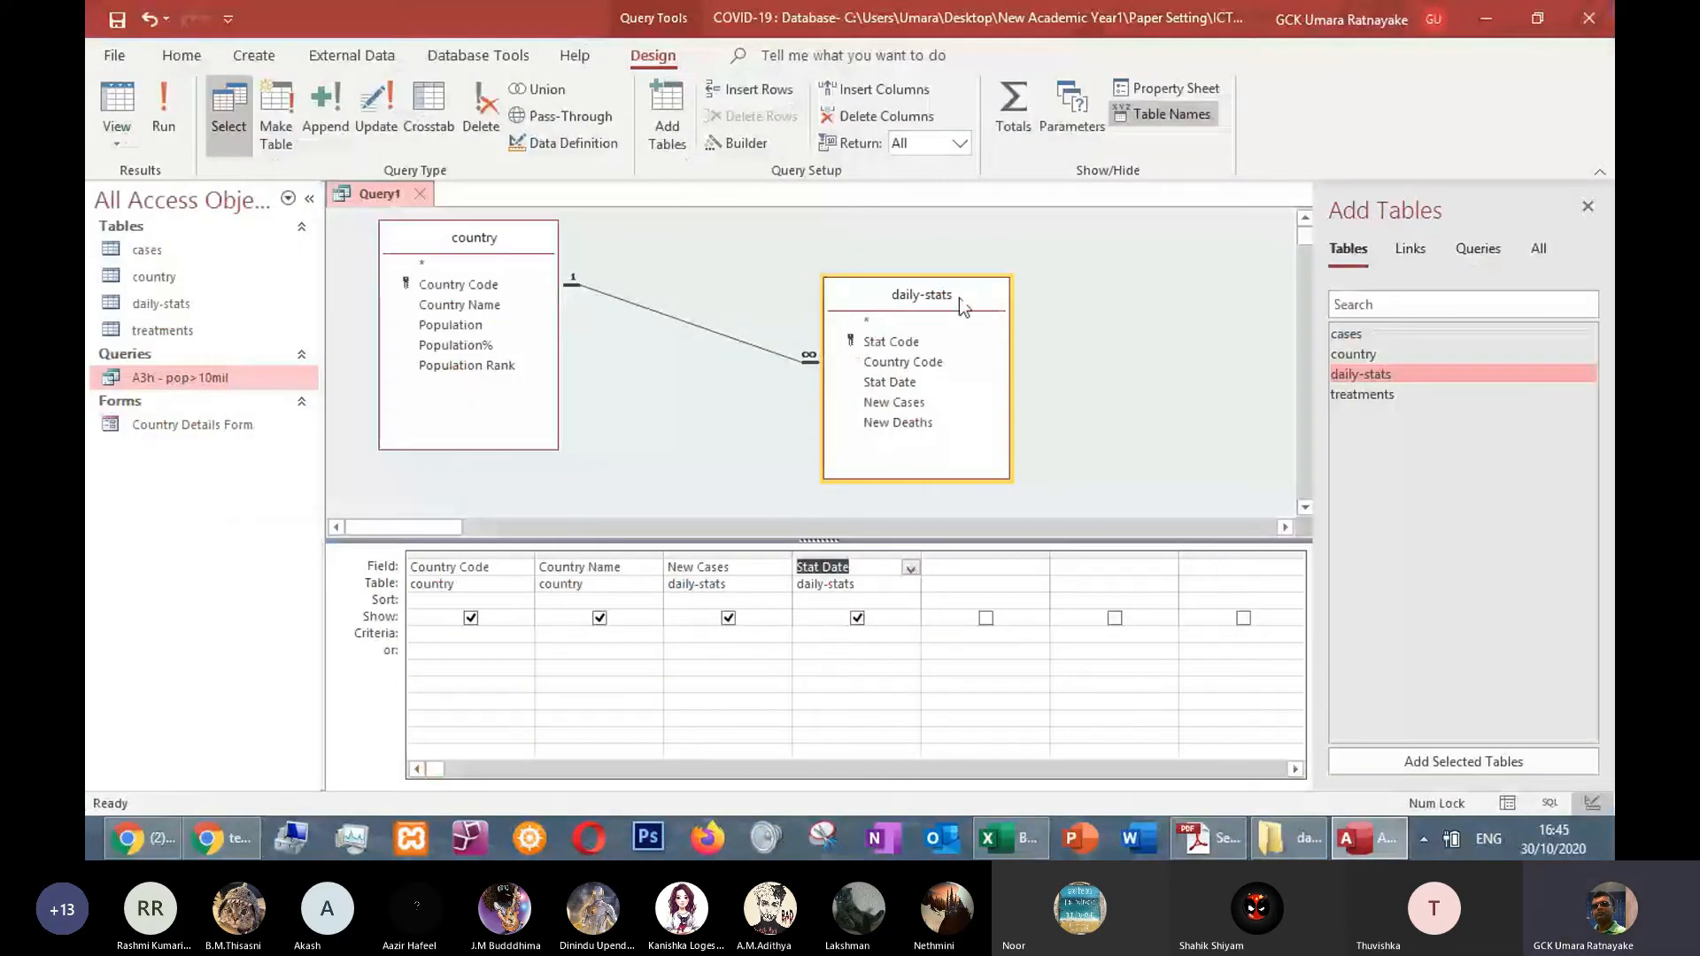
pyautogui.moveTo(959, 297); pyautogui.dragTo(988, 252)
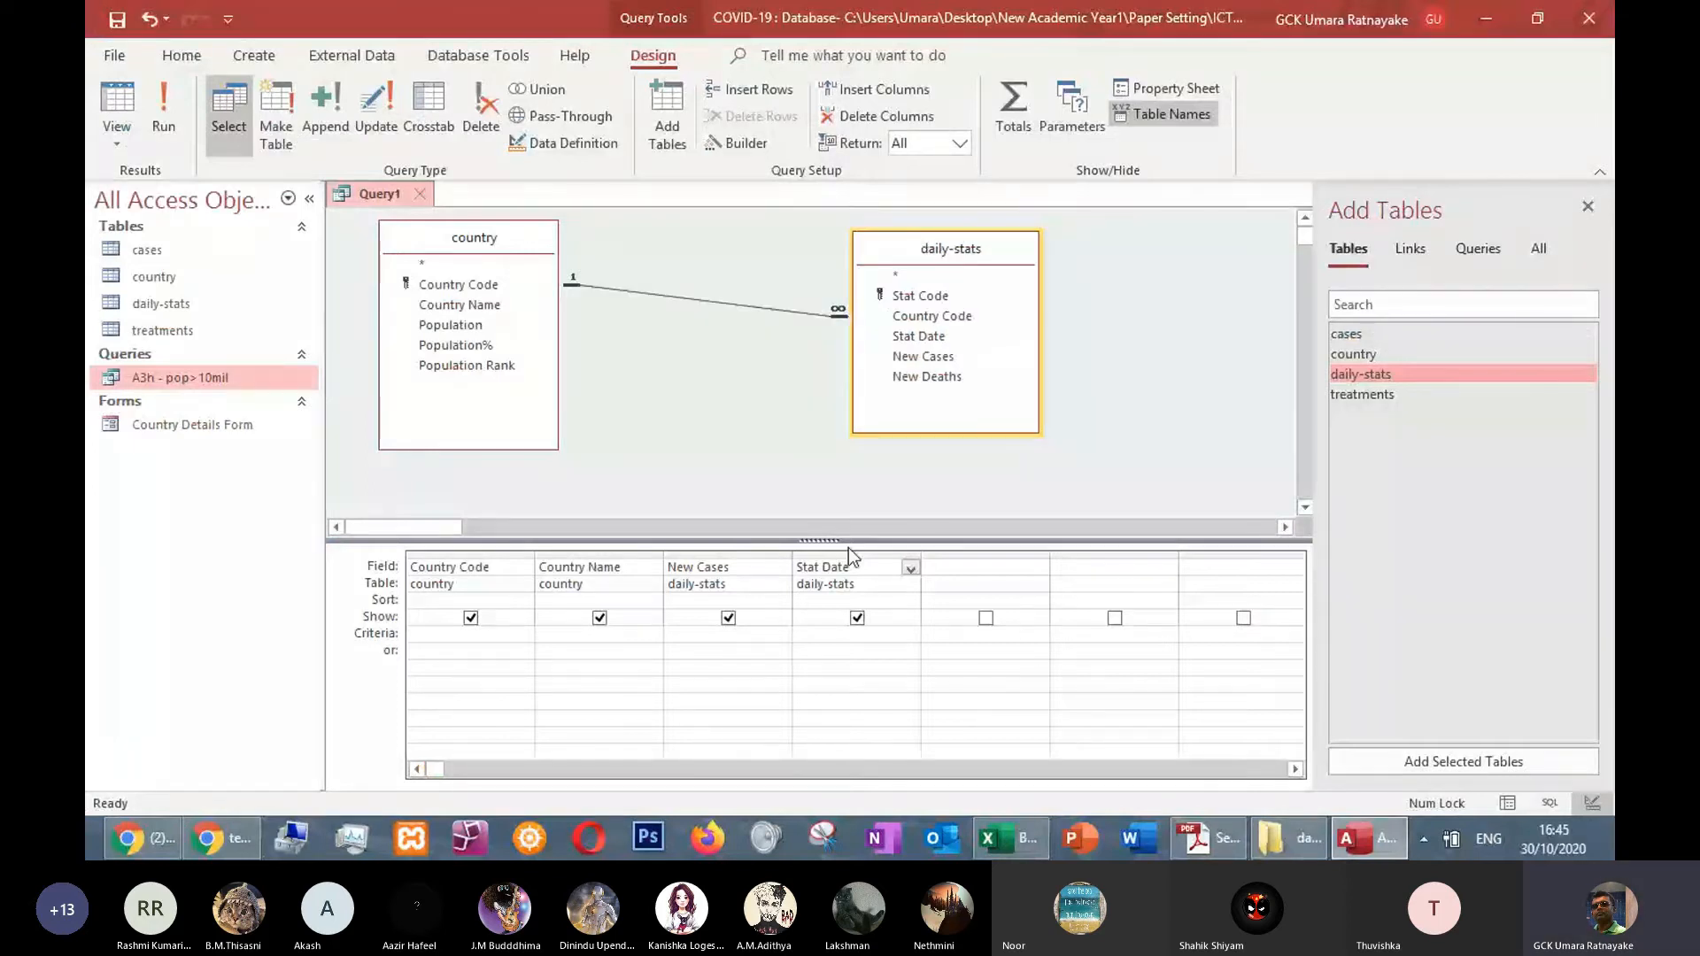
# Demonstrate reordering the query columns until they read Country Code, Stat Date, New Cases, Country Name
pyautogui.click(722, 553)
pyautogui.moveTo(726, 554); pyautogui.dragTo(567, 562)
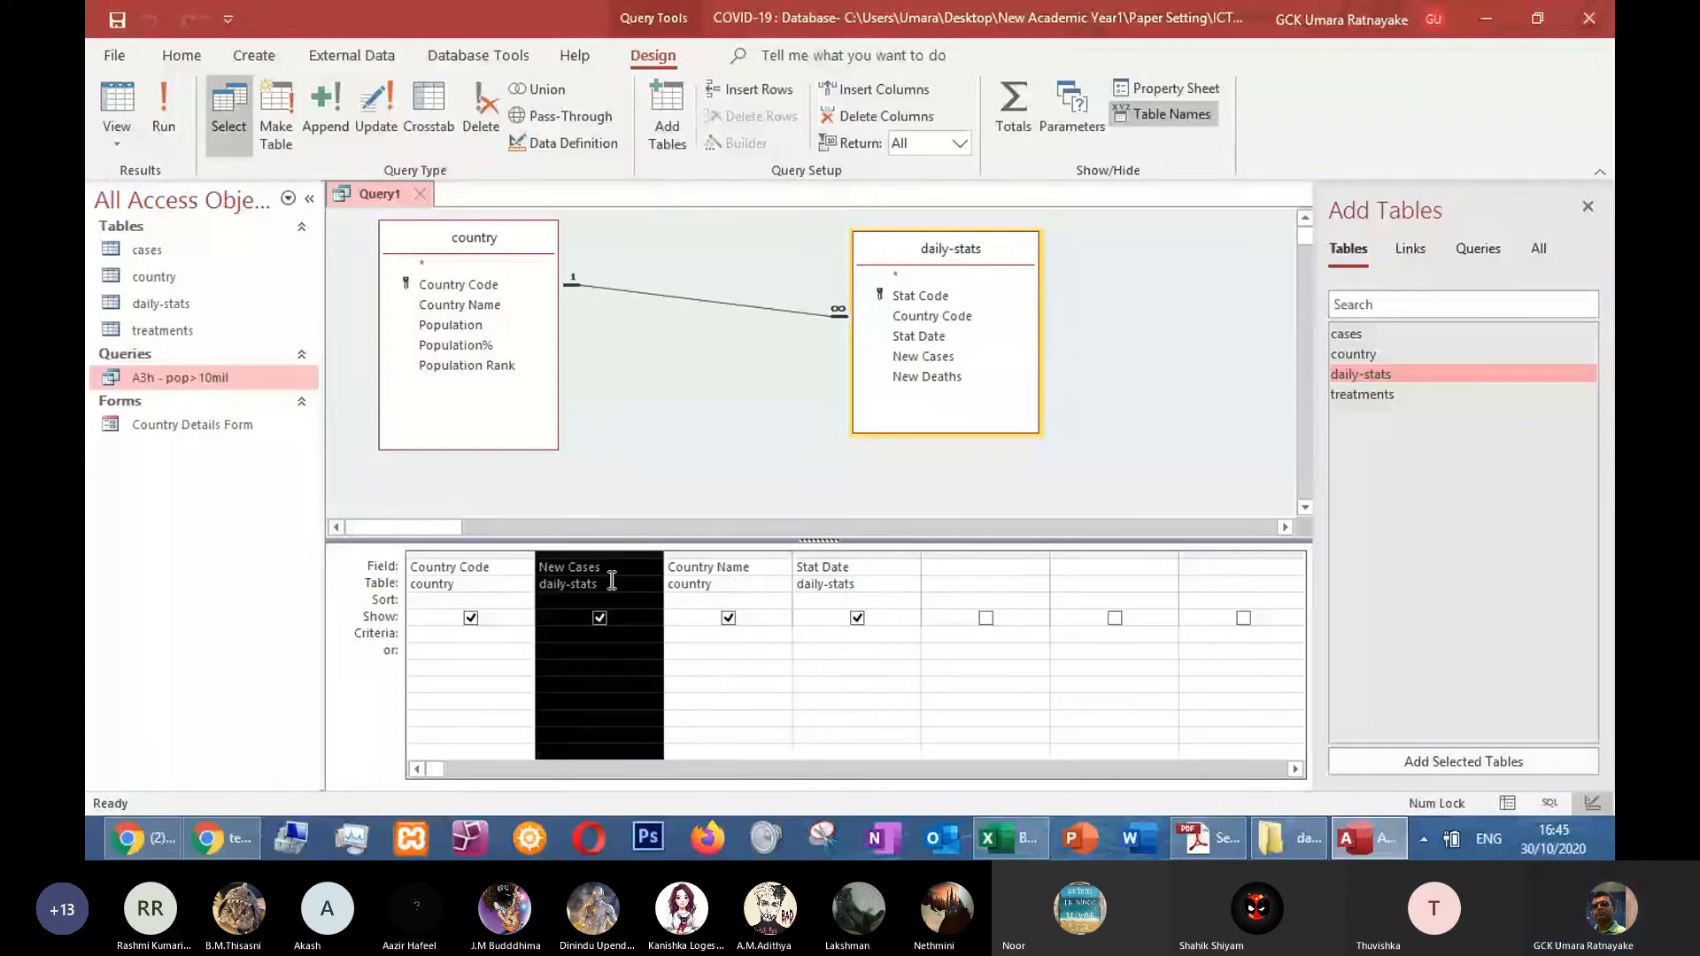
pyautogui.moveTo(624, 570); pyautogui.dragTo(857, 556)
pyautogui.click(728, 557)
pyautogui.click(593, 556)
pyautogui.moveTo(593, 556); pyautogui.dragTo(926, 571)
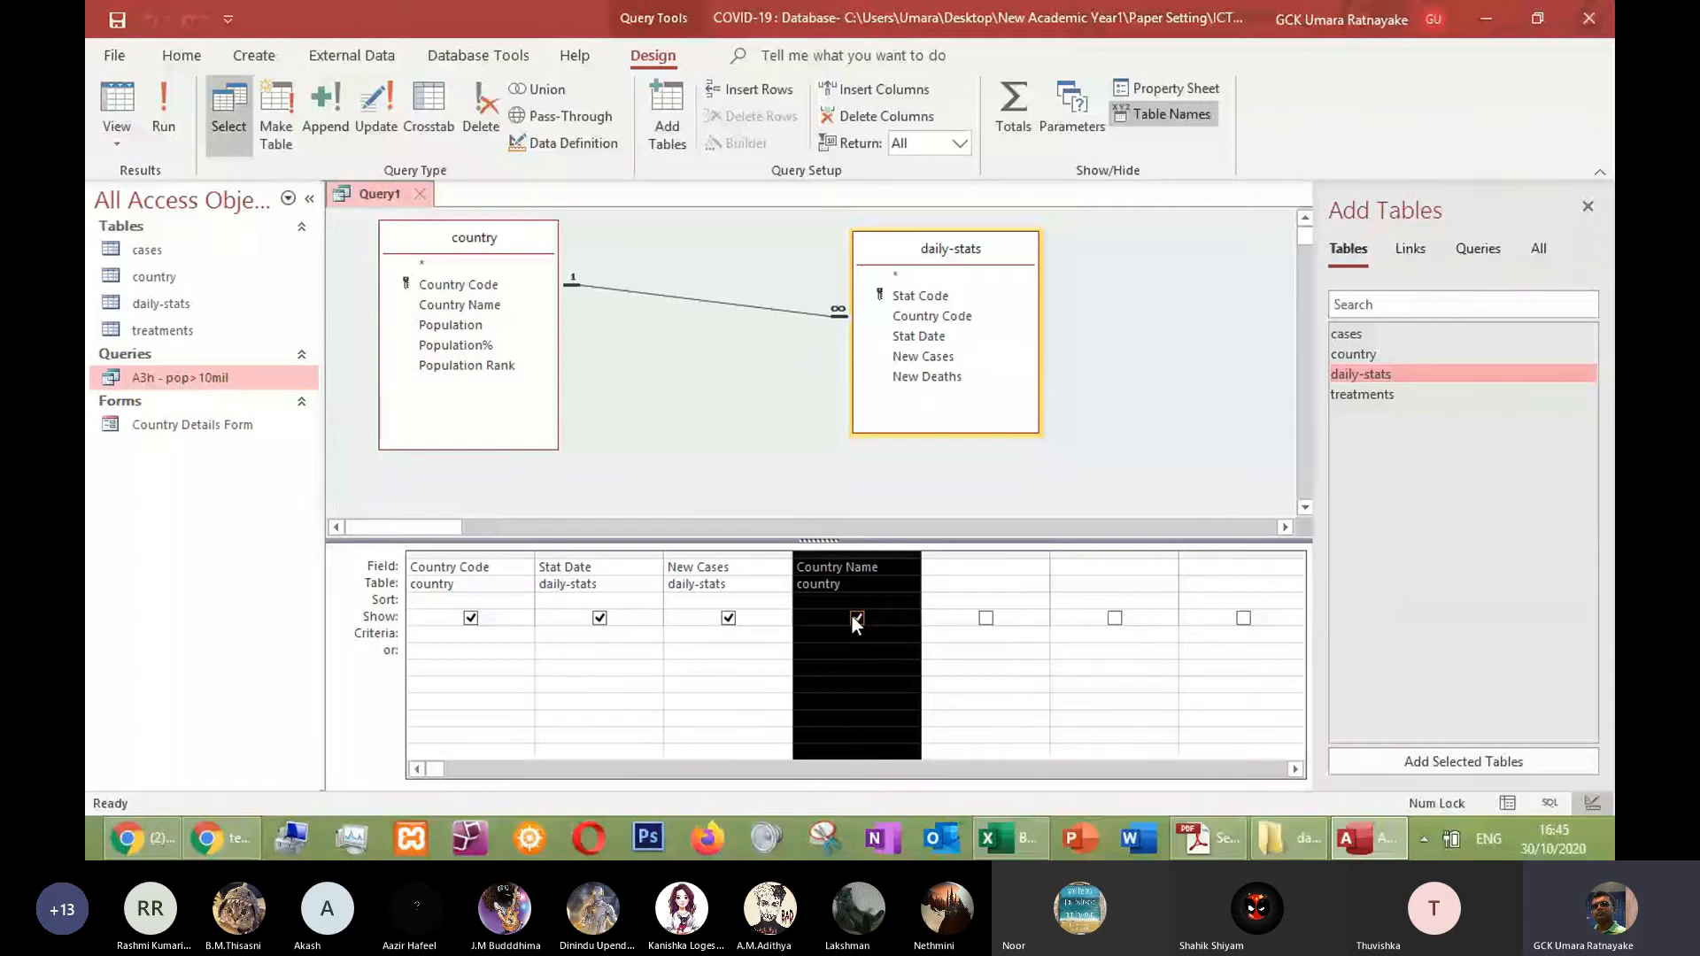
# Check the required order in task A3j and rearrange the query columns to Country Code, Country Name, New Cases, Stat Date
pyautogui.hotkey('alt', 'Tab')
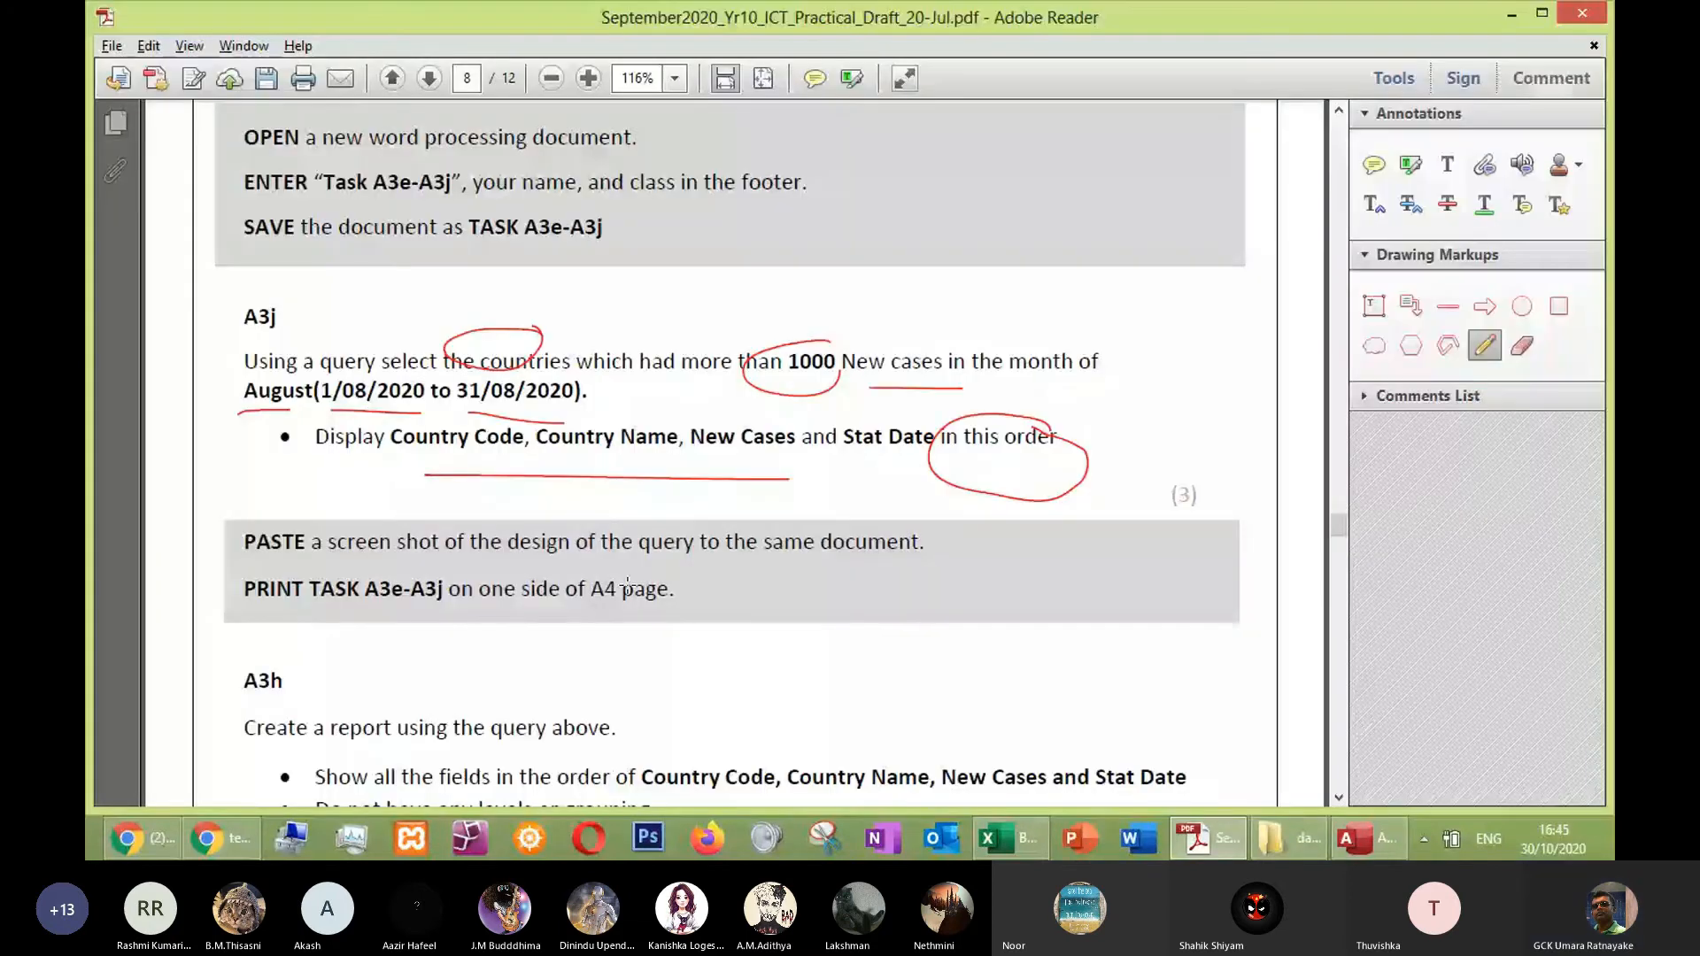
pyautogui.hotkey('alt', 'Tab')
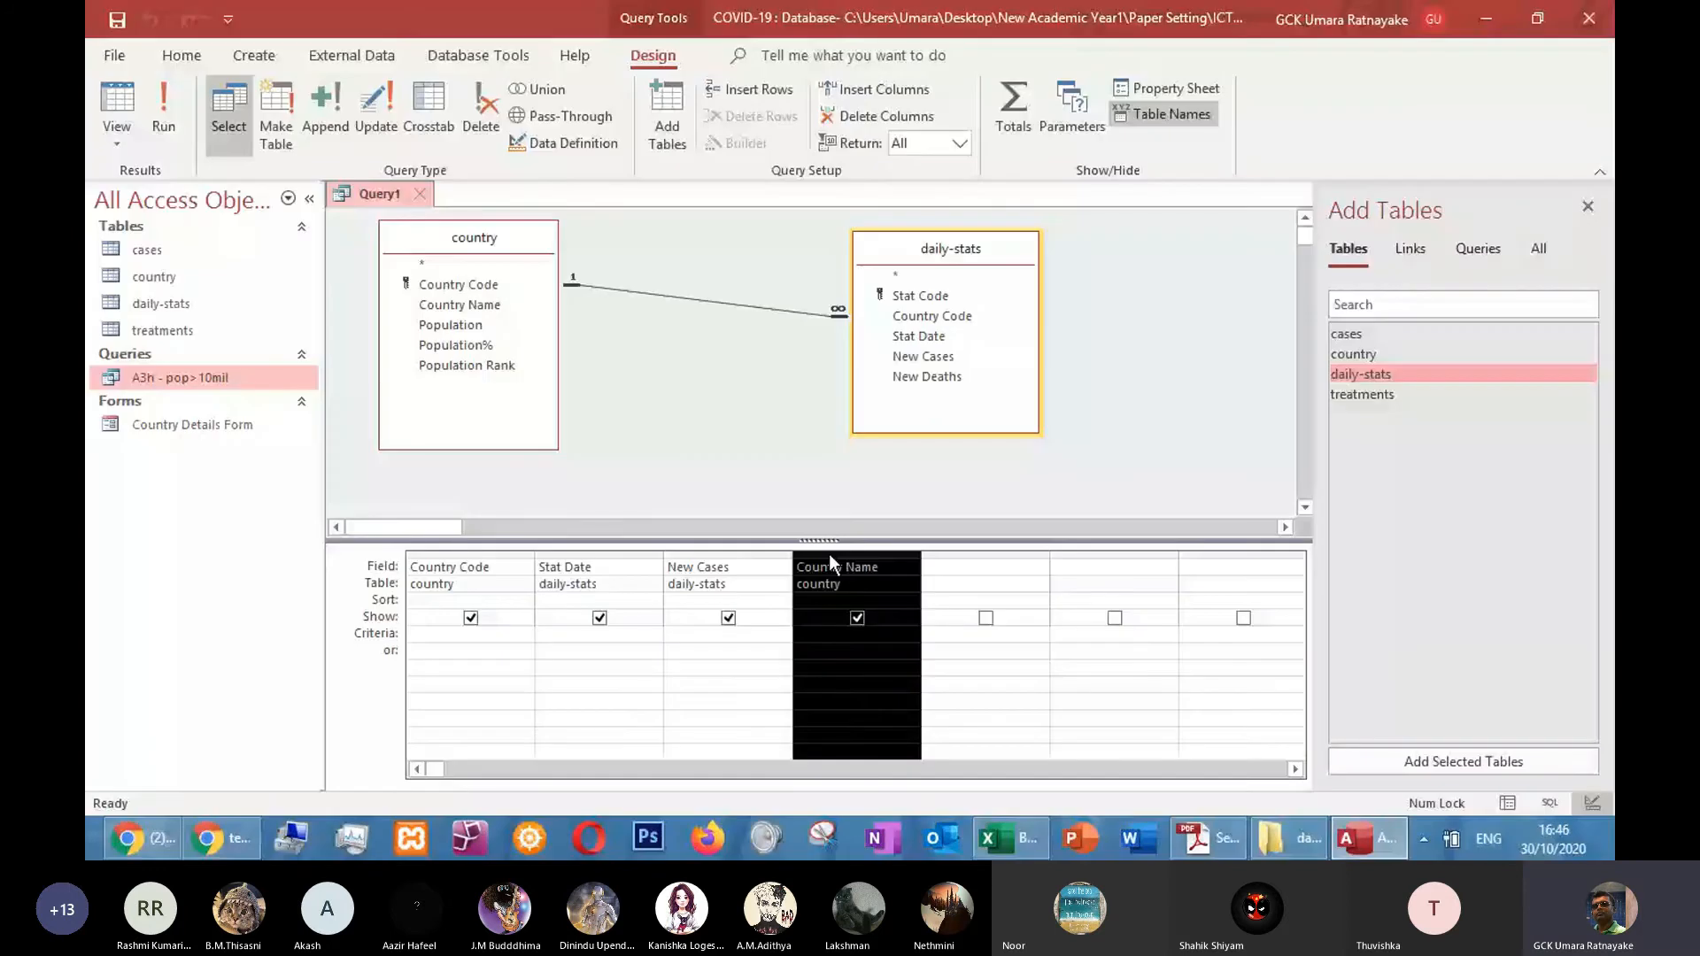
pyautogui.hotkey('alt', 'Tab')
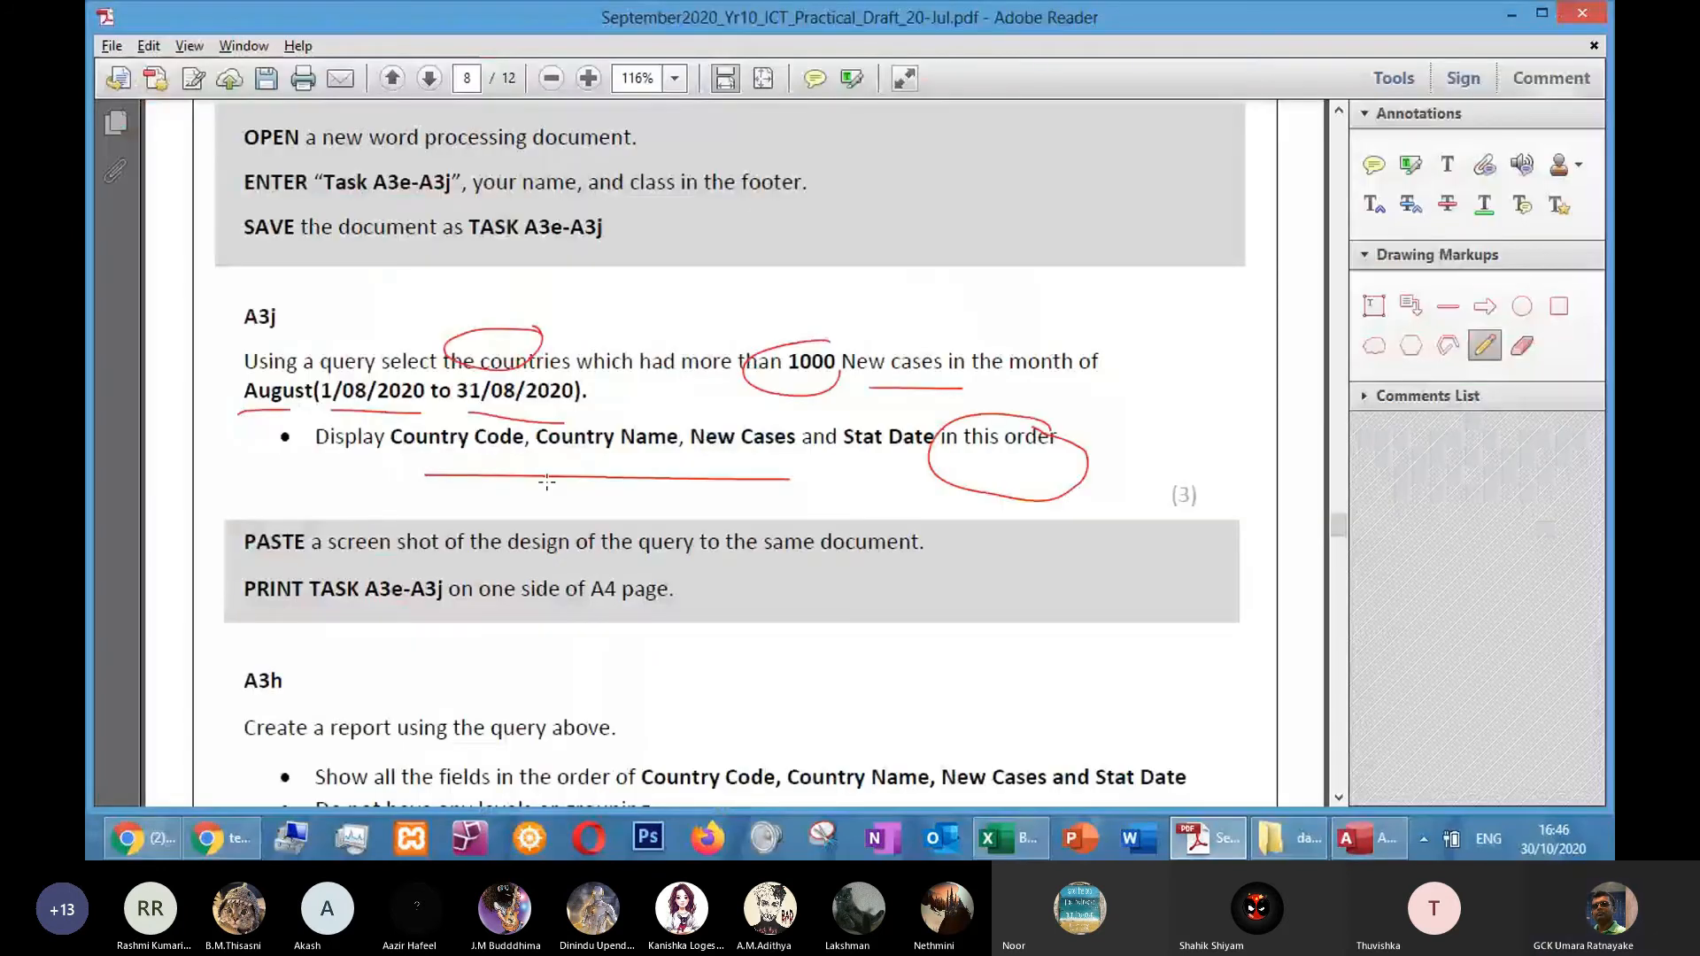
pyautogui.hotkey('alt', 'Tab')
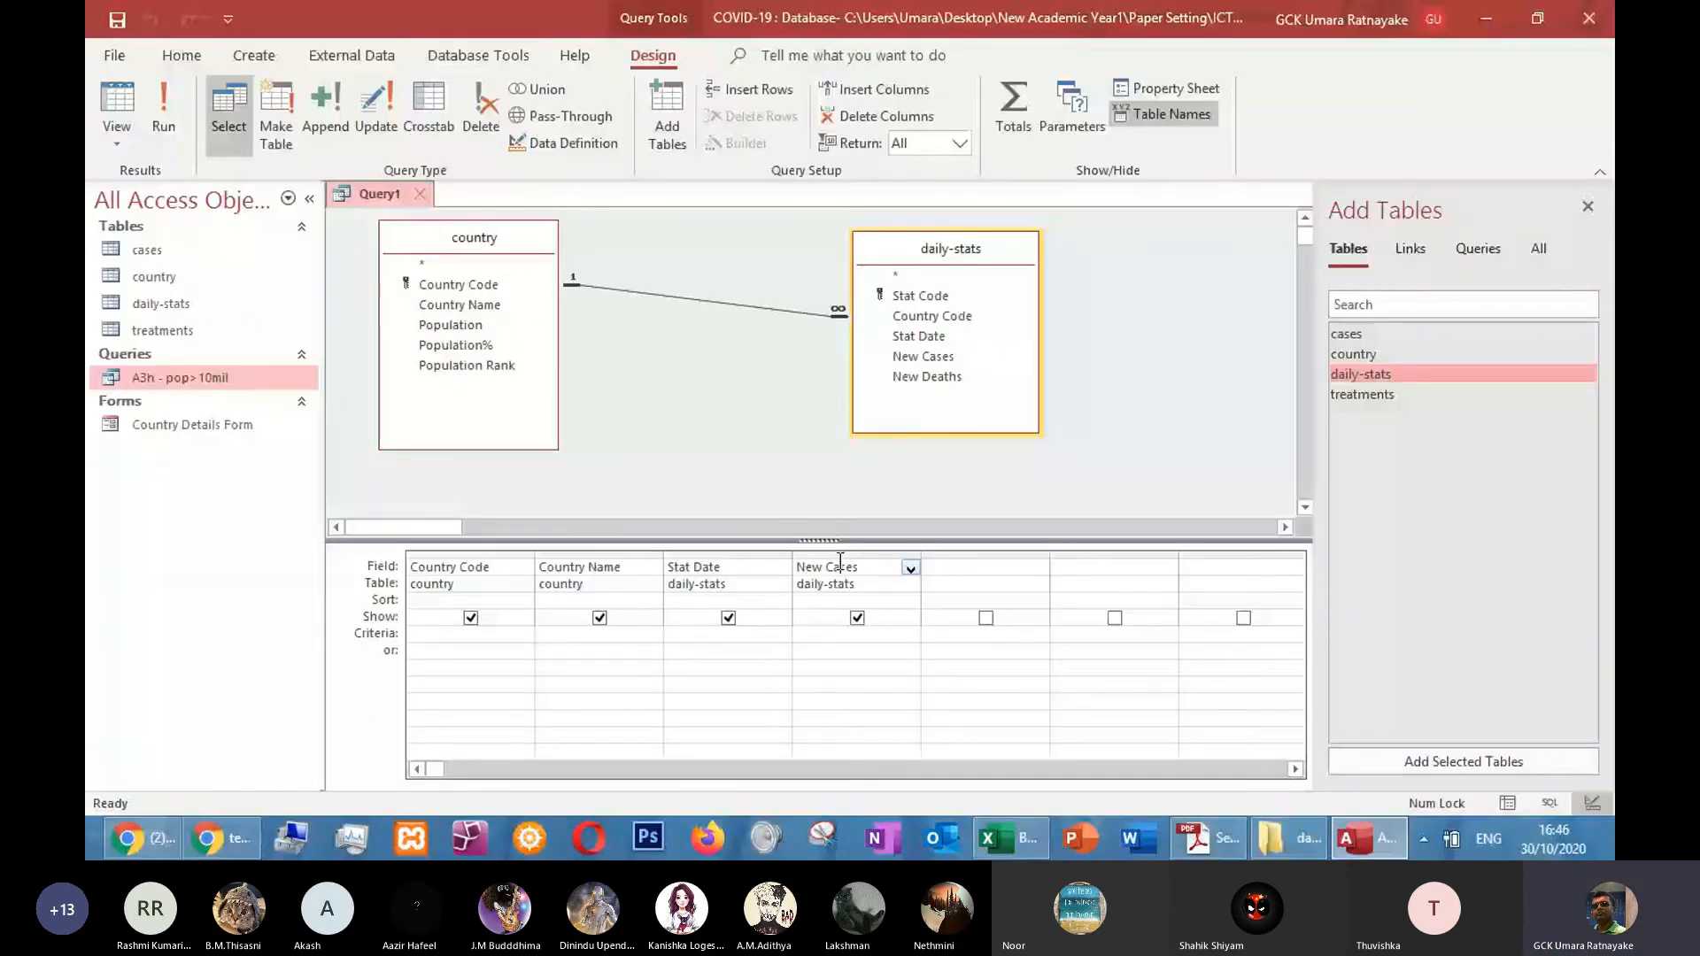
pyautogui.click(840, 555)
pyautogui.moveTo(840, 555); pyautogui.dragTo(698, 555)
# Recheck the New Cases condition in task A3j and enter the criteria >1000 for the New Cases column
pyautogui.hotkey('alt', 'Tab')
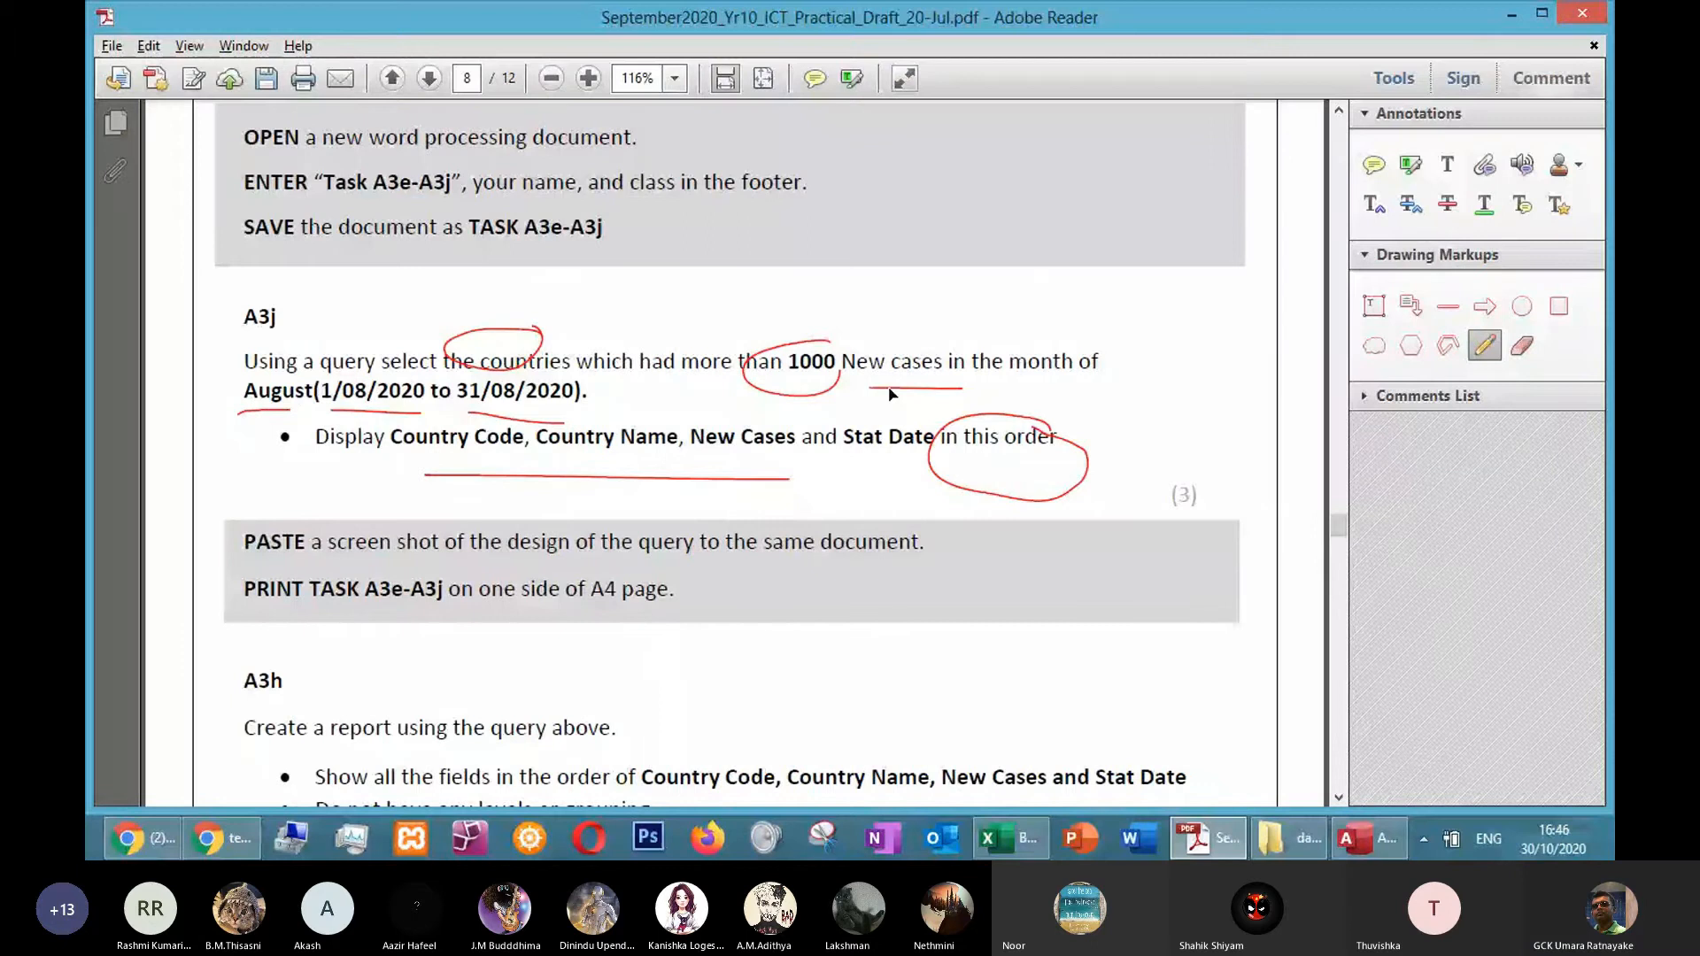
pyautogui.hotkey('alt', 'Tab')
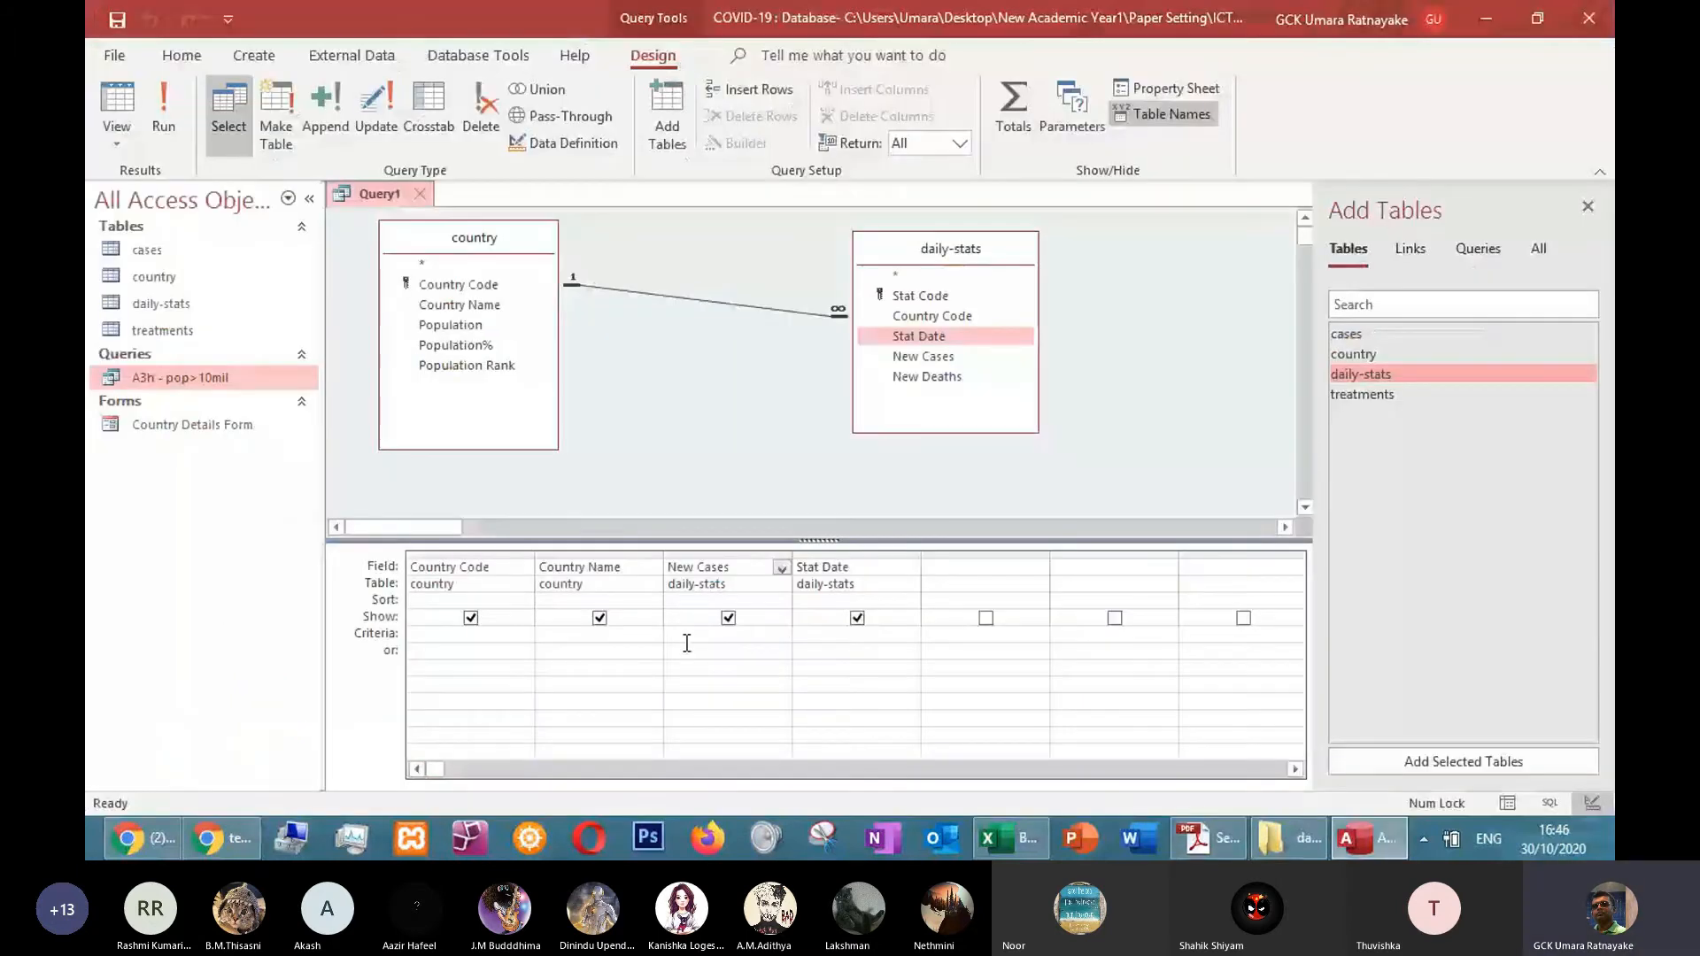
pyautogui.click(686, 637)
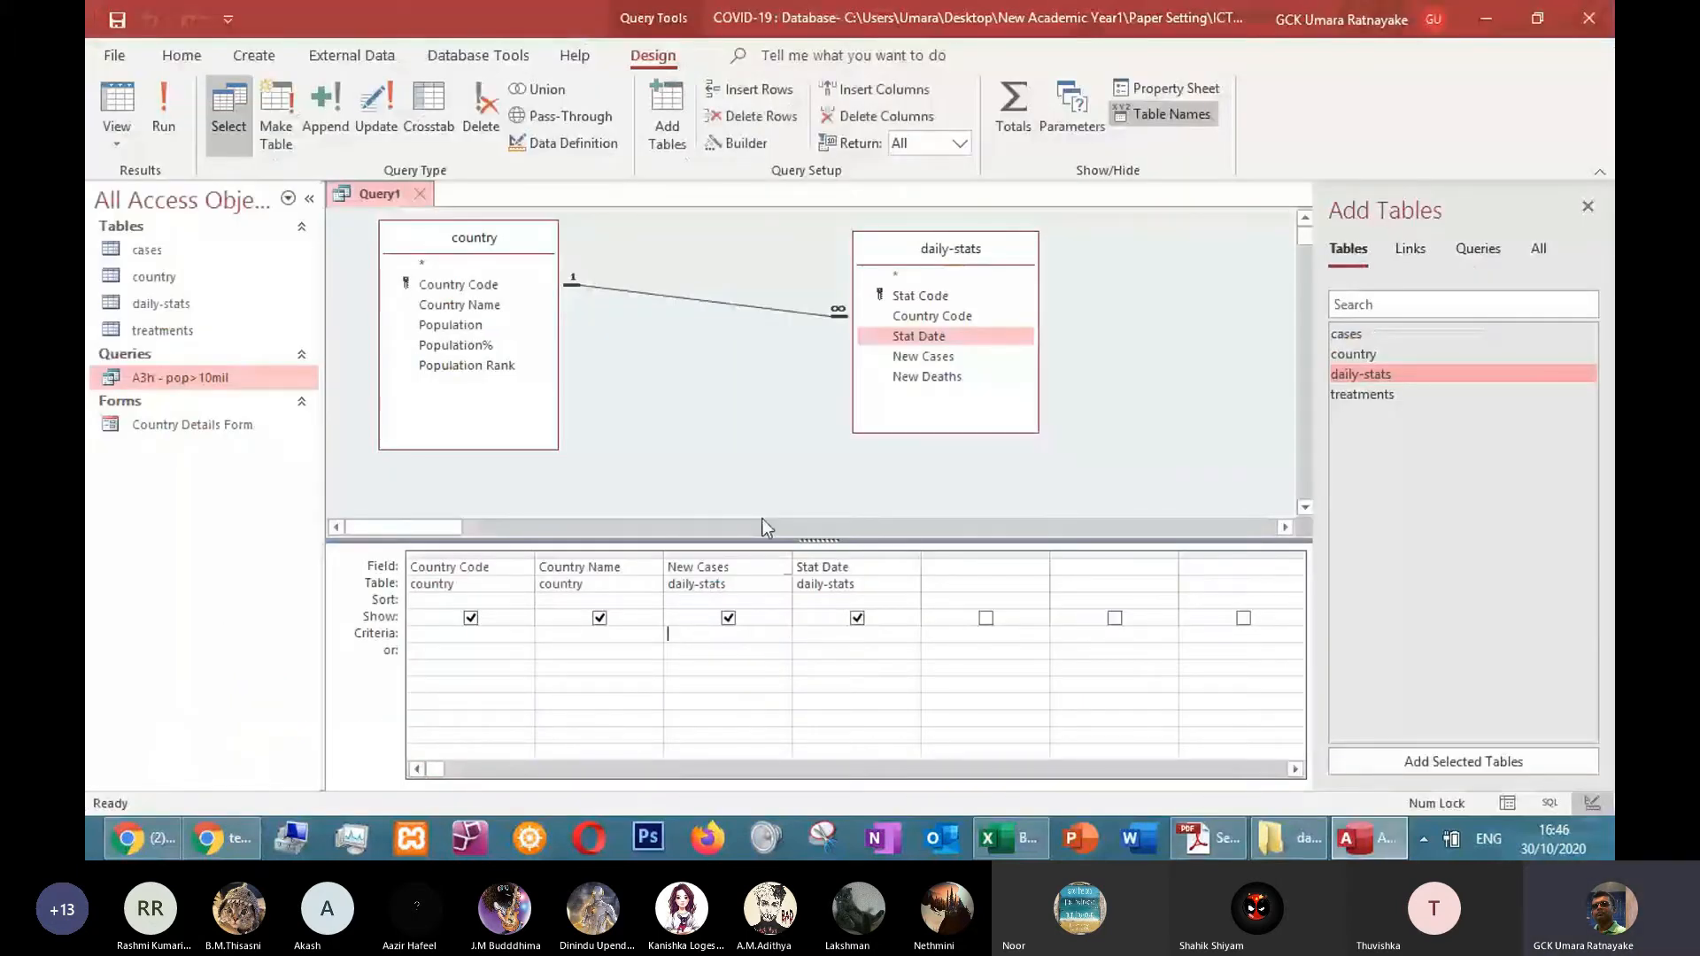
pyautogui.write('>1000')
# Check the August date range in task A3j of the exam PDF and widen the Stat Date column in the query grid
pyautogui.click(807, 634)
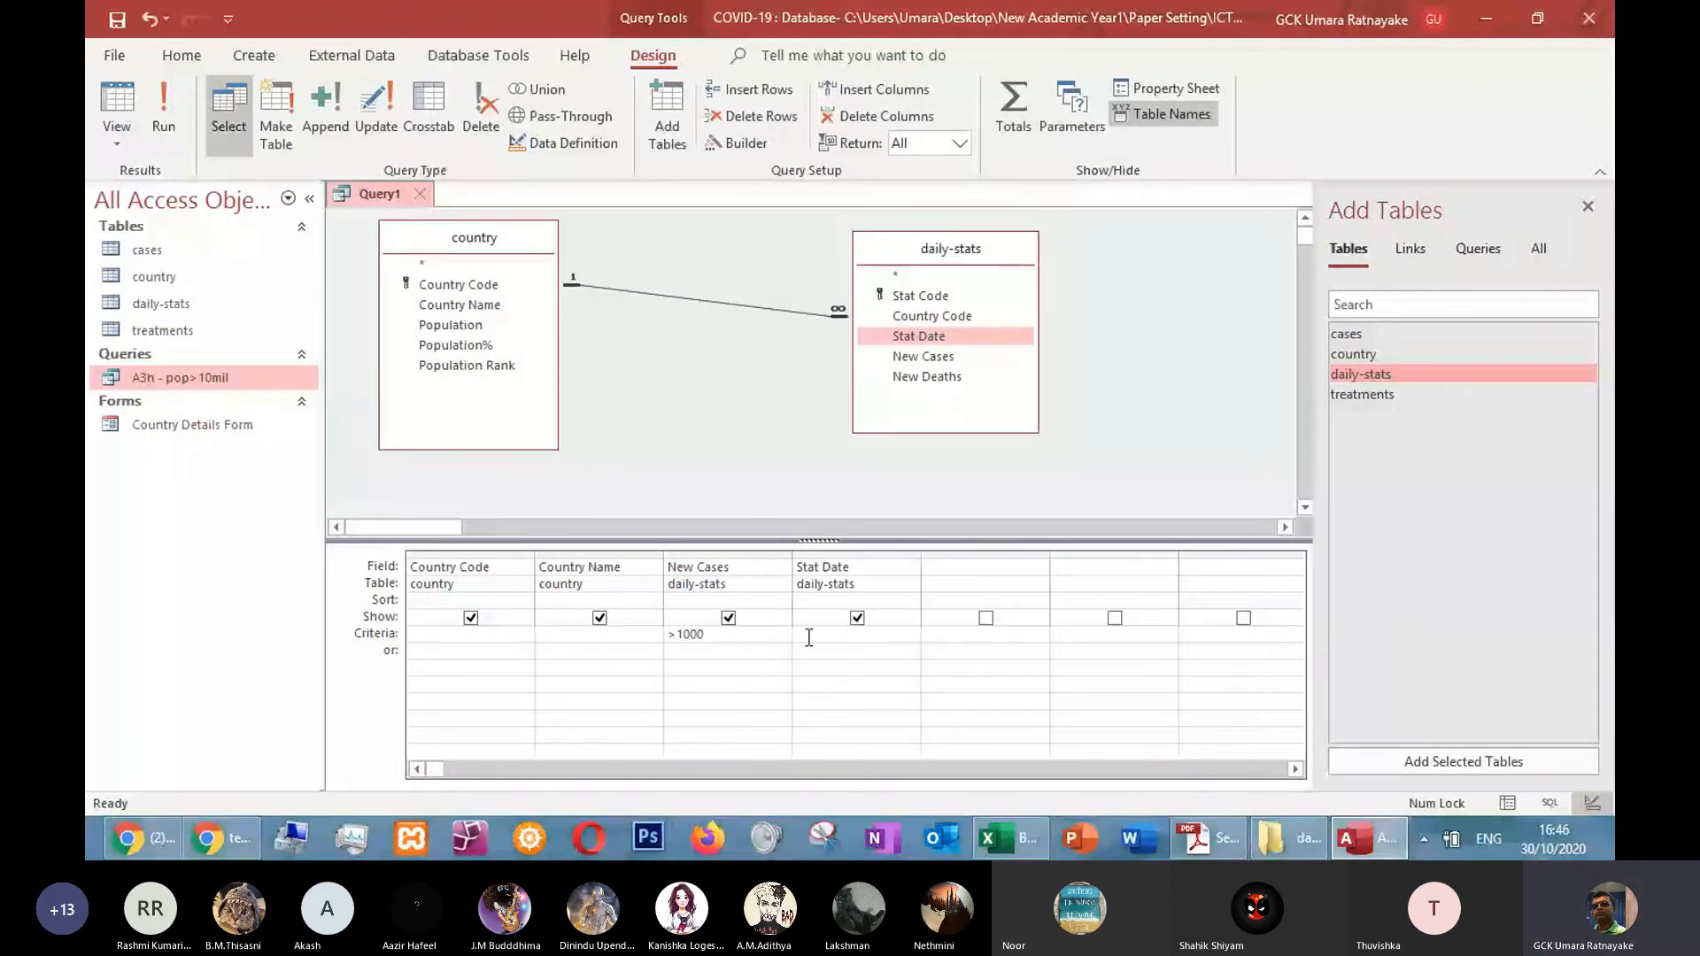
pyautogui.moveTo(921, 556)
pyautogui.mouseDown()
pyautogui.moveTo(1108, 554)
pyautogui.moveTo(926, 555)
pyautogui.mouseUp()
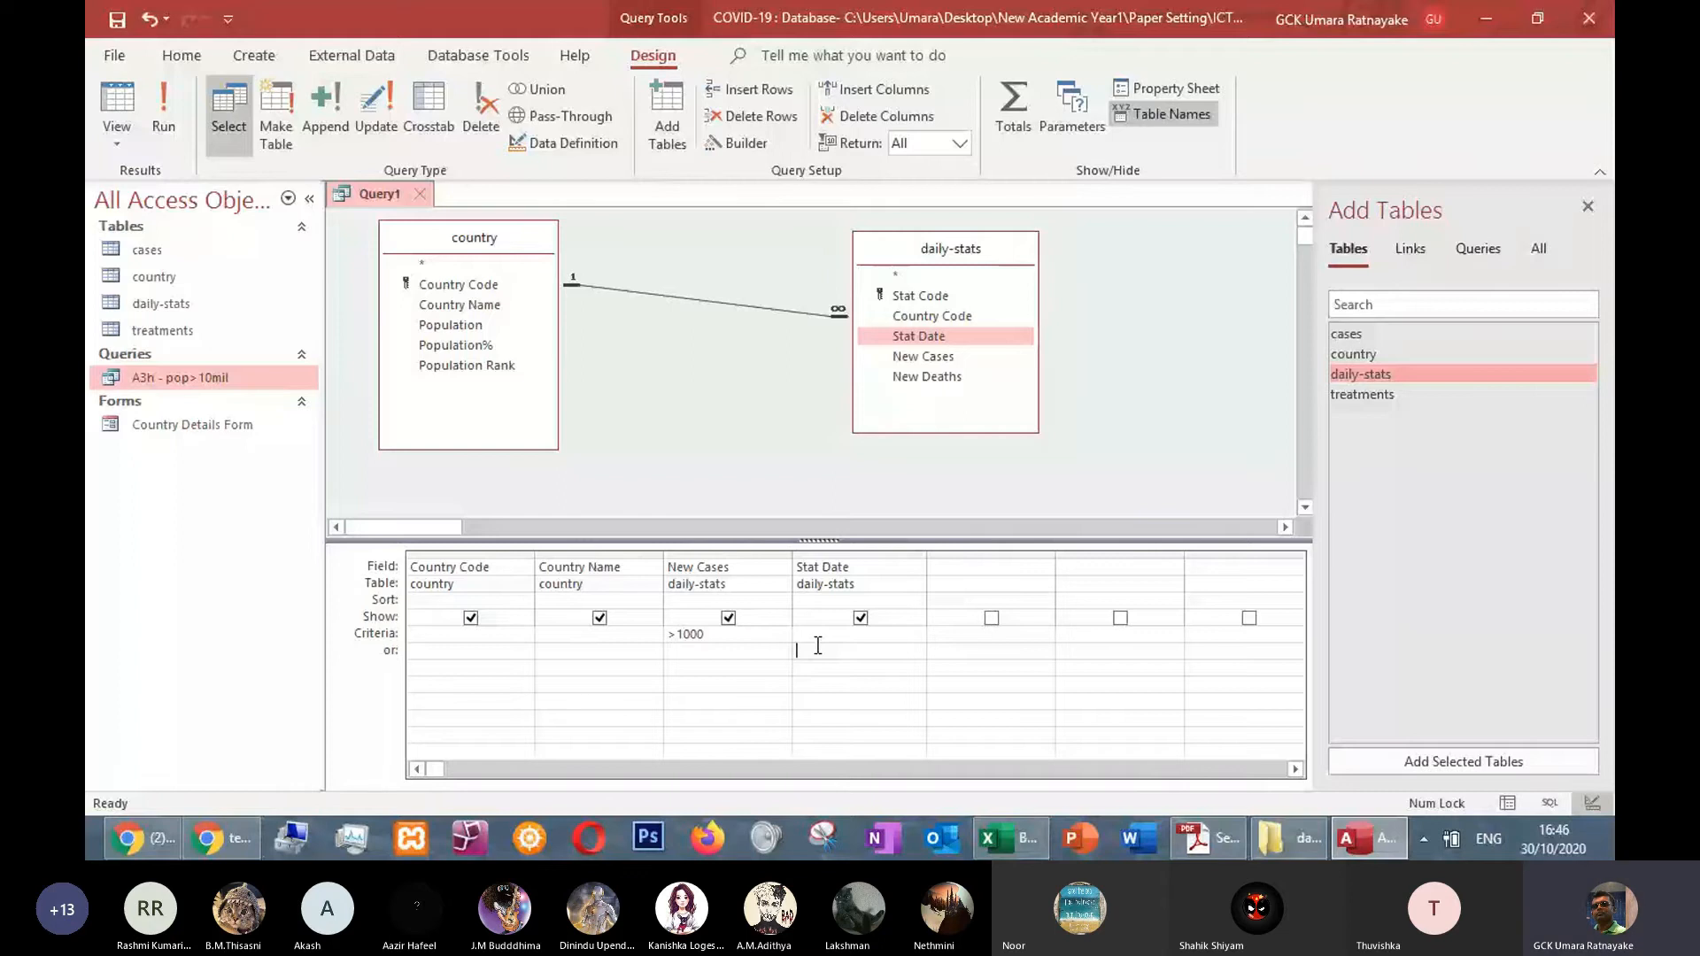
pyautogui.hotkey('alt', 'Tab')
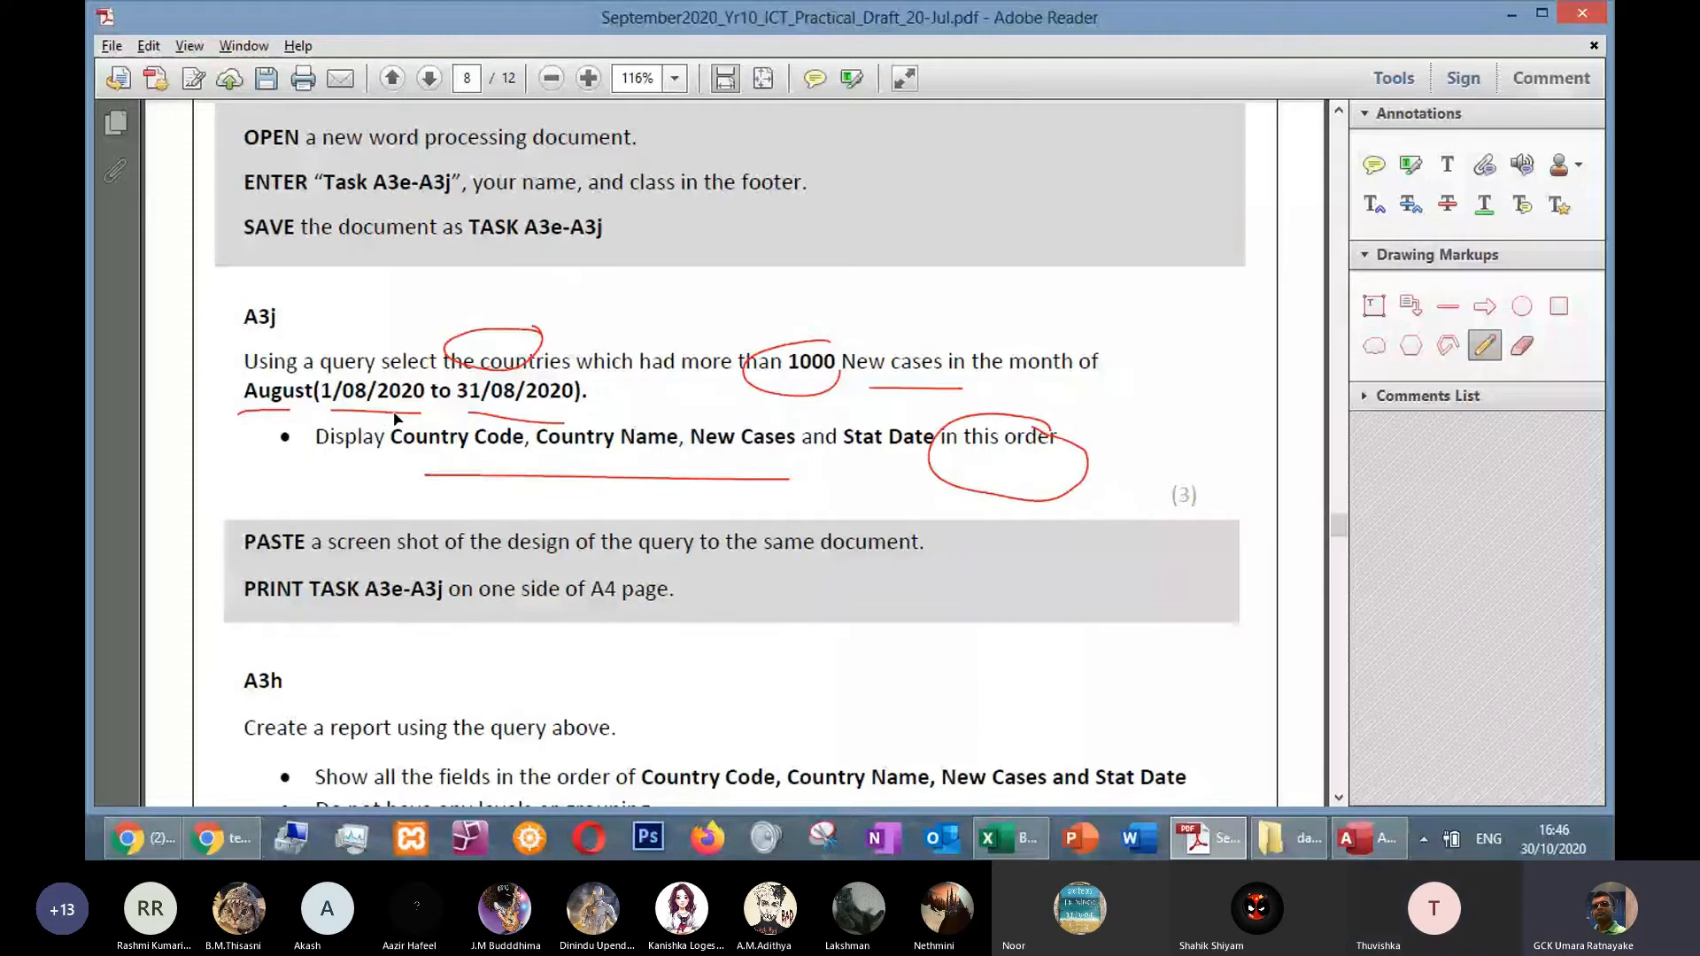
pyautogui.hotkey('alt', 'Tab')
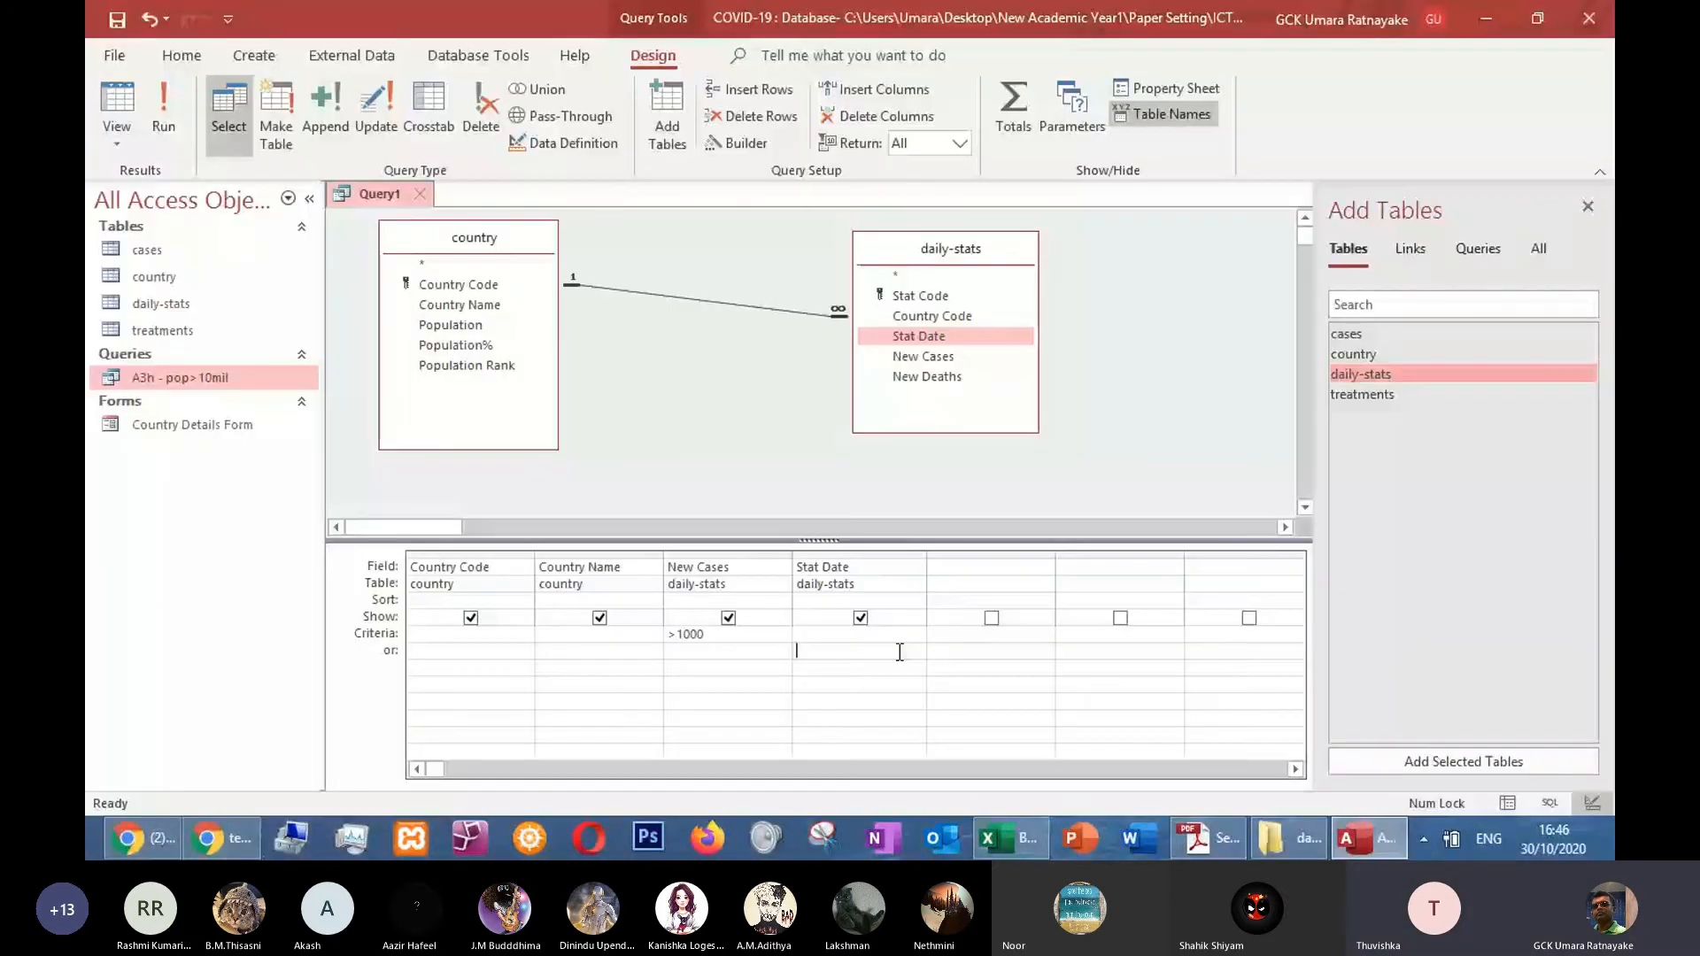
pyautogui.hotkey('alt', 'Tab')
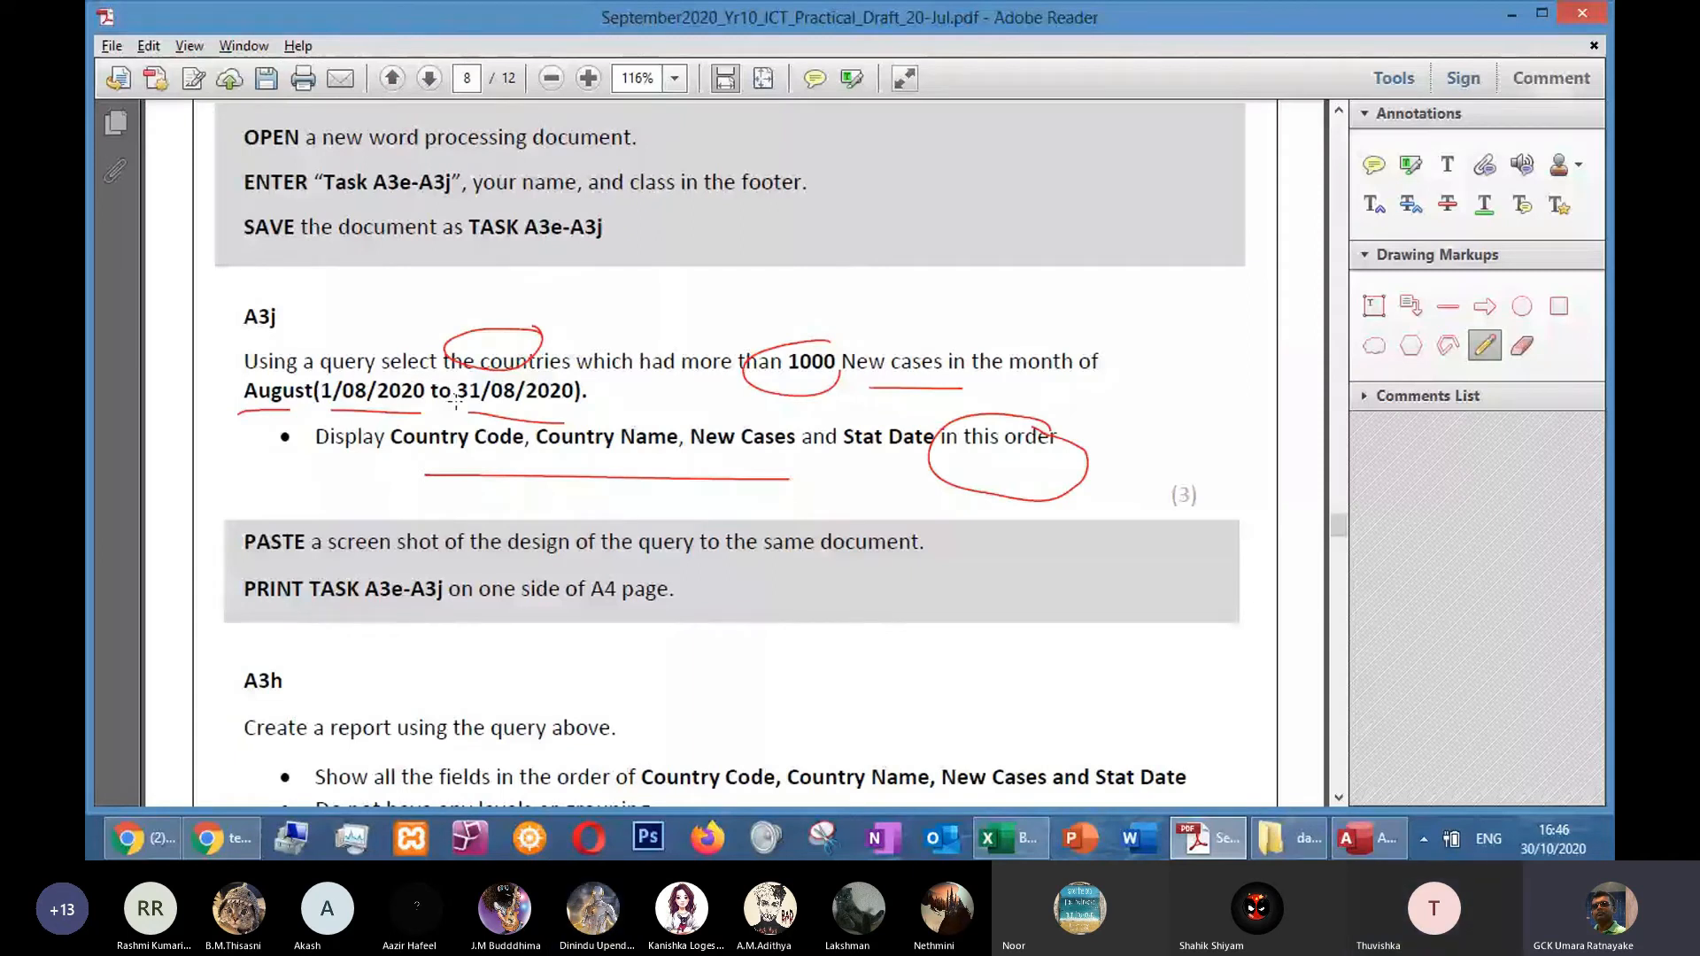
pyautogui.hotkey('alt', 'Tab')
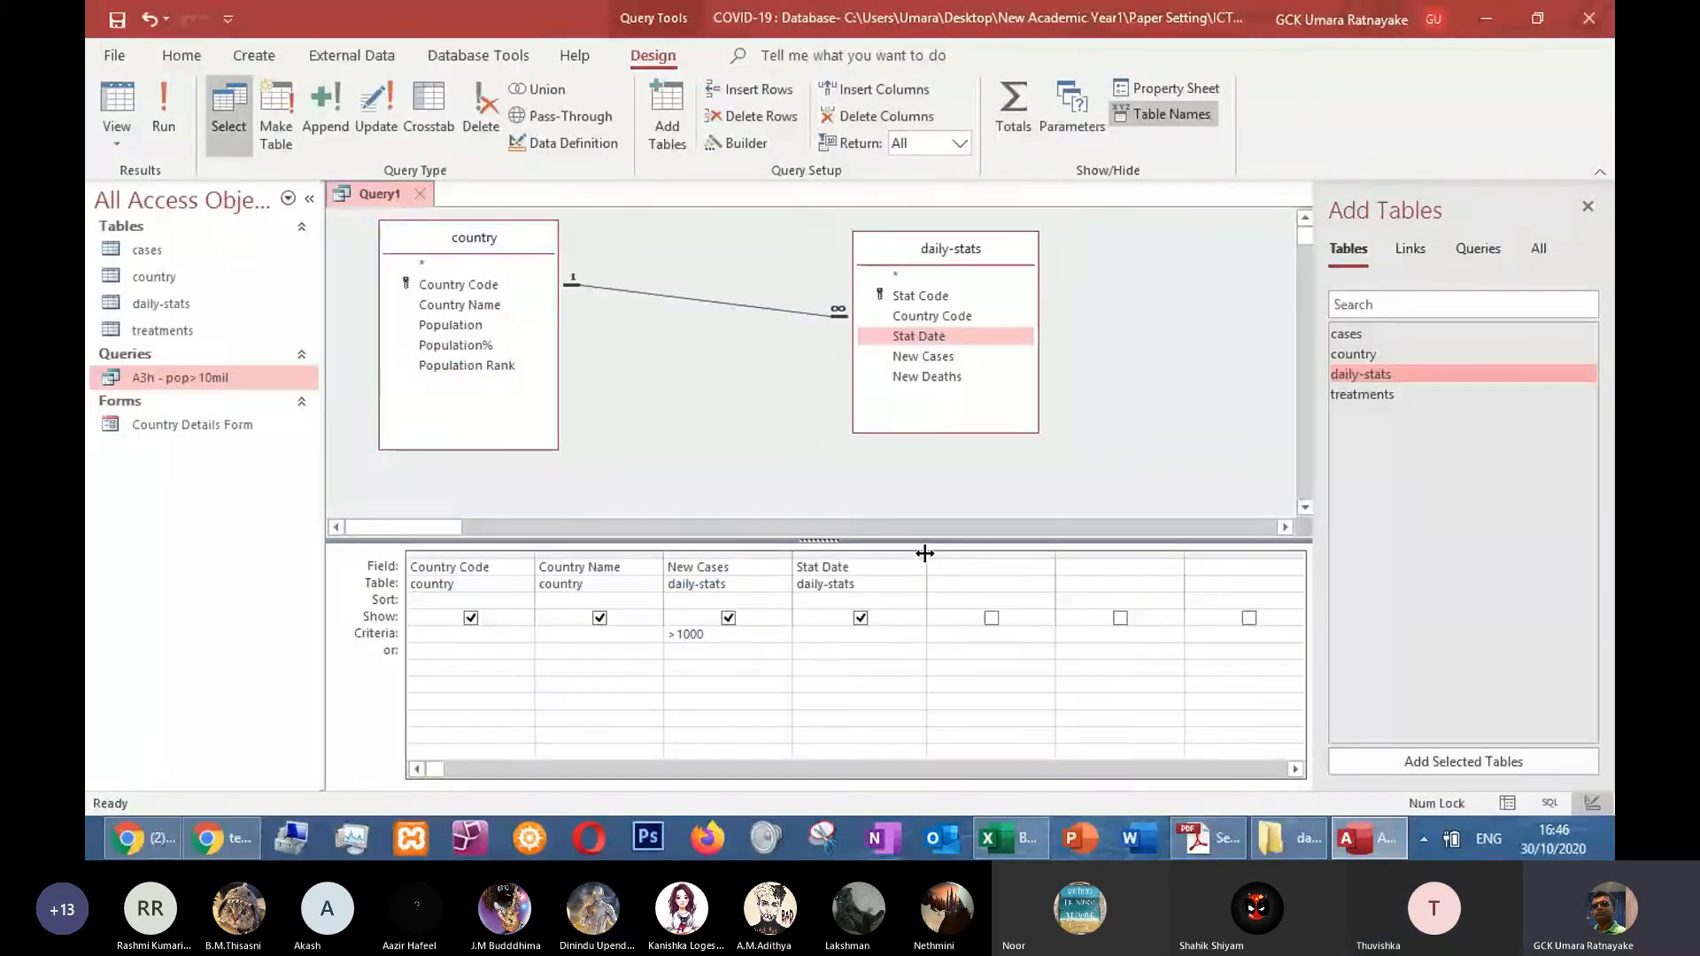
pyautogui.moveTo(925, 553); pyautogui.dragTo(1056, 553)
# Start the Stat Date condition in its or row with "between 1/8/2020 and", checking the start date against task A3j
pyautogui.click(850, 651)
pyautogui.write('b')
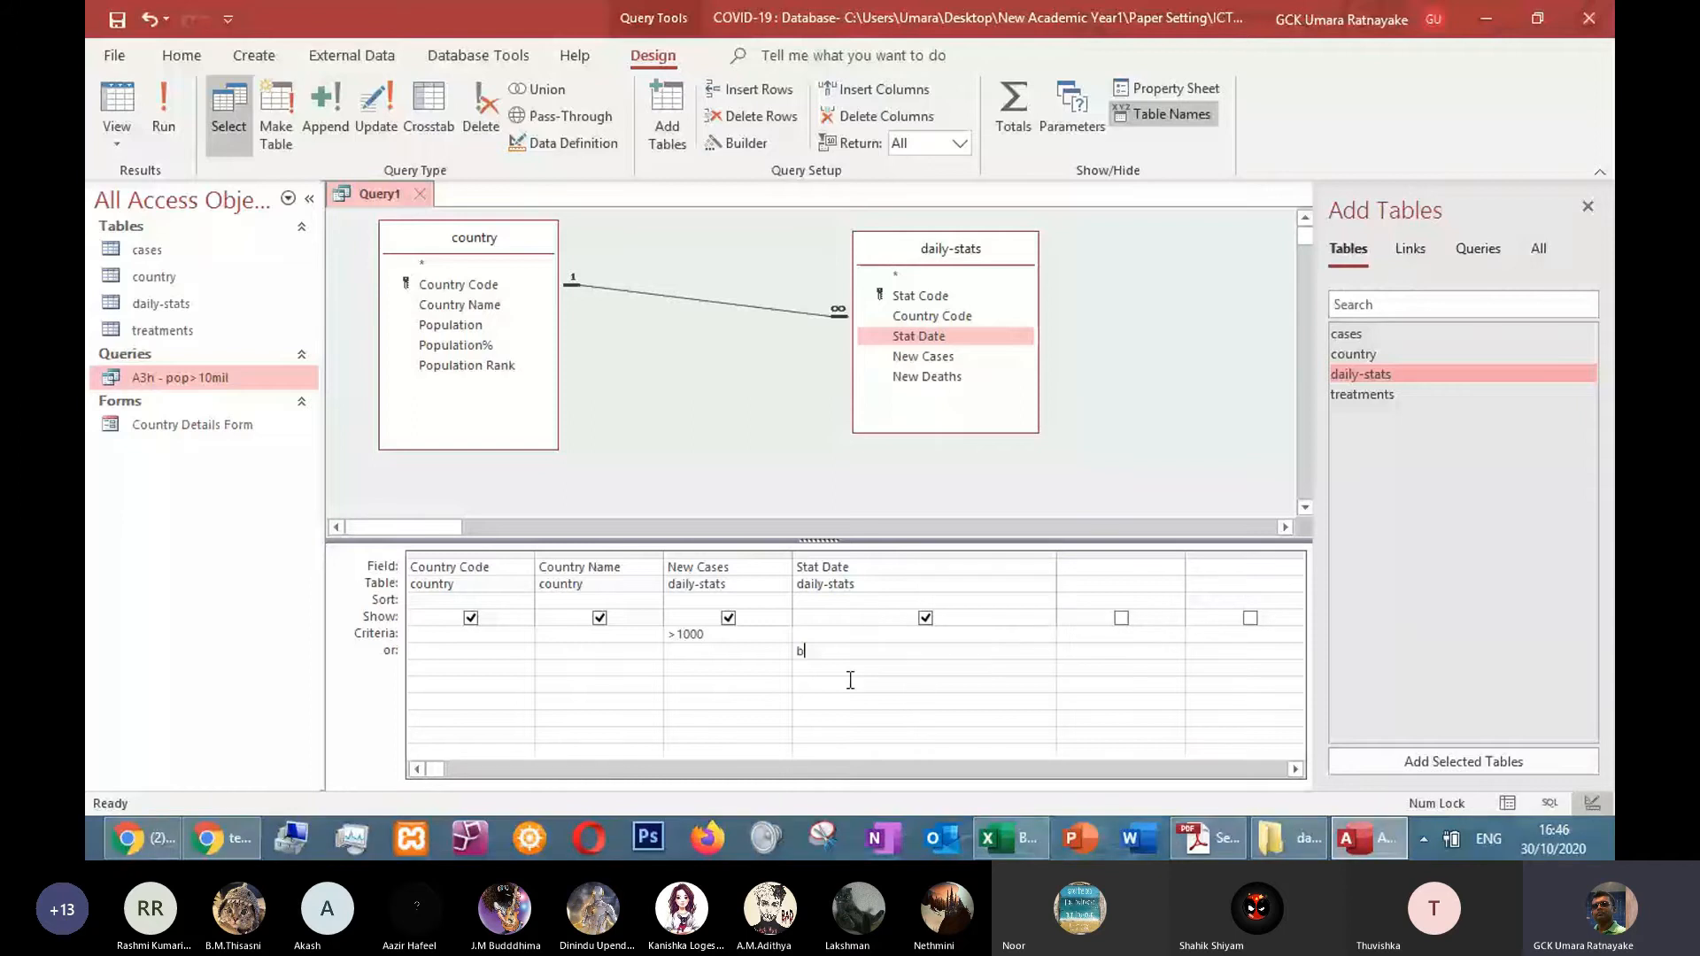
pyautogui.write('etween')
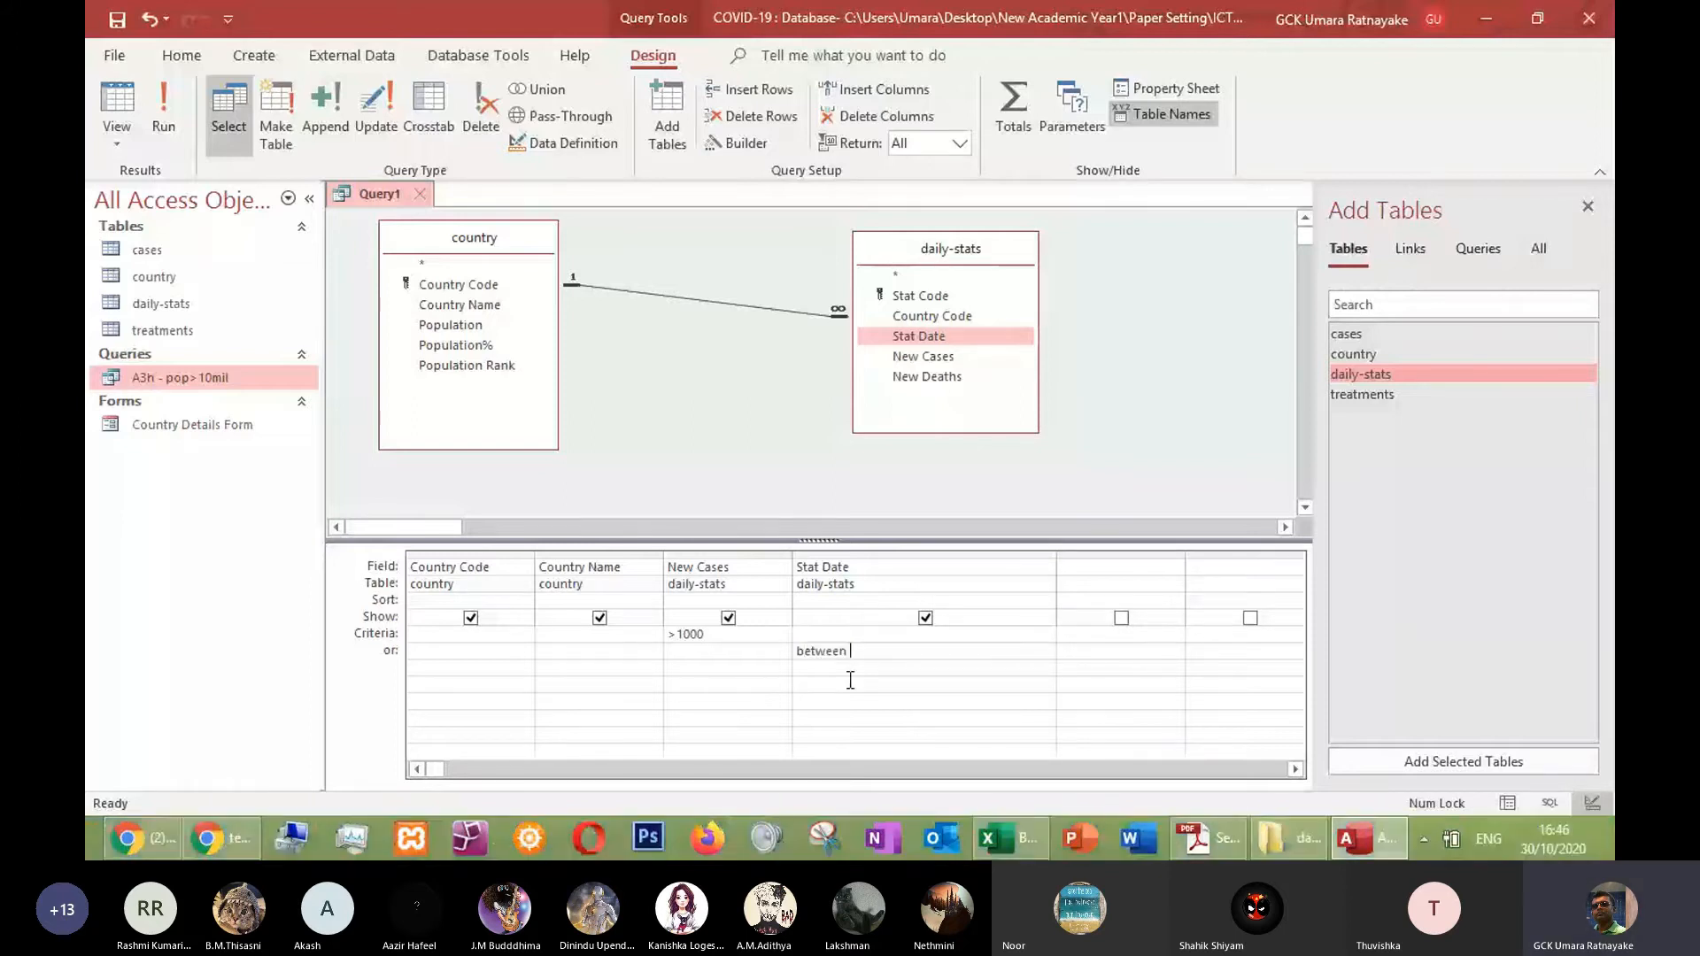
pyautogui.hotkey('alt', 'Tab')
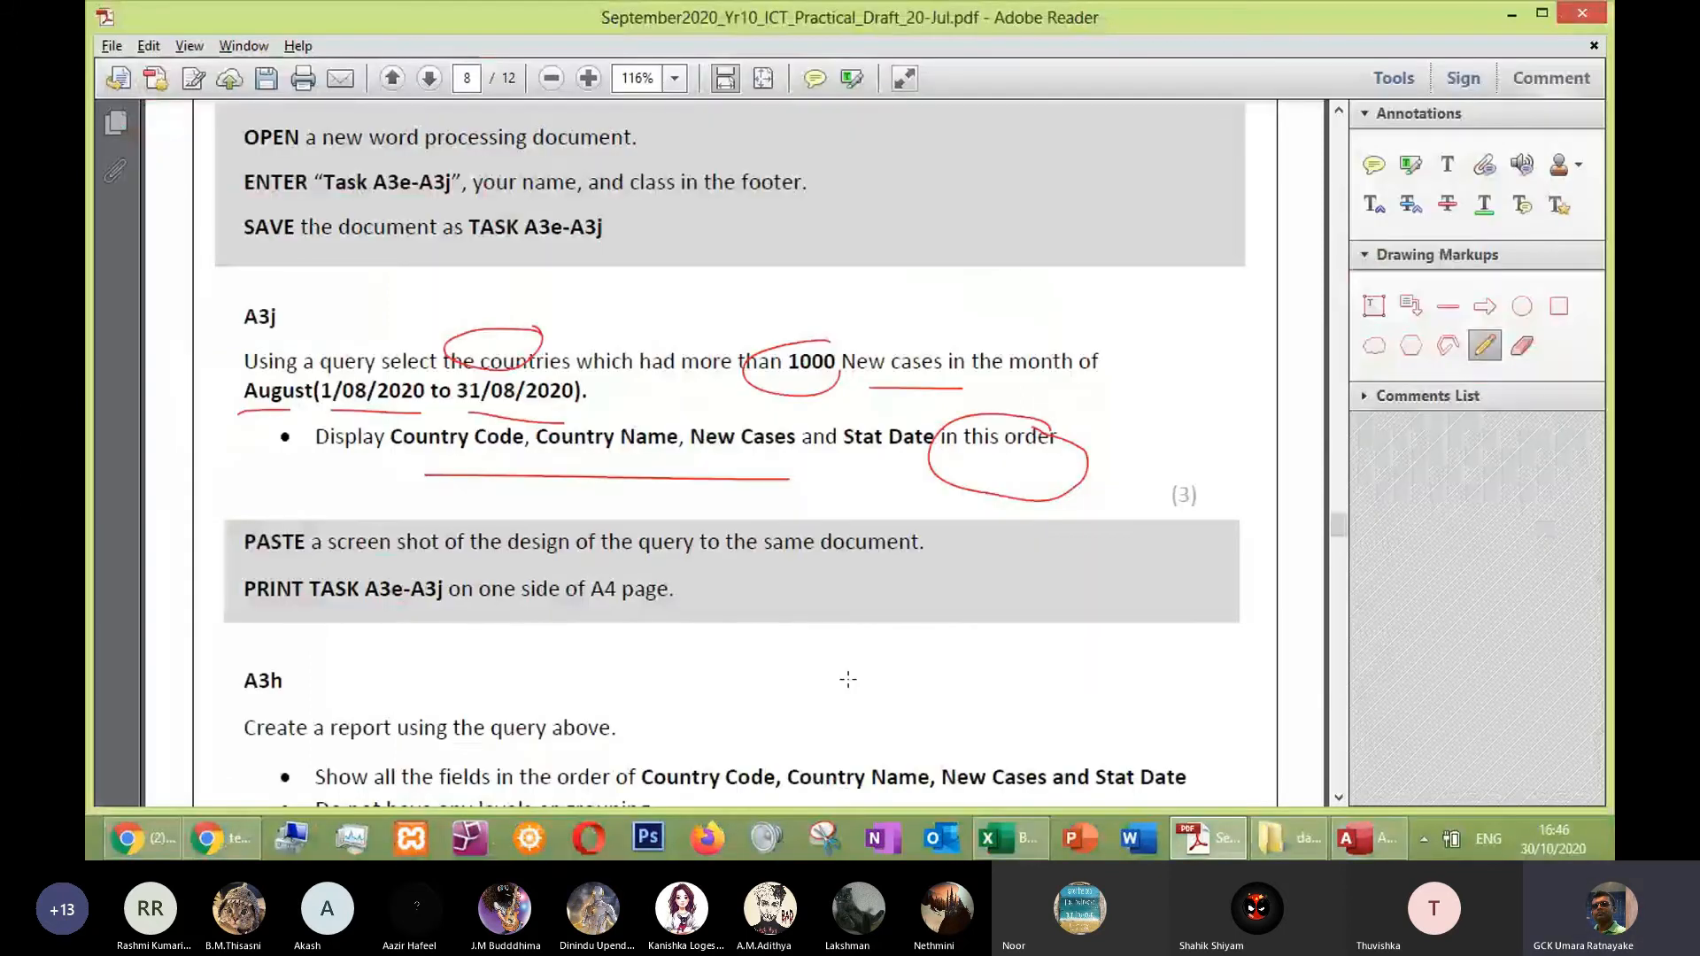
pyautogui.hotkey('alt', 'Tab')
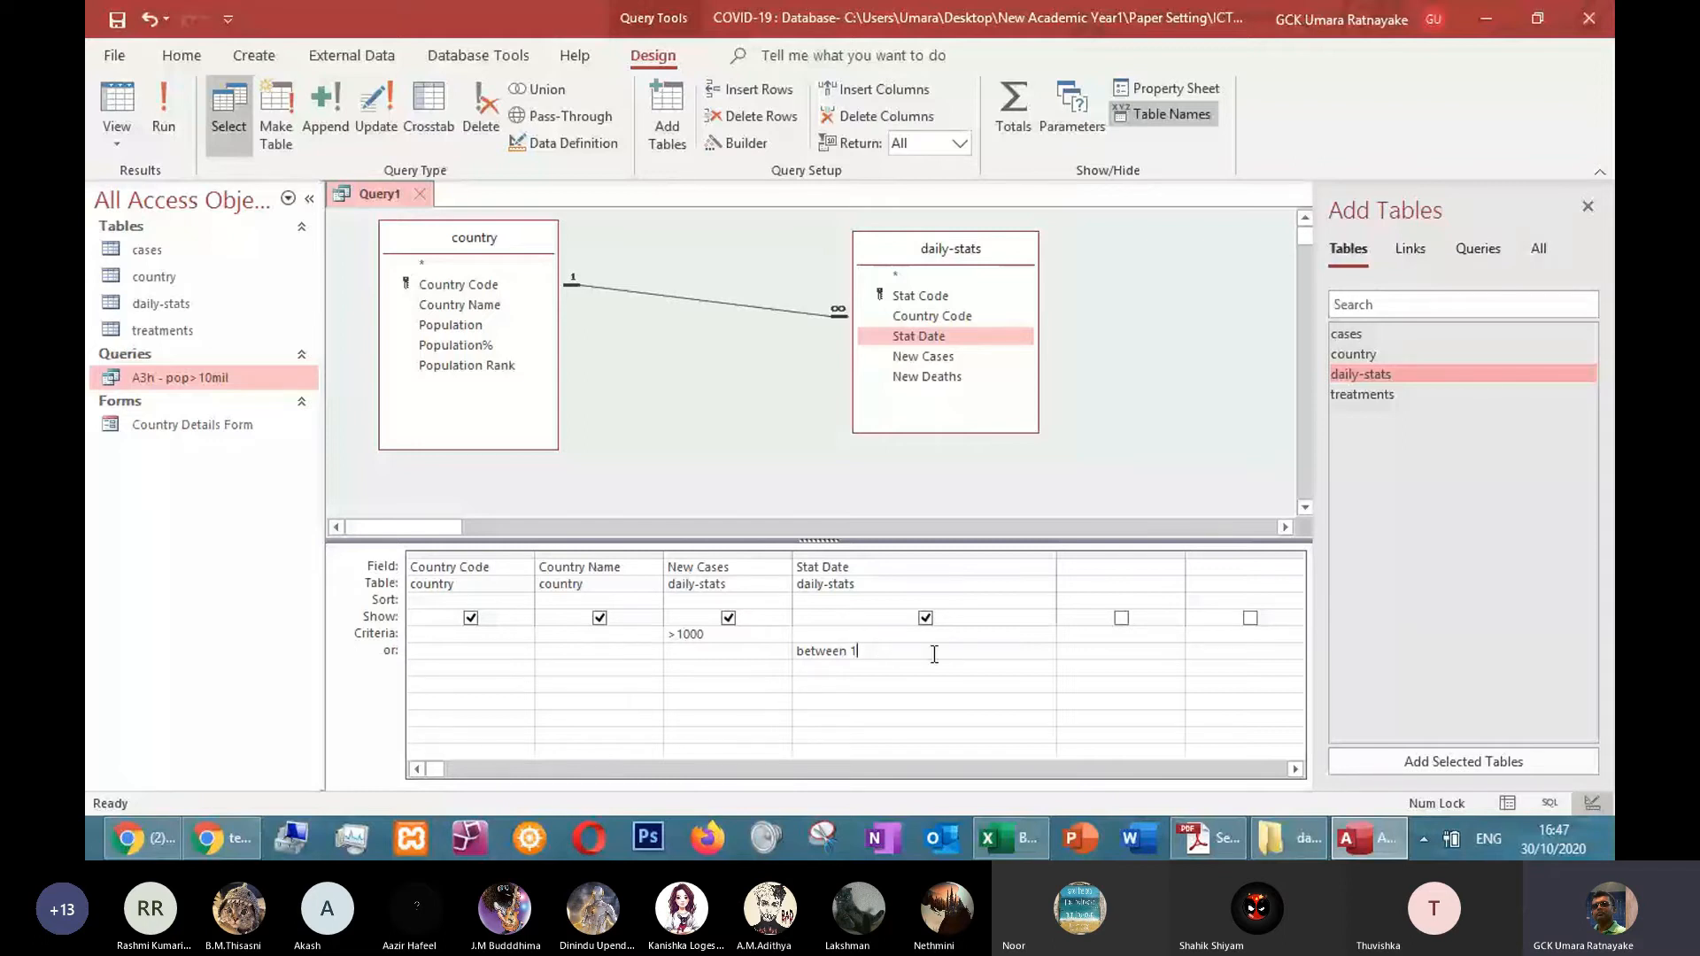
pyautogui.hotkey('alt', 'Tab')
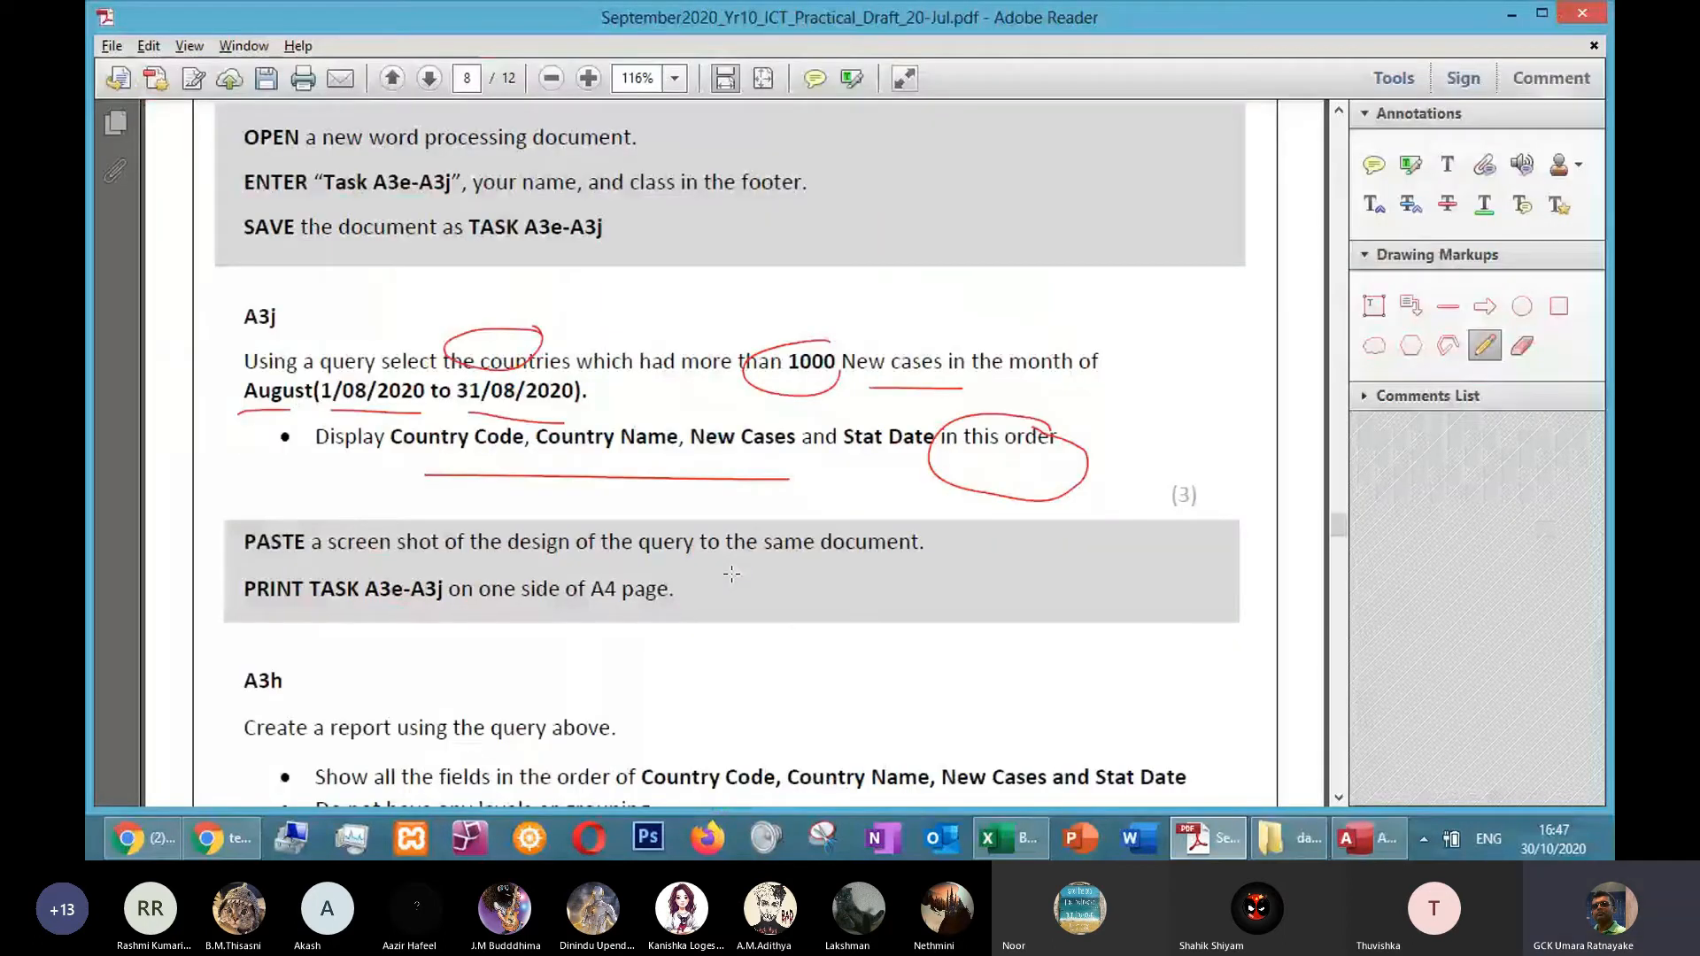
pyautogui.hotkey('alt', 'Tab')
pyautogui.write('/')
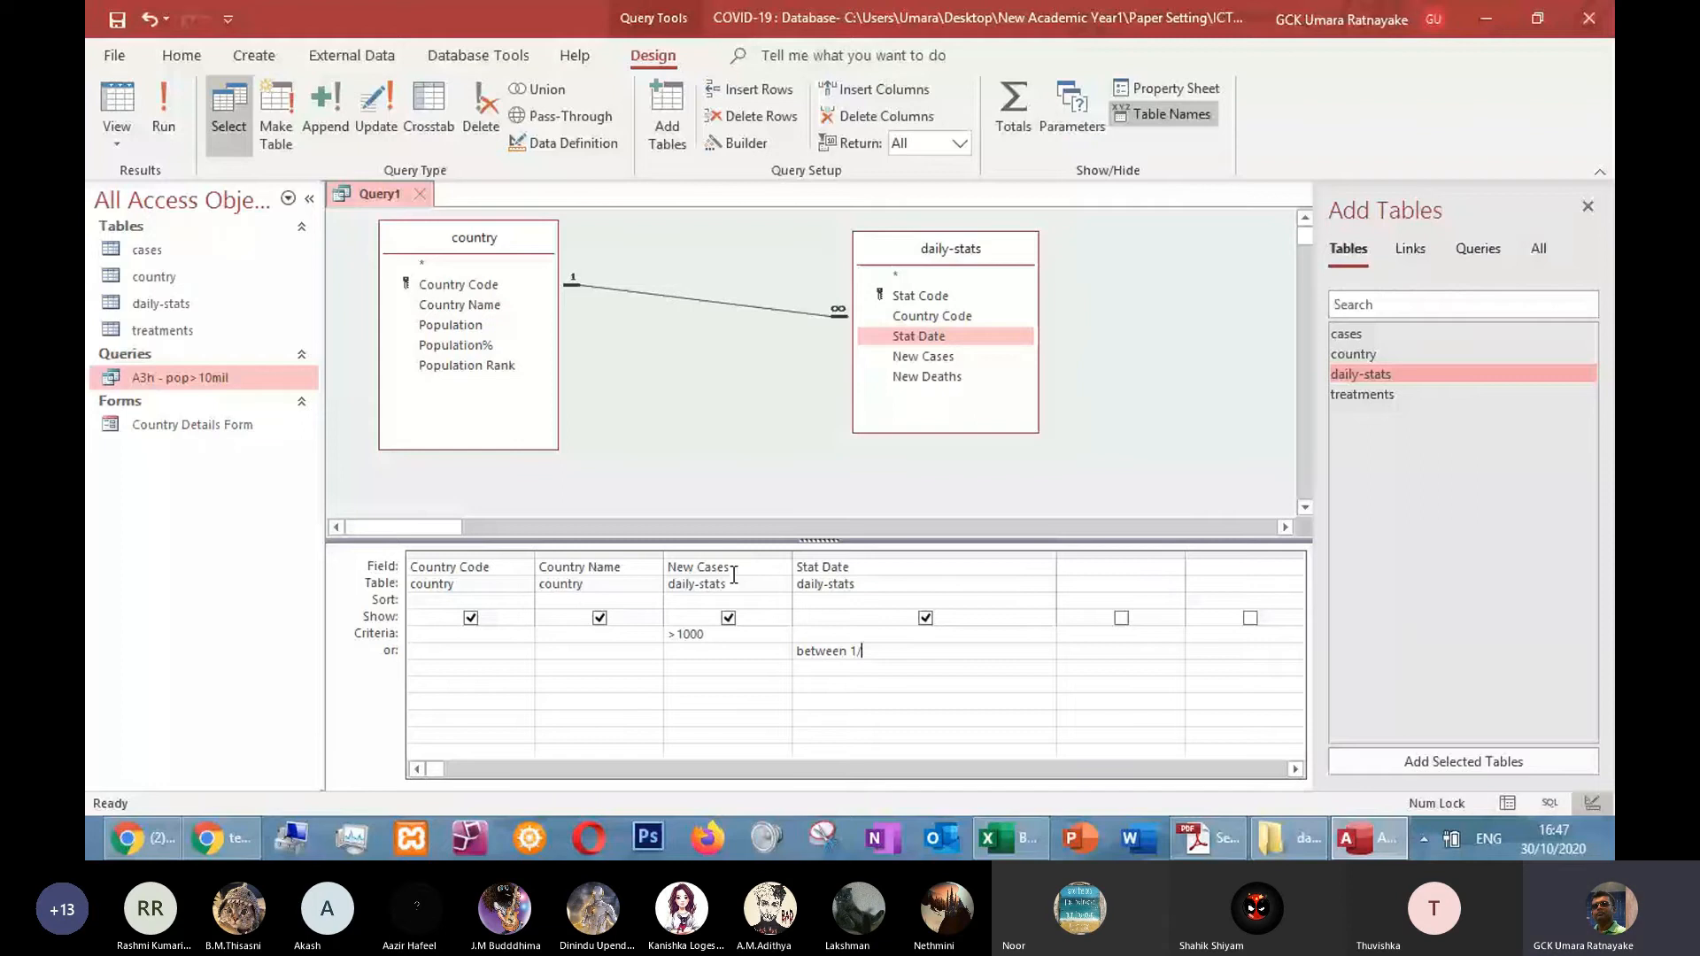
pyautogui.write('8/2')
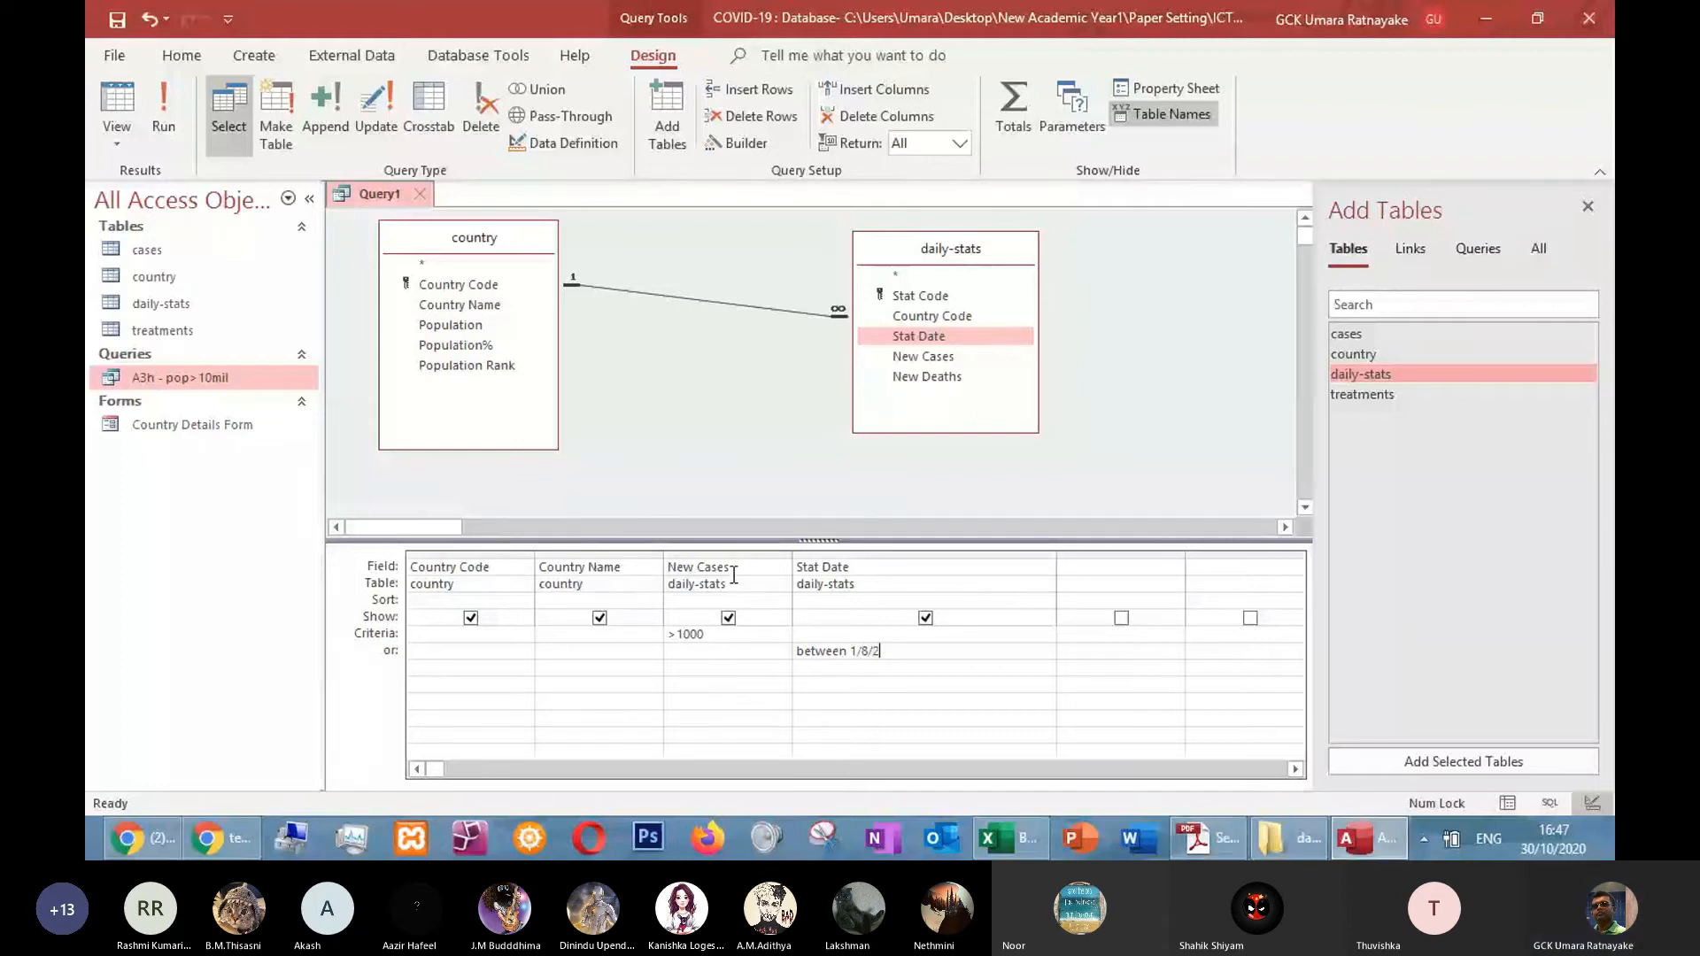
pyautogui.write('020 and')
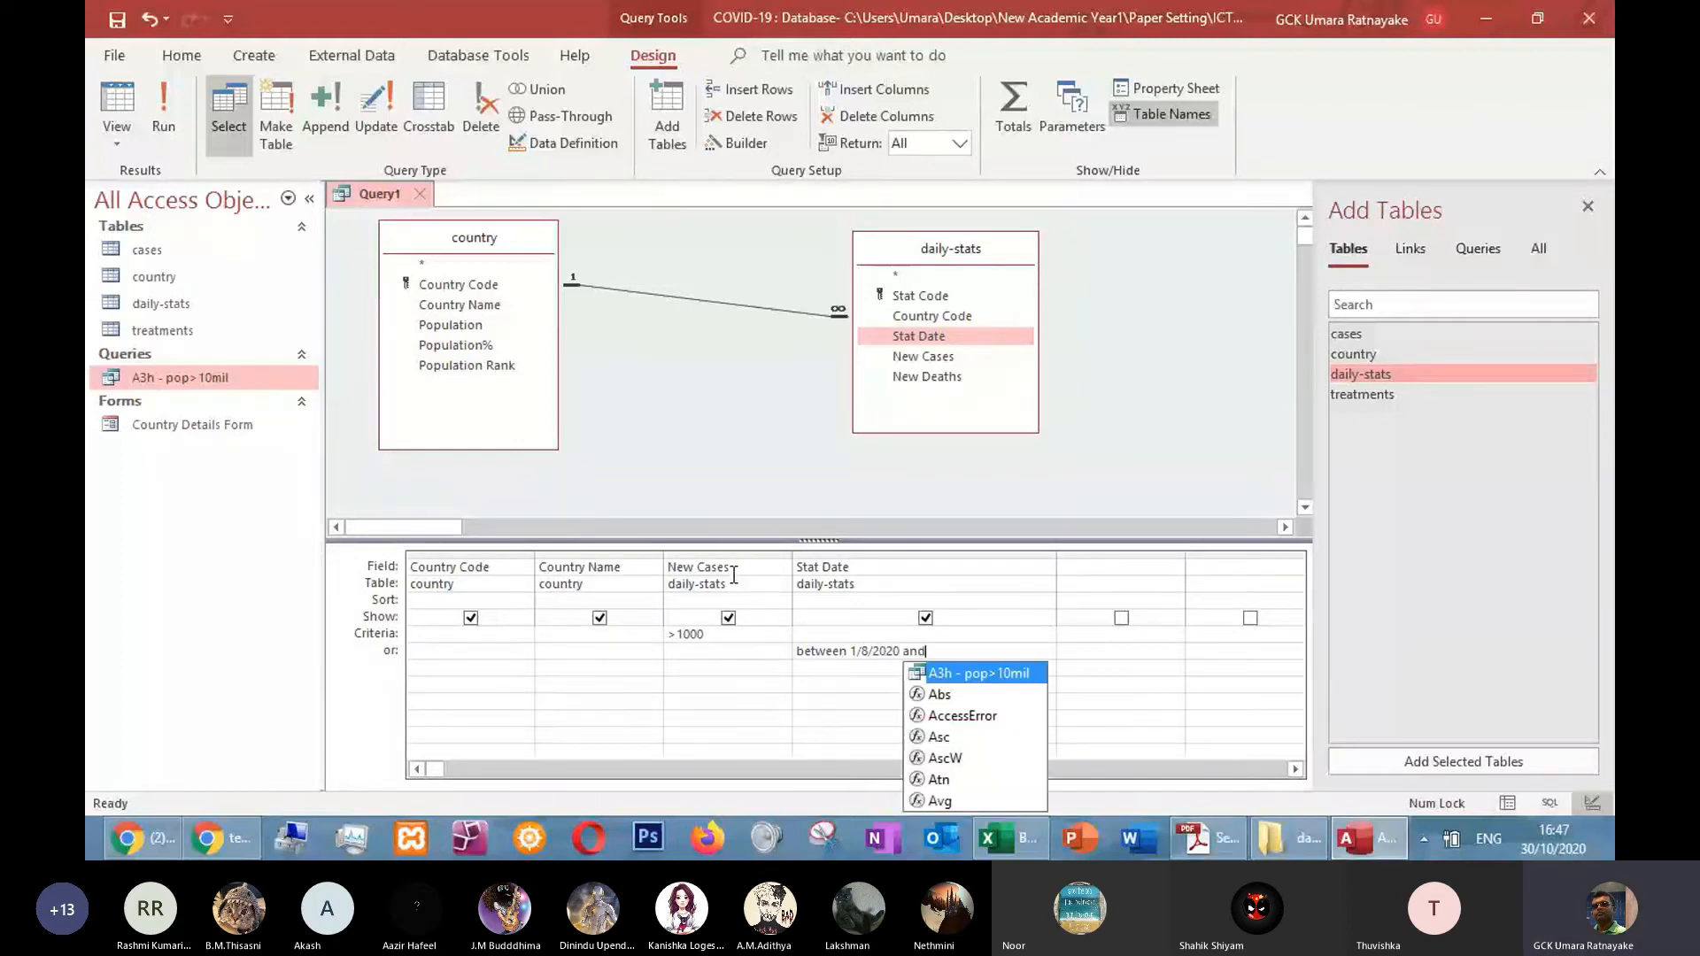
# Recheck the end date in task A3j and continue the Stat Date condition with 31/
pyautogui.hotkey('alt', 'Tab')
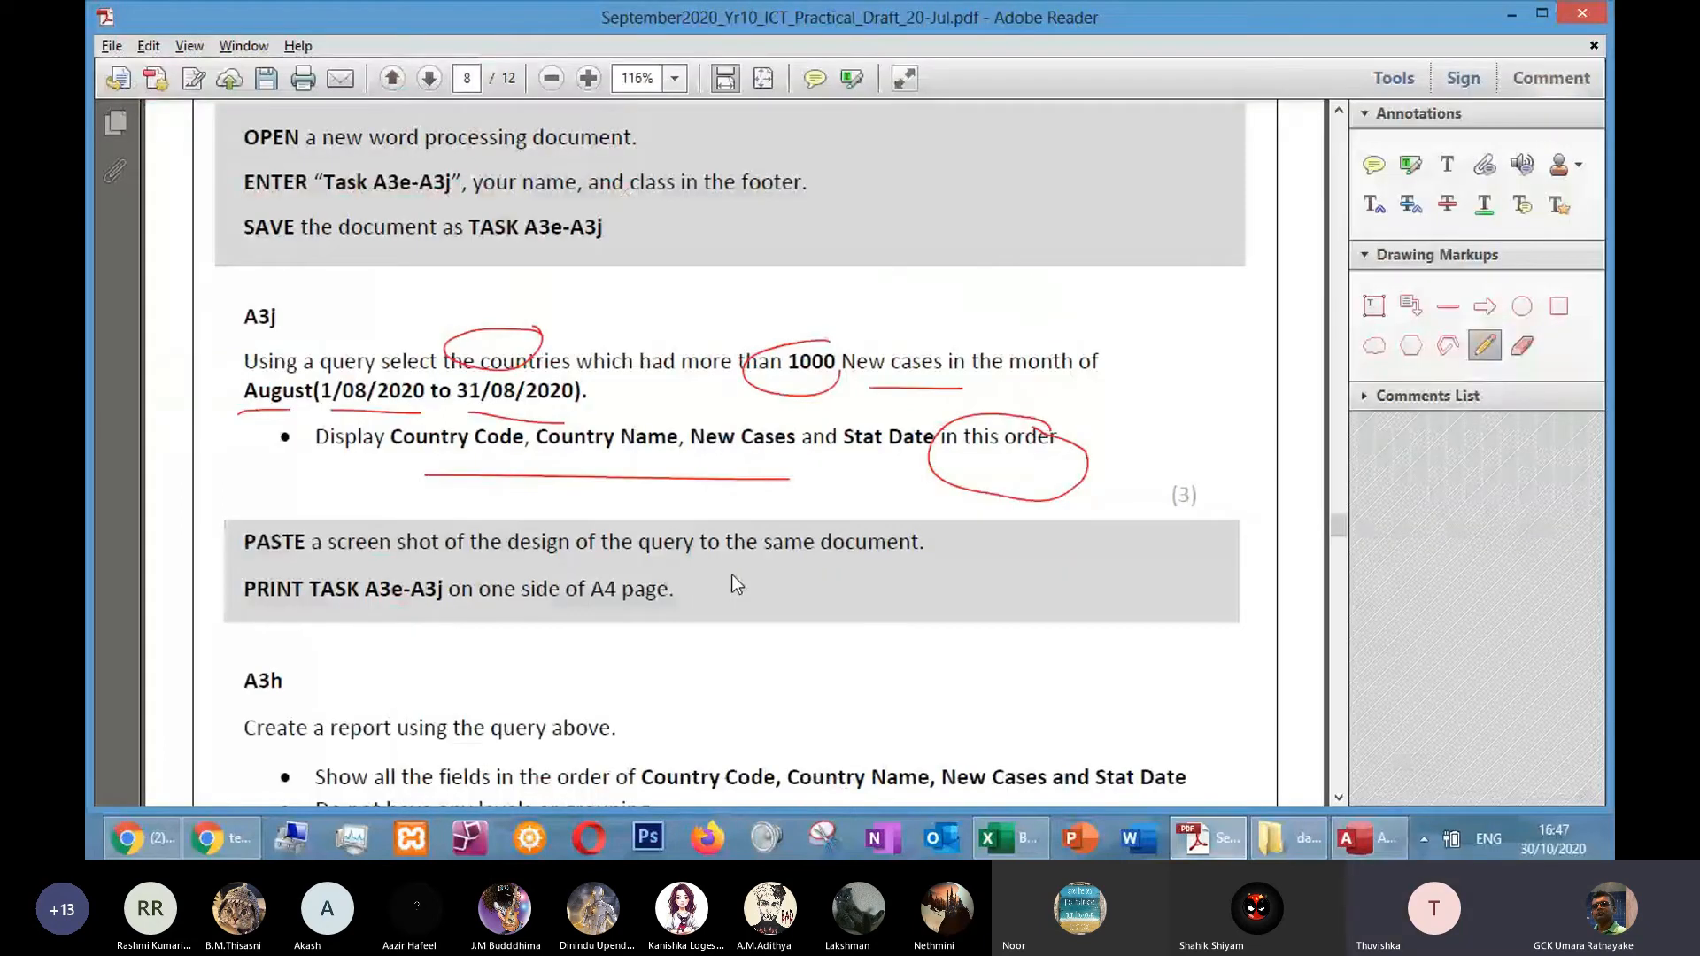
pyautogui.hotkey('alt', 'Tab')
pyautogui.write('31')
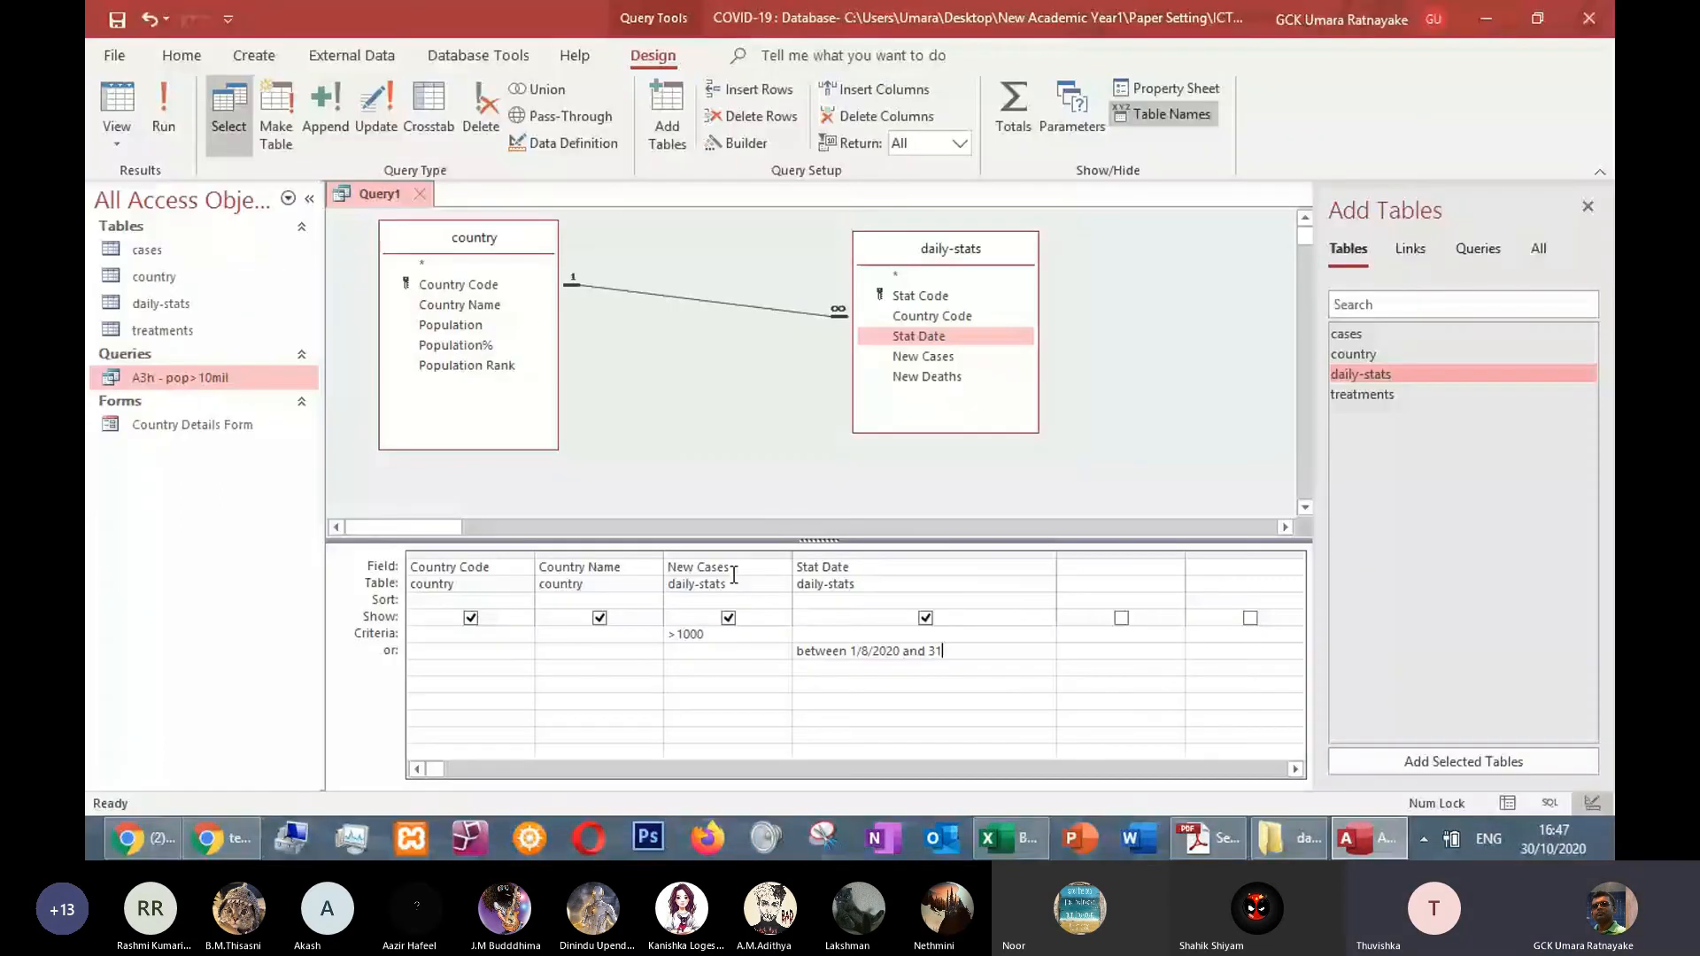
pyautogui.write('/')
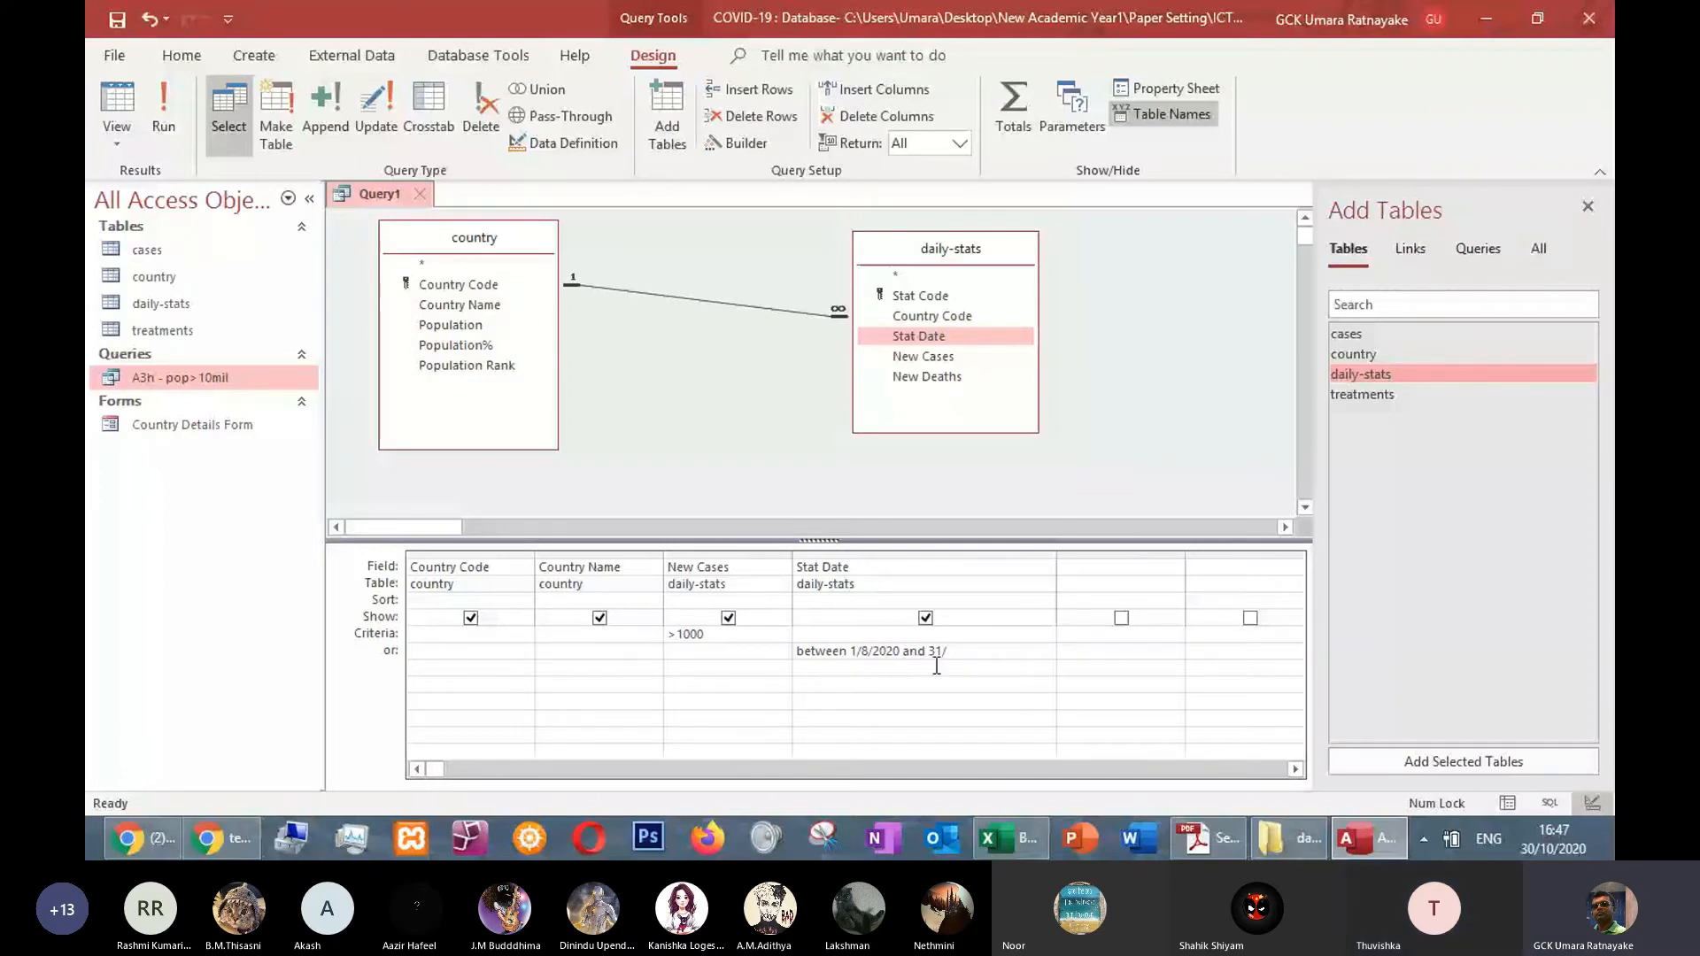
# Move the partial date condition up to Stat Date's Criteria row and complete it as between 1/8/2020 and 31/8/2020
pyautogui.moveTo(949, 653); pyautogui.dragTo(733, 654)
pyautogui.hotkey('ctrl', 'x')
pyautogui.click(912, 636)
pyautogui.hotkey('ctrl', 'v')
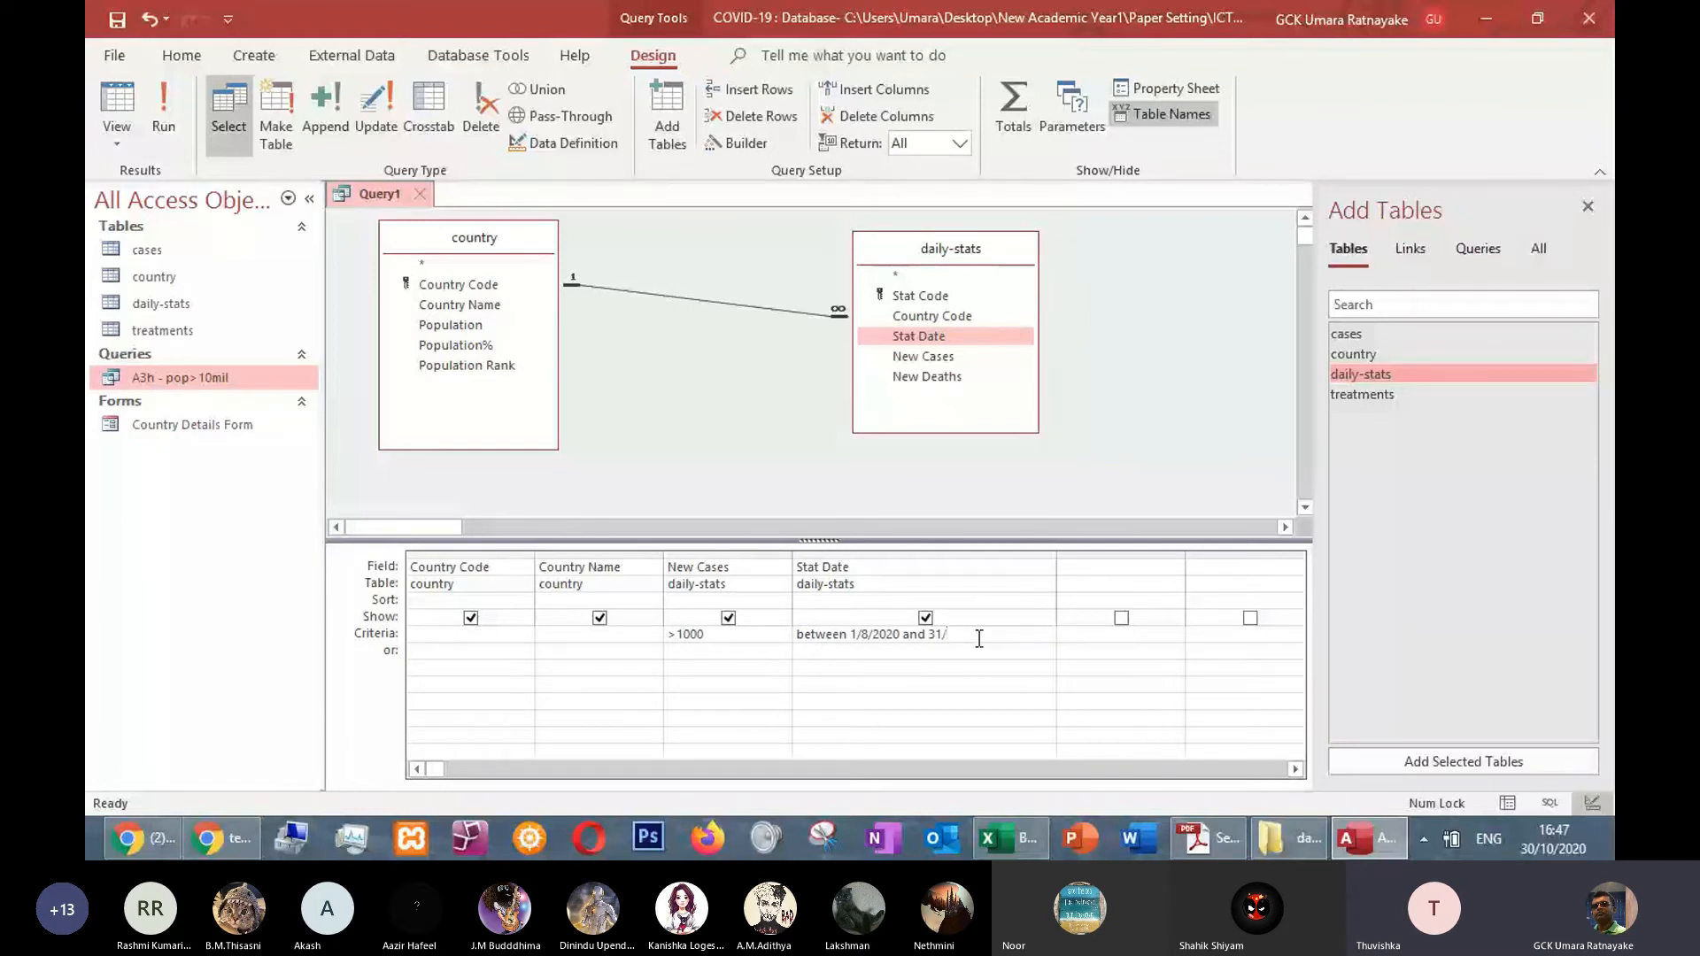
pyautogui.write('8/20')
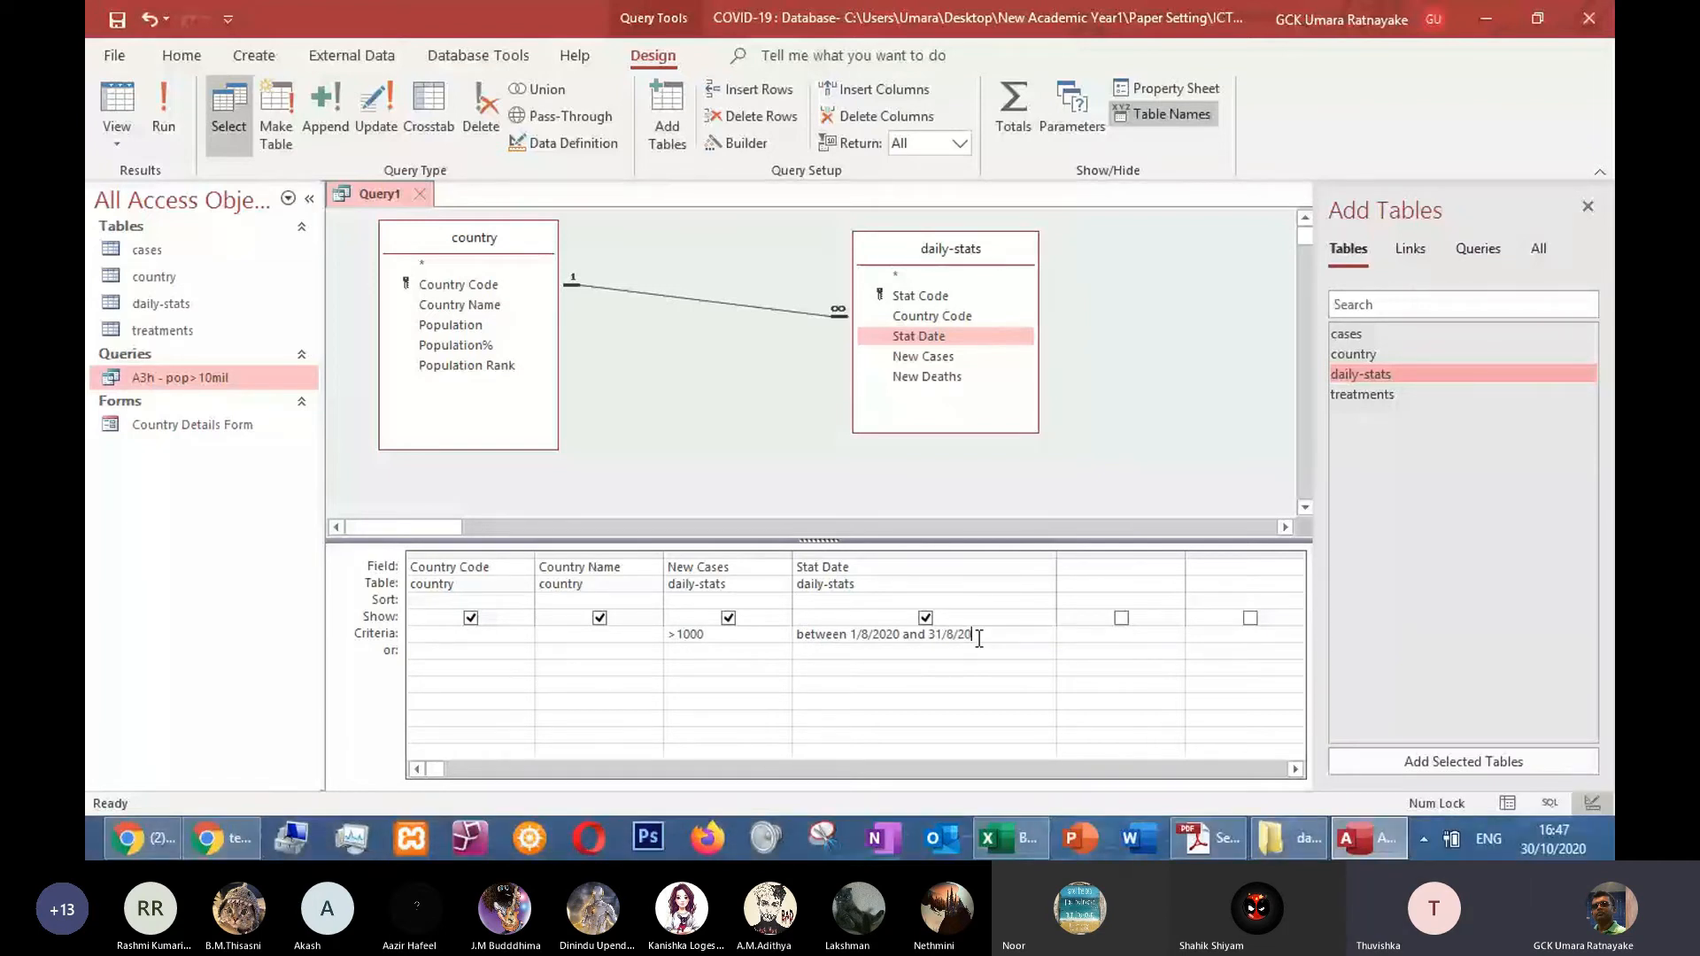
pyautogui.click(747, 640)
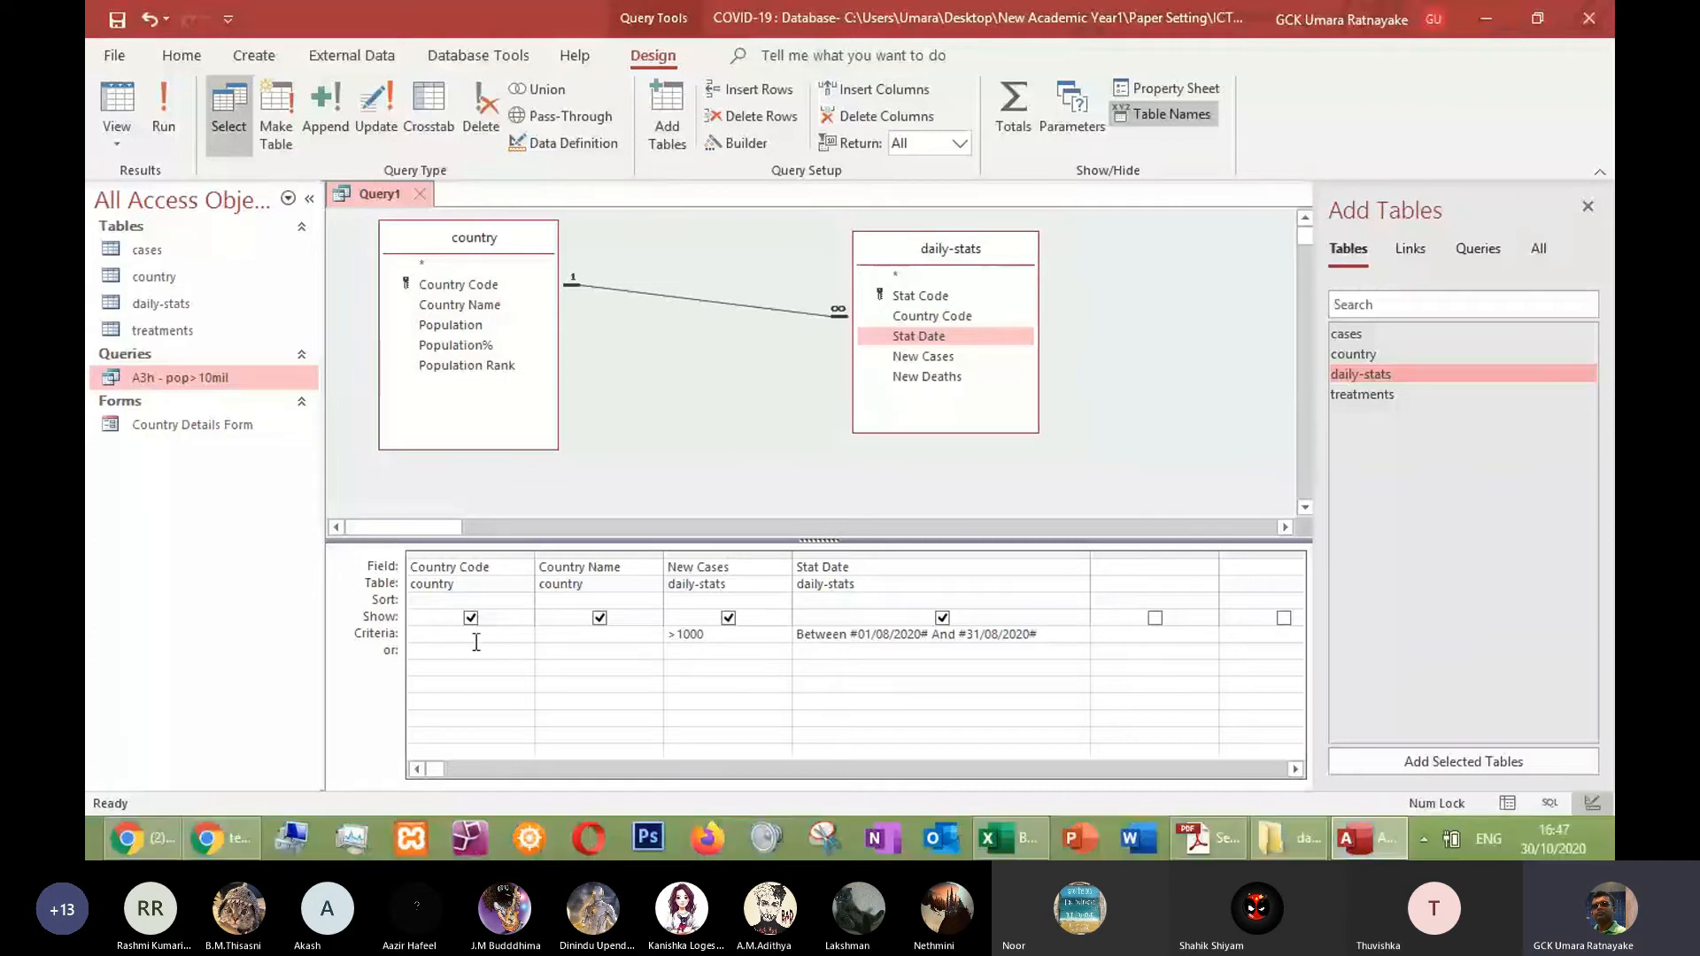
# Capture the query design grid with Snipping Tool and circle the >1000 and date range conditions
pyautogui.click(825, 841)
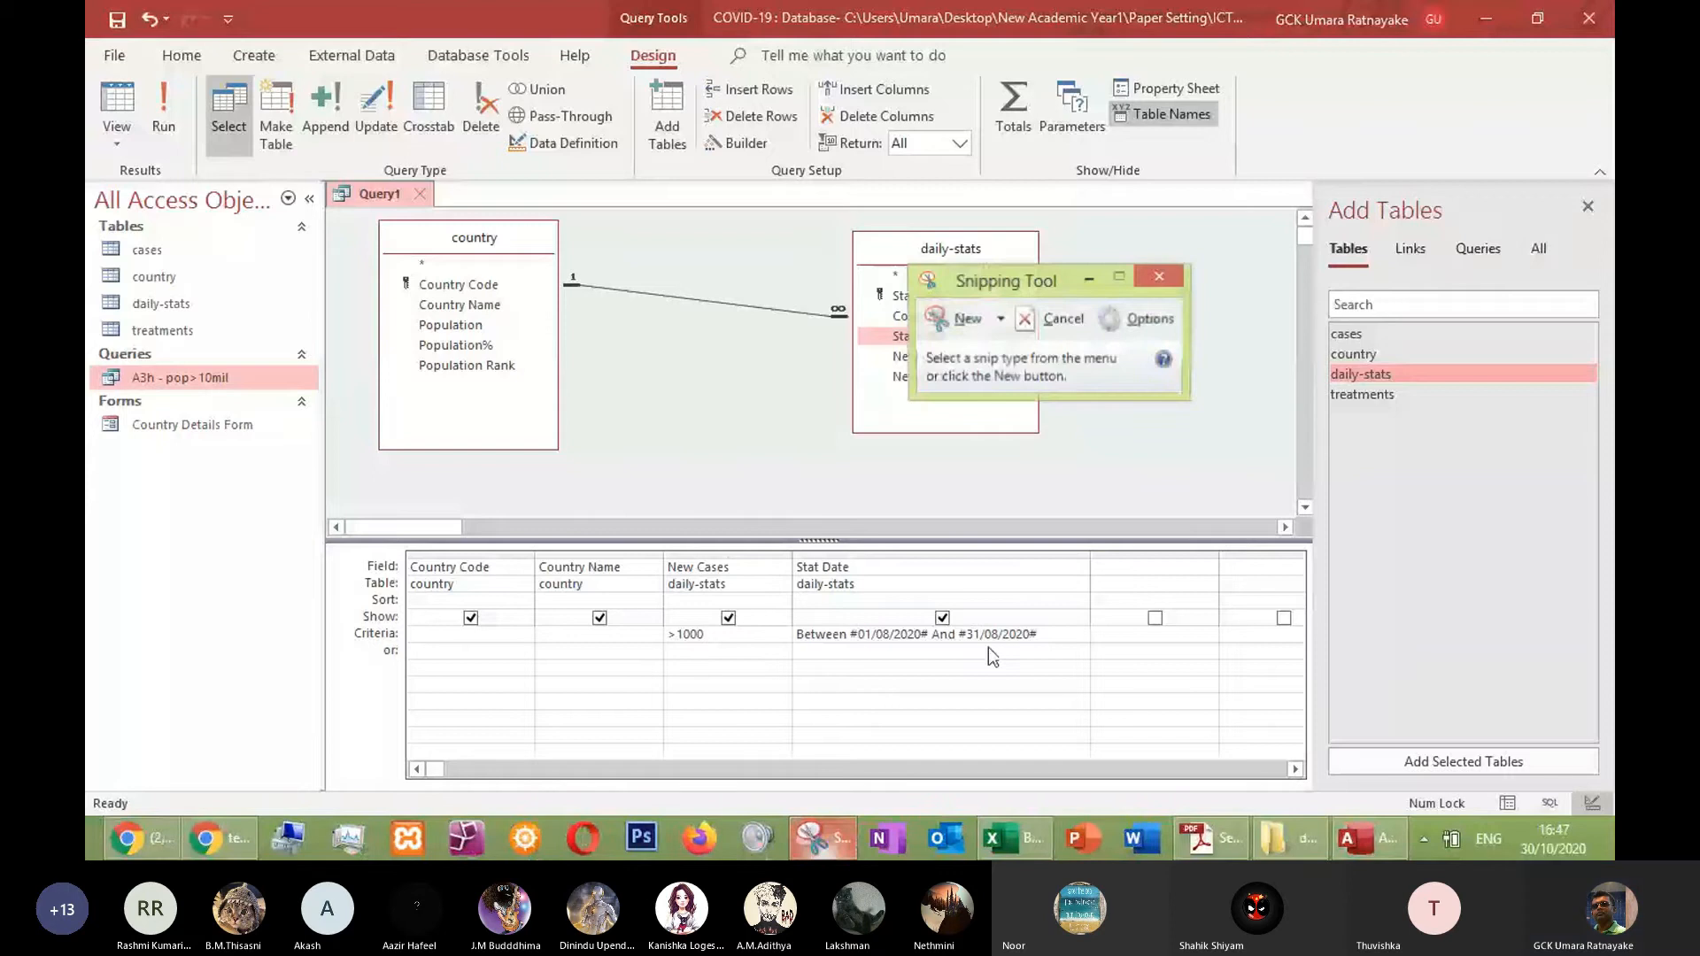
pyautogui.click(967, 319)
pyautogui.moveTo(269, 484); pyautogui.dragTo(1247, 651)
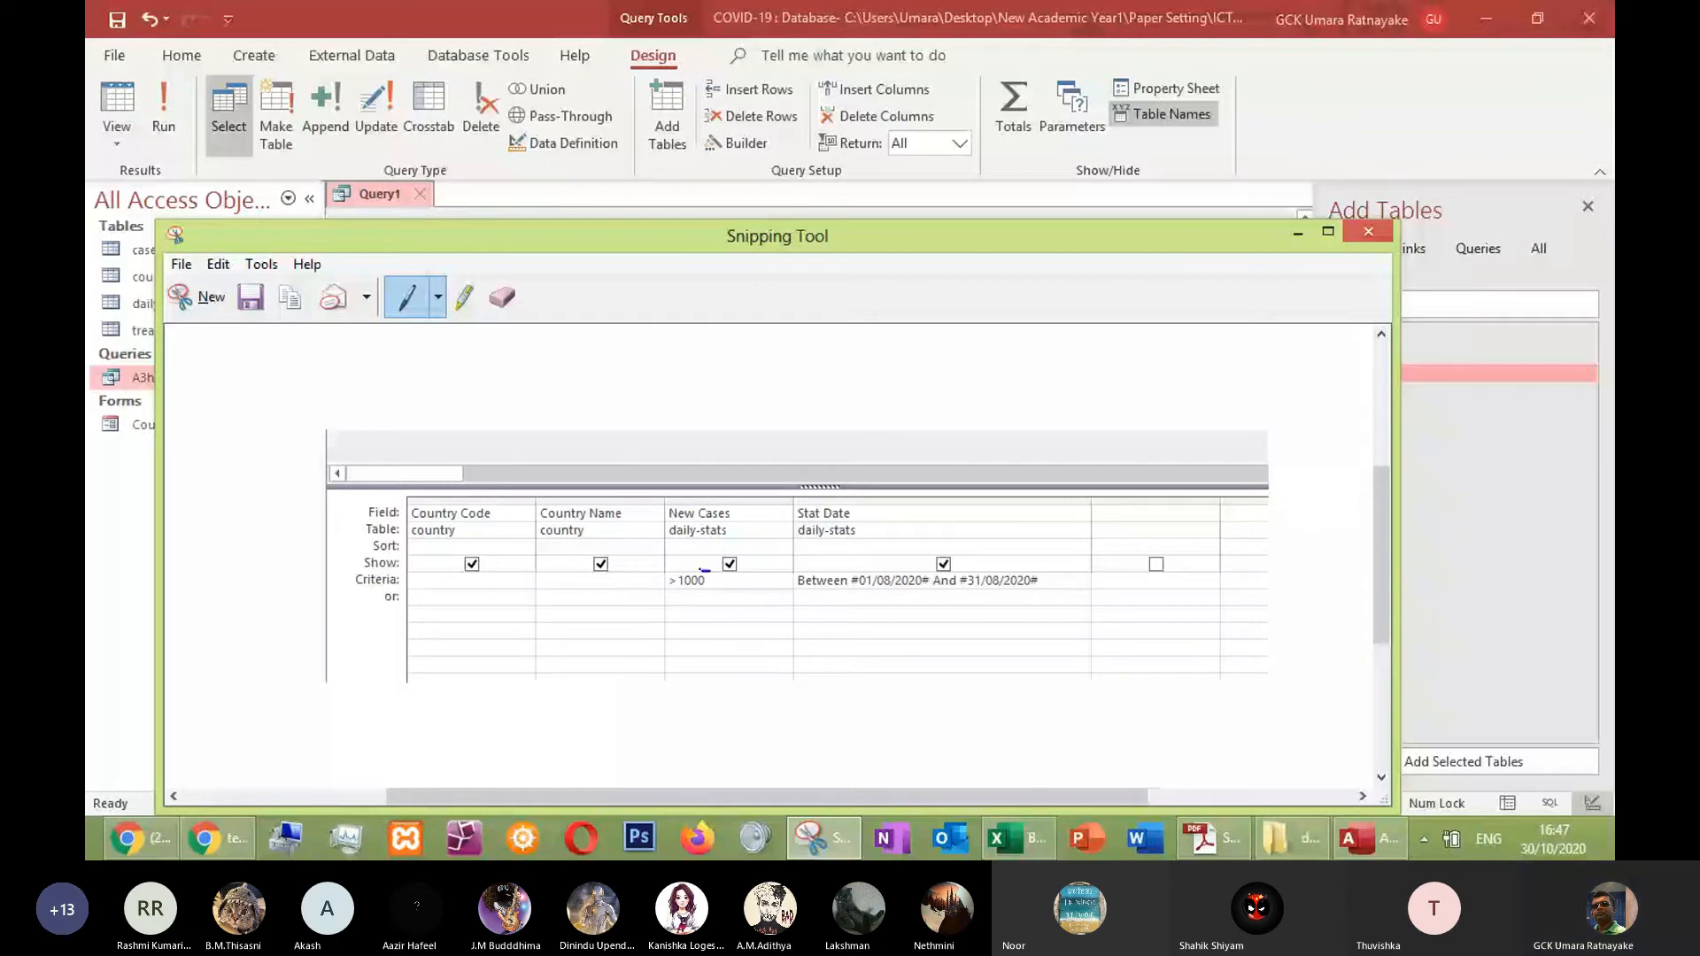
pyautogui.moveTo(705, 571); pyautogui.dragTo(706, 587)
pyautogui.moveTo(844, 564); pyautogui.dragTo(972, 563)
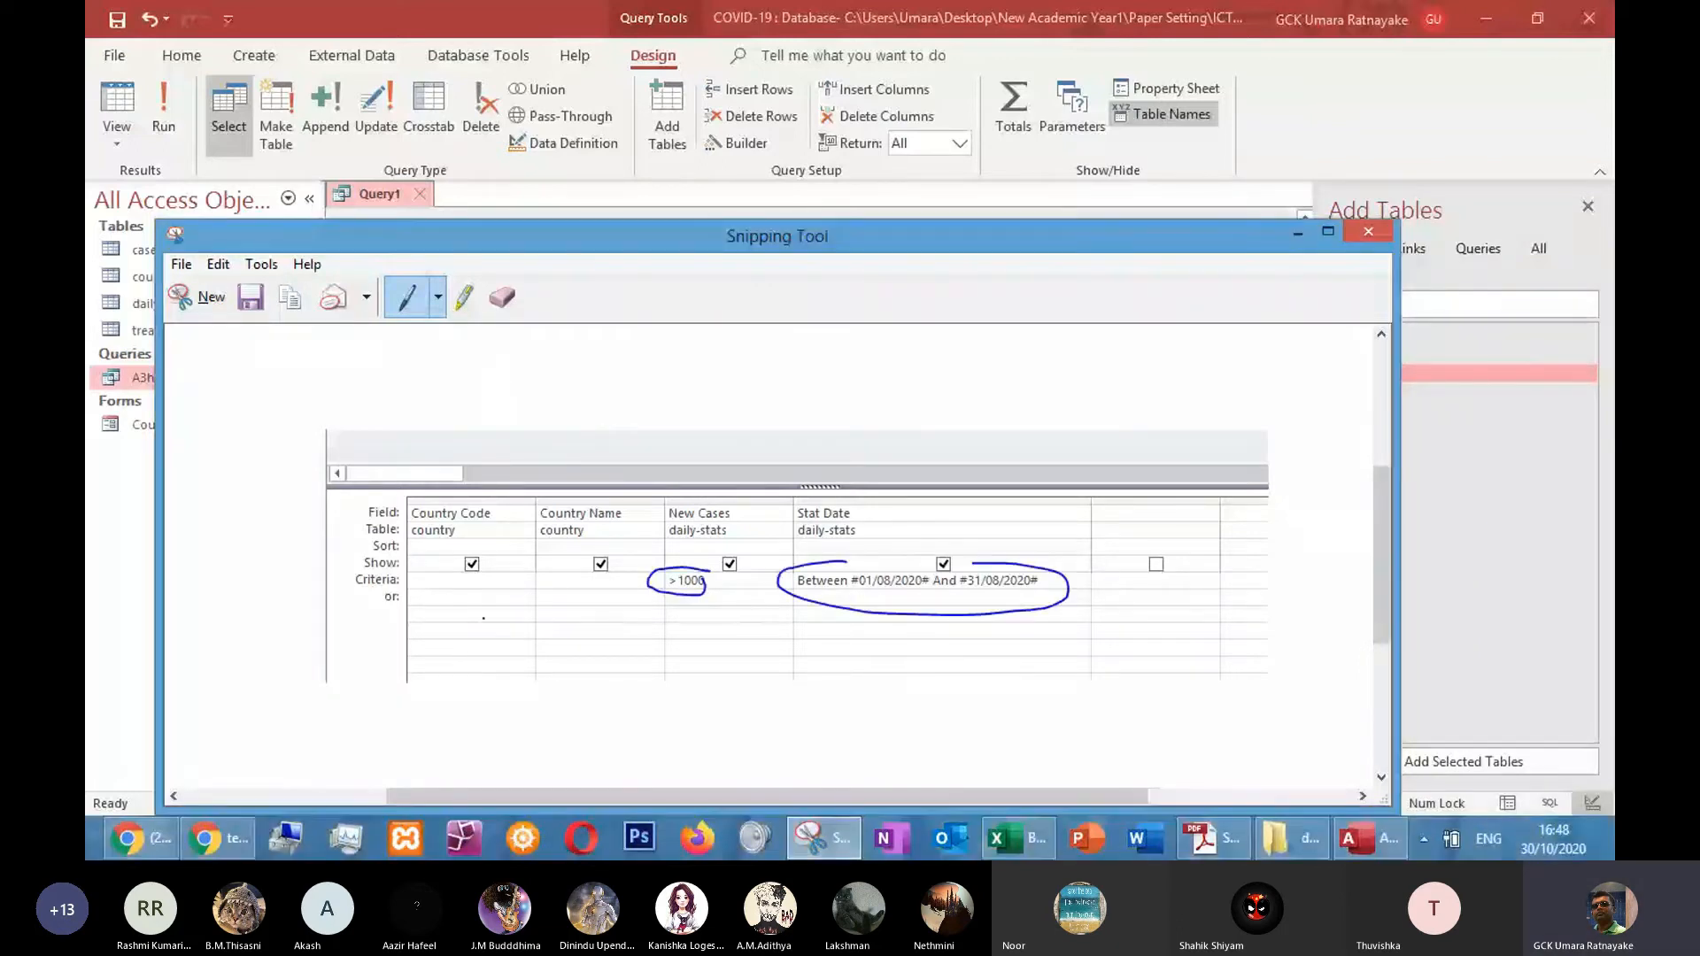
# Draw a line along the snip's Criteria row, tick the New Cases and Stat Date conditions, and discard the snip
pyautogui.moveTo(384, 584); pyautogui.dragTo(609, 585)
pyautogui.moveTo(727, 583); pyautogui.dragTo(742, 580)
pyautogui.moveTo(1082, 577); pyautogui.dragTo(1192, 585)
pyautogui.moveTo(674, 555); pyautogui.dragTo(708, 537)
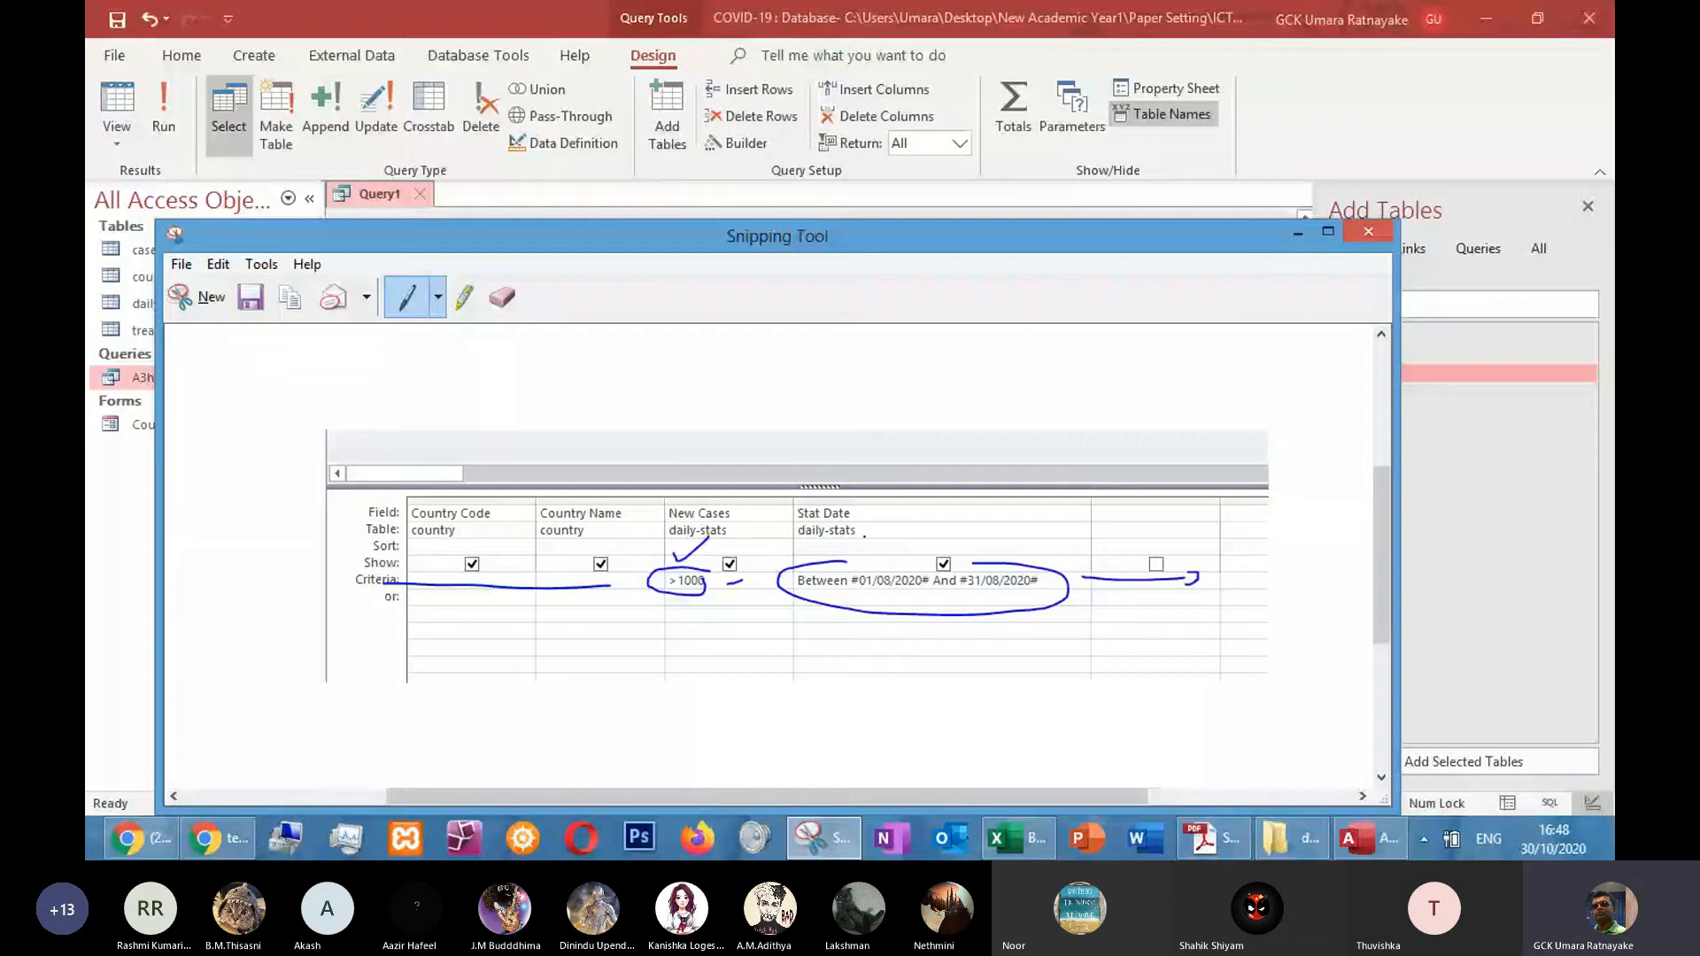
pyautogui.moveTo(865, 536); pyautogui.dragTo(912, 526)
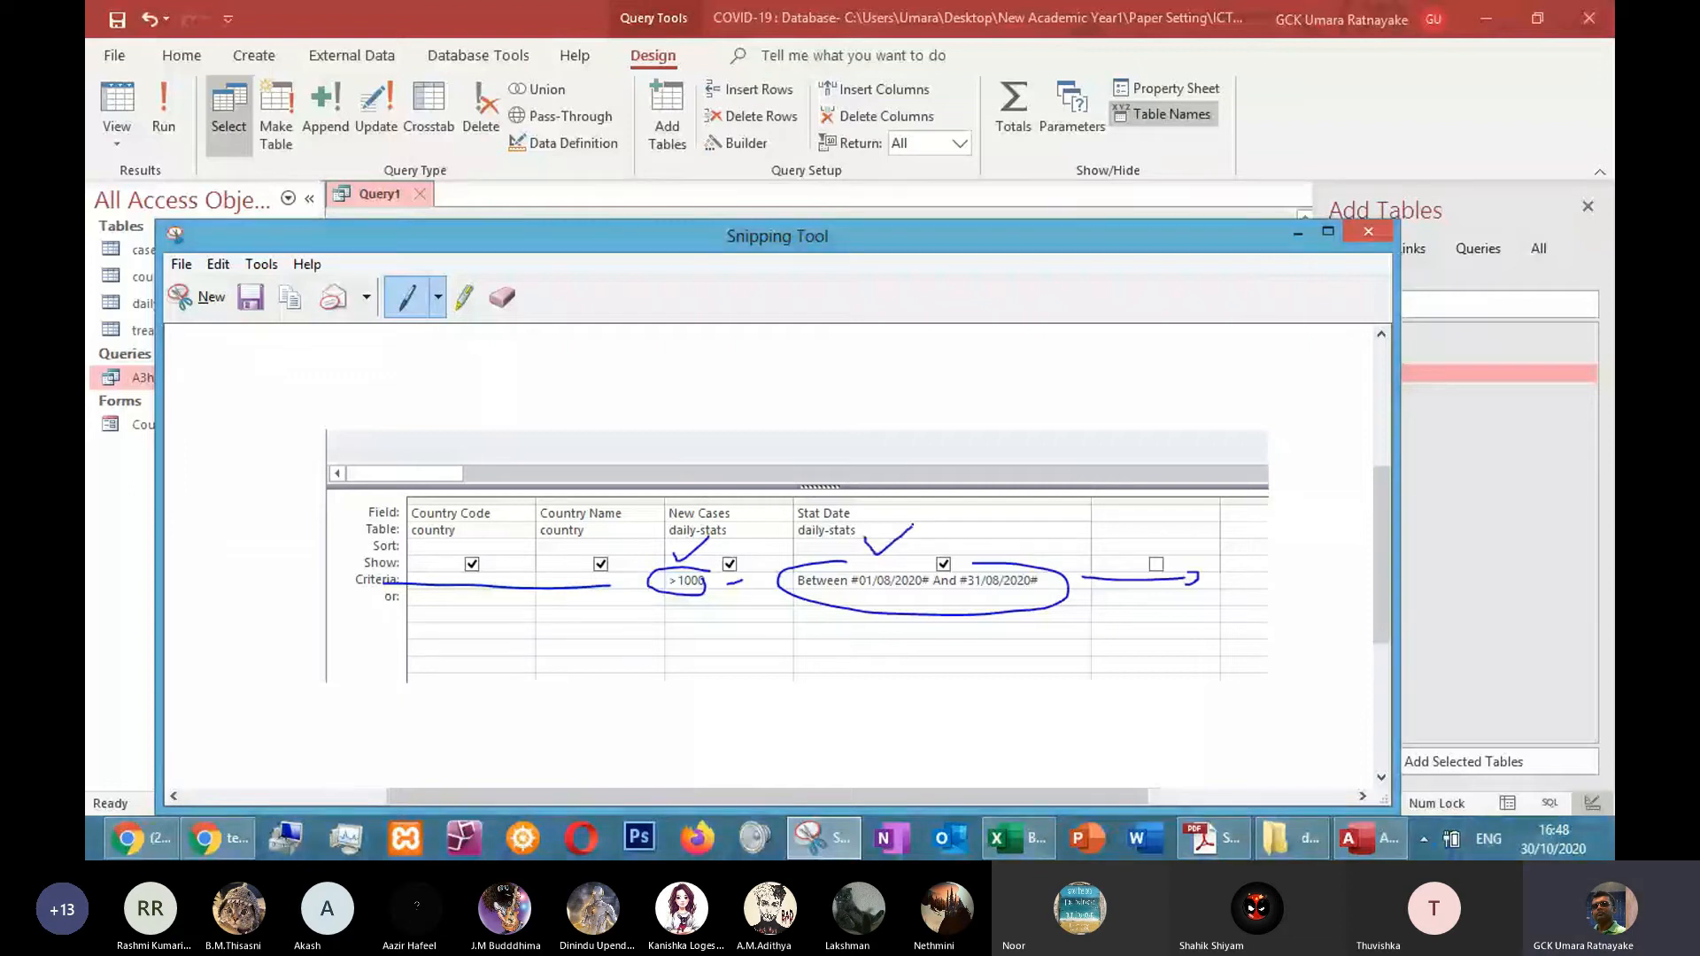
pyautogui.click(1367, 229)
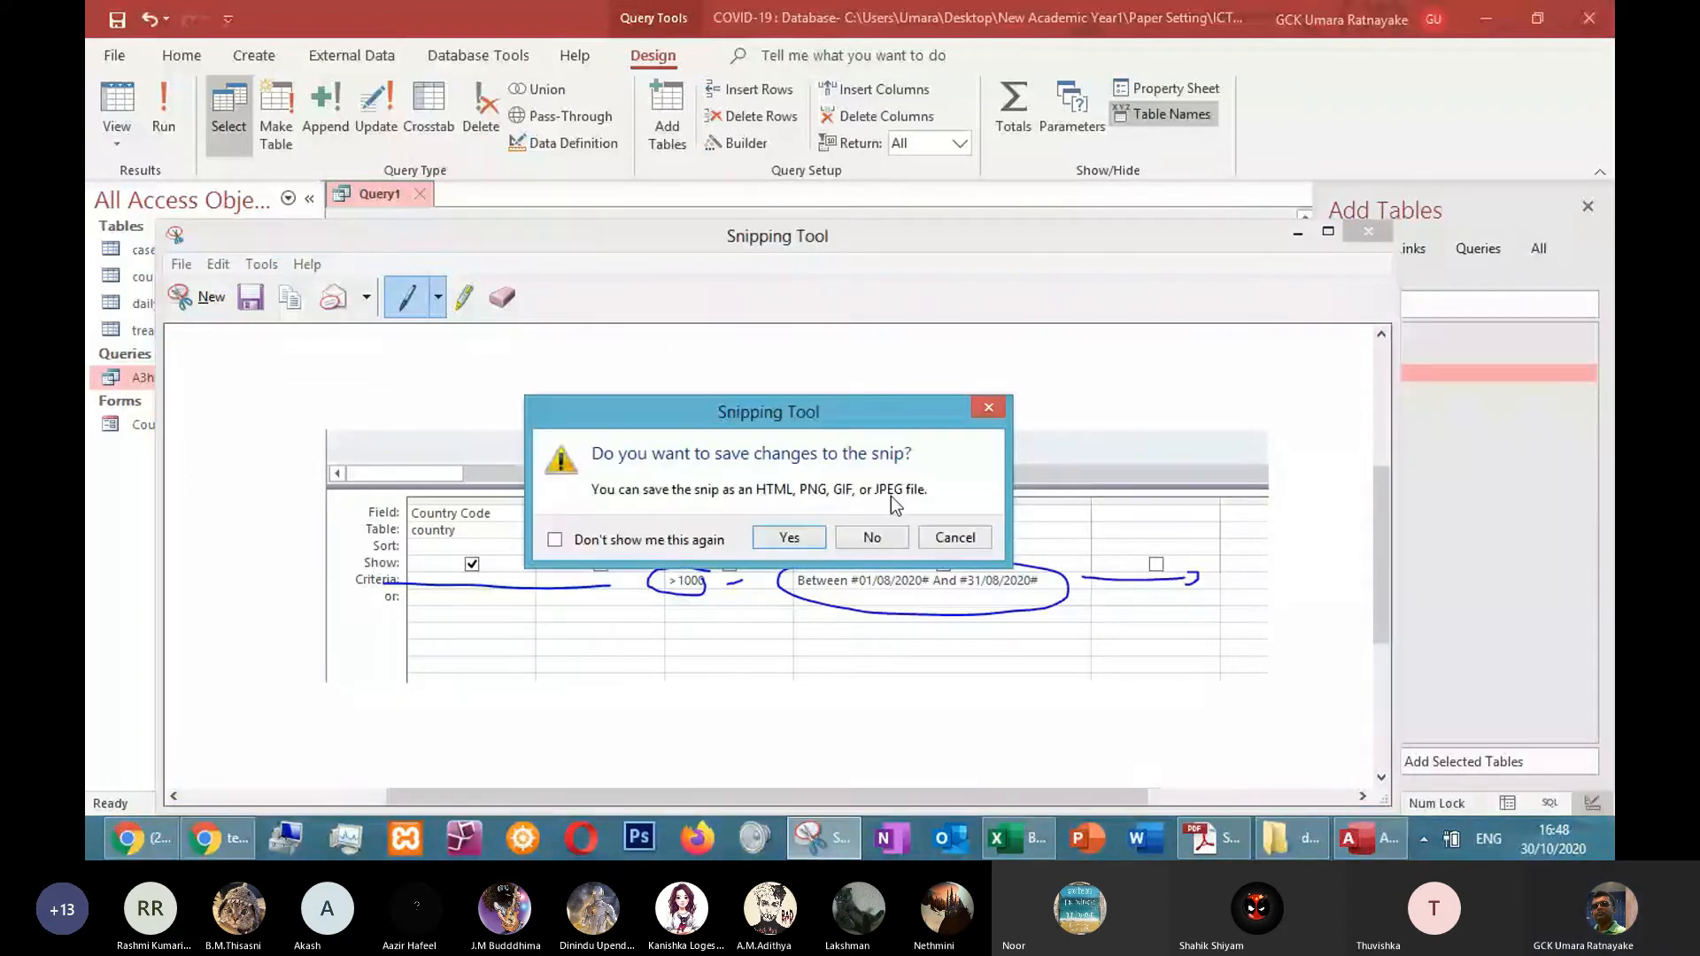
pyautogui.click(870, 537)
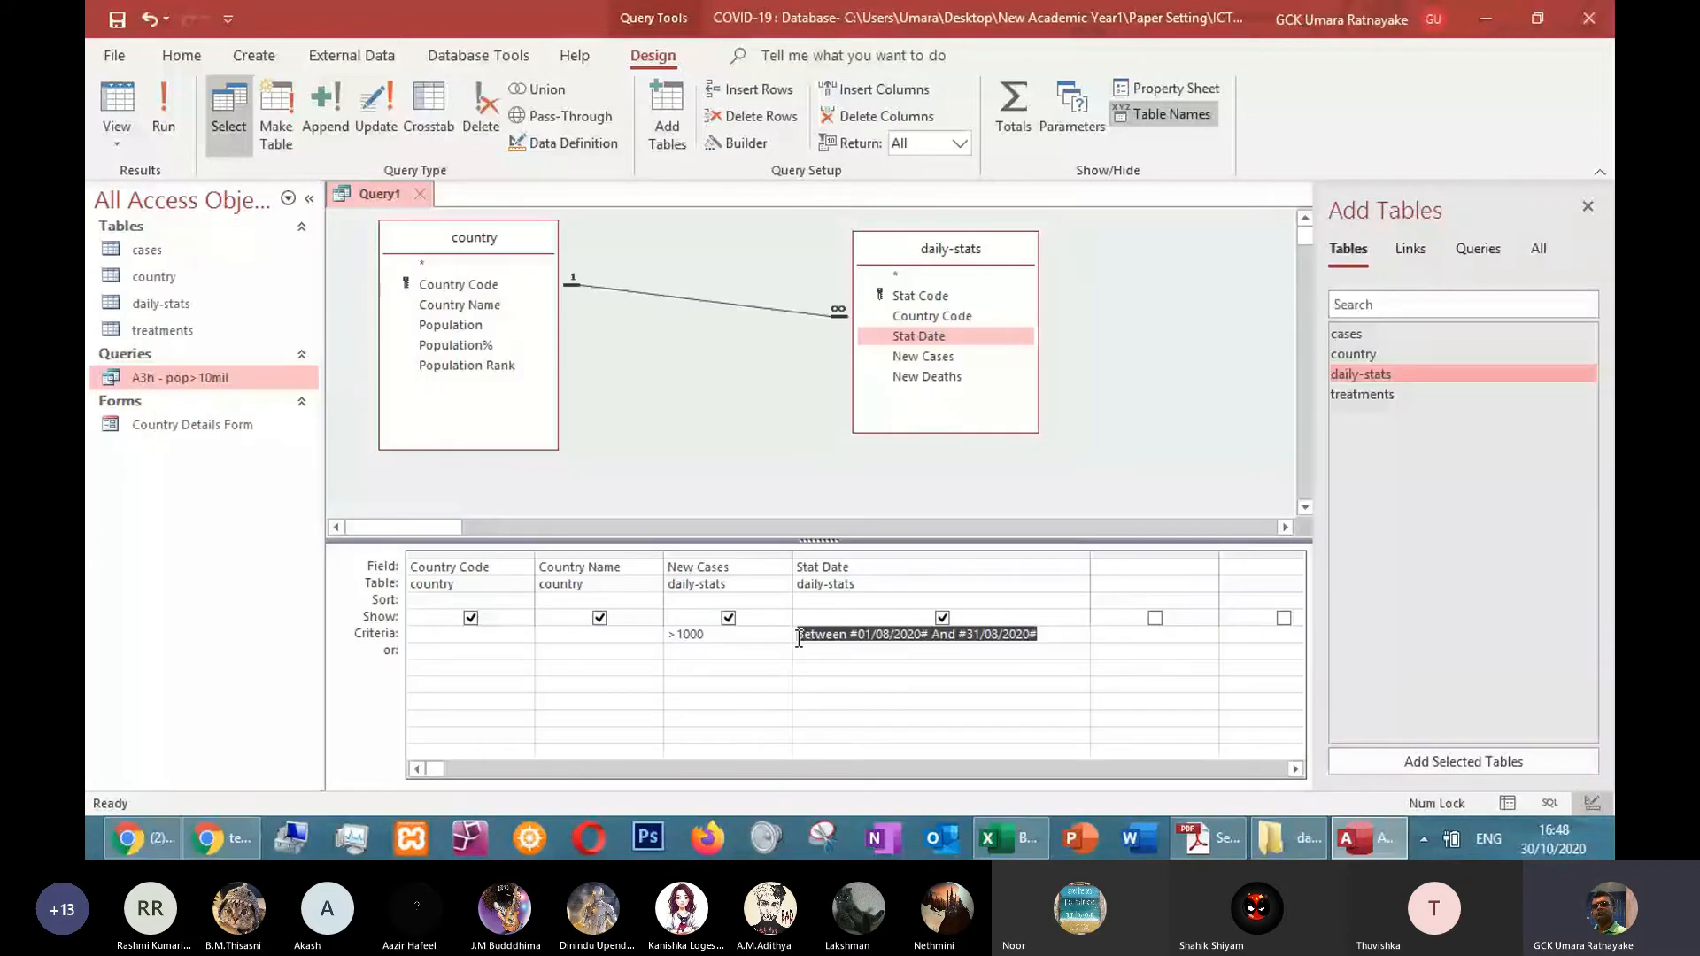
# Move the Between #01/08/2020# And #31/08/2020# condition from Stat Date's Criteria row to its or row
pyautogui.press('Delete')
pyautogui.click(834, 653)
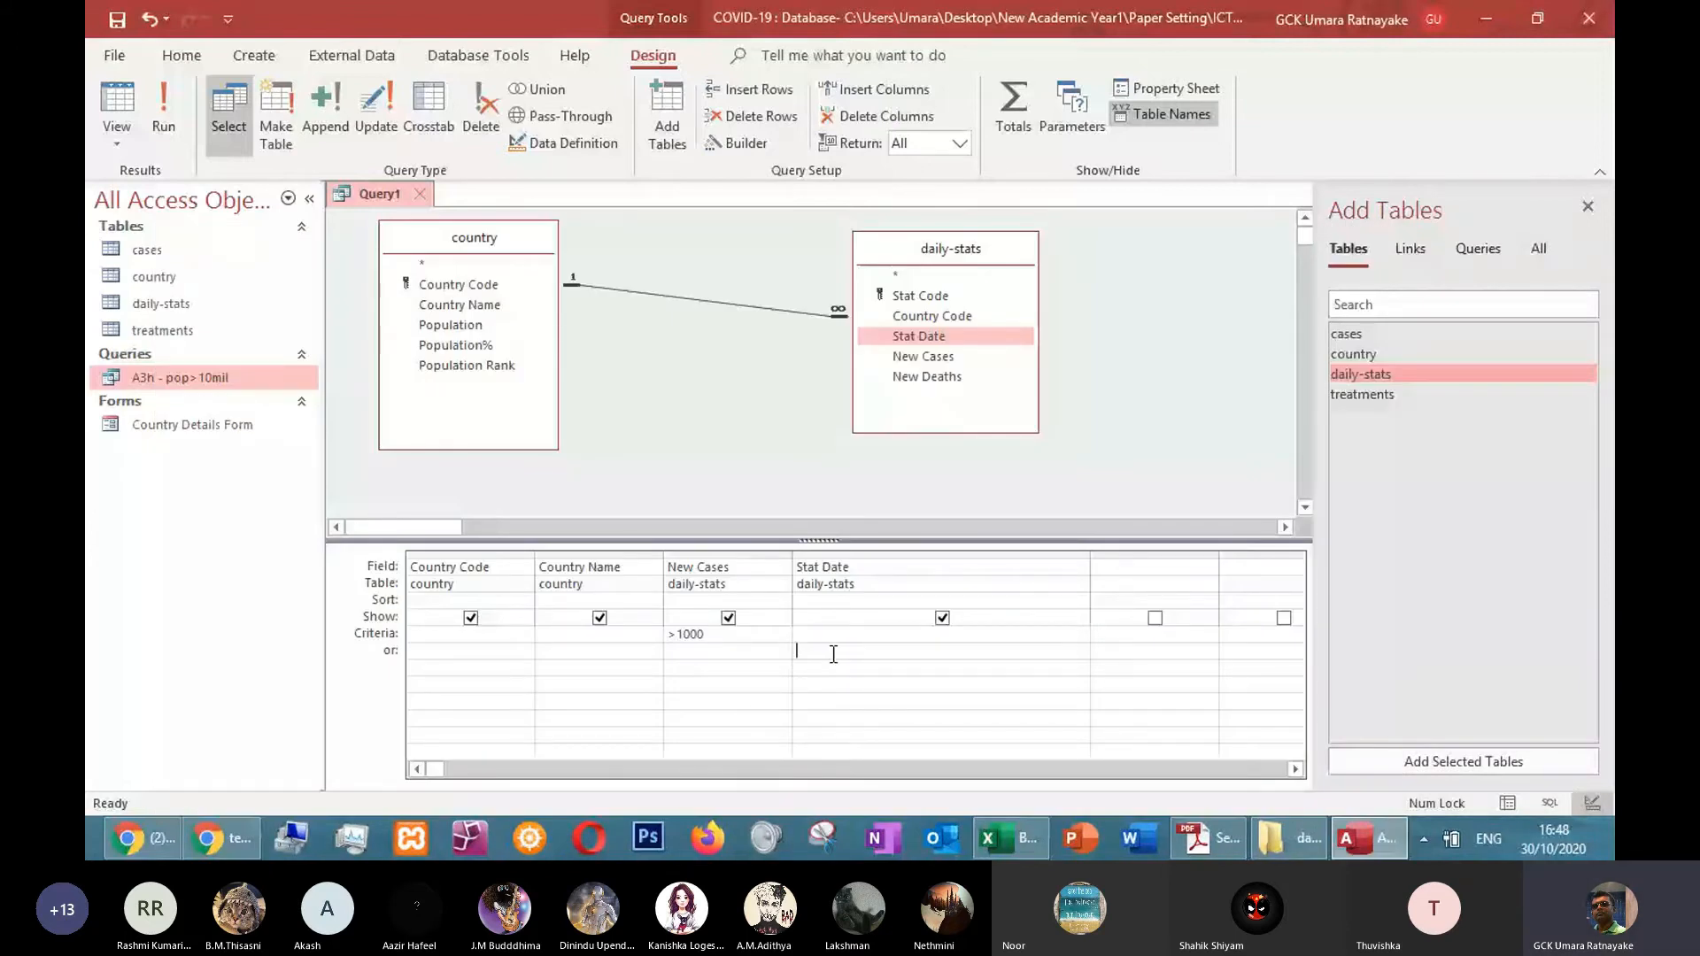
pyautogui.write('Between #01/08/2020# And #31/08/2020#')
# Snip the grid with the two conditions on separate rows, circle and tick both conditions, and close the snip
pyautogui.click(822, 838)
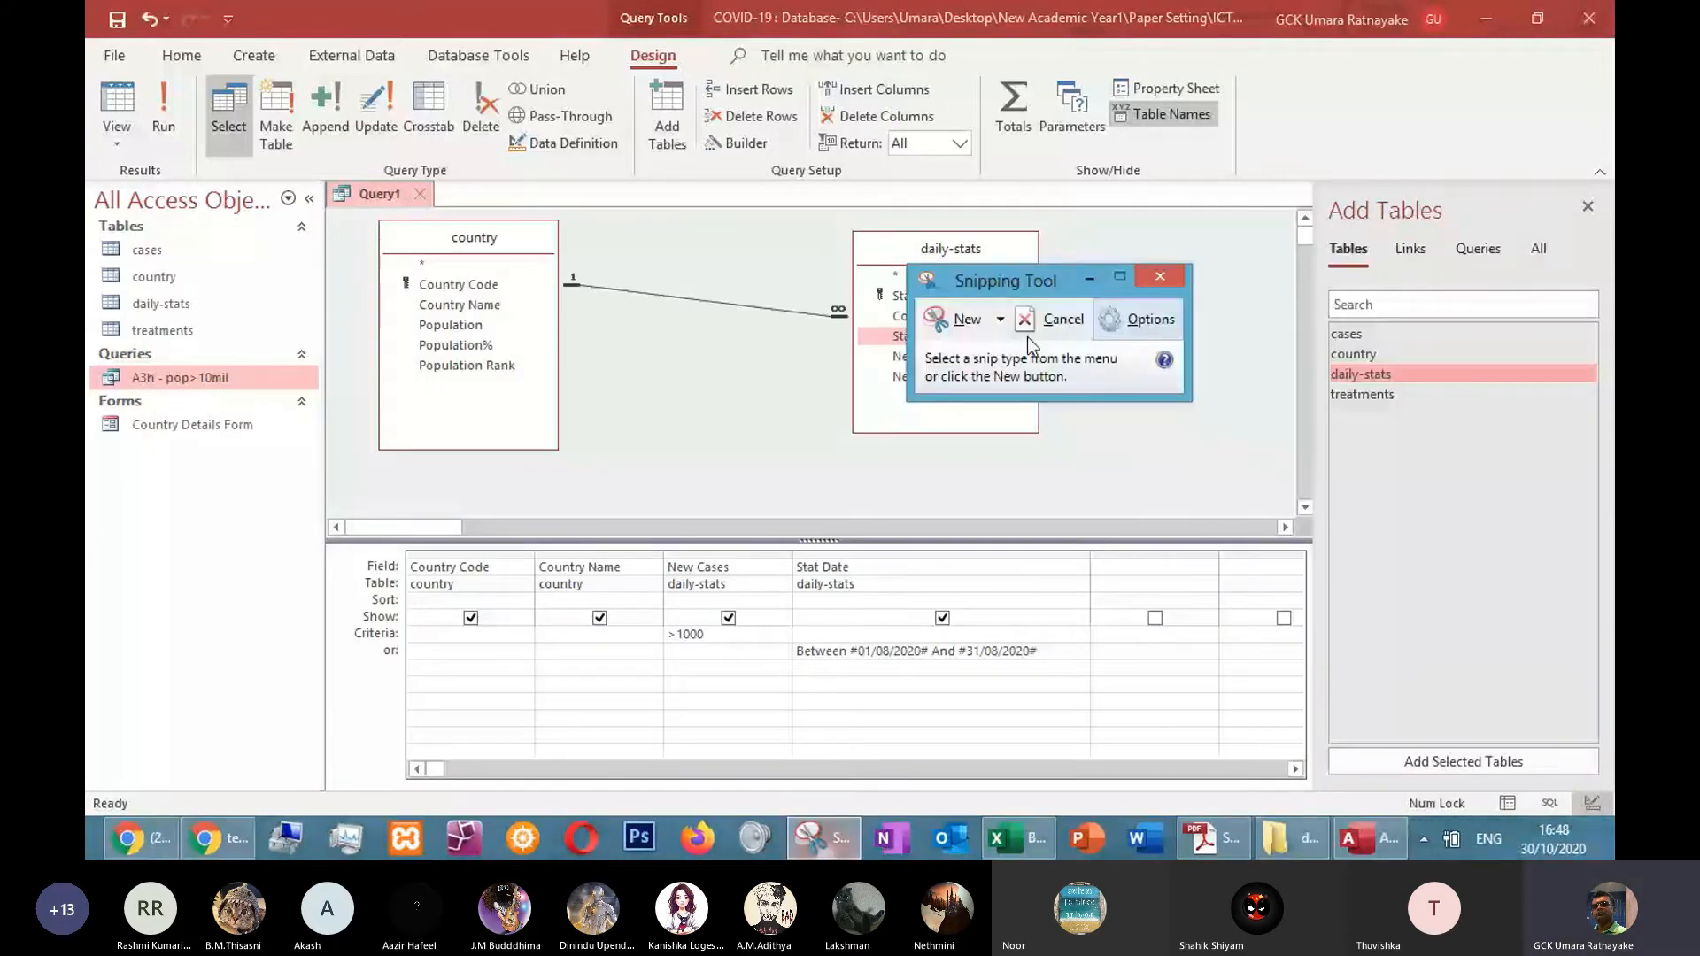
pyautogui.click(961, 319)
pyautogui.moveTo(346, 497); pyautogui.dragTo(1305, 702)
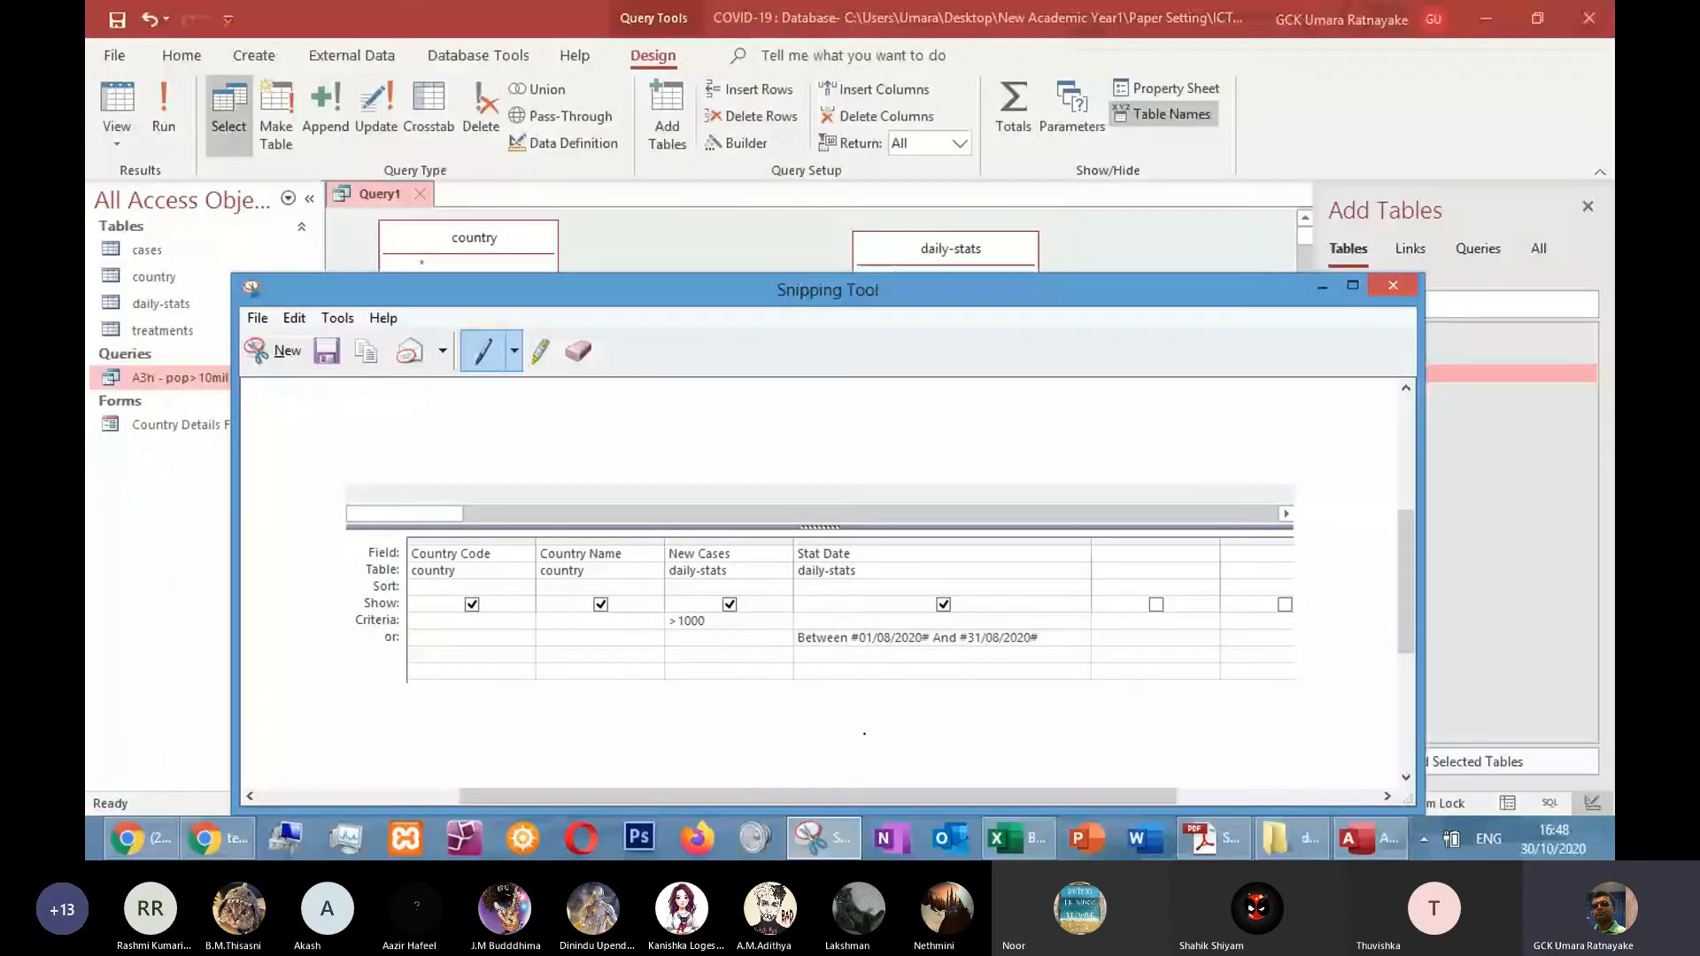
pyautogui.moveTo(715, 614)
pyautogui.mouseDown()
pyautogui.moveTo(672, 644)
pyautogui.moveTo(717, 615)
pyautogui.mouseUp()
pyautogui.moveTo(900, 618)
pyautogui.mouseDown()
pyautogui.moveTo(769, 640)
pyautogui.moveTo(980, 621)
pyautogui.mouseUp()
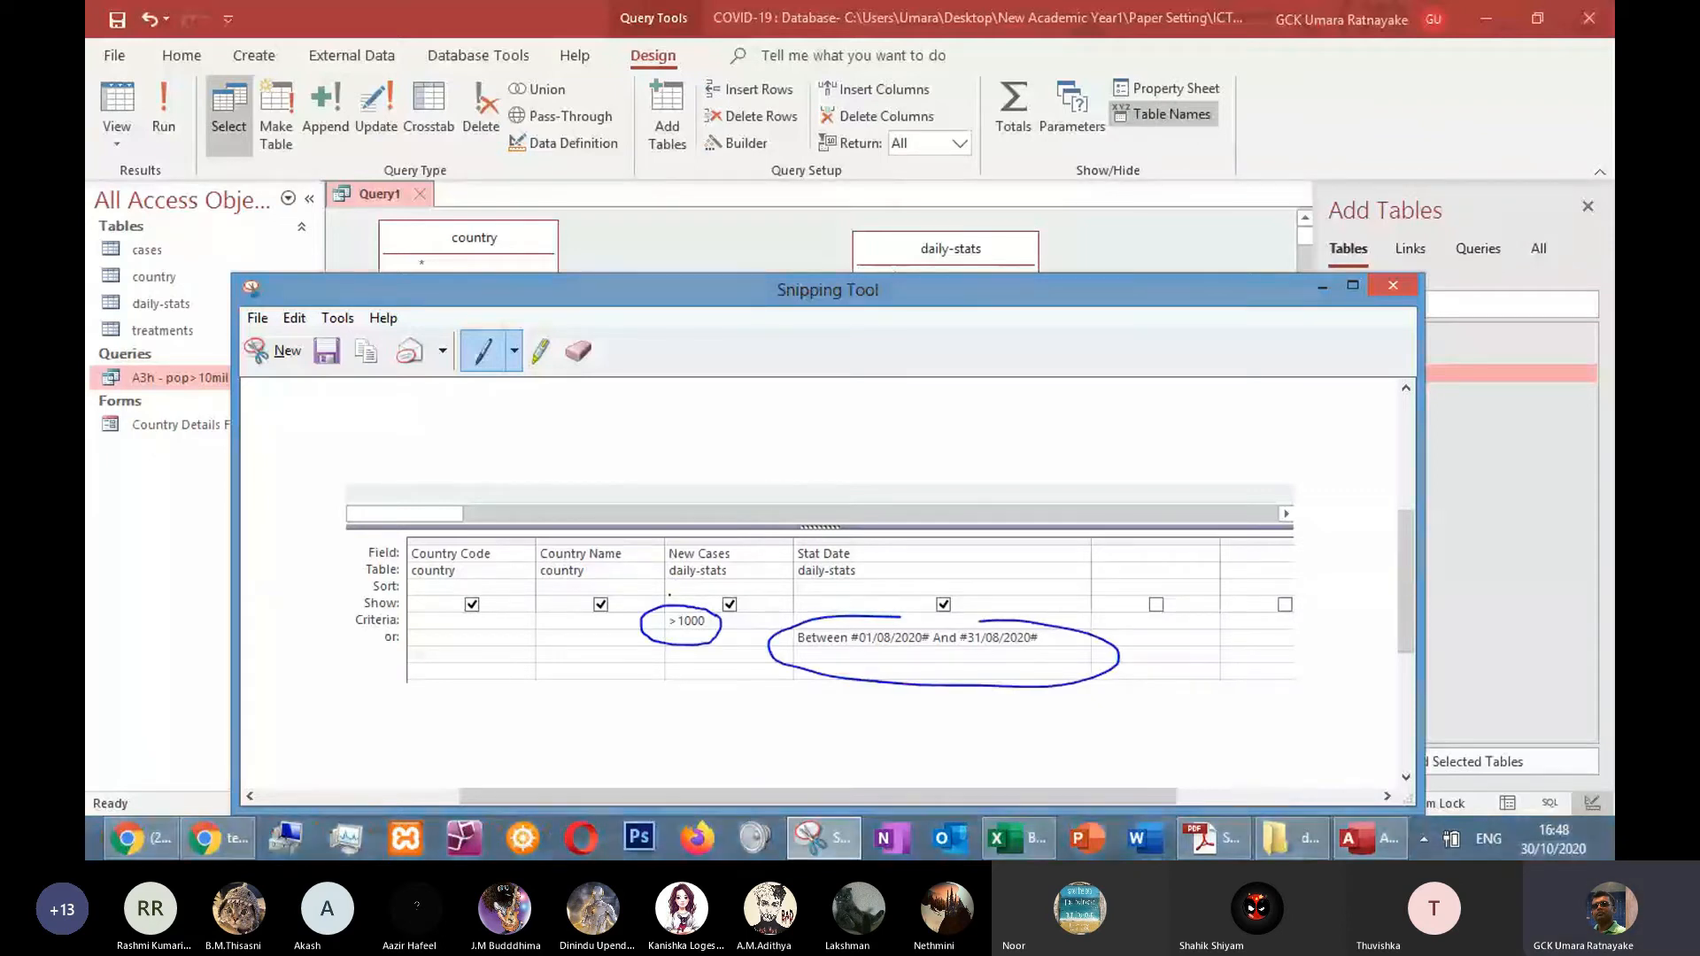
pyautogui.moveTo(661, 591); pyautogui.dragTo(699, 564)
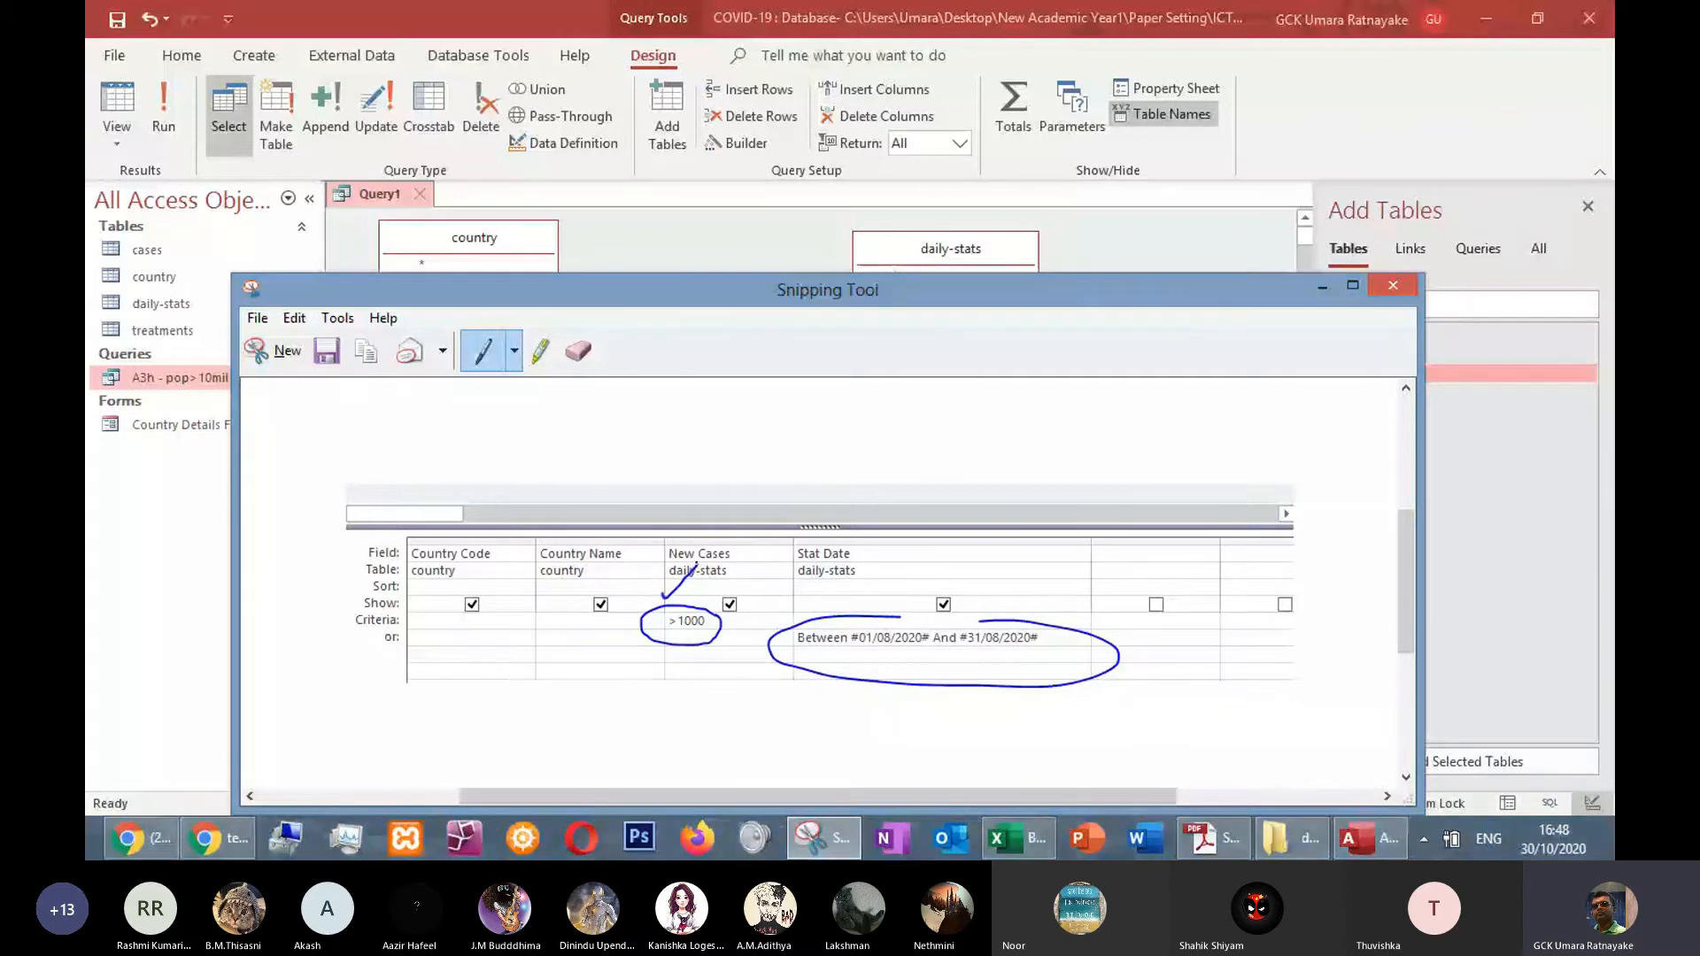
pyautogui.moveTo(897, 598); pyautogui.dragTo(950, 575)
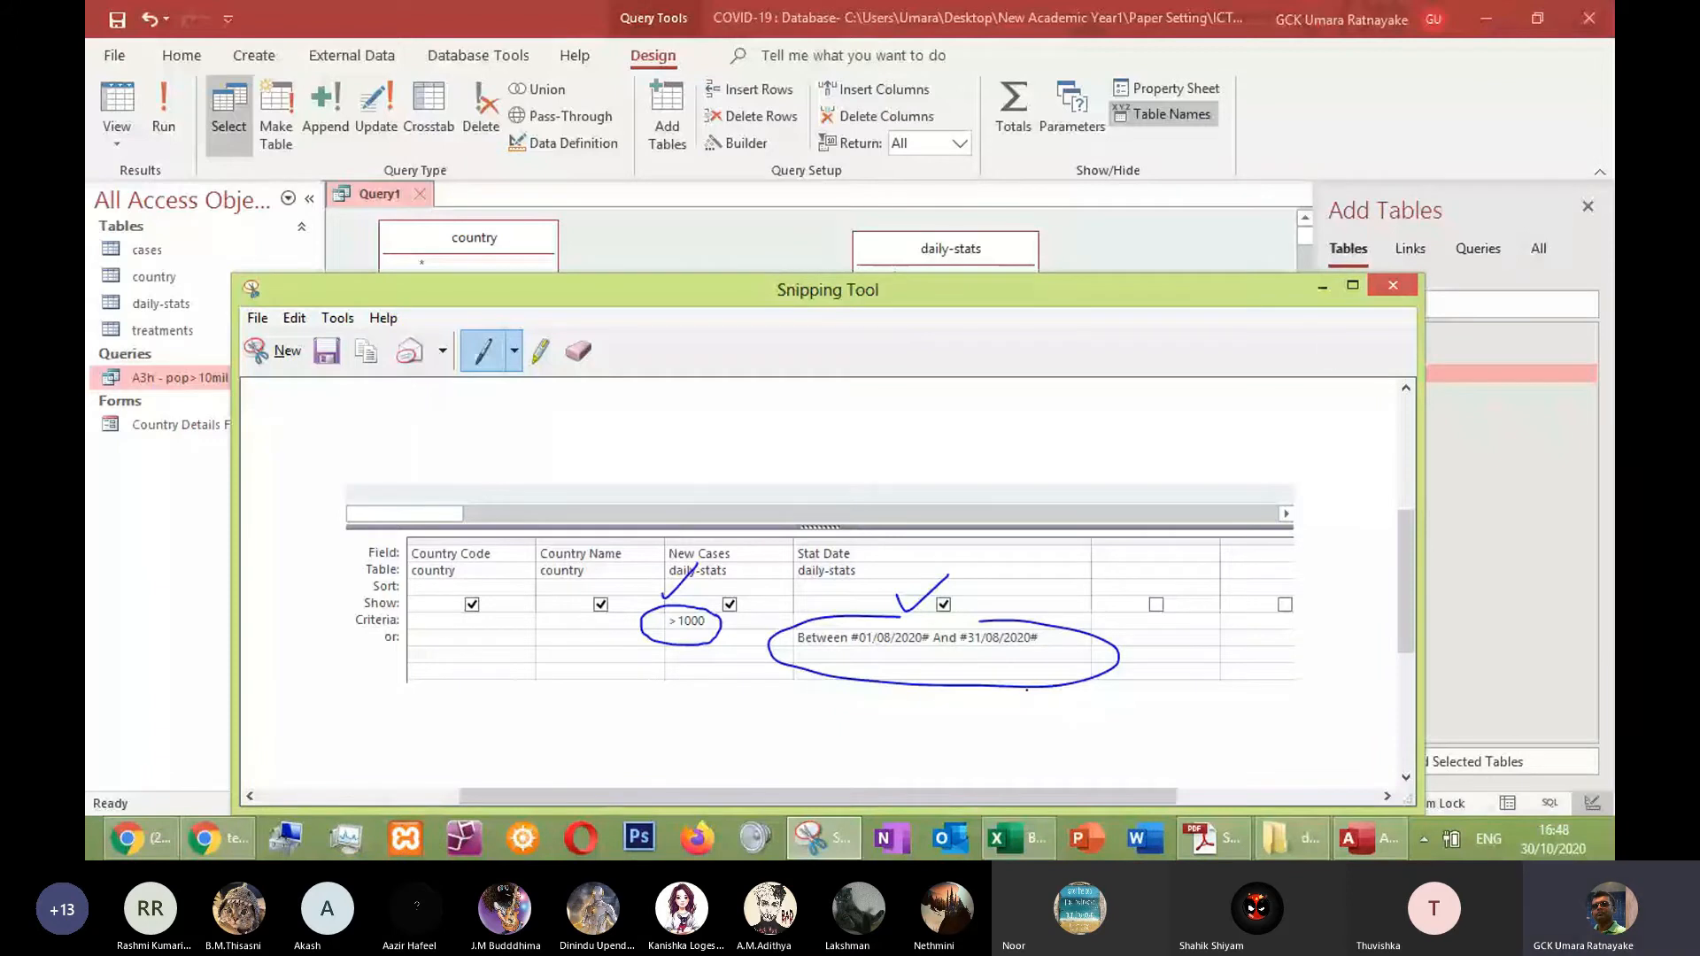
pyautogui.click(1395, 287)
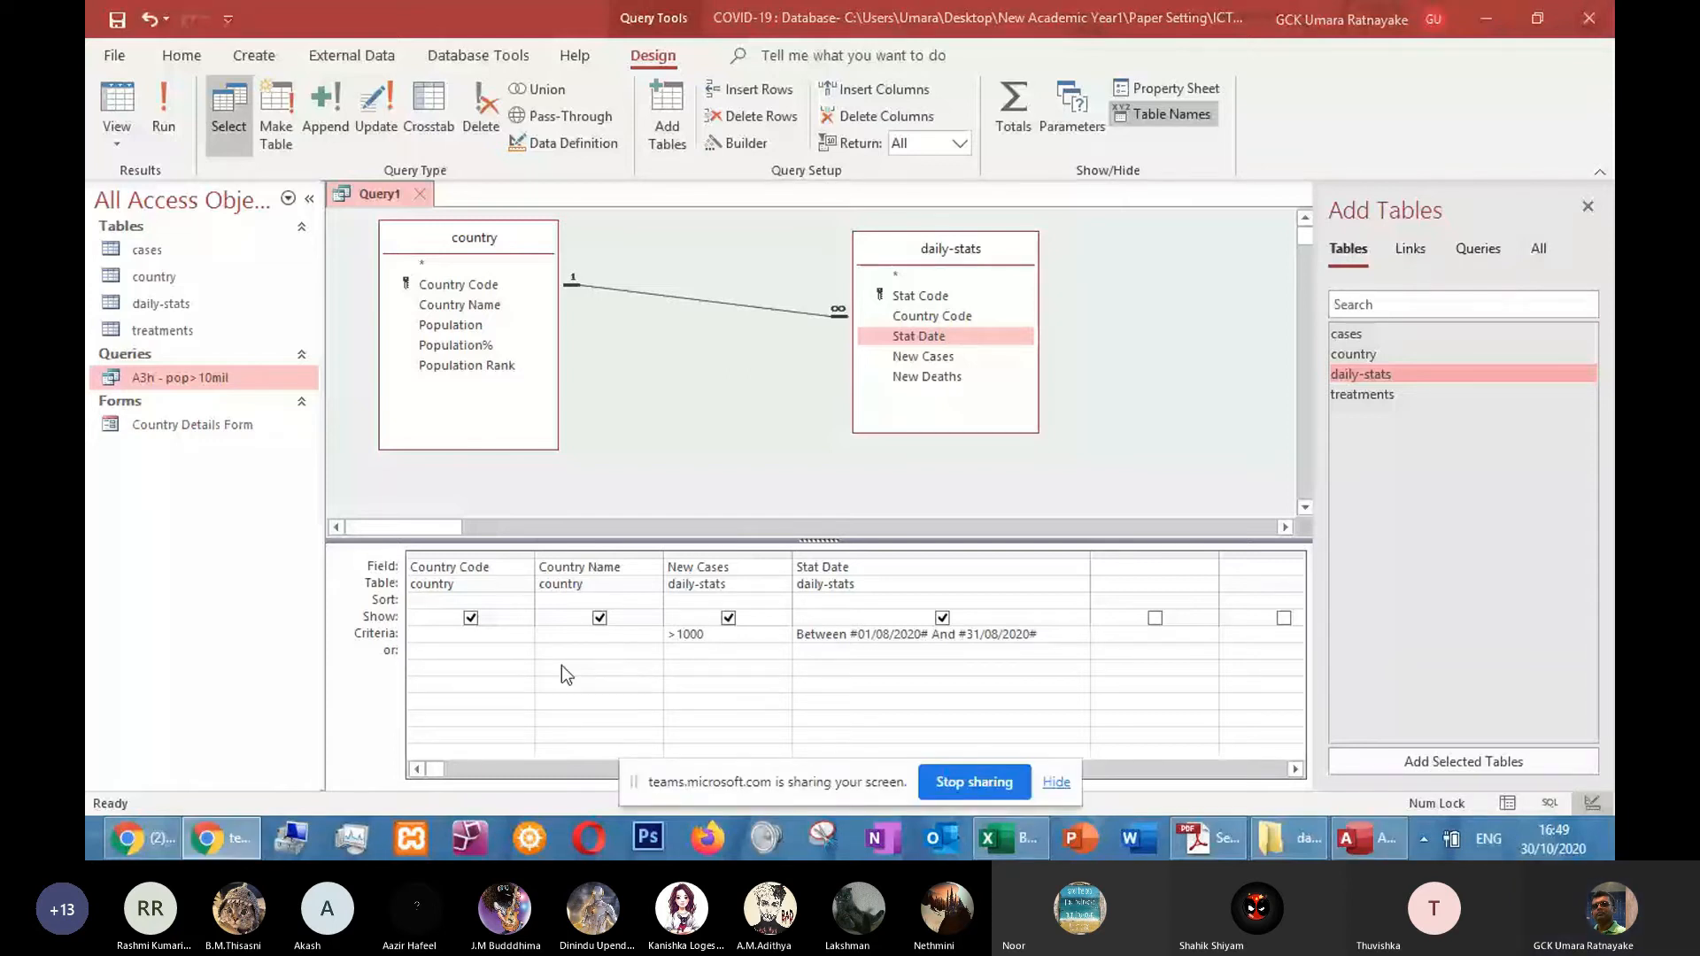
# Switch to the exam PDF and review the task A3j requirements
pyautogui.click(1206, 842)
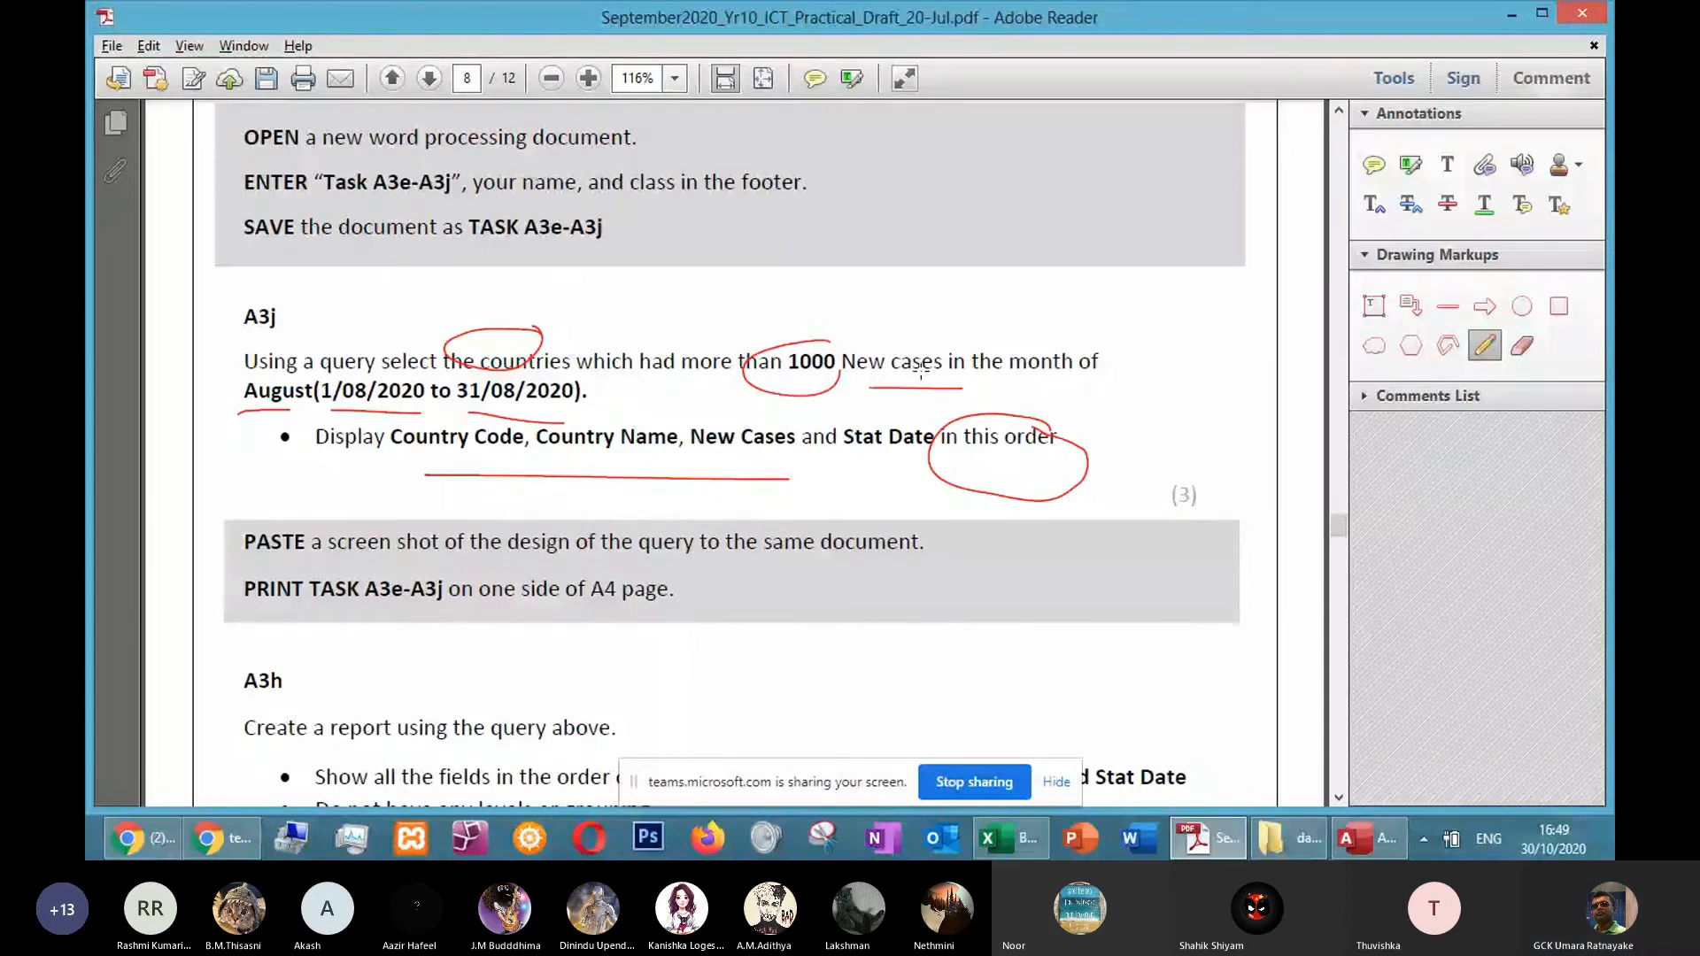
# Switch to Access to view the query's results, and return to the exam PDF to read where task A3h refers to the query
pyautogui.hotkey('alt', 'Tab')
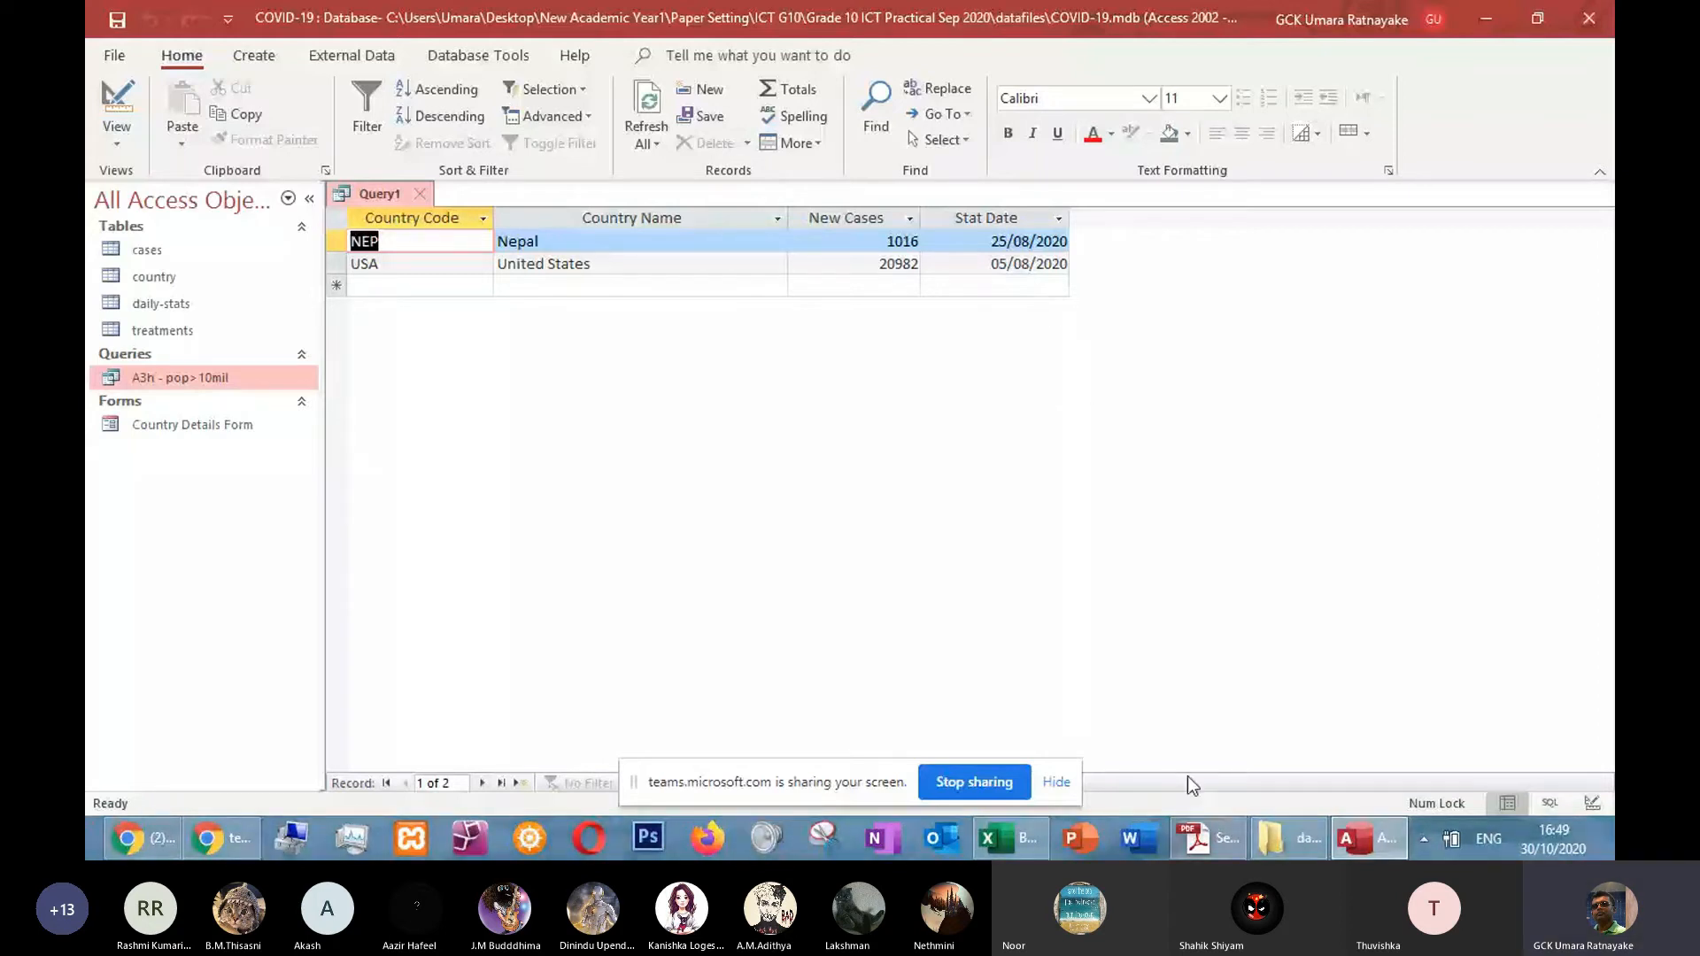
pyautogui.click(1057, 783)
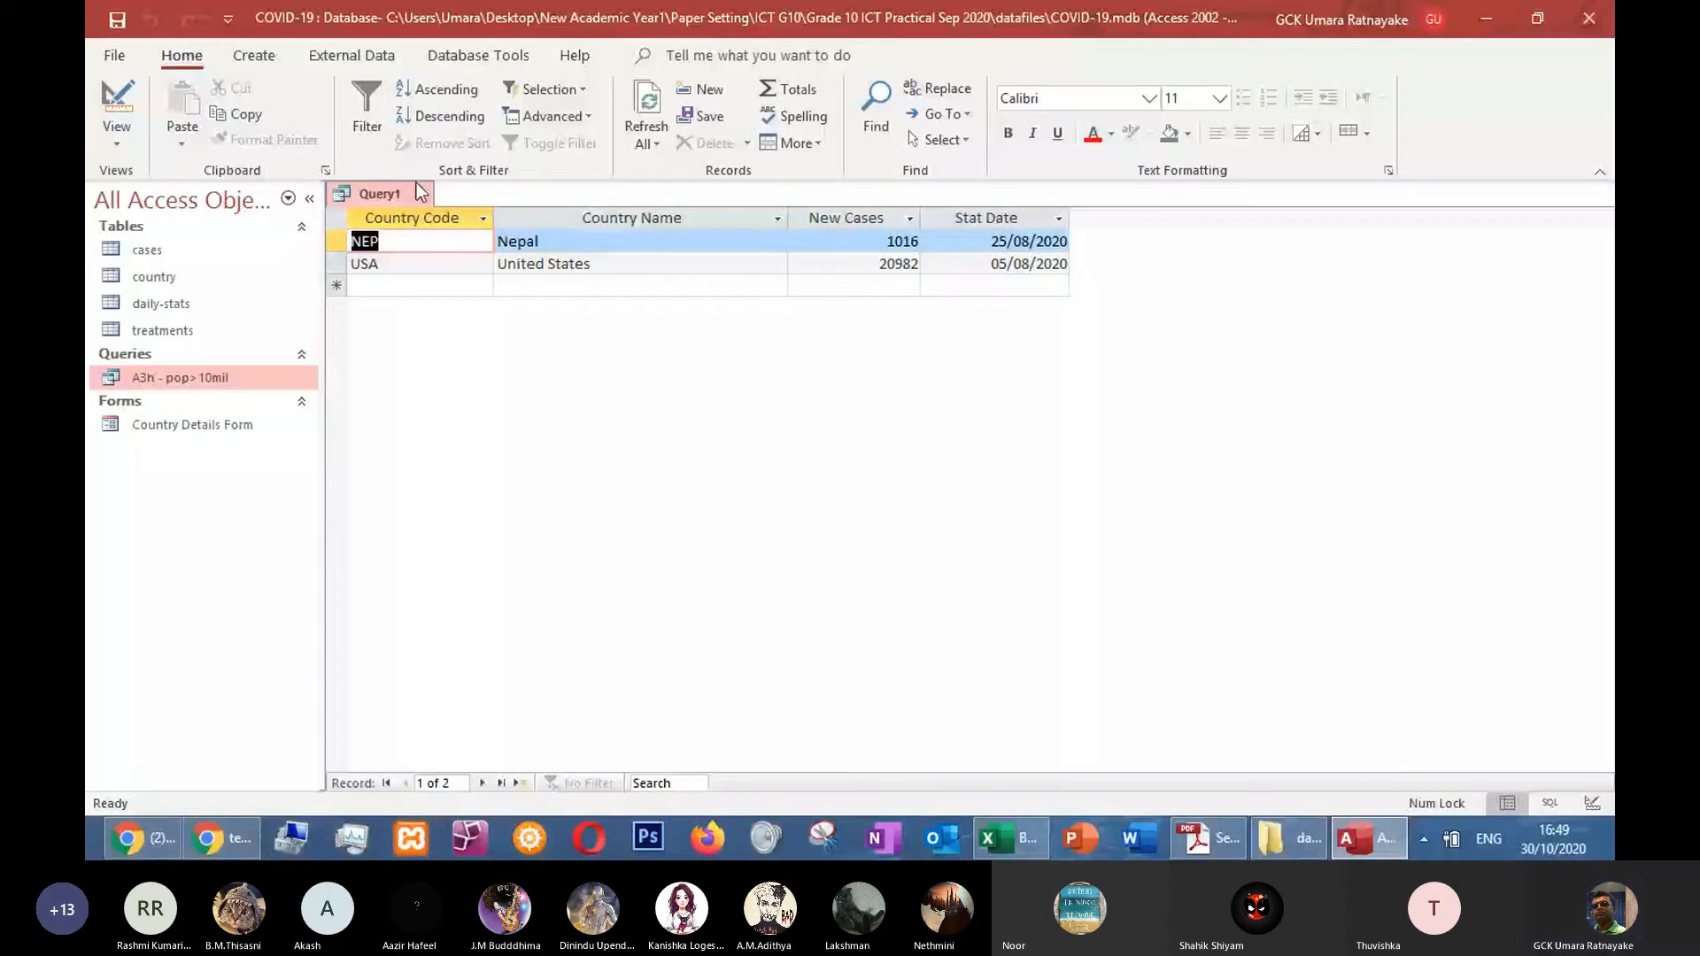
pyautogui.hotkey('alt', 'Tab')
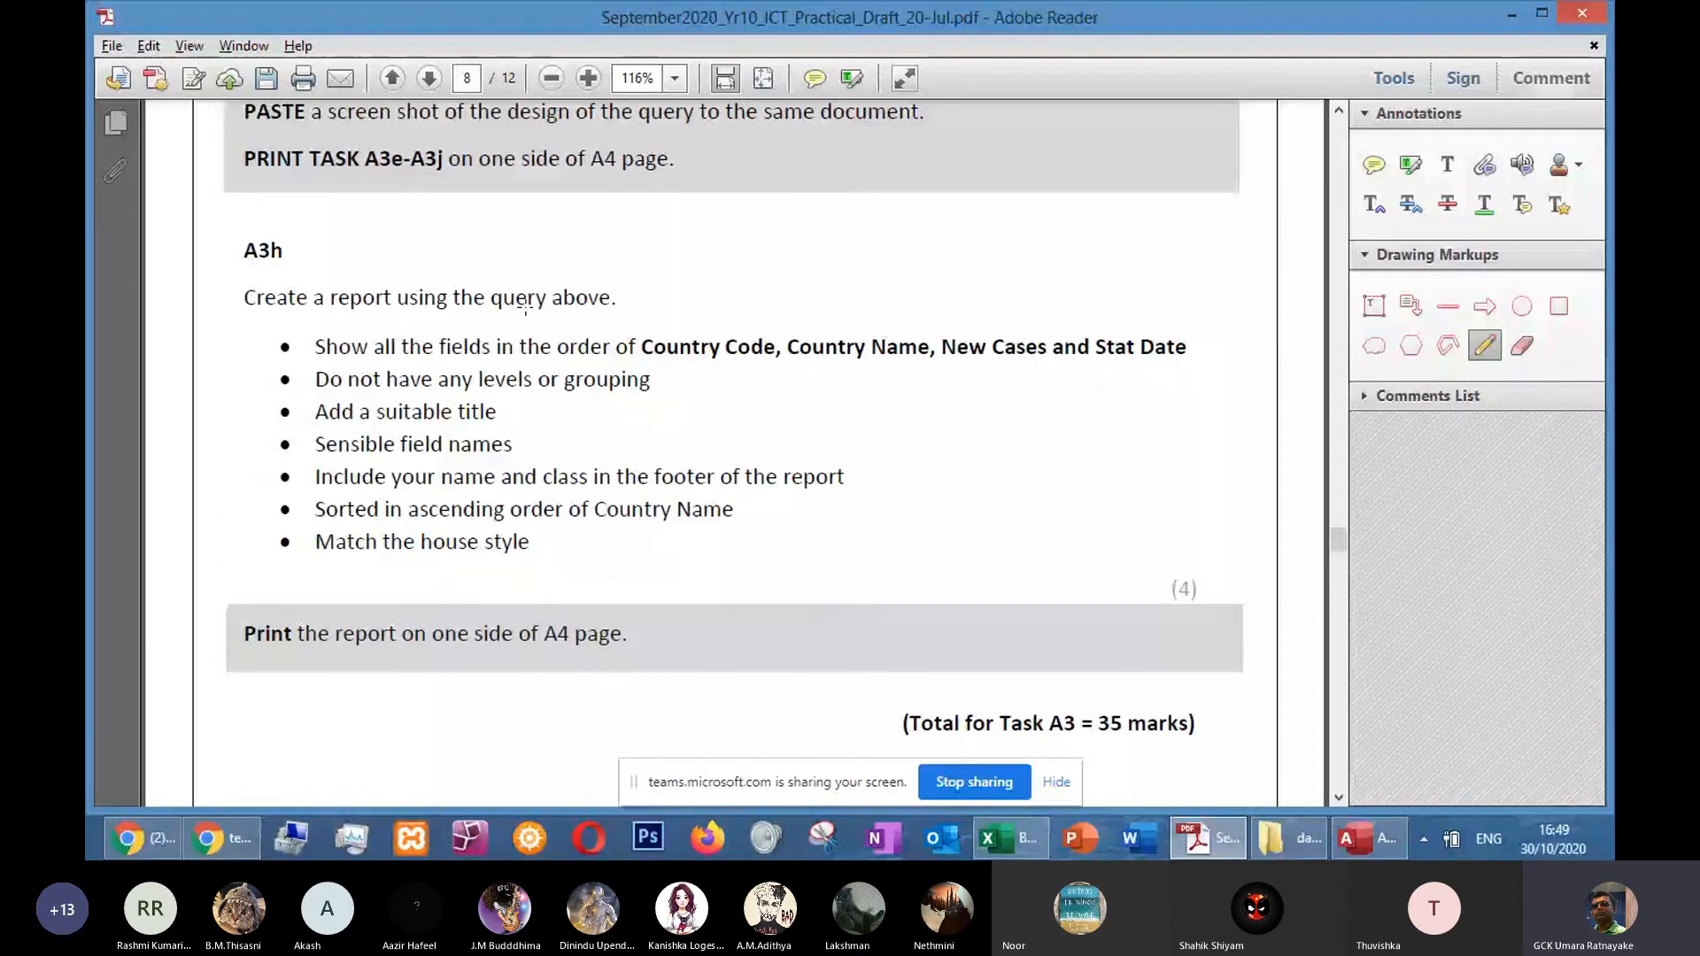
pyautogui.scroll(3, 755, 374)
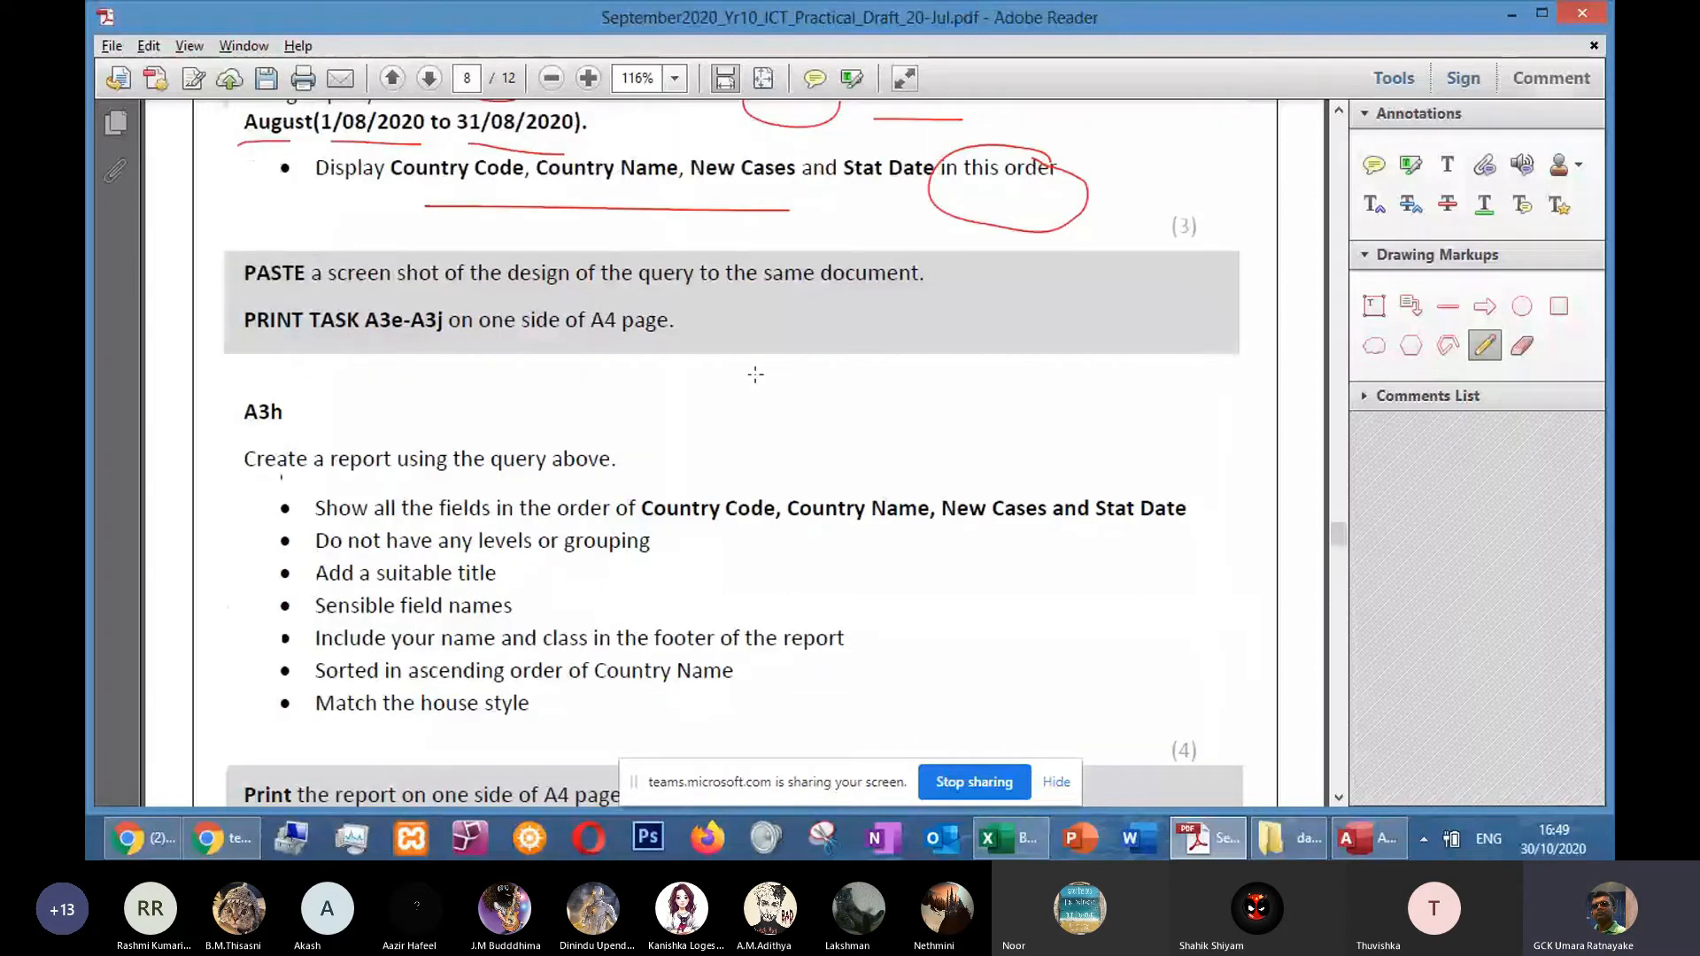
pyautogui.scroll(-2, 756, 375)
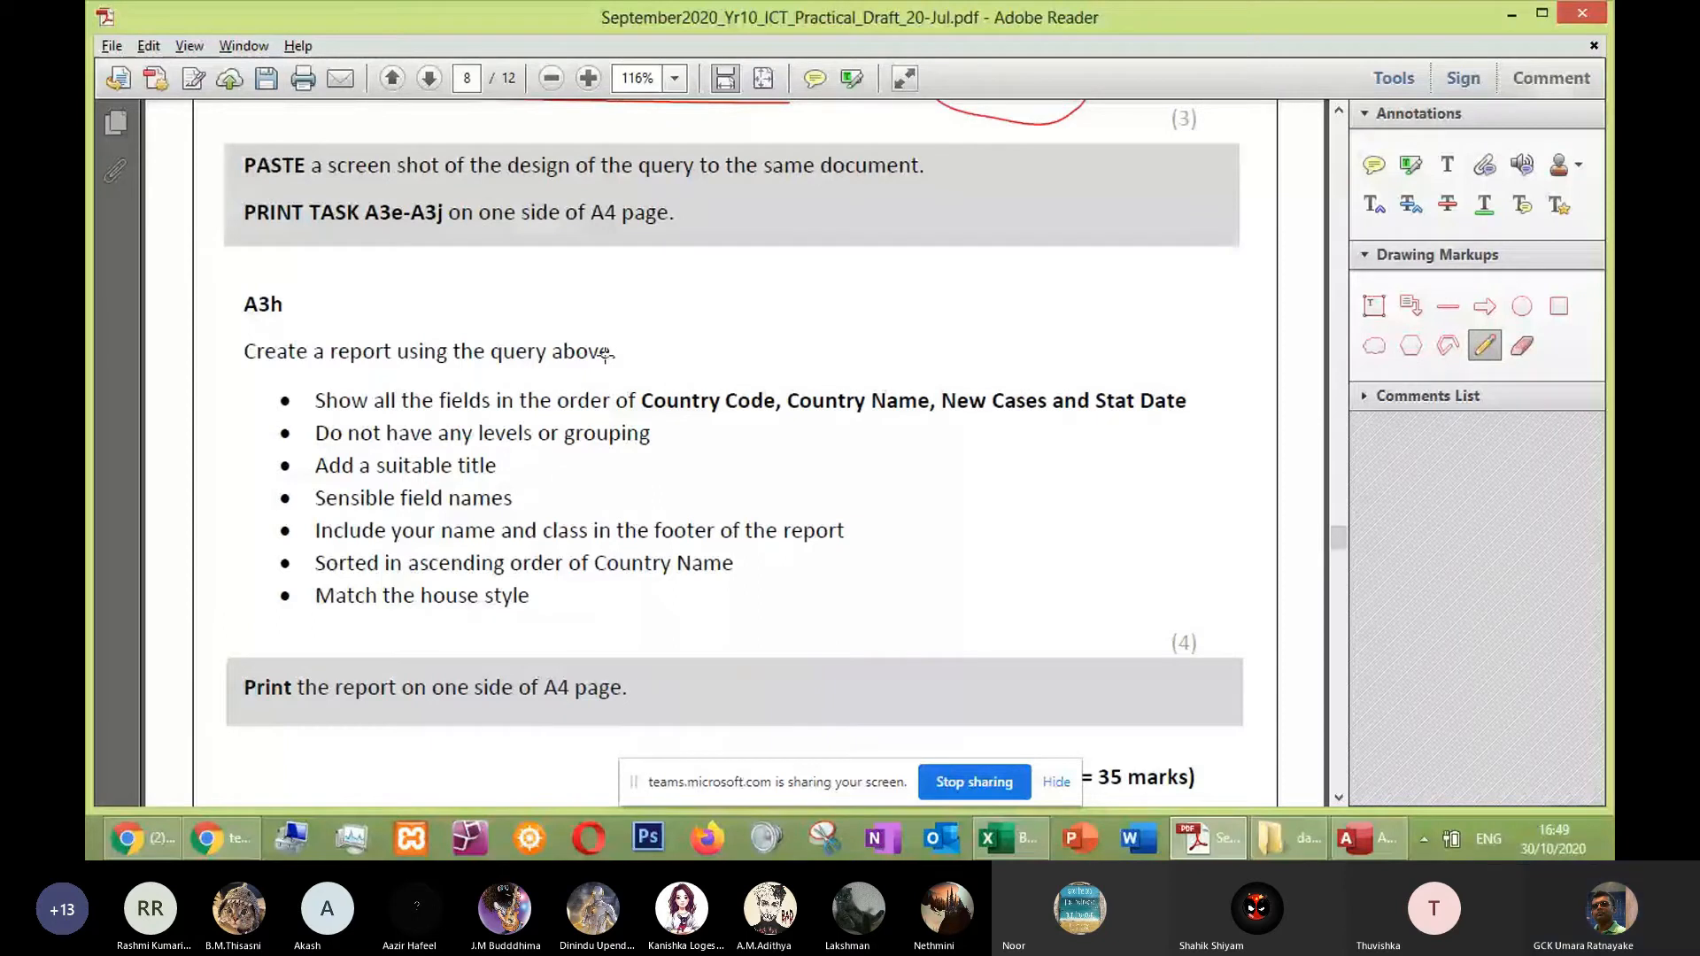
# Close Query1 in Access, agree to save its design changes, and look up the A3j wording in the exam PDF
pyautogui.hotkey('alt', 'Tab')
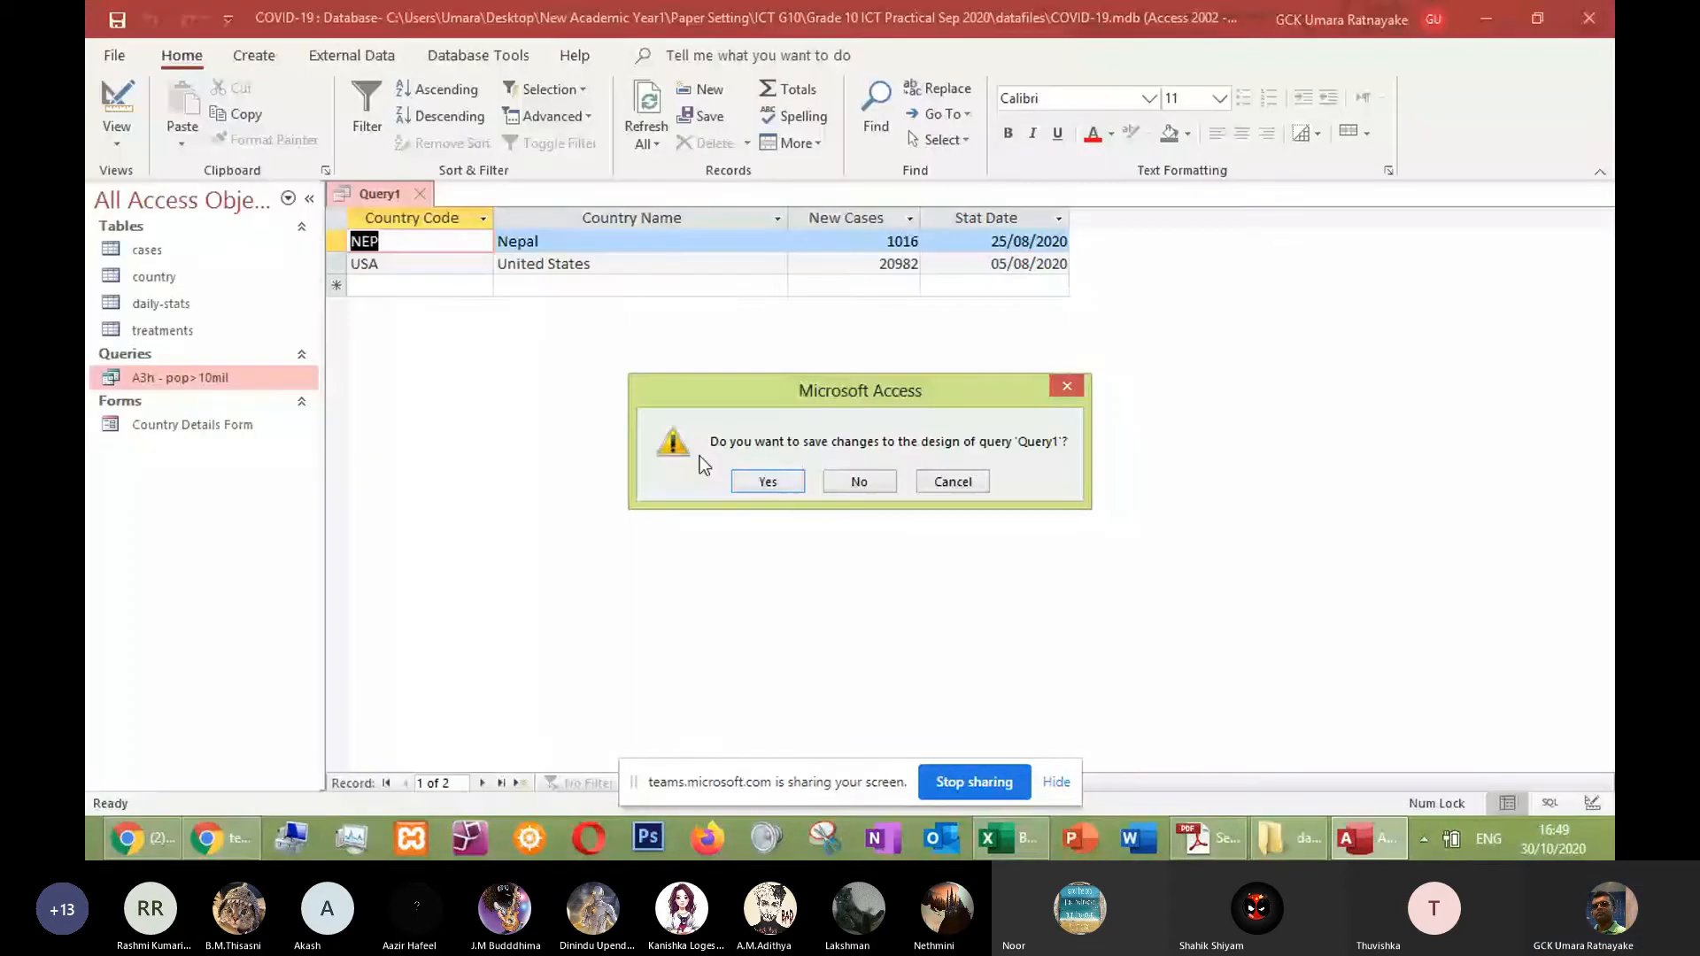
pyautogui.press('Return')
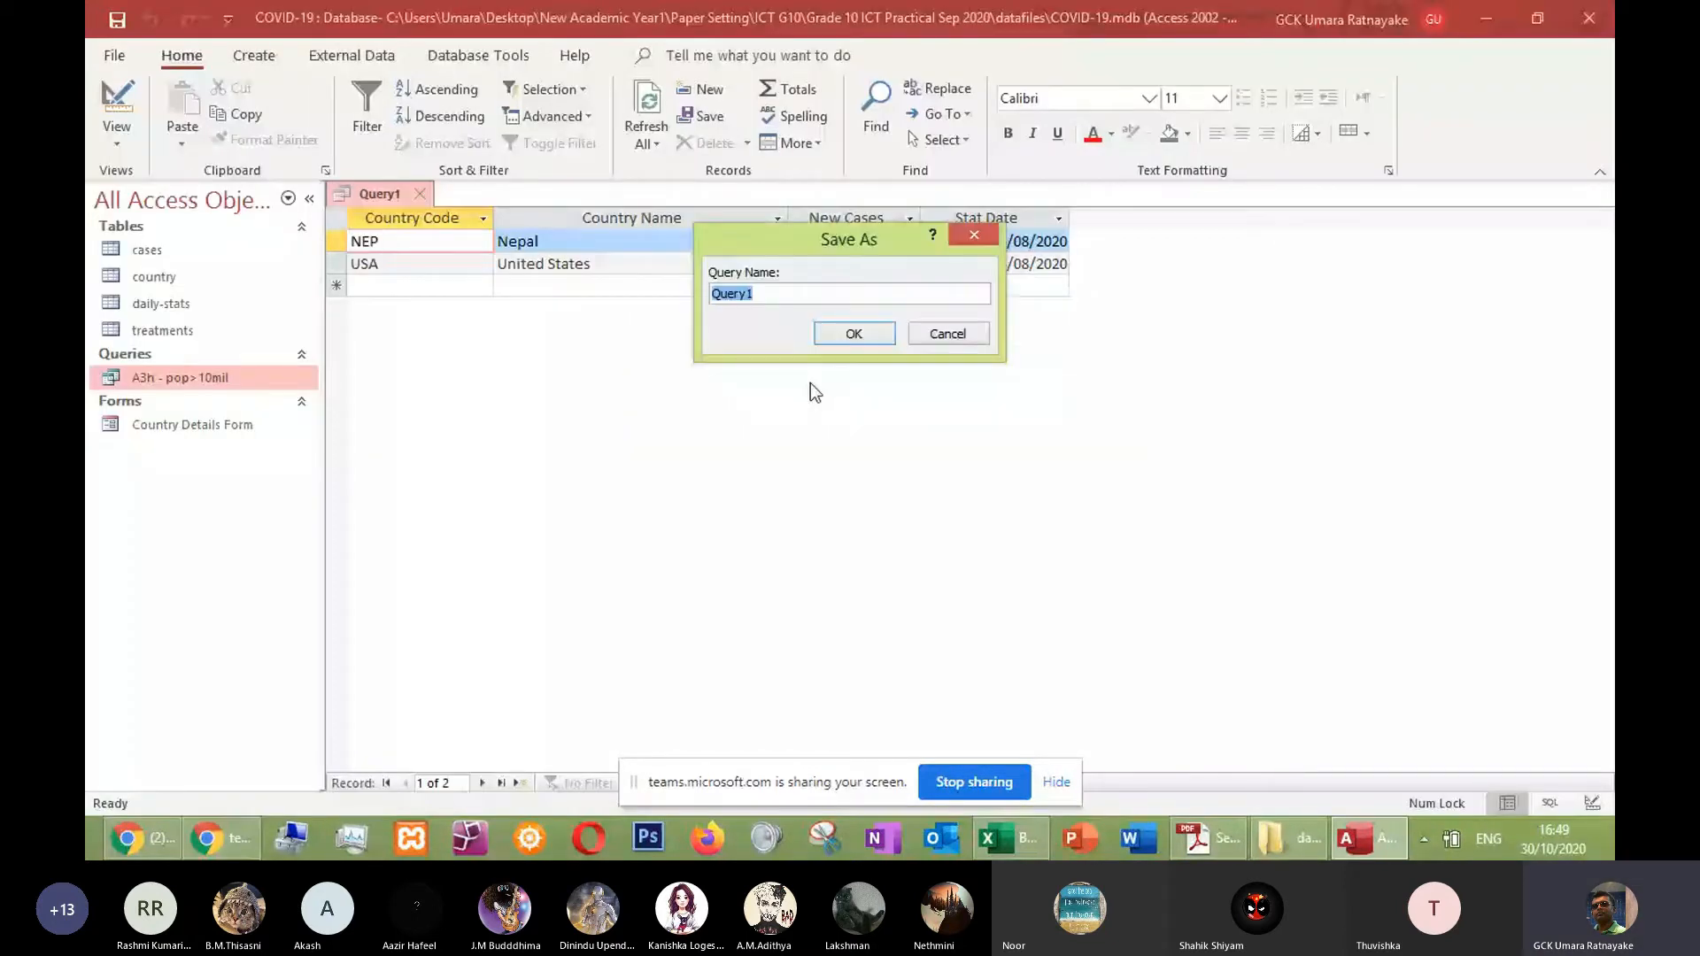
pyautogui.hotkey('alt', 'Tab')
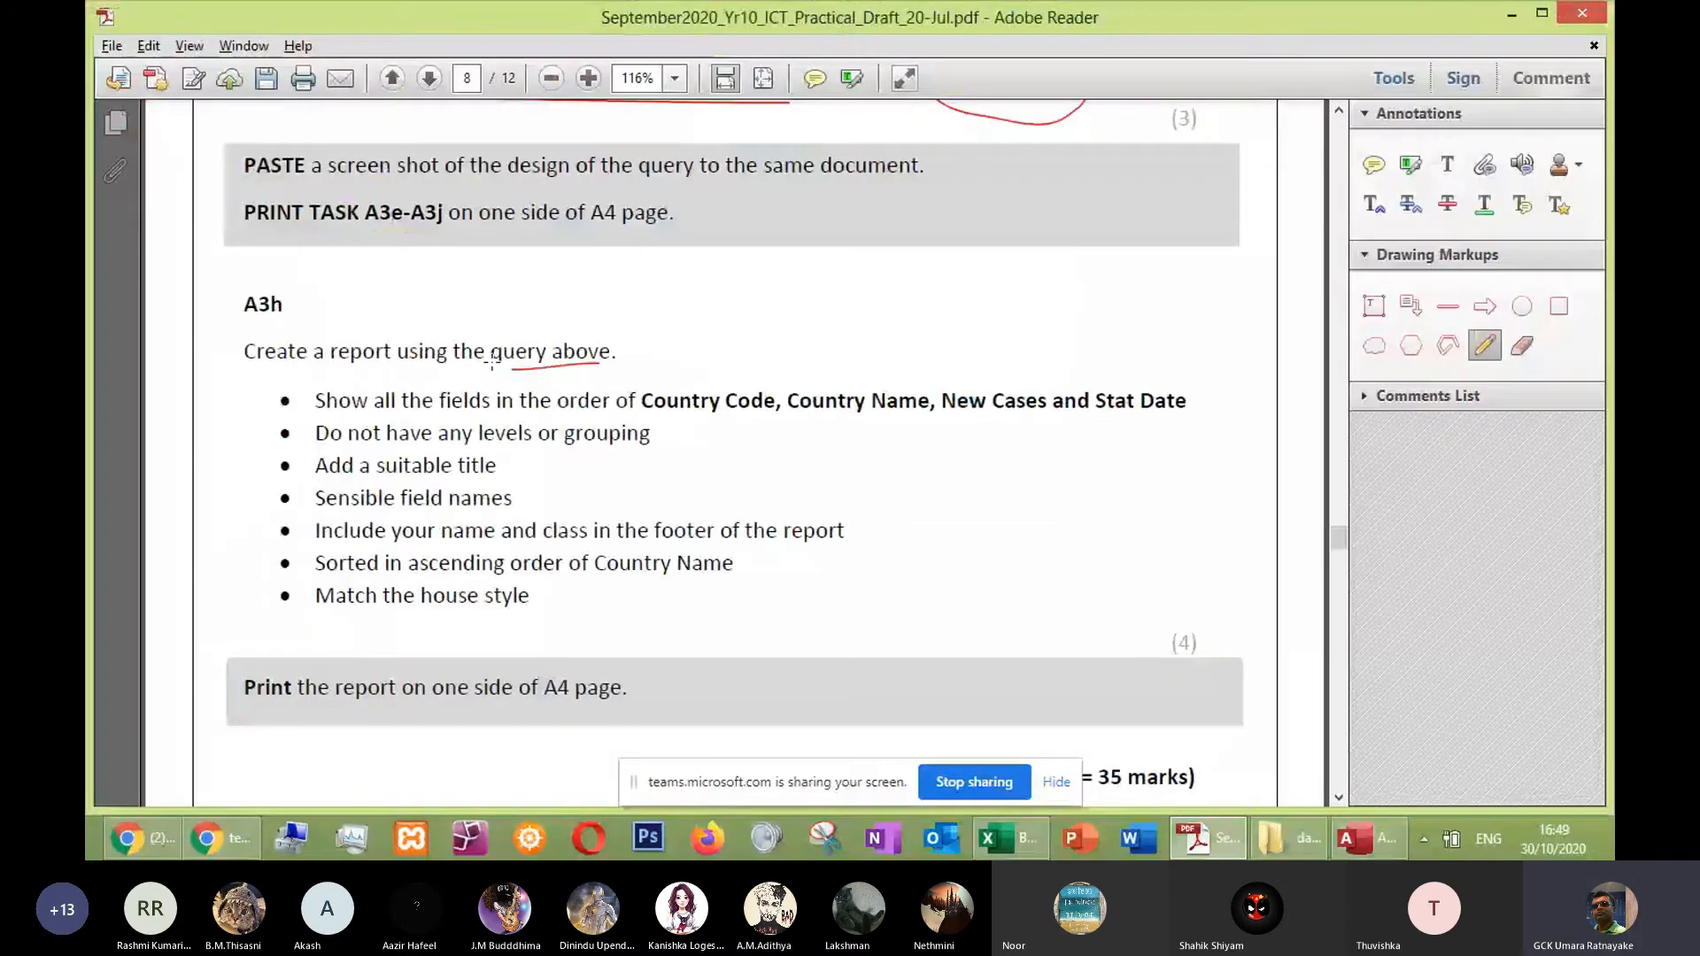
pyautogui.scroll(4, 493, 358)
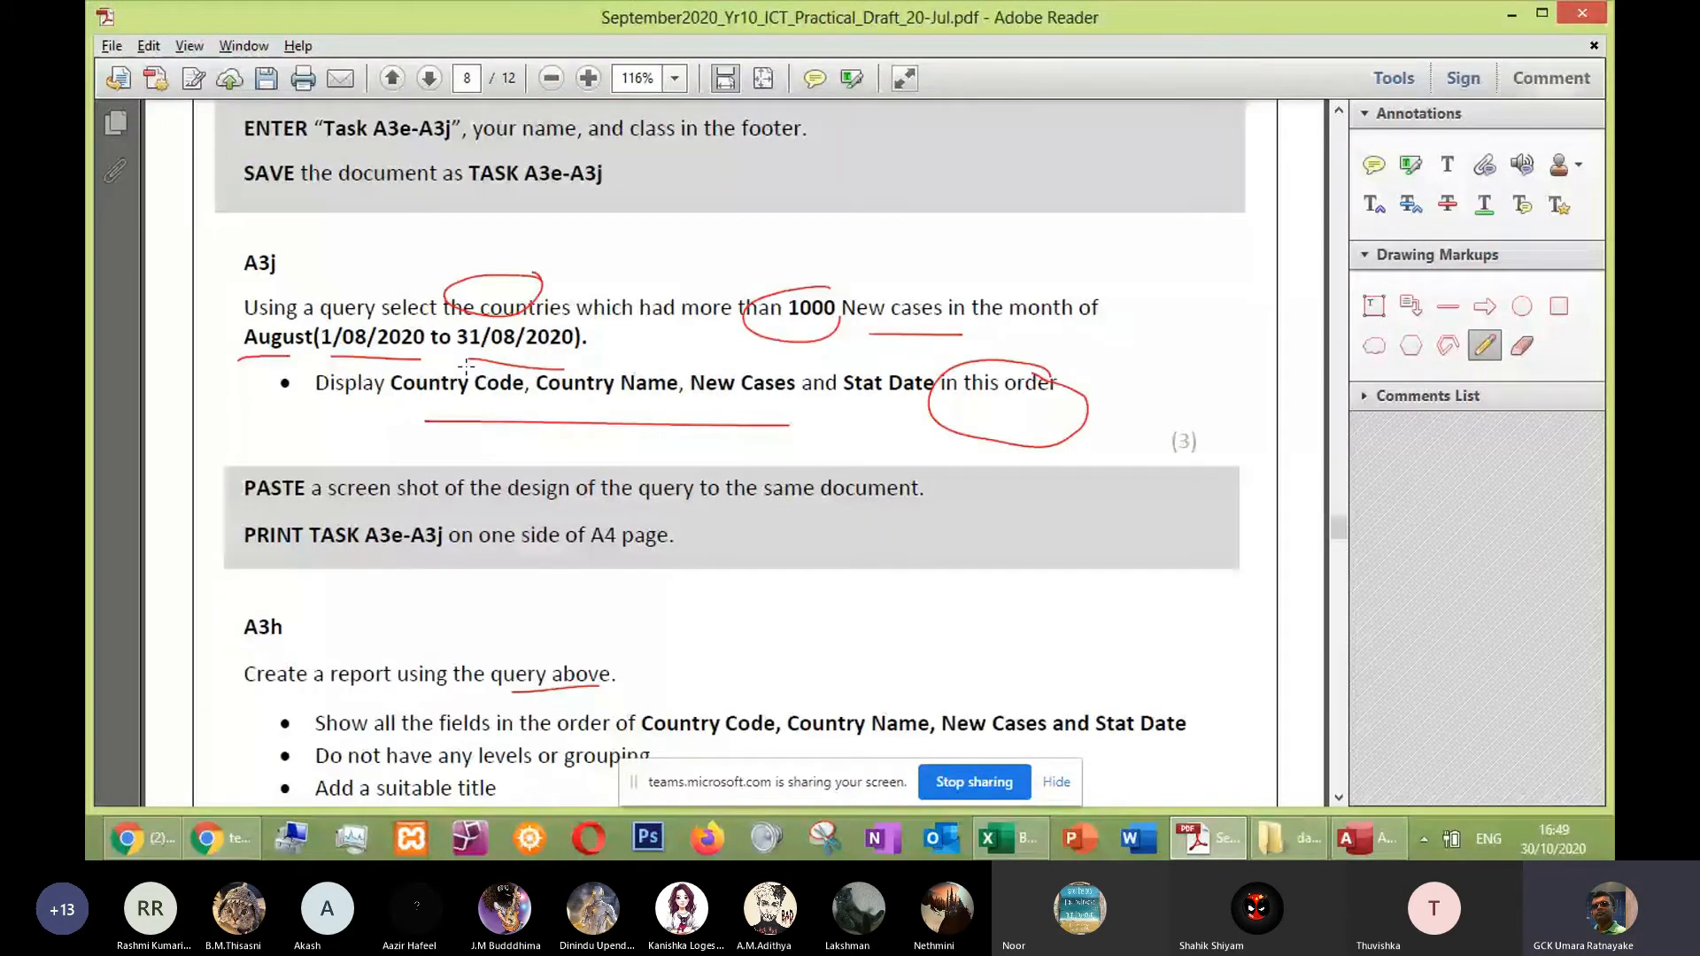
# Return to Access and save the query under the name "A3j - august >1000 new cases"
pyautogui.hotkey('alt', 'Tab')
pyautogui.write('A3j - august')
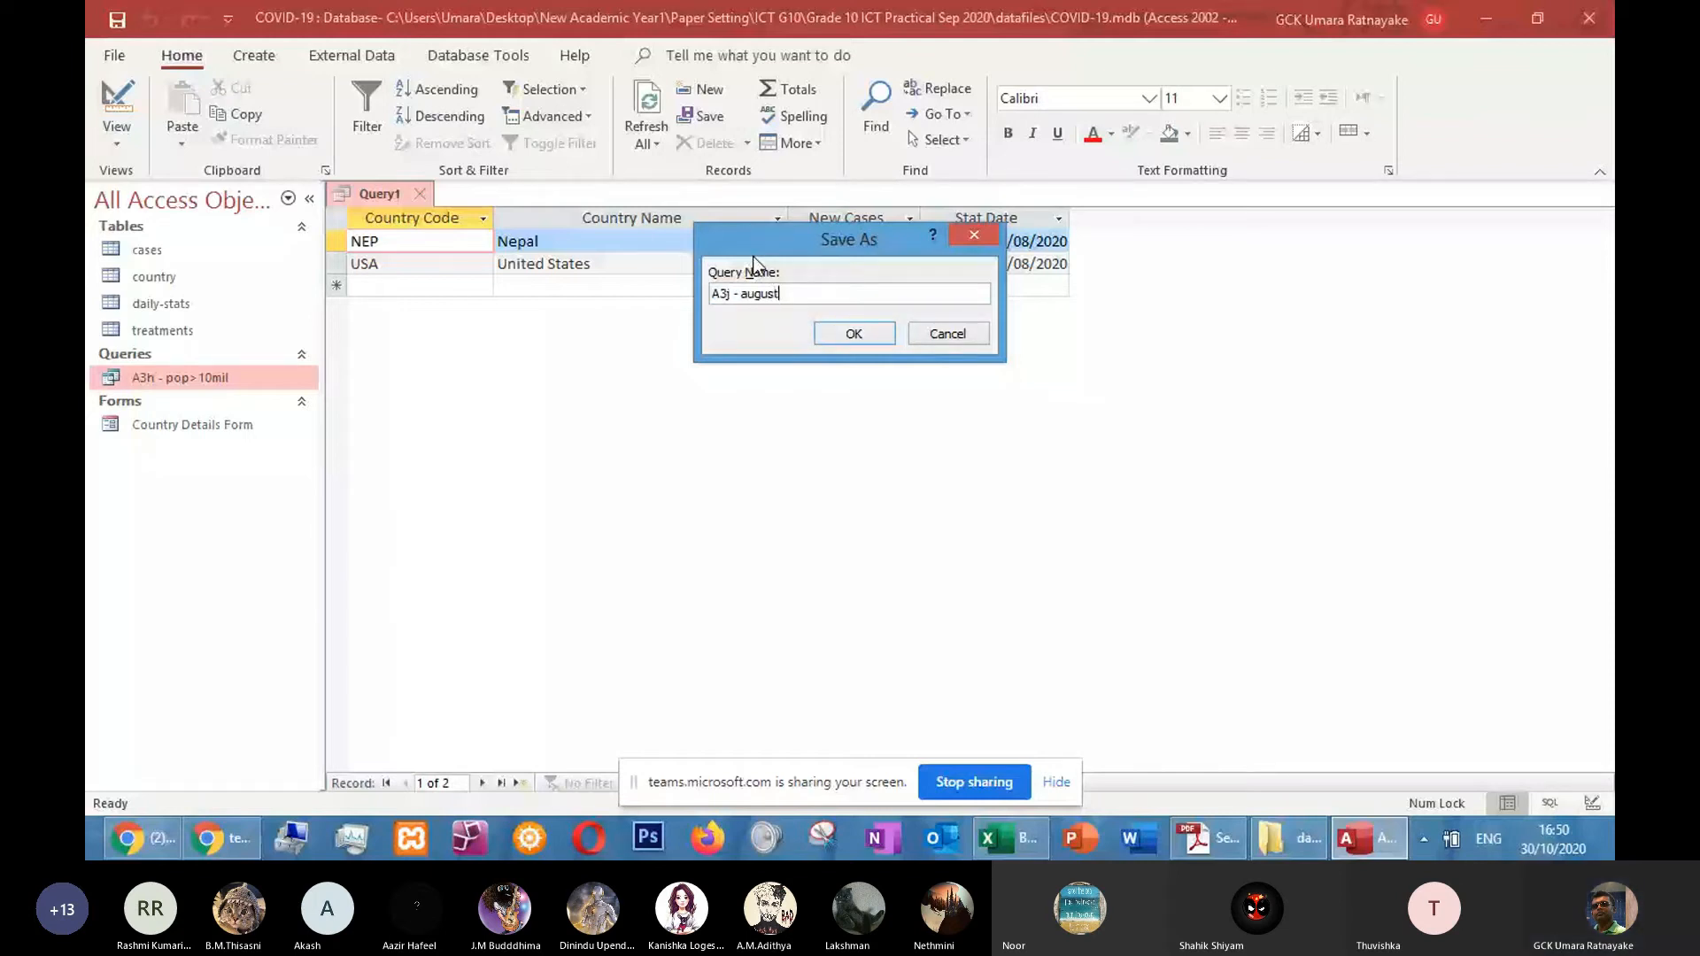
pyautogui.write(' news cases')
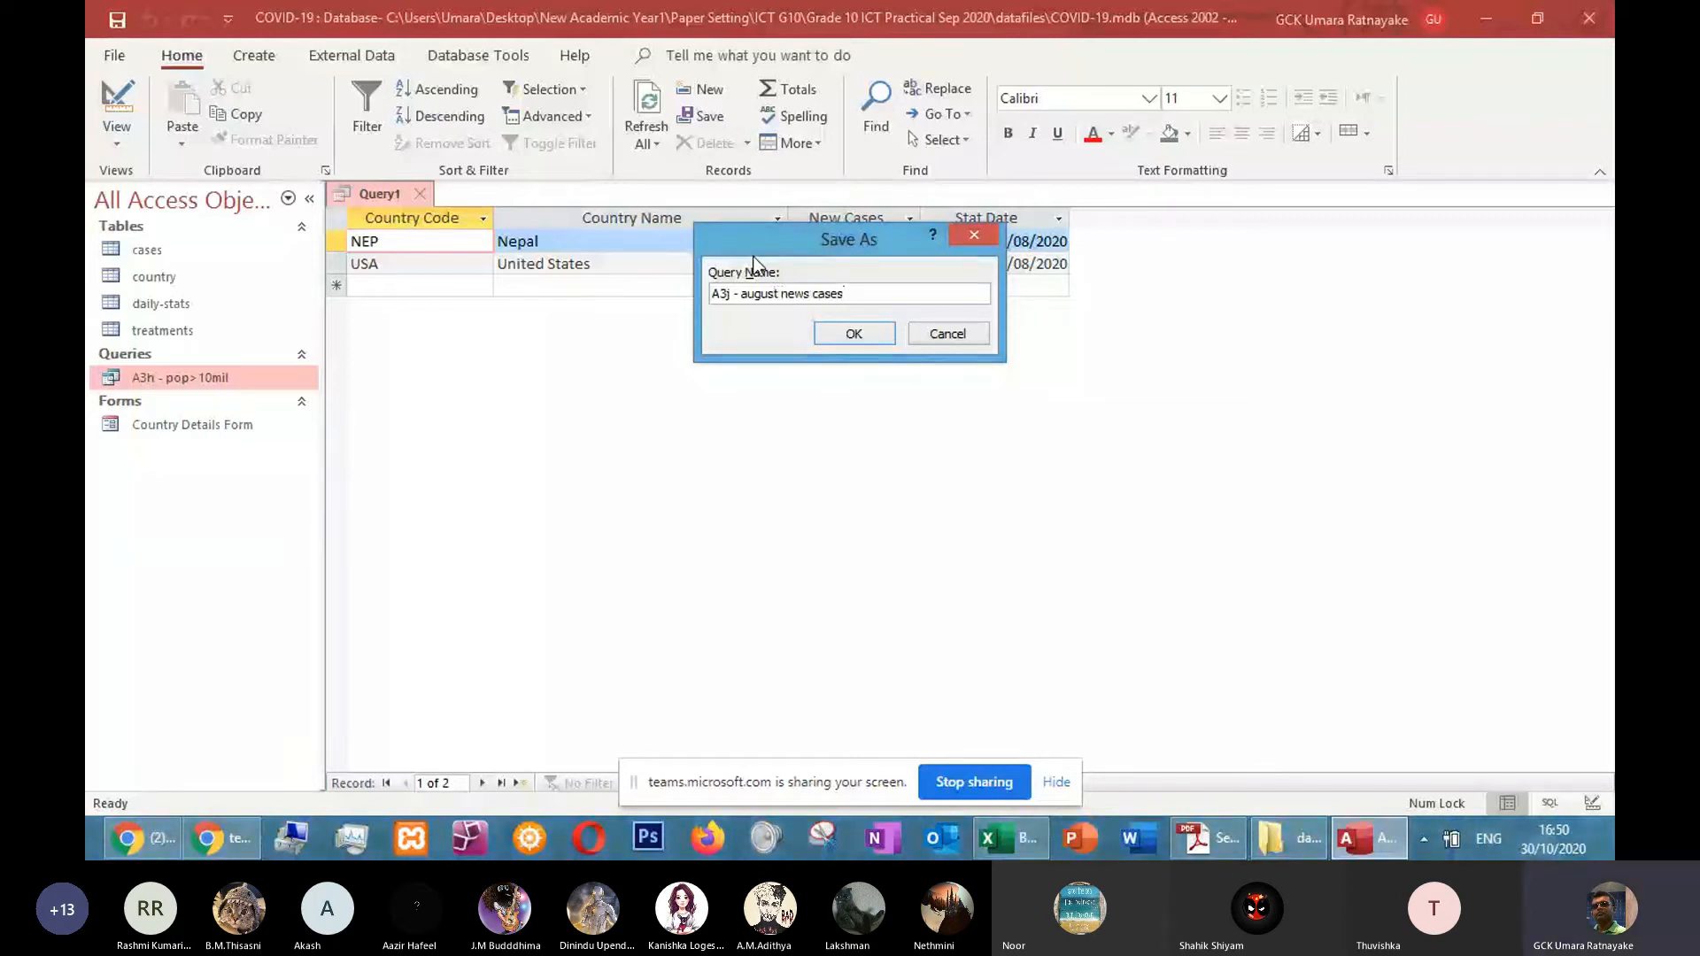
pyautogui.write('>')
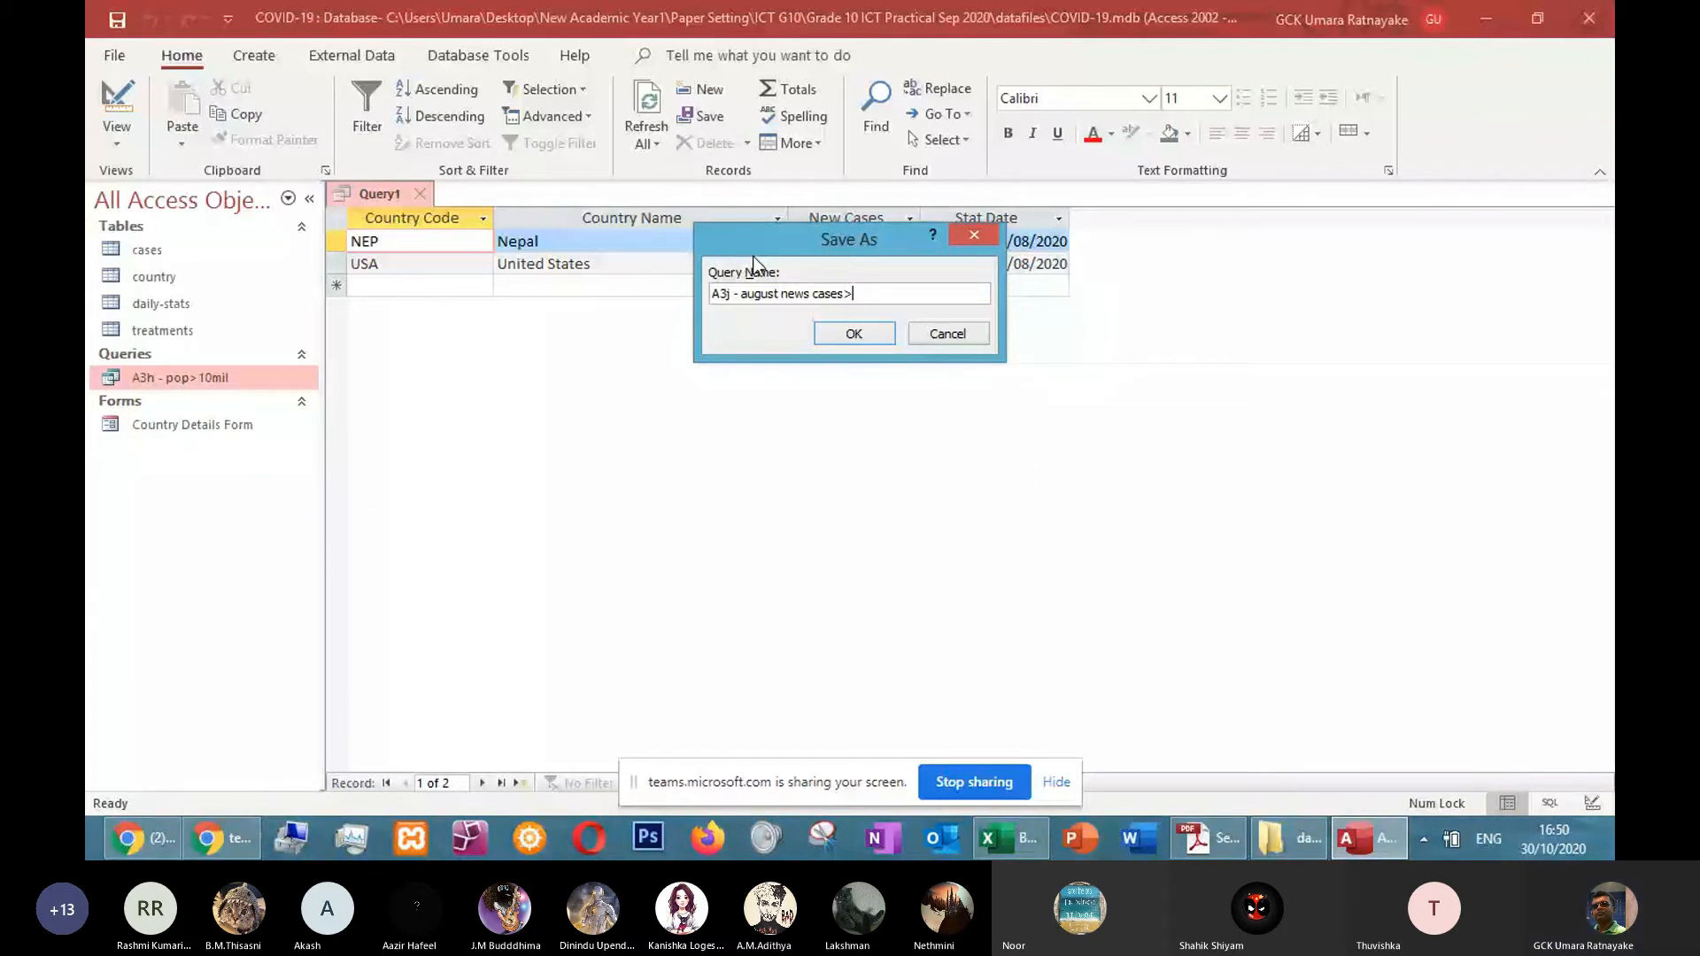
pyautogui.press('BackSpace')
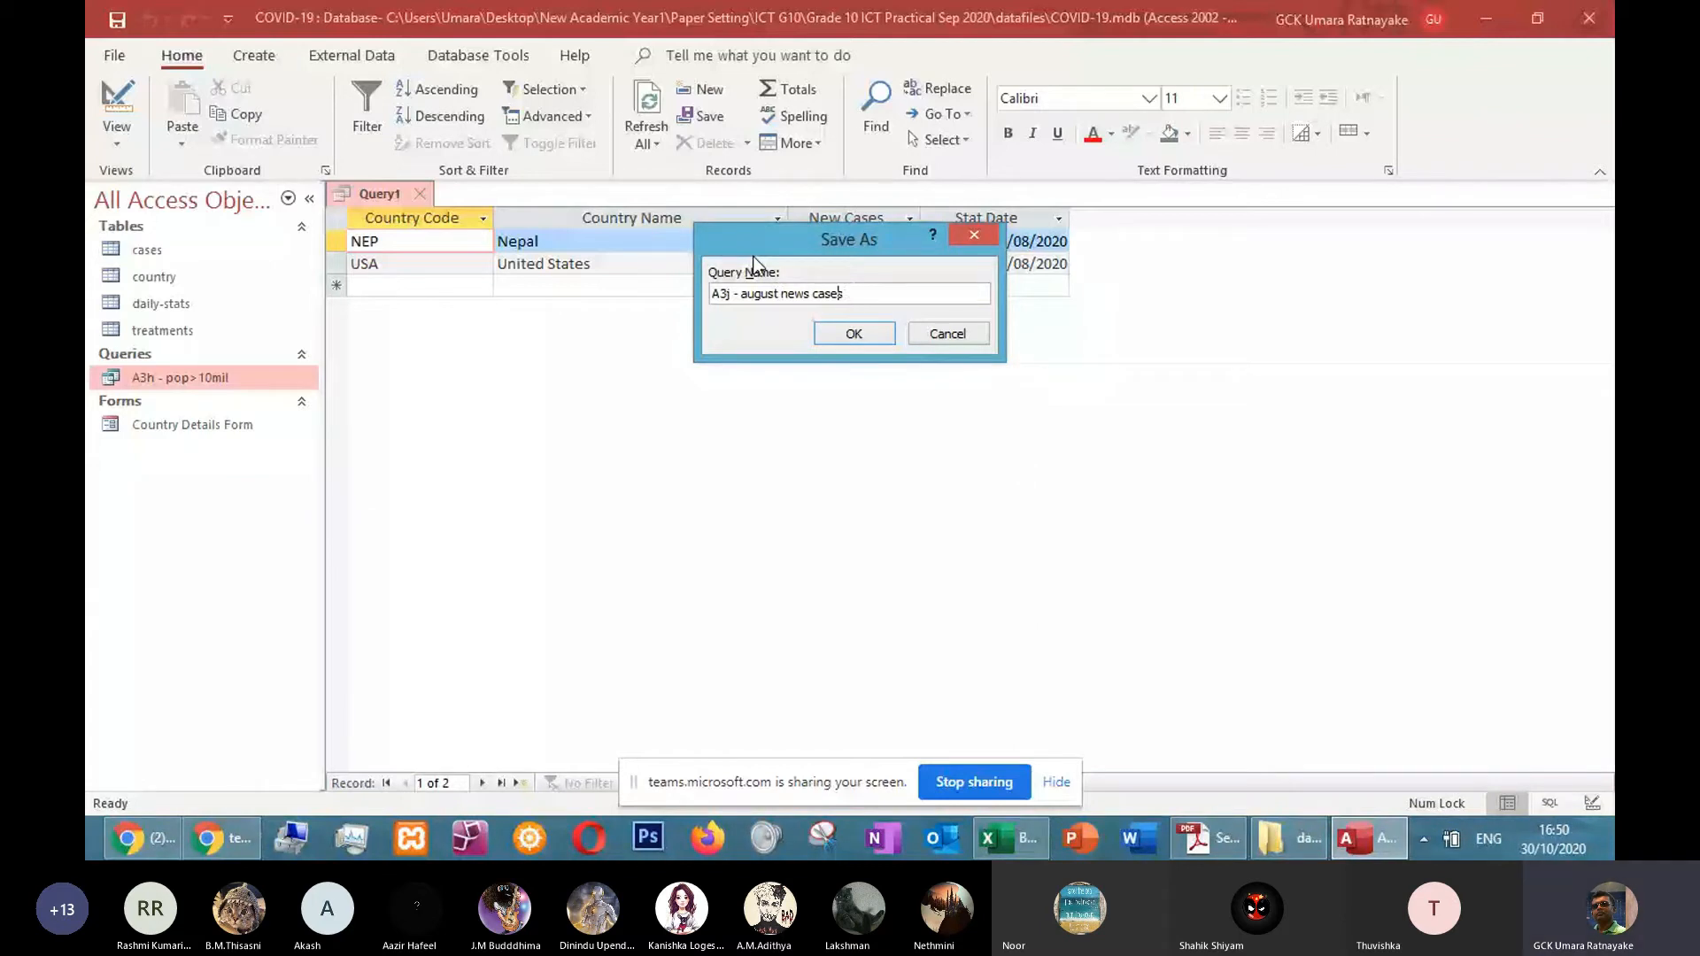
pyautogui.hotkey('ctrl', 'Left')
pyautogui.press('BackSpace')
pyautogui.press('BackSpace')
pyautogui.write('>1000')
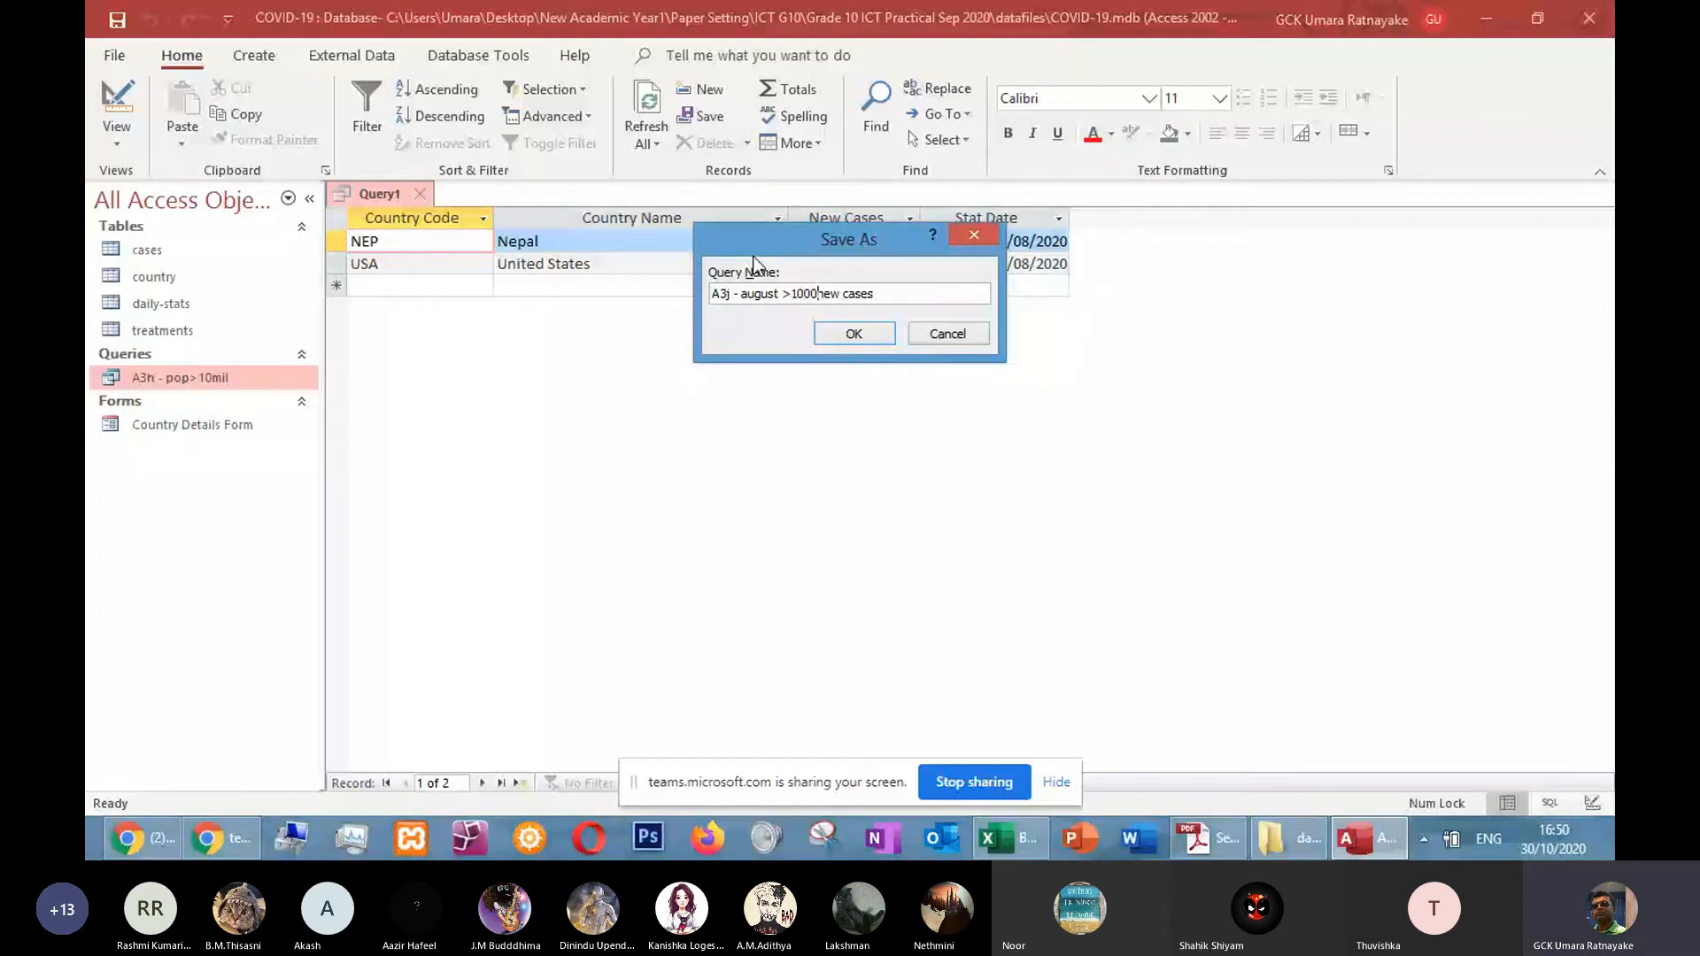
pyautogui.press('Return')
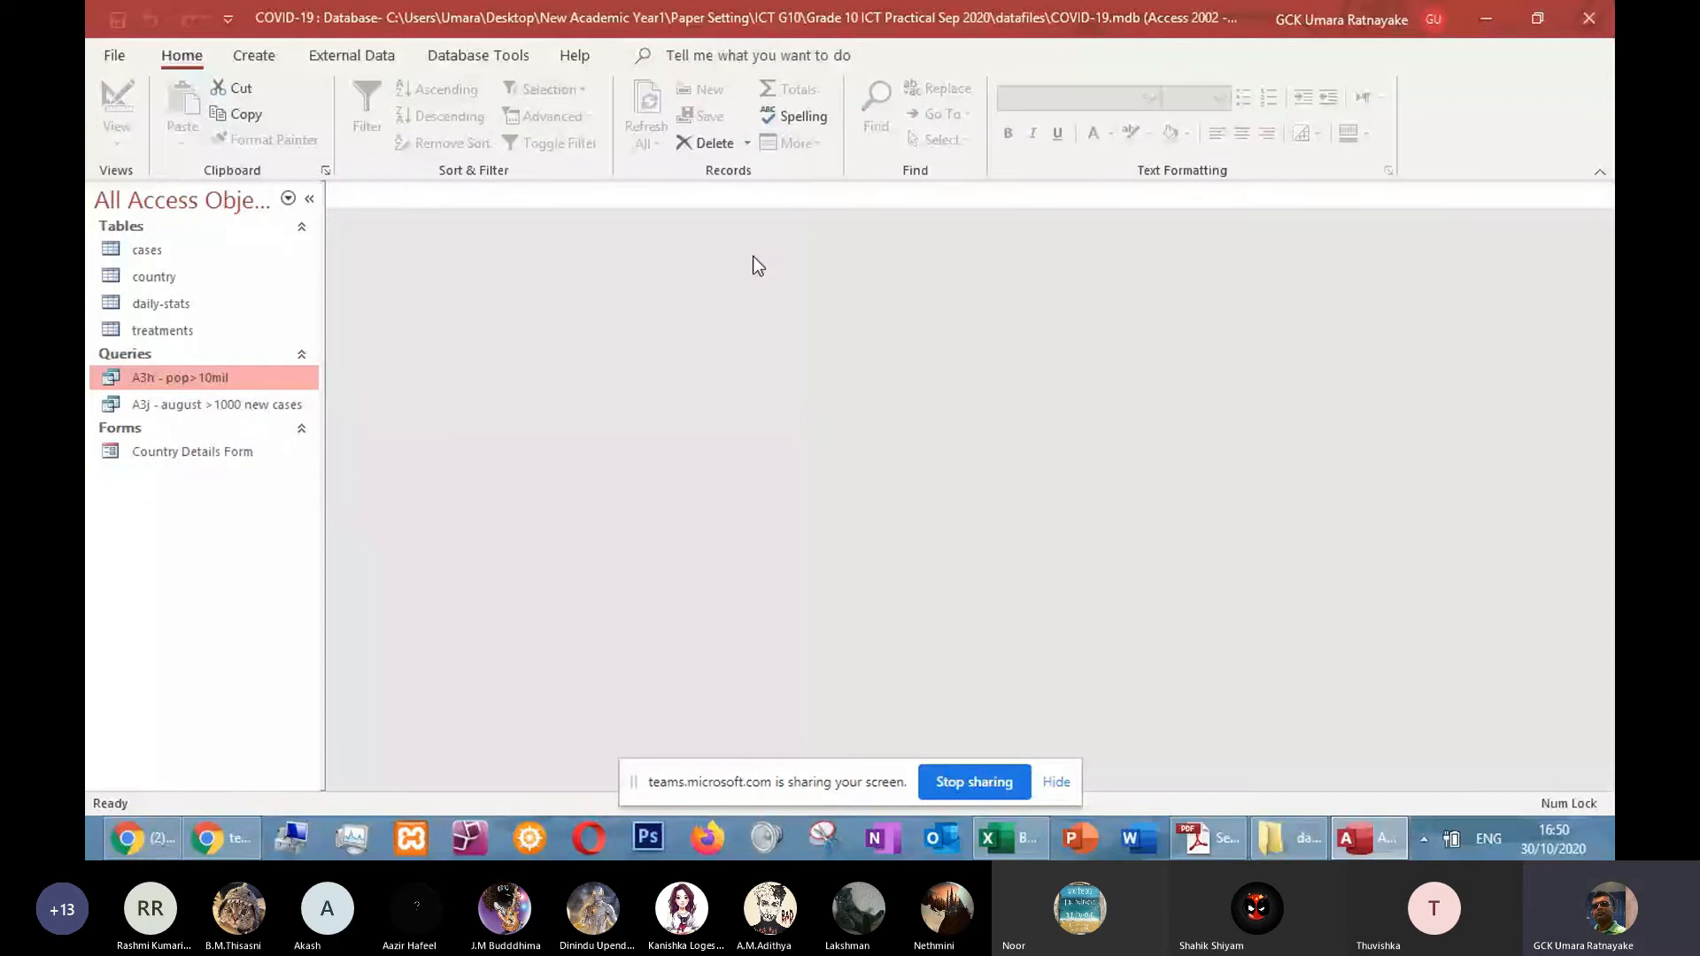
# Switch to the exam PDF and review the full list of A3h report requirements
pyautogui.hotkey('alt', 'Tab')
pyautogui.scroll(-5, 673, 223)
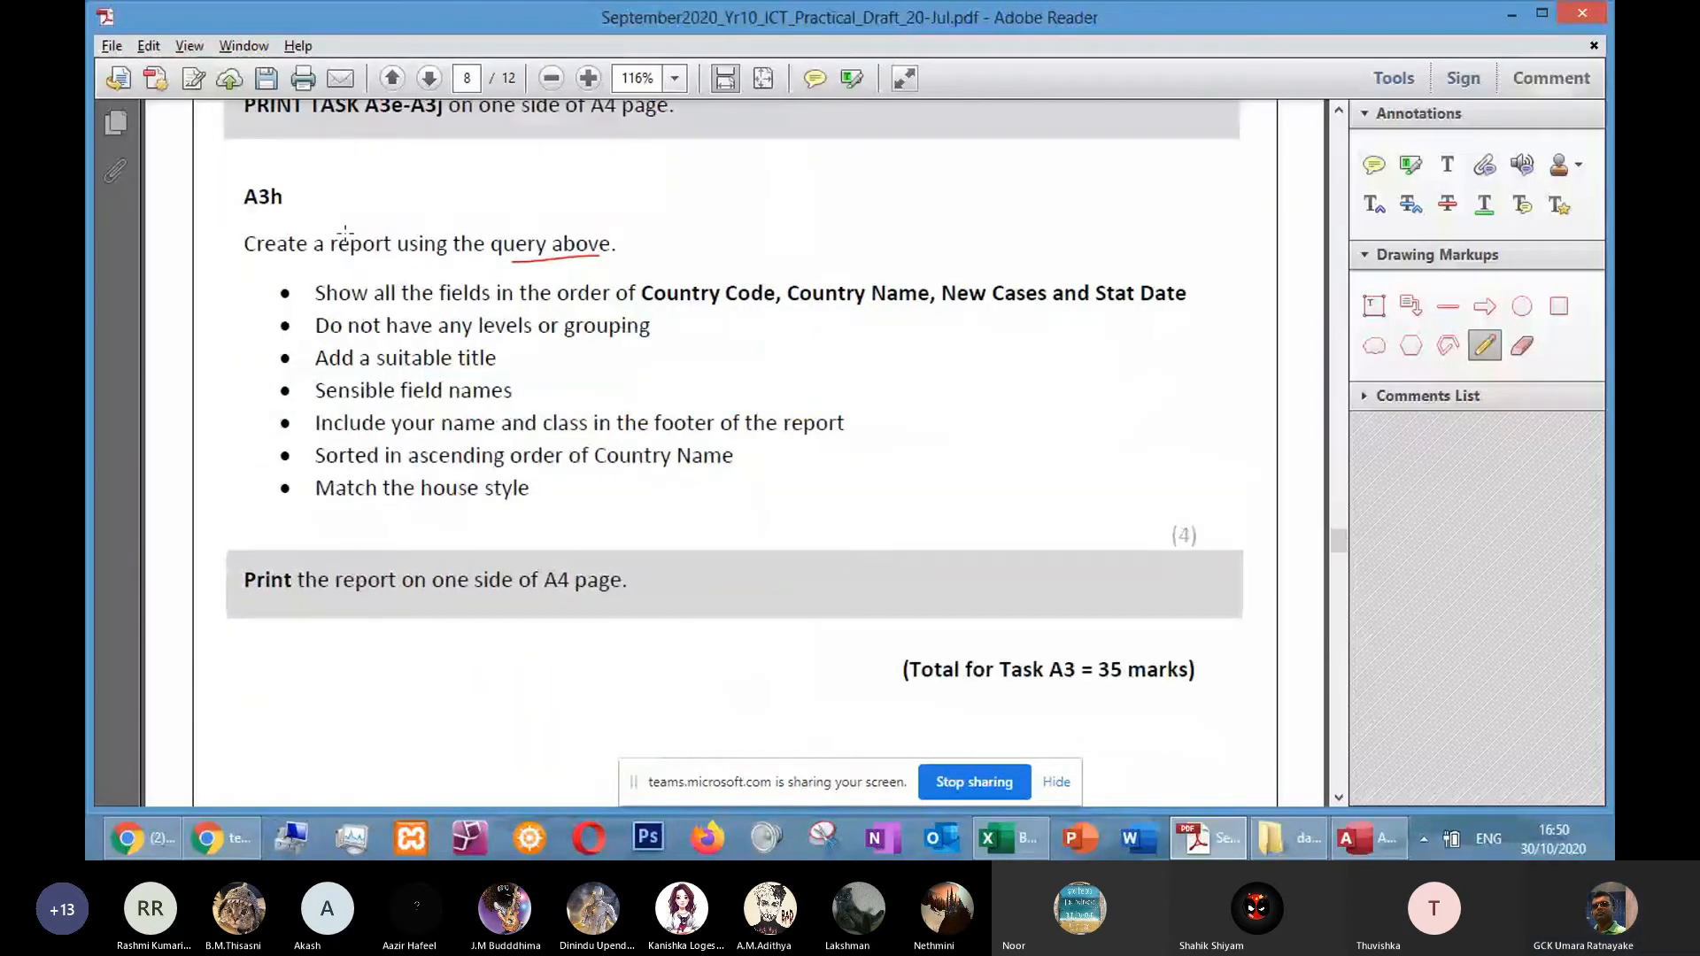
pyautogui.click(1056, 782)
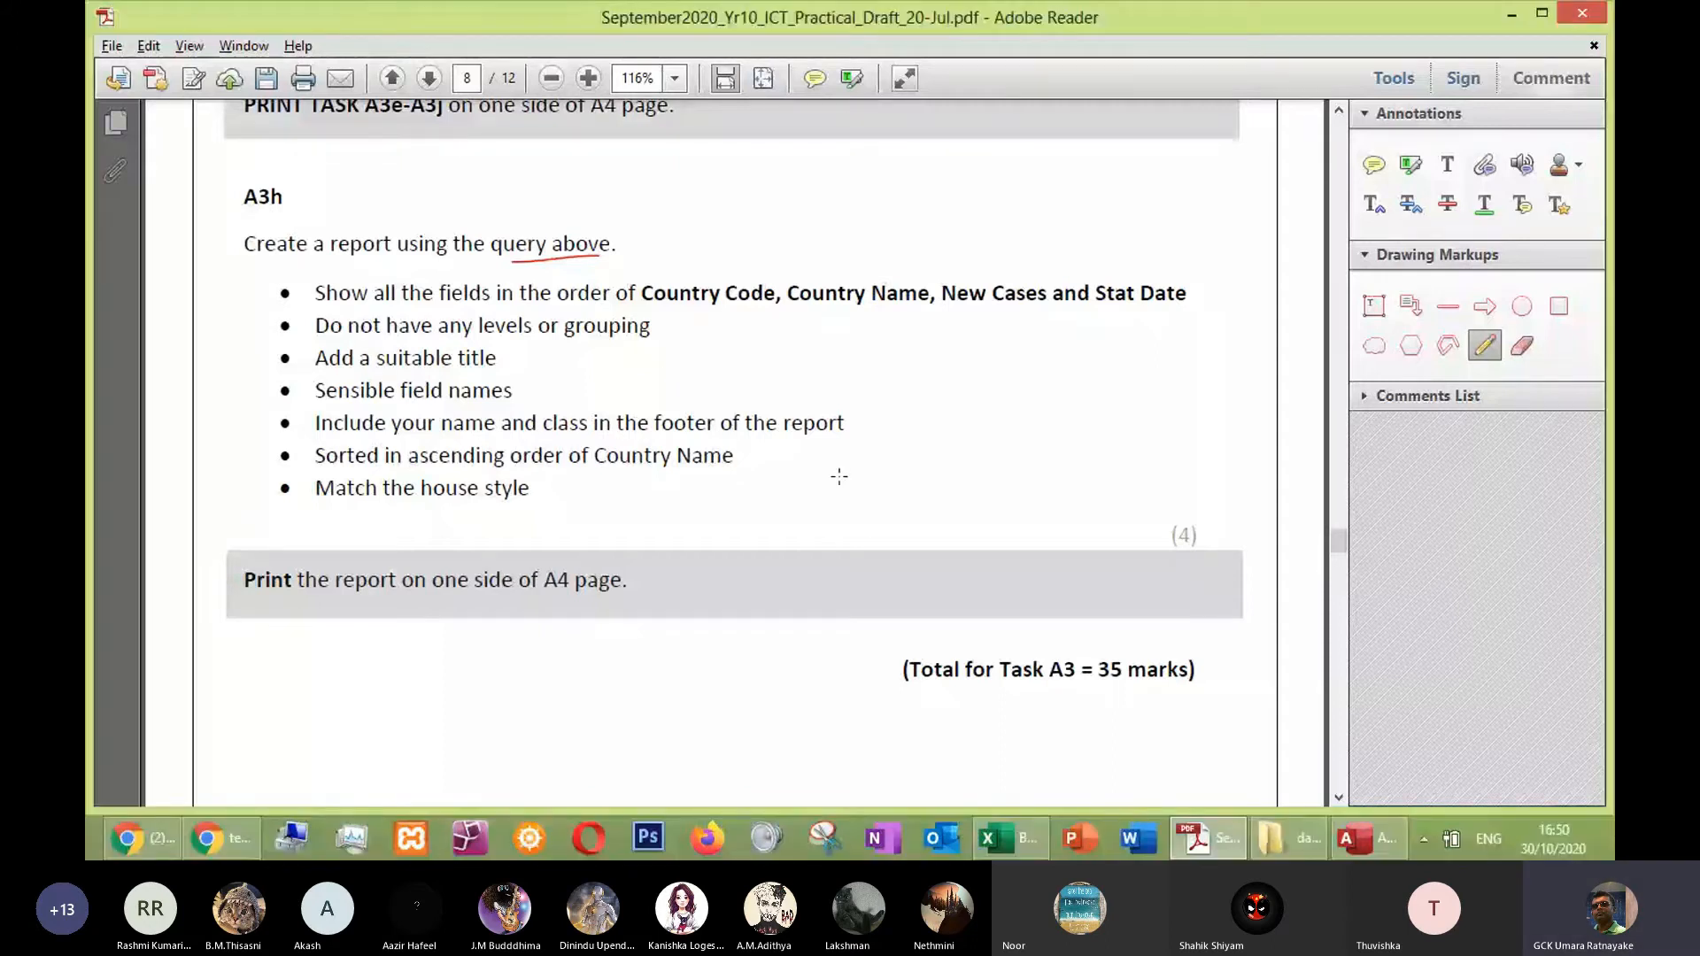
# In Access, start a Report Wizard report from the query "A3j - august >1000 new cases" with Country Code, Country Name, New Cases and Stat Date
pyautogui.hotkey('alt', 'Tab')
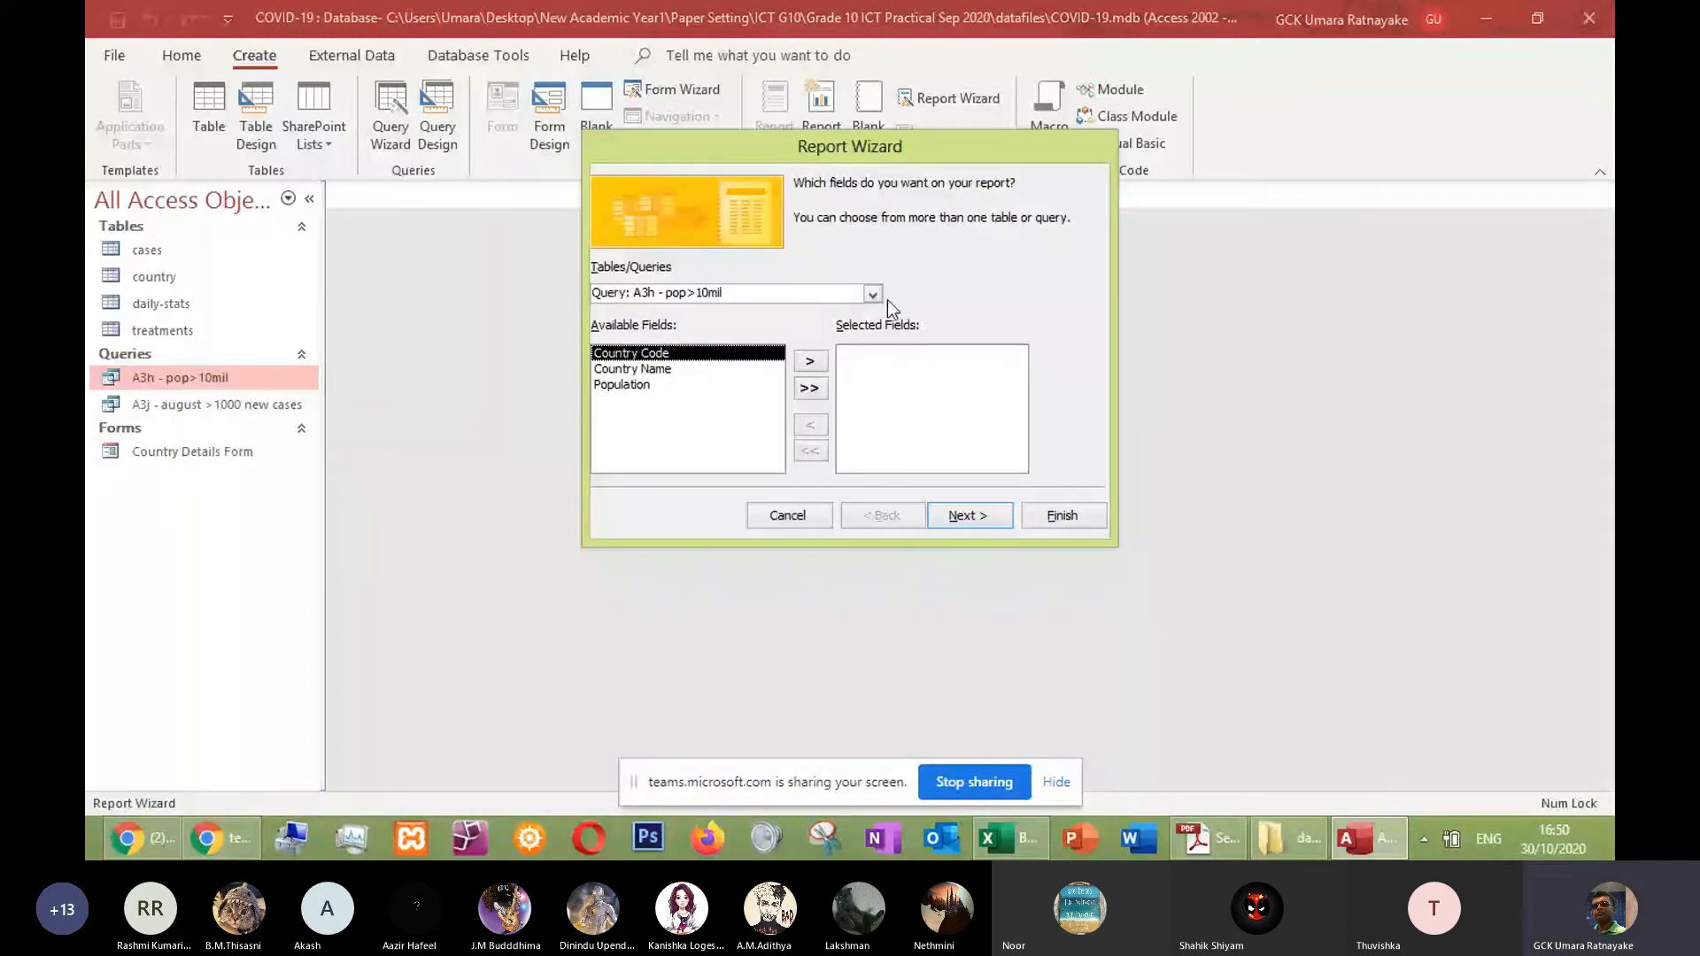
pyautogui.click(872, 293)
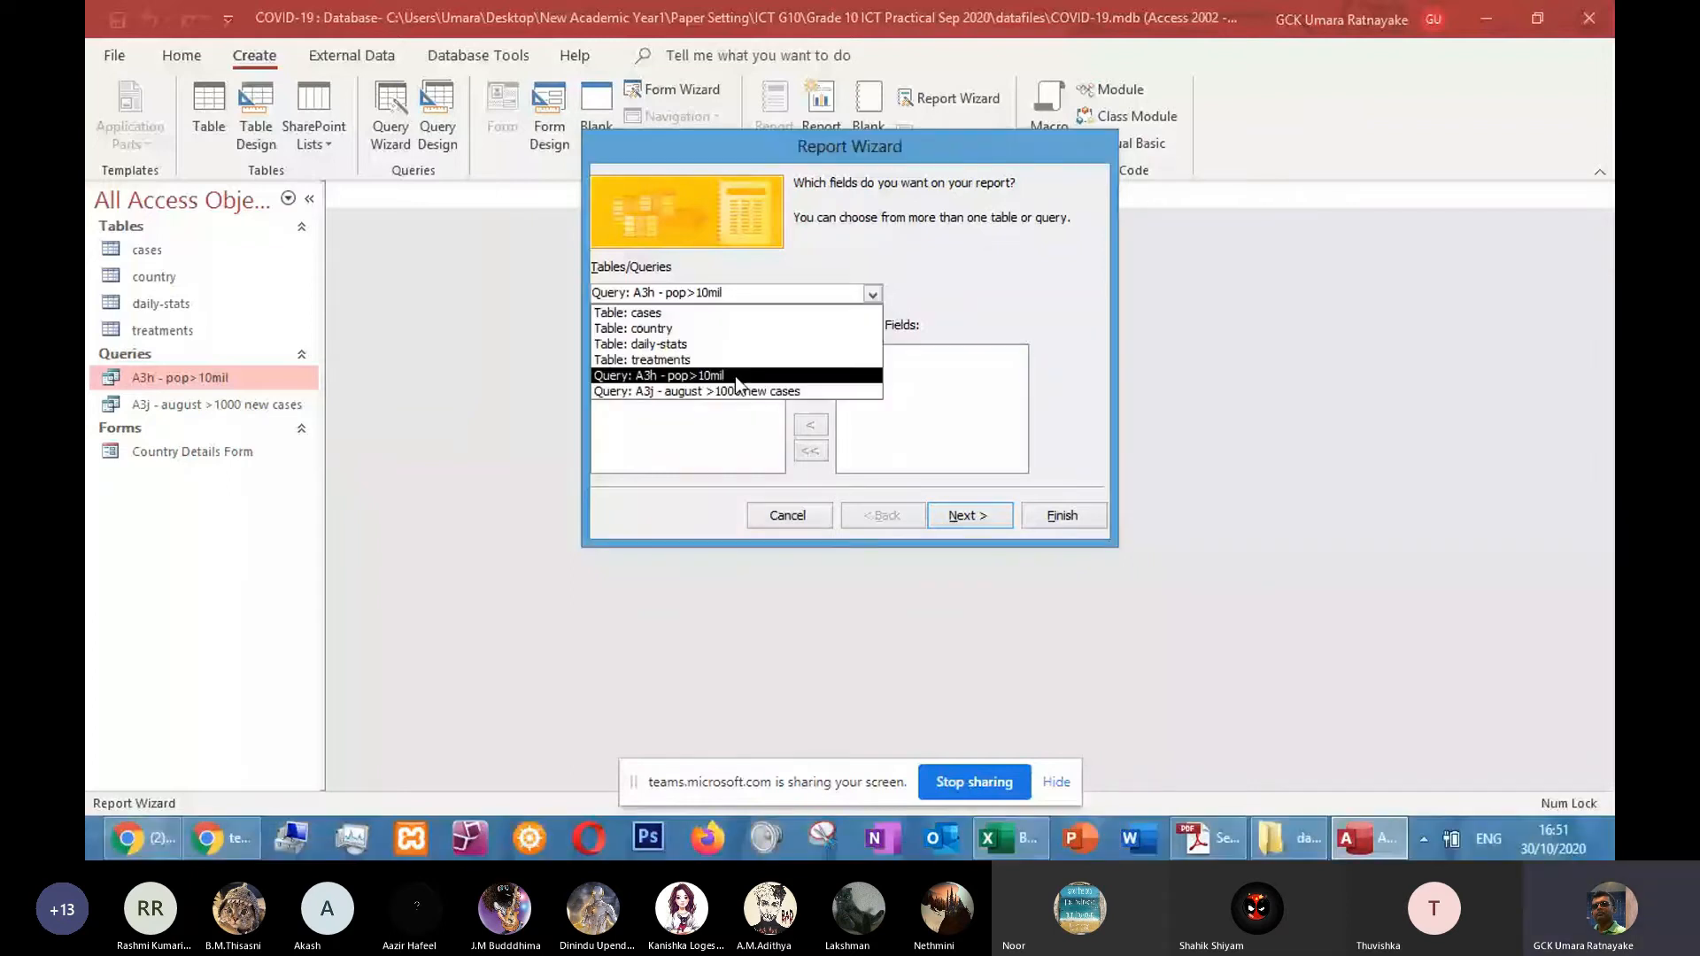
pyautogui.click(736, 391)
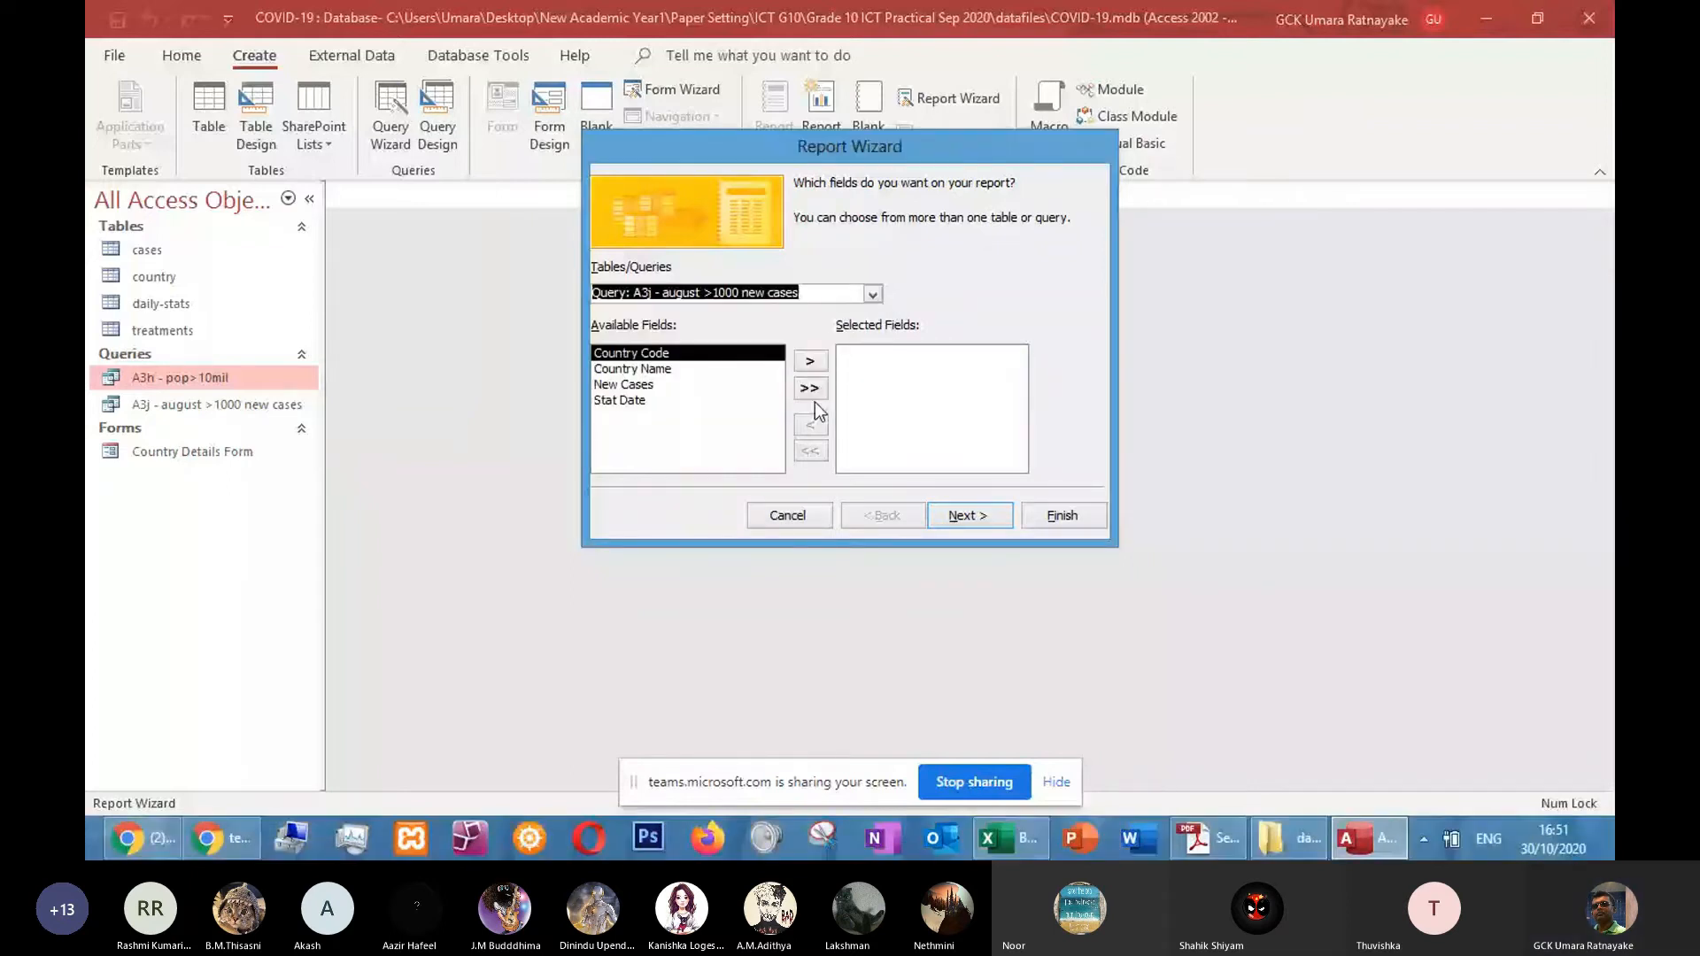
pyautogui.hotkey('alt', 'Tab')
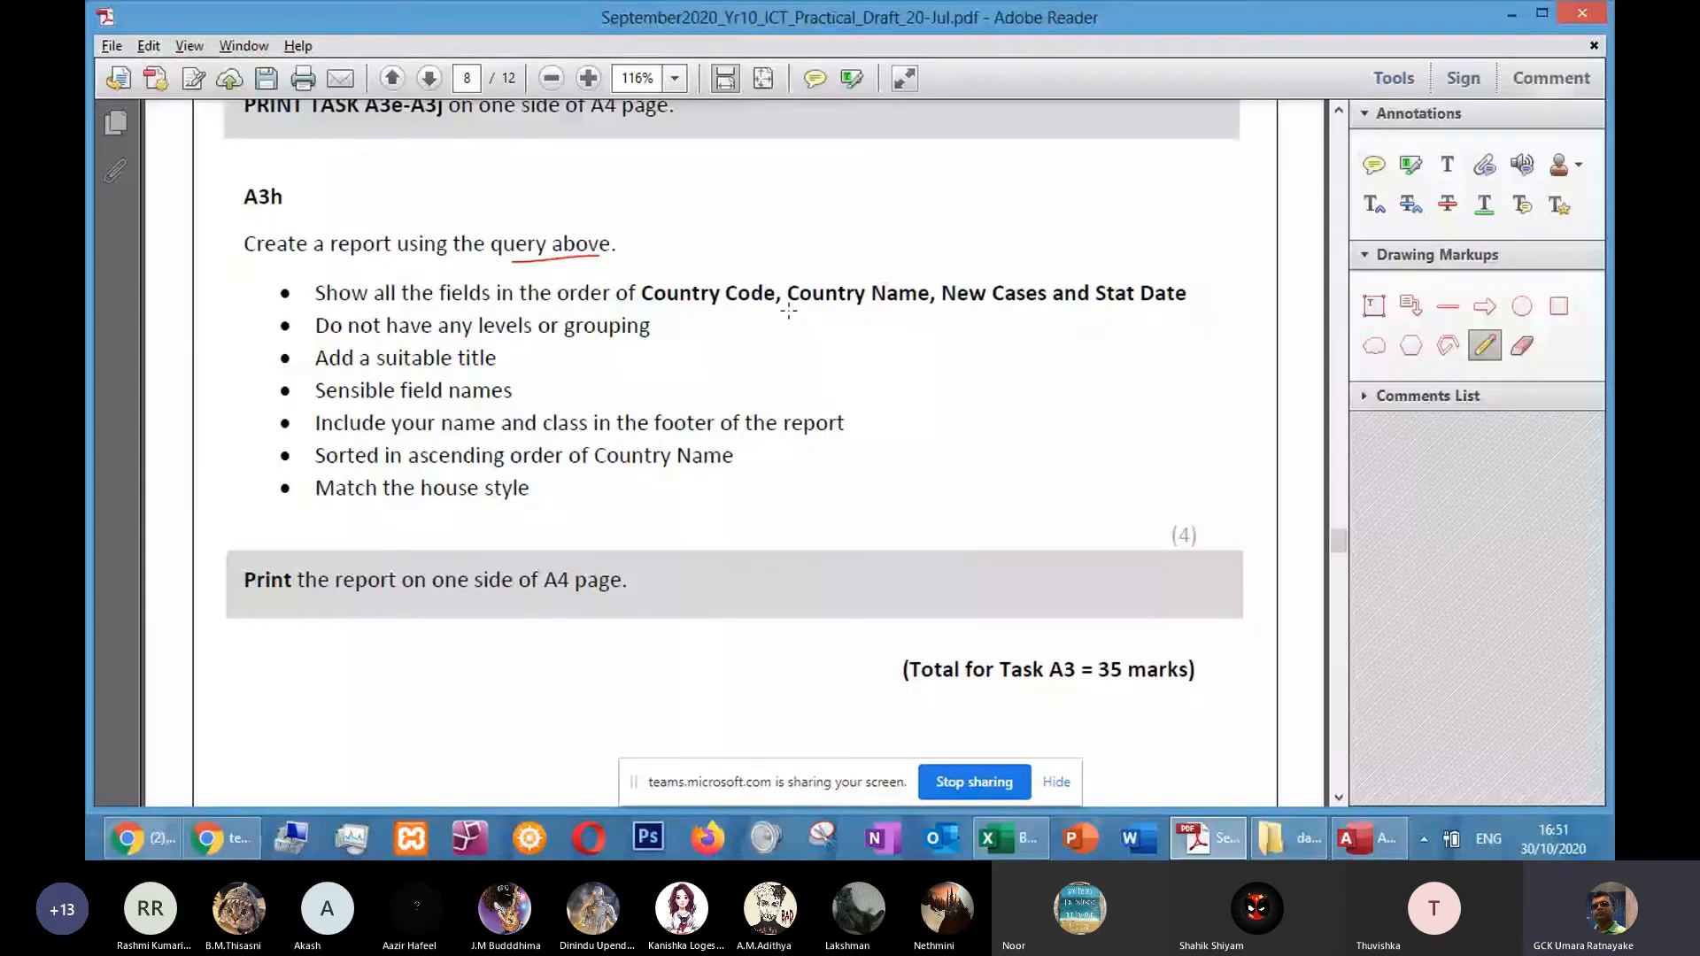
pyautogui.hotkey('alt', 'Tab')
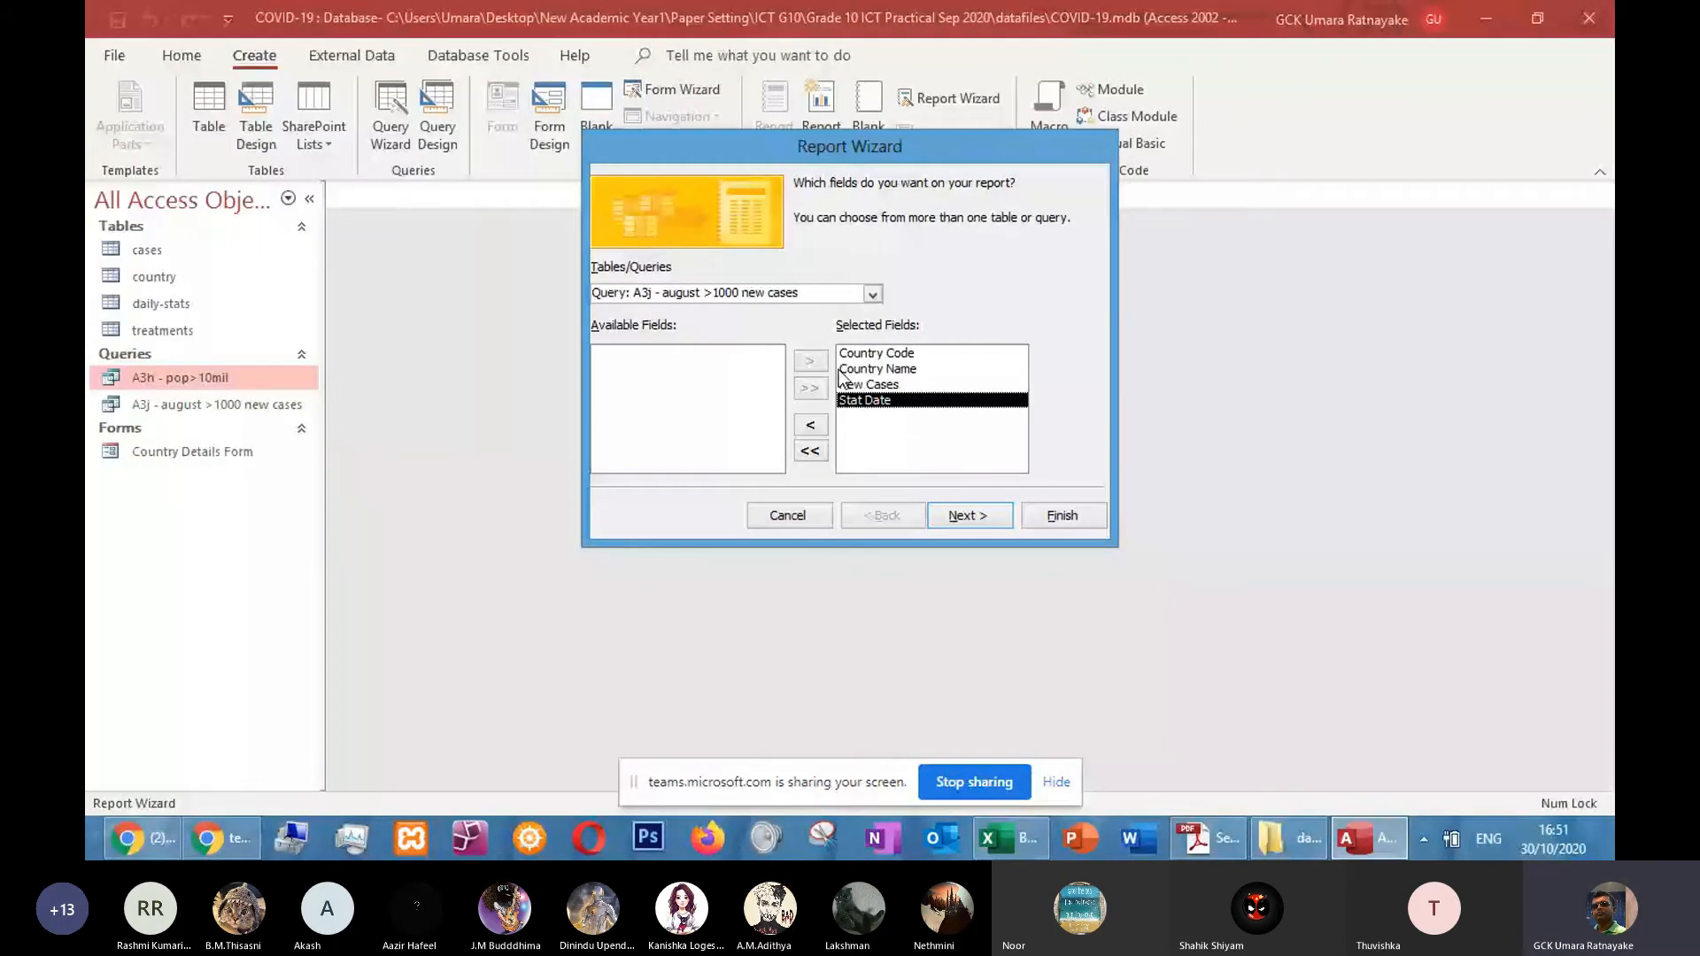
pyautogui.hotkey('alt', 'Tab')
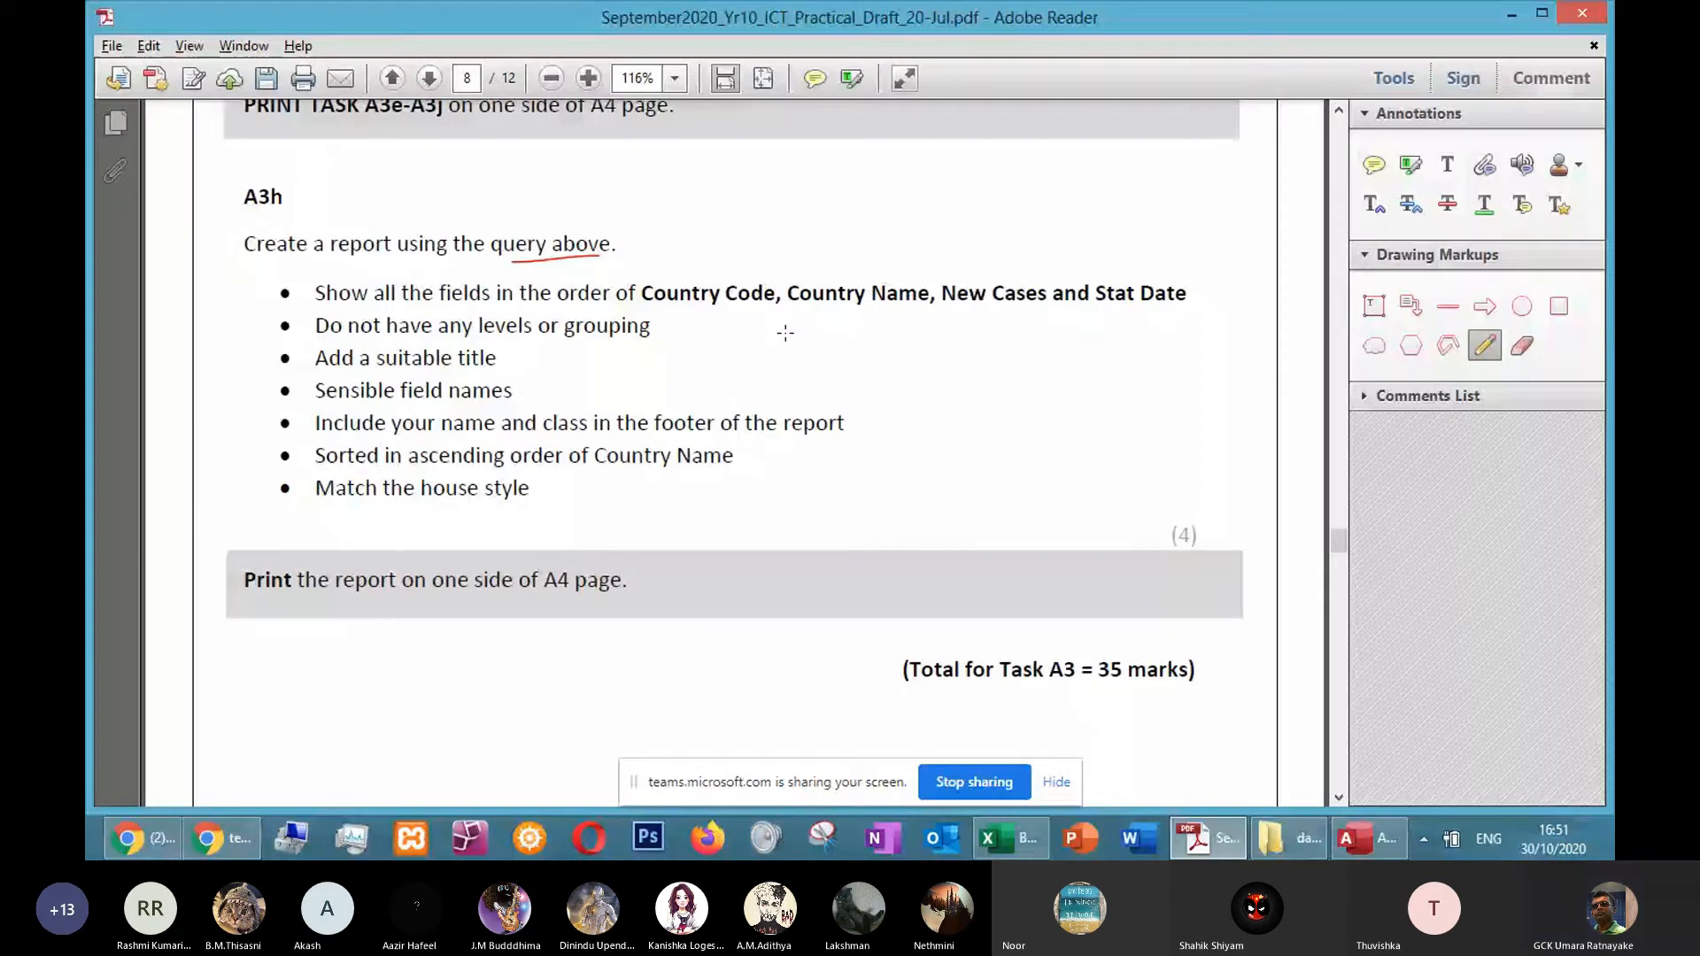
pyautogui.hotkey('alt', 'Tab')
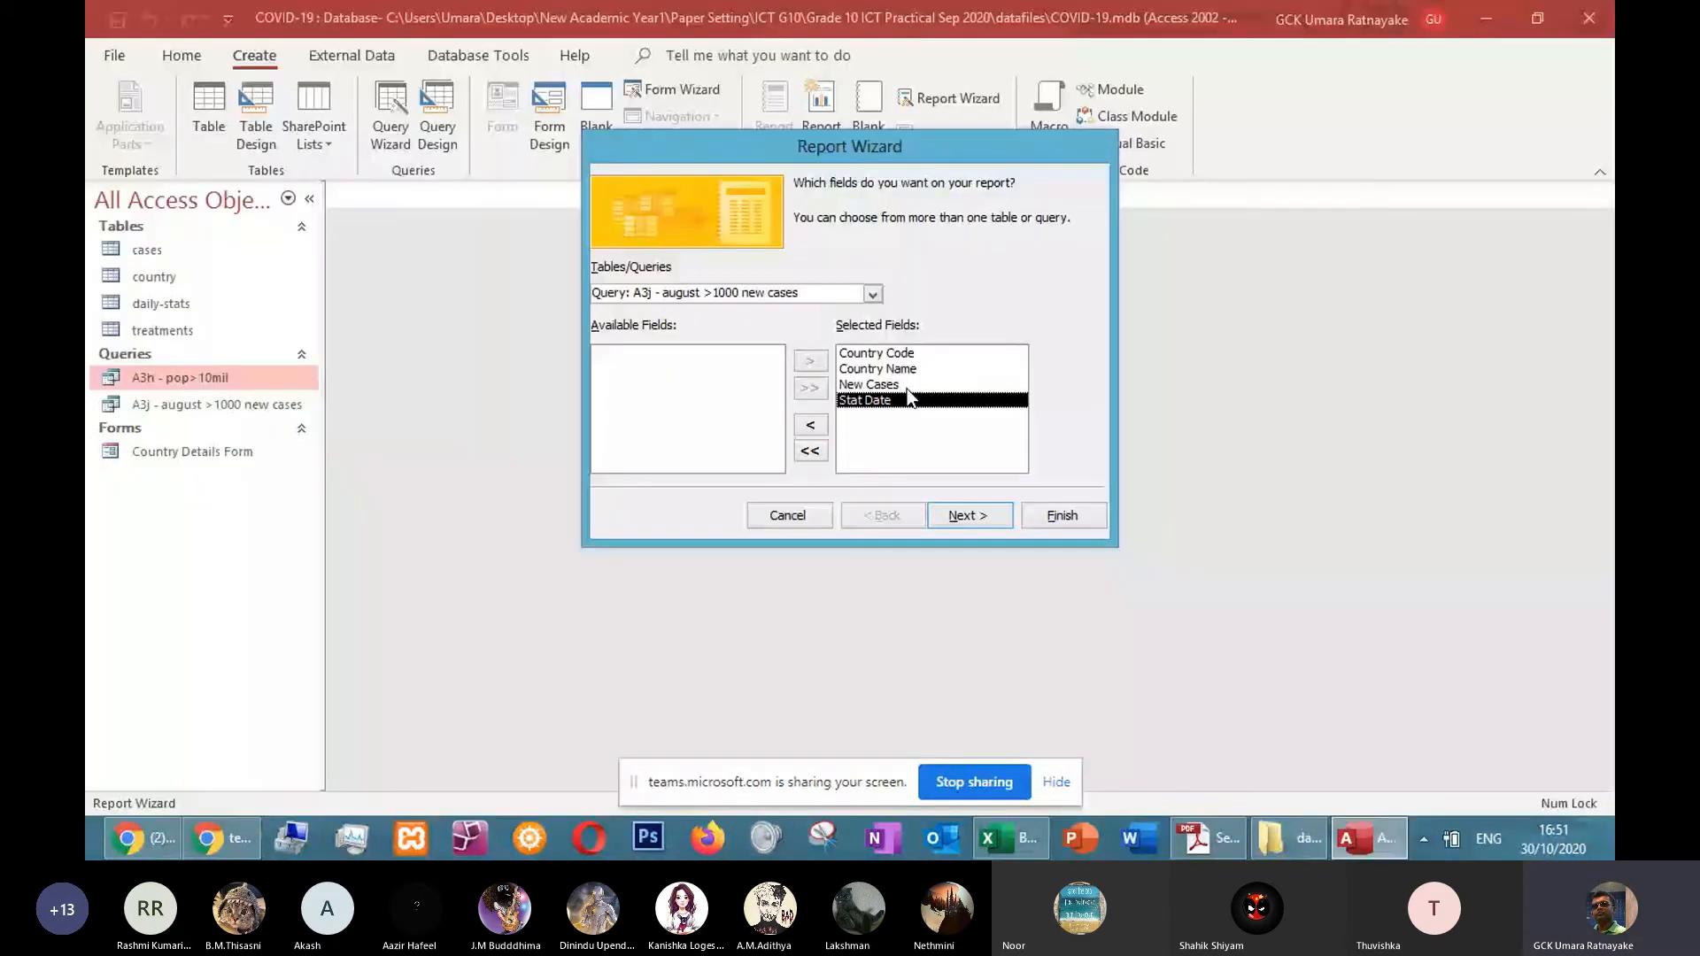
pyautogui.hotkey('alt', 'Tab')
pyautogui.hotkey('alt', 'Tab')
pyautogui.click(959, 511)
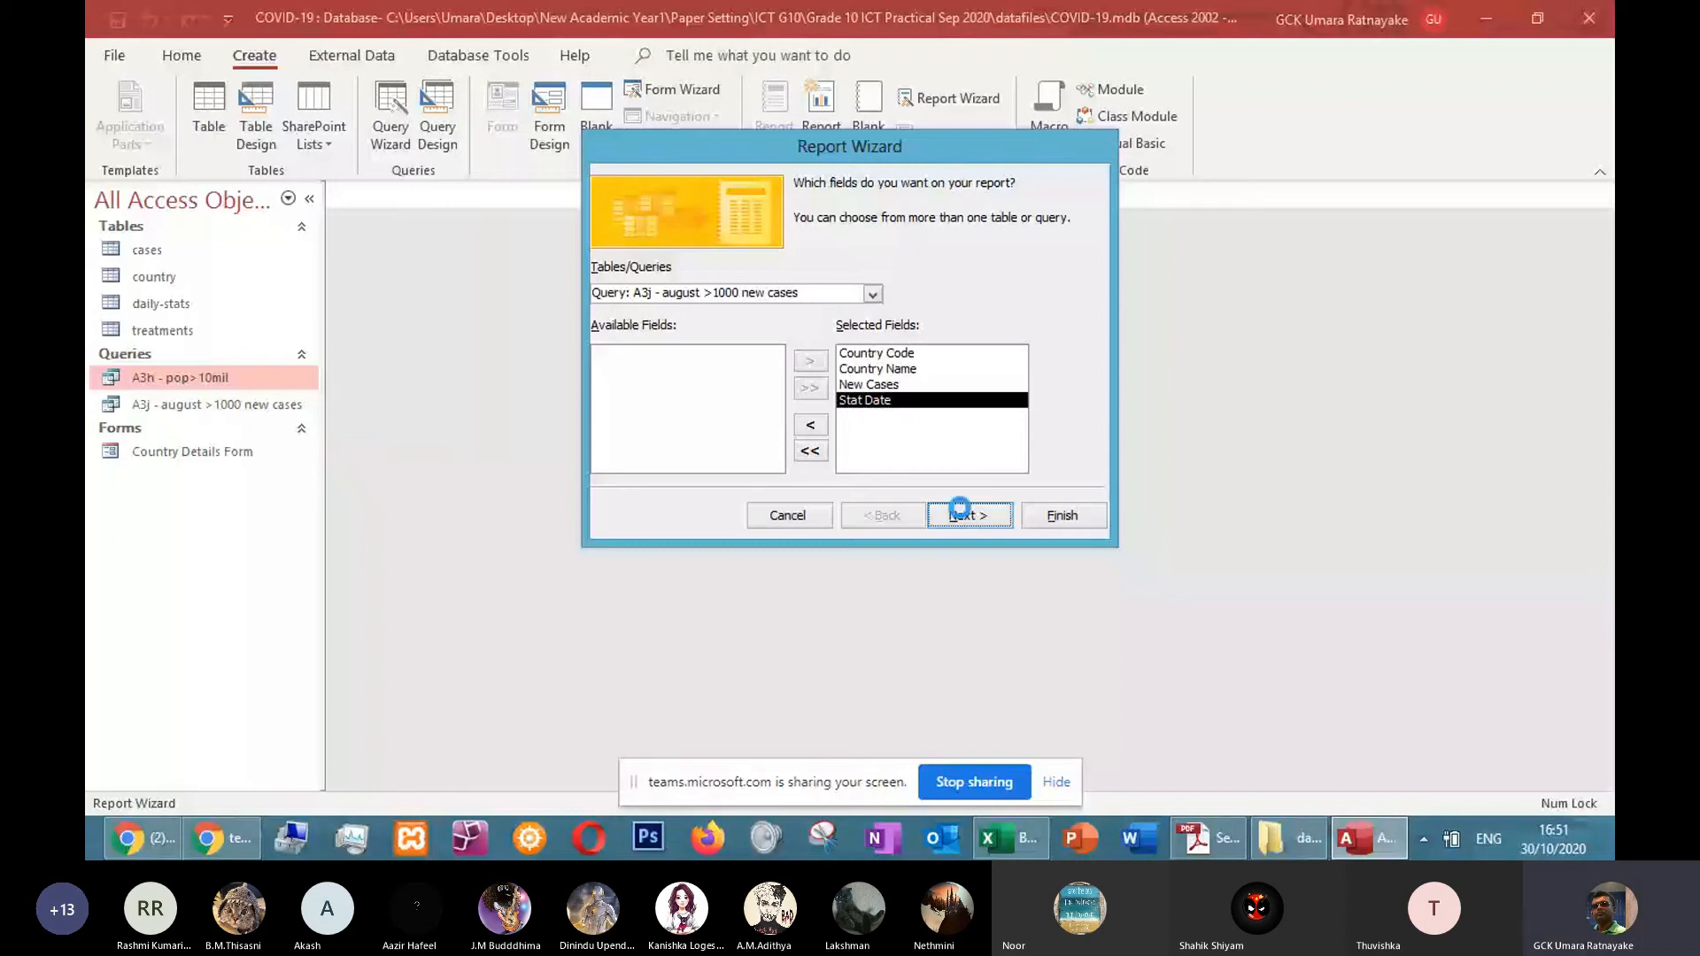
# Check the PDF's no-grouping requirement and set the report data to be viewed by daily-stats in the Report Wizard
pyautogui.hotkey('alt', 'Tab')
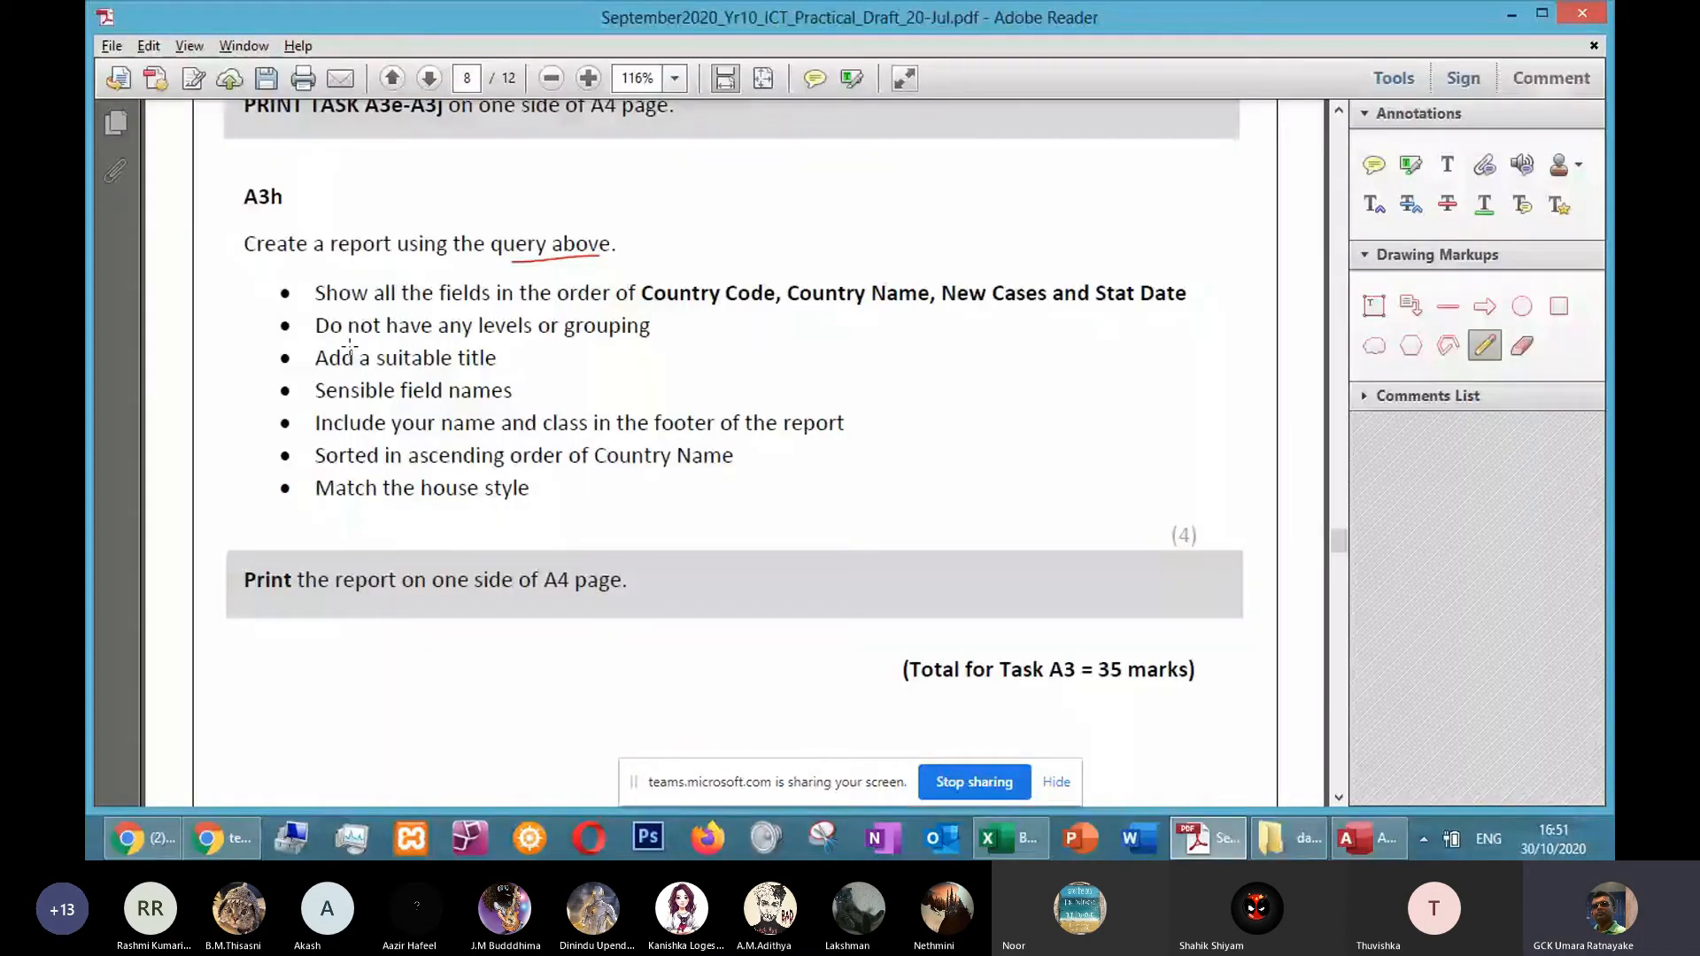
pyautogui.hotkey('alt', 'Tab')
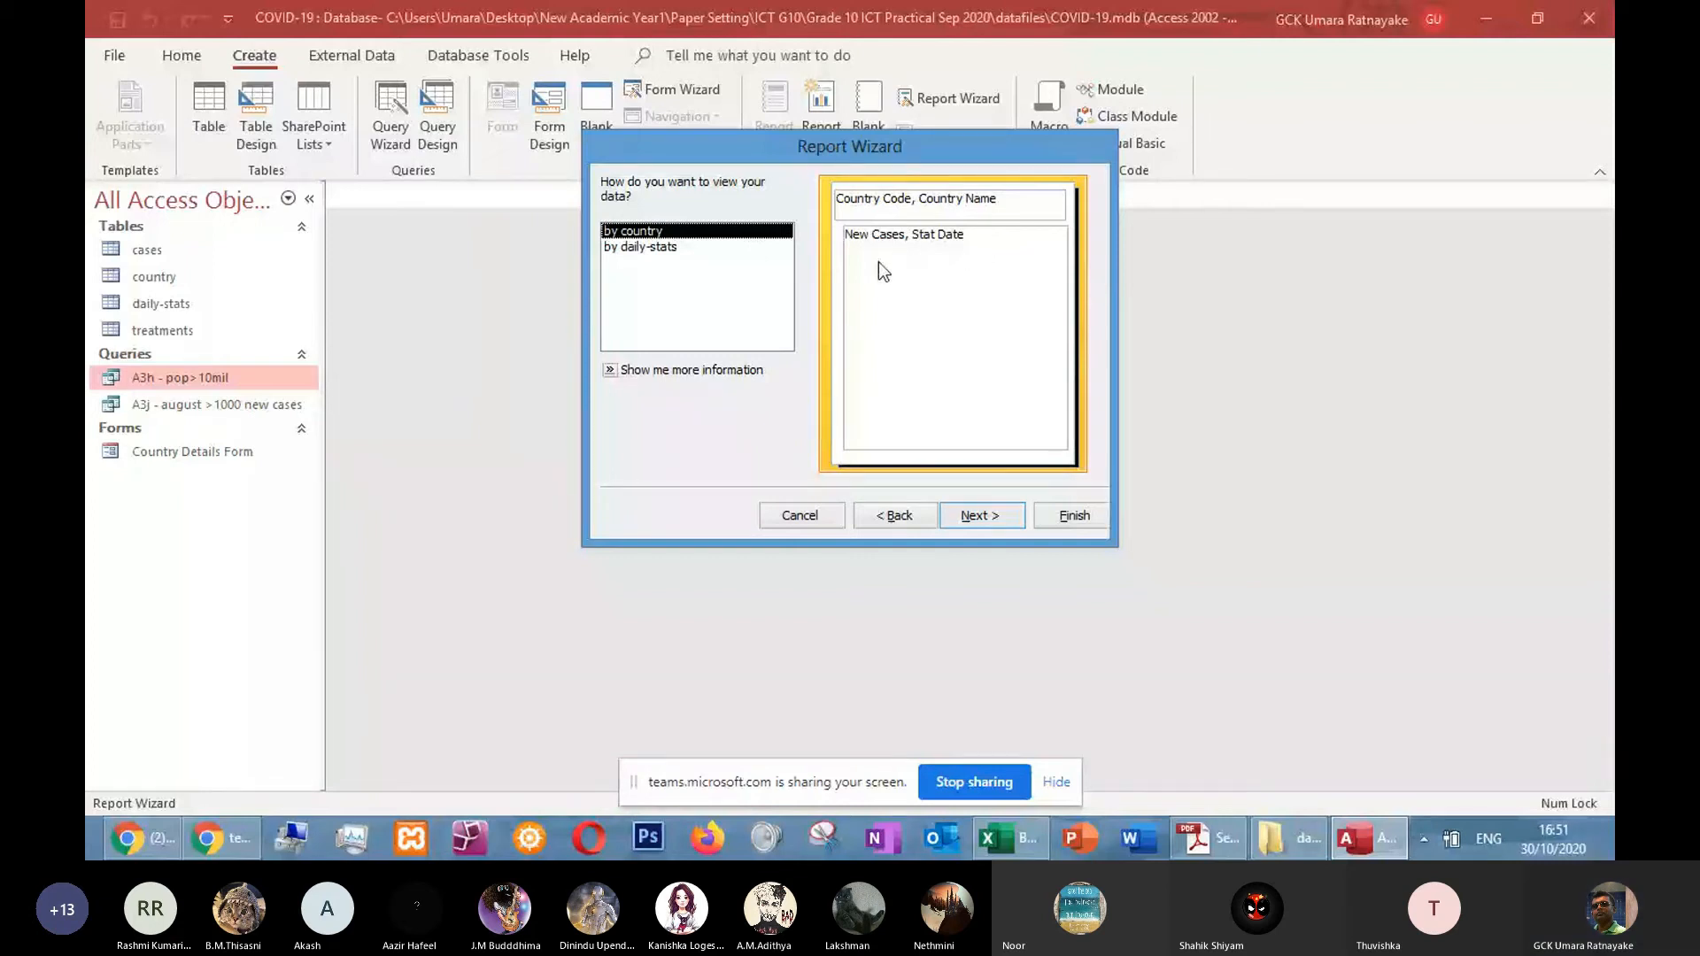
pyautogui.hotkey('alt', 'Tab')
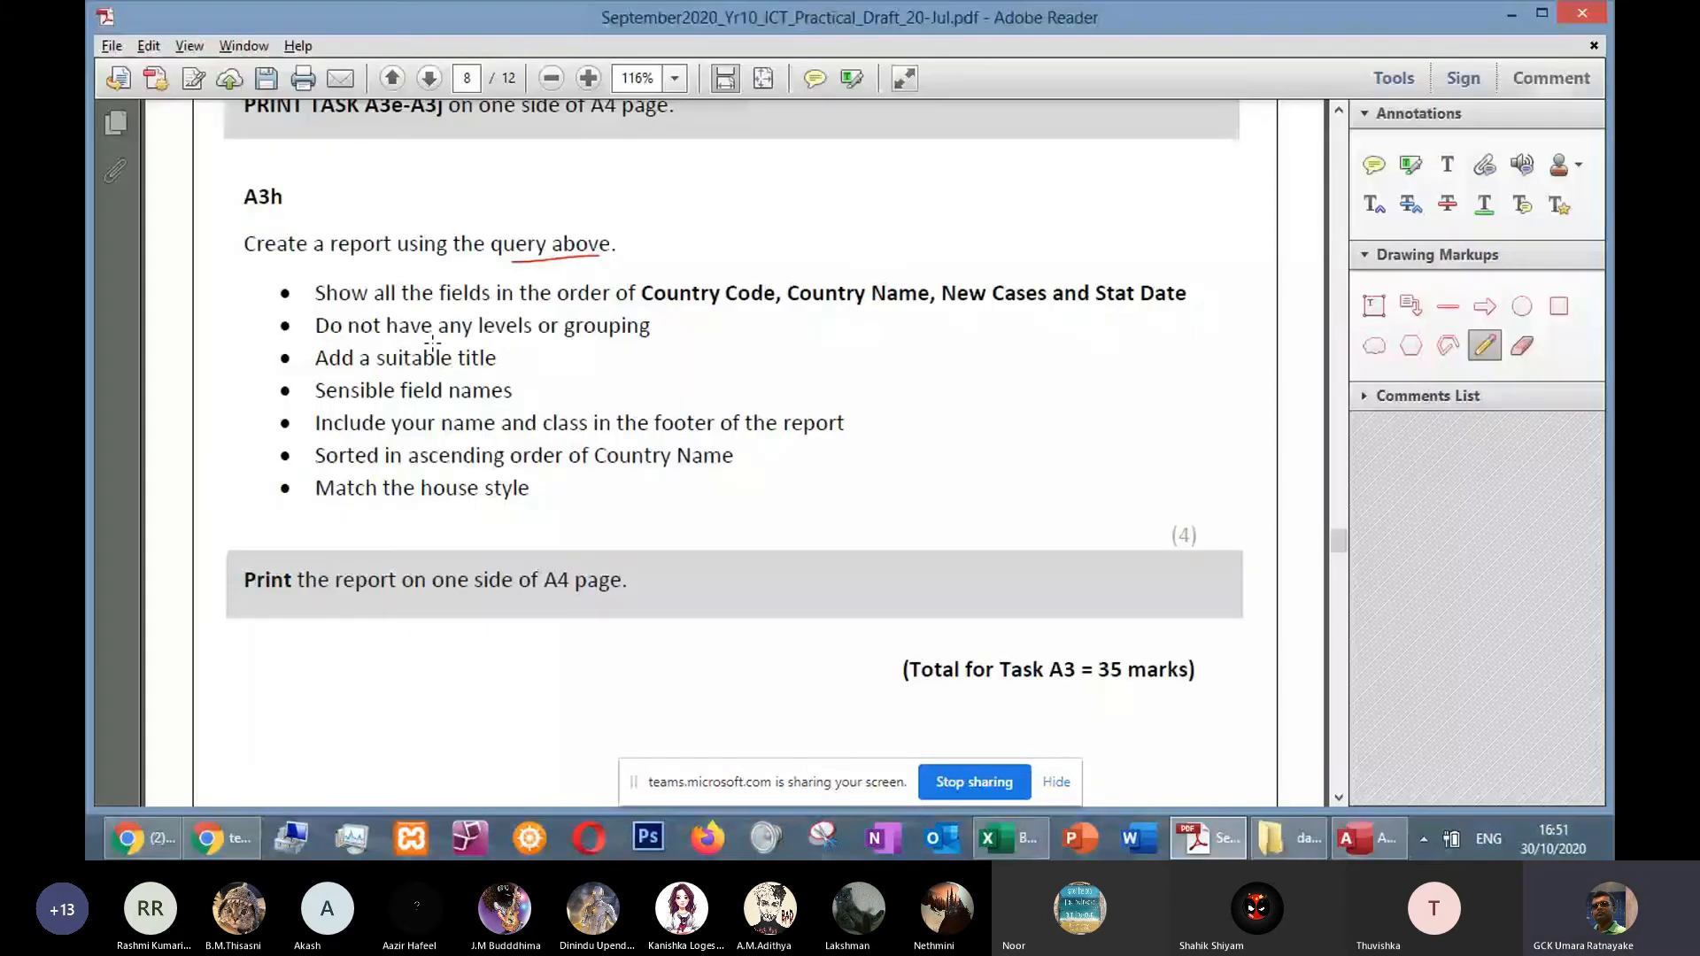
pyautogui.hotkey('alt', 'Tab')
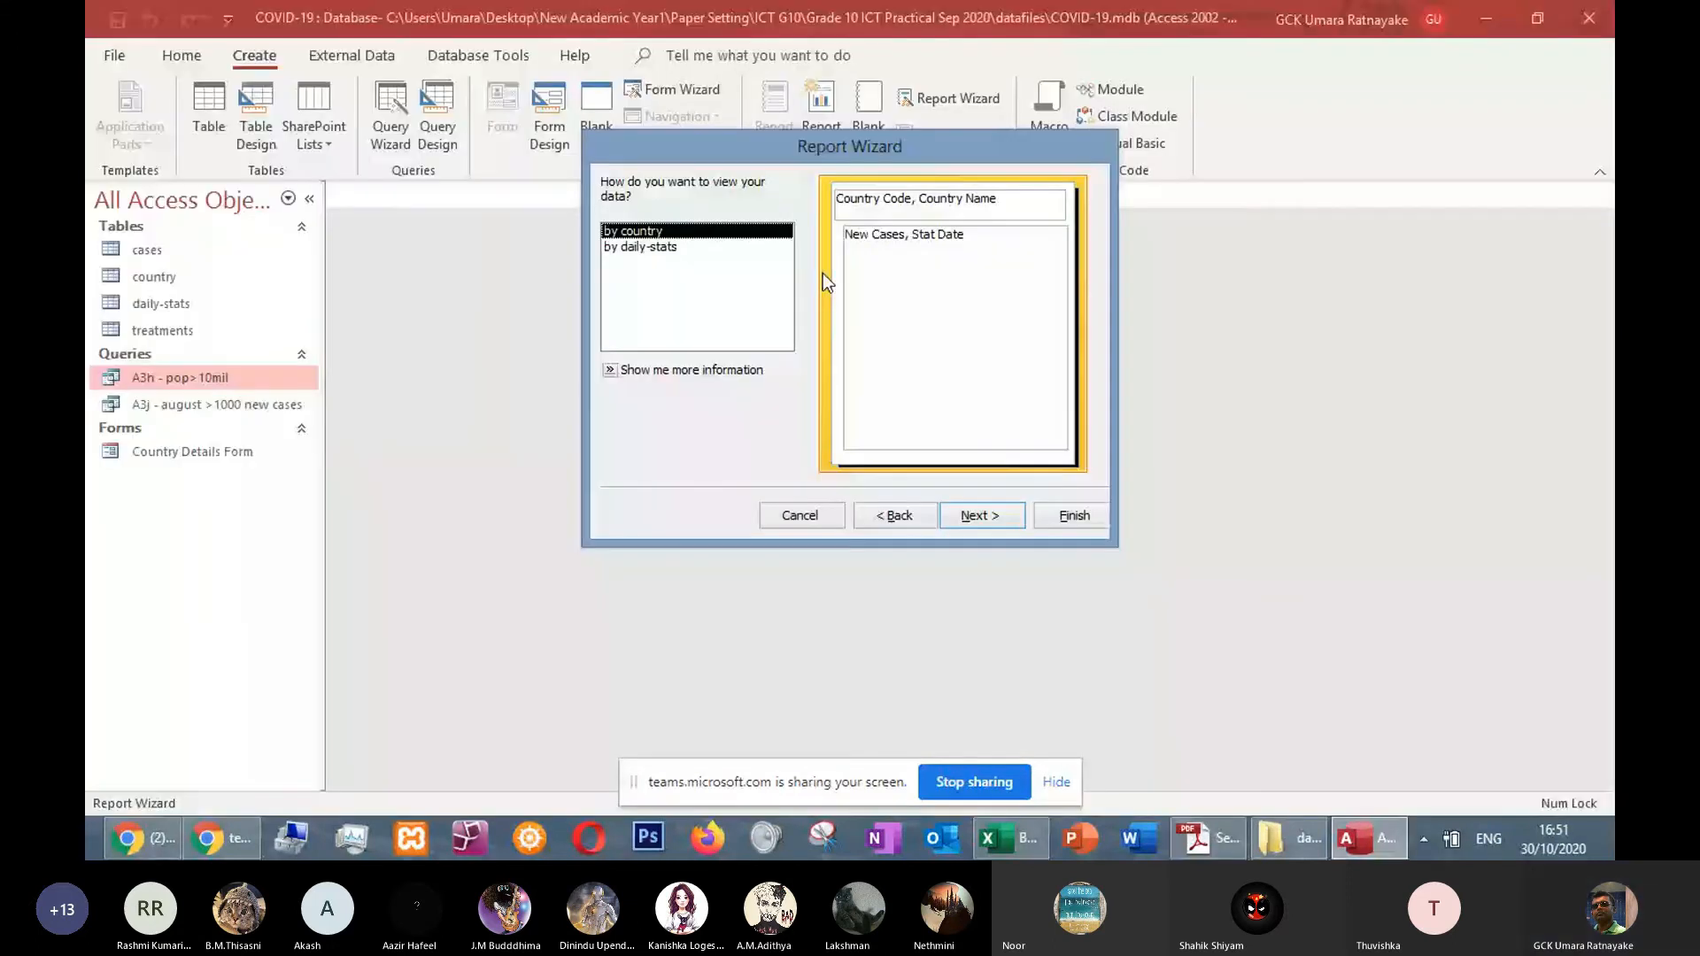
pyautogui.click(647, 248)
pyautogui.click(638, 232)
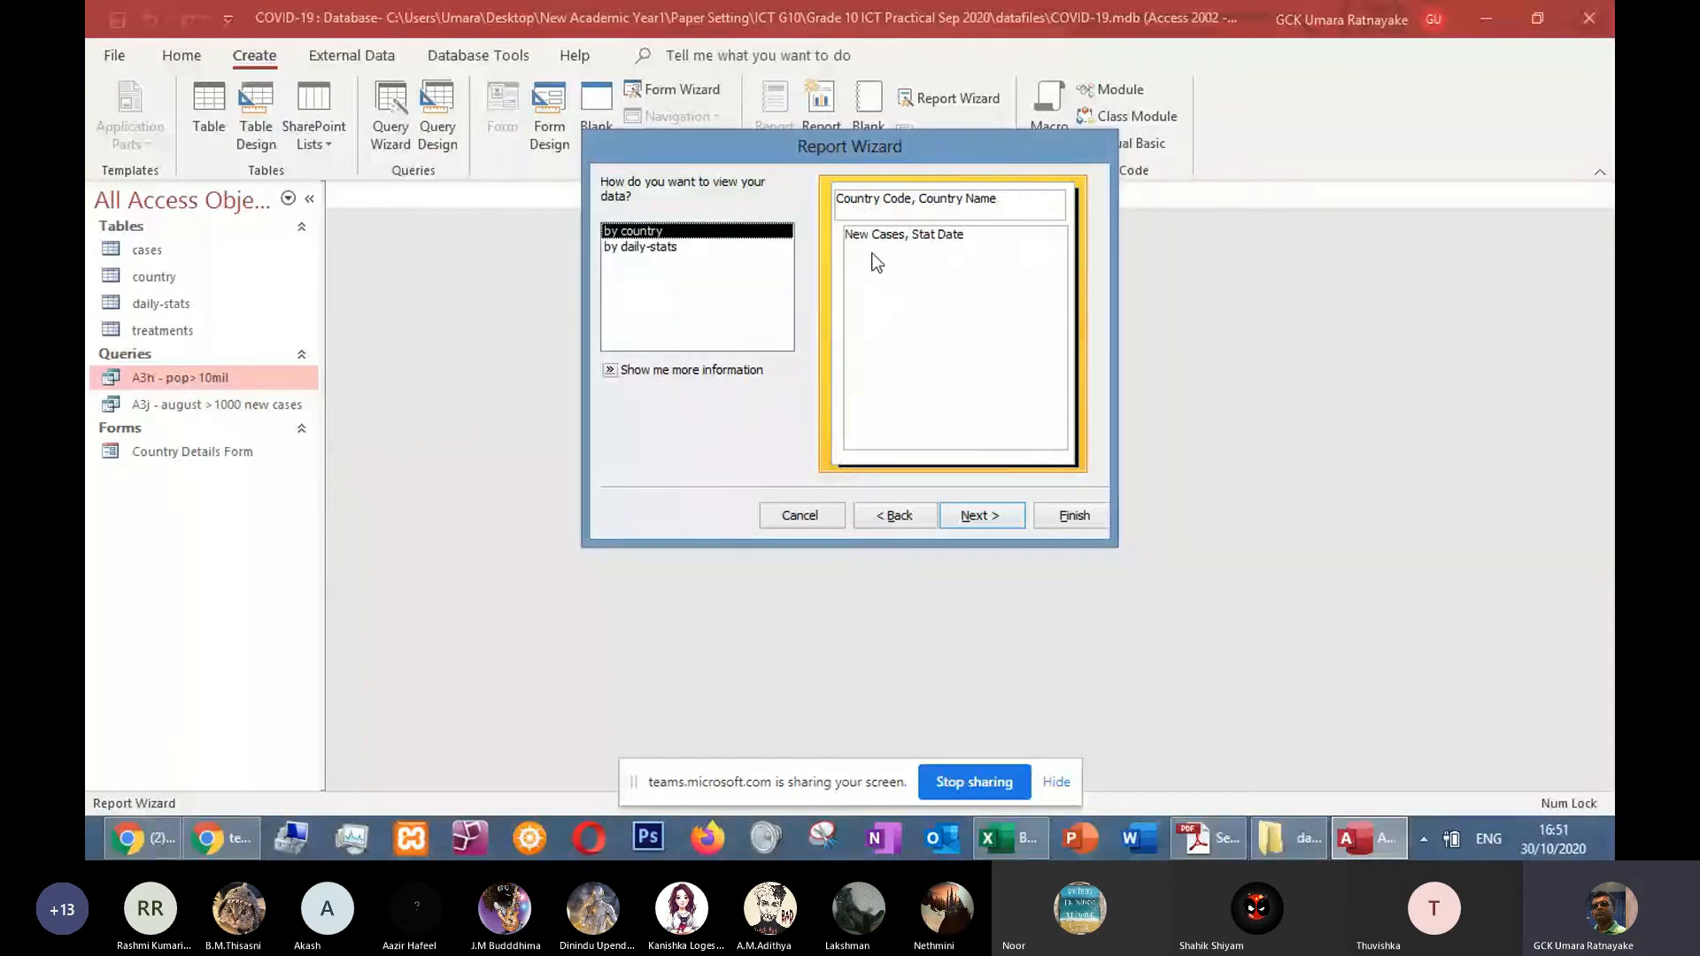
pyautogui.click(684, 248)
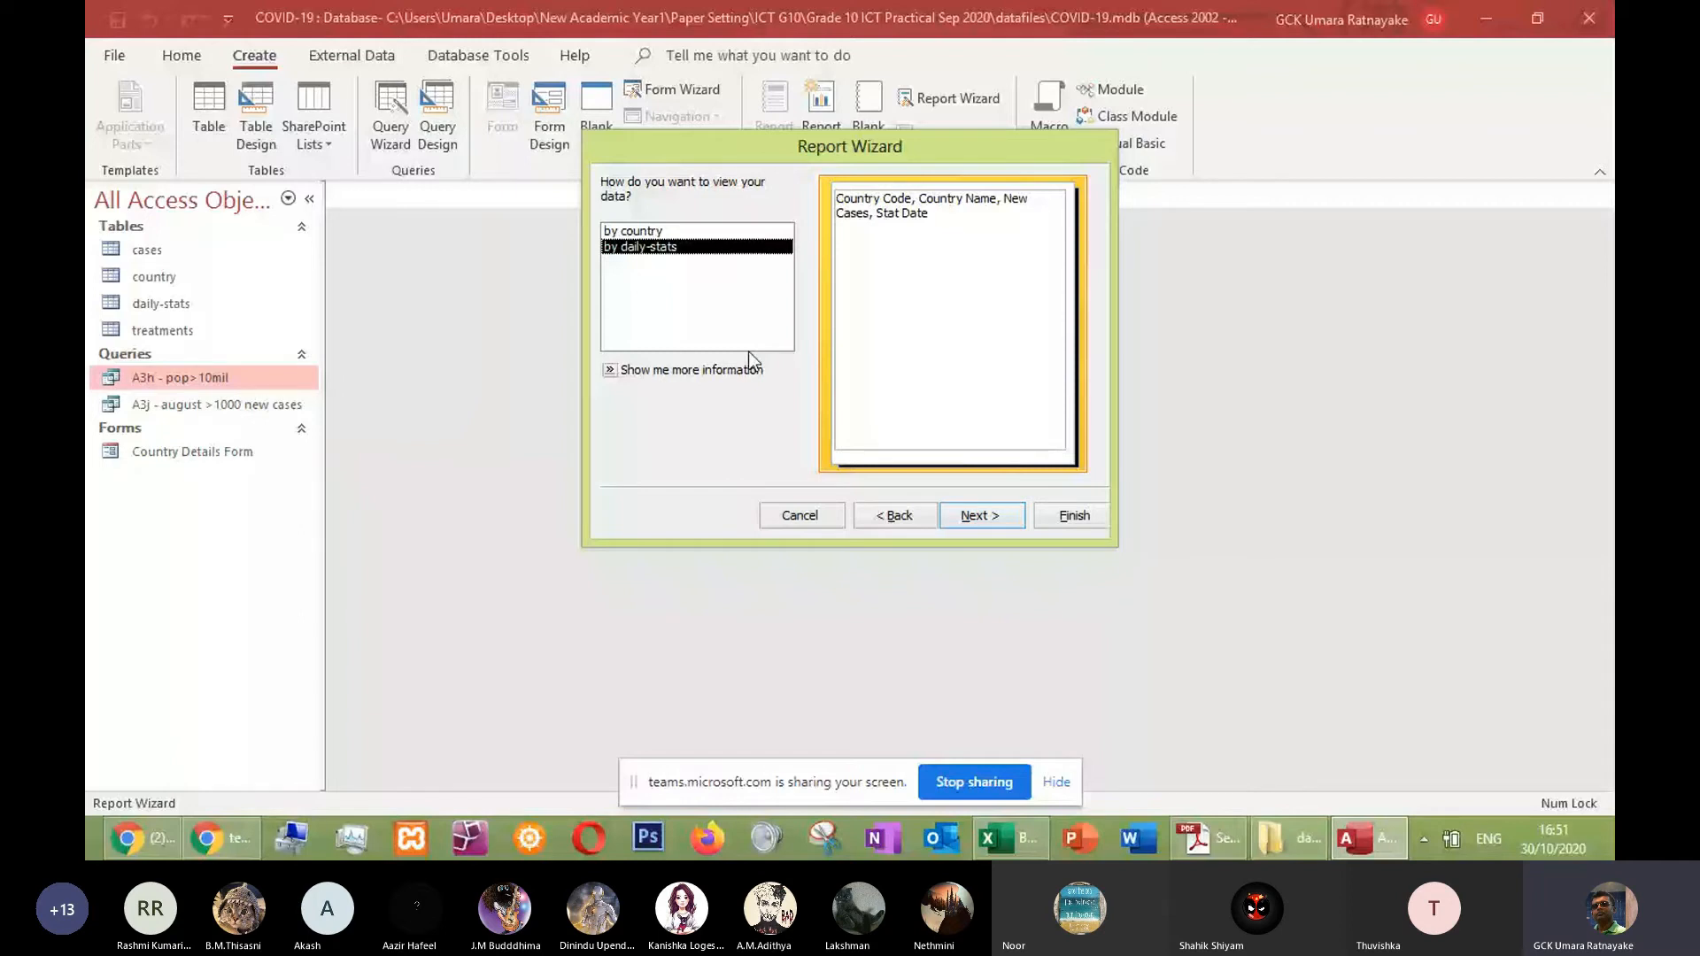
# View the report data by daily-stats and continue without any grouping levels, checking this against the task brief
pyautogui.click(980, 515)
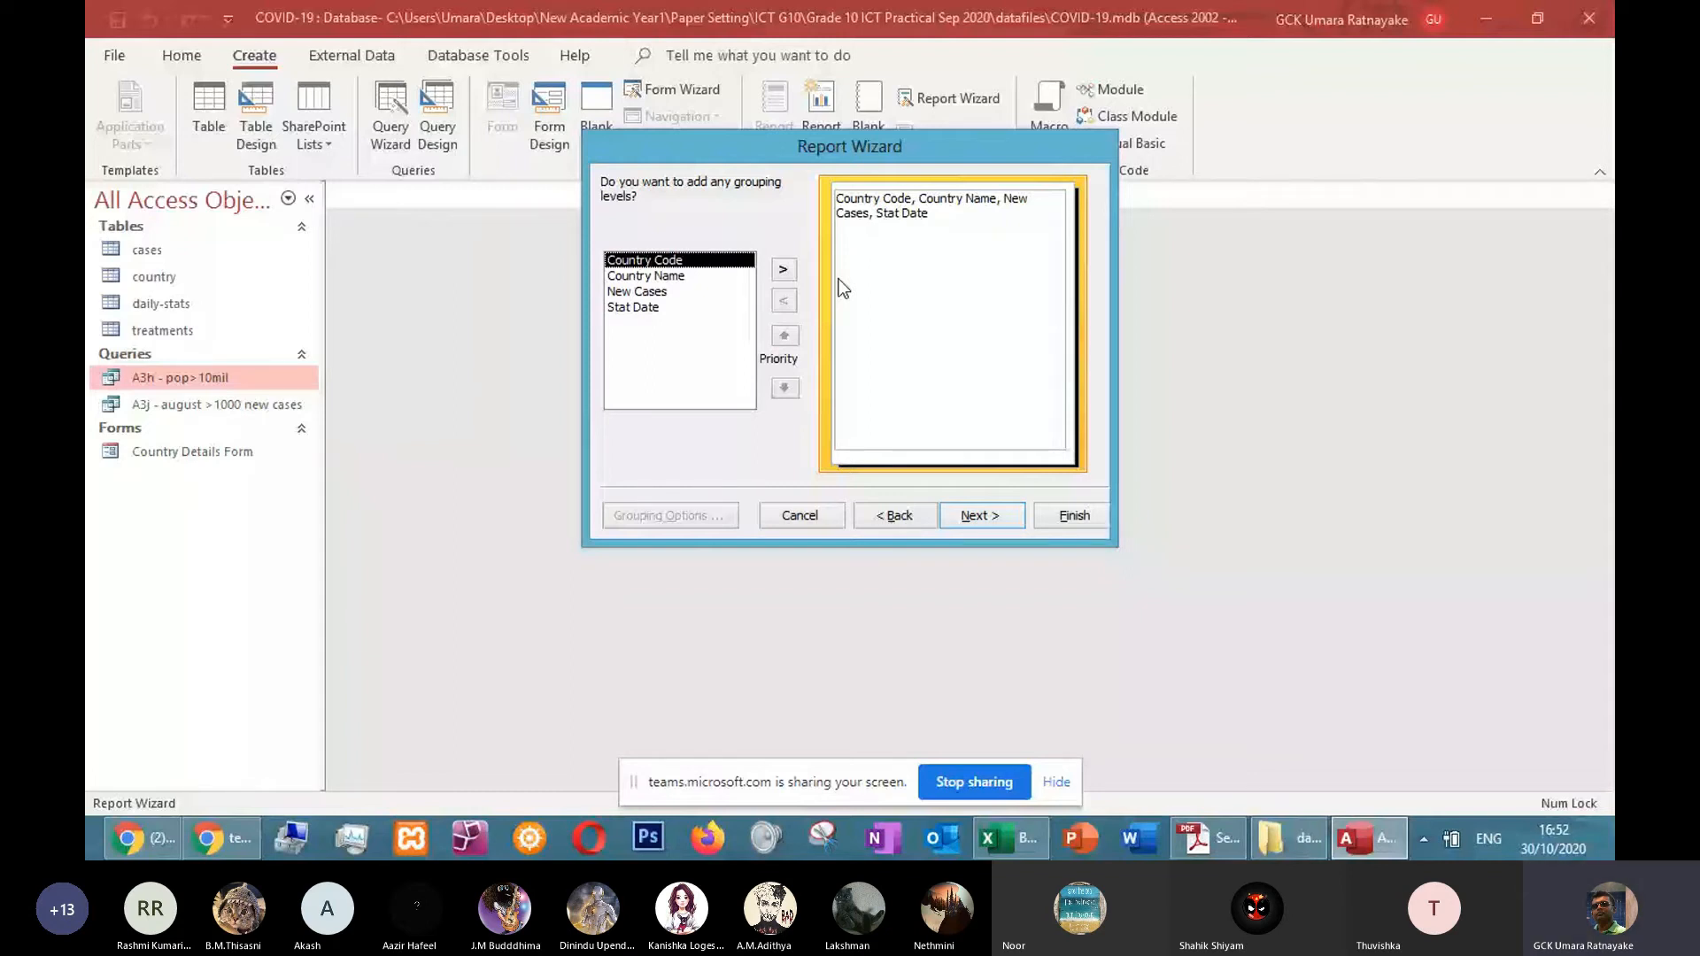
pyautogui.hotkey('alt', 'Tab')
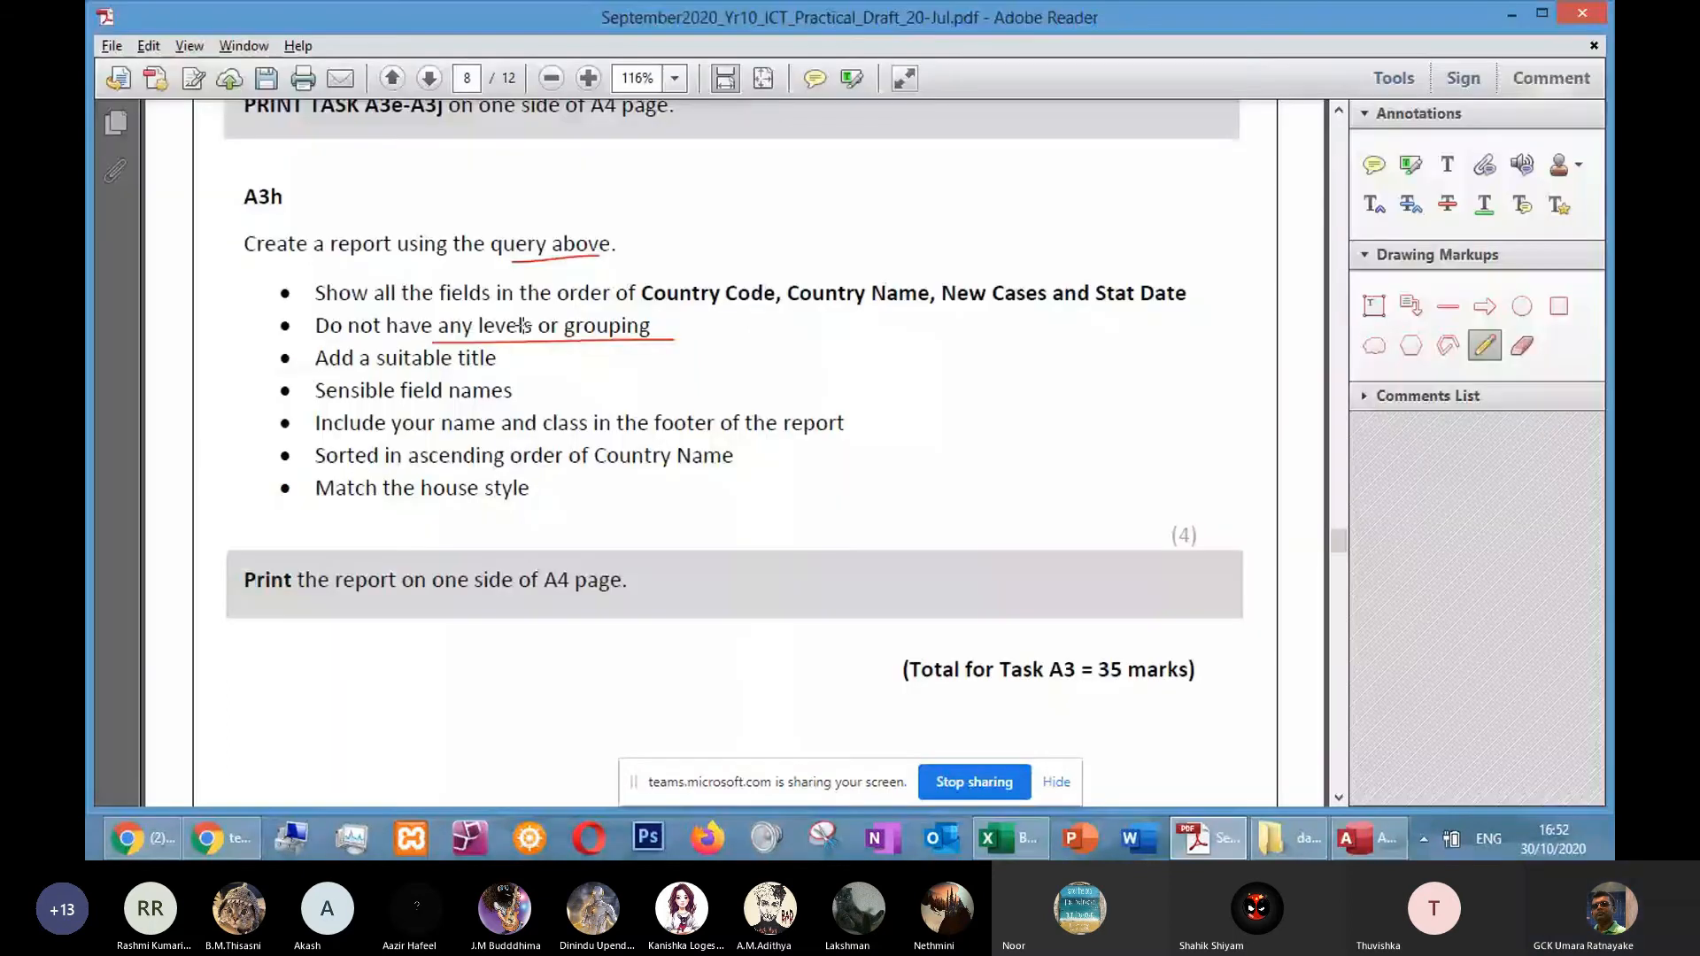
pyautogui.hotkey('alt', 'Tab')
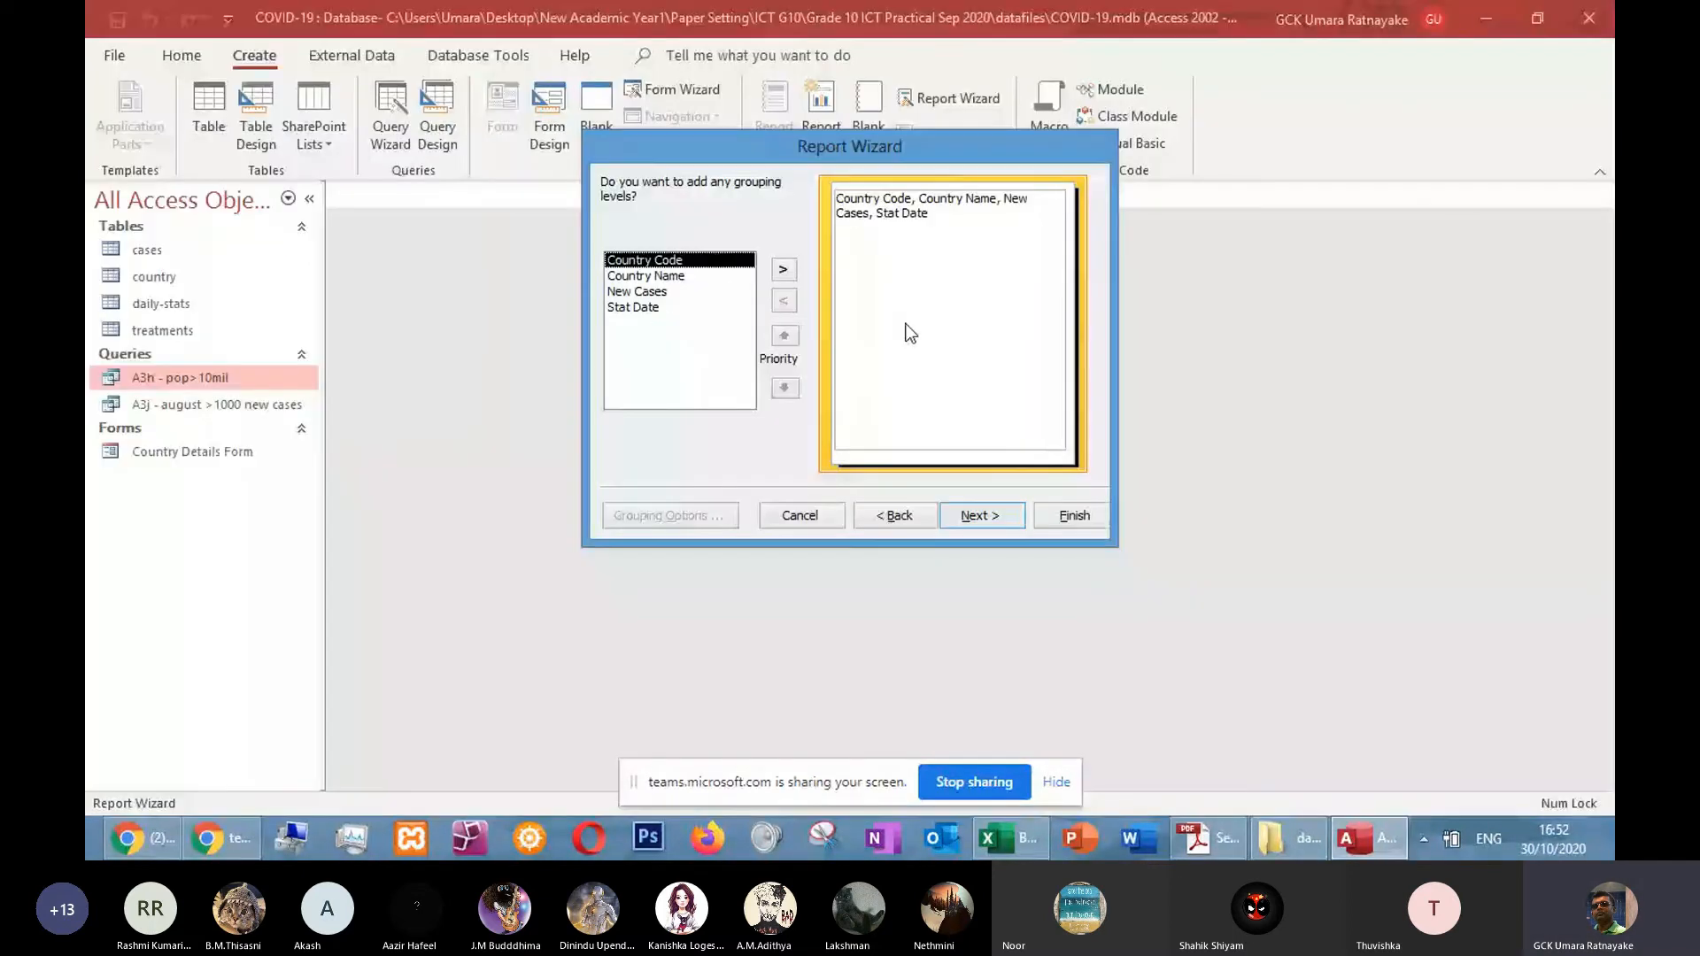
pyautogui.press('Return')
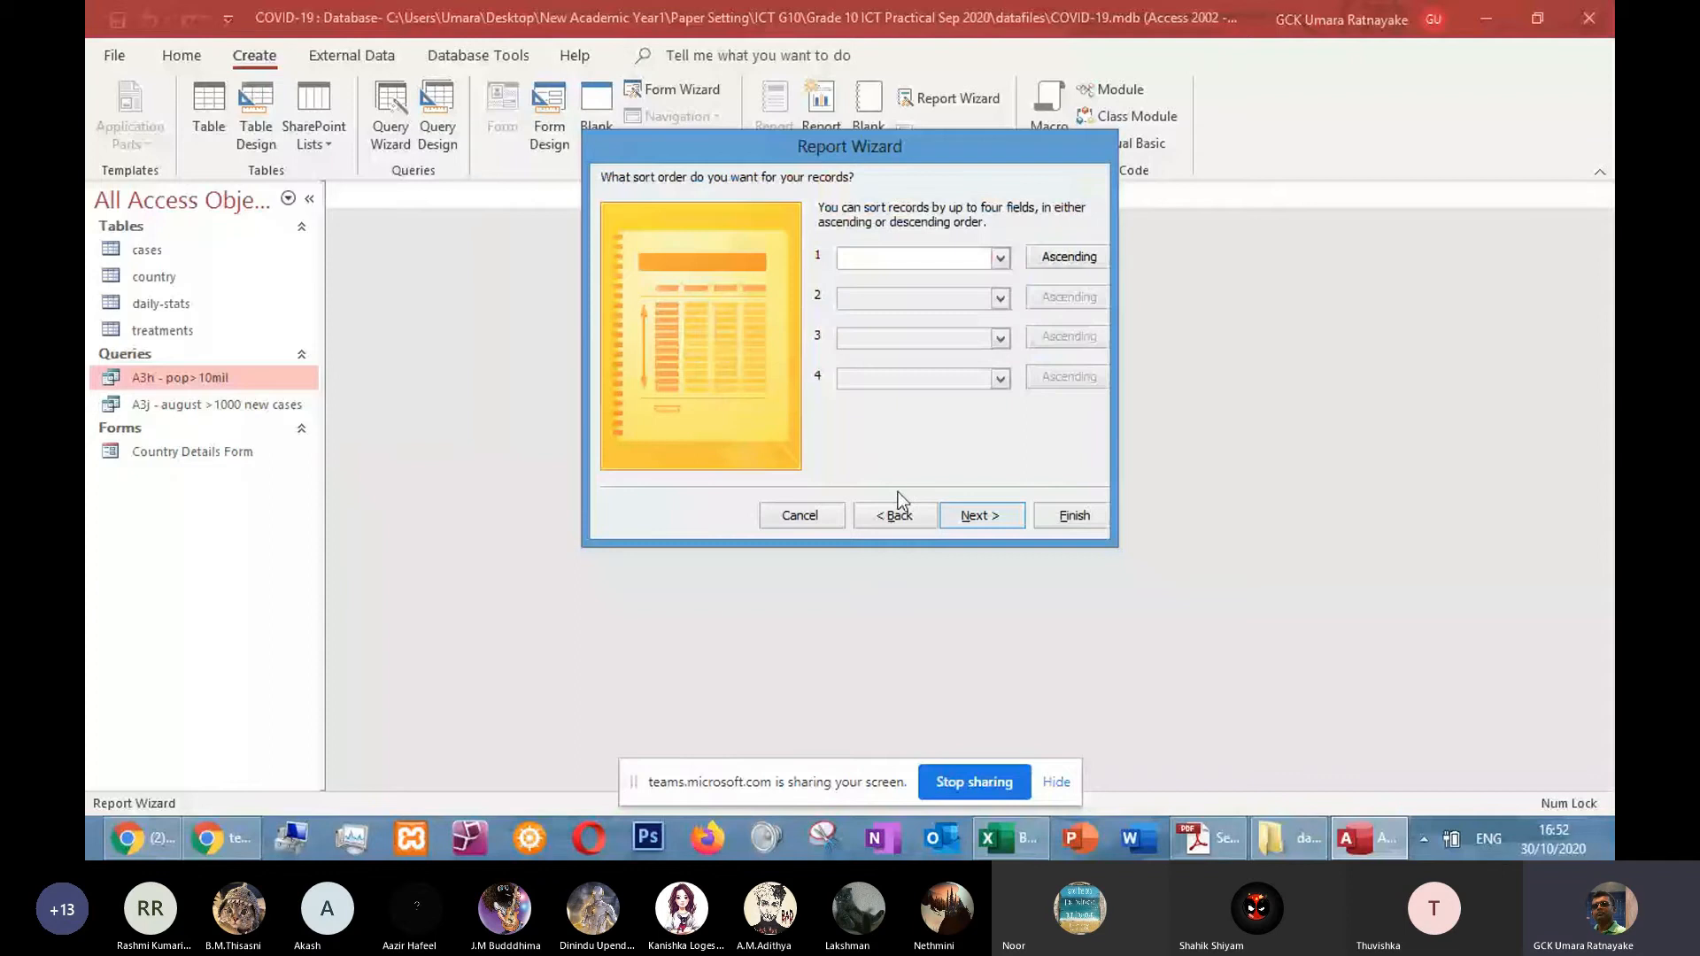
# Underline the ascending-order requirement in the A3h brief and sort the report records by Country Name in ascending order
pyautogui.hotkey('alt', 'Tab')
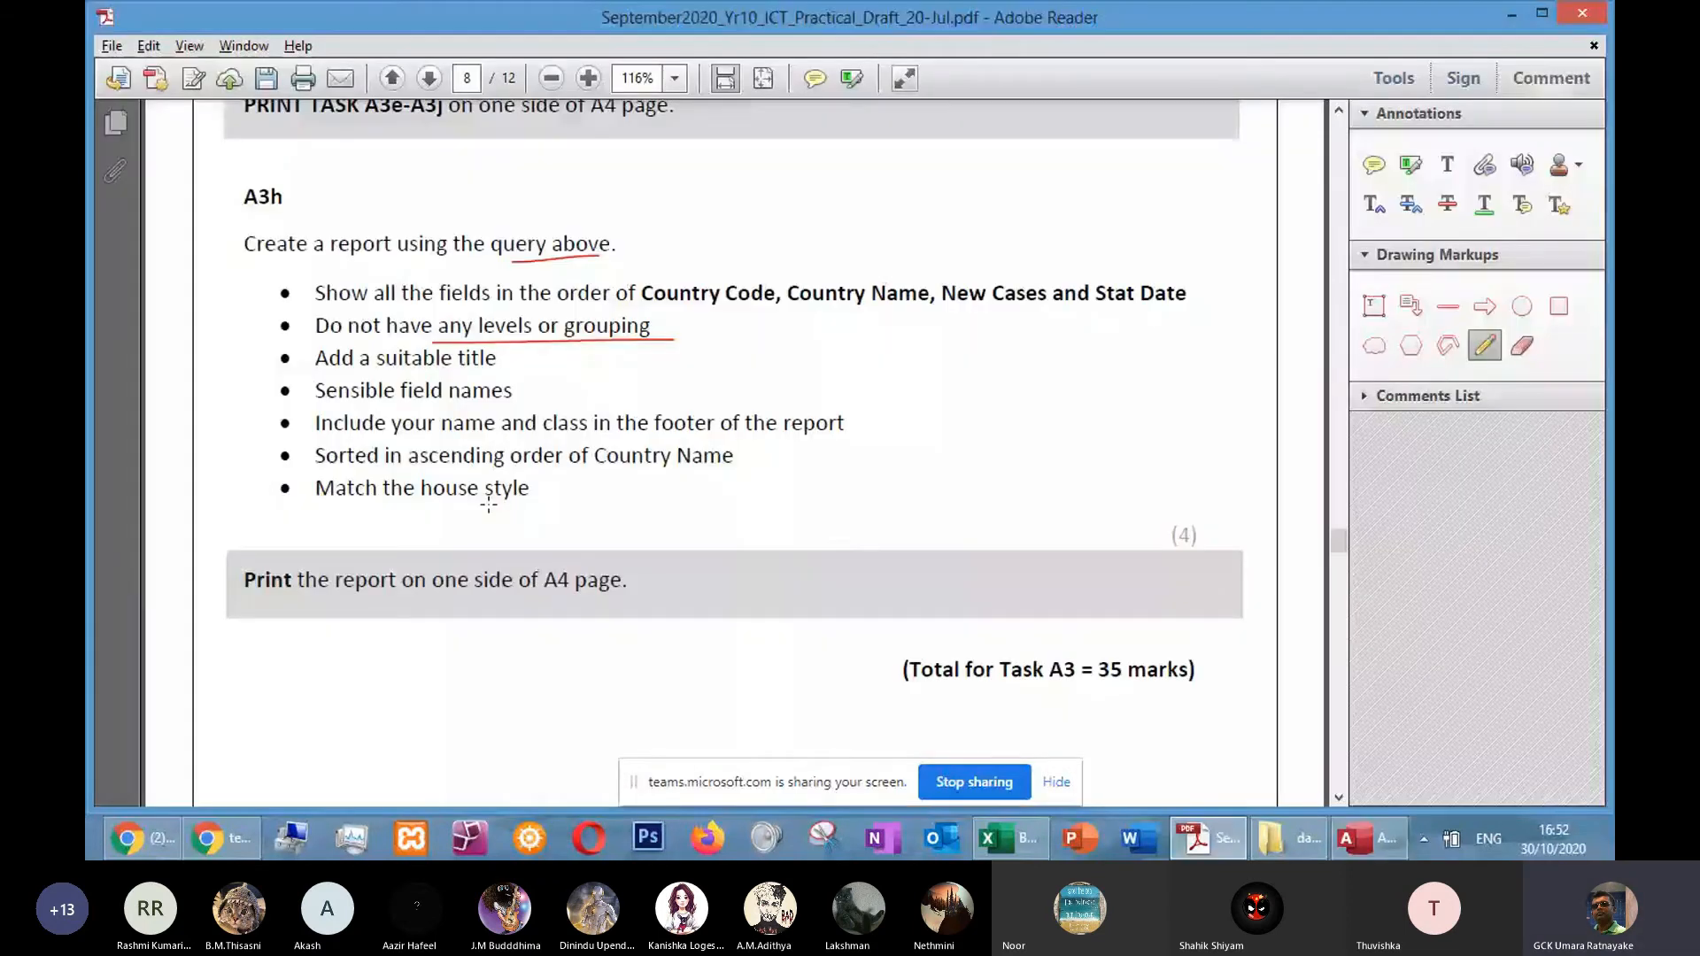
pyautogui.moveTo(372, 471); pyautogui.dragTo(501, 476)
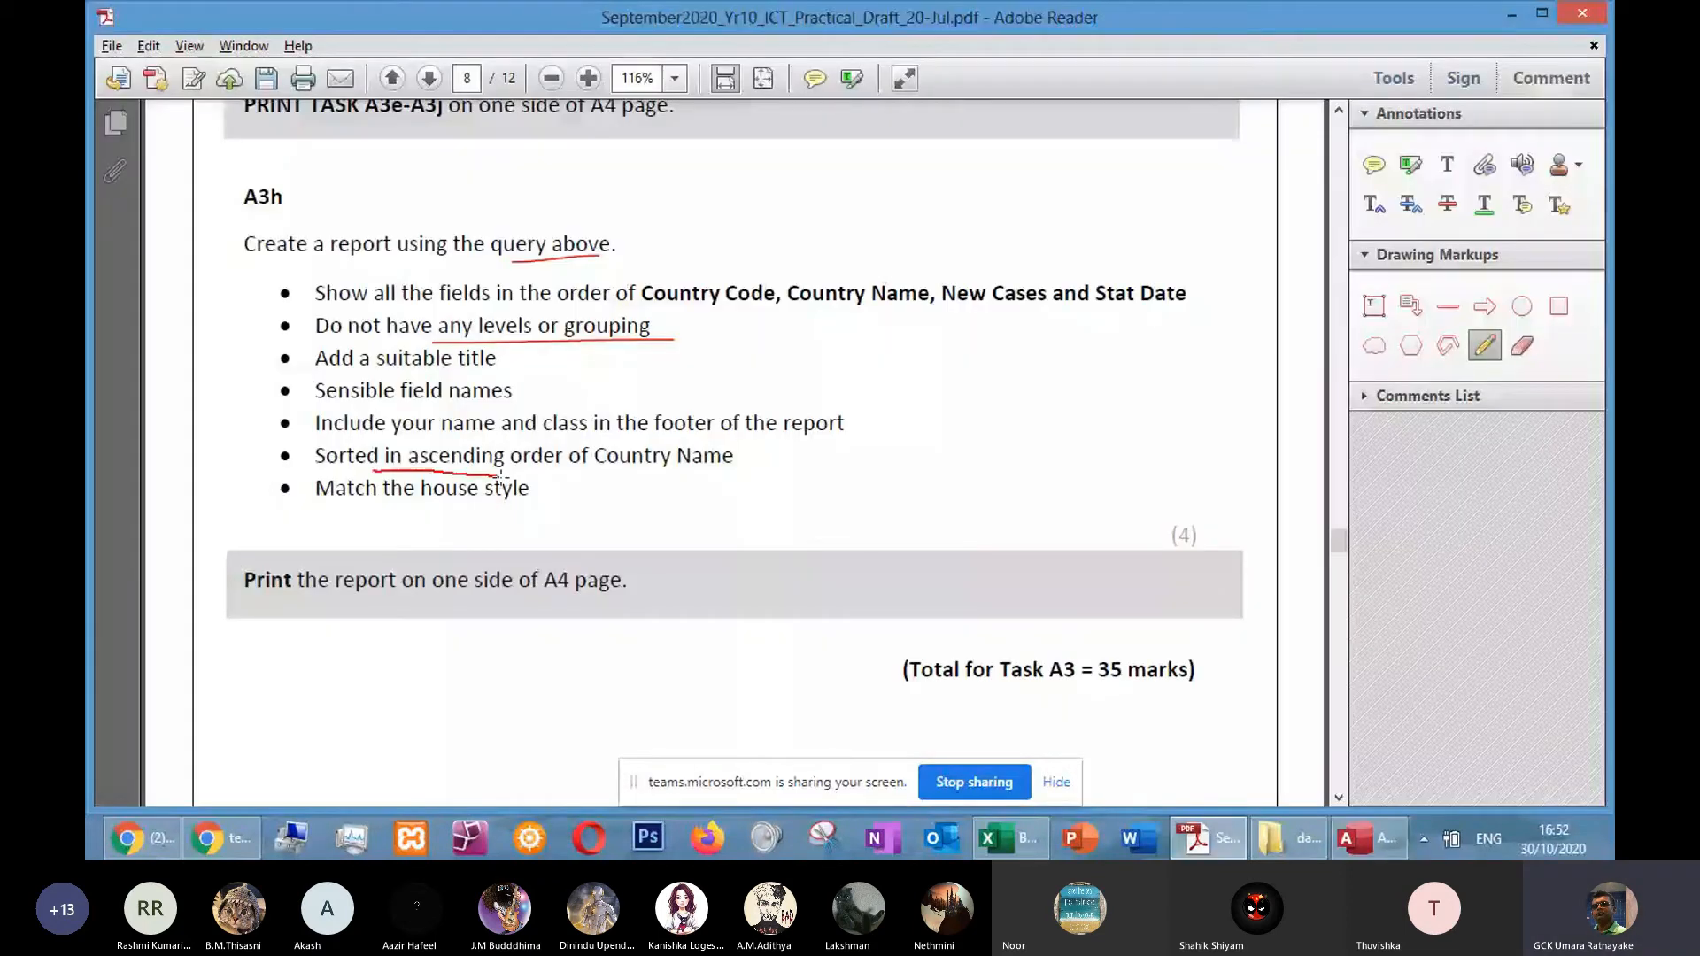
pyautogui.hotkey('alt', 'Tab')
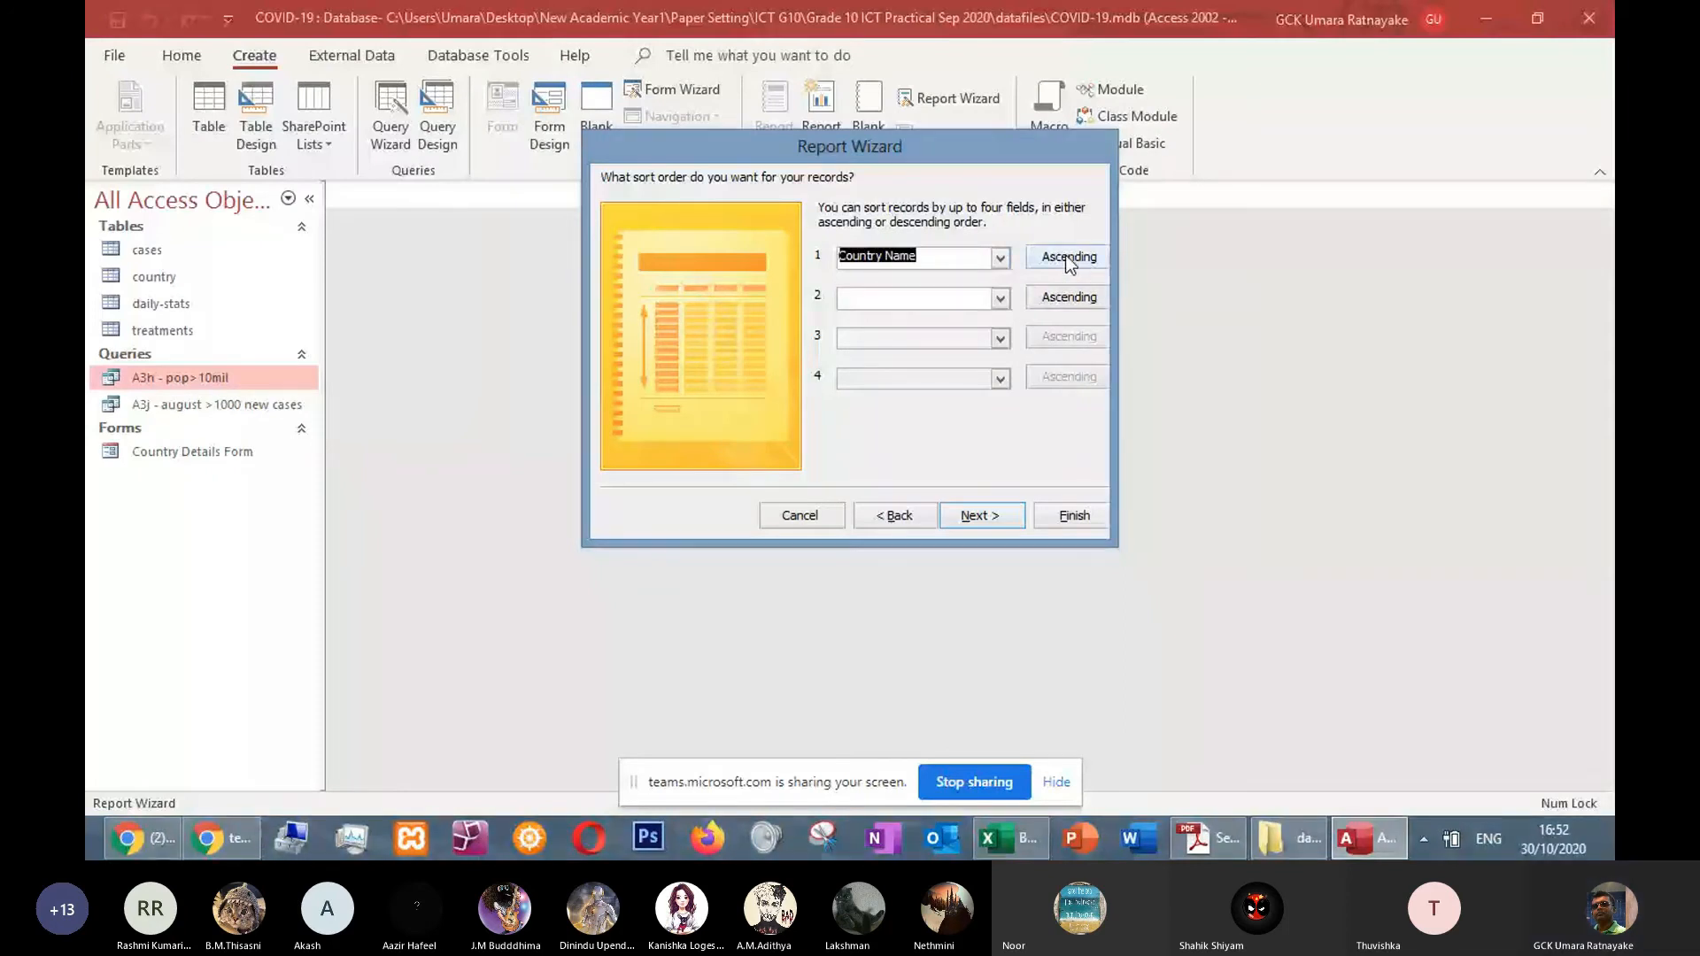
pyautogui.press('Return')
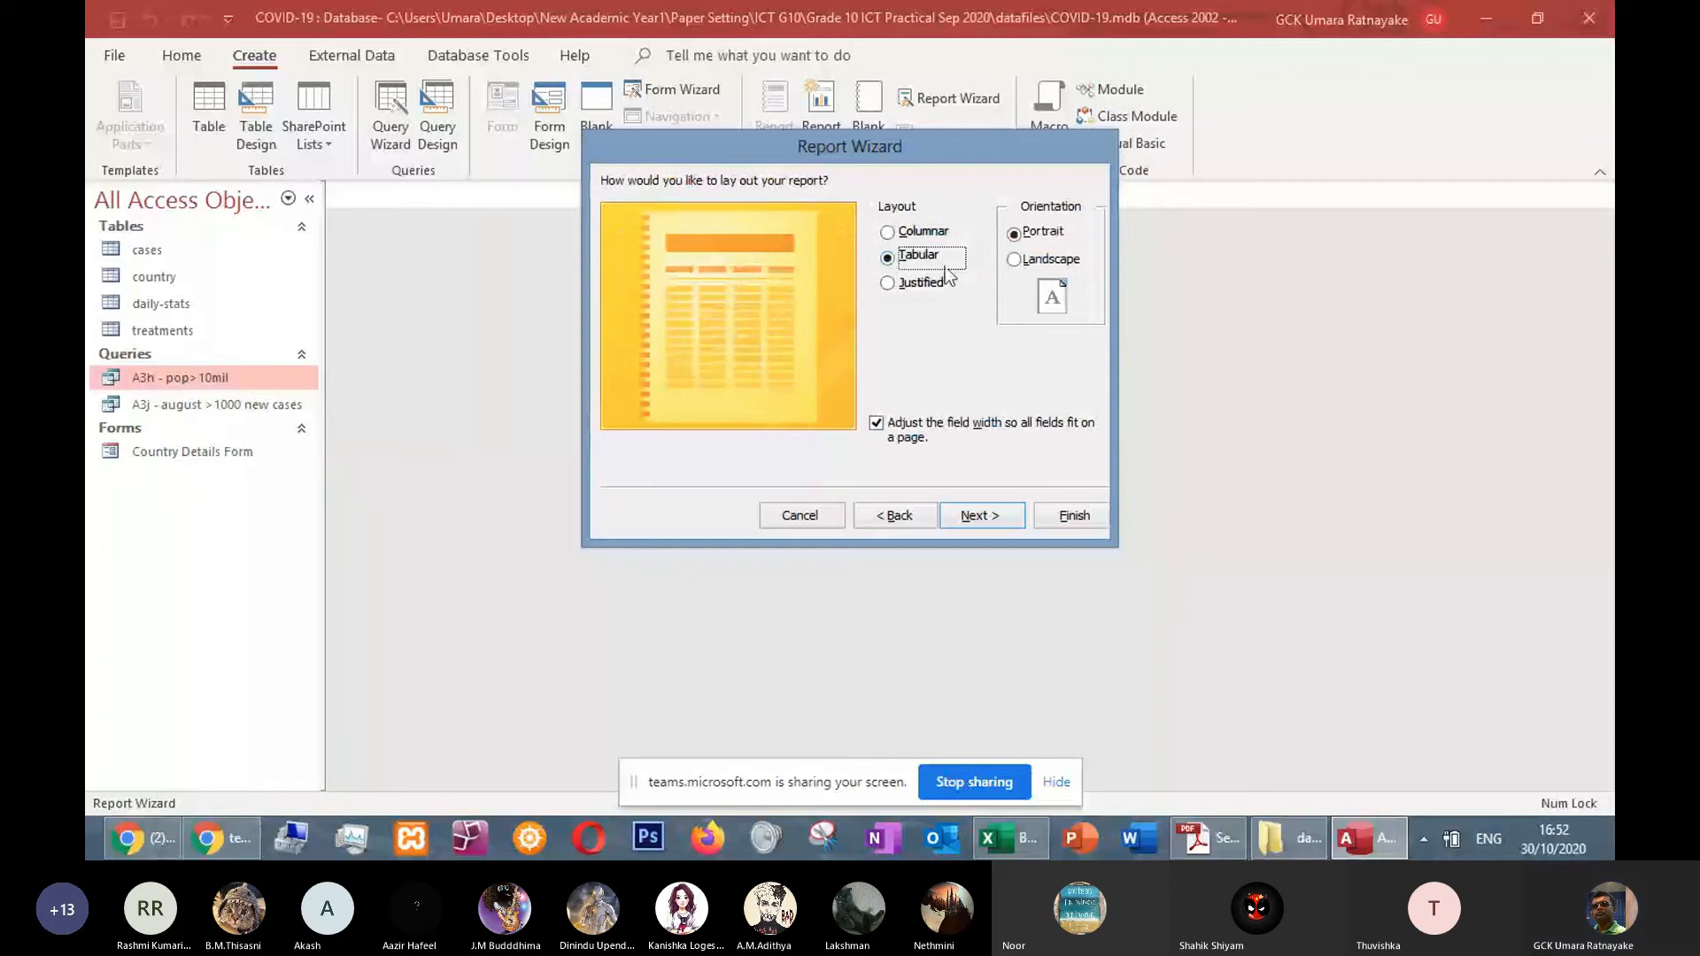
# Recheck the A3h requirements and accept the Tabular layout in Portrait orientation for the report
pyautogui.hotkey('alt', 'Tab')
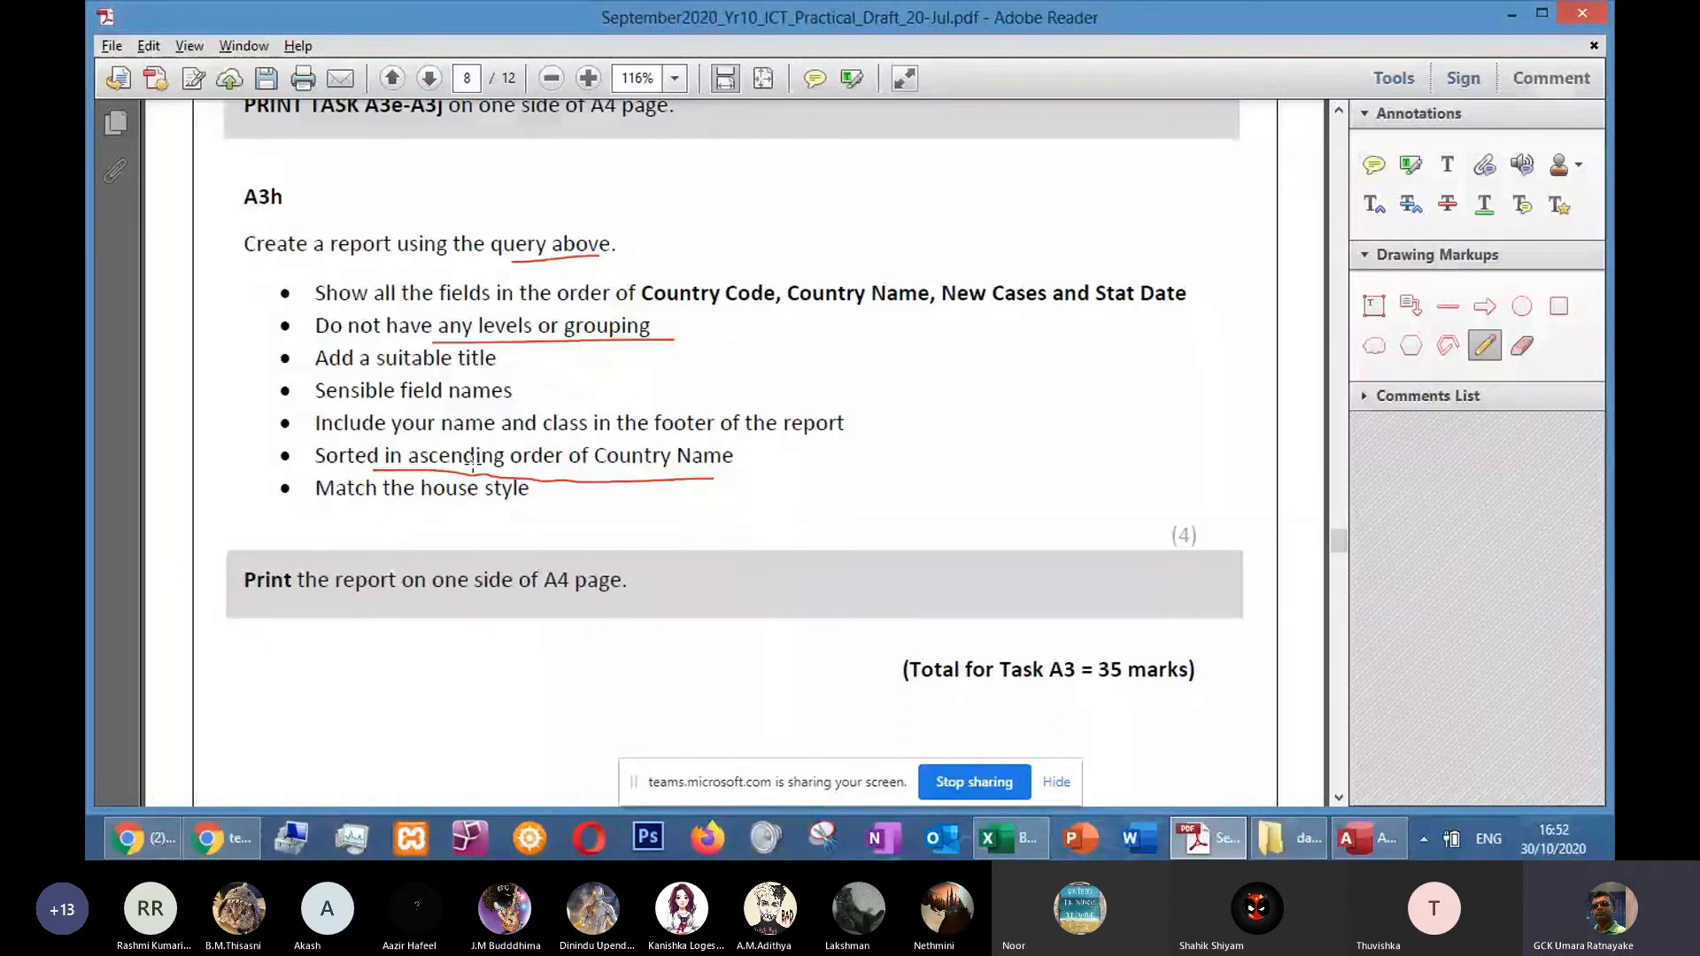
pyautogui.hotkey('alt', 'Tab')
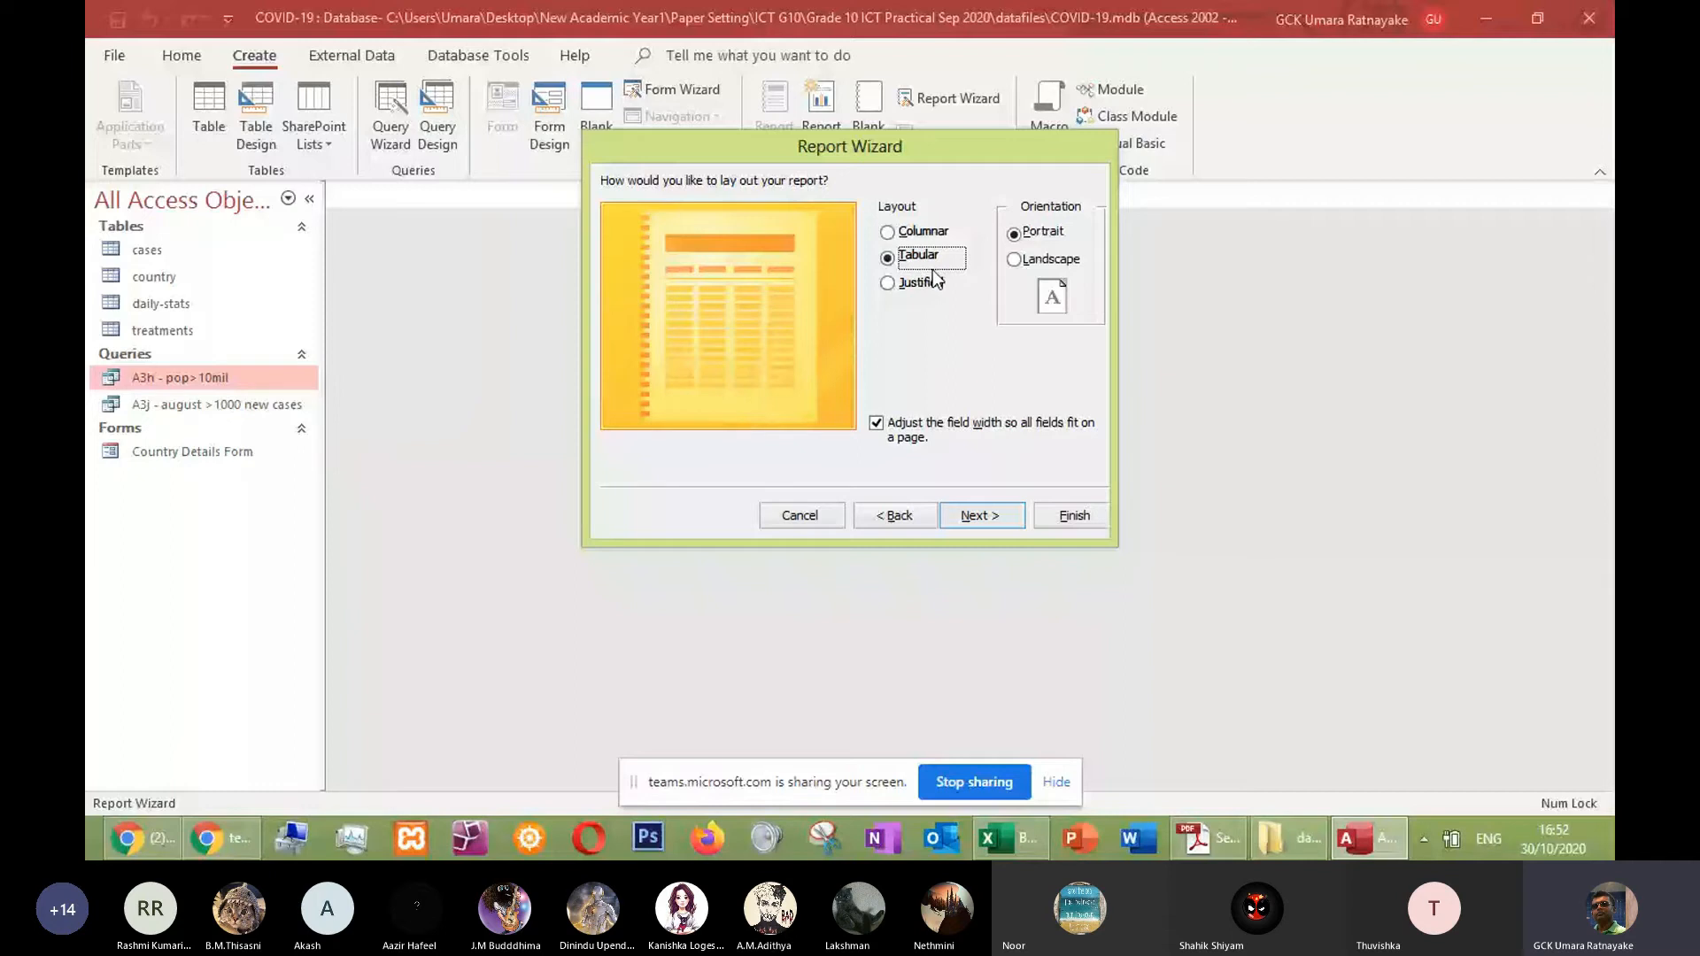
pyautogui.press('Return')
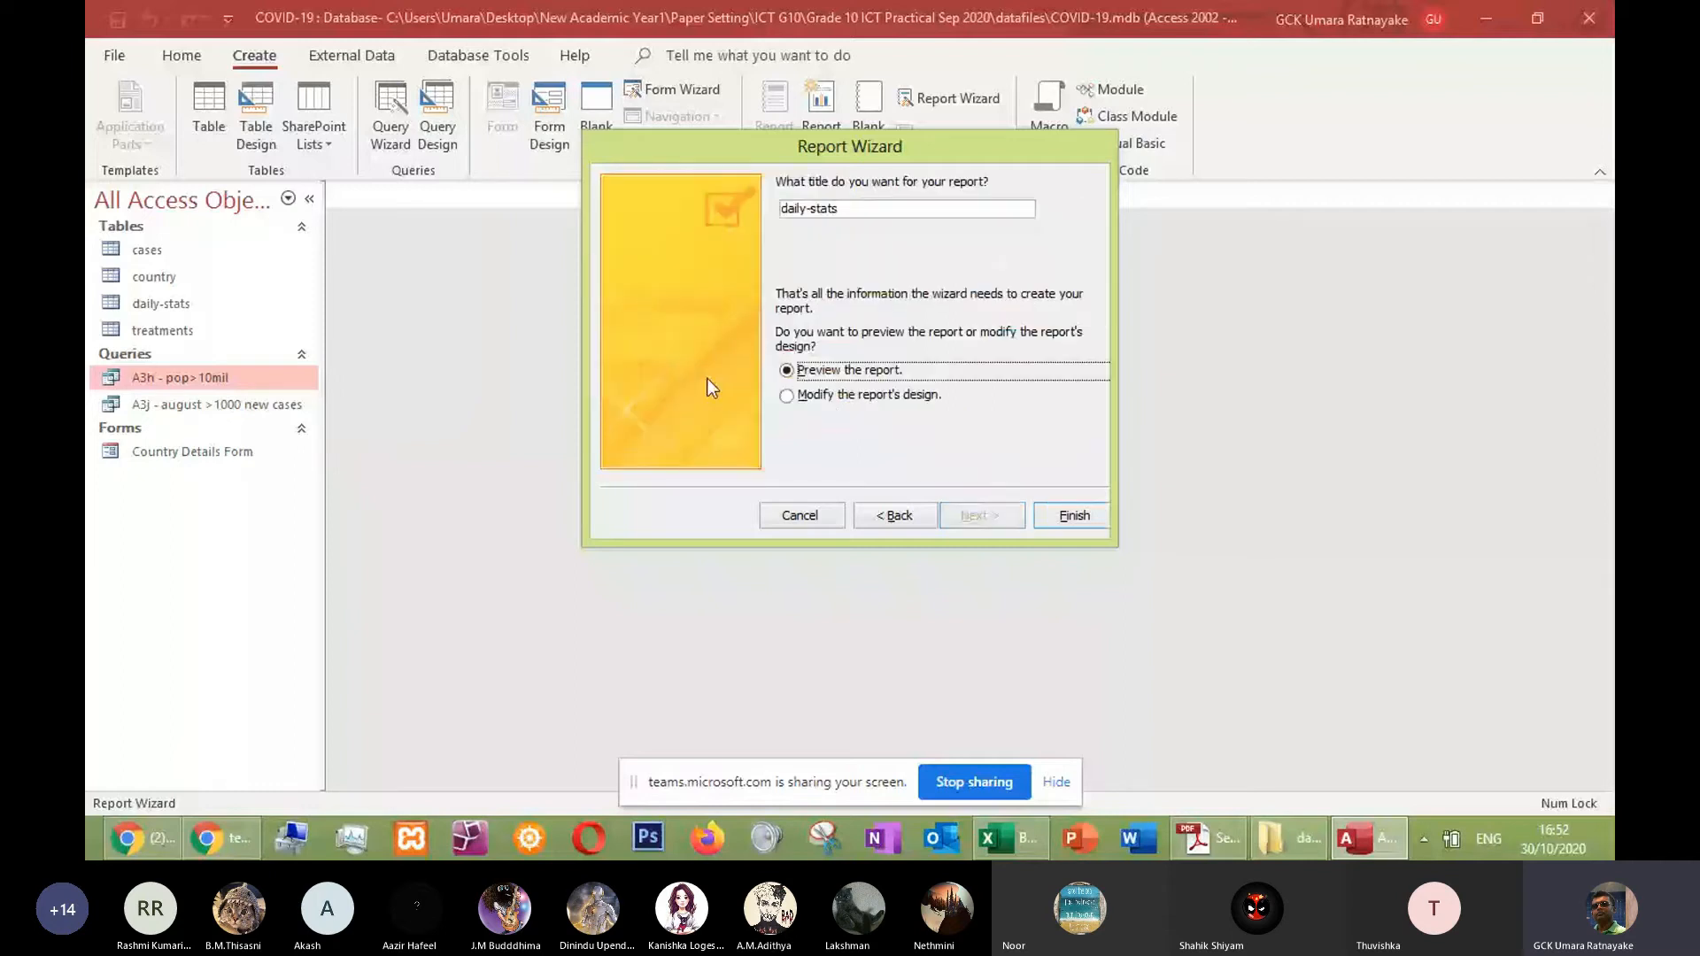
# Examine the A3j query description in the task PDF against the wizard's default title to find a suitable report title
pyautogui.hotkey('alt', 'Tab')
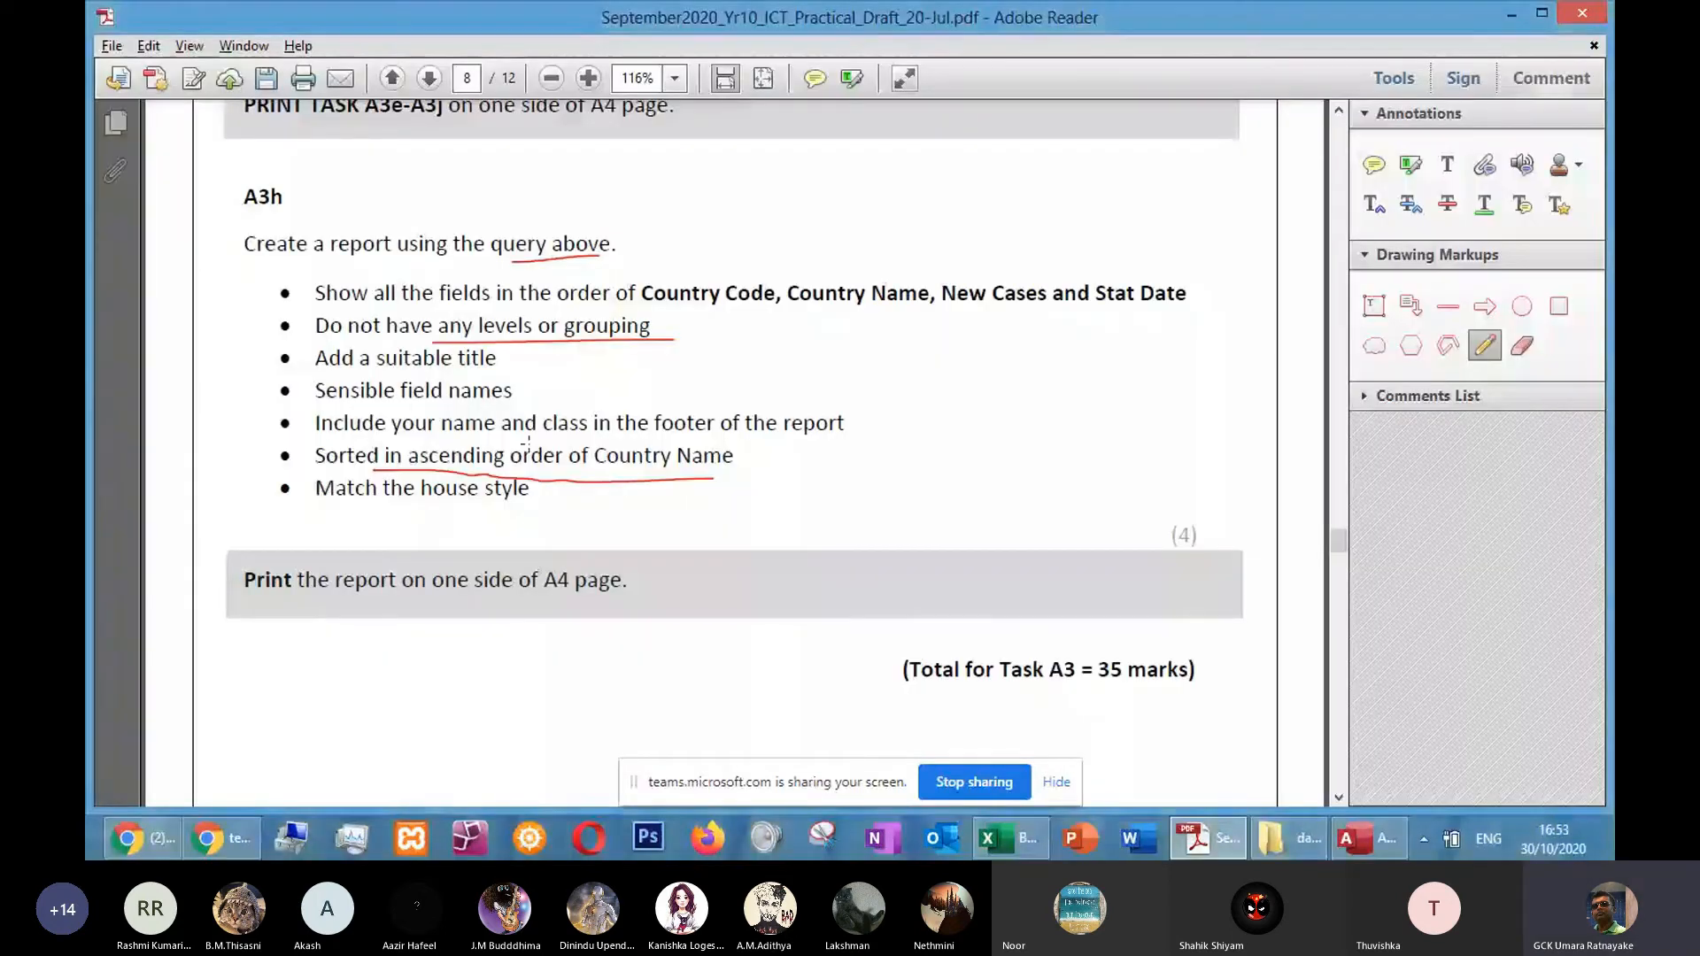
pyautogui.scroll(5, 529, 445)
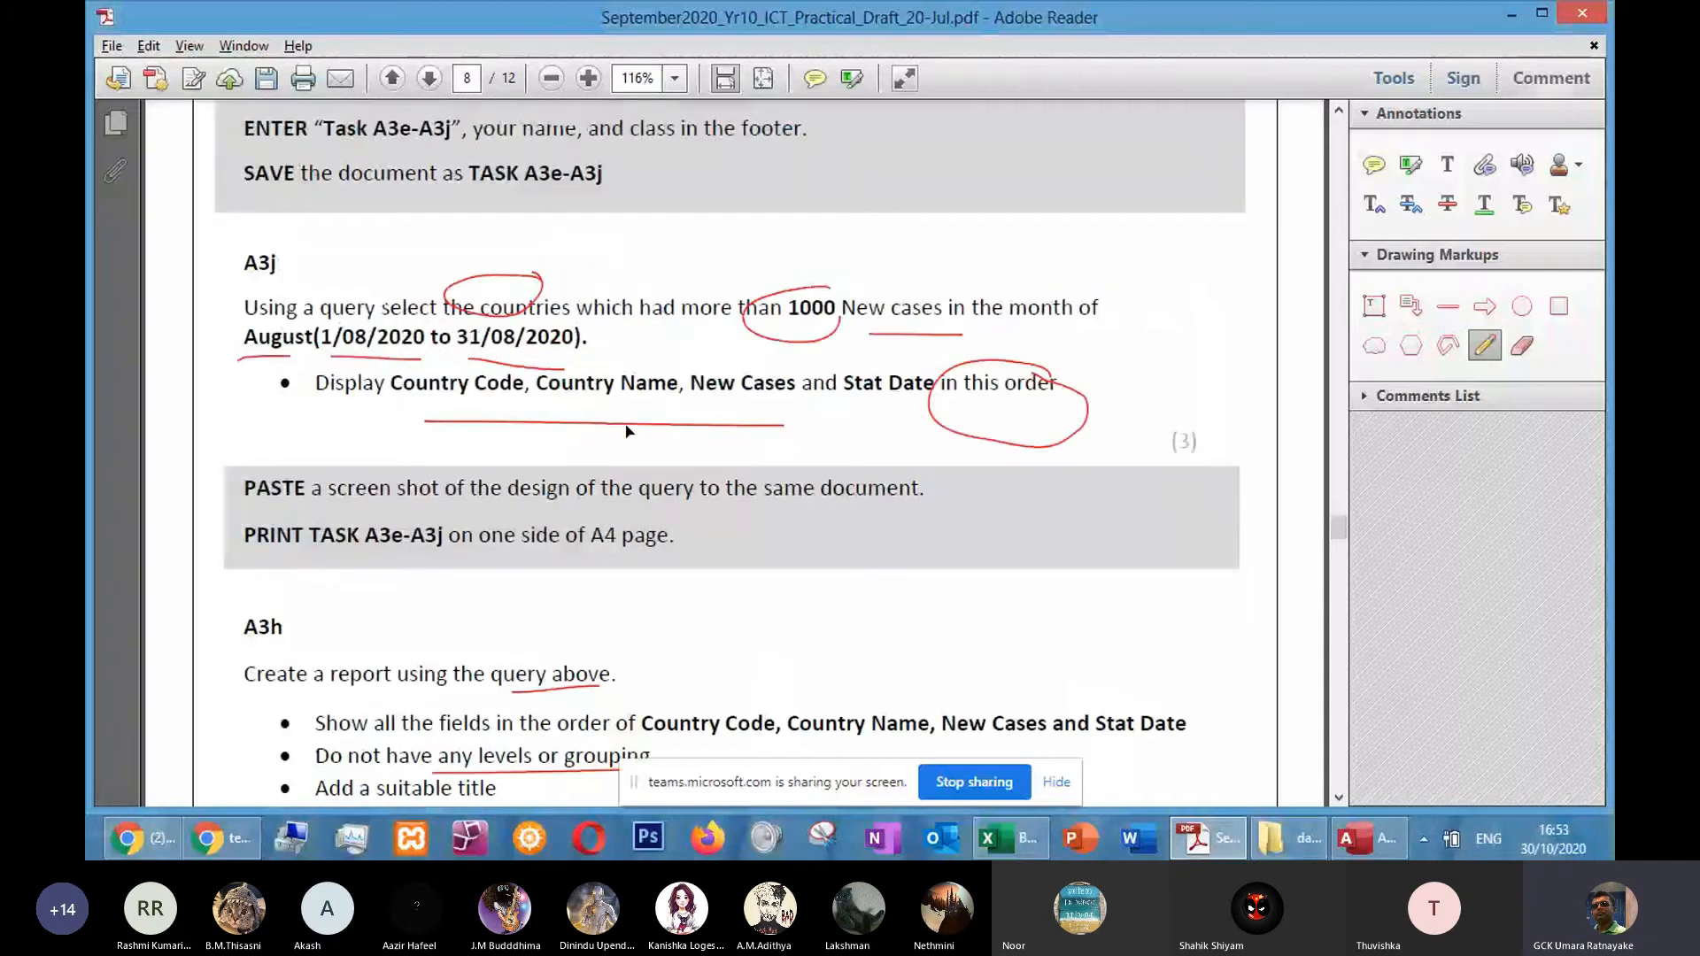
pyautogui.hotkey('alt', 'Tab')
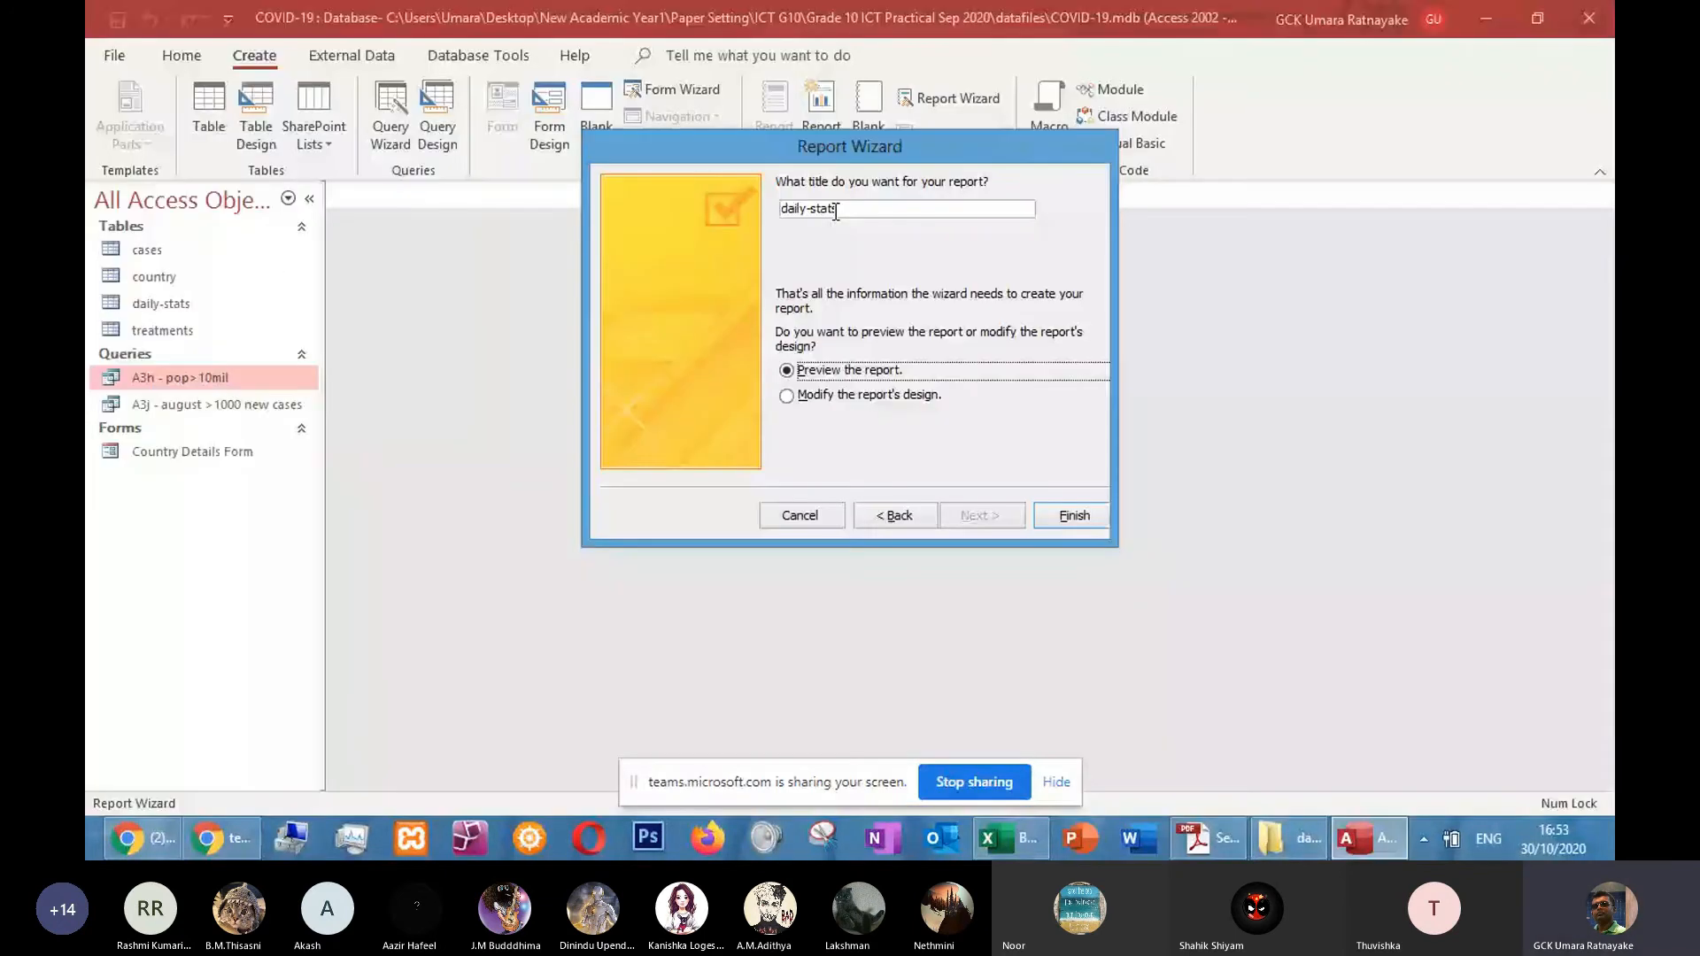
pyautogui.moveTo(838, 211); pyautogui.dragTo(777, 210)
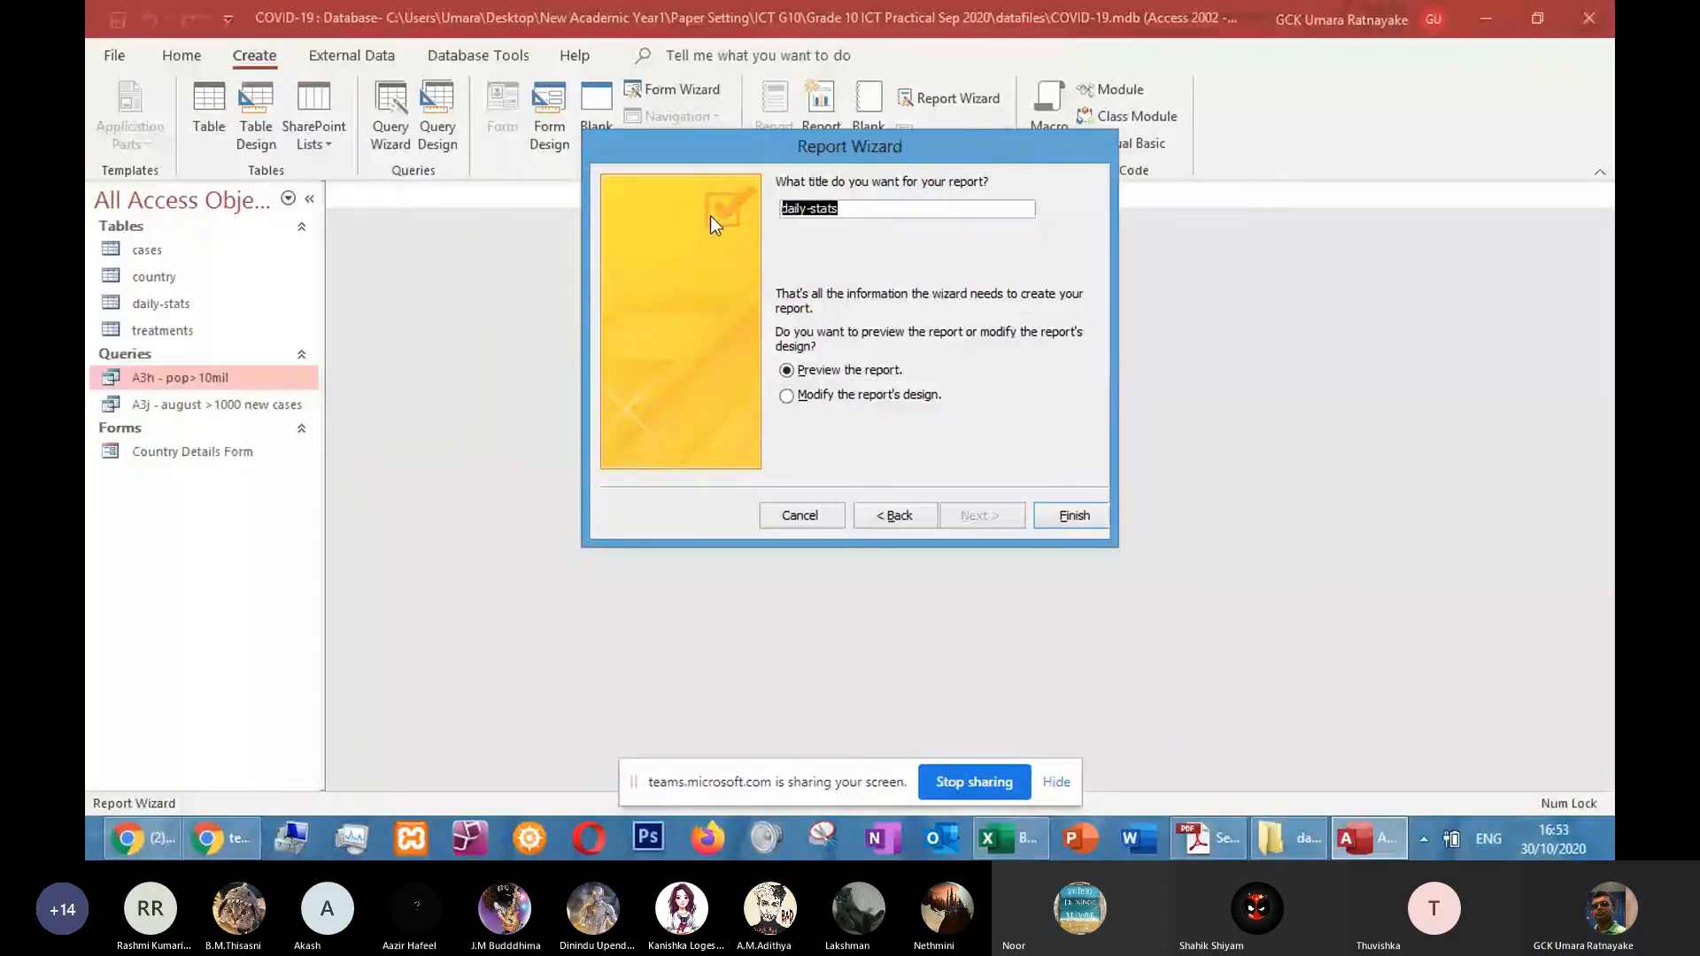
pyautogui.click(881, 208)
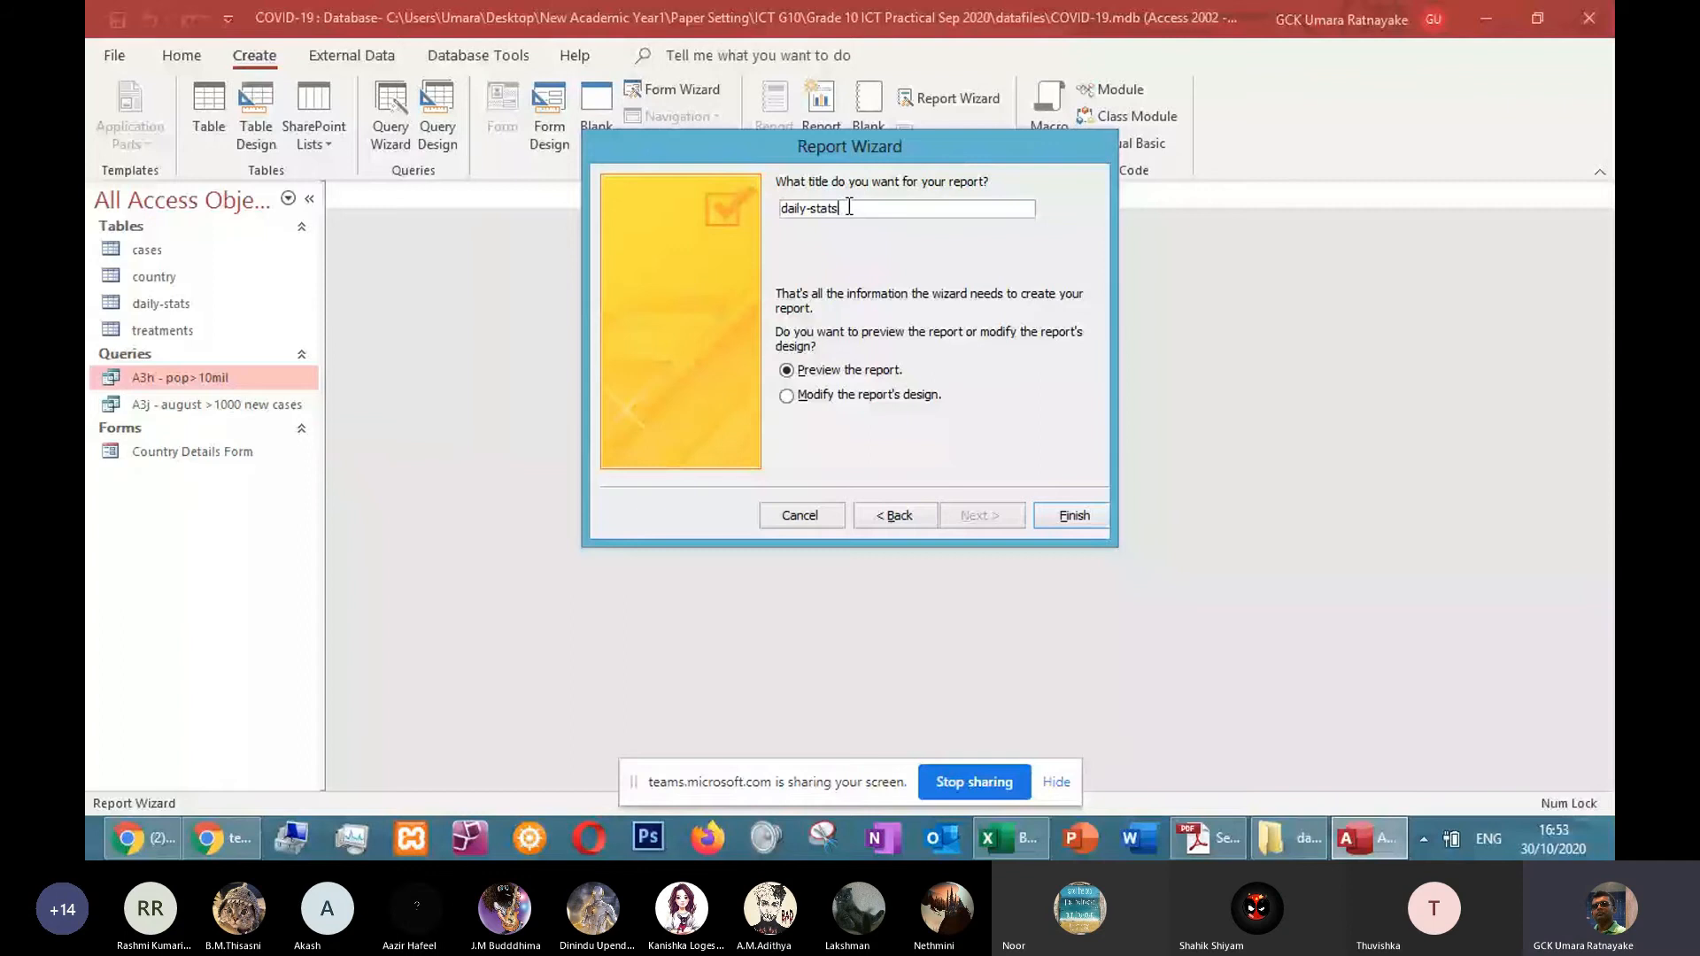
pyautogui.hotkey('alt', 'Tab')
pyautogui.hotkey('alt', 'Tab')
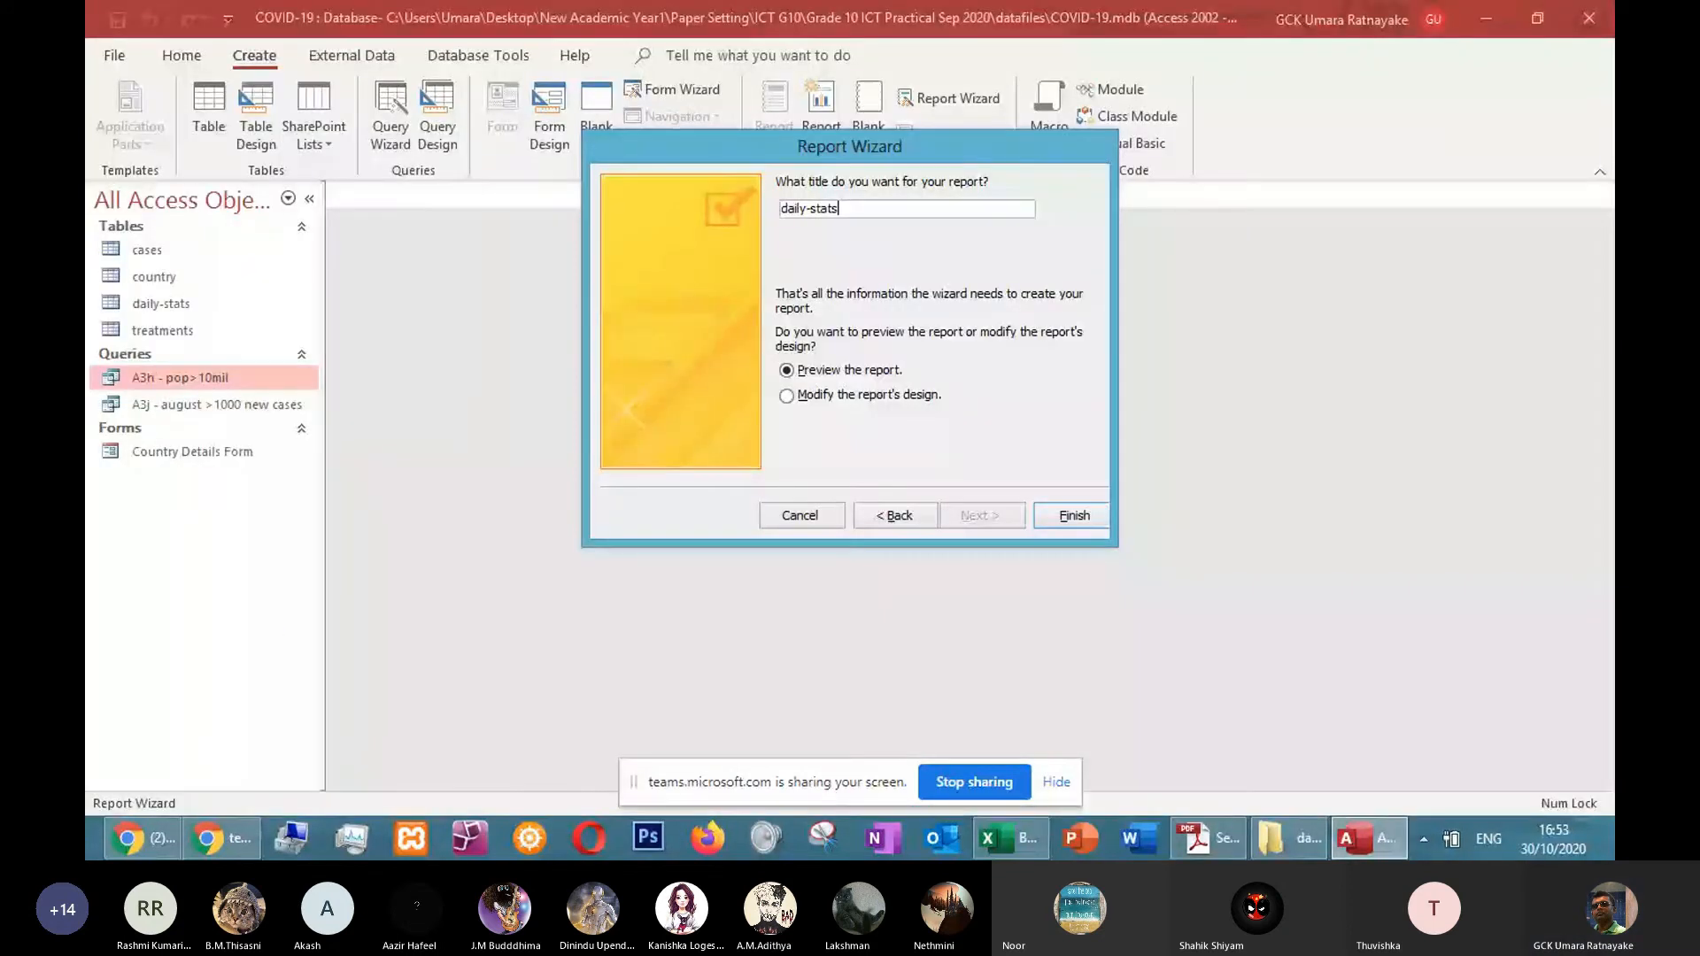
pyautogui.hotkey('alt', 'Tab')
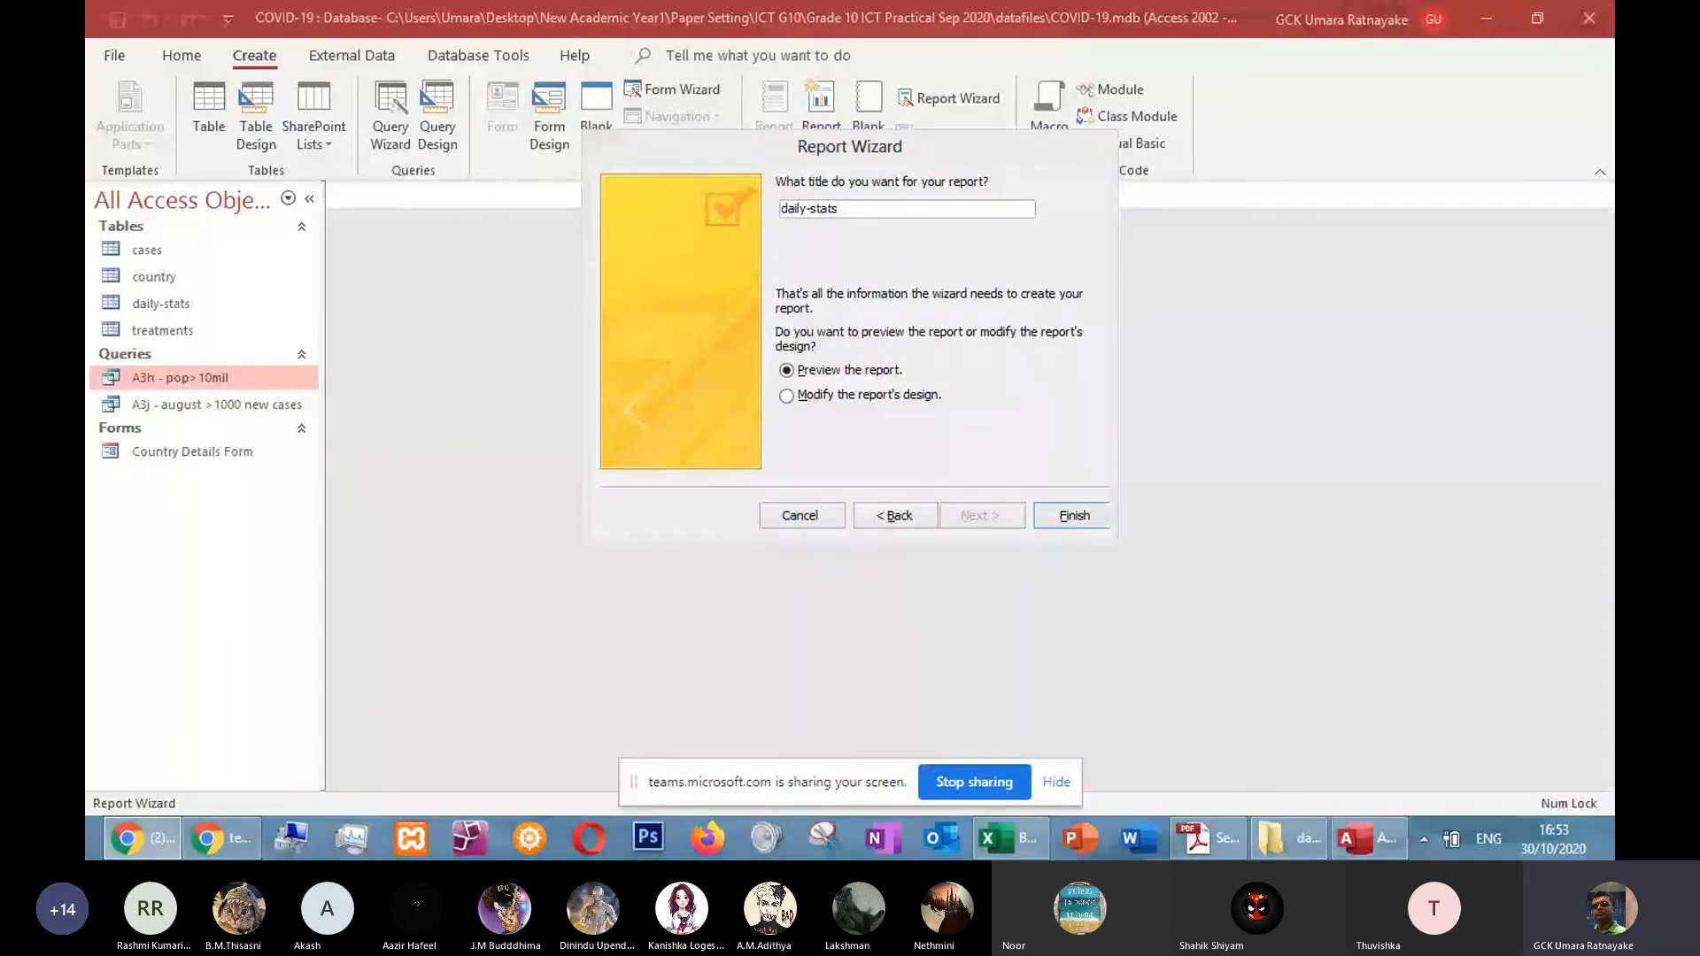
pyautogui.click(948, 271)
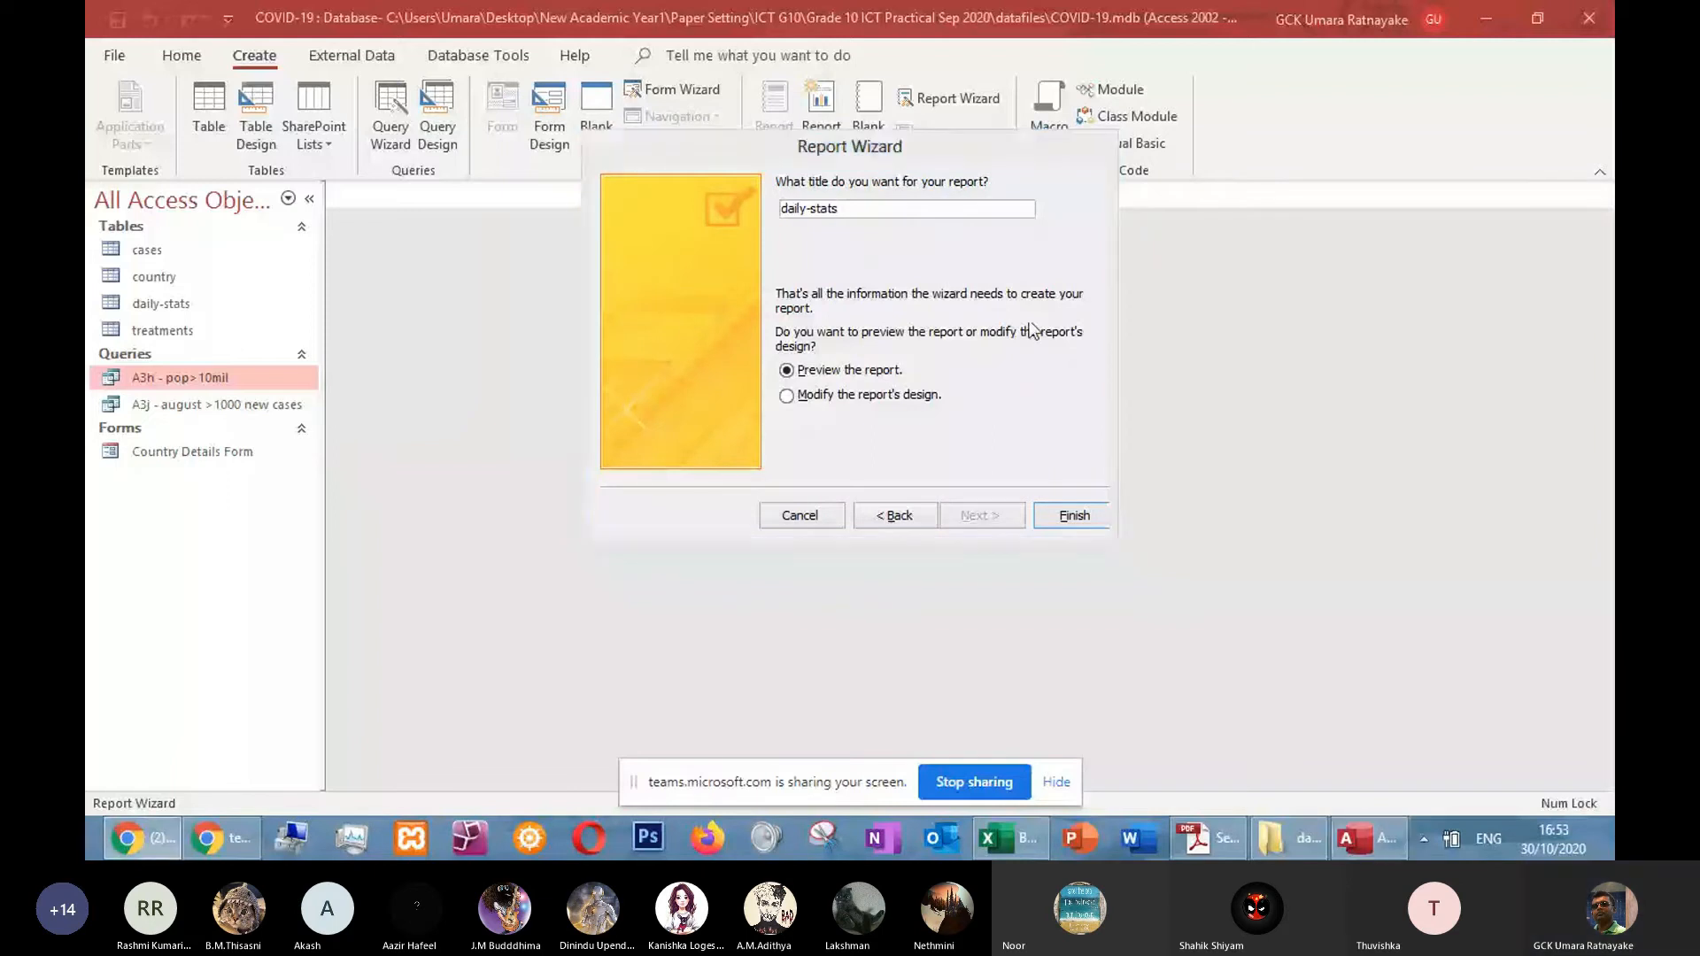
pyautogui.hotkey('alt', 'Tab')
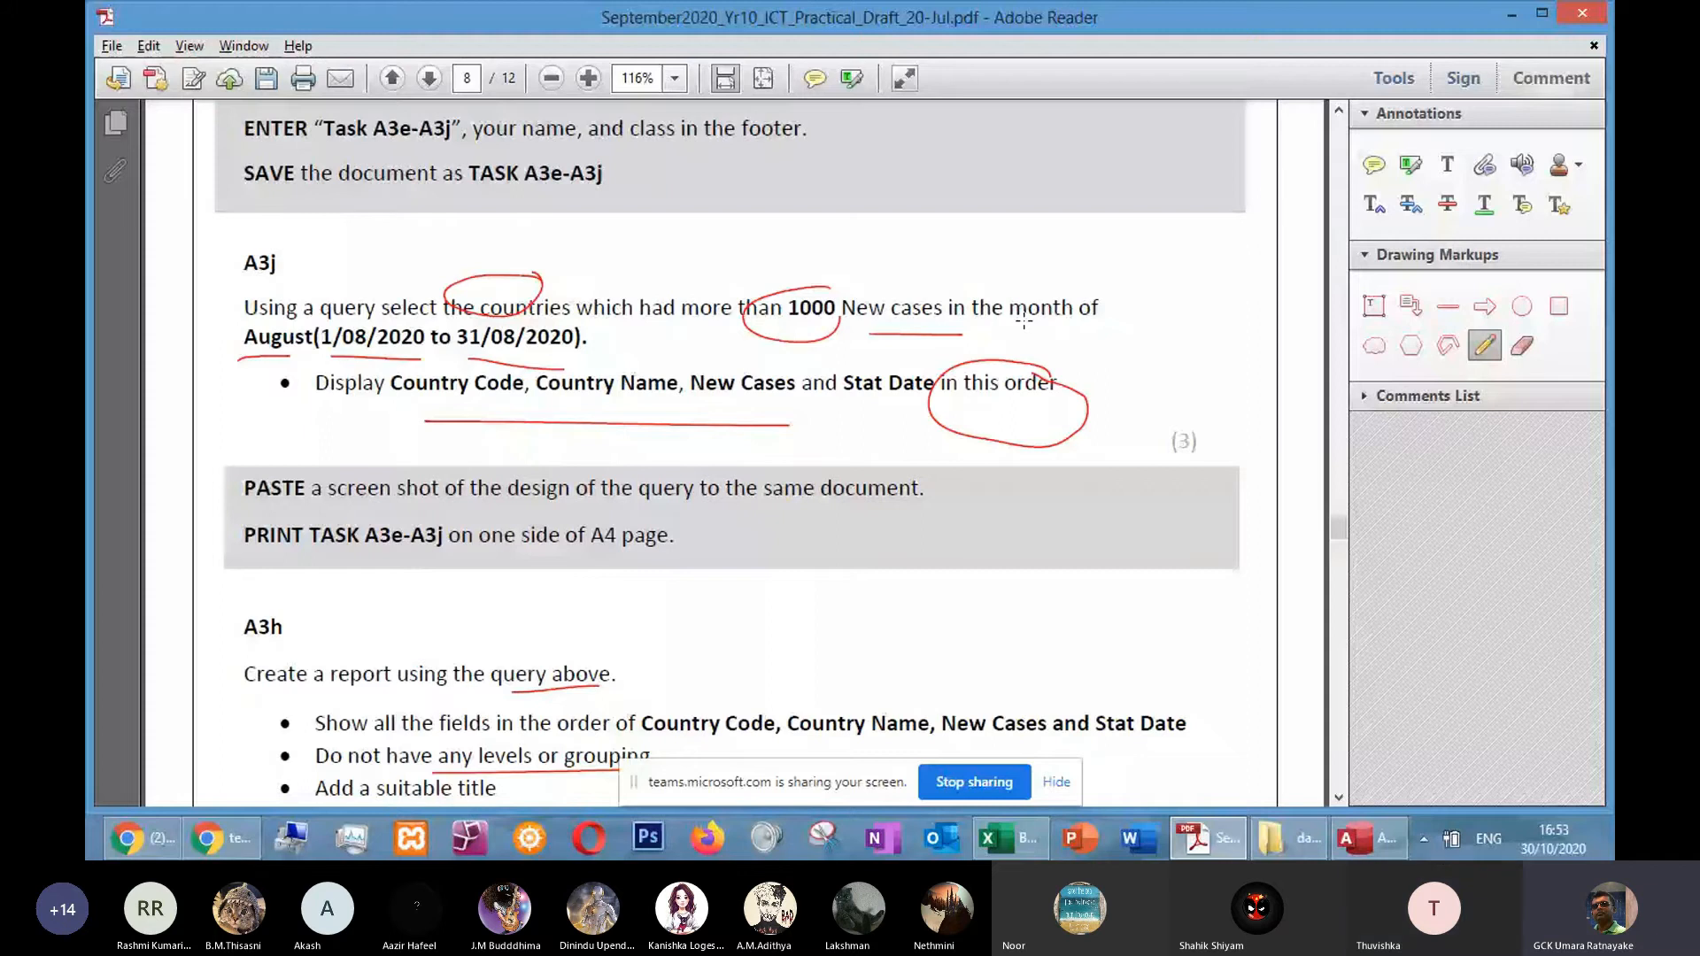
pyautogui.hotkey('alt', 'Tab')
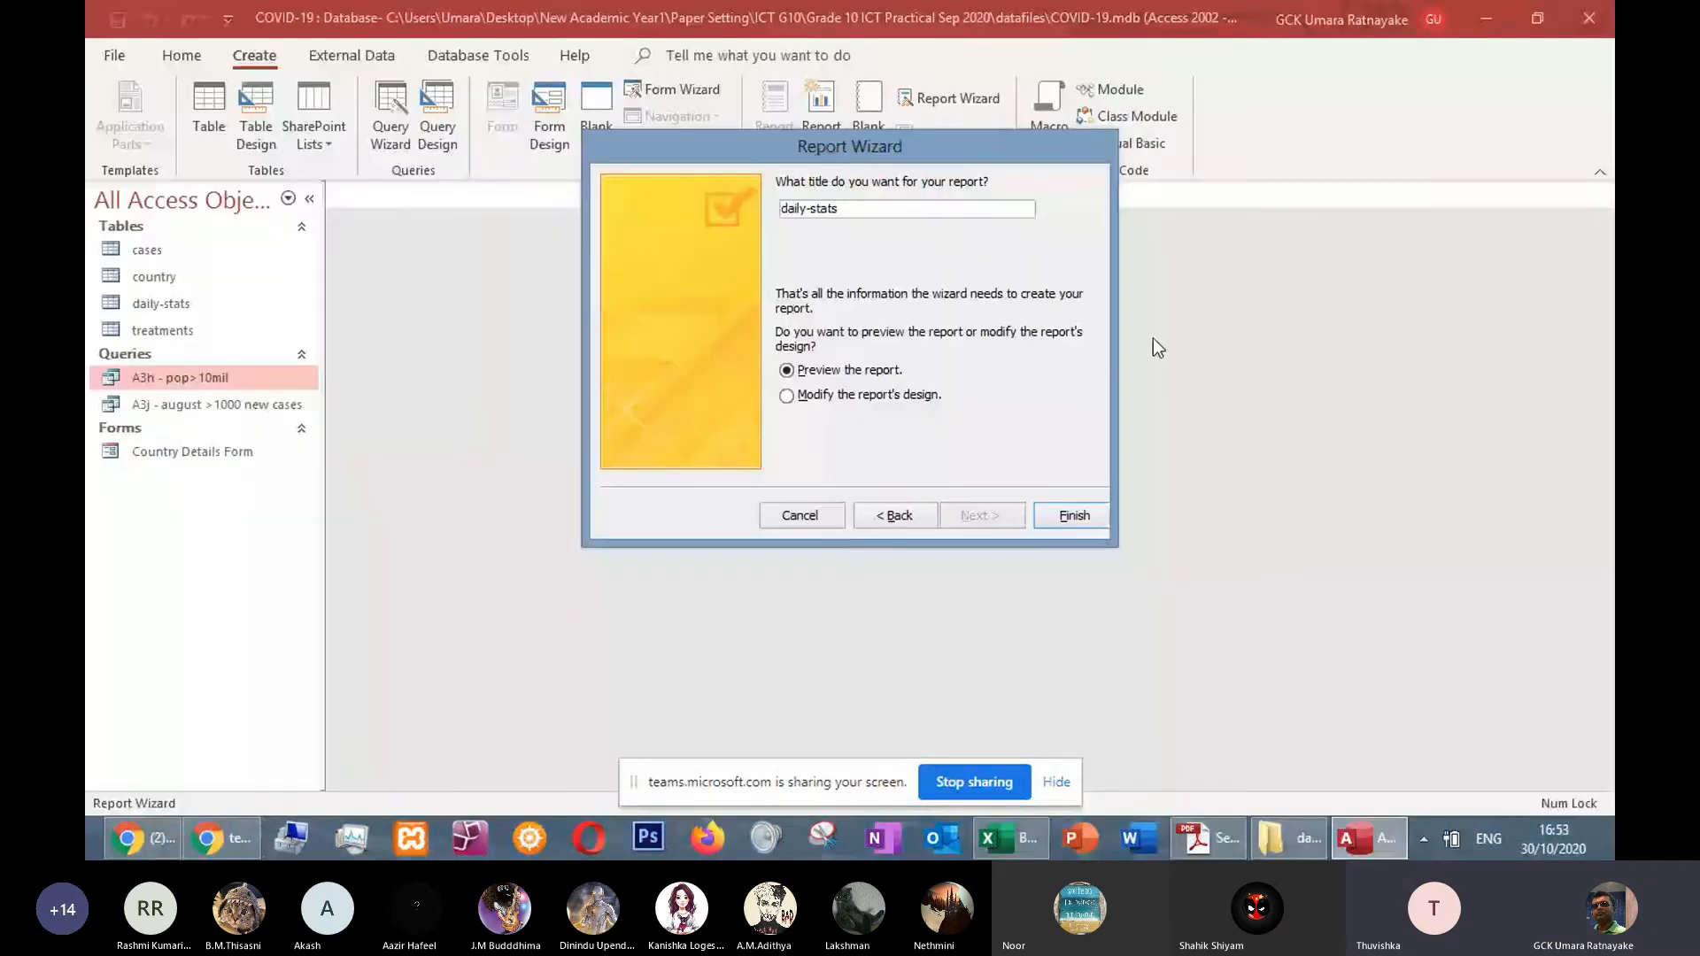
pyautogui.hotkey('alt', 'Tab')
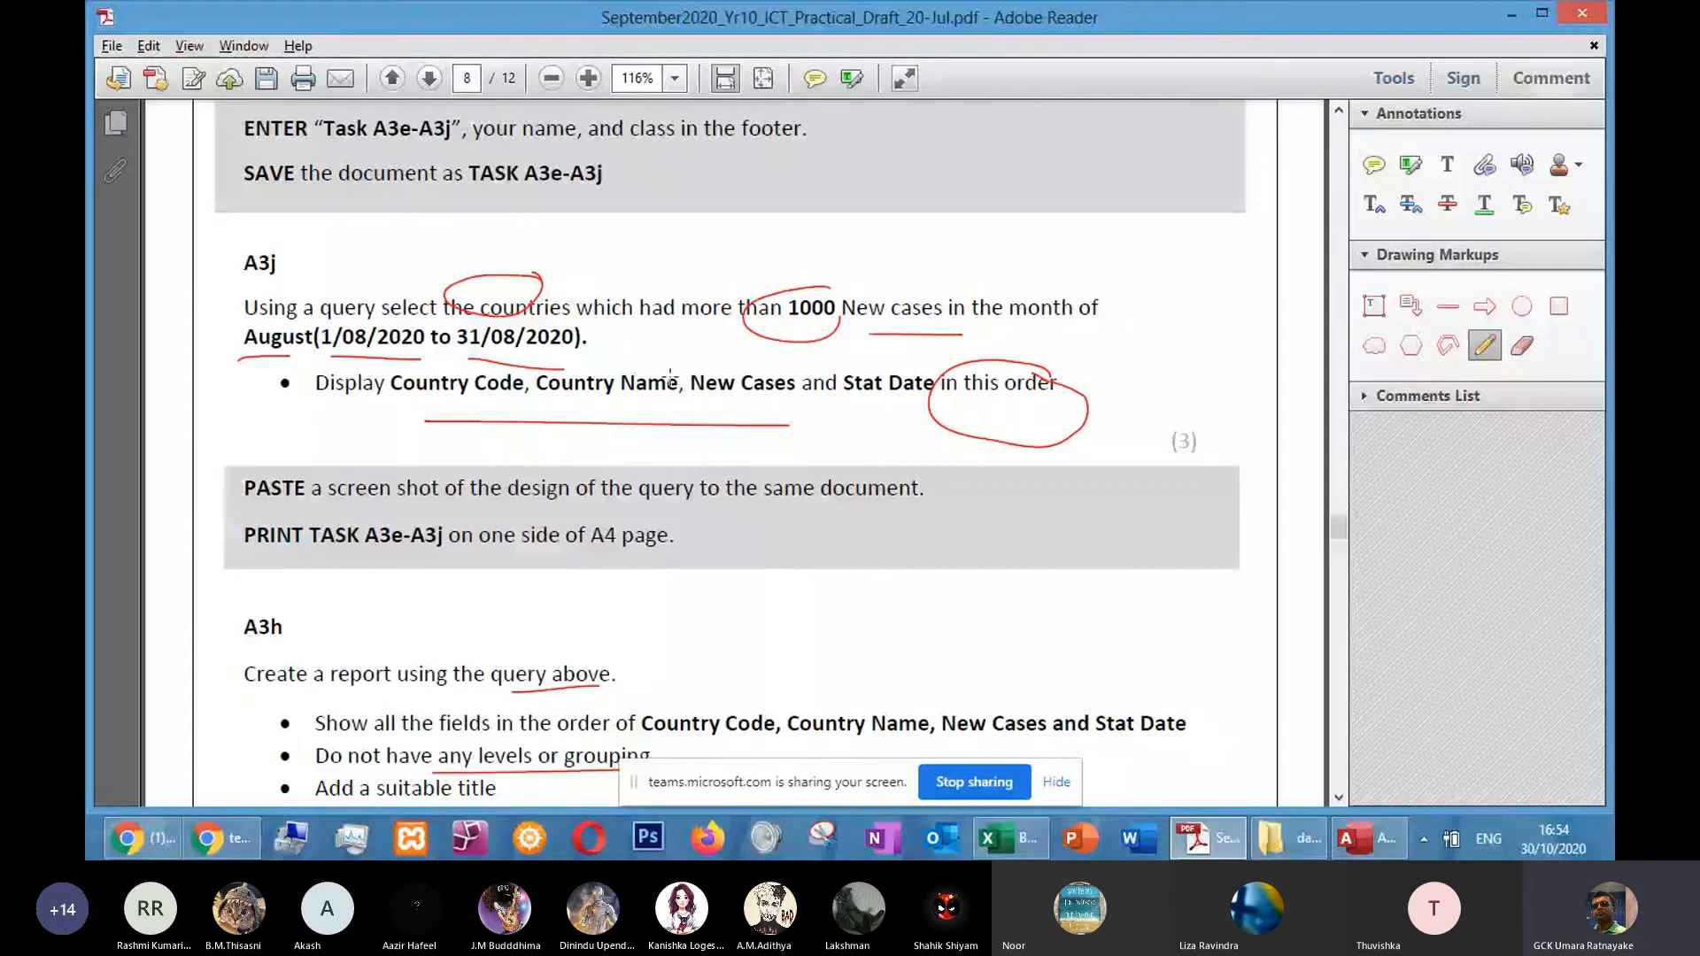
# Title the report "Countries with more than 1000 new cases in August" and finish the wizard with a preview
pyautogui.hotkey('alt', 'Tab')
pyautogui.moveTo(862, 206); pyautogui.dragTo(696, 209)
pyautogui.write('Countries ')
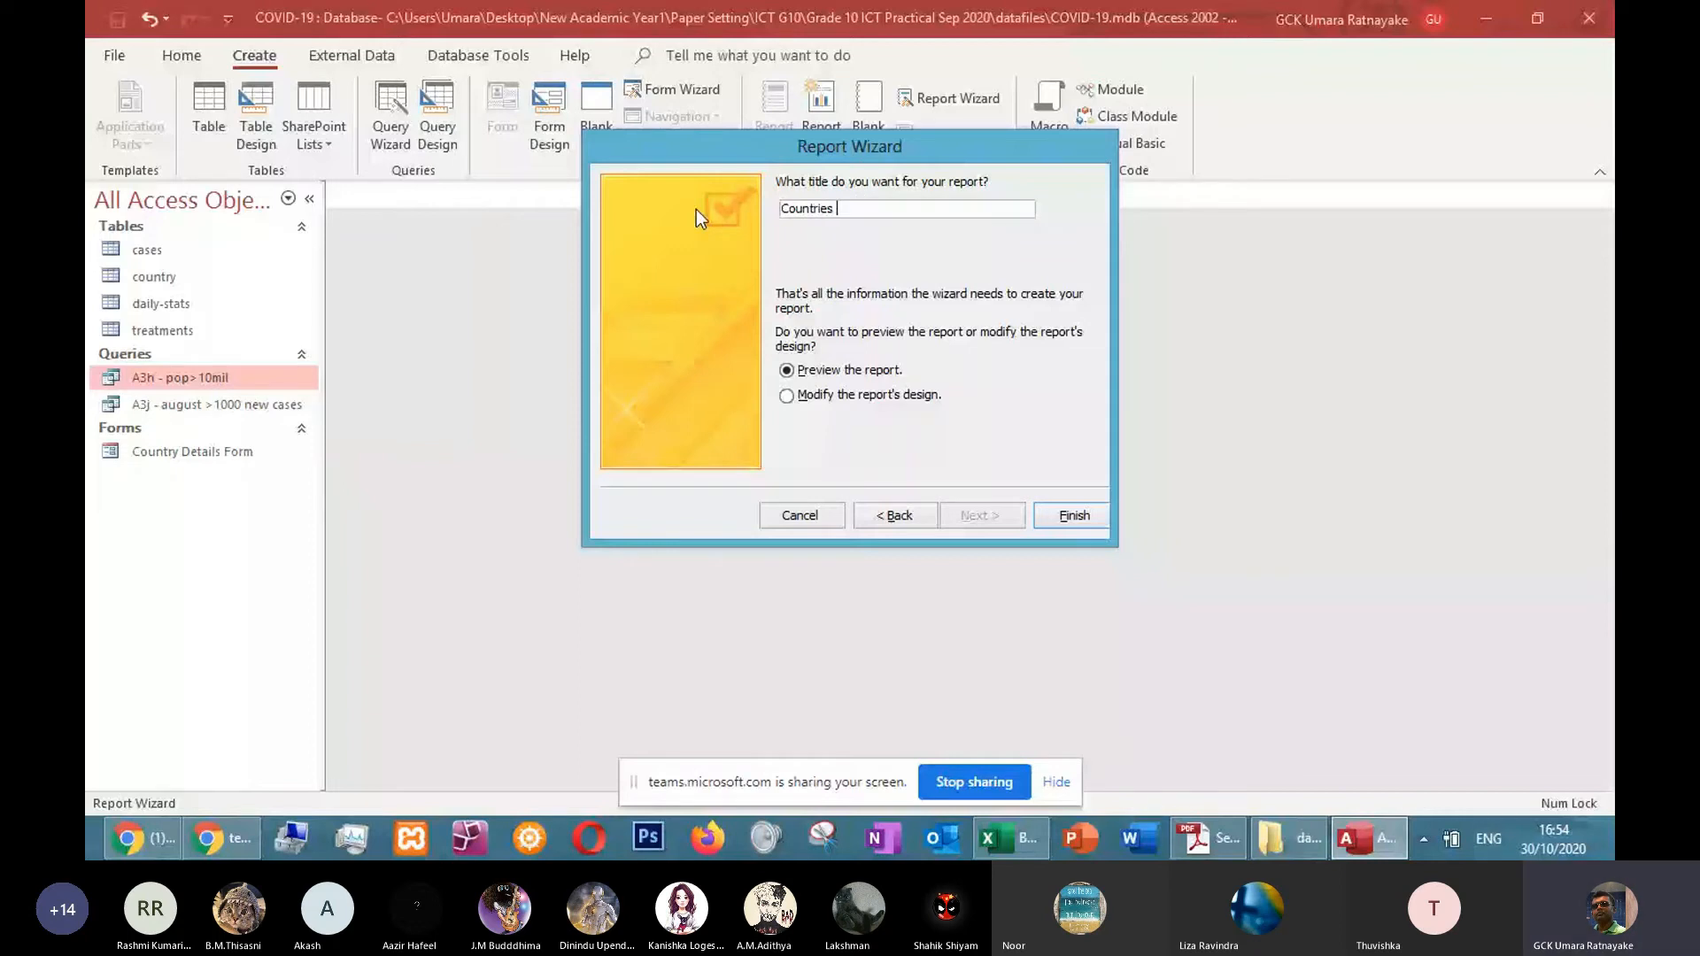
pyautogui.write('with')
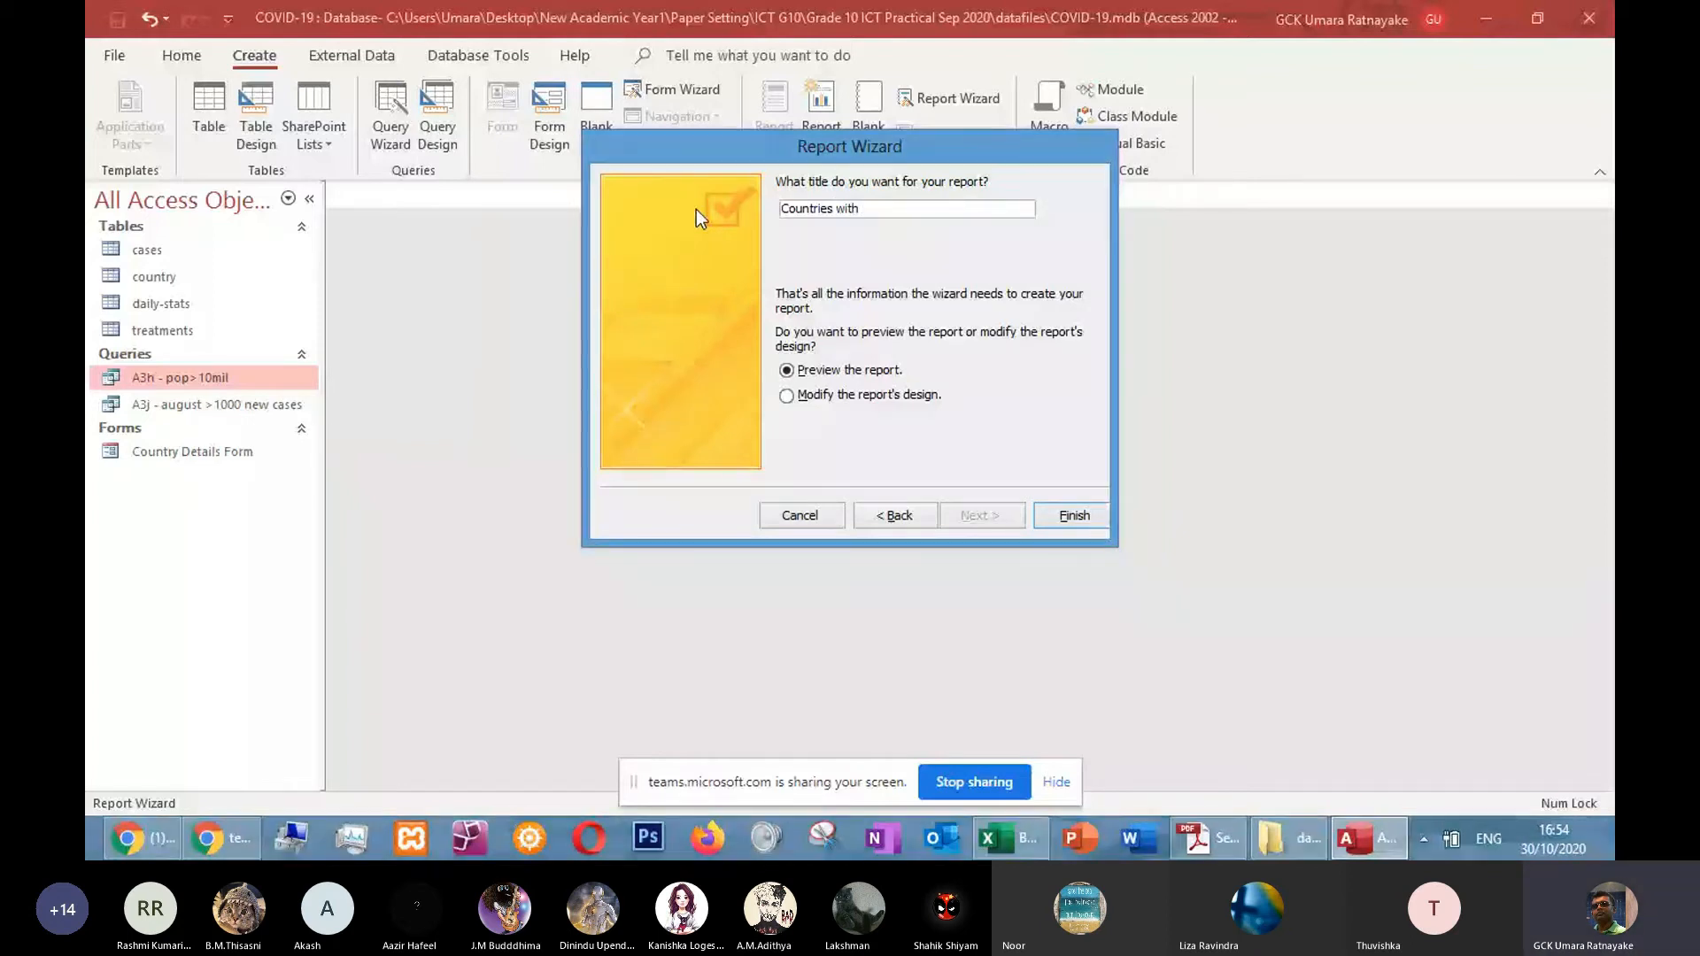
pyautogui.write('more than 1000')
pyautogui.write(' new')
pyautogui.write('s')
pyautogui.write('cases ')
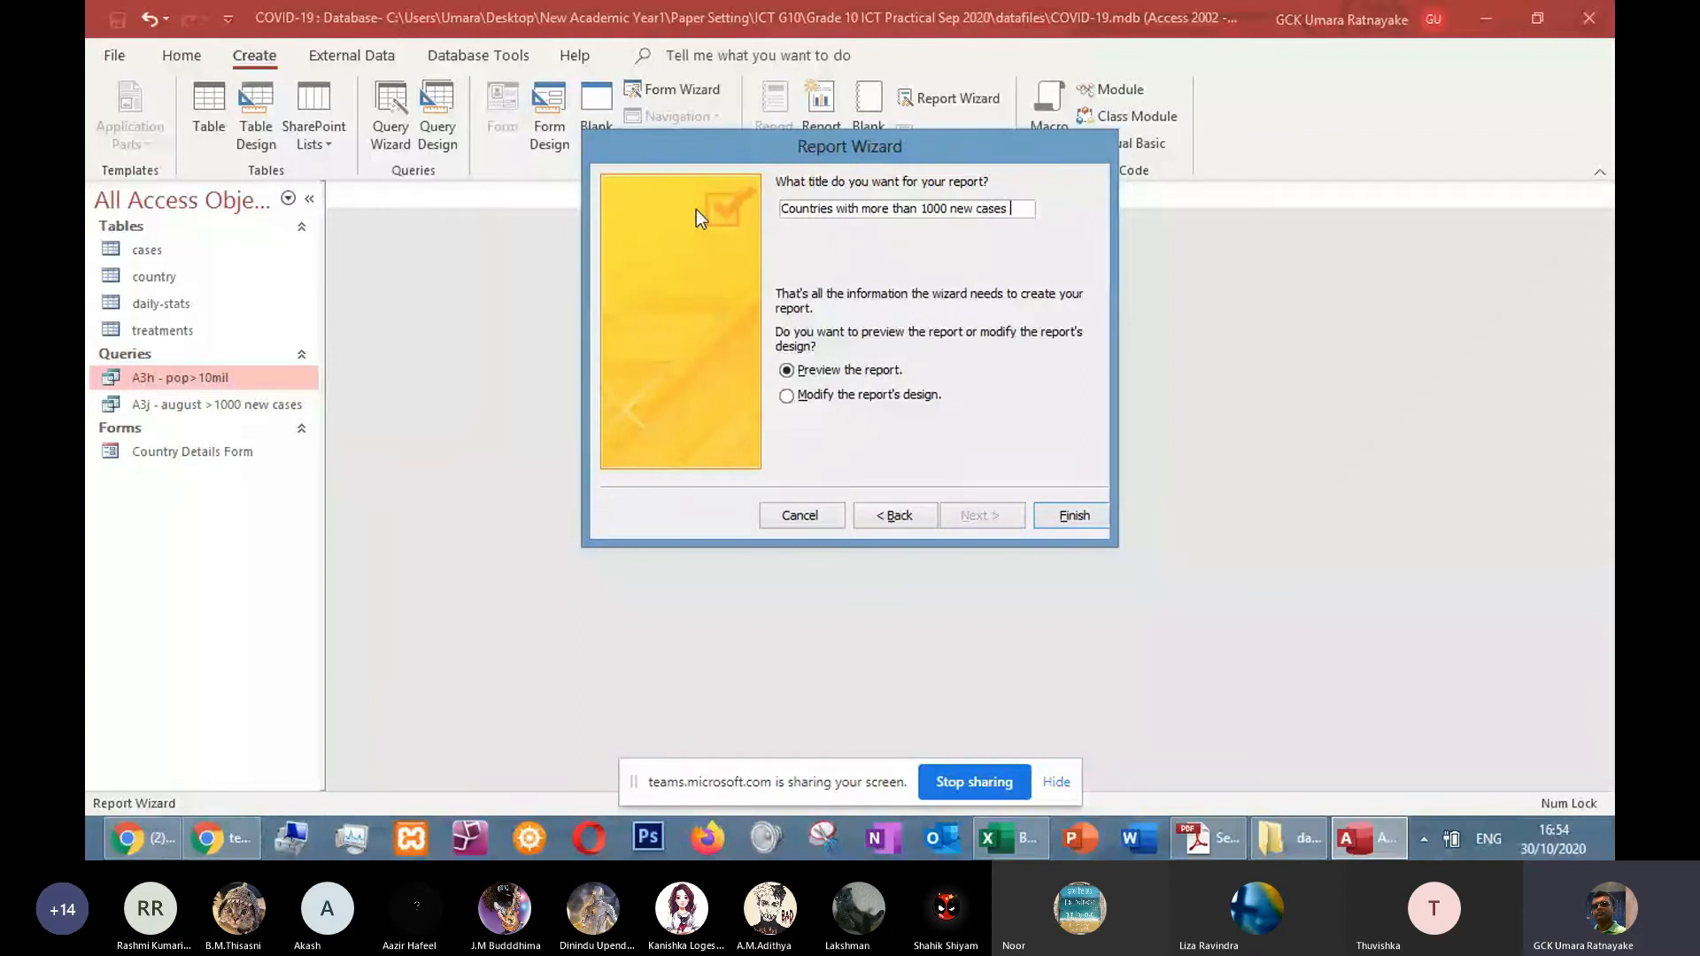
pyautogui.write('in A')
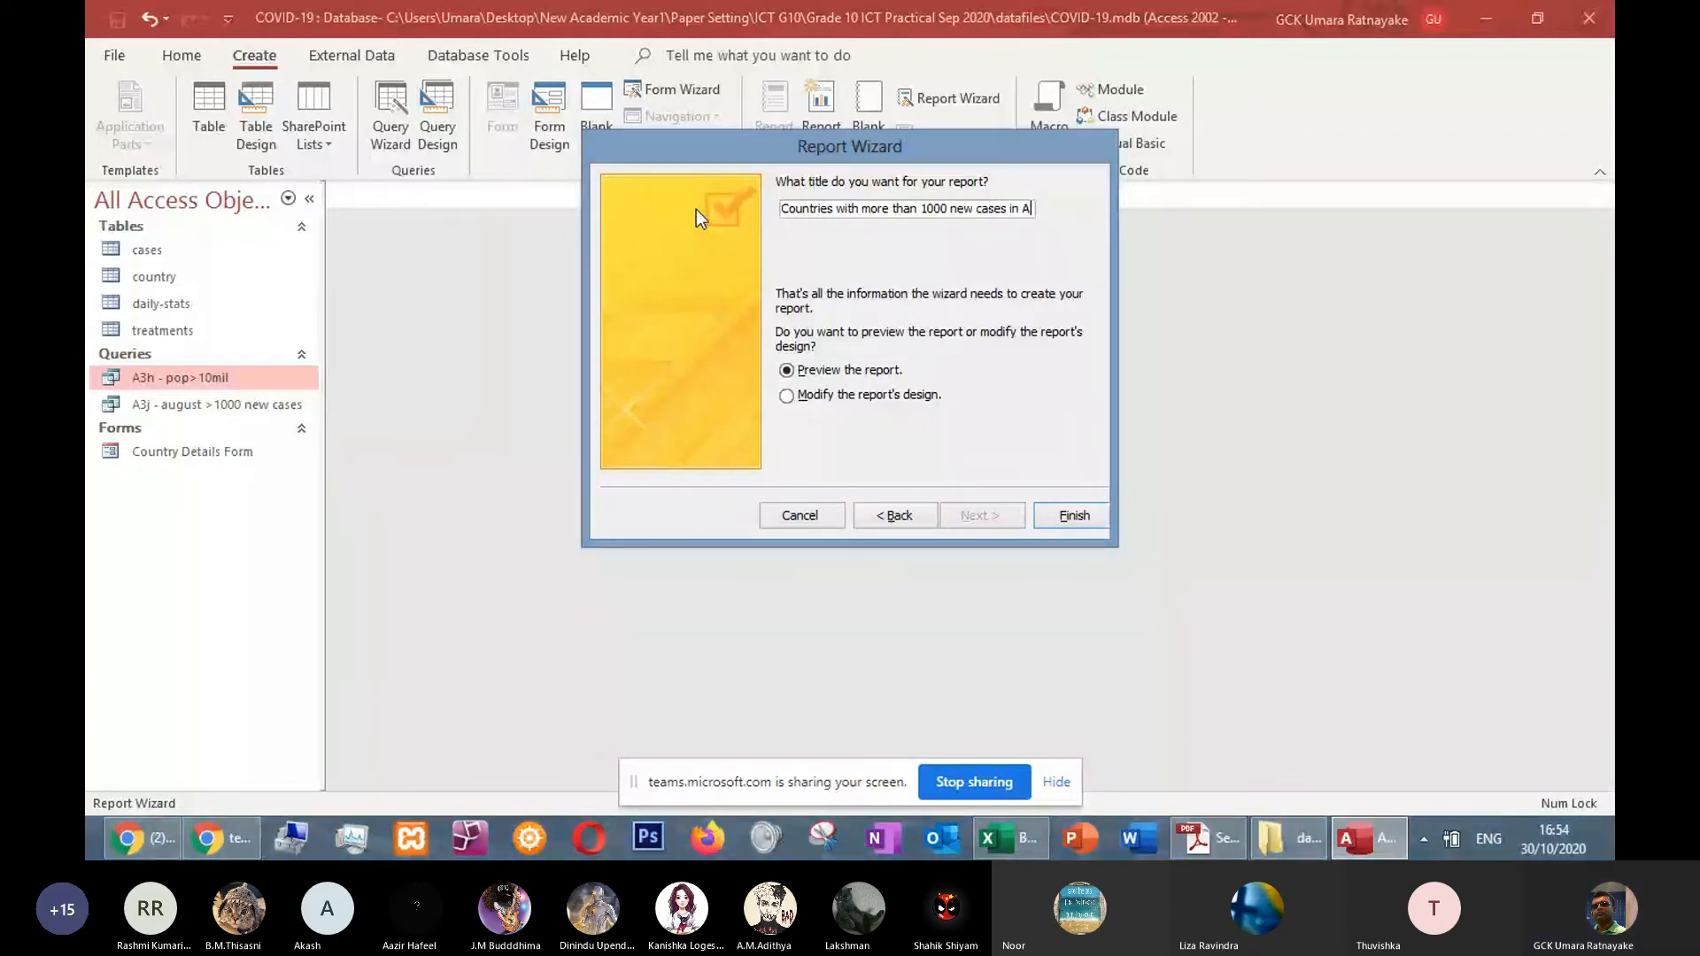
pyautogui.write('ugust')
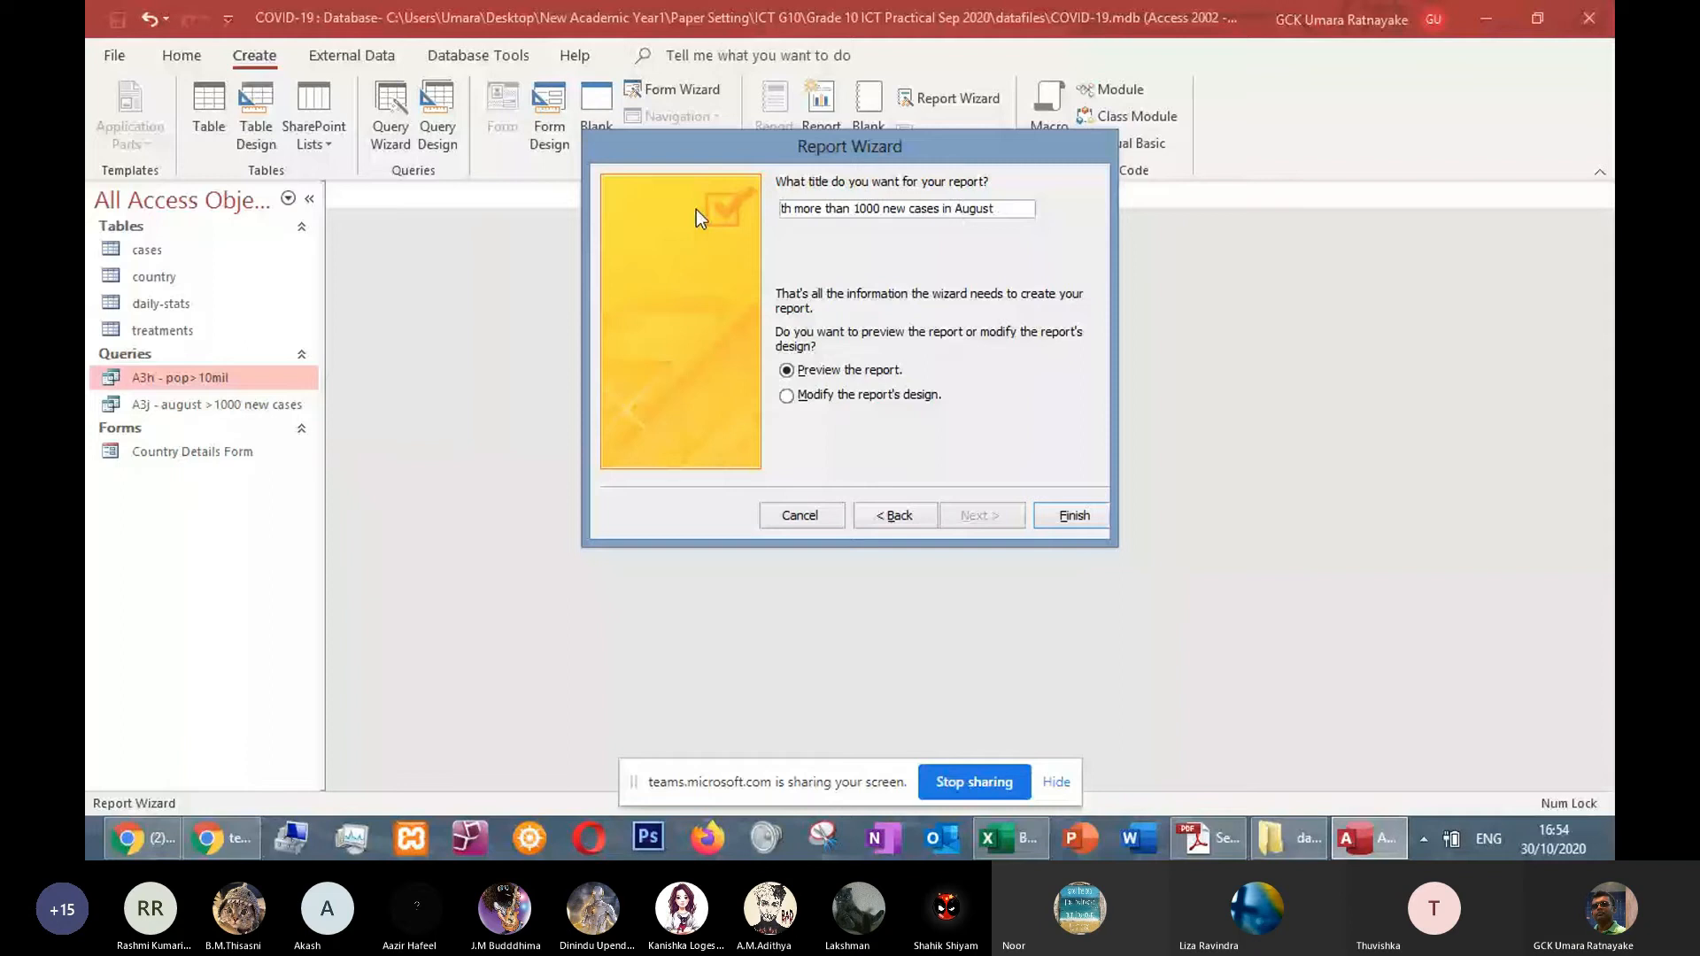
pyautogui.press('Return')
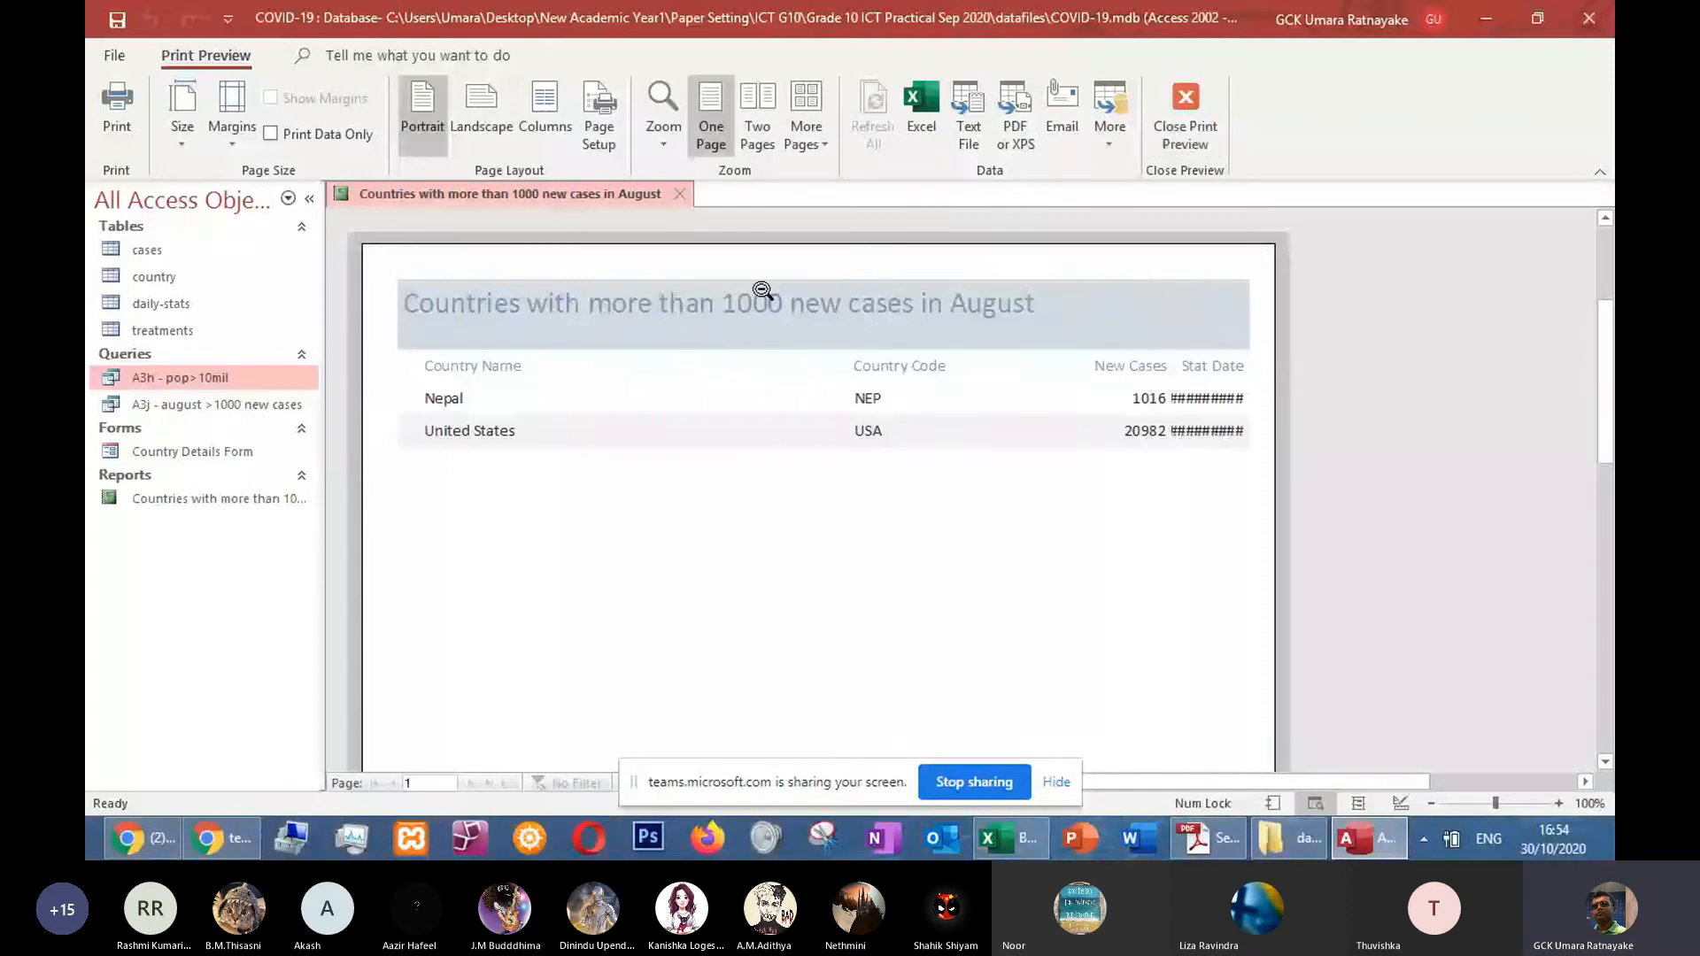
# Switch the report from print preview to Layout View, closing the Field List on the way
pyautogui.click(1185, 119)
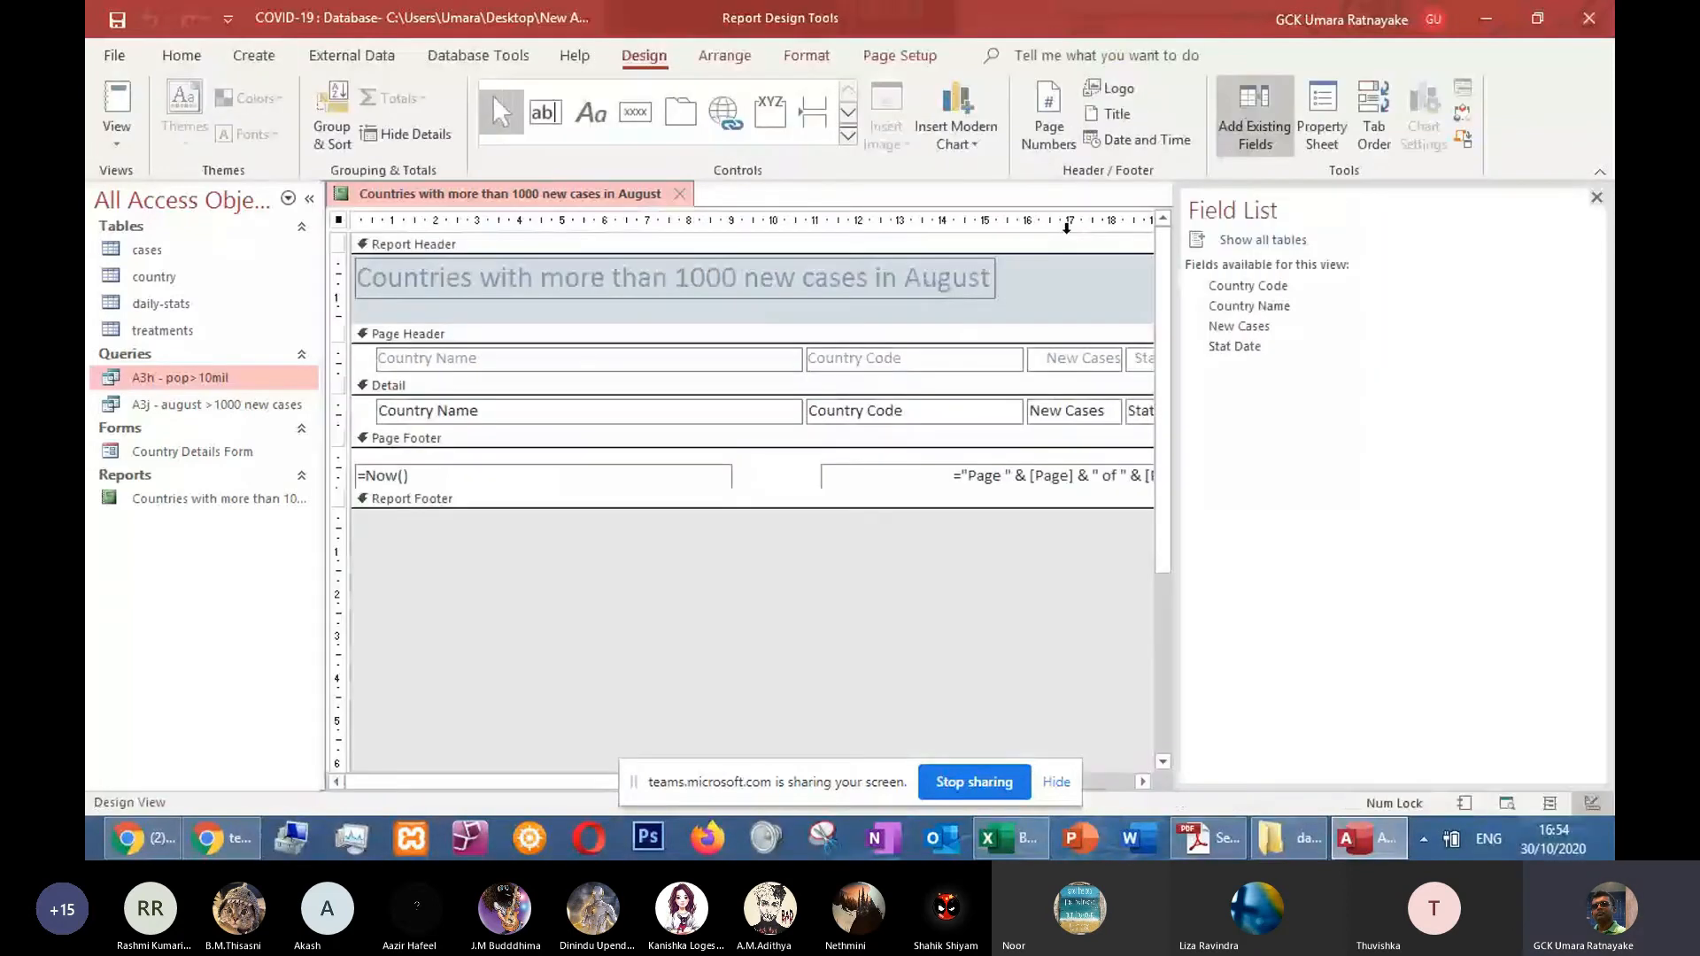
pyautogui.click(1596, 198)
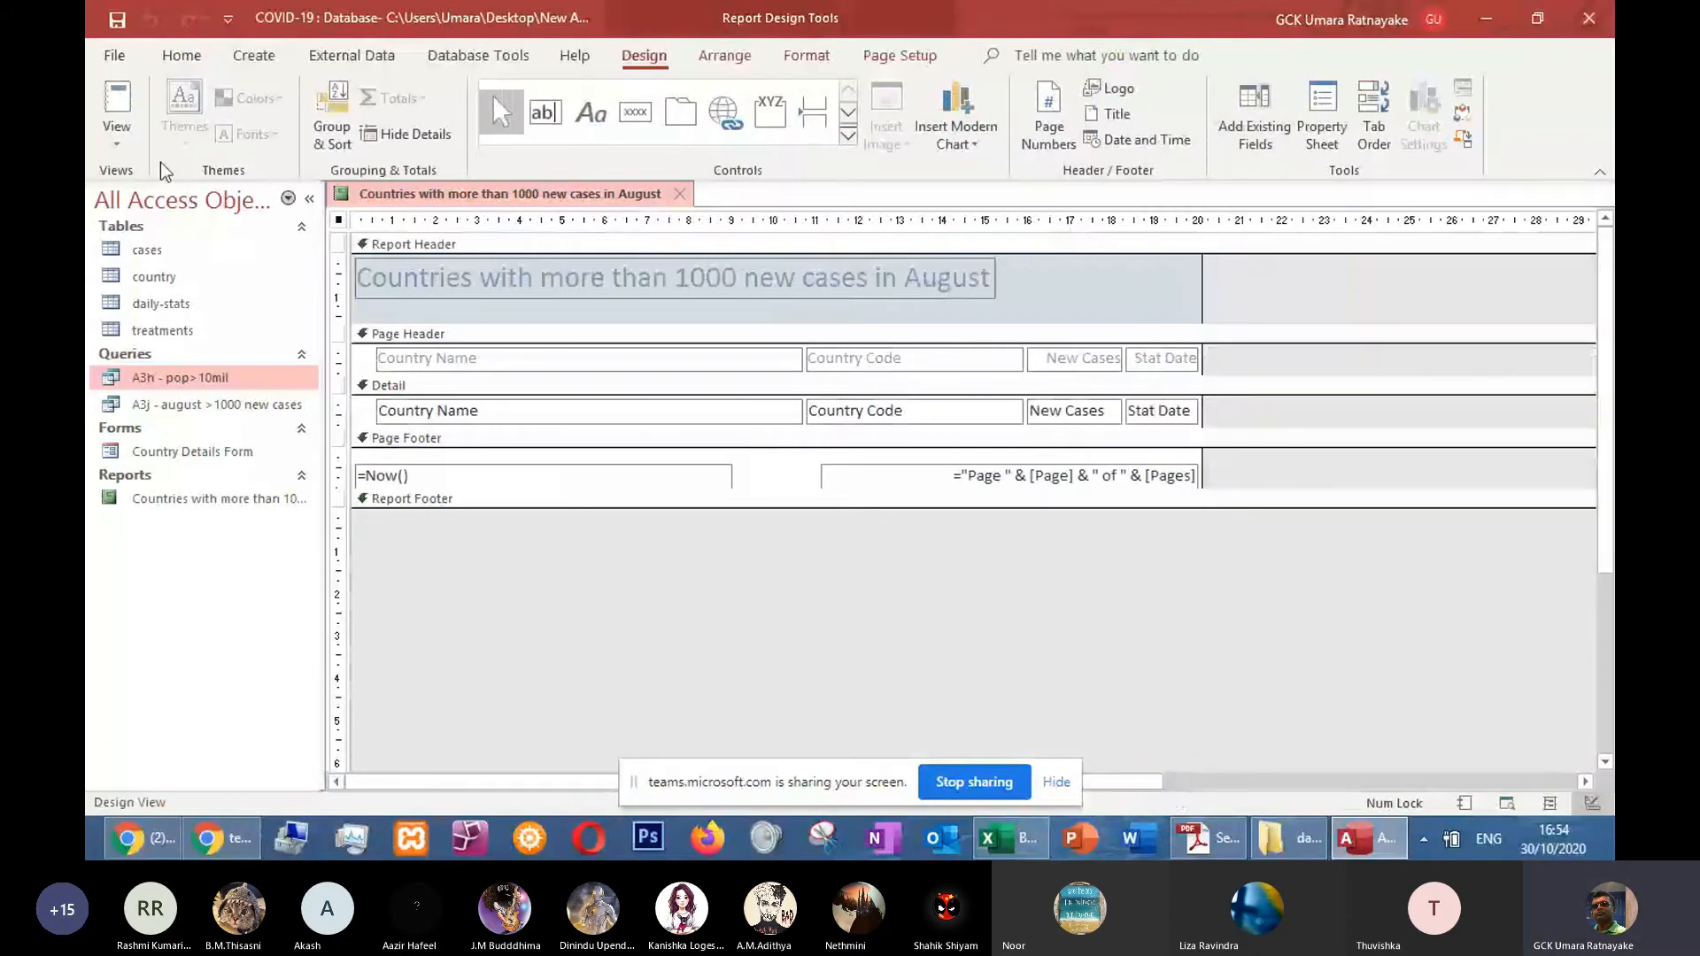
pyautogui.click(116, 133)
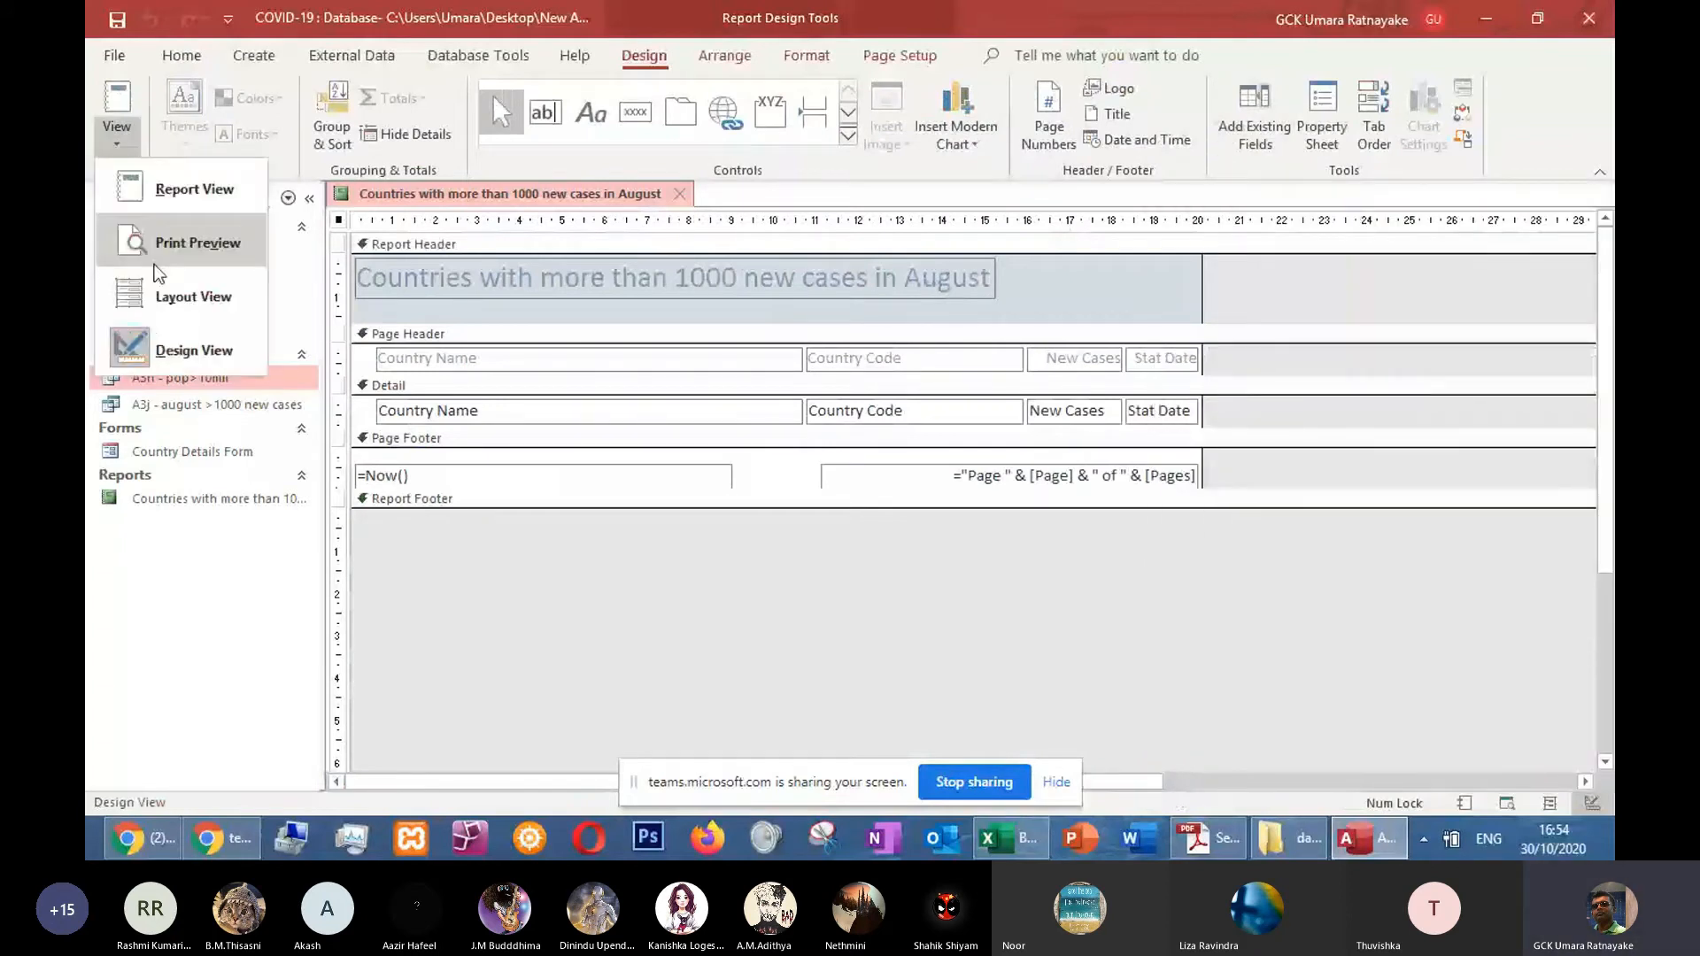
pyautogui.click(160, 285)
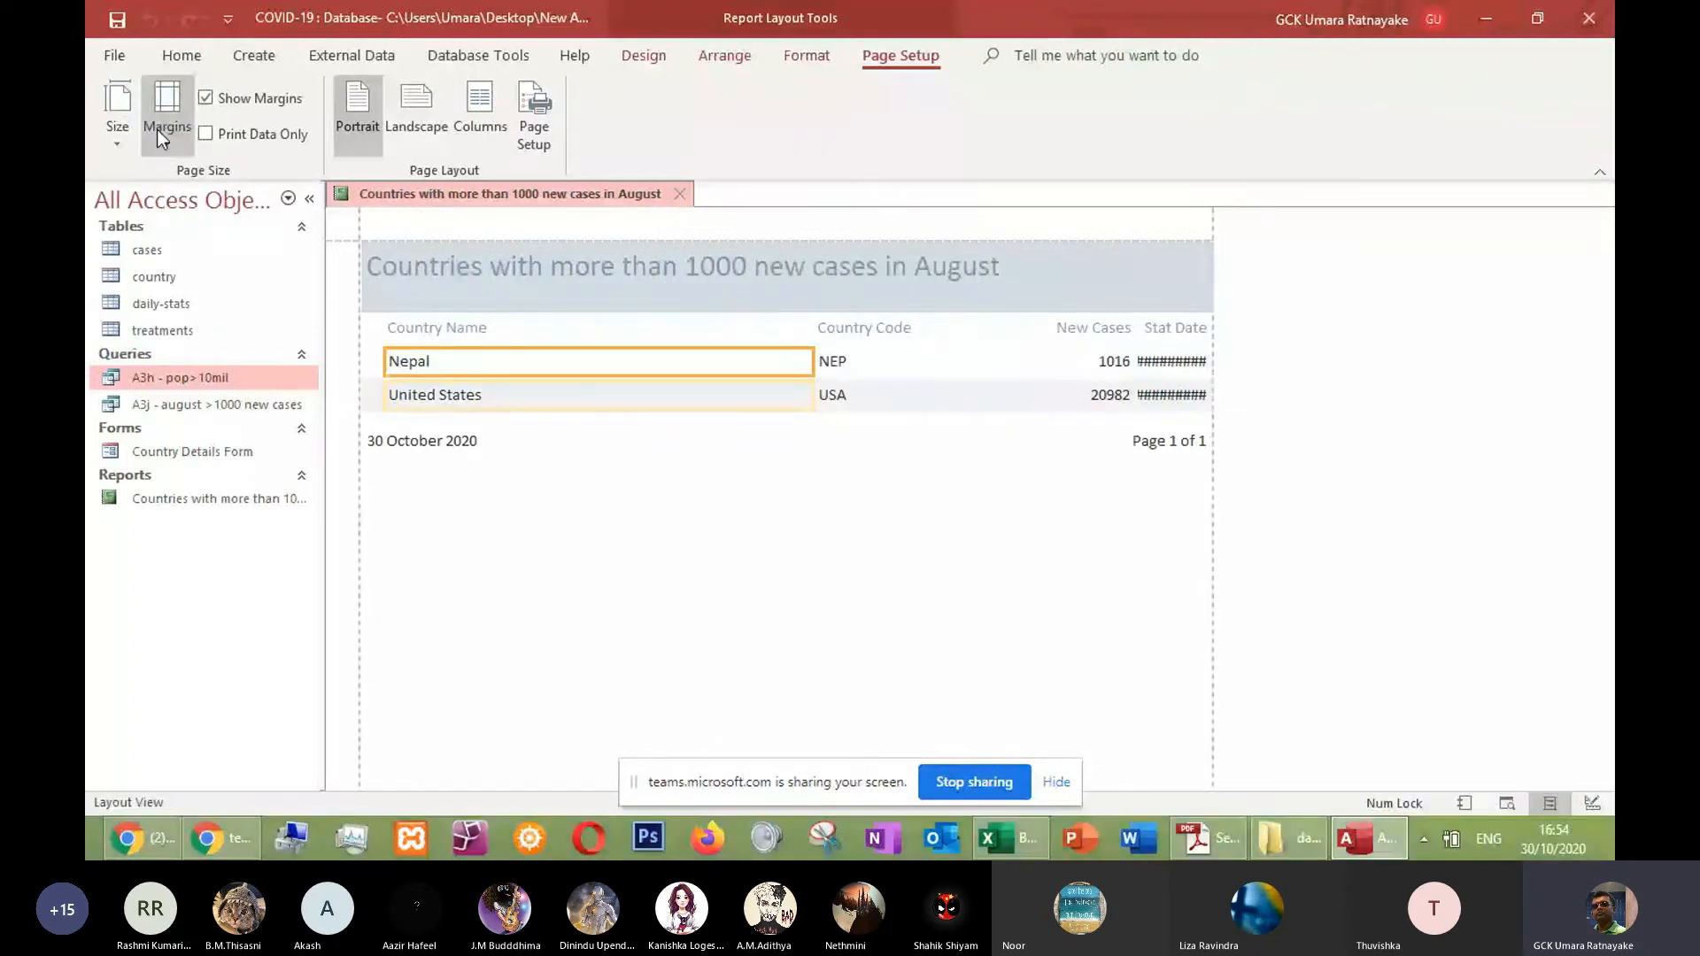
# Set the report's paper size to A4 and its margins to Narrow
pyautogui.click(118, 114)
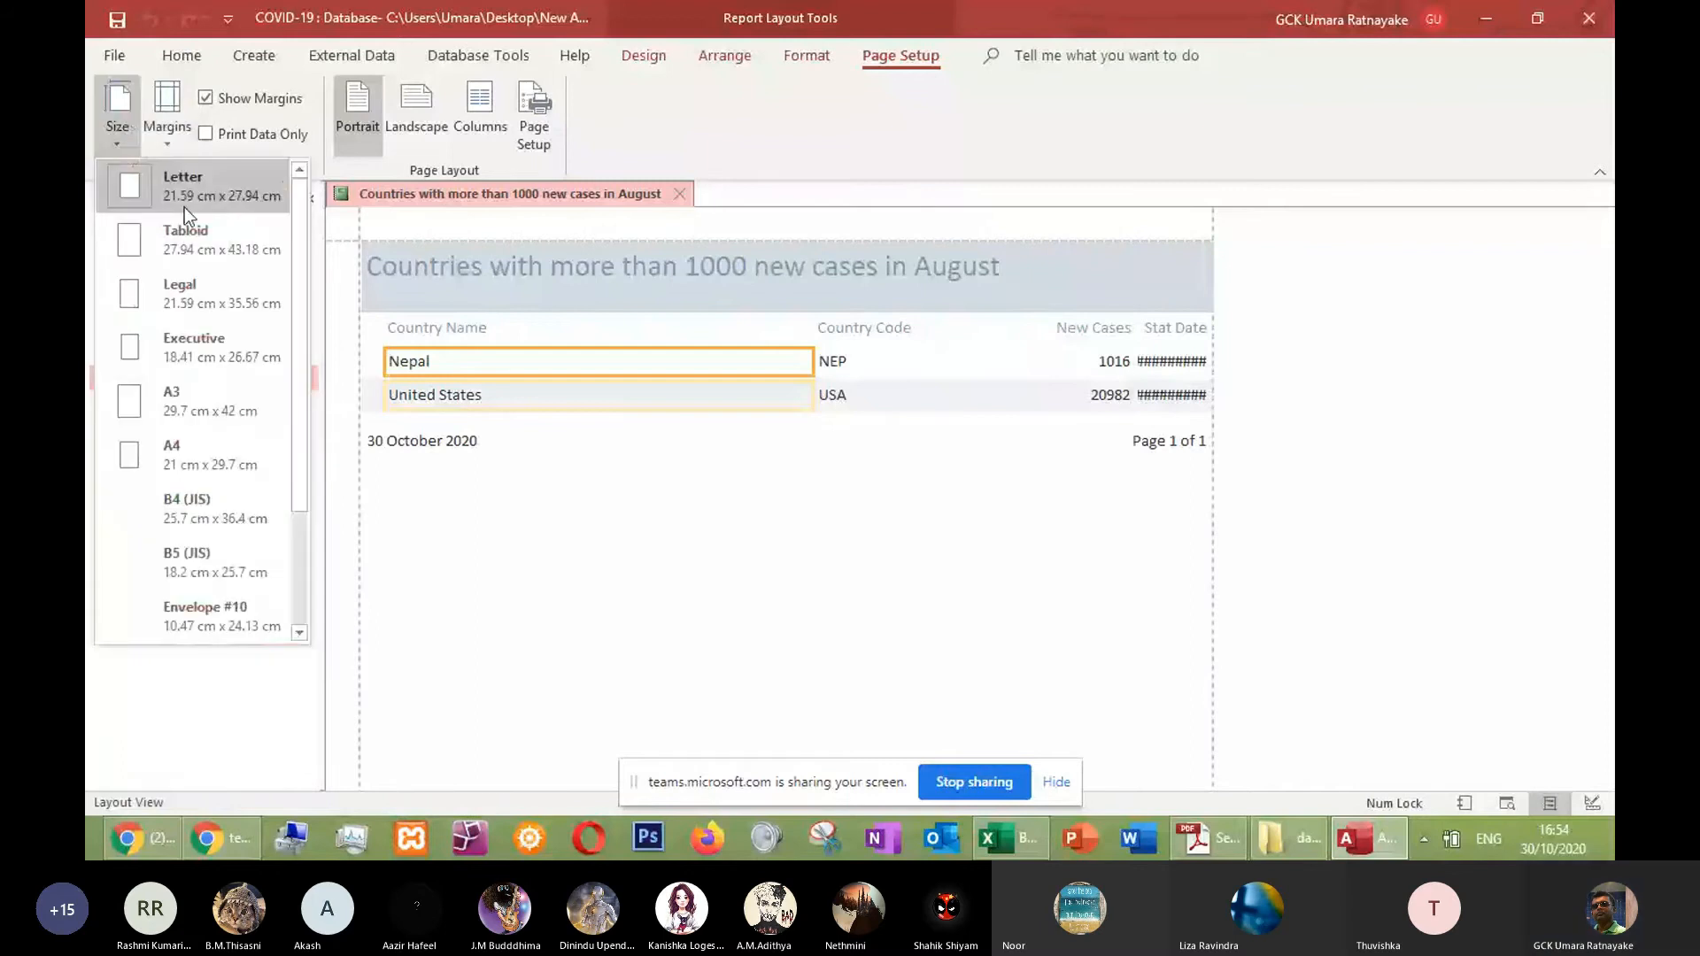
pyautogui.click(185, 207)
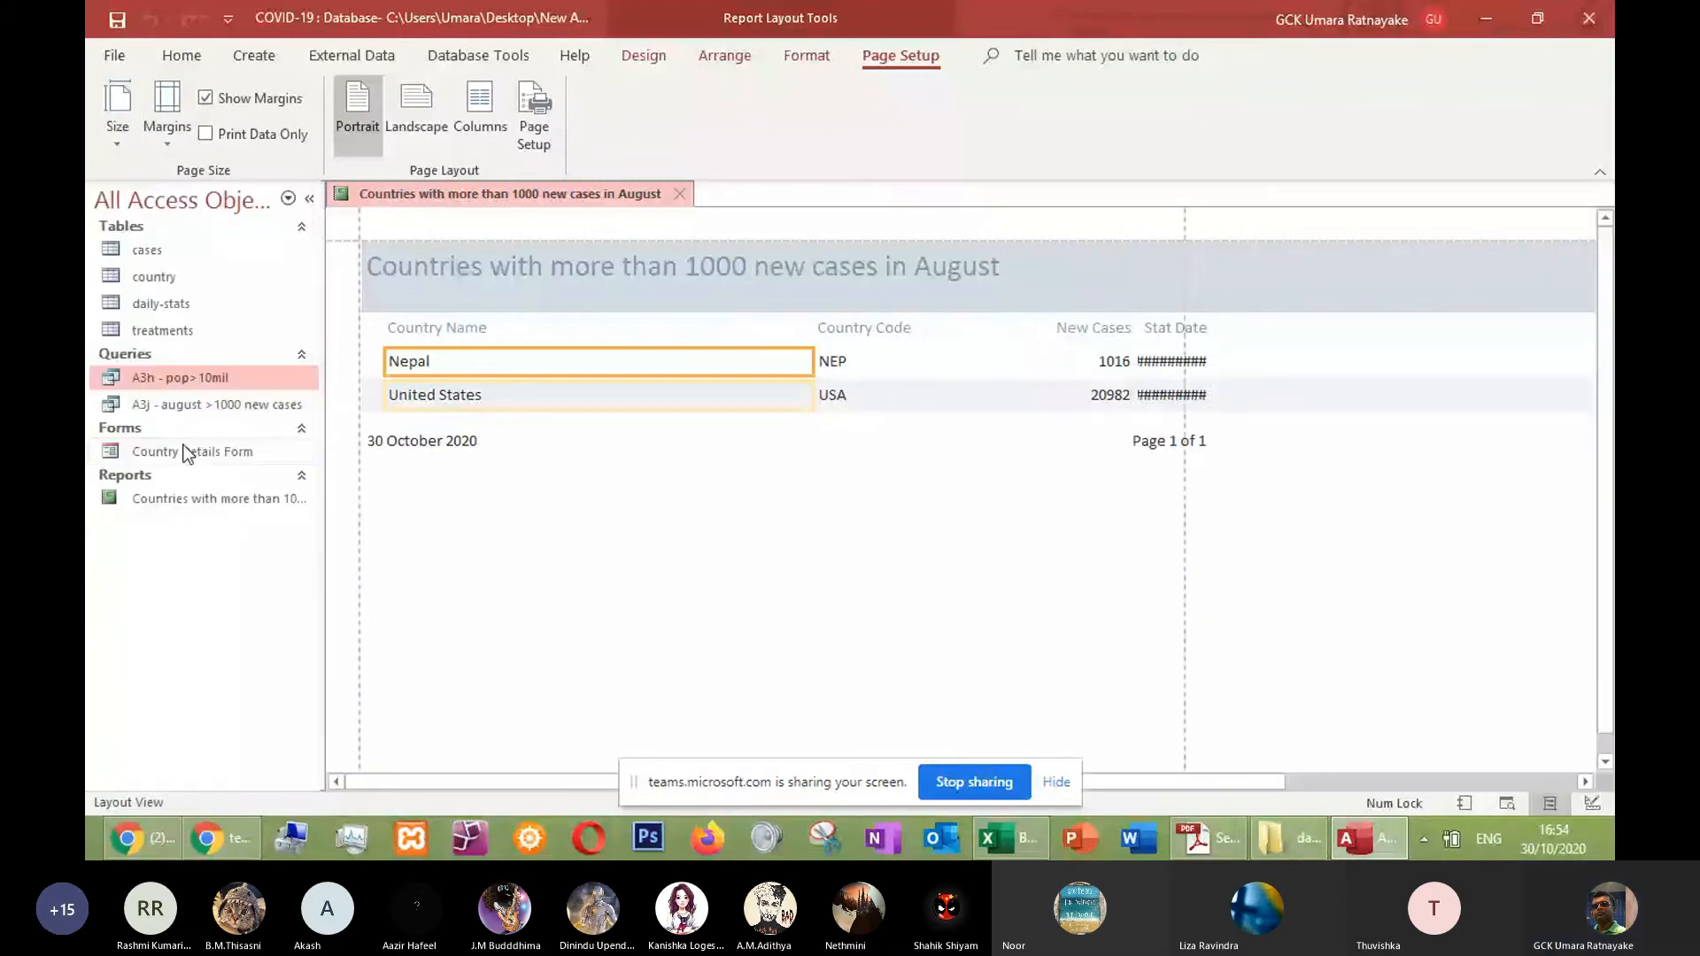
pyautogui.click(167, 114)
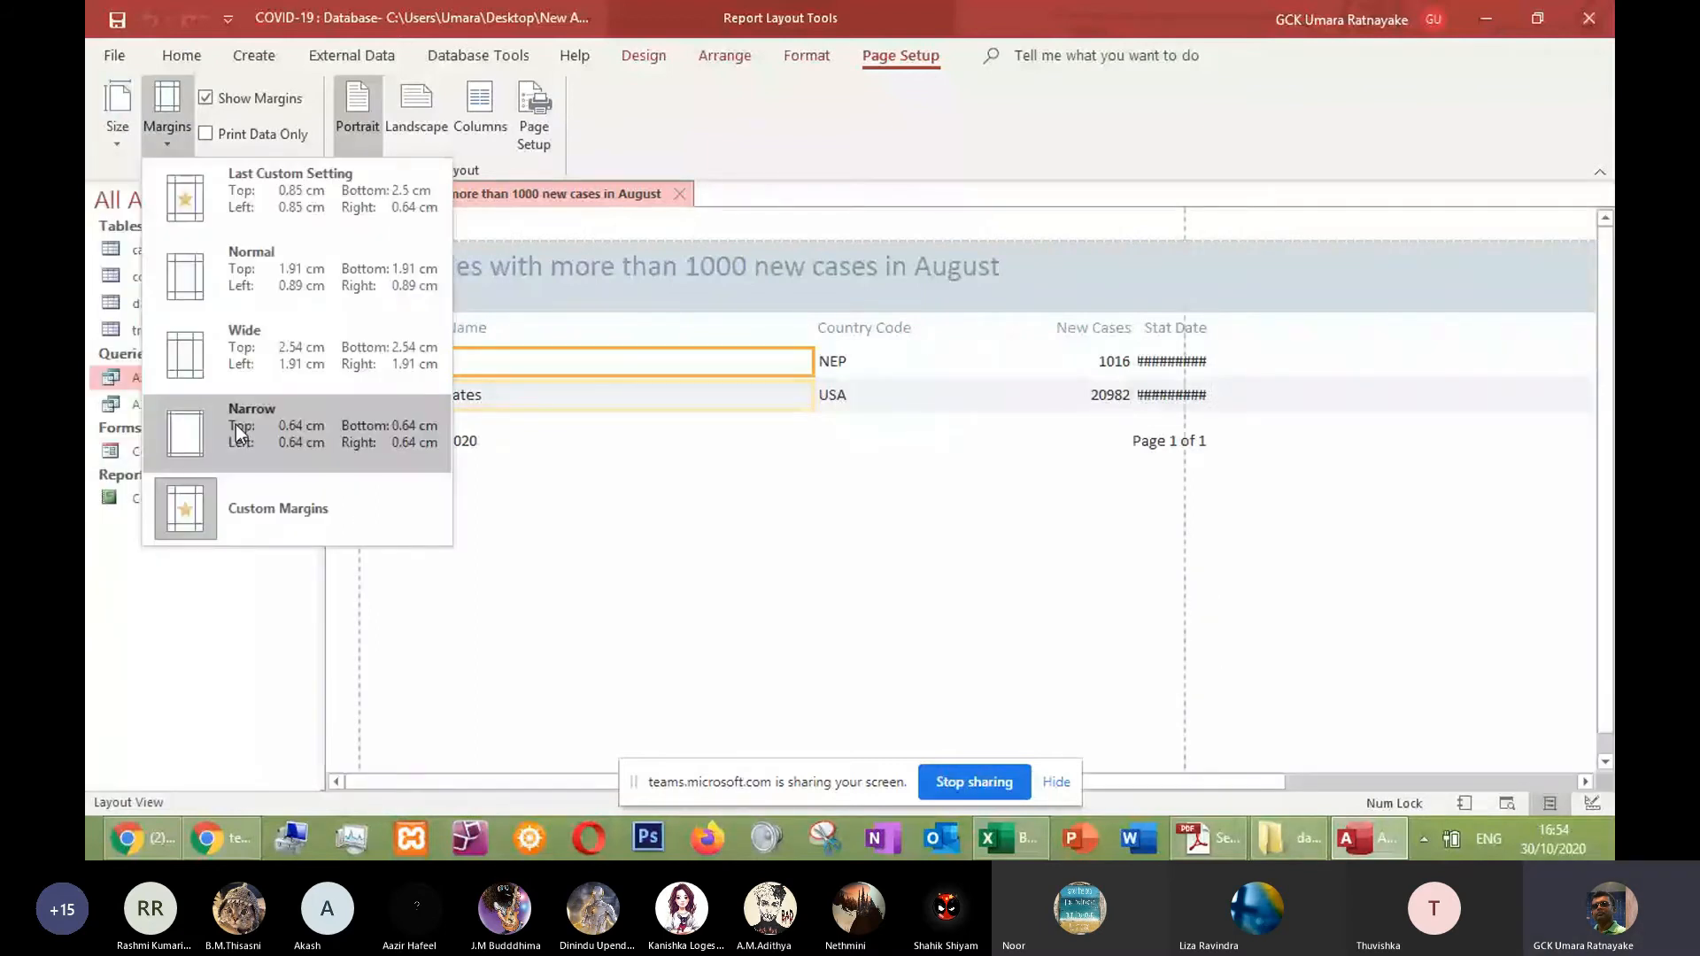
pyautogui.click(236, 423)
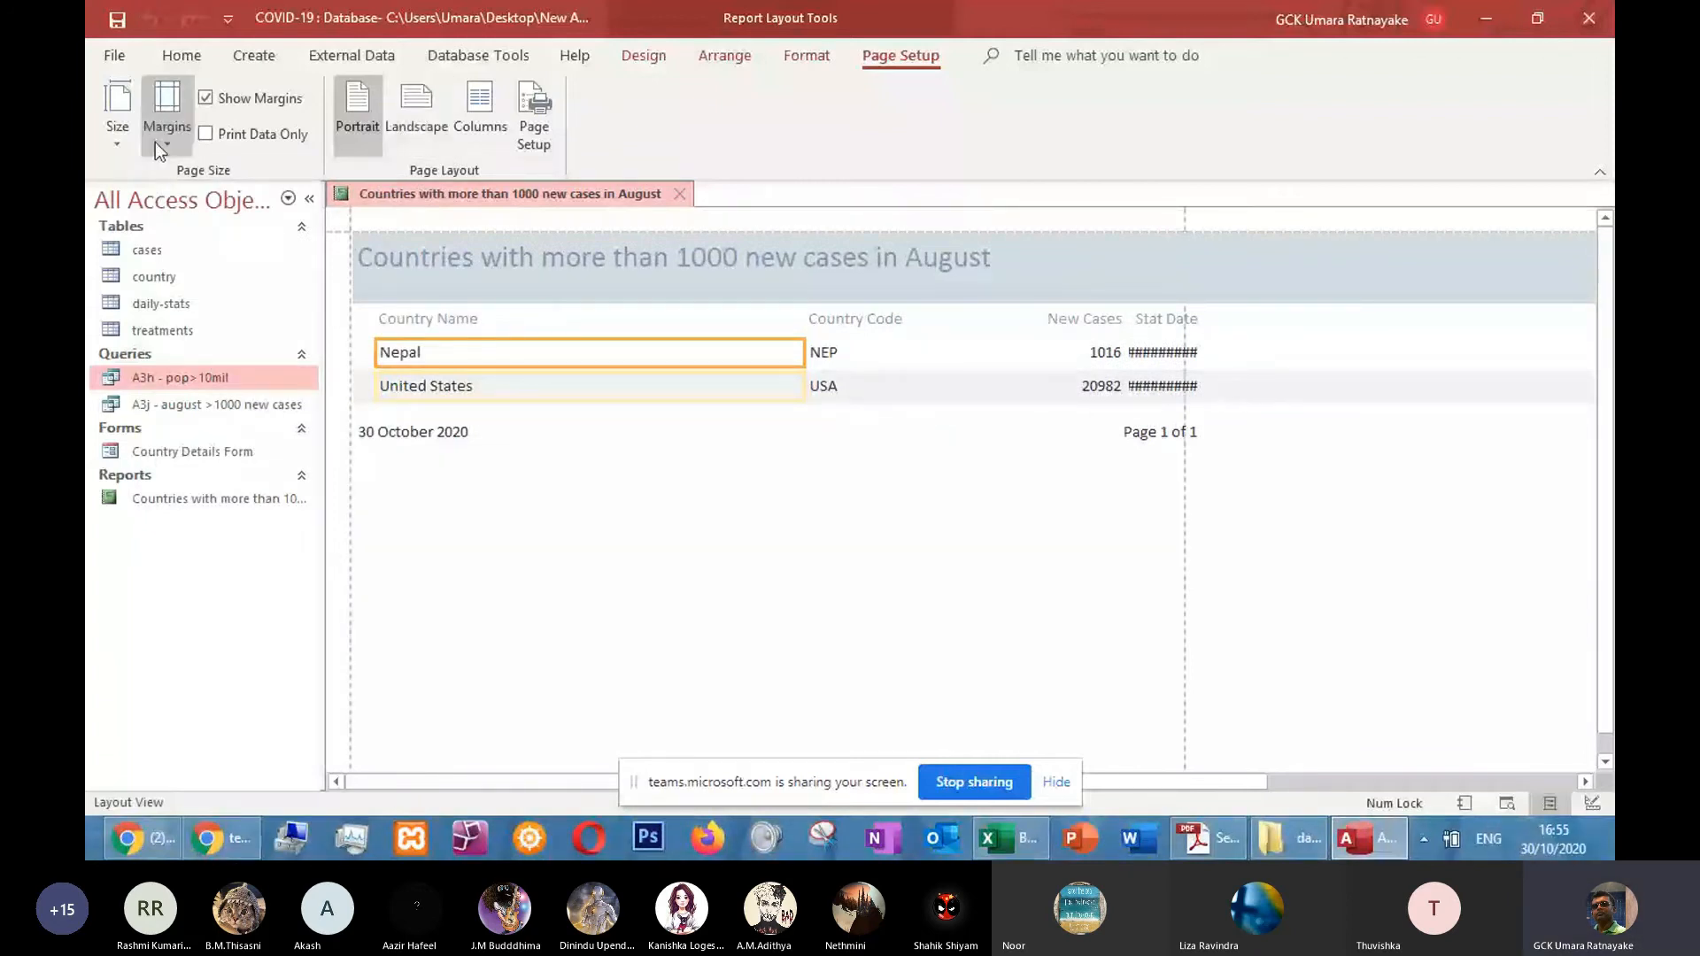
# Try to narrow the Country Name heading and its data box separately, and move the heading towards the Country Code column
pyautogui.click(1013, 369)
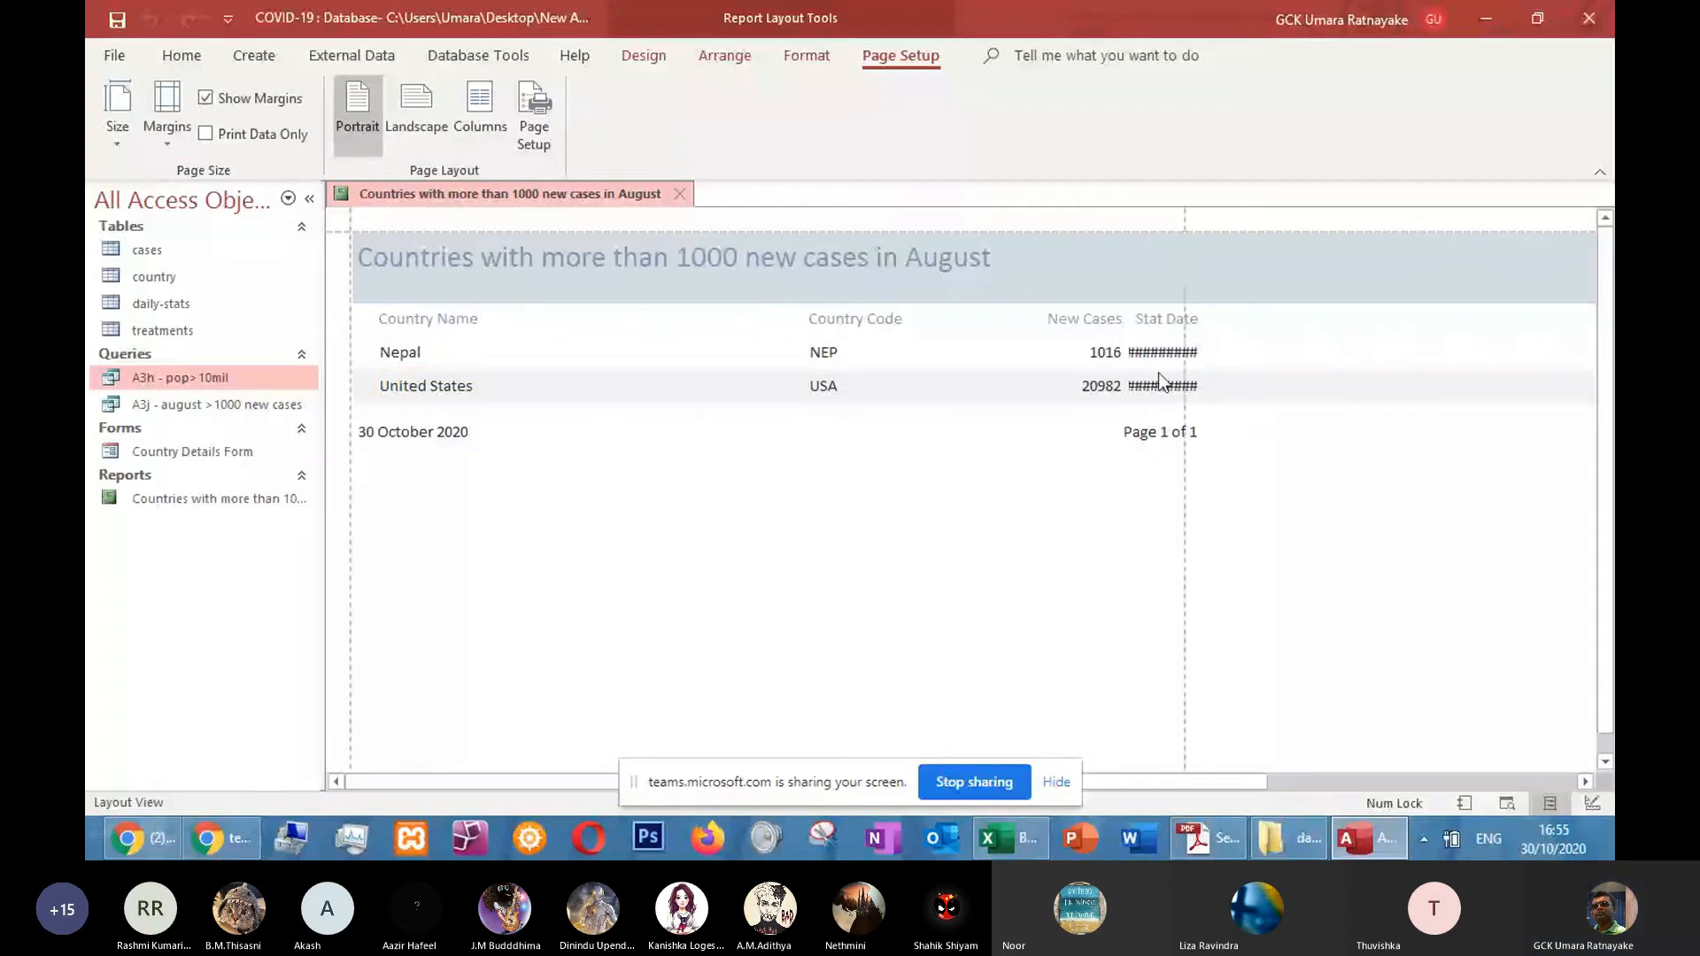
pyautogui.click(563, 354)
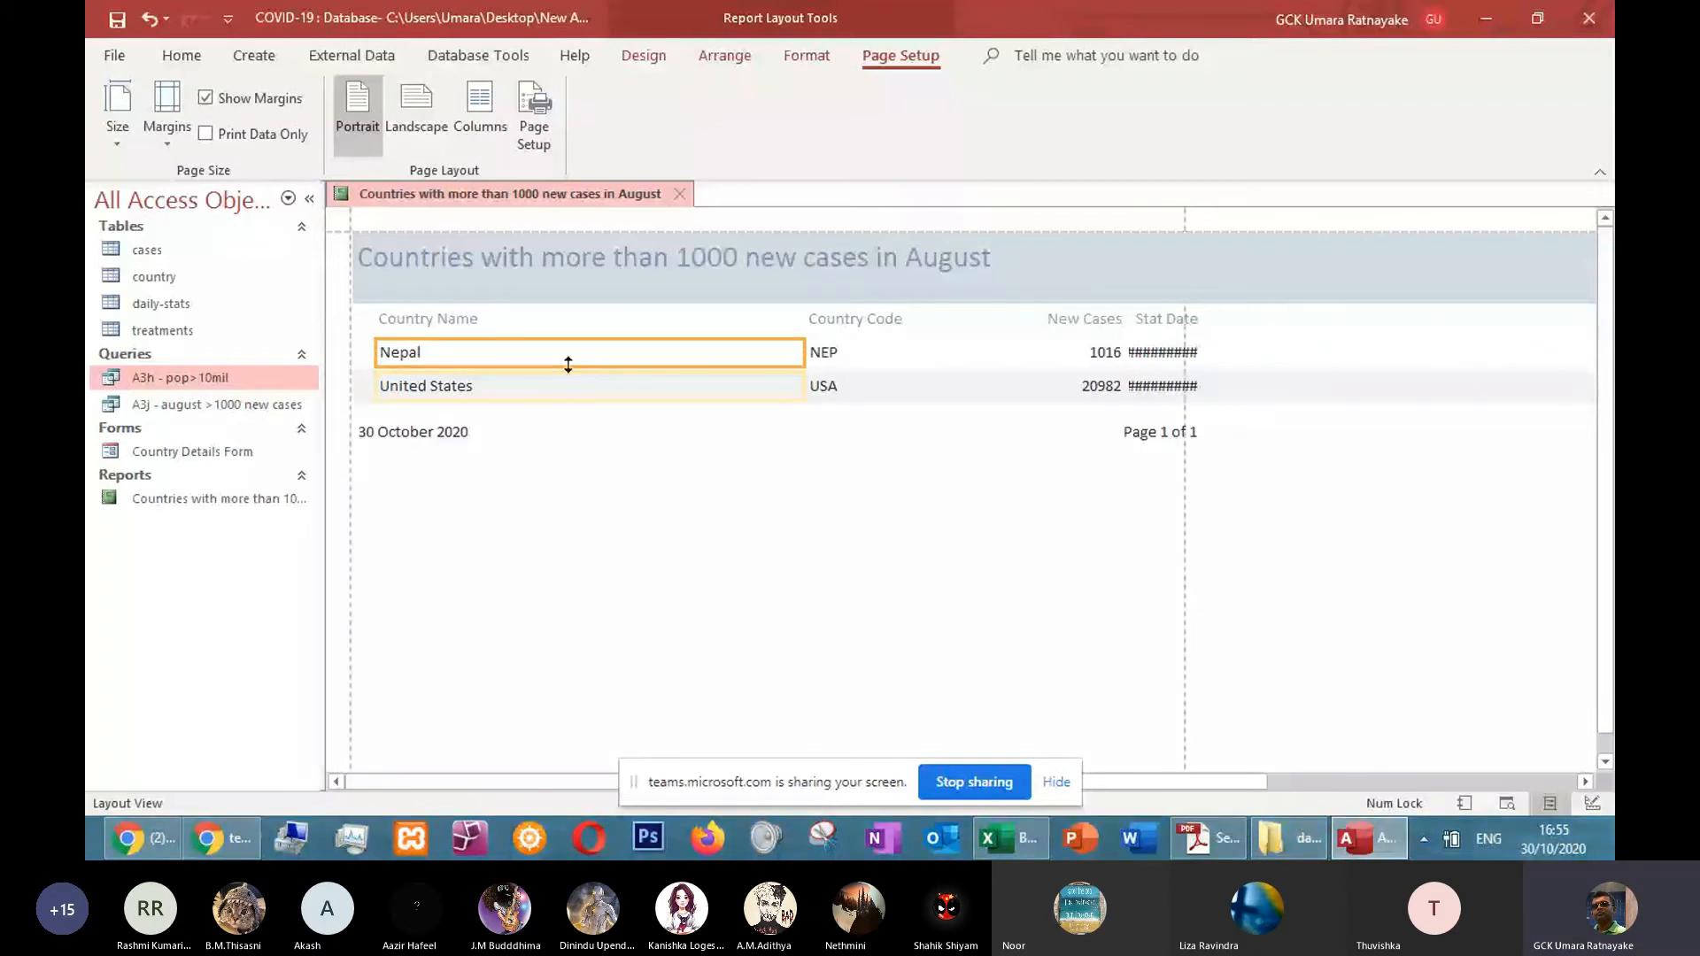
pyautogui.click(532, 432)
pyautogui.click(470, 333)
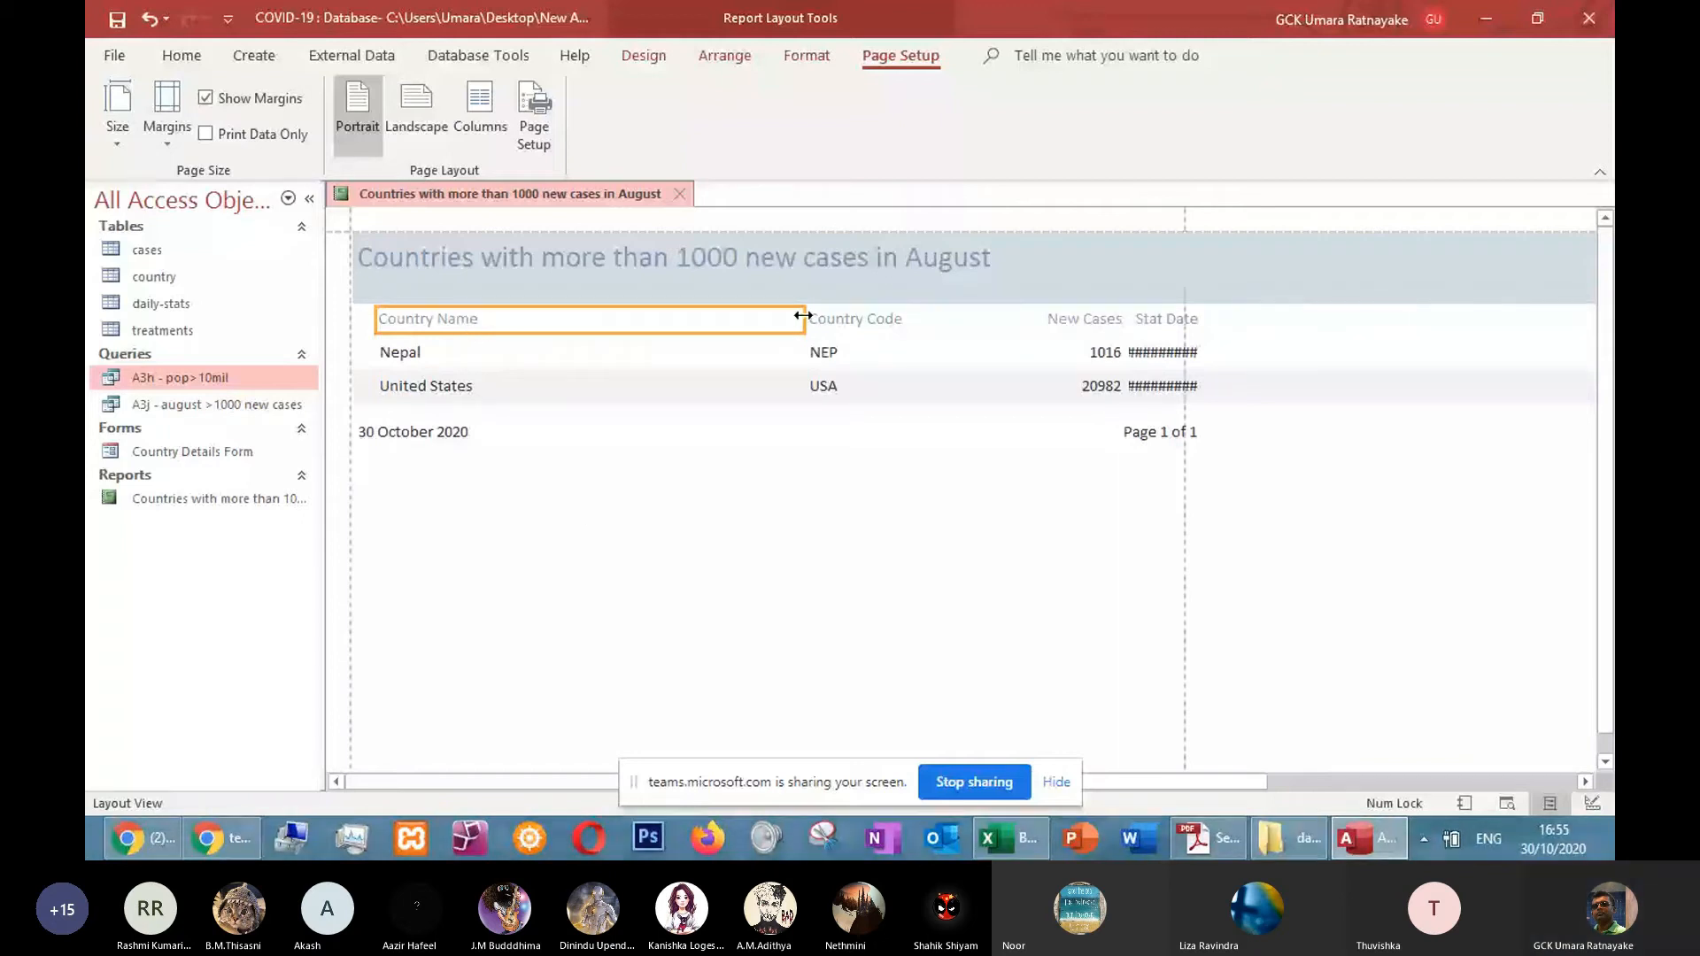
pyautogui.moveTo(804, 315); pyautogui.dragTo(544, 316)
pyautogui.click(439, 345)
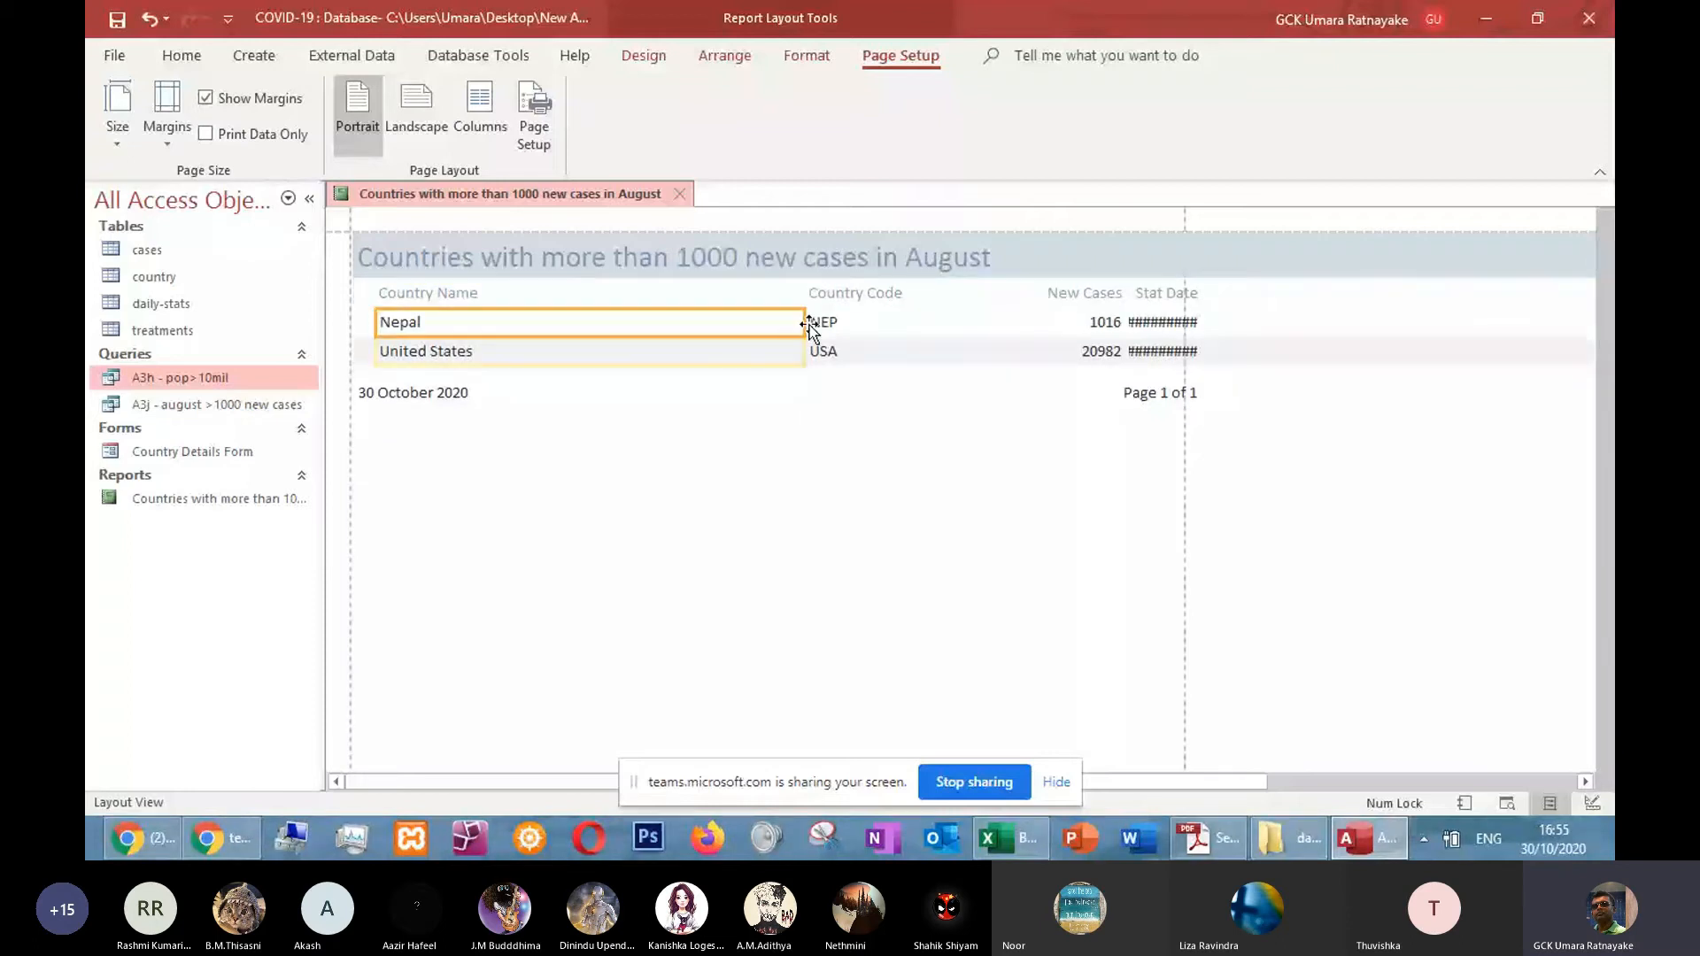
pyautogui.moveTo(808, 324); pyautogui.dragTo(593, 332)
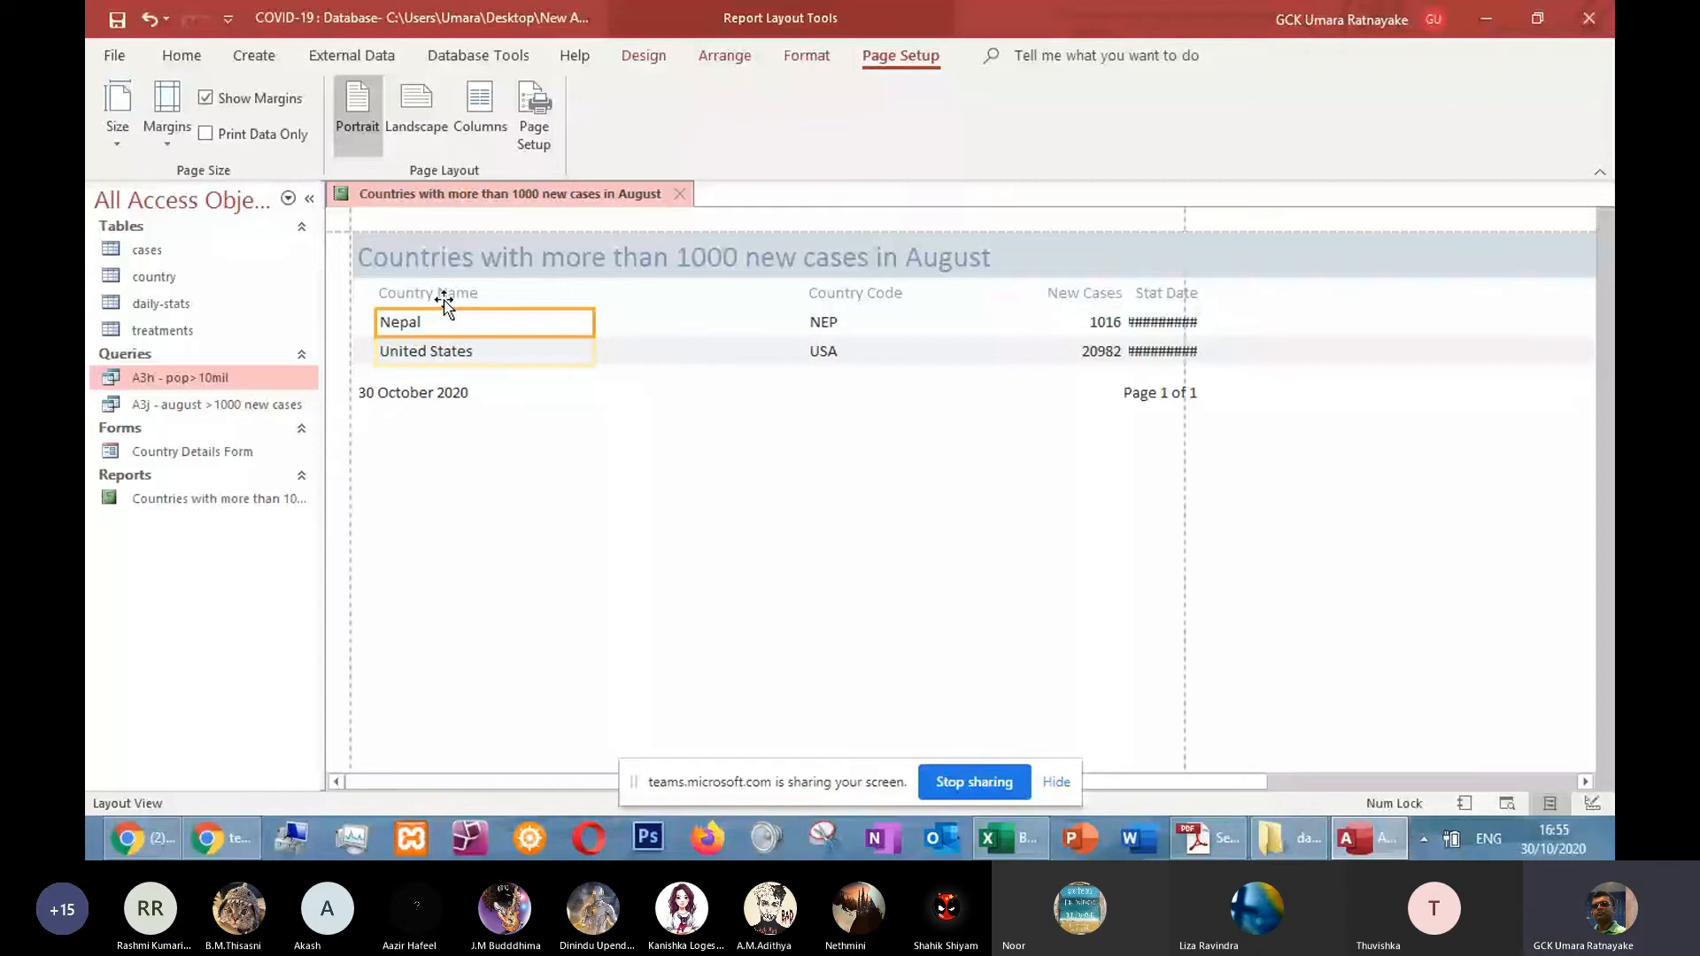
pyautogui.moveTo(444, 305); pyautogui.dragTo(687, 354)
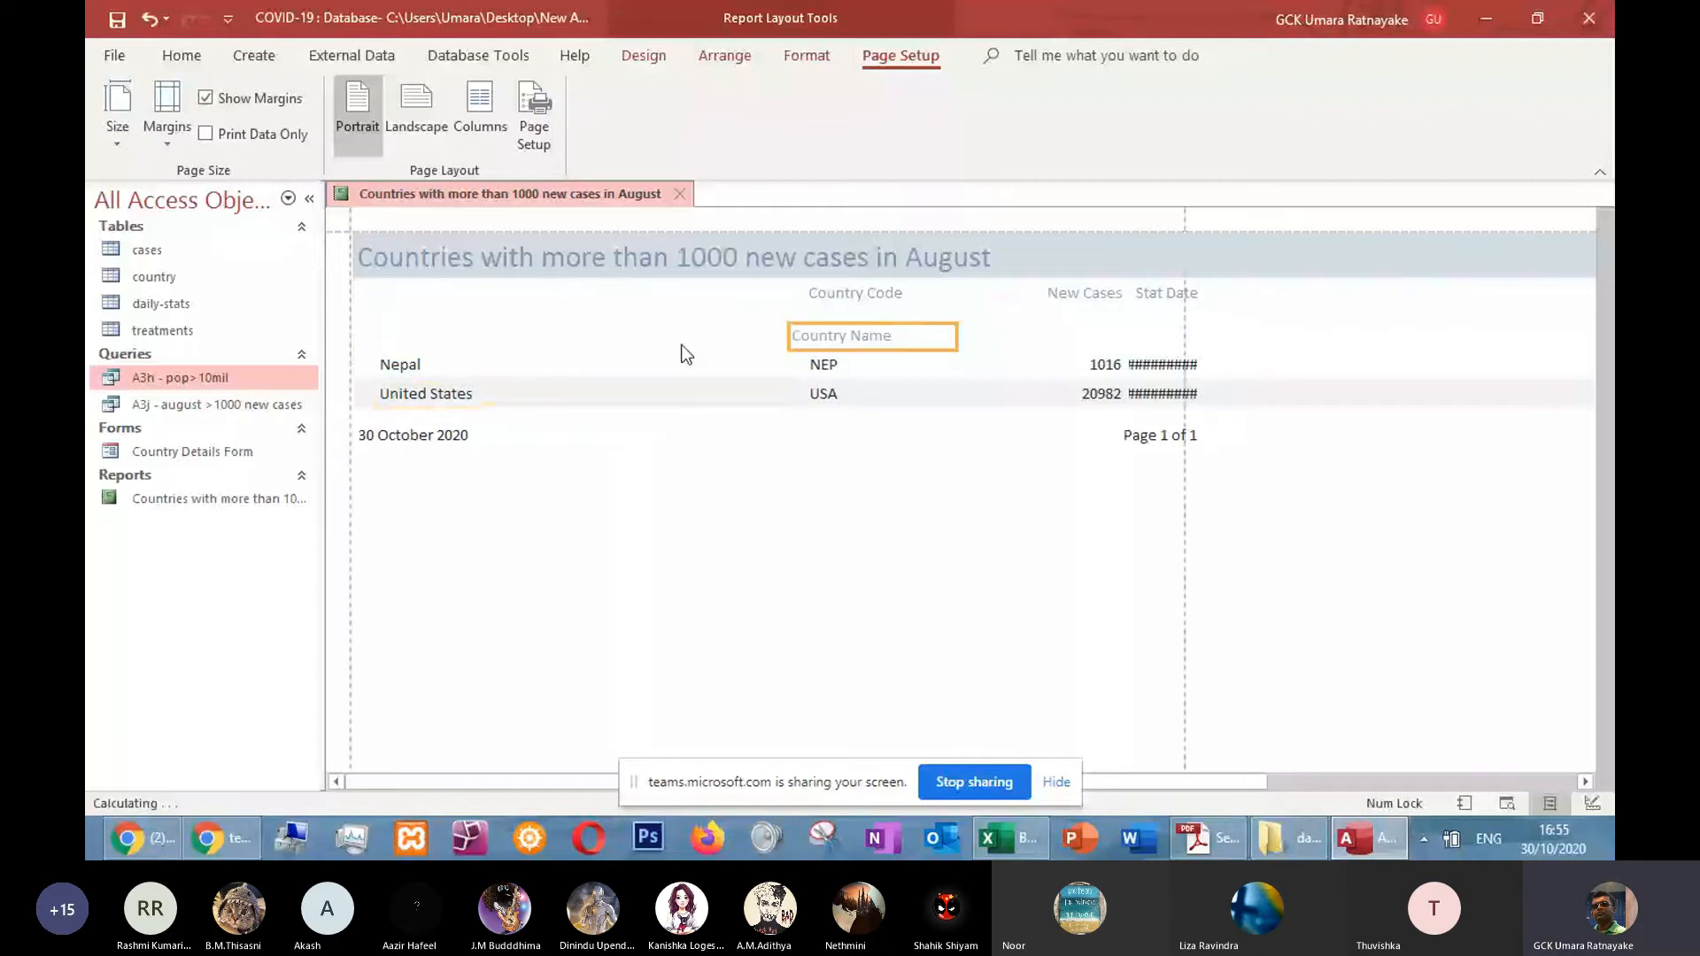
# Check the required field order in the task PDF against the report's columns, inspecting the Country Name heading and data
pyautogui.hotkey('alt', 'Tab')
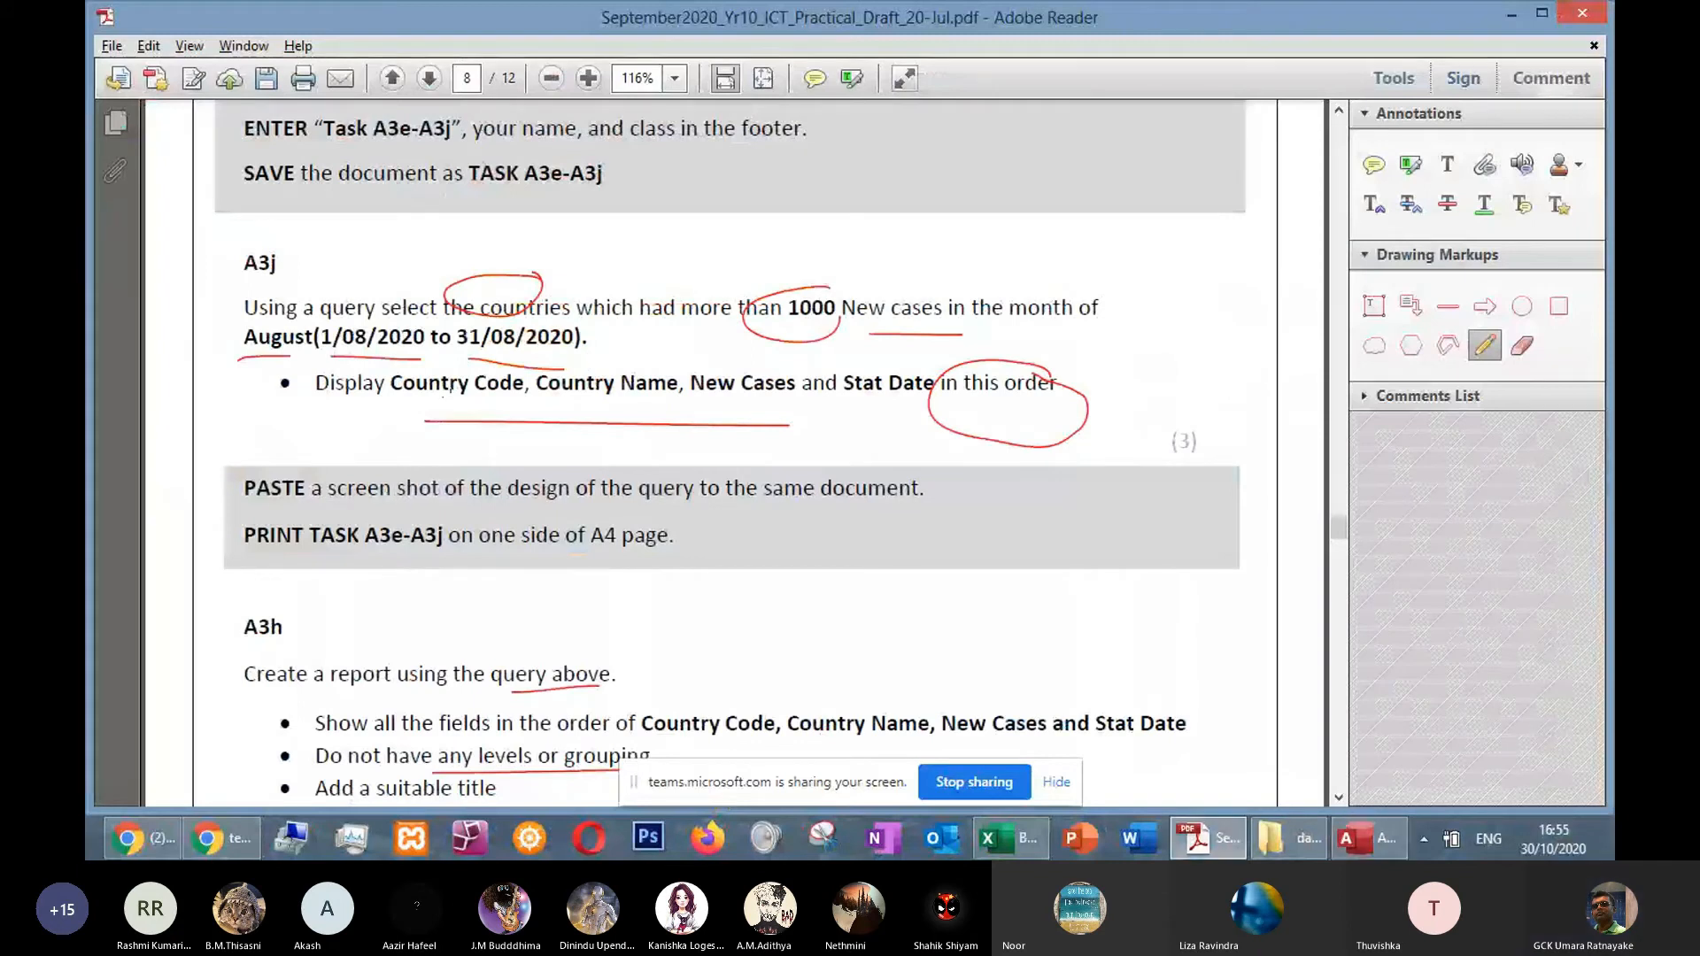
pyautogui.hotkey('alt', 'Tab')
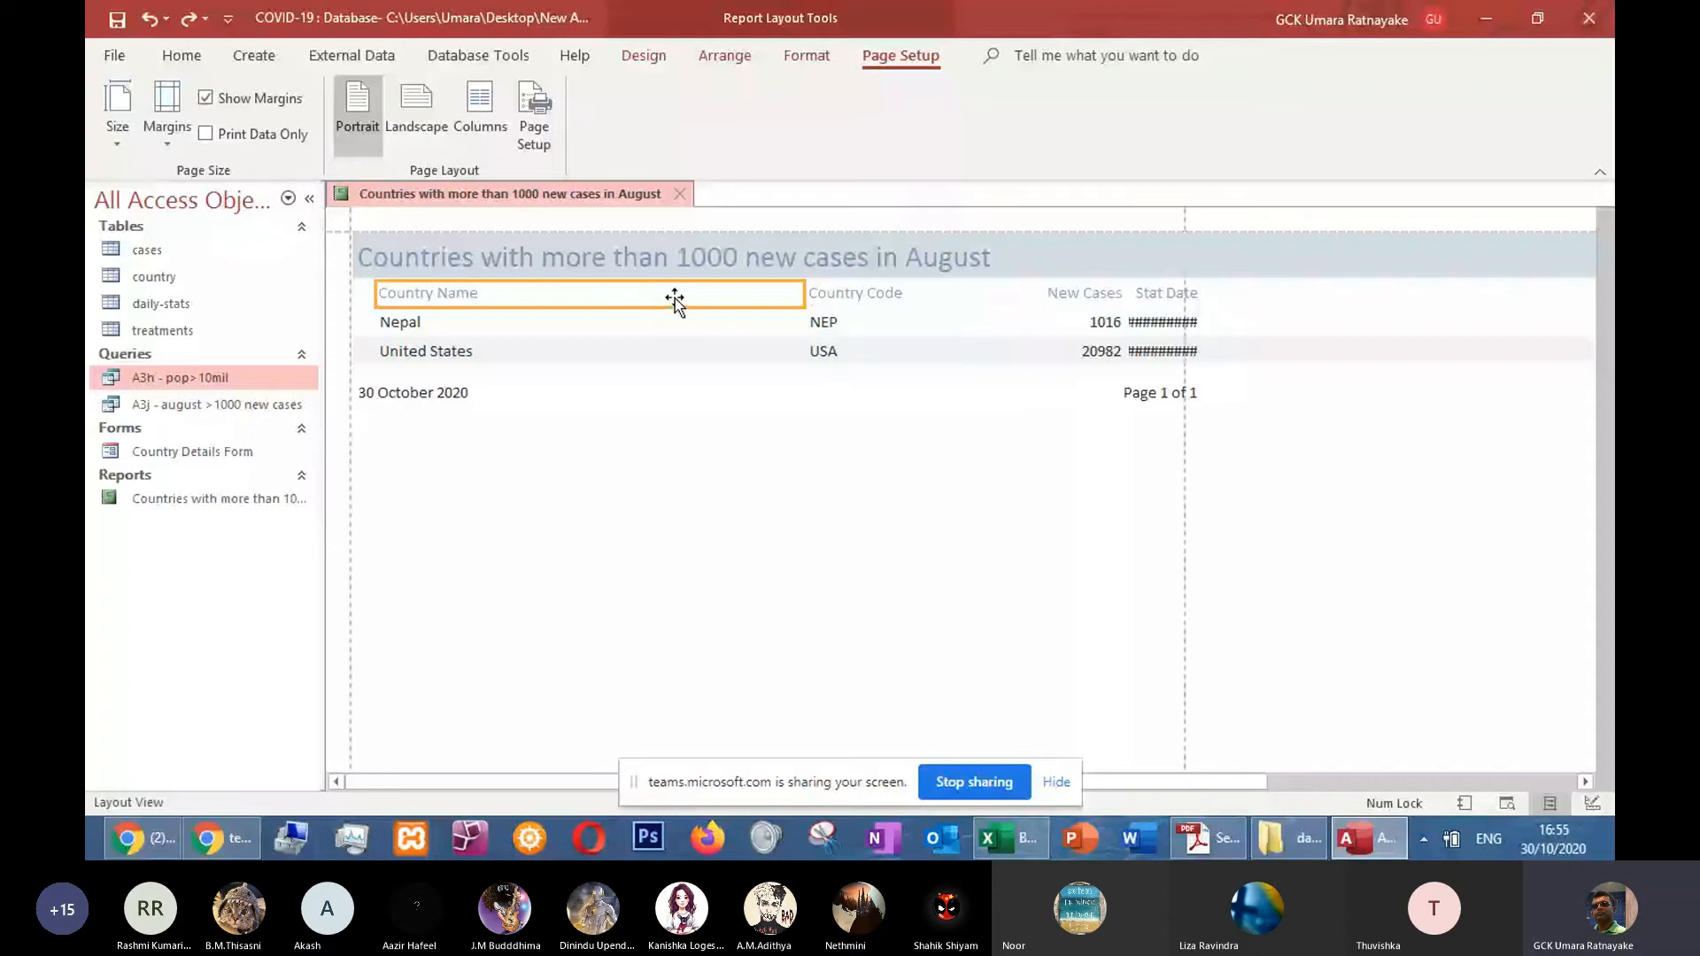
pyautogui.click(485, 414)
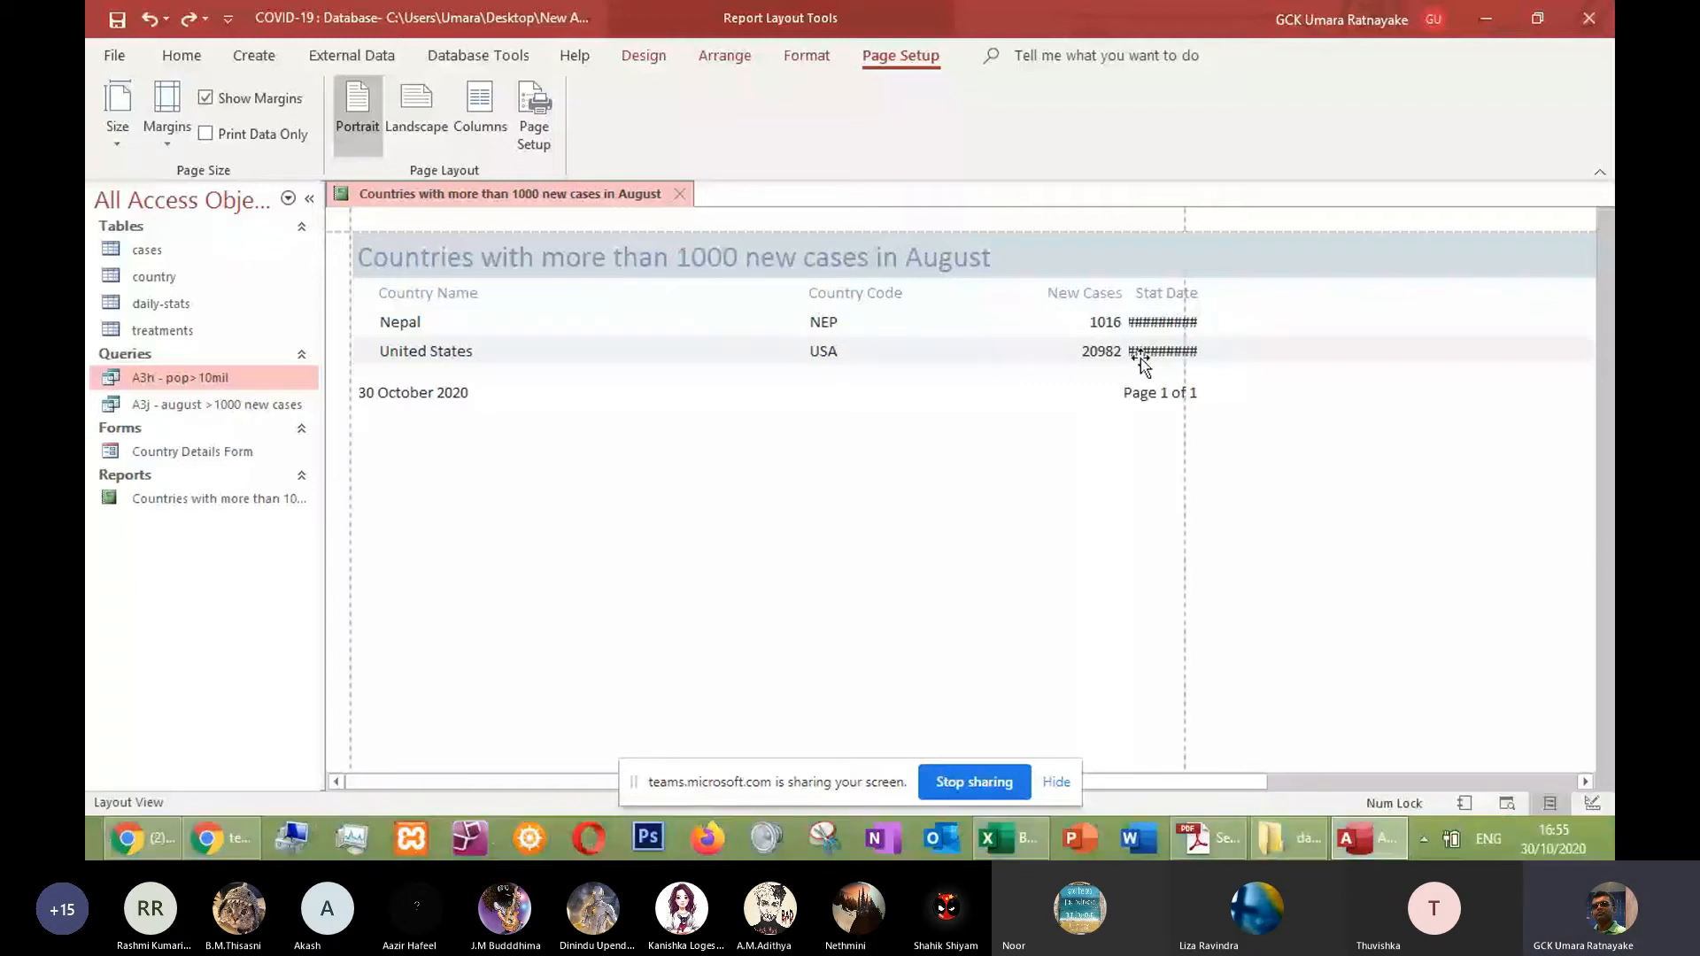
pyautogui.click(434, 302)
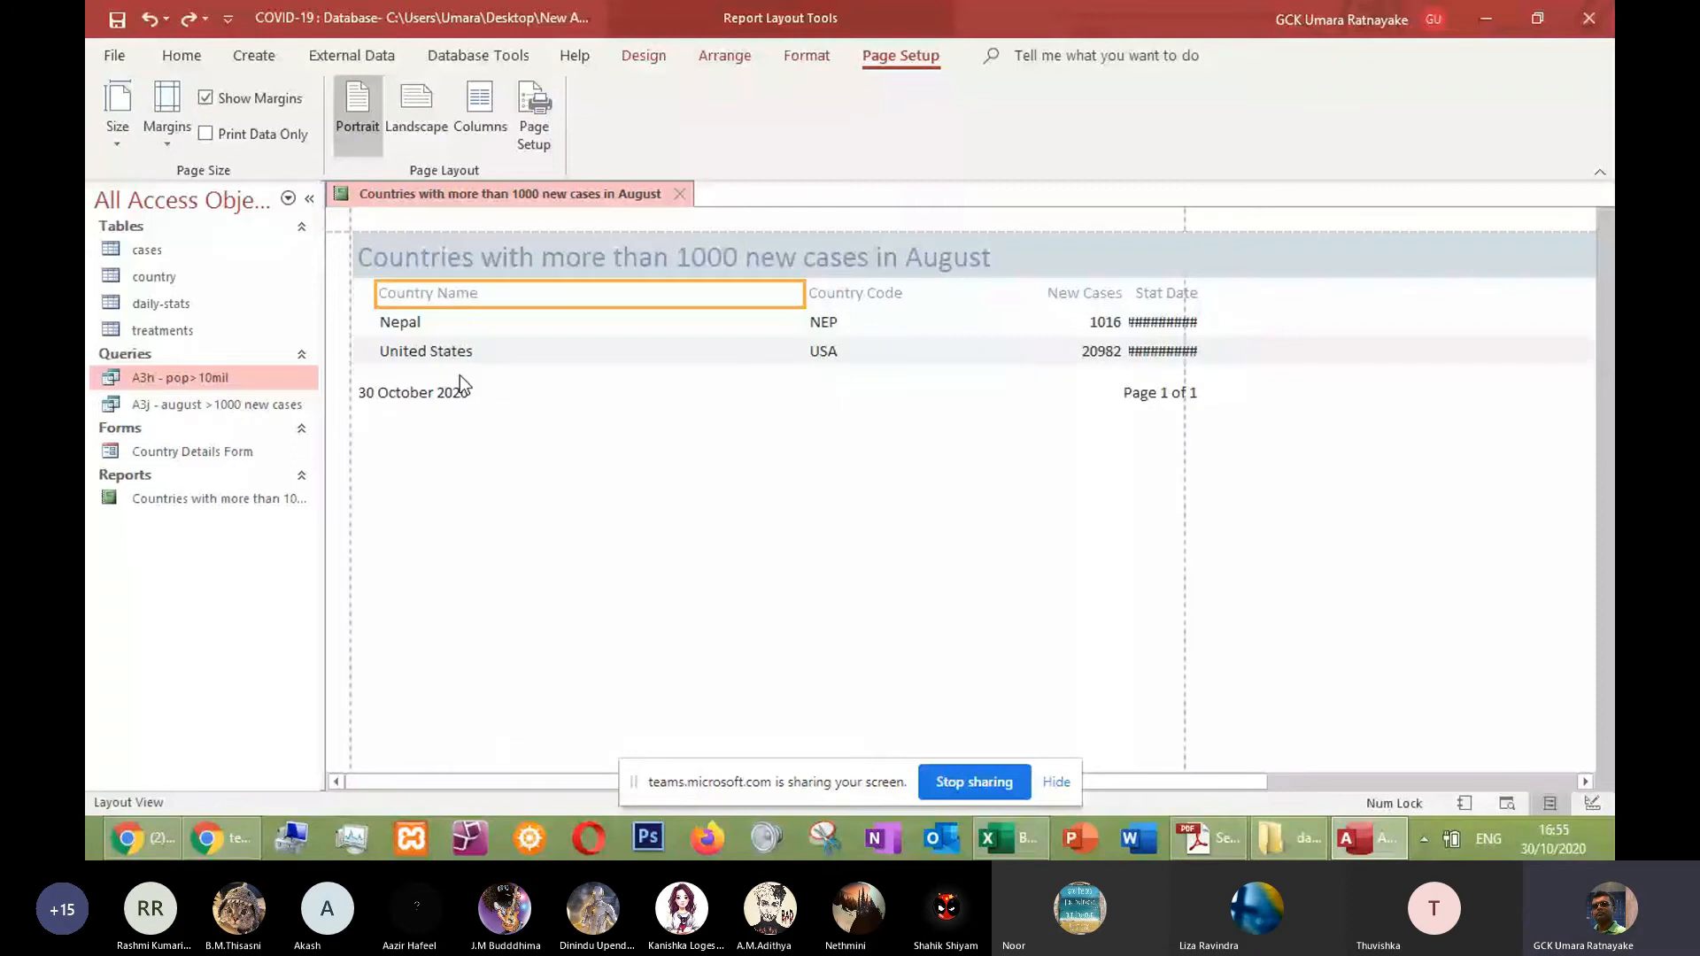
pyautogui.click(408, 327)
pyautogui.click(591, 539)
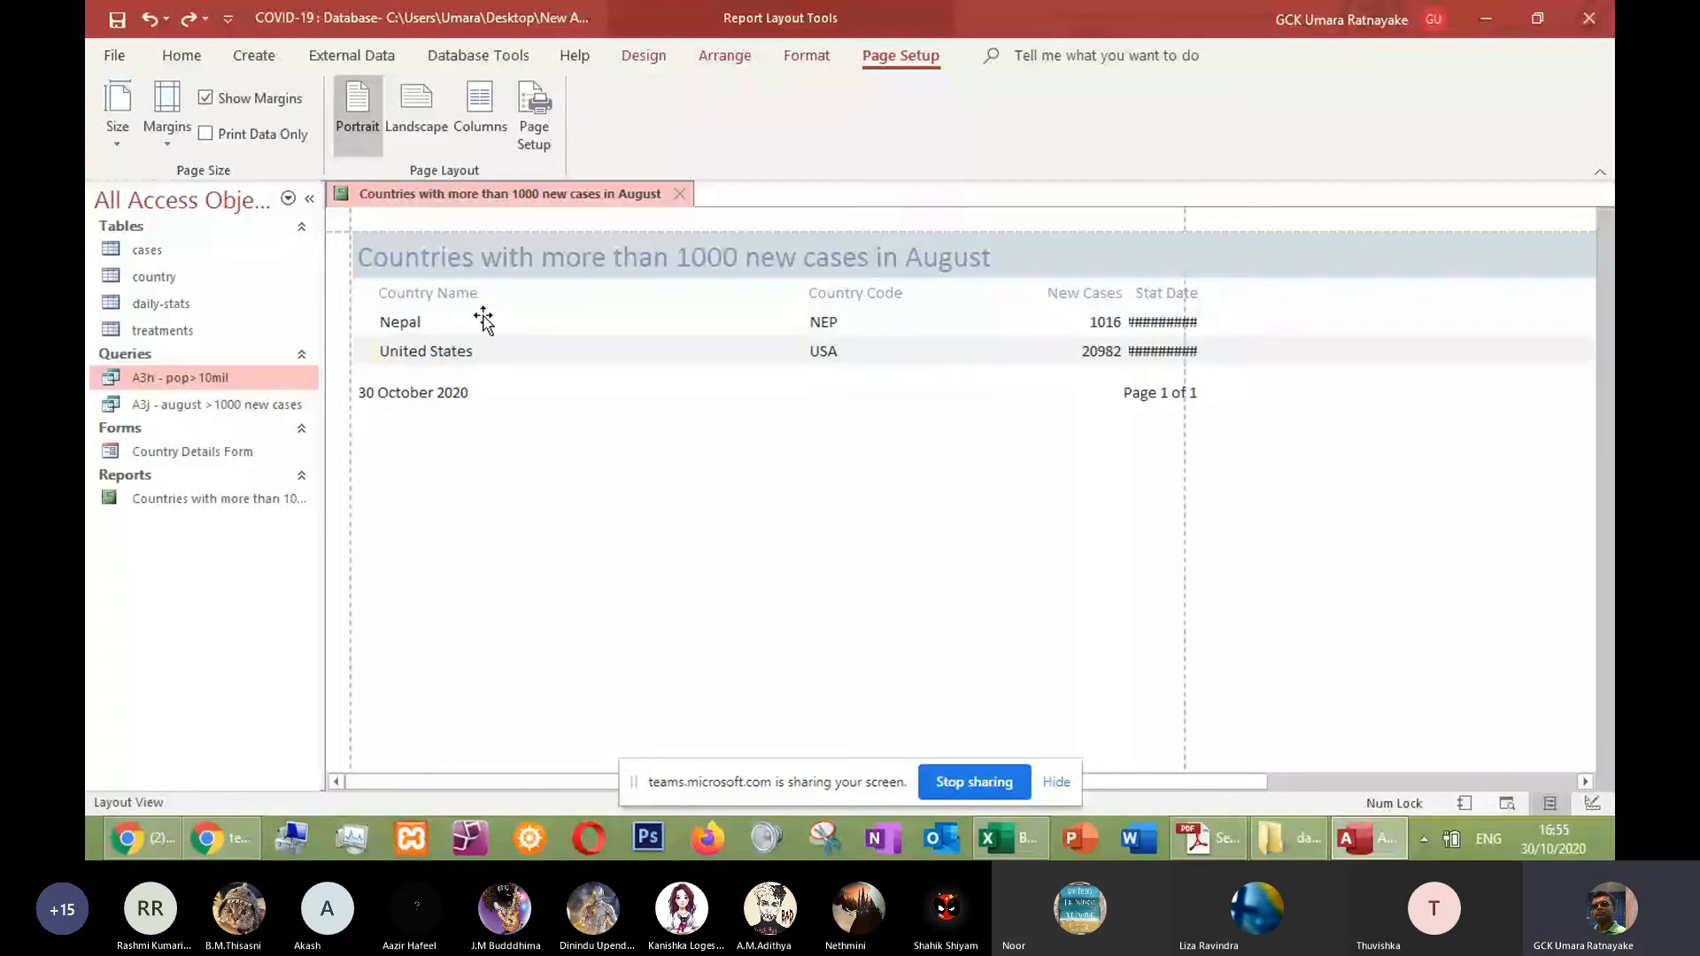
# Group the Country Name heading and data in a Tabular layout and narrow that column
pyautogui.click(460, 301)
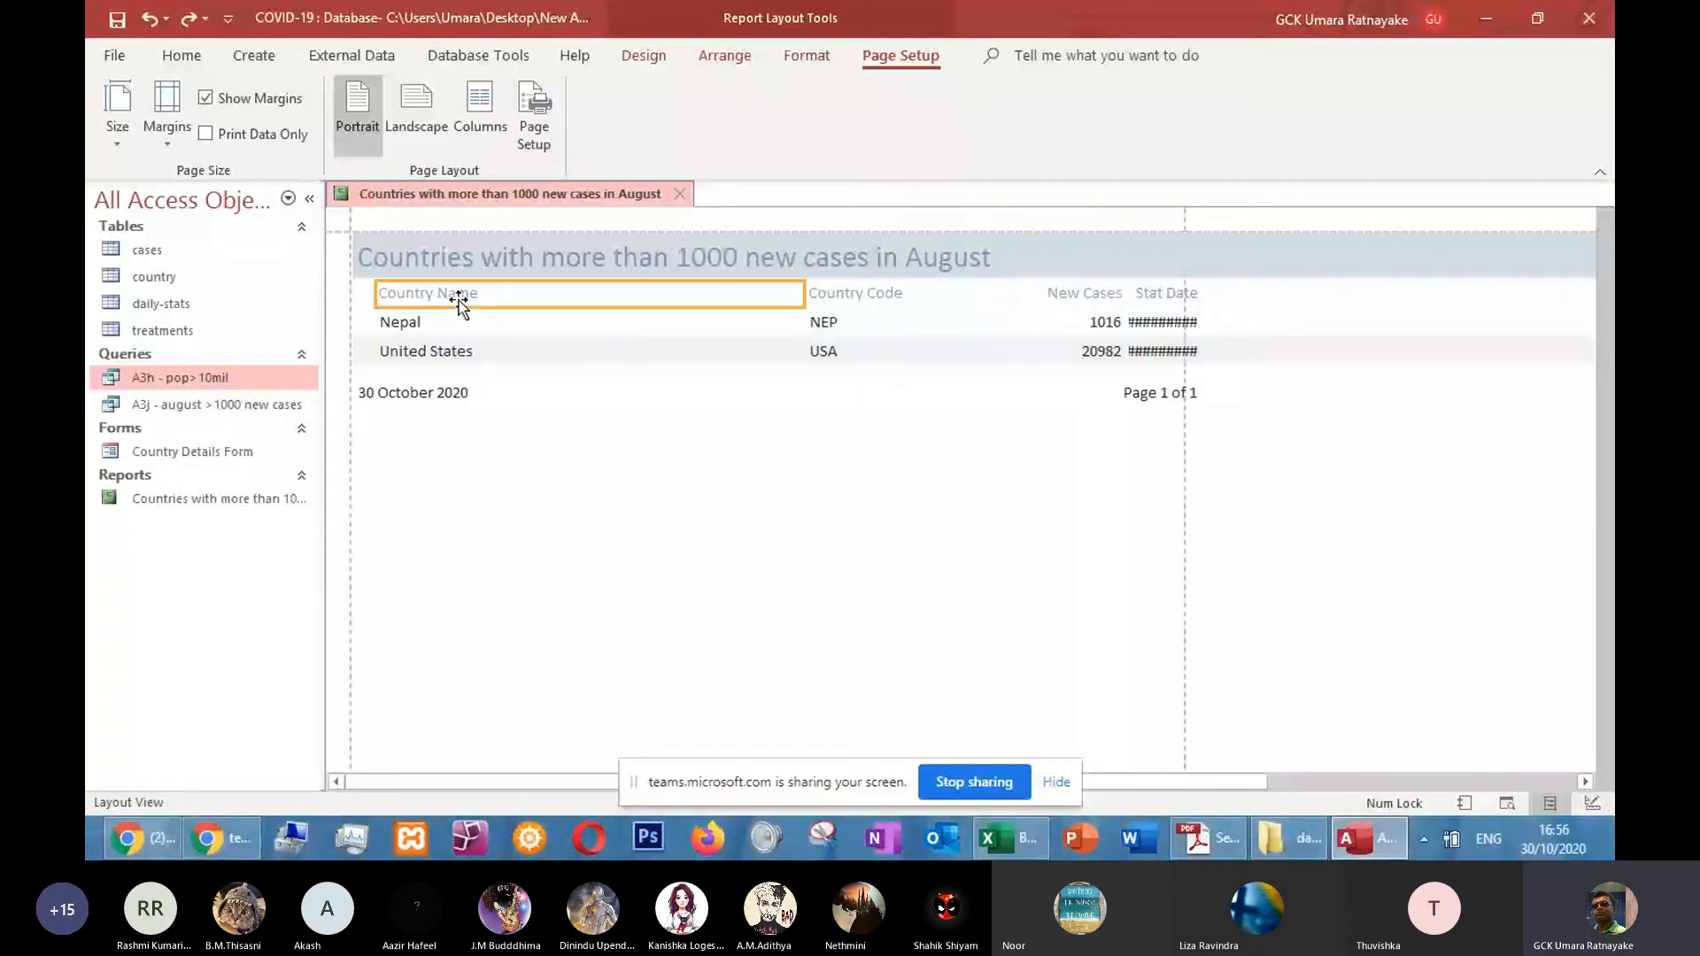
pyautogui.keyDown('shift'); pyautogui.click(409, 323); pyautogui.keyUp('shift')
pyautogui.click(733, 62)
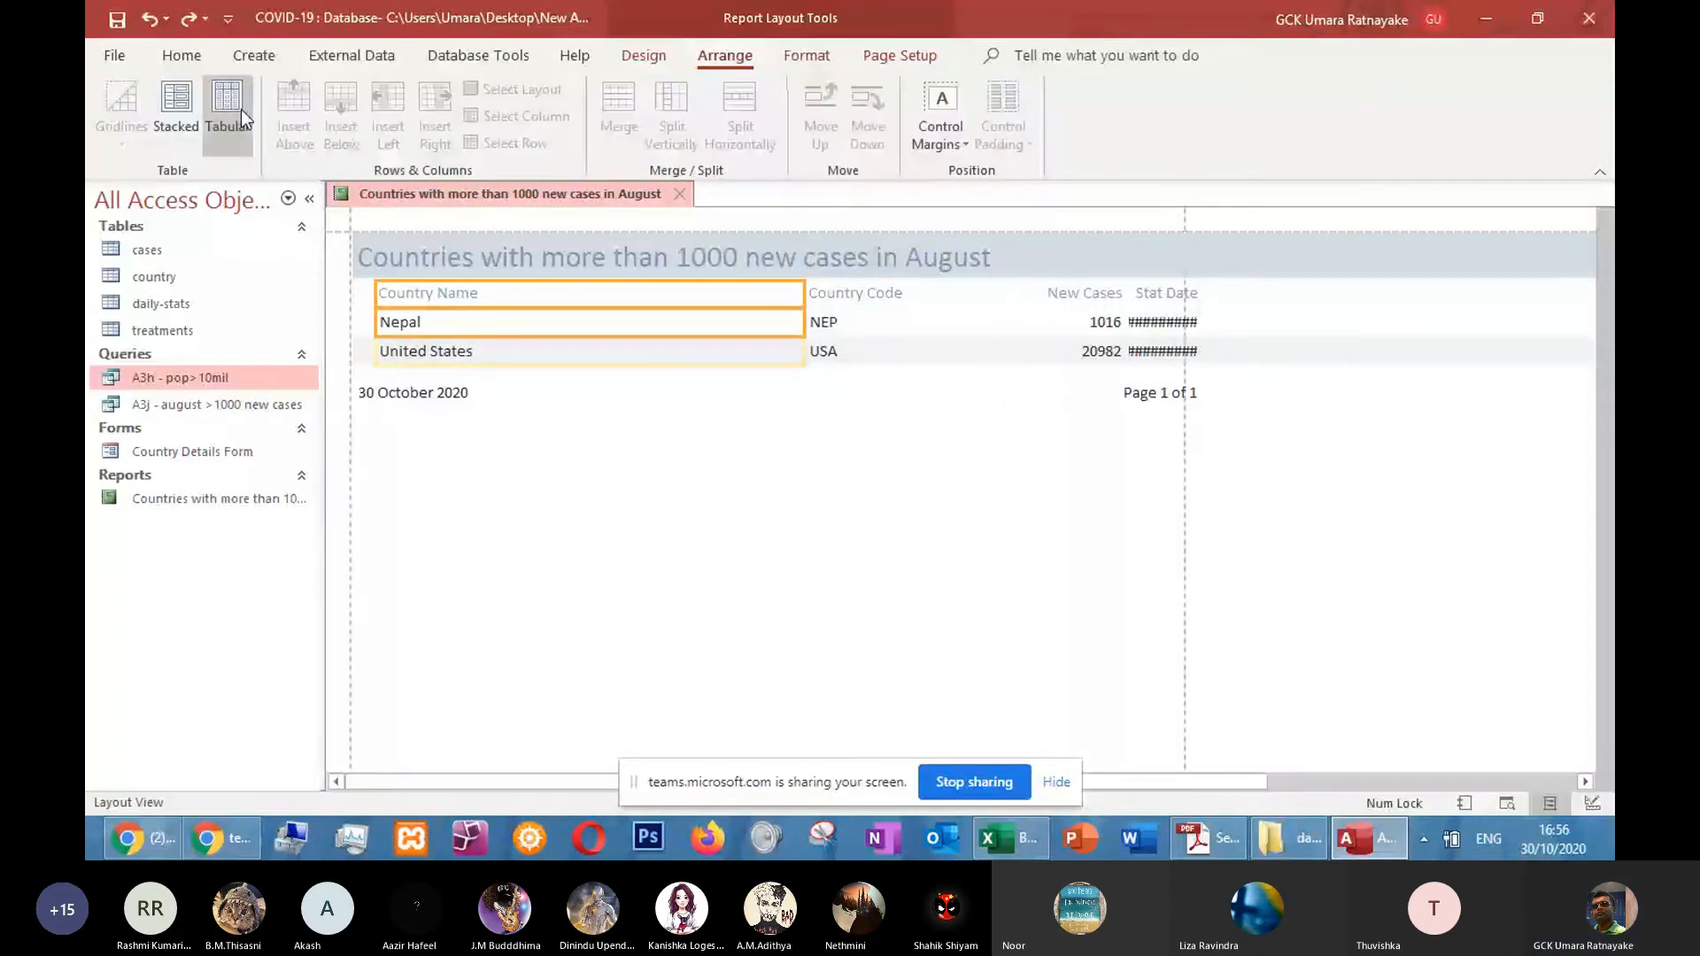
pyautogui.click(241, 109)
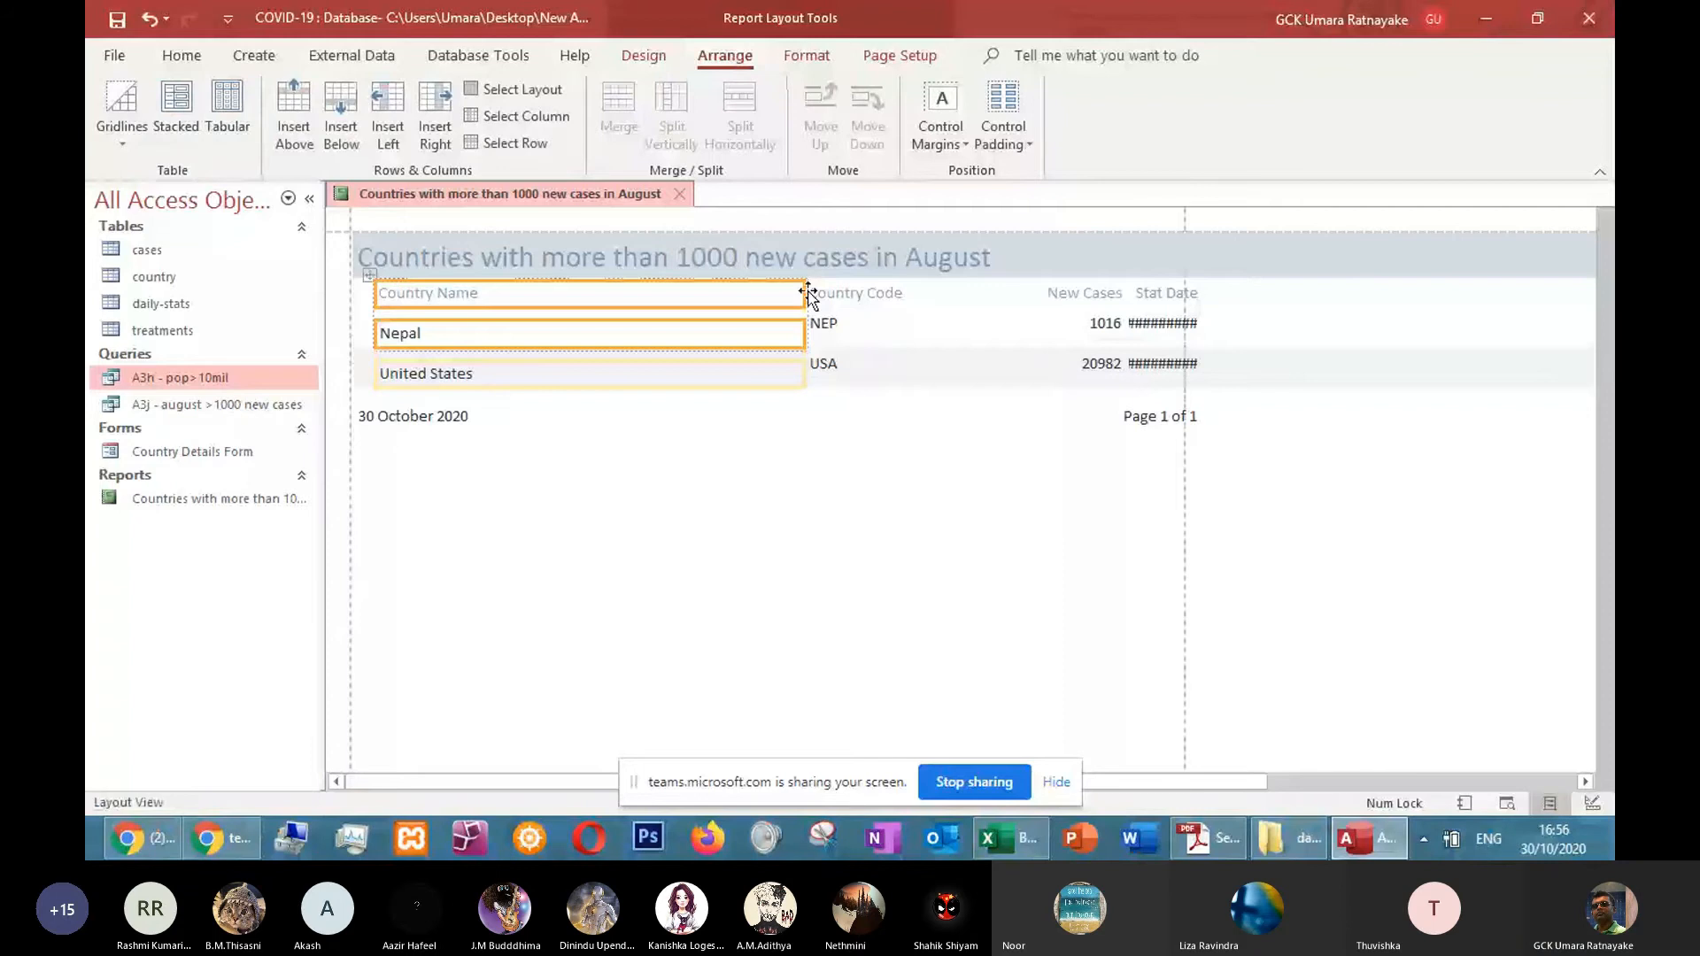
pyautogui.moveTo(801, 296); pyautogui.dragTo(549, 308)
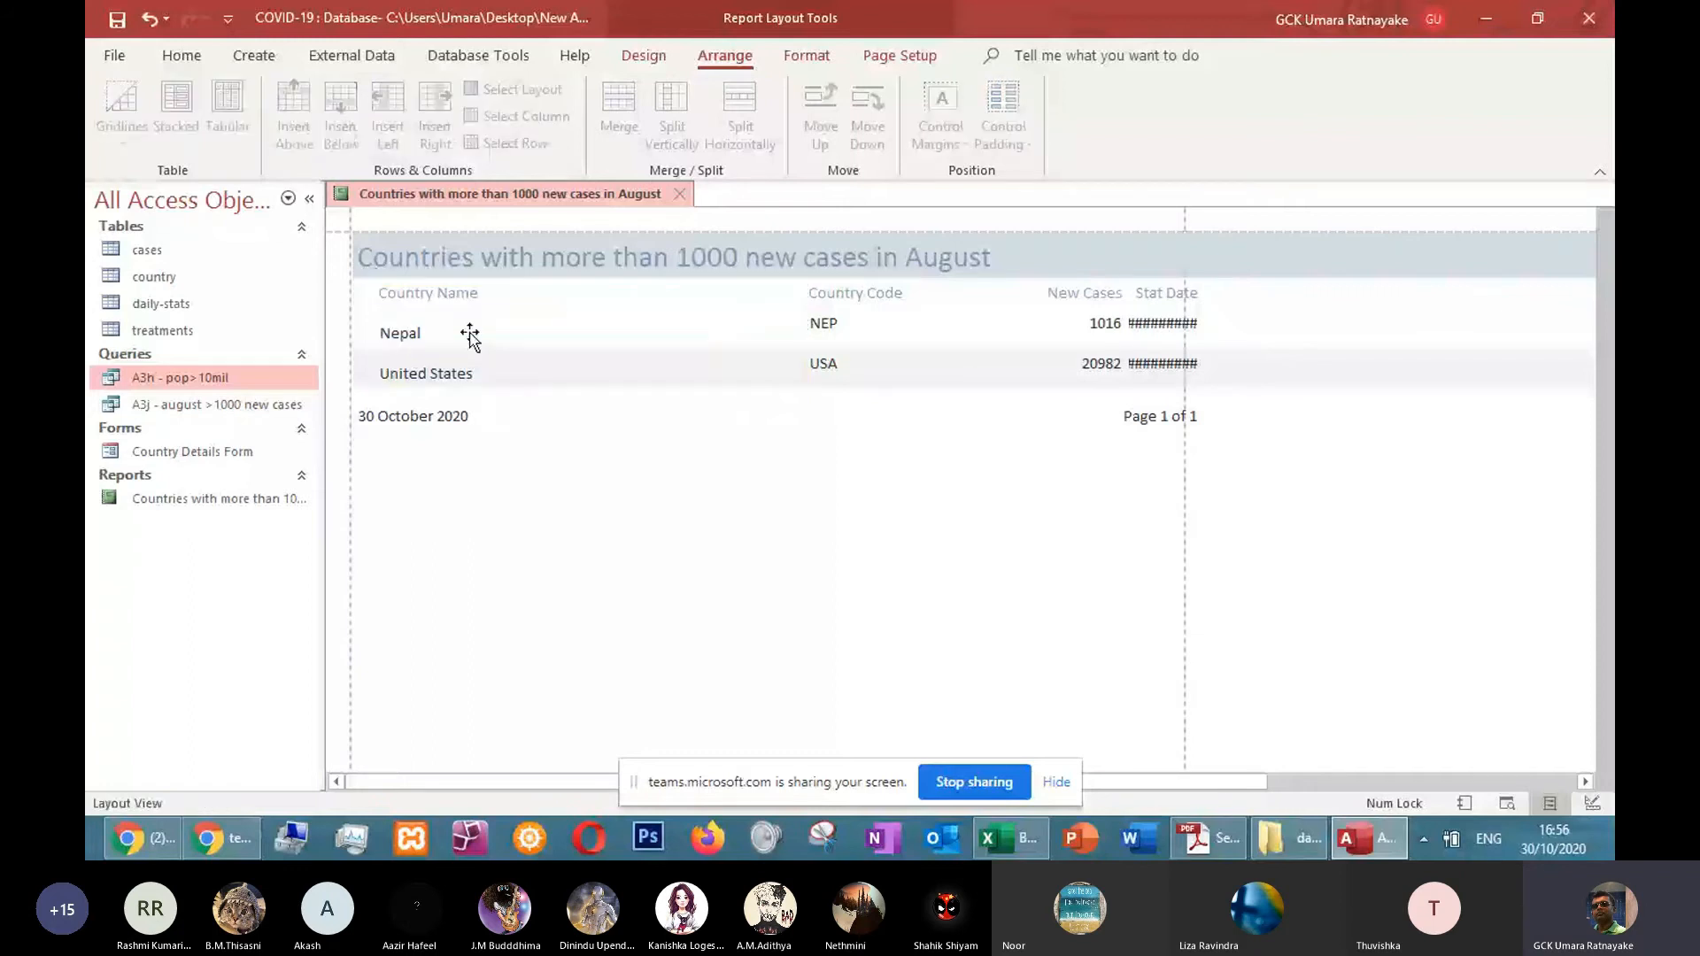
pyautogui.moveTo(396, 281); pyautogui.dragTo(1107, 267)
pyautogui.hotkey('ctrl', 'z')
pyautogui.hotkey('ctrl', 'z')
# Try the Tabular layout on the Country Code heading and data, and undo it
pyautogui.click(832, 294)
pyautogui.click(843, 410)
pyautogui.click(853, 292)
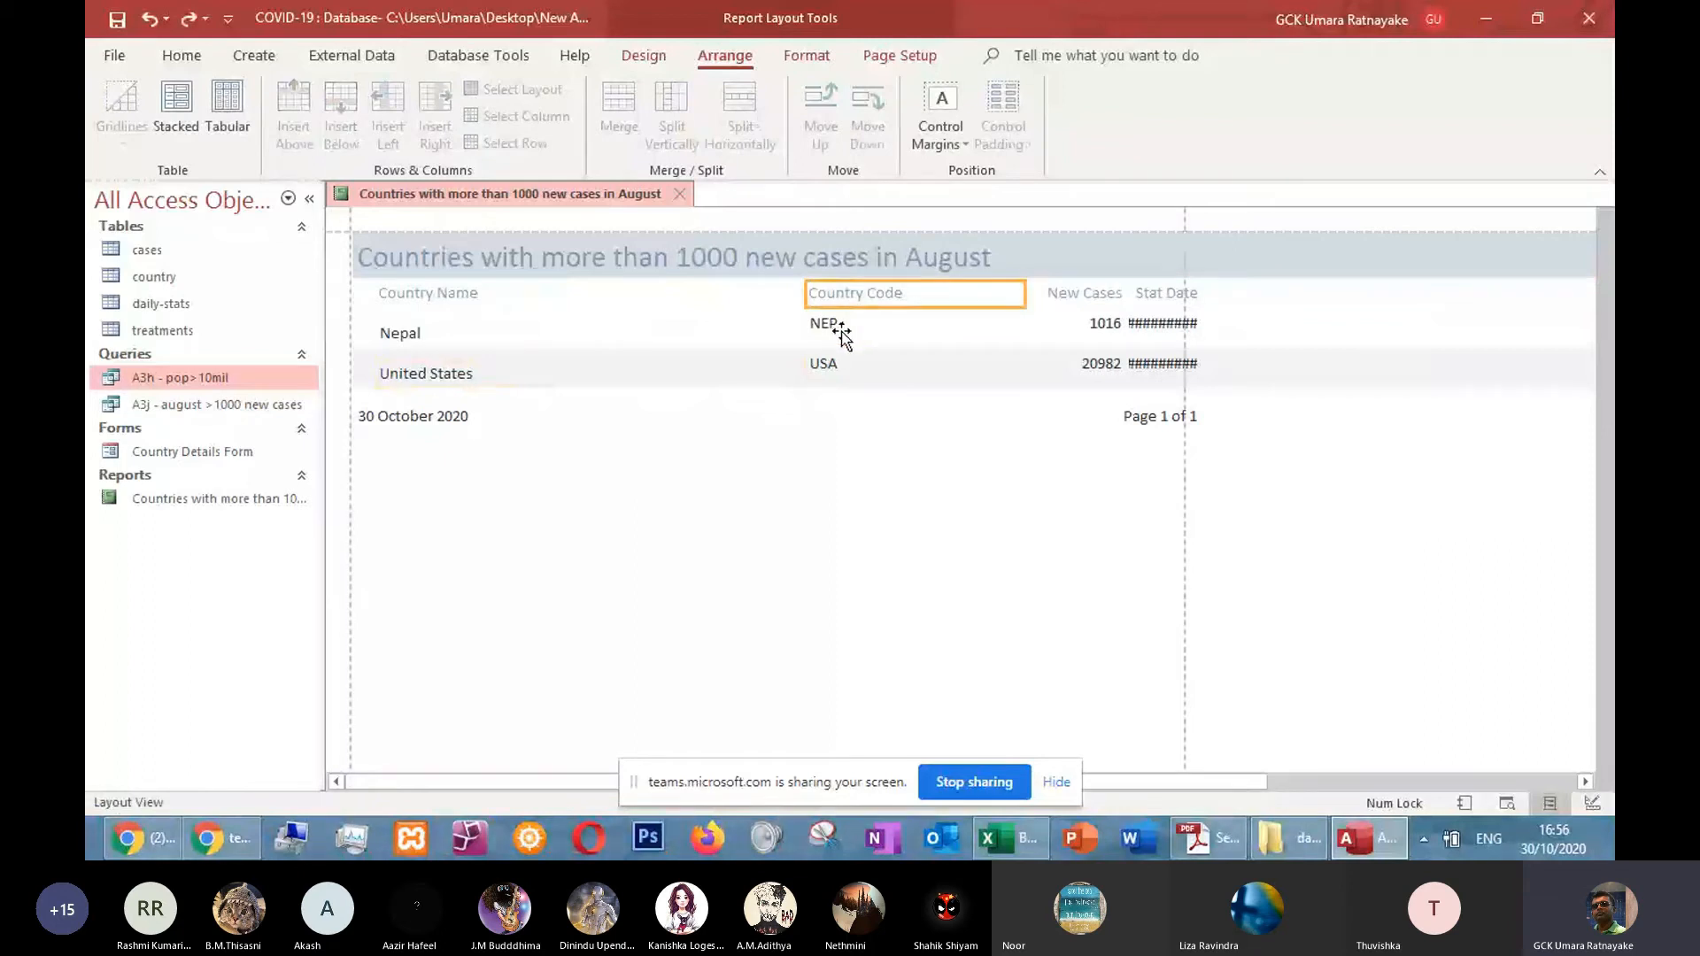
pyautogui.click(842, 332)
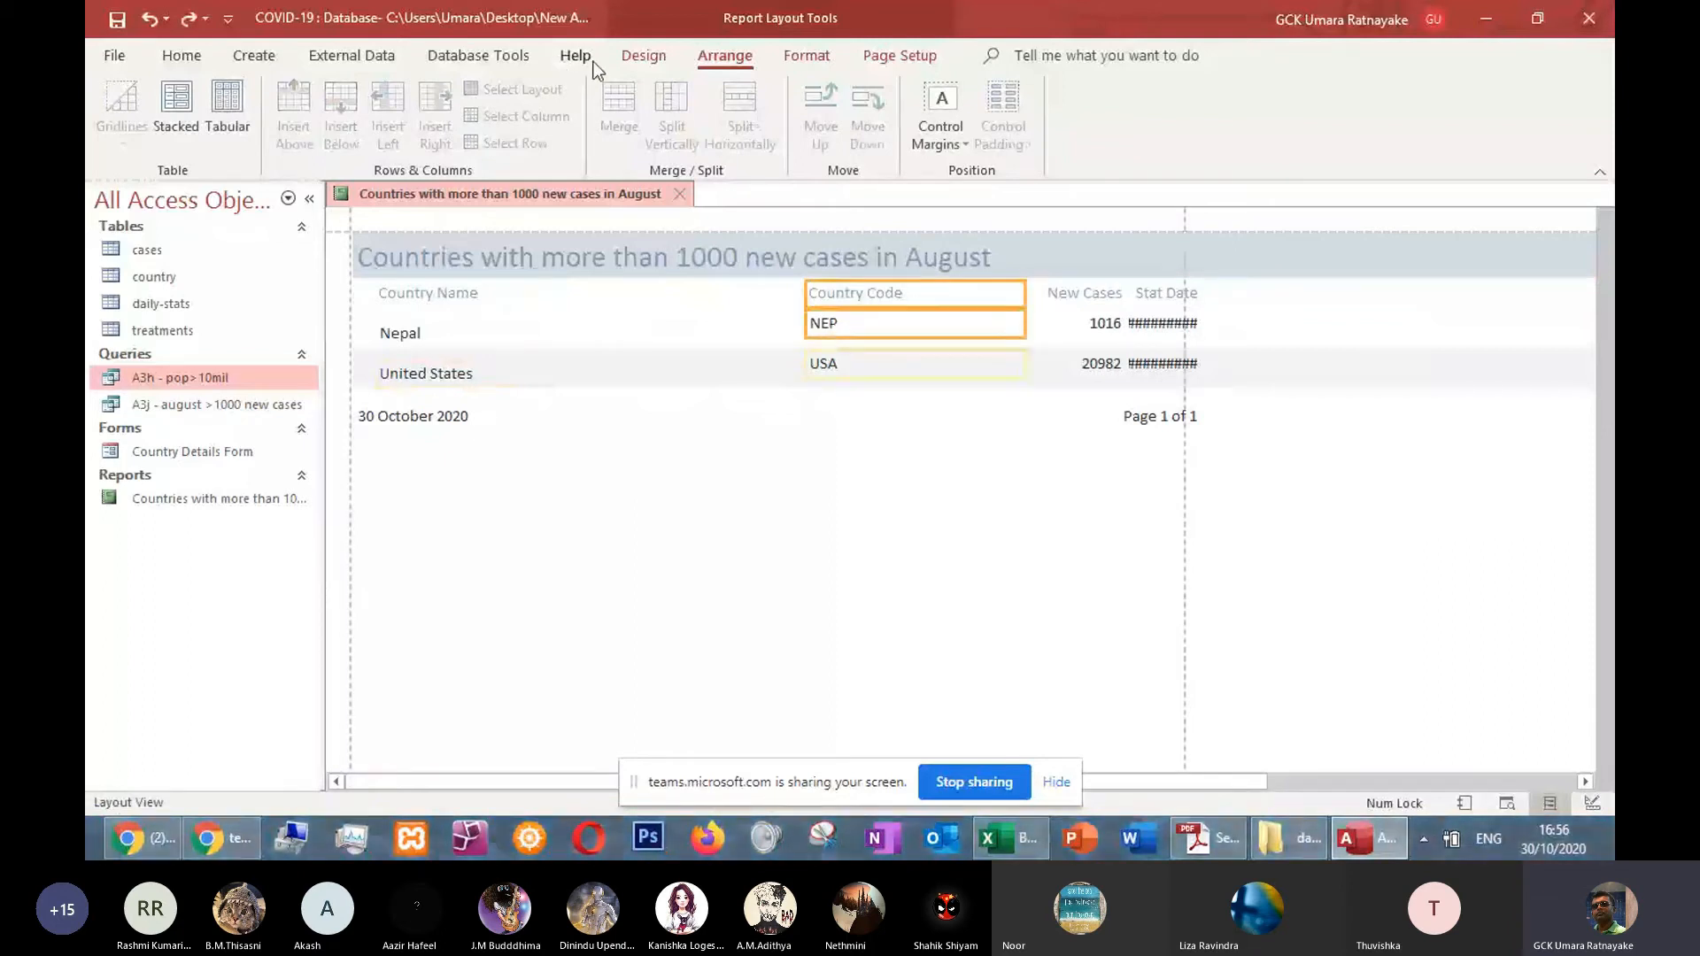
pyautogui.click(231, 104)
pyautogui.hotkey('ctrl', 'z')
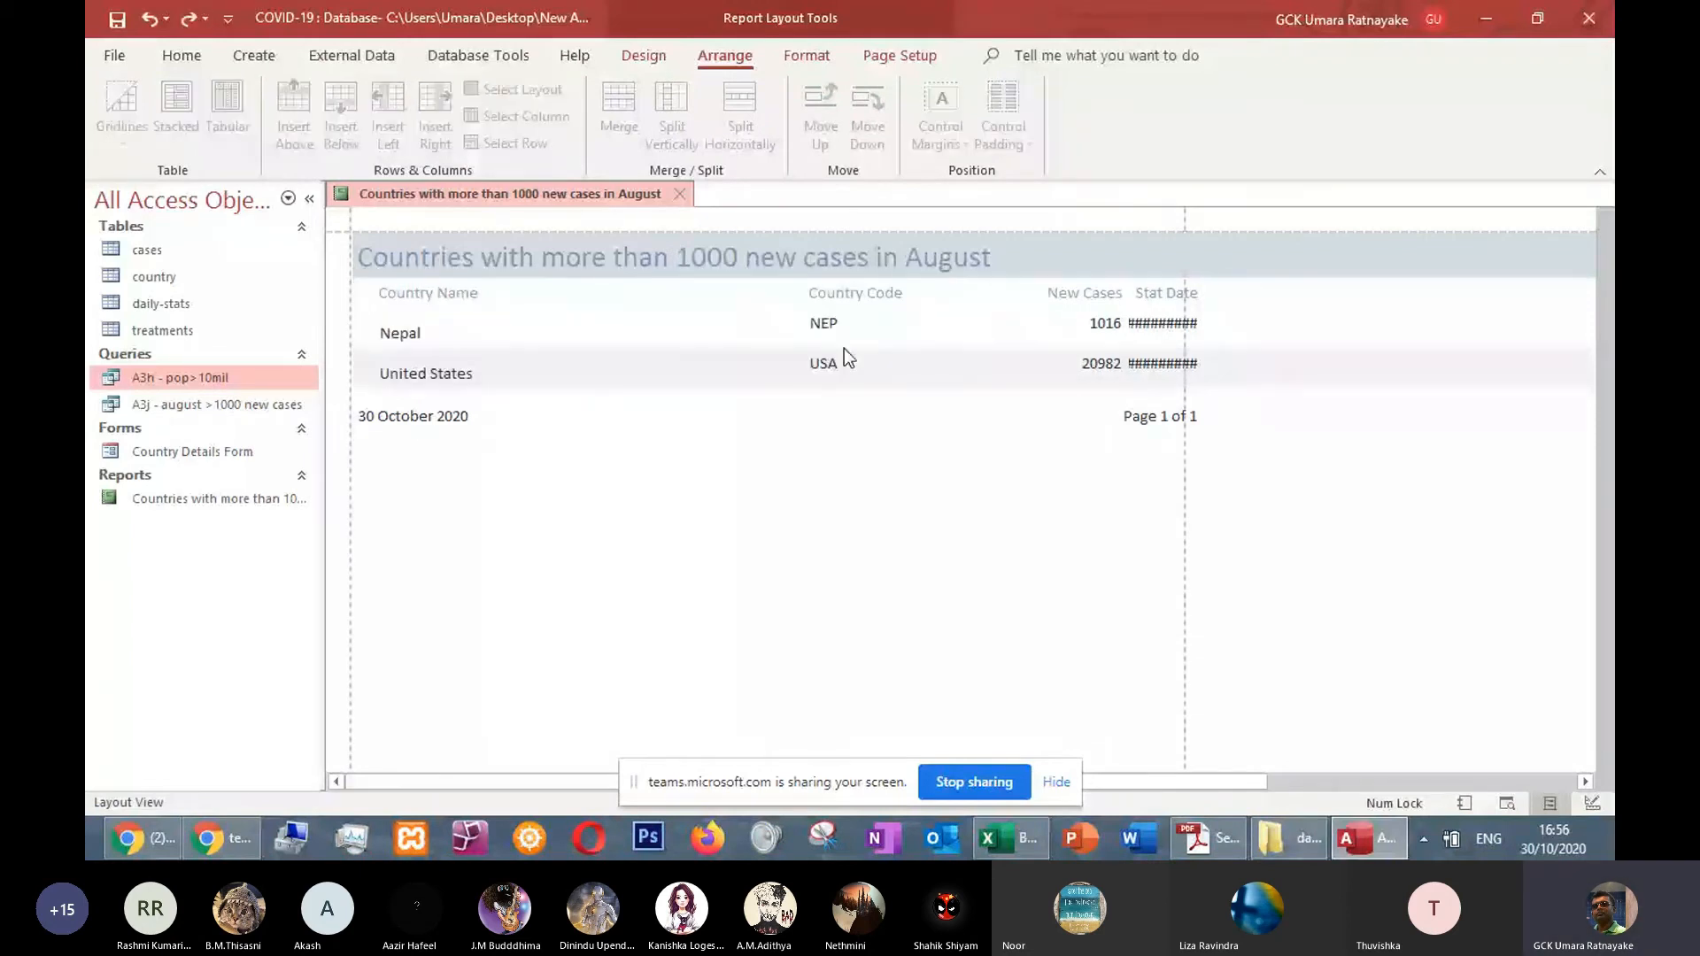
# Apply the Stacked layout to the Country Code and New Cases columns in turn, moving Country Code closer to Country Name
pyautogui.click(843, 348)
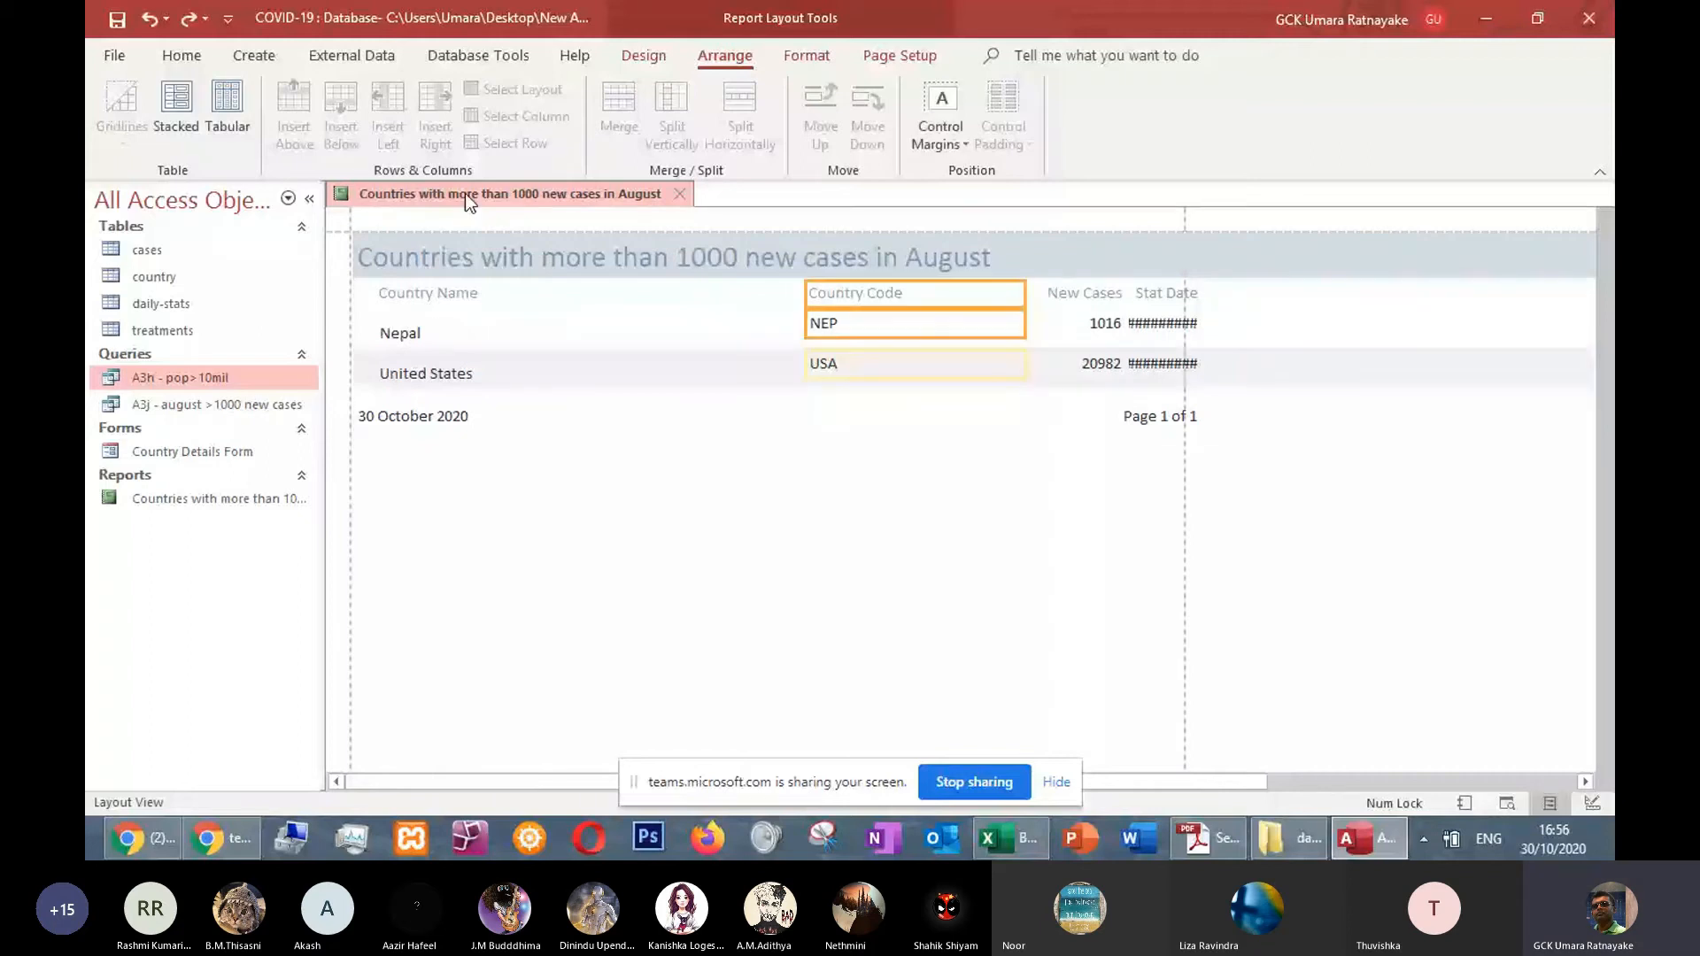
pyautogui.click(186, 113)
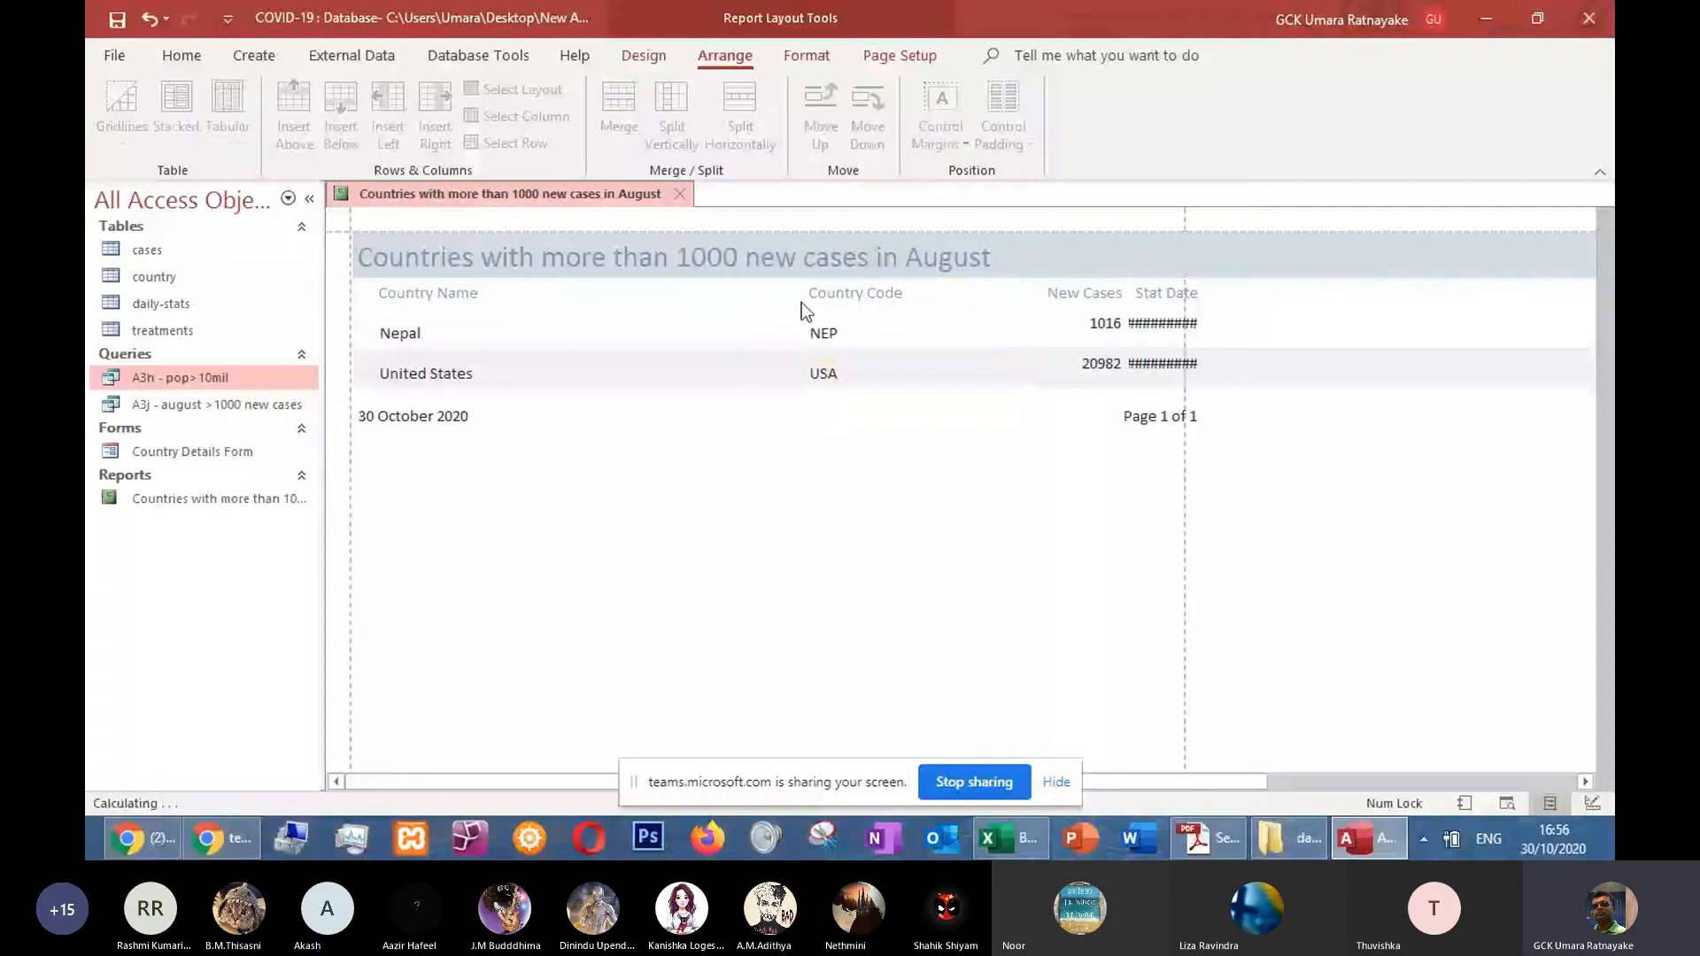
pyautogui.click(1090, 324)
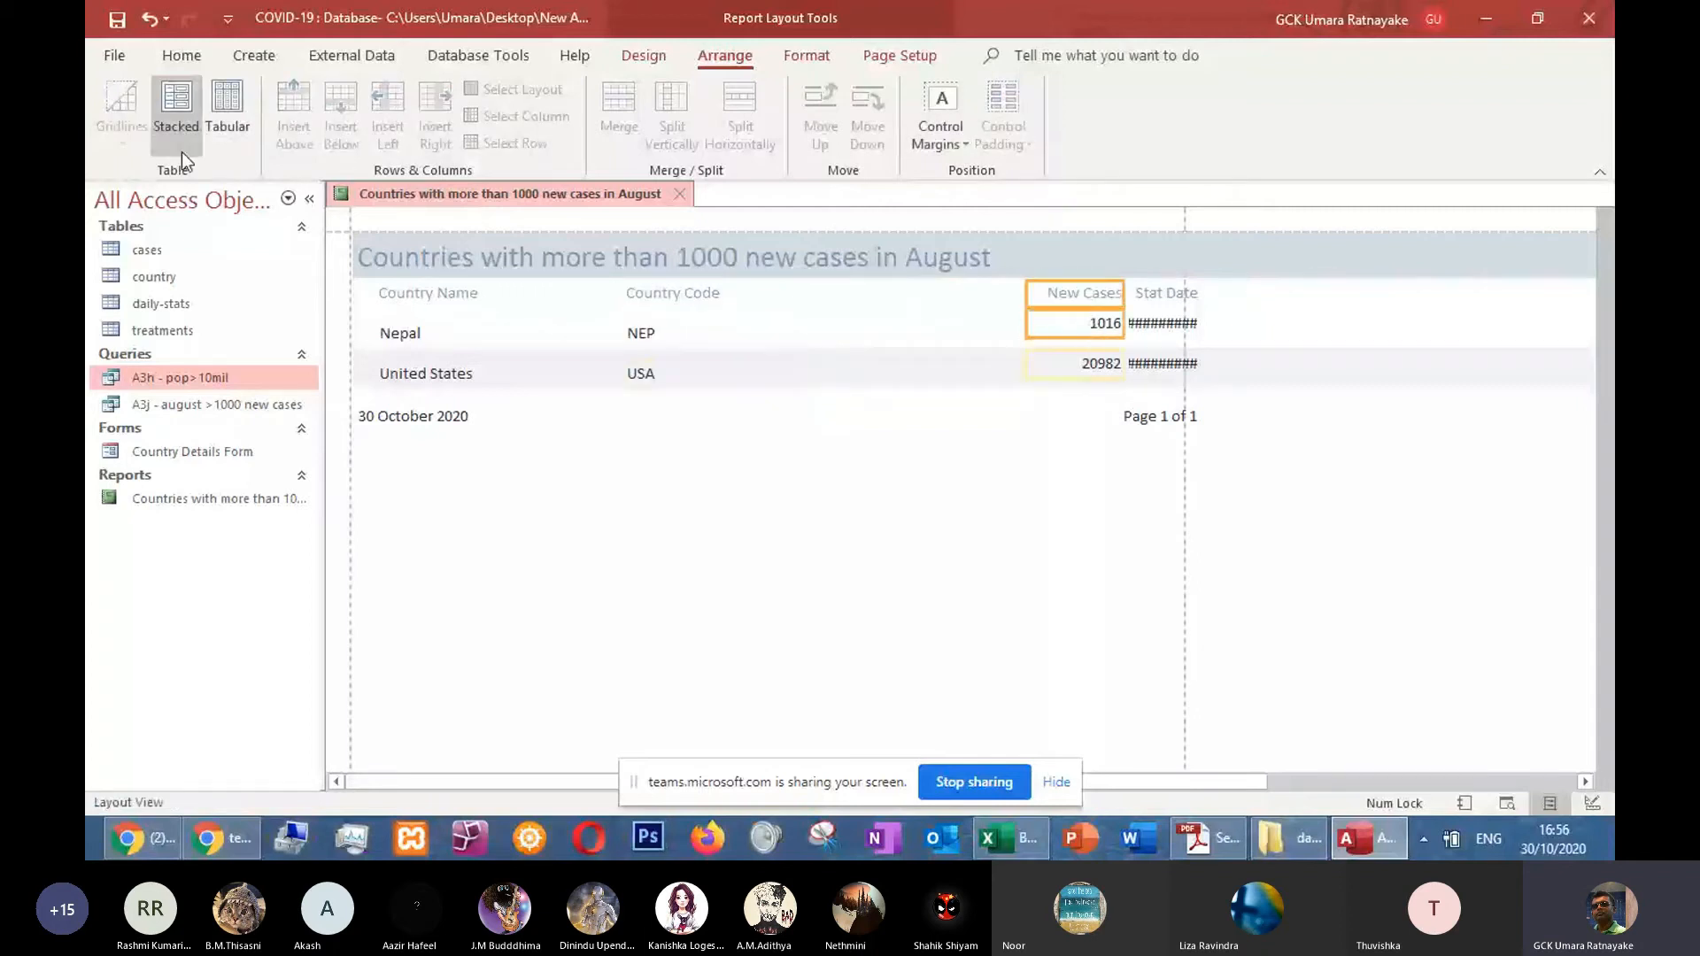
pyautogui.click(181, 119)
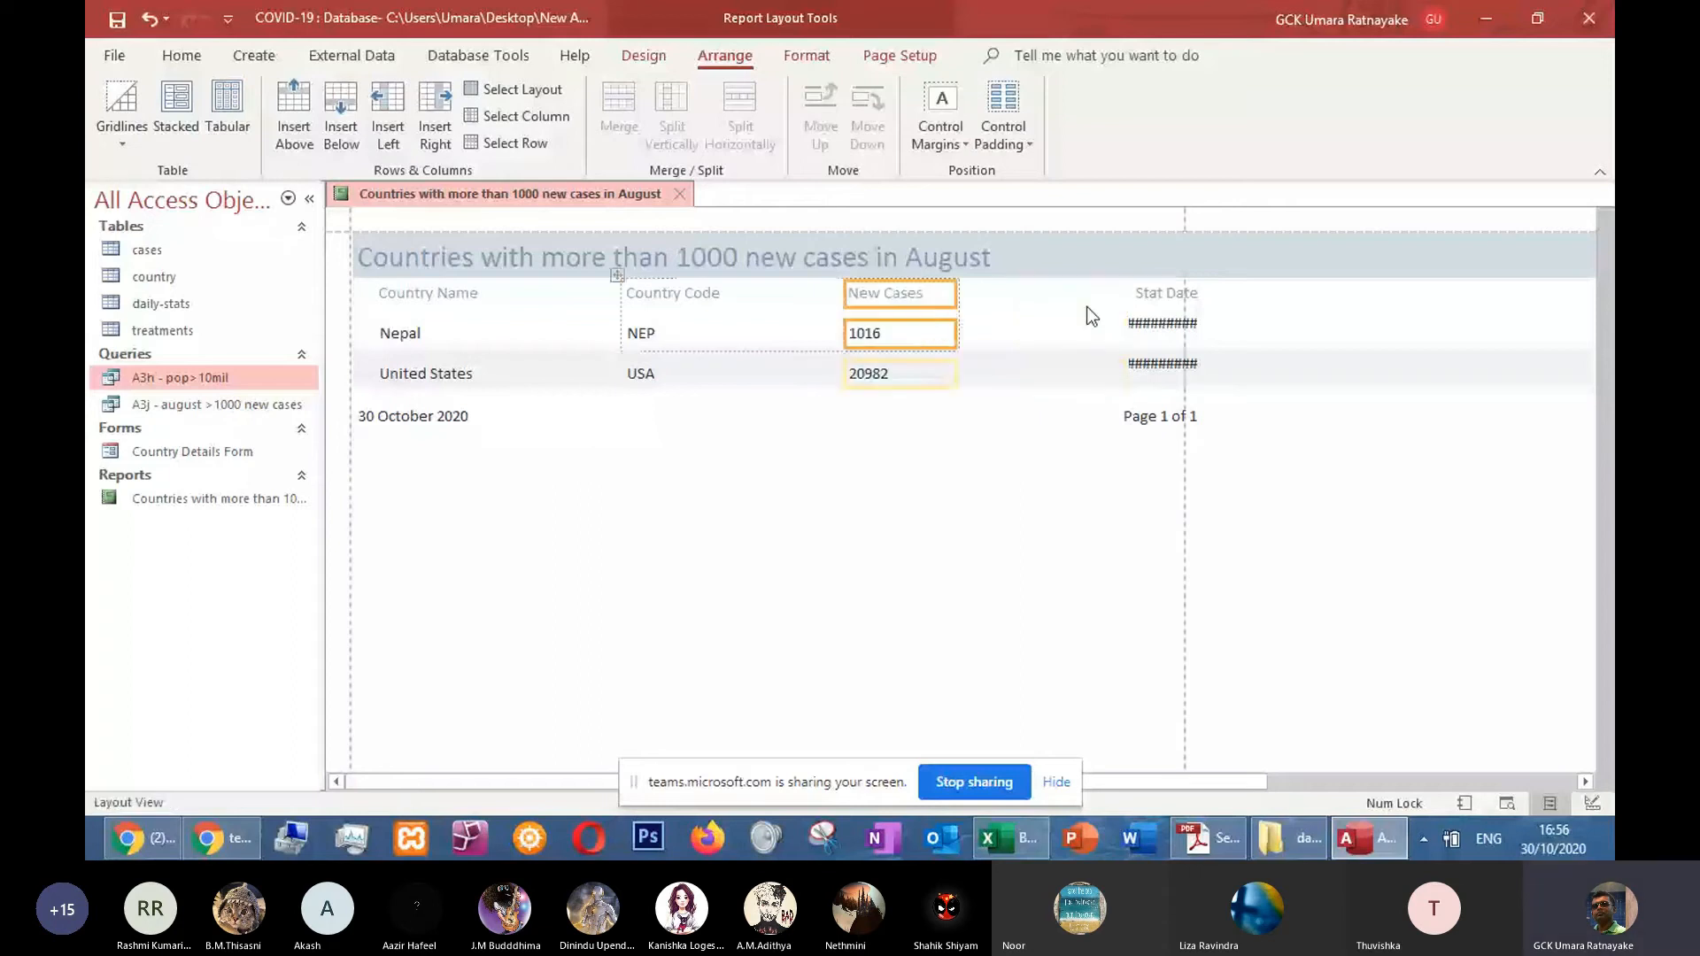
# Apply the Stacked layout to Stat Date, and move the column nearer New Cases, wide enough for its full dates
pyautogui.click(1152, 294)
pyautogui.click(1156, 327)
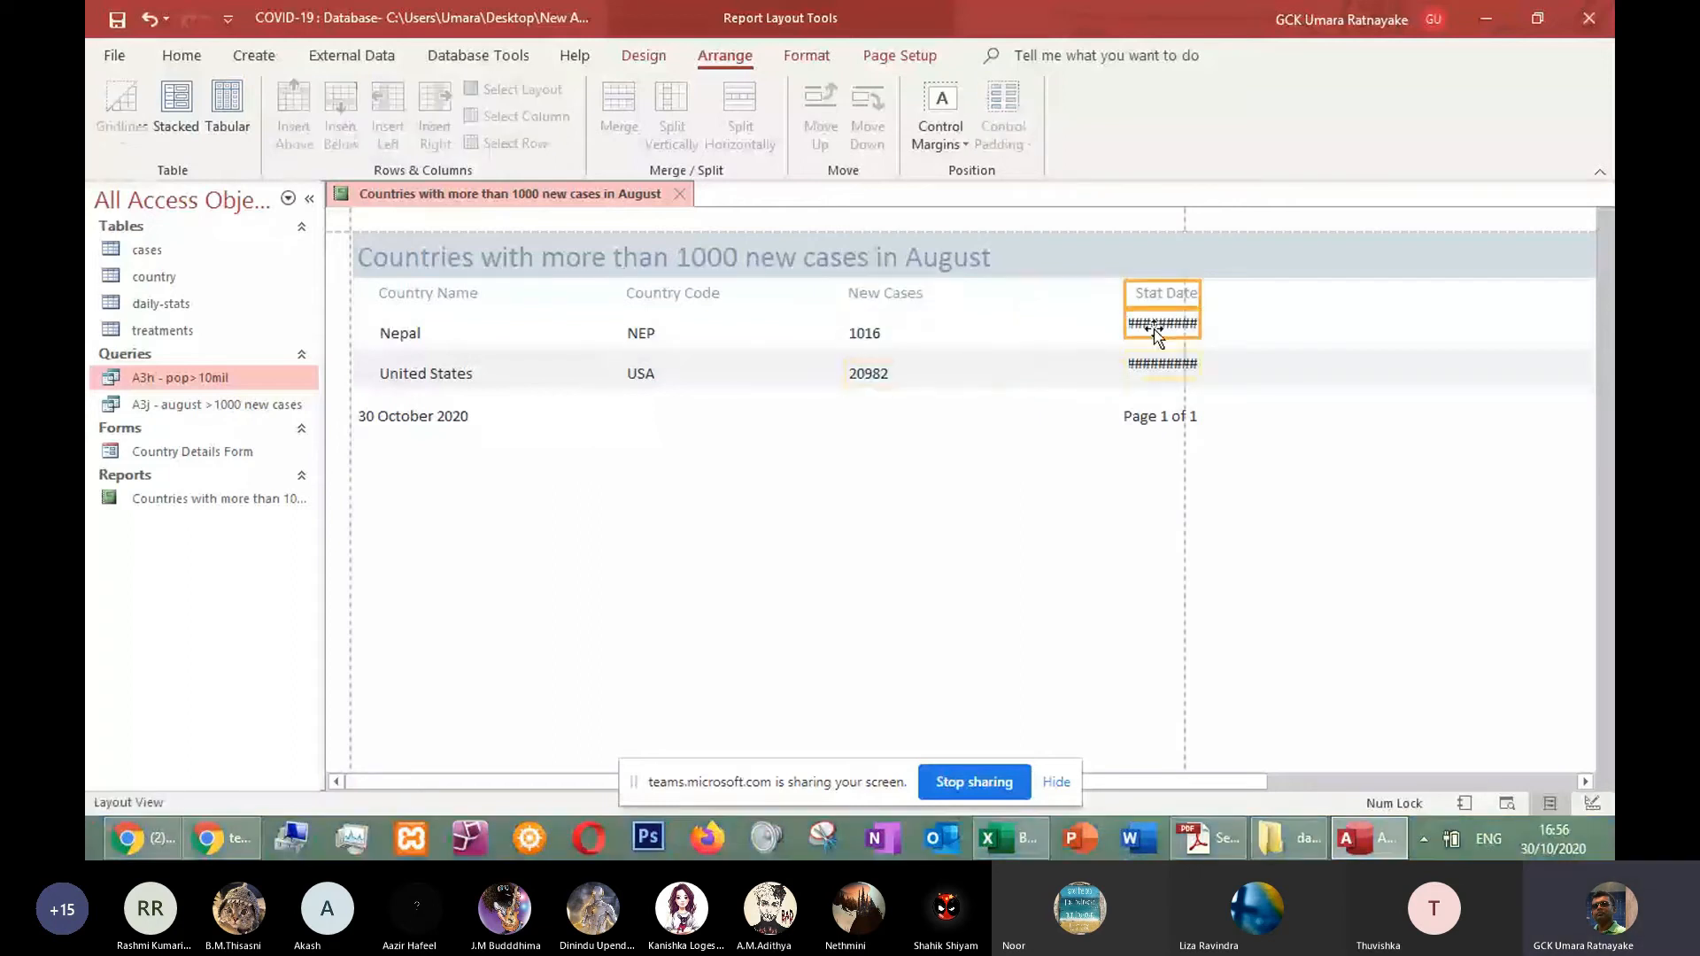
pyautogui.click(183, 103)
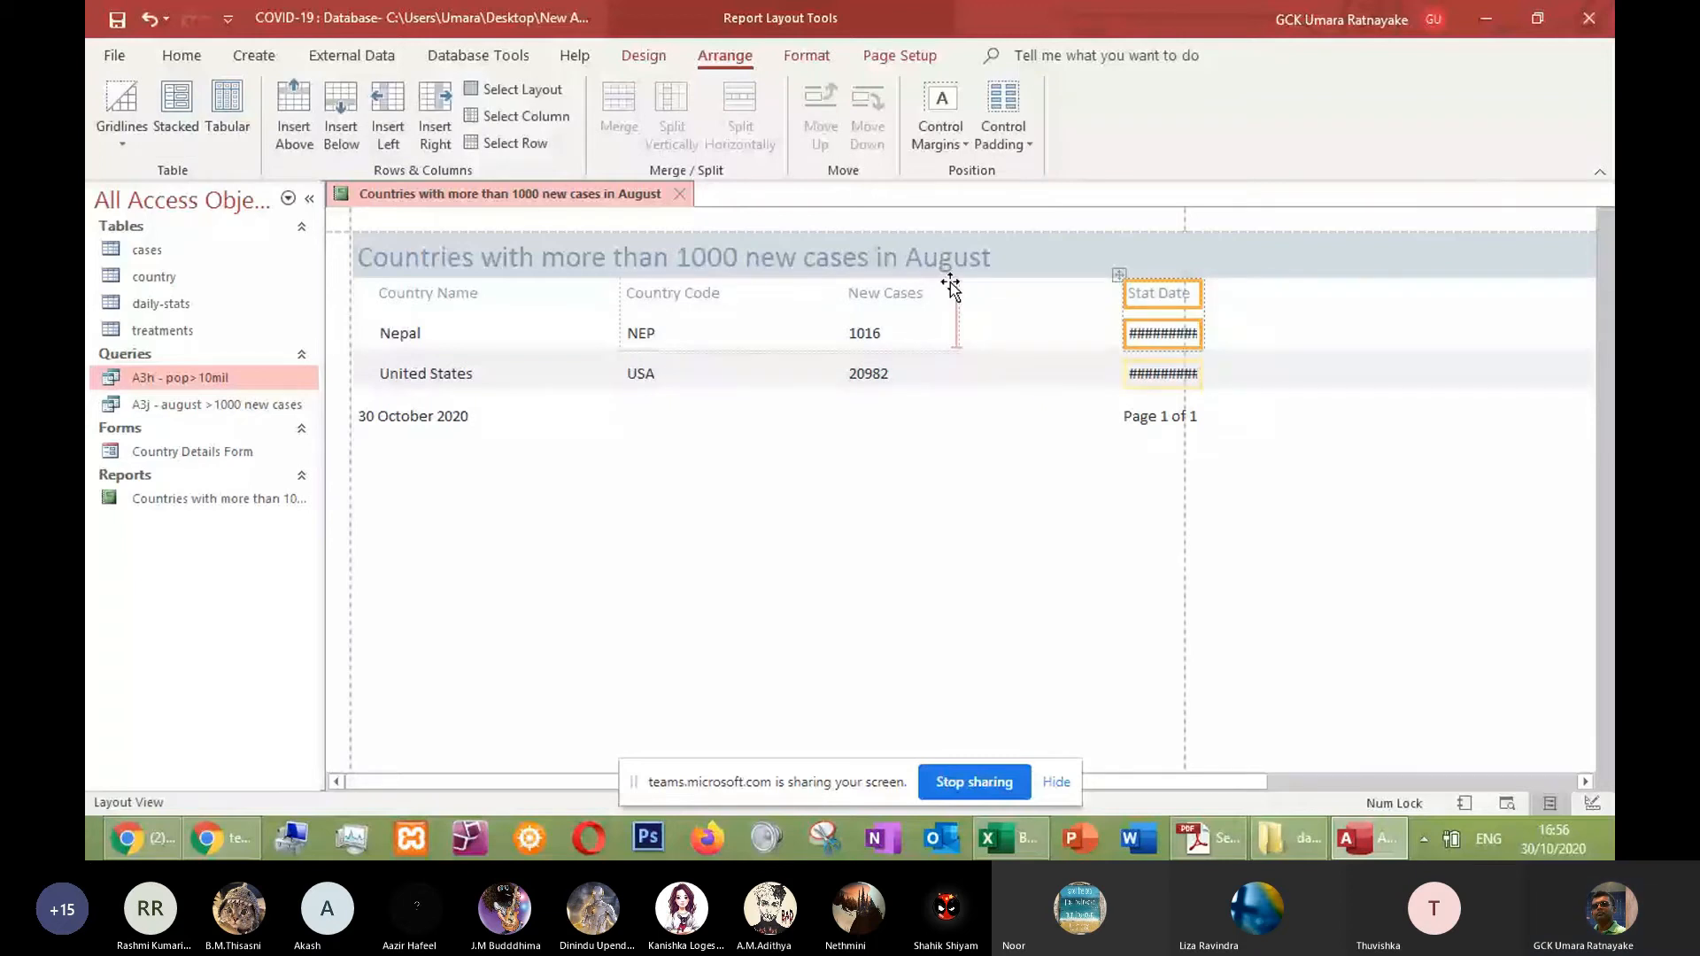
pyautogui.moveTo(950, 288); pyautogui.dragTo(956, 292)
pyautogui.moveTo(1074, 295); pyautogui.dragTo(1119, 295)
pyautogui.click(940, 421)
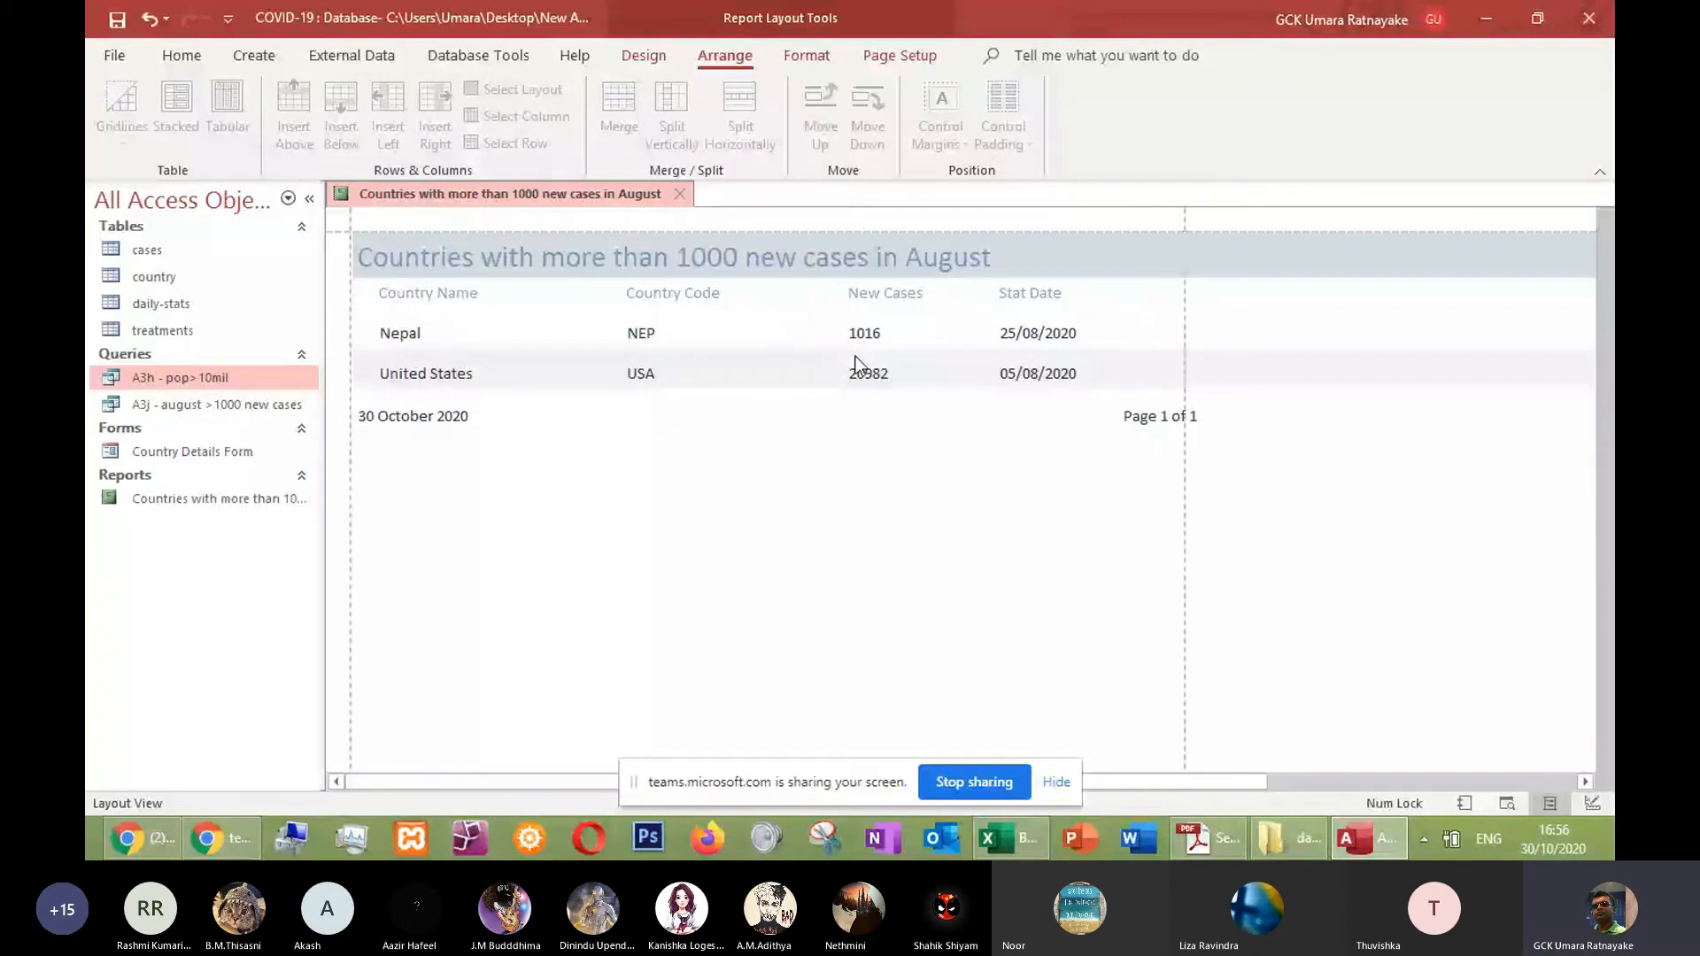
# Reread in the task PDF the order in which the A3j fields must be displayed
pyautogui.hotkey('alt', 'Tab')
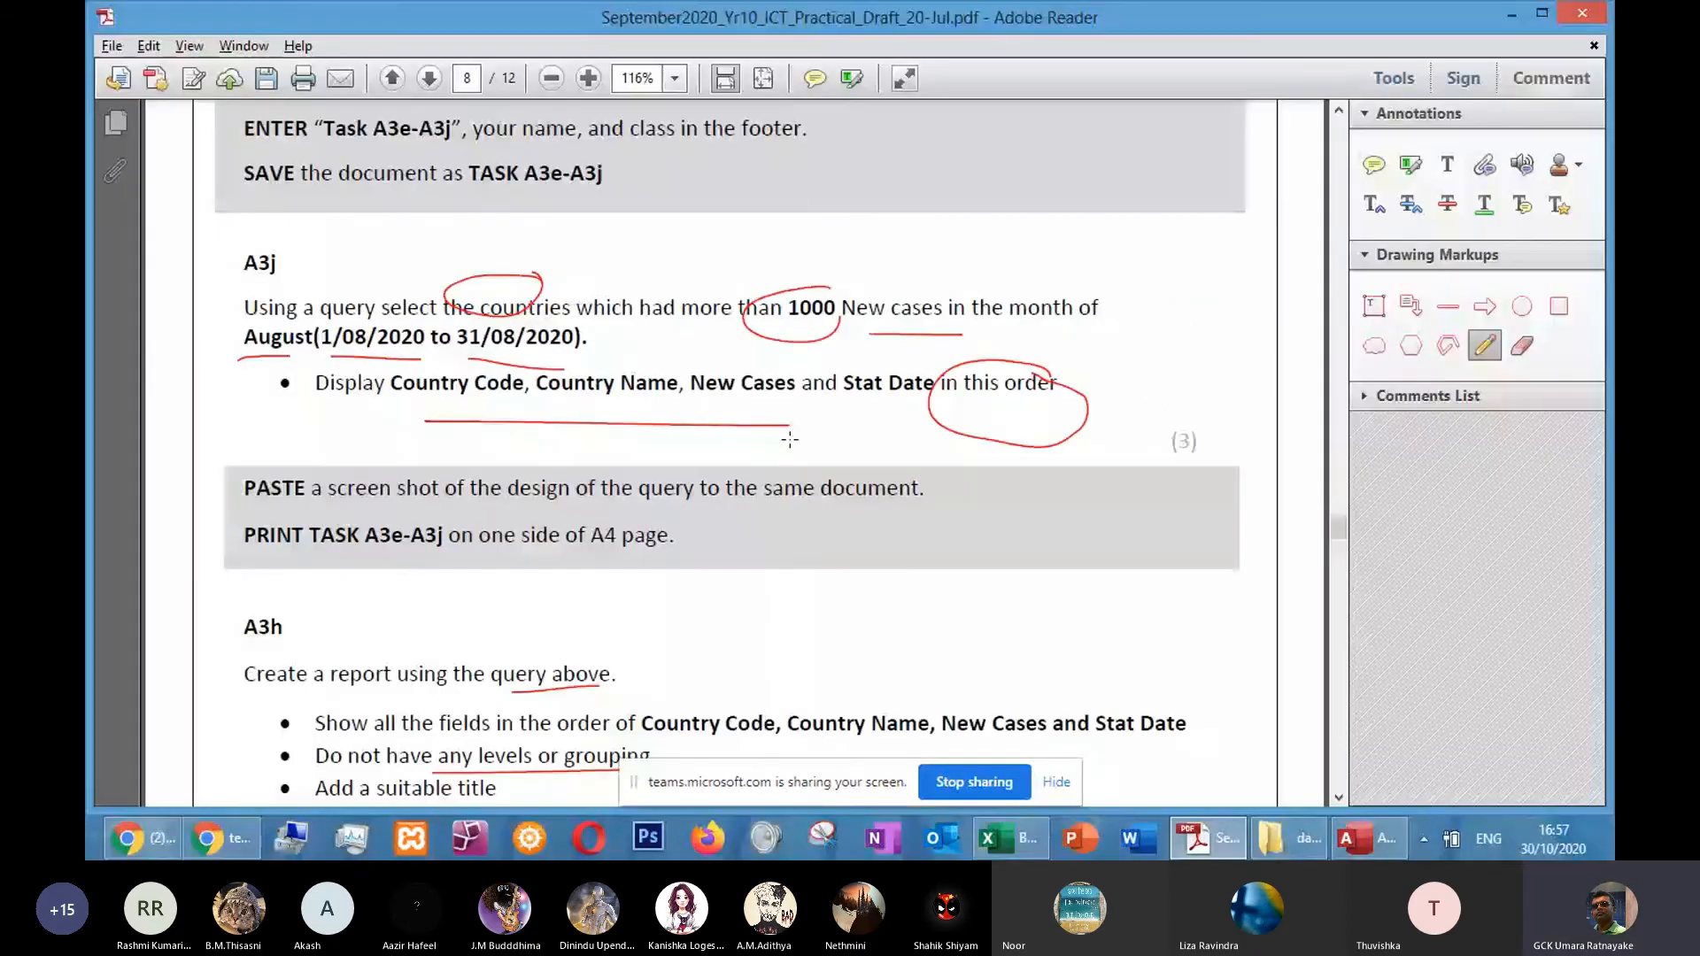
pyautogui.hotkey('alt', 'Tab')
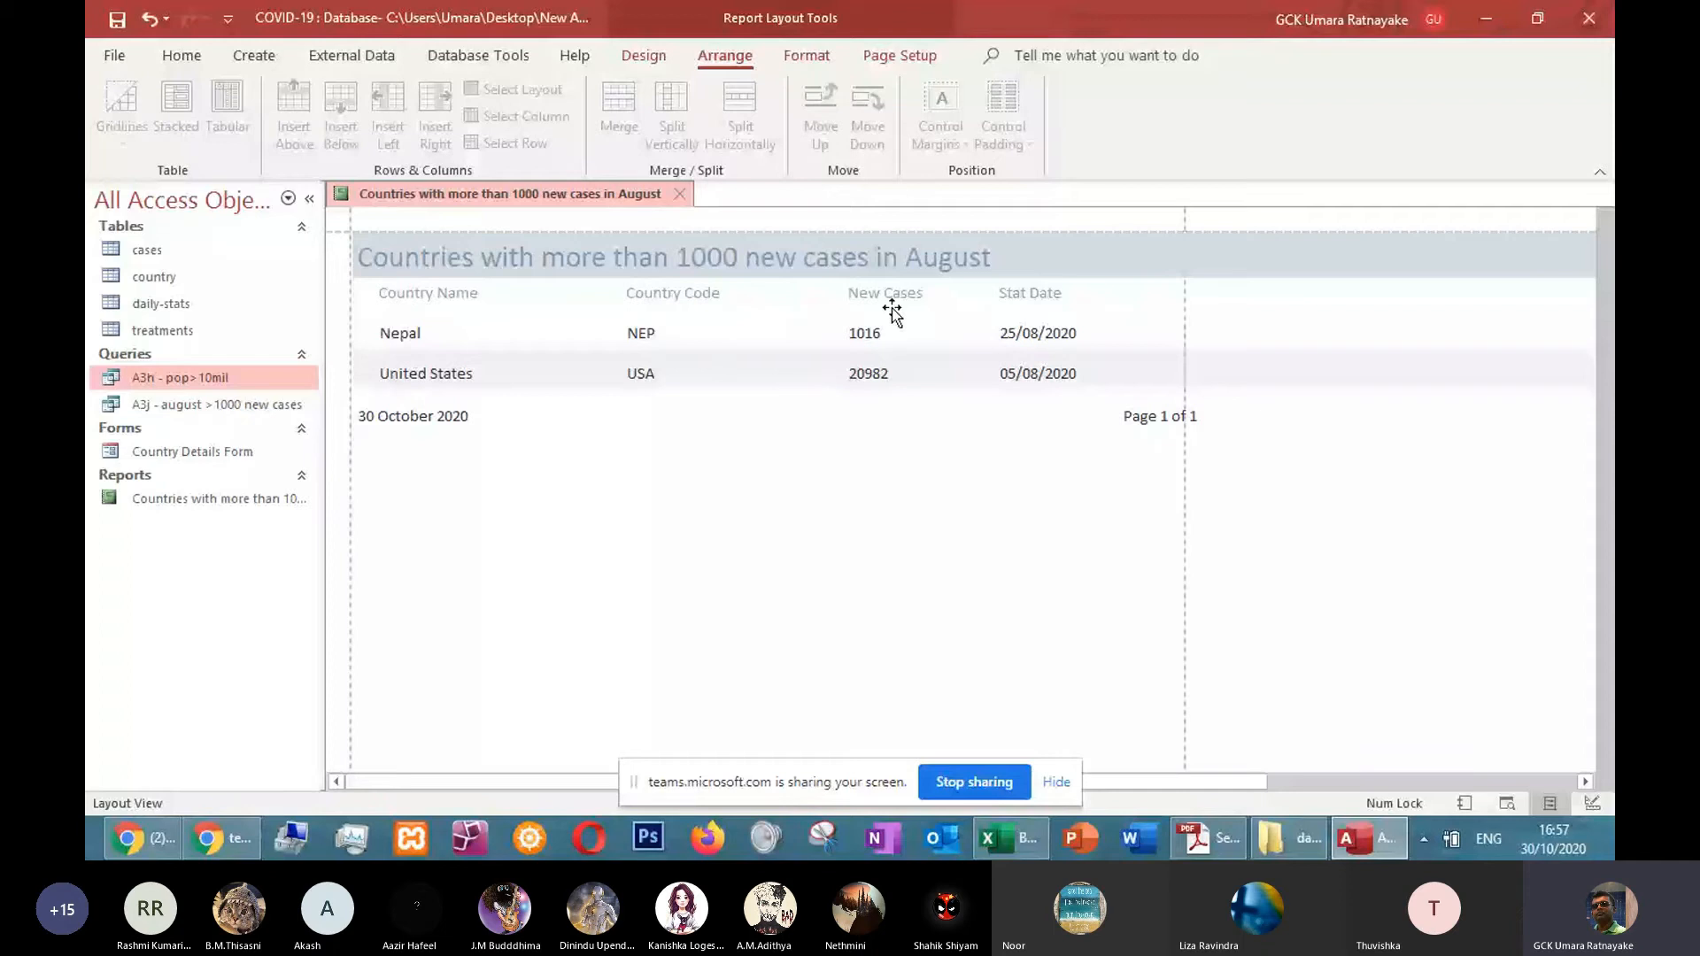
# Try shifting the joined Country Code and New Cases columns towards Country Name, and undo the recent column moves and the Stat Date layout
pyautogui.click(861, 292)
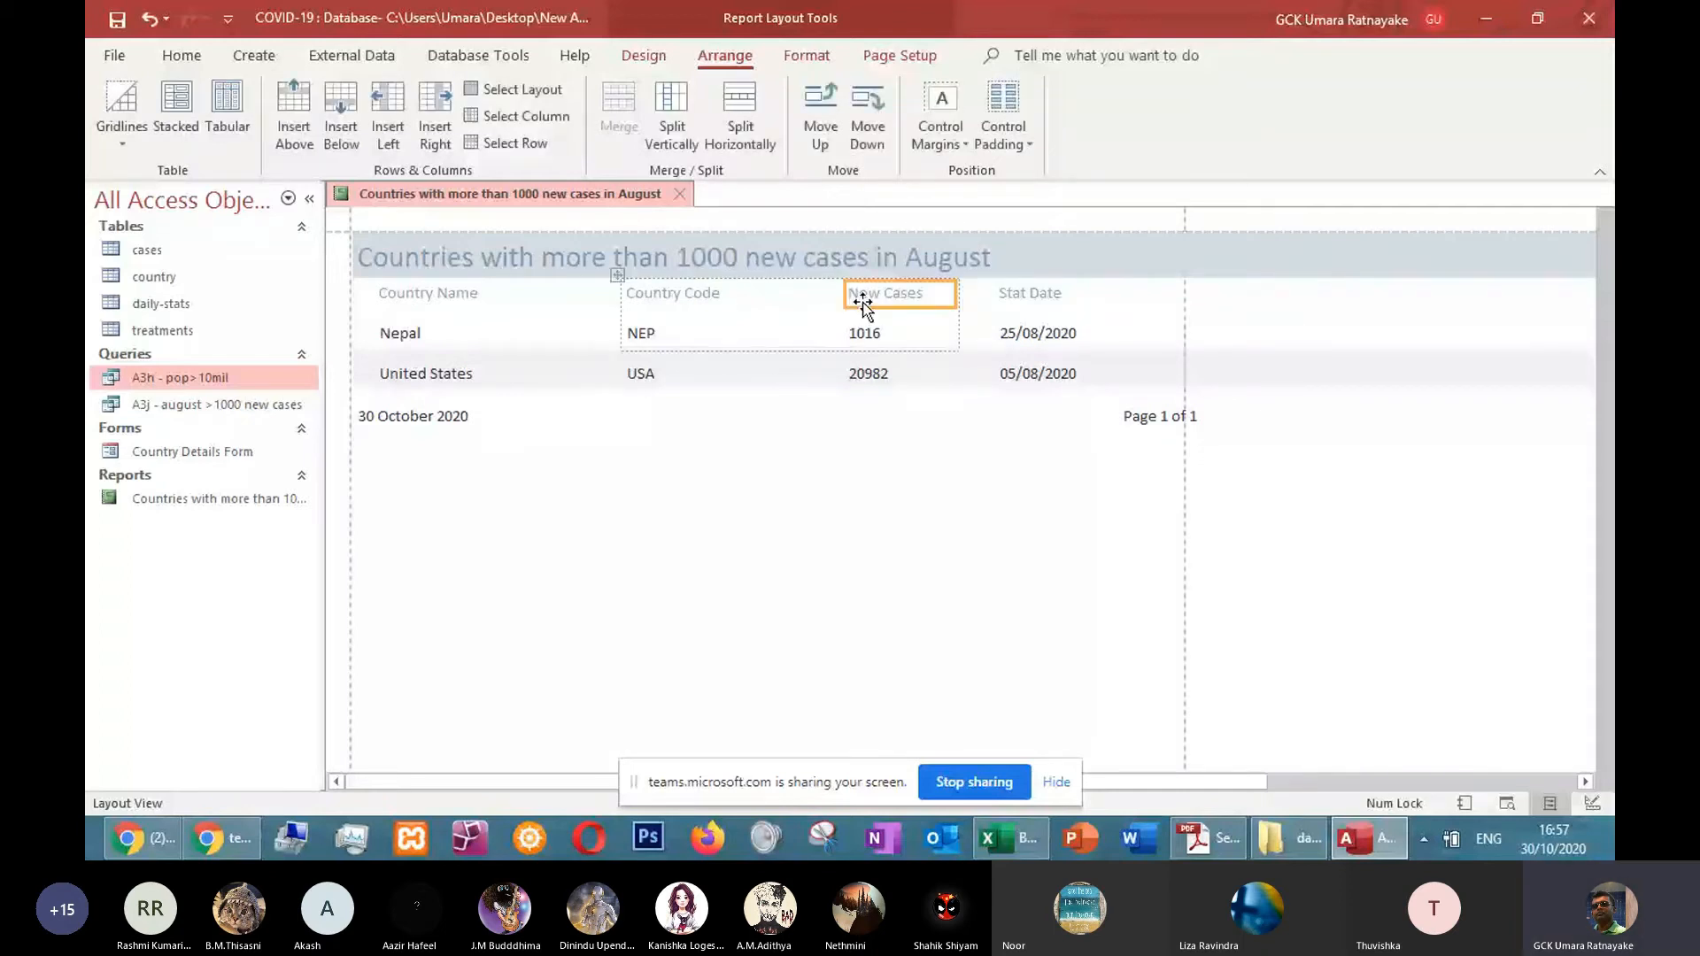
pyautogui.click(624, 288)
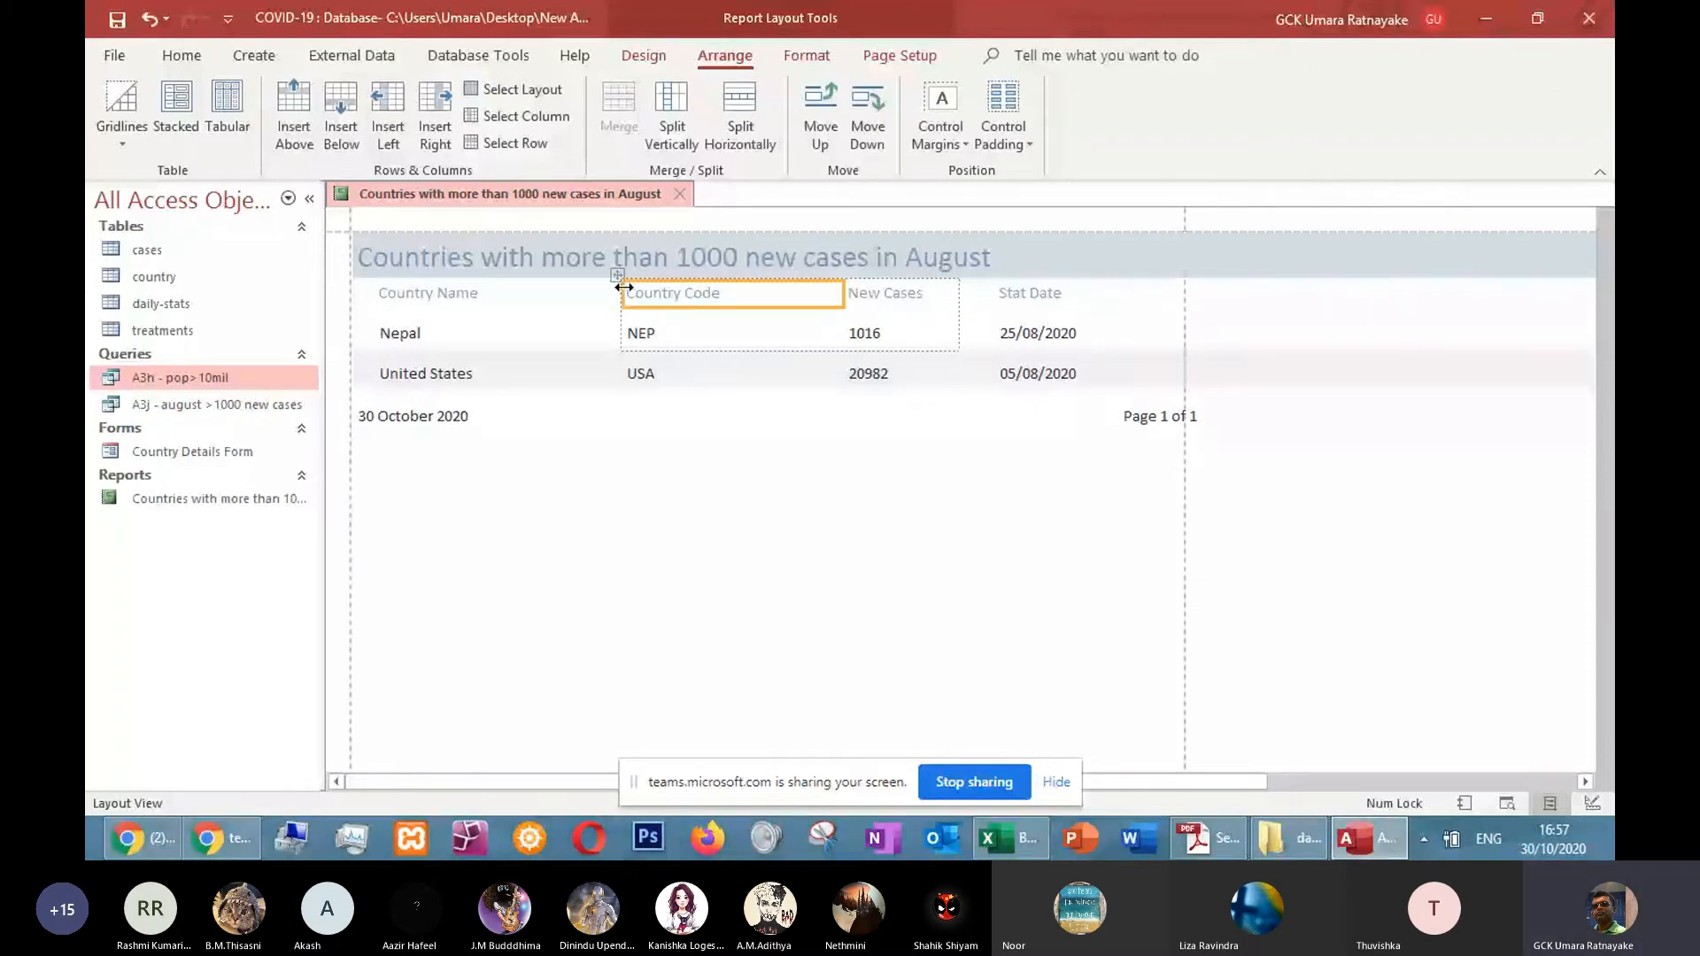
pyautogui.hotkey('ctrl', 'z')
pyautogui.hotkey('ctrl', 'z')
pyautogui.hotkey('ctrl', 'z')
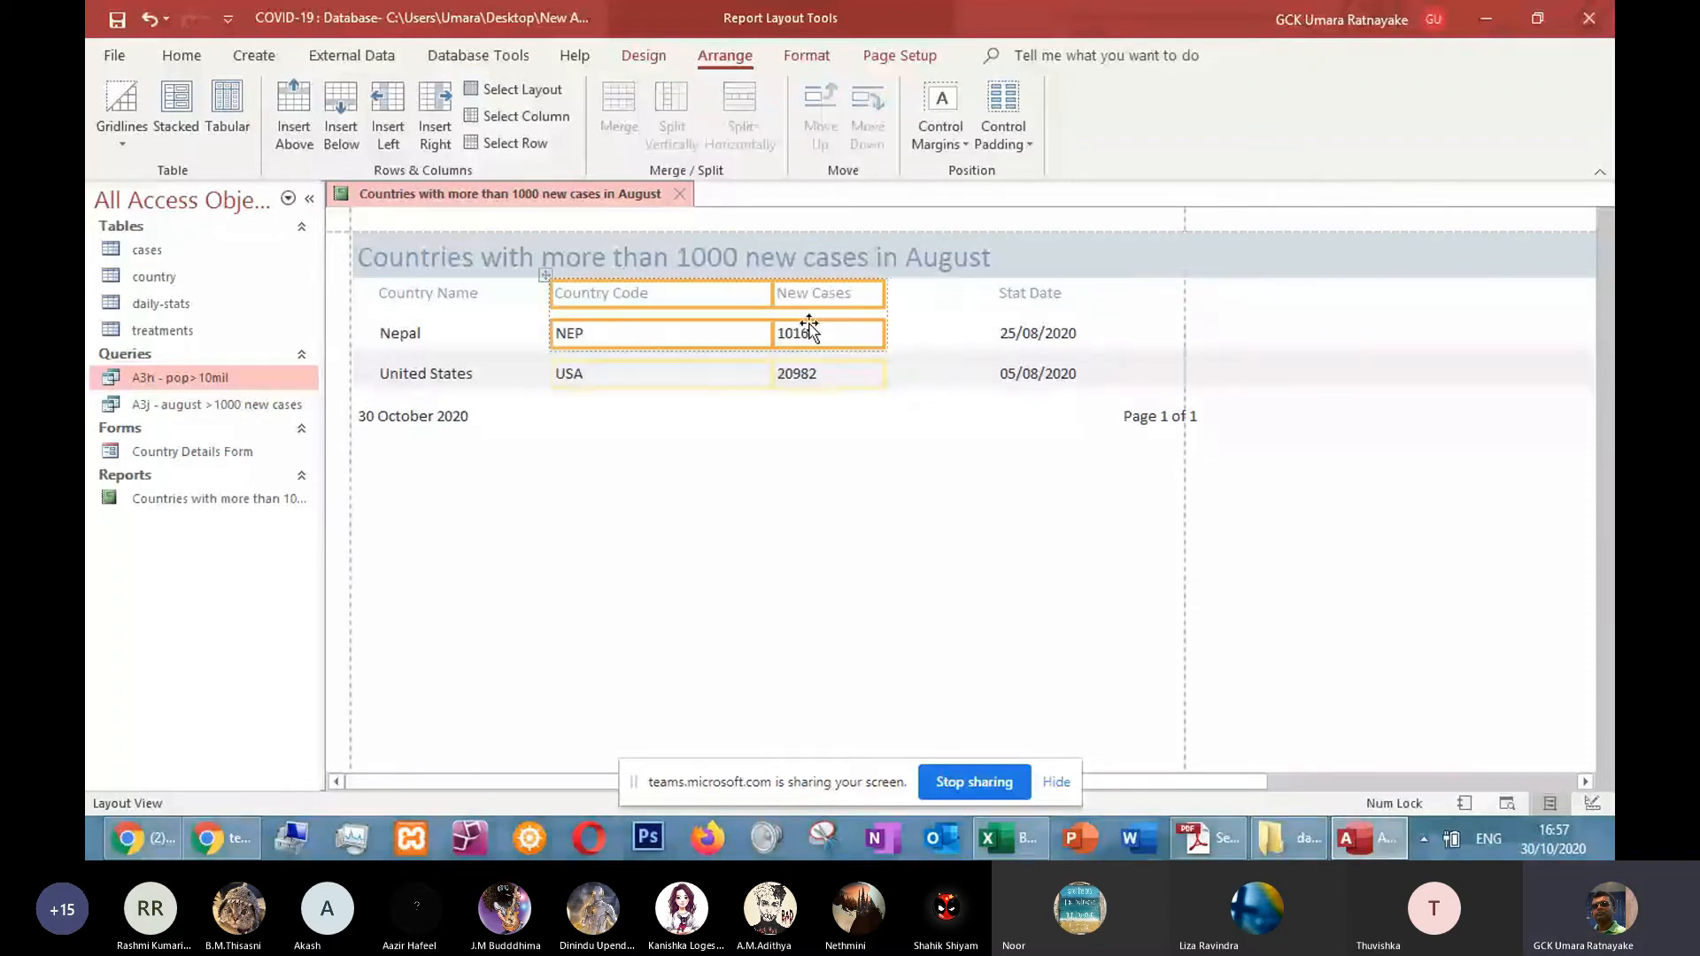
pyautogui.click(883, 420)
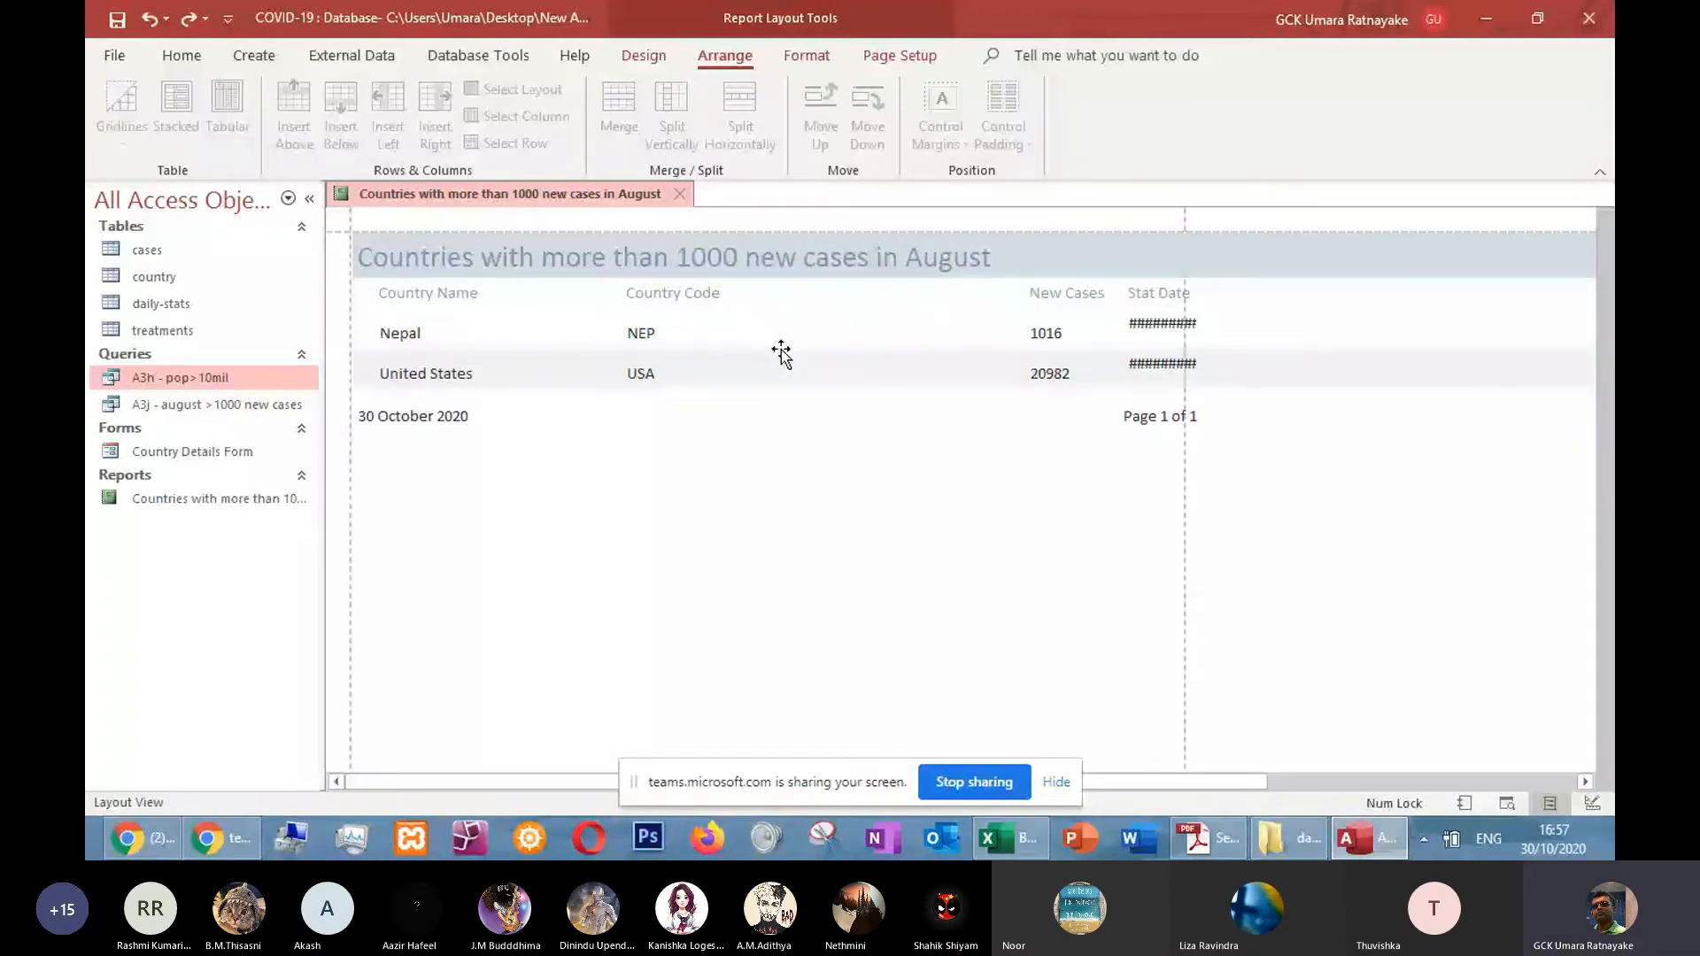
# Move the New Cases column closer to the Country Code column
pyautogui.click(1040, 299)
pyautogui.moveTo(1038, 298); pyautogui.dragTo(848, 289)
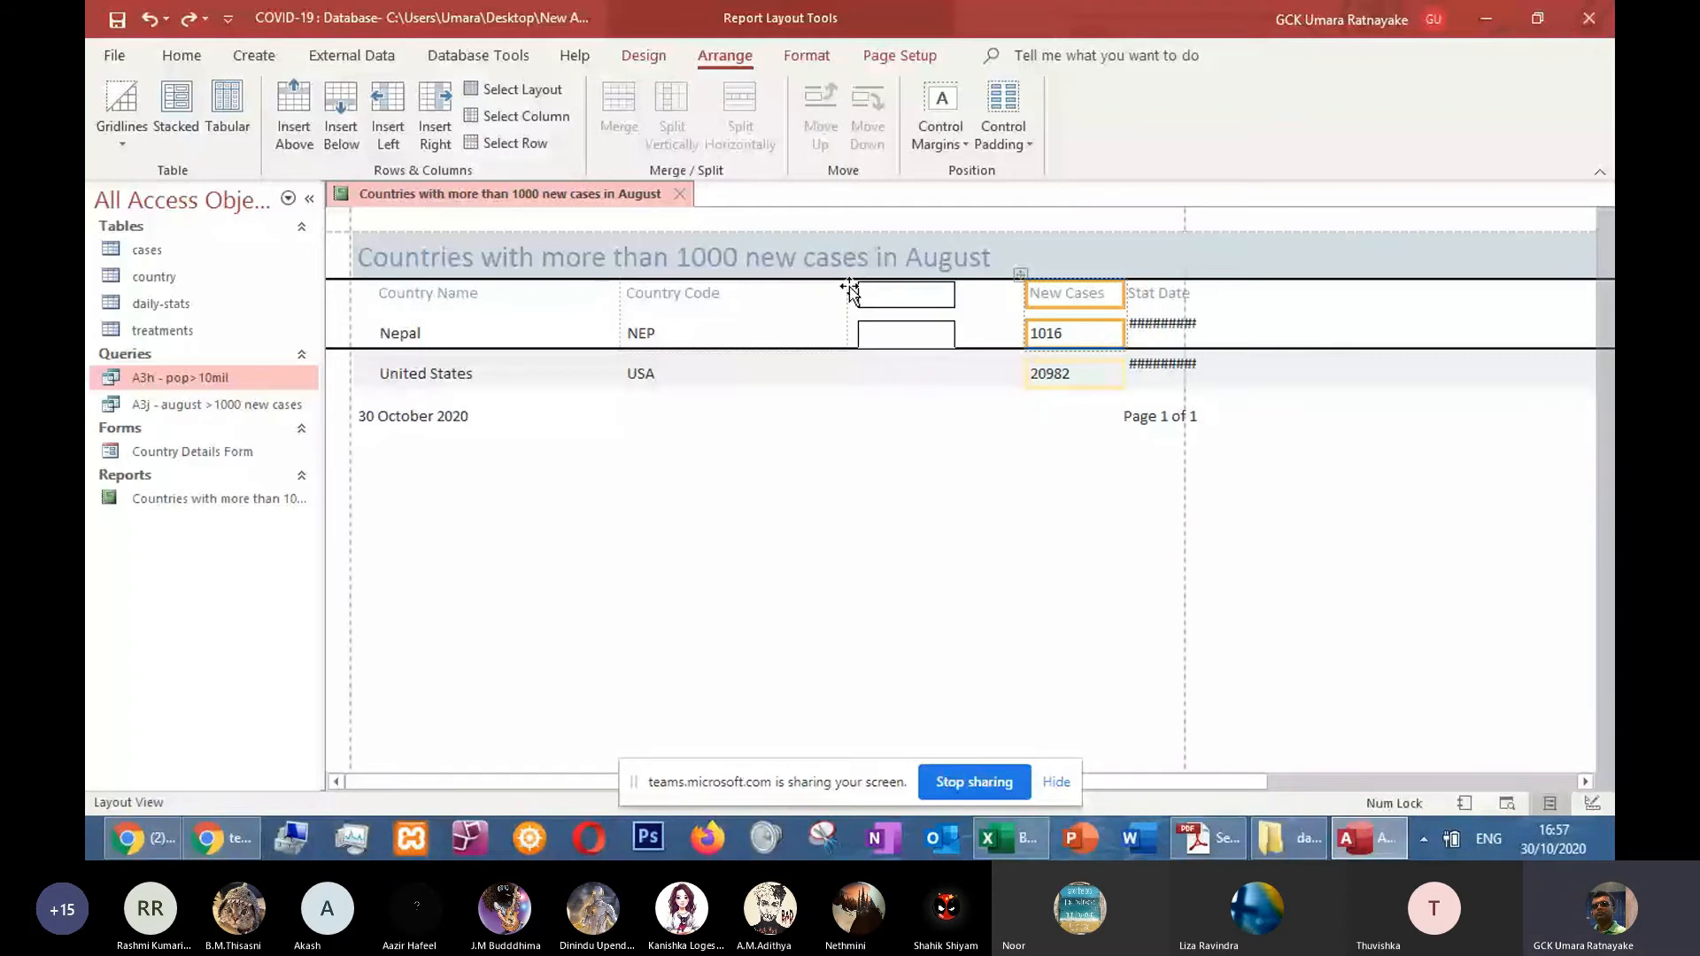
pyautogui.moveTo(848, 288); pyautogui.dragTo(852, 289)
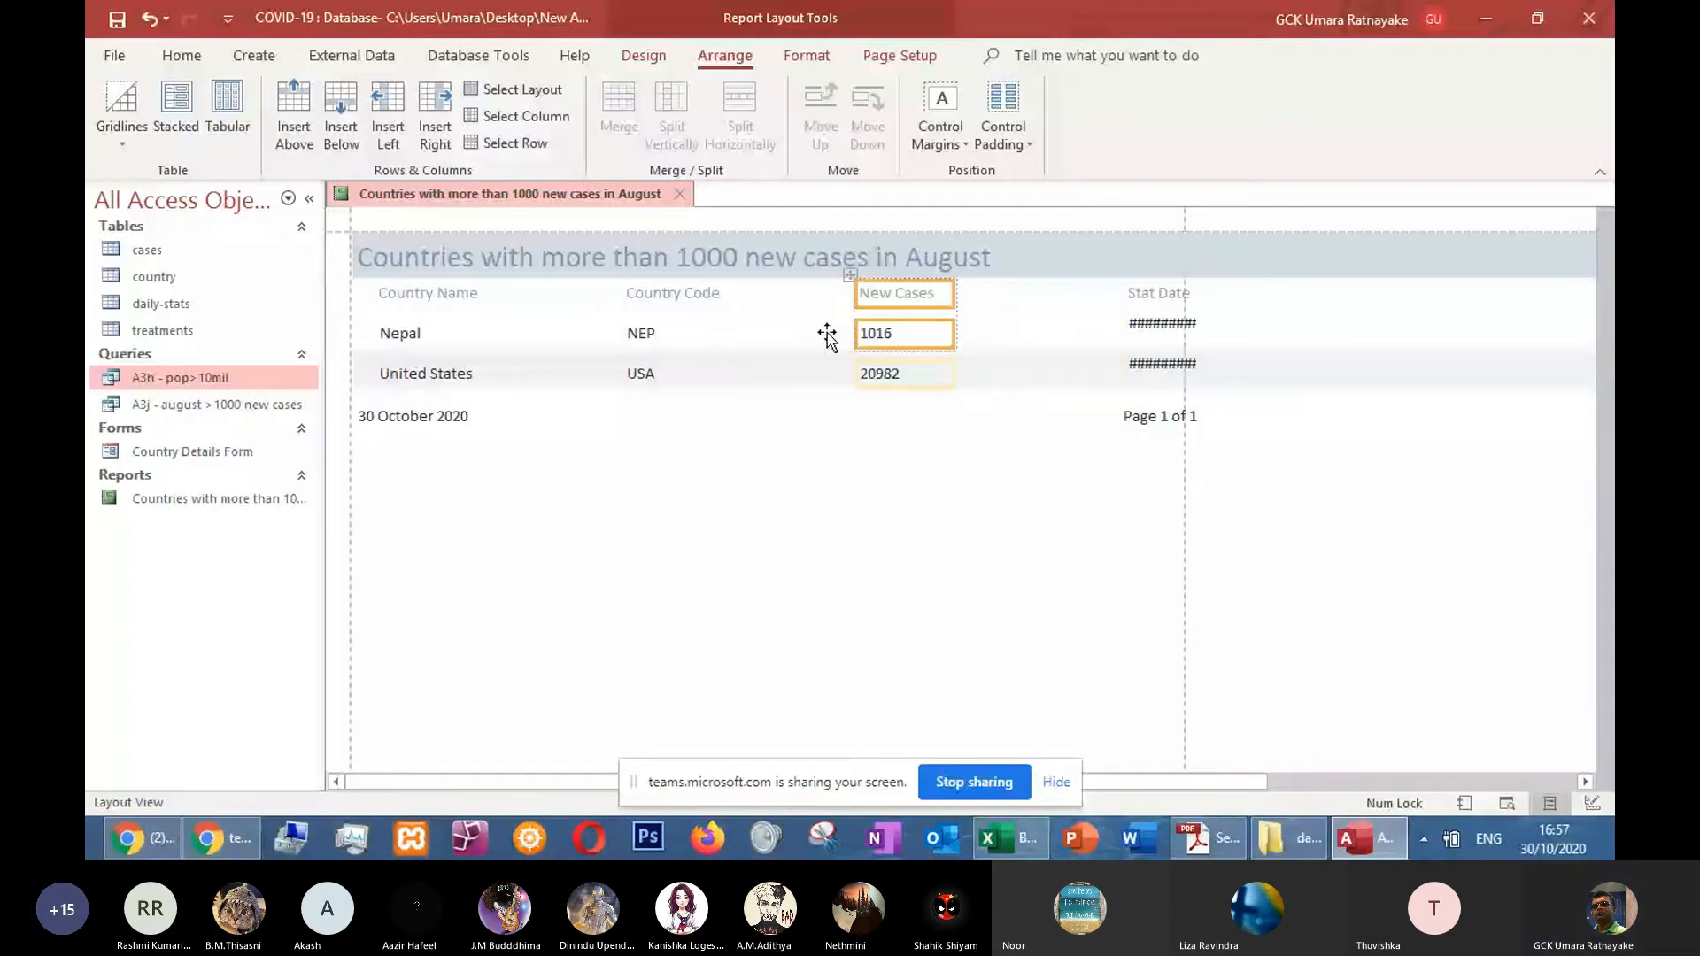
pyautogui.click(827, 335)
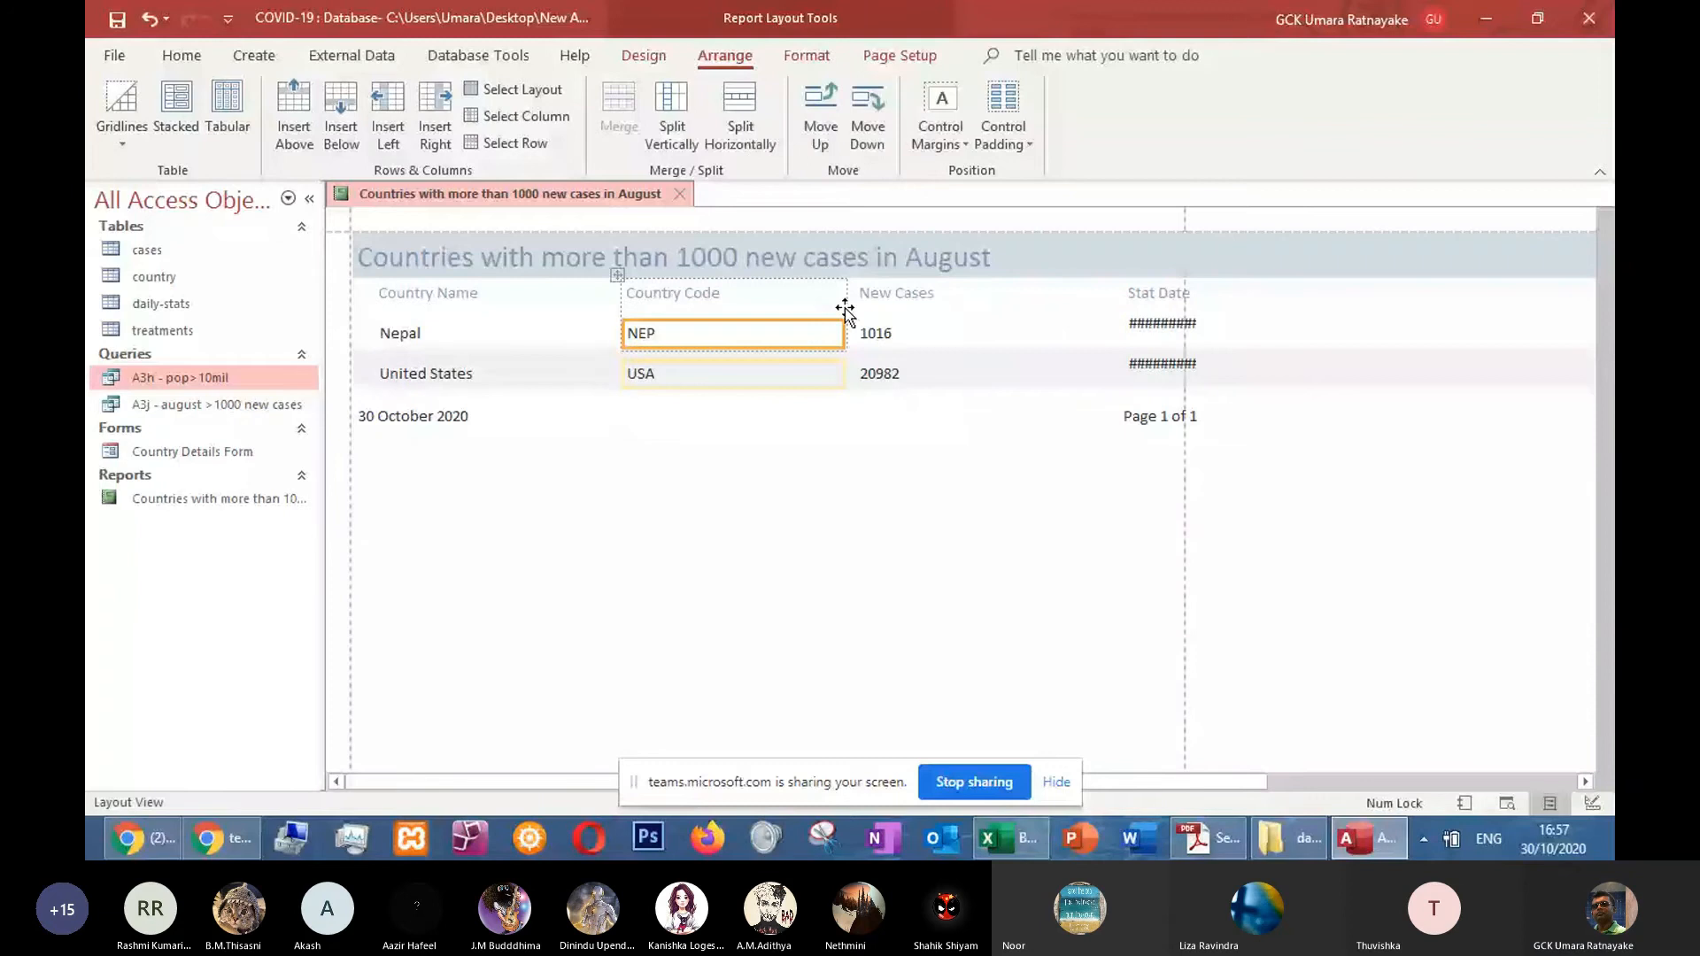
pyautogui.click(830, 294)
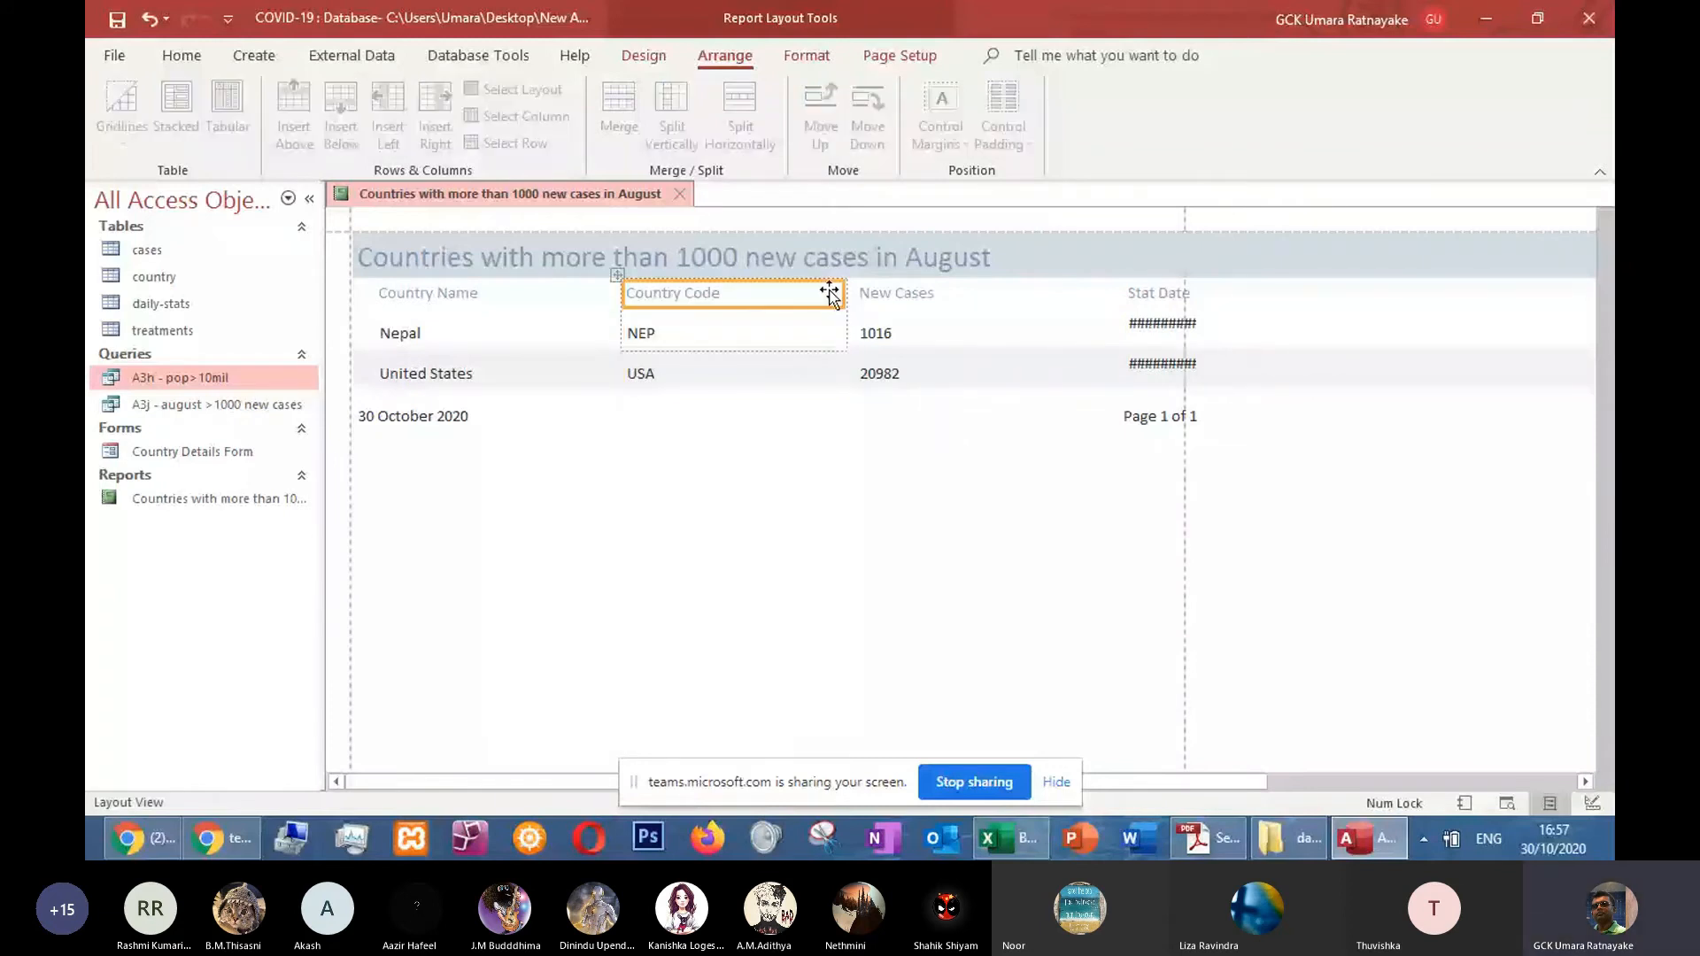
pyautogui.click(981, 365)
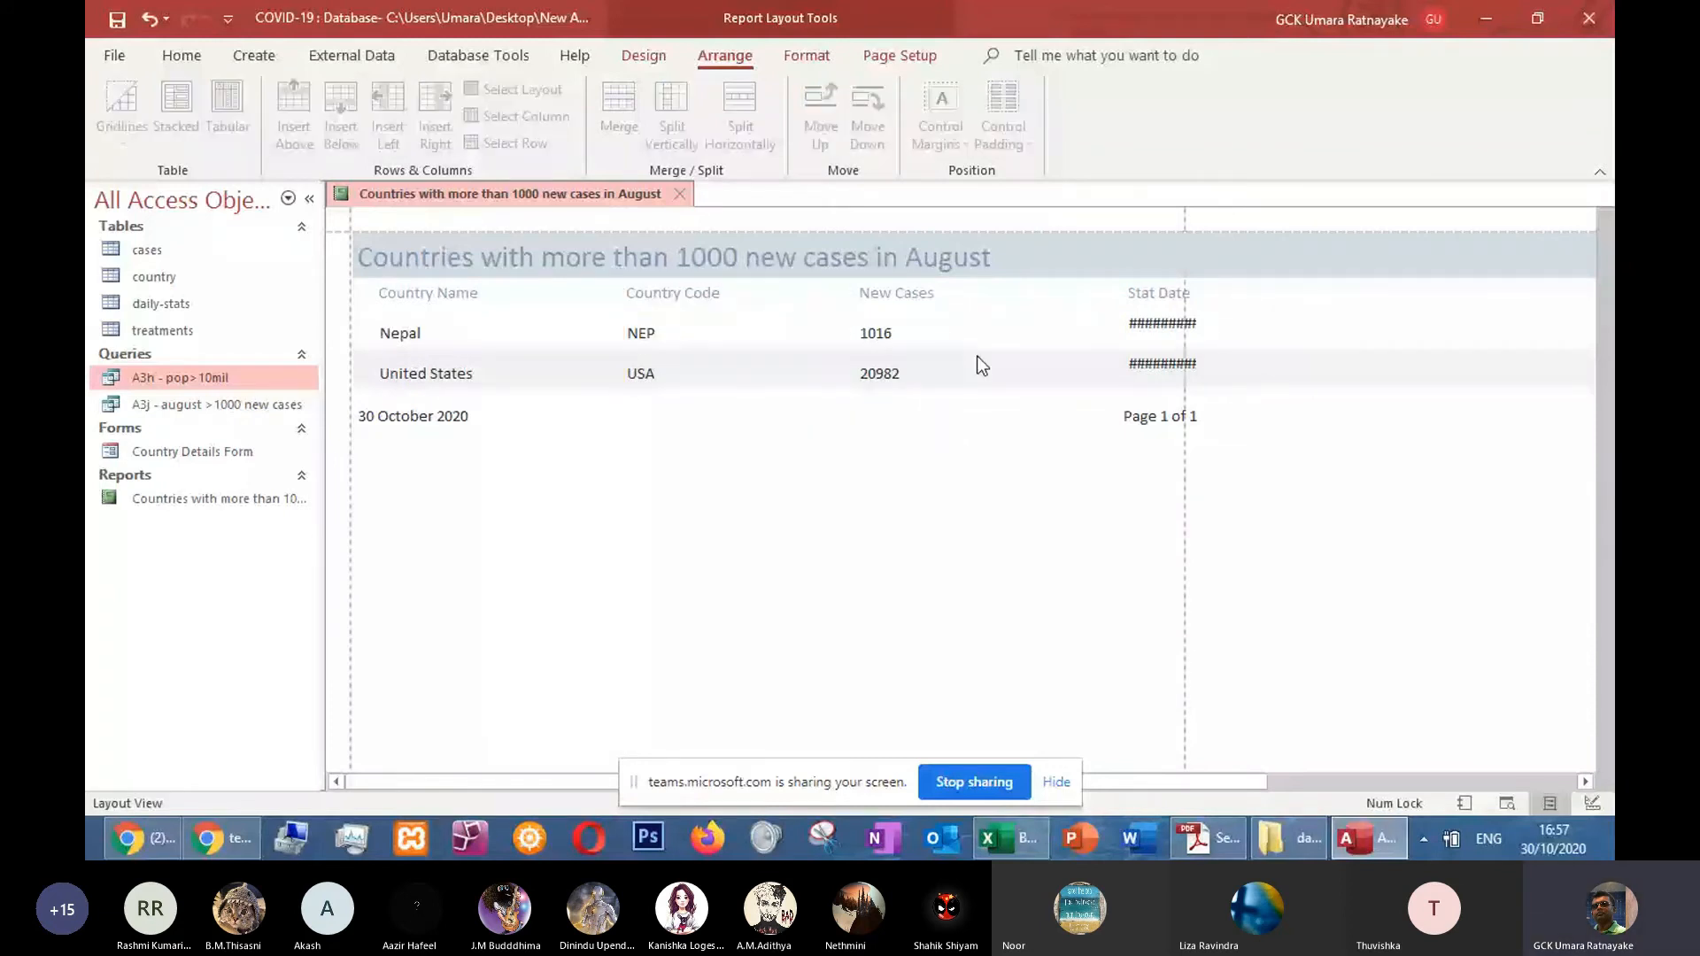
# Move the Stat Date heading and field closer to New Cases, and widen the column enough for full dates
pyautogui.click(1137, 301)
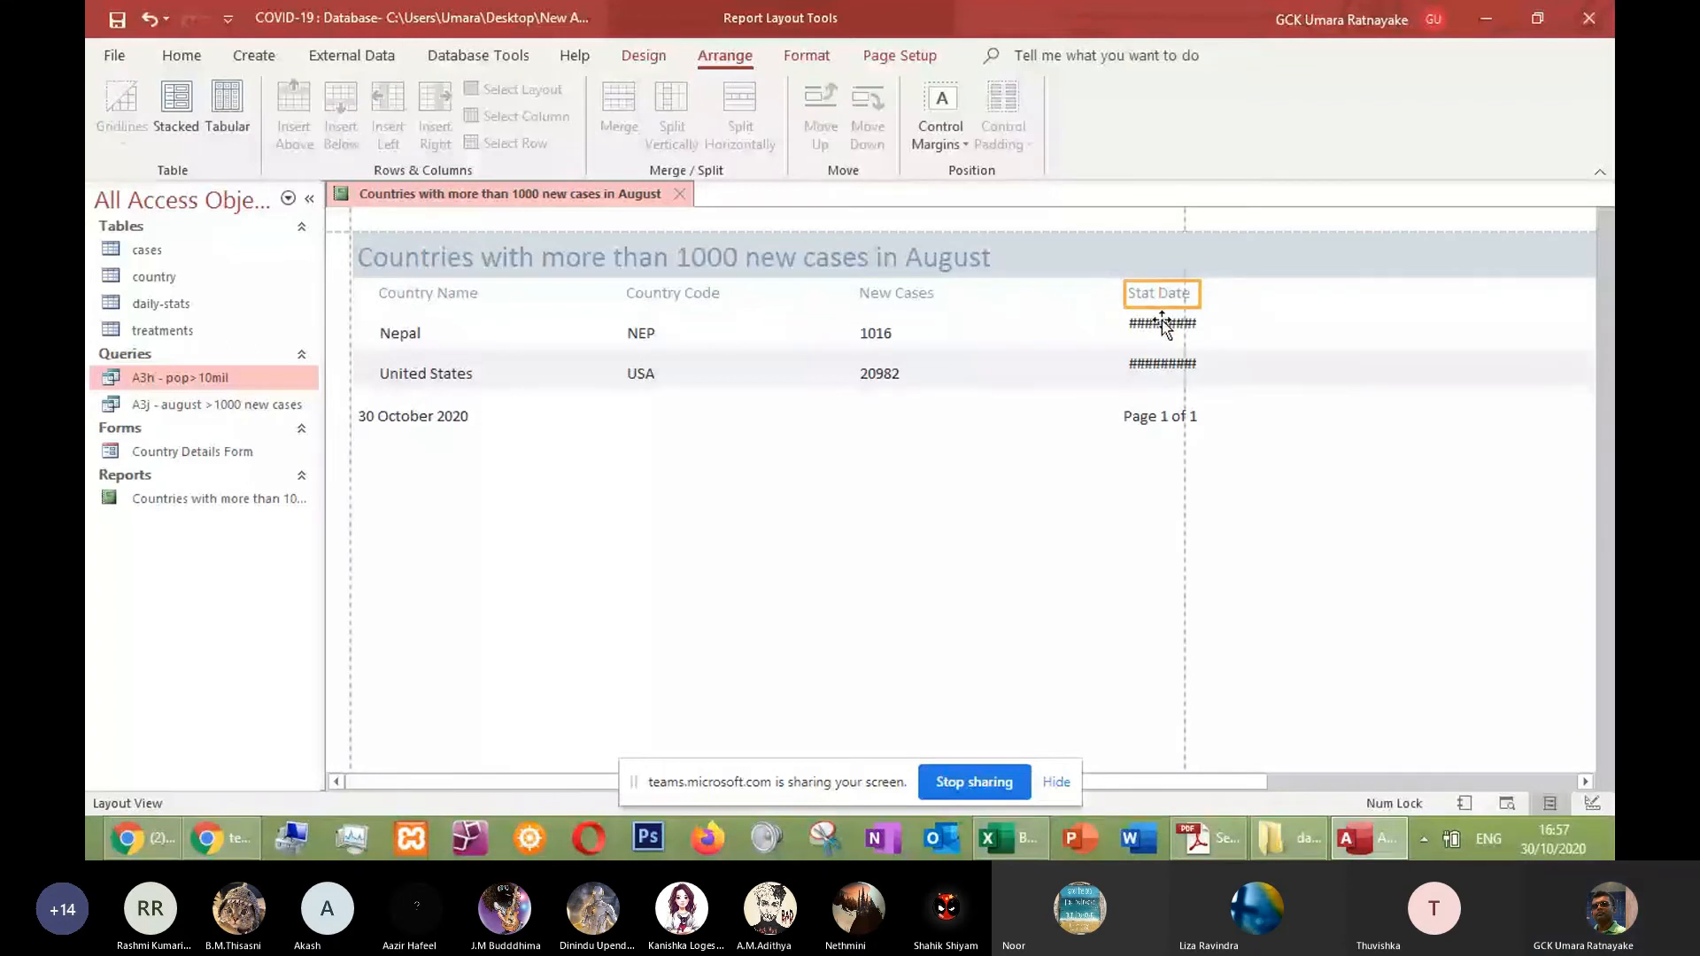
pyautogui.keyDown('shift'); pyautogui.click(1162, 321); pyautogui.keyUp('shift')
pyautogui.moveTo(1162, 320); pyautogui.dragTo(1063, 297)
pyautogui.moveTo(1107, 295); pyautogui.dragTo(1138, 298)
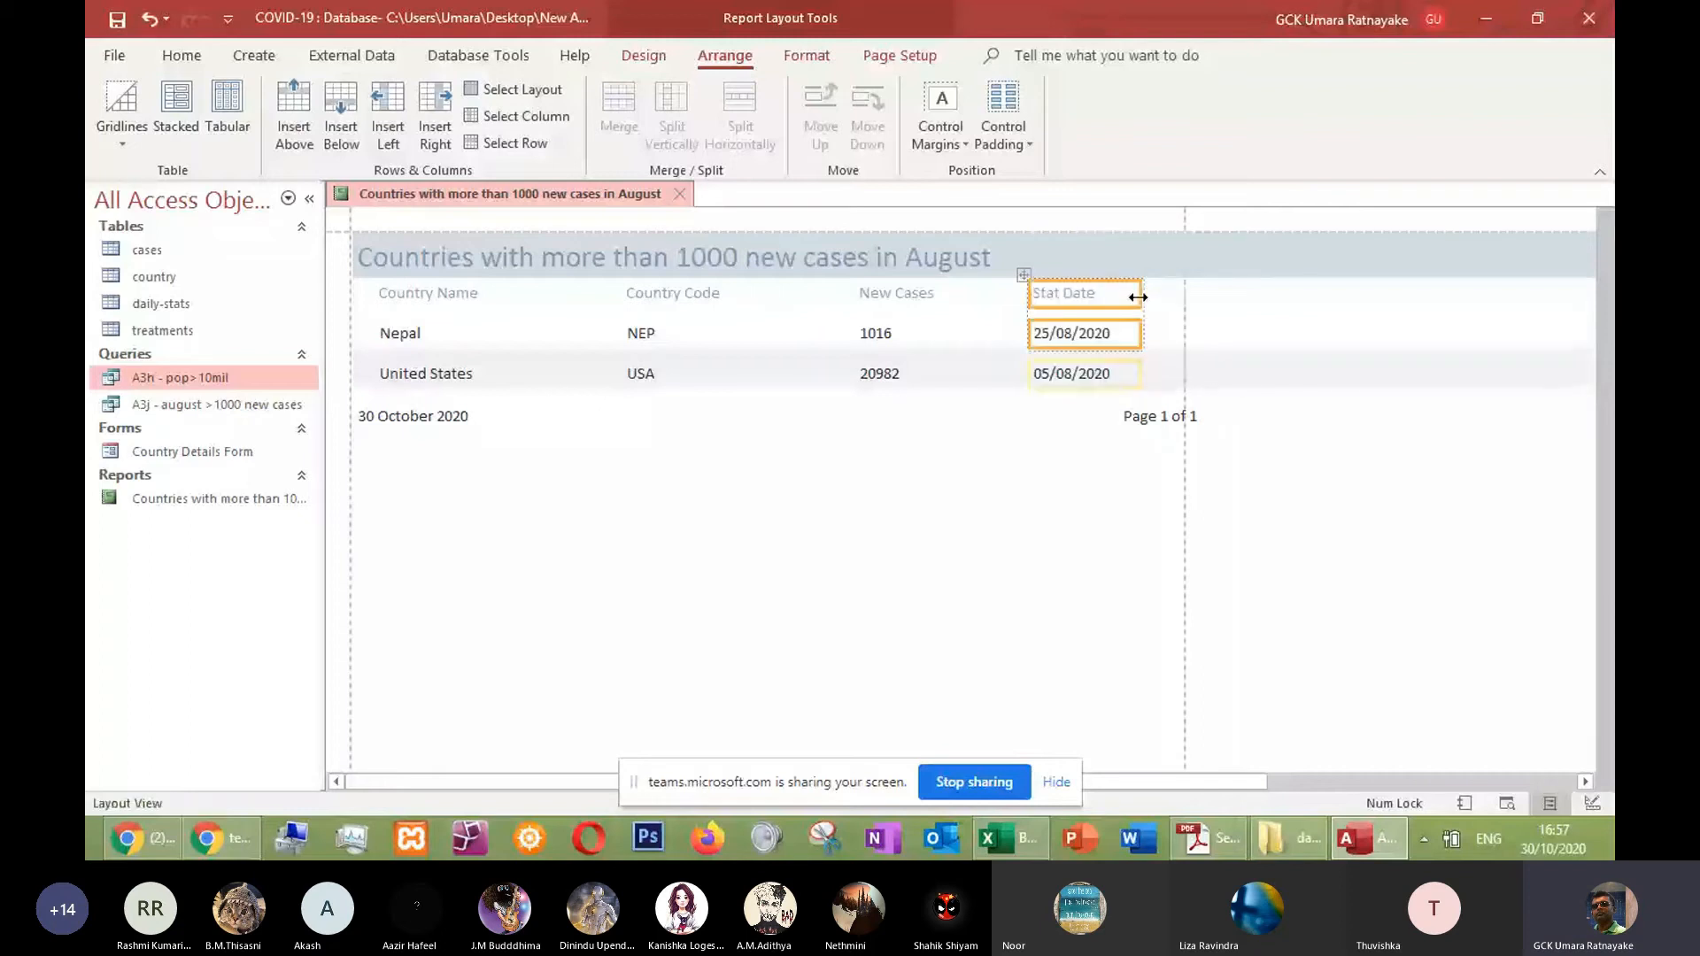
pyautogui.click(989, 306)
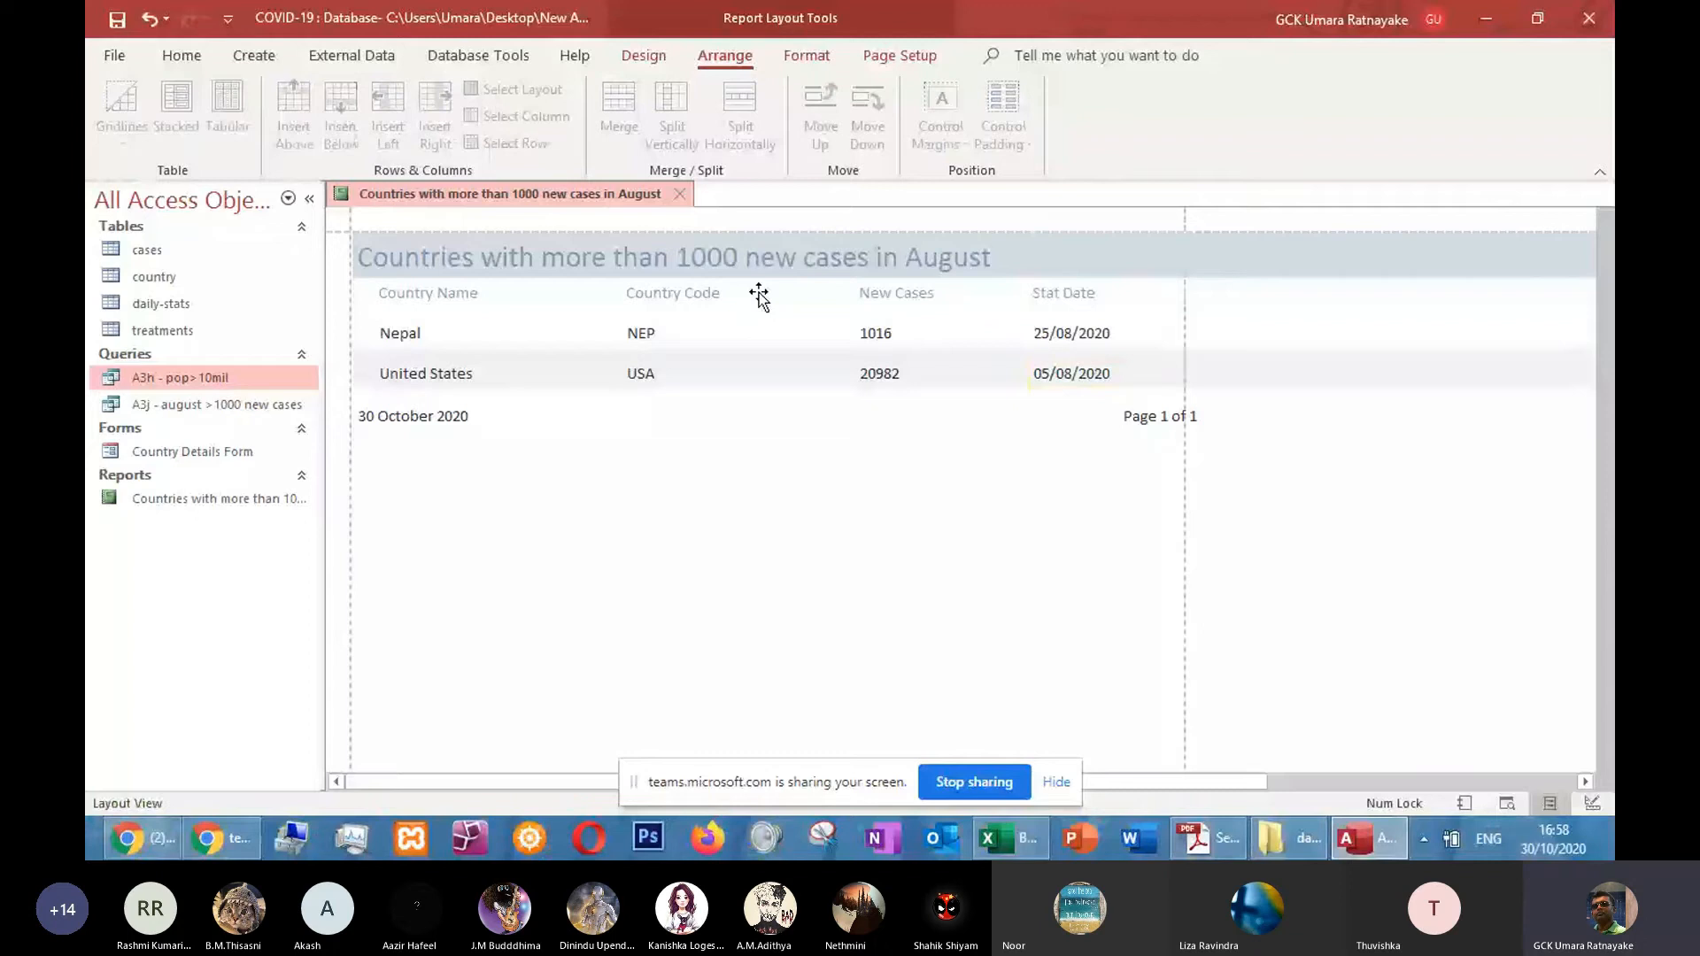
# Reorder the columns so Stat Date directly follows Country Code and New Cases comes last within the page margin
pyautogui.click(877, 295)
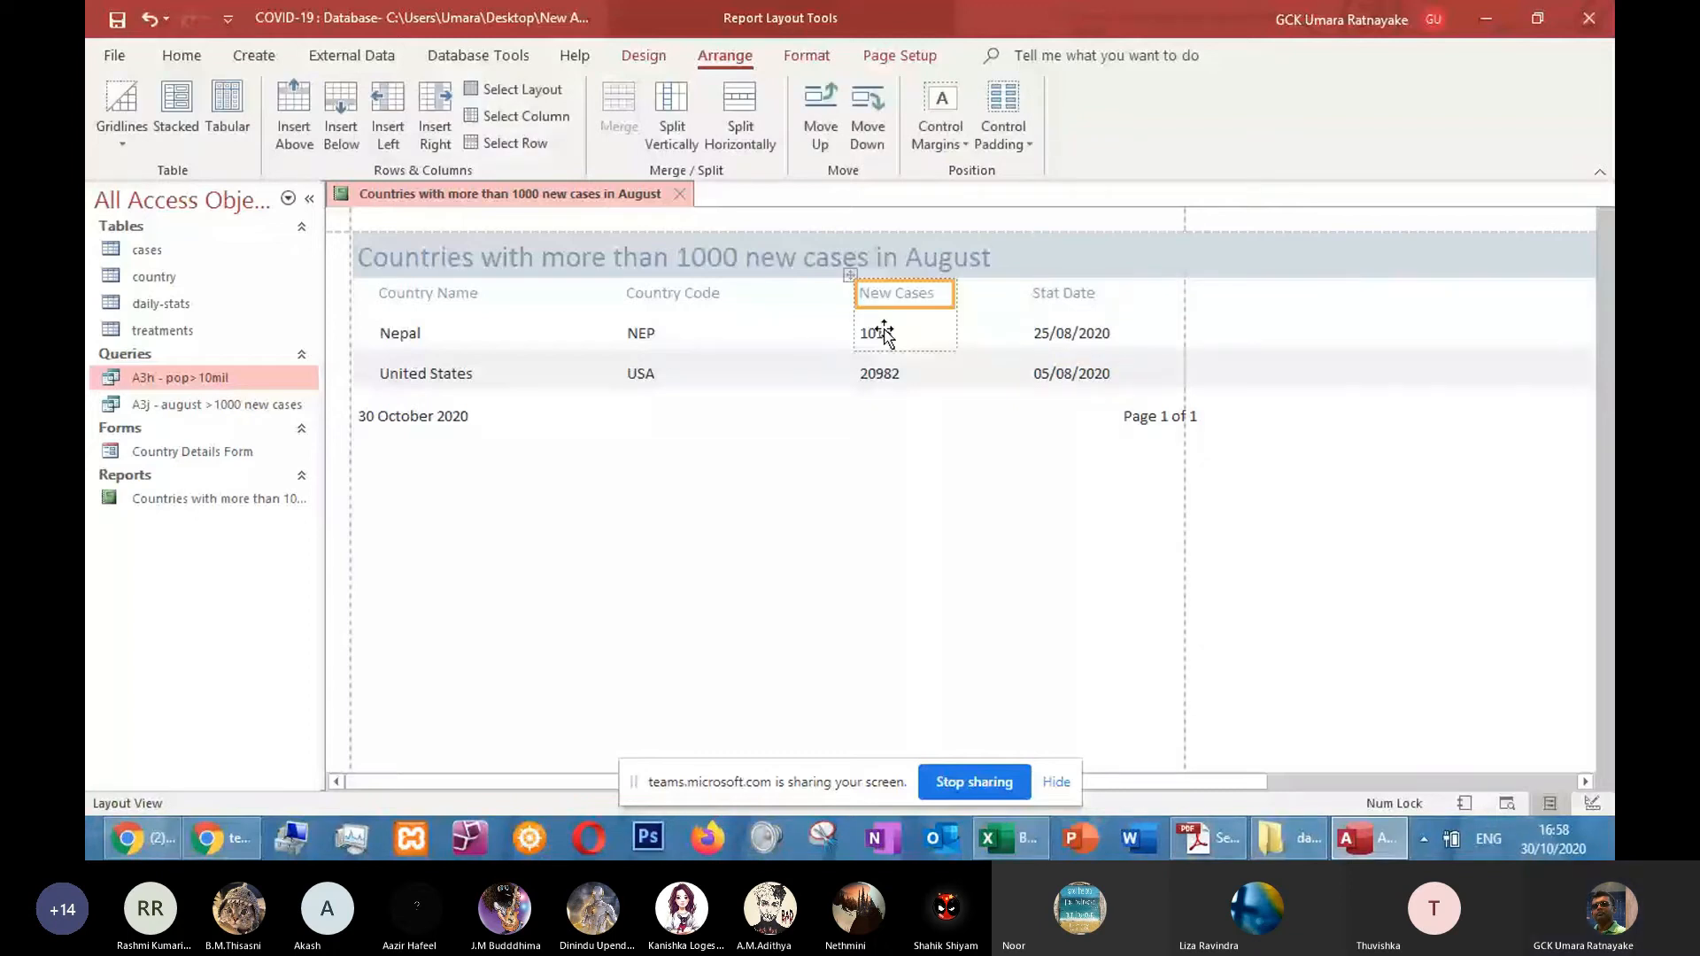
pyautogui.moveTo(849, 282); pyautogui.dragTo(1319, 297)
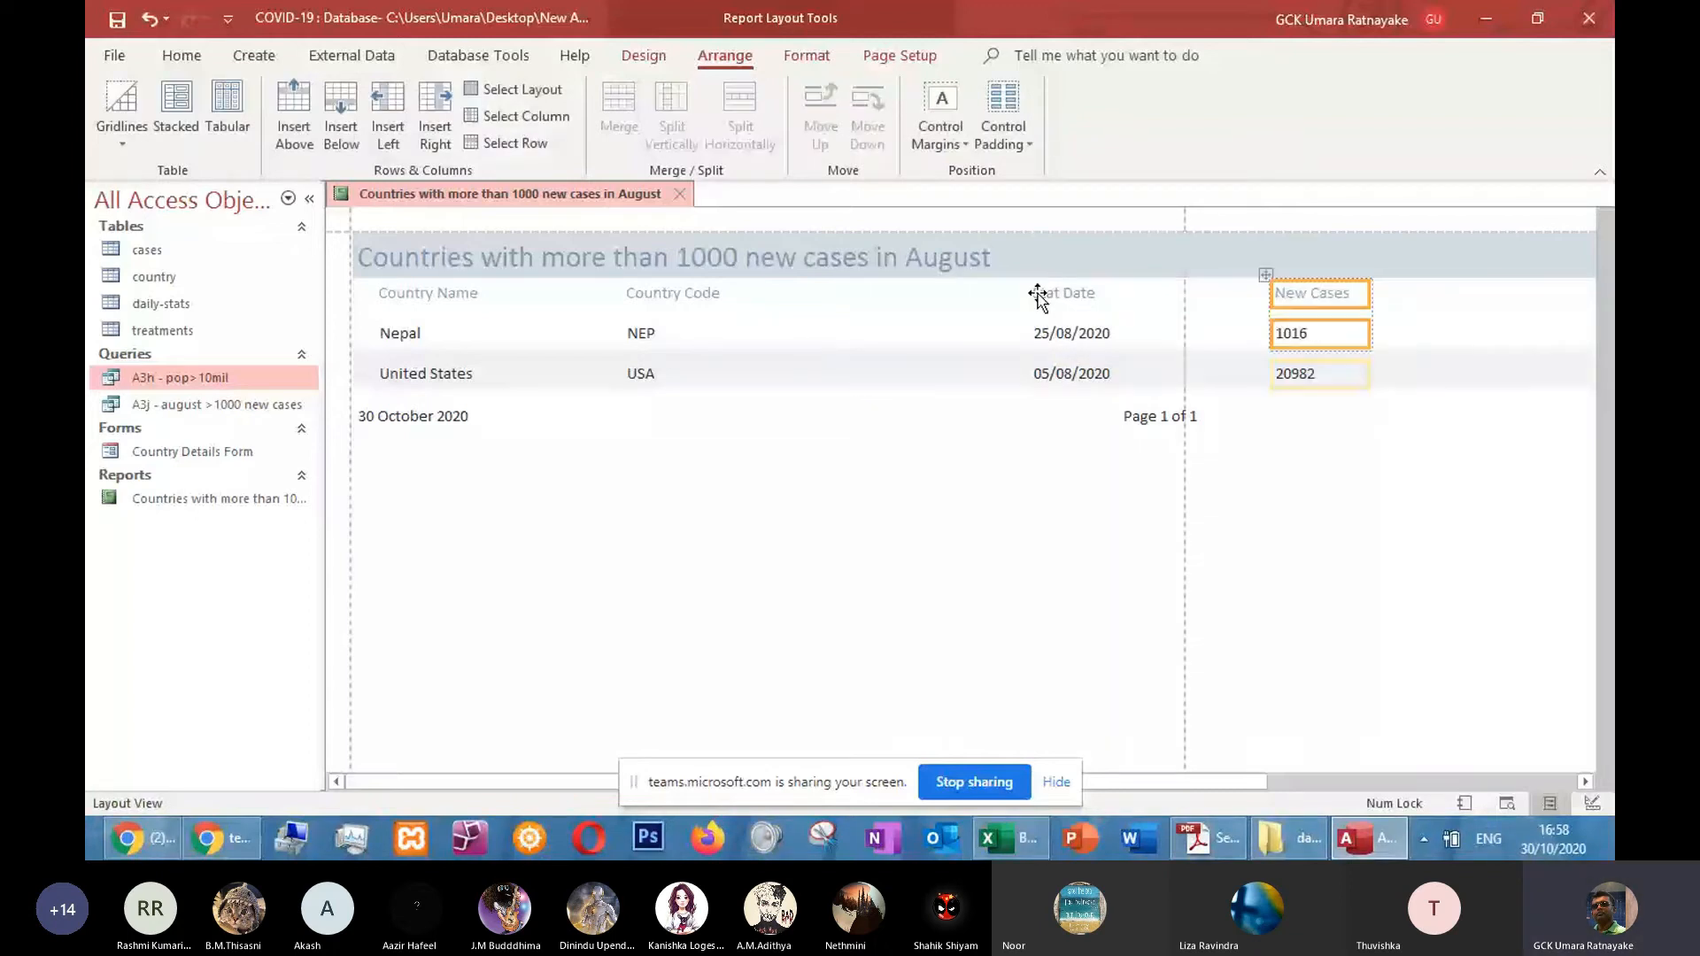
pyautogui.moveTo(1037, 295)
pyautogui.mouseDown()
pyautogui.moveTo(1017, 273)
pyautogui.moveTo(1173, 277)
pyautogui.moveTo(1060, 275)
pyautogui.mouseUp()
# Narrow the page number box in the footer so it ends inside the page's margin
pyautogui.click(1191, 423)
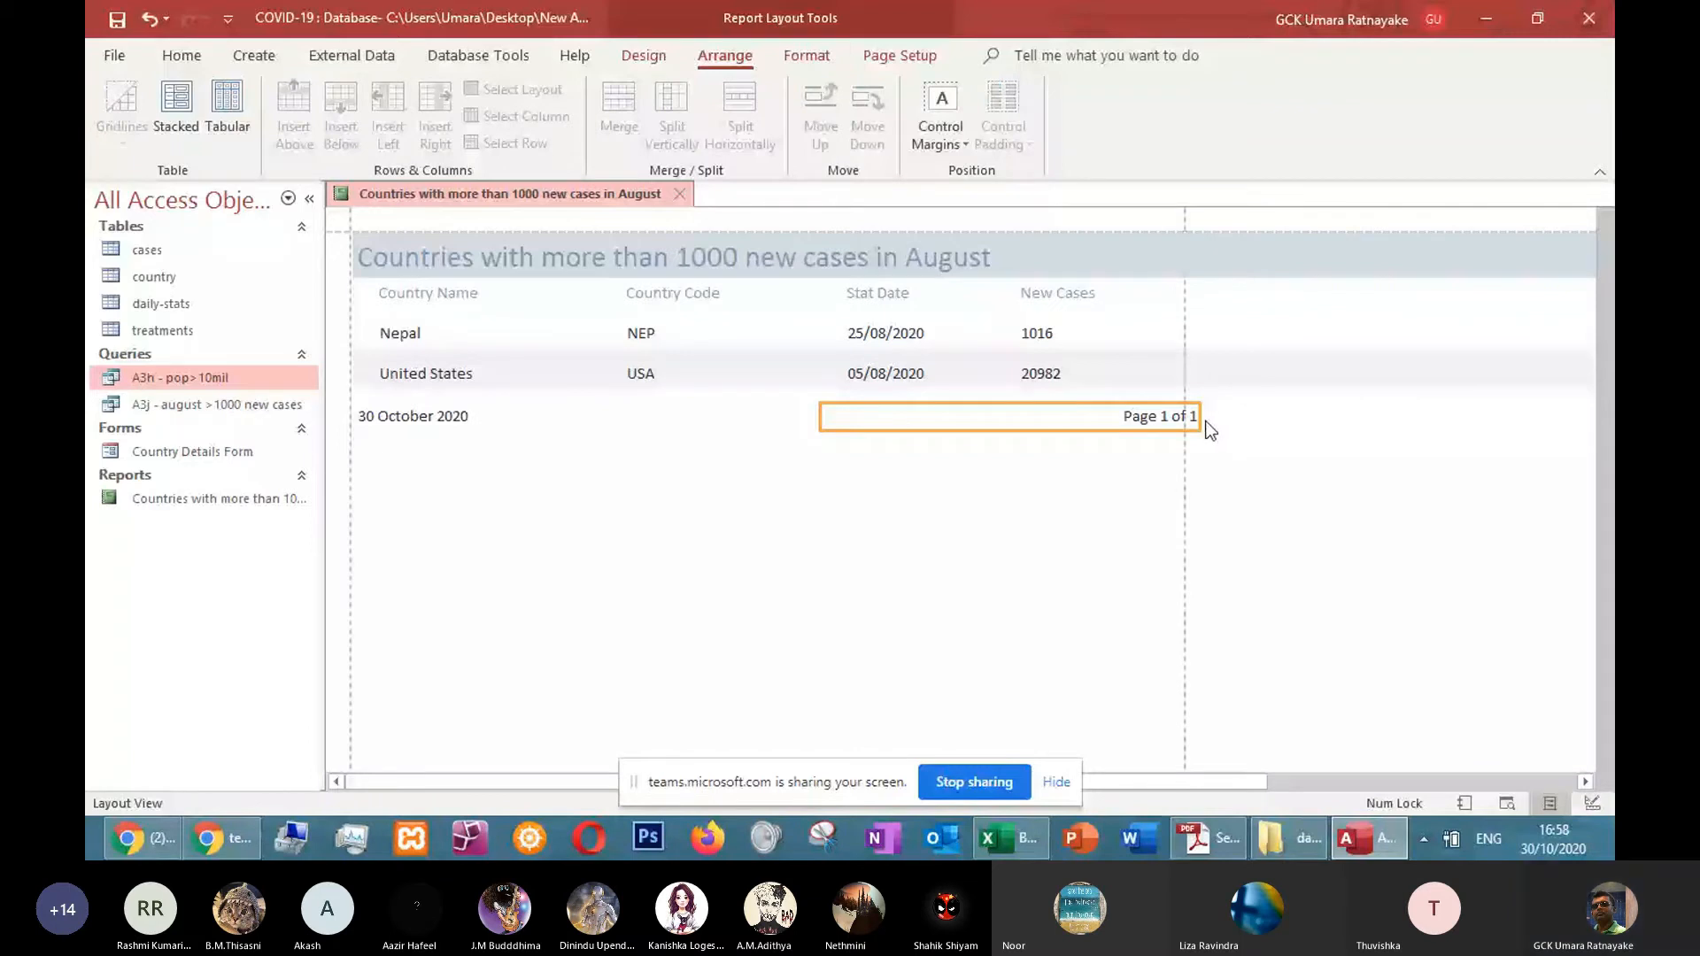
pyautogui.click(1135, 418)
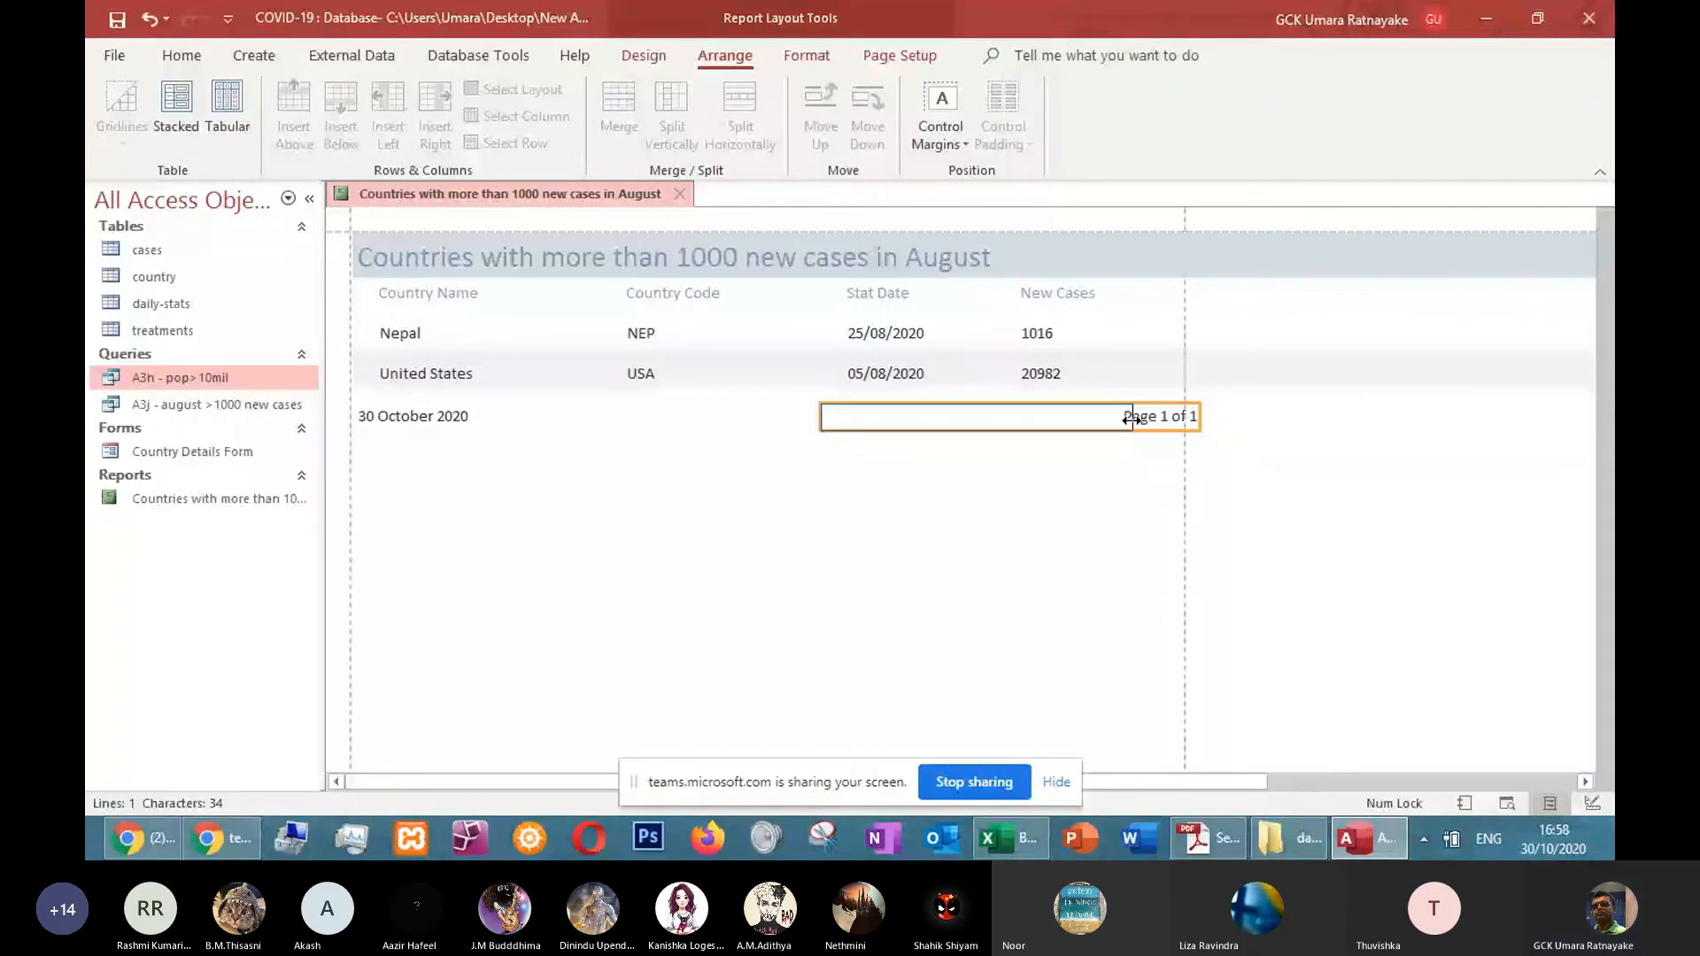
pyautogui.moveTo(1131, 420); pyautogui.dragTo(1148, 419)
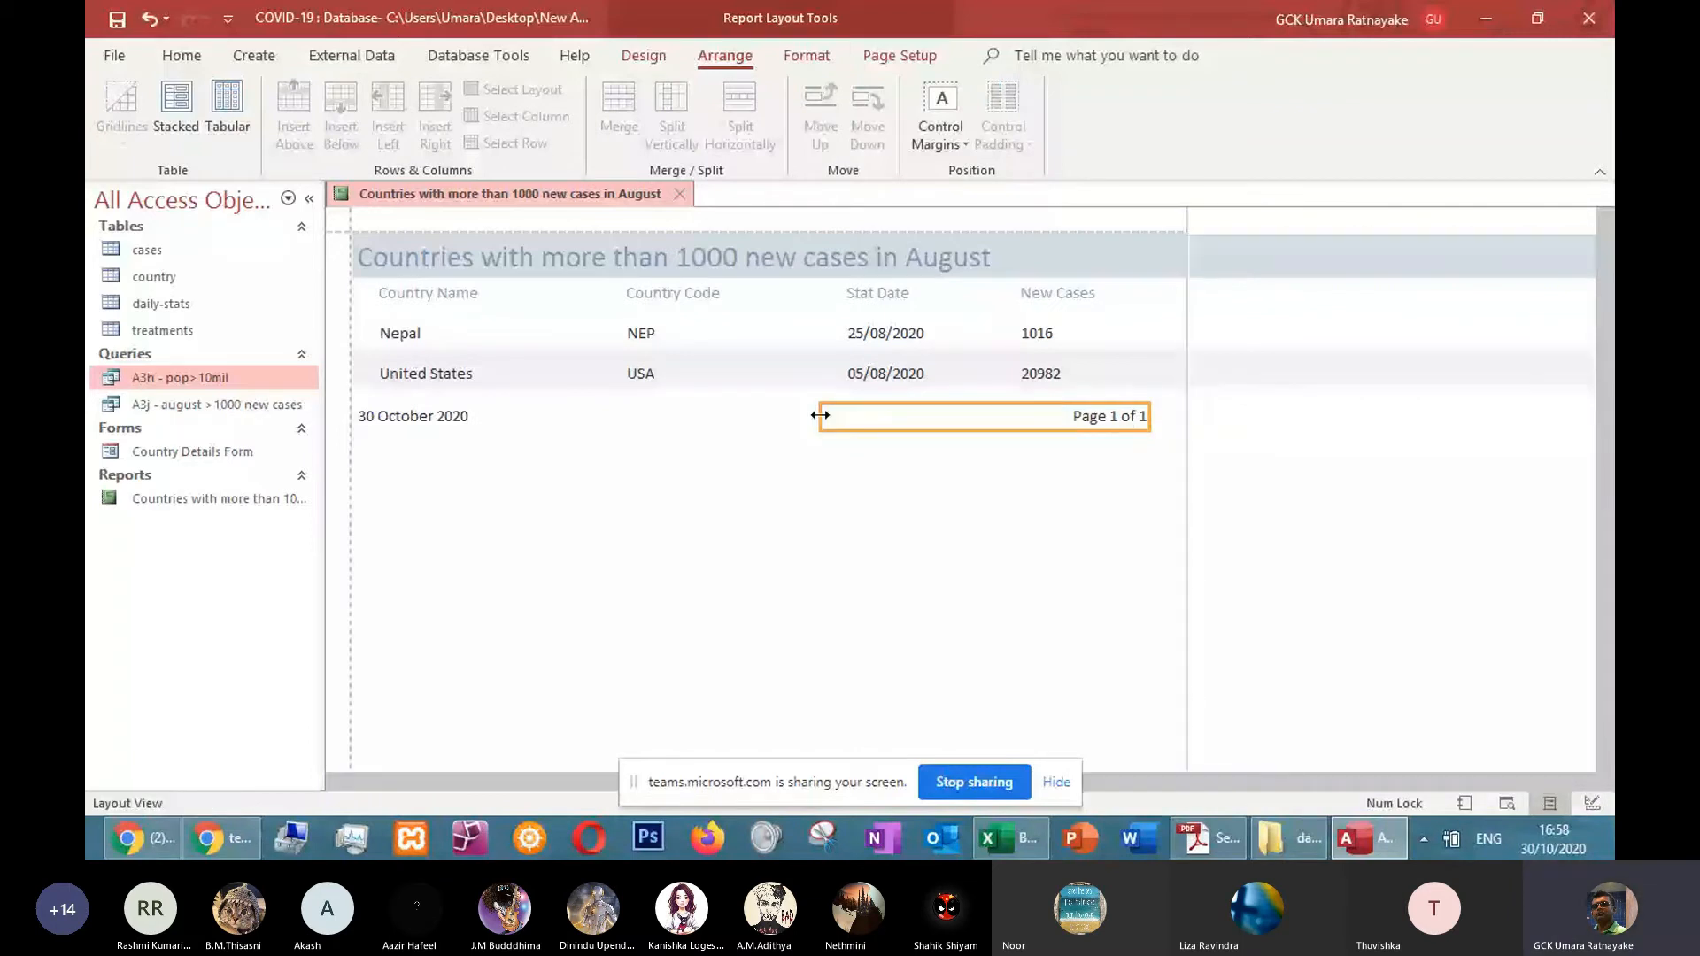
pyautogui.click(404, 413)
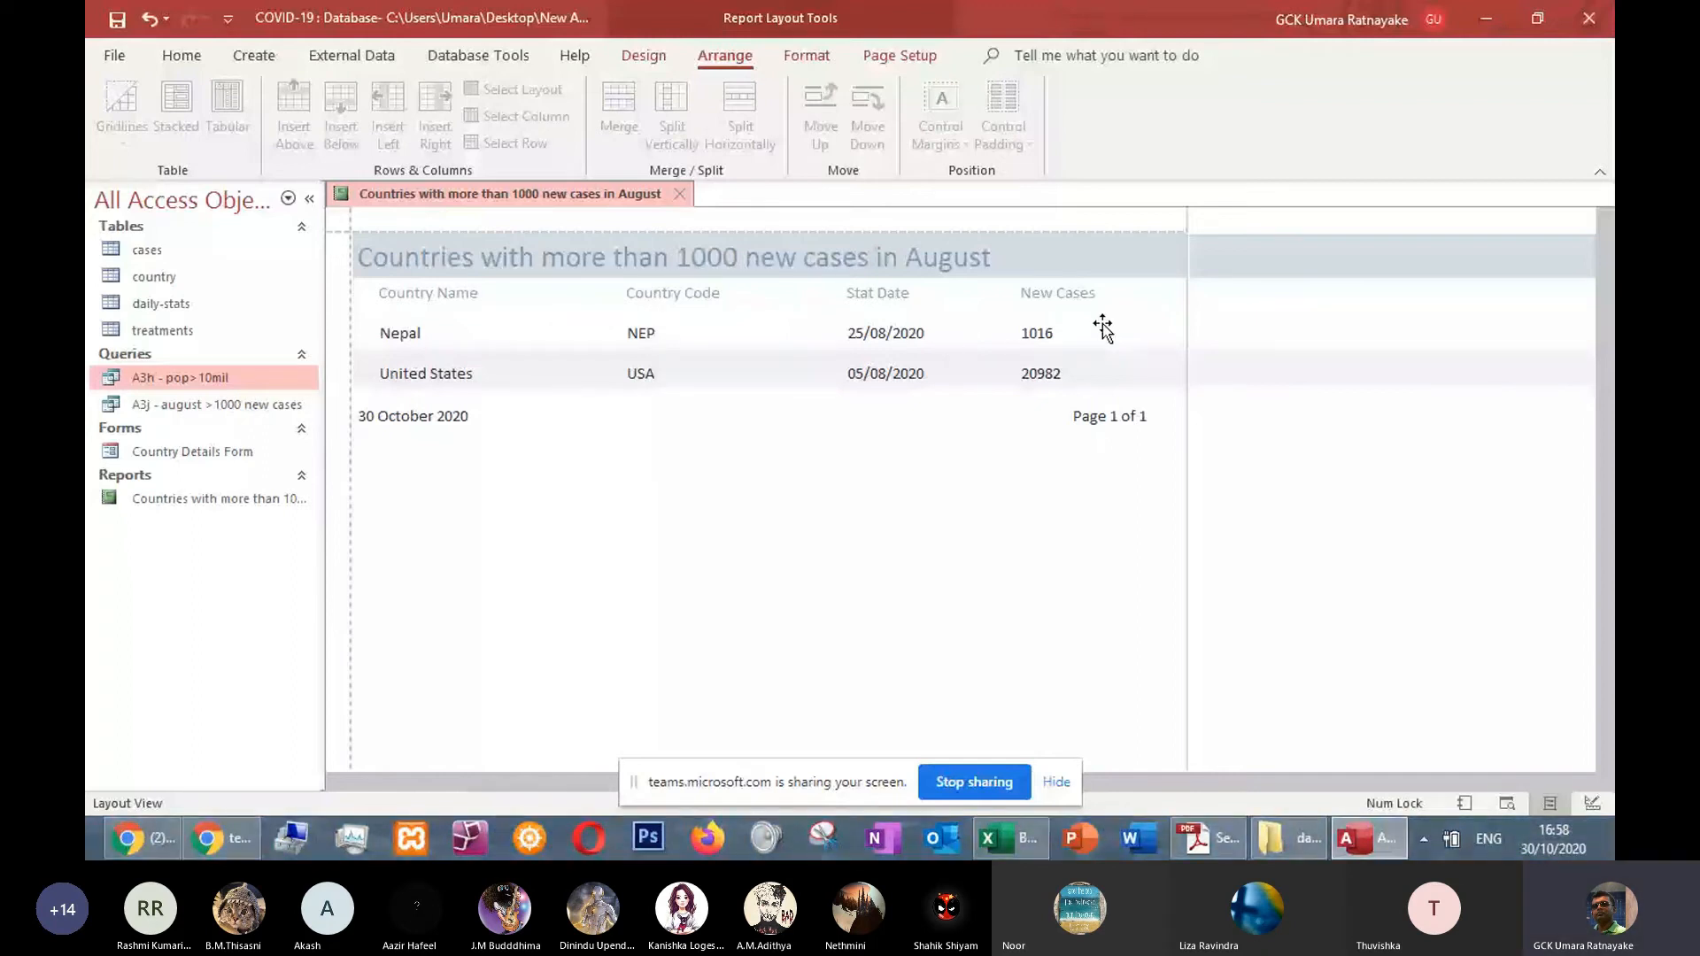
# Rename the Stat Date column heading as Statistics Date
pyautogui.hotkey('alt', 'Tab')
pyautogui.hotkey('alt', 'Tab')
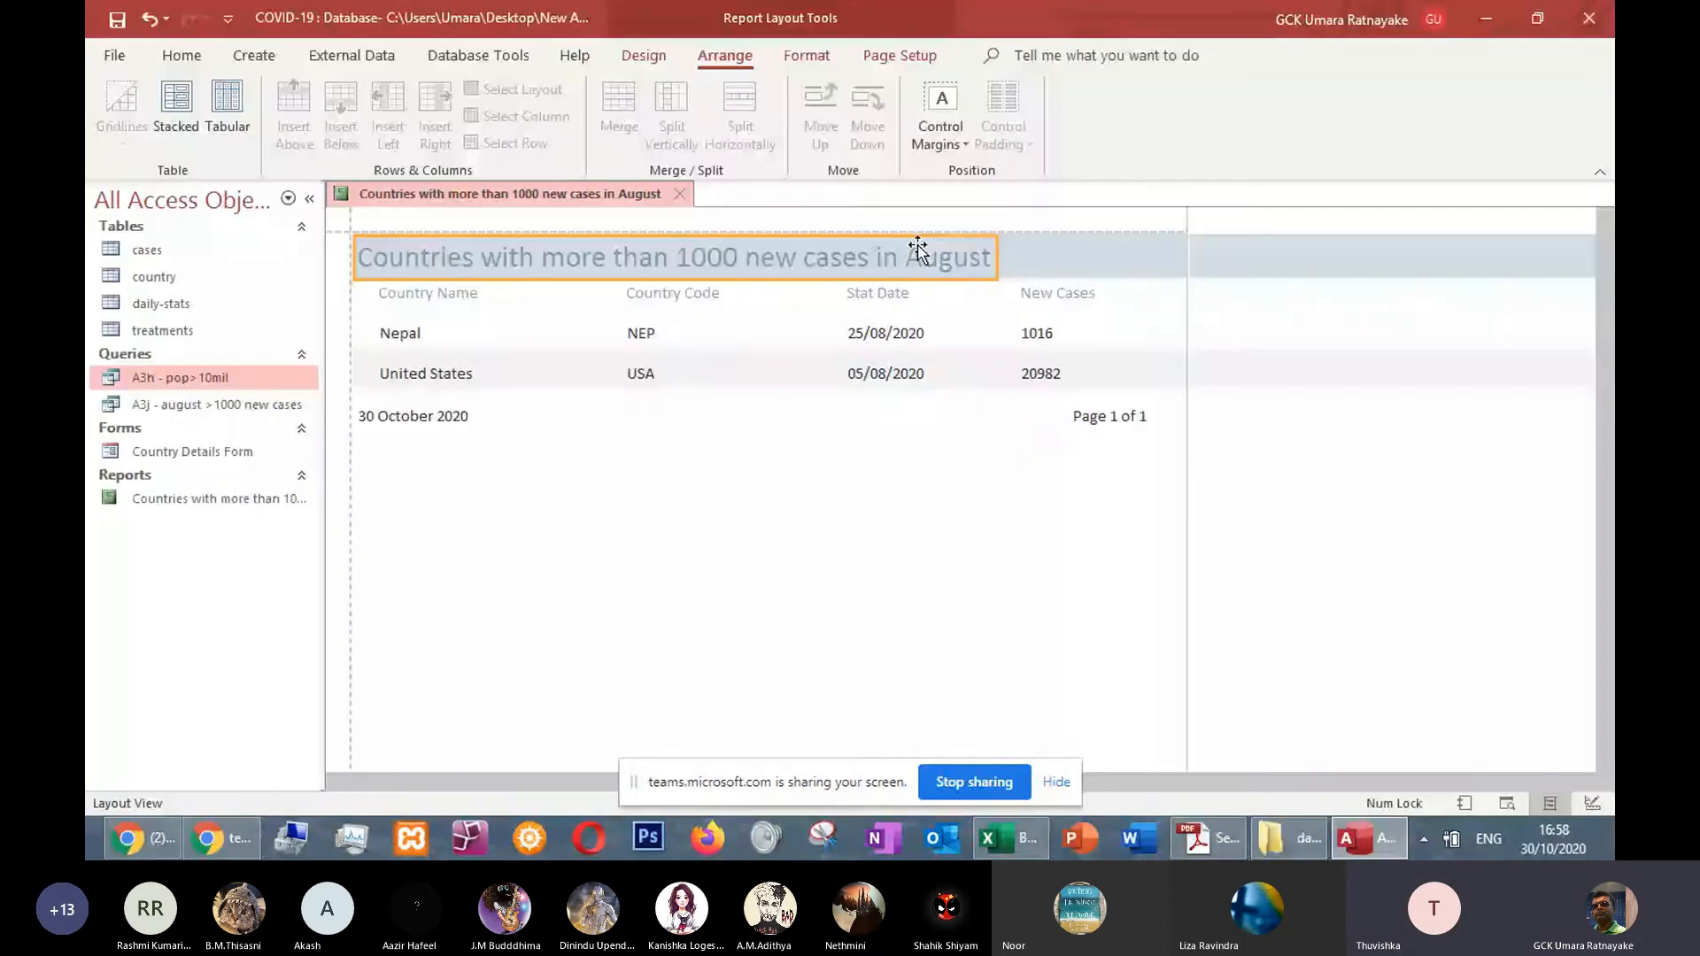
pyautogui.click(881, 297)
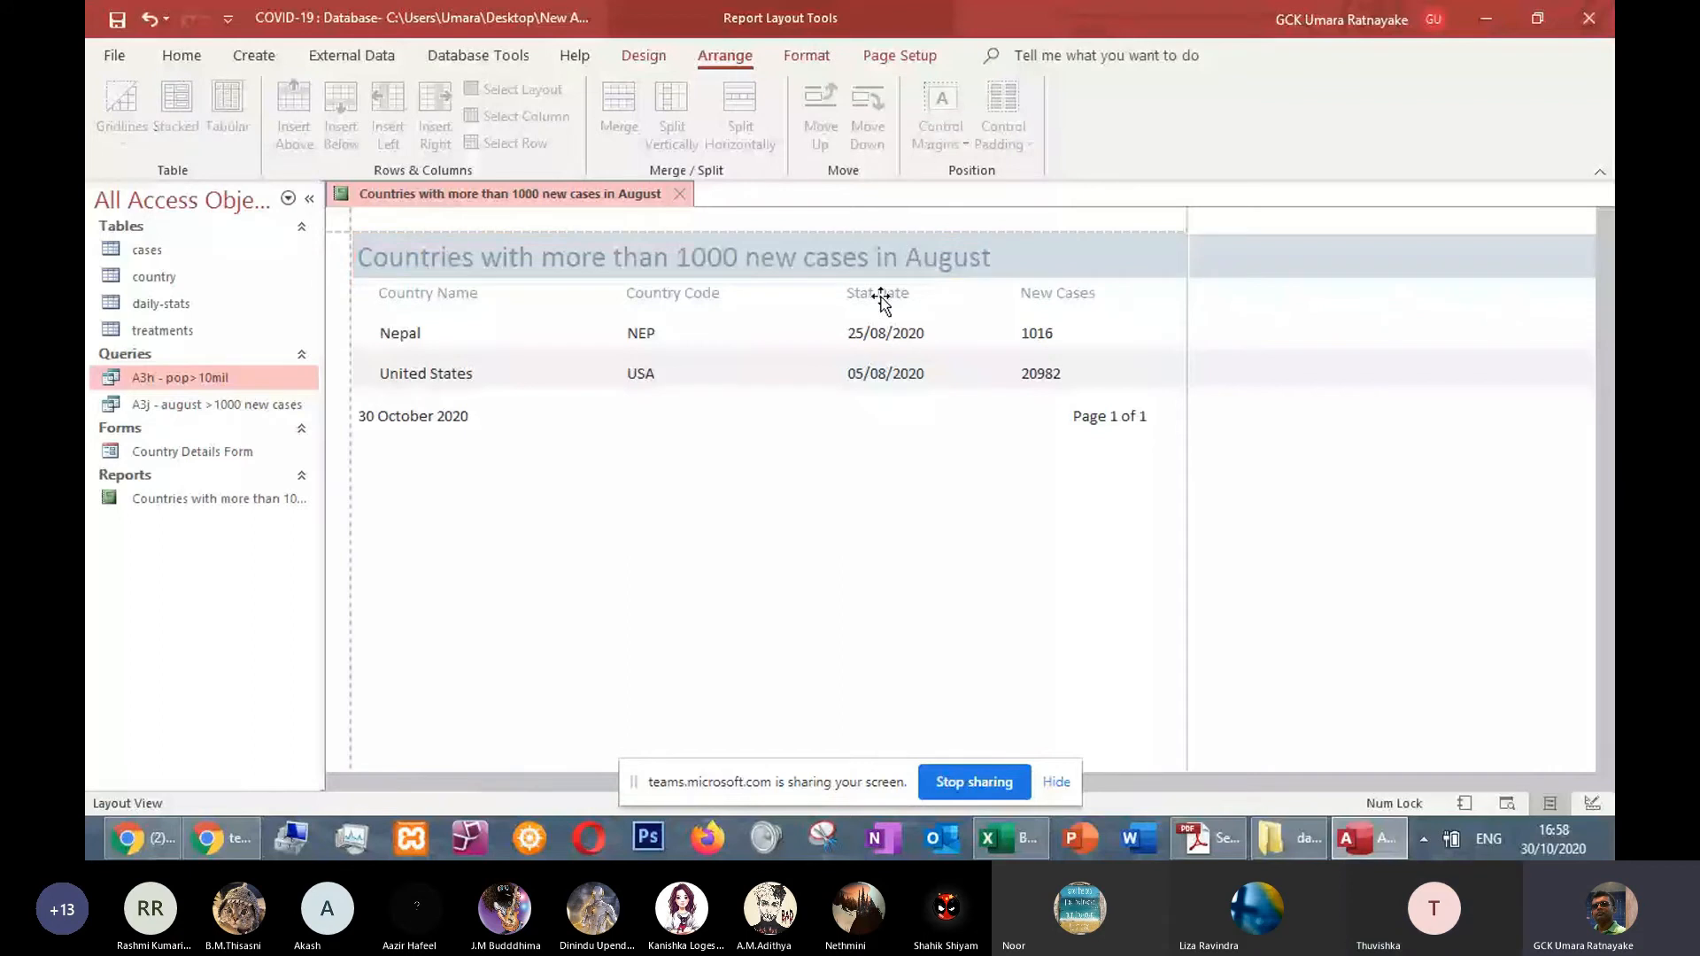
pyautogui.click(879, 298)
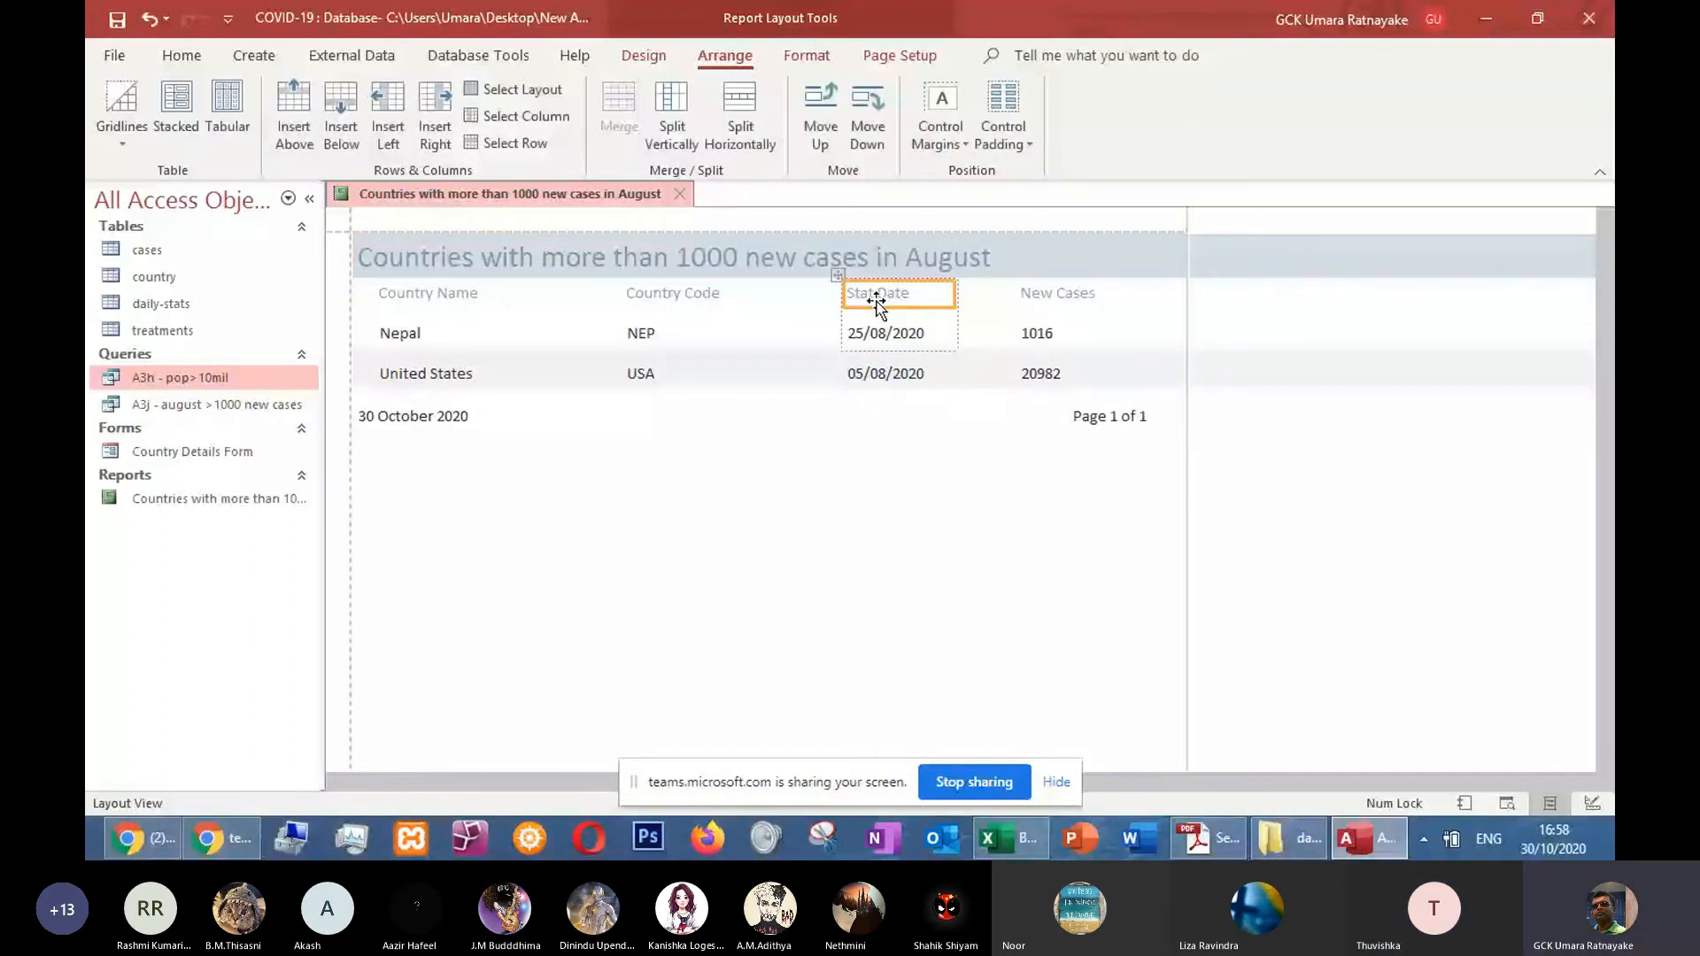
pyautogui.click(876, 301)
pyautogui.write('istic')
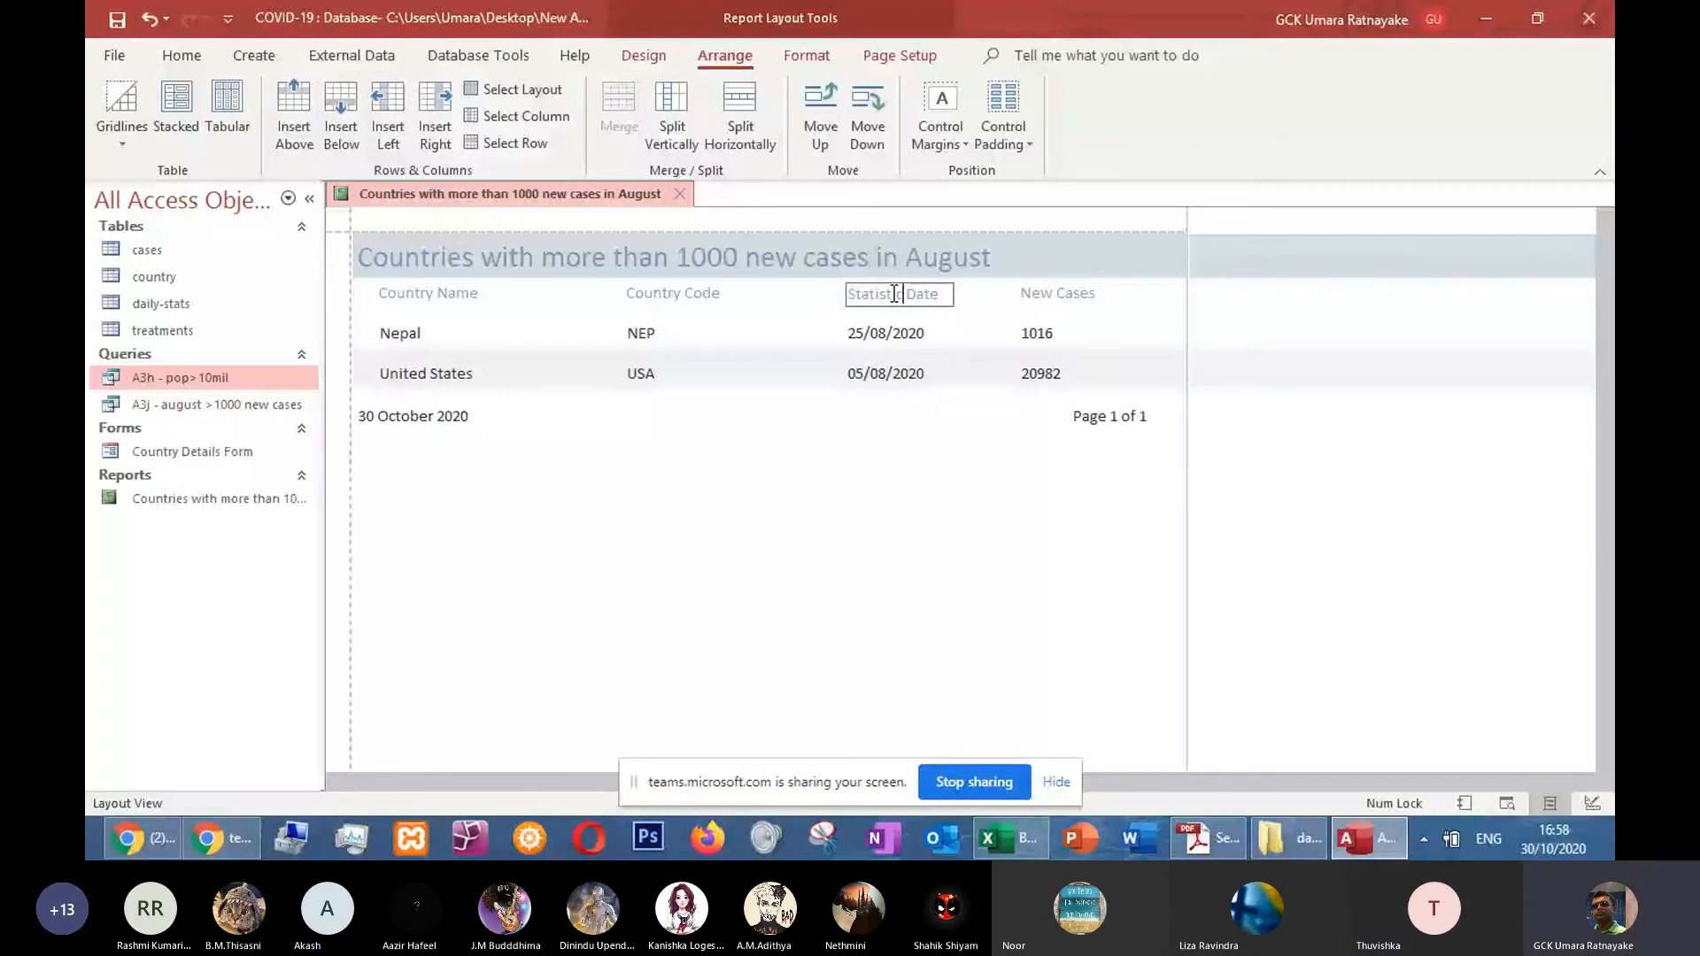
pyautogui.click(802, 407)
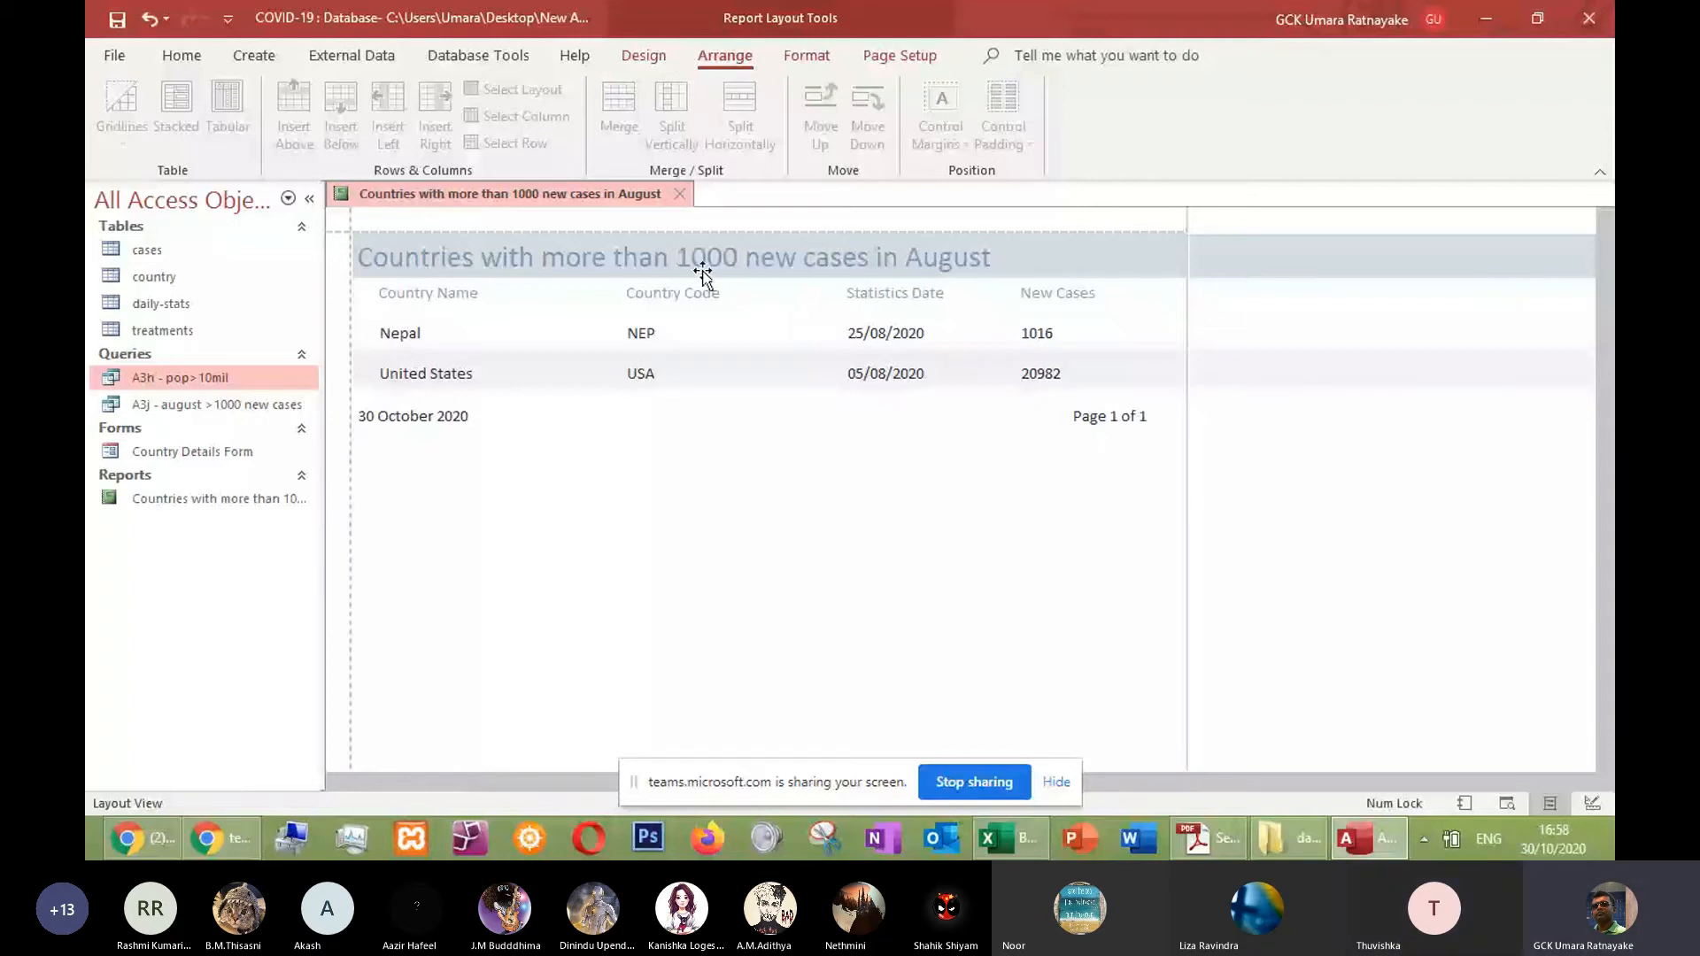
# Widen the report title box to nearly the full page width and centre its text
pyautogui.click(990, 257)
pyautogui.moveTo(997, 257); pyautogui.dragTo(1180, 245)
pyautogui.click(903, 70)
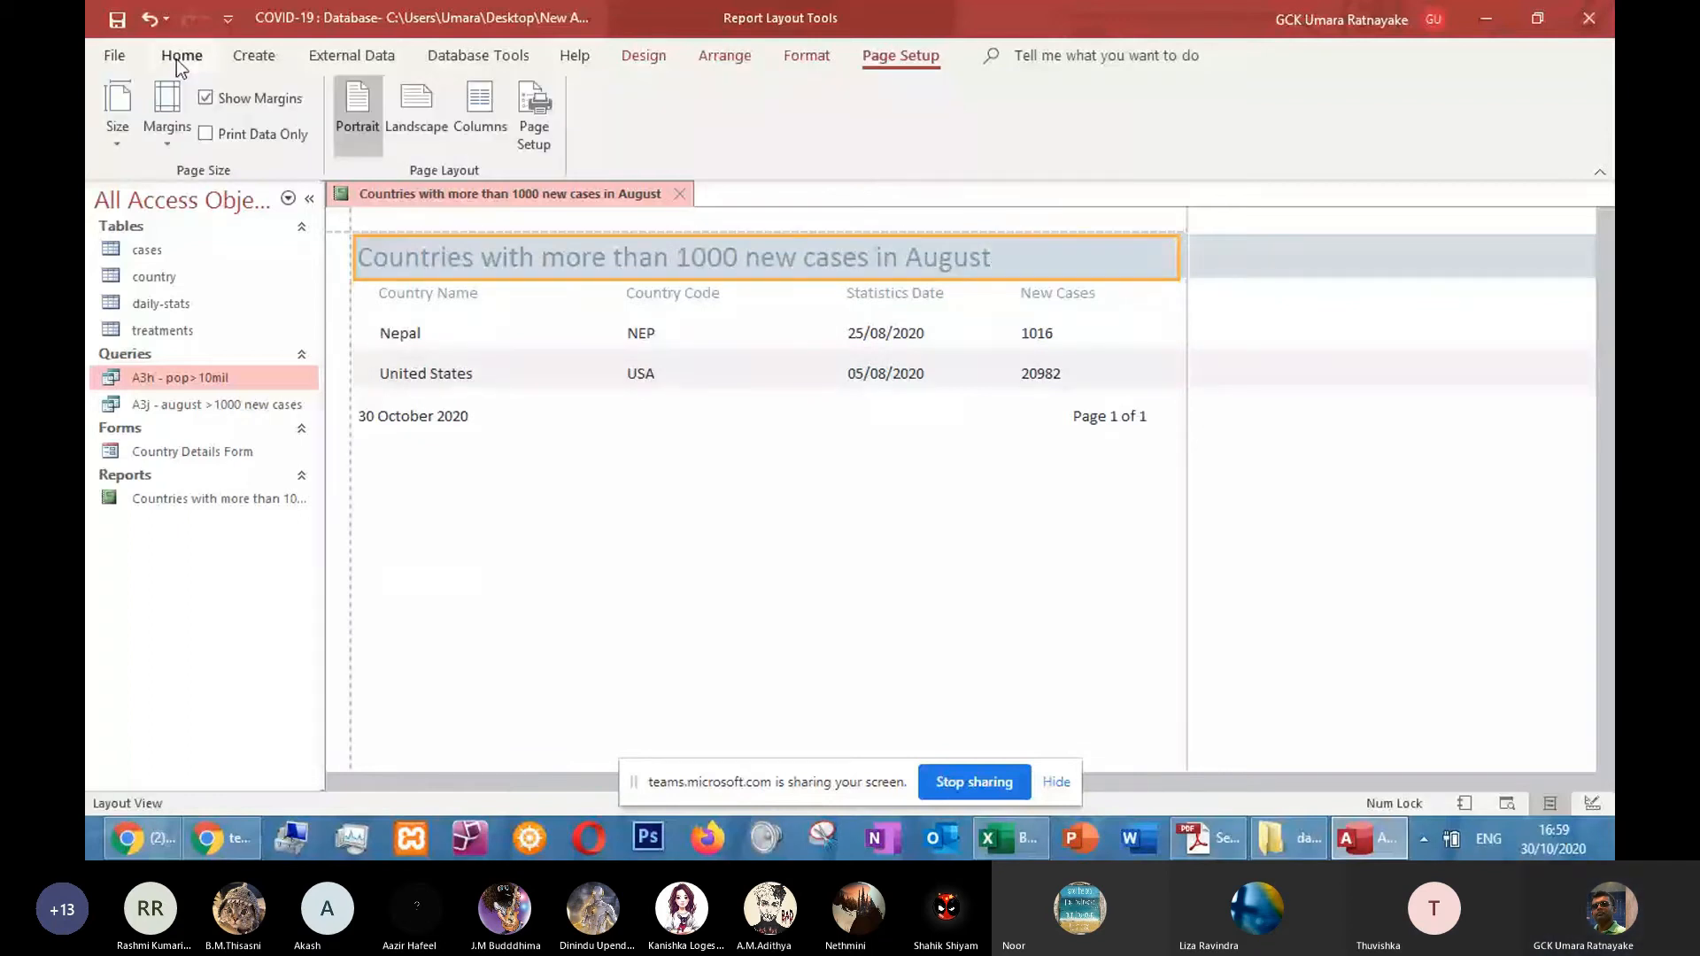
pyautogui.click(180, 55)
pyautogui.click(1242, 134)
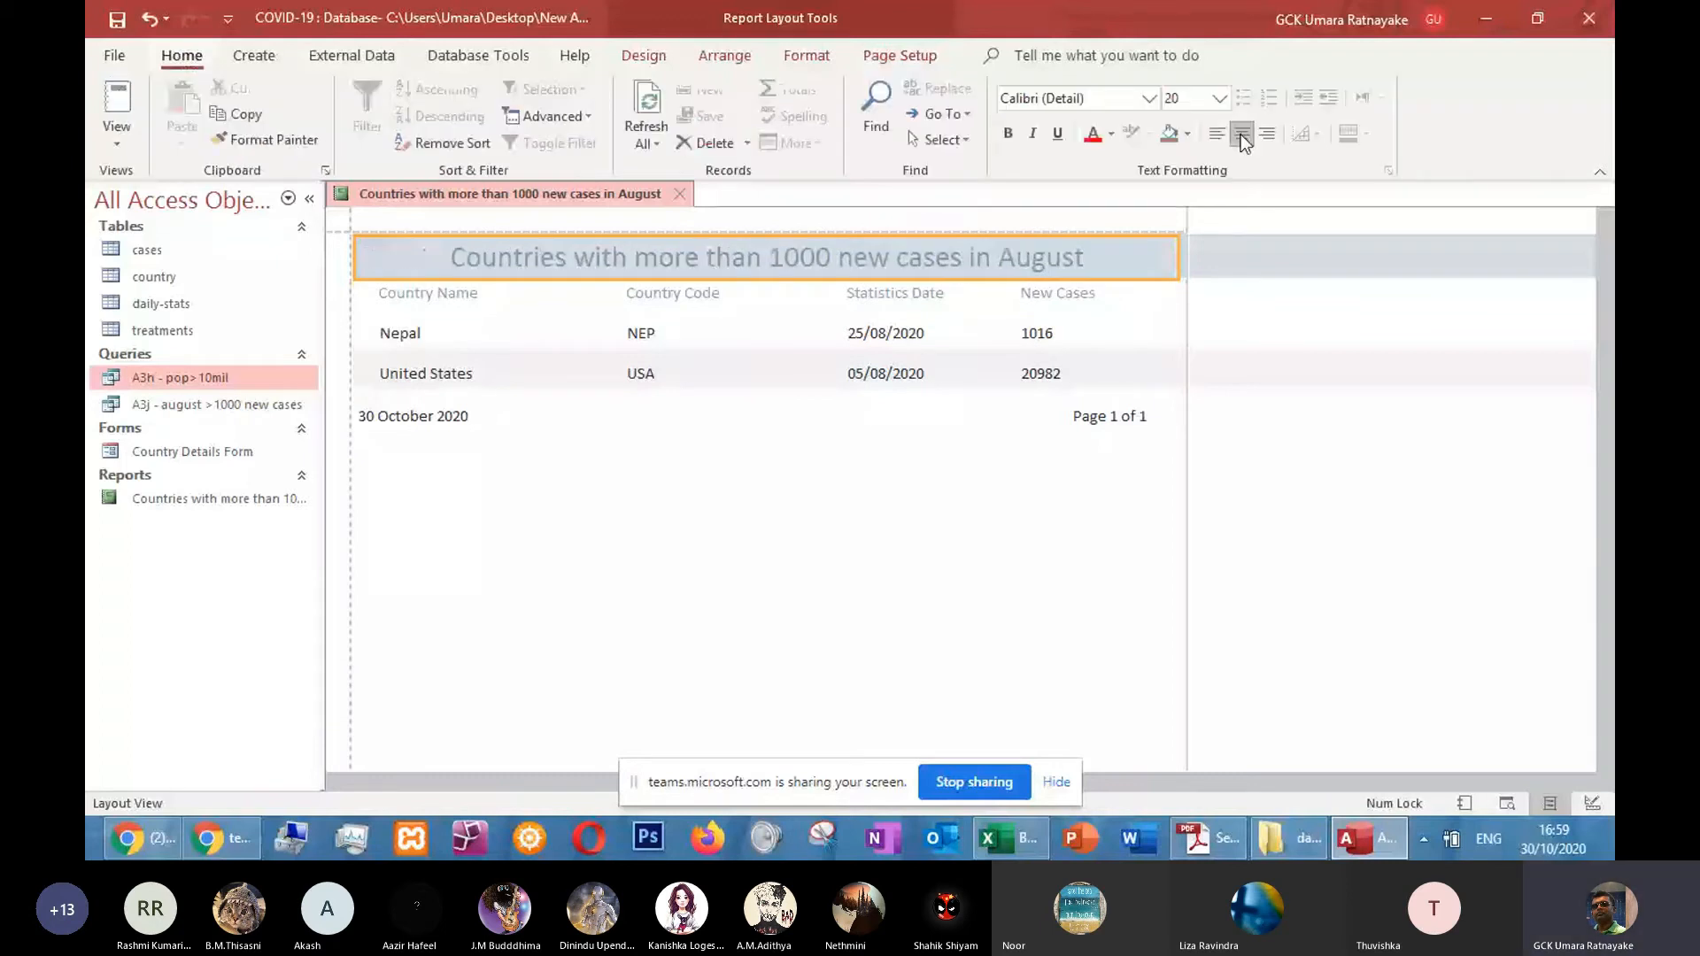
# Set the report title's font colour to black
pyautogui.click(1006, 263)
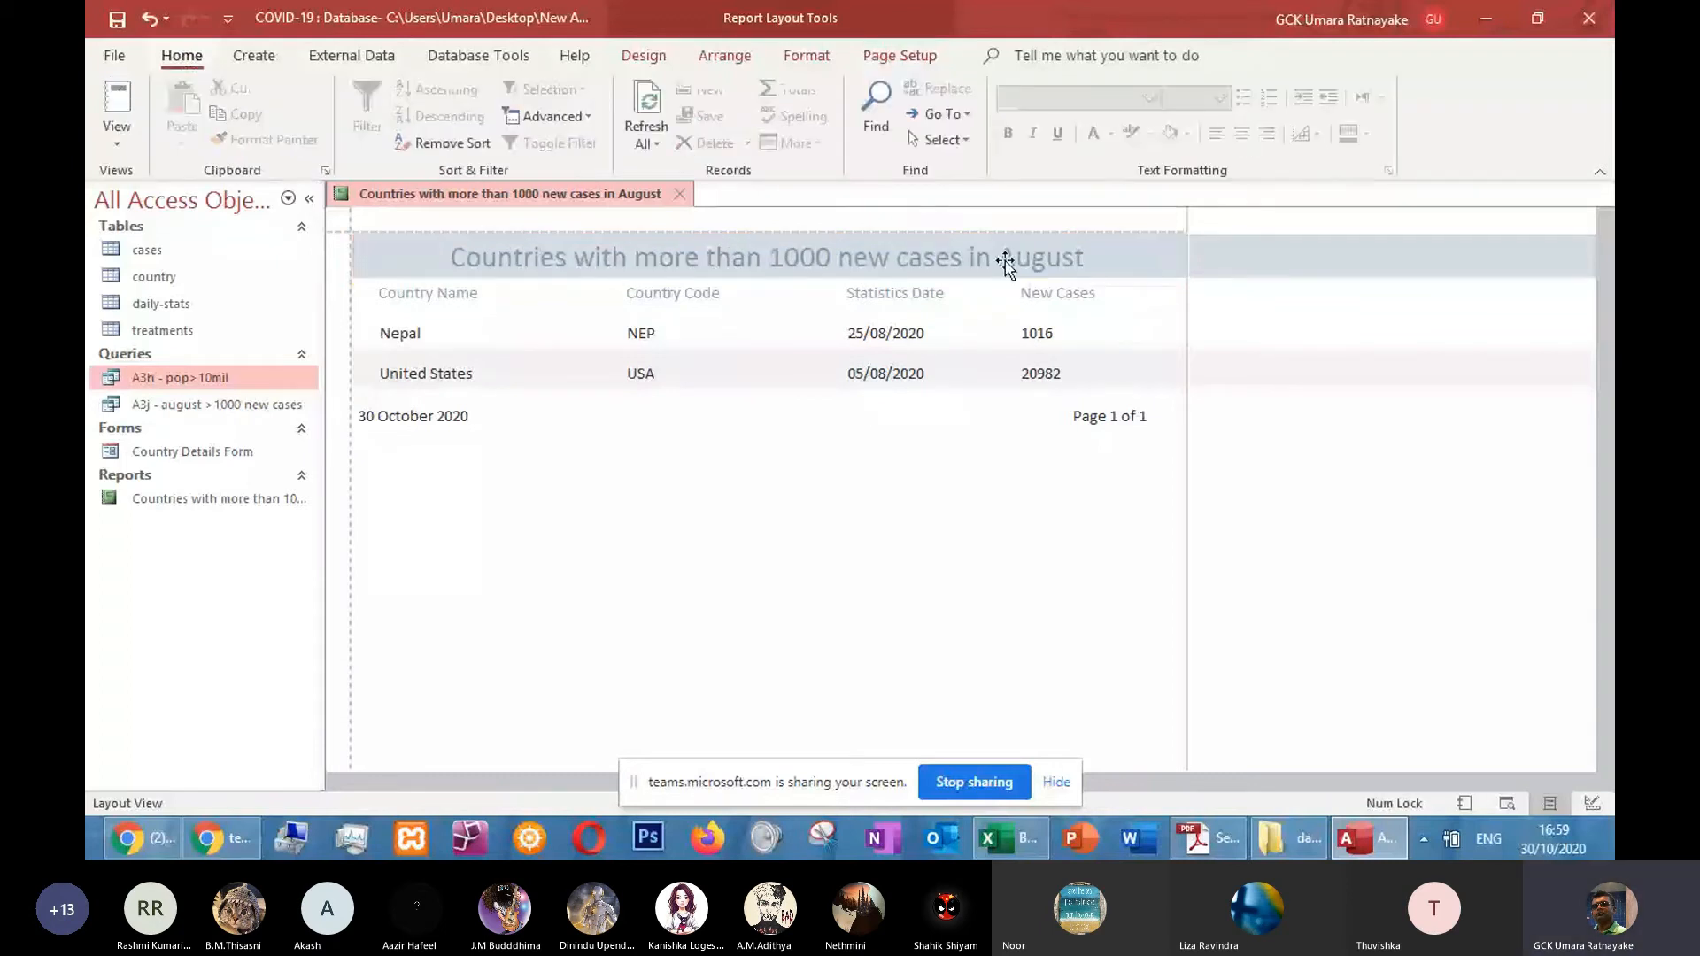
pyautogui.click(1006, 262)
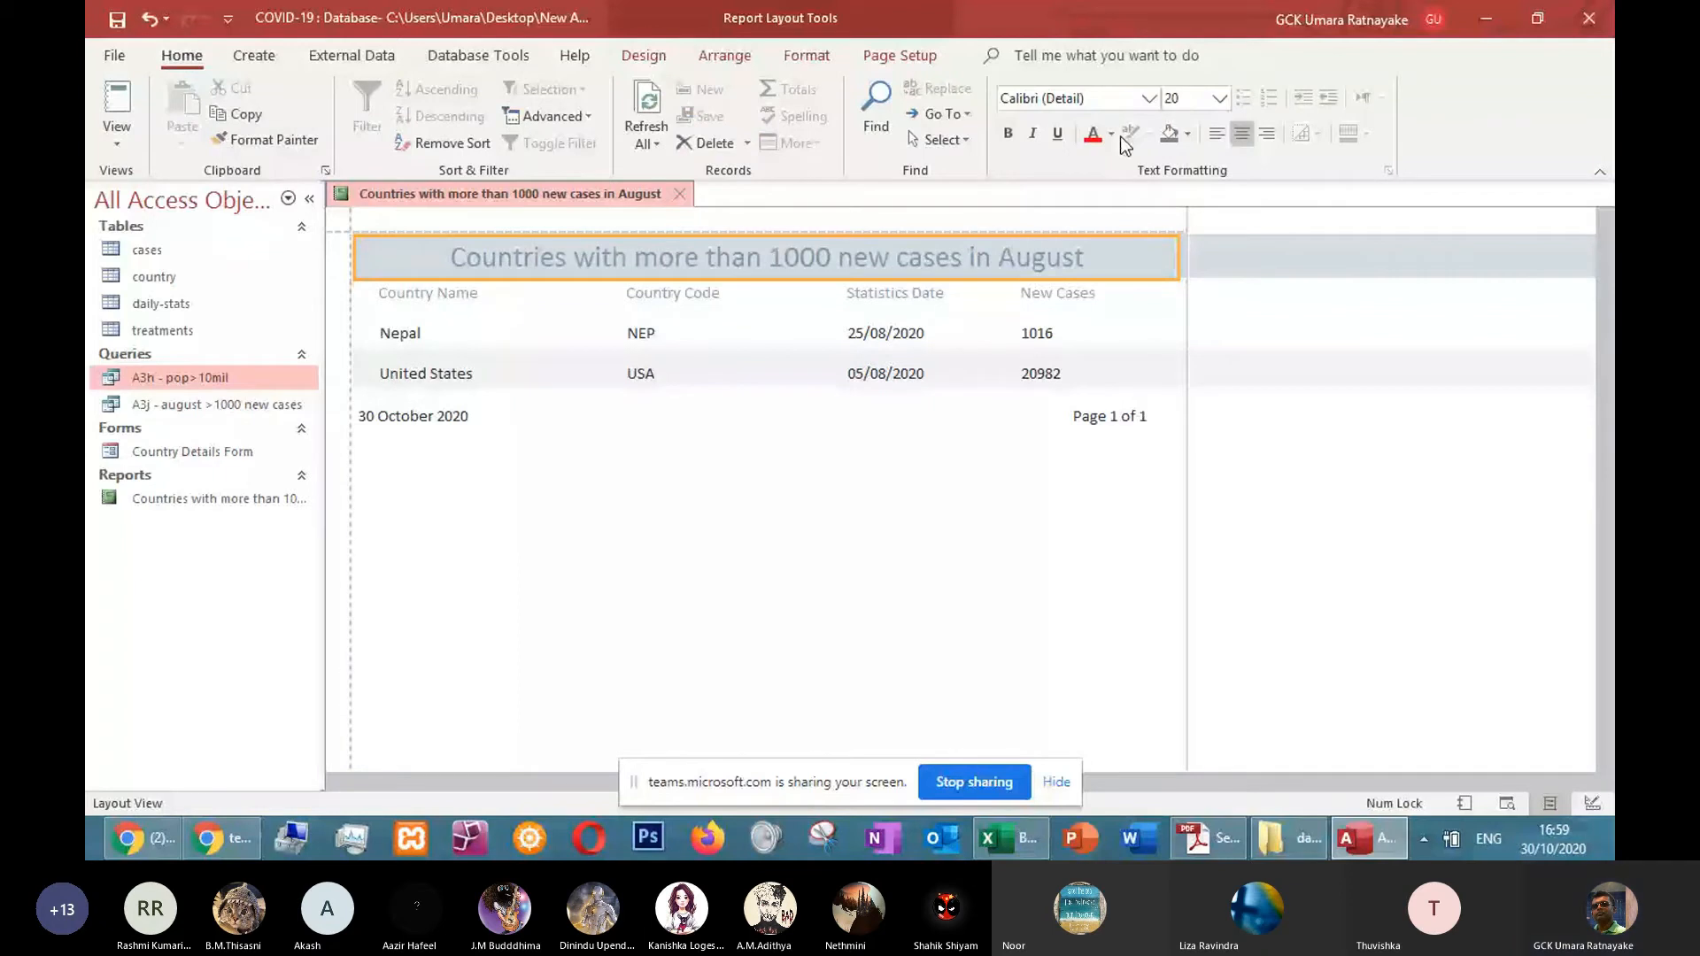
pyautogui.click(1111, 134)
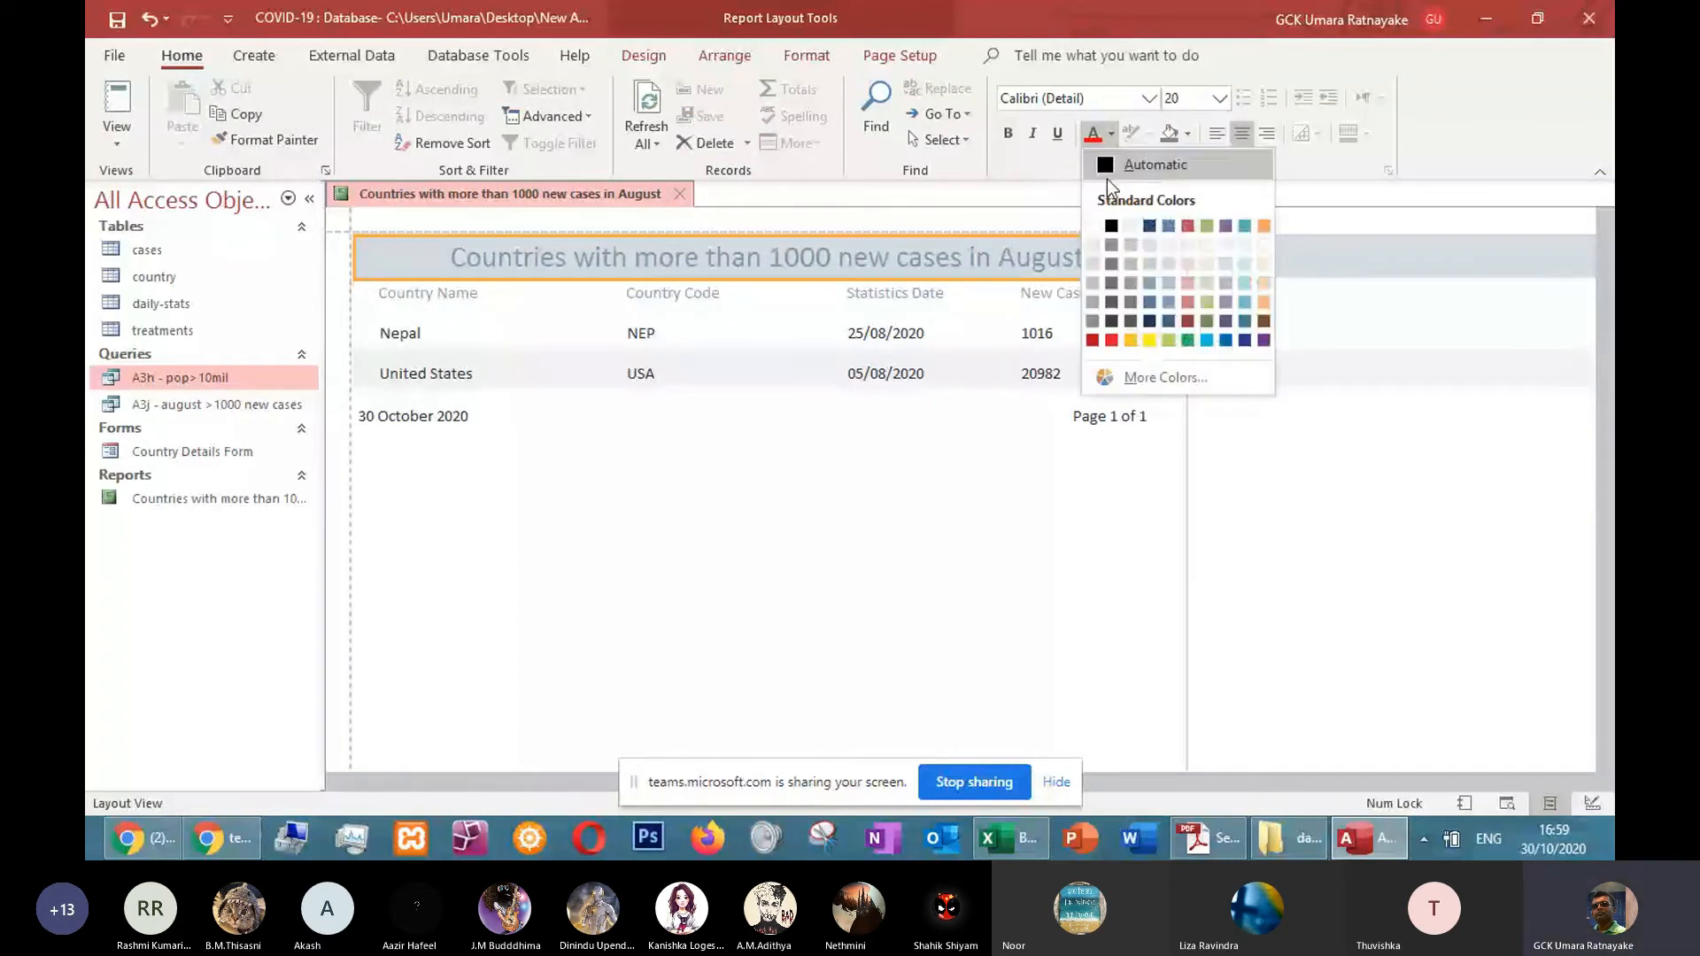
pyautogui.click(1107, 179)
pyautogui.click(543, 407)
pyautogui.click(522, 296)
pyautogui.keyDown('shift'); pyautogui.click(759, 301); pyautogui.keyUp('shift')
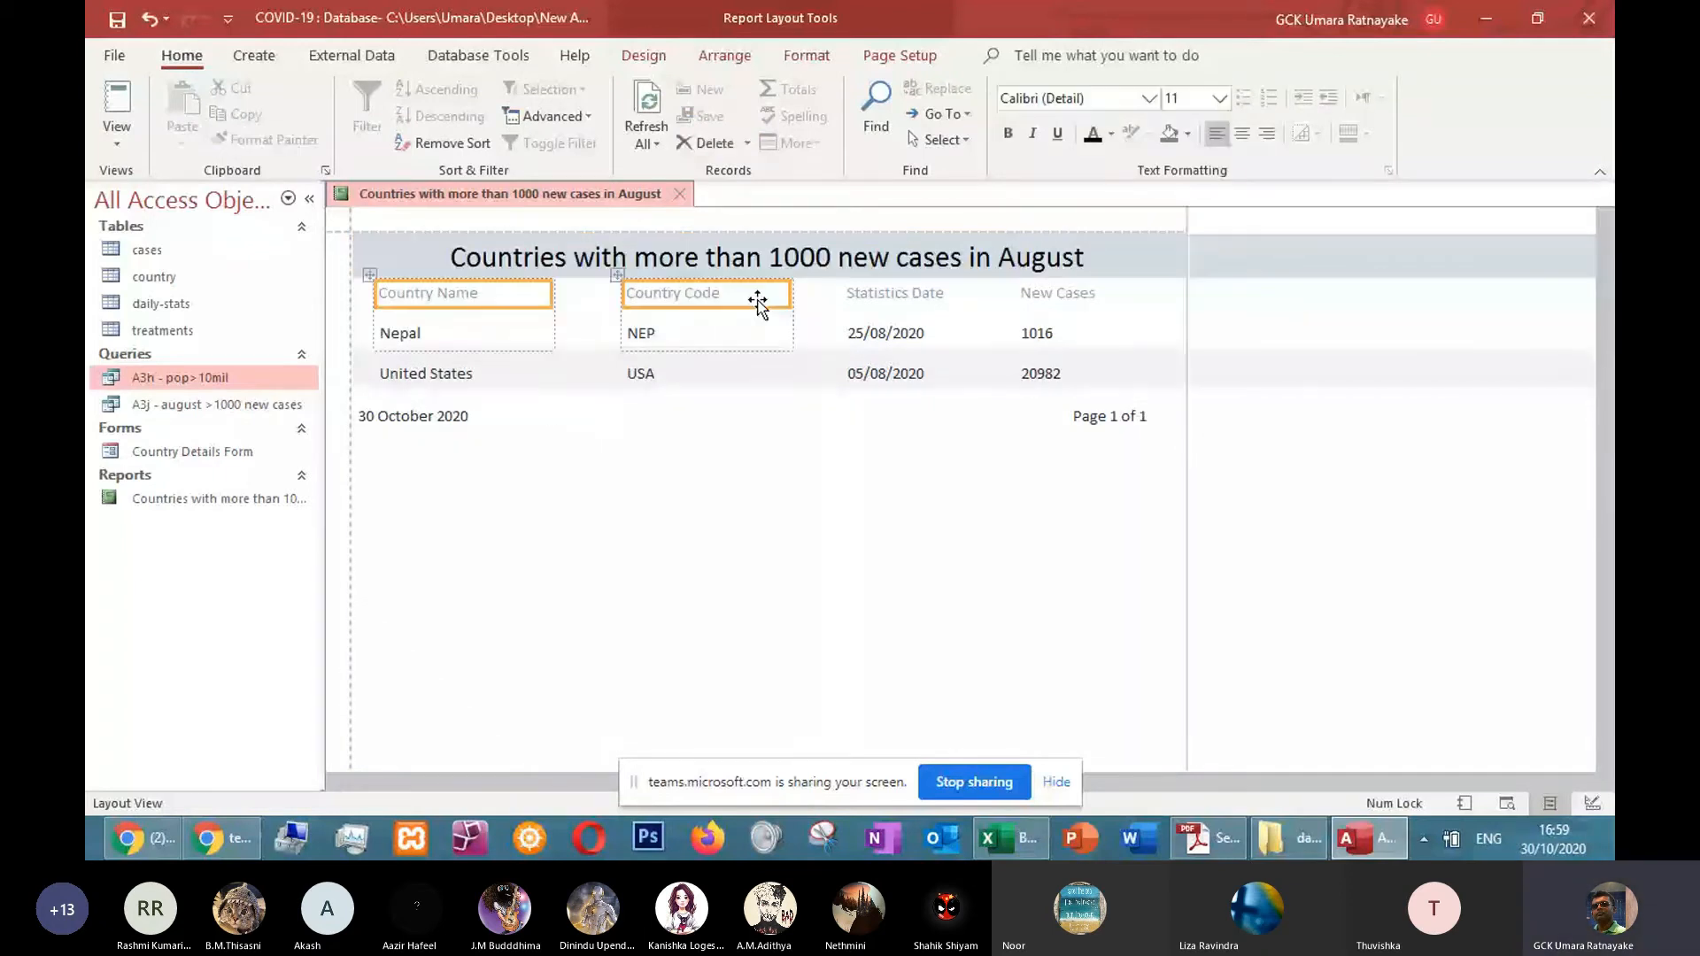
pyautogui.click(587, 299)
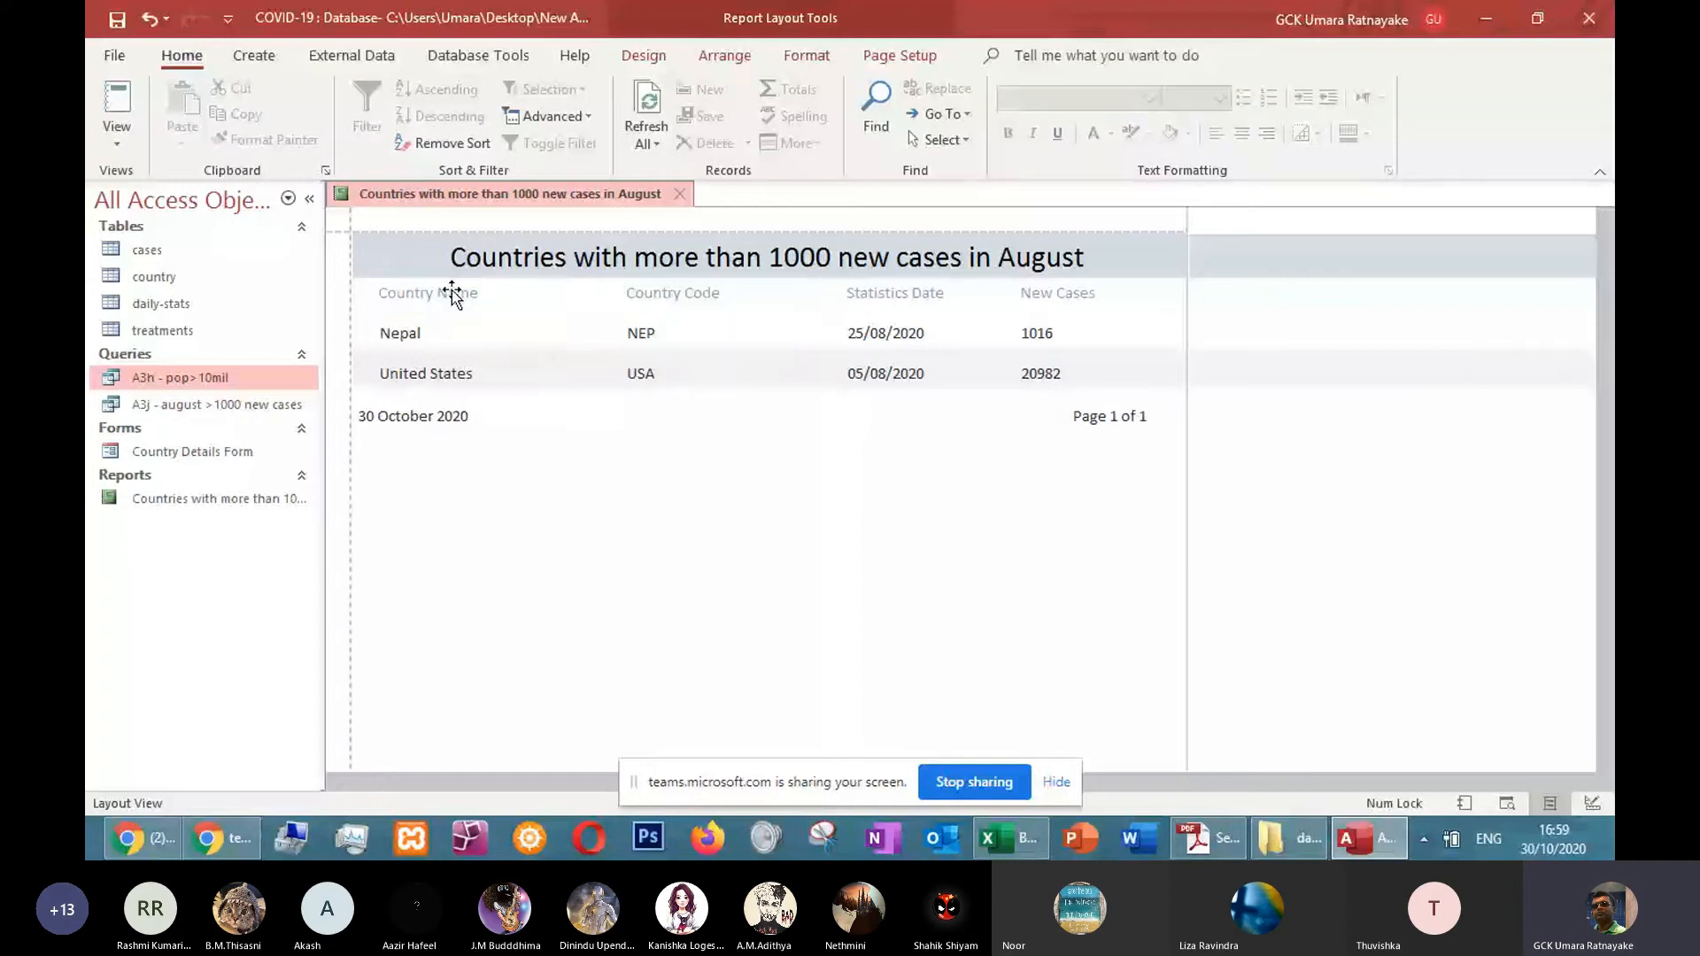
# Format the Country Name, Country Code, Statistics Date and New Cases headings in black, bold text
pyautogui.click(452, 293)
pyautogui.keyDown('shift'); pyautogui.click(699, 295); pyautogui.keyUp('shift')
pyautogui.keyDown('shift'); pyautogui.click(903, 295); pyautogui.keyUp('shift')
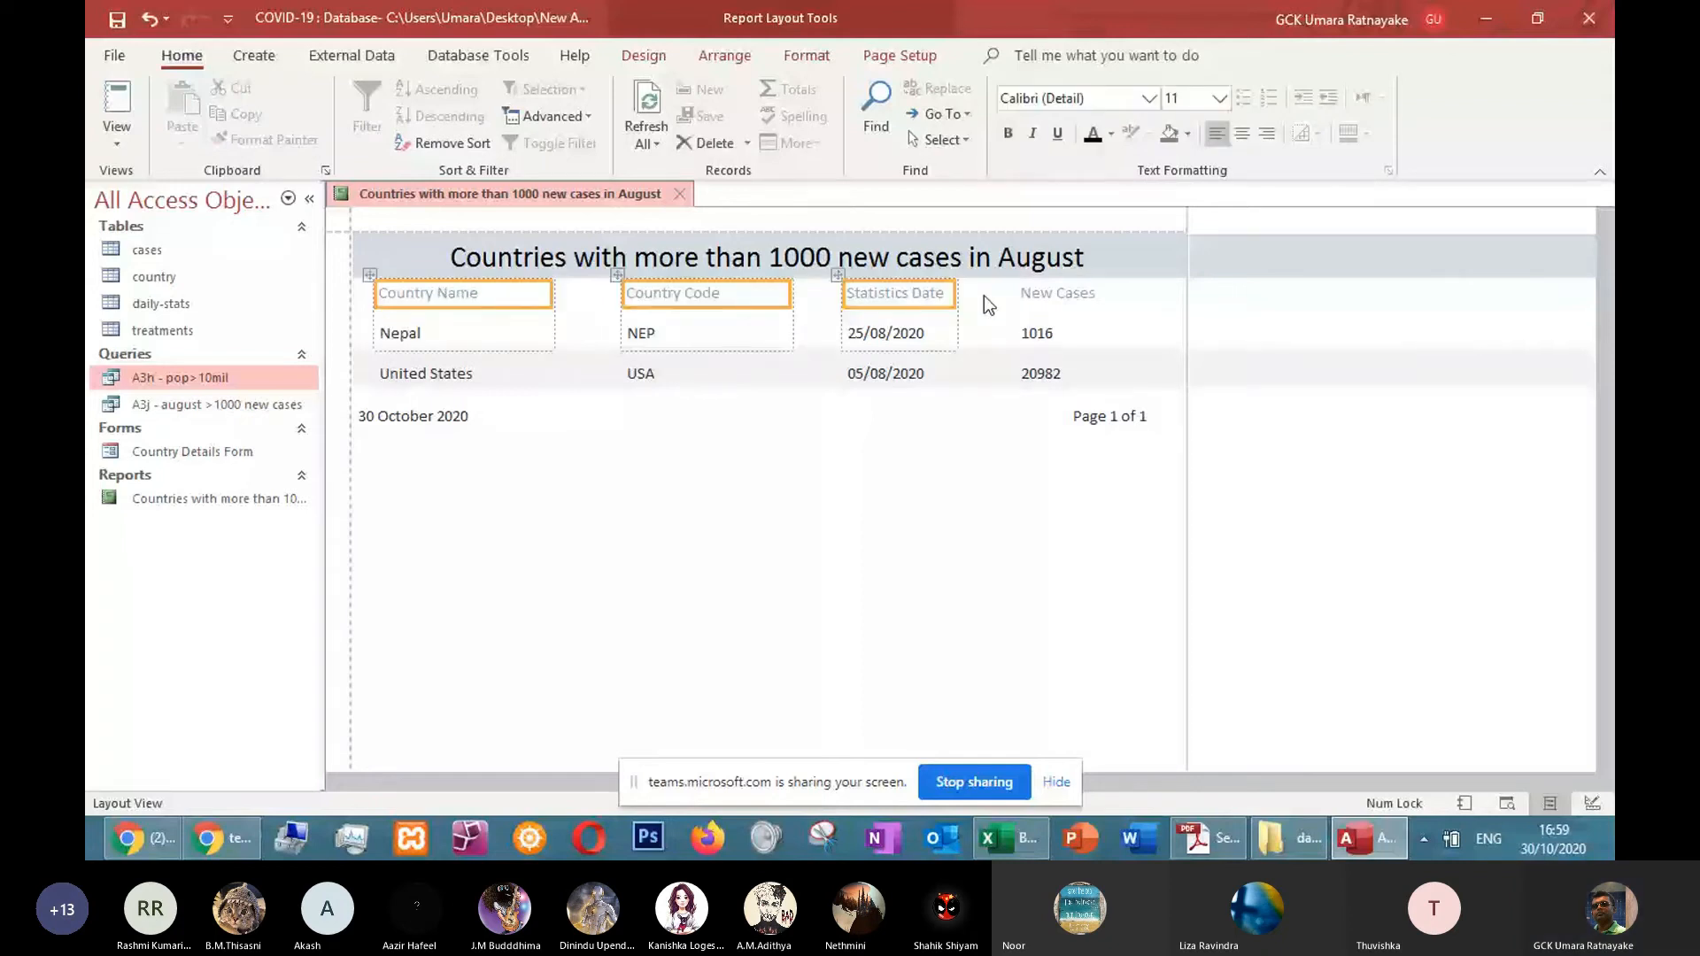
pyautogui.keyDown('shift'); pyautogui.click(1054, 295); pyautogui.keyUp('shift')
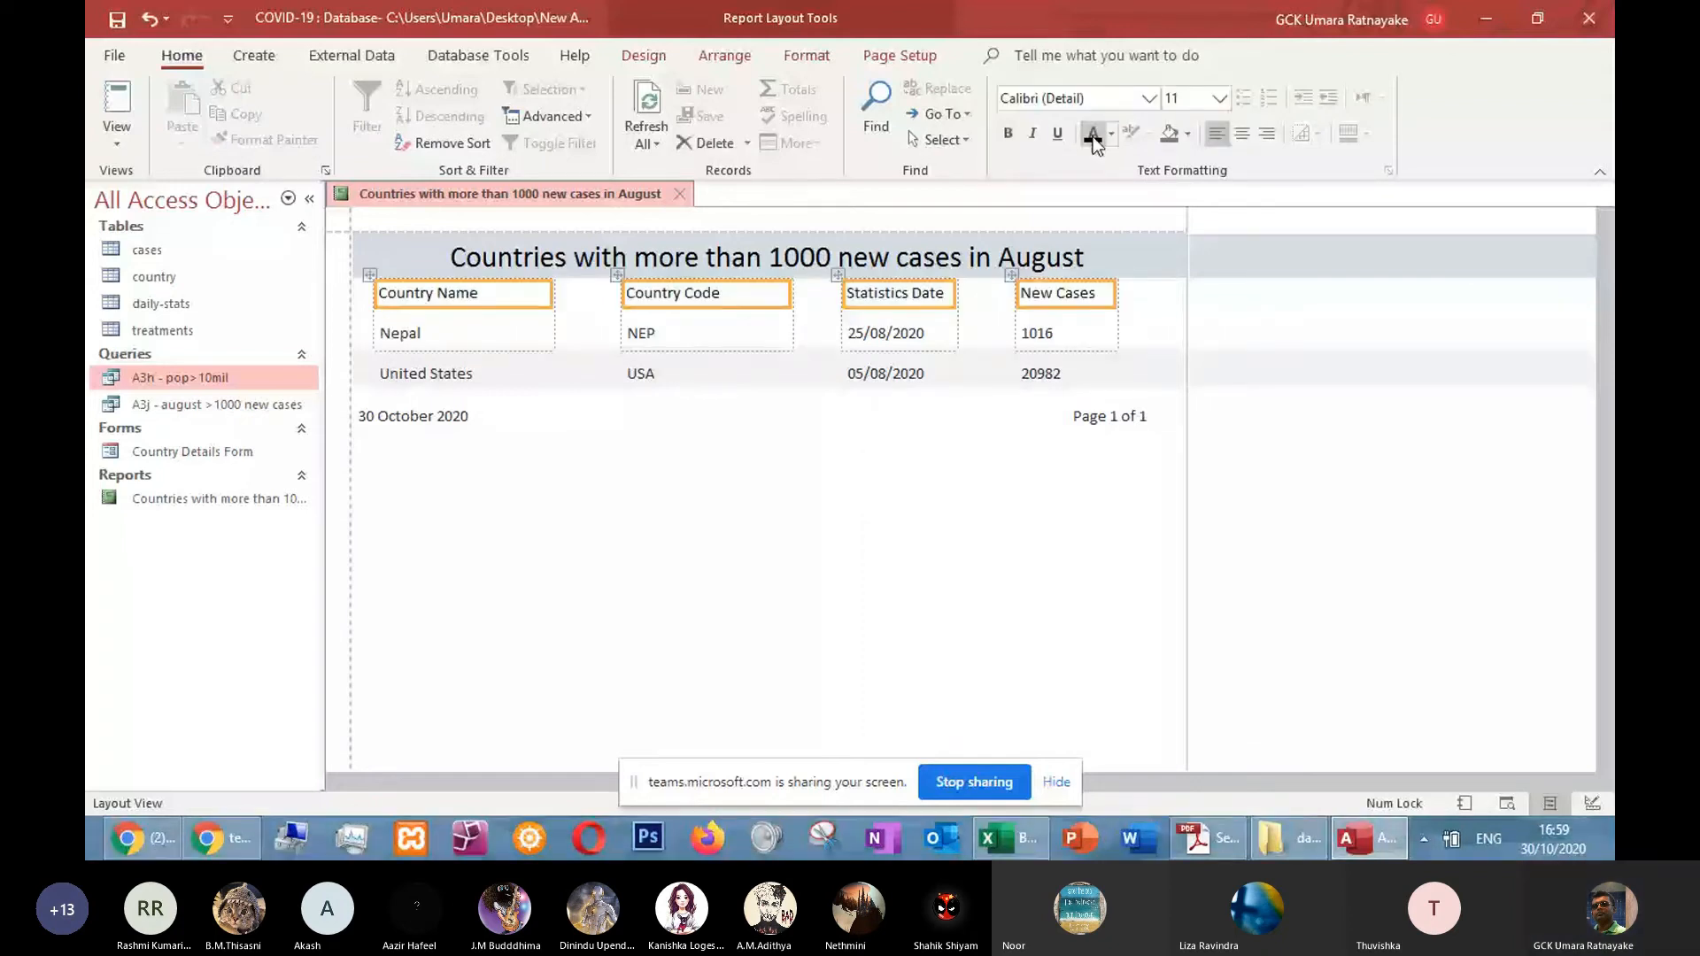
pyautogui.click(1008, 140)
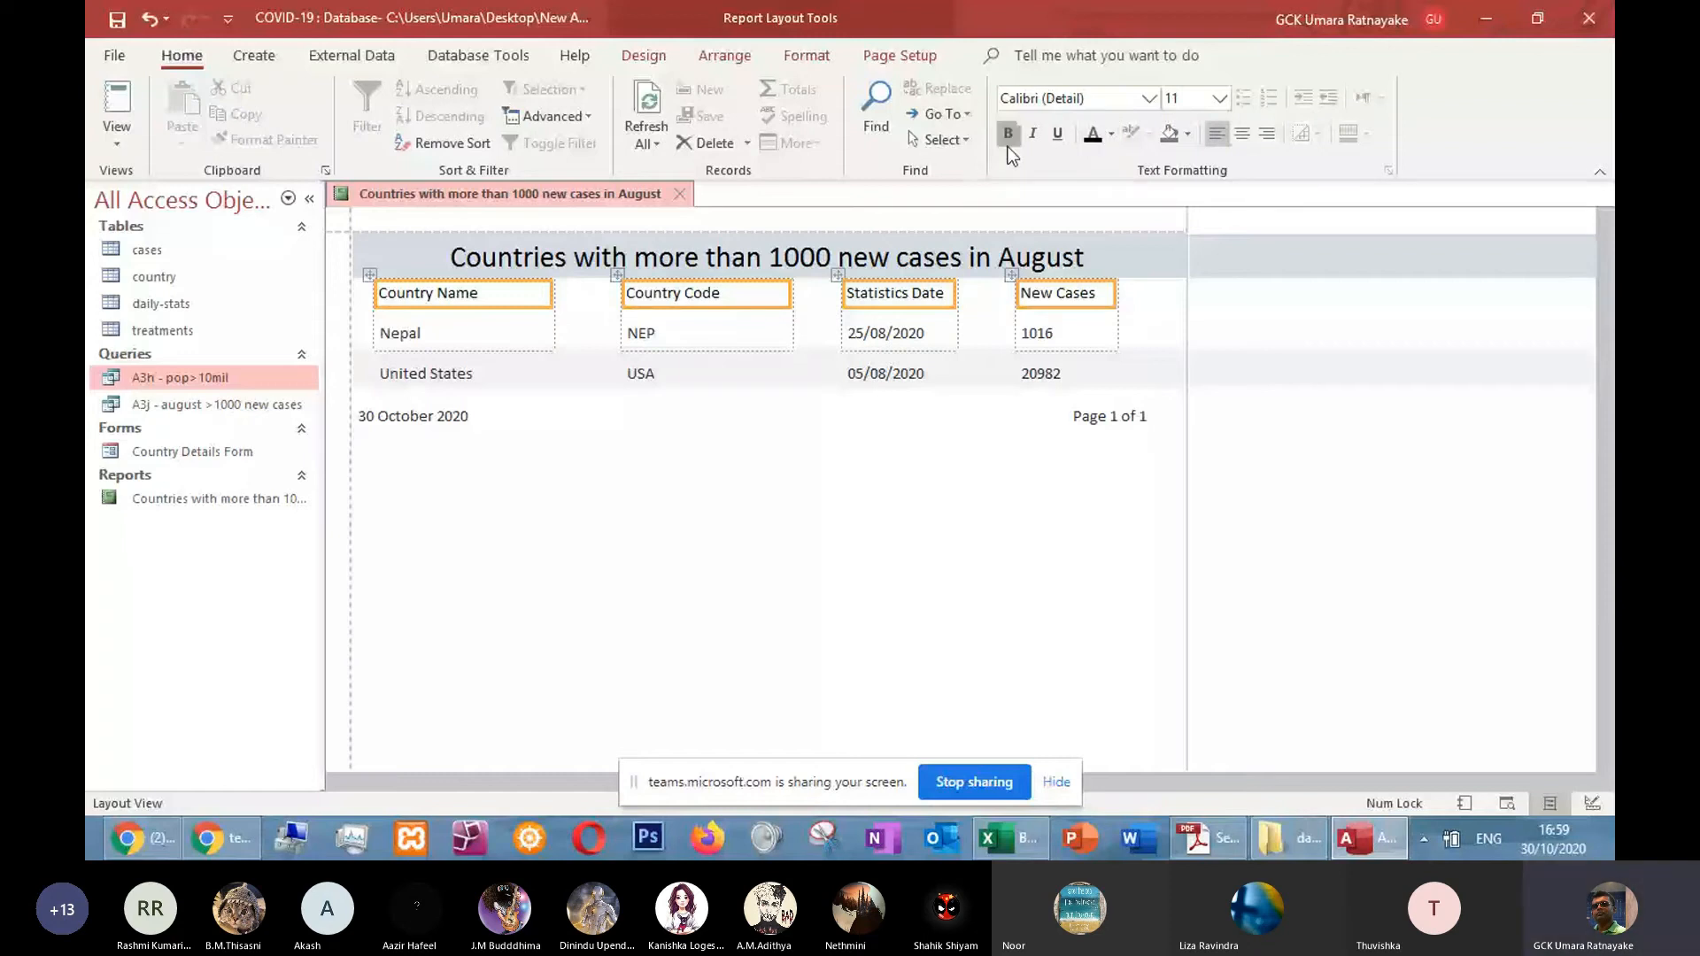
pyautogui.click(857, 498)
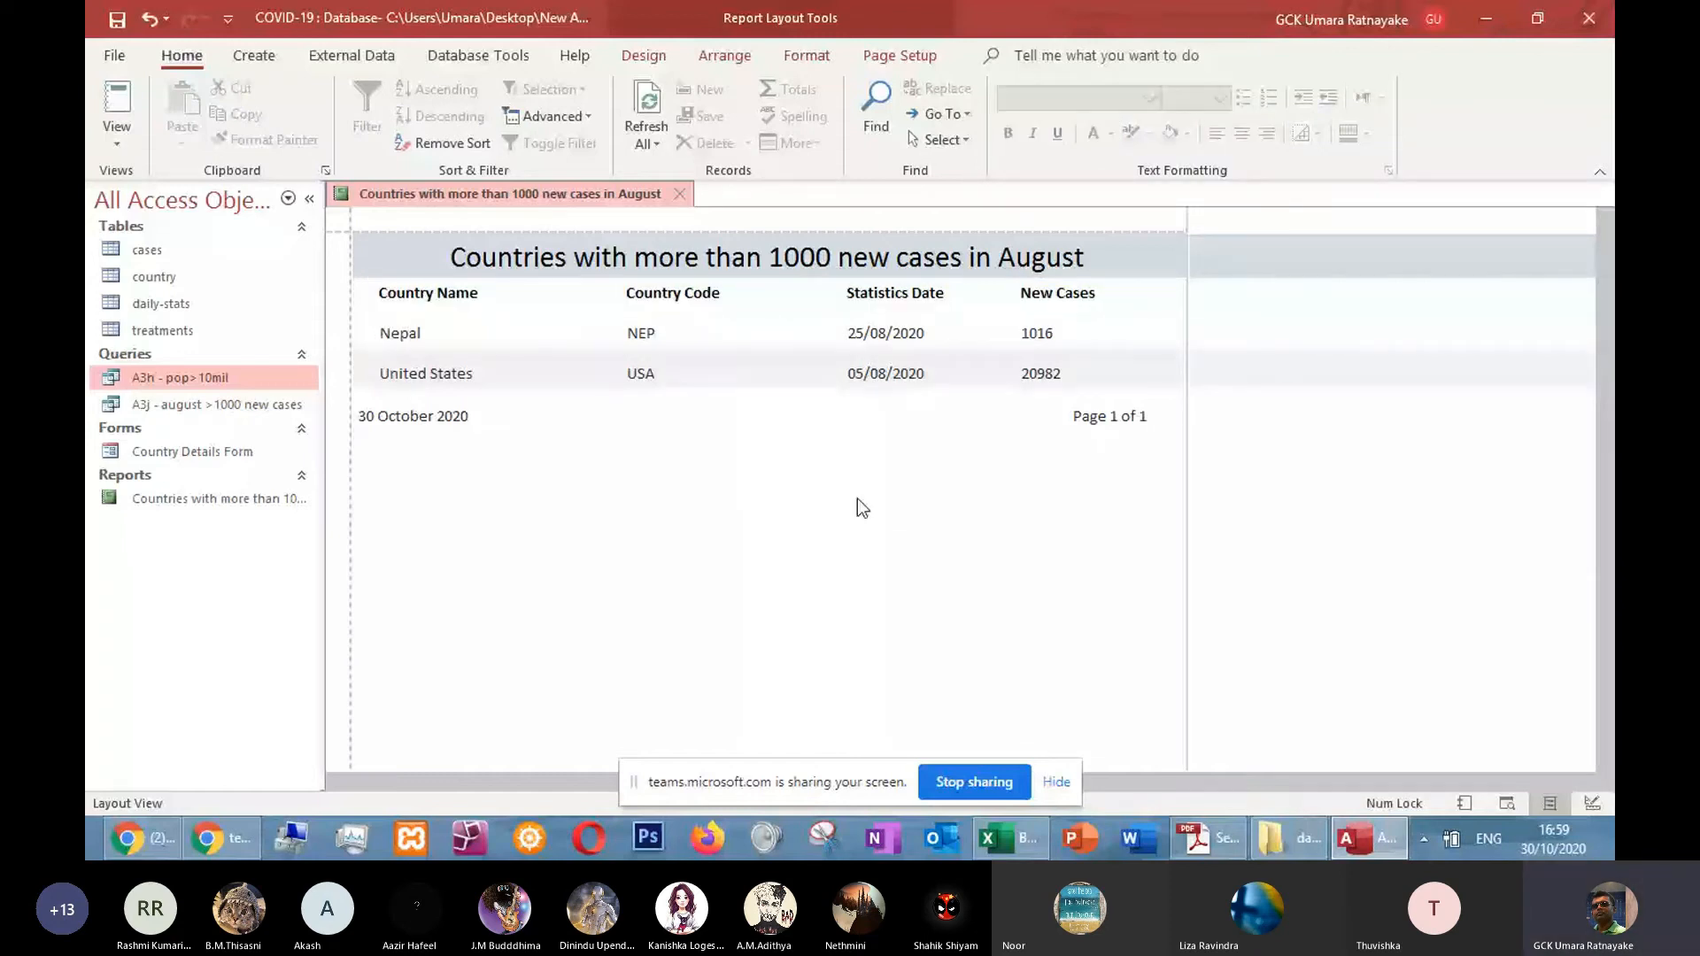
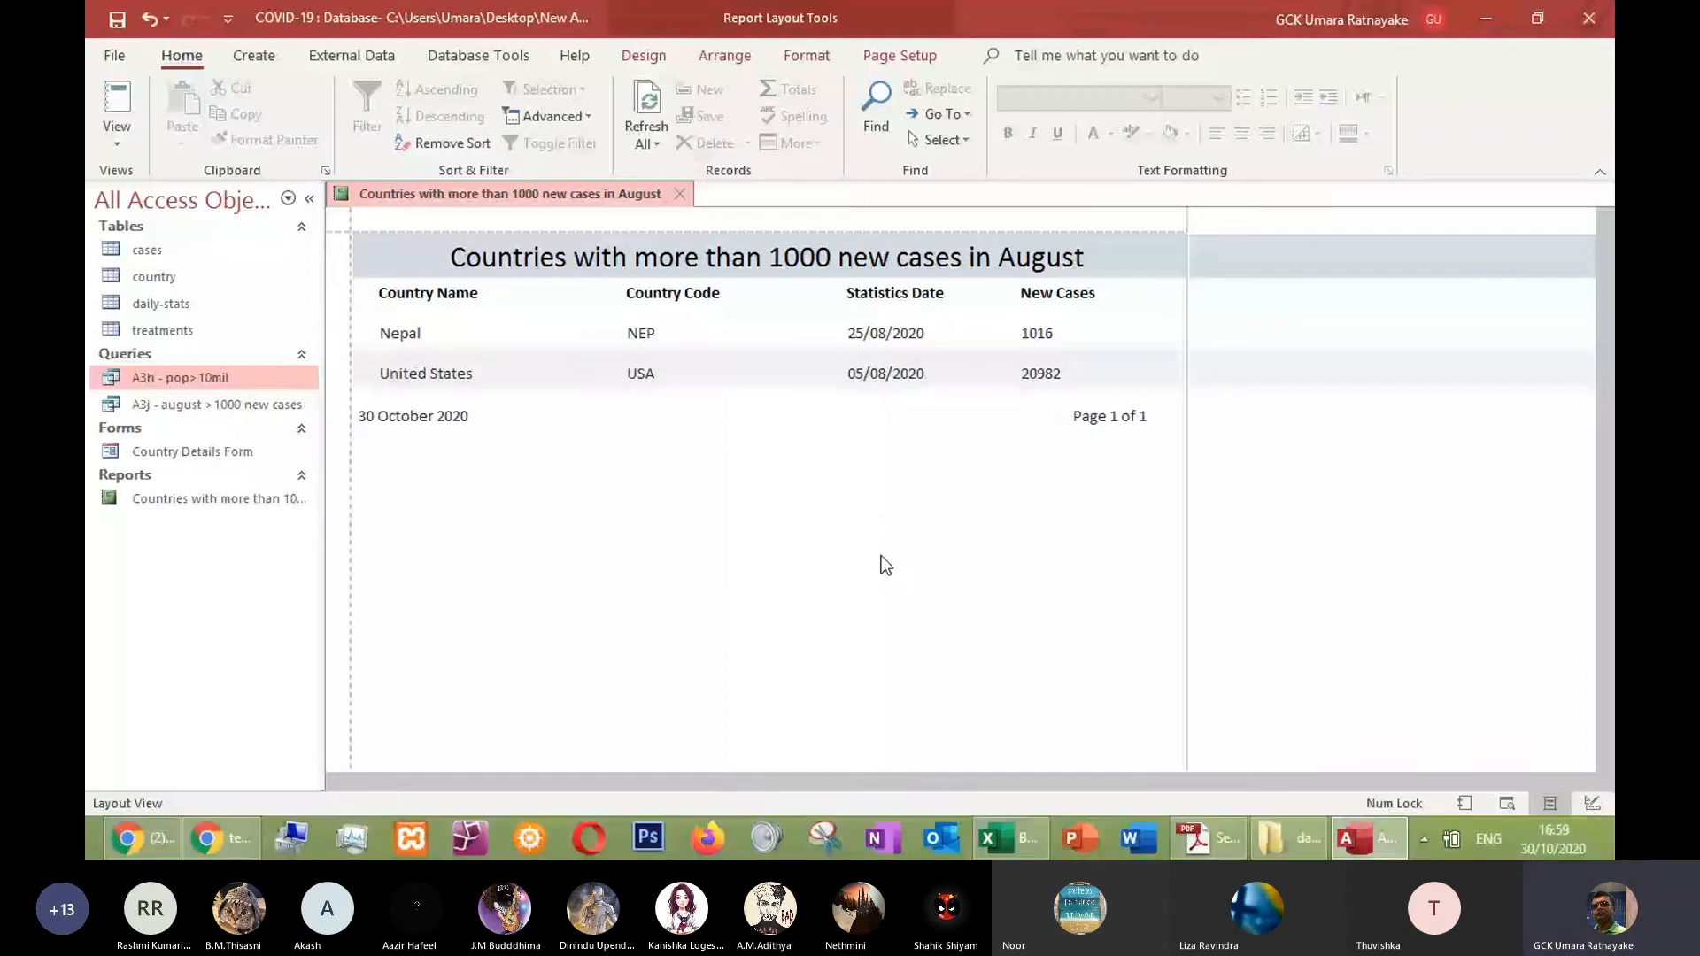
# In Design View, enlarge the report header to about 2.7 cm high and 22.7 cm wide, with the title moved into its lower part
pyautogui.click(116, 133)
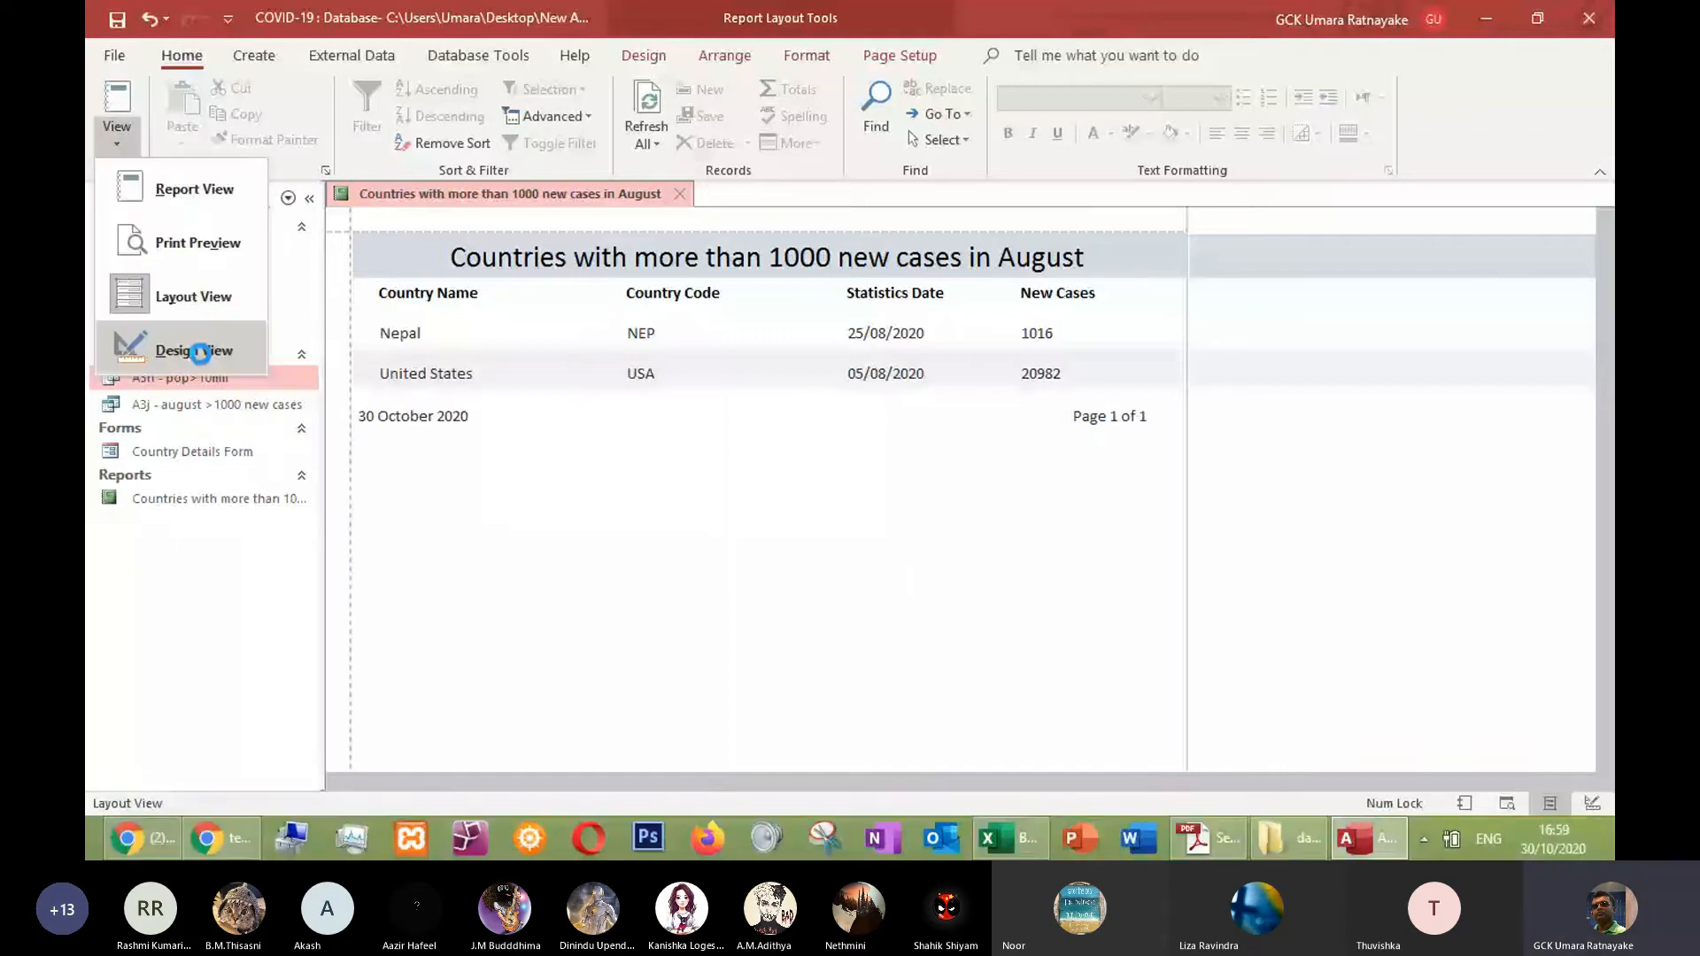
pyautogui.click(194, 351)
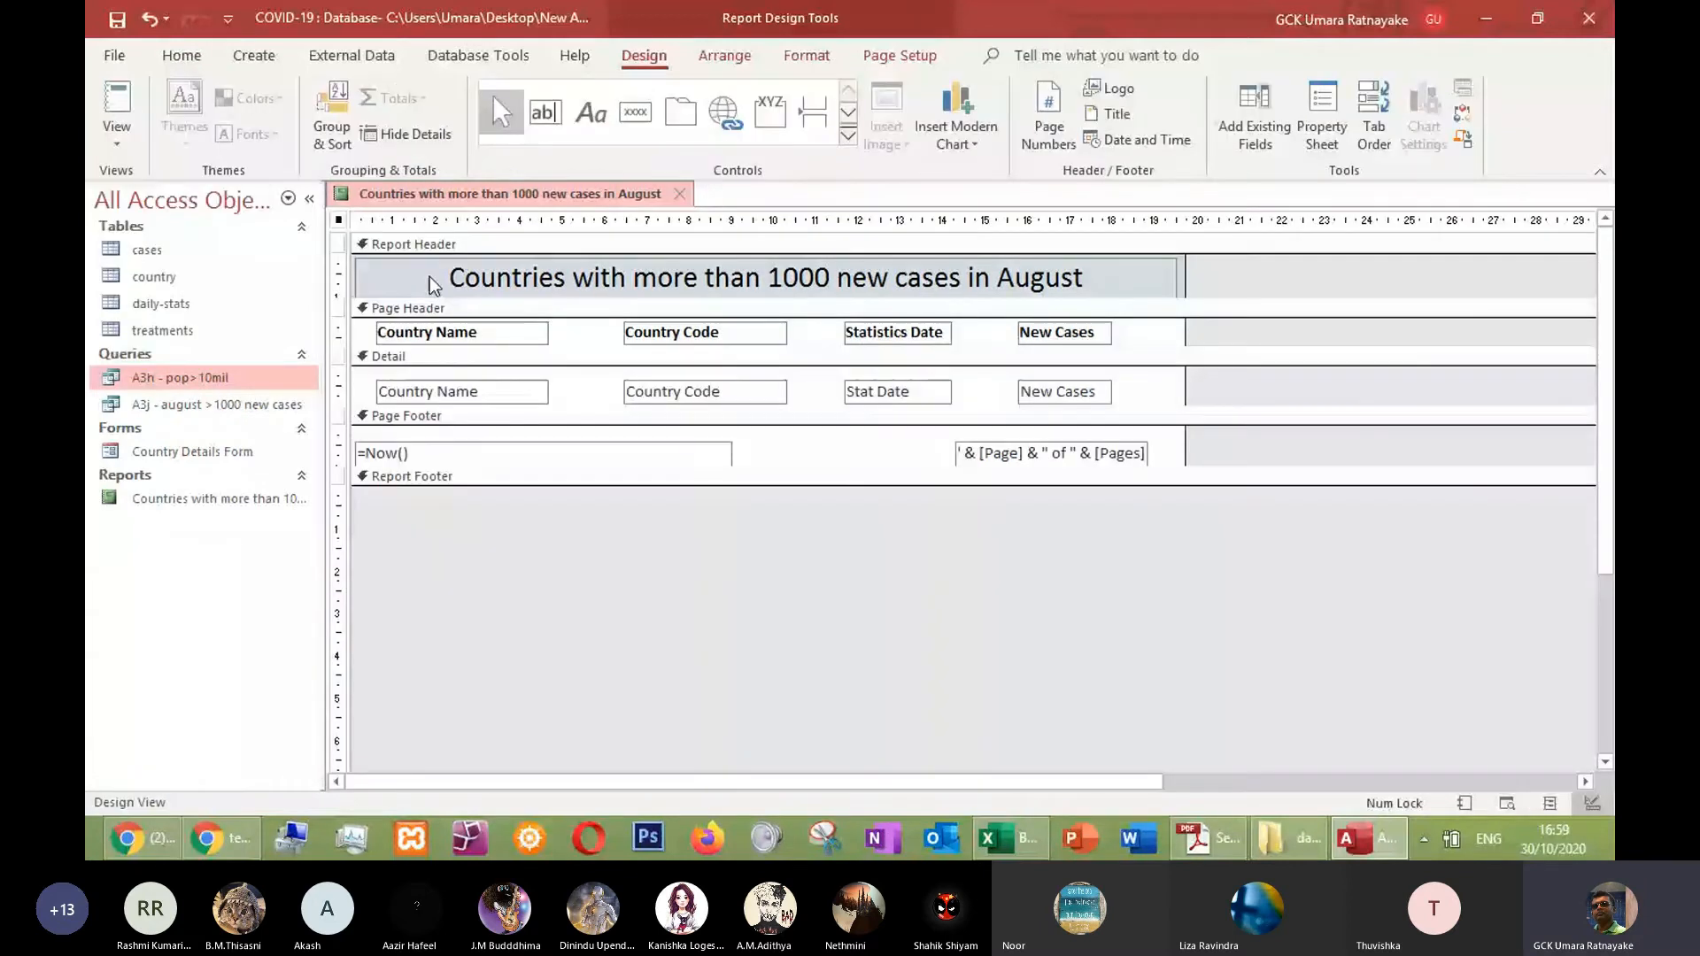
pyautogui.click(602, 292)
pyautogui.moveTo(611, 304); pyautogui.dragTo(626, 370)
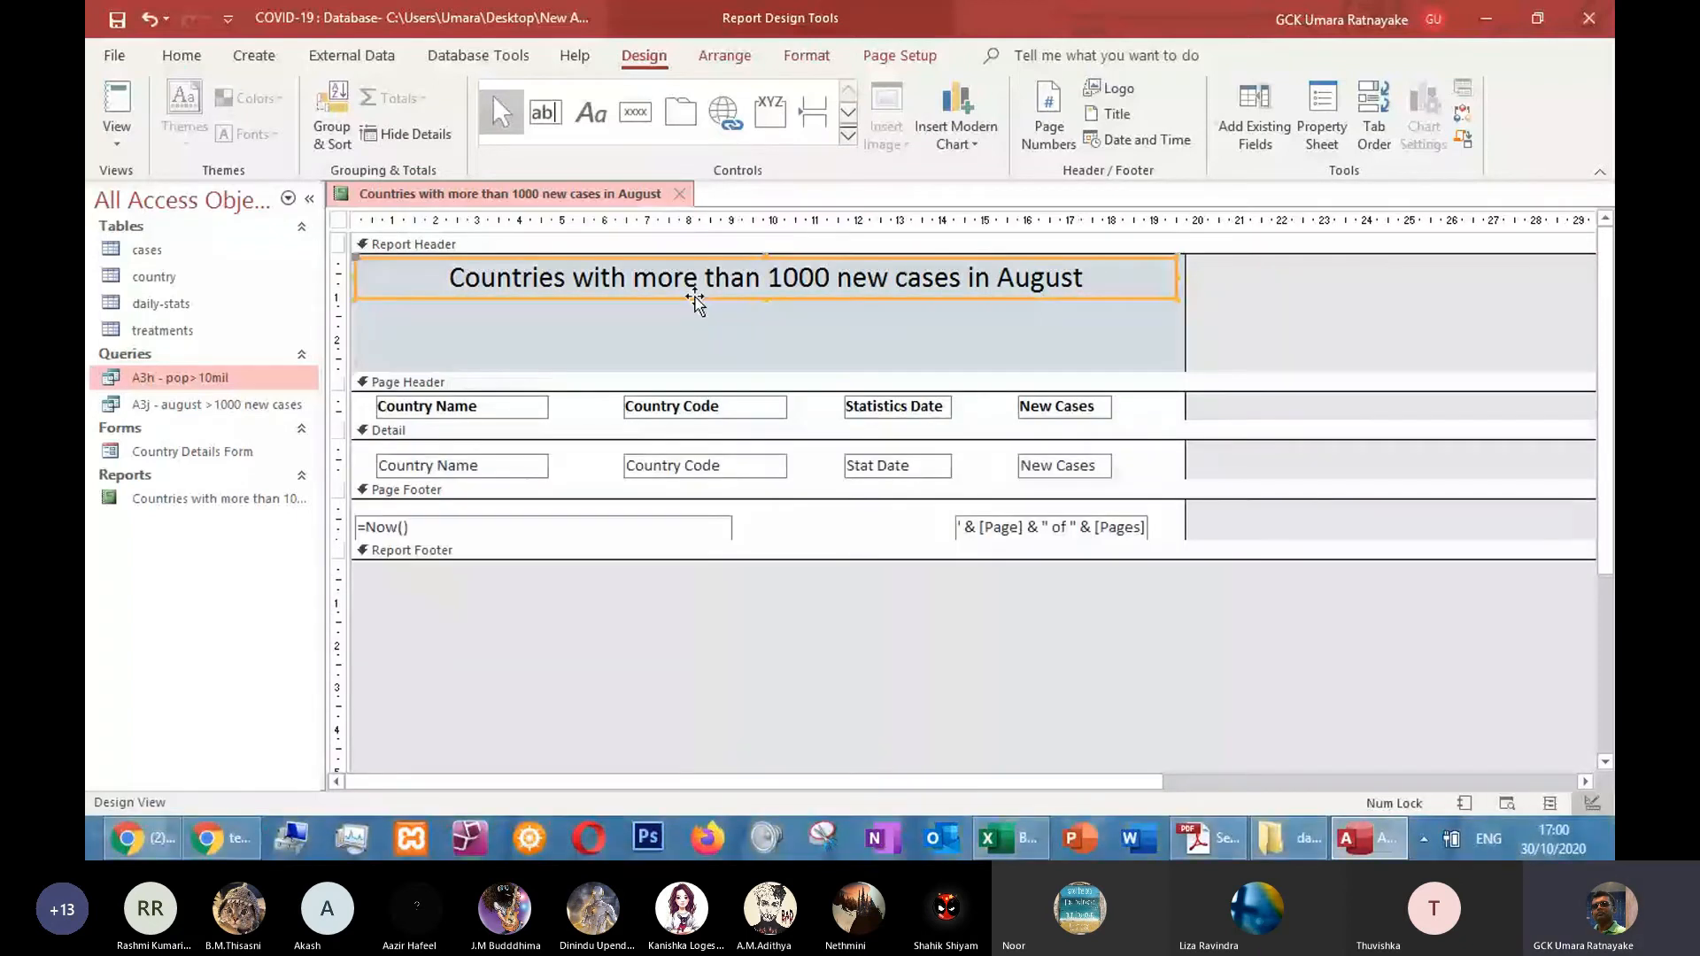
pyautogui.click(714, 354)
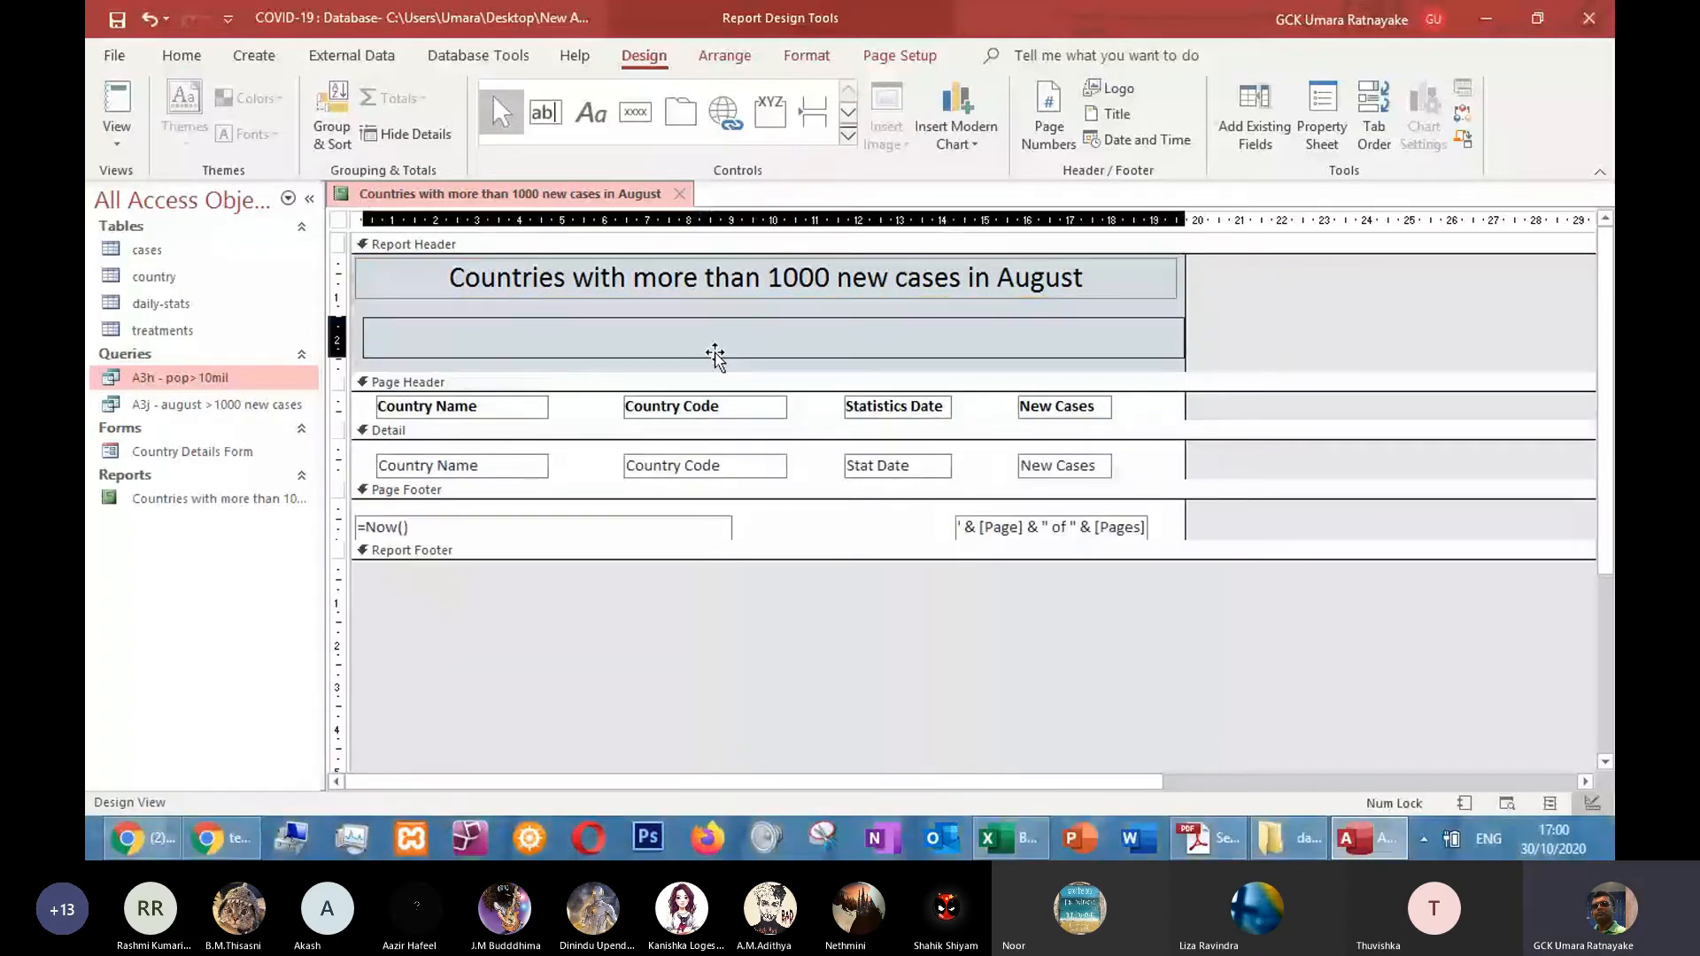
pyautogui.moveTo(715, 356); pyautogui.dragTo(717, 356)
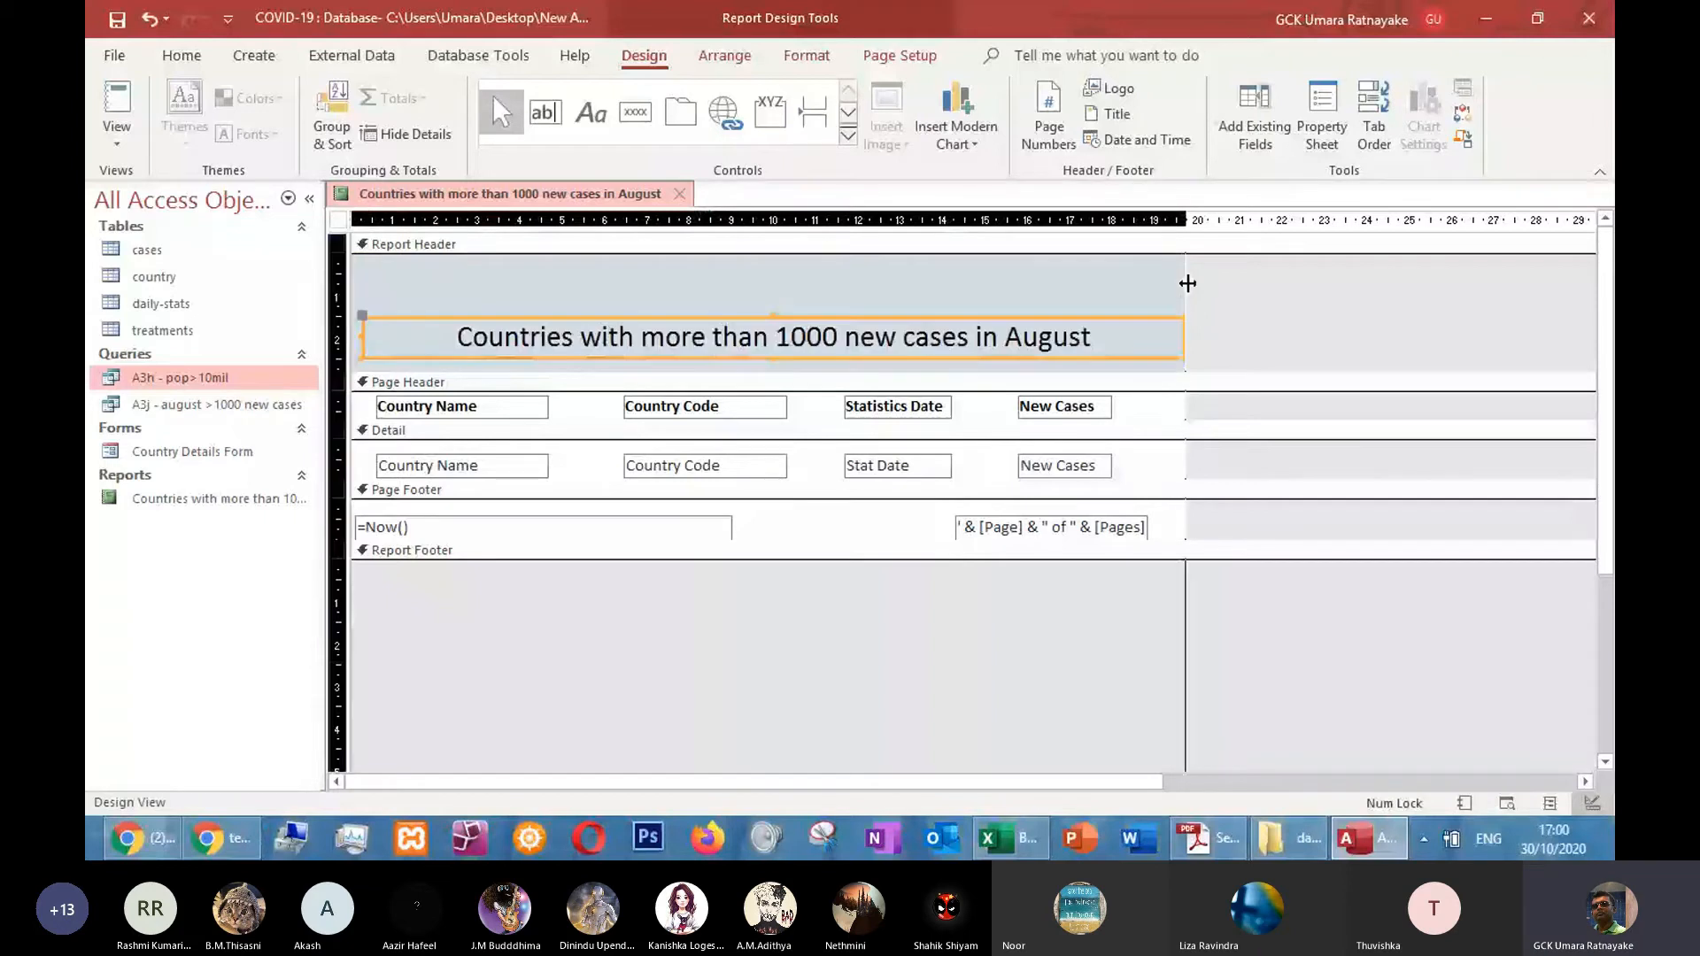
pyautogui.moveTo(1187, 283); pyautogui.dragTo(1312, 310)
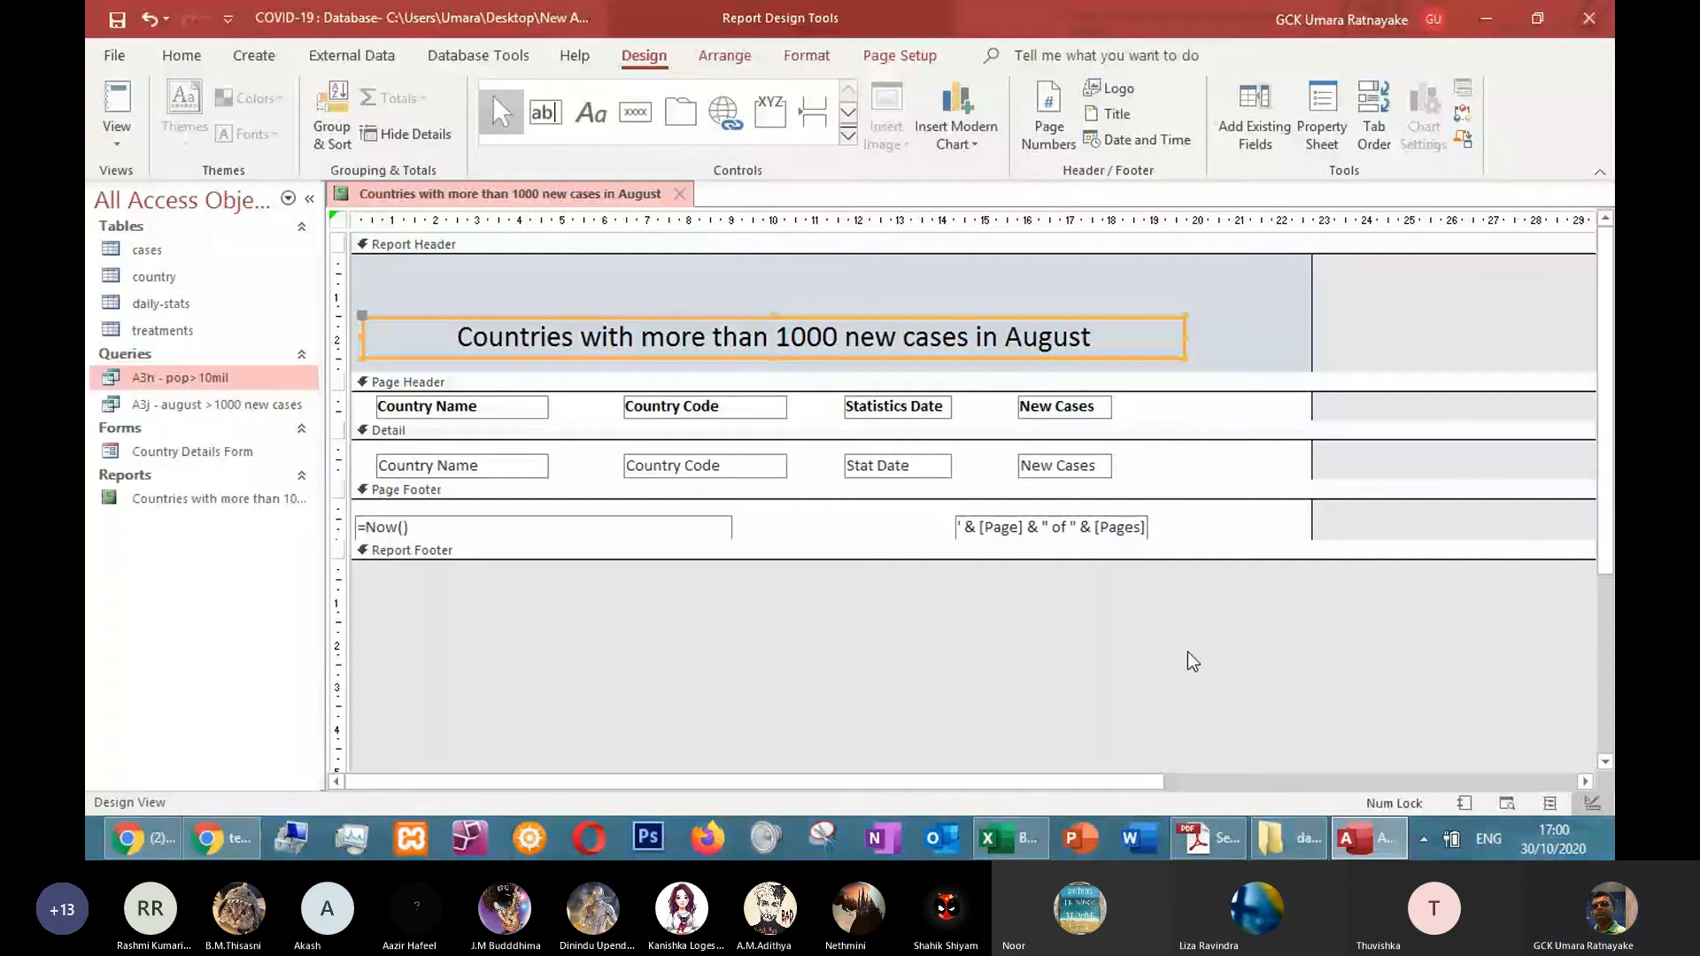
# Add a label reading COVID-19 RESEARCH CENTRE in the report header above the title
pyautogui.click(1018, 300)
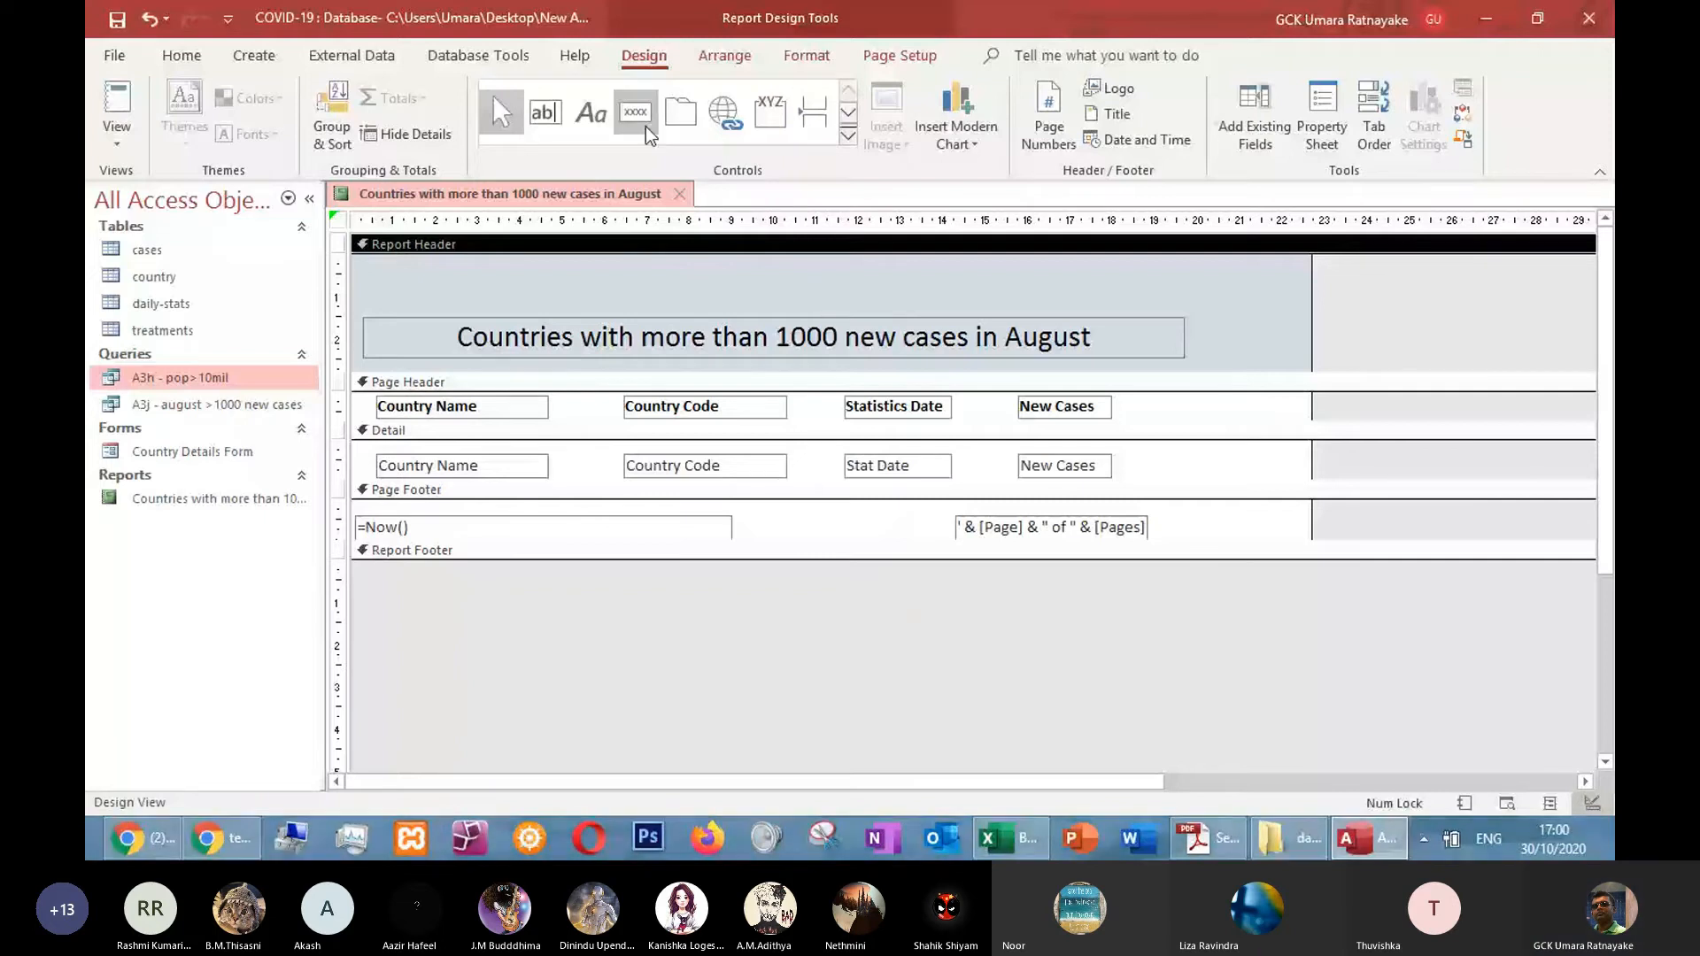
pyautogui.click(591, 112)
pyautogui.moveTo(520, 266); pyautogui.dragTo(1083, 303)
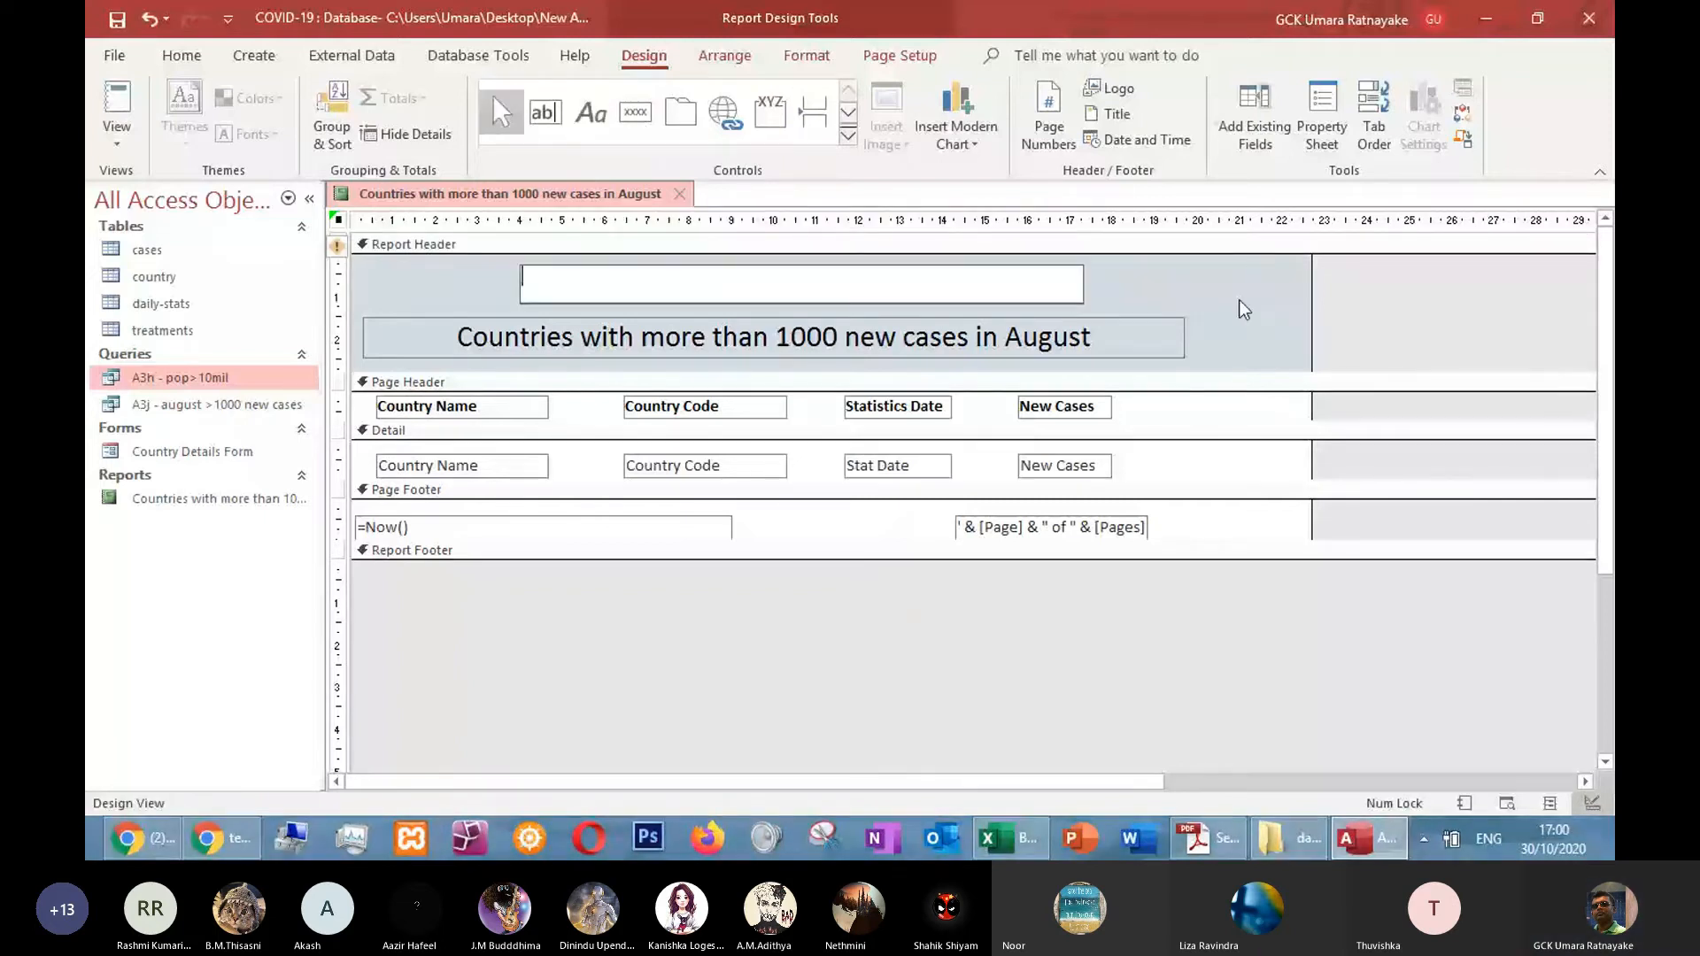
pyautogui.write('COVID_')
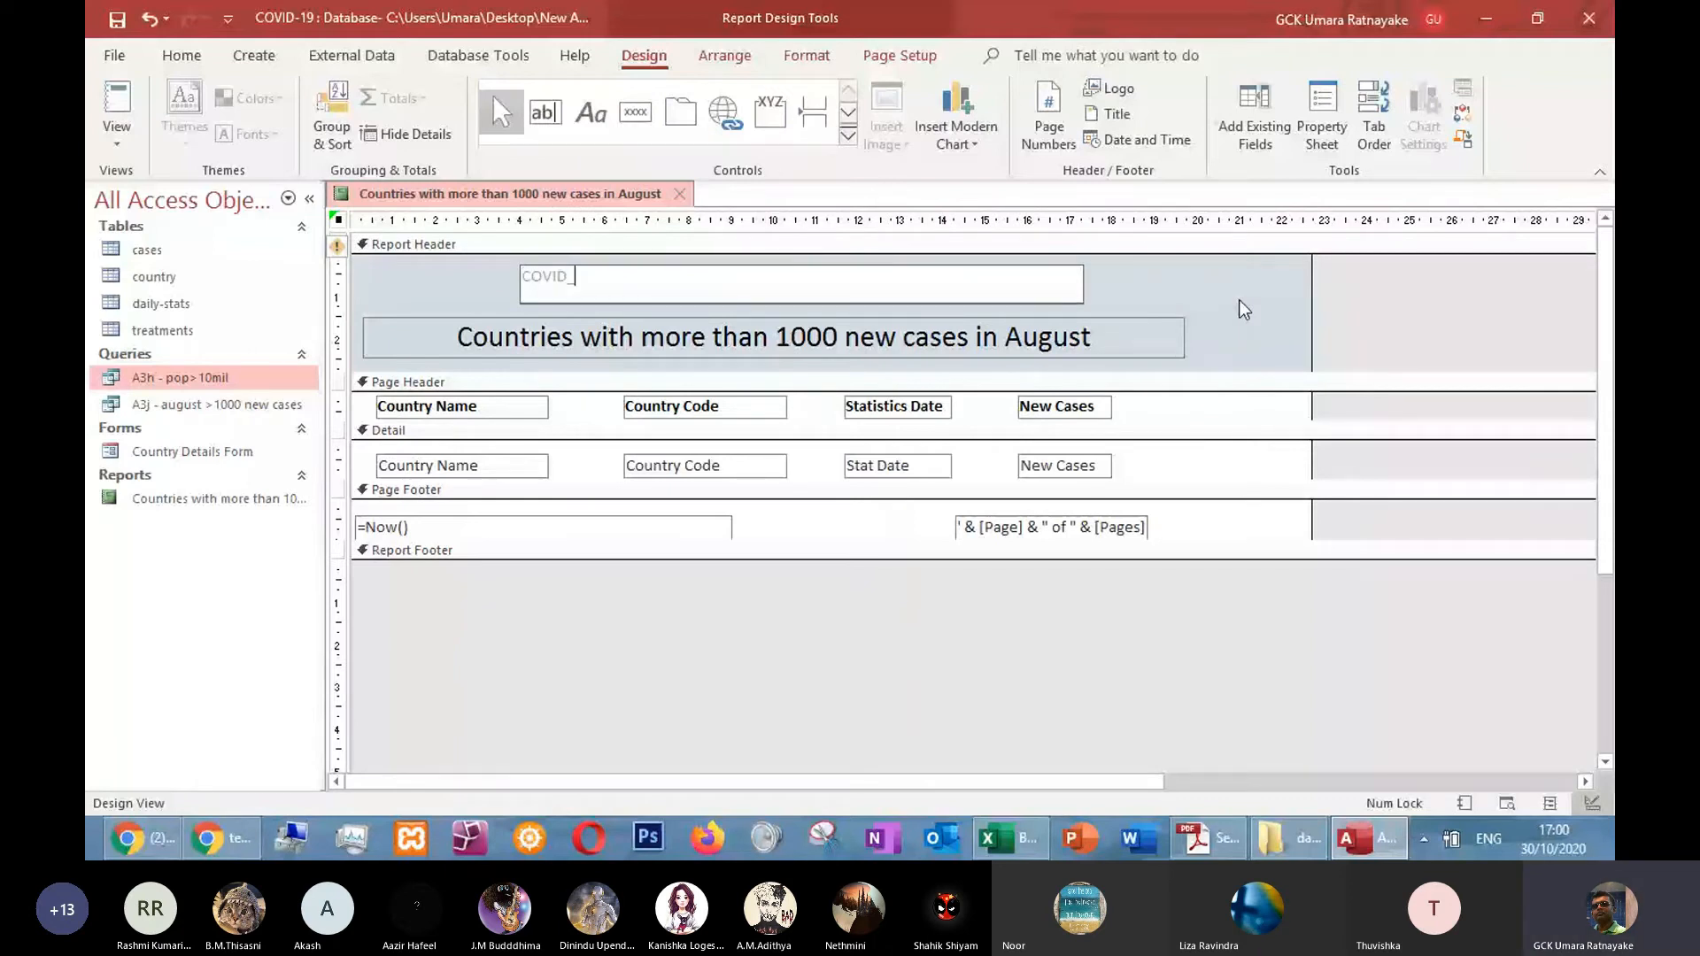
pyautogui.press('BackSpace')
pyautogui.write('-19')
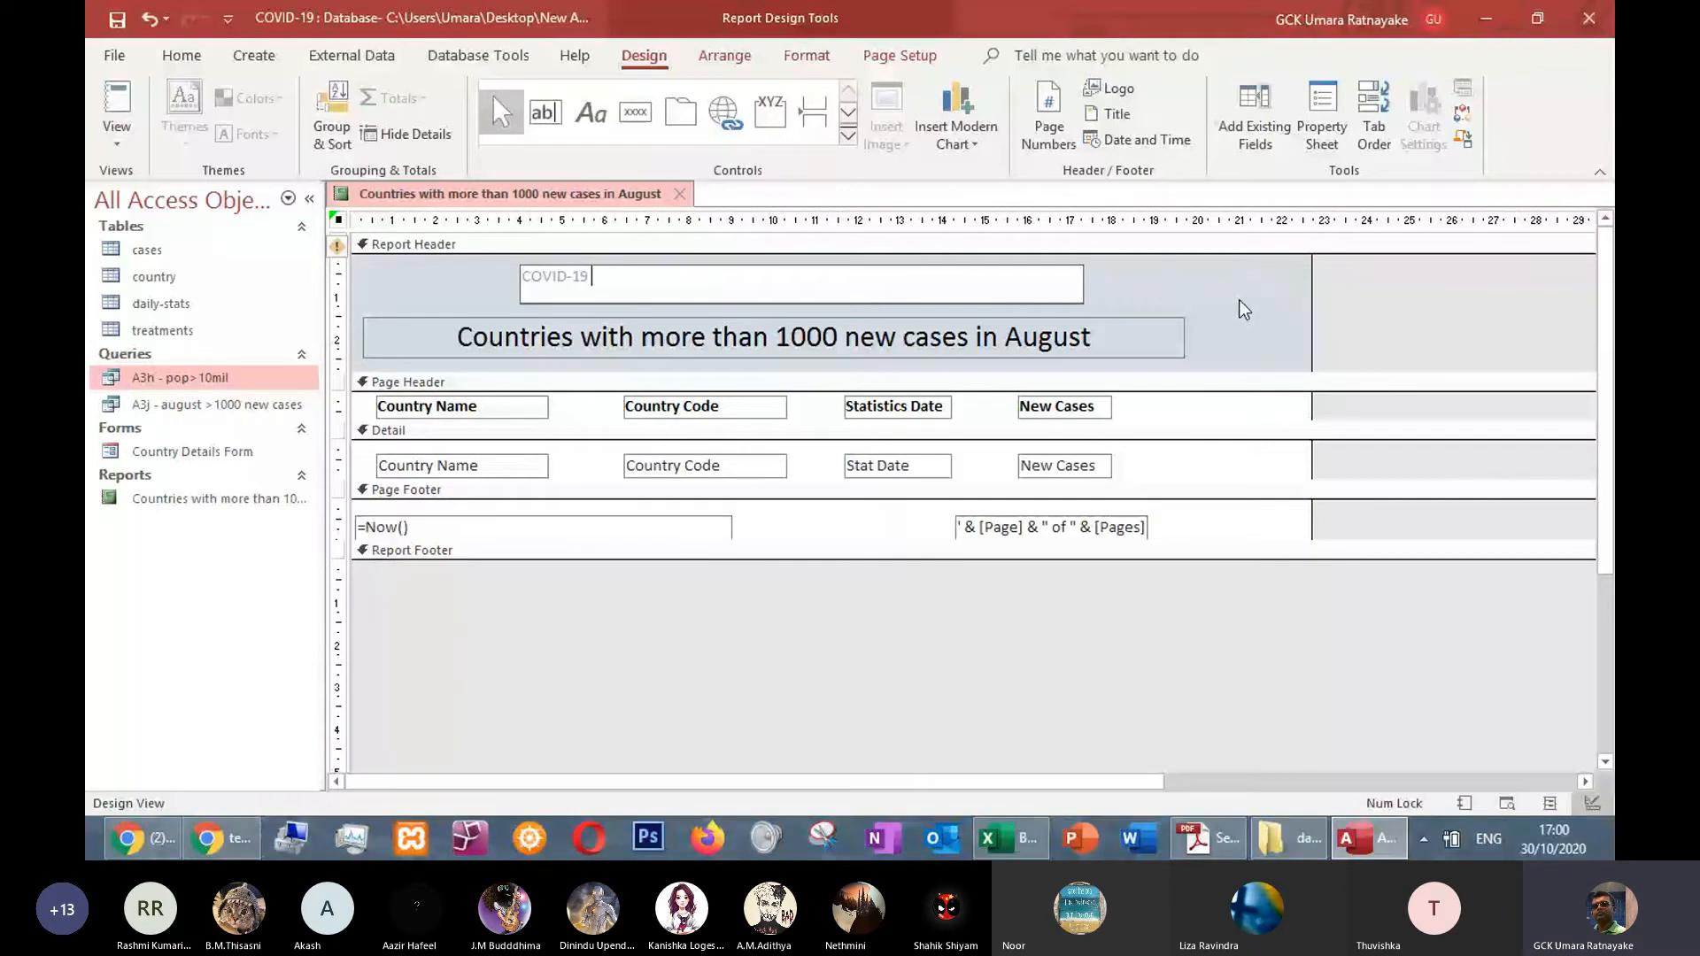
pyautogui.write(' RESEARCH CENT')
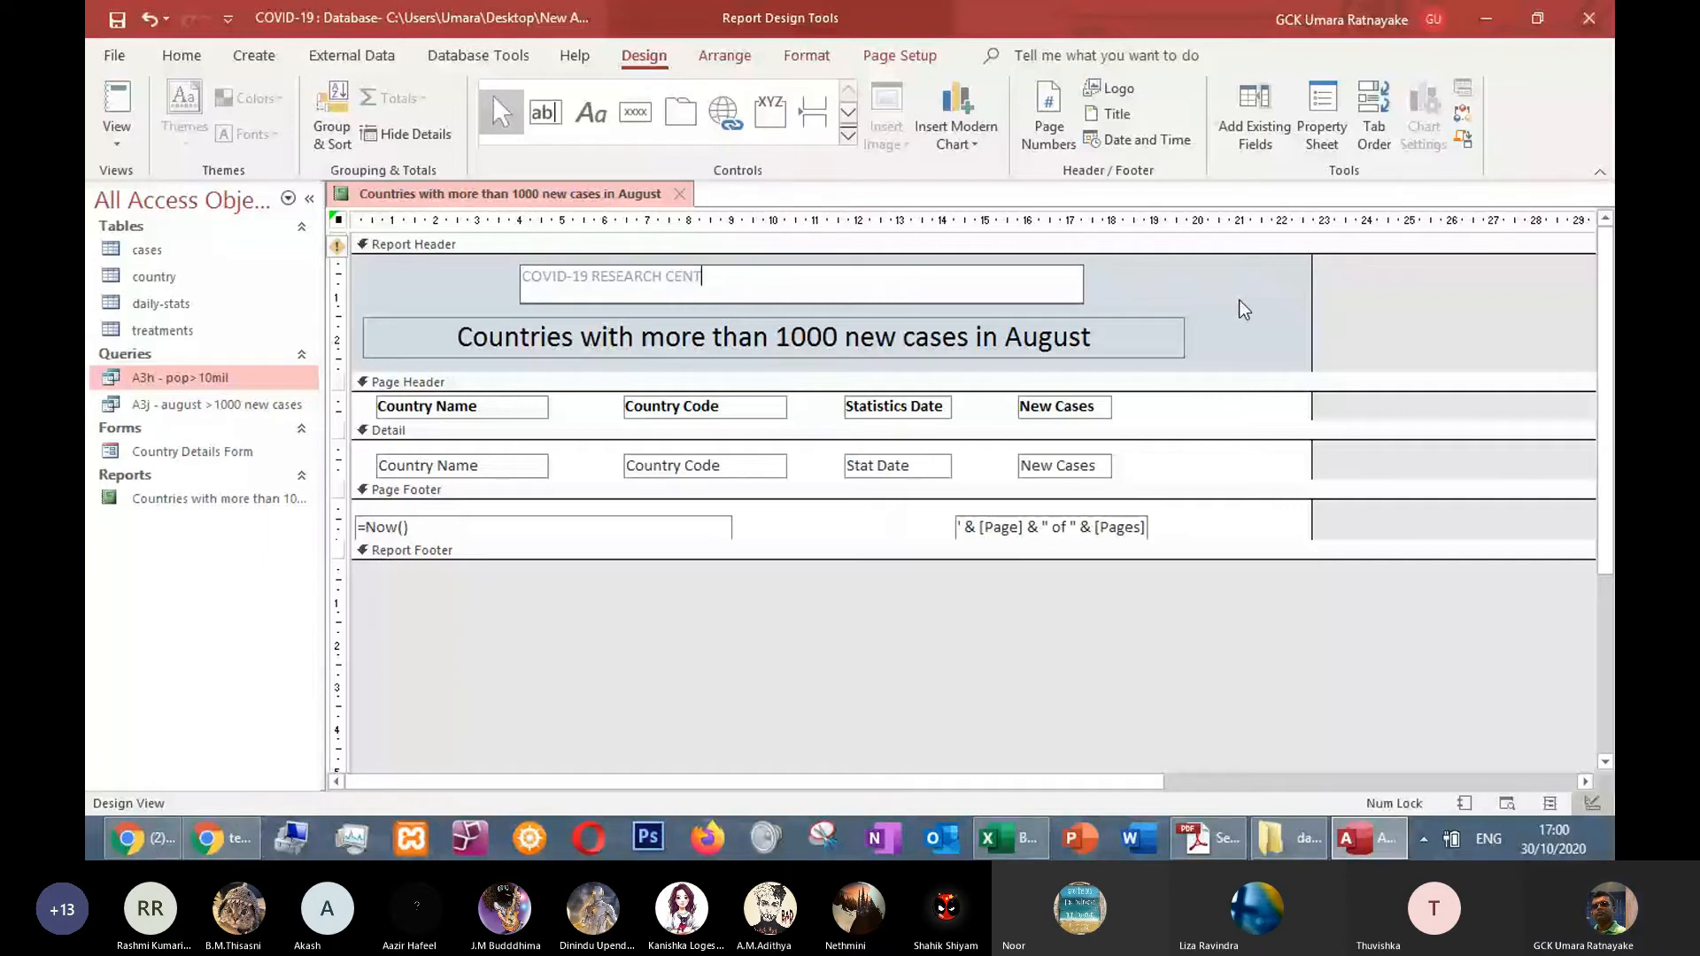
pyautogui.write('RE')
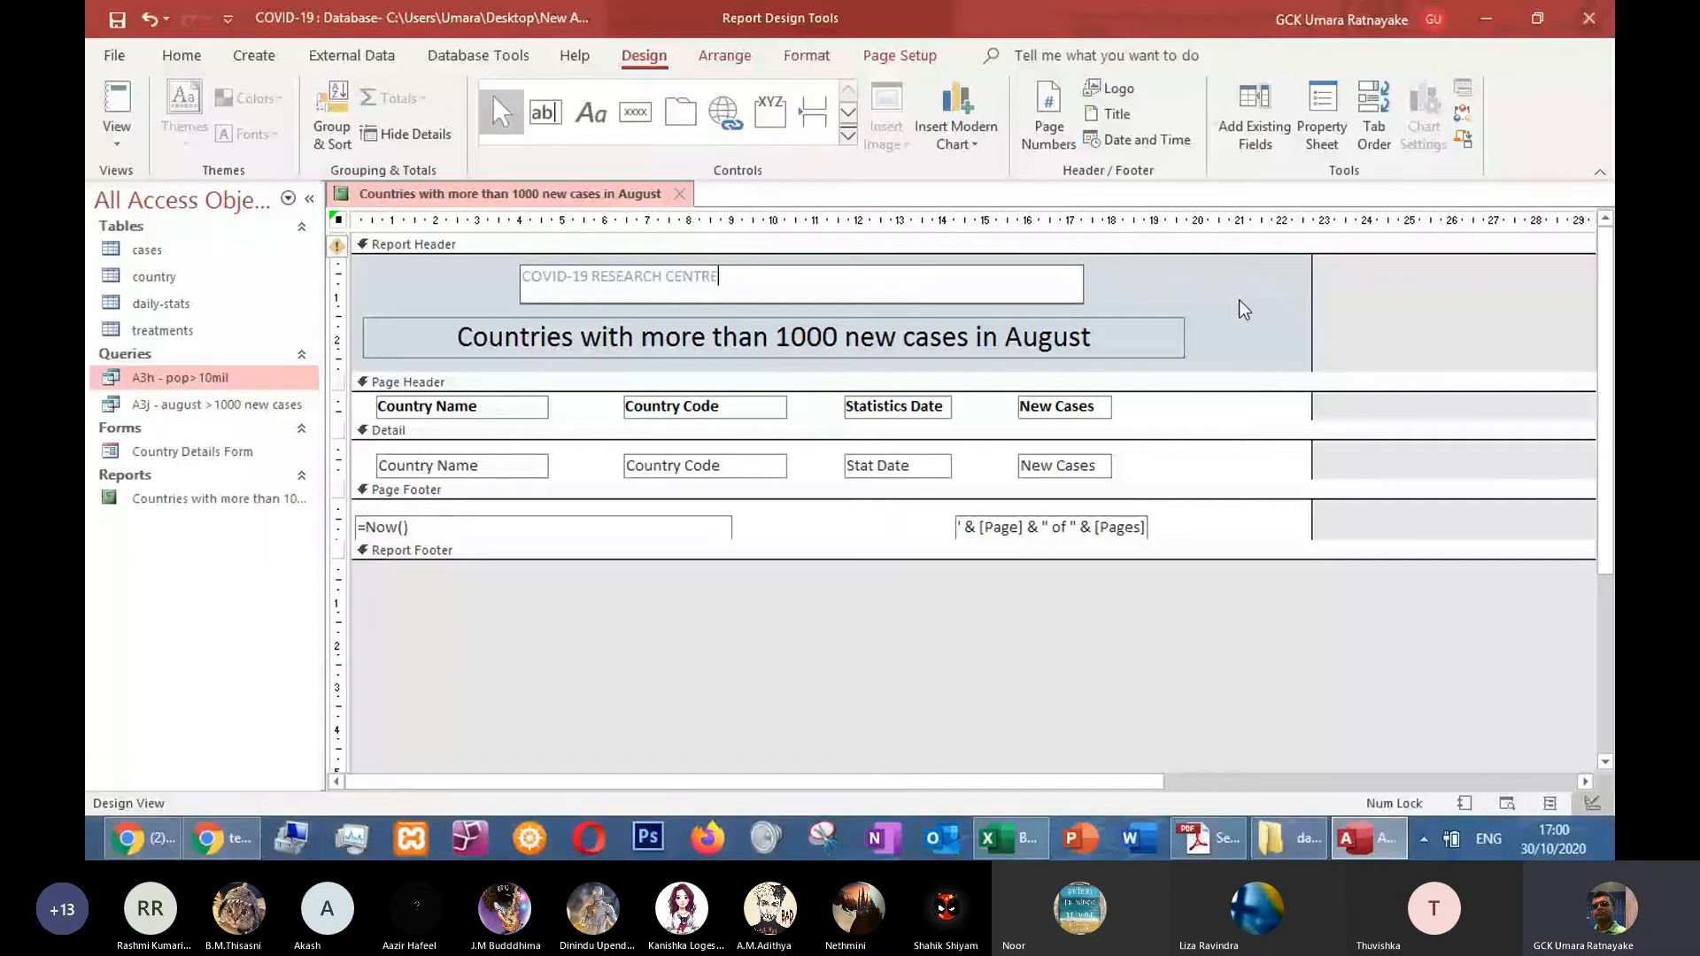
pyautogui.press('Return')
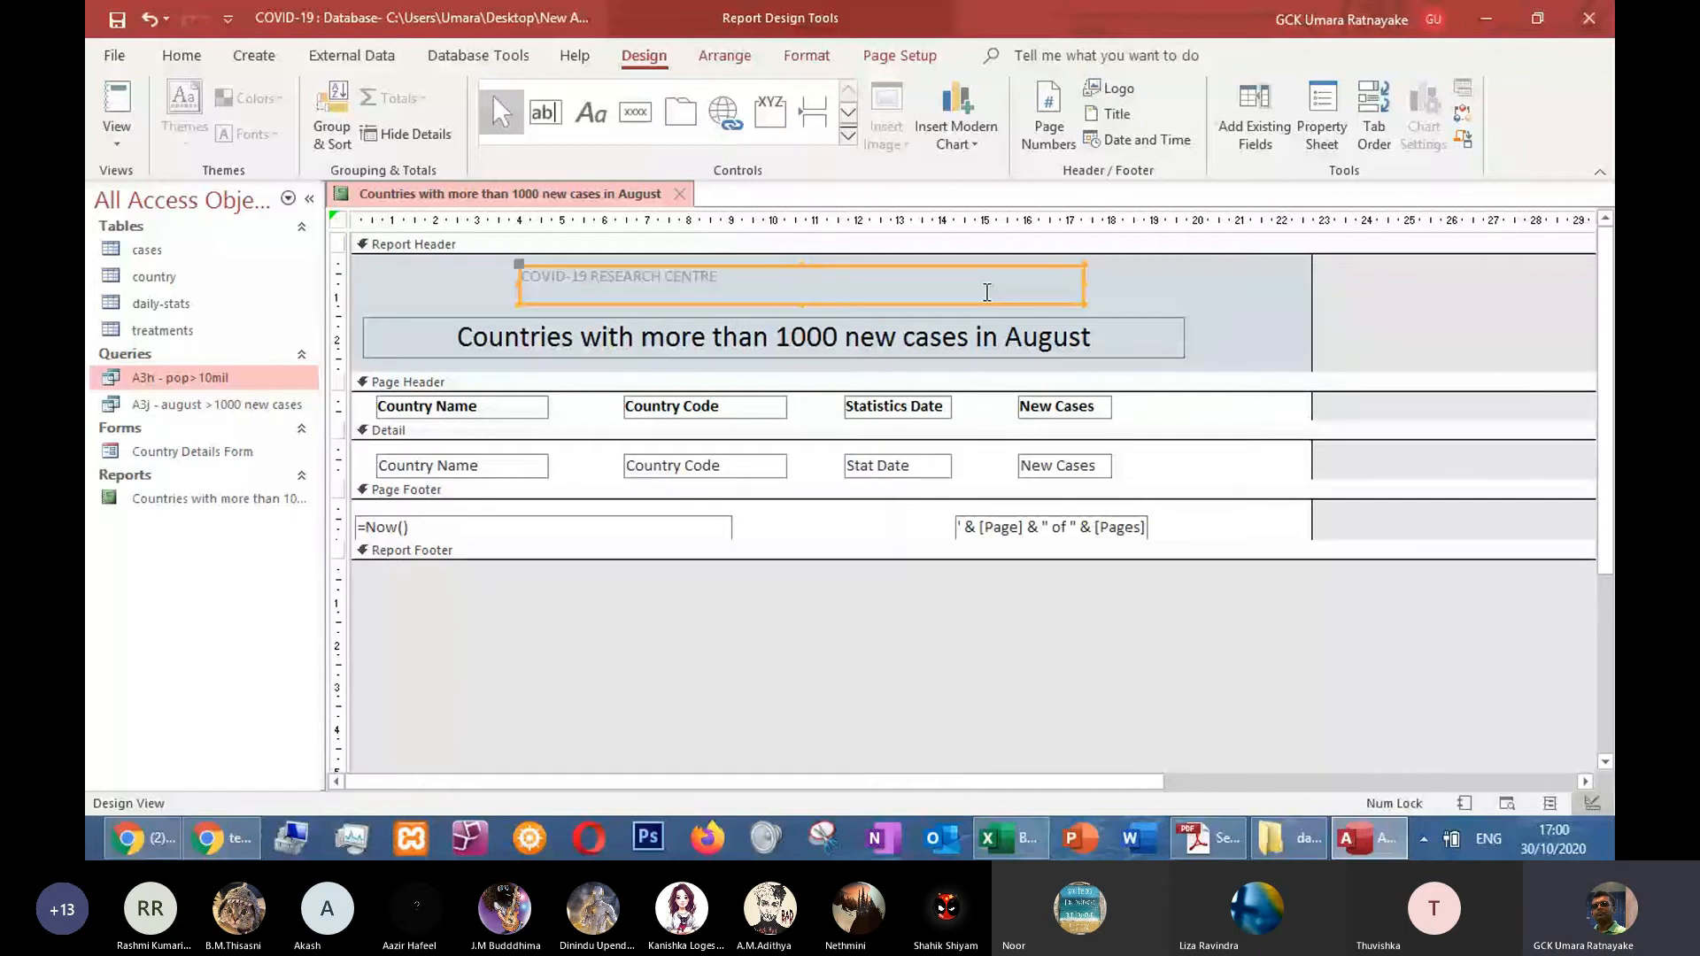
# Format the COVID-19 RESEARCH CENTRE label as 15 pt, centred and bold
pyautogui.click(182, 55)
pyautogui.click(1219, 98)
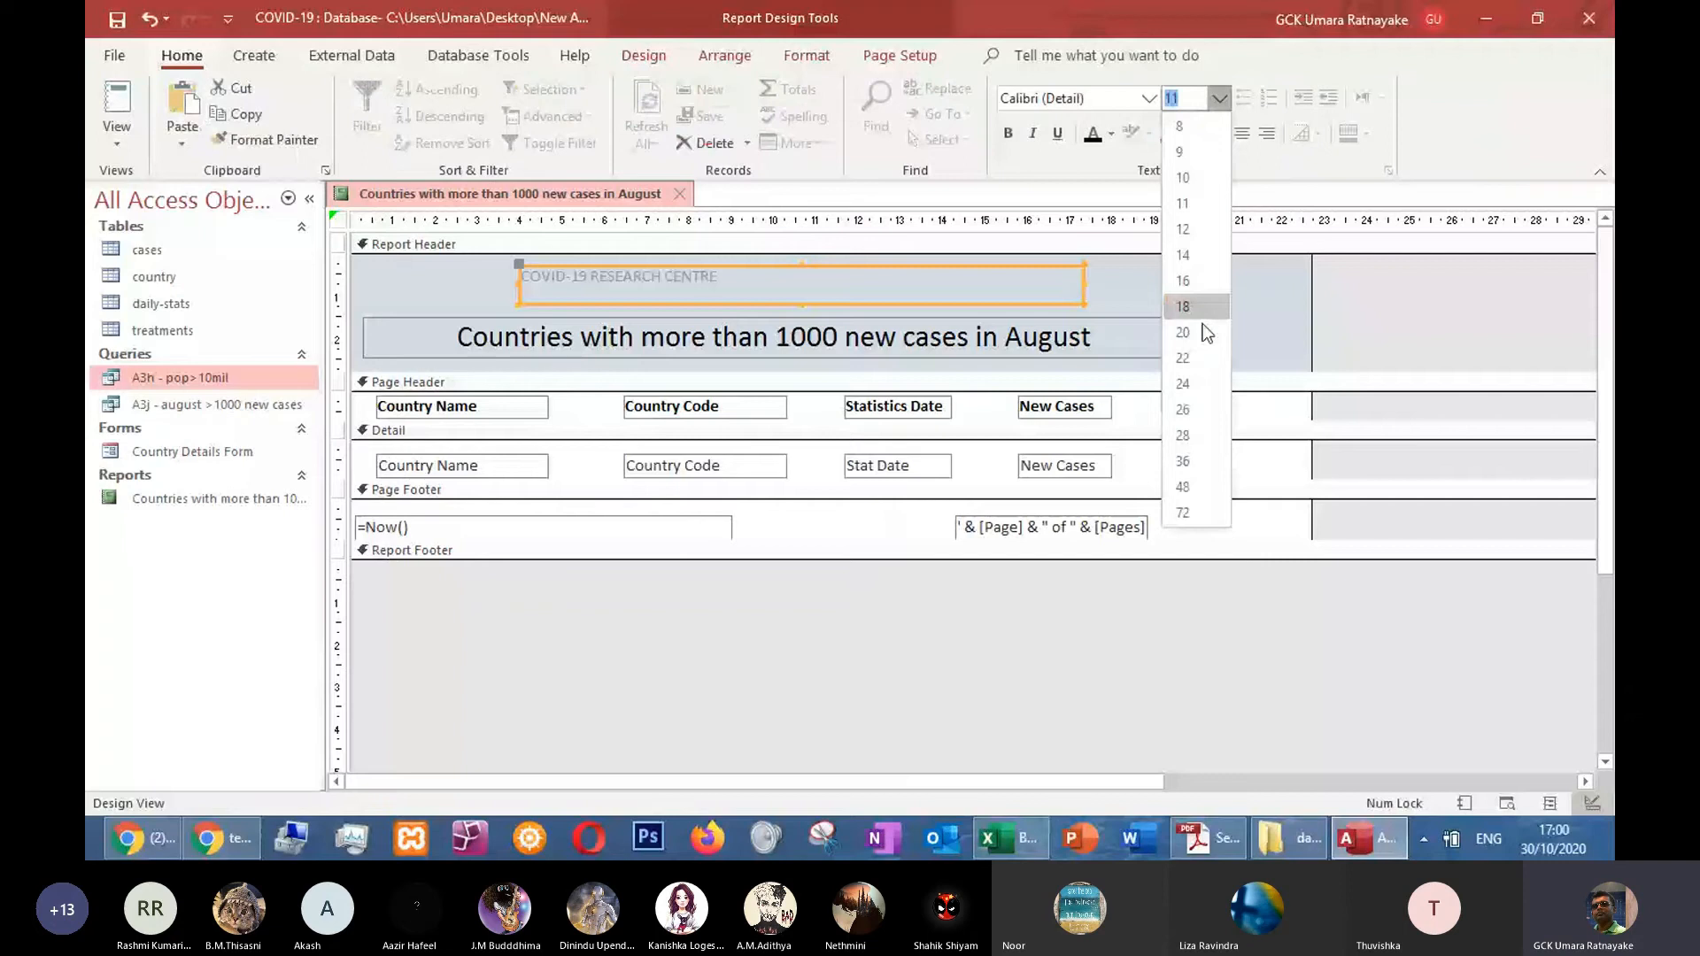
pyautogui.click(1198, 105)
pyautogui.moveTo(1198, 104); pyautogui.dragTo(1158, 106)
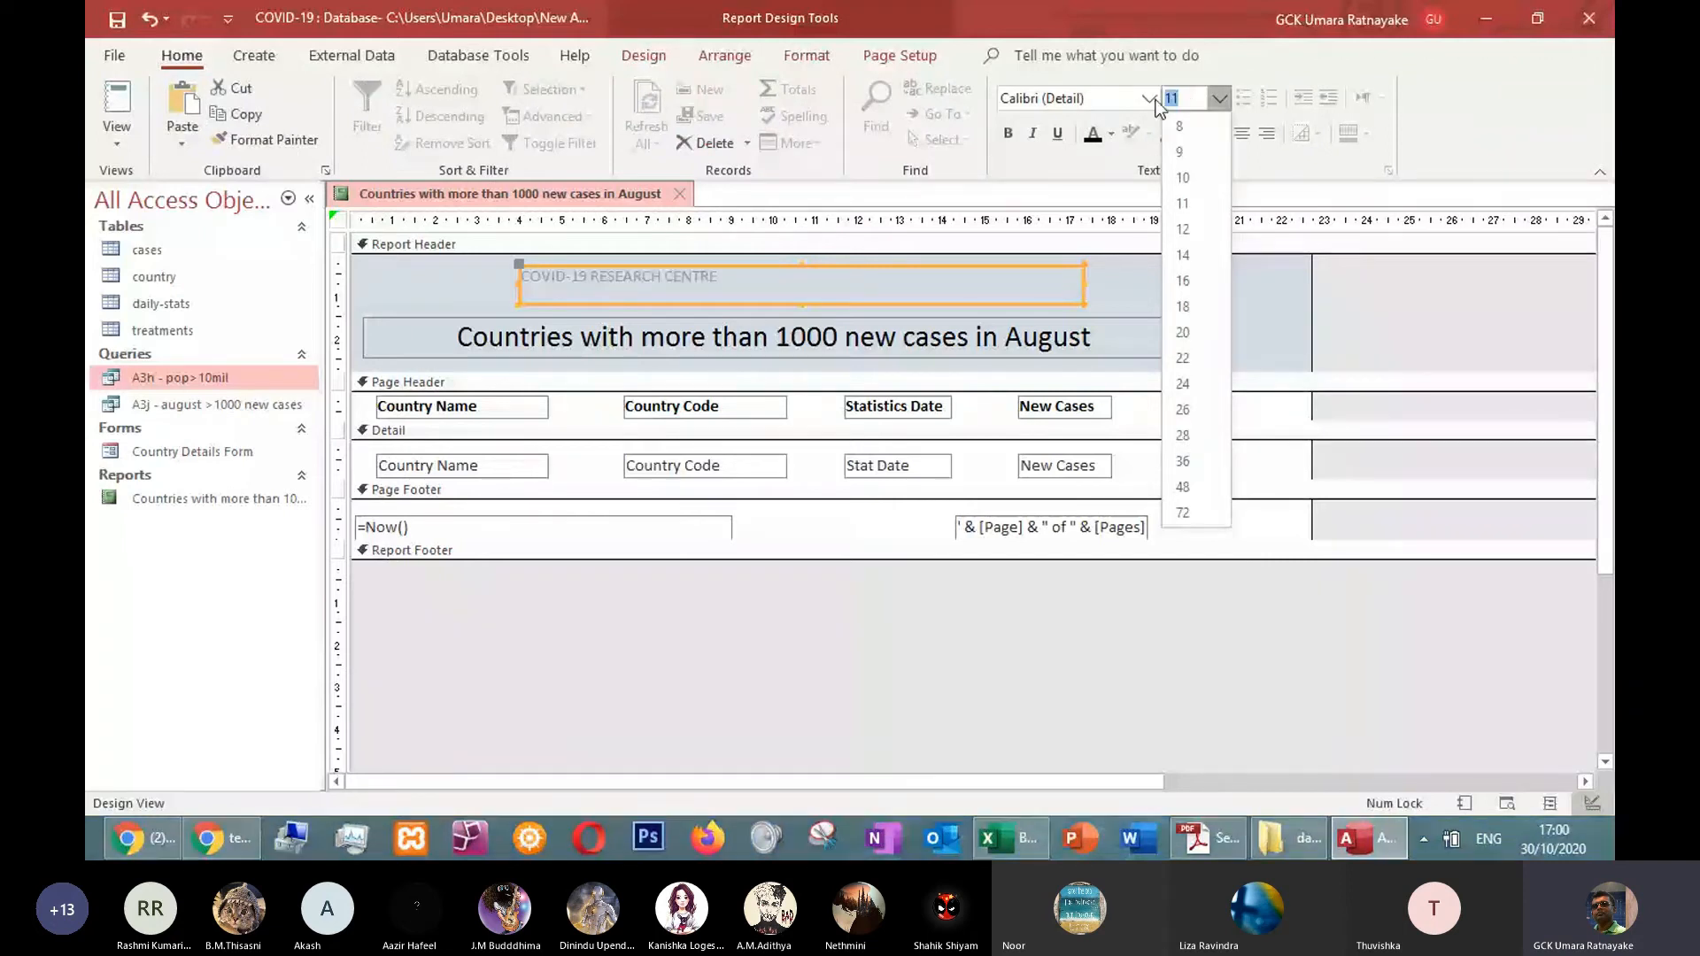
pyautogui.write('15')
pyautogui.press('Return')
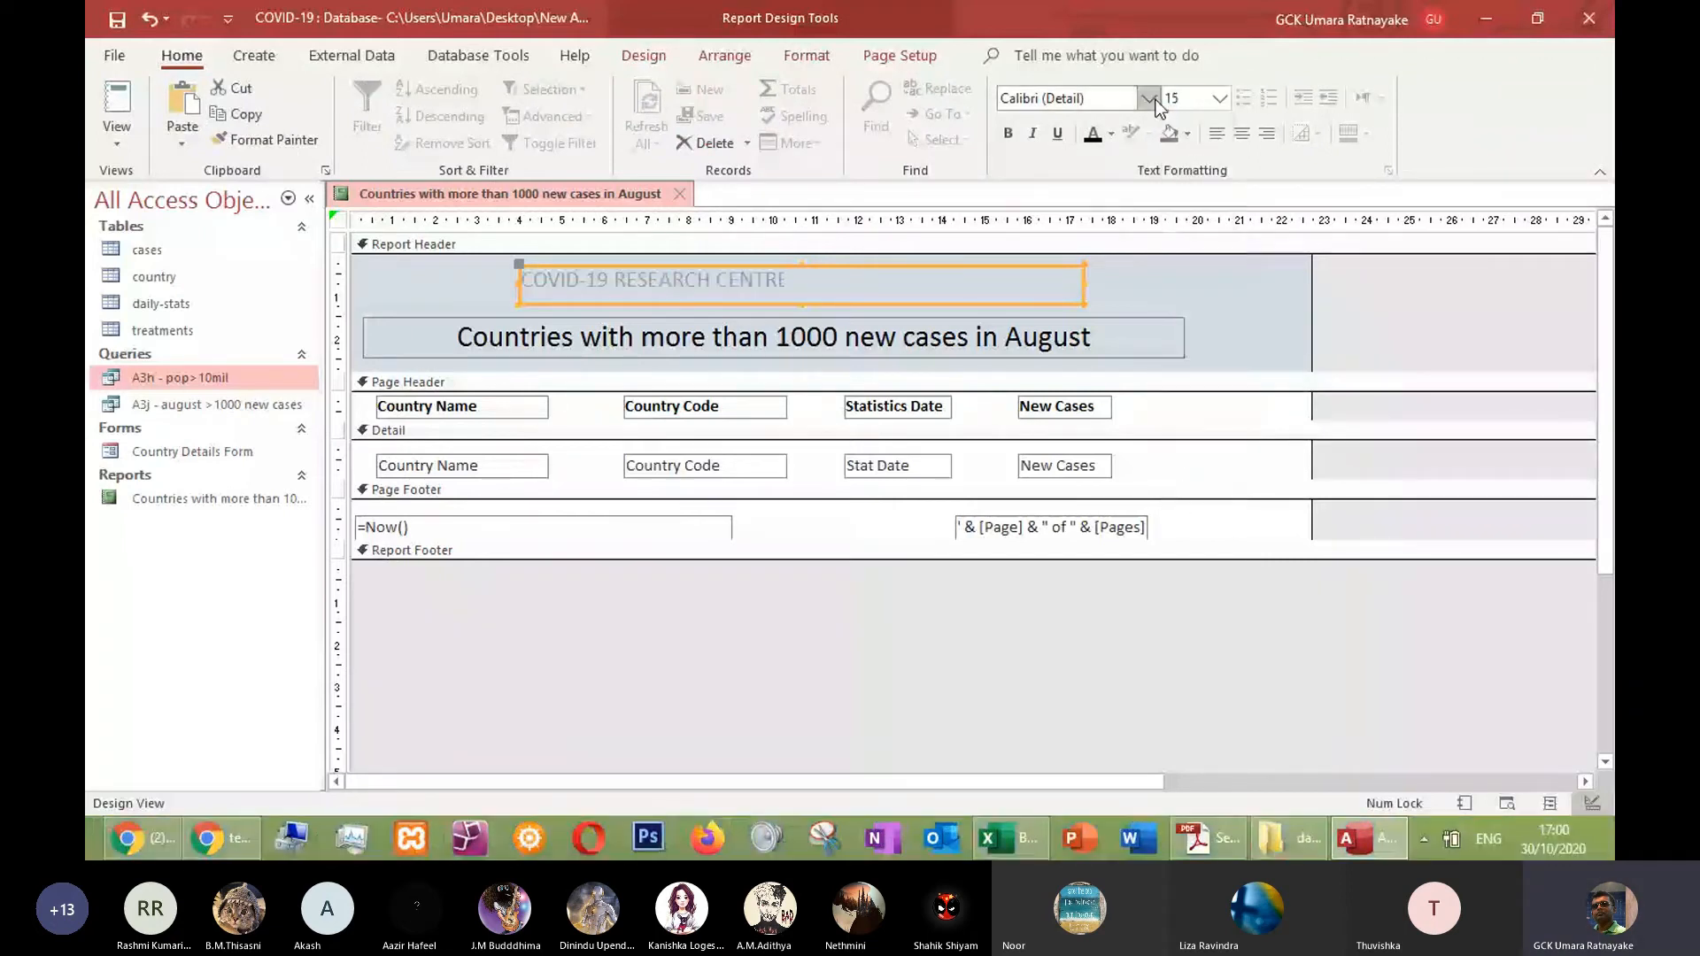
pyautogui.click(1243, 134)
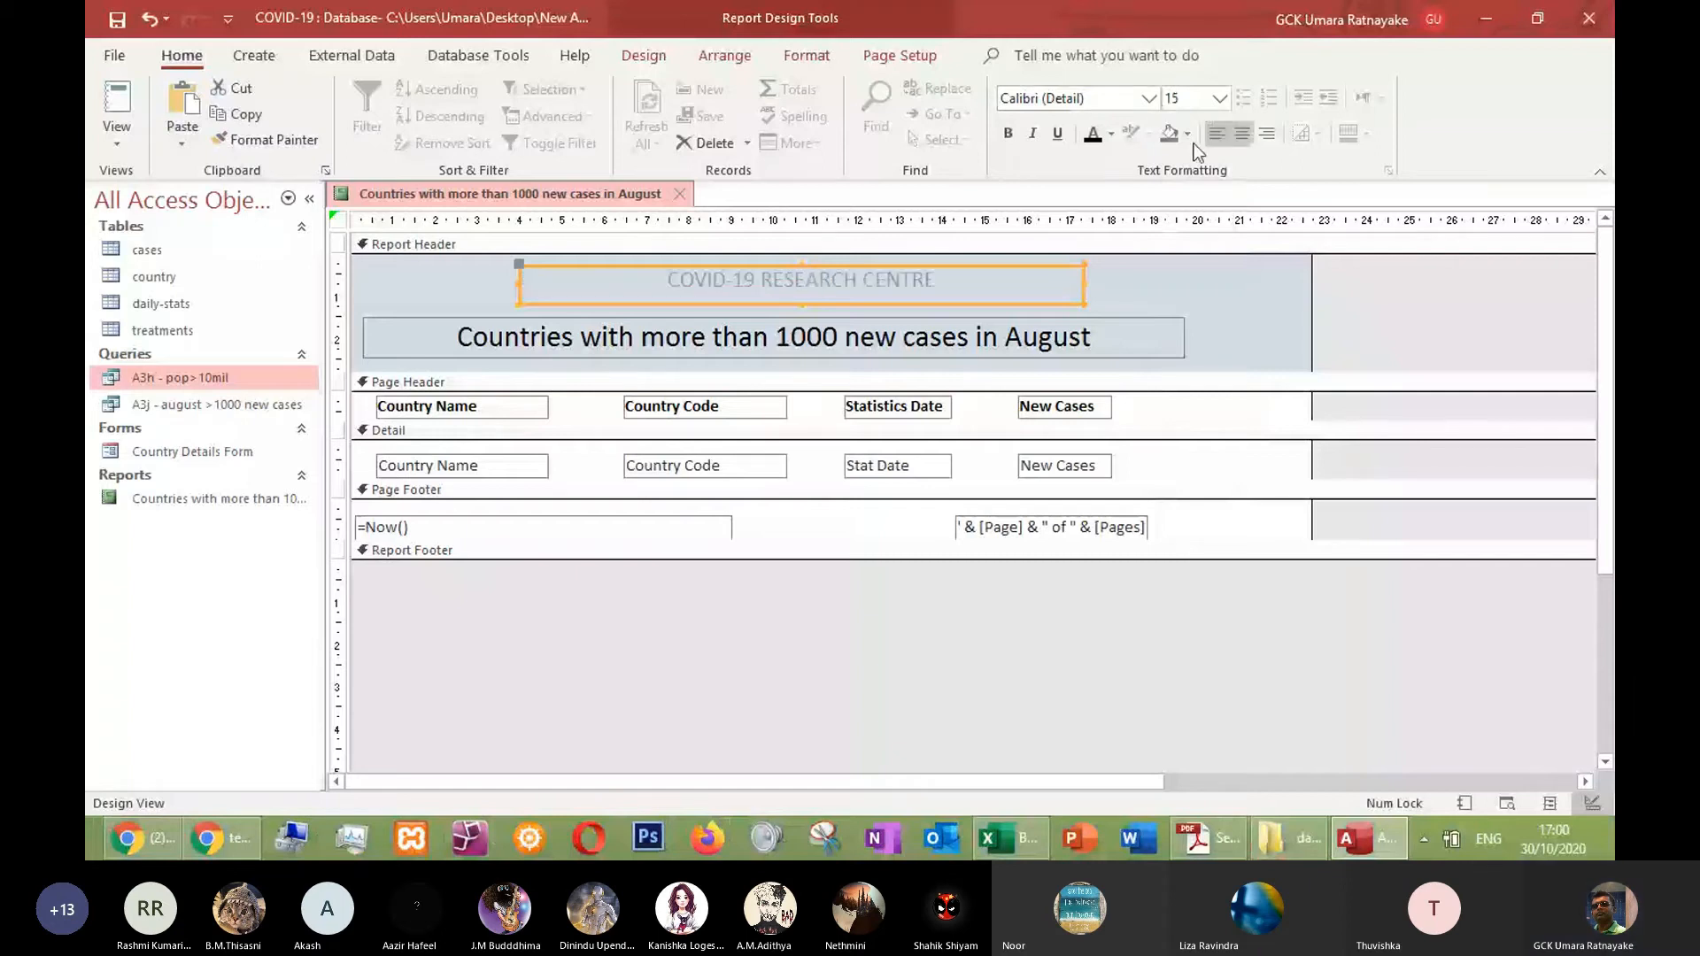
pyautogui.click(1006, 135)
pyautogui.click(1154, 361)
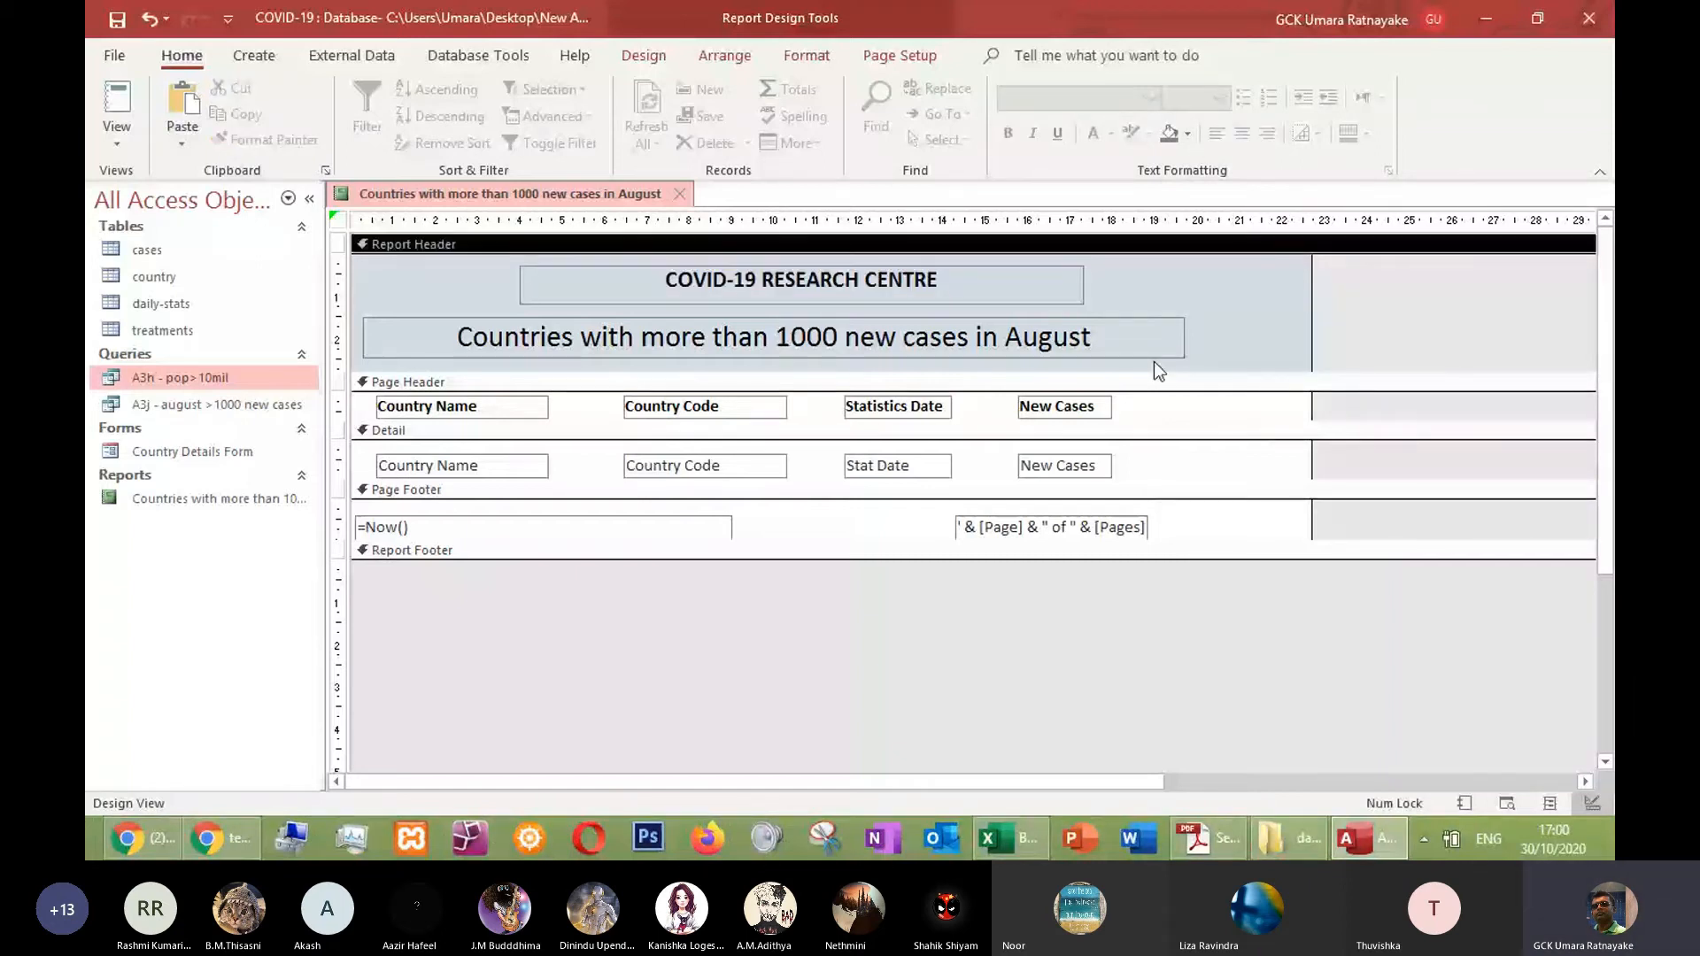
pyautogui.click(1149, 856)
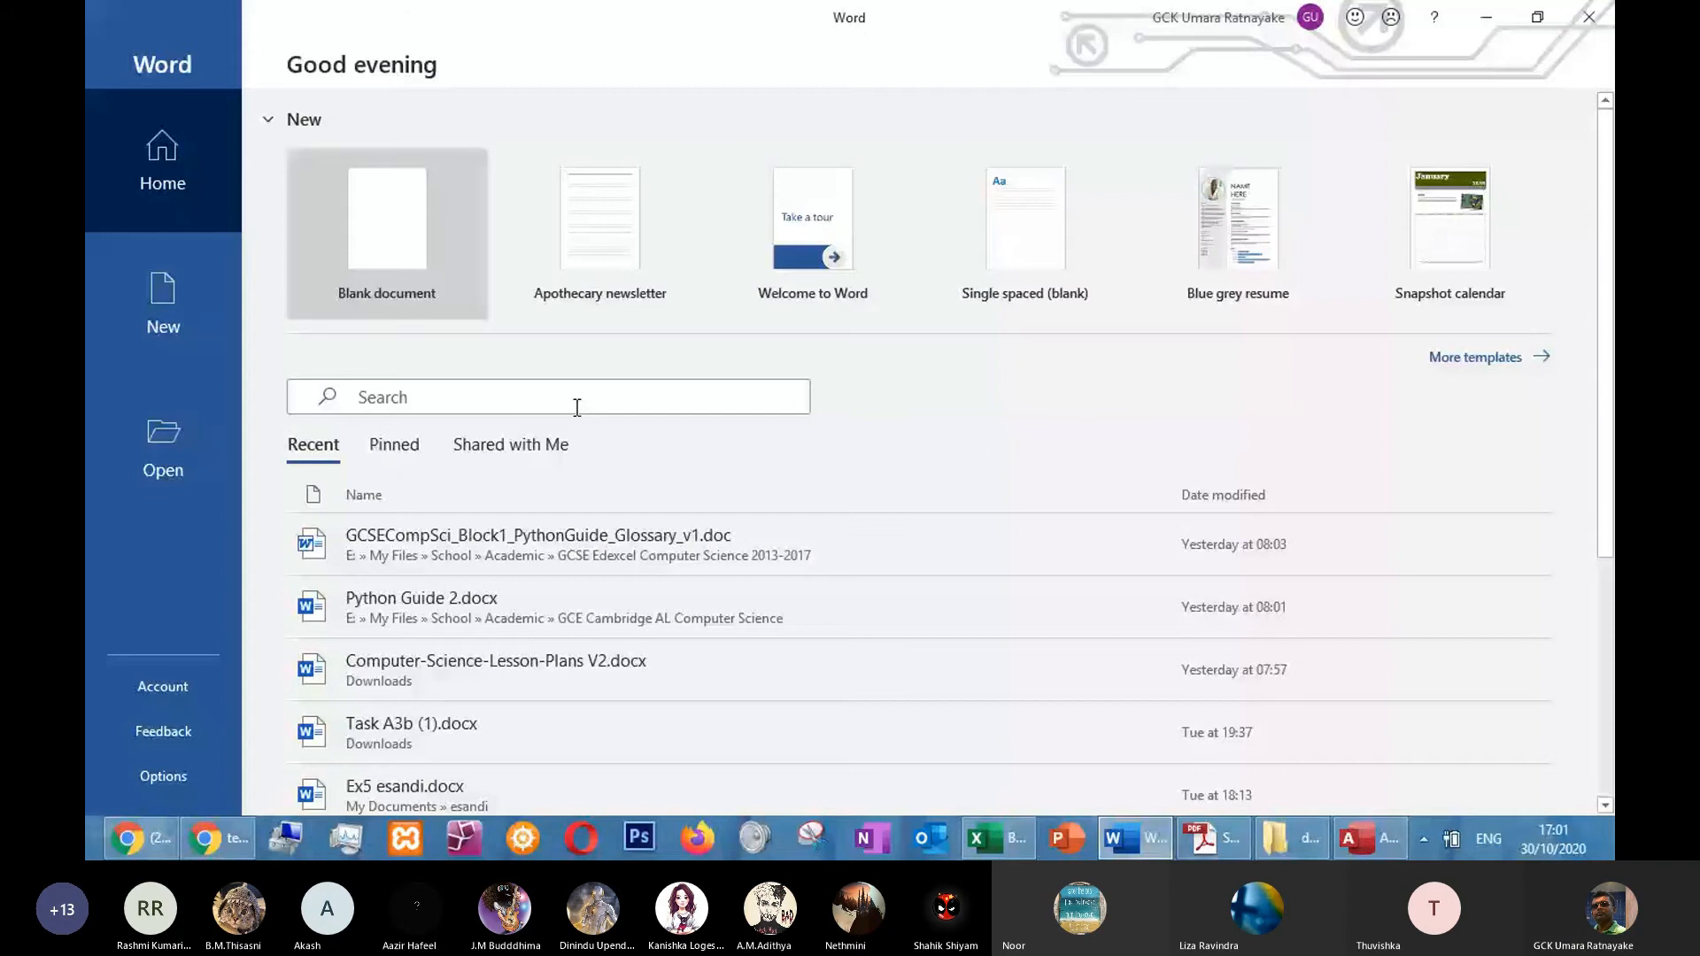
pyautogui.scroll(-1, 587, 673)
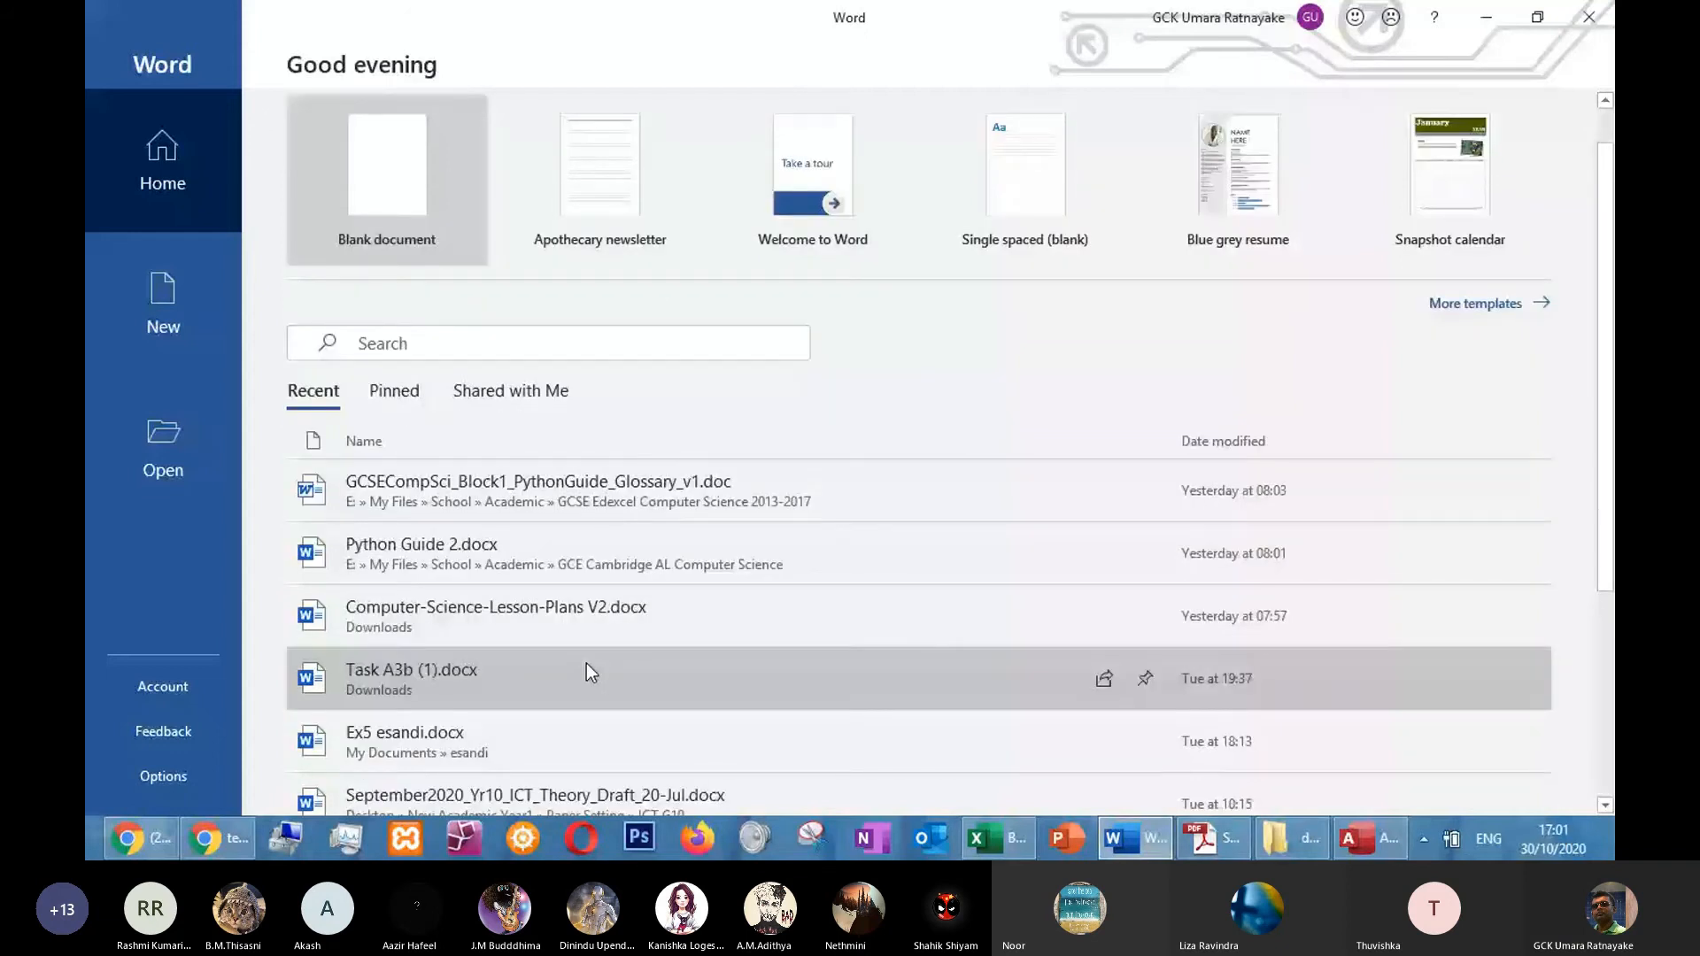
pyautogui.click(586, 666)
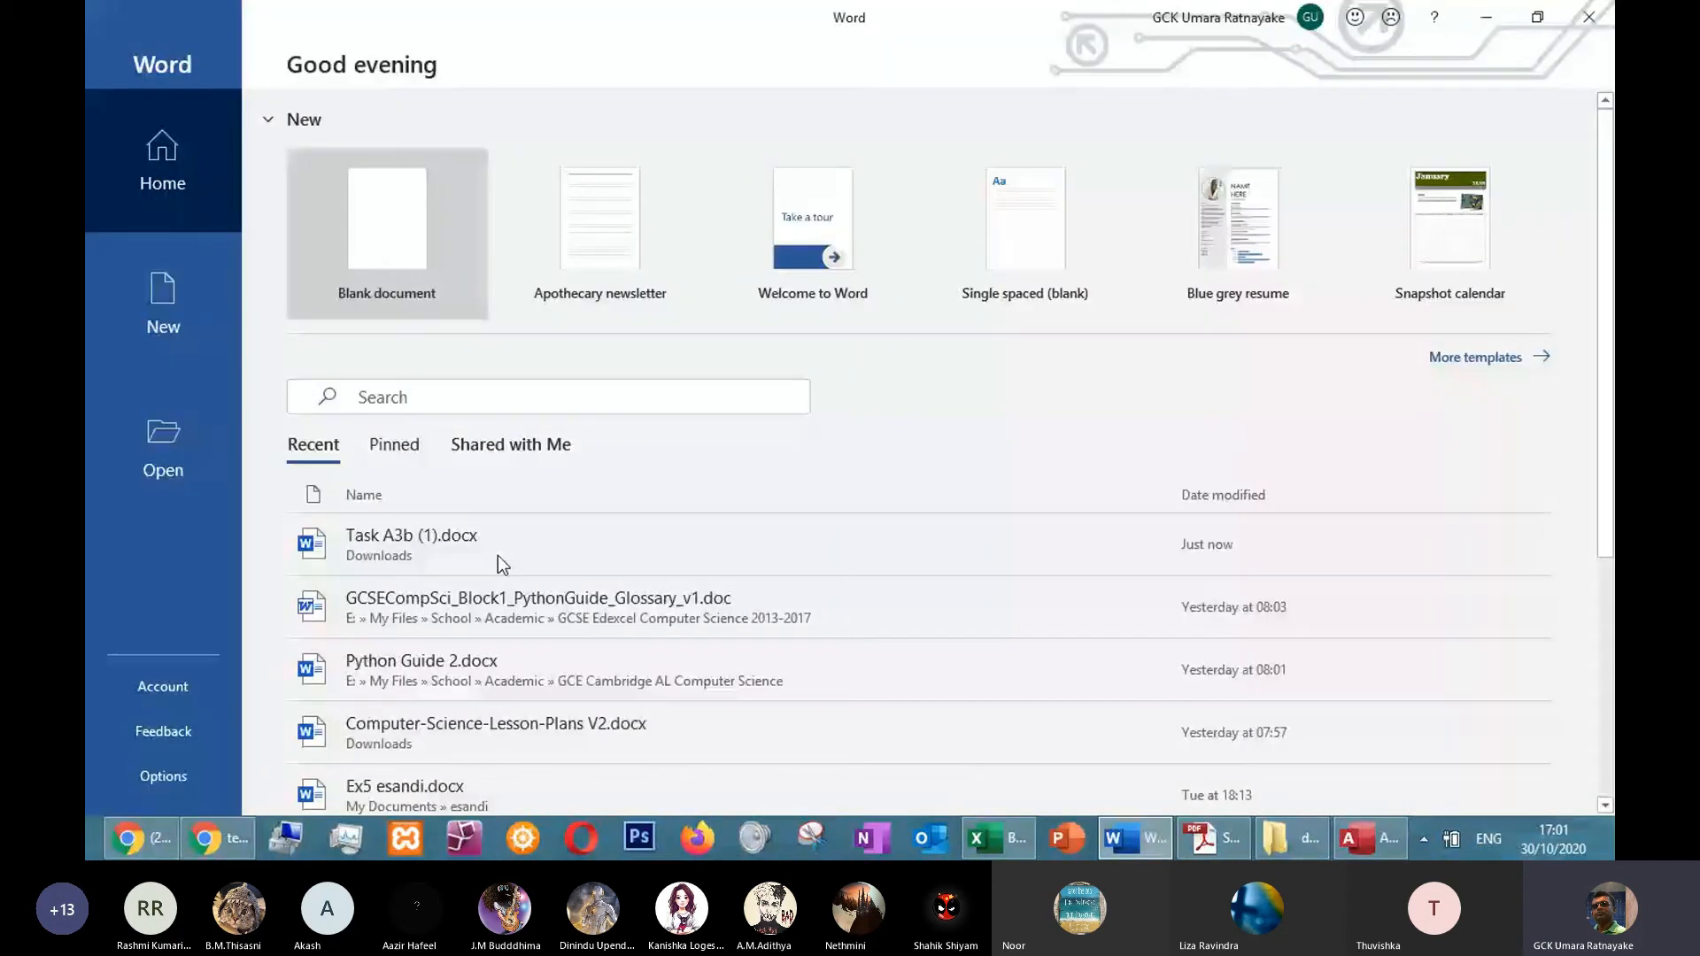
pyautogui.scroll(-3, 498, 555)
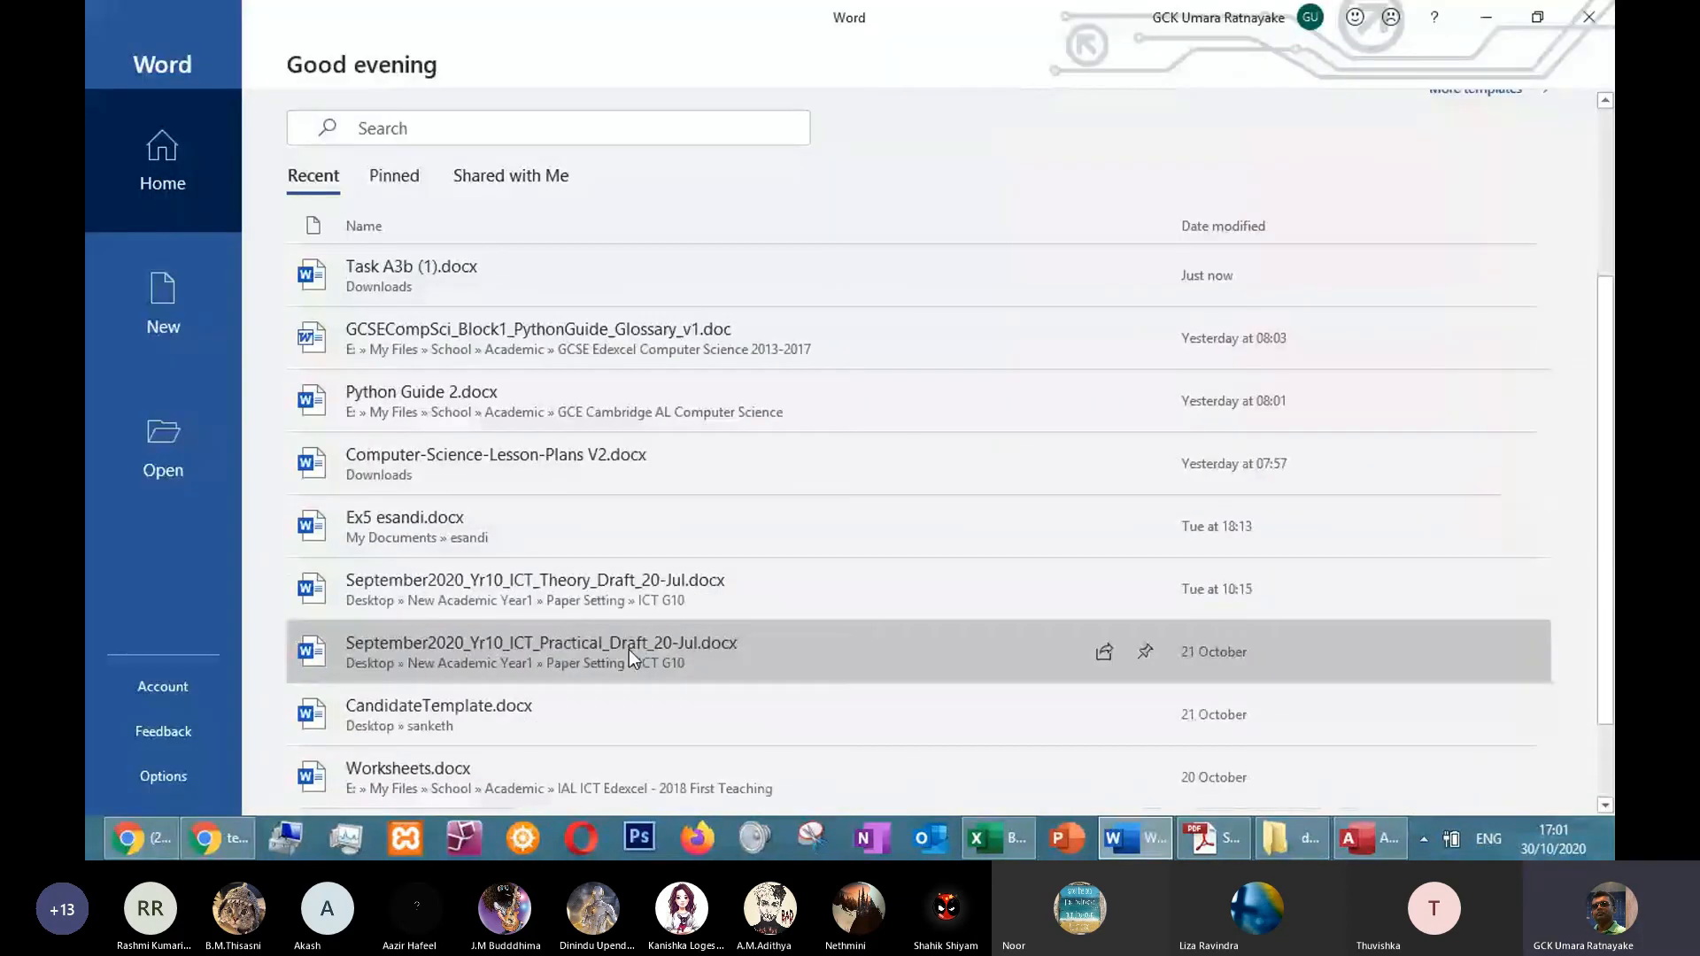
pyautogui.scroll(-2, 630, 655)
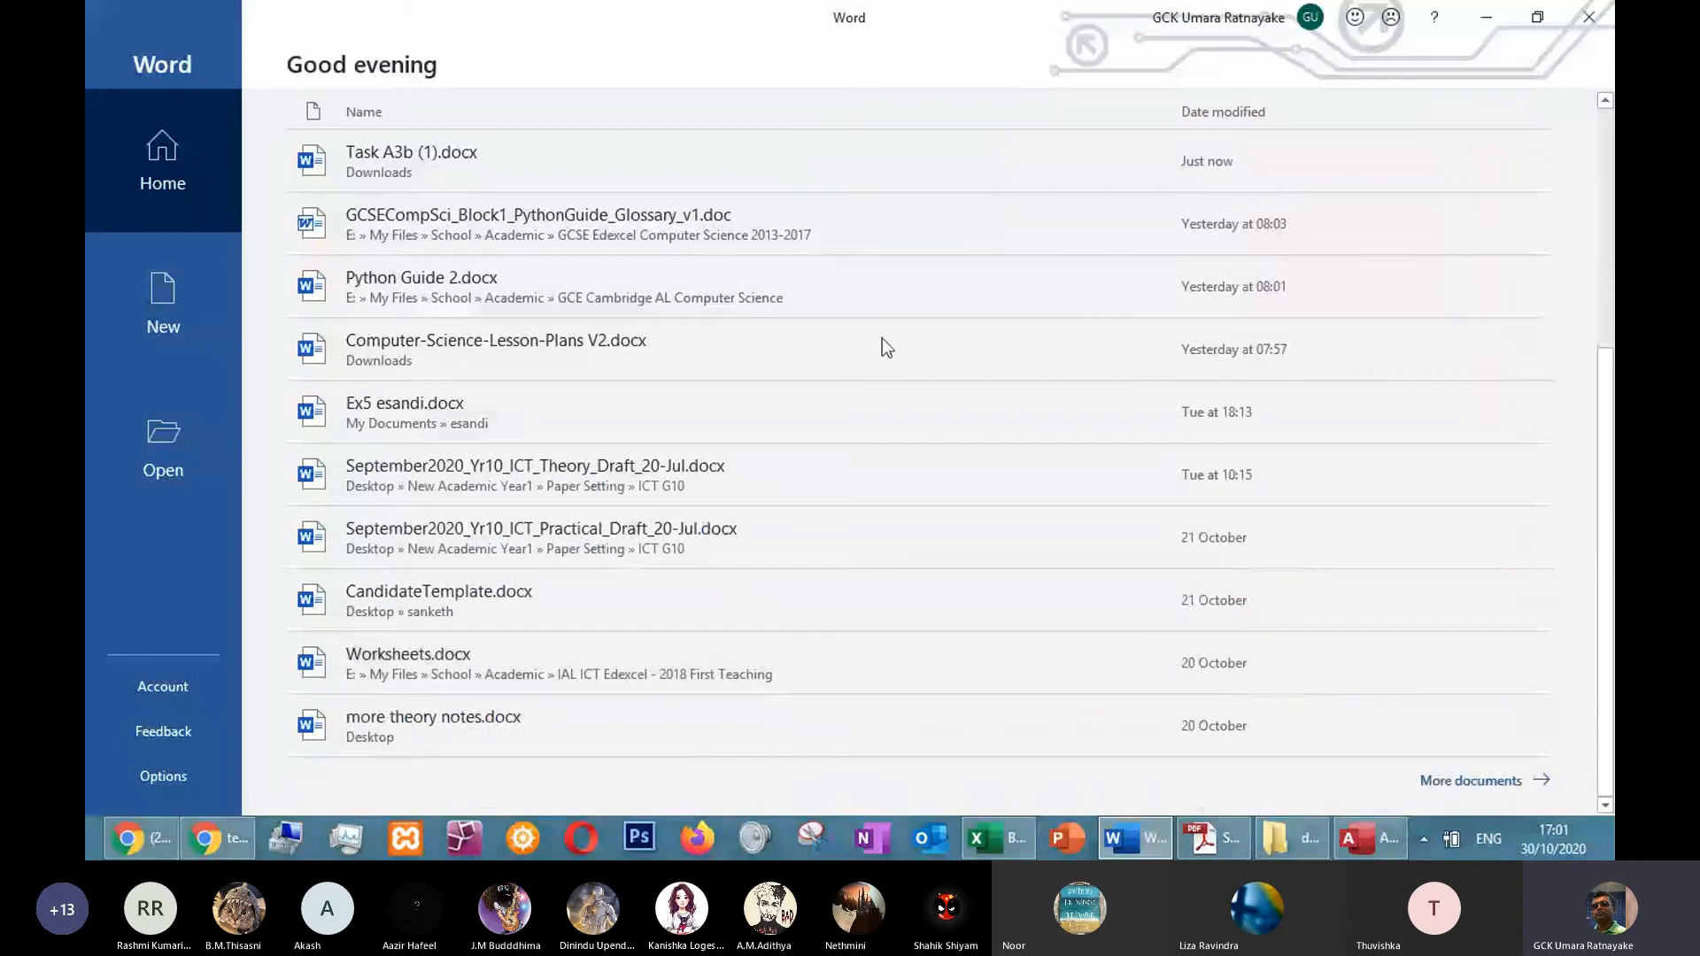
pyautogui.hotkey('alt', 'F4')
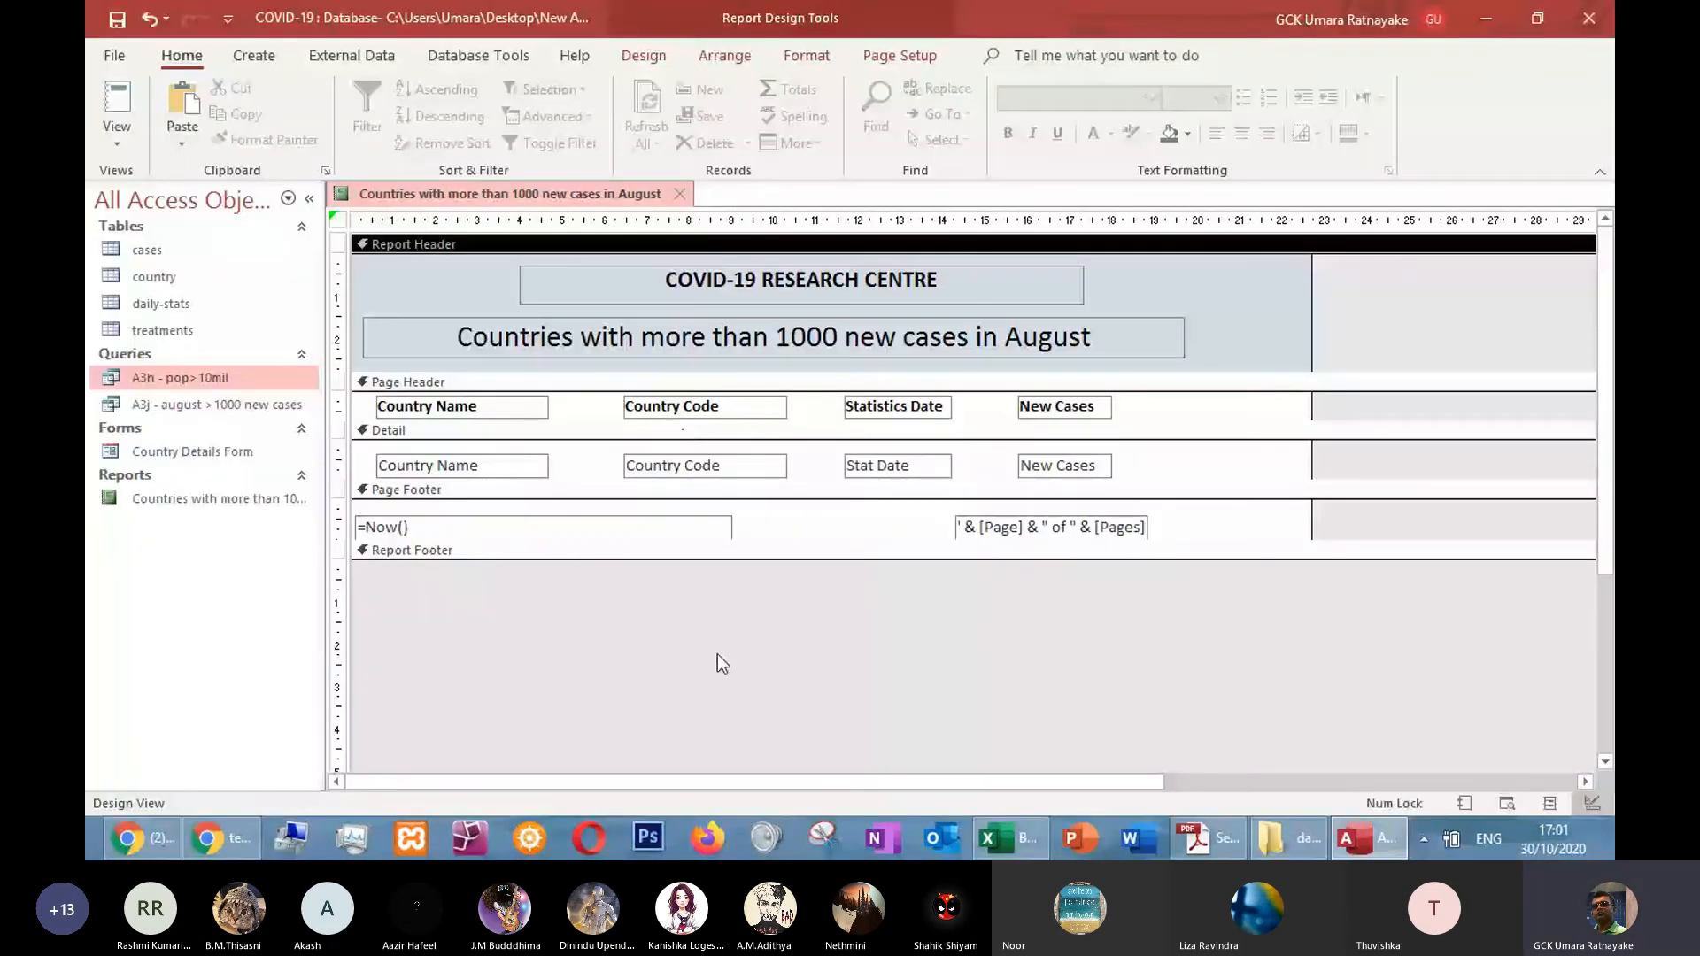
# Open the virus image c8.png from the datafiles folder in Windows Photo Viewer
pyautogui.click(1291, 839)
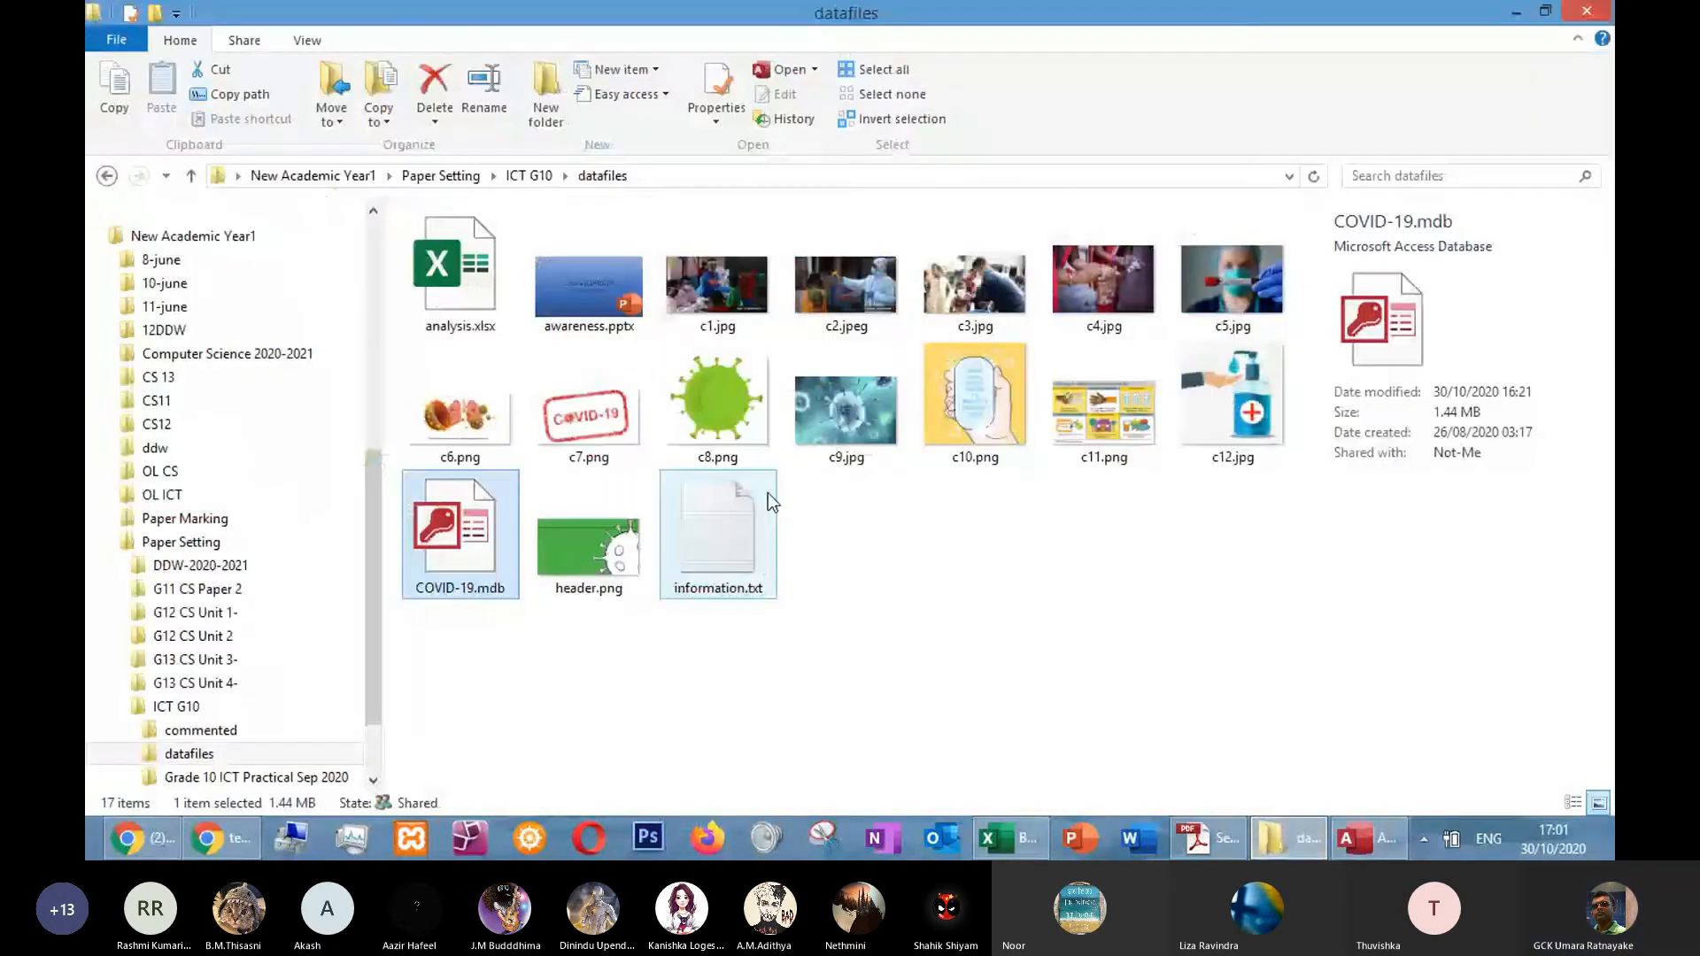
pyautogui.click(746, 404)
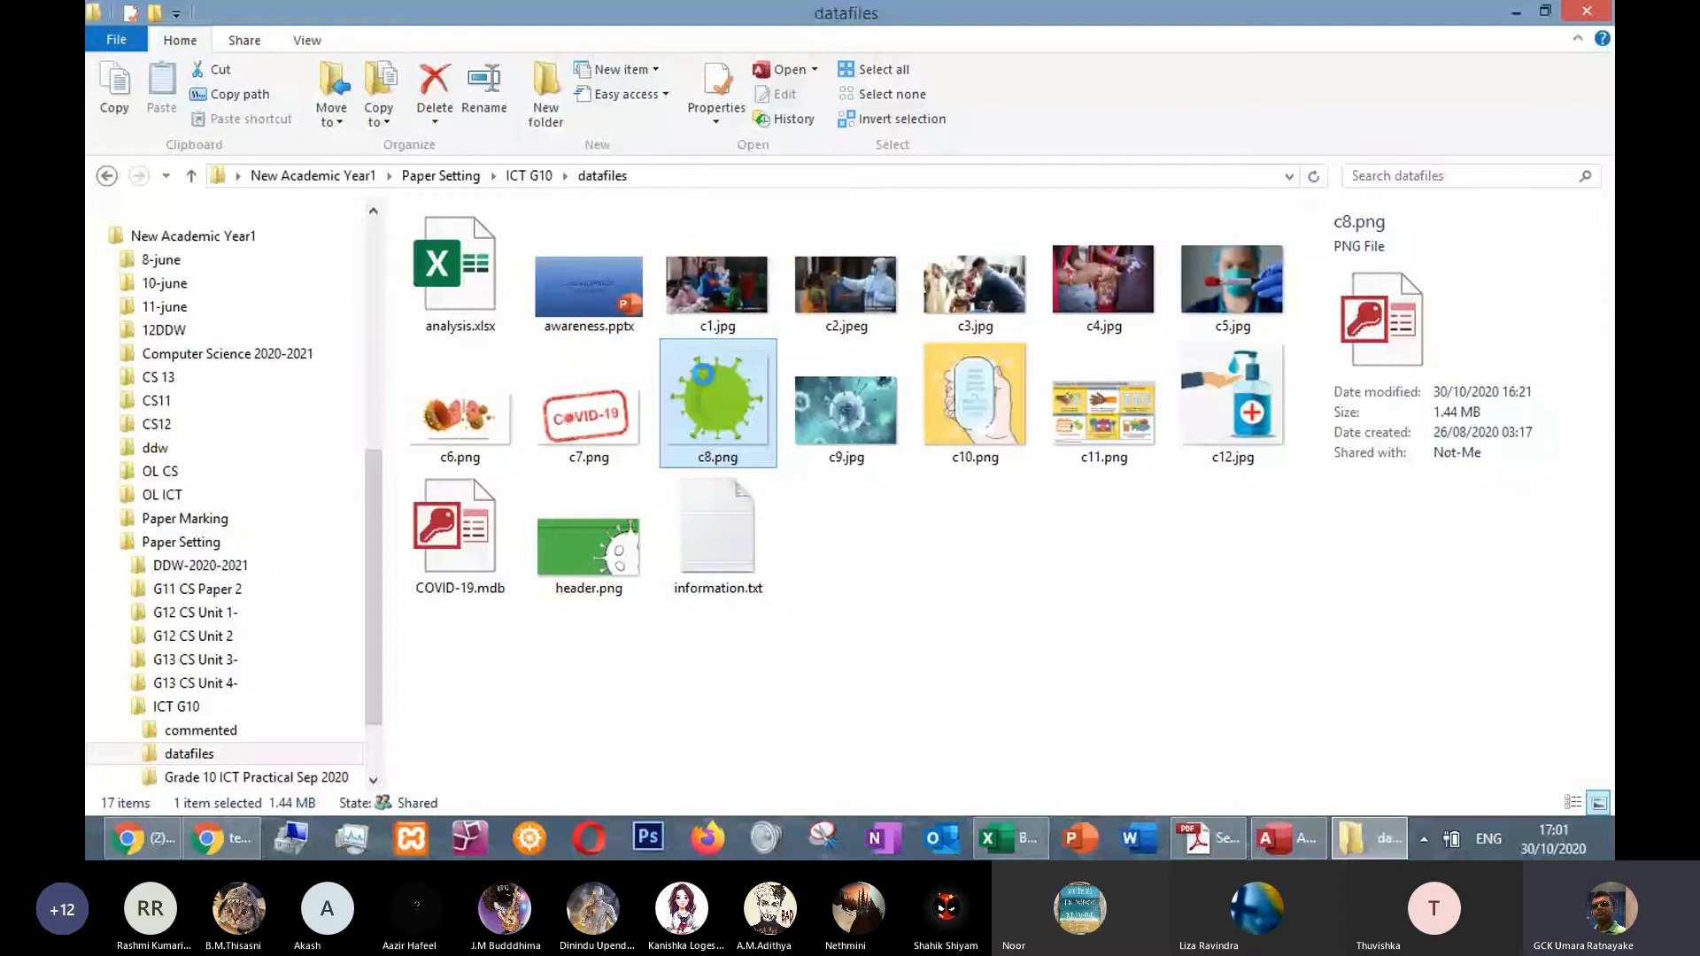
pyautogui.rightClick(726, 376)
pyautogui.click(820, 274)
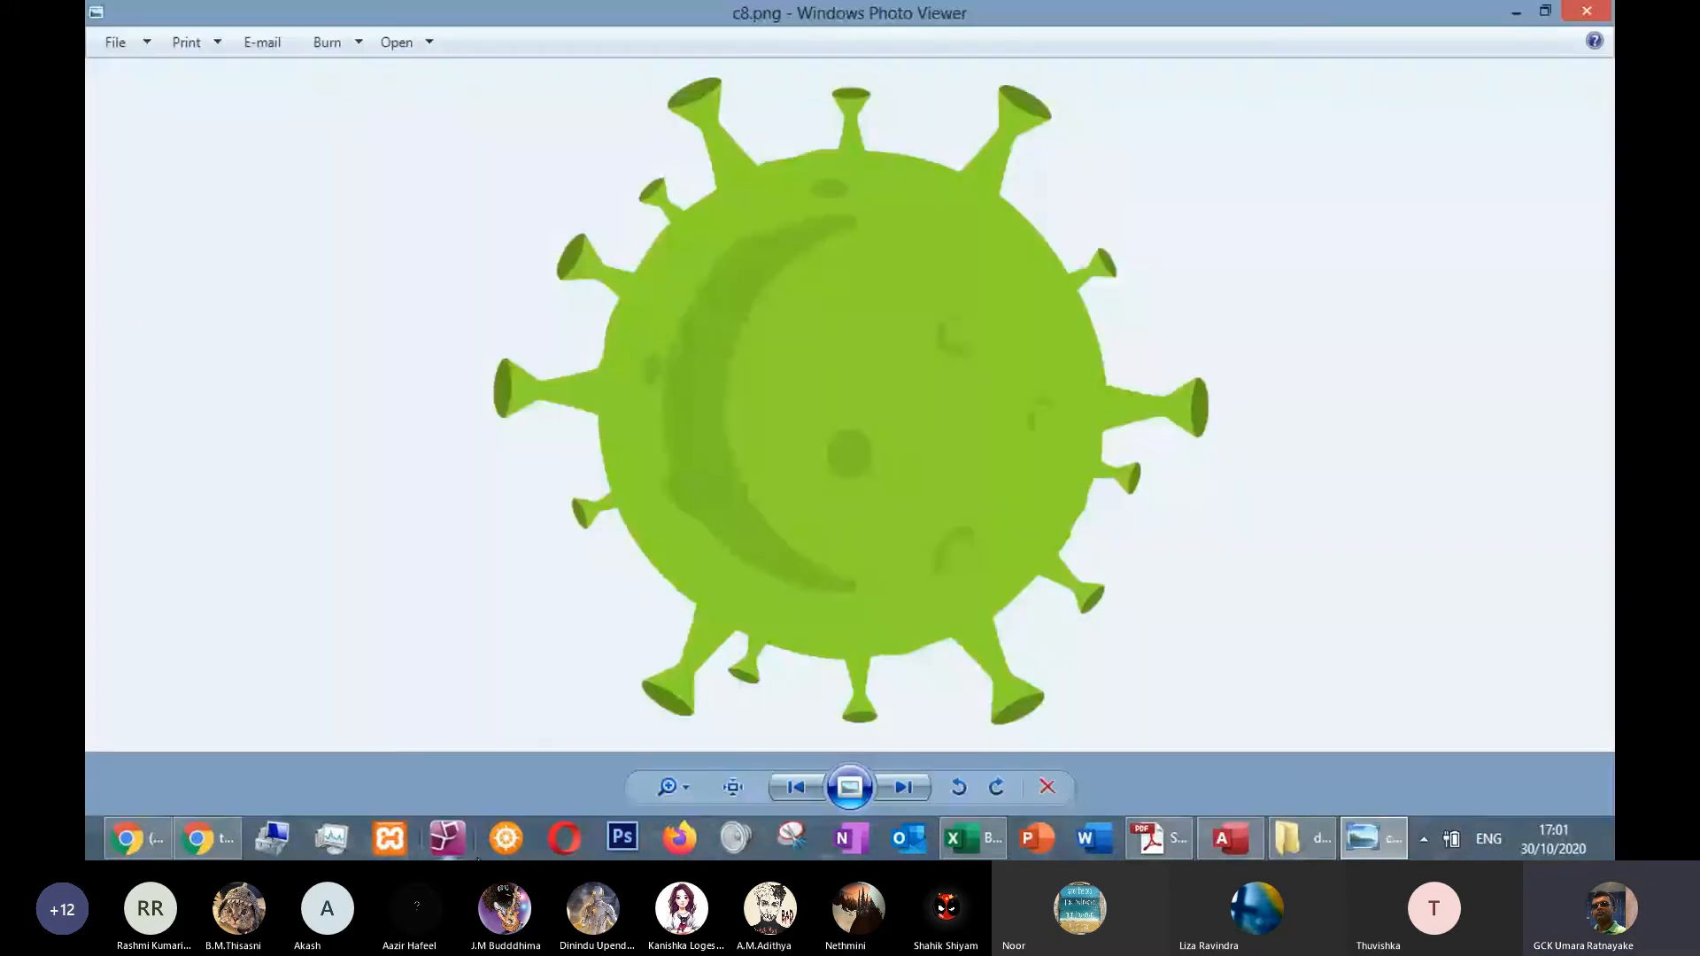
# Capture the whole virus picture with Snipping Tool, discard the snip without saving and close the image viewer
pyautogui.click(803, 842)
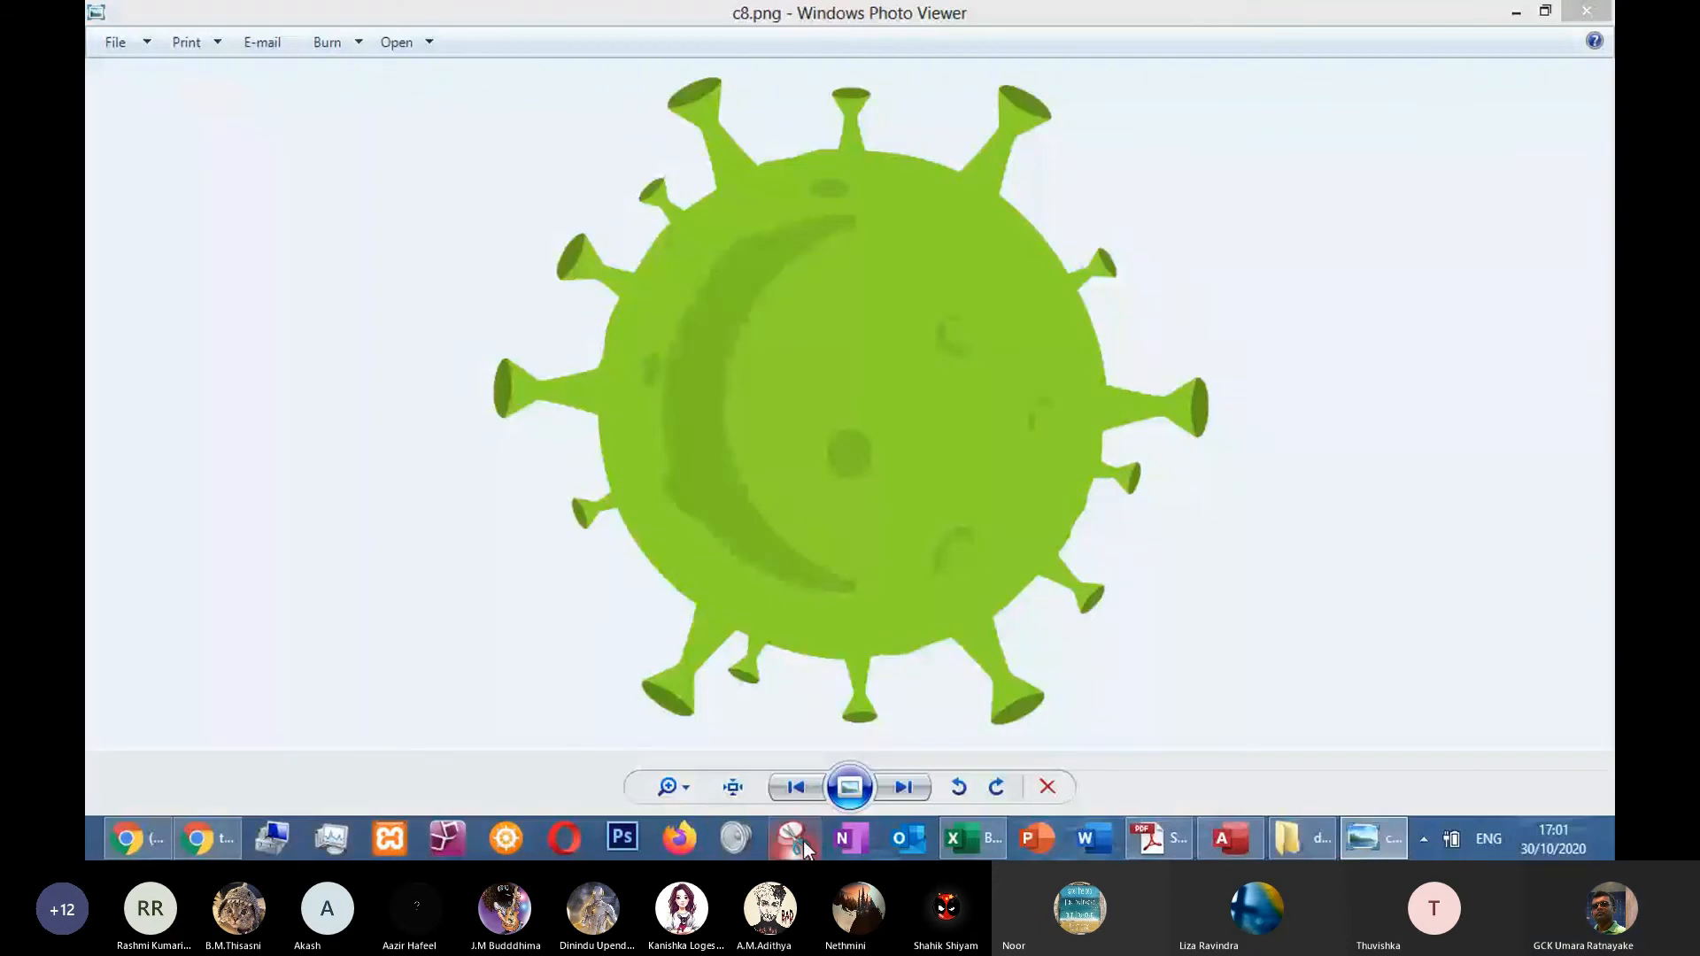
pyautogui.moveTo(420, 67); pyautogui.dragTo(1260, 760)
pyautogui.moveTo(1260, 759); pyautogui.dragTo(1261, 759)
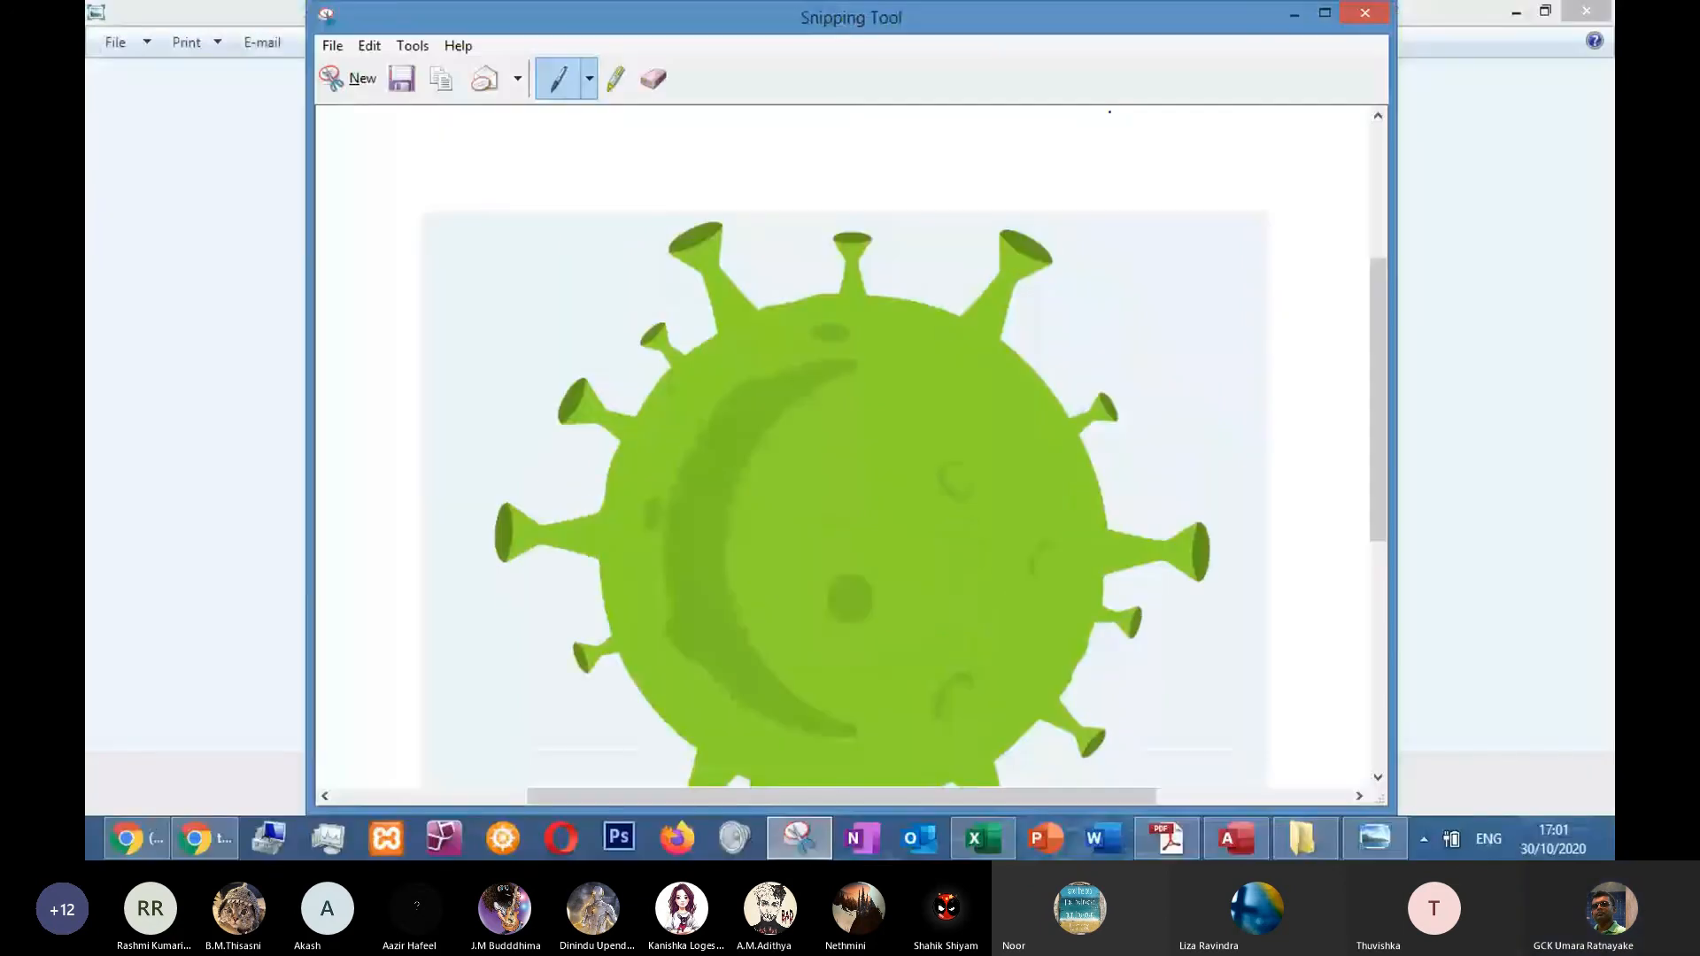
pyautogui.click(1364, 12)
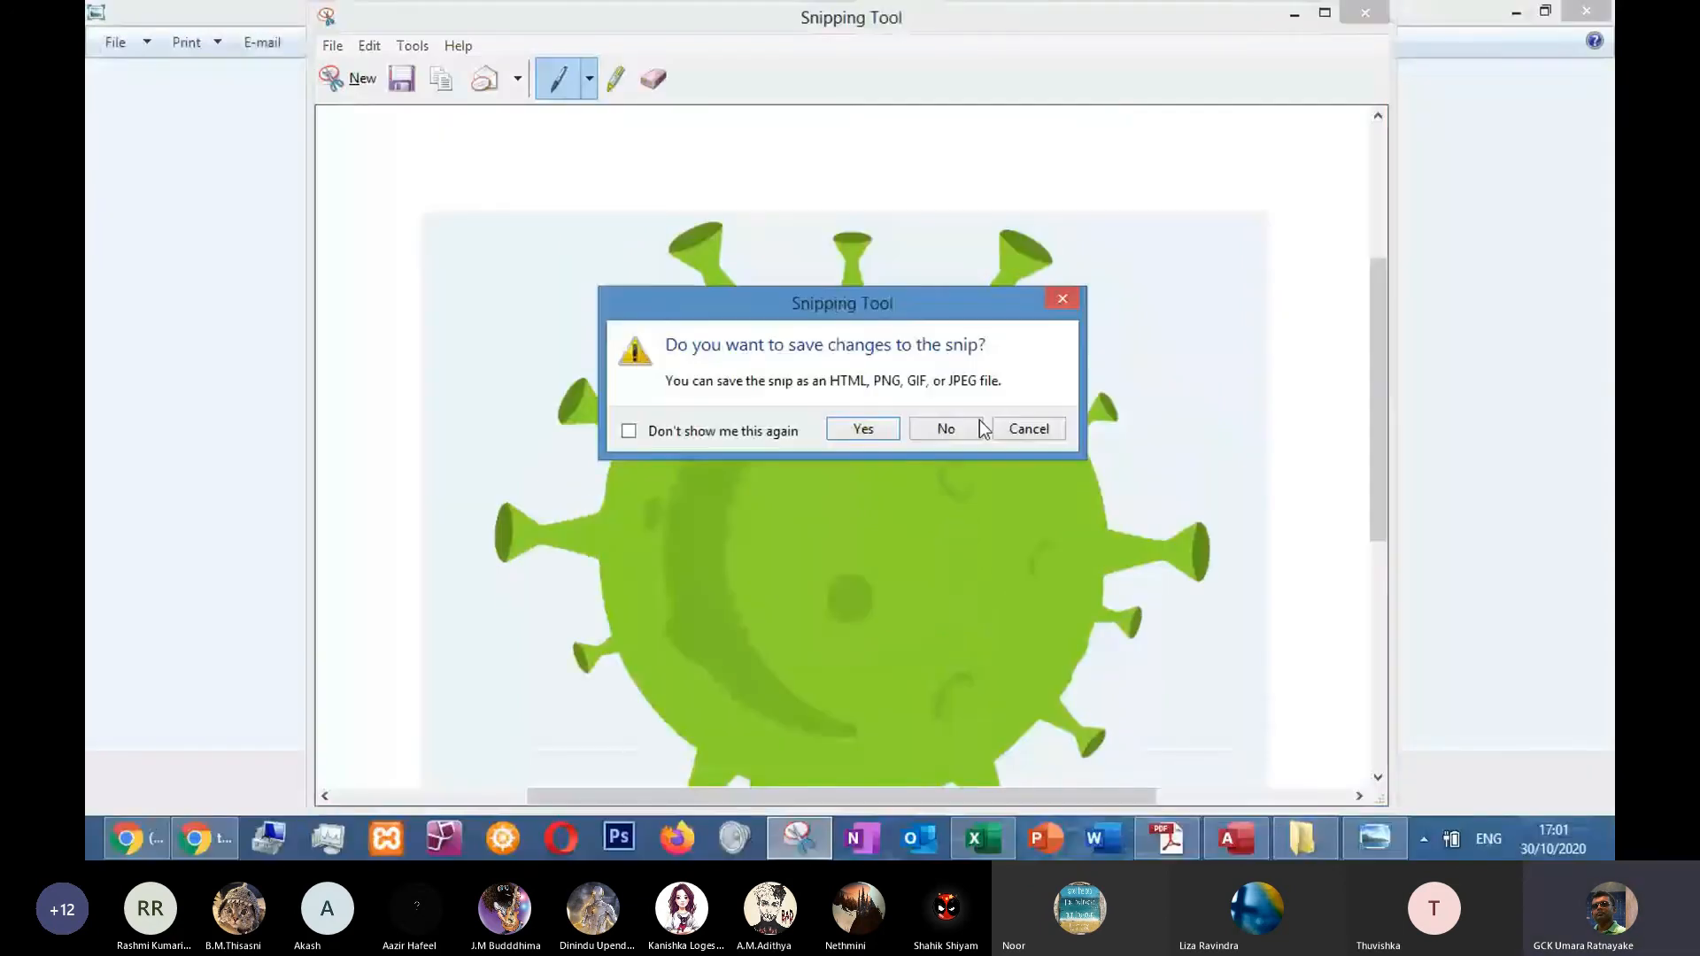
pyautogui.click(978, 427)
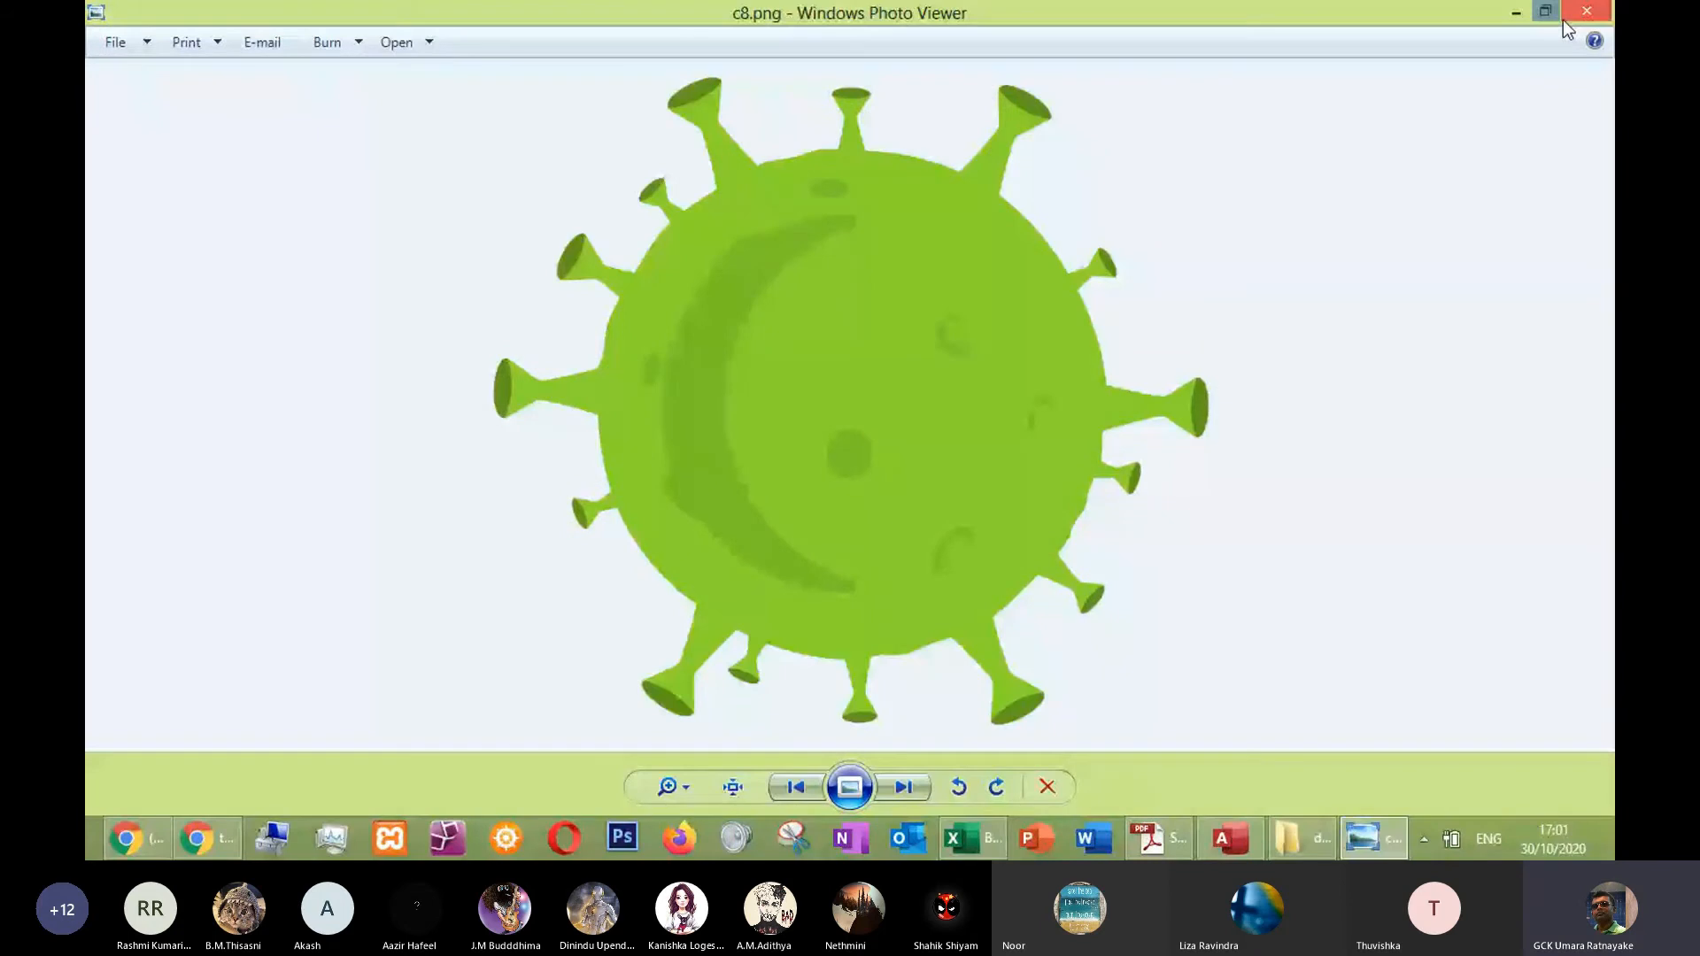
pyautogui.click(1567, 18)
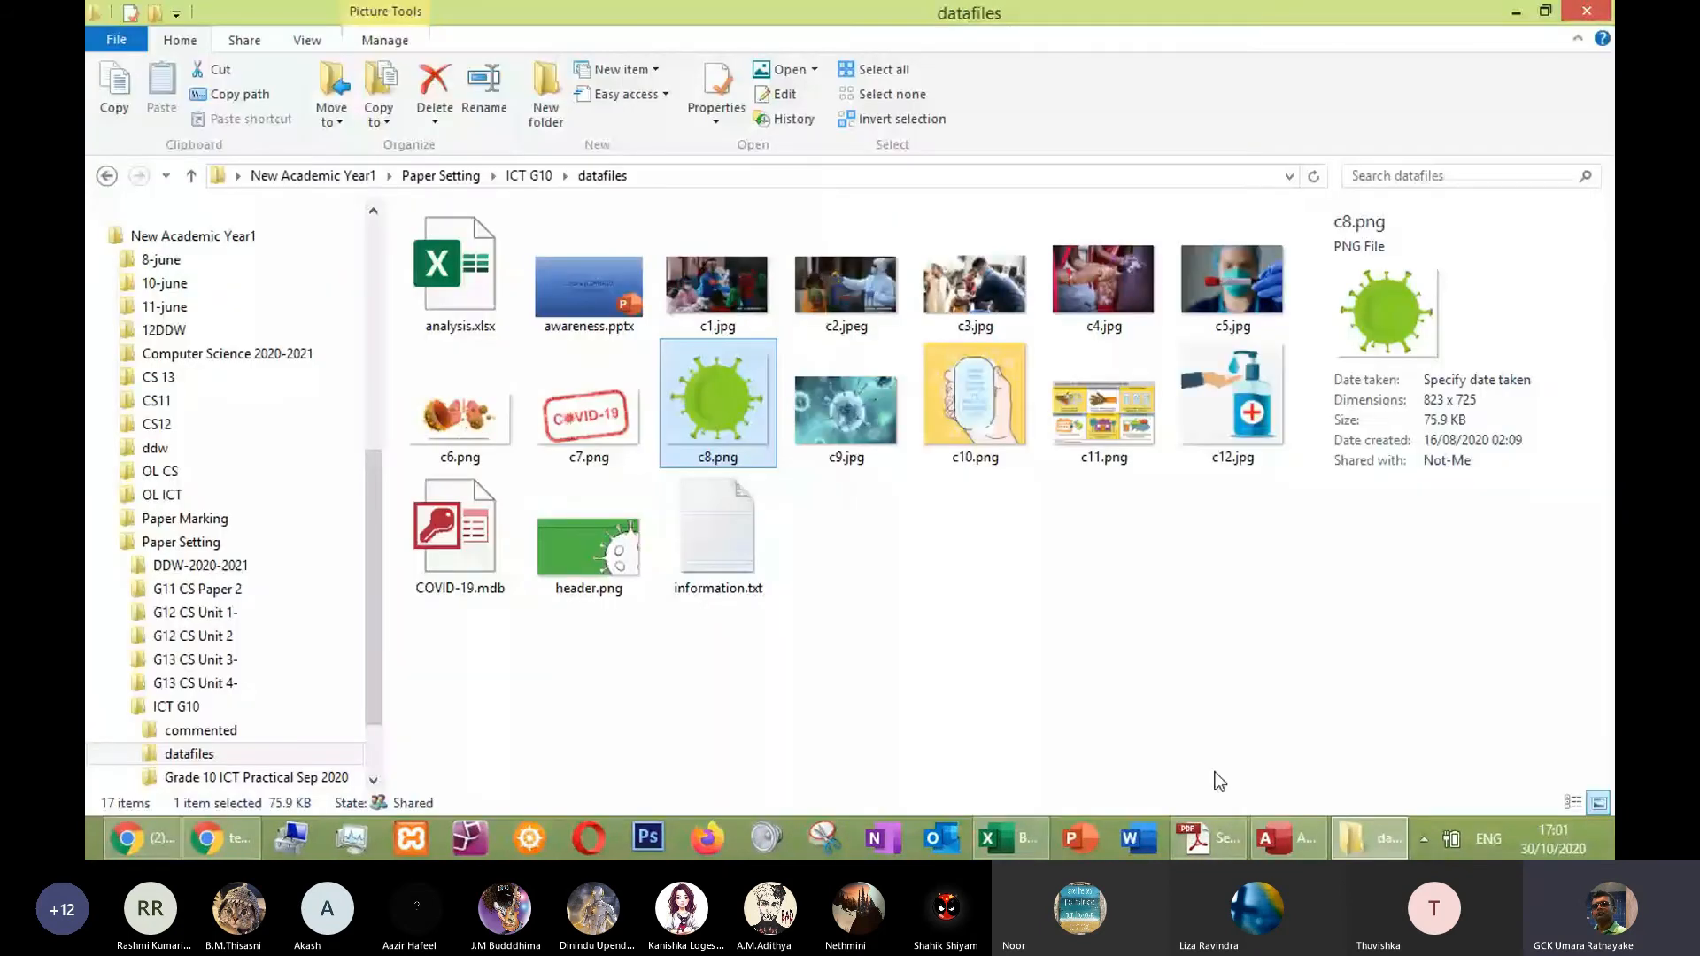
# Switch back to Access and paste the captured virus picture into the report header
pyautogui.hotkey('alt', 'Tab')
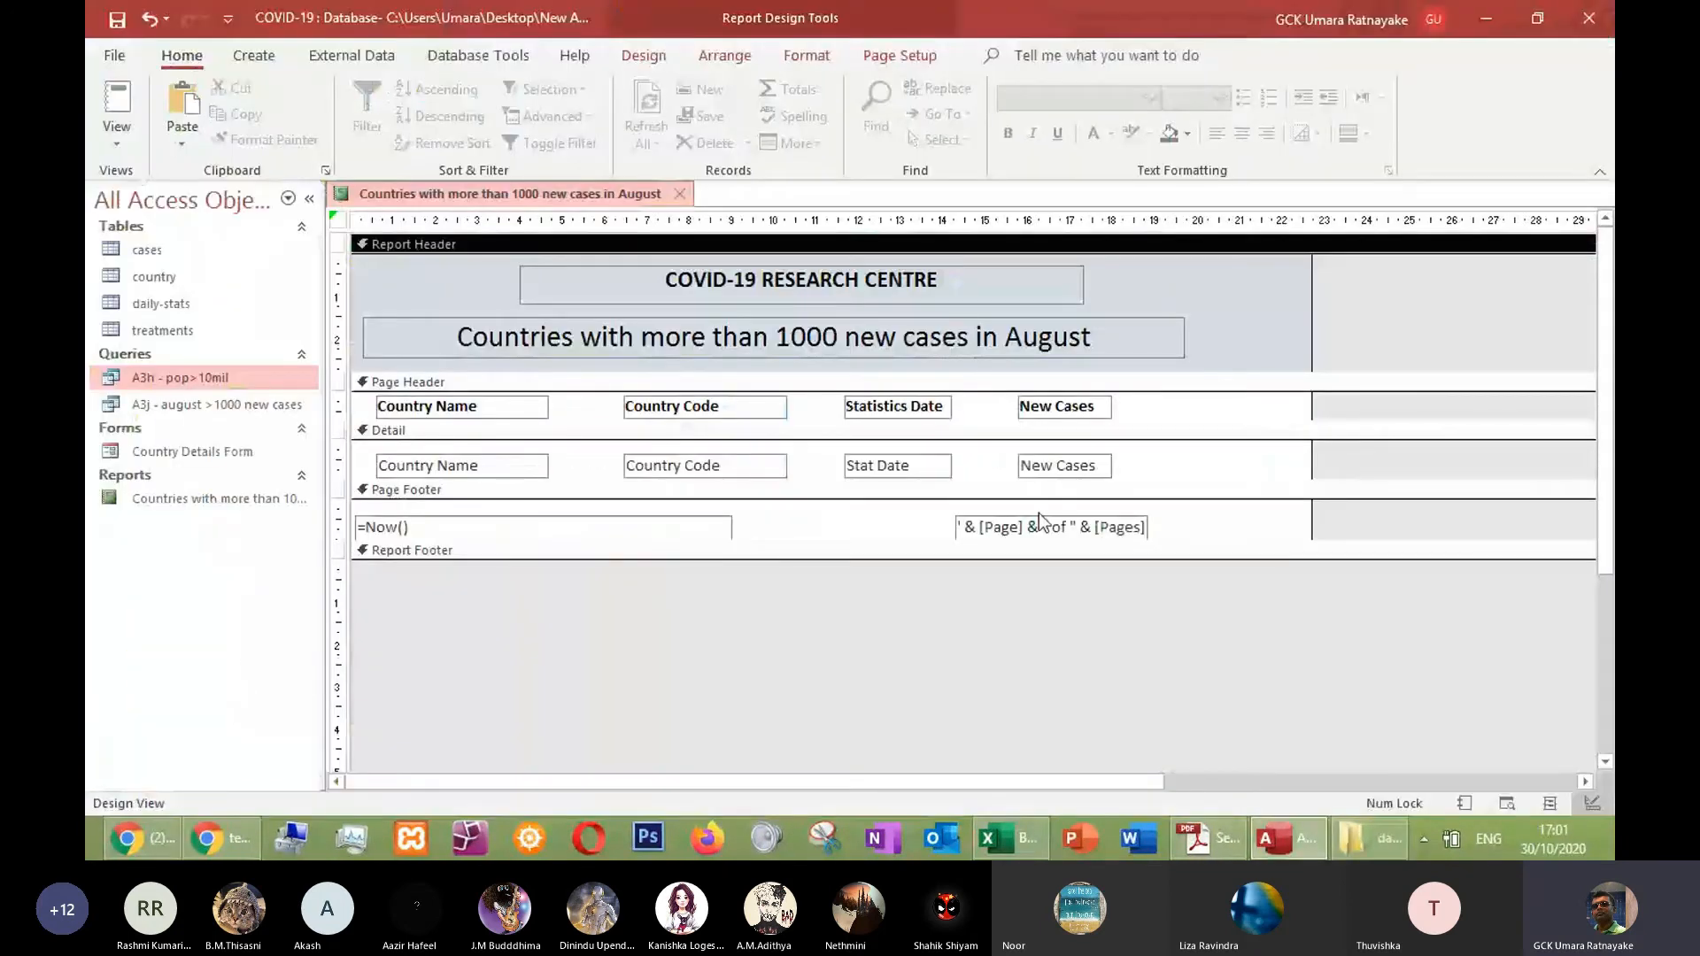
pyautogui.hotkey('ctrl', 'v')
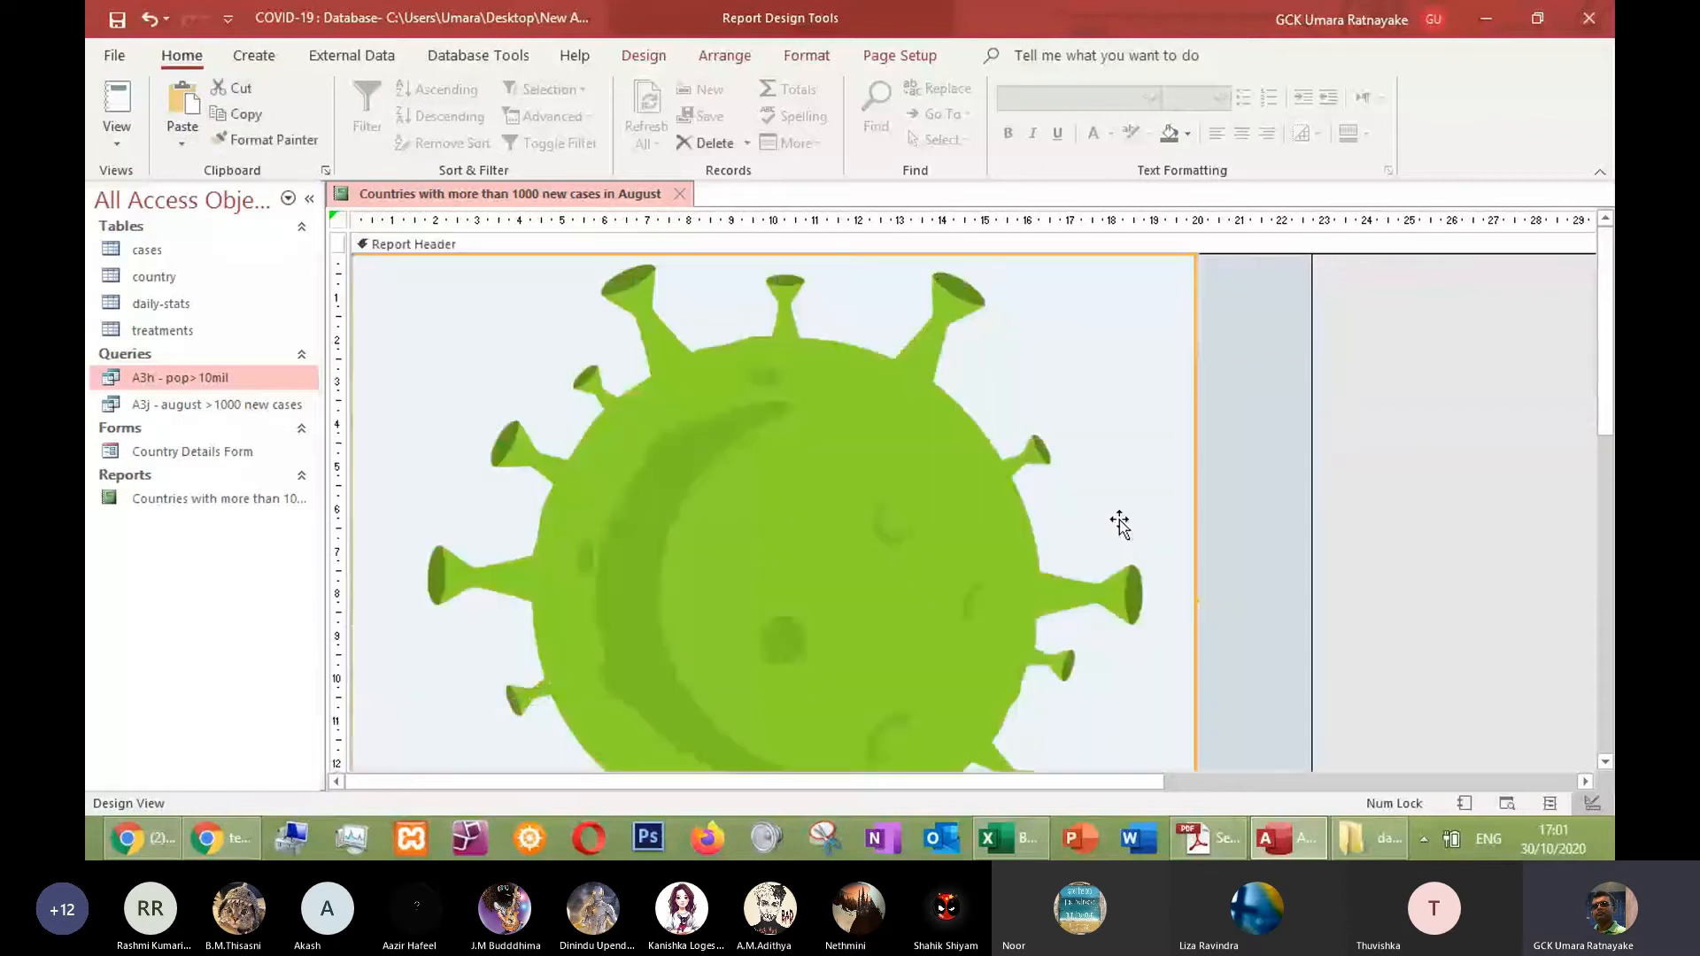
pyautogui.scroll(-5, 1120, 524)
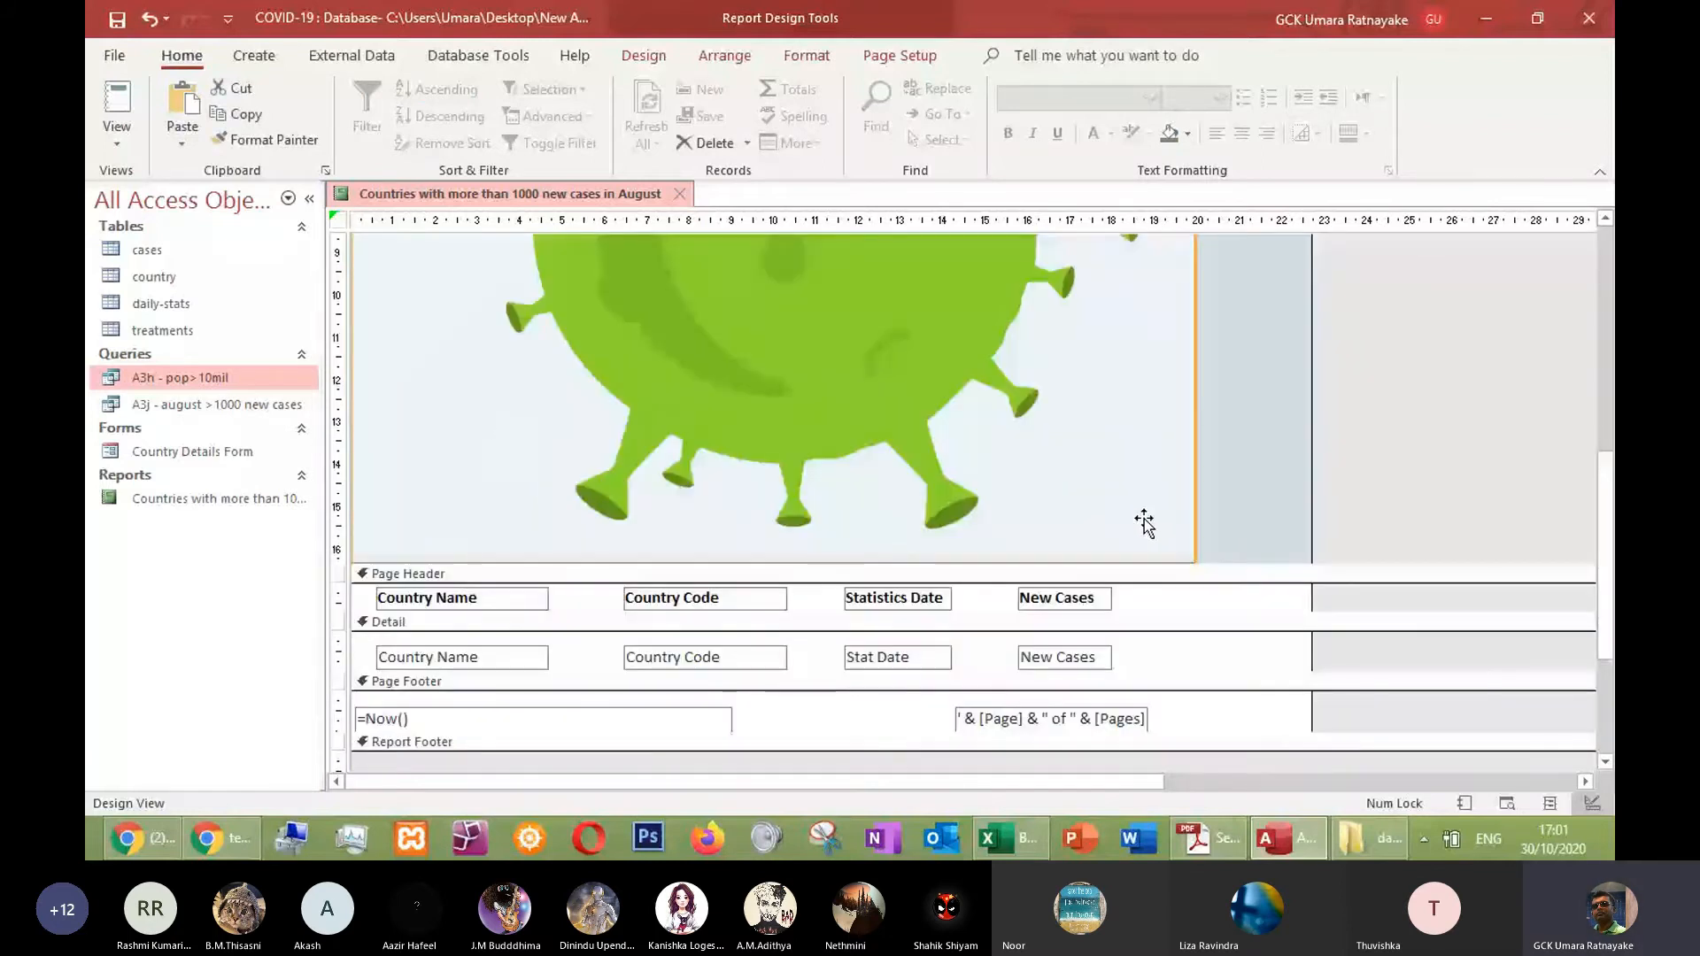
# Reduce the virus picture in the report header to about 12.8 by 10.7 cm and set its Size Mode to Stretch
pyautogui.moveTo(1195, 562); pyautogui.dragTo(893, 322)
pyautogui.scroll(3, 993, 425)
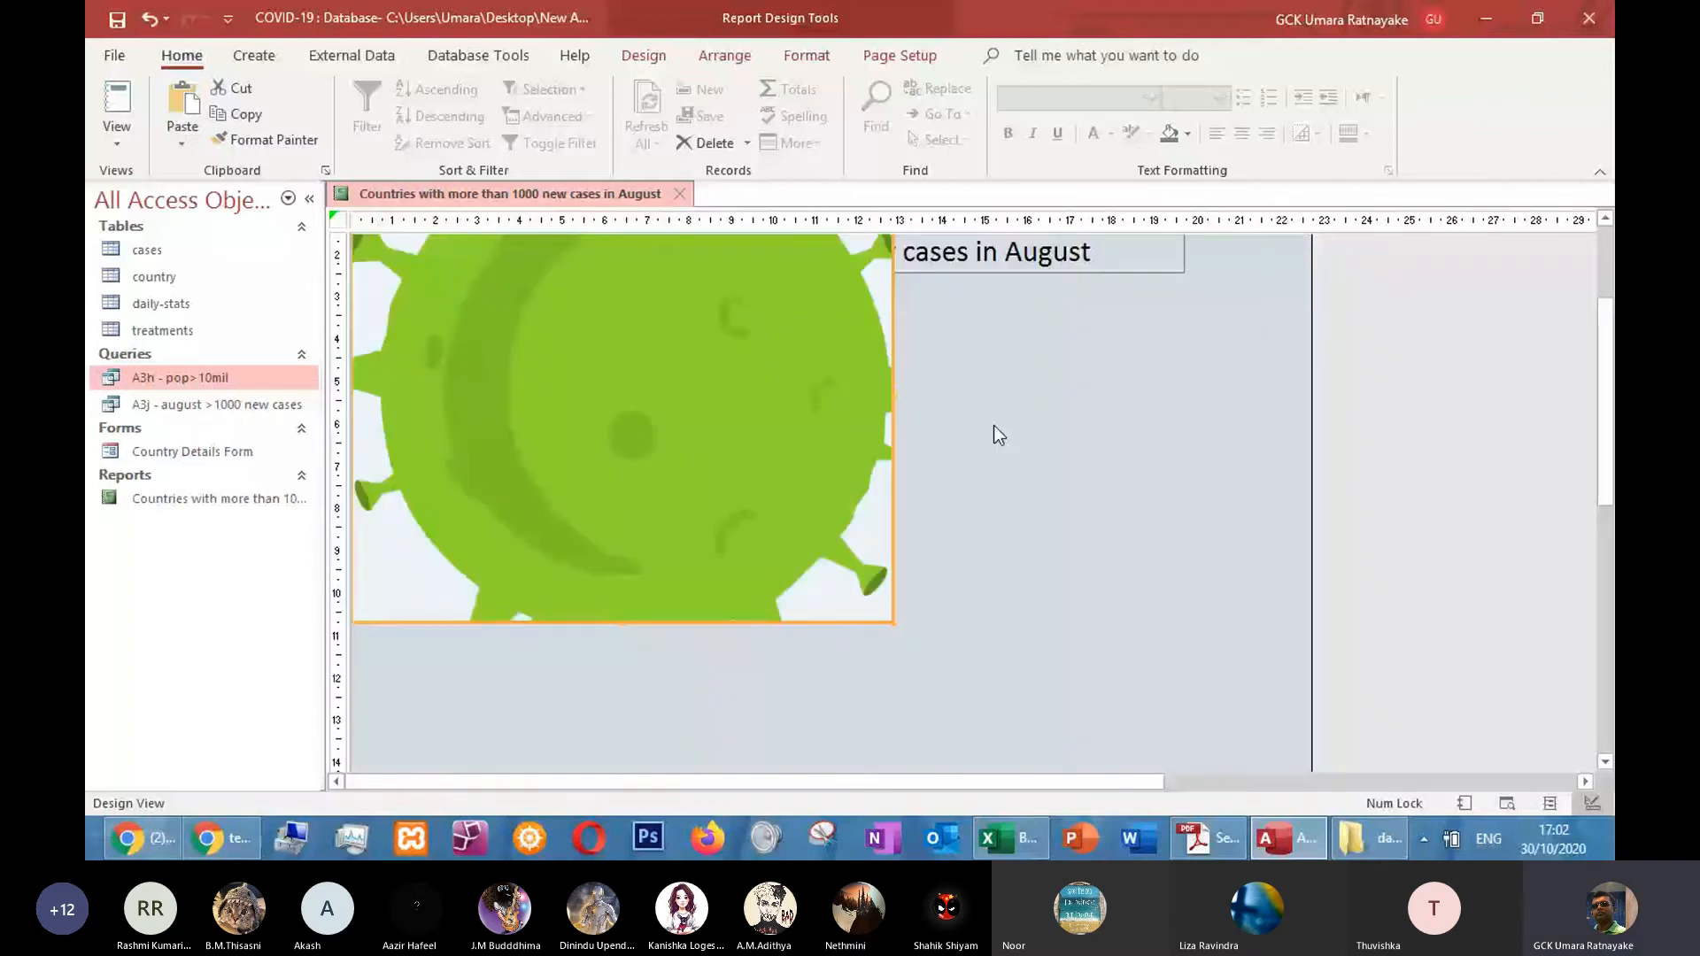
pyautogui.scroll(2, 994, 425)
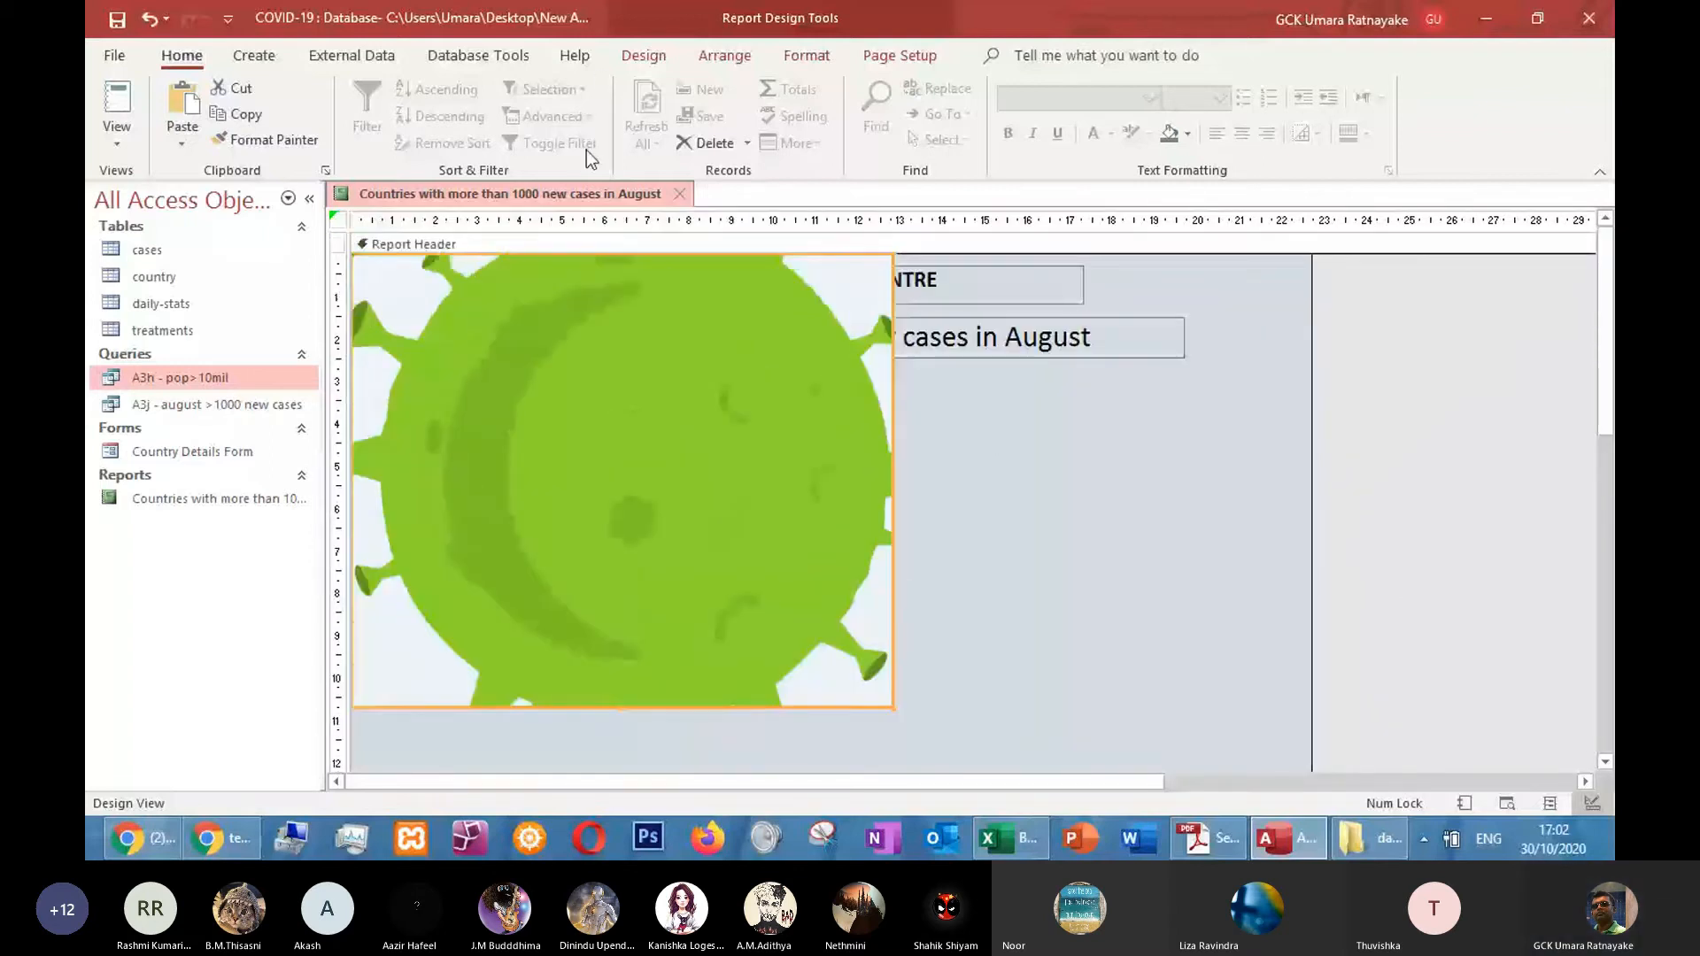
pyautogui.click(670, 51)
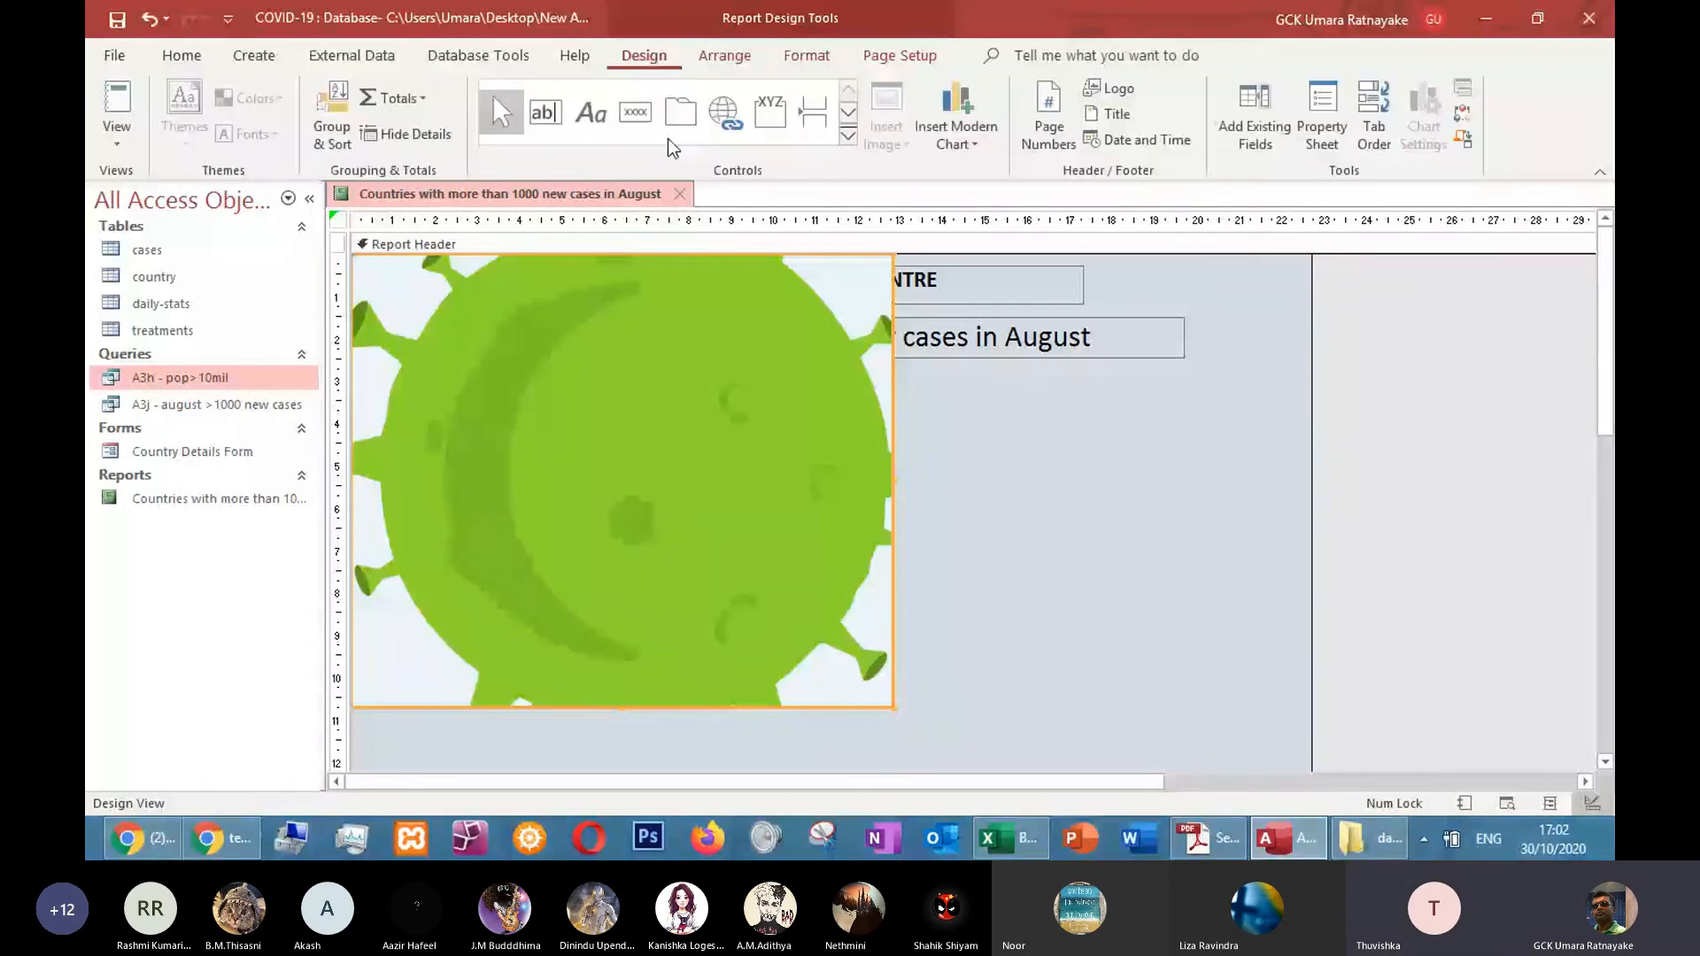
pyautogui.click(1320, 110)
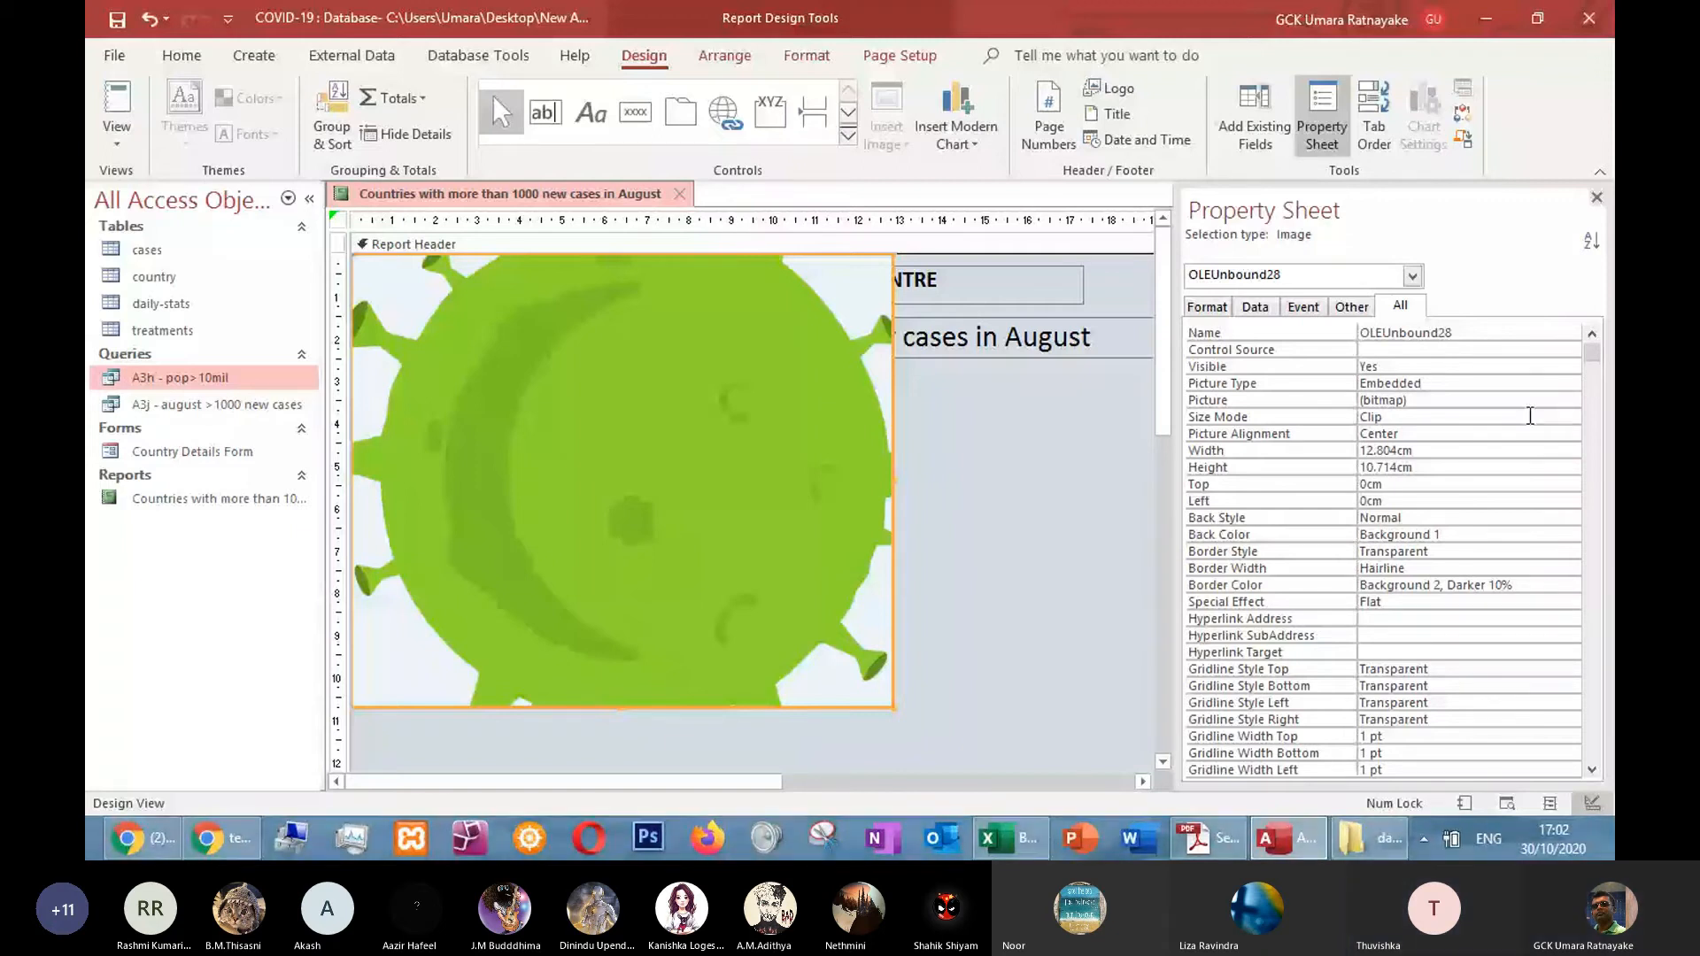
pyautogui.click(1530, 416)
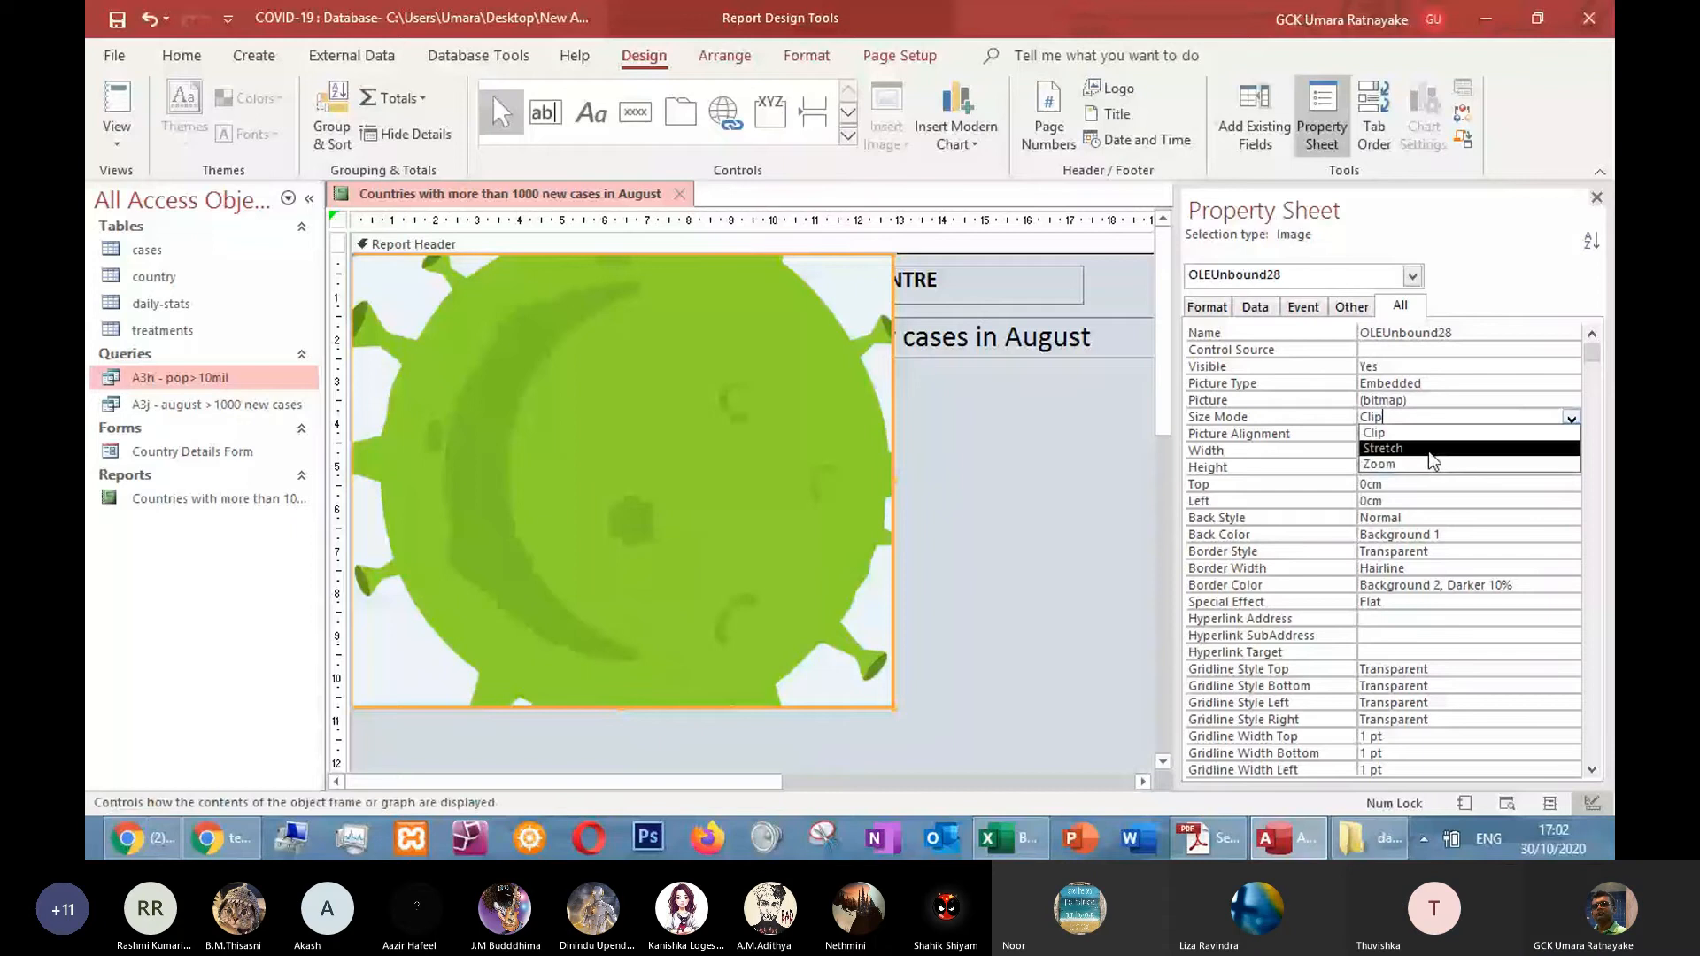
pyautogui.click(1530, 450)
pyautogui.click(1597, 198)
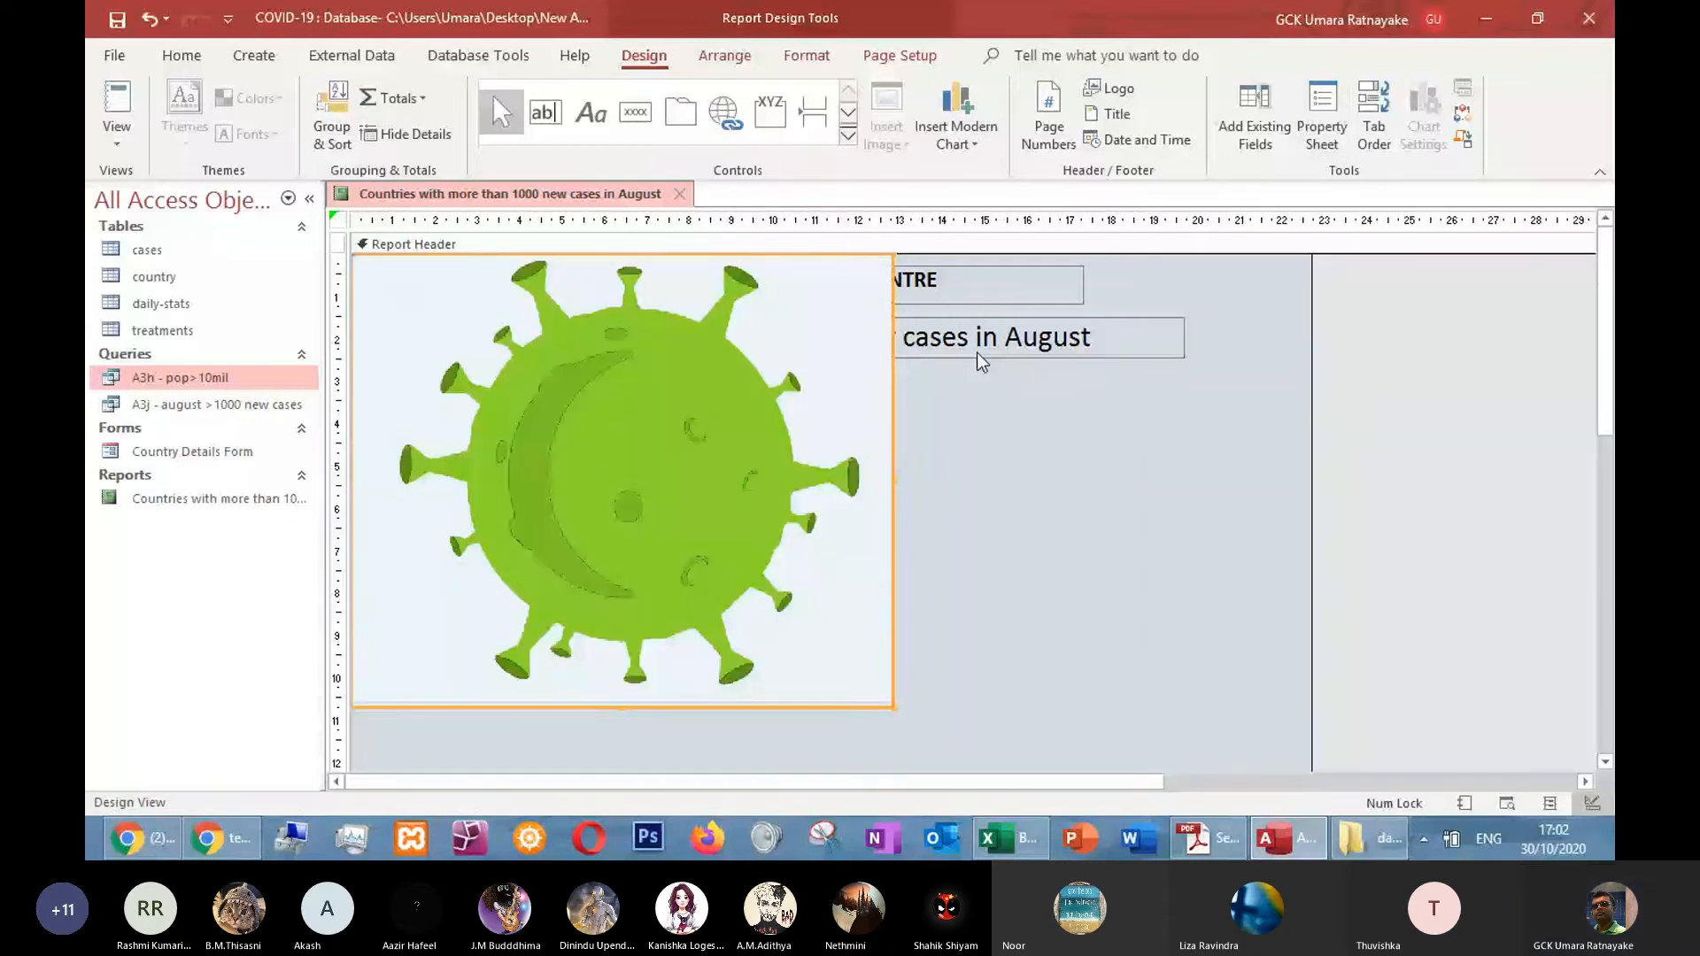
# Shrink the virus picture to a logo about 2.7 cm wide beside the title and reduce the report header's height to fit
pyautogui.moveTo(893, 706); pyautogui.dragTo(465, 346)
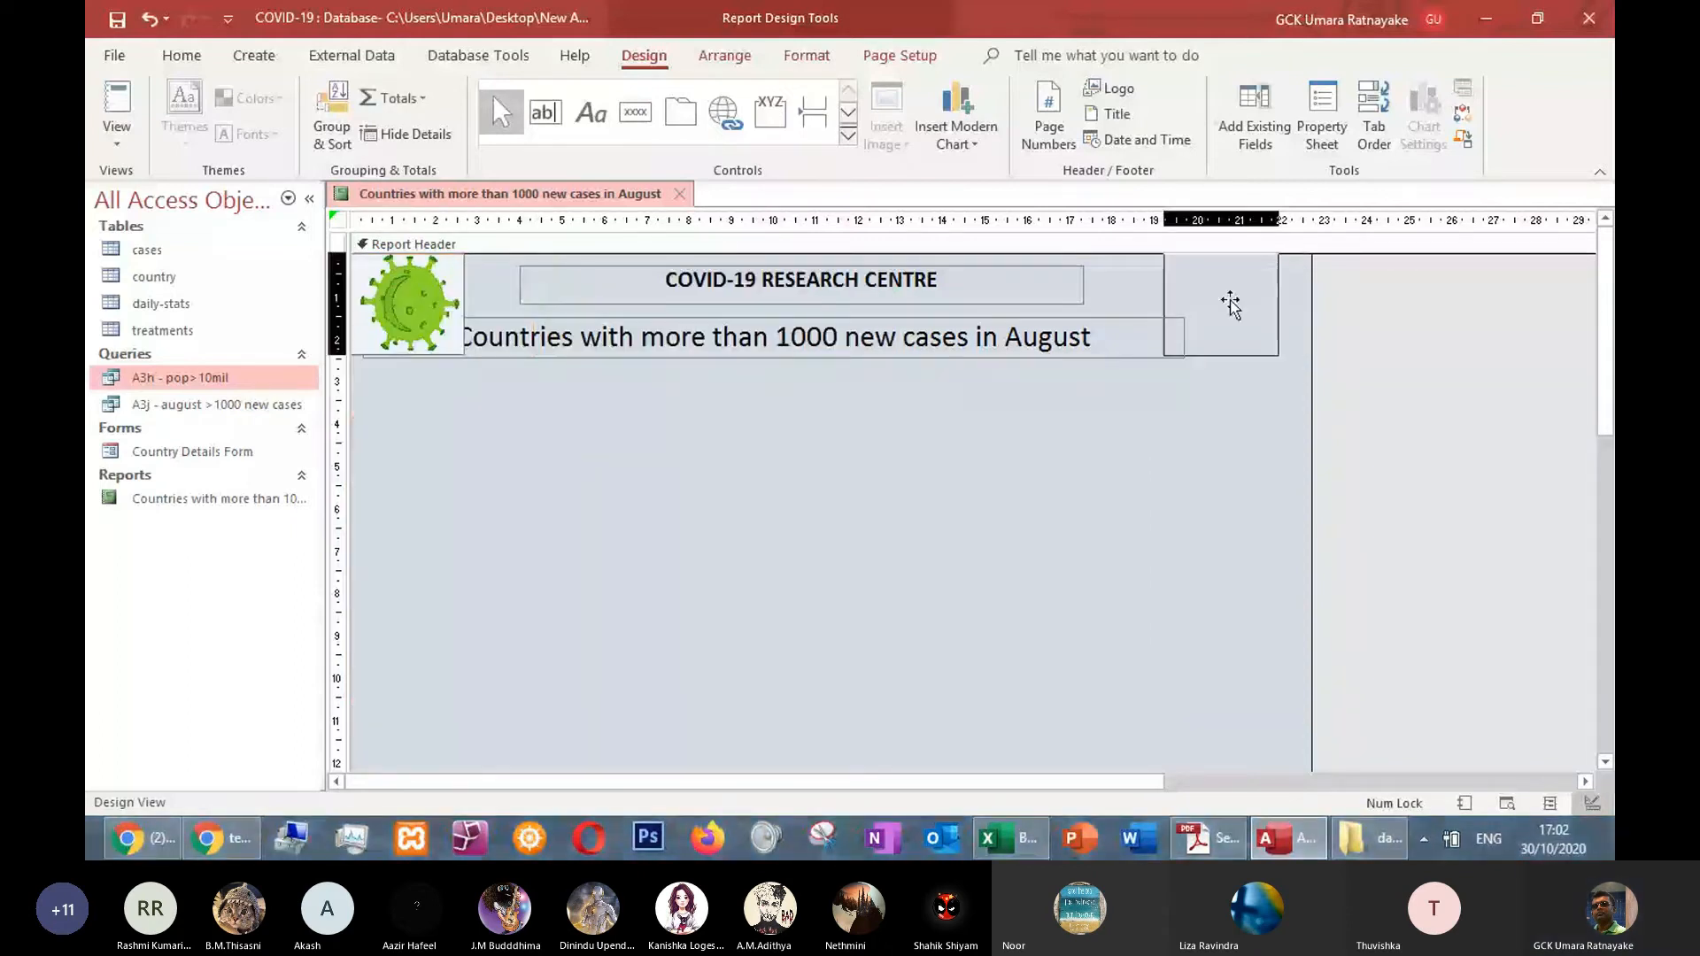
pyautogui.scroll(-3, 857, 598)
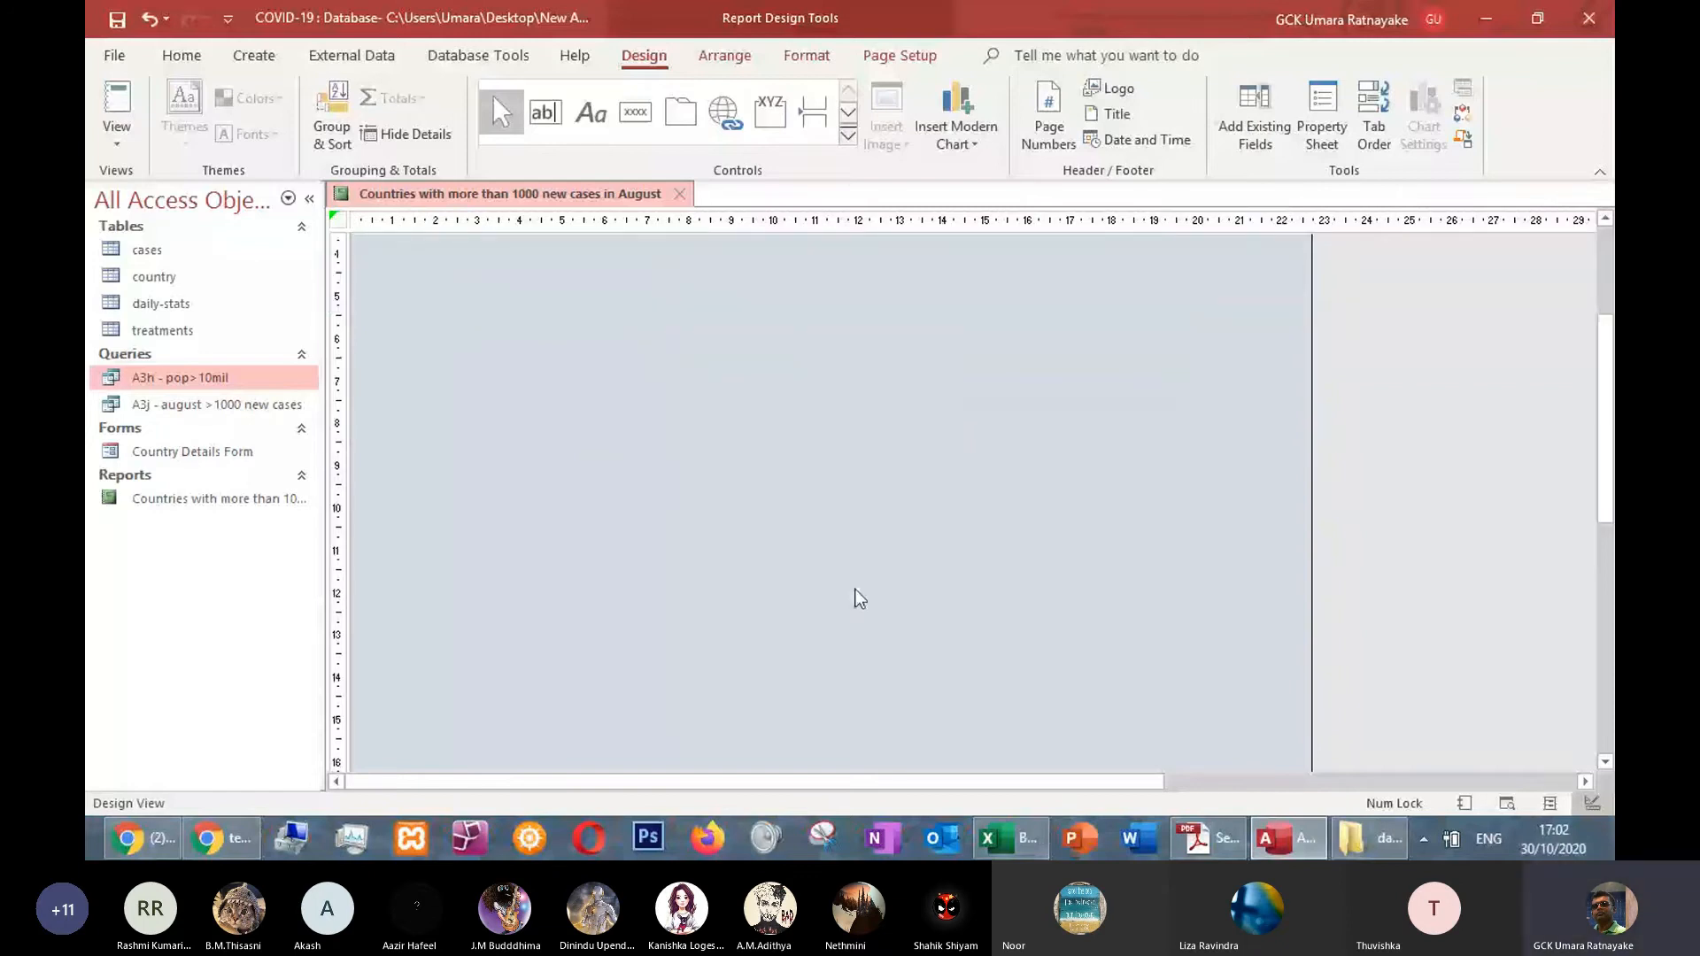
pyautogui.scroll(-5, 854, 596)
pyautogui.moveTo(826, 523); pyautogui.dragTo(872, 353)
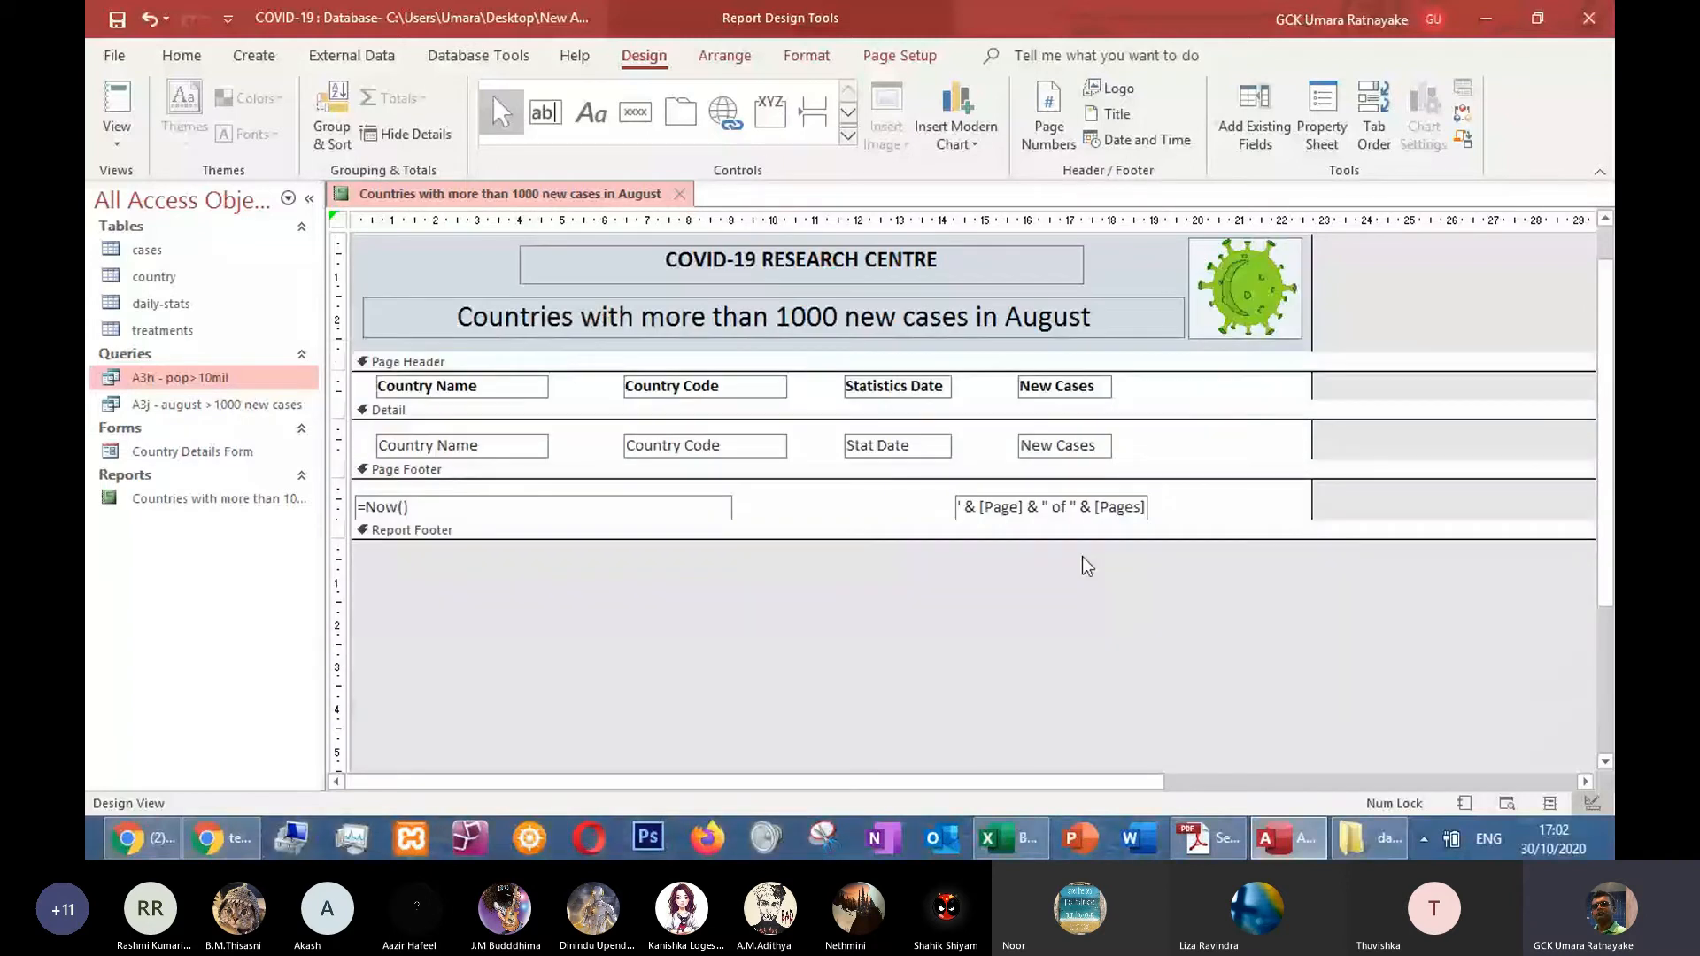
# Increase the height of the page footer section to about 2.4 cm to make room below the date
pyautogui.click(849, 577)
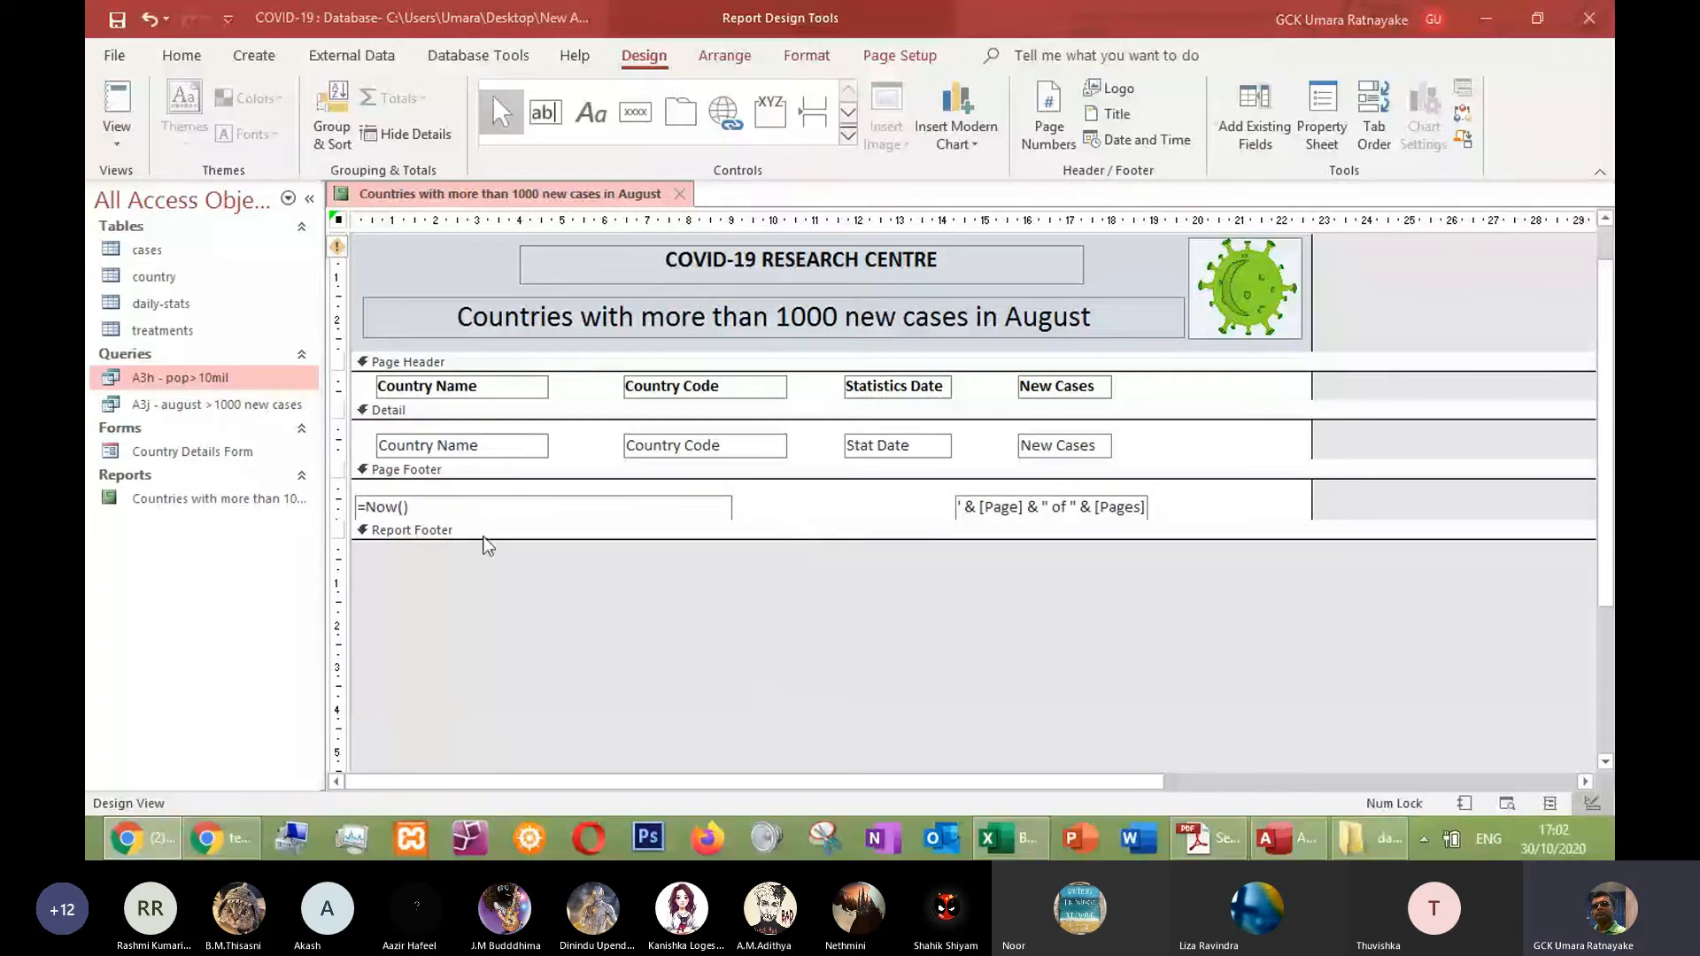
pyautogui.moveTo(828, 540); pyautogui.dragTo(769, 593)
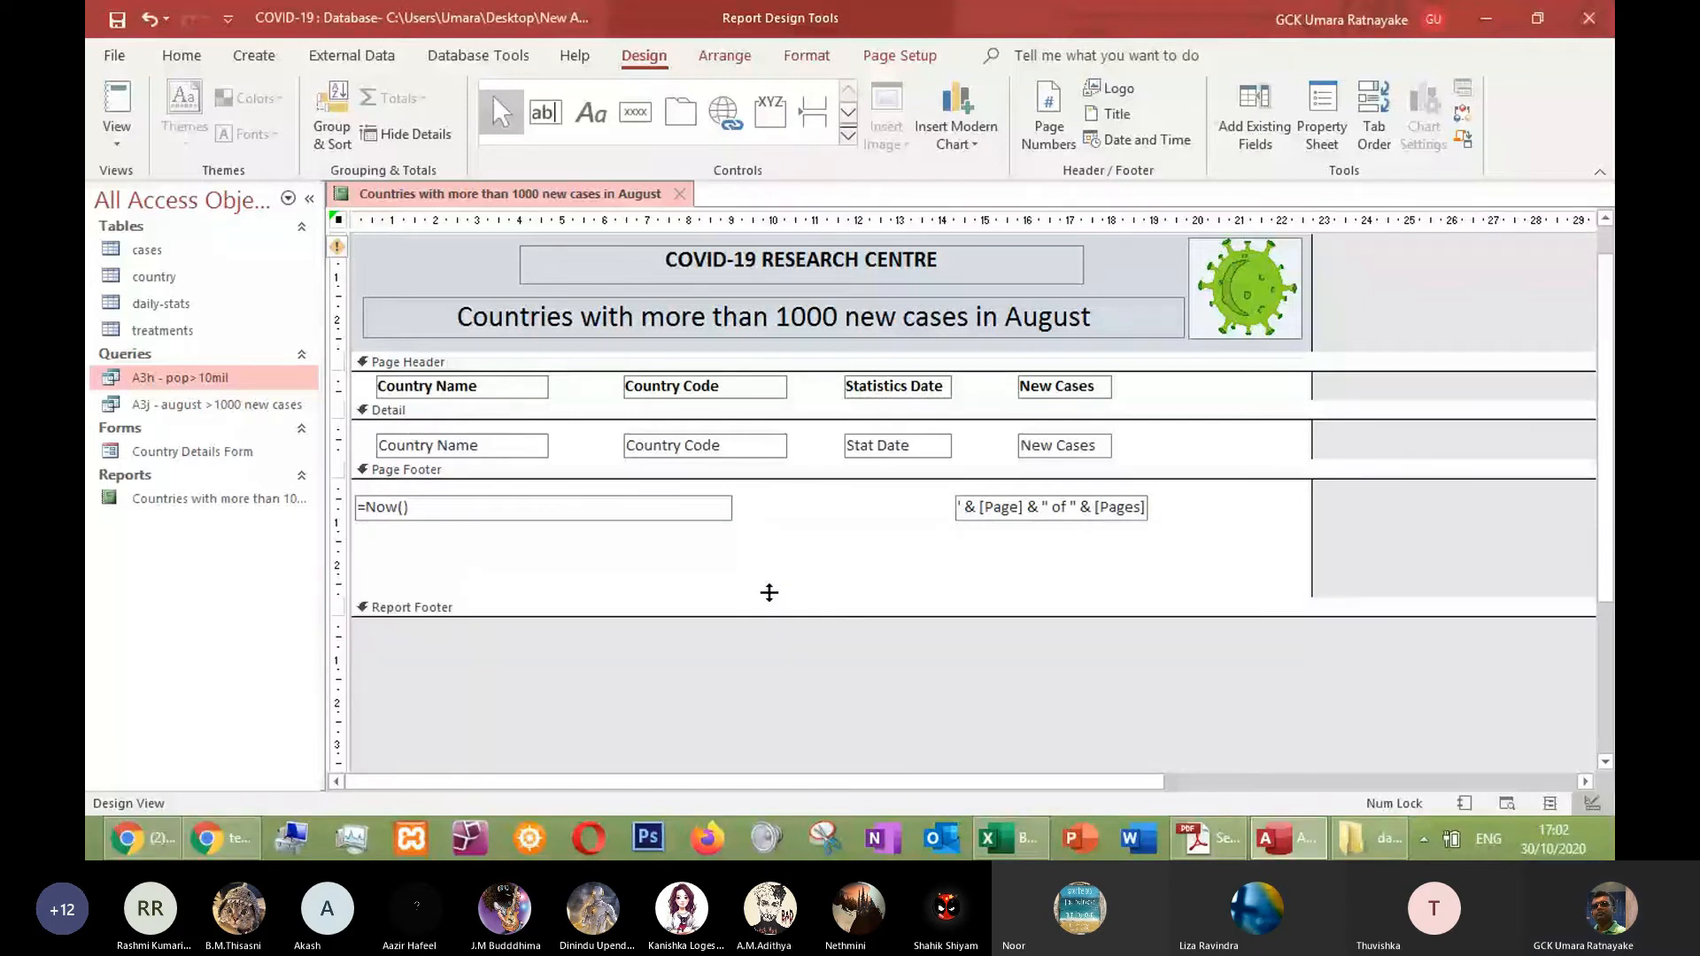
pyautogui.click(779, 599)
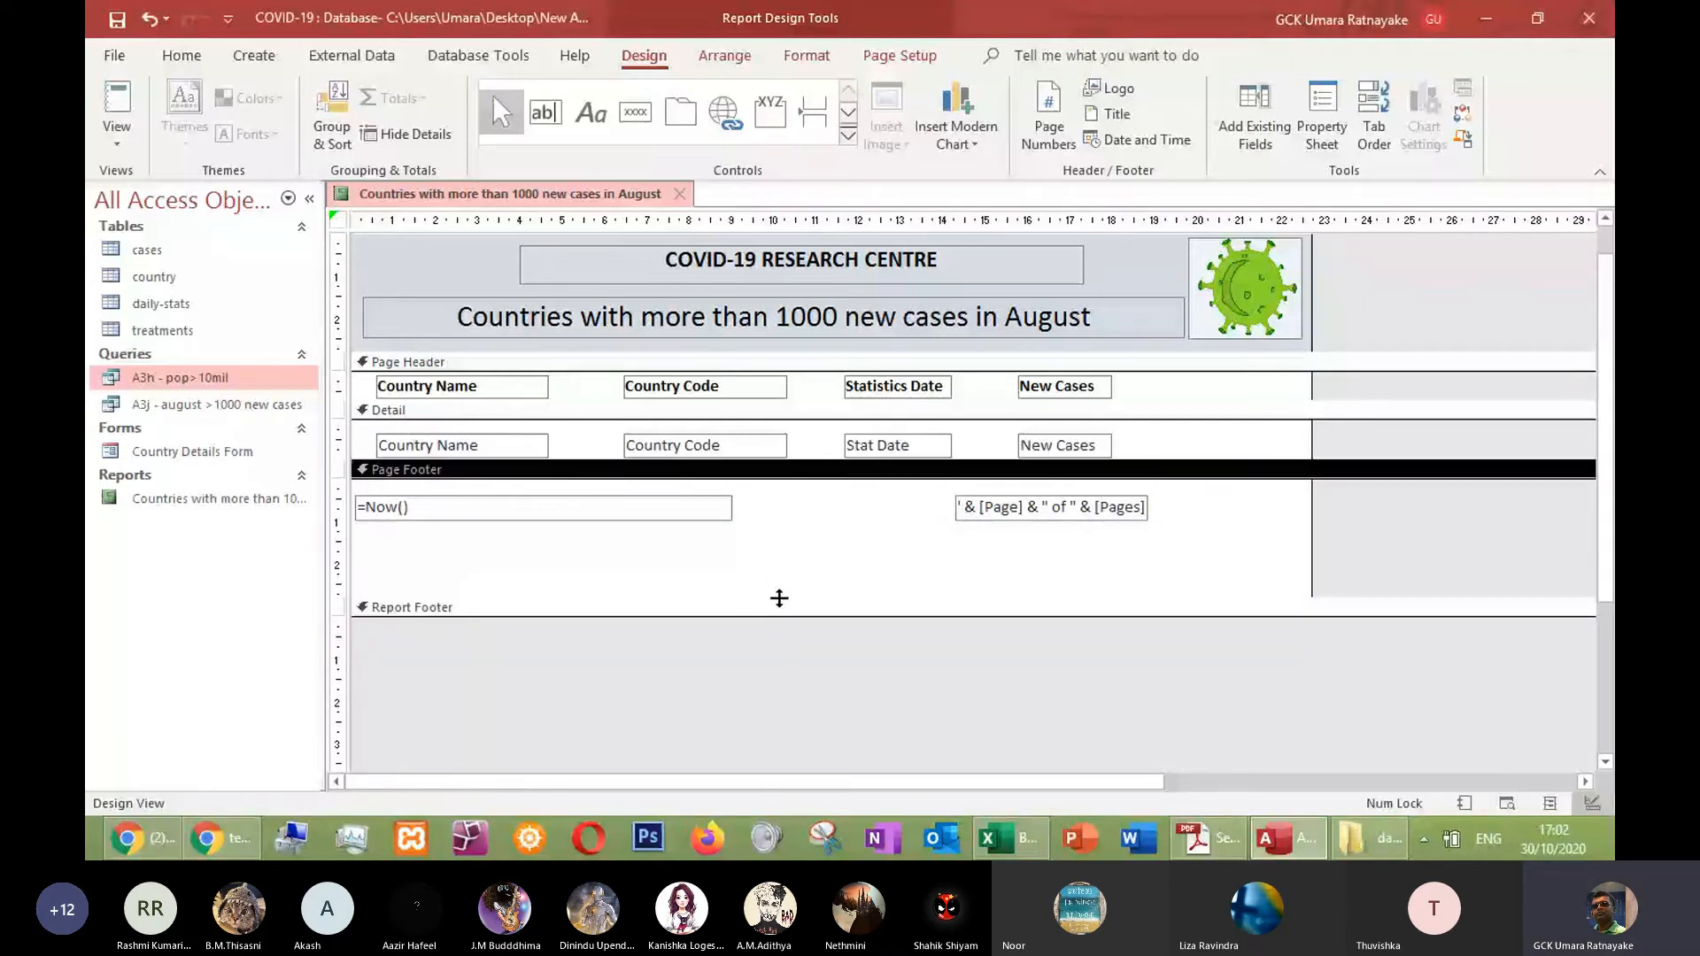
pyautogui.moveTo(779, 598); pyautogui.dragTo(779, 585)
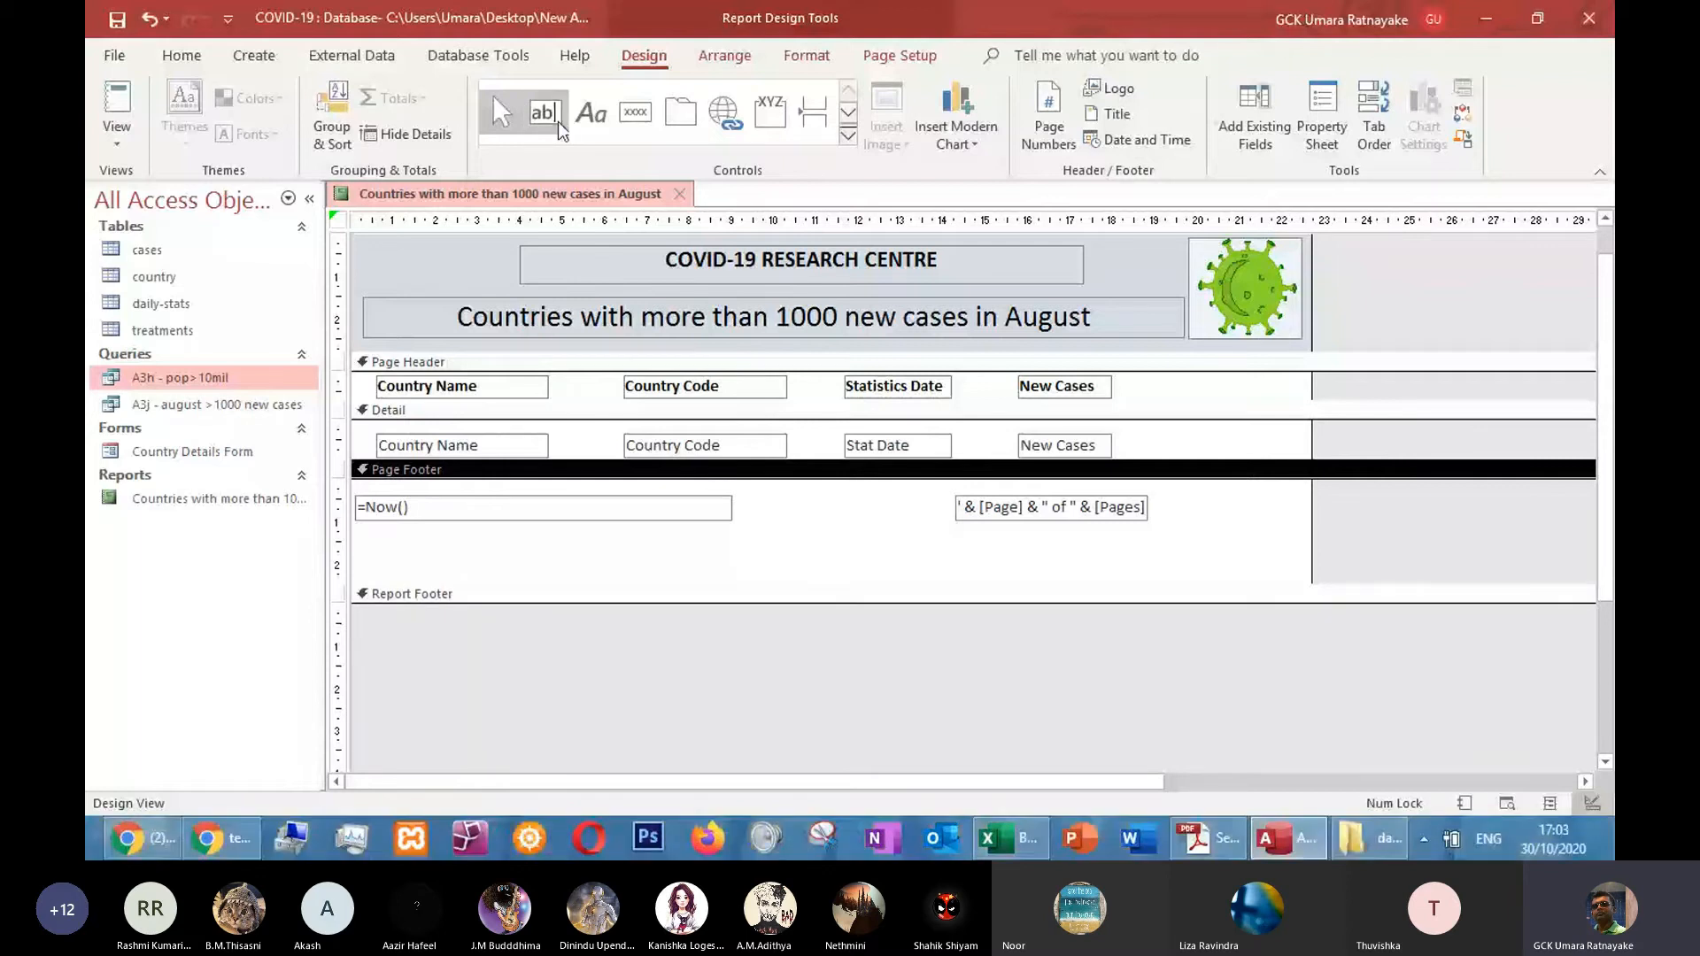
# Add a label reading "your name and class" in the page footer, beneath the date
pyautogui.click(573, 128)
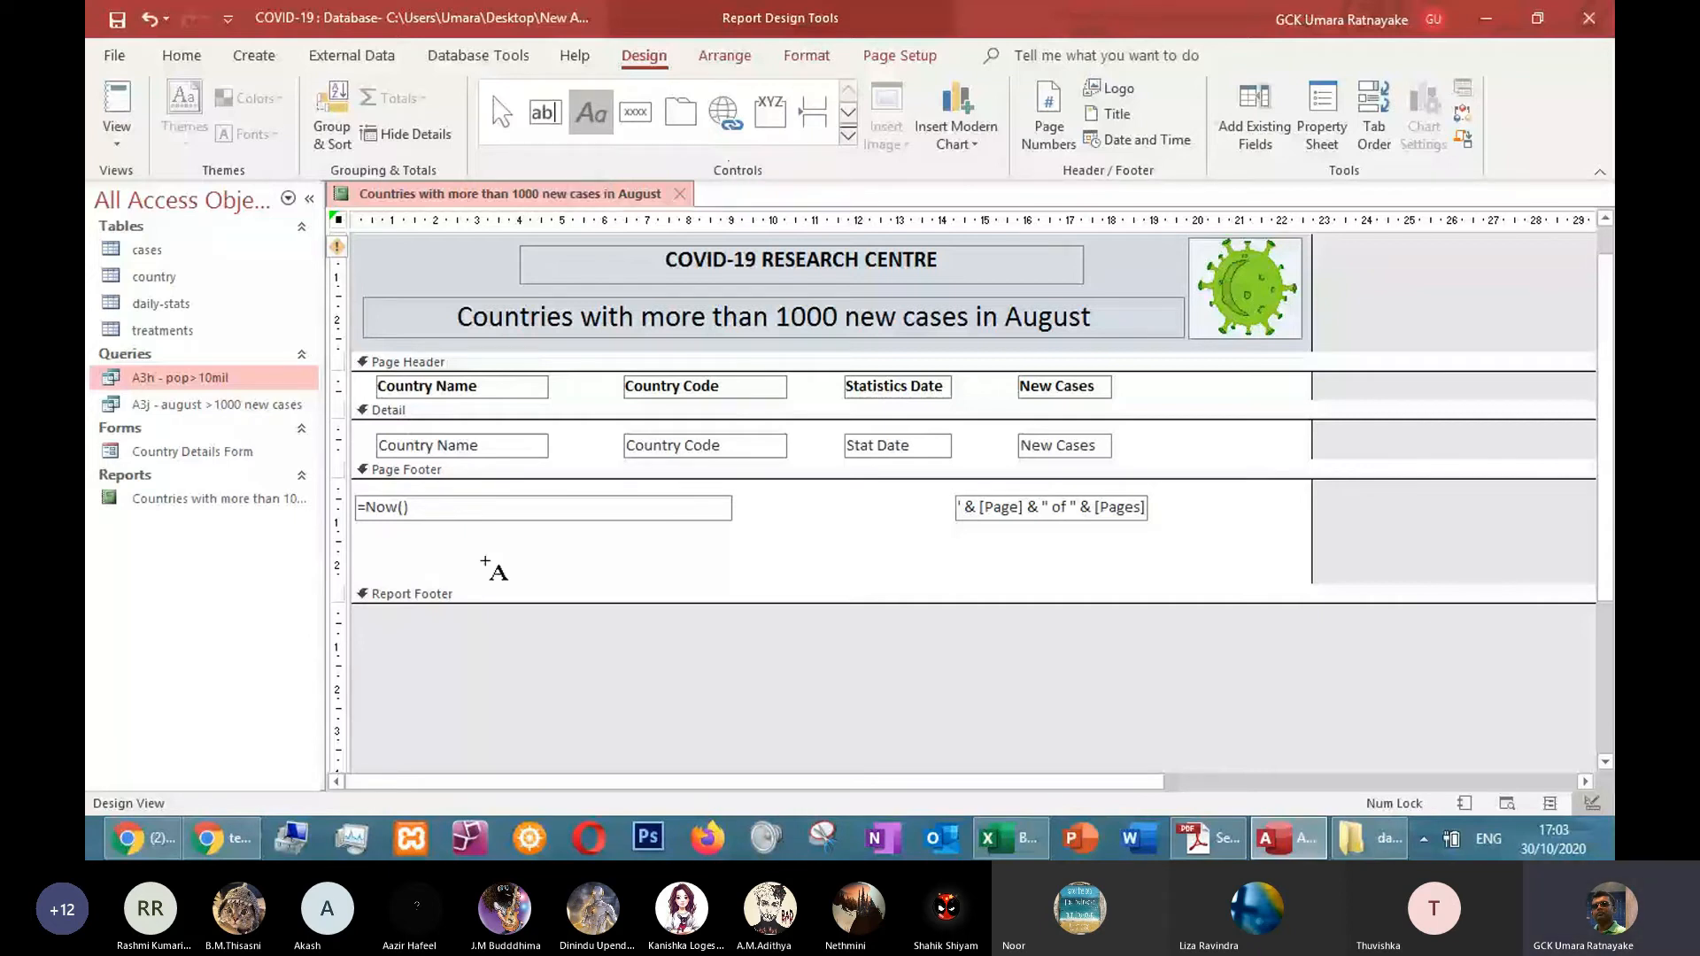
pyautogui.moveTo(398, 528); pyautogui.dragTo(741, 581)
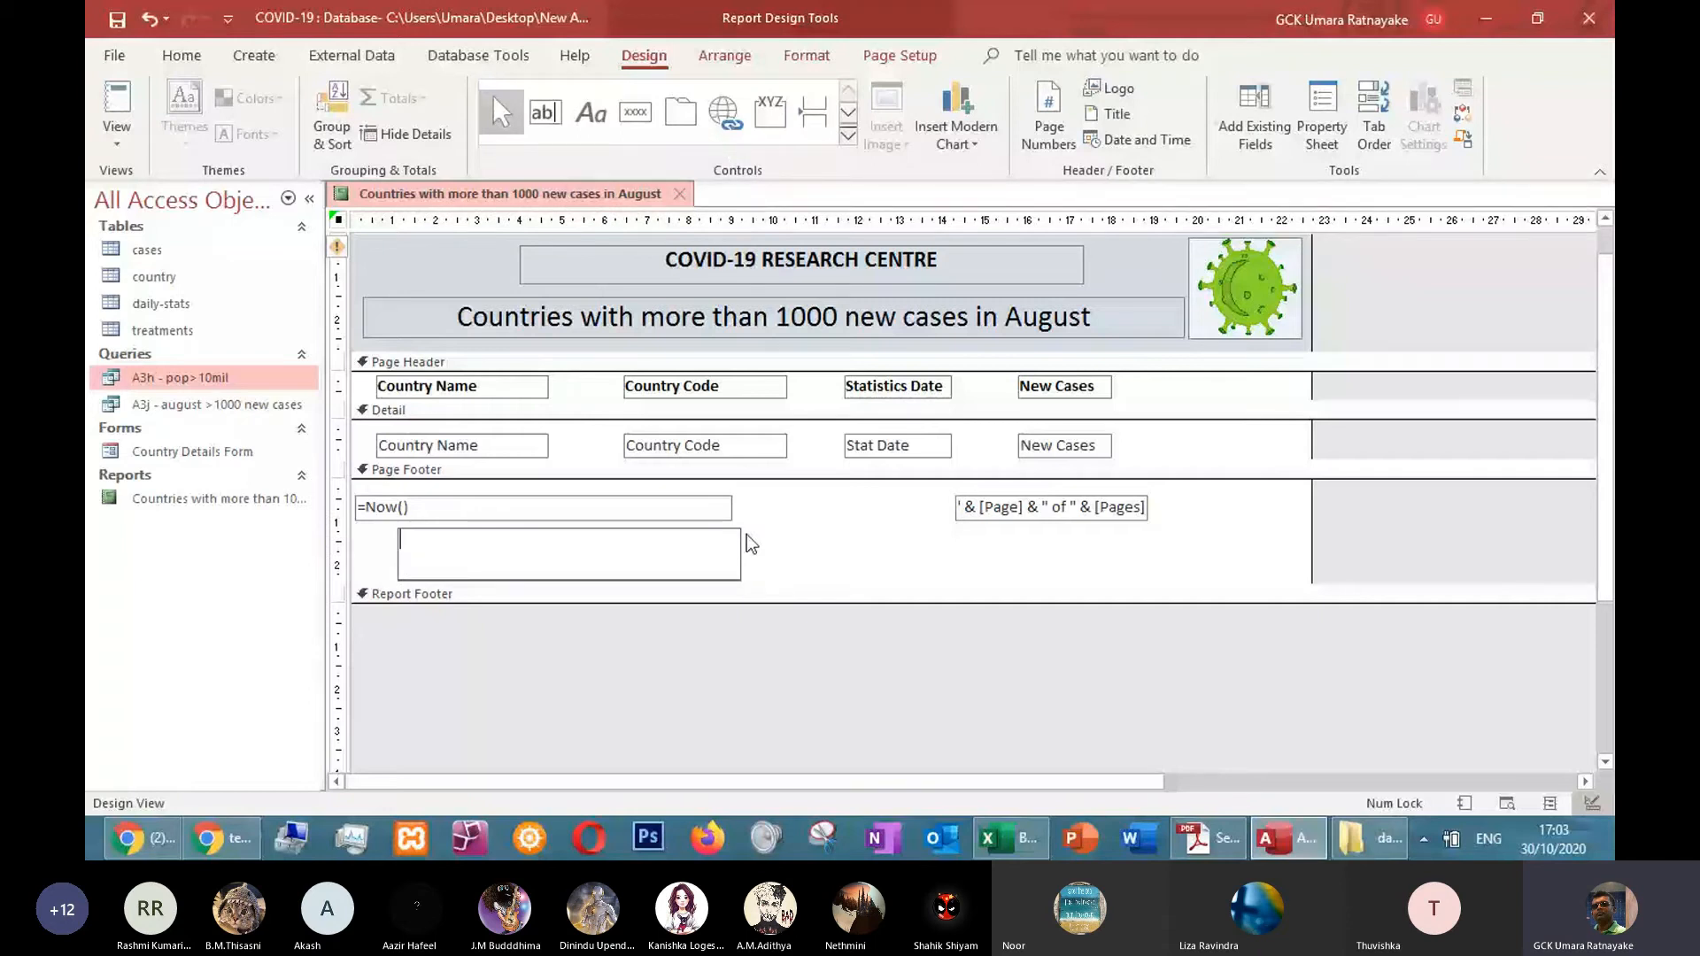
pyautogui.write('your name and class')
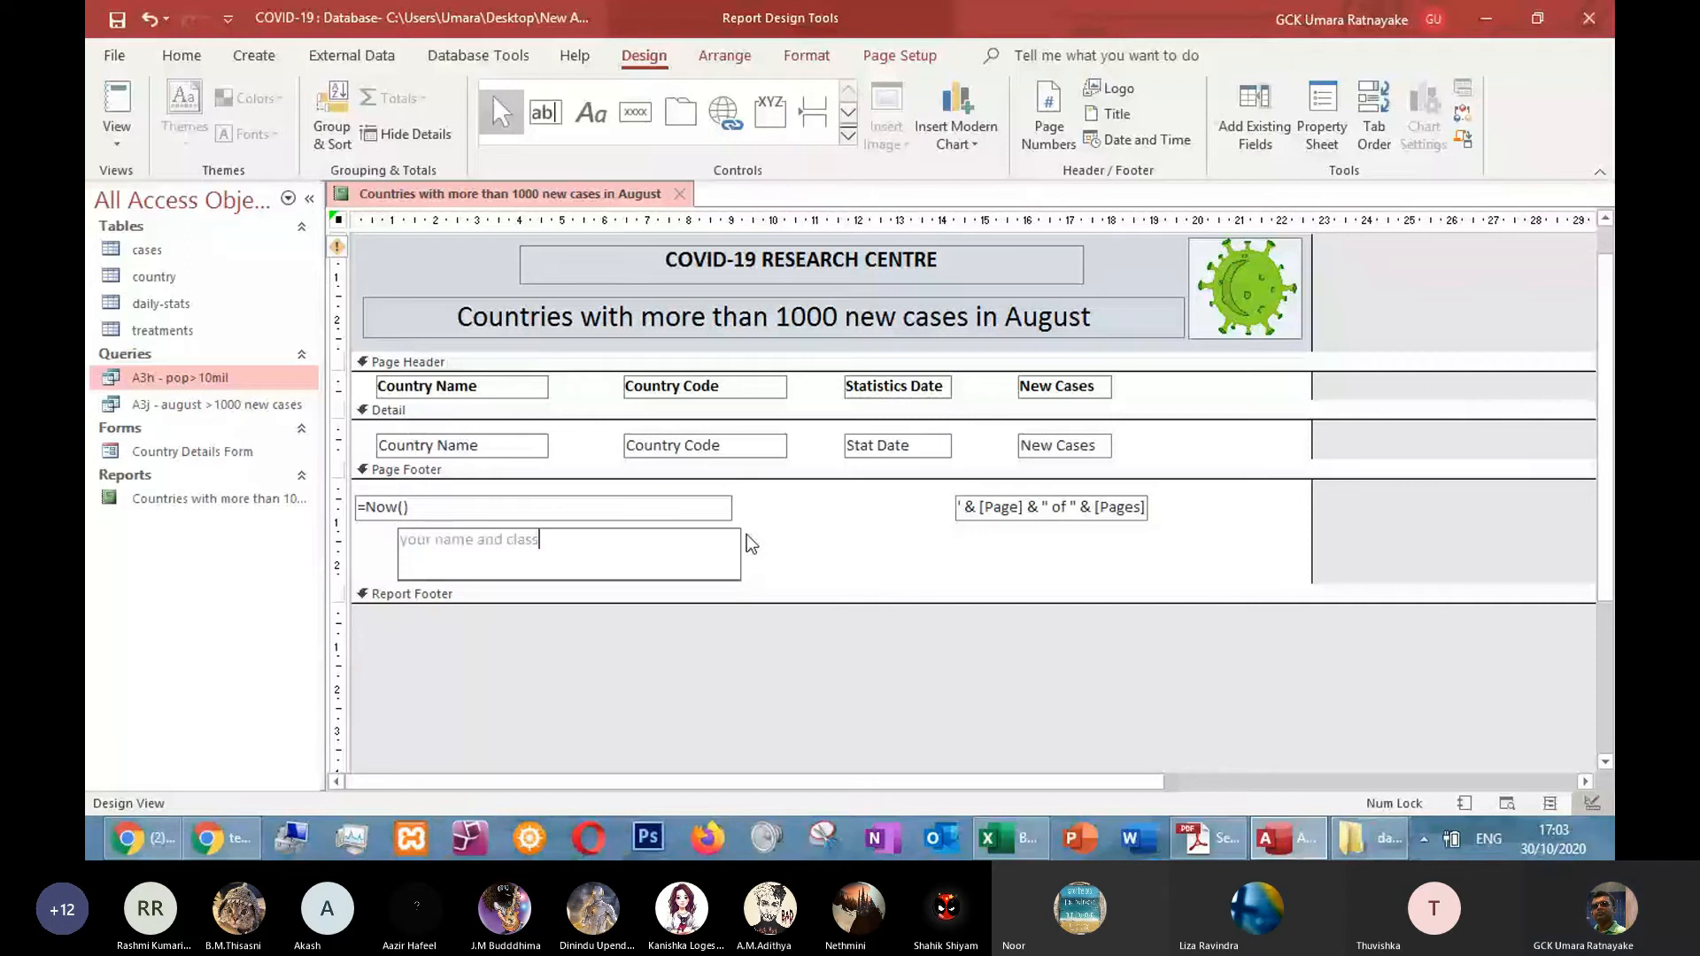
pyautogui.click(747, 534)
# Shift the name-and-class label left under the date, reduce its height slightly, and display the report in Report View
pyautogui.moveTo(601, 578); pyautogui.dragTo(565, 578)
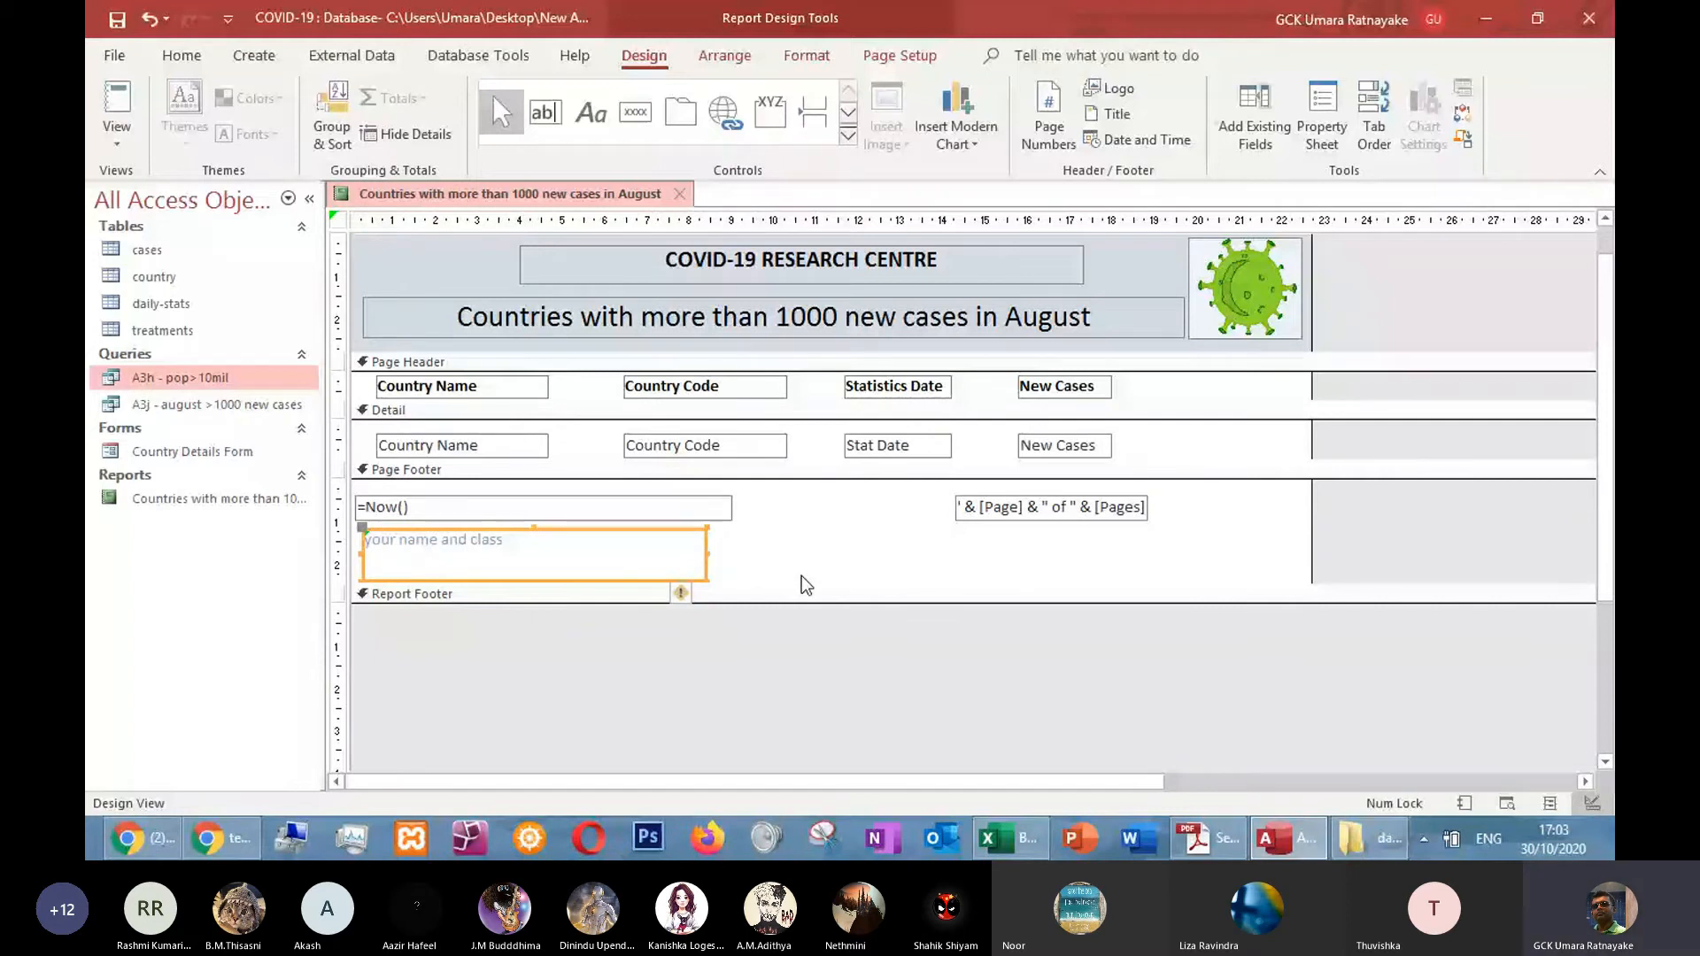
pyautogui.moveTo(534, 581); pyautogui.dragTo(535, 563)
pyautogui.click(514, 470)
pyautogui.click(124, 104)
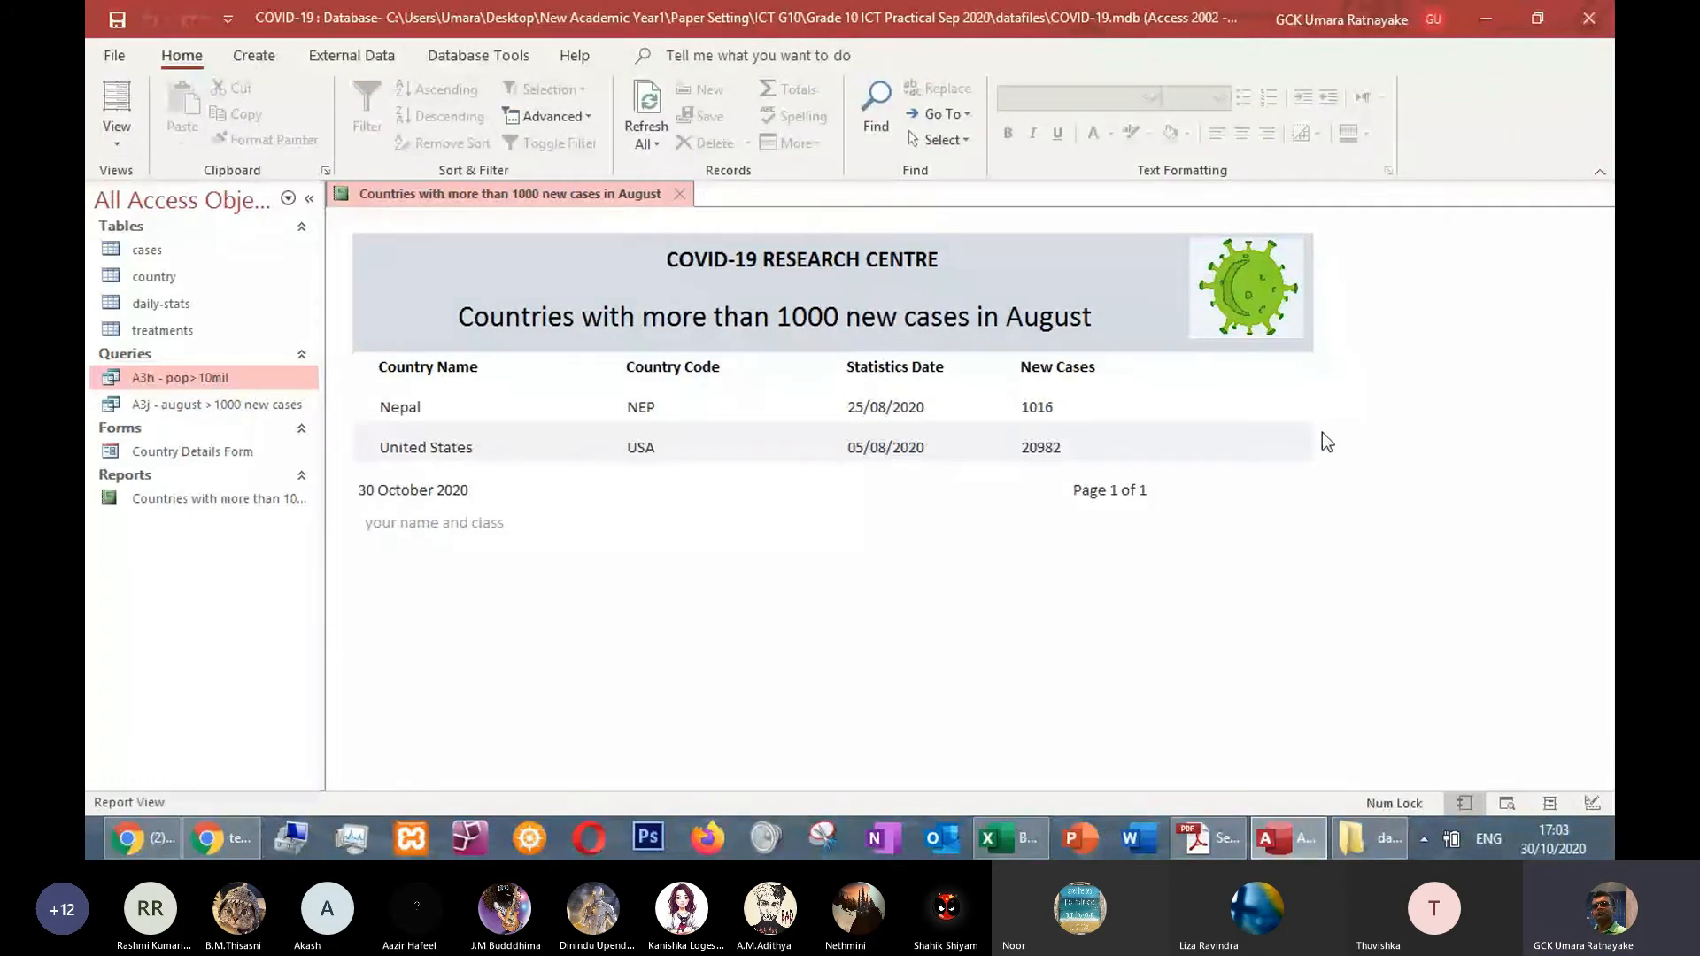
# Switch to the exam paper in Adobe Reader, underline "the house" and tick off the house style and Country Name sorting requirements
pyautogui.click(1238, 846)
pyautogui.scroll(-5, 748, 652)
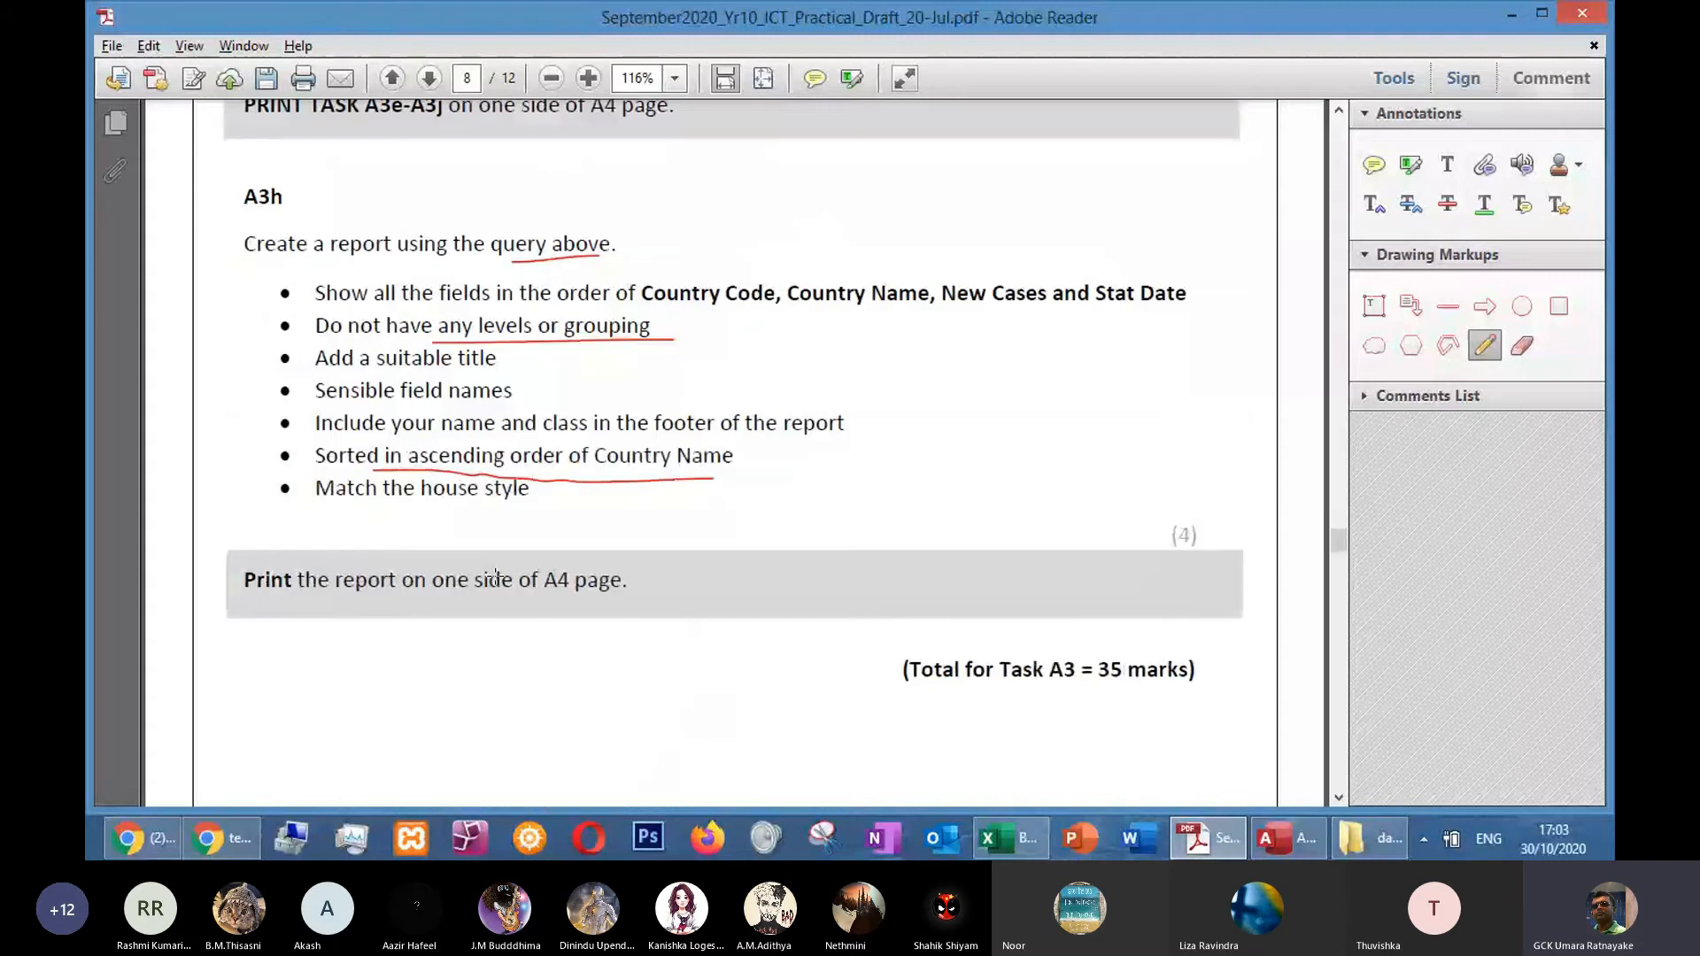
pyautogui.moveTo(385, 513)
pyautogui.mouseDown()
pyautogui.moveTo(485, 517)
pyautogui.moveTo(576, 492)
pyautogui.mouseUp()
pyautogui.moveTo(734, 479); pyautogui.dragTo(799, 459)
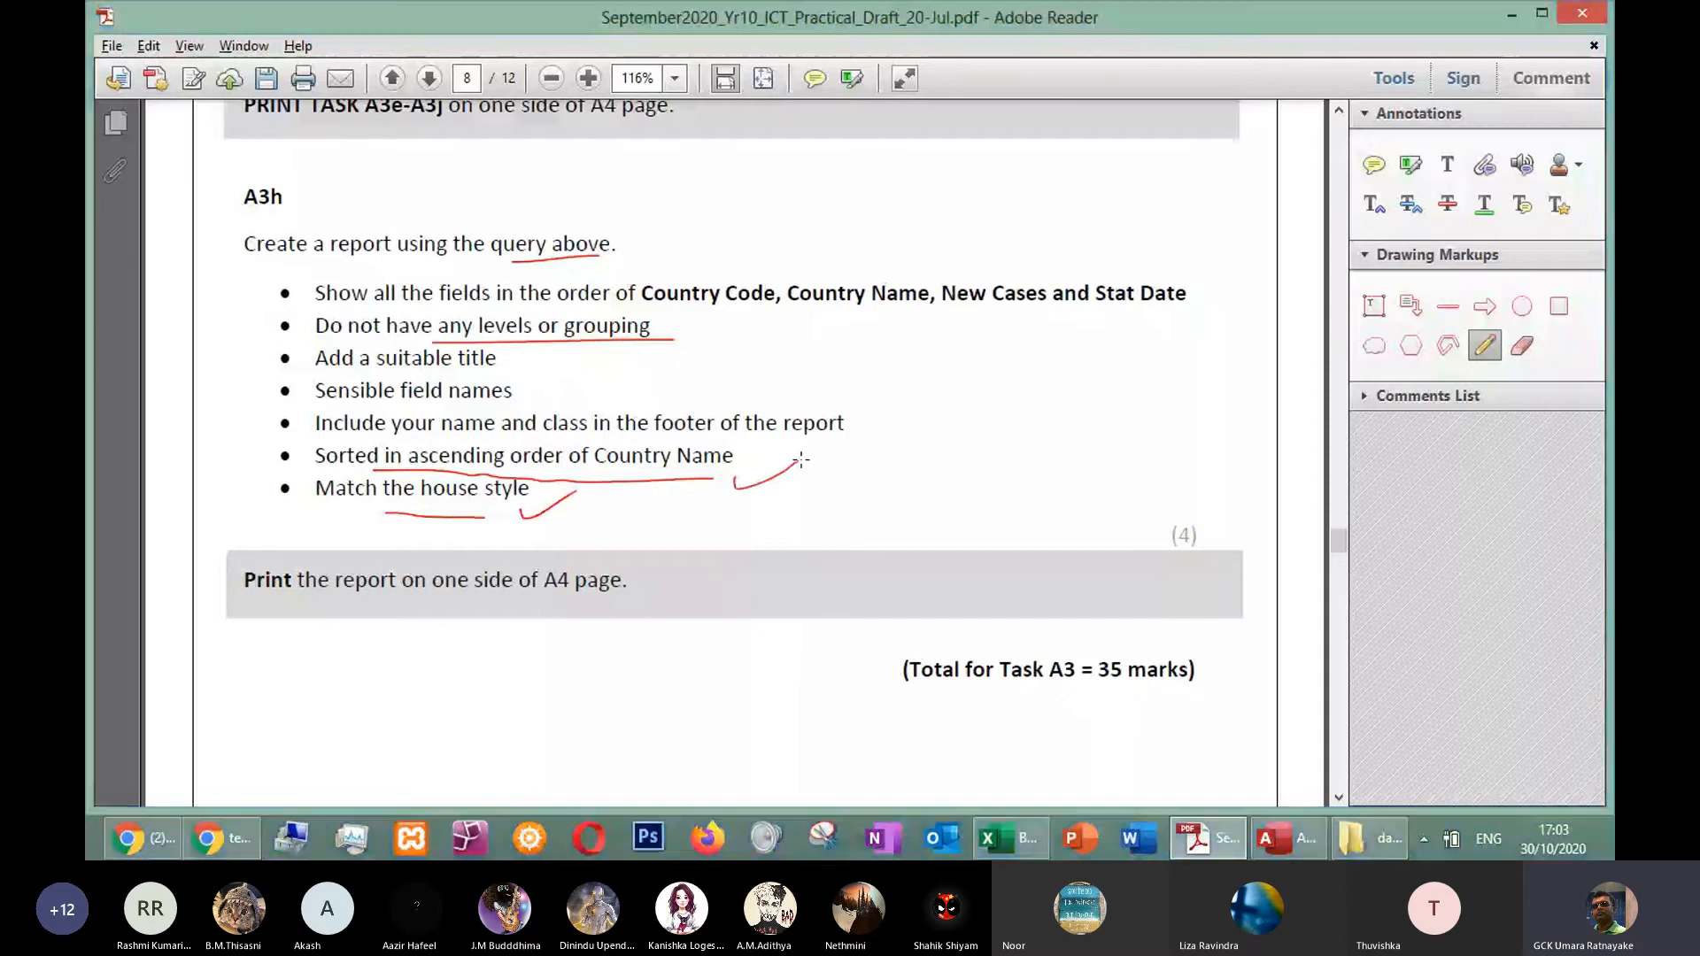
# Check the report against the task list, tick the remaining A3h requirements and circle the 4-mark allocation
pyautogui.hotkey('alt', 'Tab')
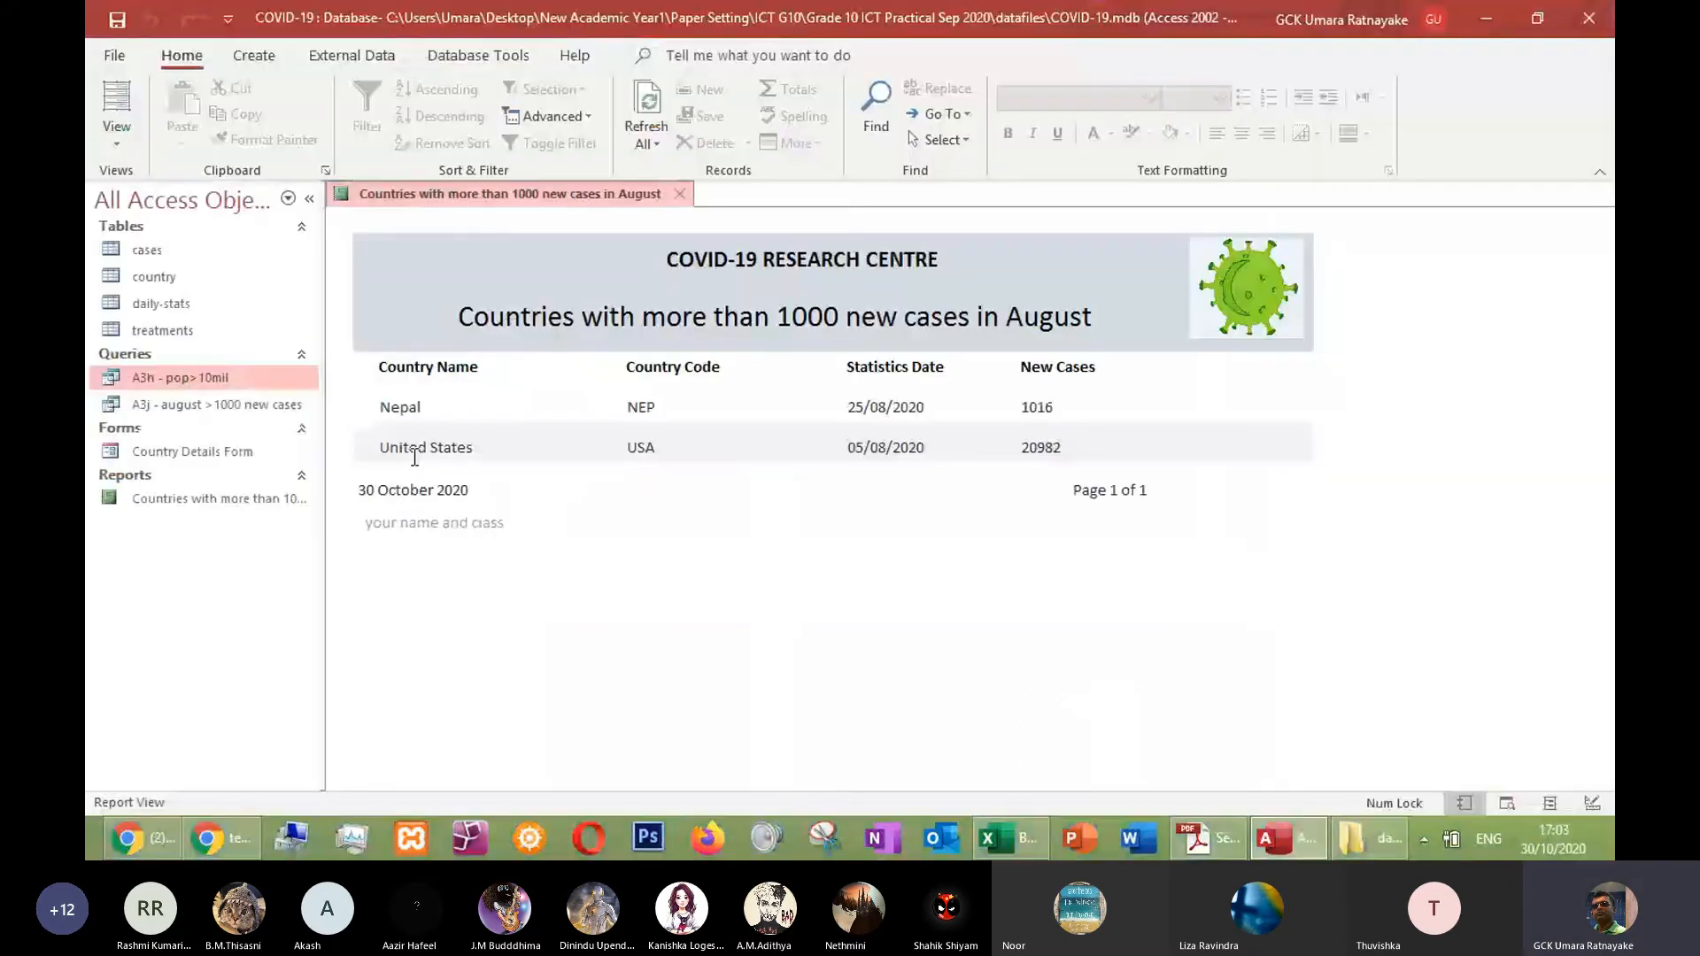
pyautogui.hotkey('alt', 'Tab')
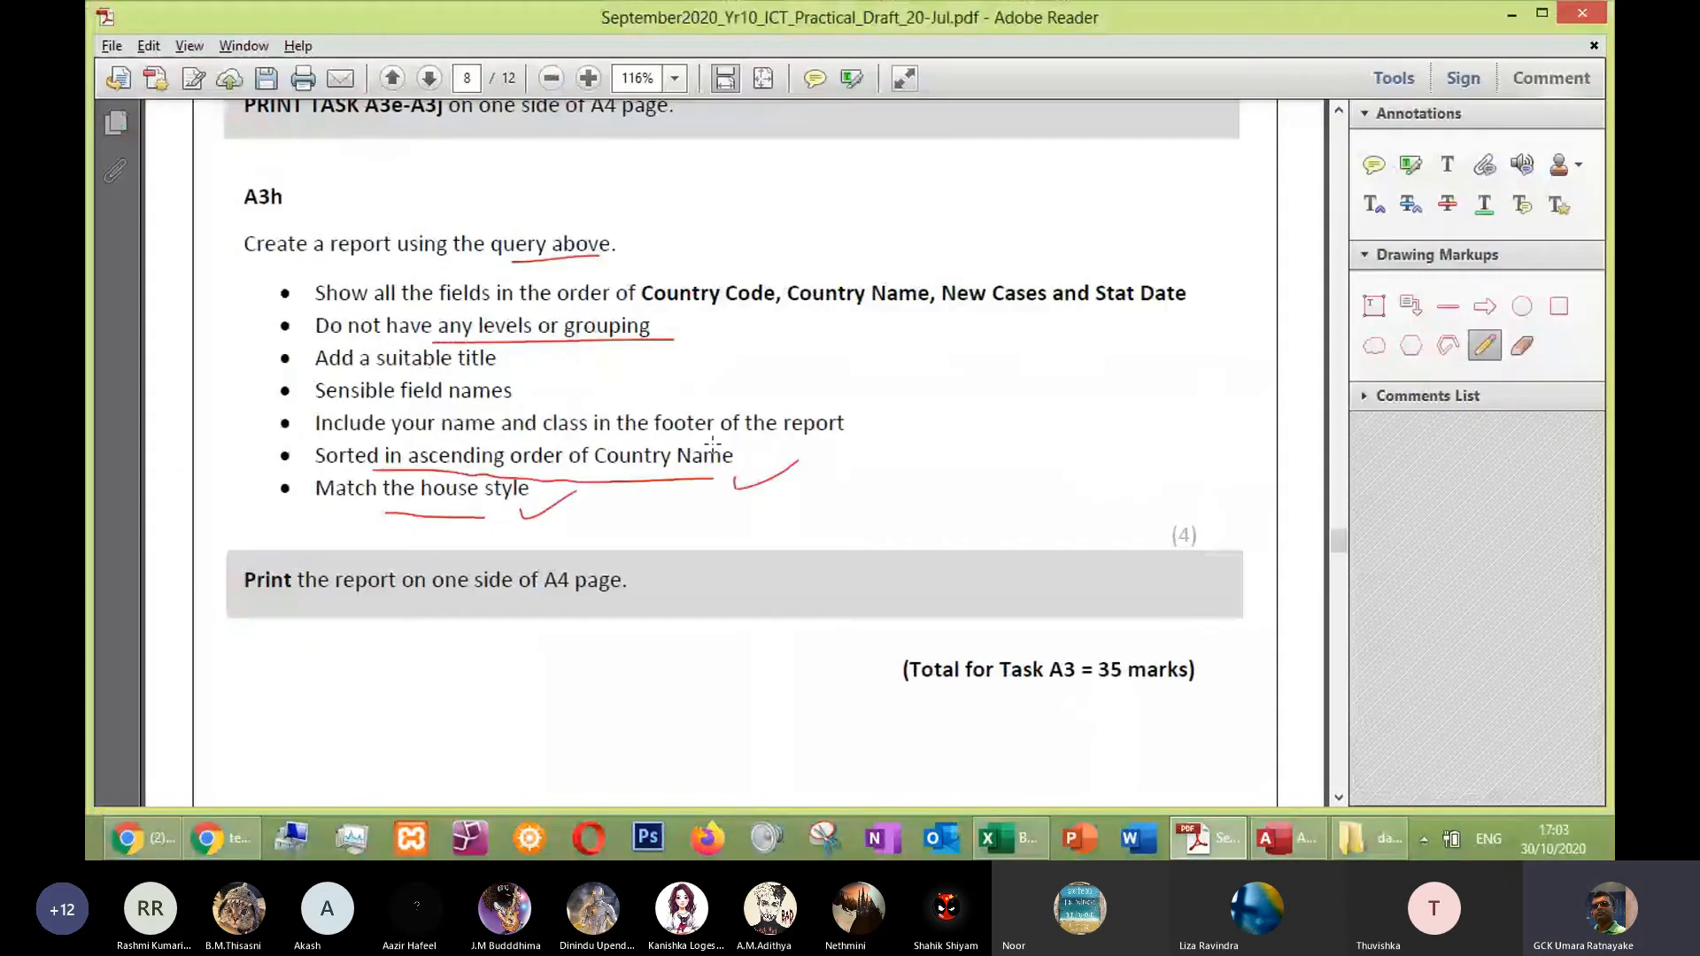
pyautogui.moveTo(609, 437); pyautogui.dragTo(719, 413)
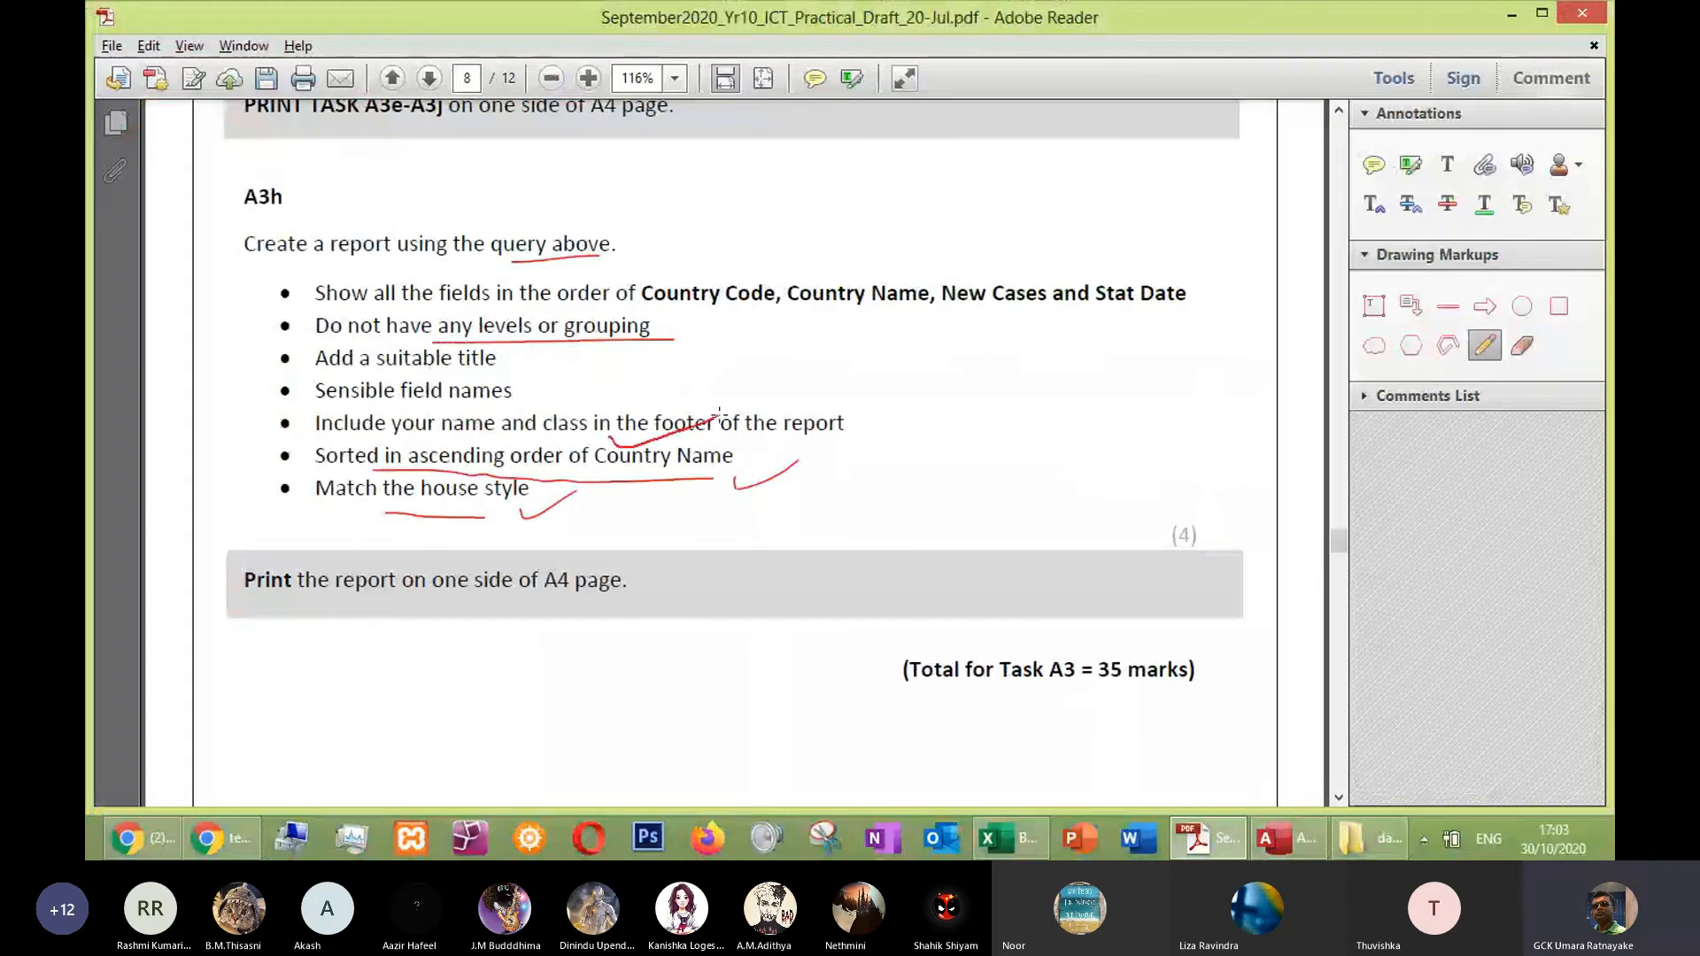
pyautogui.moveTo(461, 400)
pyautogui.mouseDown()
pyautogui.moveTo(533, 382)
pyautogui.moveTo(530, 355)
pyautogui.moveTo(679, 325)
pyautogui.mouseUp()
pyautogui.moveTo(807, 314); pyautogui.dragTo(874, 264)
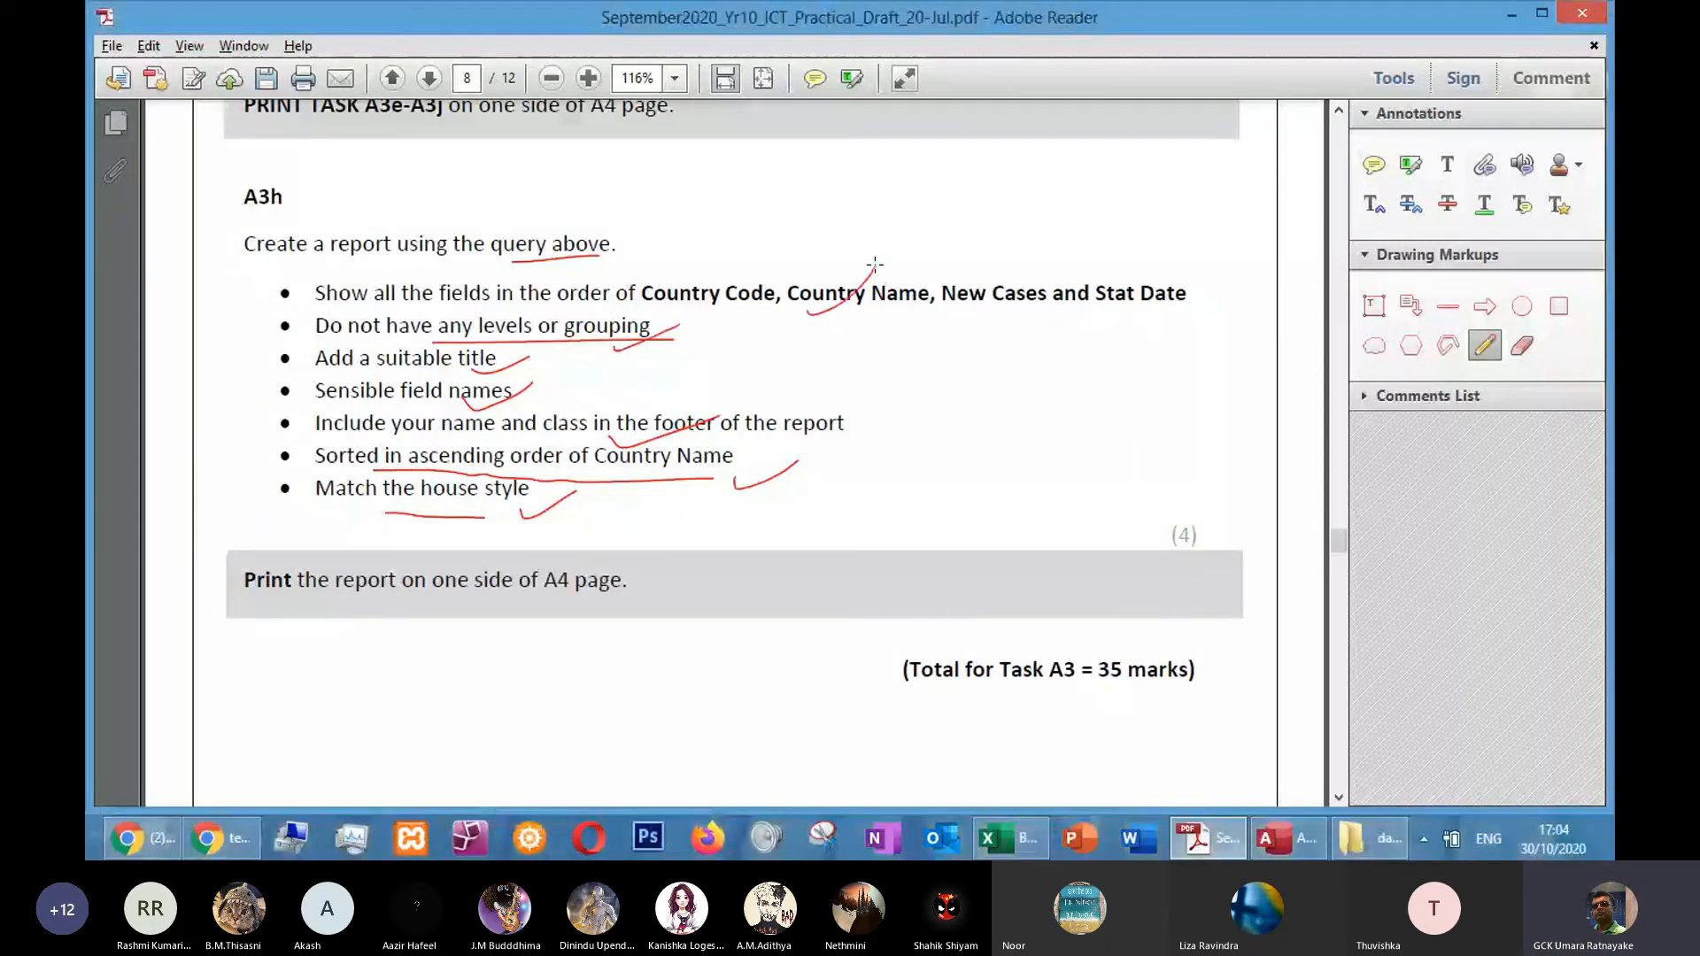
pyautogui.moveTo(1187, 509); pyautogui.dragTo(1213, 512)
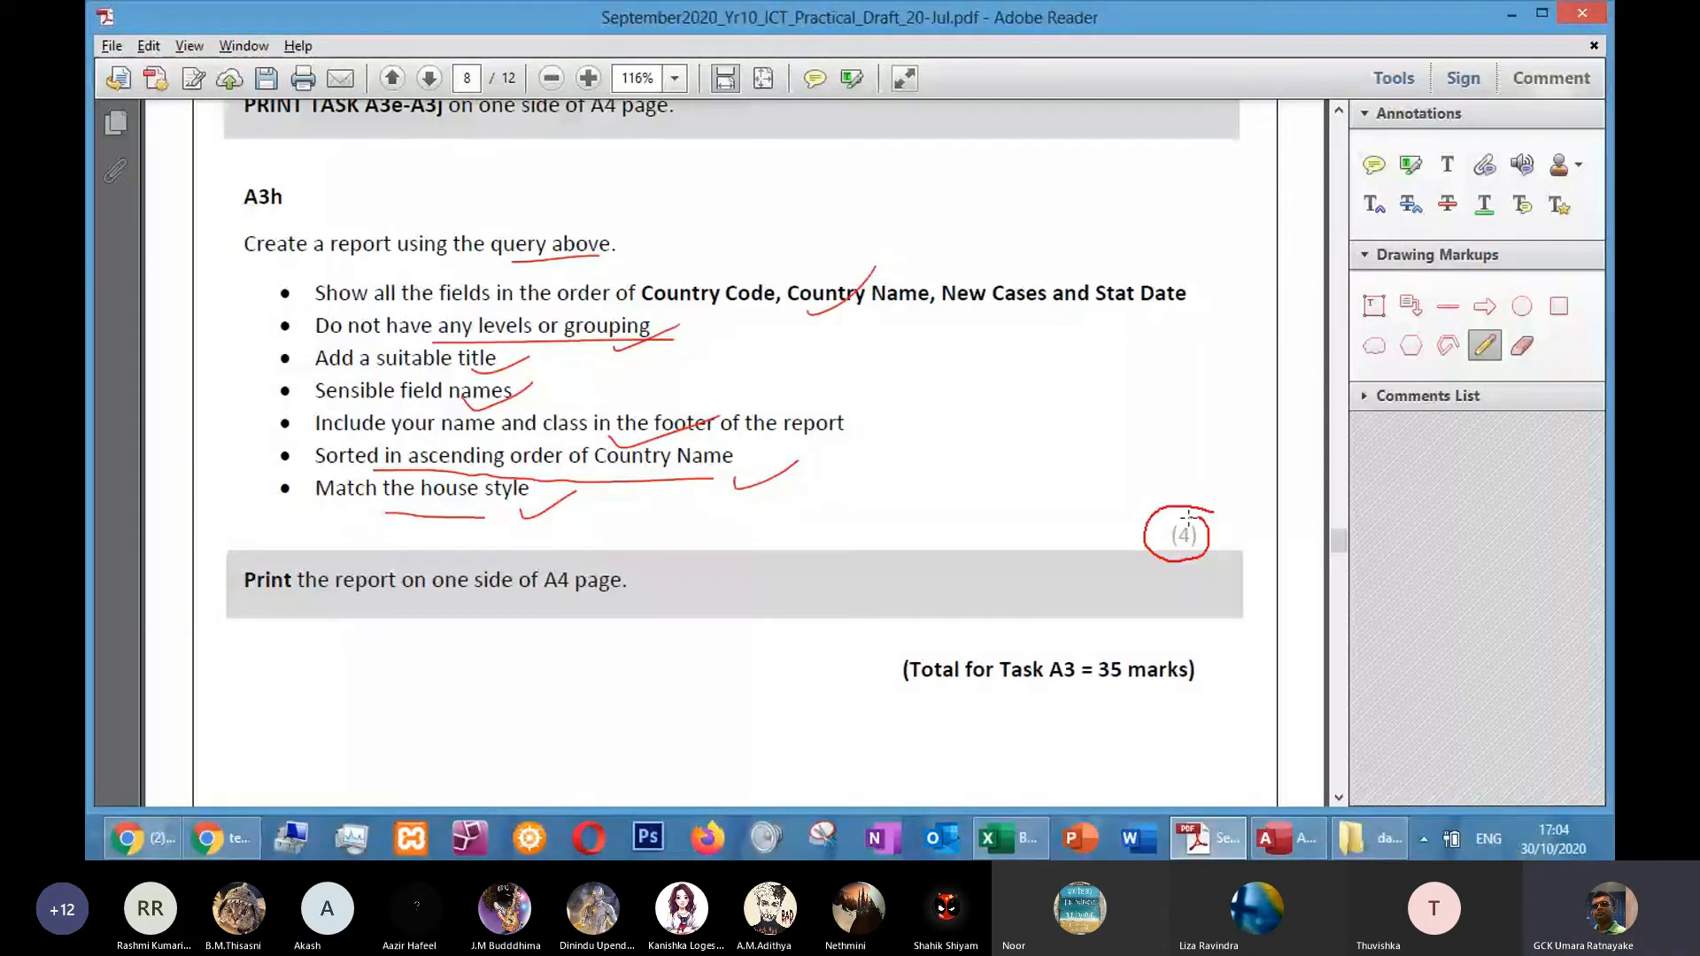
# Compare the finished Access report with the print requirement in the exam paper
pyautogui.hotkey('alt', 'Tab')
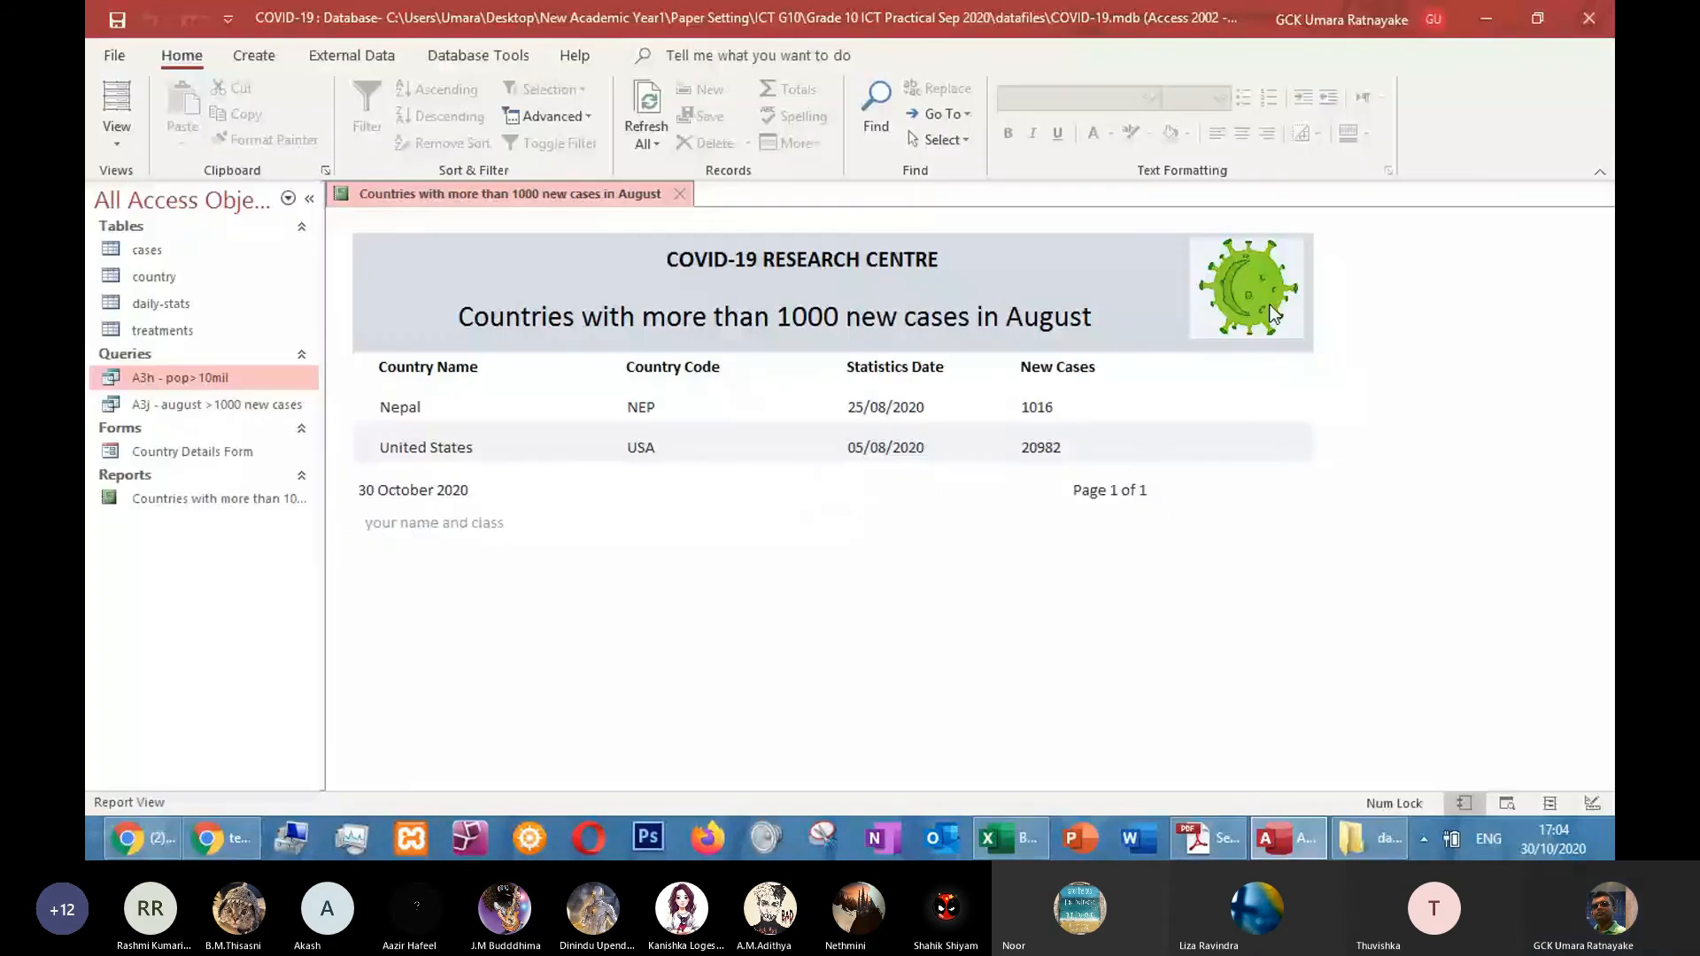
pyautogui.hotkey('alt', 'Tab')
pyautogui.scroll(-3, 478, 457)
# Switch back to Access and open the August cases report in Print Preview
pyautogui.hotkey('alt', 'Tab')
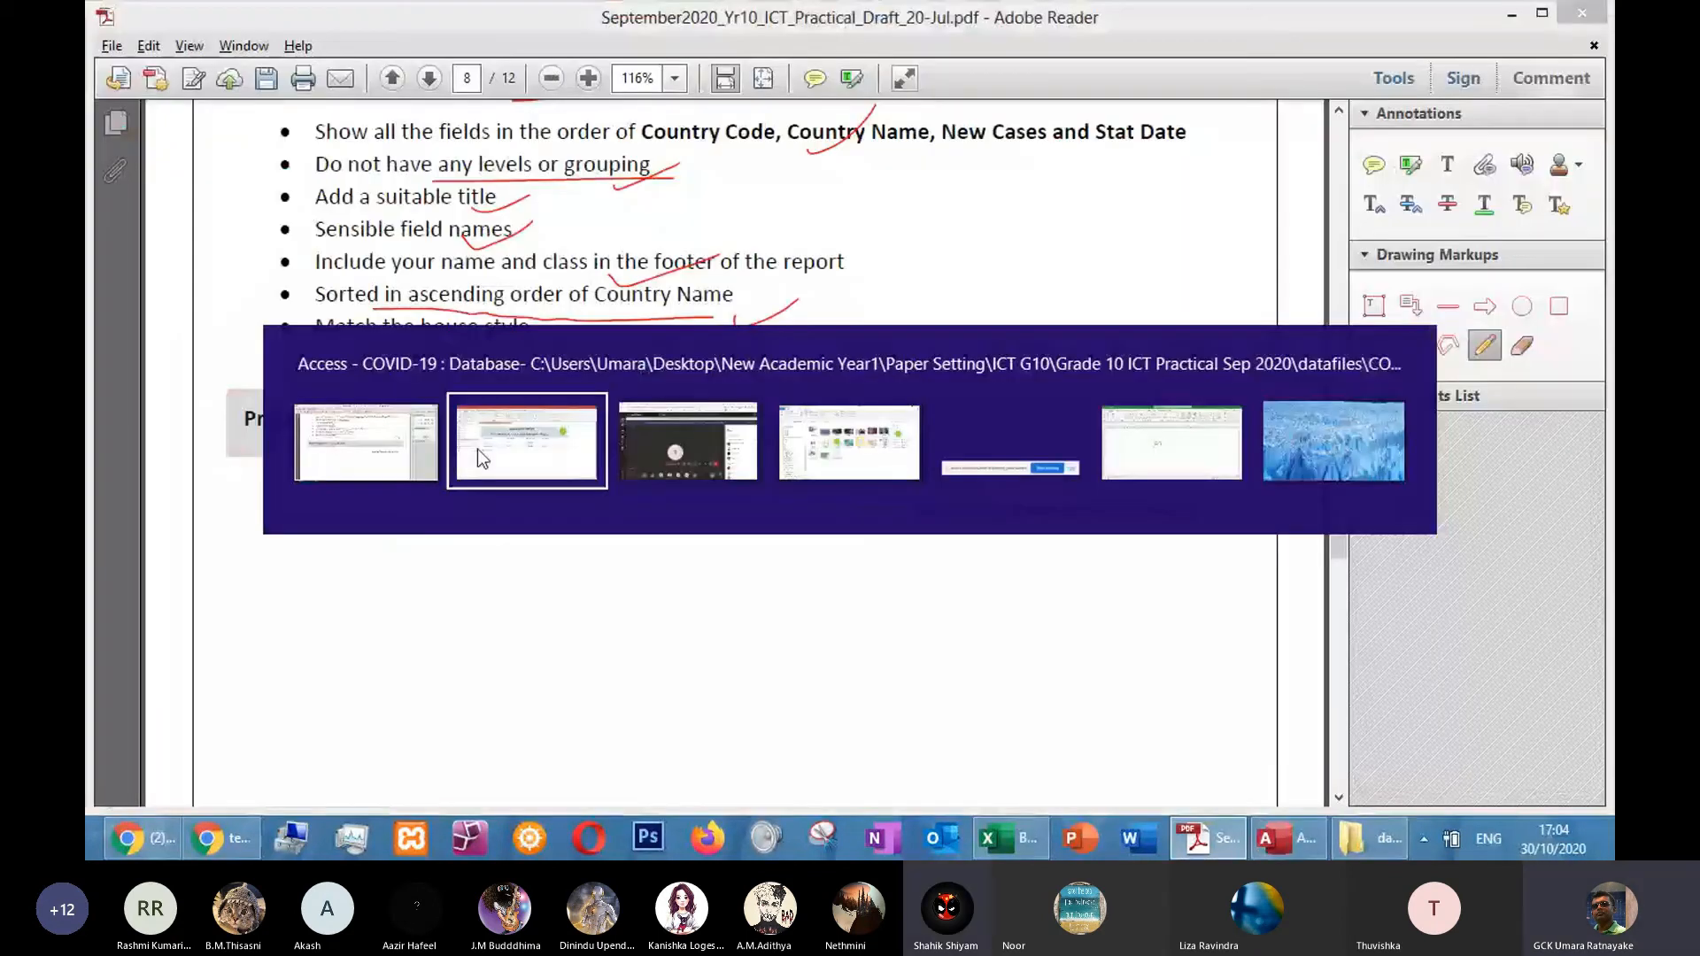
pyautogui.click(476, 449)
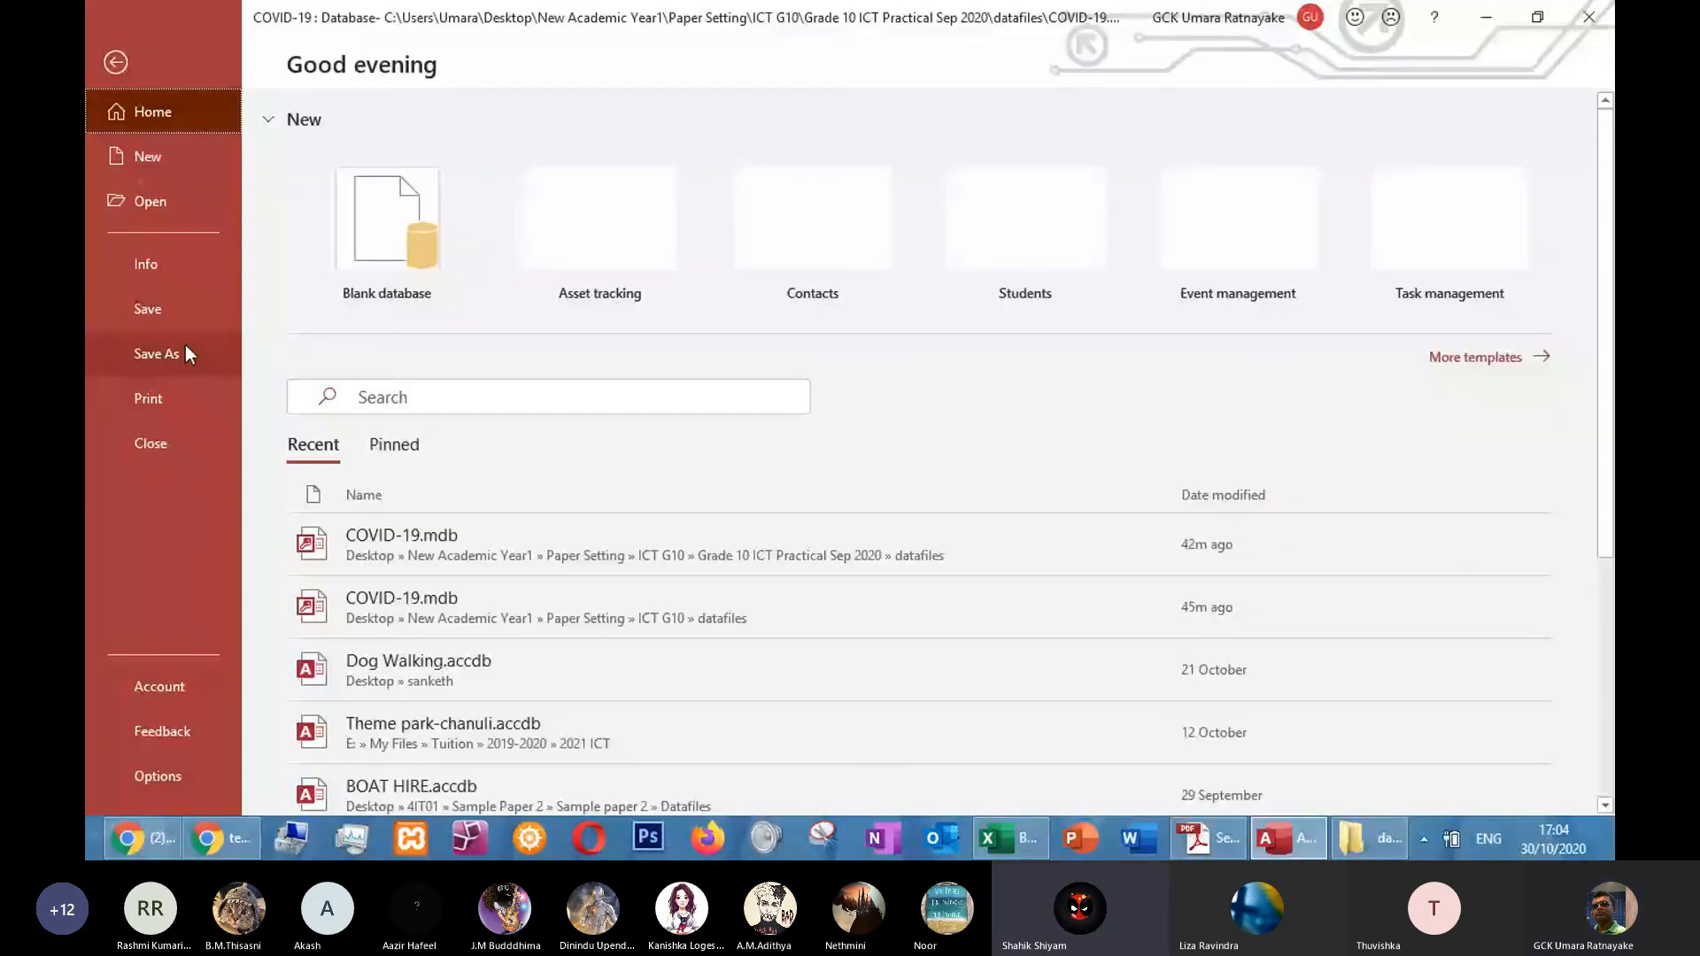
pyautogui.hotkey('ctrl', 'p')
pyautogui.hotkey('alt', 'Tab')
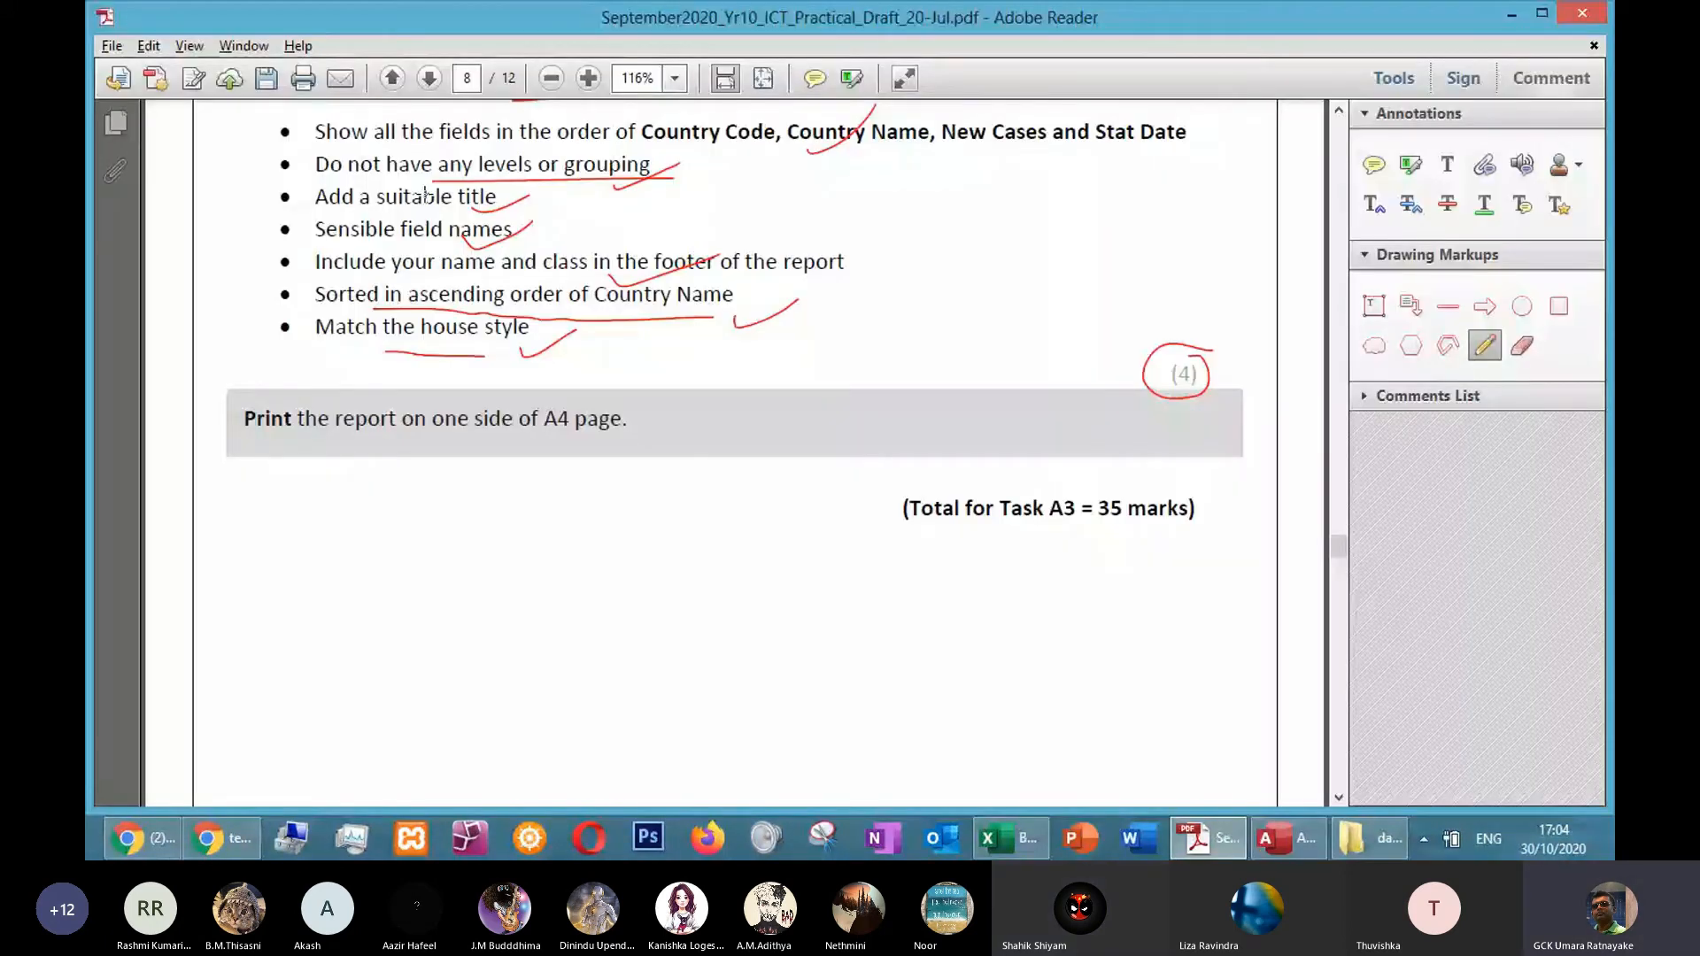
pyautogui.hotkey('alt', 'Tab')
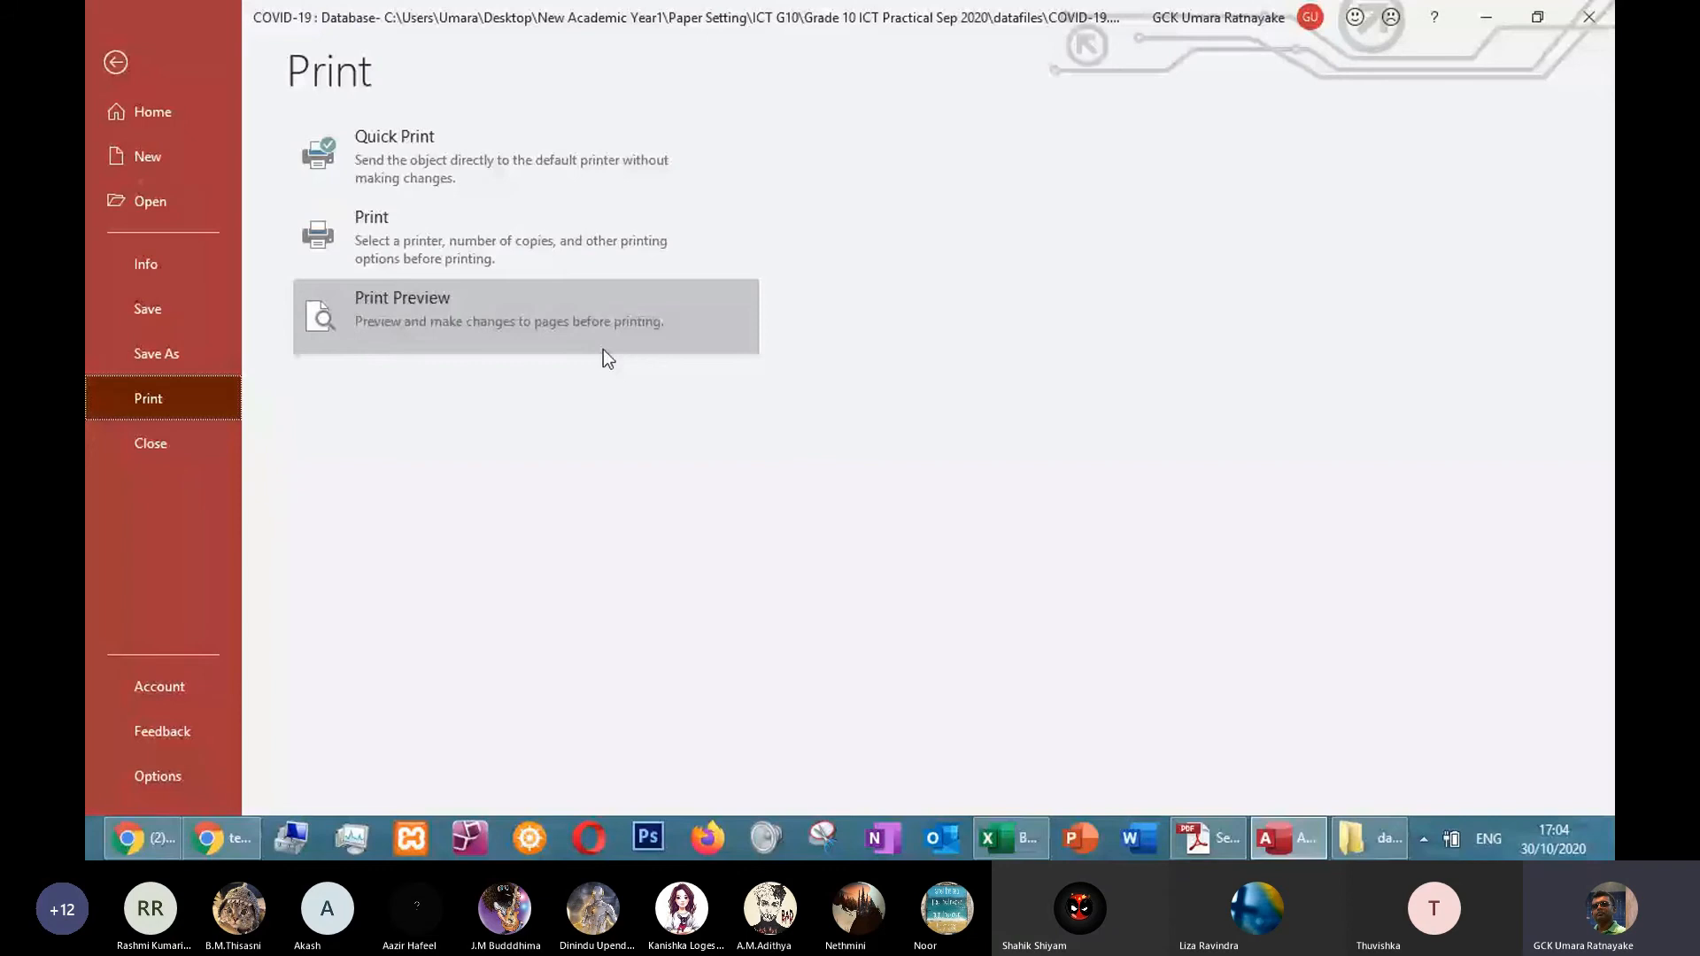
pyautogui.hotkey('alt', 'Tab')
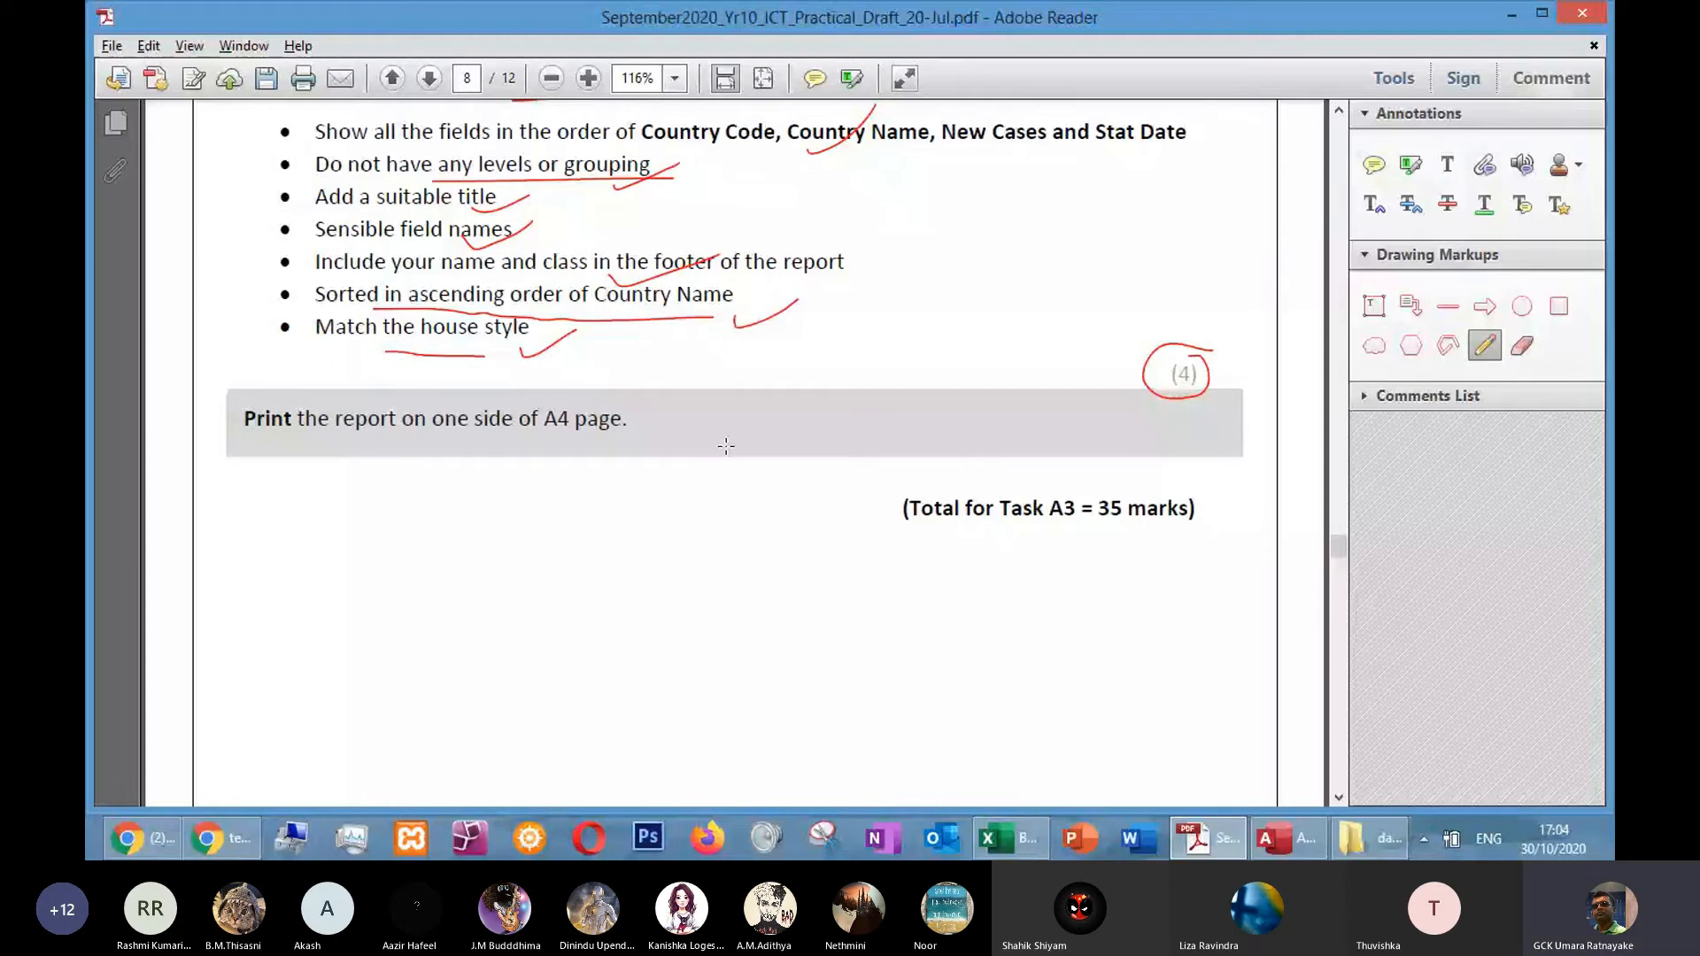
pyautogui.hotkey('alt', 'Tab')
pyautogui.press('Escape')
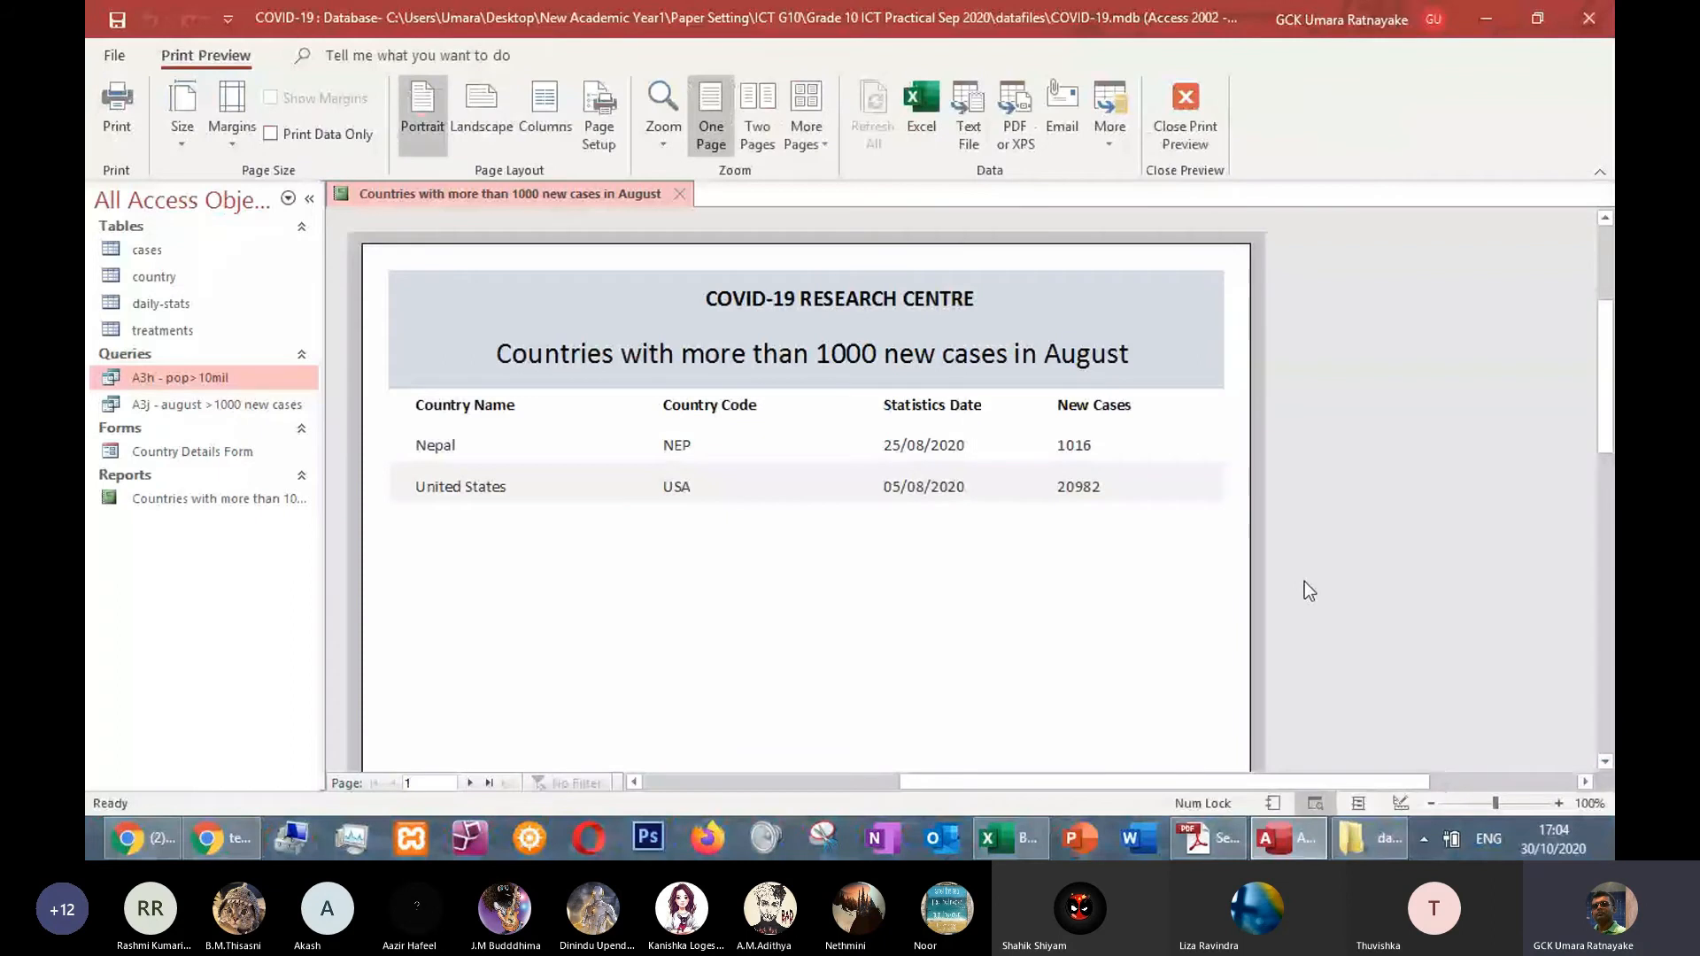
# Inspect the August cases report's page layout and header in Print Preview, including the whole-page view and paper size options
pyautogui.scroll(1, 1123, 332)
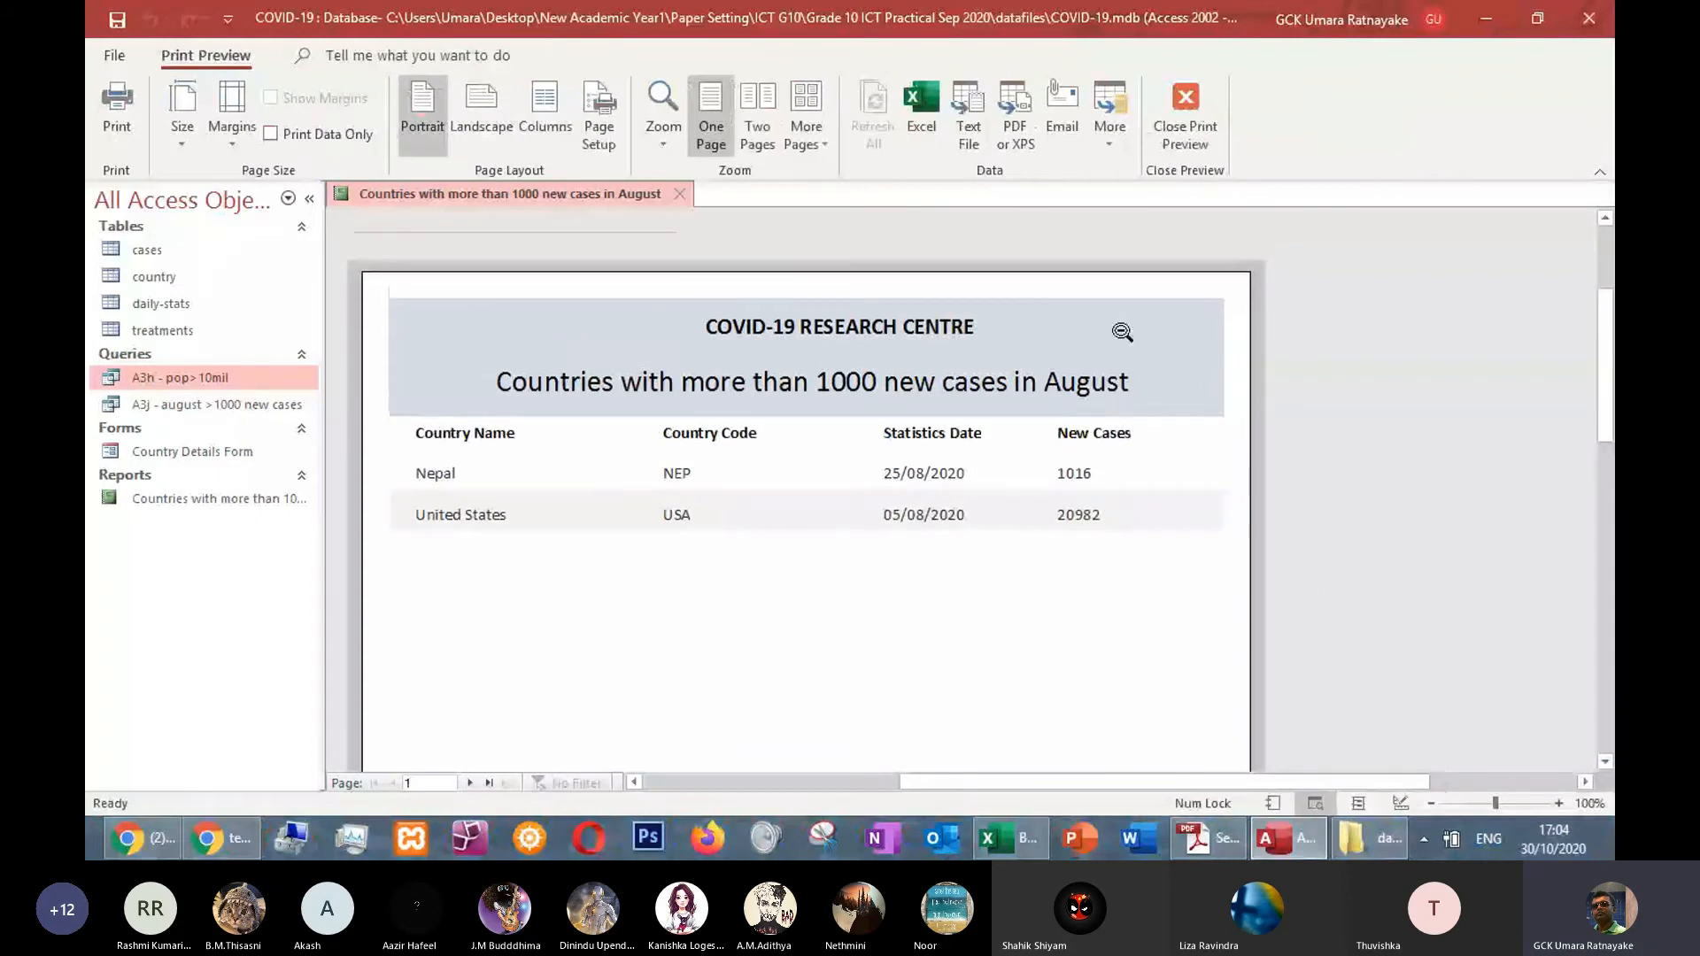
pyautogui.scroll(-1, 1098, 354)
pyautogui.hscroll(-1, 1069, 384)
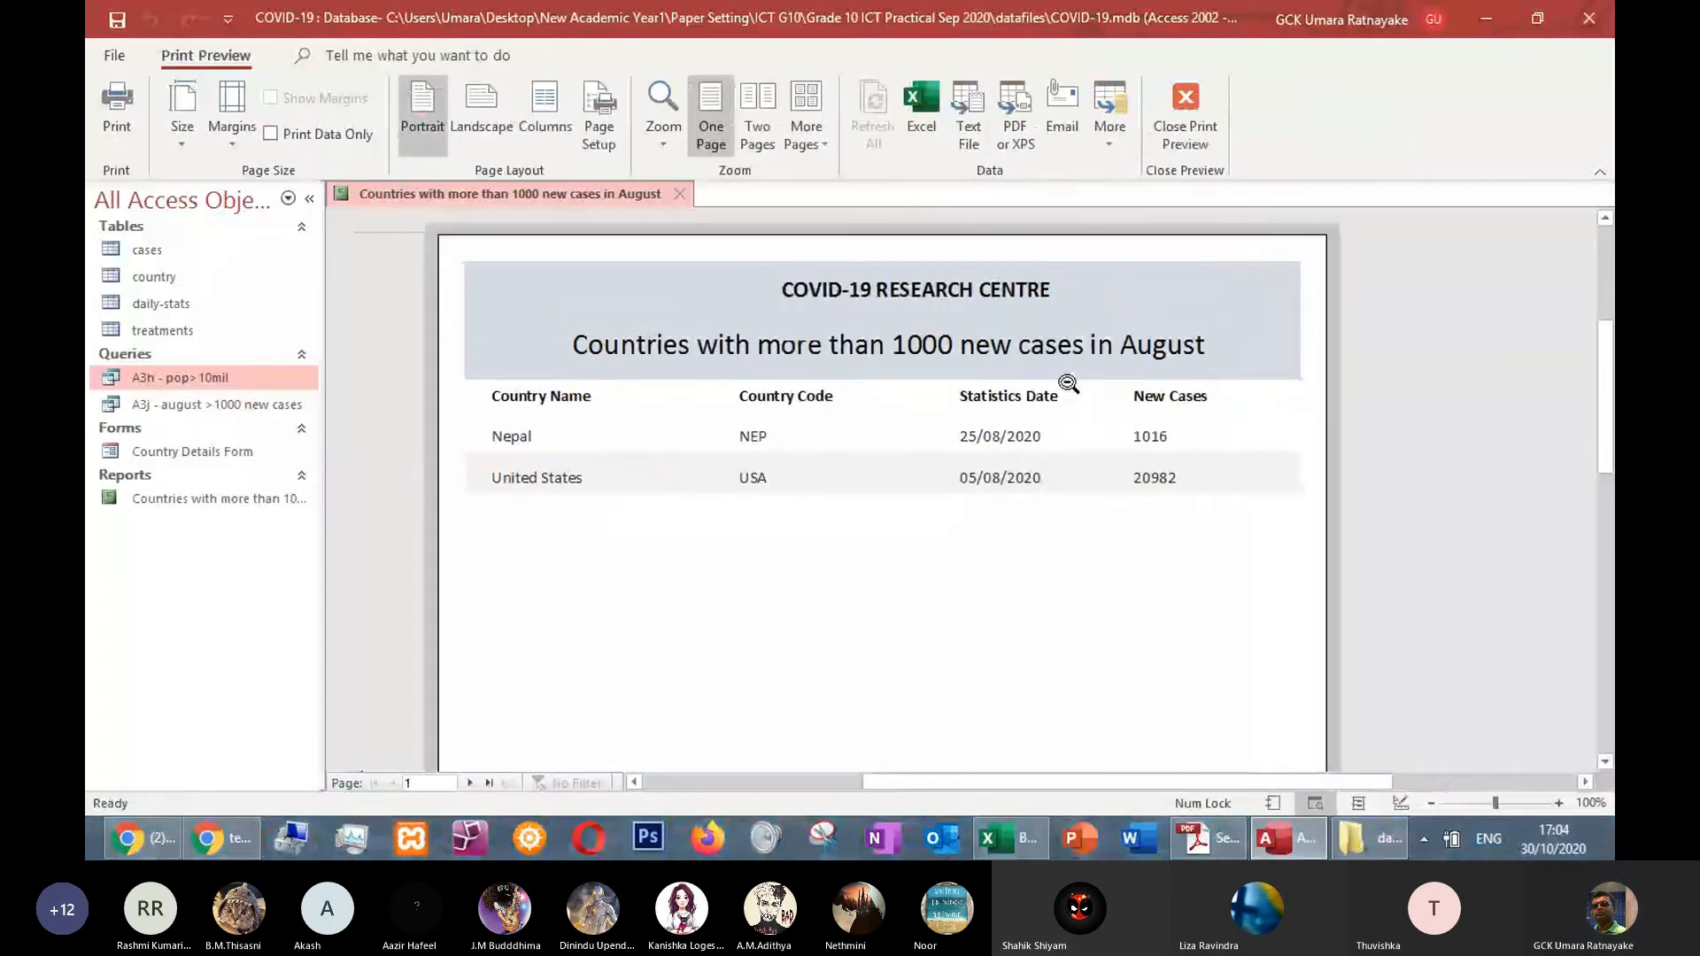
pyautogui.scroll(3, 1068, 384)
pyautogui.click(184, 146)
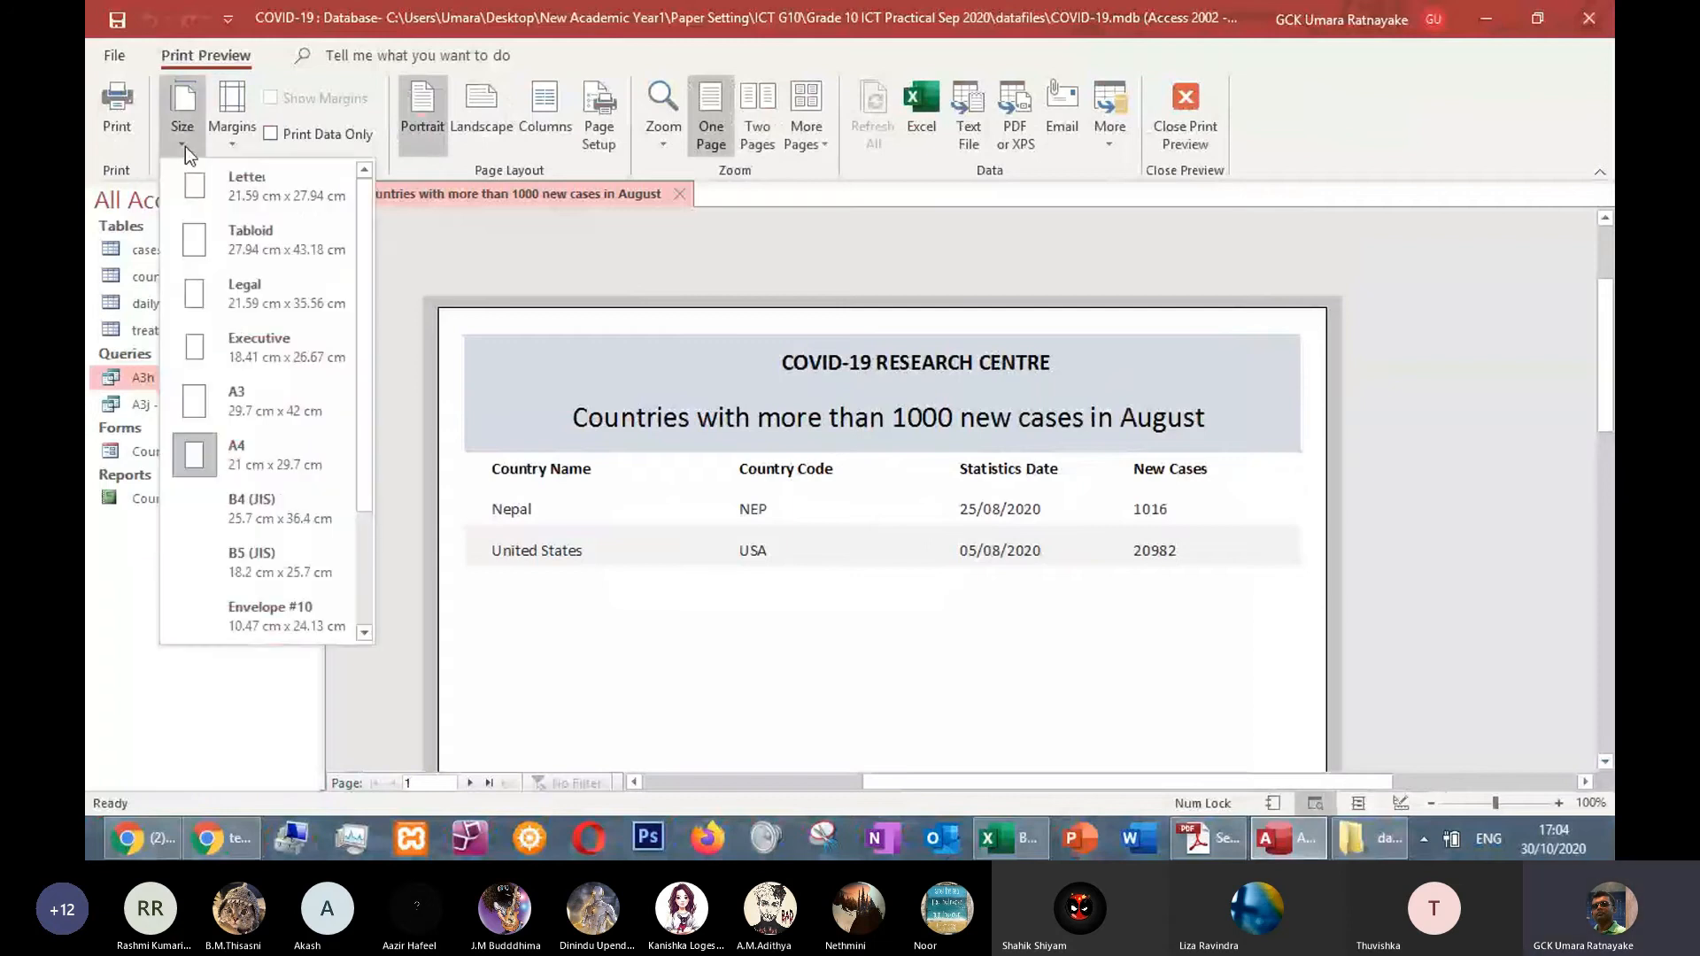
pyautogui.click(1232, 390)
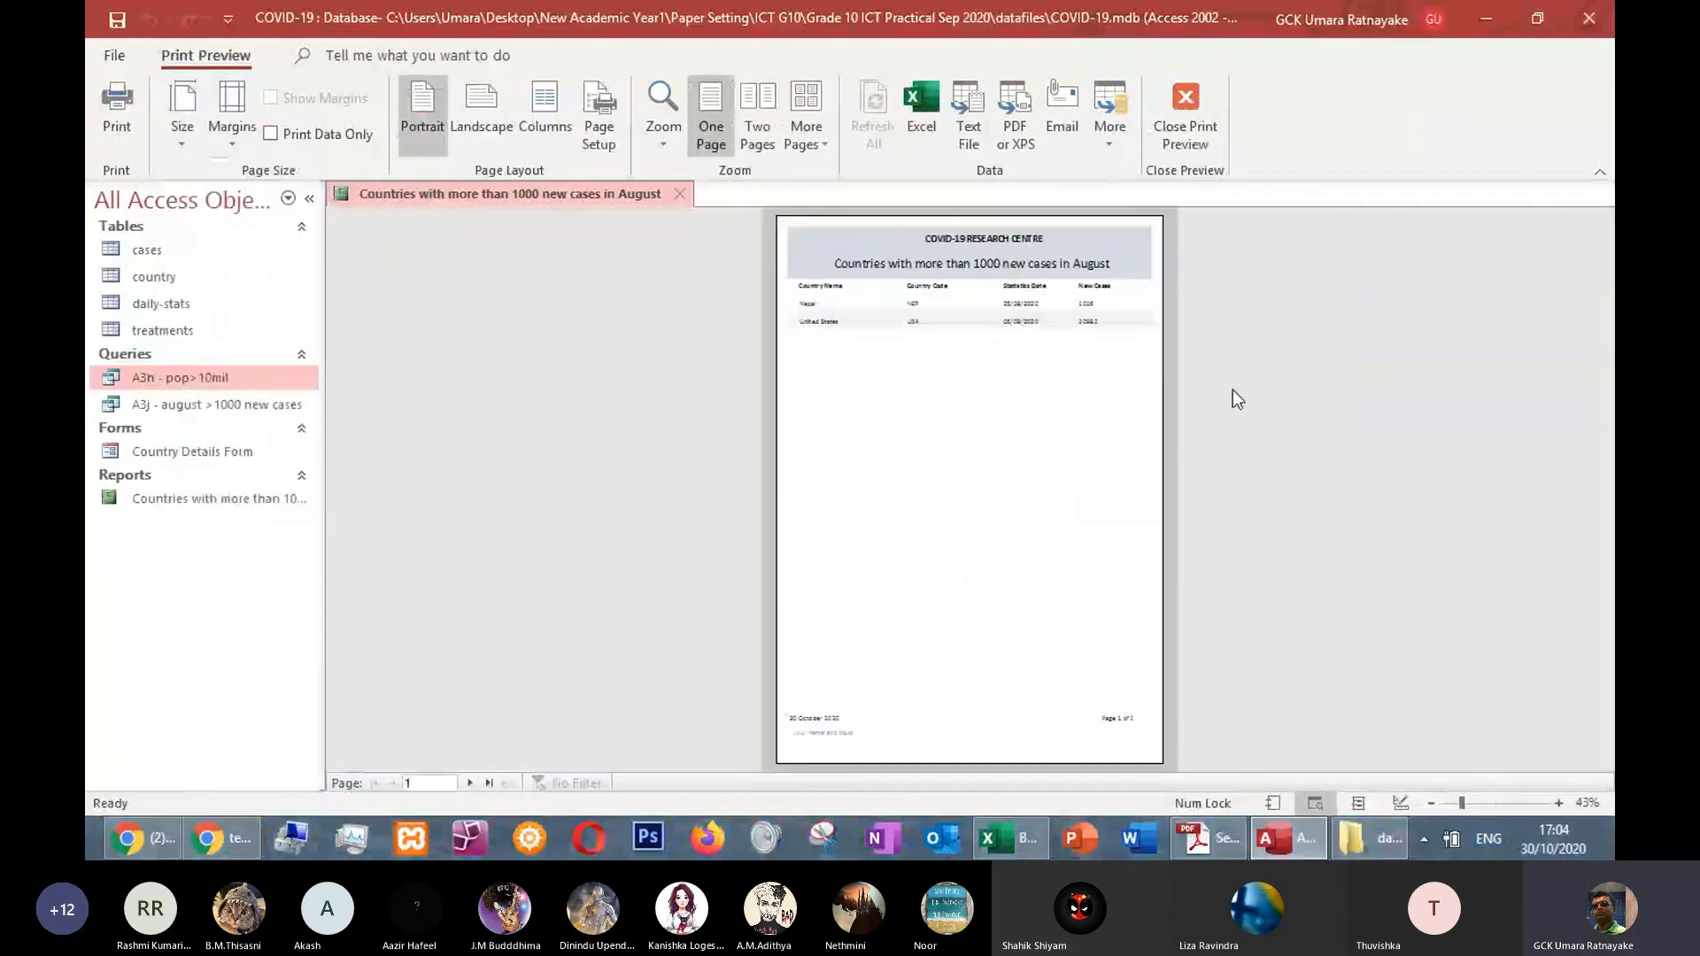
pyautogui.click(1232, 390)
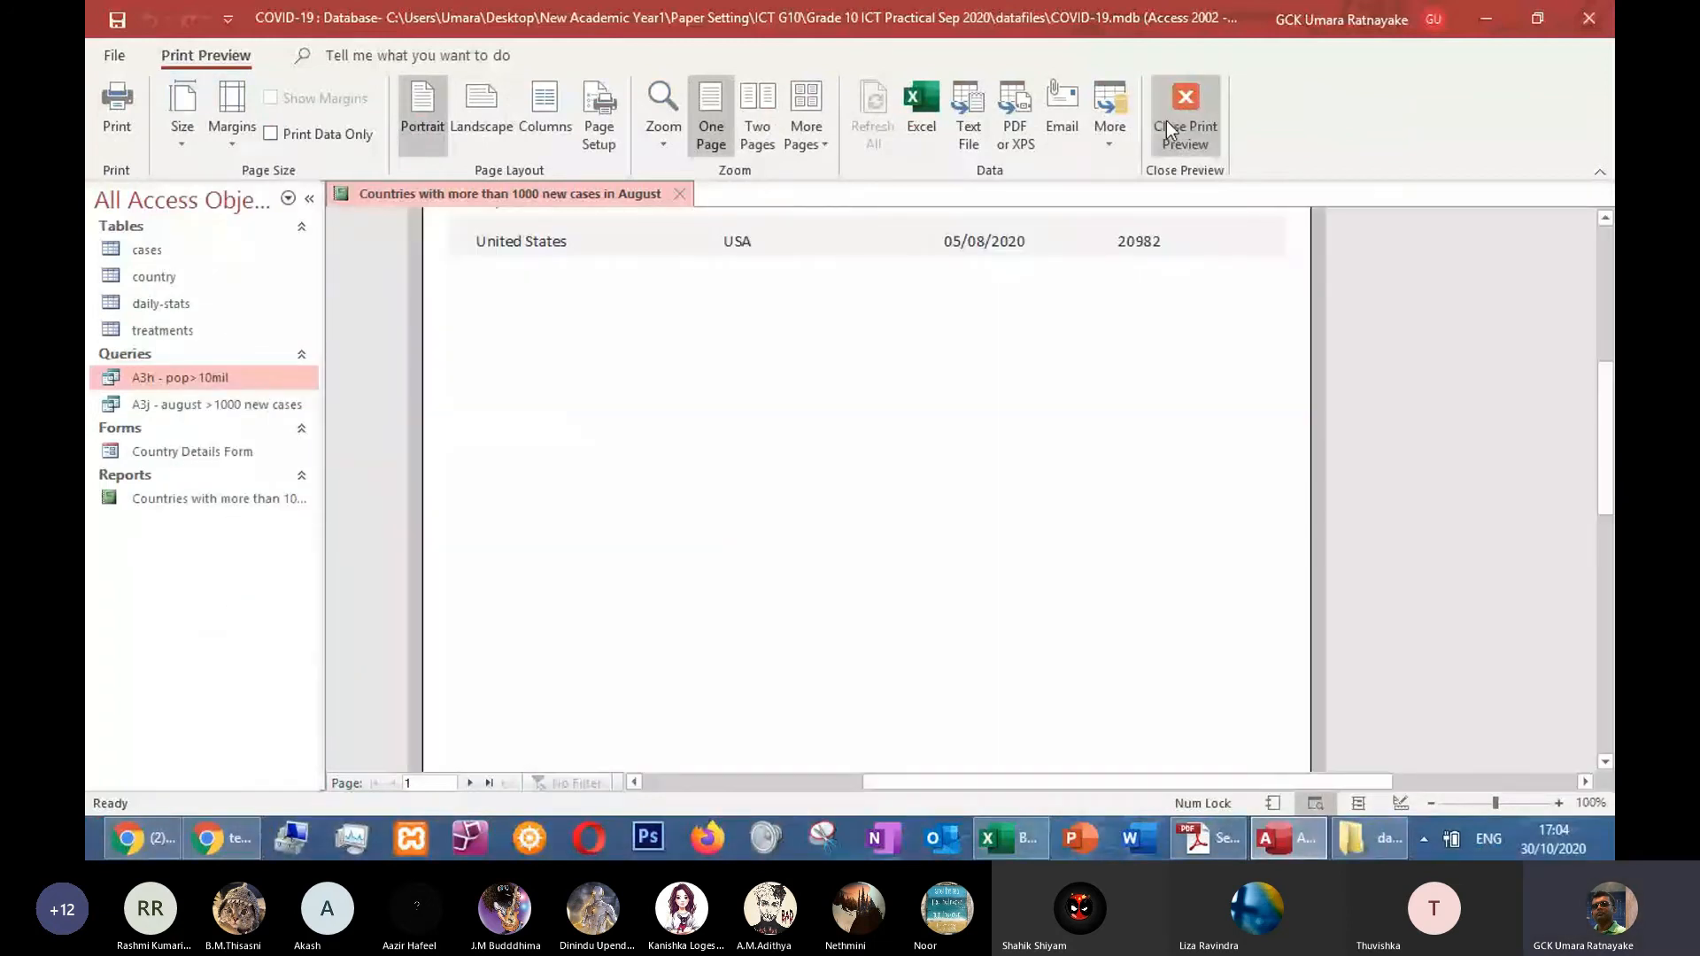
# Reopen the report in Layout View, move the virus logo inside the page boundary and narrow the report to fit the page width
pyautogui.click(1166, 121)
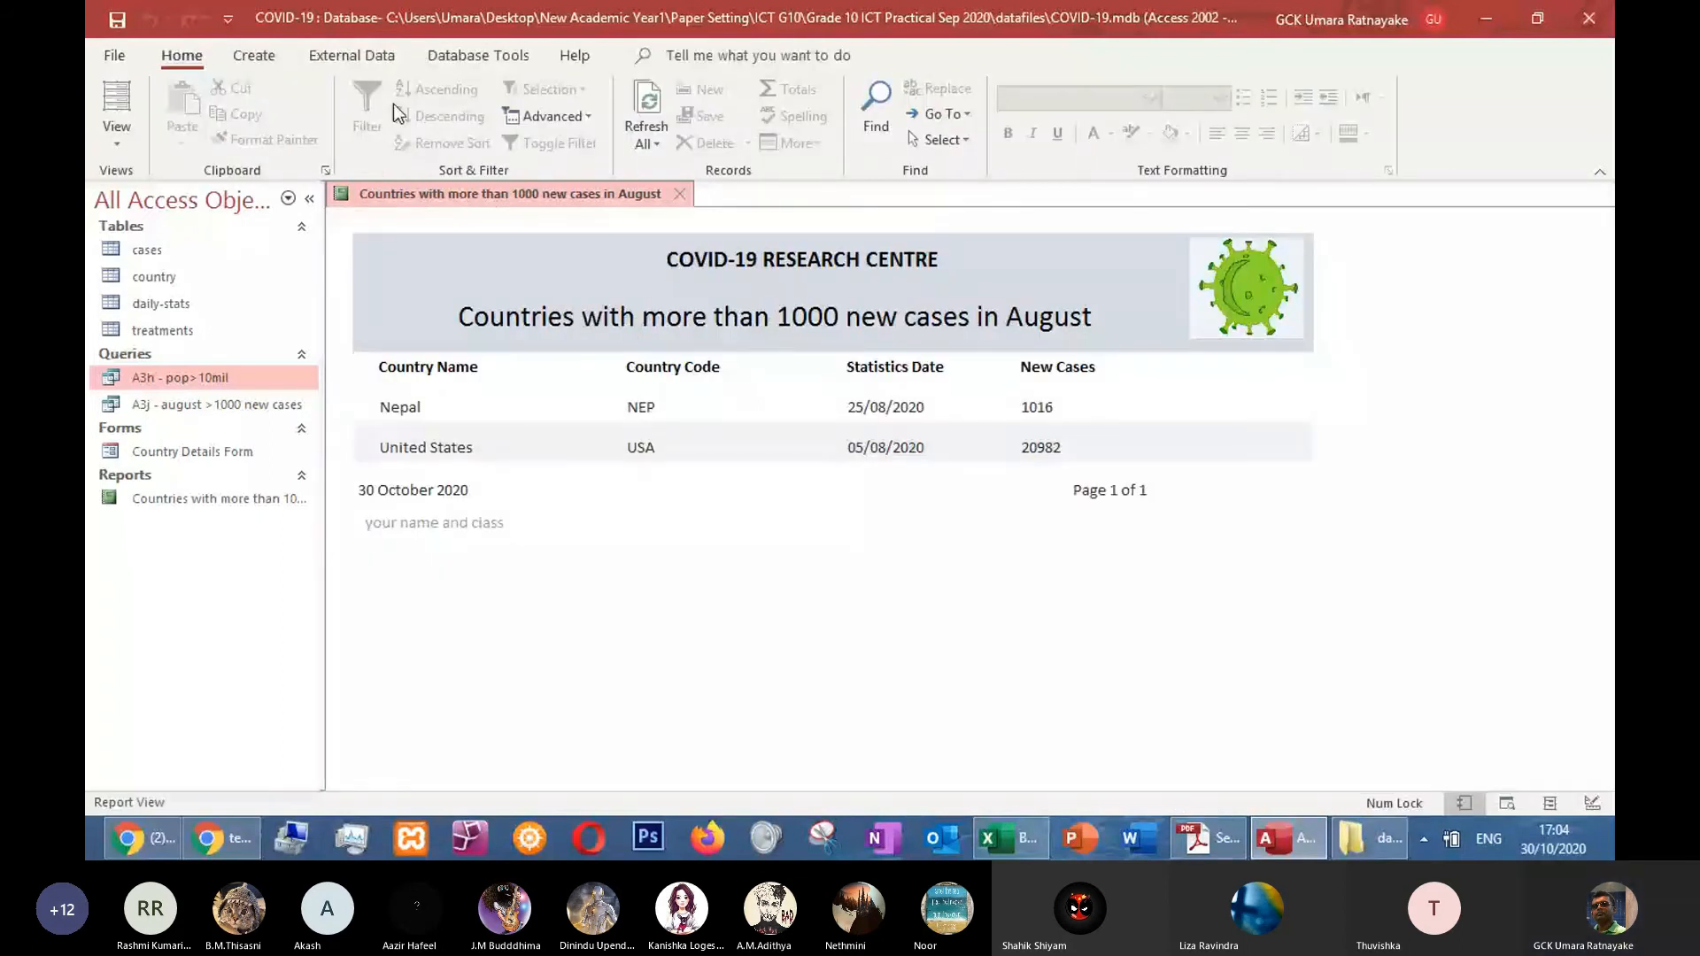
pyautogui.click(116, 134)
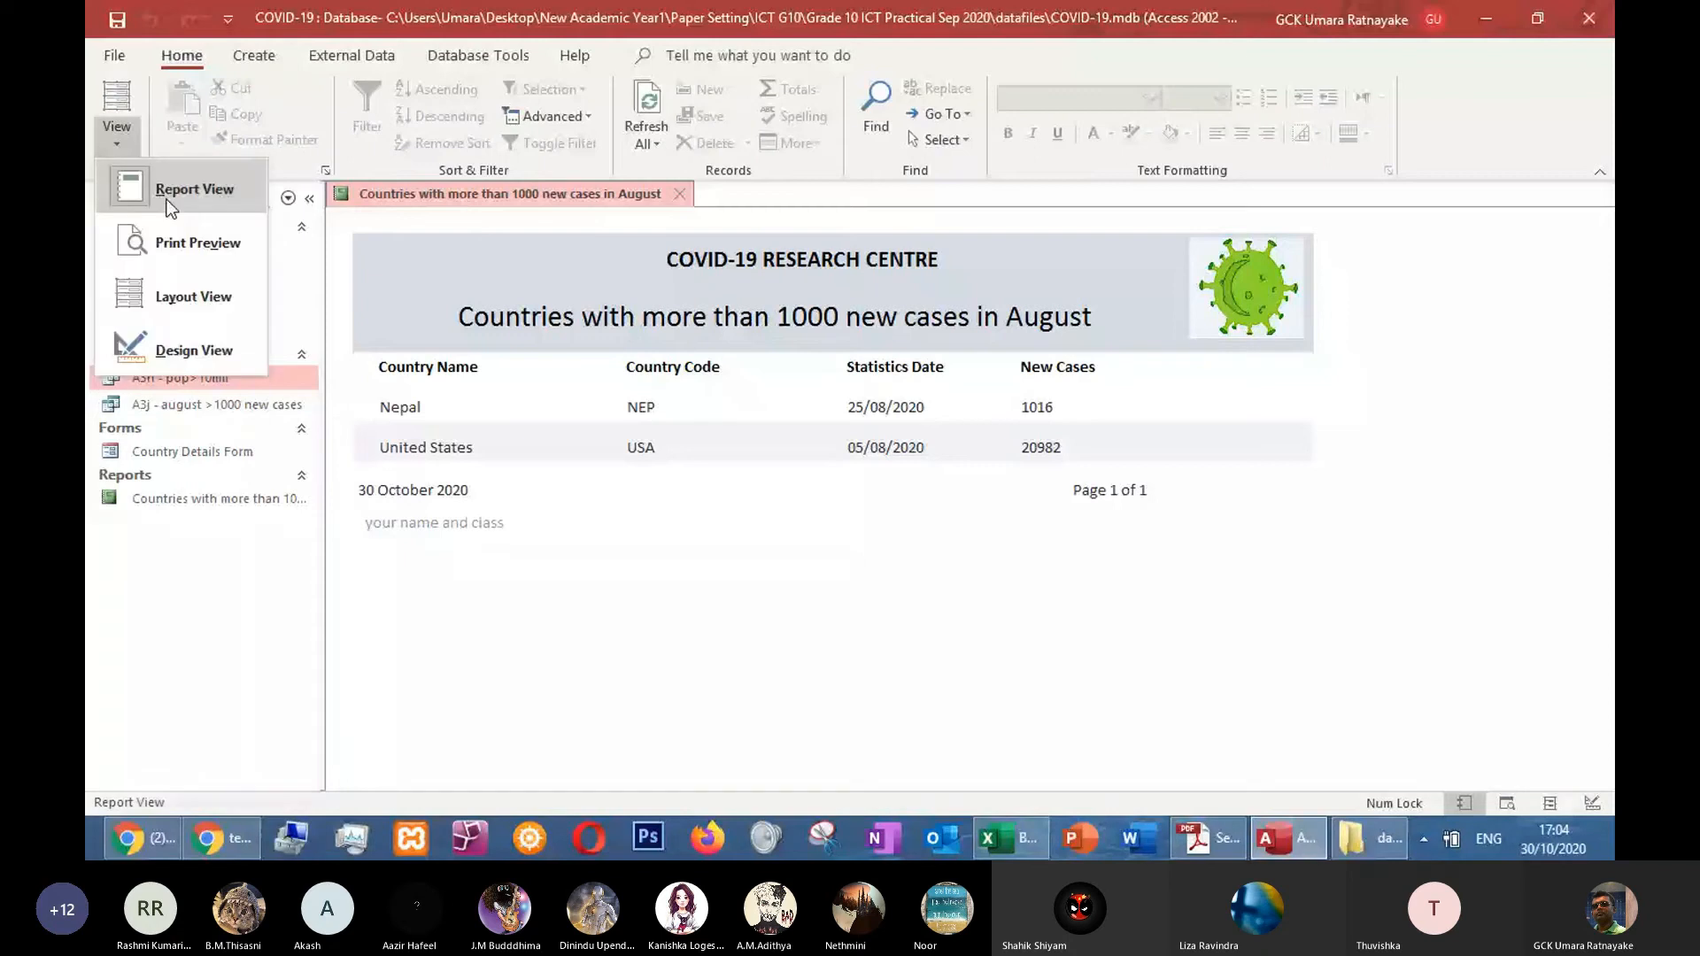
pyautogui.click(191, 294)
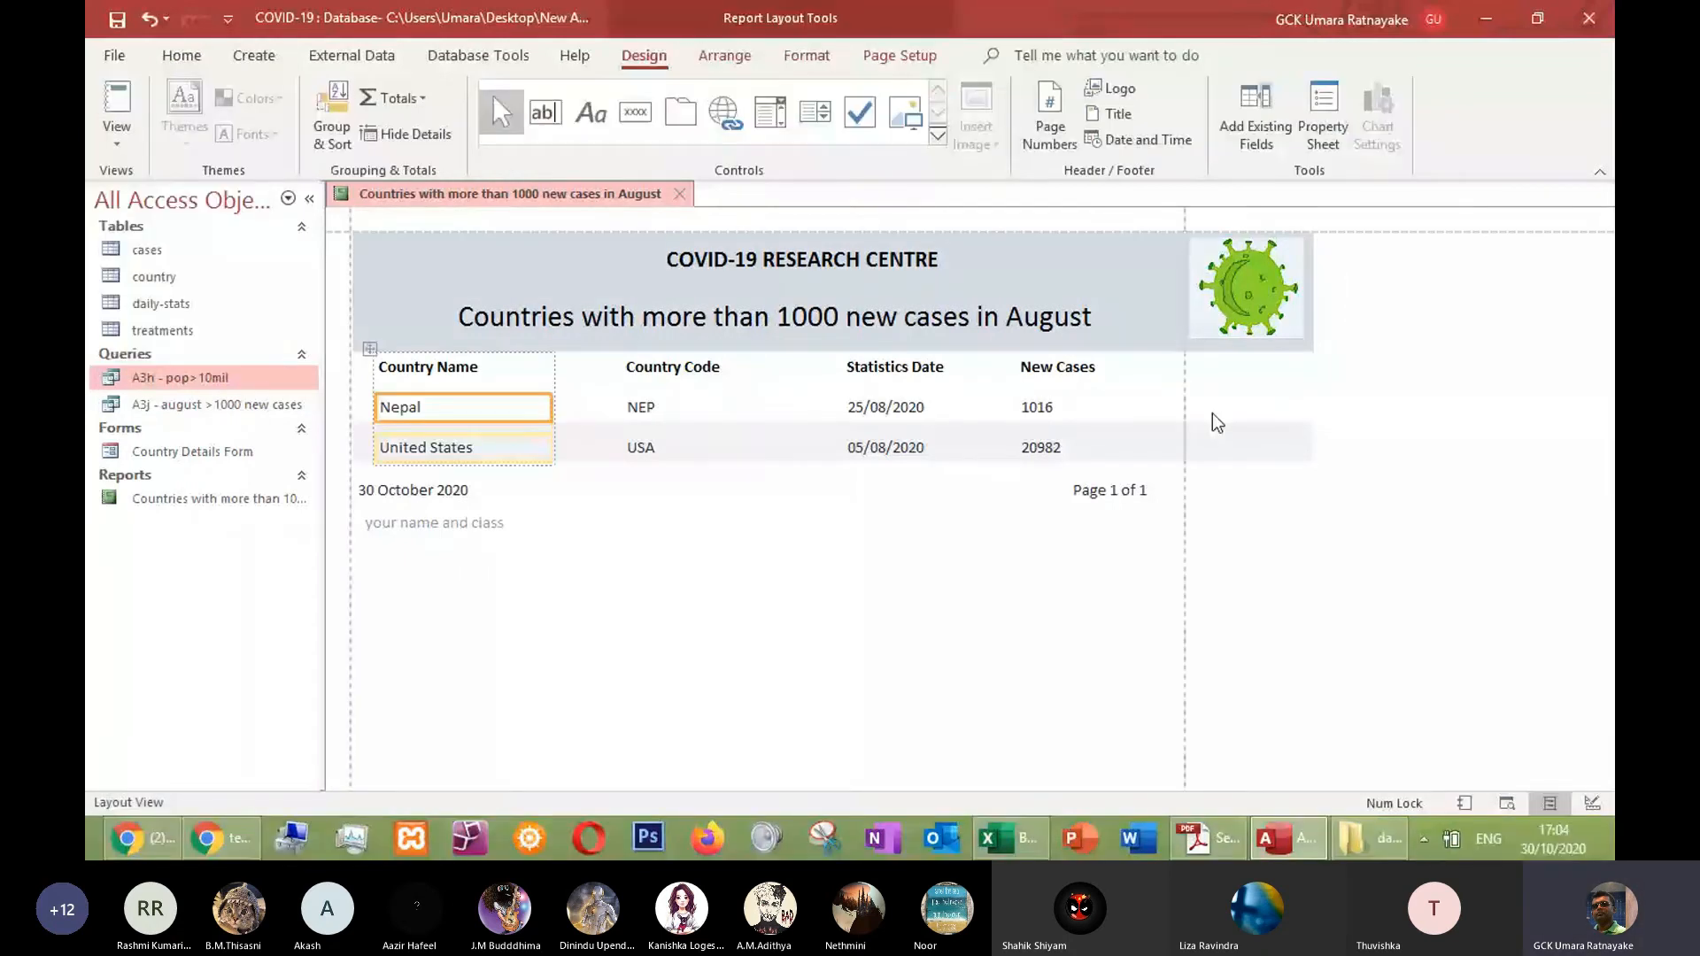
pyautogui.click(116, 133)
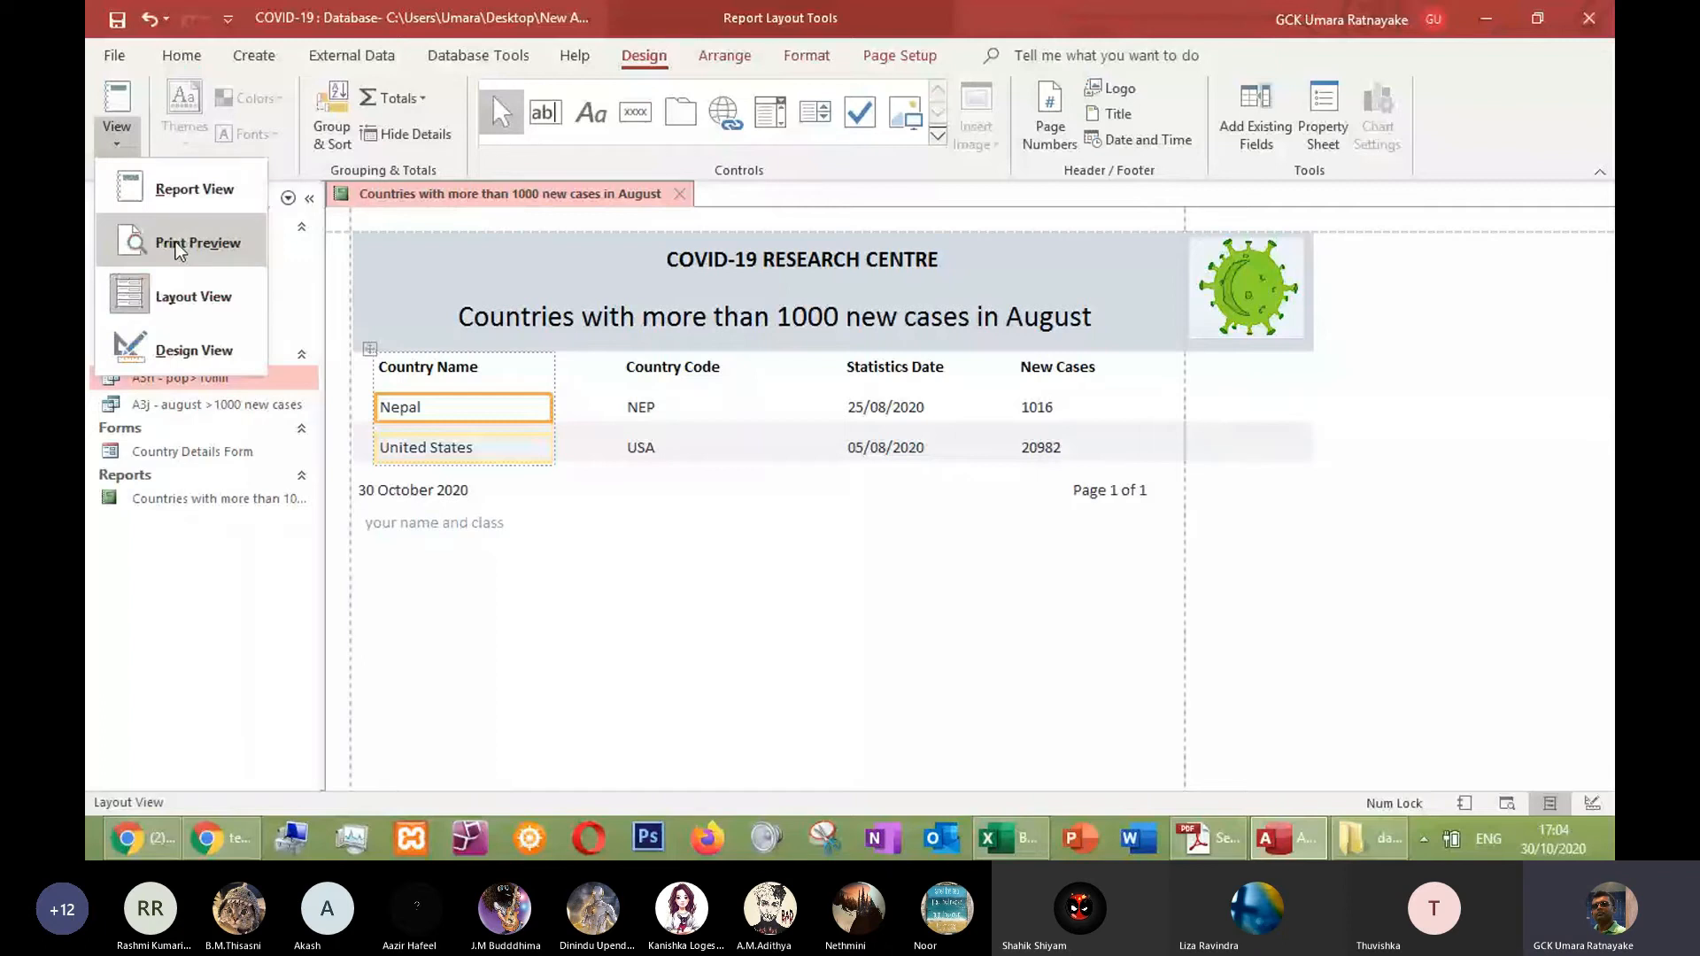
pyautogui.click(179, 252)
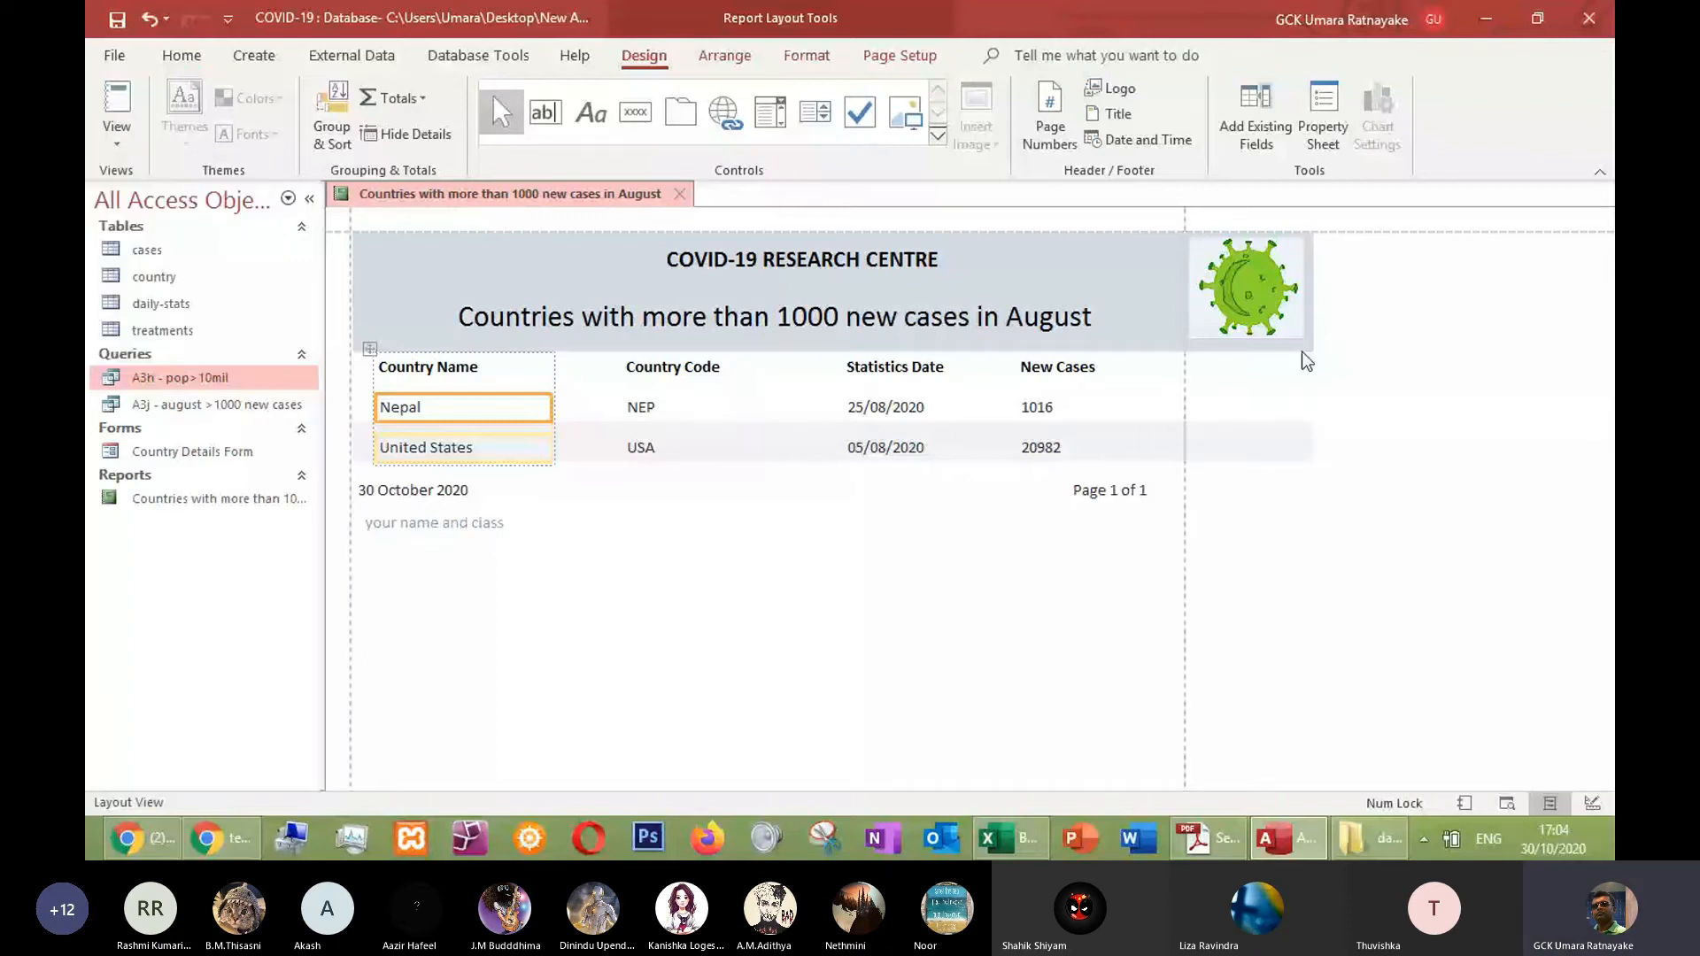
pyautogui.click(1212, 304)
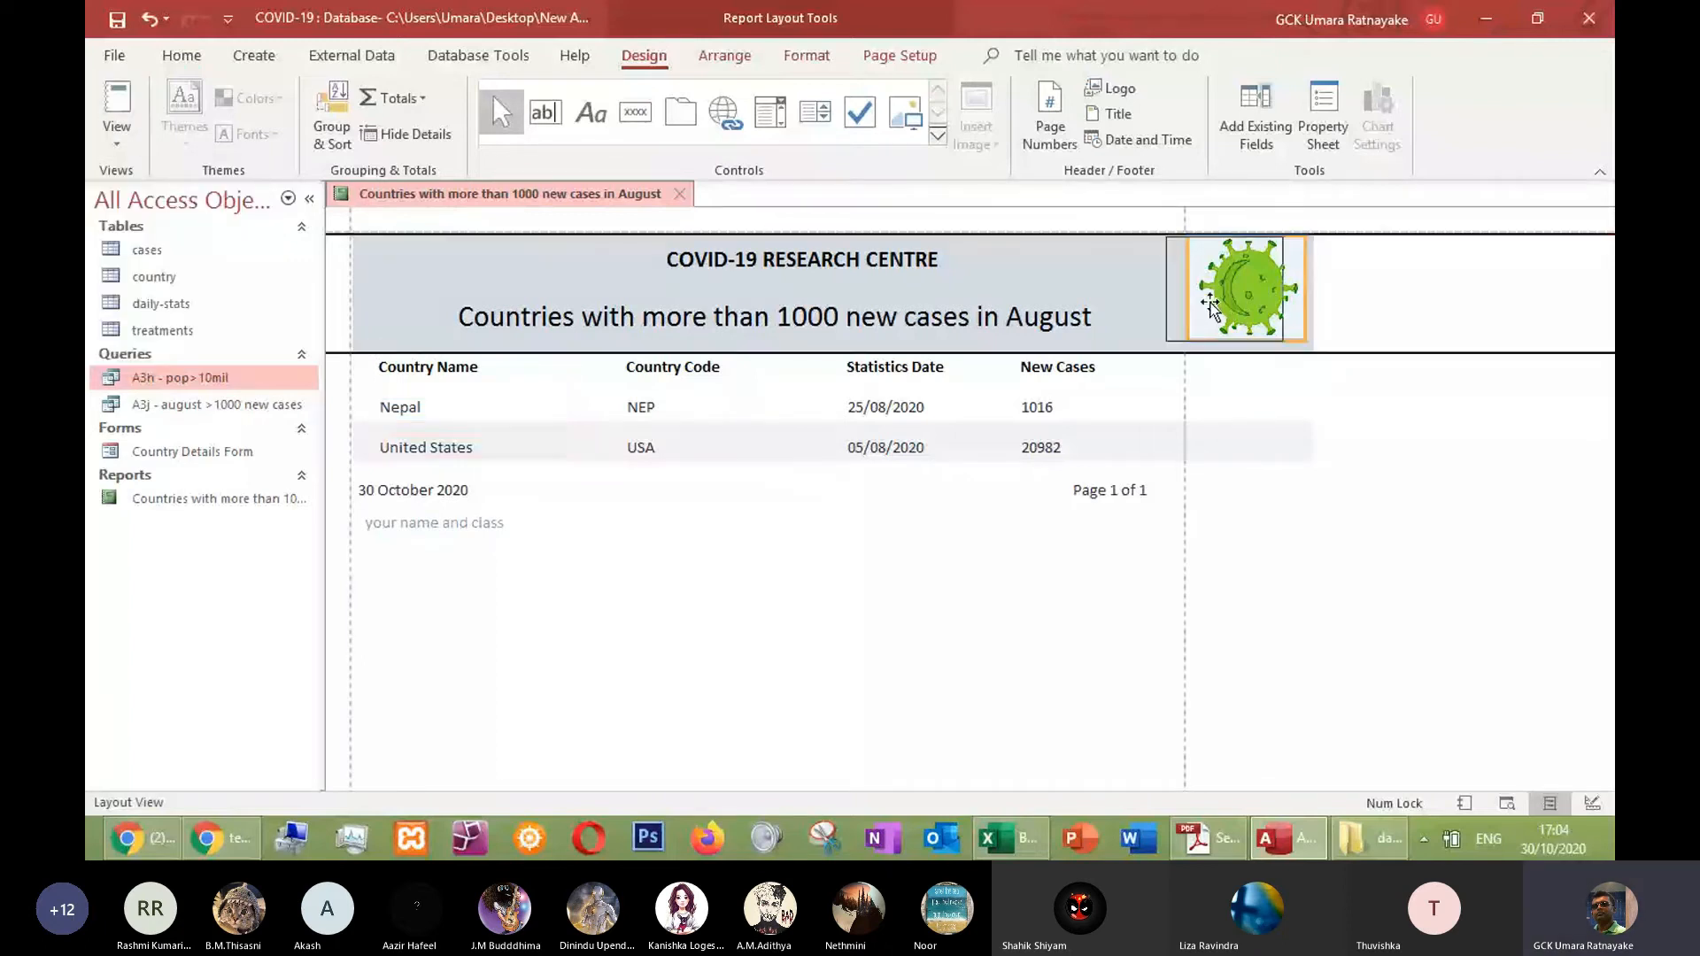
pyautogui.moveTo(1212, 304); pyautogui.dragTo(1150, 296)
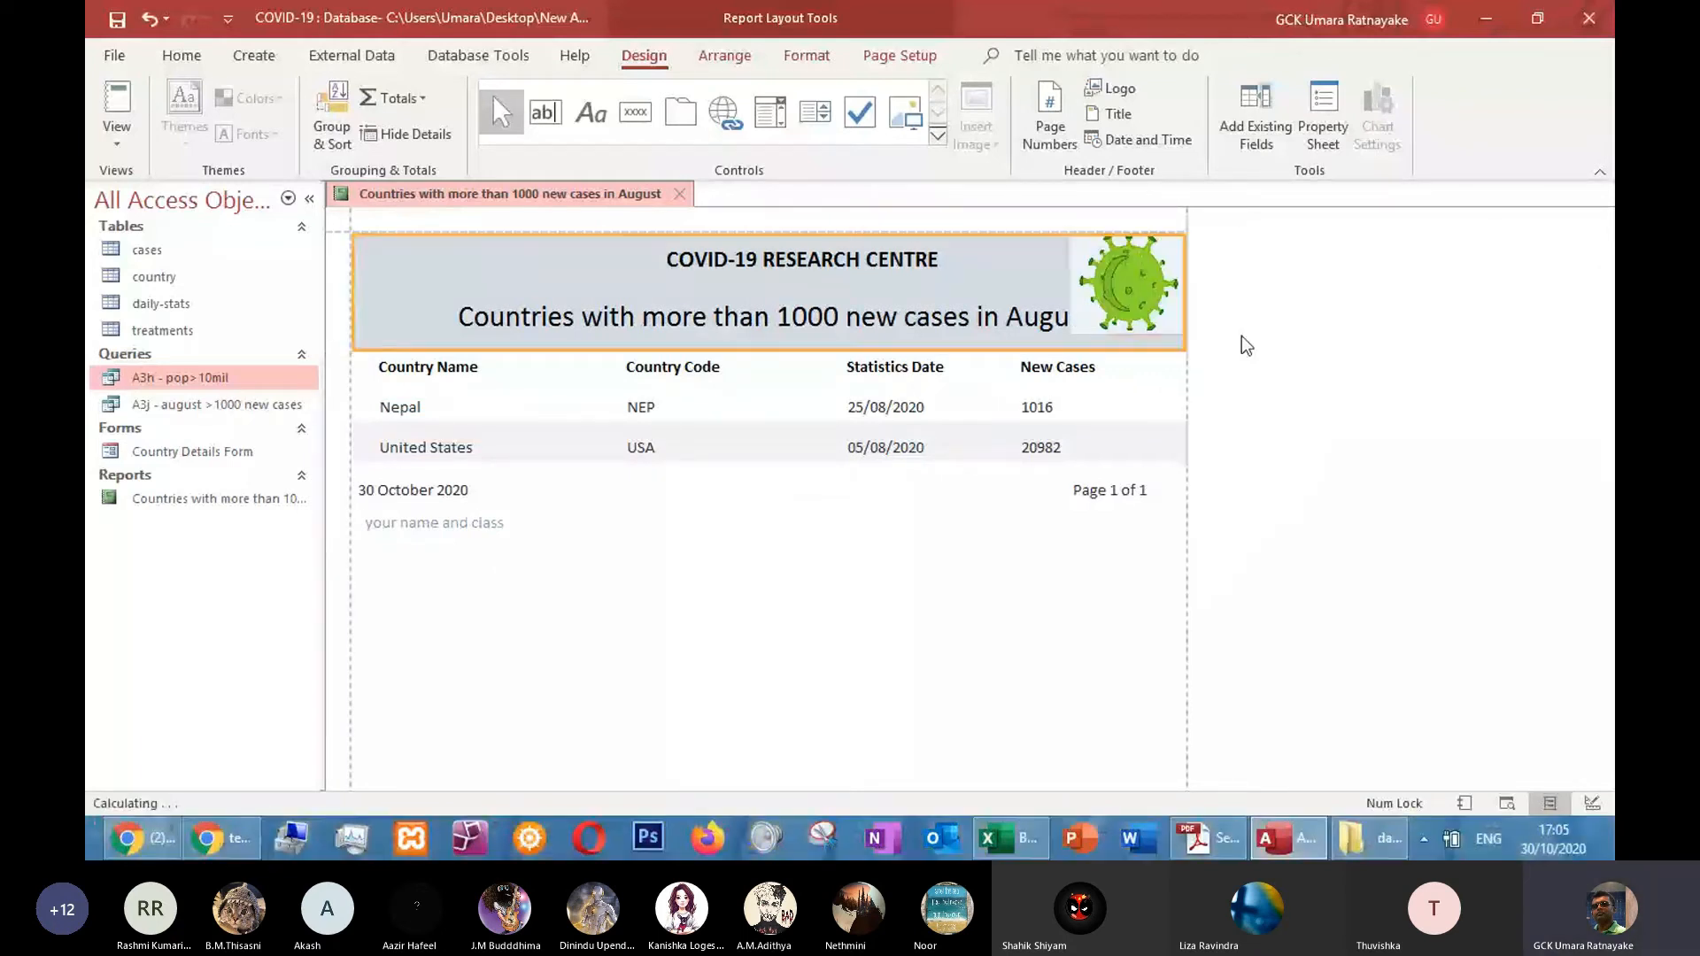
# Shift the report title and the "COVID-19 RESEARCH CENTRE" heading left so they clear the virus logo
pyautogui.click(959, 299)
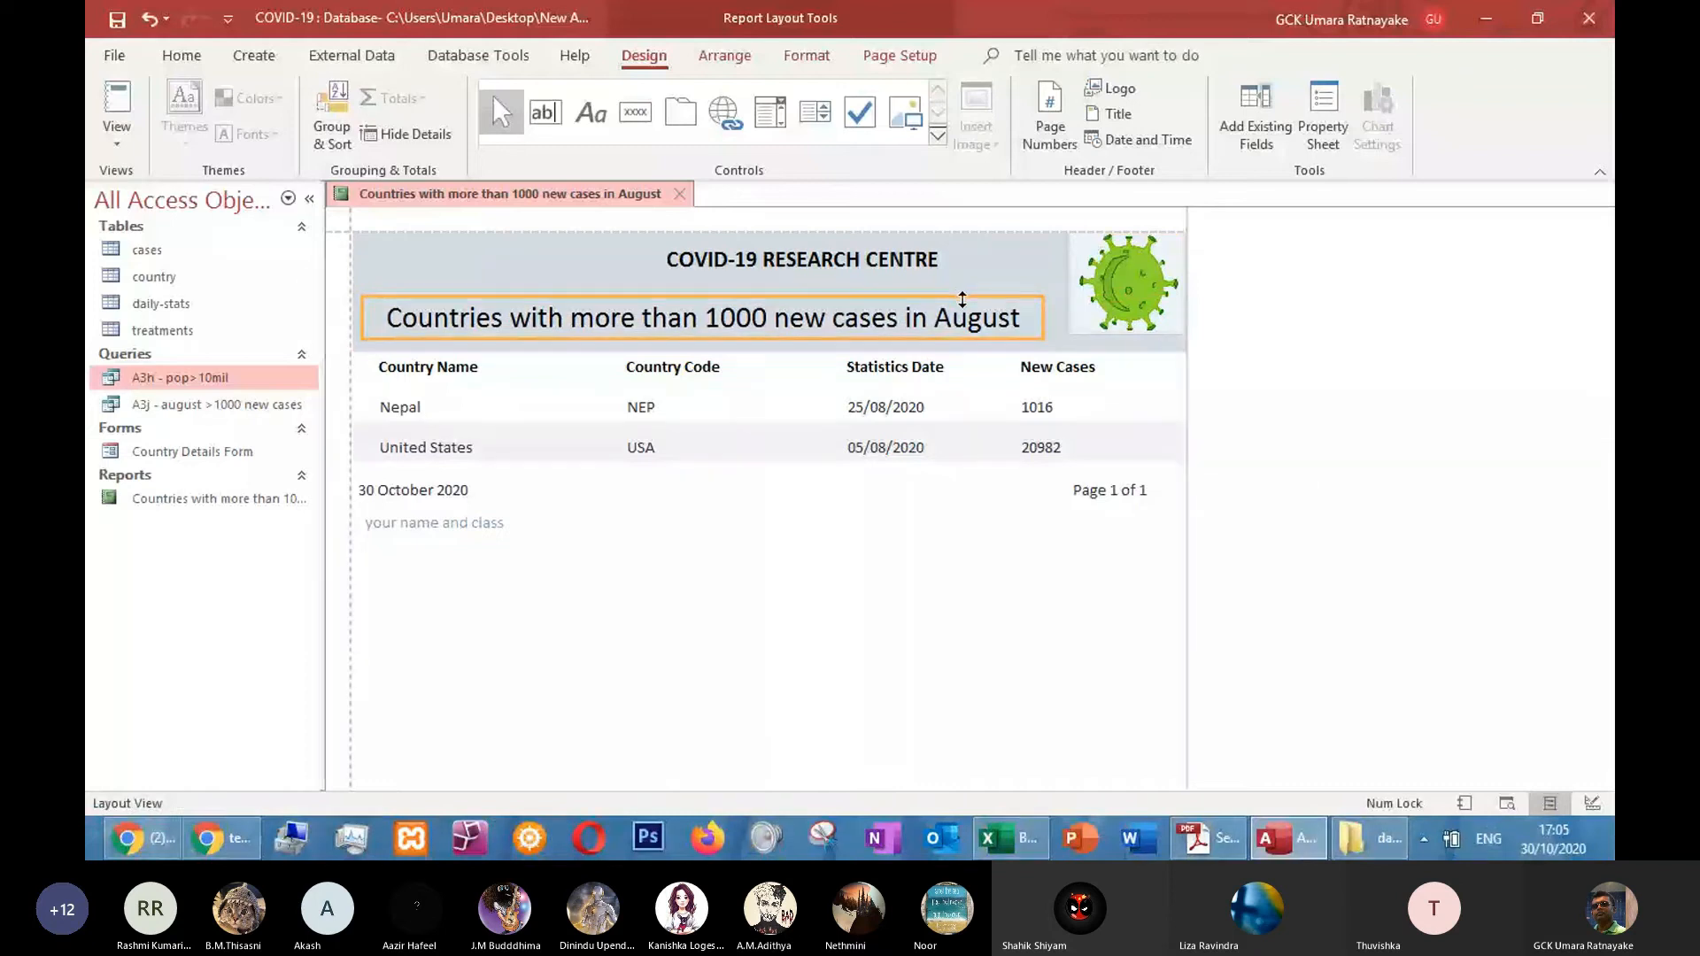
pyautogui.click(838, 265)
pyautogui.moveTo(836, 265); pyautogui.dragTo(793, 274)
pyautogui.click(1351, 452)
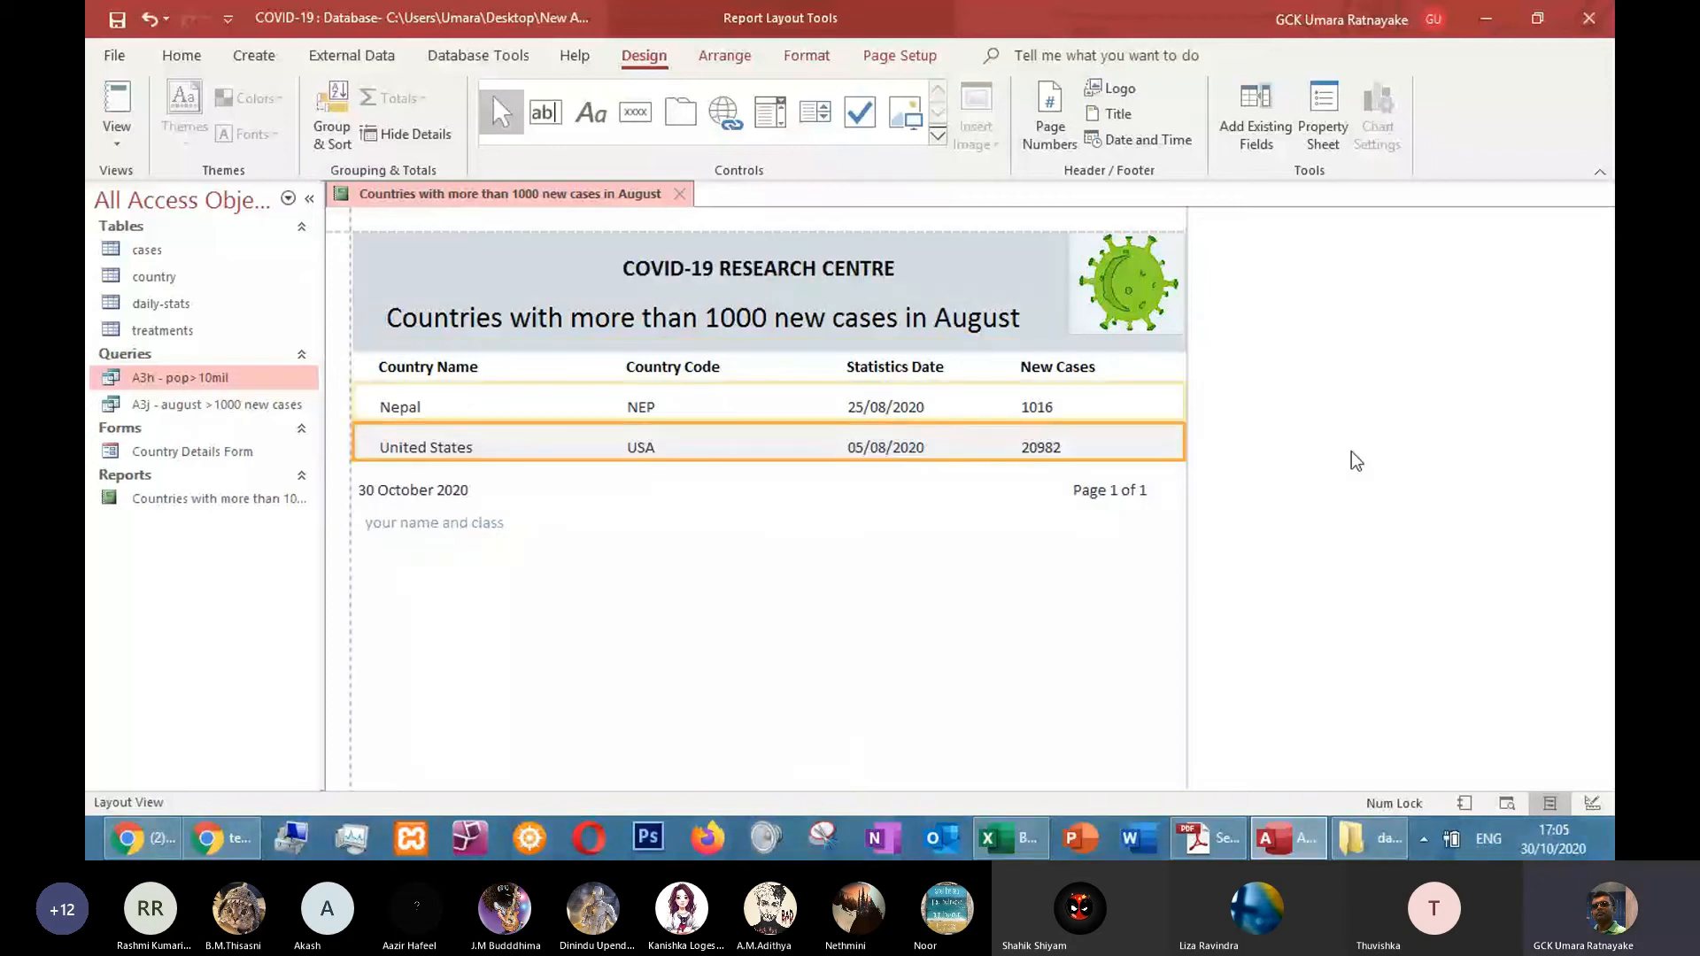
pyautogui.click(1328, 483)
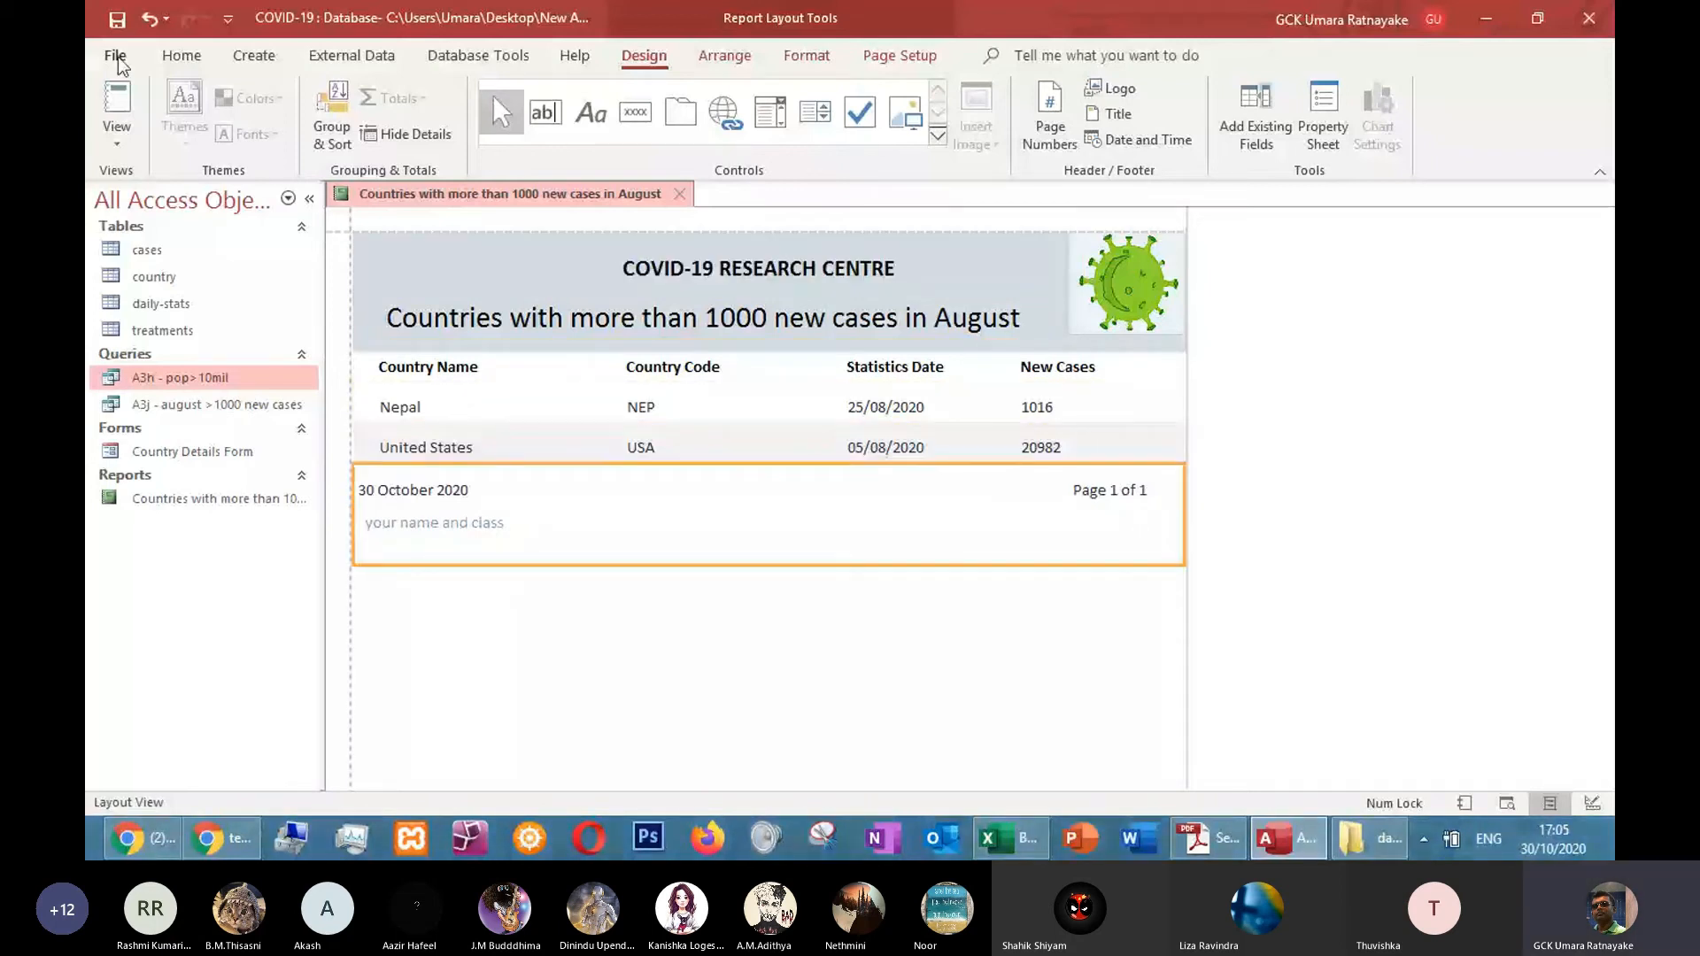
# Preview the report for printing, check its header, logo and footer from top to bottom, and close the preview
pyautogui.click(118, 58)
pyautogui.click(148, 398)
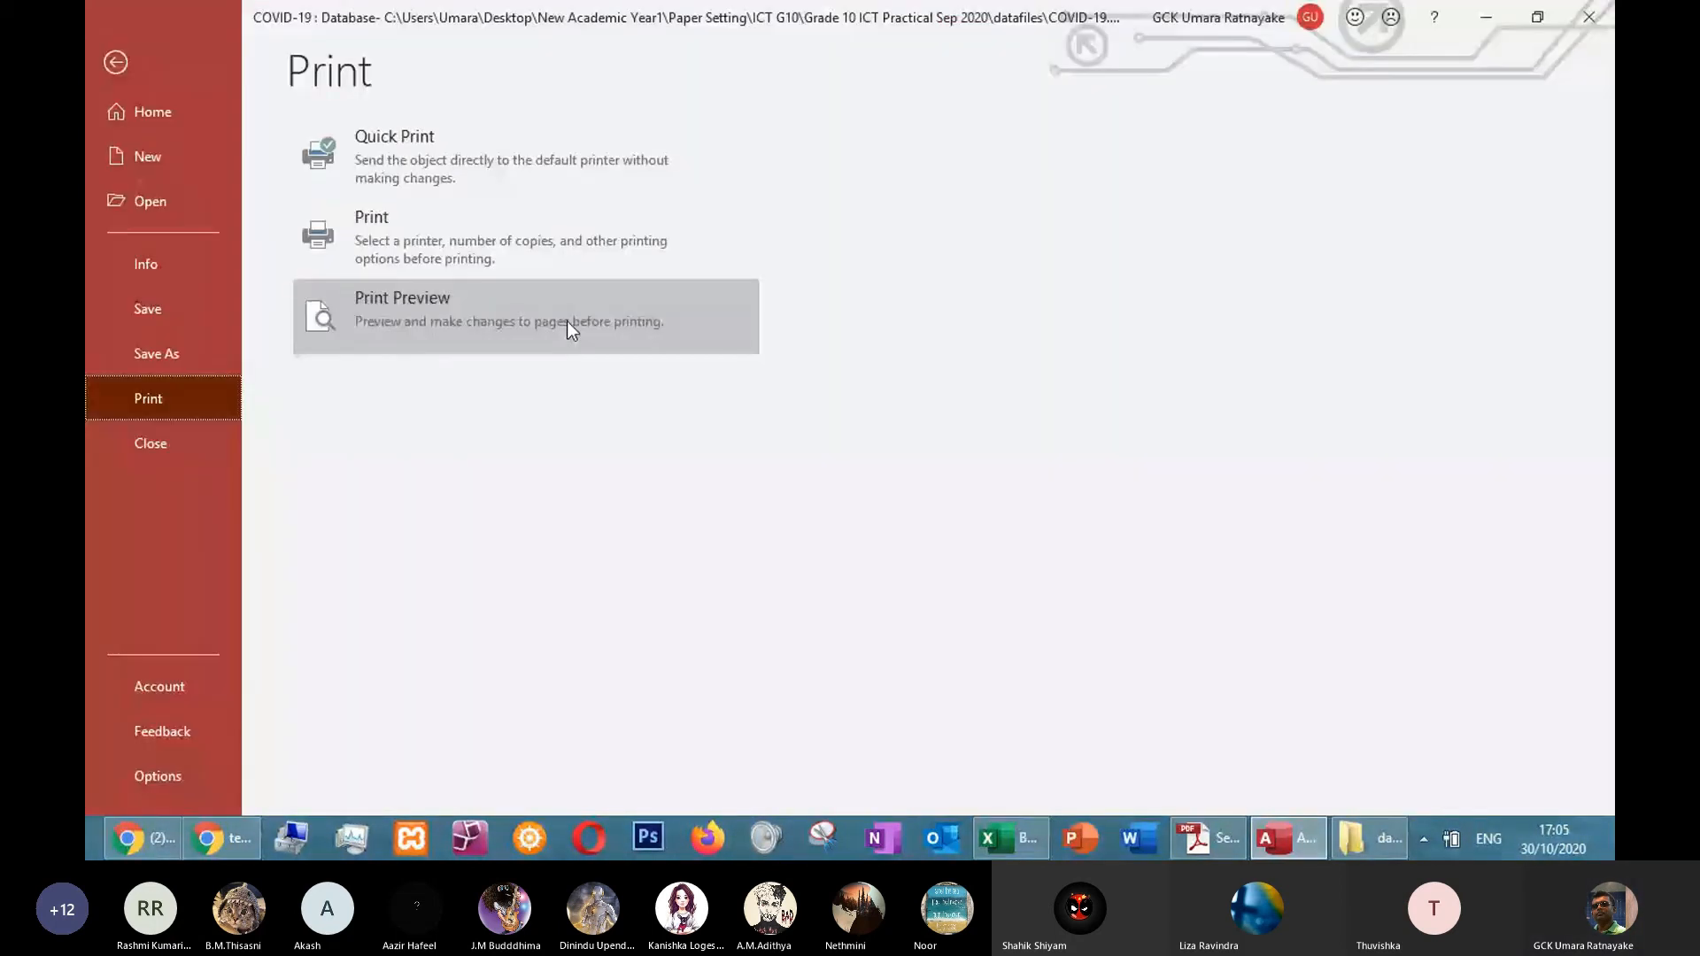
pyautogui.click(566, 321)
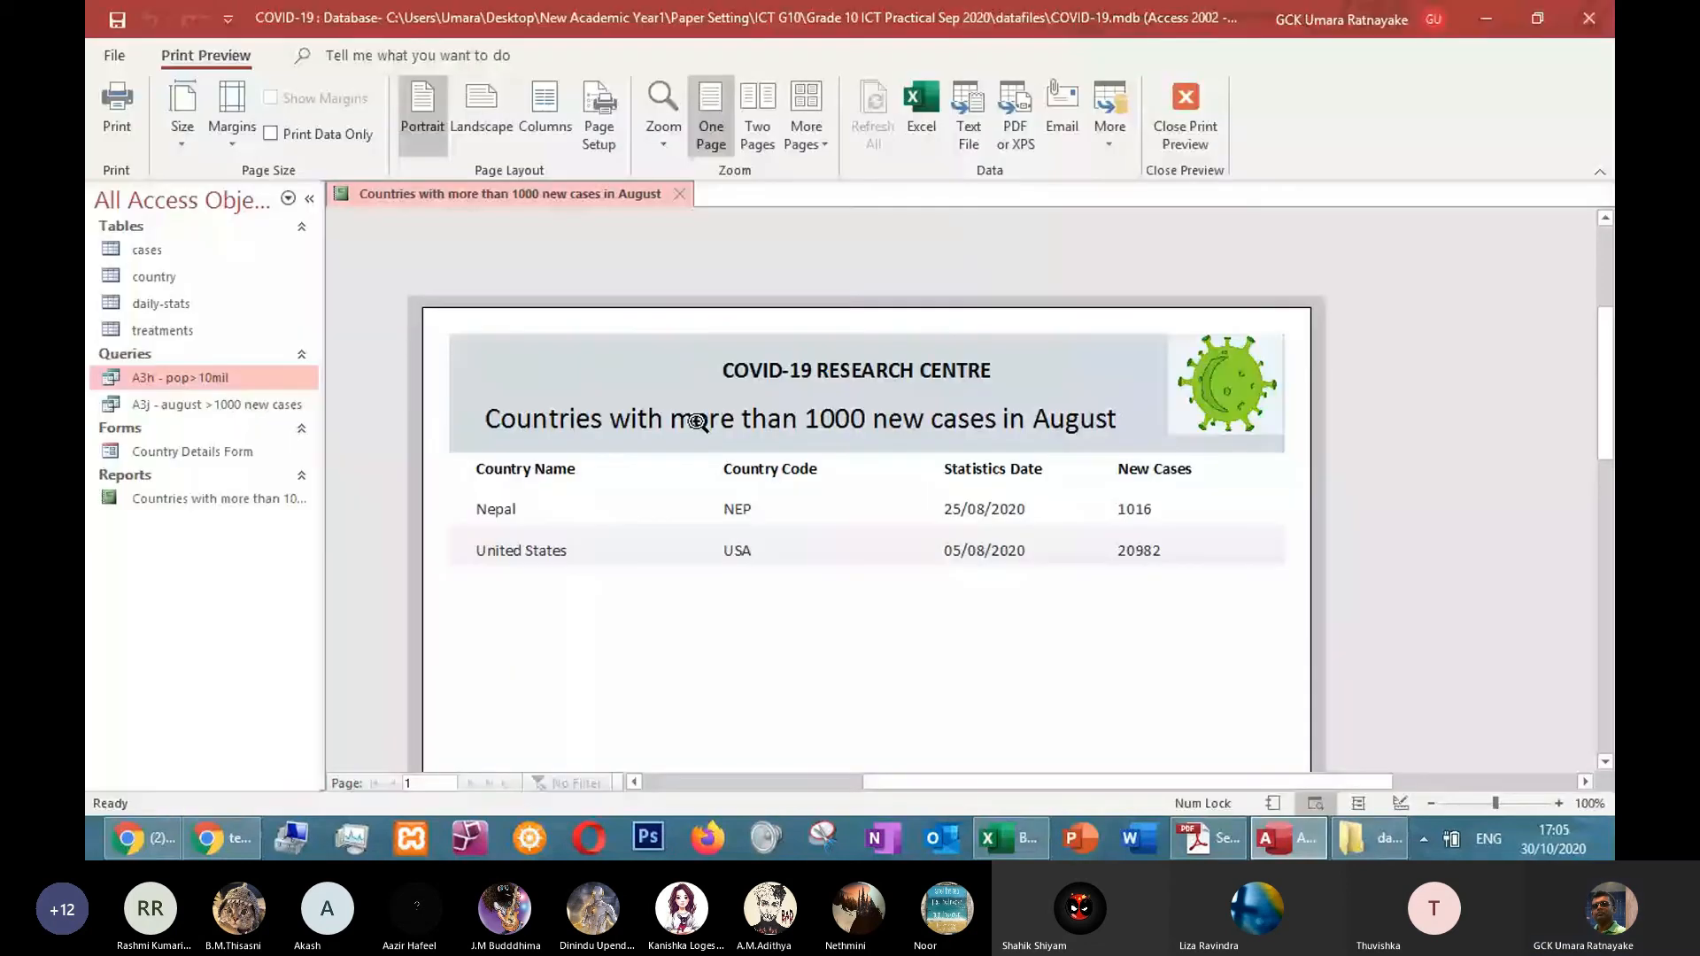
pyautogui.scroll(-1, 673, 420)
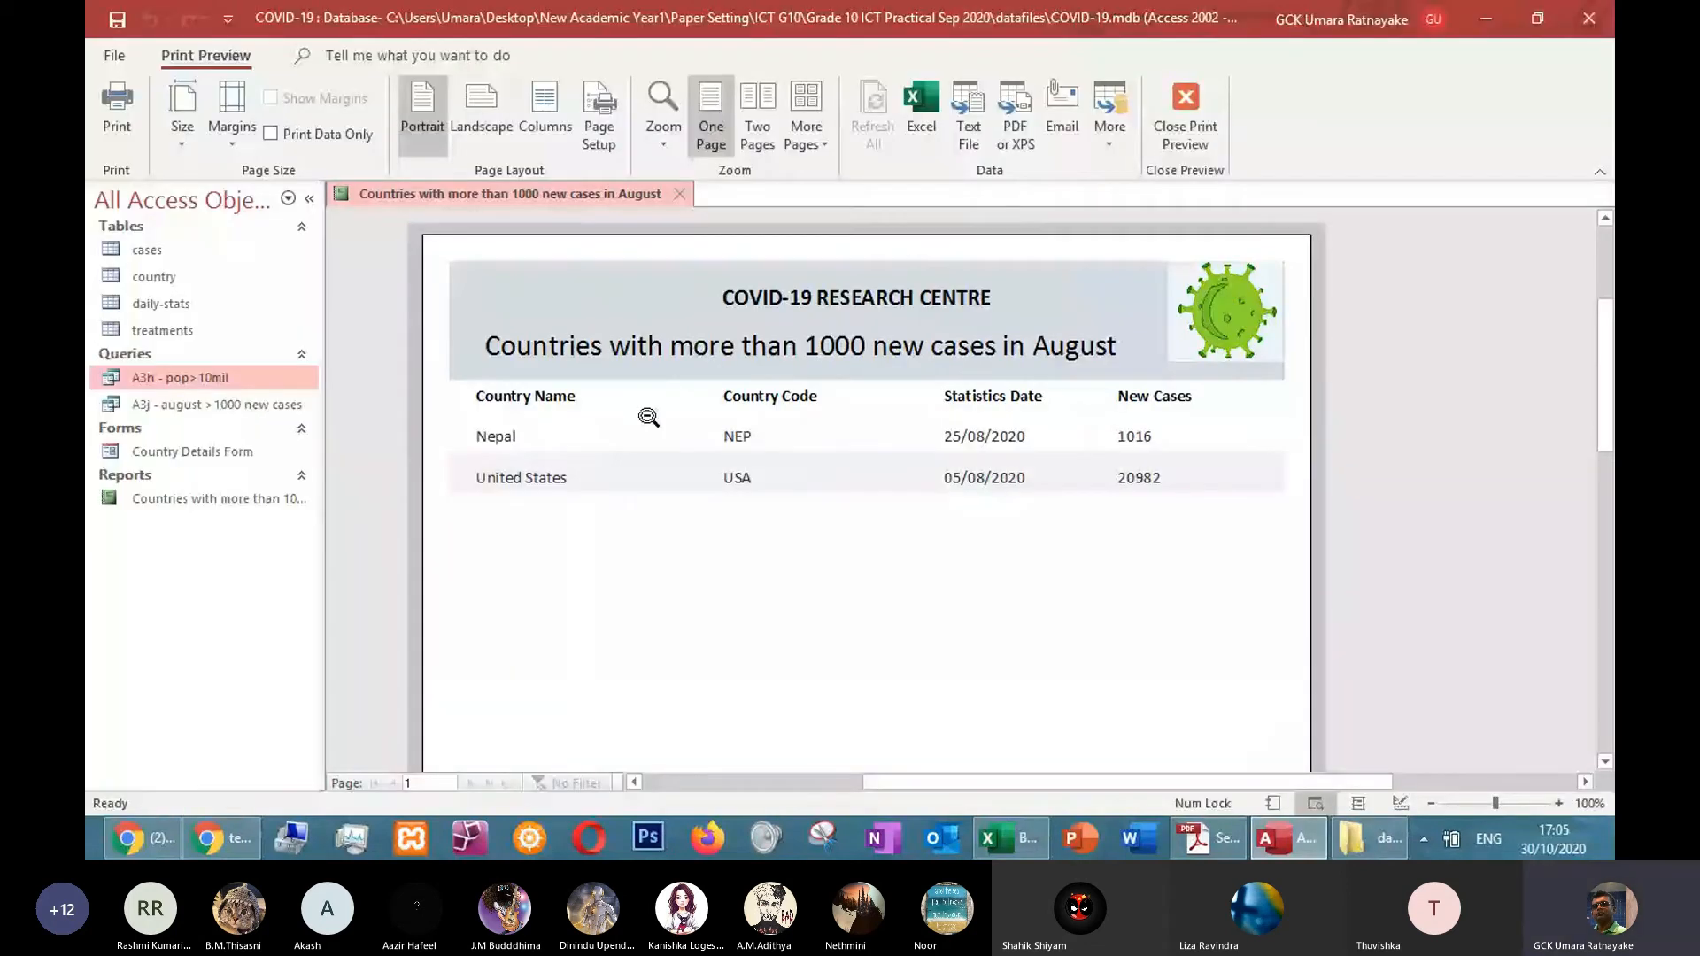
pyautogui.scroll(-5, 649, 418)
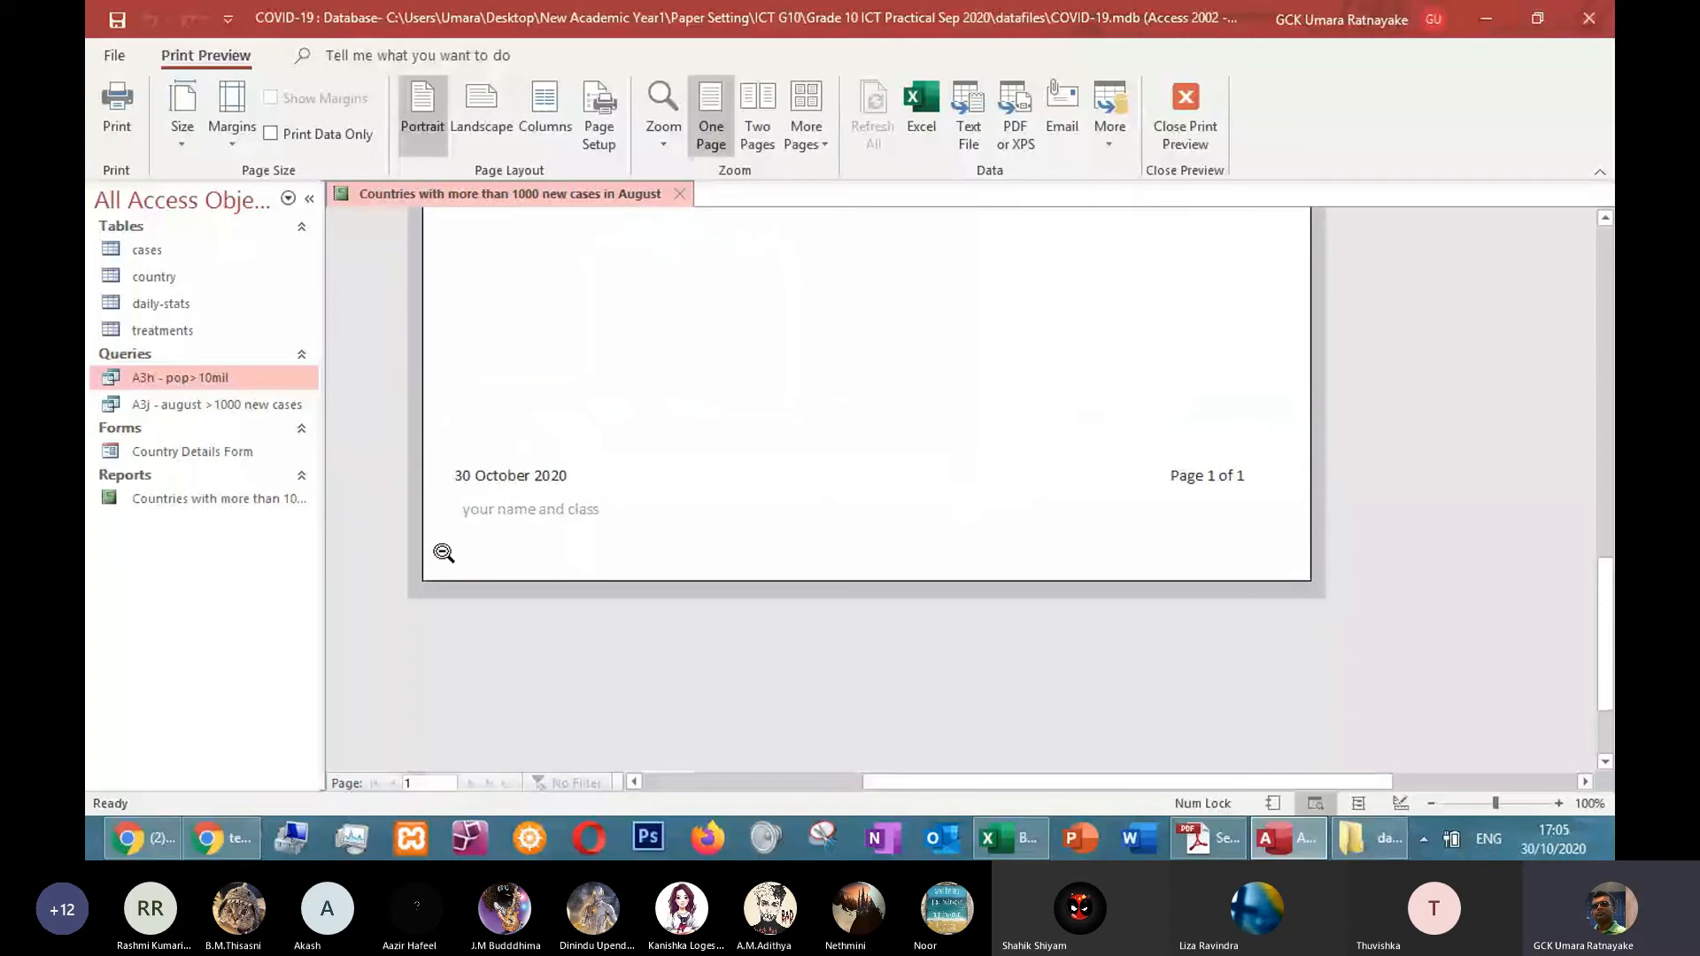
pyautogui.scroll(3, 586, 476)
pyautogui.scroll(-3, 673, 482)
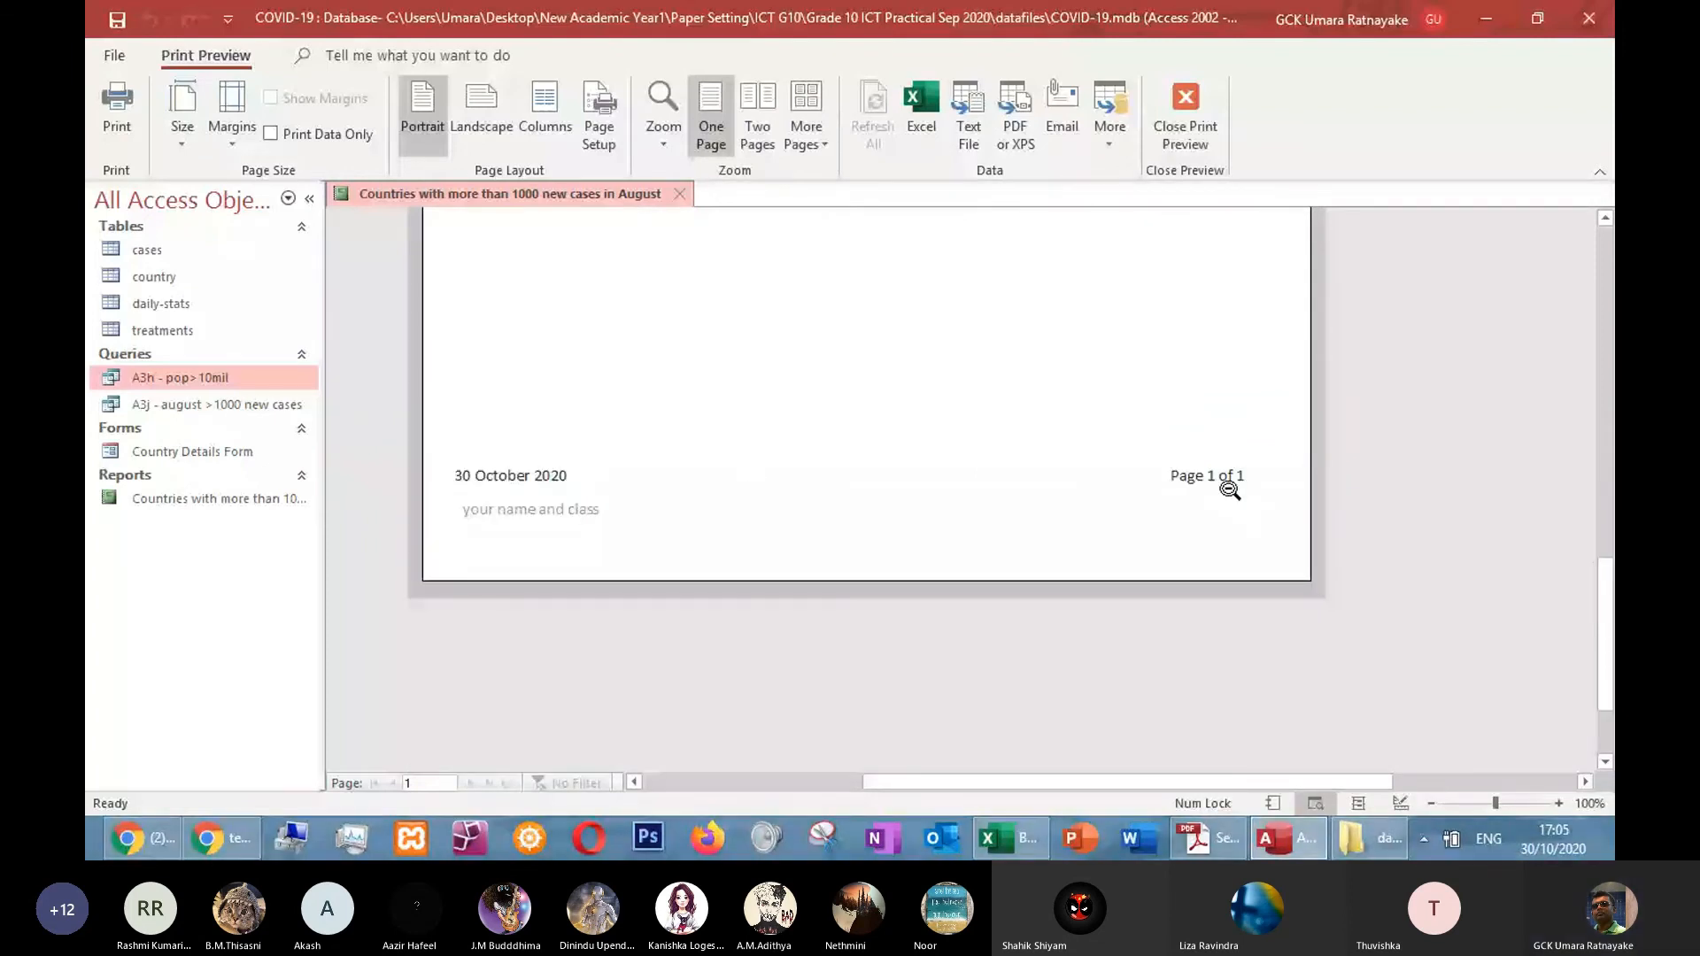
pyautogui.scroll(1, 998, 291)
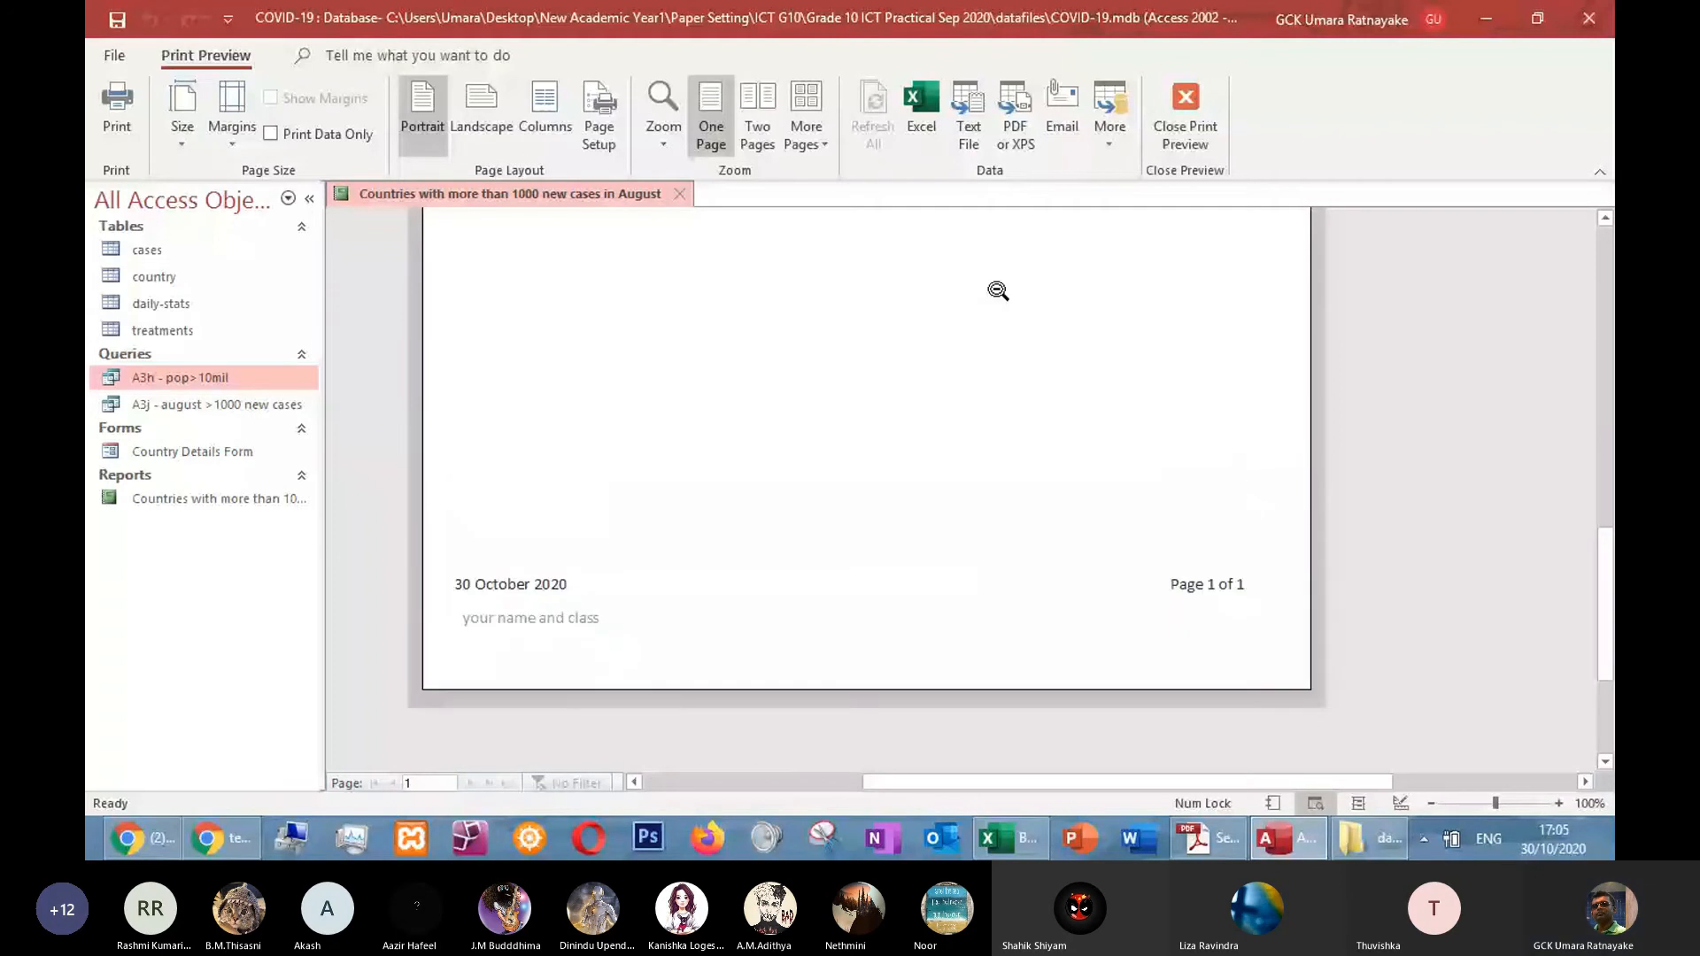
pyautogui.scroll(5, 998, 290)
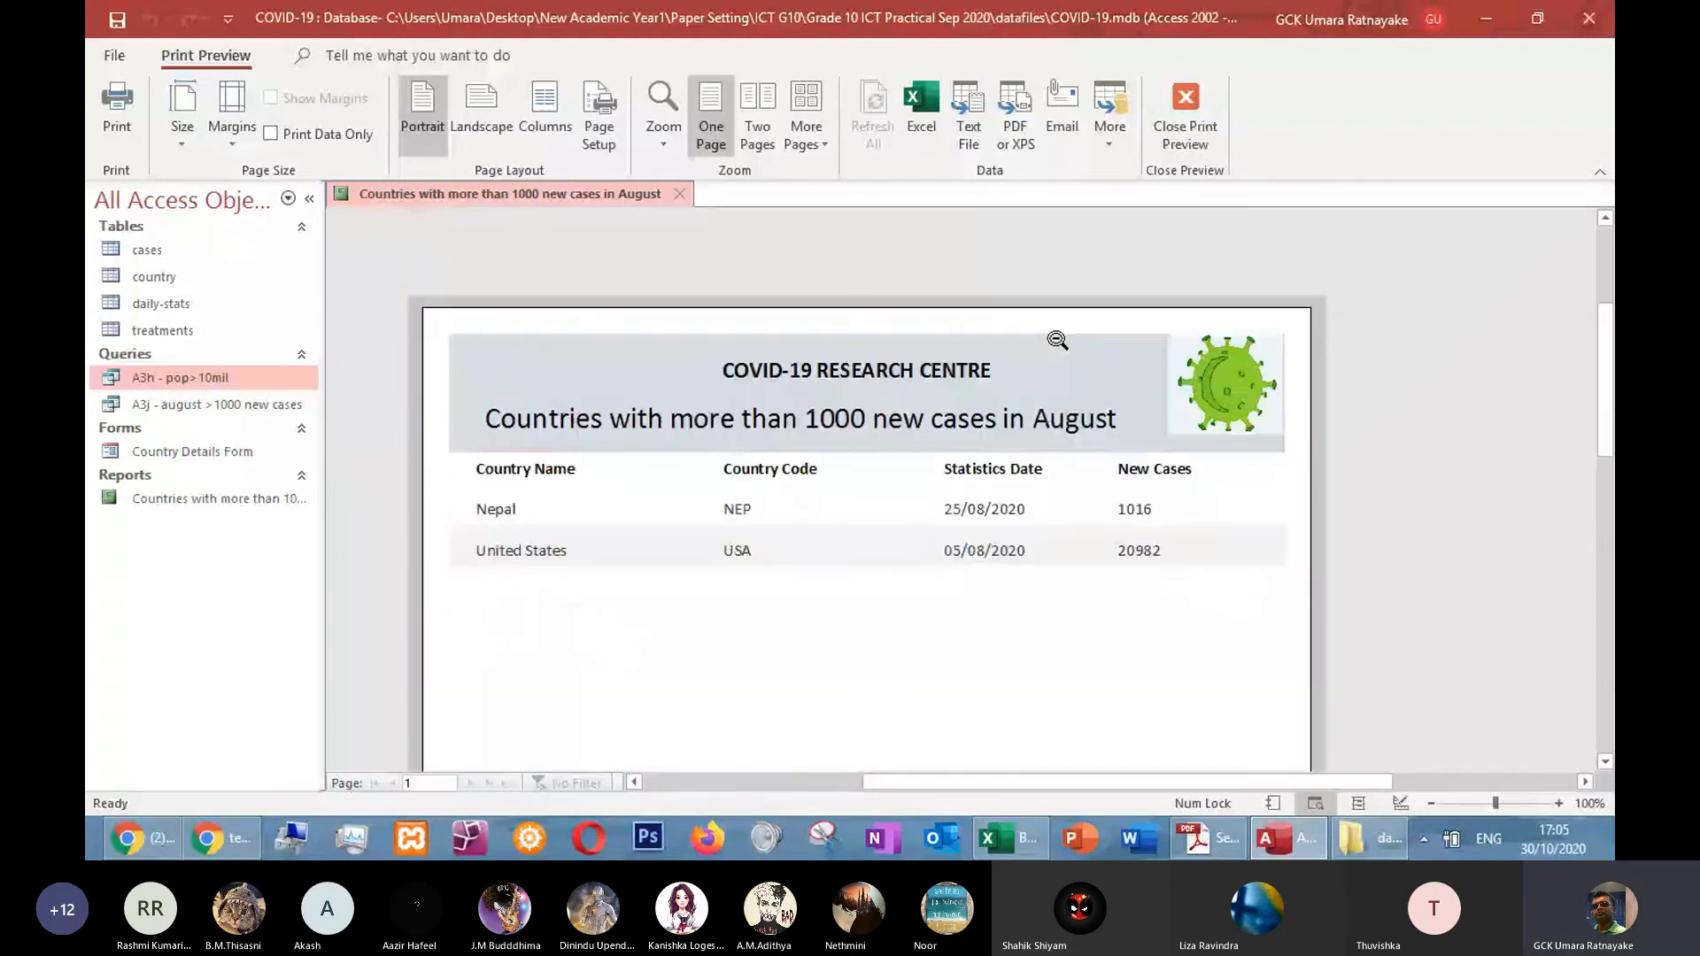
pyautogui.press('Escape')
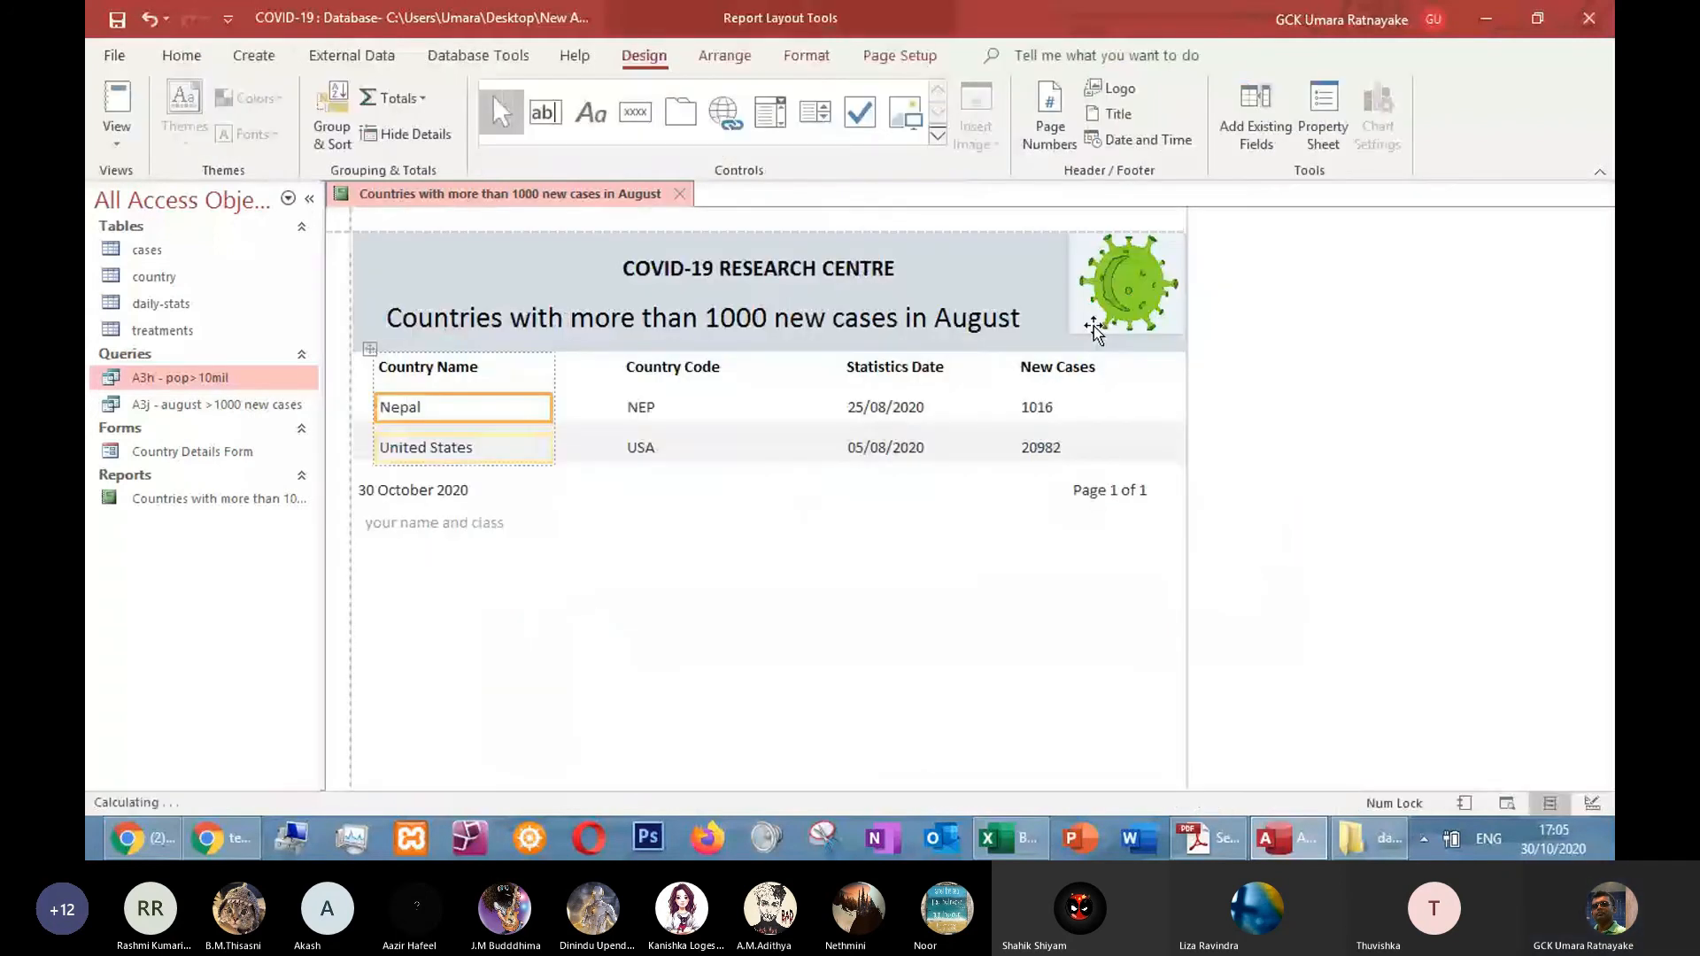
# Switch to the exam paper in Adobe Reader to find task A4, return to Access and close the COVID-19 database
pyautogui.hotkey('alt', 'Tab')
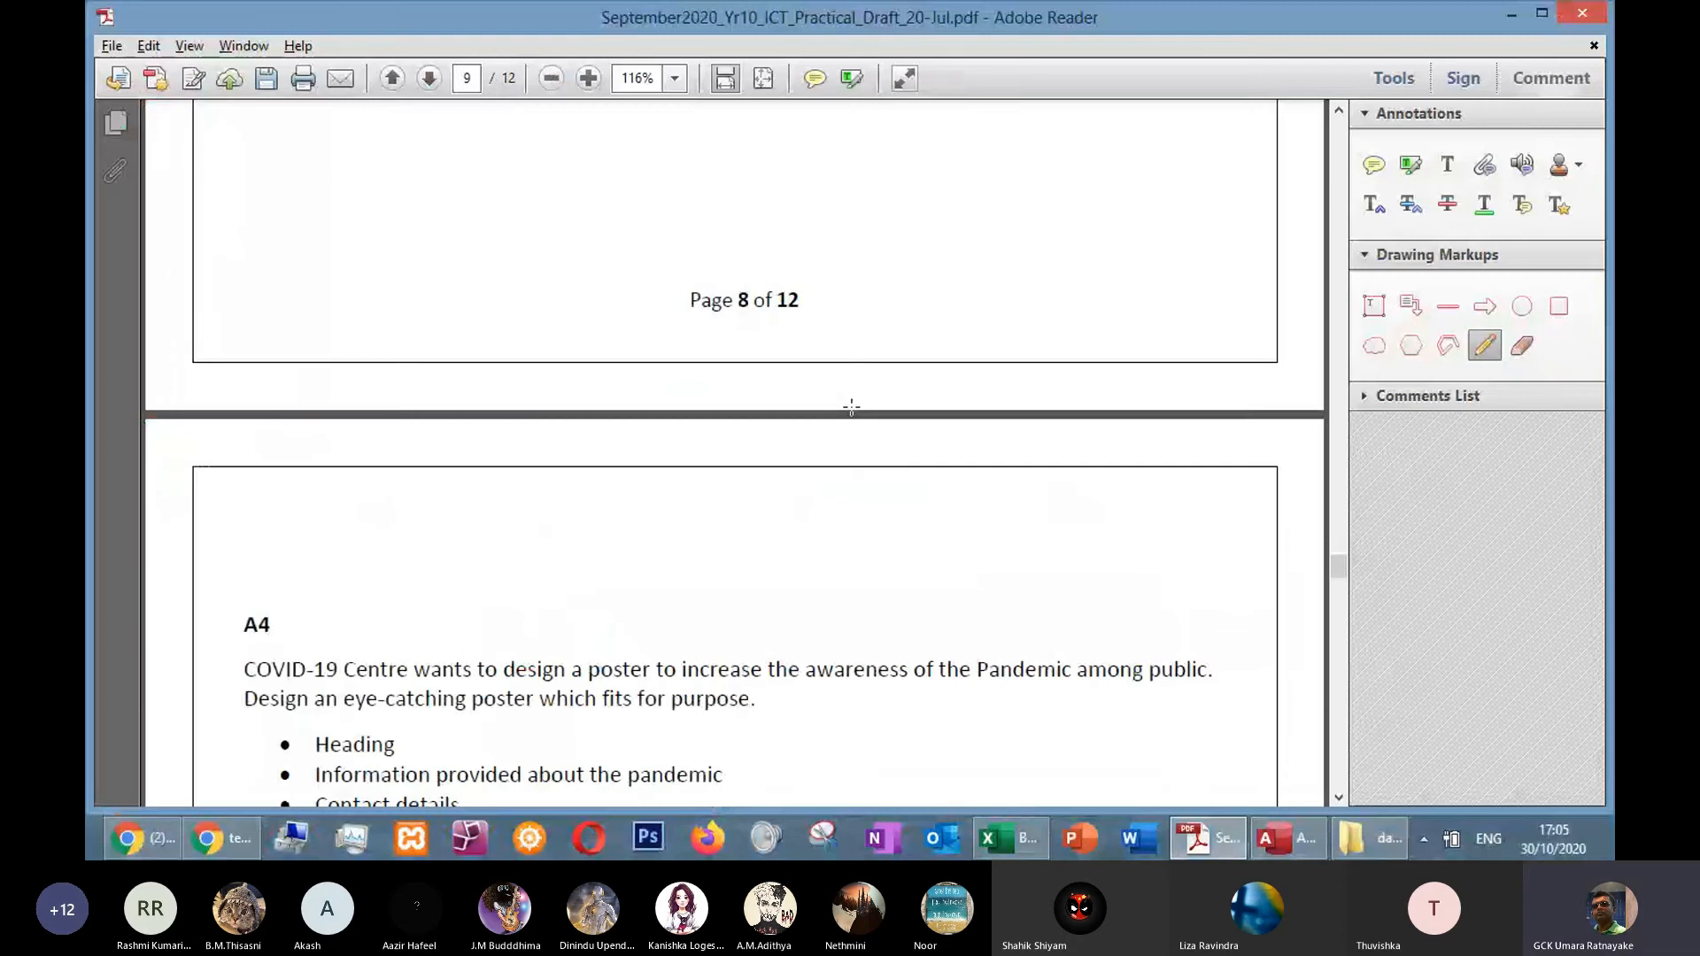
pyautogui.scroll(-5, 859, 403)
pyautogui.hotkey('alt', 'Tab')
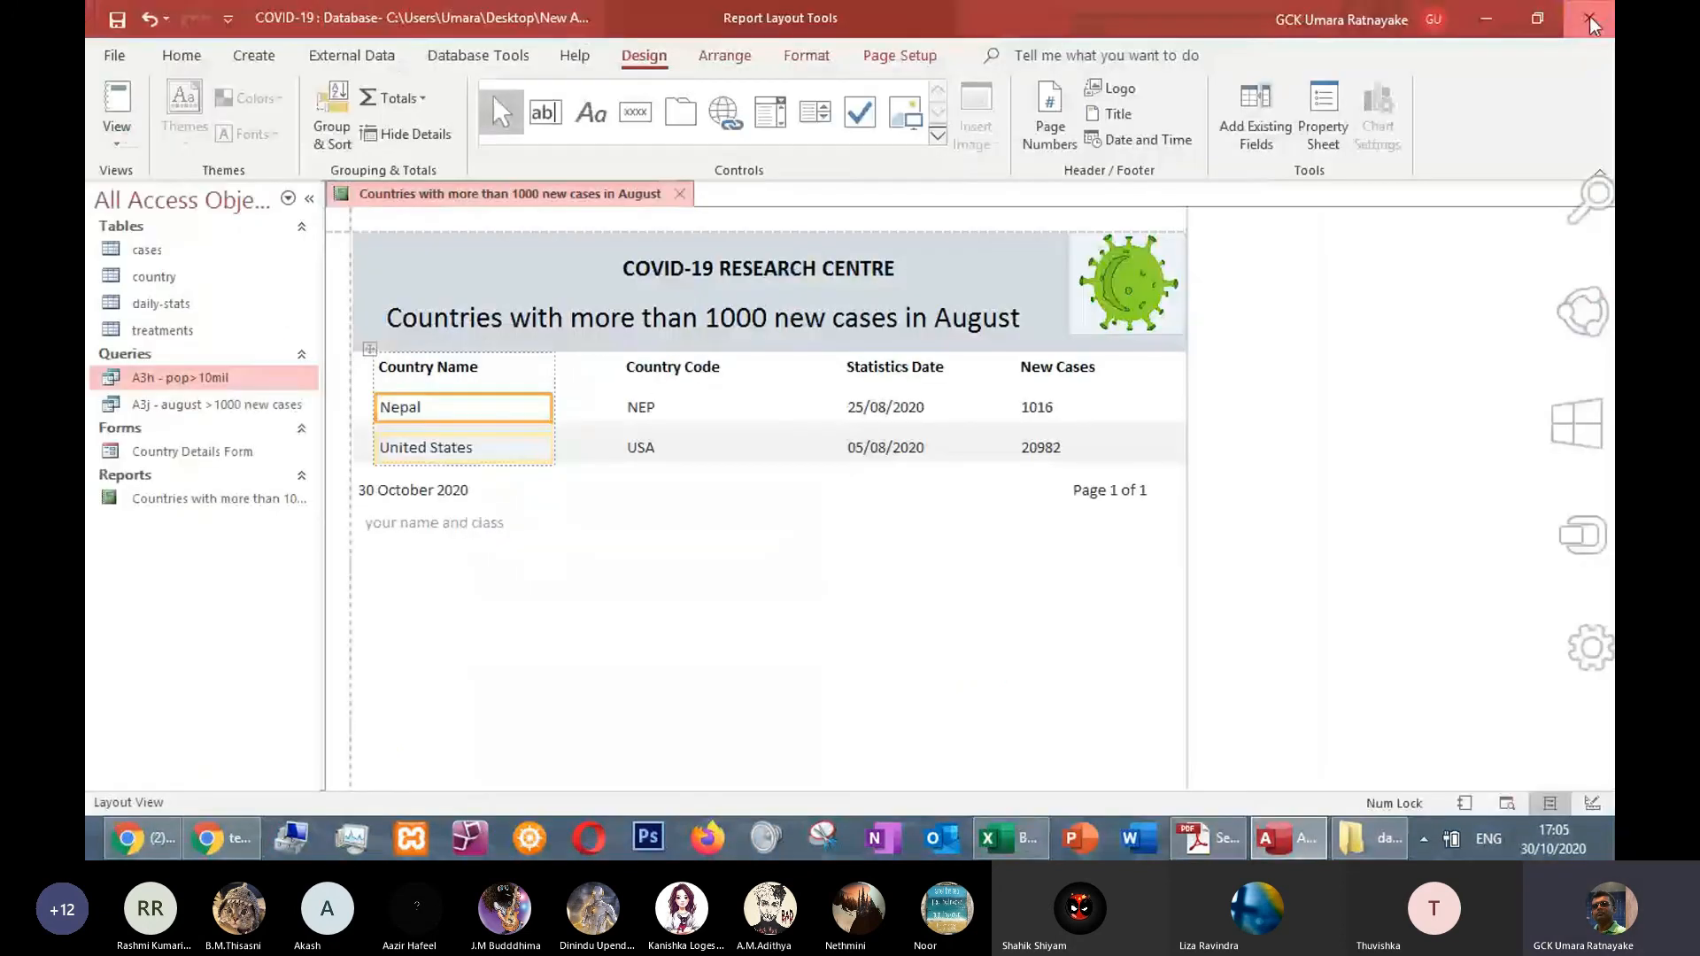
pyautogui.click(1590, 20)
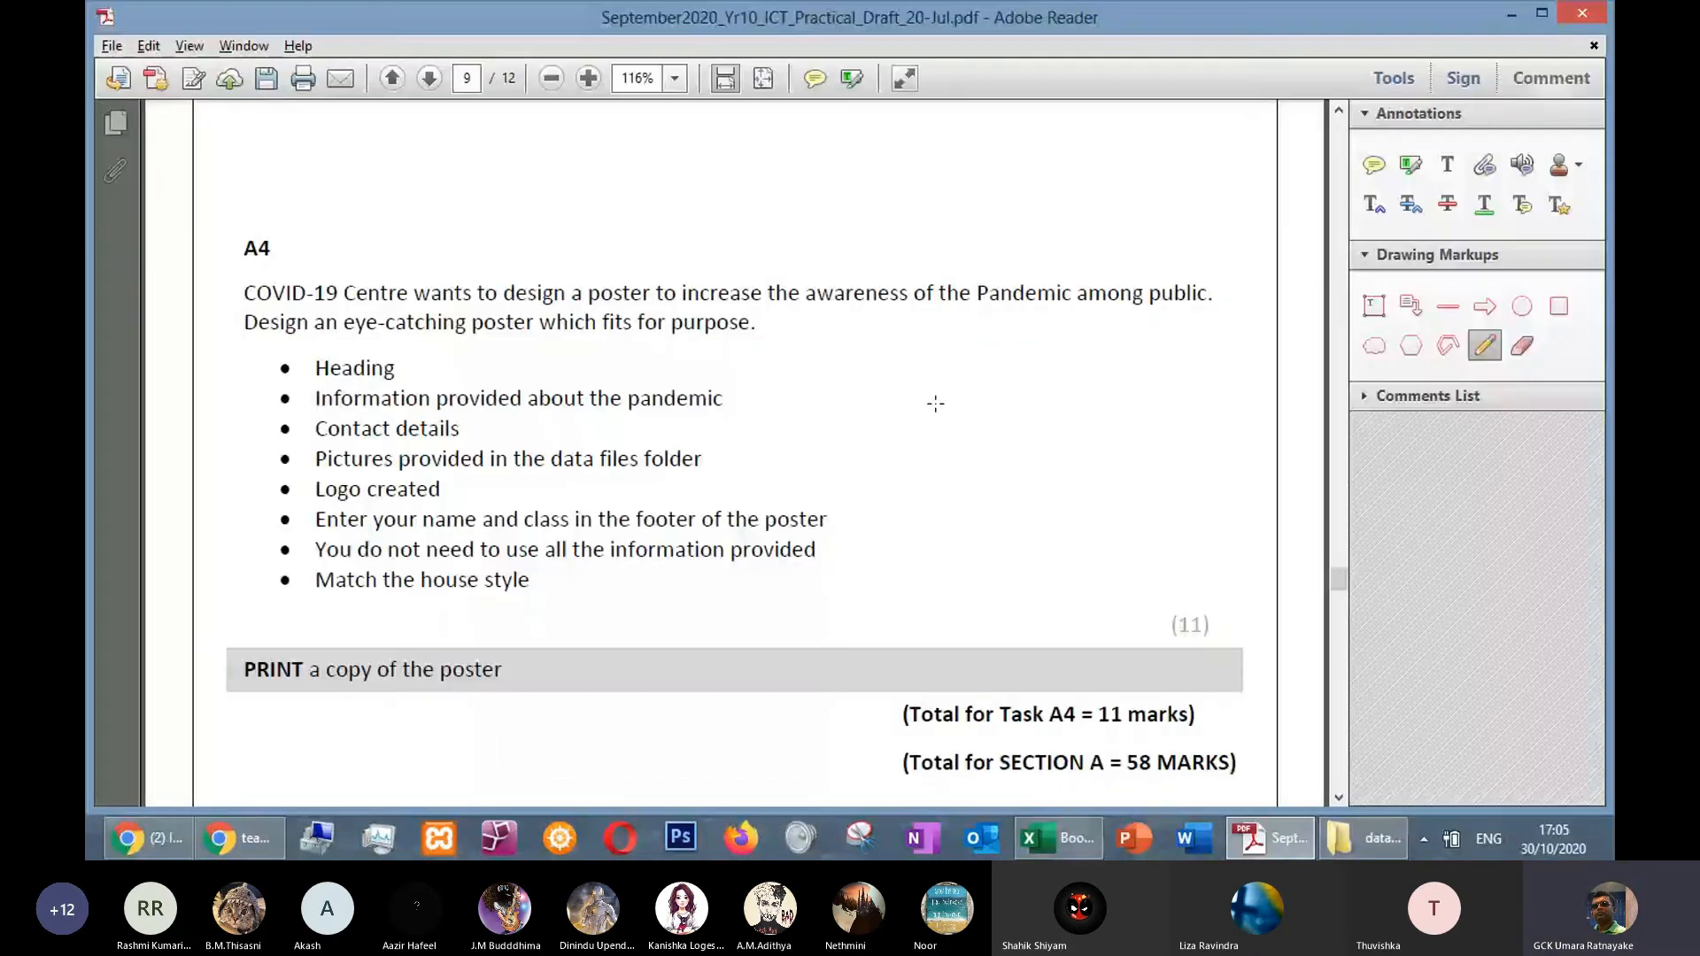
# In task A4, circle "an eye-catching poster" and underline the sentence about designing a poster to increase the awareness
pyautogui.scroll(1, 883, 370)
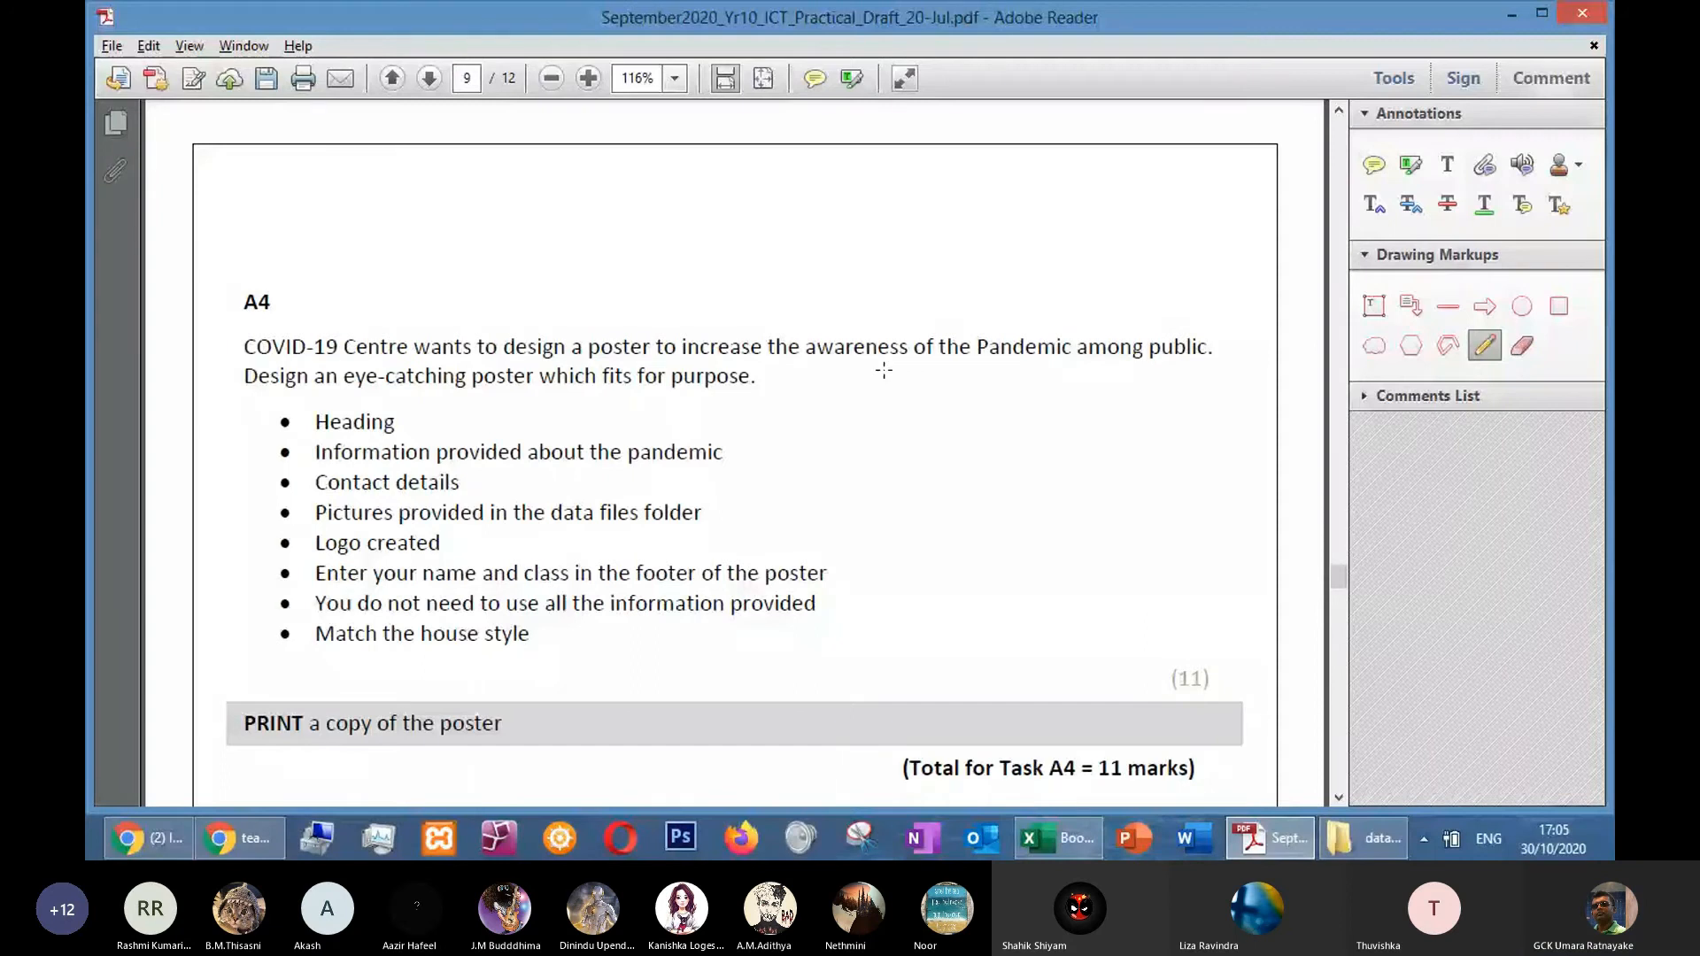
pyautogui.scroll(-3, 882, 370)
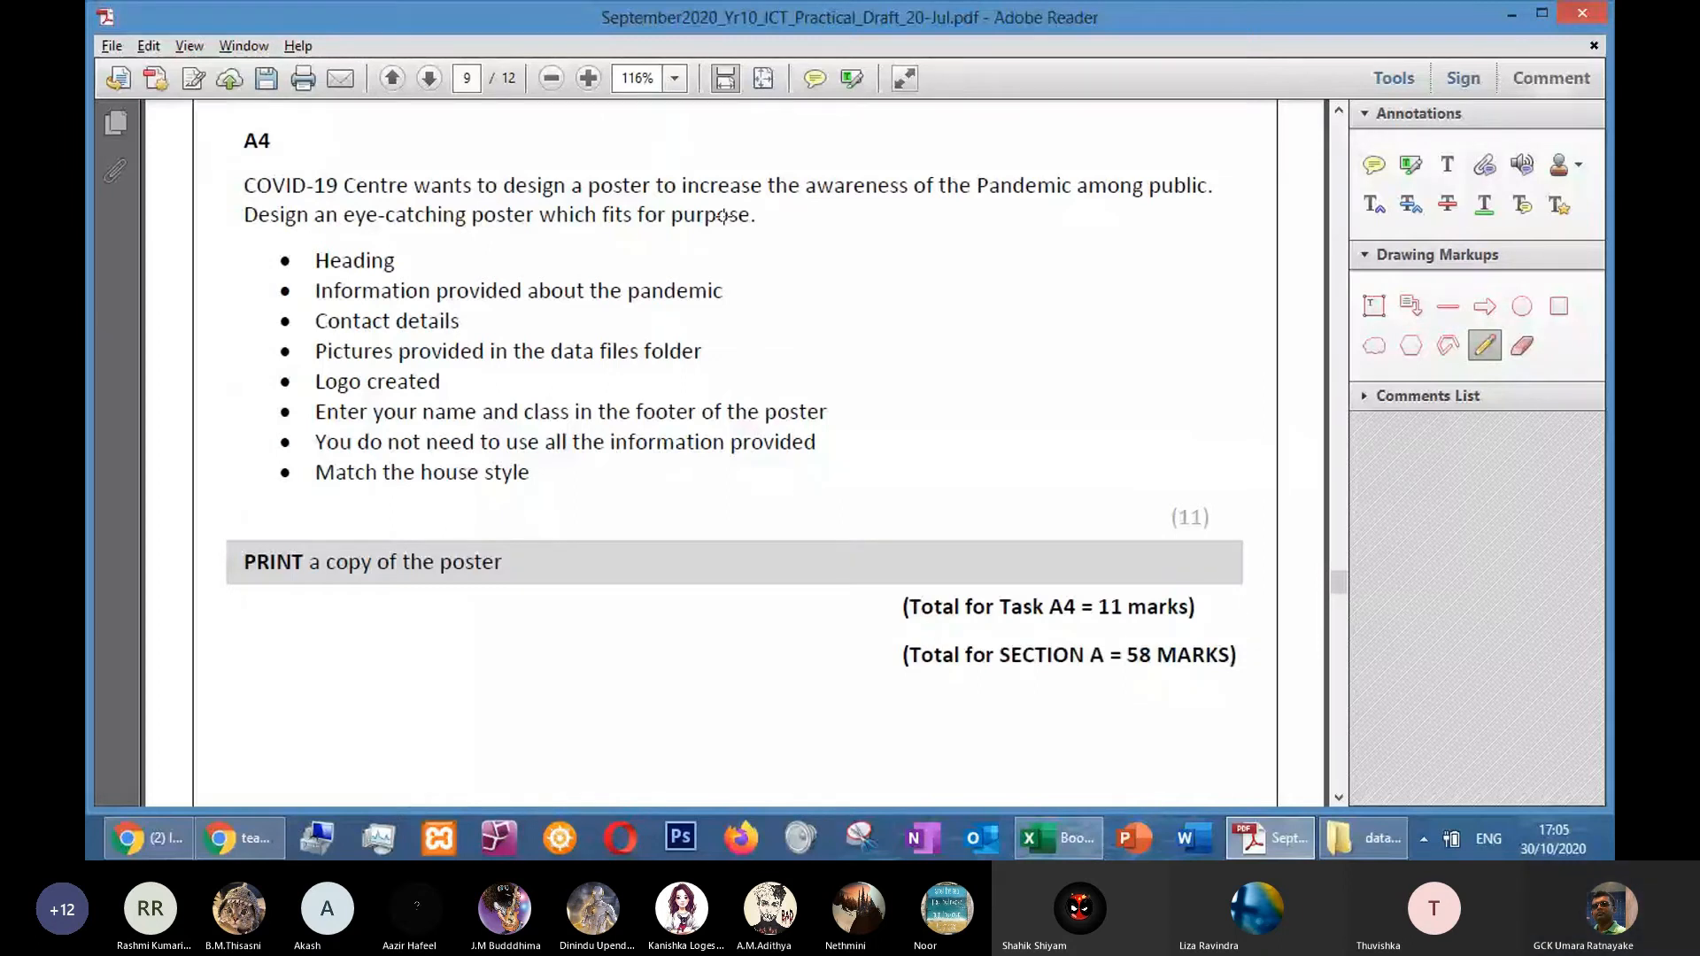
pyautogui.moveTo(336, 206); pyautogui.dragTo(337, 201)
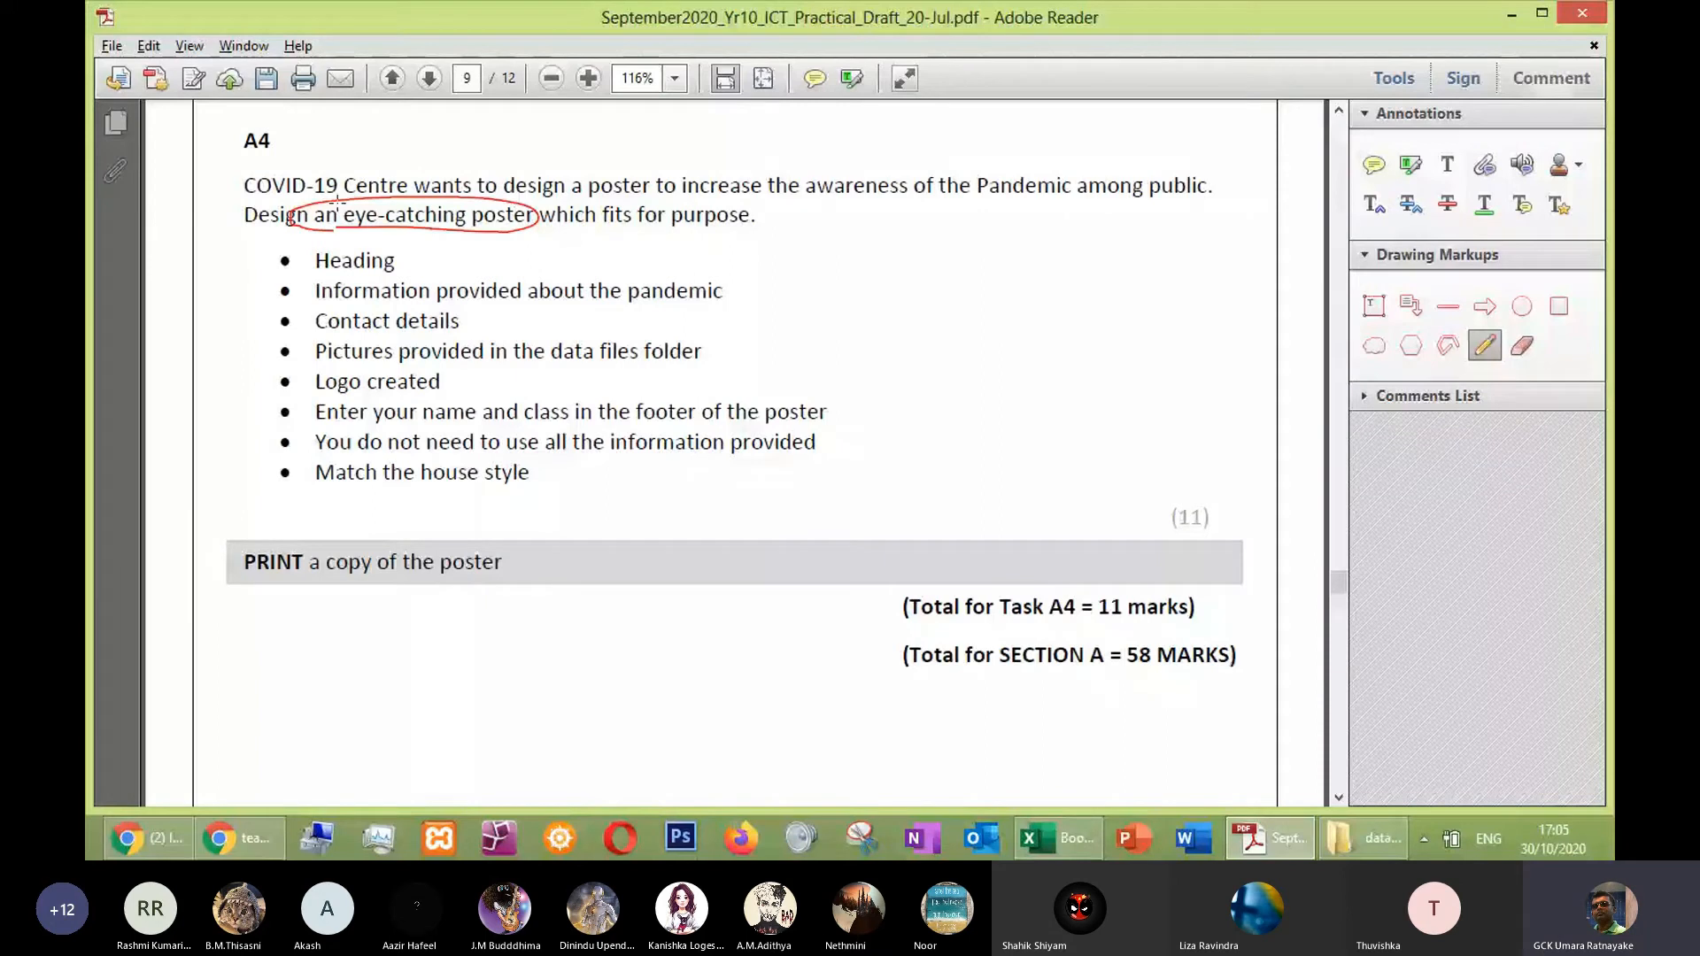
pyautogui.moveTo(315, 197); pyautogui.dragTo(875, 195)
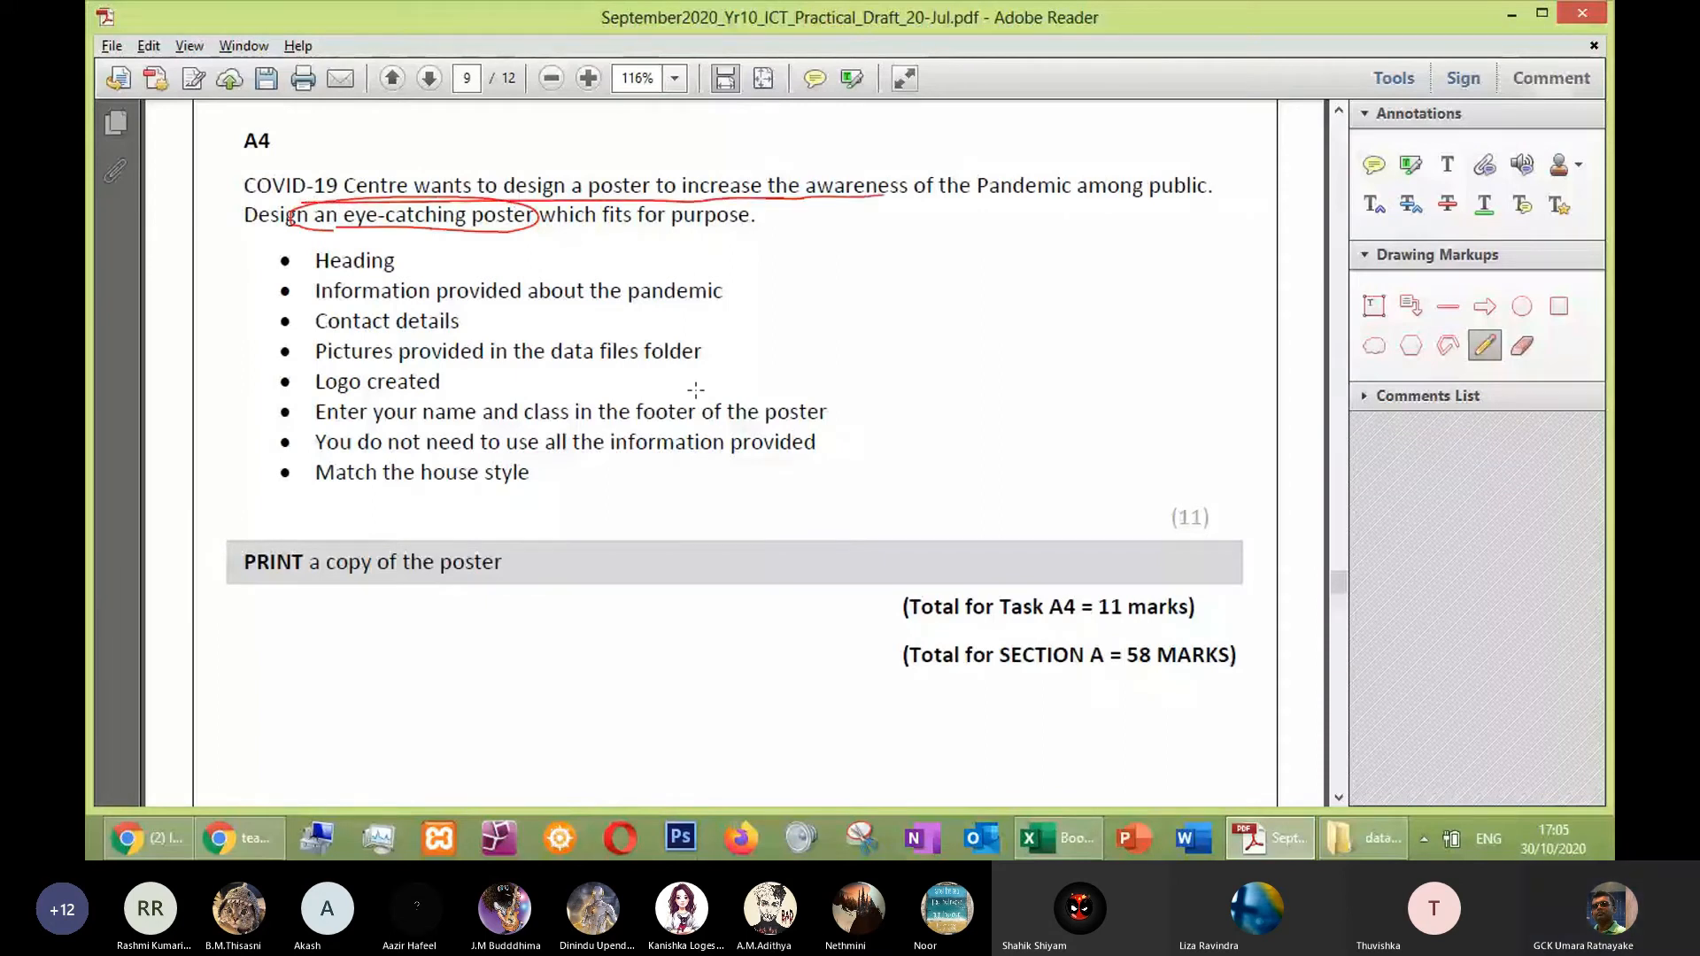
pyautogui.scroll(-1, 993, 431)
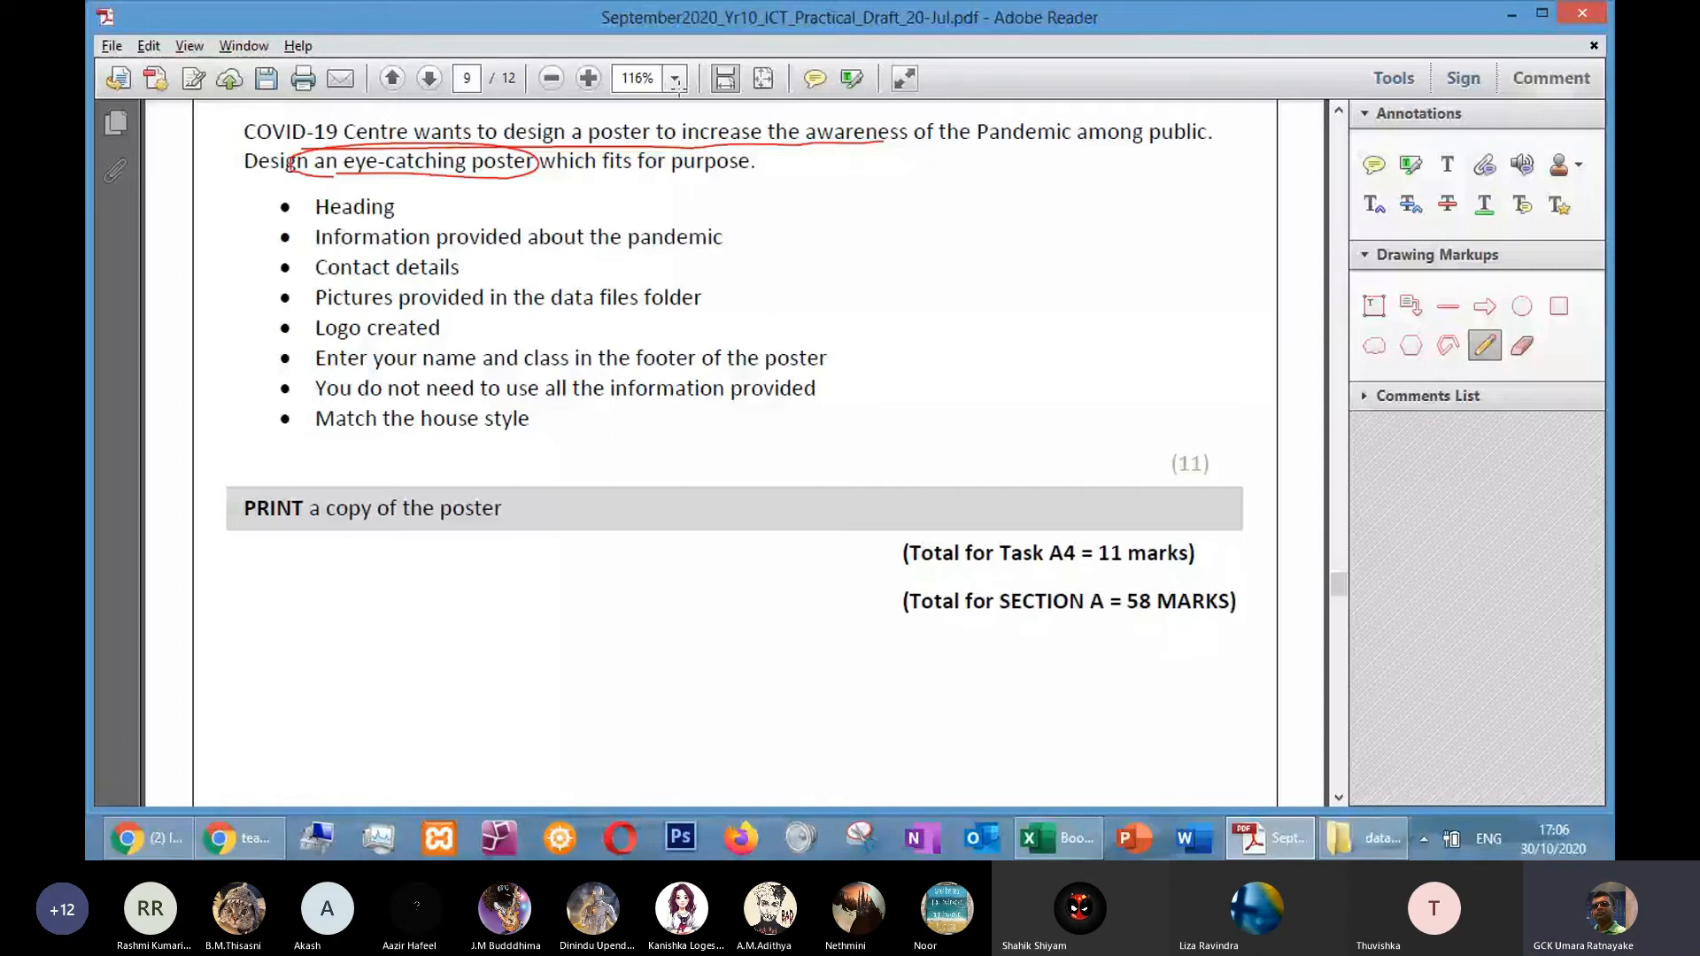
# Switch to Chrome, search Google Images for "posters" and browse the example designs
pyautogui.click(148, 839)
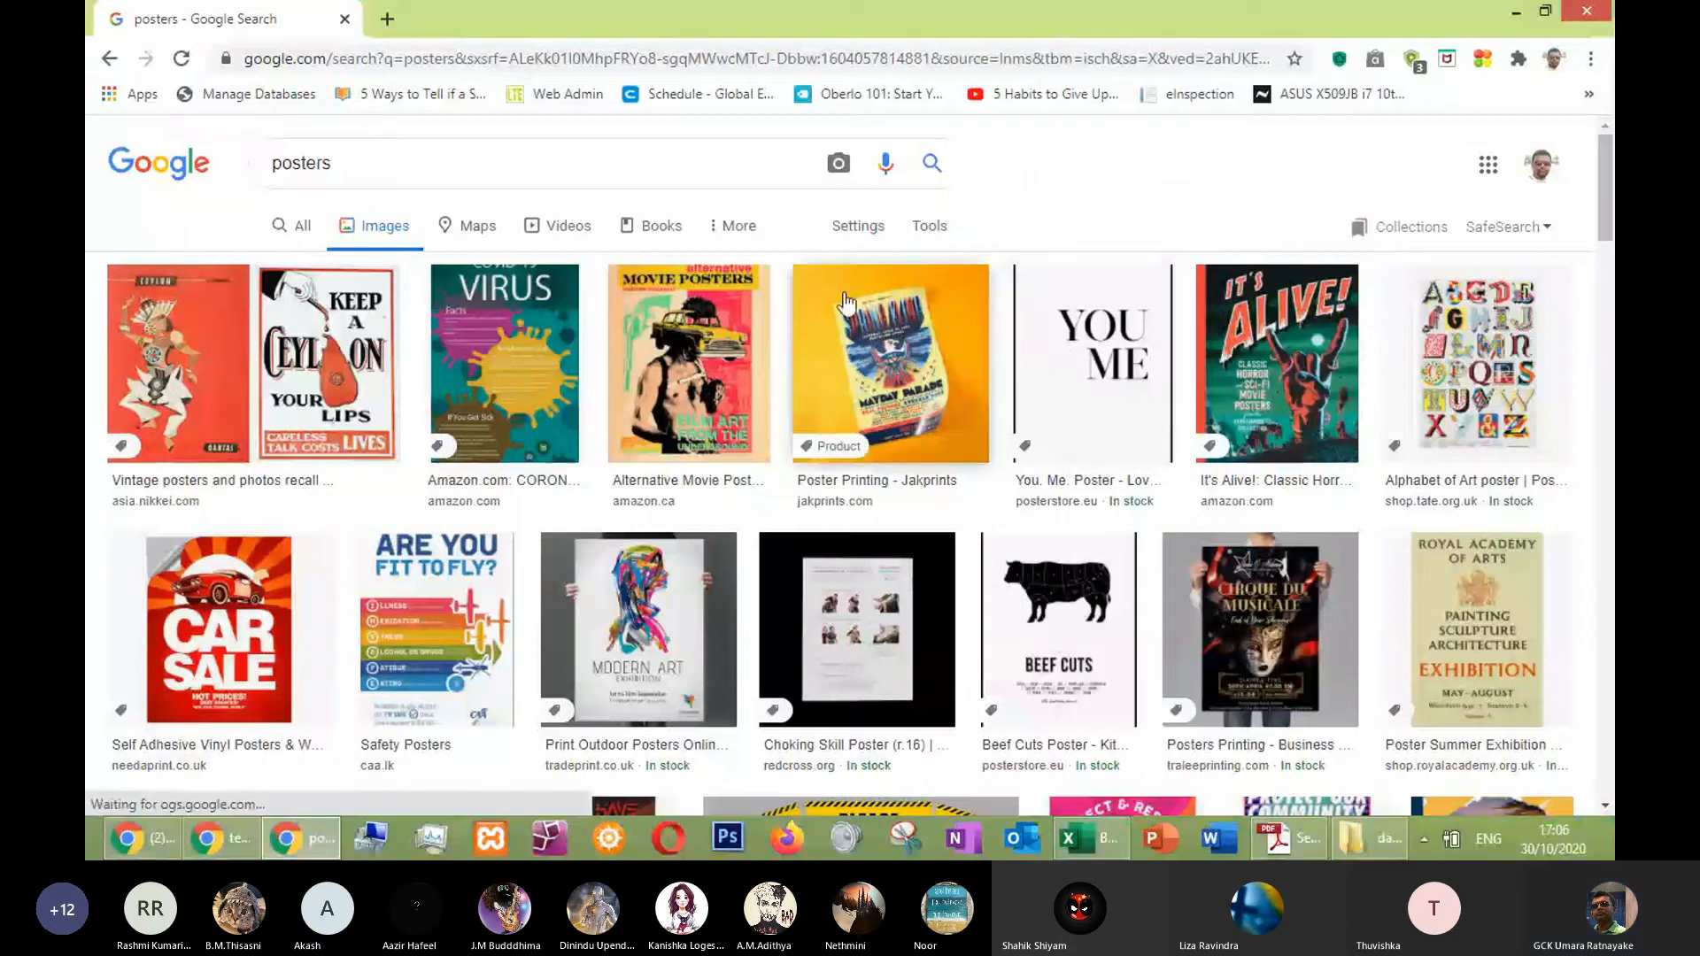
pyautogui.scroll(-1, 625, 307)
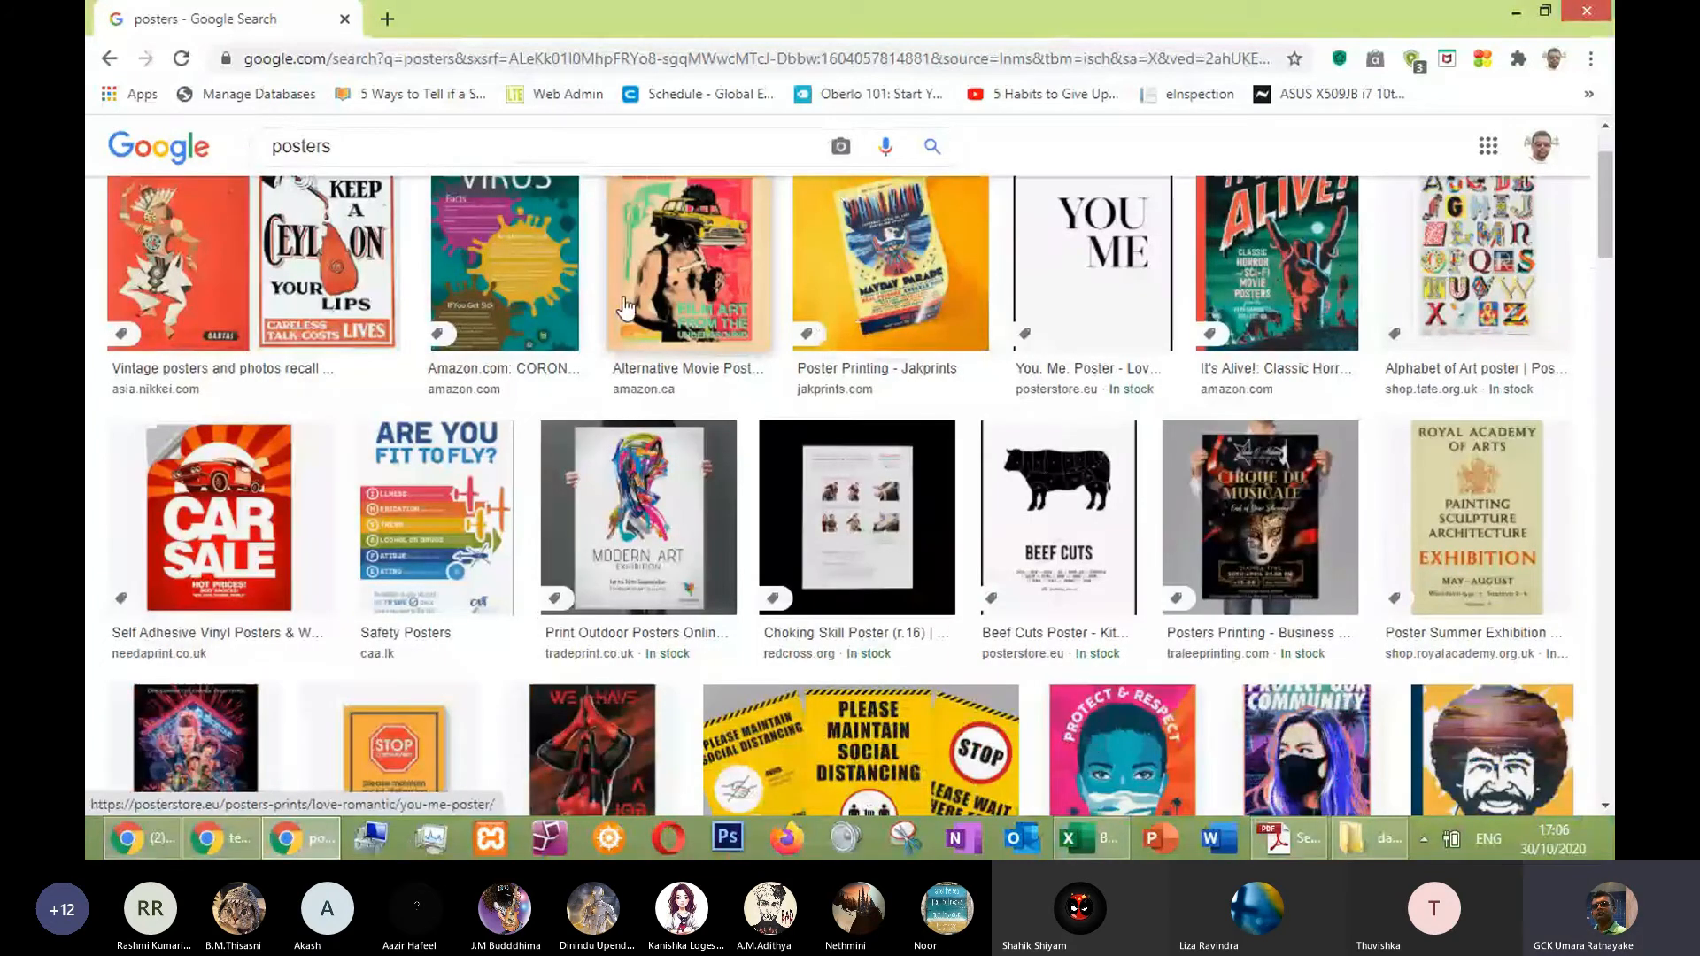
pyautogui.scroll(1, 625, 307)
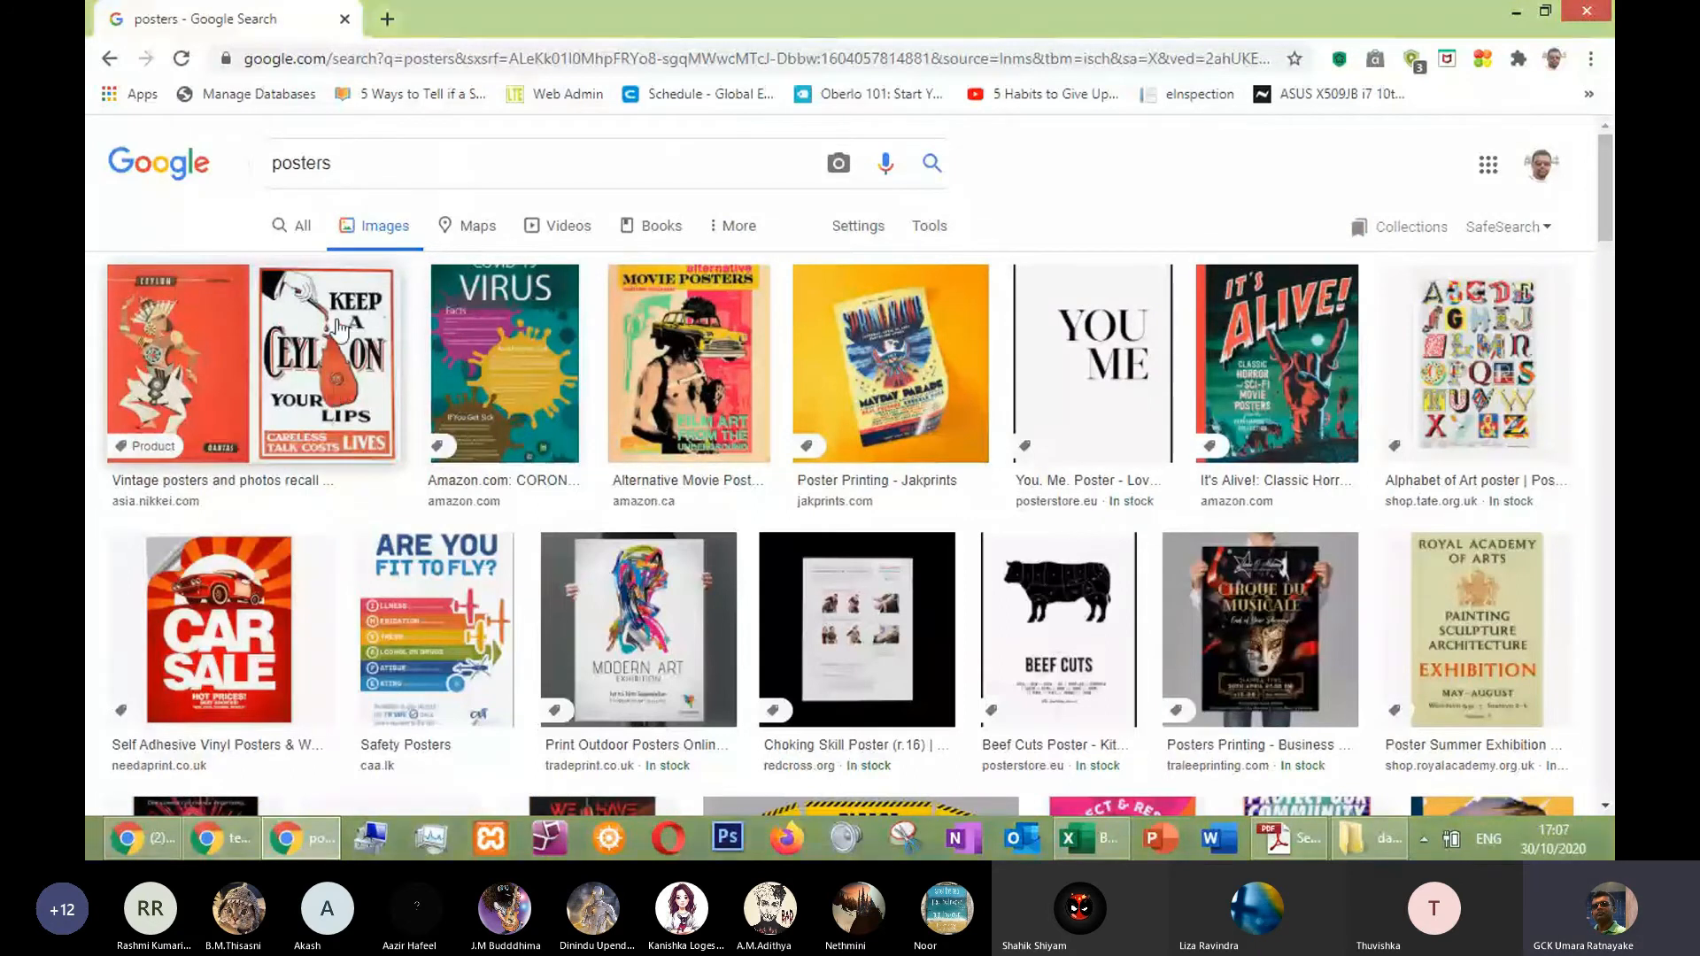
pyautogui.scroll(-1, 312, 382)
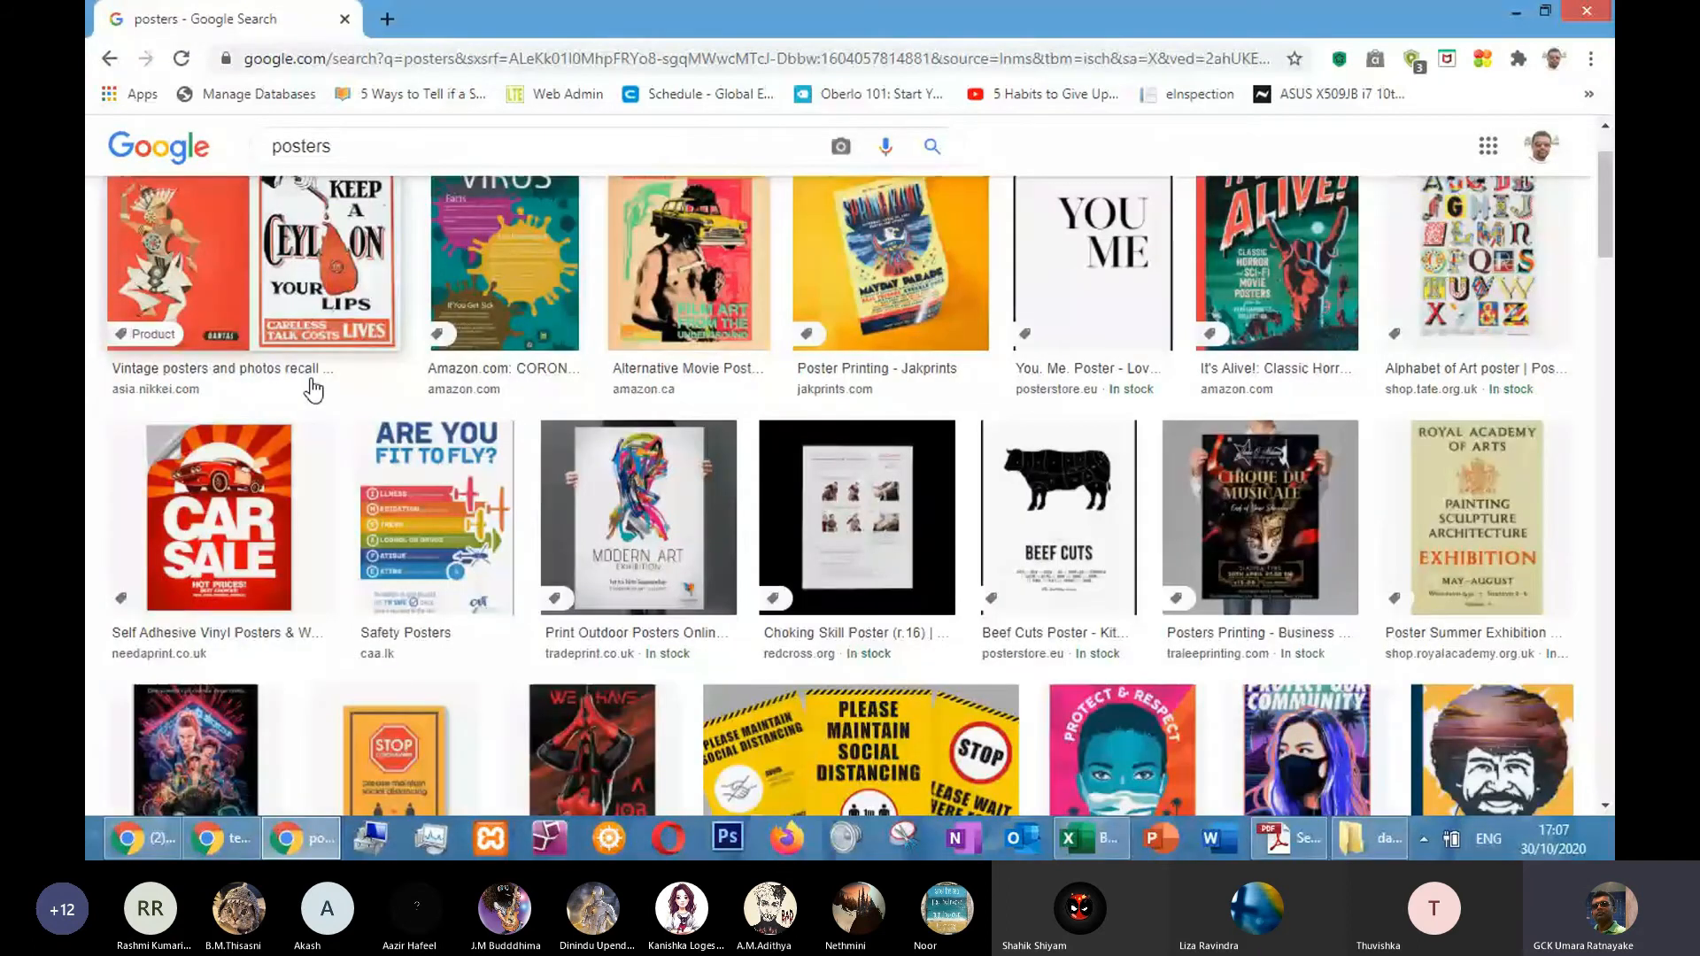
# Examine more of the poster image results for layout, colour and COVID-19 design ideas
pyautogui.scroll(-3, 343, 364)
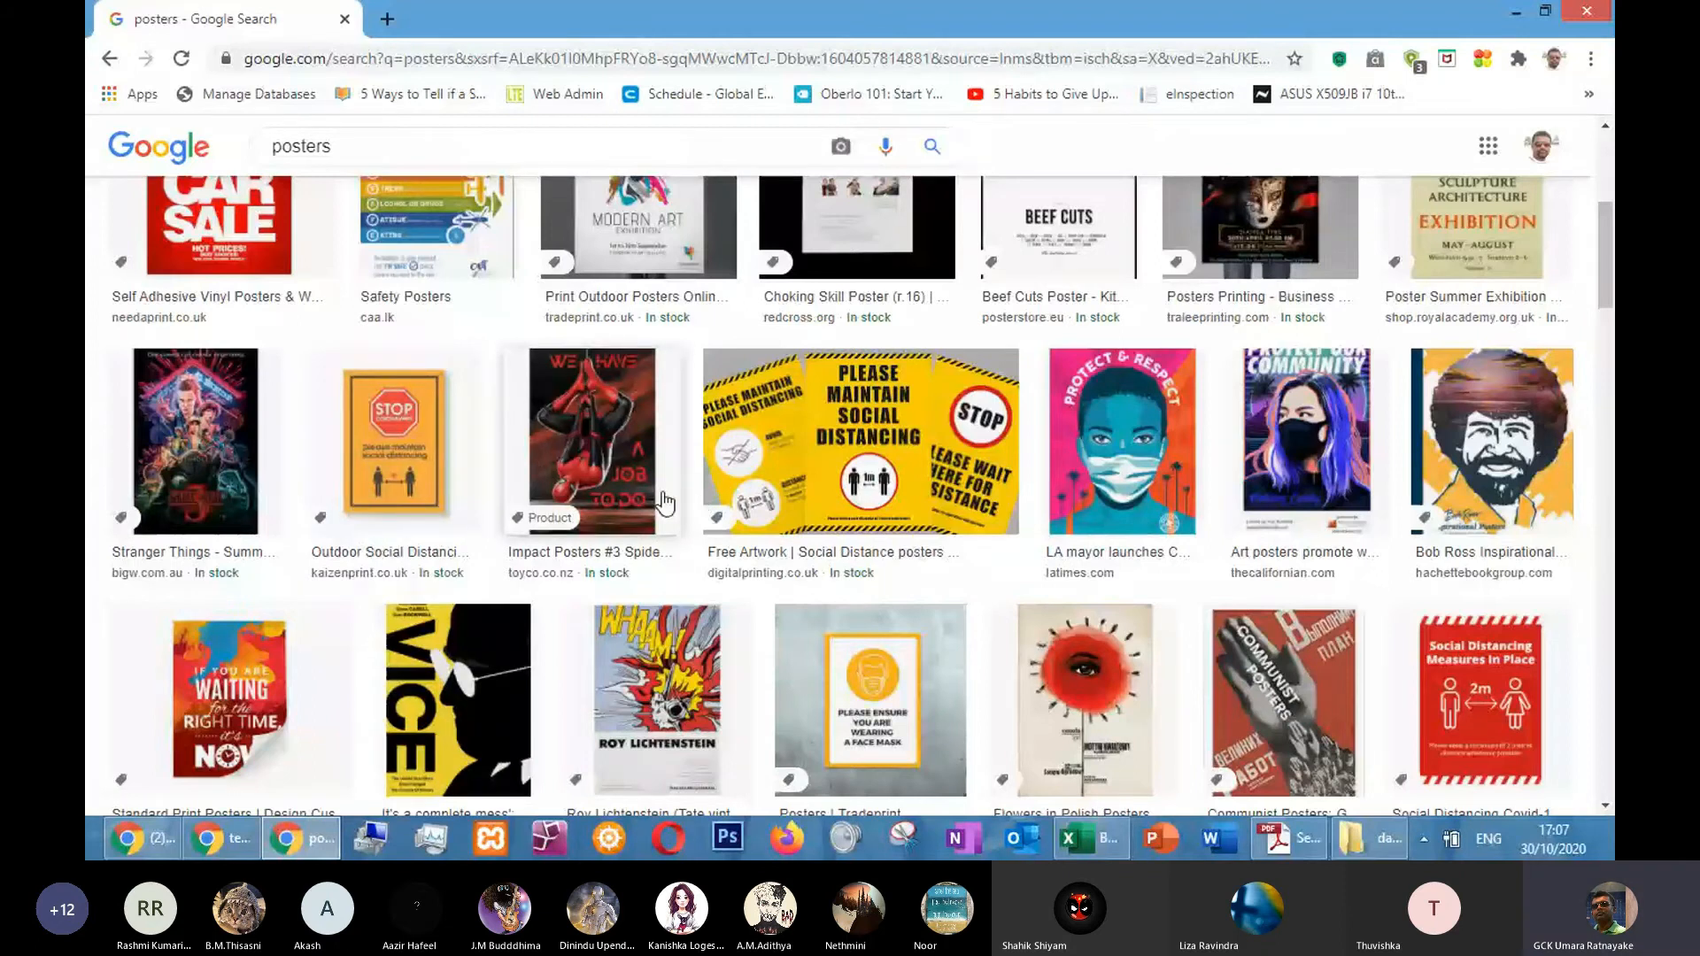
pyautogui.scroll(5, 666, 503)
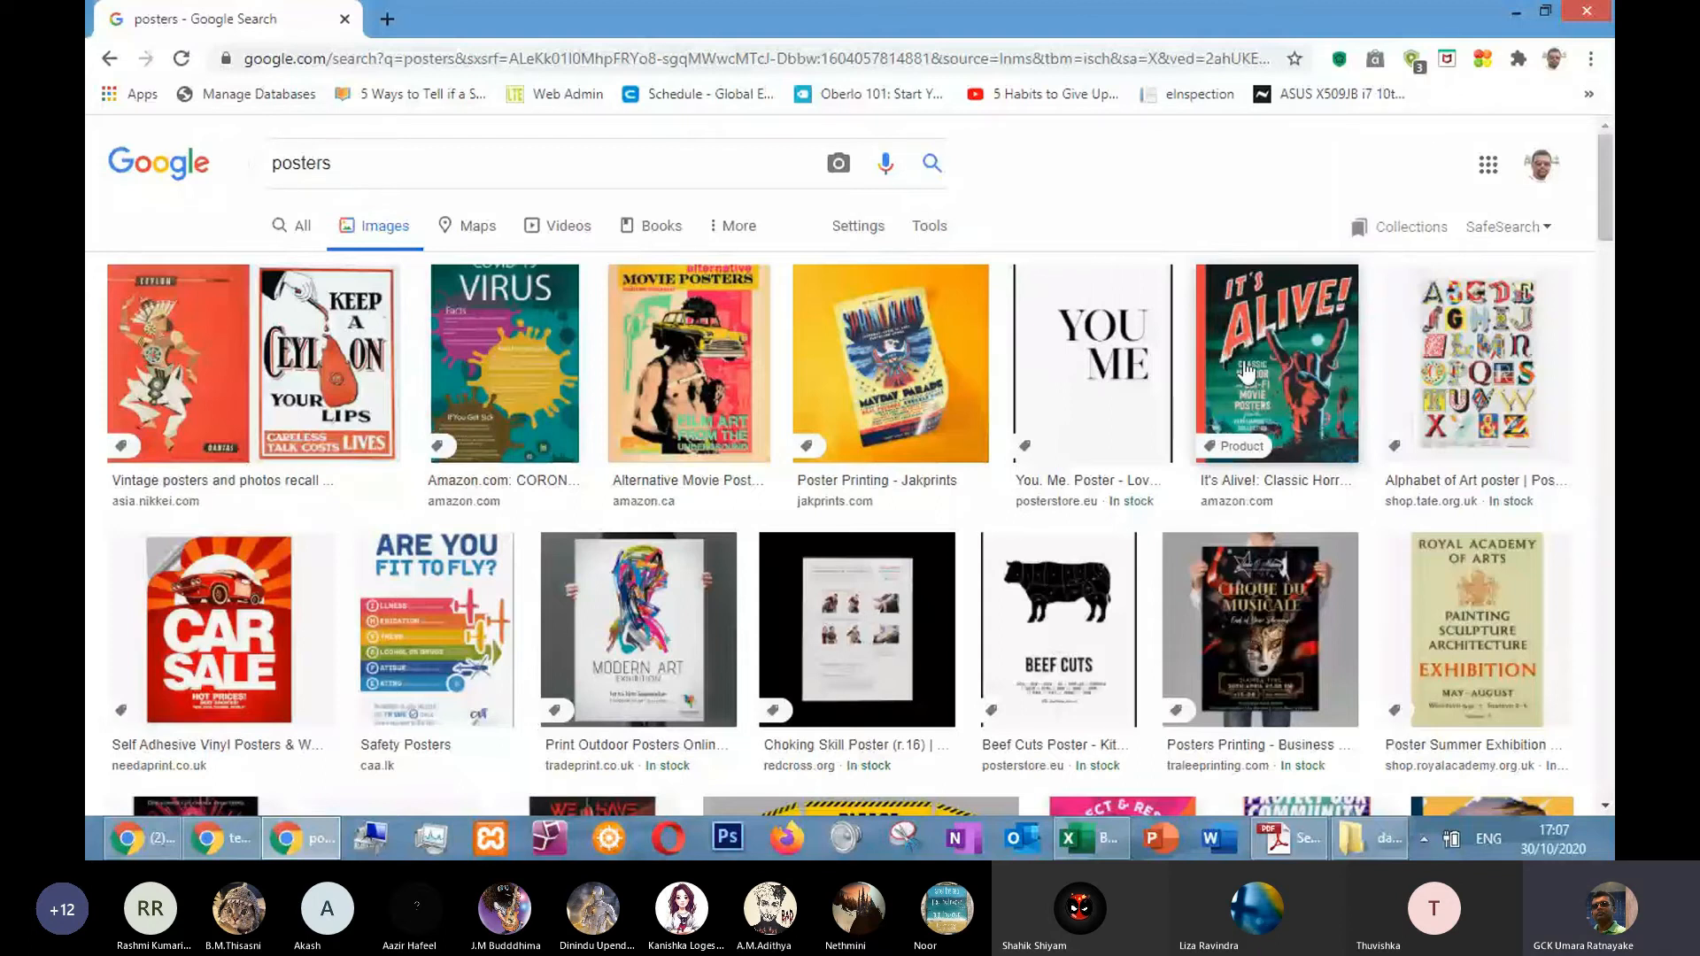
pyautogui.scroll(-6, 1121, 405)
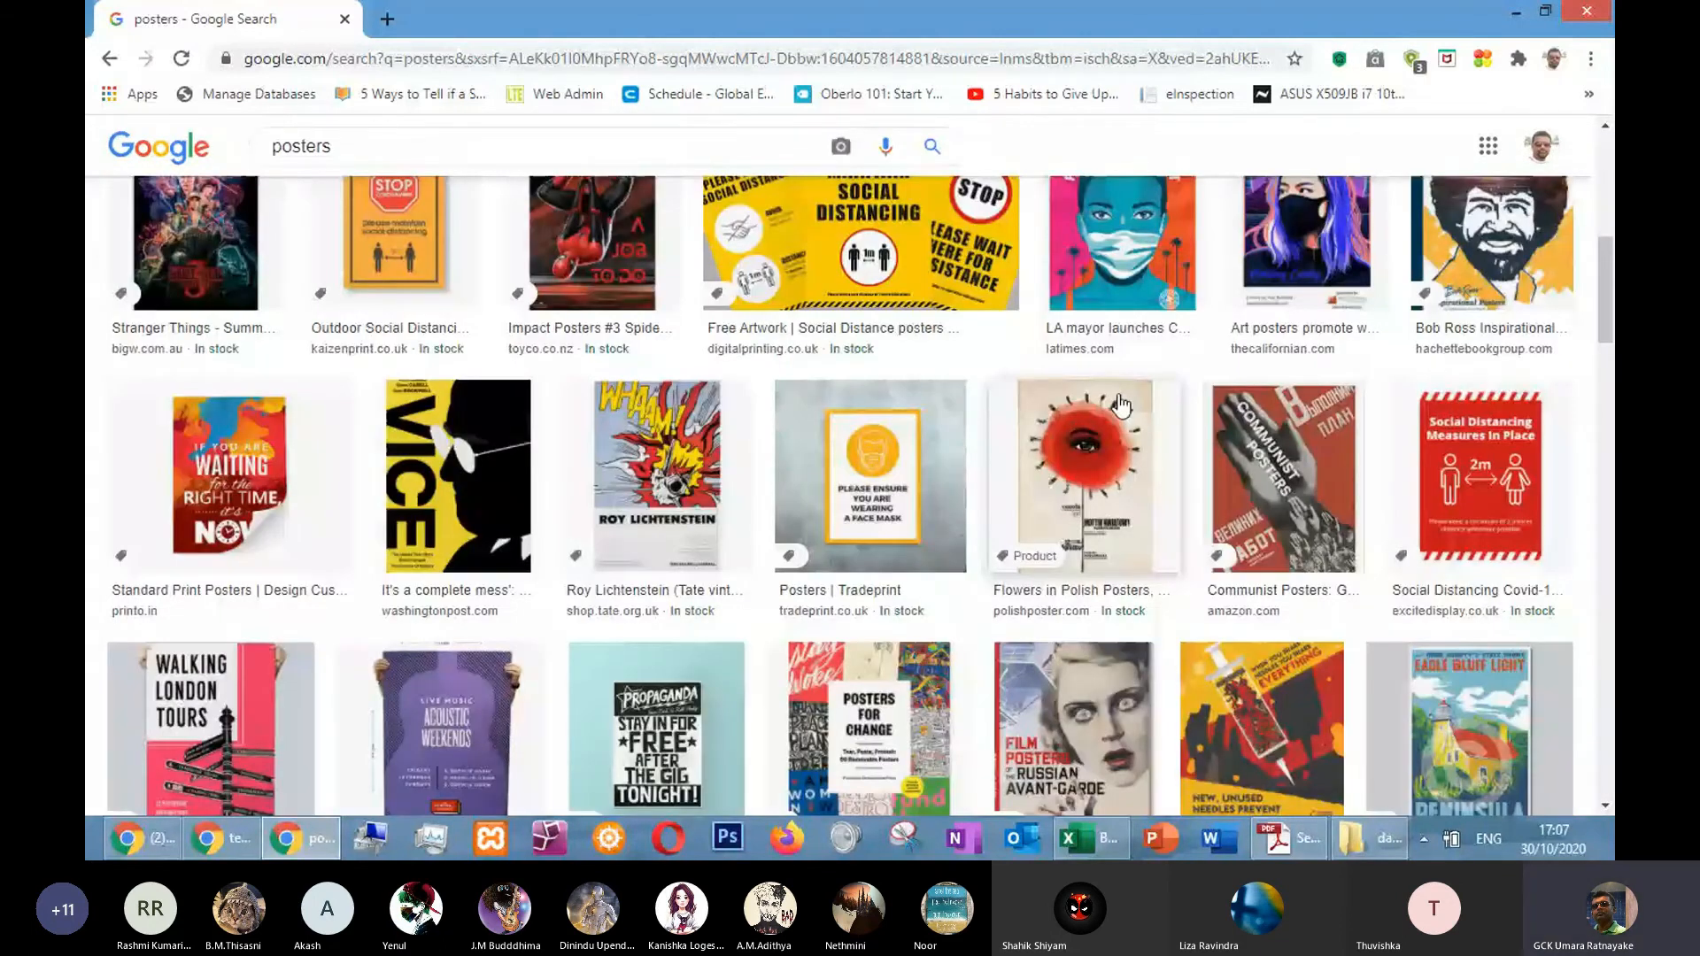
pyautogui.scroll(-5, 1121, 404)
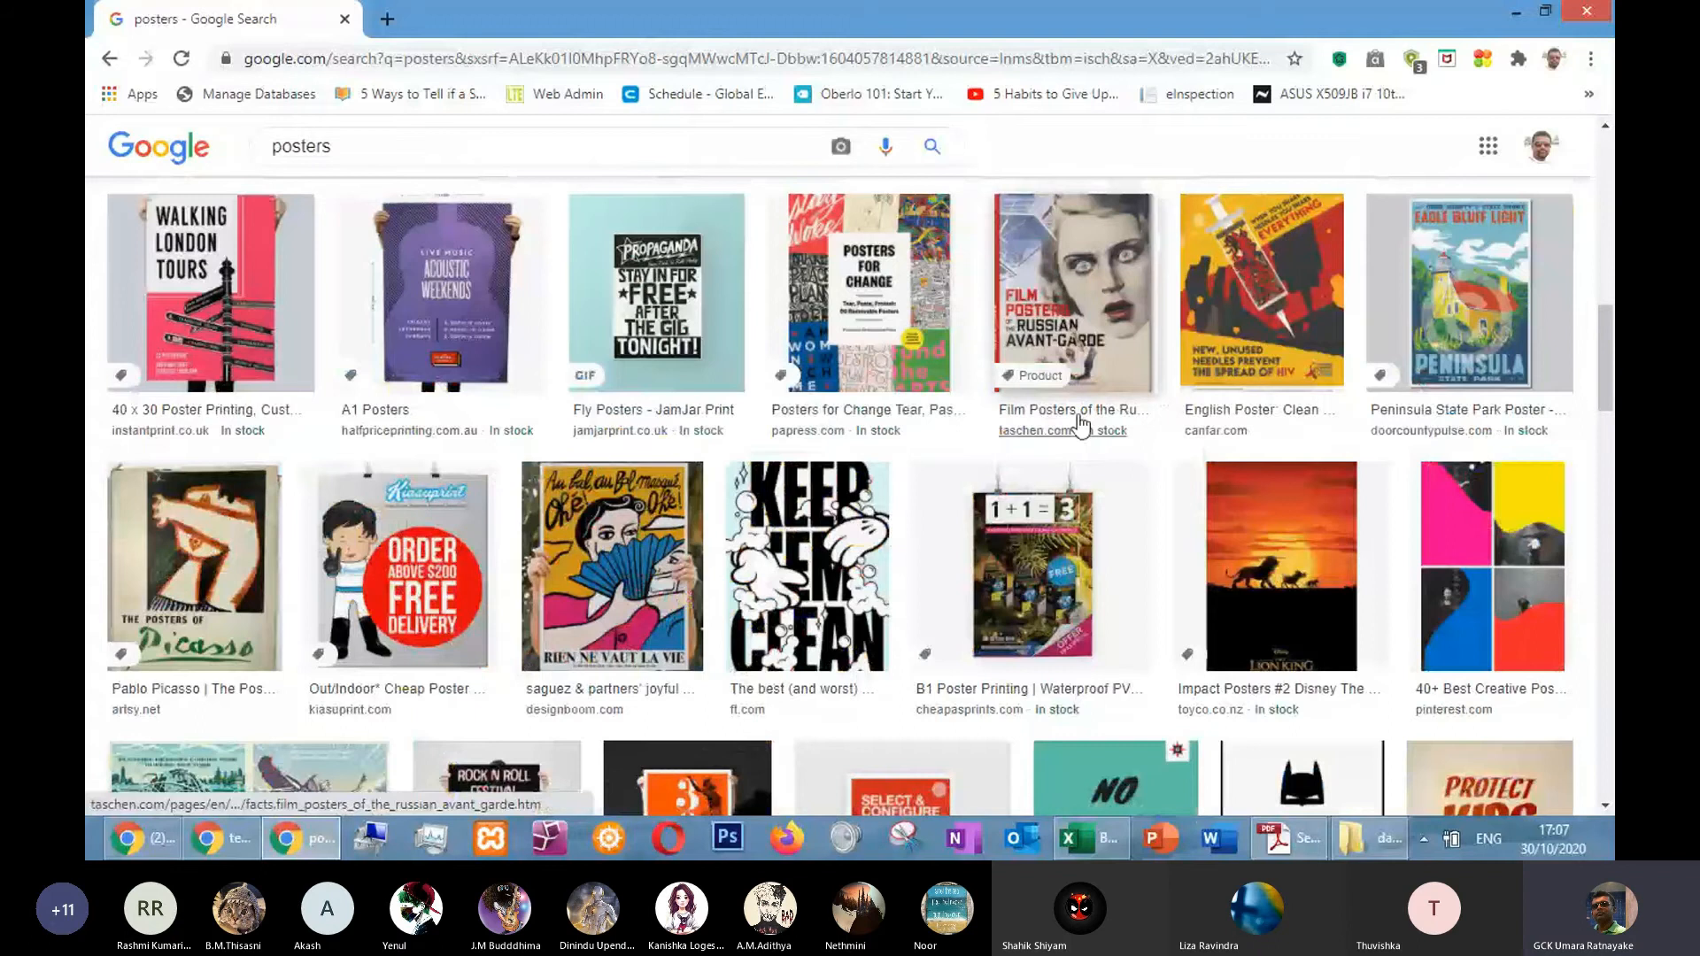
pyautogui.scroll(-3, 1080, 426)
pyautogui.scroll(-1, 470, 288)
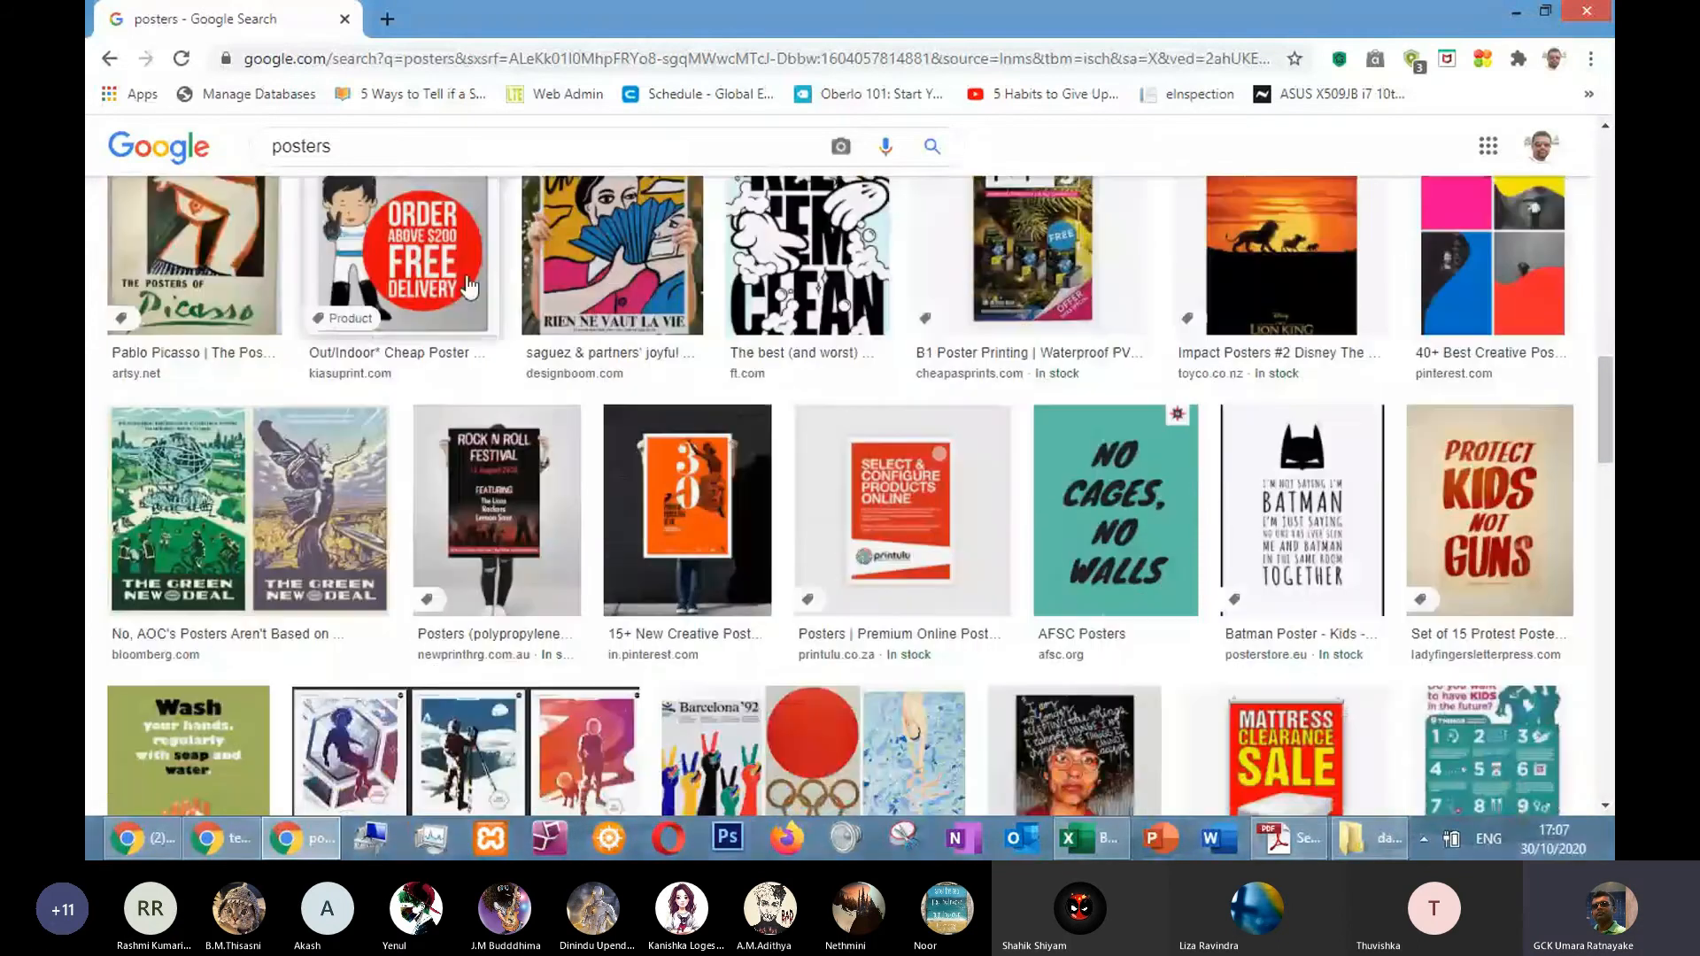
pyautogui.scroll(2, 778, 448)
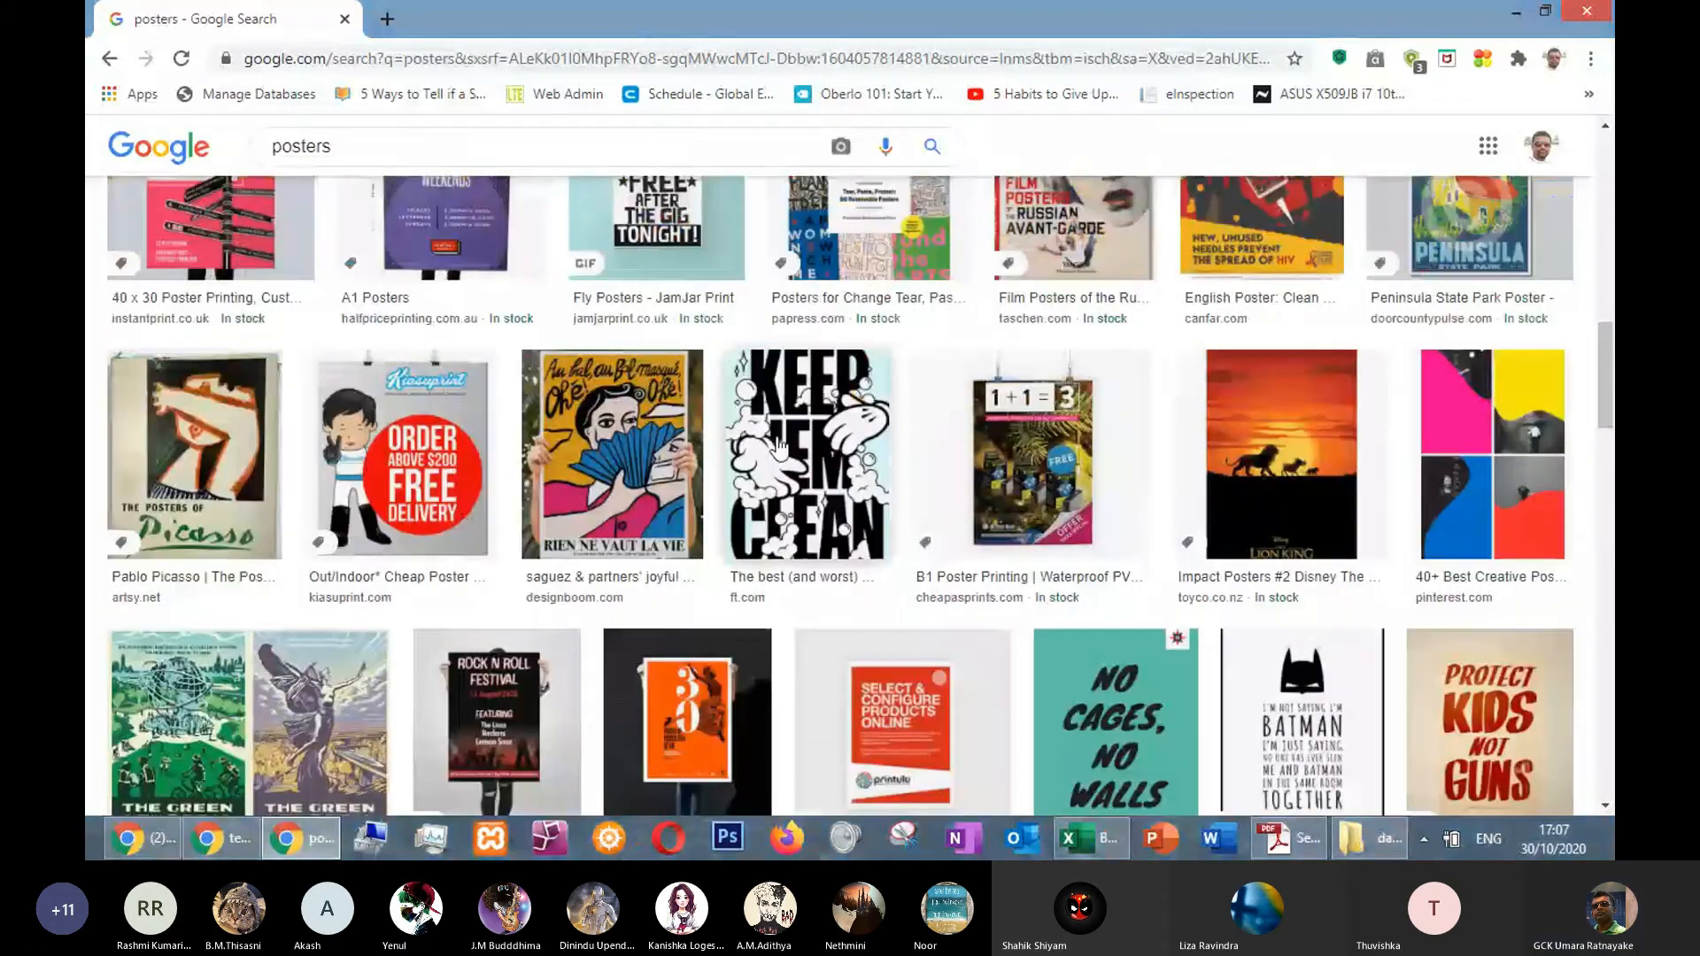
pyautogui.scroll(-6, 777, 447)
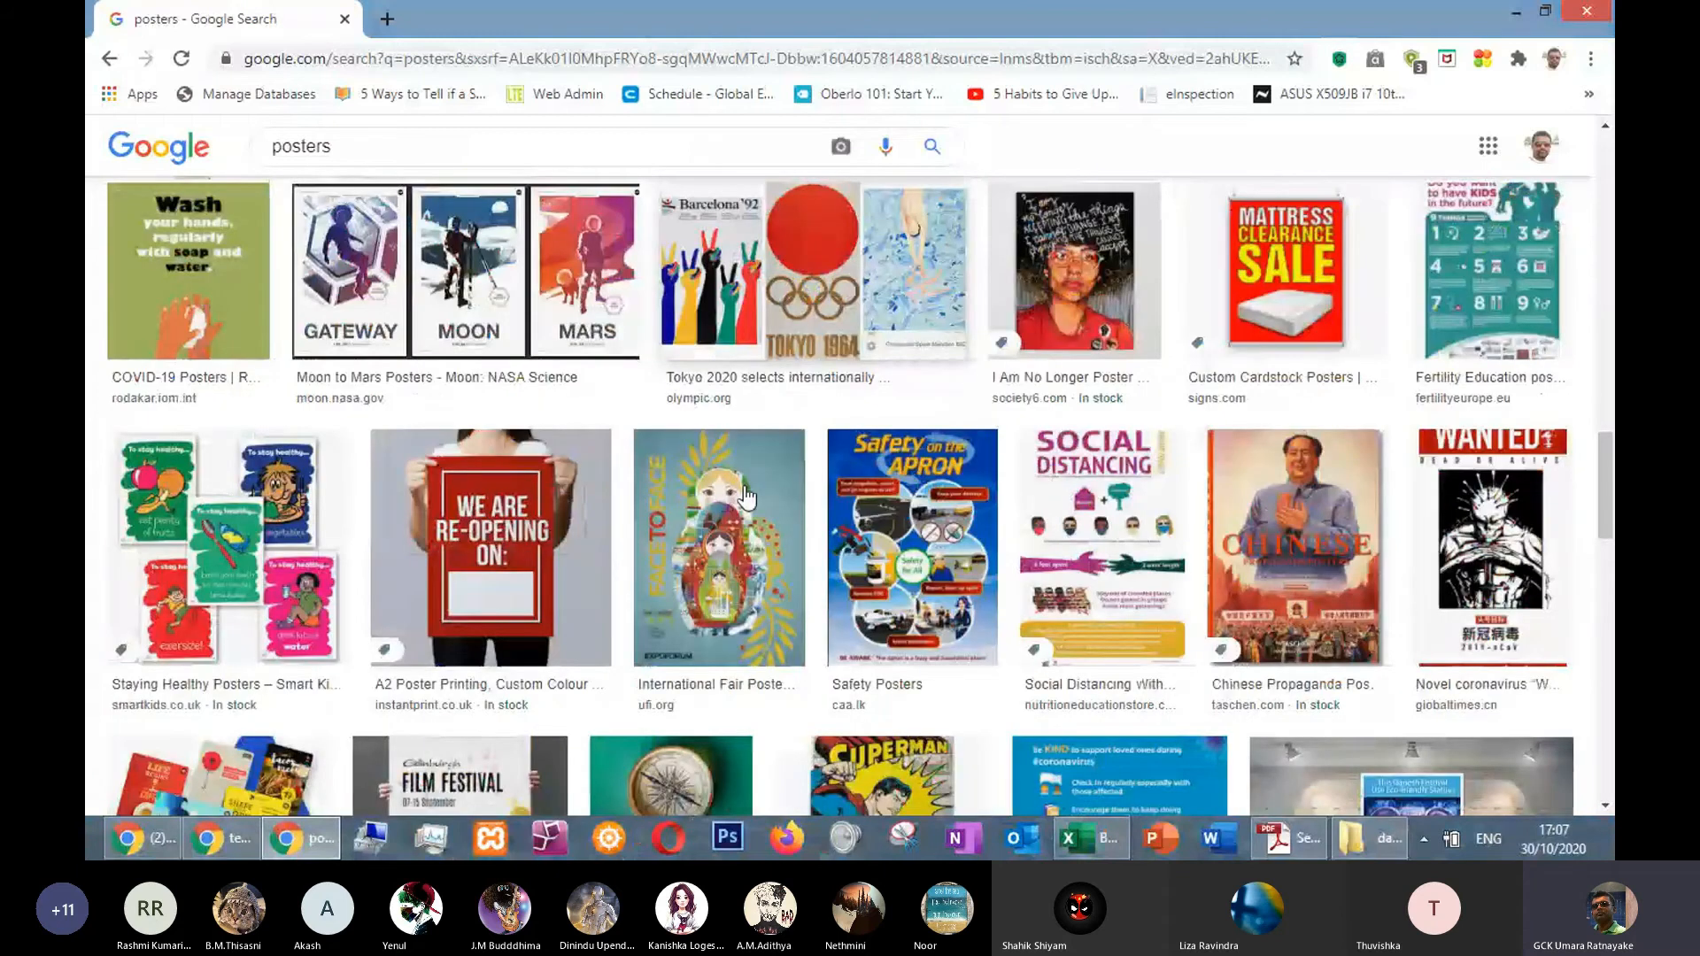
pyautogui.scroll(-5, 686, 459)
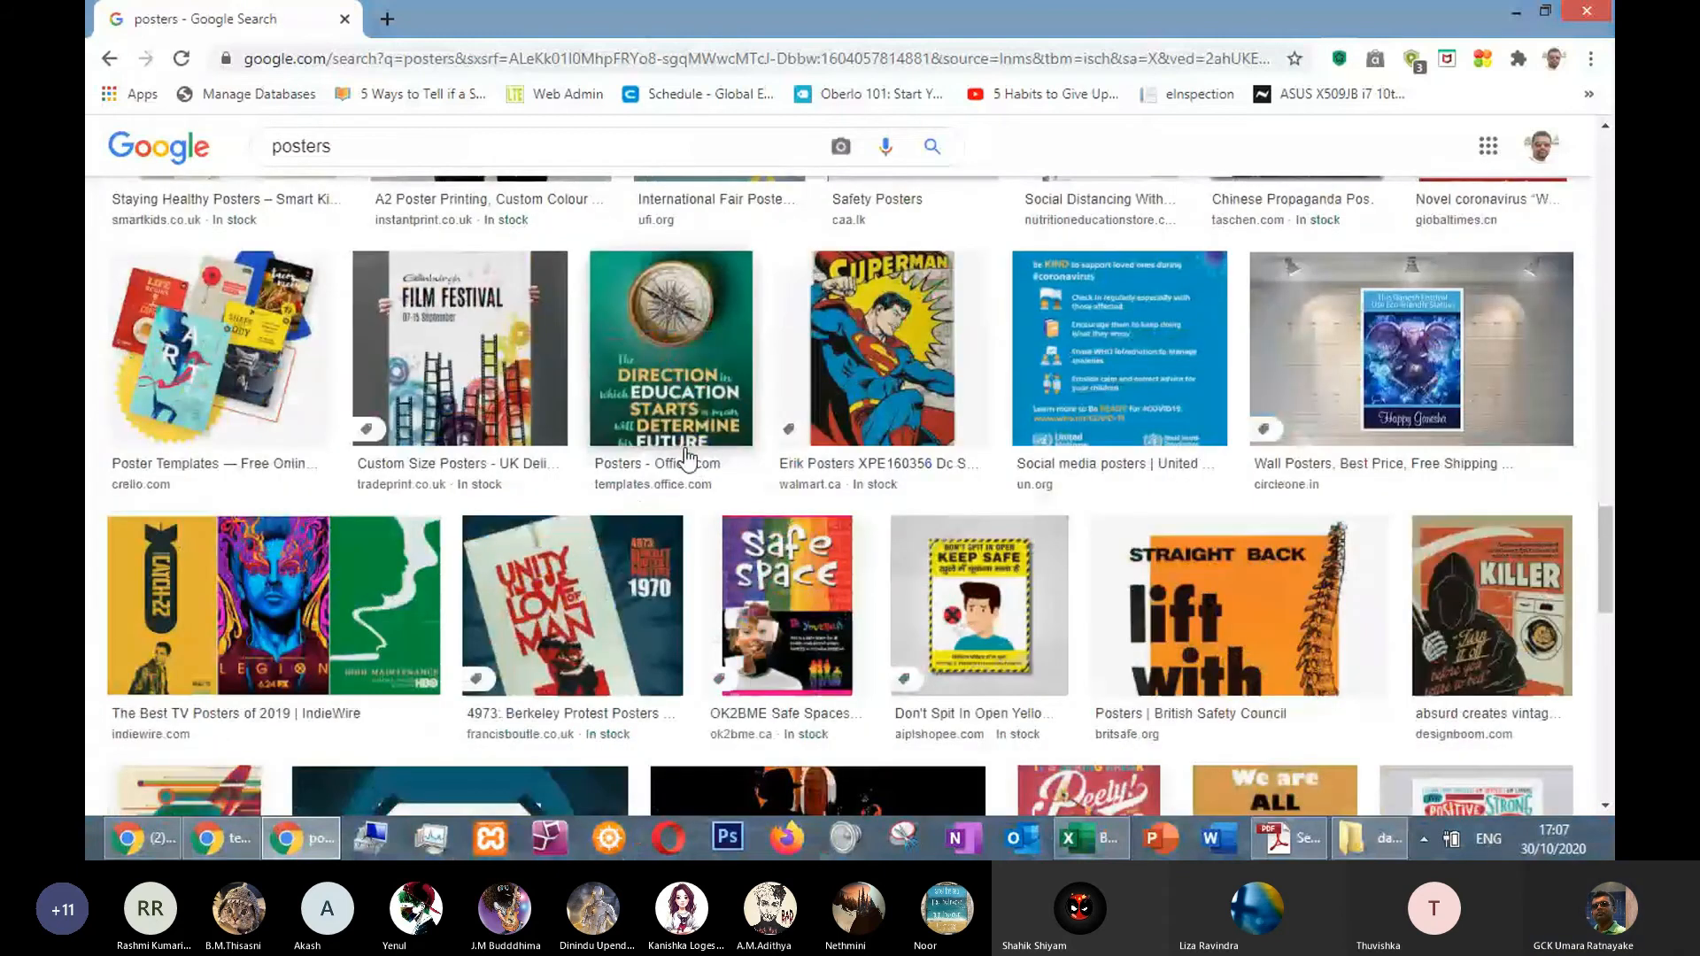
pyautogui.scroll(-5, 686, 459)
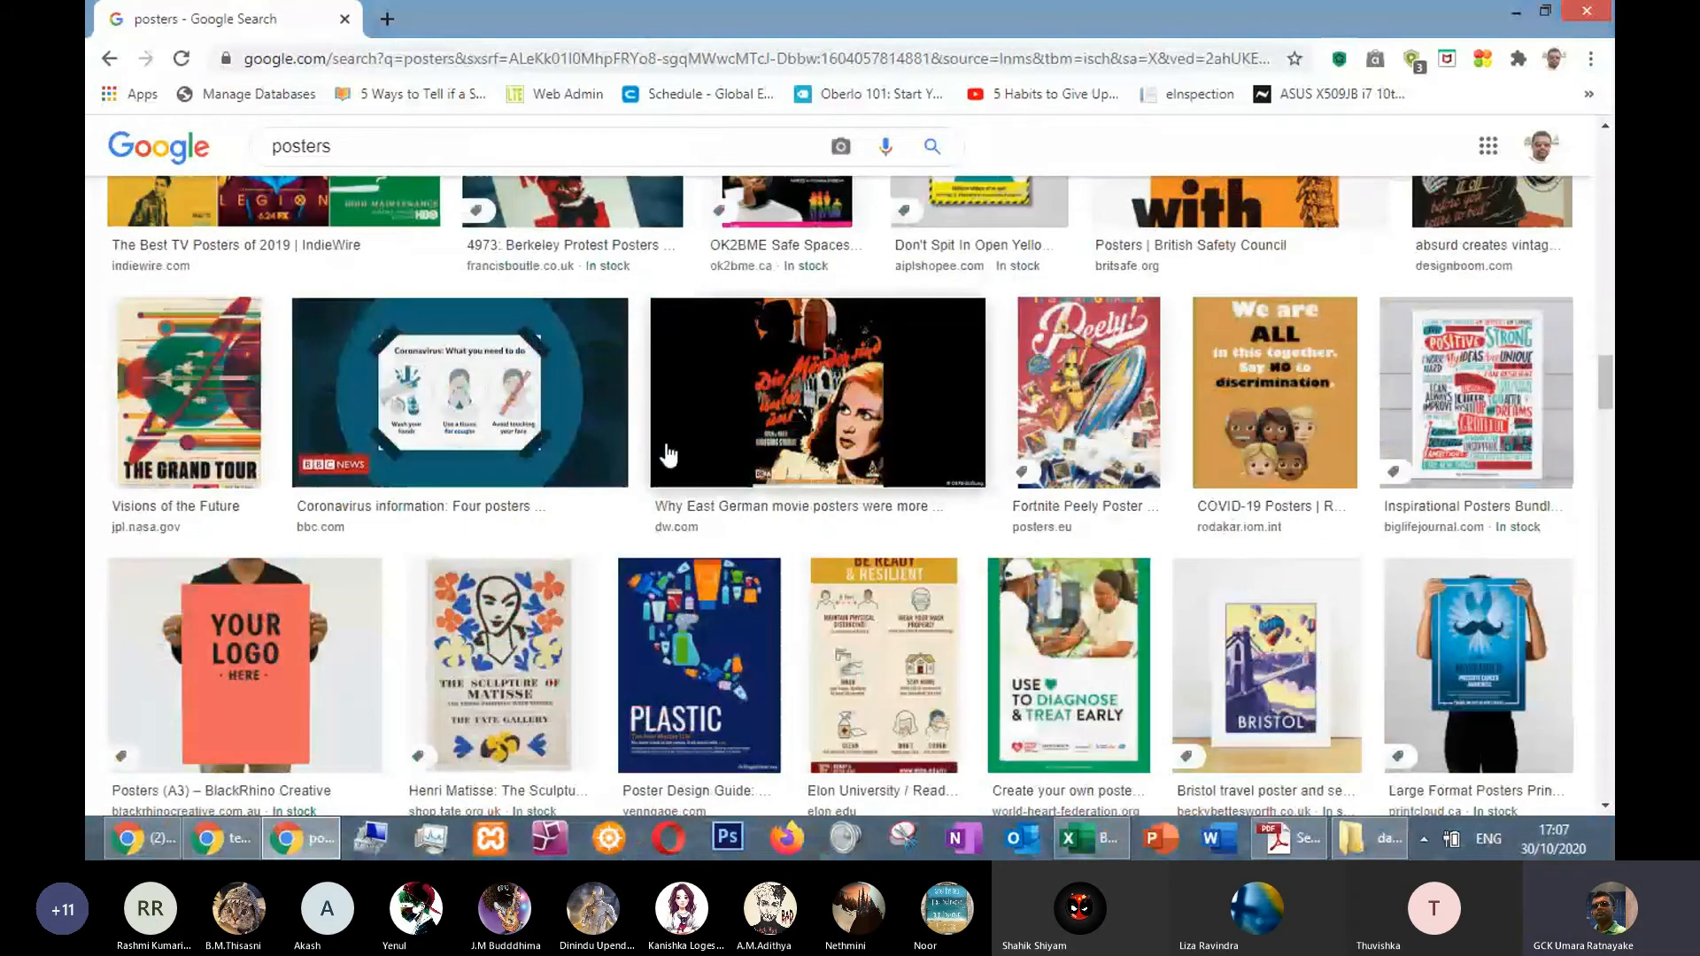
pyautogui.scroll(-8, 669, 452)
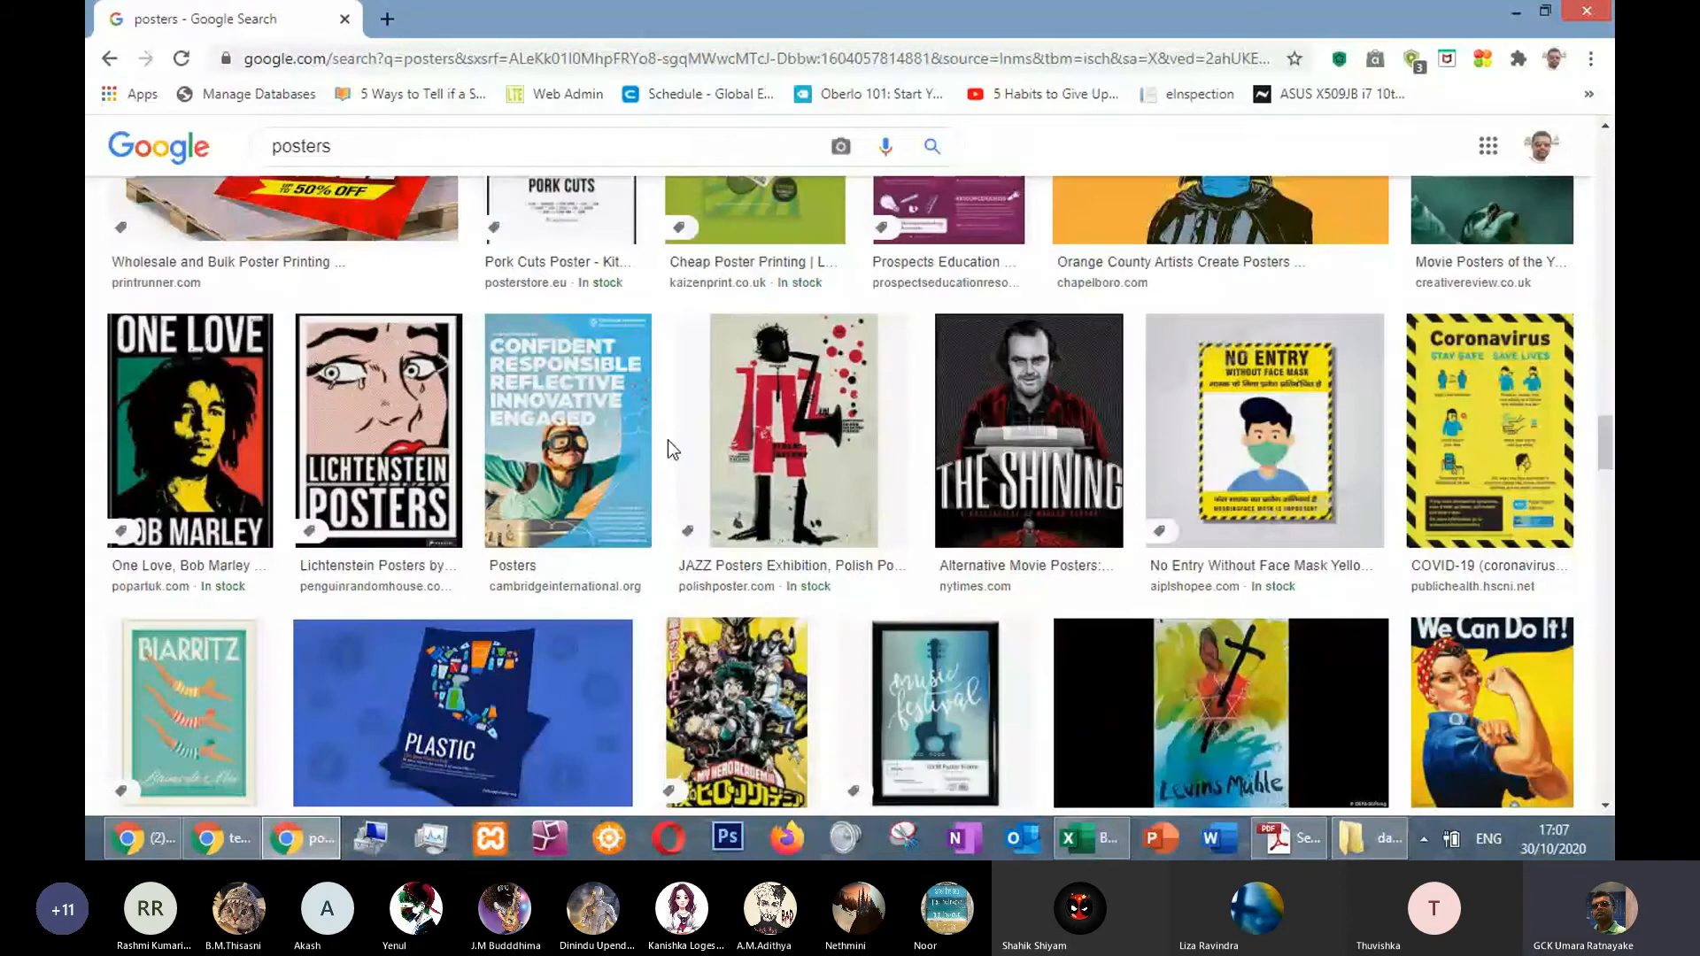
pyautogui.scroll(-3, 667, 440)
# Leave the poster results, return to the exam paper in Adobe Reader and review the poster requirements and print instruction of task A4
pyautogui.click(1530, 12)
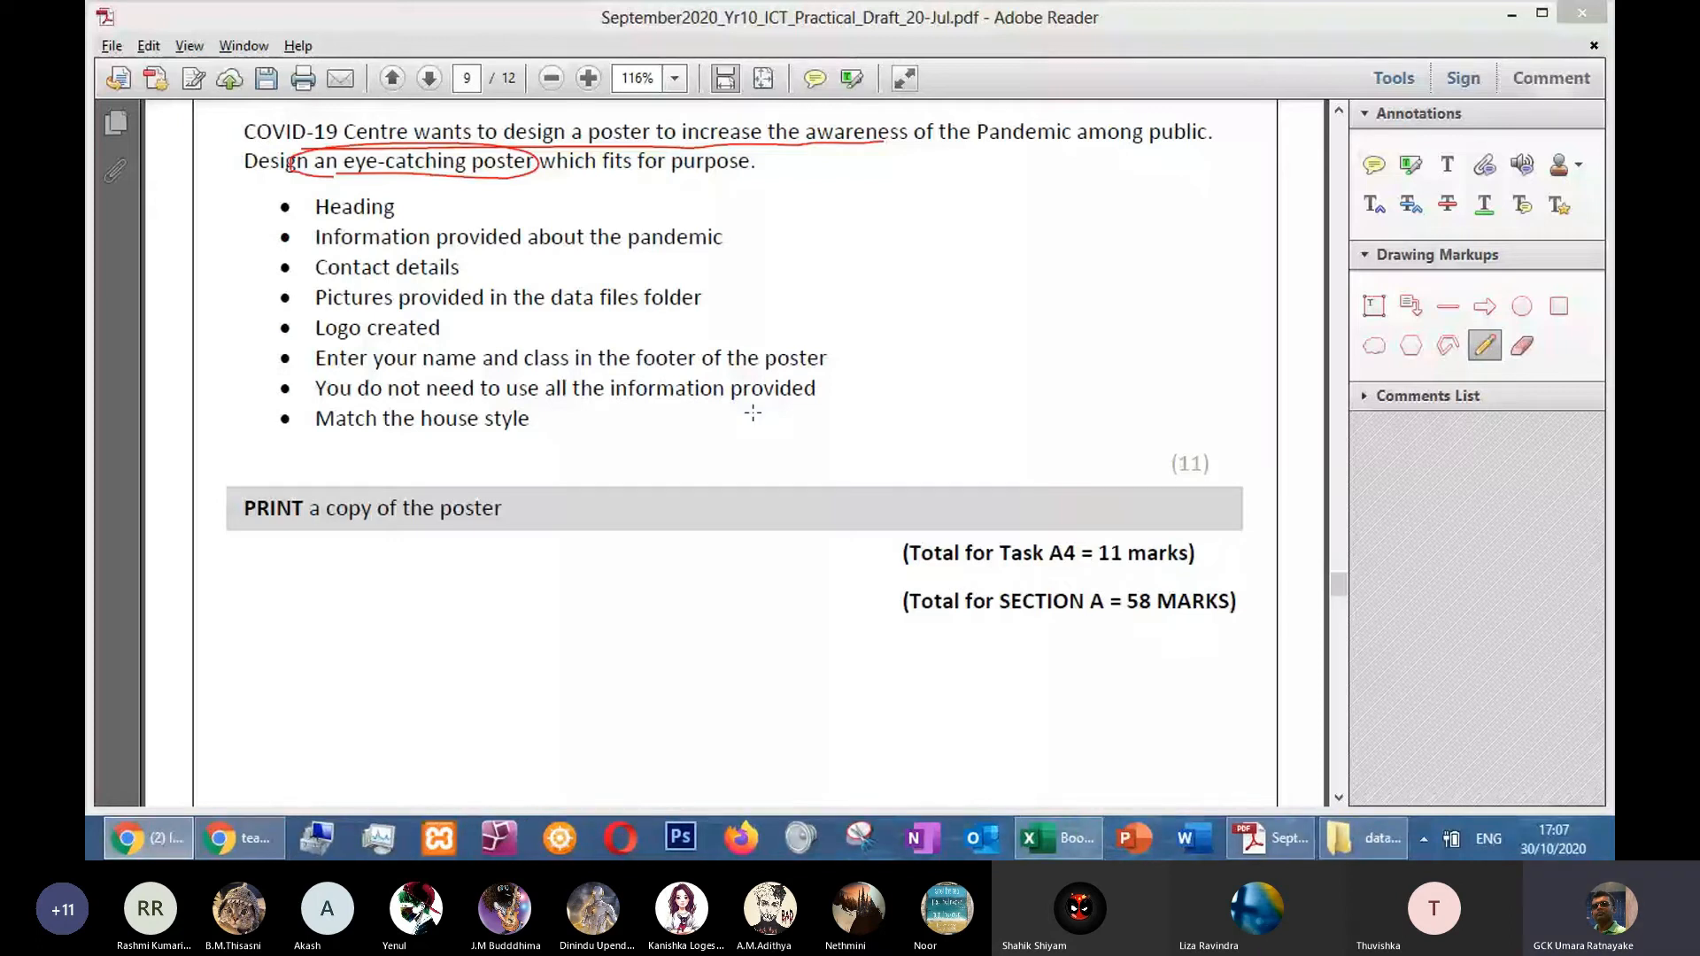
pyautogui.scroll(4, 753, 413)
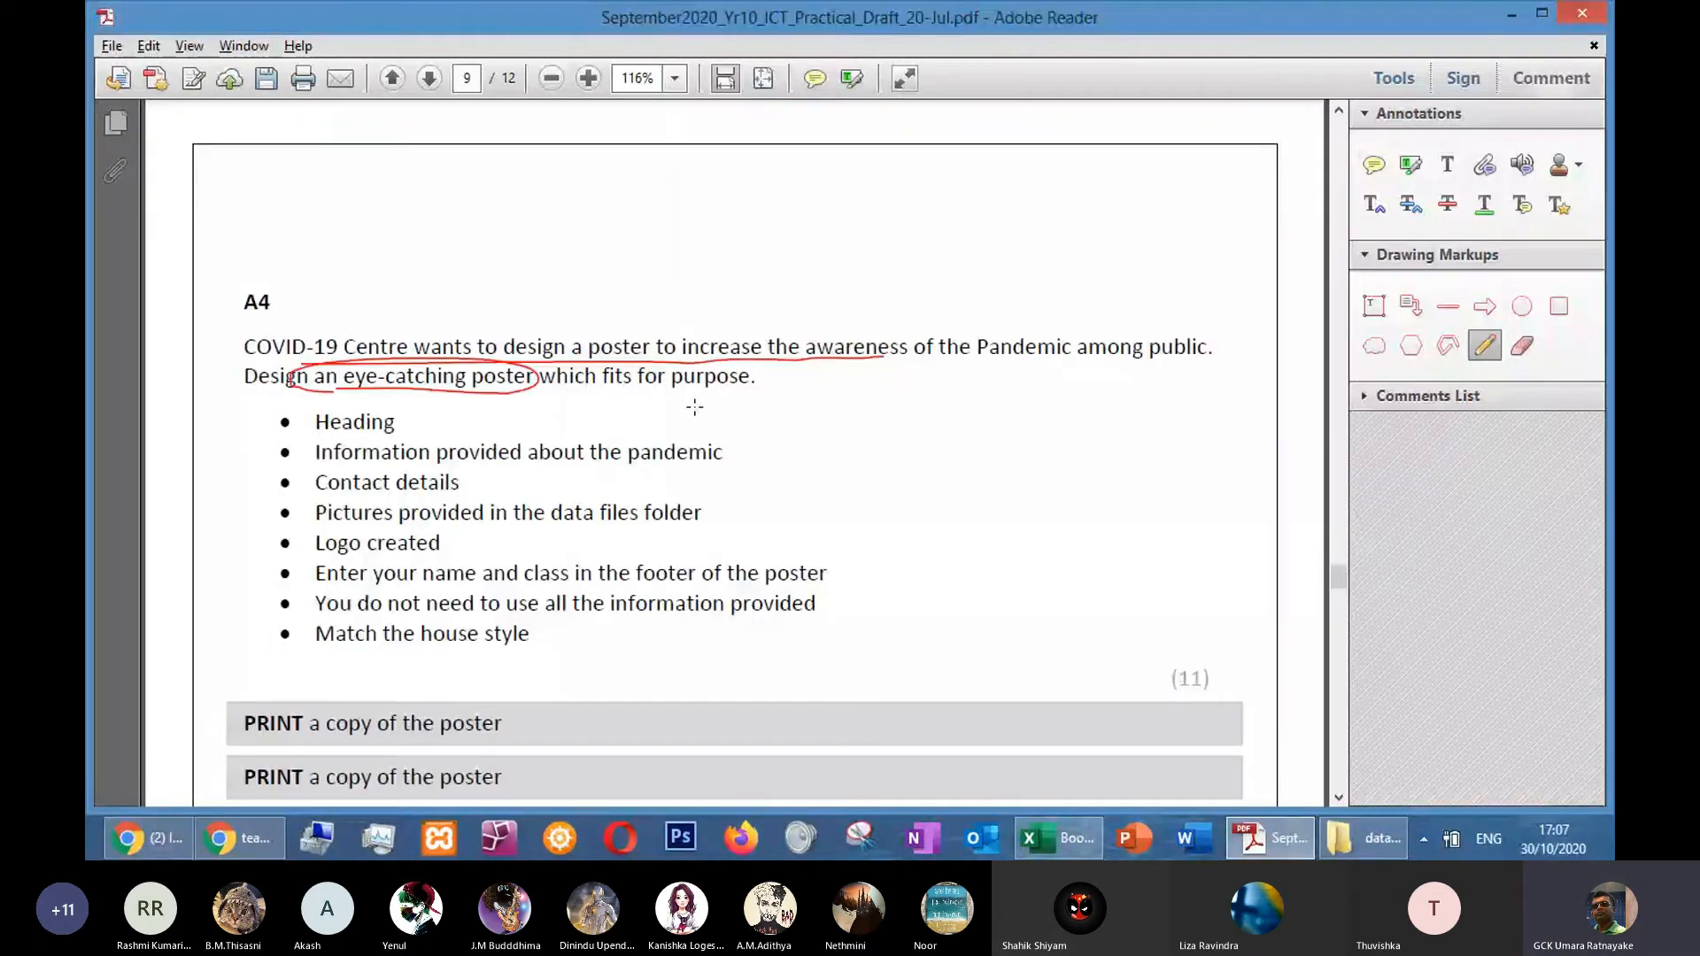
pyautogui.scroll(-9, 611, 390)
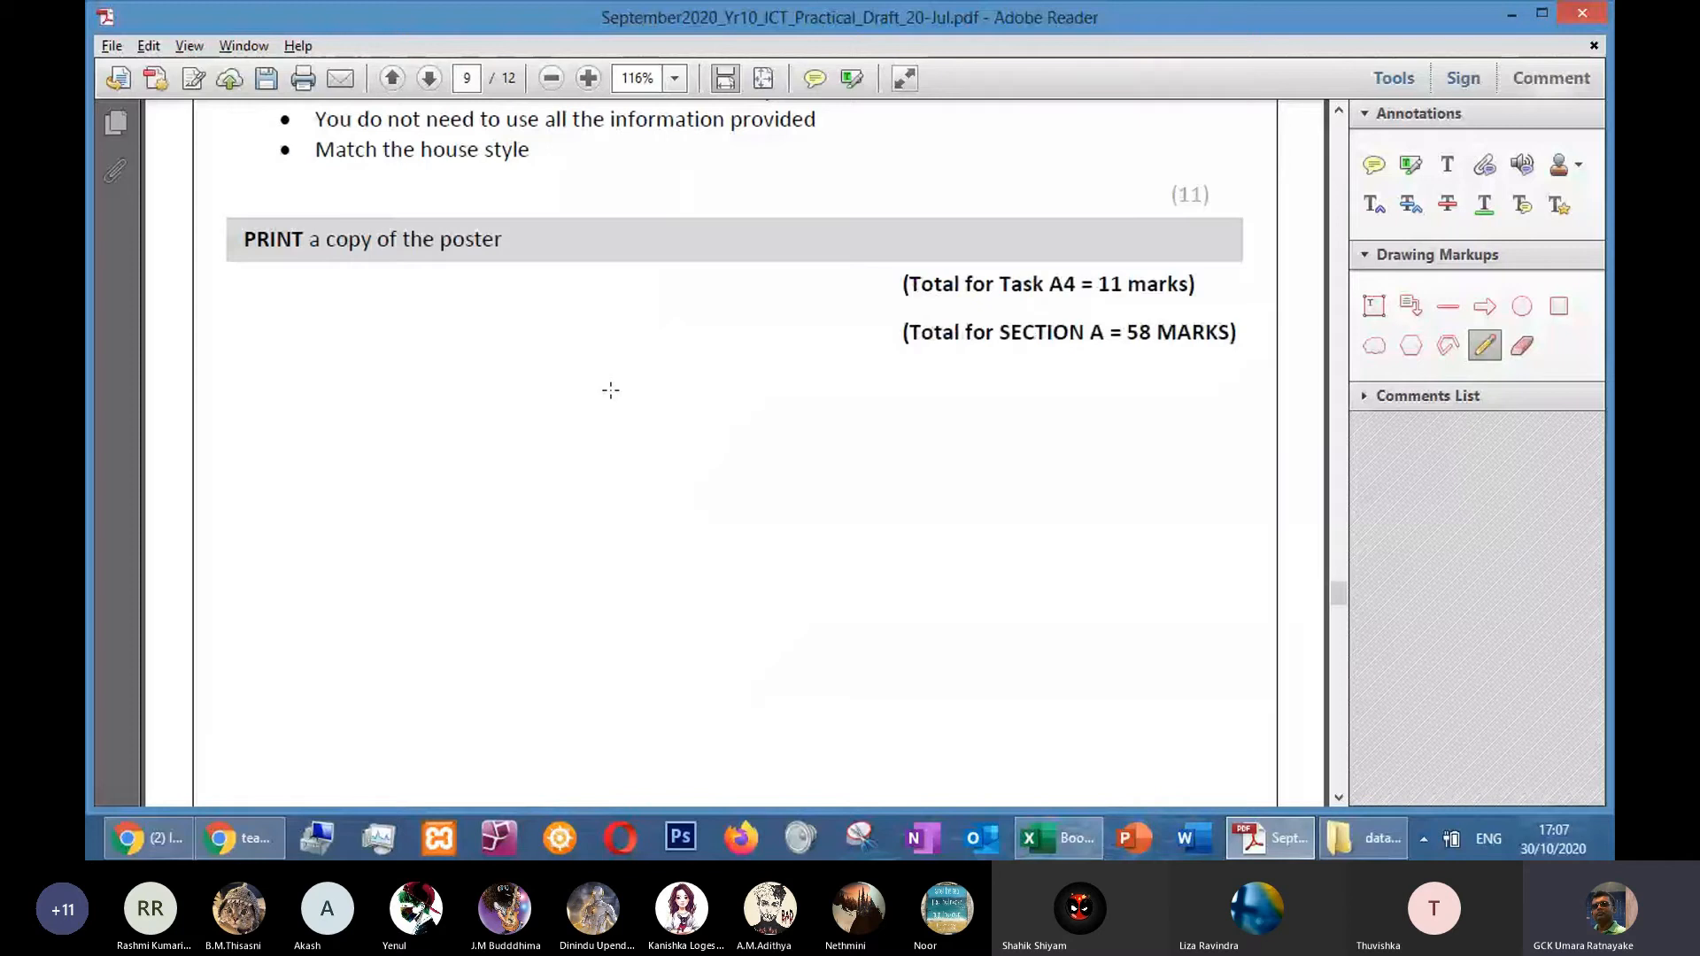
pyautogui.scroll(1, 611, 389)
pyautogui.scroll(5, 753, 402)
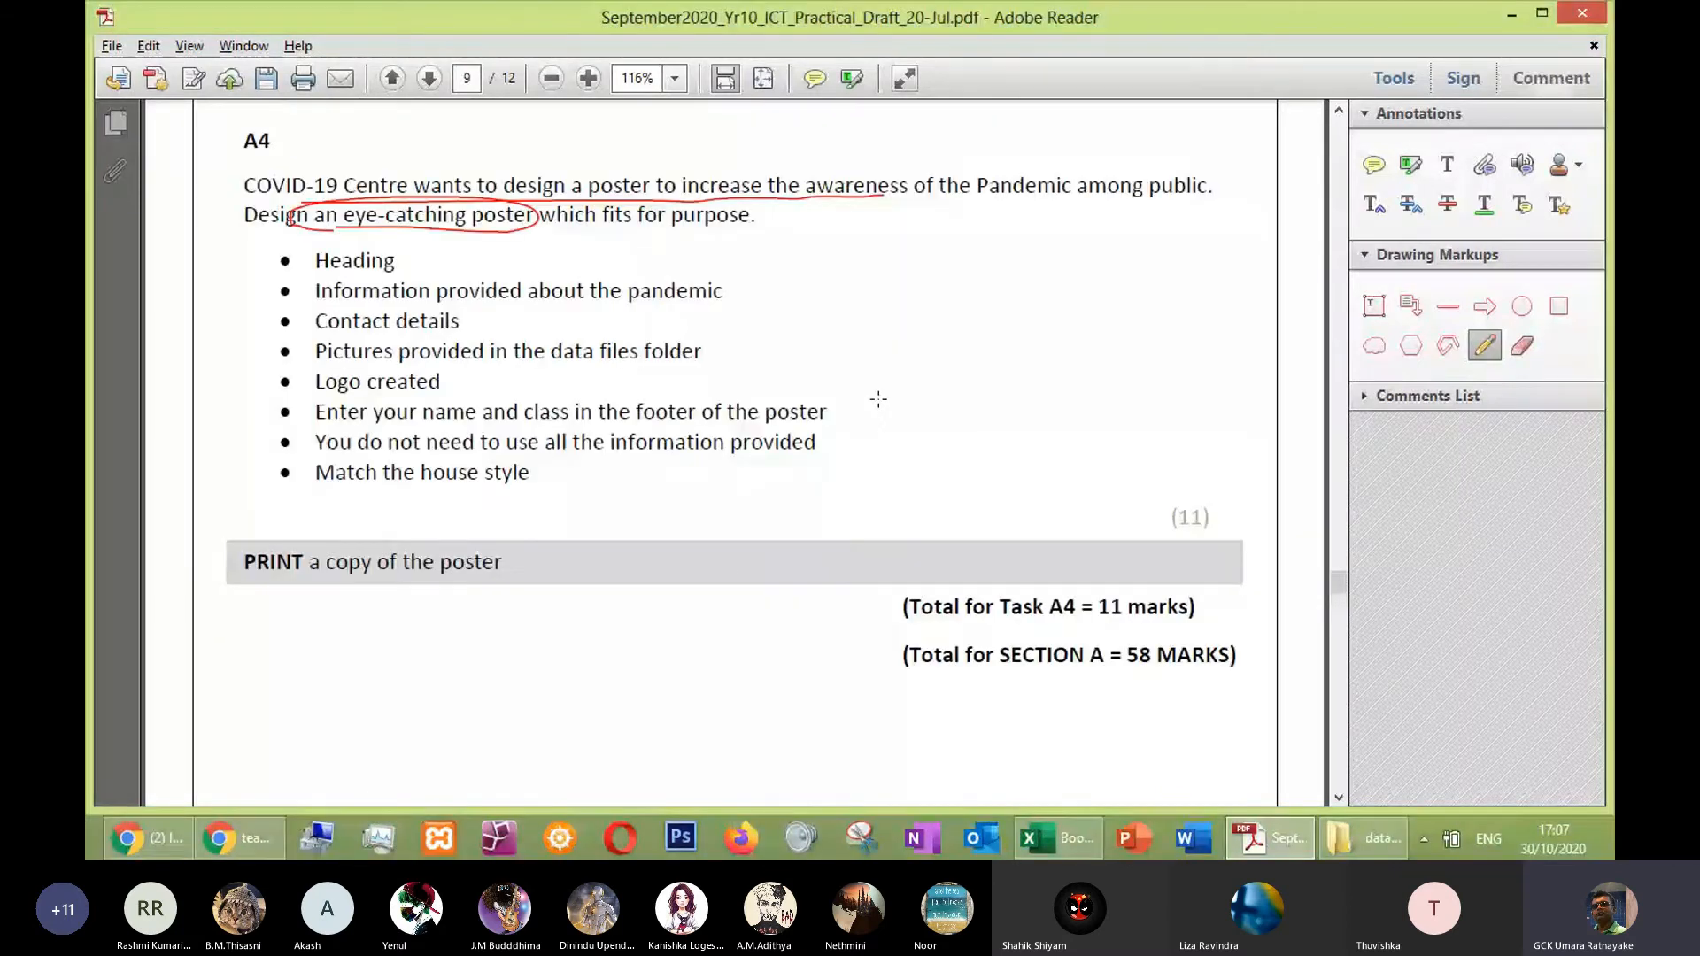
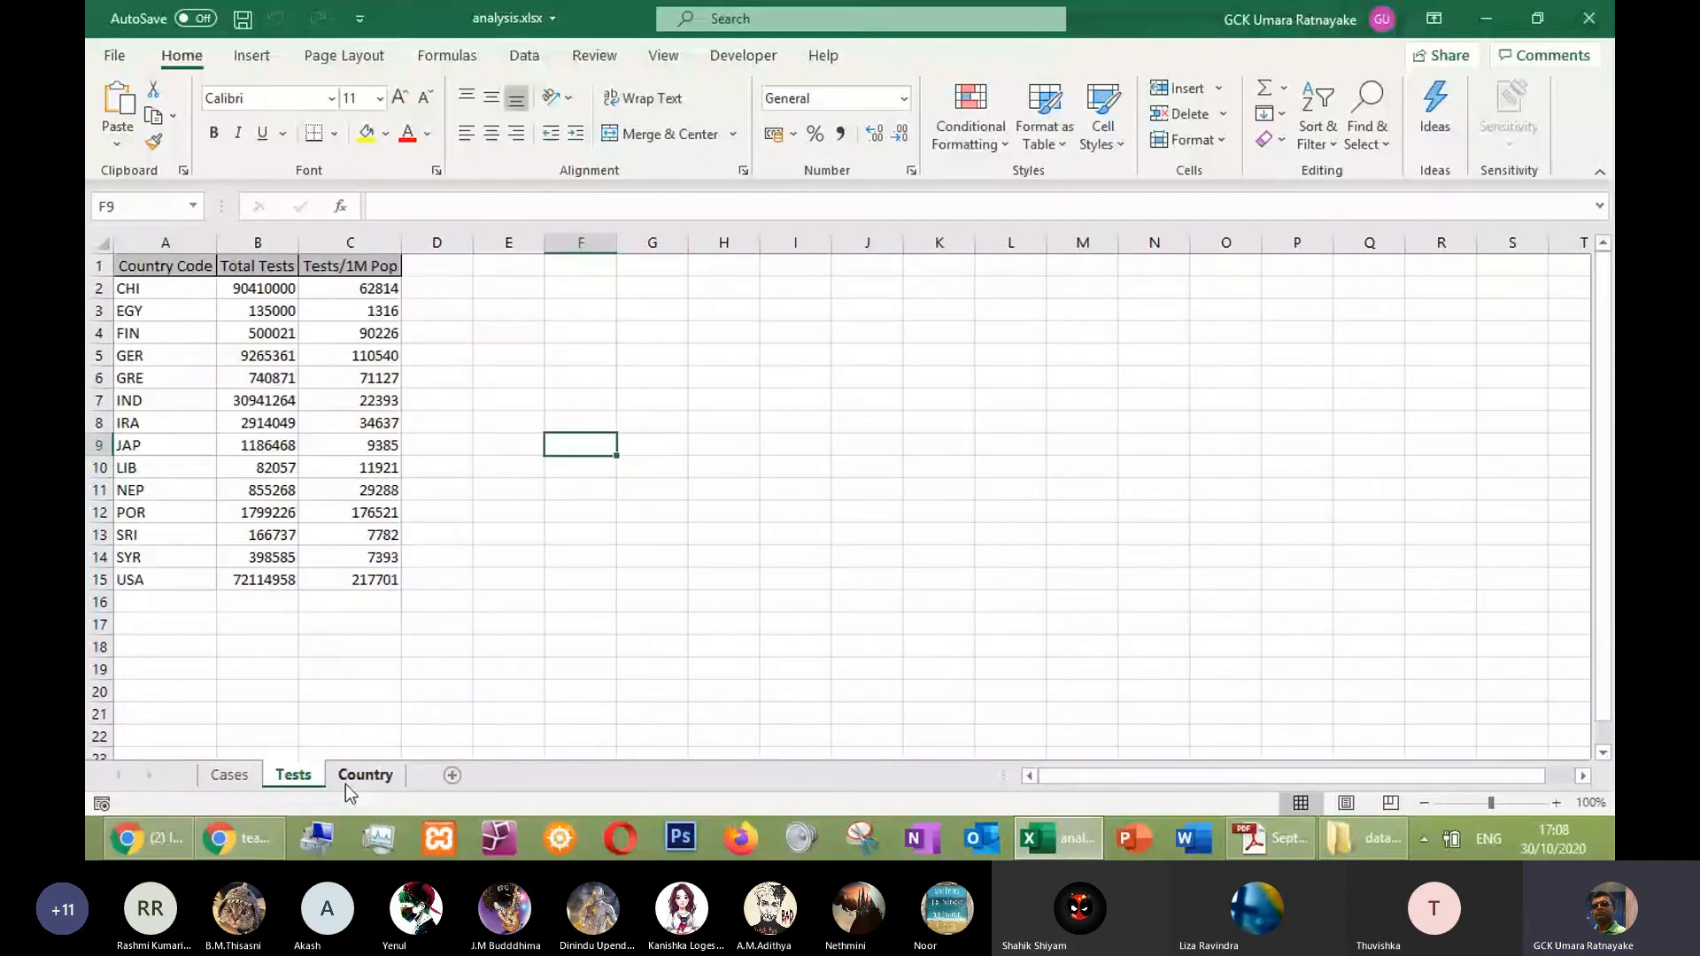
# Show the Cases worksheet, then switch to the exam paper and circle "in descending", "Total Cases" and "Cases" in task B1a
pyautogui.hotkey('ctrl', 'pageup')
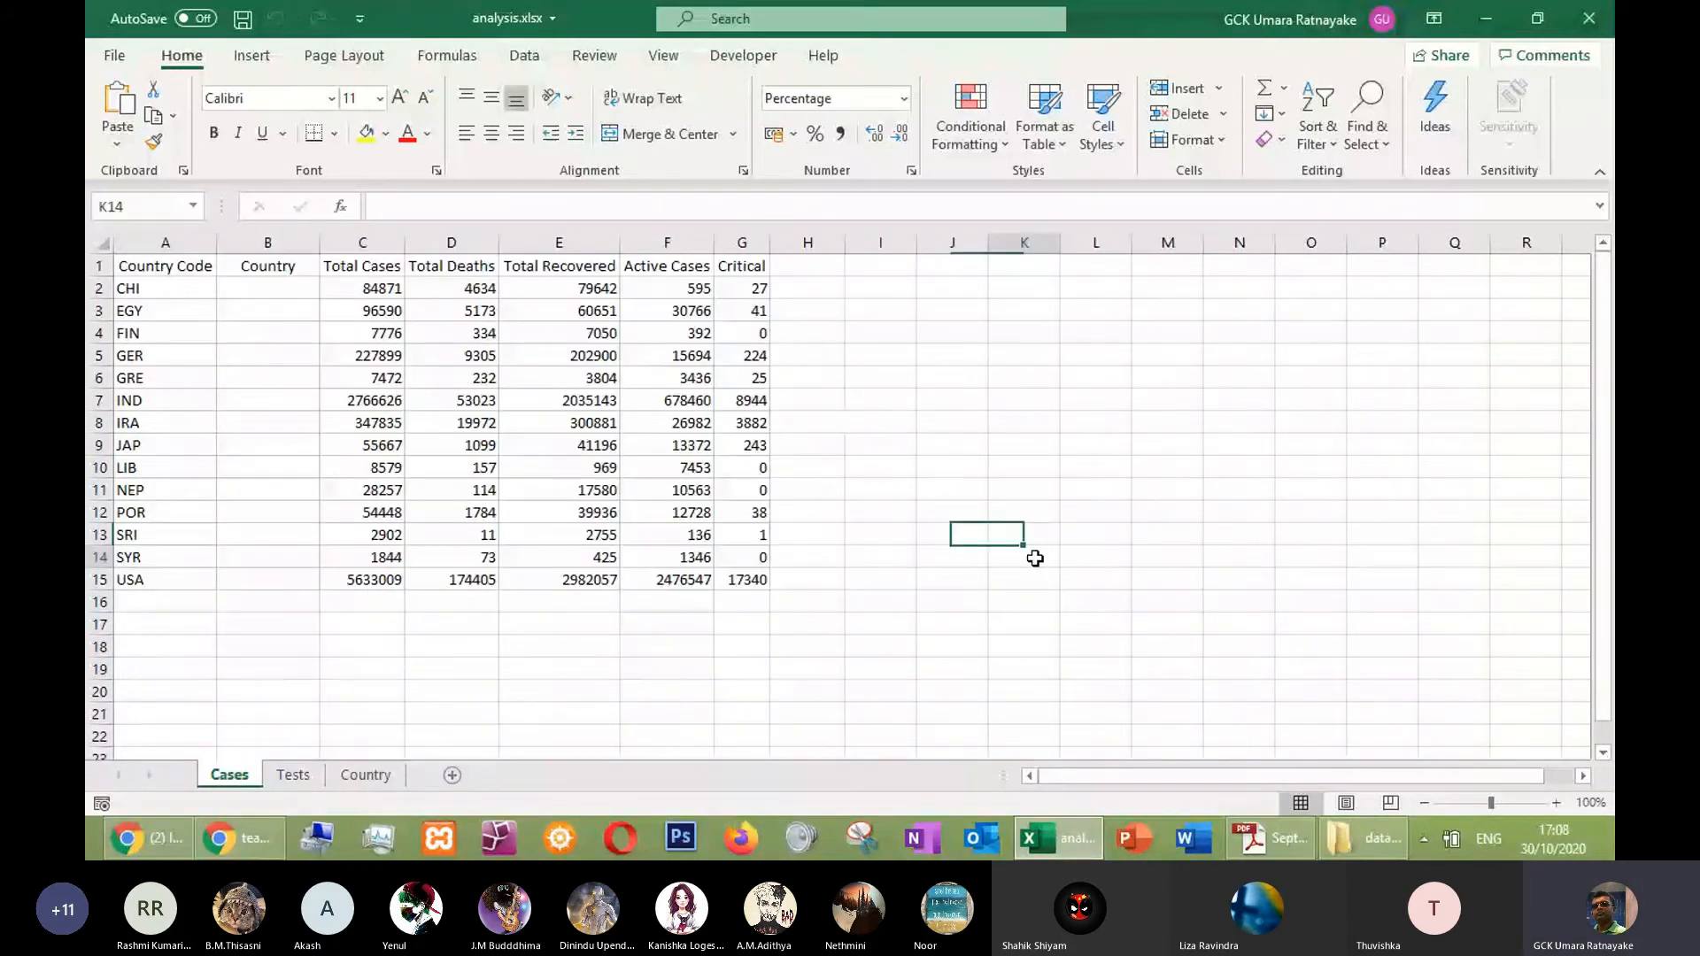
pyautogui.hotkey('alt', 'Tab')
pyautogui.scroll(-1, 418, 402)
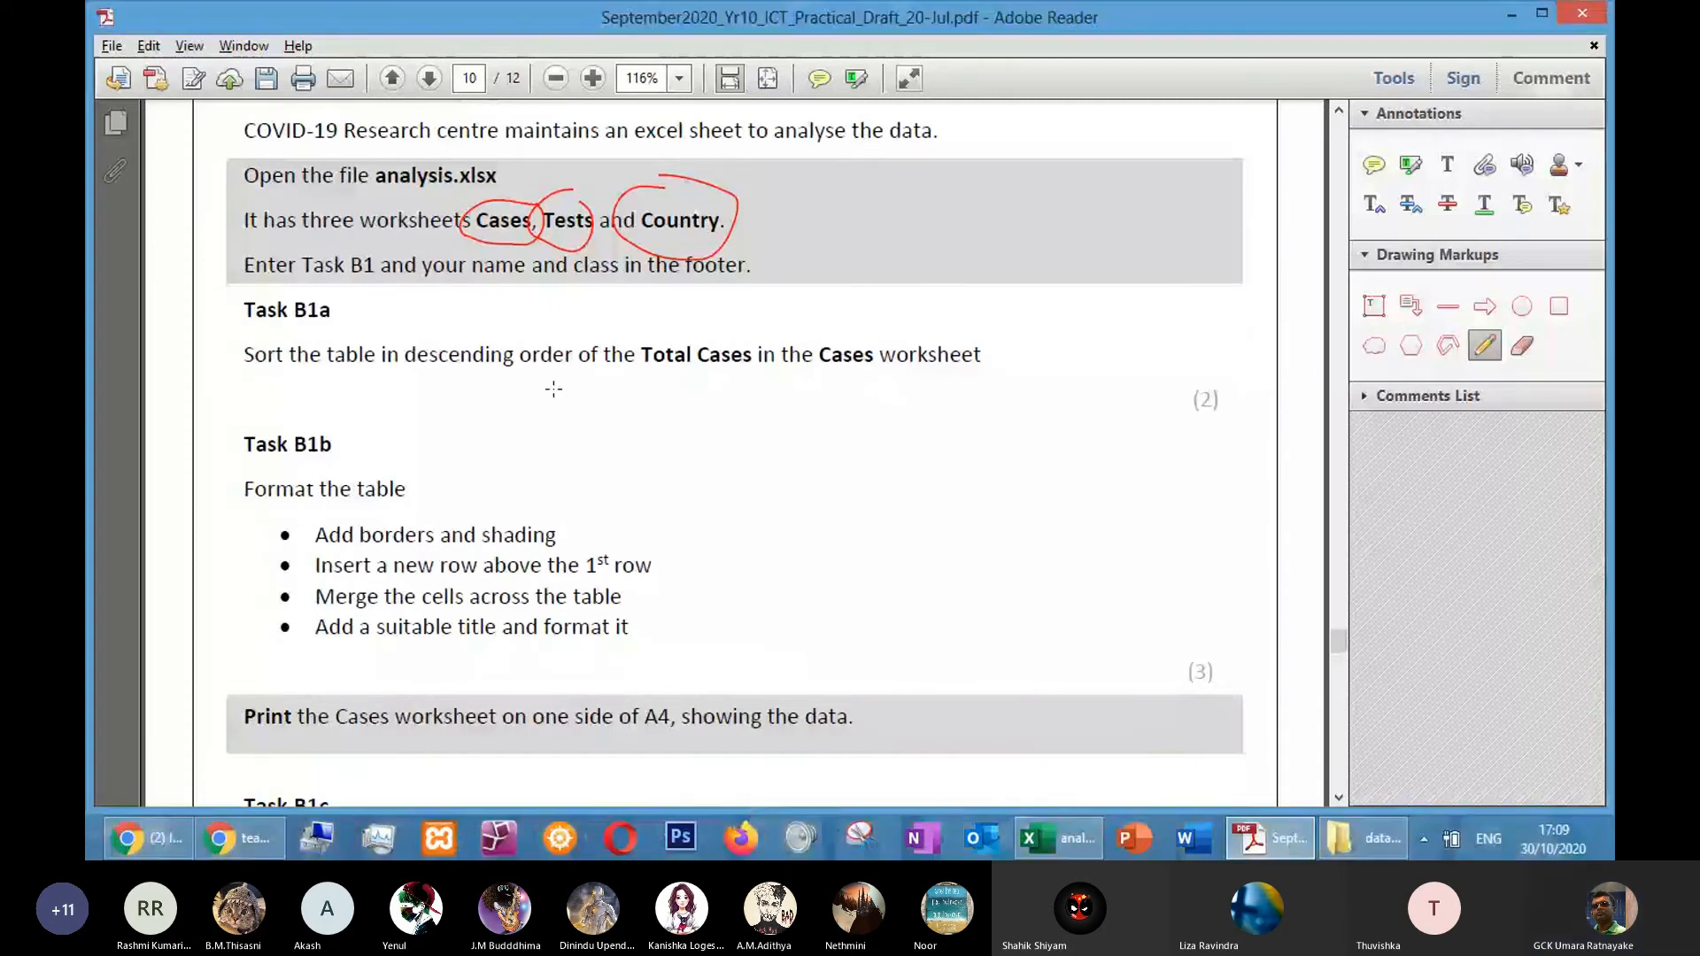
pyautogui.moveTo(344, 373); pyautogui.dragTo(371, 364)
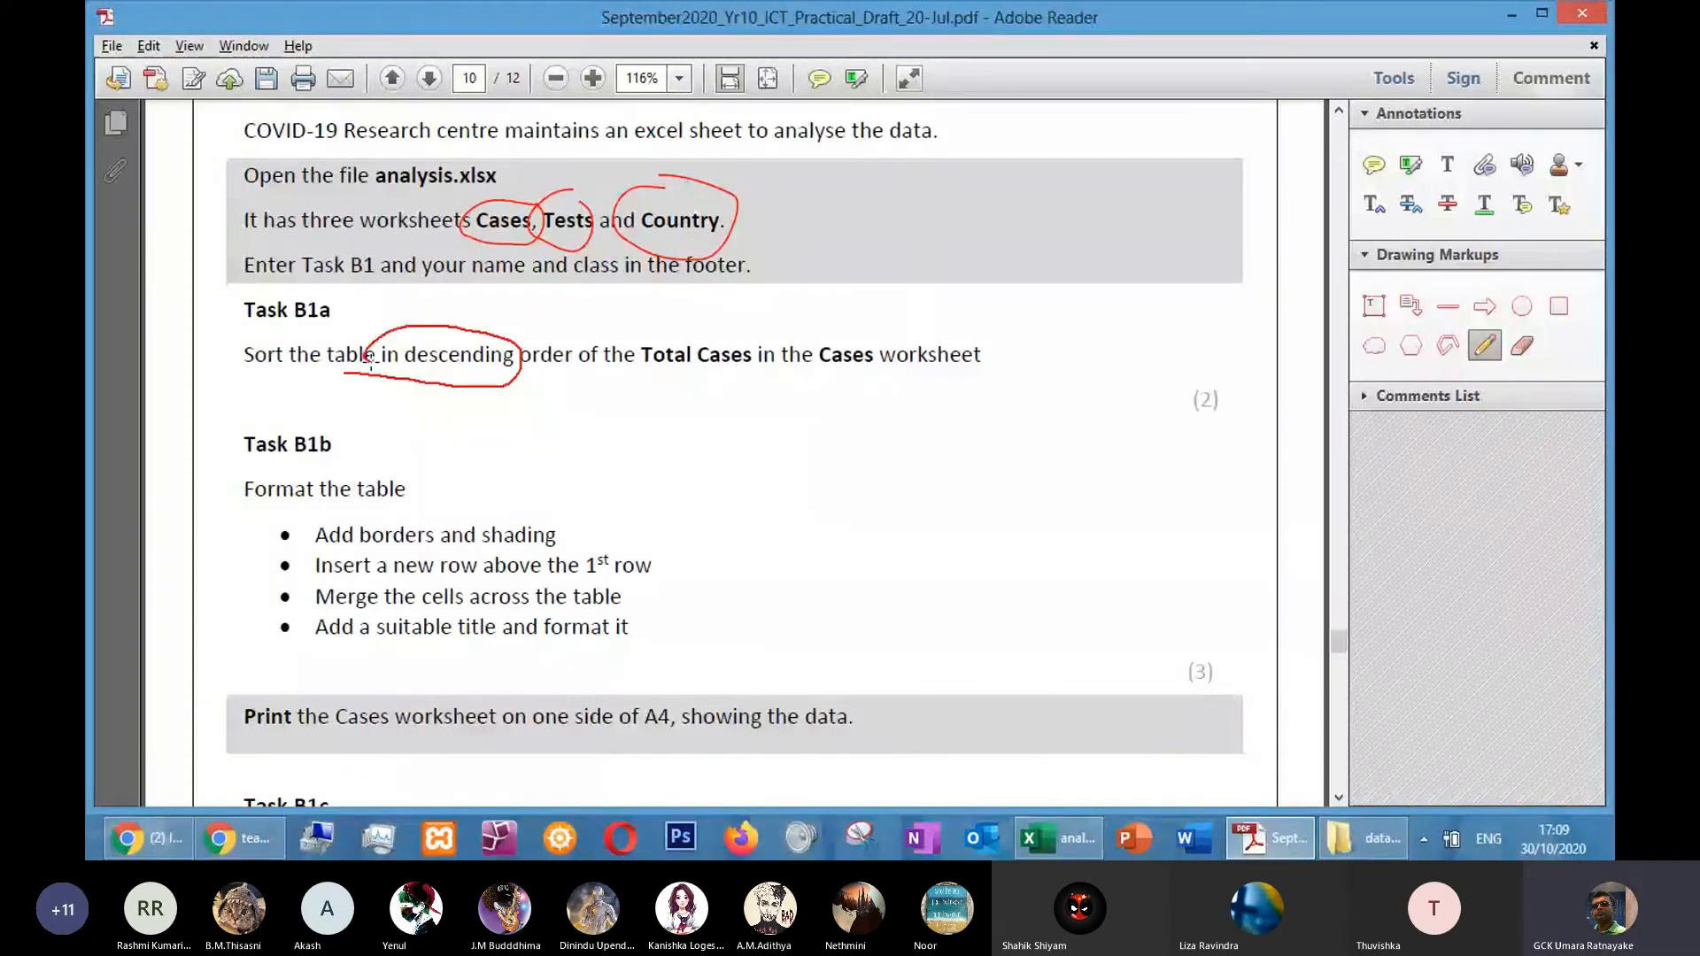
pyautogui.moveTo(651, 375); pyautogui.dragTo(655, 373)
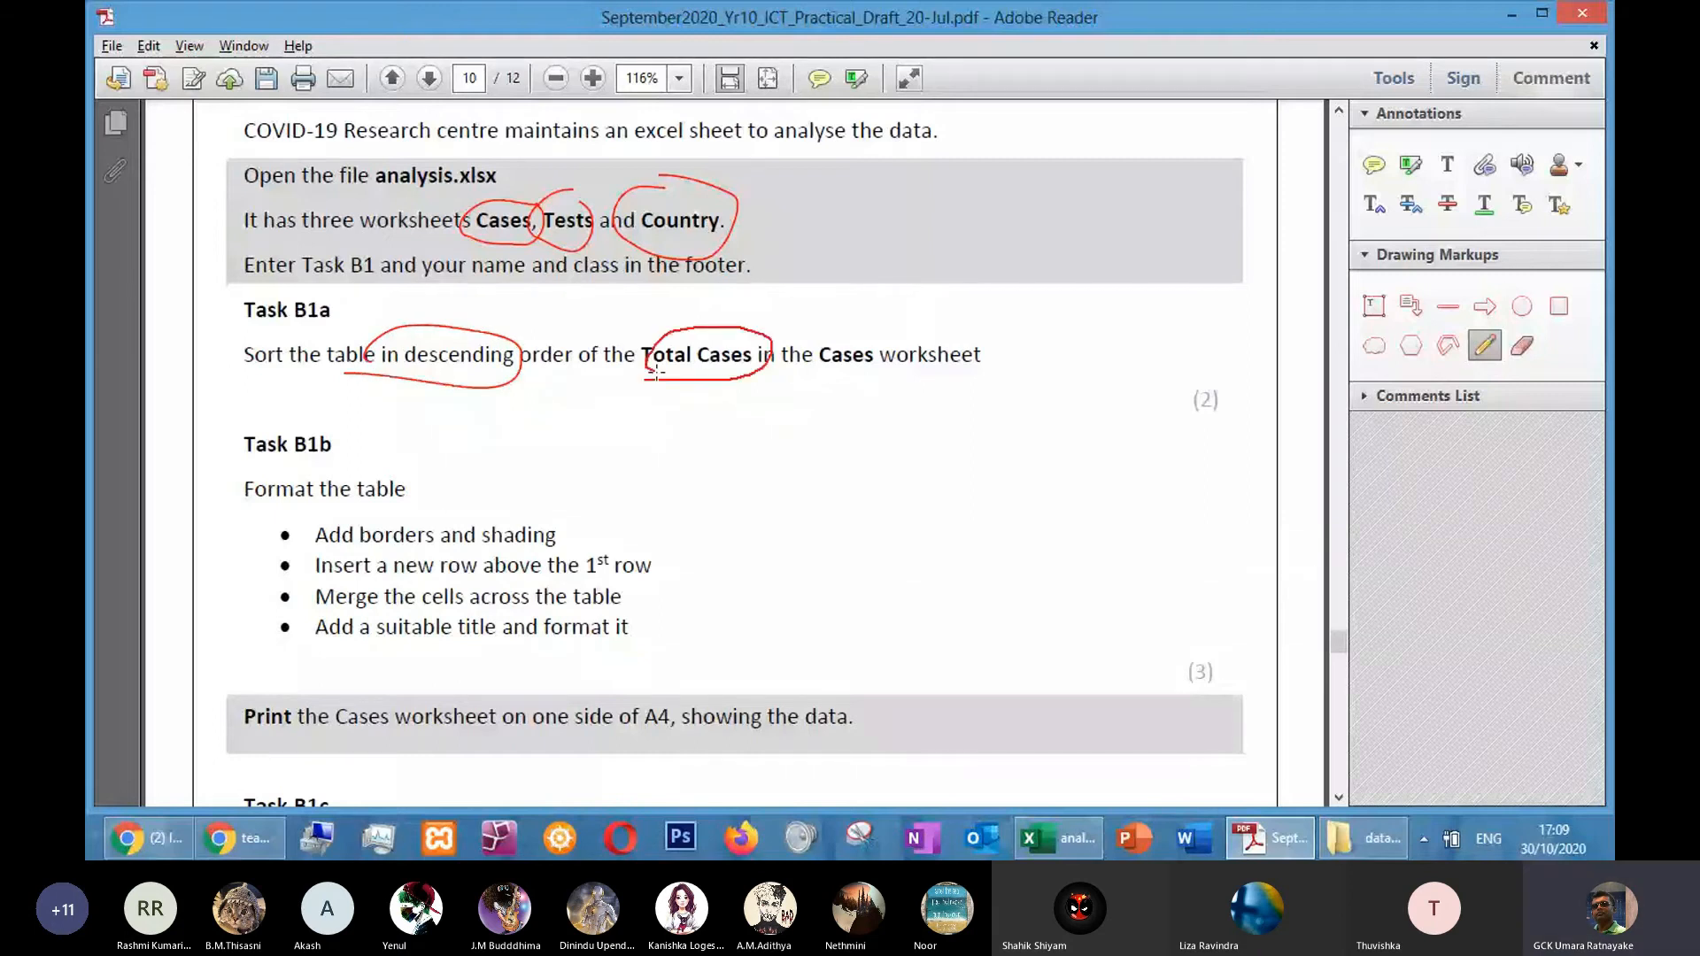
pyautogui.moveTo(823, 379); pyautogui.dragTo(804, 356)
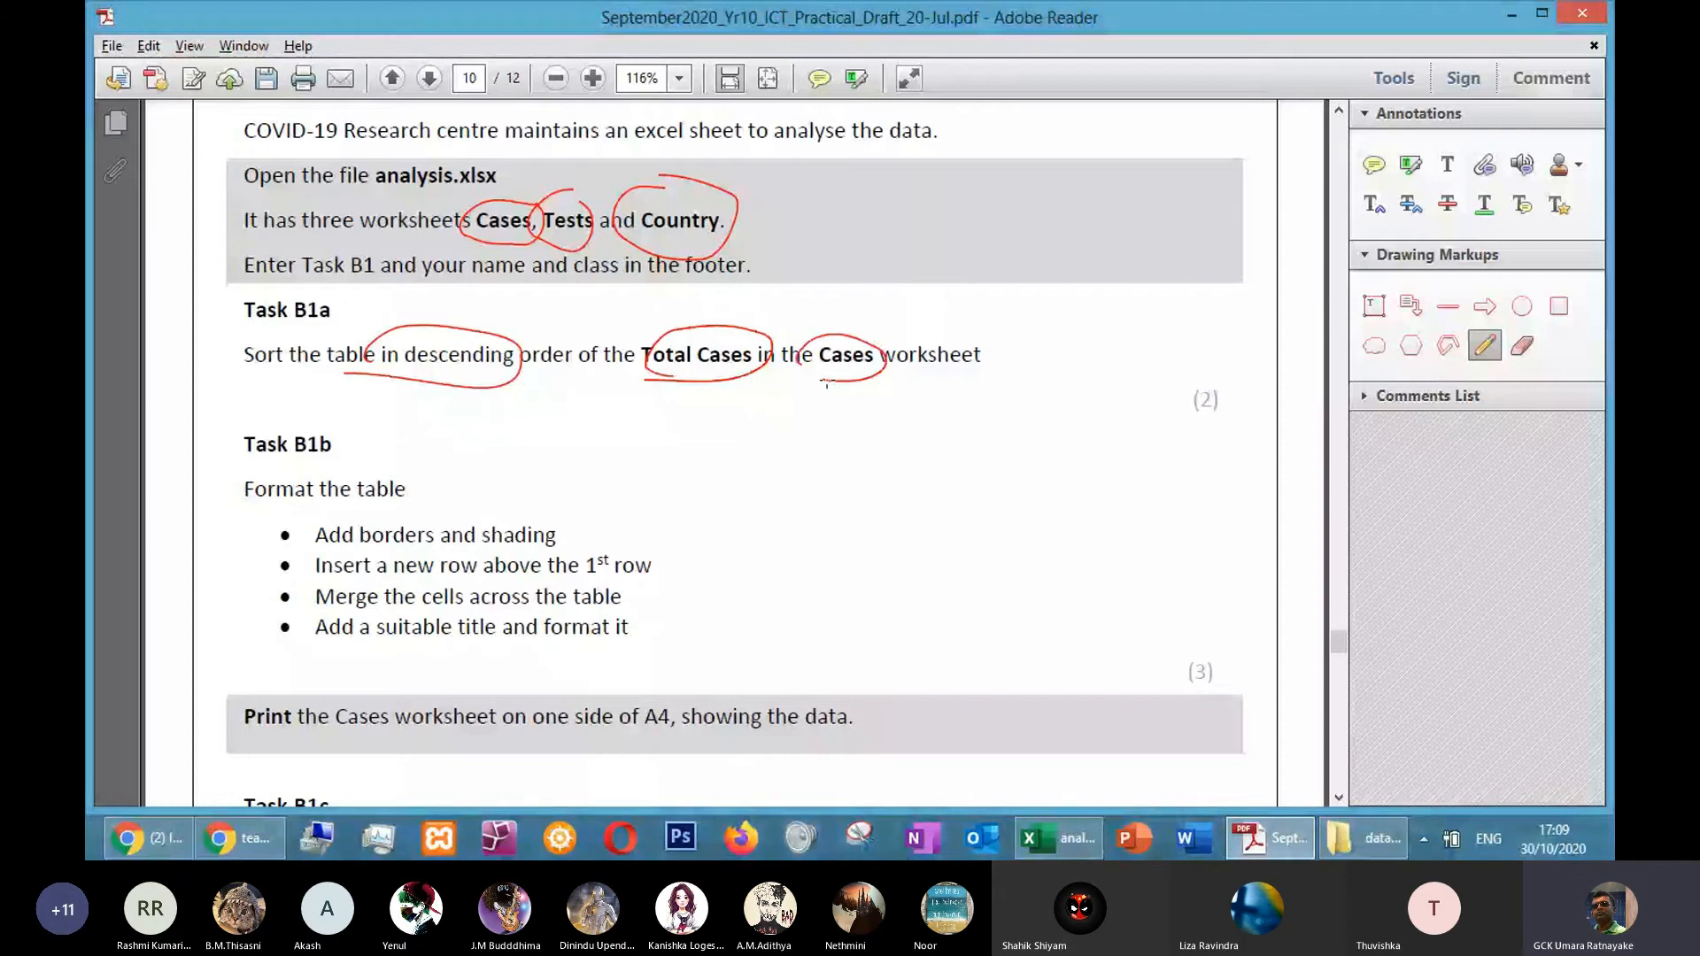
# Switch to Excel, select the Cases table A1:G15 including its headers, and check the selection against task B1a in the exam paper
pyautogui.hotkey('alt', 'Tab')
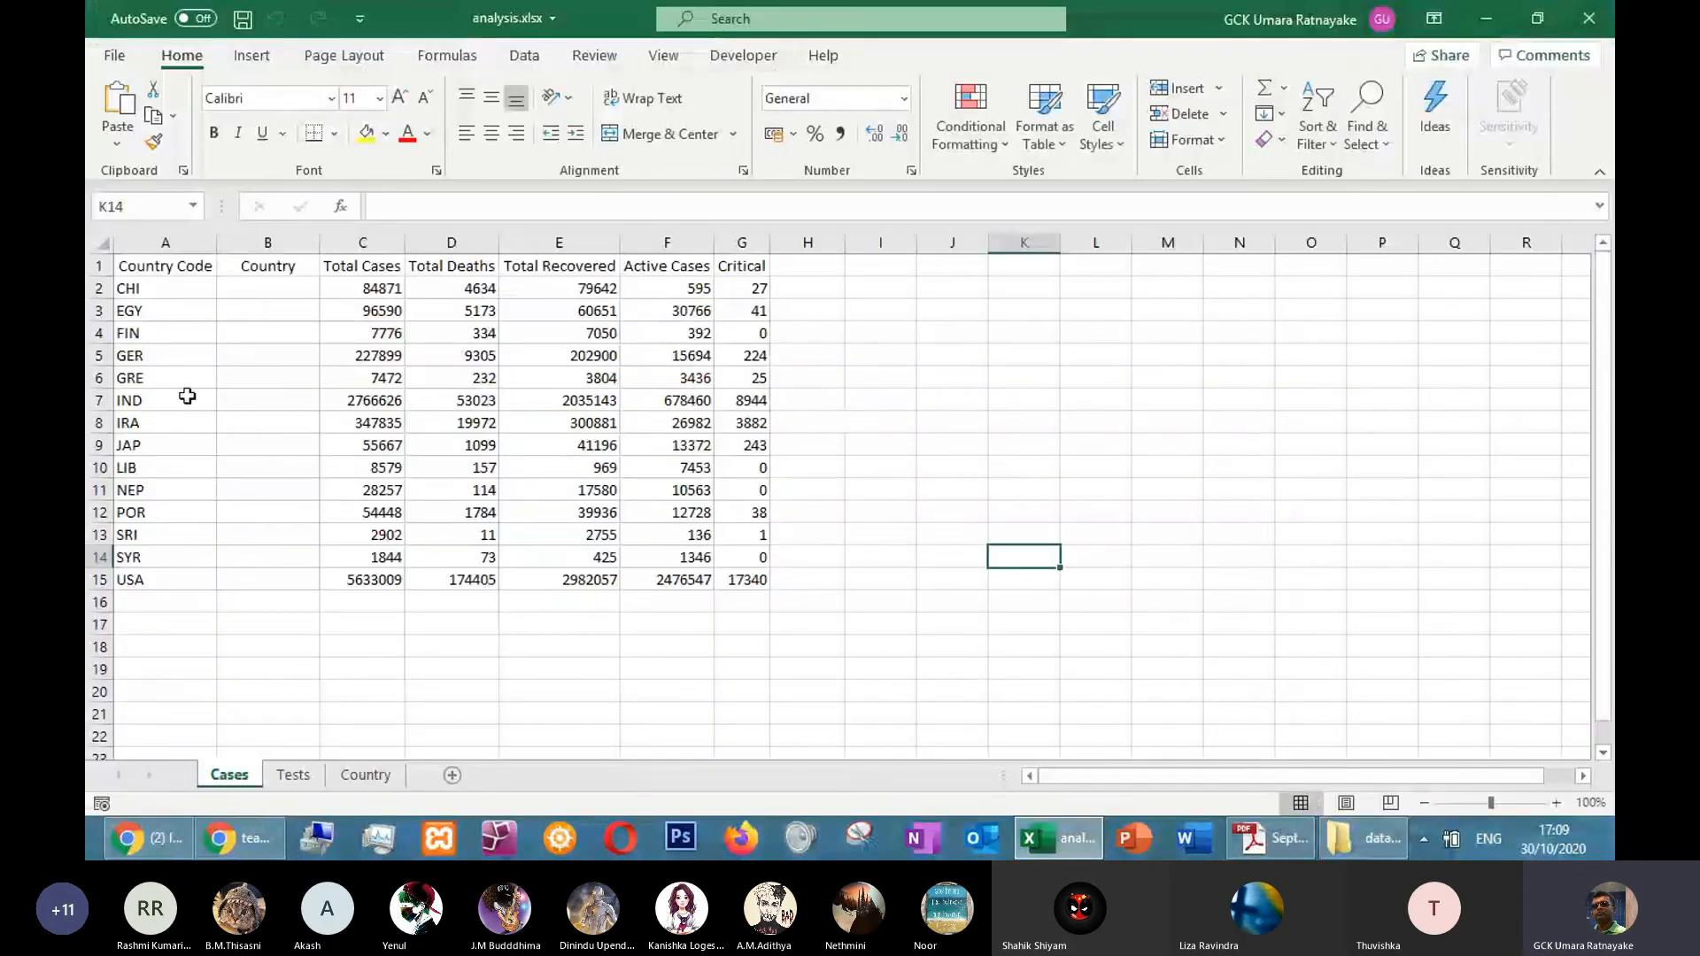
pyautogui.moveTo(160, 266); pyautogui.dragTo(744, 584)
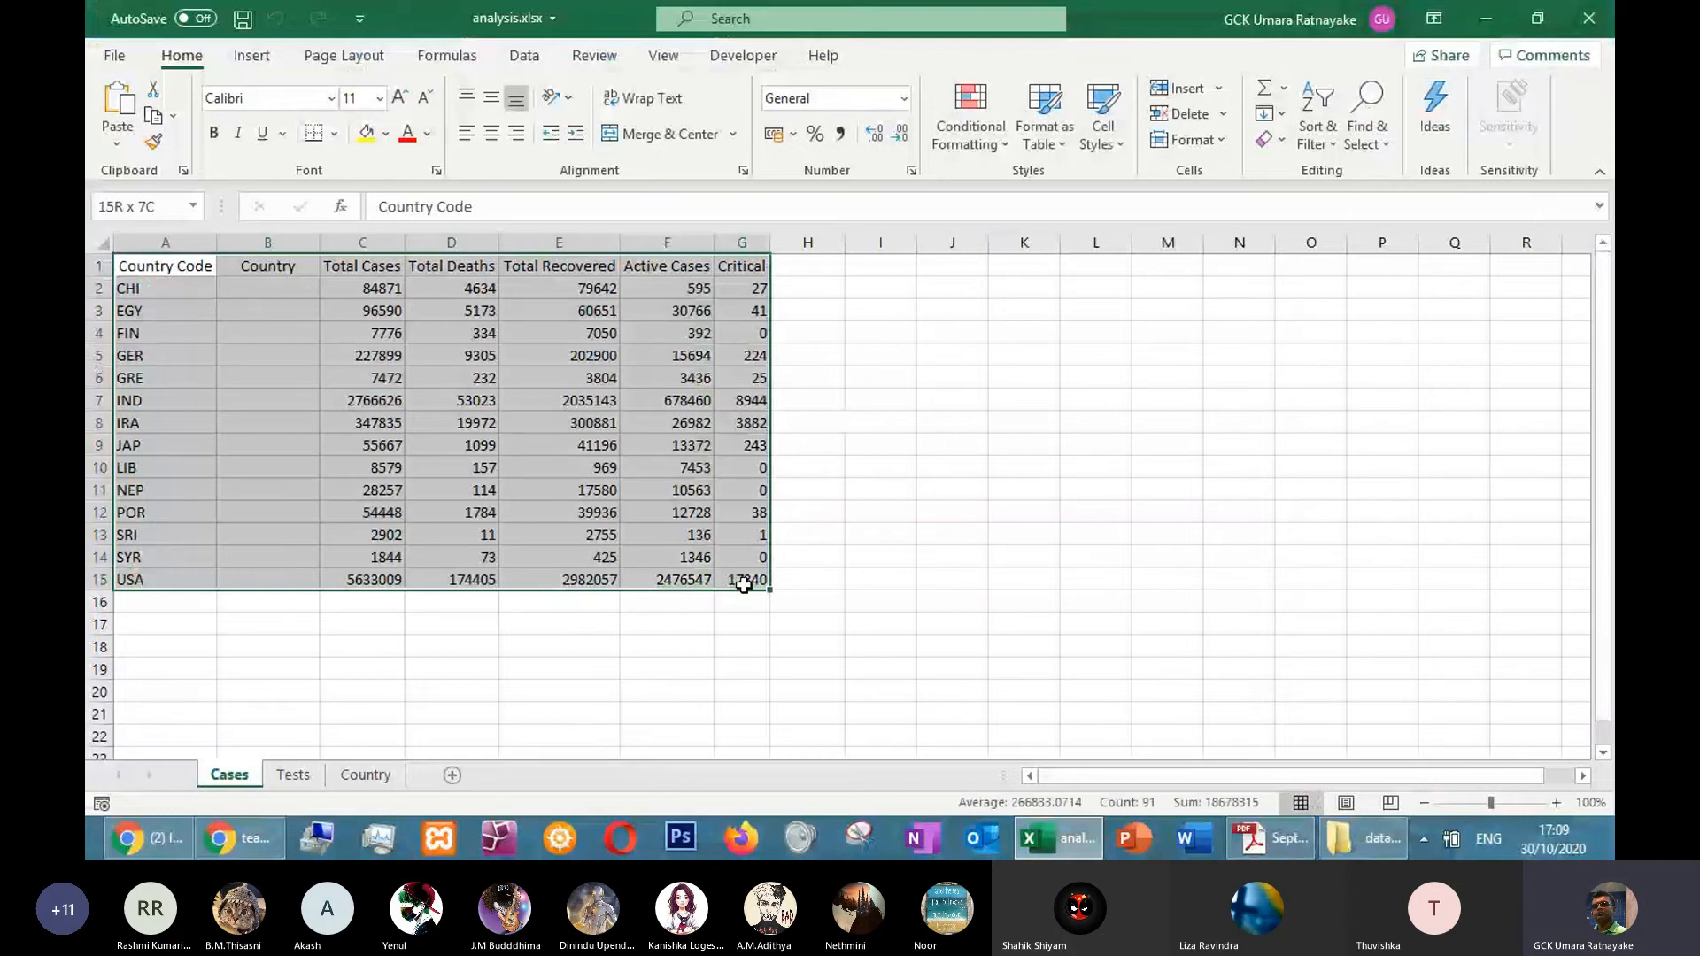
pyautogui.hotkey('alt', 'Tab')
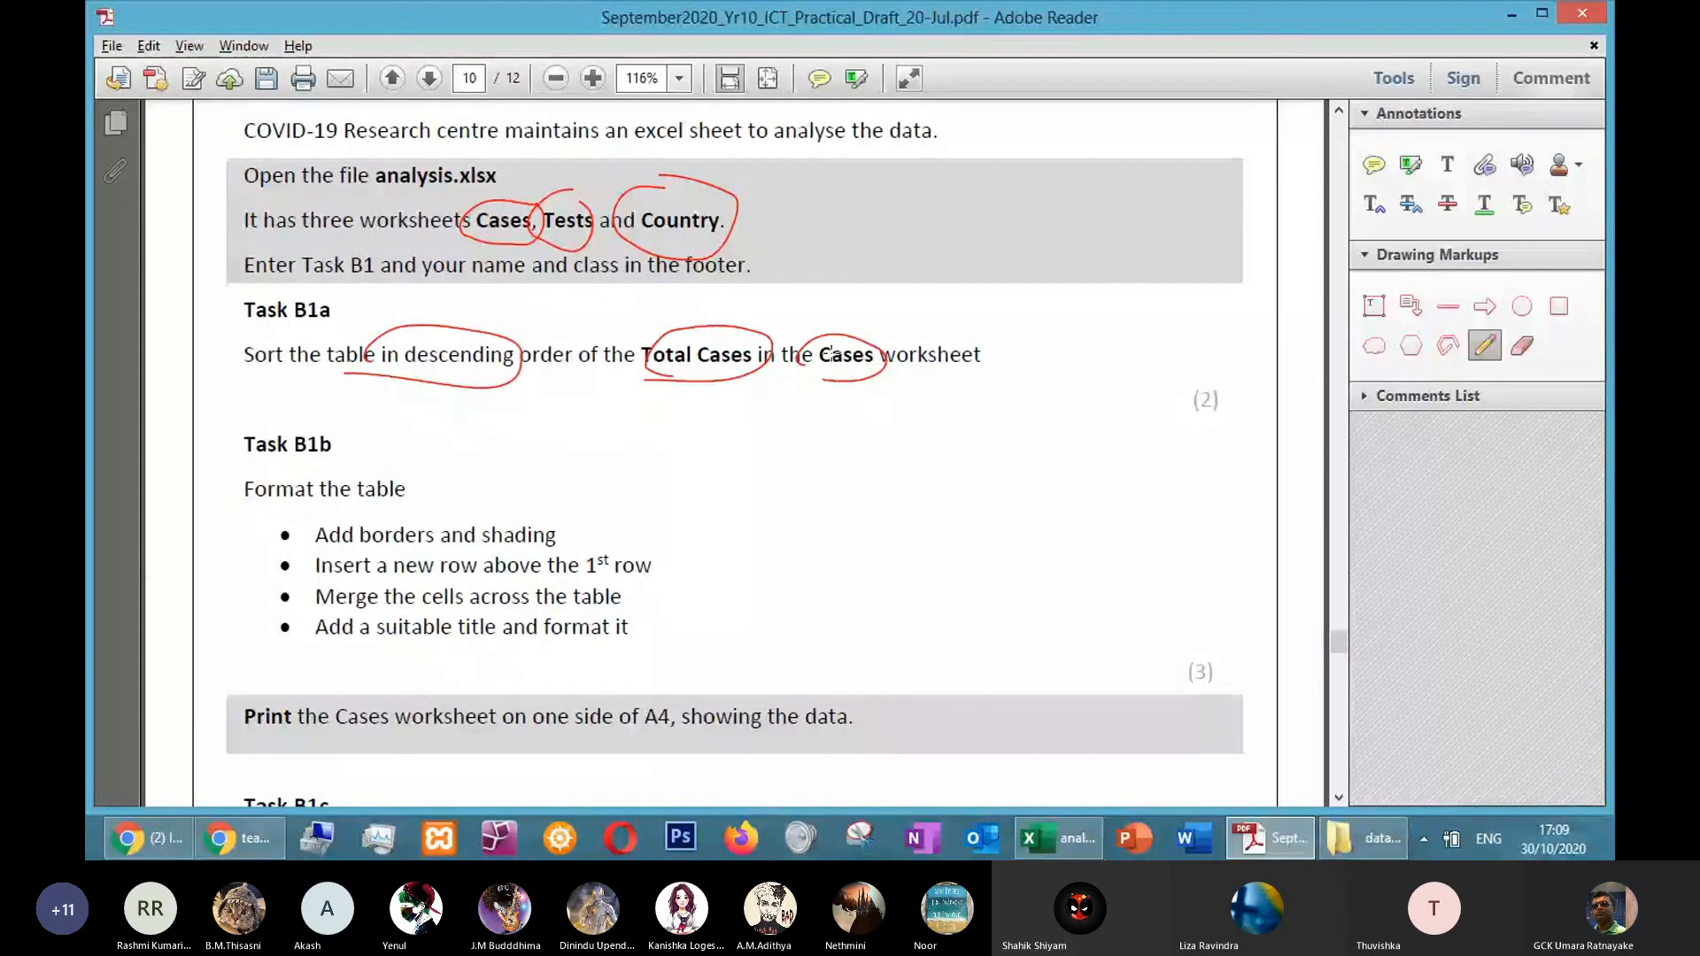
pyautogui.hotkey('alt', 'Tab')
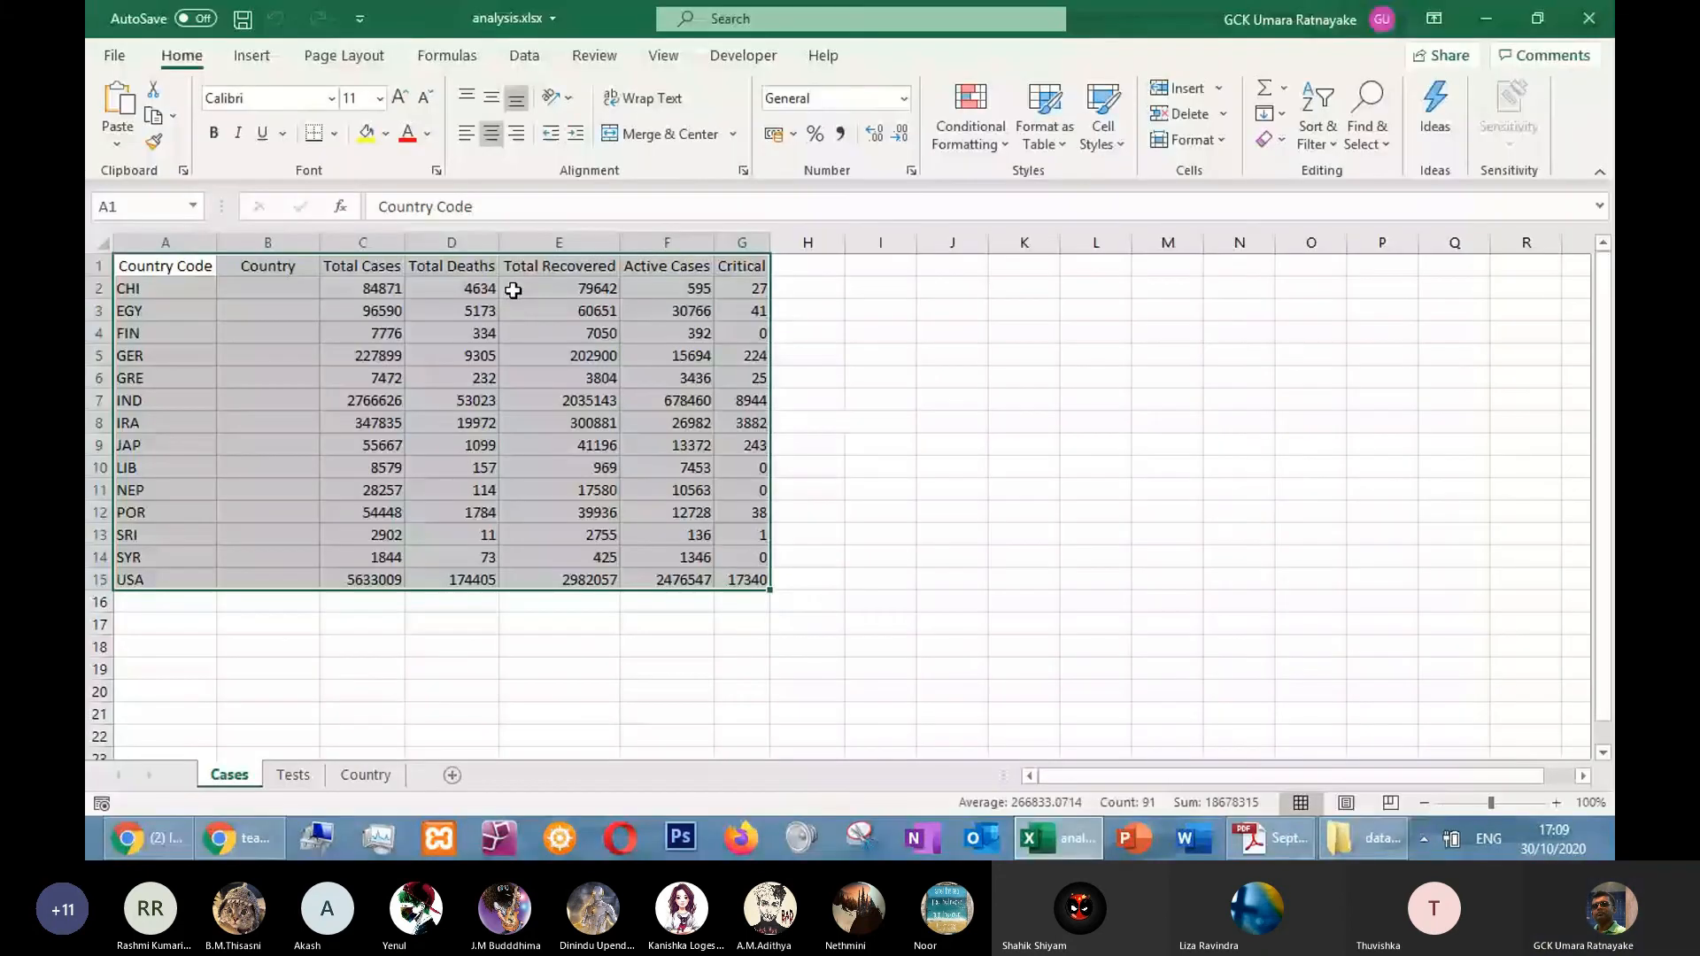
pyautogui.hotkey('alt', 'Tab')
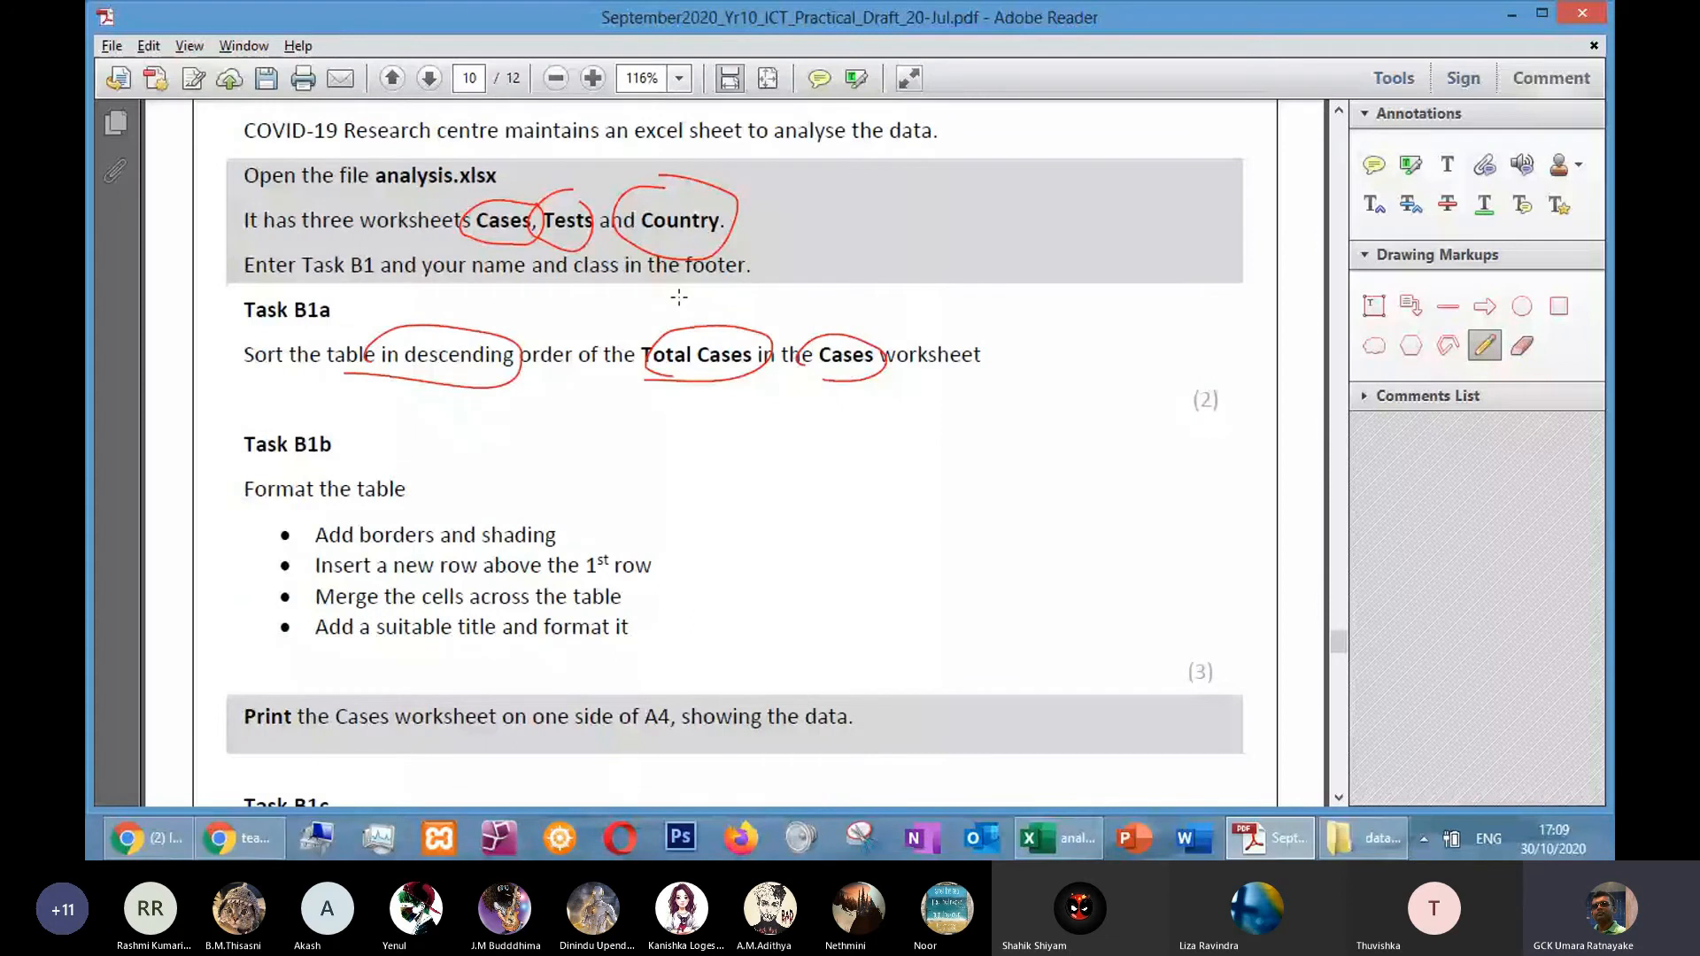
pyautogui.hotkey('alt', 'Tab')
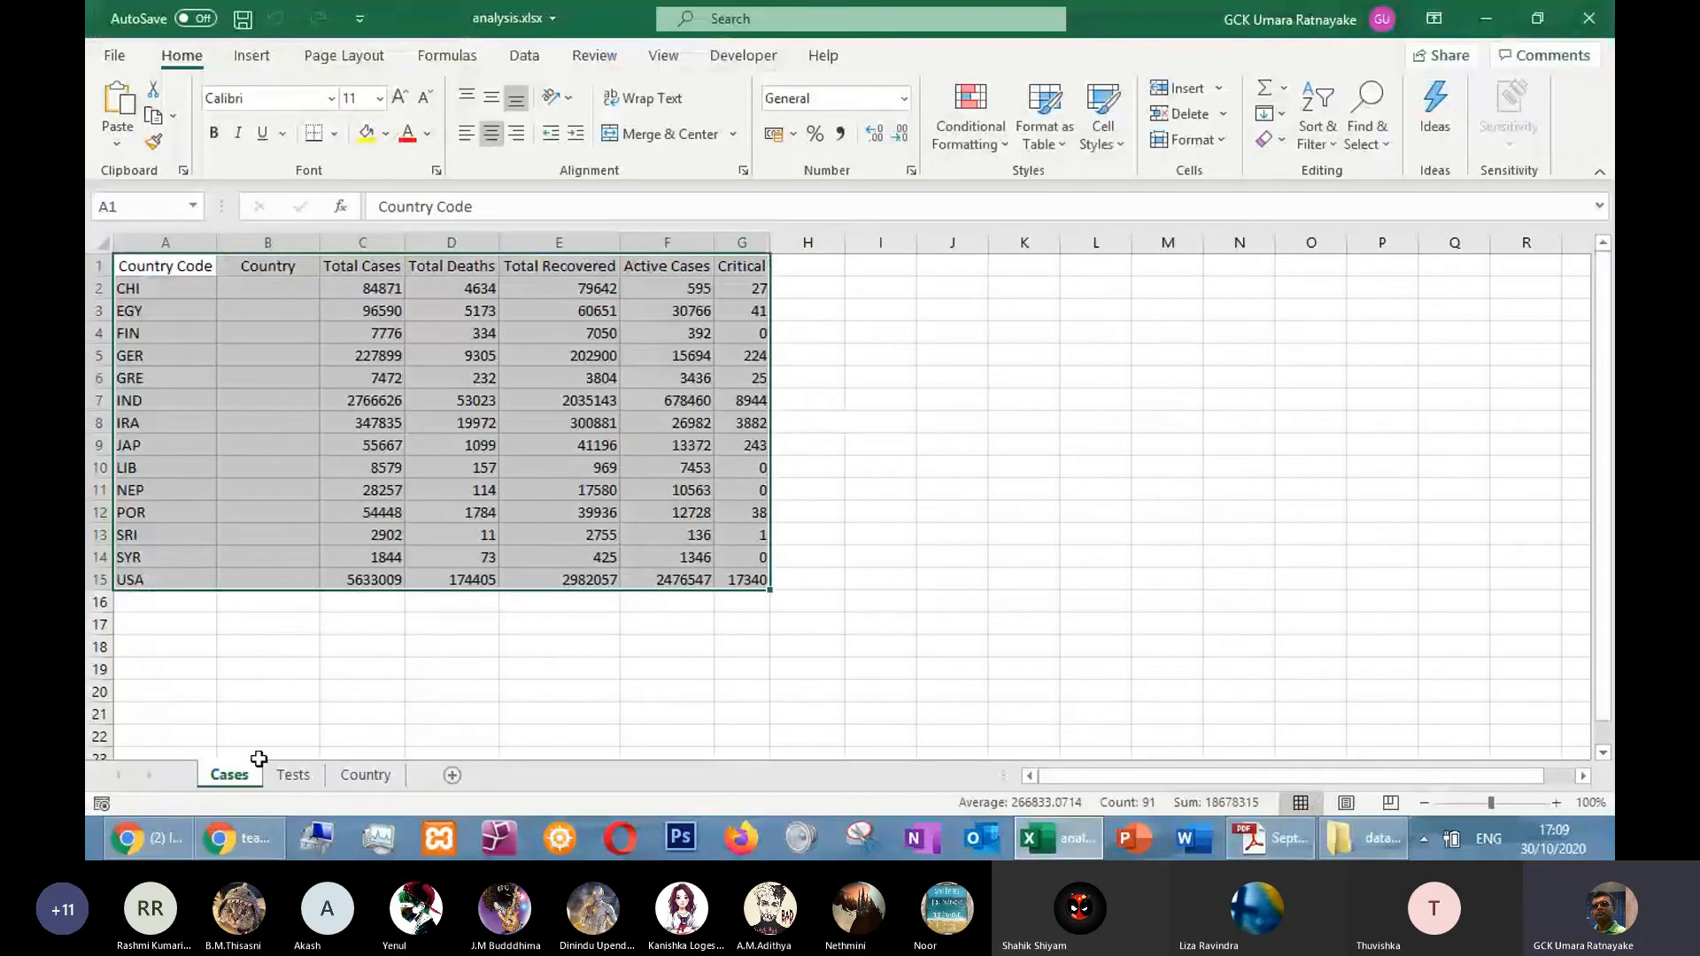
pyautogui.hotkey('alt', 'Tab')
pyautogui.hotkey('alt', 'Tab')
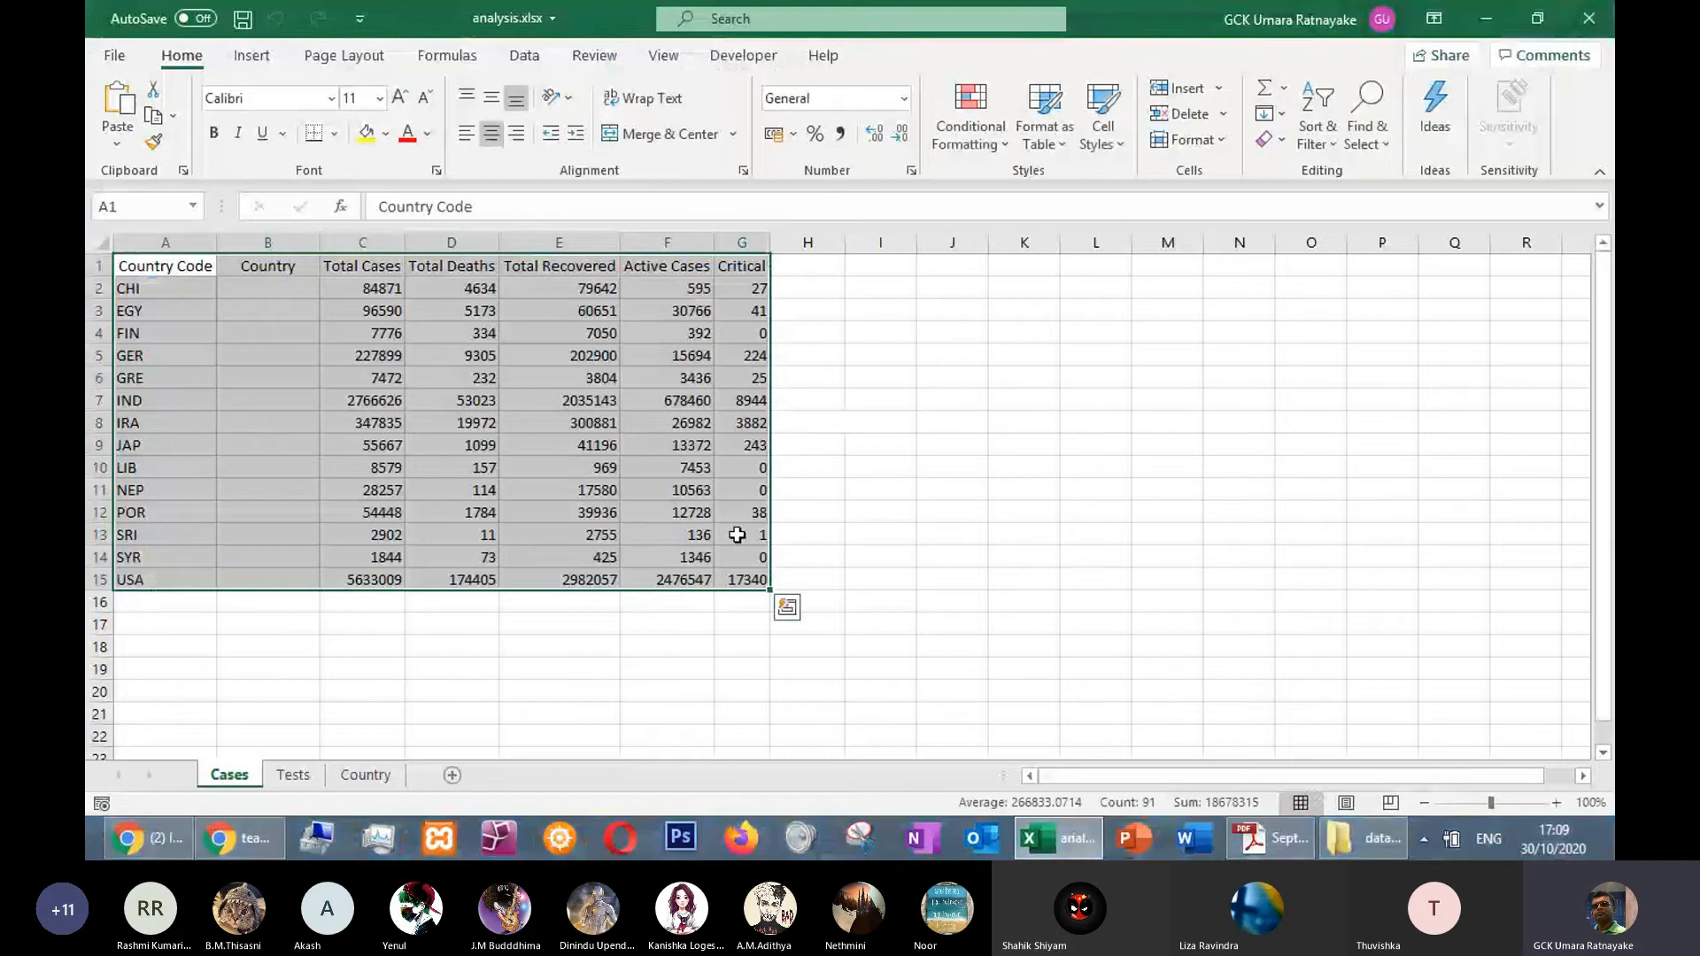
pyautogui.click(519, 62)
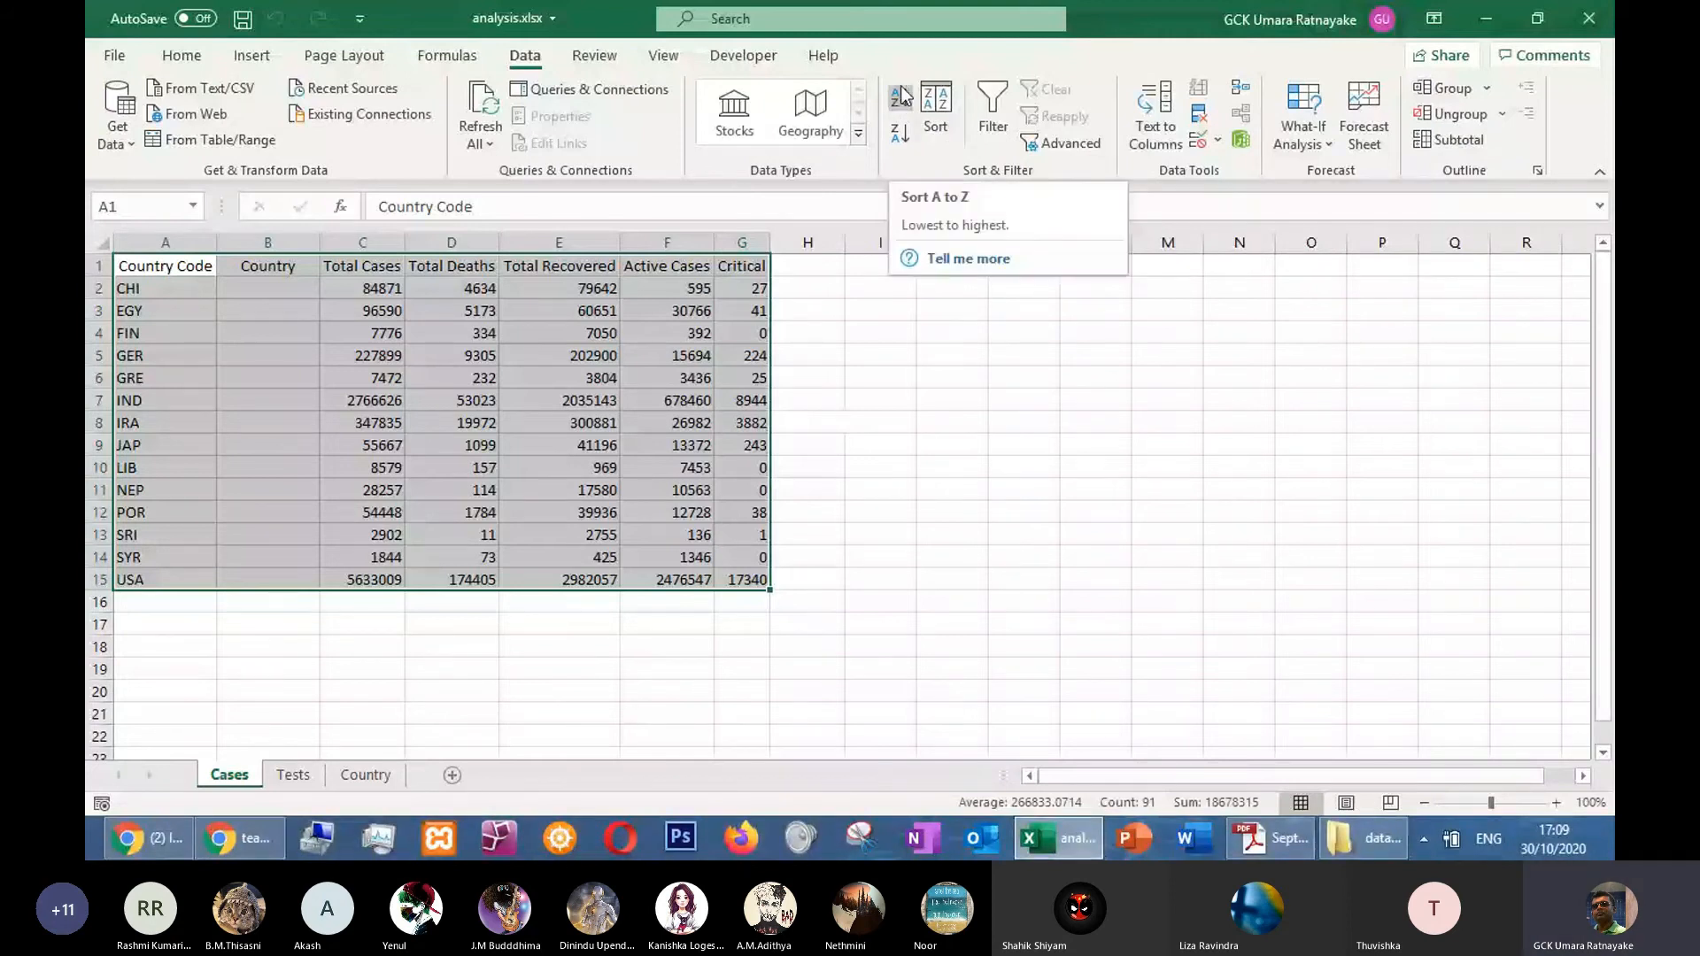
pyautogui.hotkey('alt', 'Tab')
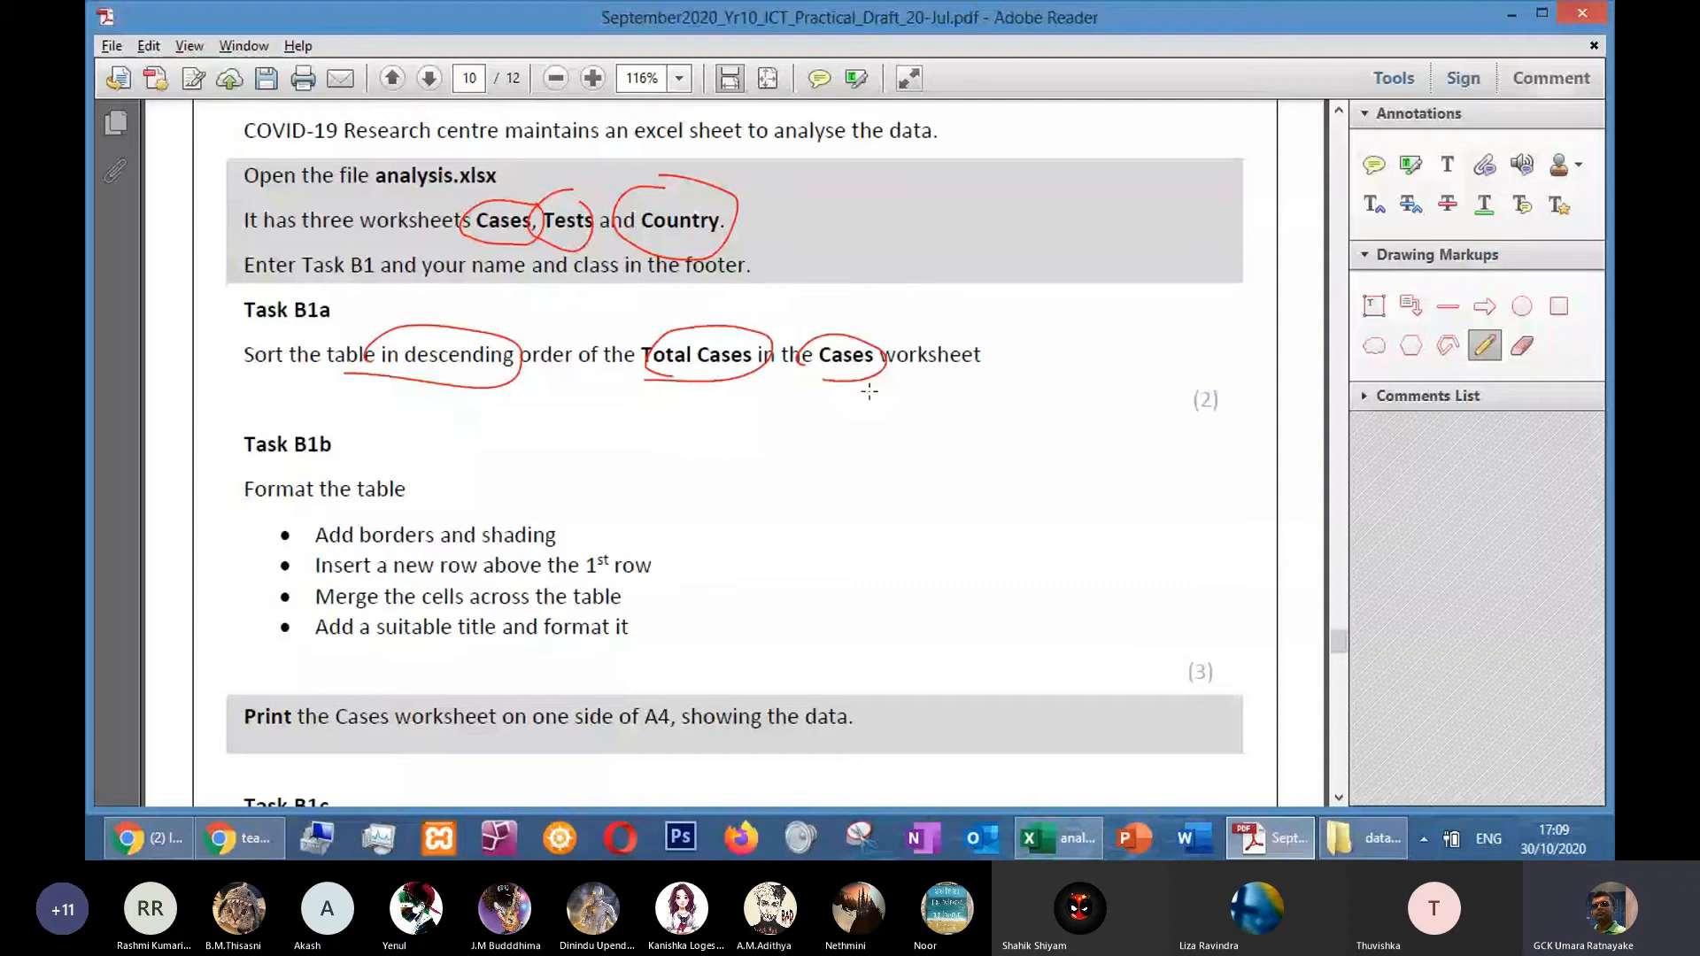
pyautogui.hotkey('alt', 'Tab')
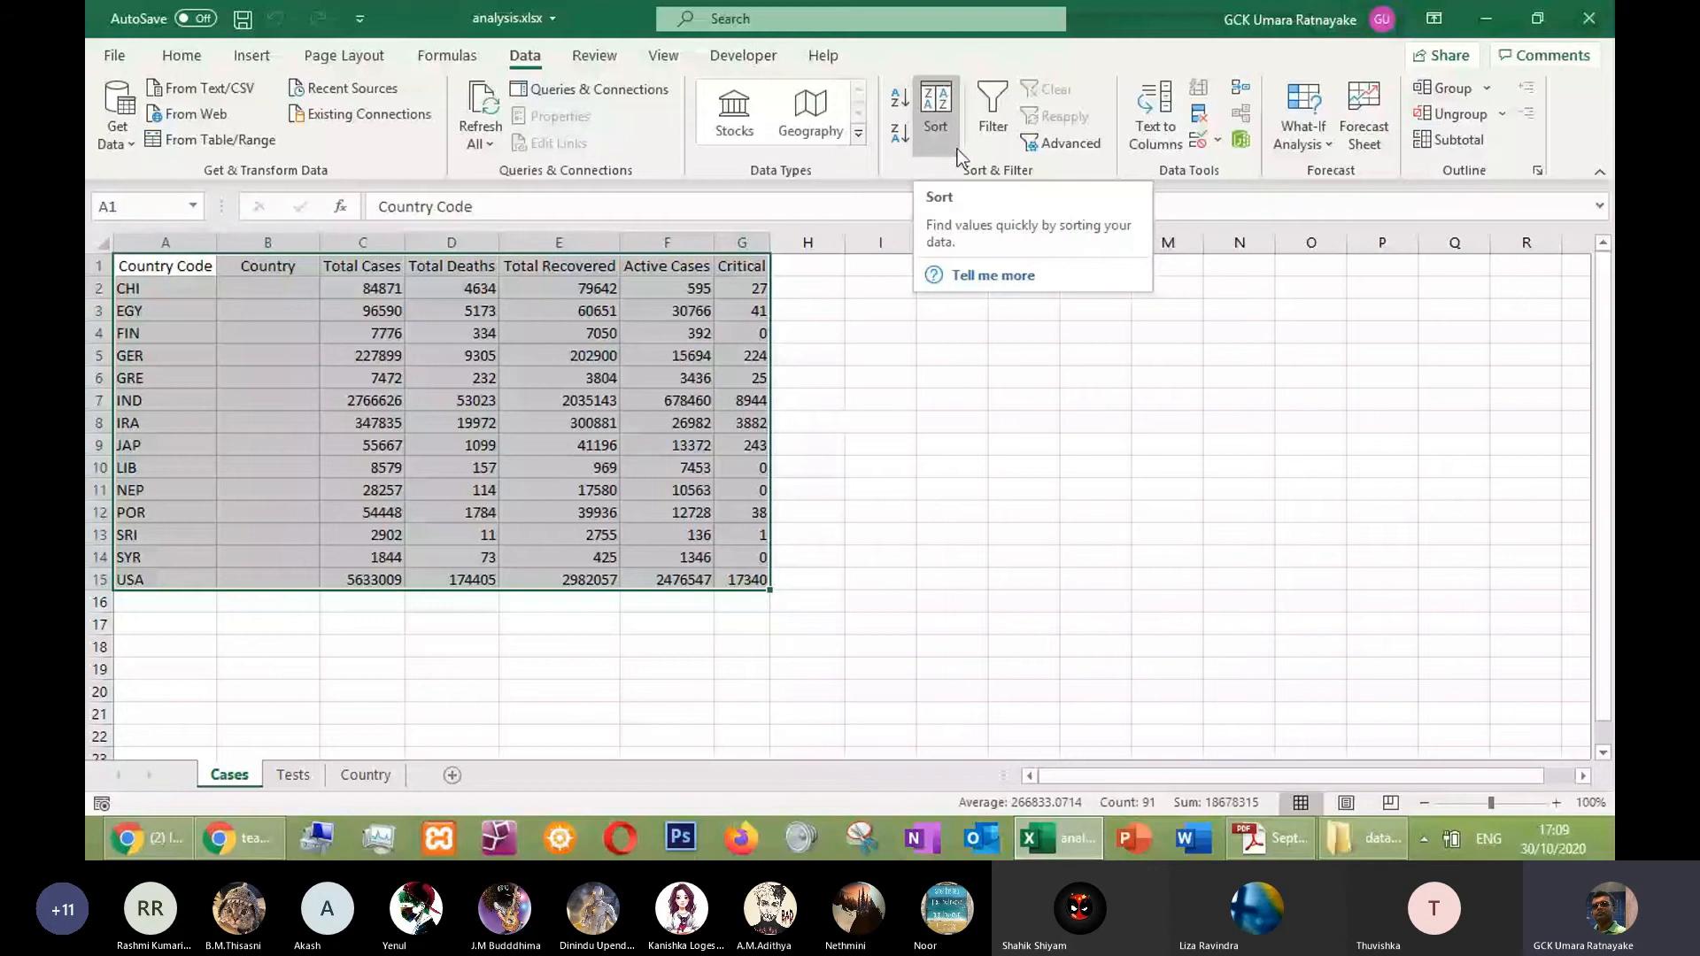
pyautogui.click(955, 146)
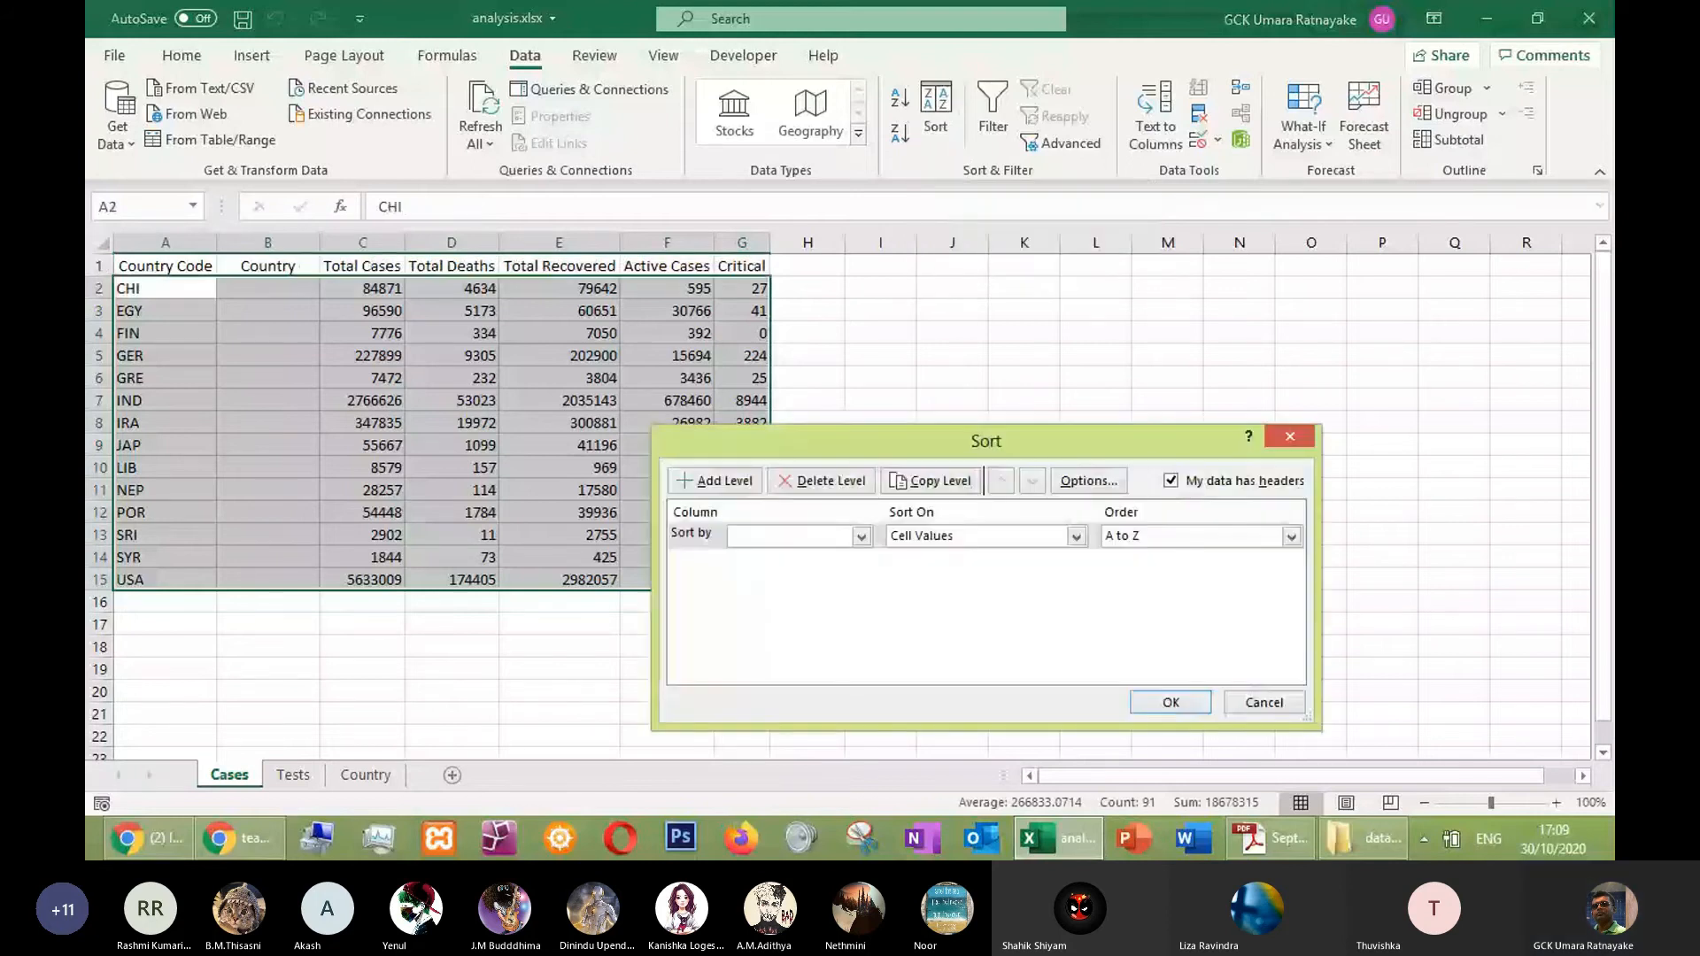
pyautogui.hotkey('alt', 'Tab')
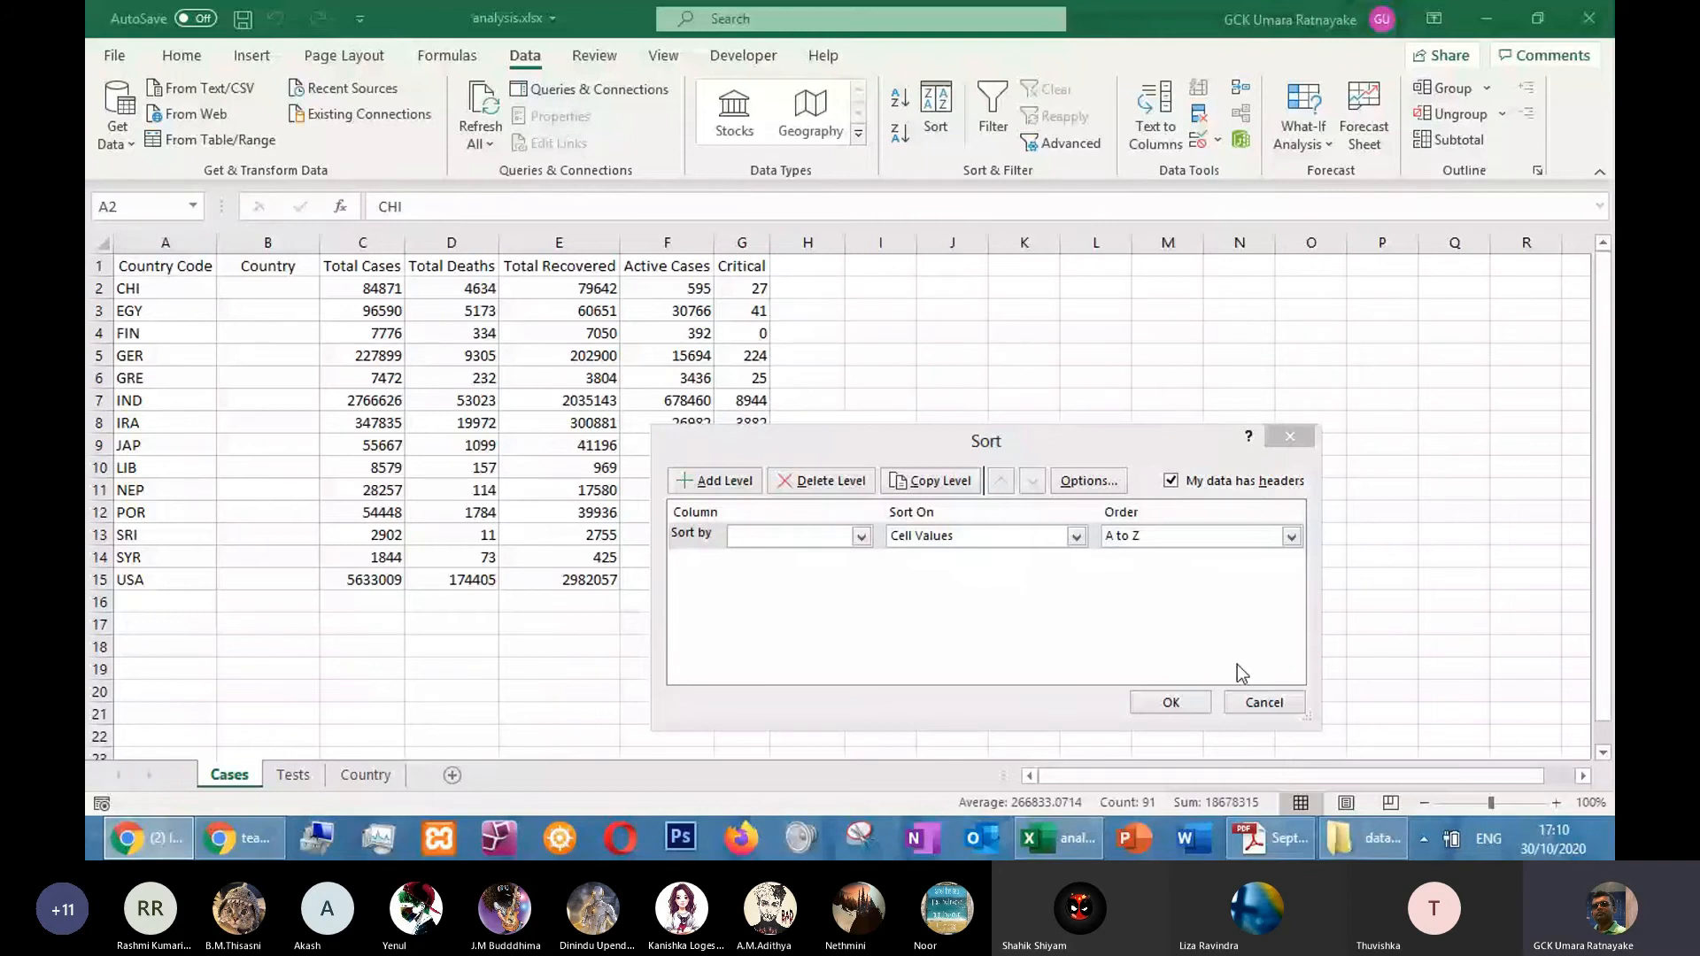
pyautogui.moveTo(829, 440); pyautogui.dragTo(829, 412)
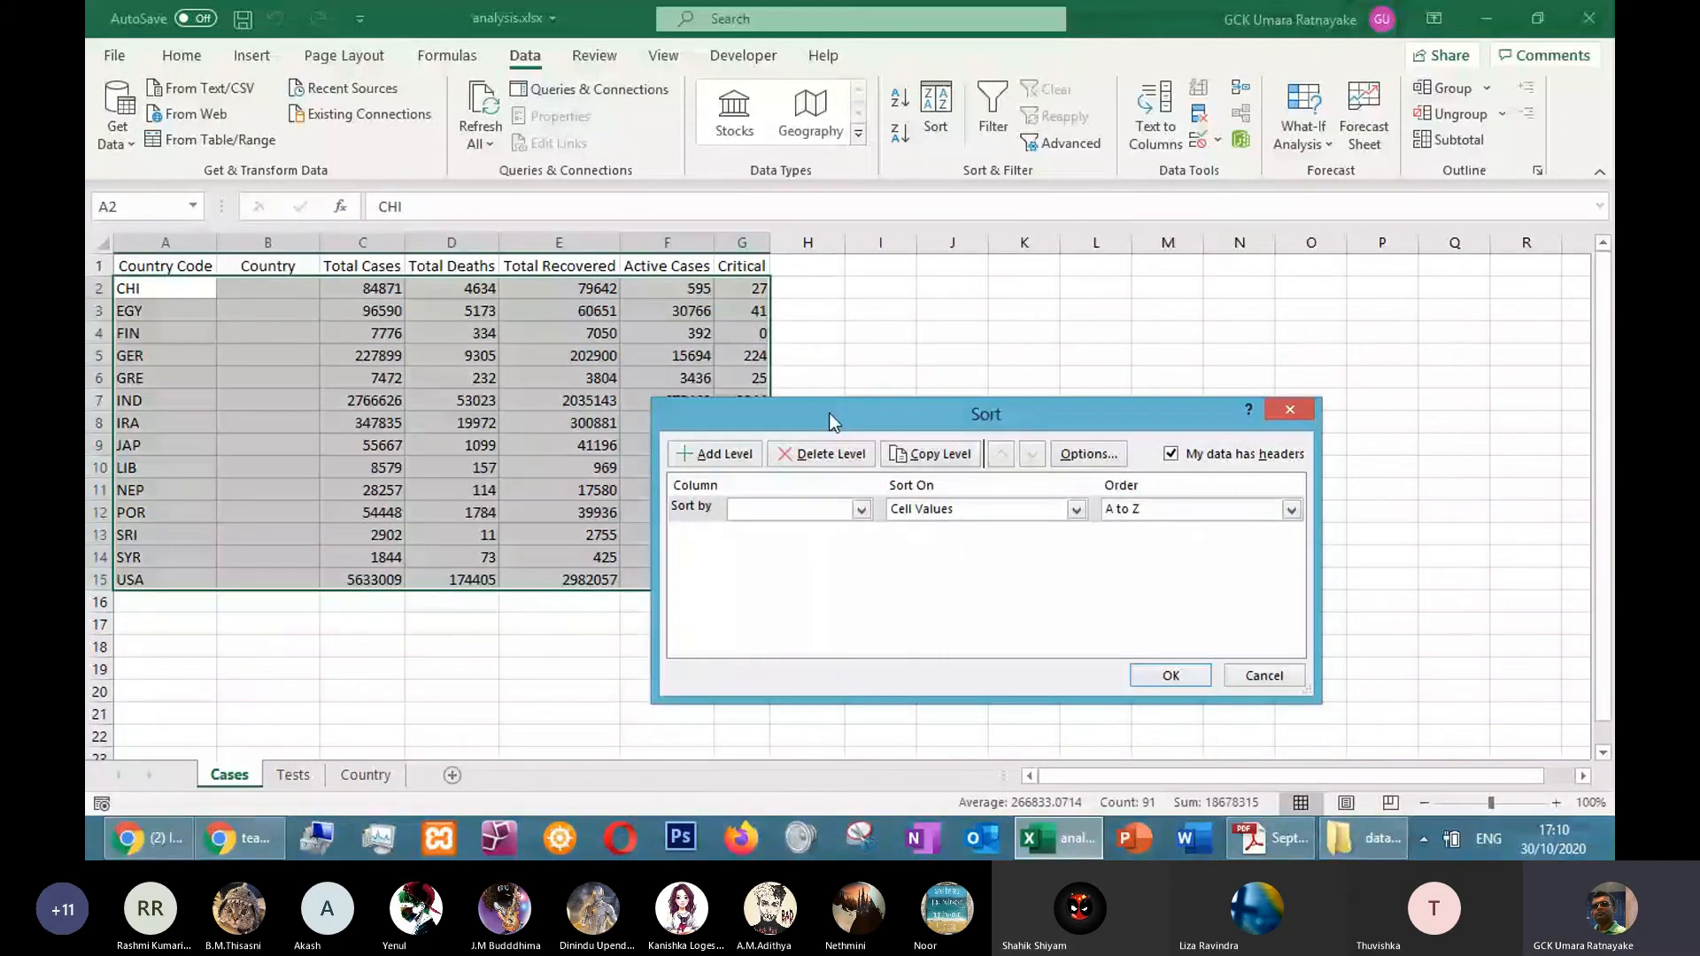
pyautogui.press('Escape')
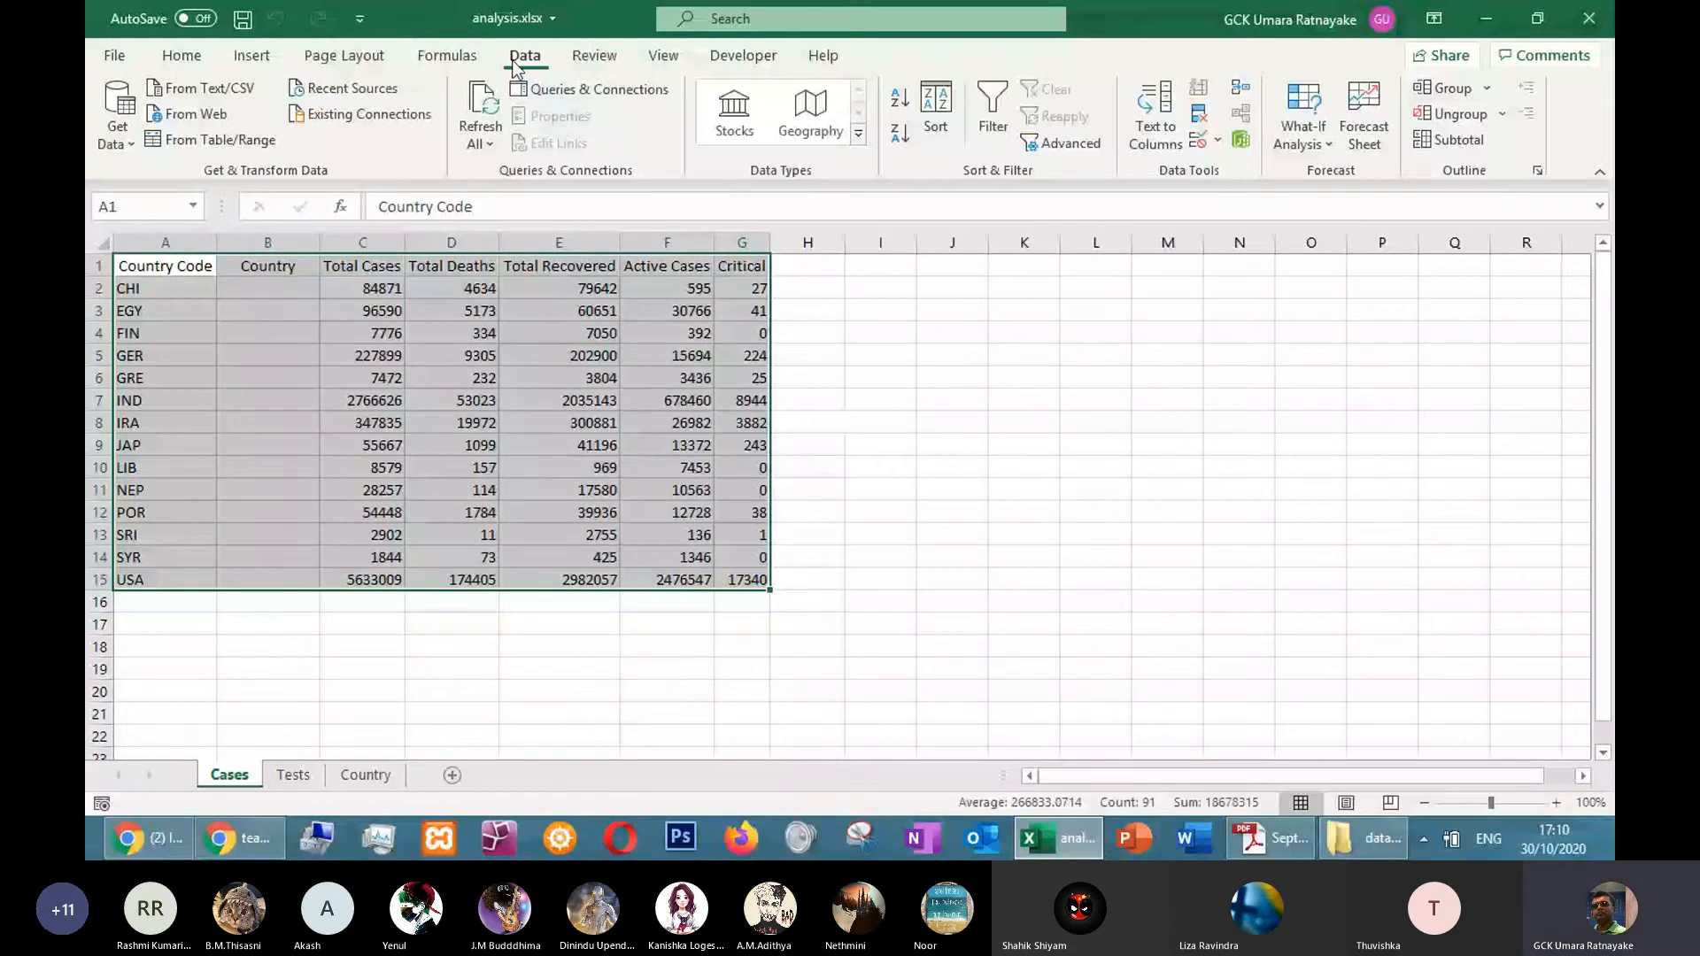
# Open a custom sort for the selected Cases table, keep the first row as headers, and recheck the sort requirement in the exam paper
pyautogui.click(936, 111)
pyautogui.moveTo(901, 407); pyautogui.dragTo(875, 322)
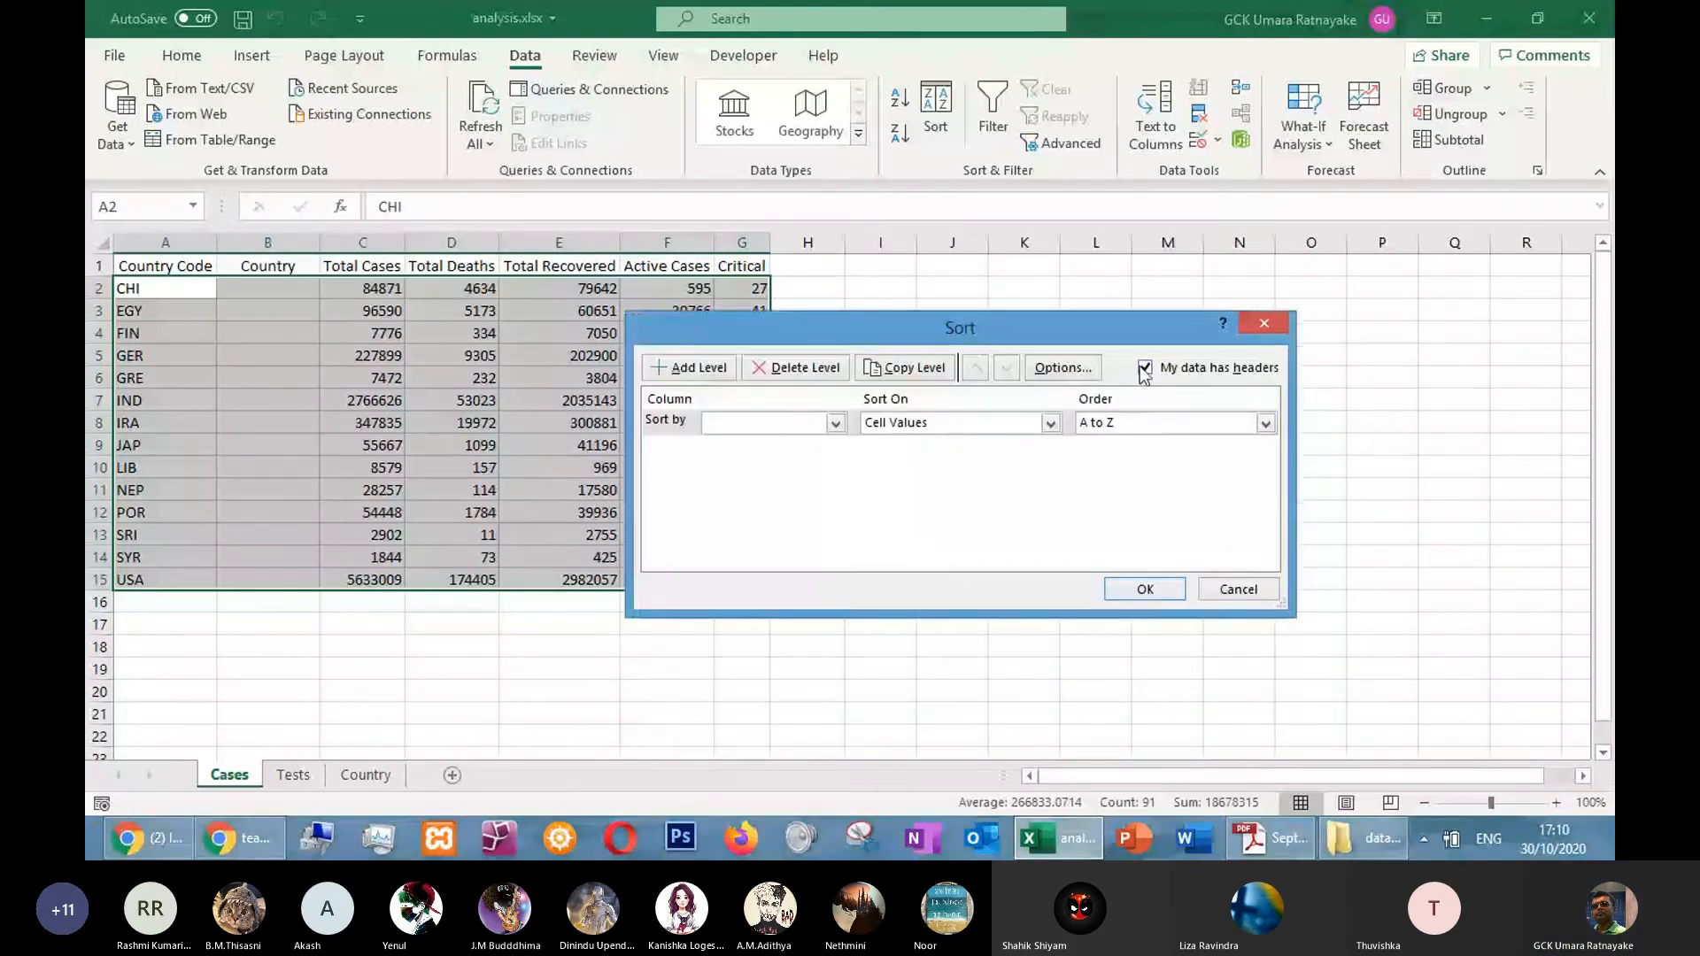
pyautogui.click(1144, 368)
pyautogui.click(834, 423)
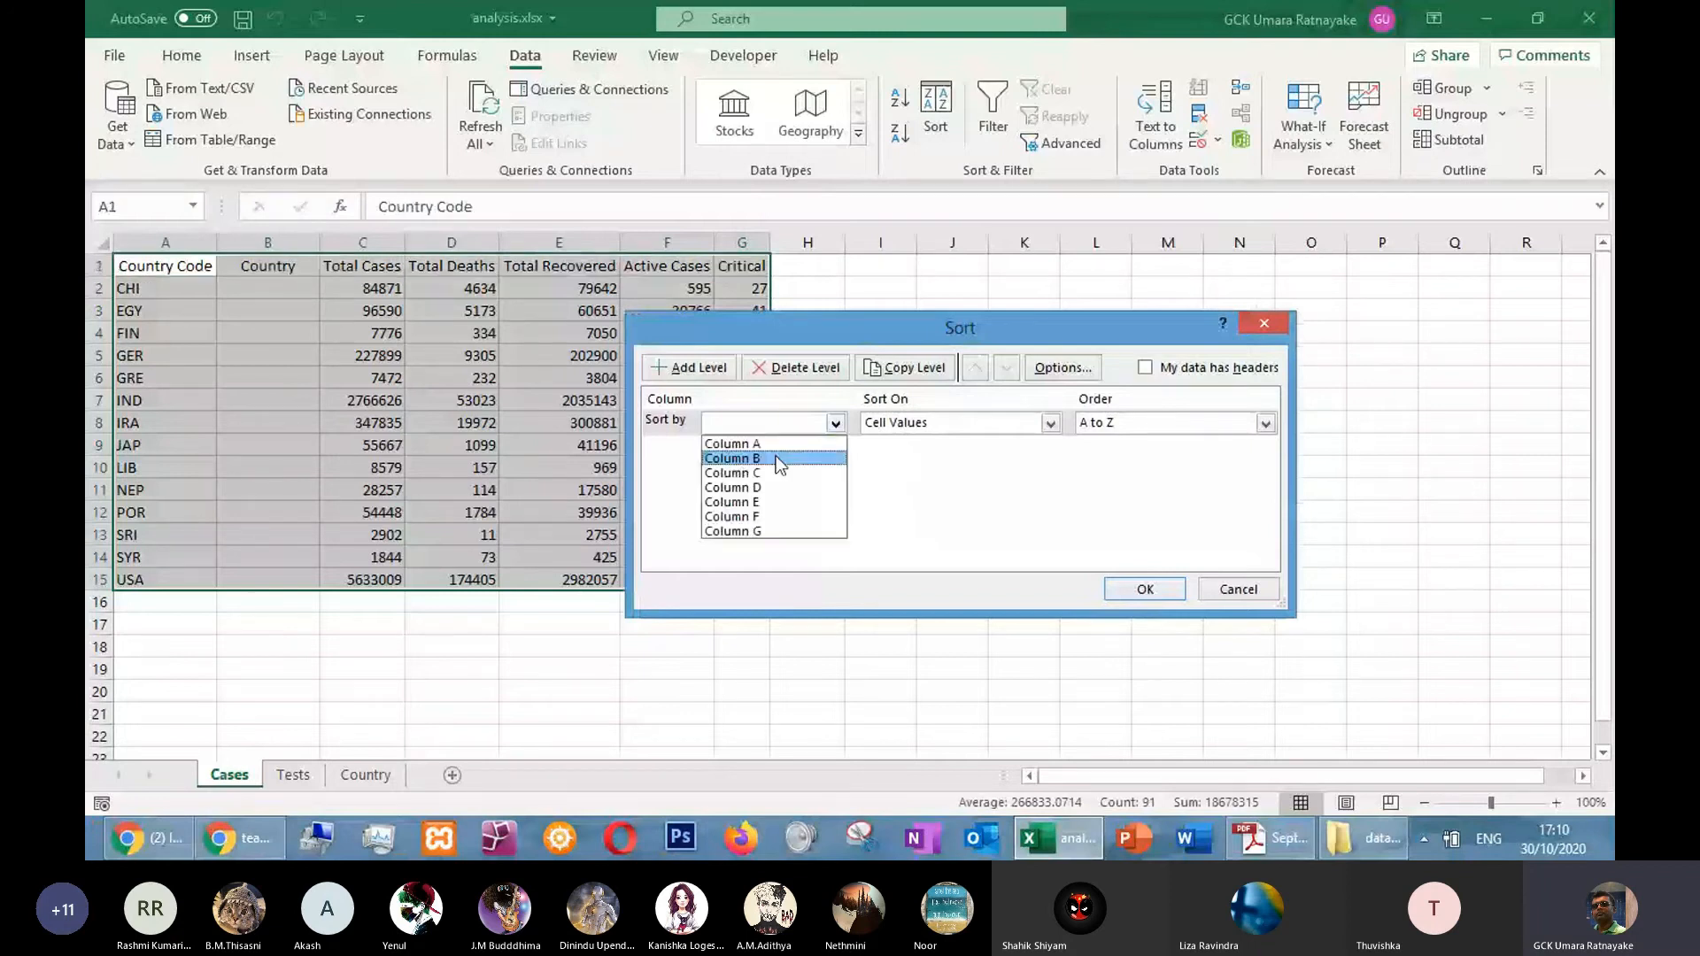
pyautogui.click(1145, 369)
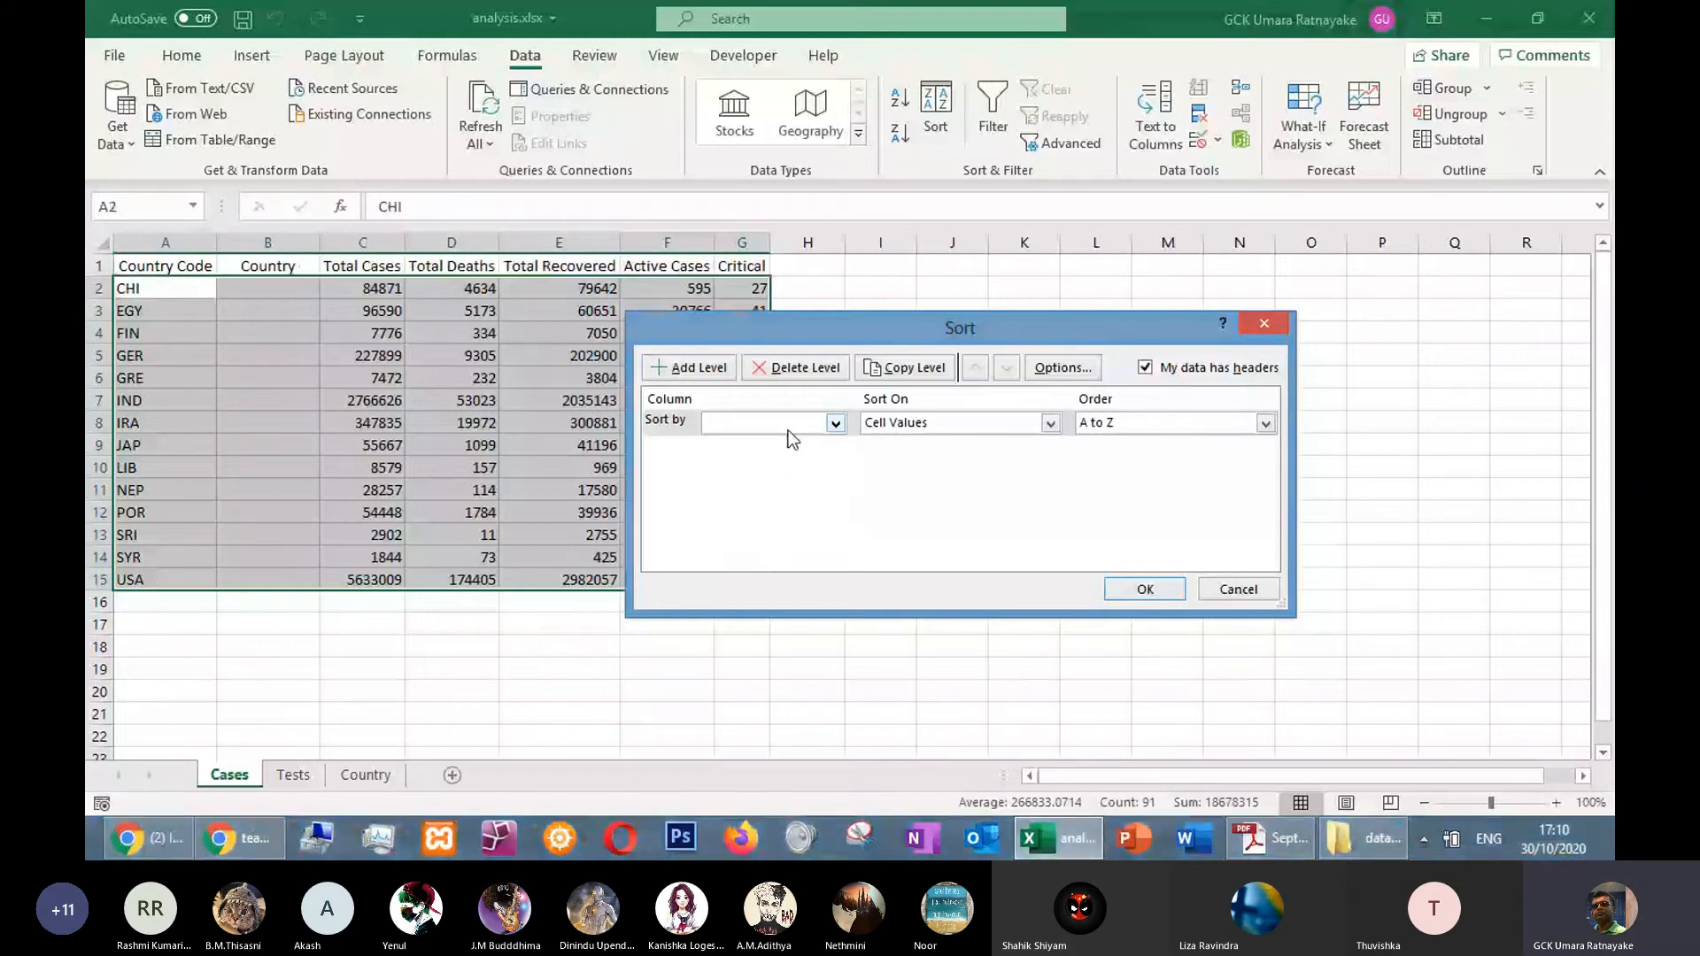
pyautogui.click(791, 425)
pyautogui.click(1267, 840)
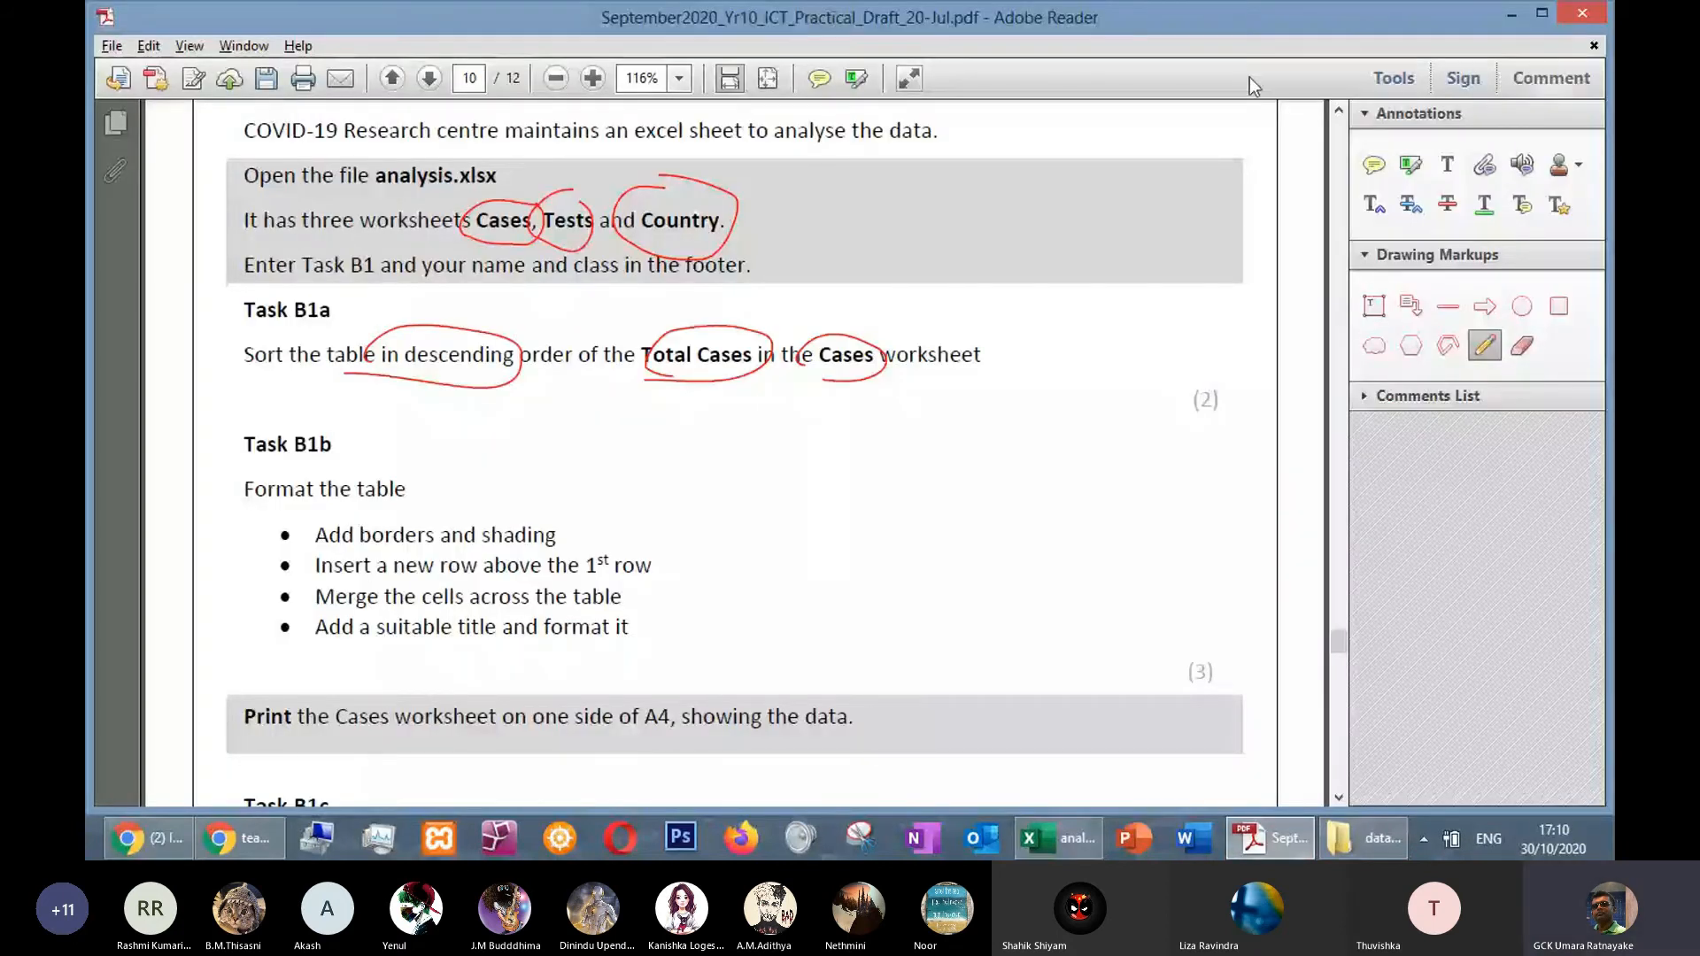
pyautogui.hotkey('alt', 'Tab')
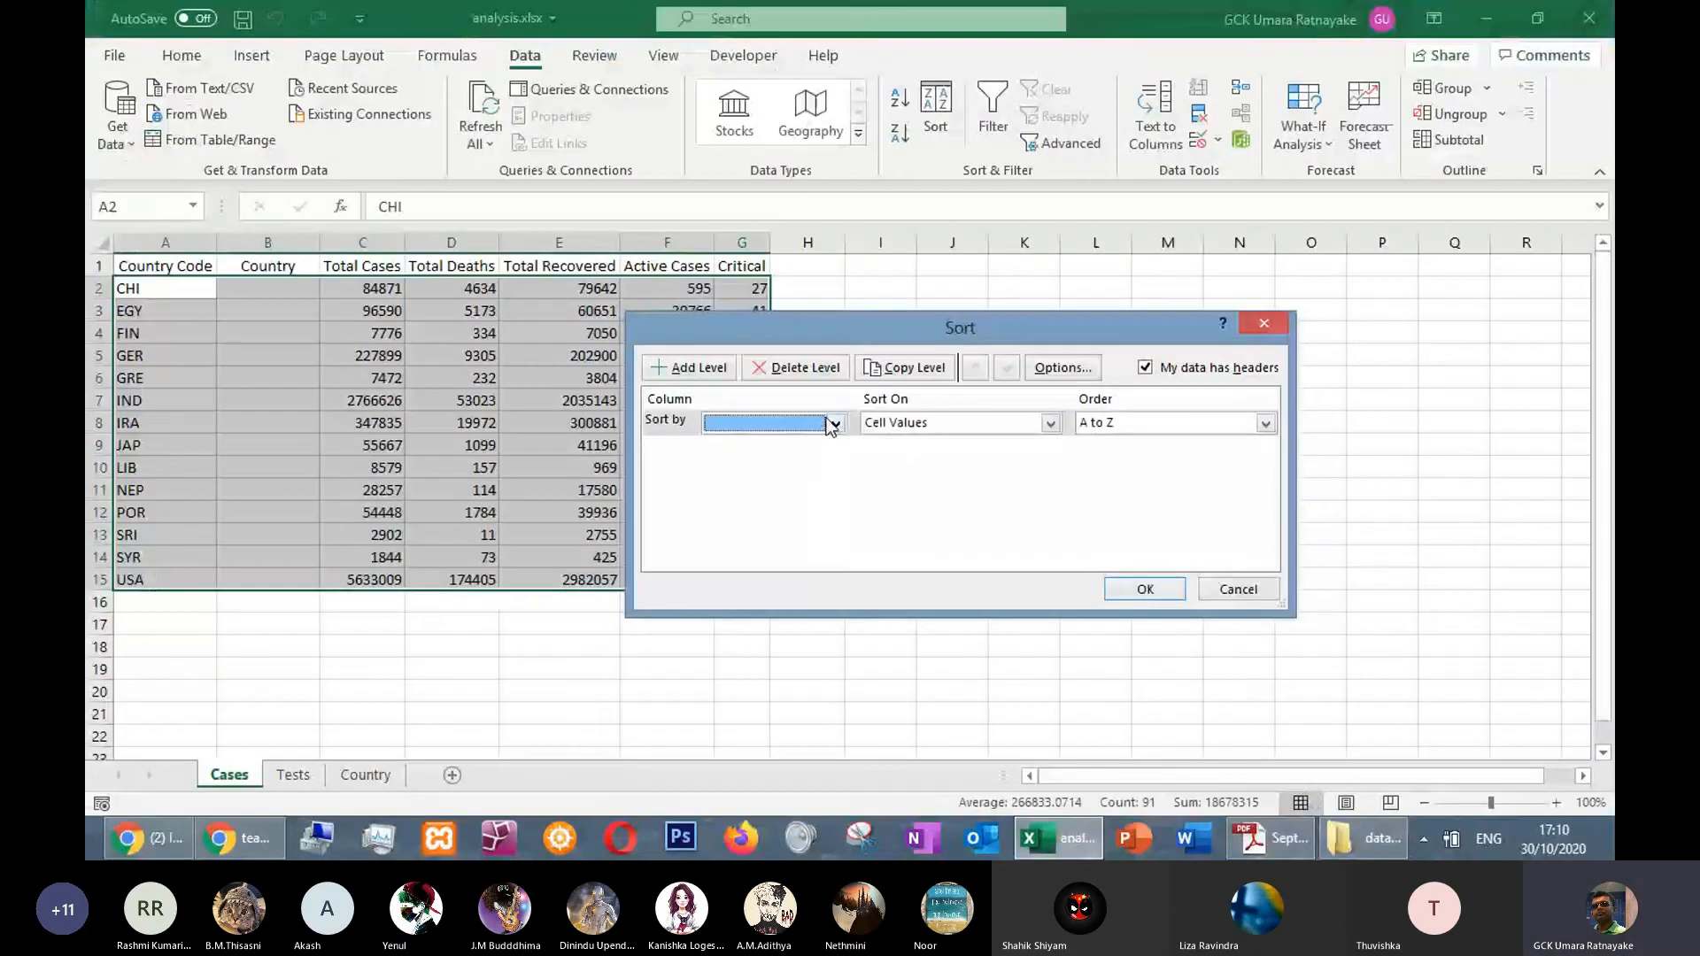
# Sort the Cases table by the Total Cases column on cell values, from largest to smallest
pyautogui.click(833, 423)
pyautogui.click(769, 478)
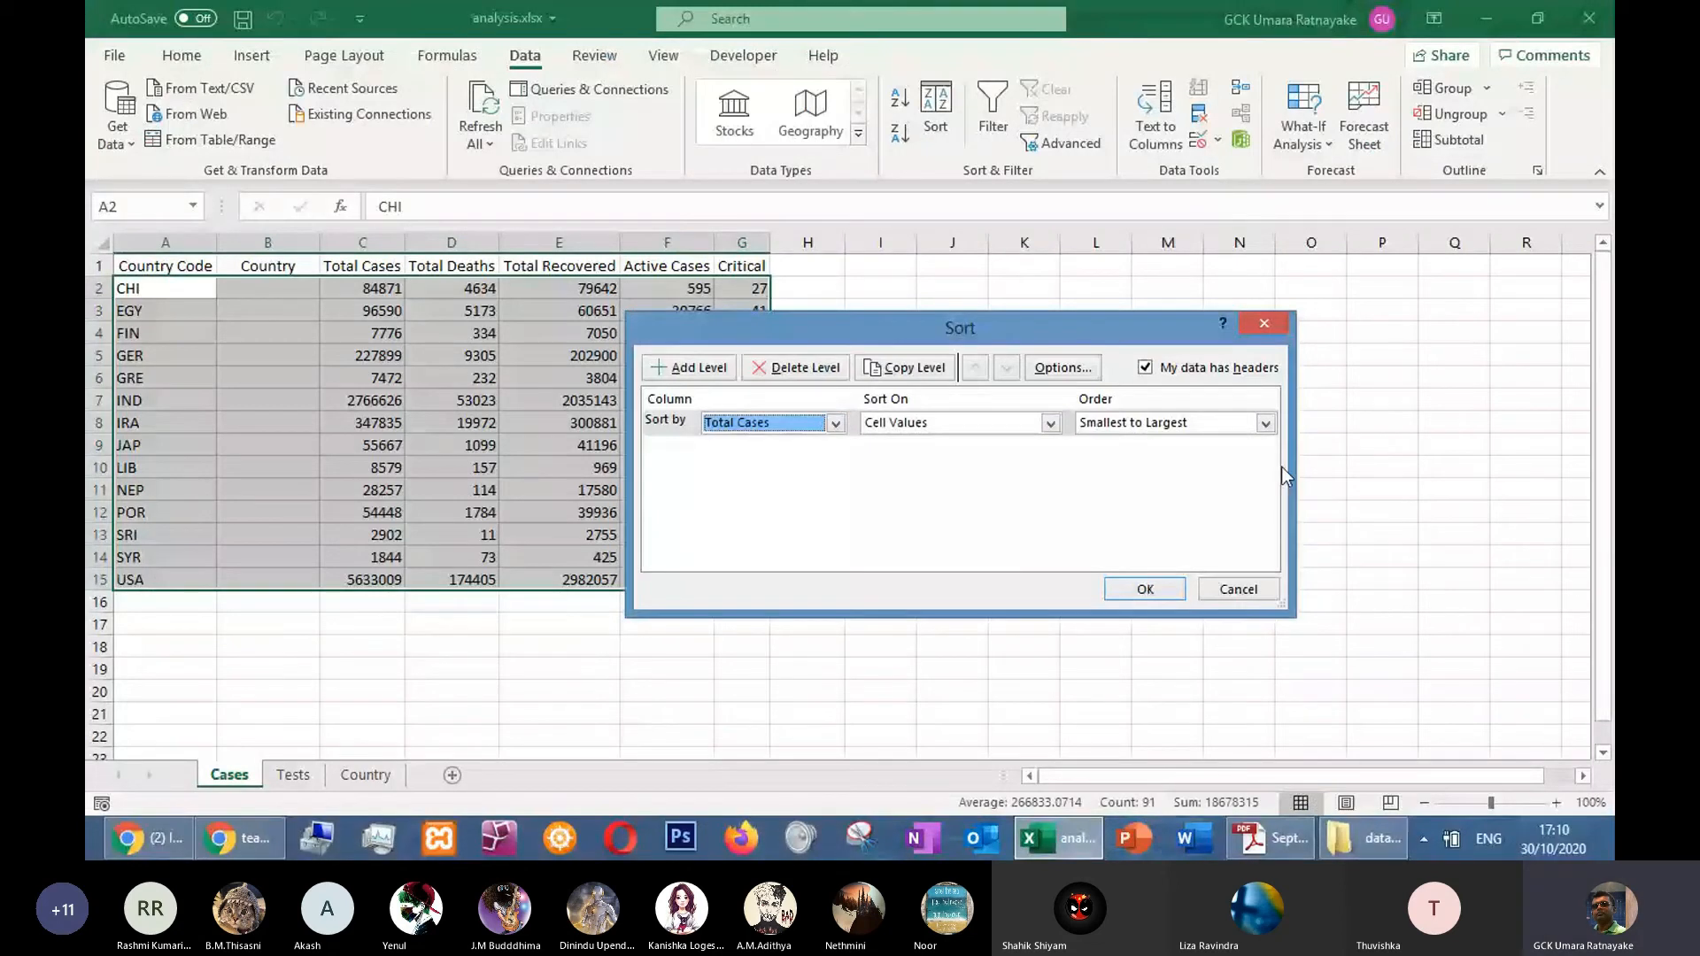
pyautogui.click(1266, 424)
pyautogui.click(1132, 464)
pyautogui.click(1145, 589)
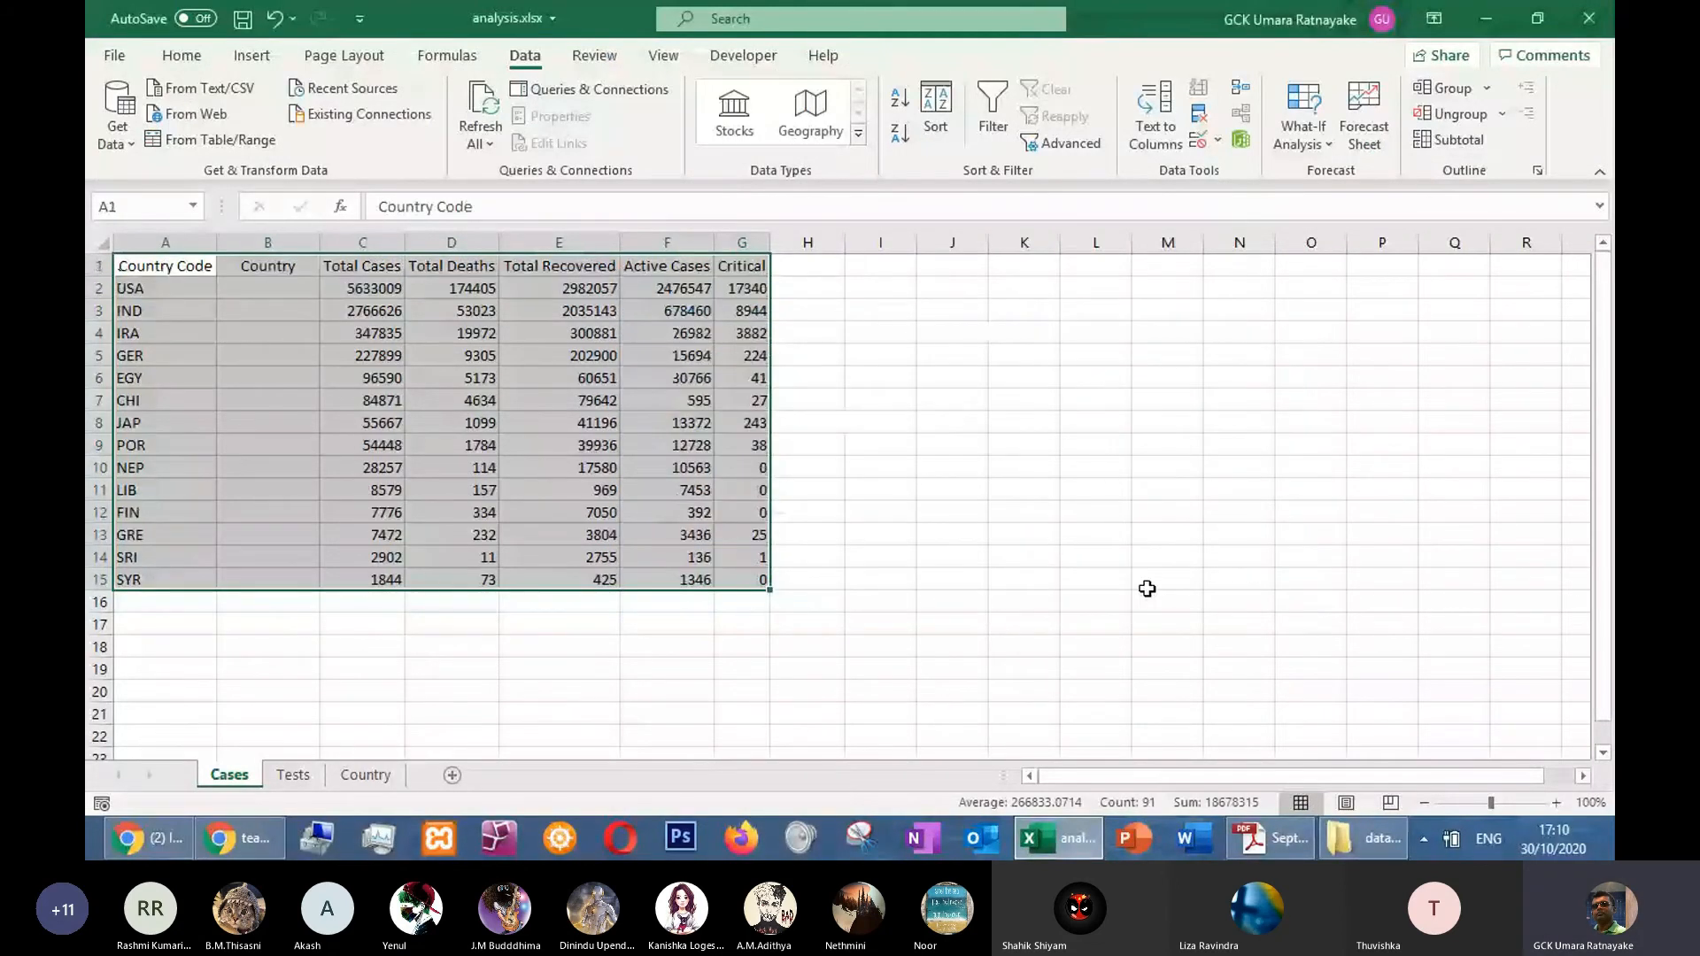
pyautogui.click(1023, 534)
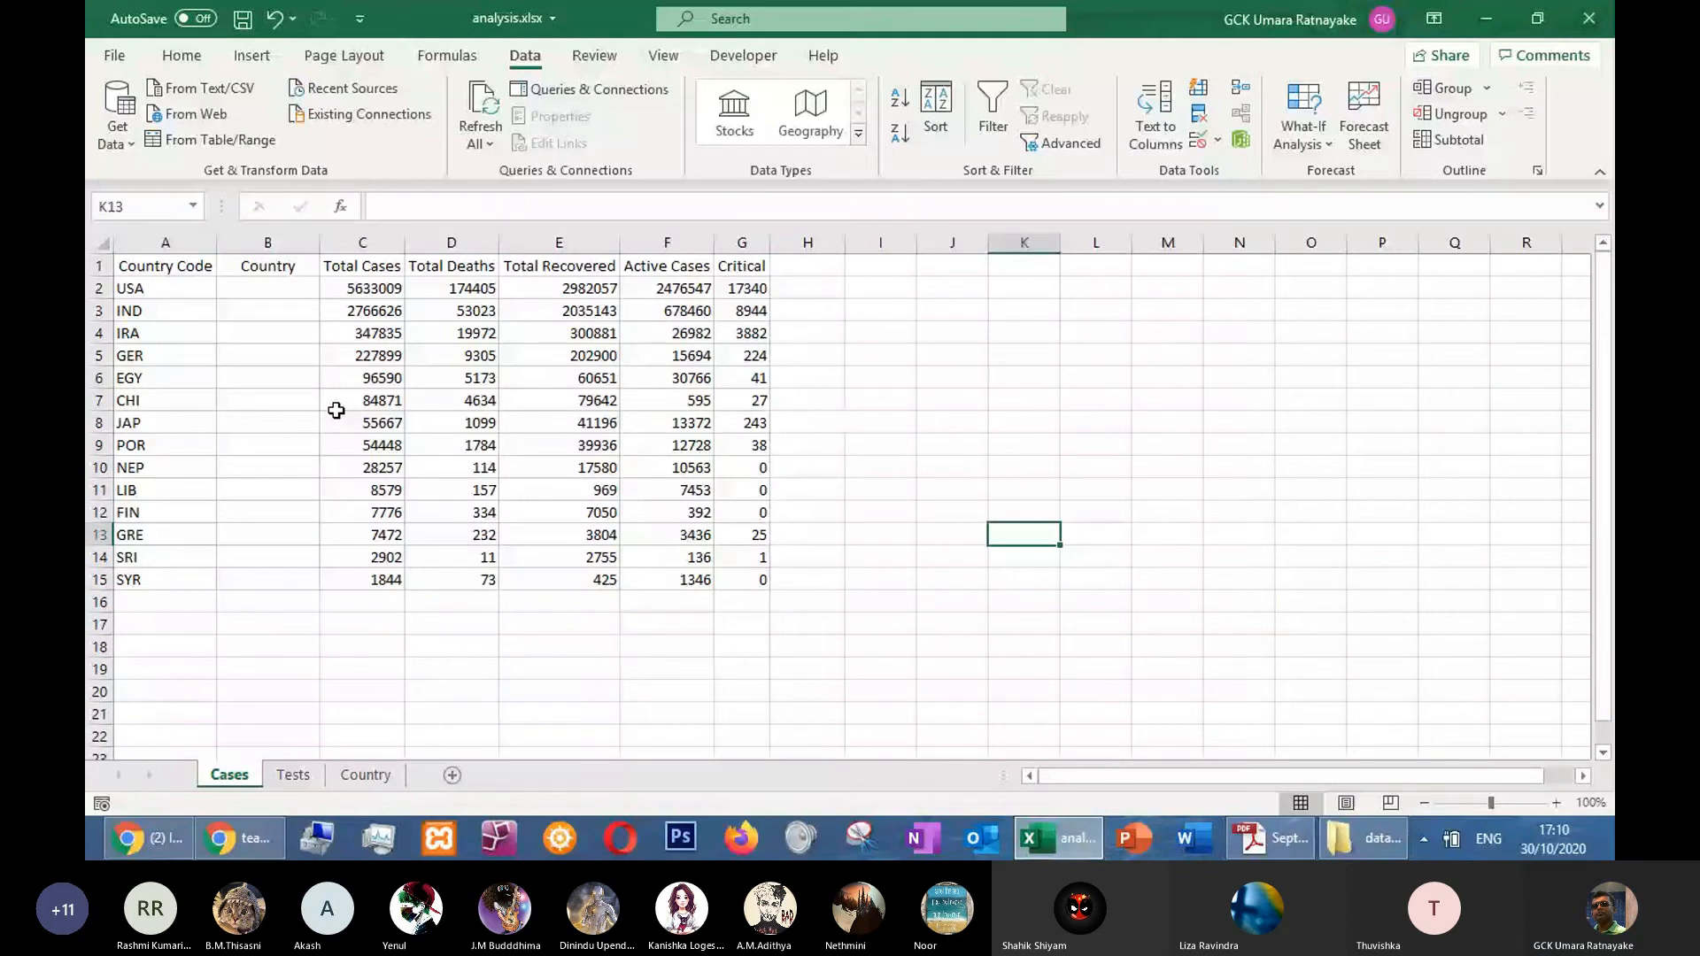
# Switch to the exam paper in Adobe Reader and underline the "borders and shading" requirement in task B1b
pyautogui.hotkey('alt', 'Tab')
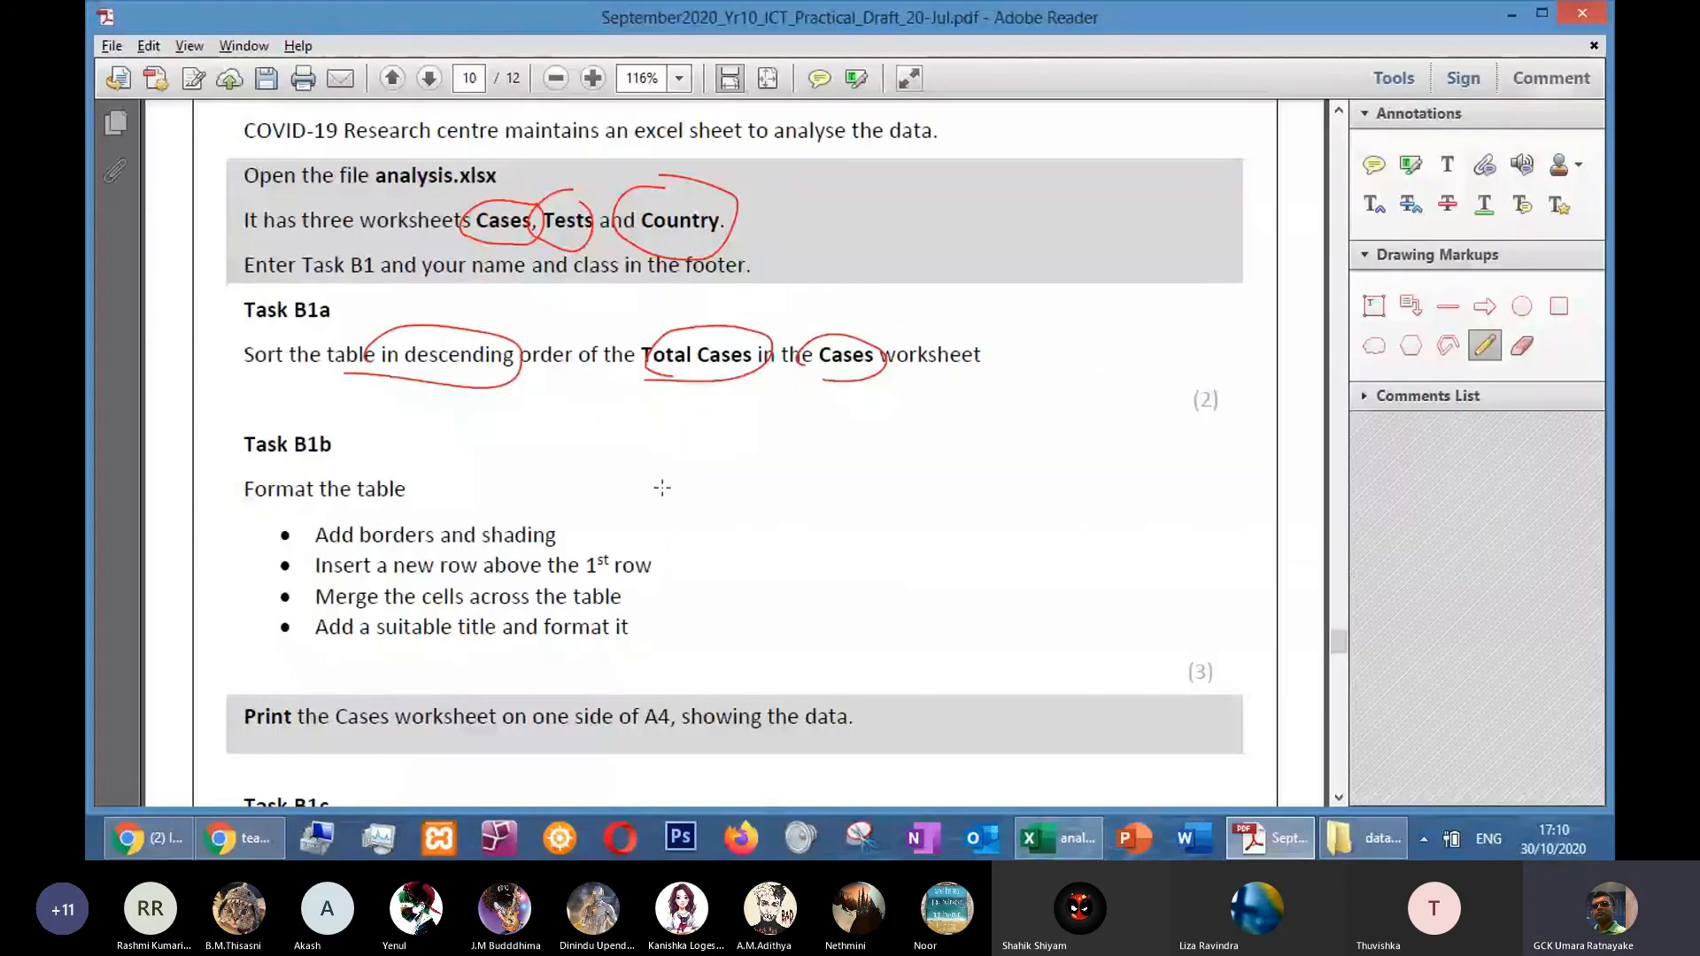
pyautogui.scroll(-3, 662, 487)
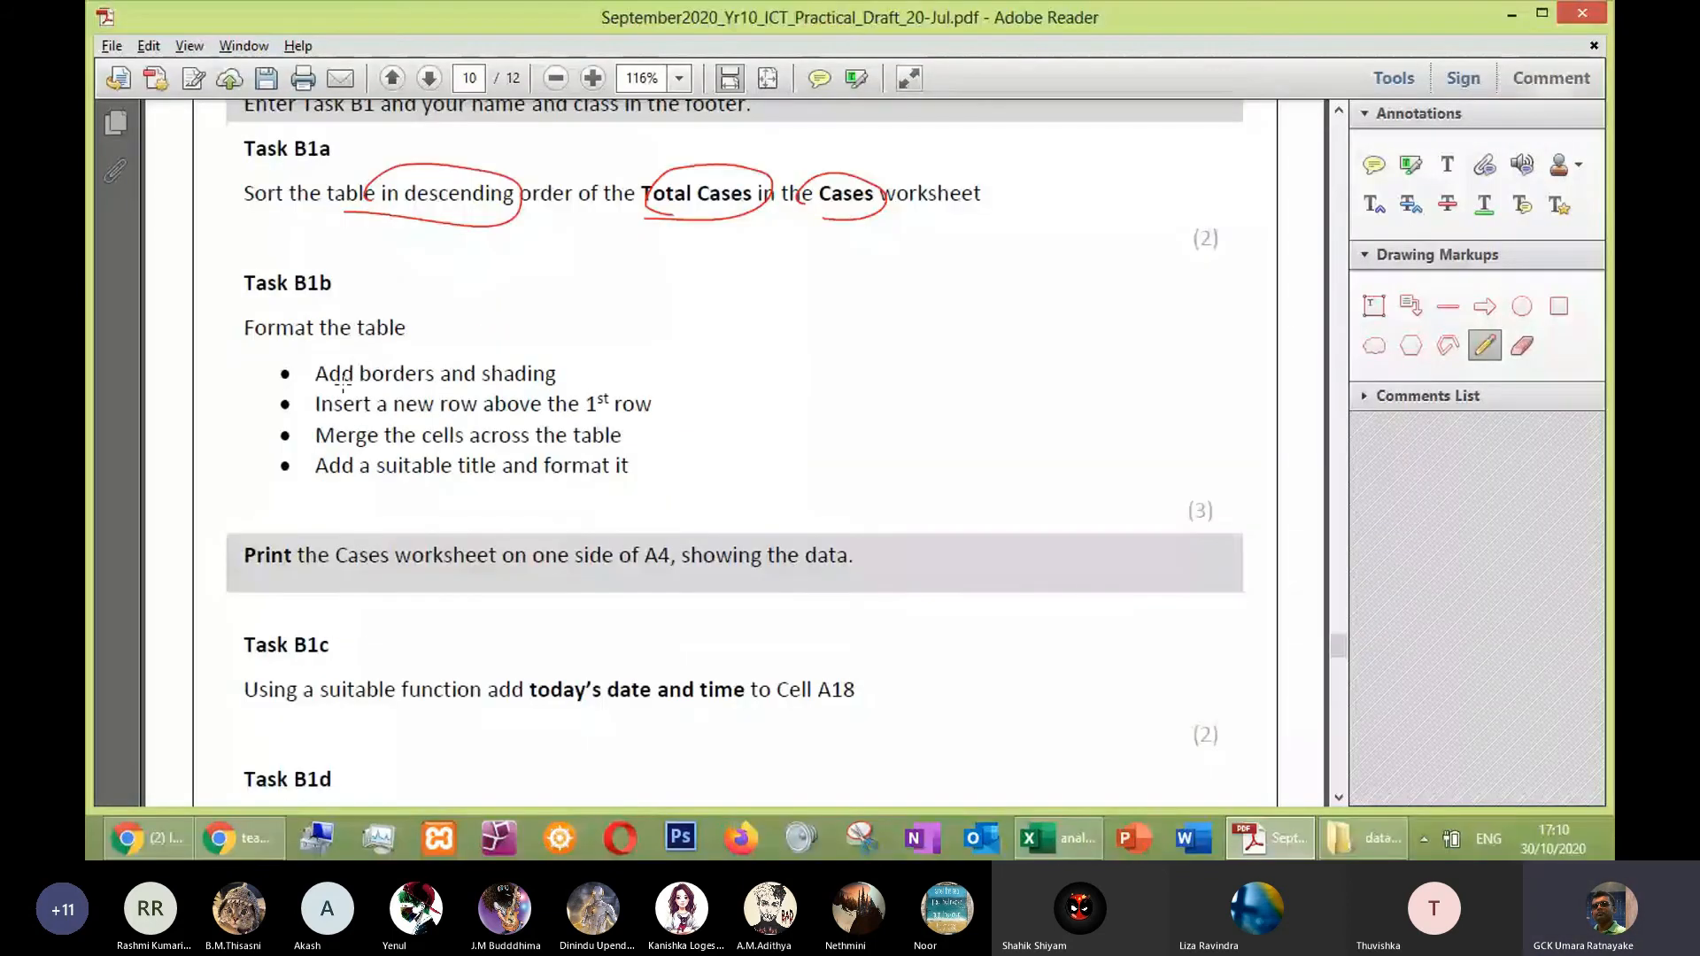
pyautogui.moveTo(342, 382); pyautogui.dragTo(389, 383)
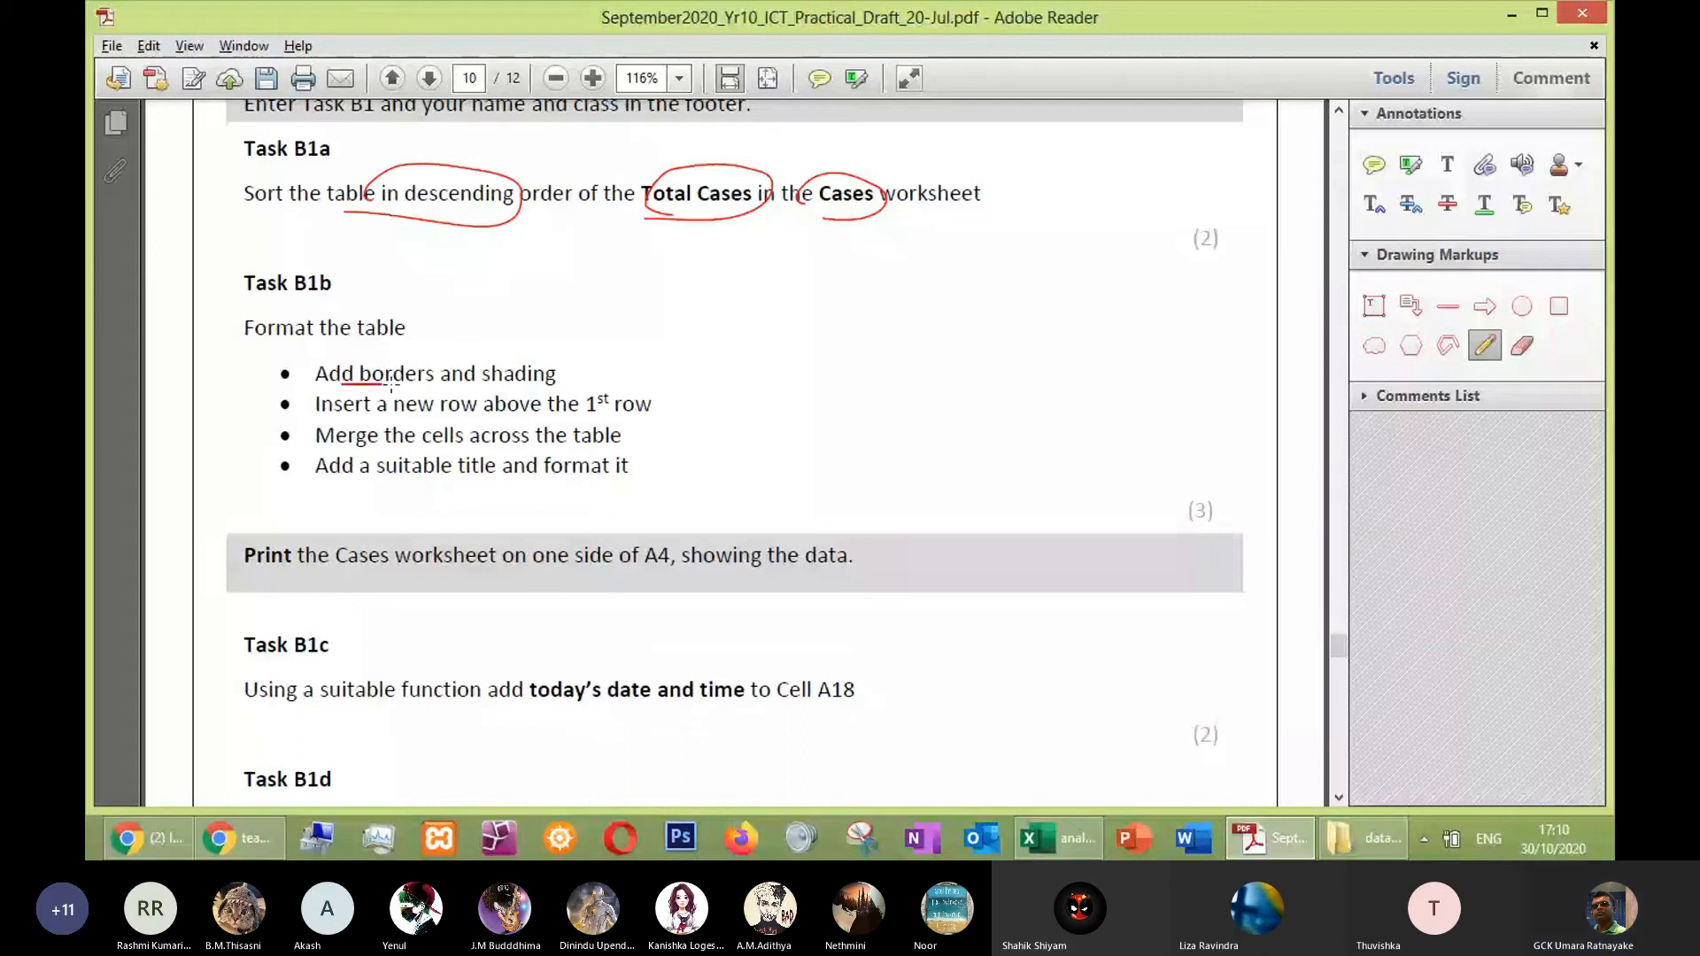
# Switch to Excel, look over the ready-made table styles, and apply all borders to the Cases table A1:G15
pyautogui.hotkey('alt', 'Tab')
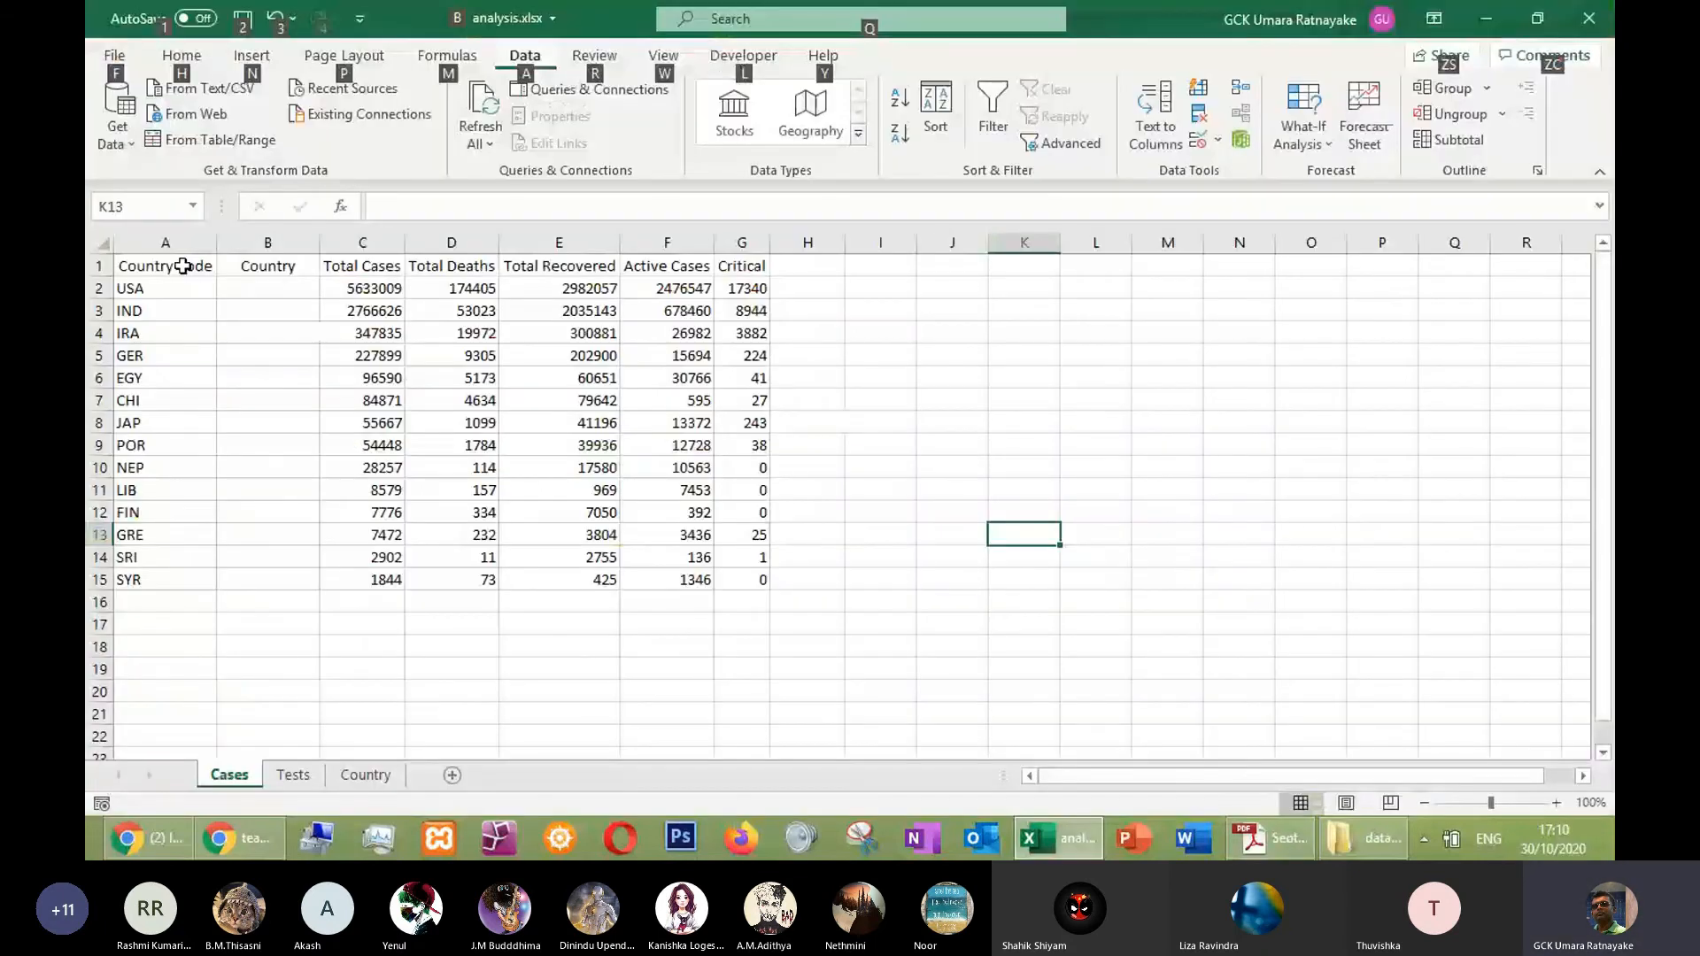
pyautogui.moveTo(182, 266); pyautogui.dragTo(757, 580)
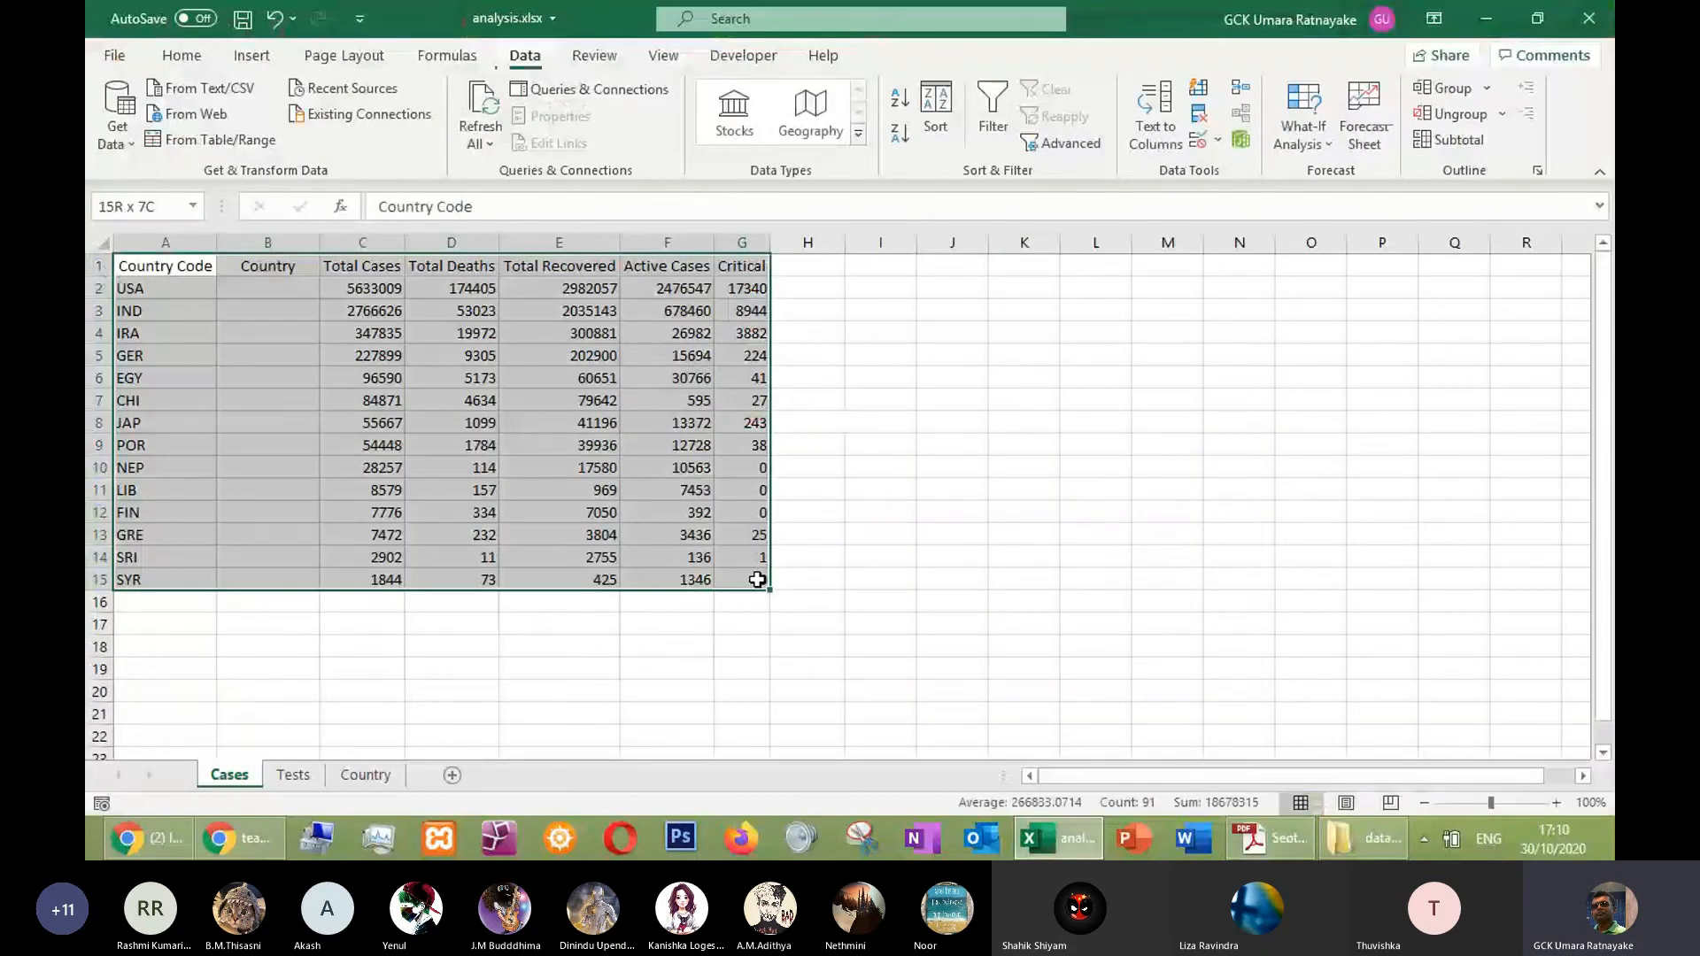
pyautogui.click(181, 55)
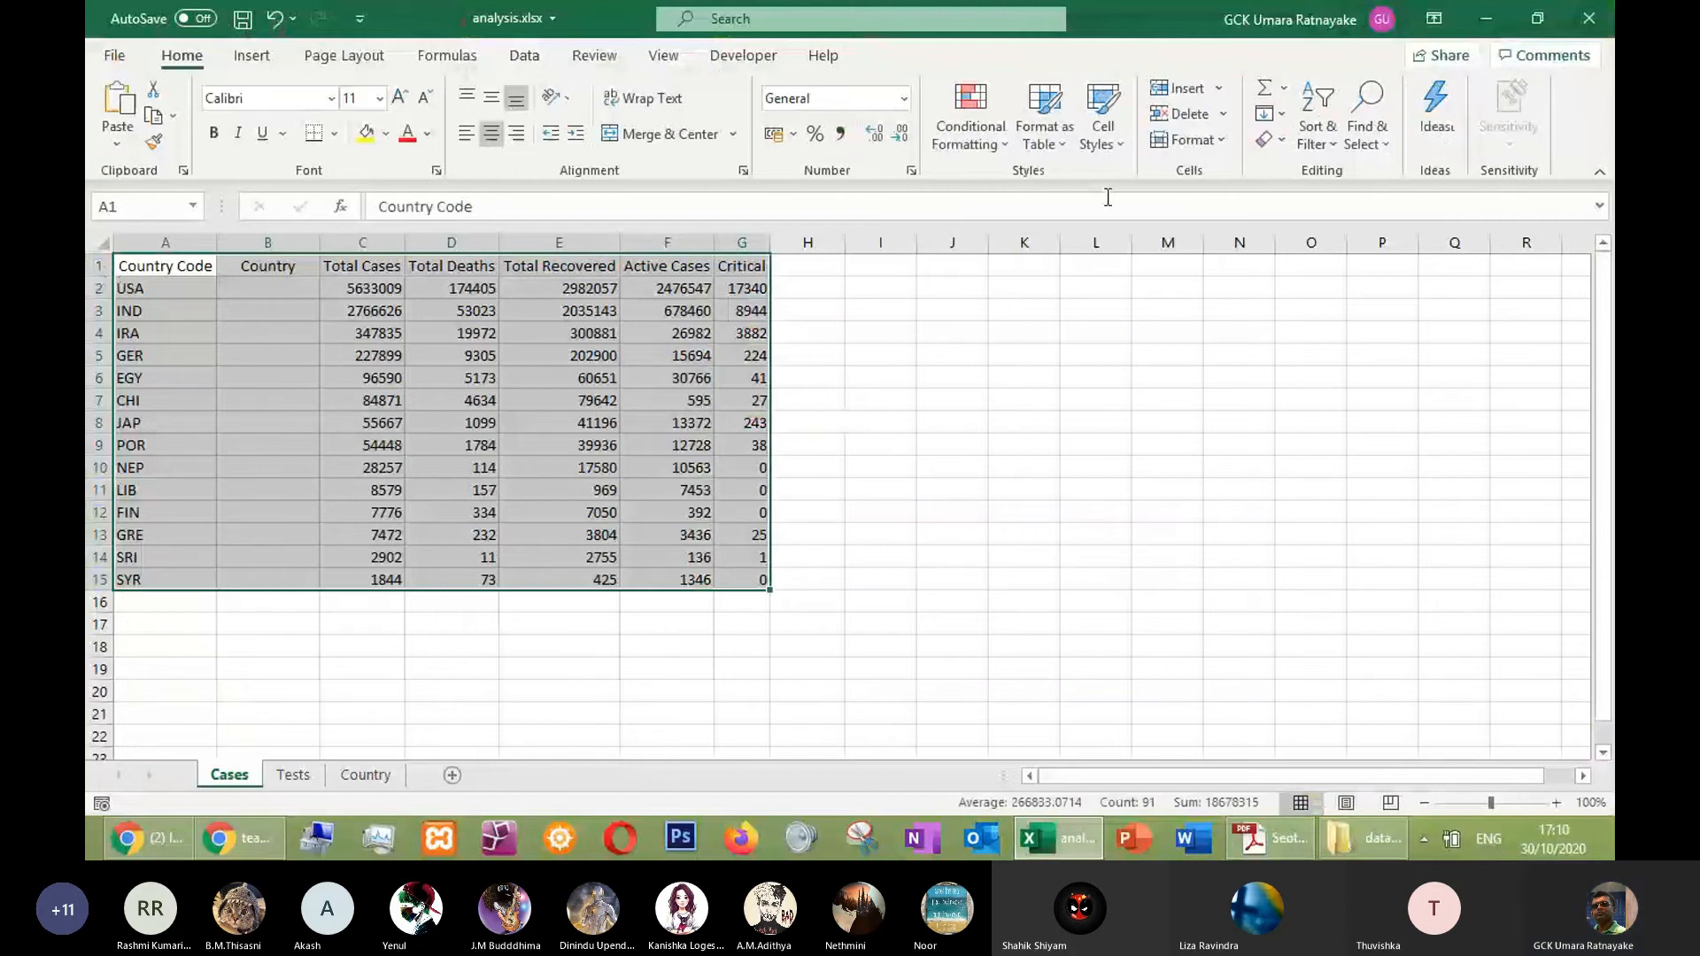
pyautogui.click(1064, 151)
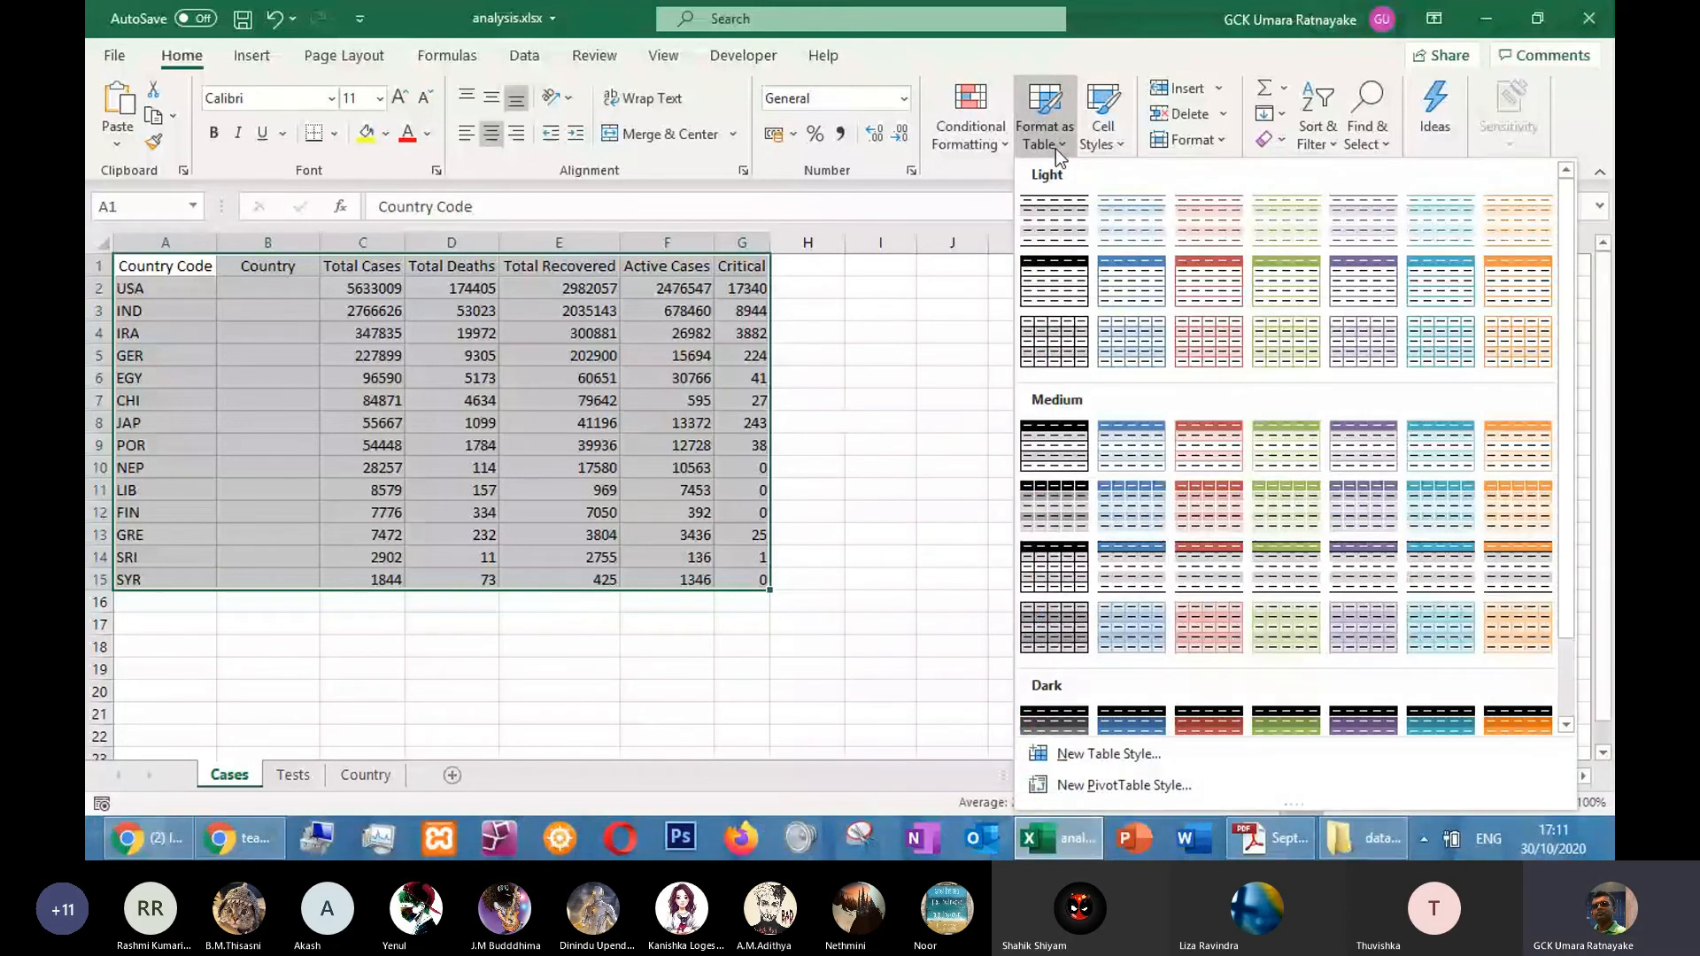
pyautogui.click(1055, 149)
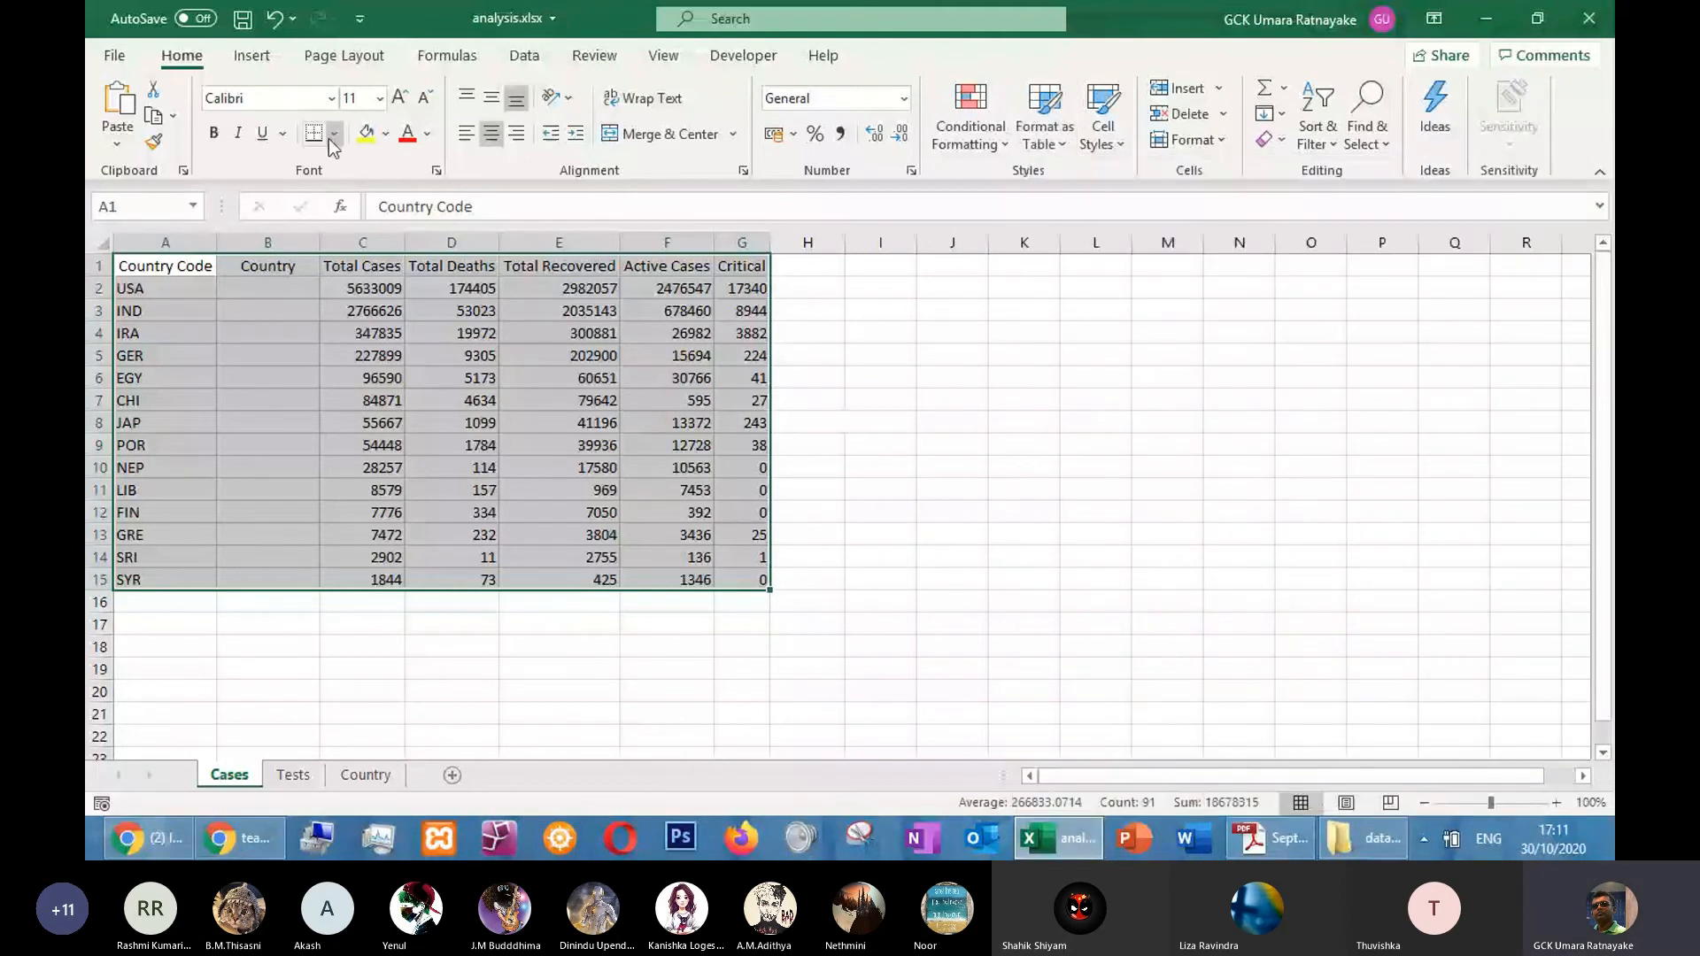
pyautogui.click(329, 138)
pyautogui.click(363, 309)
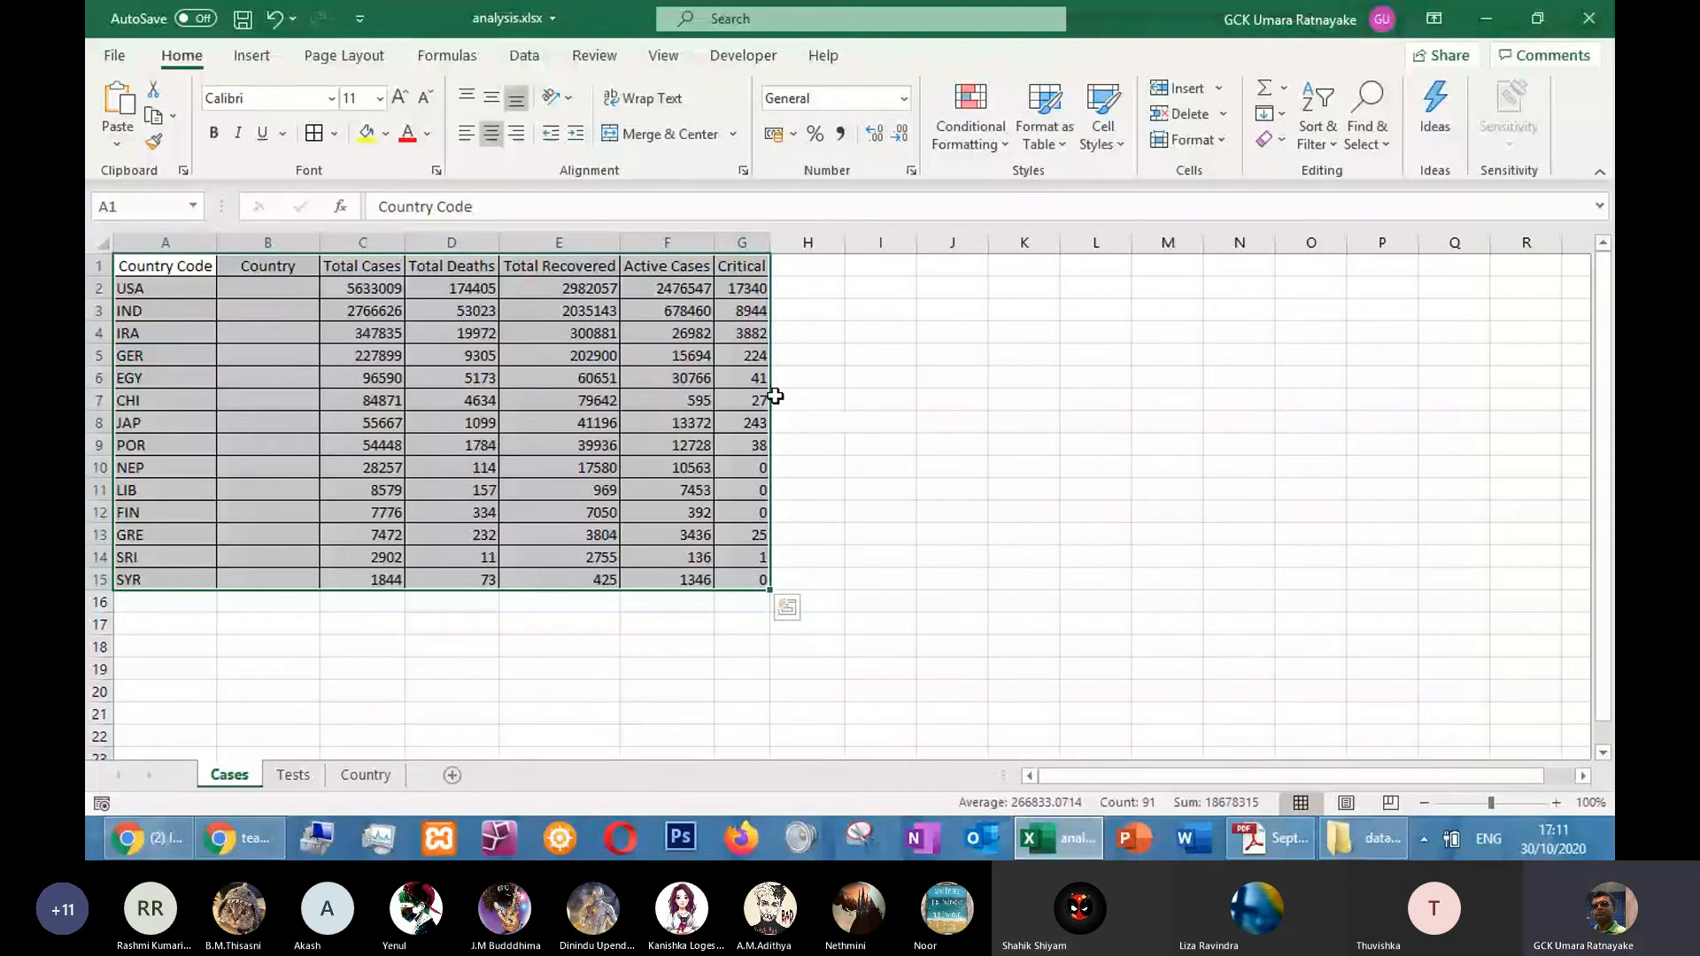
# Shade the header row A1:G1 of the Cases table light grey and make its text bold
pyautogui.keyDown('shift'); pyautogui.click(731, 266); pyautogui.keyUp('shift')
pyautogui.click(386, 134)
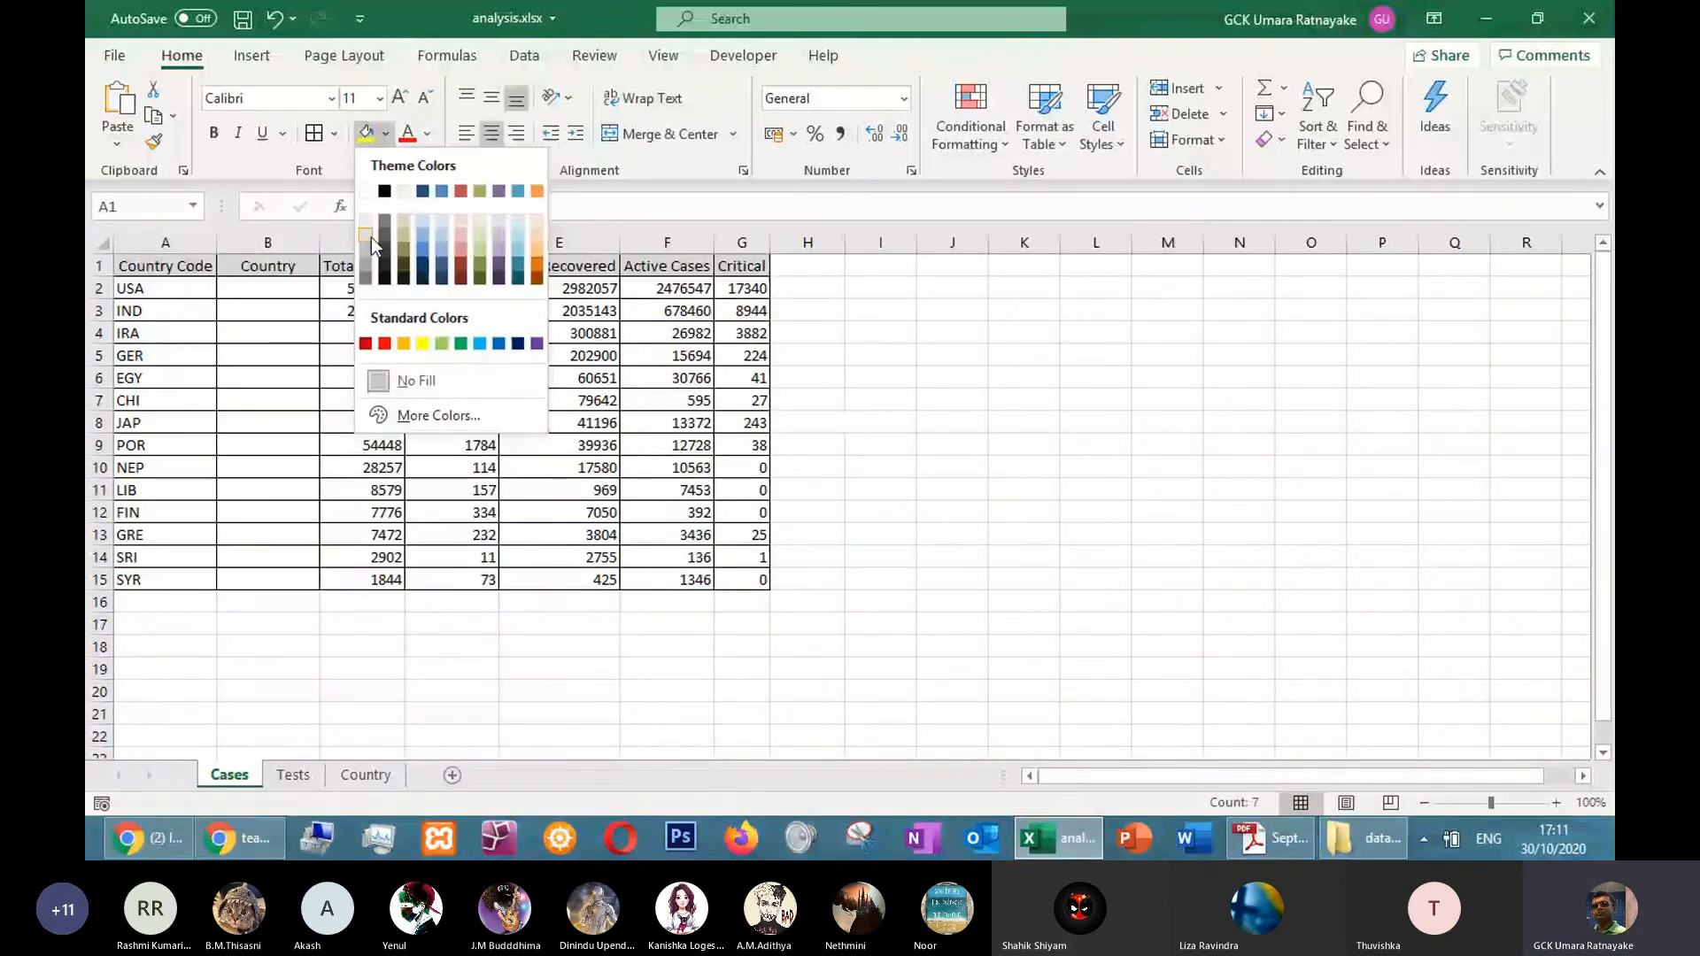
pyautogui.click(371, 237)
pyautogui.click(193, 282)
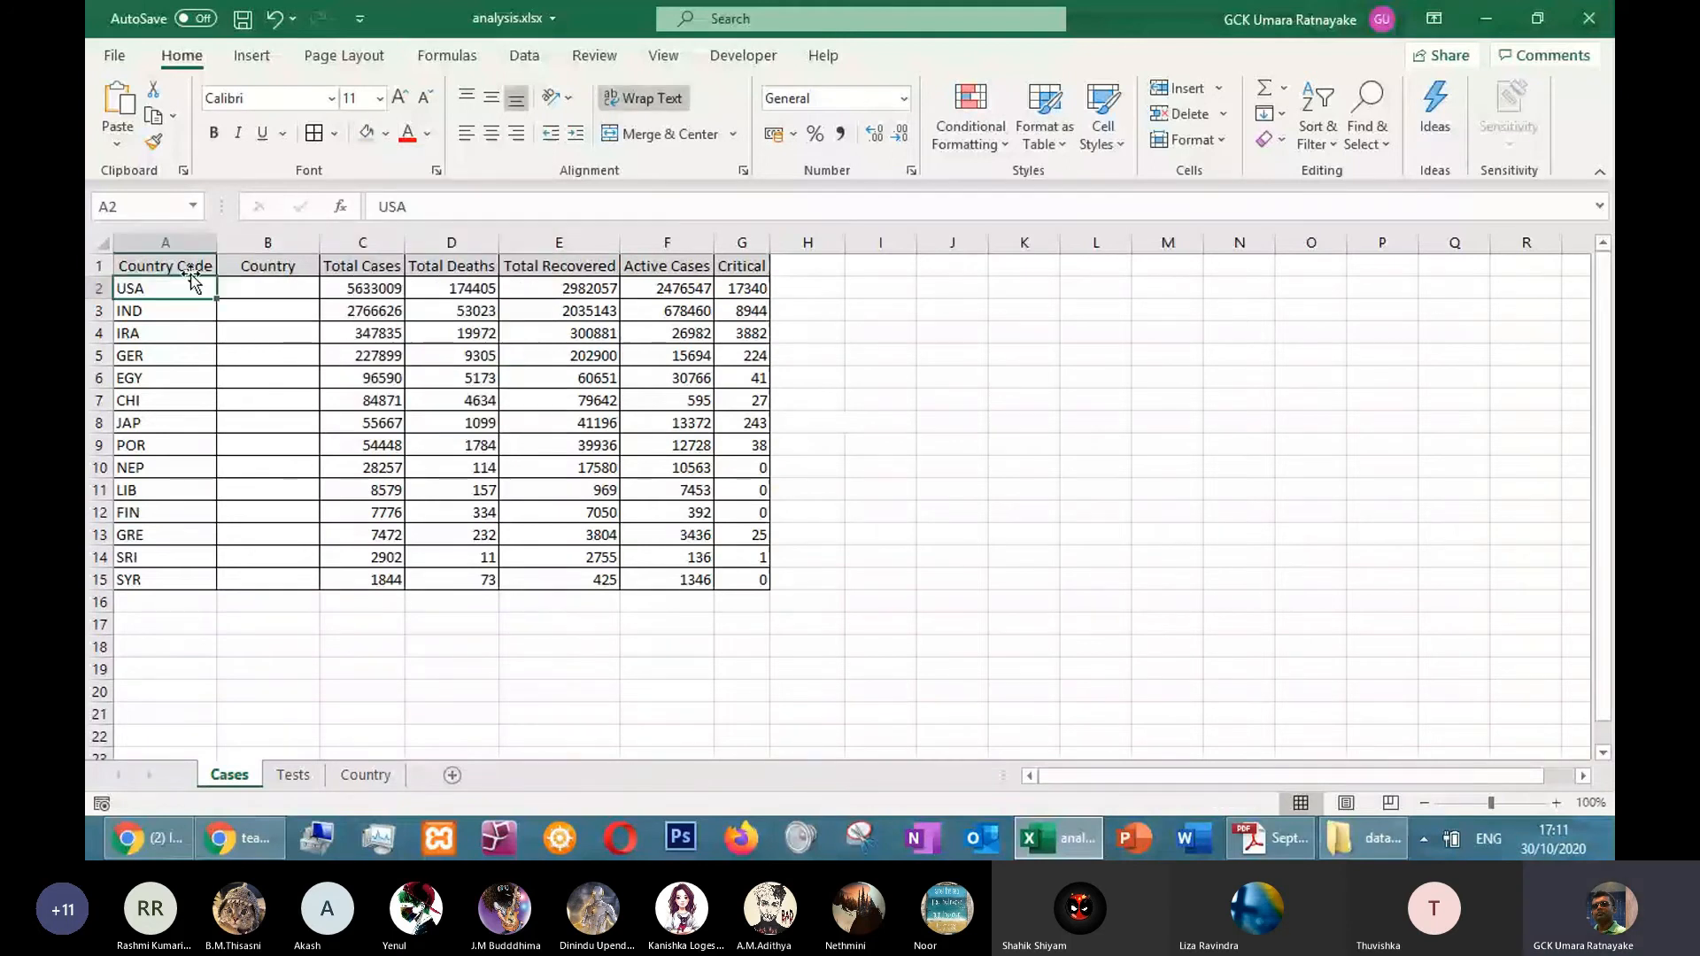
pyautogui.moveTo(192, 268); pyautogui.dragTo(742, 262)
pyautogui.hotkey('ctrl', 'b')
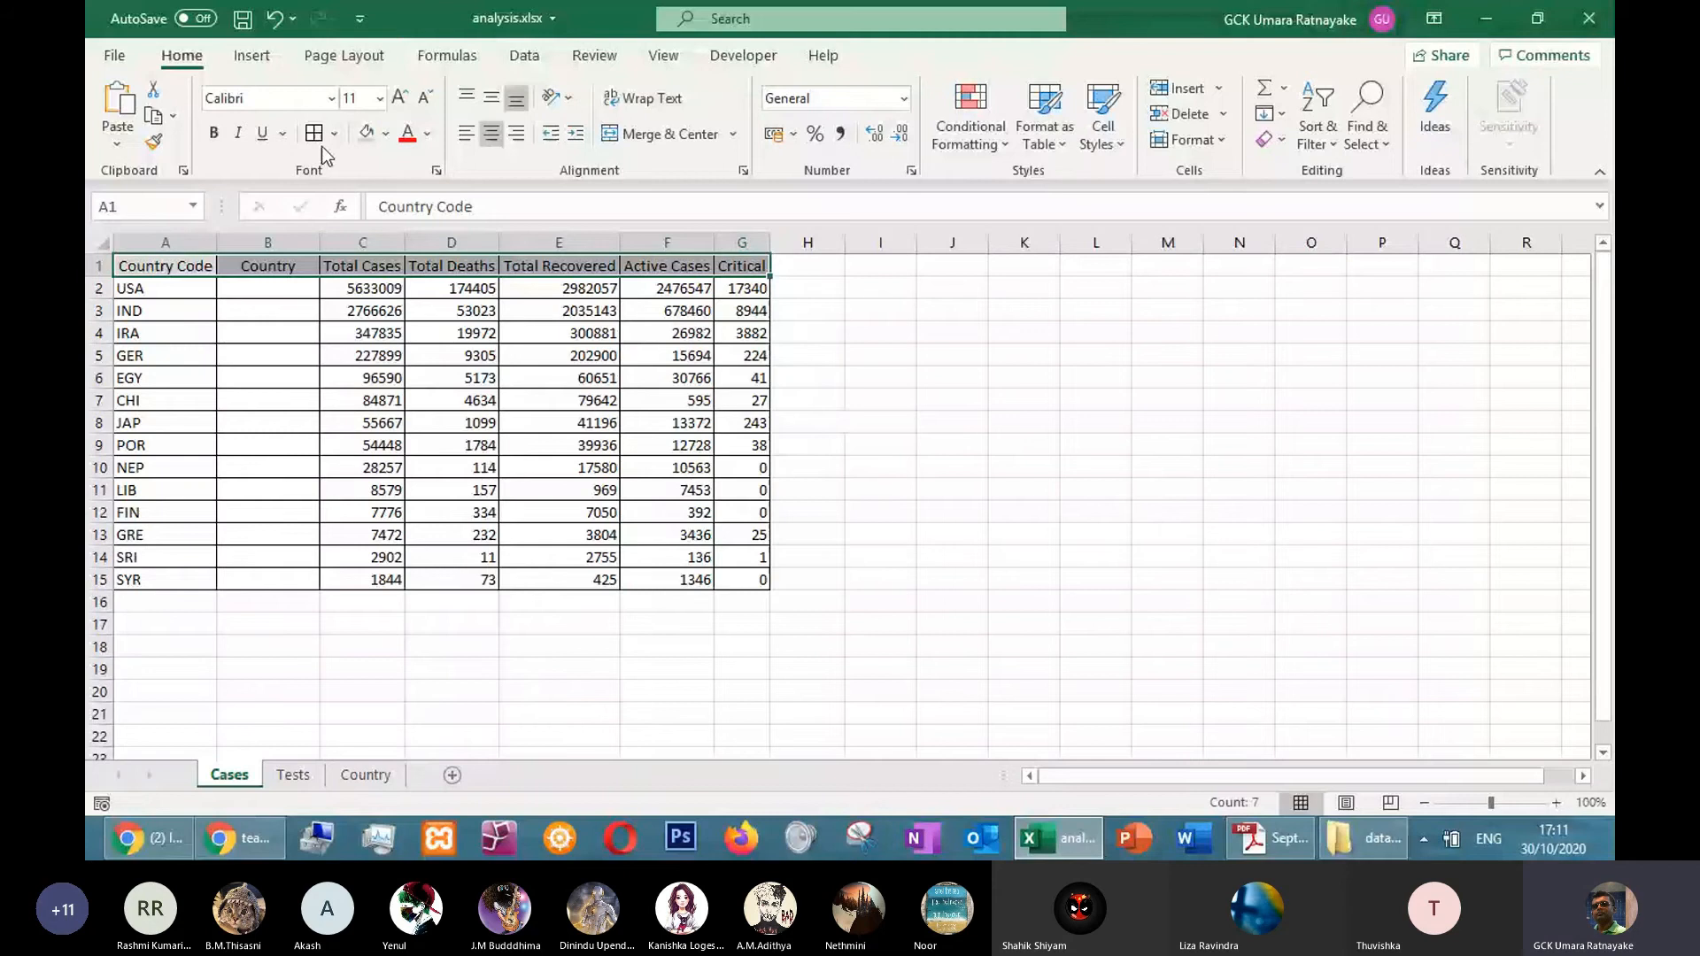
pyautogui.click(880, 399)
# Check the new-row requirement of task B1b in the exam paper, and try inserting a blank row above the header row in Excel
pyautogui.hotkey('alt', 'Tab')
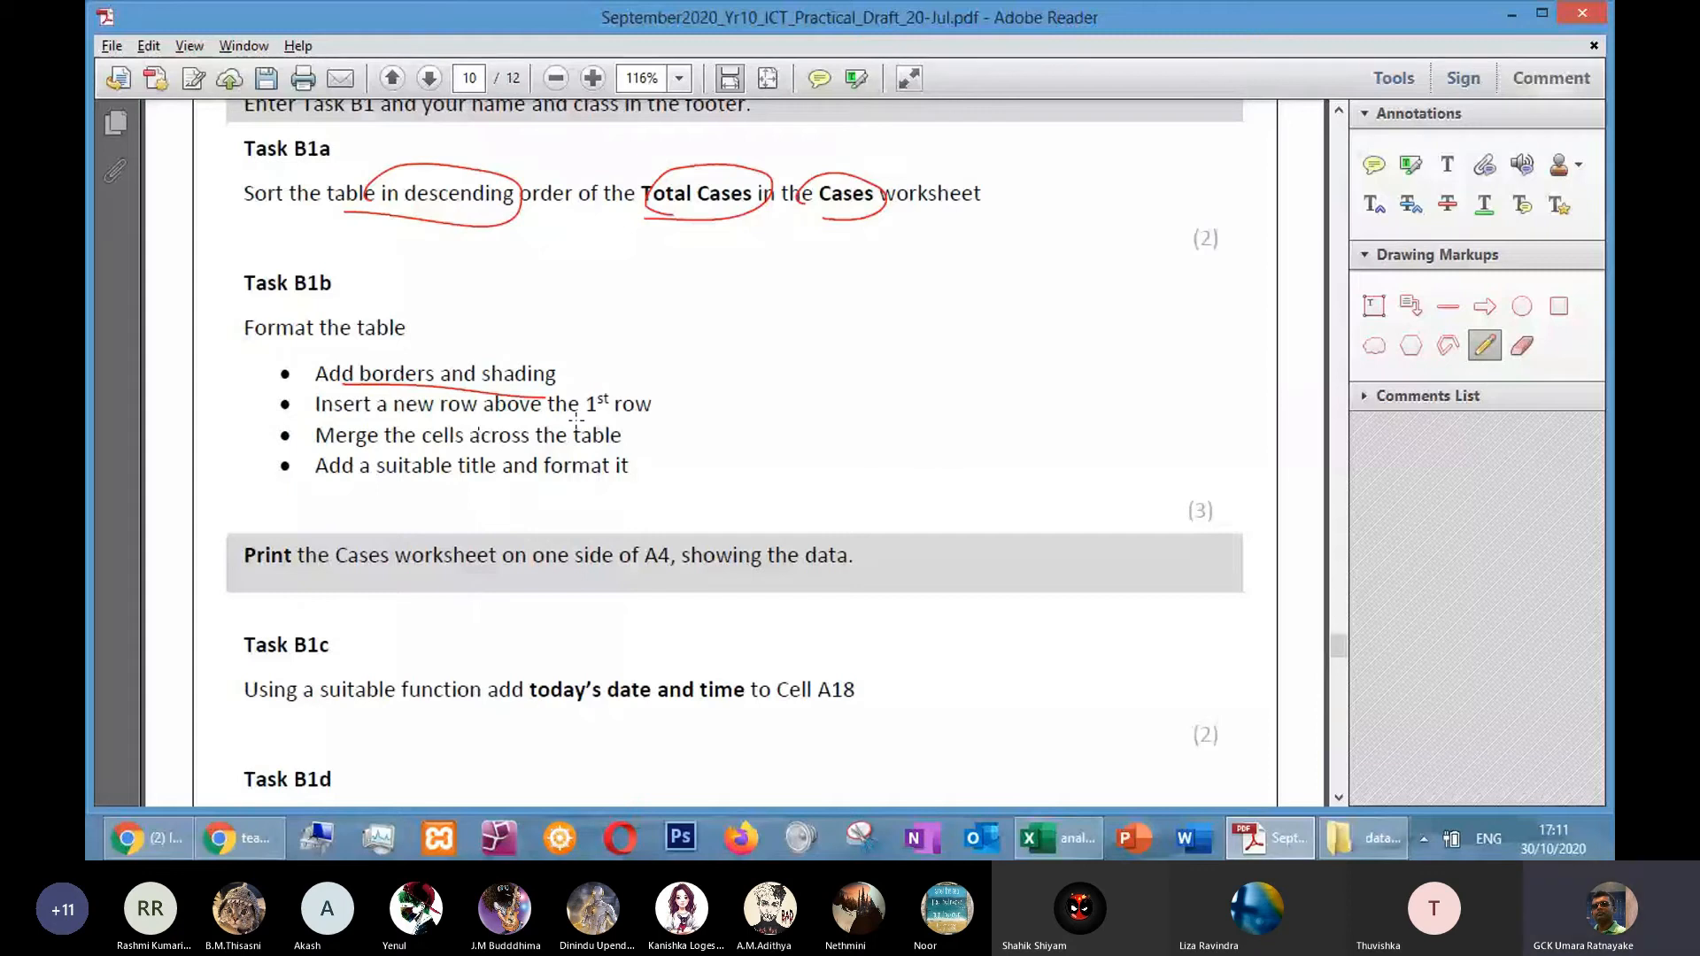
pyautogui.hotkey('alt', 'Tab')
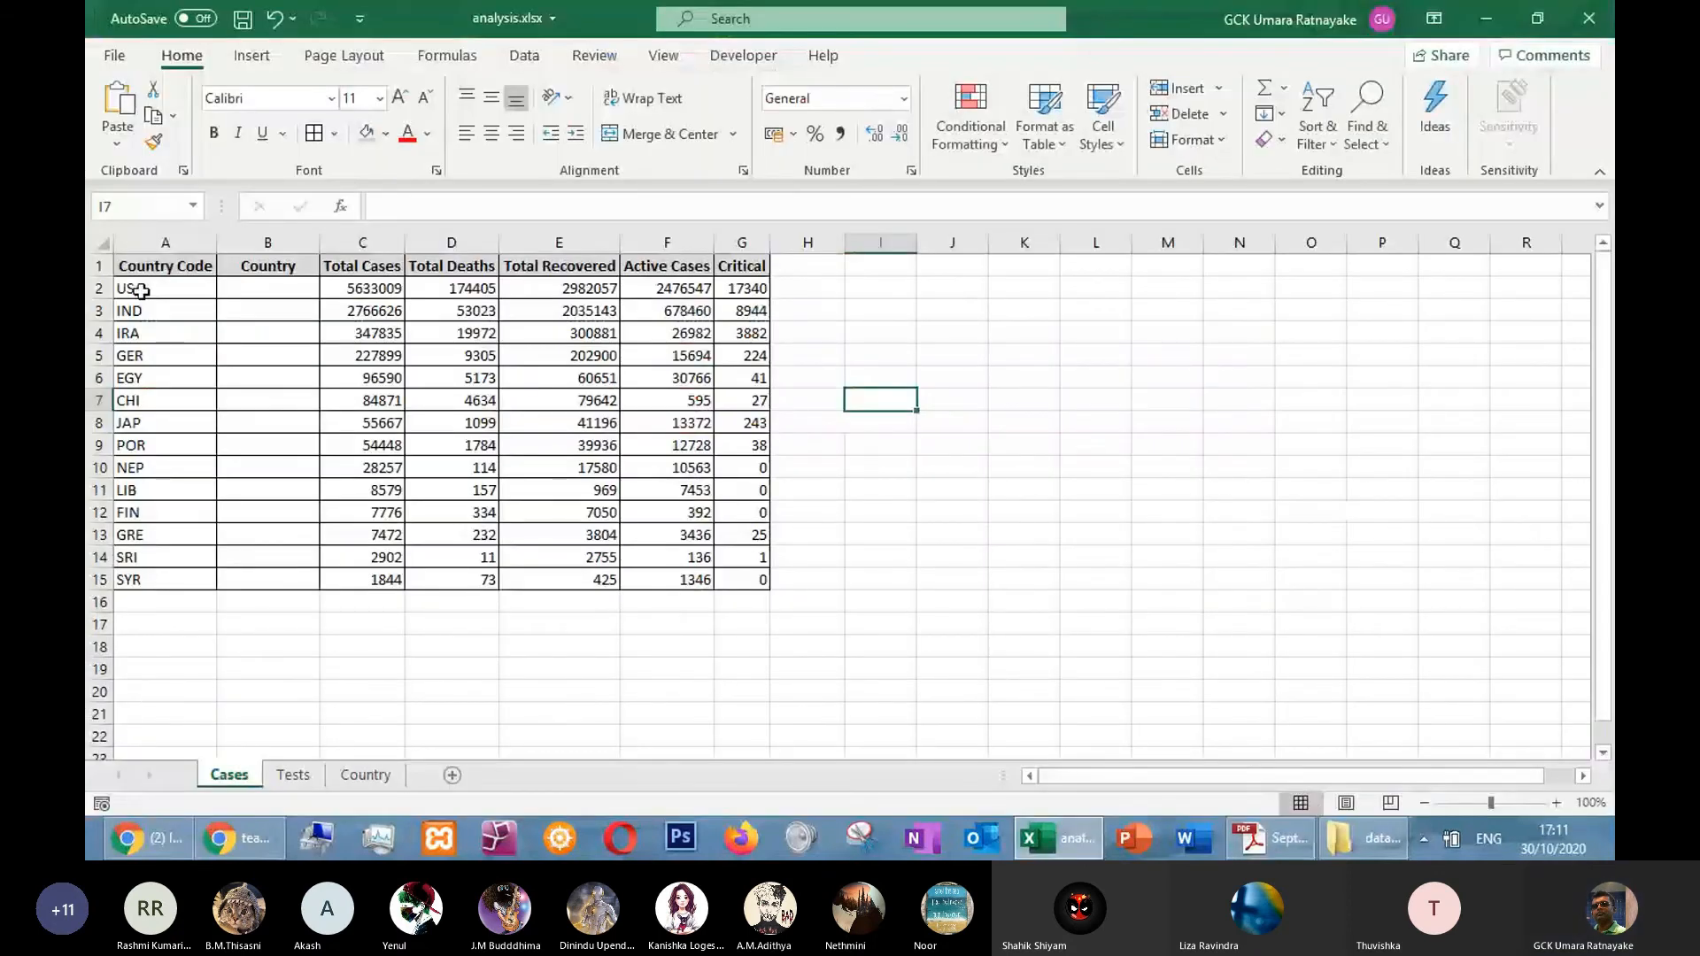
pyautogui.rightClick(96, 265)
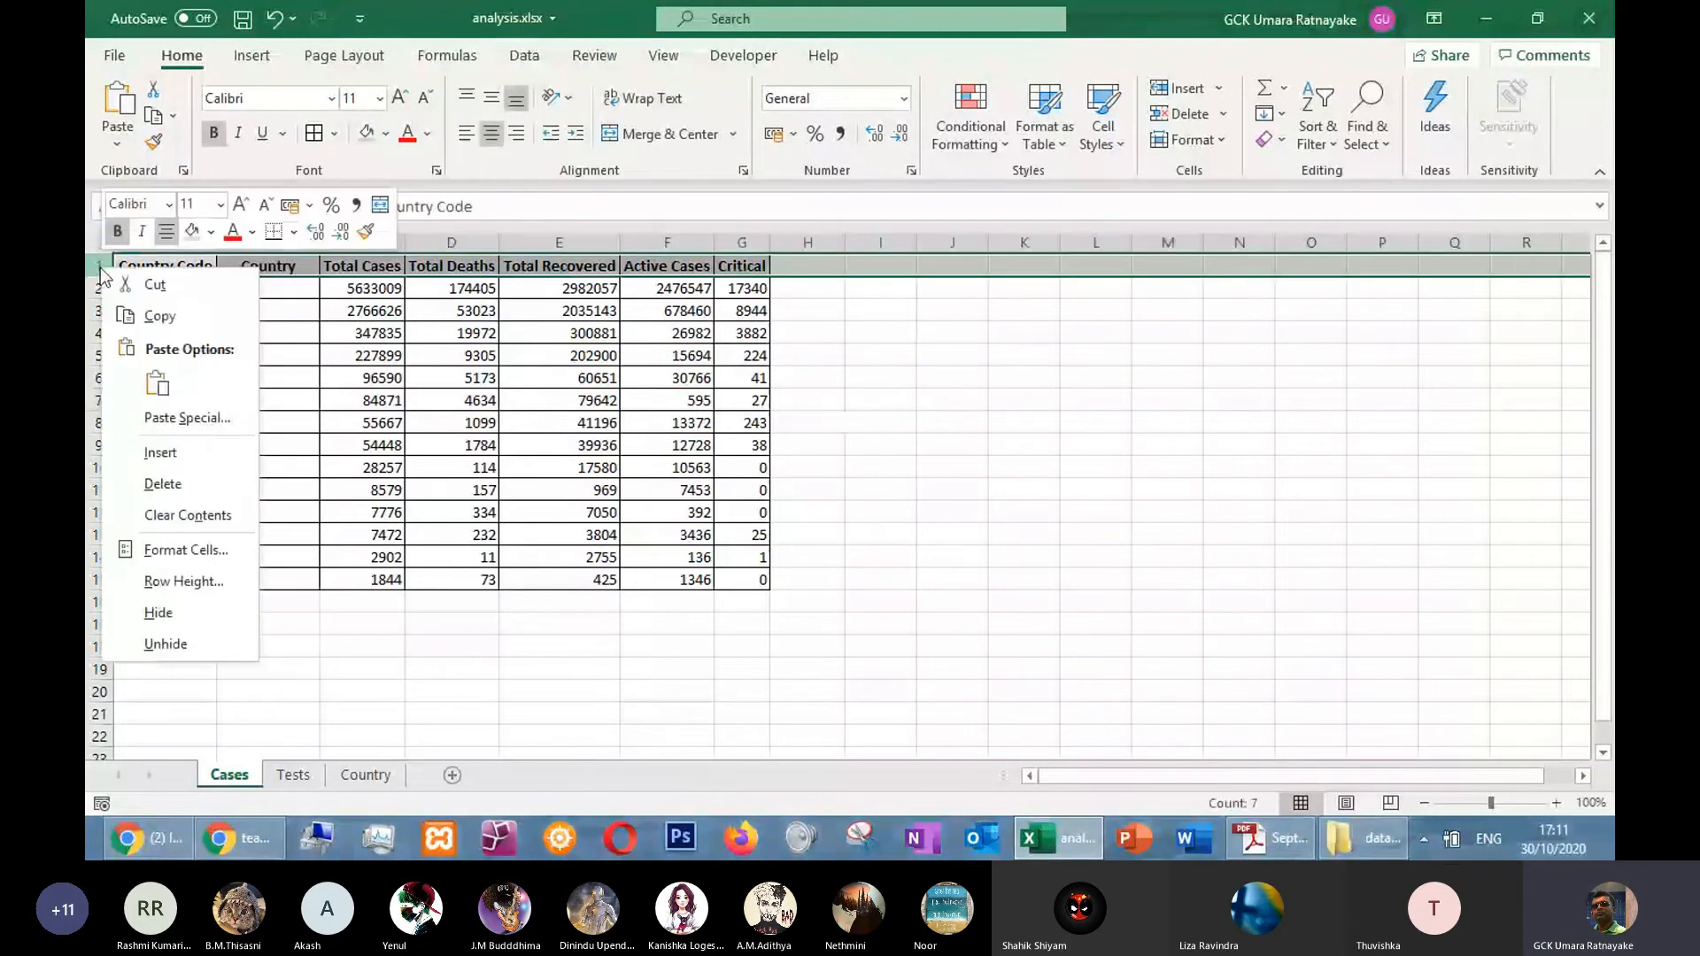
pyautogui.click(202, 447)
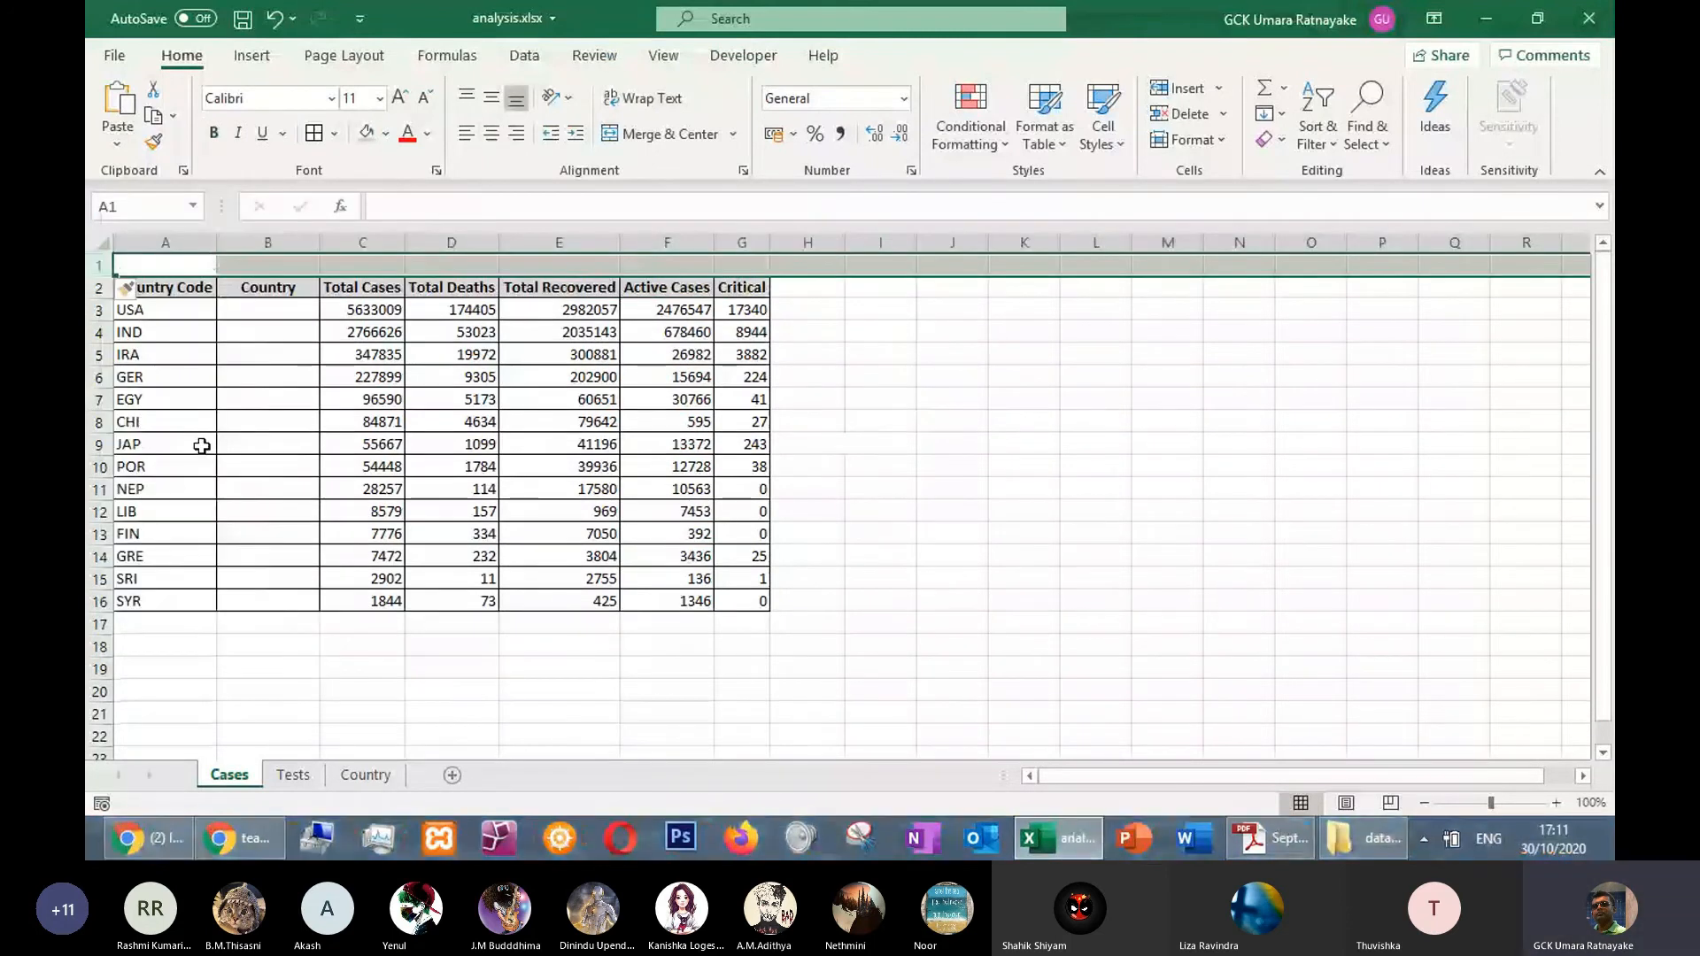
pyautogui.click(488, 375)
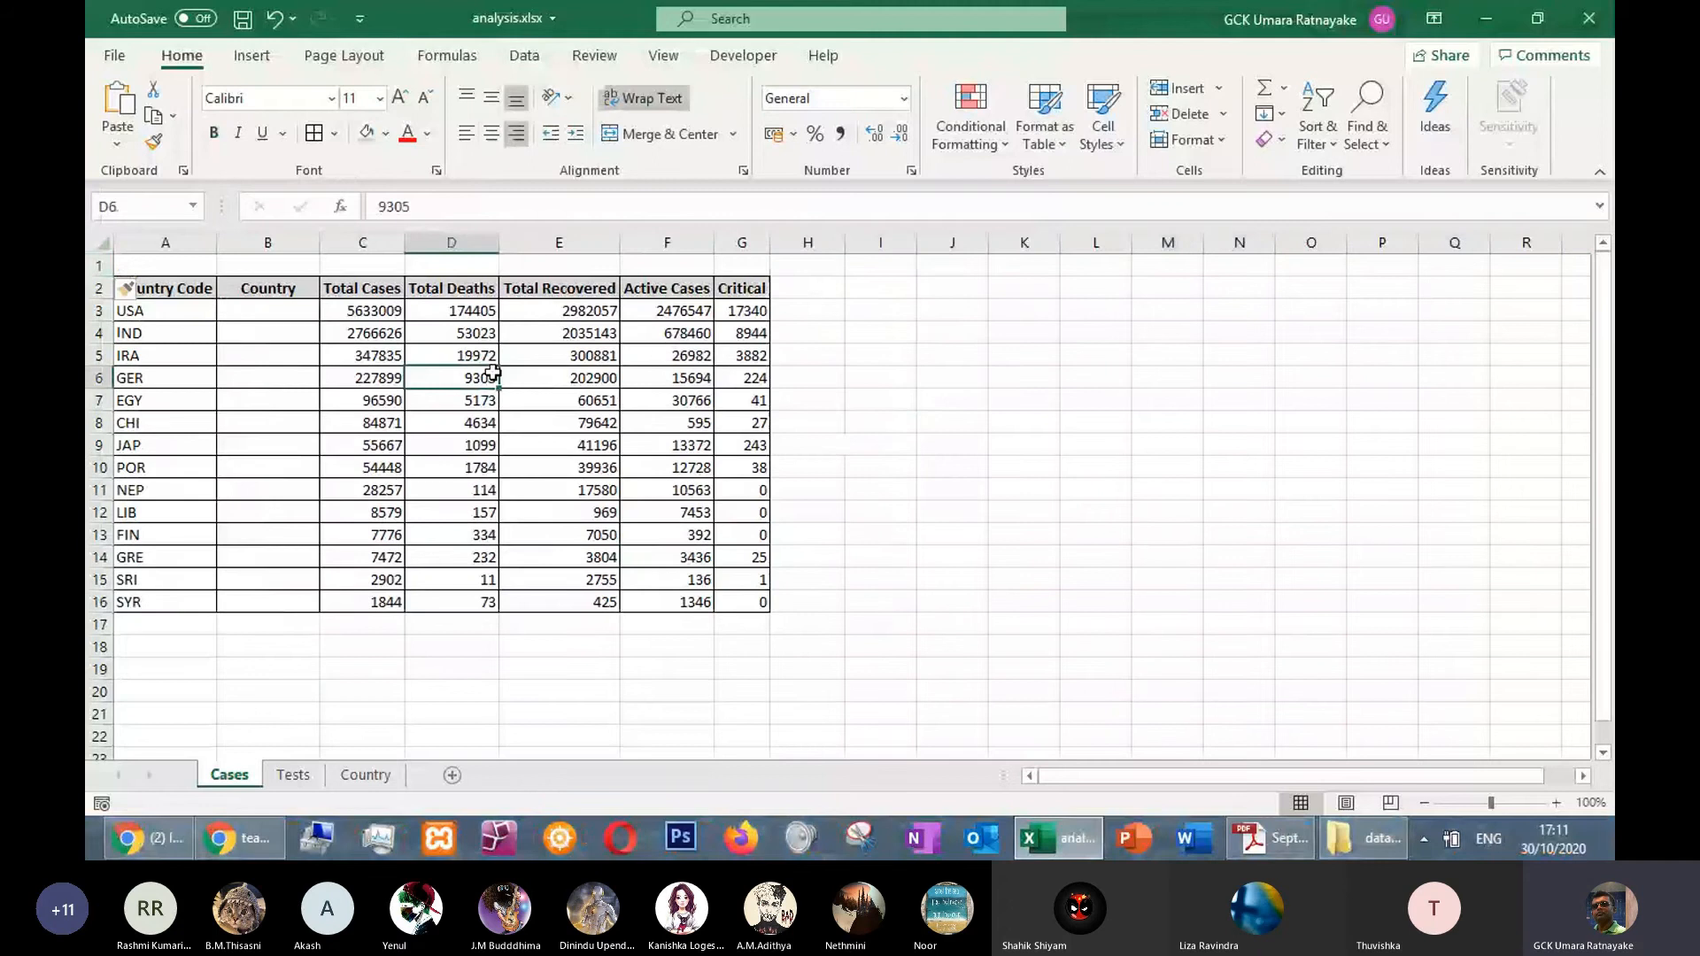
pyautogui.hotkey('ctrl', 'z')
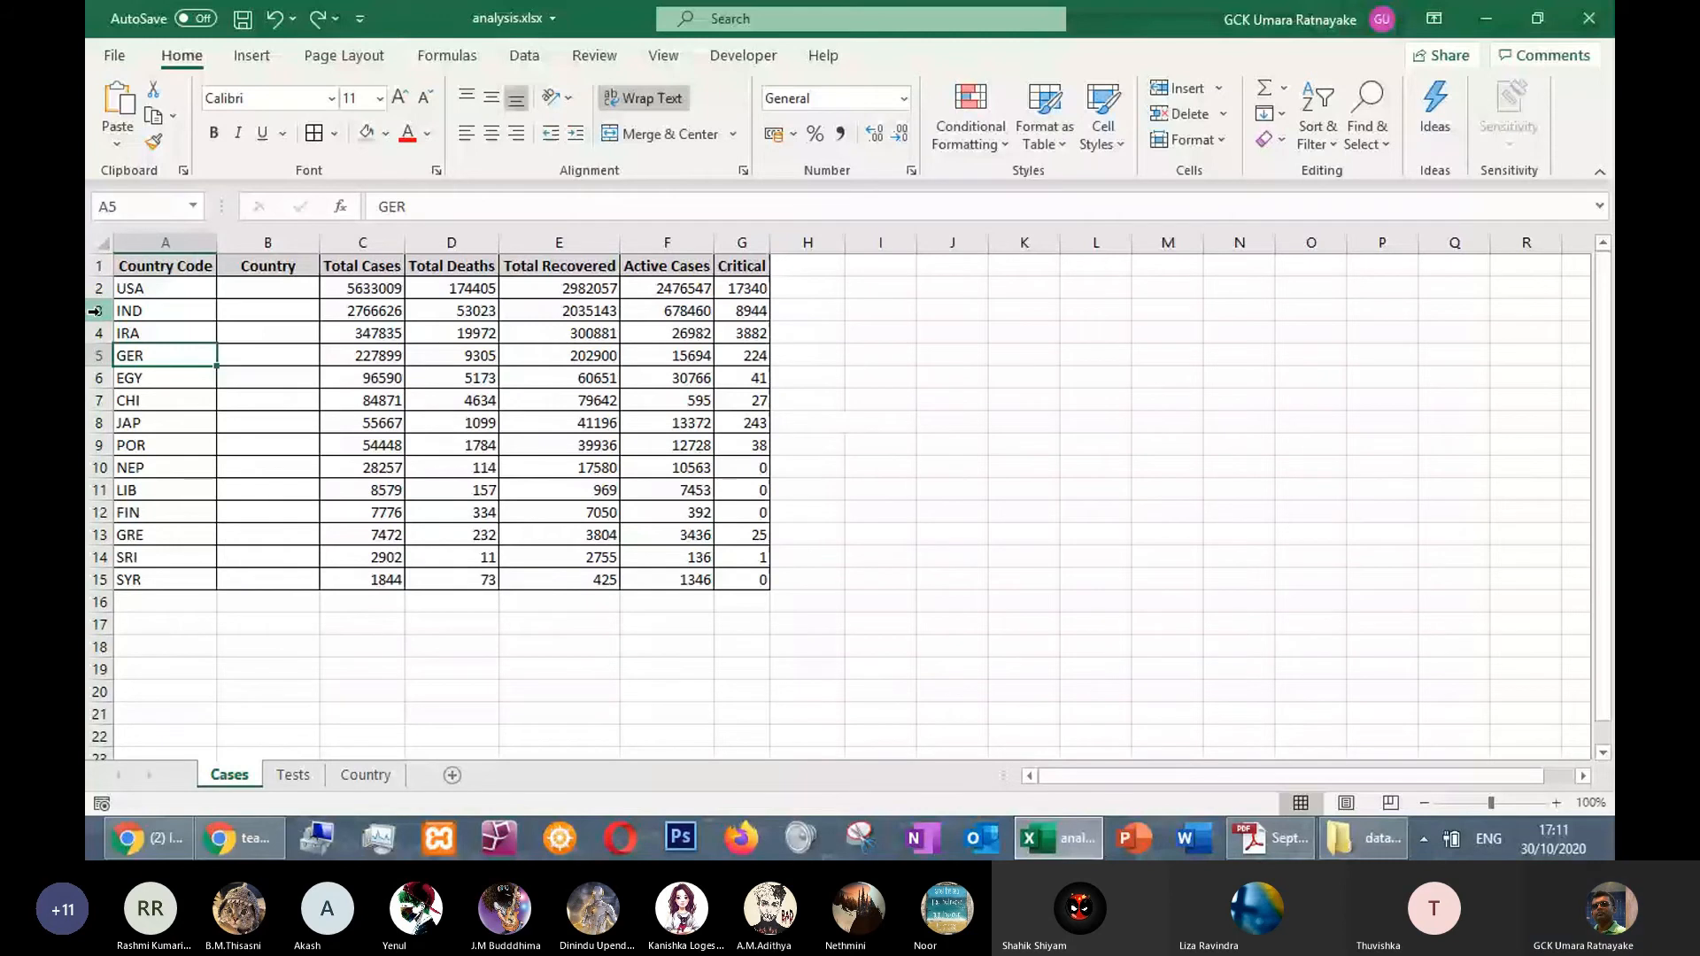
# Try inserting a blank row above the IND row in row 3 of the Cases worksheet
pyautogui.rightClick(95, 311)
pyautogui.click(166, 502)
pyautogui.click(248, 443)
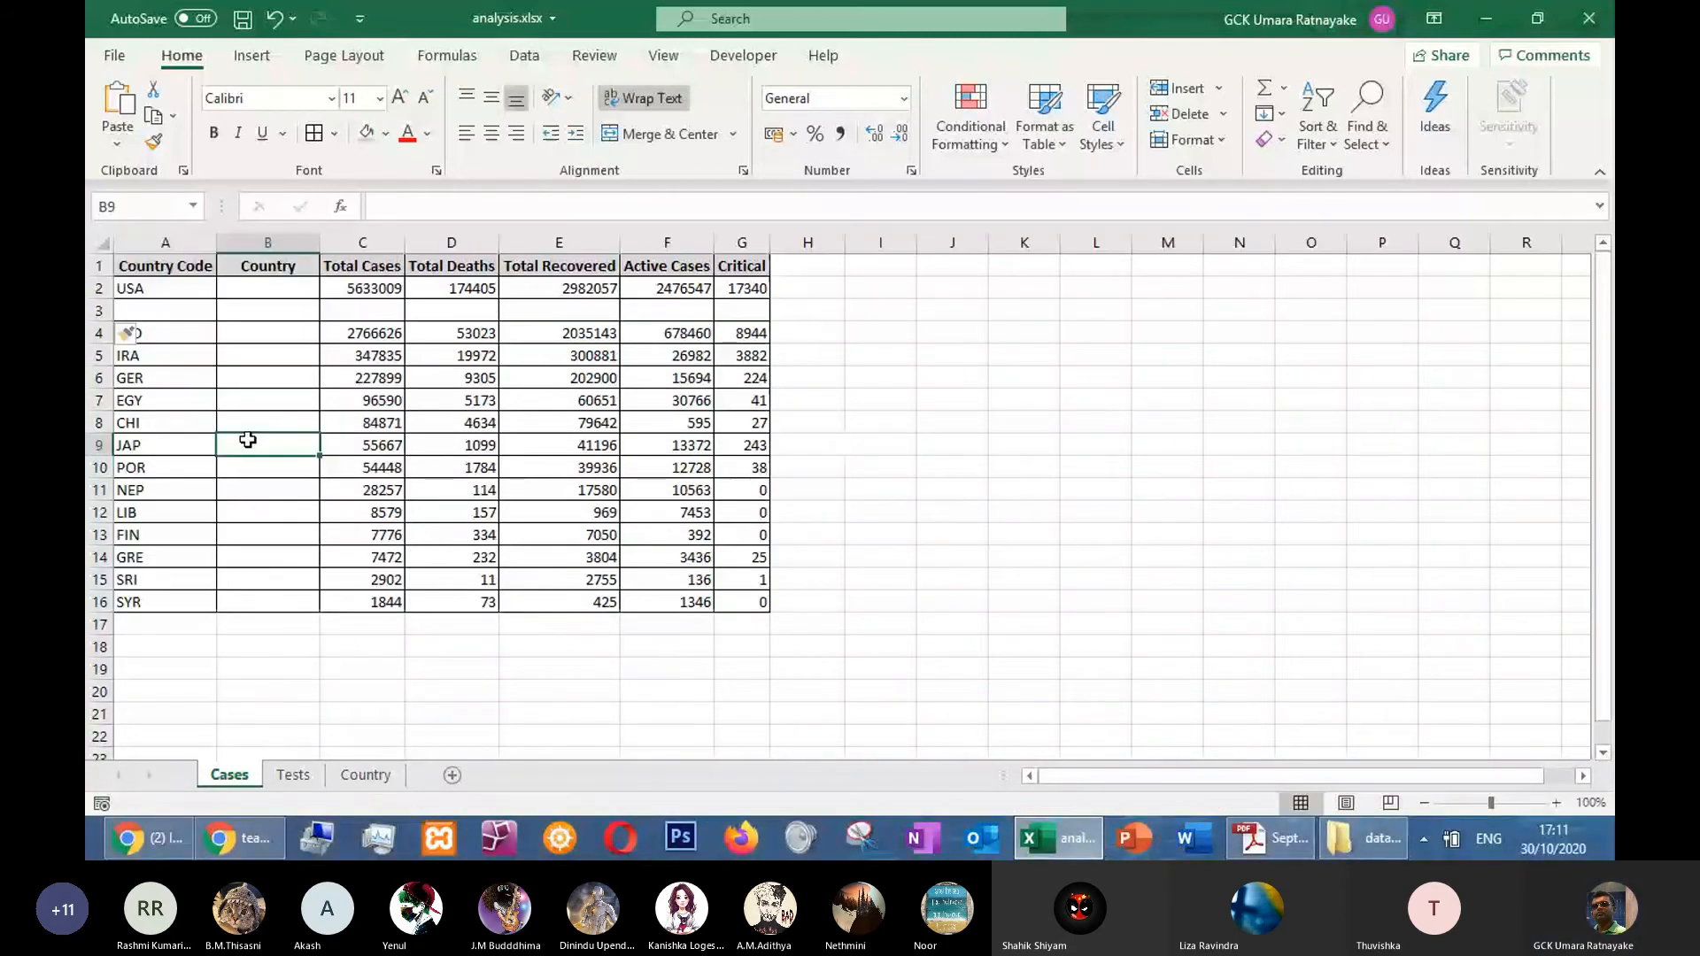
pyautogui.hotkey('ctrl', 'z')
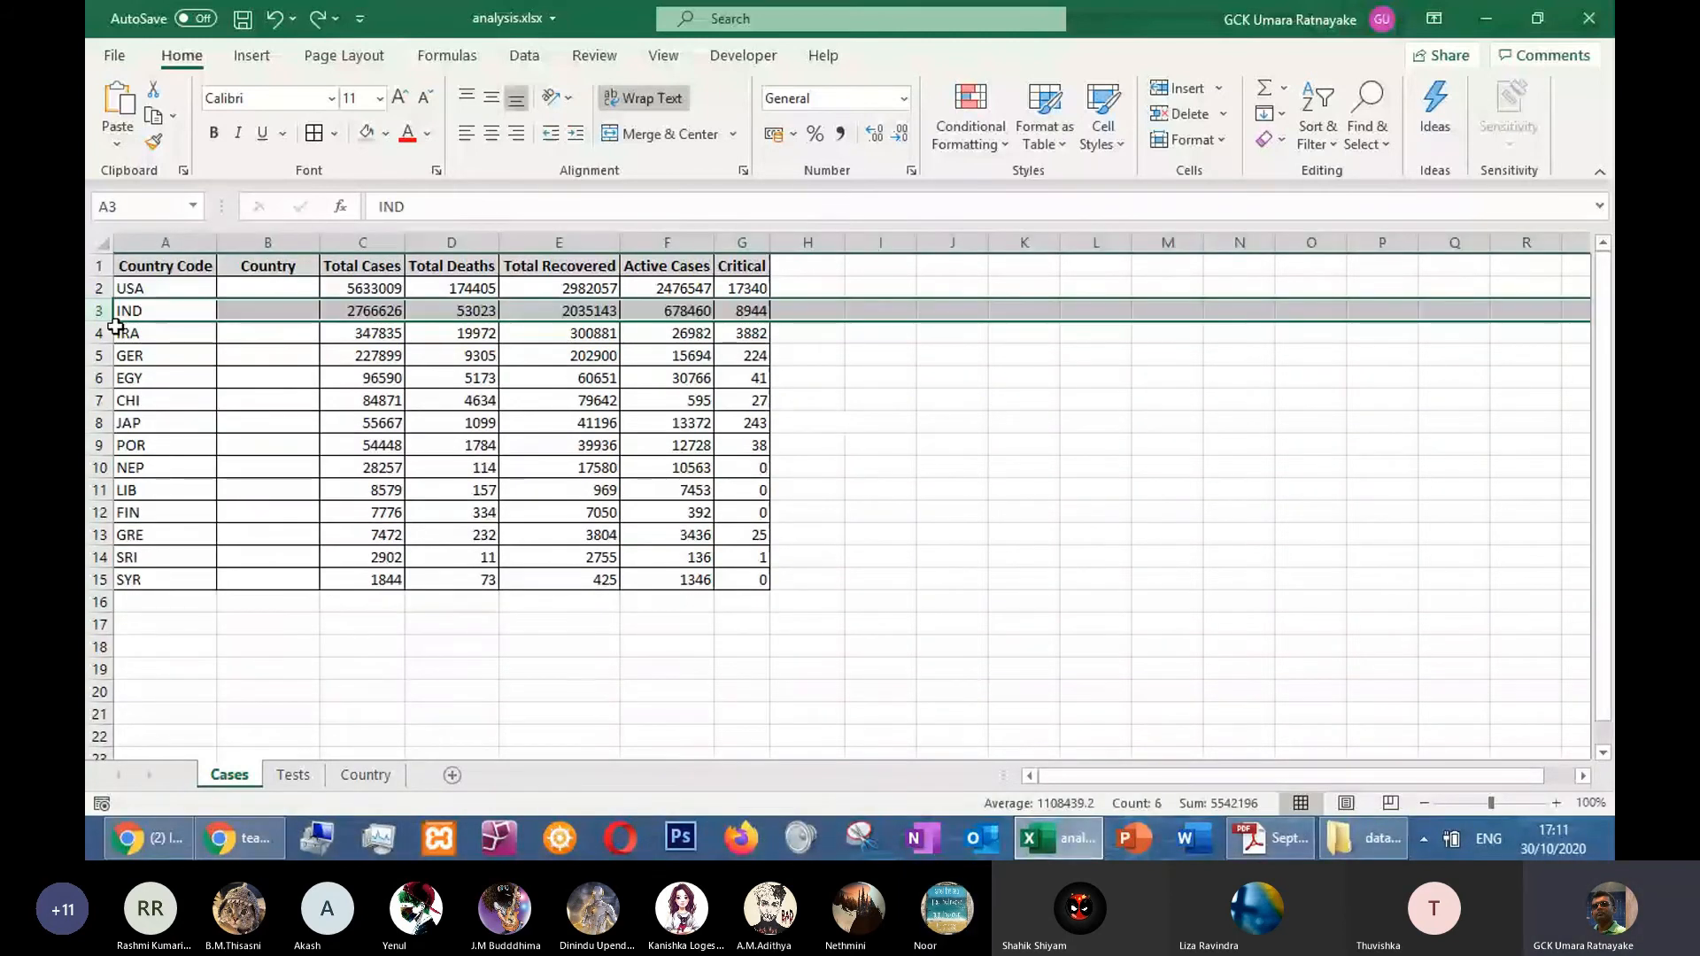
pyautogui.rightClick(110, 317)
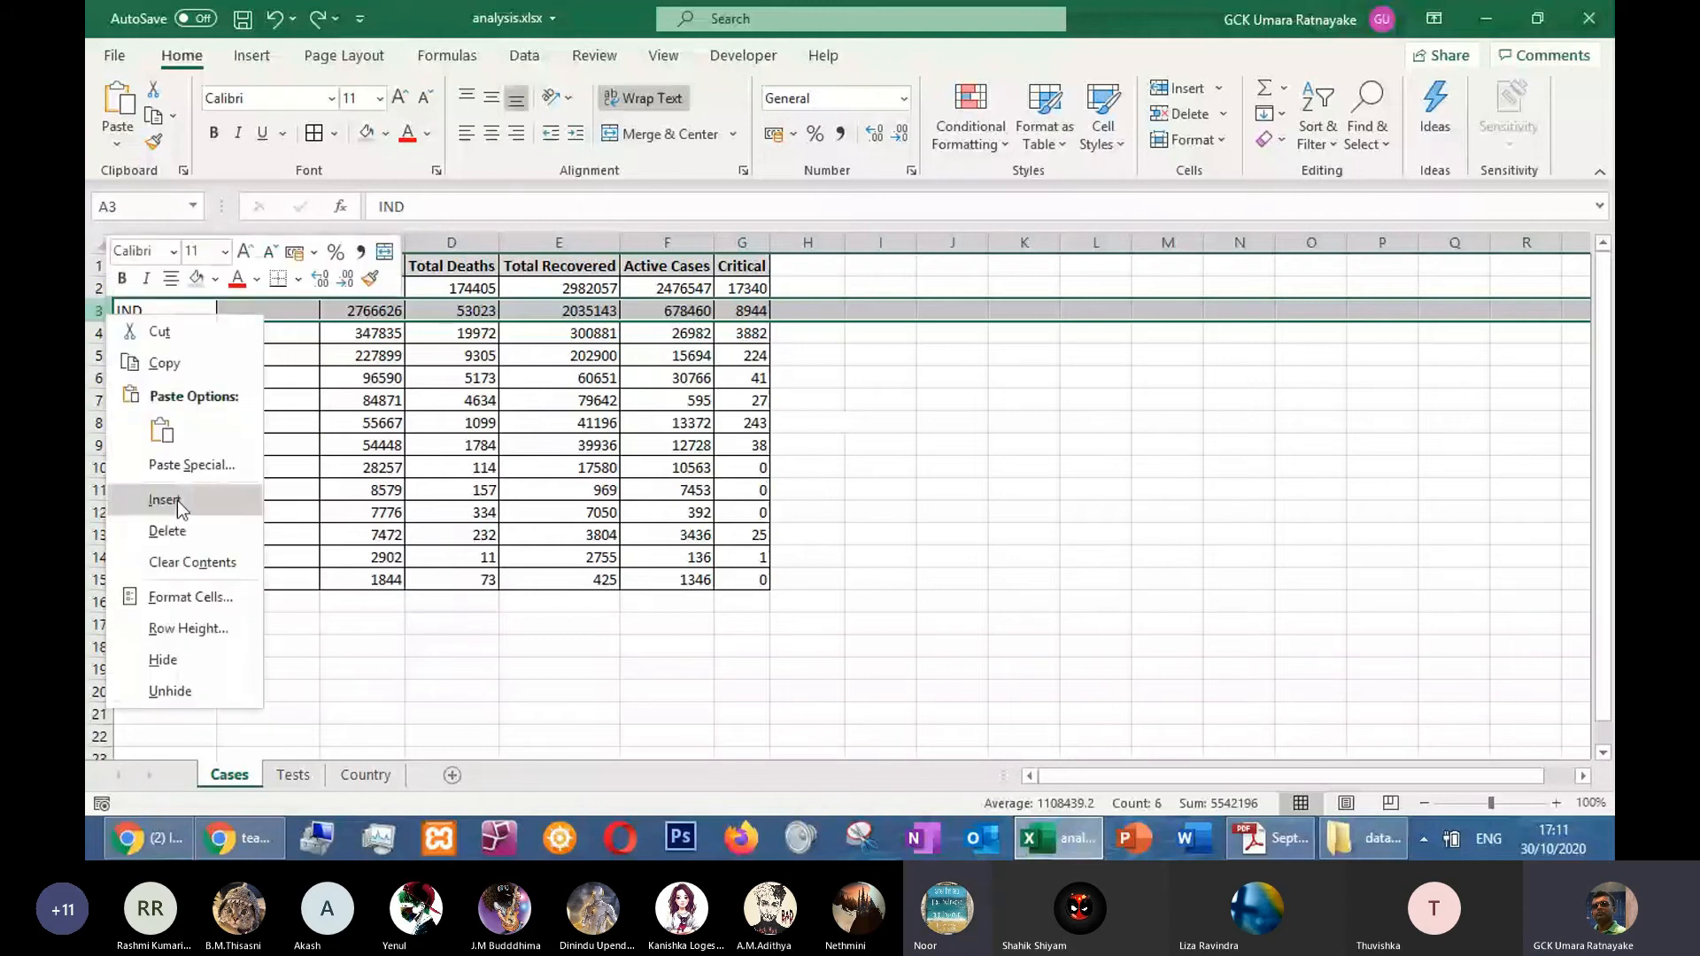
pyautogui.press('Escape')
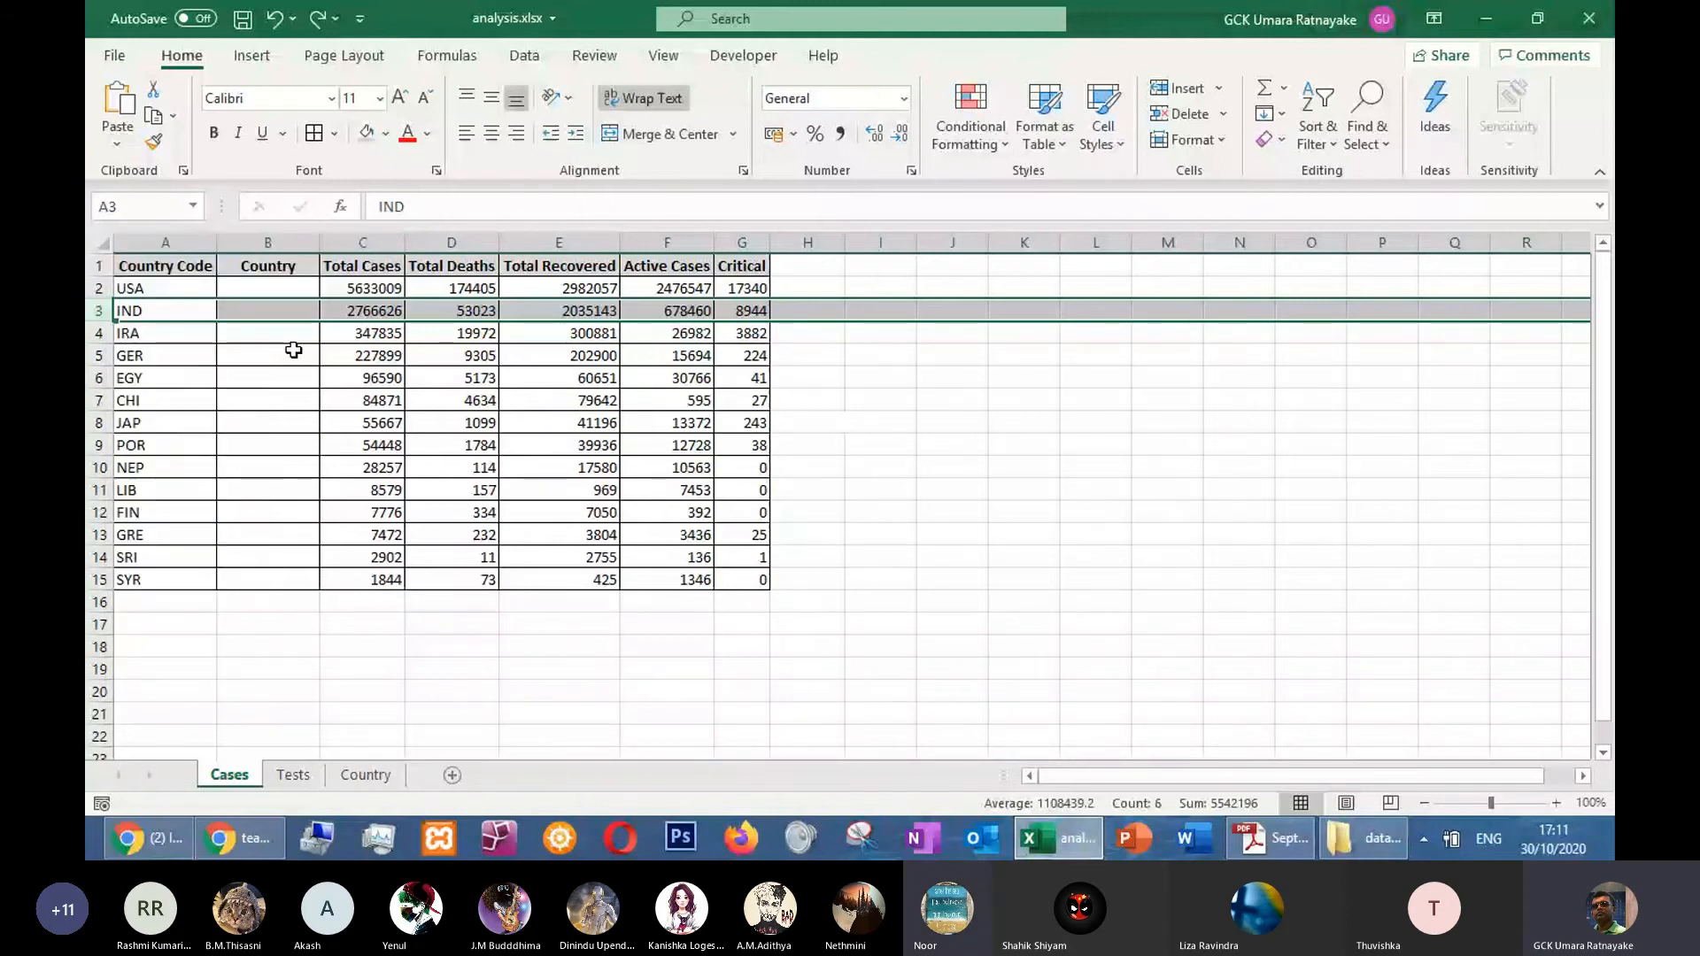
pyautogui.click(355, 378)
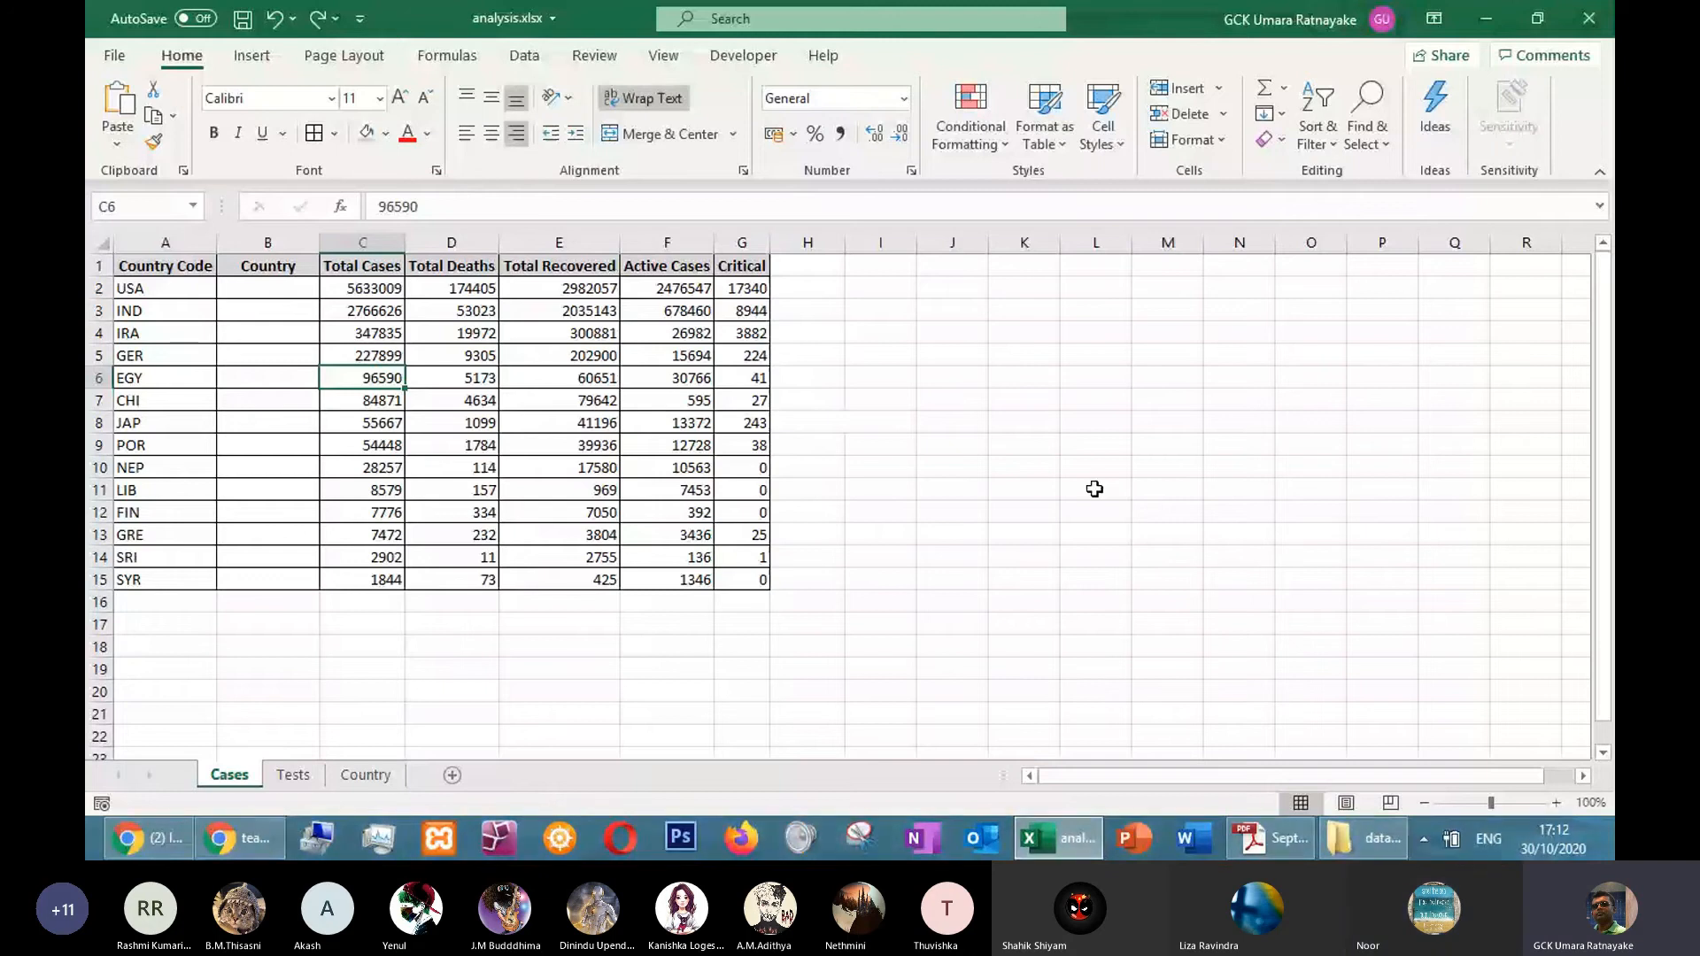
# Open Paint and write "col 1 within col 2" with the brush, underline each part and circle "within col 2"
pyautogui.click(1025, 444)
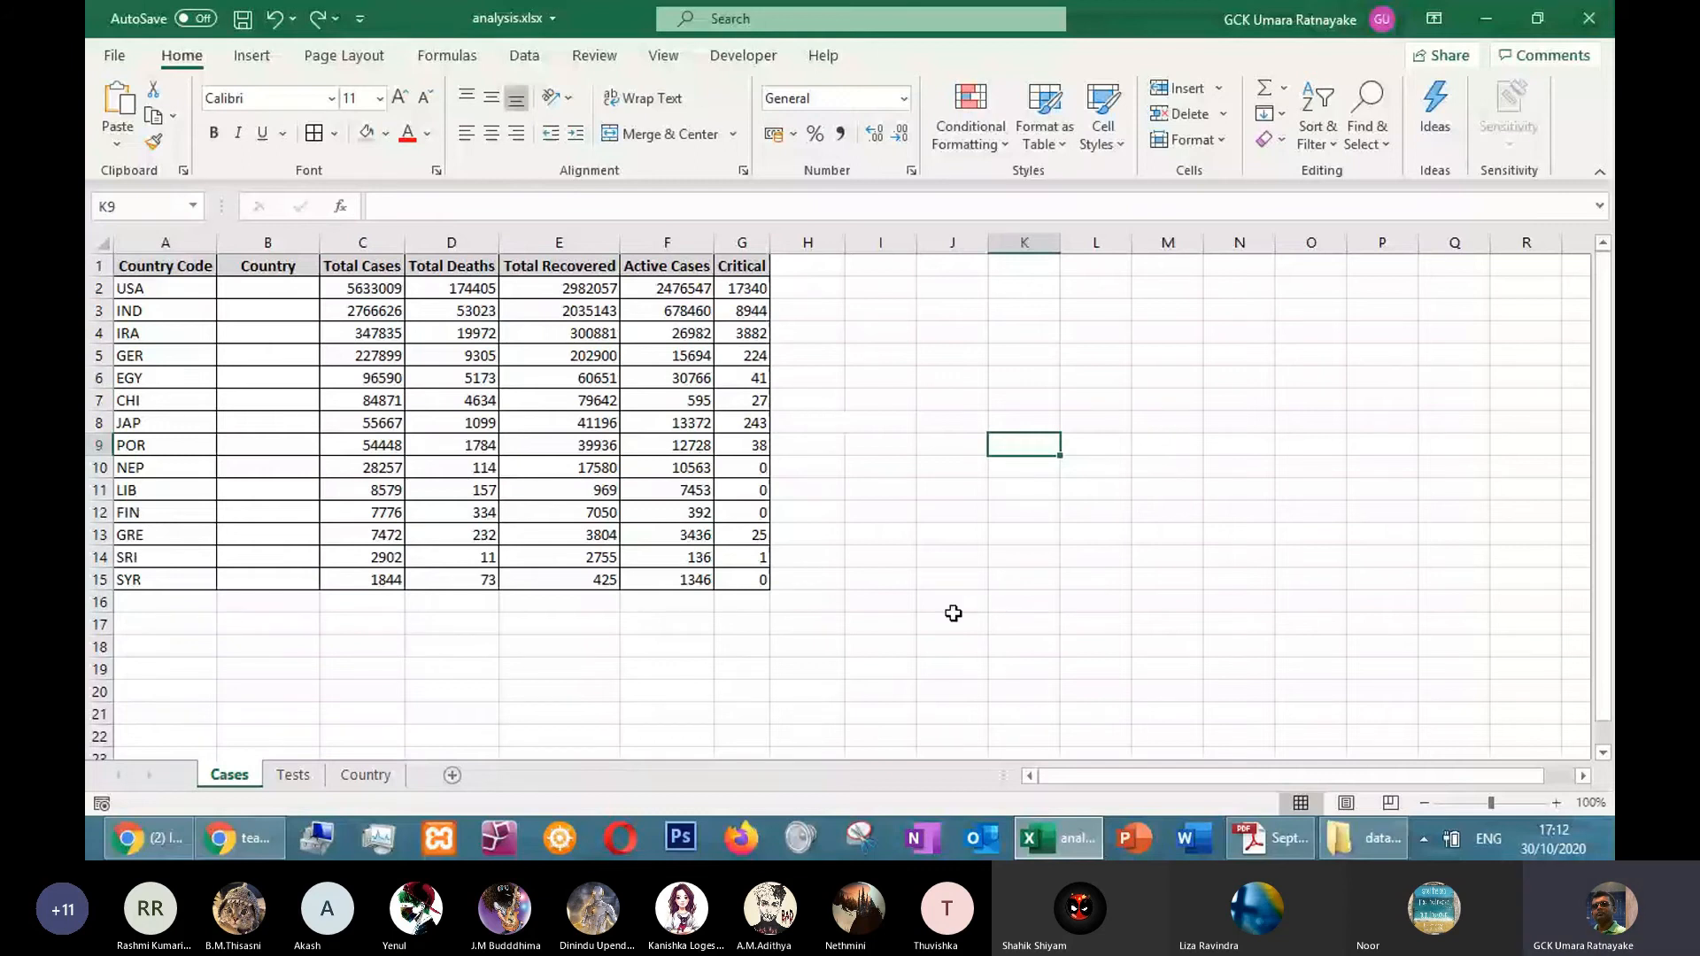
pyautogui.press('super')
pyautogui.write('pai')
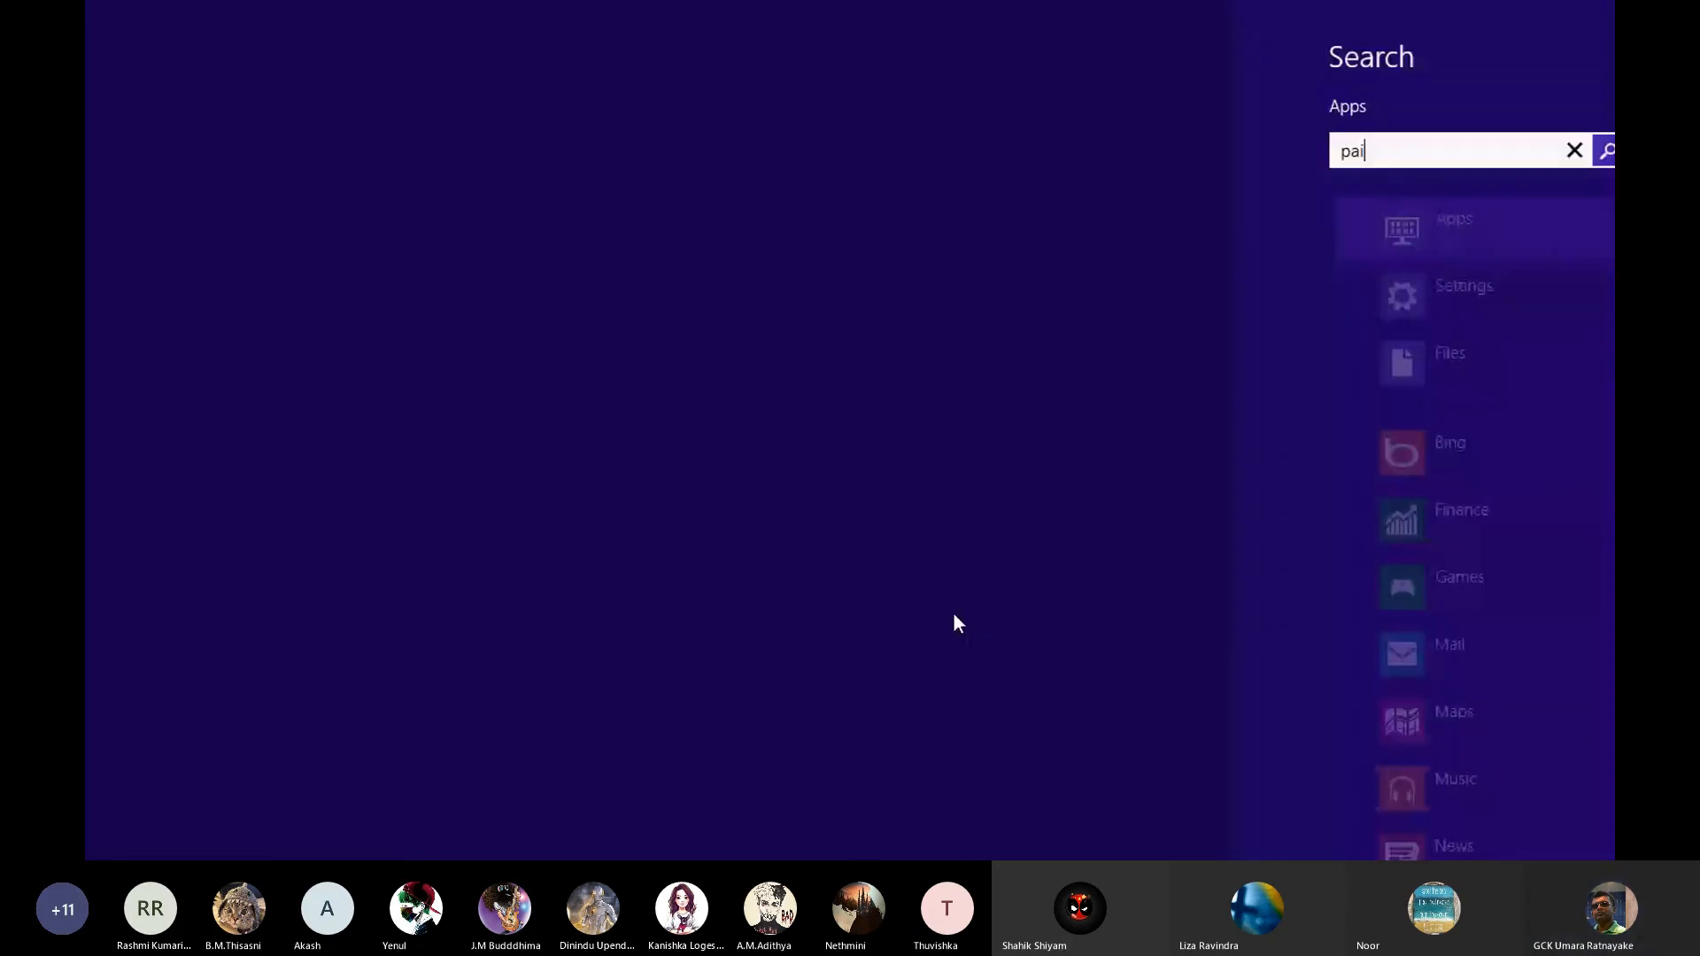
pyautogui.press('Escape')
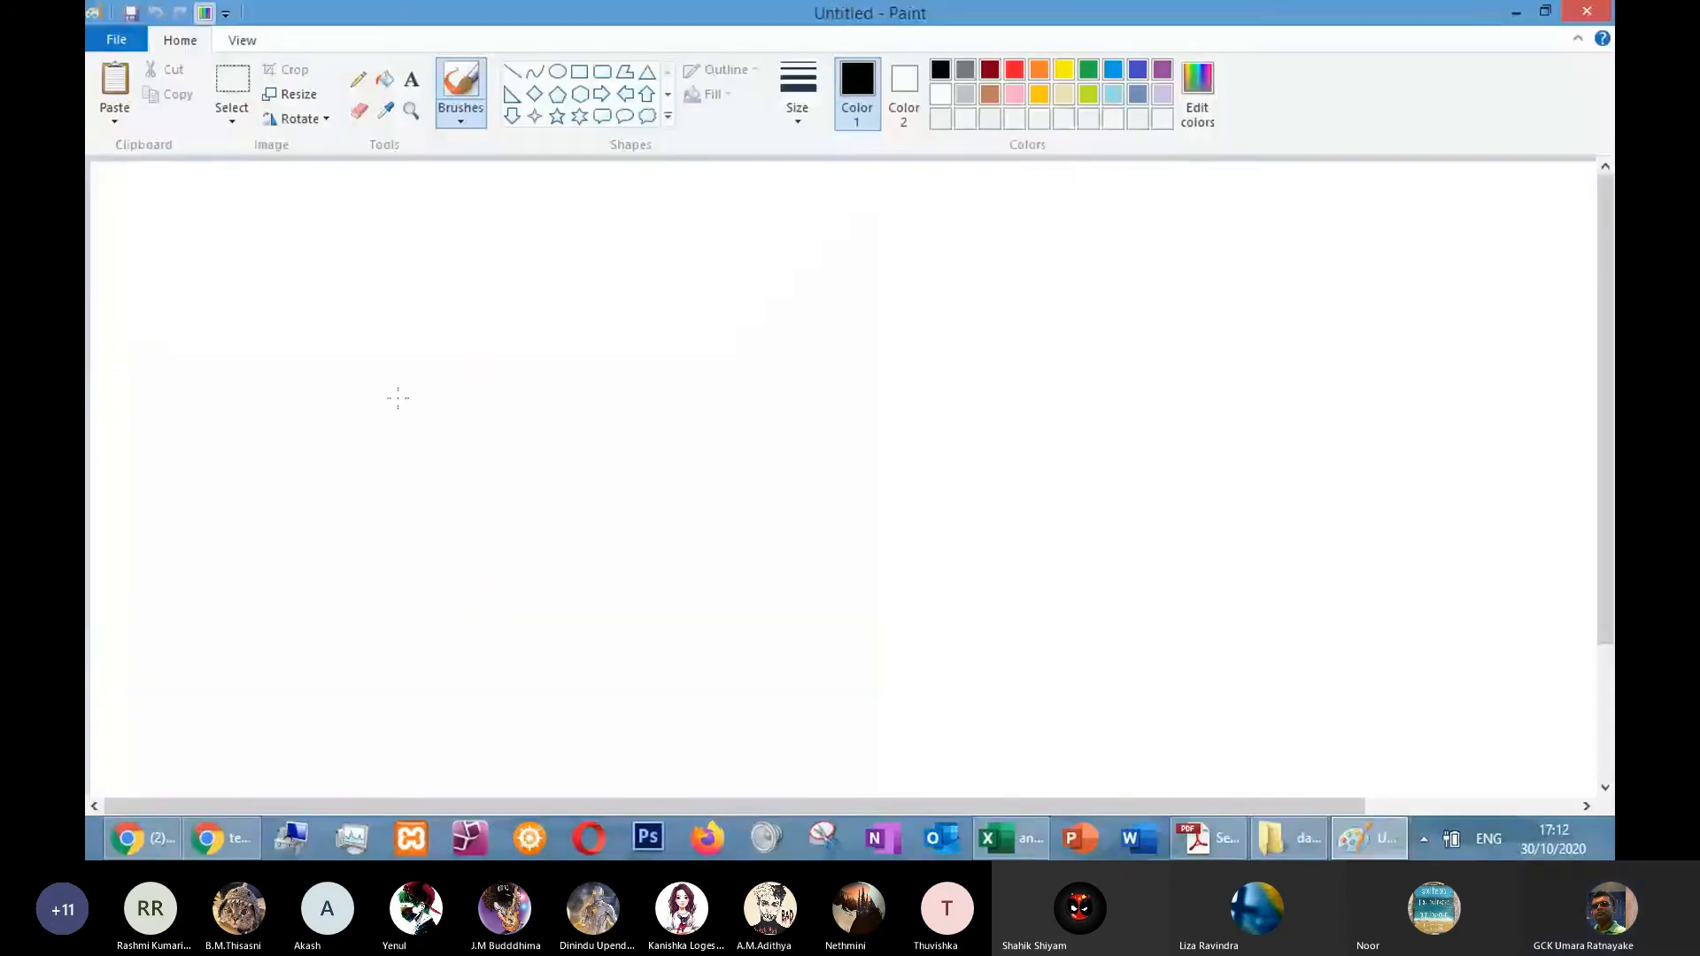
pyautogui.moveTo(449, 414); pyautogui.dragTo(703, 426)
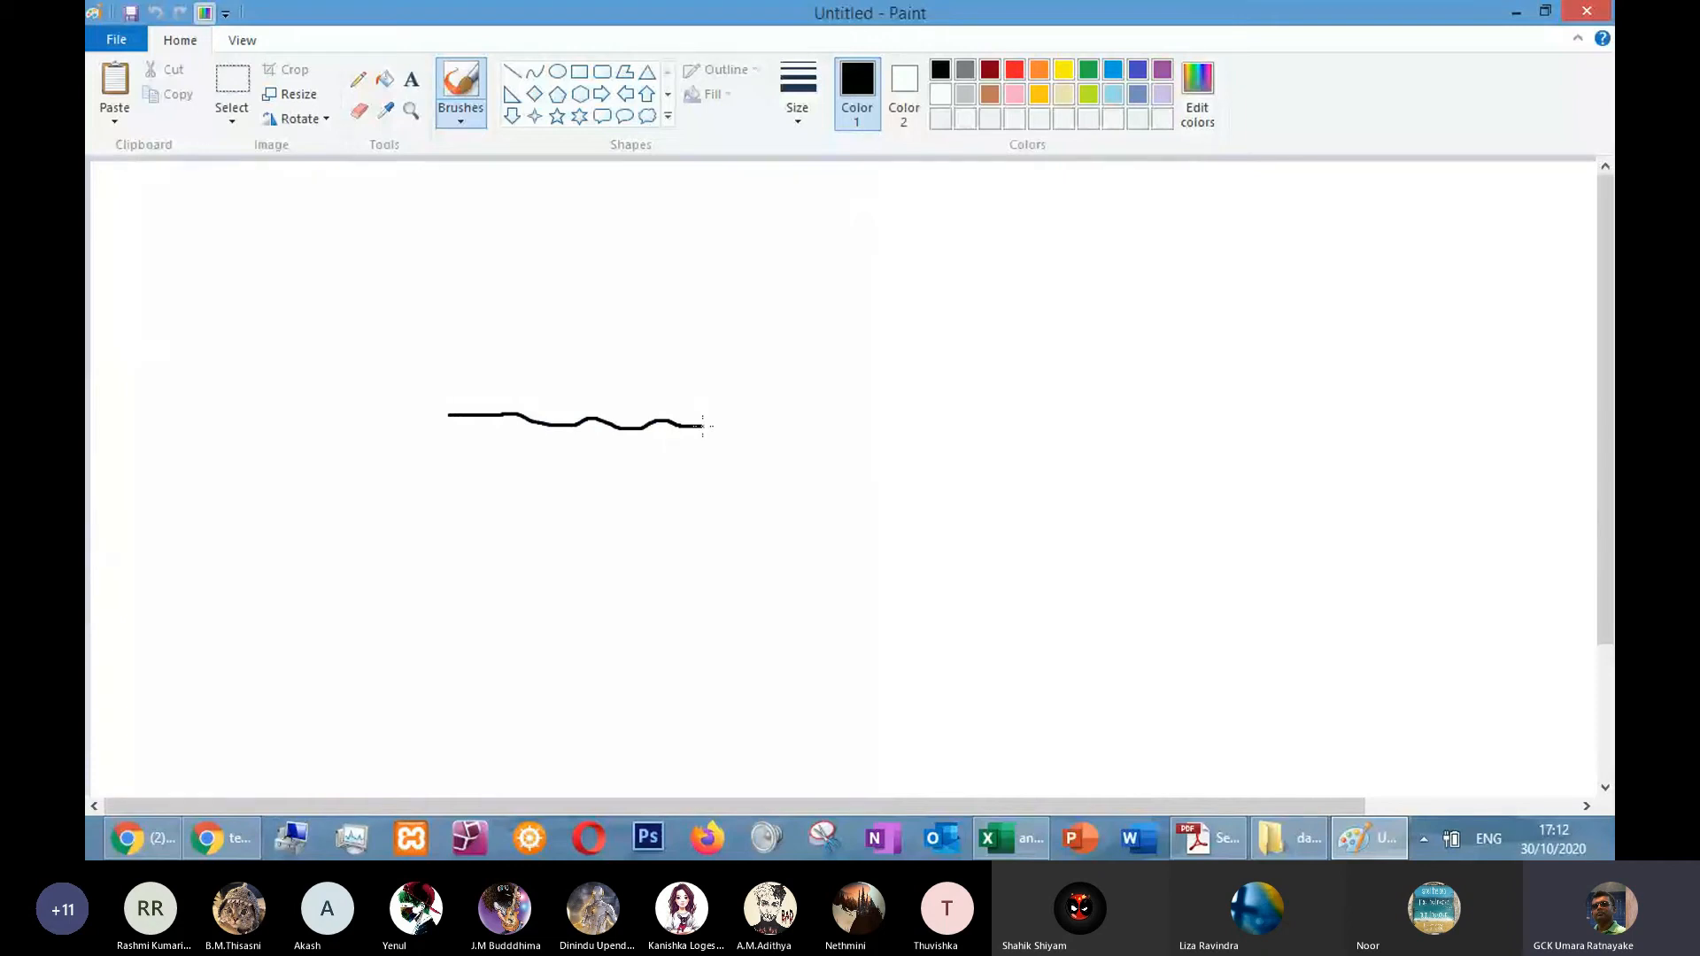
pyautogui.moveTo(767, 387); pyautogui.dragTo(816, 417)
pyautogui.moveTo(825, 385); pyautogui.dragTo(830, 379)
pyautogui.moveTo(844, 358); pyautogui.dragTo(859, 407)
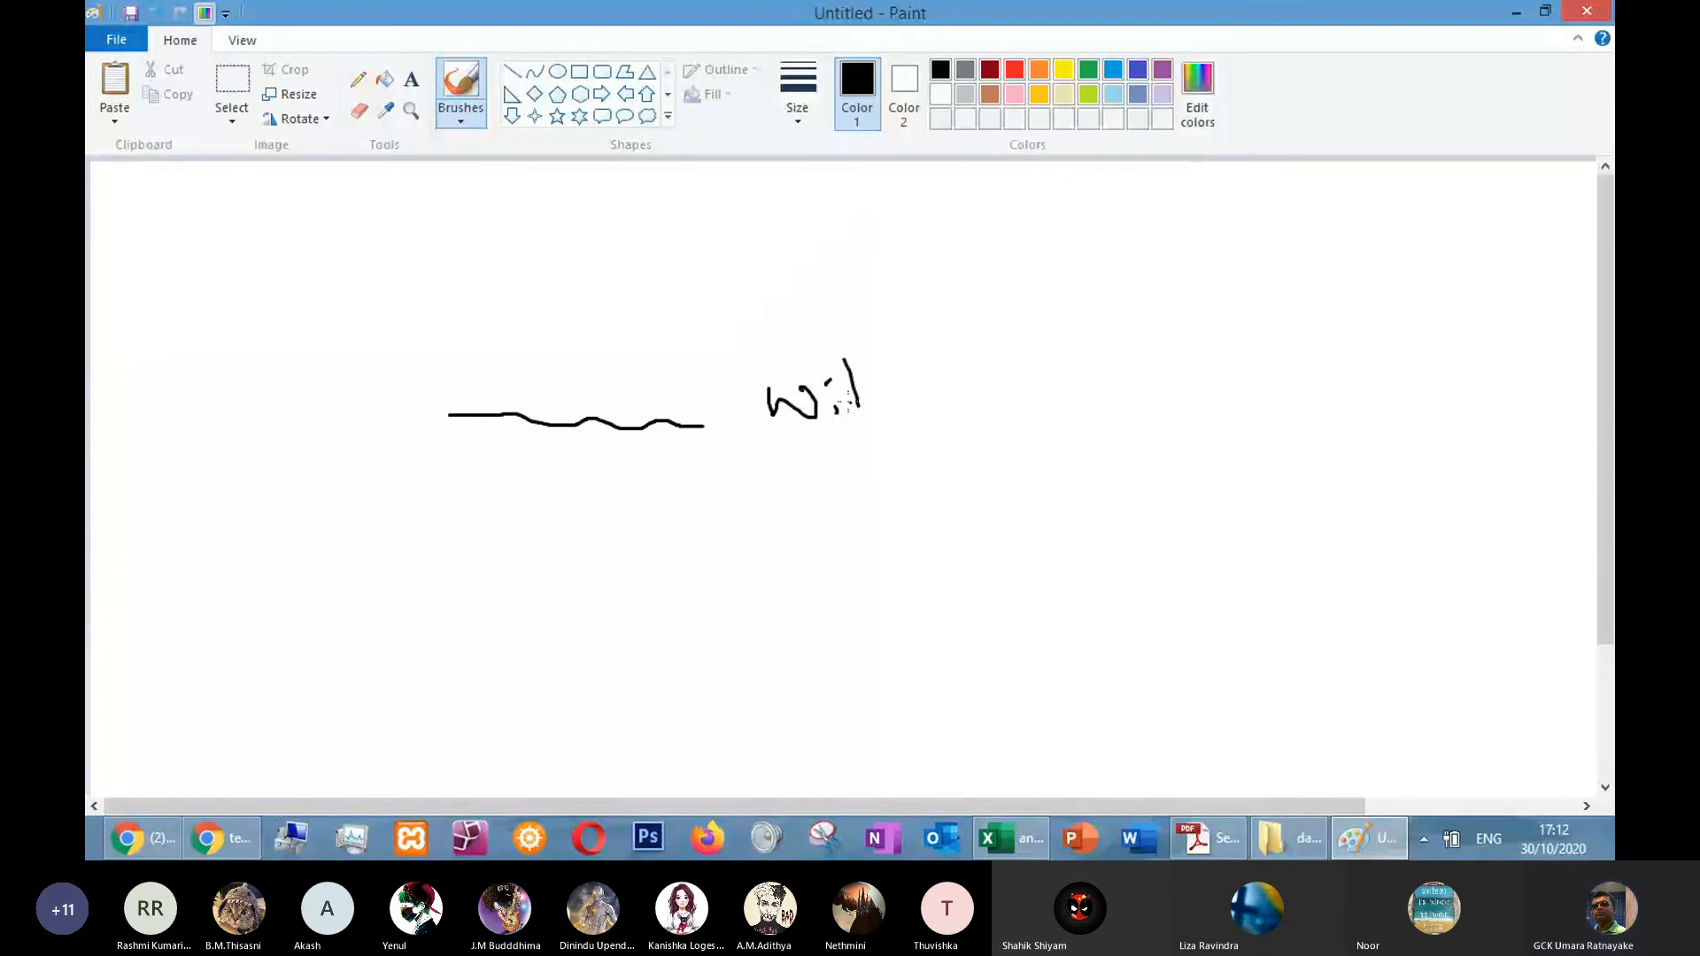
pyautogui.moveTo(856, 344); pyautogui.dragTo(859, 406)
pyautogui.moveTo(870, 394); pyautogui.dragTo(974, 389)
pyautogui.moveTo(1028, 409); pyautogui.dragTo(1311, 389)
pyautogui.moveTo(516, 357); pyautogui.dragTo(576, 377)
pyautogui.moveTo(582, 315)
pyautogui.mouseDown()
pyautogui.moveTo(608, 382)
pyautogui.moveTo(634, 390)
pyautogui.mouseUp()
pyautogui.moveTo(1095, 360)
pyautogui.mouseDown()
pyautogui.moveTo(1106, 397)
pyautogui.moveTo(1113, 383)
pyautogui.mouseUp()
pyautogui.moveTo(1120, 332)
pyautogui.mouseDown()
pyautogui.moveTo(1131, 387)
pyautogui.moveTo(1192, 380)
pyautogui.moveTo(1102, 386)
pyautogui.mouseUp()
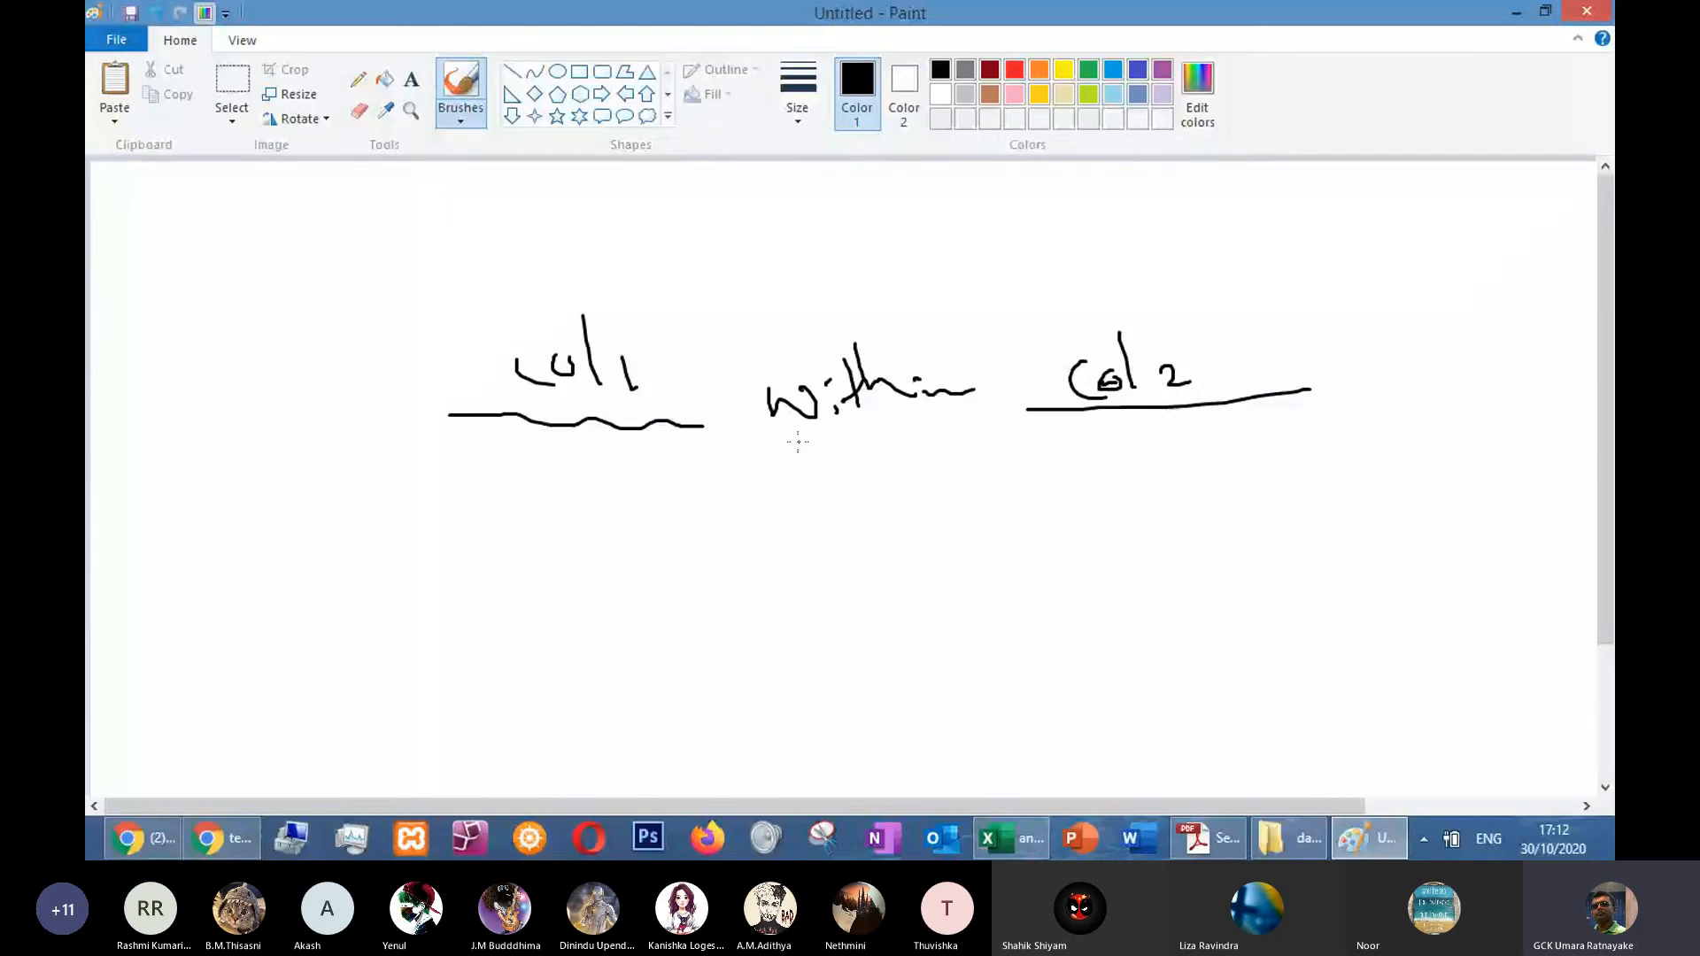
pyautogui.moveTo(788, 445)
pyautogui.mouseDown()
pyautogui.moveTo(992, 449)
pyautogui.moveTo(793, 458)
pyautogui.moveTo(930, 457)
pyautogui.moveTo(859, 459)
pyautogui.mouseUp()
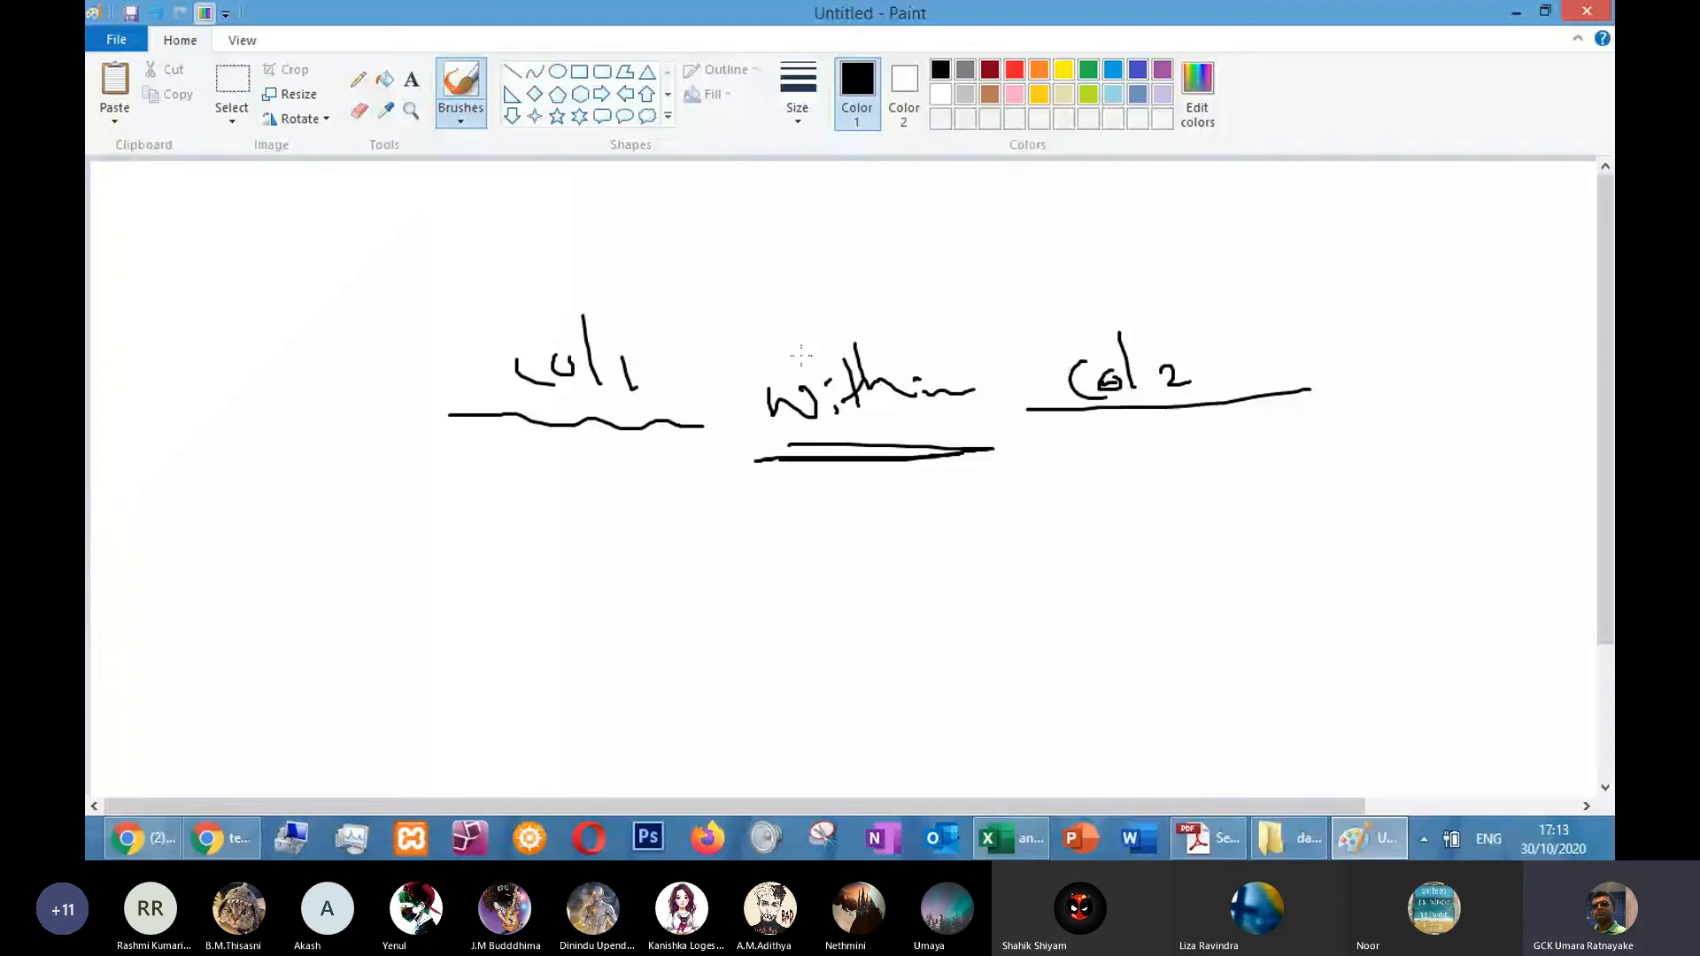
pyautogui.moveTo(1280, 305)
pyautogui.mouseDown()
pyautogui.moveTo(770, 413)
pyautogui.moveTo(1067, 290)
pyautogui.mouseUp()
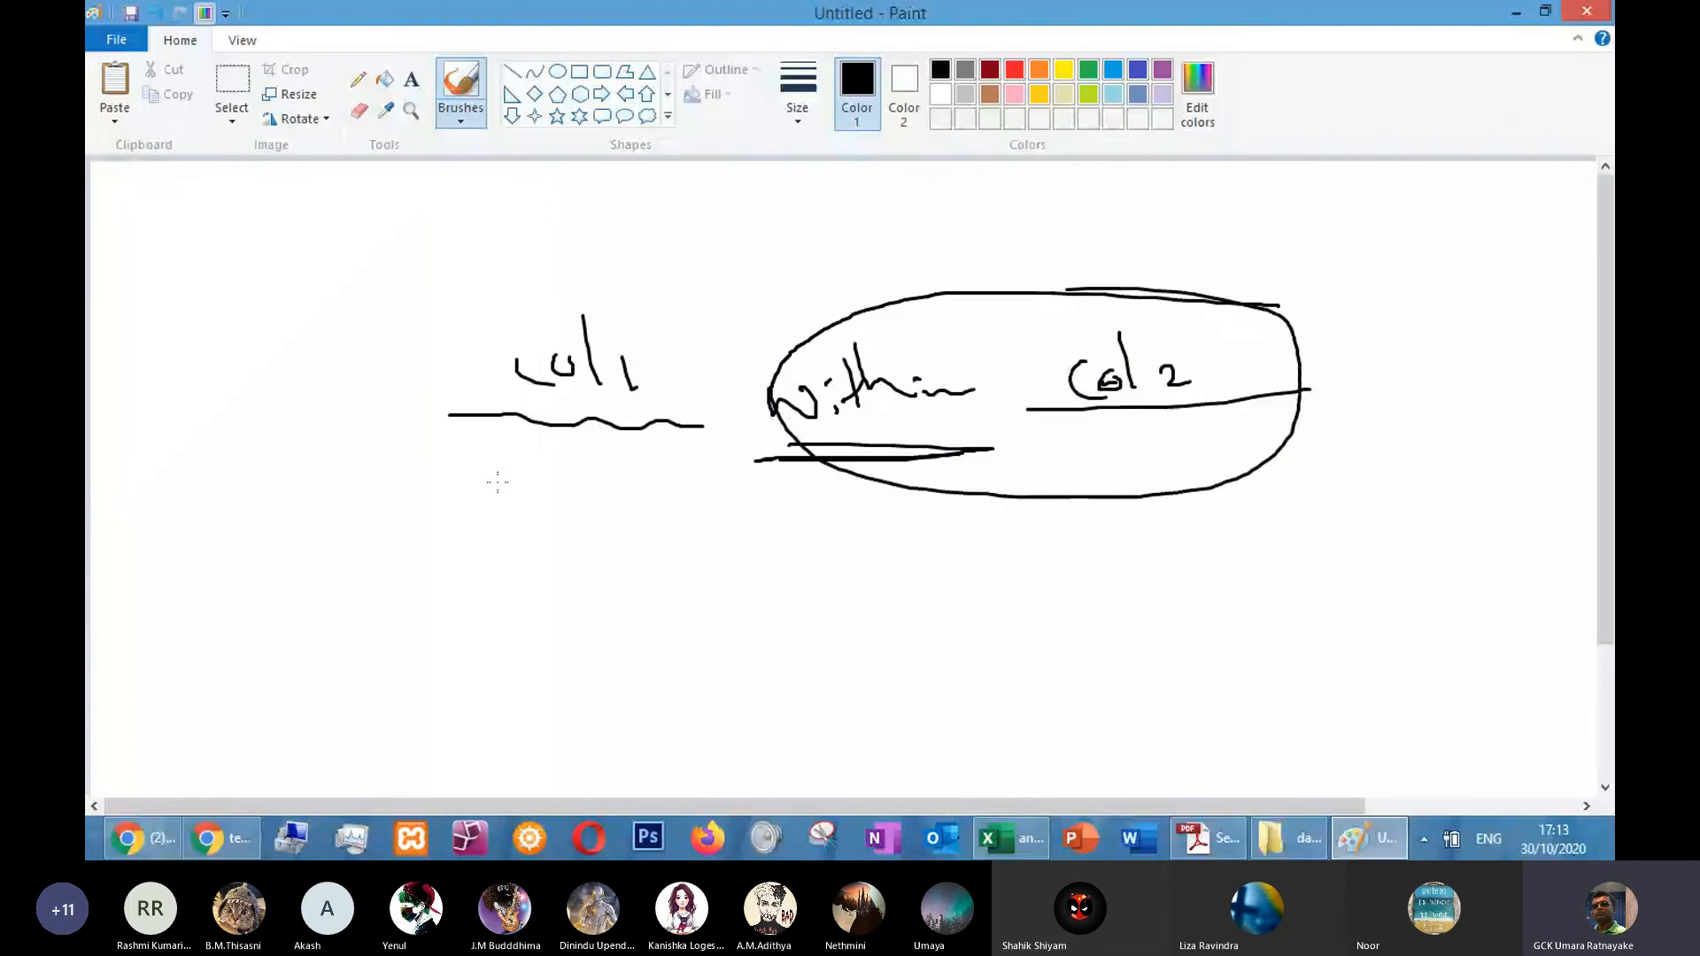
# After checking the country codes in Excel, write USA twice below col 1 in Paint, draw two short lines beside them, and box the pair with an arrow
pyautogui.hotkey('alt', 'Tab')
pyautogui.click(808, 333)
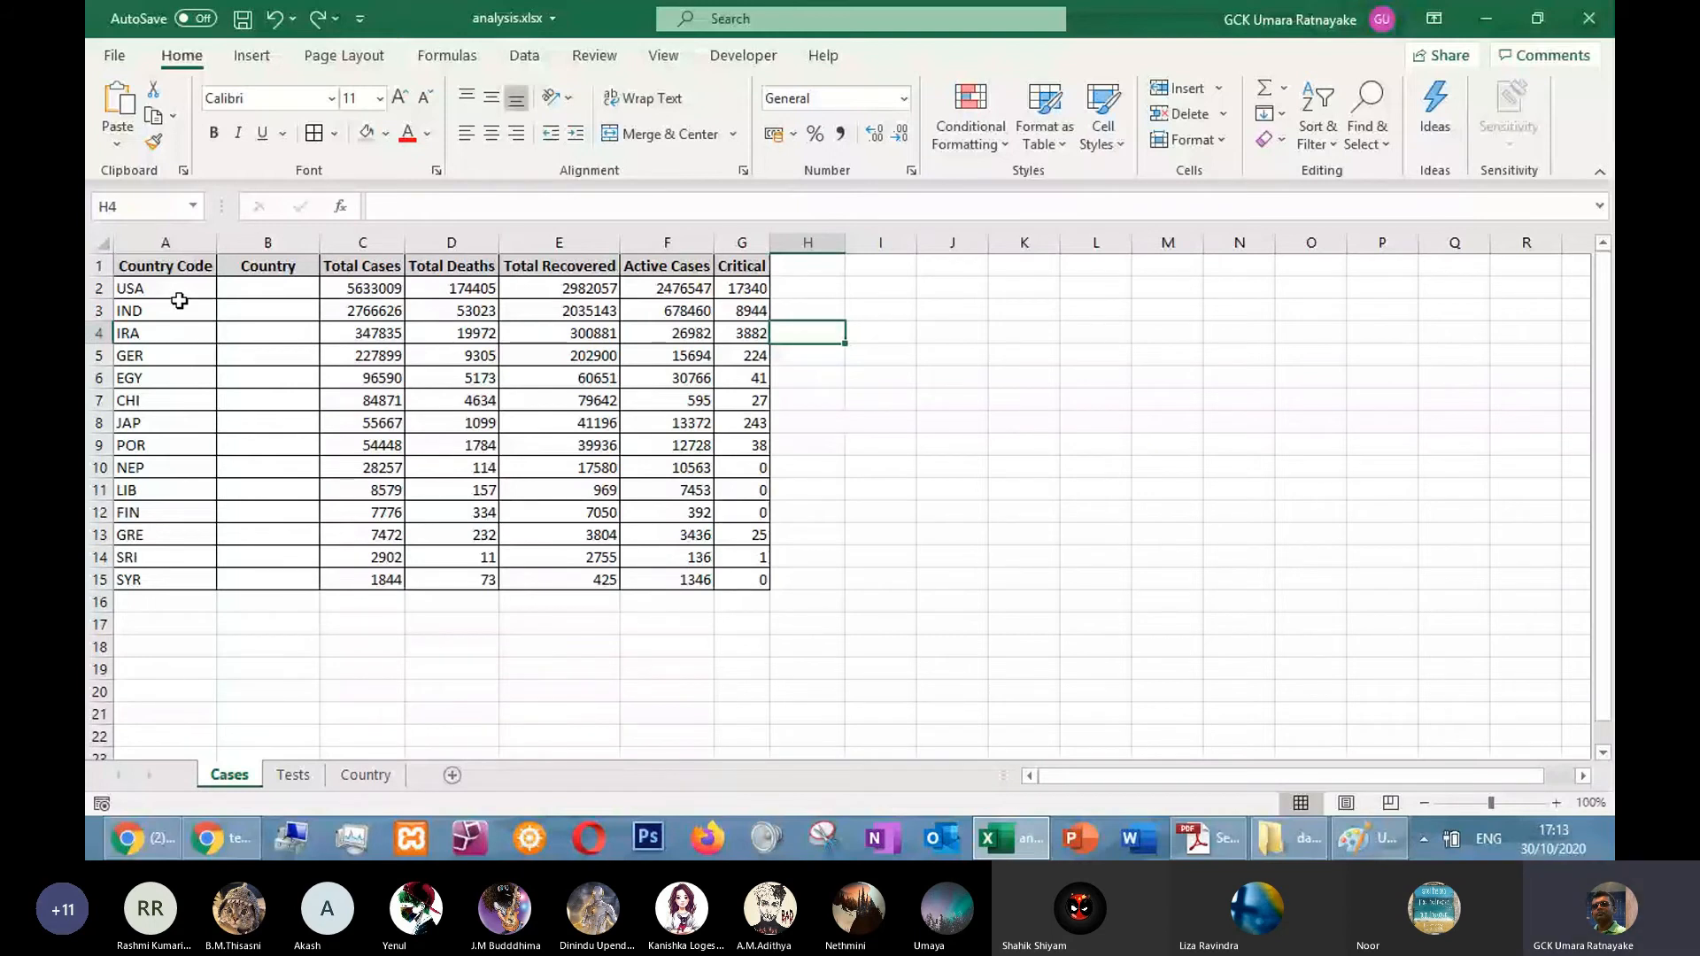
pyautogui.hotkey('alt', 'Tab')
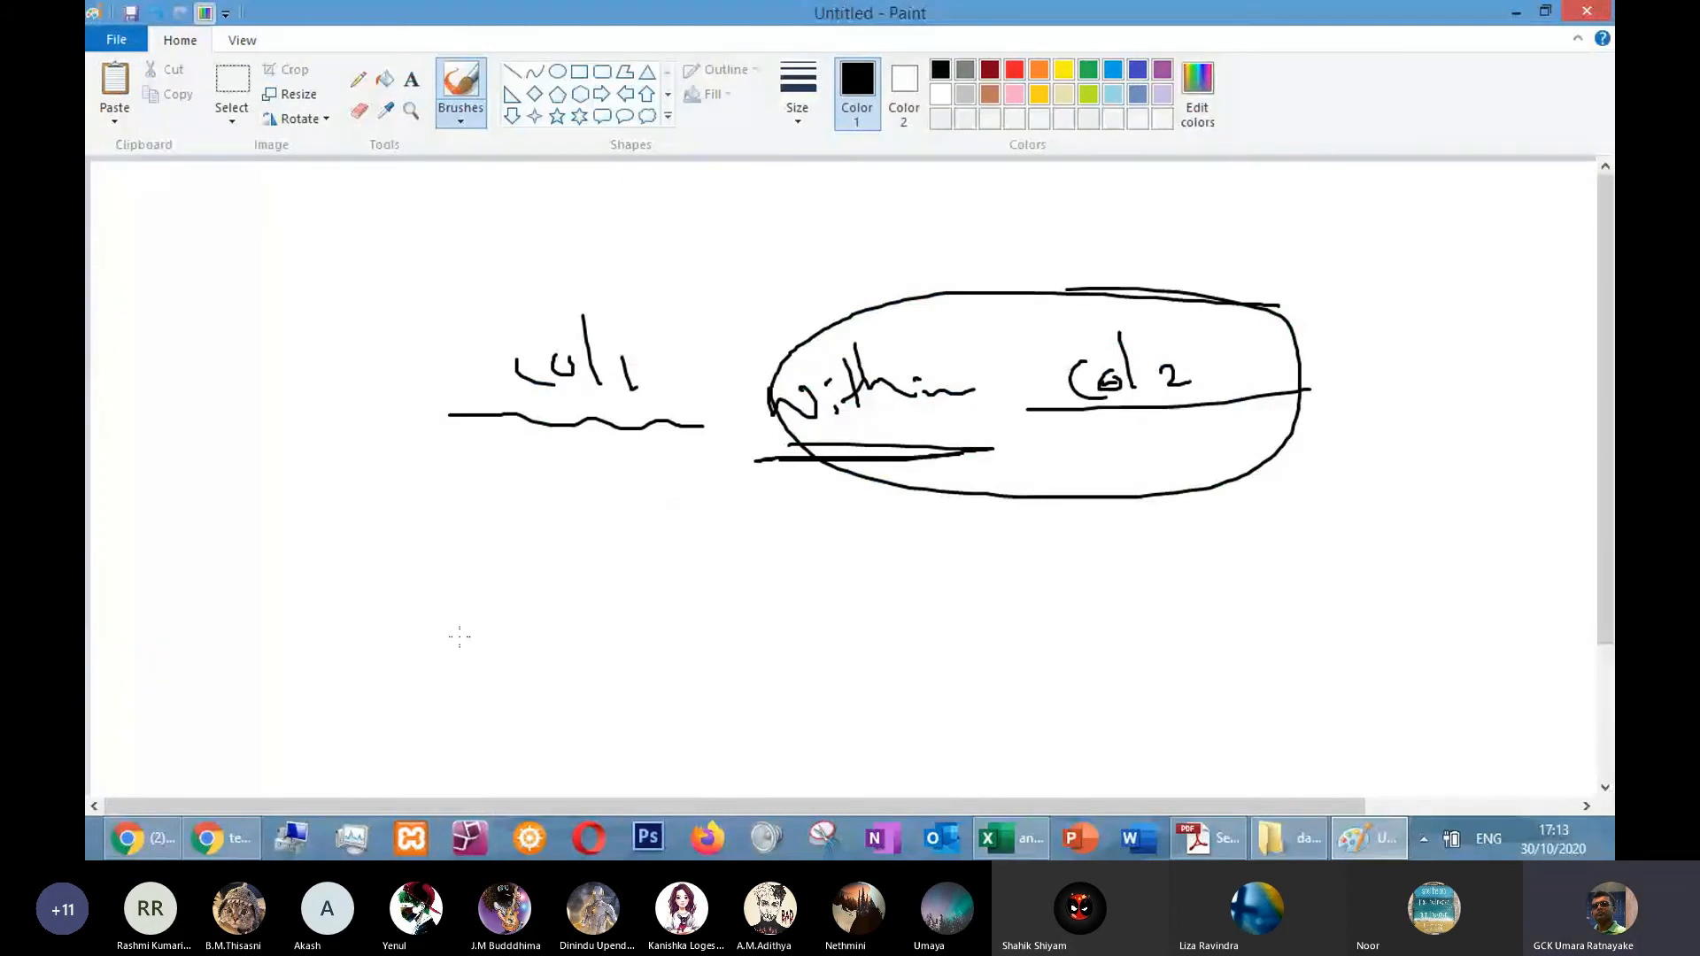
pyautogui.hotkey('alt', 'Tab')
pyautogui.hotkey('alt', 'Tab')
pyautogui.moveTo(493, 530); pyautogui.dragTo(526, 525)
pyautogui.moveTo(497, 513); pyautogui.dragTo(523, 507)
pyautogui.moveTo(405, 566); pyautogui.dragTo(527, 578)
pyautogui.moveTo(487, 560); pyautogui.dragTo(523, 555)
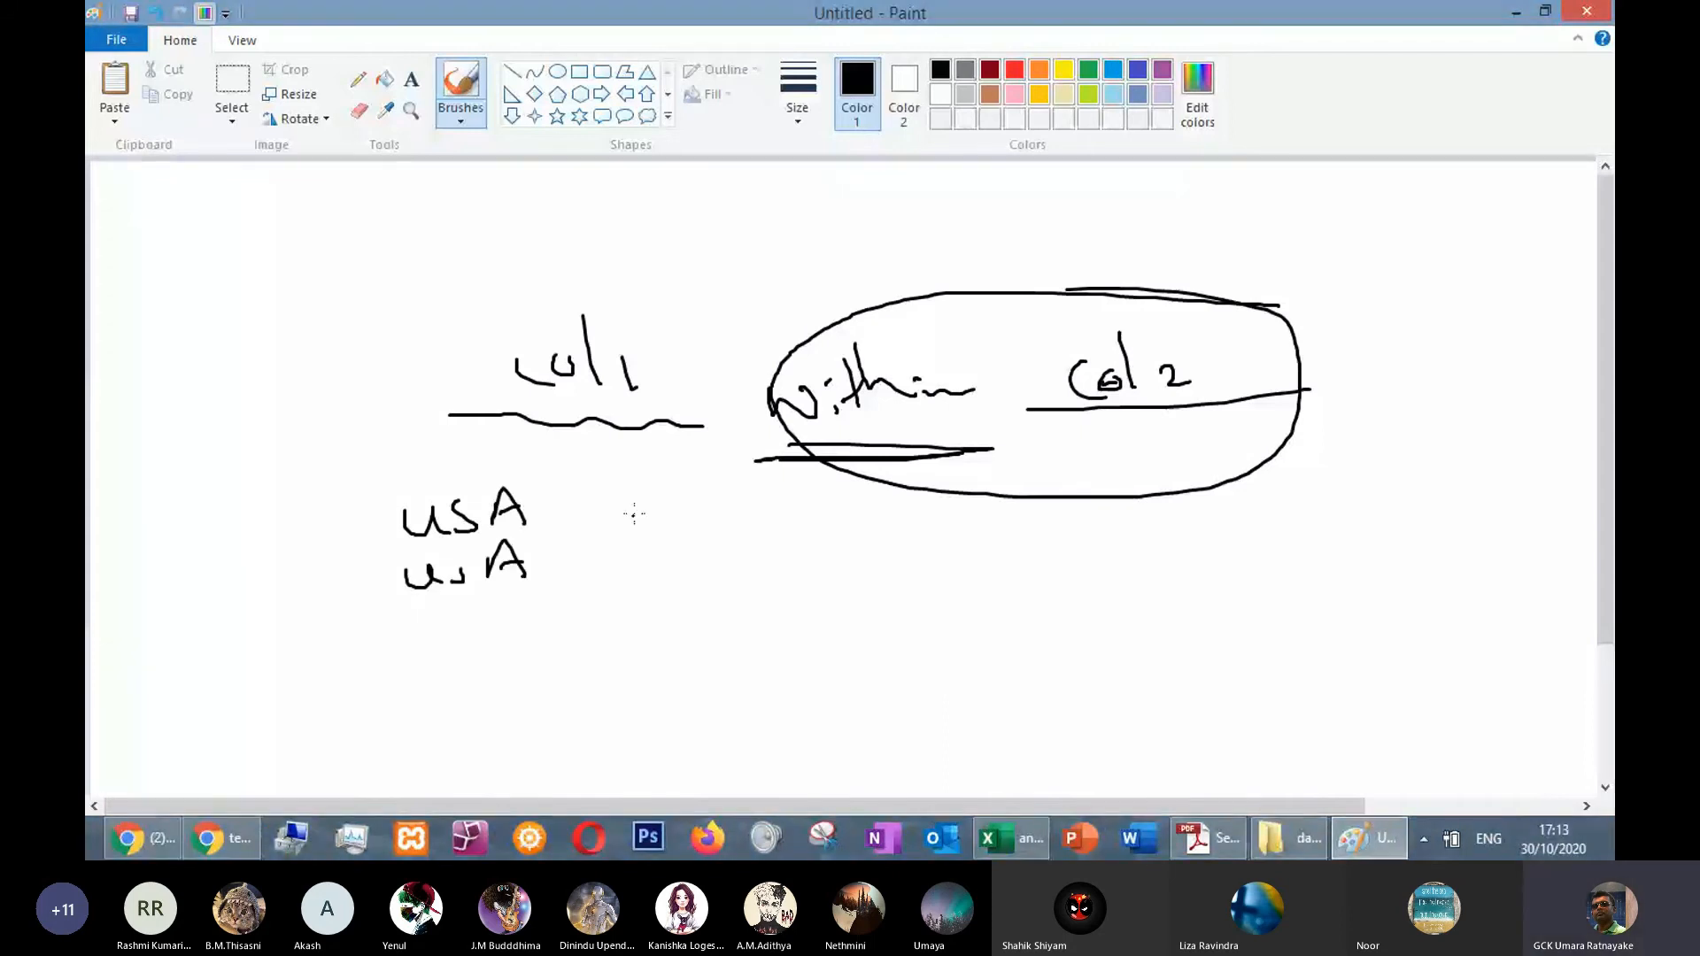
pyautogui.moveTo(606, 503); pyautogui.dragTo(679, 492)
pyautogui.moveTo(612, 549); pyautogui.dragTo(700, 536)
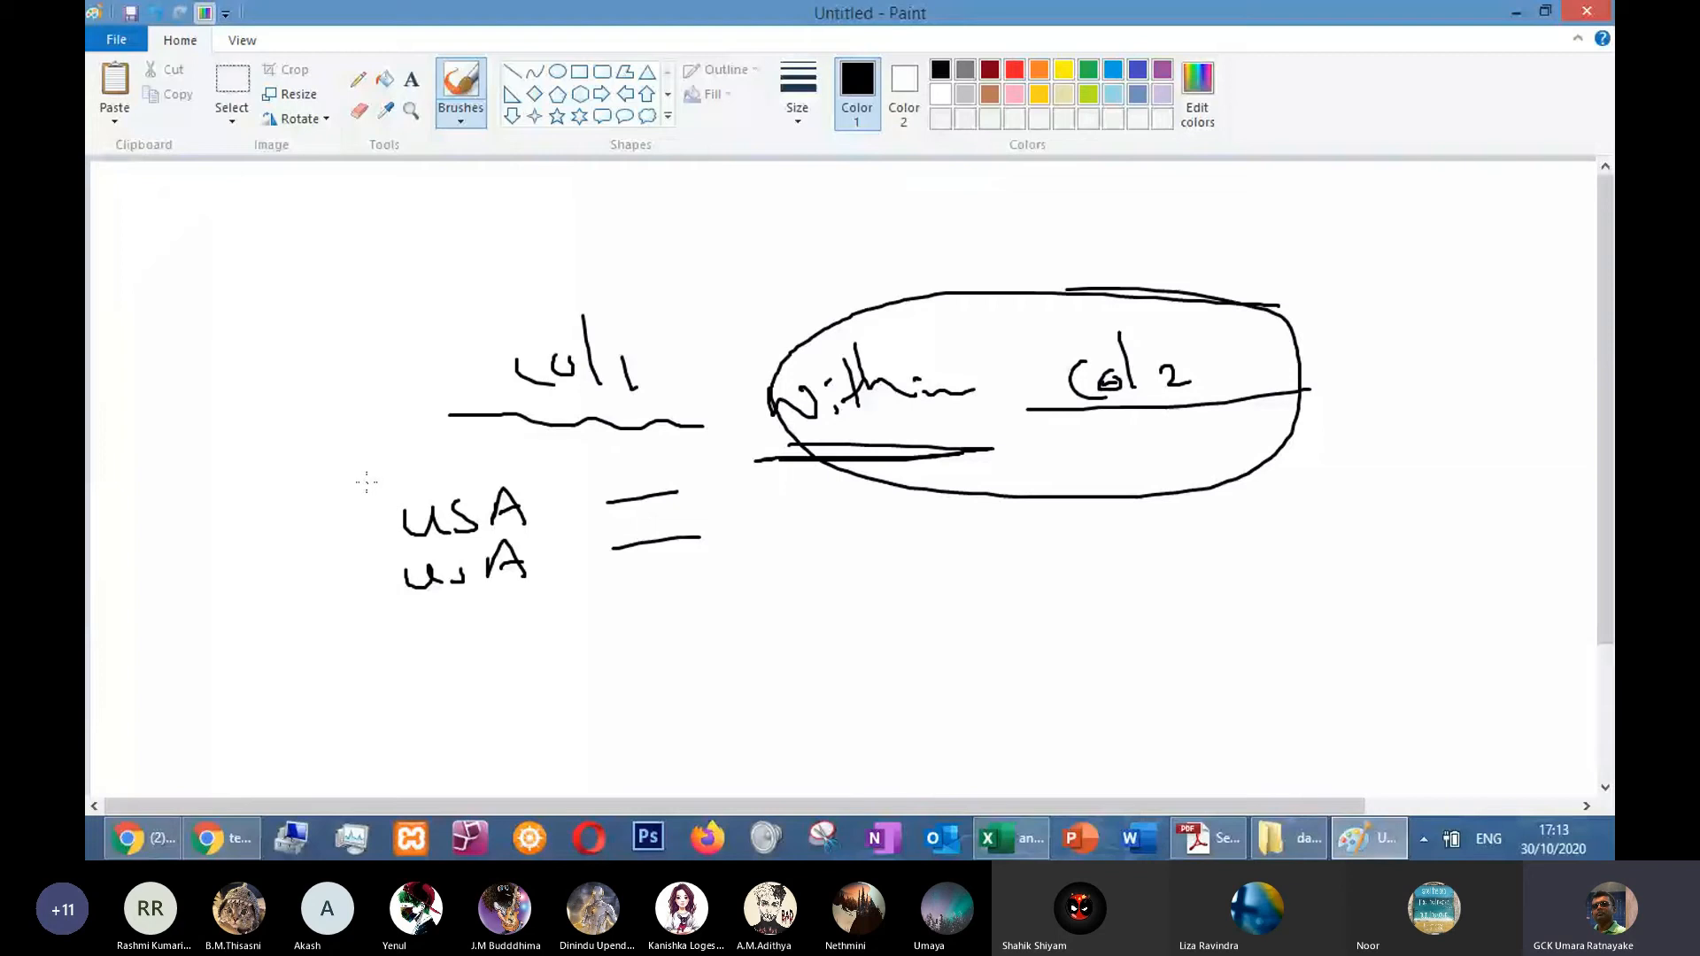
pyautogui.moveTo(366, 483); pyautogui.dragTo(374, 534)
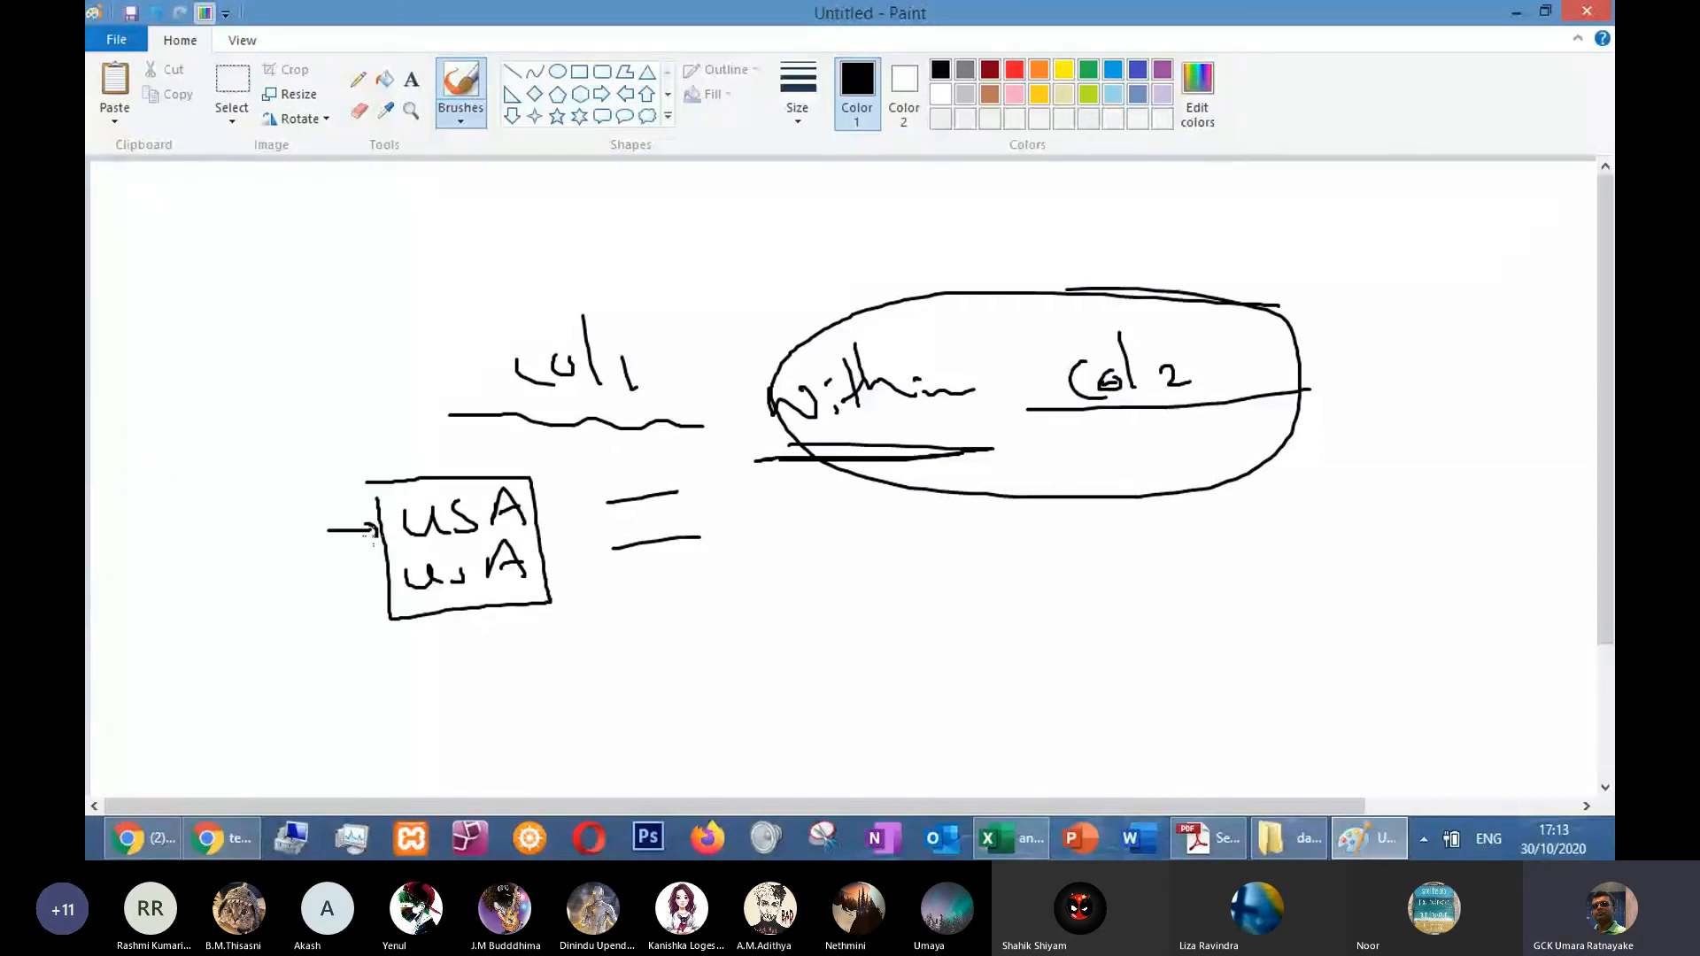
# Outline the whole "col 1 within col 2" phrase, and circle the USA pair, col 1 and the two short lines
pyautogui.moveTo(484, 313)
pyautogui.mouseDown()
pyautogui.moveTo(1116, 423)
pyautogui.moveTo(466, 363)
pyautogui.mouseUp()
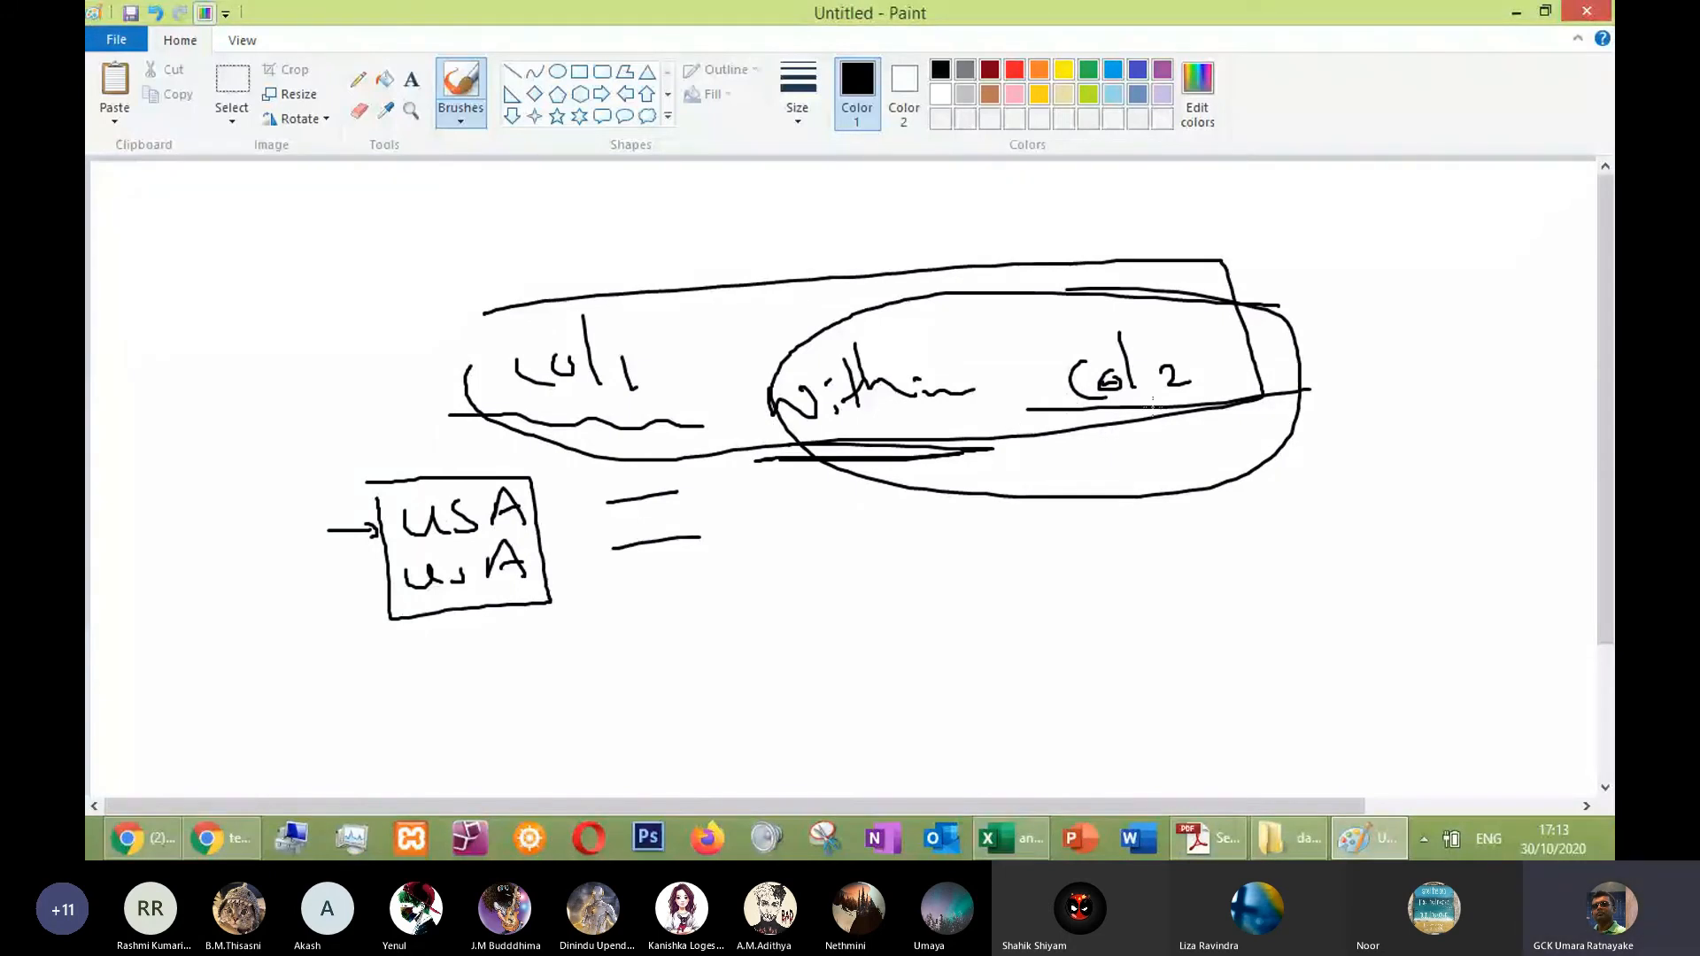
pyautogui.moveTo(471, 448)
pyautogui.mouseDown()
pyautogui.moveTo(364, 602)
pyautogui.moveTo(525, 490)
pyautogui.mouseUp()
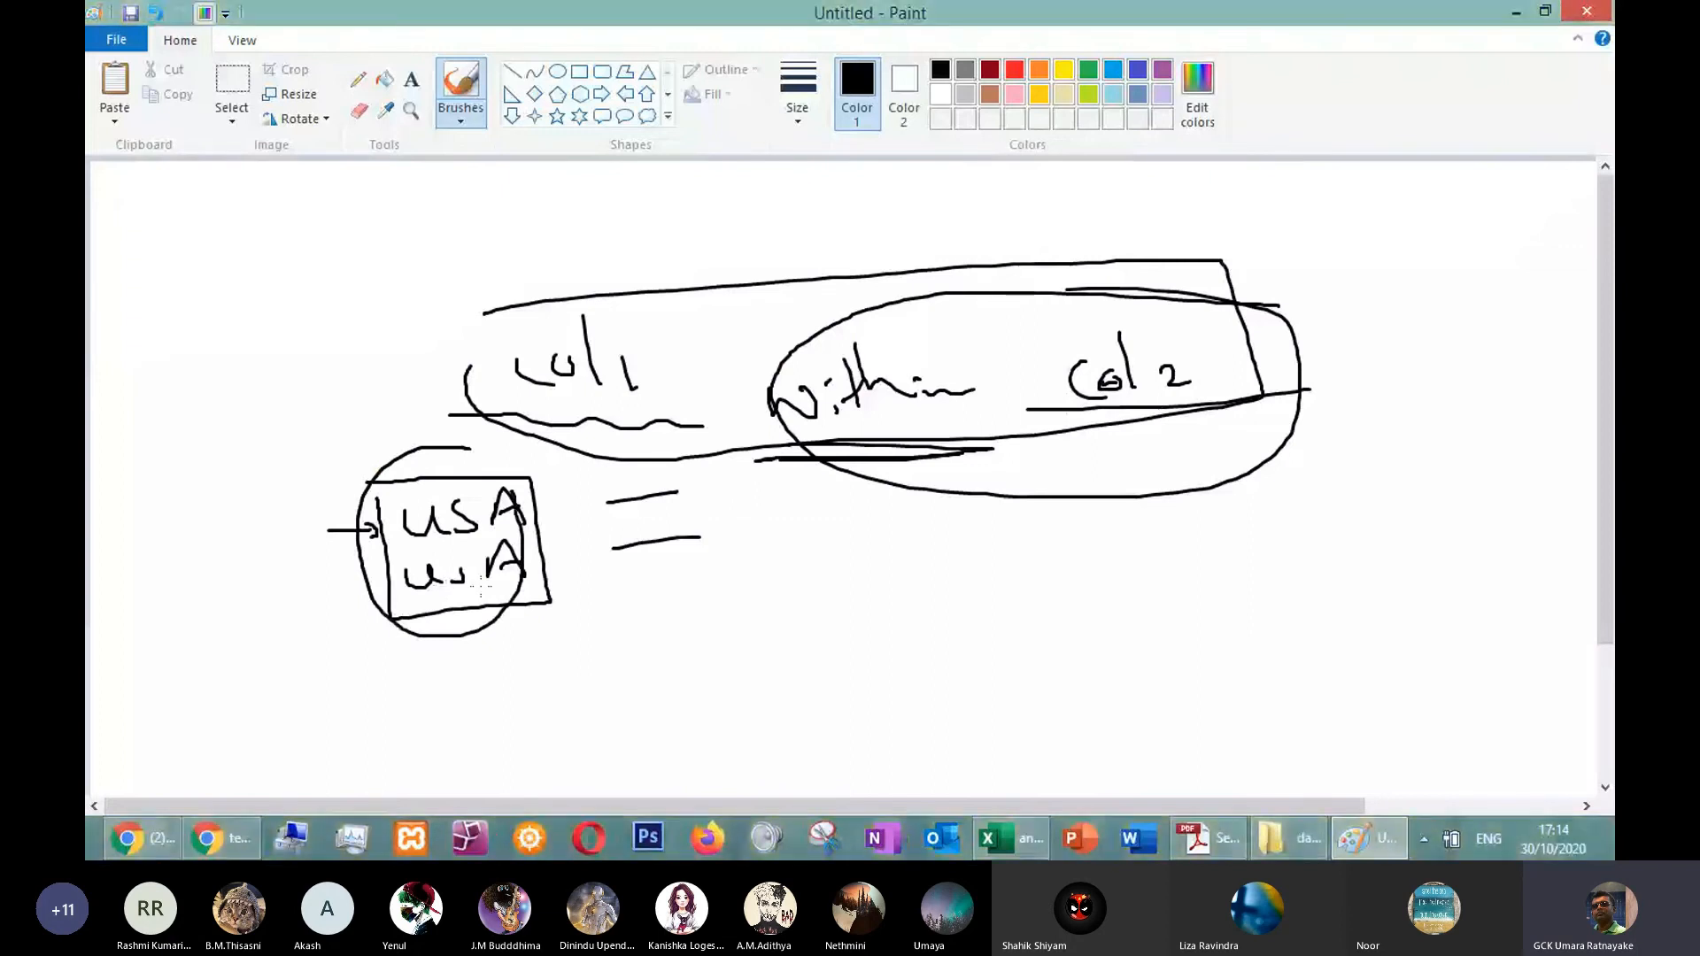
pyautogui.moveTo(591, 277)
pyautogui.mouseDown()
pyautogui.moveTo(531, 429)
pyautogui.moveTo(625, 295)
pyautogui.mouseUp()
pyautogui.moveTo(673, 462)
pyautogui.mouseDown()
pyautogui.moveTo(585, 563)
pyautogui.moveTo(699, 493)
pyautogui.mouseUp()
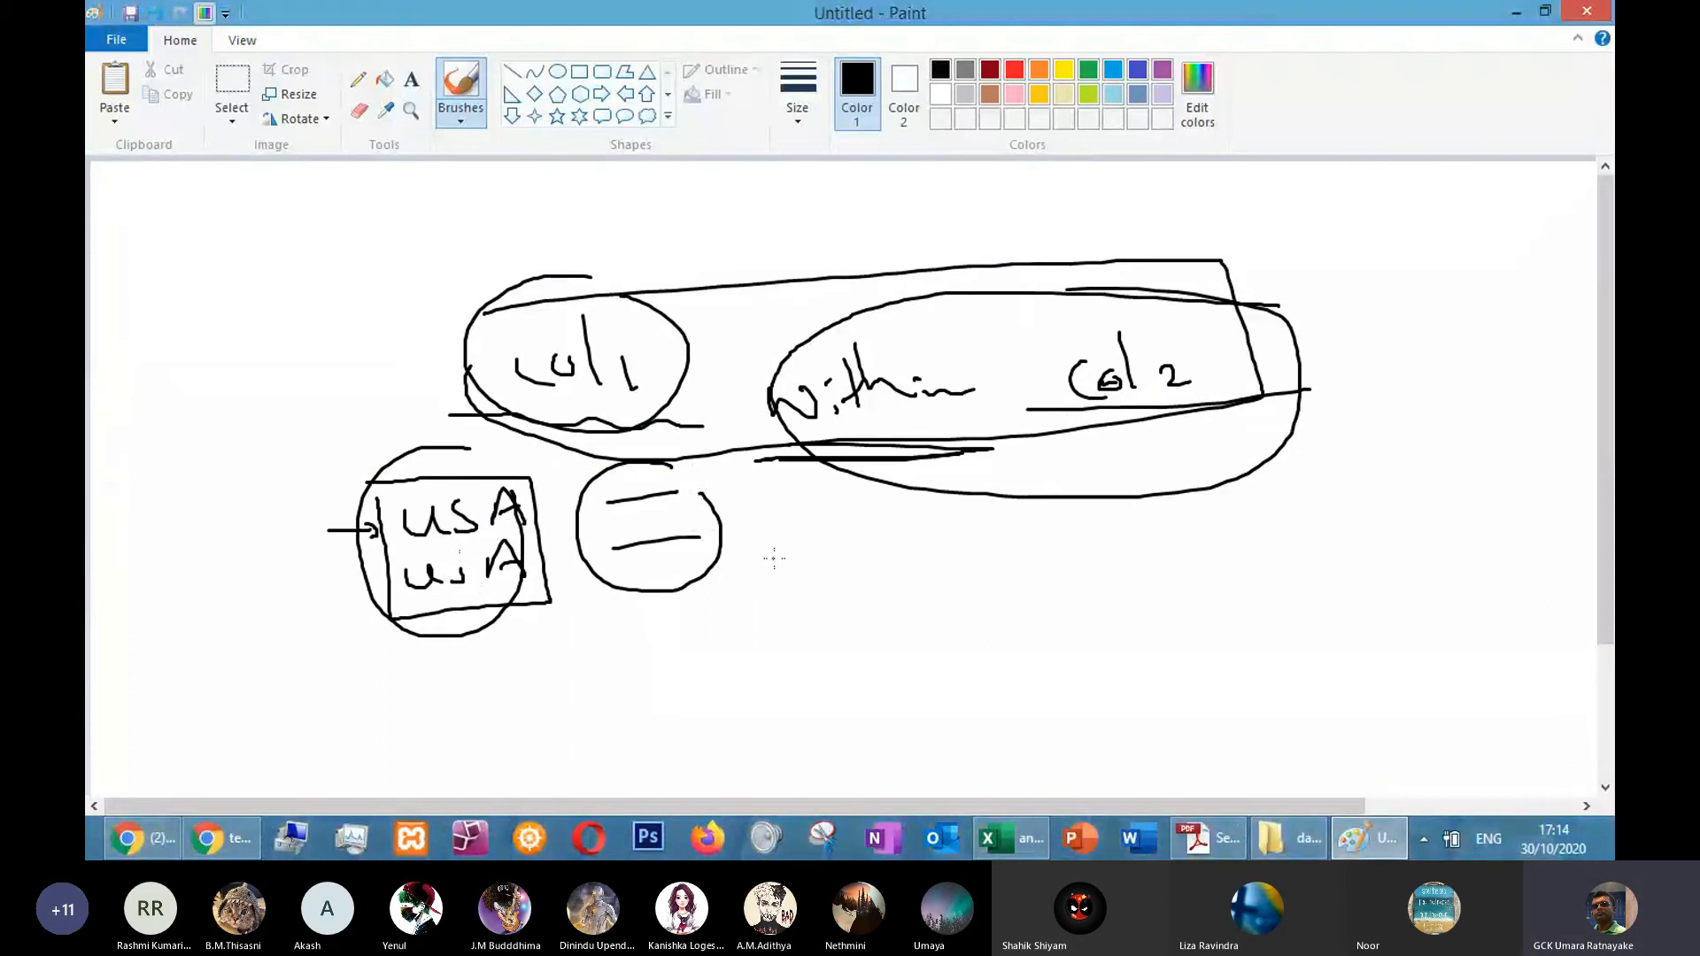
# Undo the last three circles, the outline around the phrase and the arrow in the Paint sketch
pyautogui.hotkey('alt', 'Tab')
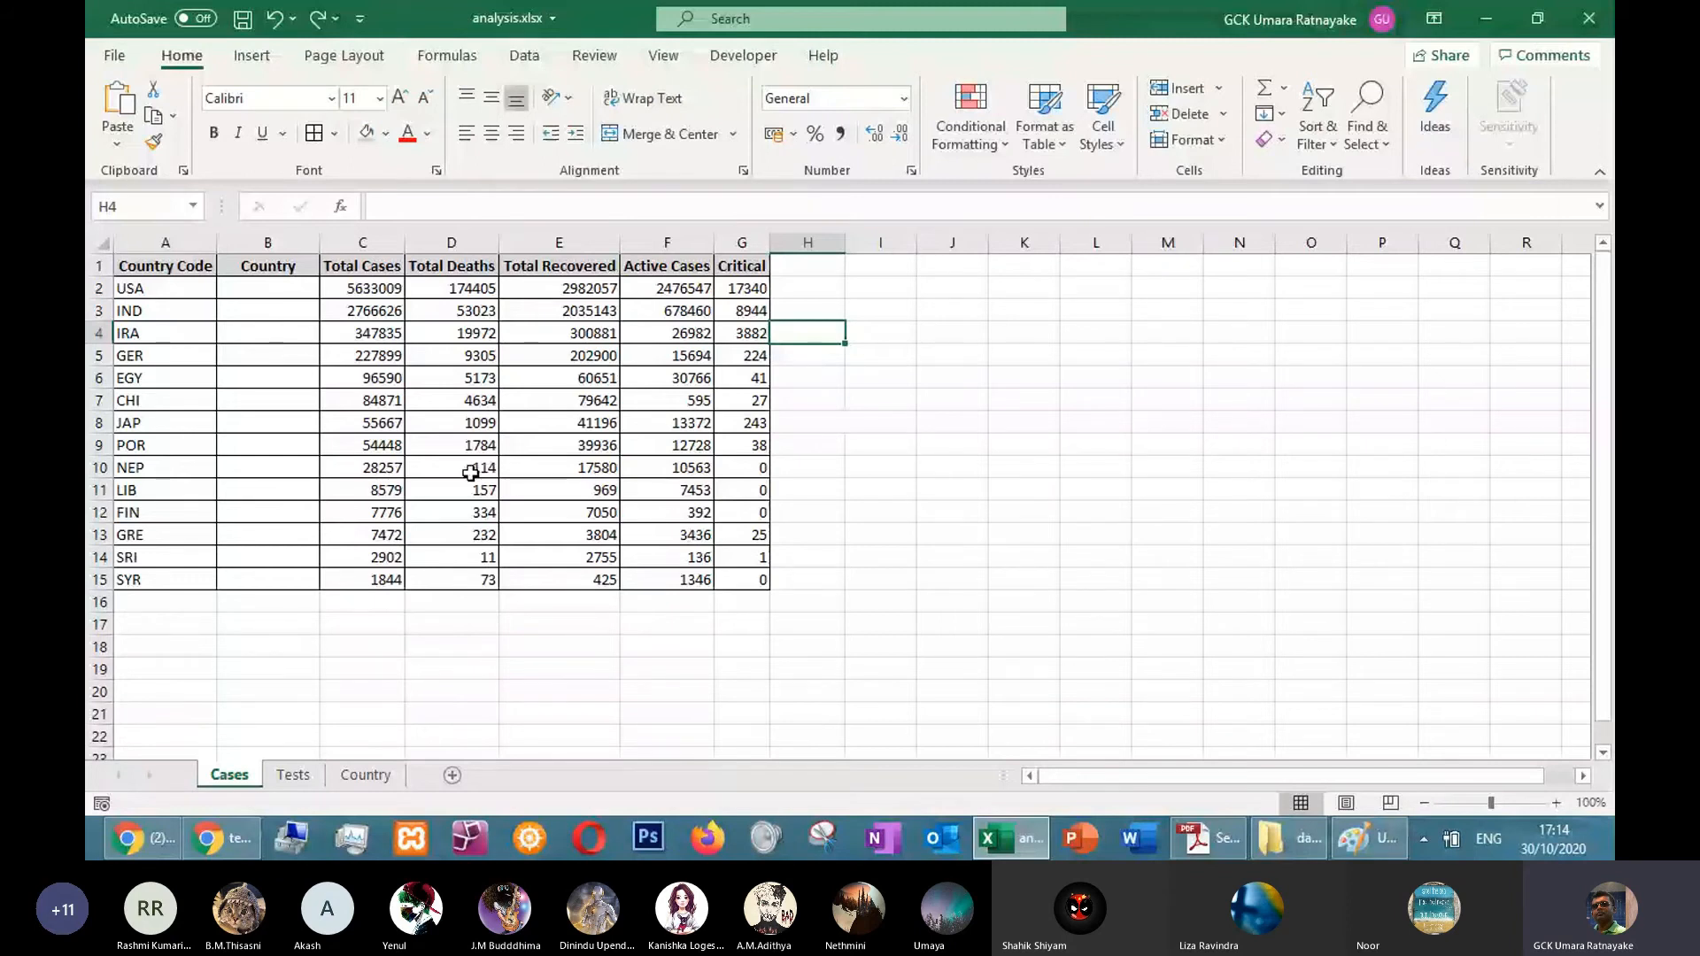
pyautogui.hotkey('alt', 'Tab')
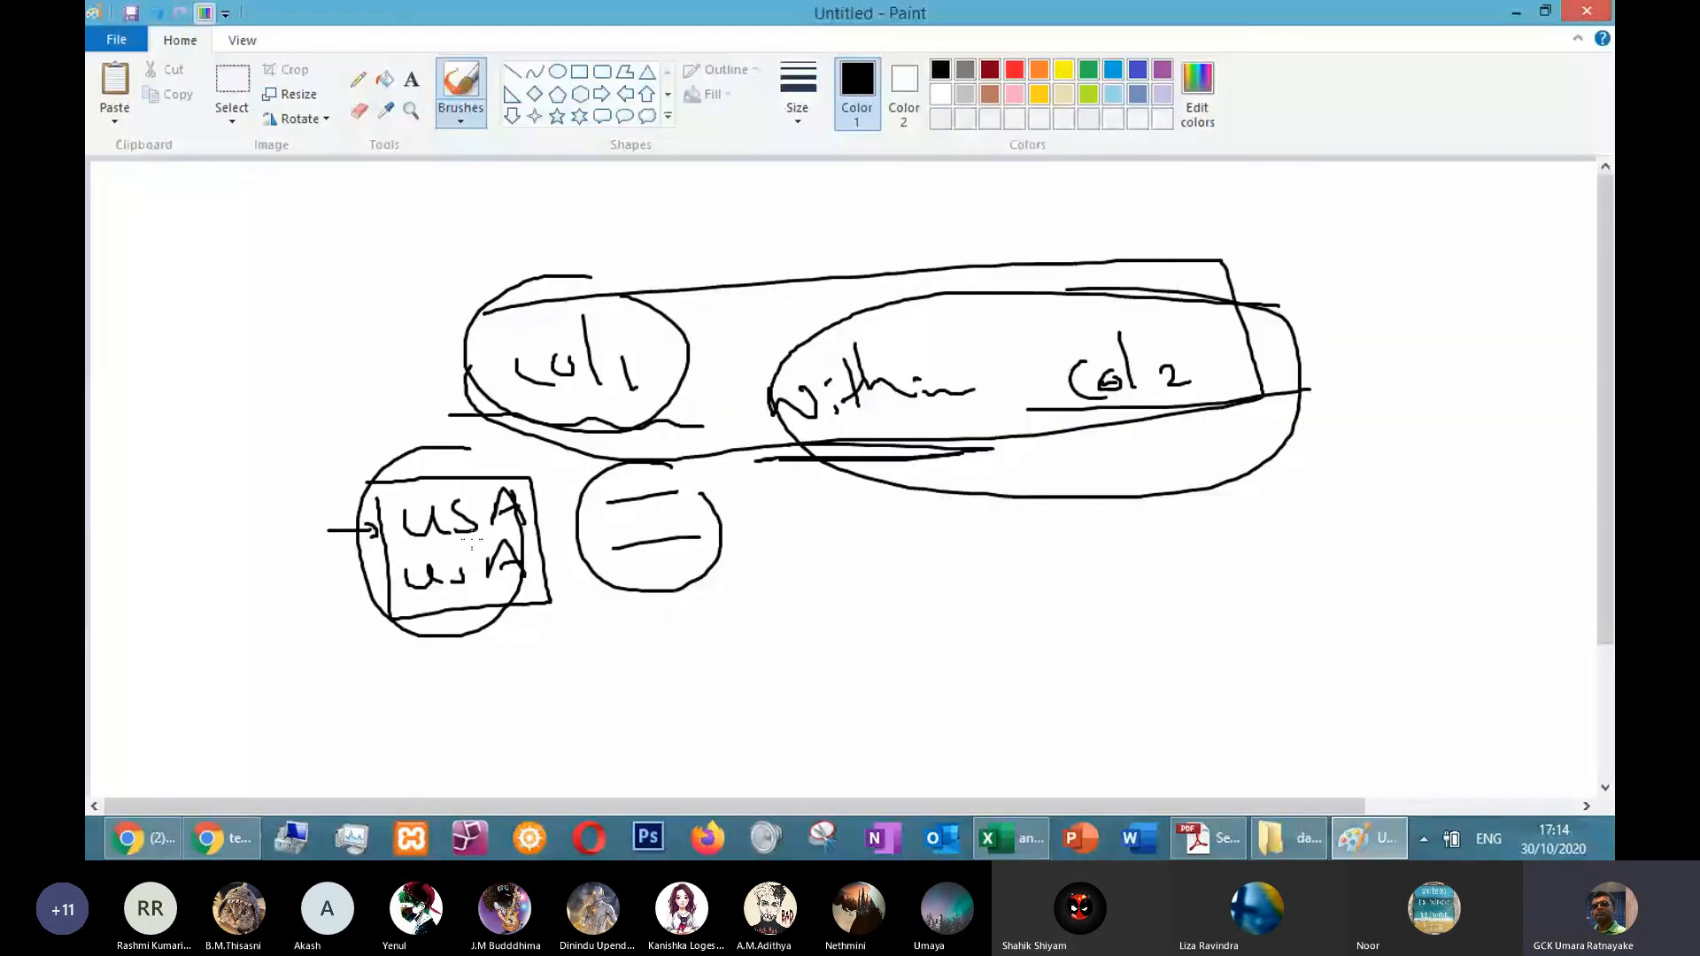
pyautogui.hotkey('ctrl', 'z')
pyautogui.hotkey('ctrl', 'z')
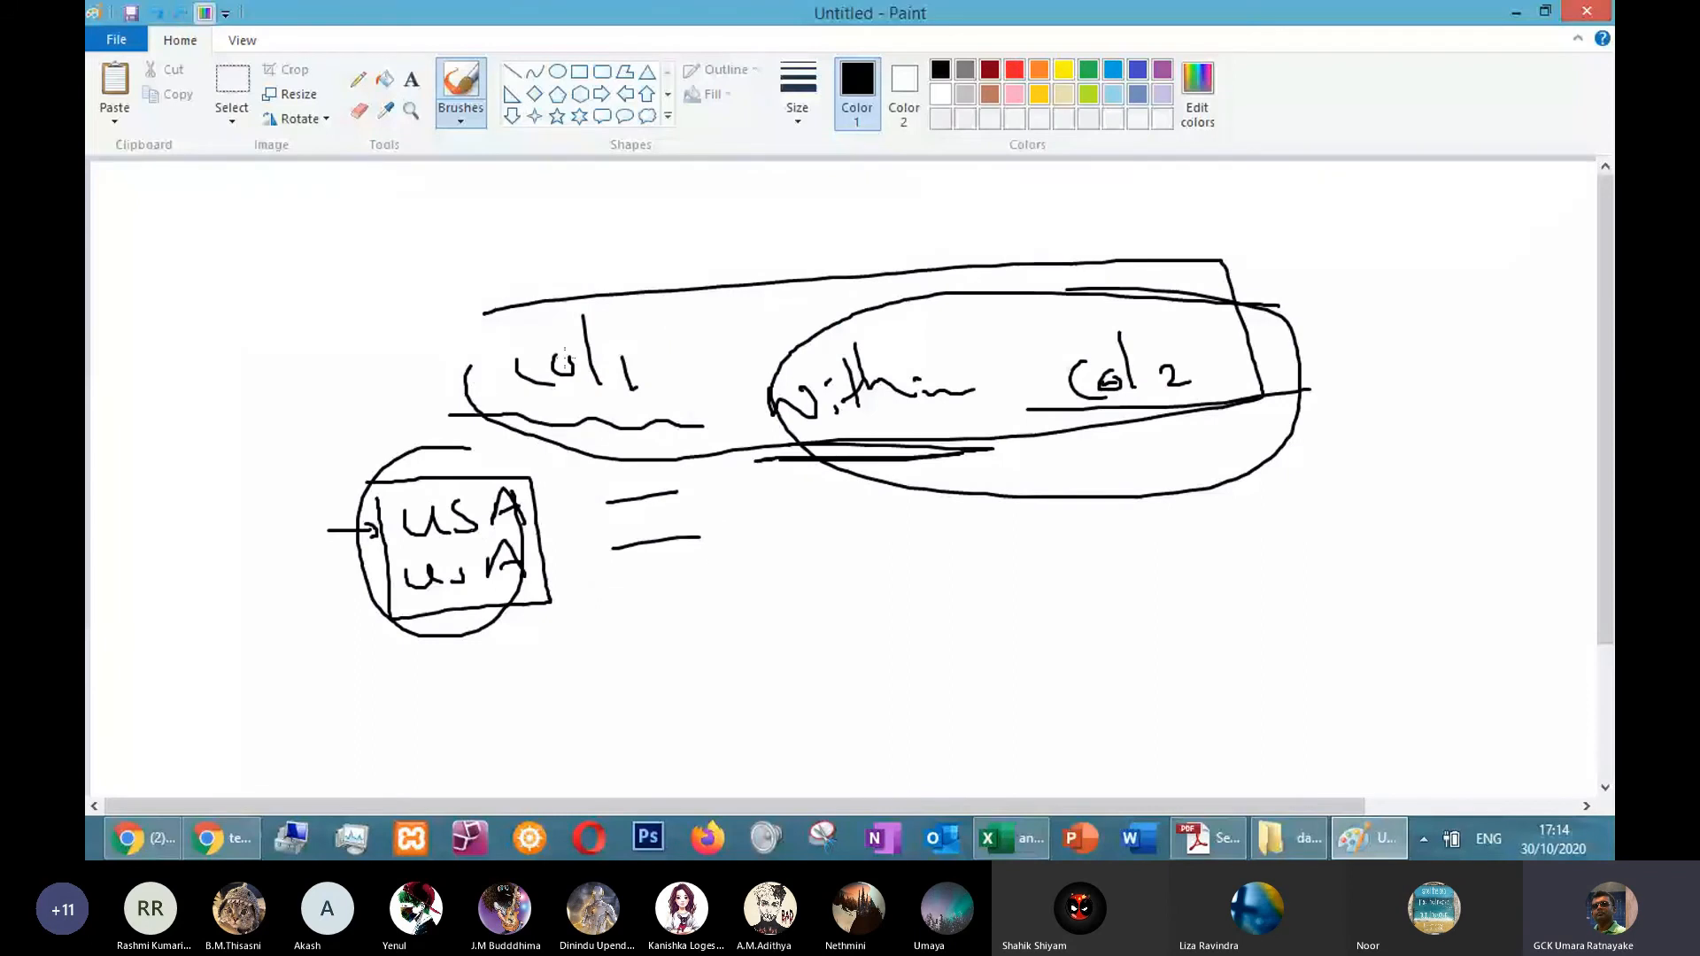
pyautogui.hotkey('ctrl', 'z')
pyautogui.hotkey('ctrl', 'z')
pyautogui.hotkey('ctrl', 'z')
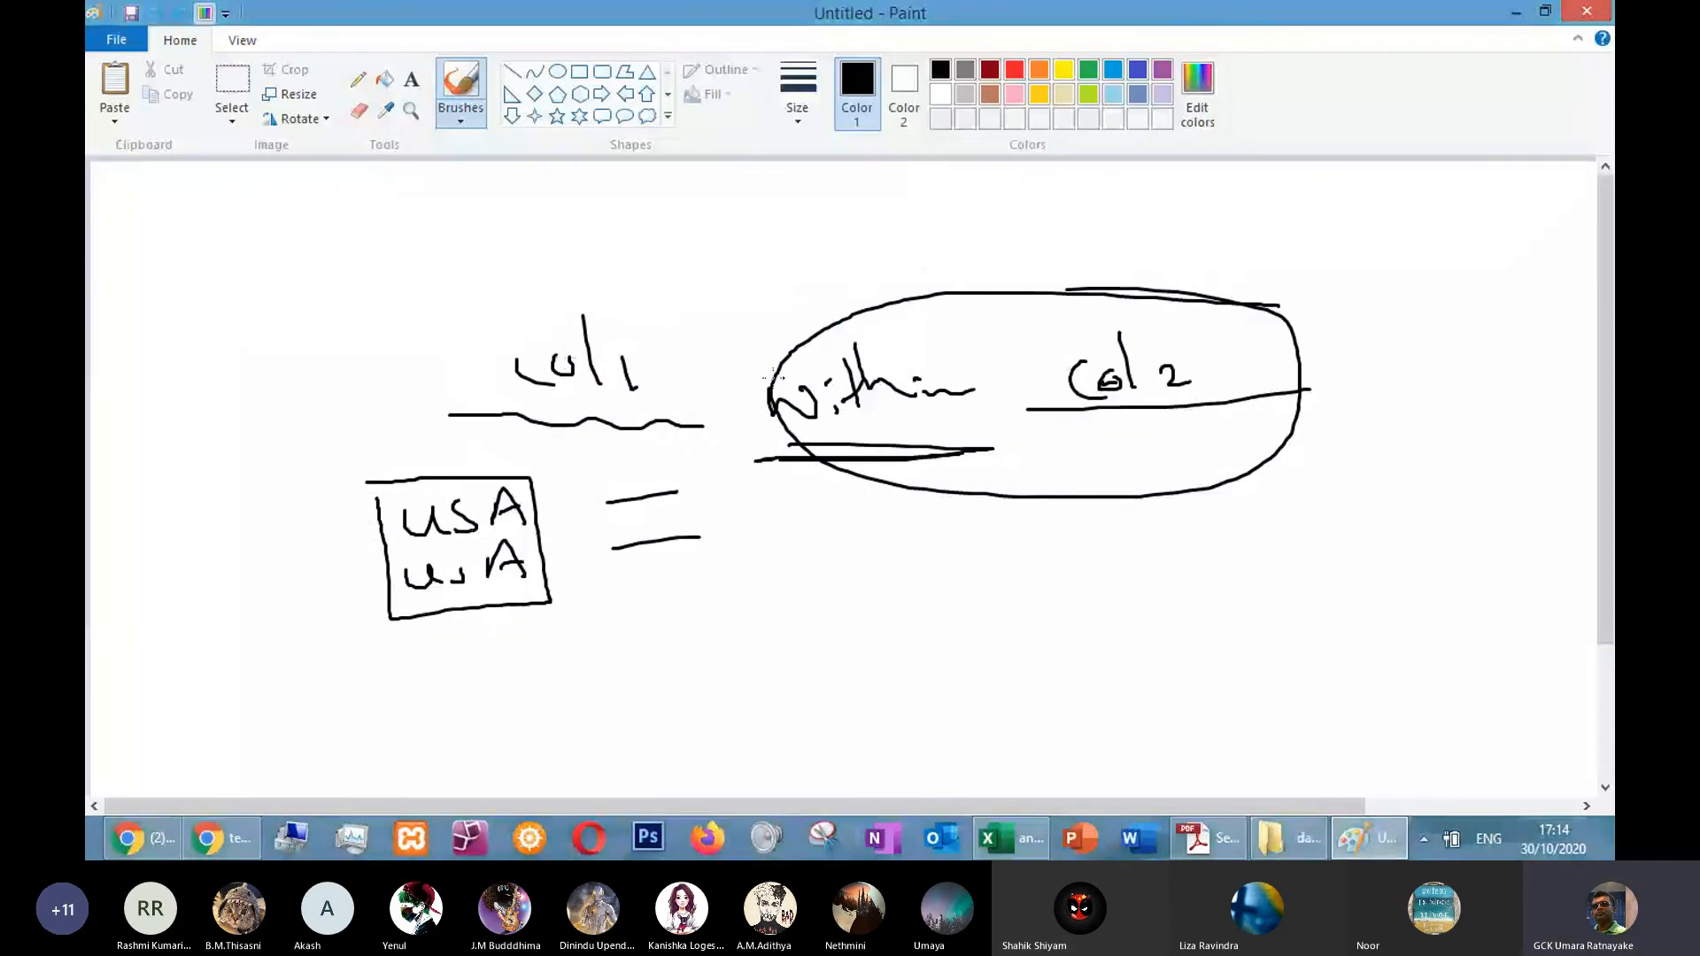
# Switch to Excel and try adding a second sort level on Country, Z to A, below Total Cases for A1:G15
pyautogui.hotkey('alt', 'Tab')
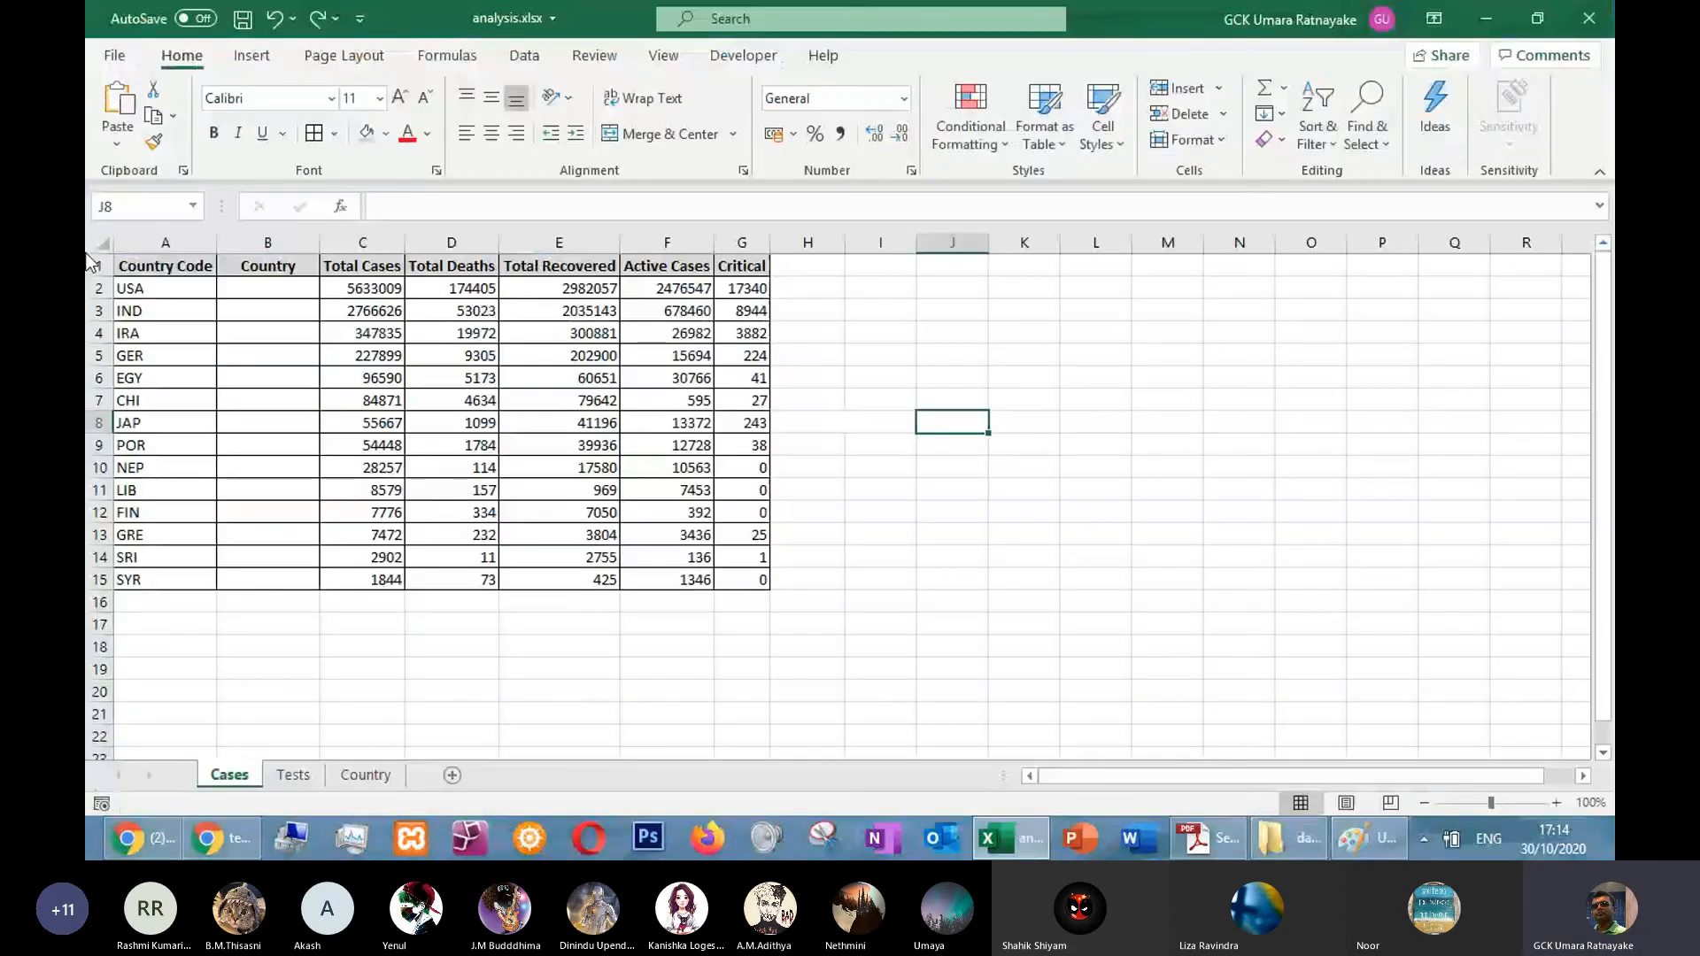
pyautogui.moveTo(124, 266); pyautogui.dragTo(763, 577)
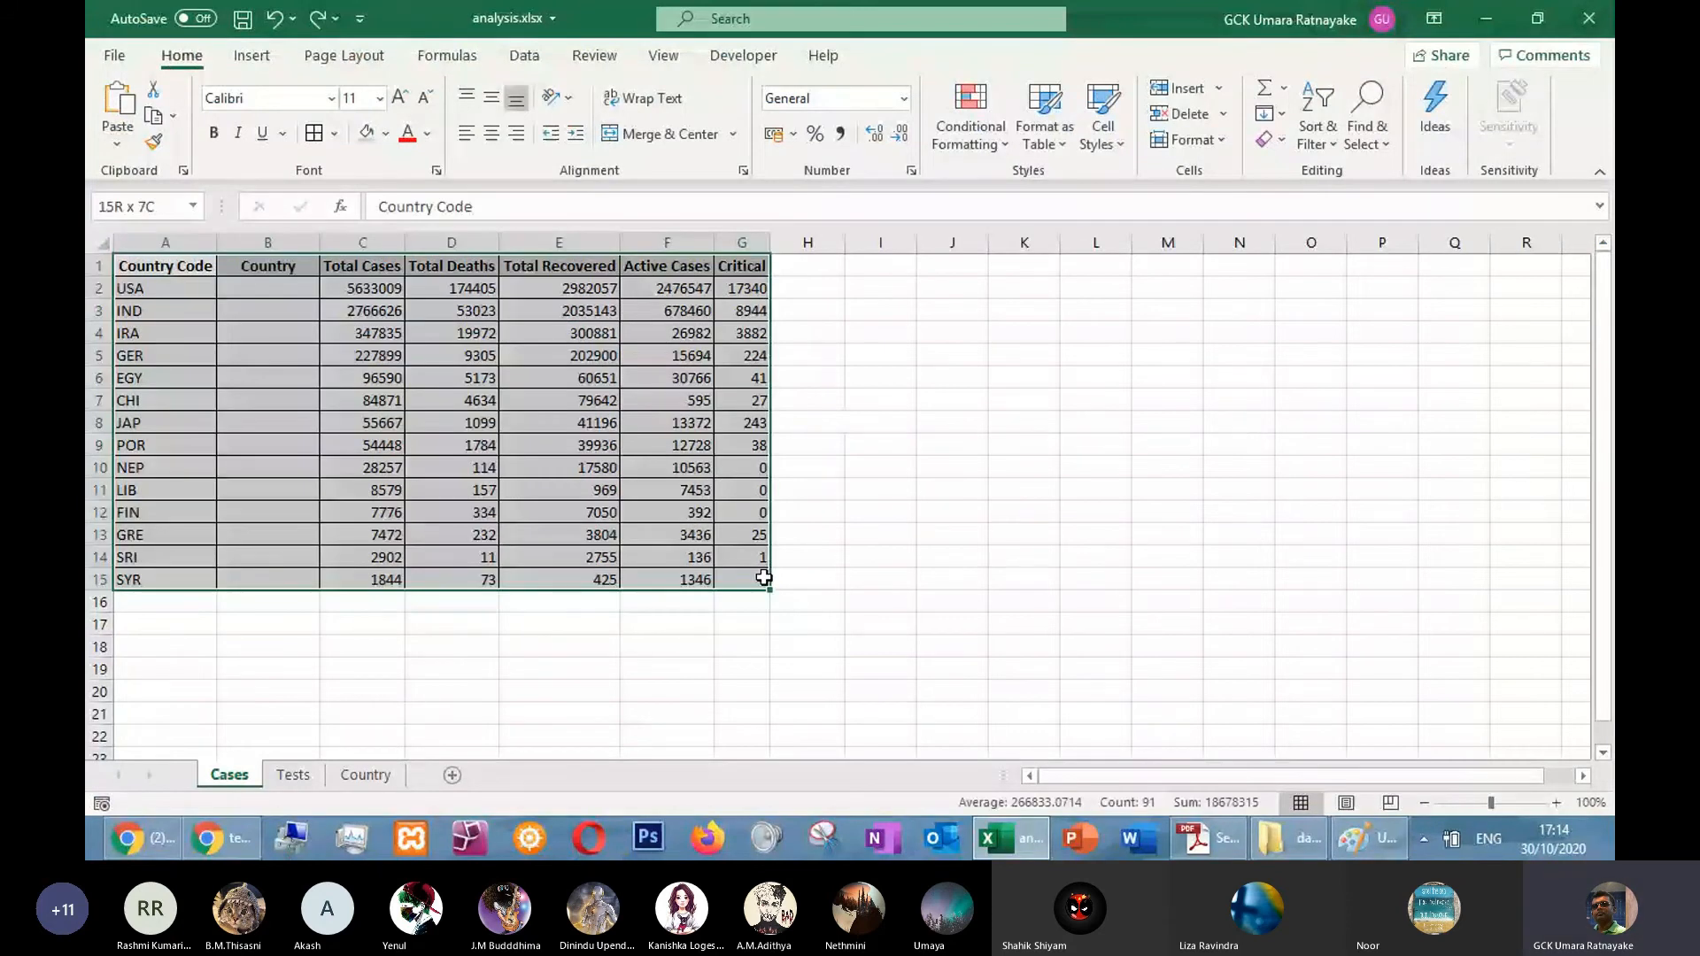
pyautogui.click(524, 54)
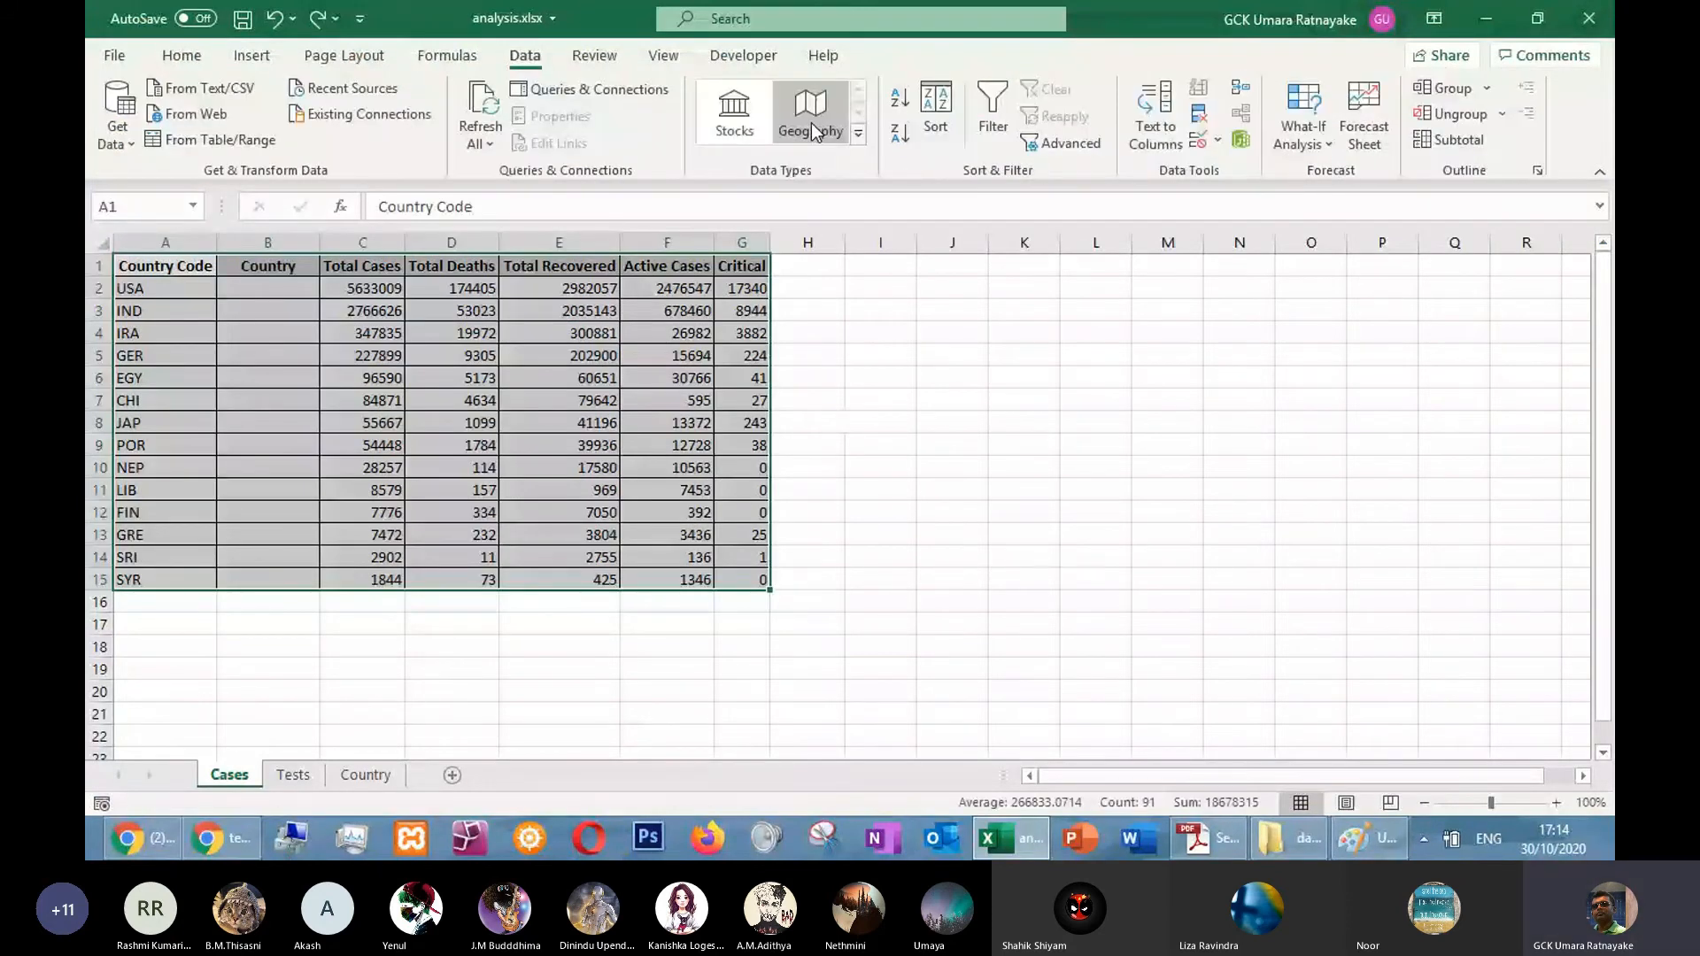
pyautogui.click(936, 113)
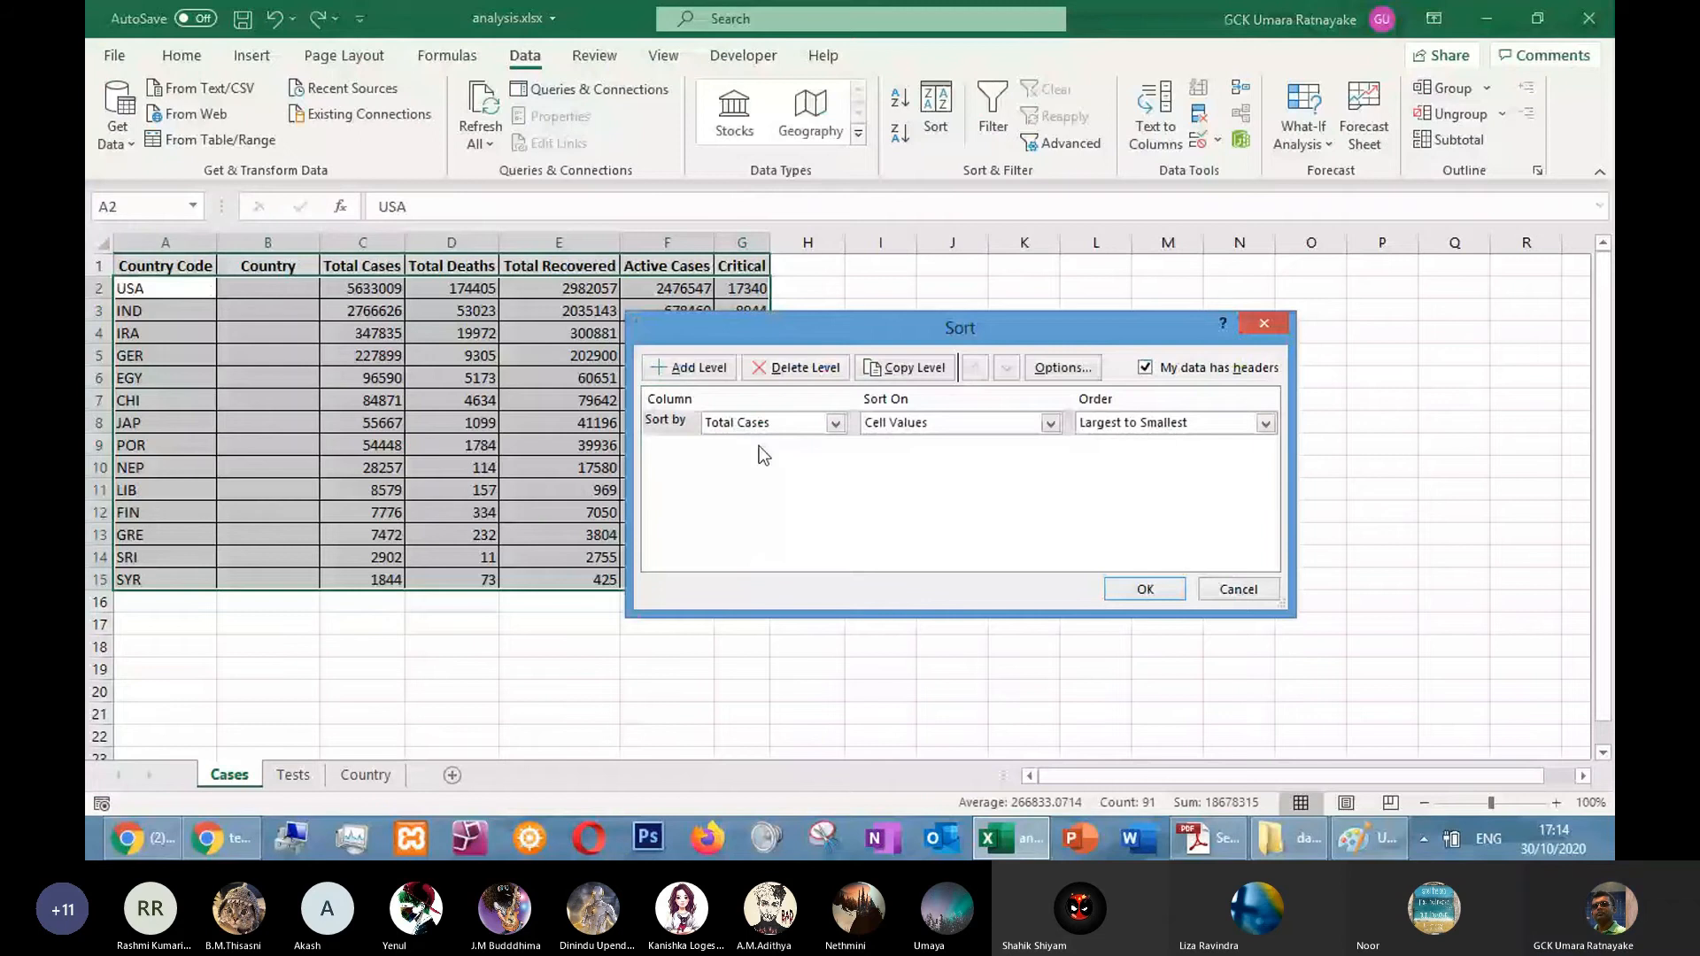
pyautogui.click(695, 372)
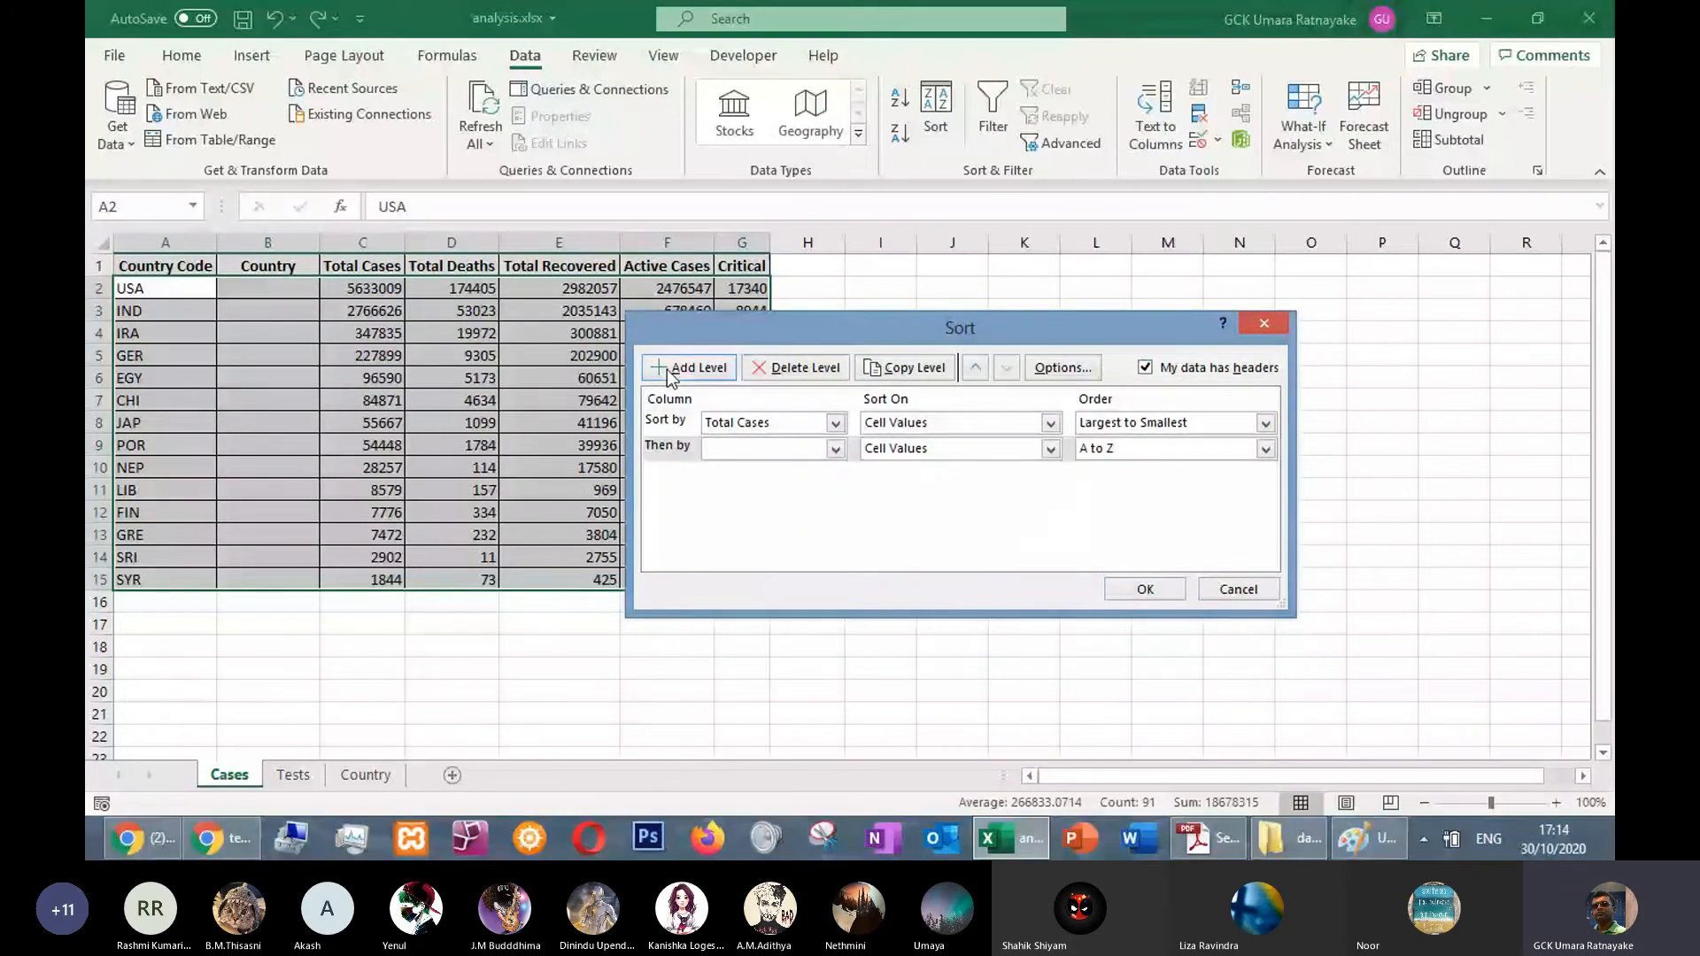
pyautogui.click(835, 448)
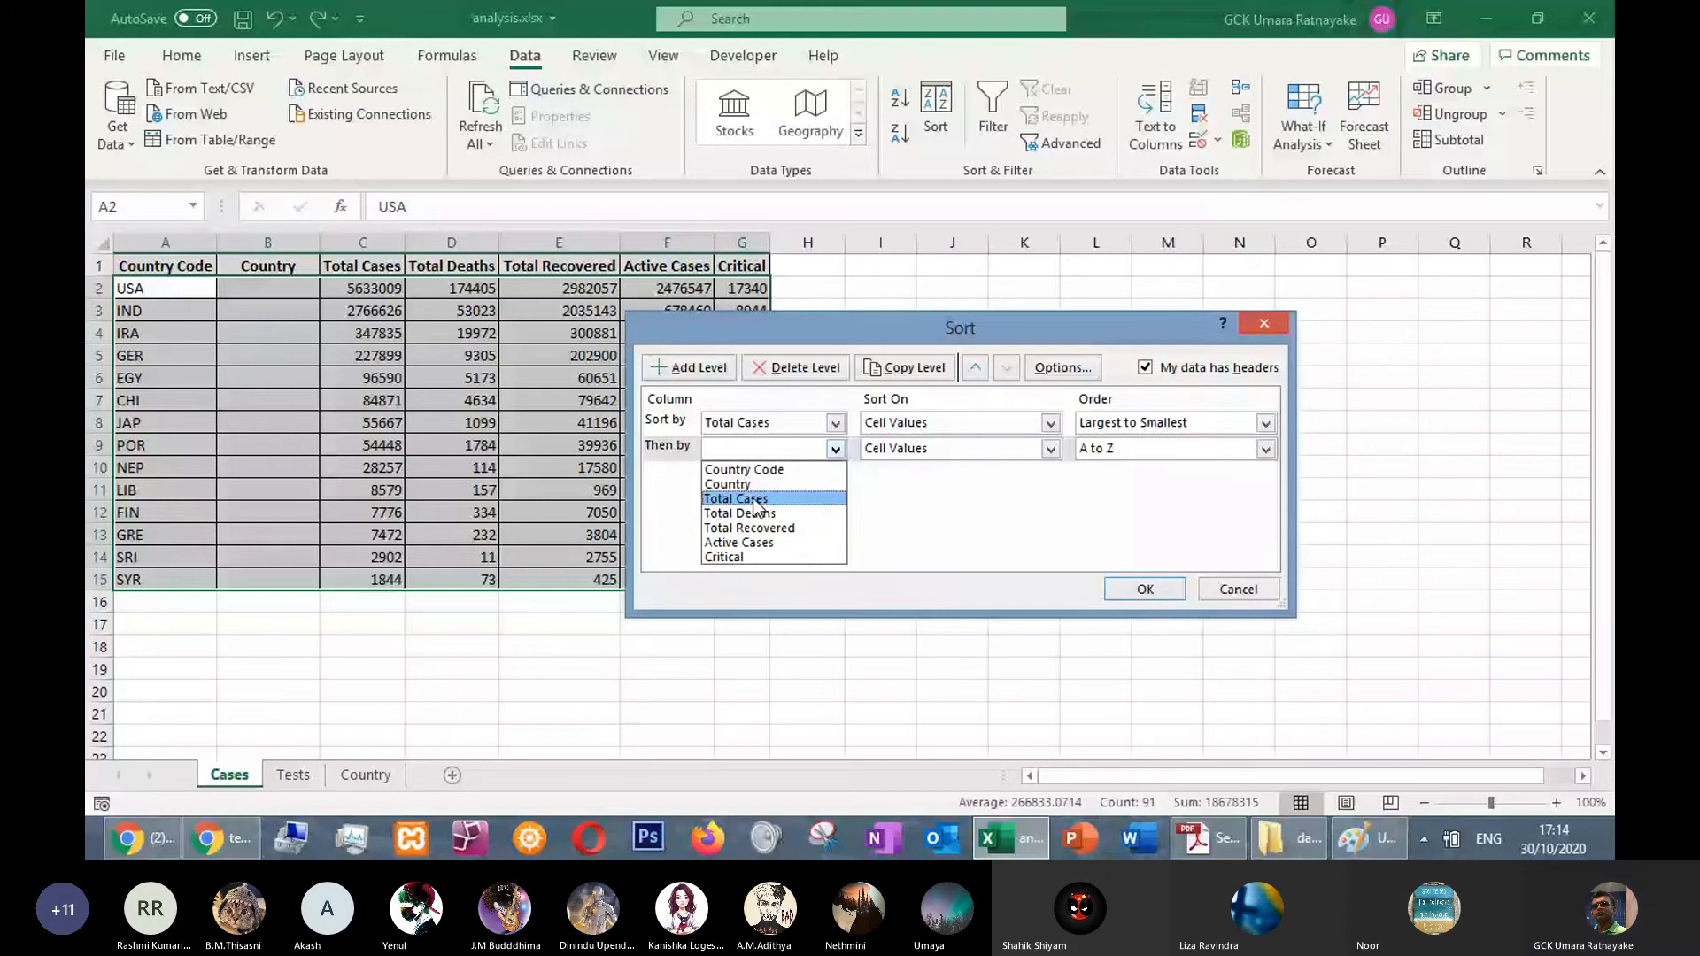
pyautogui.click(727, 484)
pyautogui.click(1118, 451)
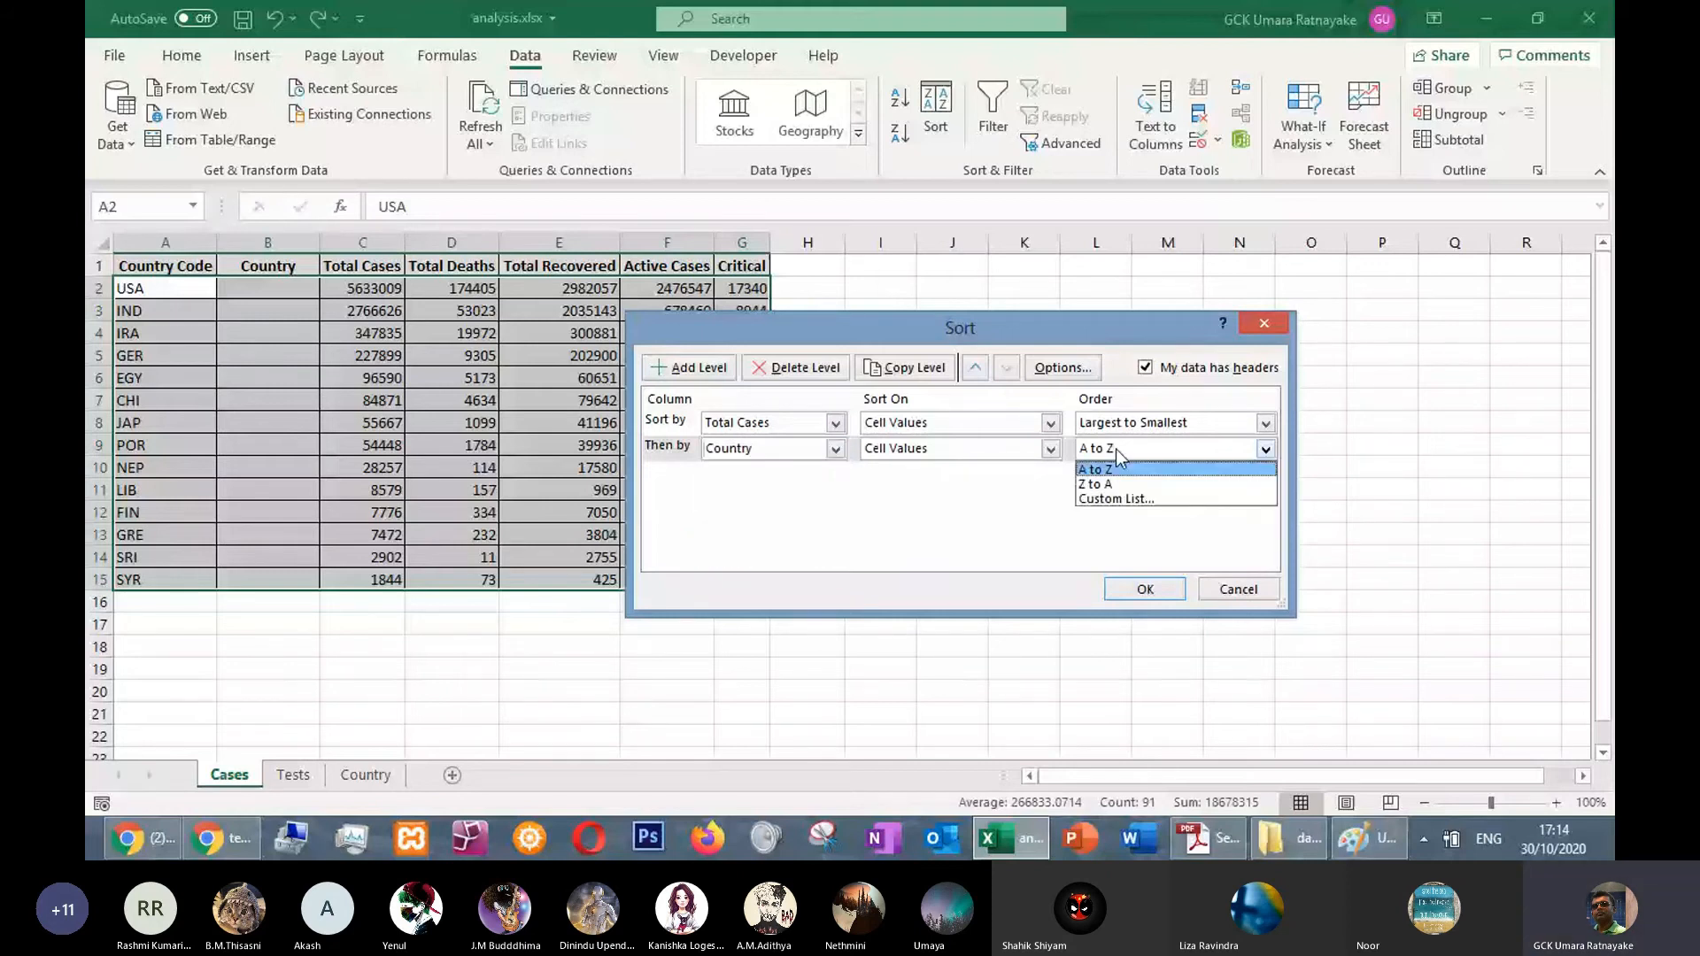
pyautogui.click(1098, 484)
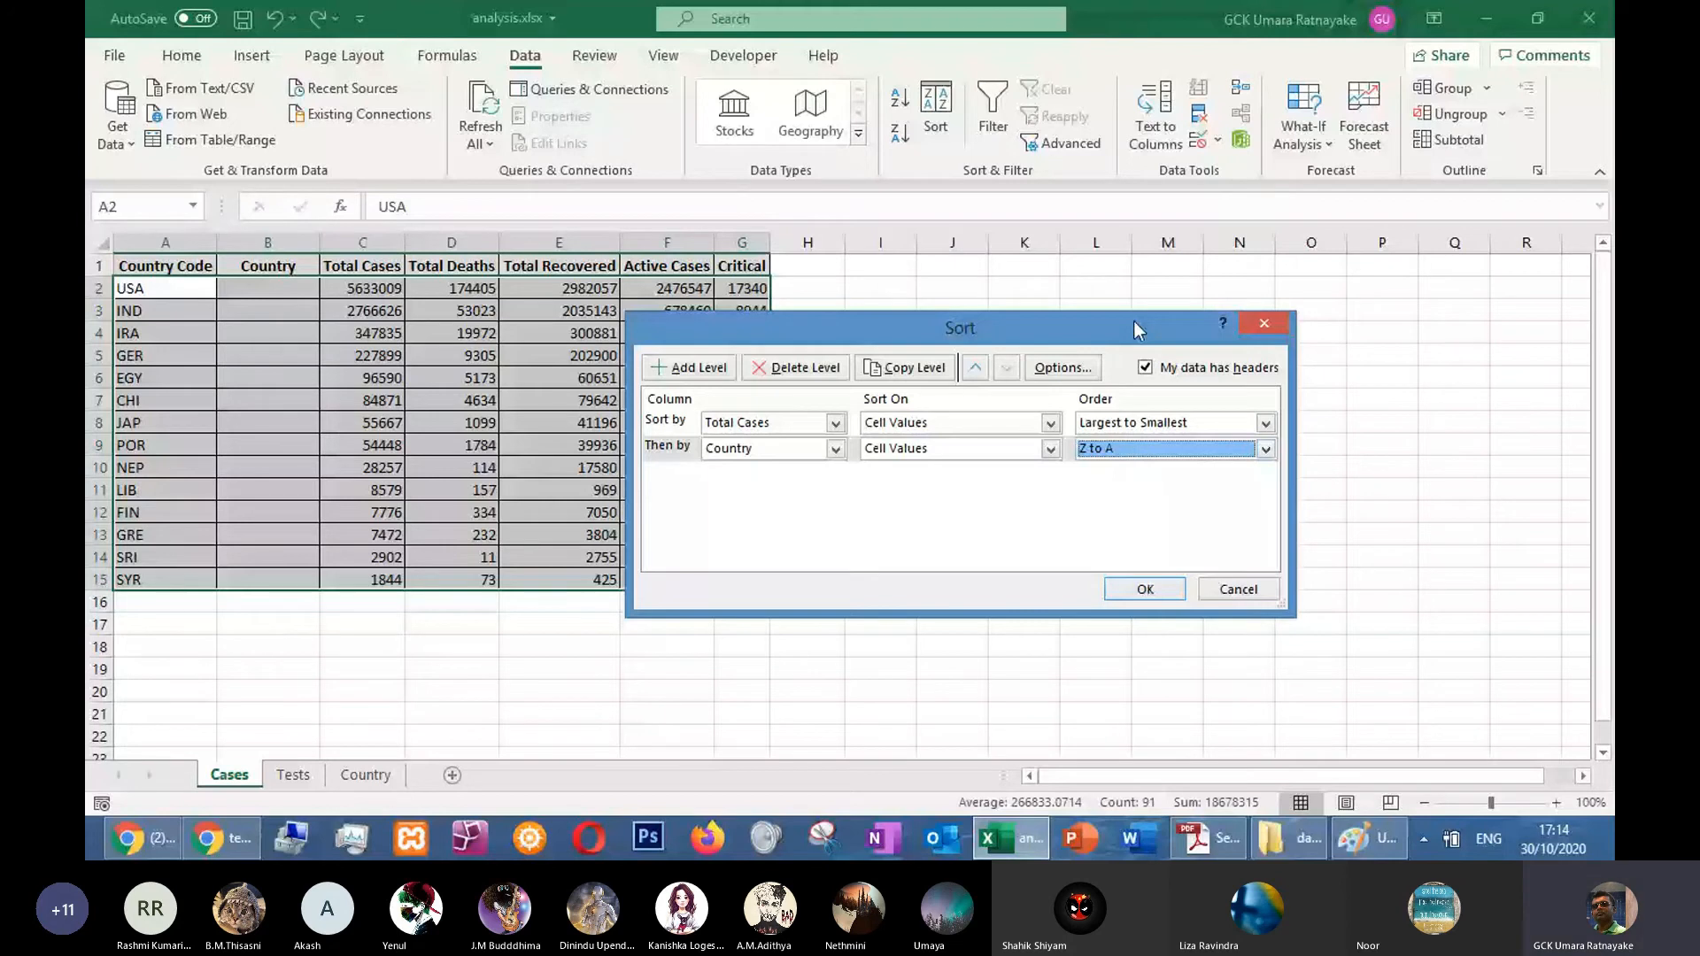
pyautogui.moveTo(1134, 322); pyautogui.dragTo(1206, 367)
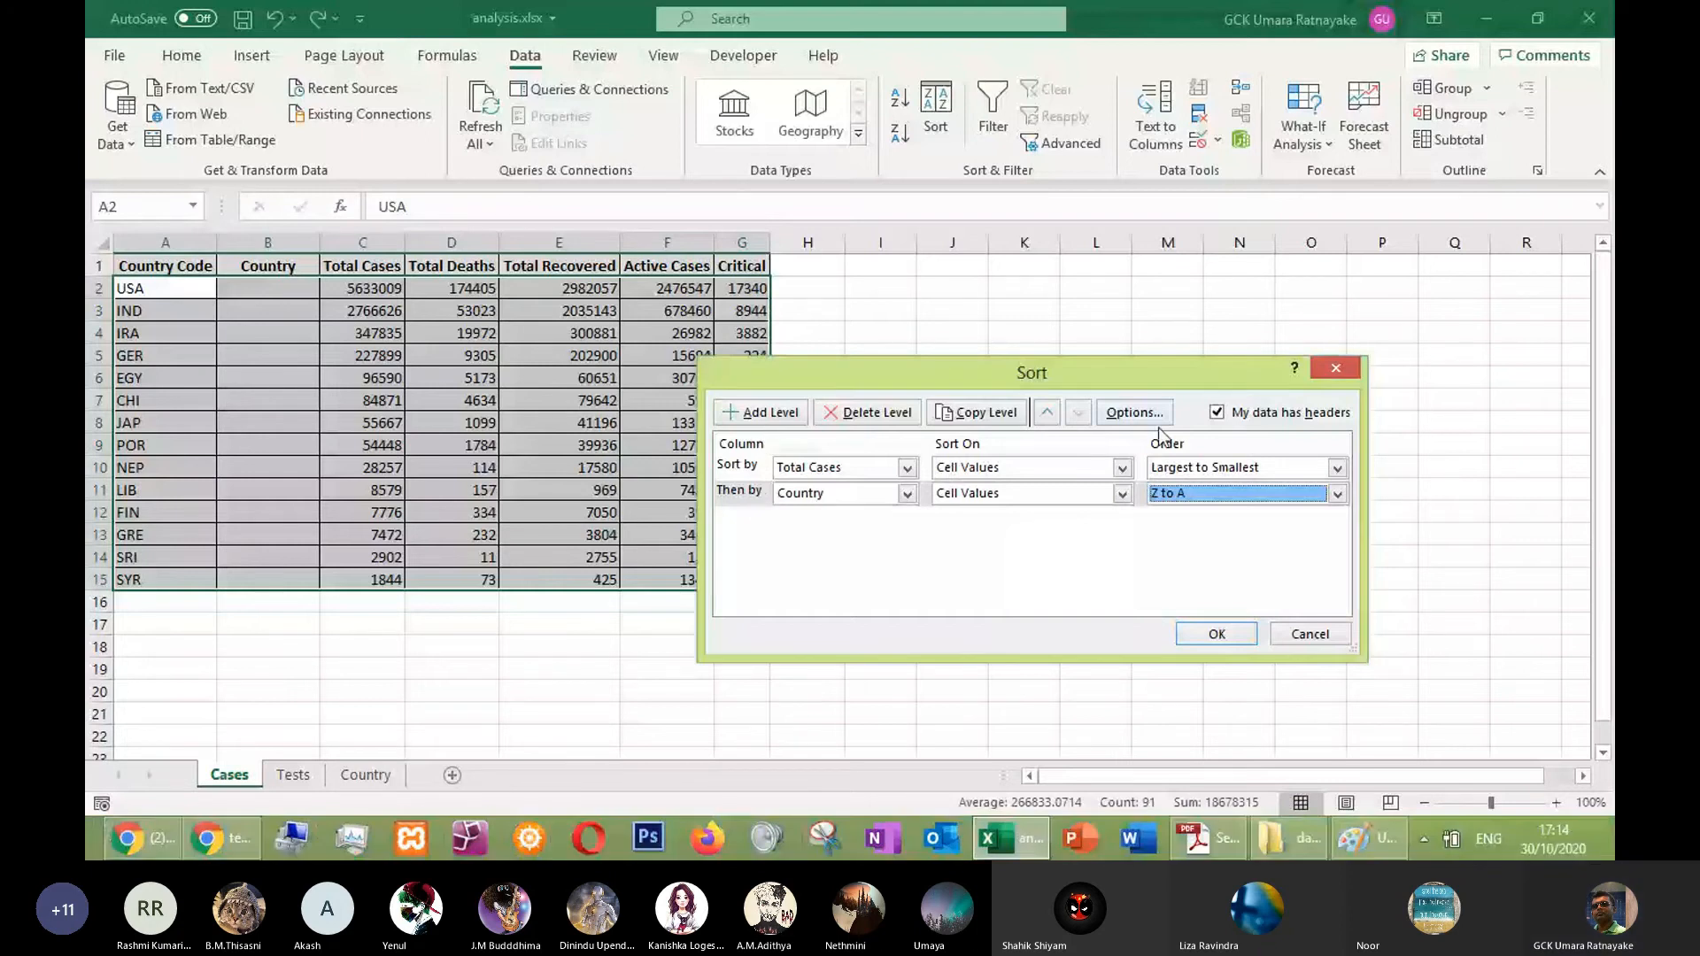
pyautogui.press('Escape')
pyautogui.click(1183, 442)
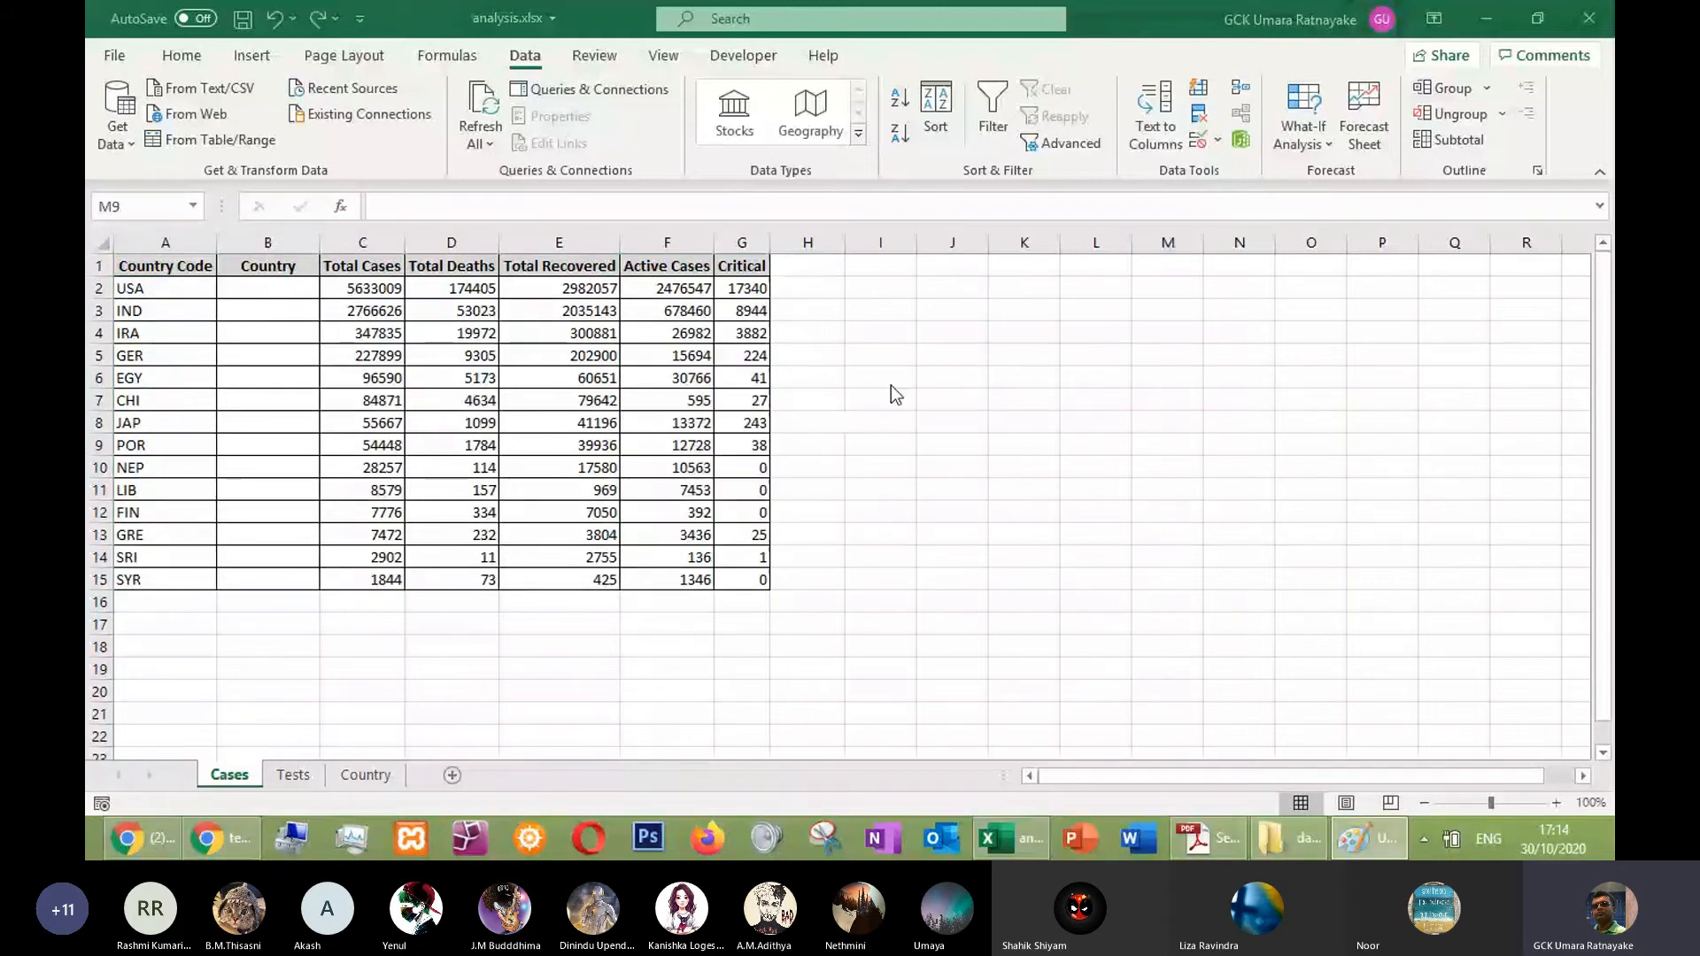
# Underline the new-row requirement of task B1b in the exam paper, and insert a blank row above the header row in the Cases worksheet
pyautogui.hotkey('alt', 'Tab')
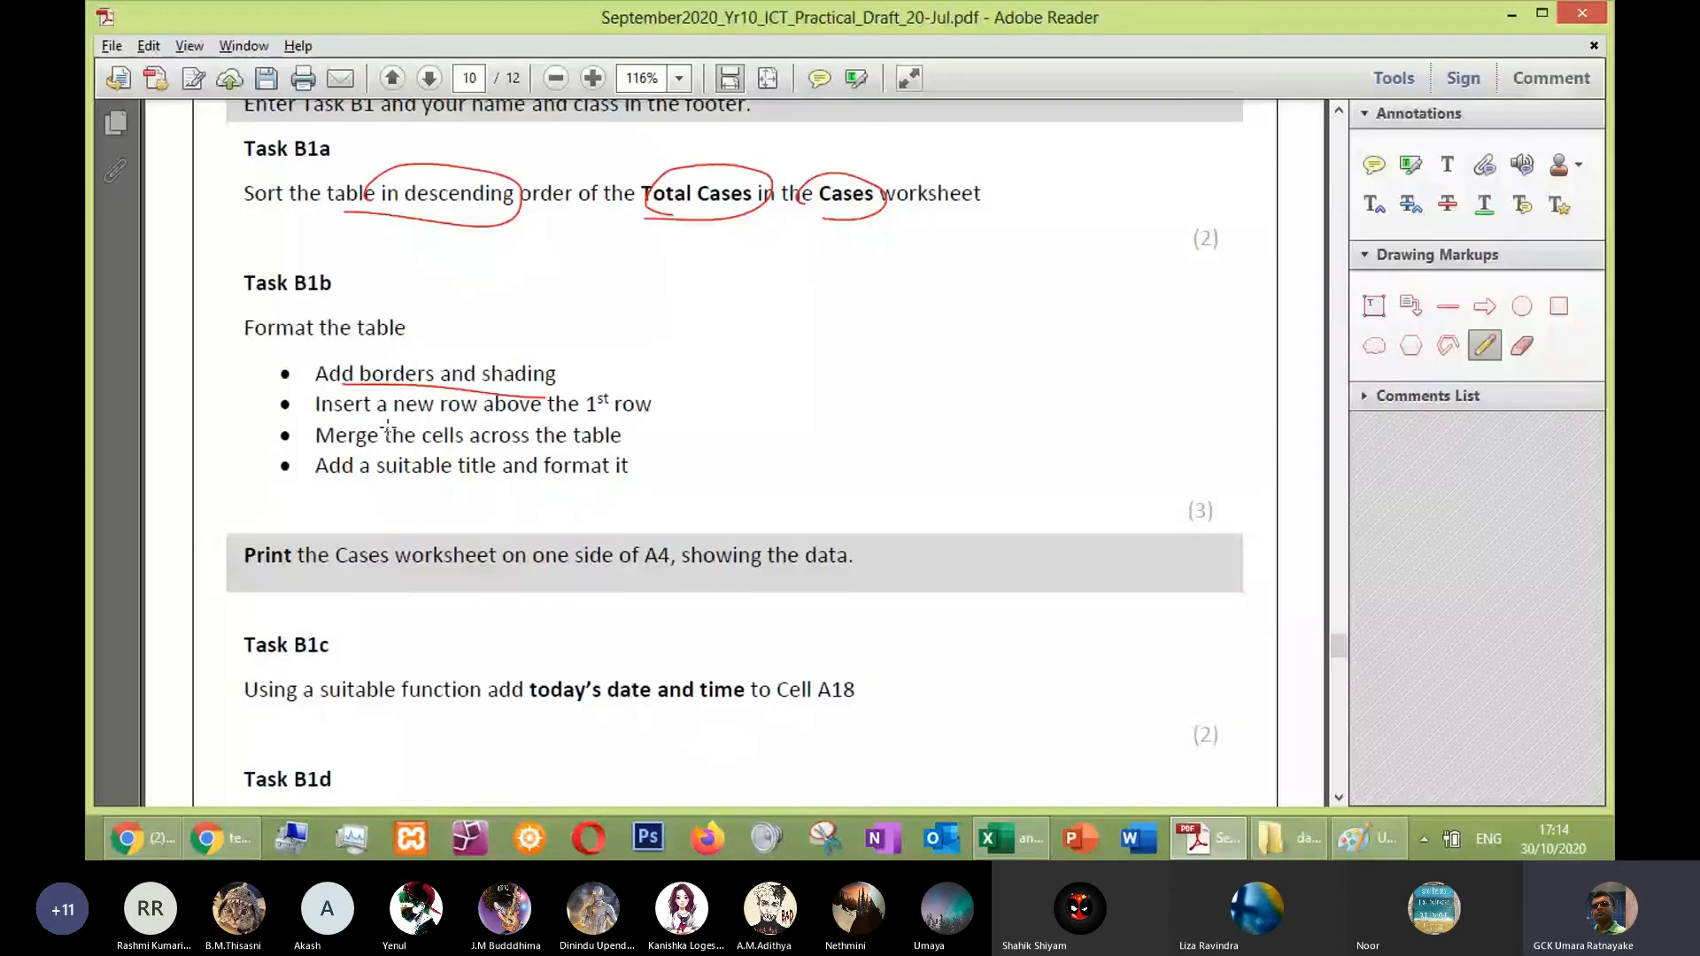
pyautogui.moveTo(365, 427); pyautogui.dragTo(462, 431)
pyautogui.hotkey('alt', 'Tab')
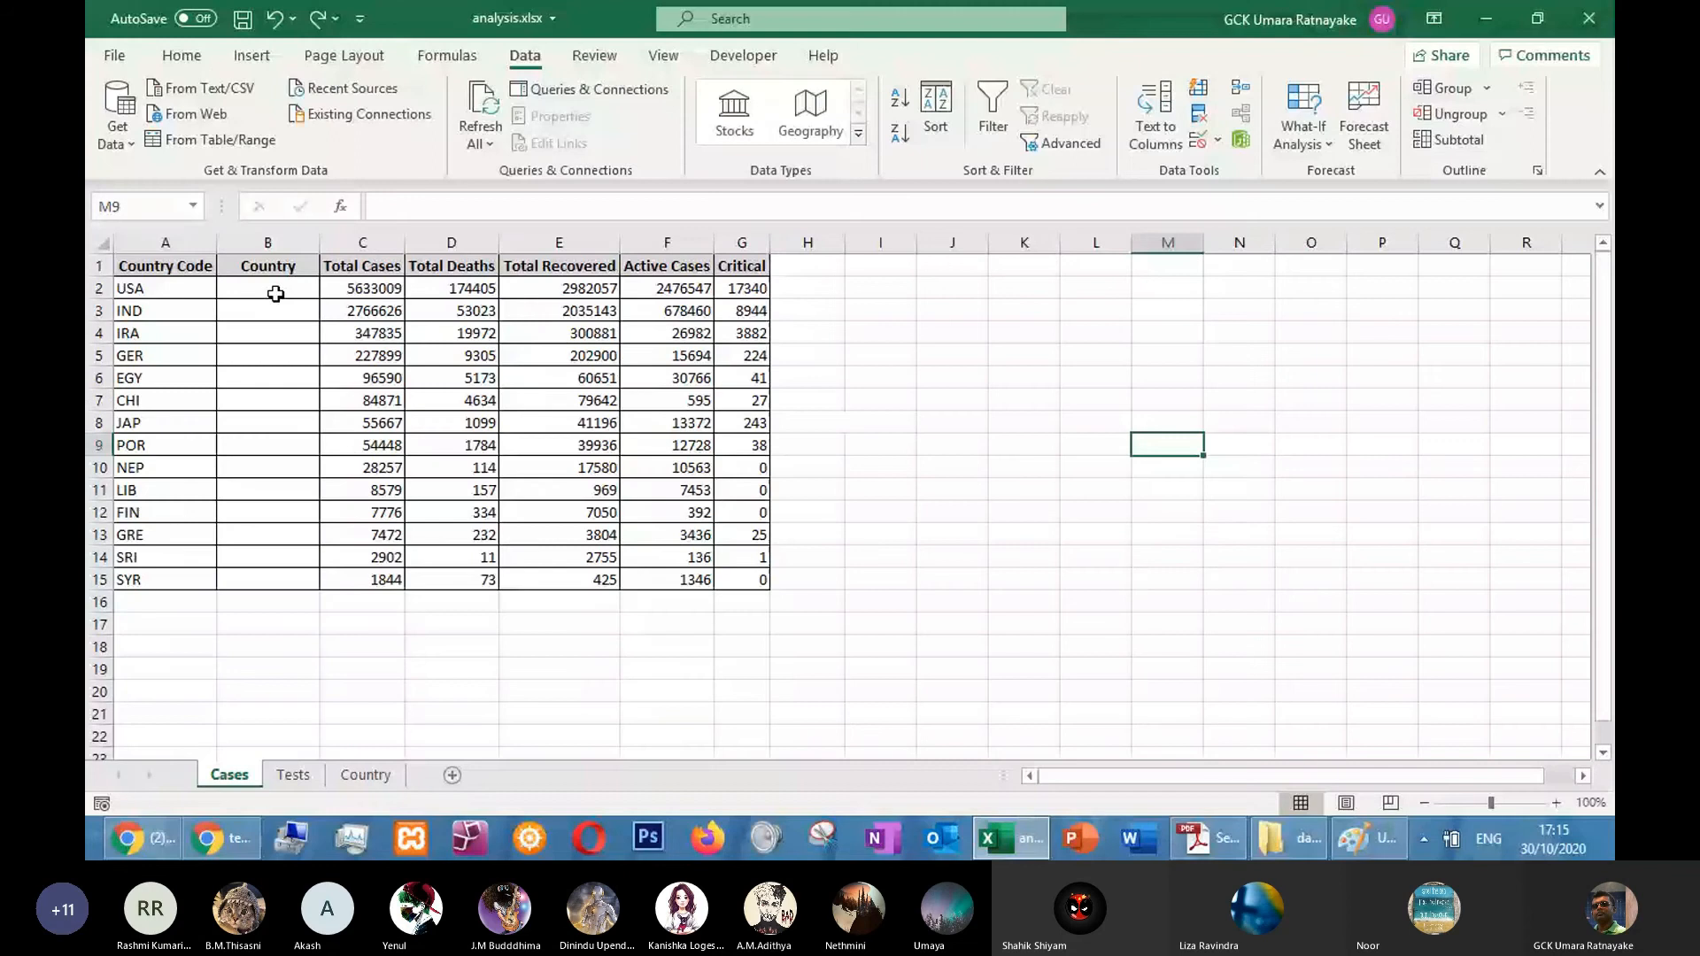
pyautogui.click(268, 400)
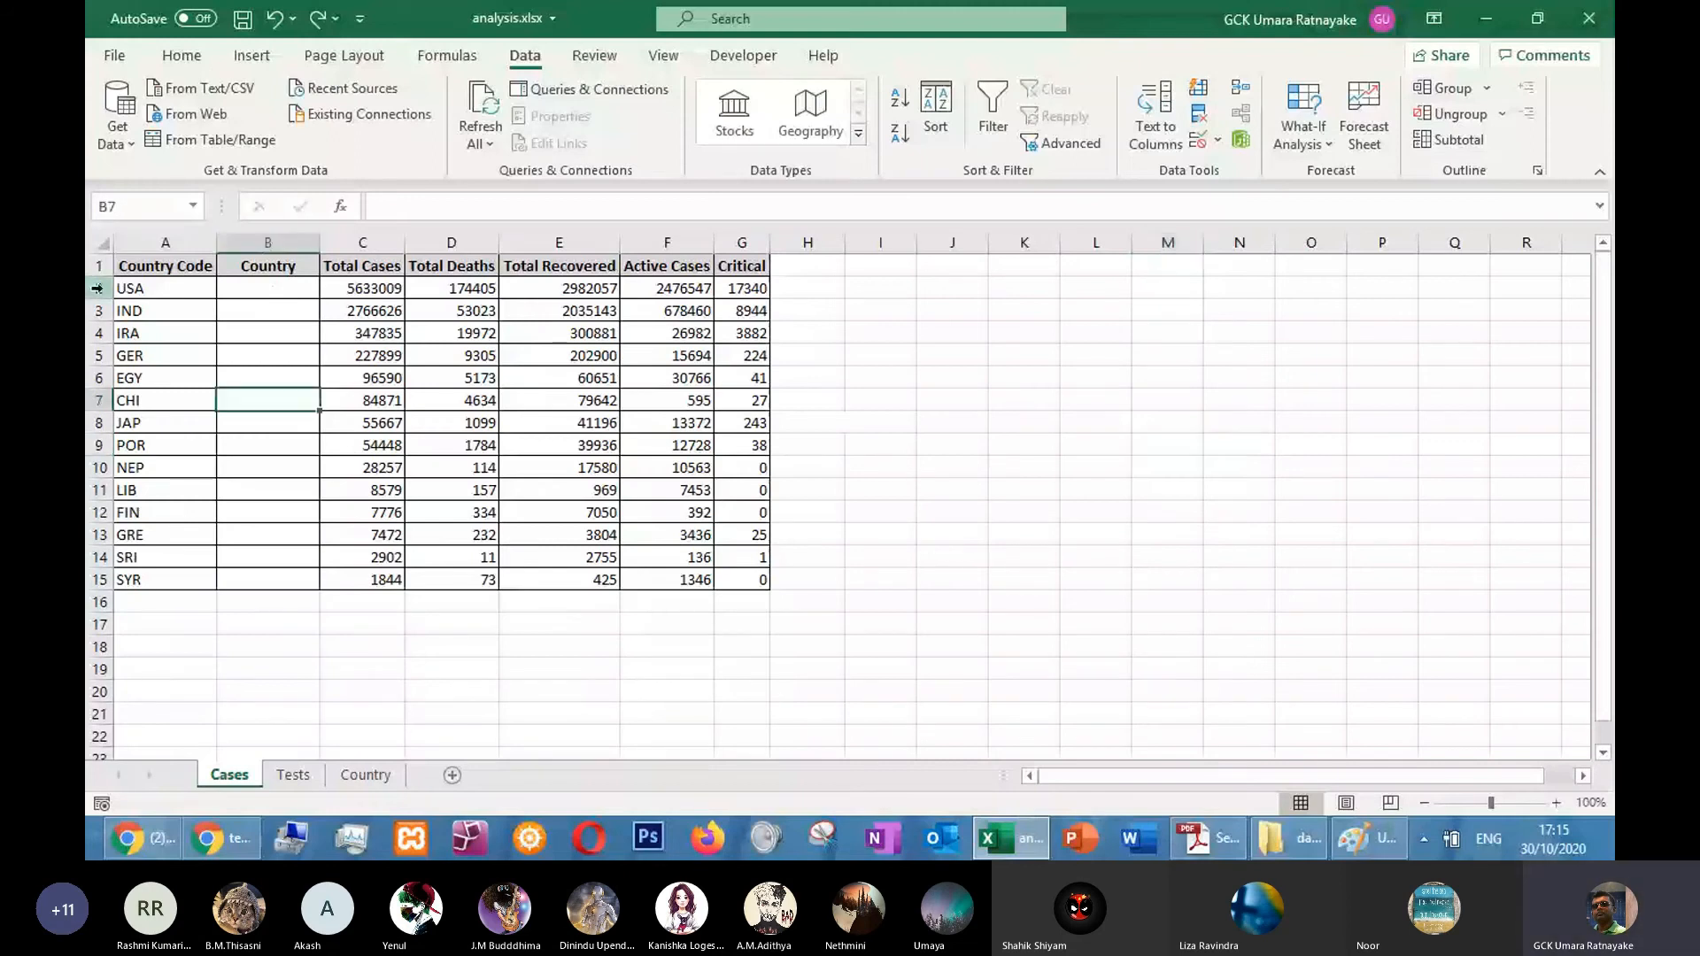
pyautogui.rightClick(100, 266)
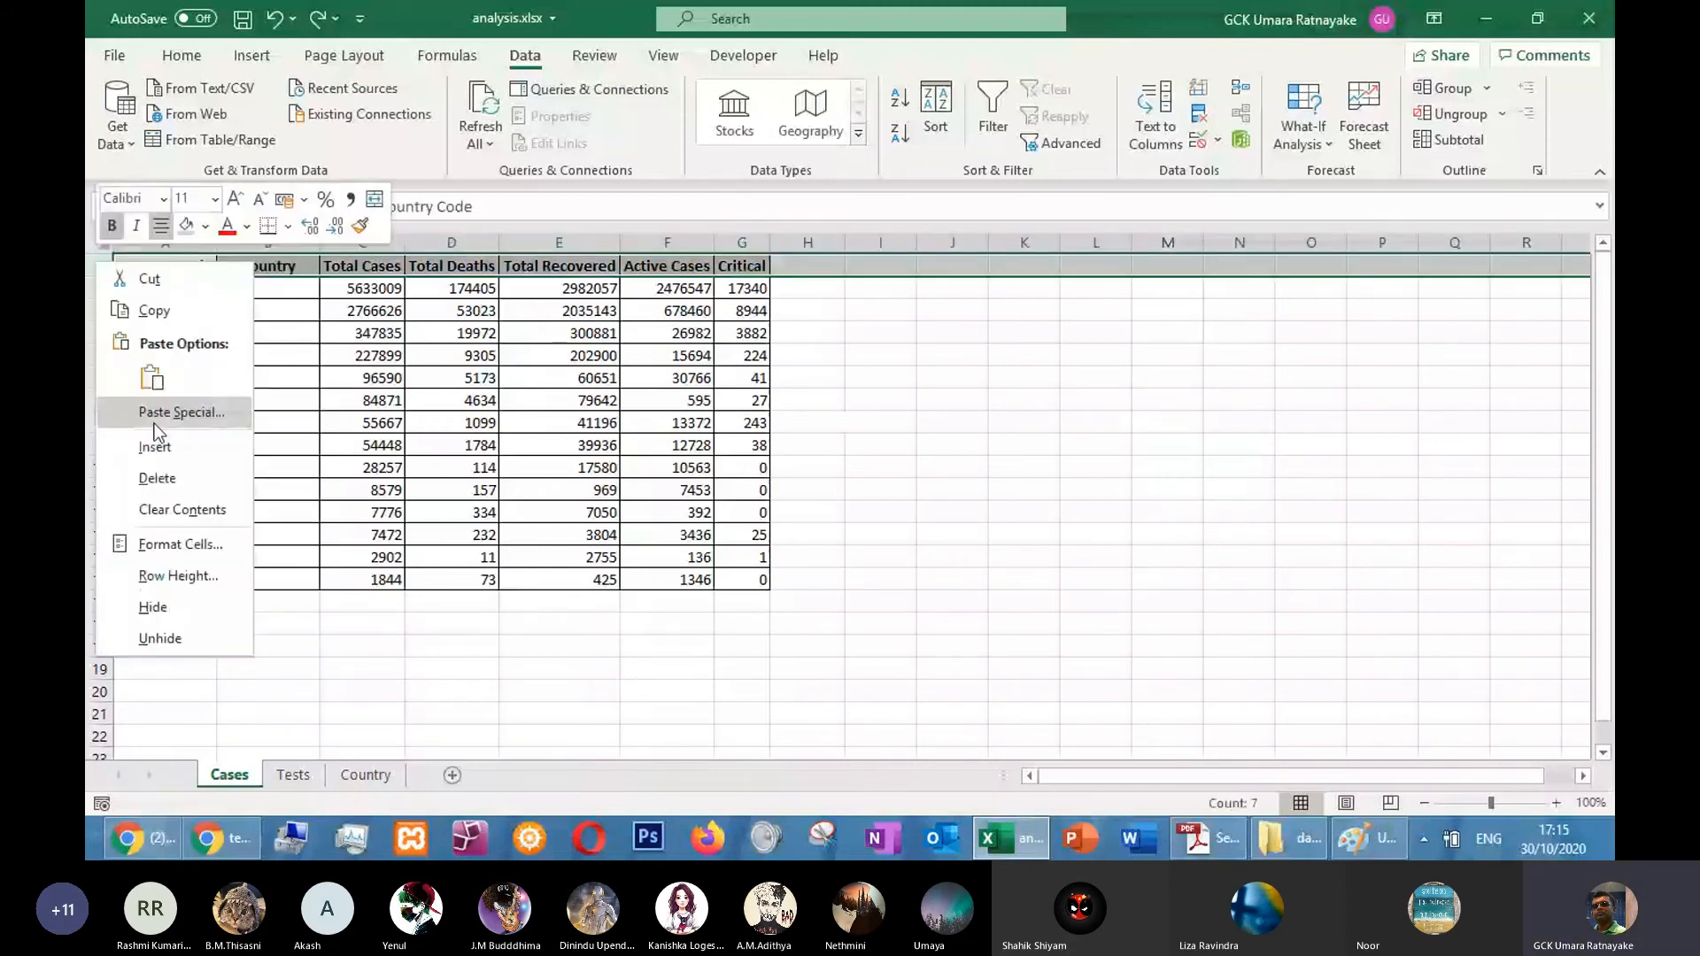
pyautogui.click(154, 447)
# Merge and center cells A1:G1 above the Cases table, and check the title requirement of task B1b in the exam paper
pyautogui.moveTo(165, 265); pyautogui.dragTo(742, 266)
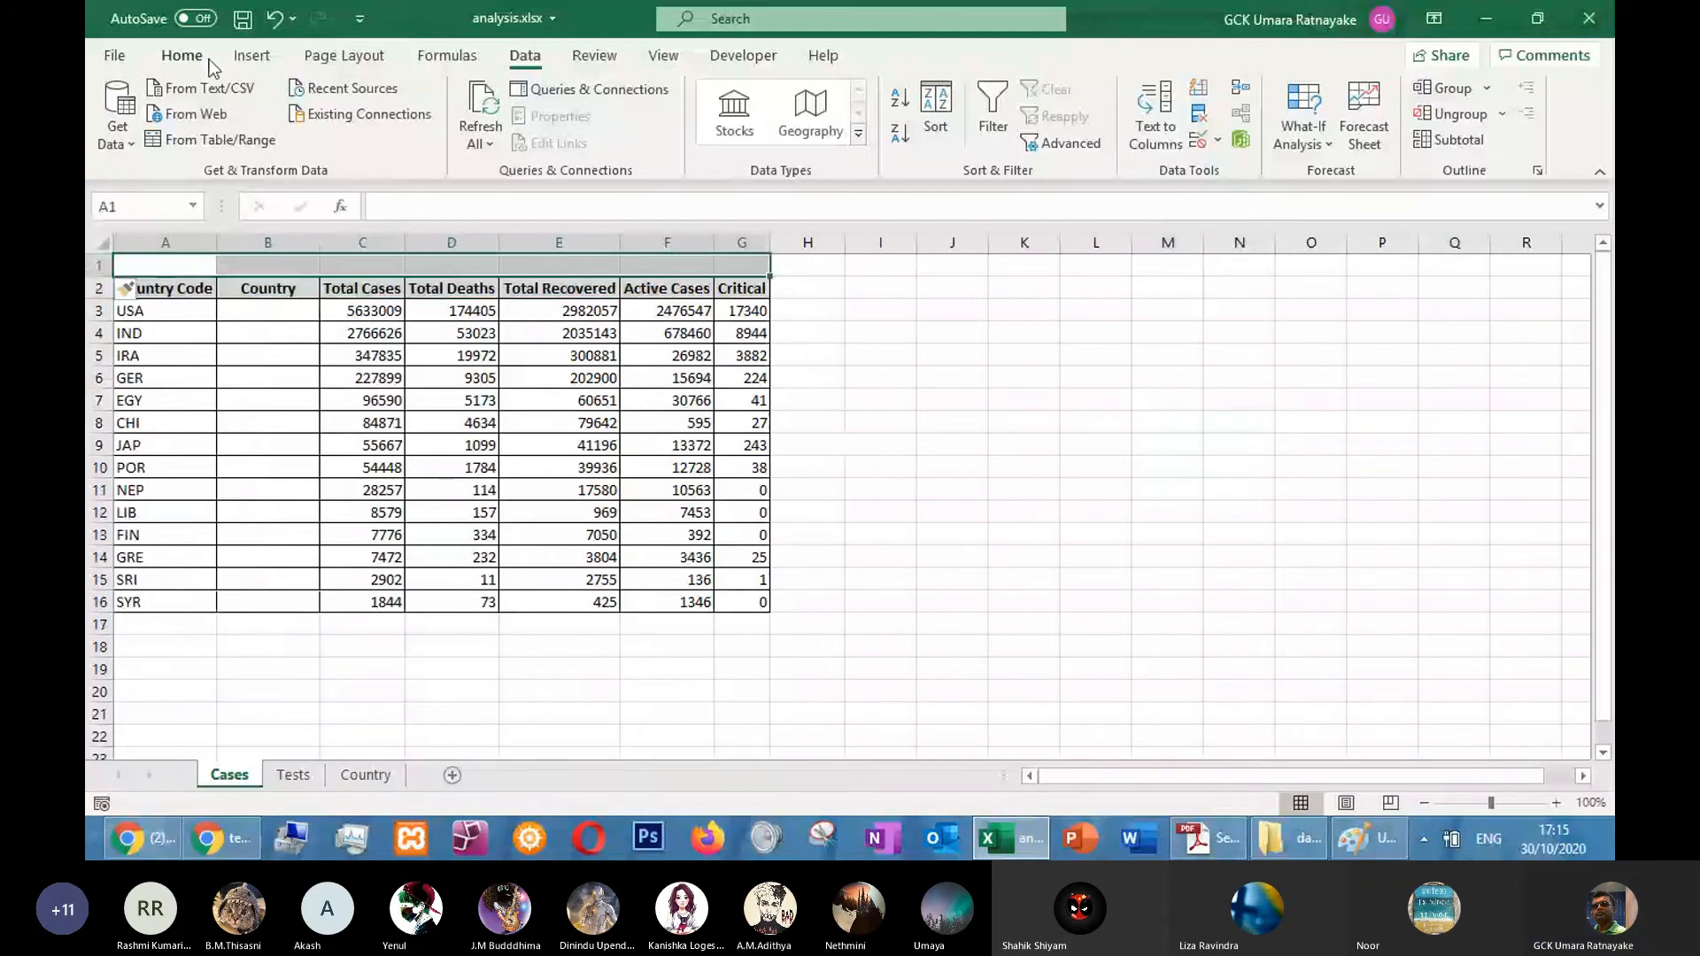
pyautogui.click(209, 60)
pyautogui.hotkey('alt', 'Tab')
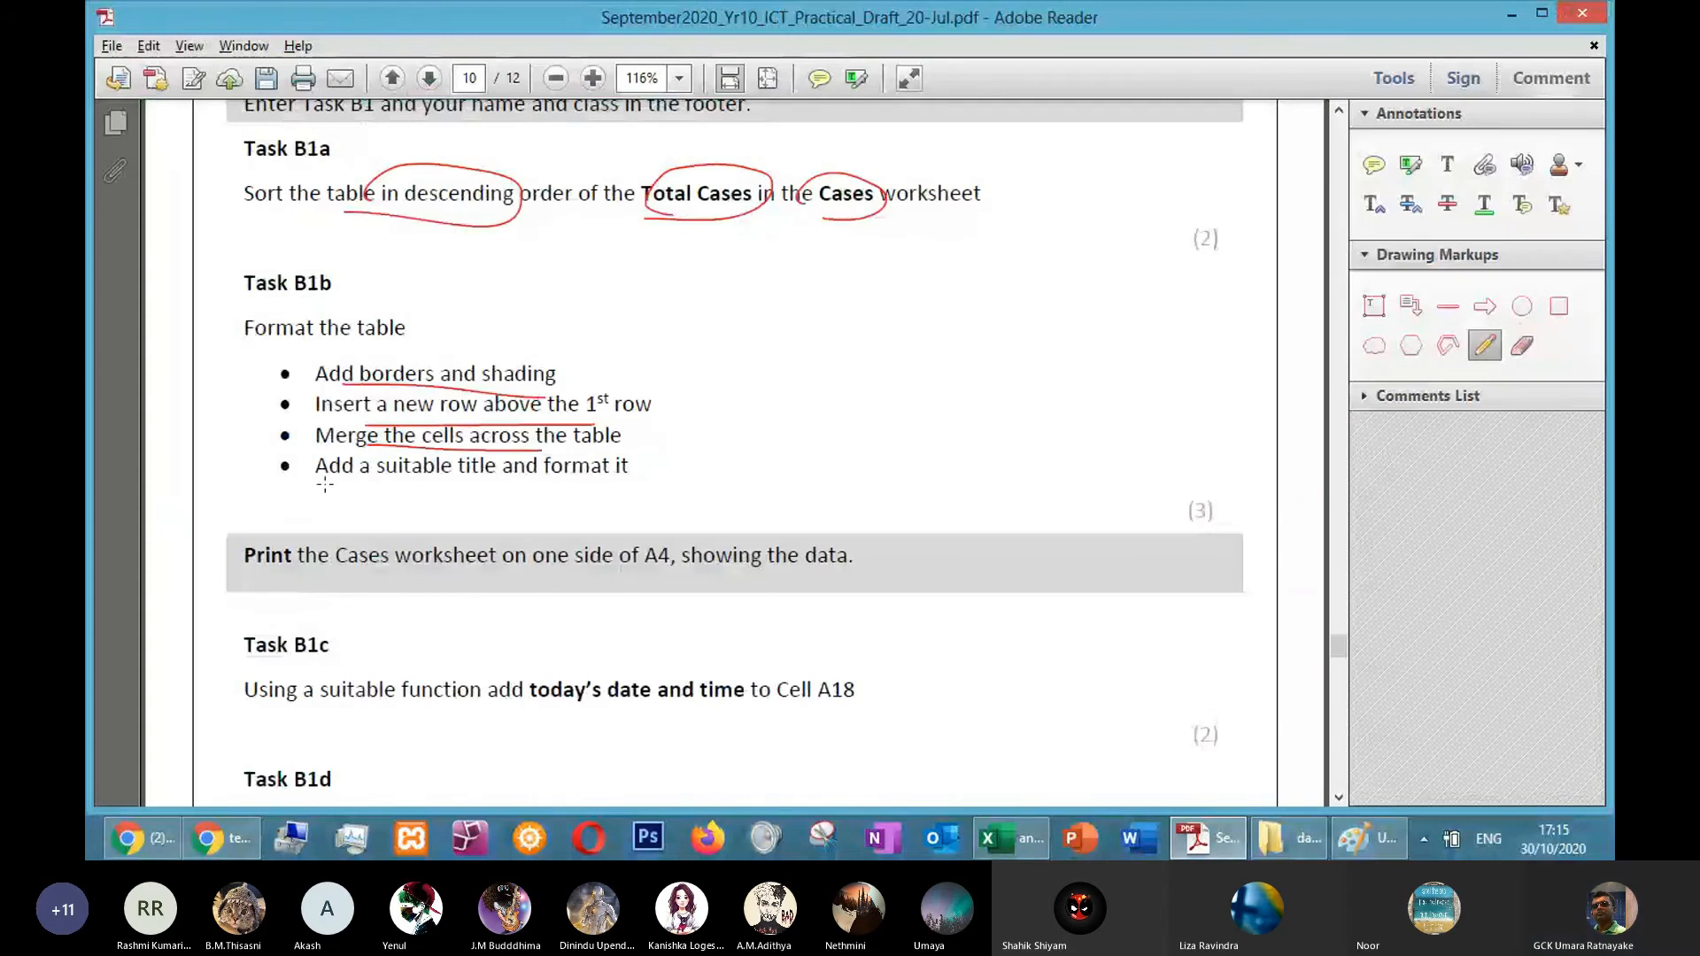
pyautogui.hotkey('alt', 'Tab')
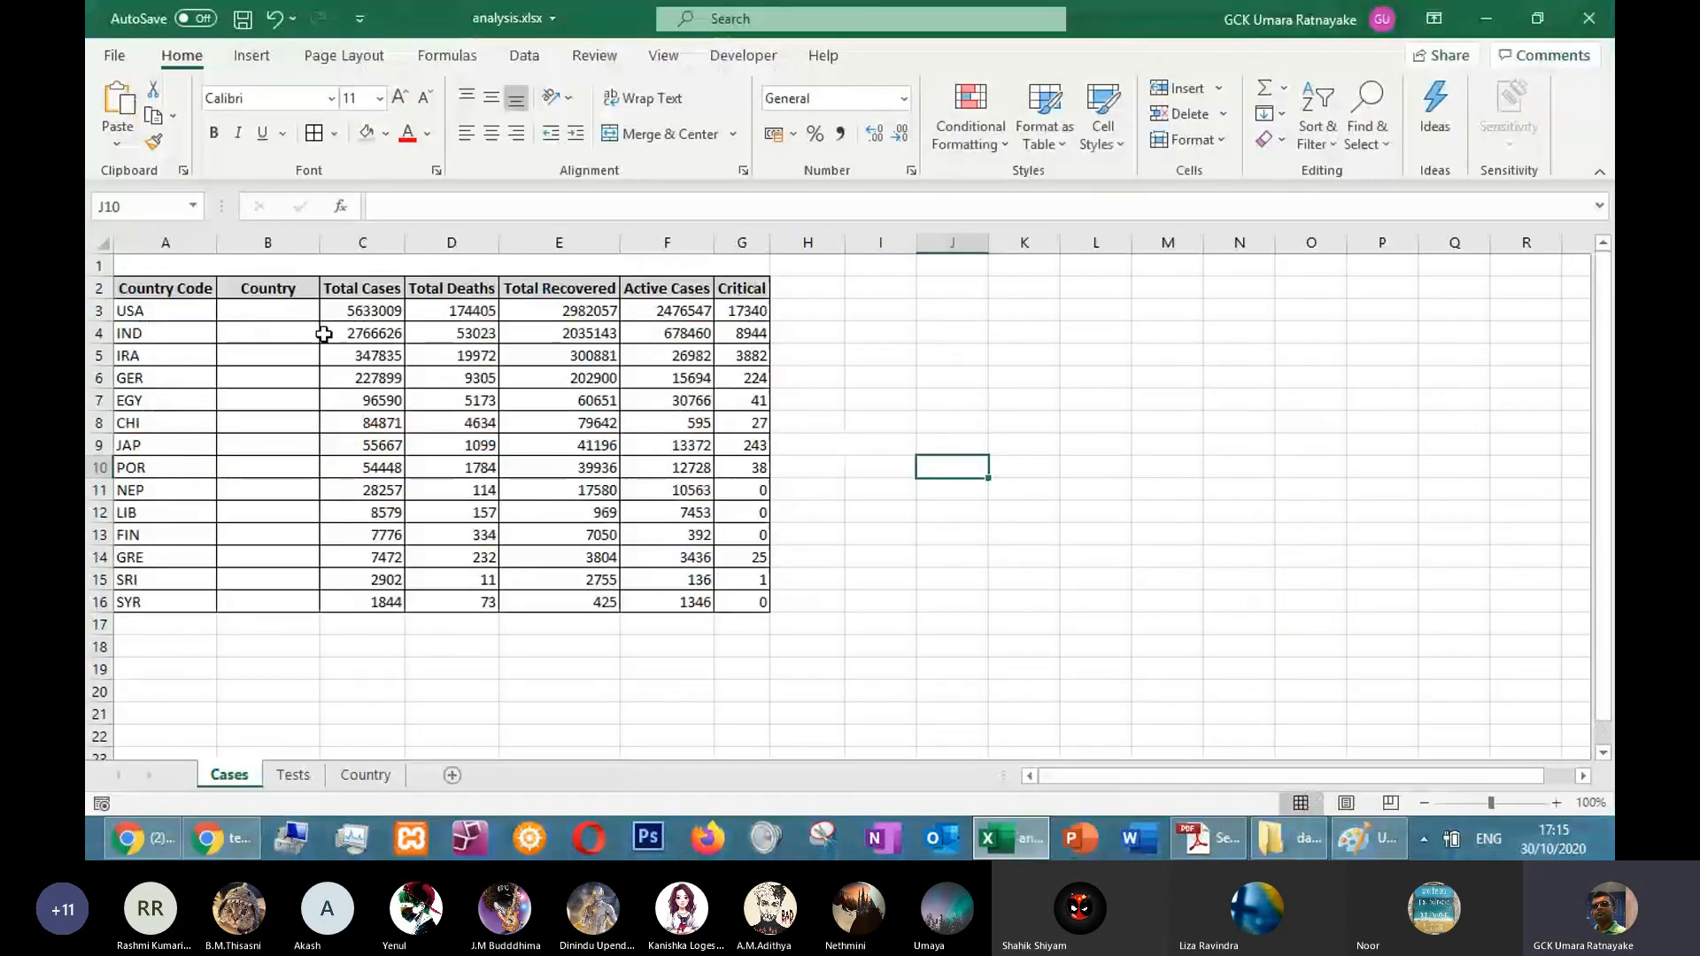
# Enter a title beginning with "COVID-19 Countr" in the merged row 1 above the Cases table
pyautogui.click(304, 261)
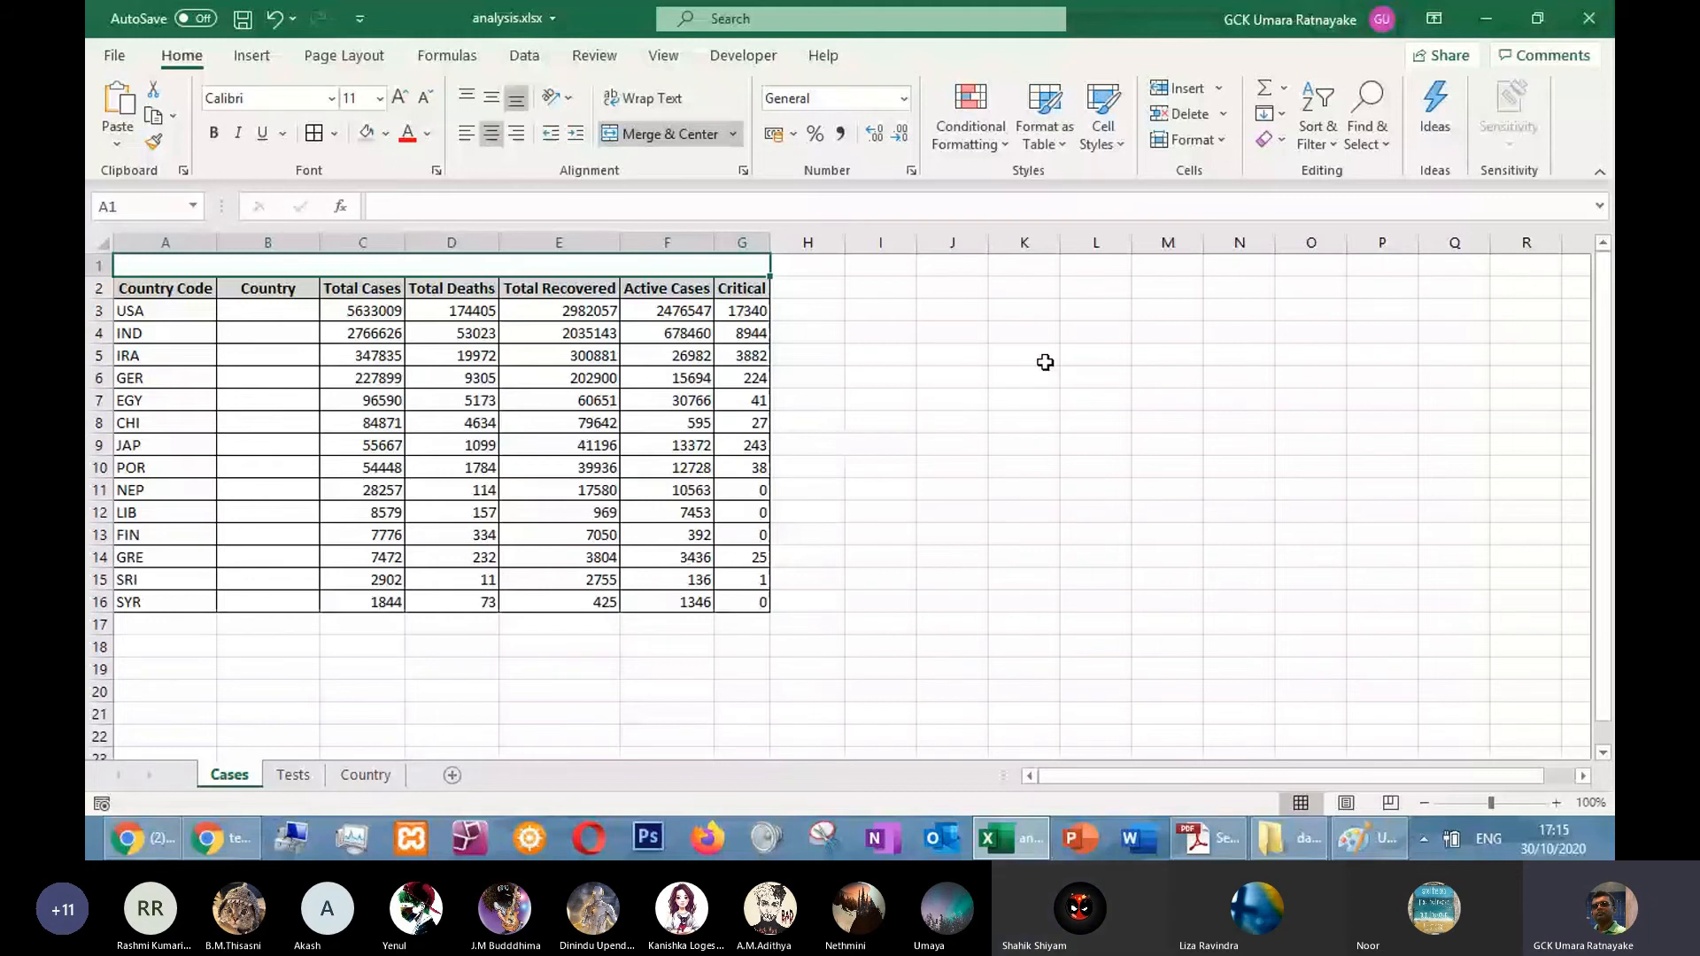
pyautogui.write('COVID-')
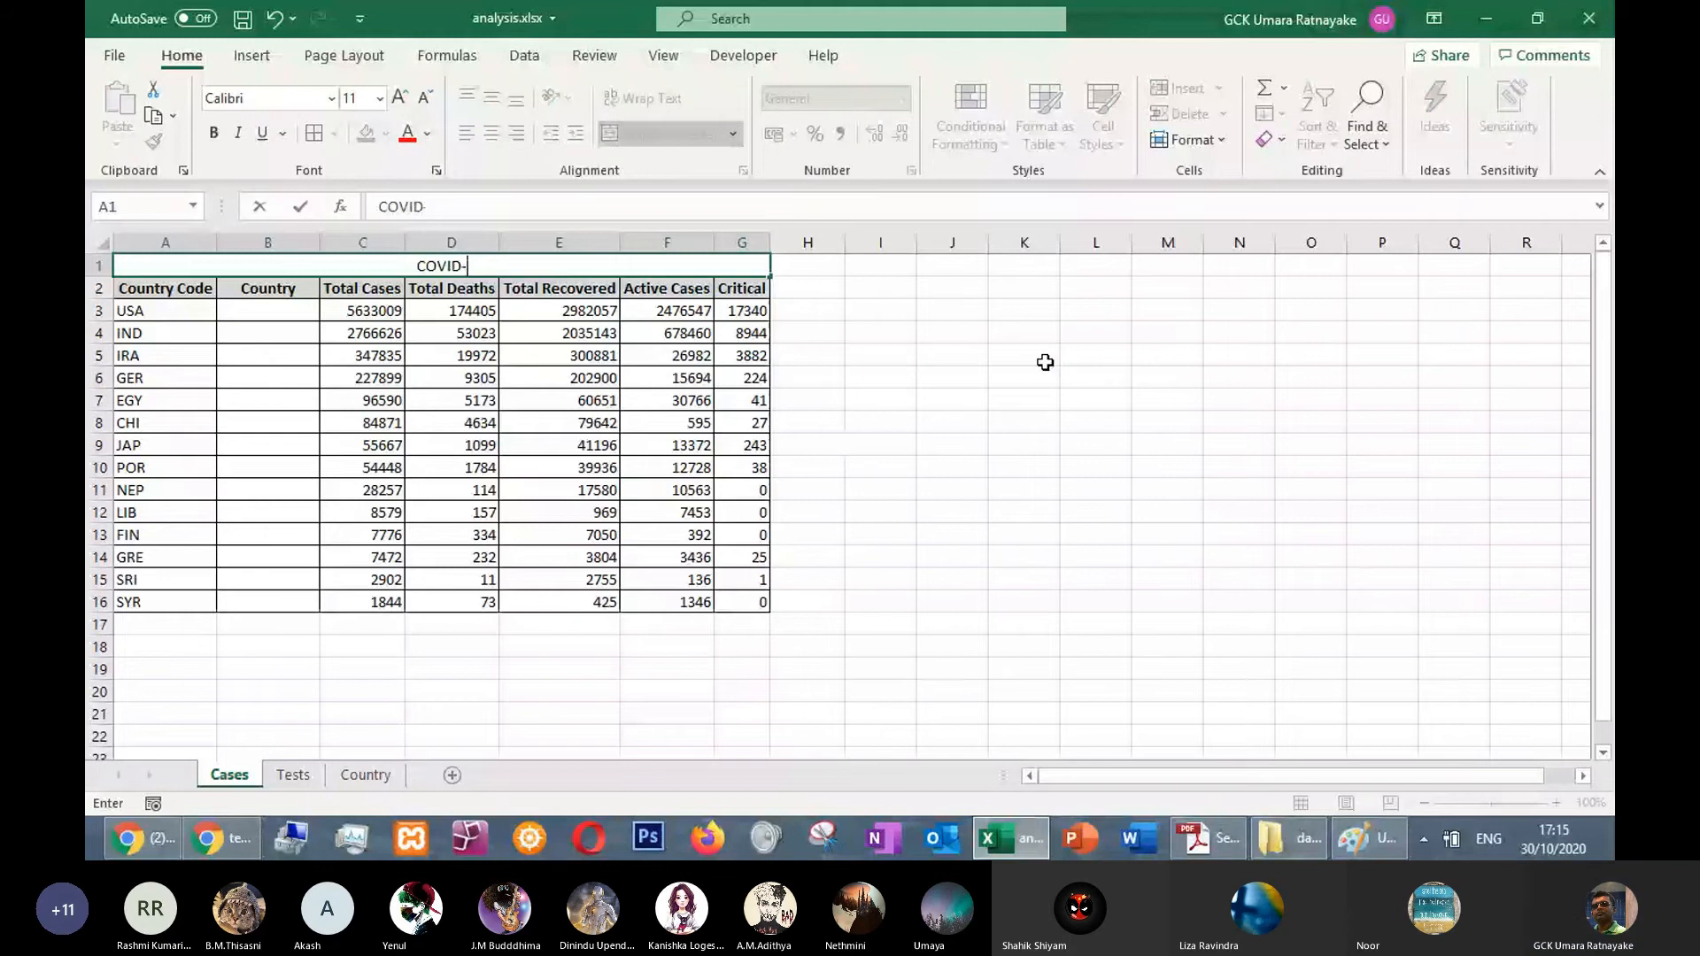
pyautogui.write('19')
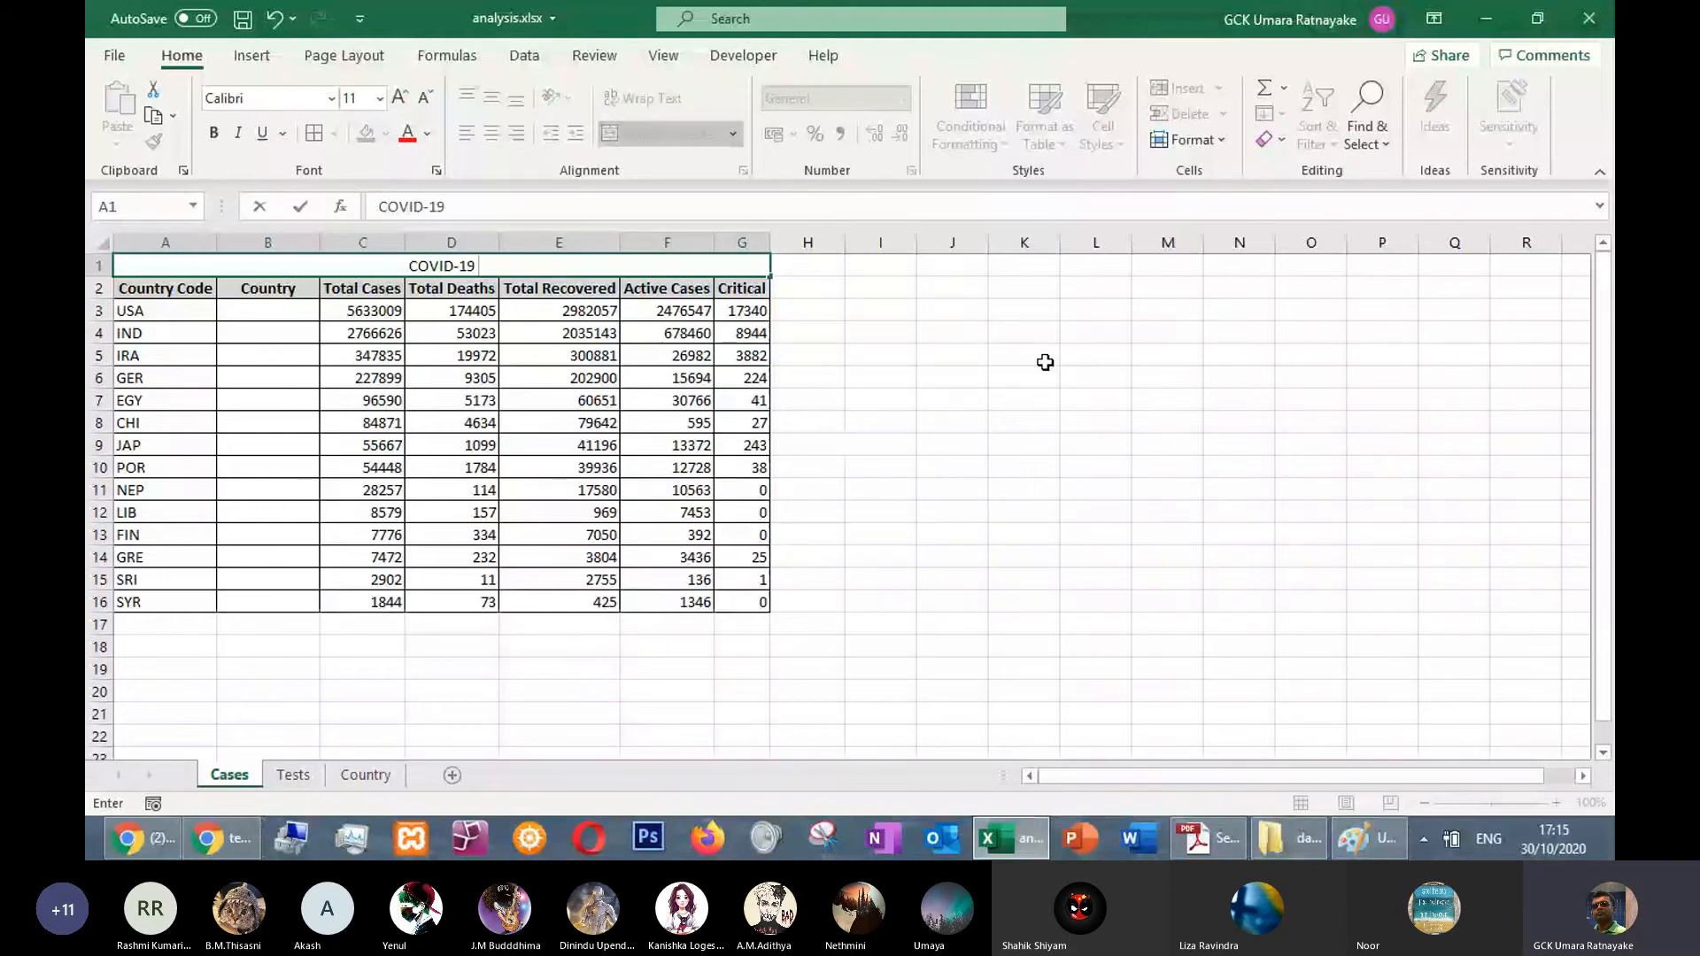
pyautogui.write(' Countr')
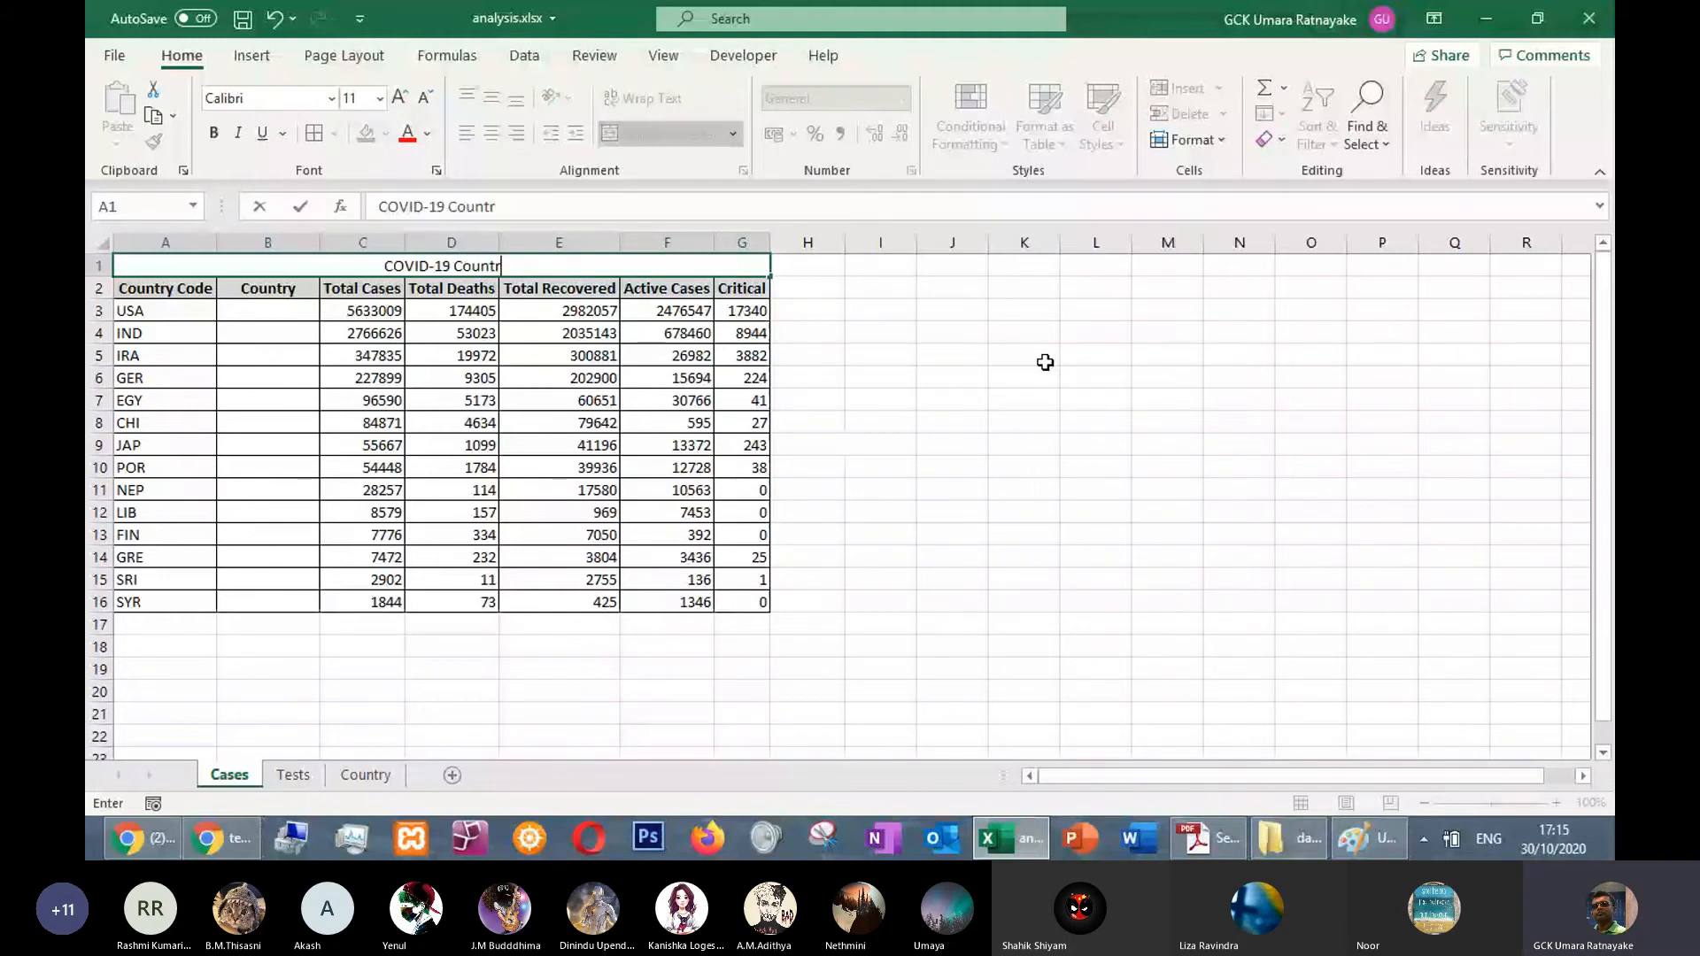
# Complete the merged title in A1 as "COVID-19 Country Analysis" and format it bold at size 16
pyautogui.write('y Analysis')
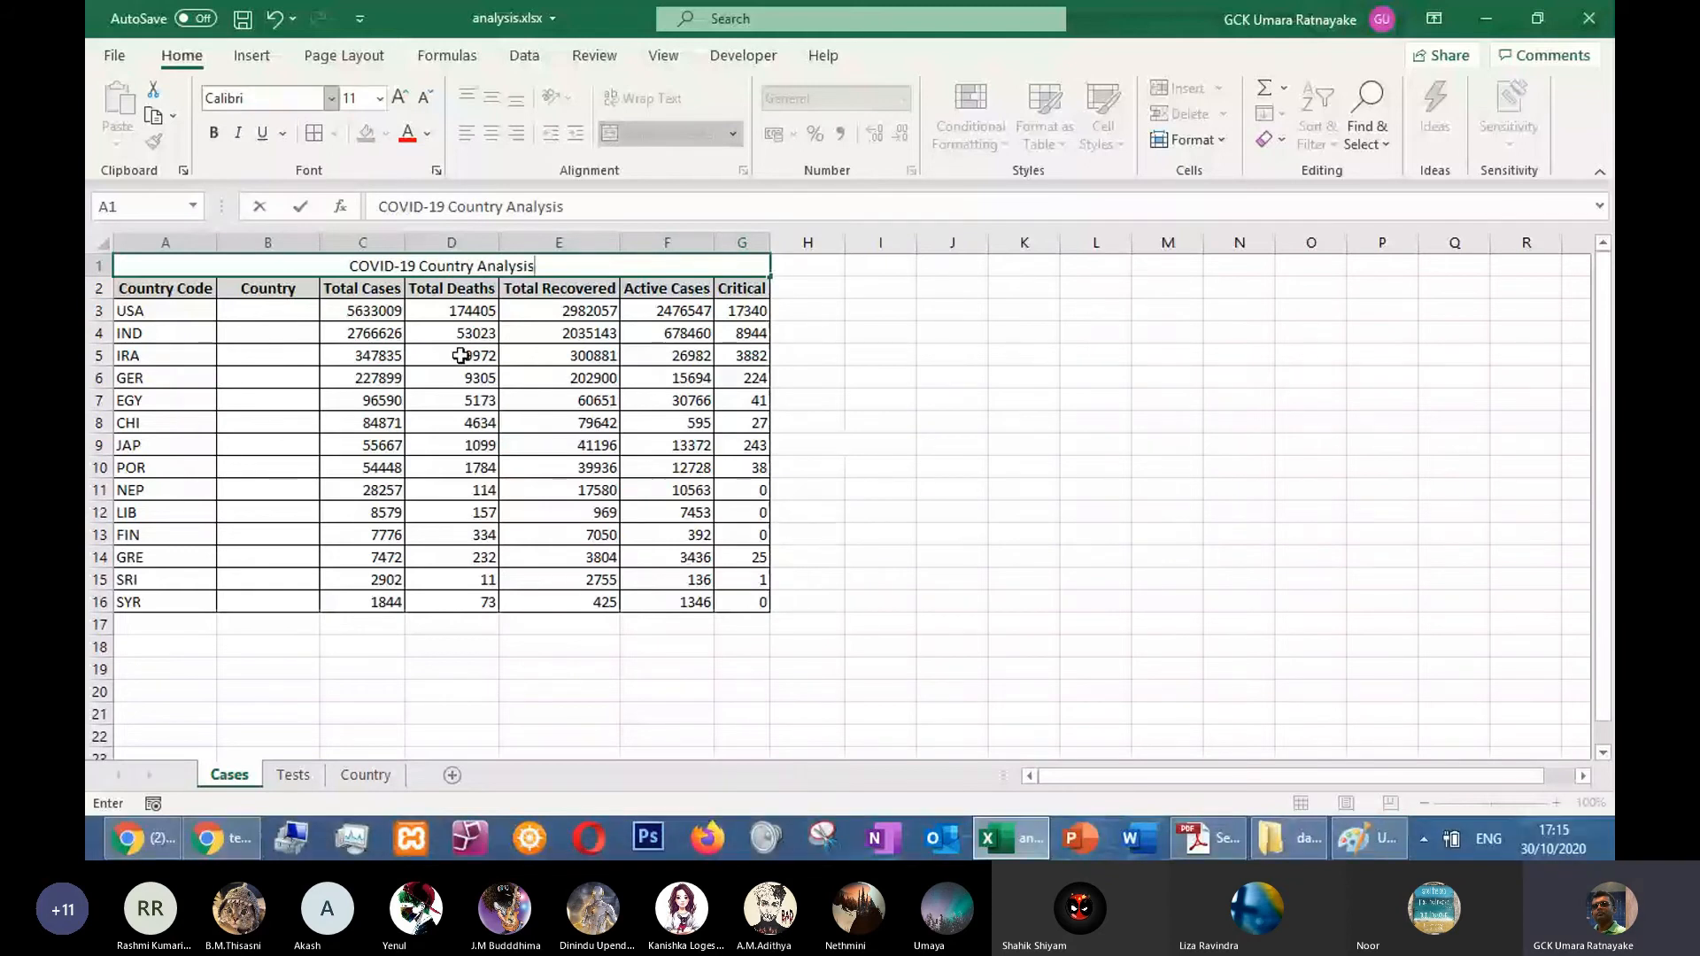
pyautogui.press('Return')
pyautogui.click(450, 267)
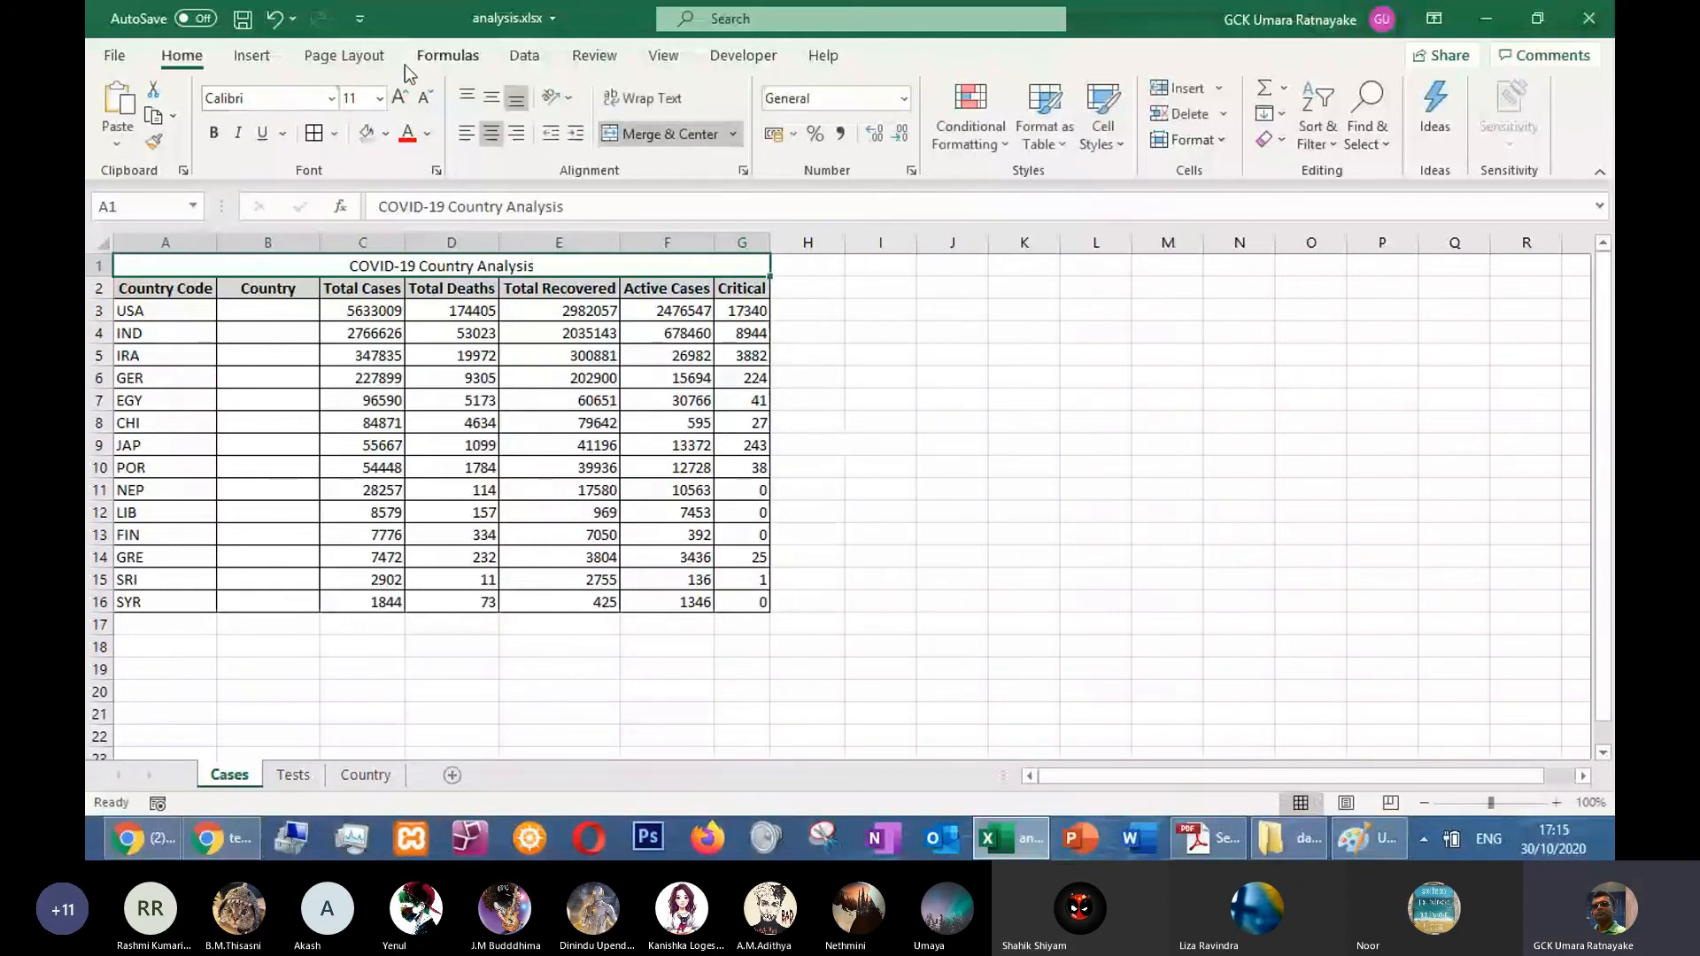
pyautogui.click(400, 97)
pyautogui.click(401, 98)
pyautogui.click(401, 97)
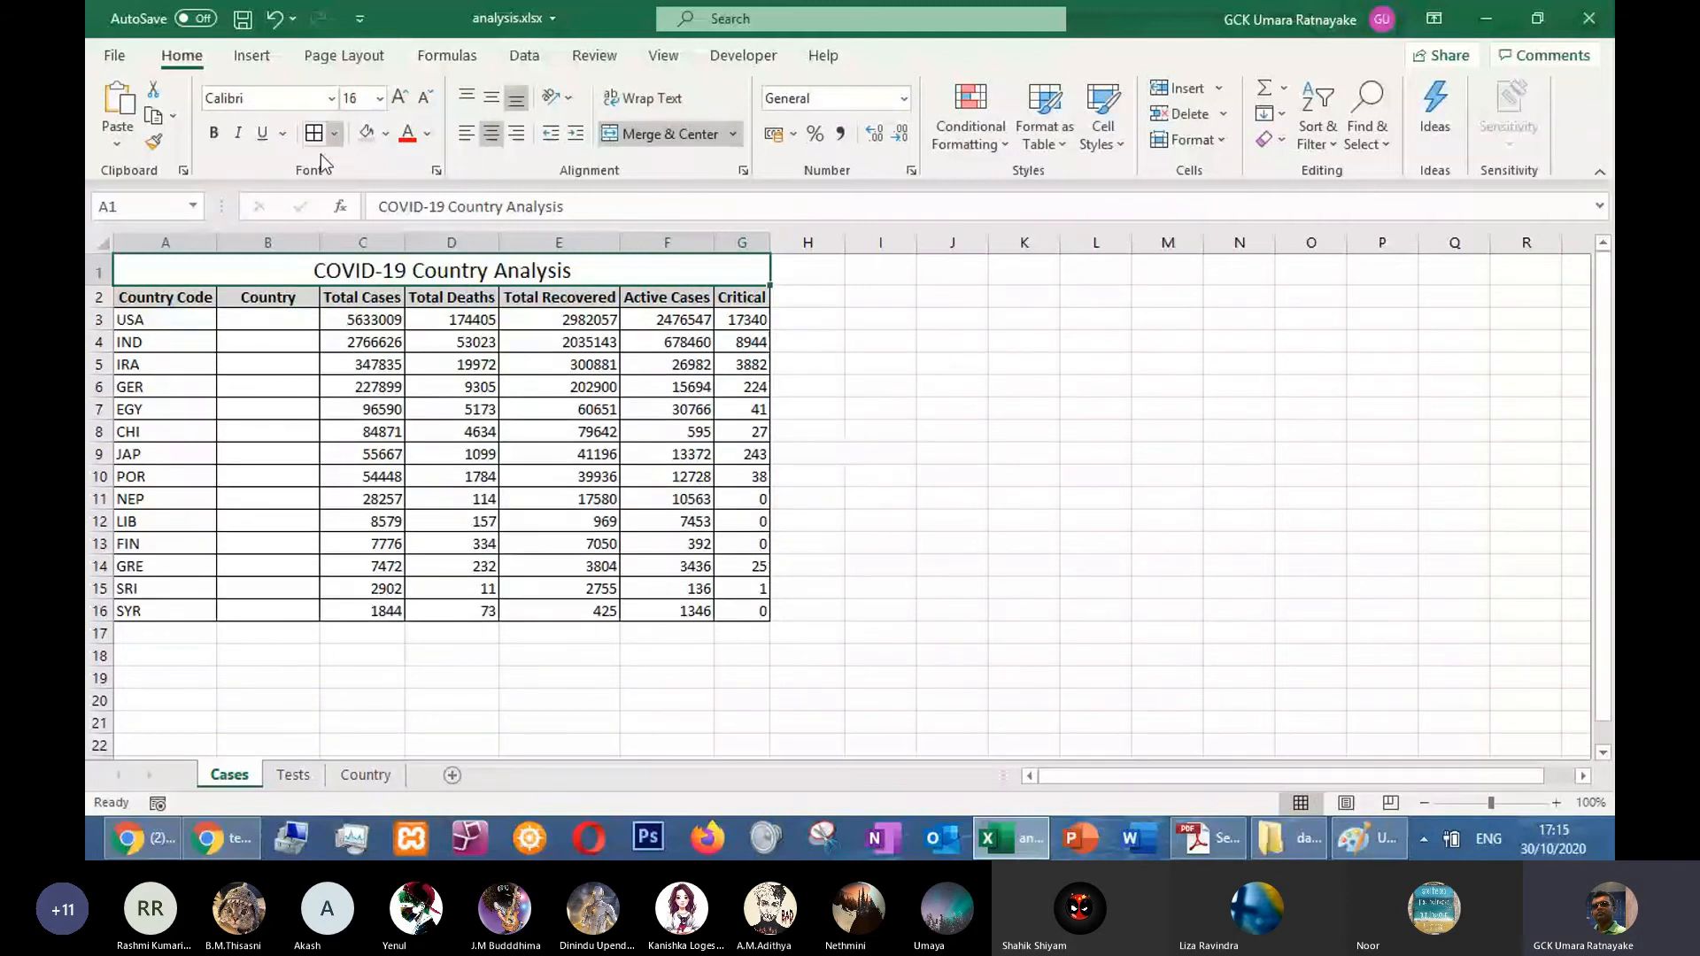
pyautogui.click(213, 133)
pyautogui.click(858, 327)
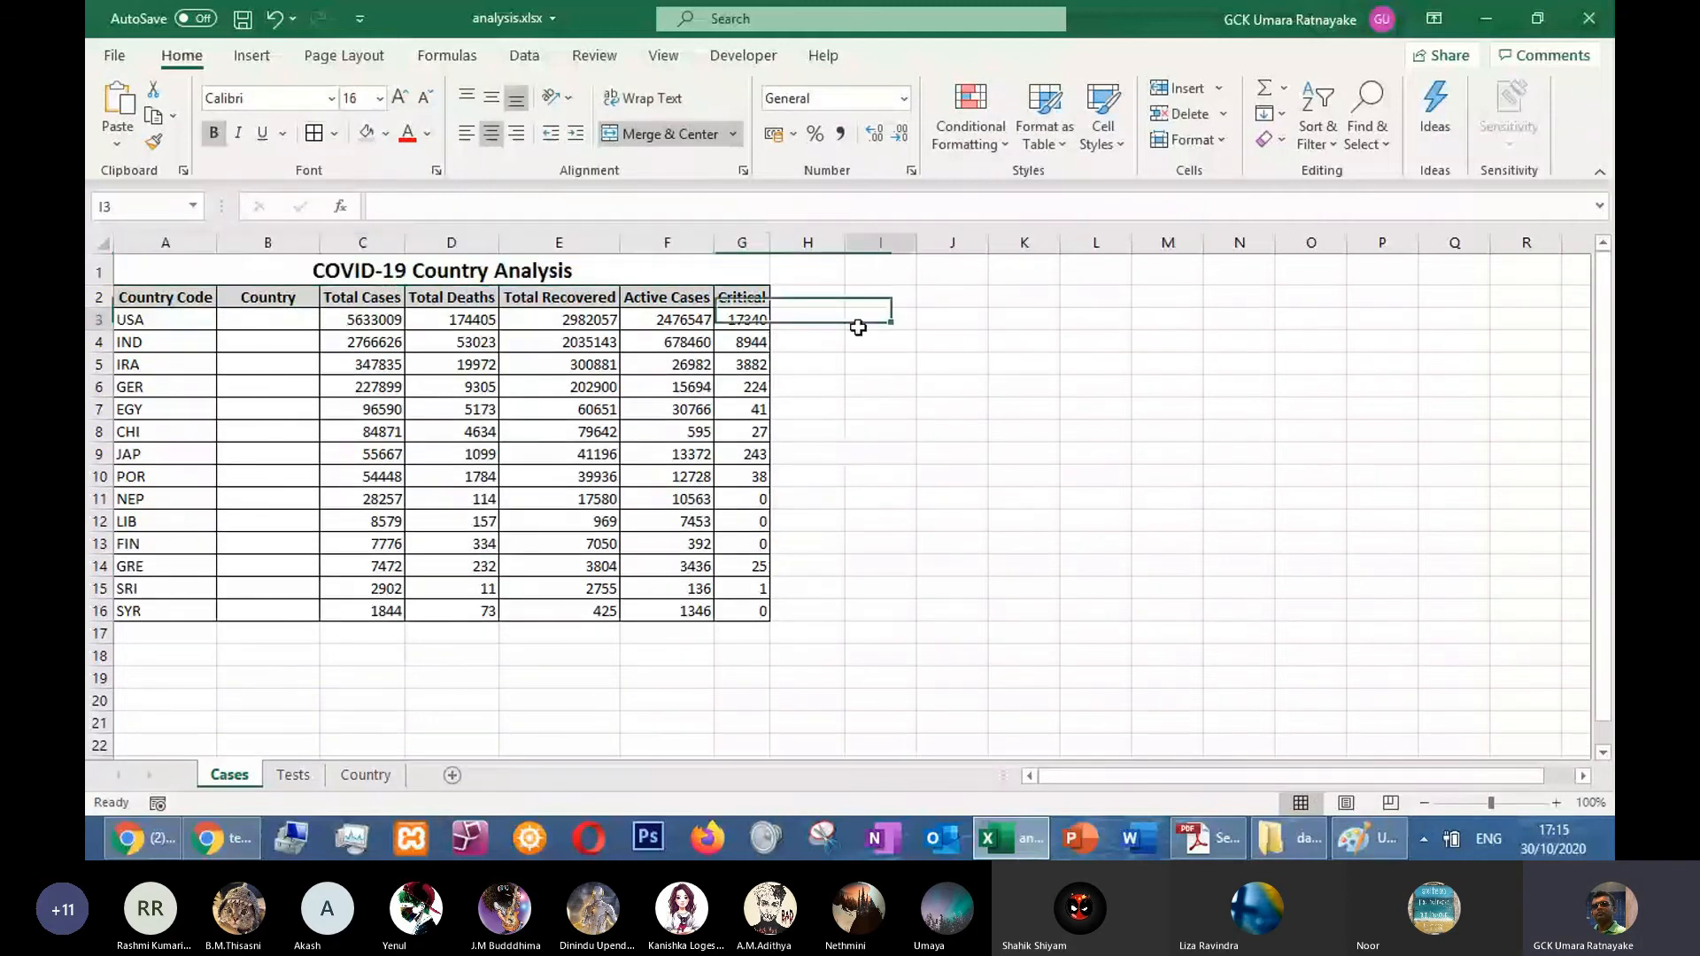
# Shade the merged title cell above the table with a light grey fill
pyautogui.click(605, 277)
pyautogui.click(386, 132)
pyautogui.click(963, 413)
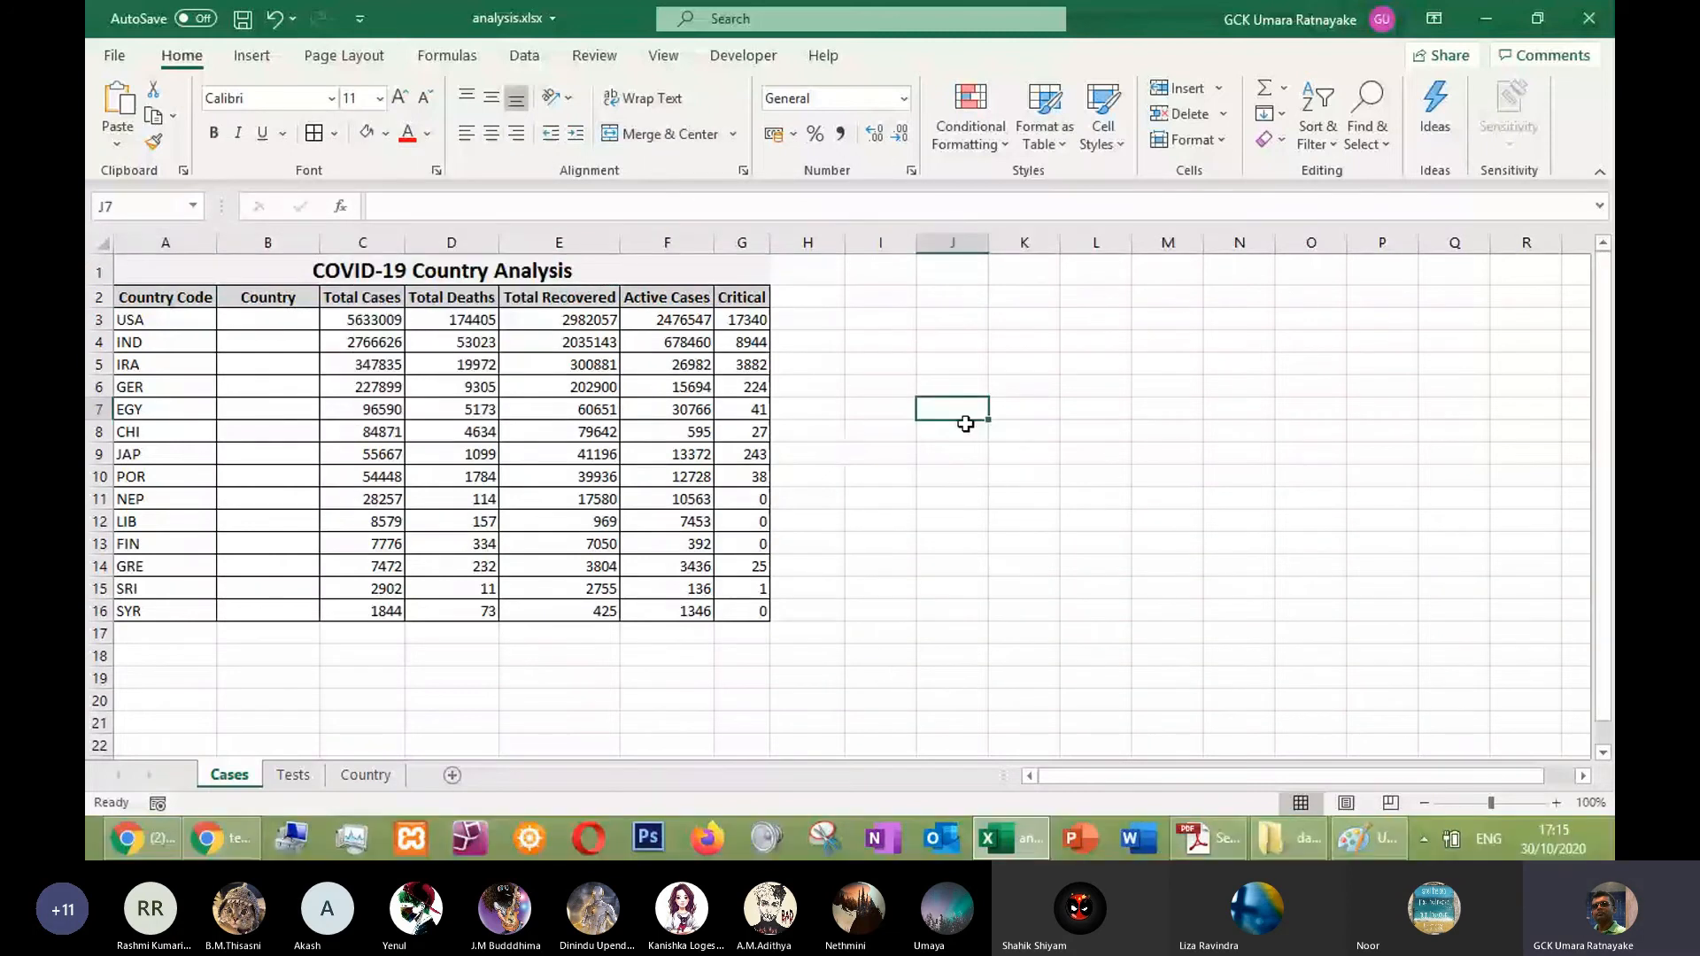
pyautogui.click(605, 275)
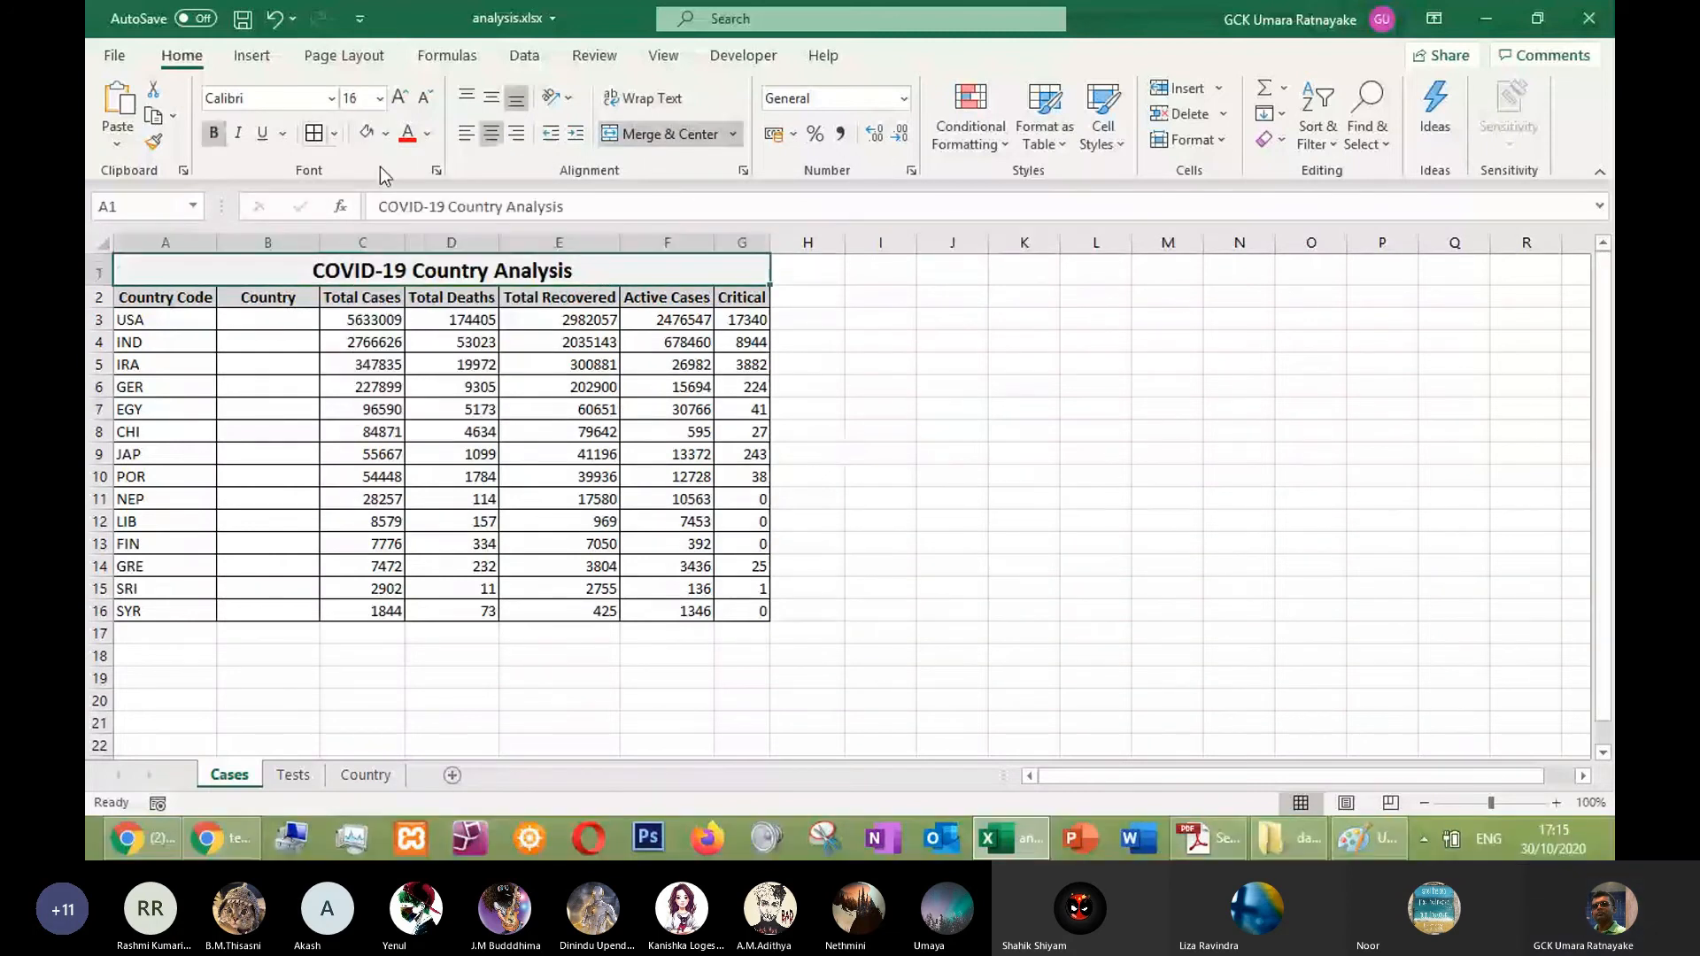
# Switch to the task PDF in Adobe Reader and mark "today's date and time" in Task B1c with the pencil
pyautogui.hotkey('alt', 'Tab')
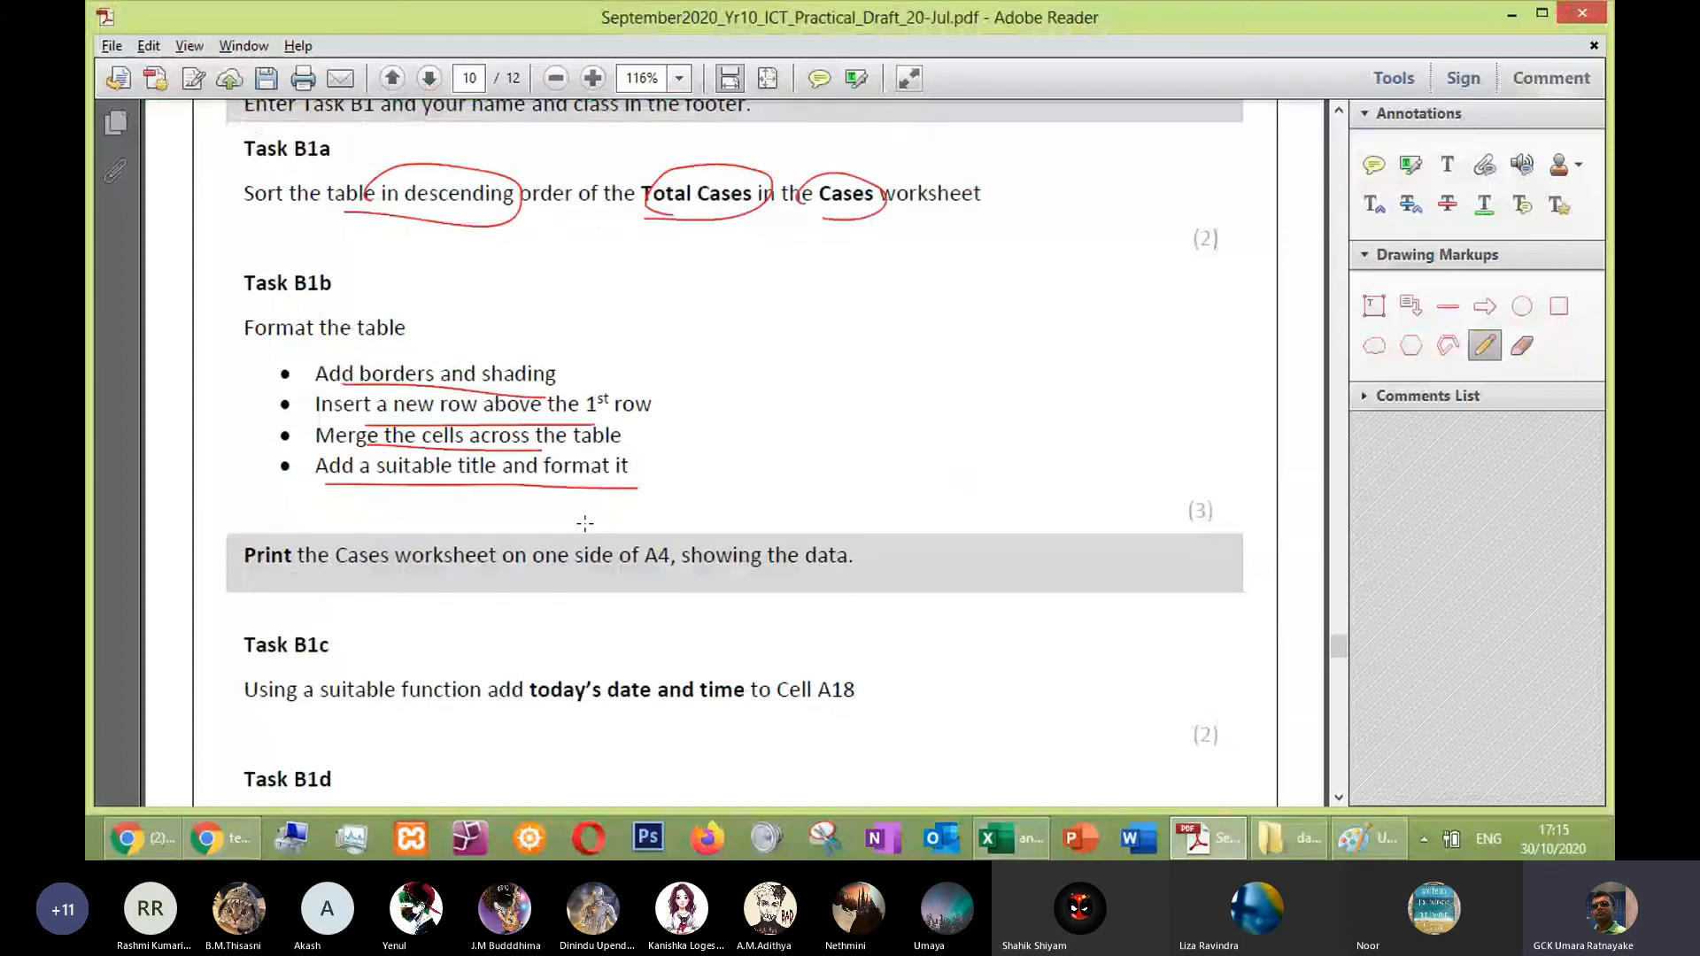
pyautogui.scroll(-4, 474, 508)
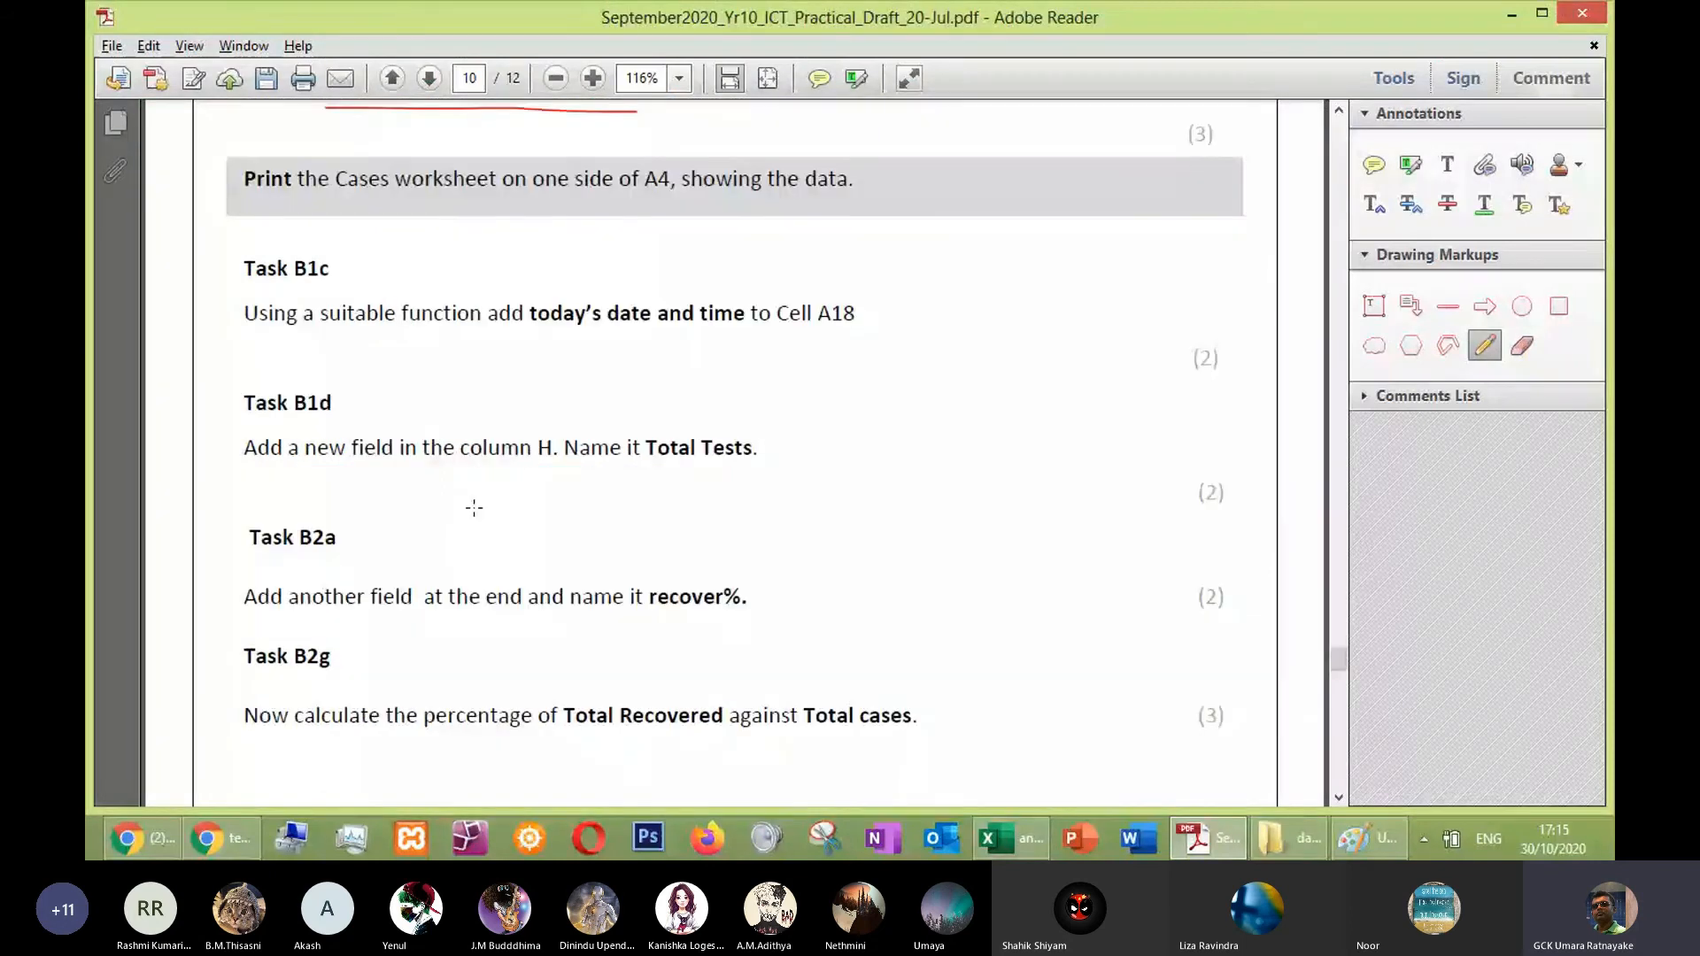
pyautogui.moveTo(521, 333)
pyautogui.mouseDown()
pyautogui.moveTo(626, 277)
pyautogui.moveTo(502, 299)
pyautogui.mouseUp()
pyautogui.moveTo(722, 295); pyautogui.dragTo(751, 301)
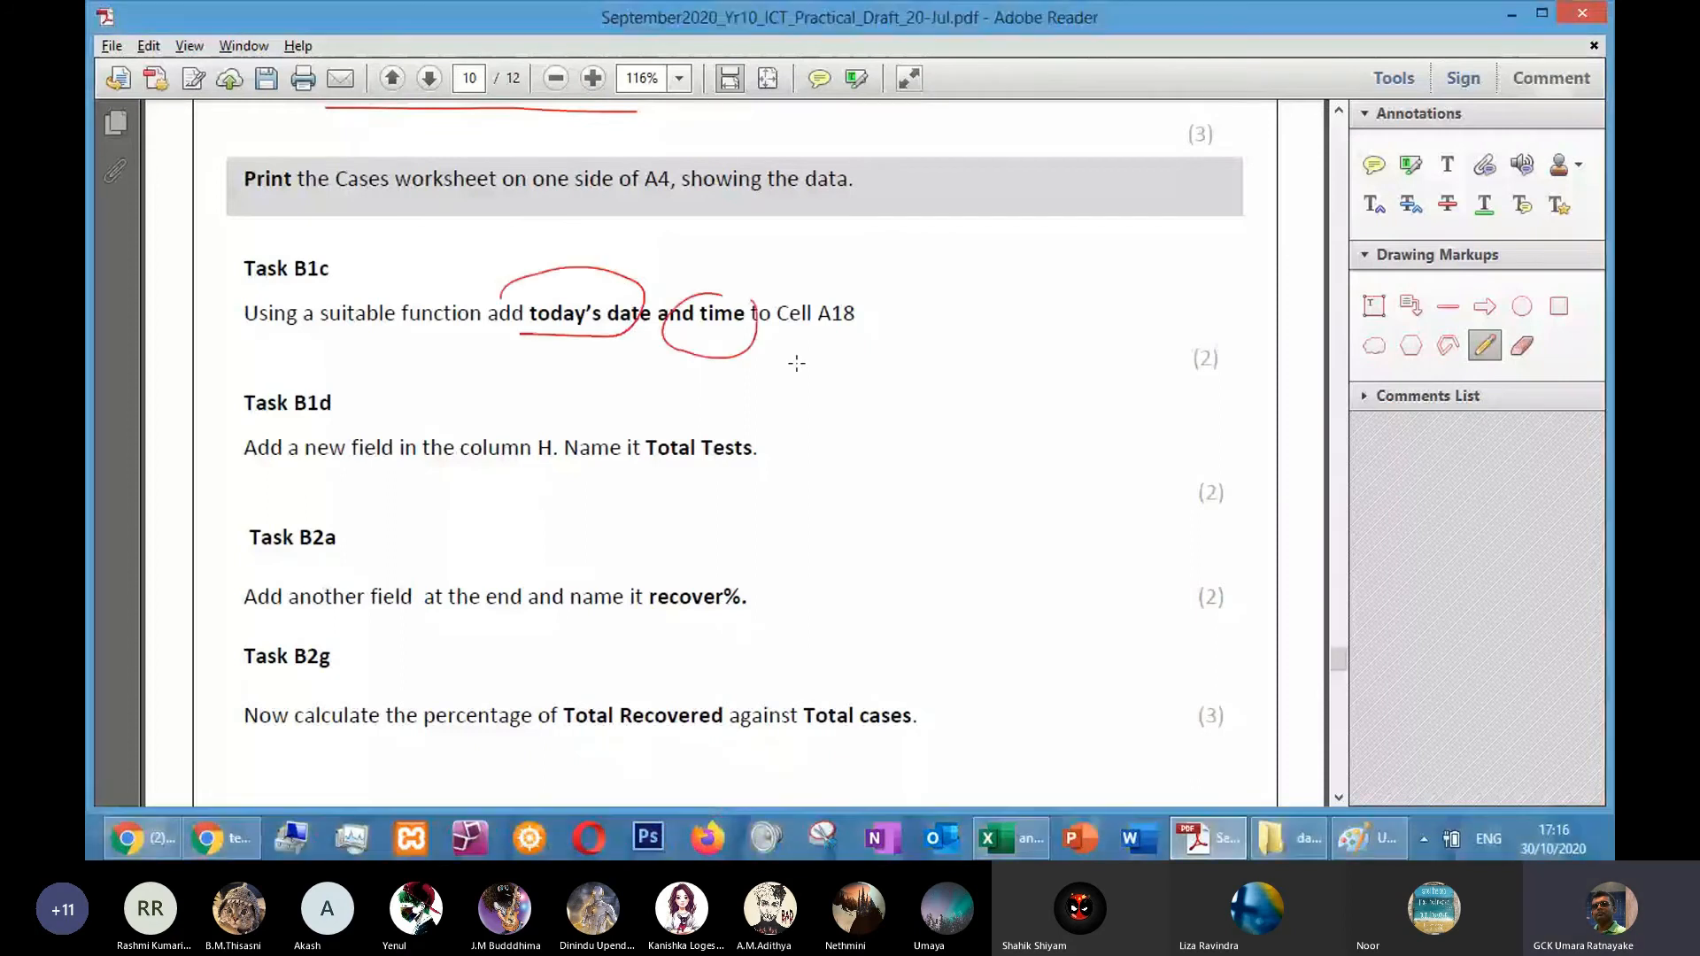
# Switch back to the Excel workbook, enter =now() in cell A18, and check it against Task B1c in the PDF
pyautogui.hotkey('alt', 'Tab')
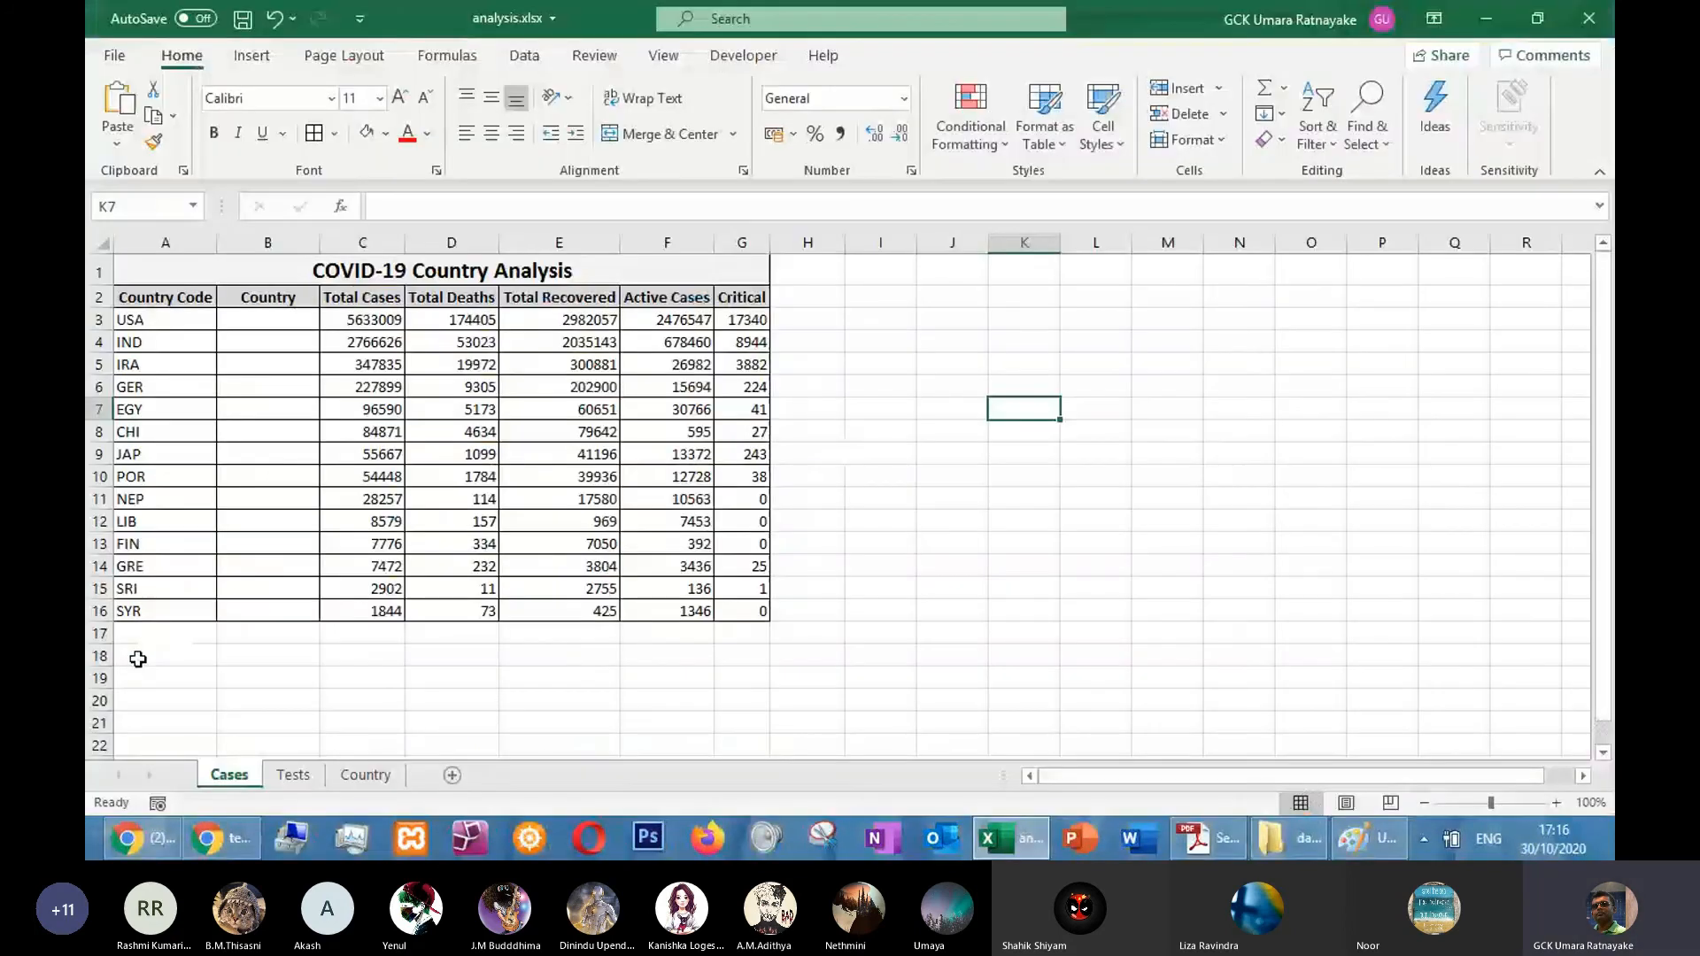
pyautogui.click(137, 659)
pyautogui.write('=')
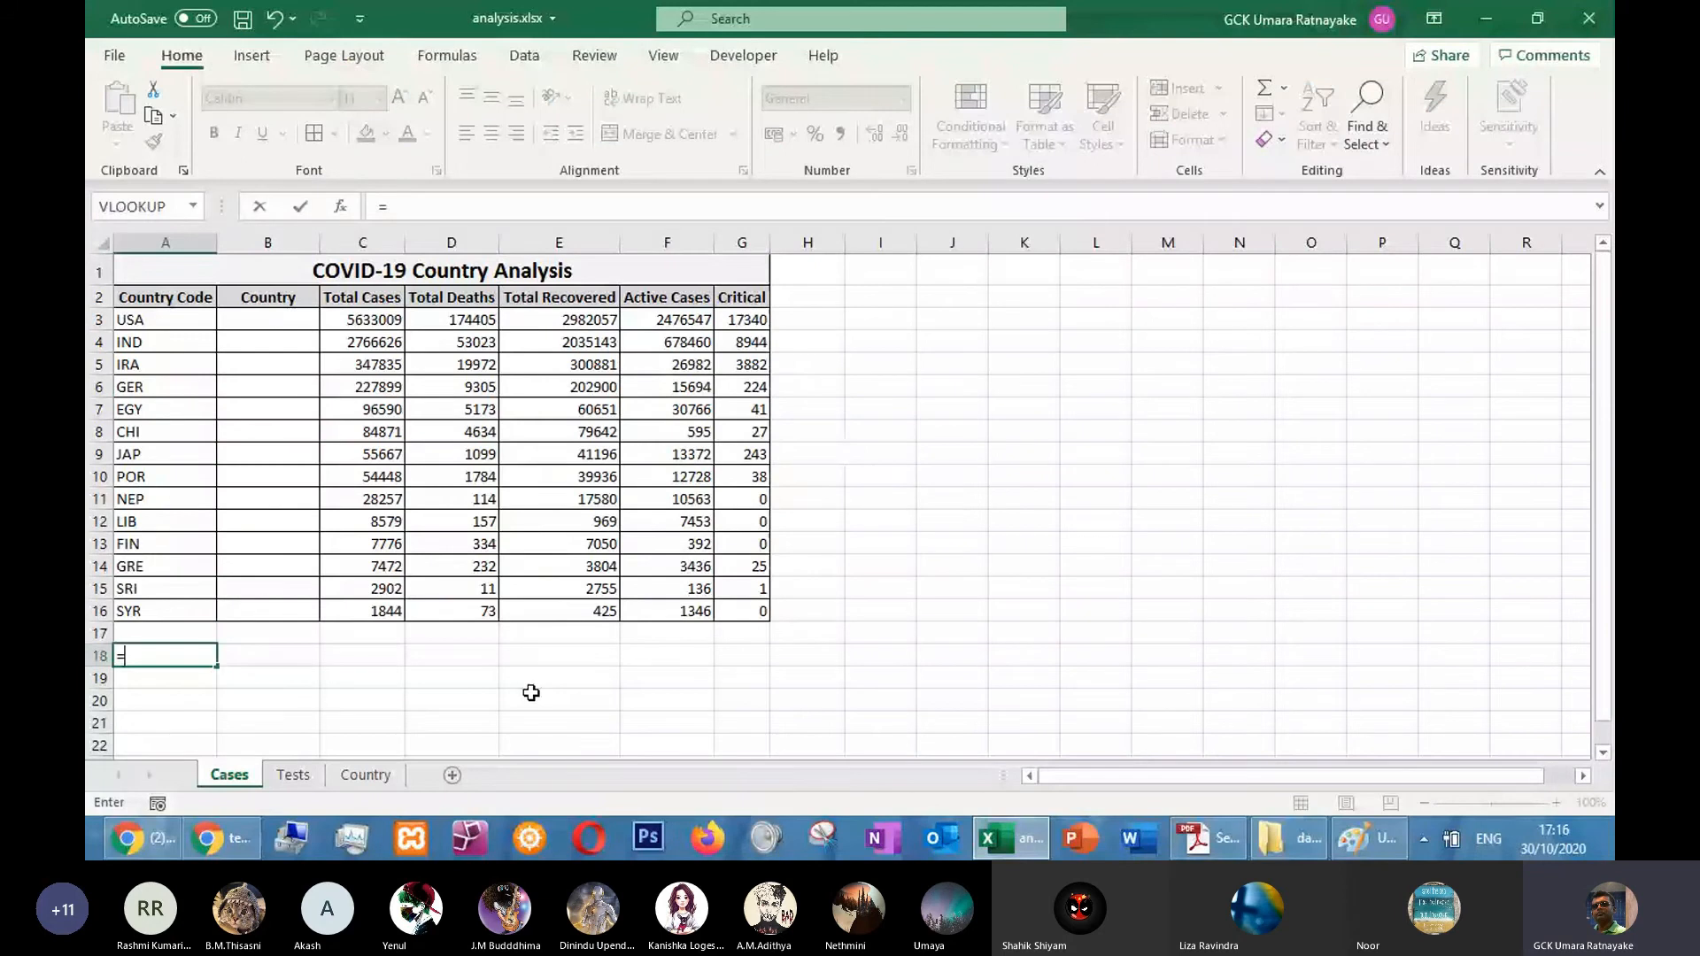
pyautogui.write('now')
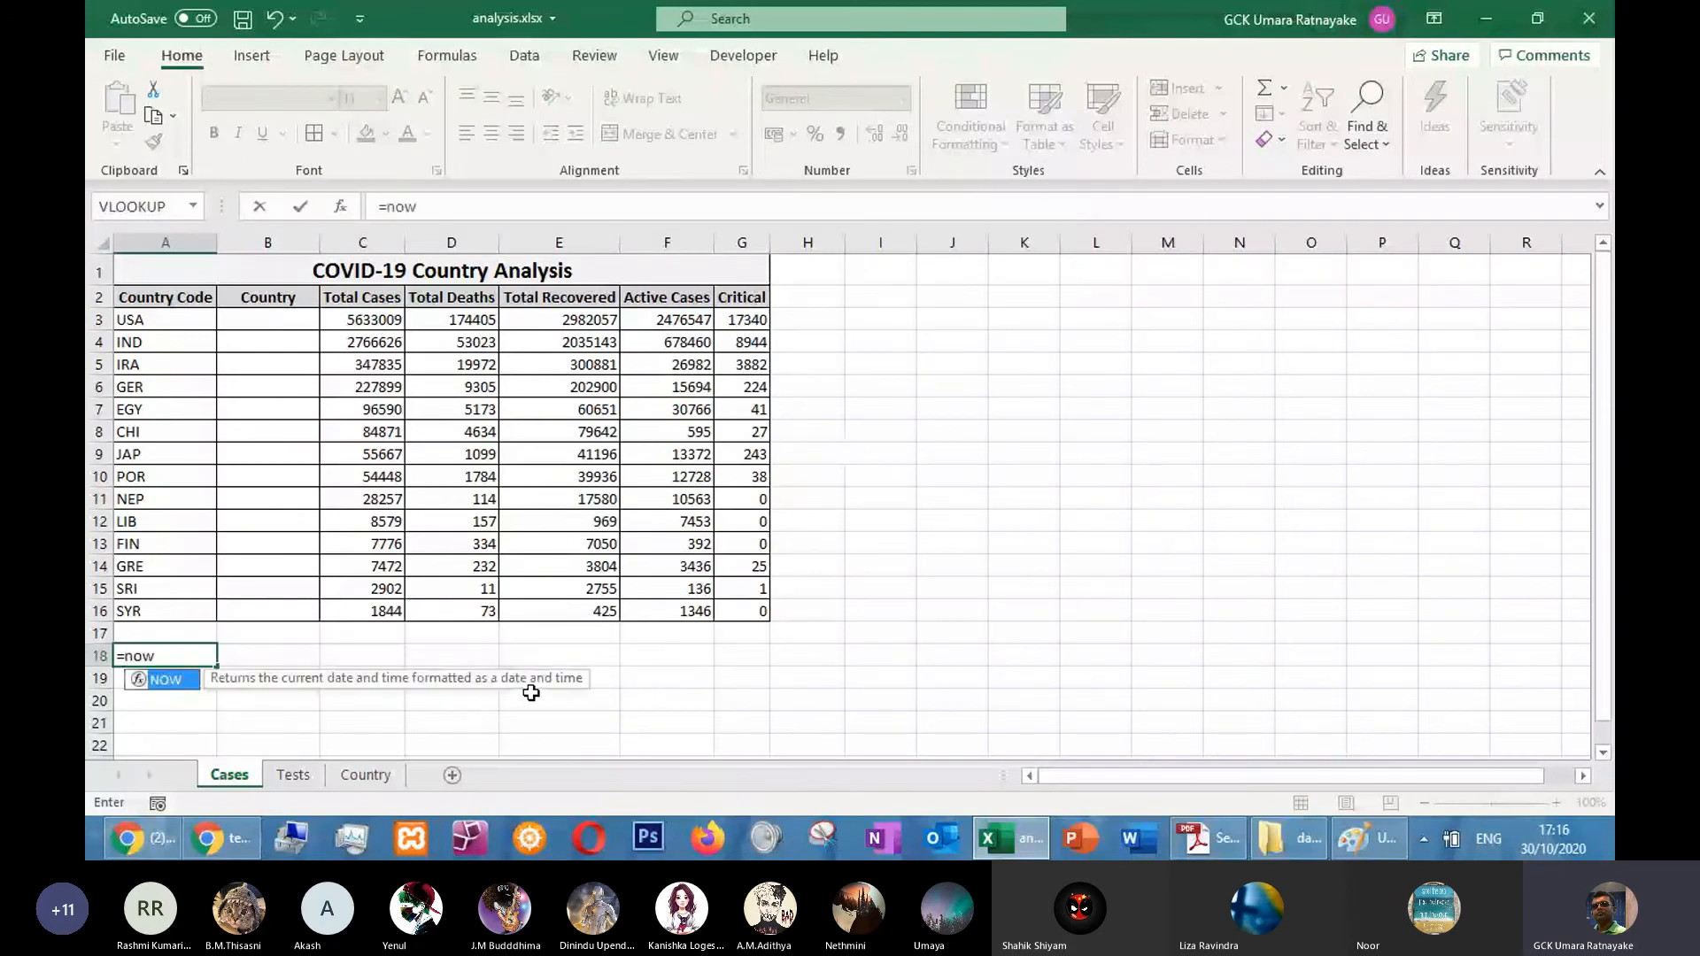
pyautogui.write('()')
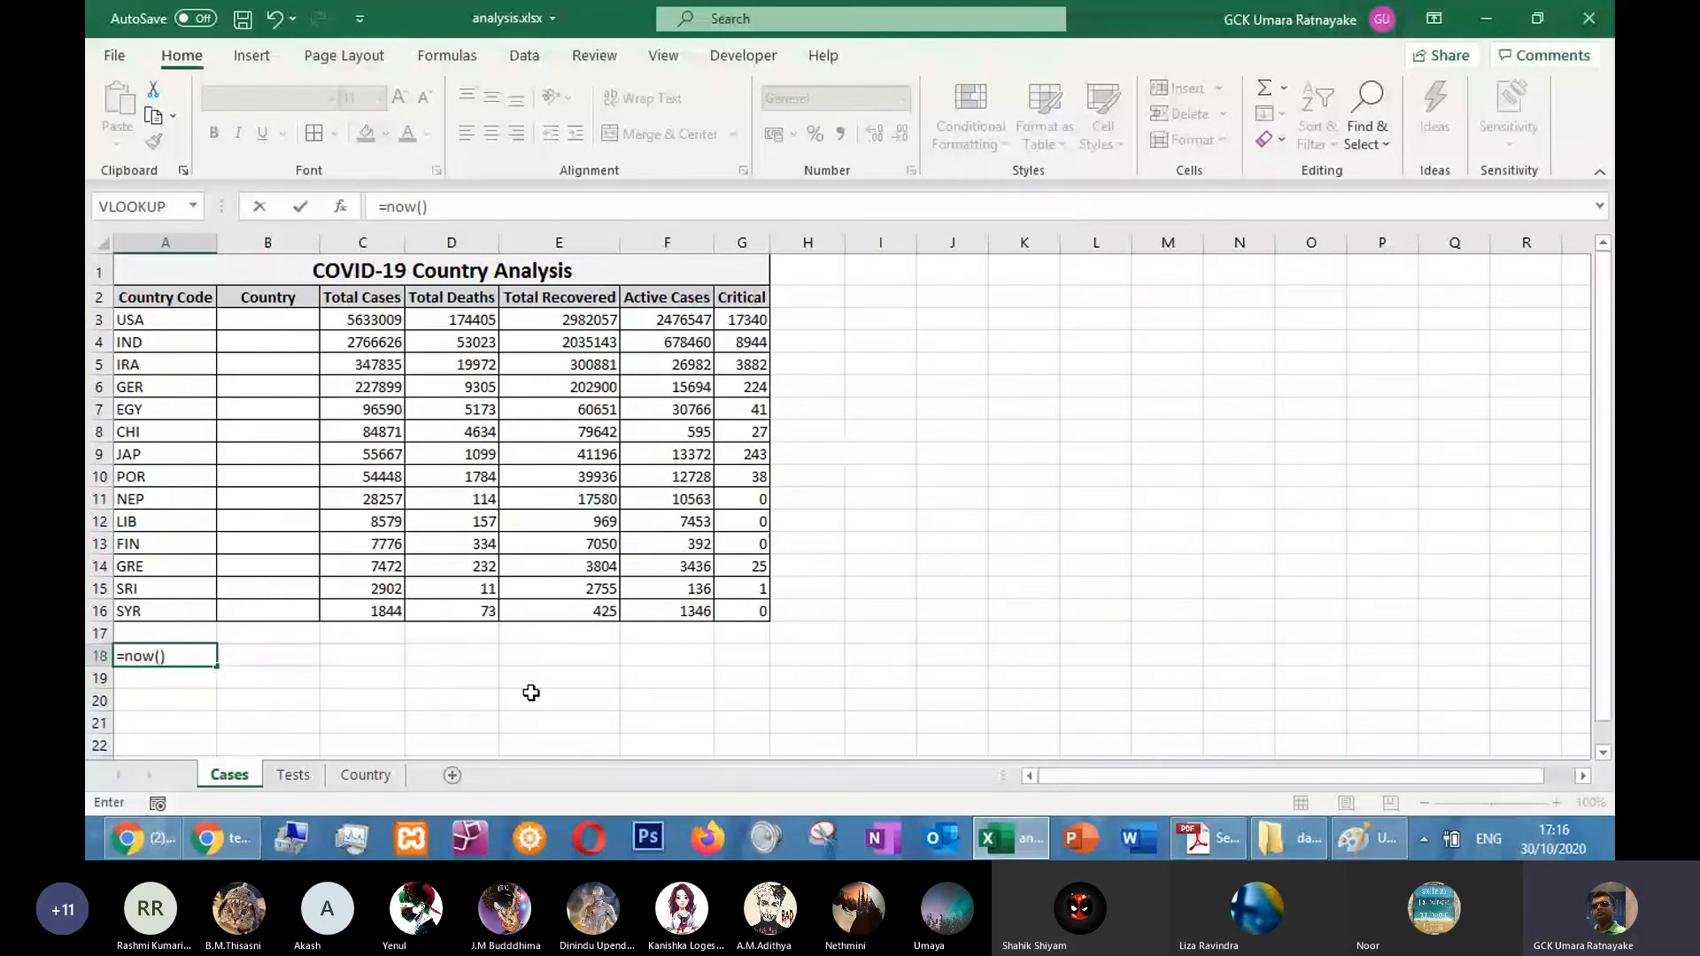
pyautogui.click(465, 695)
pyautogui.hotkey('alt', 'Tab')
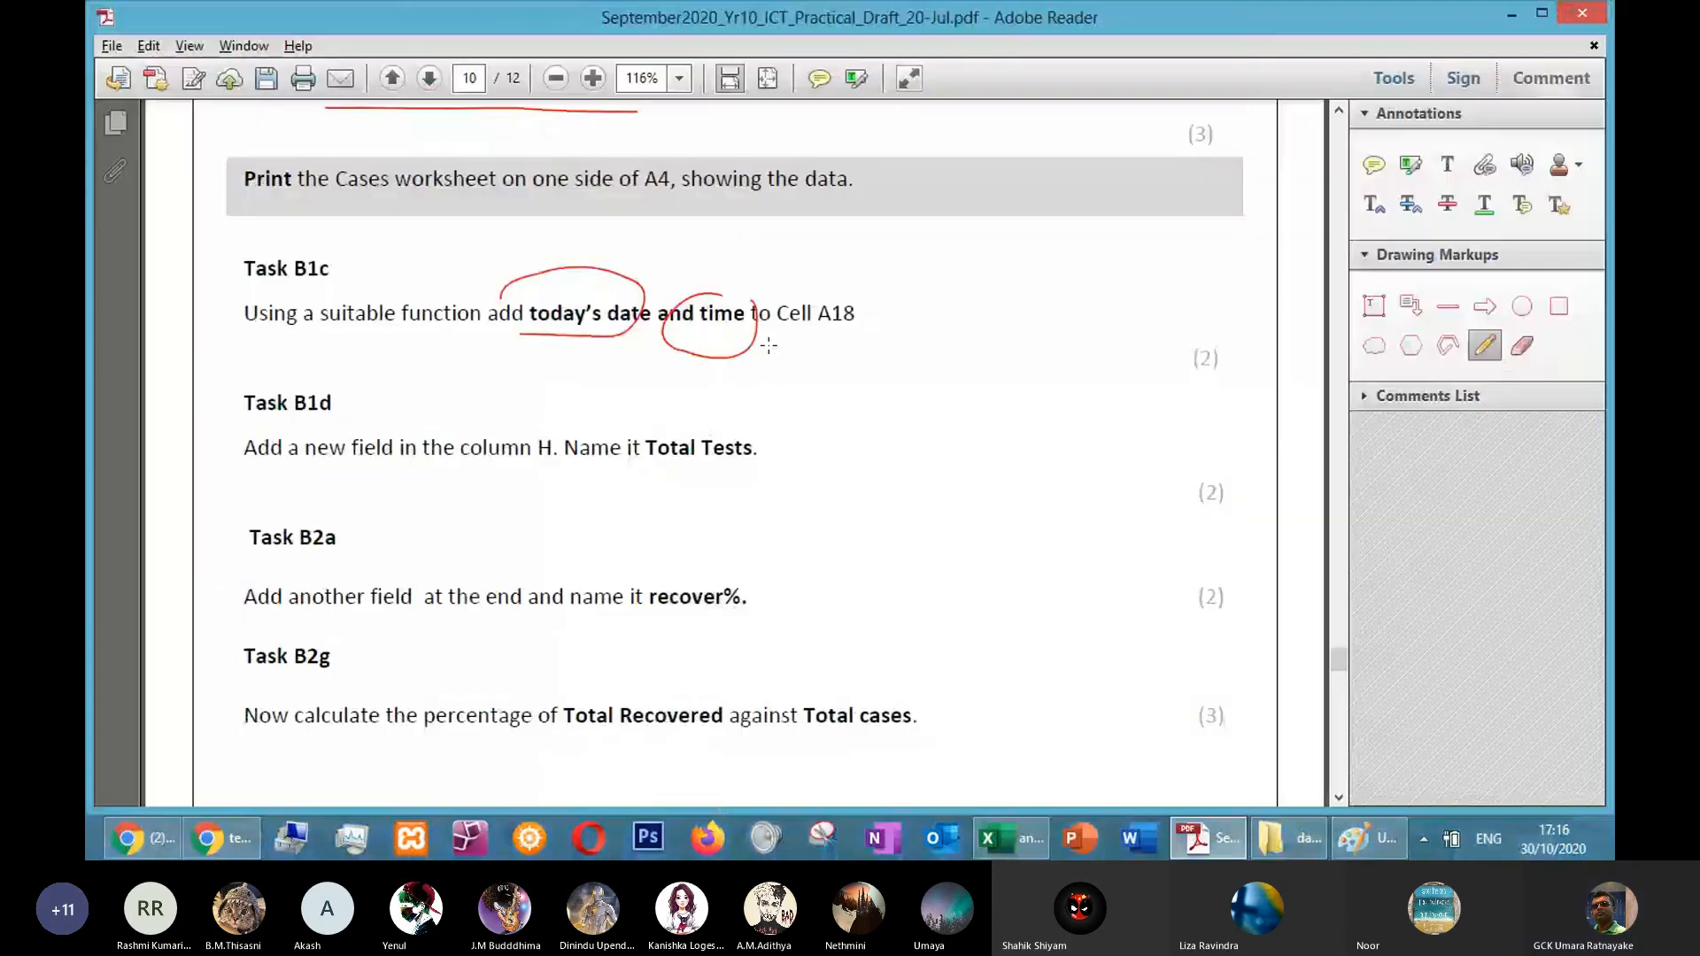
pyautogui.hotkey('alt', 'Tab')
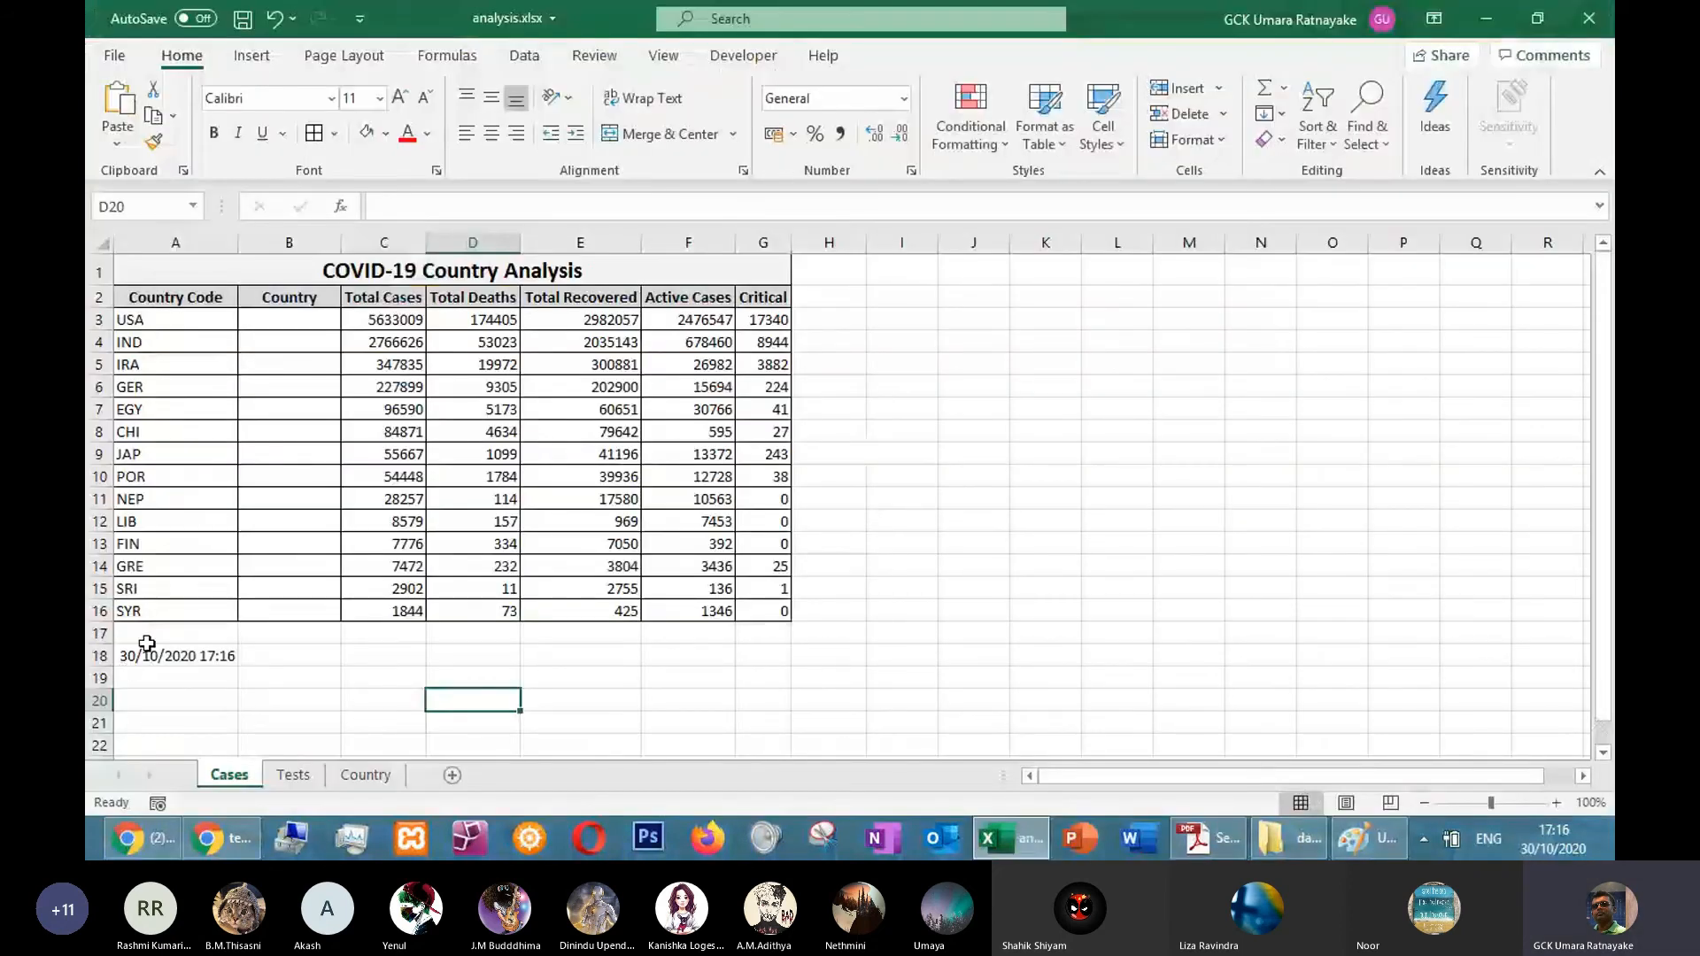
# Enter the label "Today's Date" in cell A17 and make it bold and centred
pyautogui.click(147, 642)
pyautogui.write("Today's Dat")
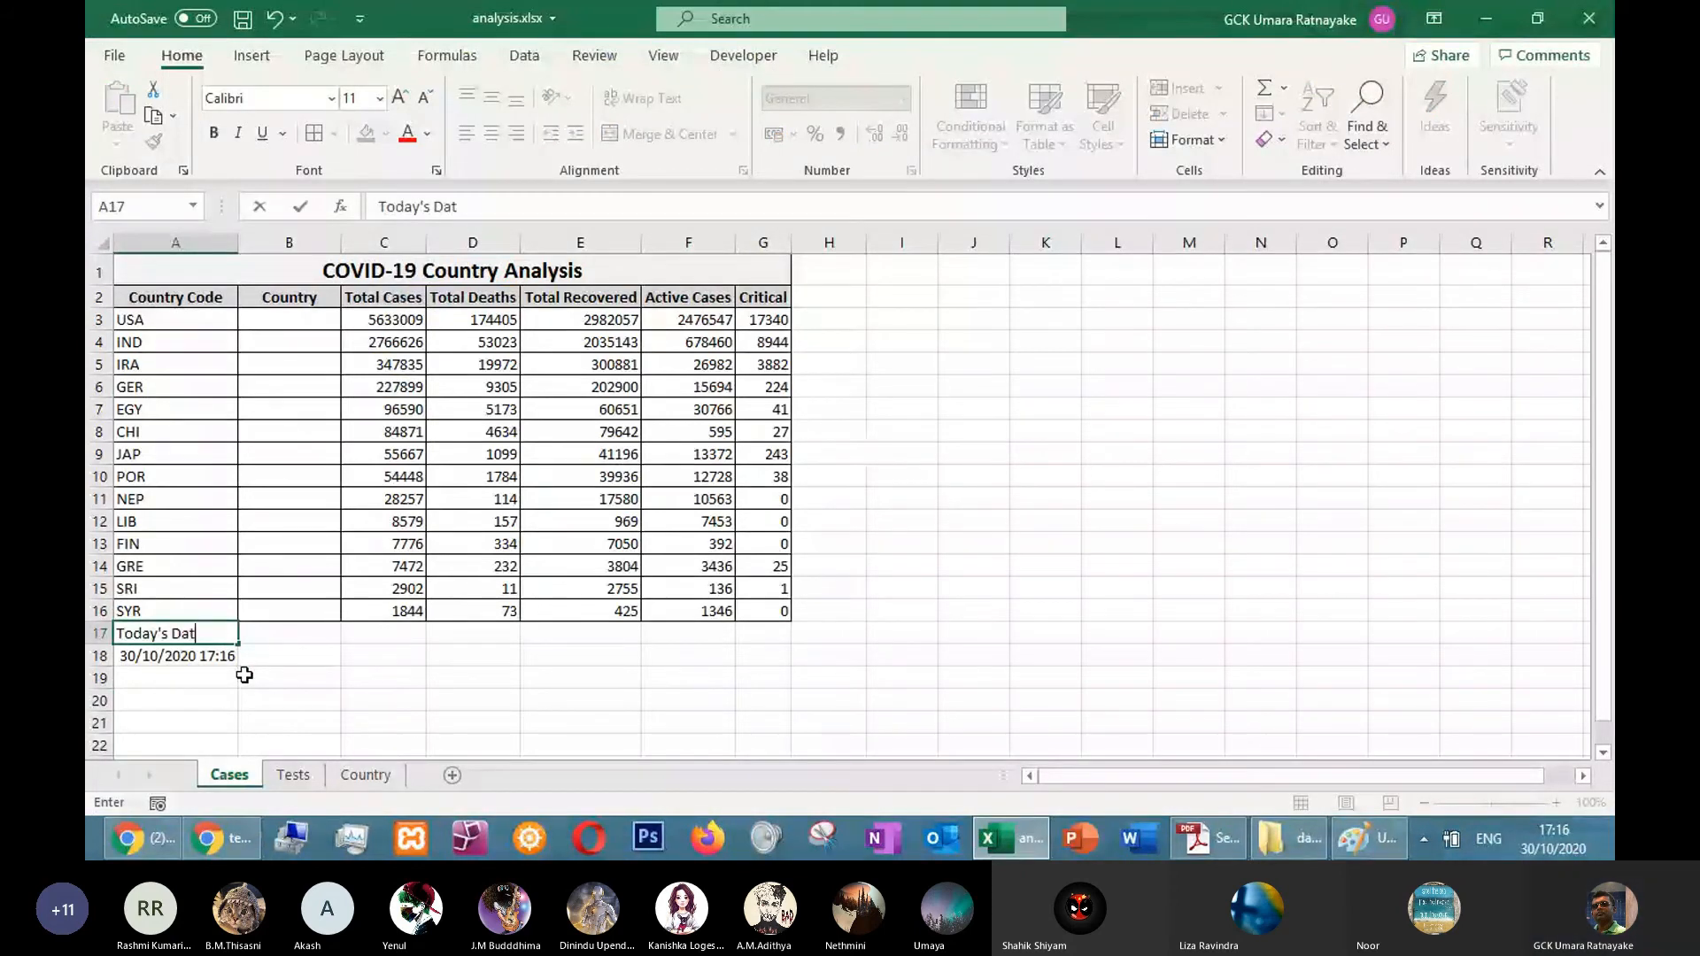
pyautogui.write('e')
pyautogui.press('Return')
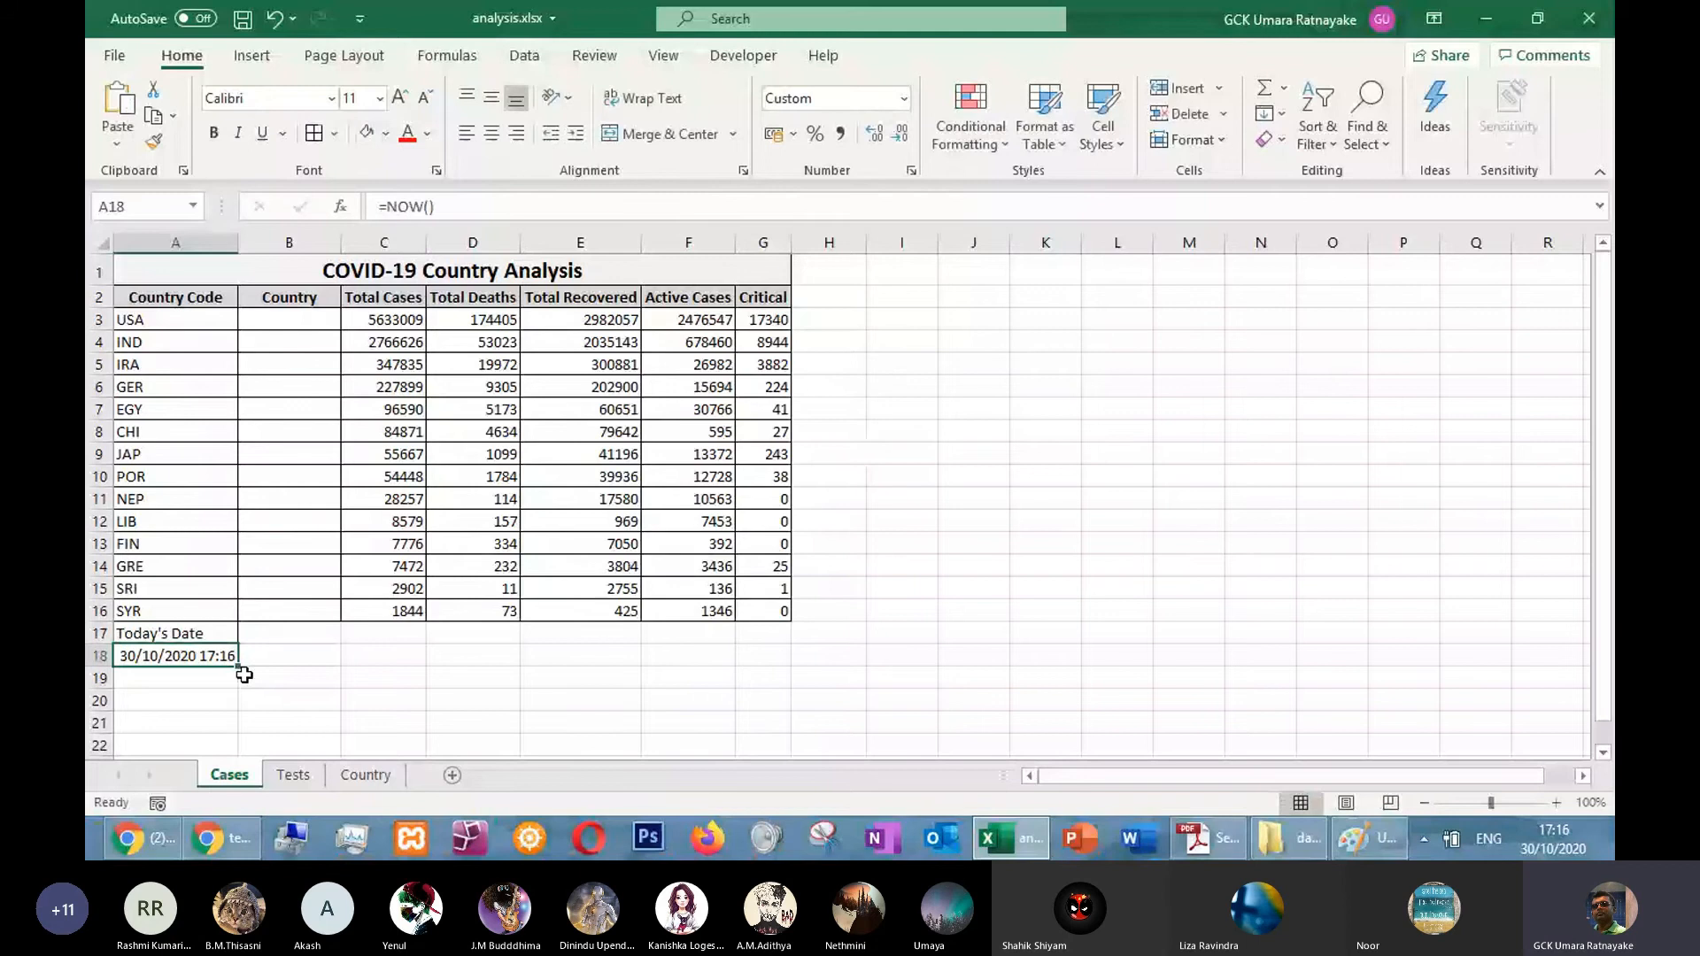
pyautogui.click(174, 634)
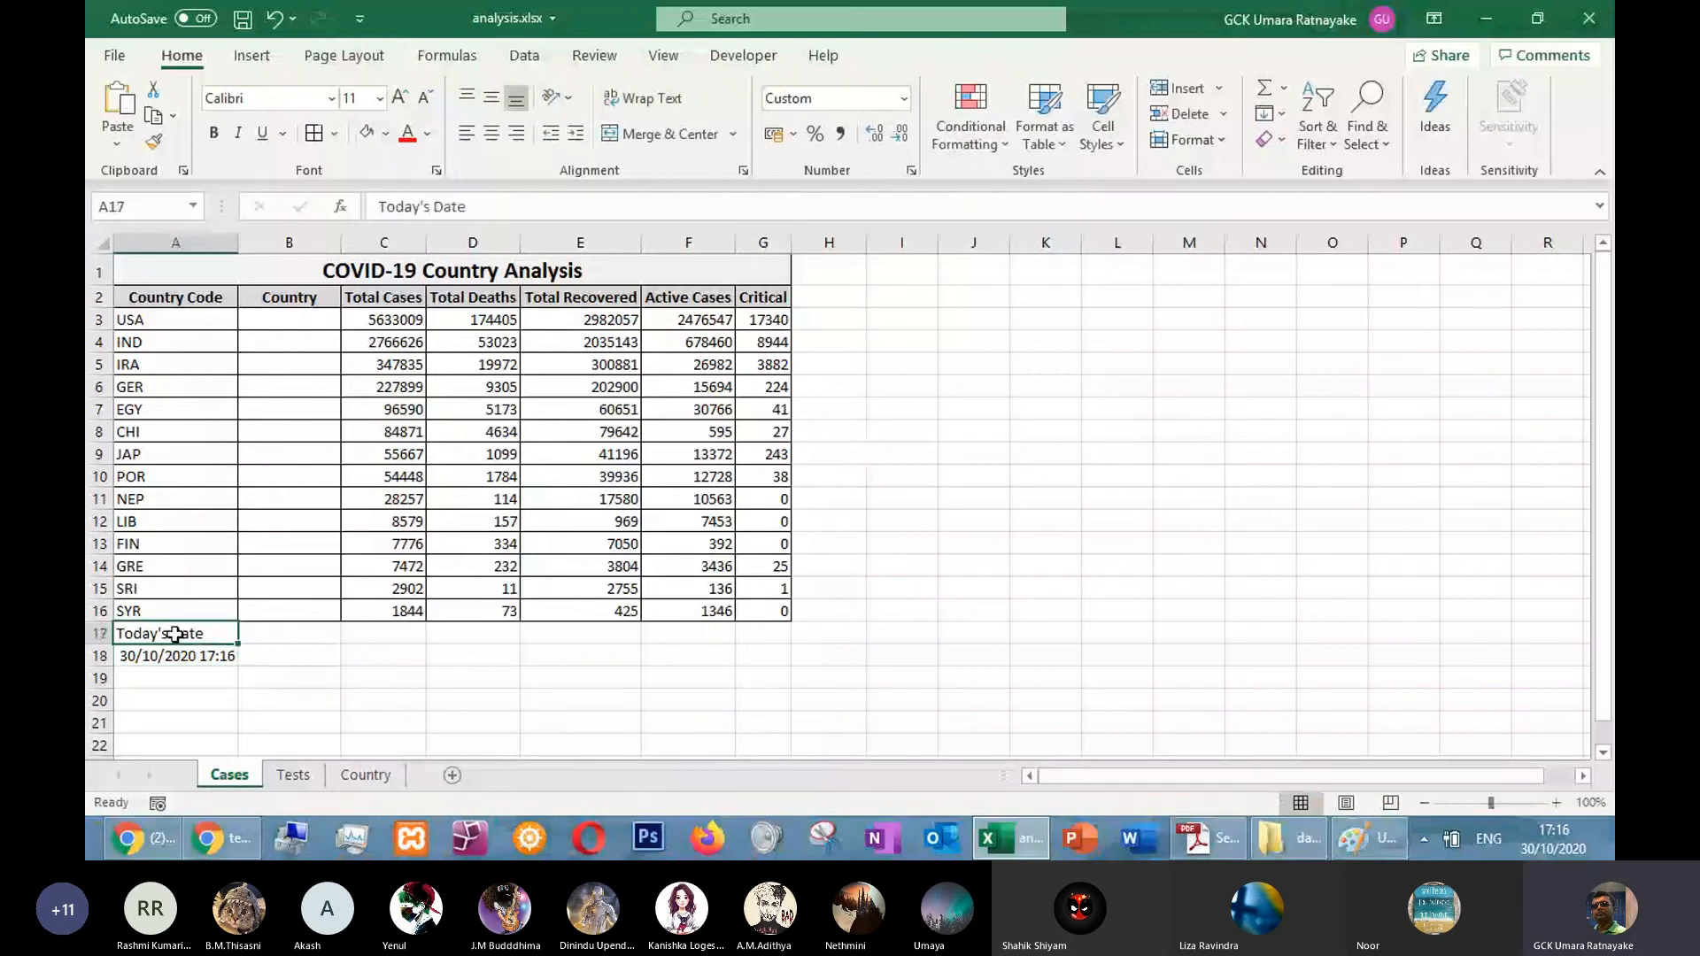
pyautogui.hotkey('ctrl', 'b')
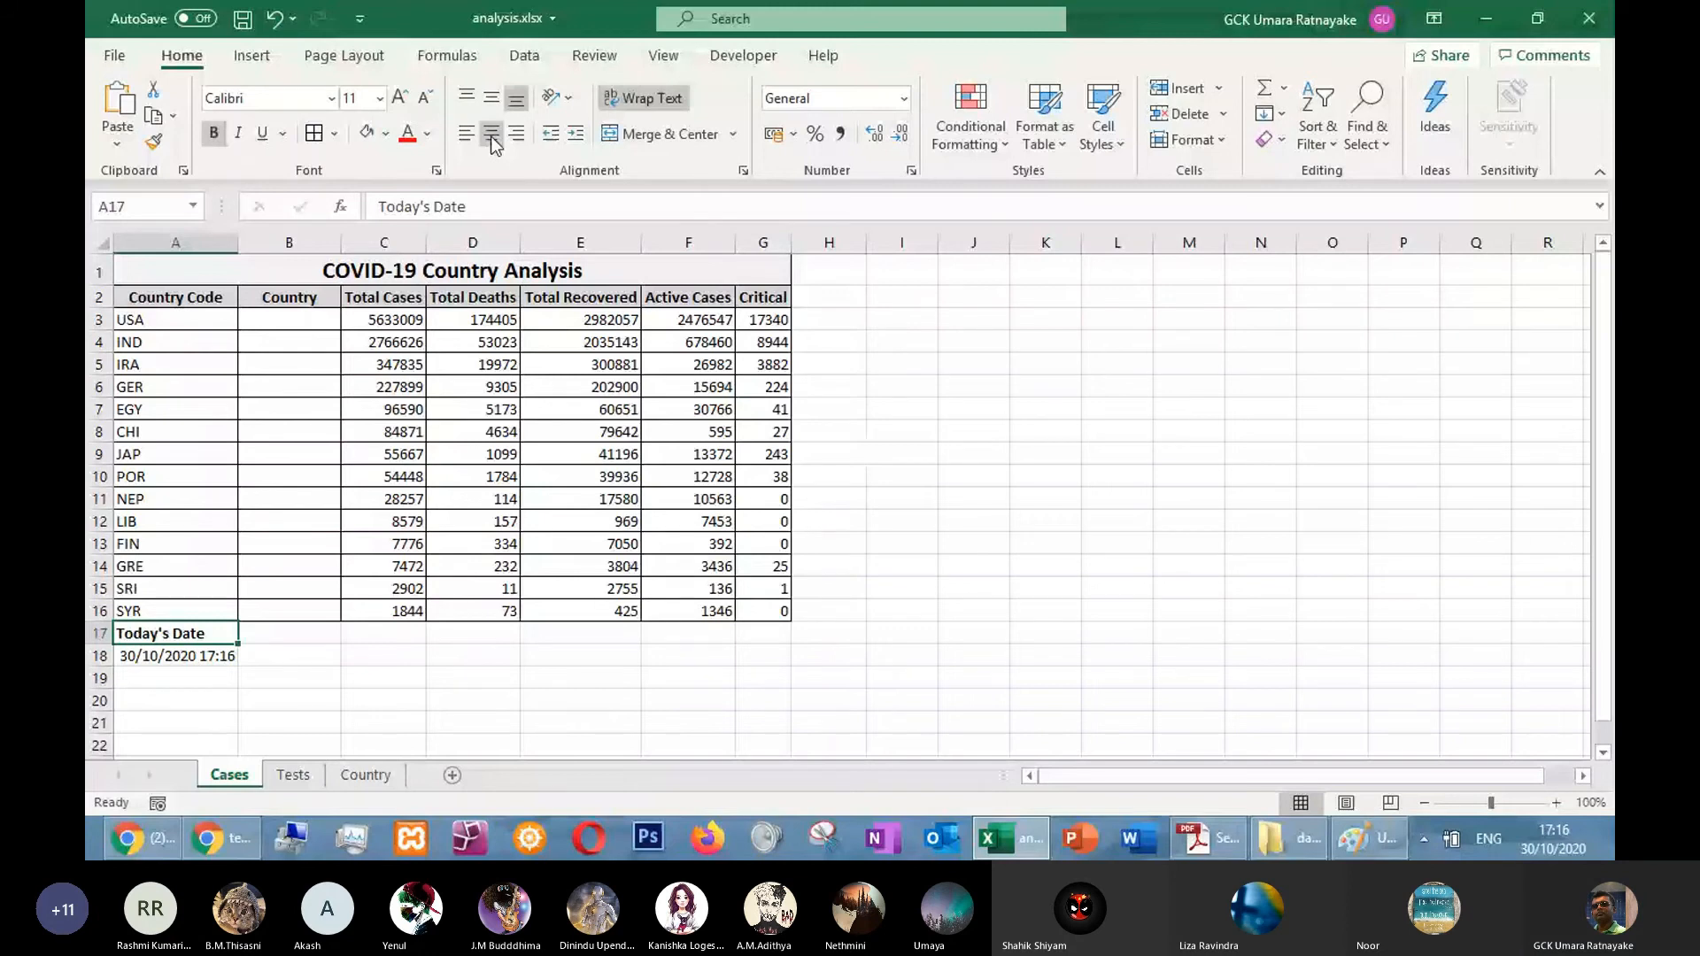
# Check Task B1d in the PDF, return to the workbook, and enter the header "Total Cases" in H2
pyautogui.hotkey('alt', 'Tab')
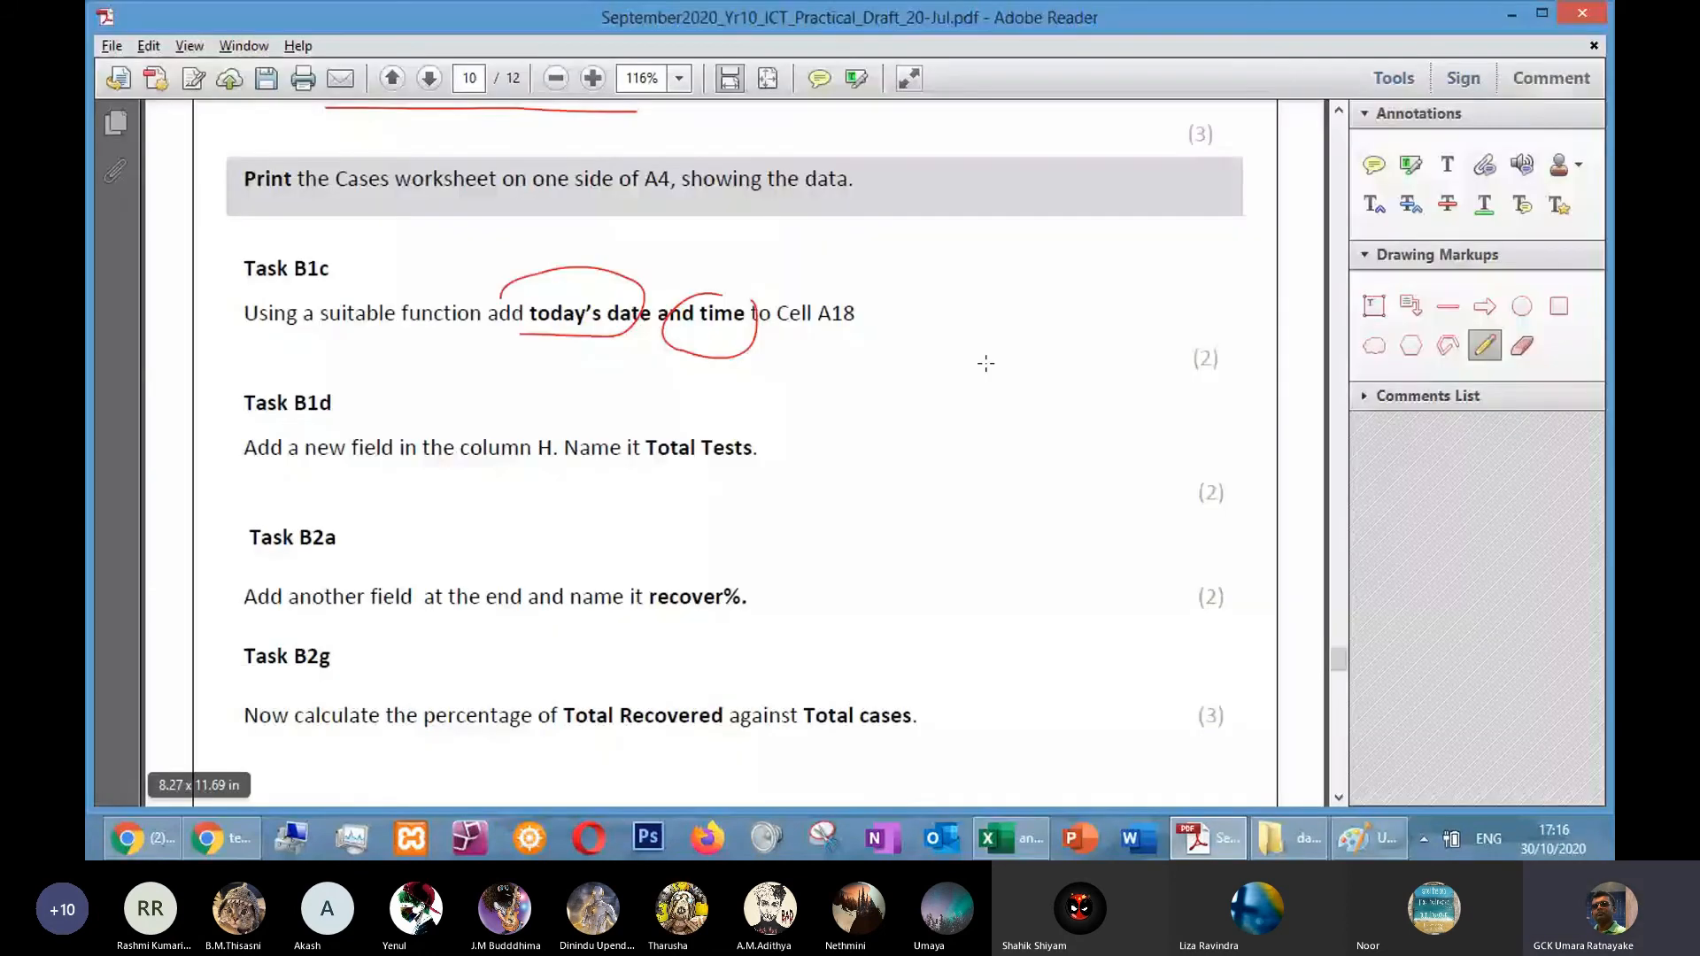
pyautogui.scroll(-1, 425, 448)
pyautogui.hotkey('alt', 'Tab')
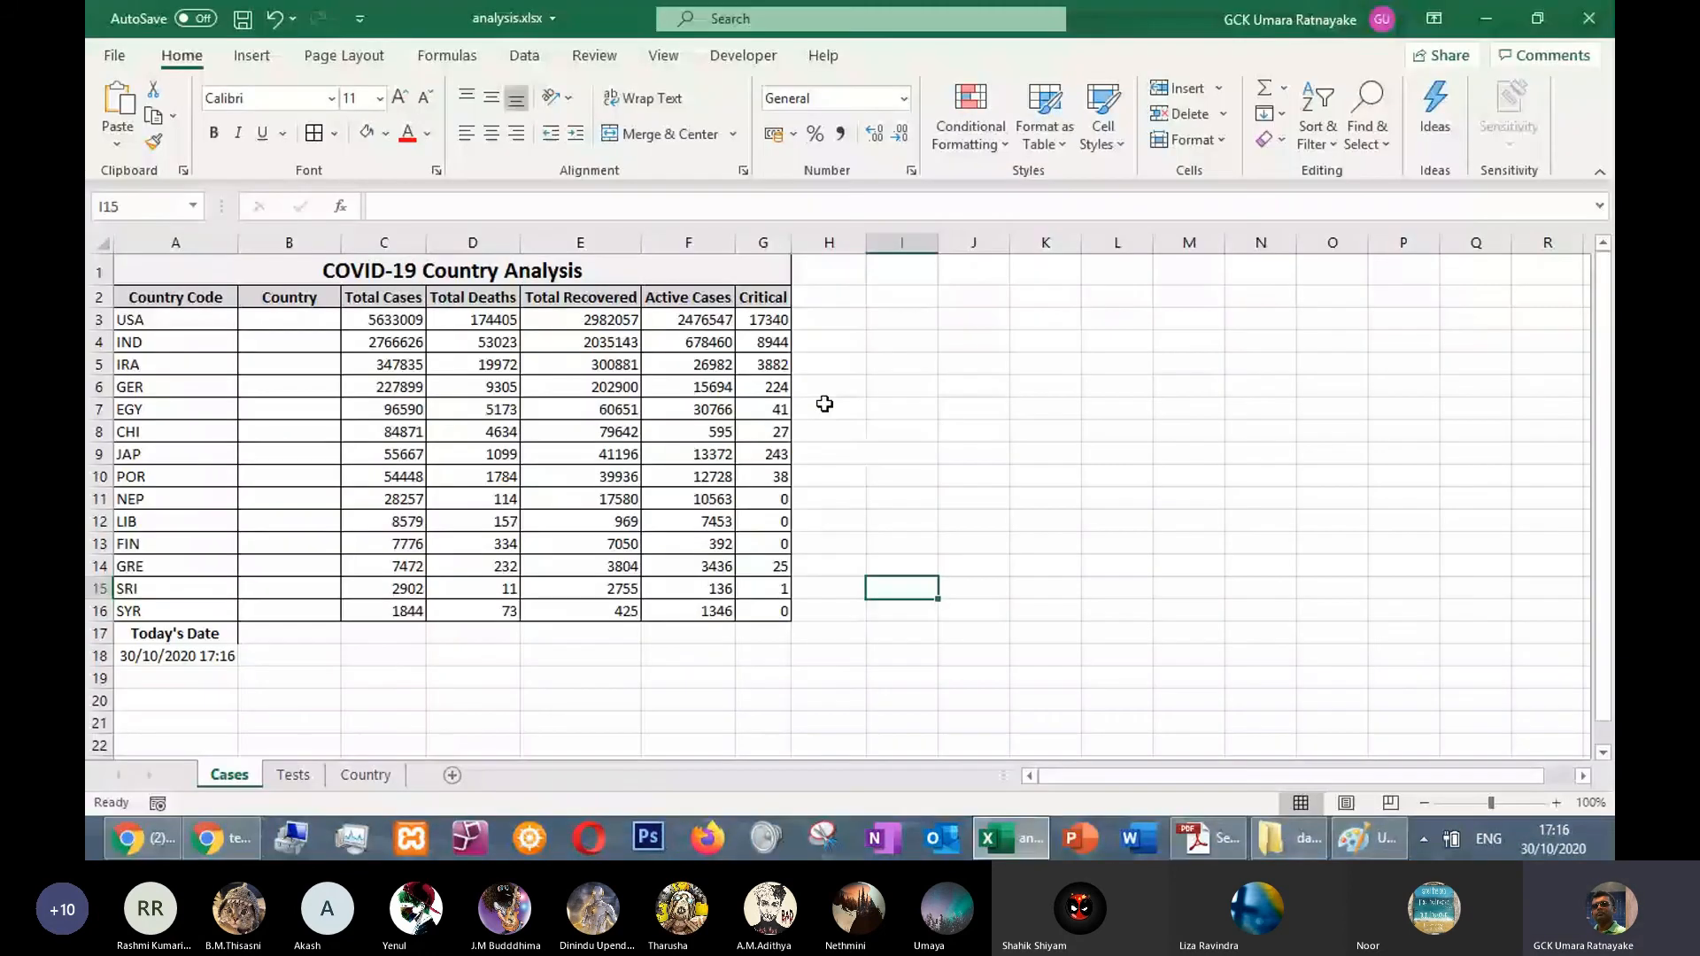
pyautogui.hotkey('alt', 'Tab')
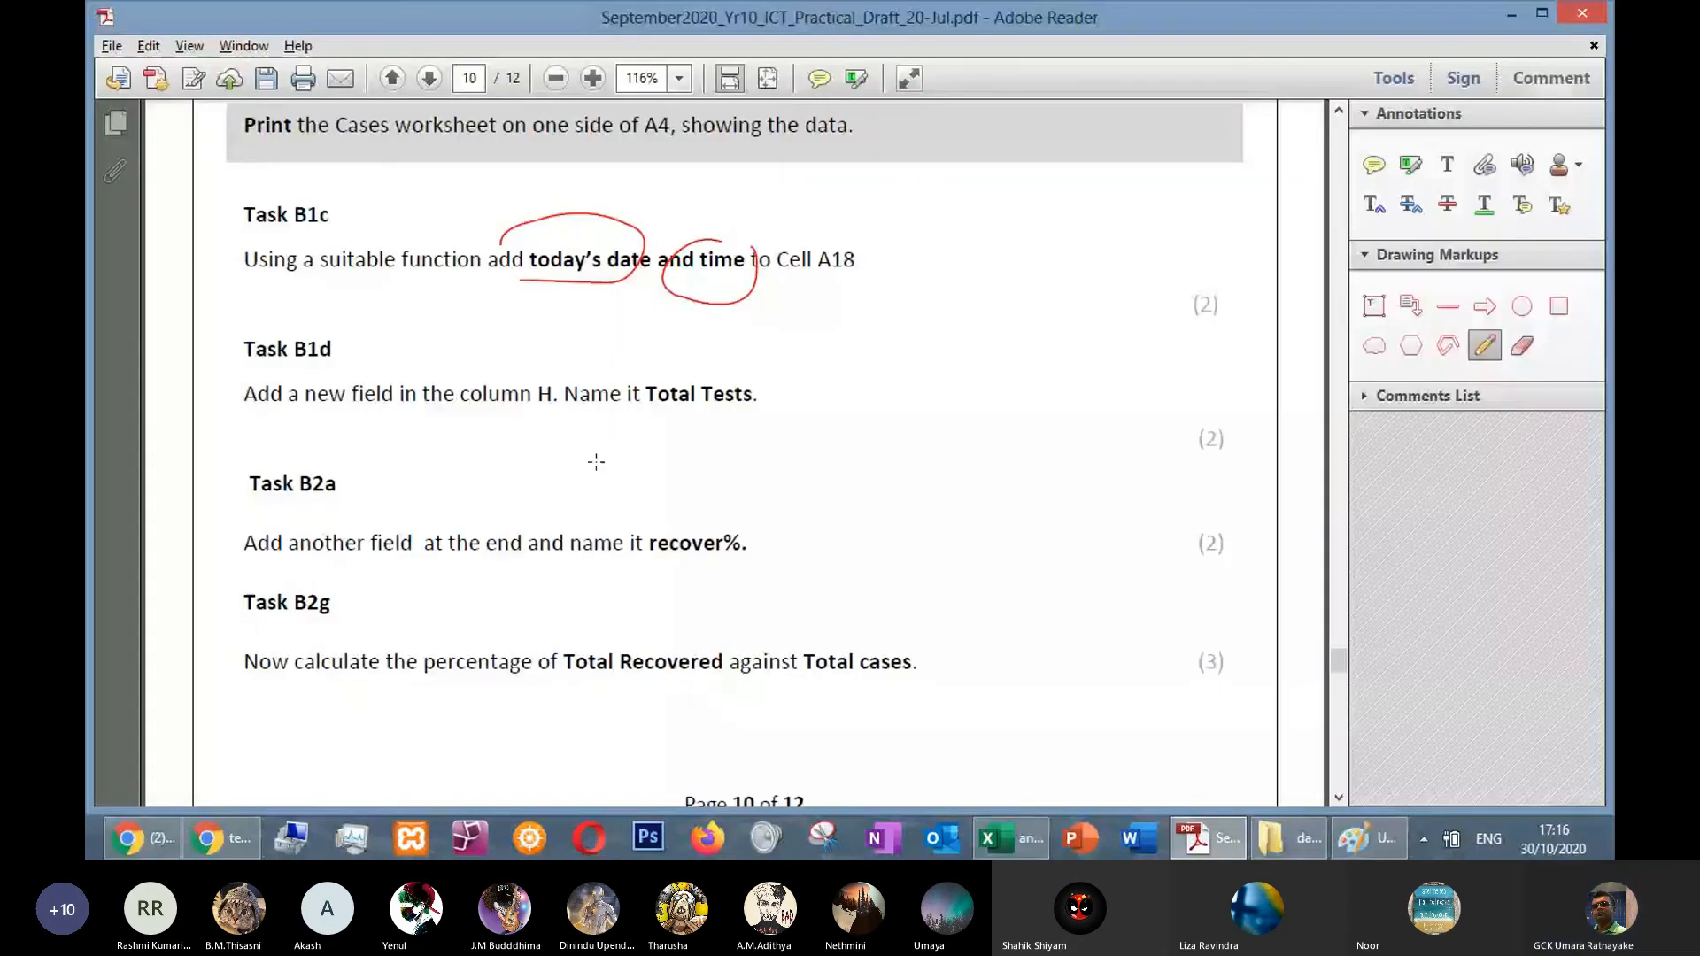
pyautogui.hotkey('alt', 'Tab')
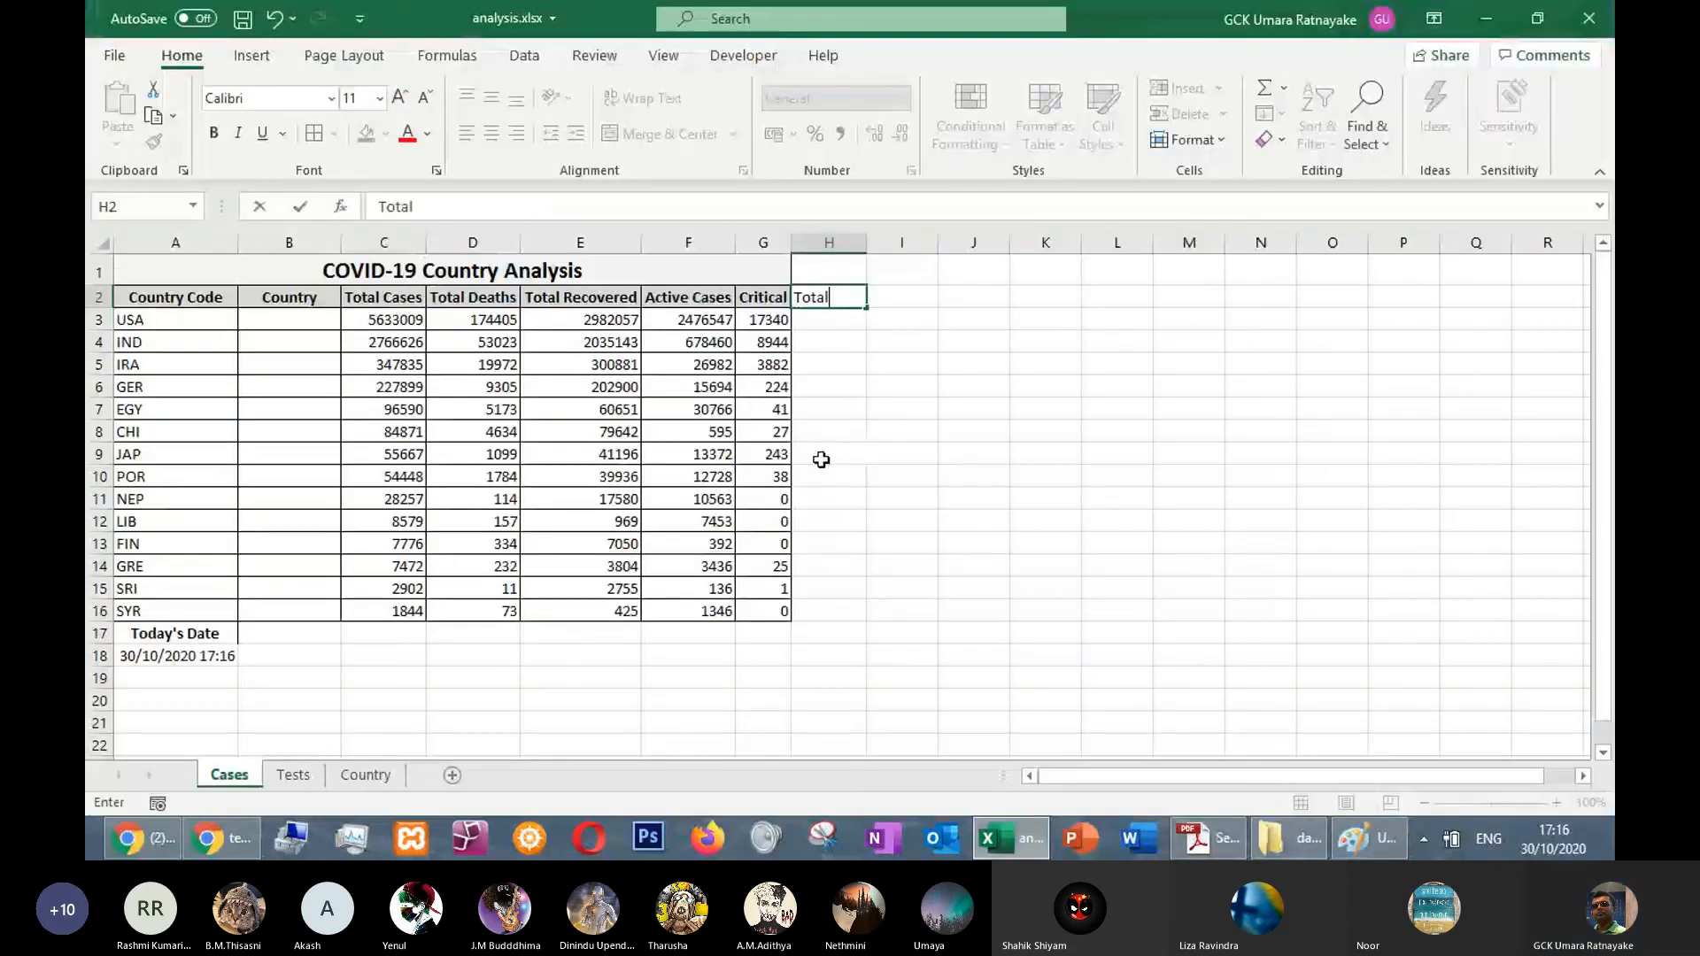
pyautogui.write('Cases')
pyautogui.hotkey('ctrl', 'Return')
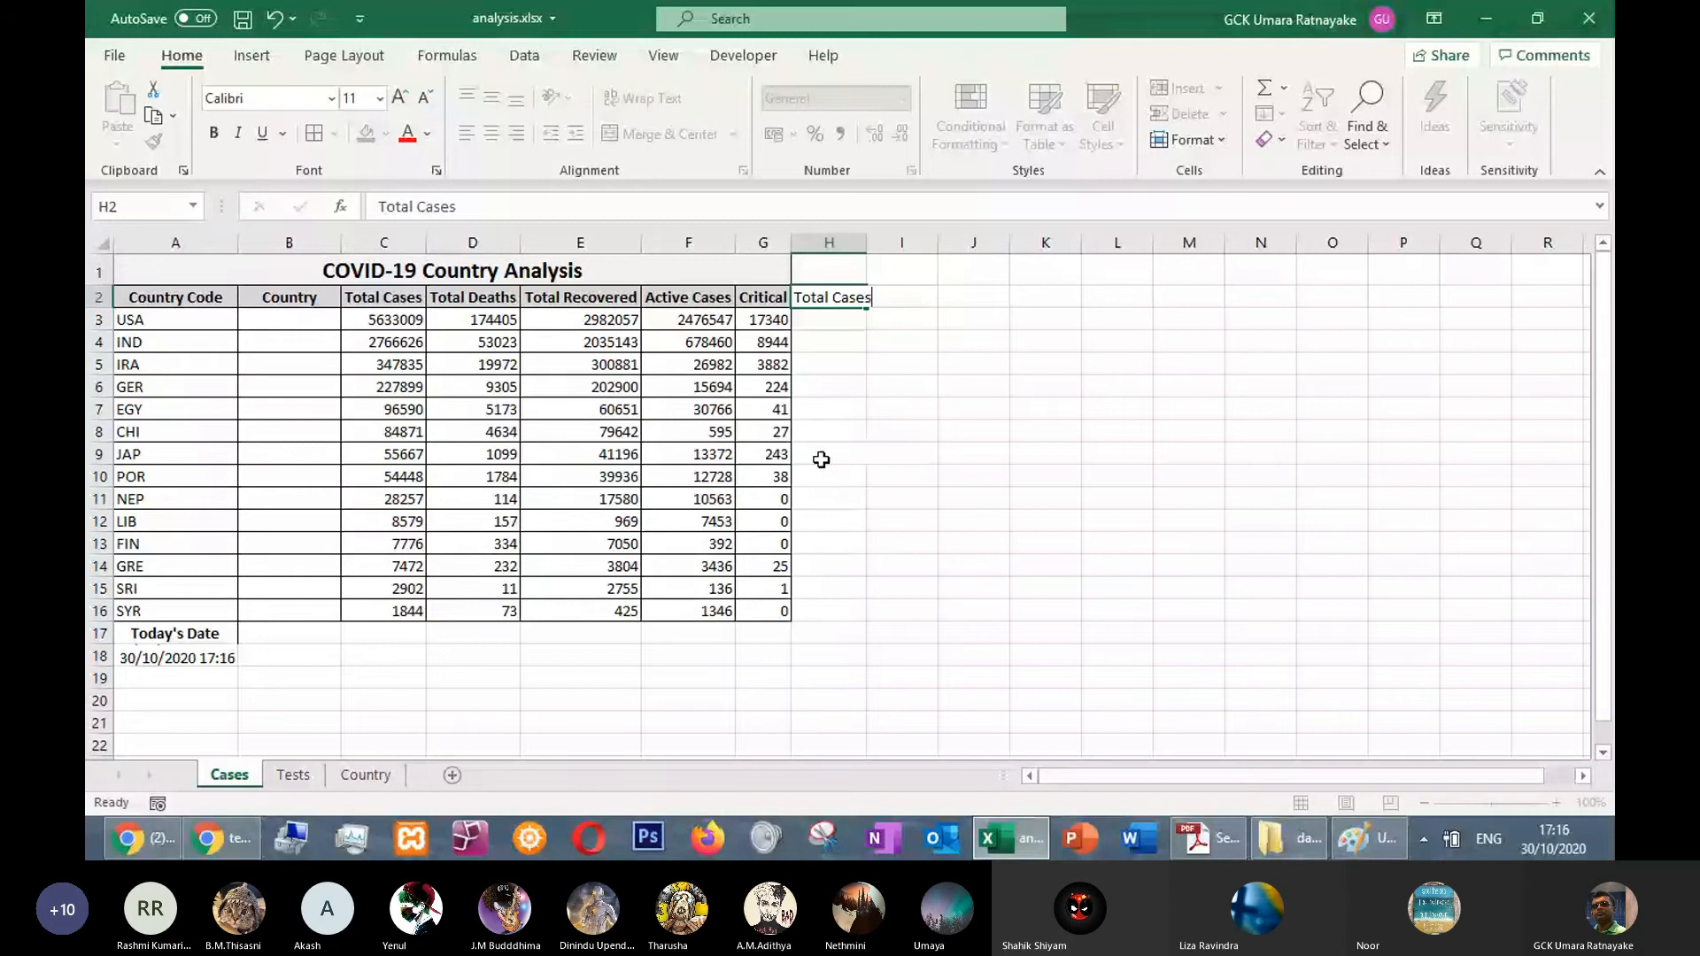
pyautogui.press('Return')
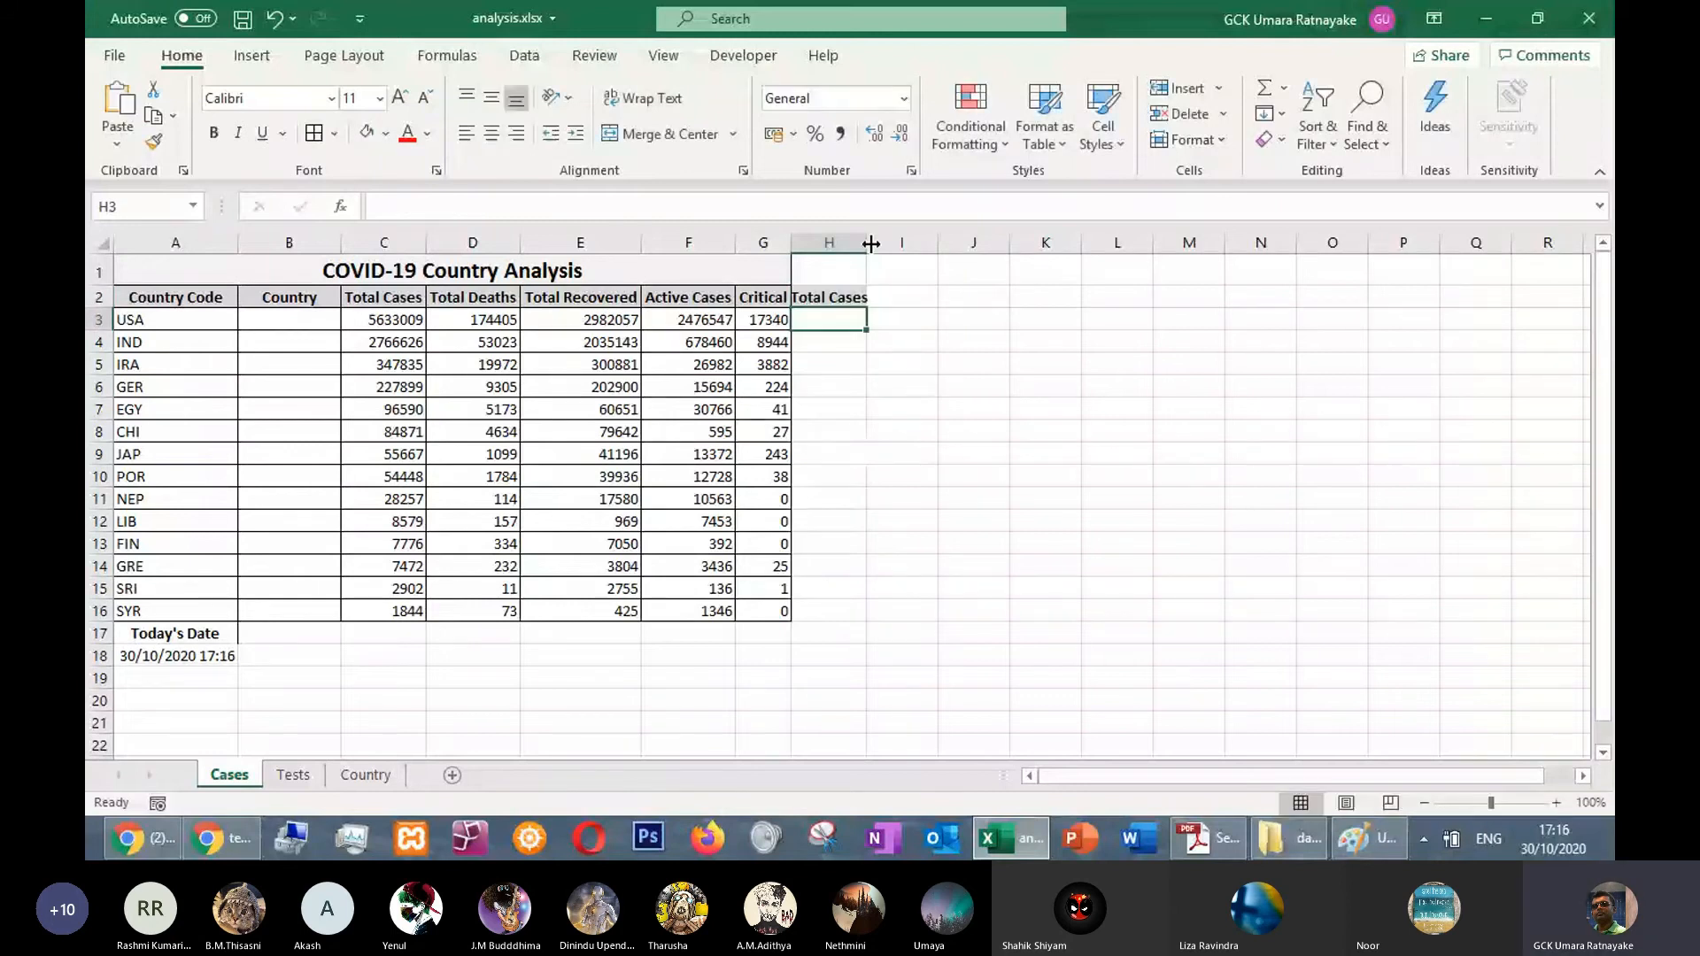
# Check Task B2a in the PDF, return to the workbook, enter the header "Recover %" in I2, and fit column I to it
pyautogui.hotkey('alt', 'Tab')
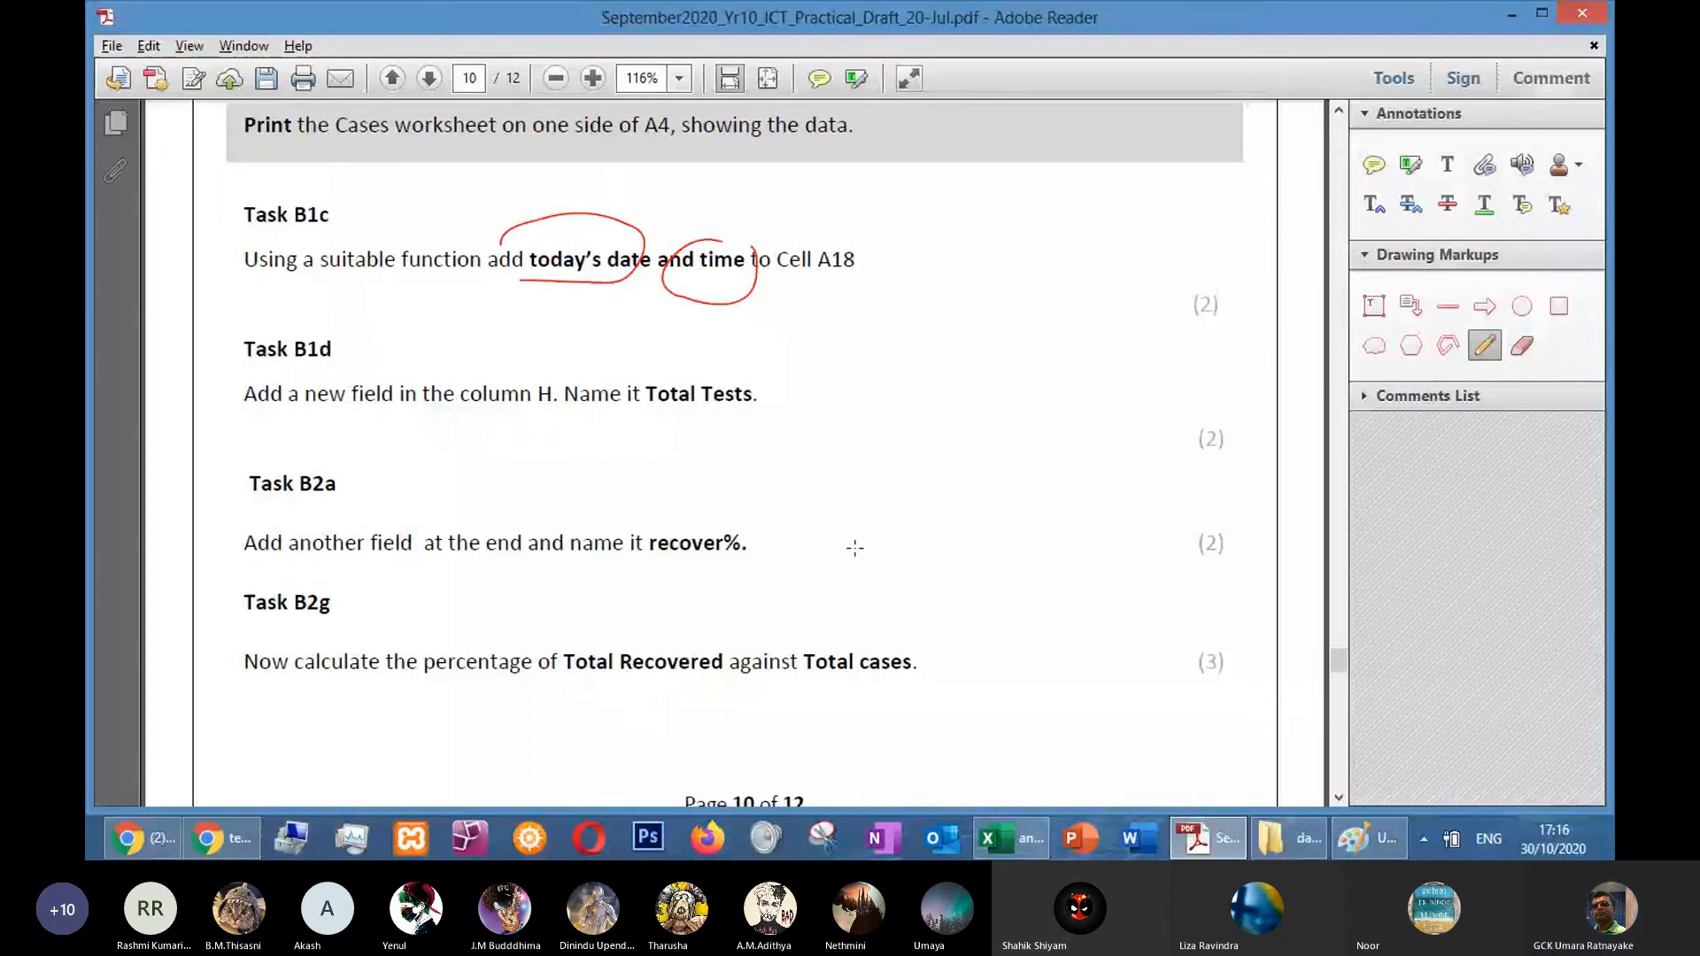
pyautogui.hotkey('alt', 'Tab')
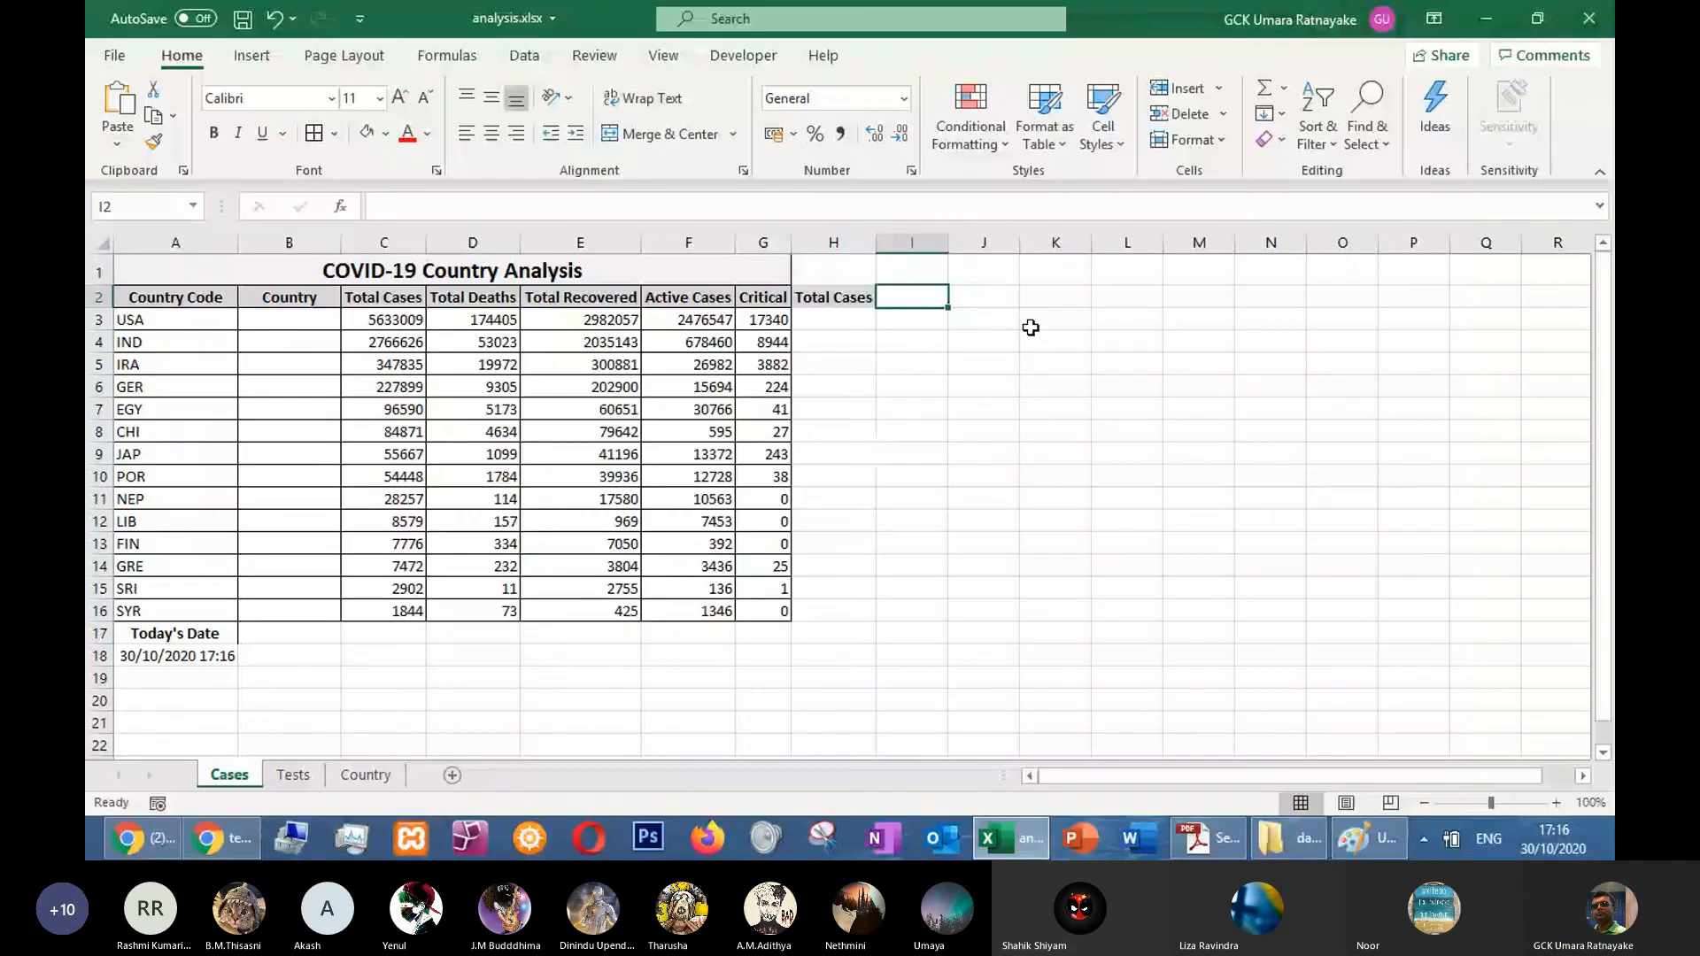
pyautogui.write('Recover')
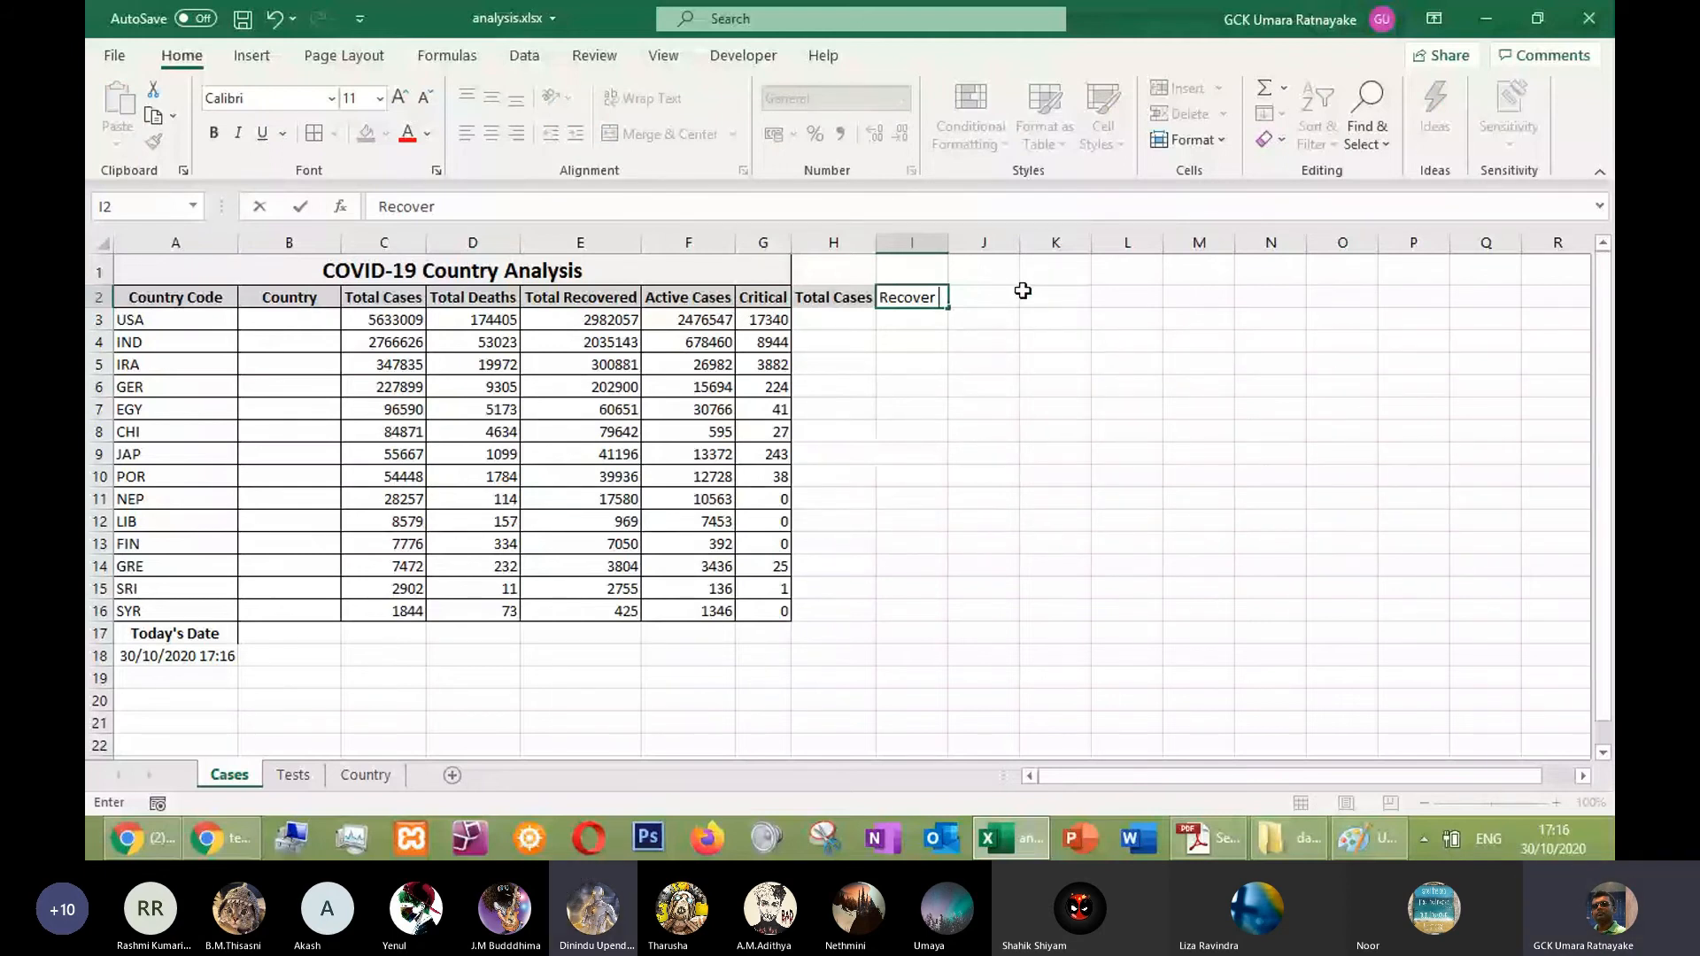
pyautogui.write('%')
pyautogui.press('Return')
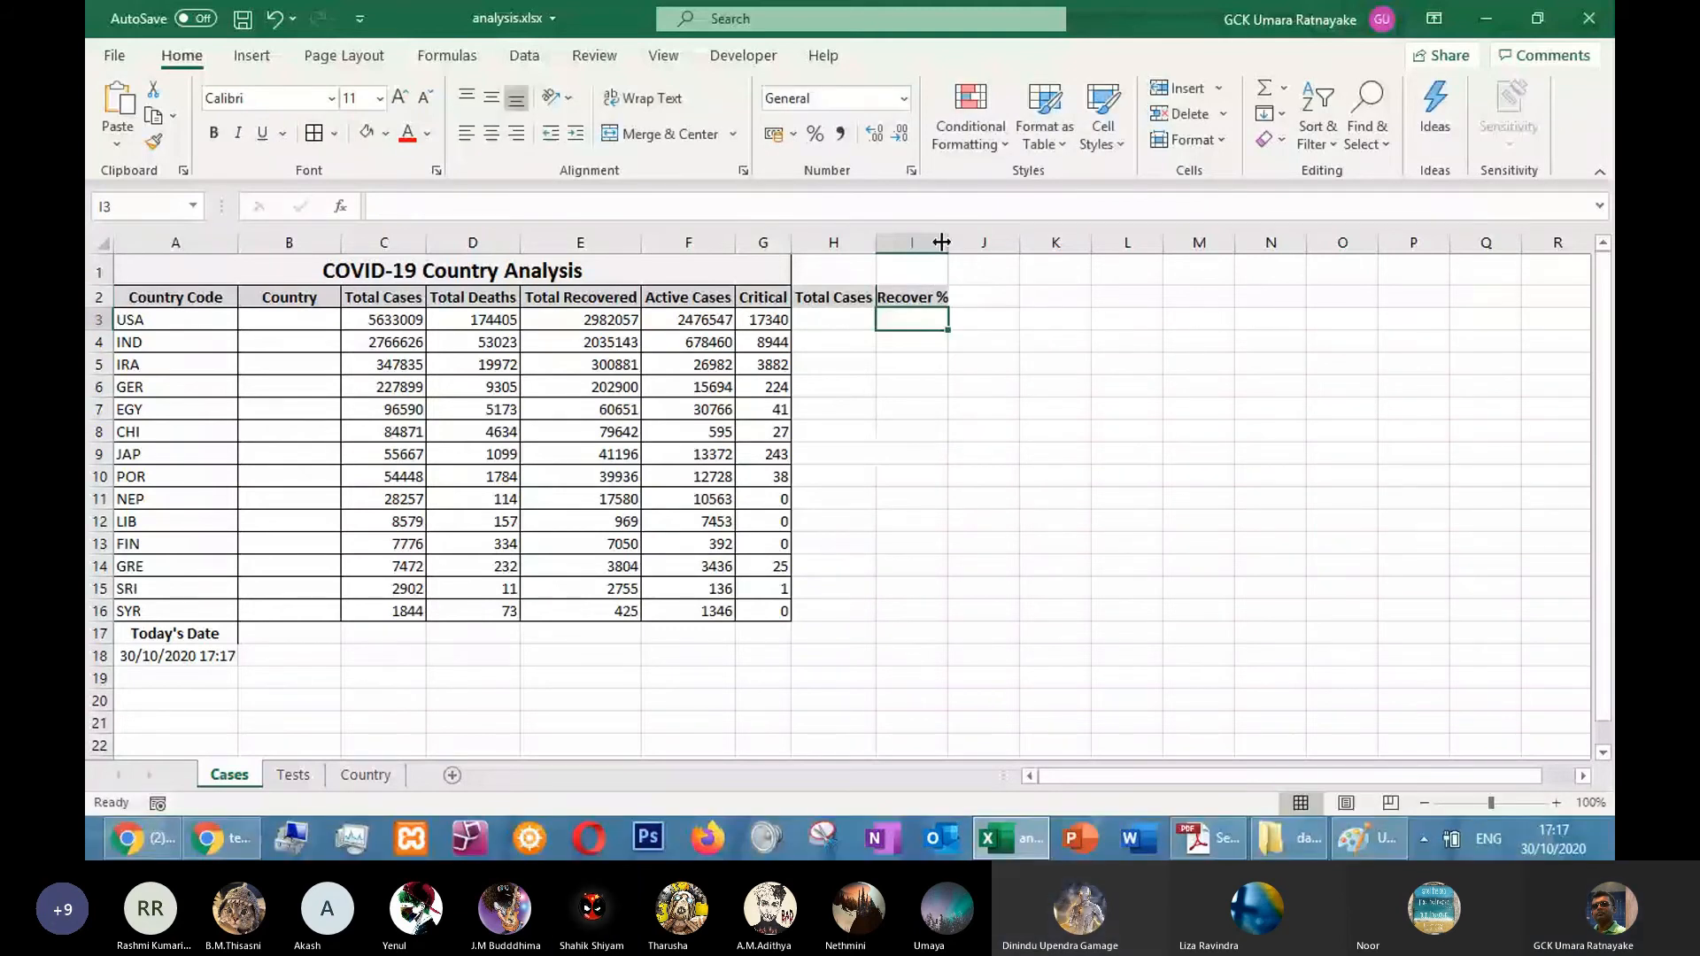
pyautogui.doubleClick(946, 243)
pyautogui.click(1063, 454)
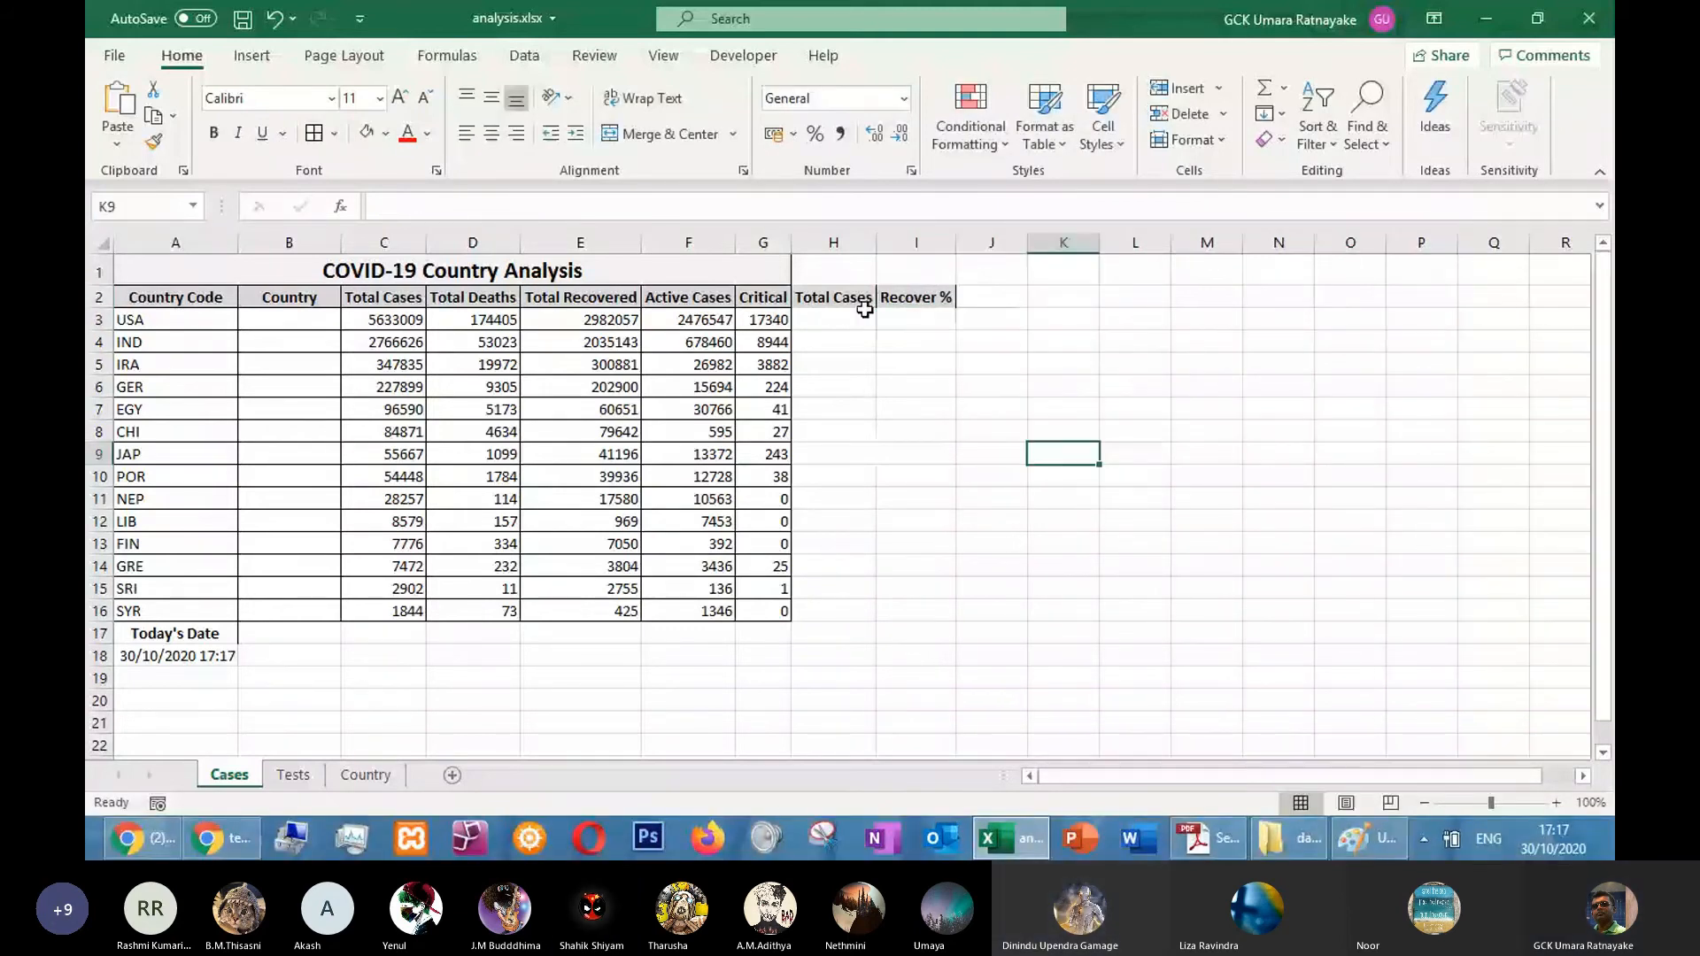
# Change the header in H2 to "Total Tests"
pyautogui.click(855, 297)
pyautogui.doubleClick(874, 299)
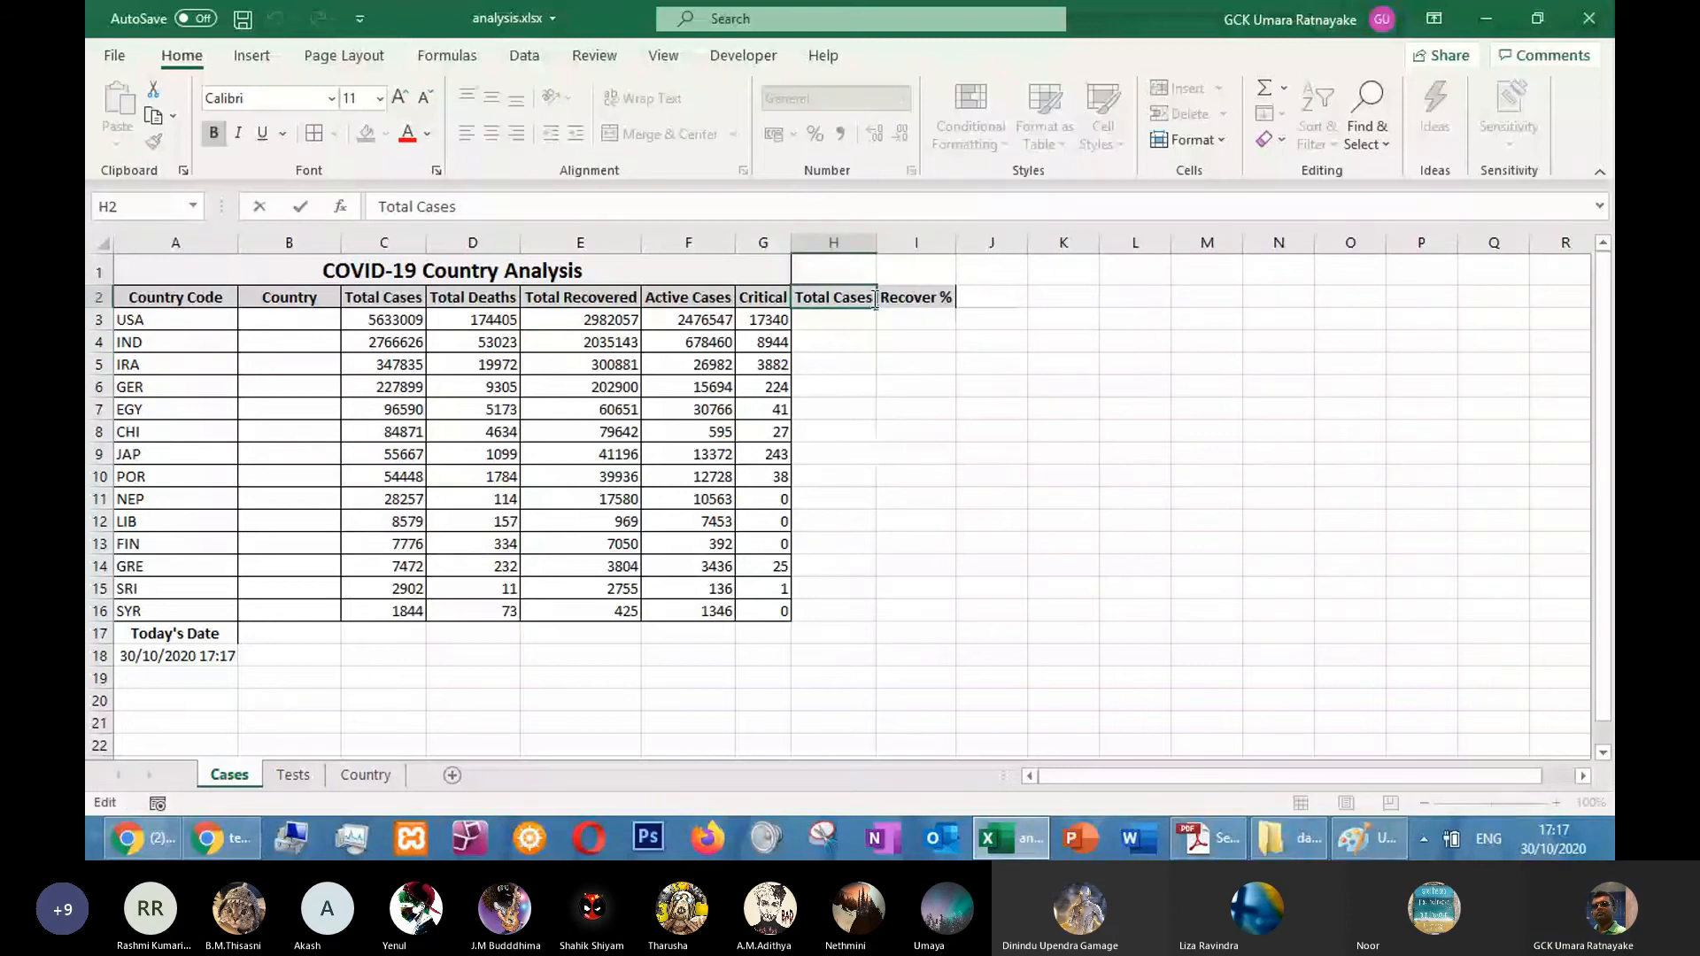
pyautogui.press('BackSpace')
pyautogui.press('BackSpace')
pyautogui.press('BackSpace')
pyautogui.press('BackSpace')
pyautogui.press('BackSpace')
pyautogui.press('BackSpace')
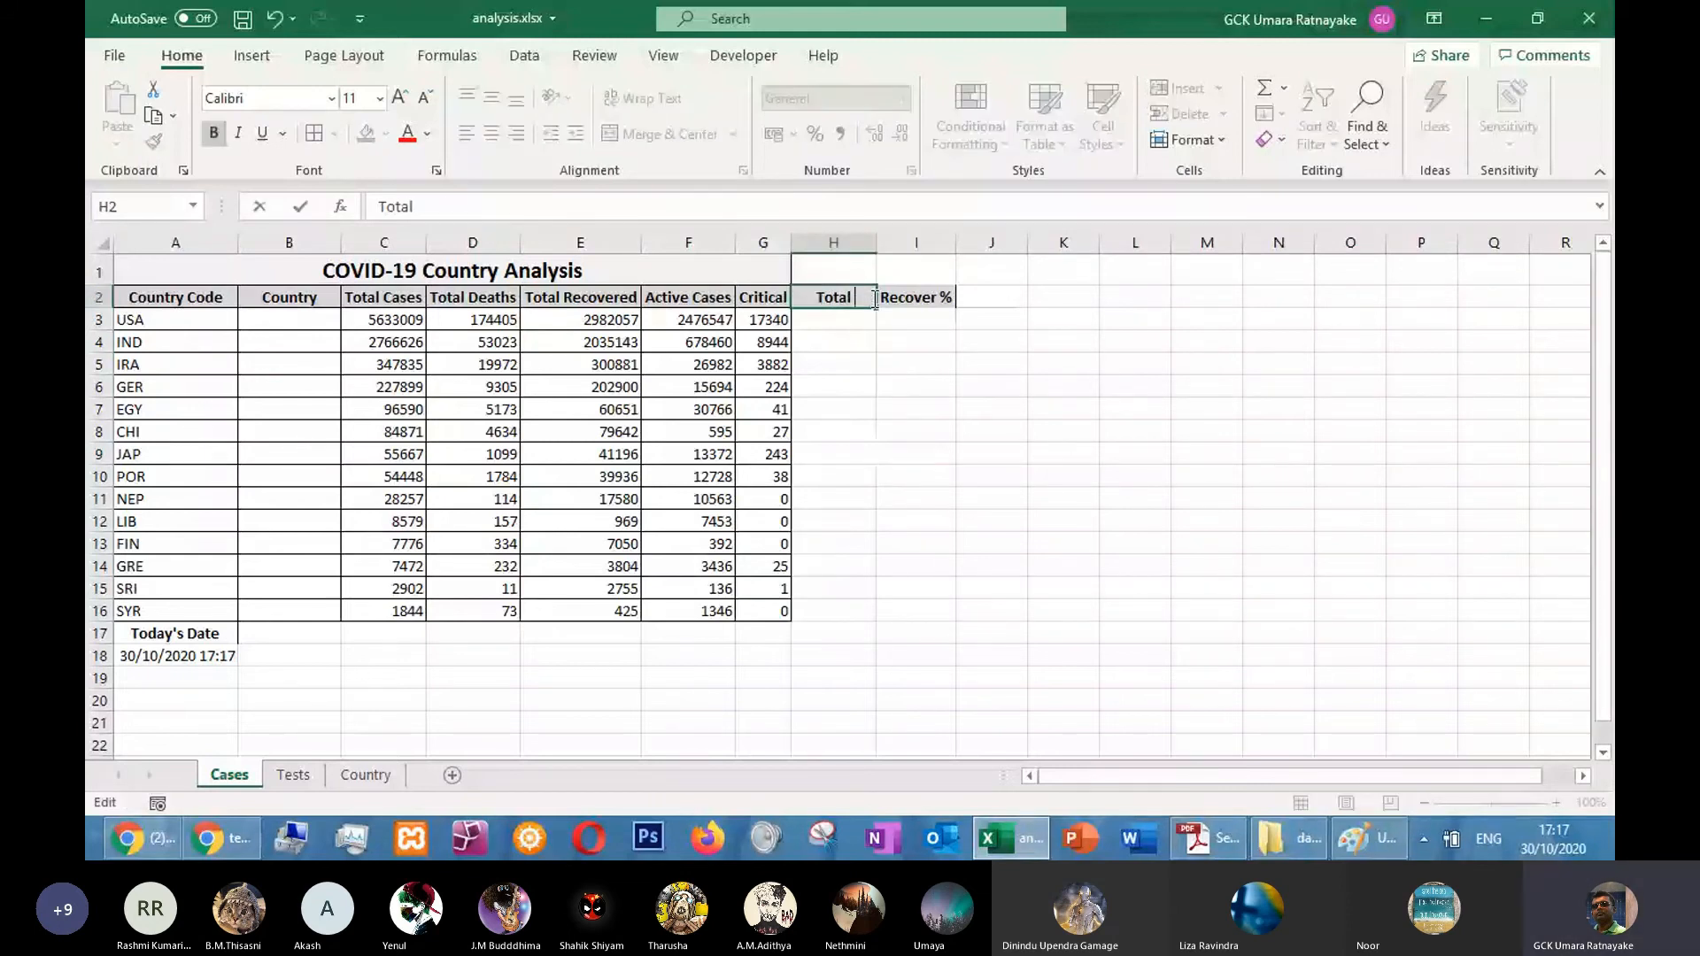
pyautogui.write('Tests')
pyautogui.press('Return')
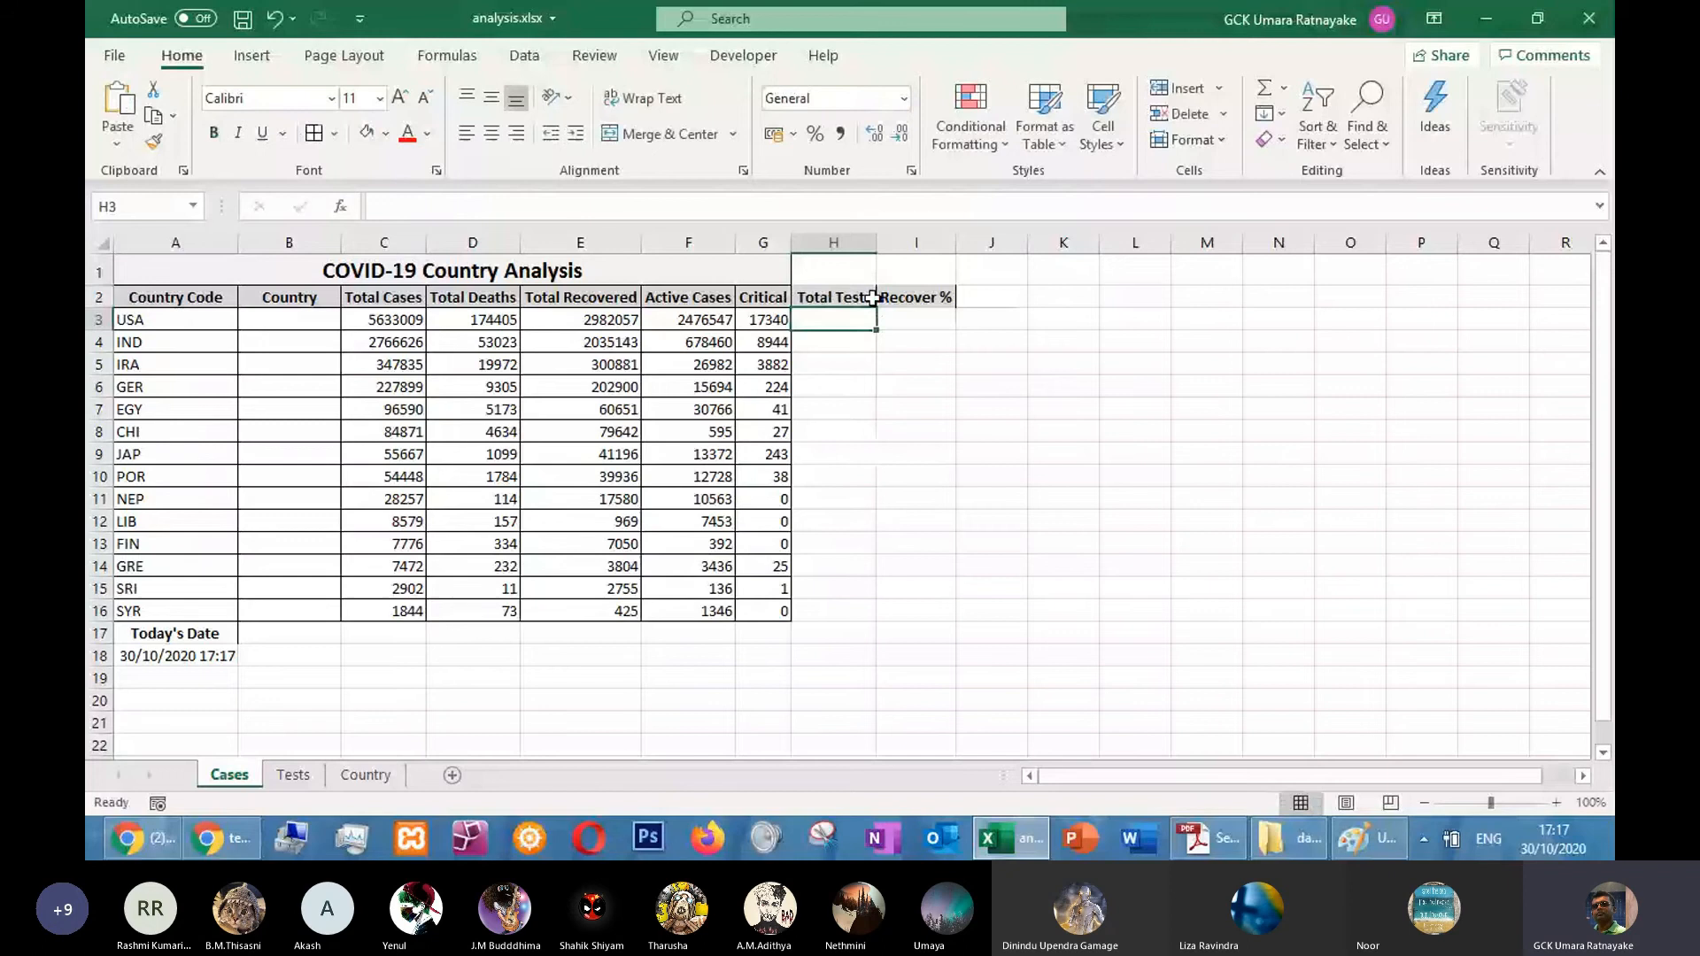
# Switch to the task PDF and draw tick marks on Tasks B1d and B2a with the pencil
pyautogui.hotkey('alt', 'Tab')
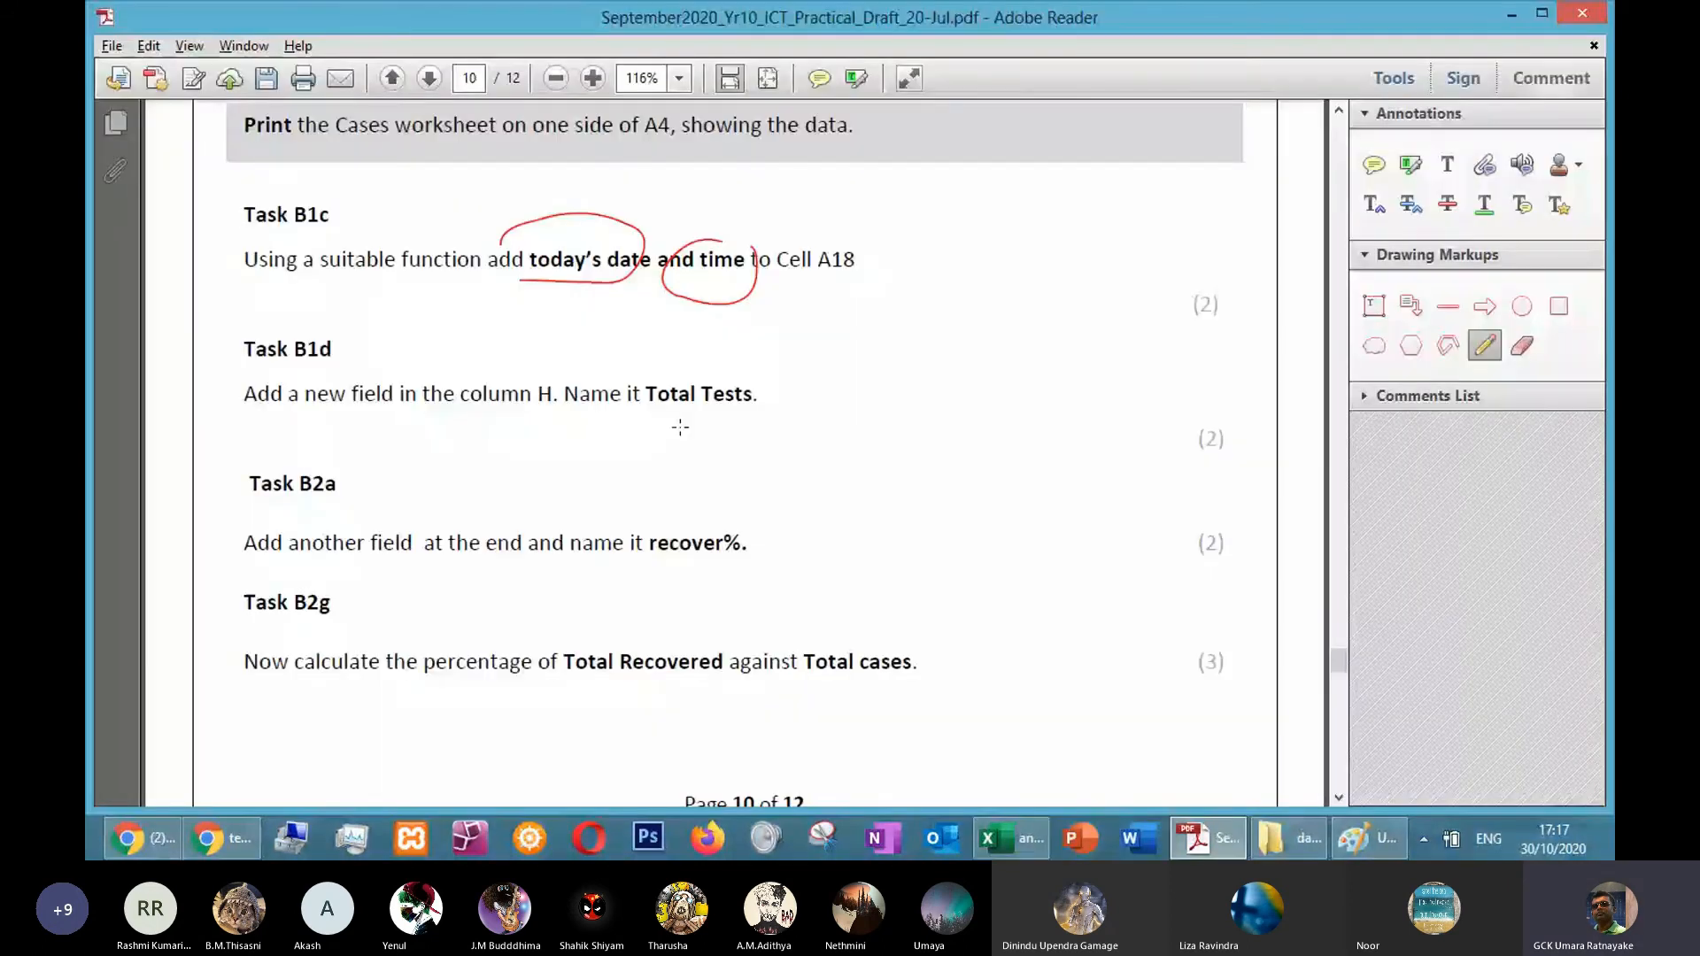
pyautogui.moveTo(680, 427); pyautogui.dragTo(749, 382)
pyautogui.moveTo(679, 536); pyautogui.dragTo(758, 481)
pyautogui.scroll(-3, 515, 523)
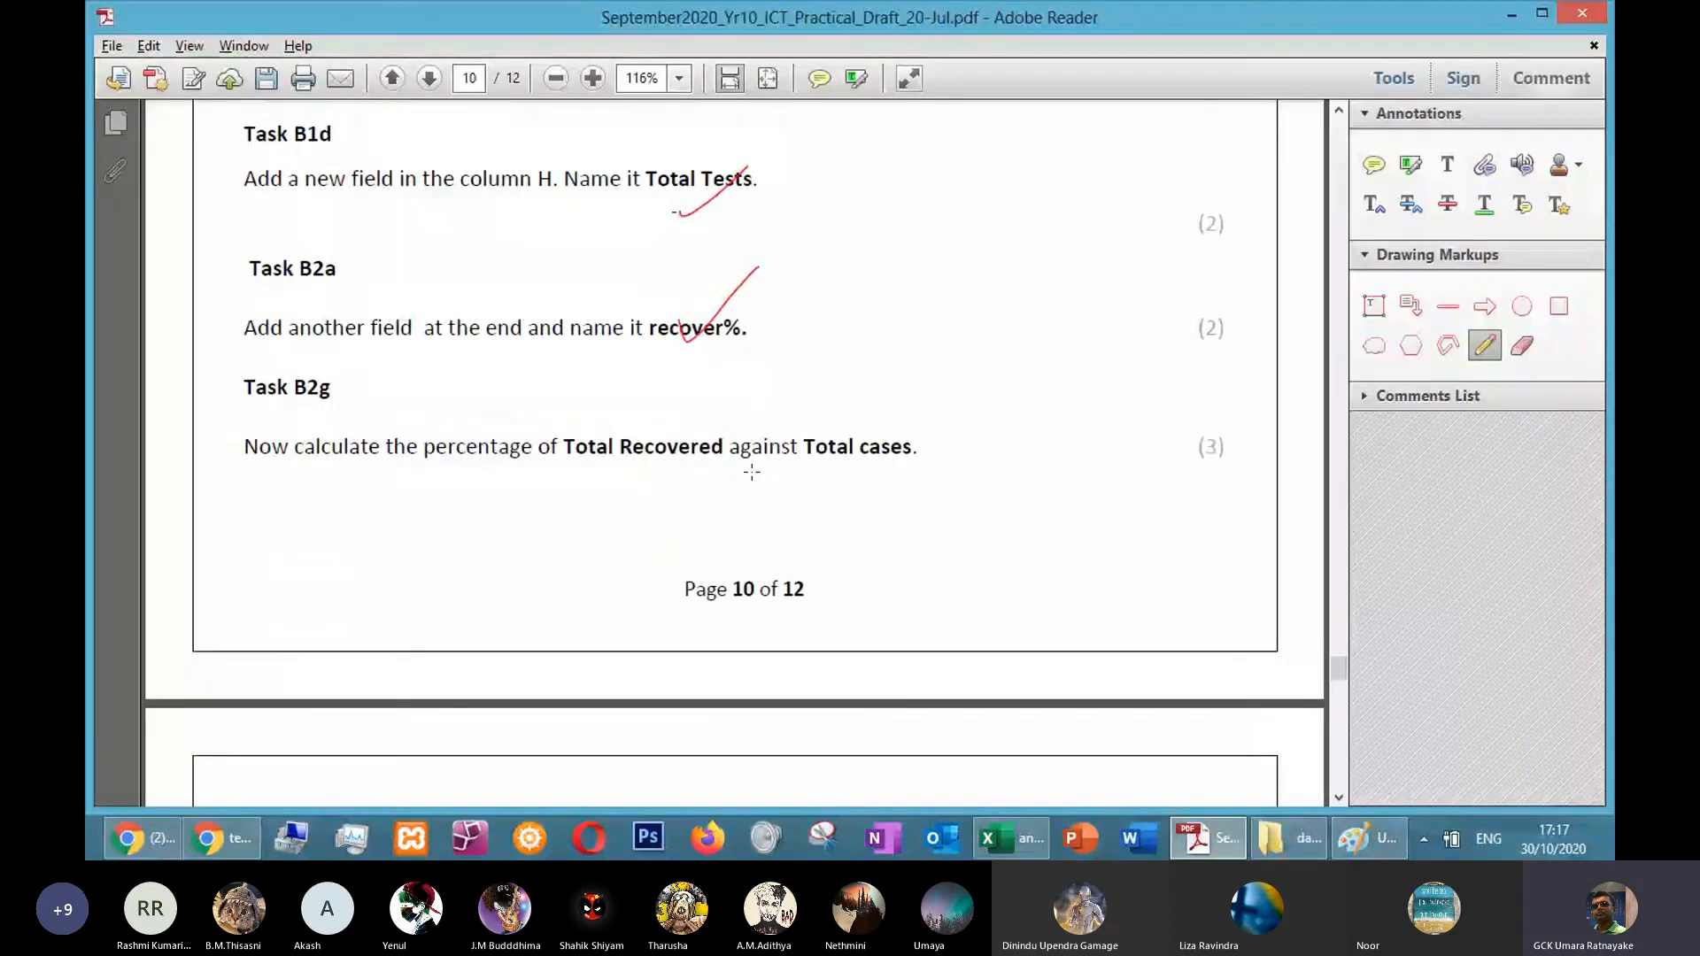
# Compare the Task B2g instruction in the PDF with the Total Cases and Total Recovered columns in the workbook
pyautogui.hotkey('alt', 'Tab')
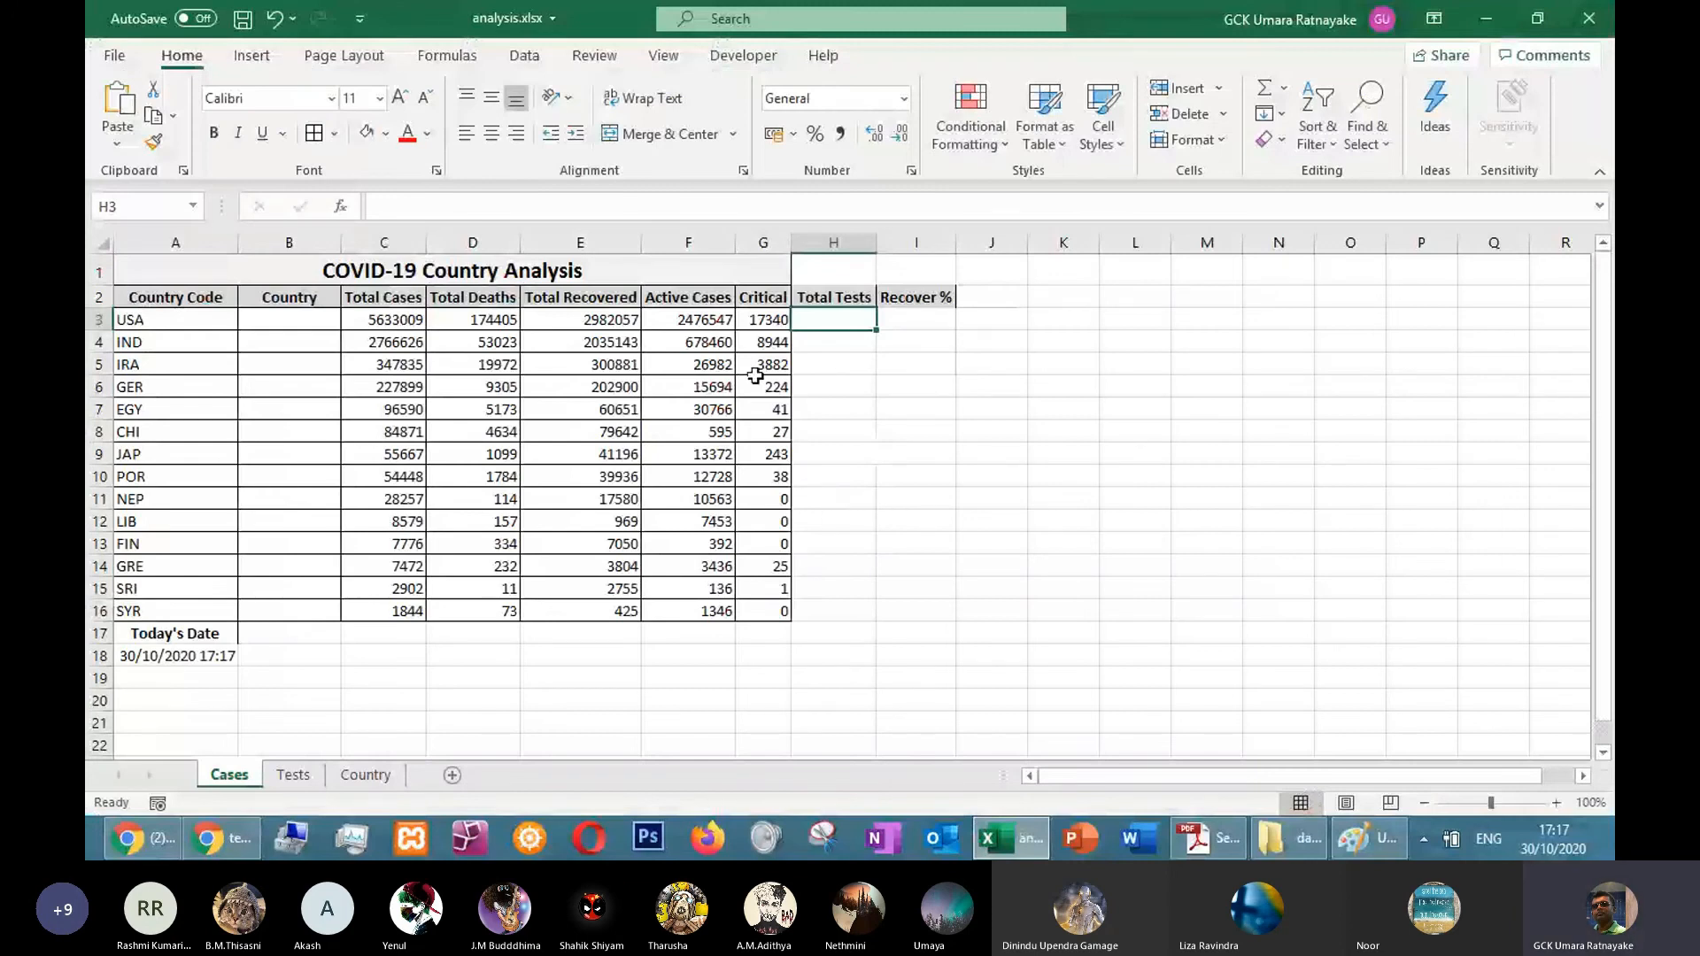
pyautogui.moveTo(388, 301); pyautogui.dragTo(385, 390)
pyautogui.moveTo(580, 297); pyautogui.dragTo(596, 392)
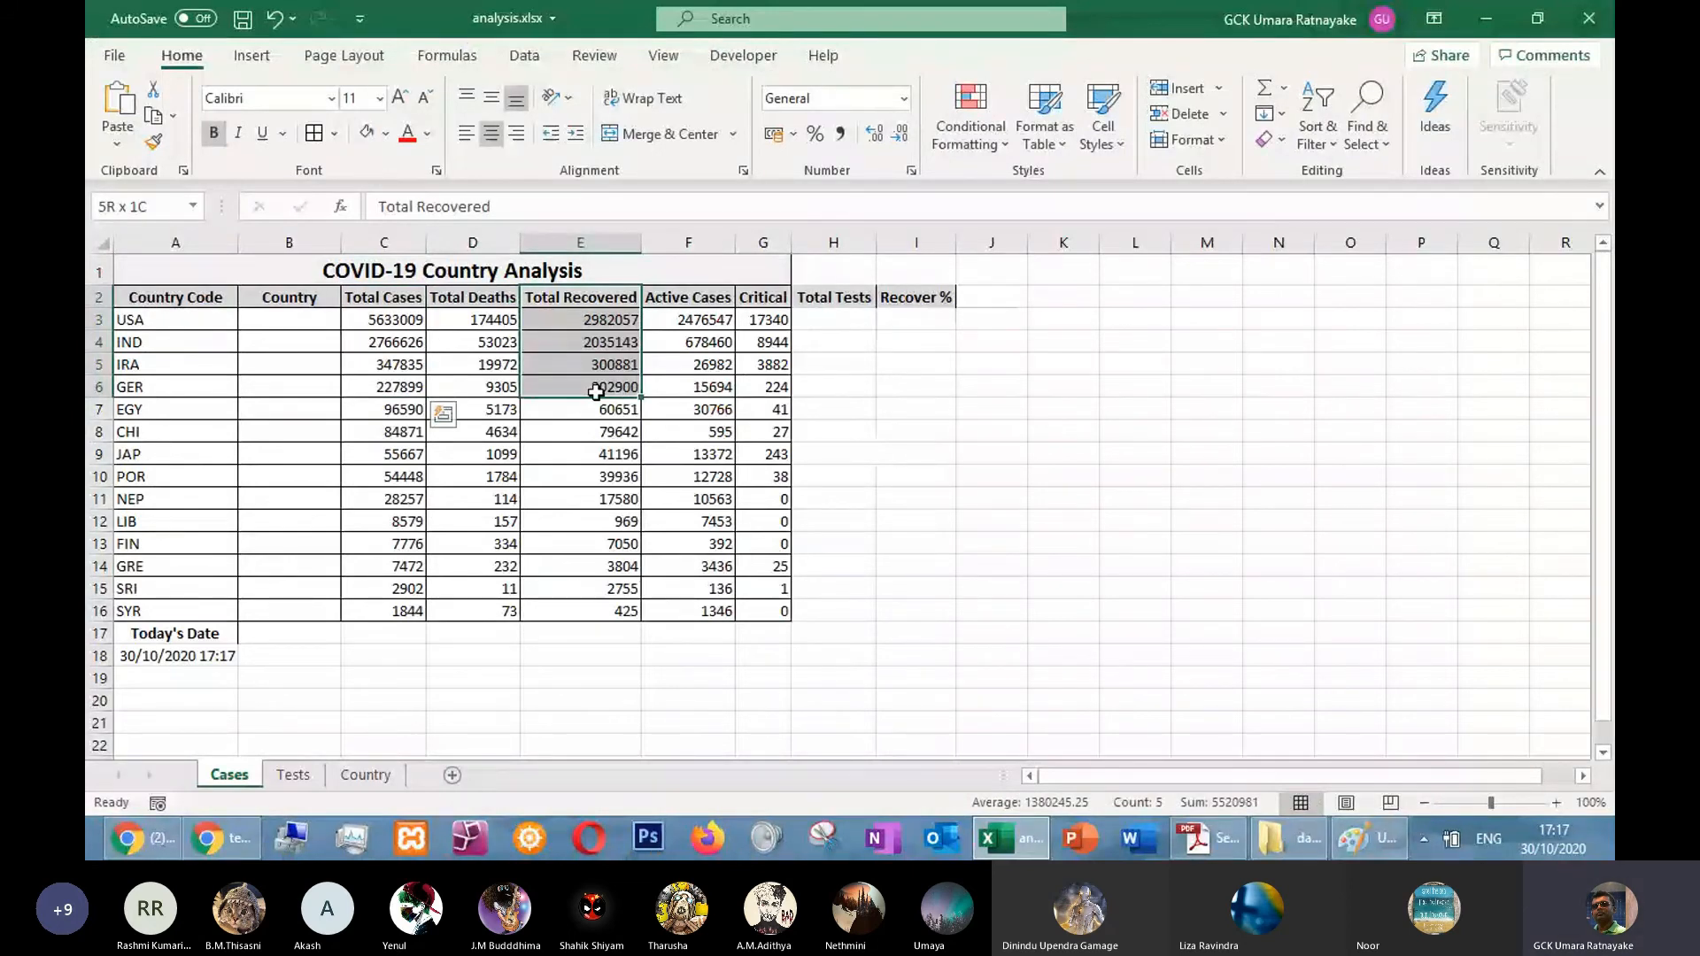
pyautogui.click(912, 321)
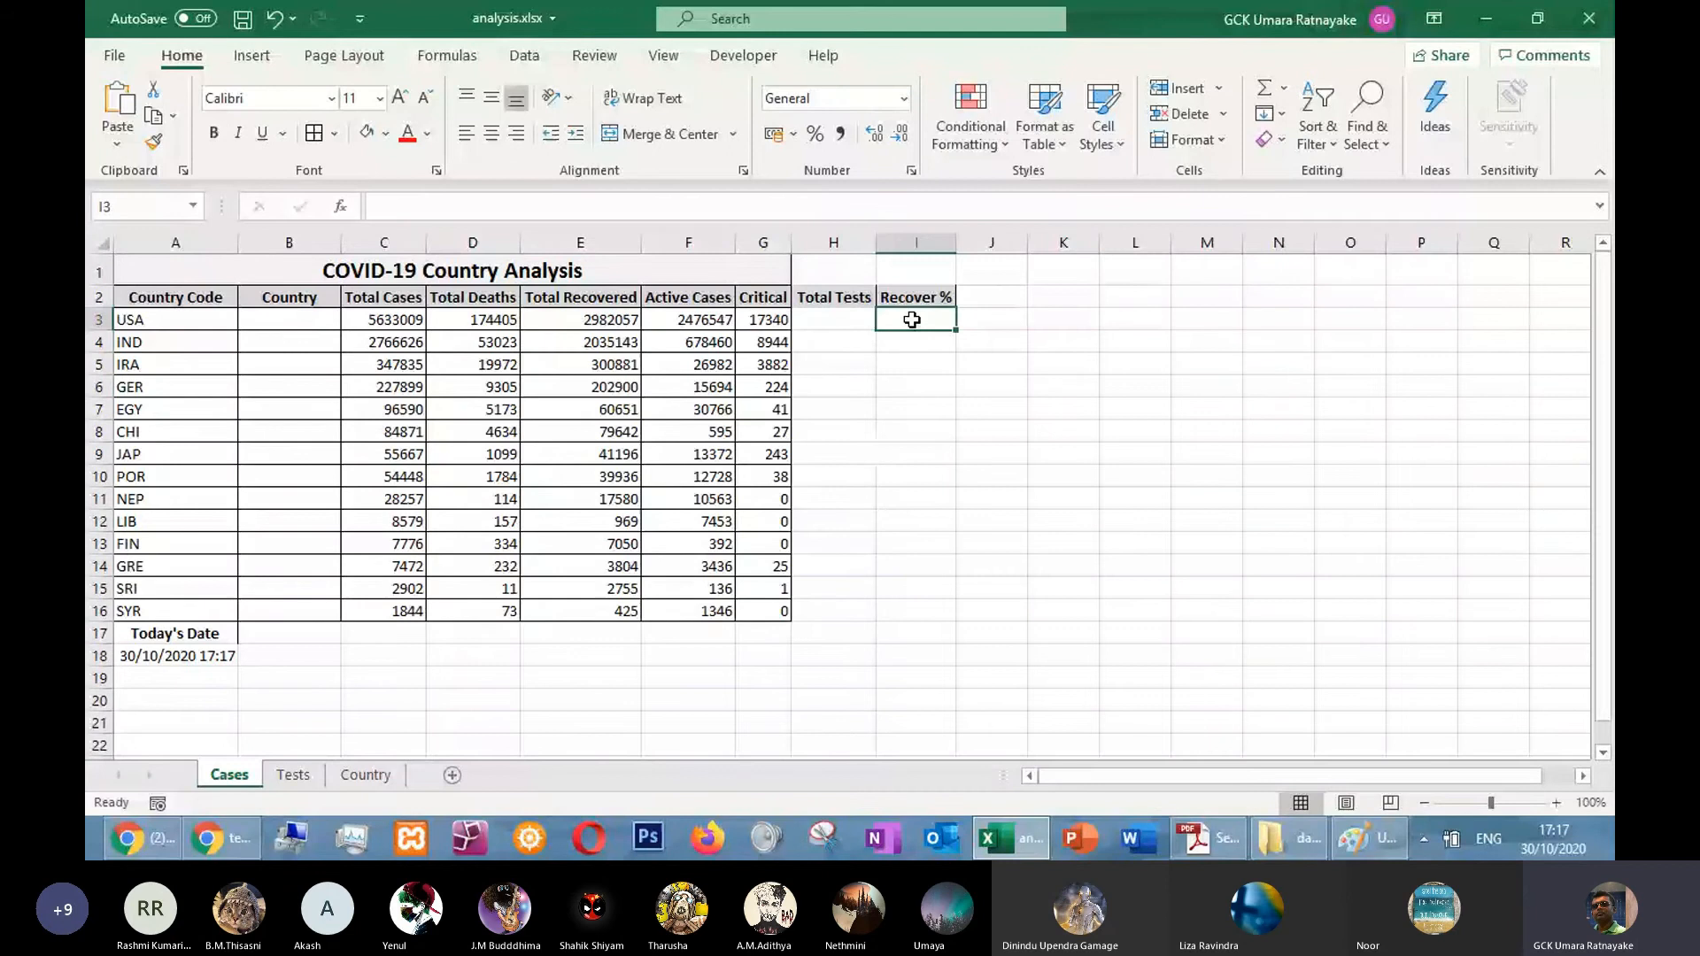
pyautogui.hotkey('alt', 'Tab')
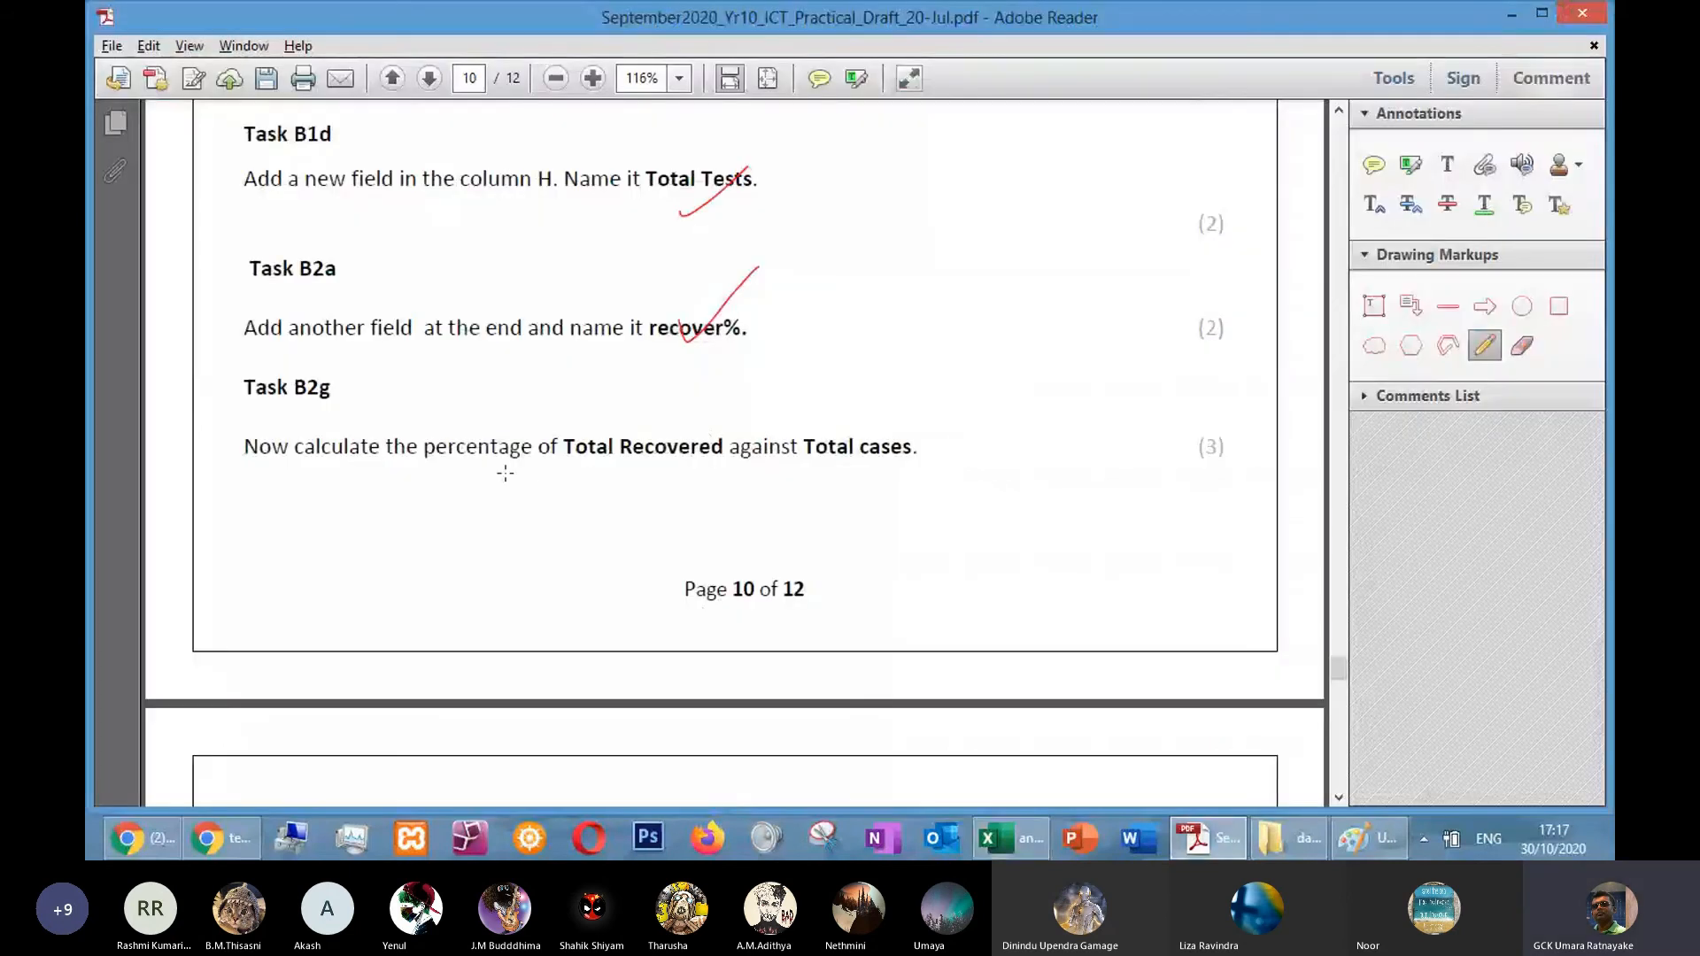
pyautogui.hotkey('alt', 'Tab')
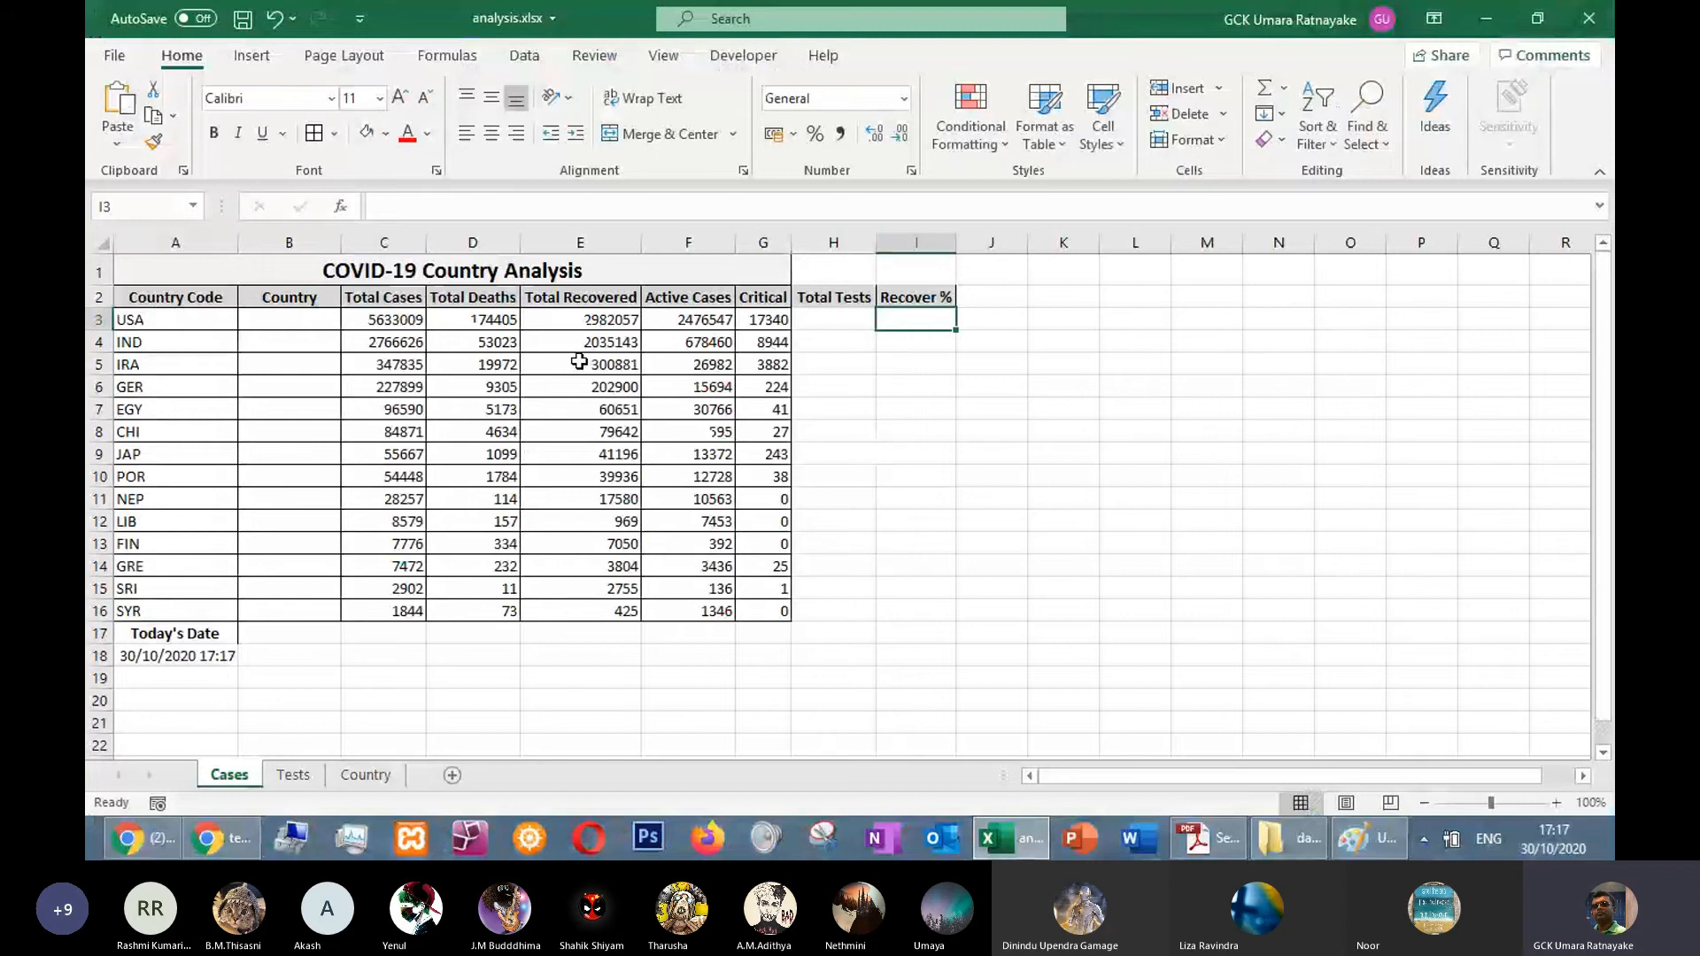
pyautogui.hotkey('alt', 'Tab')
pyautogui.hotkey('alt', 'Tab')
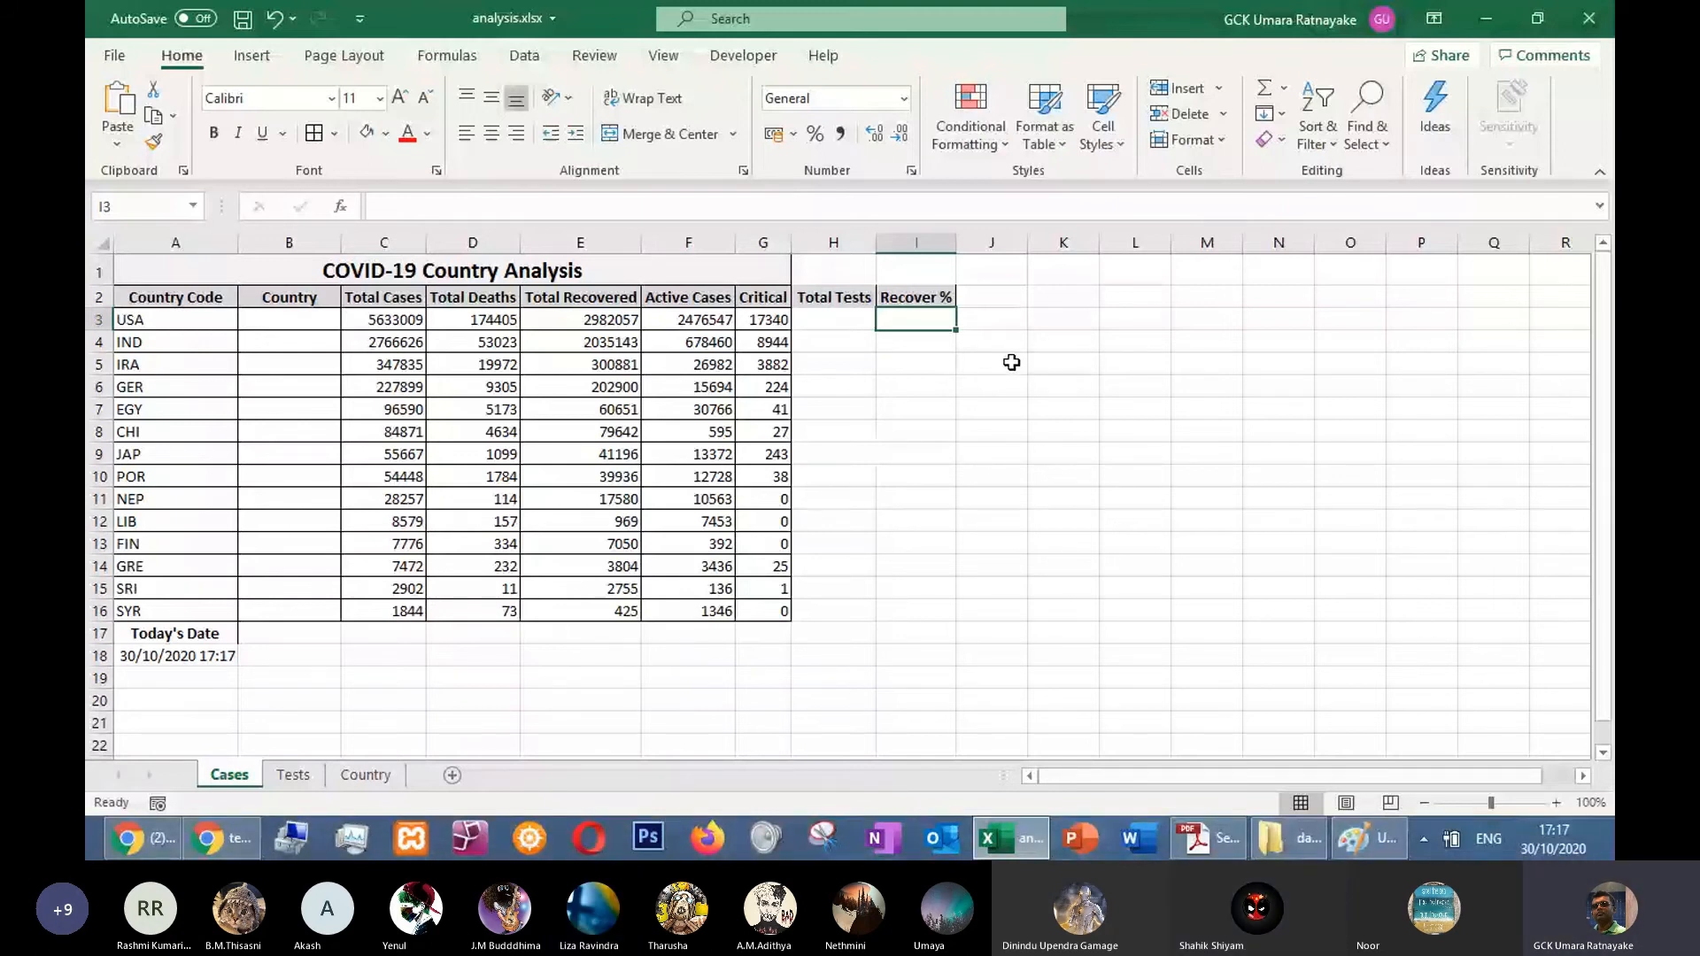
pyautogui.click(373, 324)
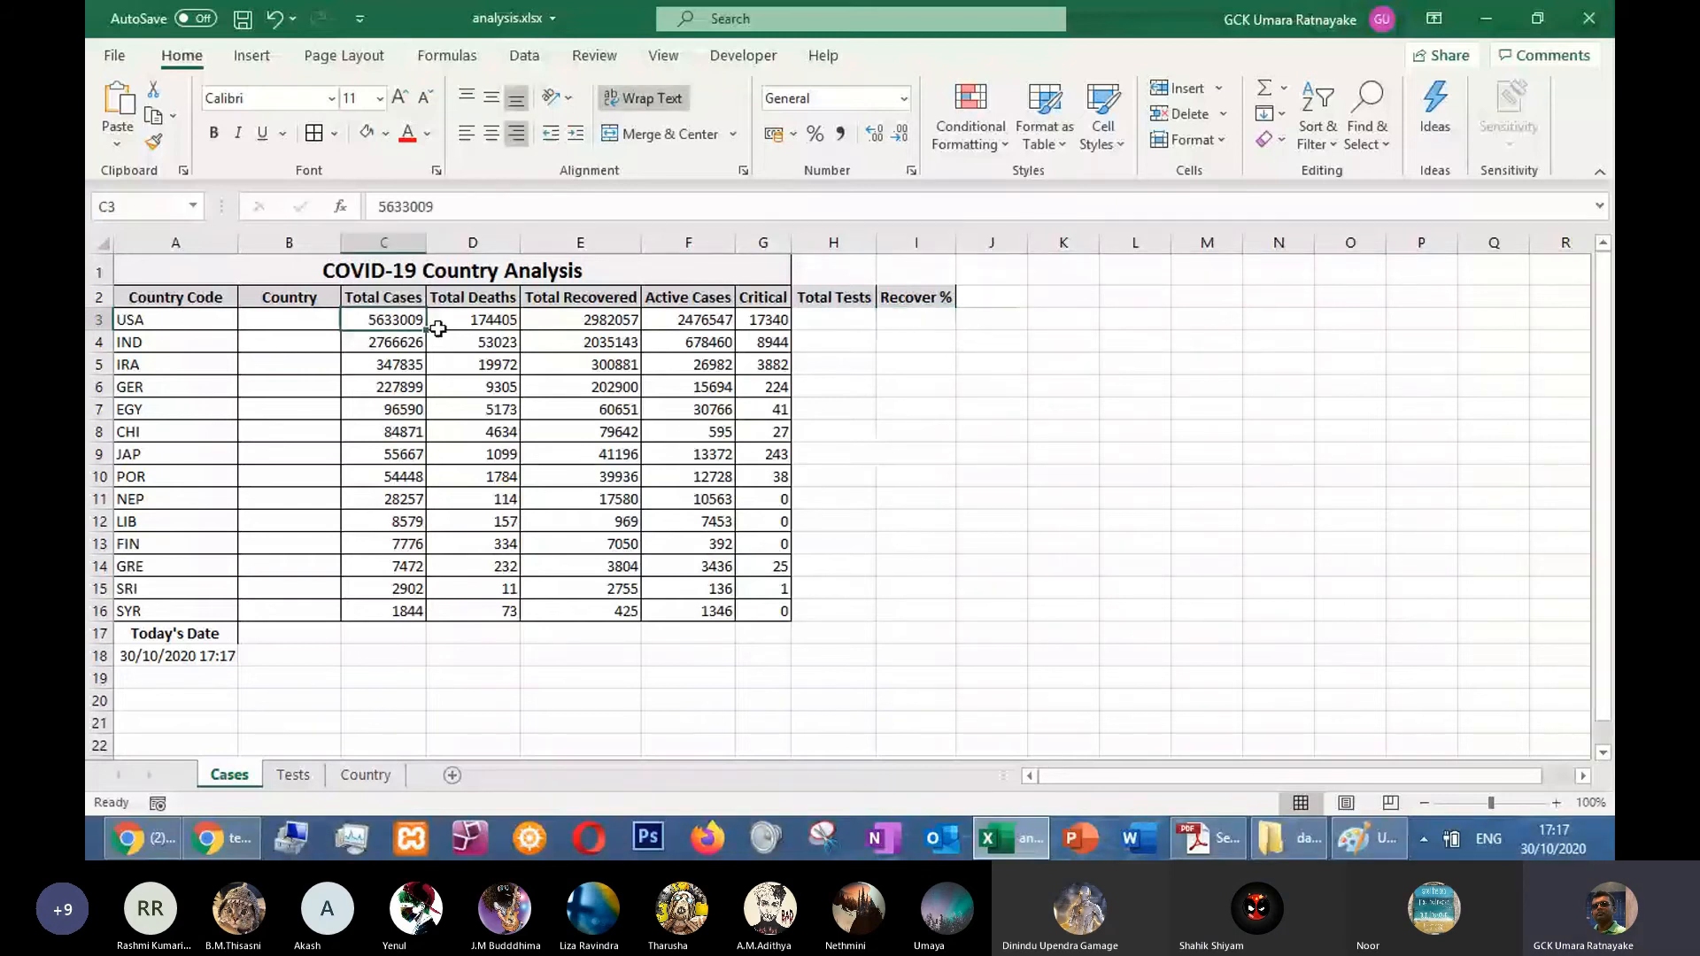
pyautogui.click(590, 326)
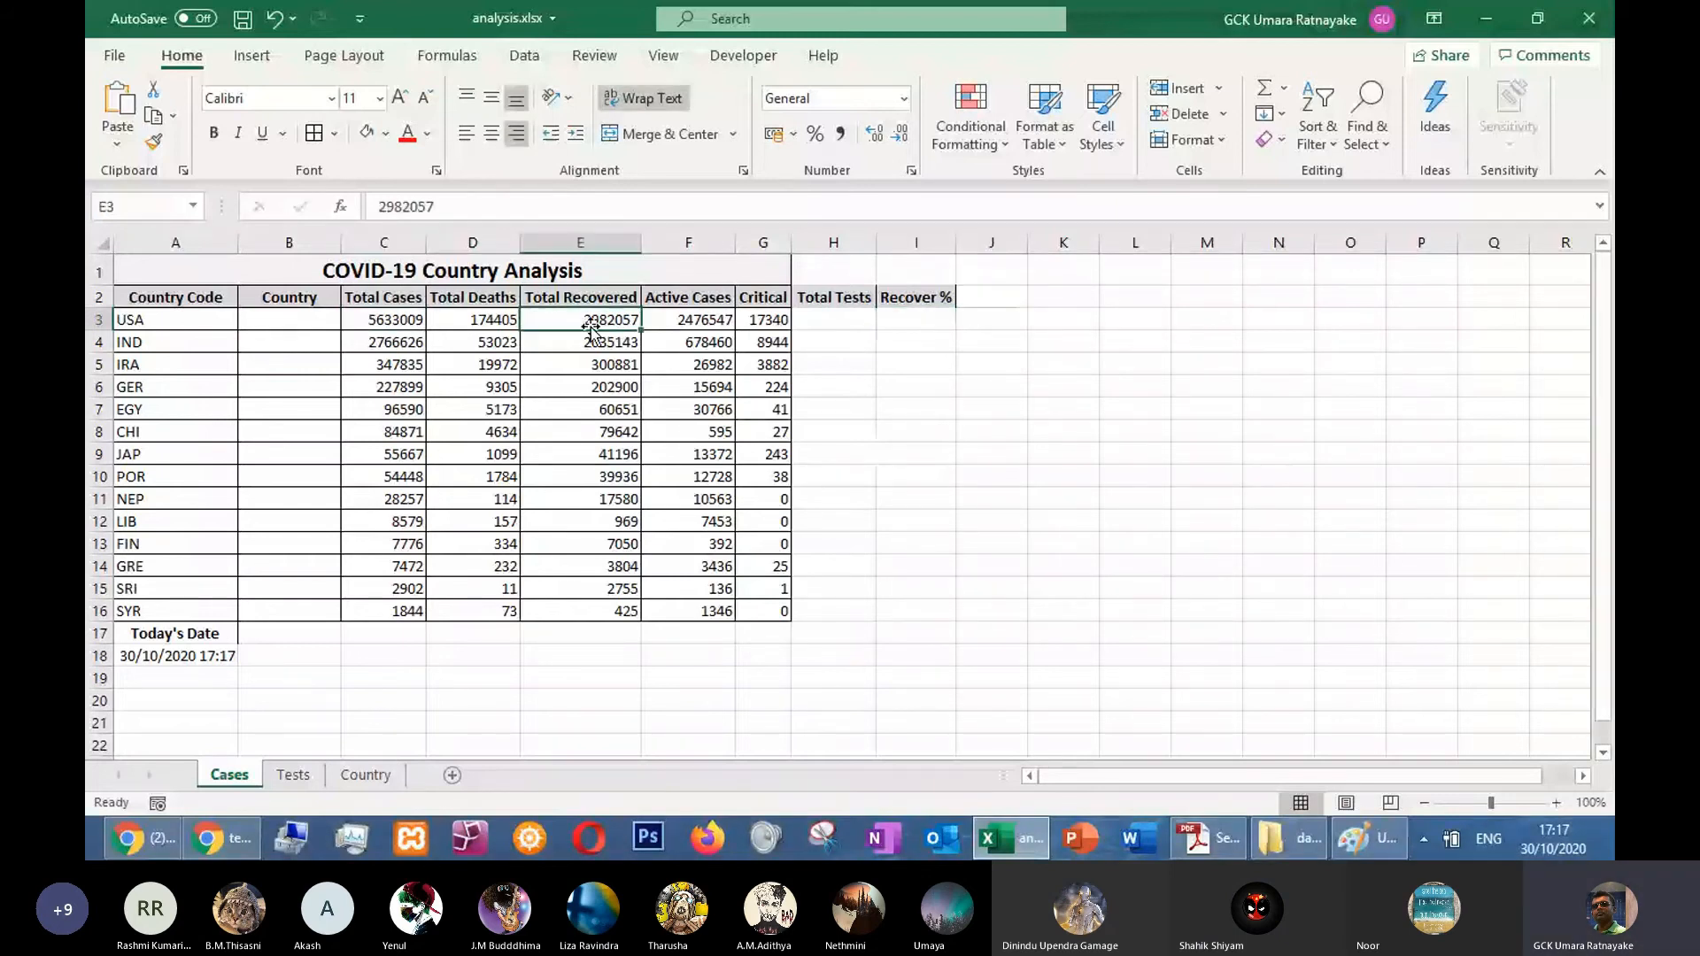
# Enter the formula =E3/C3 in I3 to divide Total Recovered by Total Cases for USA
pyautogui.click(902, 325)
pyautogui.write('=')
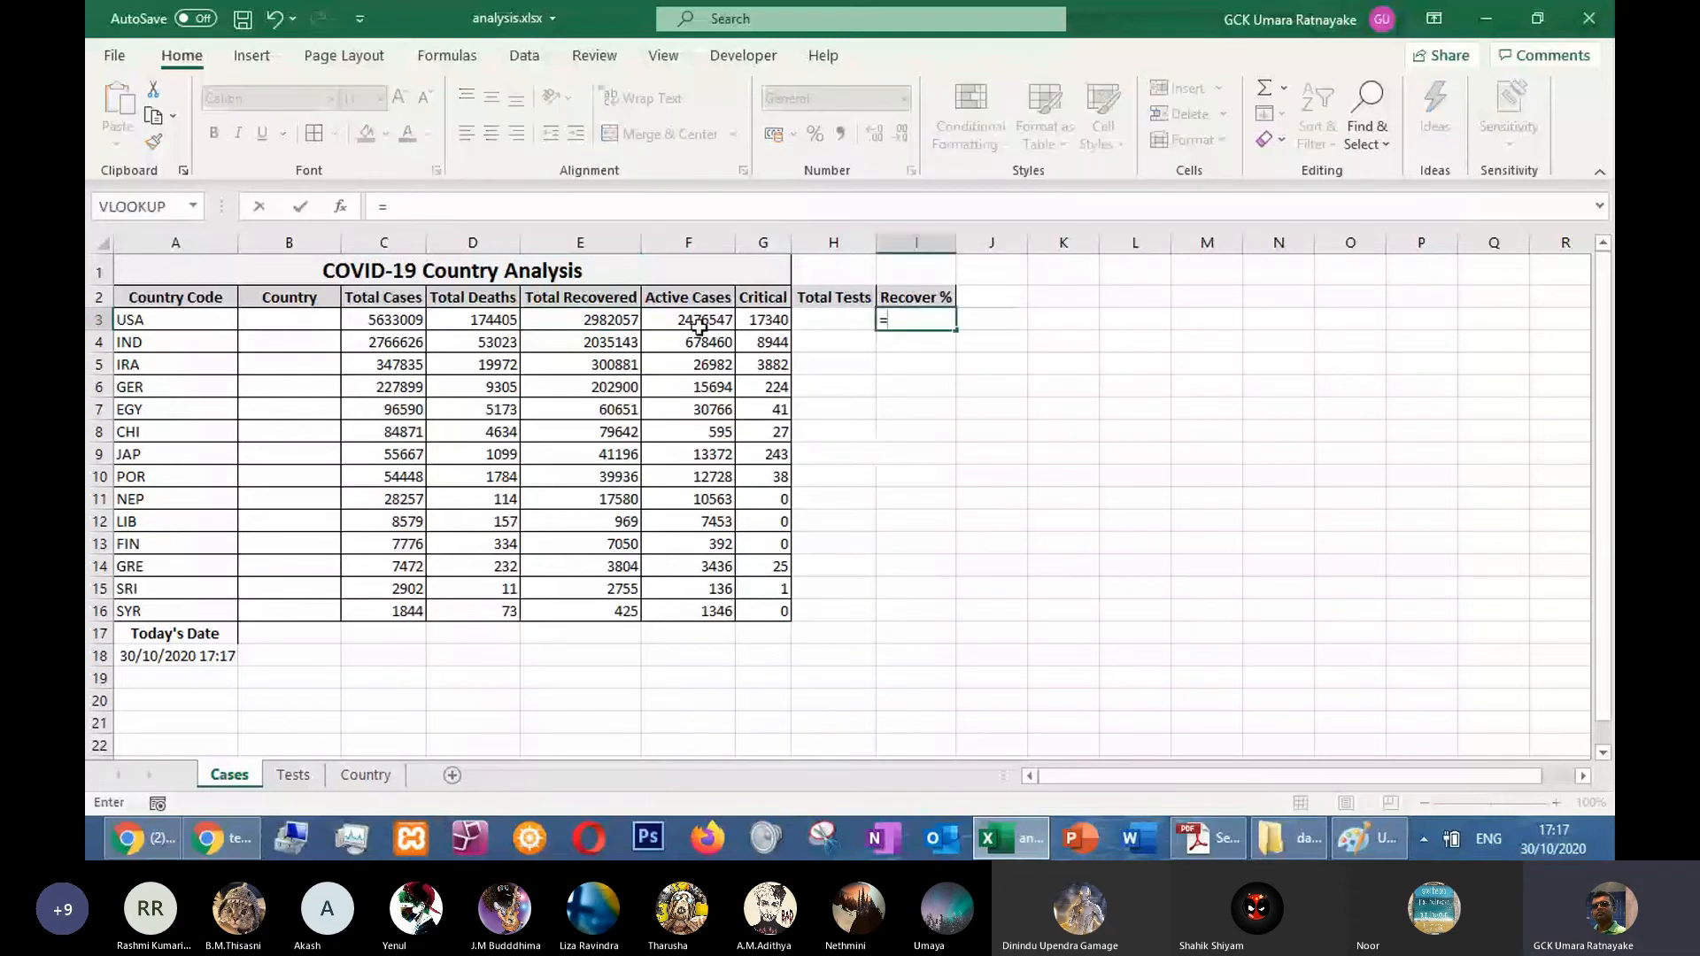
pyautogui.click(604, 320)
pyautogui.write('/')
pyautogui.click(377, 322)
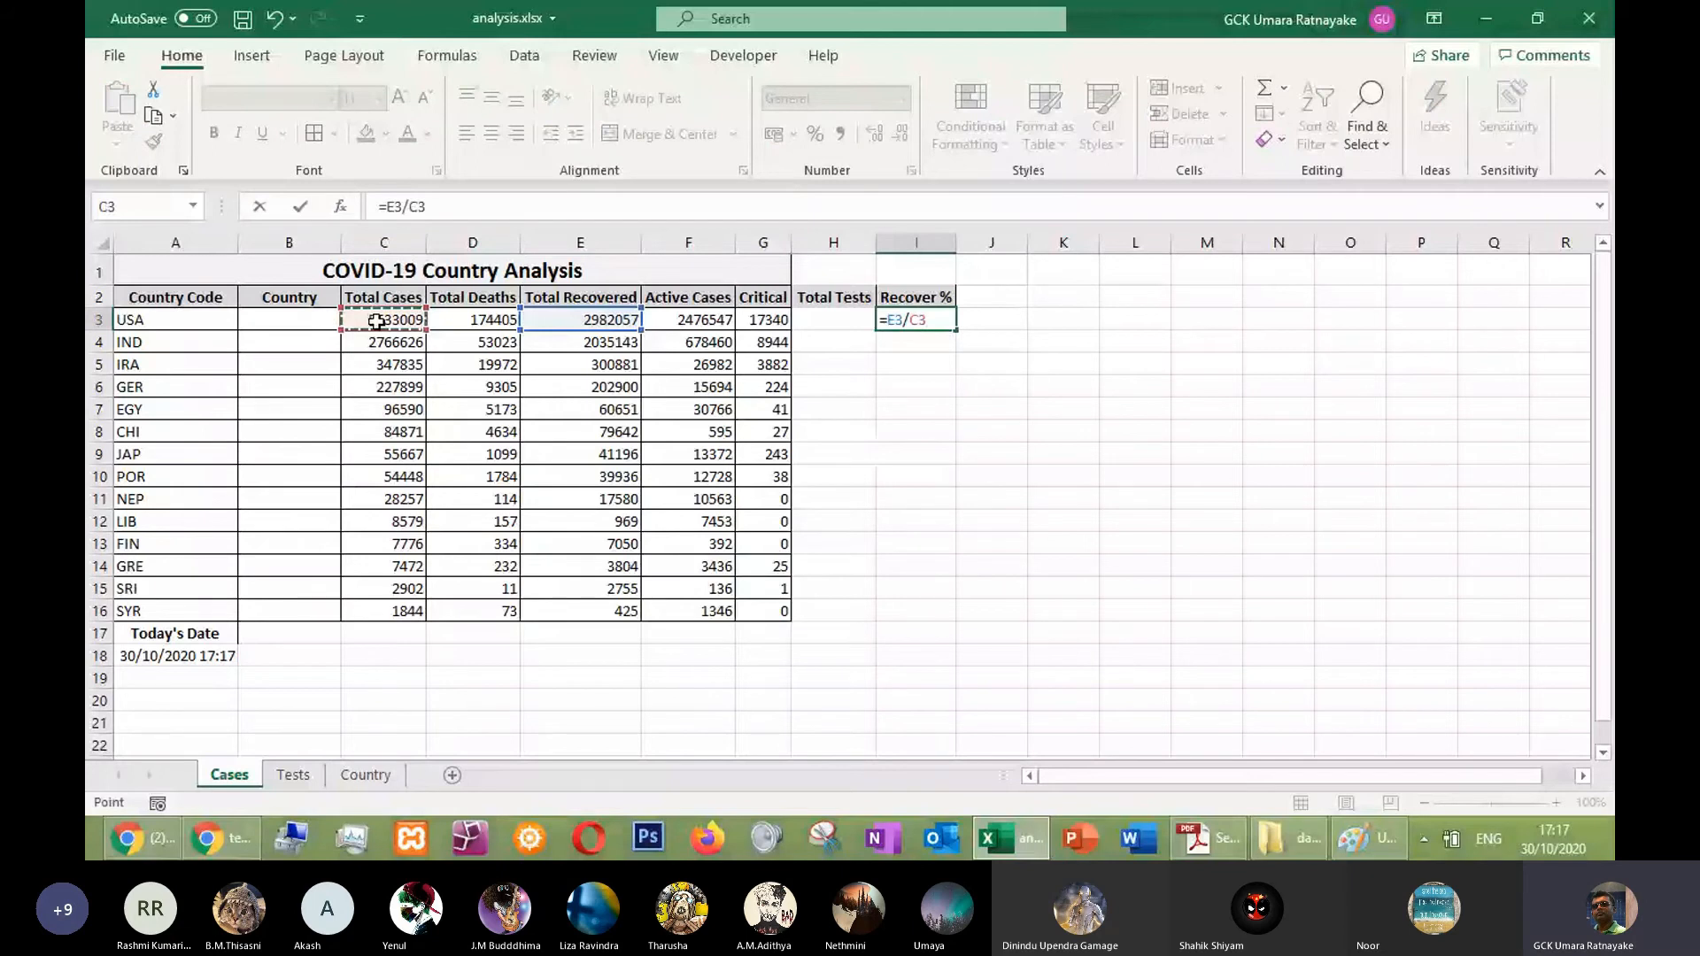
pyautogui.press('Return')
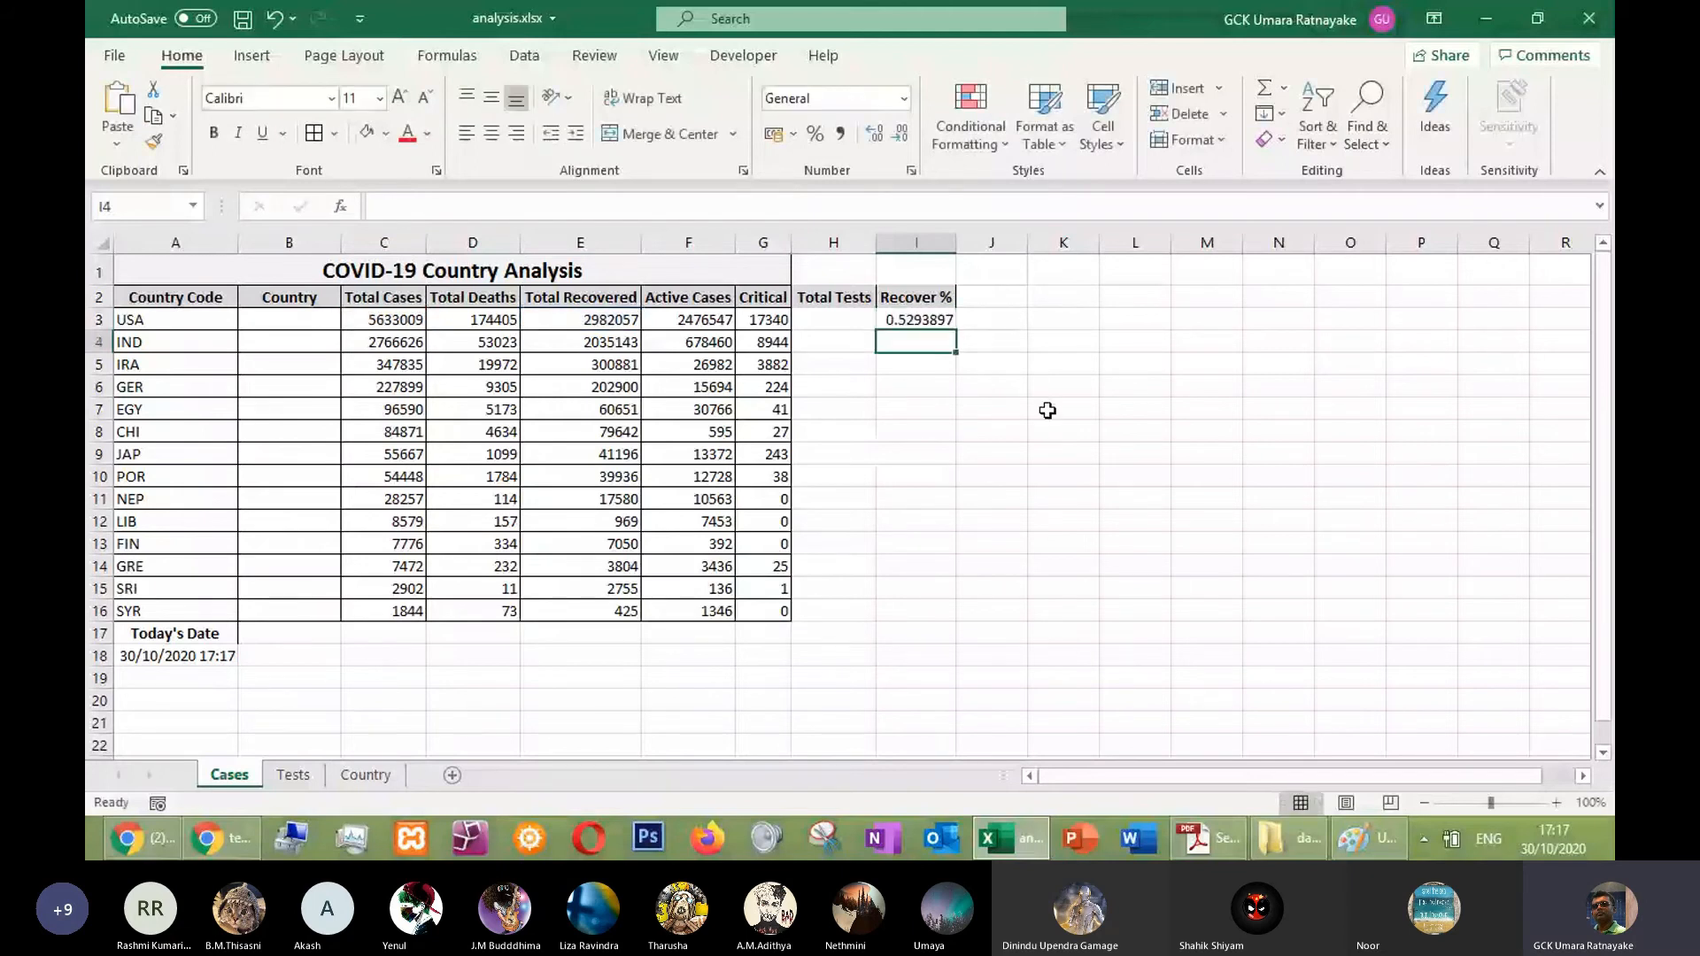
# Format the Recover % result in I3 as a percentage
pyautogui.click(933, 321)
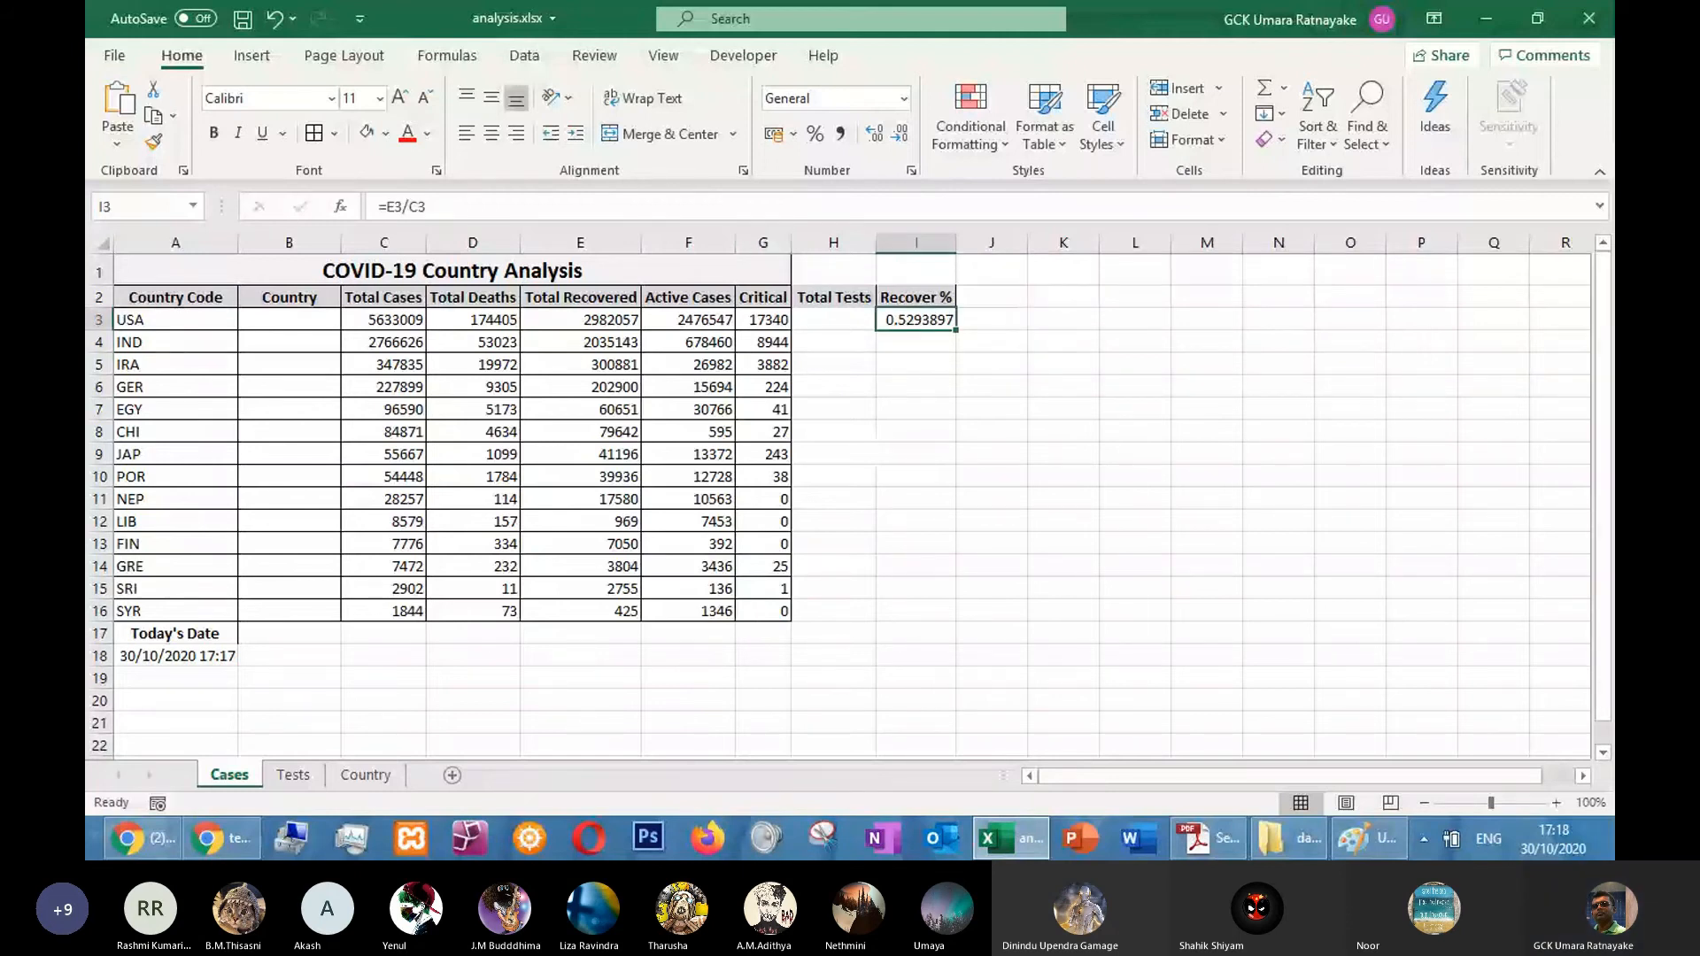
pyautogui.hotkey('alt', 'Tab')
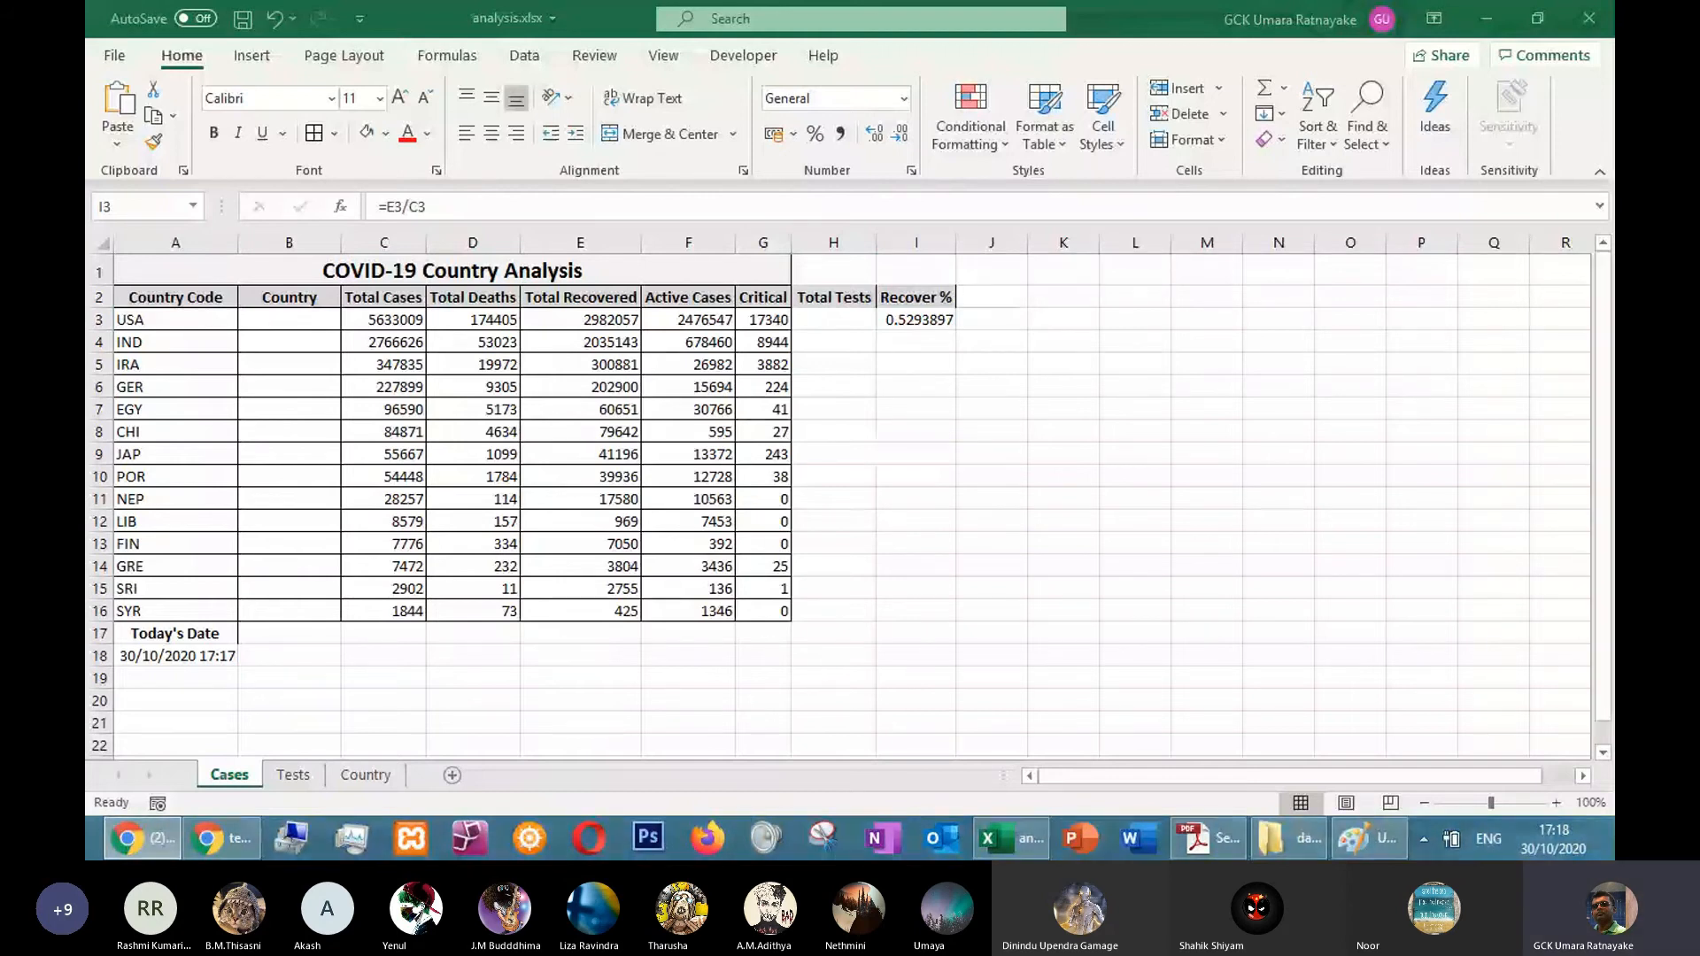
pyautogui.click(921, 323)
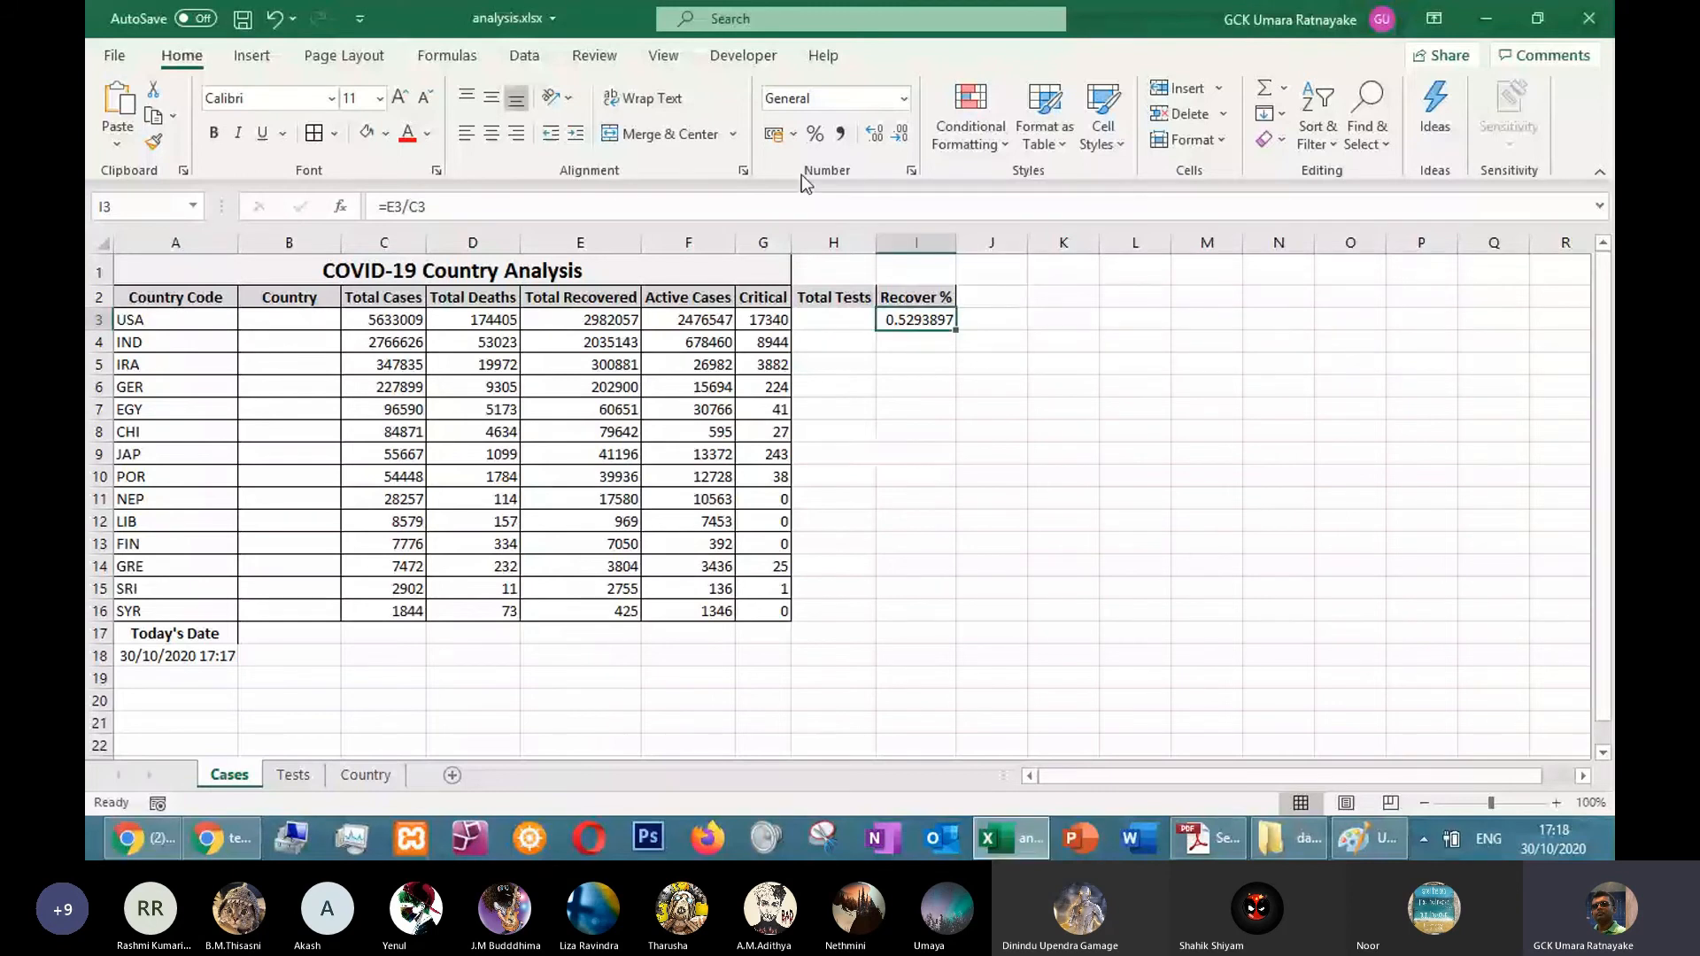
pyautogui.click(815, 135)
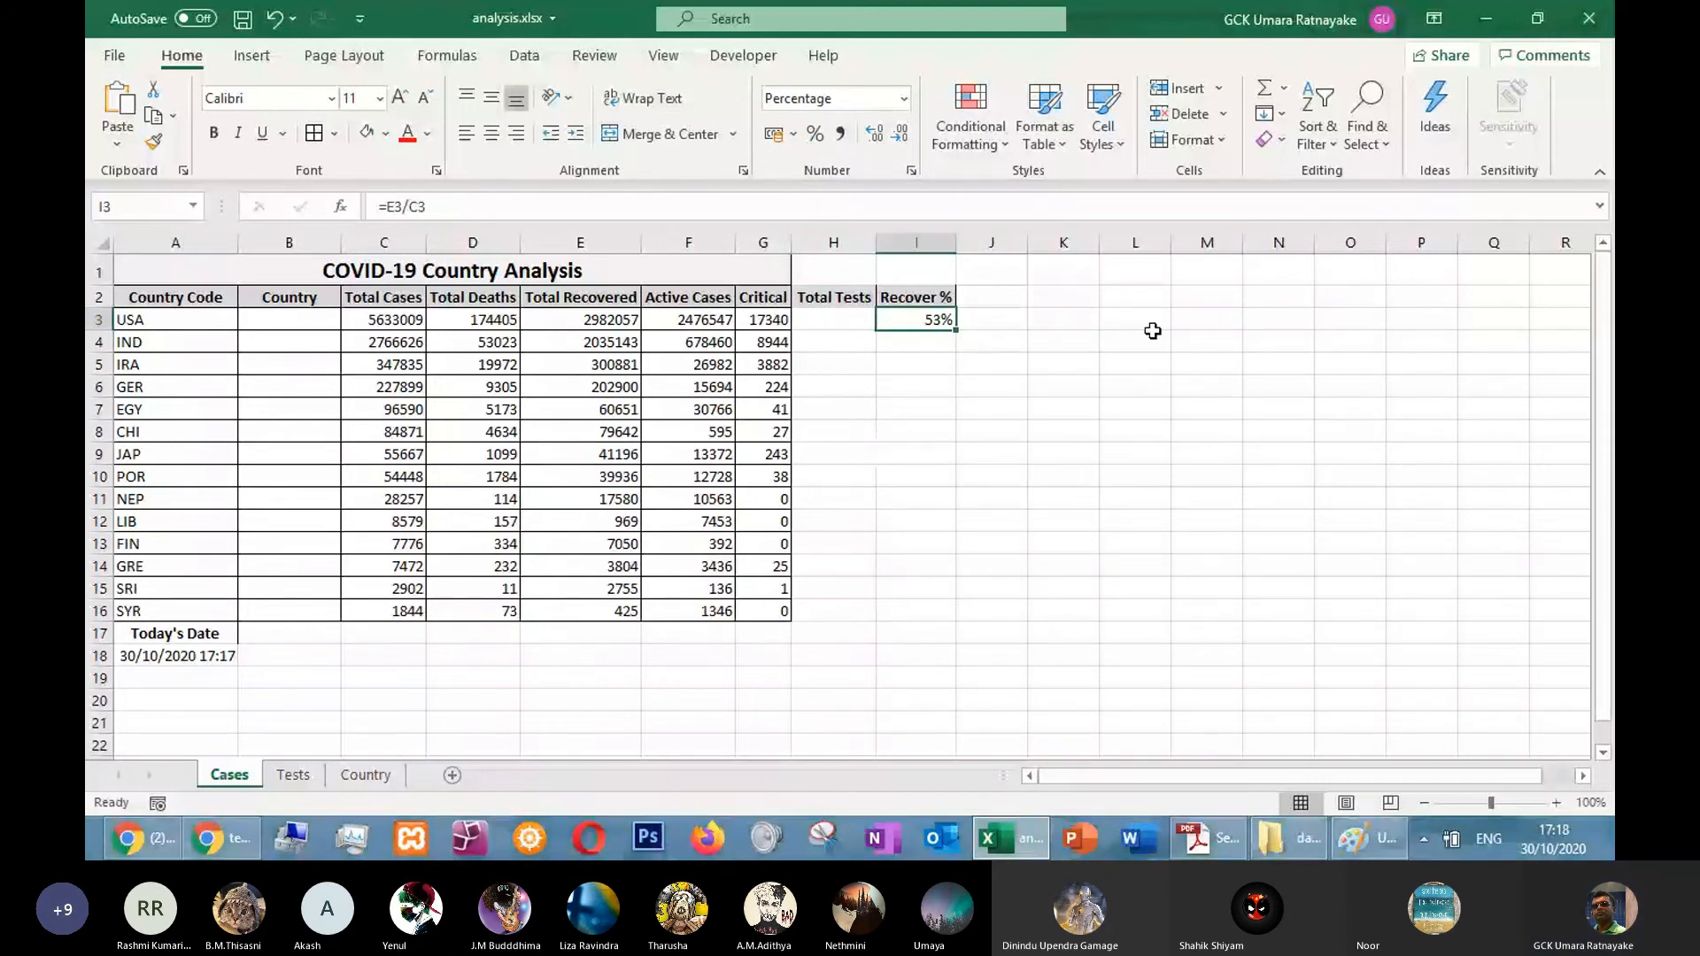
pyautogui.hotkey('ctrl', 'z')
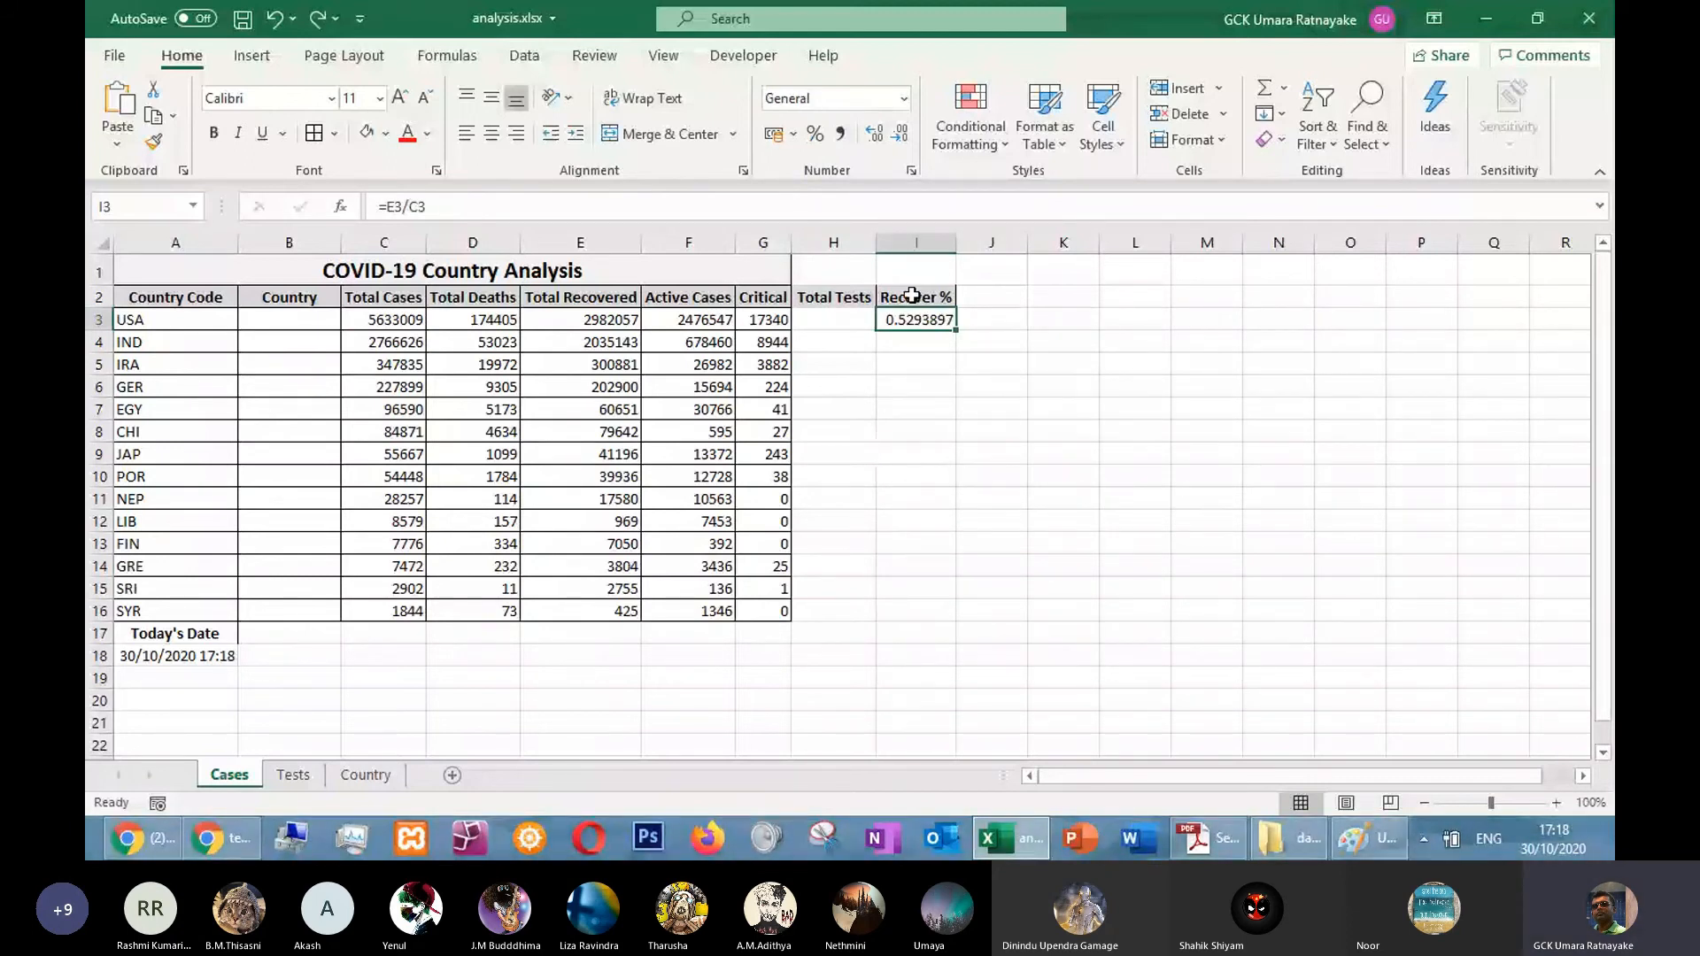
pyautogui.hotkey('ctrl', 'y')
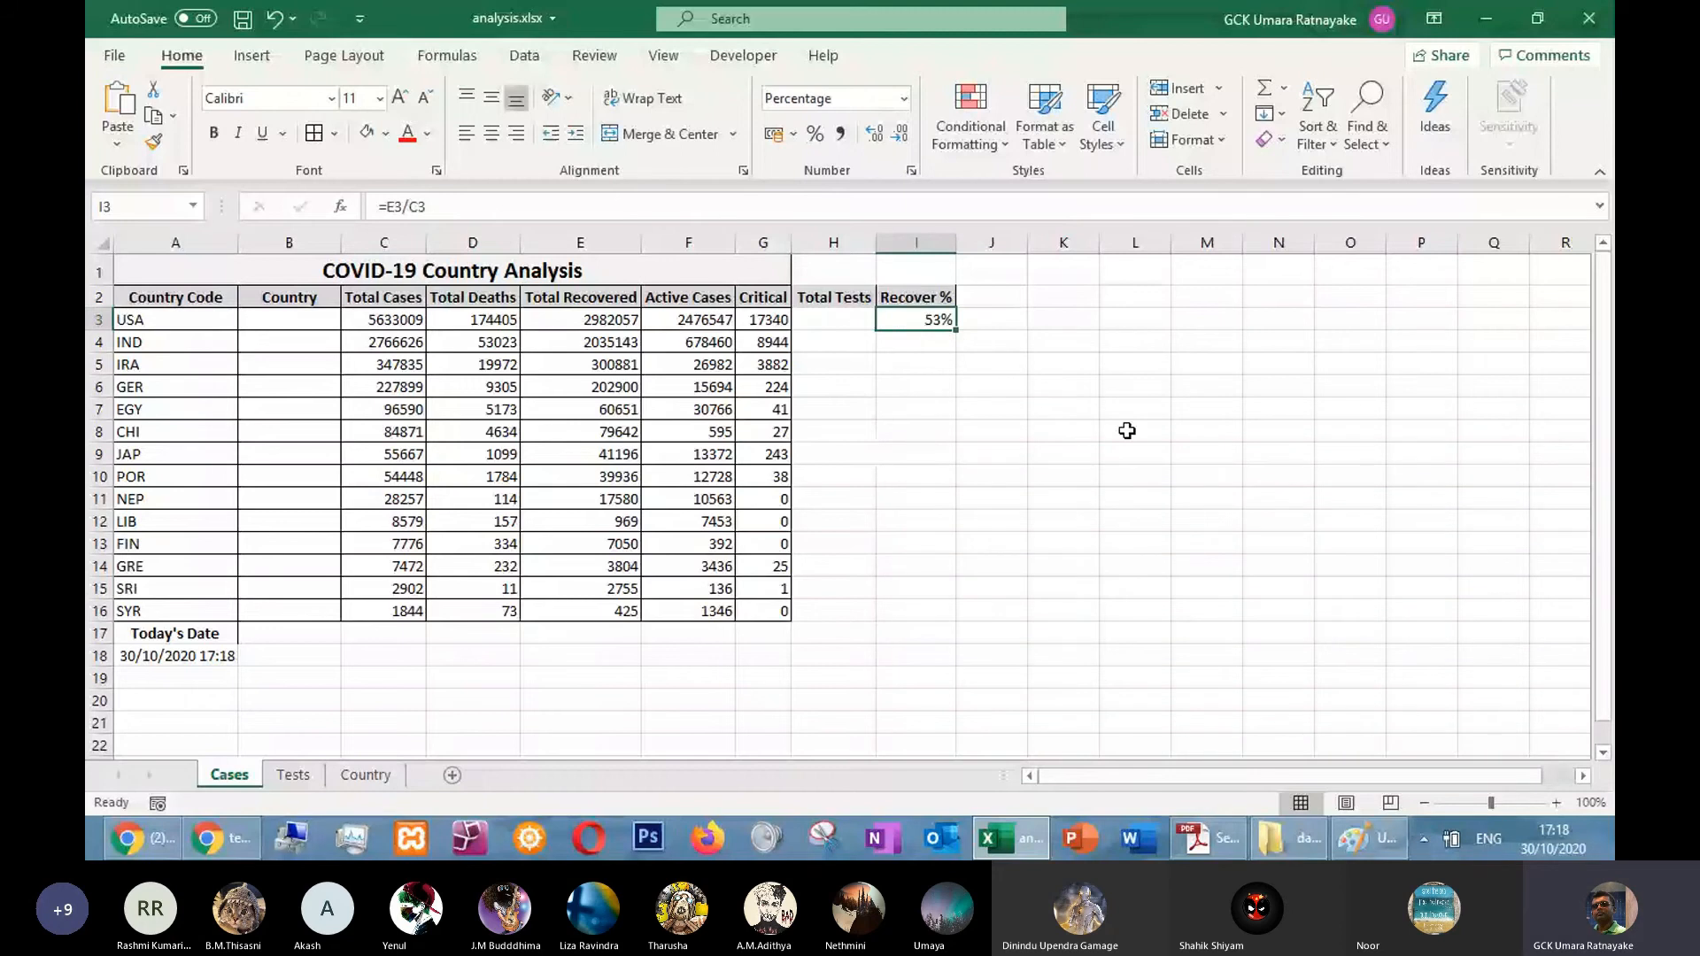
pyautogui.hotkey('ctrl', 'z')
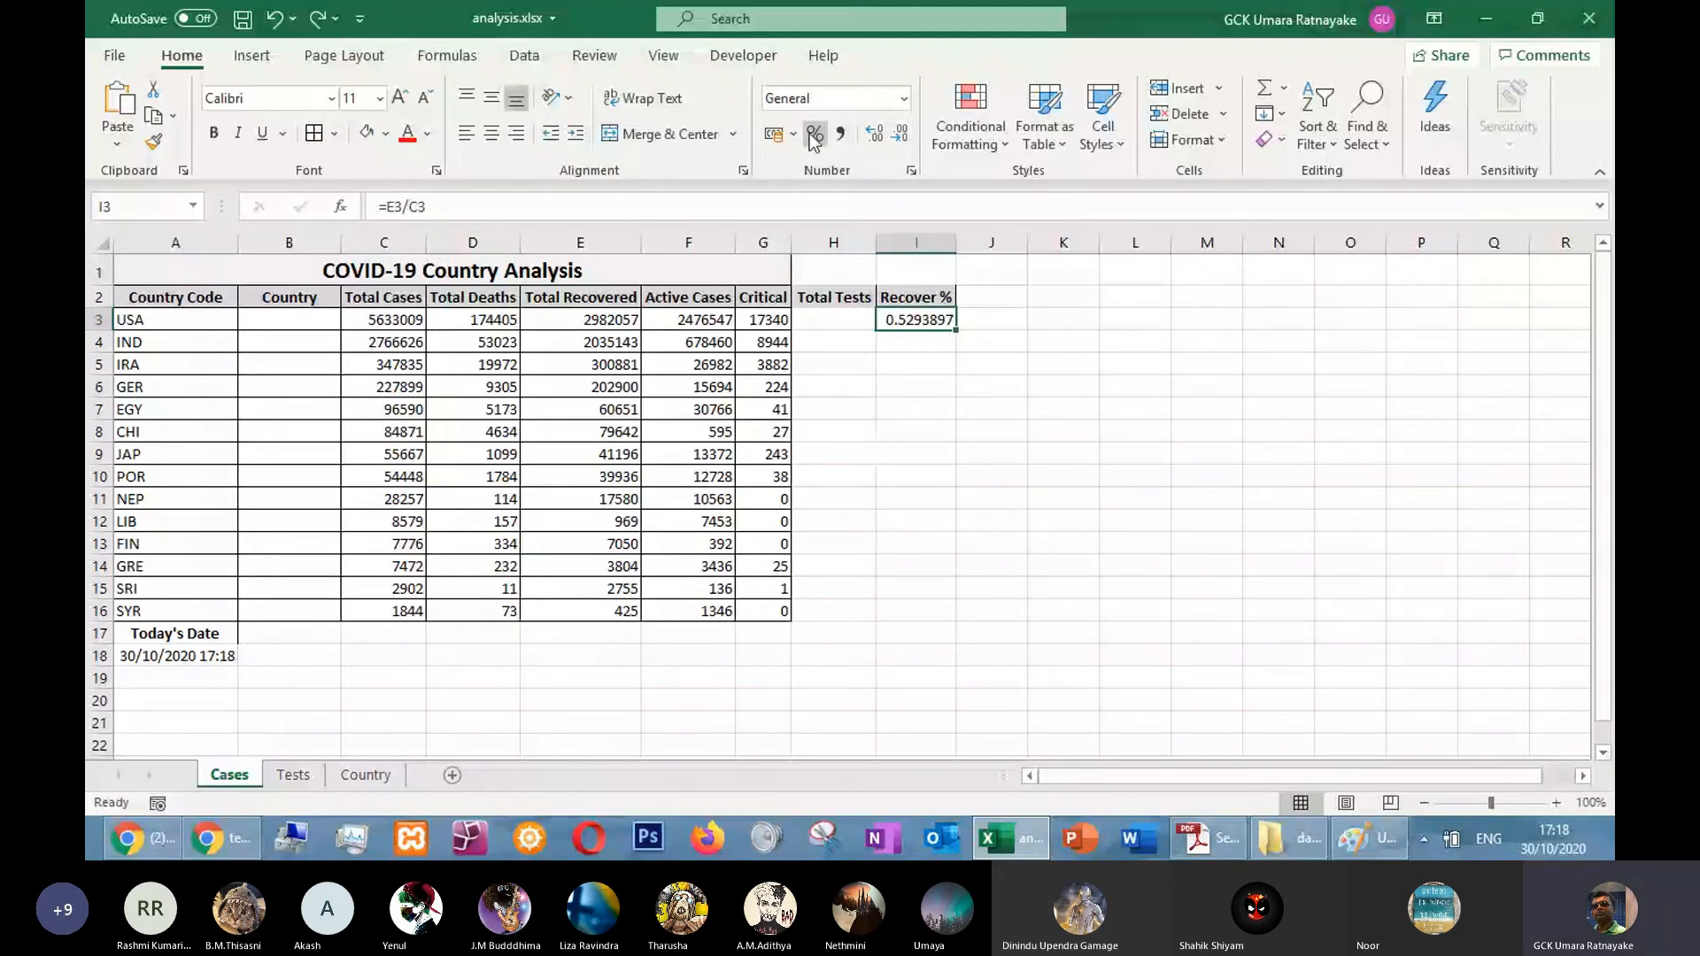
pyautogui.click(814, 136)
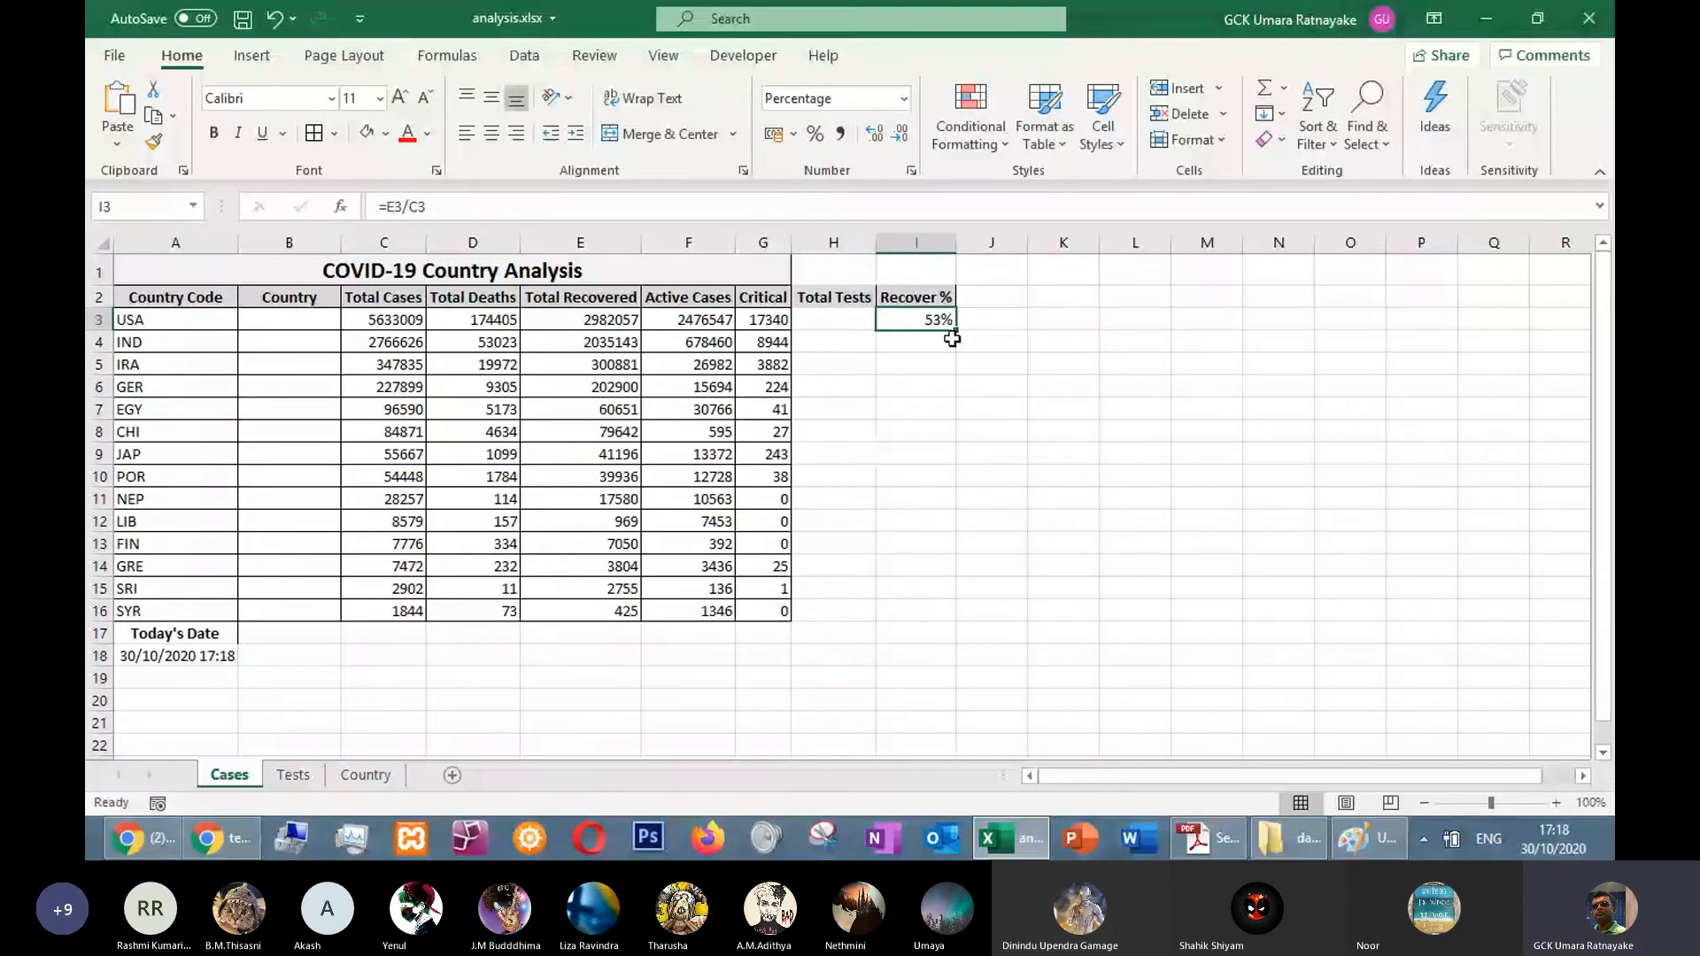
# Try to fill the formula in I3 down the Recover % column
pyautogui.doubleClick(956, 332)
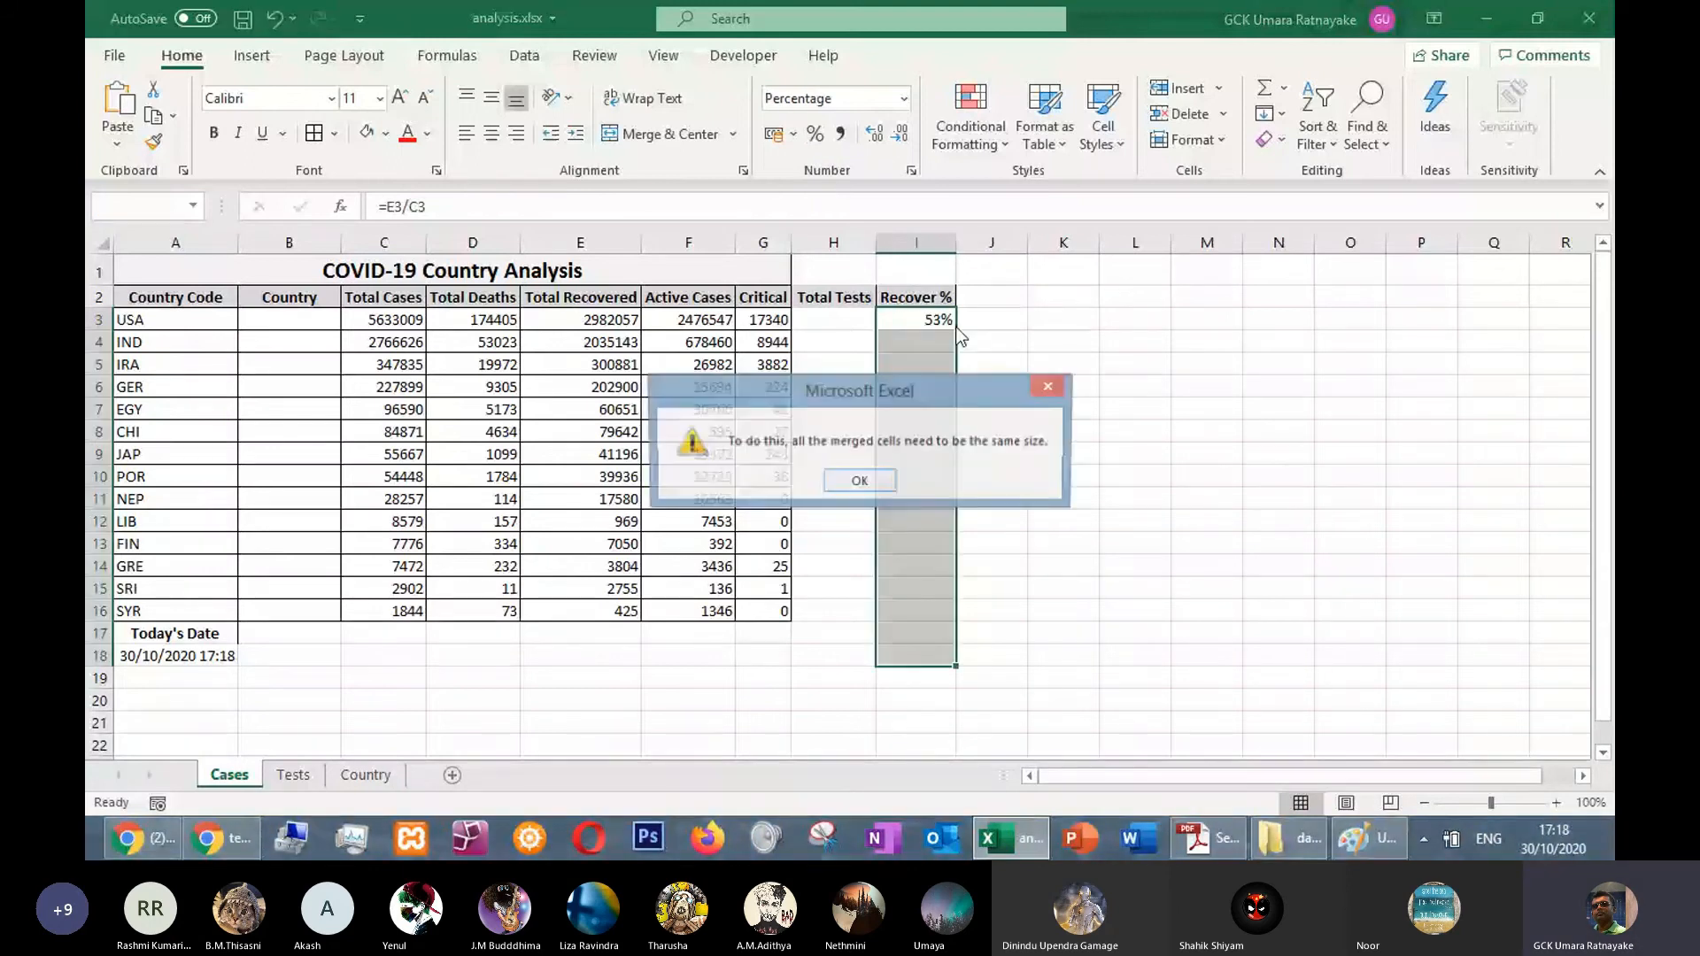
pyautogui.press('Return')
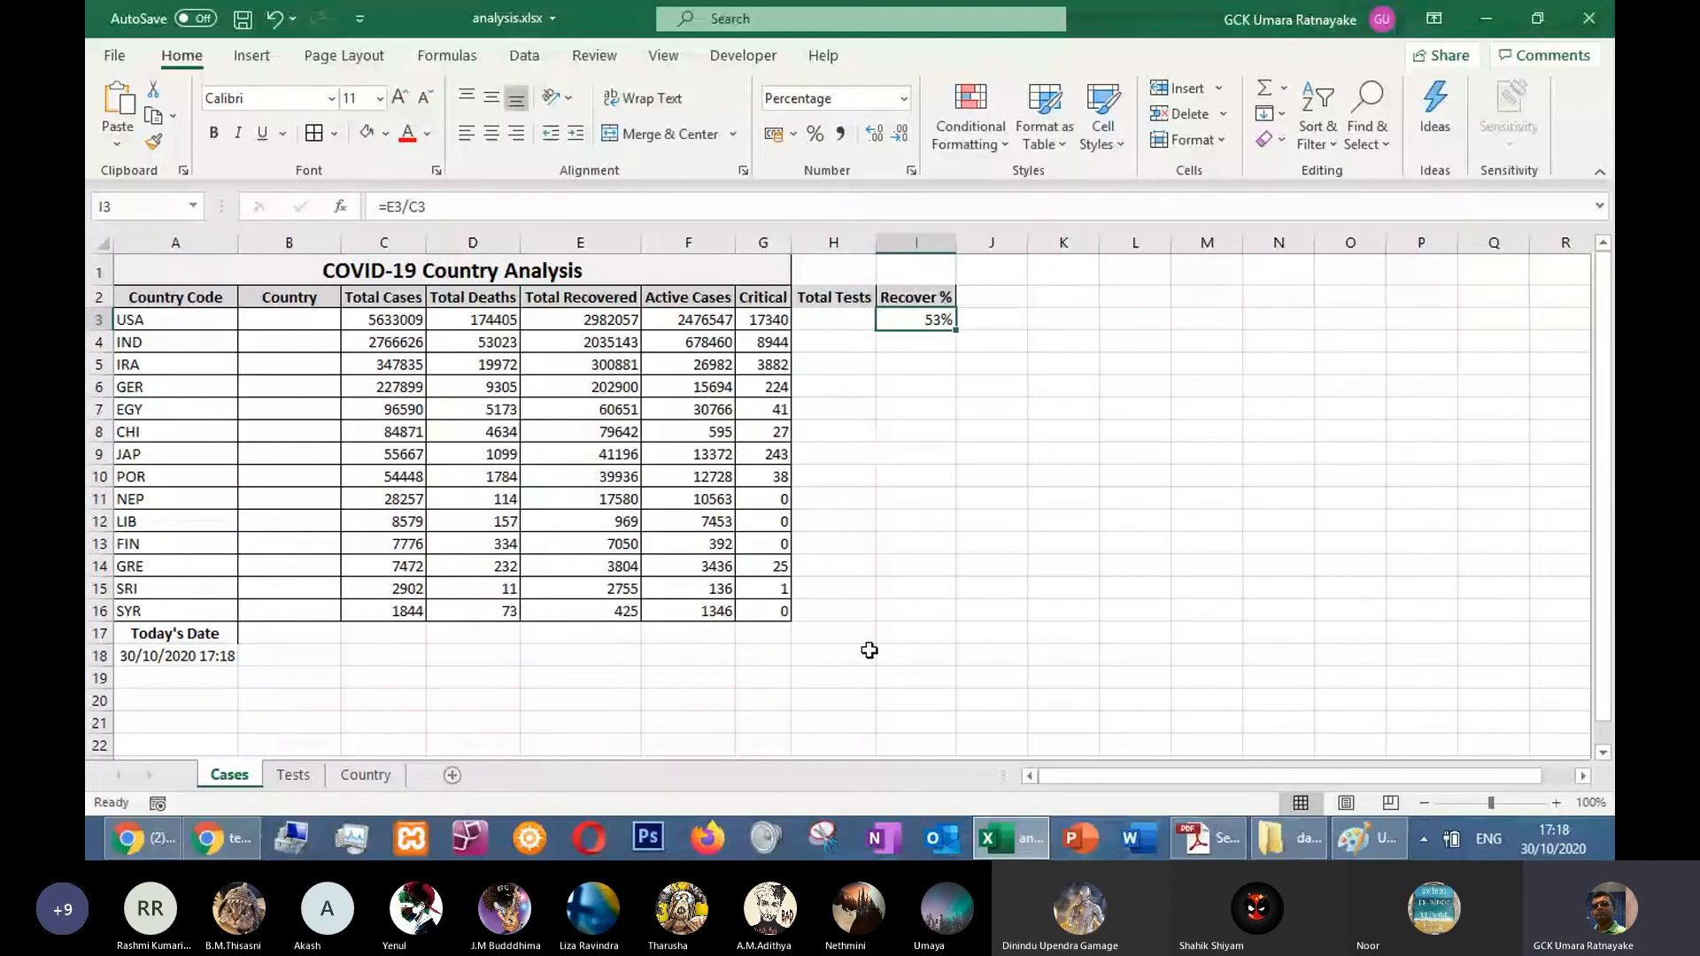
pyautogui.doubleClick(965, 332)
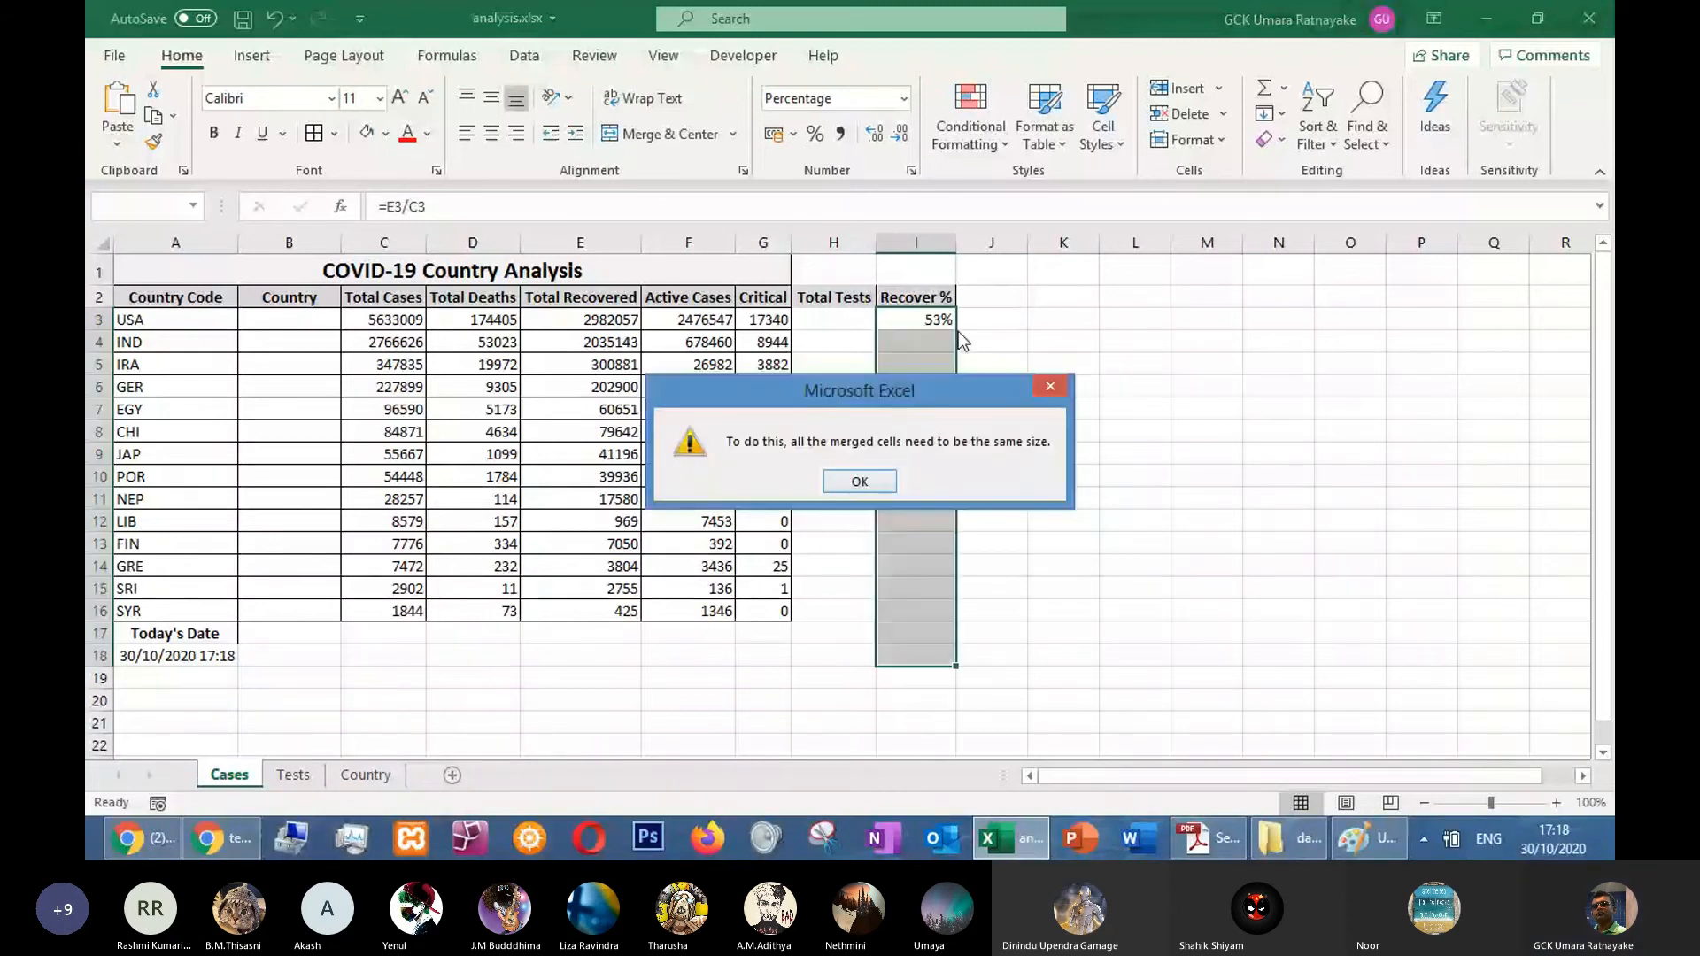
pyautogui.click(860, 482)
# Try moving the Today's Date label and date from A17:A18 to P8:P9, and undo the move
pyautogui.click(206, 655)
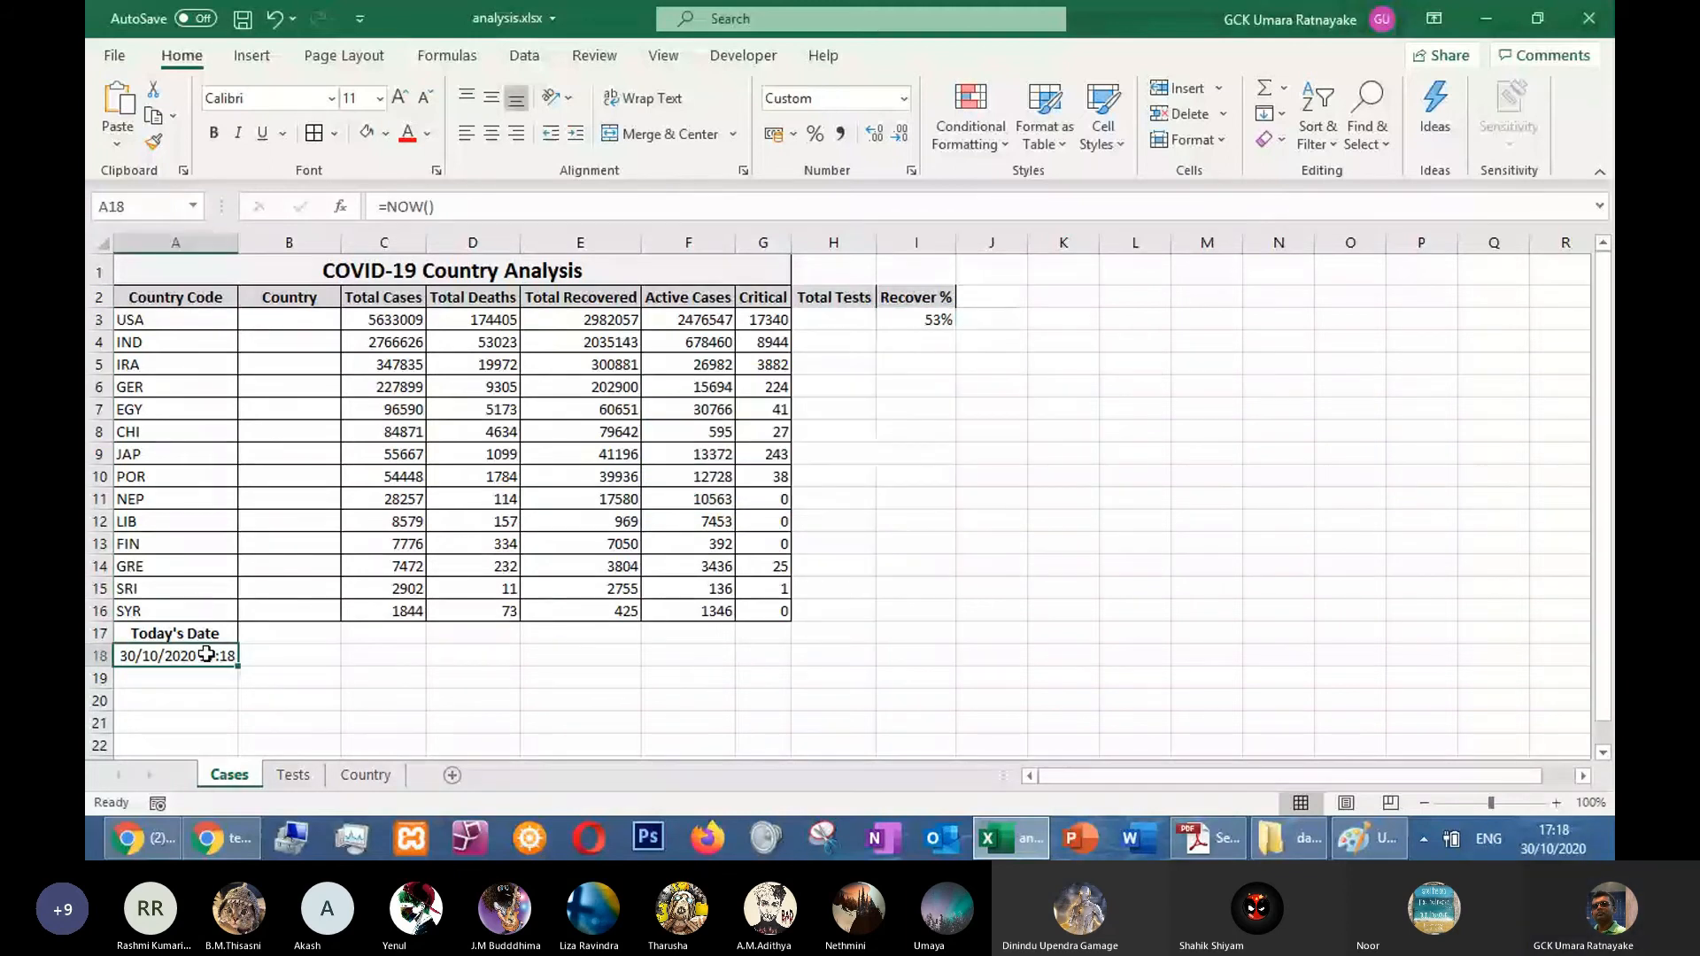
pyautogui.click(334, 641)
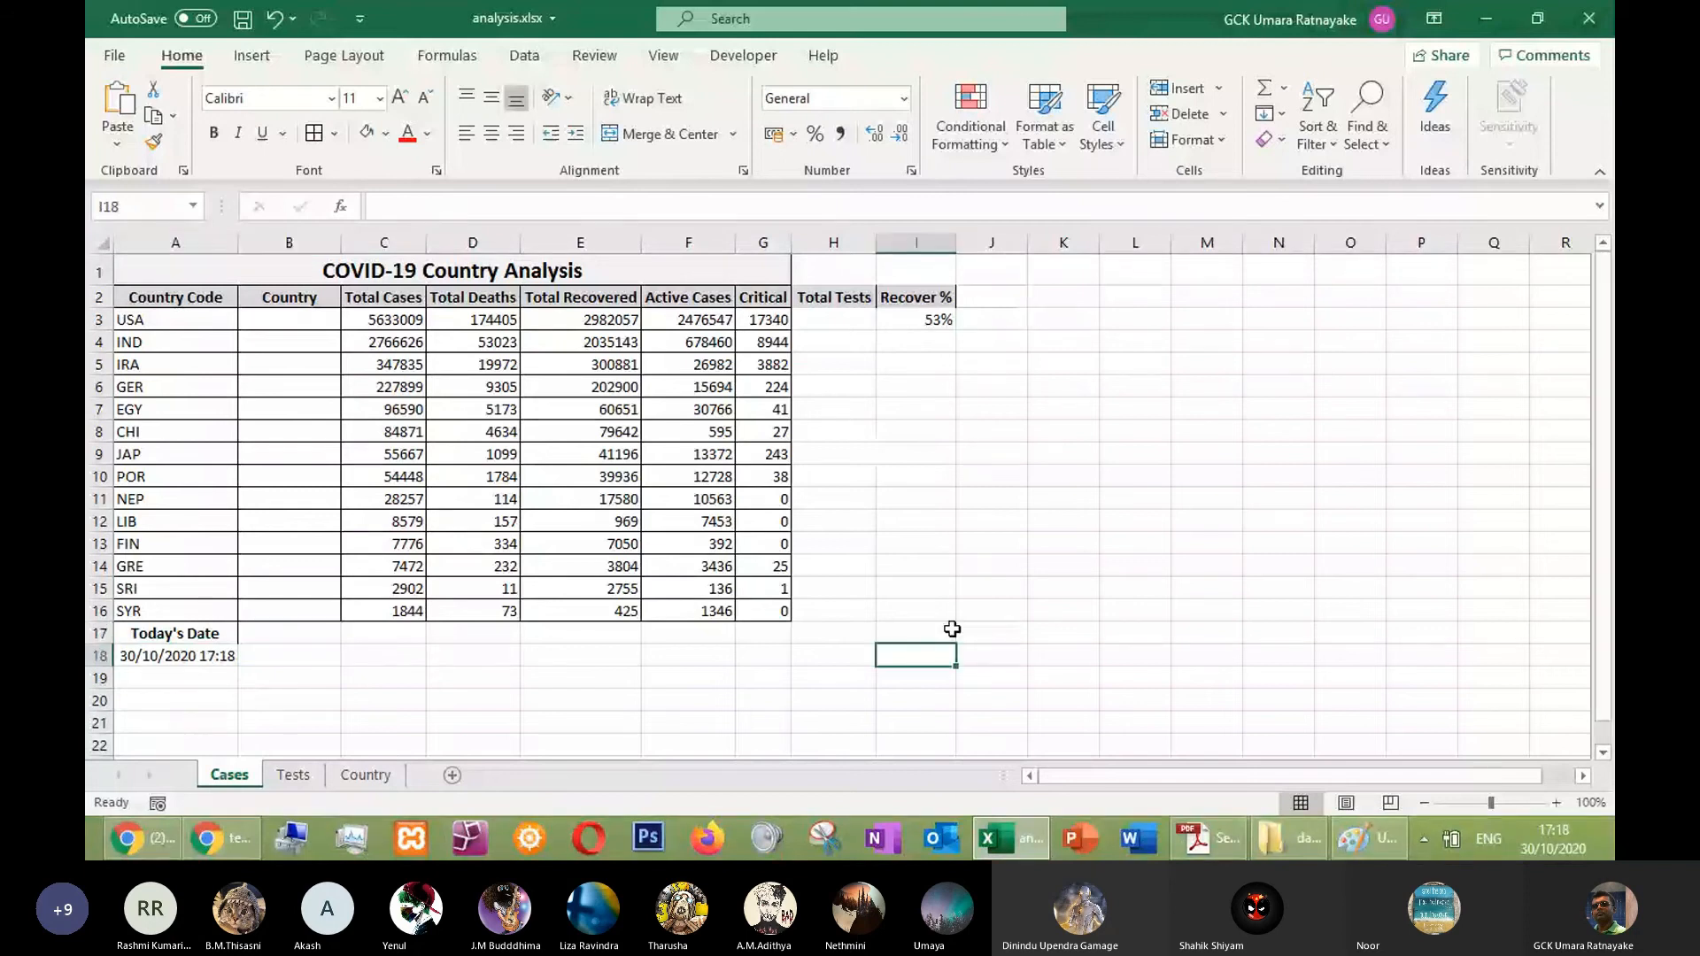
pyautogui.click(834, 263)
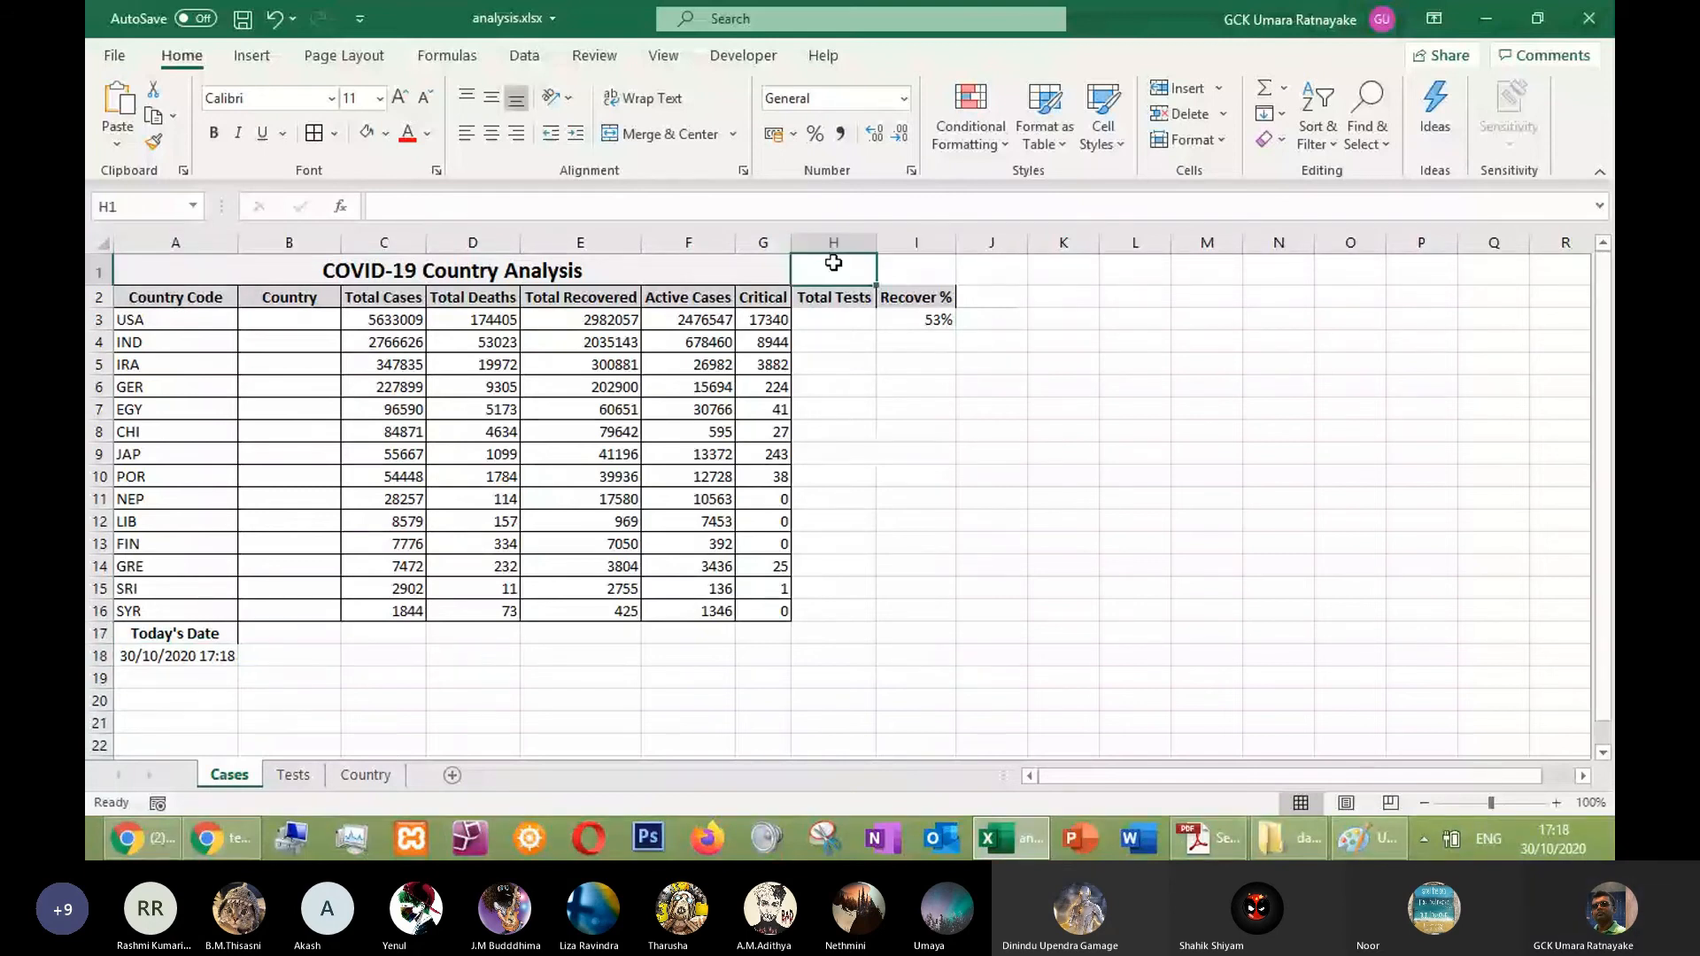
pyautogui.click(903, 316)
pyautogui.click(194, 639)
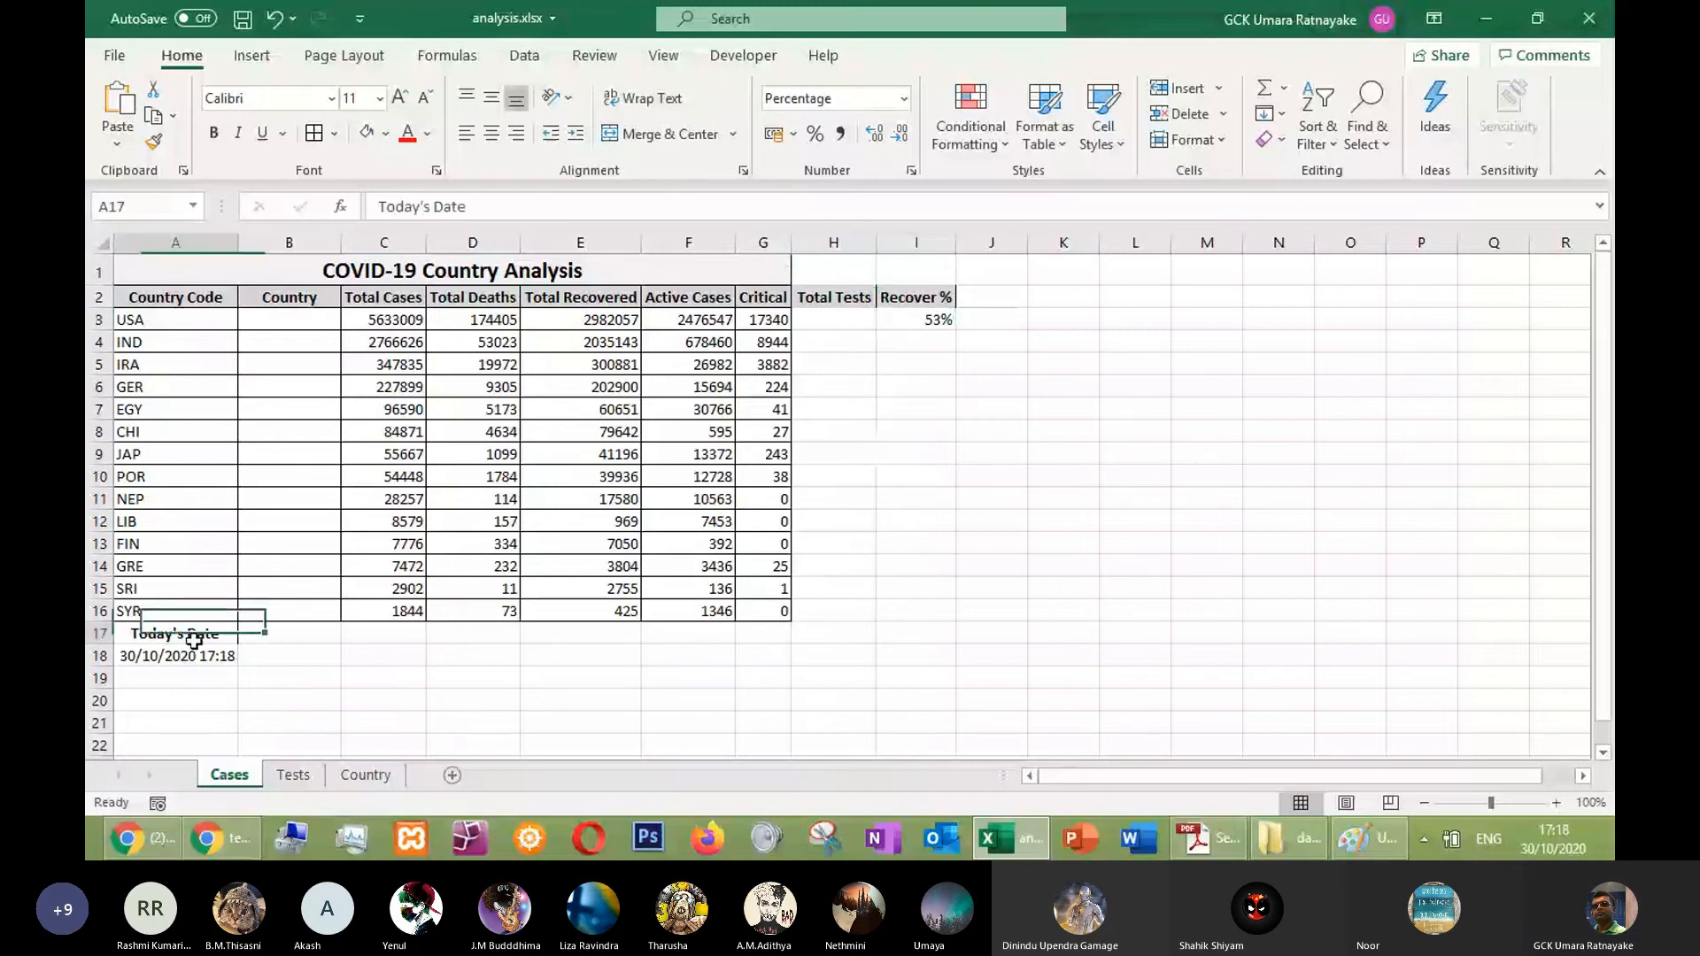
pyautogui.hotkey('ctrl', 'x')
pyautogui.moveTo(194, 639); pyautogui.dragTo(1422, 445)
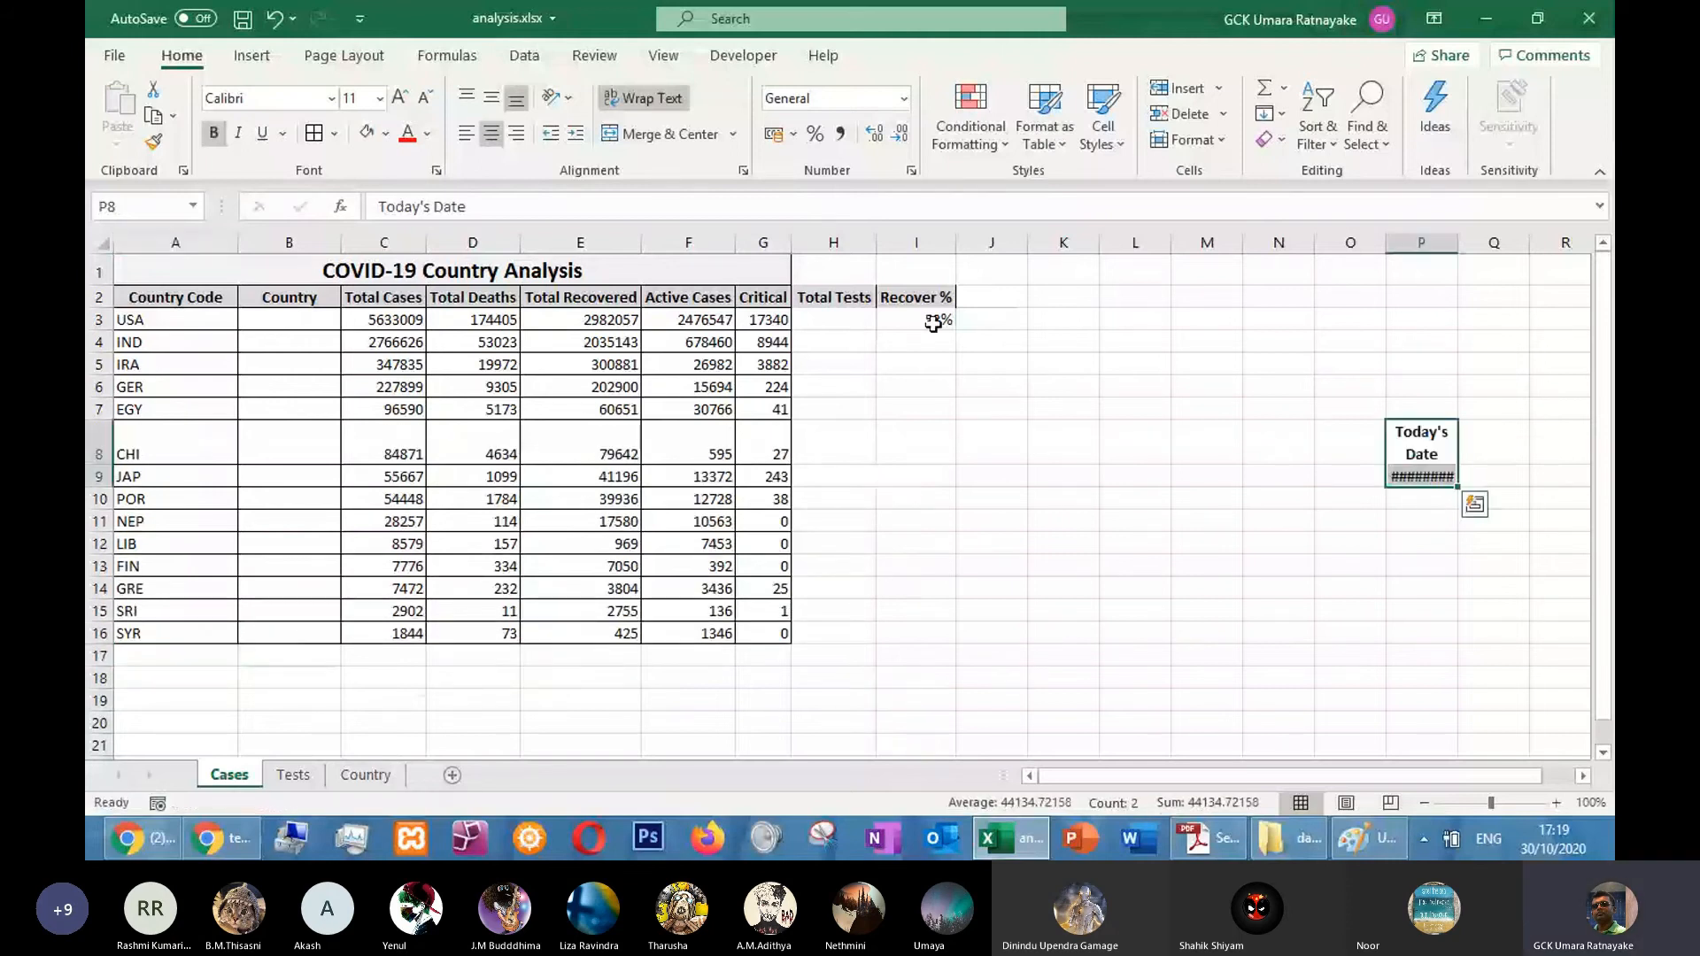
pyautogui.click(933, 325)
pyautogui.hotkey('ctrl', 'z')
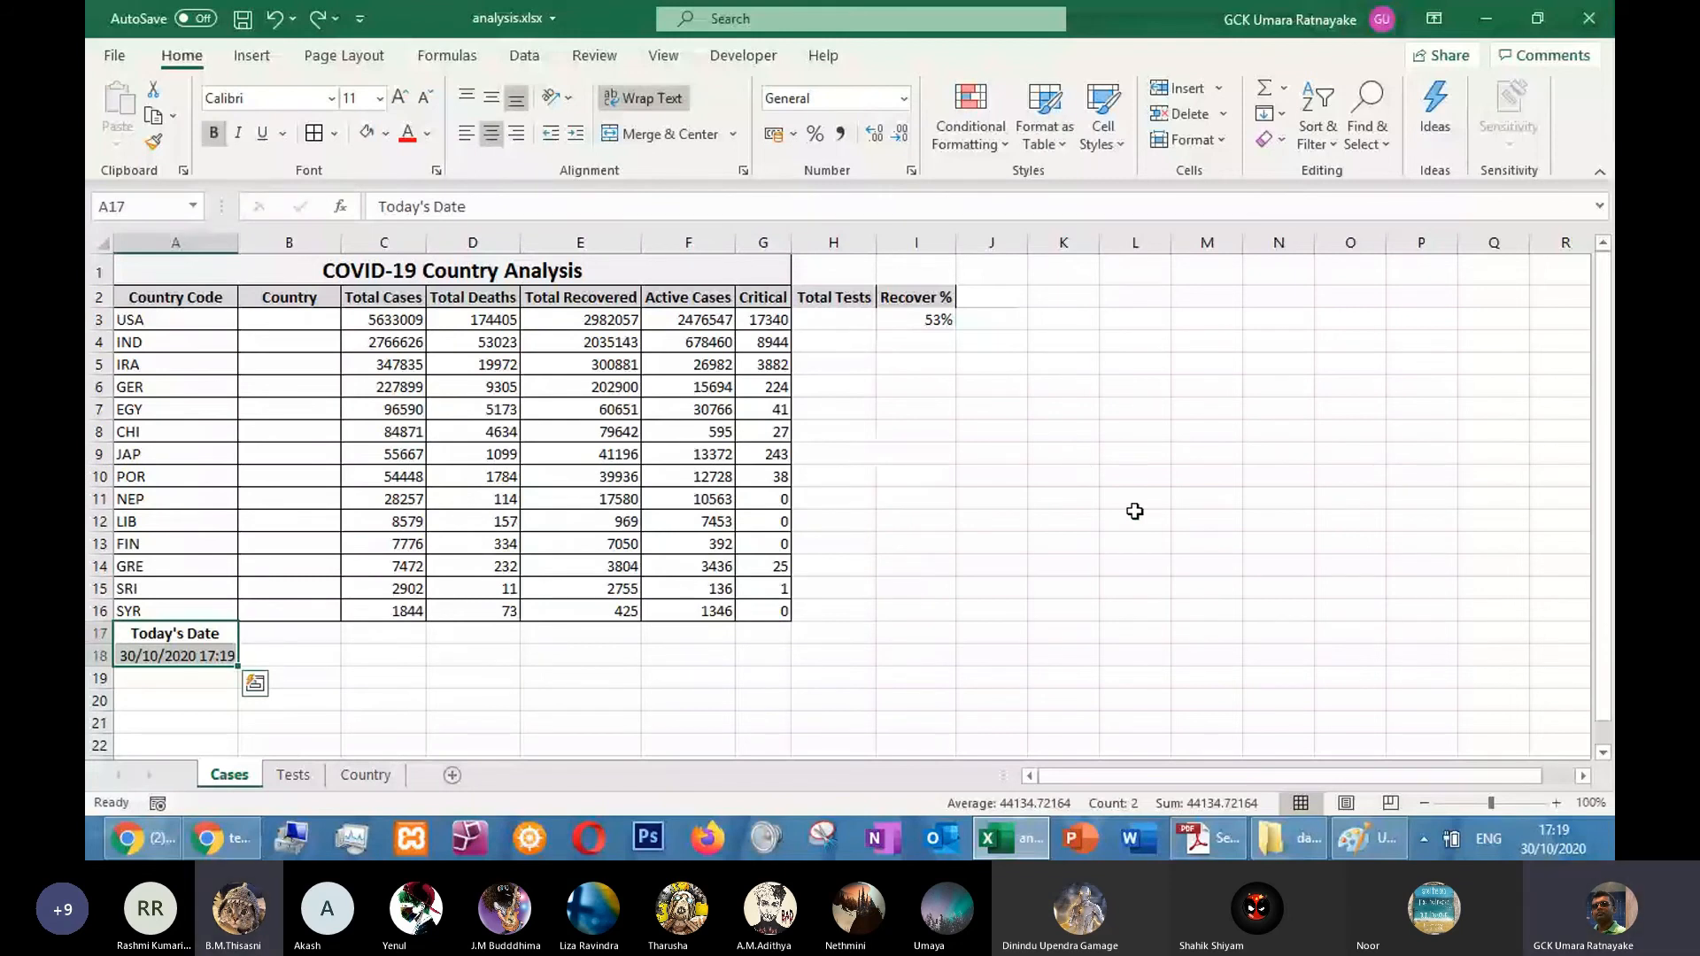
# Unmerge the title "COVID-19 Country Analysis" and merge and center it across A1:I1
pyautogui.click(701, 279)
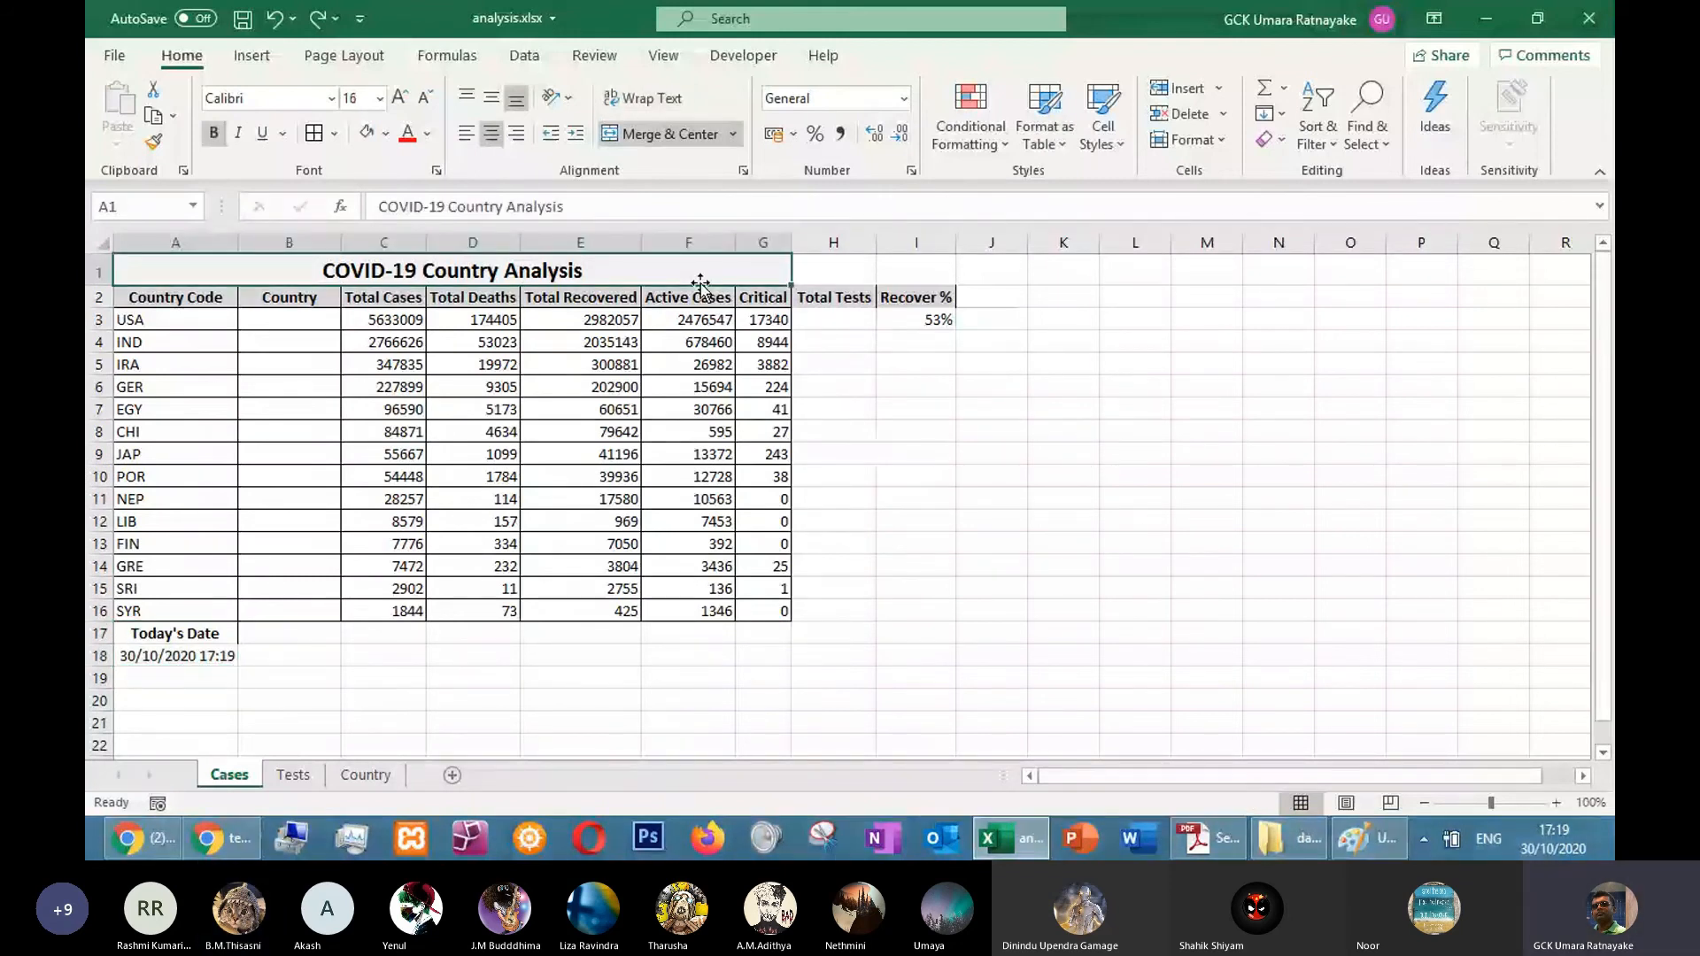
pyautogui.press('Right')
pyautogui.press('Right')
pyautogui.press('Right')
pyautogui.press('Right')
pyautogui.click(704, 272)
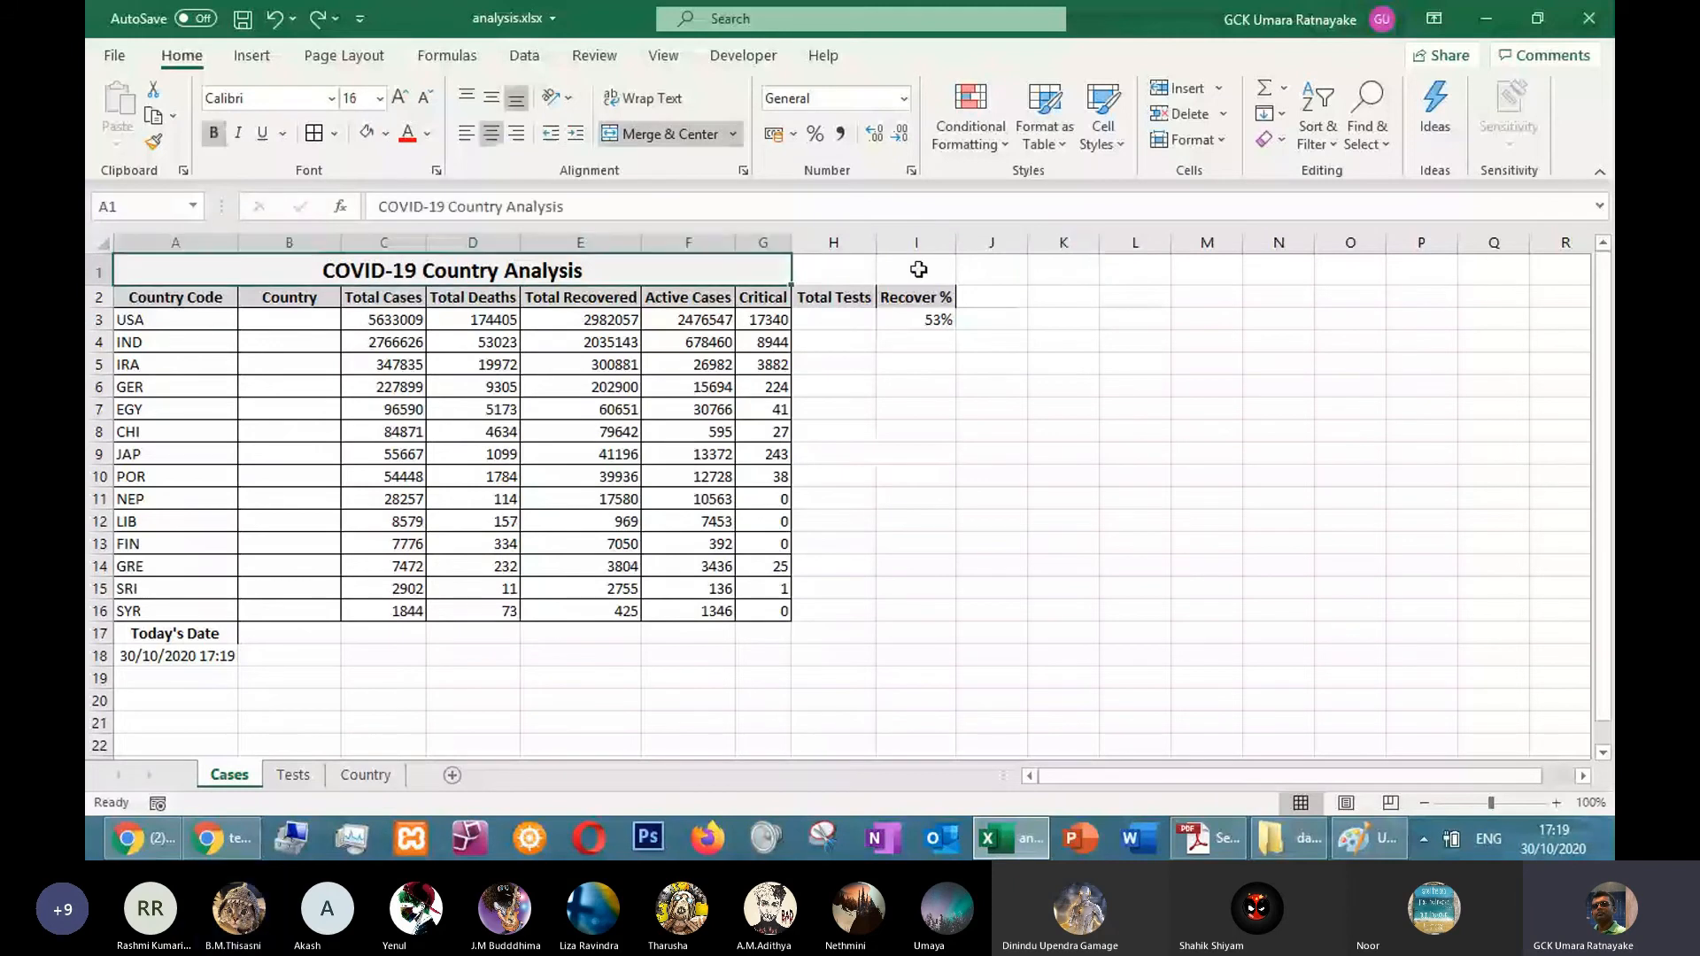
pyautogui.moveTo(919, 269)
pyautogui.mouseDown()
pyautogui.moveTo(837, 271)
pyautogui.moveTo(930, 270)
pyautogui.mouseUp()
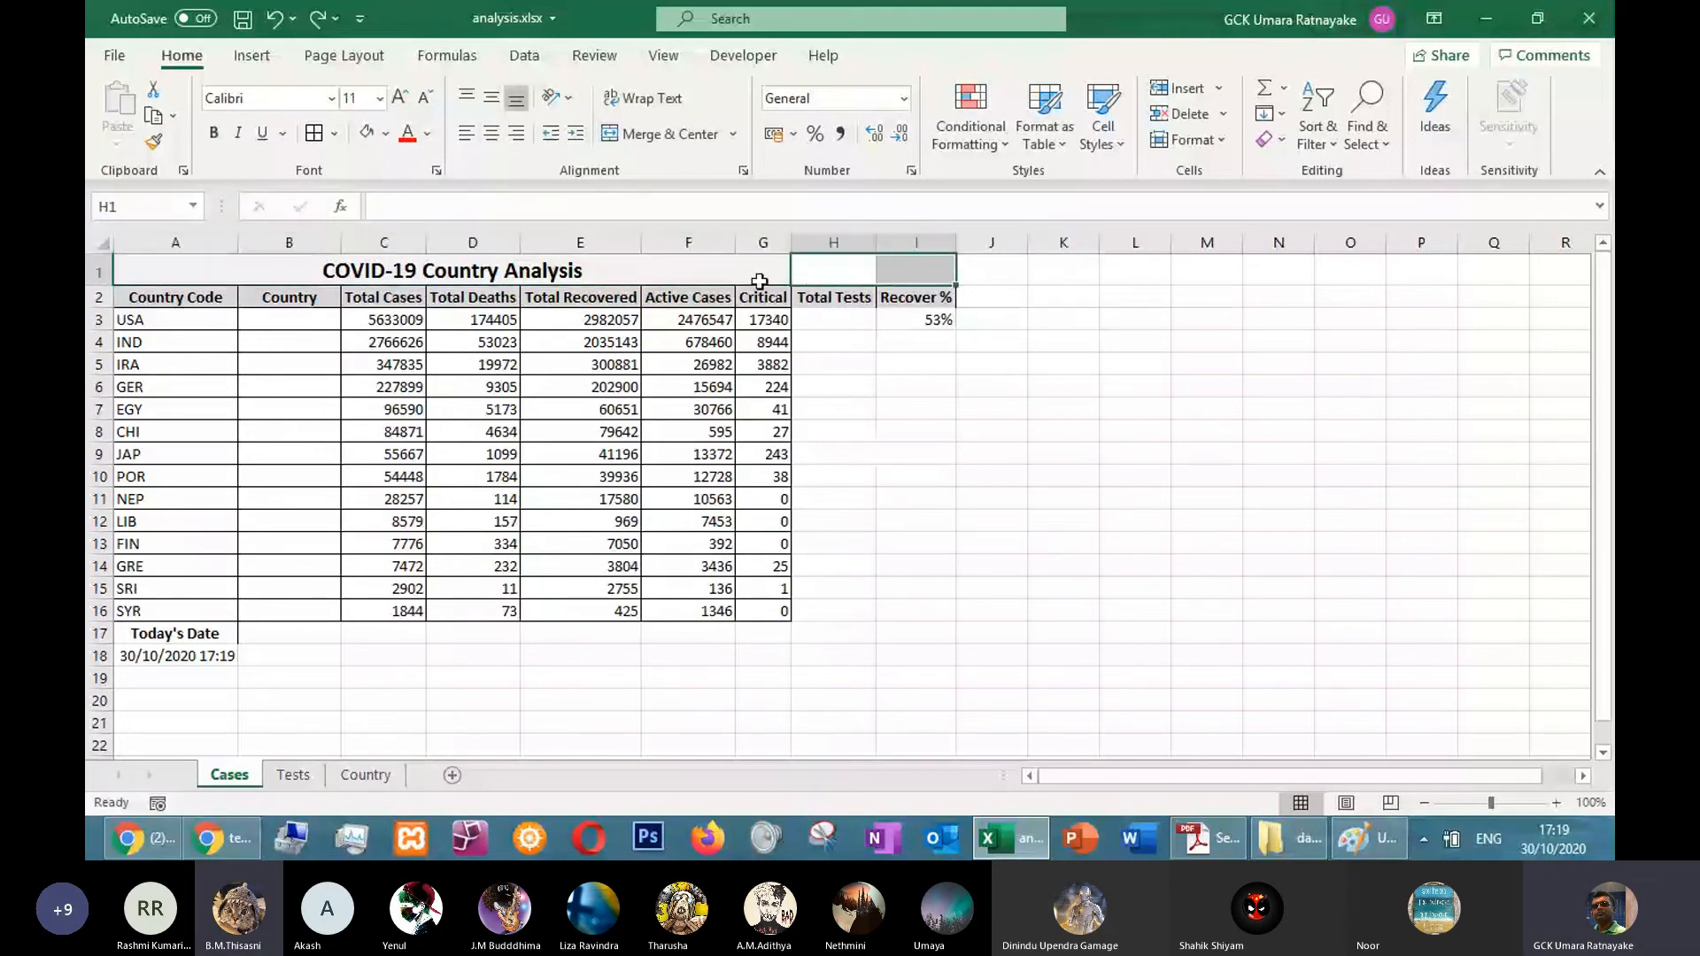
pyautogui.click(982, 405)
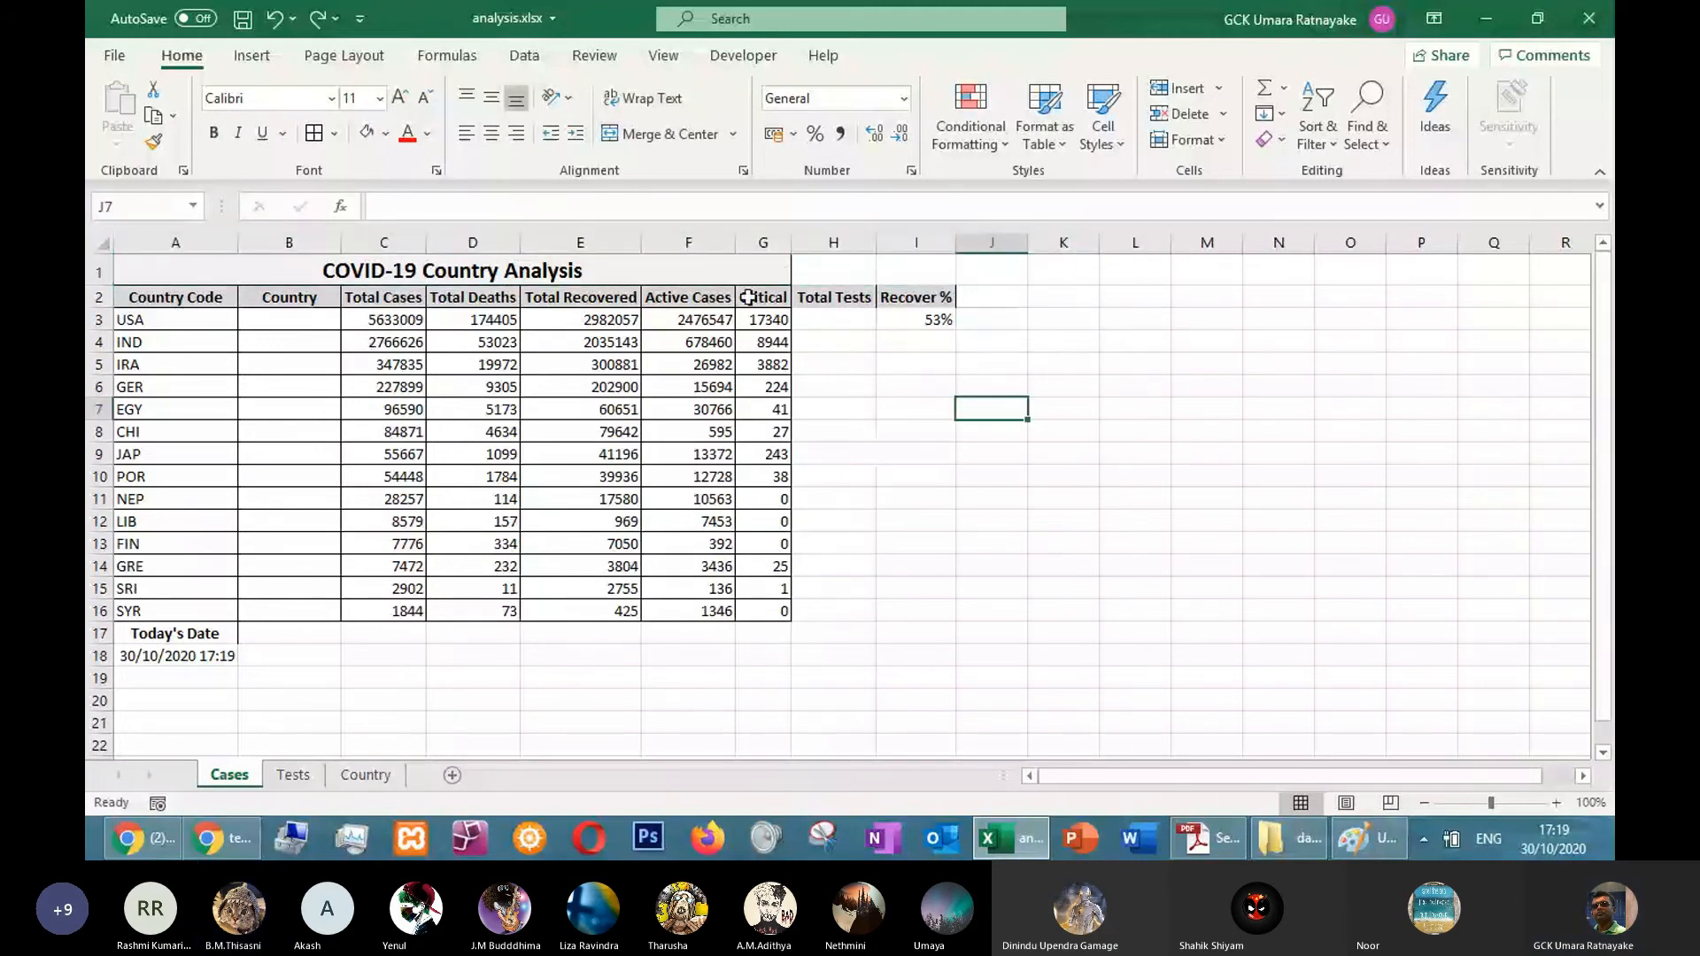
pyautogui.moveTo(740, 272); pyautogui.dragTo(912, 272)
pyautogui.click(686, 142)
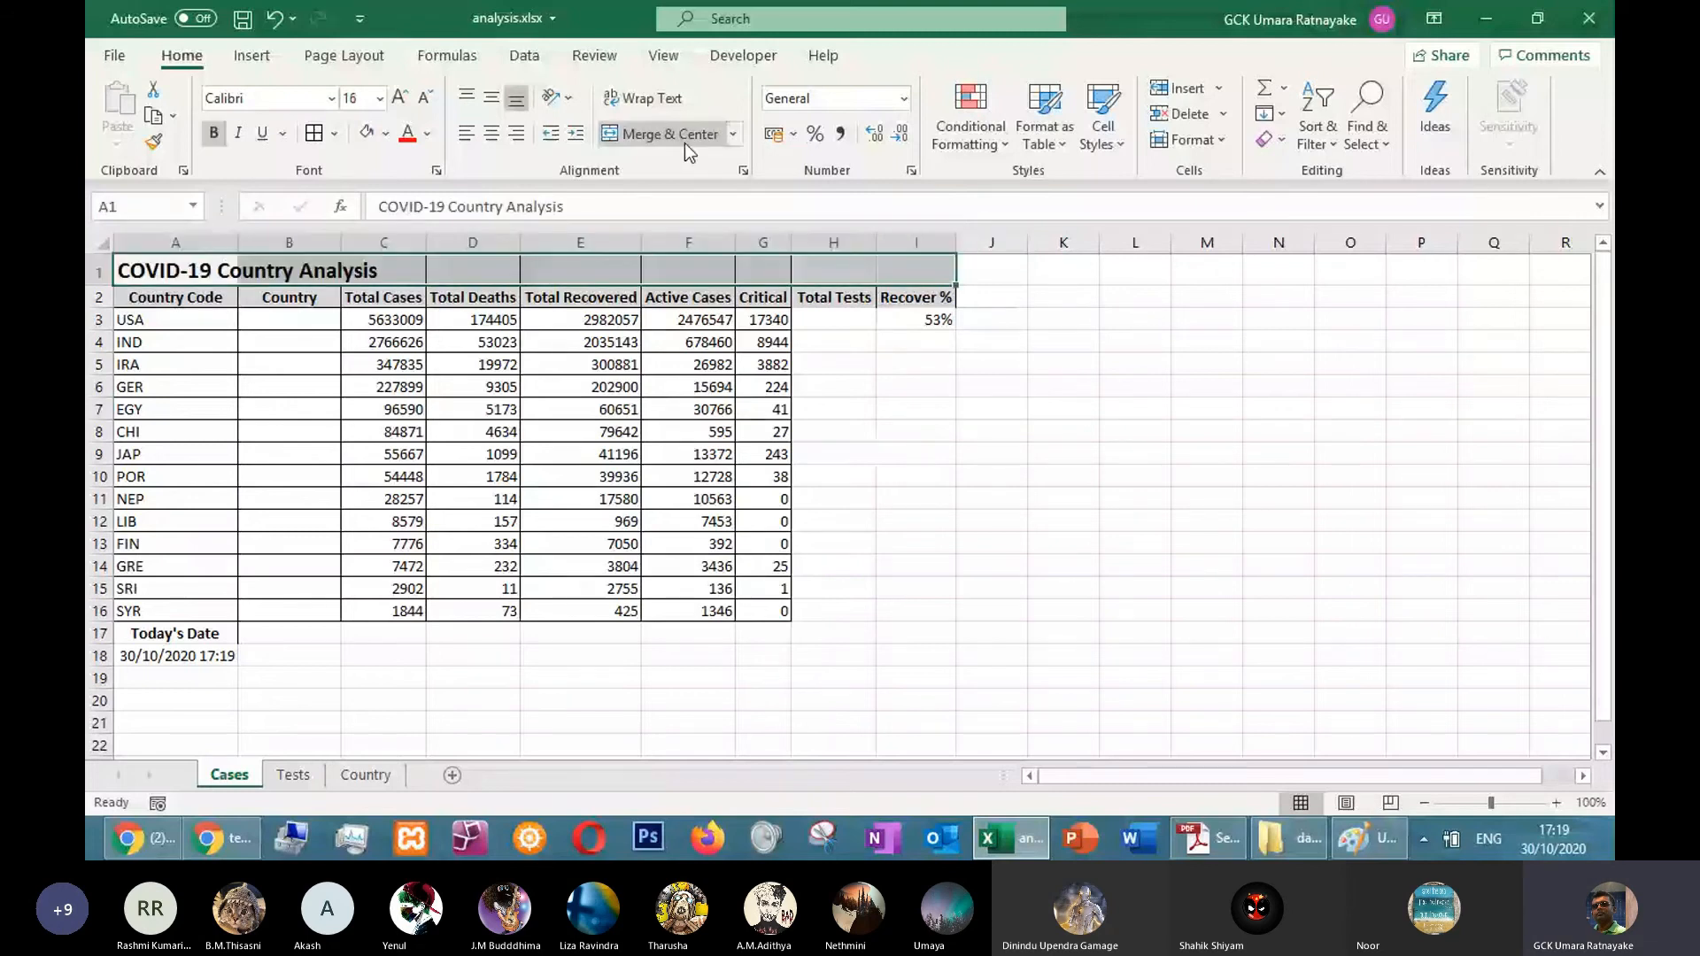
pyautogui.click(684, 142)
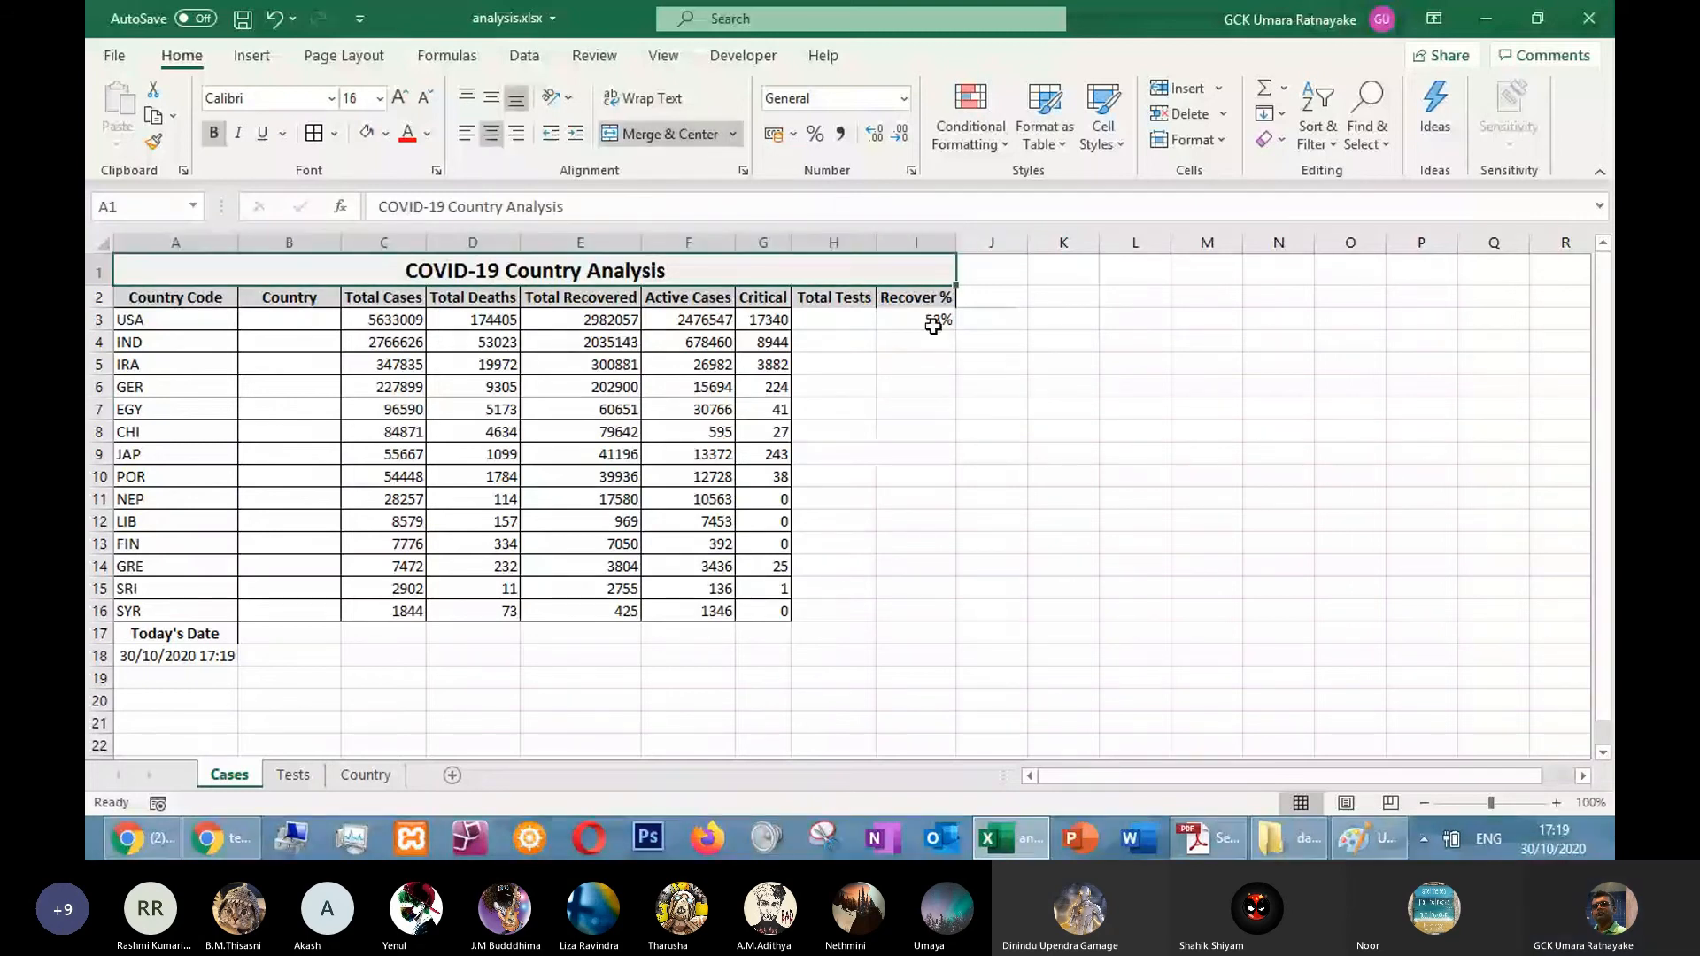
# Try again to fill the Recover % formula from I3 down to the remaining country rows
pyautogui.click(934, 326)
pyautogui.doubleClick(956, 332)
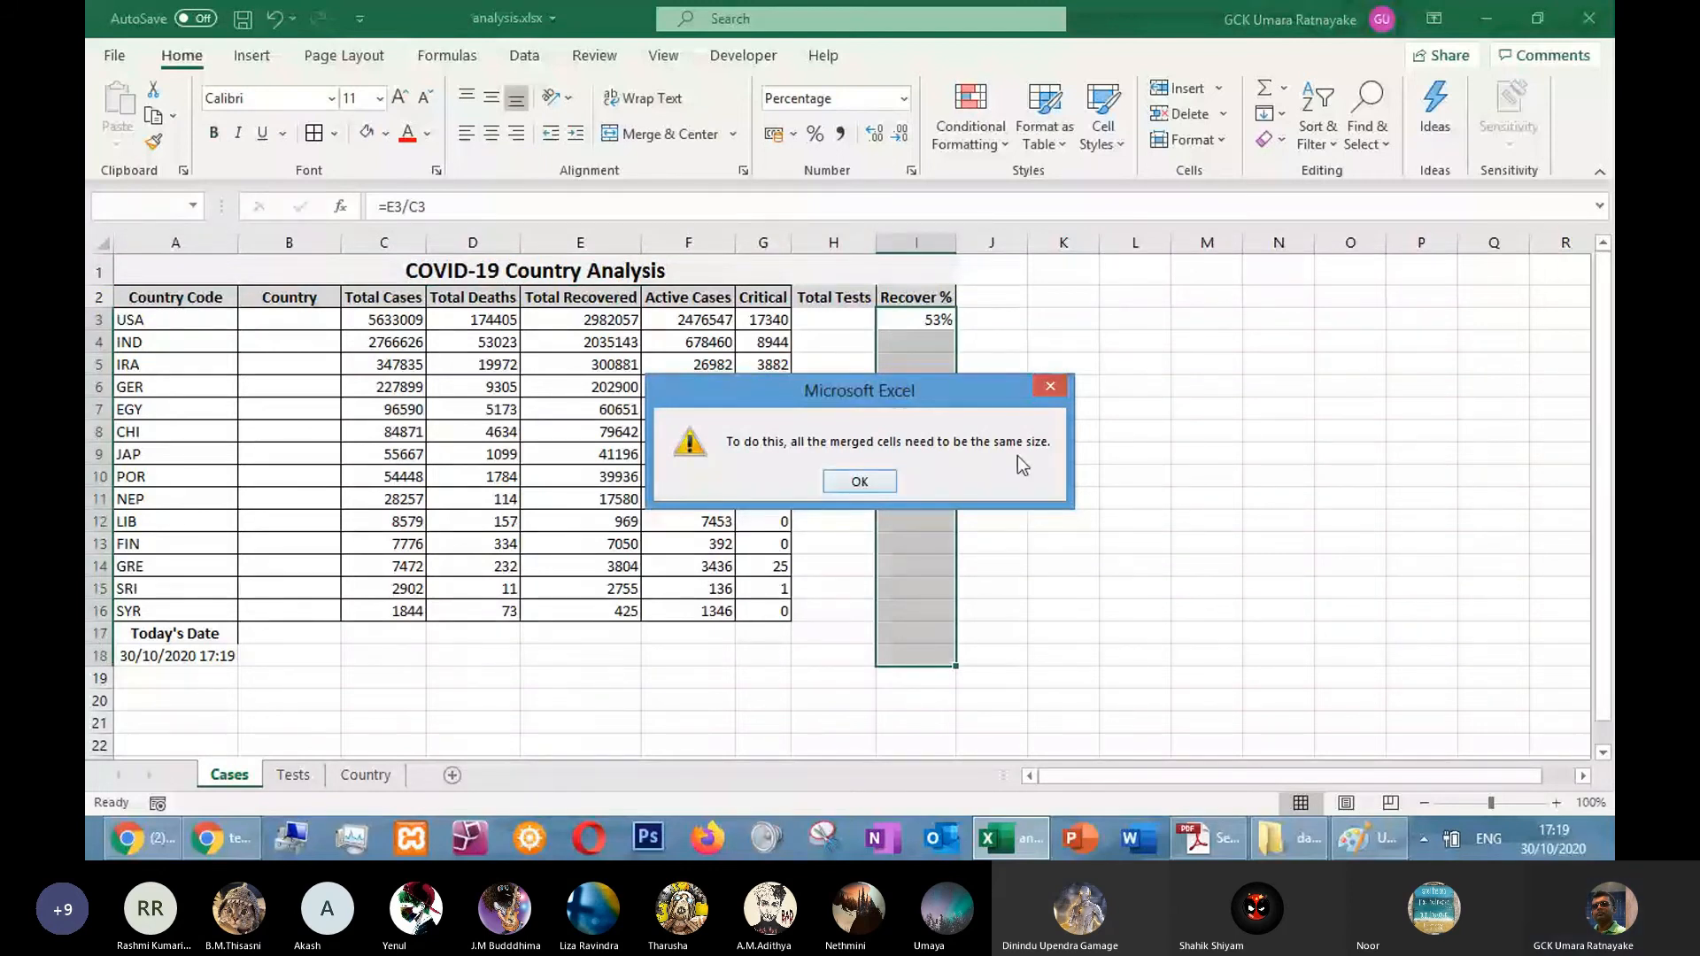
pyautogui.click(862, 485)
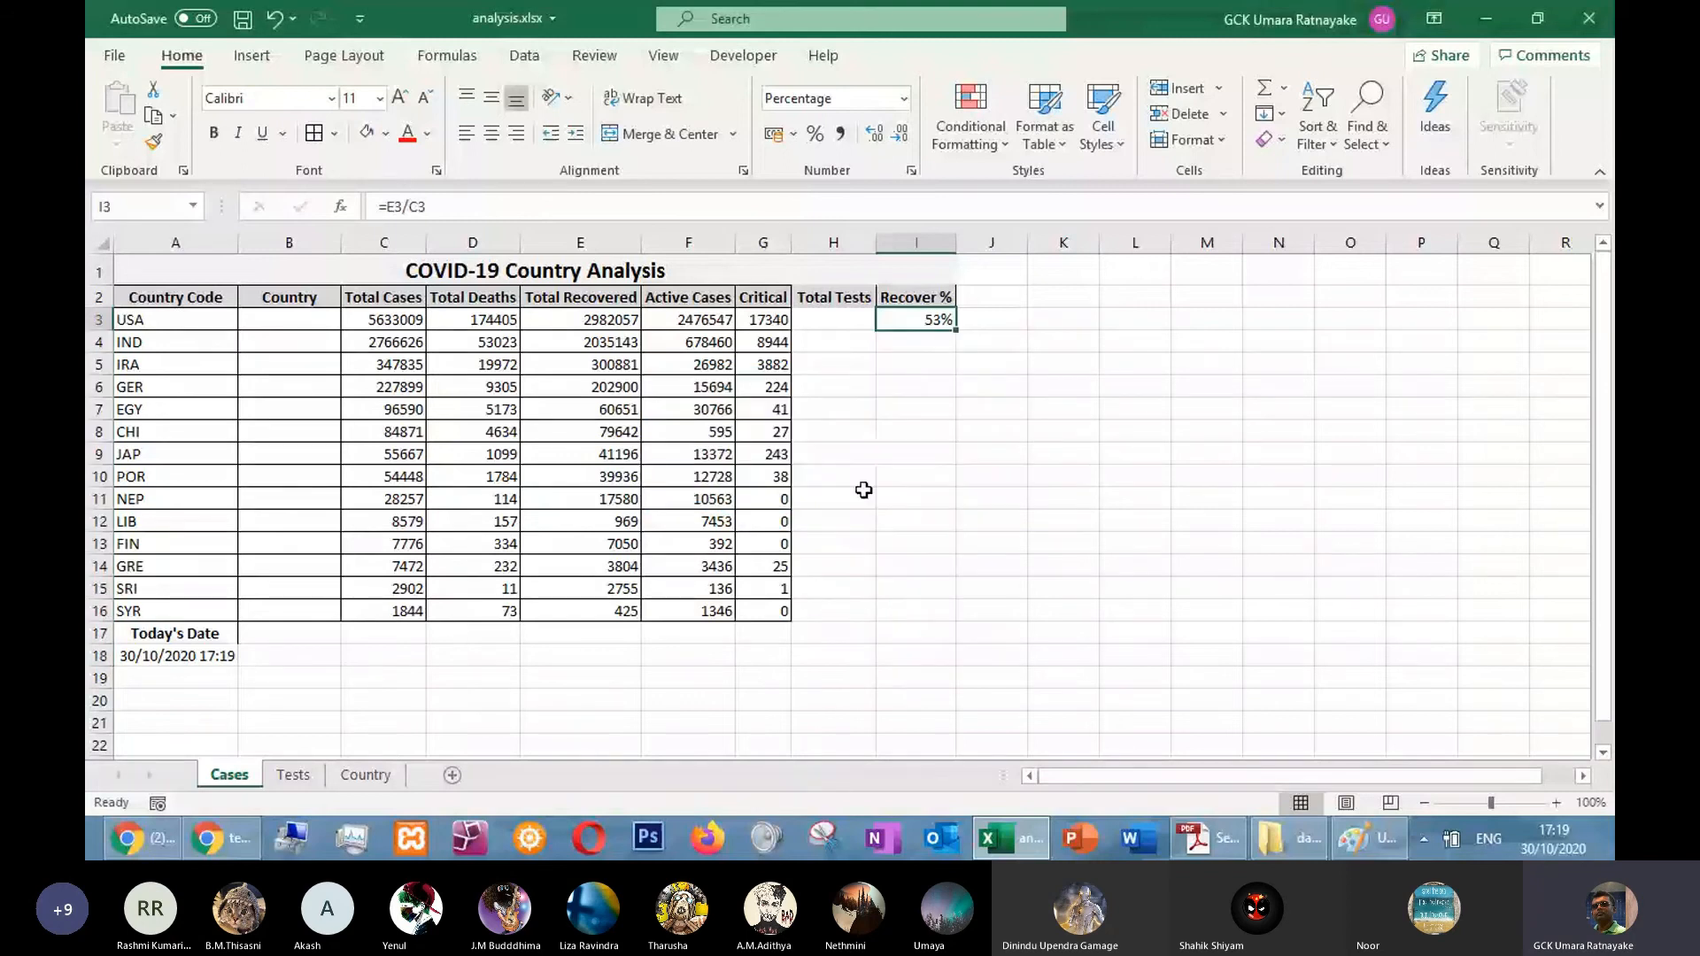
pyautogui.press('Down')
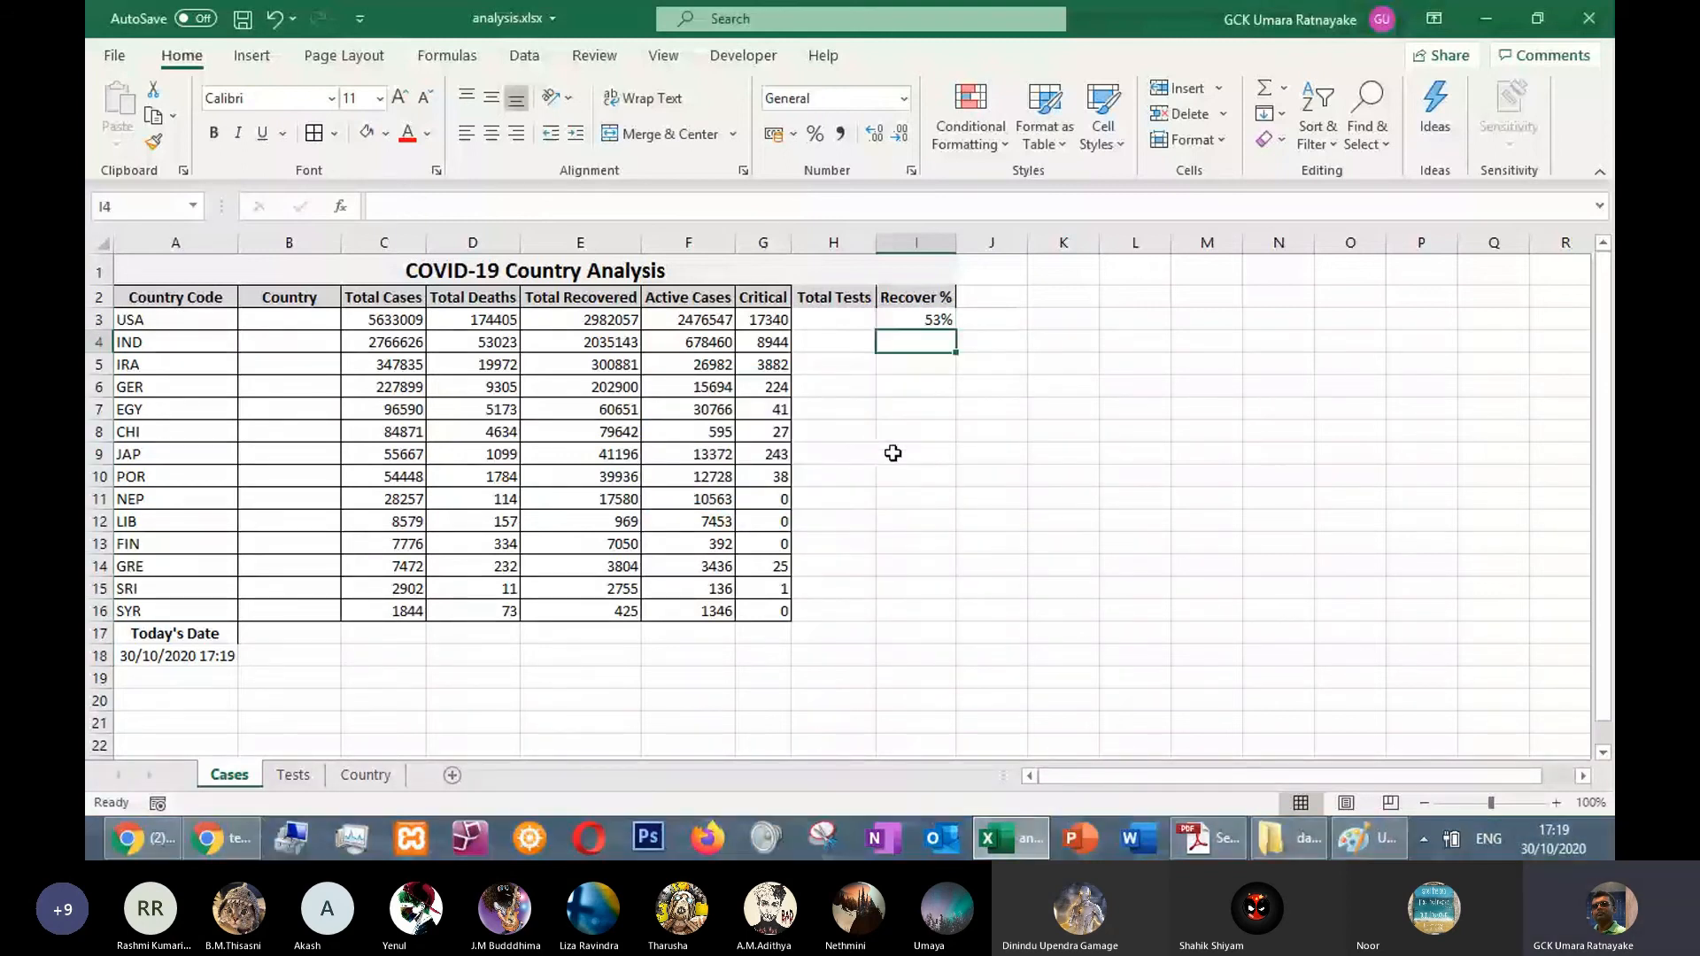
# Undo the title's merge across A1:I1 and unmerge the cells H9:I9
pyautogui.hotkey('ctrl', 'z')
pyautogui.hotkey('ctrl', 'z')
pyautogui.click(1078, 434)
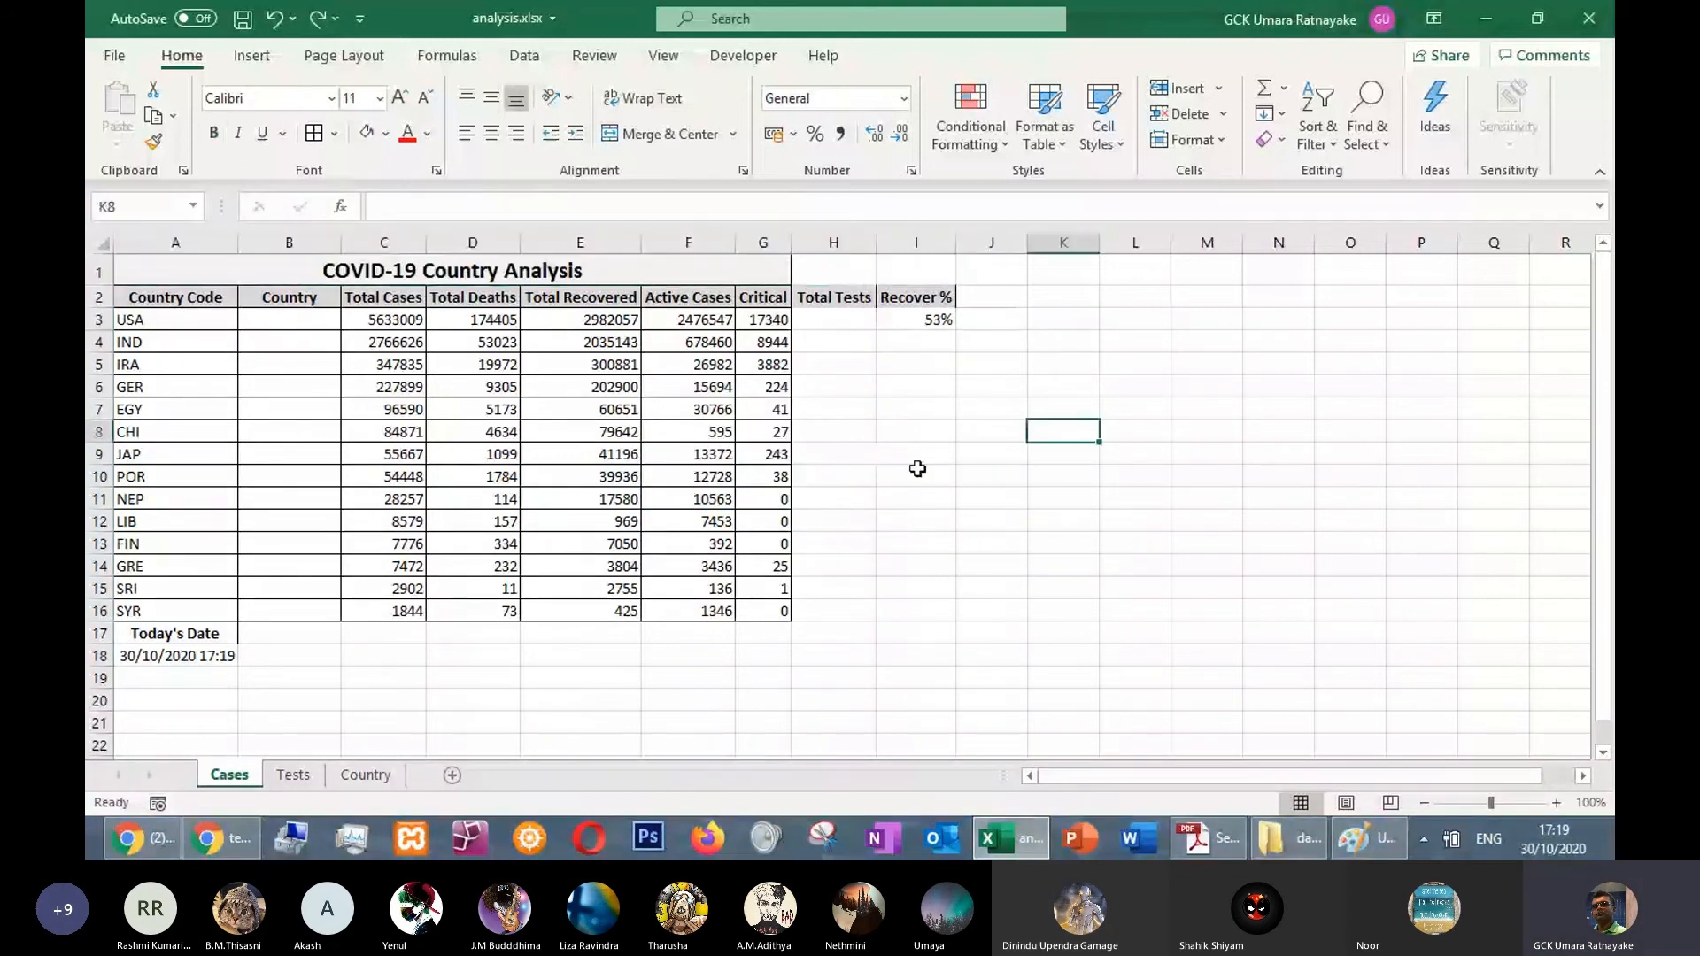
pyautogui.hotkey('ctrl', 'z')
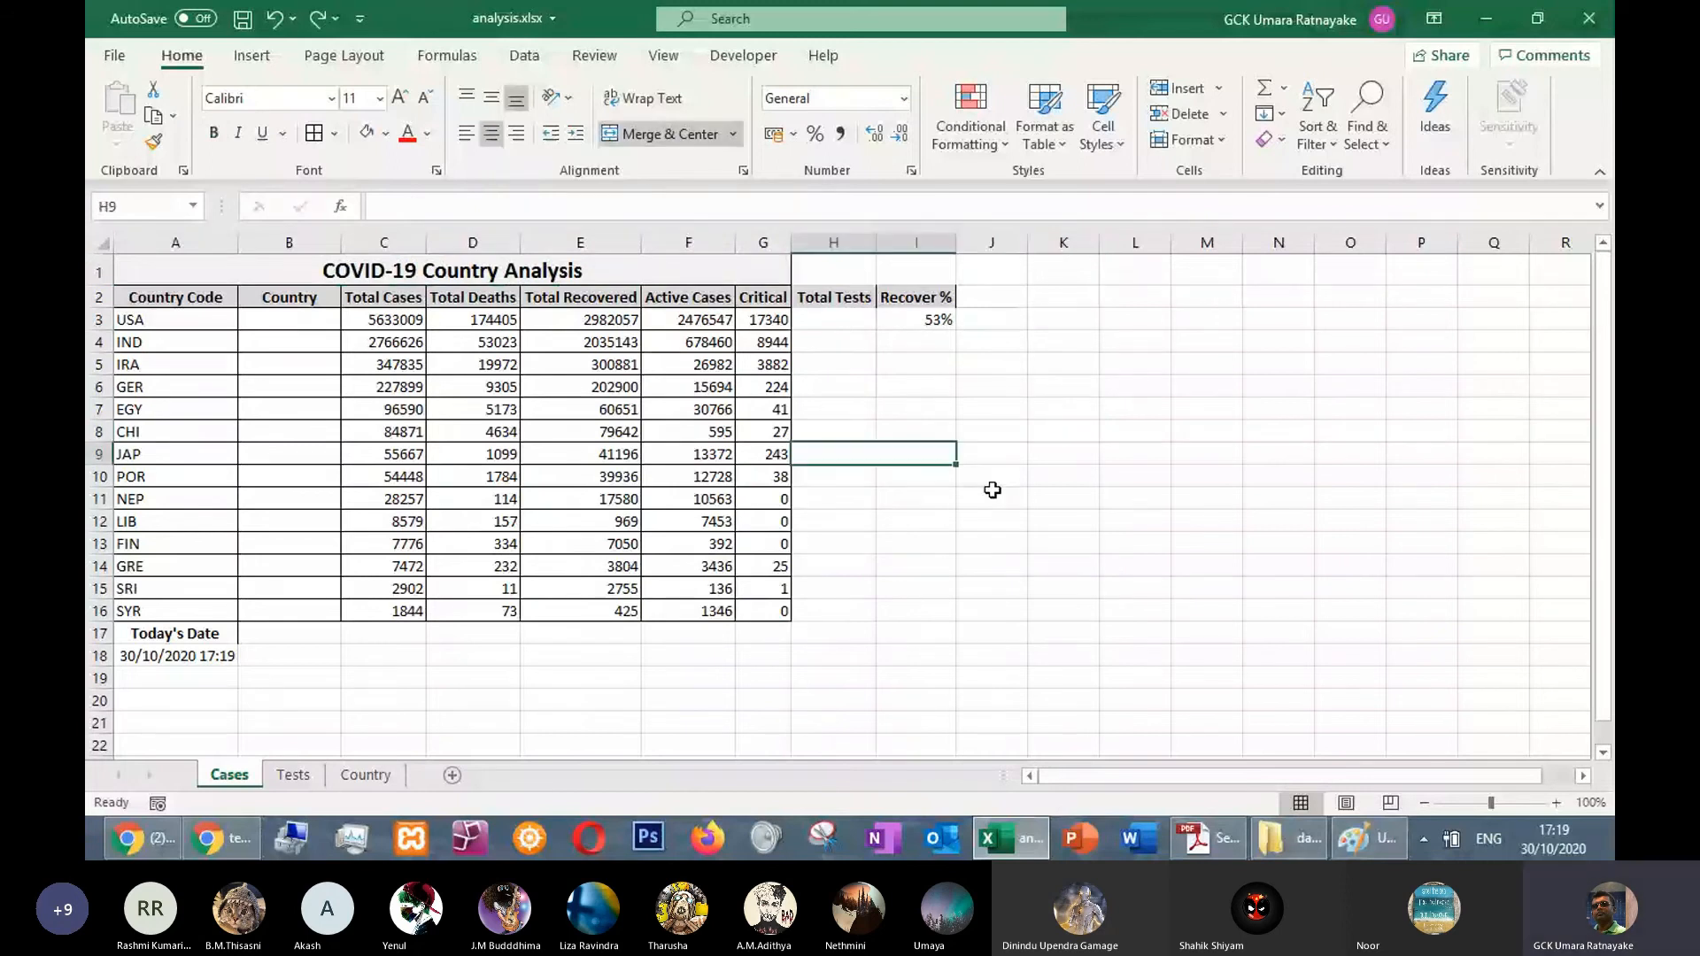
pyautogui.click(666, 138)
pyautogui.click(1062, 450)
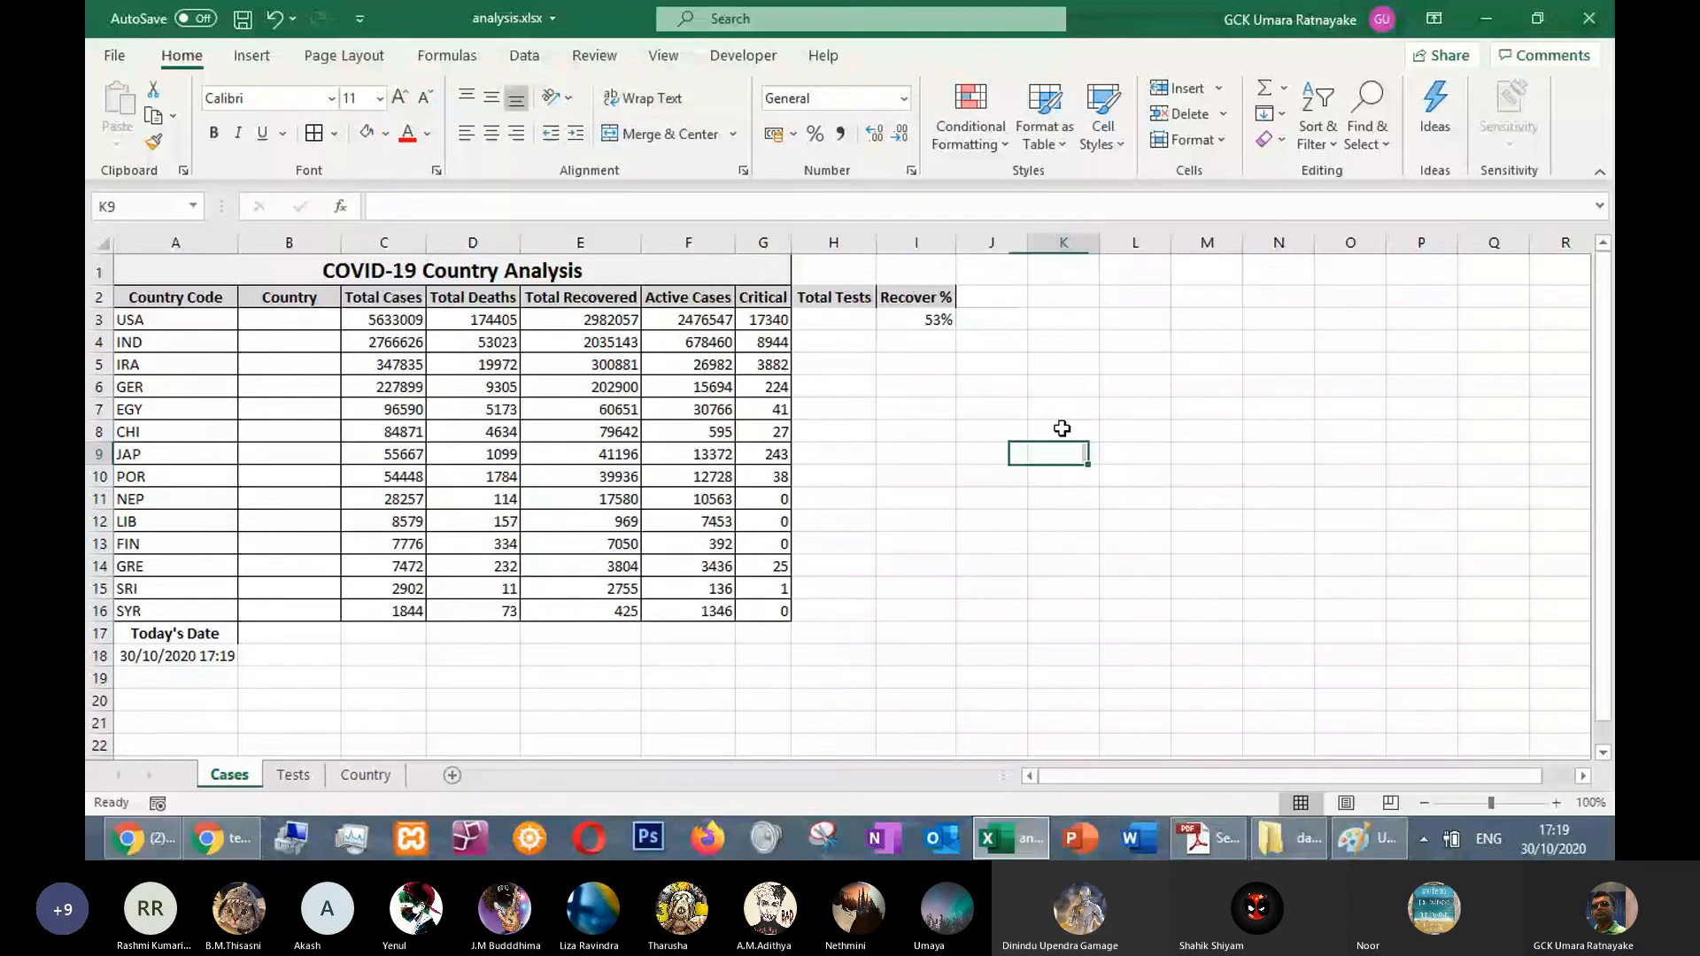
# Fill the Recover % formula from I3 down to I18 and clear the surplus results in I17:I18
pyautogui.click(929, 320)
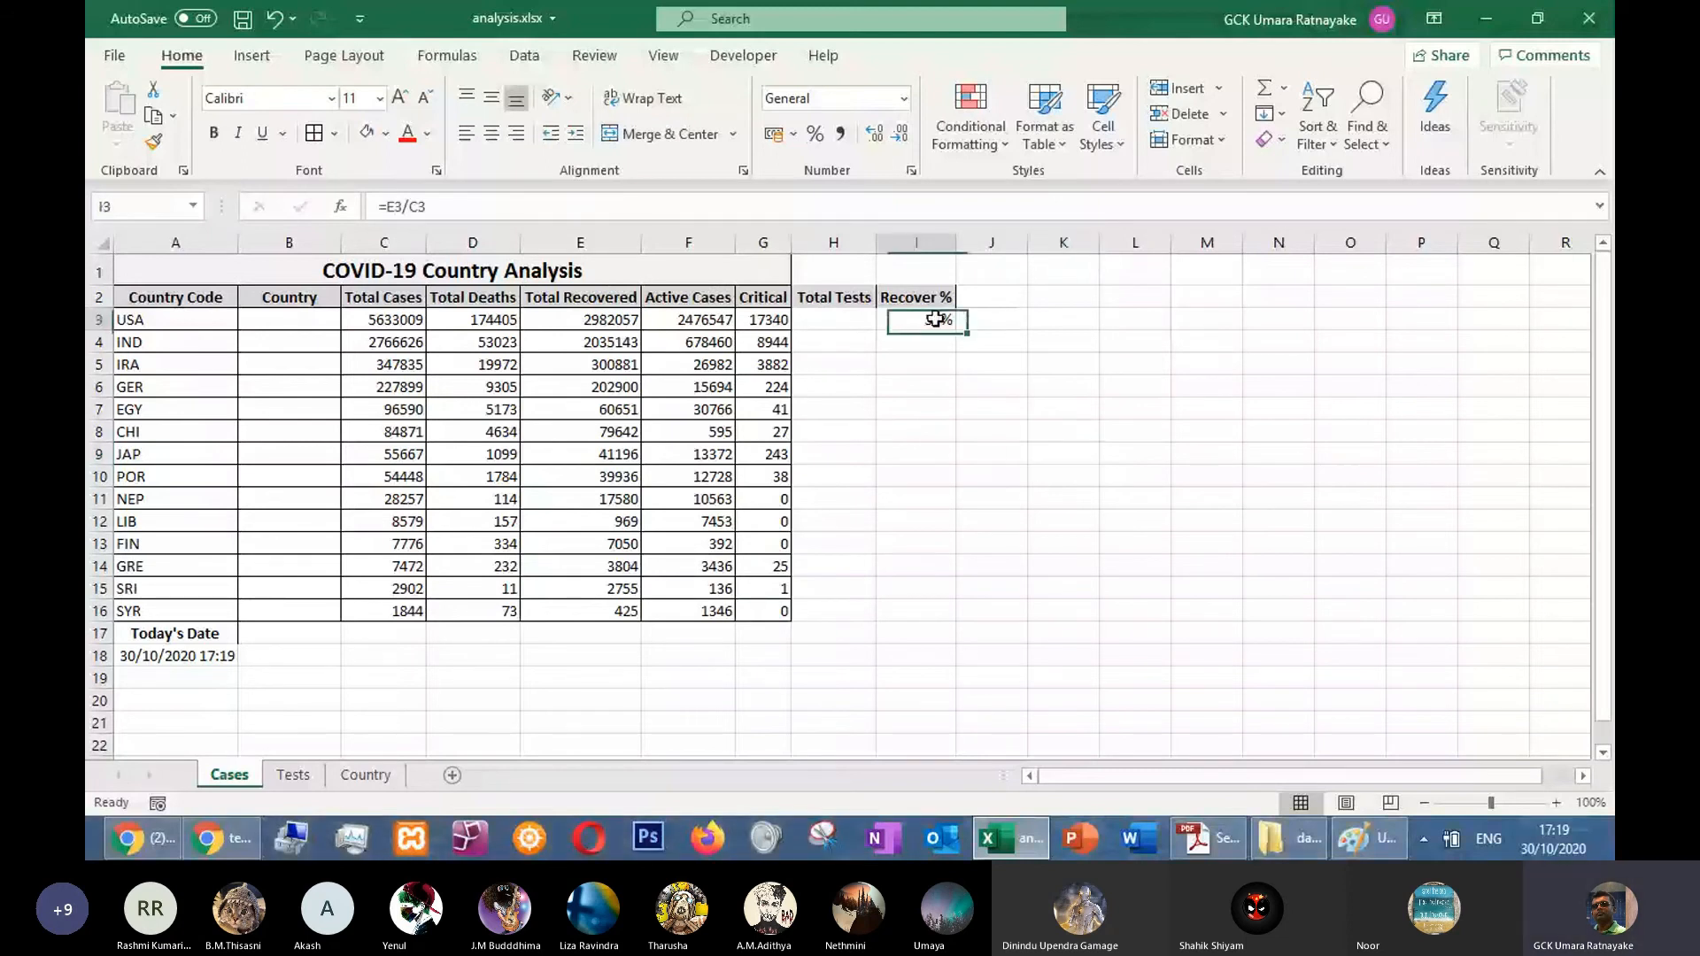
pyautogui.doubleClick(955, 330)
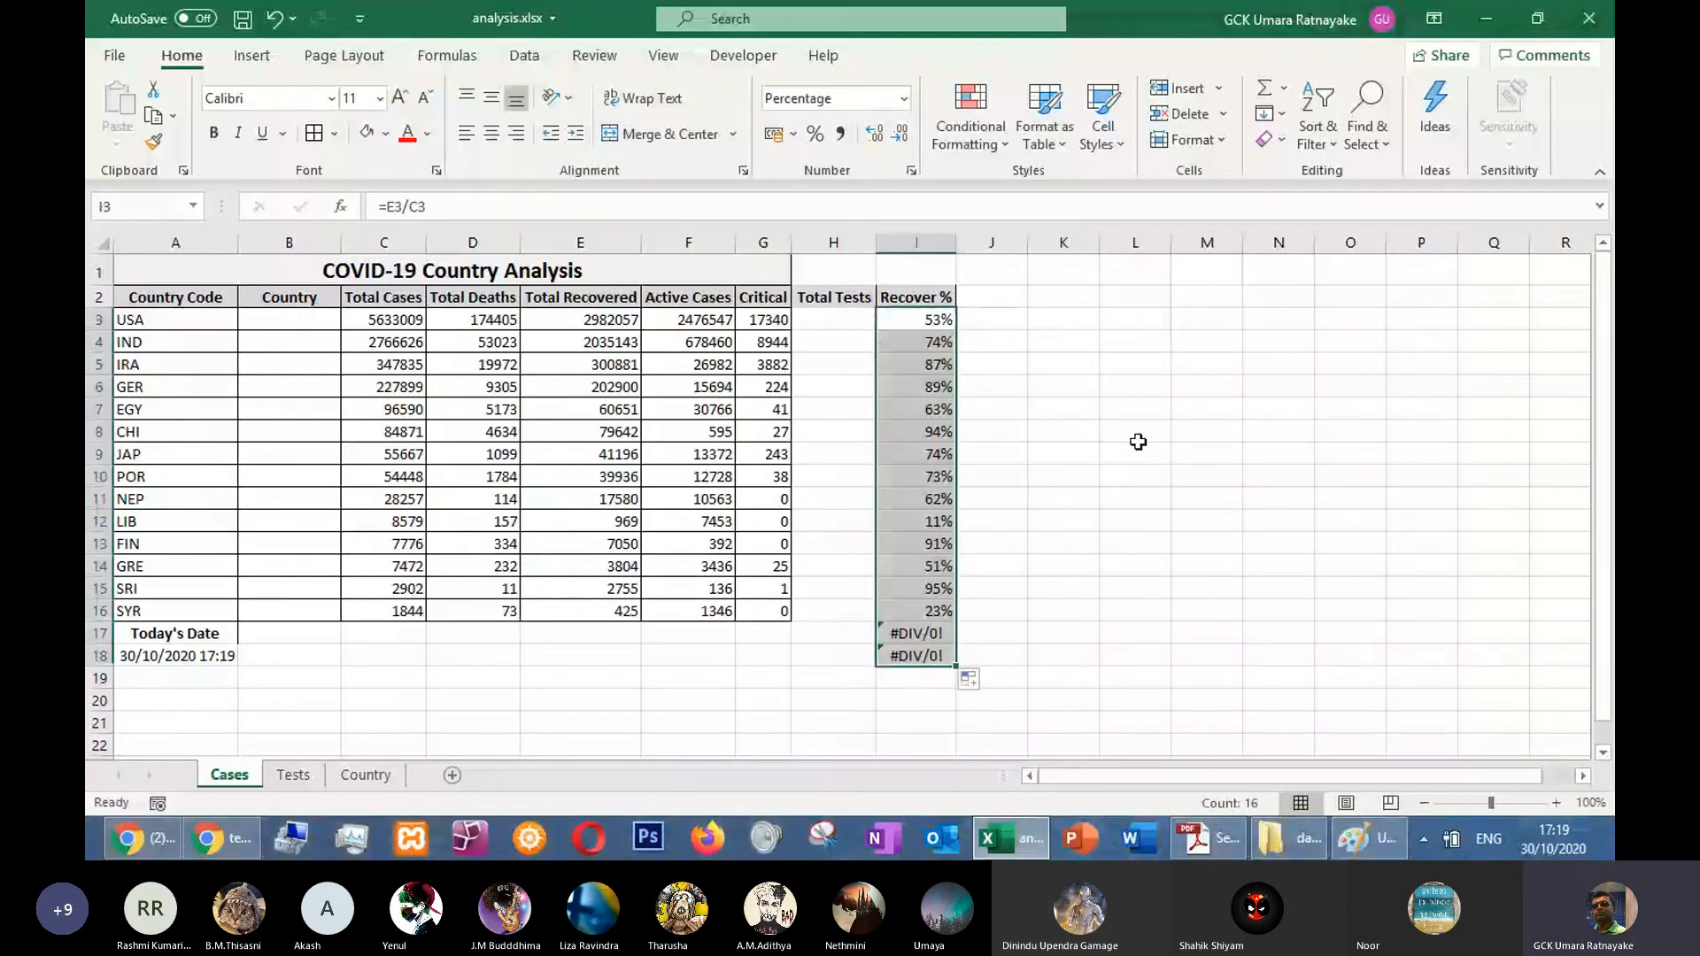
pyautogui.click(1138, 442)
pyautogui.moveTo(912, 634); pyautogui.dragTo(909, 653)
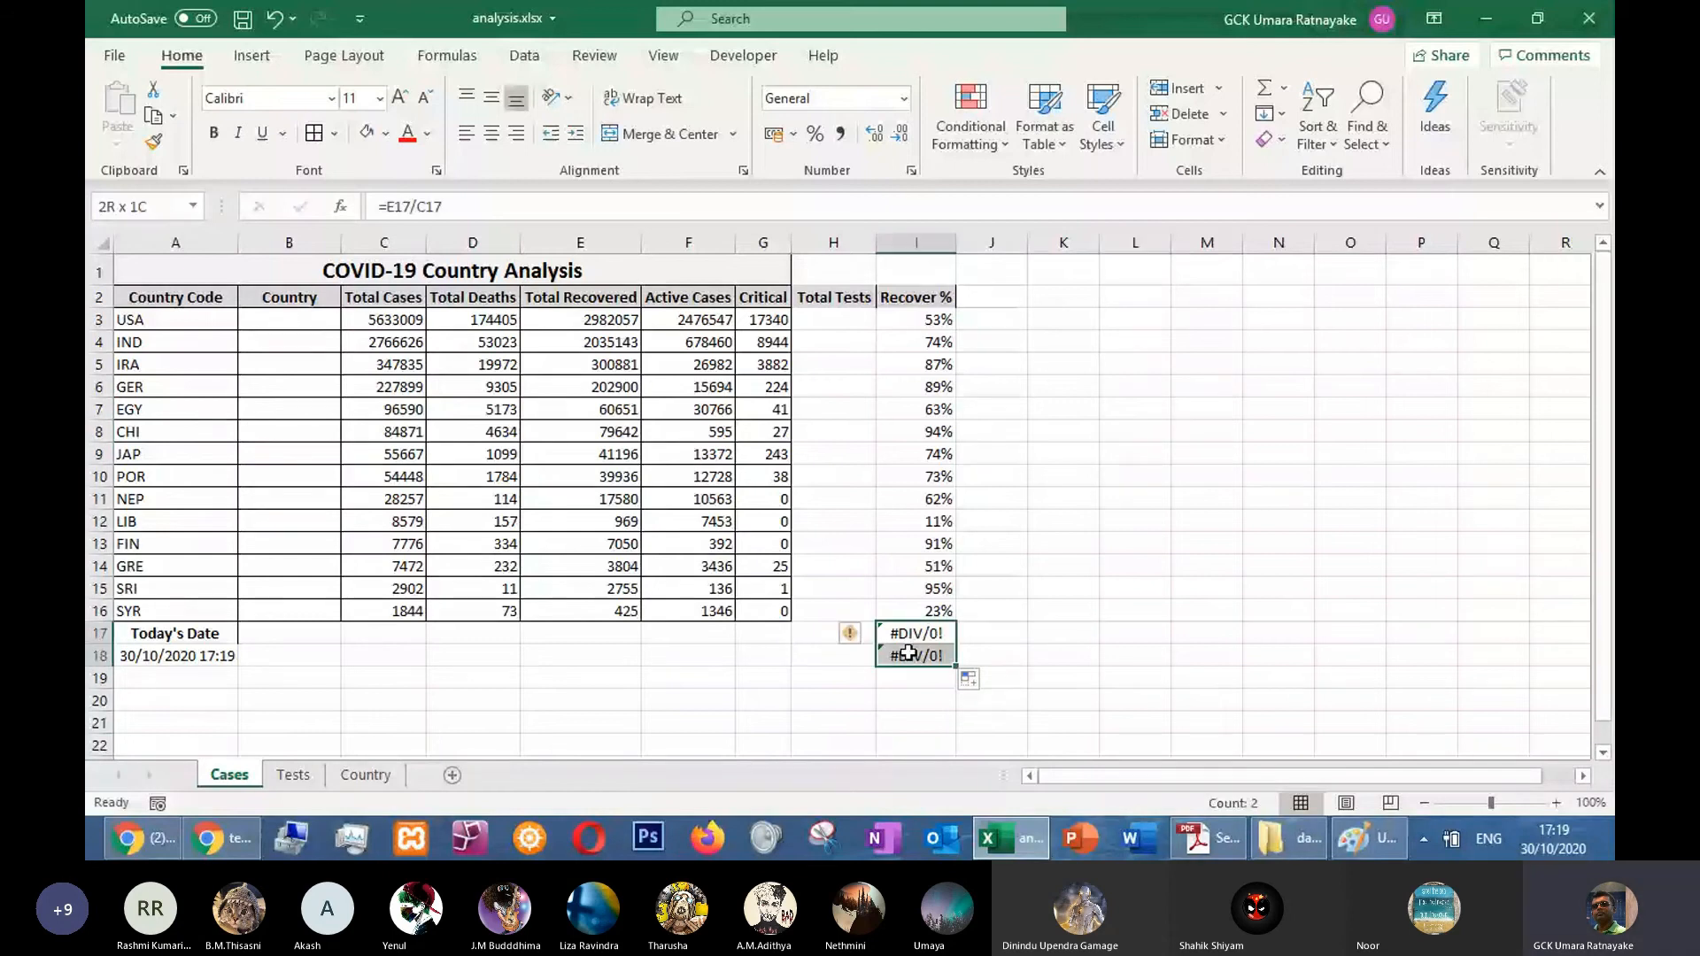
pyautogui.press('Delete')
pyautogui.click(1102, 571)
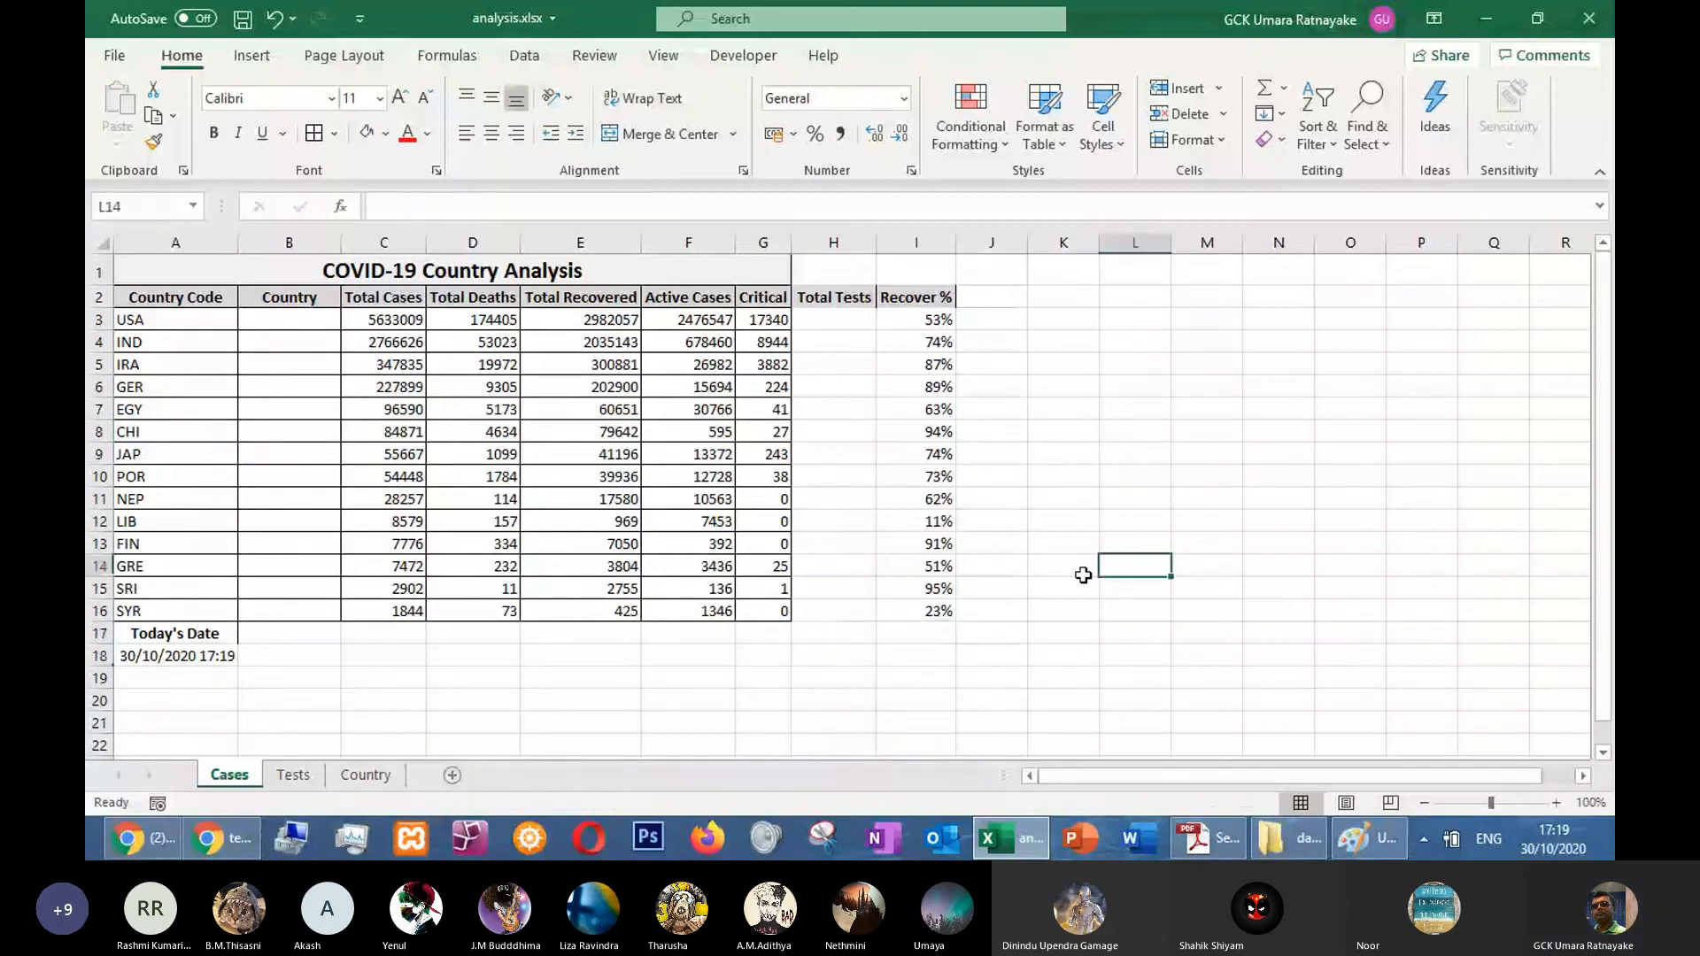
# Undo the clearing and the fill, and fill the Recover % formula from I3 down only to I16
pyautogui.hotkey('ctrl', 'z')
pyautogui.hotkey('ctrl', 'z')
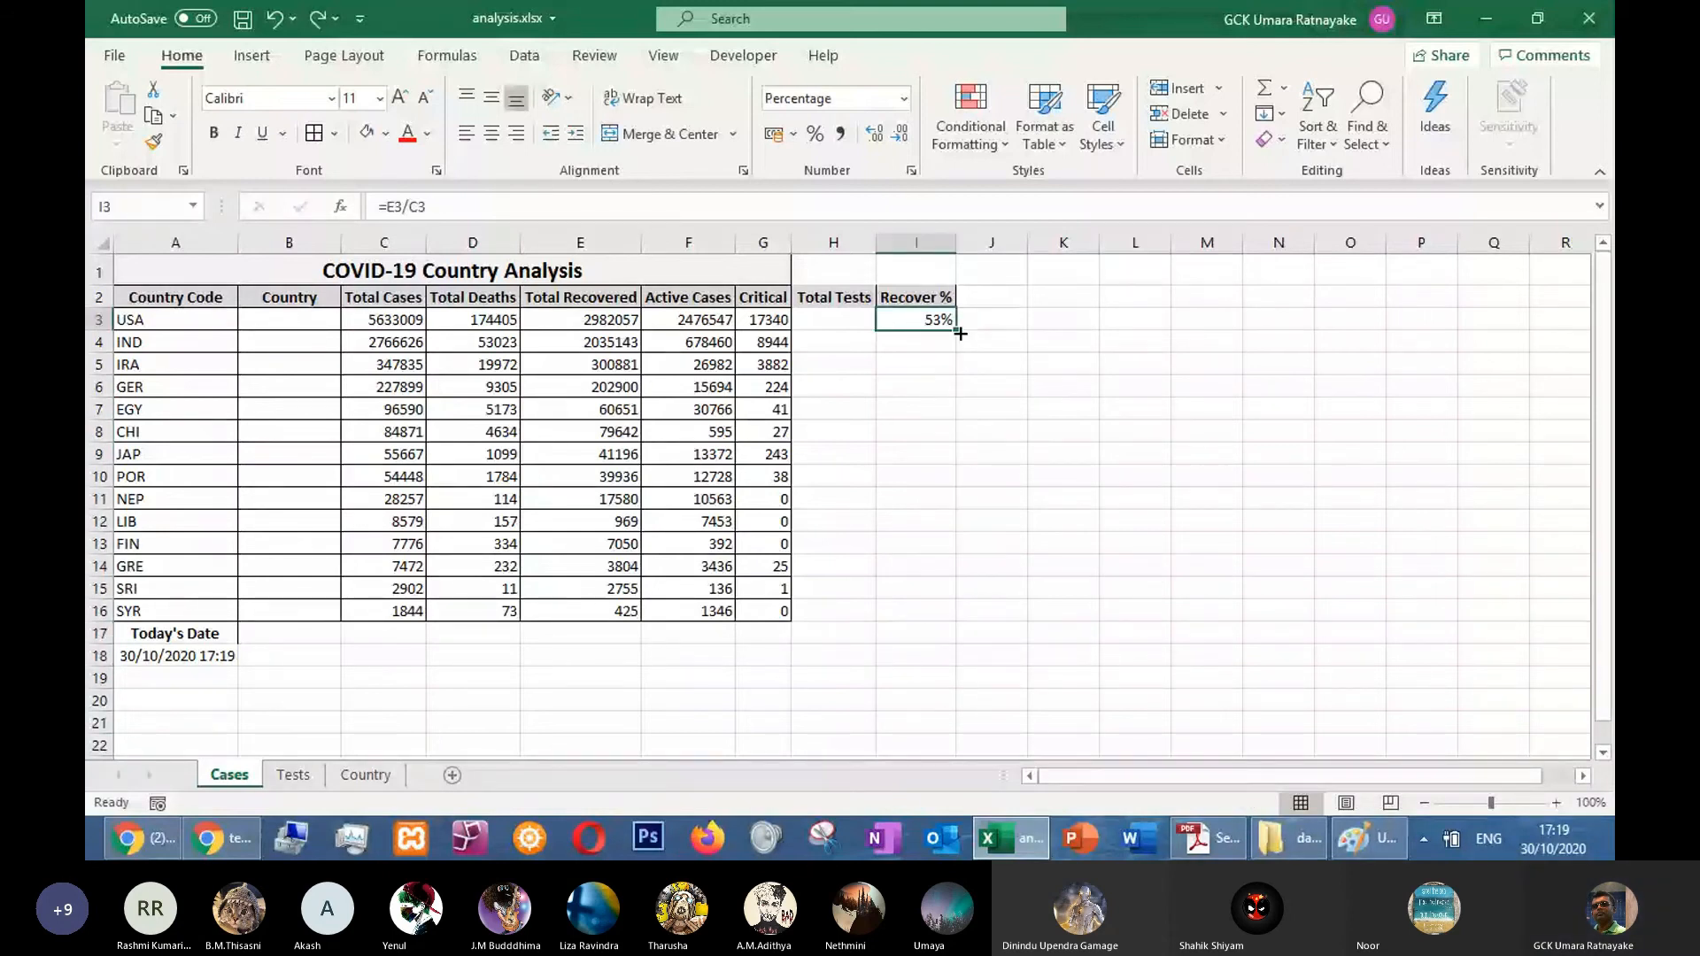
pyautogui.moveTo(960, 334); pyautogui.dragTo(946, 633)
pyautogui.click(1111, 495)
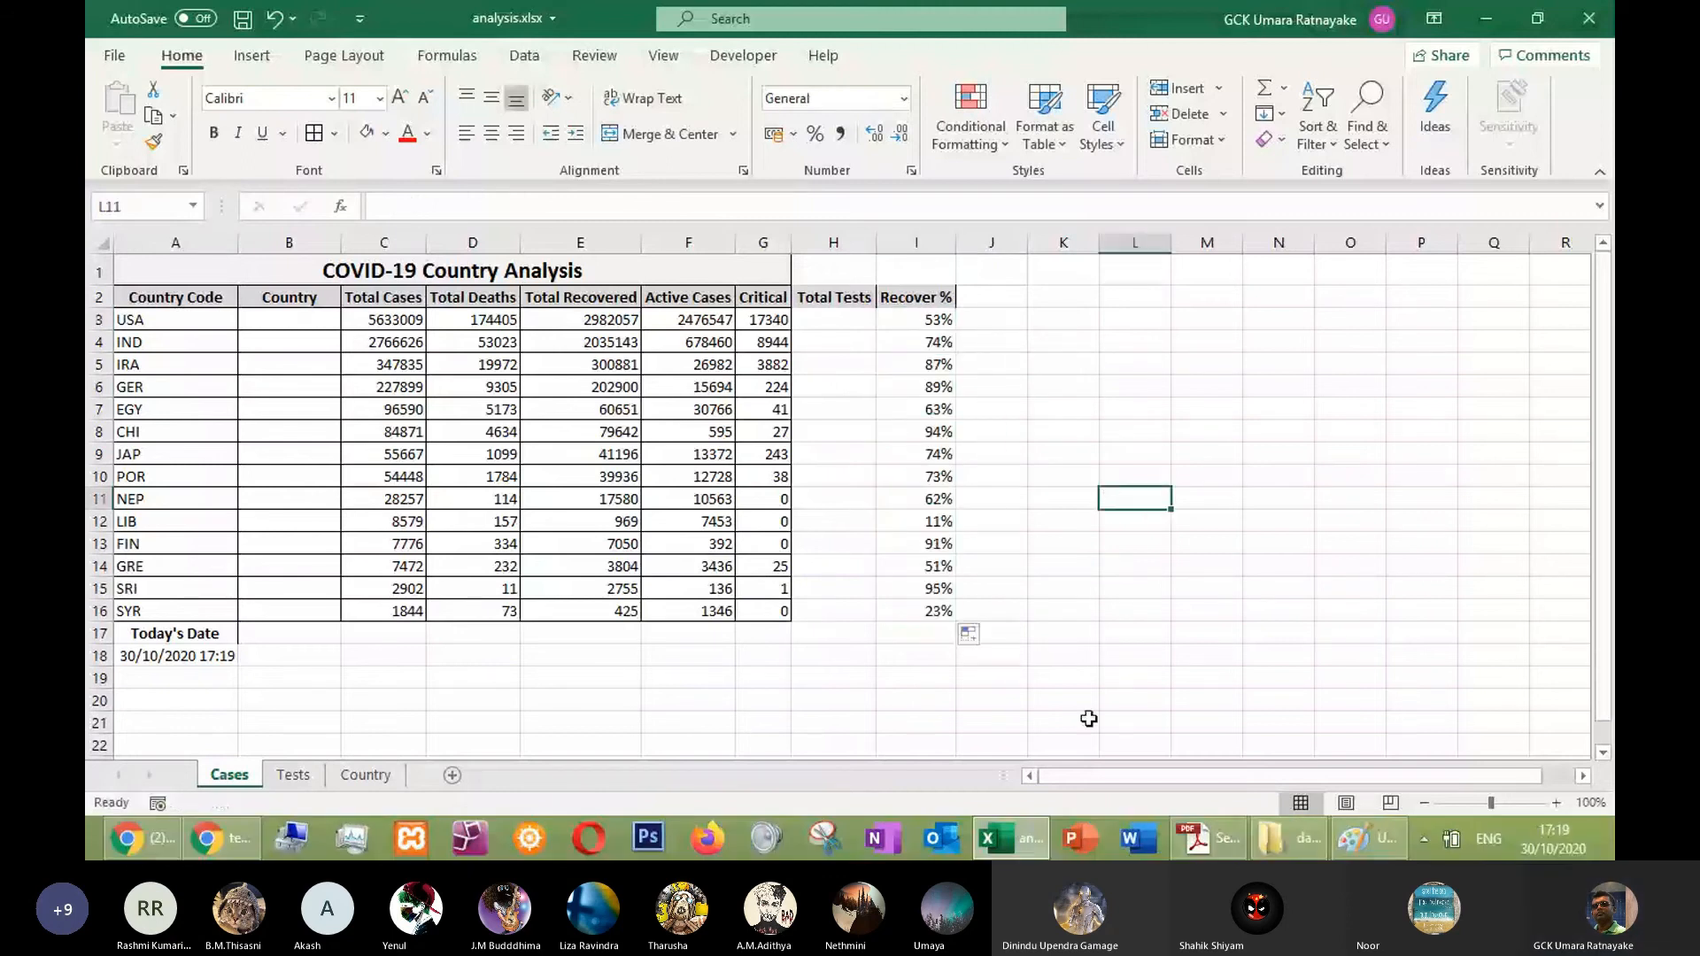
# Switch to the practical PDF in Adobe Reader, underline "C to H" in Task B2h, and check it against row 17 of the Cases worksheet
pyautogui.hotkey('alt', 'Tab')
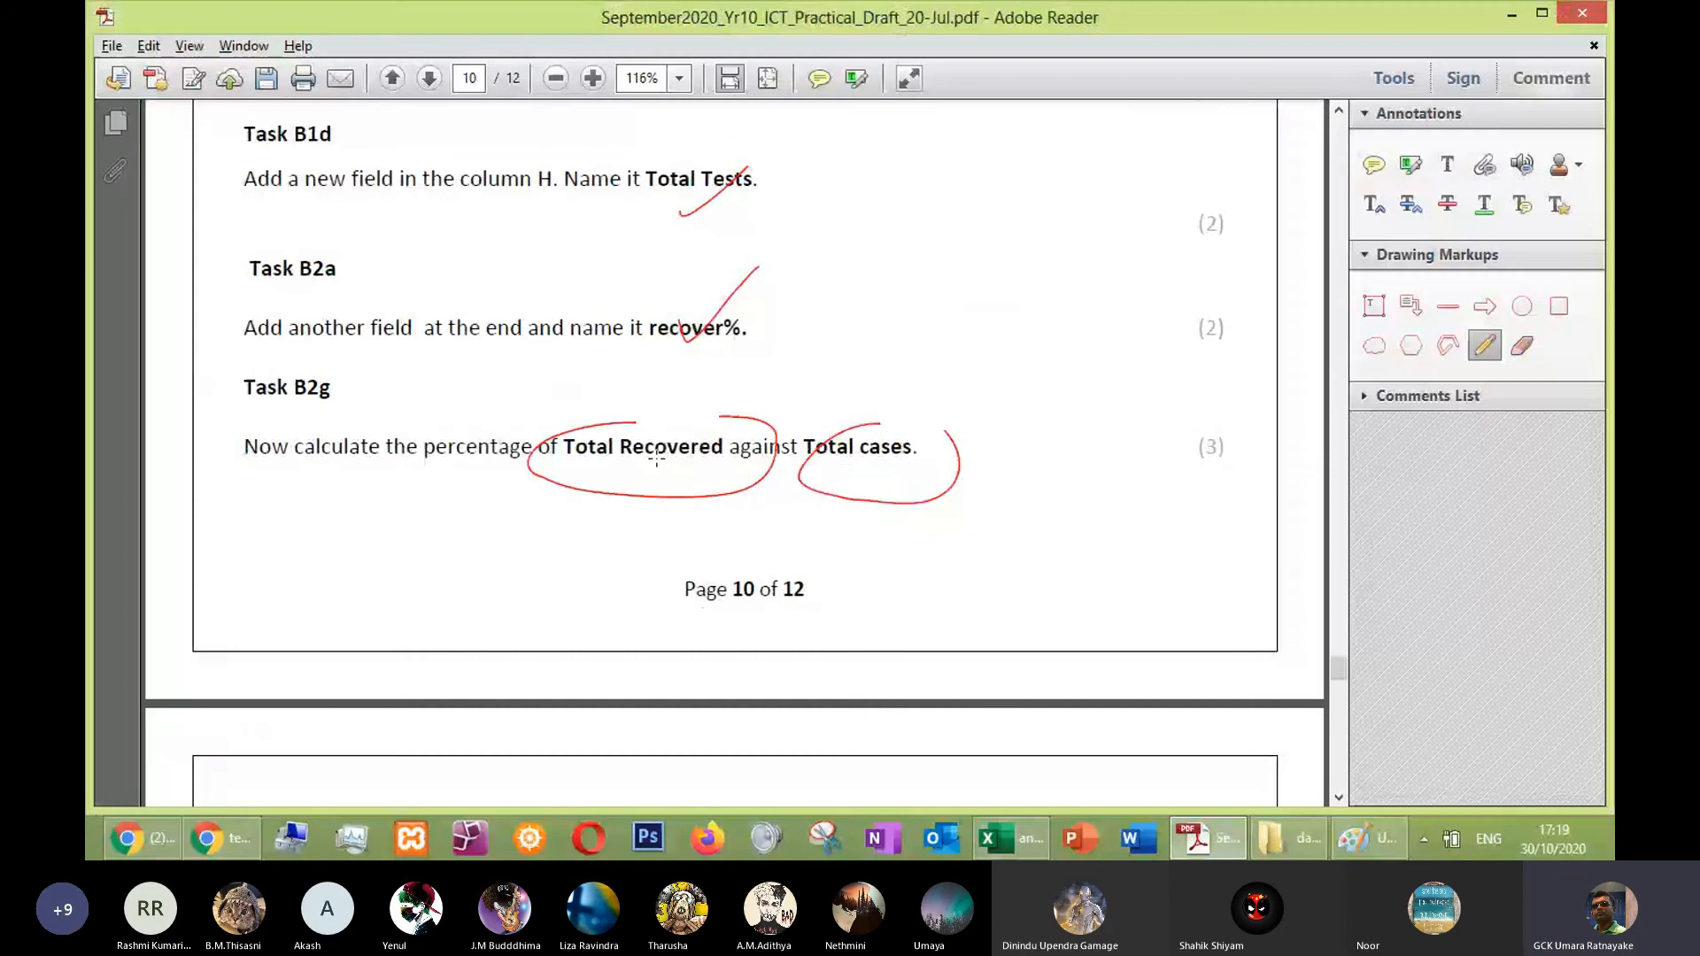
pyautogui.scroll(-5, 347, 342)
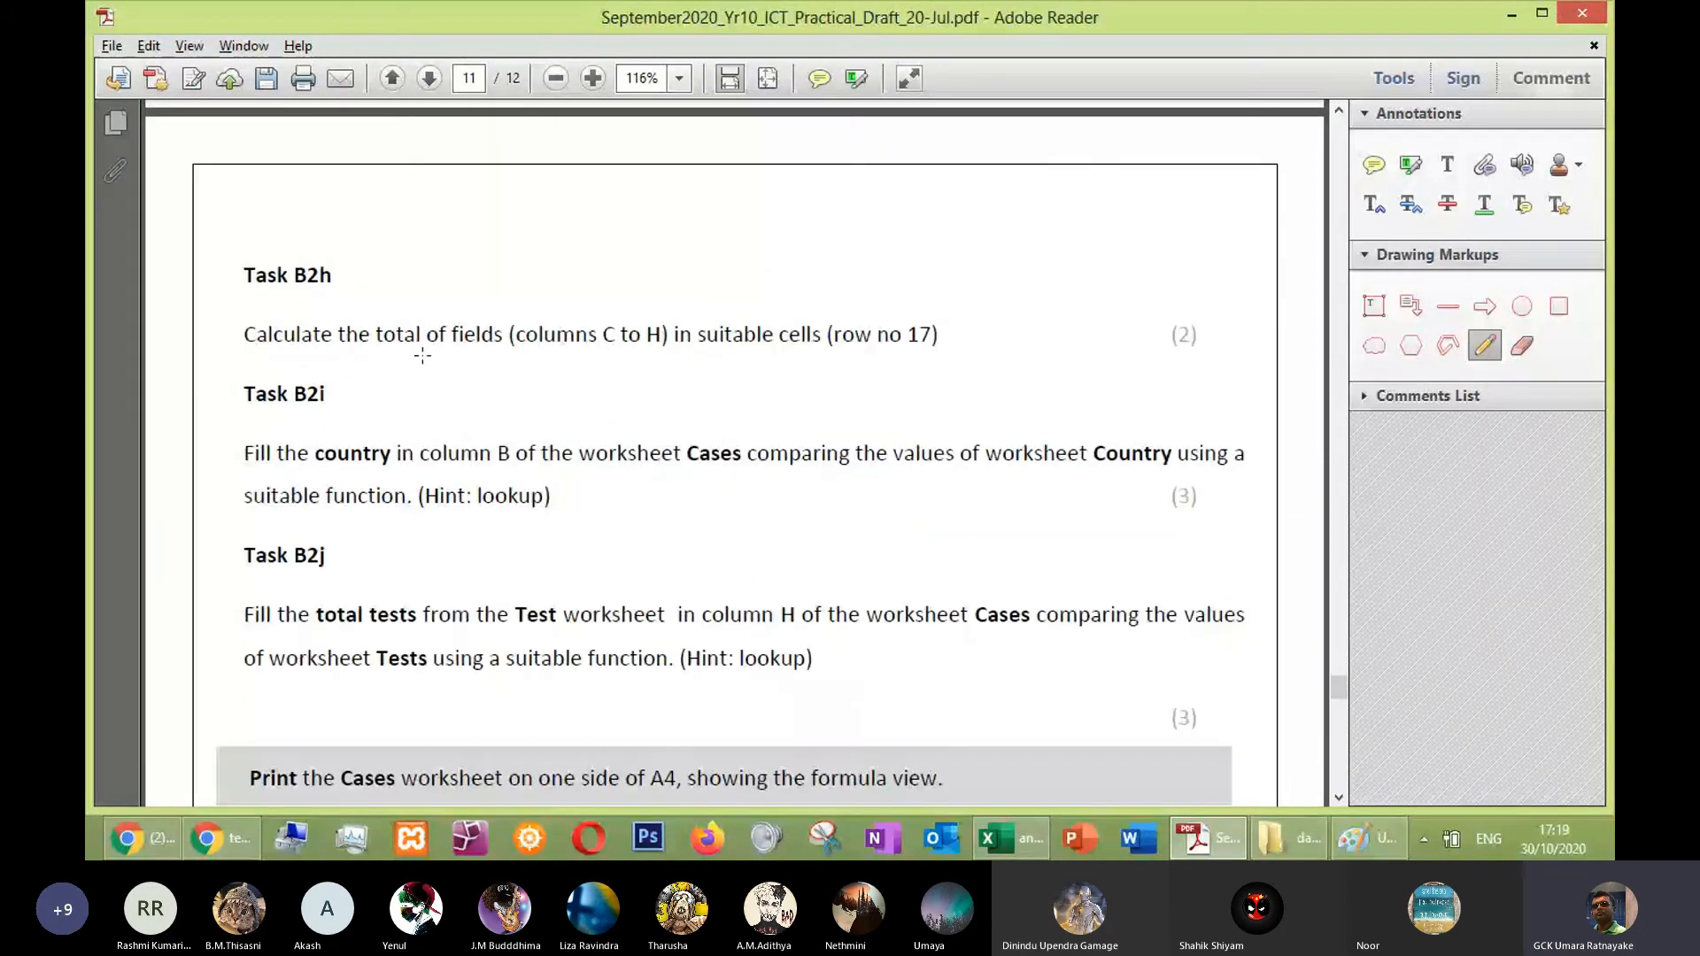
pyautogui.moveTo(598, 358); pyautogui.dragTo(670, 358)
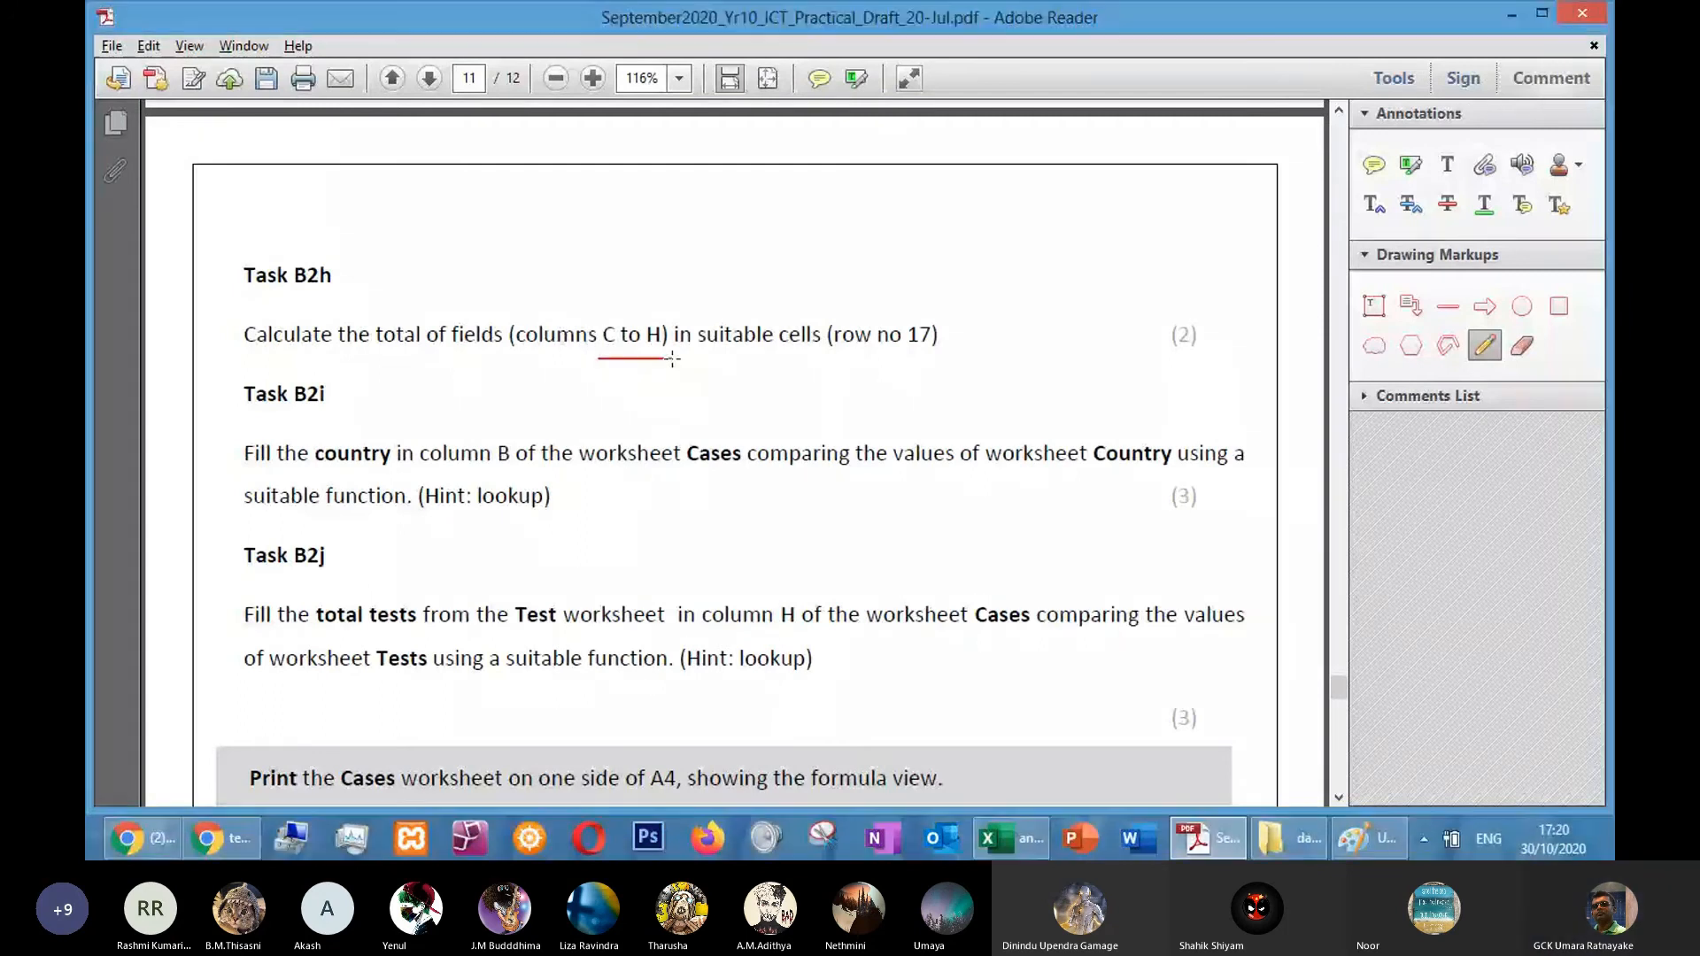
pyautogui.hotkey('alt', 'Tab')
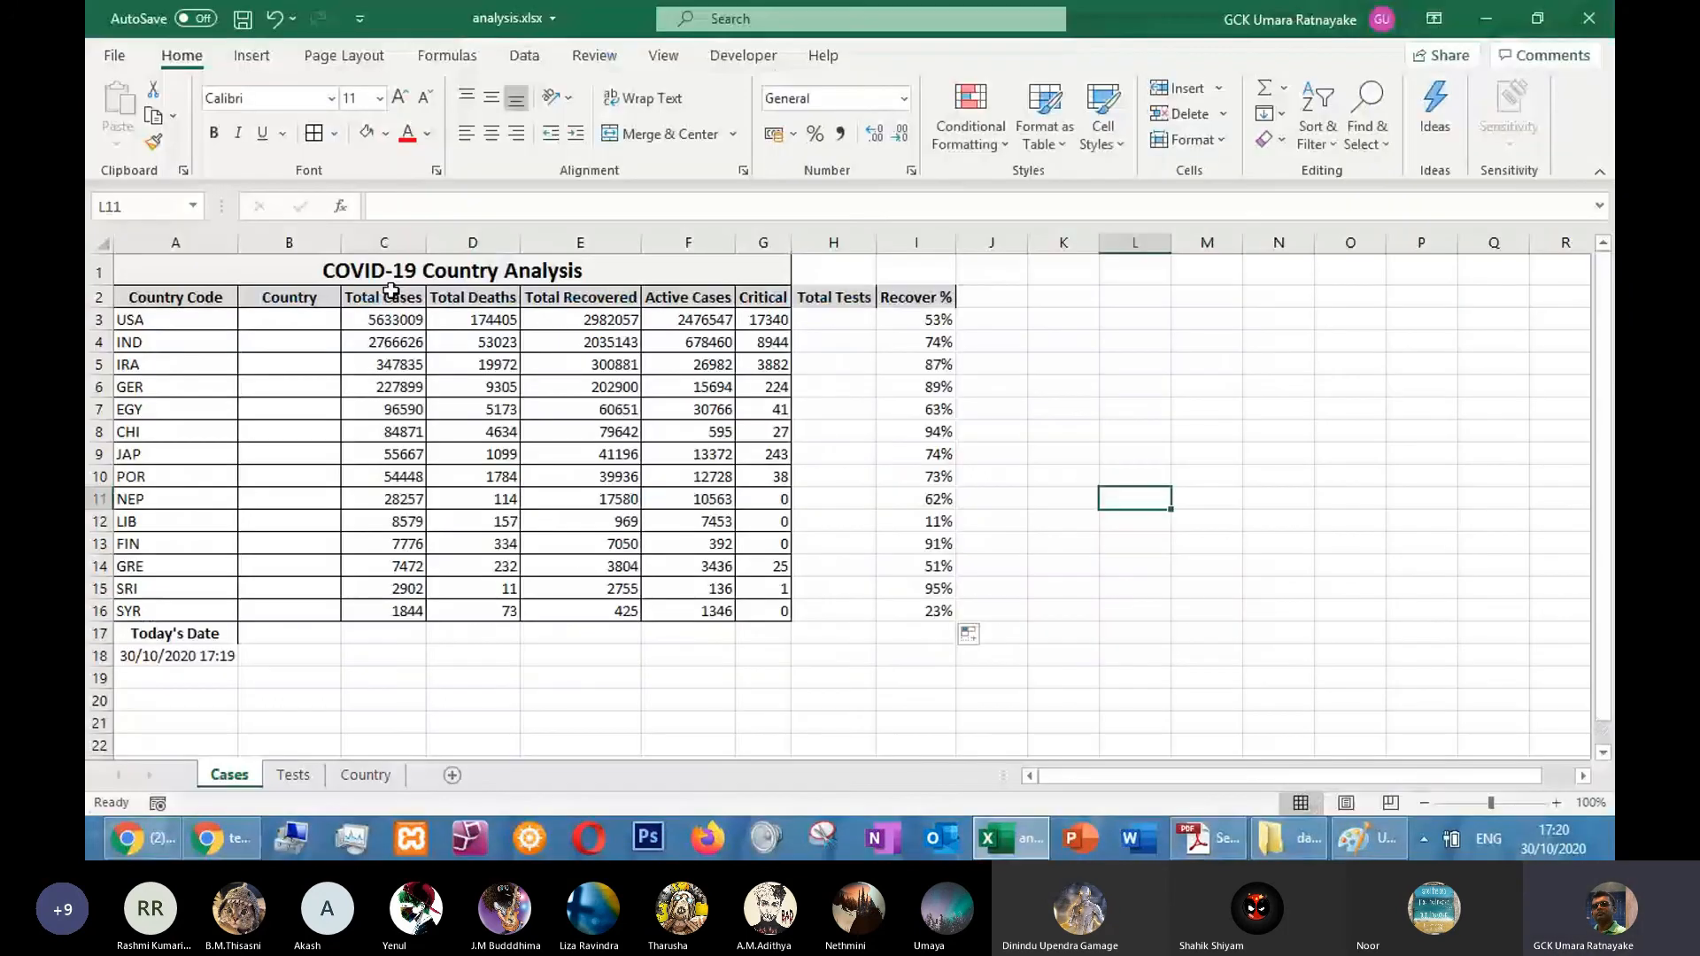
pyautogui.moveTo(381, 633); pyautogui.dragTo(829, 627)
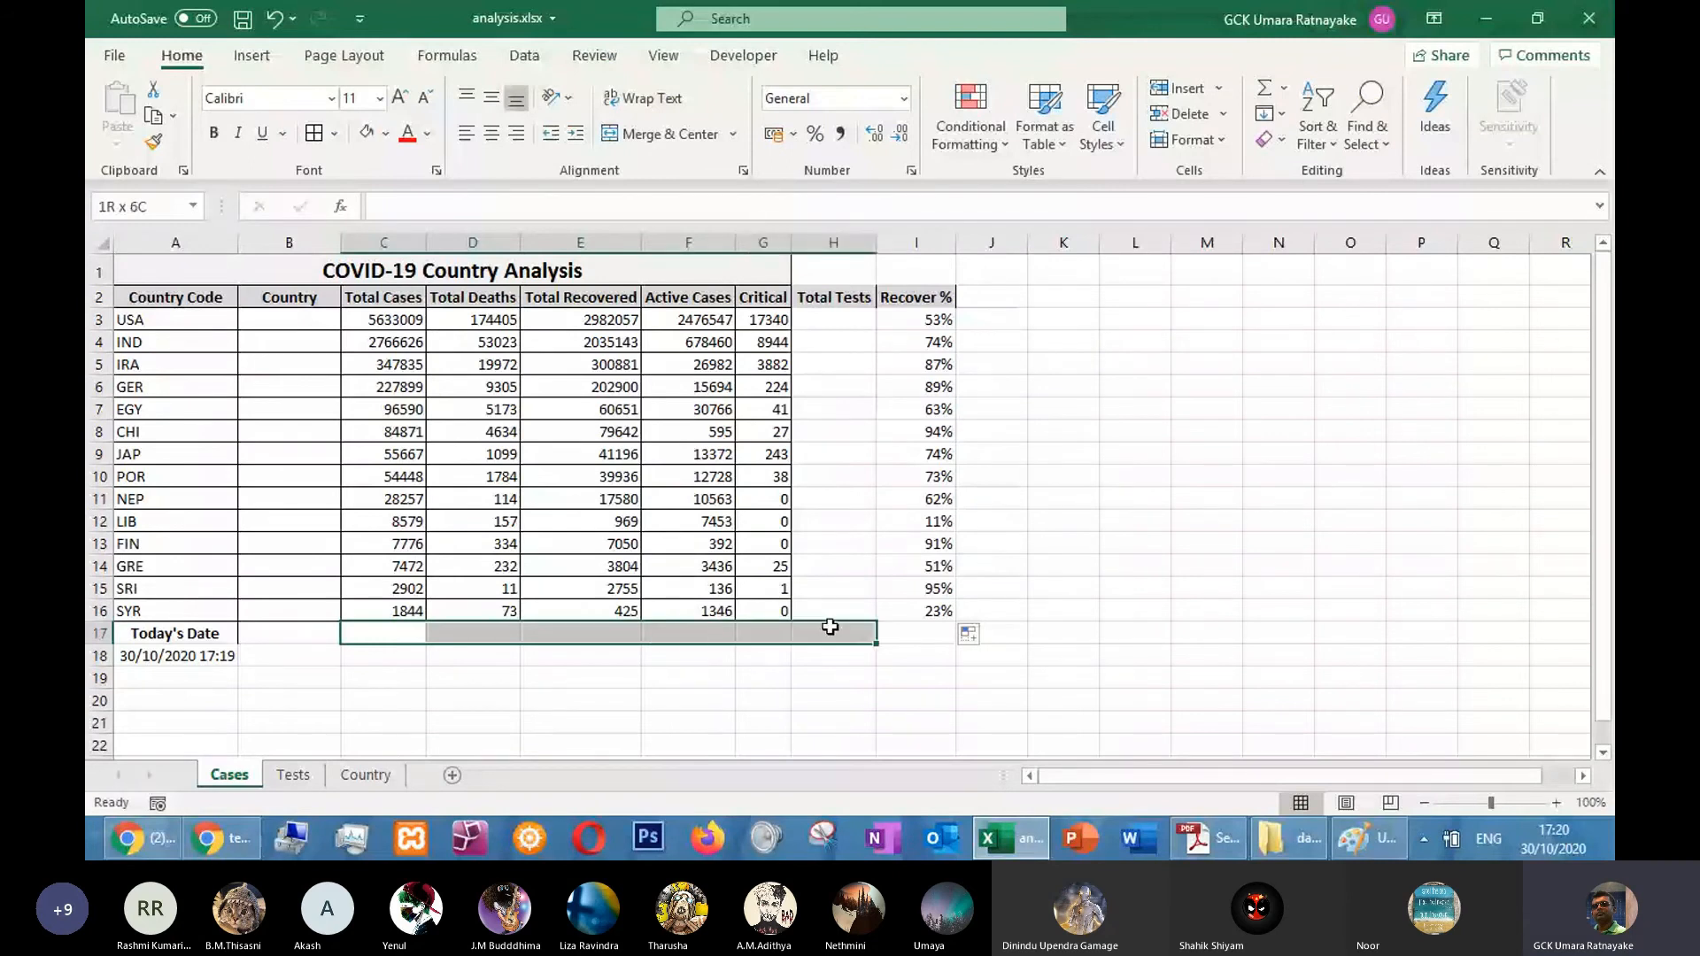
pyautogui.hotkey('alt', 'Tab')
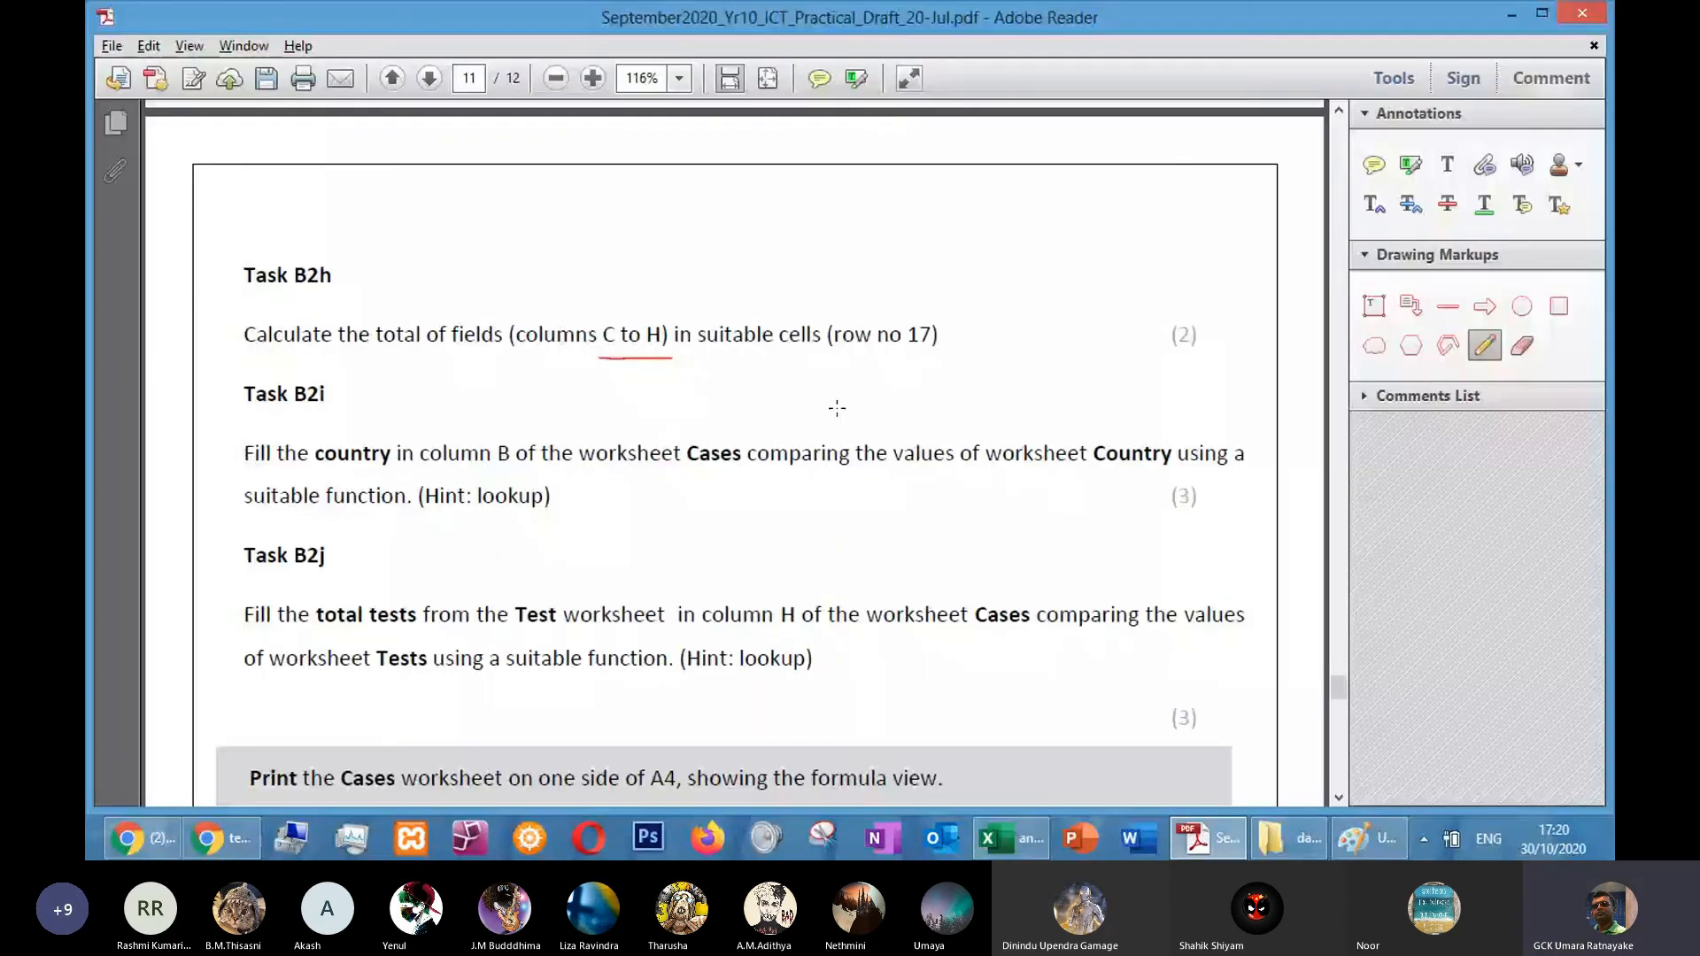
pyautogui.hotkey('alt', 'Tab')
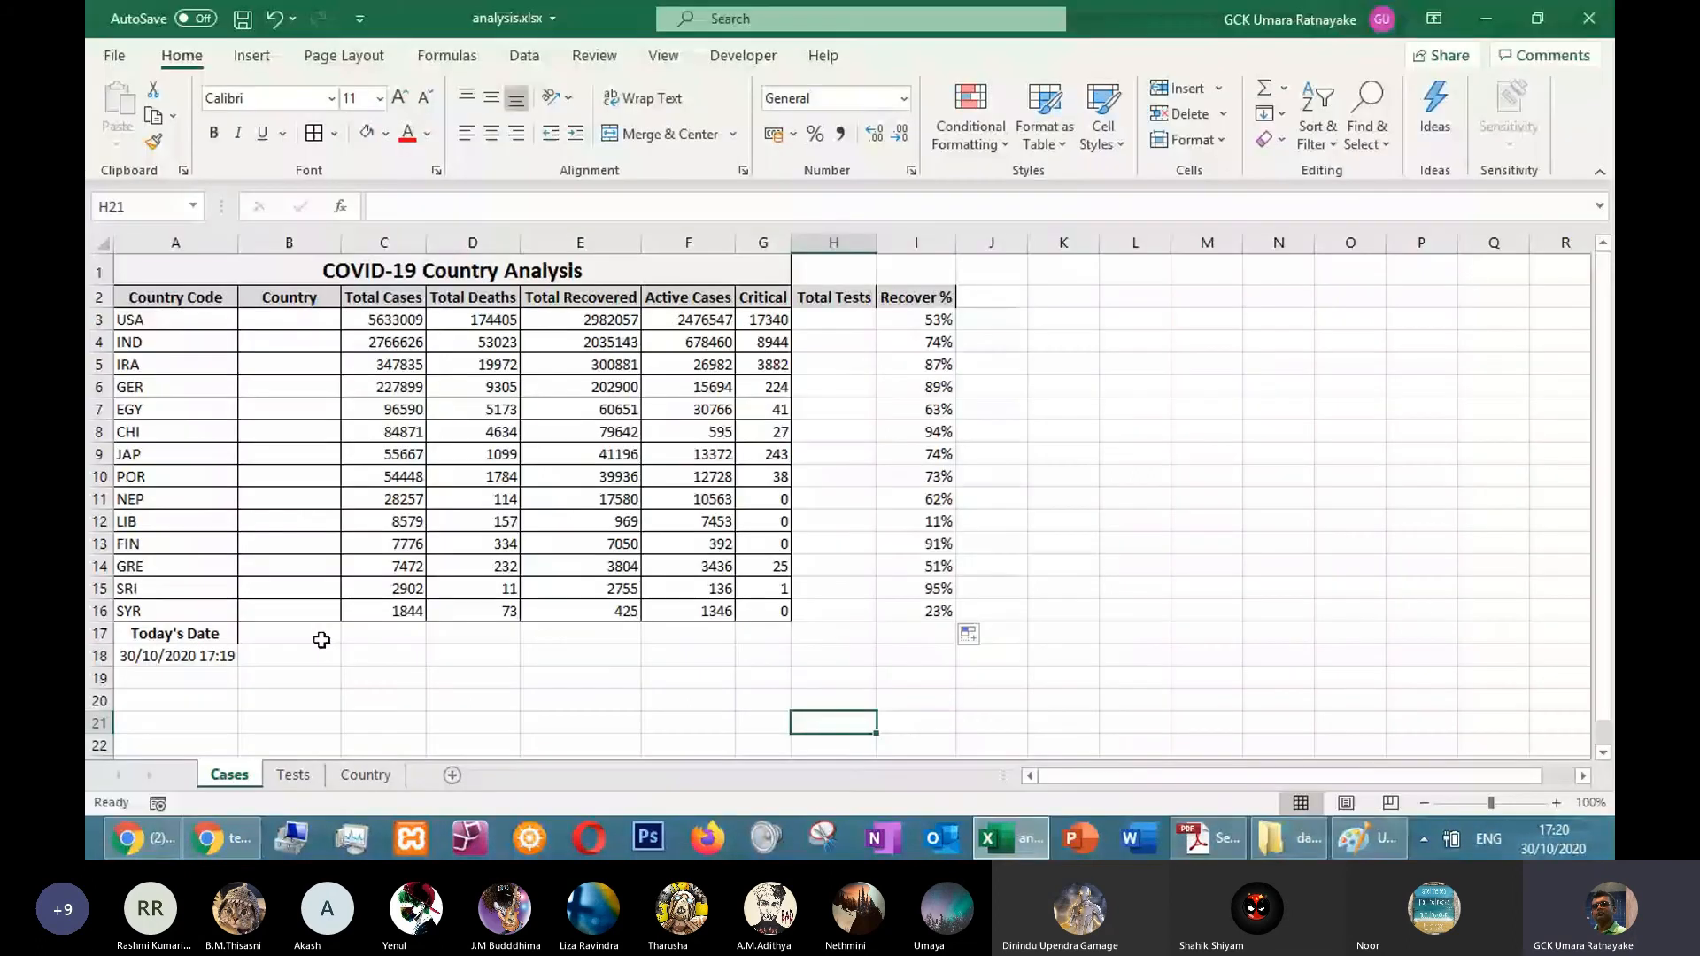
# Total the cases in C17 with =SUM(C3:C16) and fill the formula across to H17
pyautogui.click(384, 634)
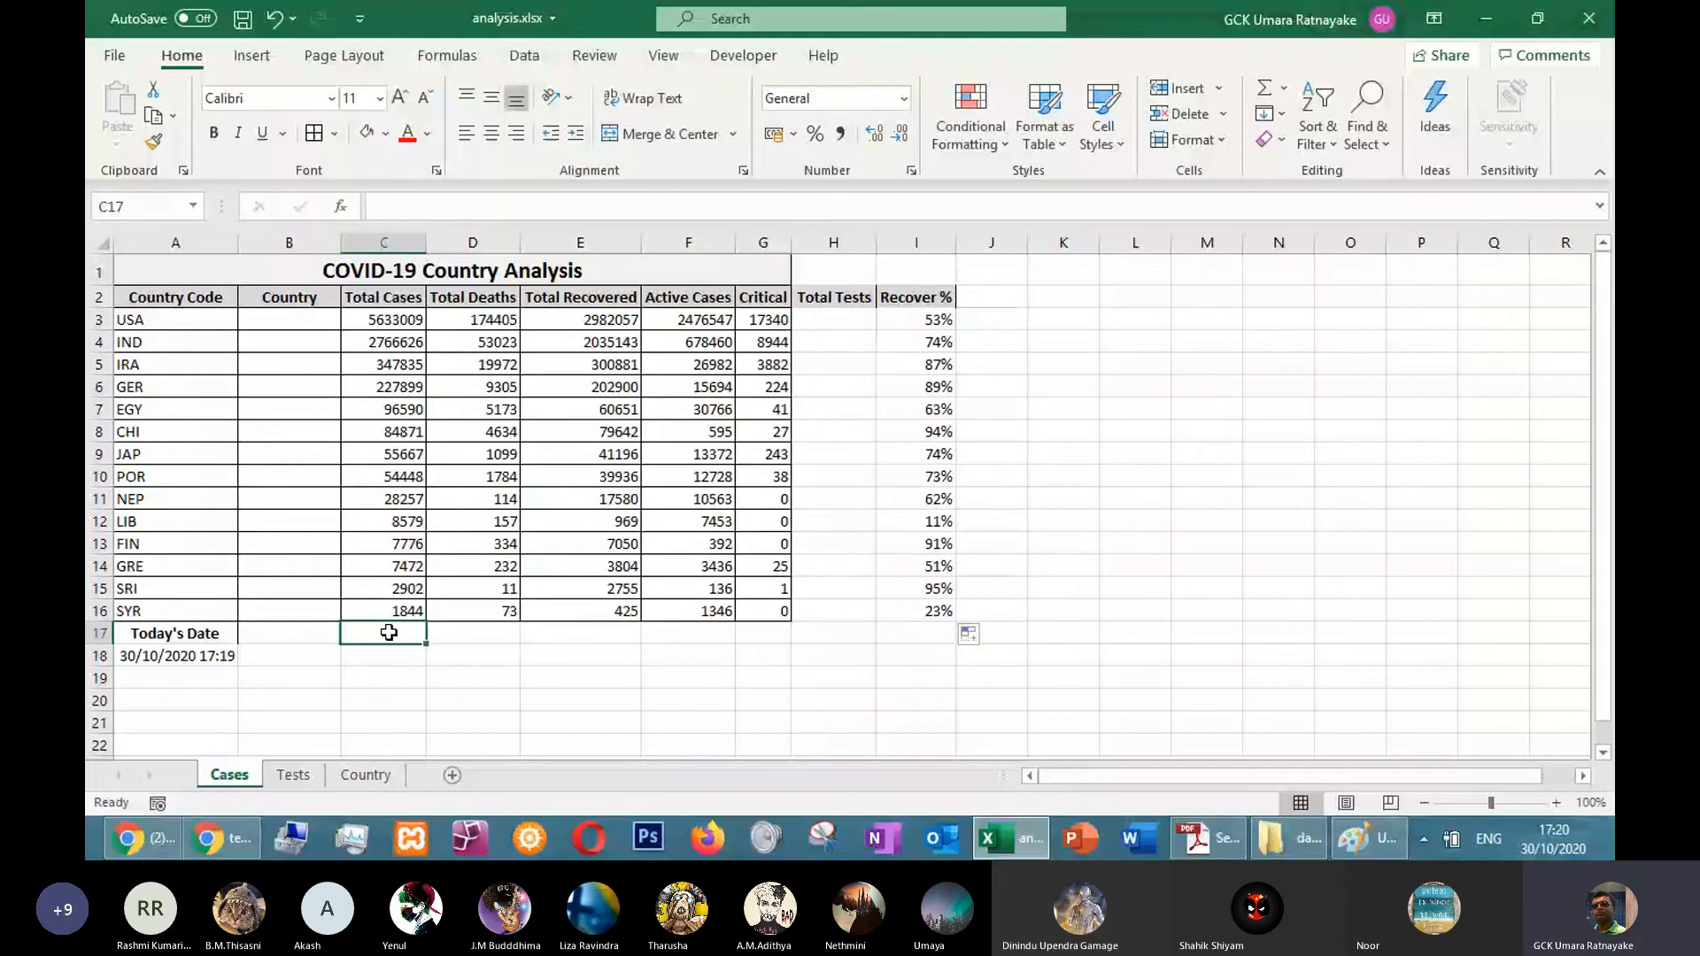
pyautogui.click(1266, 86)
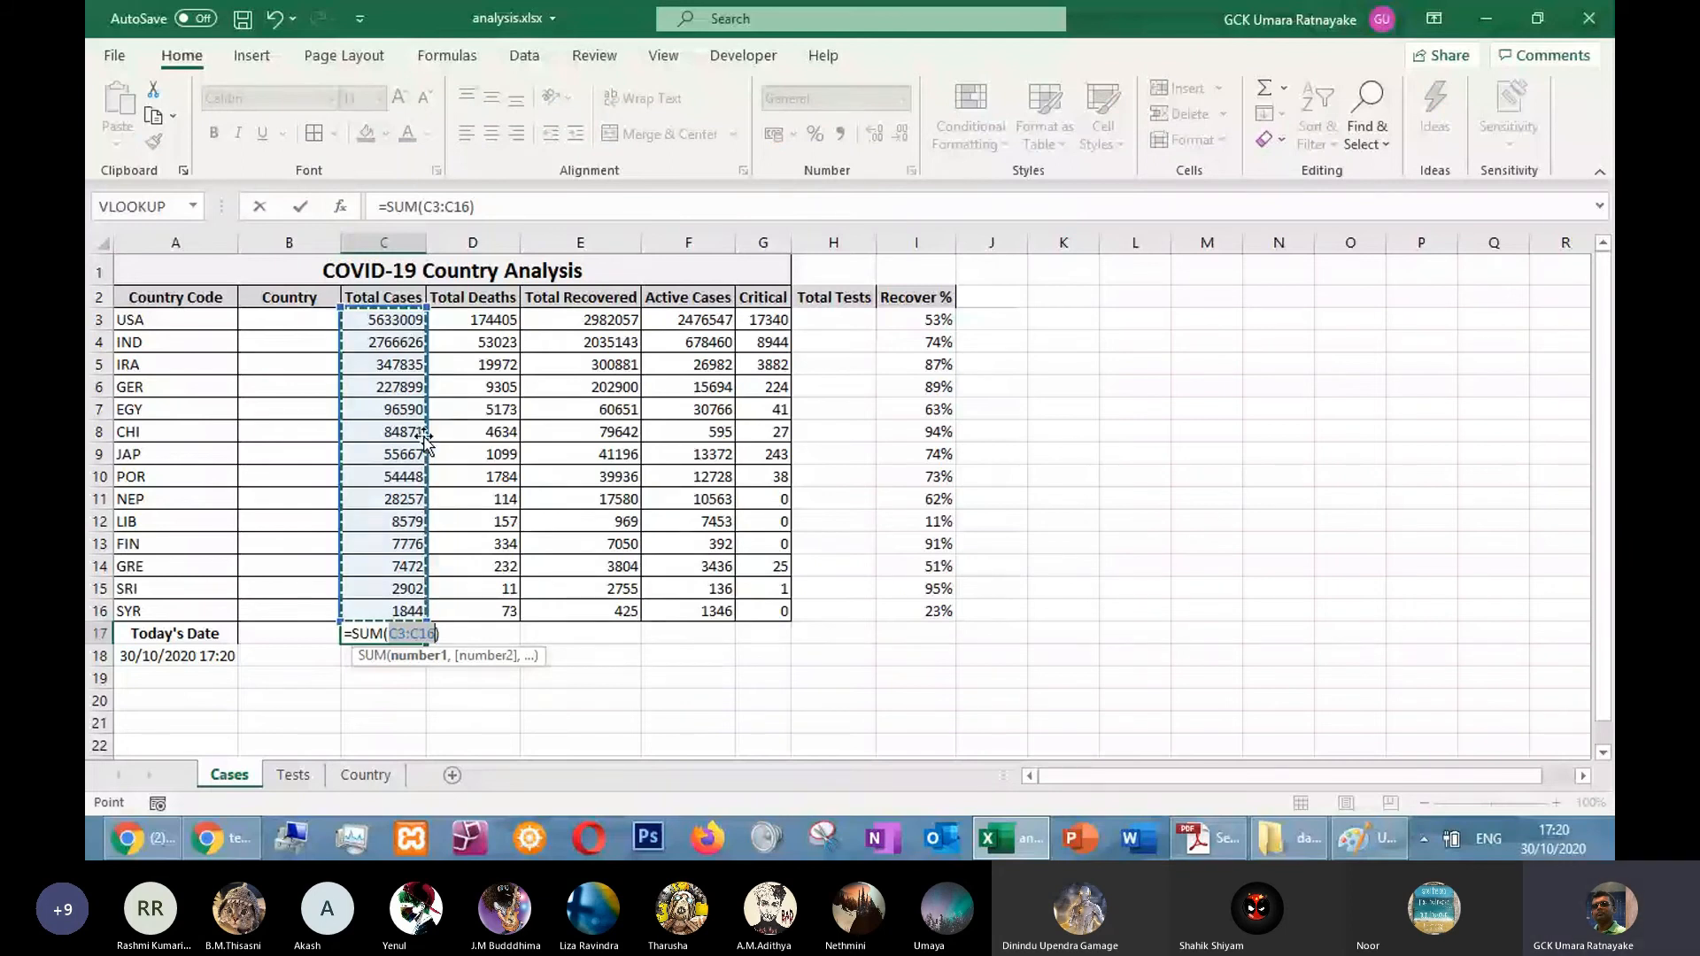
pyautogui.press('Return')
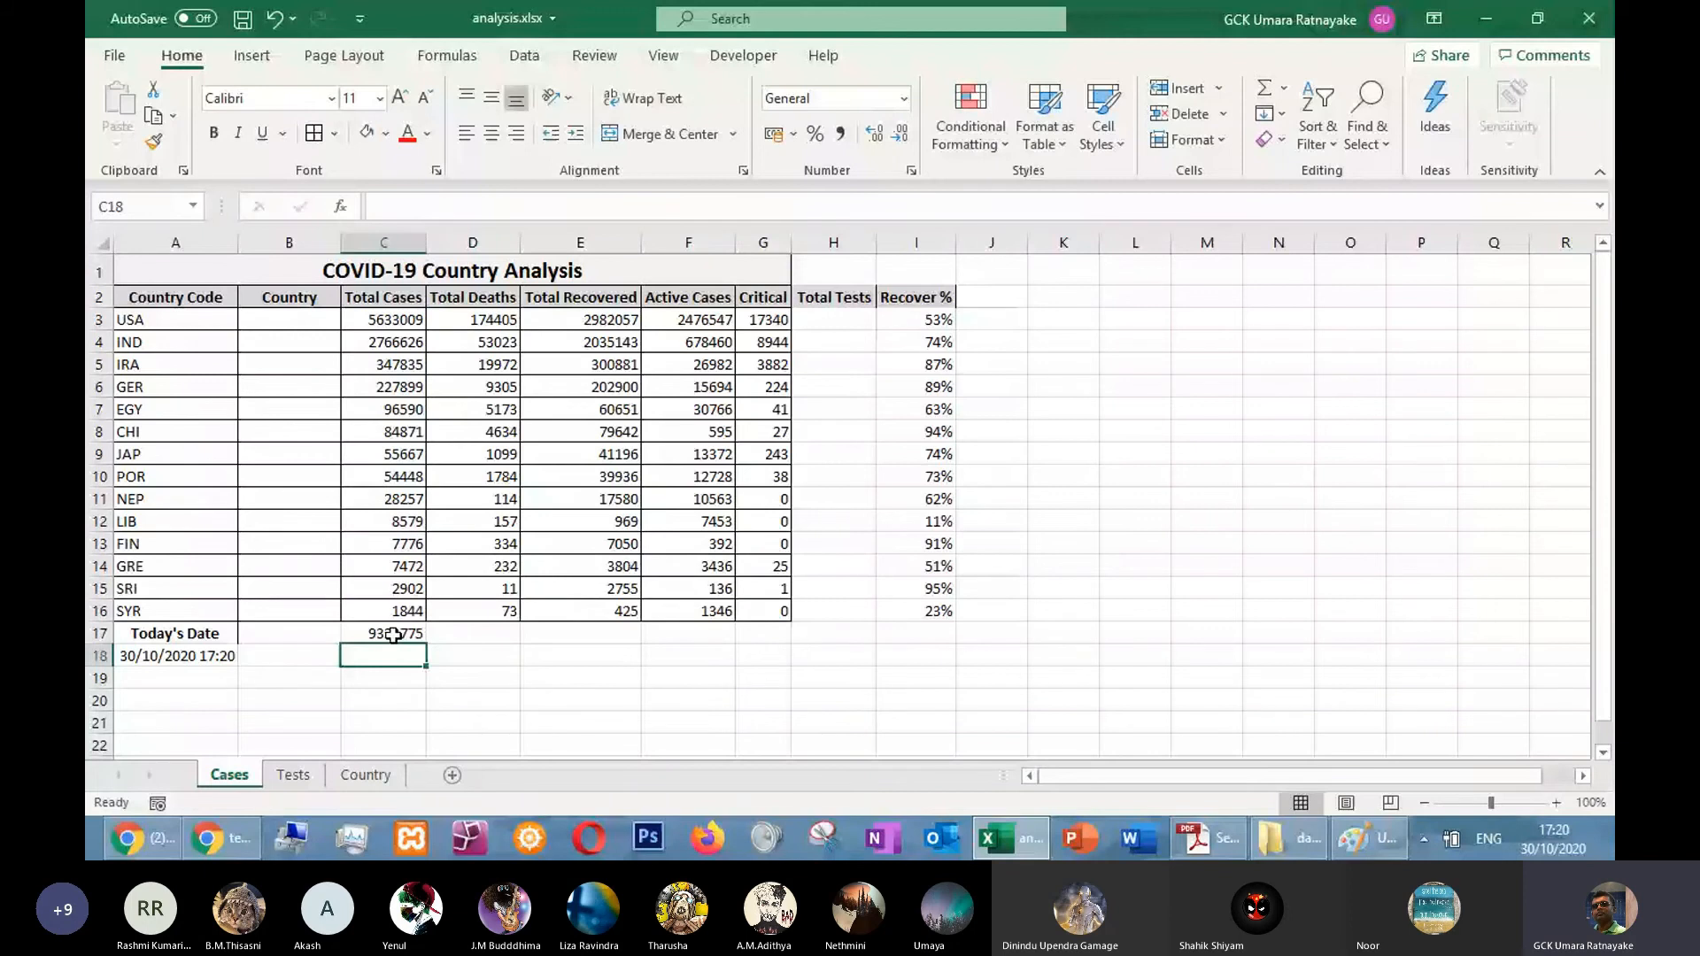
pyautogui.click(393, 635)
pyautogui.moveTo(481, 644); pyautogui.dragTo(876, 633)
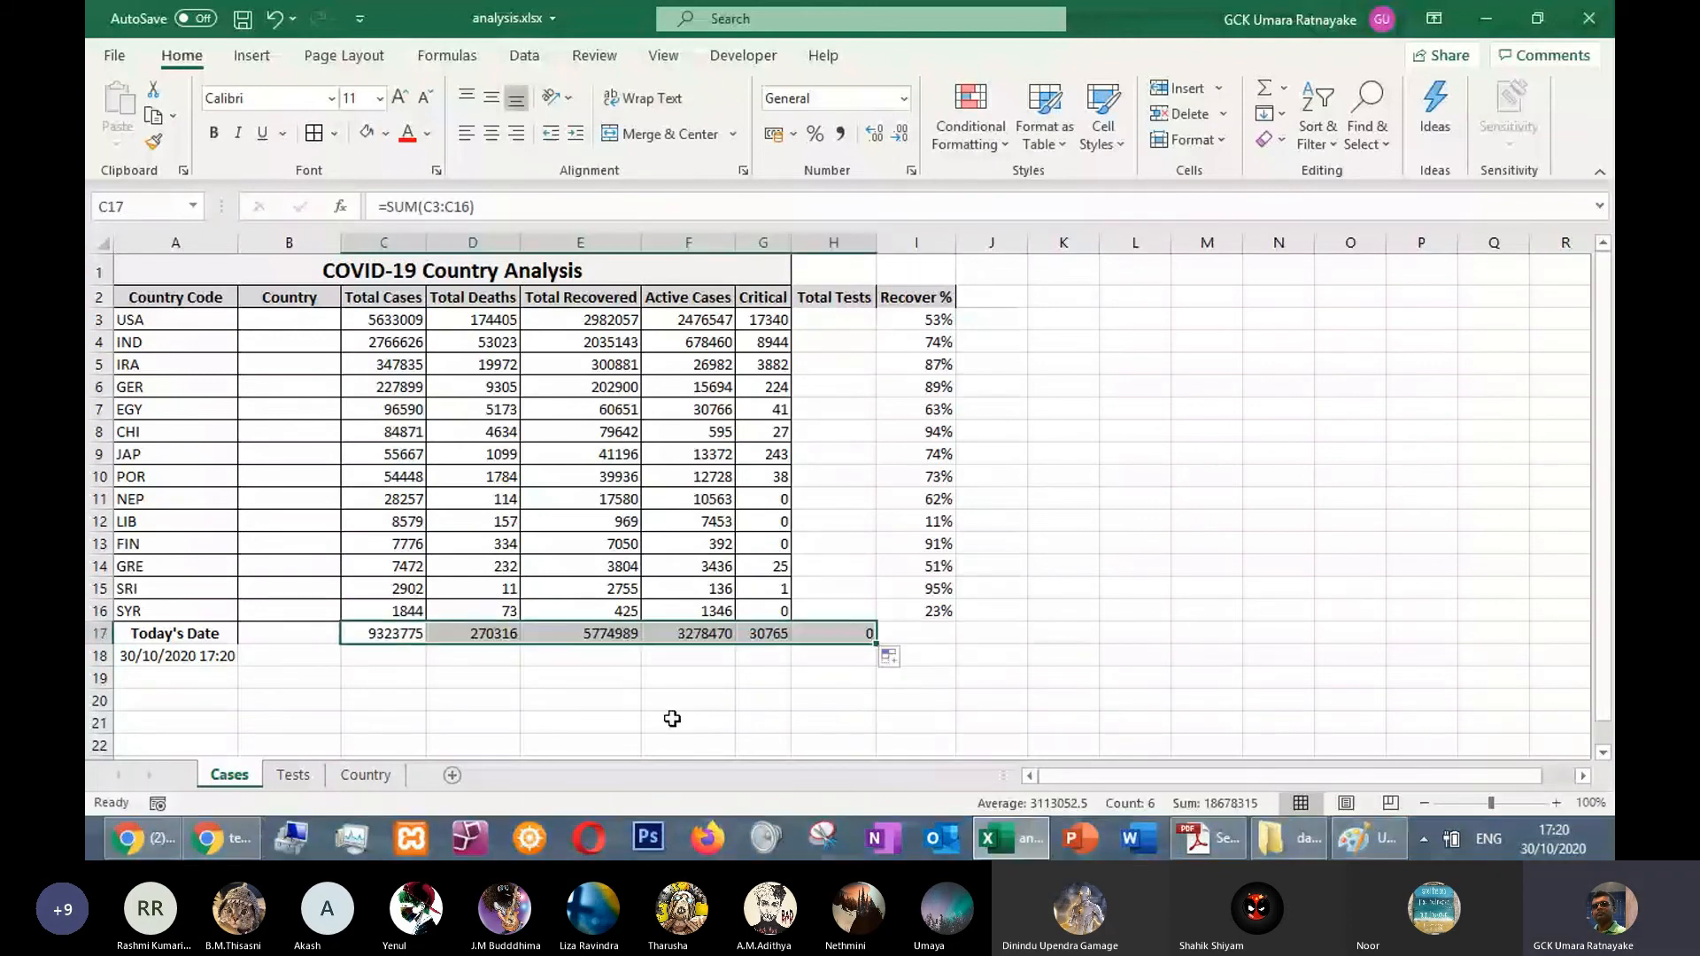
pyautogui.click(1212, 608)
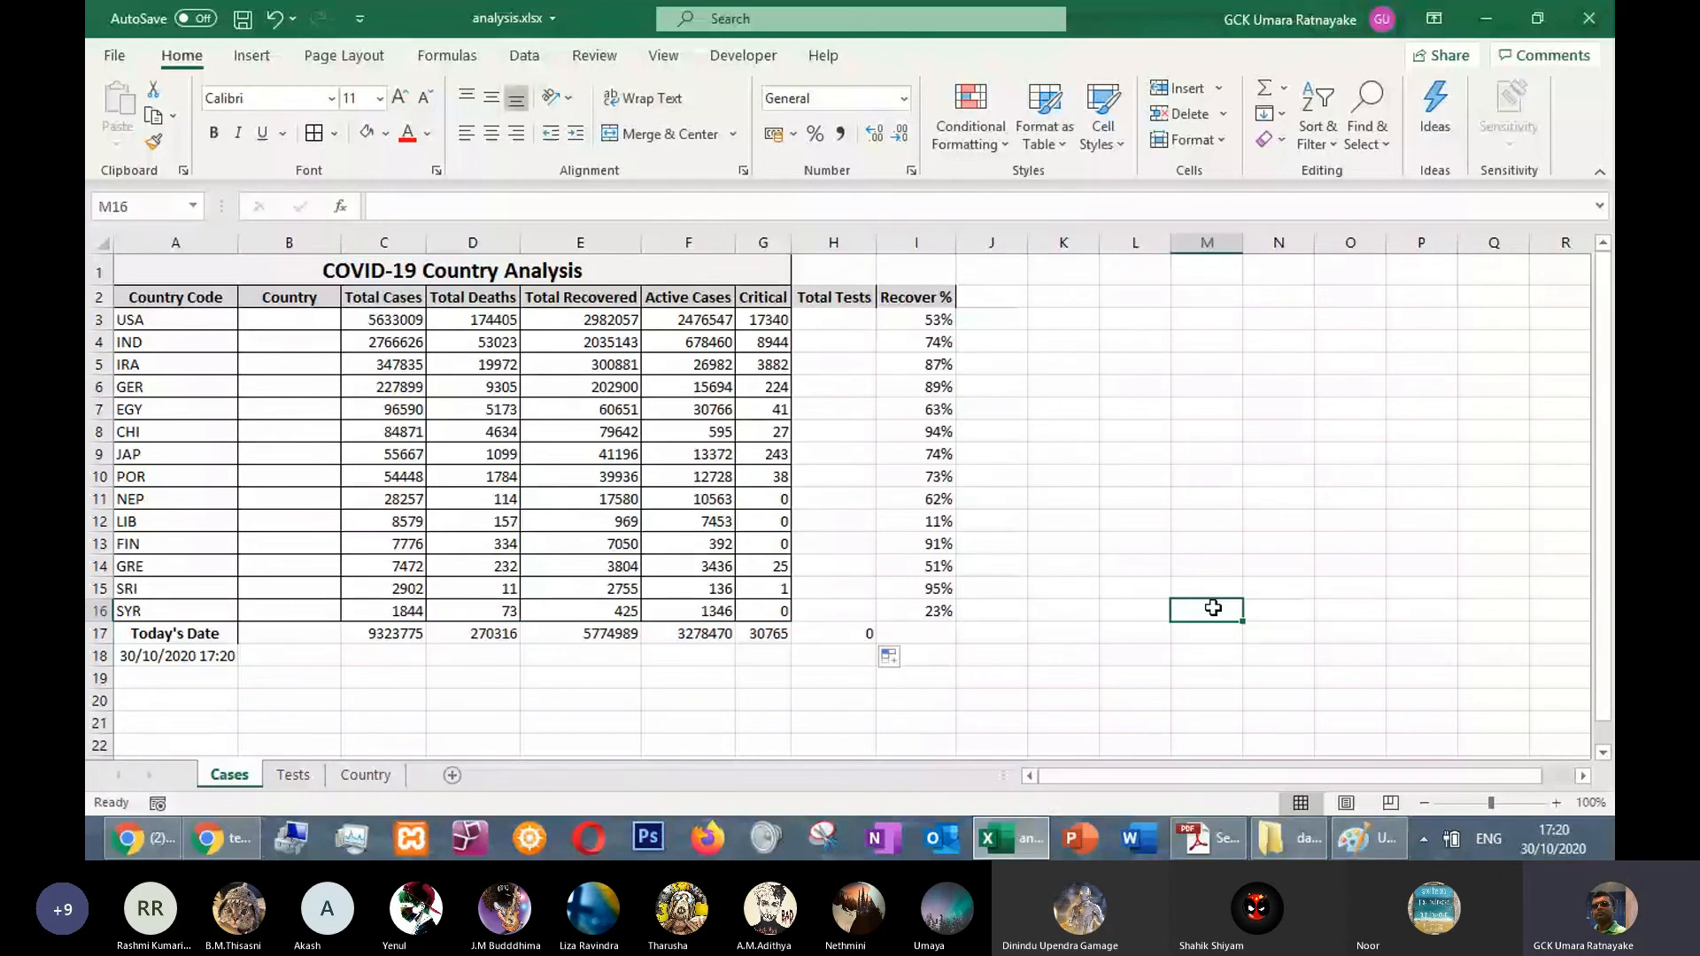
# Switch to Adobe Reader and mark up Task B2j: underline total tests, Test worksheet, H and Tests, and circle Cases and lookup
pyautogui.hotkey('alt', 'Tab')
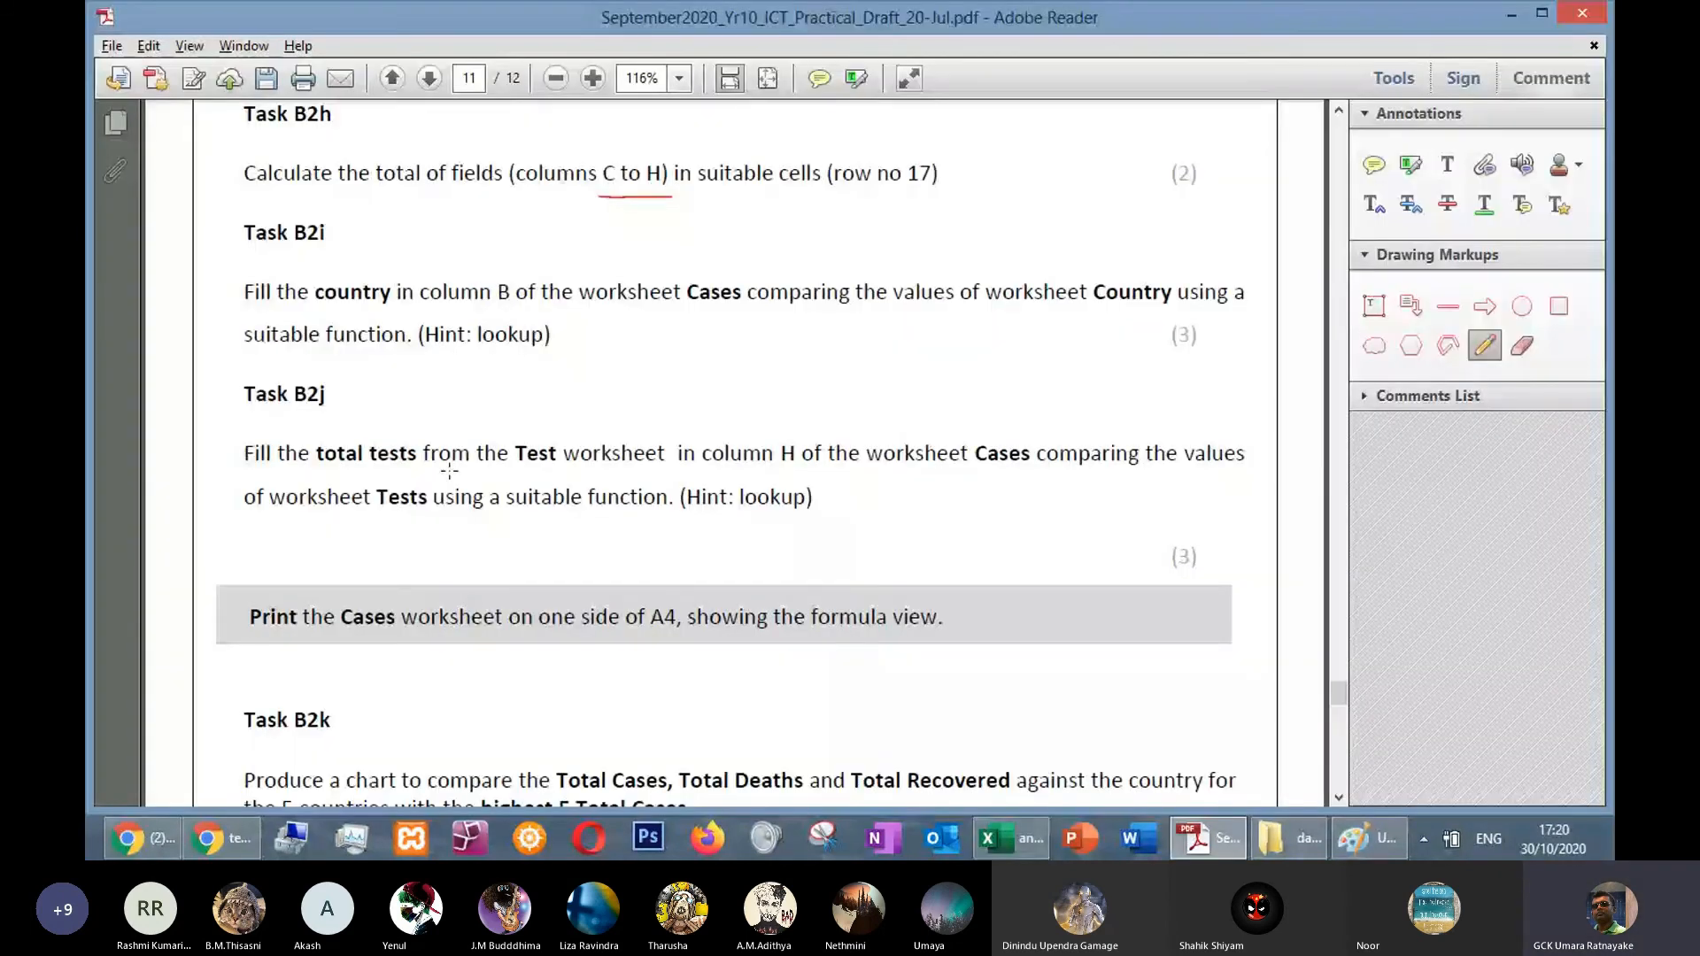
pyautogui.moveTo(316, 471); pyautogui.dragTo(653, 471)
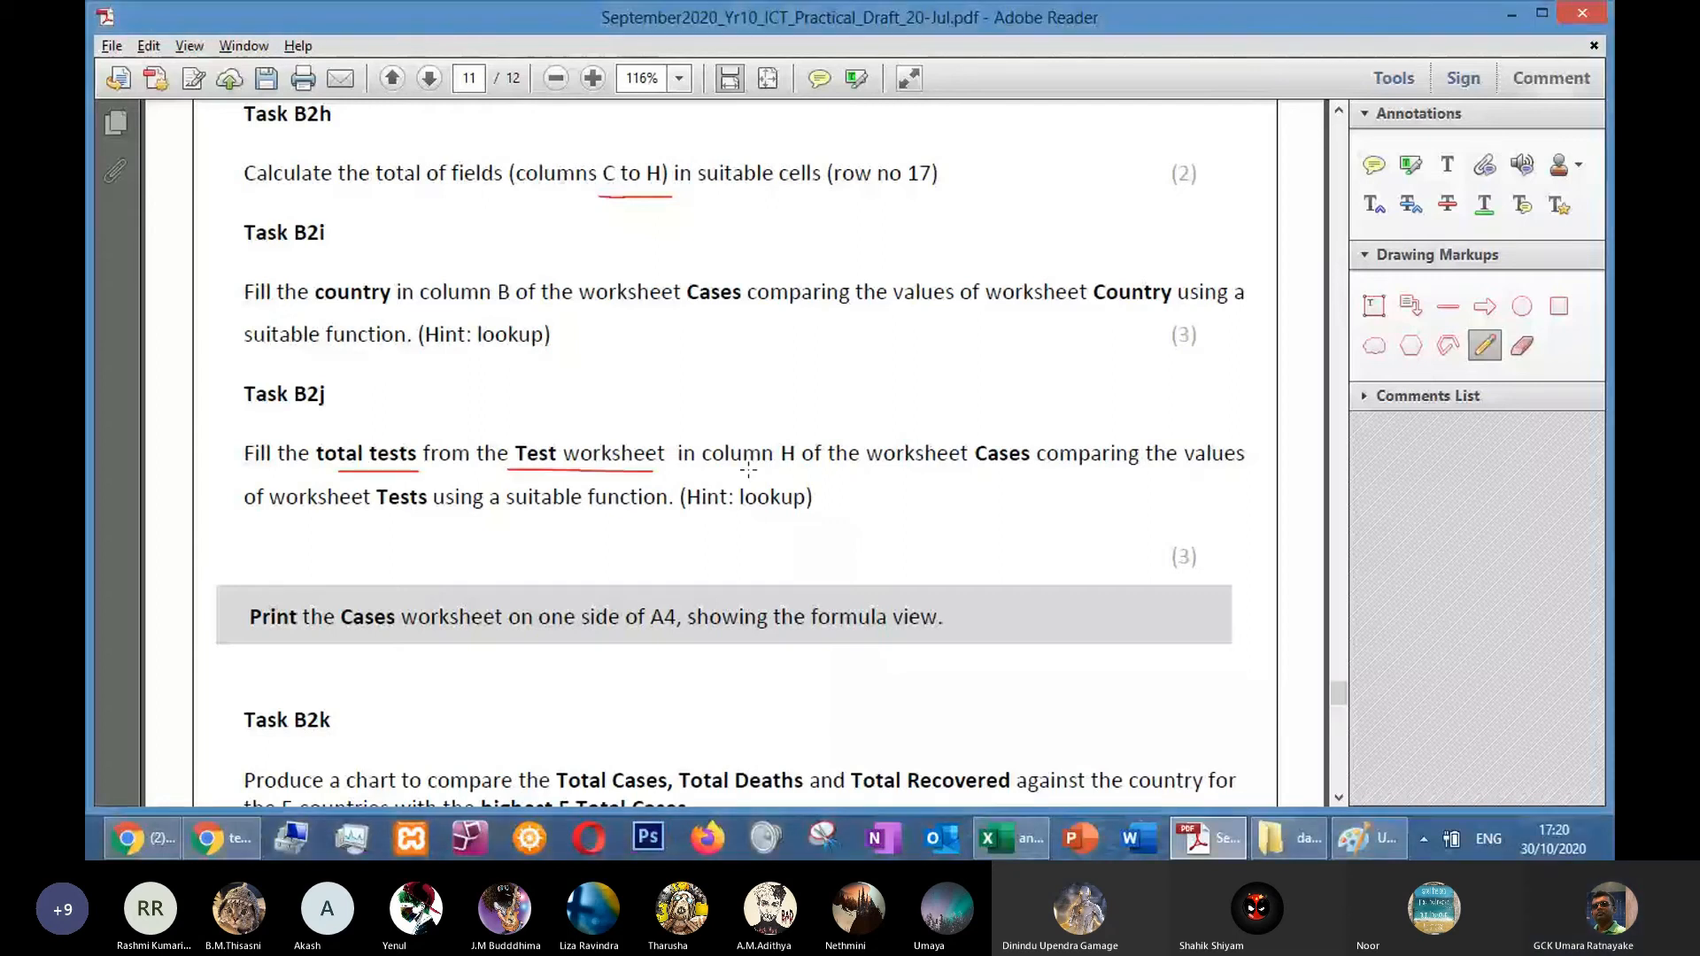
pyautogui.hotkey('alt', 'Tab')
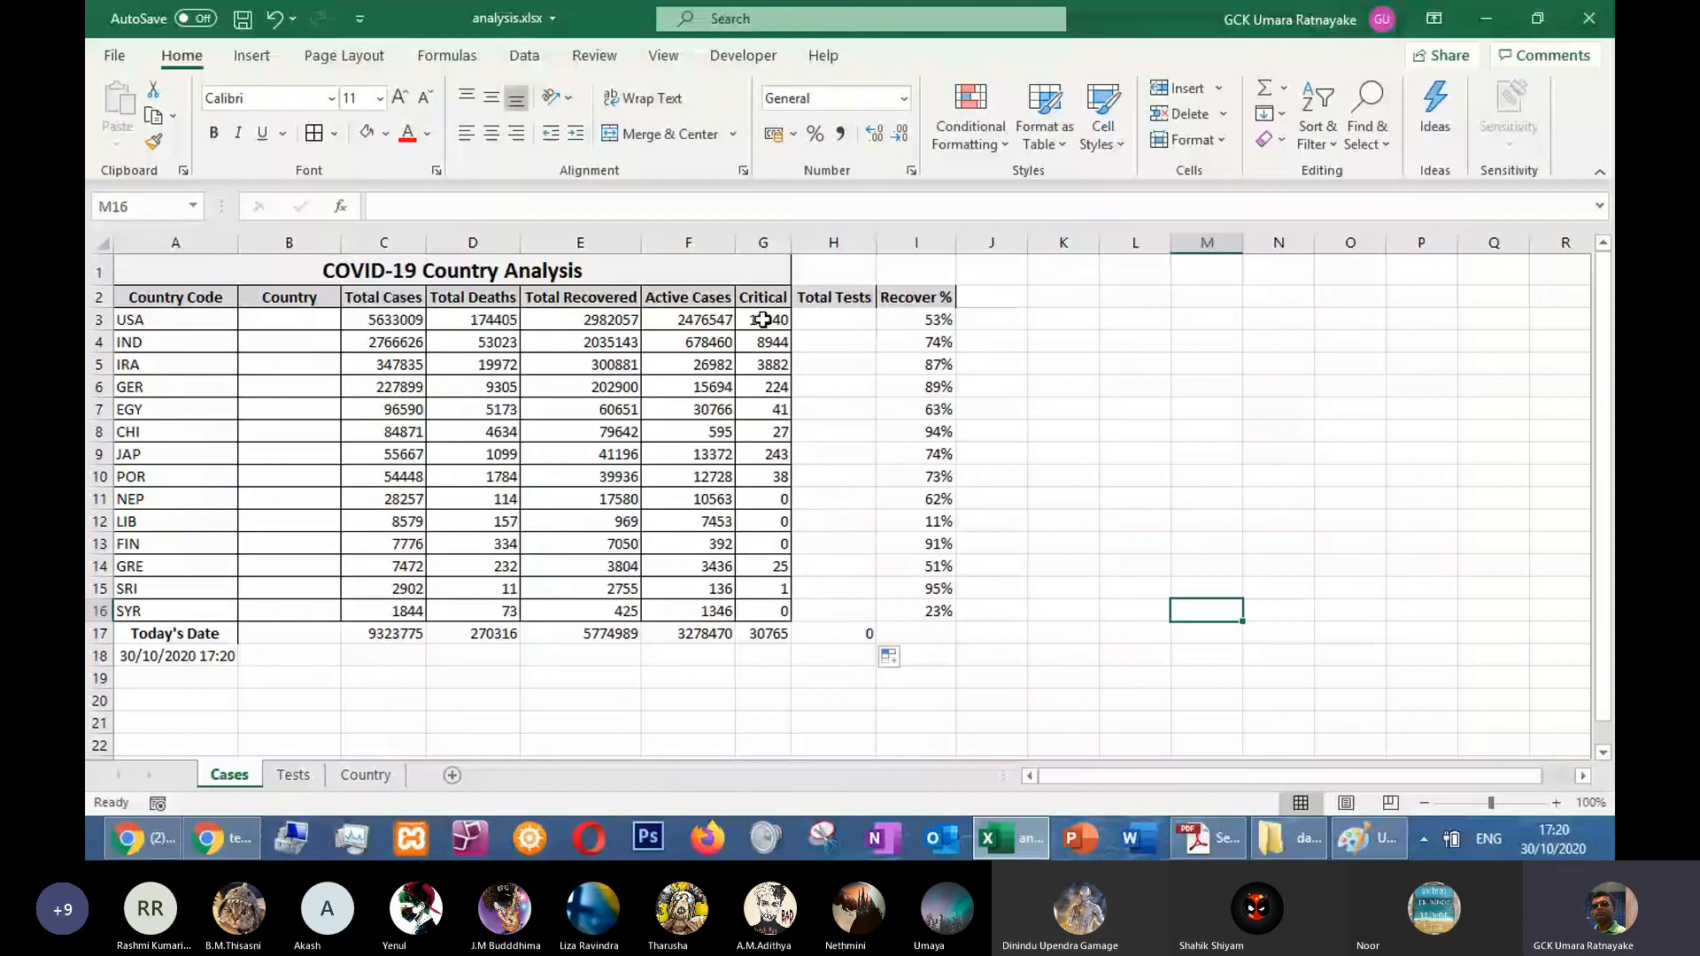
pyautogui.hotkey('alt', 'Tab')
pyautogui.moveTo(1031, 443); pyautogui.dragTo(1009, 435)
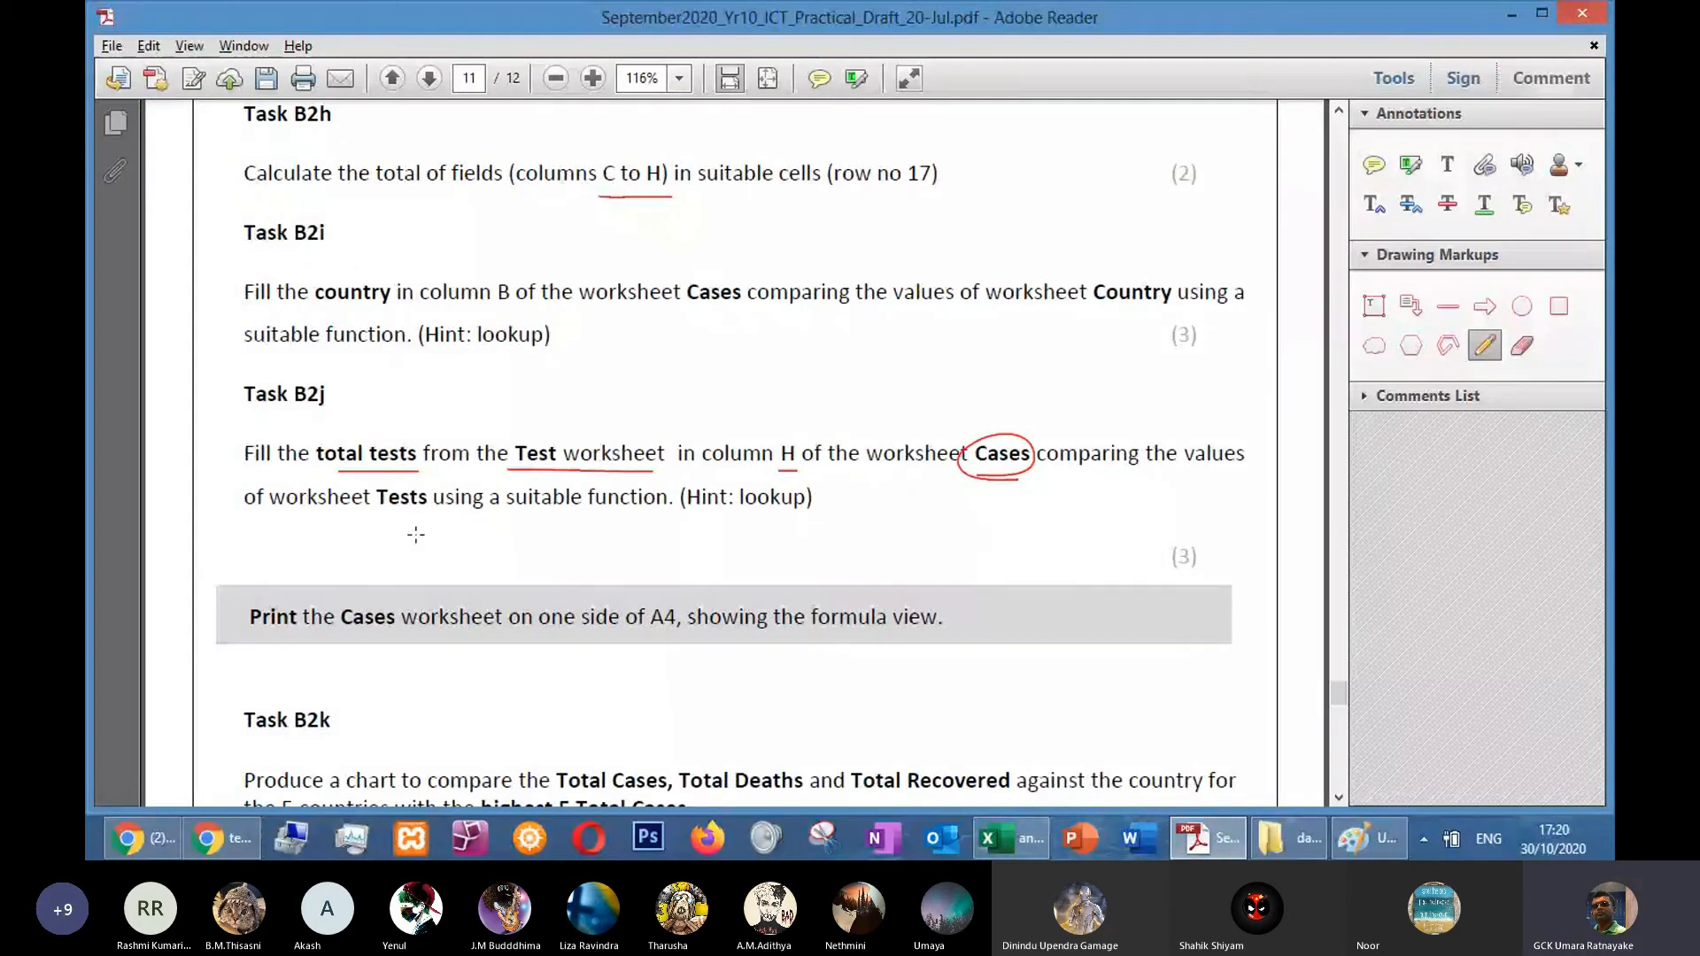
pyautogui.moveTo(393, 523); pyautogui.dragTo(438, 518)
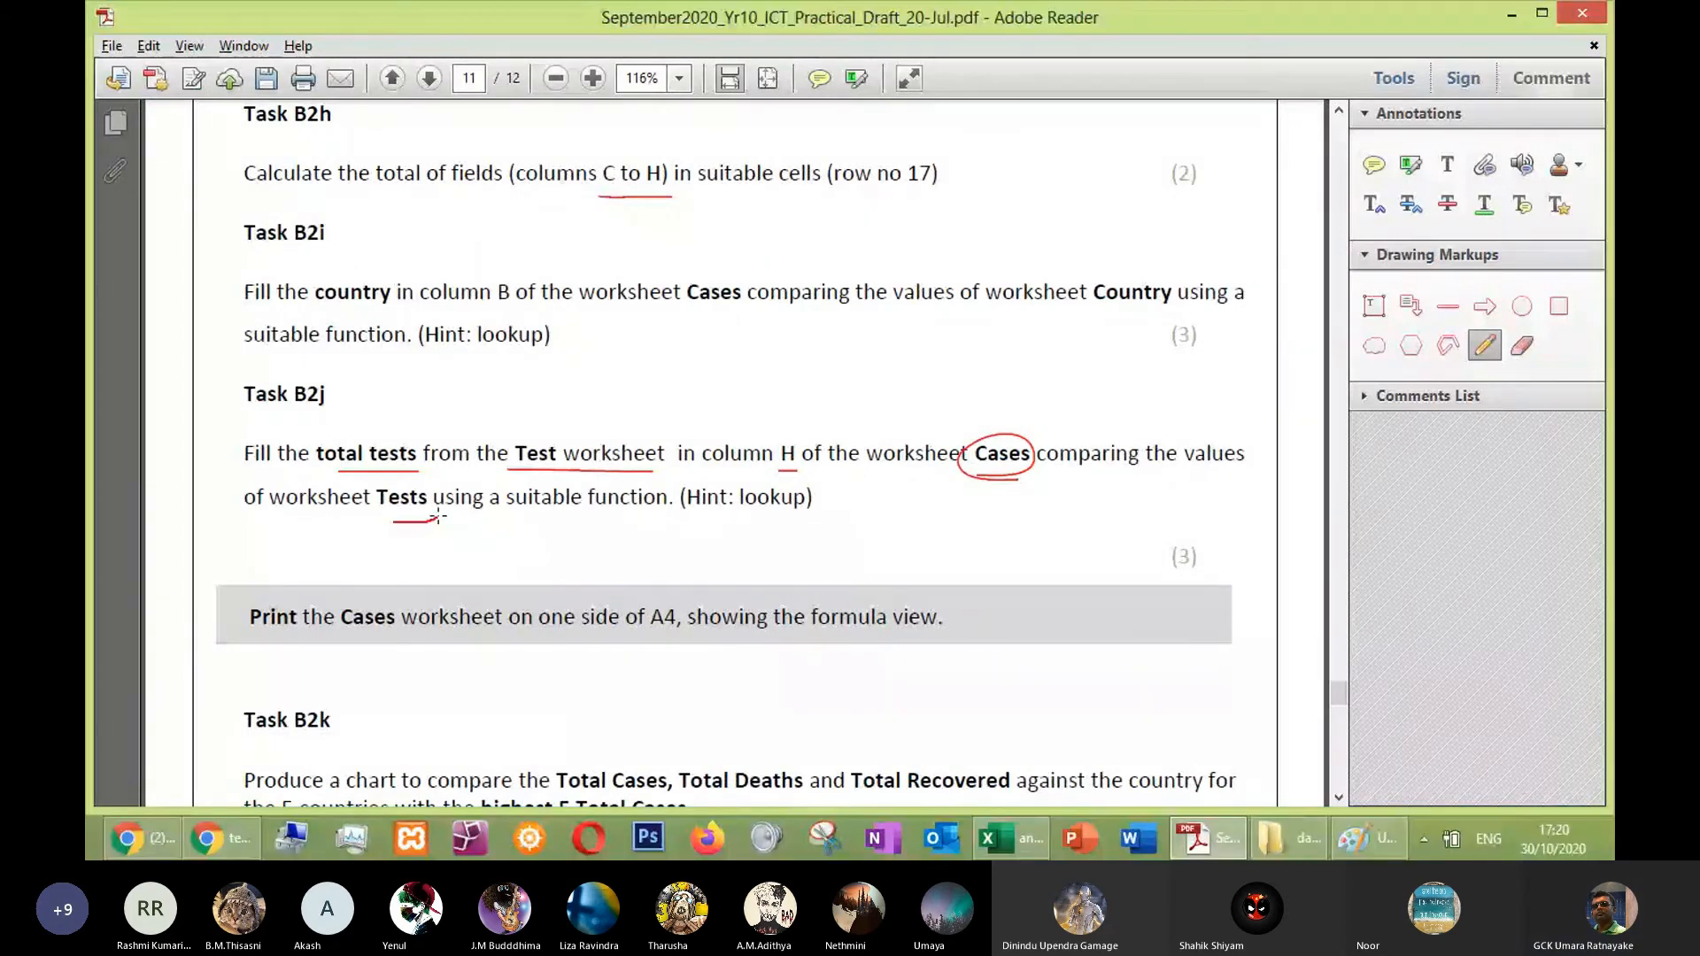
pyautogui.moveTo(723, 492); pyautogui.dragTo(730, 487)
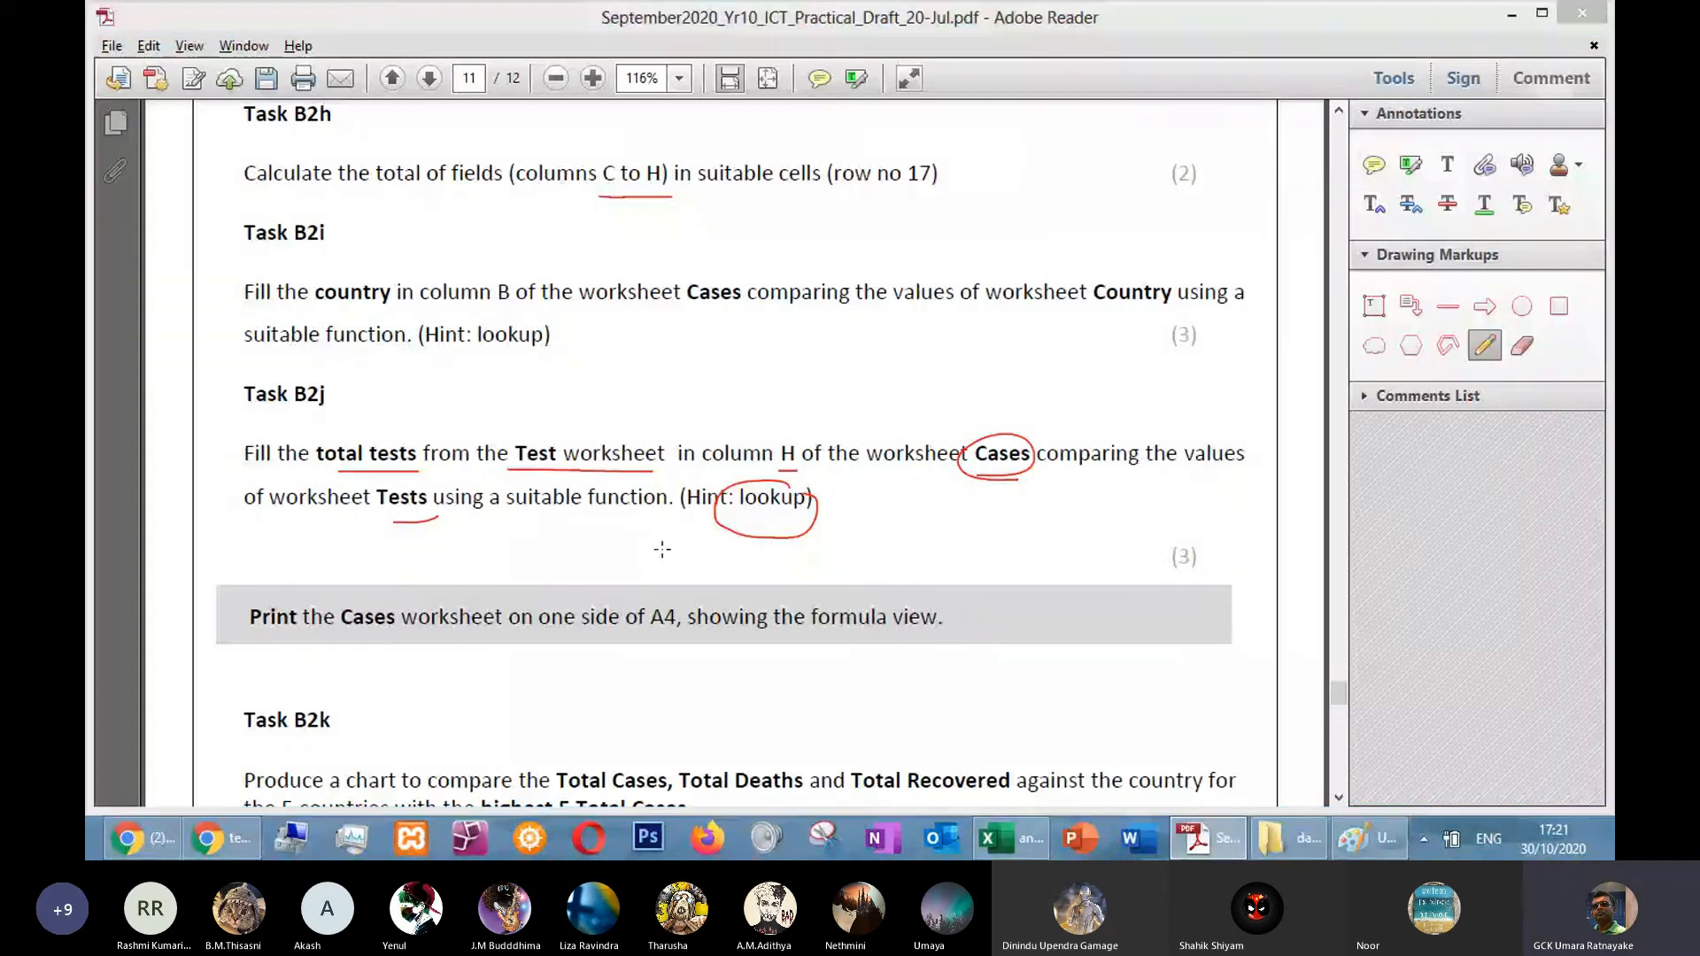
# Switch to Excel and compare the Cases worksheet's Country Code and Total Tests columns with the data on the Tests worksheet
pyautogui.hotkey('alt', 'Tab')
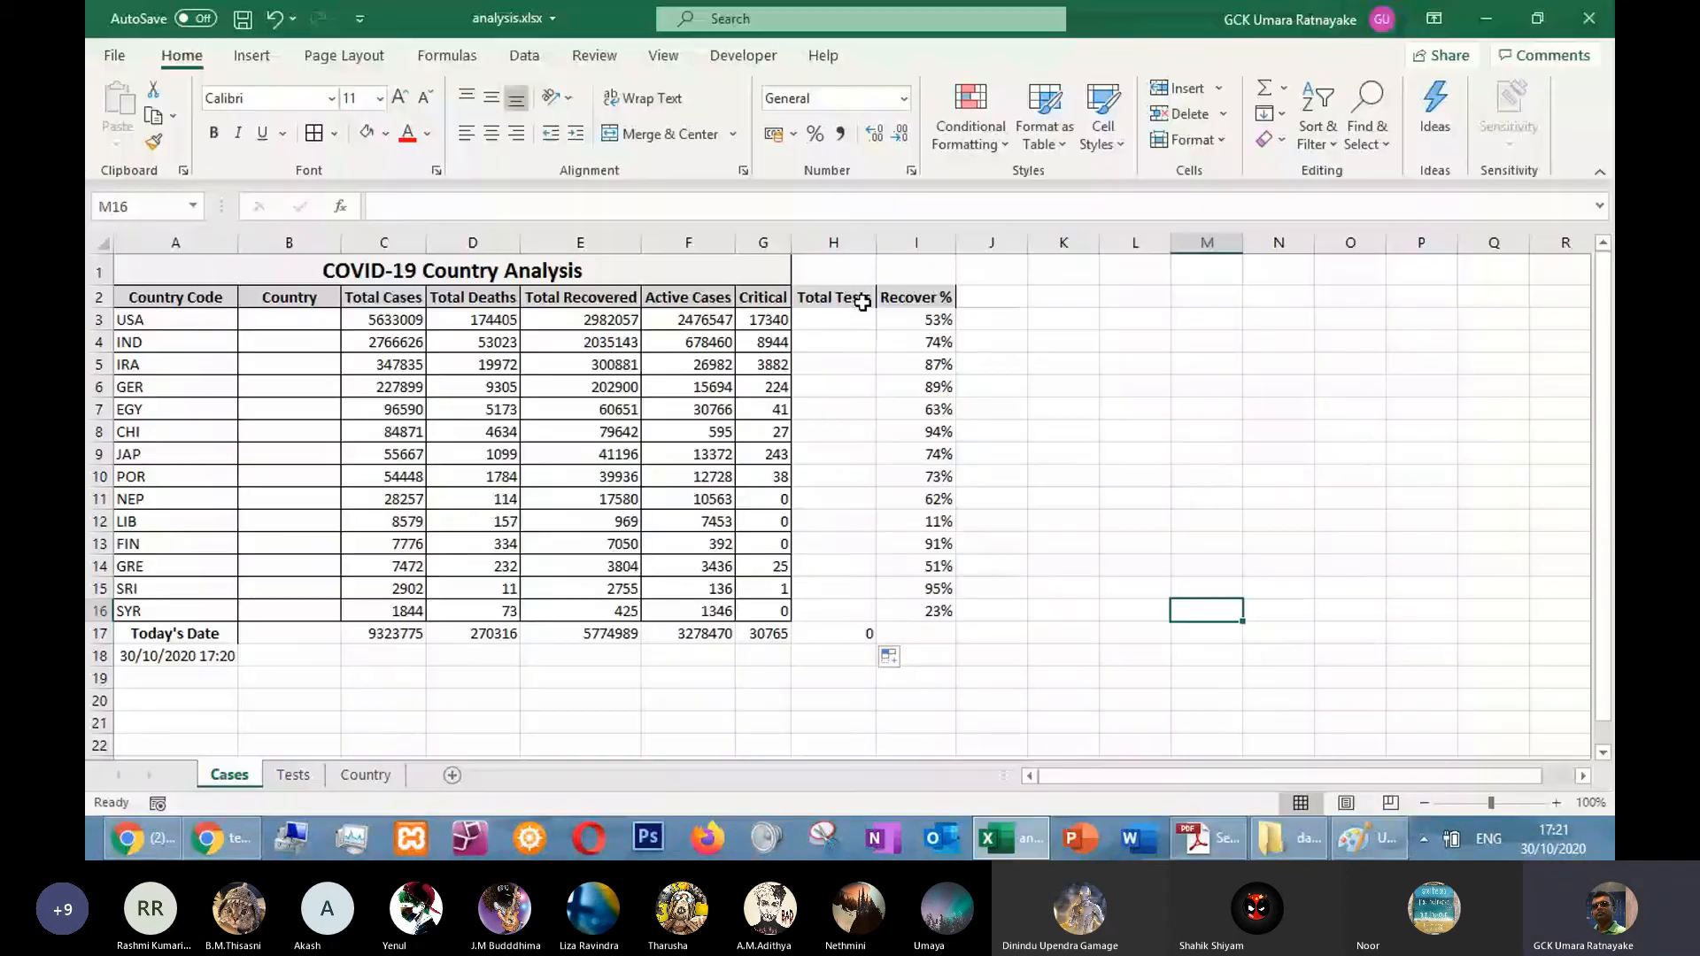
pyautogui.moveTo(846, 320); pyautogui.dragTo(843, 619)
pyautogui.click(293, 776)
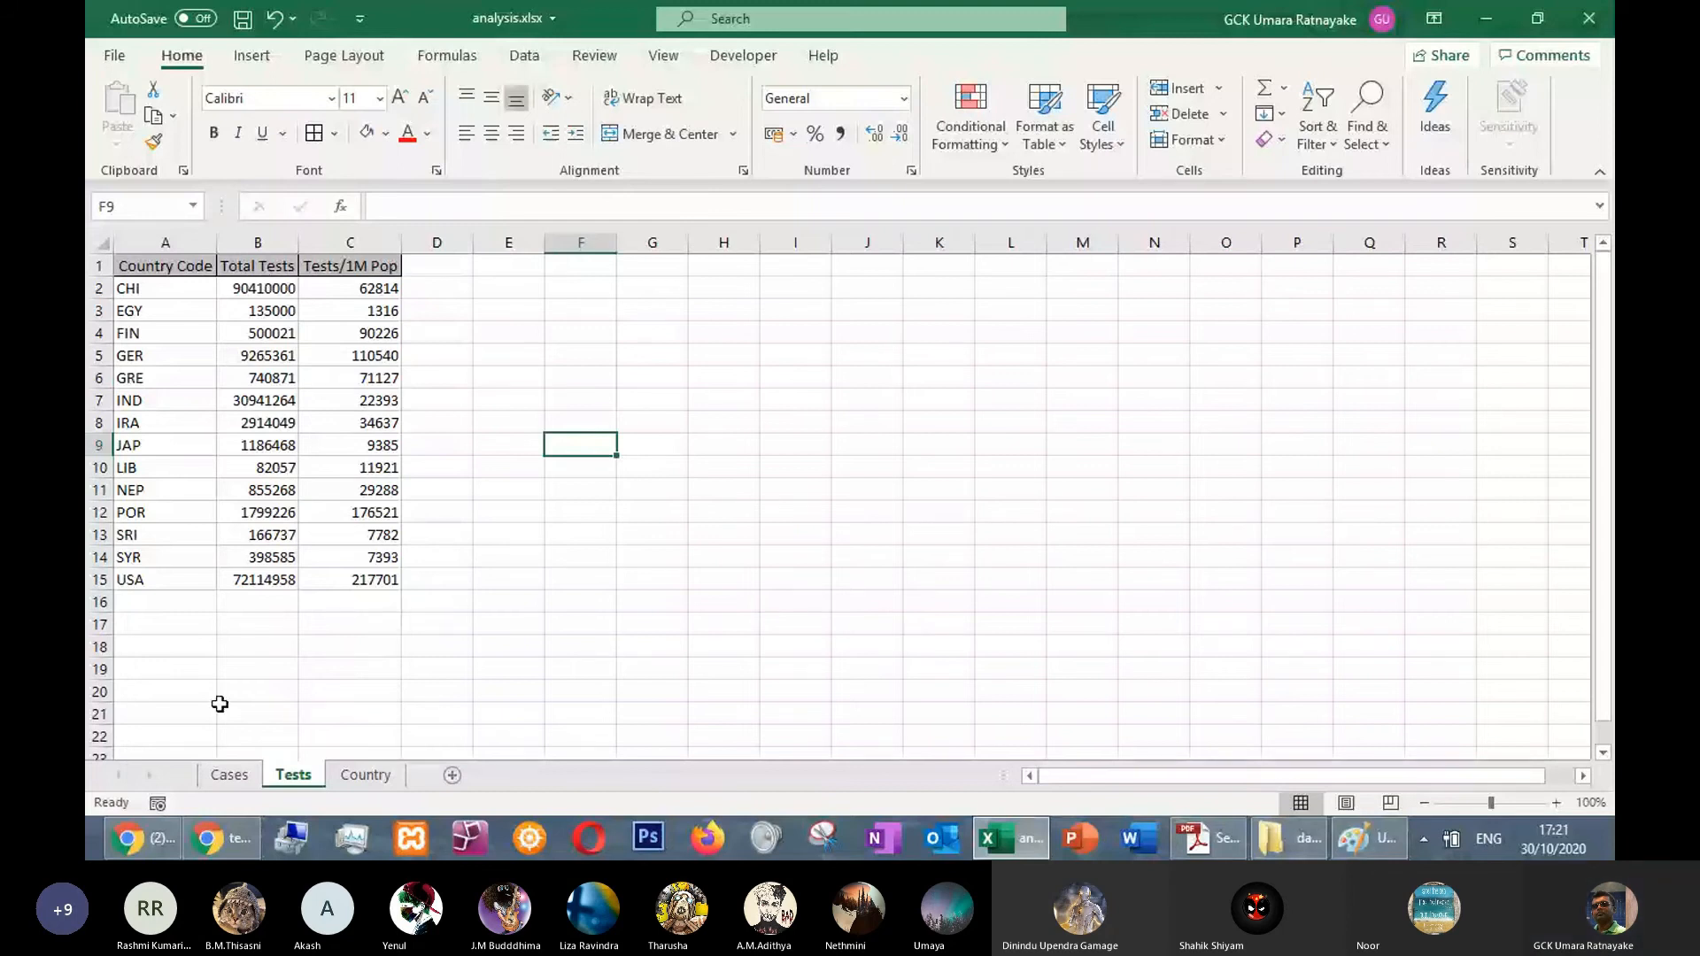
pyautogui.hotkey('ctrl', 'pageup')
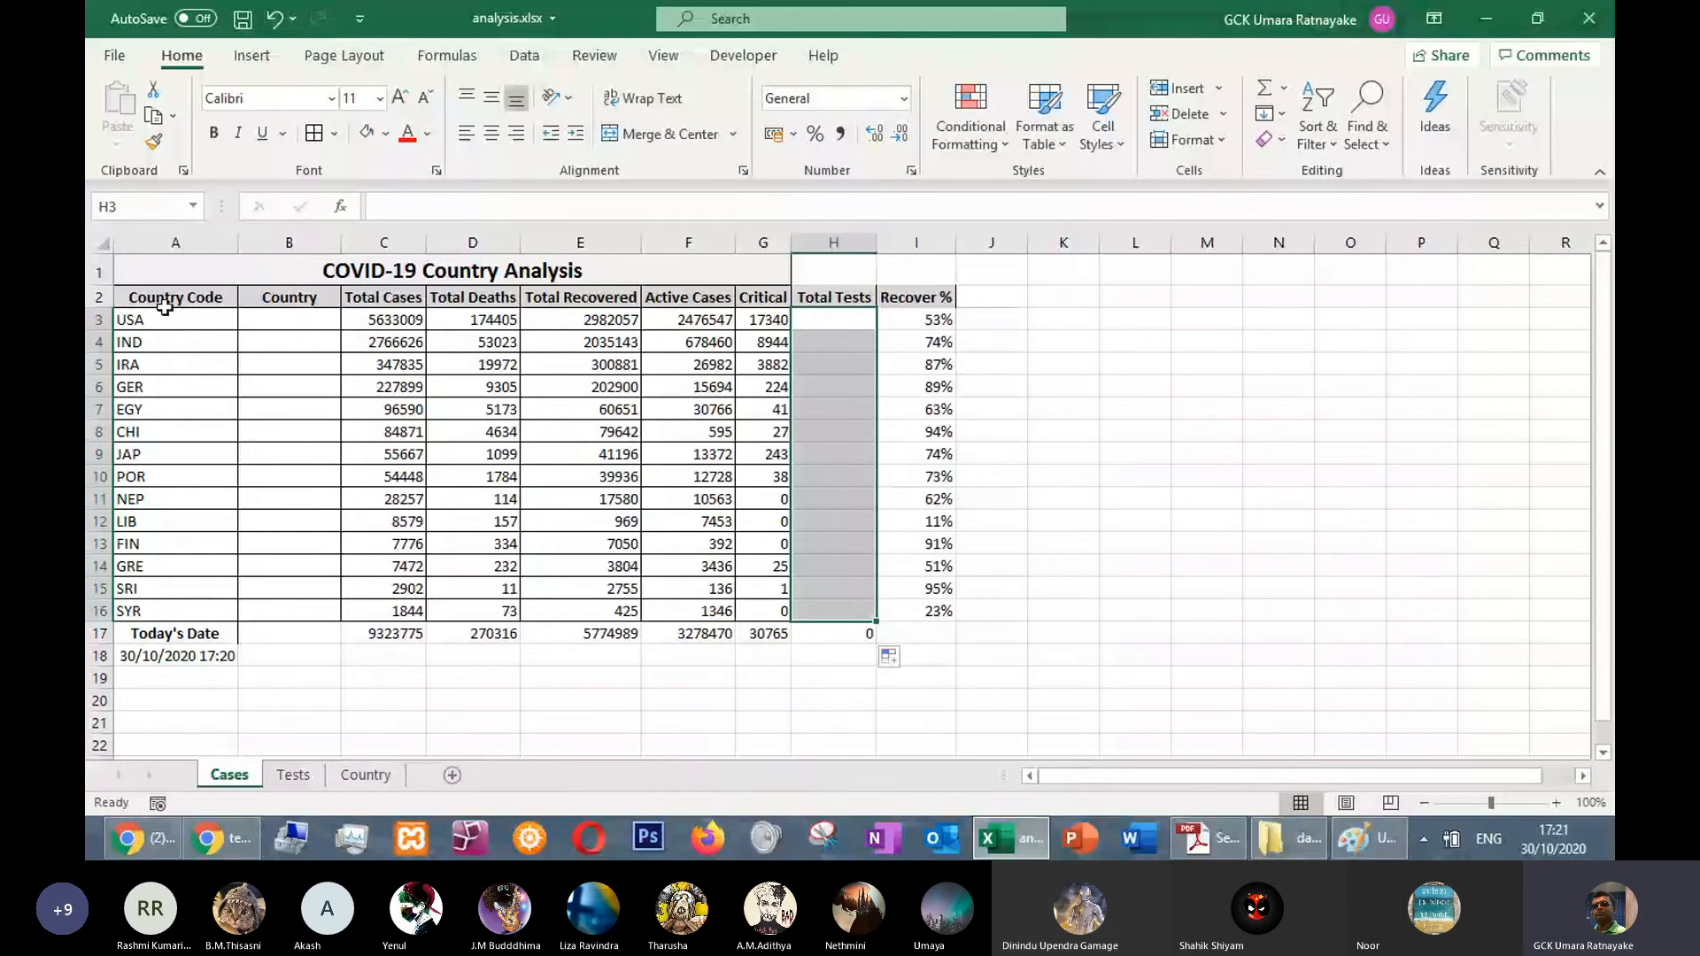
pyautogui.moveTo(165, 306); pyautogui.dragTo(193, 609)
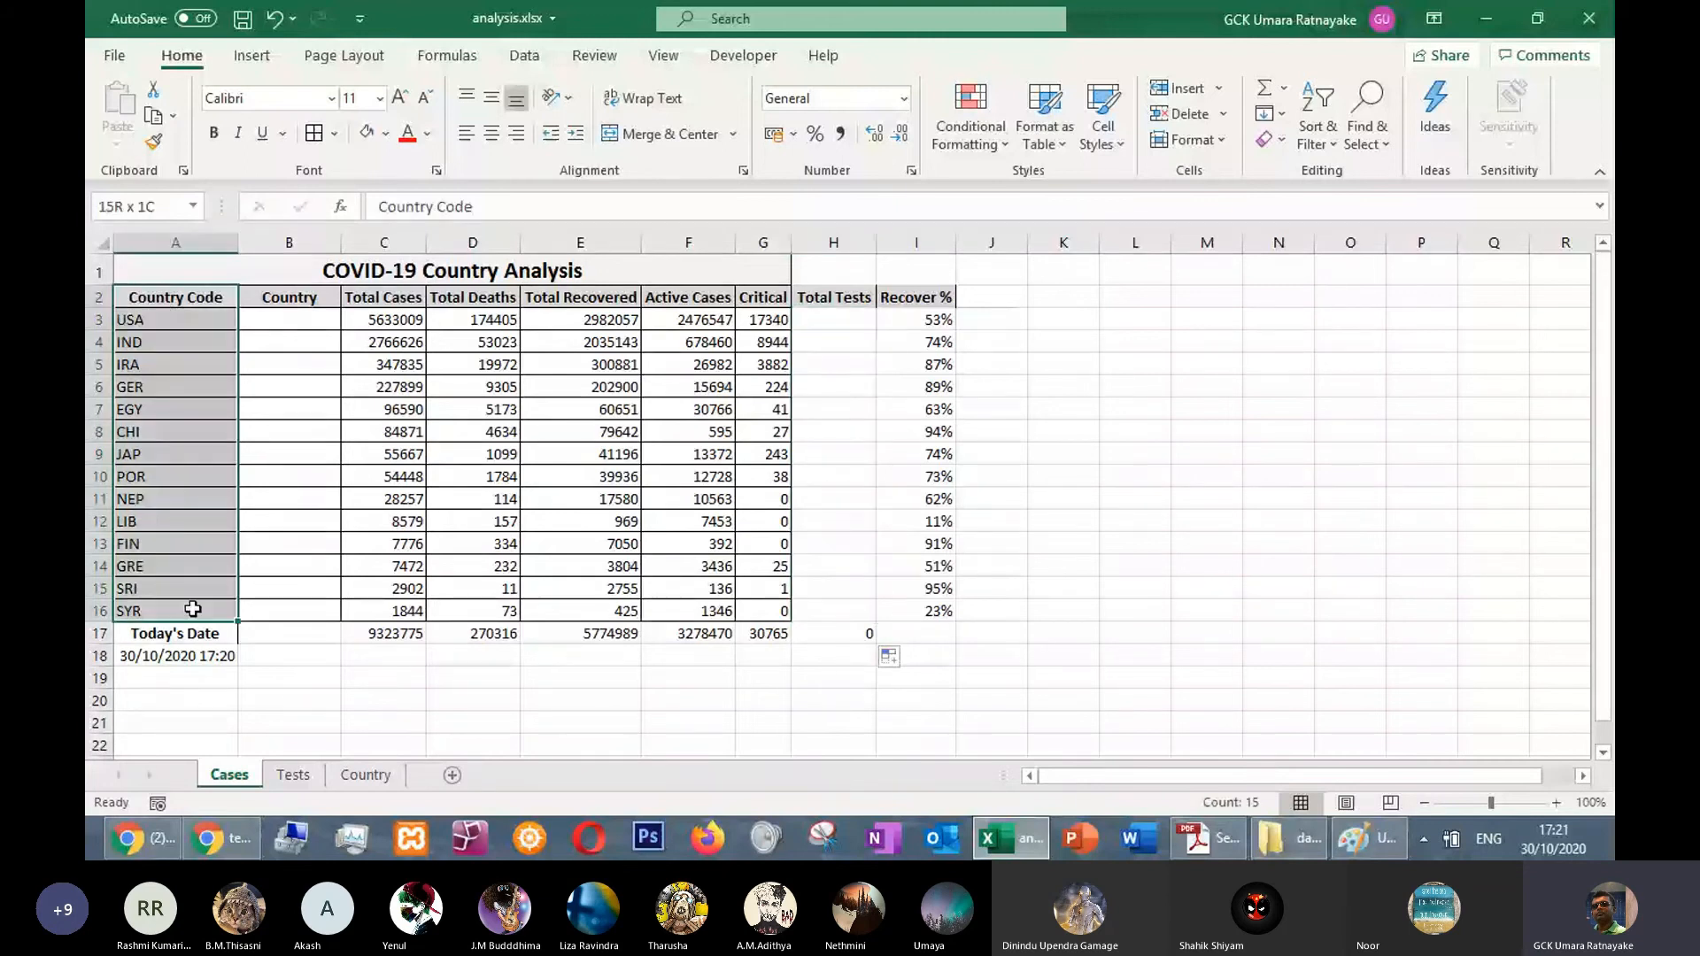
pyautogui.click(295, 776)
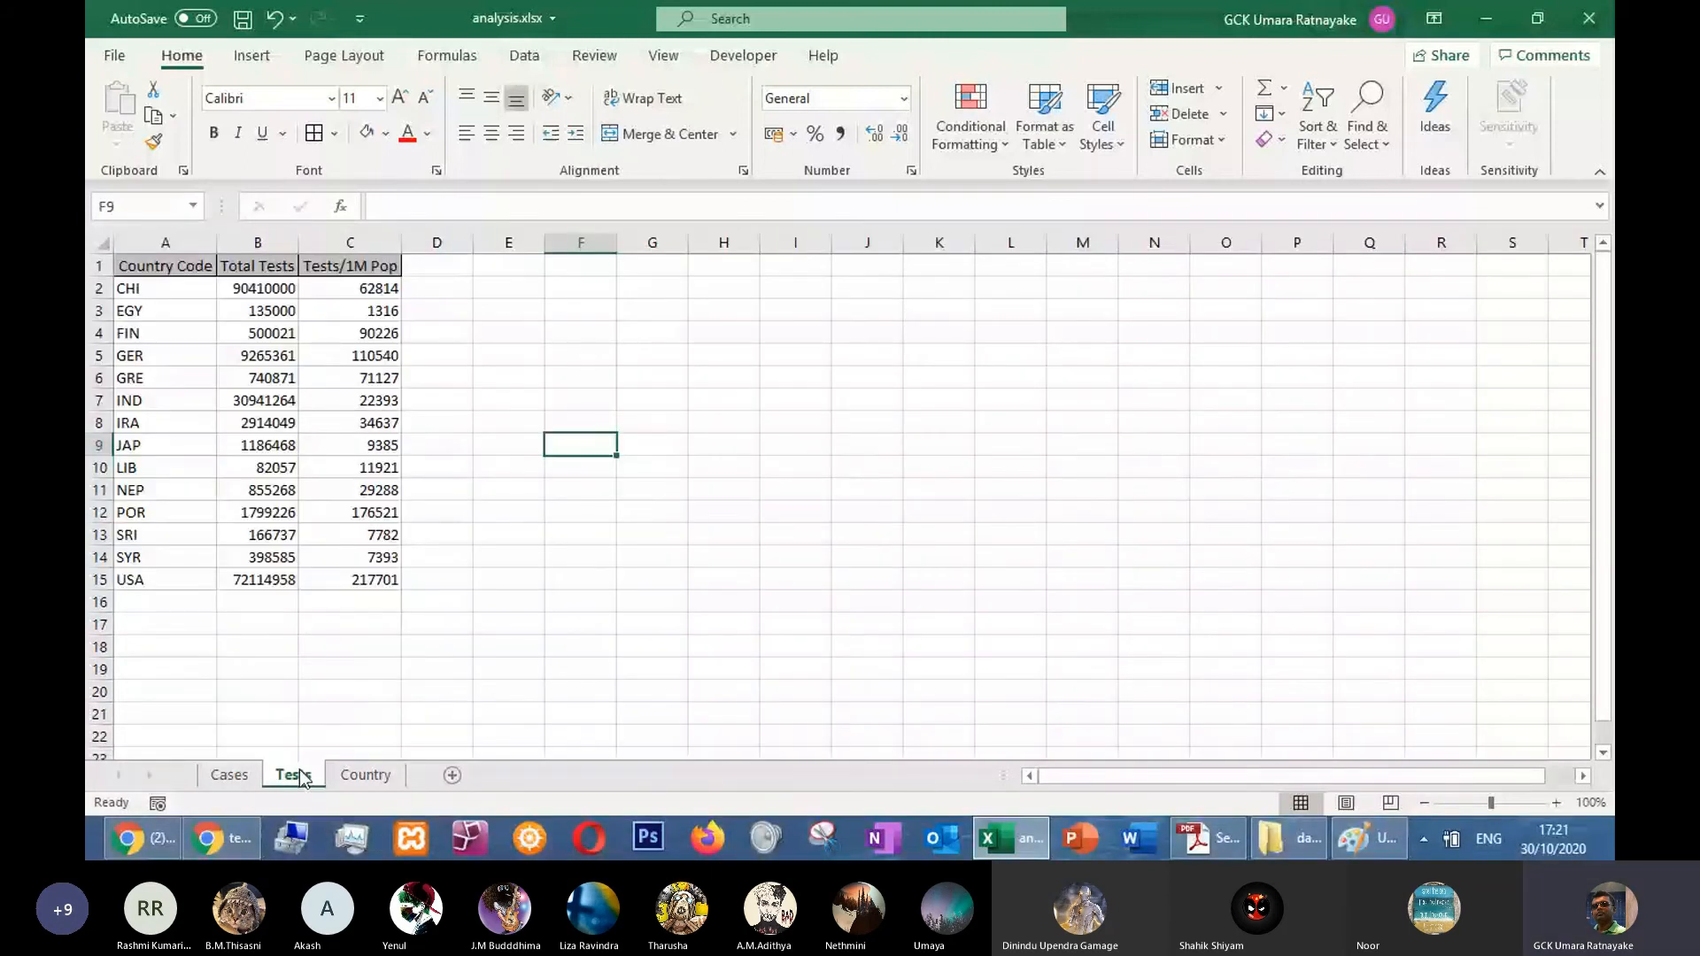
# Review the country codes on the Tests worksheet and insert the VLOOKUP function in cell H3 of the Cases worksheet
pyautogui.moveTo(165, 266); pyautogui.dragTo(198, 576)
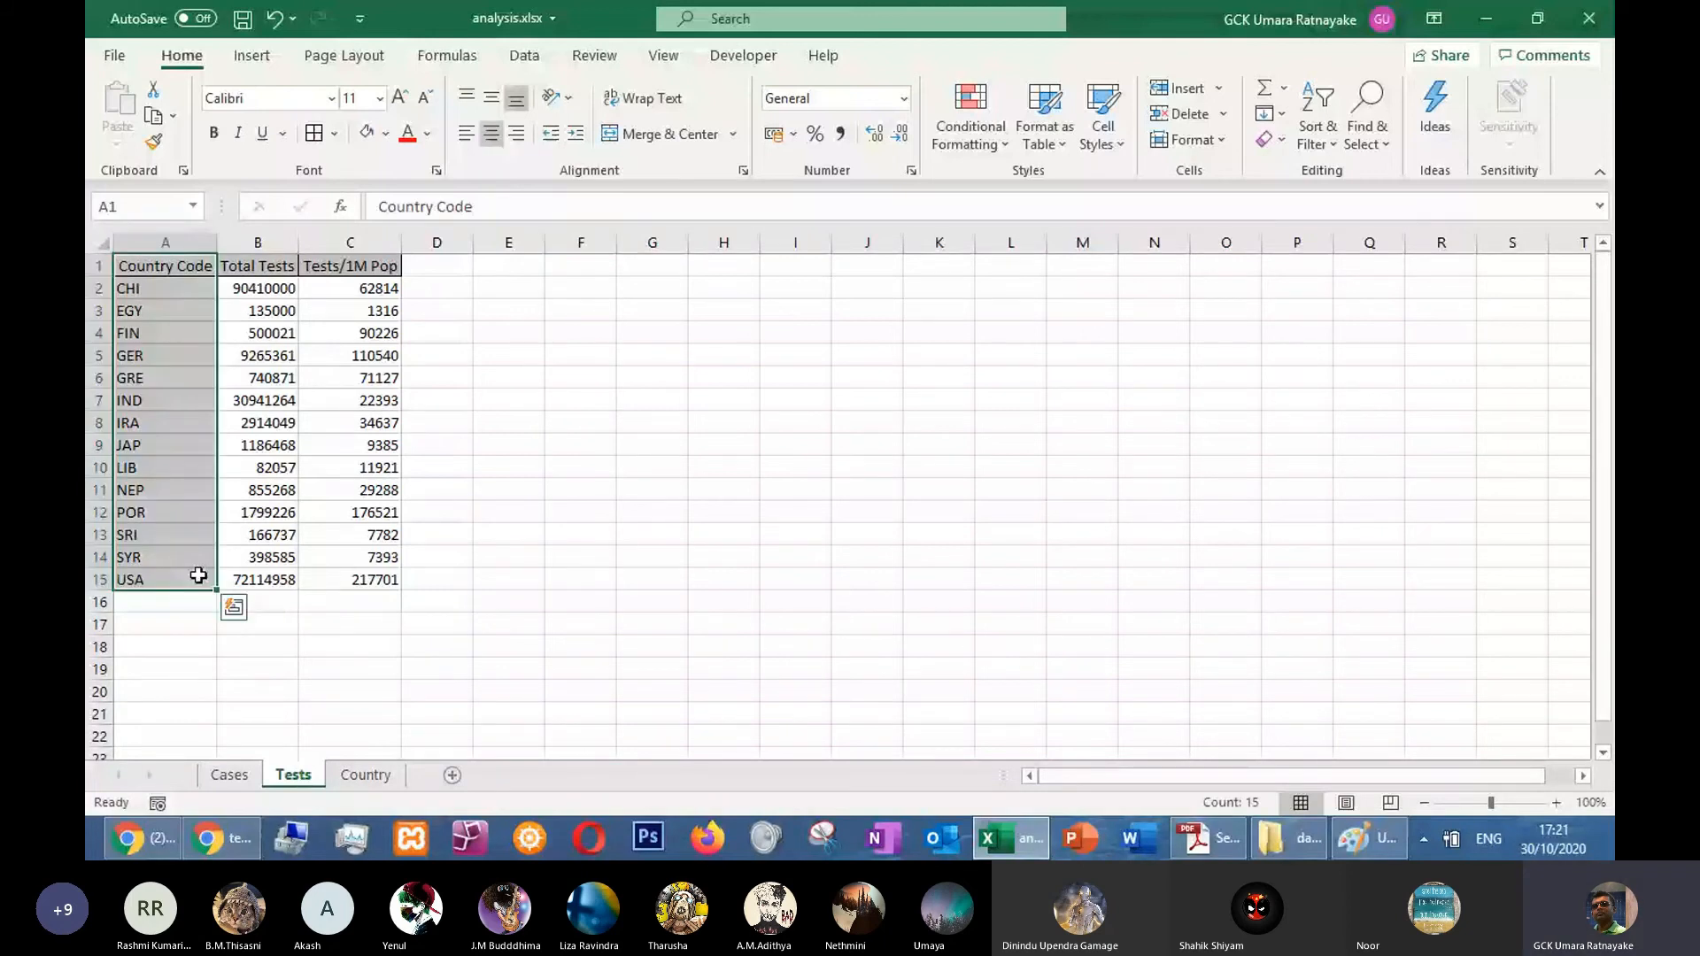
pyautogui.click(229, 776)
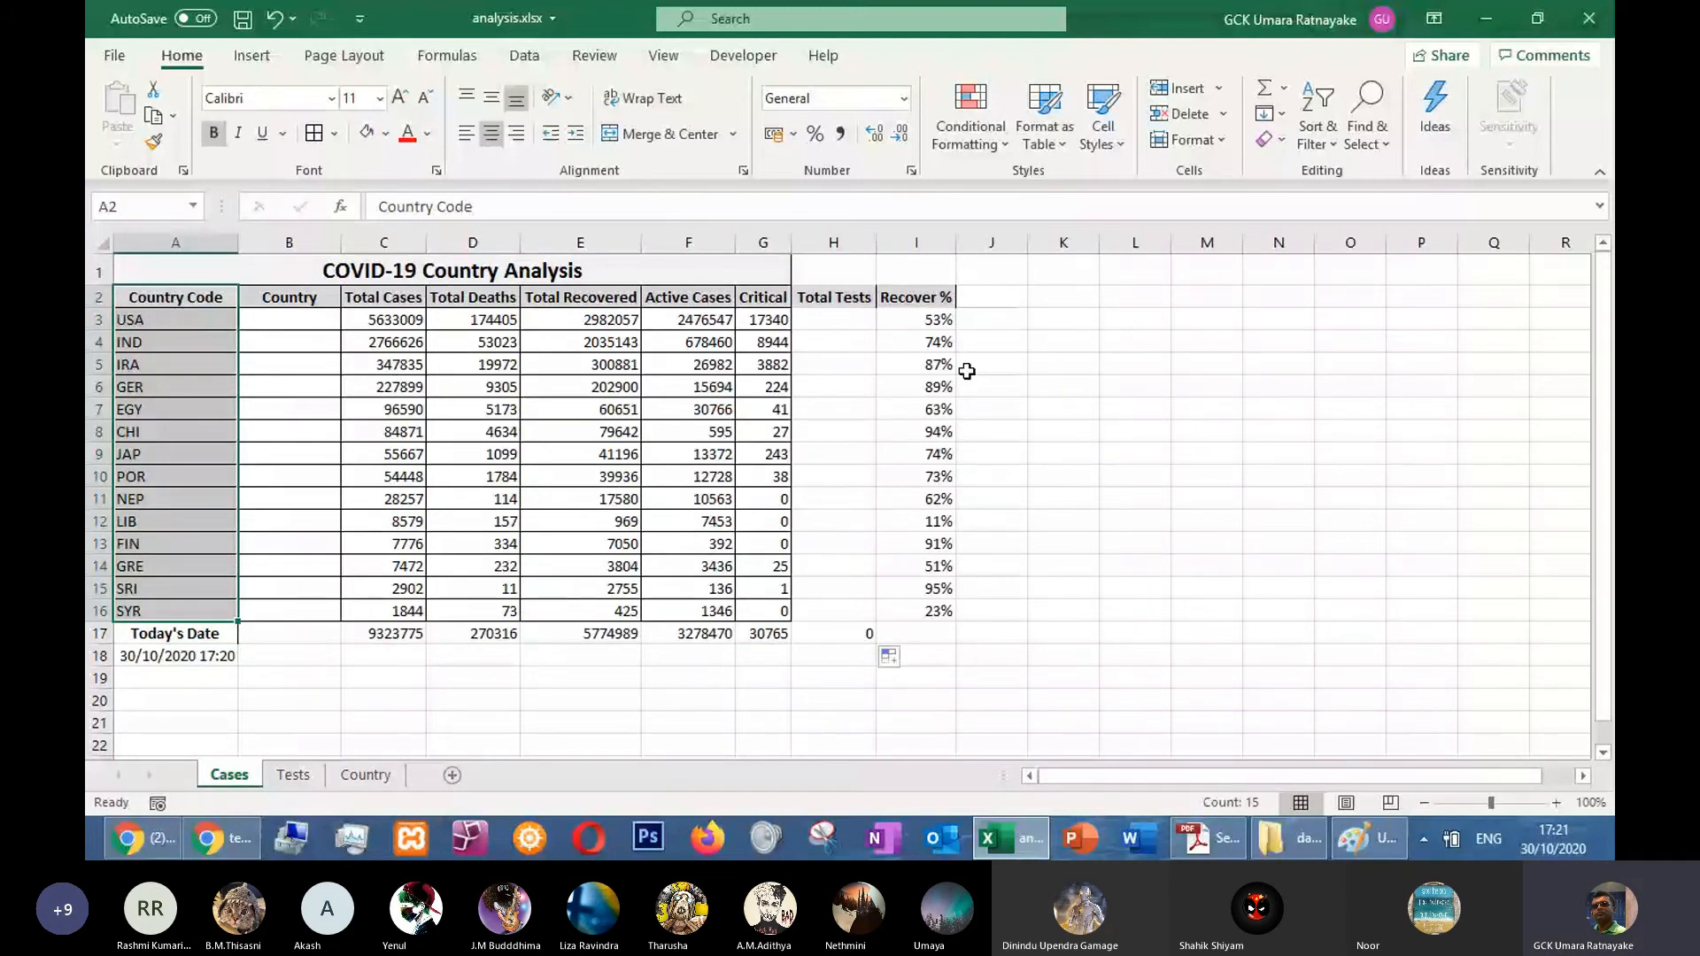
pyautogui.click(843, 323)
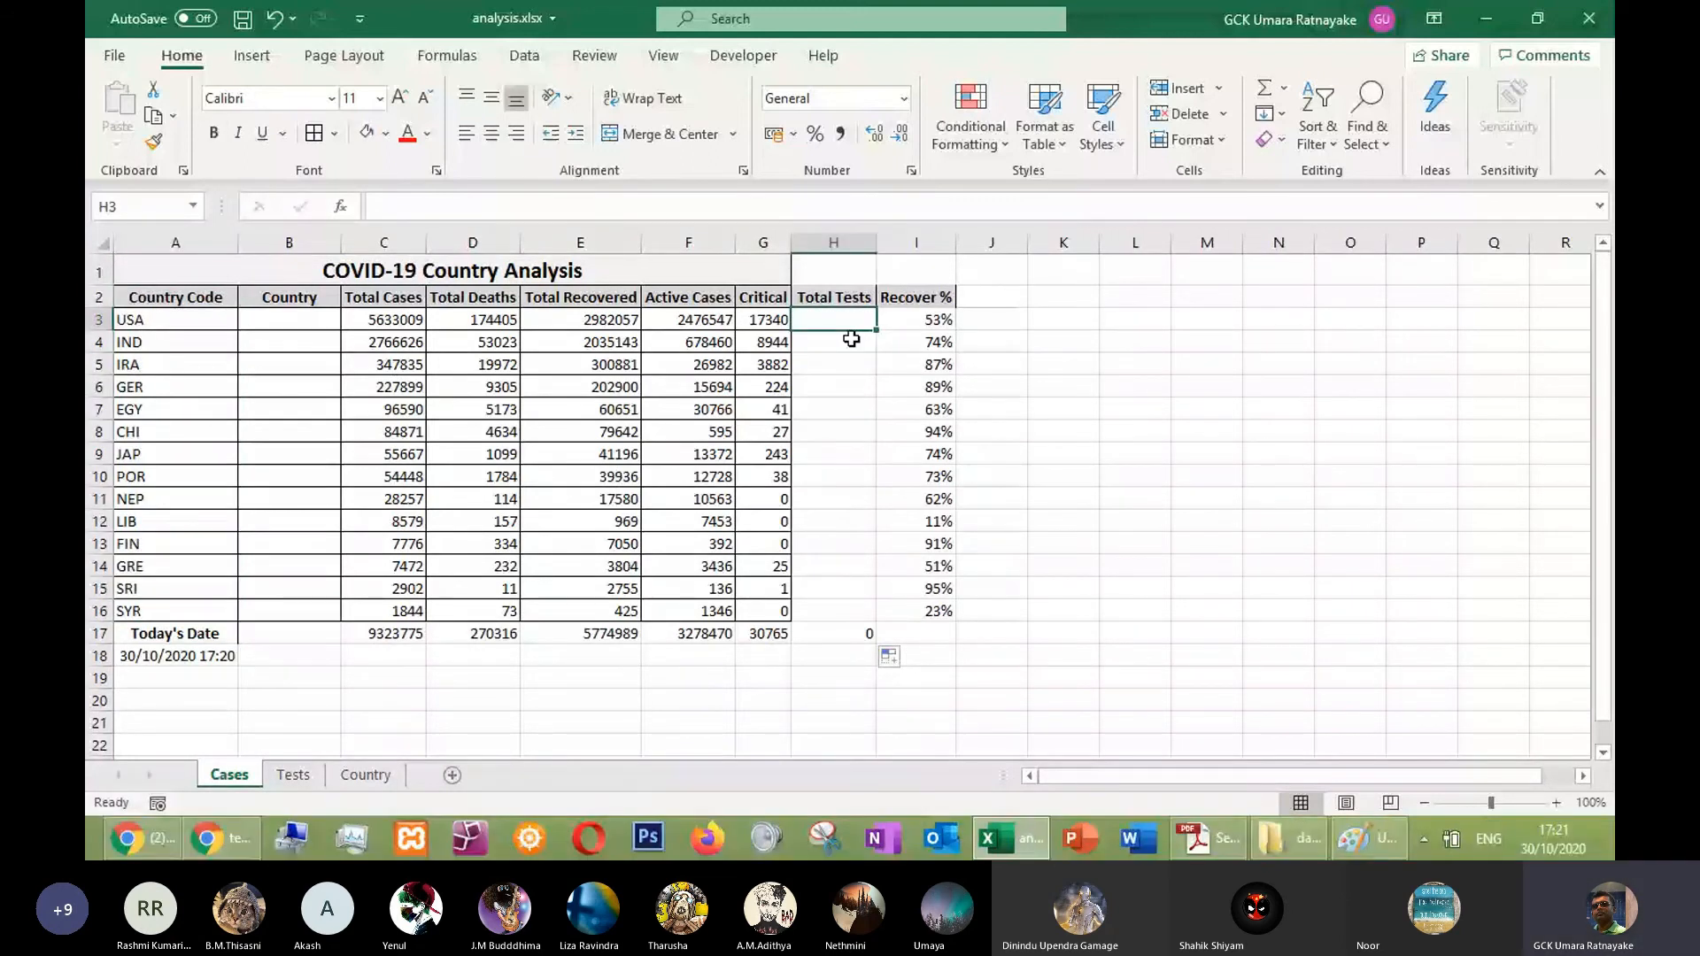
pyautogui.click(340, 208)
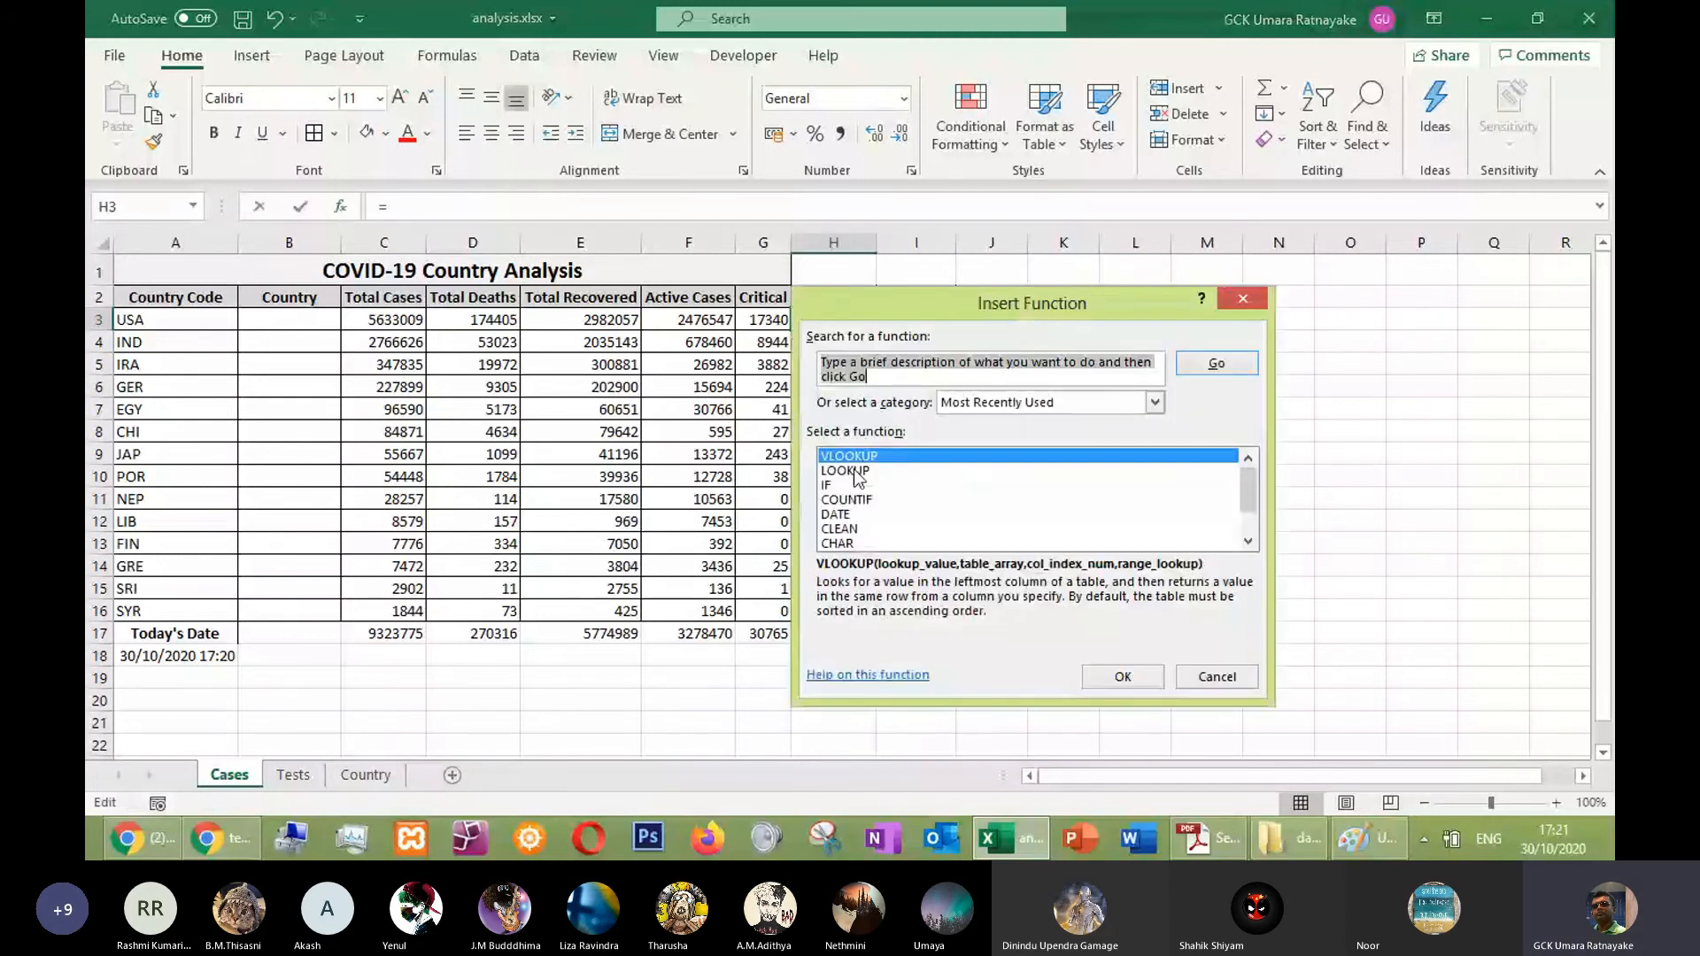
pyautogui.click(1022, 411)
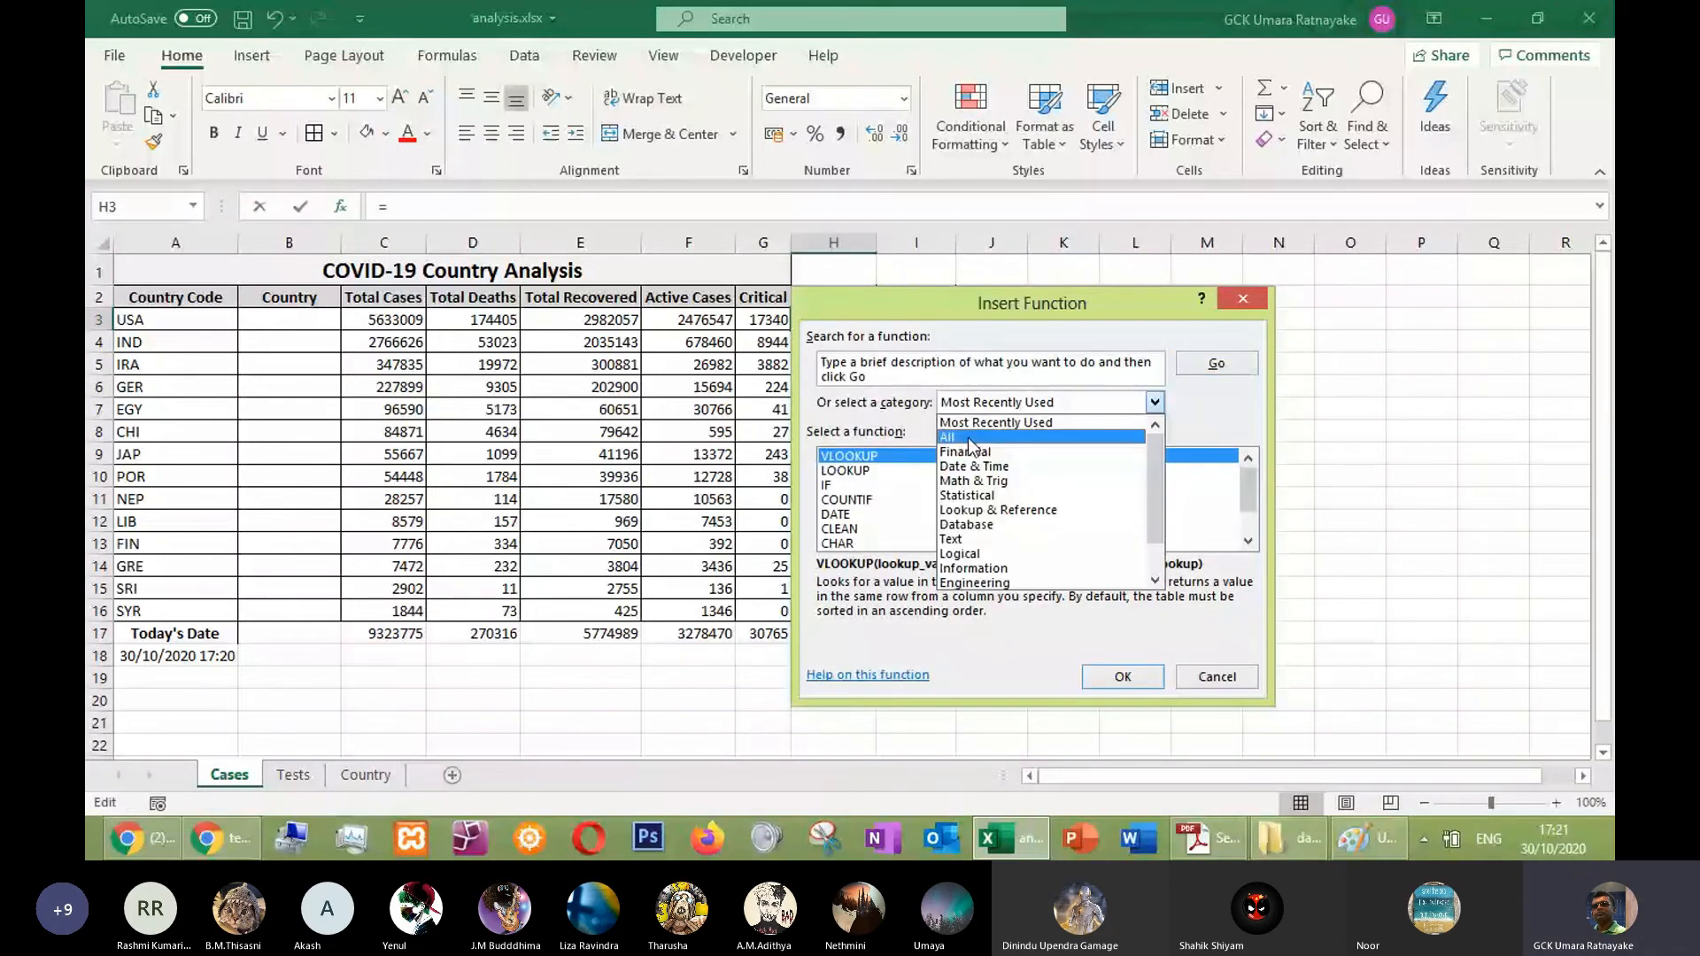
pyautogui.click(972, 438)
pyautogui.click(837, 472)
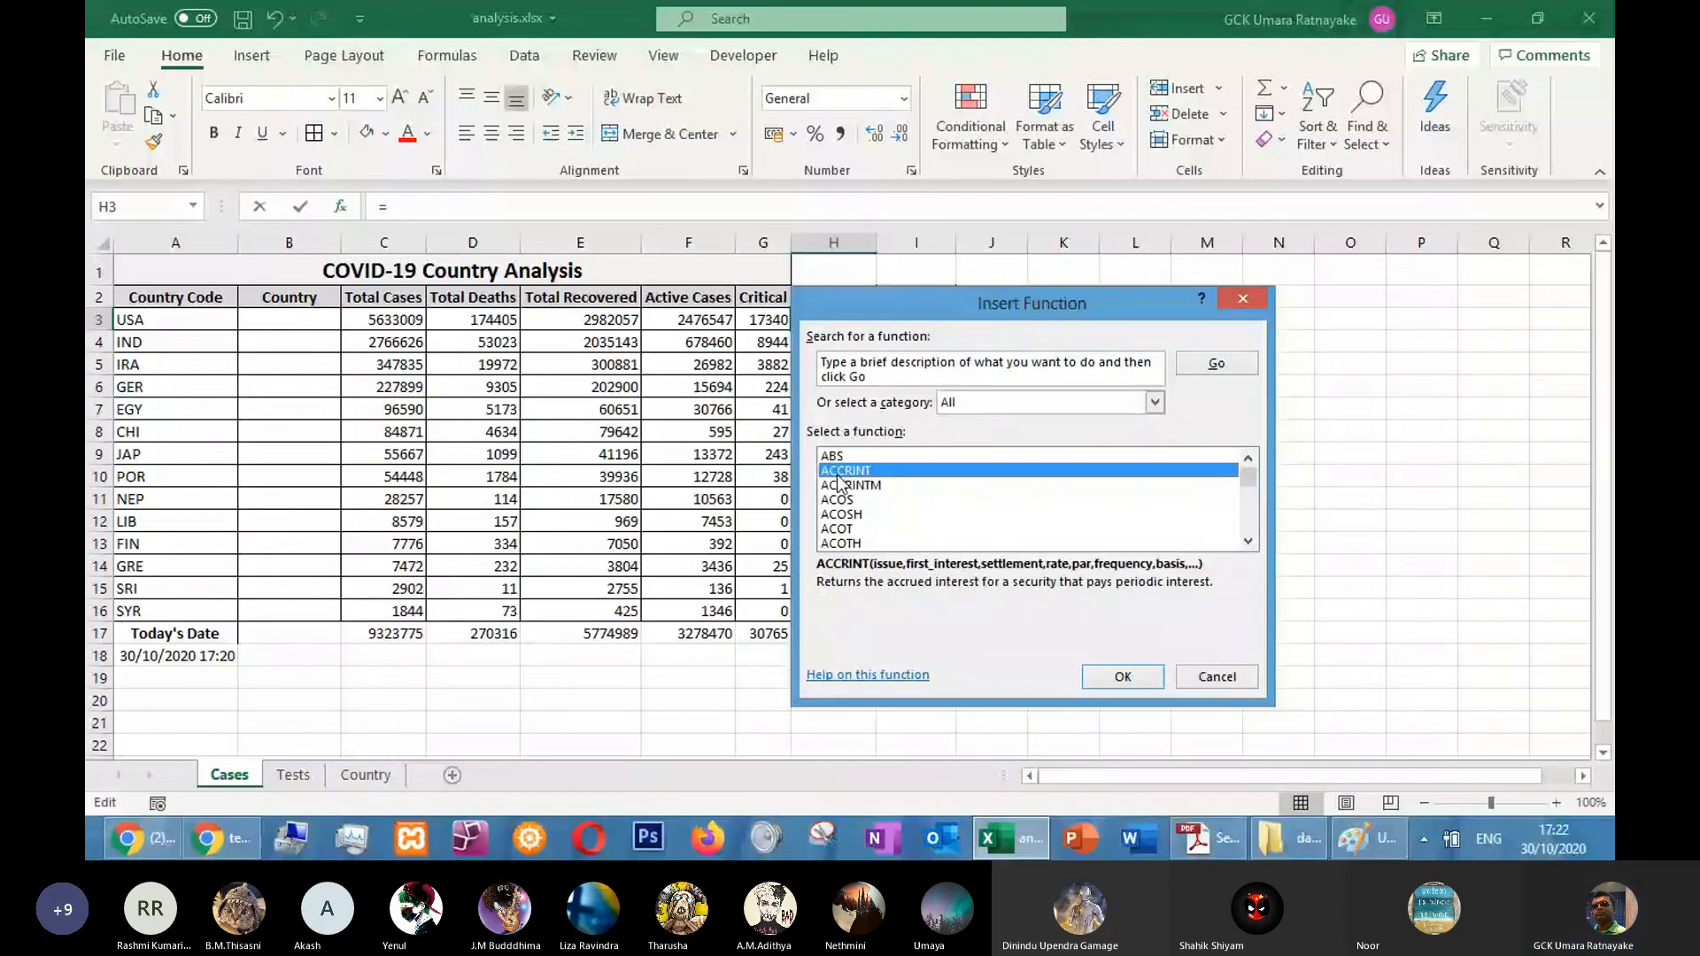
pyautogui.press('v')
pyautogui.press('l')
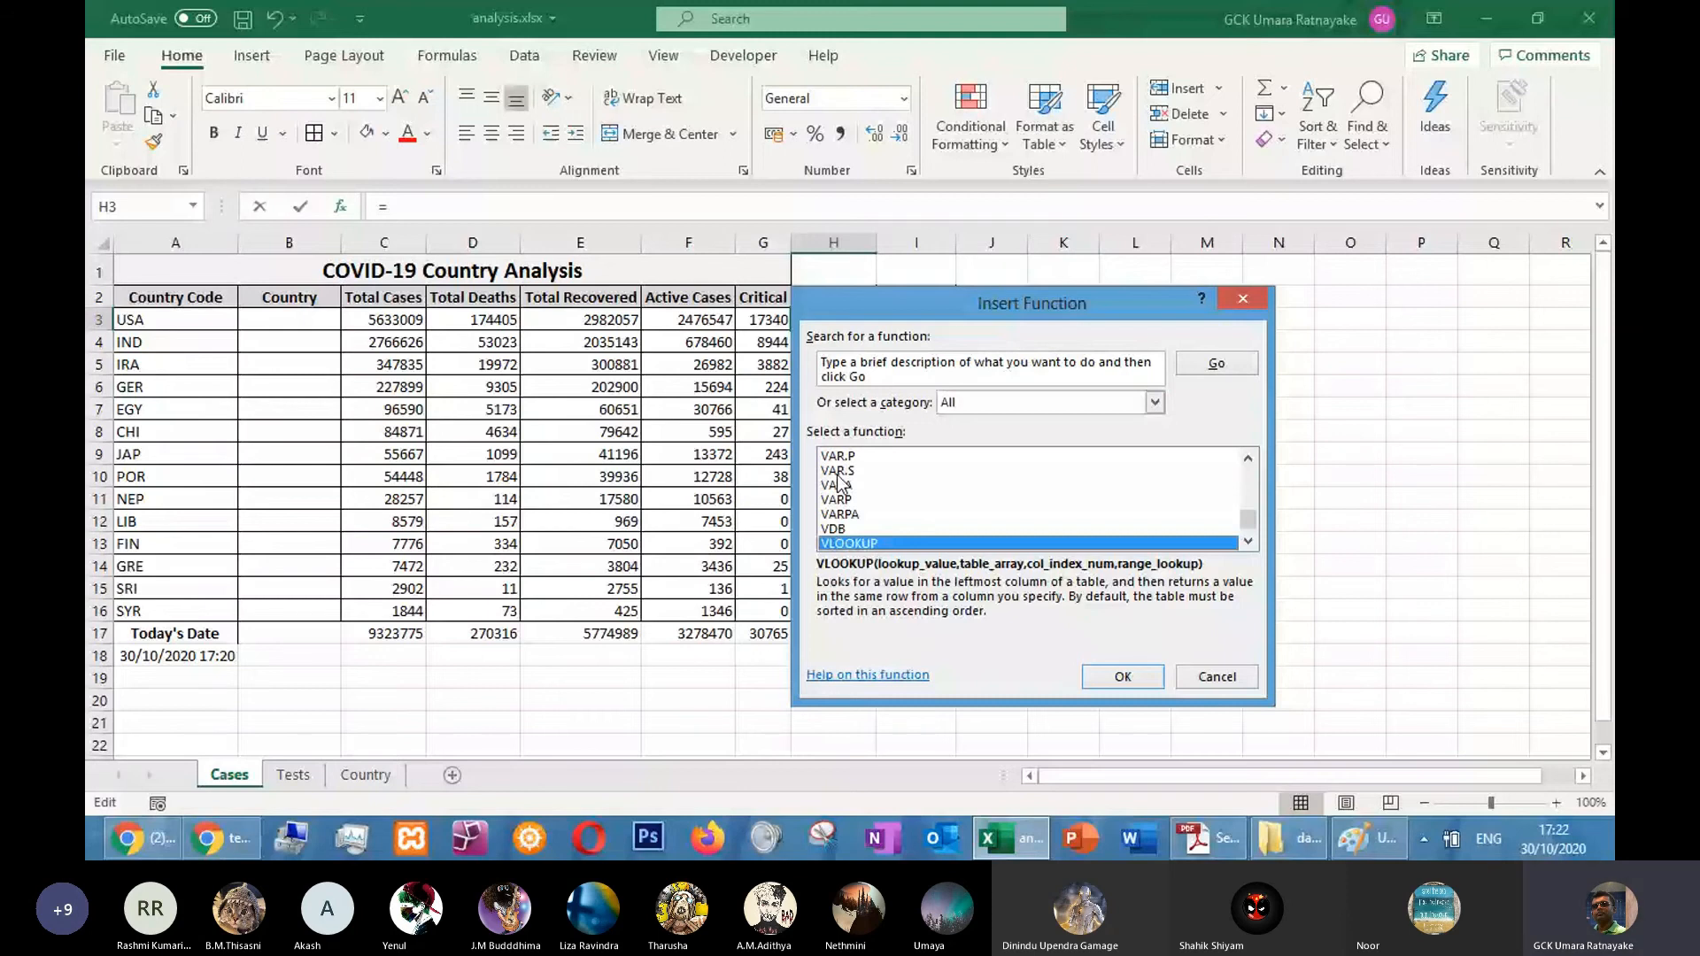
pyautogui.press('Return')
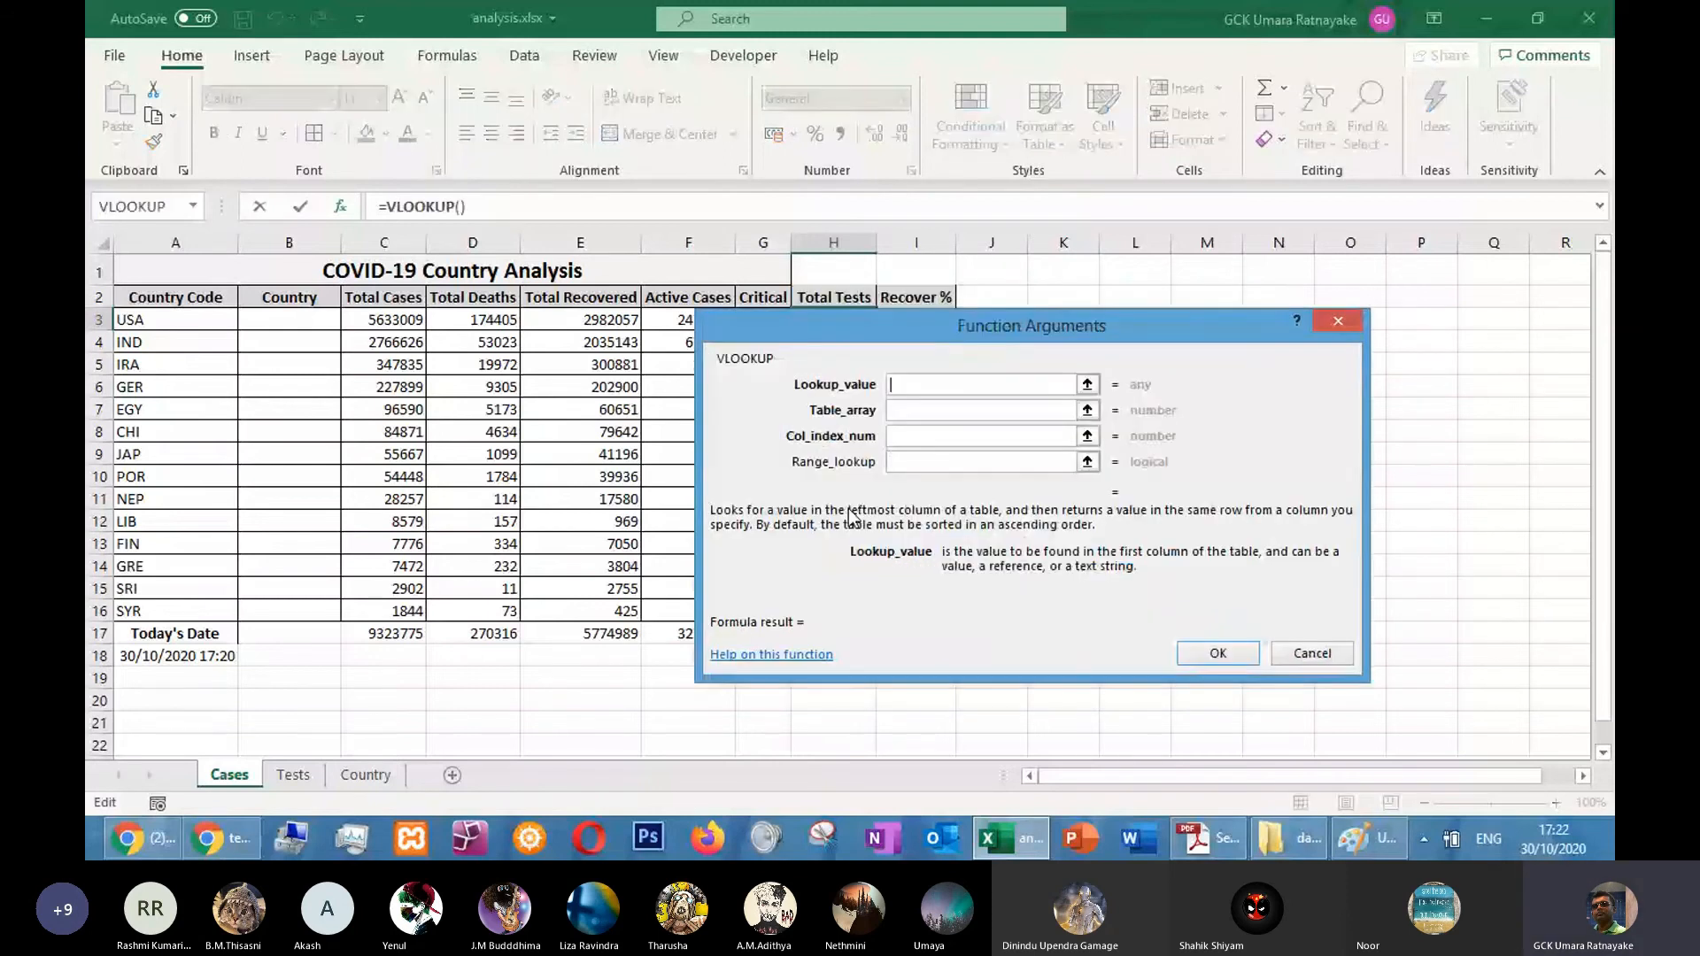
# Set the VLOOKUP's lookup value to the USA country code in cell A3
pyautogui.moveTo(993, 346); pyautogui.dragTo(1048, 444)
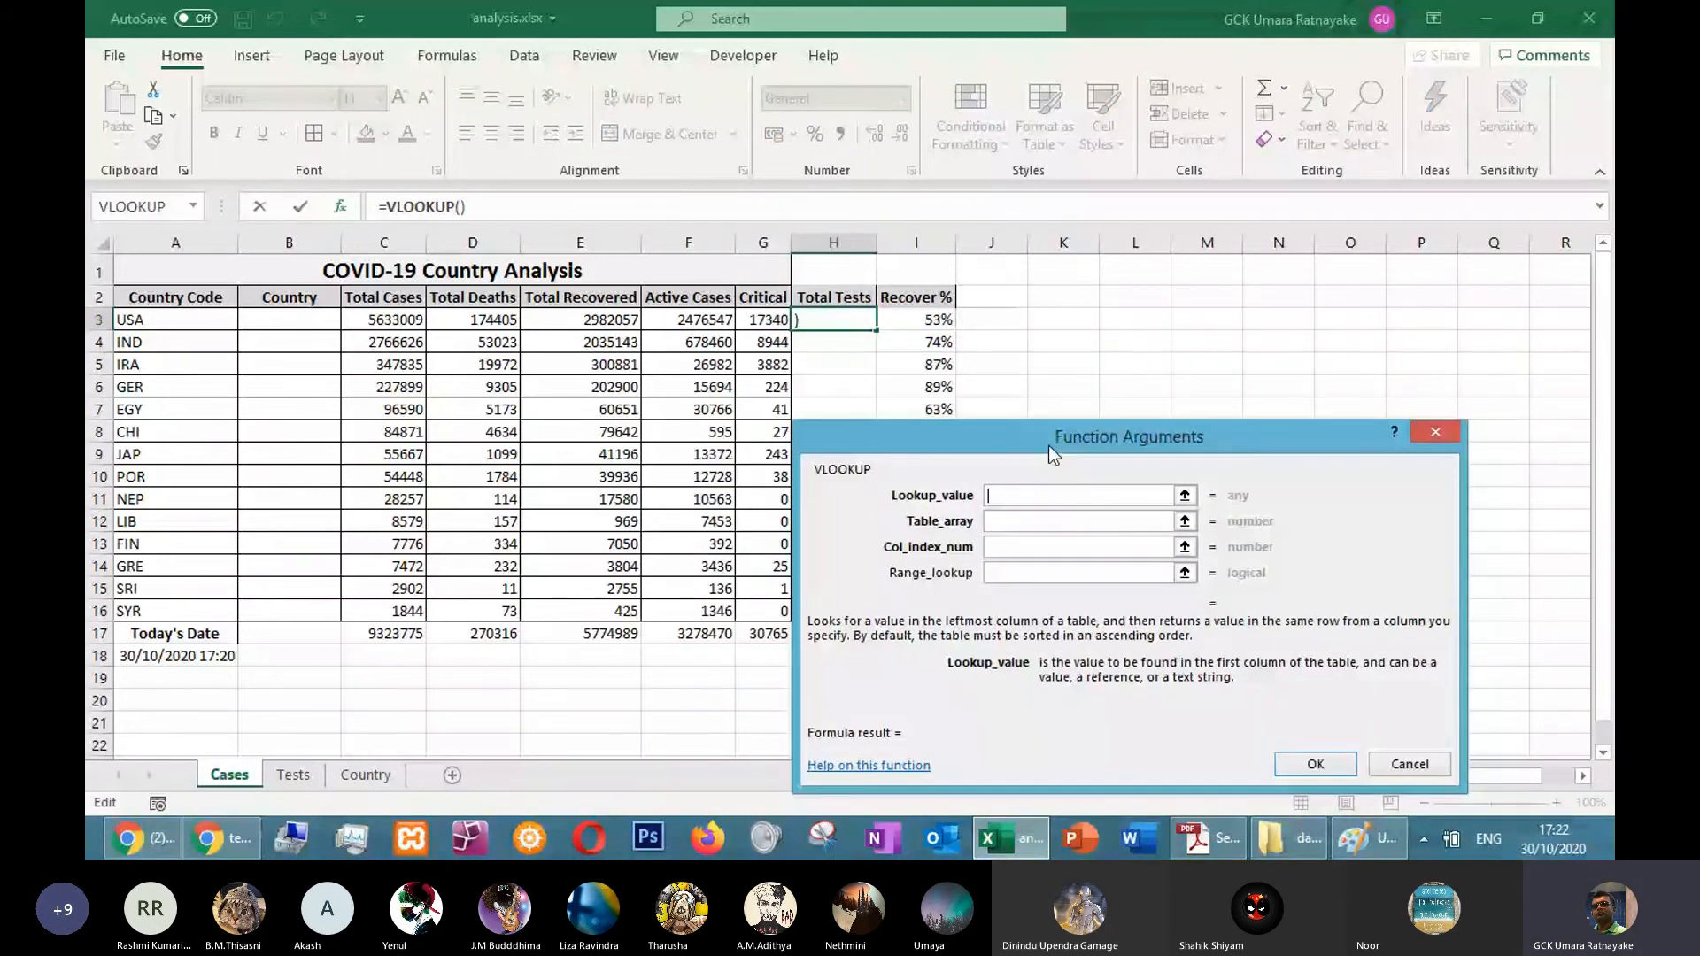
pyautogui.moveTo(1049, 445); pyautogui.dragTo(1050, 445)
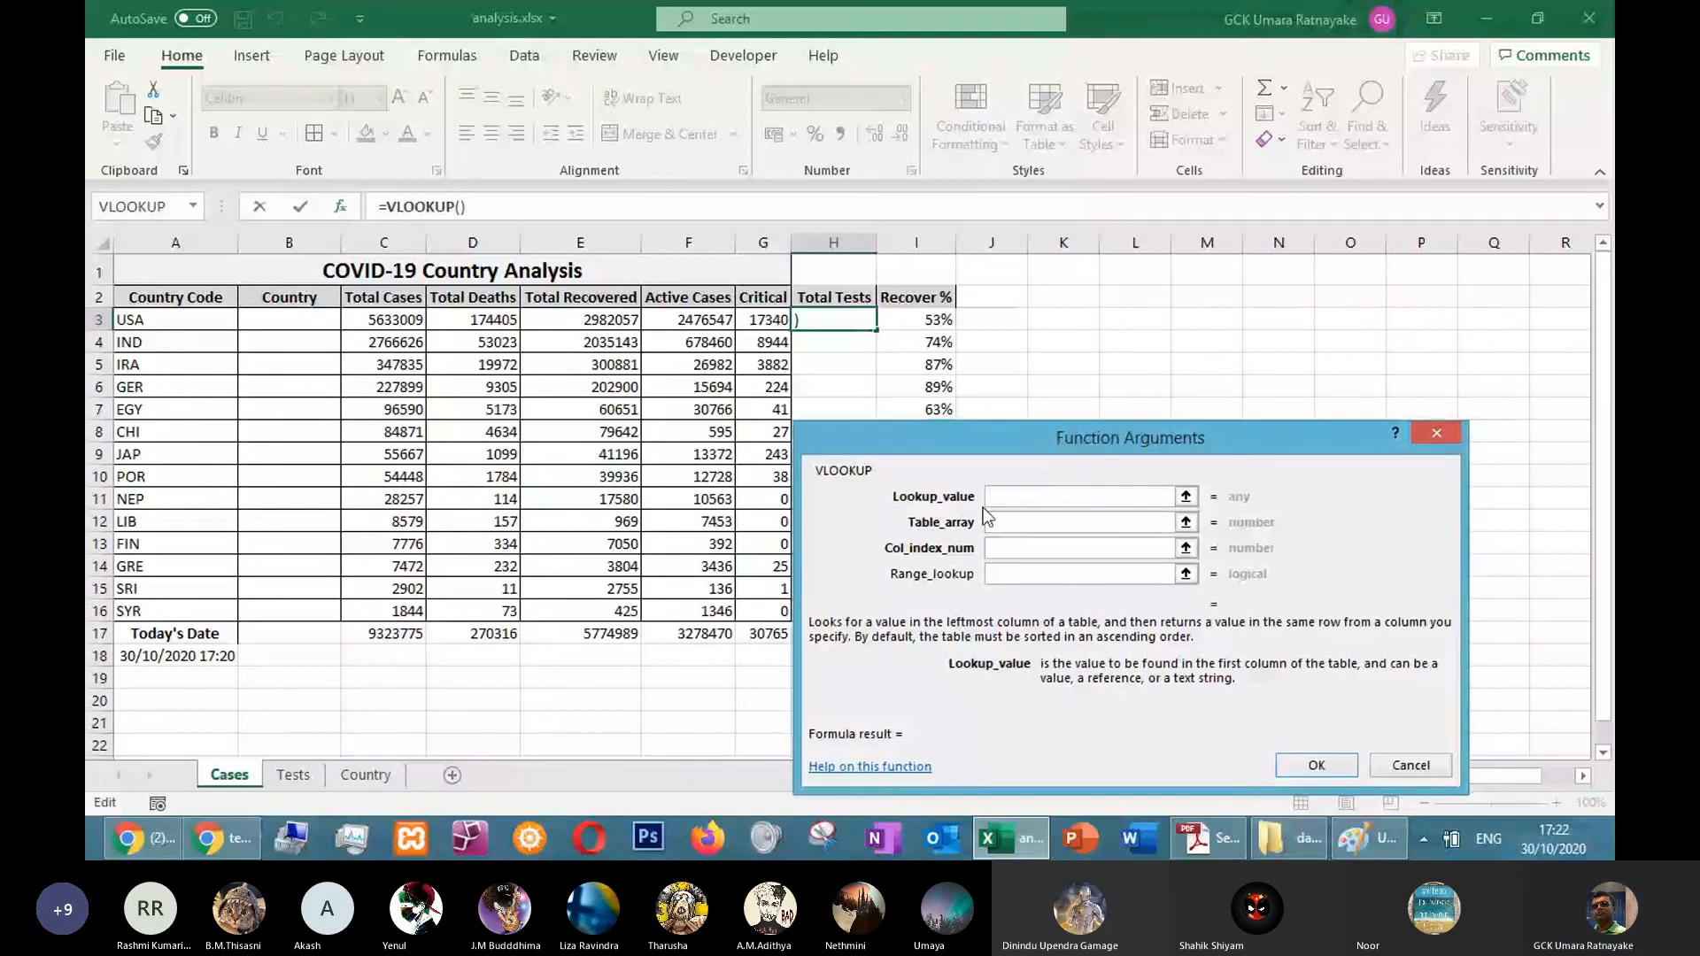
pyautogui.click(139, 319)
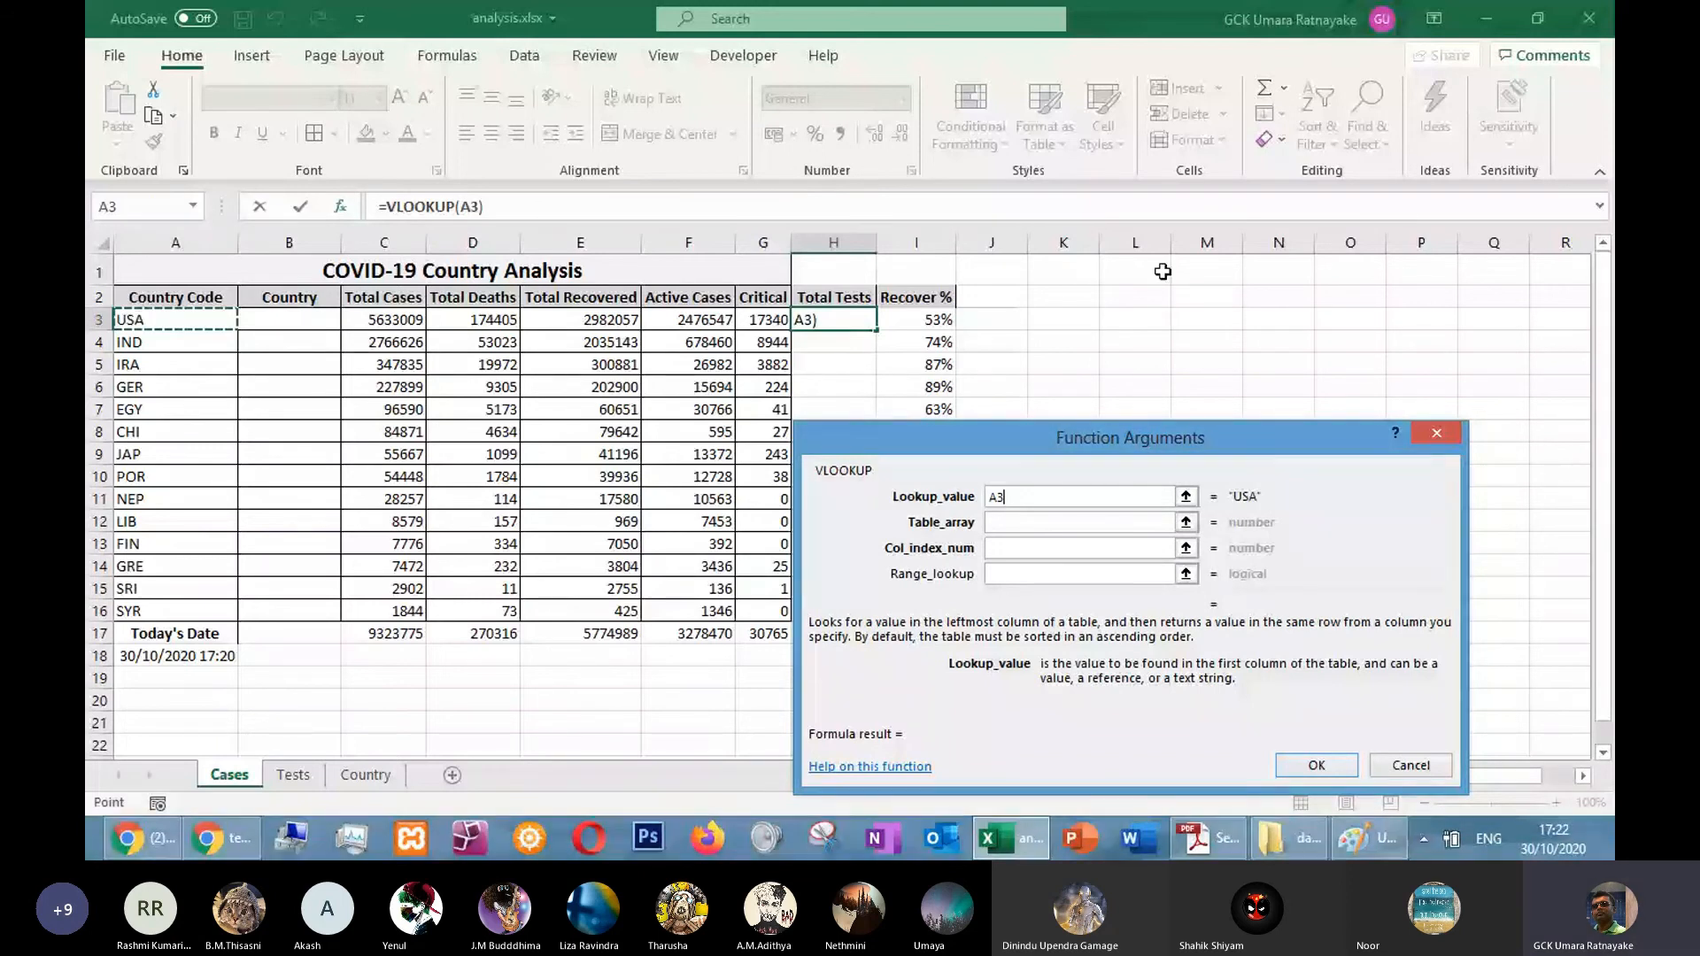
# Set the table array to A1:C15 on the Tests worksheet as the absolute reference Tests!$A$1:$C$15
pyautogui.click(998, 527)
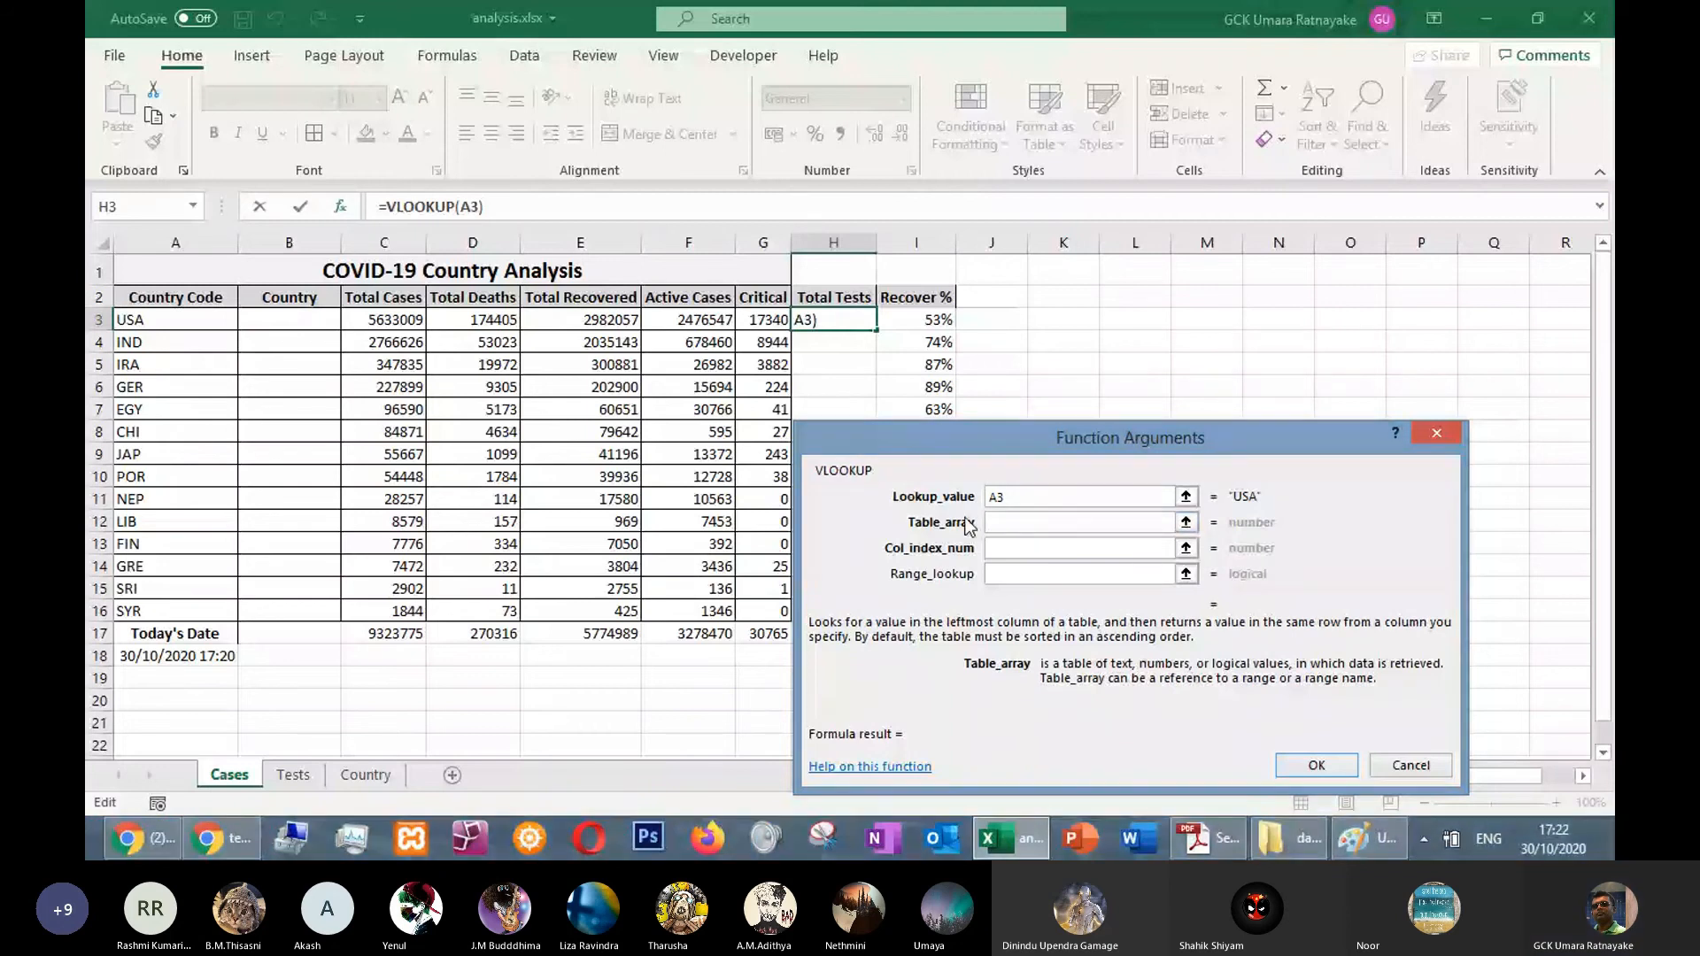
pyautogui.click(293, 776)
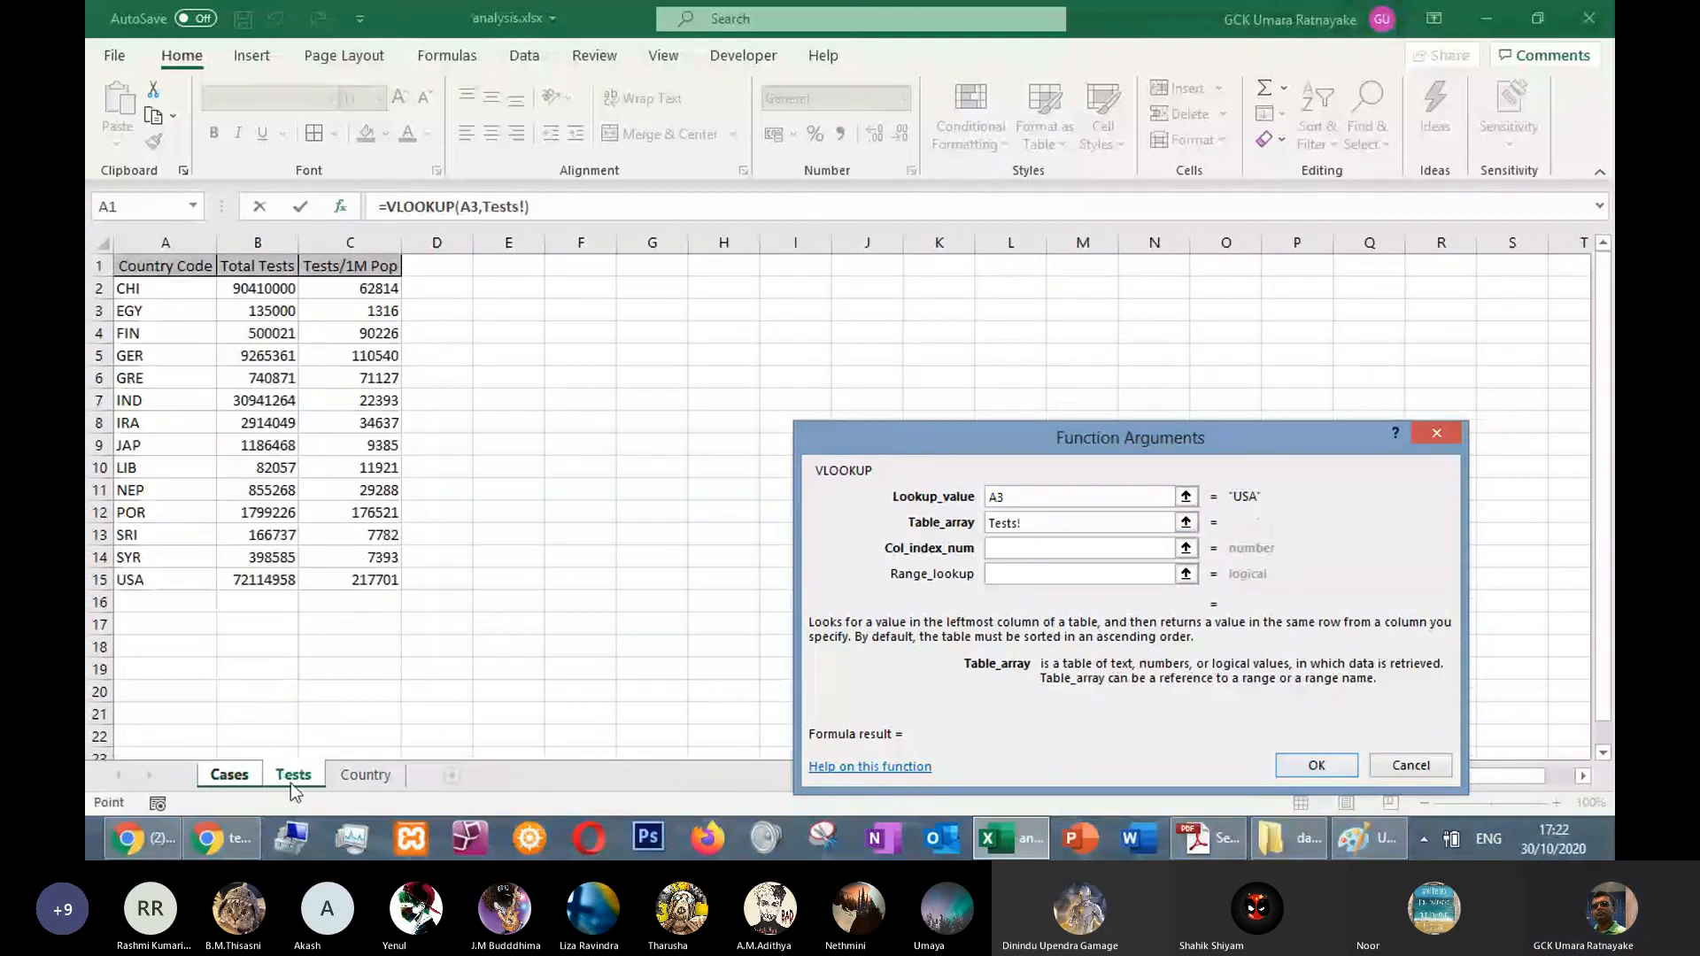
pyautogui.moveTo(160, 265); pyautogui.dragTo(381, 580)
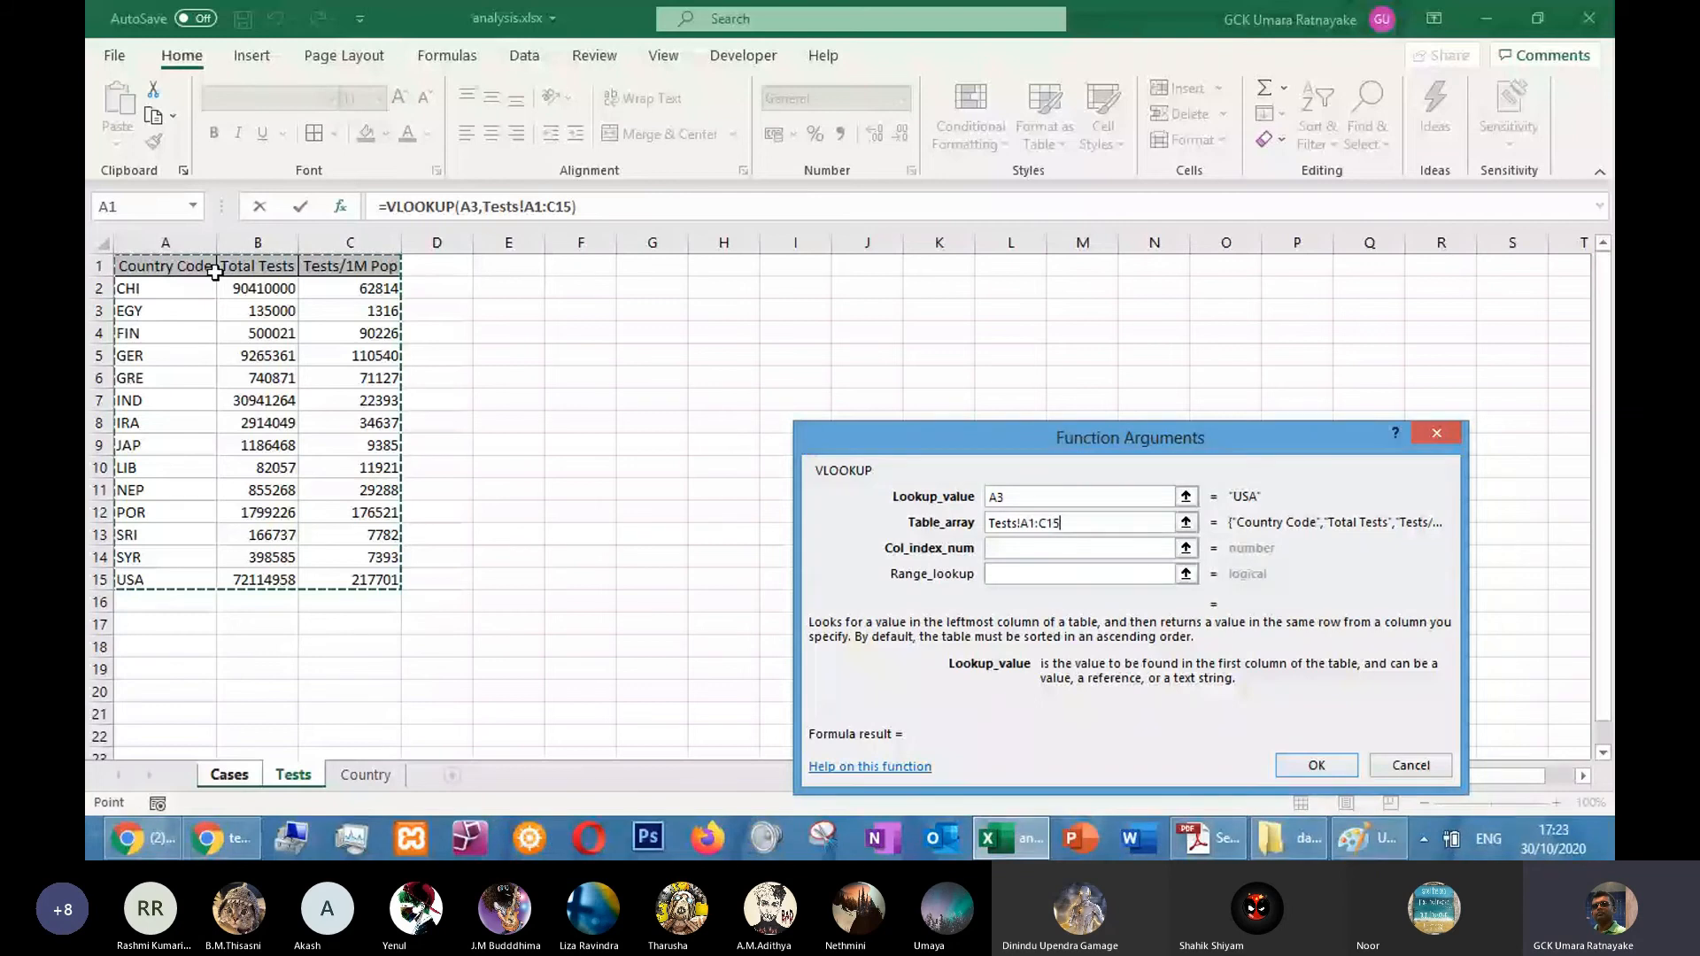
pyautogui.press('F4')
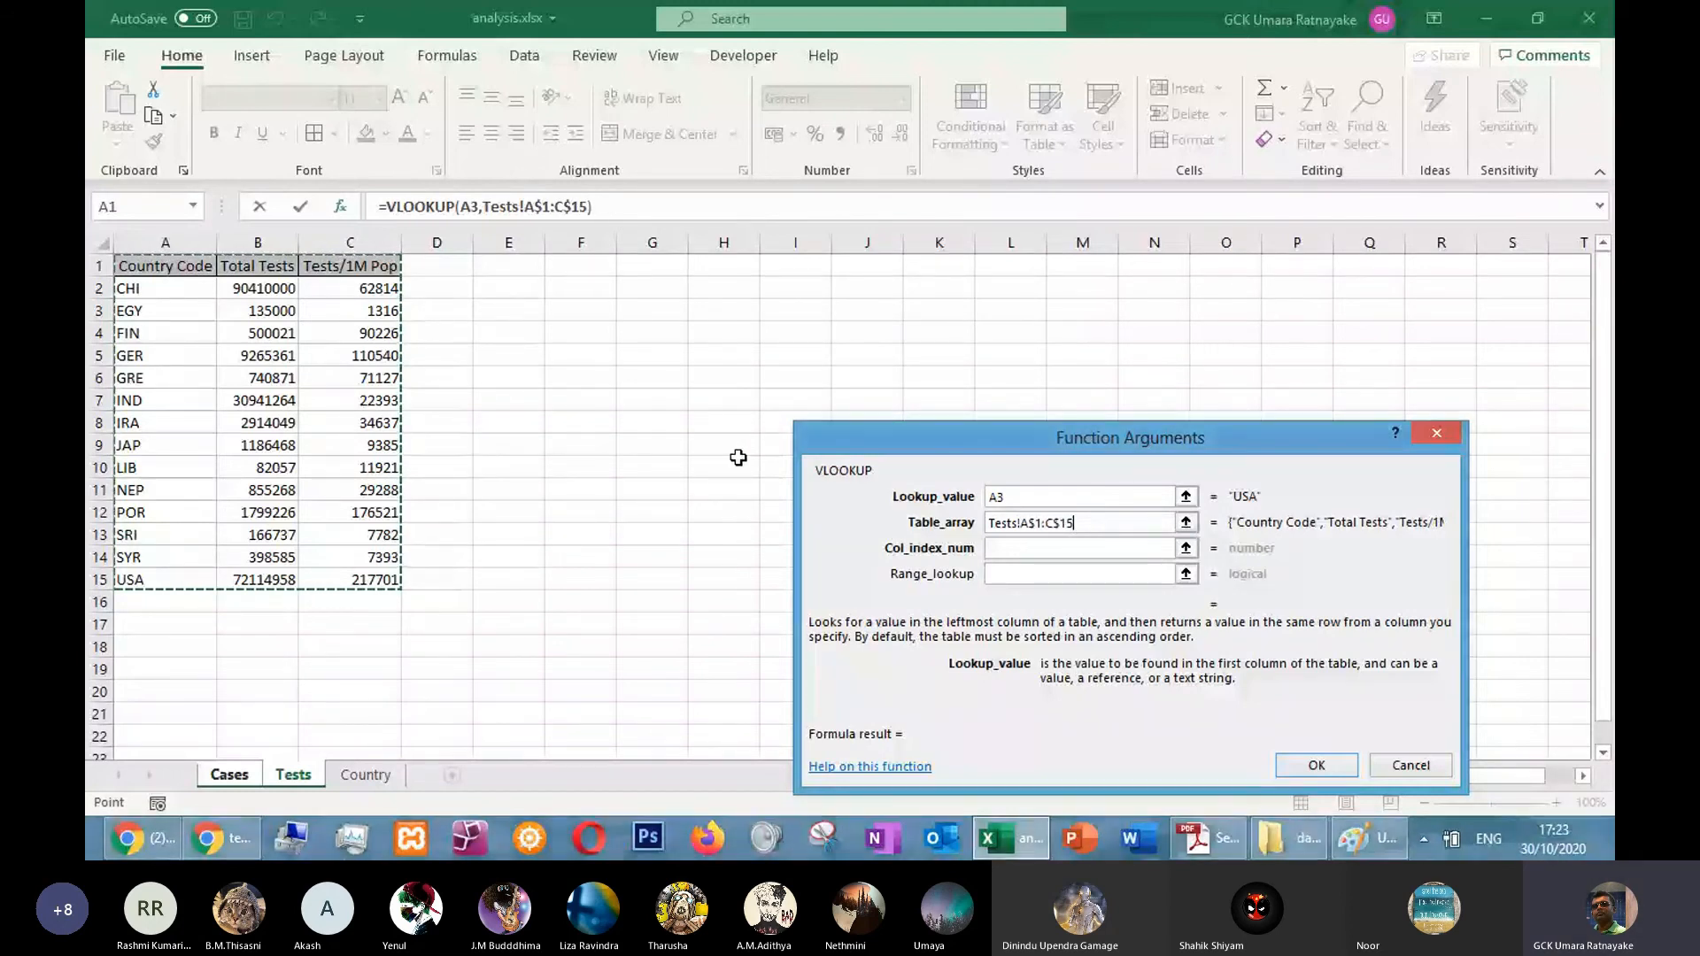
pyautogui.press('F4')
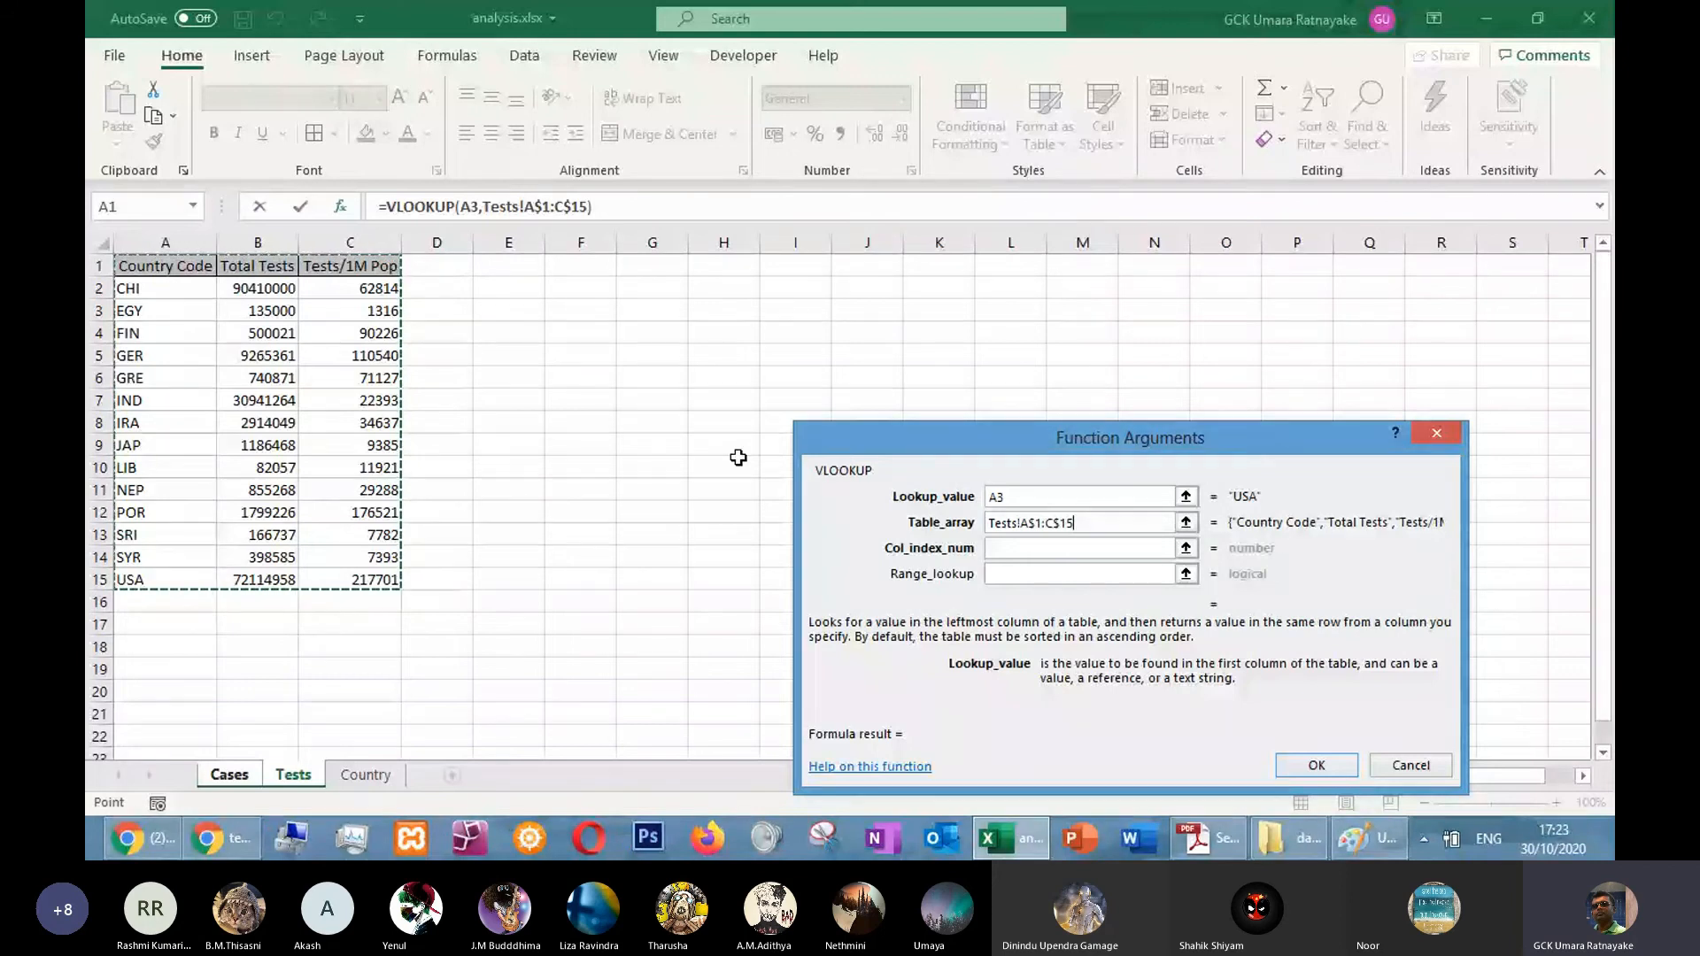
pyautogui.press('F4')
pyautogui.press('F4')
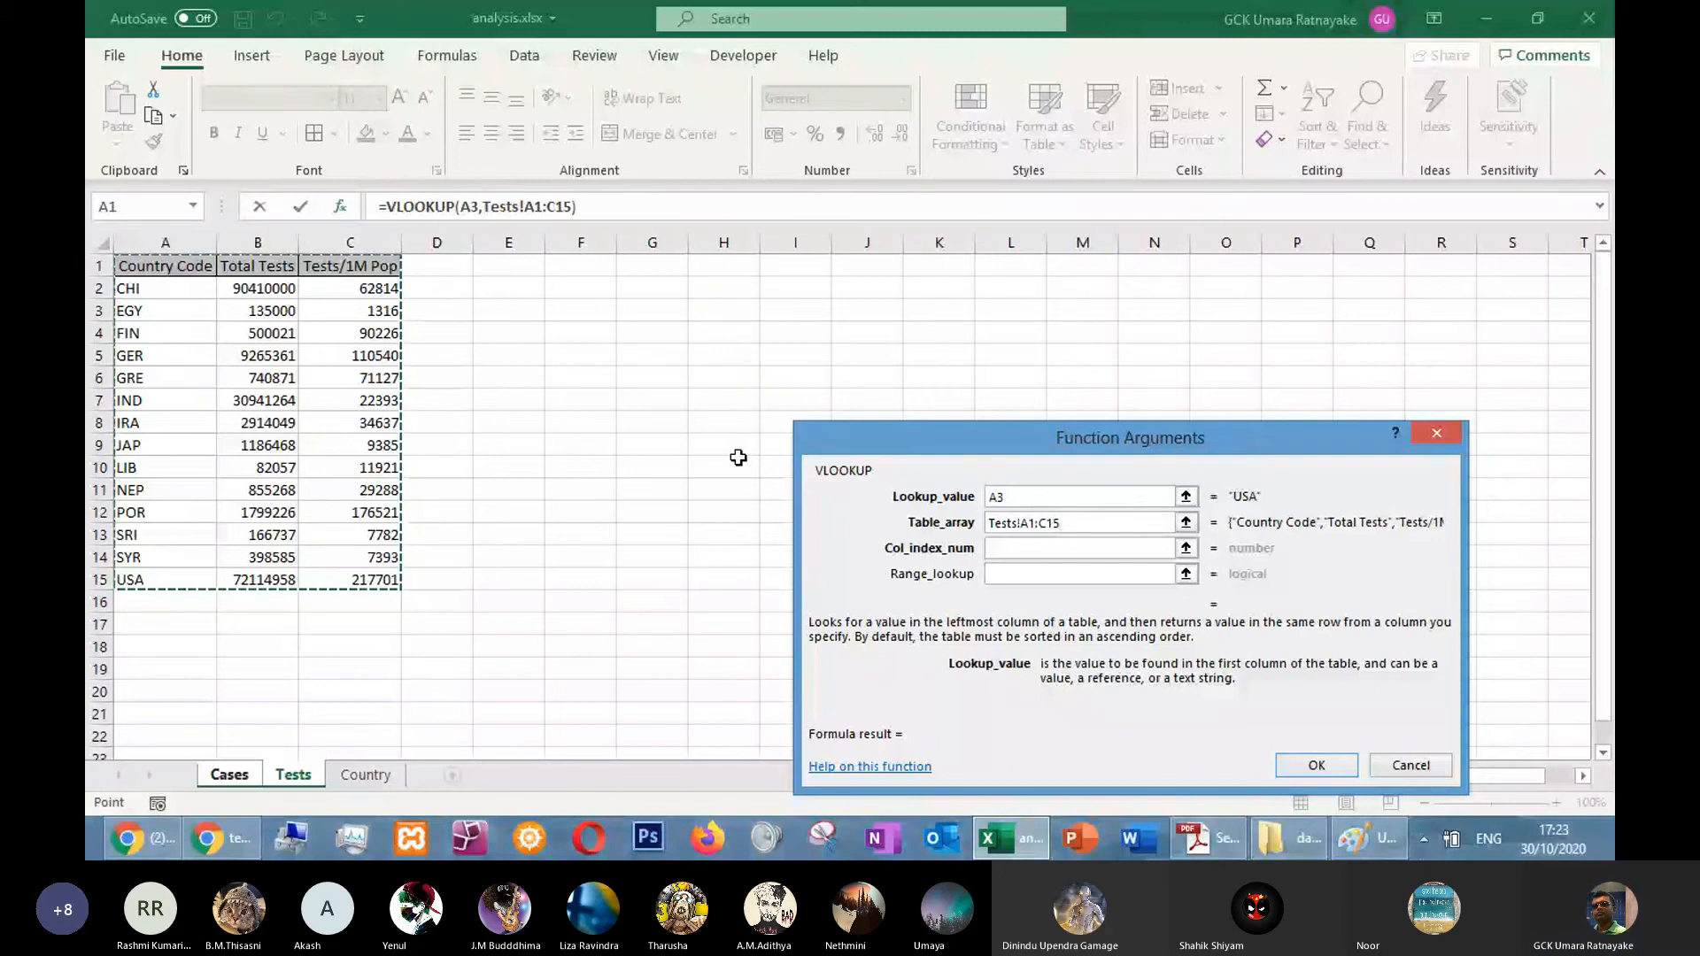
pyautogui.press('F4')
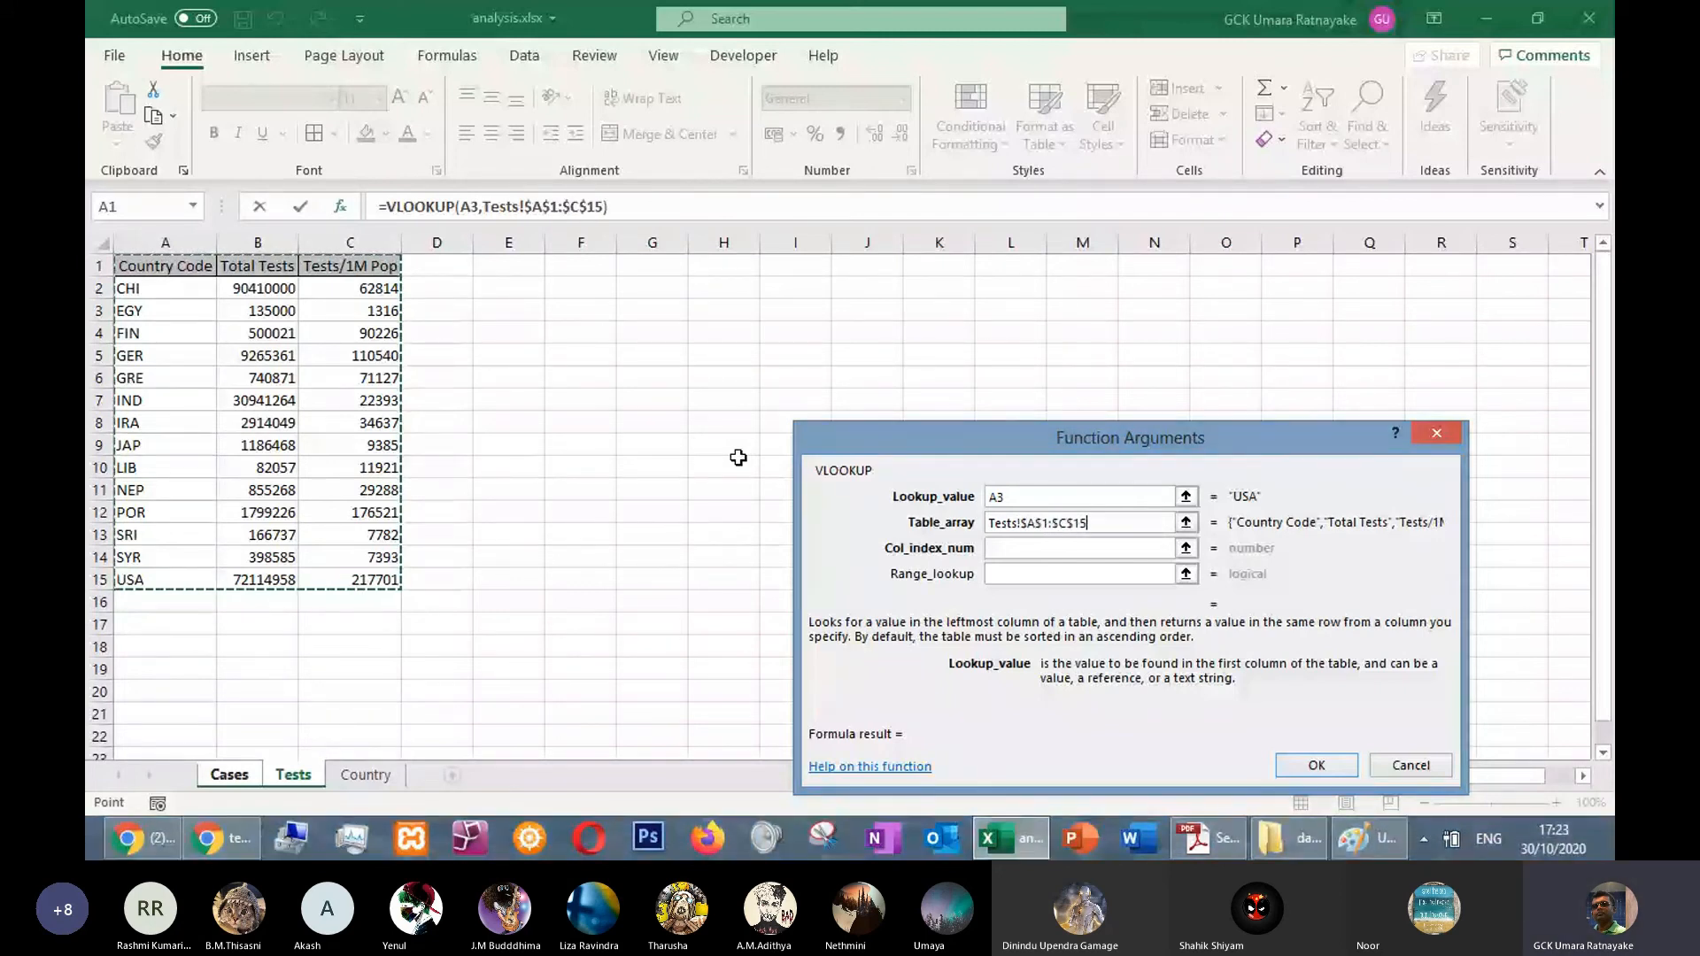
# Set the VLOOKUP's column index number to 2 and its range lookup to false
pyautogui.click(1012, 552)
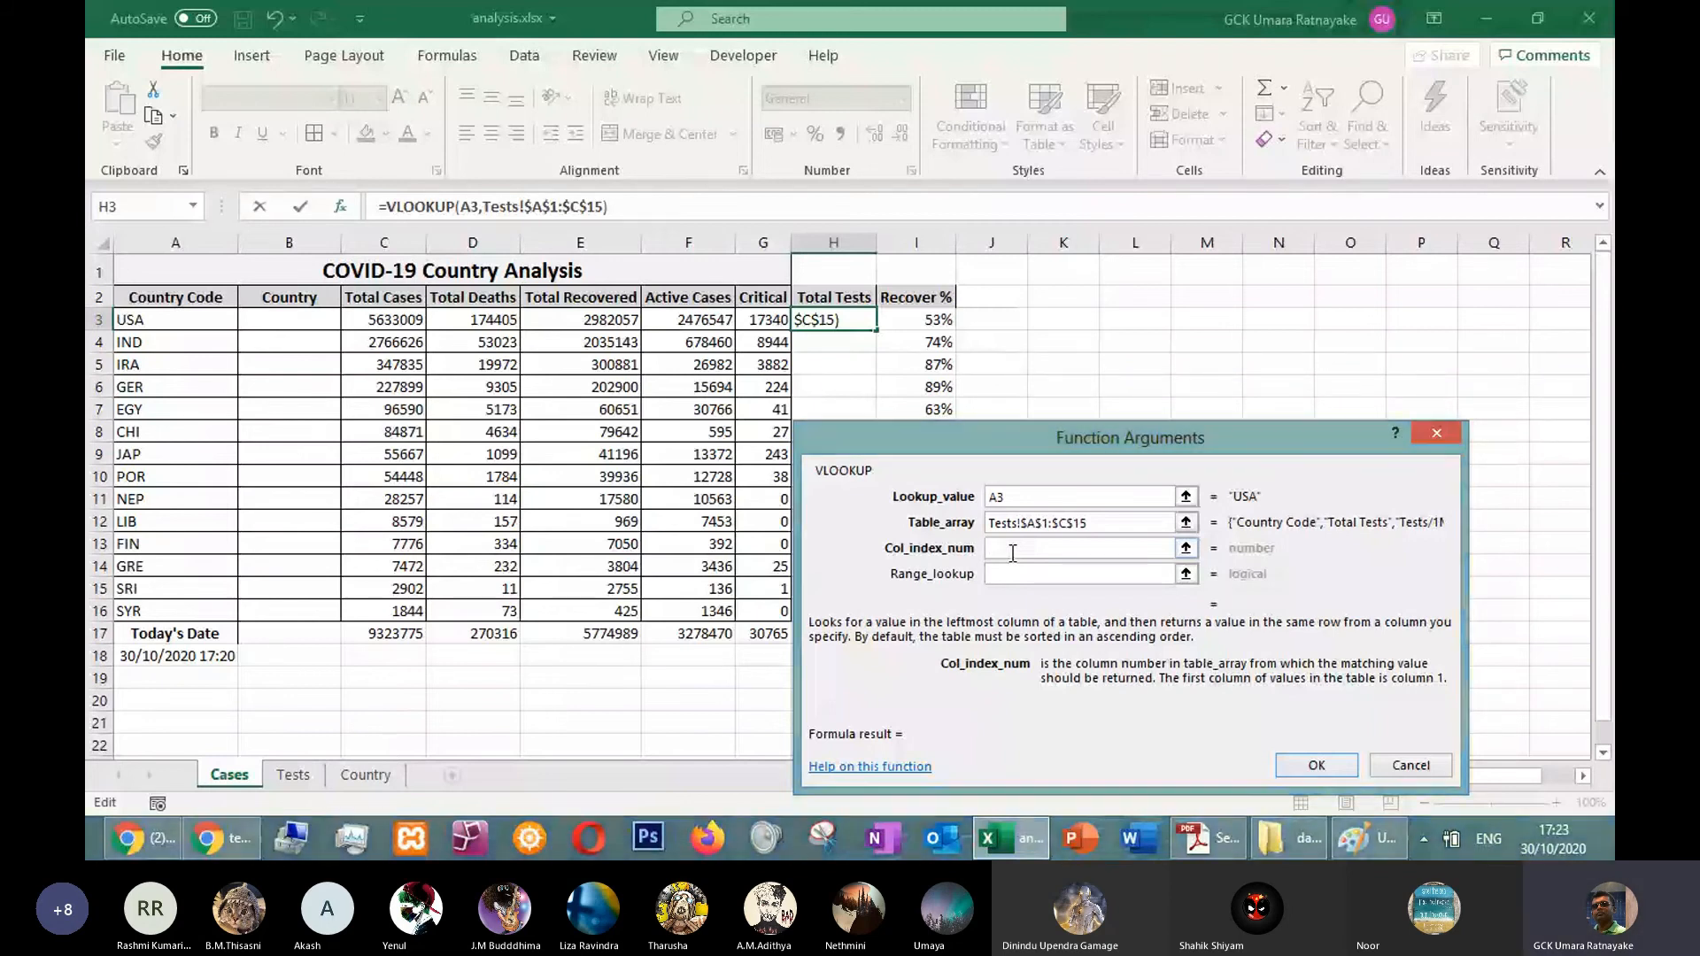
pyautogui.click(295, 776)
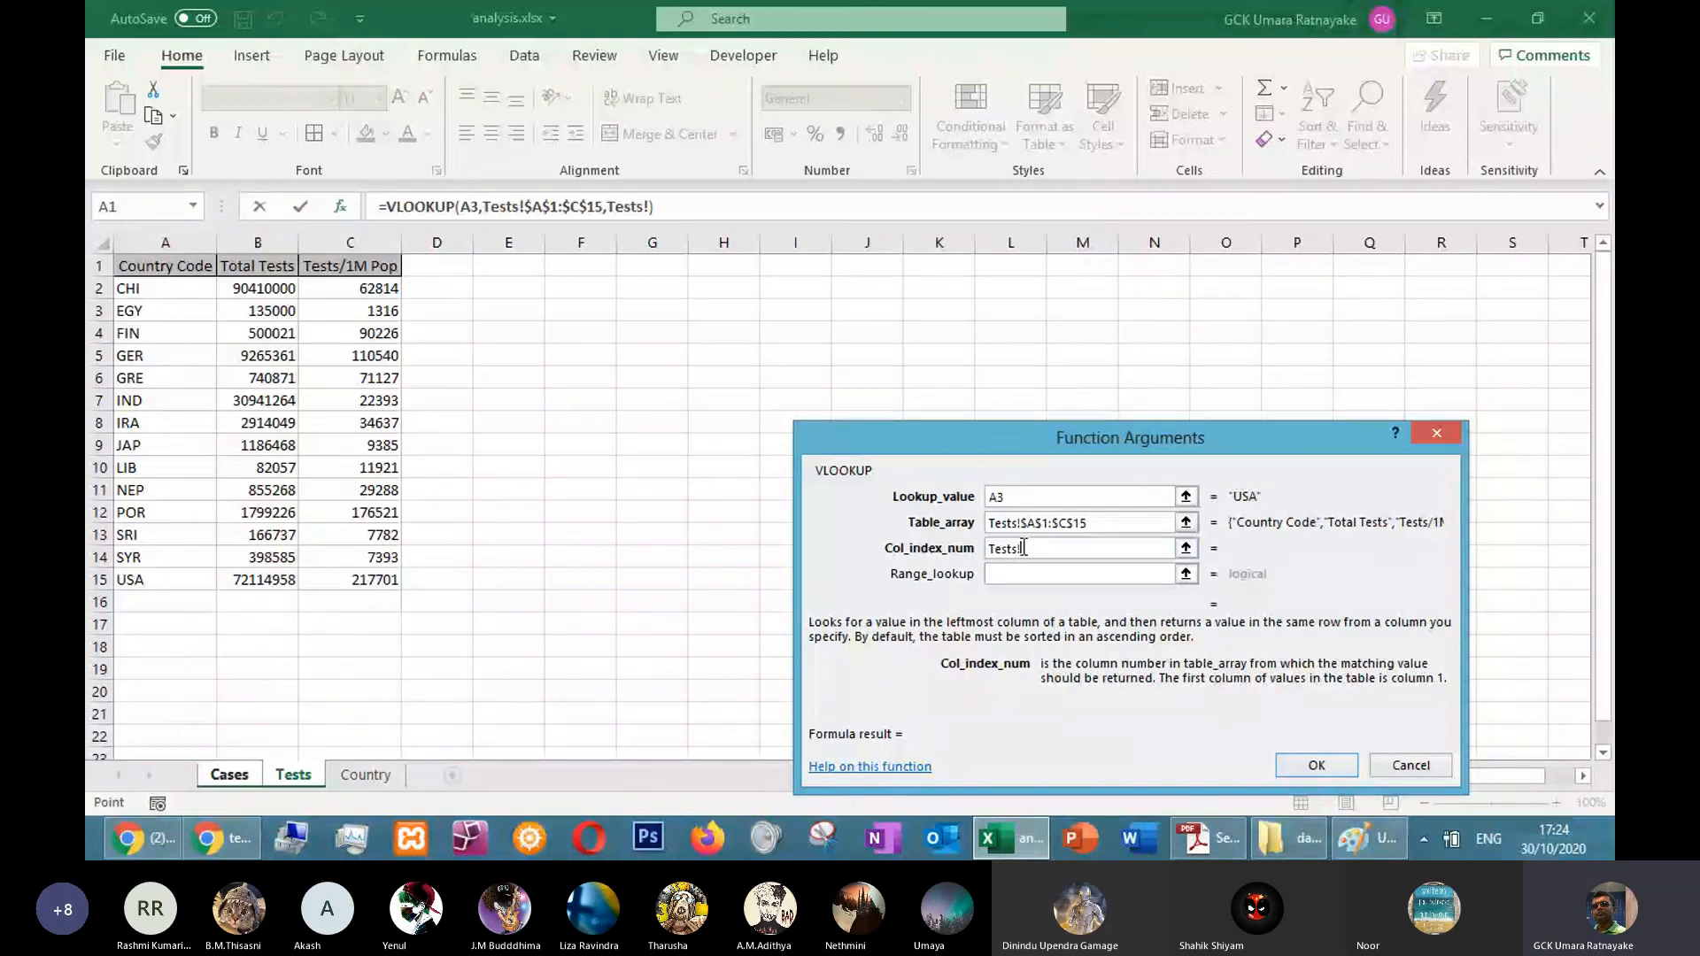
pyautogui.moveTo(1023, 549); pyautogui.dragTo(975, 552)
pyautogui.write('2')
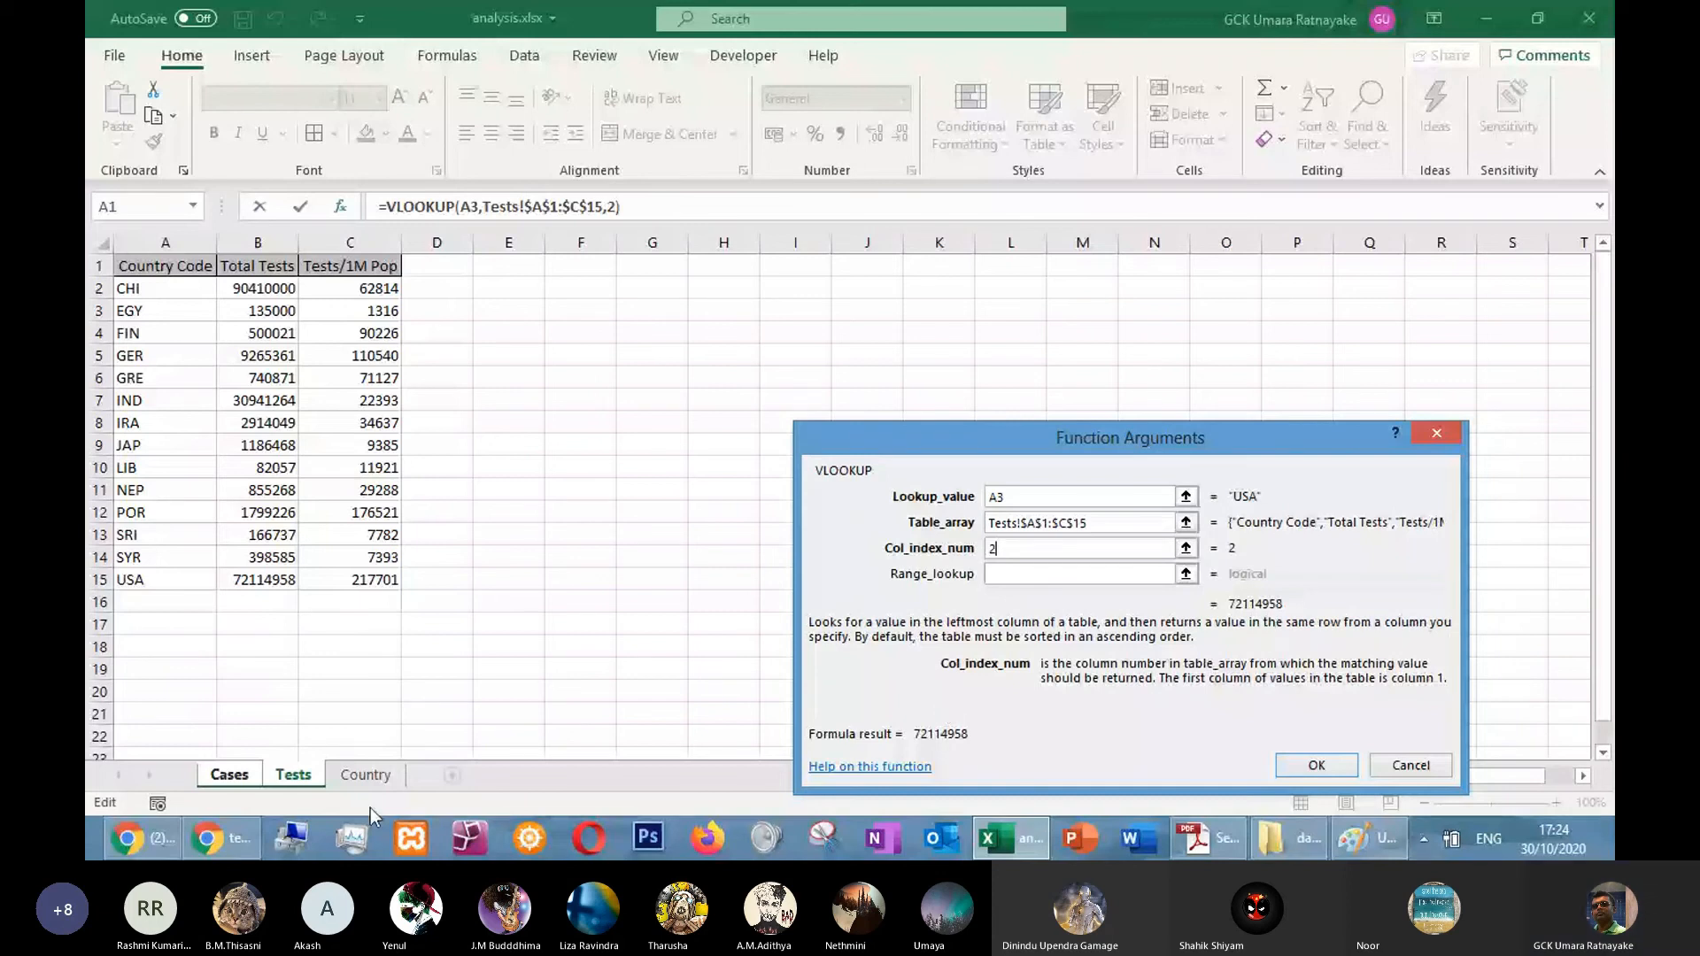
pyautogui.click(996, 577)
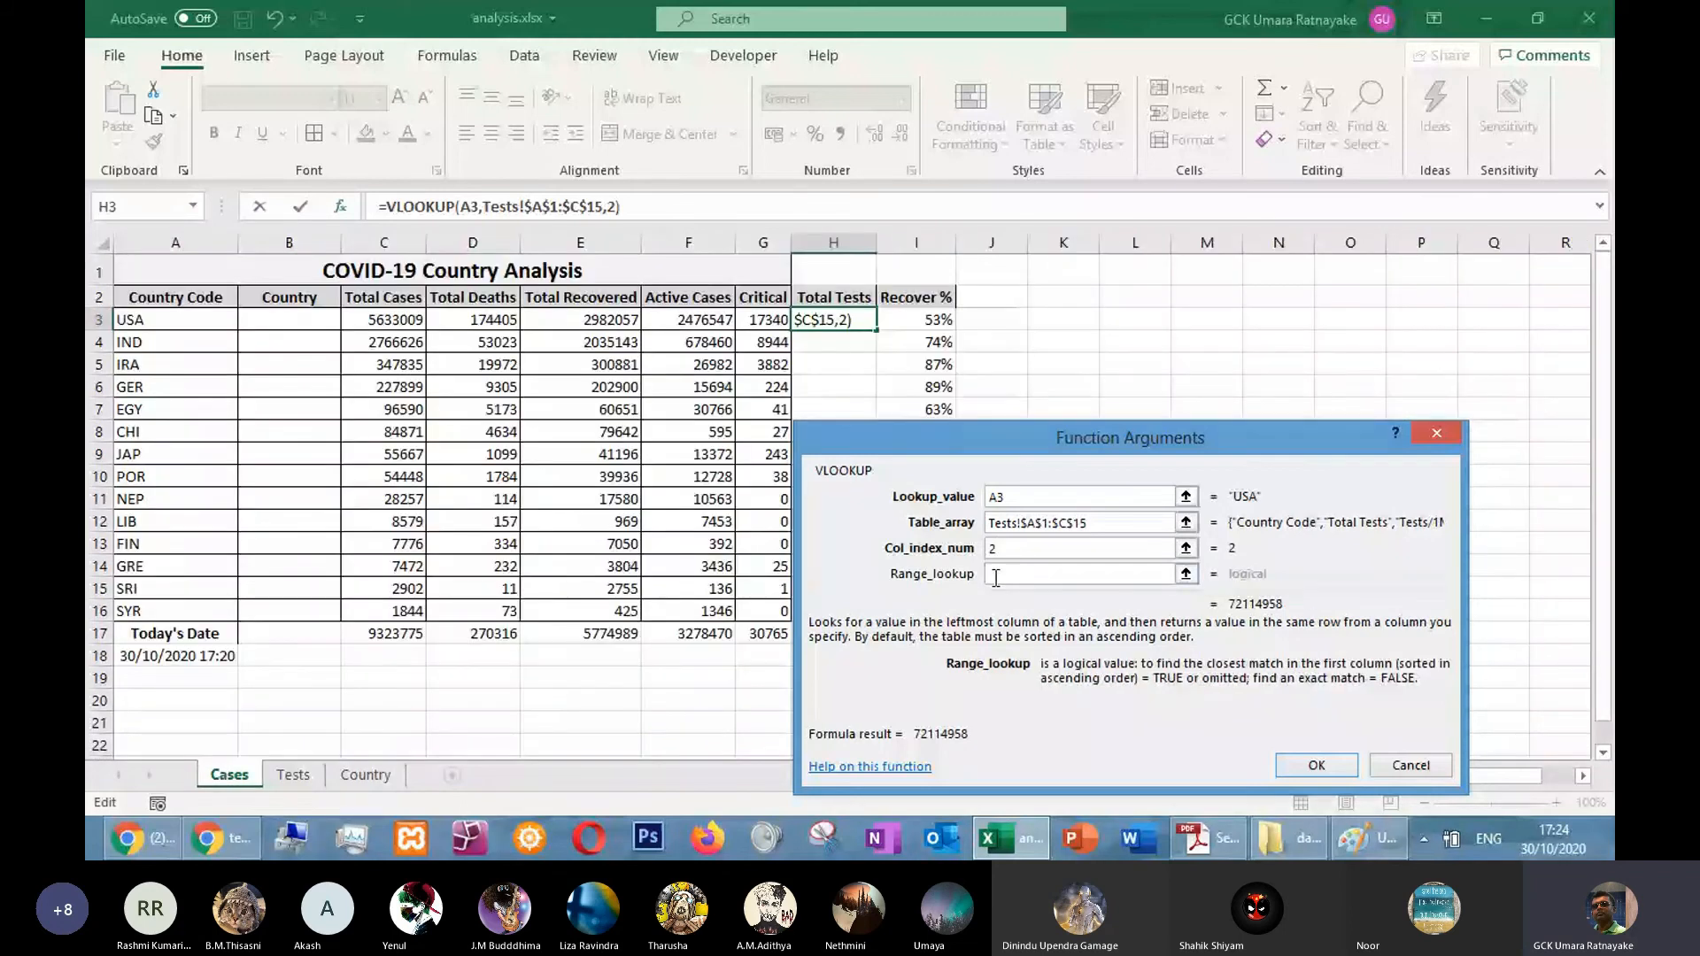
pyautogui.write('f')
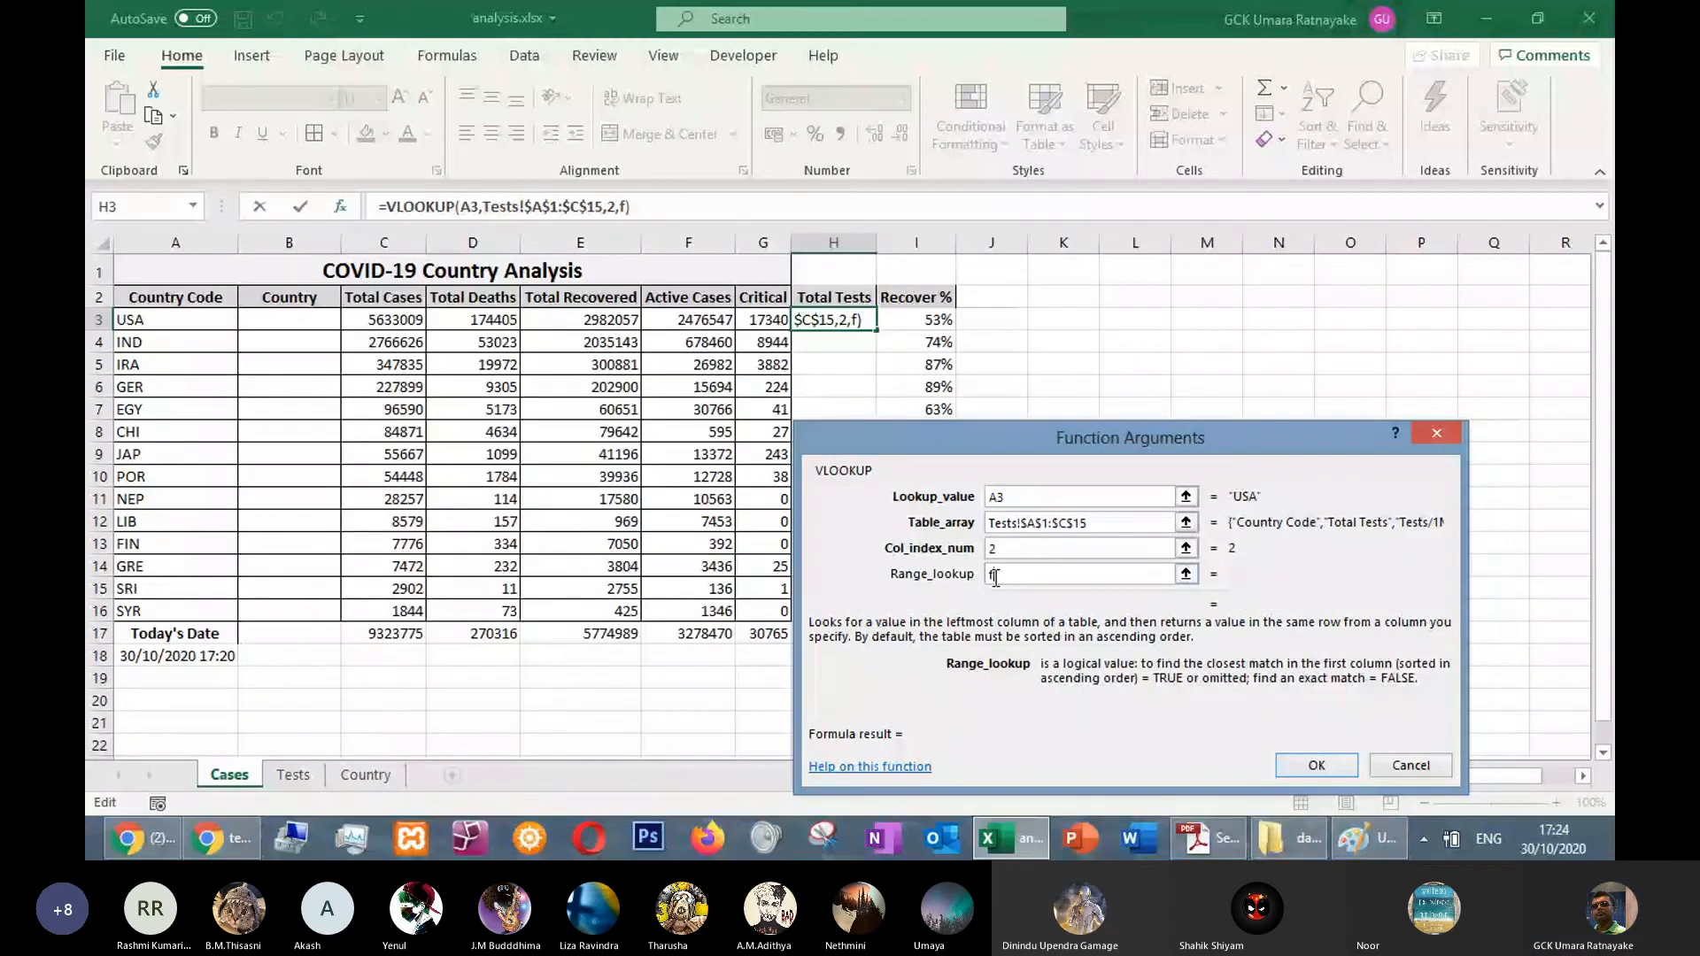
pyautogui.write('al')
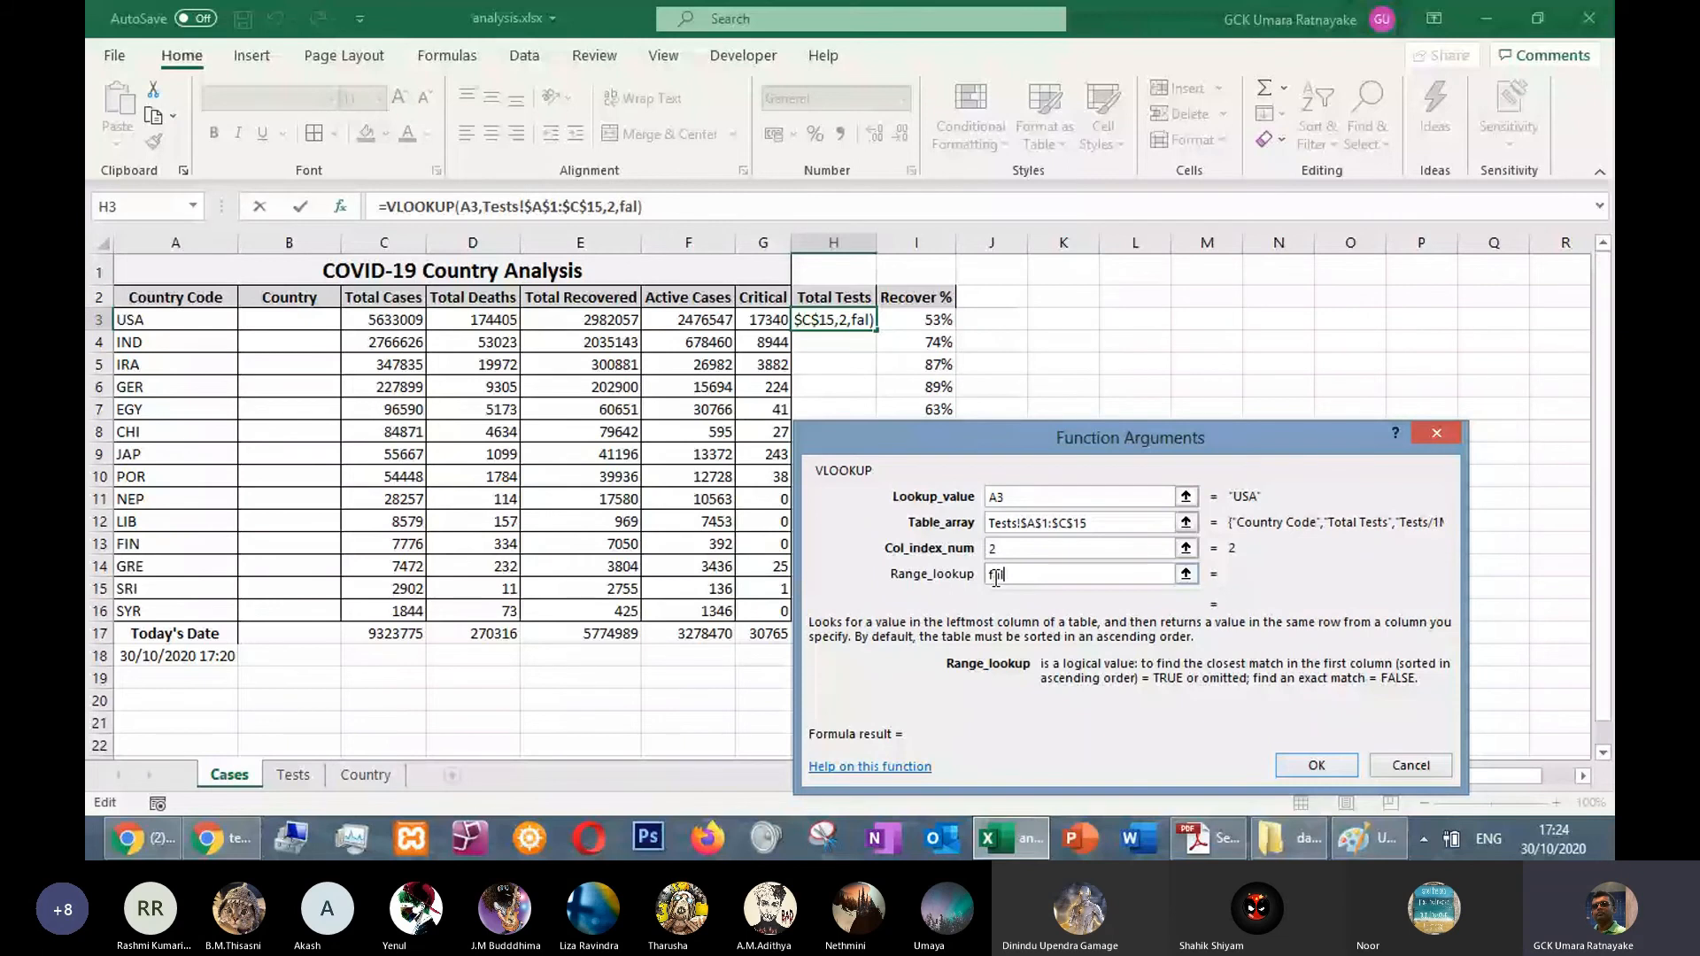
pyautogui.write('se')
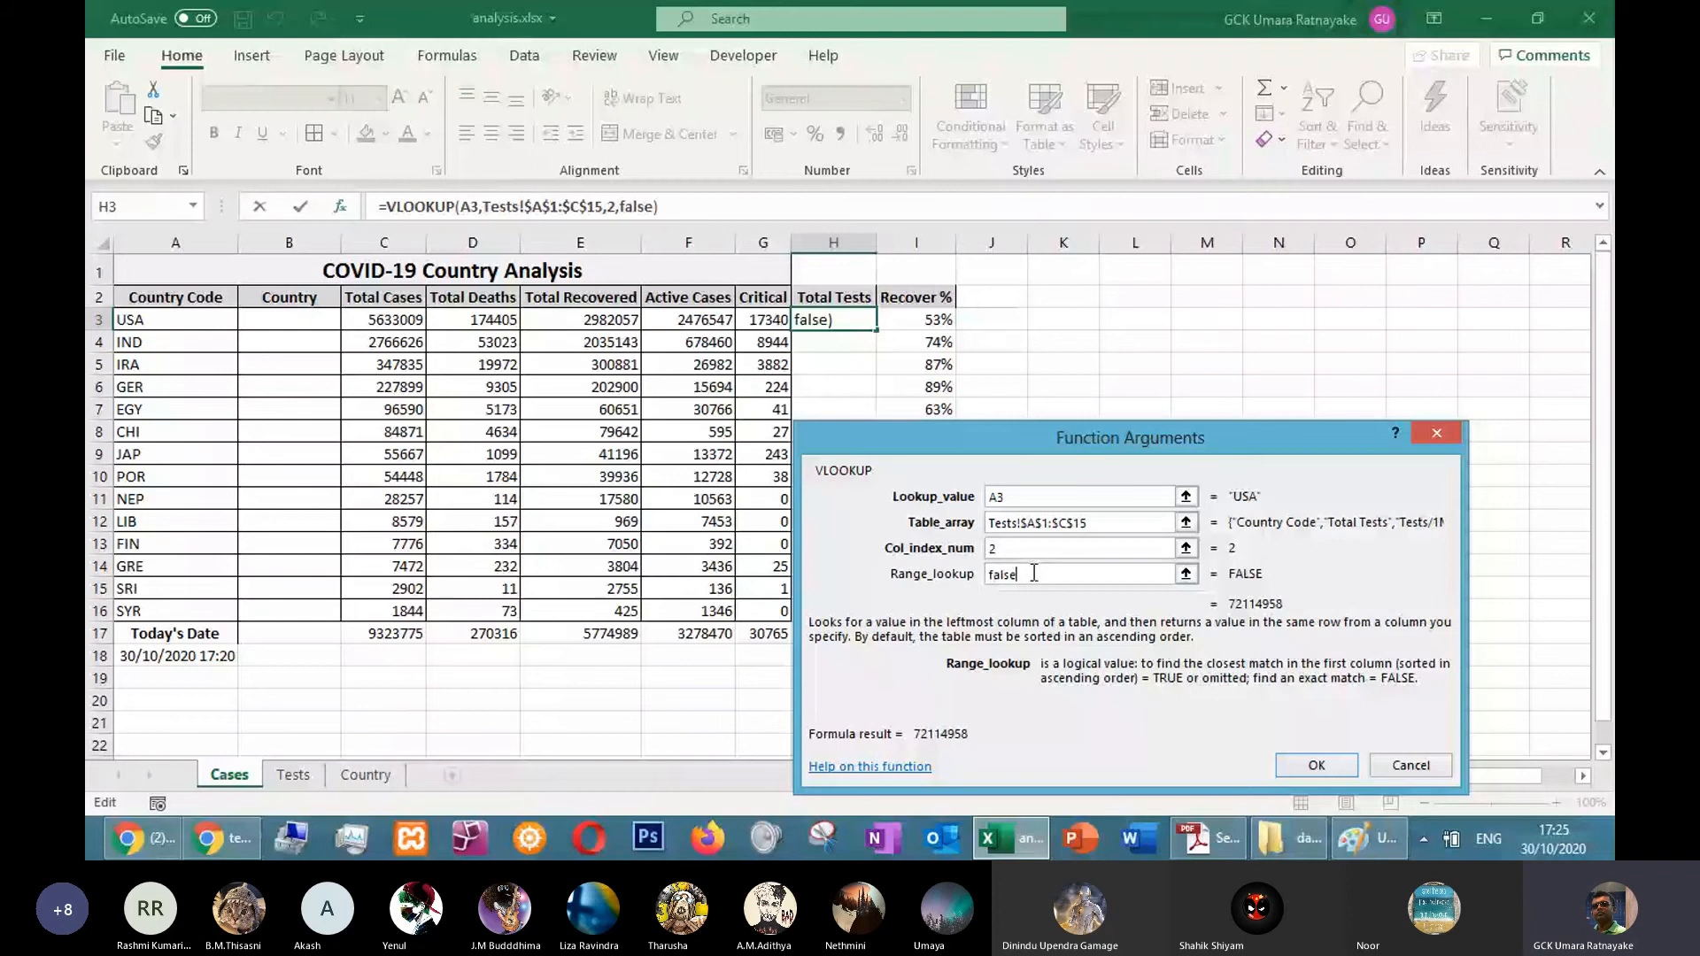
# Try 0 and 1 as the range lookup value and restore it to false
pyautogui.moveTo(933, 446); pyautogui.dragTo(942, 341)
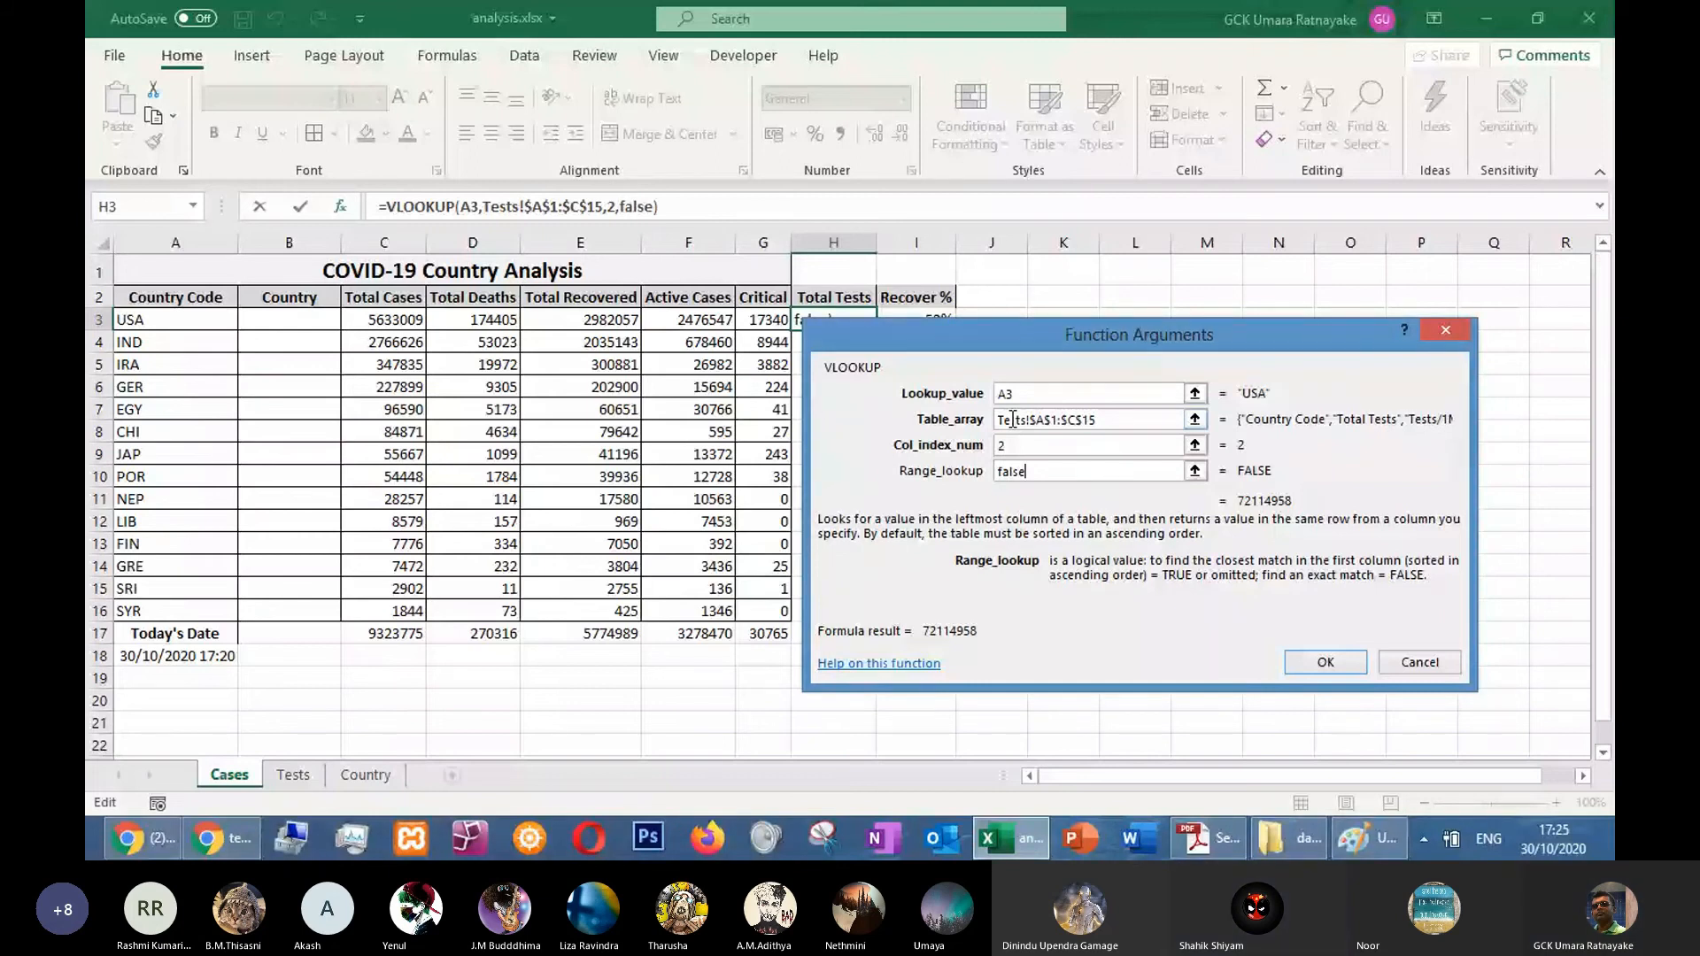
pyautogui.moveTo(1038, 472); pyautogui.dragTo(974, 480)
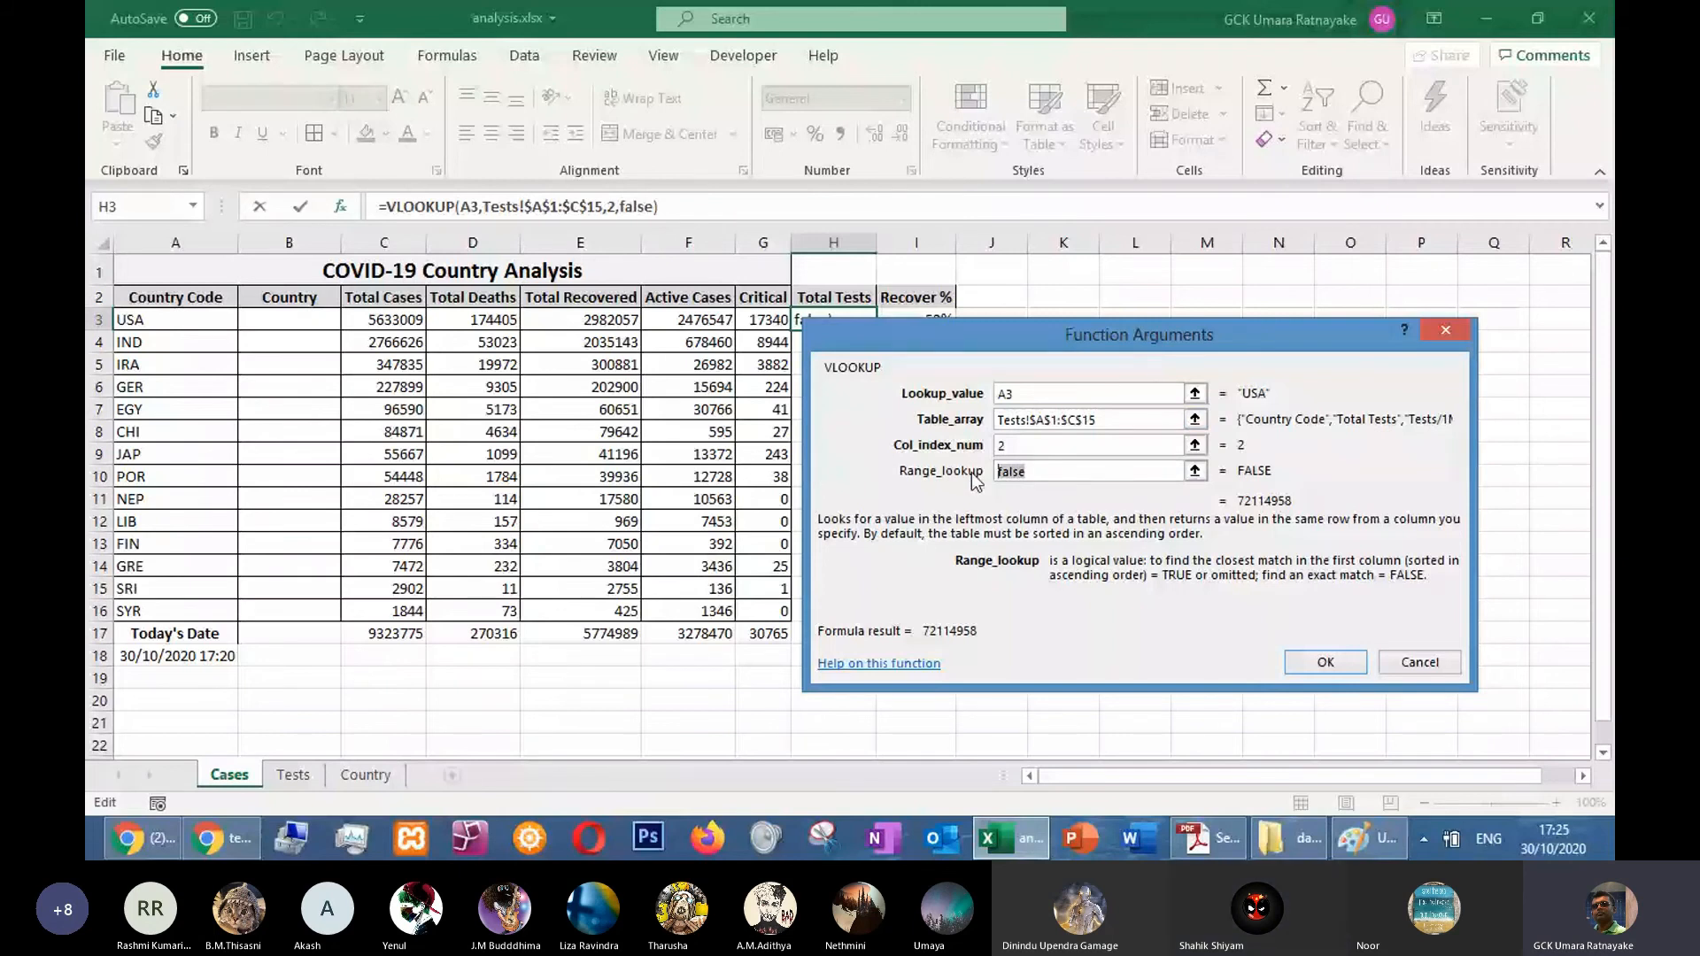
pyautogui.write('0')
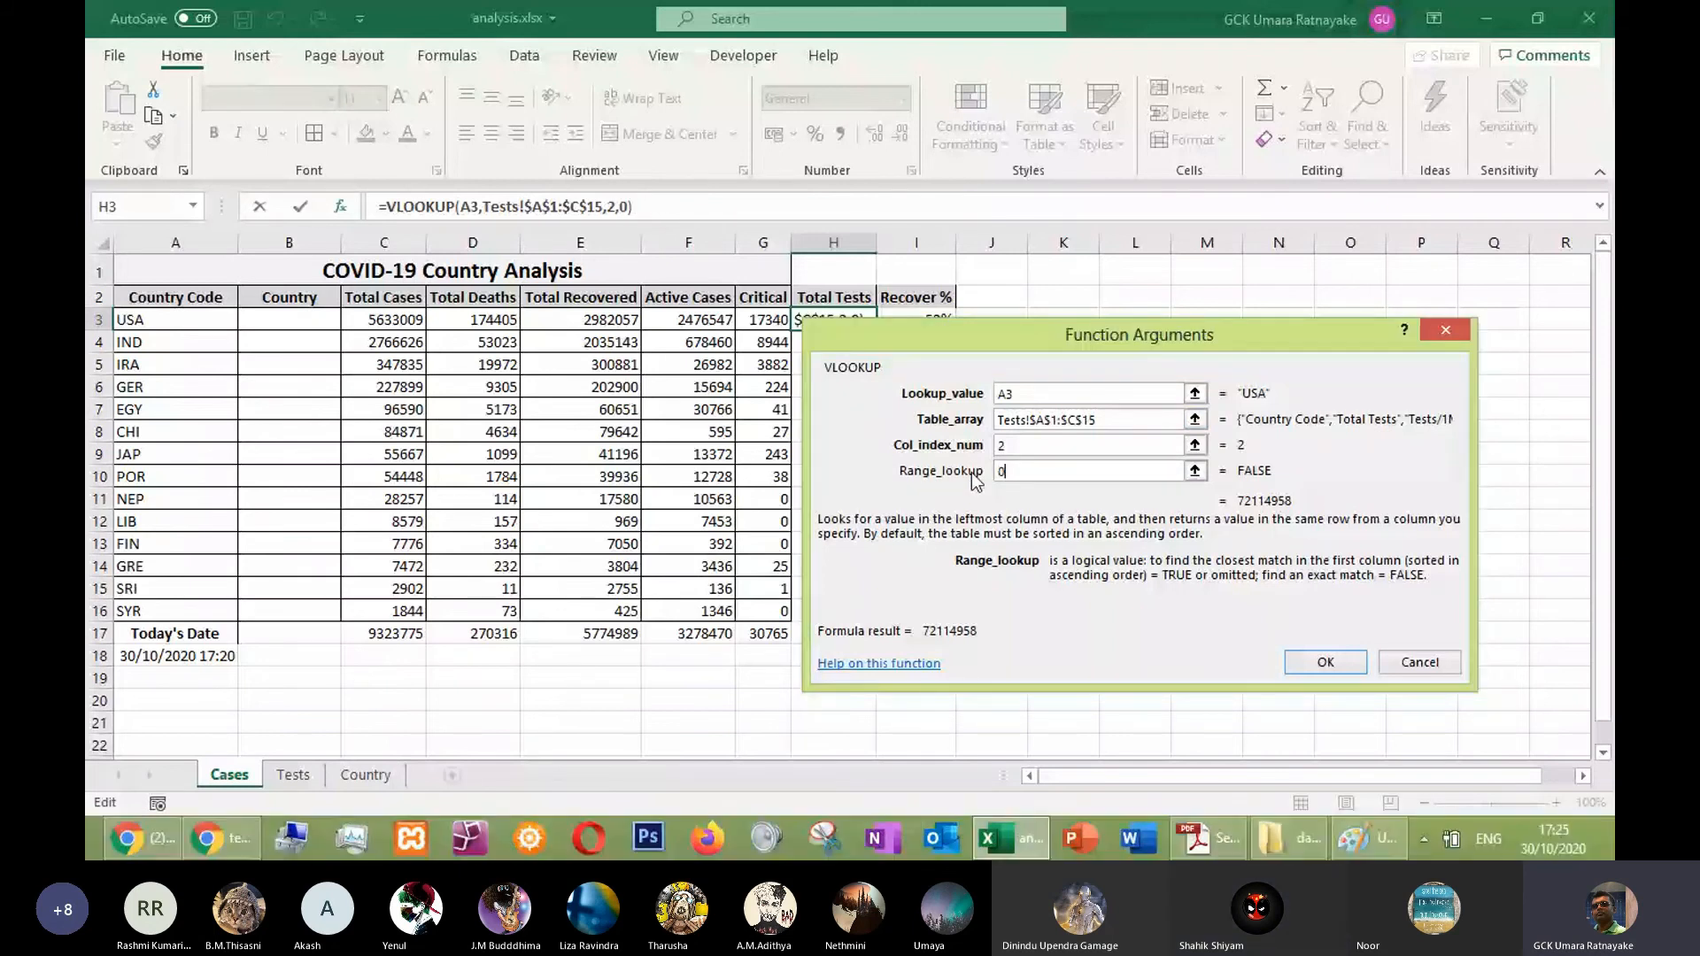
pyautogui.press('BackSpace')
pyautogui.write('1')
pyautogui.press('BackSpace')
pyautogui.write('fa')
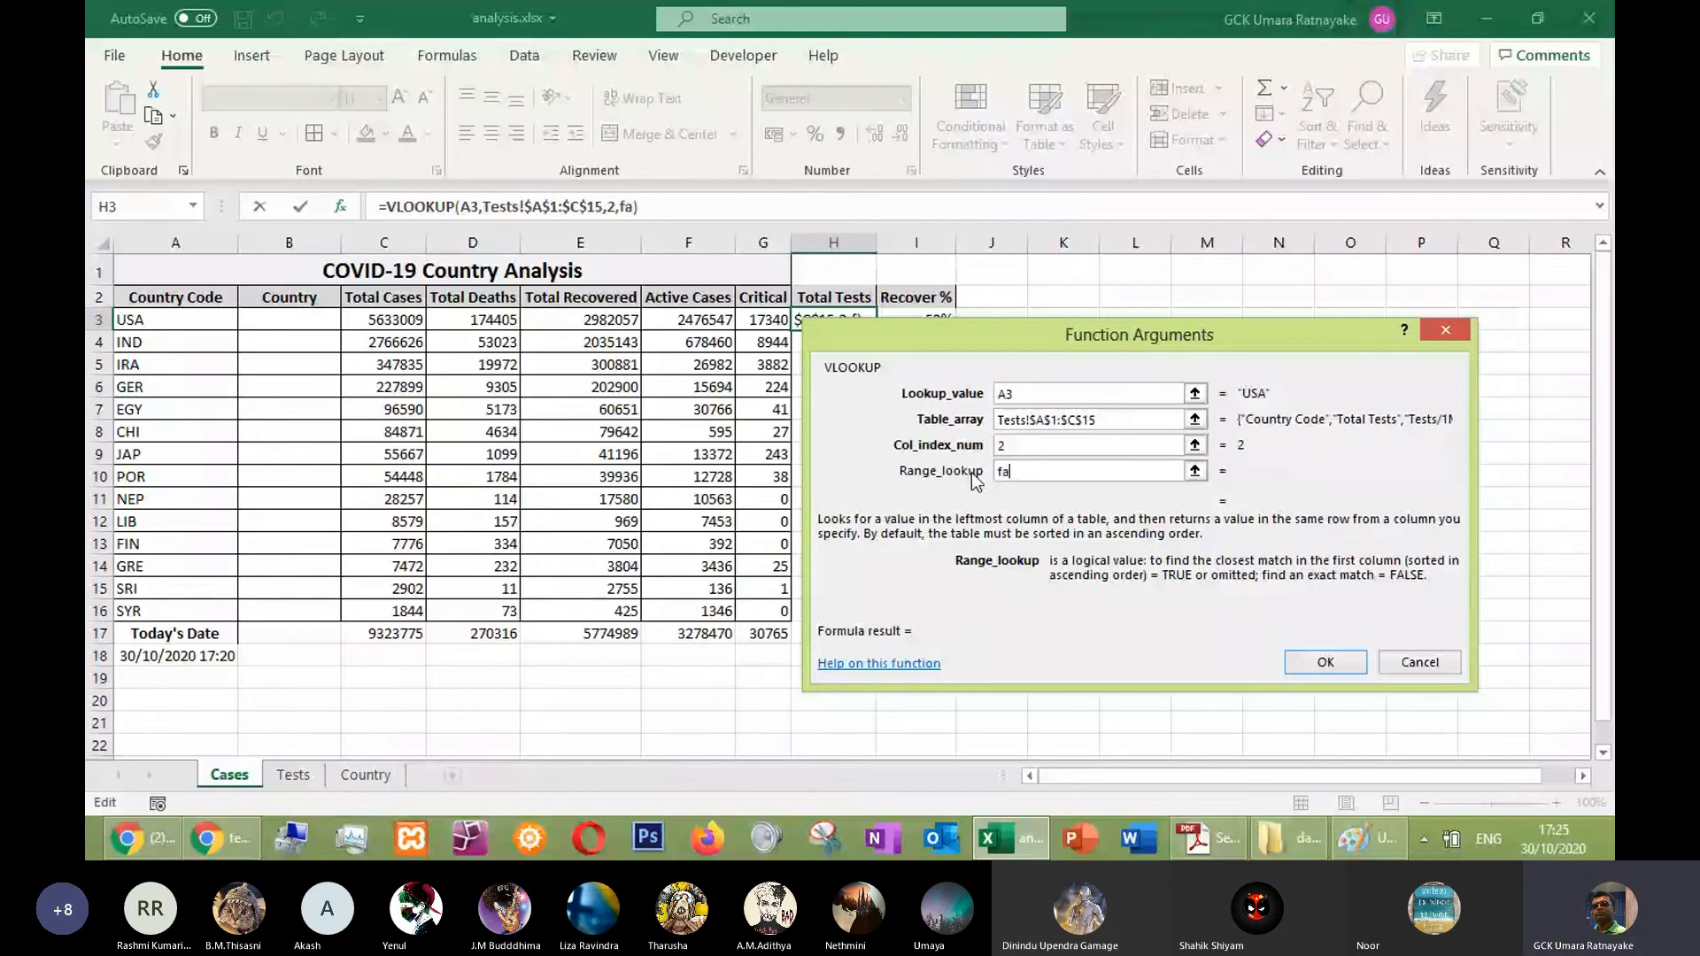
pyautogui.write('lse')
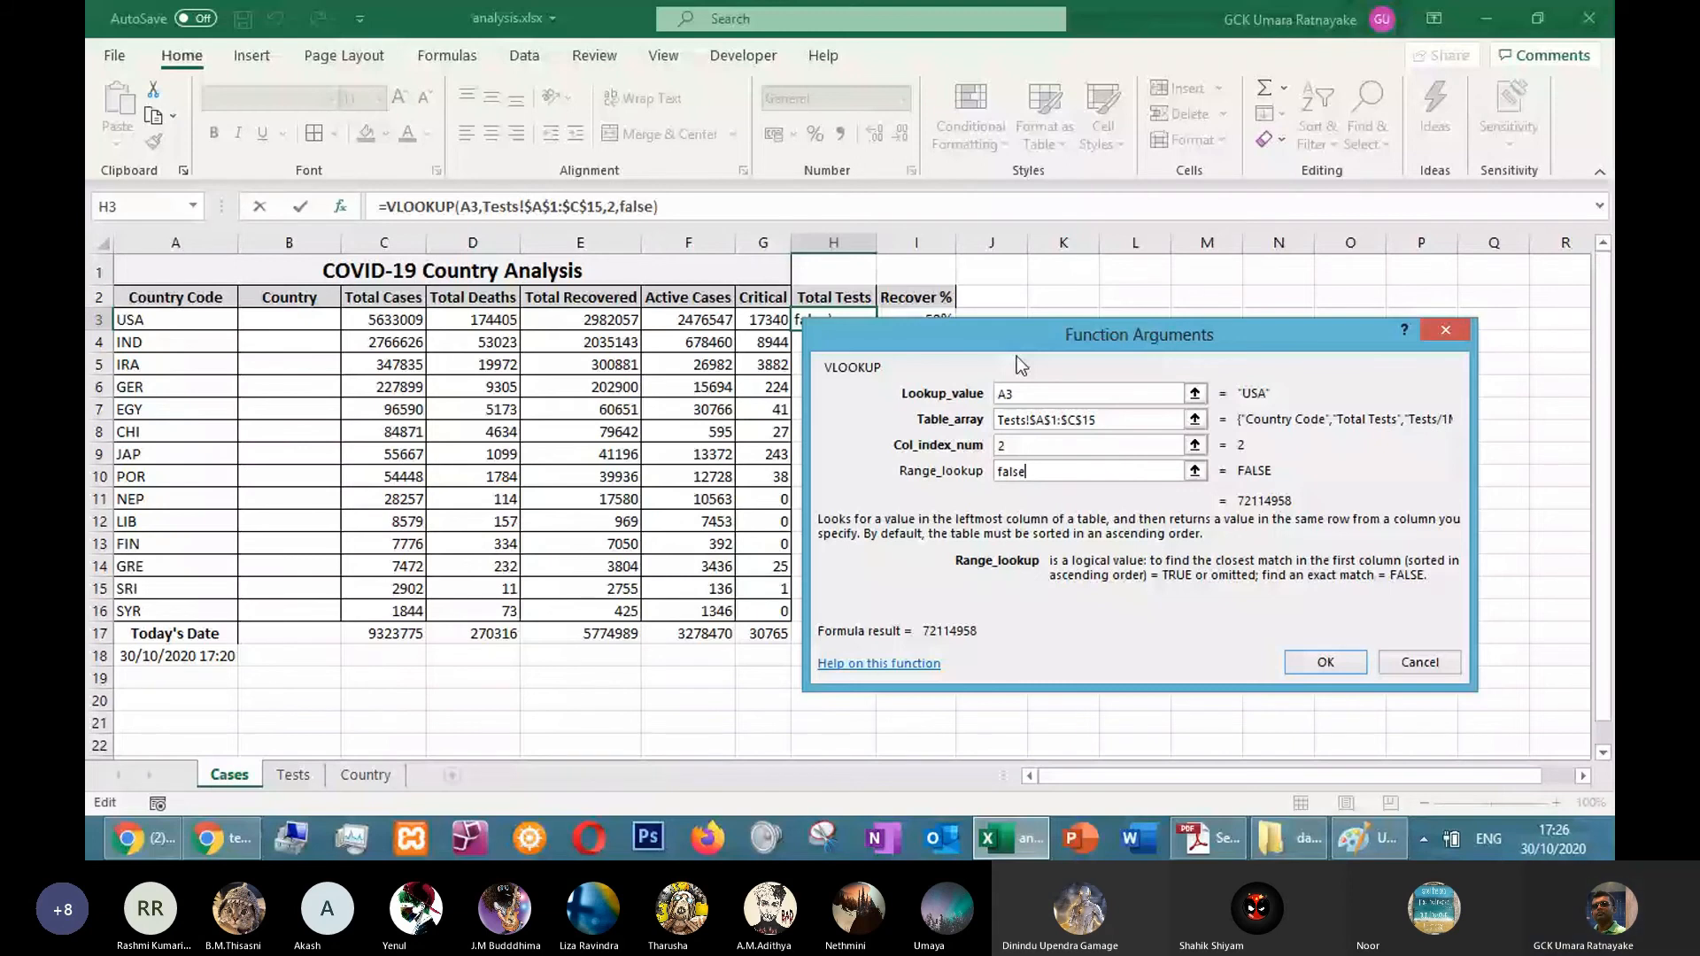
# Complete the VLOOKUP formula in H3 and fill it down the Total Tests column to H16
pyautogui.press('Return')
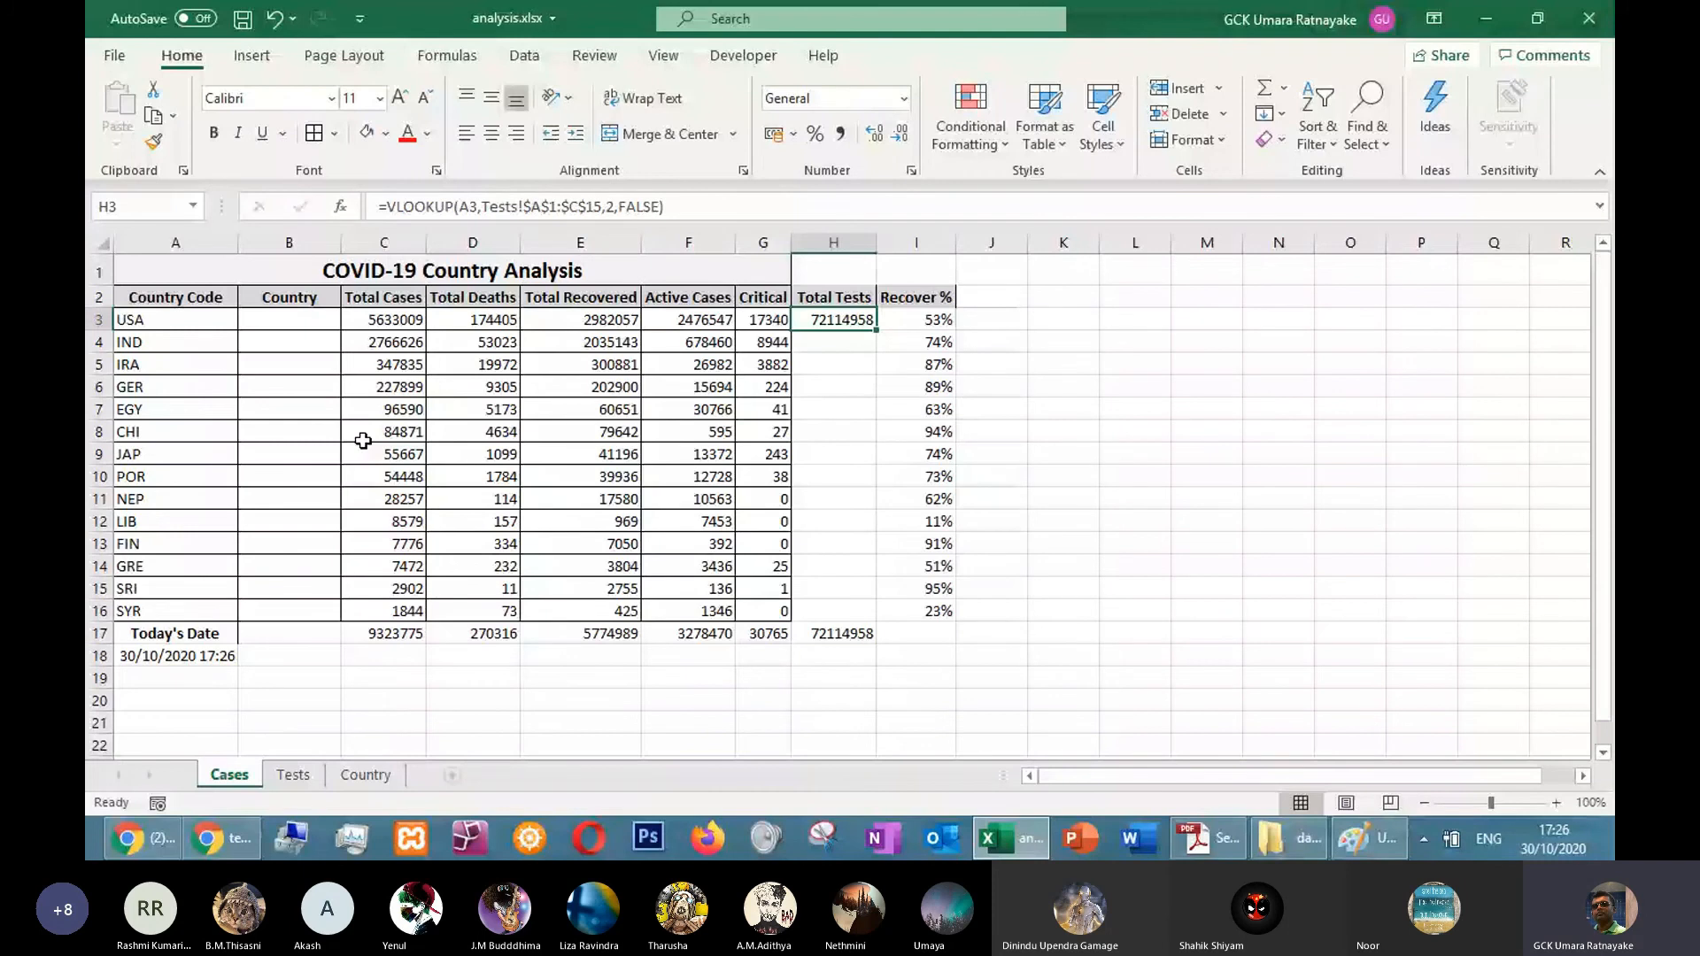
pyautogui.moveTo(877, 330); pyautogui.dragTo(856, 611)
pyautogui.click(1278, 453)
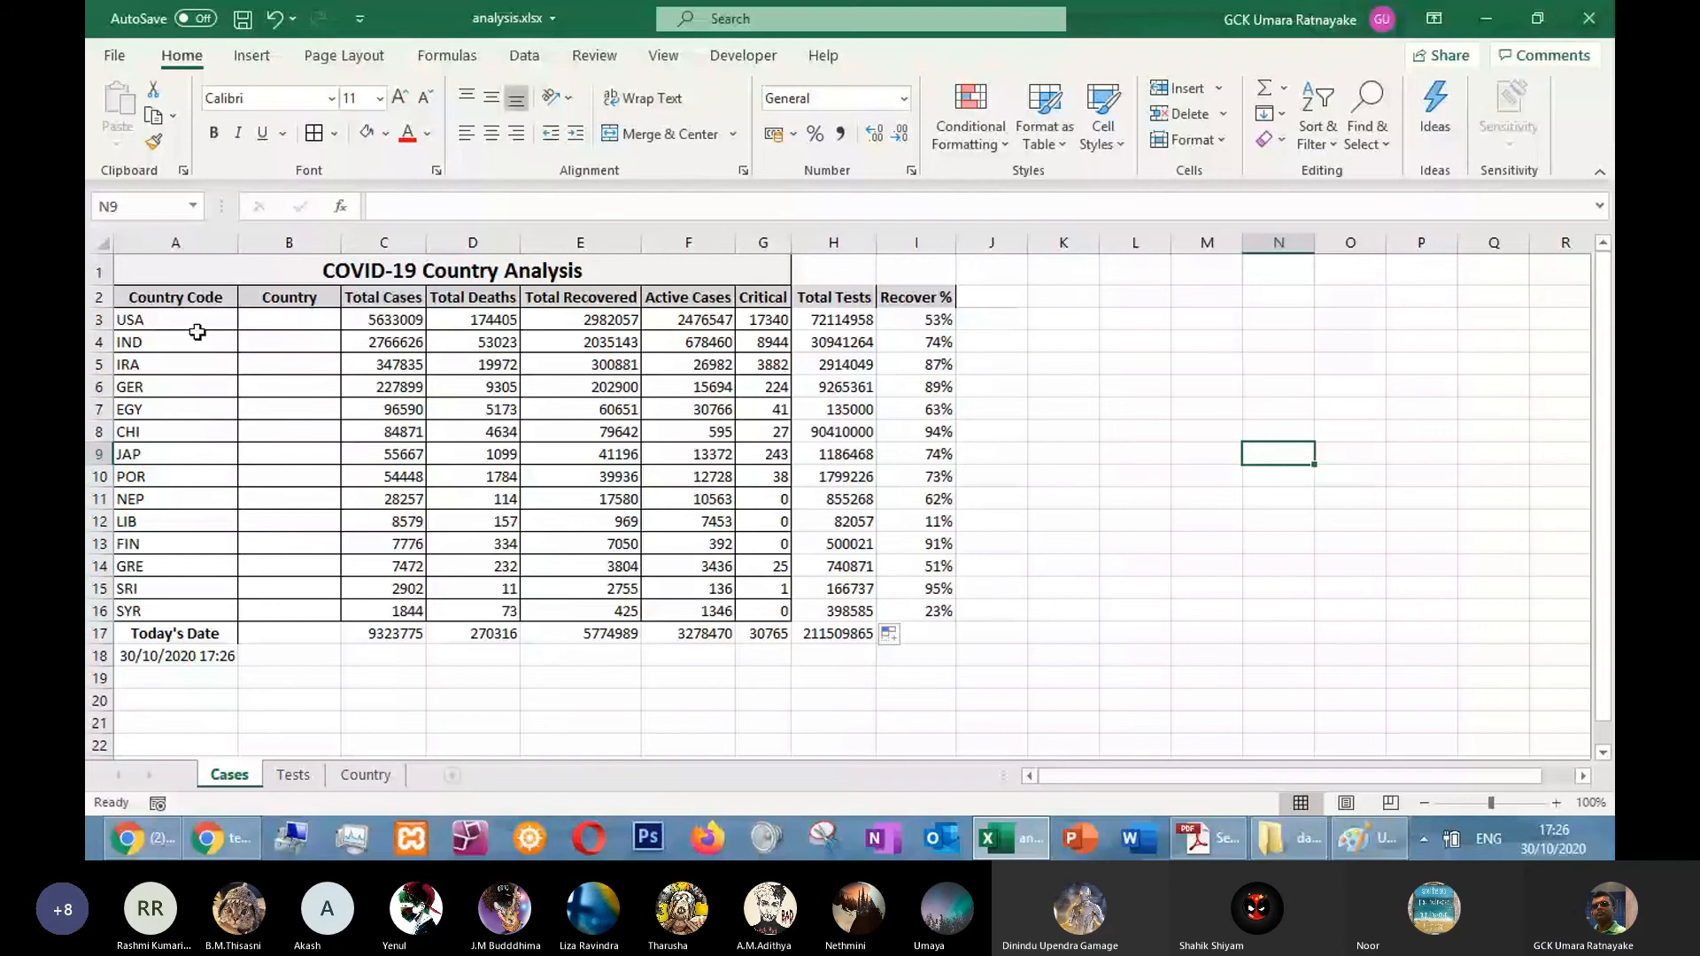
# Compare the looked-up Total Tests on the Cases worksheet with the source data on the Tests worksheet
pyautogui.click(289, 775)
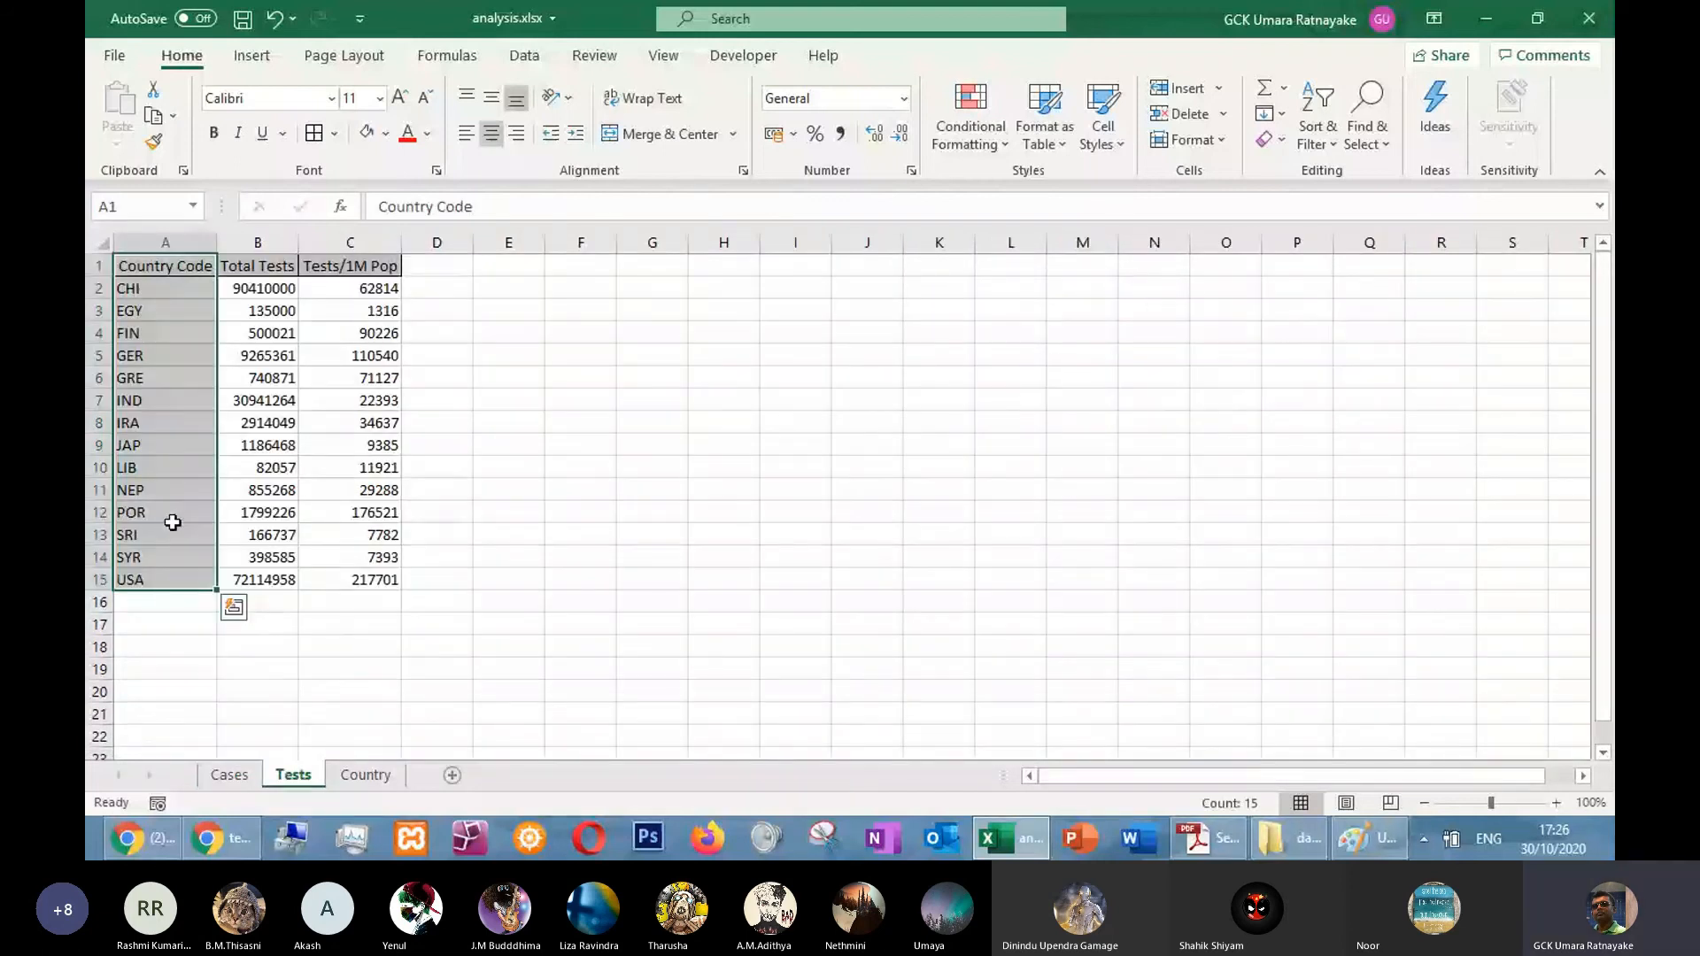
pyautogui.hotkey('ctrl', 'pageup')
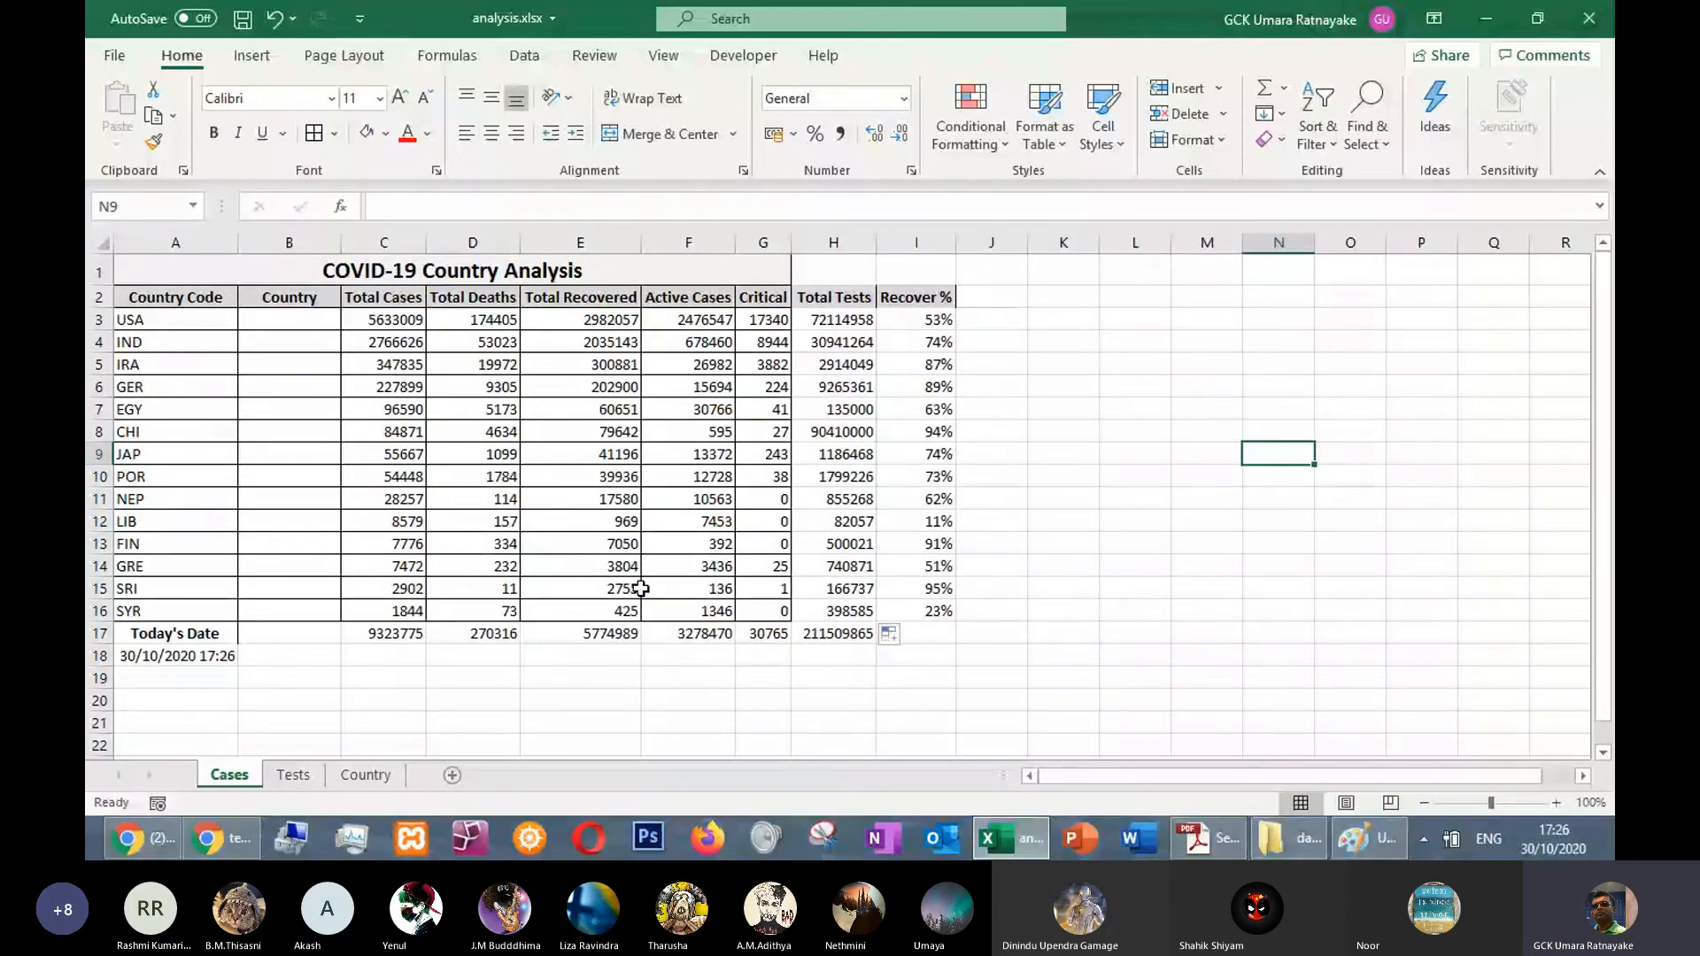
pyautogui.click(293, 774)
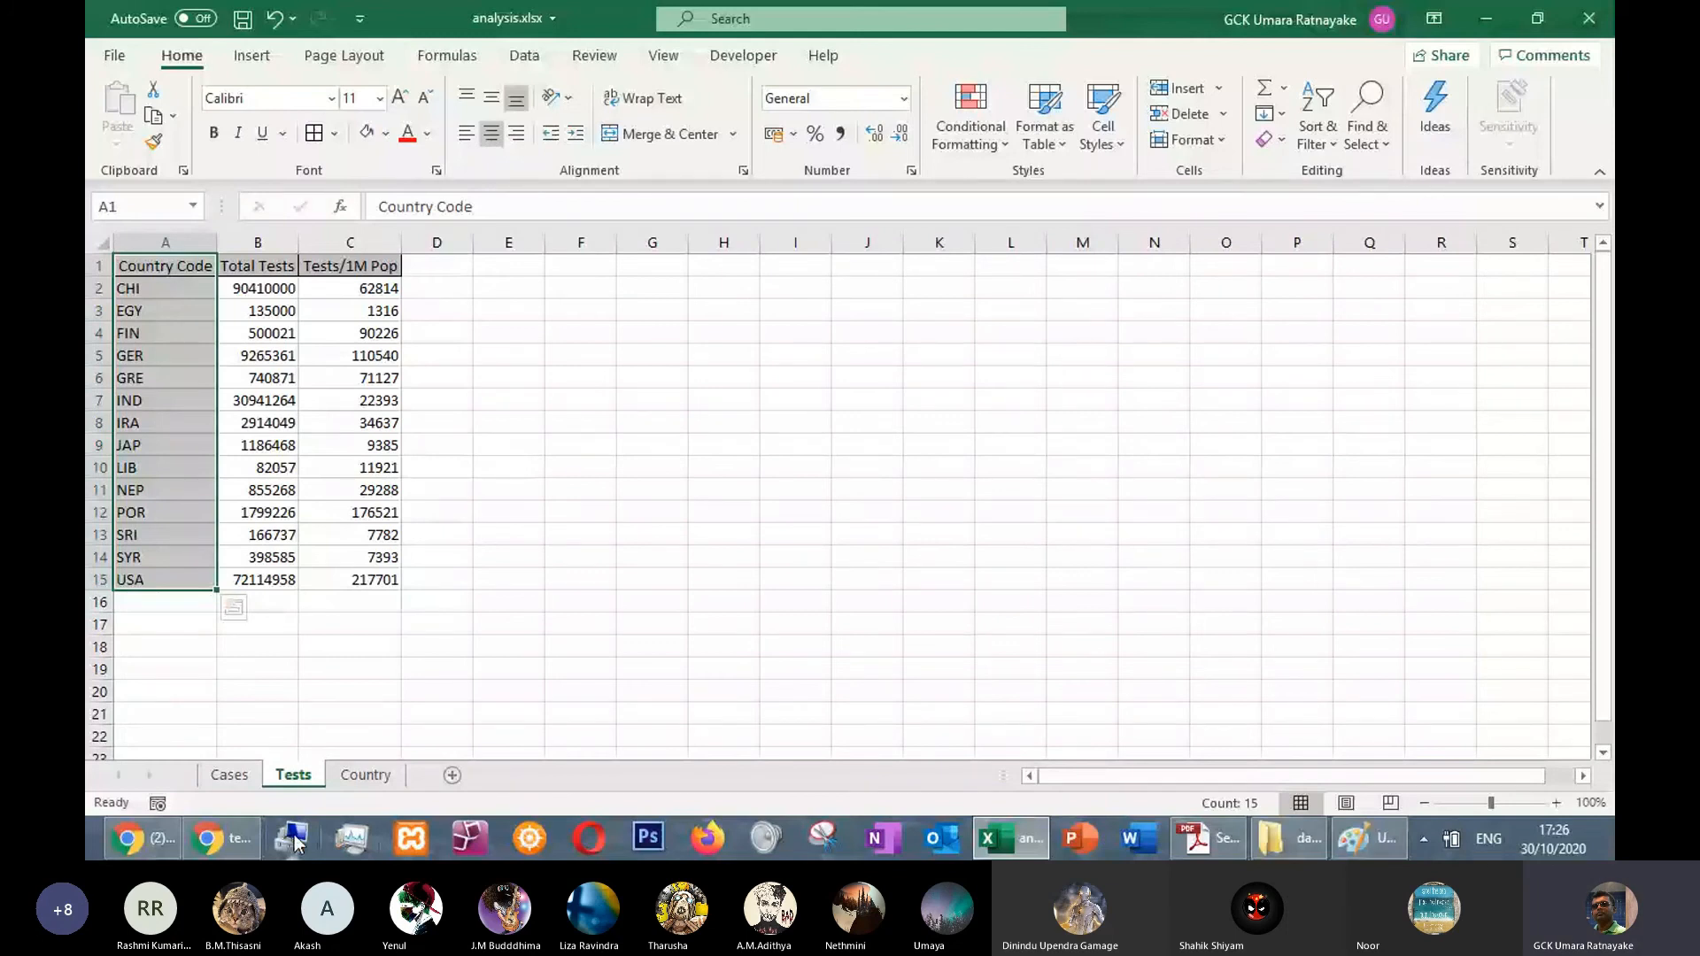
# Return to the Cases worksheet, then switch to the task PDF in Adobe Reader and review the Section B tasks from B1 onwards
pyautogui.click(228, 774)
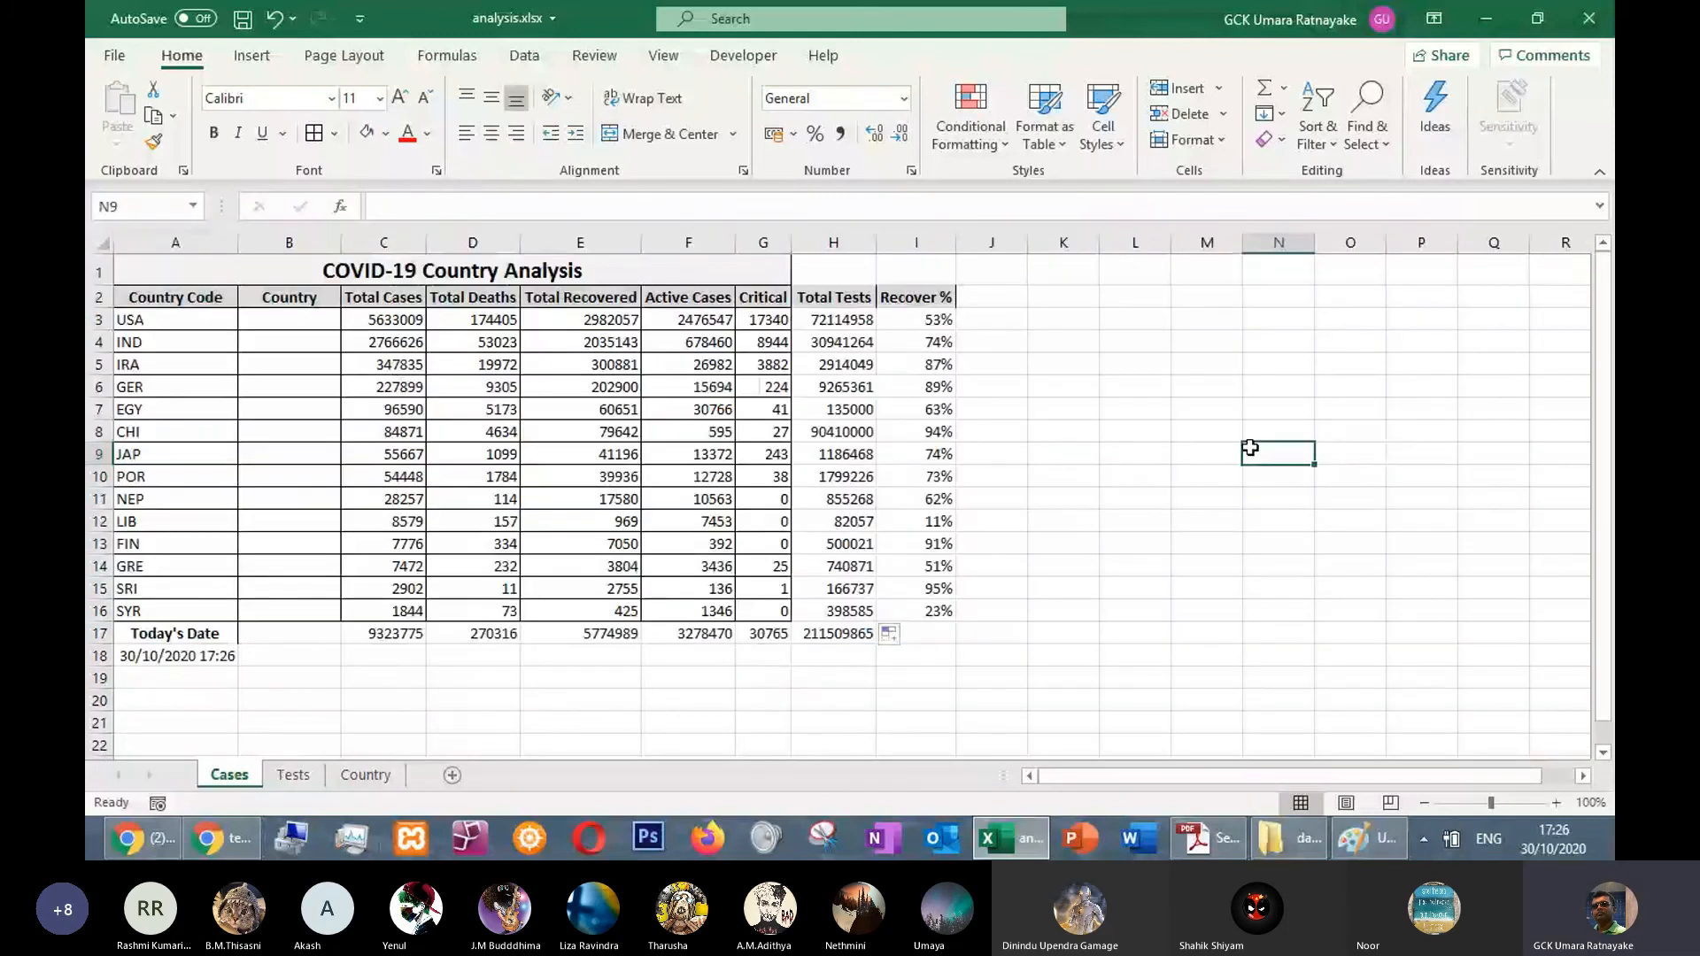
pyautogui.click(1063, 634)
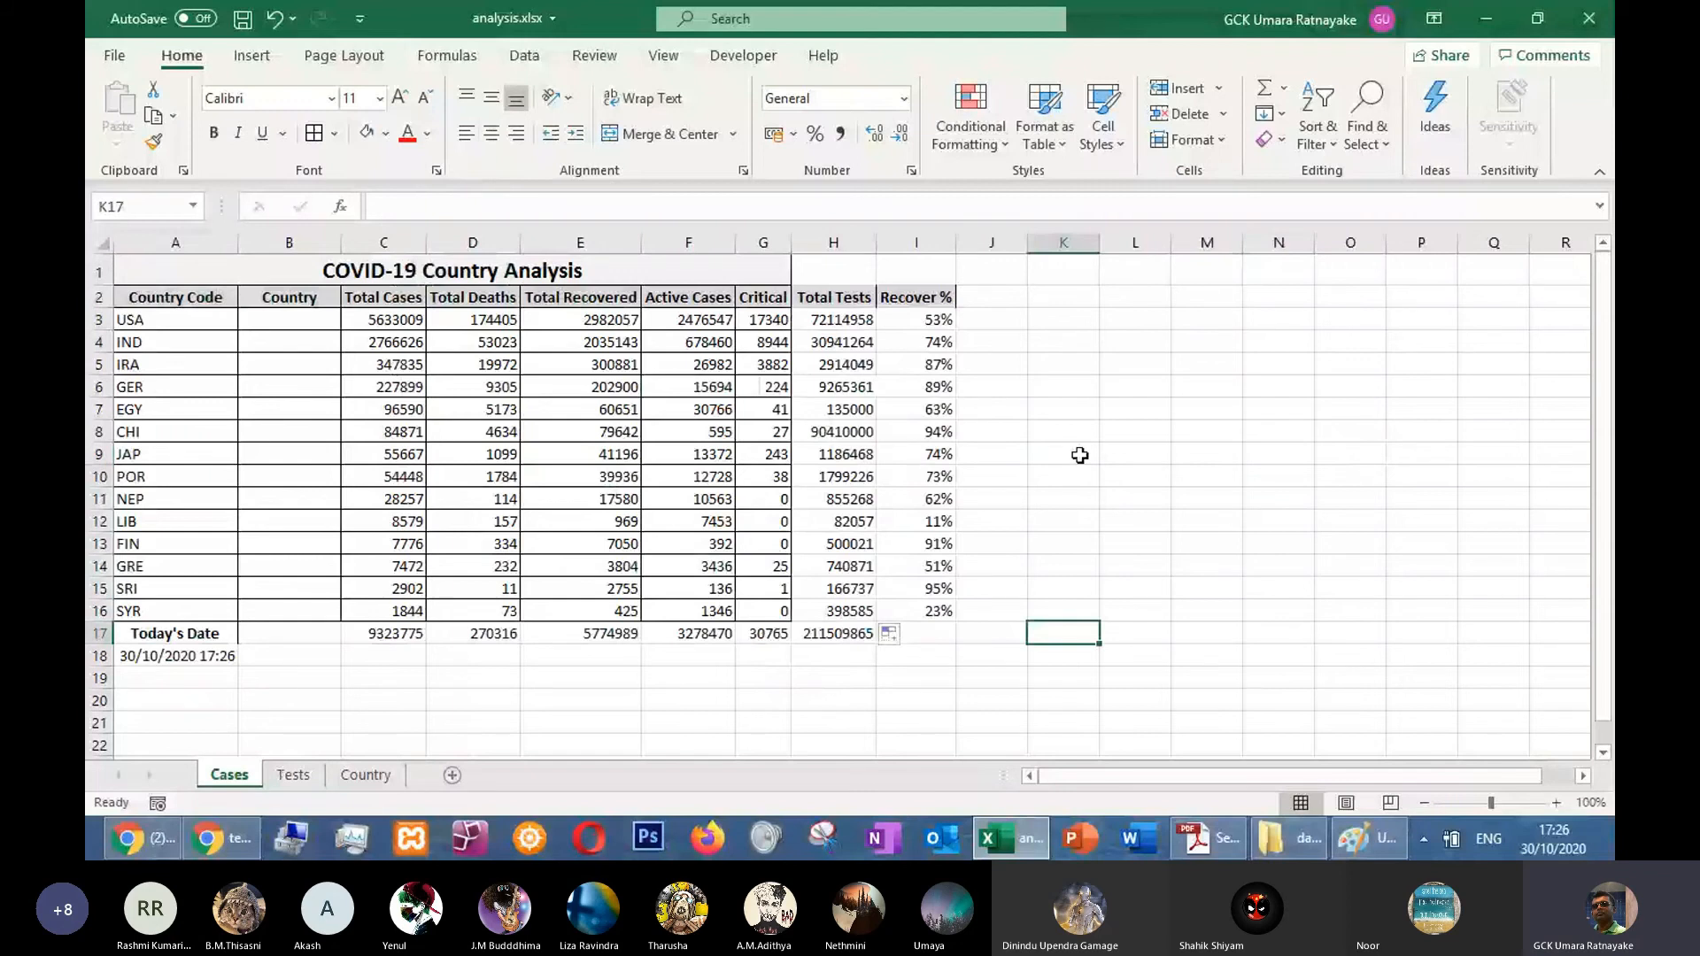
pyautogui.click(1229, 845)
pyautogui.scroll(-5, 541, 606)
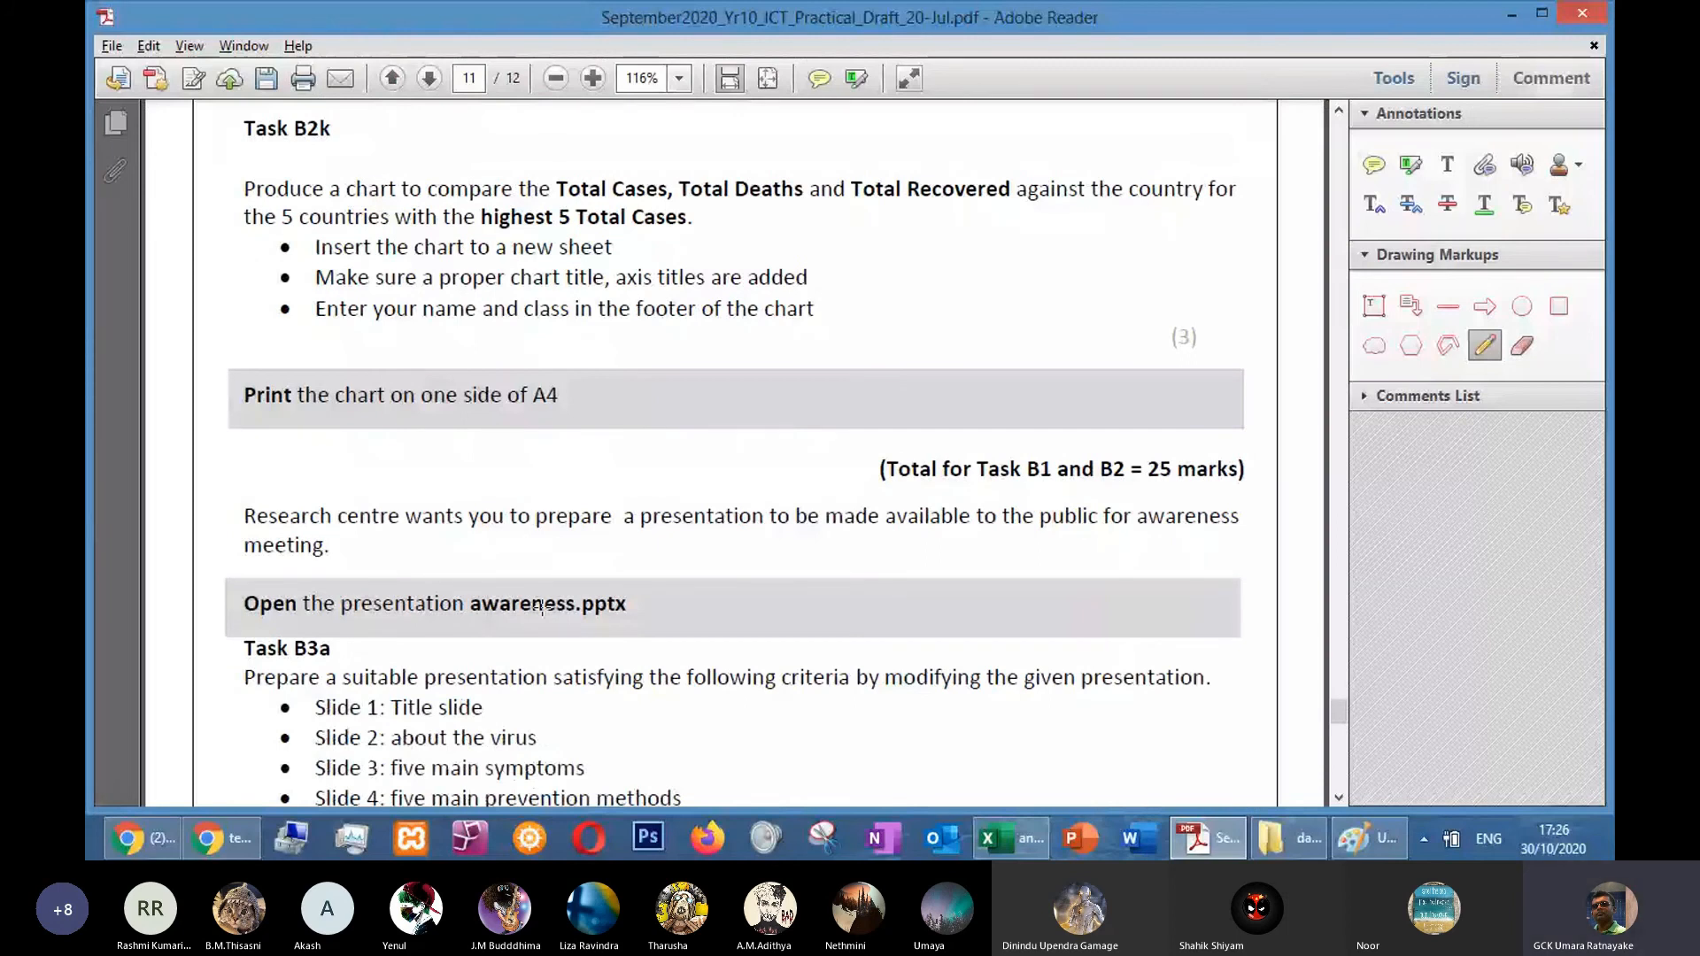
pyautogui.scroll(8, 541, 606)
pyautogui.scroll(10, 542, 607)
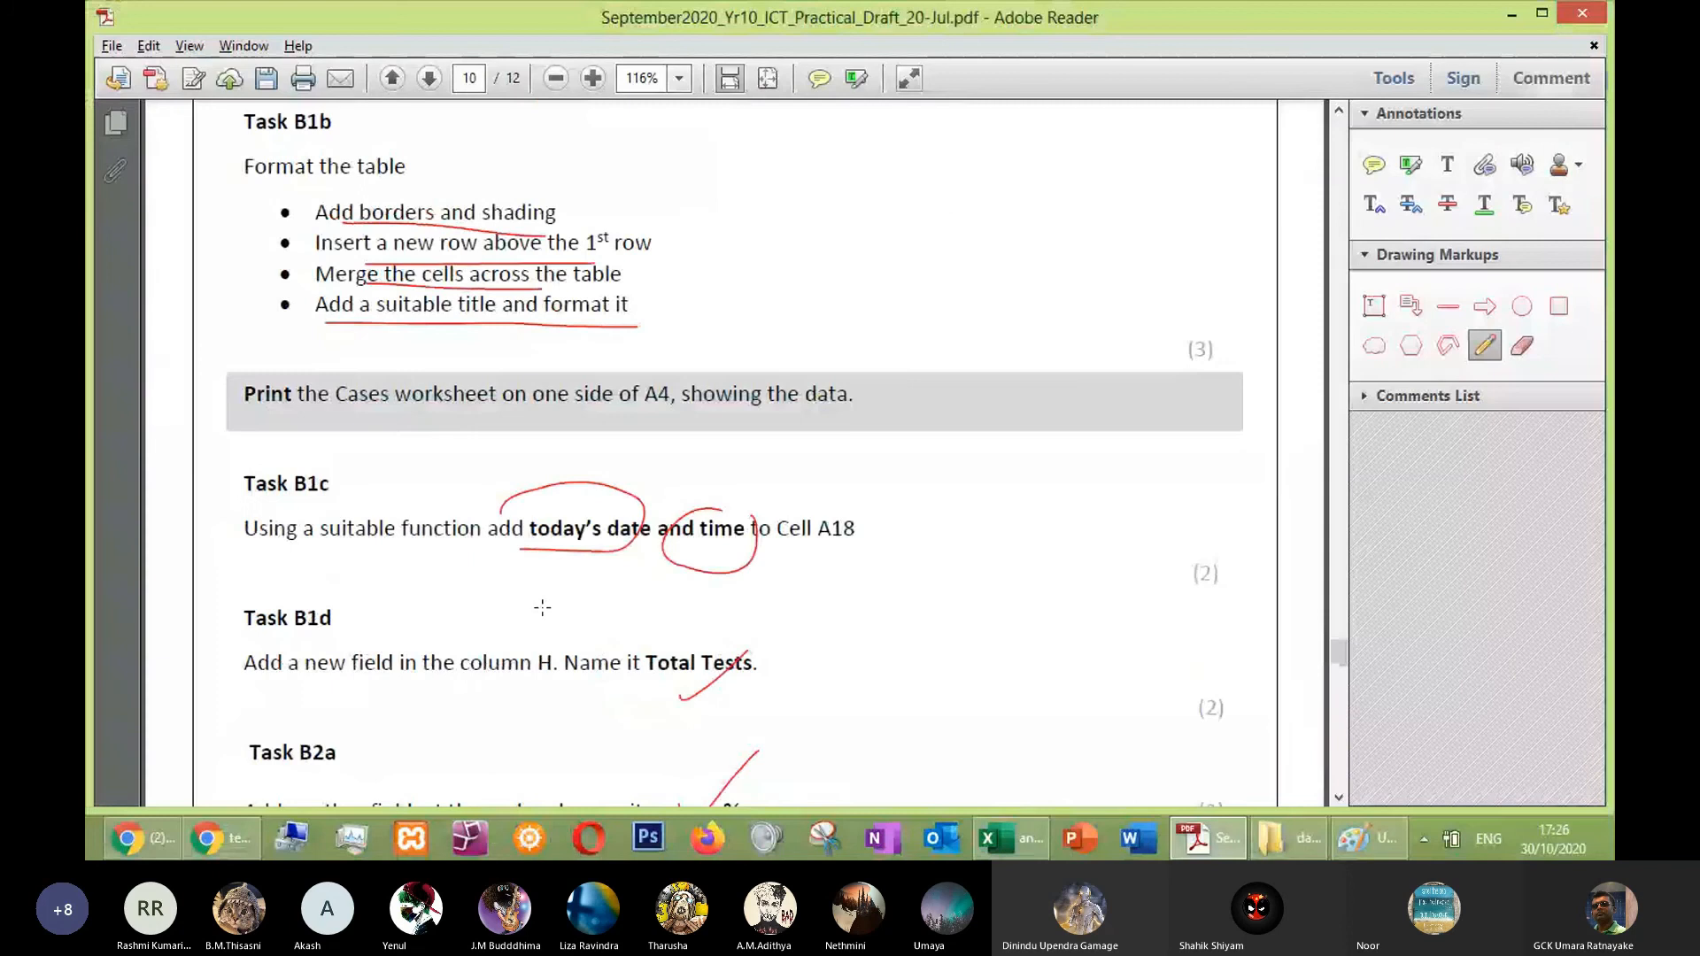
pyautogui.scroll(8, 542, 607)
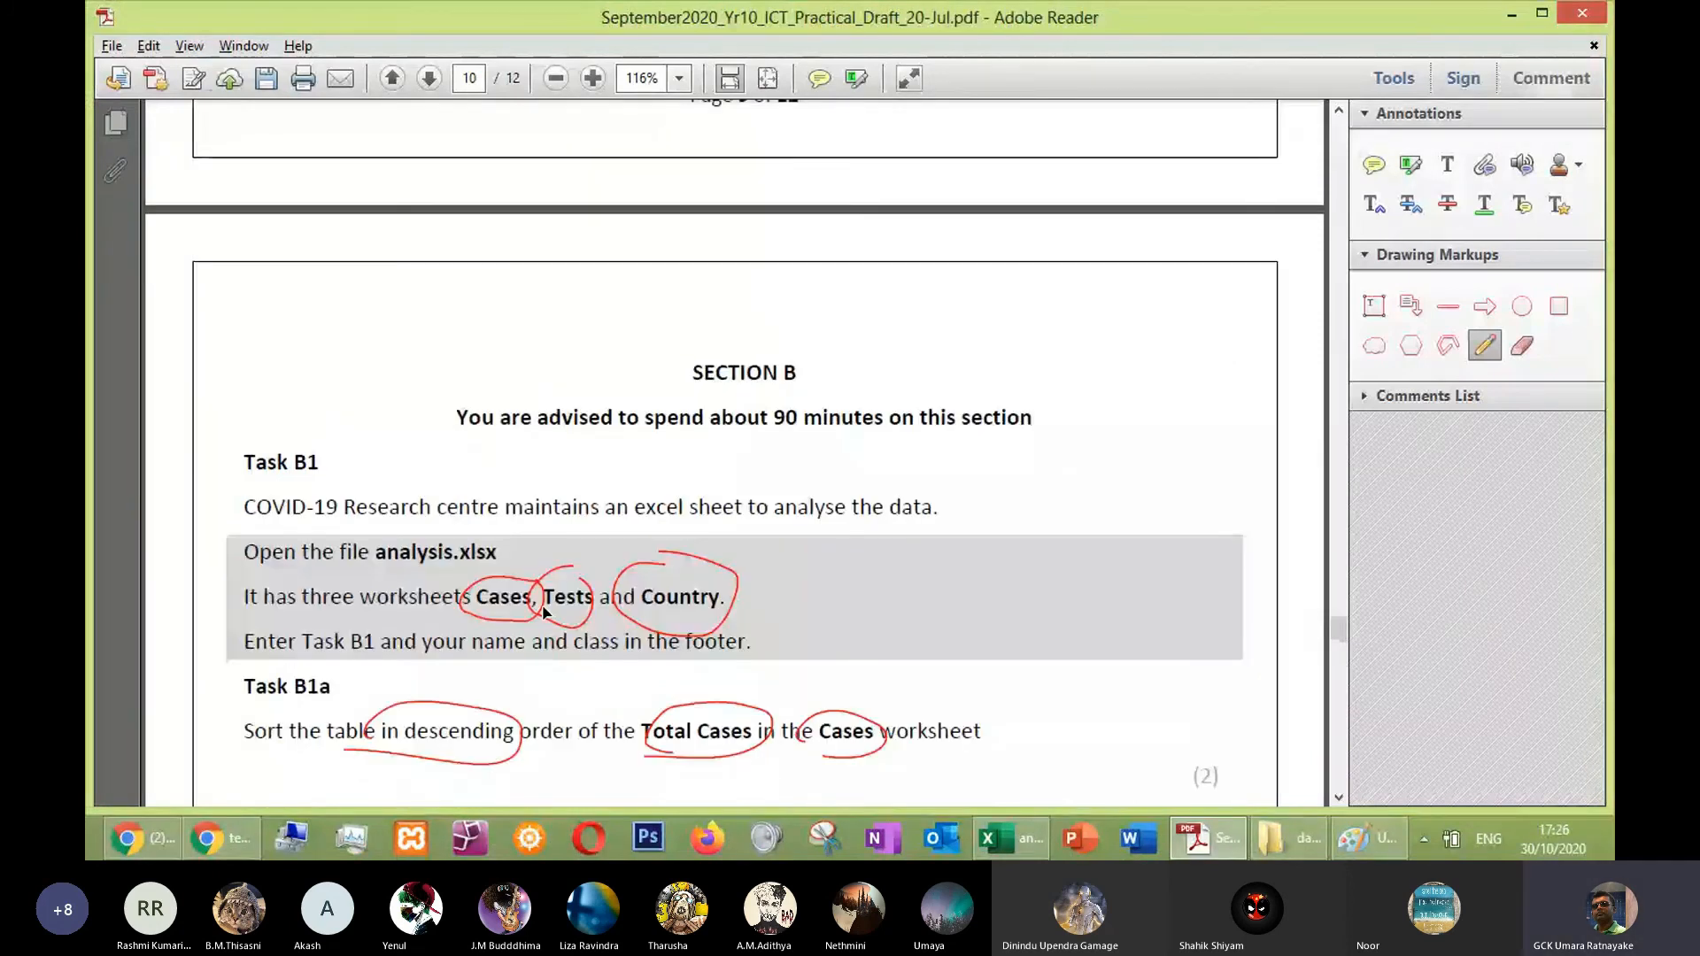
pyautogui.scroll(-12, 543, 611)
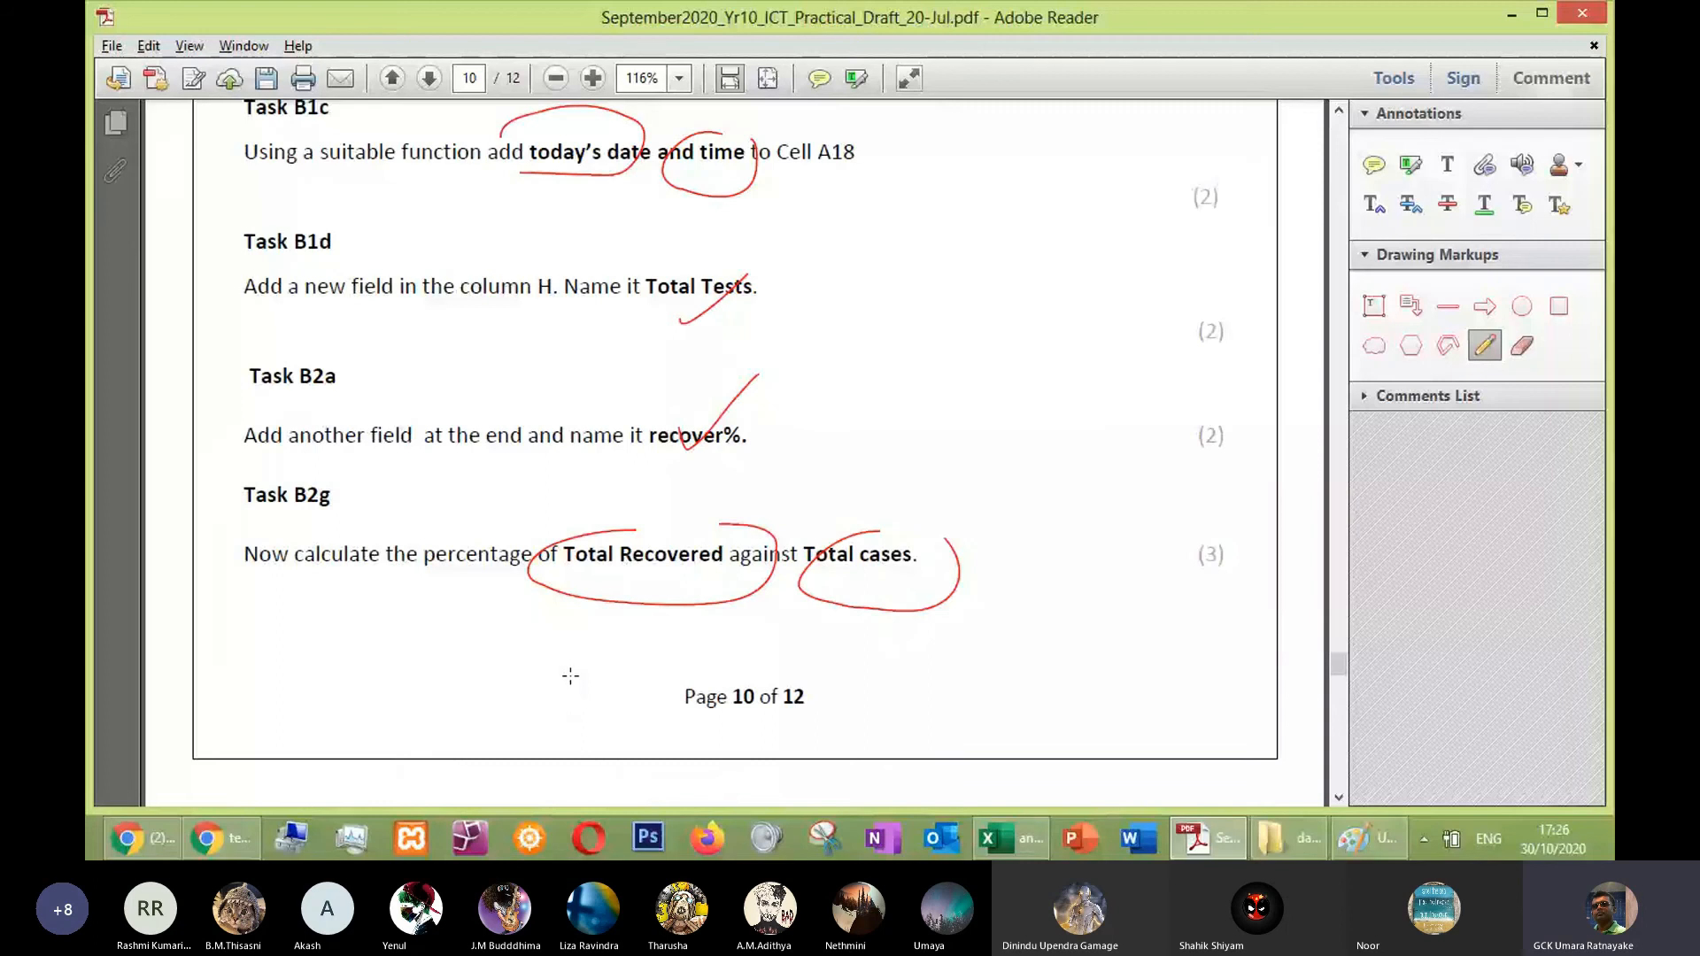
pyautogui.scroll(-10, 549, 684)
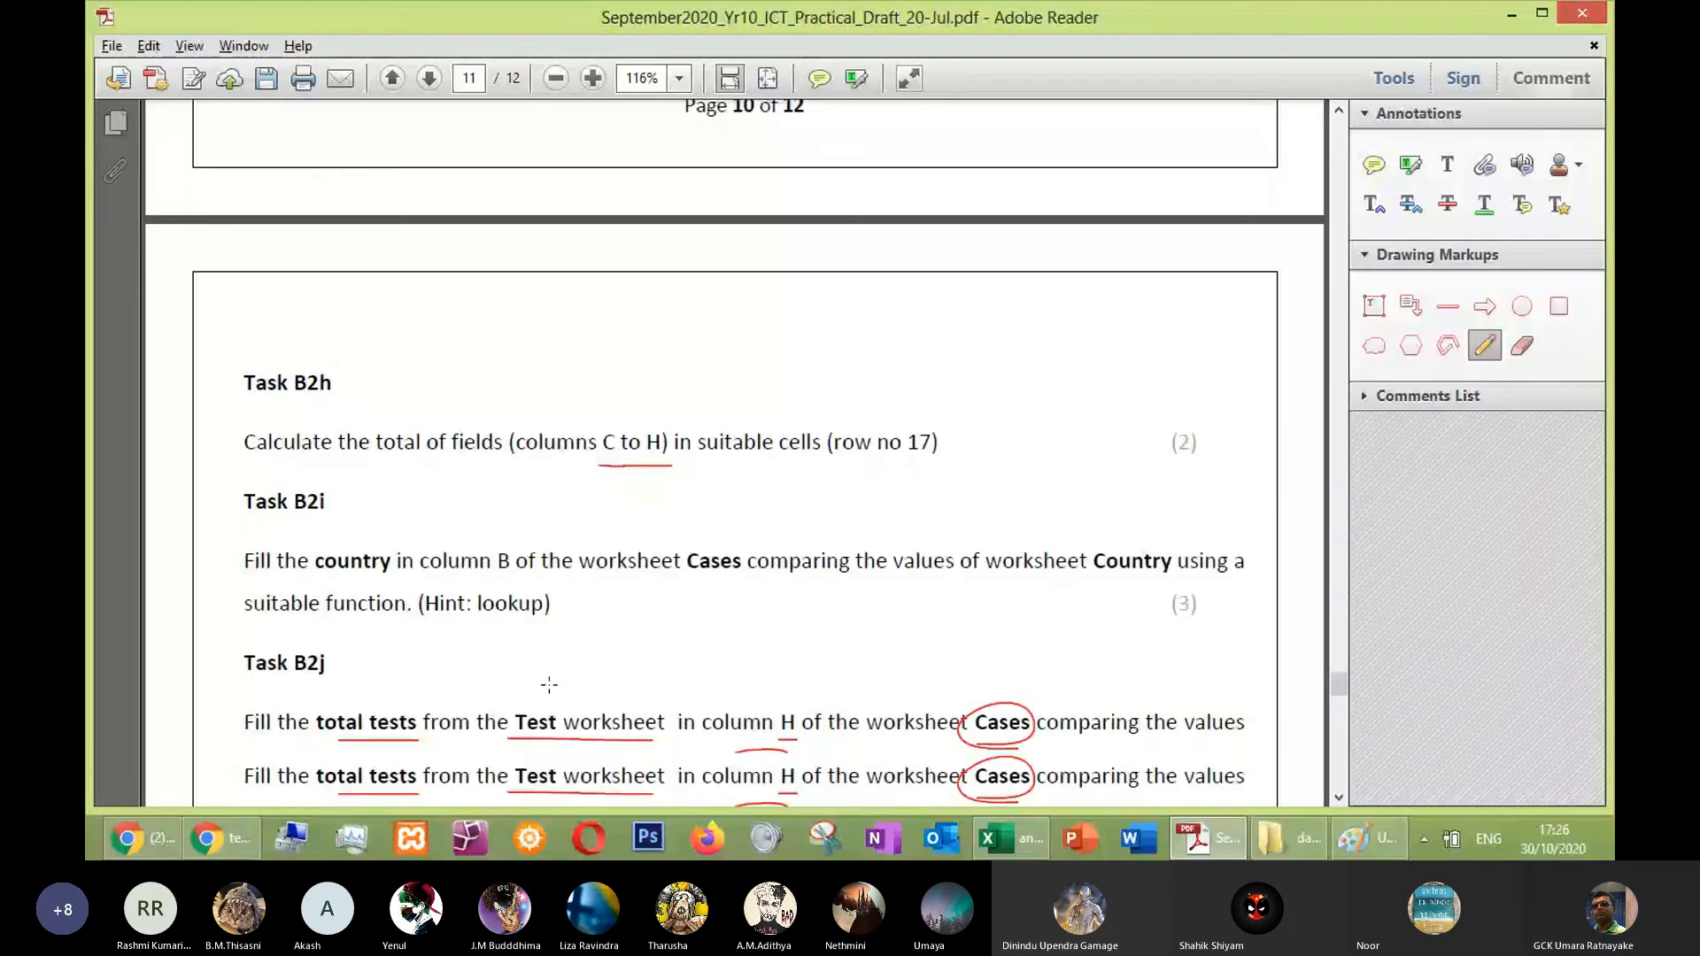
# Mark "country" and "column B" in Task B2i of the PDF with freehand pencil strokes
pyautogui.scroll(-1, 549, 685)
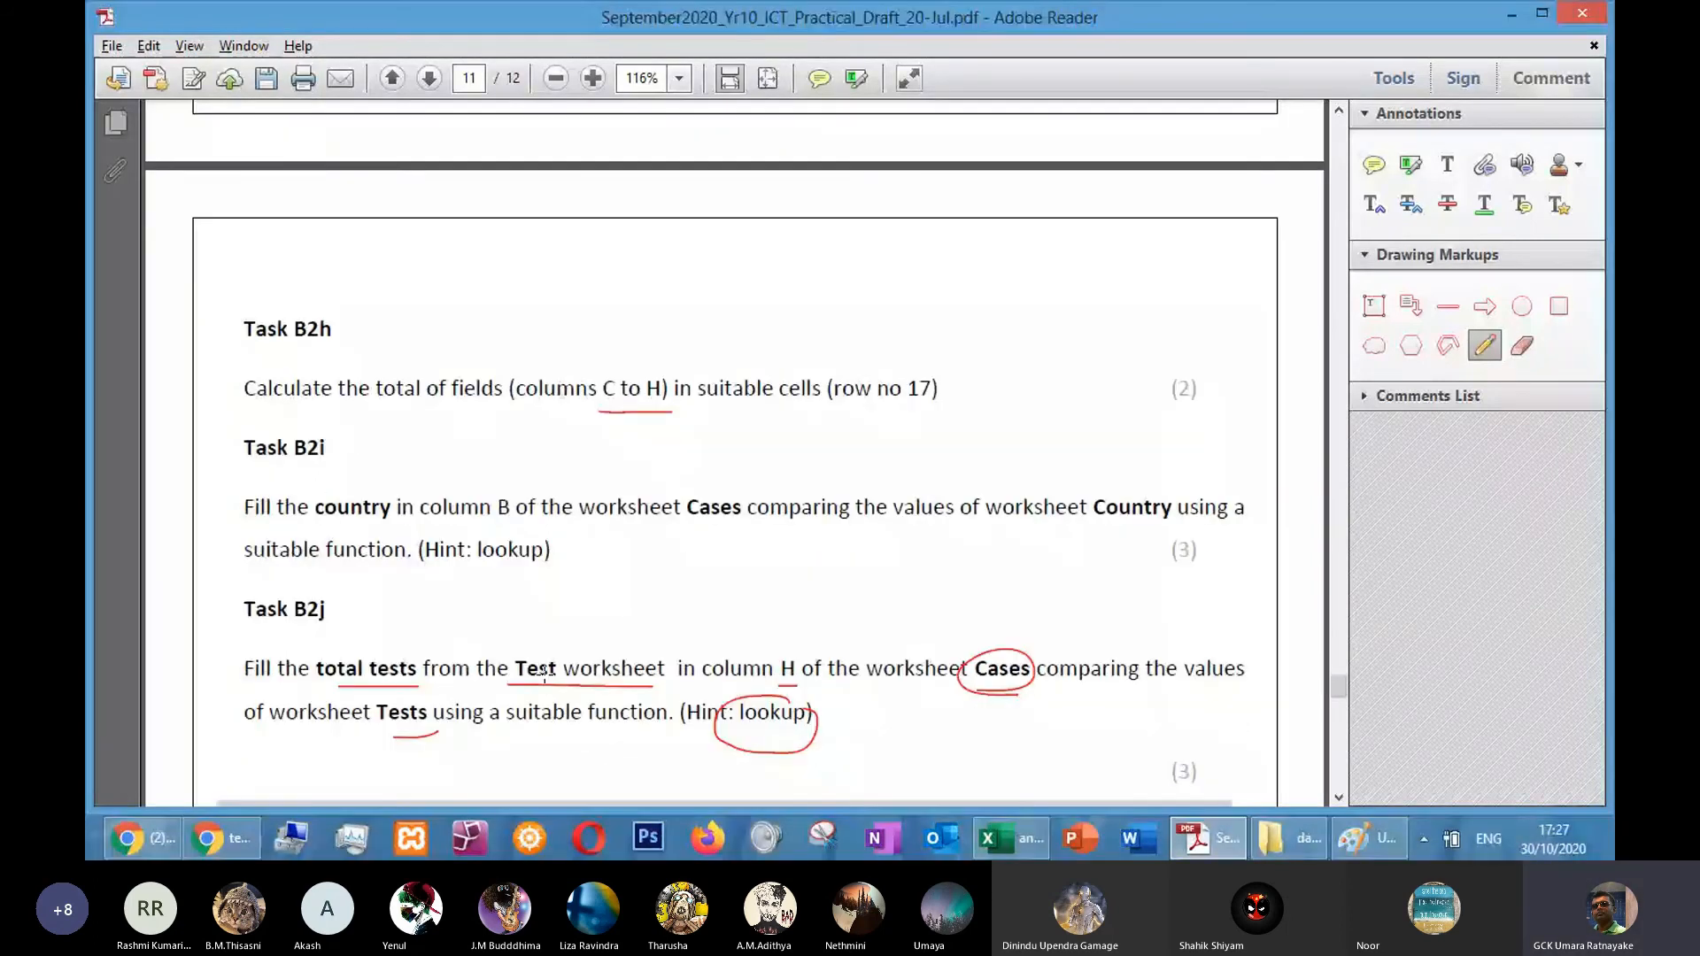
pyautogui.scroll(-1, 289, 467)
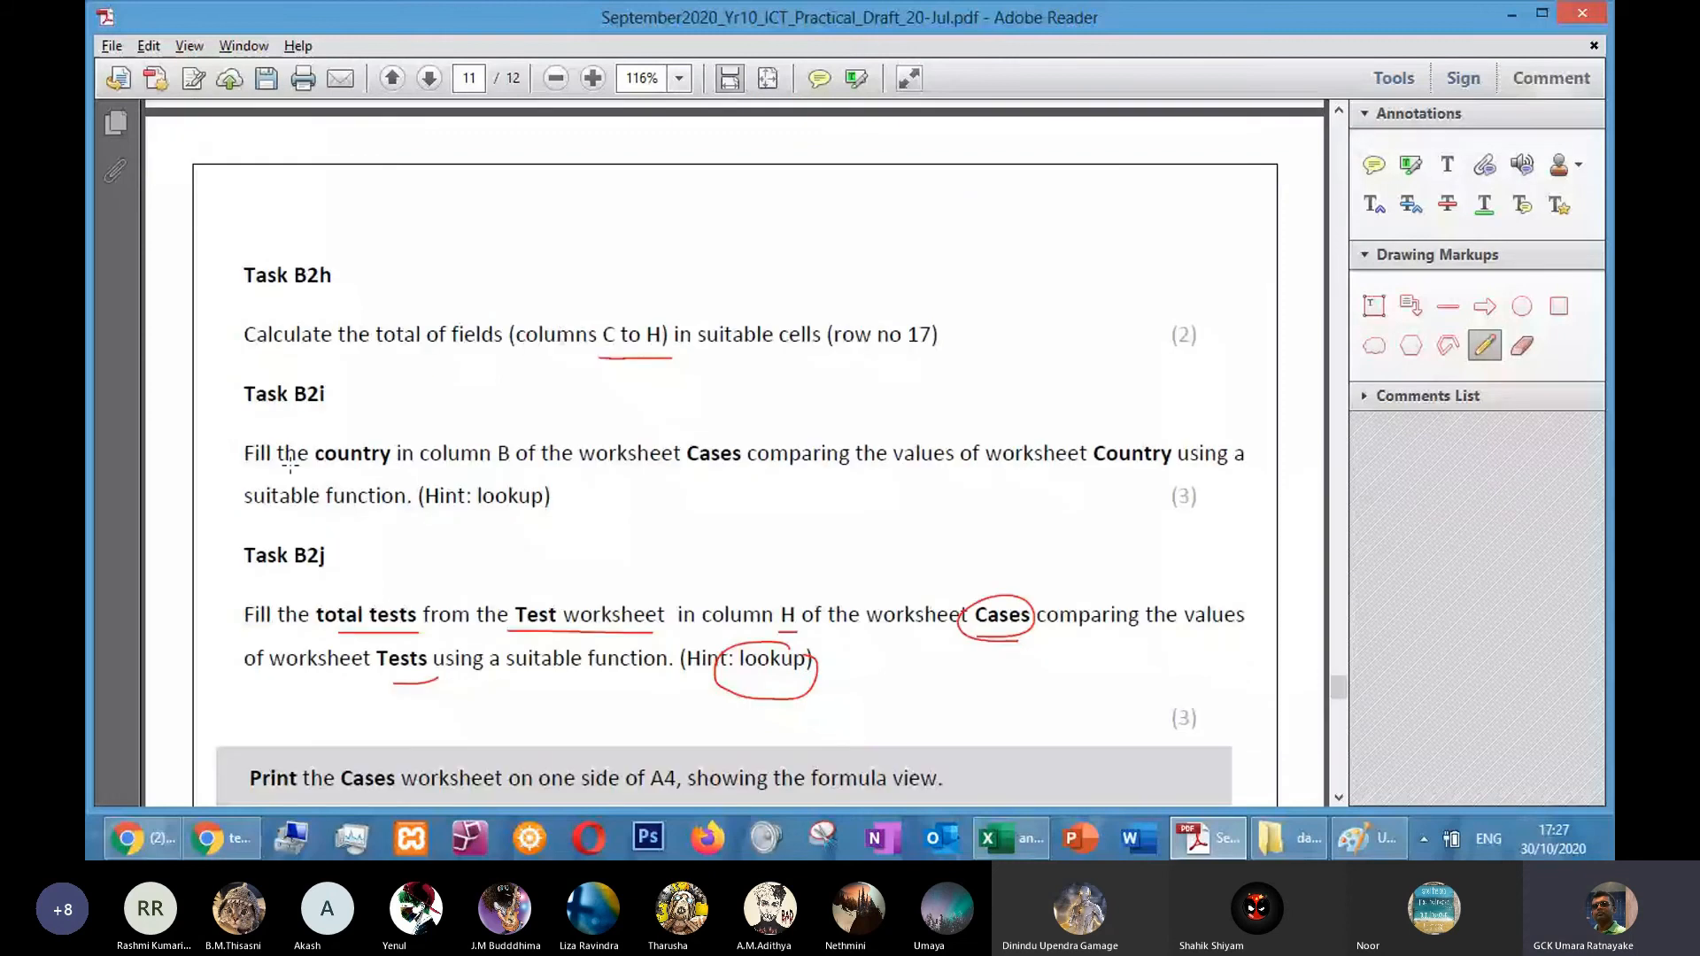
pyautogui.moveTo(289, 467); pyautogui.dragTo(298, 441)
pyautogui.moveTo(492, 433); pyautogui.dragTo(525, 459)
# Switch to the Excel workbook and examine the Country Code and Country Name columns on the Country worksheet
pyautogui.hotkey('alt', 'Tab')
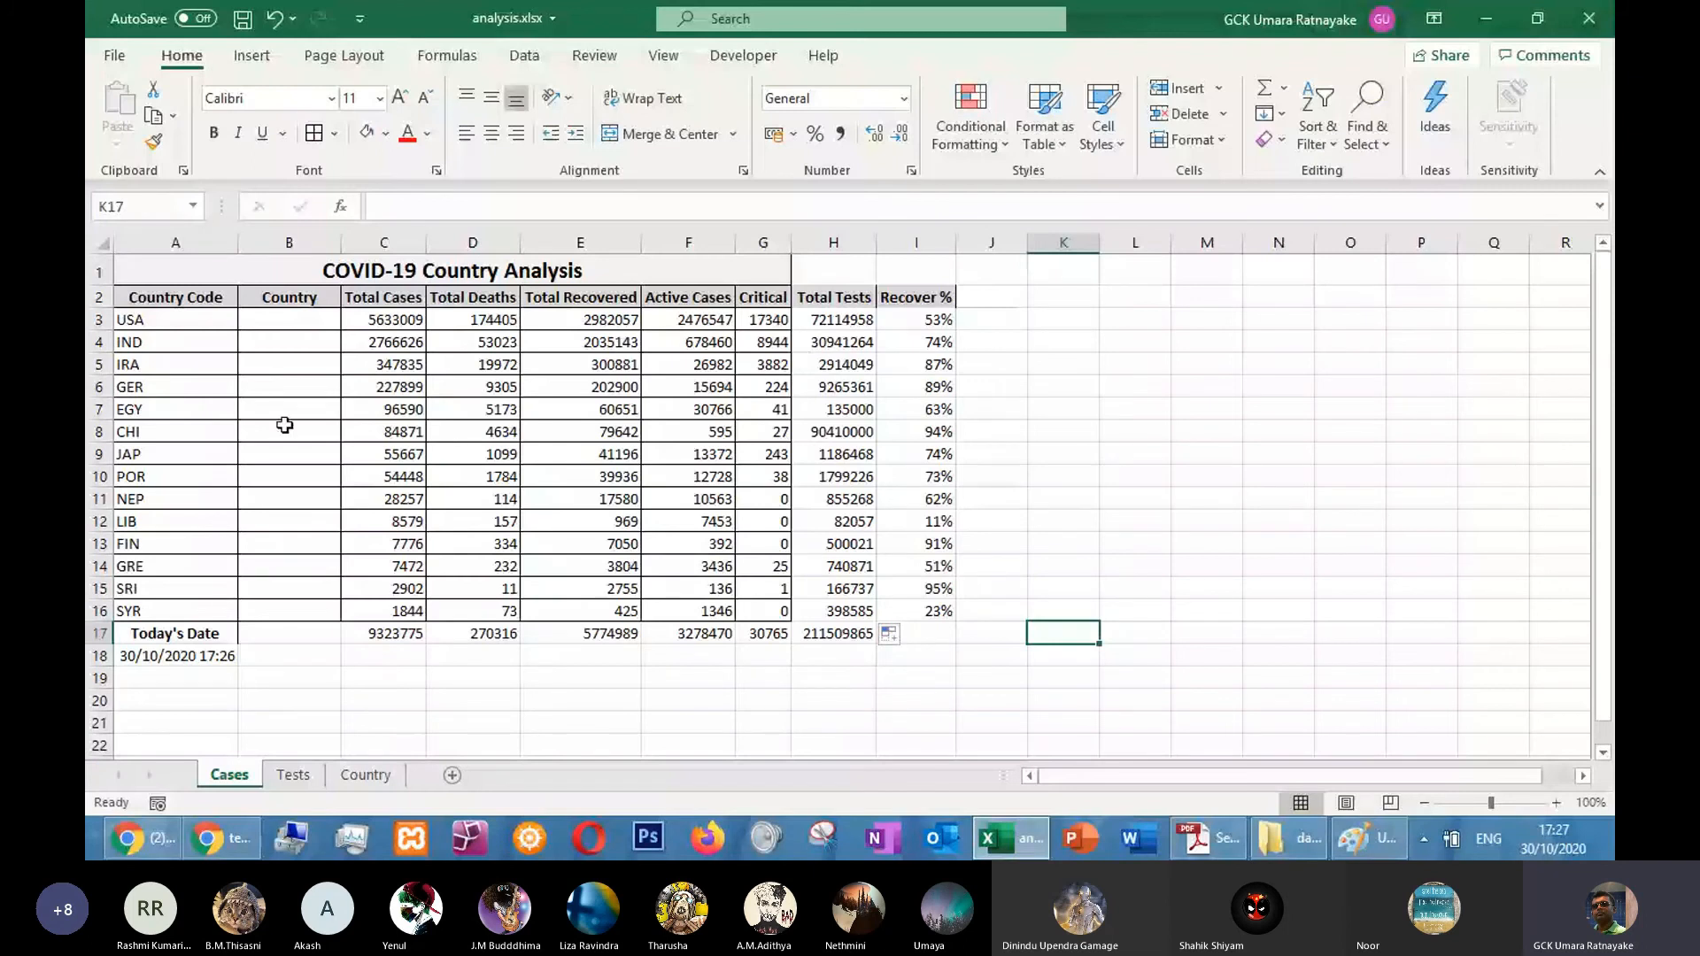
pyautogui.click(362, 779)
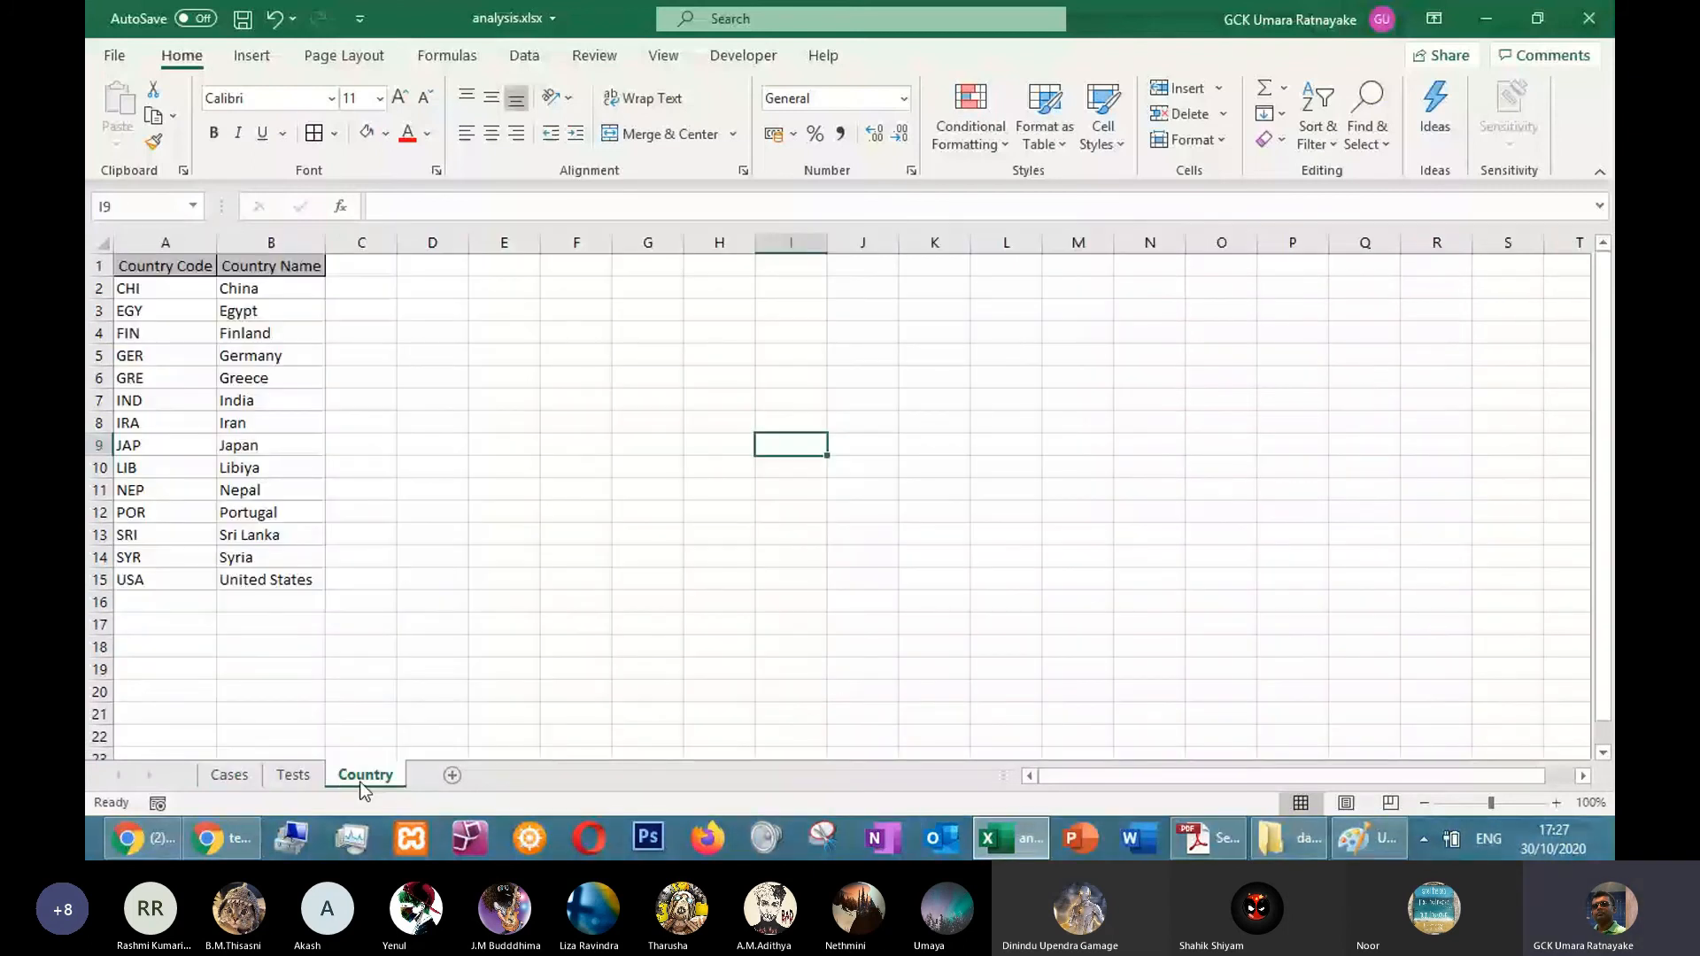
pyautogui.moveTo(164, 266); pyautogui.dragTo(151, 419)
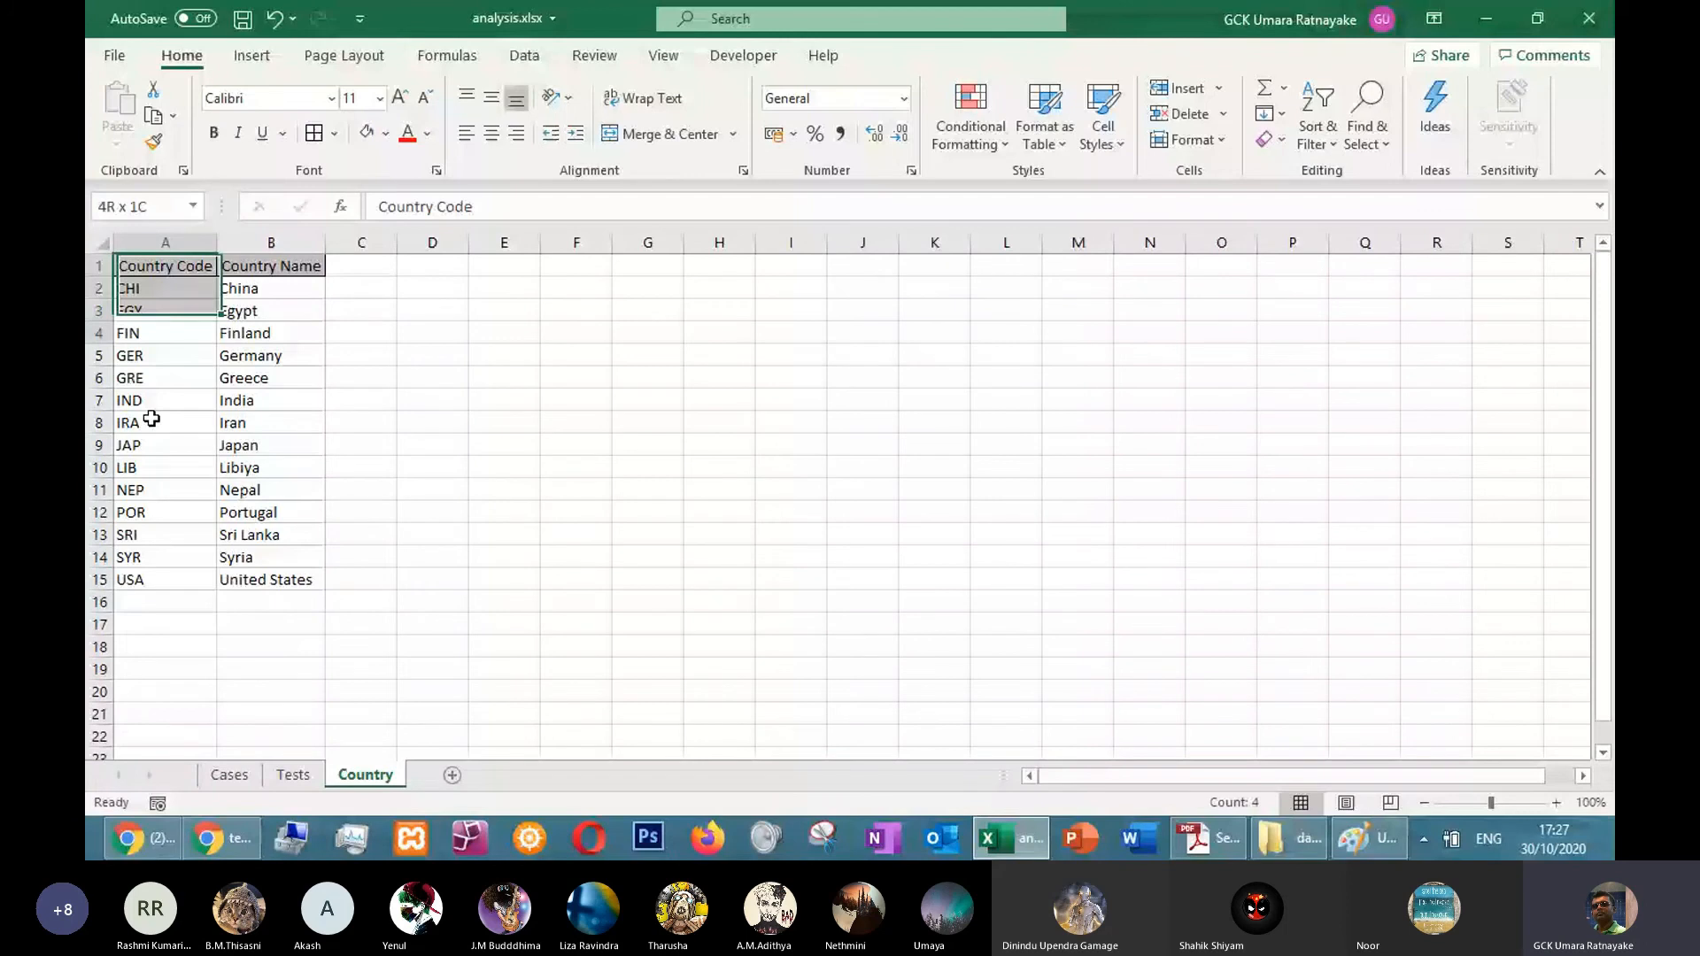
pyautogui.click(504, 535)
pyautogui.moveTo(271, 266); pyautogui.dragTo(265, 581)
# Insert the VLOOKUP function in cell B3 of the Cases worksheet
pyautogui.click(227, 776)
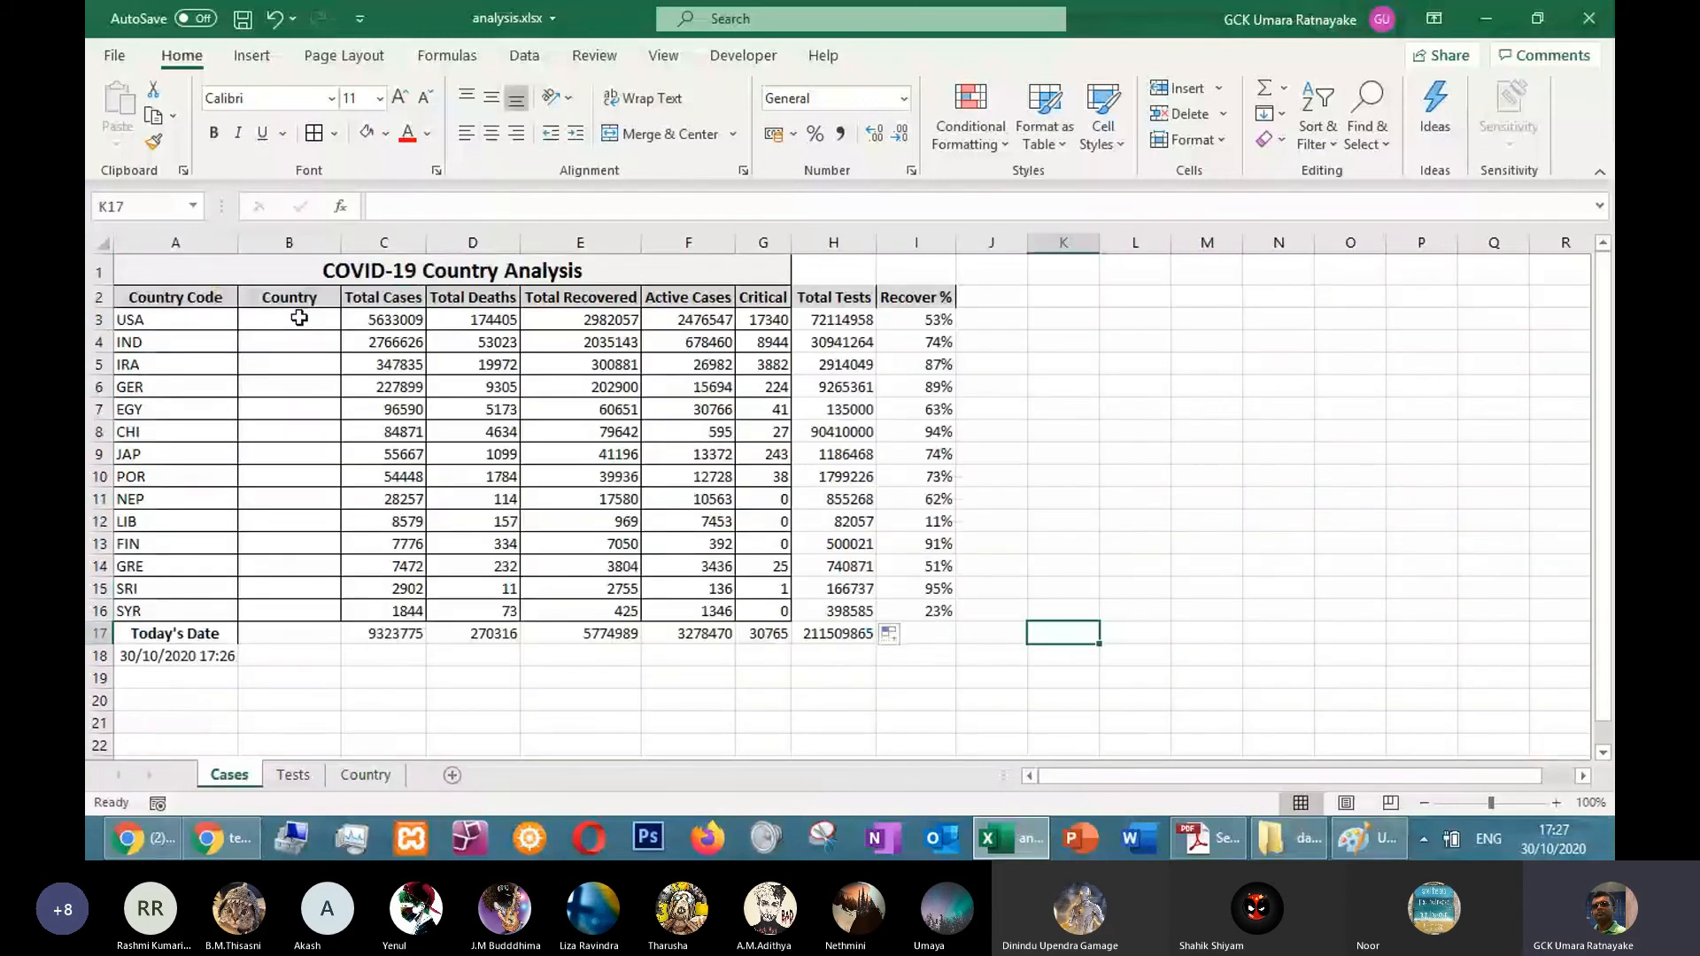
pyautogui.click(299, 317)
pyautogui.hotkey('shift', 'F3')
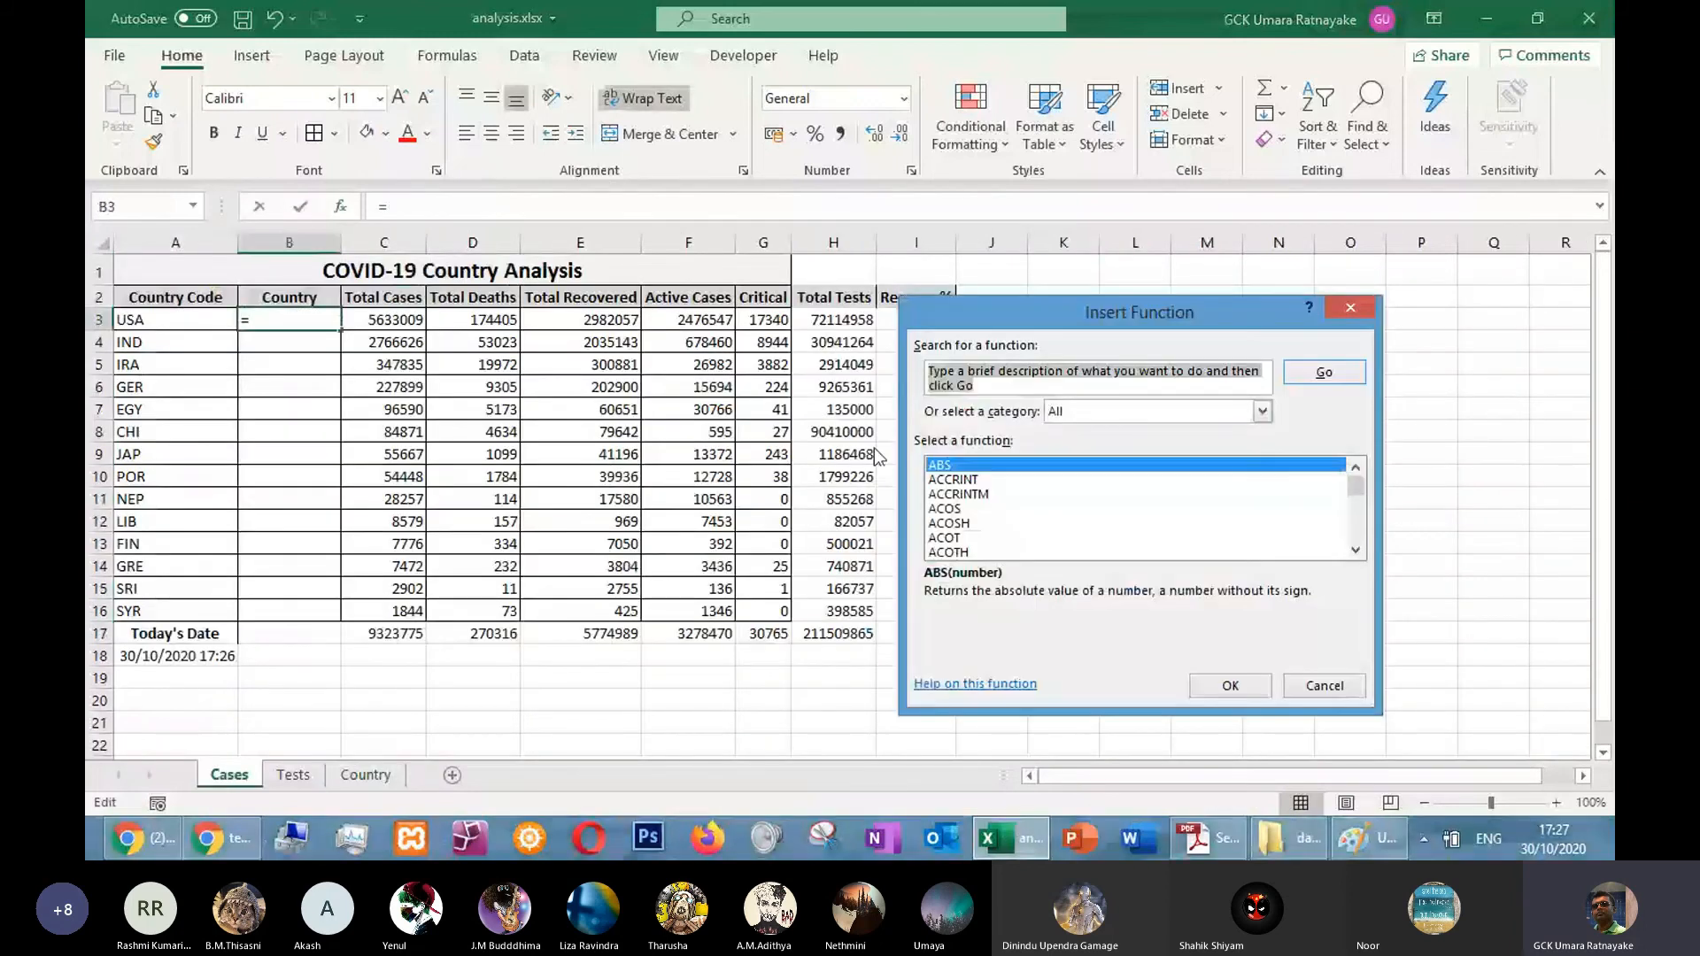
pyautogui.click(1262, 411)
pyautogui.click(1086, 436)
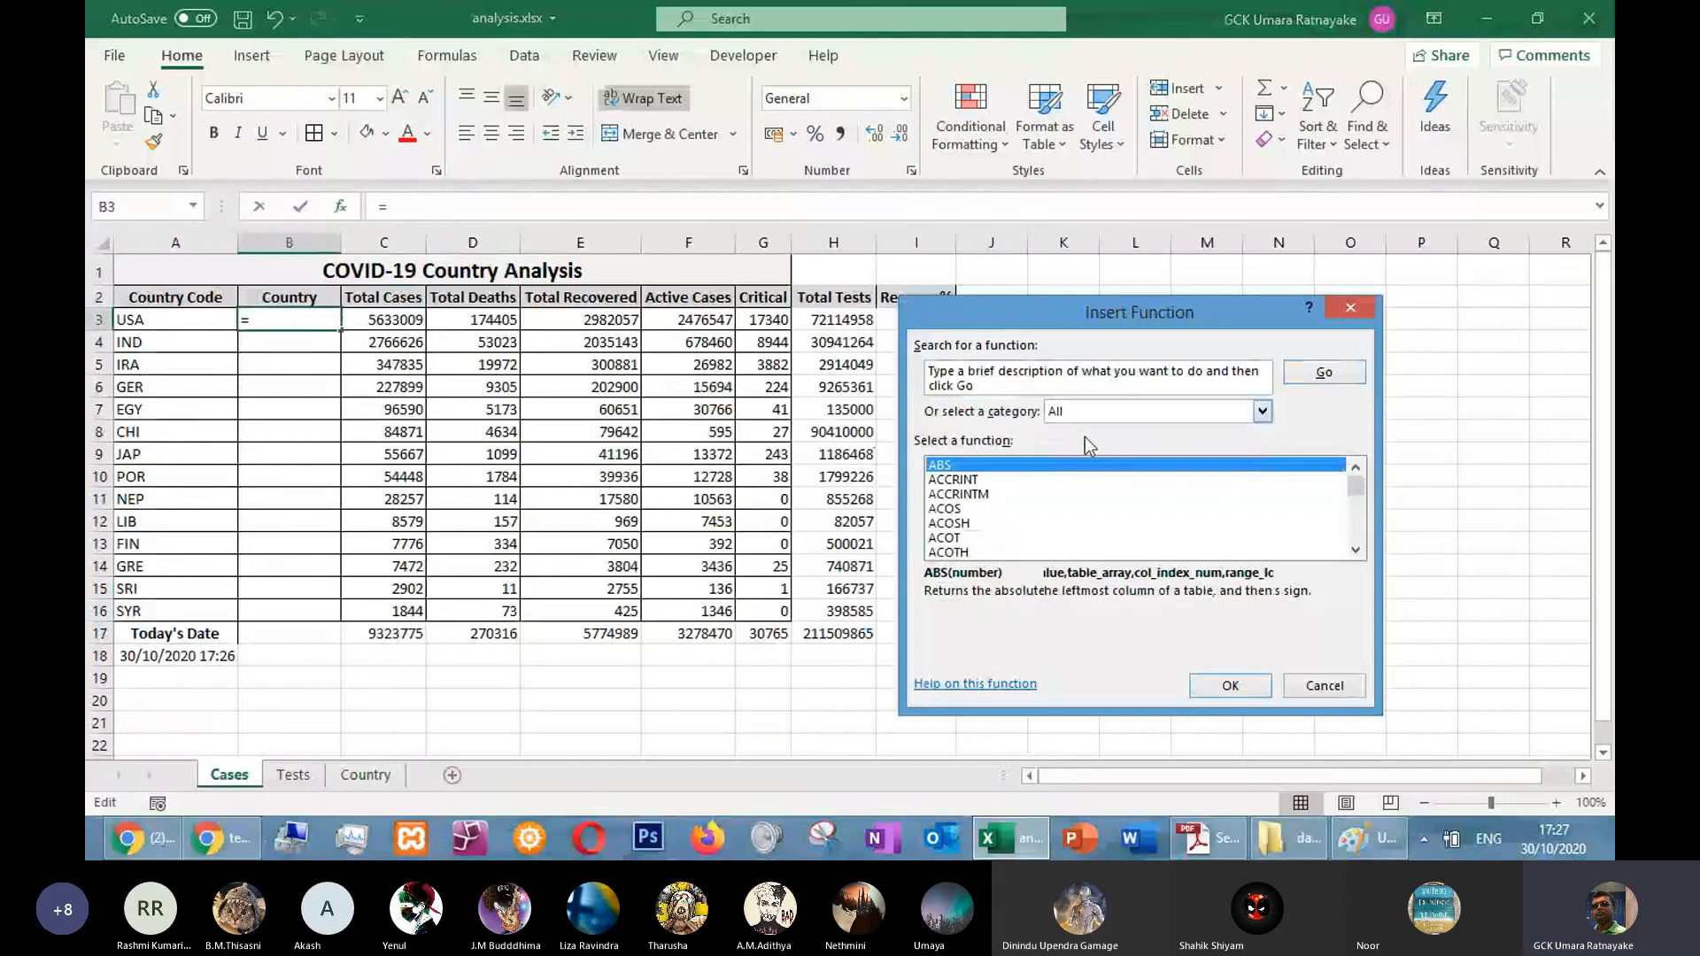
pyautogui.press('Return')
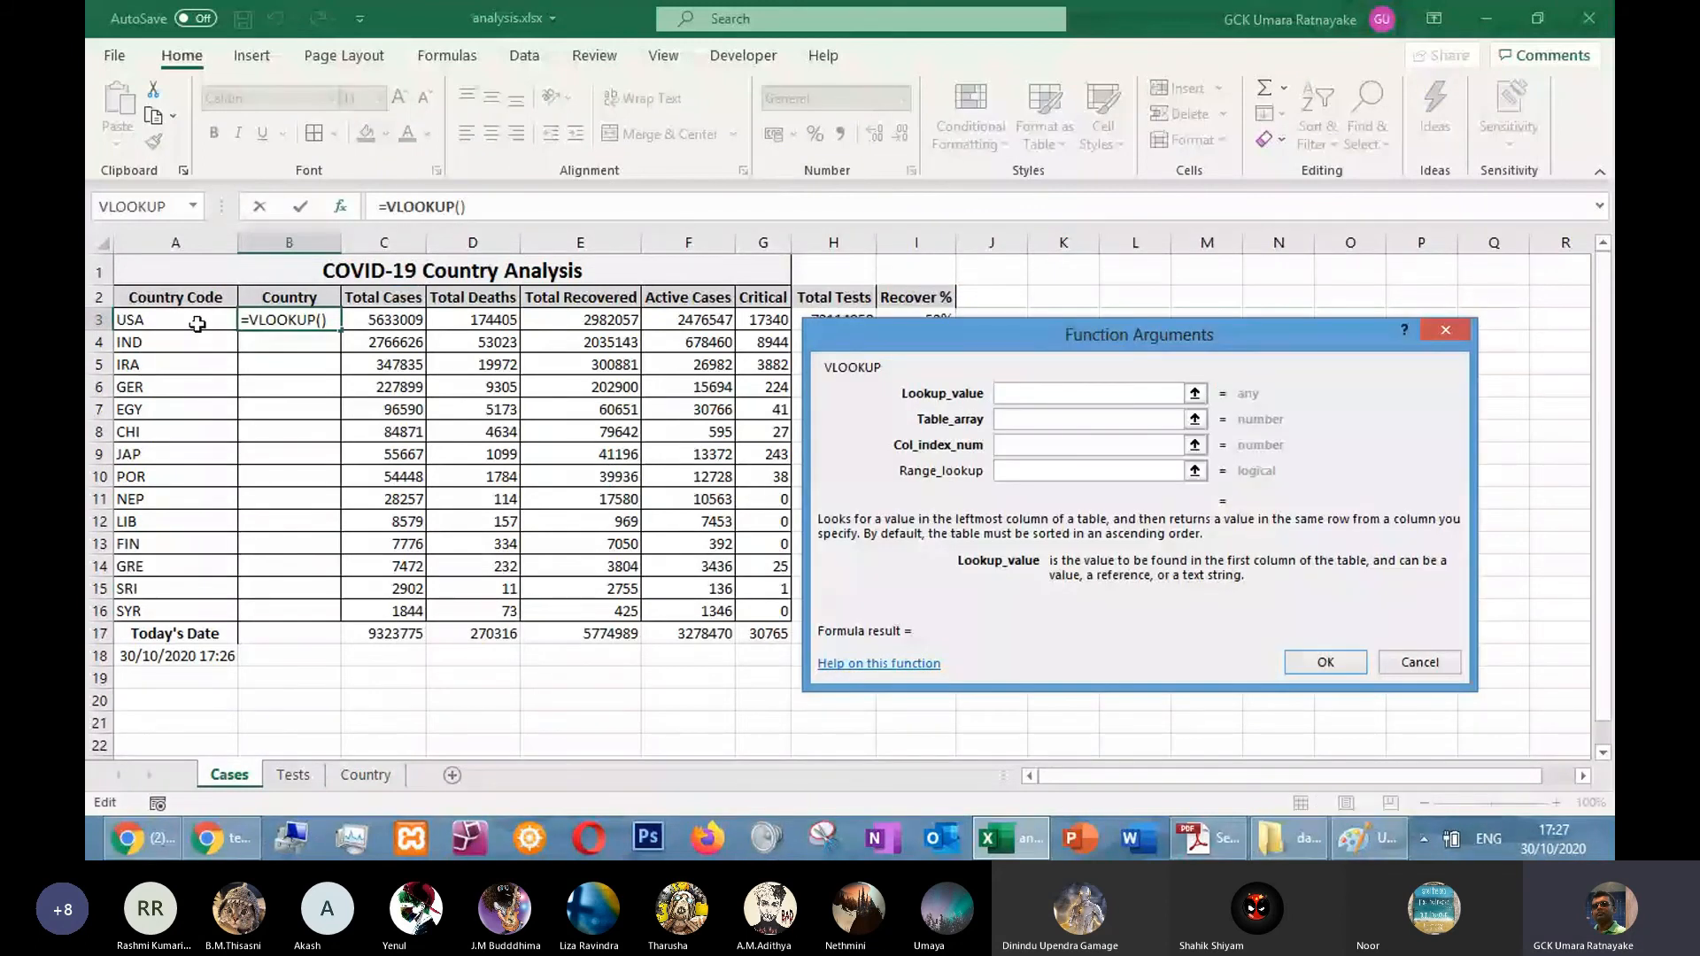
# Set the VLOOKUP's lookup value to A3 and its table array to the absolute range Country!$A$1:$B$15
pyautogui.click(187, 323)
pyautogui.press('Tab')
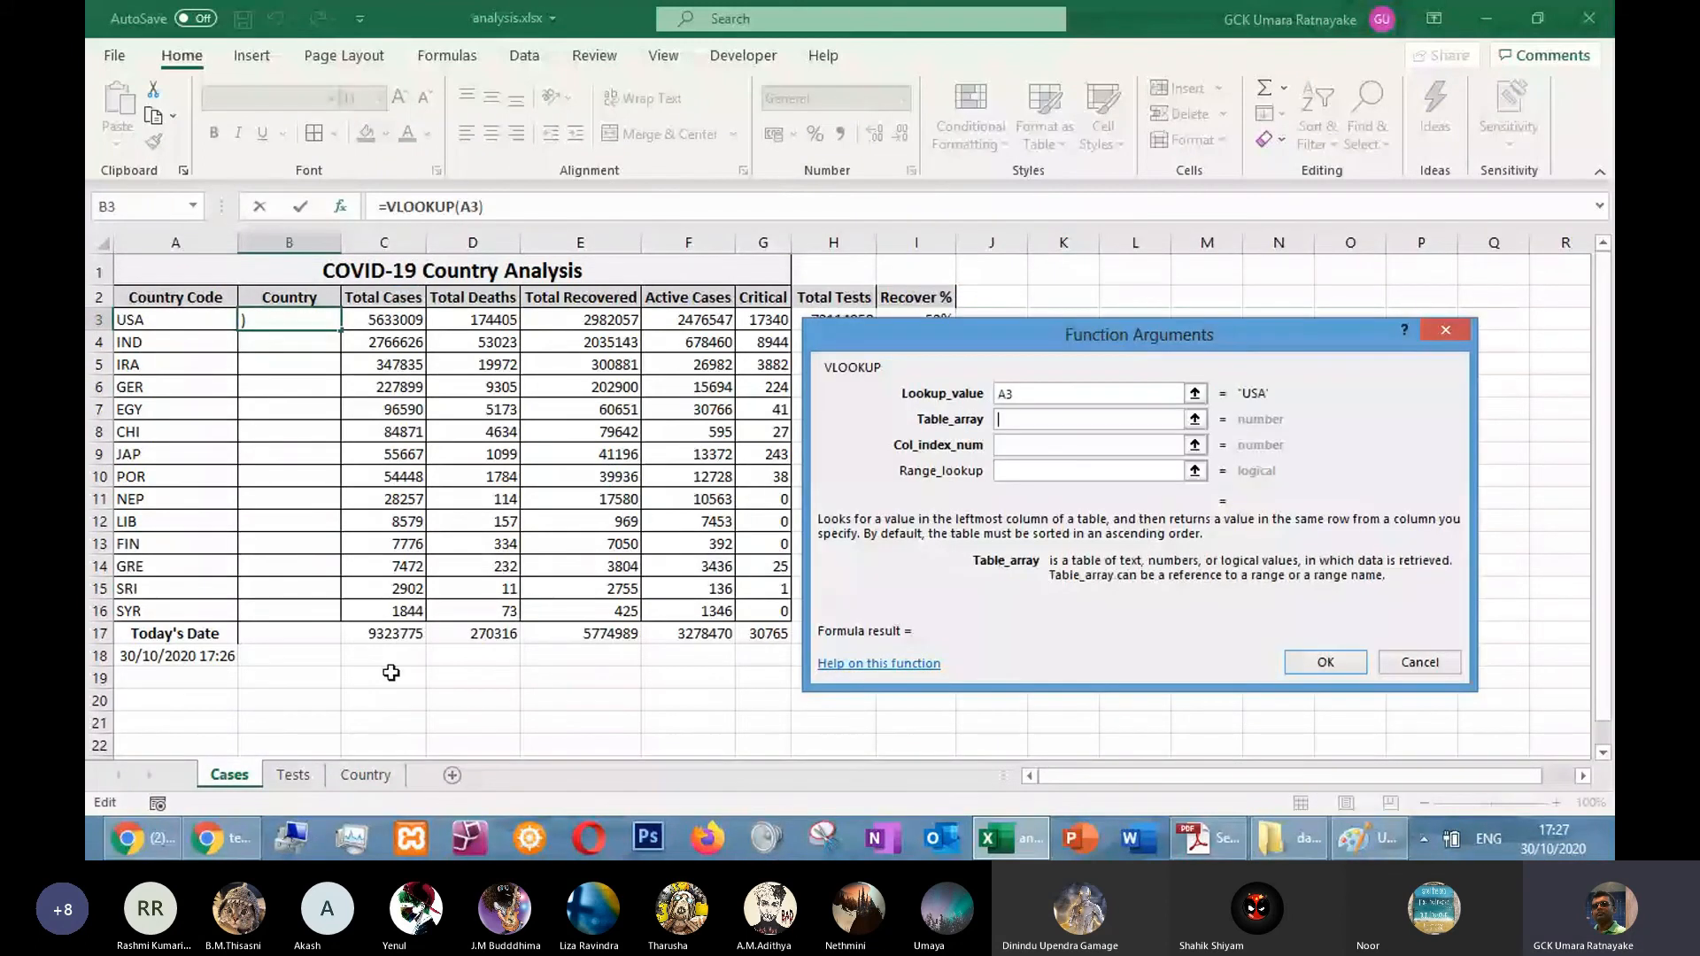
pyautogui.click(292, 775)
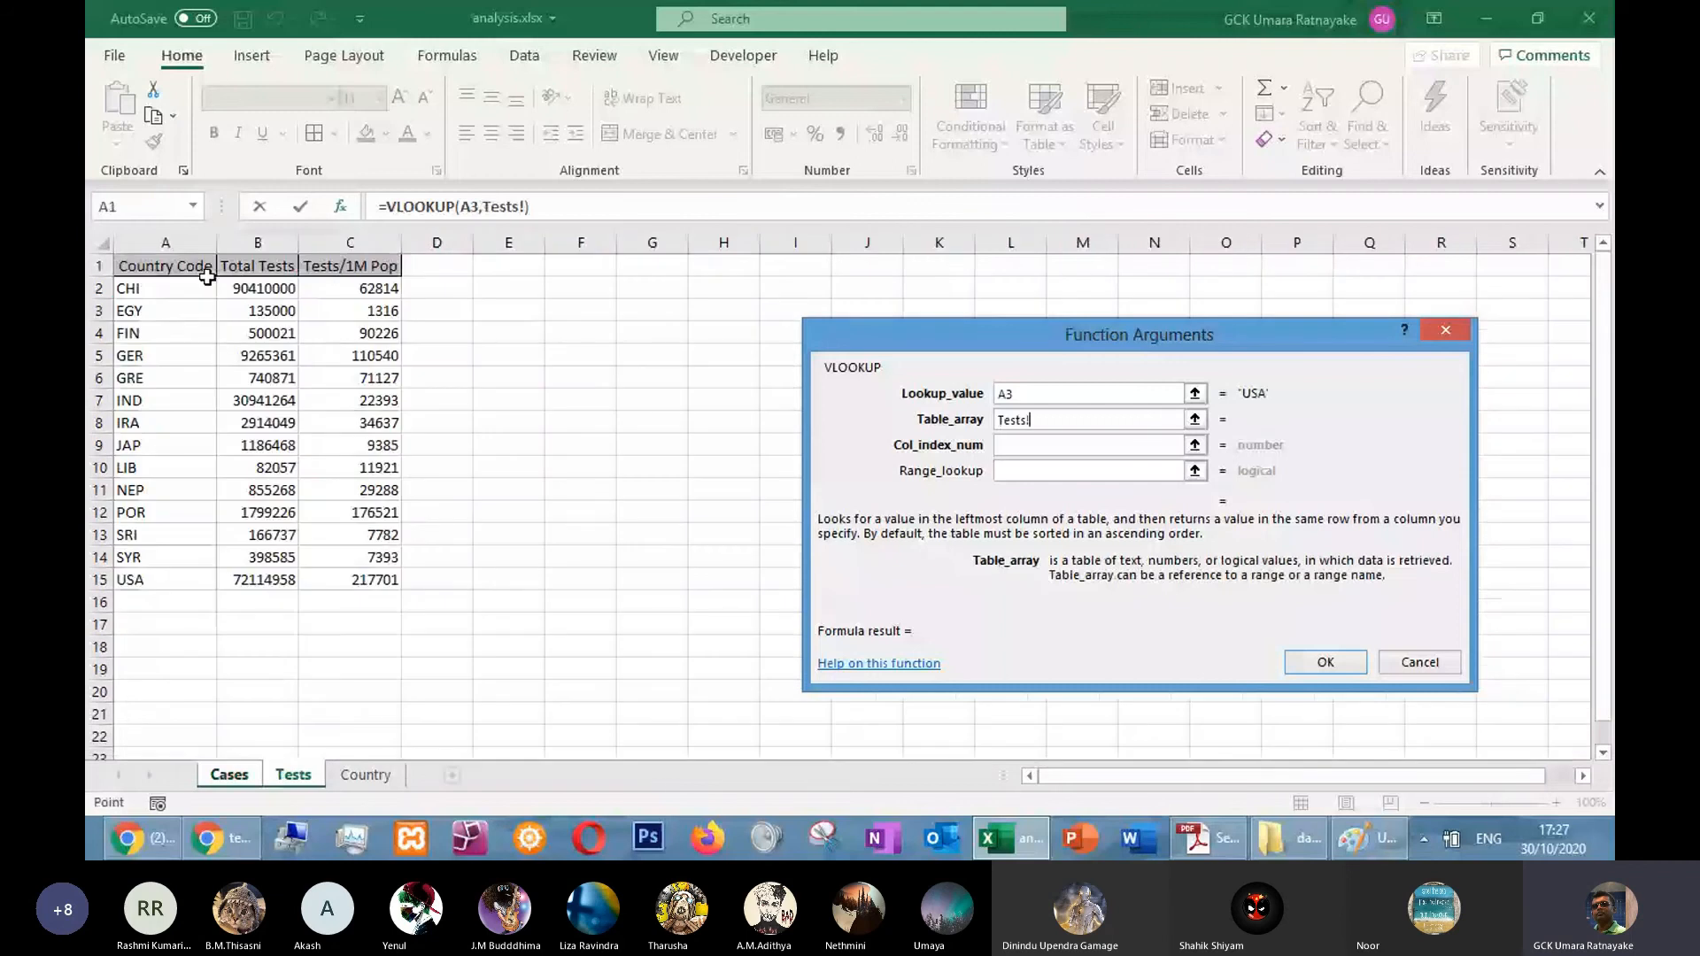
pyautogui.hotkey('ctrl', 'pagedown')
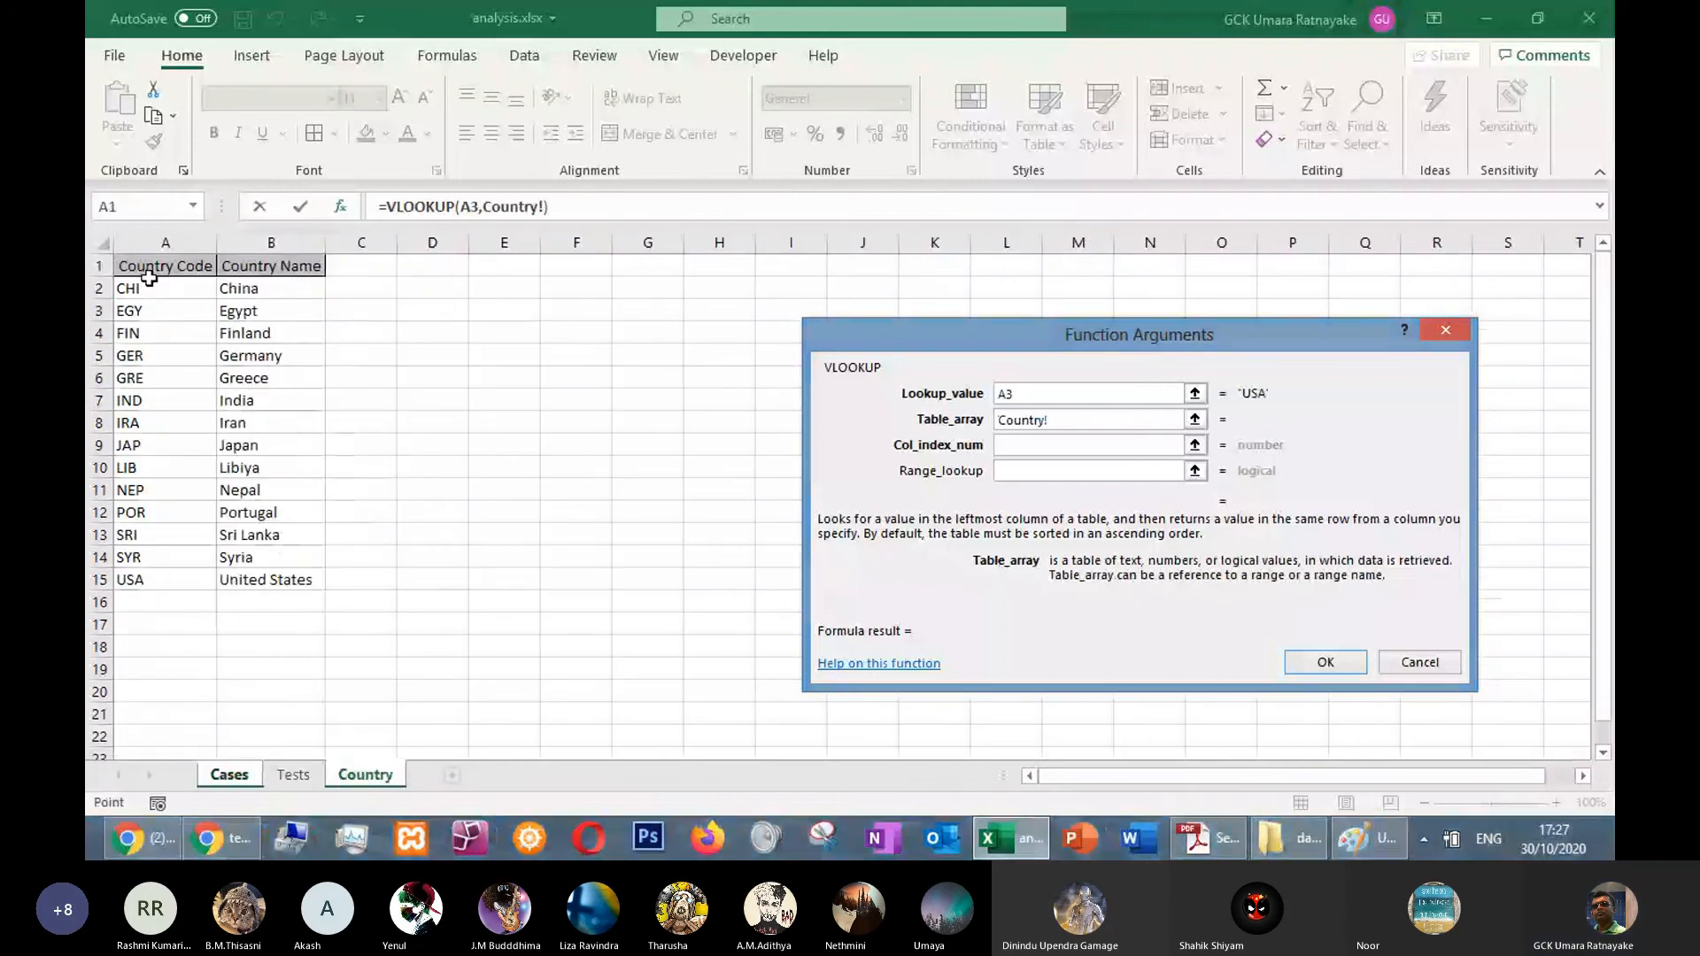
pyautogui.moveTo(149, 277); pyautogui.dragTo(305, 580)
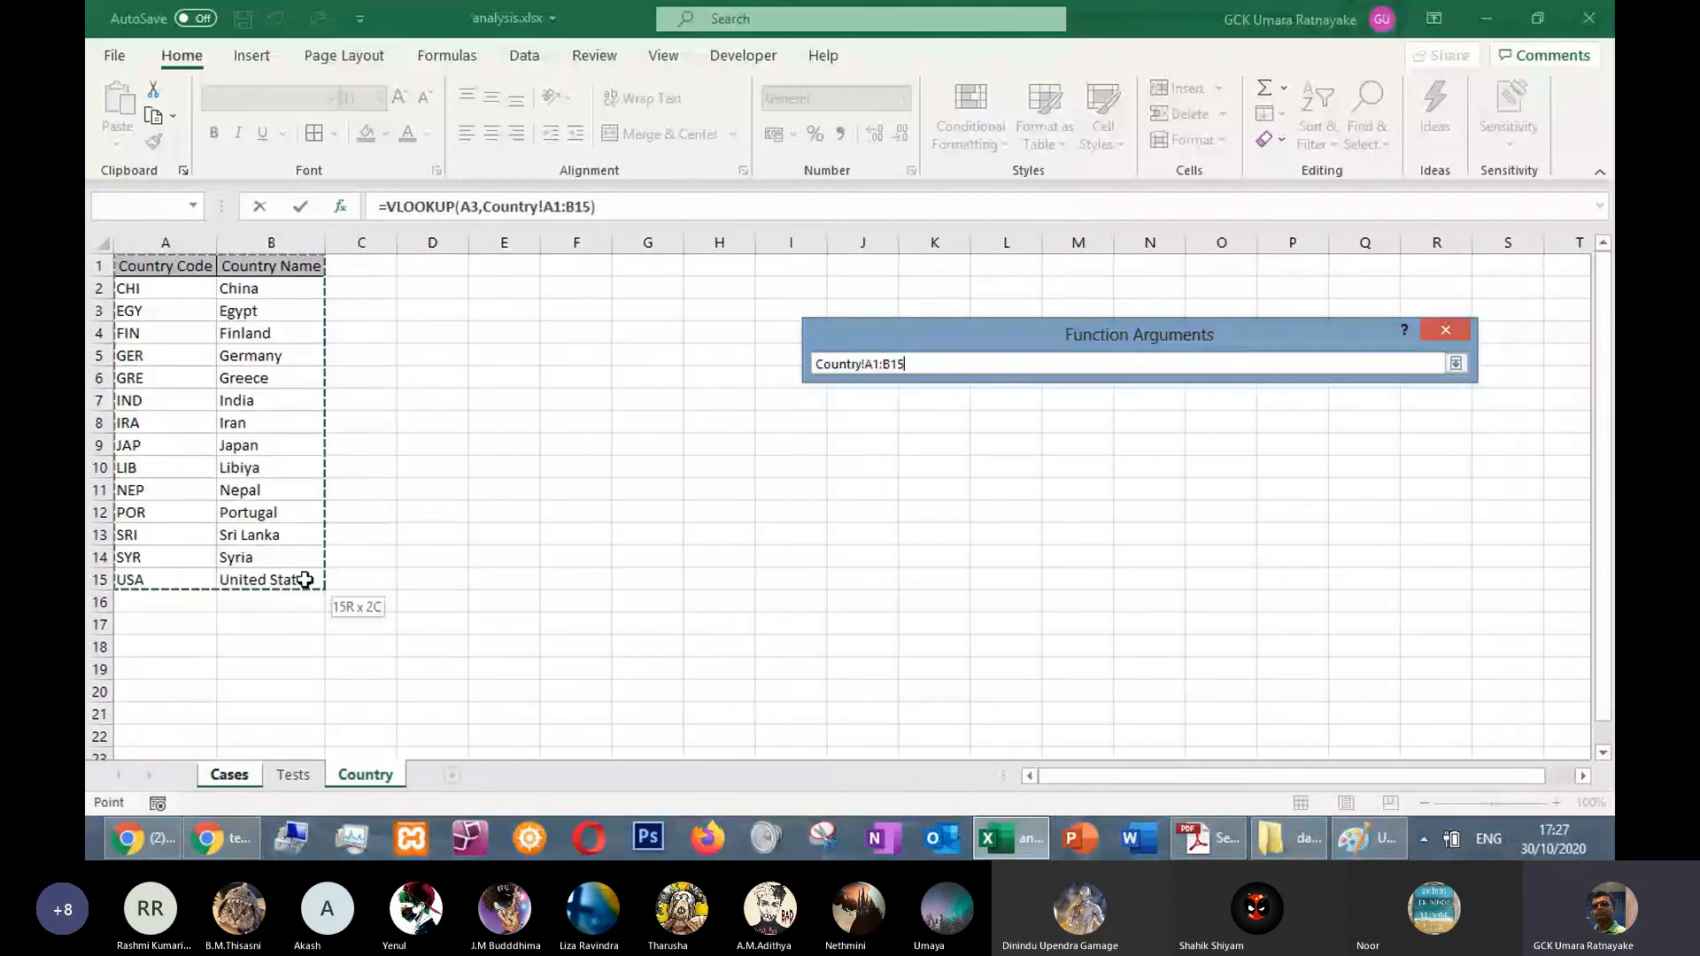
pyautogui.press('F4')
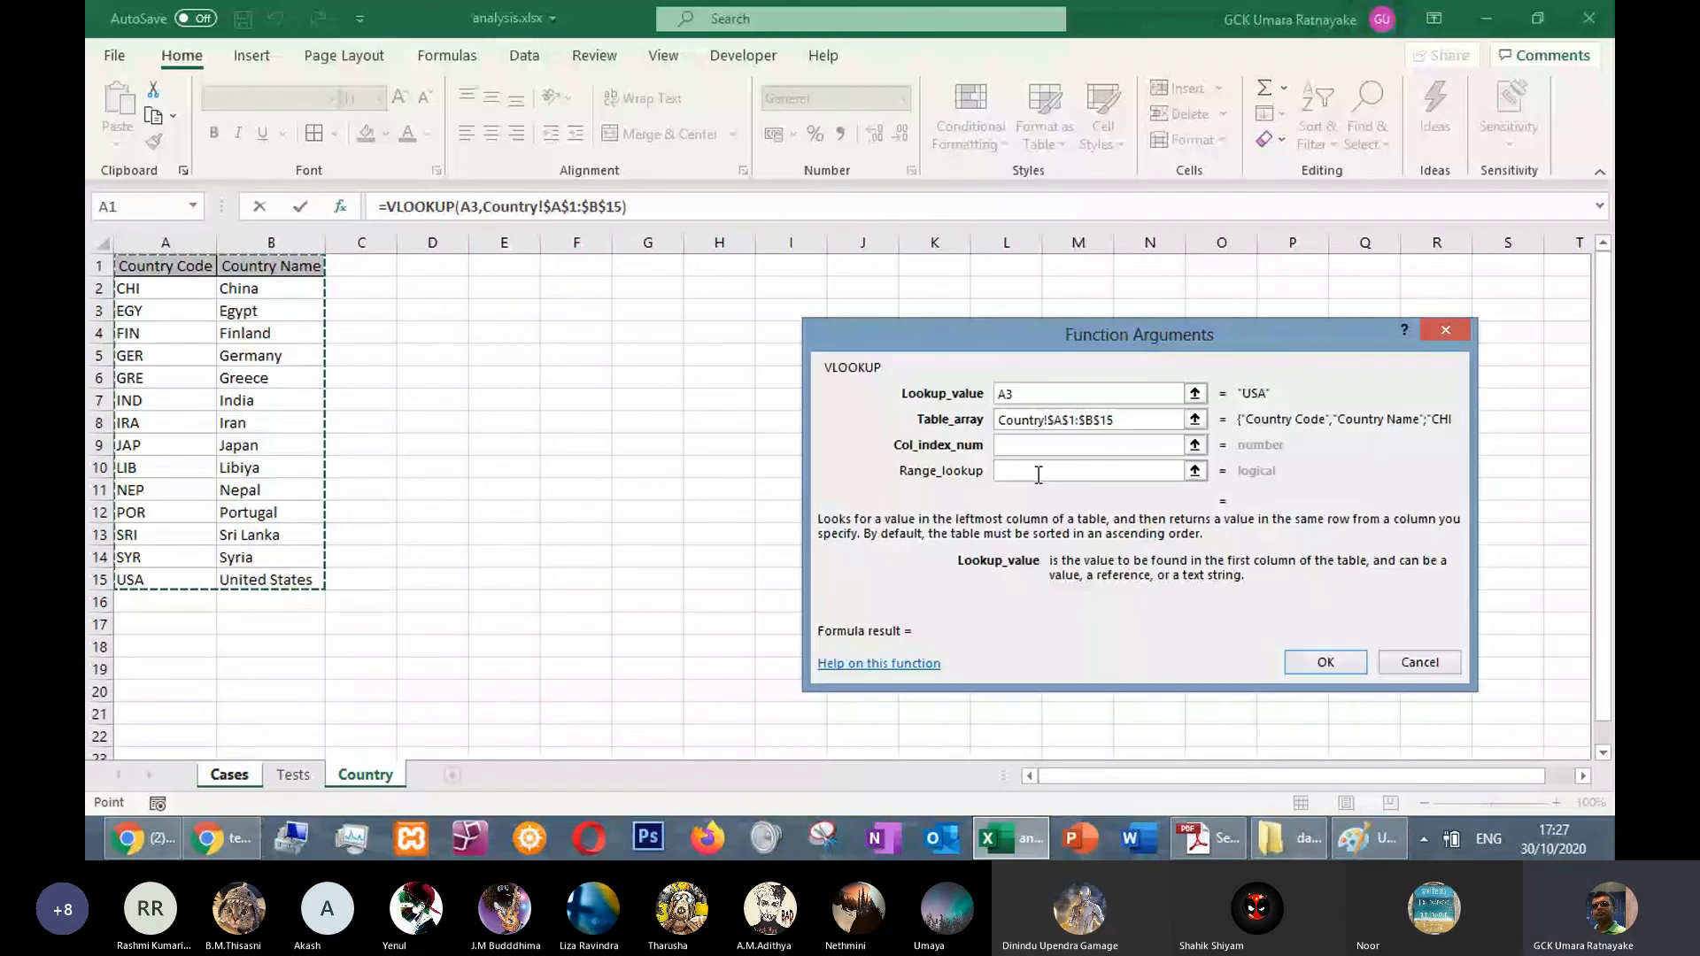
# Set the column index number to 2 and the range lookup to 0, and complete the VLOOKUP in B3
pyautogui.click(1028, 450)
pyautogui.write('2')
pyautogui.click(1009, 470)
pyautogui.write('0')
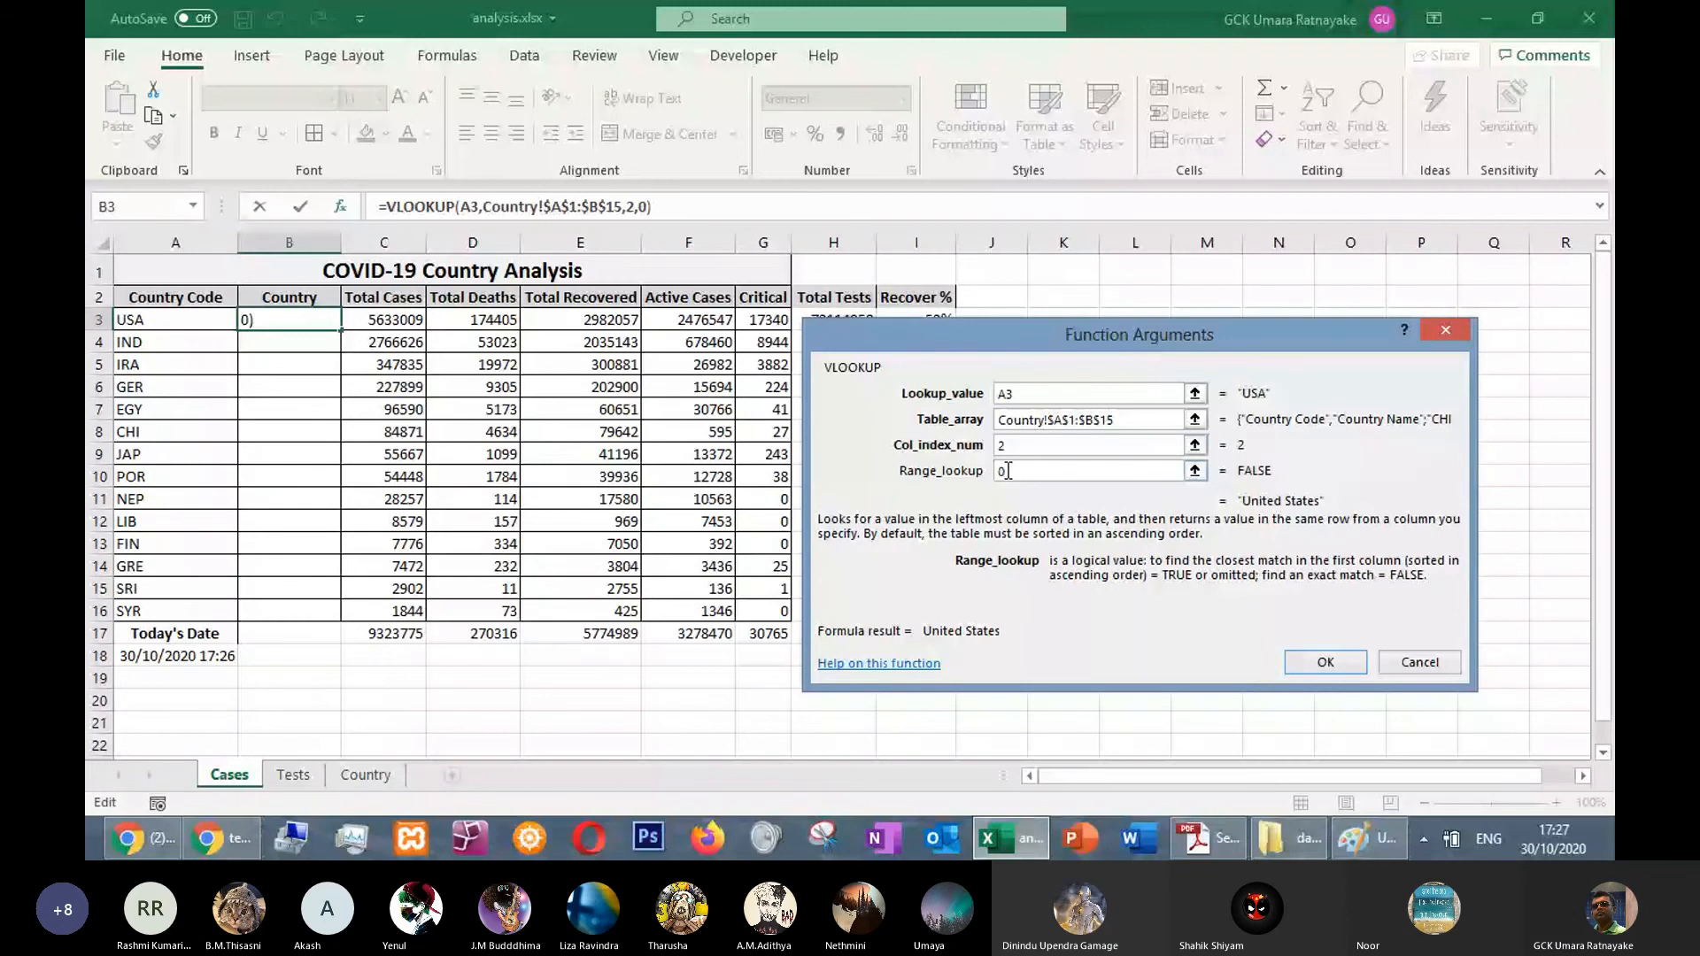
pyautogui.press('Return')
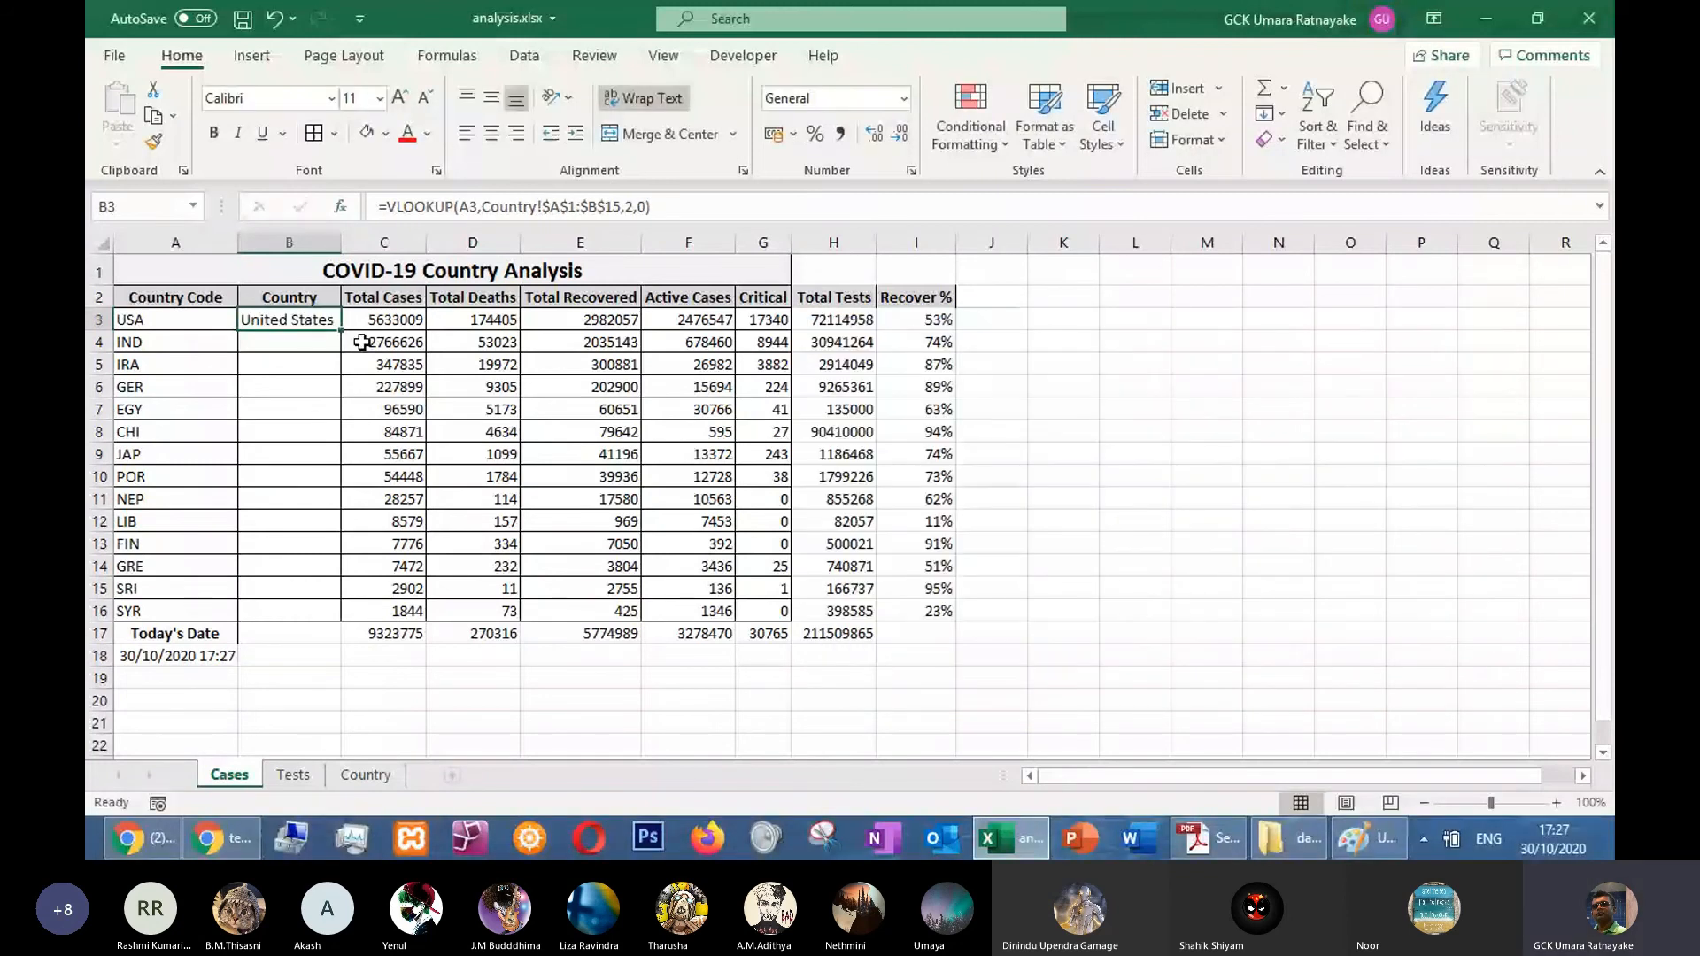
# Fill the VLOOKUP formula from B3 down the Country column to B16
pyautogui.moveTo(341, 330); pyautogui.dragTo(349, 633)
pyautogui.click(383, 454)
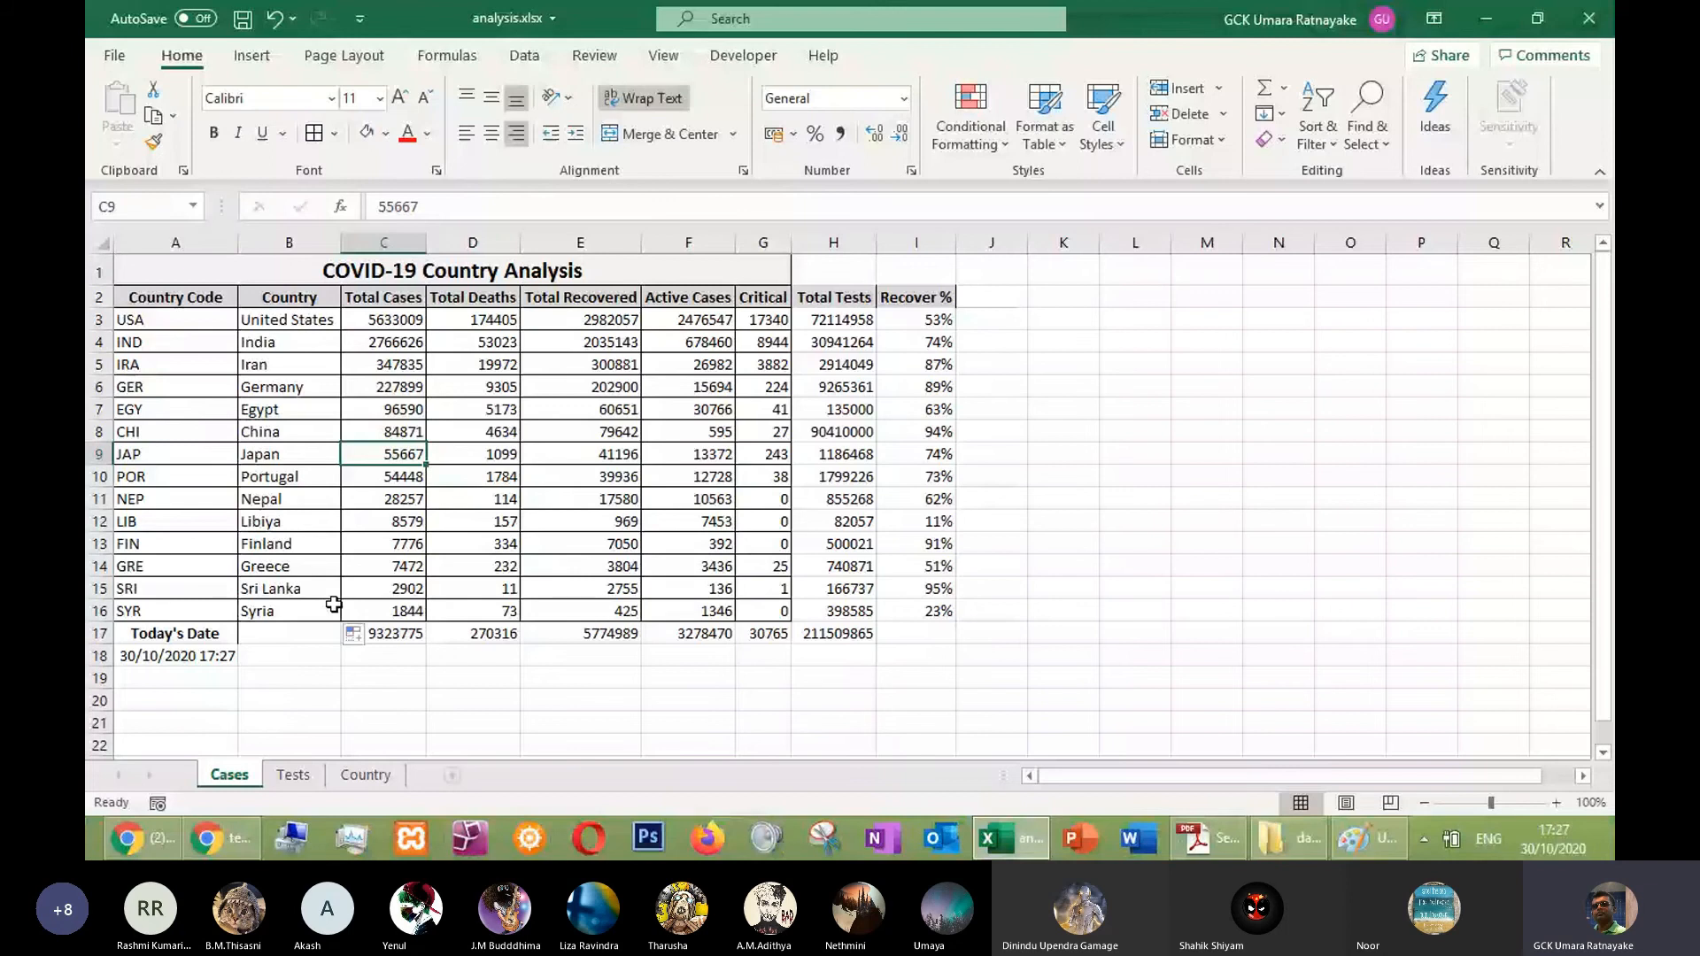
pyautogui.click(1215, 437)
# In the task PDF, circle Total Cases, Total Deaths and Total Recovered in Task B2k and underline its country and highest-five conditions
pyautogui.hotkey('alt', 'Tab')
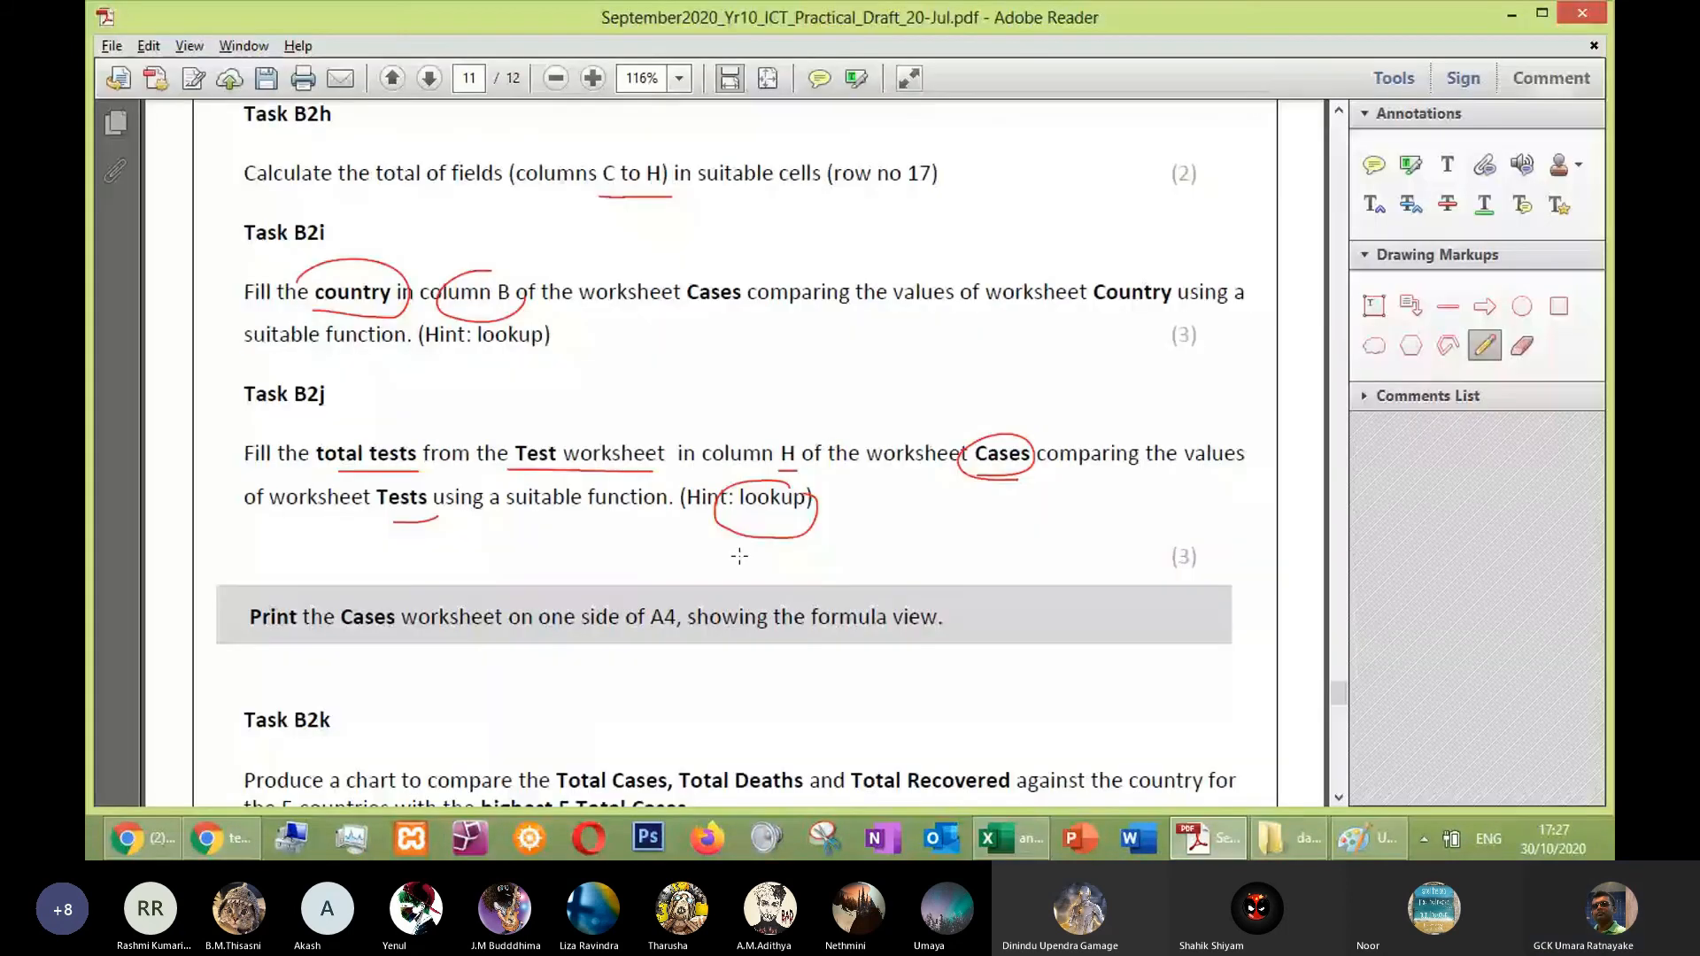
pyautogui.scroll(-5, 739, 556)
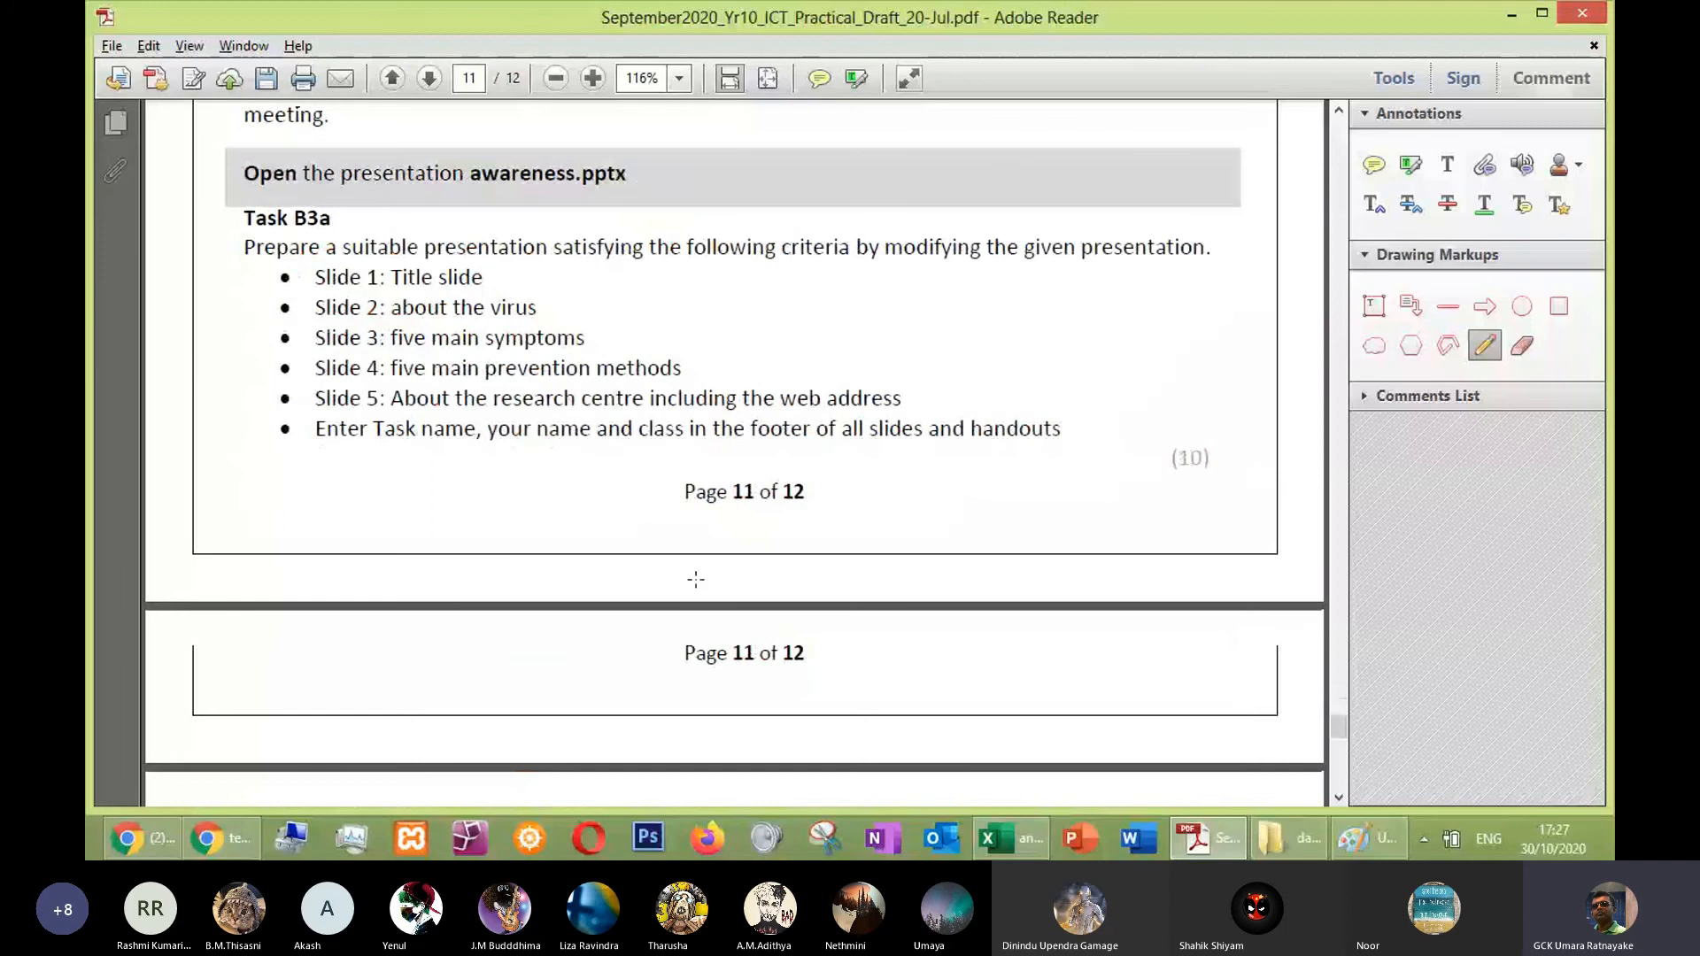
pyautogui.scroll(3, 696, 579)
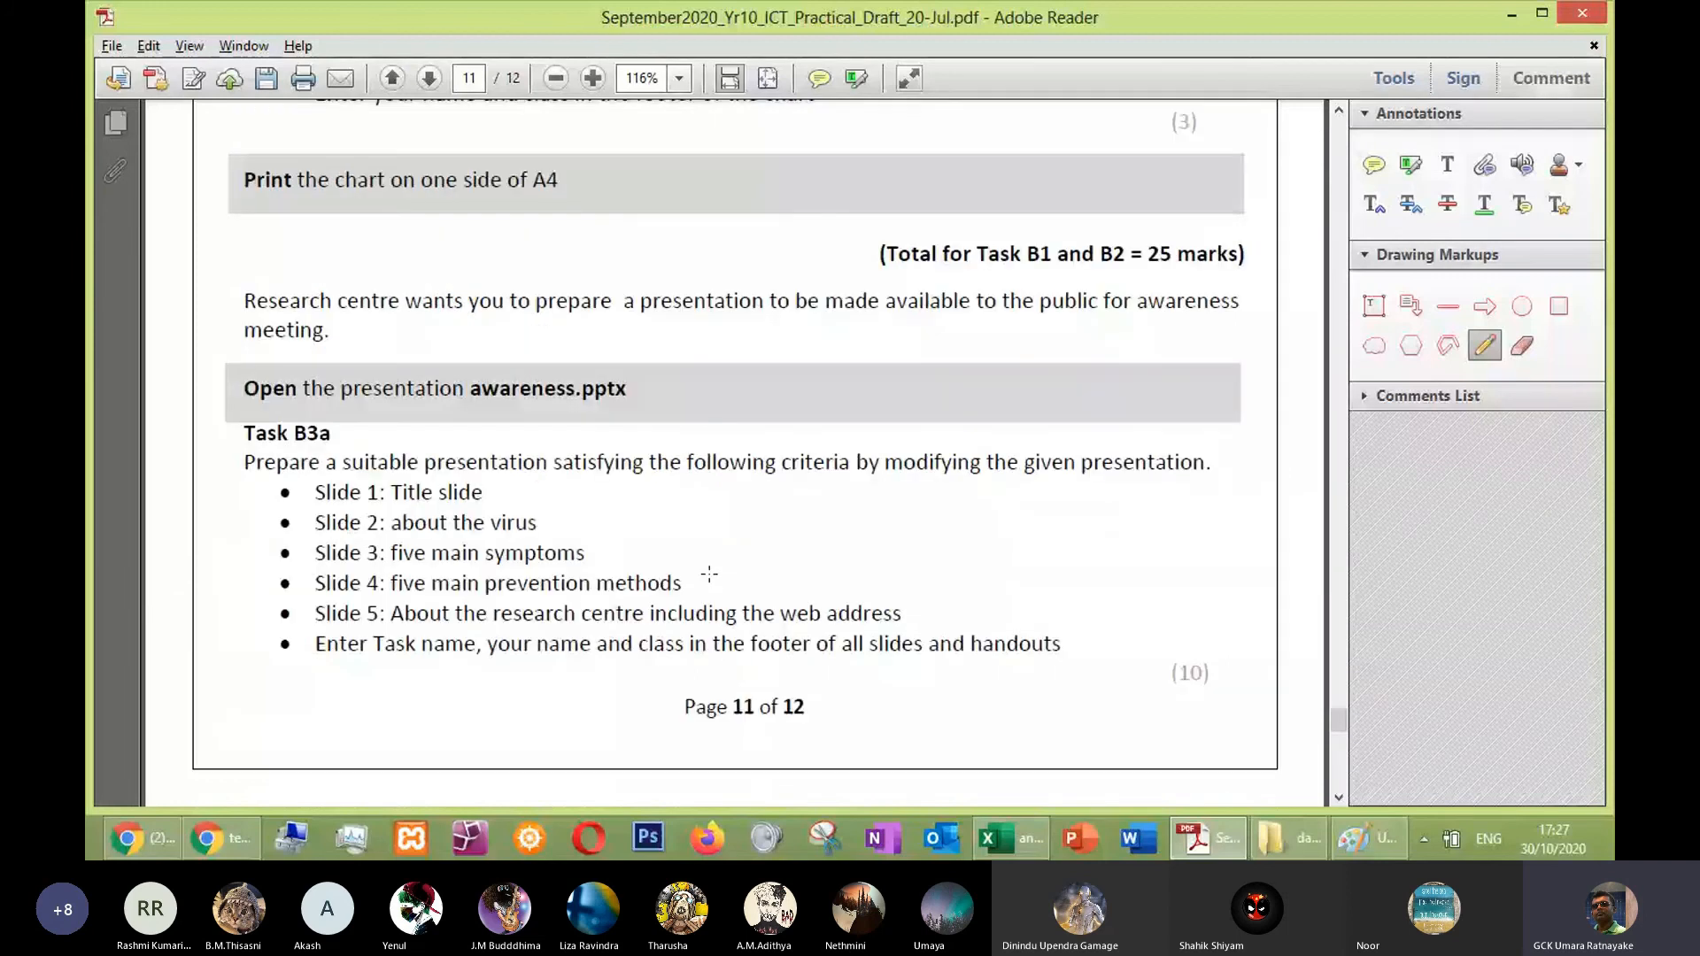
pyautogui.scroll(4, 700, 609)
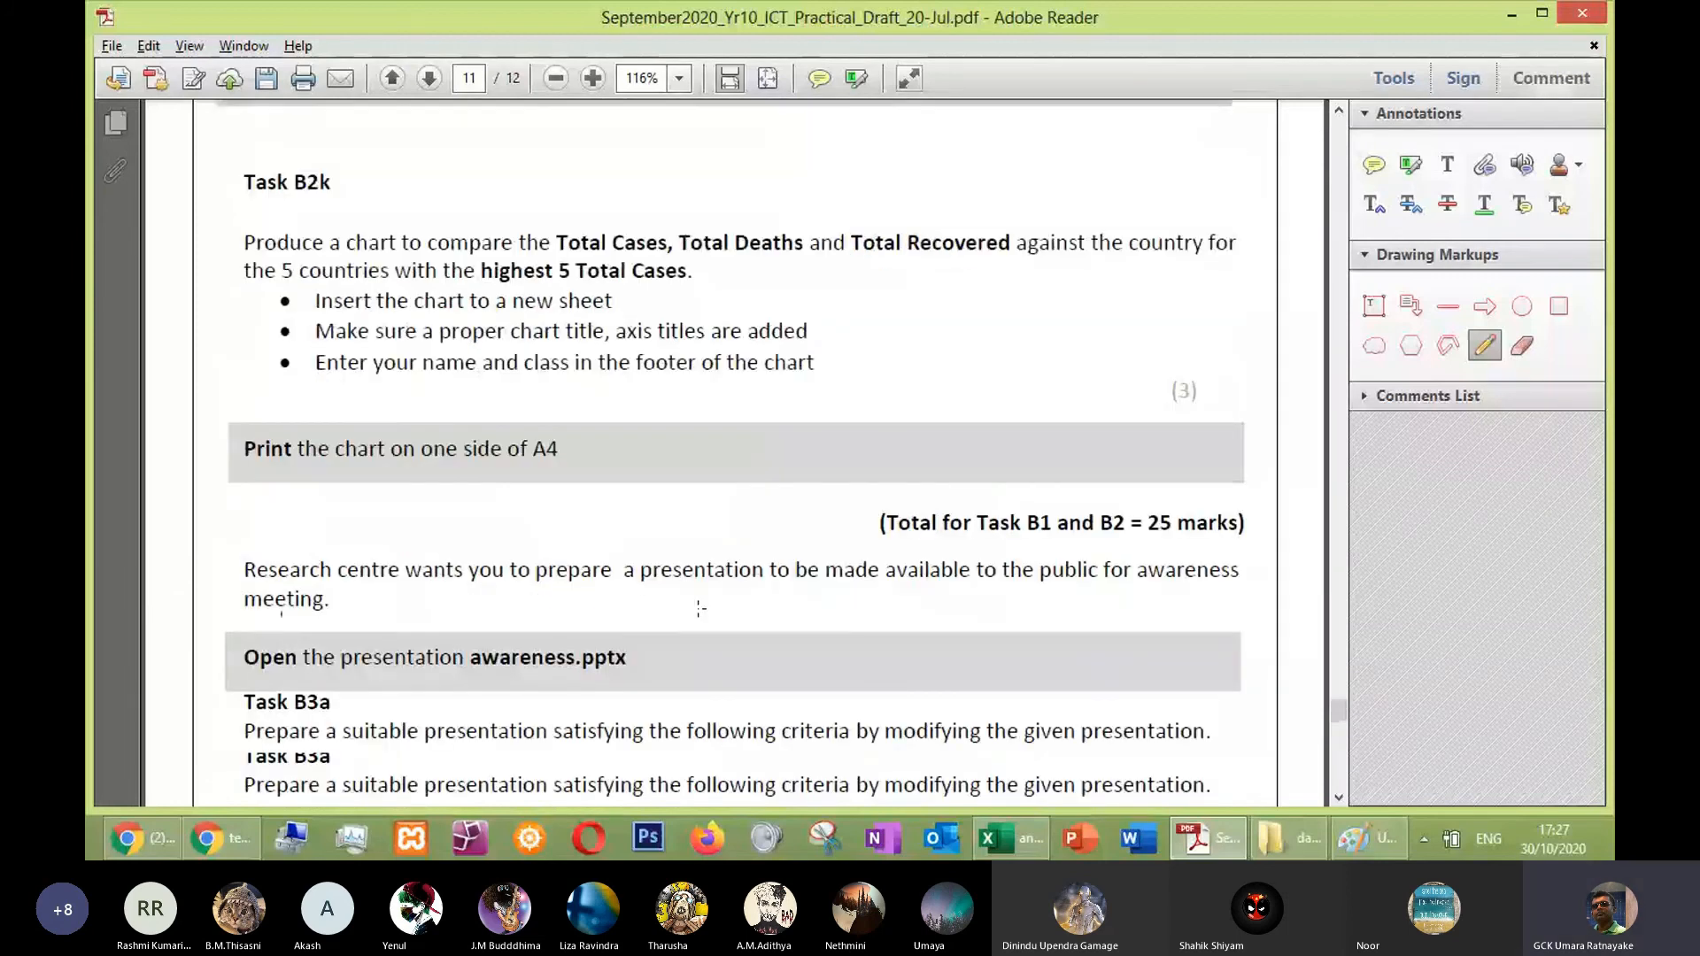
pyautogui.scroll(-1, 697, 609)
pyautogui.scroll(5, 696, 610)
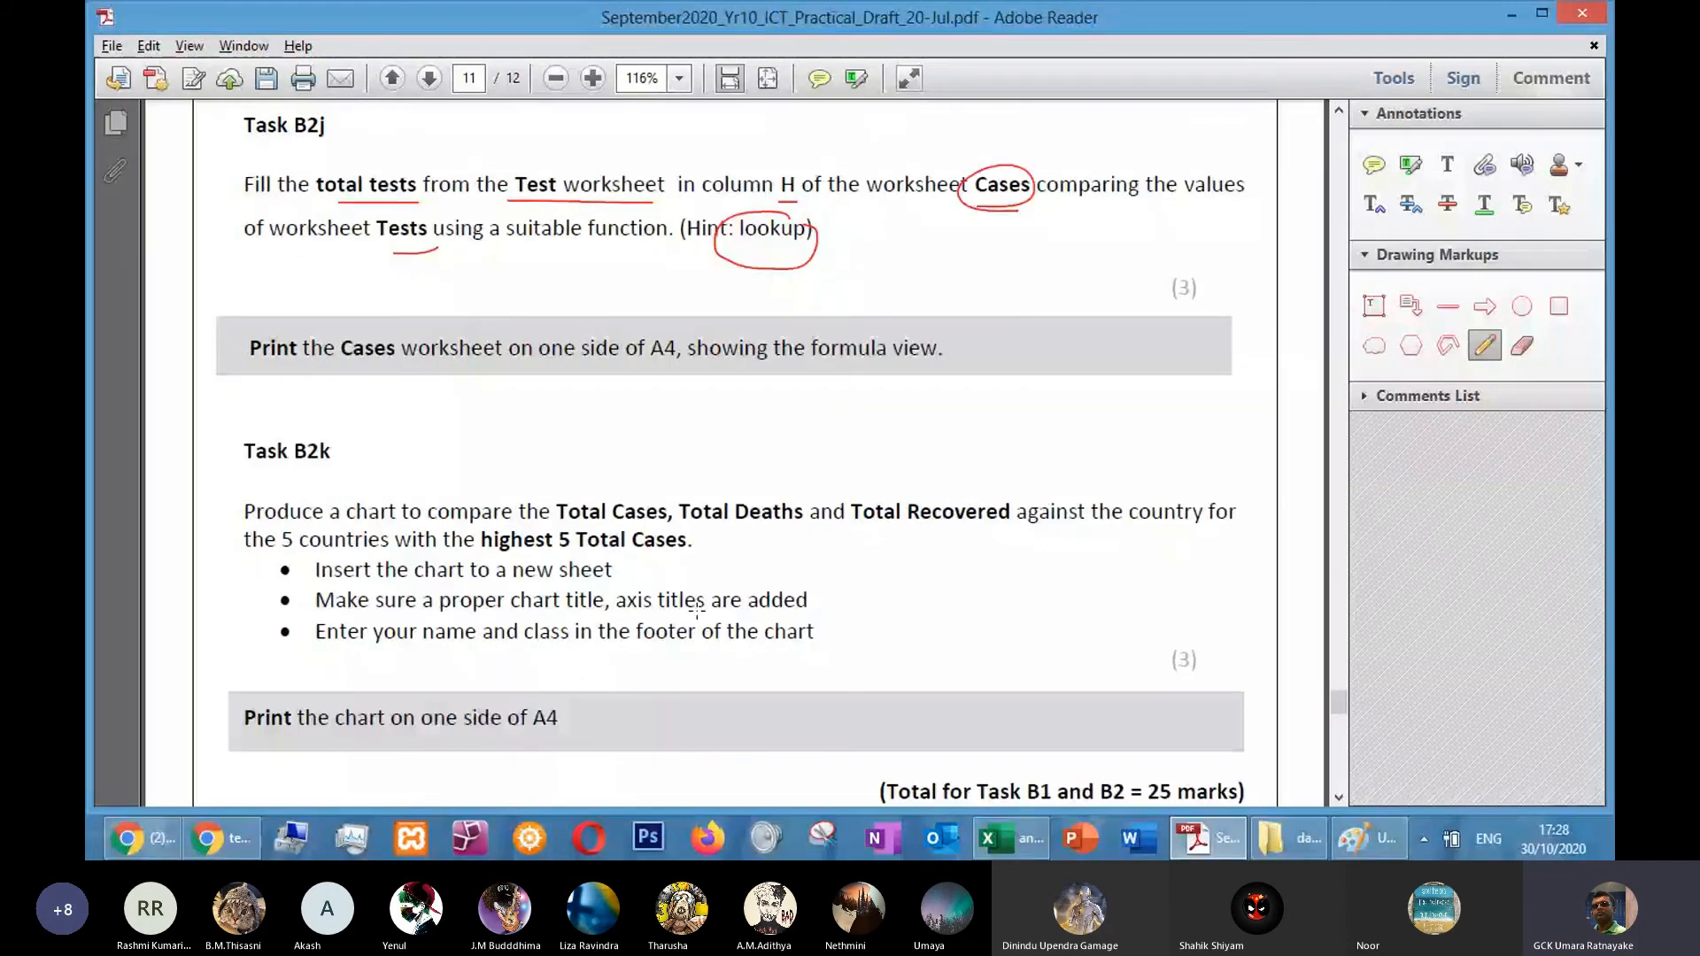
pyautogui.moveTo(518, 492)
pyautogui.mouseDown()
pyautogui.moveTo(740, 496)
pyautogui.moveTo(779, 471)
pyautogui.moveTo(785, 486)
pyautogui.mouseUp()
pyautogui.moveTo(899, 462)
pyautogui.mouseDown()
pyautogui.moveTo(819, 518)
pyautogui.moveTo(997, 500)
pyautogui.moveTo(963, 452)
pyautogui.mouseUp()
pyautogui.moveTo(1045, 528); pyautogui.dragTo(1196, 528)
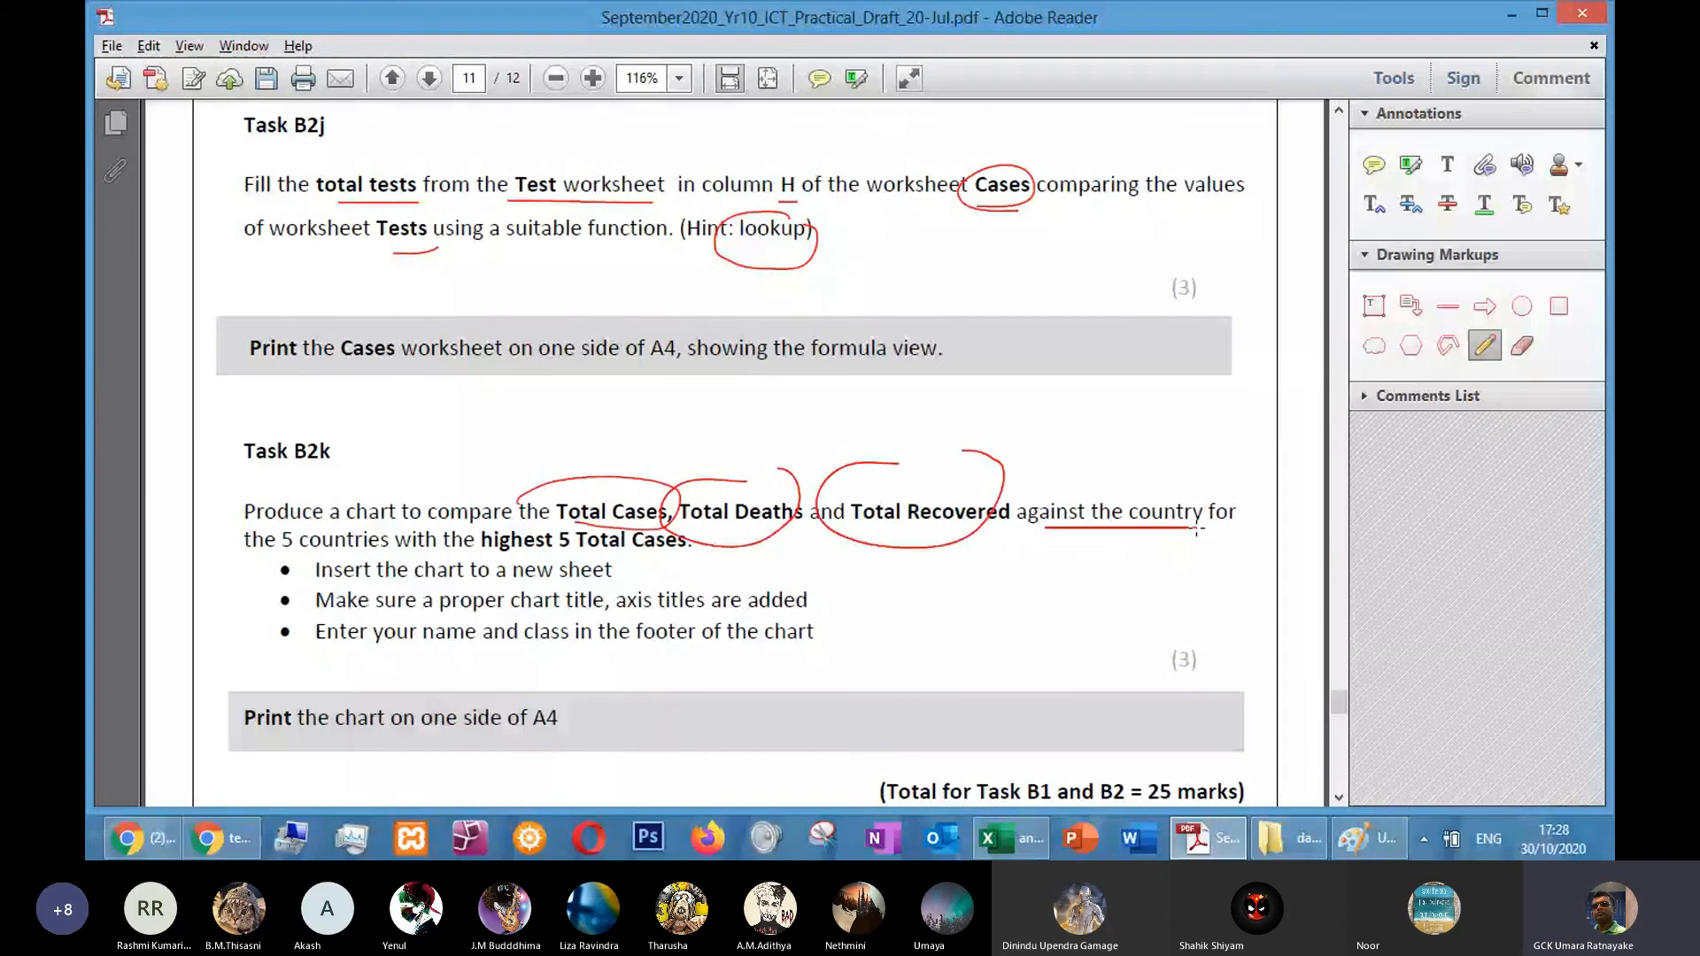
pyautogui.moveTo(263, 562); pyautogui.dragTo(356, 560)
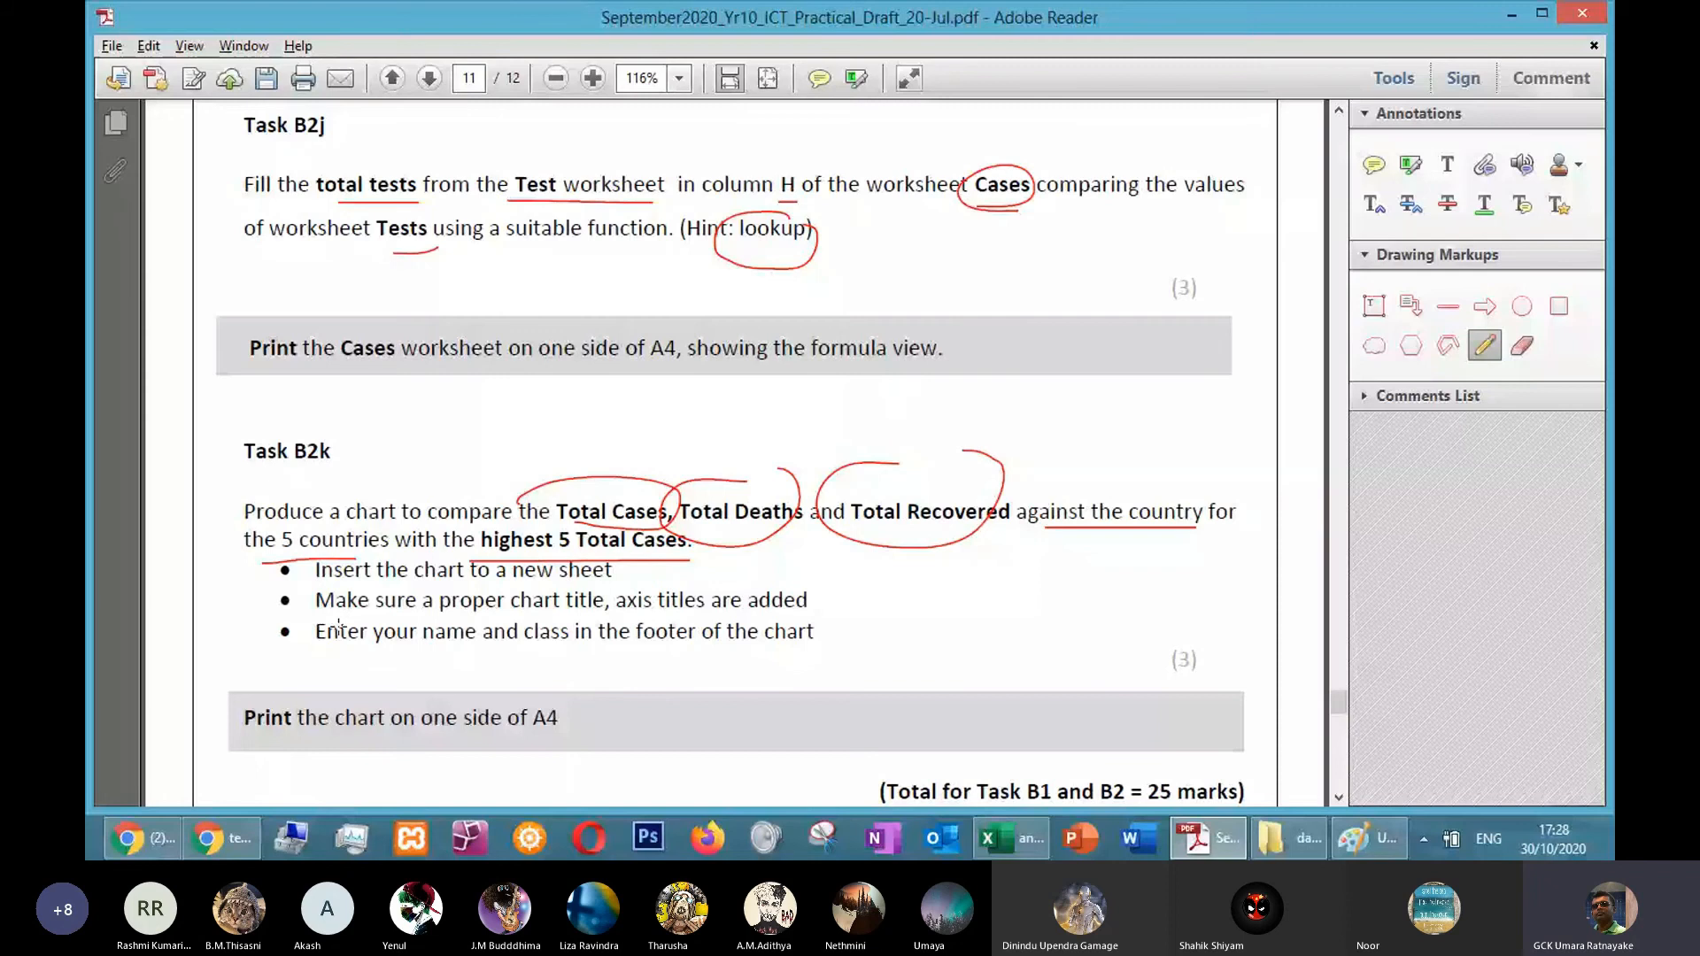
# Compare the Cases worksheet in Excel with the chart requirements of Task B2k in the PDF
pyautogui.hotkey('alt', 'Tab')
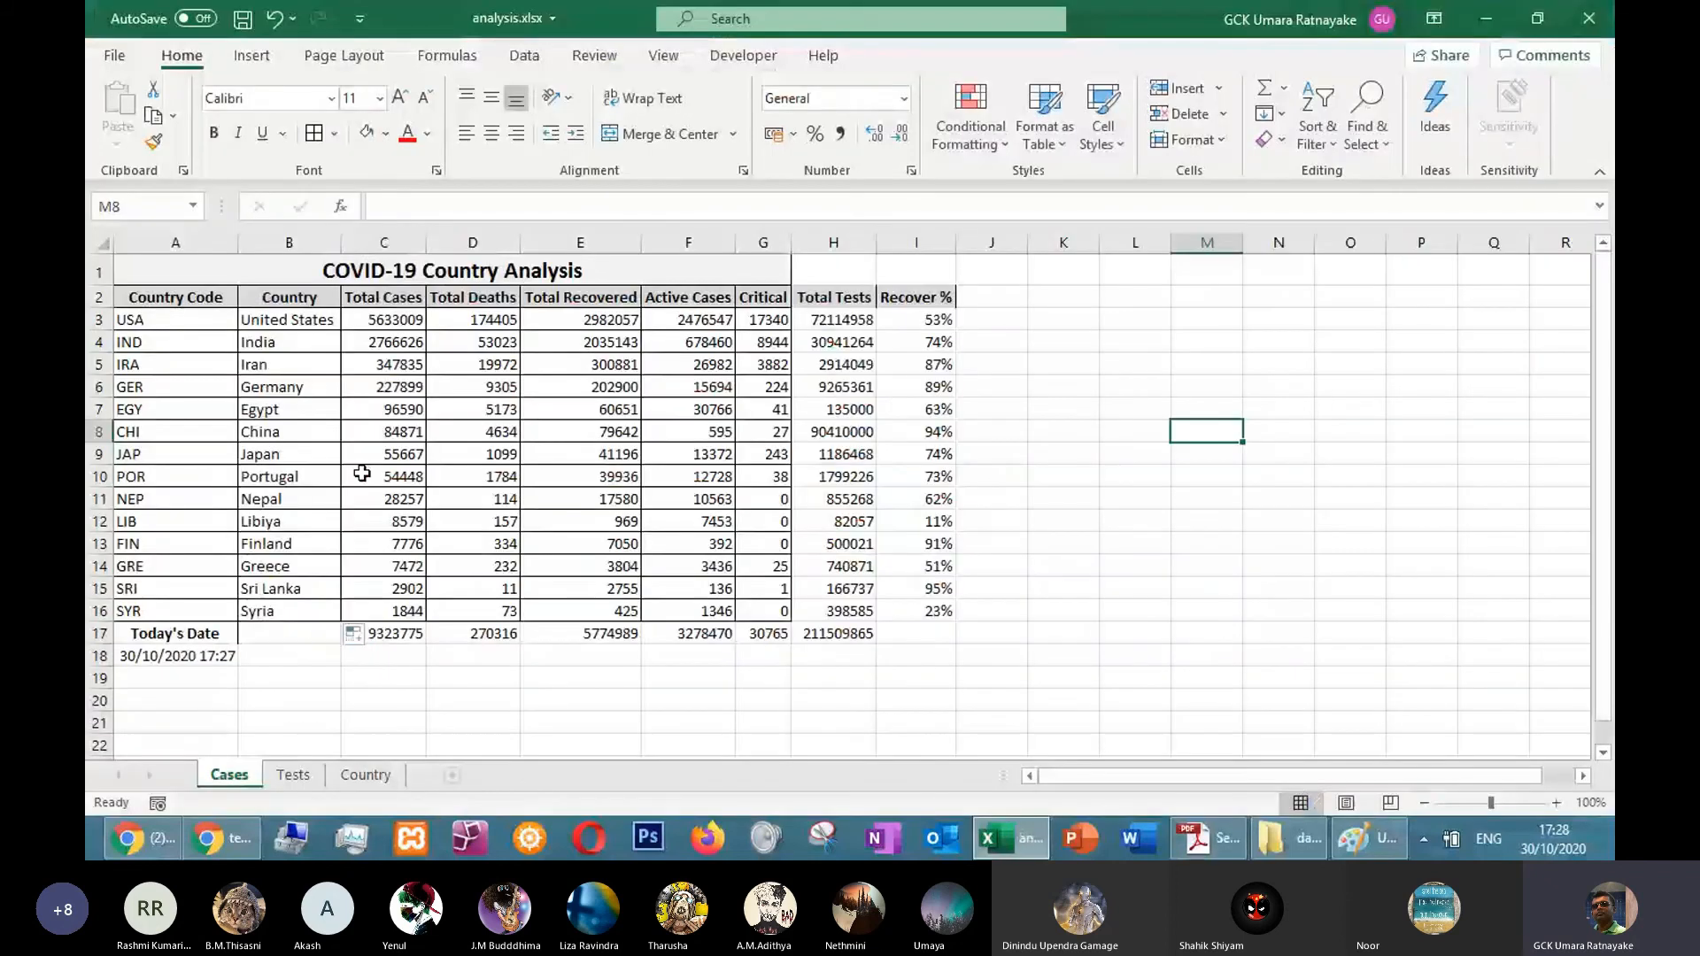
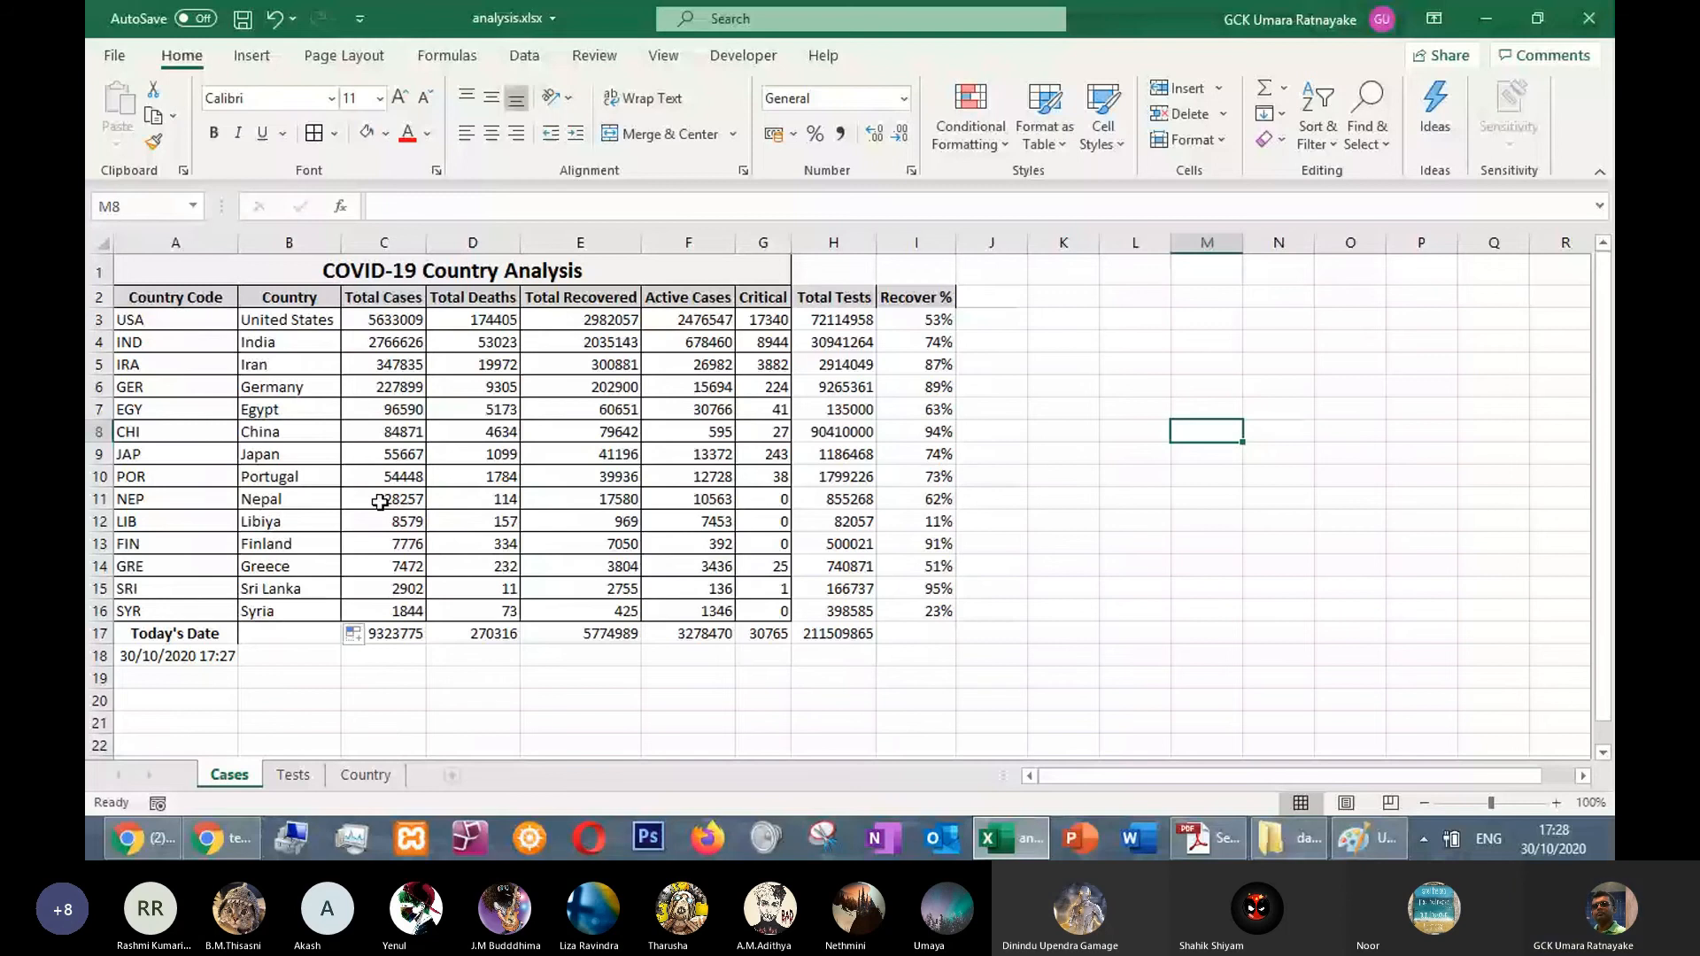
pyautogui.hotkey('alt', 'Tab')
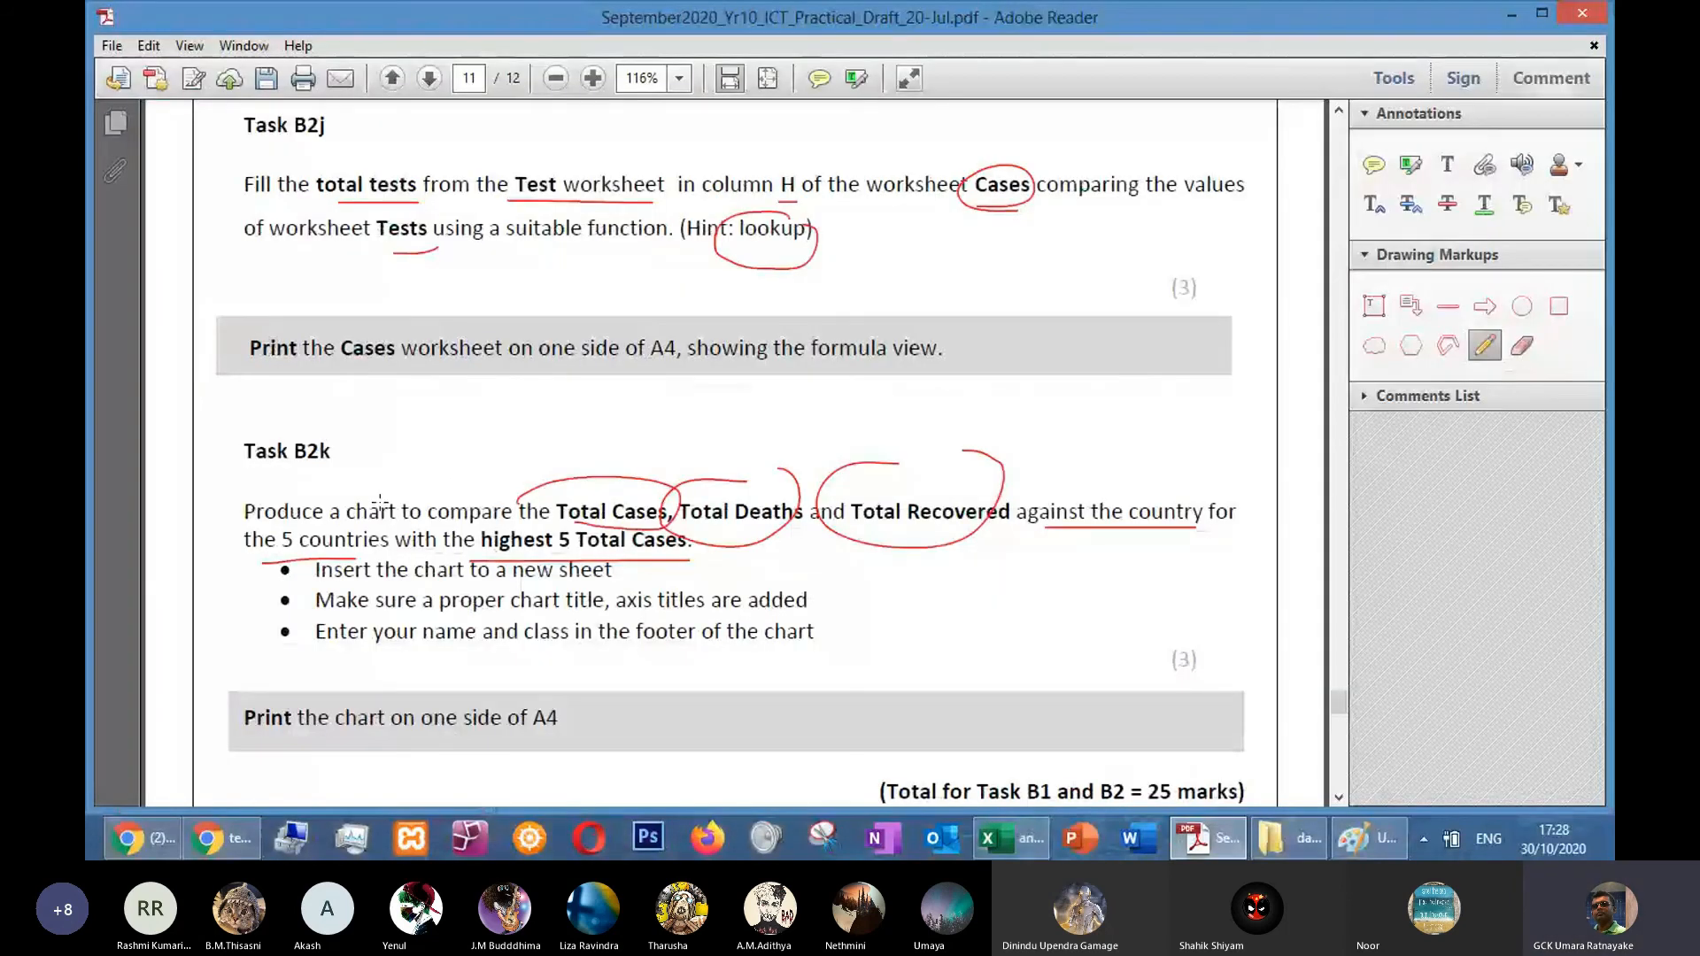
pyautogui.hotkey('alt', 'Tab')
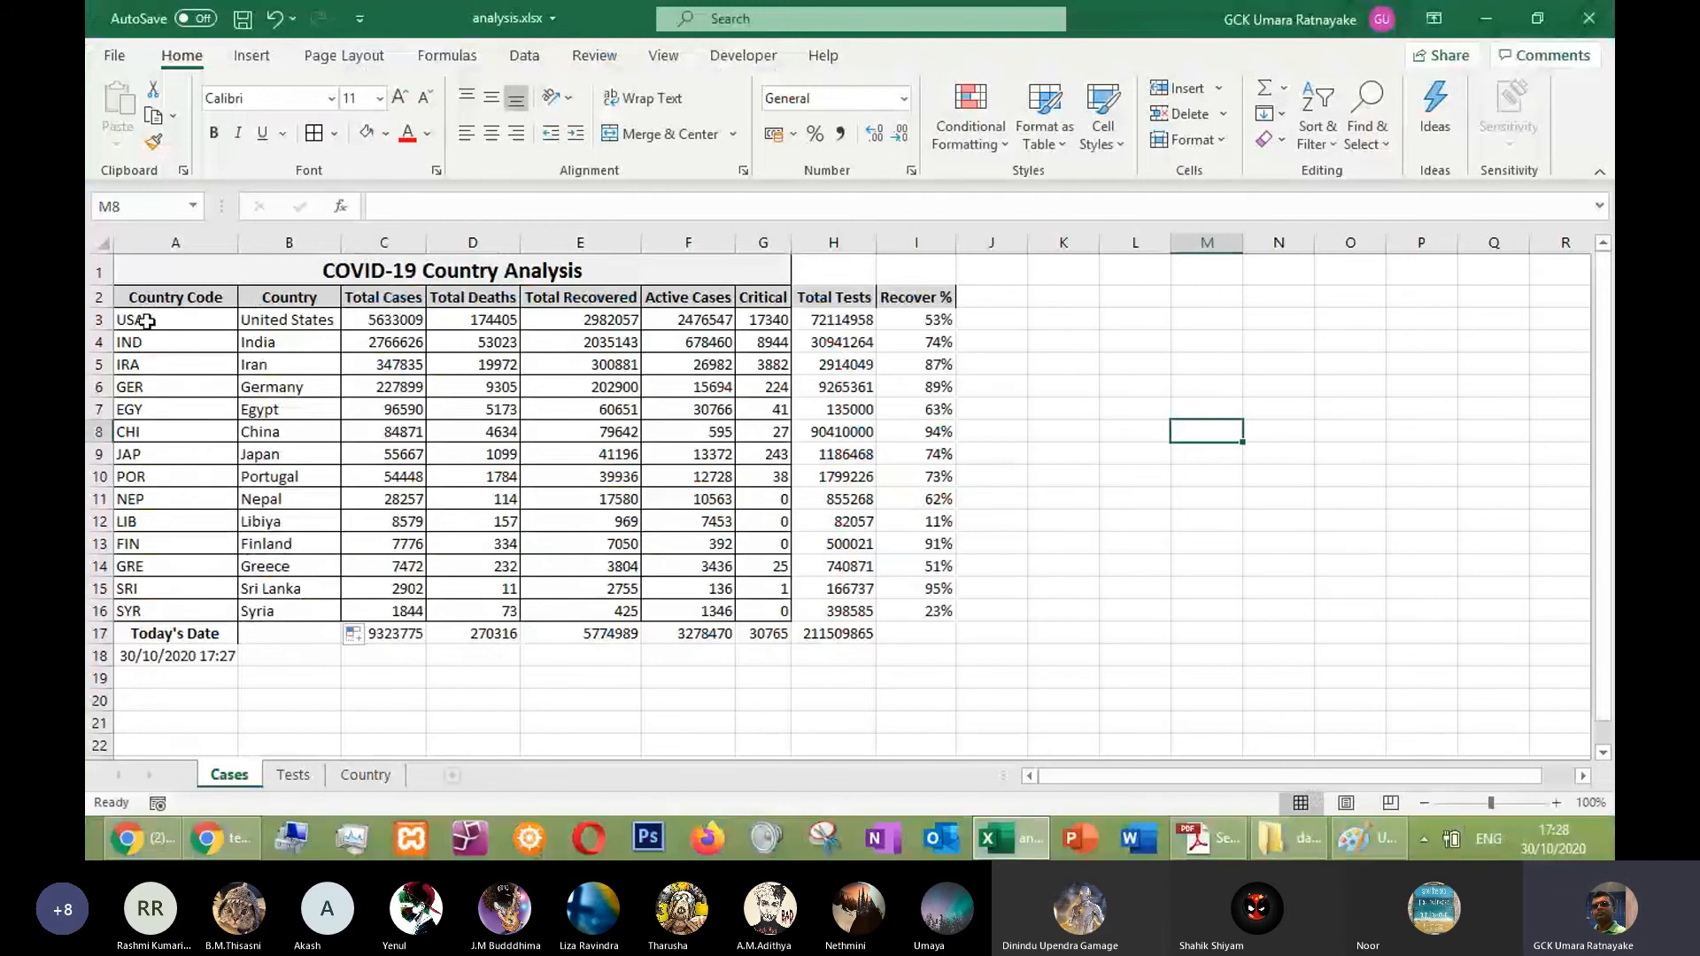
# Turn on filtering for the table headers and filter Total Cases to the top 5 items
pyautogui.click(391, 303)
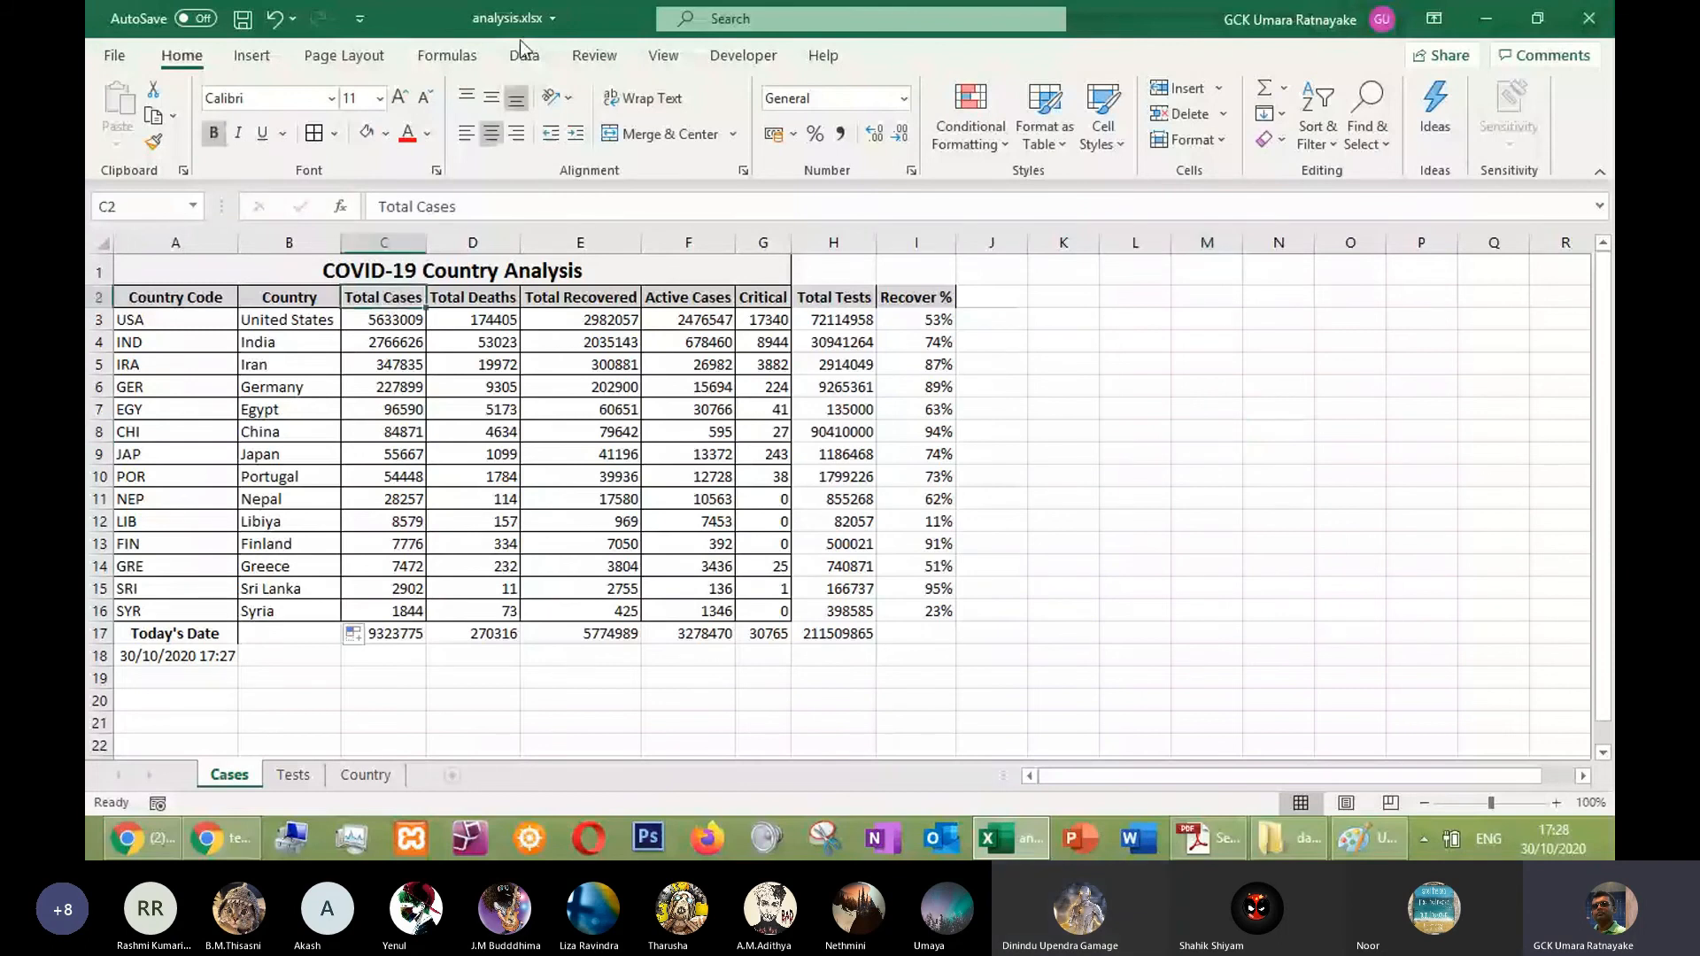
pyautogui.click(524, 55)
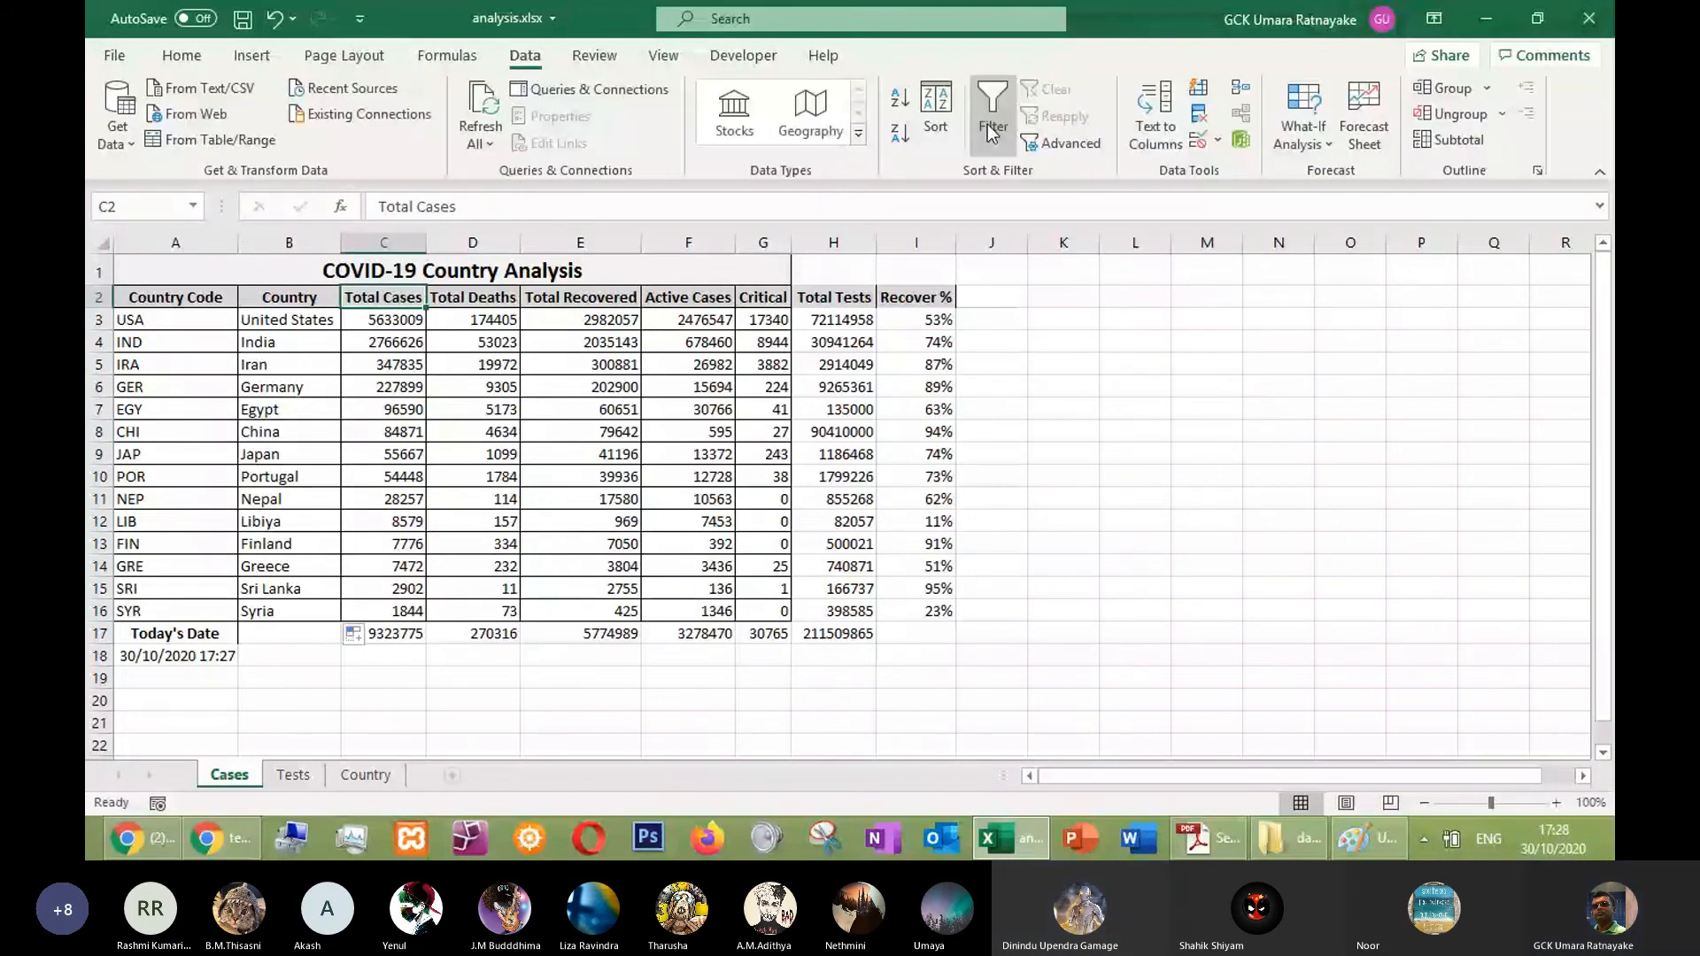
pyautogui.click(990, 126)
pyautogui.click(415, 296)
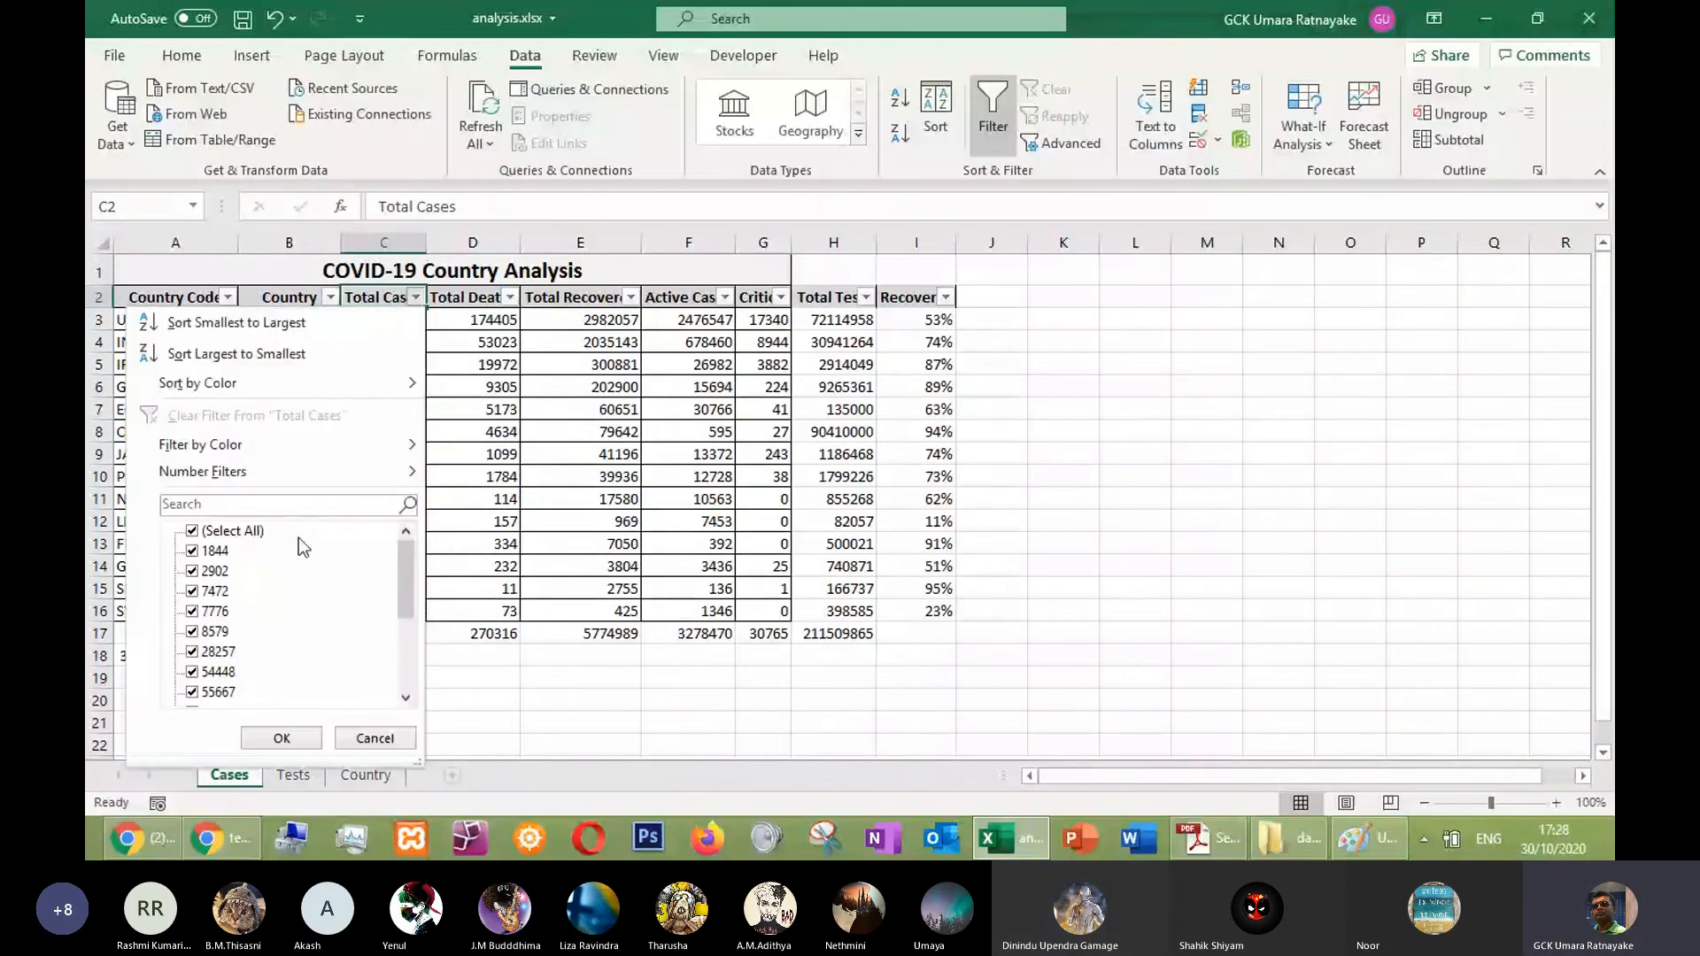
pyautogui.moveTo(257, 471)
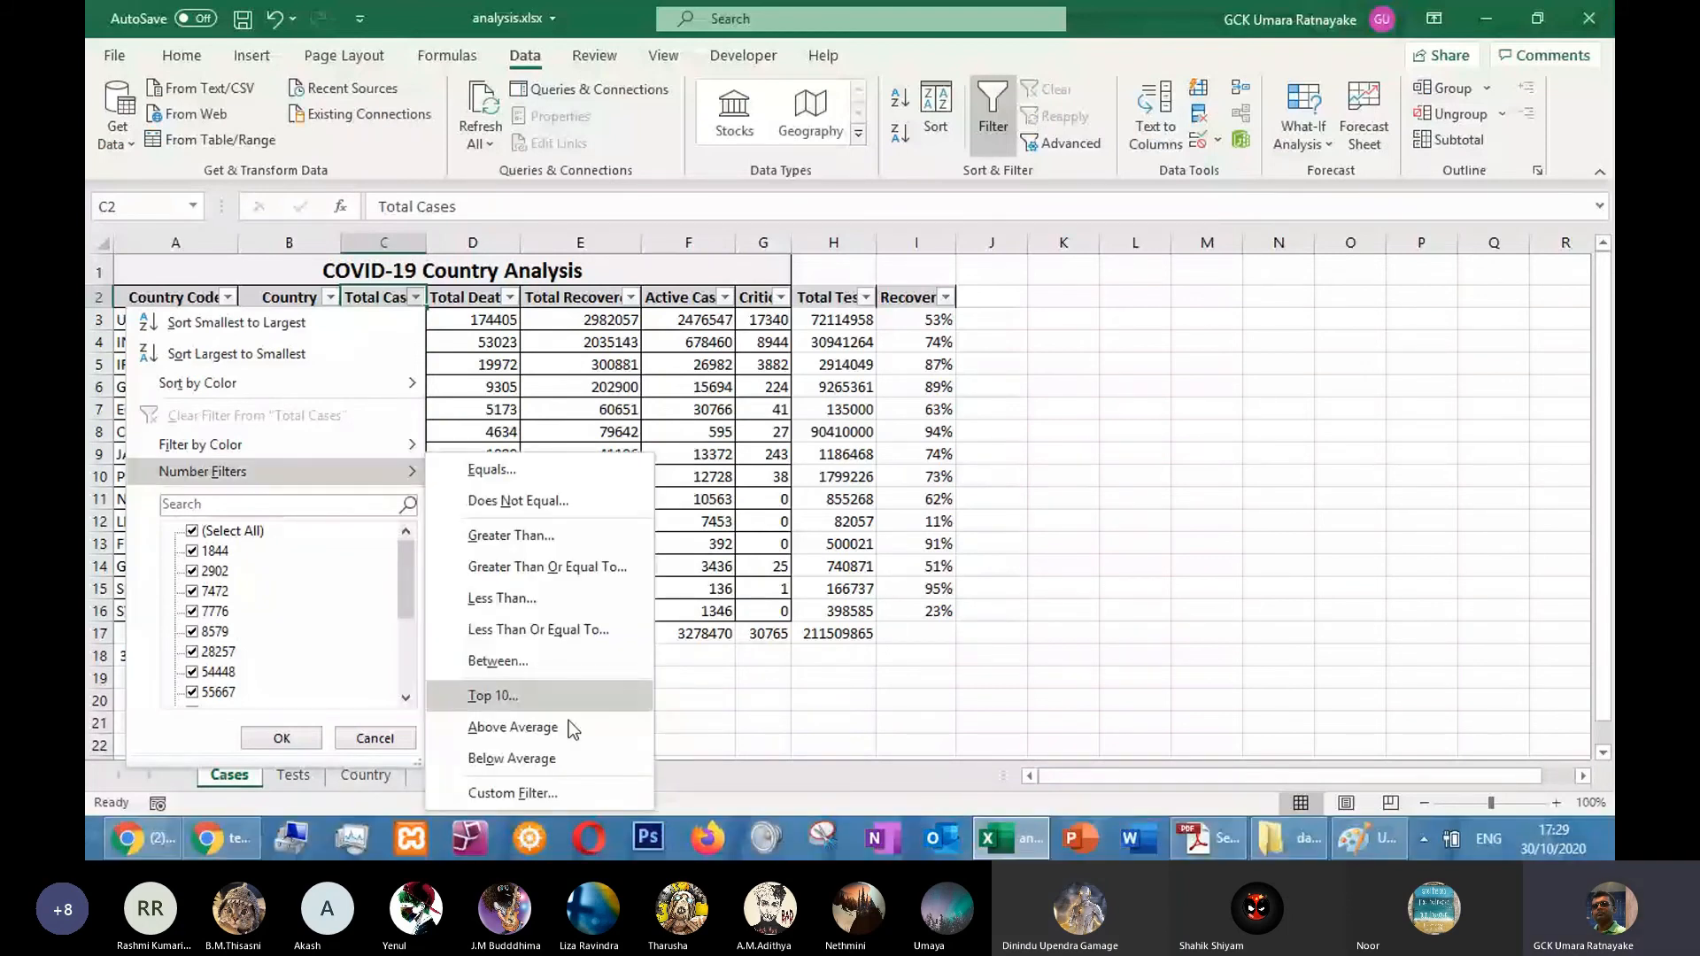
pyautogui.click(497, 697)
pyautogui.moveTo(1137, 508); pyautogui.dragTo(1088, 506)
pyautogui.write('5')
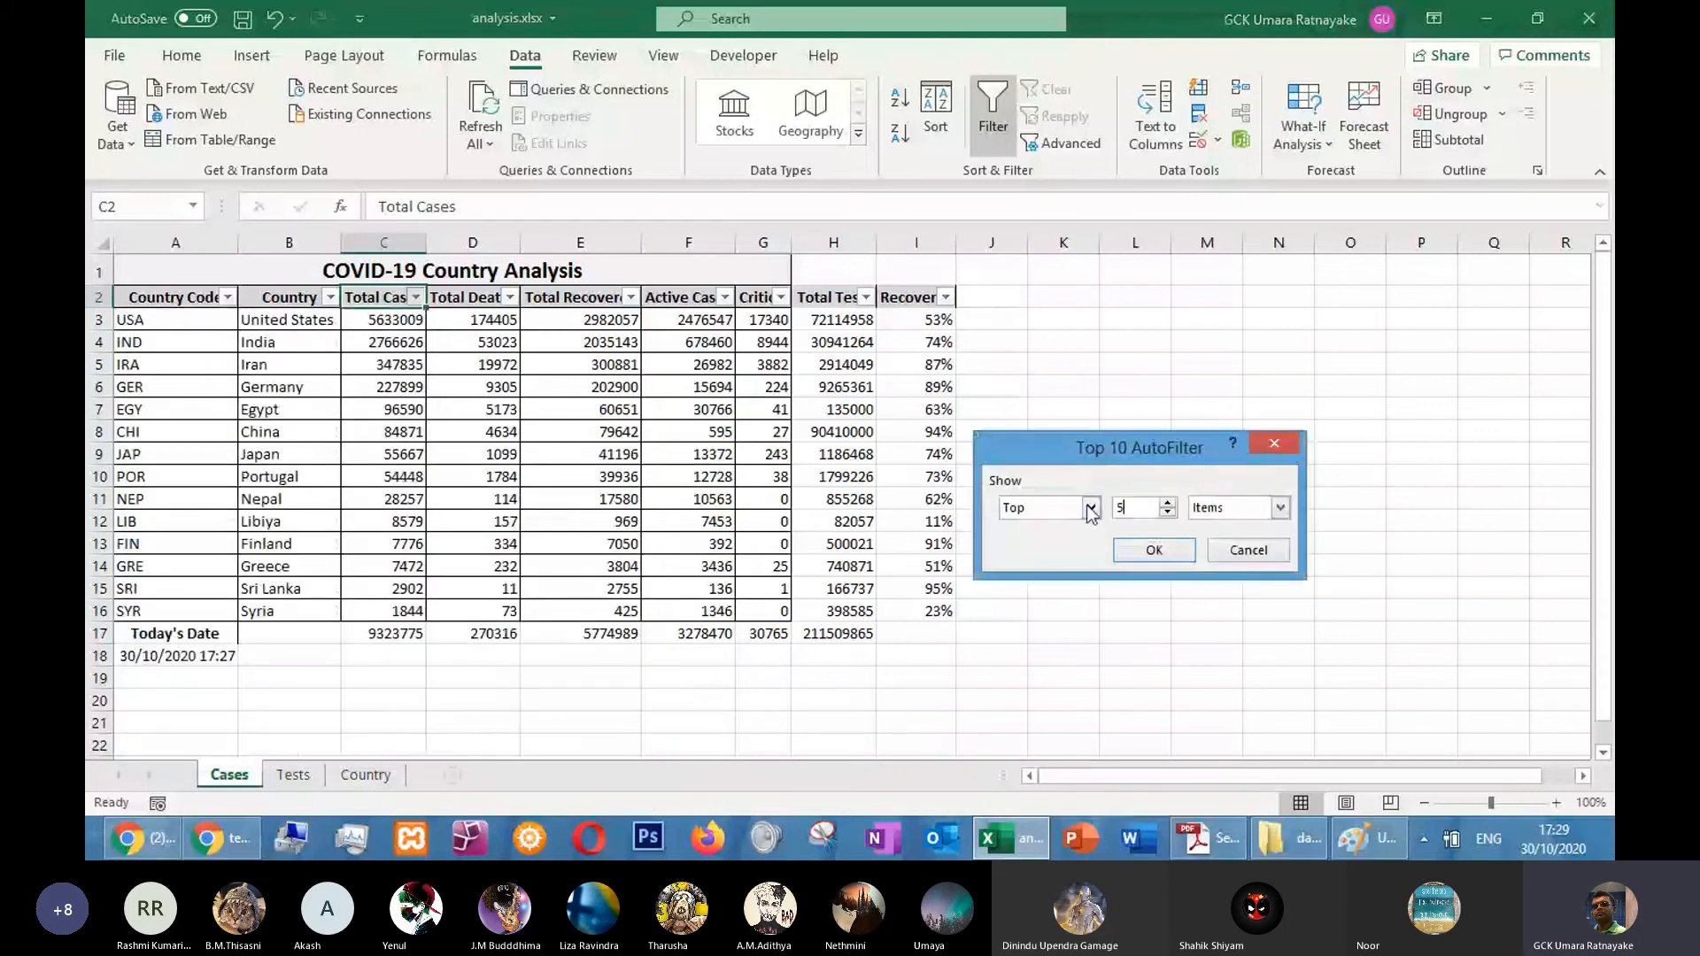
pyautogui.press('Return')
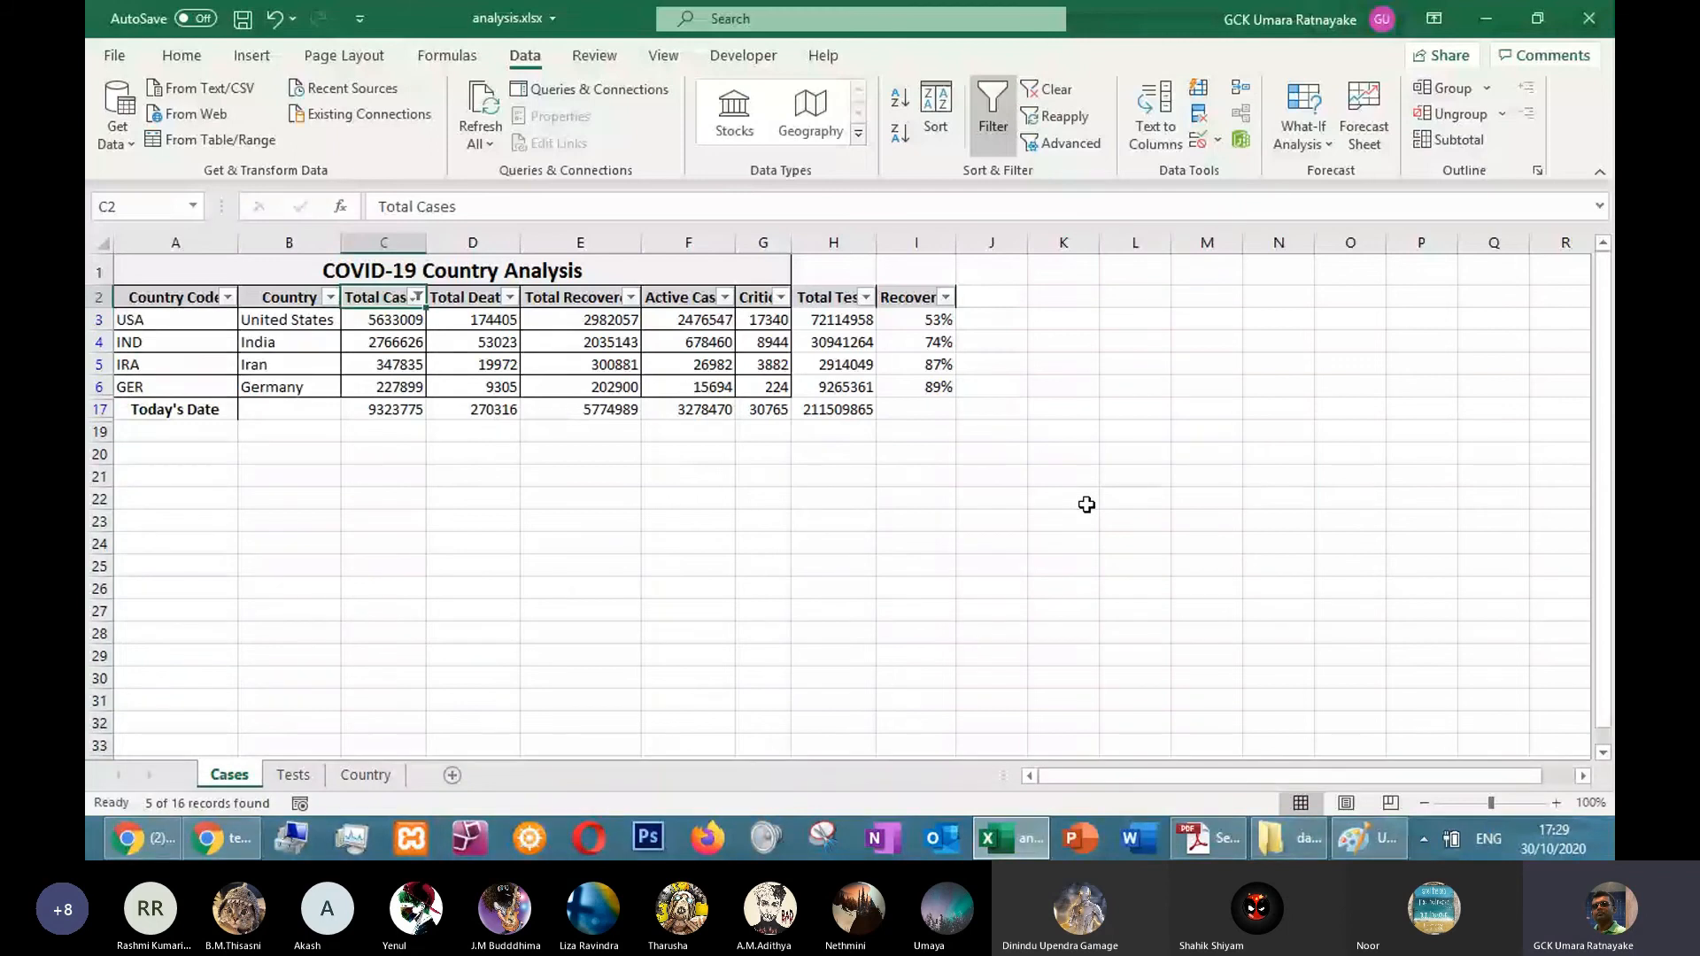
# Undo the top 5 filter on Total Cases and remove the filter controls from the header row
pyautogui.hotkey('ctrl', 'z')
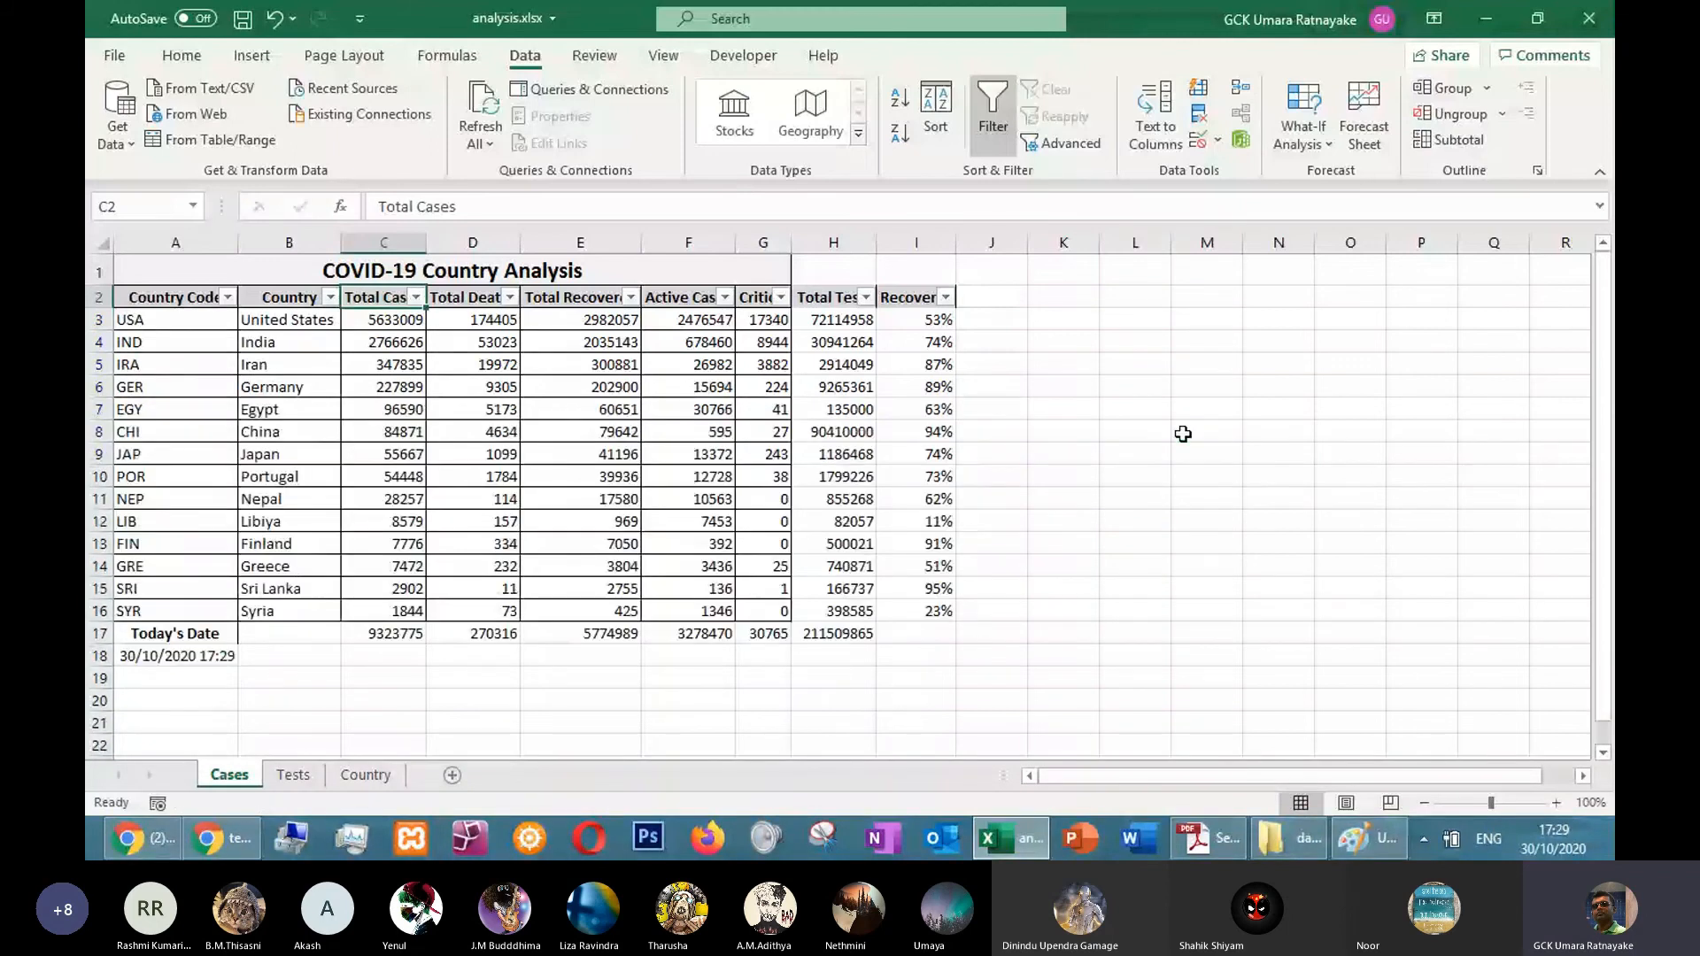
pyautogui.click(1183, 434)
pyautogui.hotkey('ctrl', 'shift', 'l')
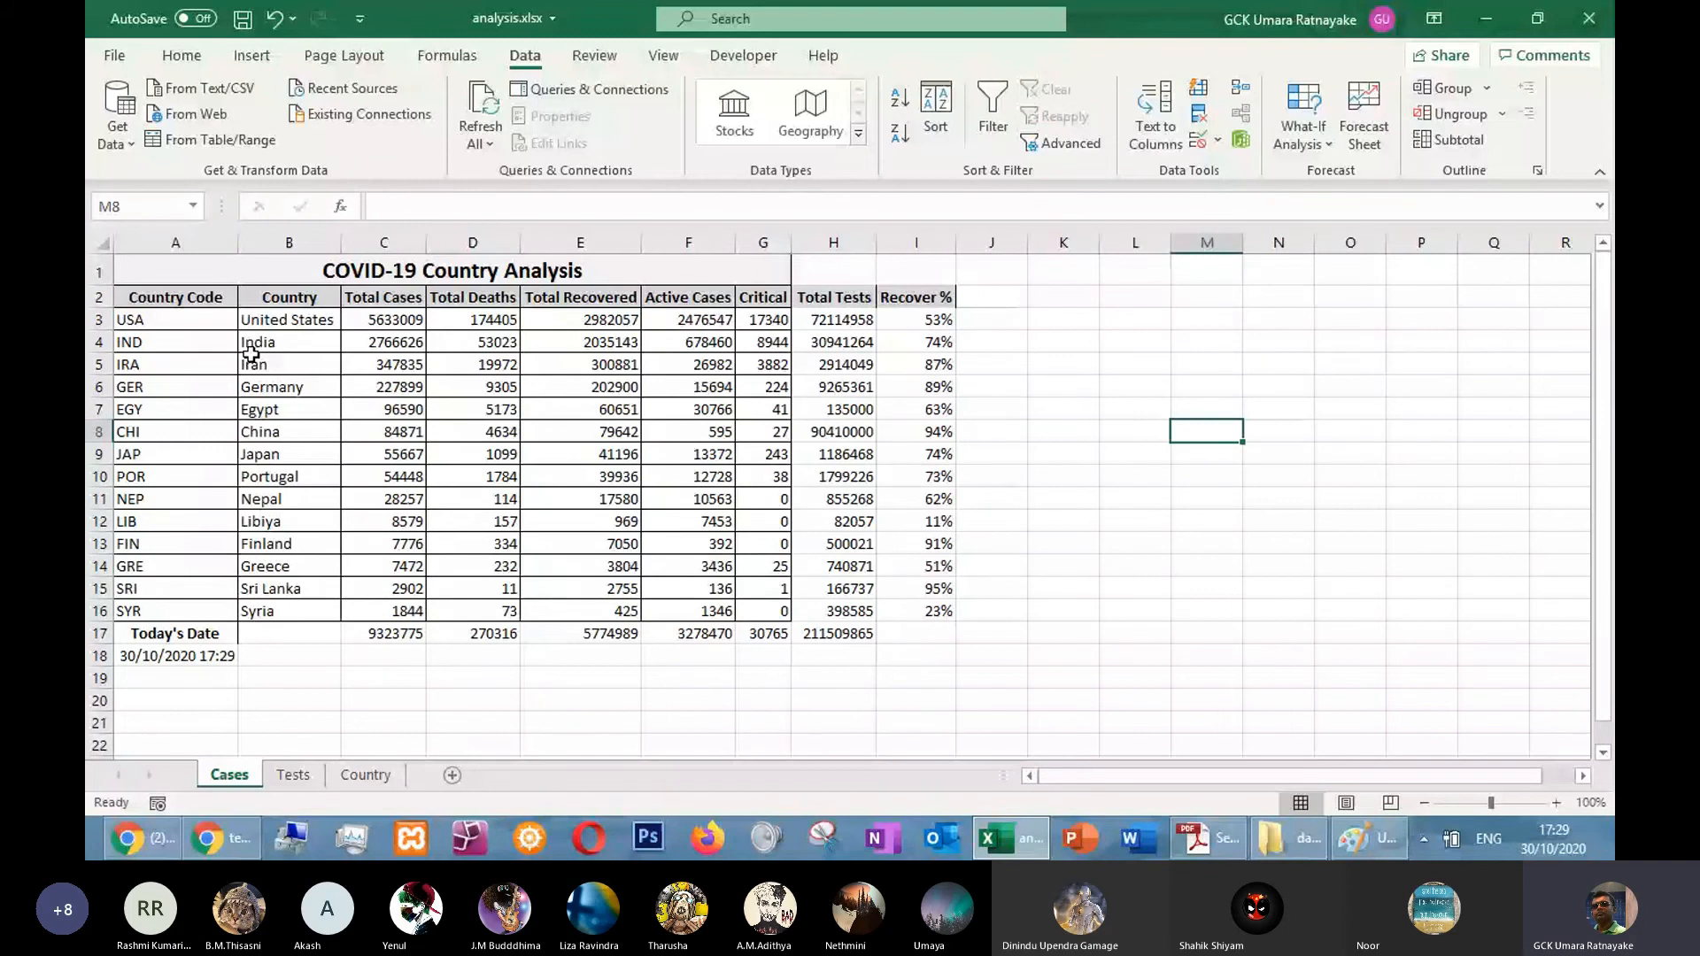
# Apply header filters to the Cases table again and show only the top 5 items by Total Cases
pyautogui.moveTo(177, 298); pyautogui.dragTo(943, 381)
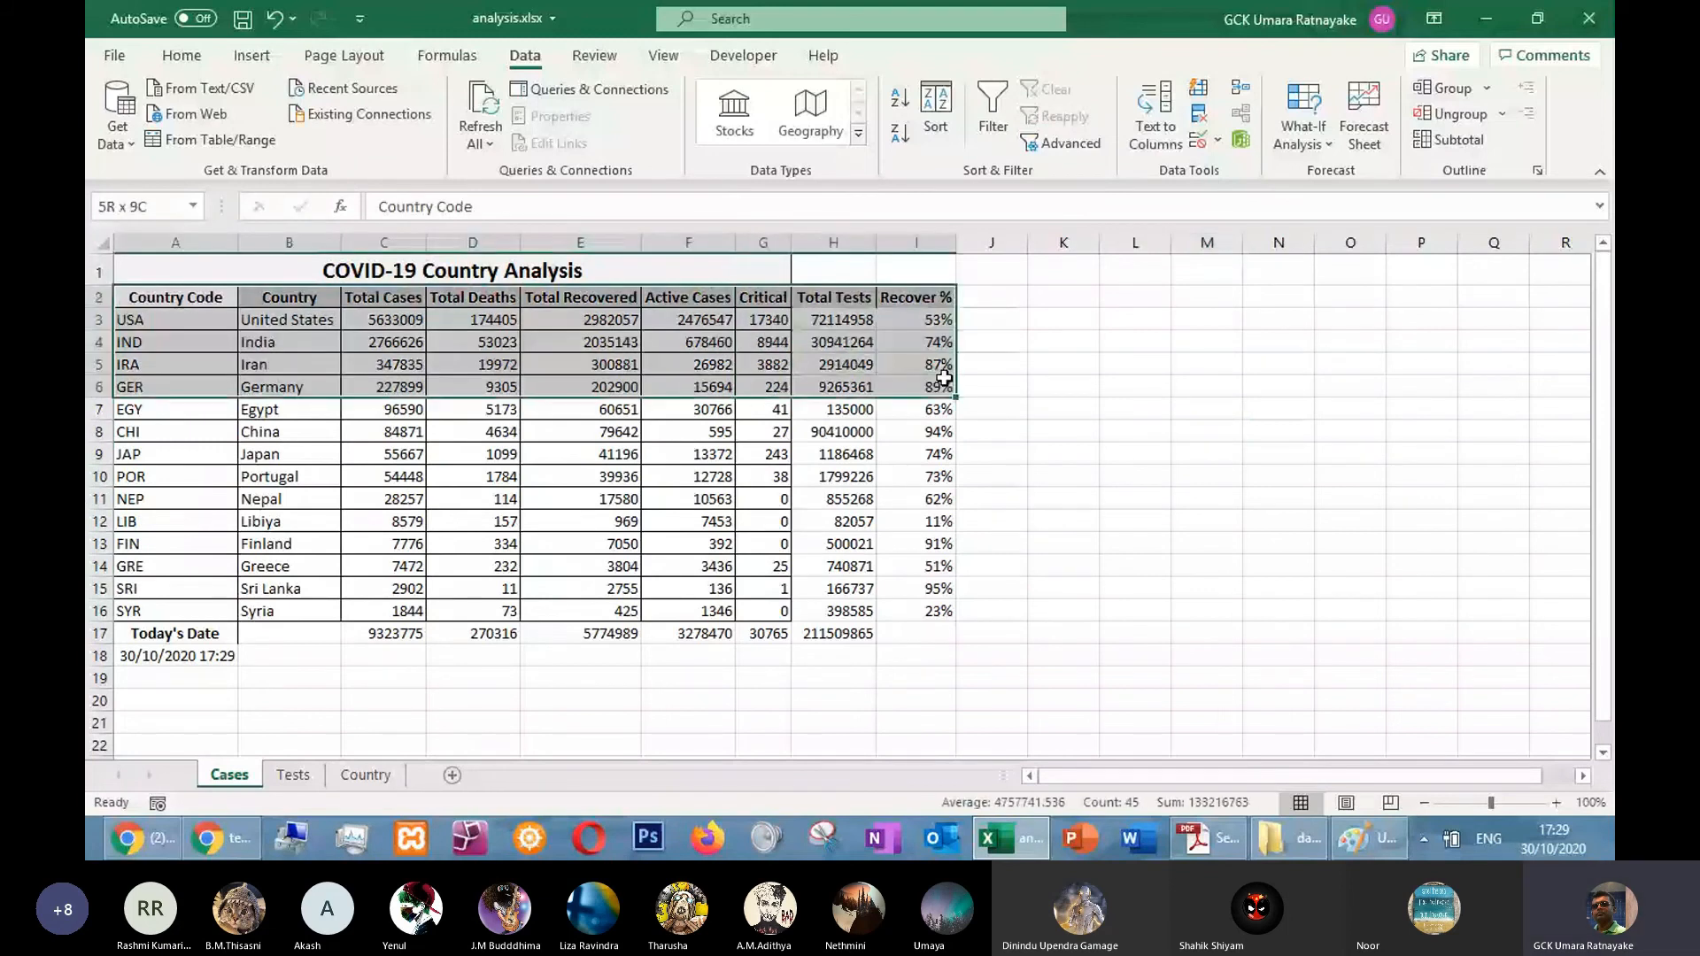
pyautogui.click(990, 366)
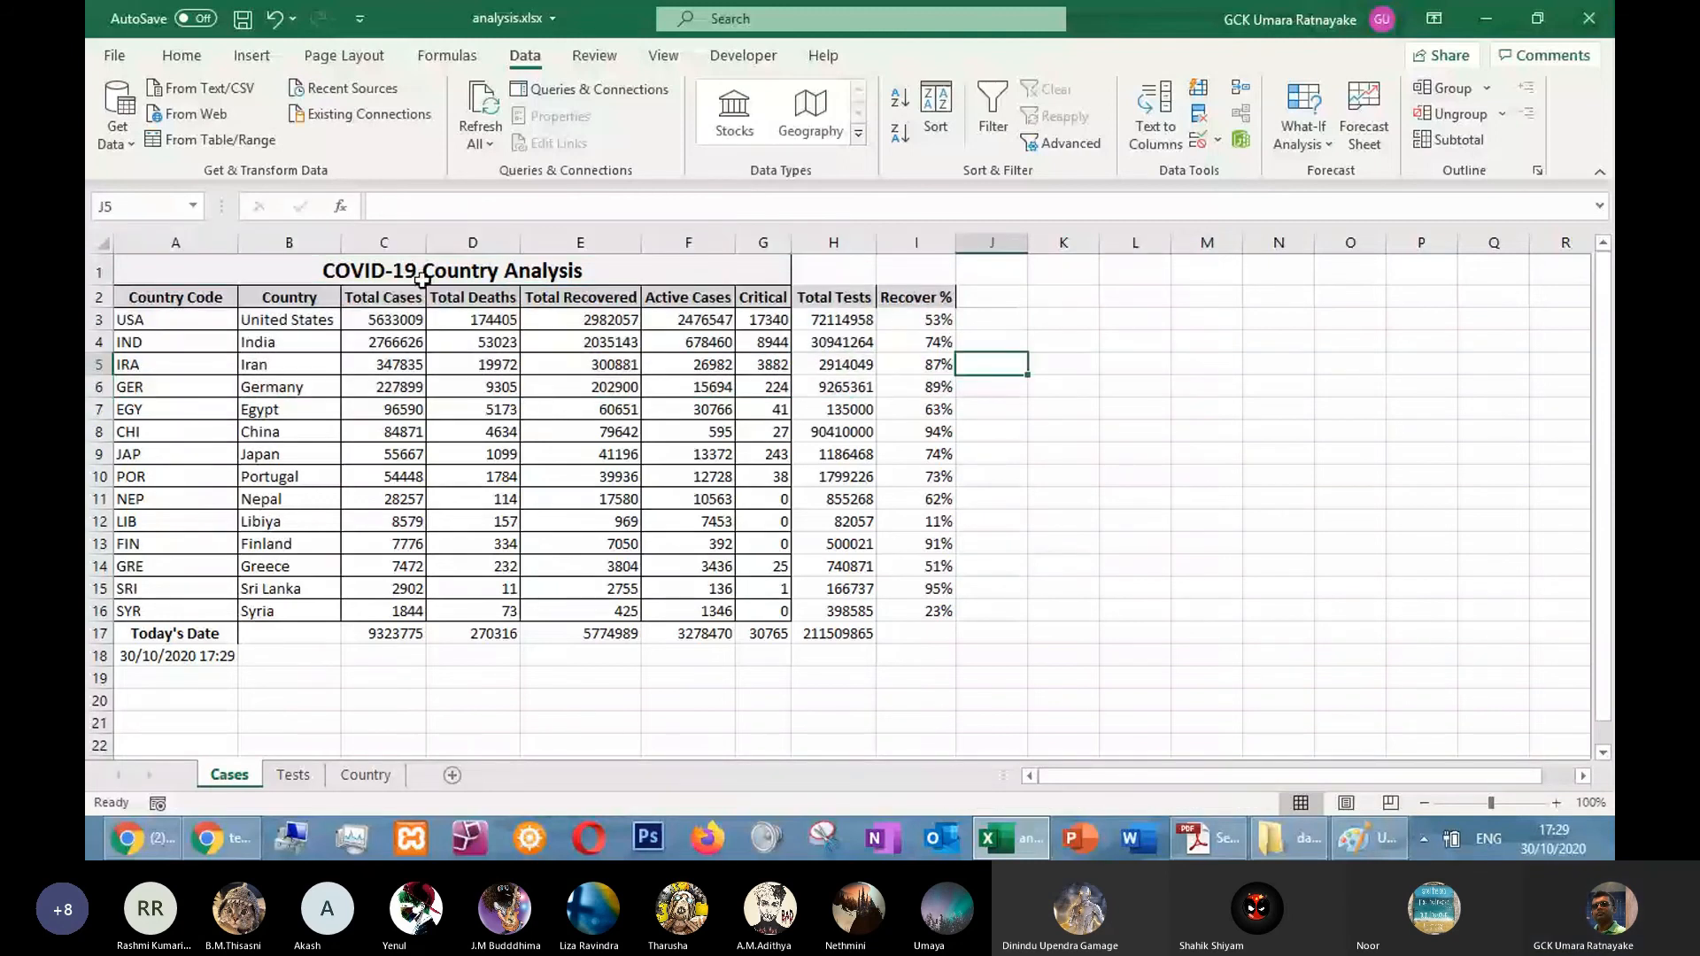
pyautogui.click(485, 298)
pyautogui.click(370, 296)
pyautogui.click(306, 299)
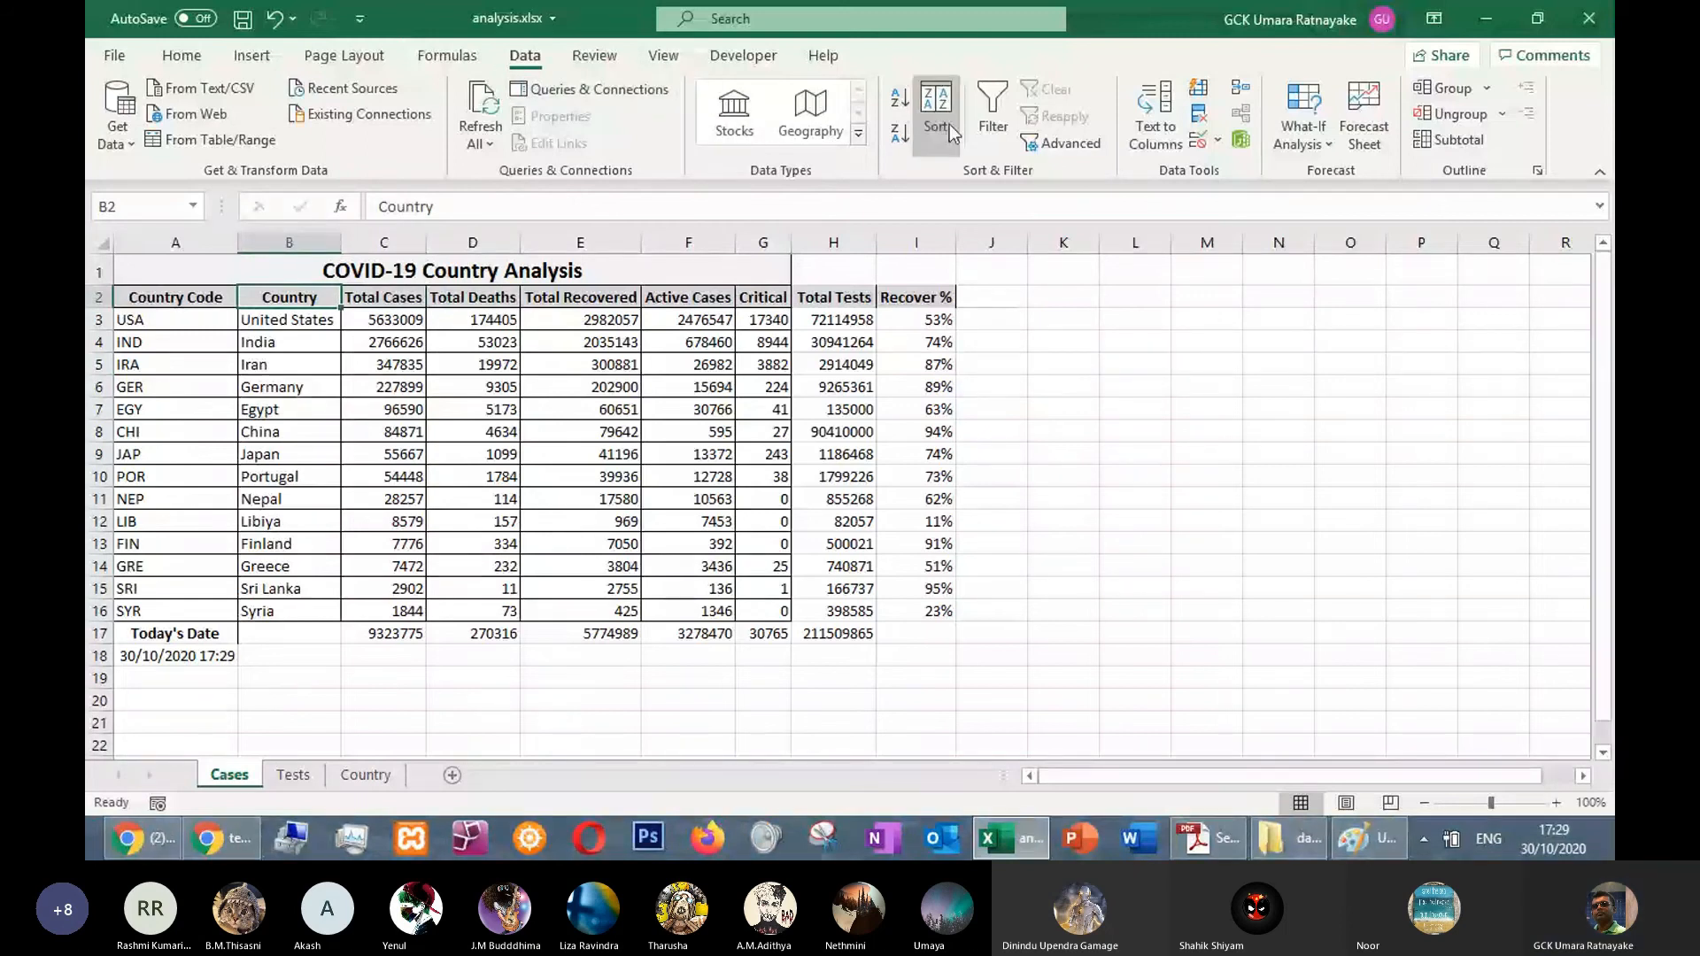
pyautogui.click(991, 111)
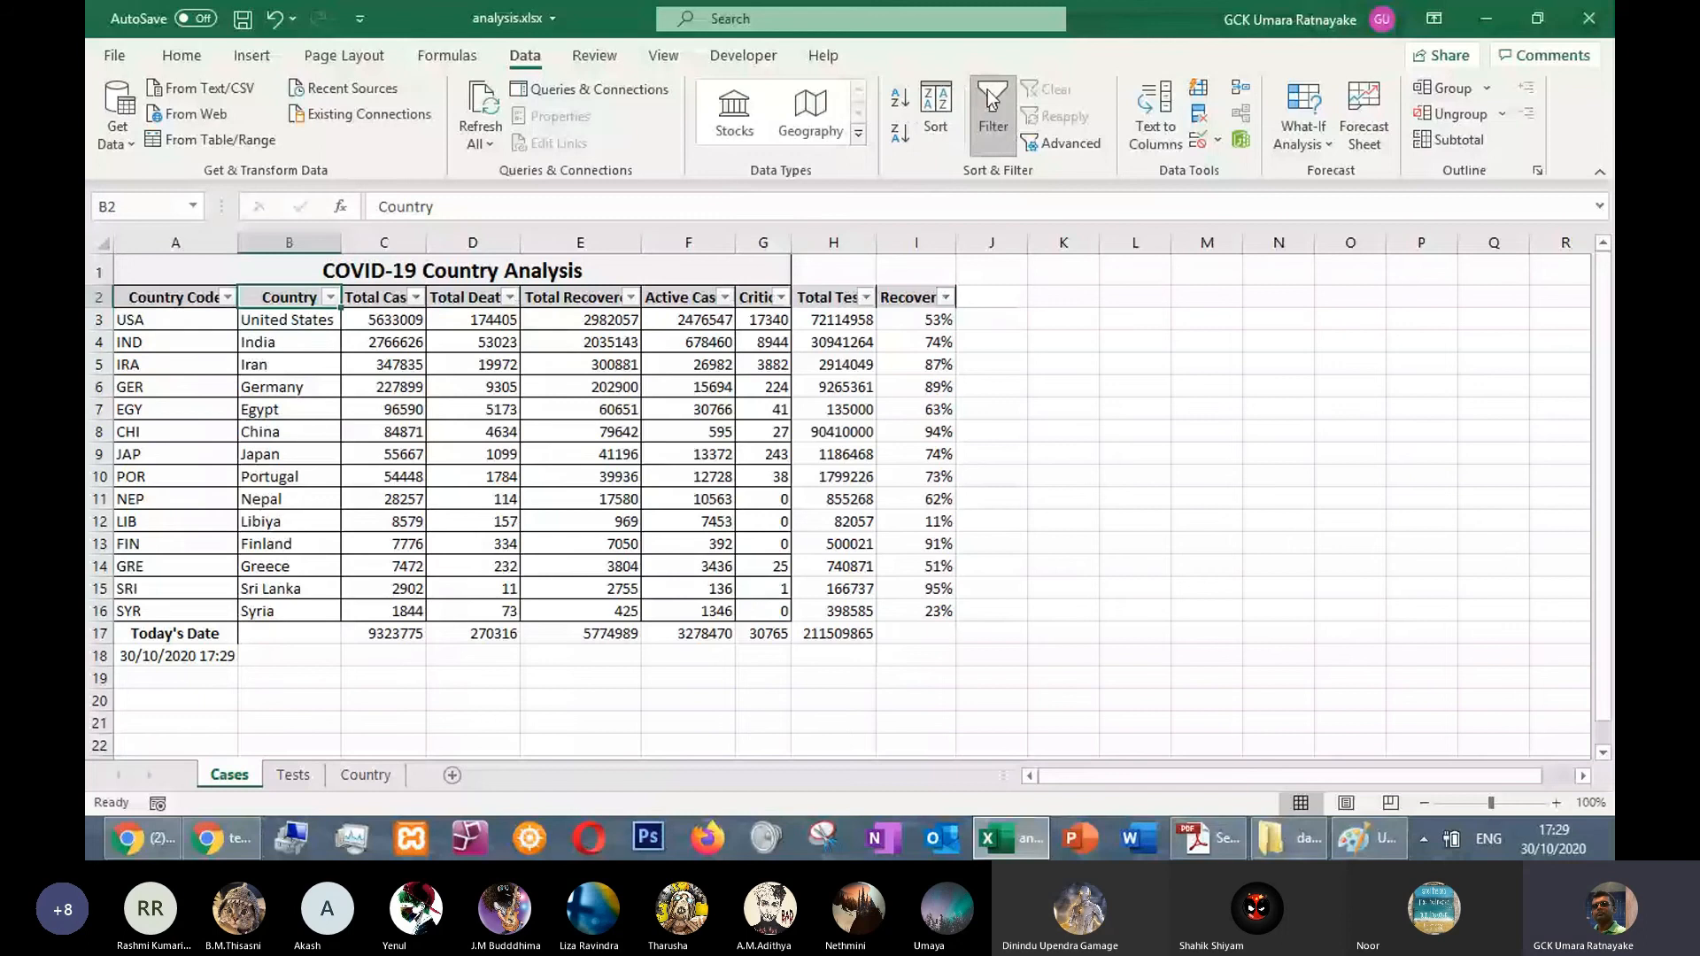
pyautogui.click(414, 298)
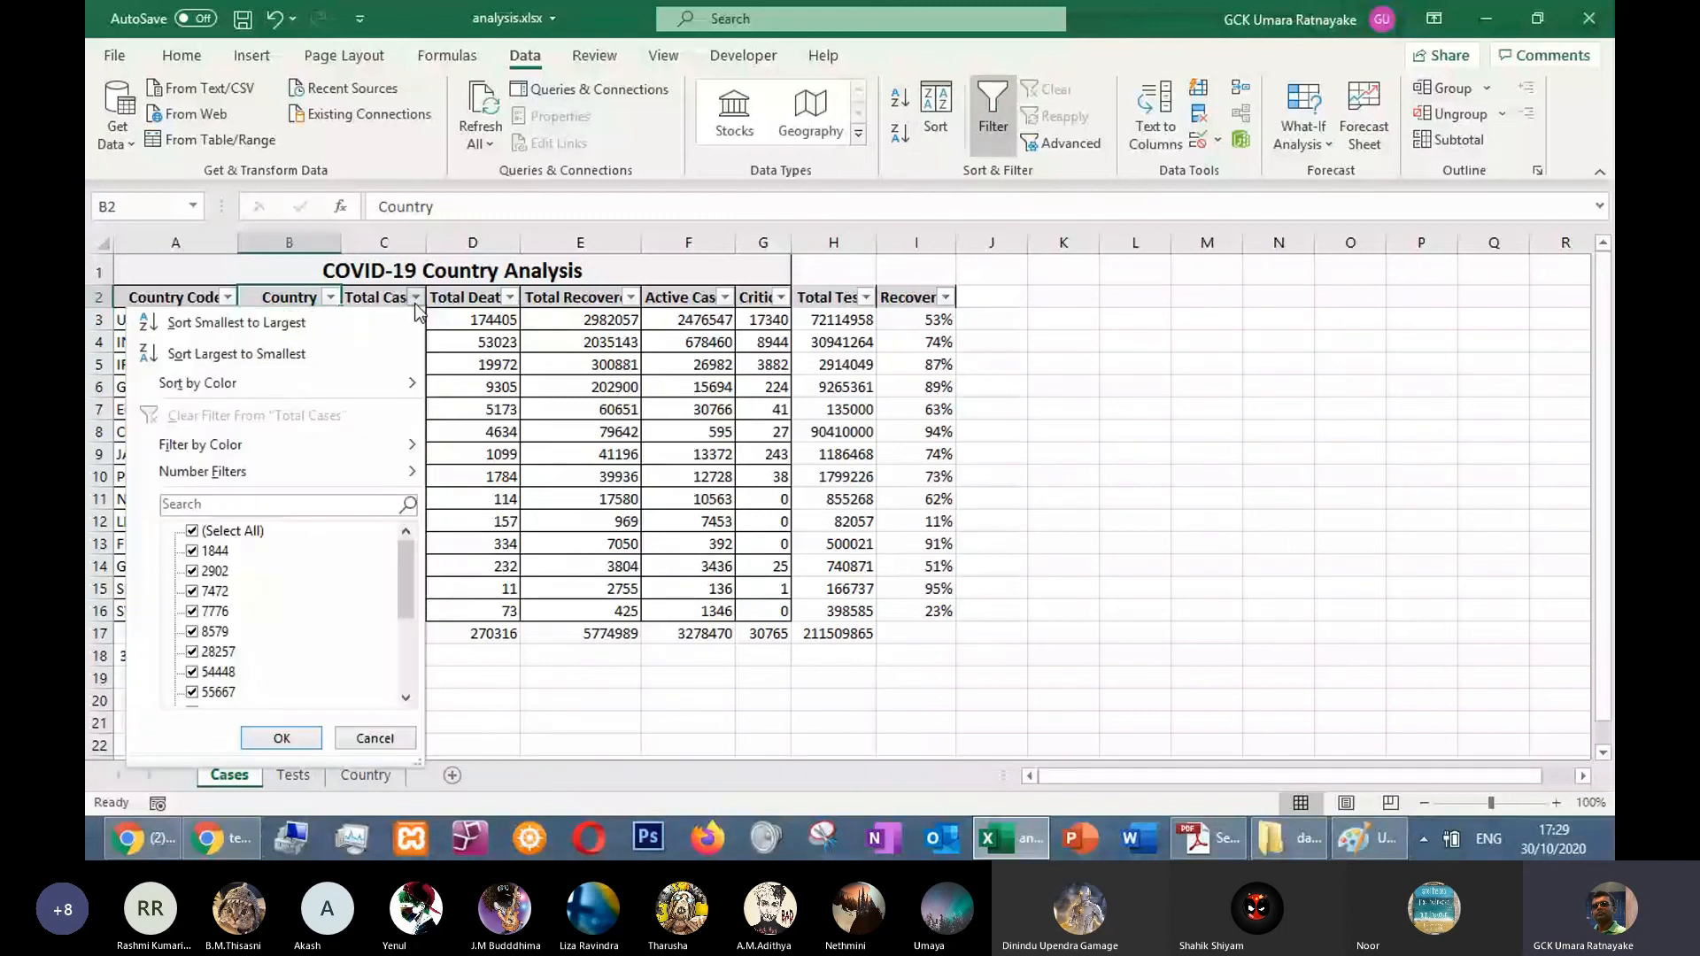
pyautogui.moveTo(223, 475)
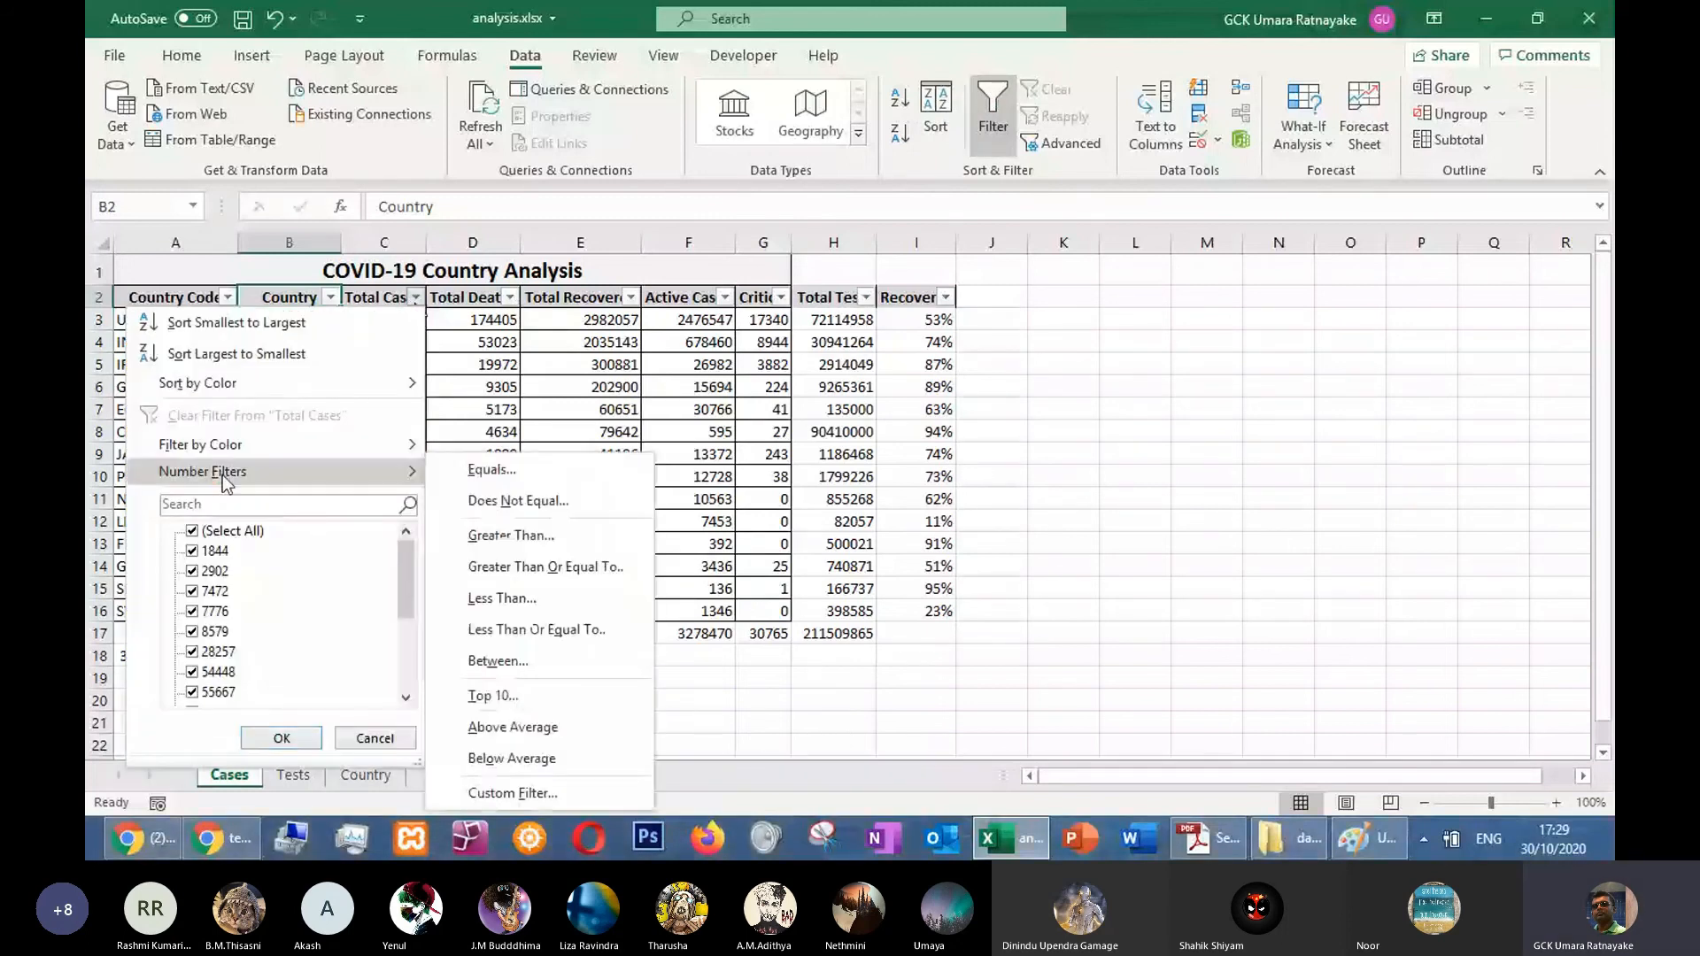
pyautogui.click(491, 695)
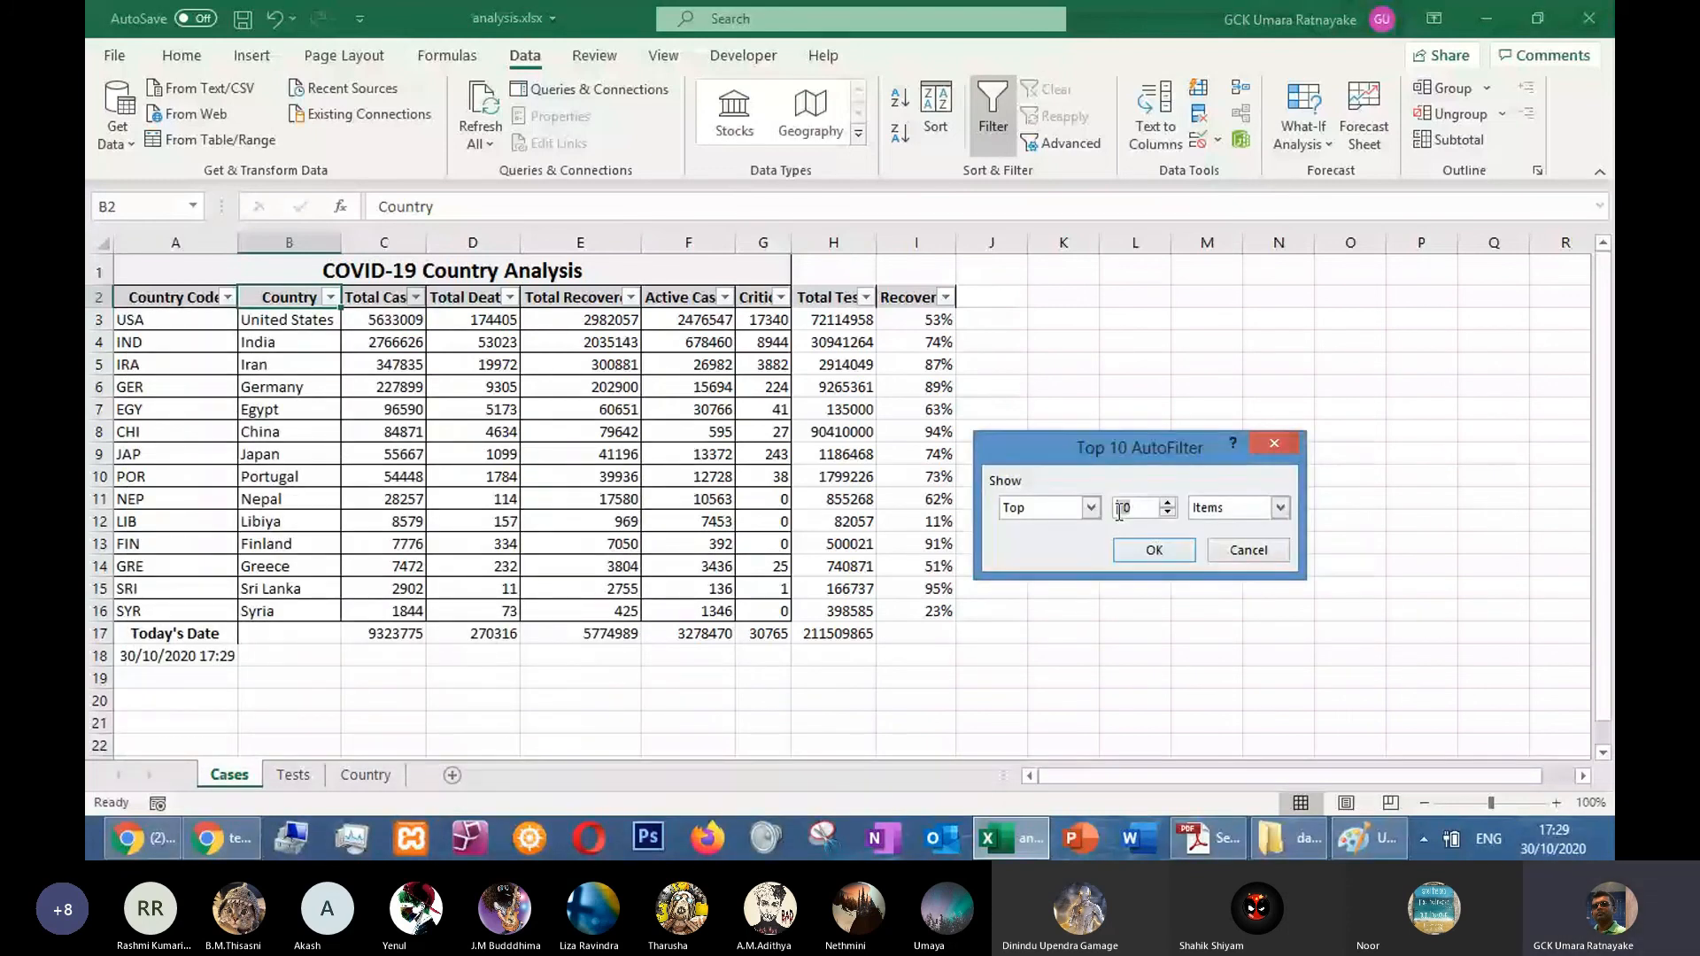
pyautogui.click(1176, 551)
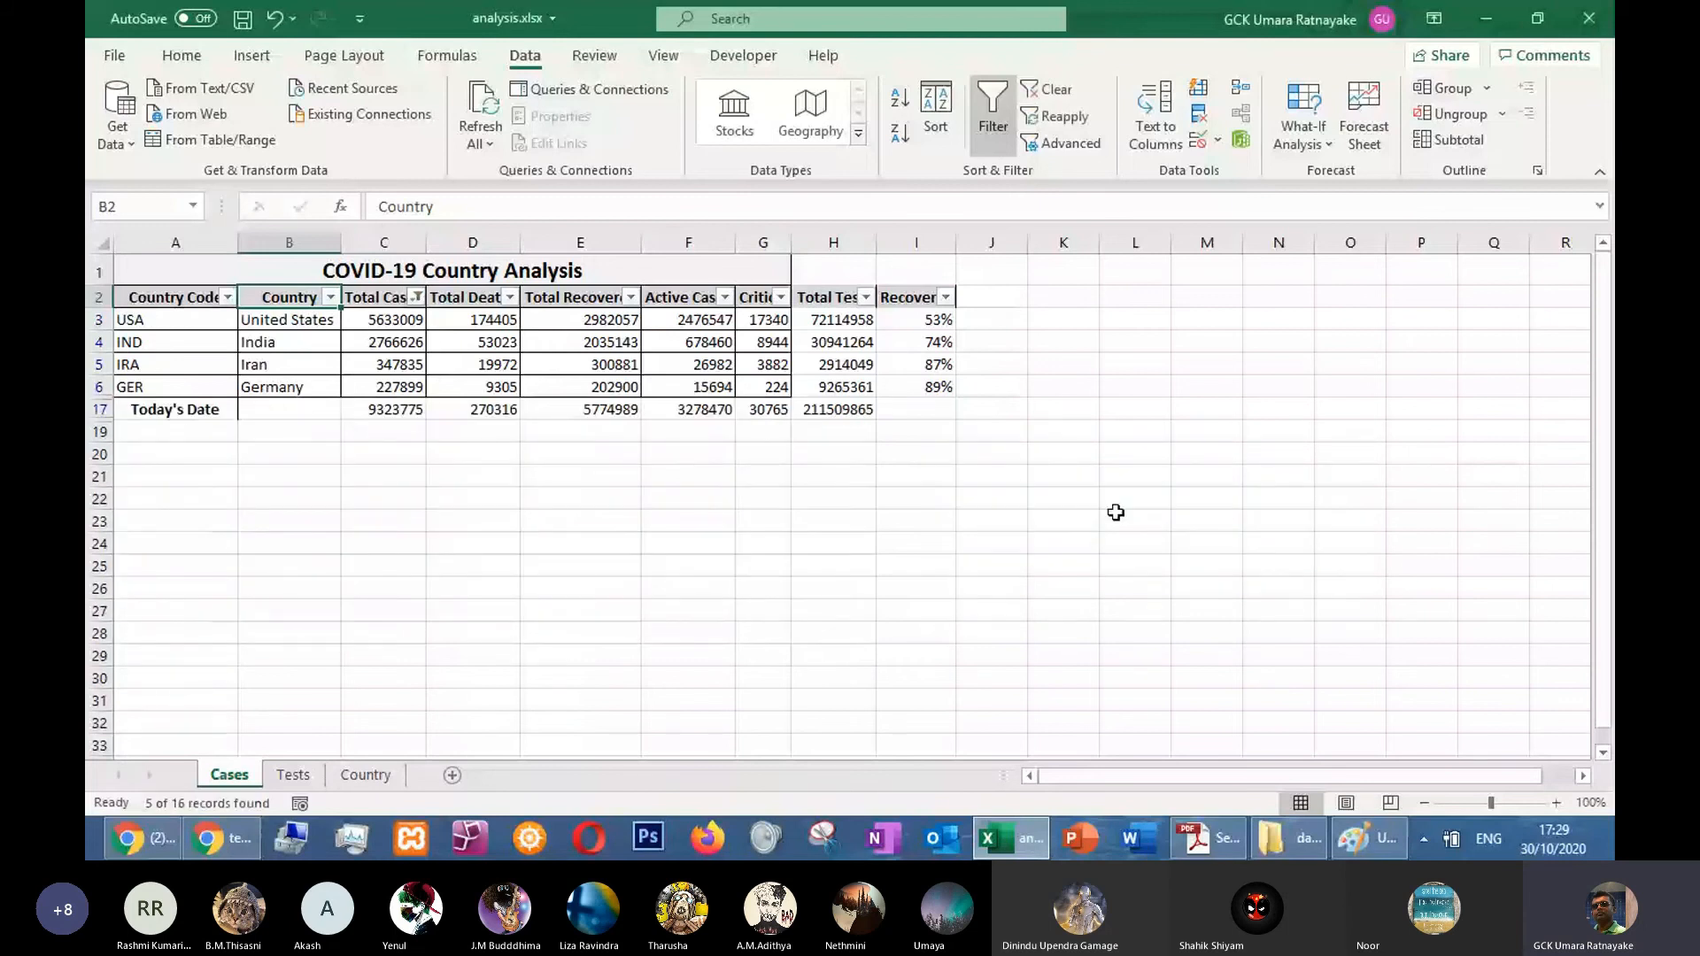
# Circle the word country in Task B2k of the task PDF and return to the Cases worksheet in Excel
pyautogui.hotkey('alt', 'Tab')
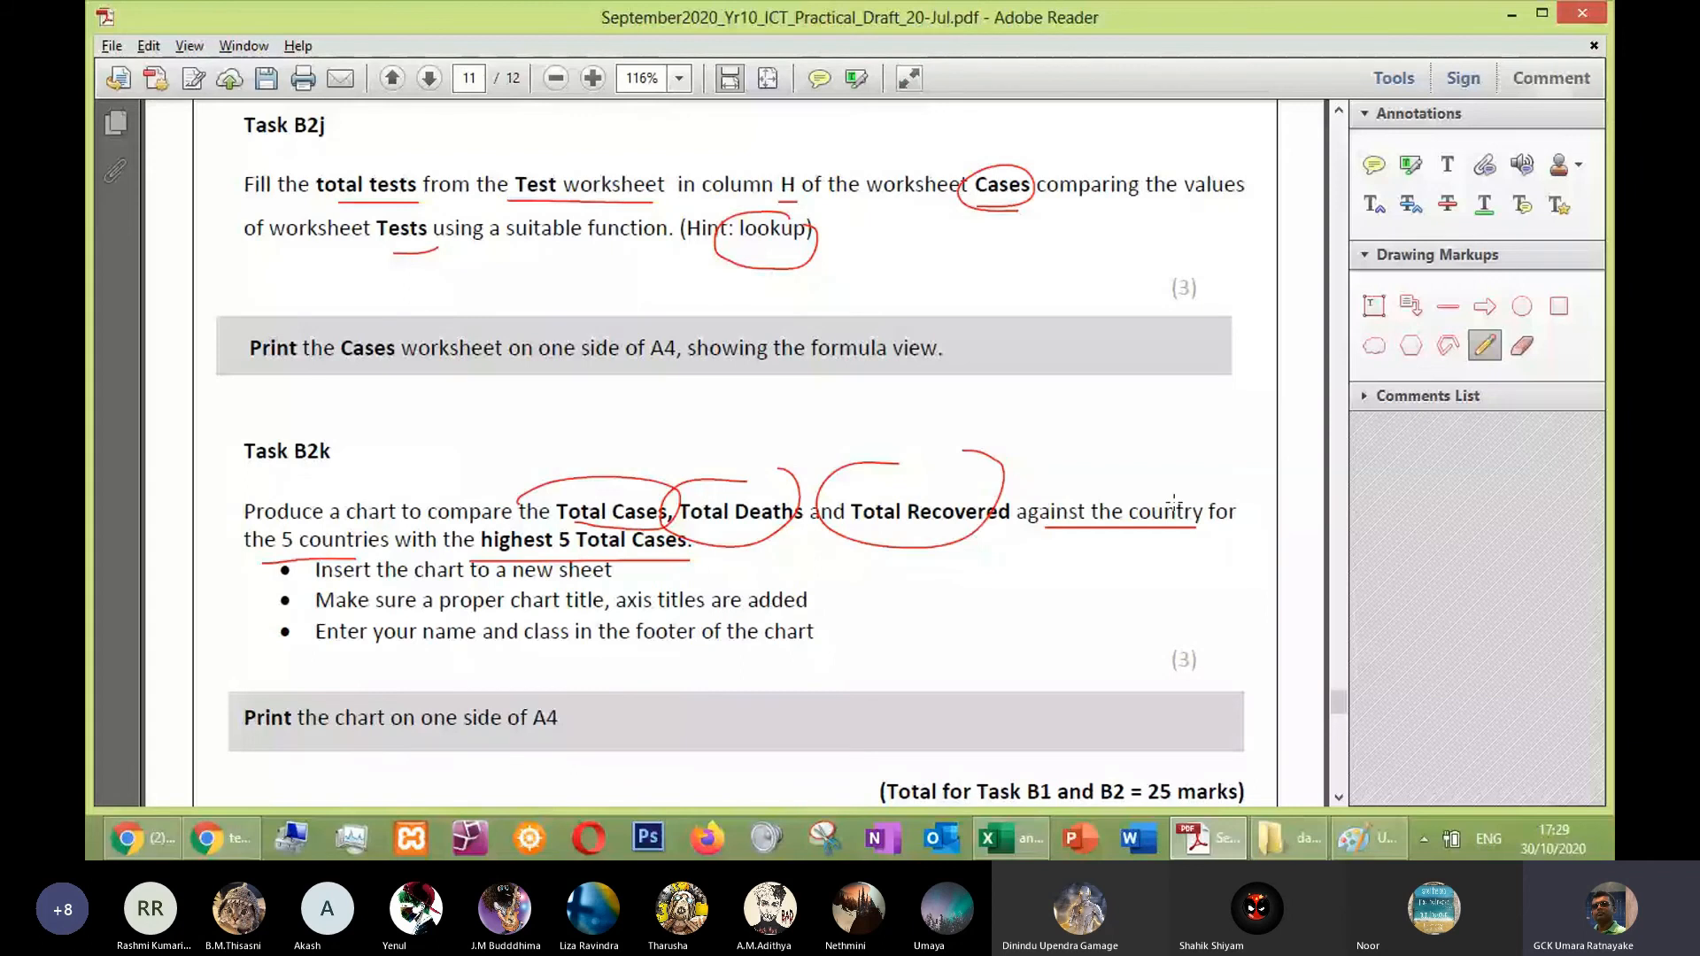
pyautogui.hotkey('alt', 'Tab')
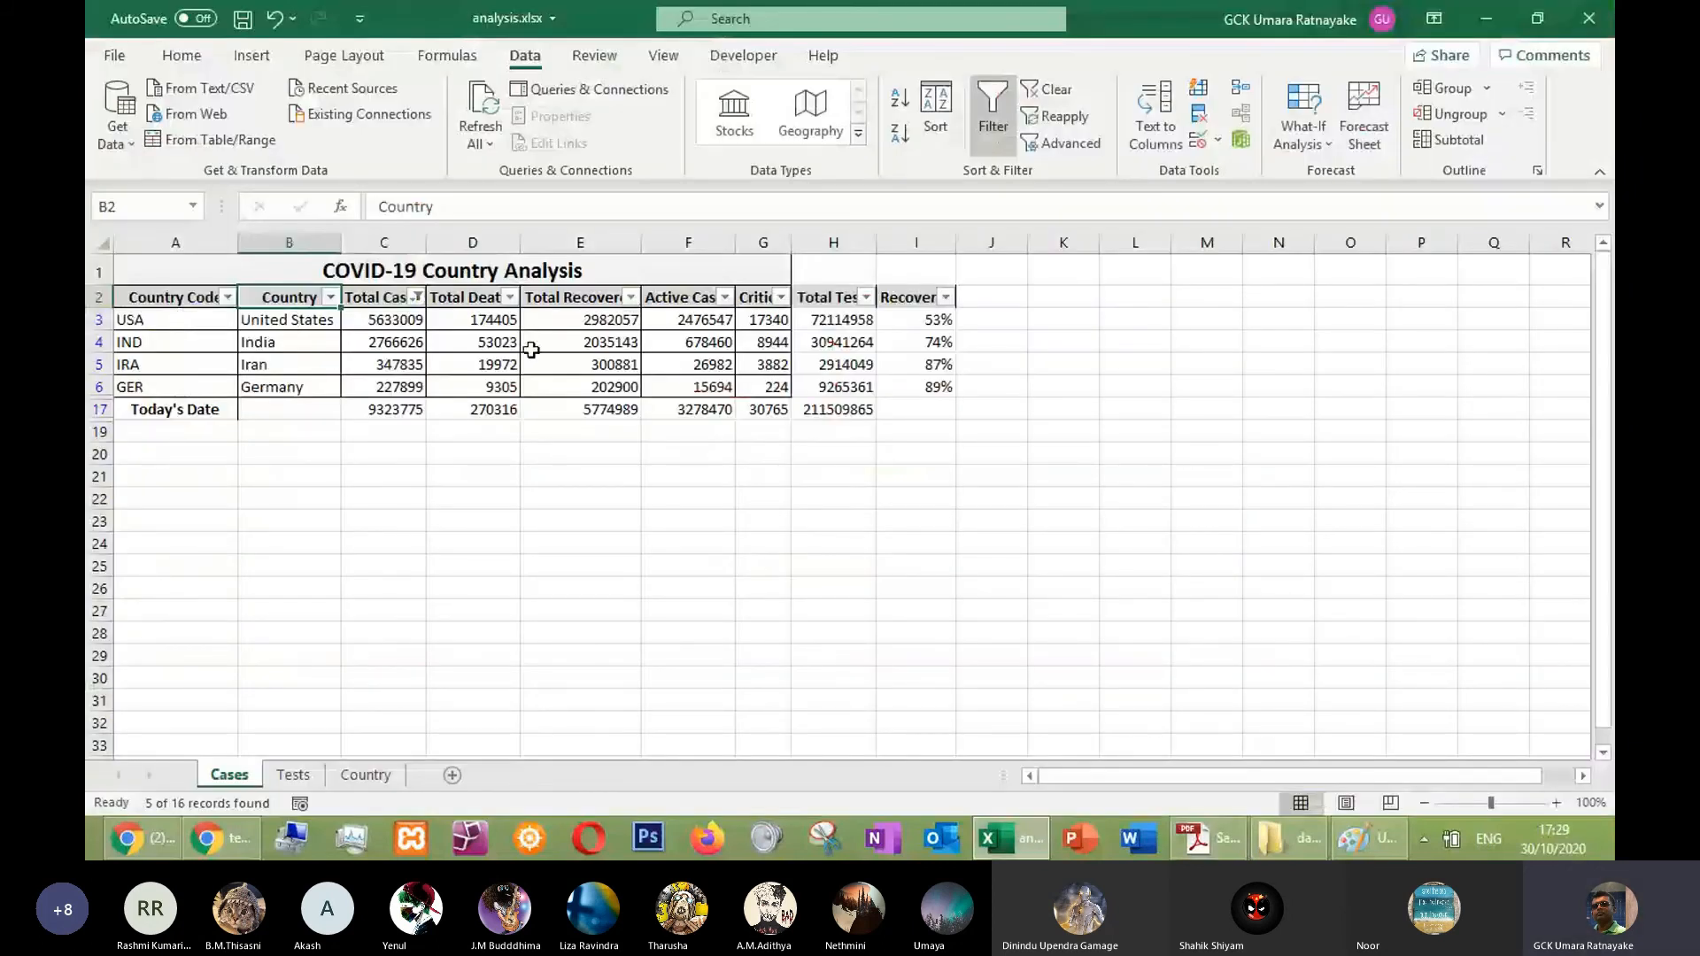
pyautogui.hotkey('alt', 'Tab')
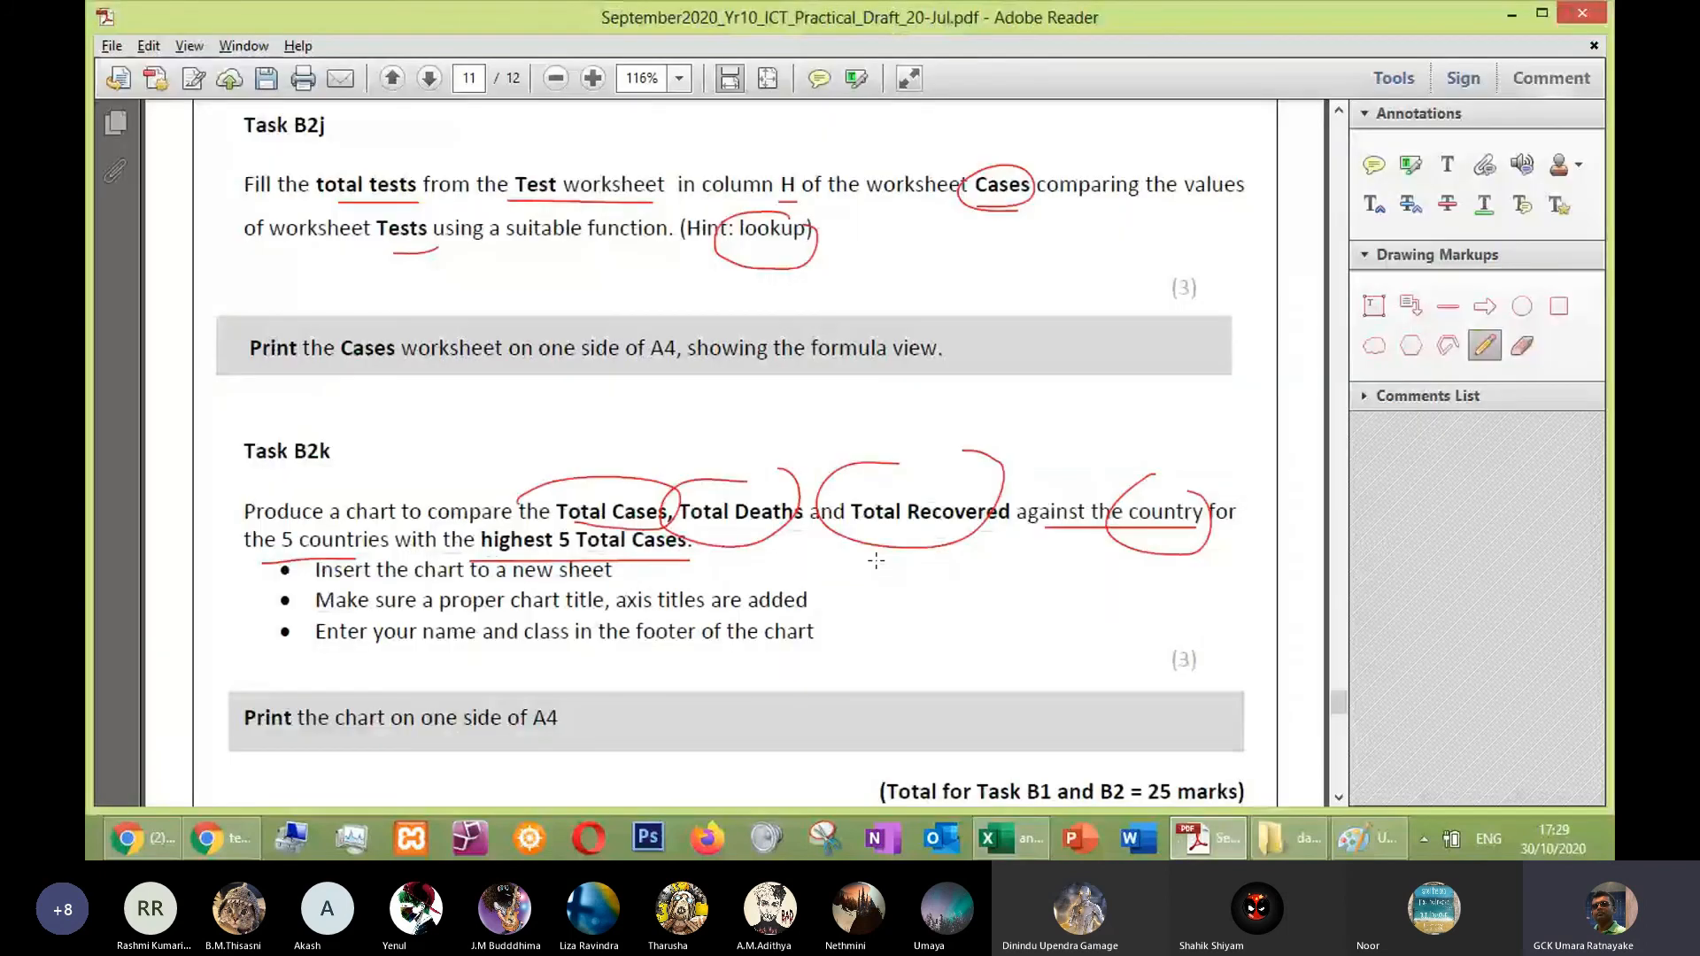
pyautogui.hotkey('alt', 'Tab')
# Select the Country through Total Recovered columns for the filtered countries, B2:E6, checking them against Task B2k, and clear the selection
pyautogui.moveTo(288, 309); pyautogui.dragTo(492, 387)
pyautogui.hotkey('alt', 'Tab')
pyautogui.hotkey('alt', 'Tab')
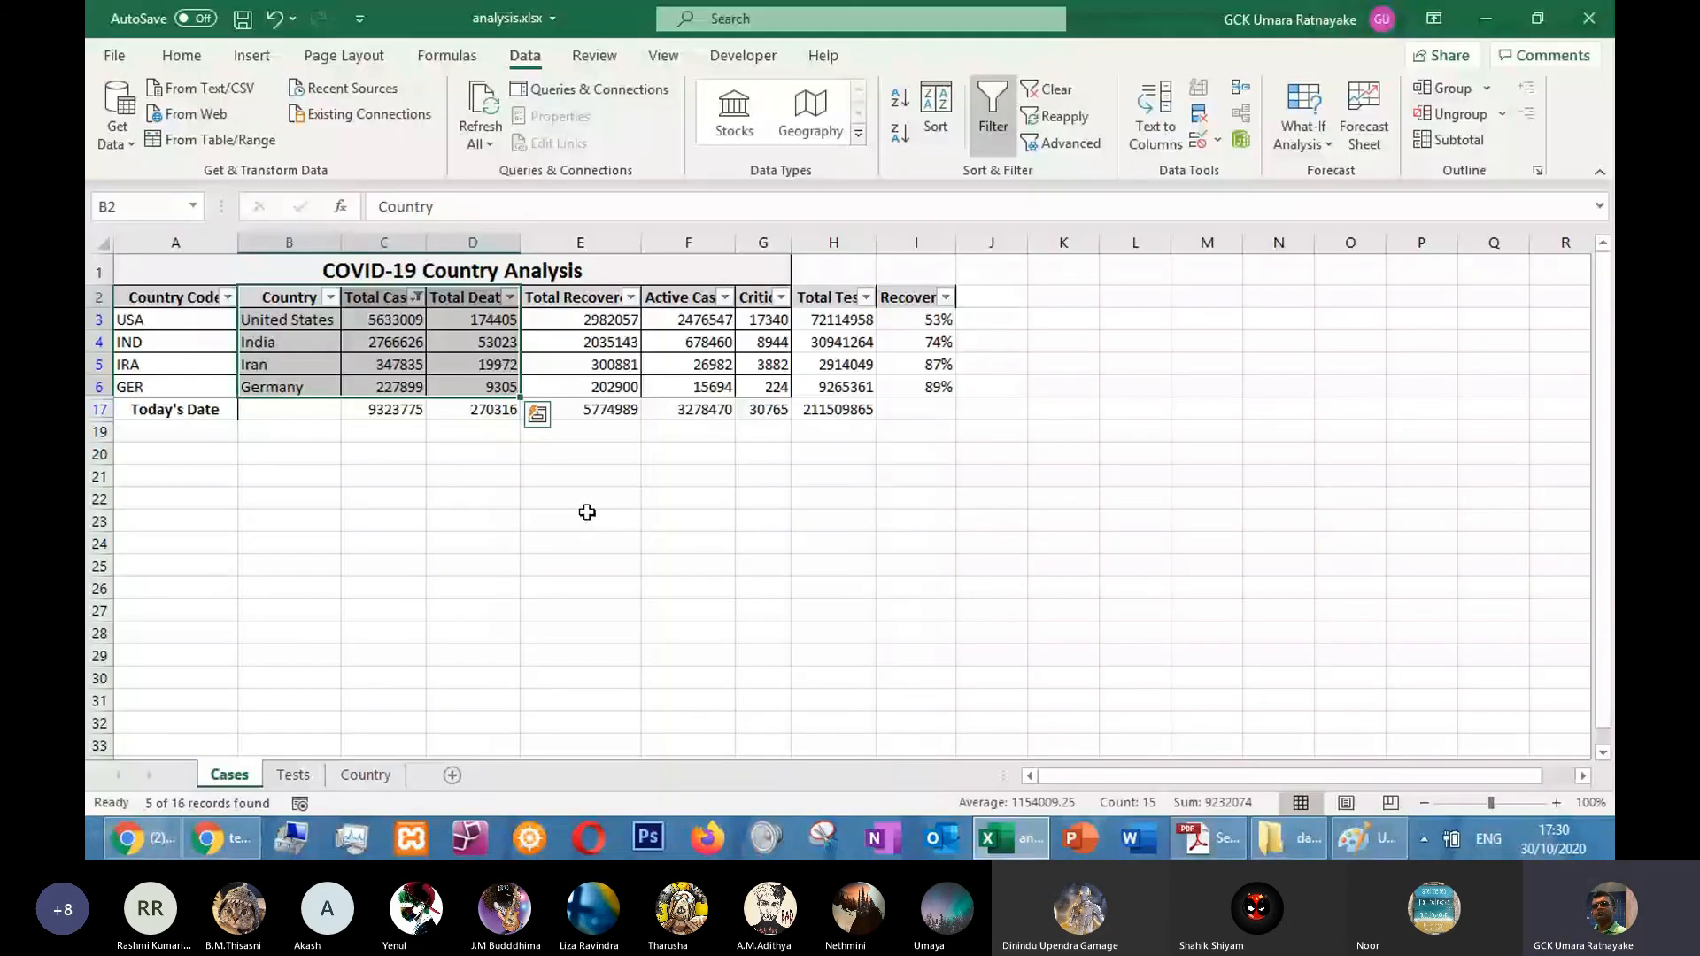
pyautogui.keyDown('shift'); pyautogui.click(603, 381); pyautogui.keyUp('shift')
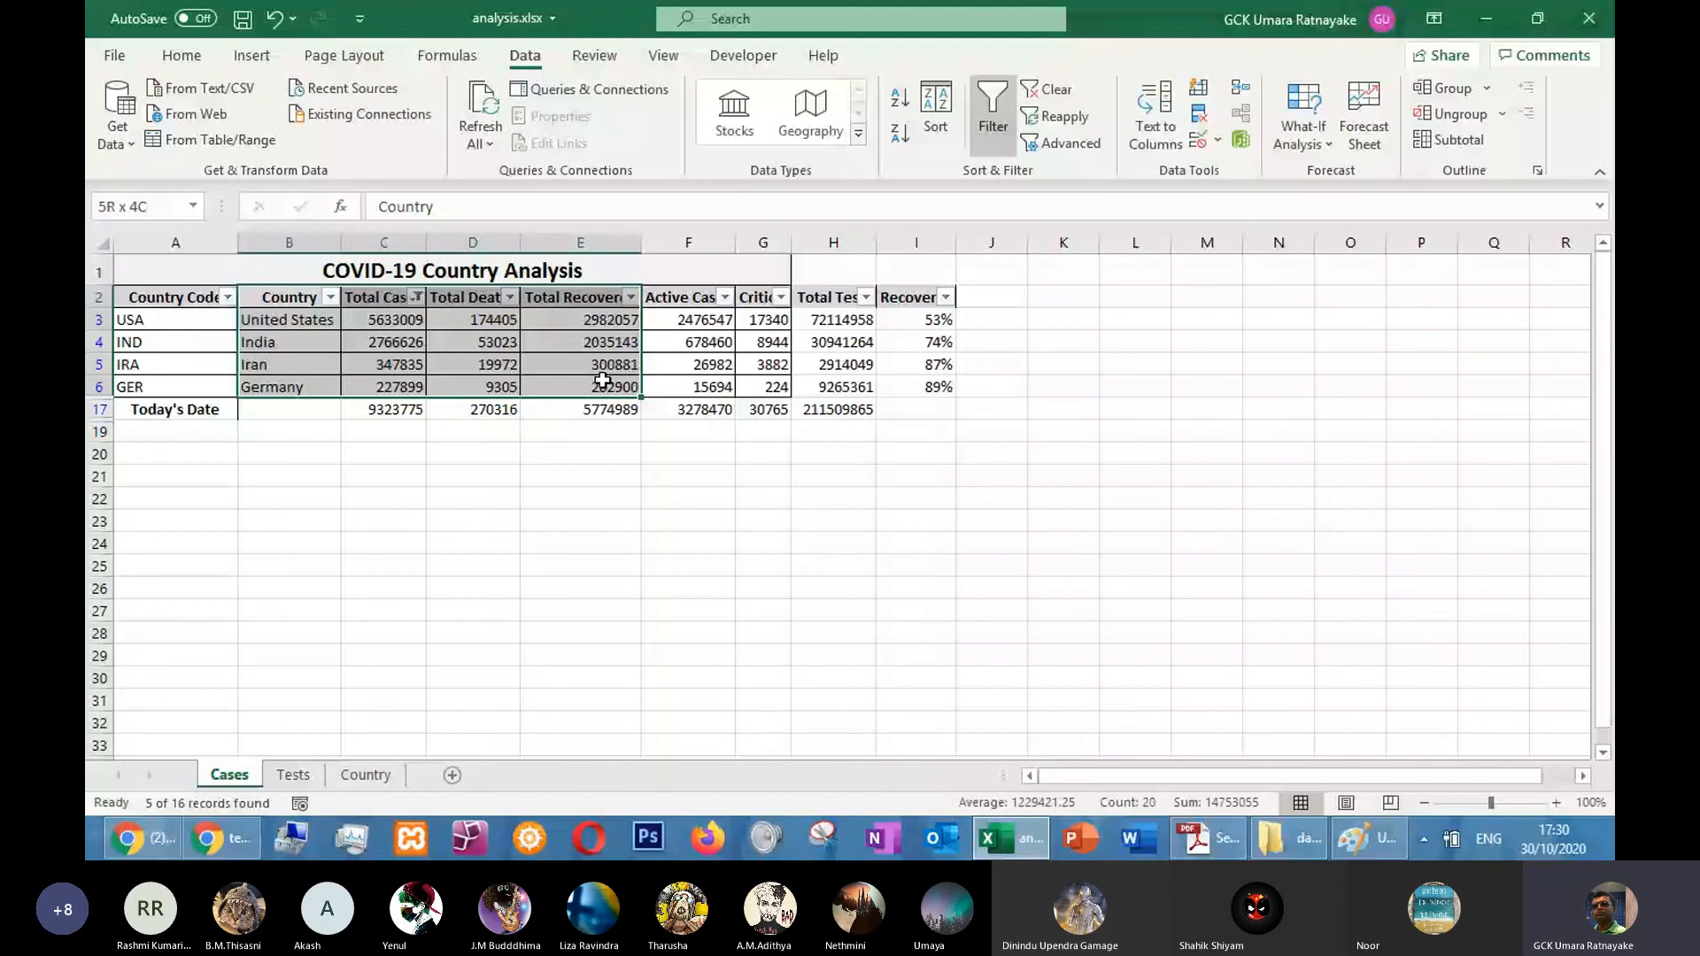
pyautogui.click(584, 525)
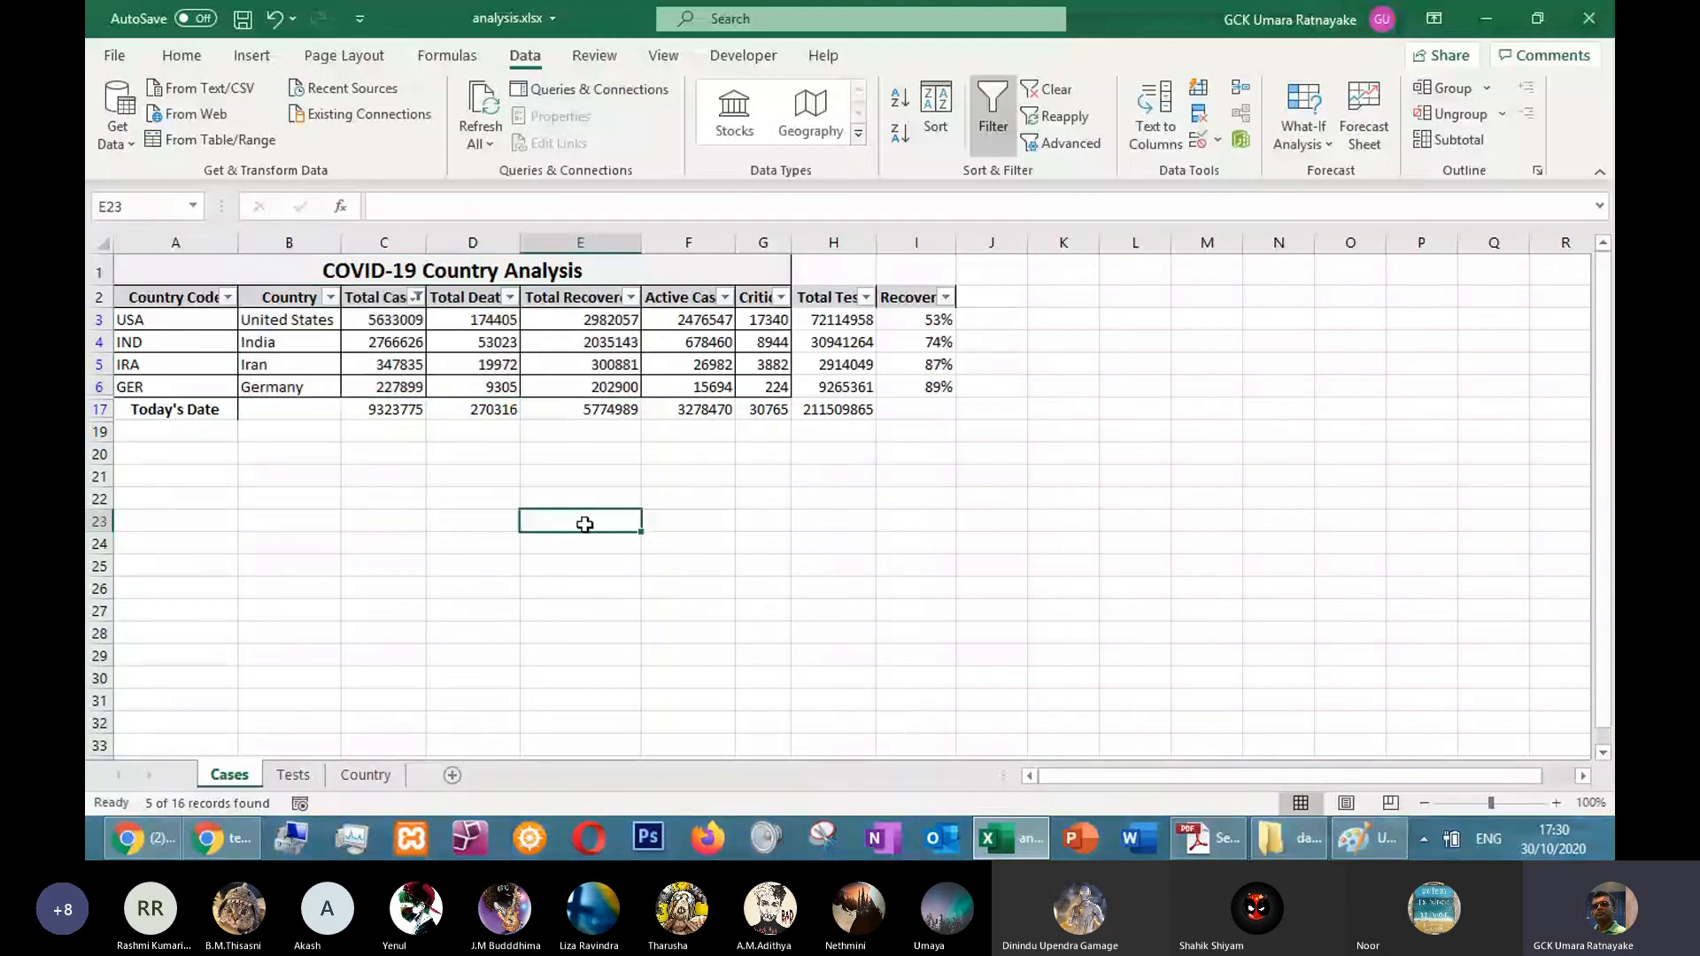
# Select the Country Code range A2:A6 together with the non-adjacent range C2:E6, and clear the selection
pyautogui.moveTo(146, 298); pyautogui.dragTo(175, 384)
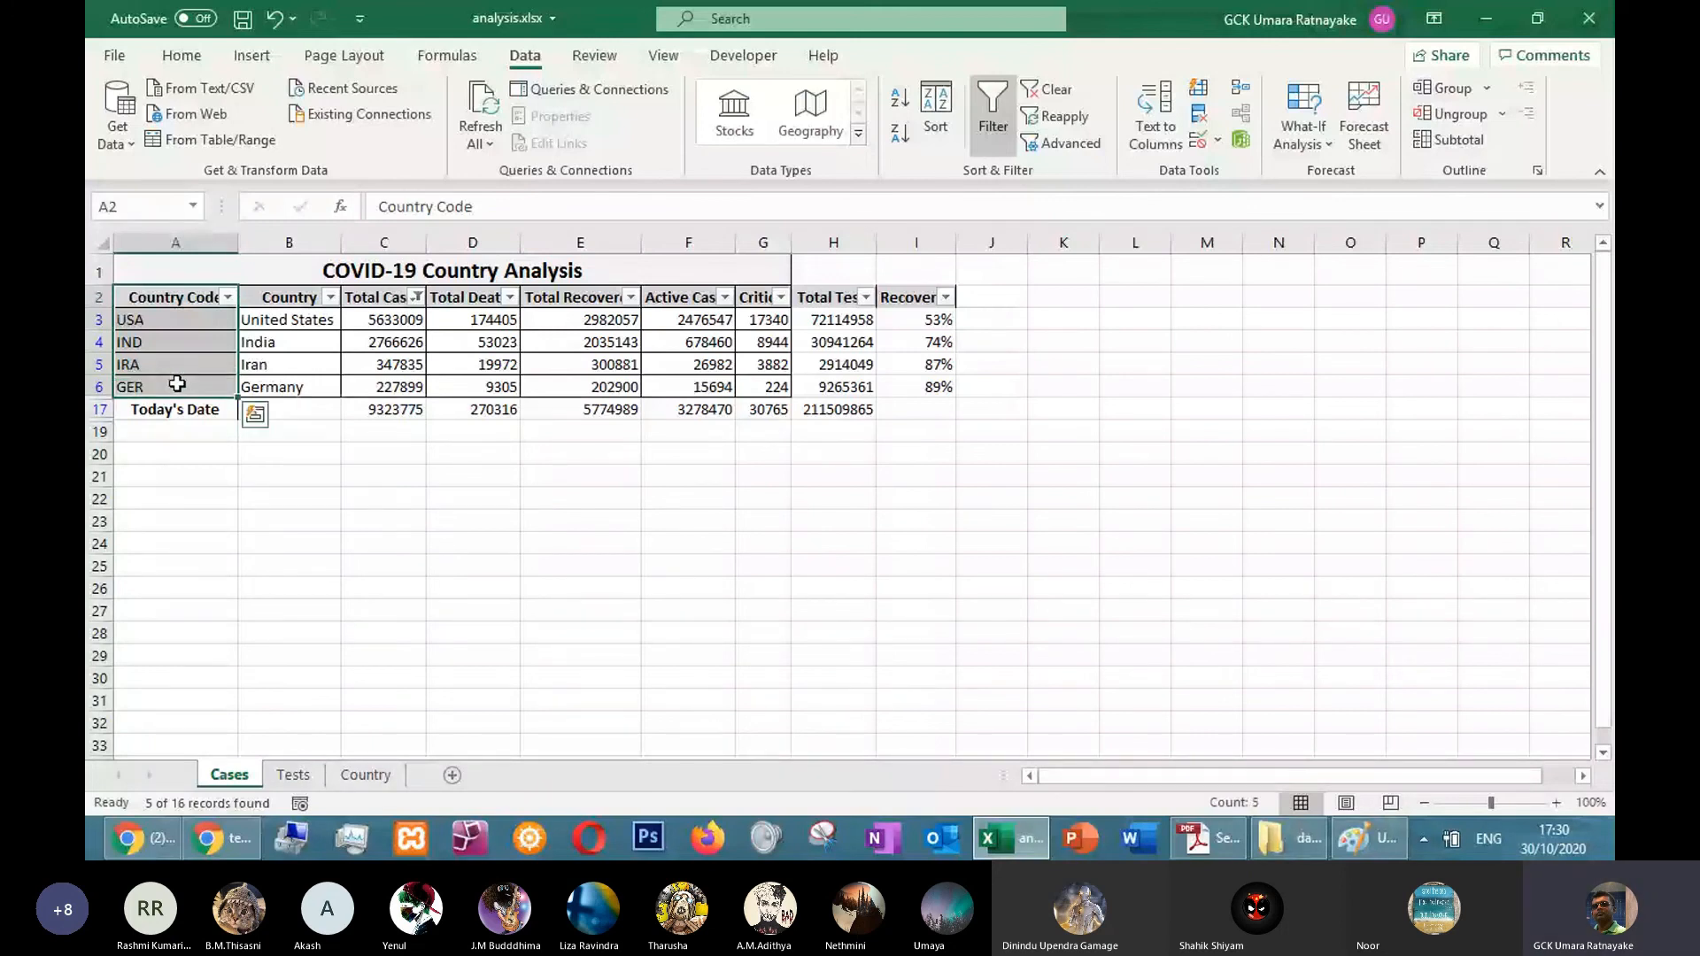
pyautogui.moveTo(382, 298)
pyautogui.mouseDown()
pyautogui.moveTo(602, 339)
pyautogui.moveTo(609, 387)
pyautogui.mouseUp()
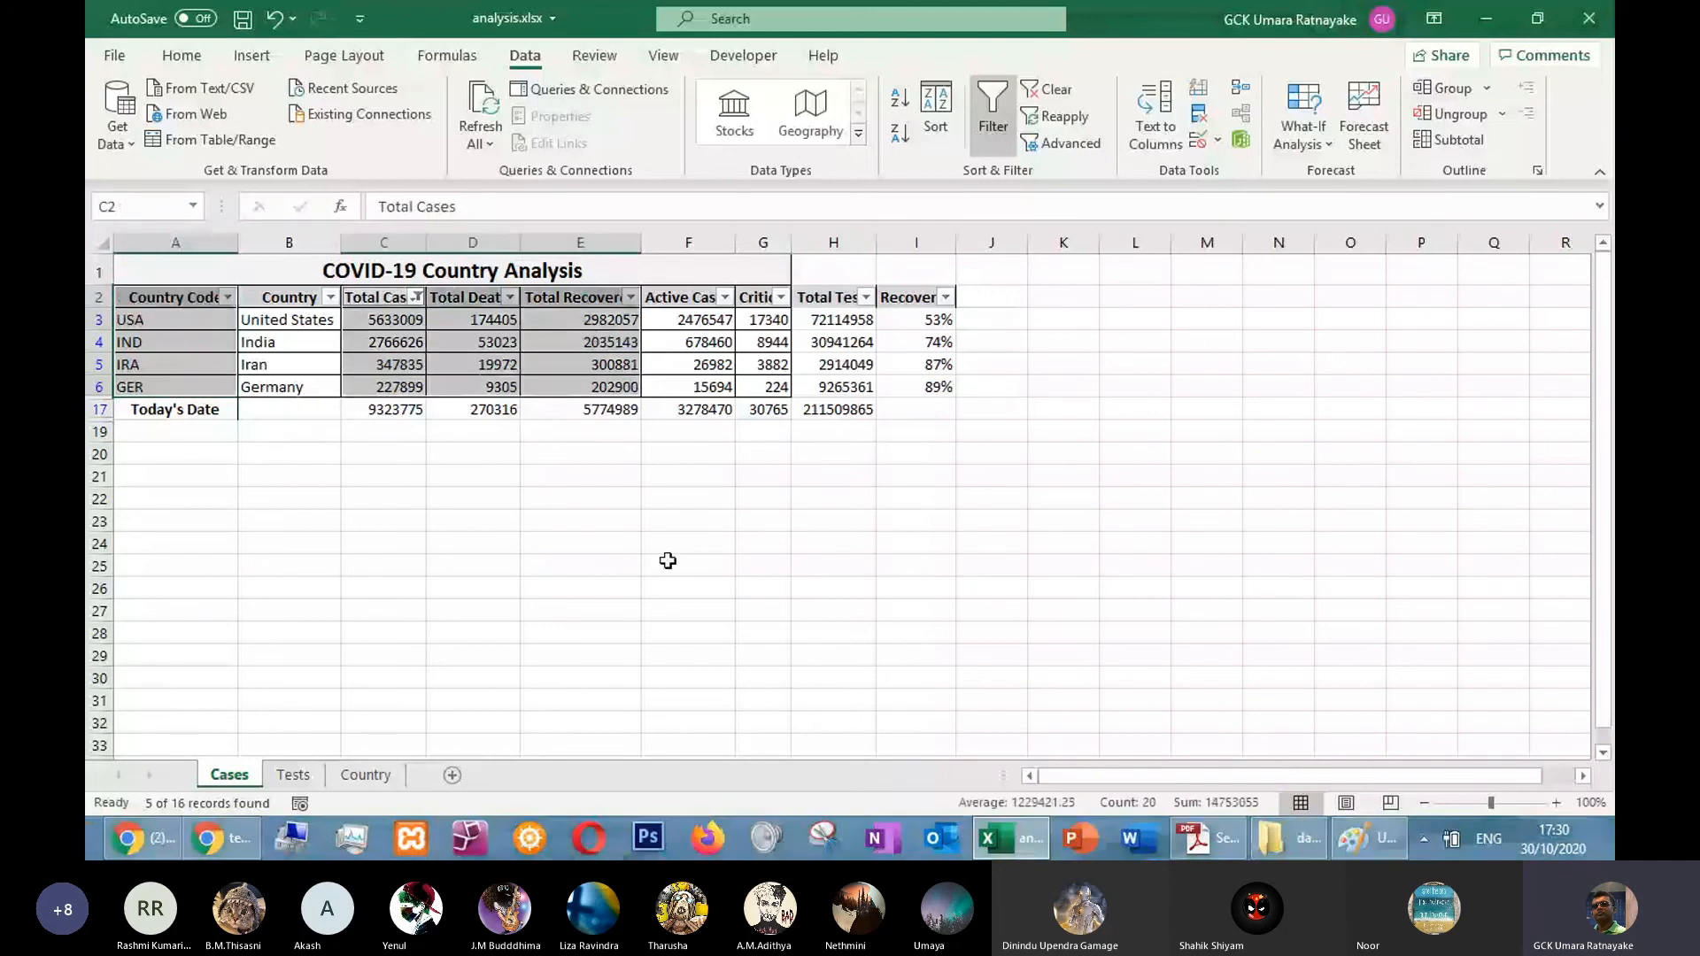
pyautogui.click(668, 561)
# Build a non-adjacent selection of A2:A6, C2:E6 and several scattered cells such as K19 and E22, and clear it
pyautogui.moveTo(175, 297); pyautogui.dragTo(185, 387)
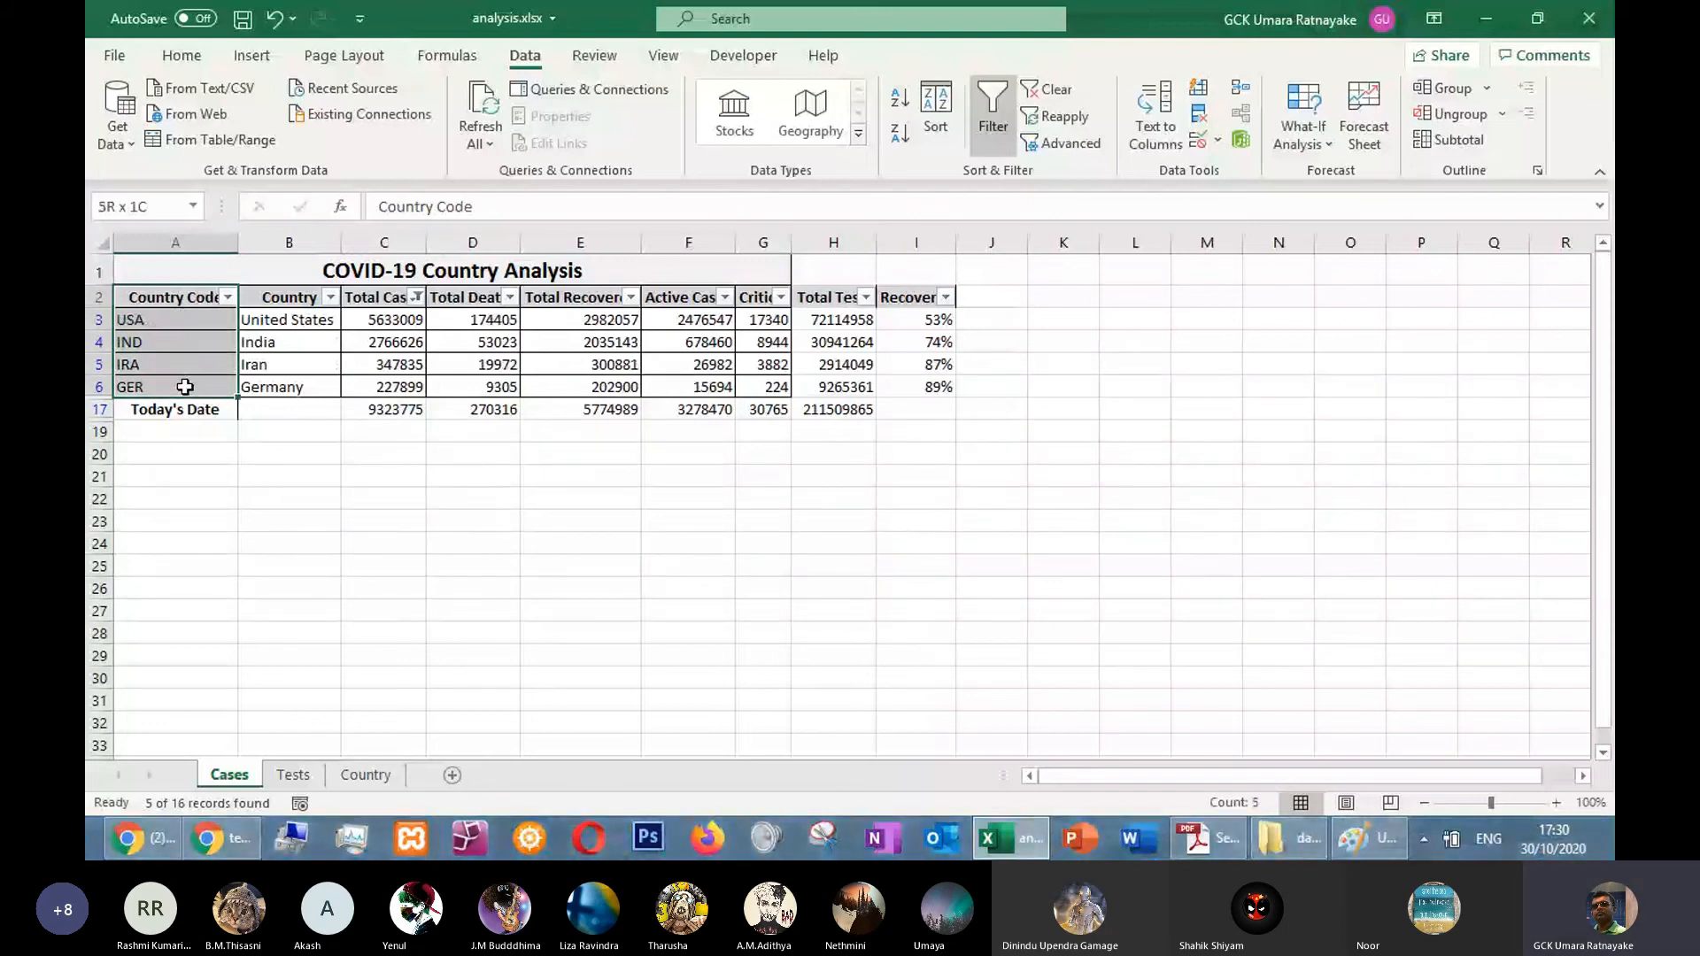
pyautogui.moveTo(185, 387); pyautogui.dragTo(186, 387)
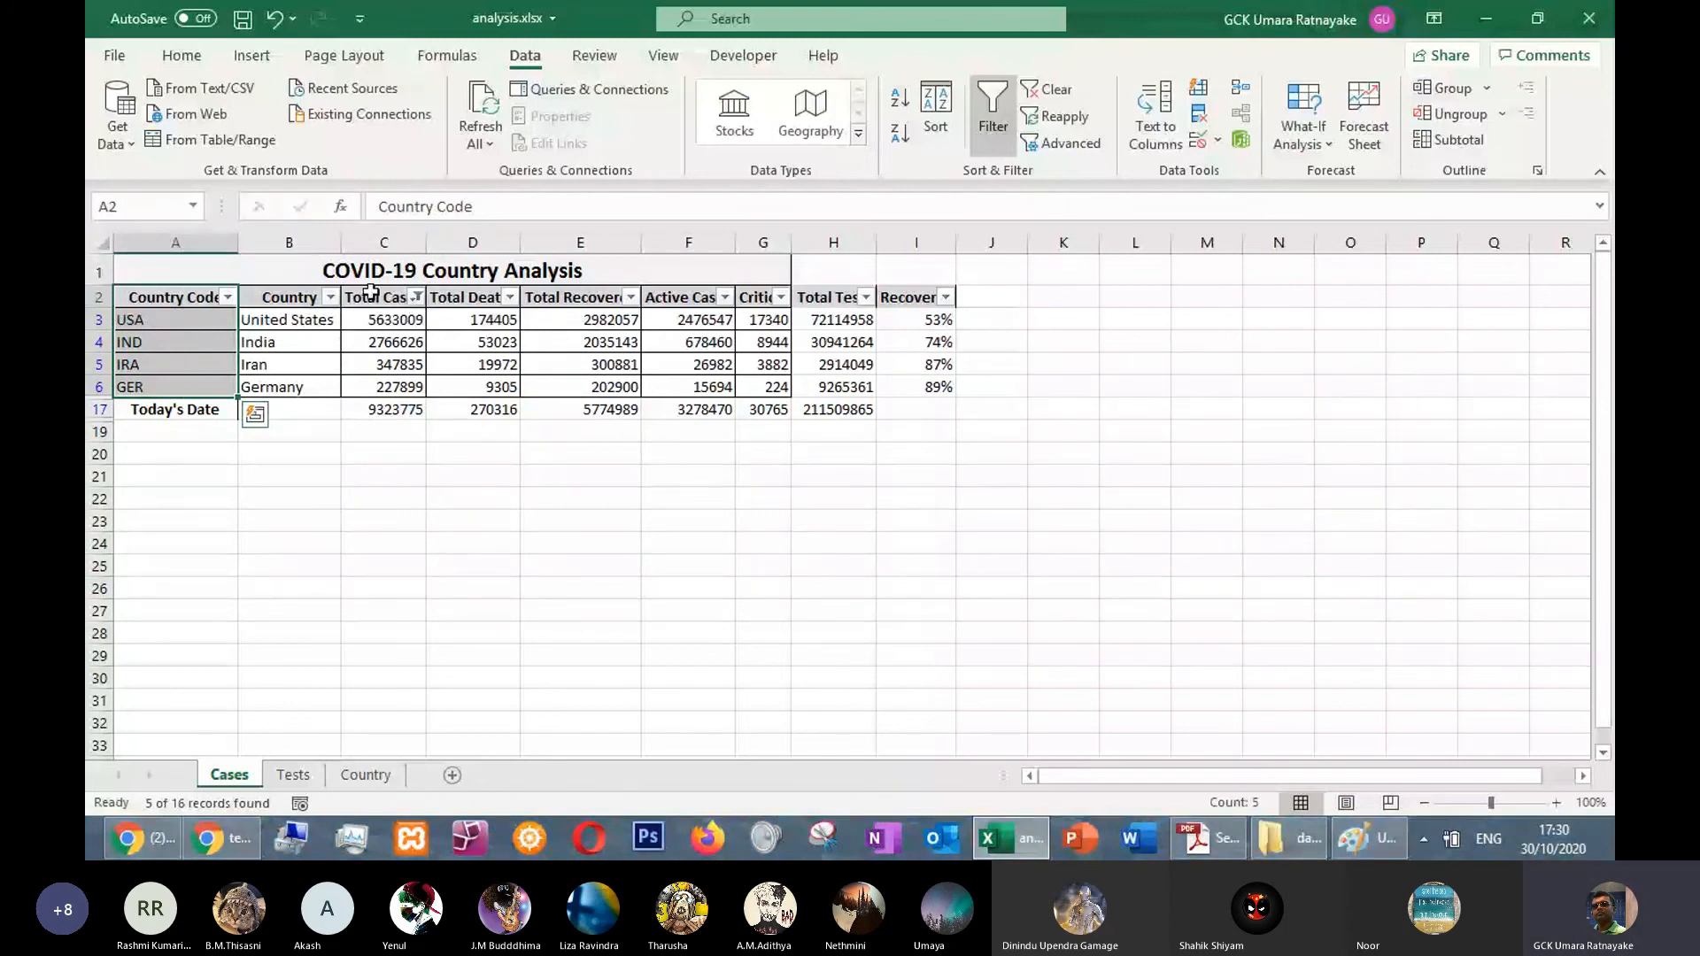
pyautogui.keyDown('ctrl'); pyautogui.moveTo(370, 292); pyautogui.dragTo(580, 386); pyautogui.keyUp('ctrl')
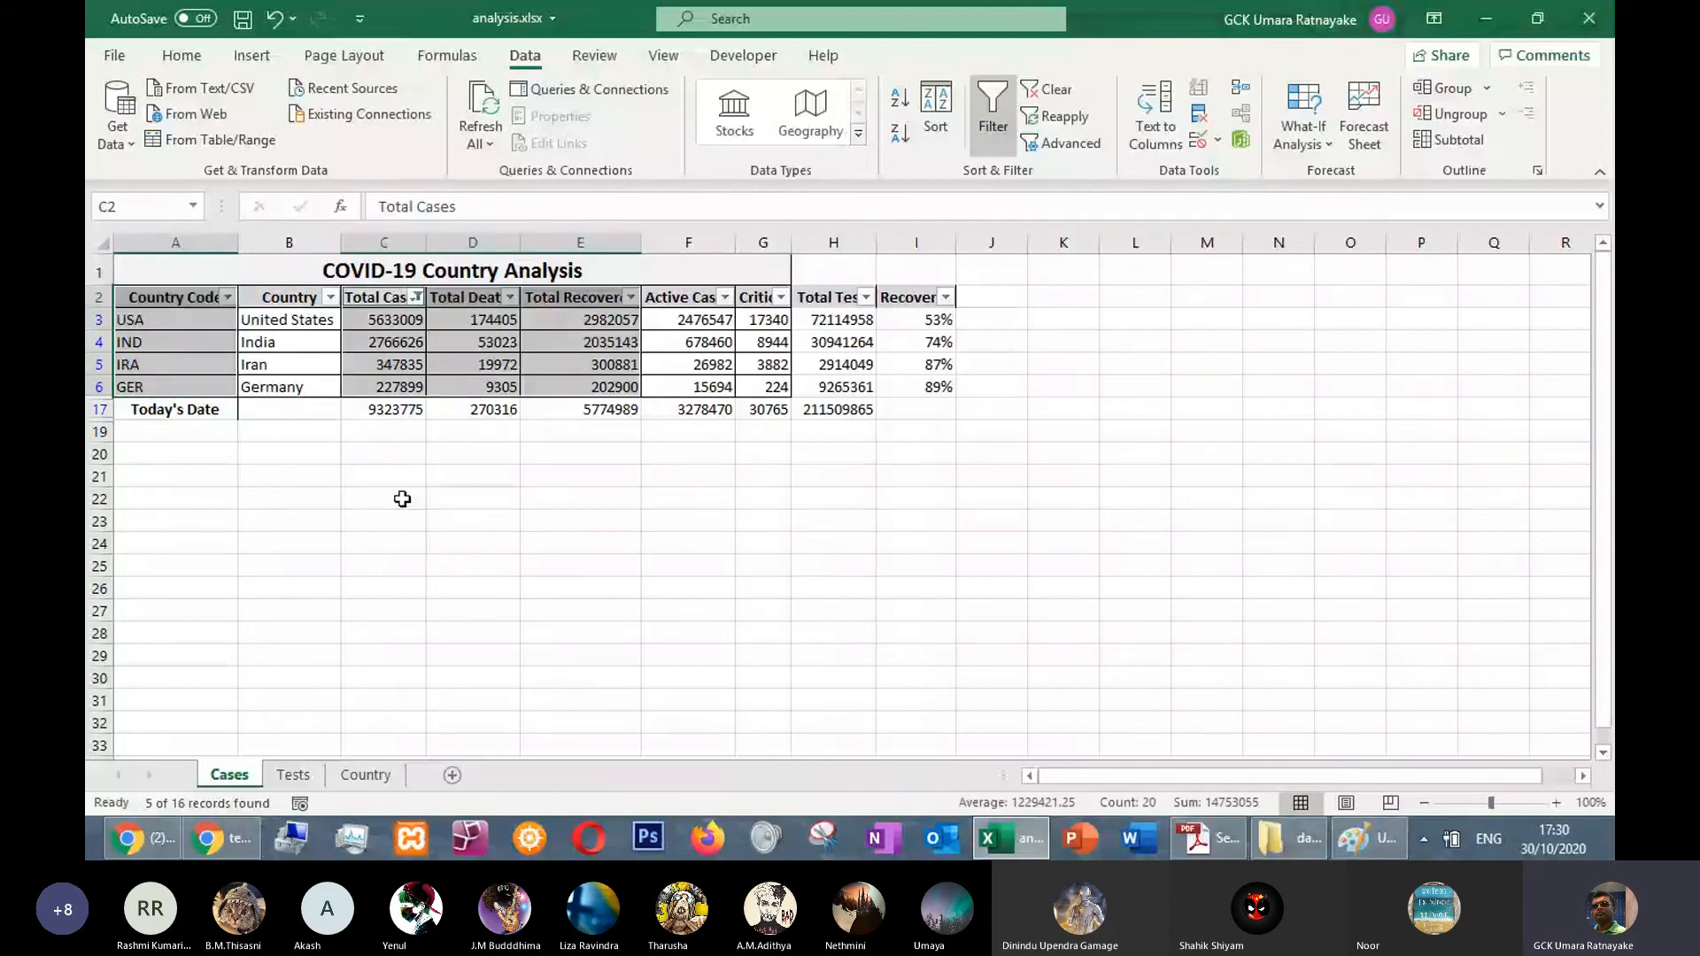
pyautogui.keyDown('ctrl'); pyautogui.click(1063, 431); pyautogui.keyUp('ctrl')
pyautogui.keyDown('ctrl'); pyautogui.click(581, 498); pyautogui.keyUp('ctrl')
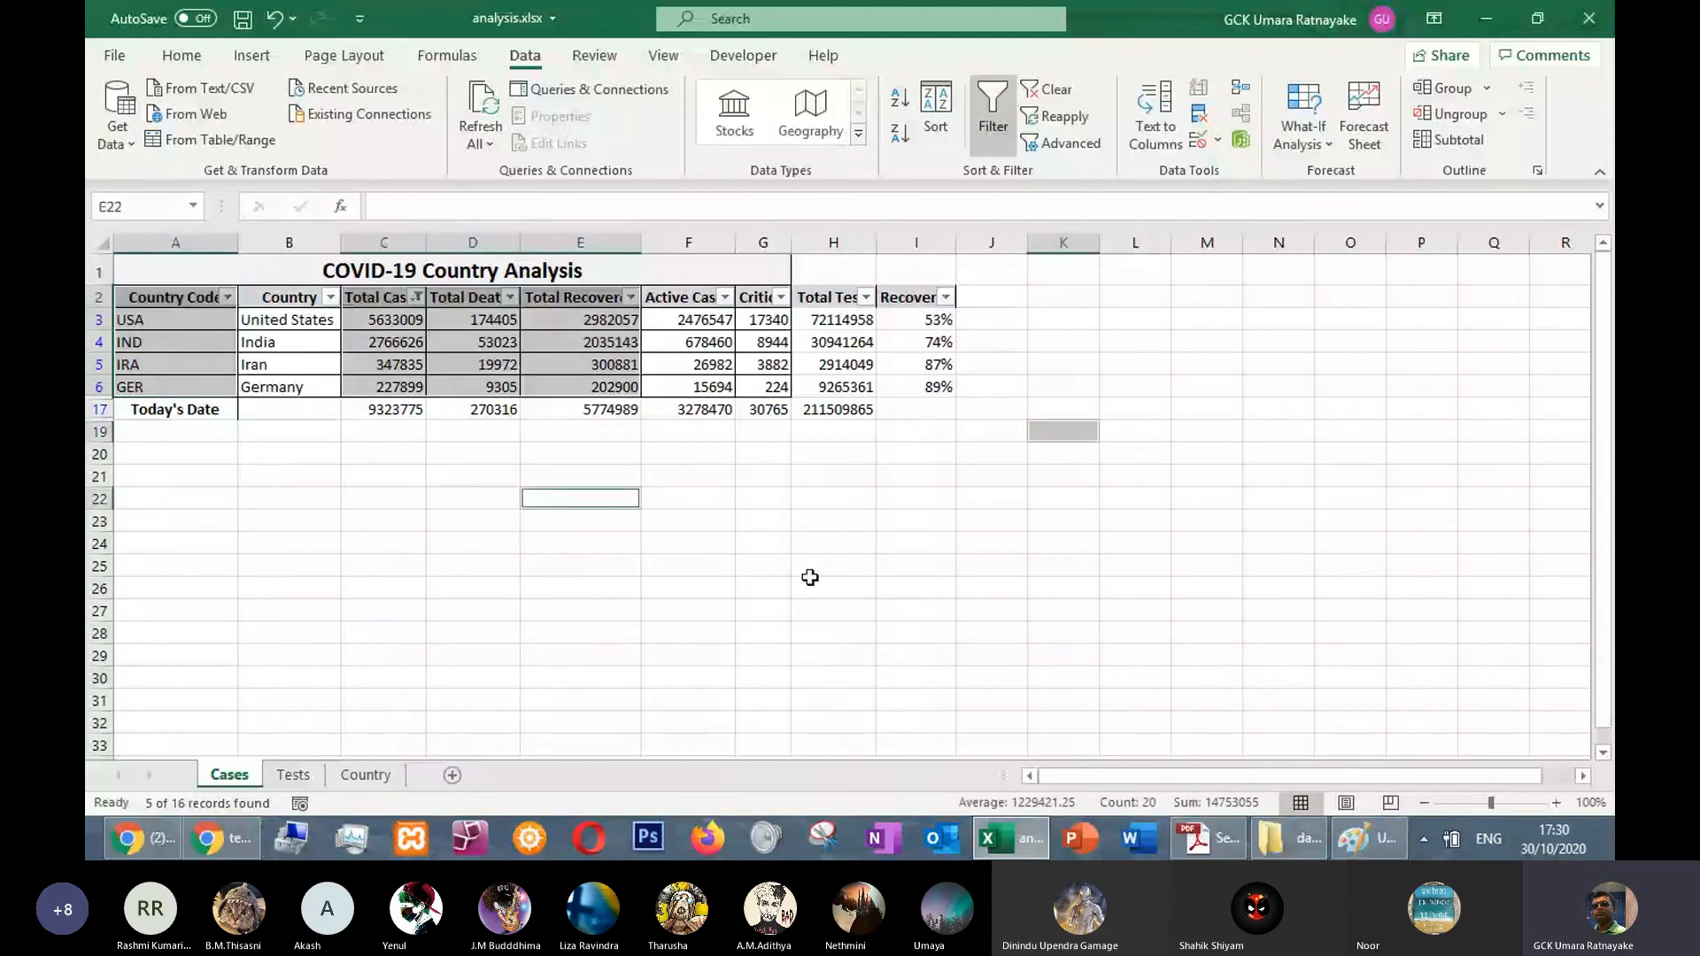
pyautogui.keyDown('ctrl'); pyautogui.click(917, 610); pyautogui.keyUp('ctrl')
pyautogui.keyDown('ctrl'); pyautogui.click(1207, 320); pyautogui.keyUp('ctrl')
pyautogui.keyDown('ctrl'); pyautogui.click(1278, 409); pyautogui.keyUp('ctrl')
pyautogui.keyDown('ctrl'); pyautogui.click(1207, 566); pyautogui.keyUp('ctrl')
pyautogui.press('Left')
pyautogui.press('Left')
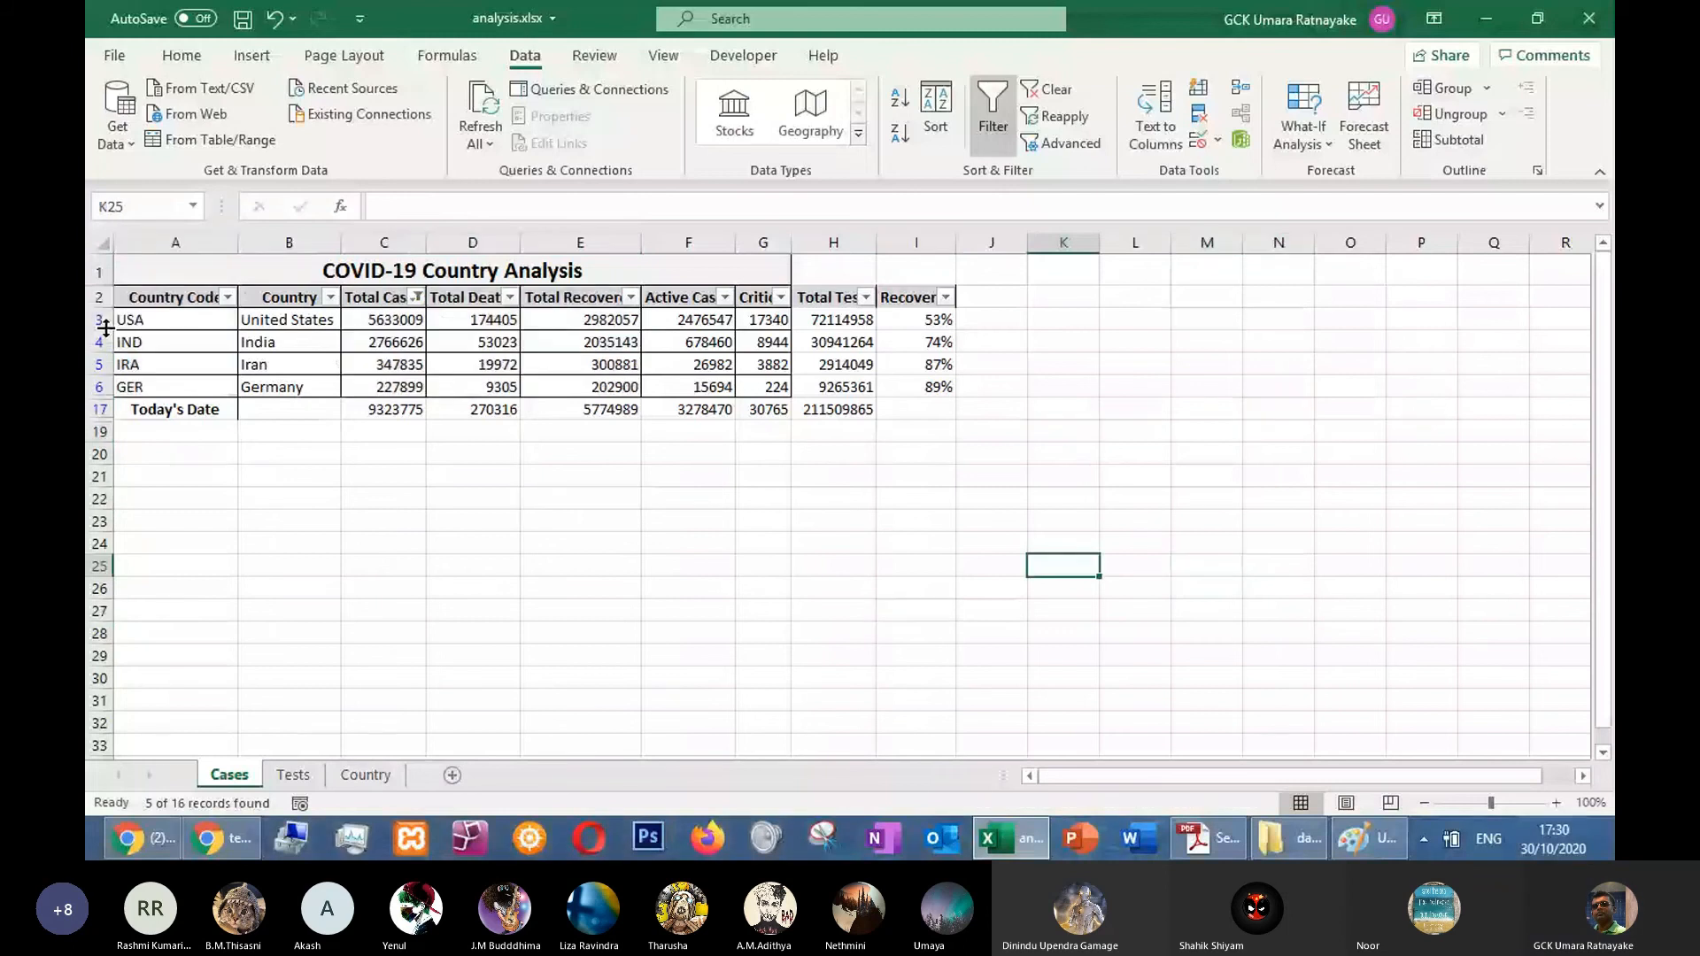
# Repeat the combined selection of Country Code with Total Cases, Total Deaths and Total Recovered down to row 6, and deselect it
pyautogui.moveTo(175, 298); pyautogui.dragTo(183, 380)
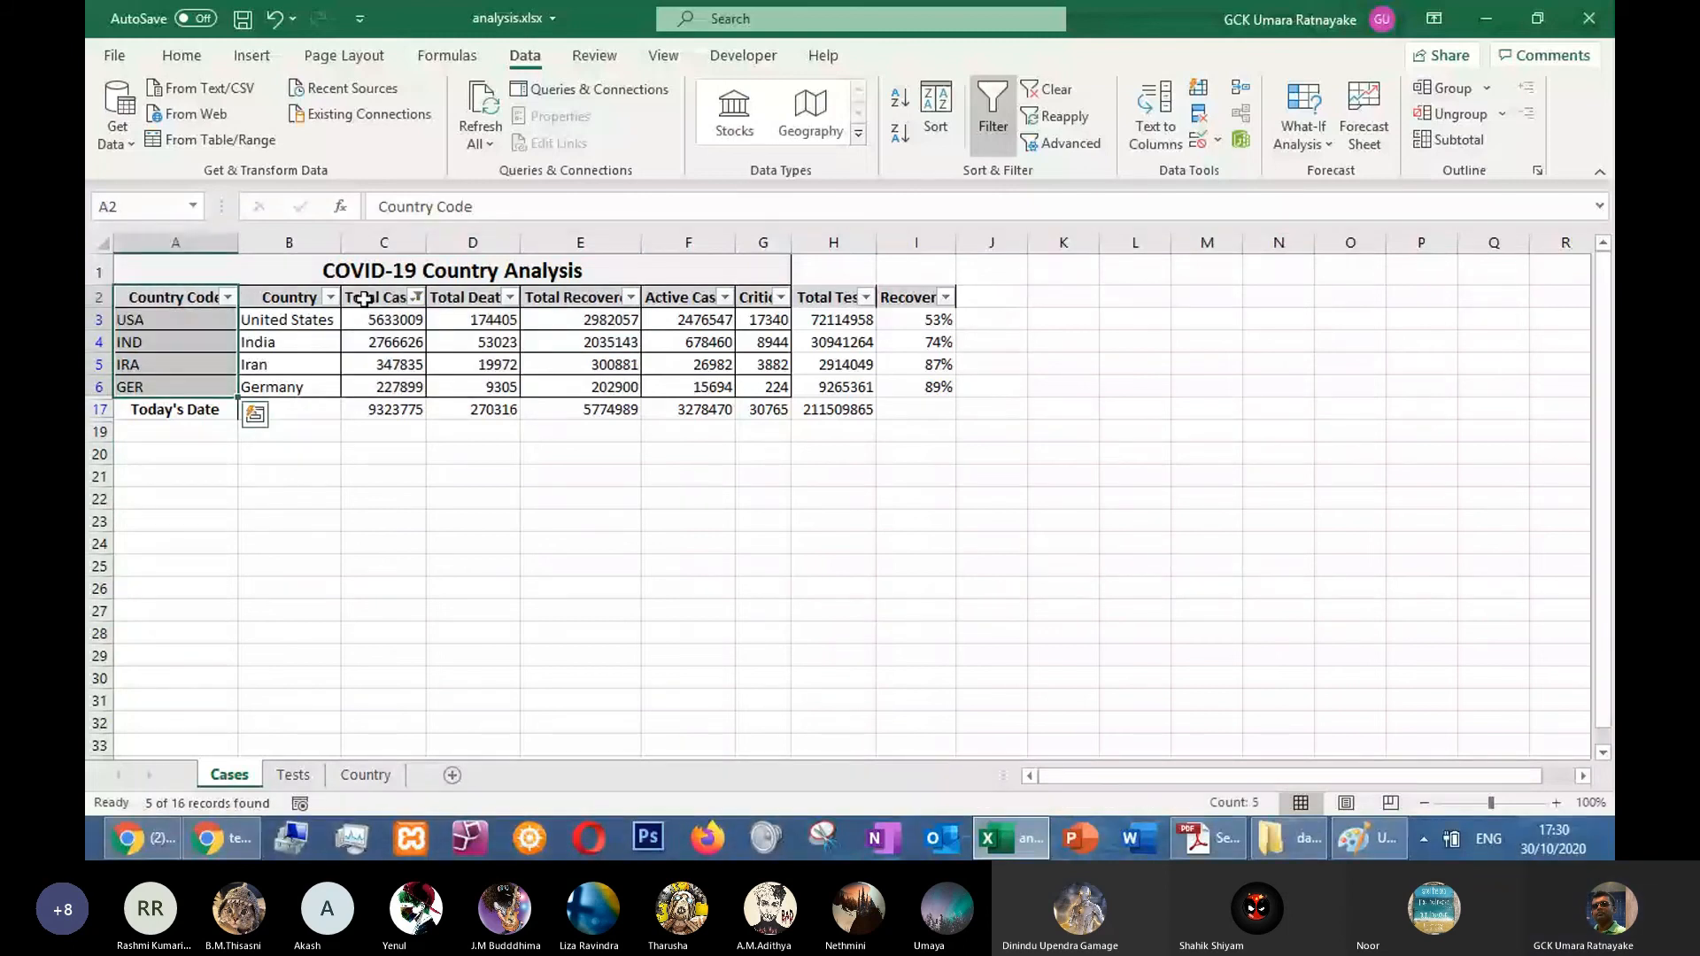
pyautogui.moveTo(364, 298); pyautogui.dragTo(580, 387)
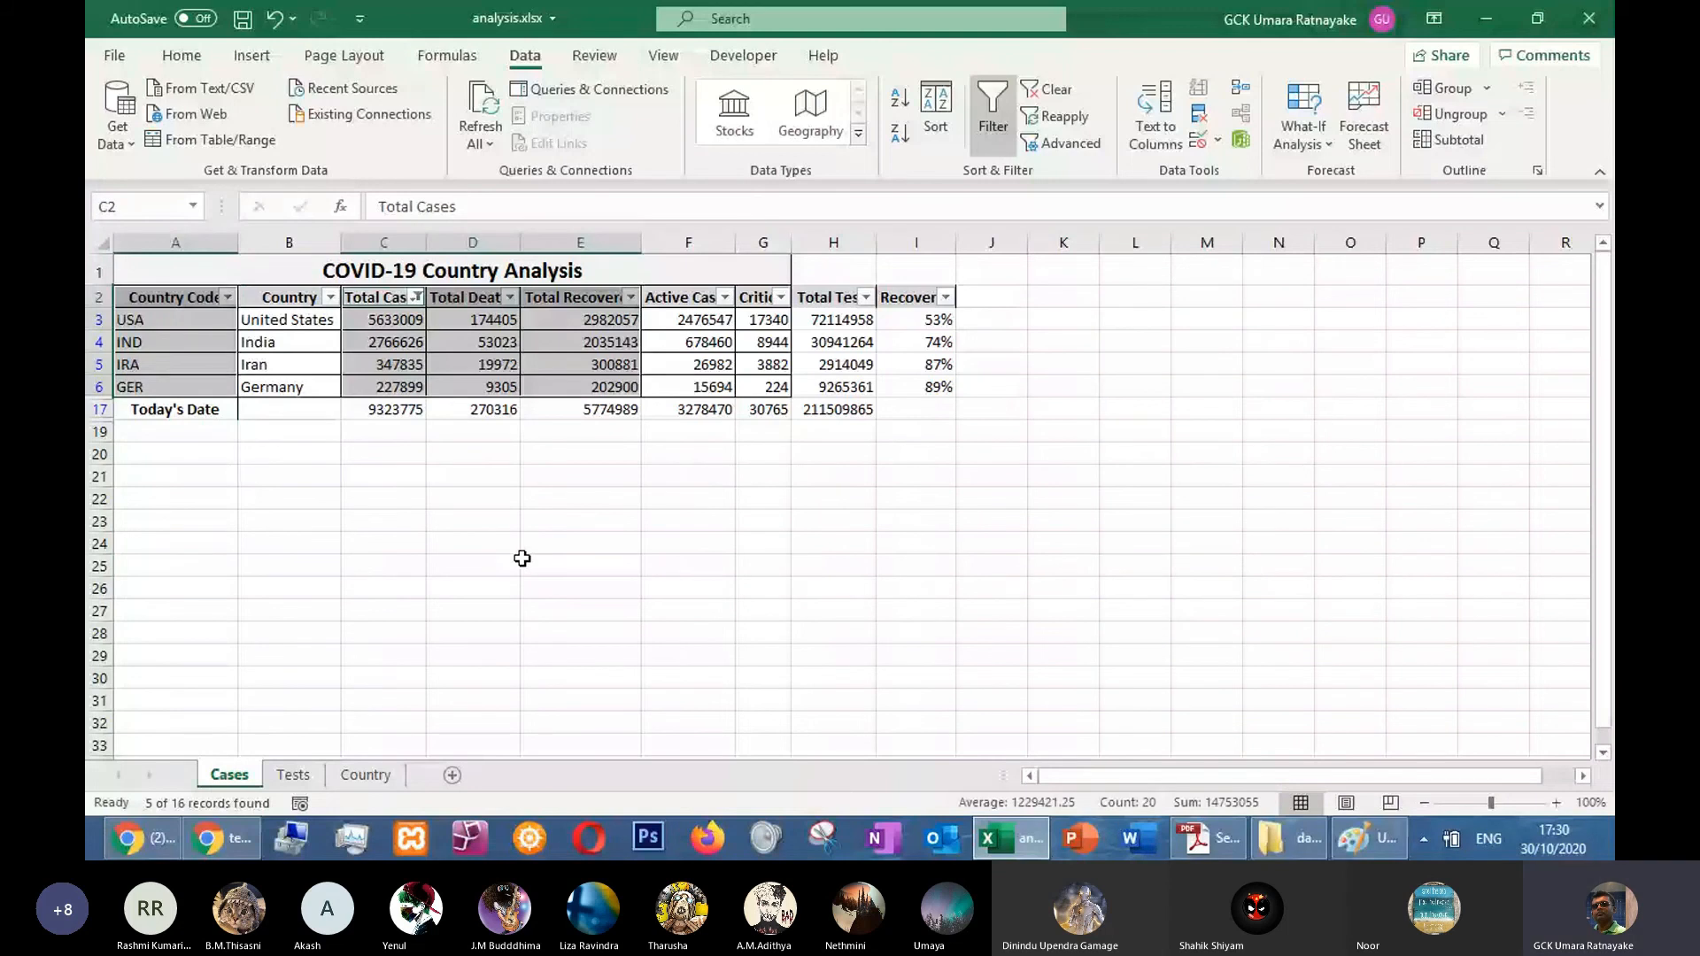
pyautogui.click(459, 494)
# Insert a 2-D clustered column chart of Total Cases, Total Deaths and Total Recovered by country from the filtered range B2:E6
pyautogui.moveTo(283, 298); pyautogui.dragTo(575, 387)
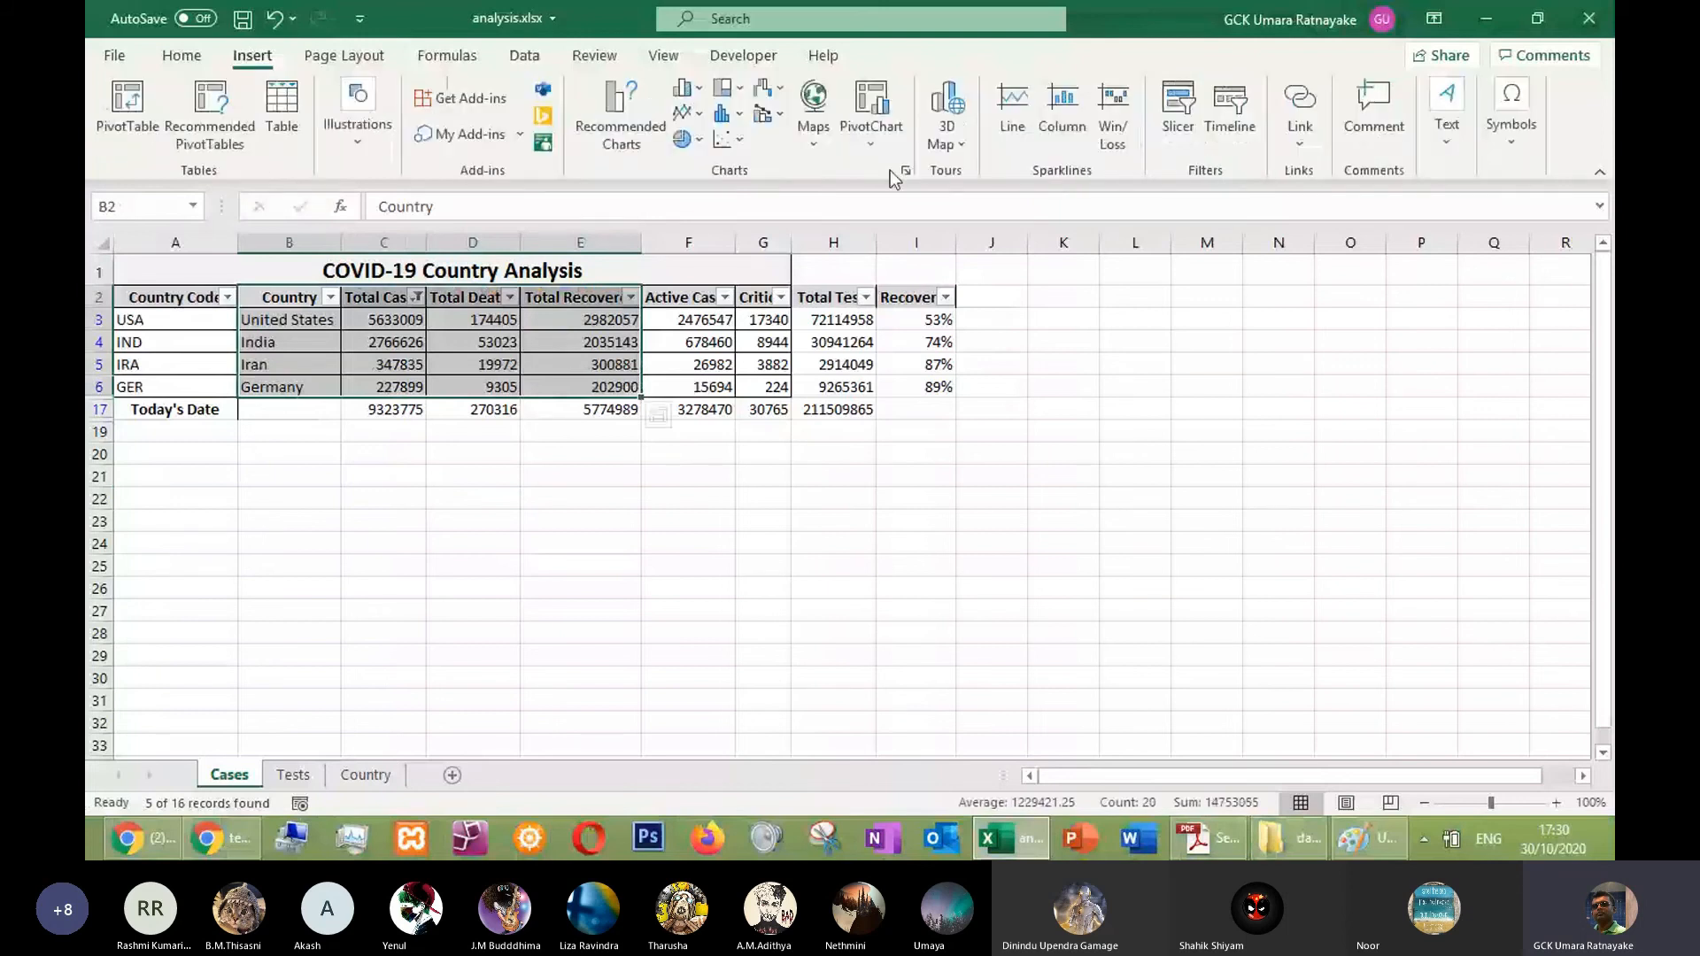
pyautogui.click(693, 88)
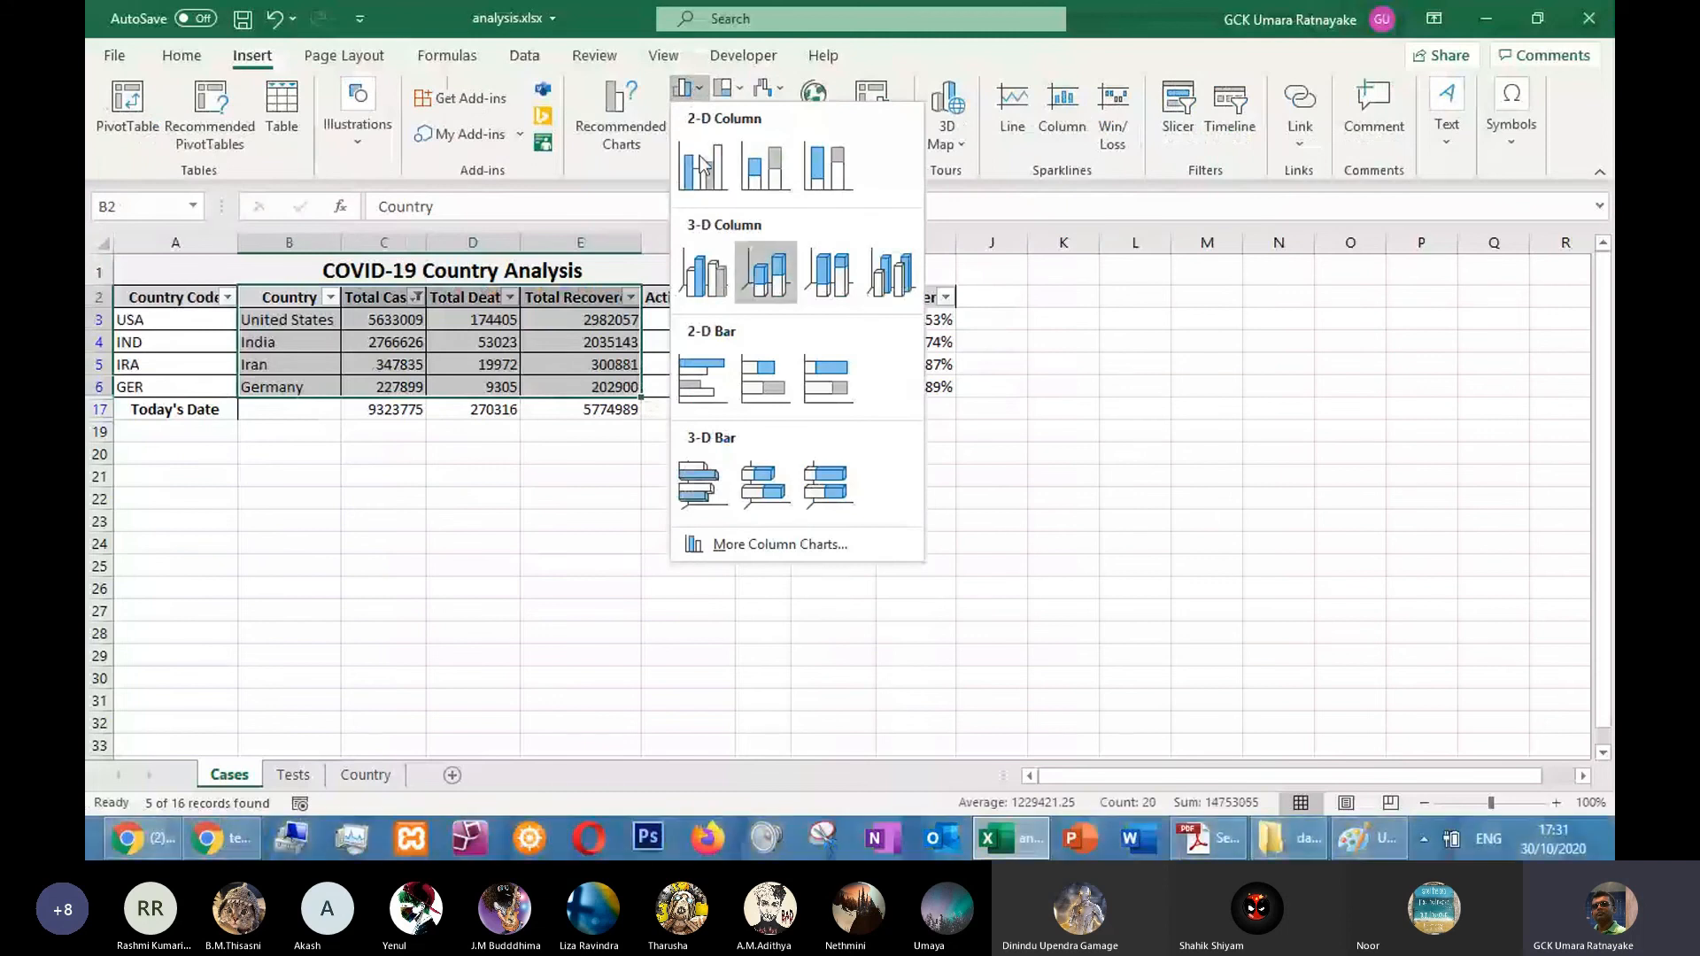
pyautogui.click(718, 177)
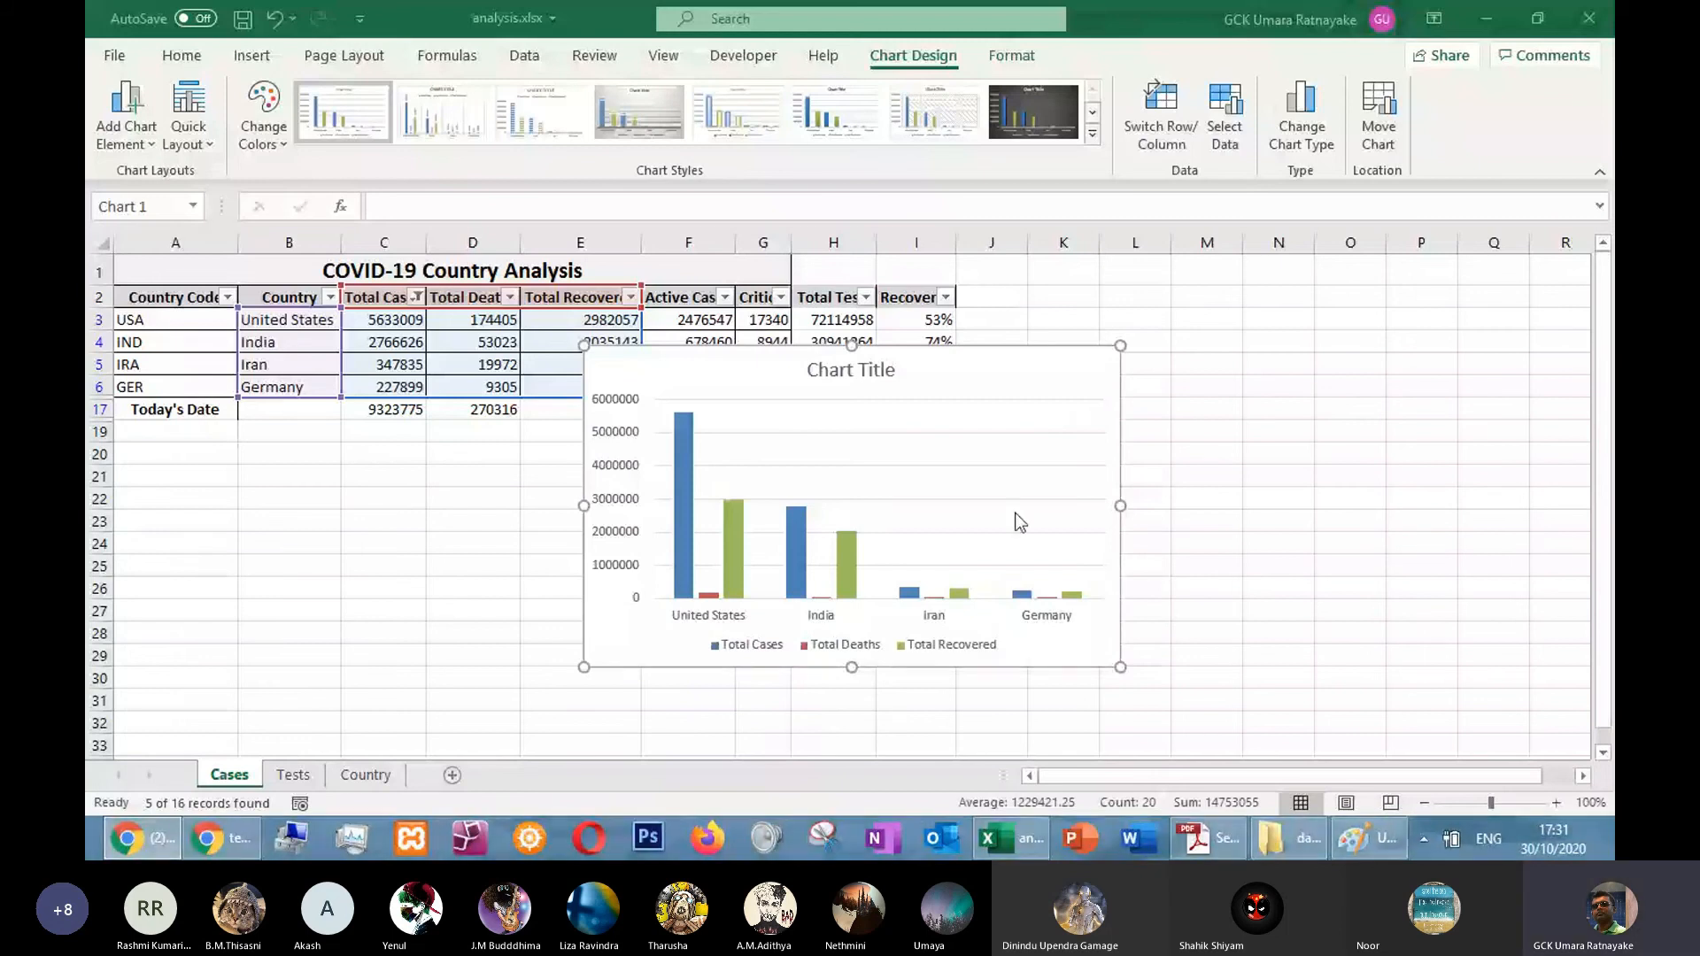
pyautogui.click(976, 381)
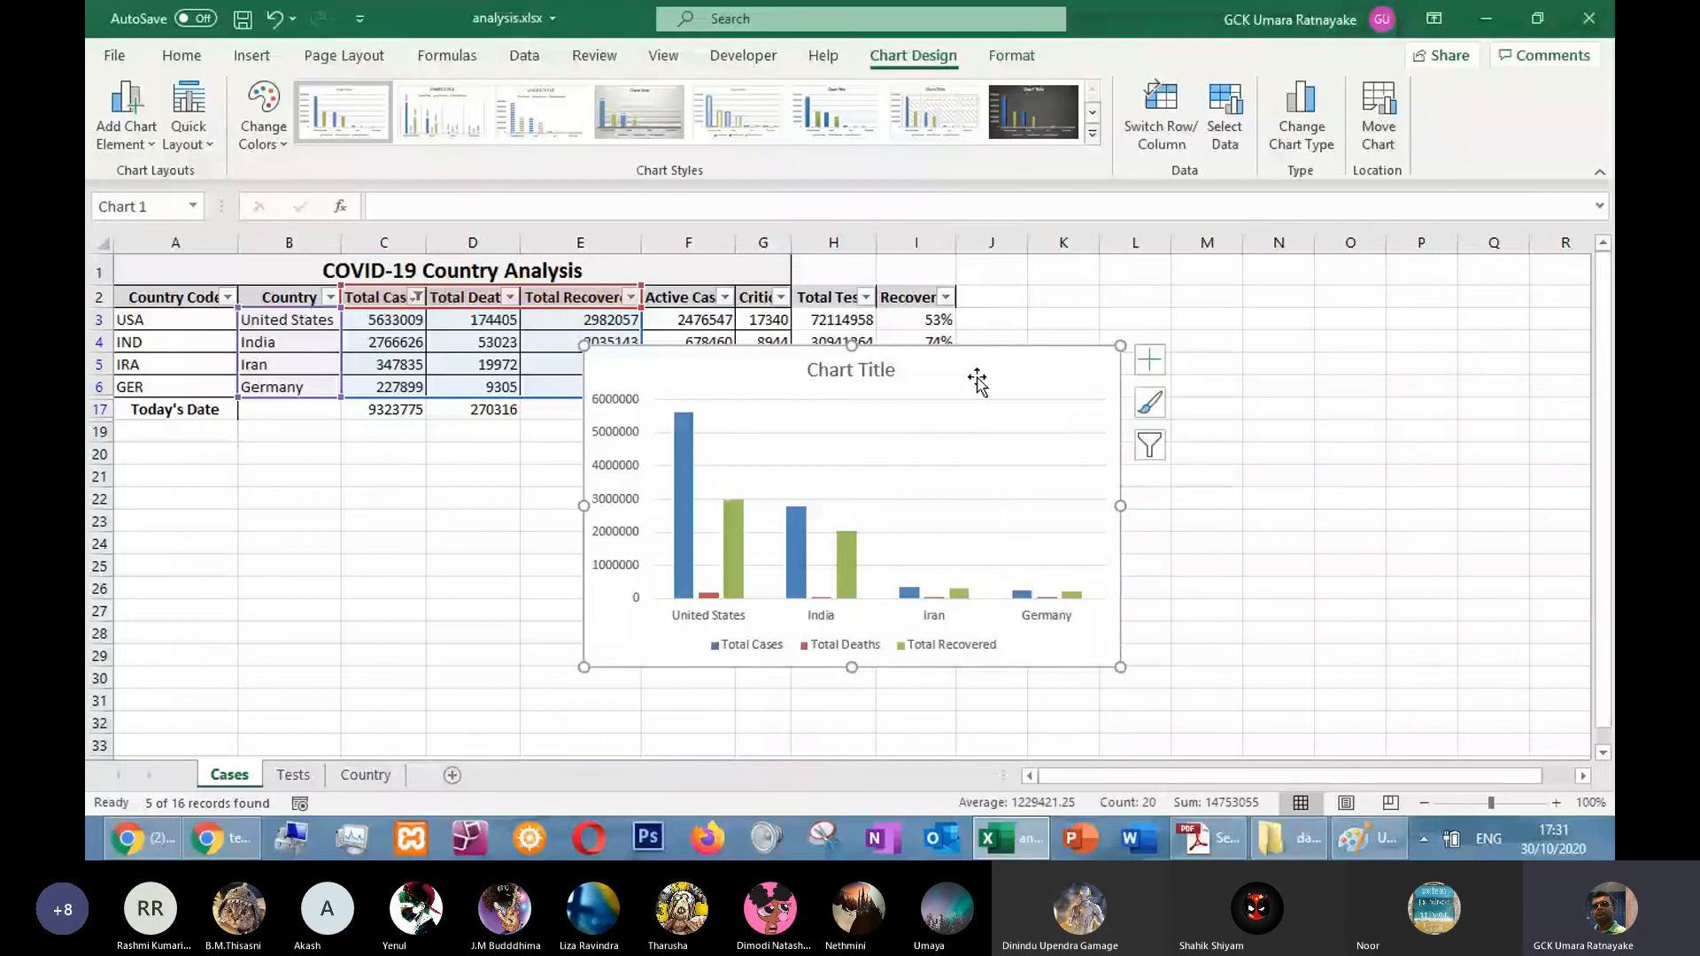
# Reposition the chart away from the country data, check the Task B2k brief, and move the chart to its own new sheet
pyautogui.moveTo(977, 381); pyautogui.dragTo(1182, 408)
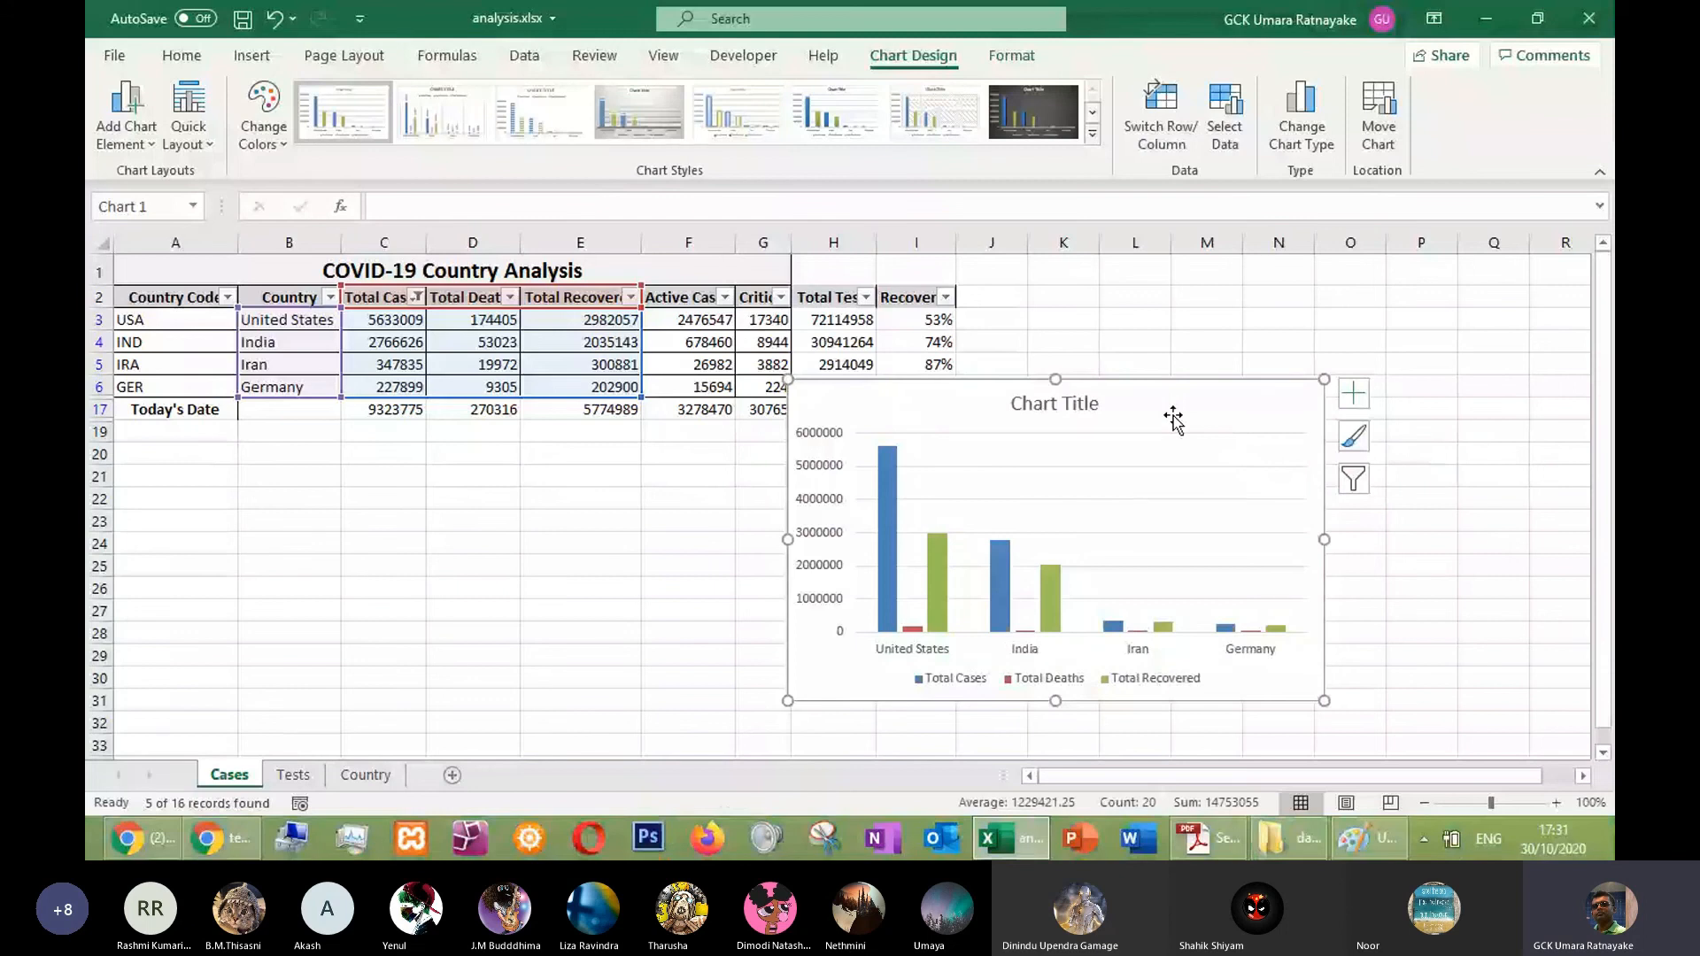
pyautogui.moveTo(1173, 420); pyautogui.dragTo(1137, 399)
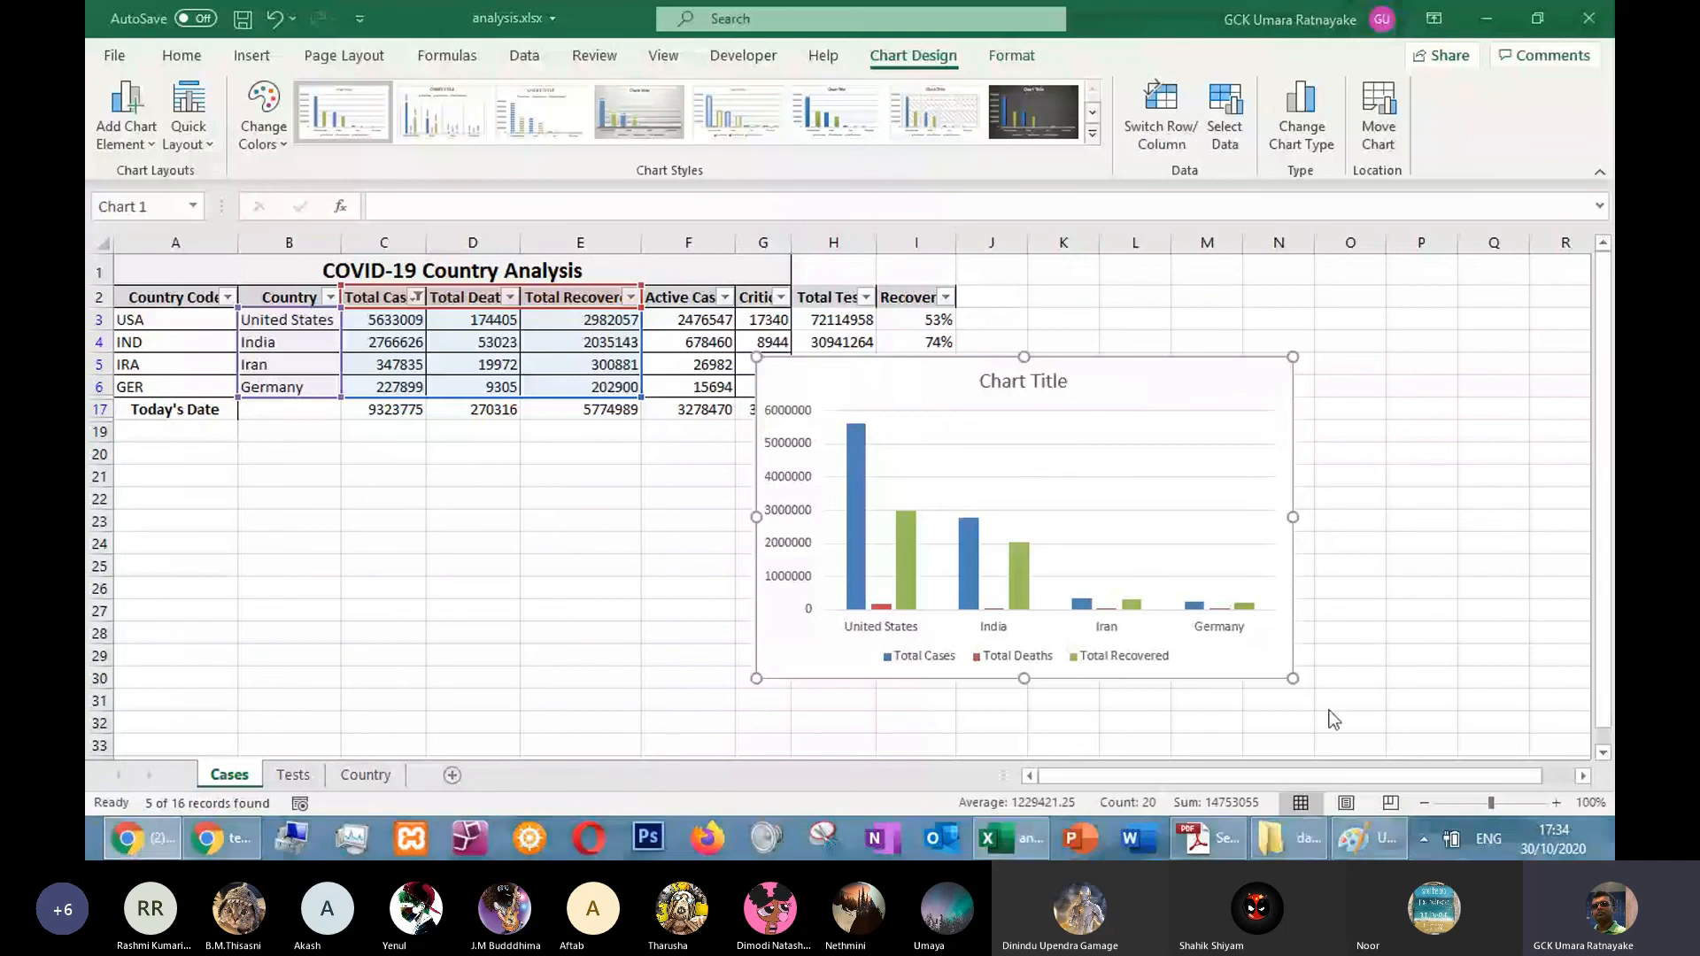
pyautogui.click(1214, 848)
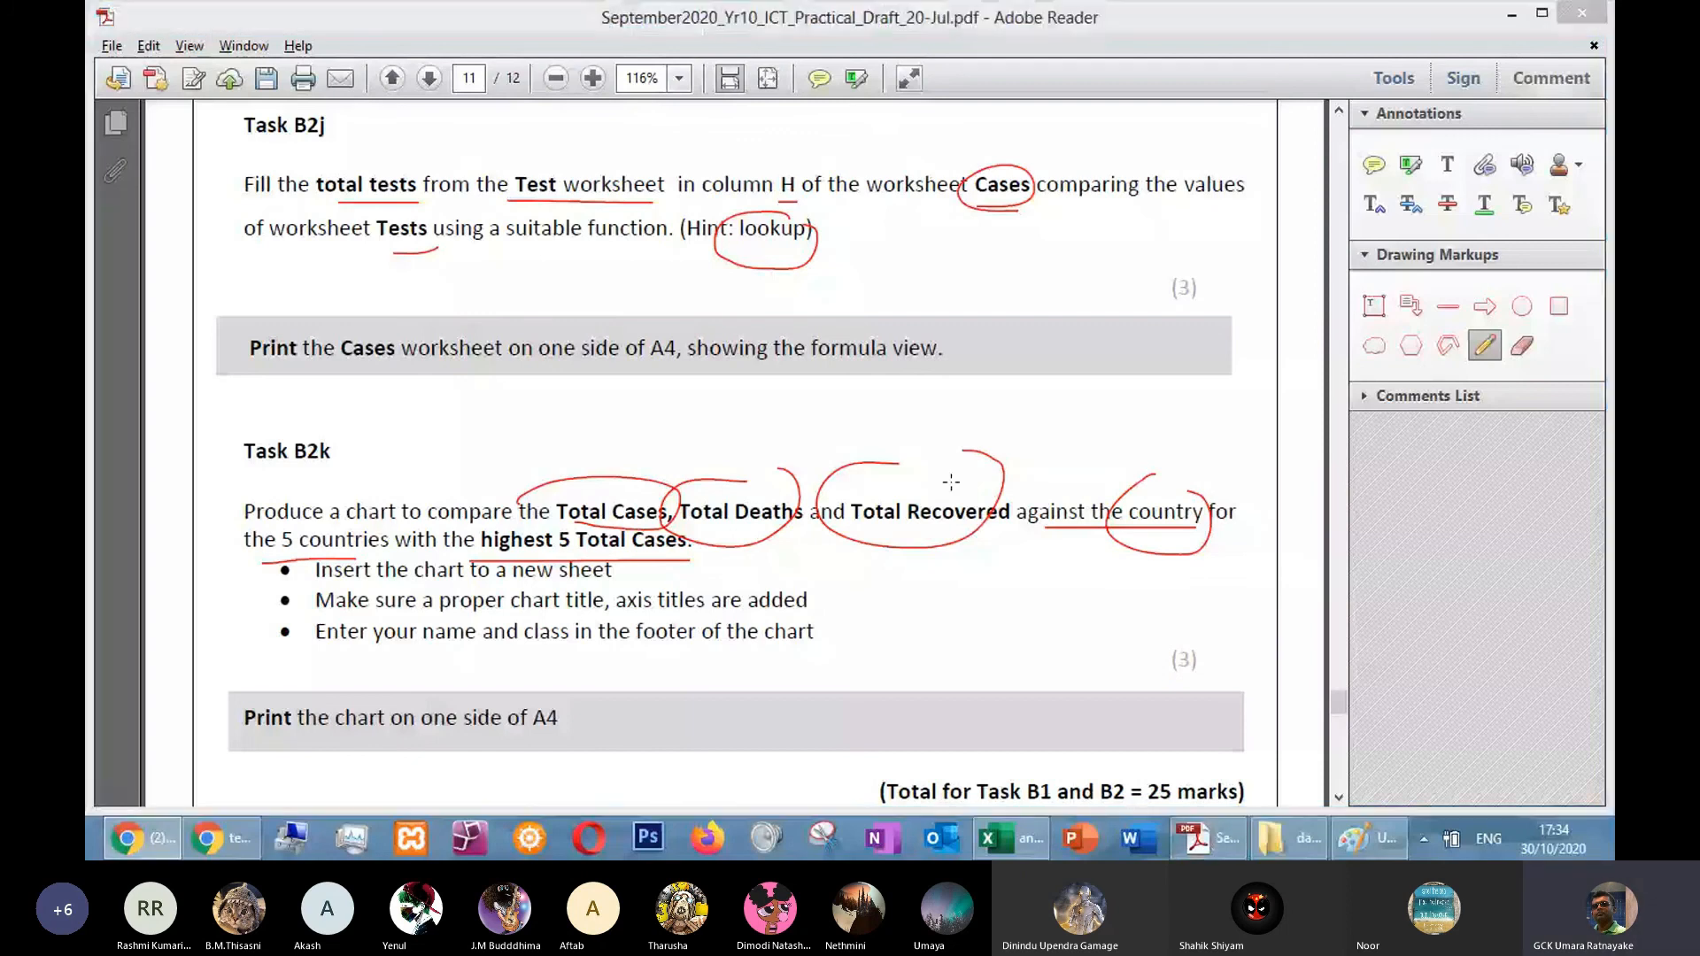
pyautogui.hotkey('alt', 'Tab')
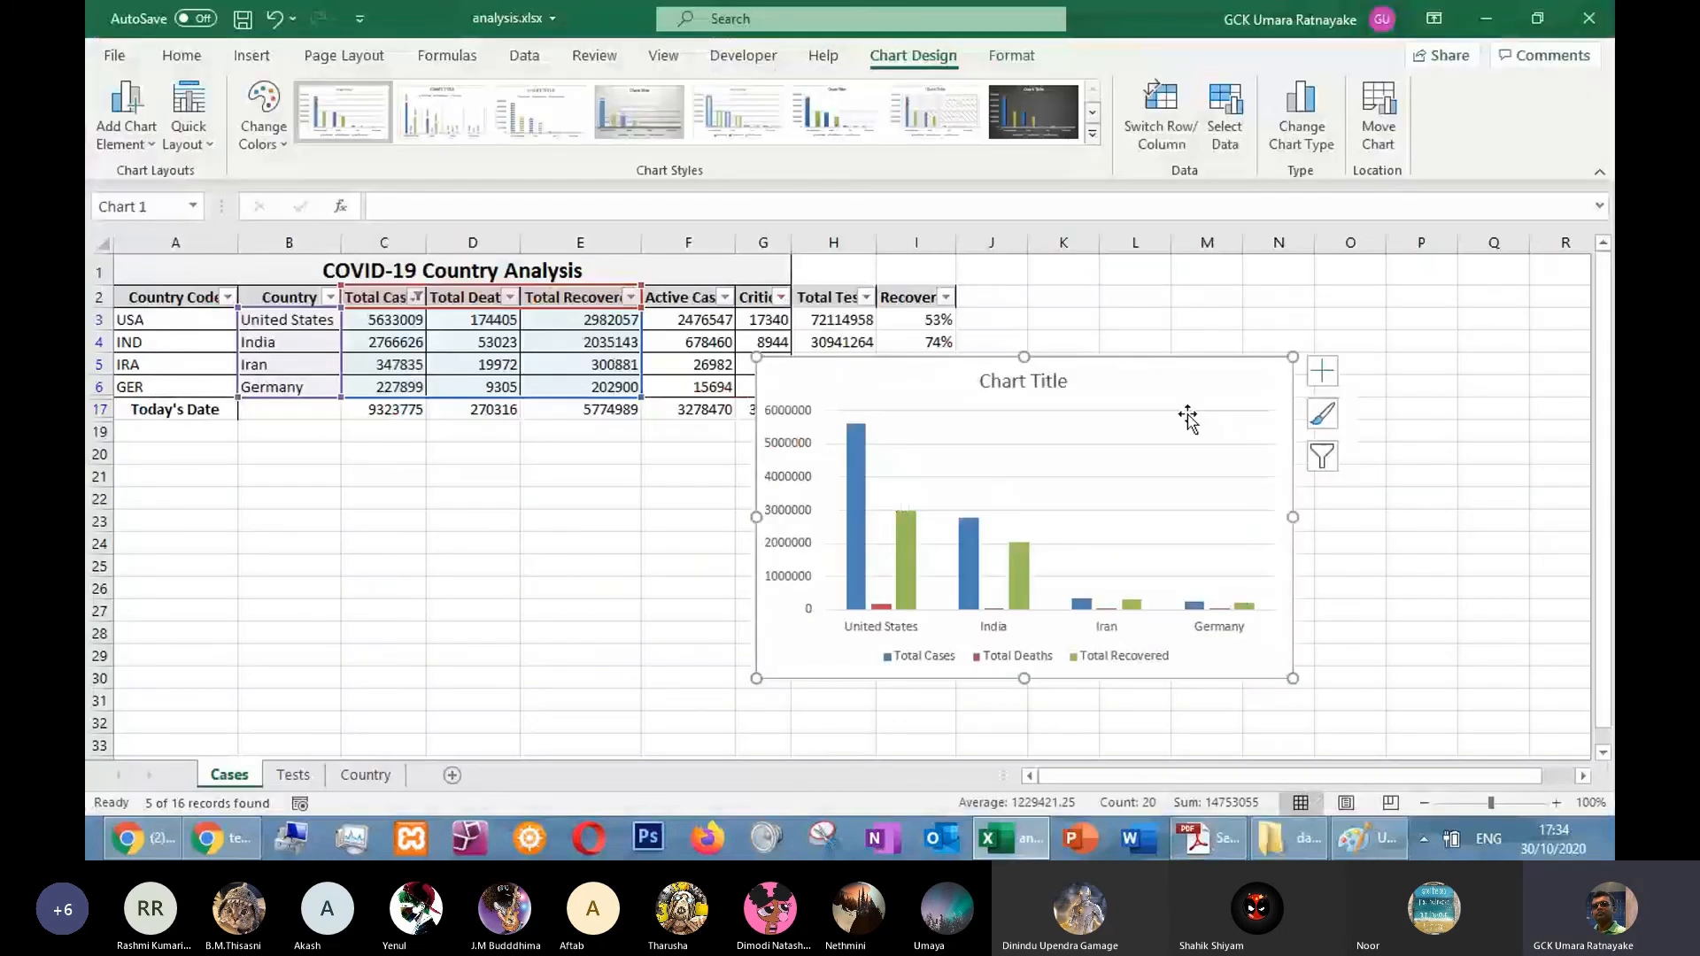
pyautogui.rightClick(1151, 396)
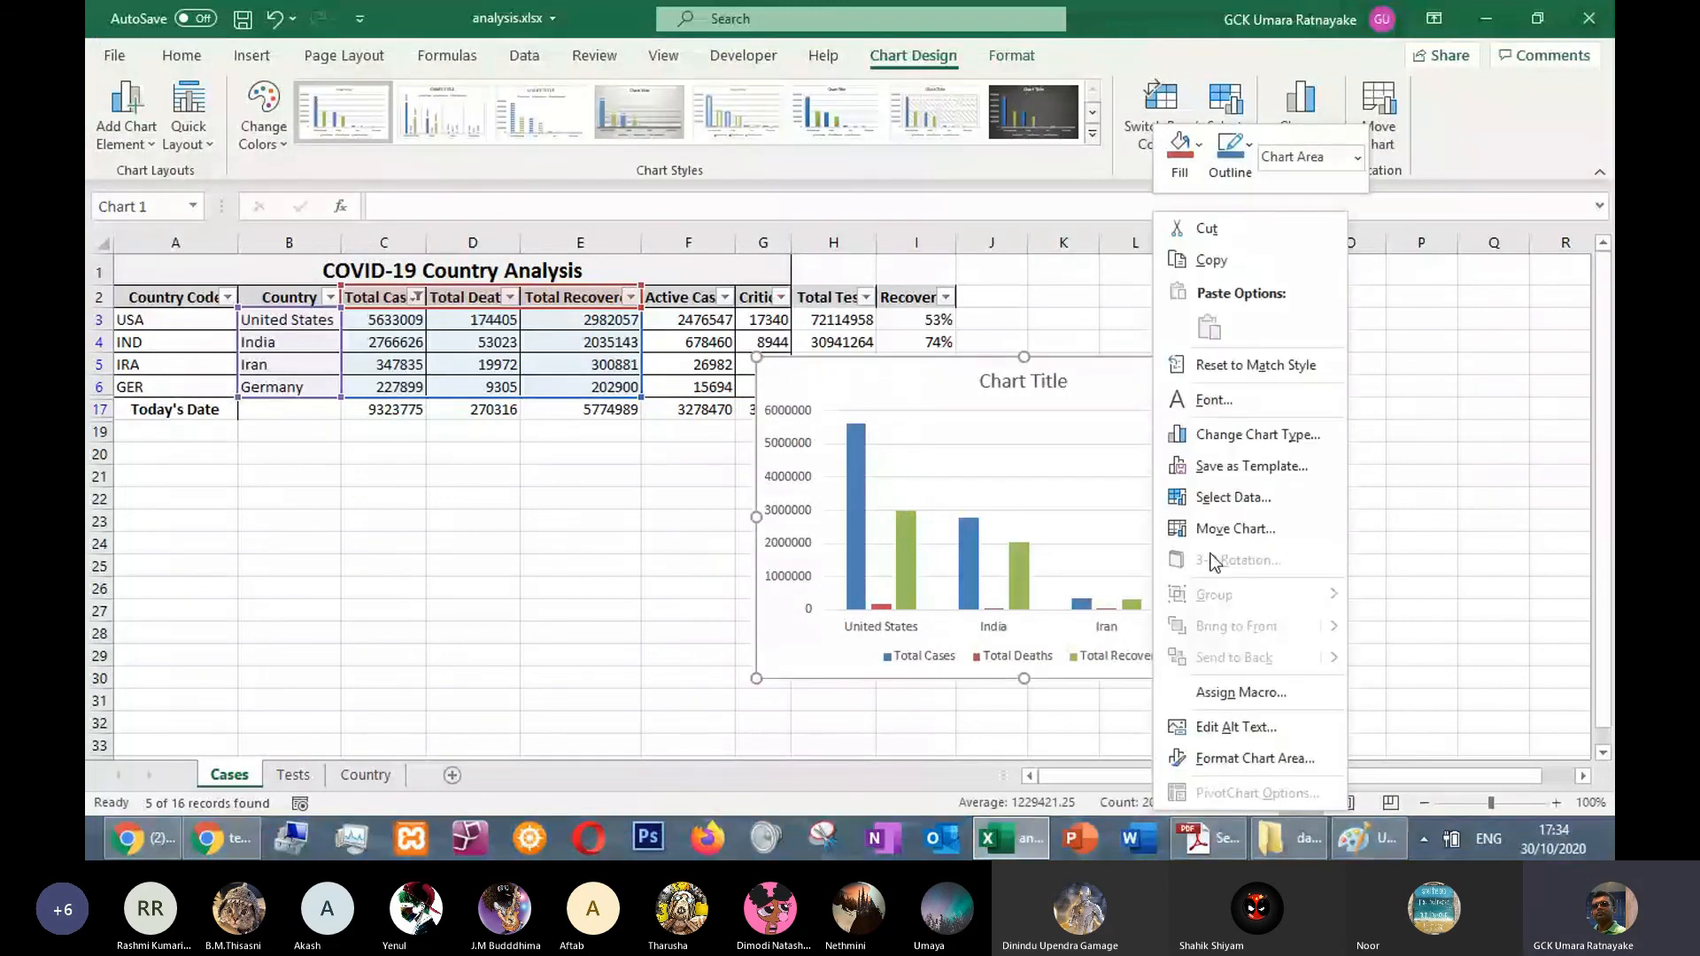
pyautogui.click(1235, 531)
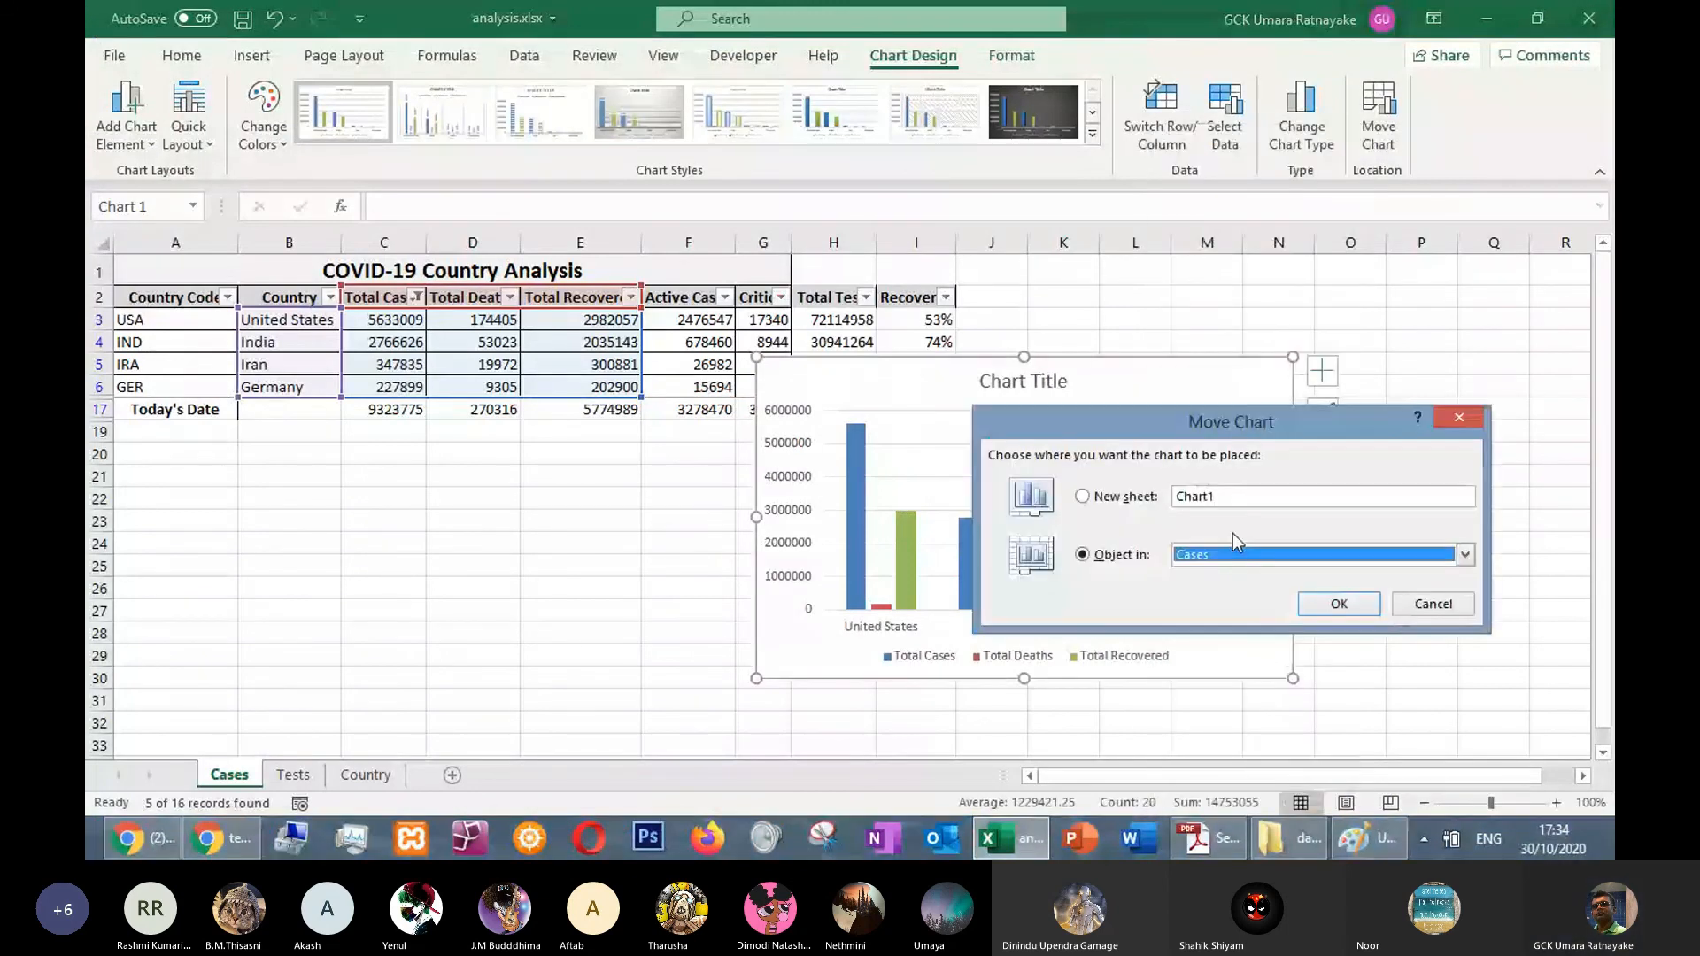
pyautogui.click(1083, 497)
pyautogui.click(1328, 604)
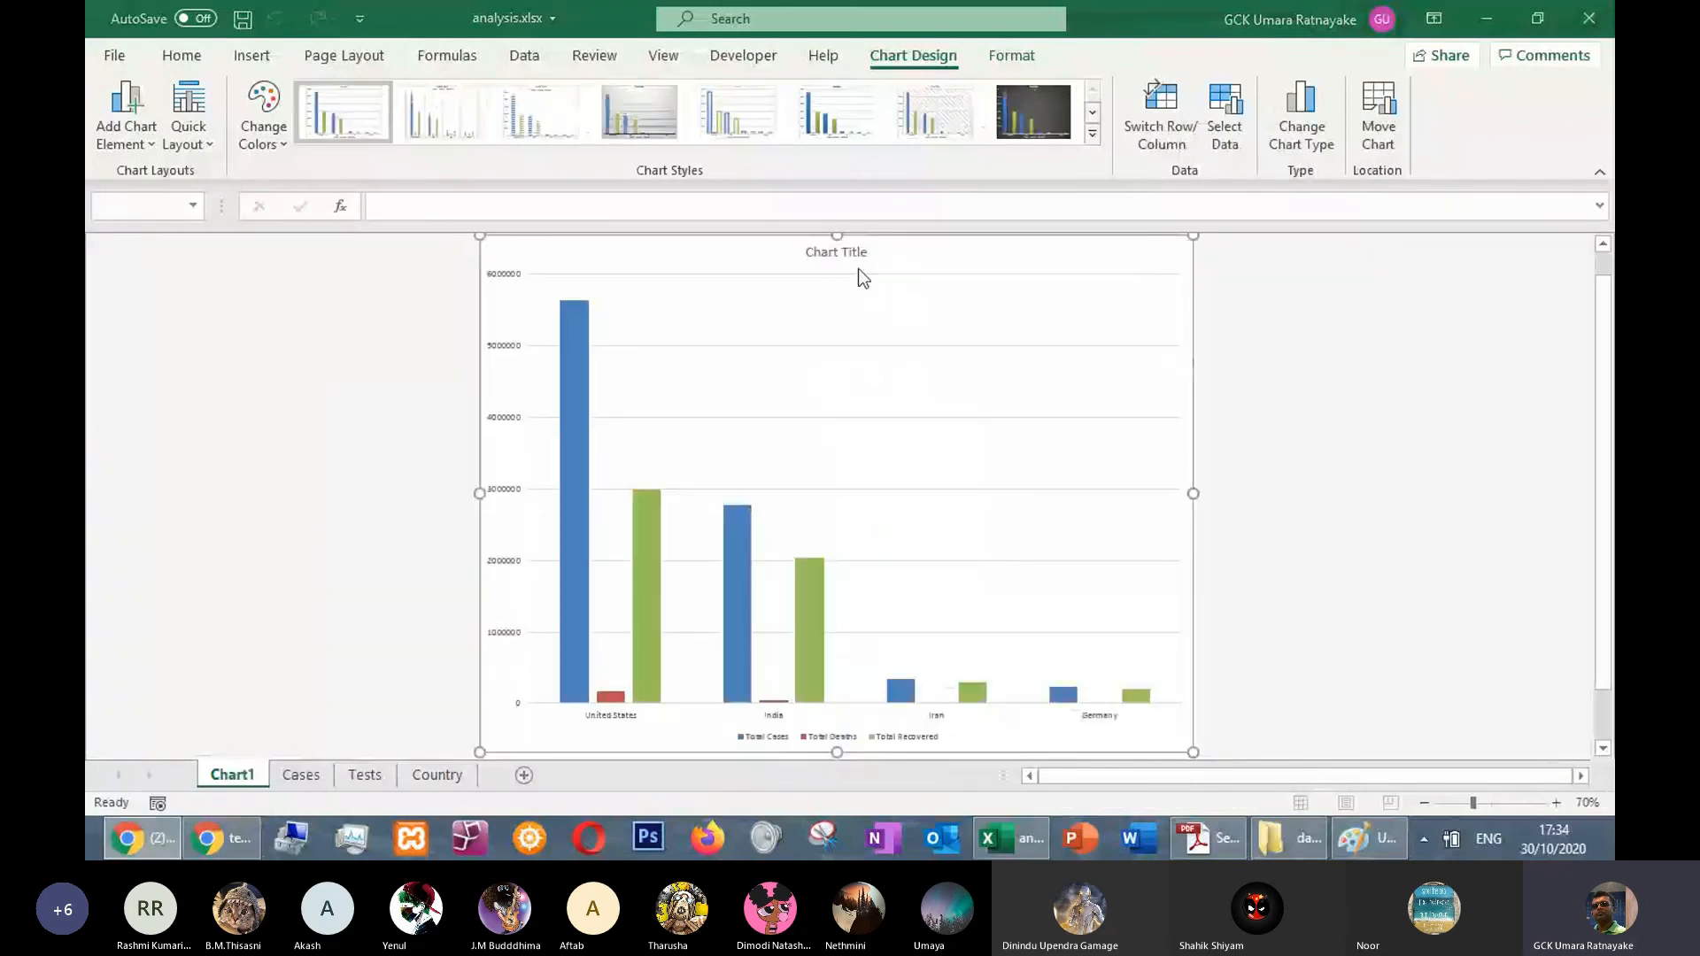
# Replace the placeholder chart title with "Comparison of Total Cases, Deaths and Recovered for", consulting the Task B2k wording
pyautogui.doubleClick(827, 257)
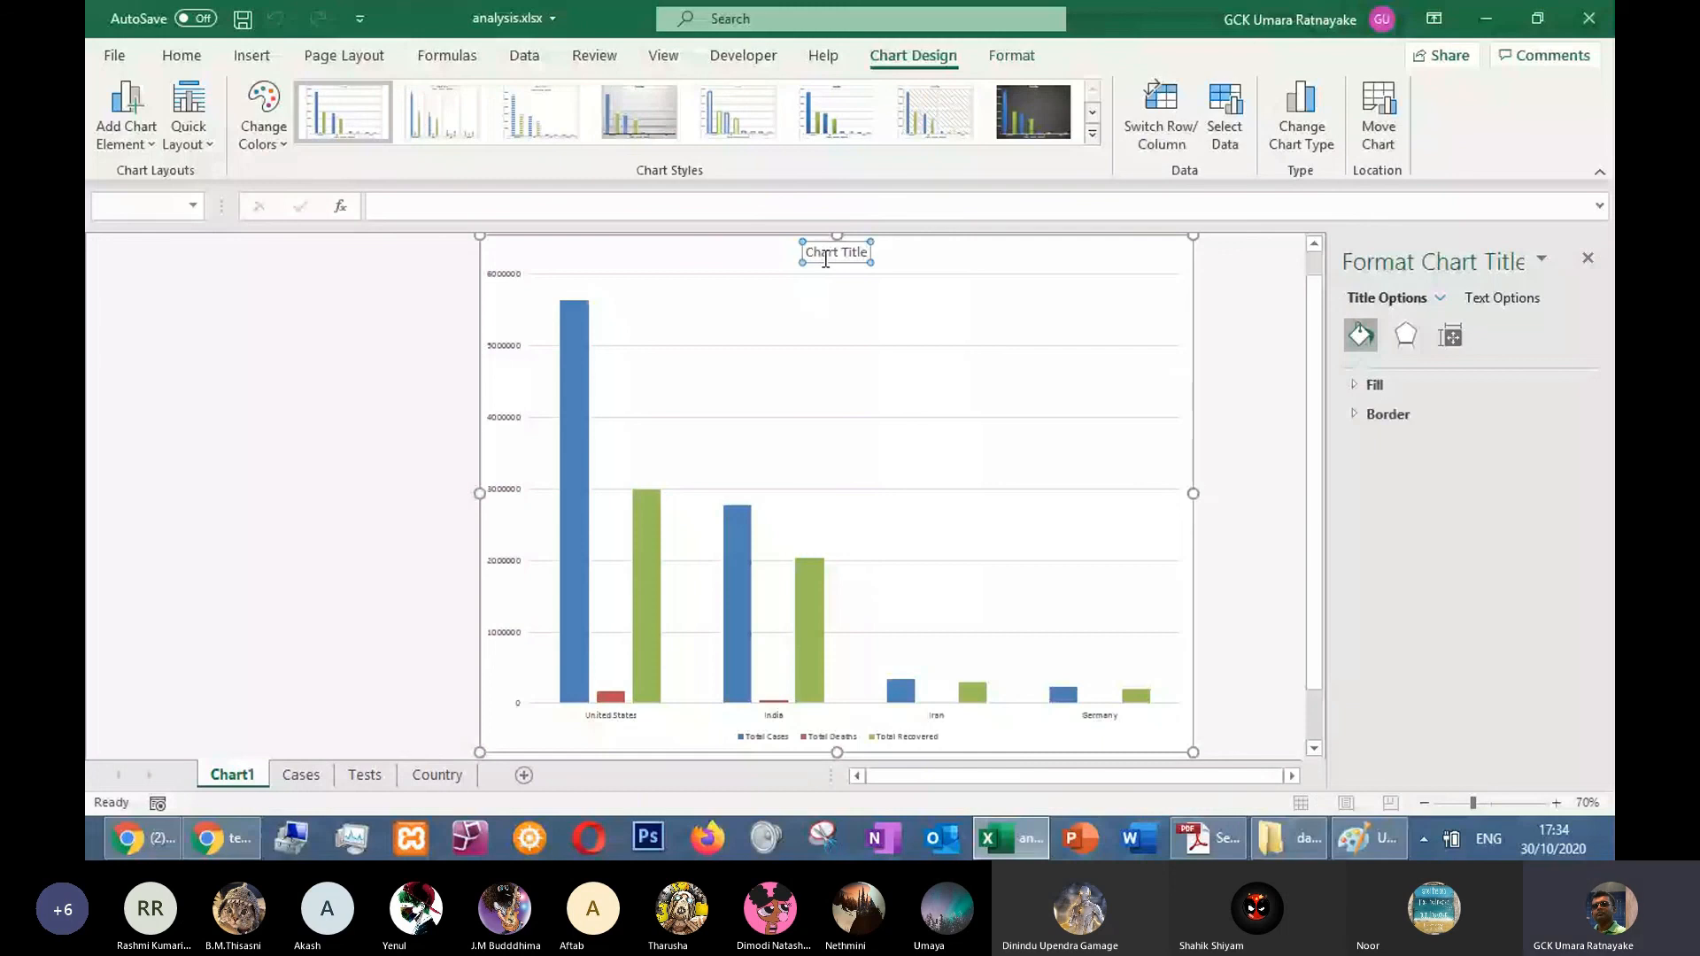
pyautogui.doubleClick(684, 253)
pyautogui.tripleClick(696, 252)
pyautogui.write('Comparison of')
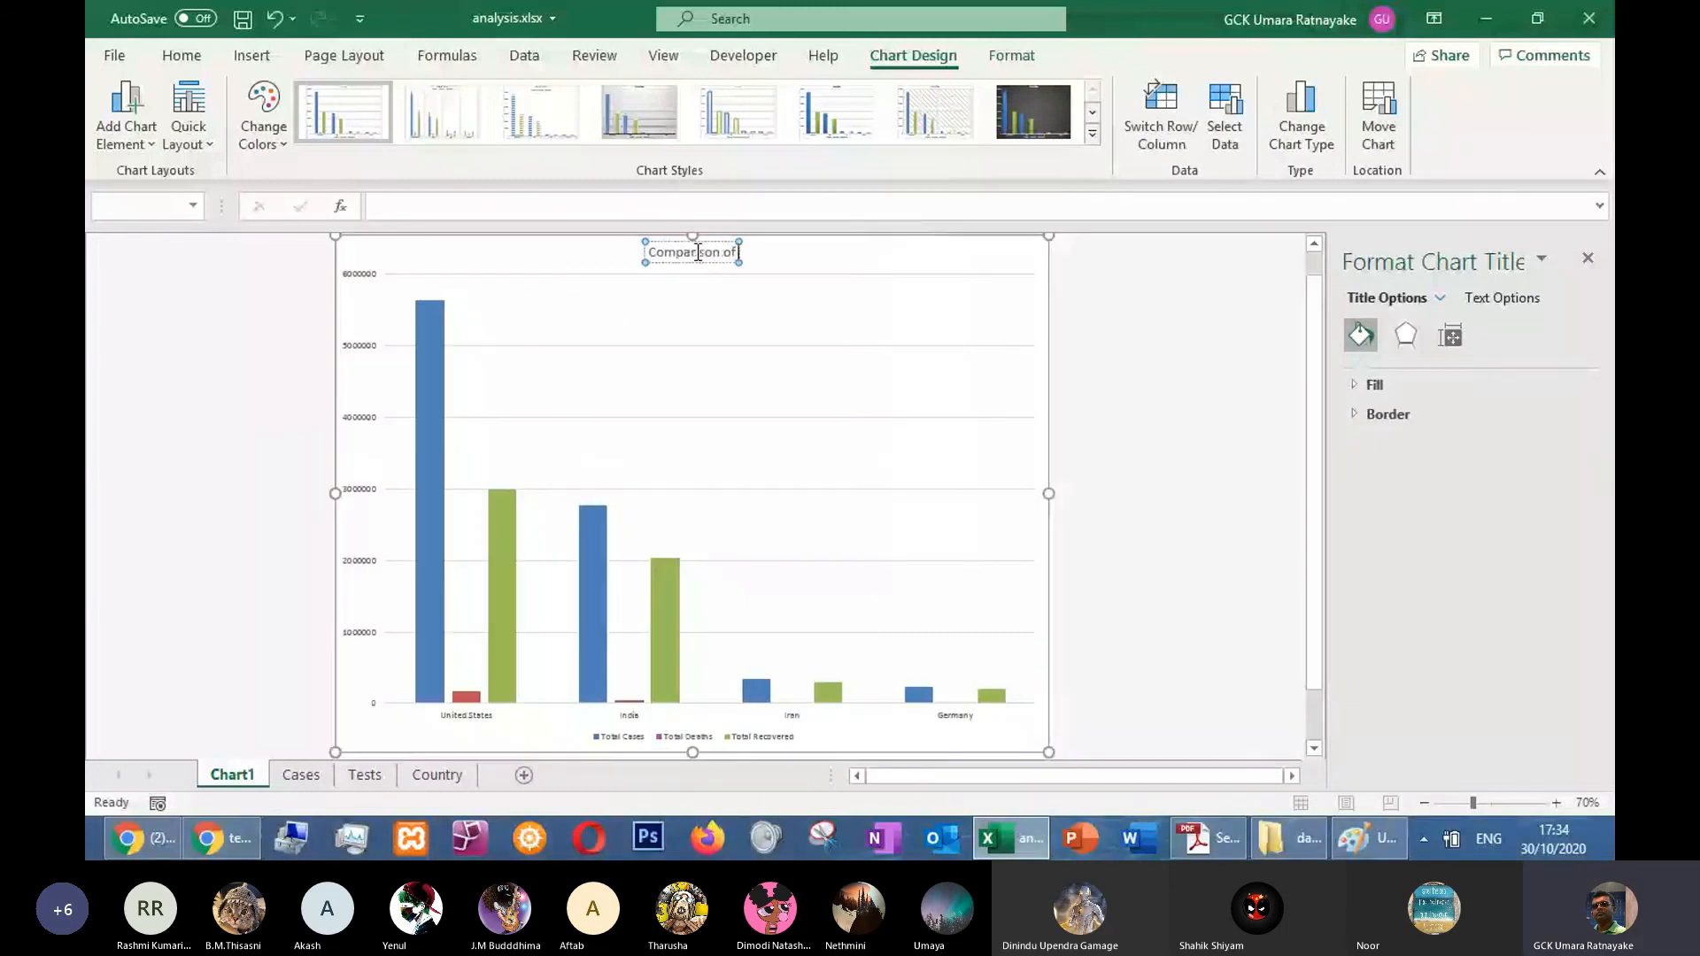
pyautogui.hotkey('alt', 'Tab')
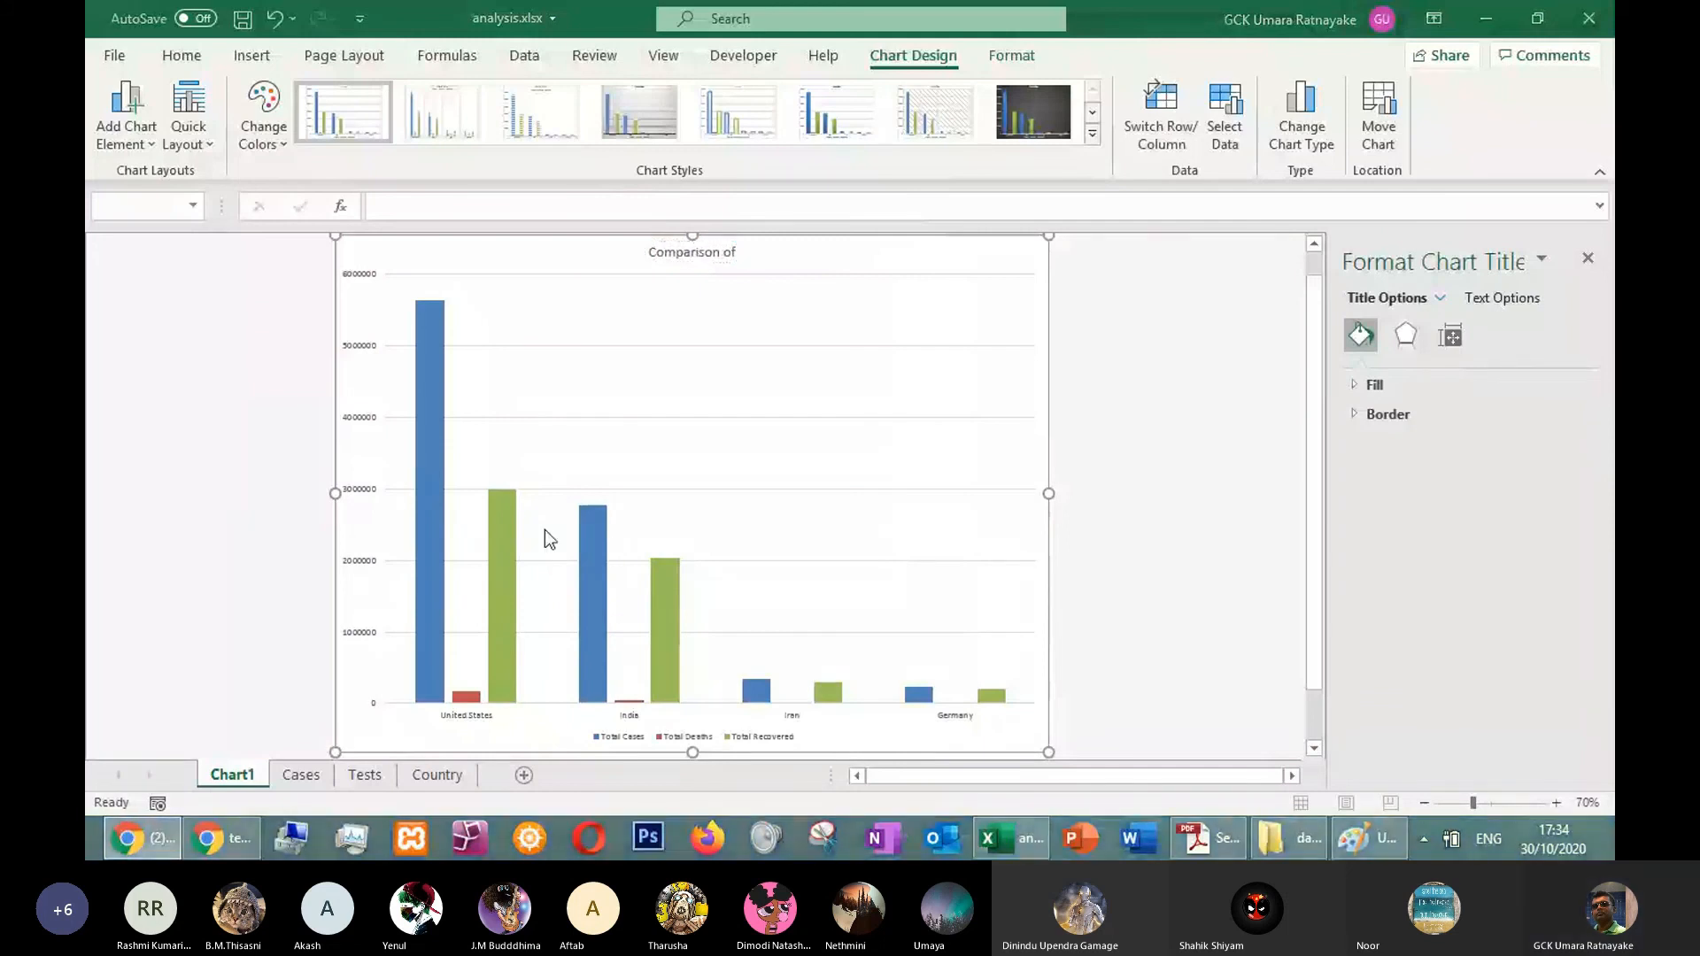
pyautogui.hotkey('alt', 'Tab')
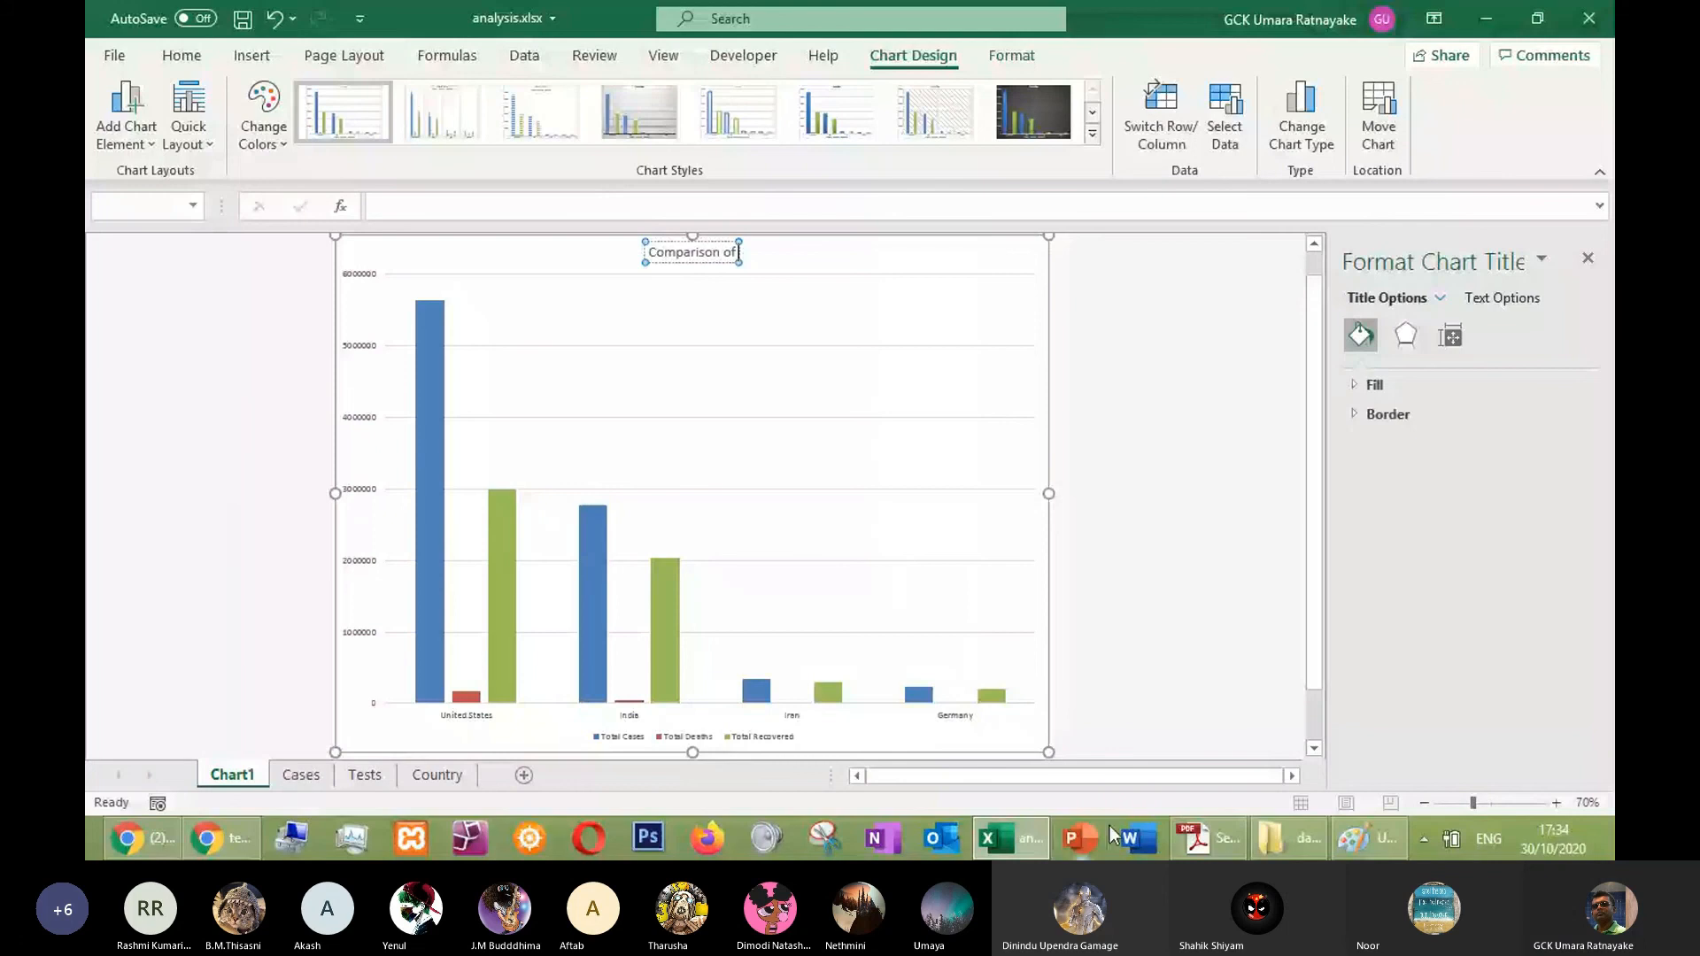
pyautogui.hotkey('alt', 'Tab')
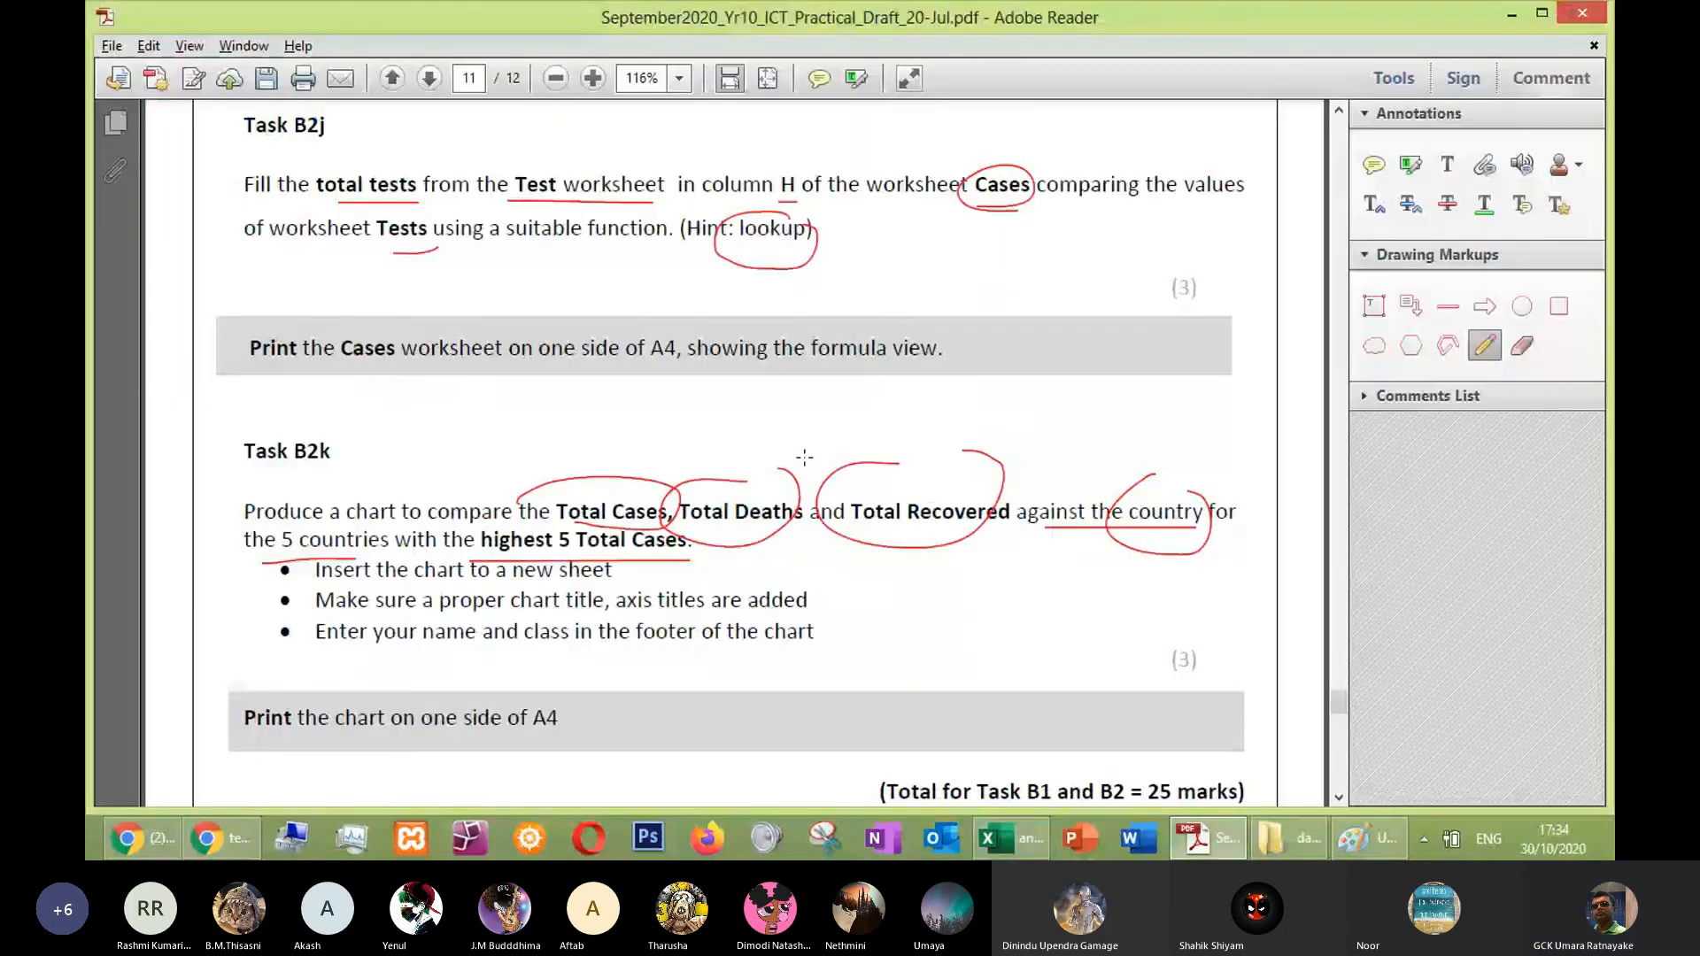
pyautogui.click(1512, 15)
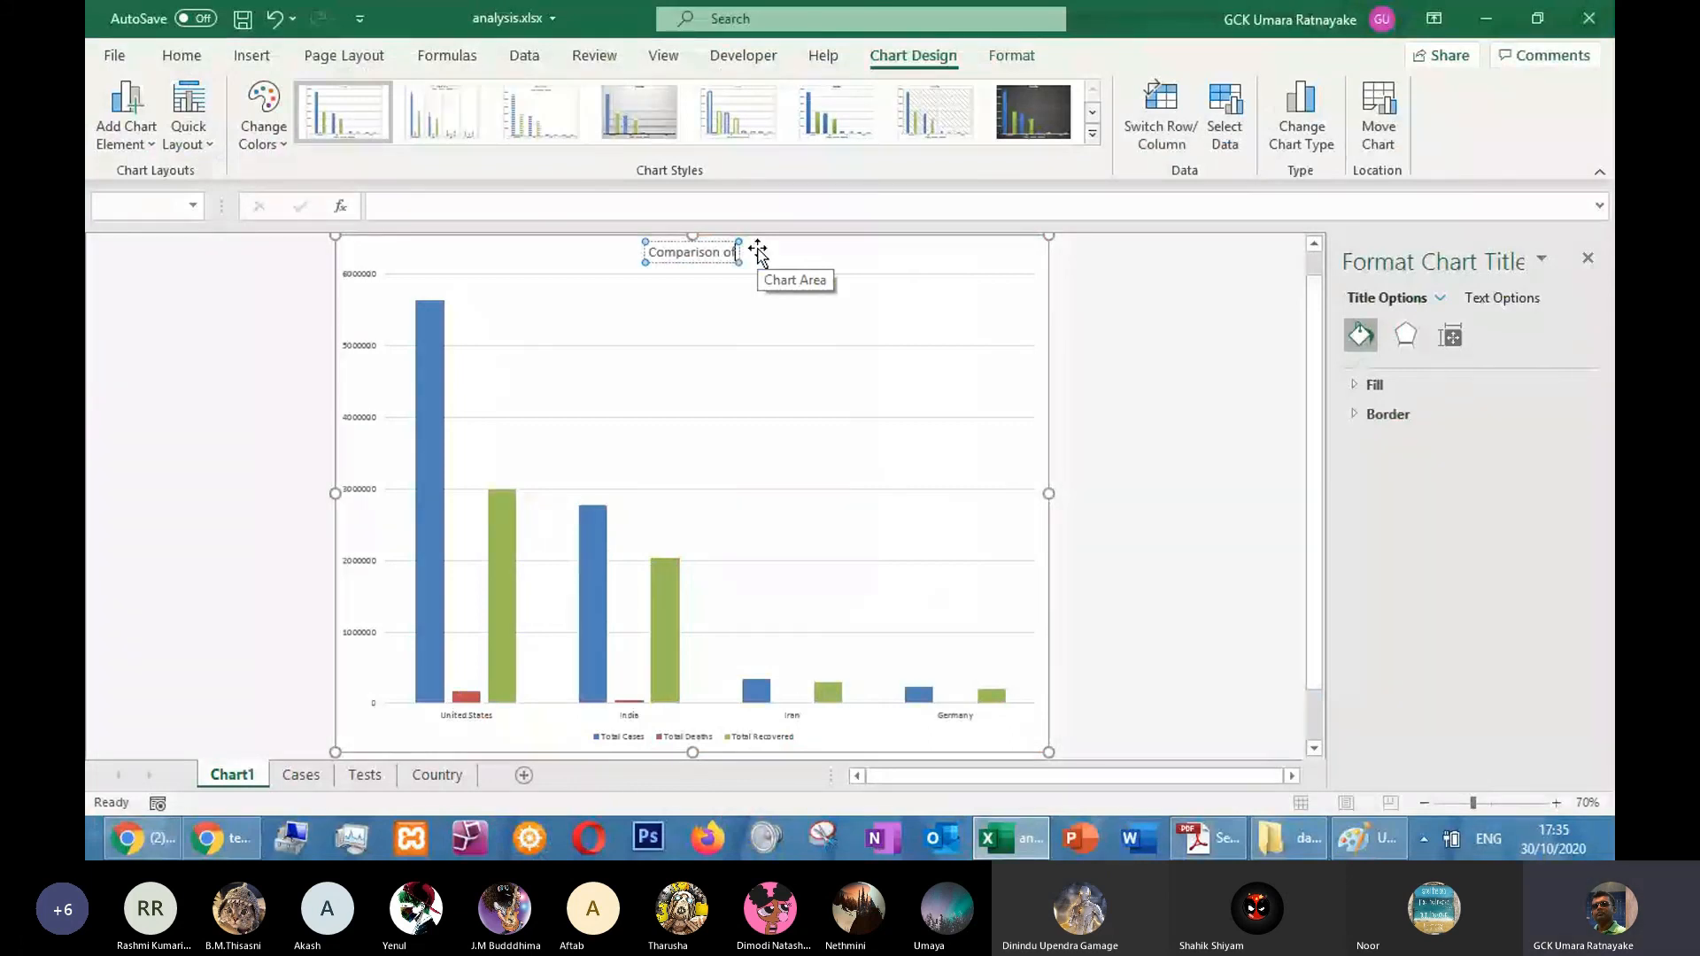
pyautogui.write('Total Cases')
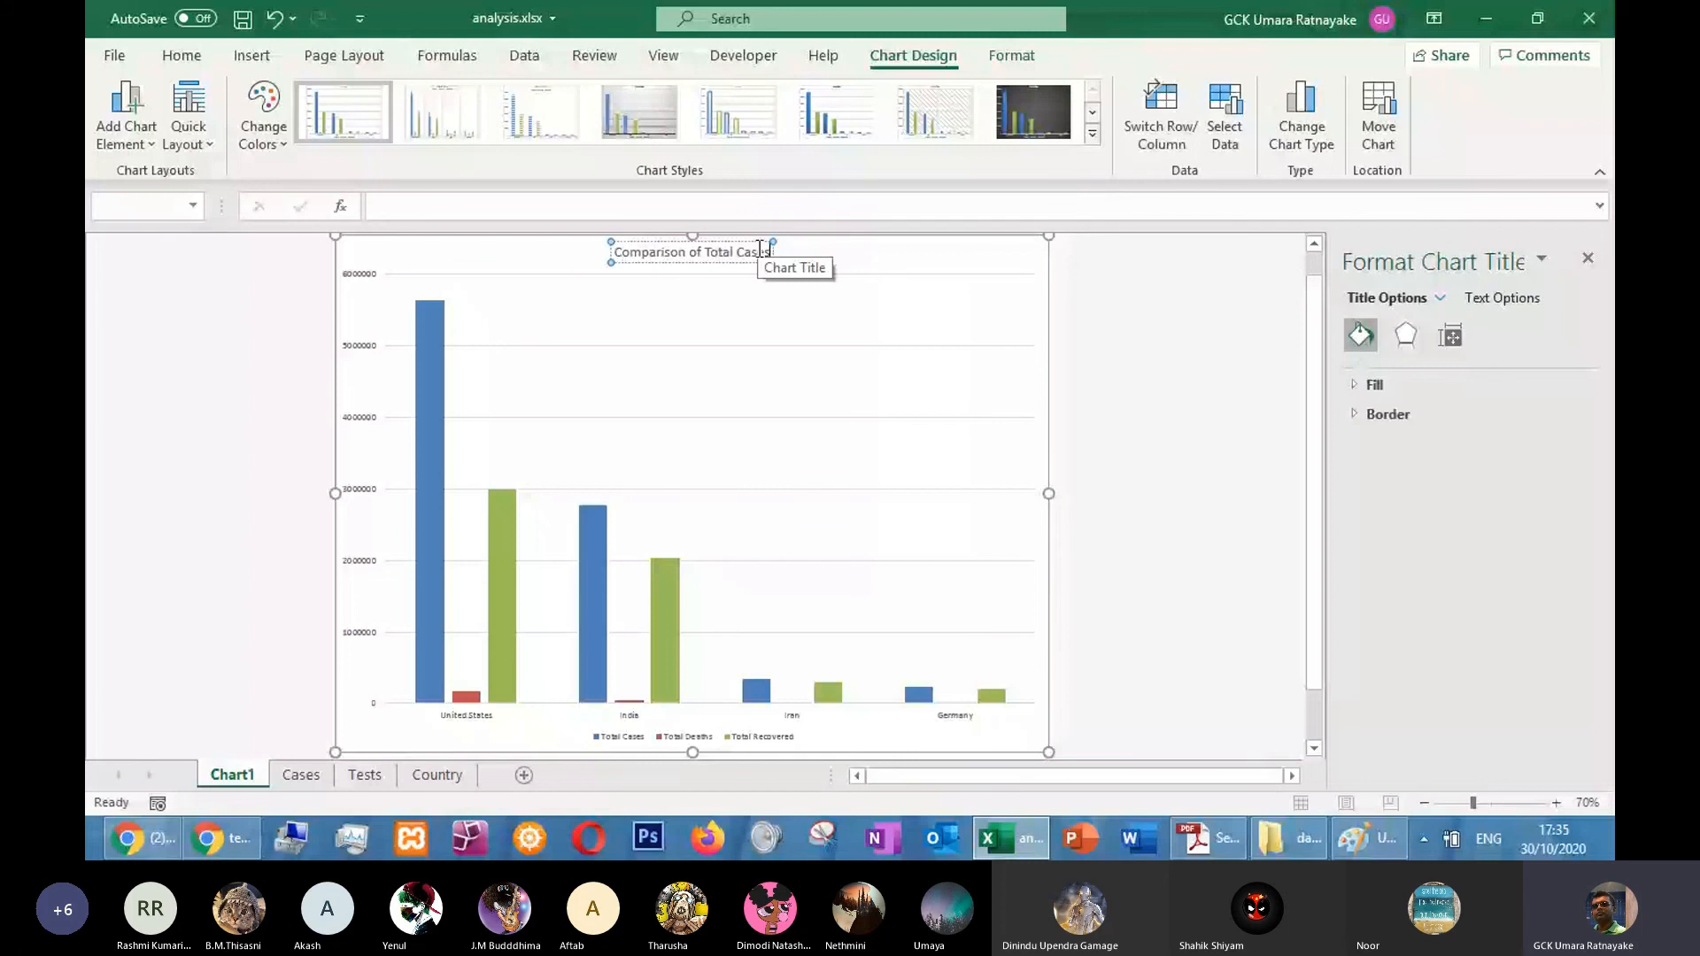
pyautogui.write(', Deaths and Recovered')
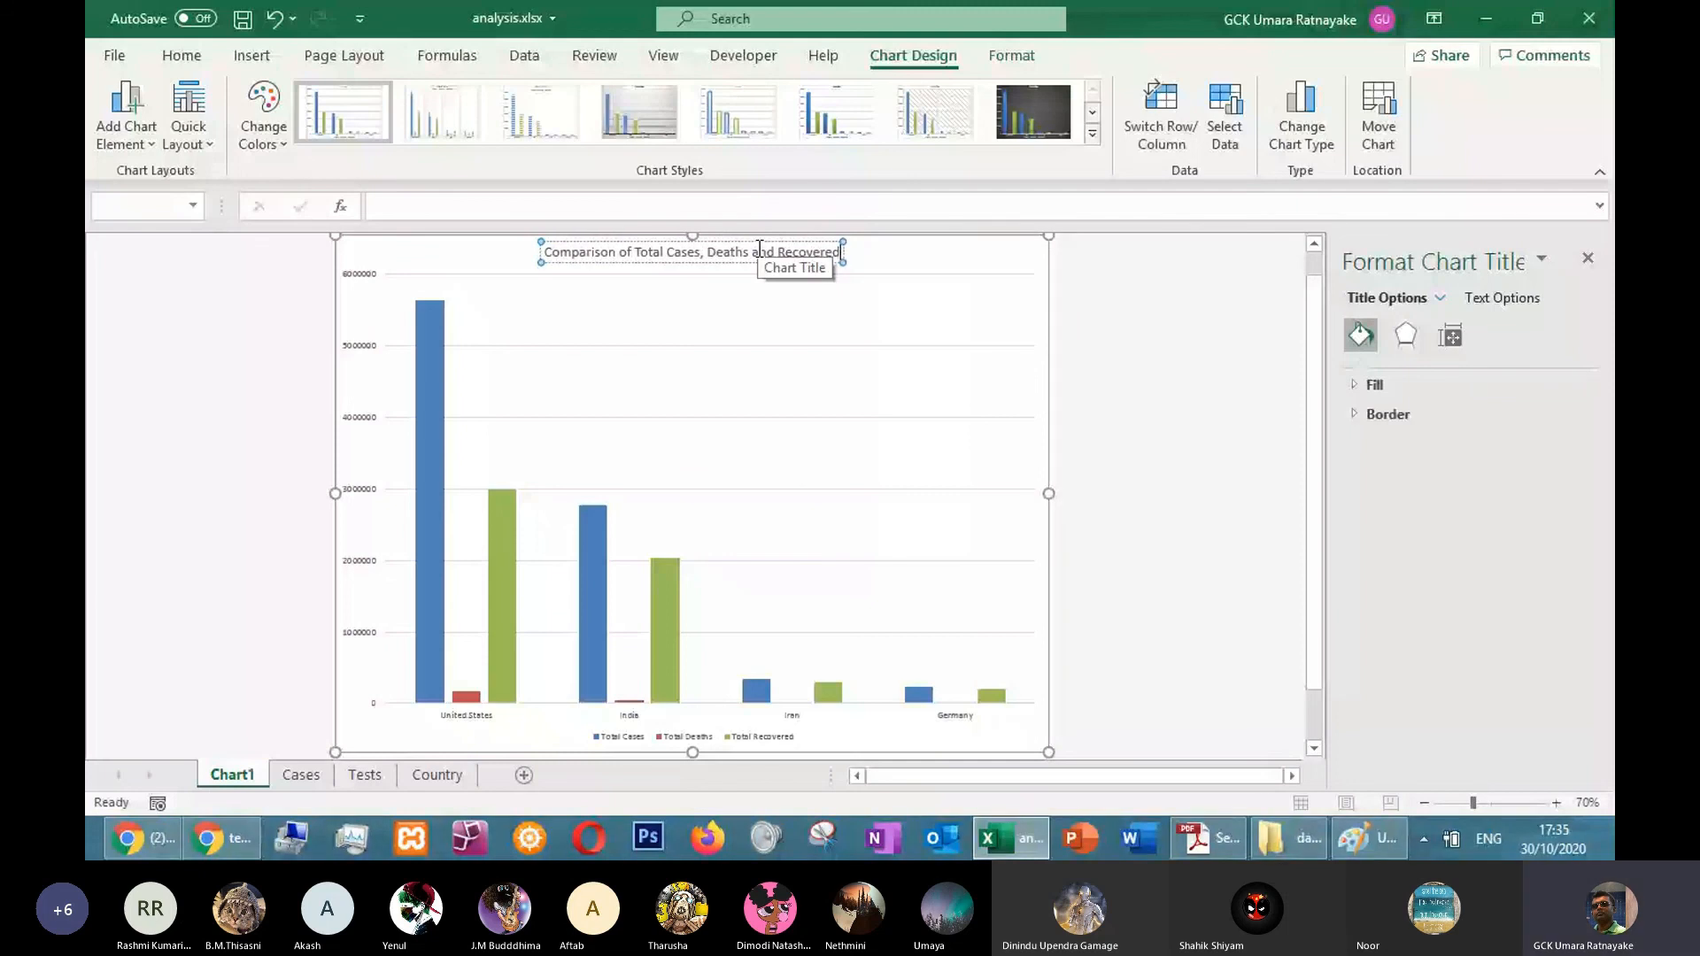
pyautogui.write(' for')
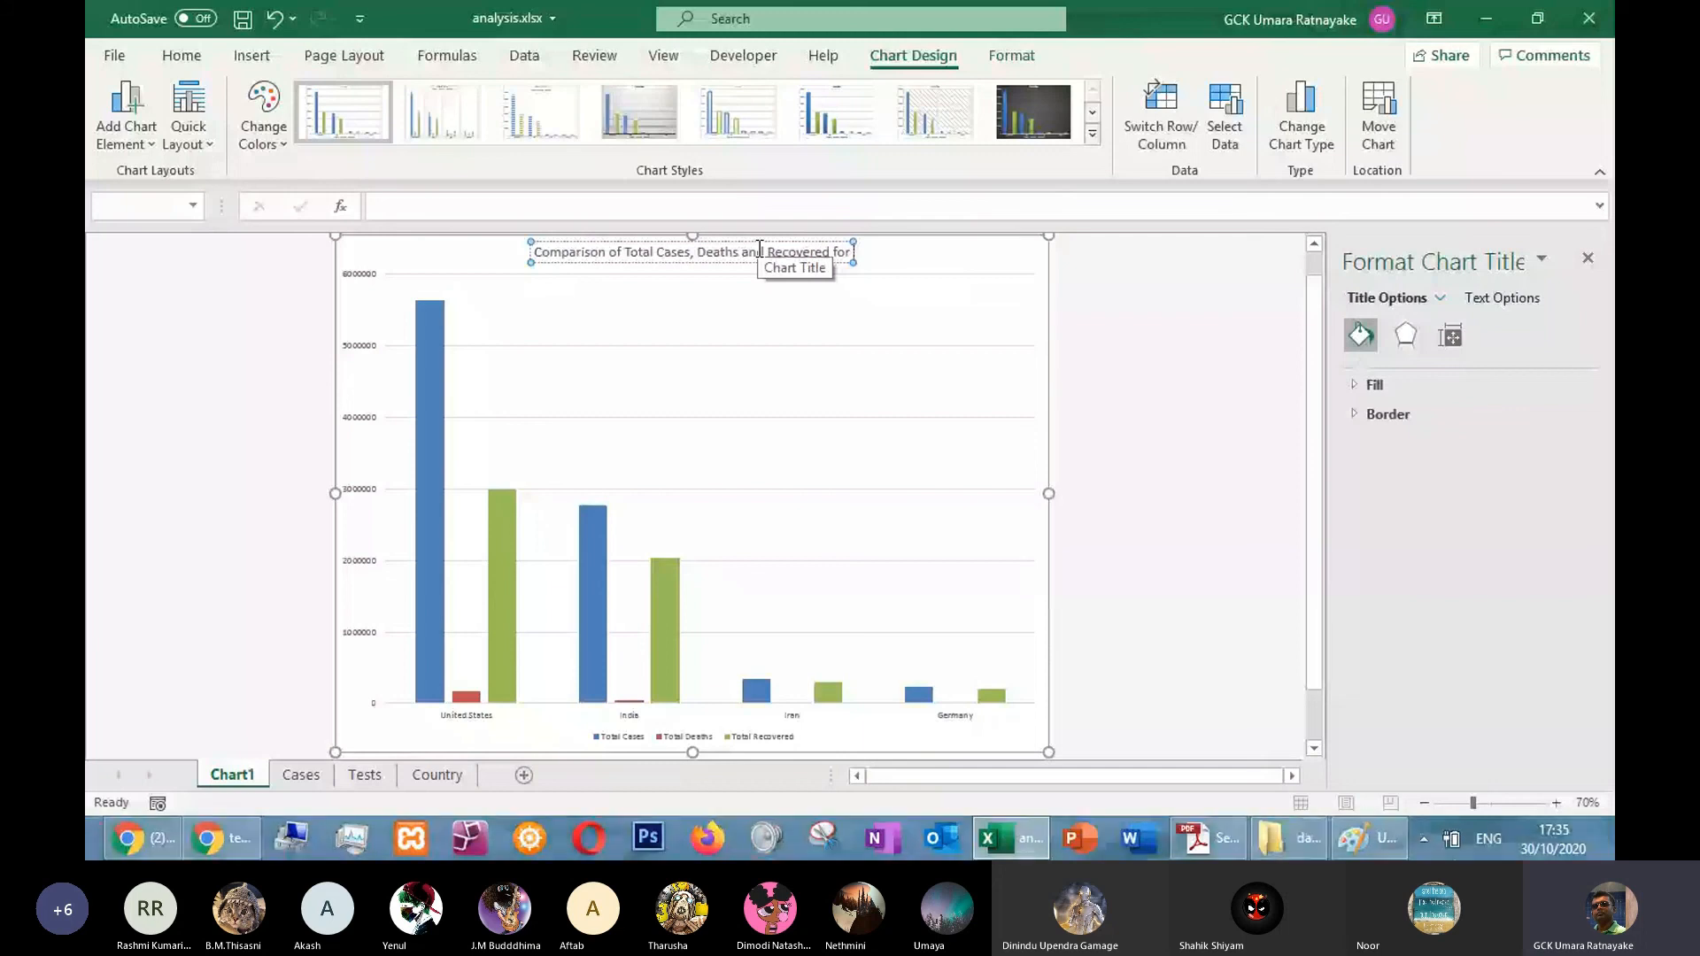
# Check the task wording again and complete the chart title by adding "the top 5 countries with Total Cases"
pyautogui.click(1213, 838)
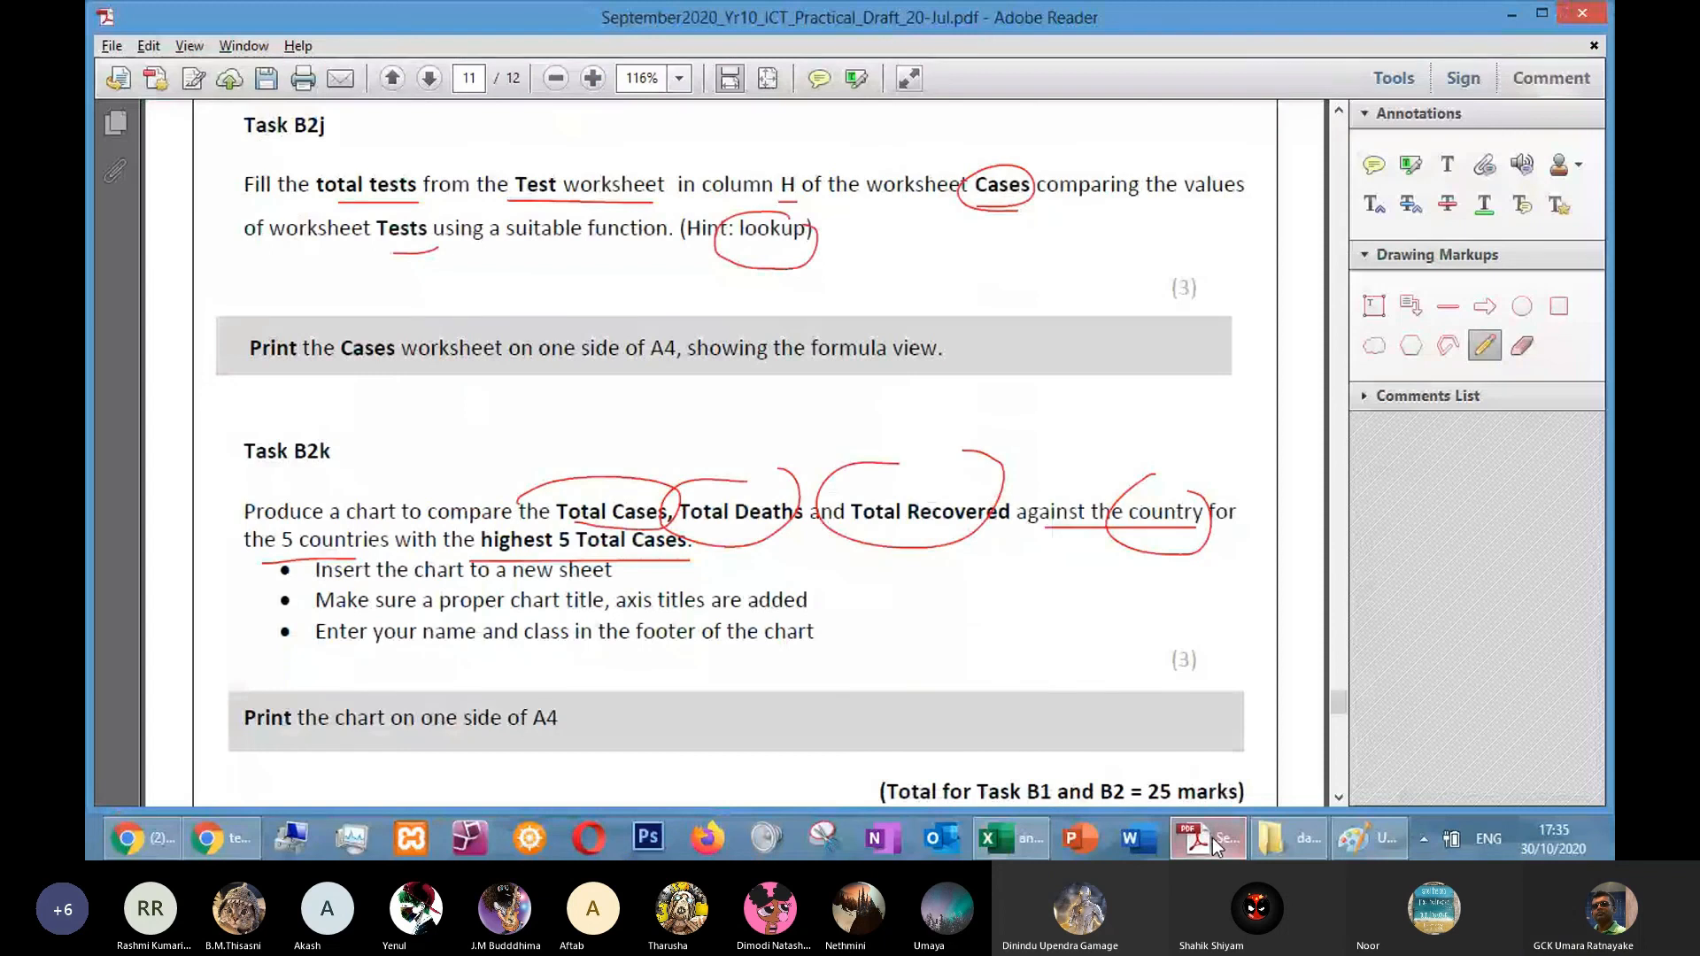
pyautogui.click(1214, 841)
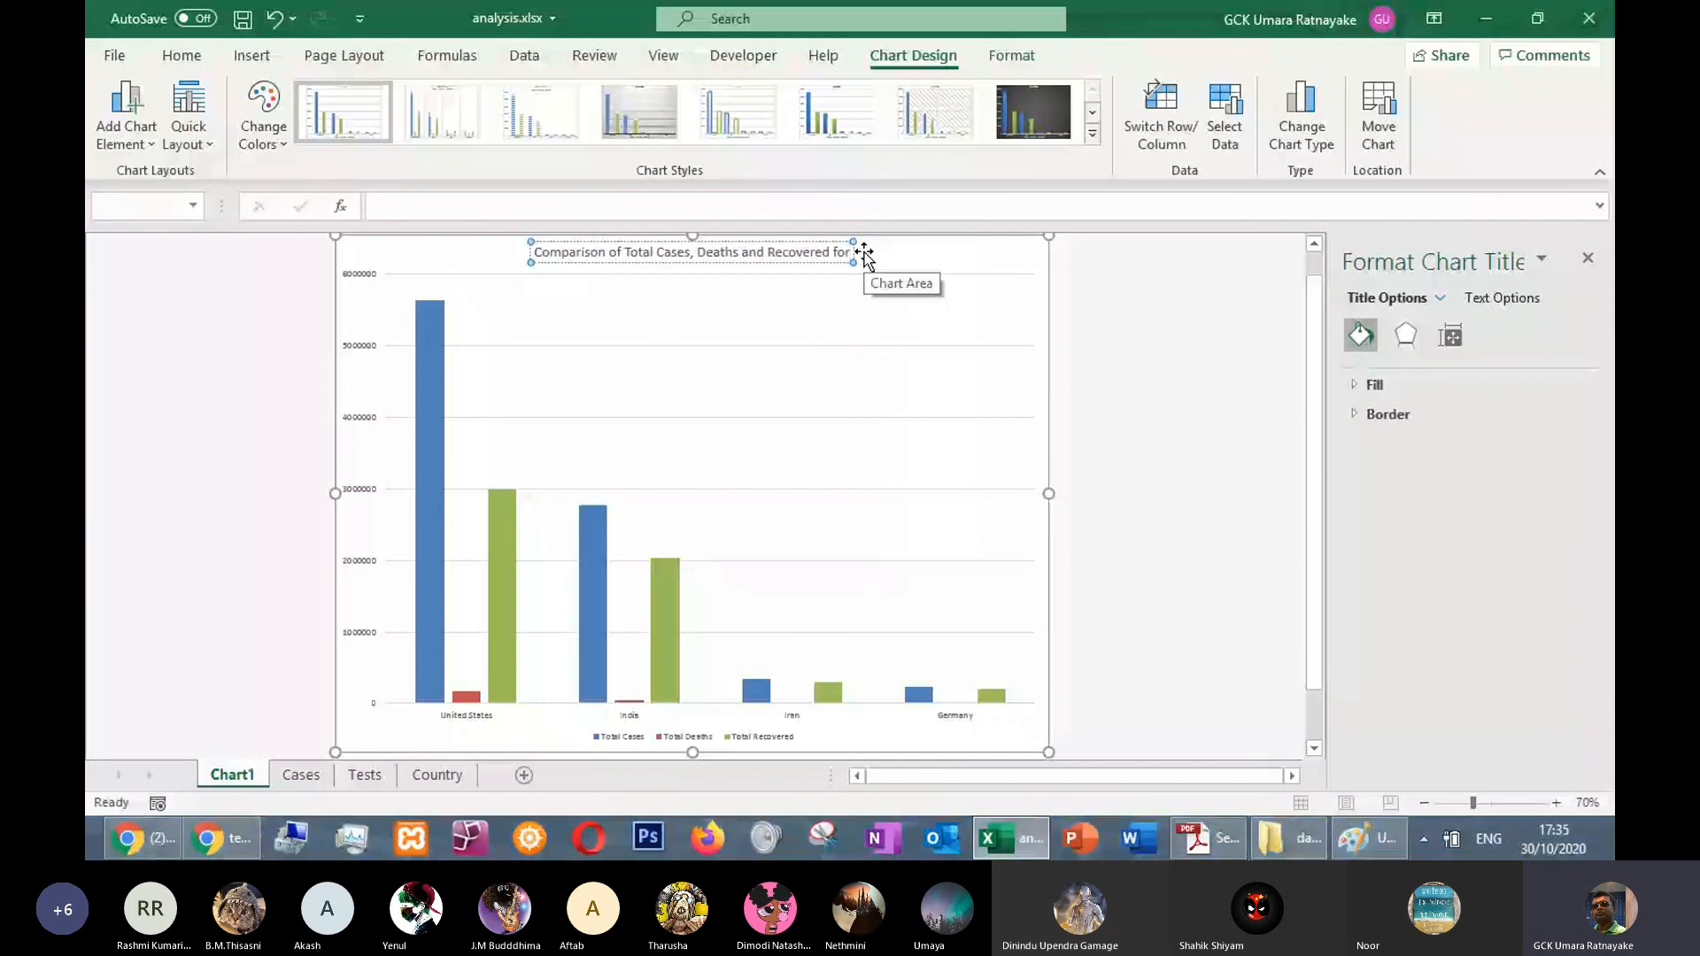
pyautogui.write('the top 5 countr')
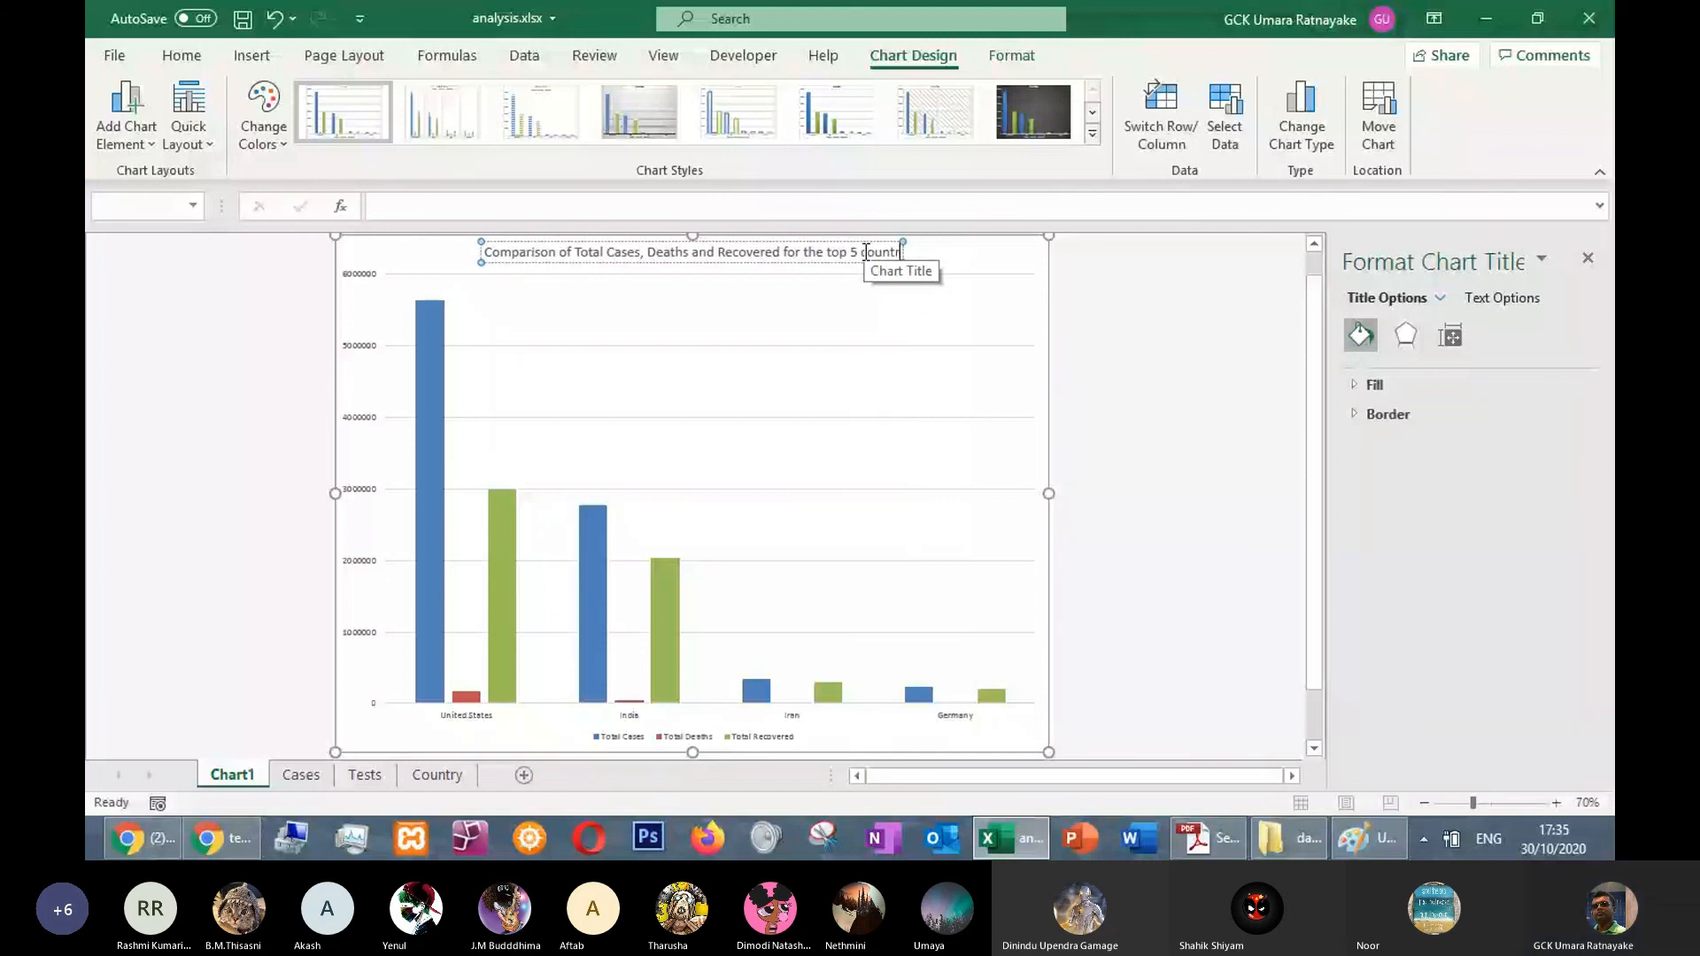
pyautogui.write('ies wih')
pyautogui.press('BackSpace')
pyautogui.write('th')
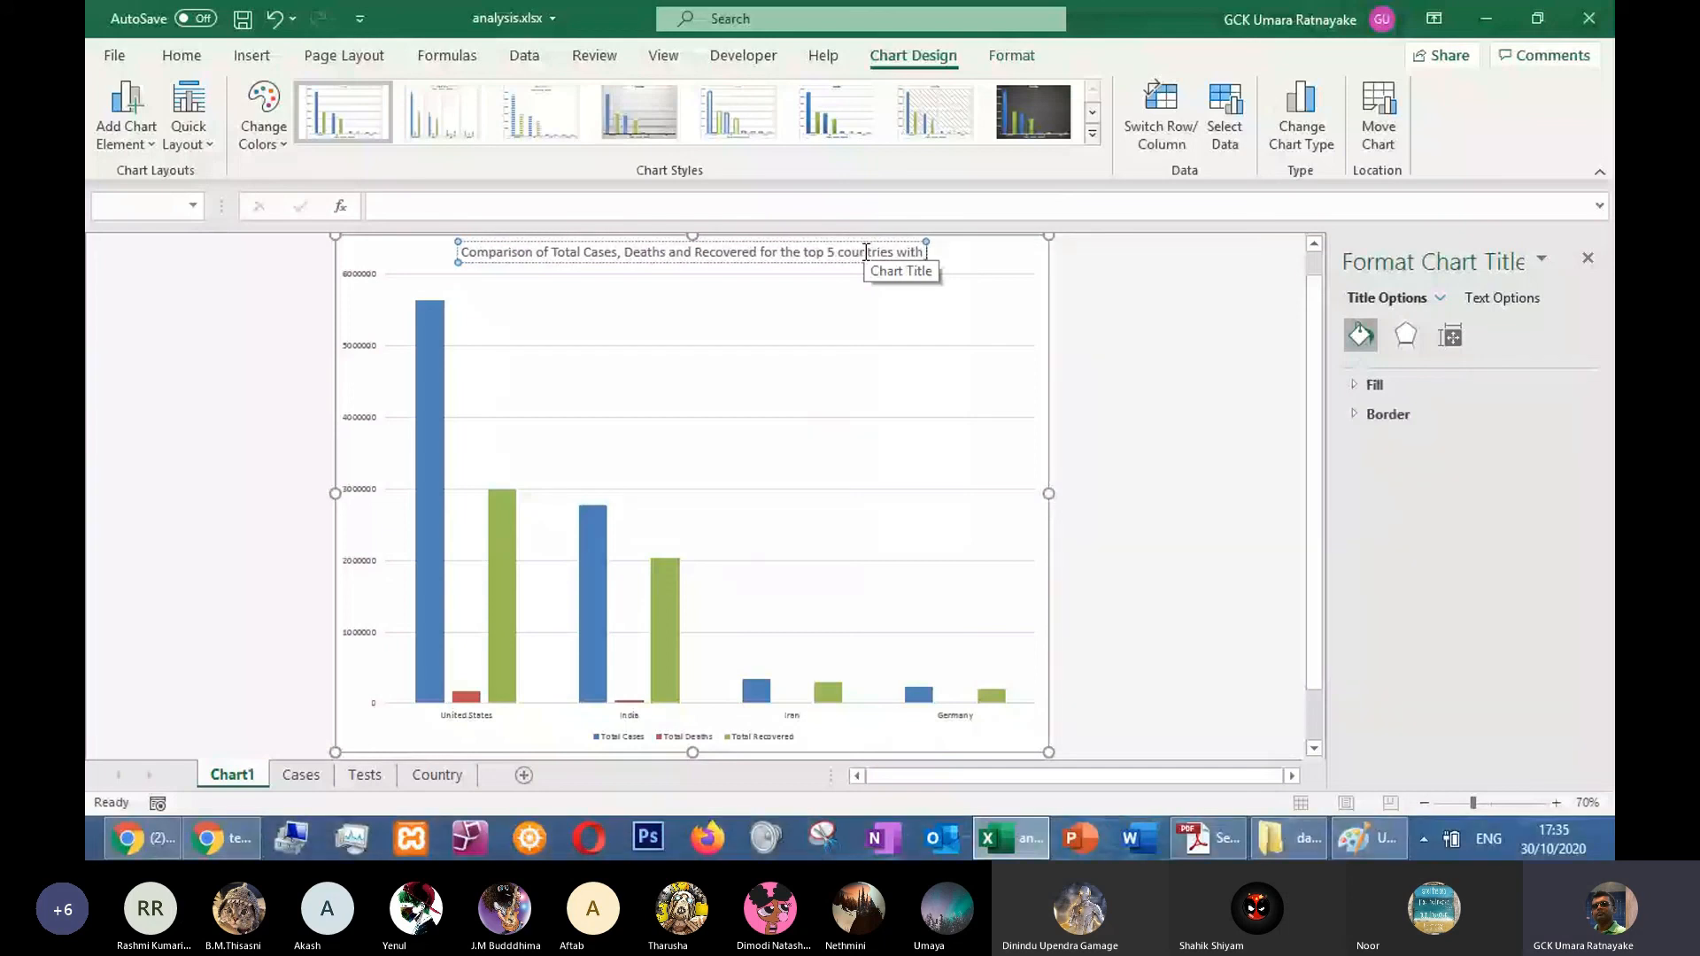
pyautogui.write(' Total C')
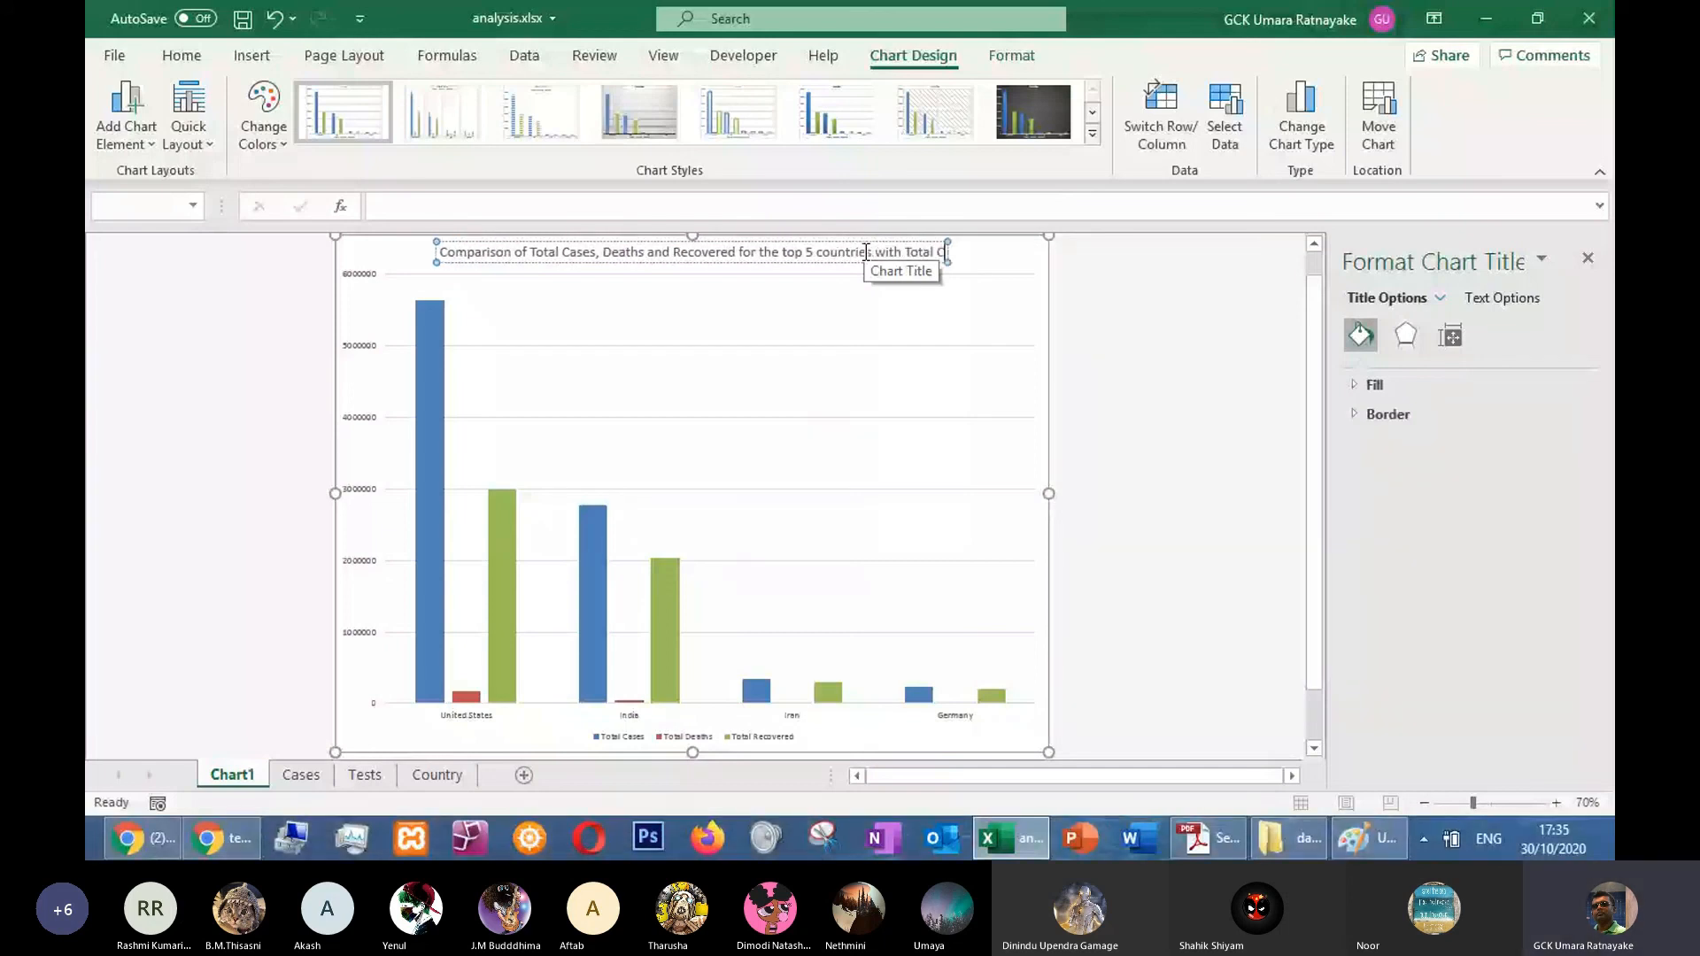
pyautogui.write('ases')
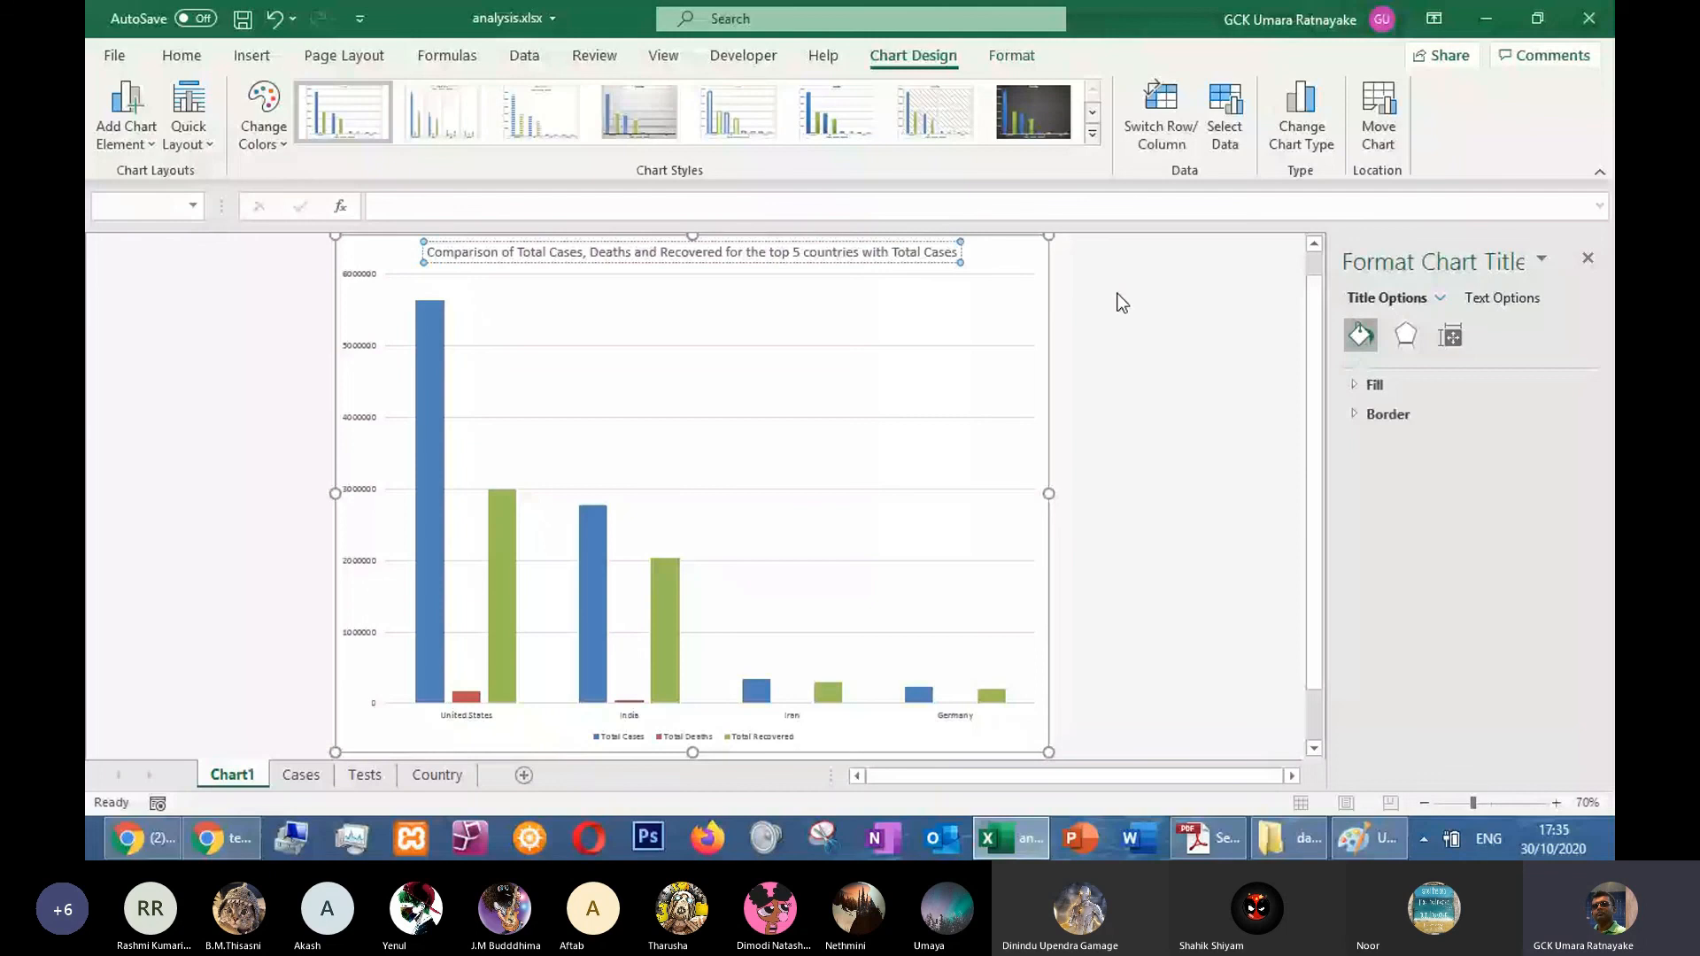
pyautogui.click(1121, 303)
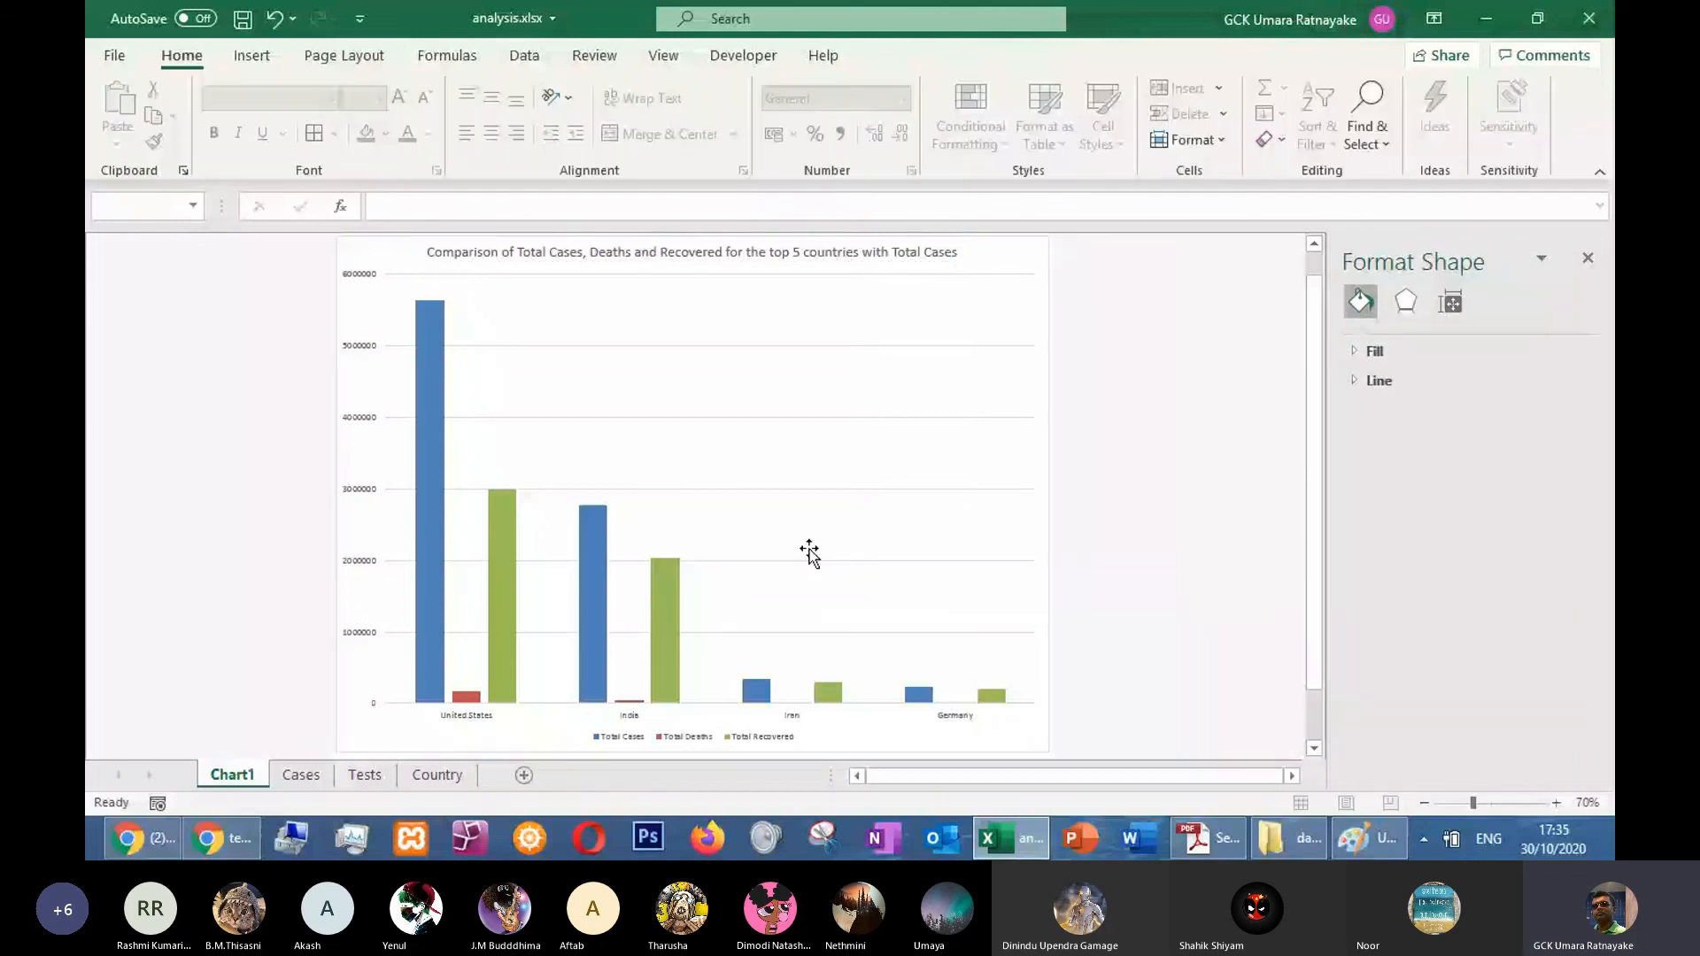
# Switch to Adobe Reader, underline "axis titles" in the Task B2k instructions, and return to the workbook
pyautogui.hotkey('alt', 'Tab')
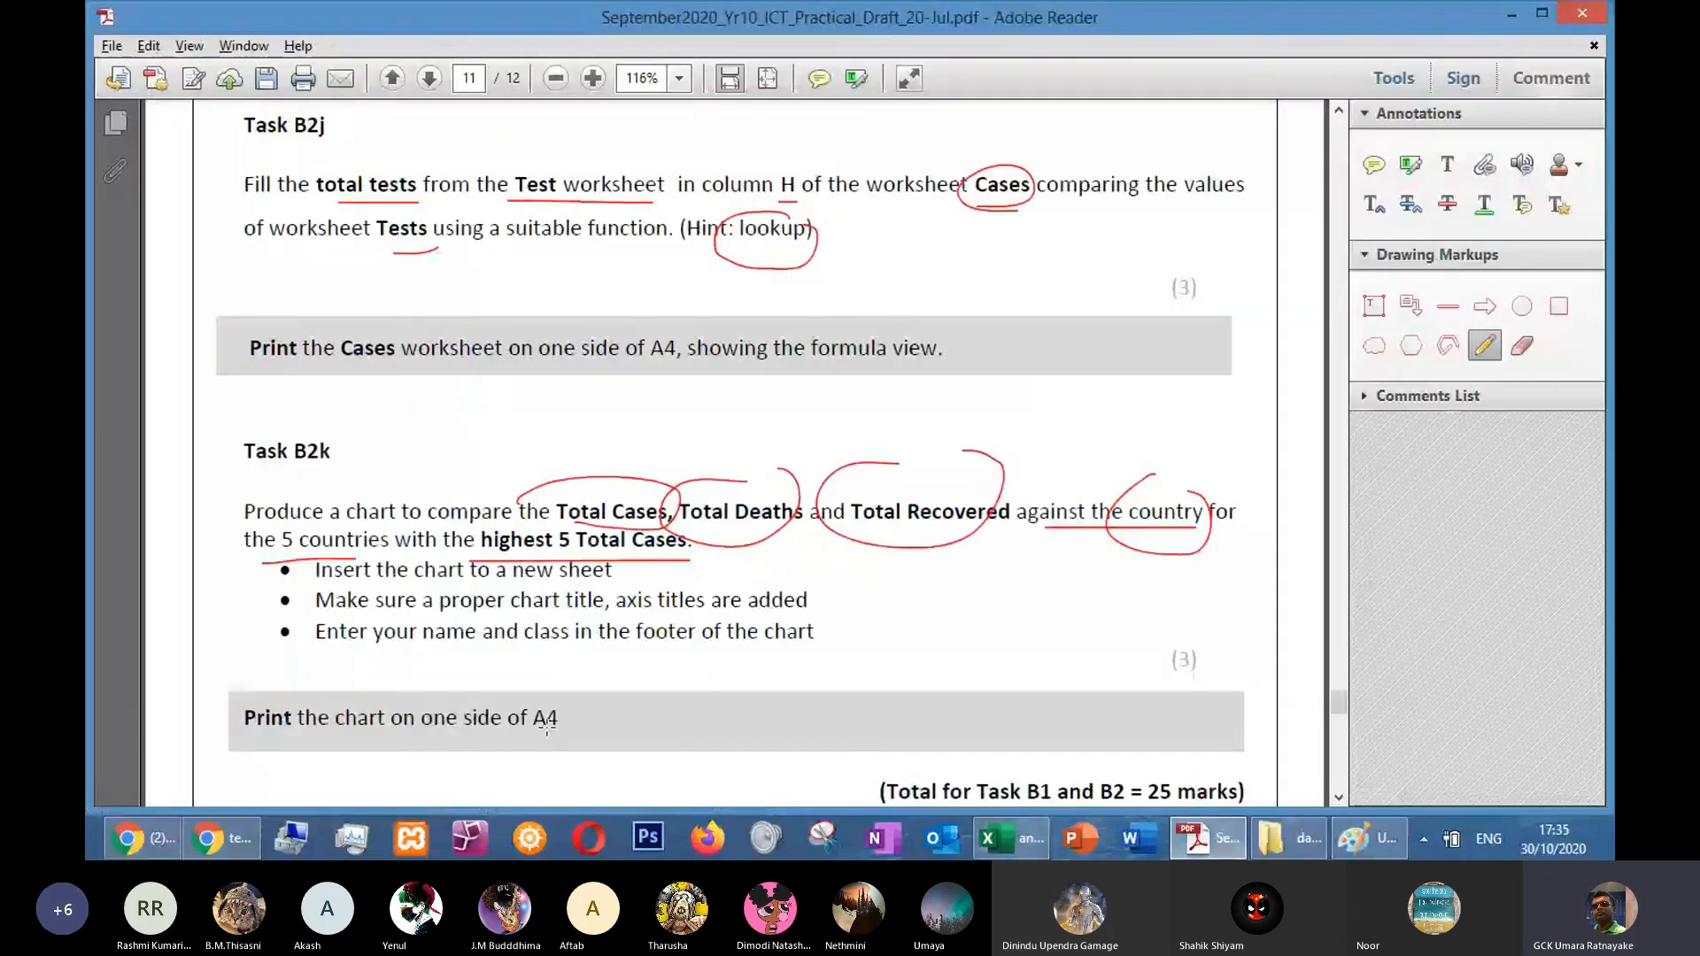
pyautogui.moveTo(623, 613); pyautogui.dragTo(749, 609)
pyautogui.hotkey('alt', 'Tab')
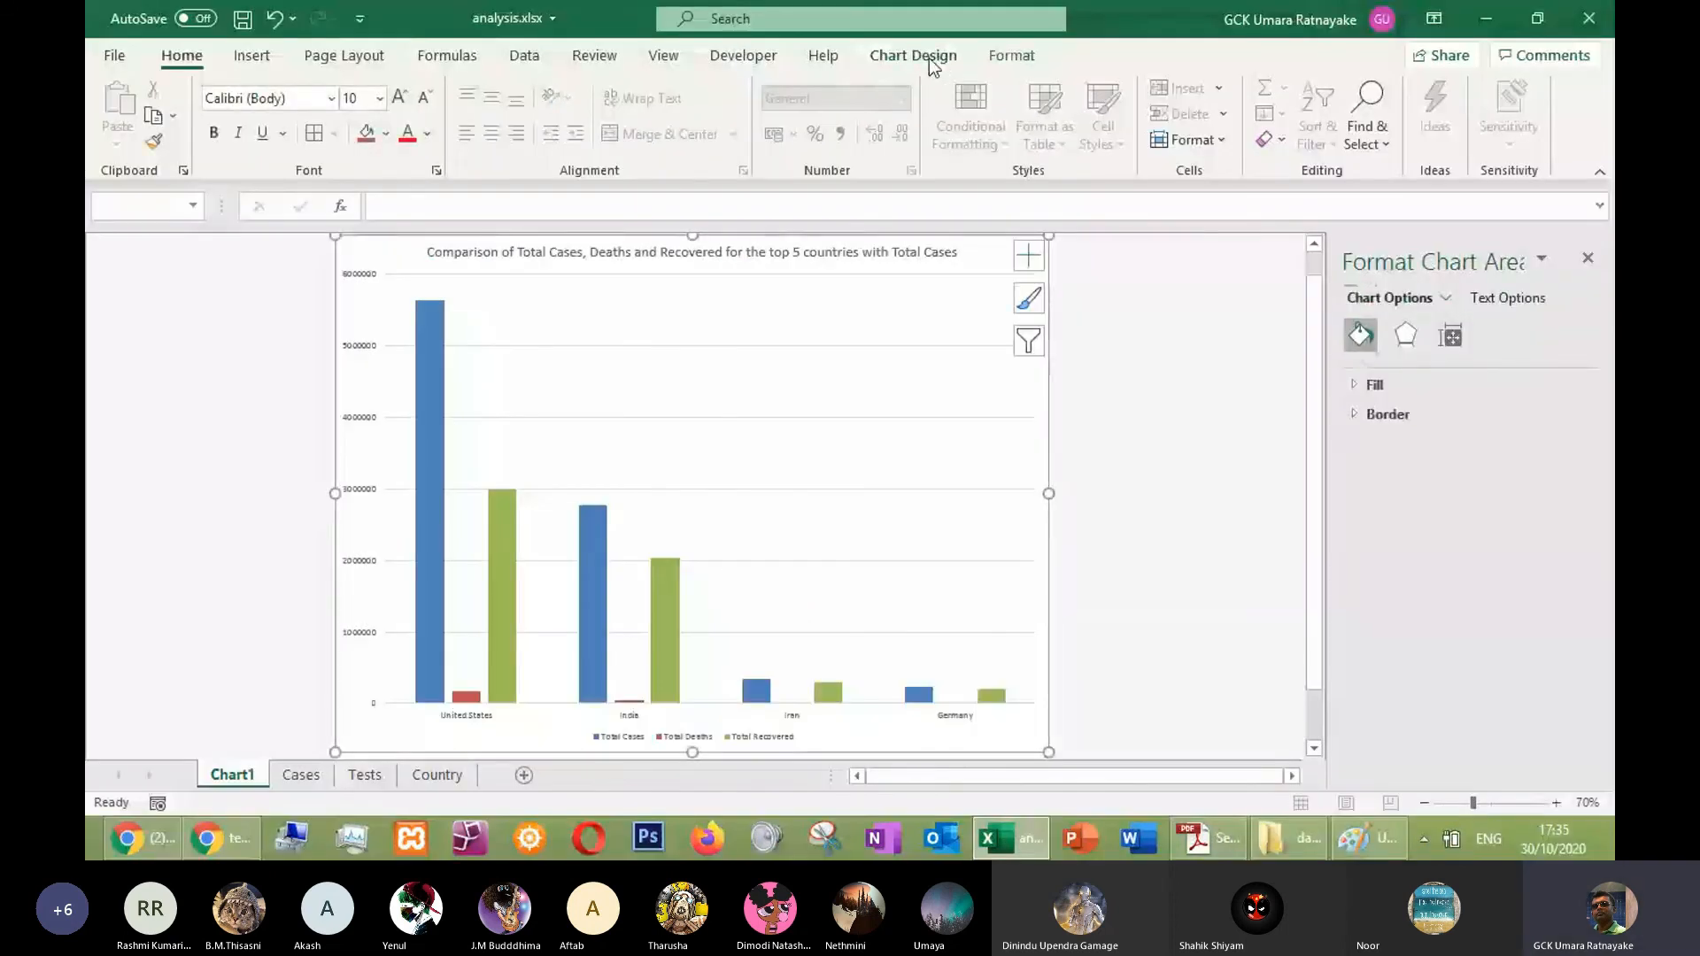
# Add a primary horizontal and a primary vertical axis title to the chart
pyautogui.click(928, 57)
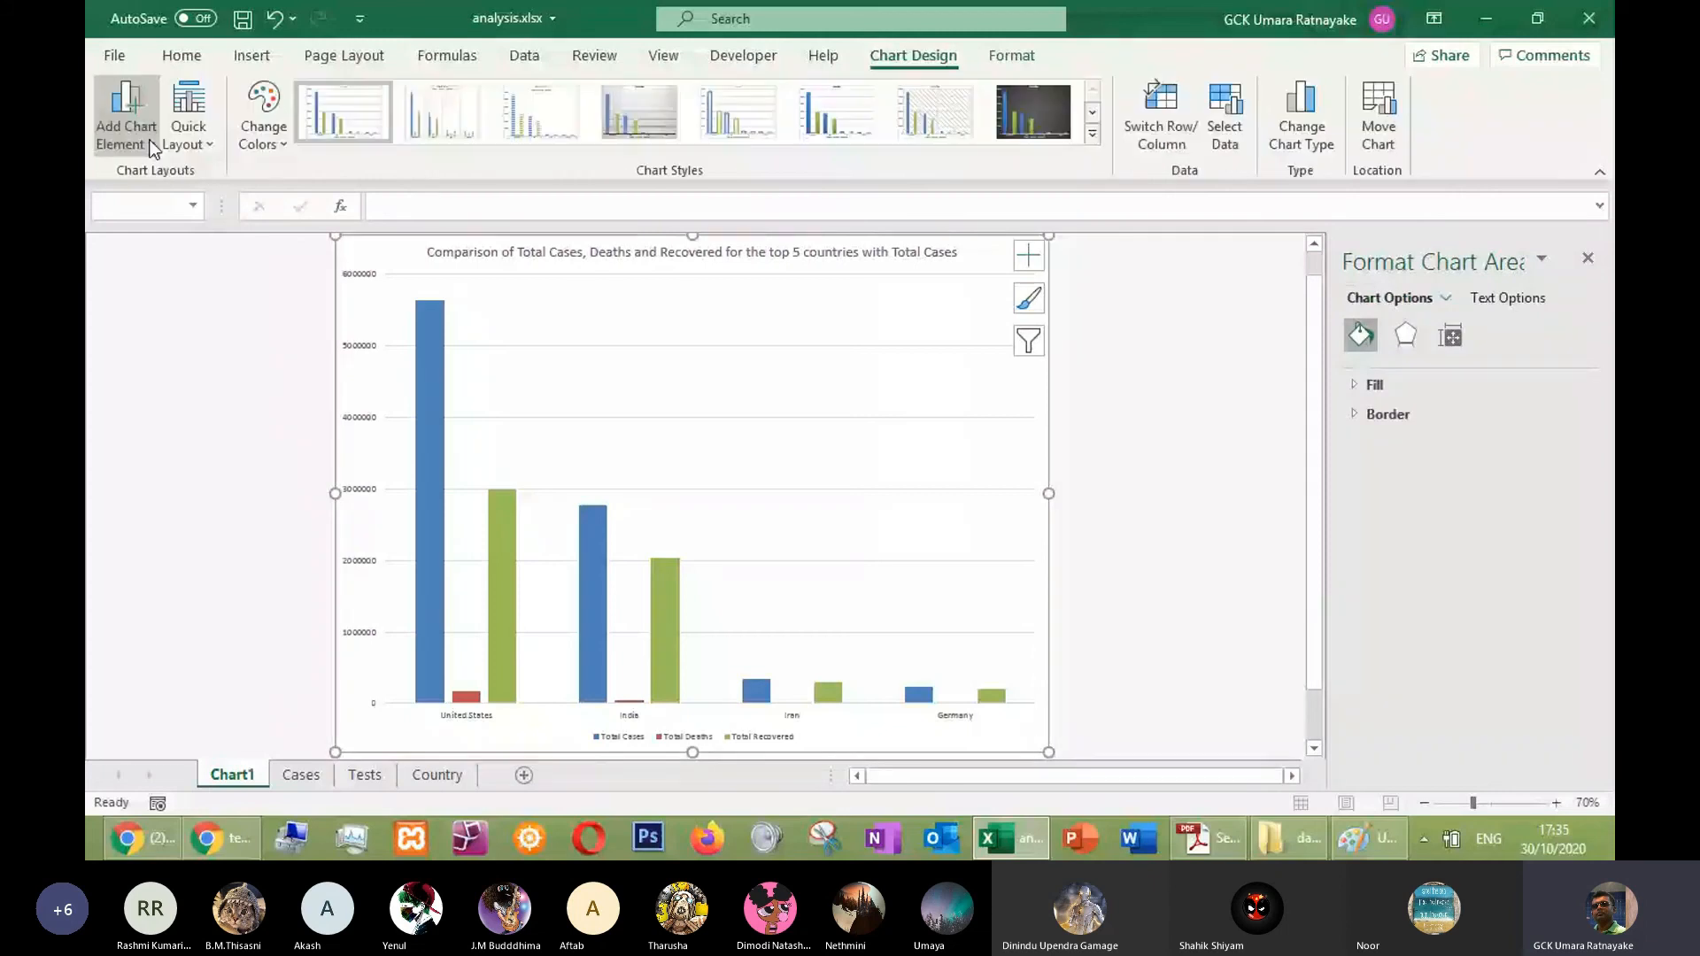
pyautogui.click(152, 148)
pyautogui.moveTo(174, 208)
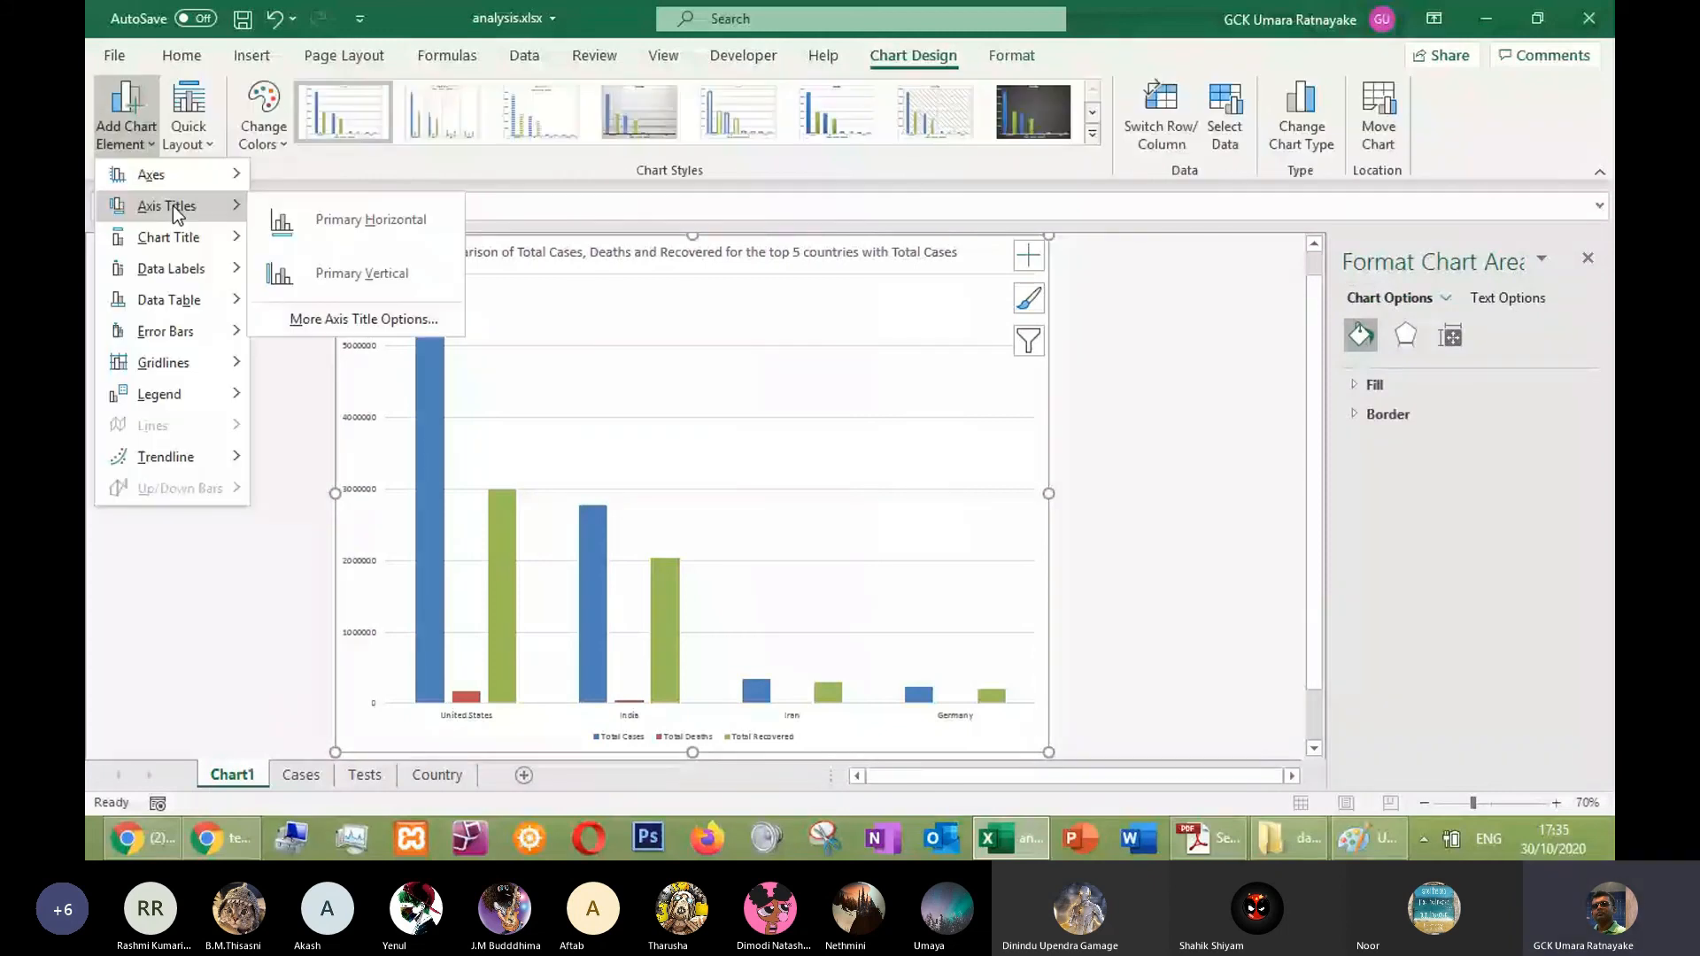
pyautogui.click(343, 229)
pyautogui.click(140, 140)
pyautogui.moveTo(179, 219)
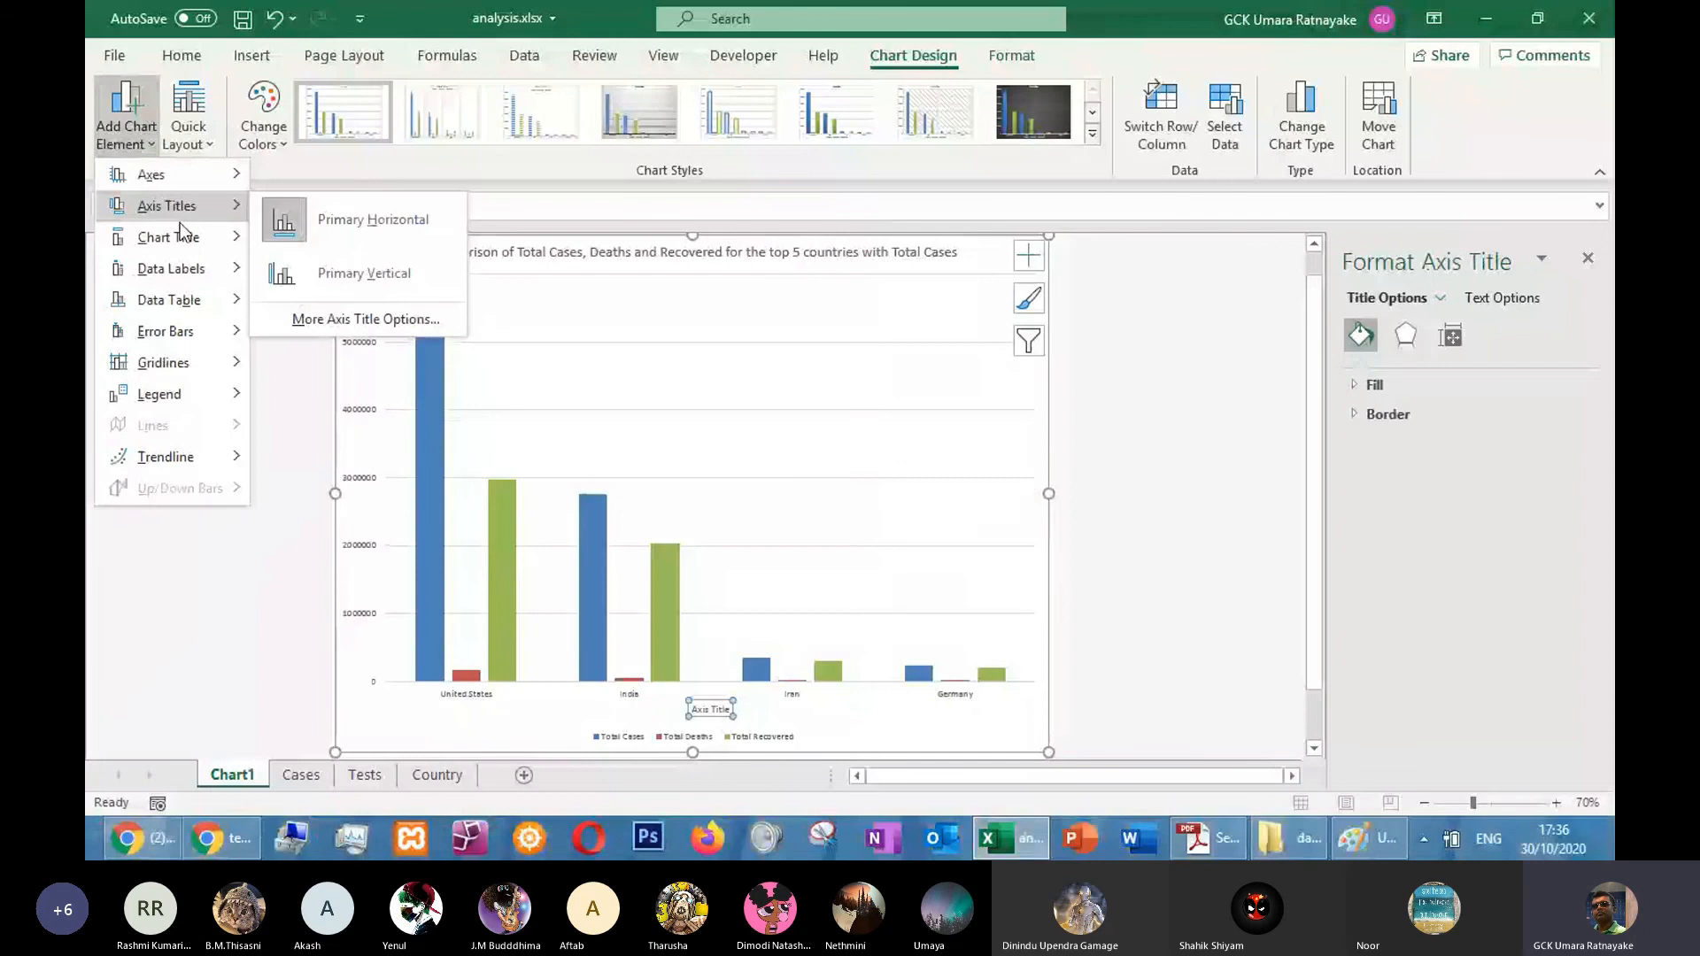
pyautogui.click(358, 271)
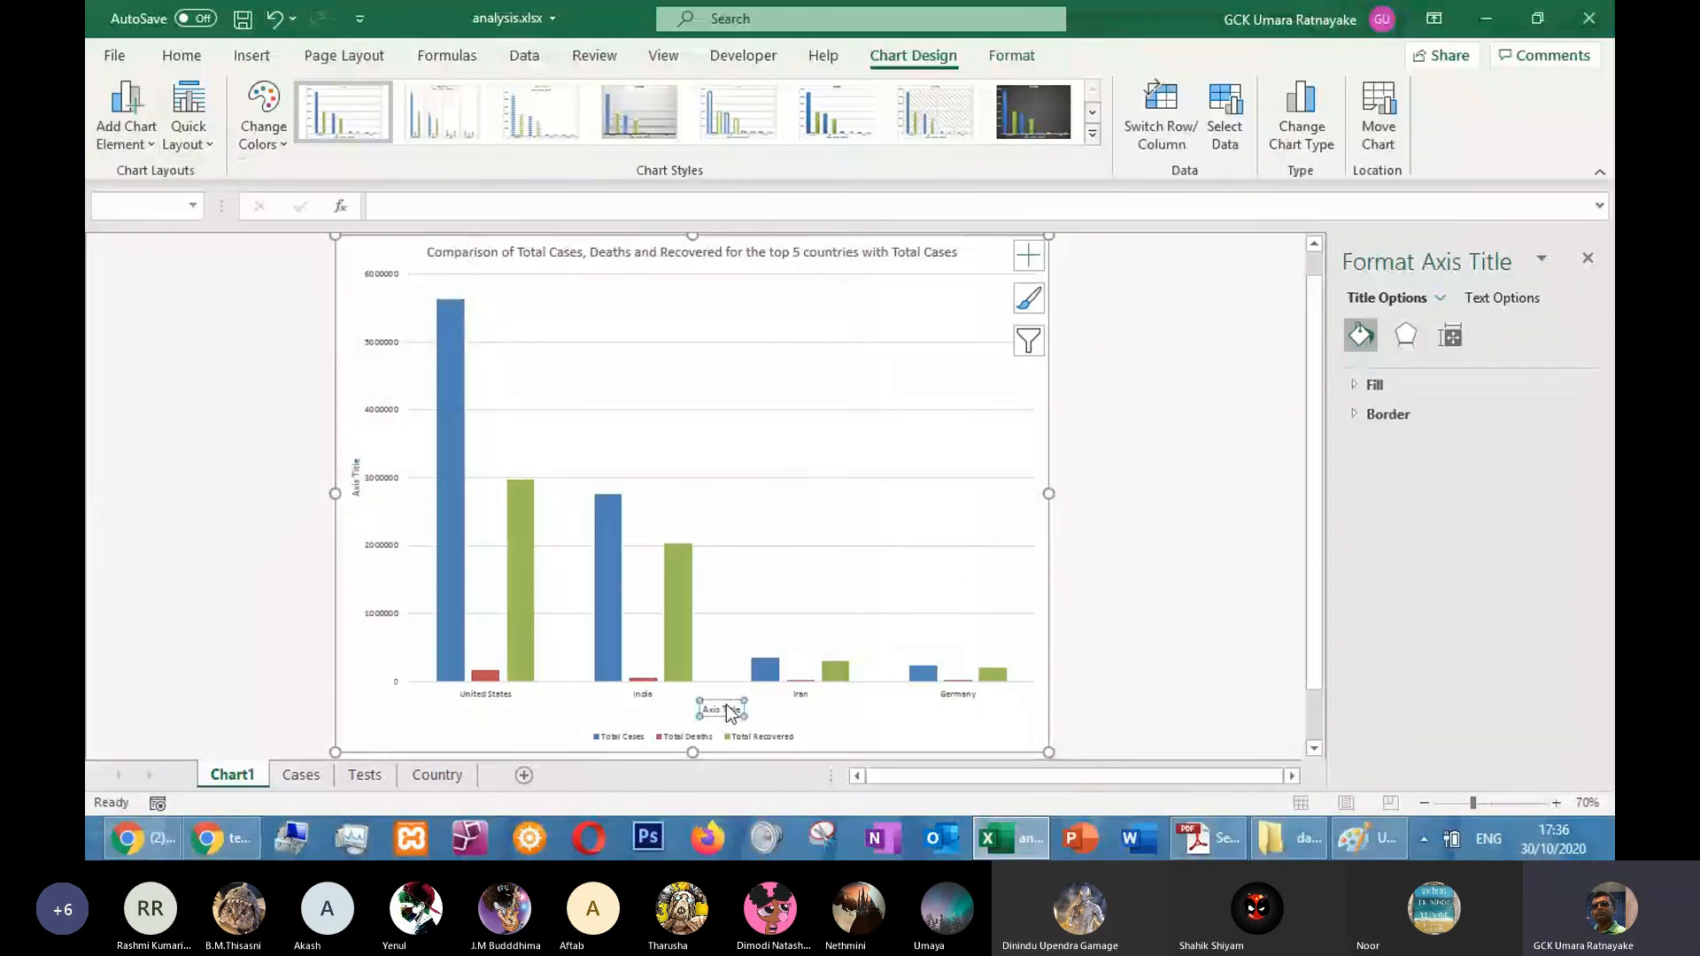
# Set the horizontal axis title to "Country" and the vertical axis title to "Number of people"
pyautogui.tripleClick(726, 708)
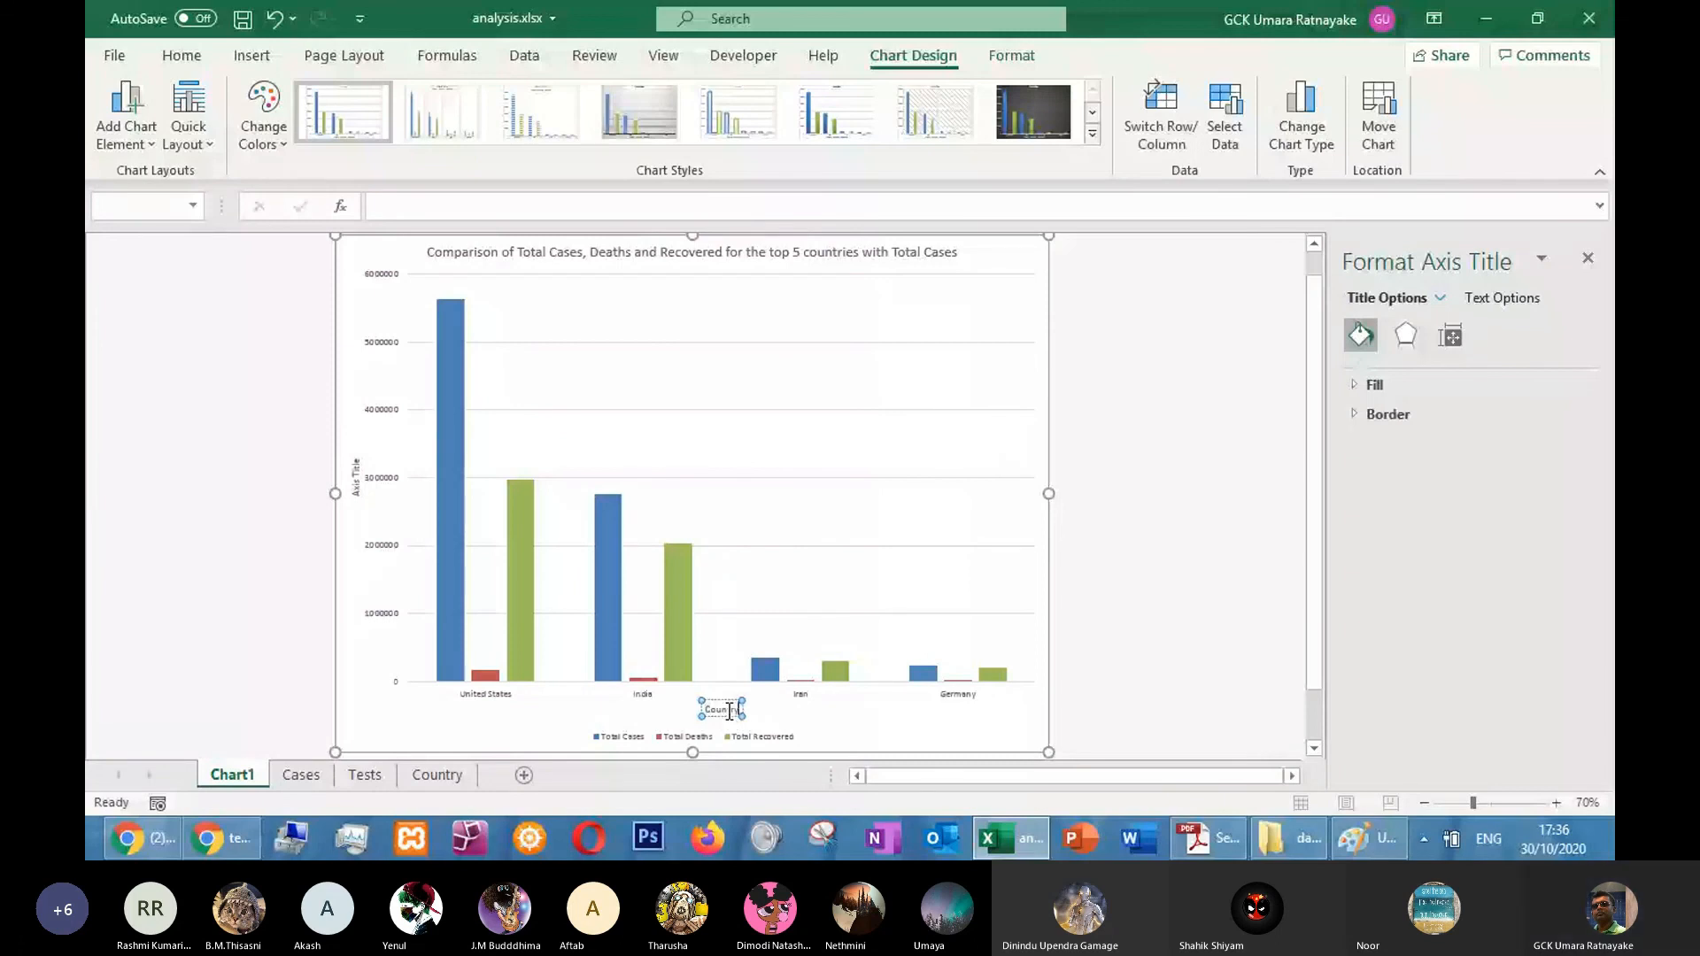
pyautogui.tripleClick(357, 470)
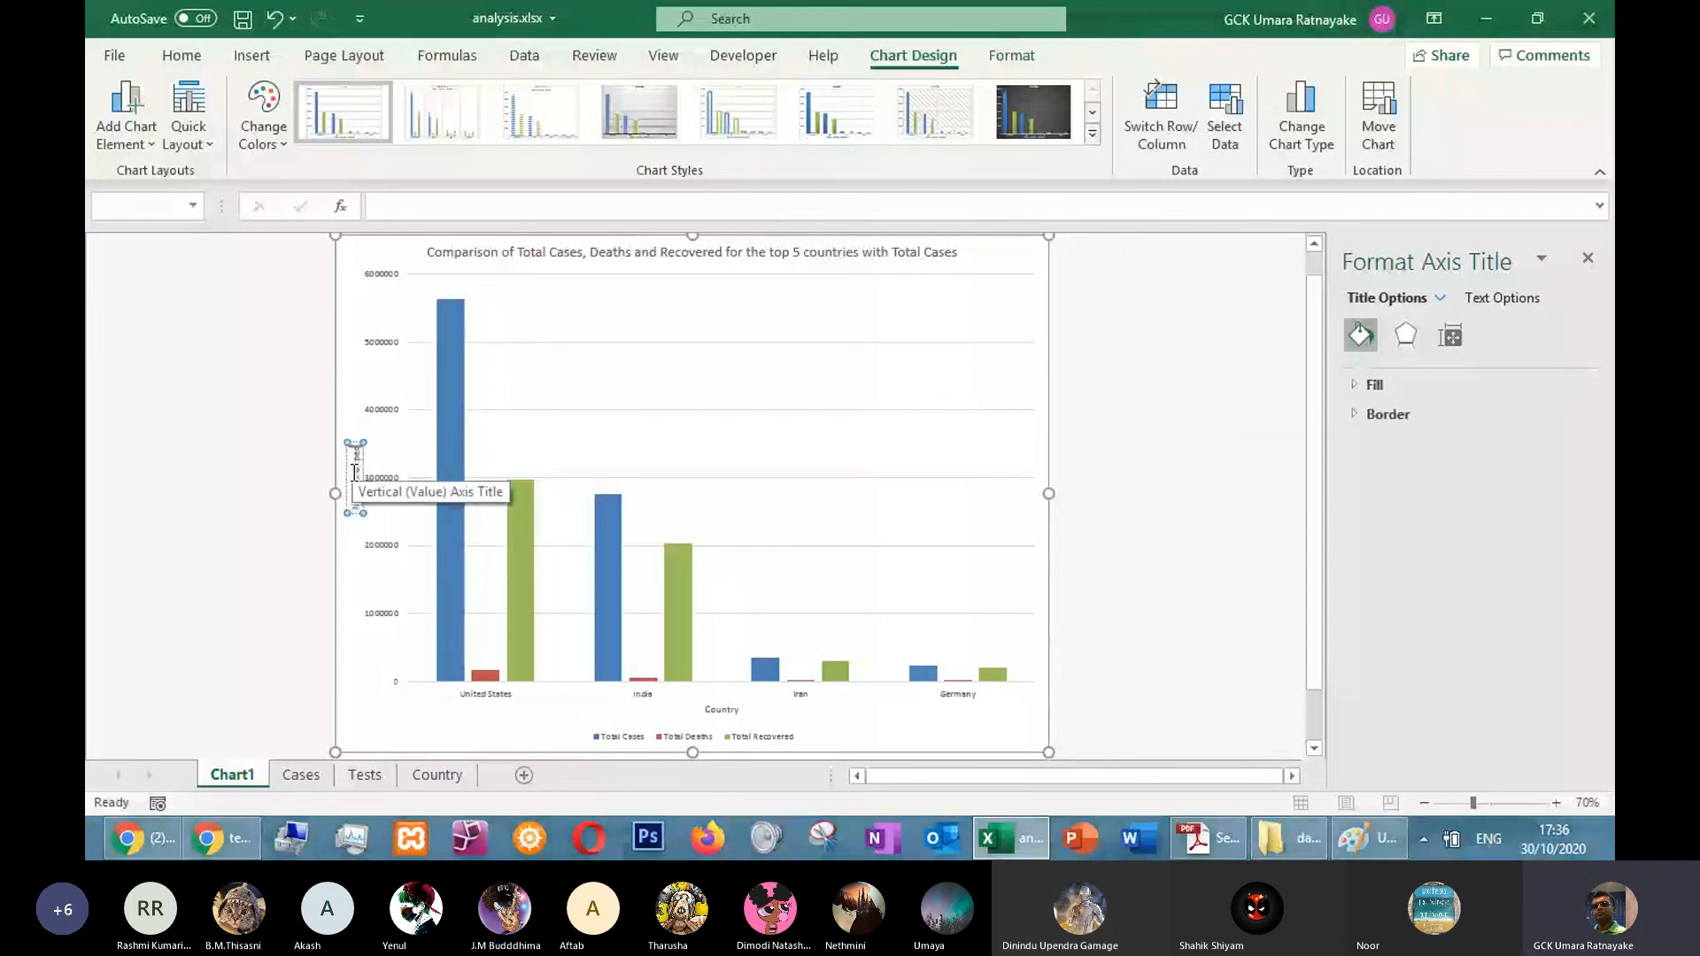
pyautogui.write('Number of people')
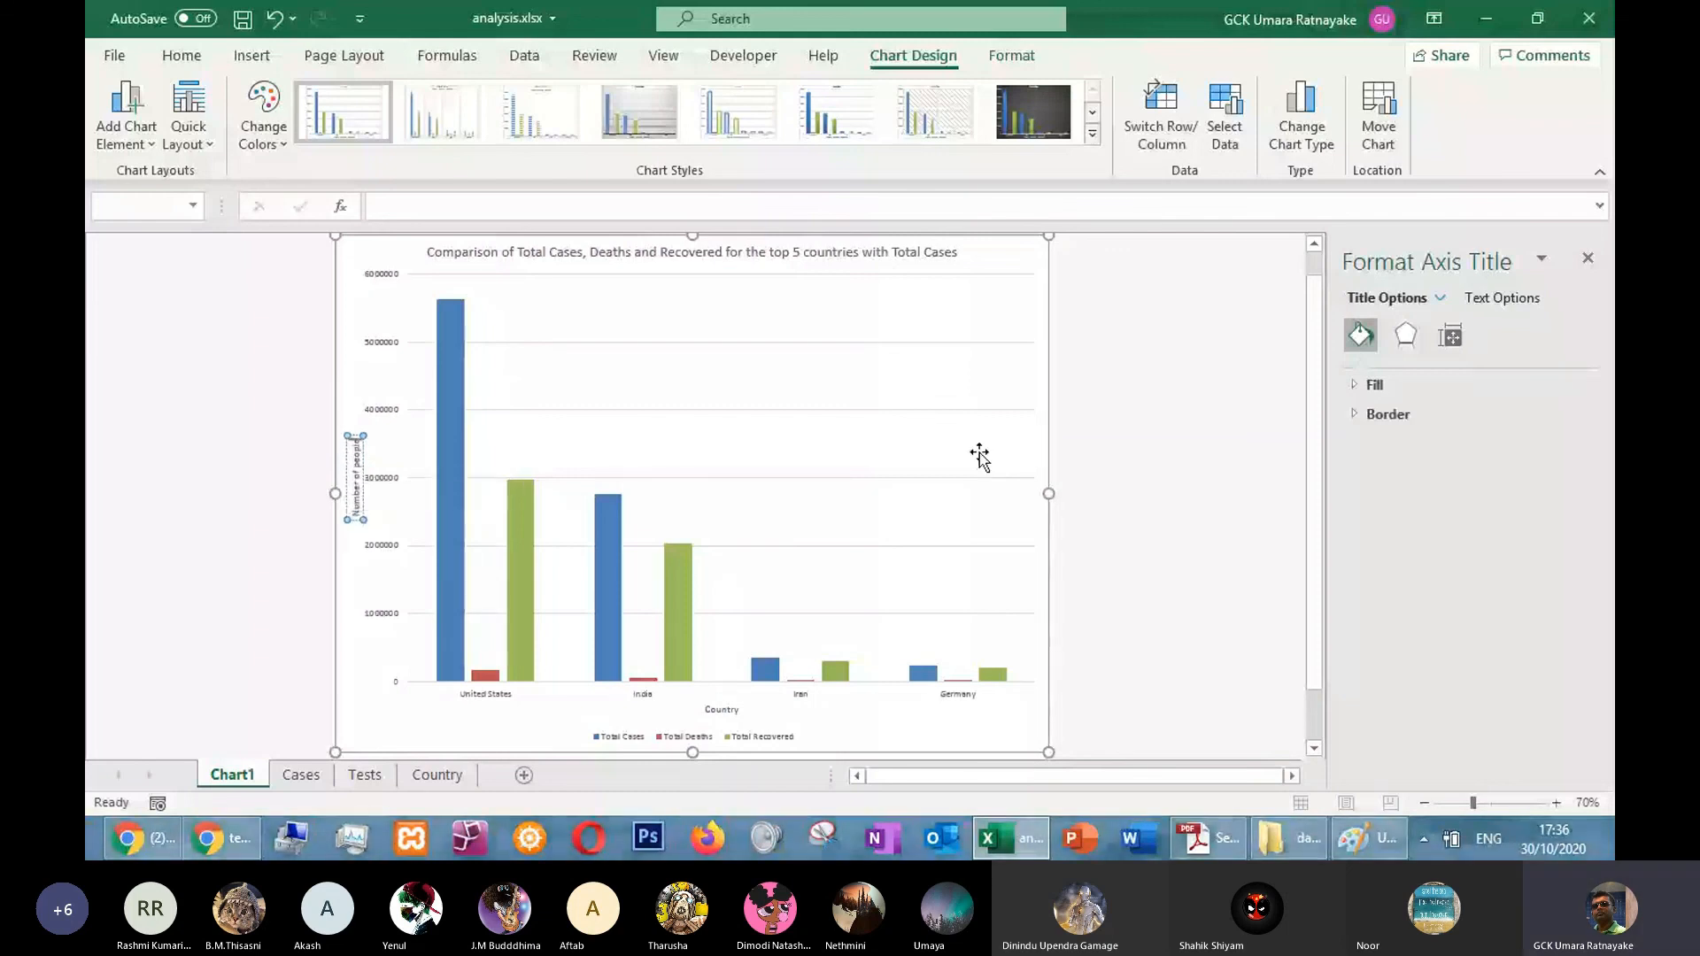
pyautogui.click(1074, 461)
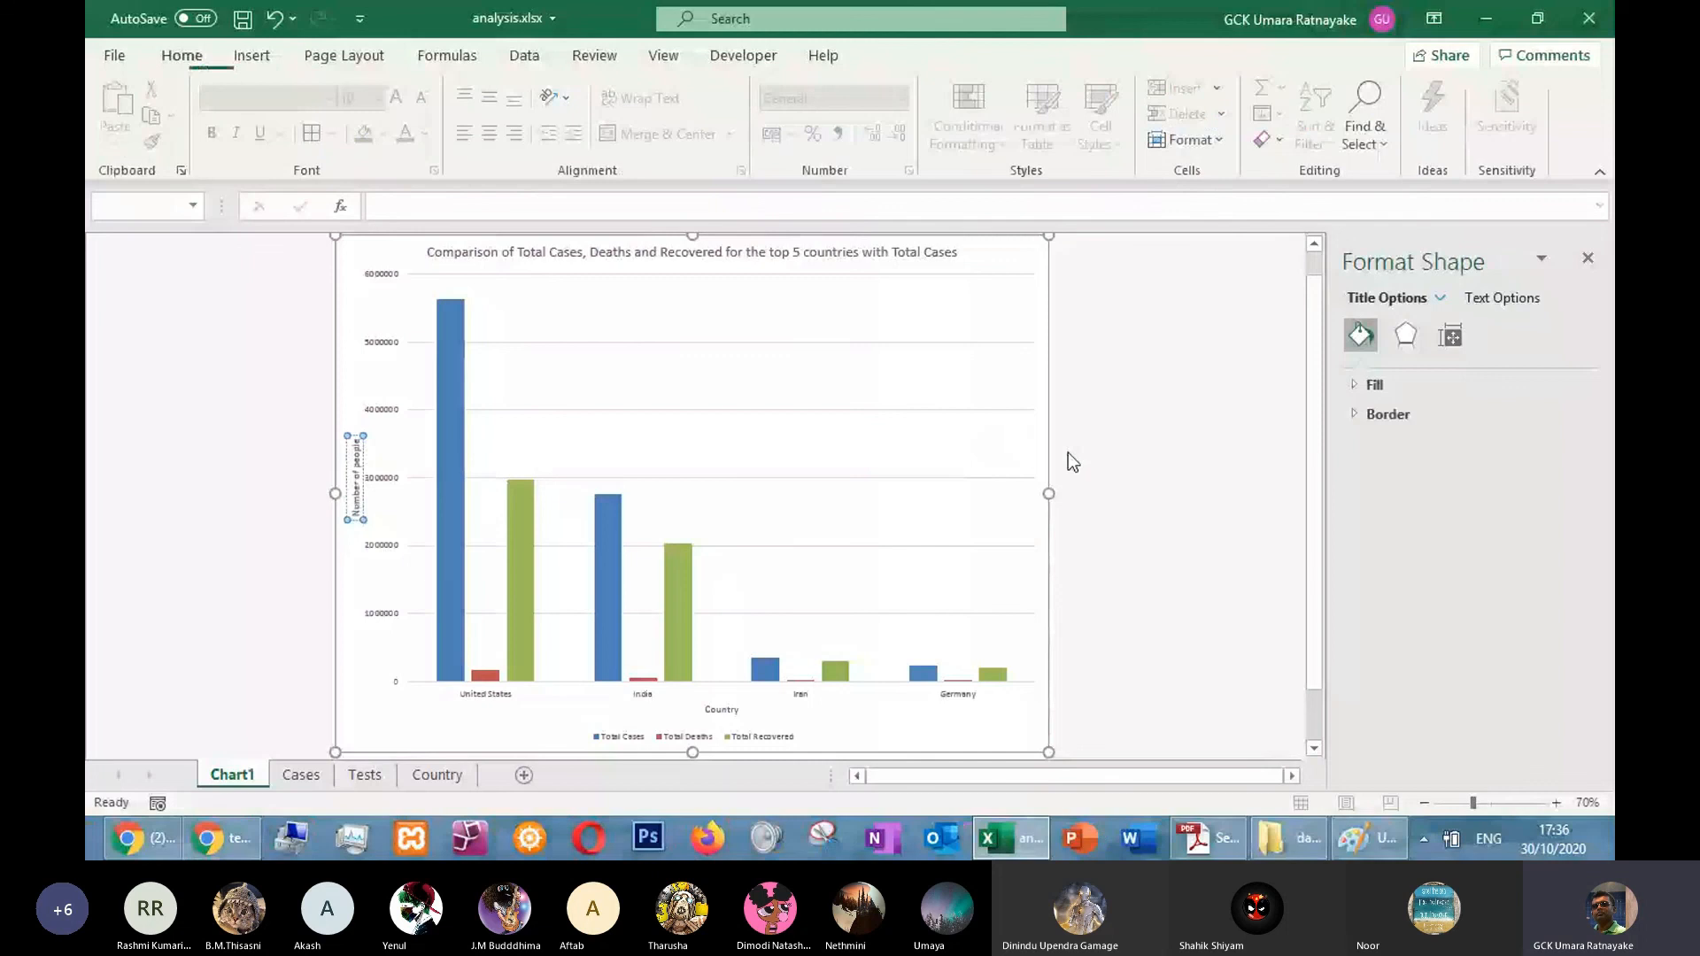
# Enlarge the chart title's font size to 20 pt
pyautogui.hotkey('alt', 'Tab')
pyautogui.hotkey('alt', 'Tab')
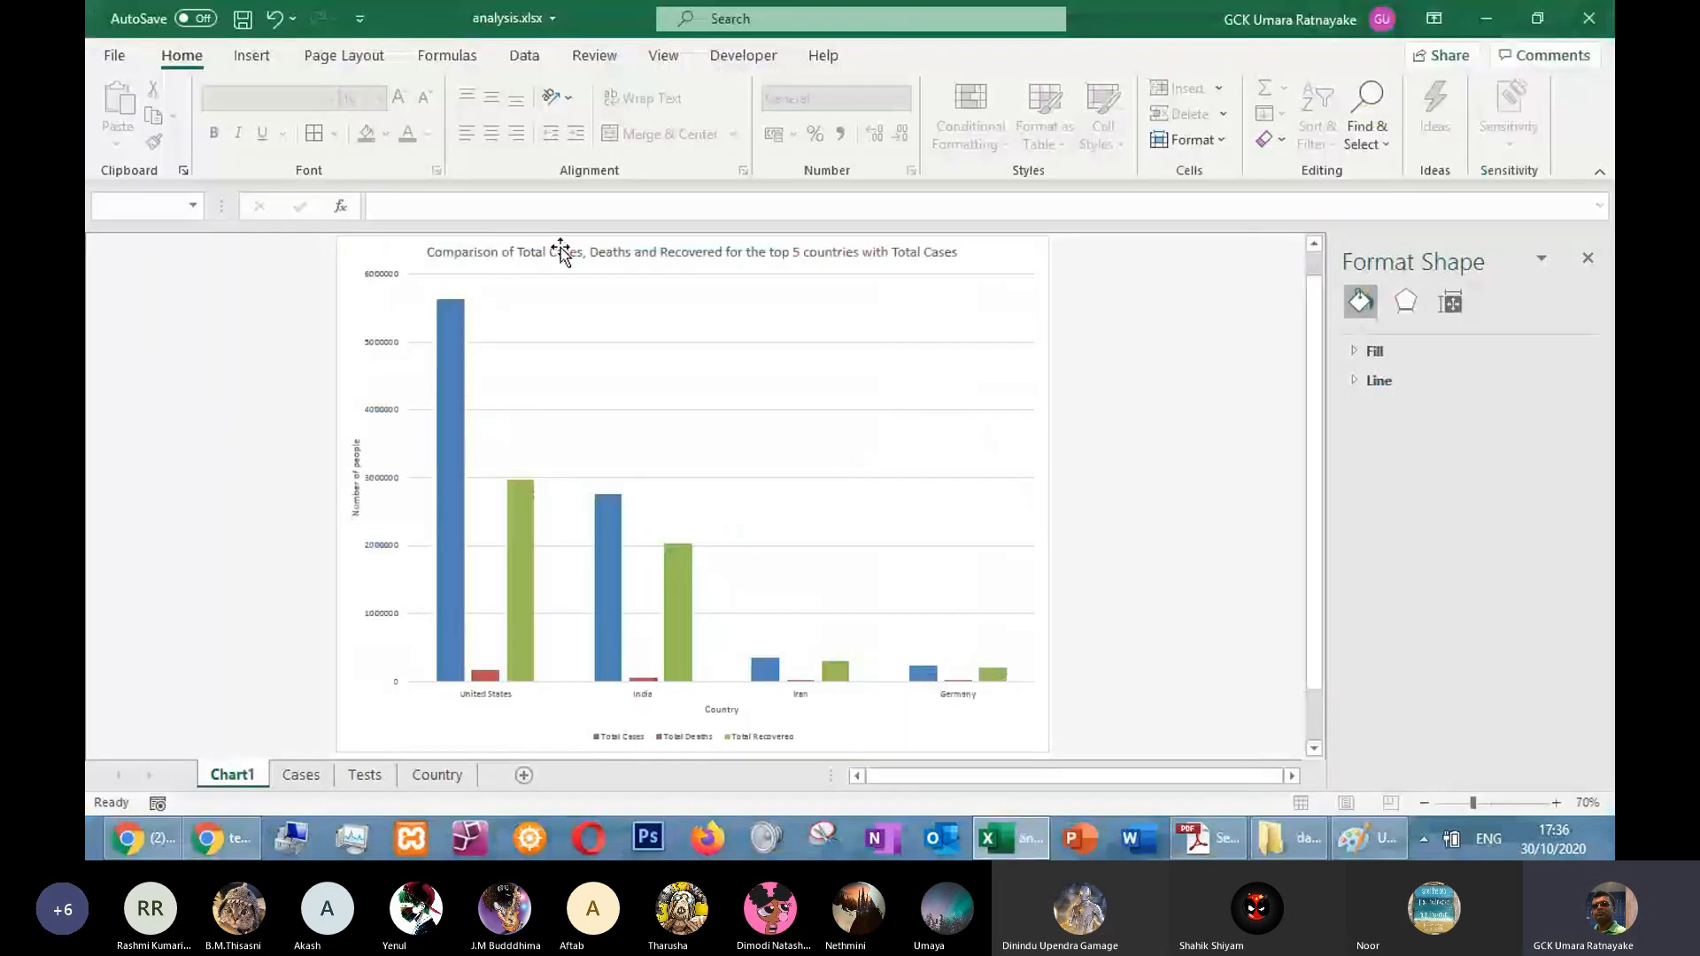
pyautogui.click(561, 252)
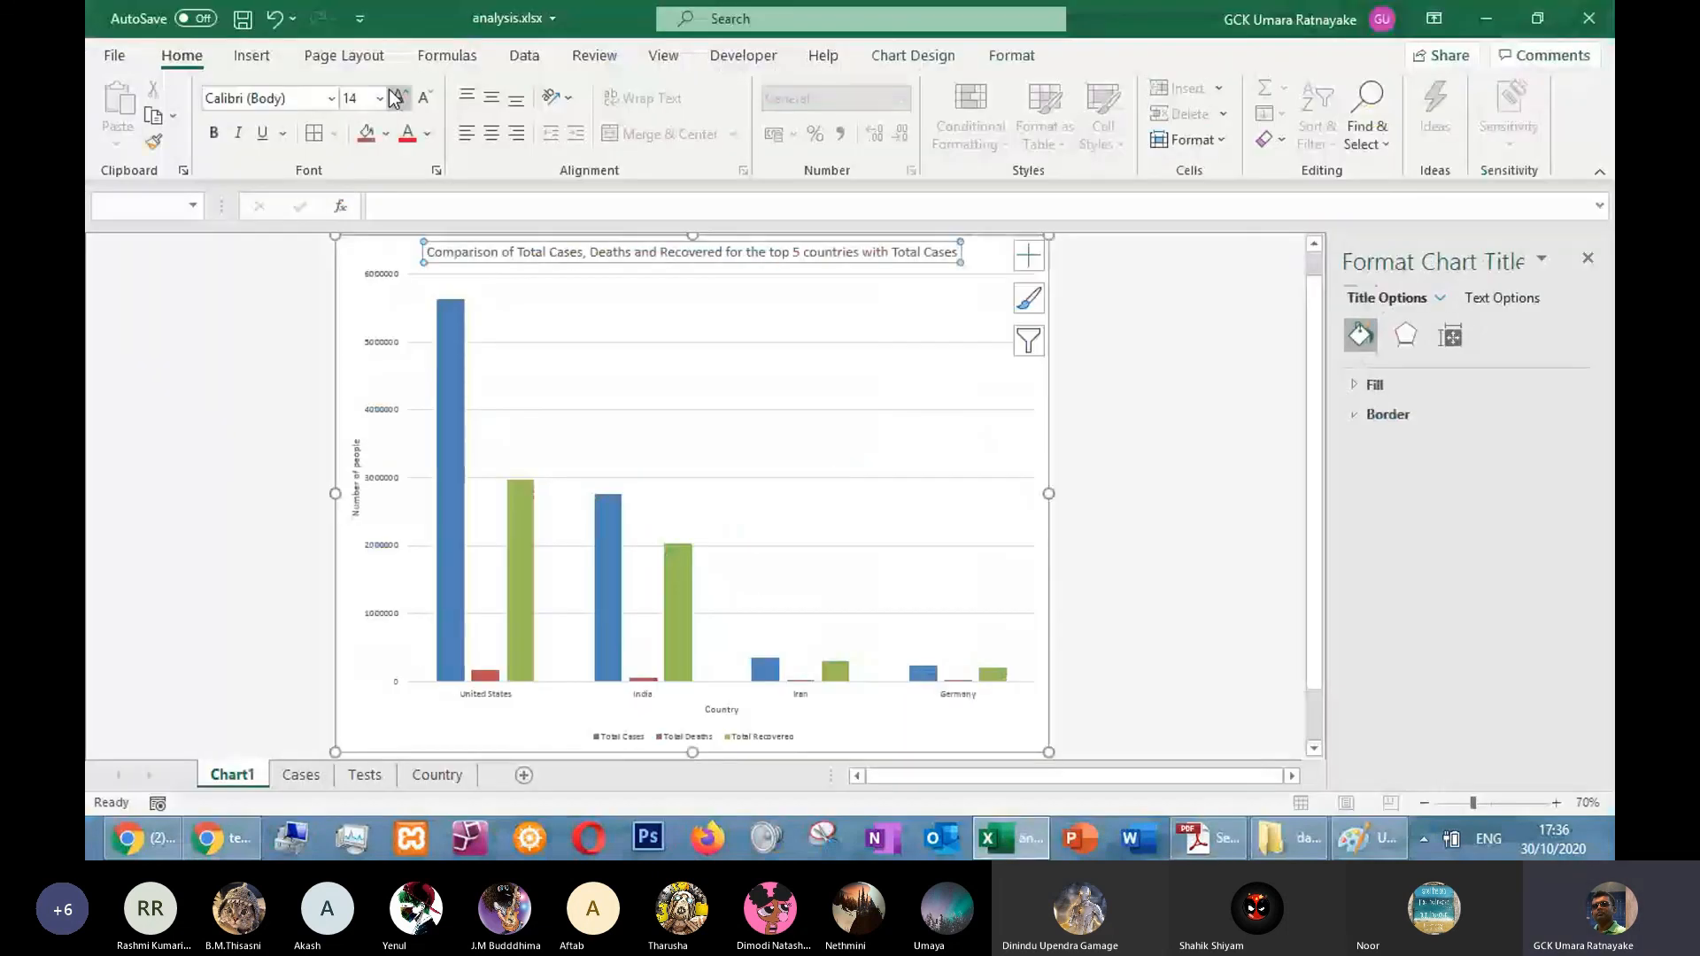
pyautogui.click(398, 96)
pyautogui.click(399, 97)
pyautogui.click(399, 96)
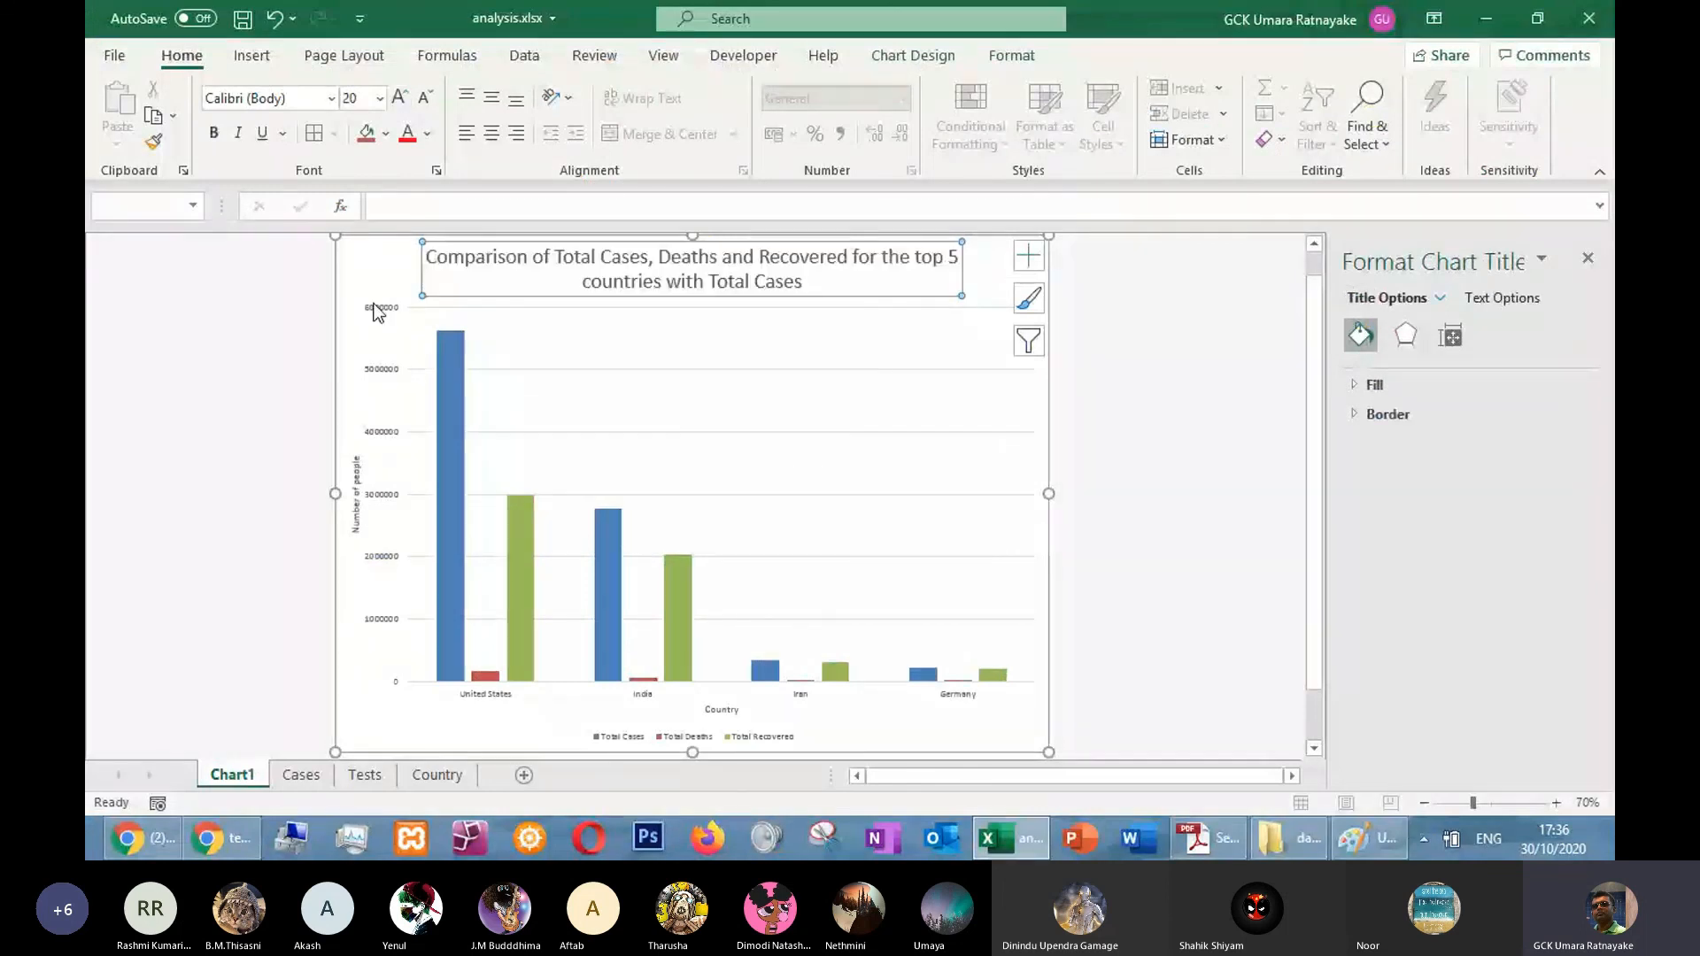
# Increase the font size of the vertical axis labels, and set the country labels on the horizontal axis to 16 pt
pyautogui.click(377, 311)
pyautogui.click(400, 98)
pyautogui.click(505, 696)
pyautogui.click(400, 98)
pyautogui.click(400, 97)
pyautogui.click(400, 98)
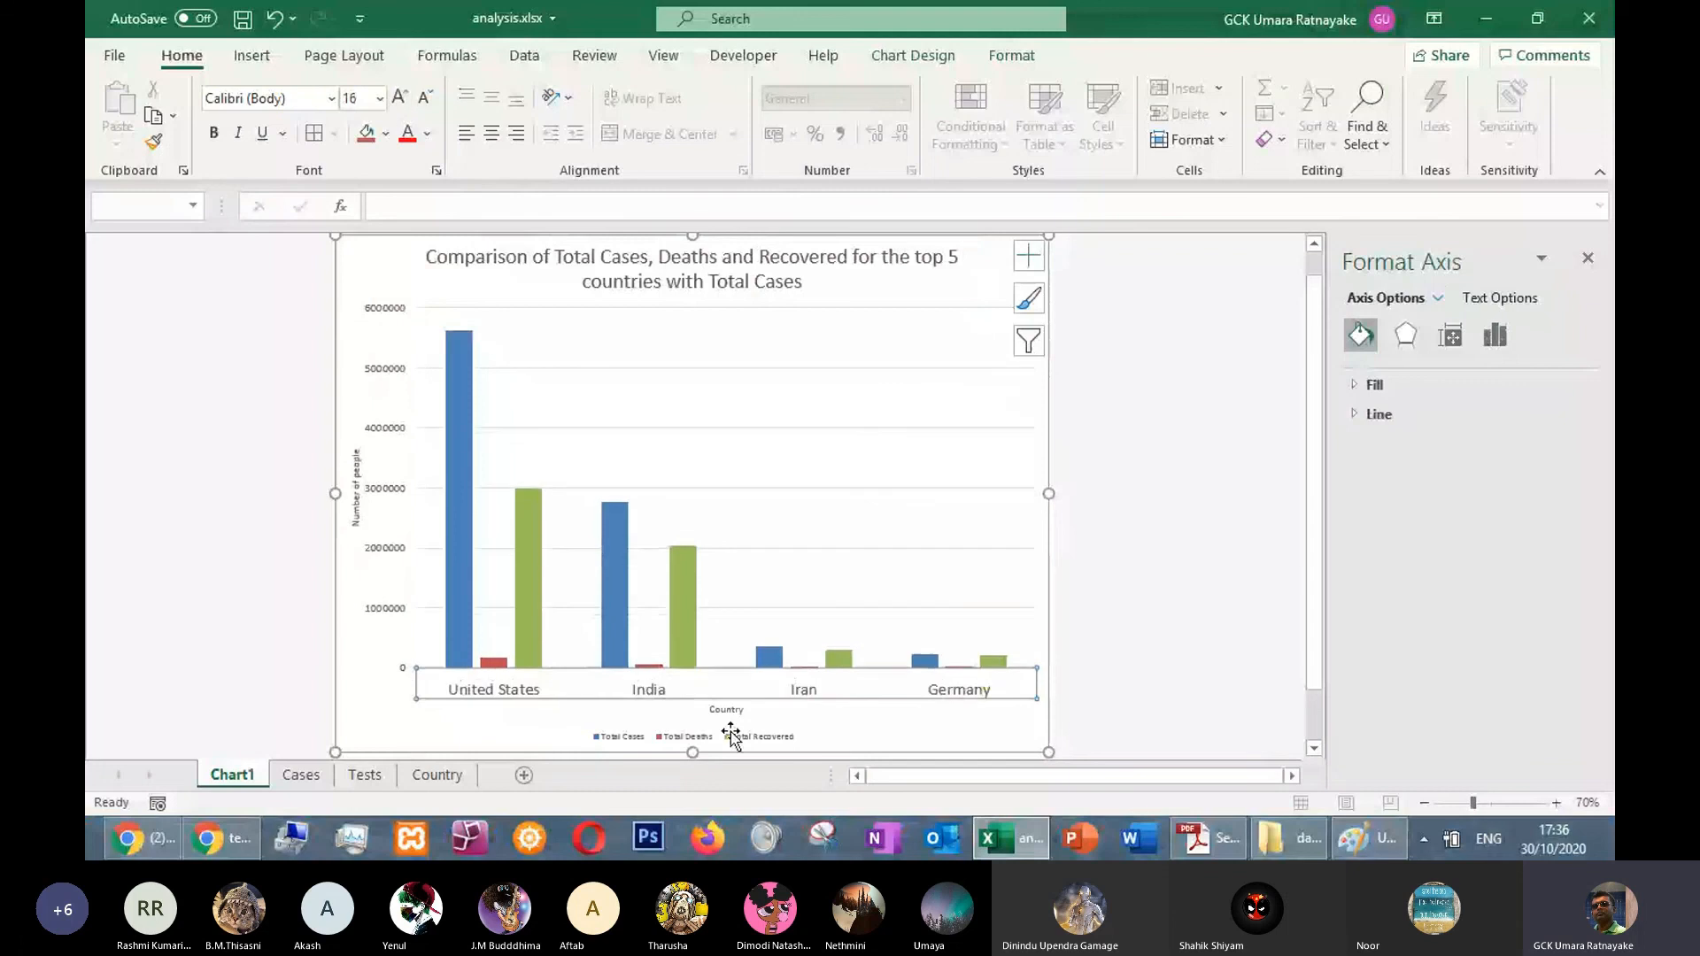
# Set the font size of the "Country" axis title to 16 pt
pyautogui.click(727, 723)
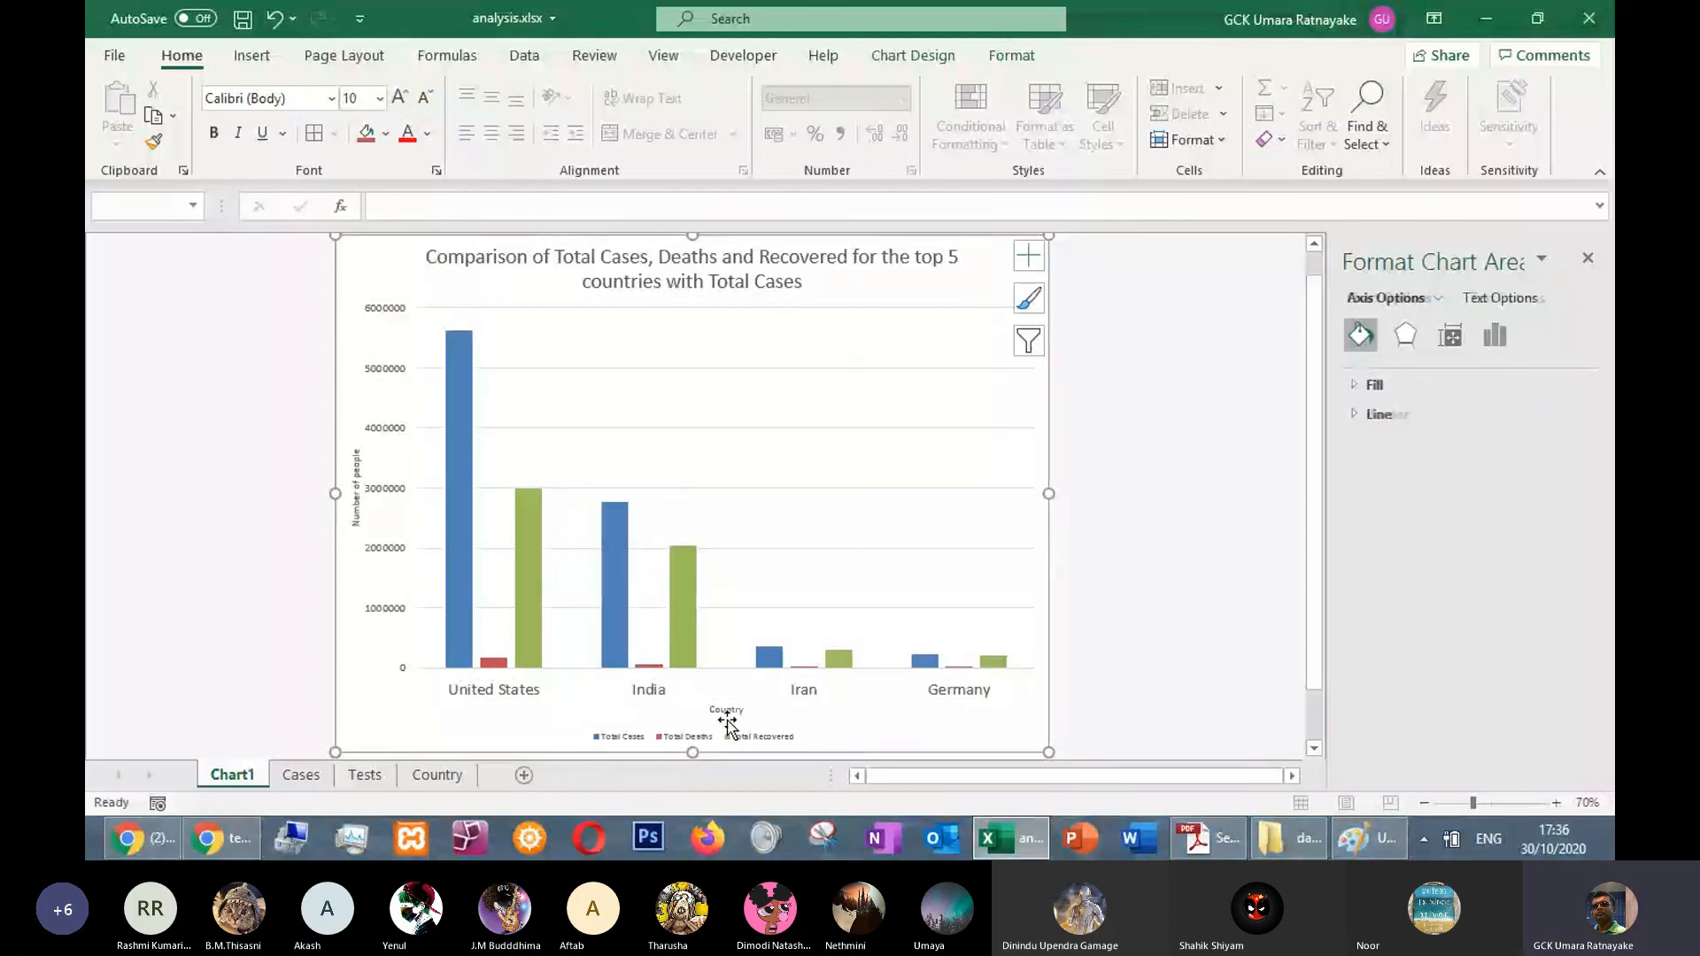
pyautogui.click(727, 711)
pyautogui.click(400, 97)
pyautogui.click(400, 98)
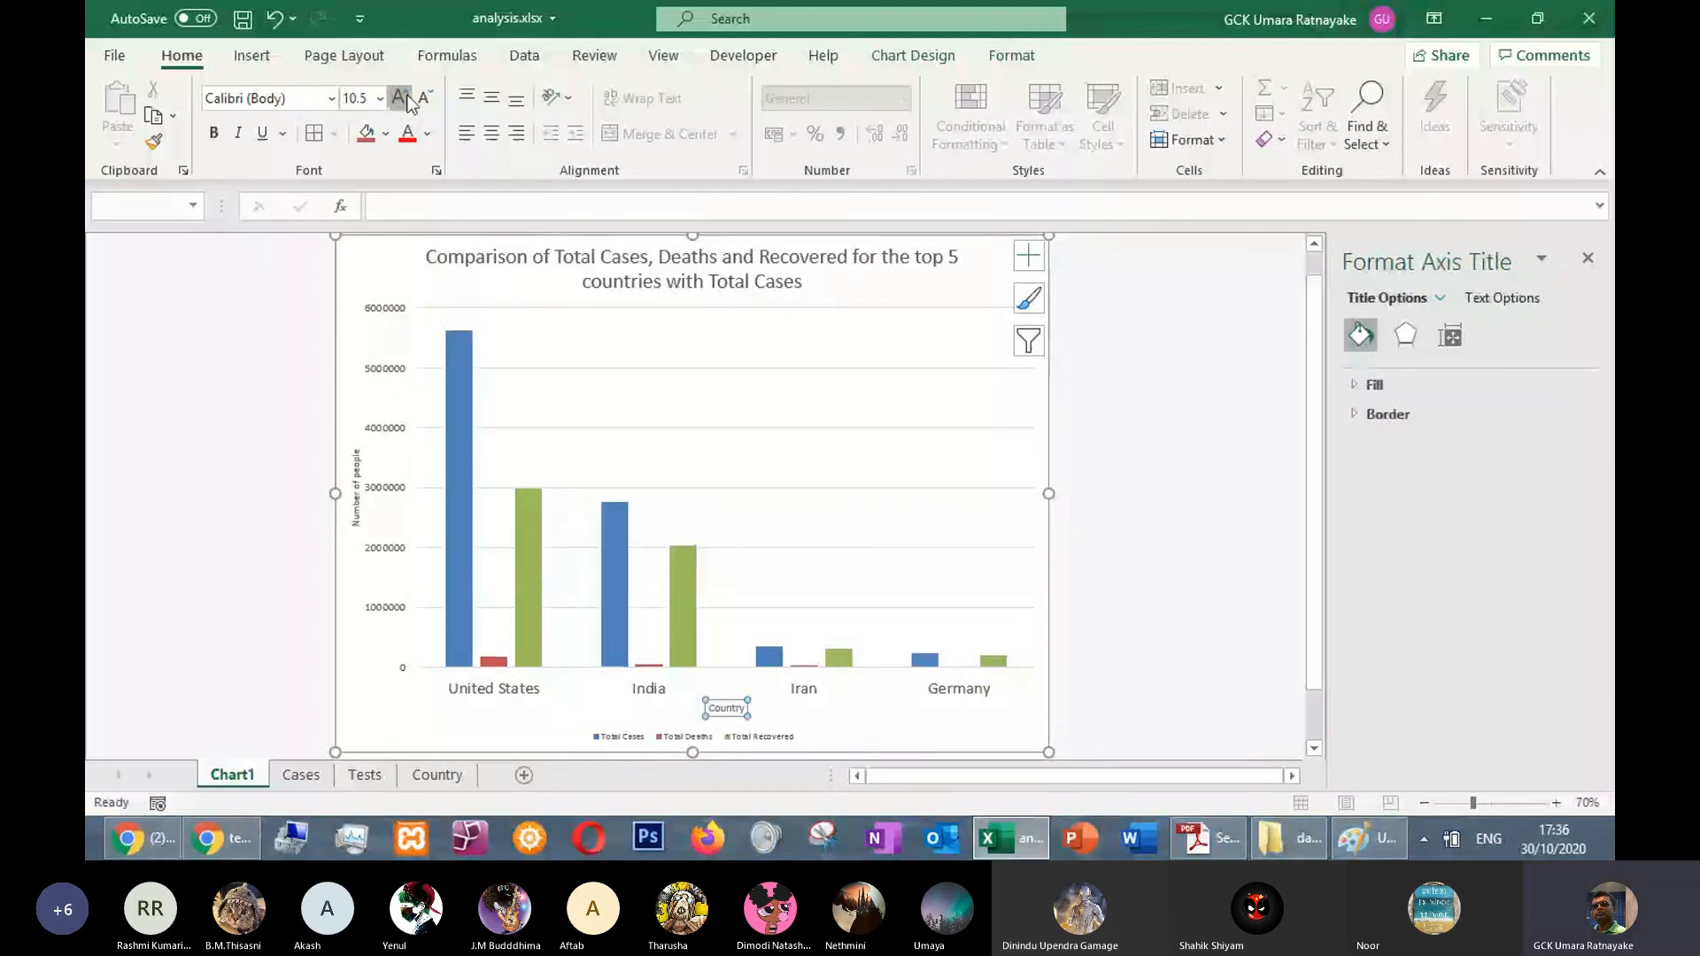
pyautogui.click(400, 98)
pyautogui.click(401, 97)
pyautogui.click(143, 839)
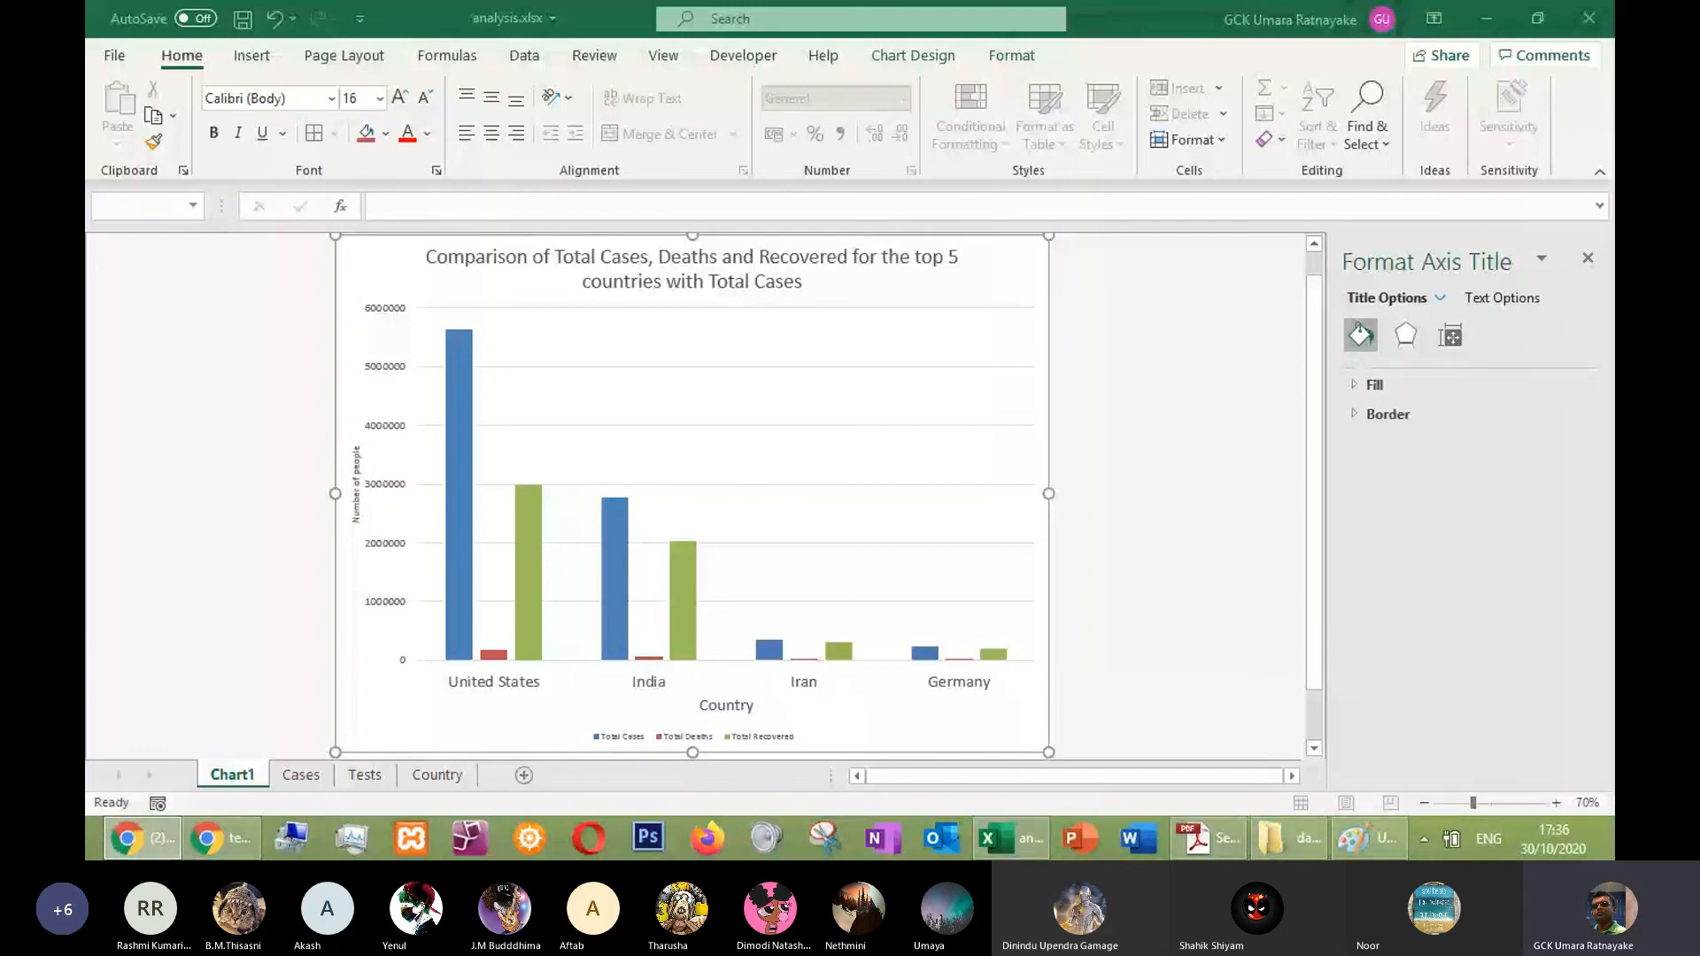
# Increase the font size of the "Number of people" axis title
pyautogui.click(357, 496)
pyautogui.click(400, 97)
pyautogui.click(401, 97)
pyautogui.click(400, 97)
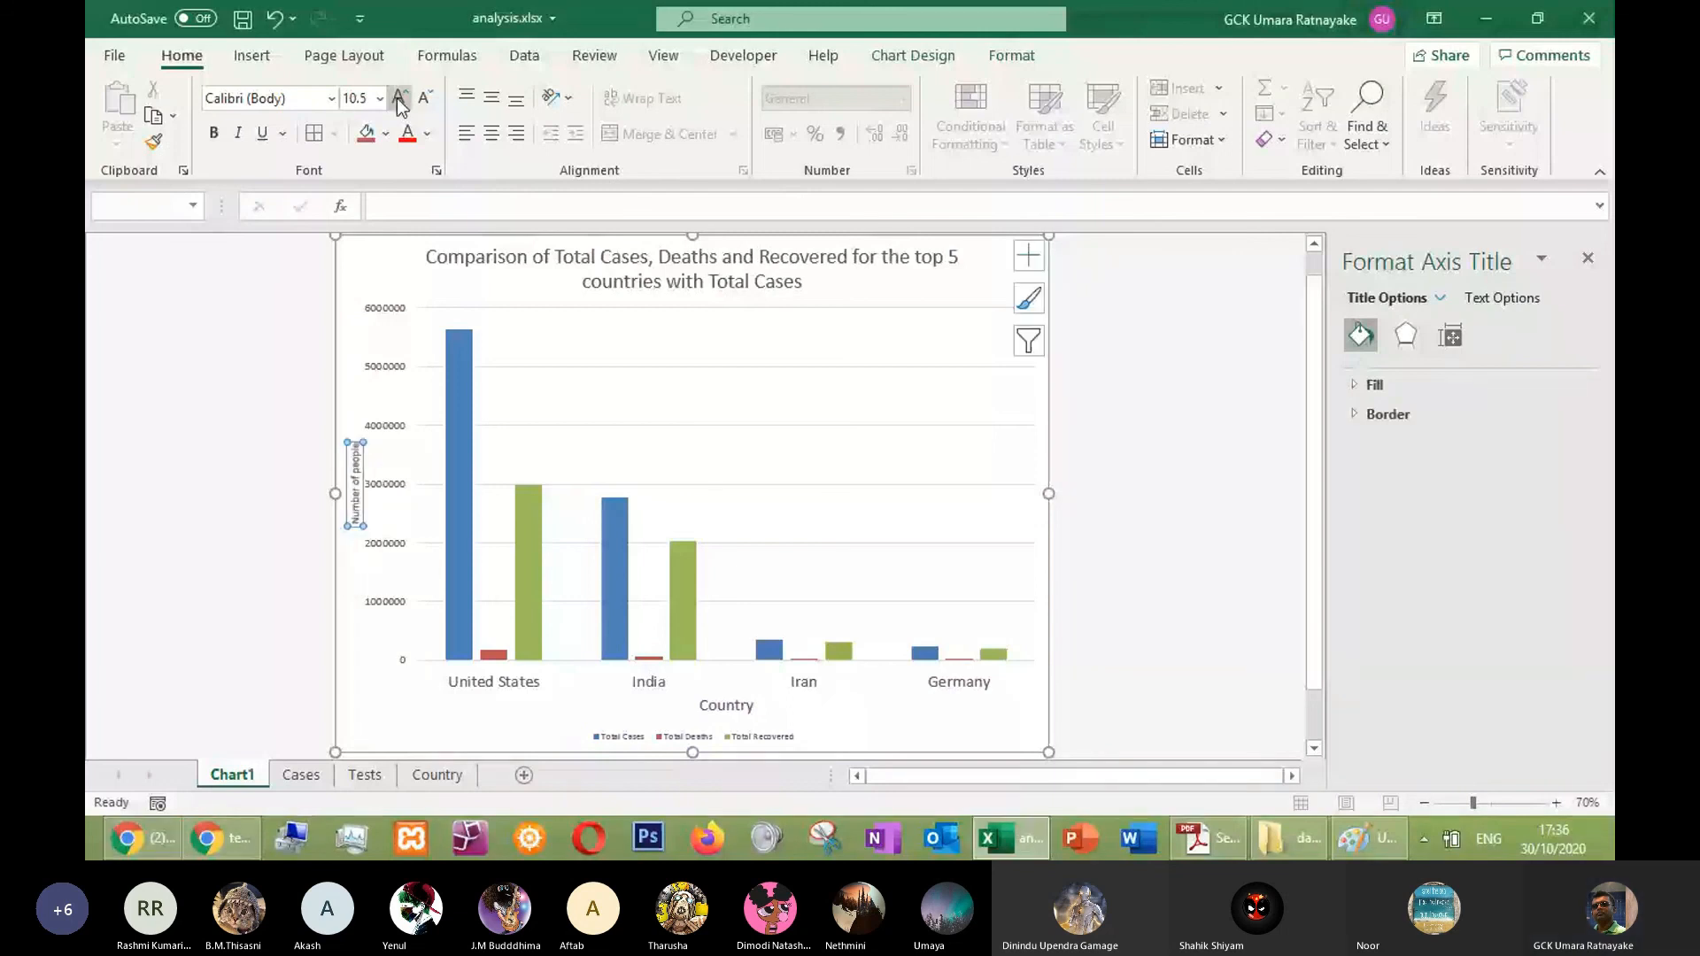
# Set the chart legend's font size to 14 pt
pyautogui.click(665, 742)
pyautogui.click(399, 98)
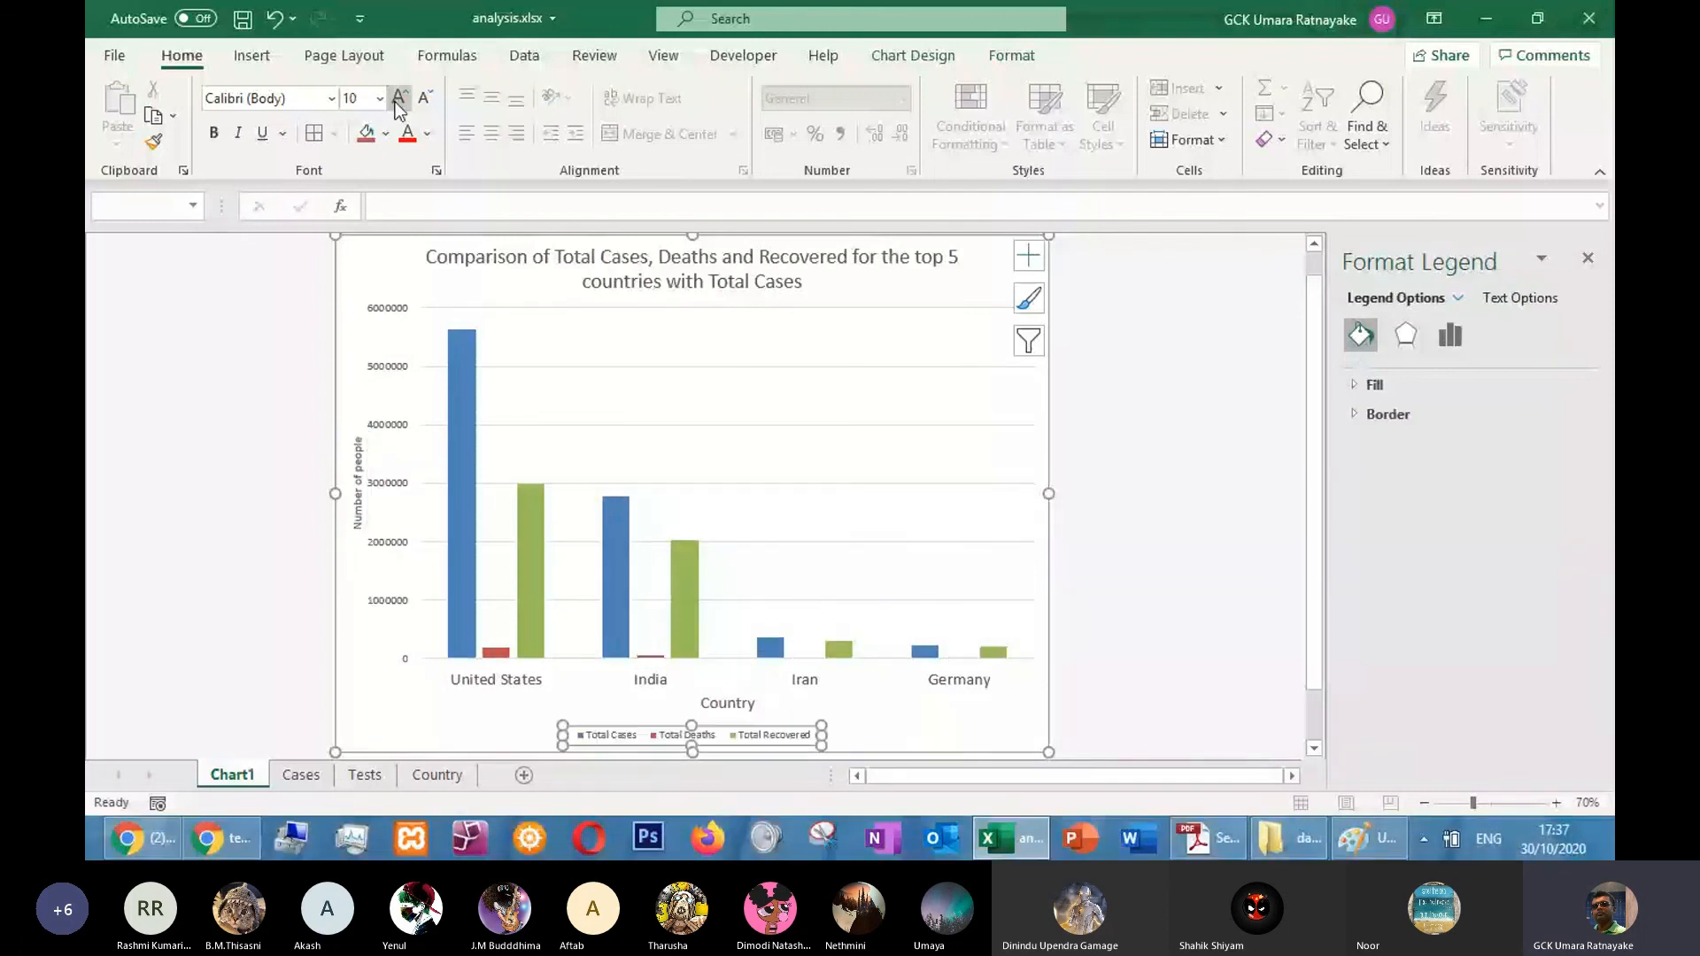
pyautogui.click(400, 98)
pyautogui.click(400, 98)
pyautogui.click(399, 99)
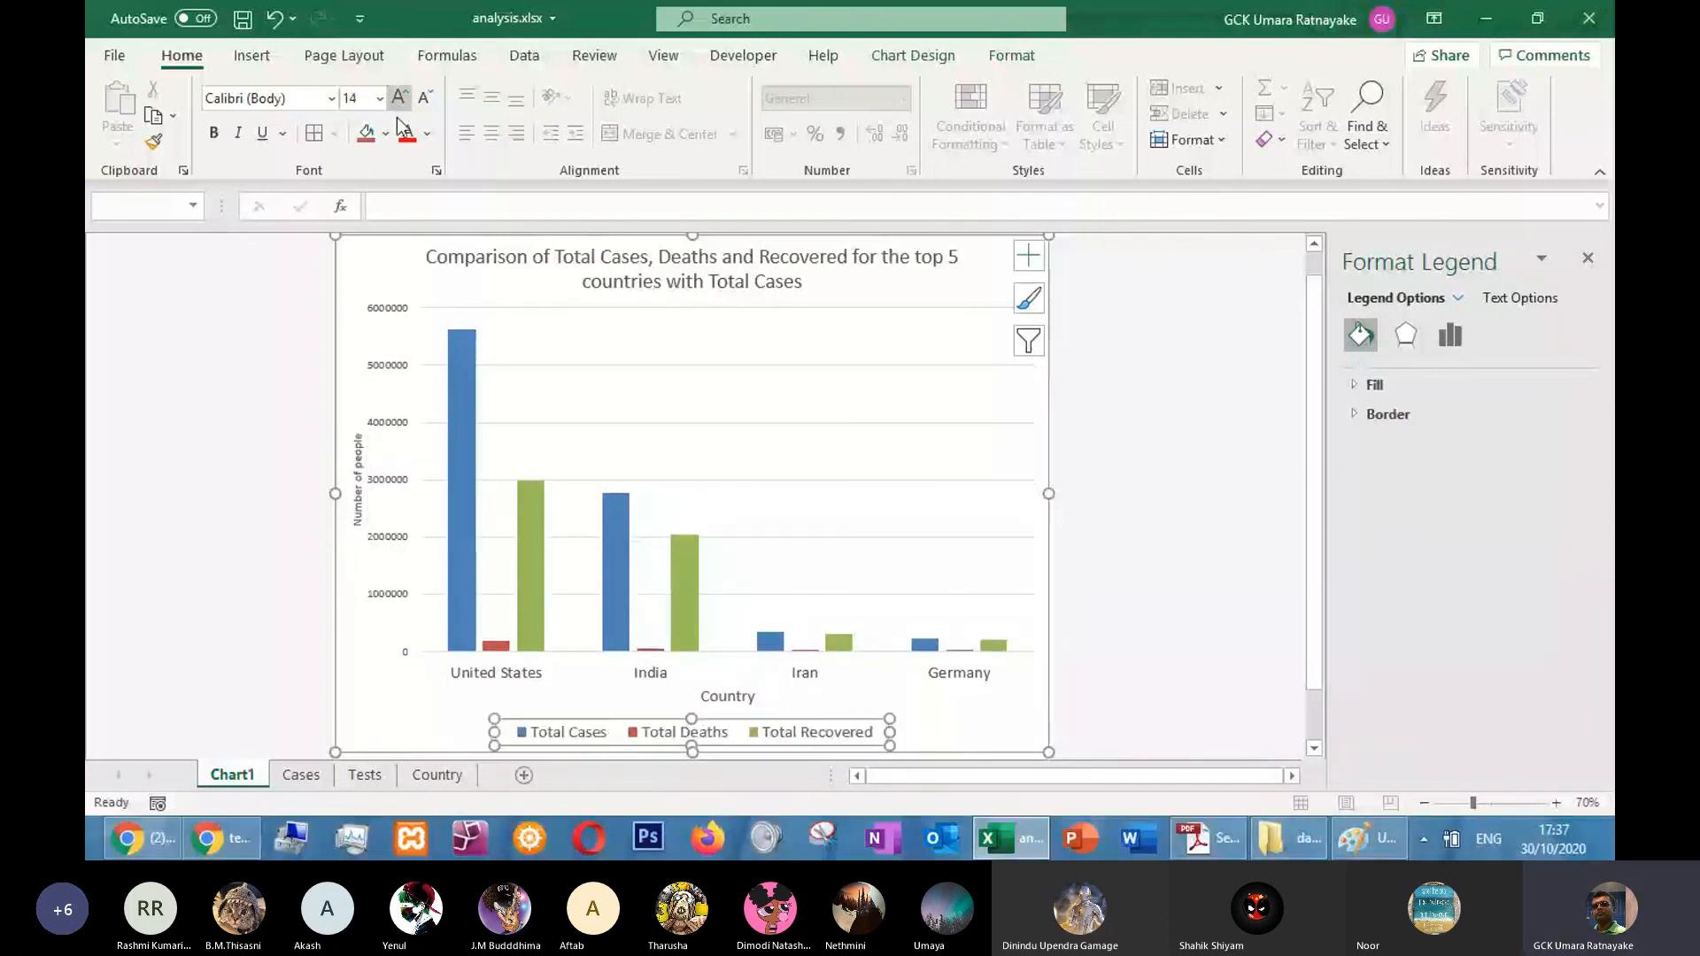
pyautogui.press('Escape')
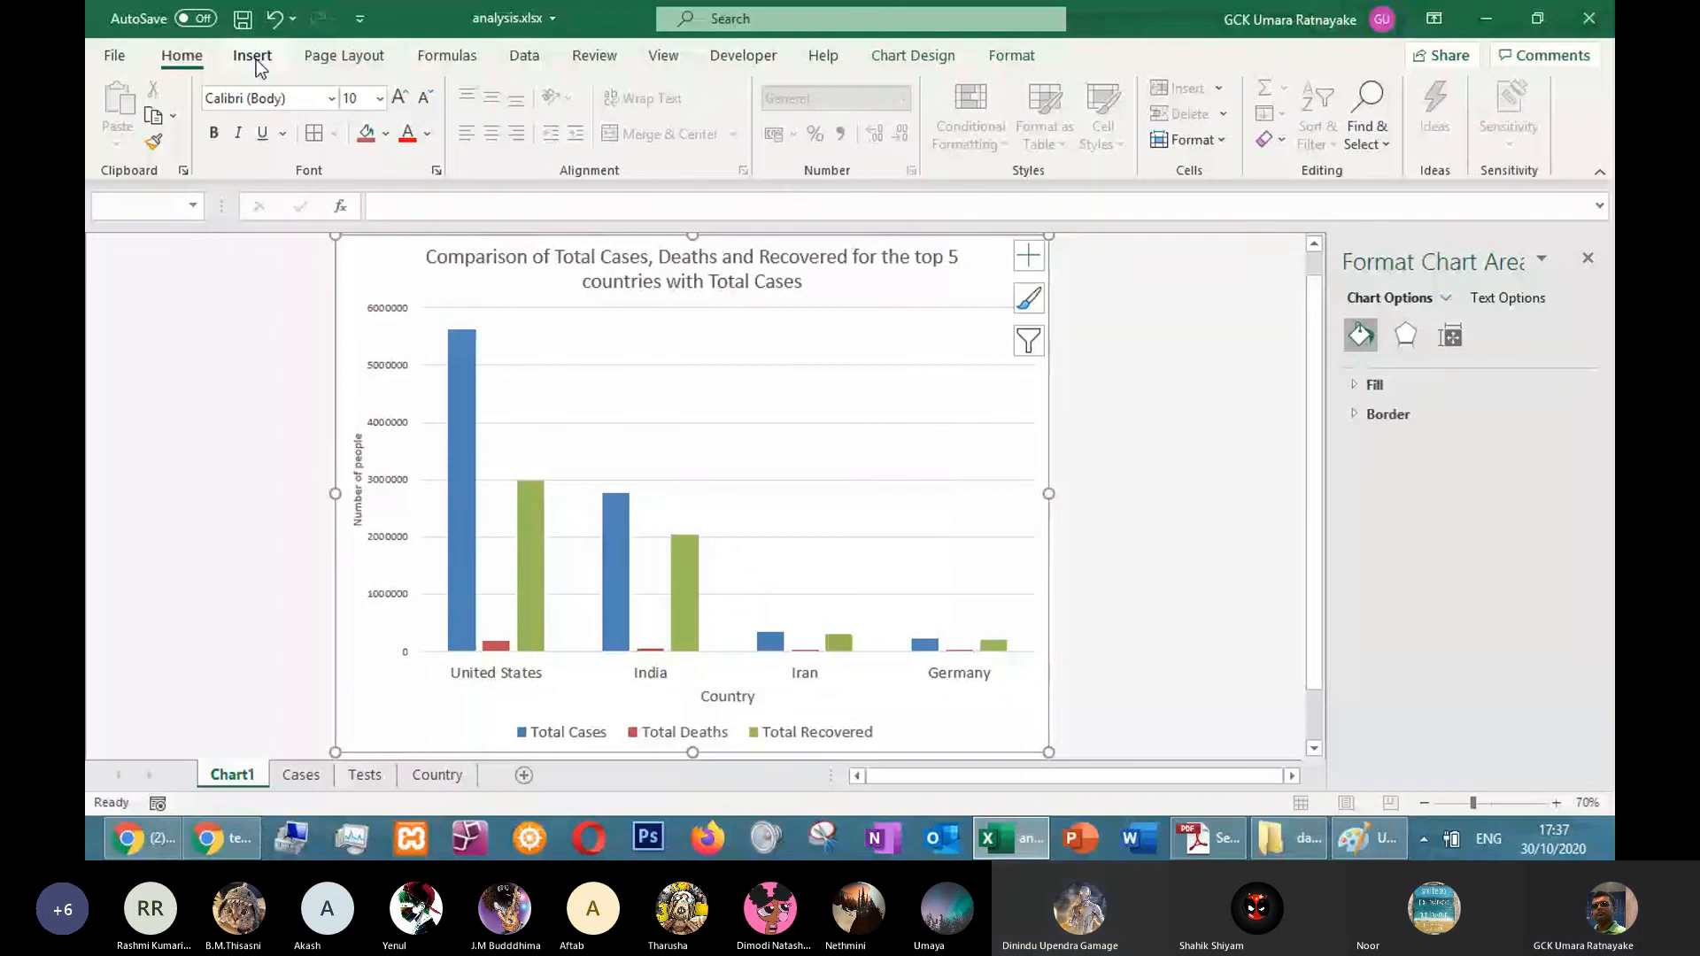
# Fill the Total Cases columns with black
pyautogui.moveTo(605, 547)
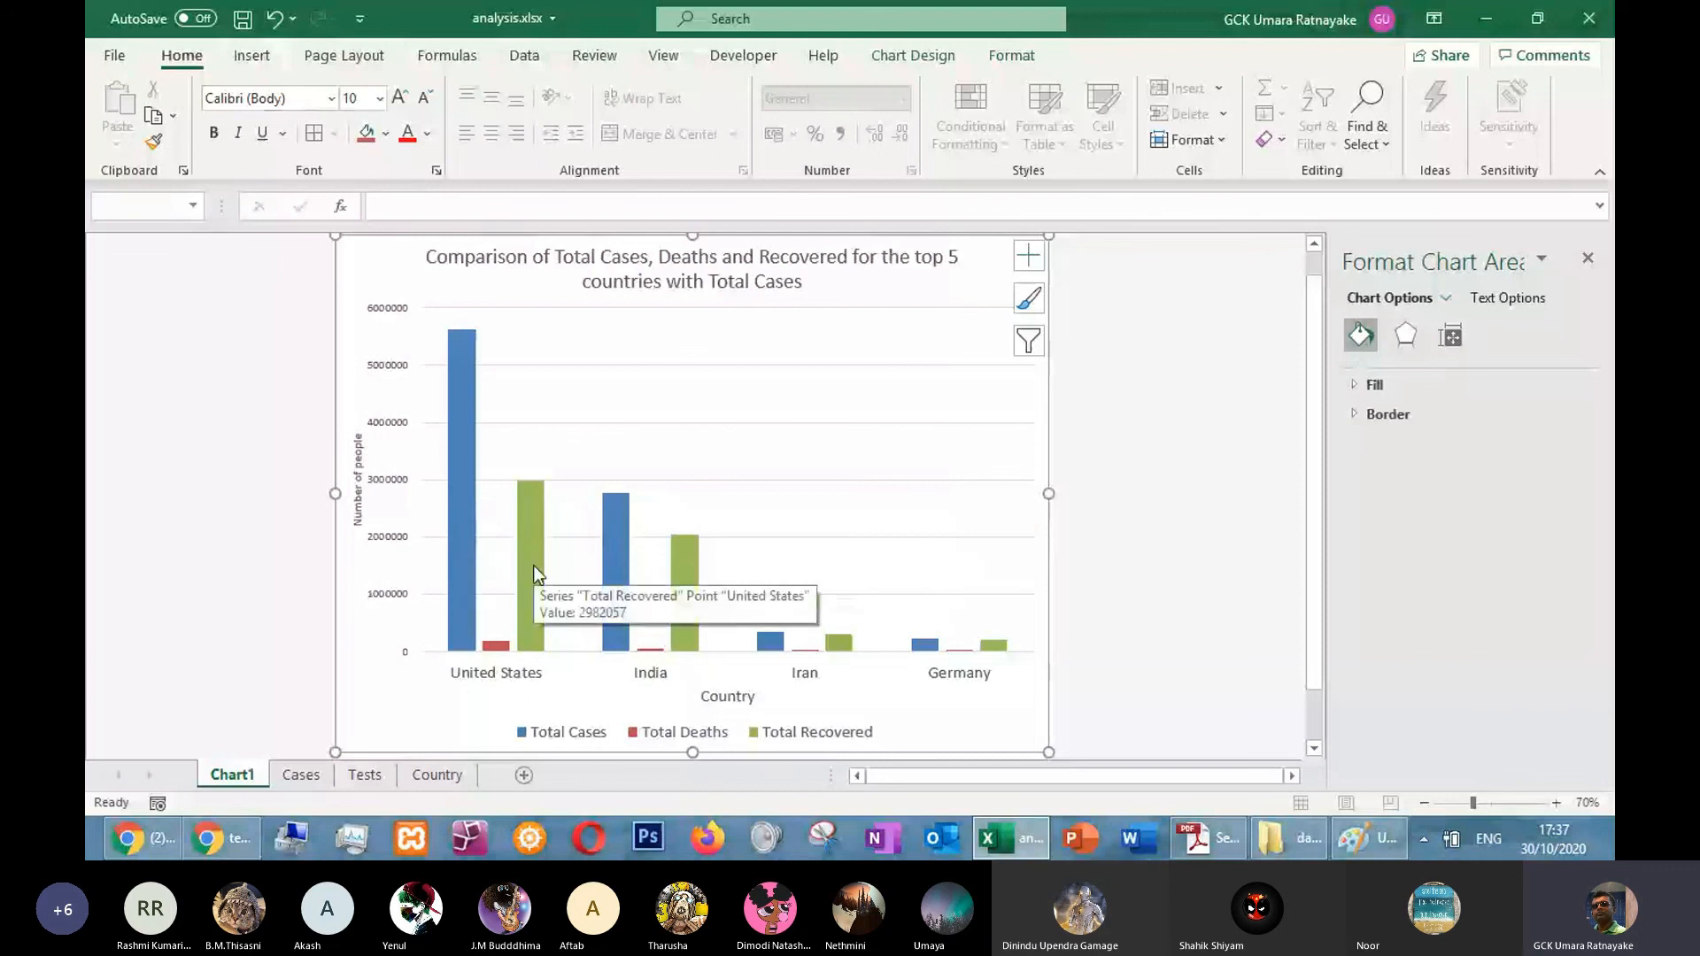
pyautogui.moveTo(454, 528)
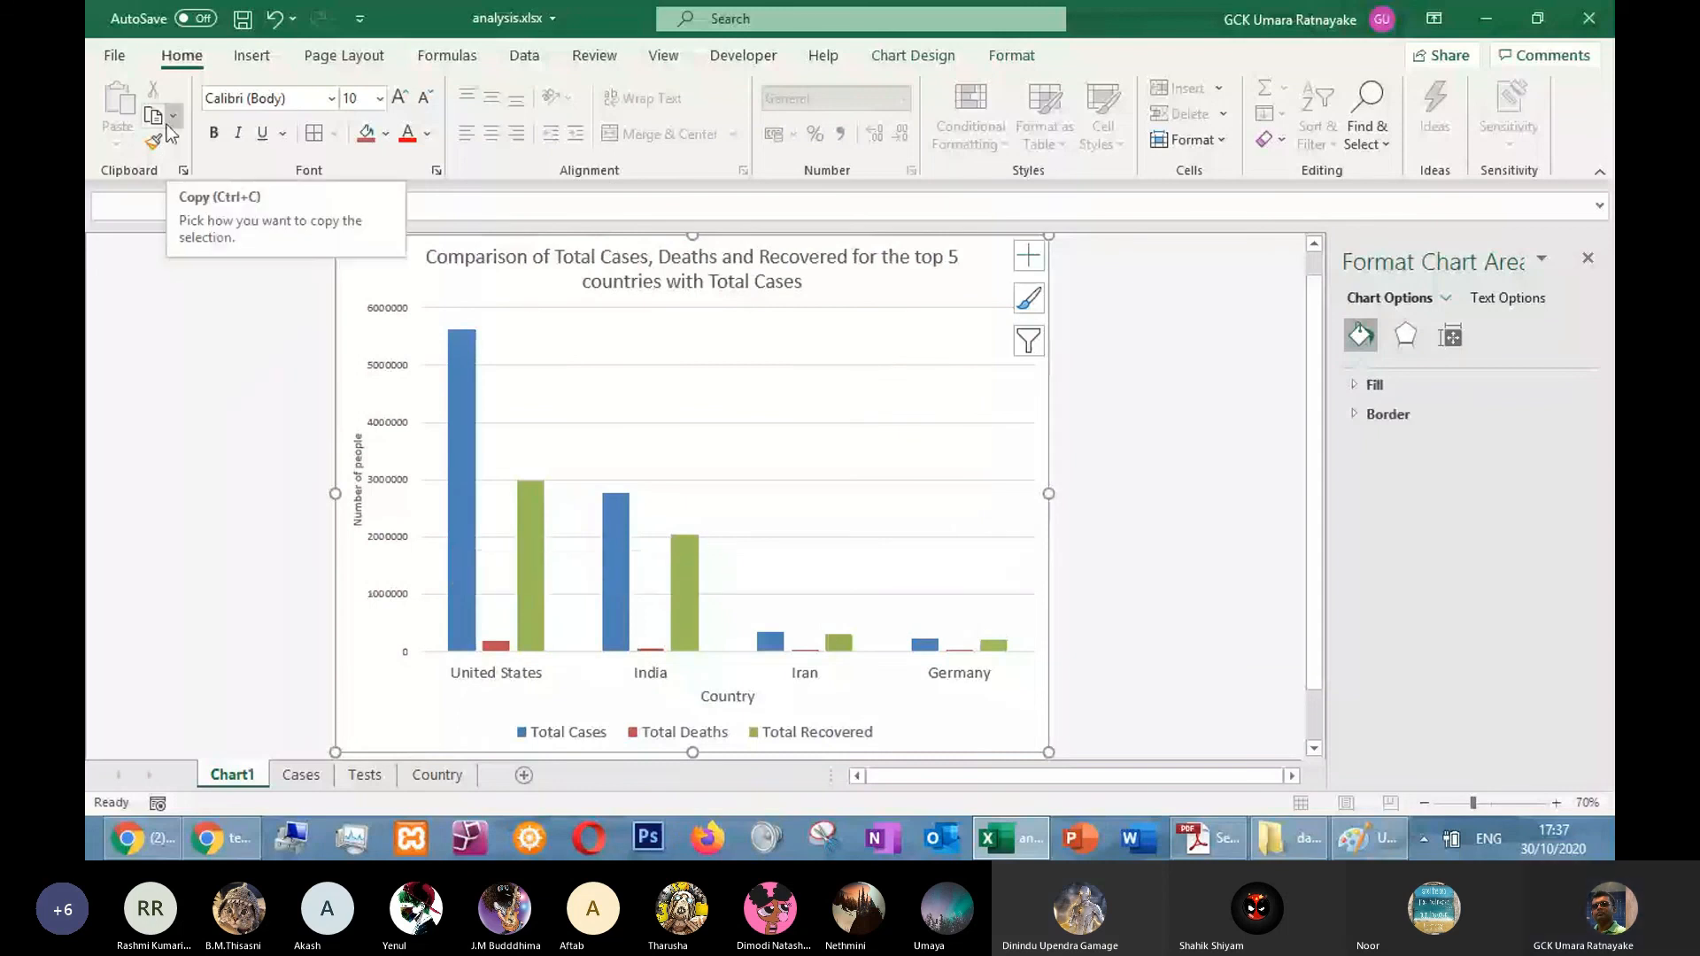
pyautogui.click(459, 490)
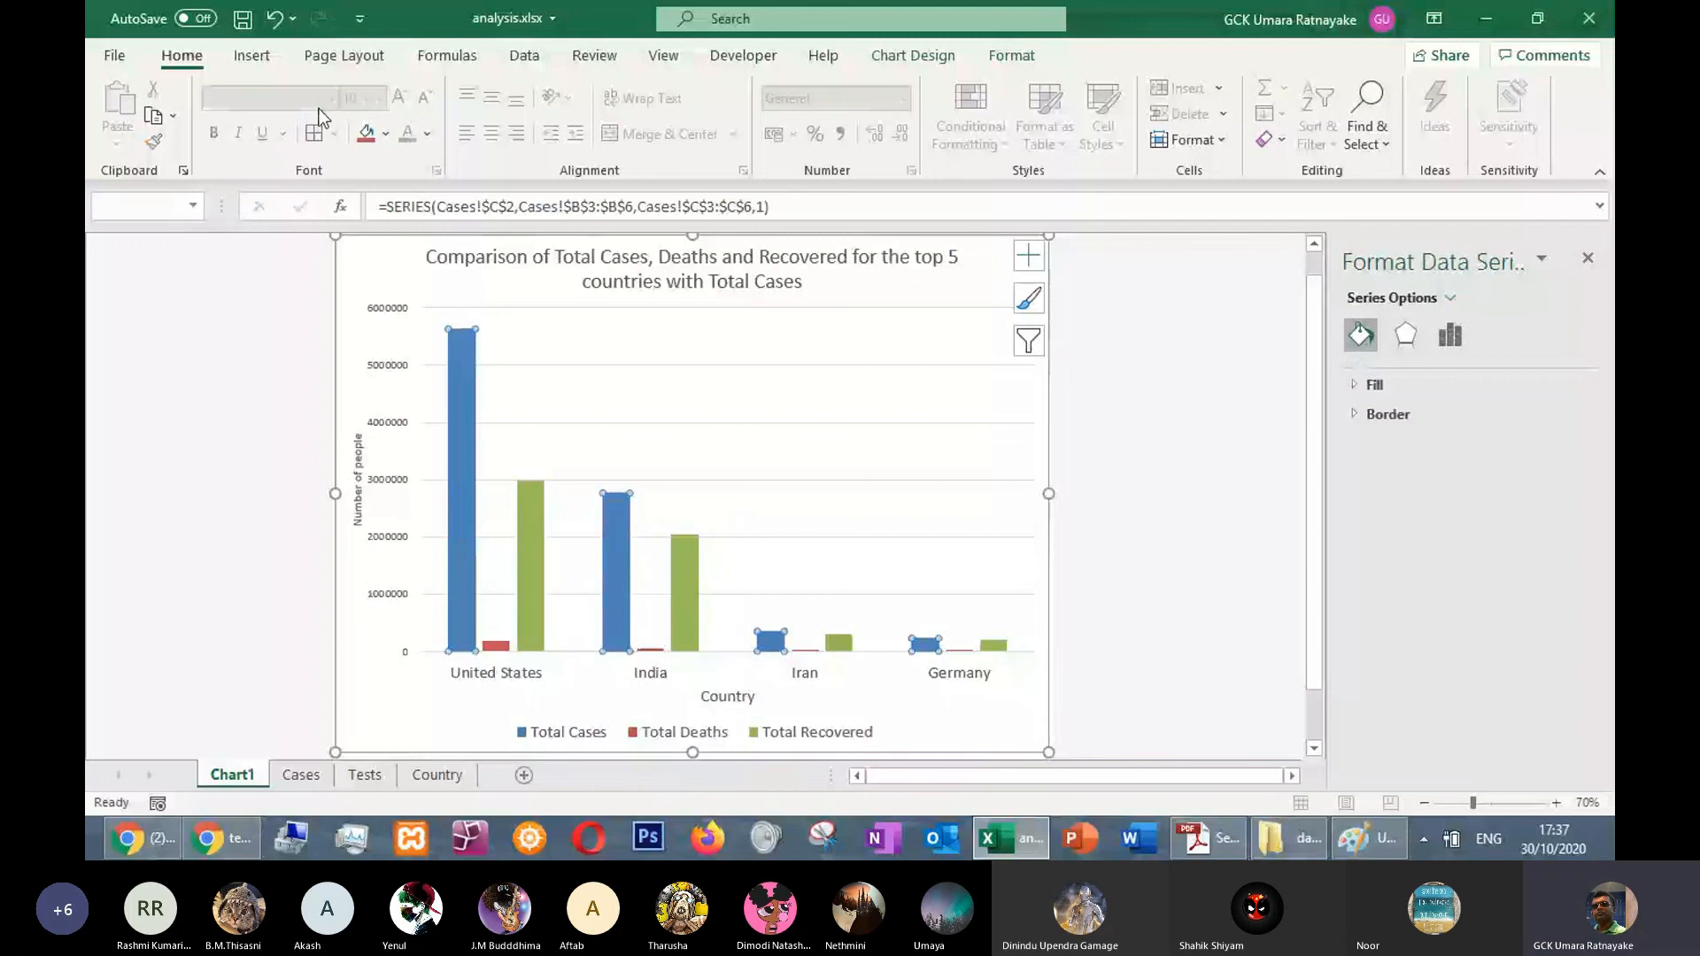
pyautogui.click(386, 133)
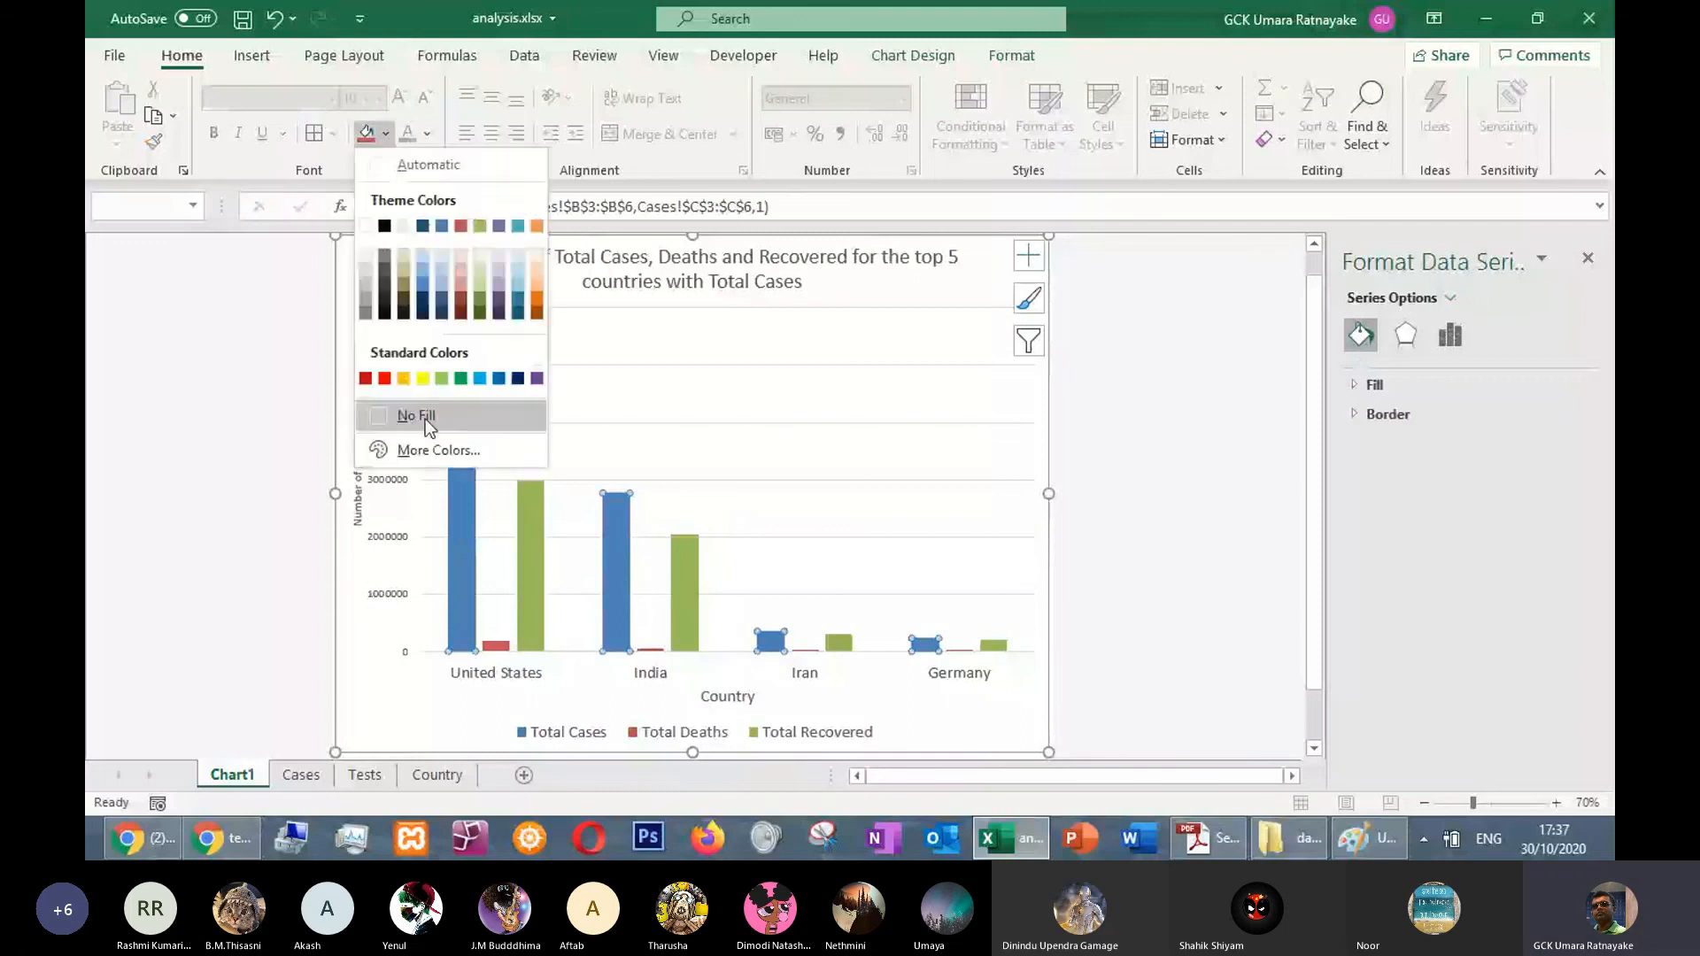
pyautogui.click(385, 314)
# Fill the Total Deaths columns with dark grey and the Total Recovered columns with light grey
pyautogui.press('Right')
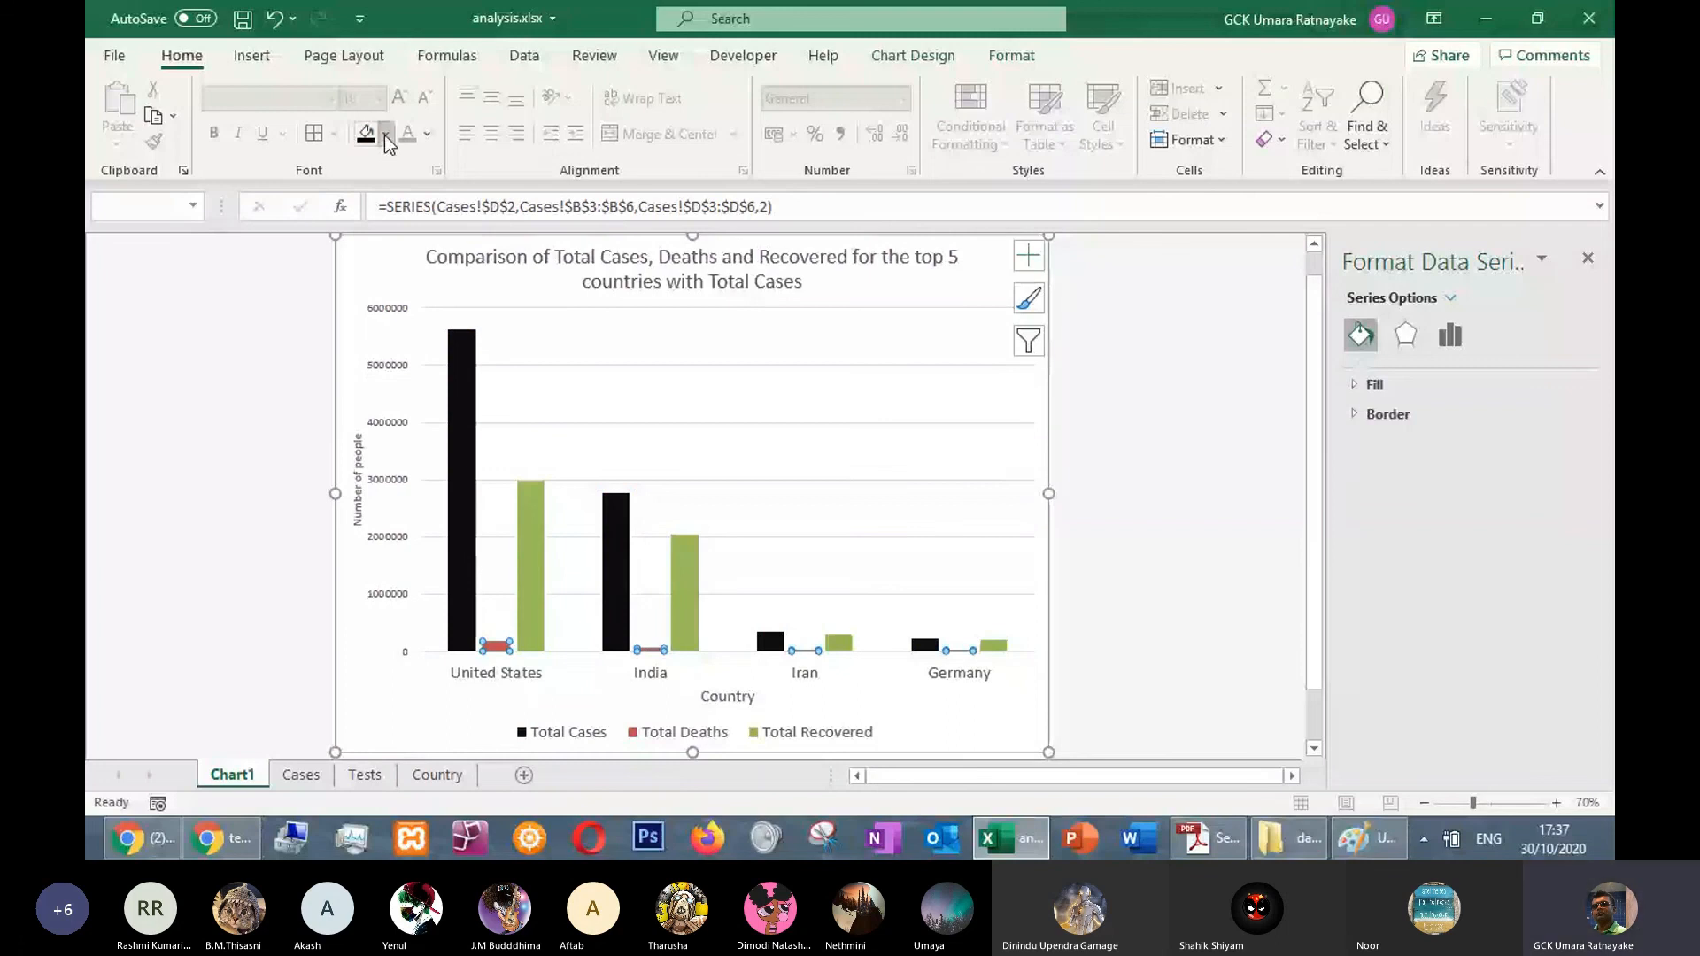
pyautogui.click(386, 136)
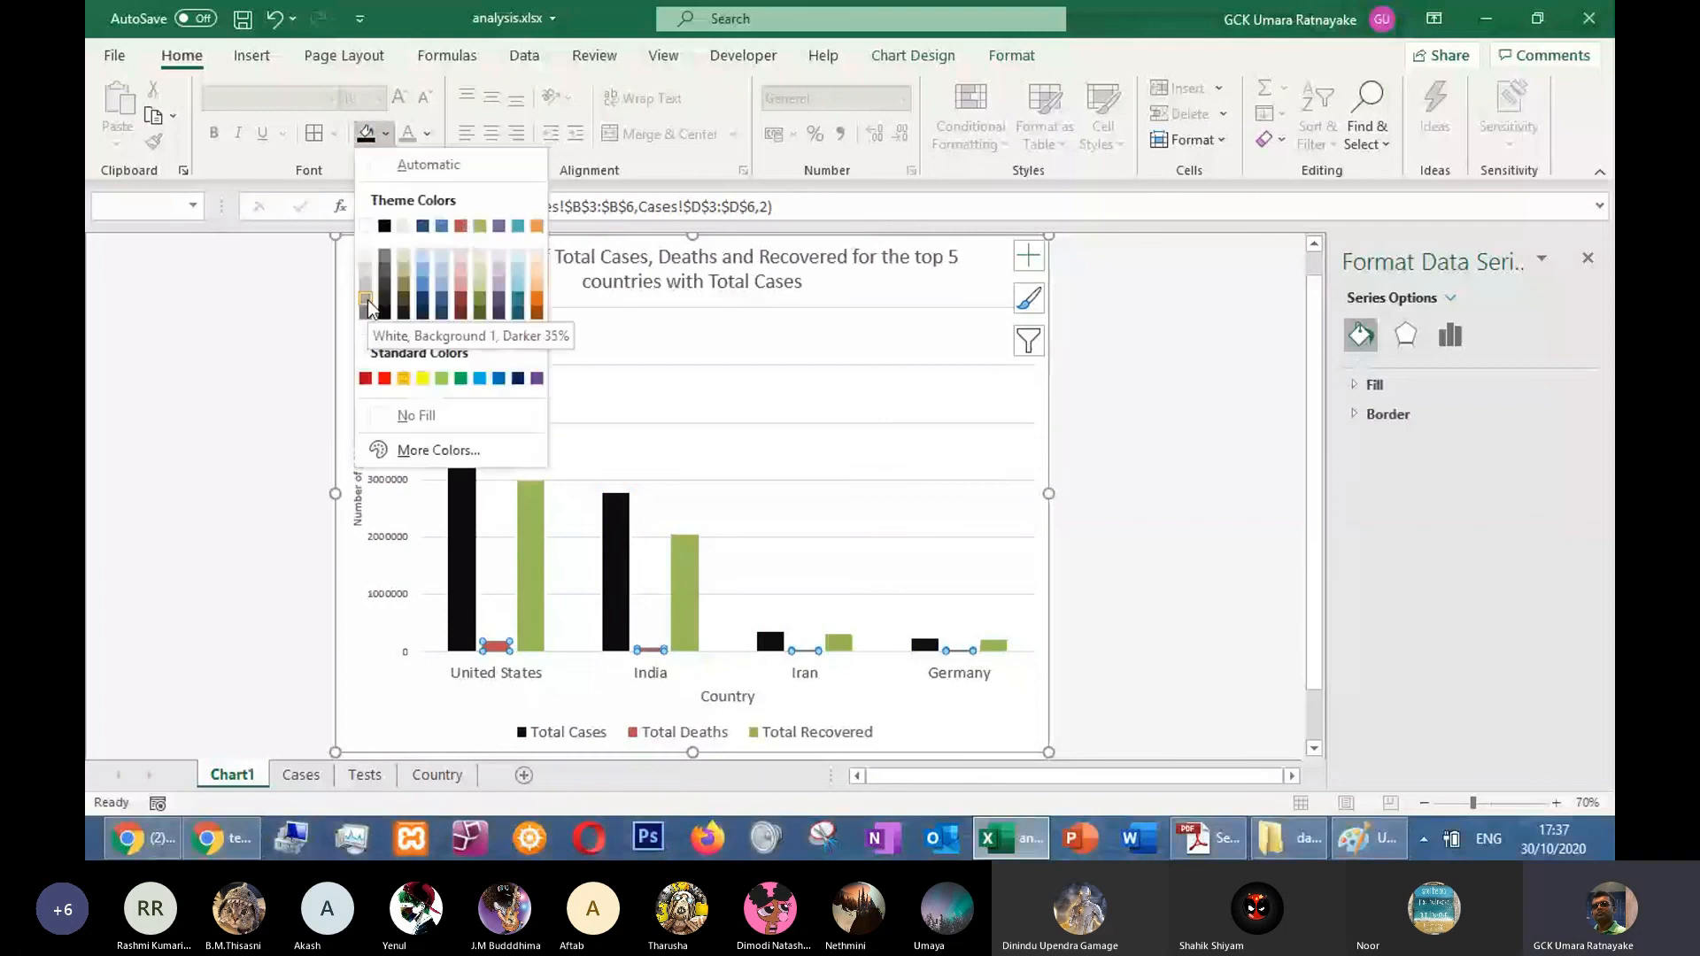
pyautogui.click(369, 308)
pyautogui.click(387, 135)
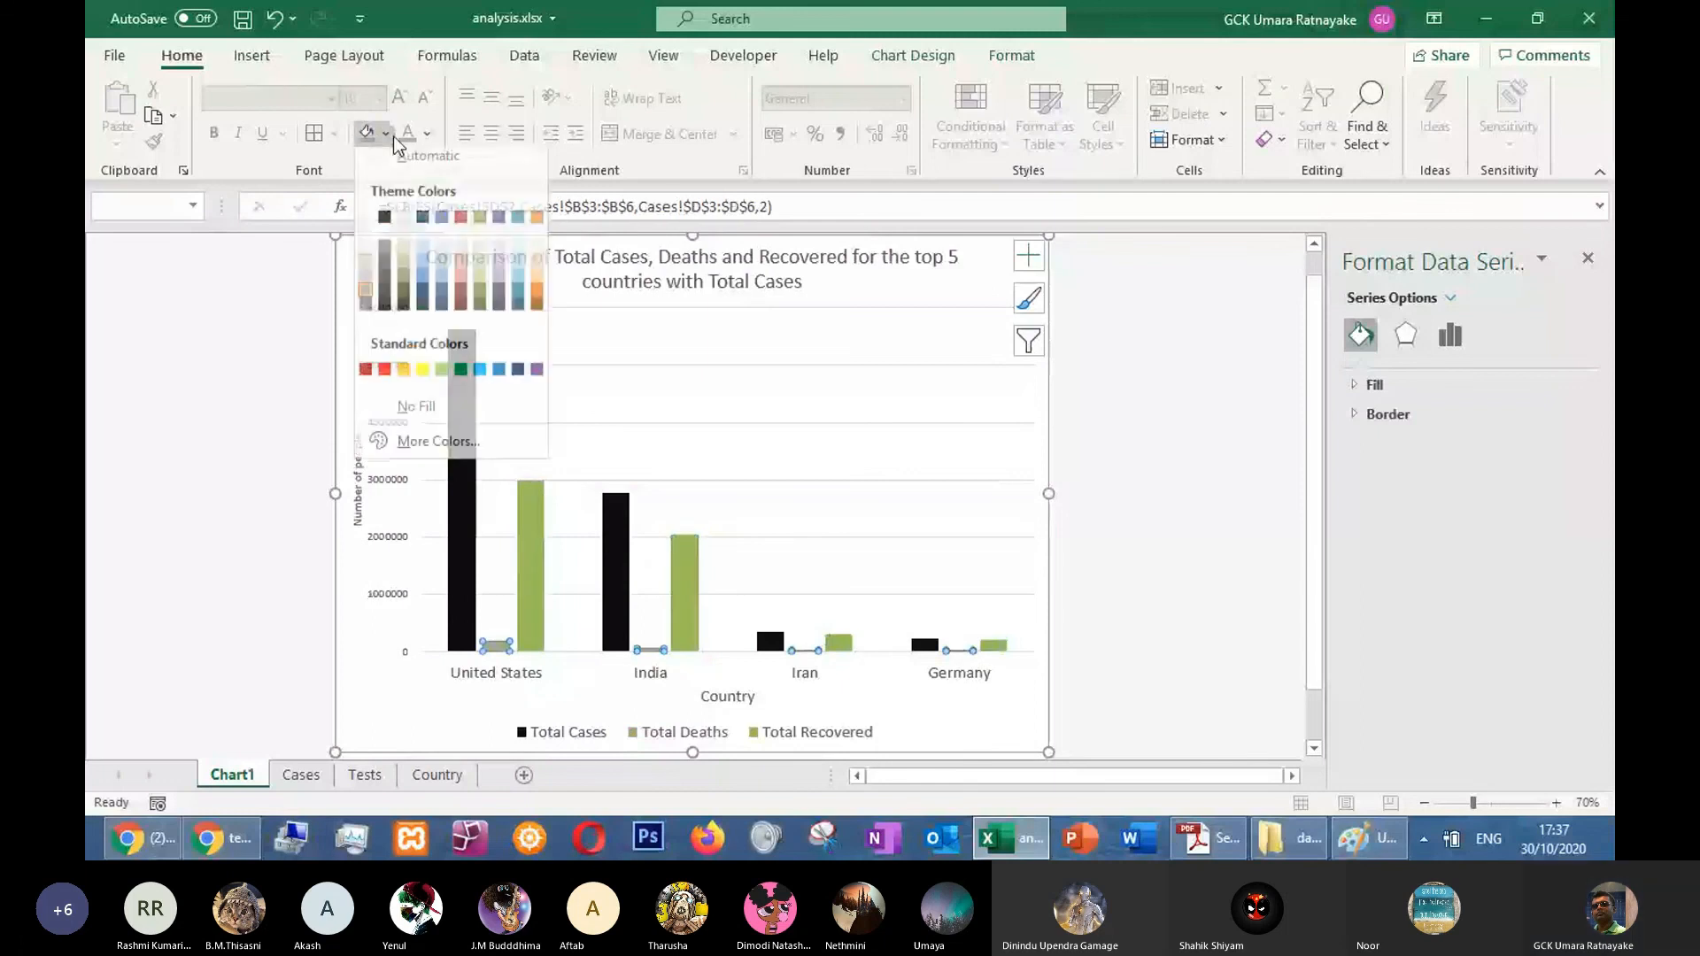
pyautogui.click(536, 560)
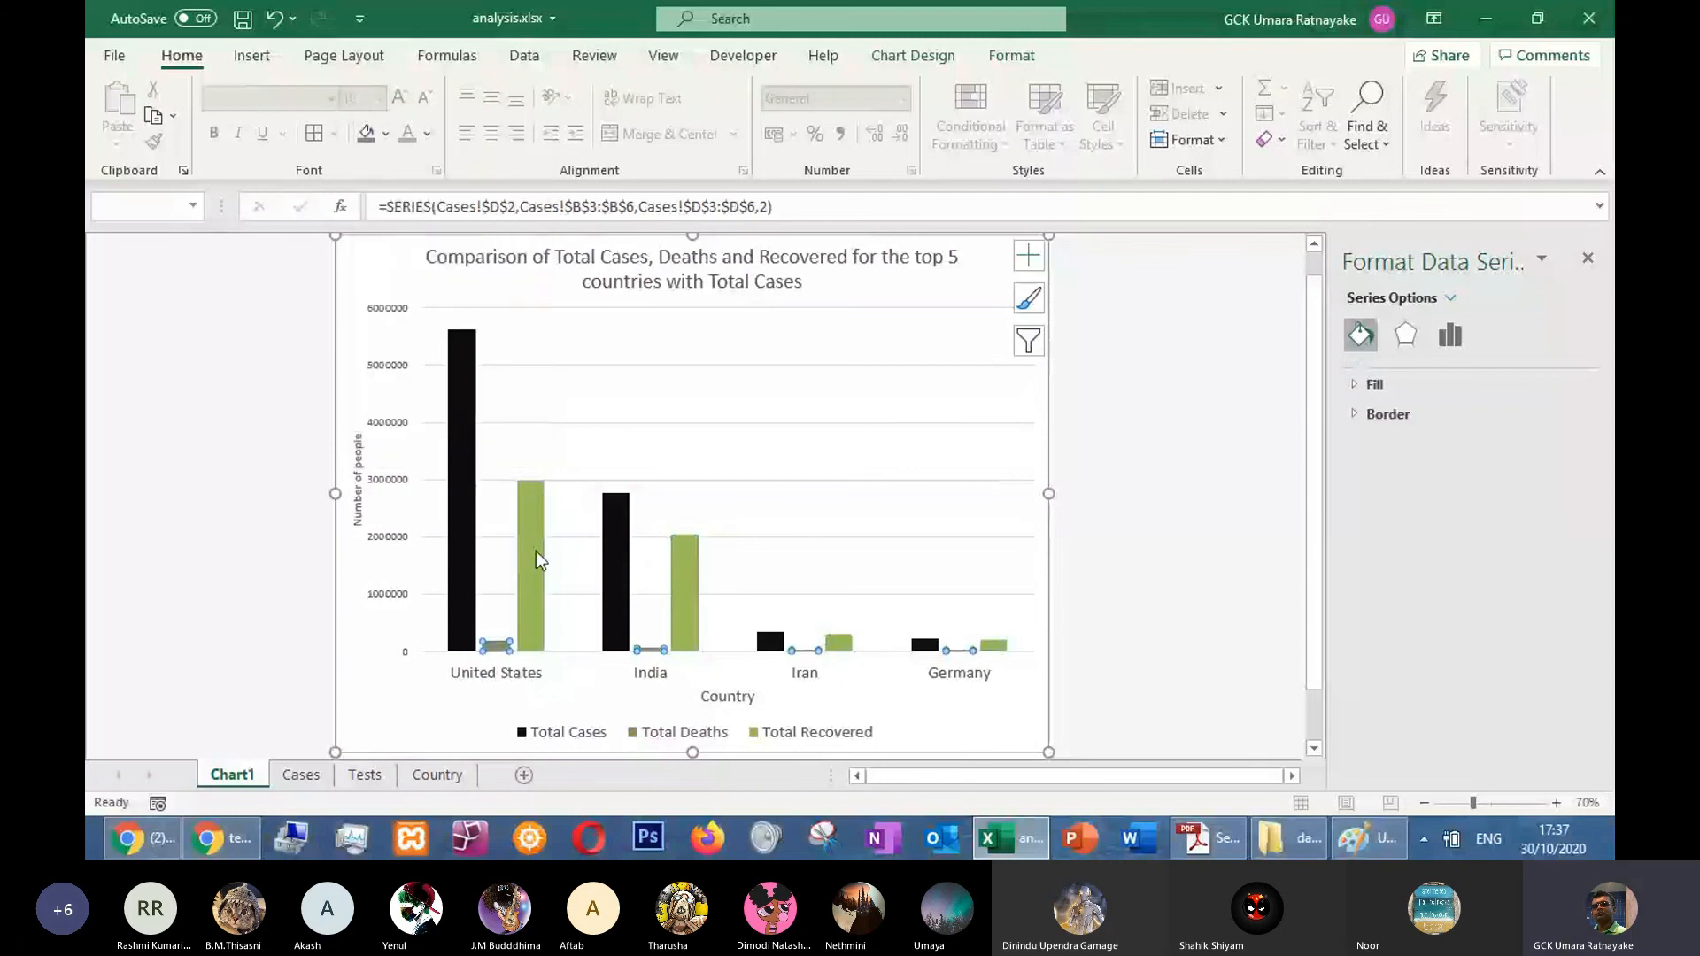
pyautogui.click(541, 556)
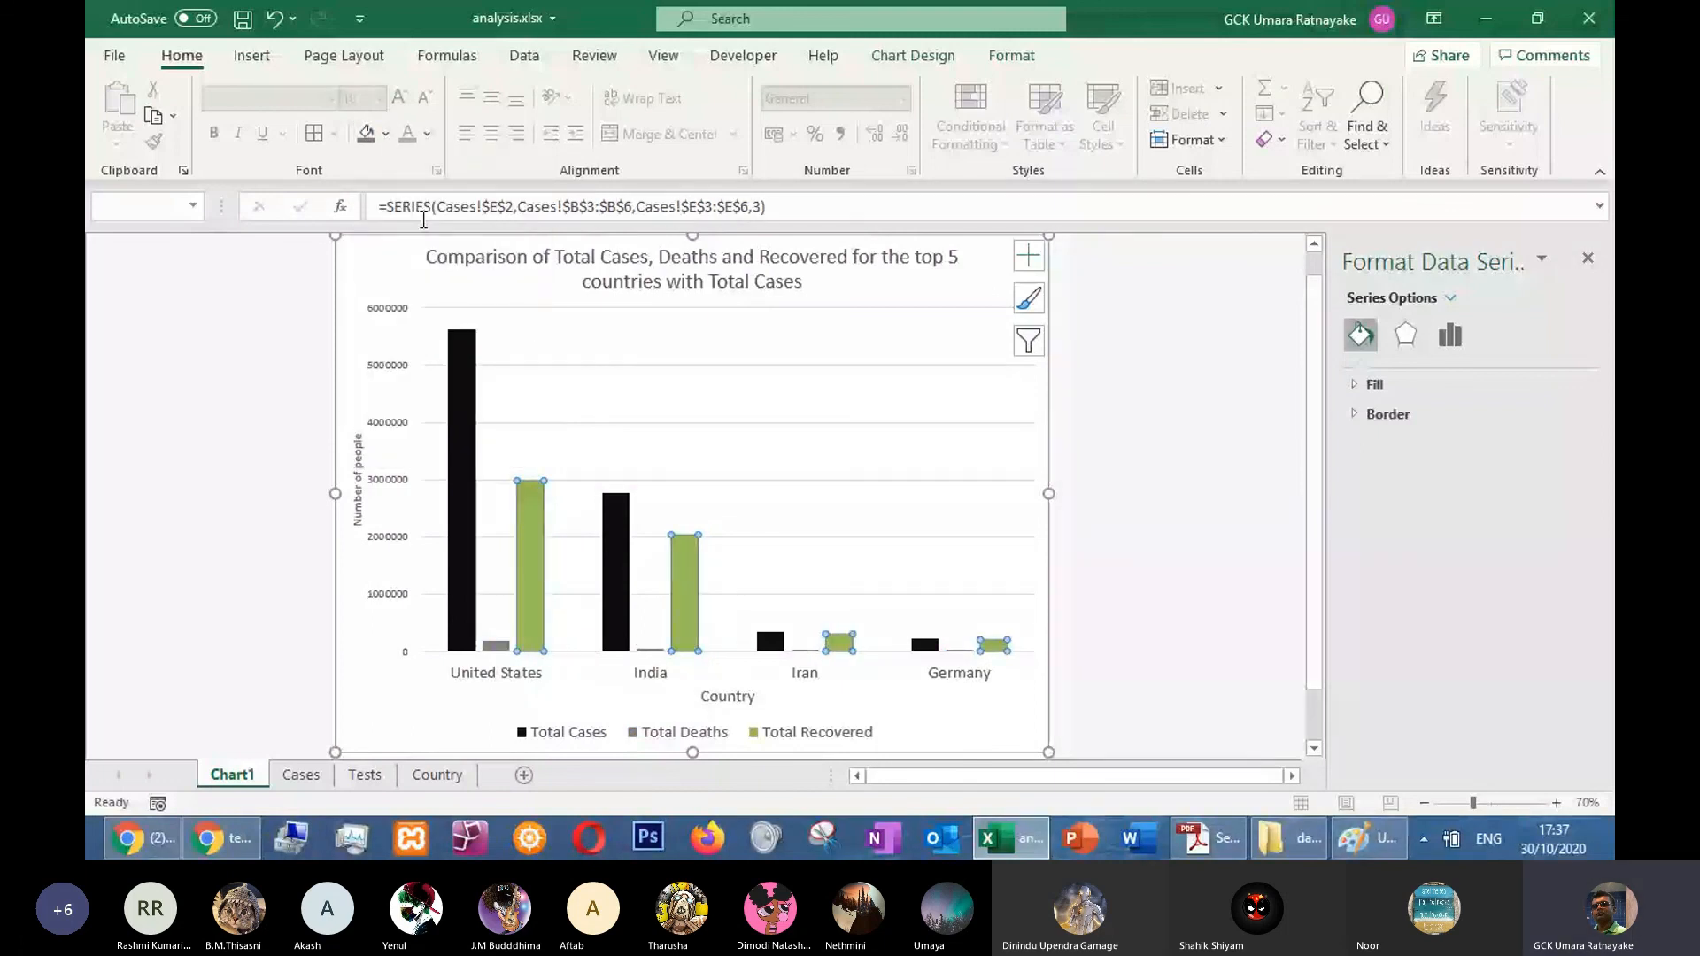
pyautogui.click(387, 135)
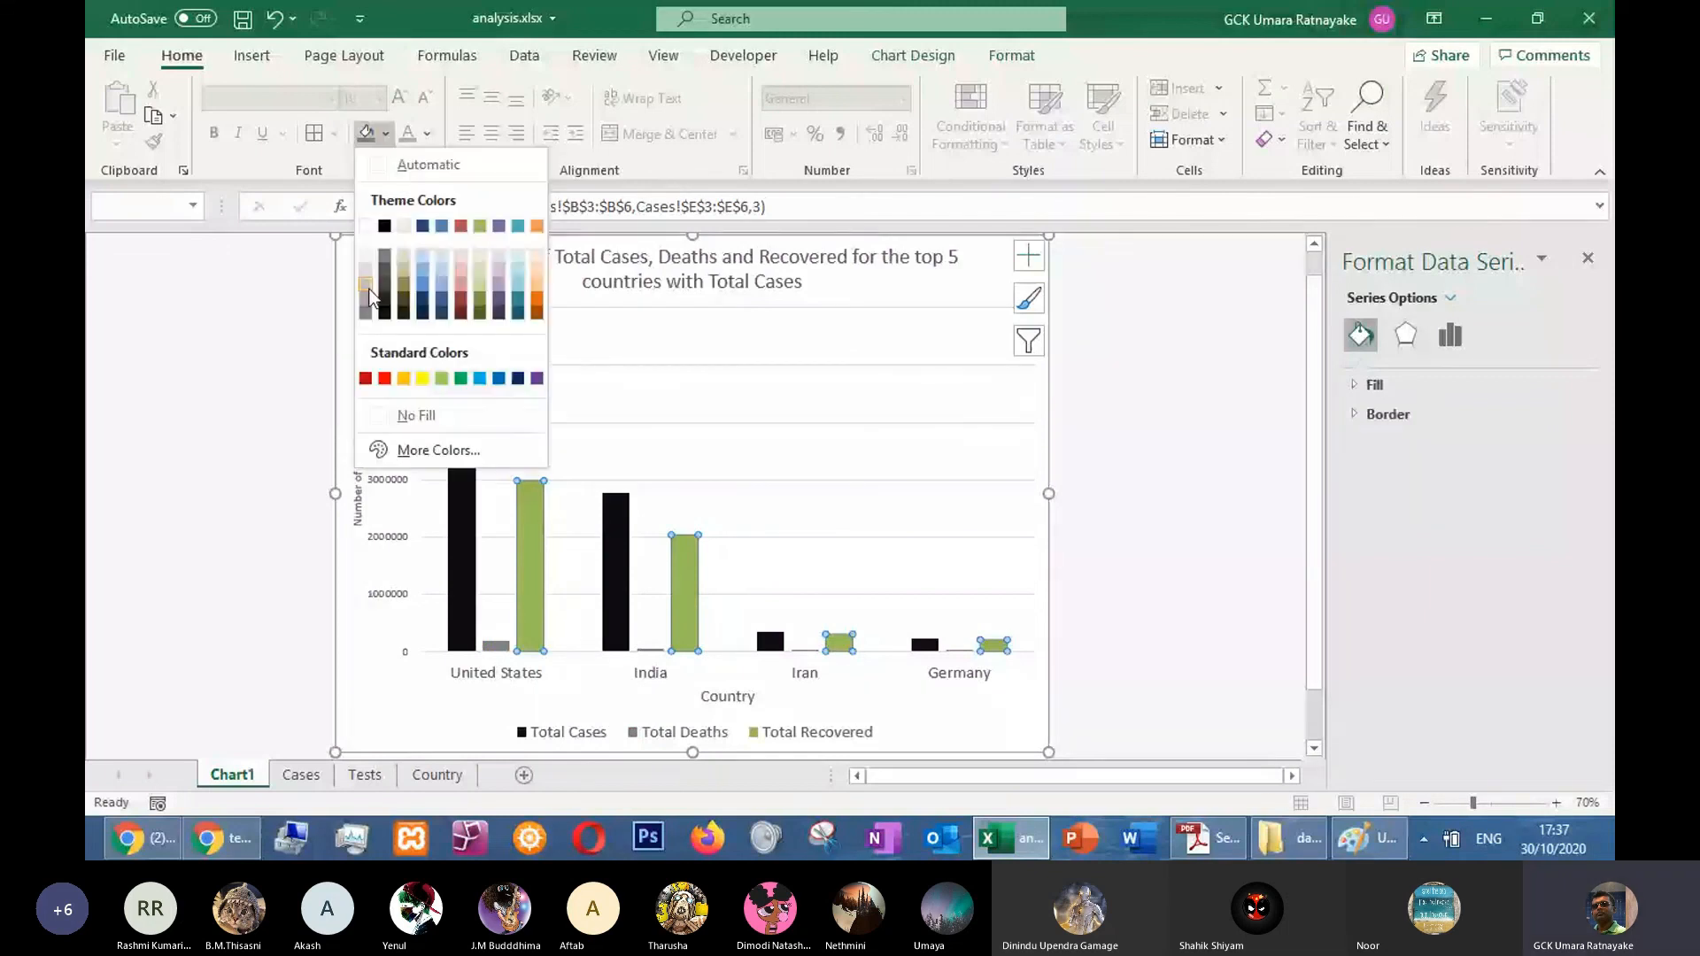
pyautogui.click(366, 285)
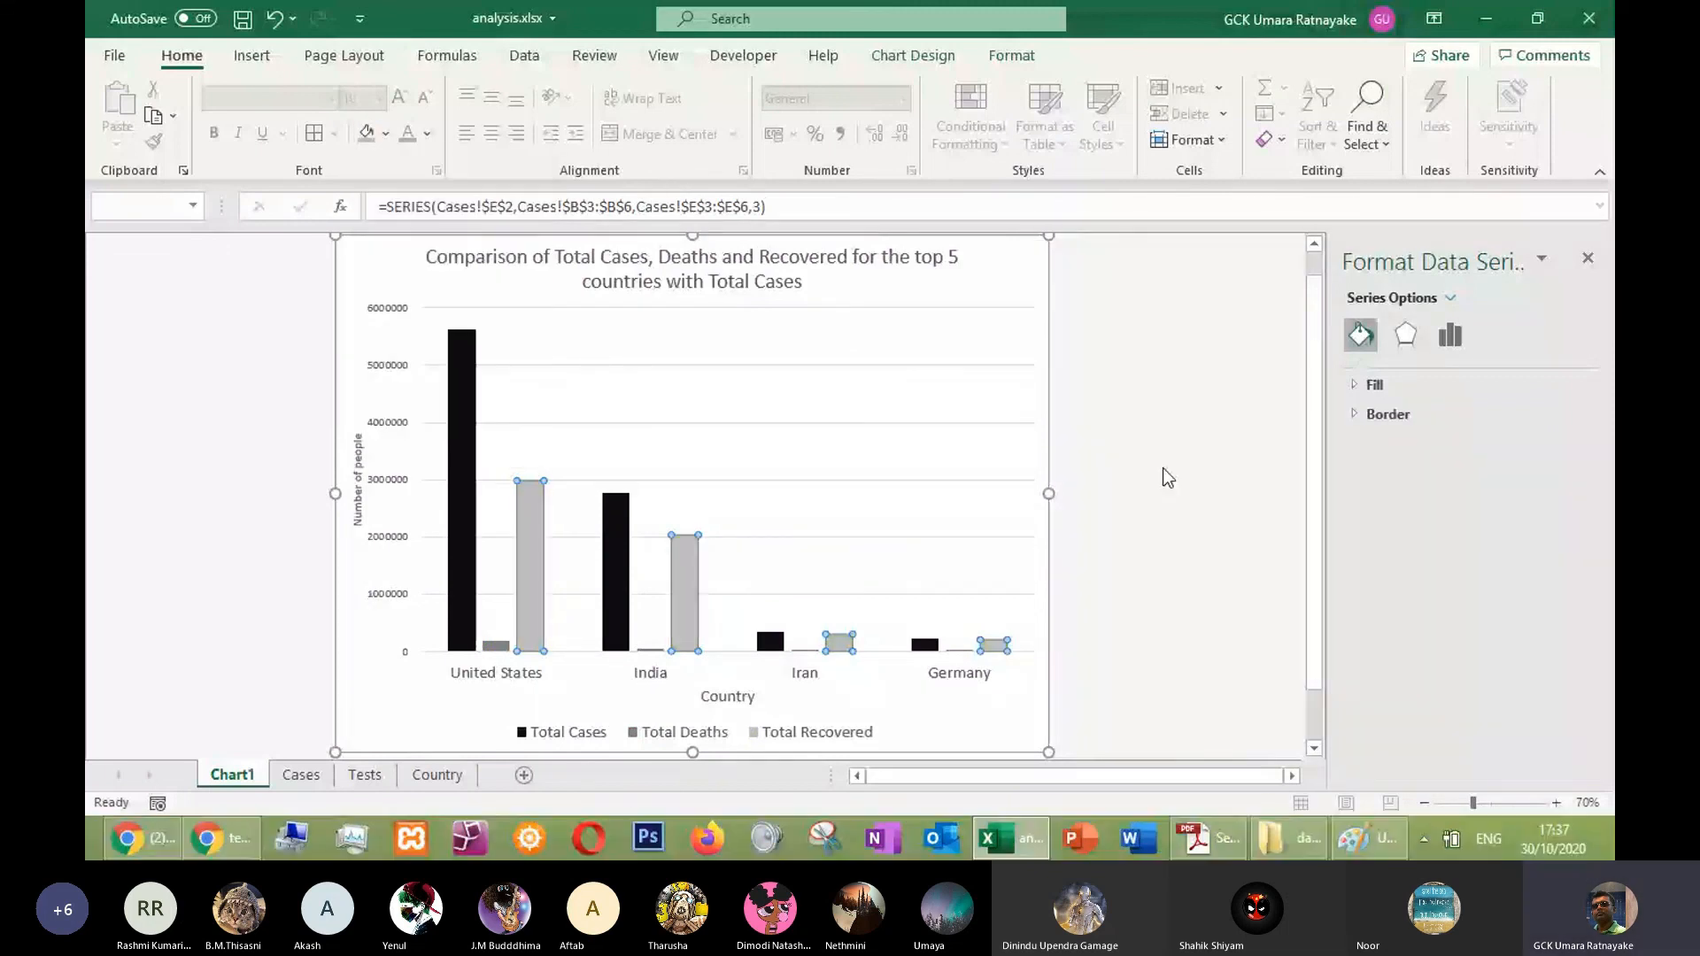
pyautogui.click(1164, 471)
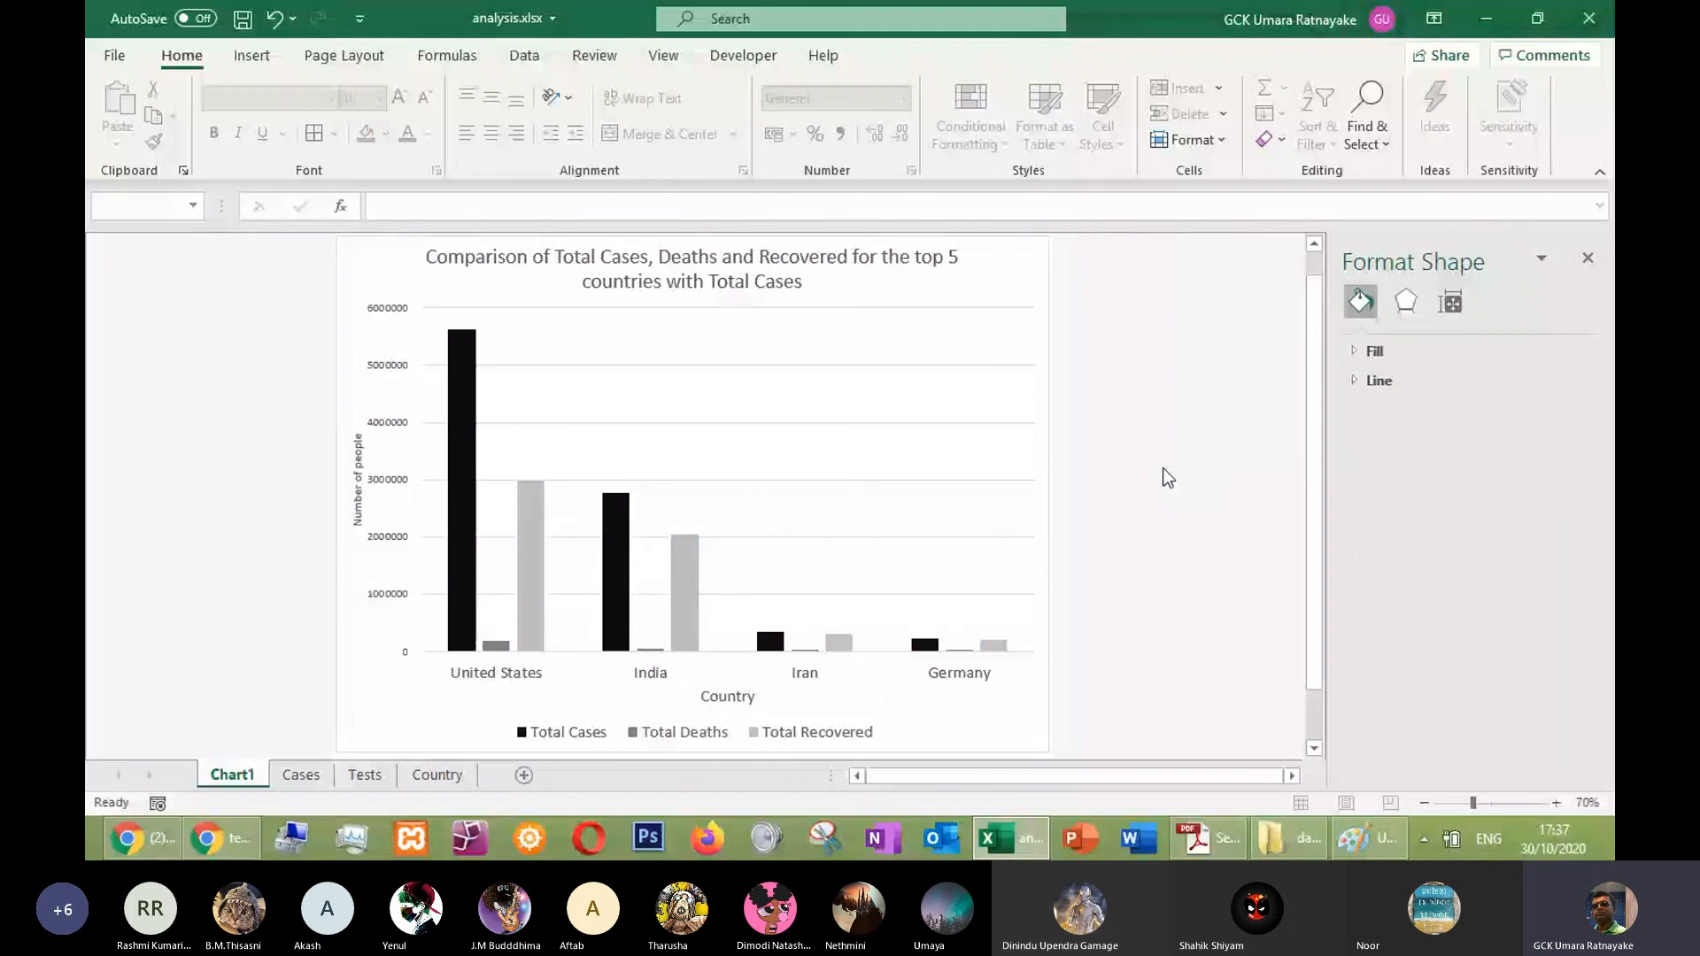
# Undo the black and grey fills on all three chart series
pyautogui.hotkey('ctrl', 'z')
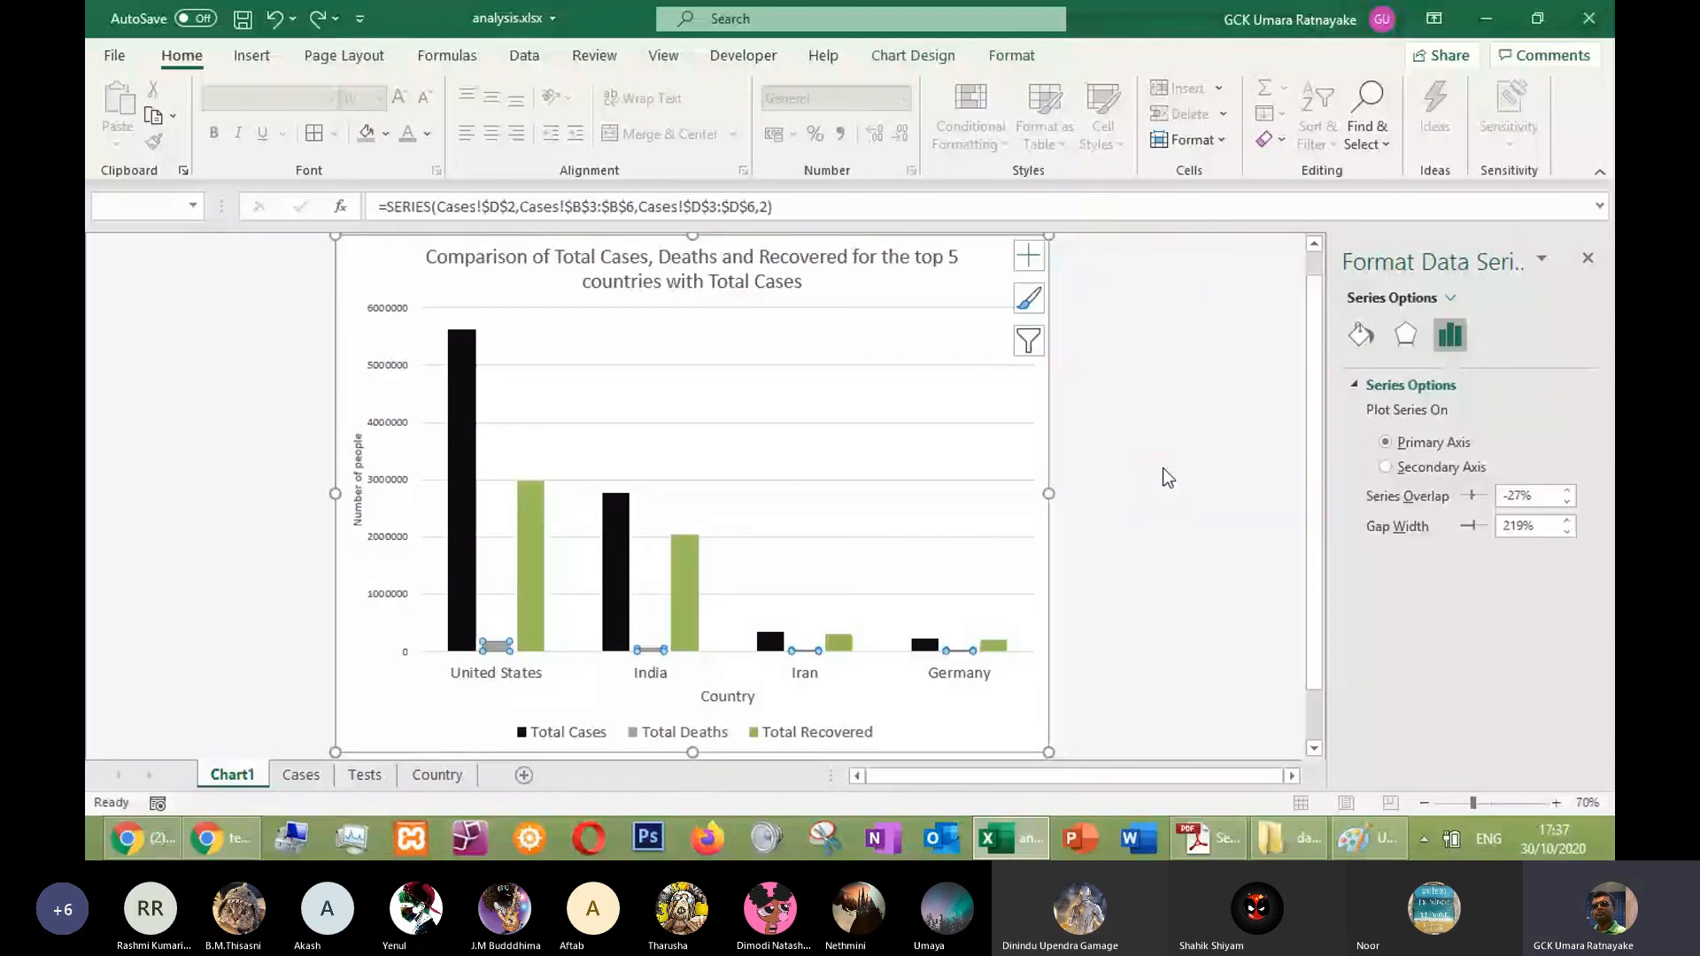
pyautogui.hotkey('ctrl', 'z')
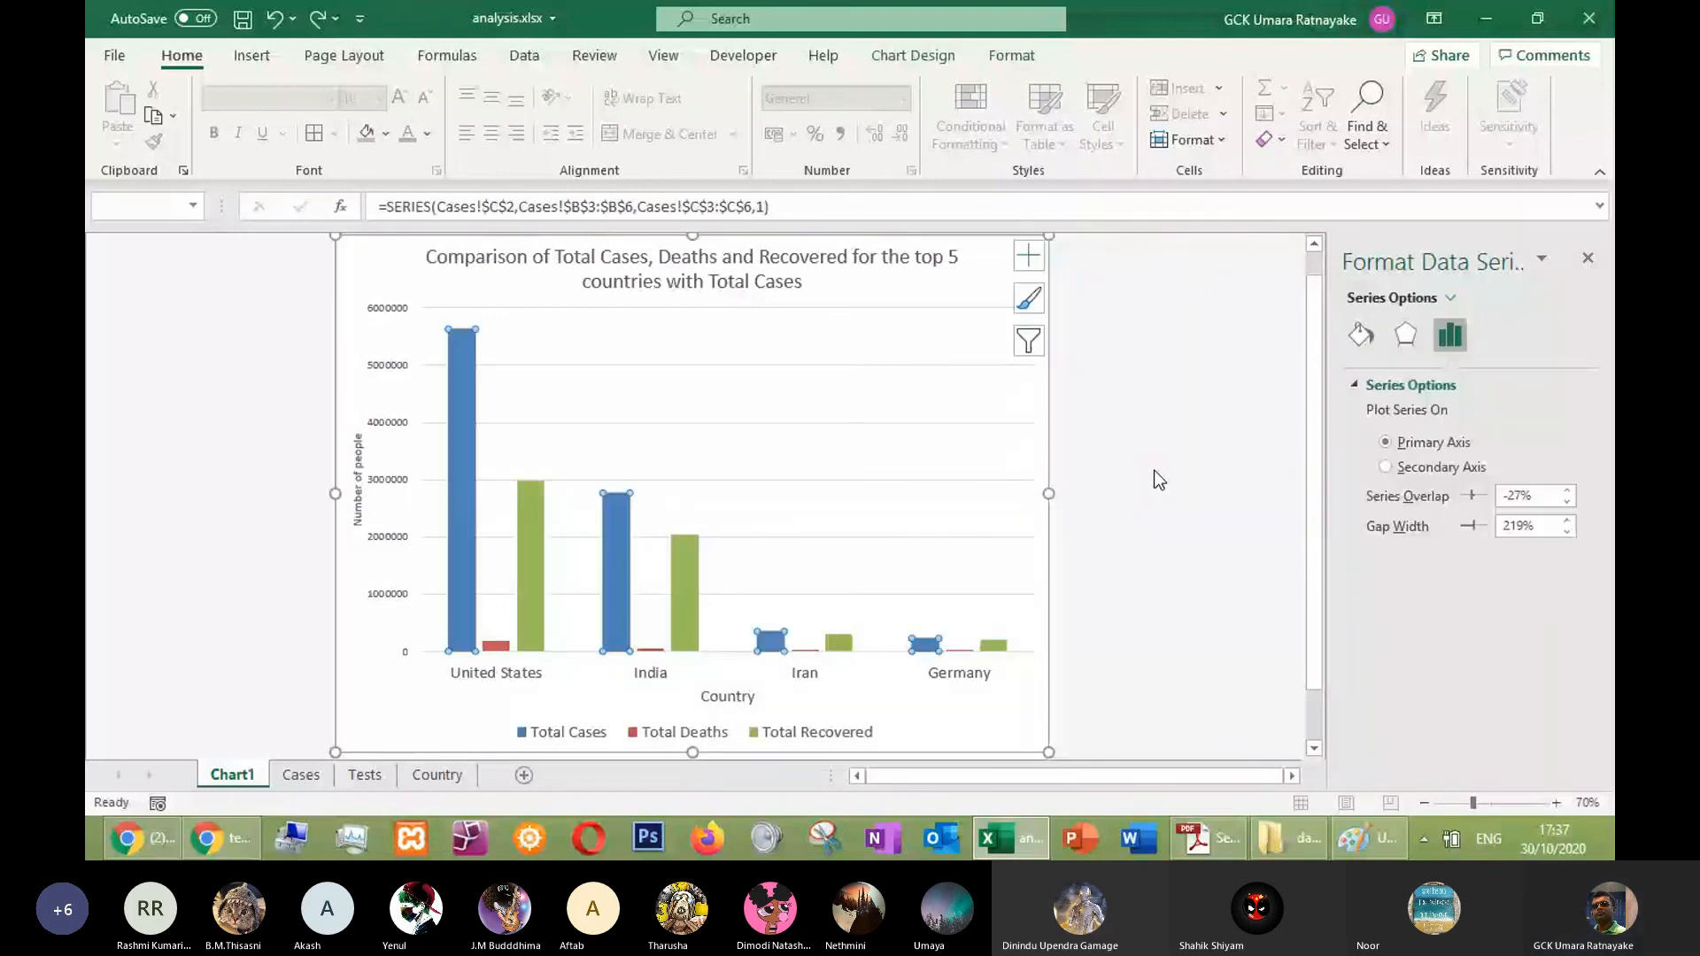
pyautogui.click(1159, 479)
# Make the chart title bold
pyautogui.click(673, 265)
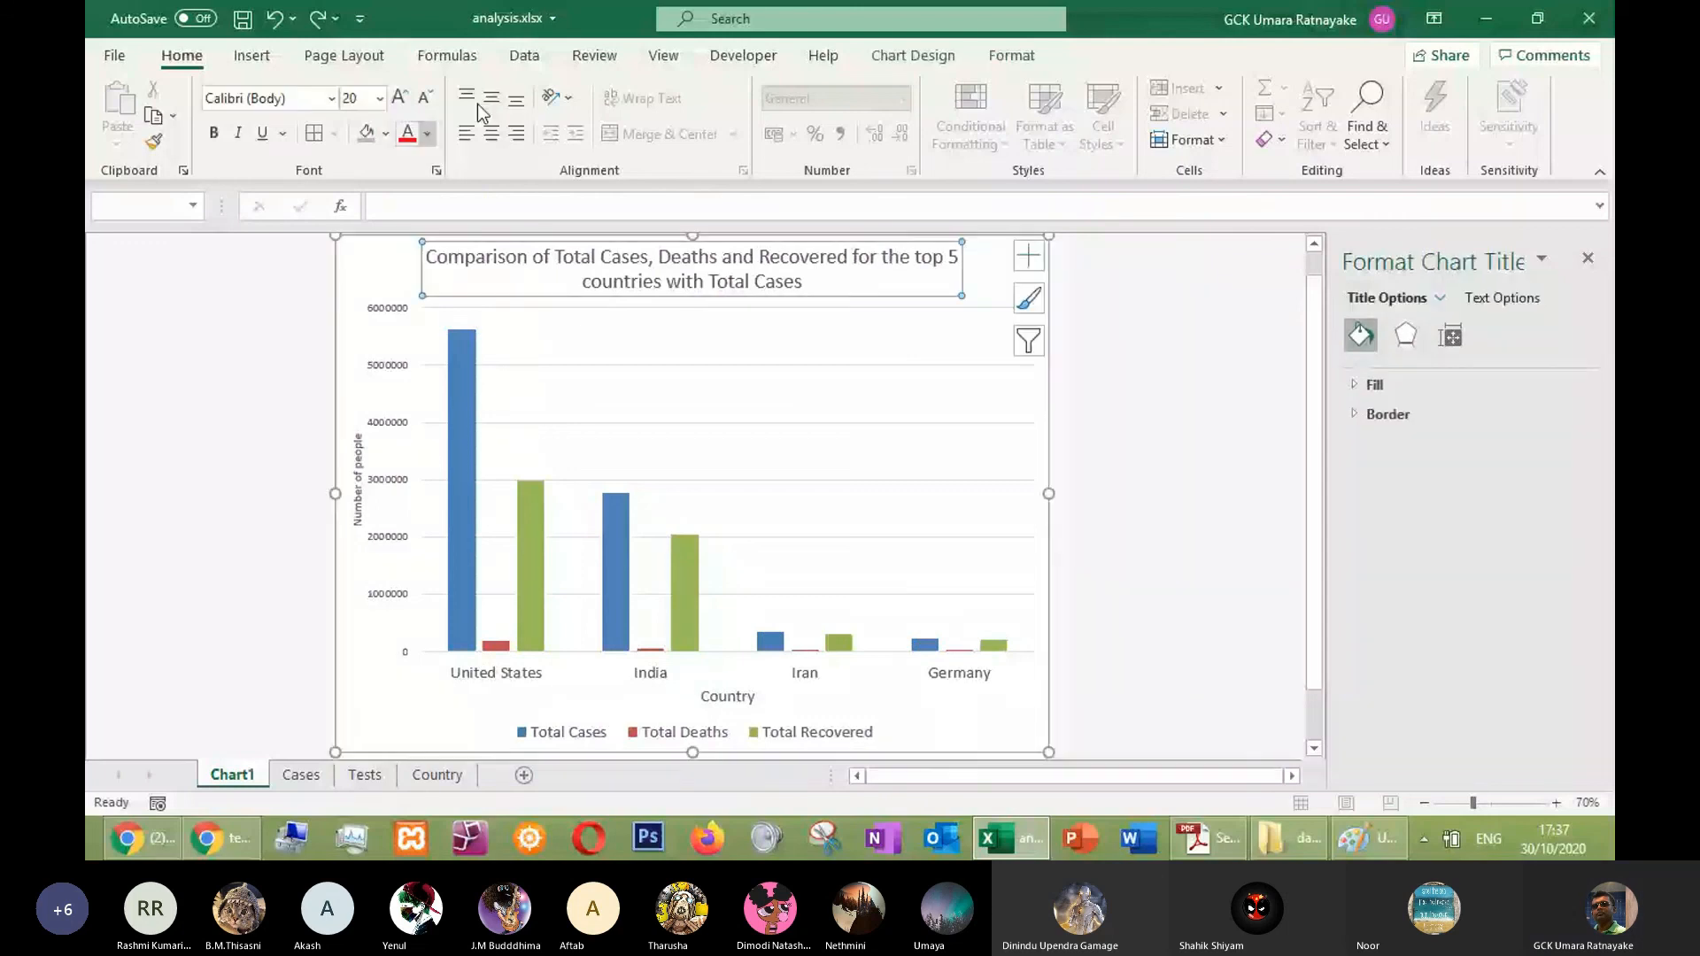
pyautogui.hotkey('ctrl', 'b')
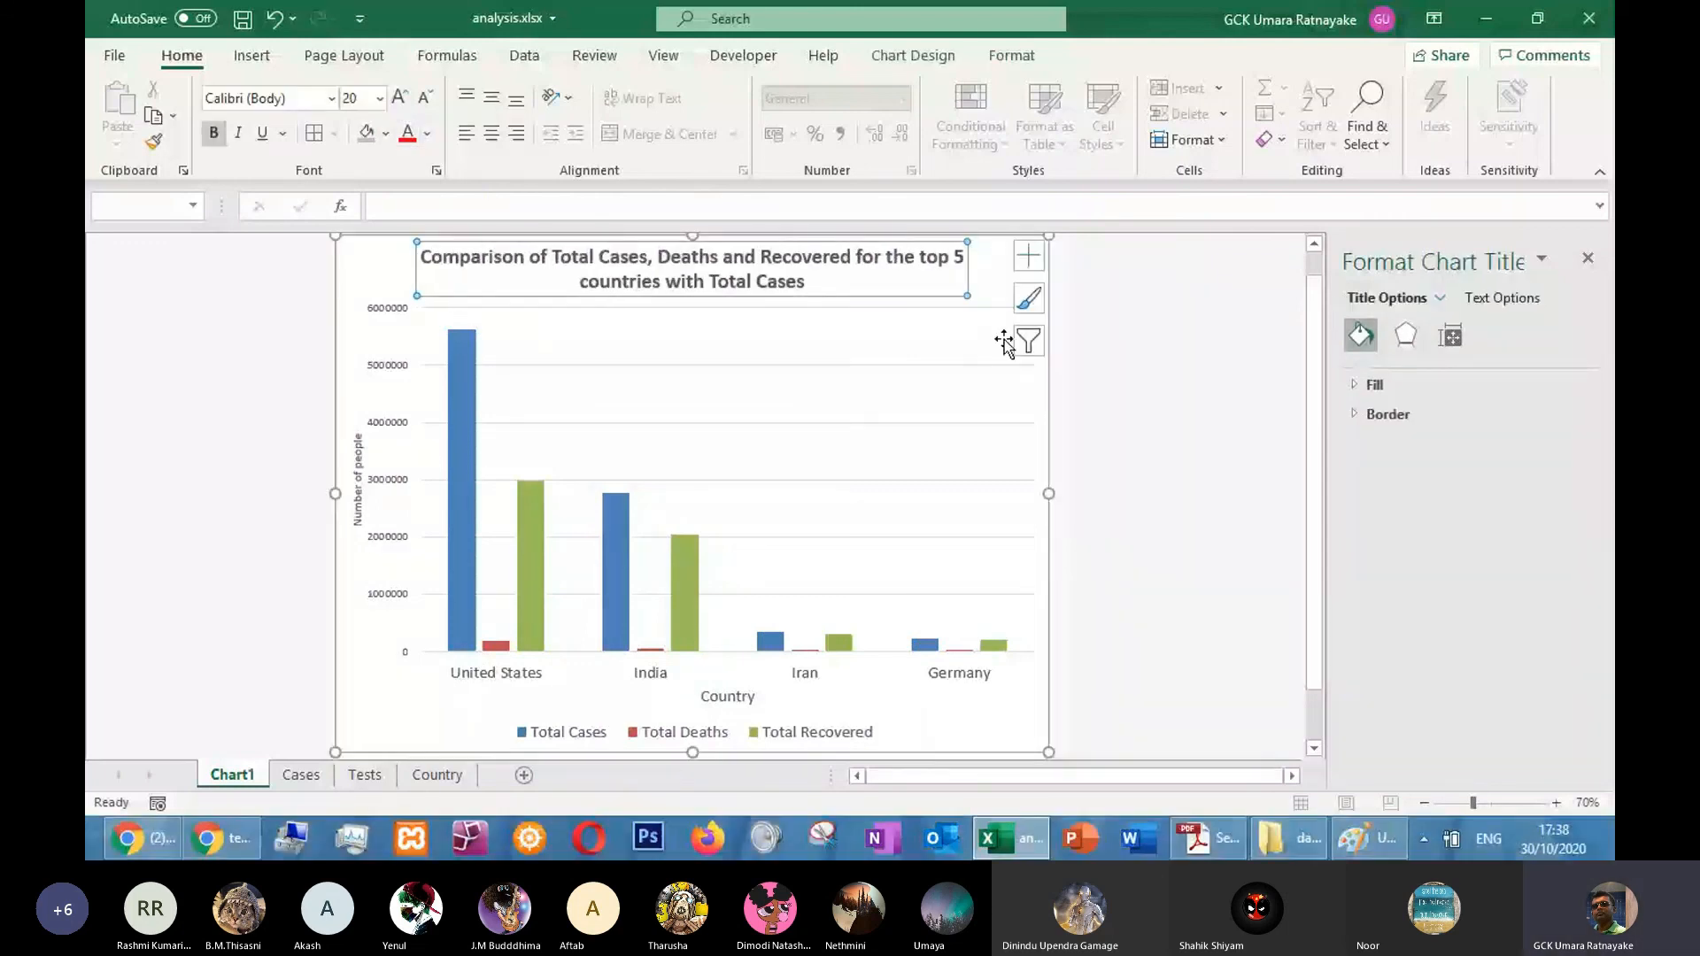
pyautogui.click(1142, 416)
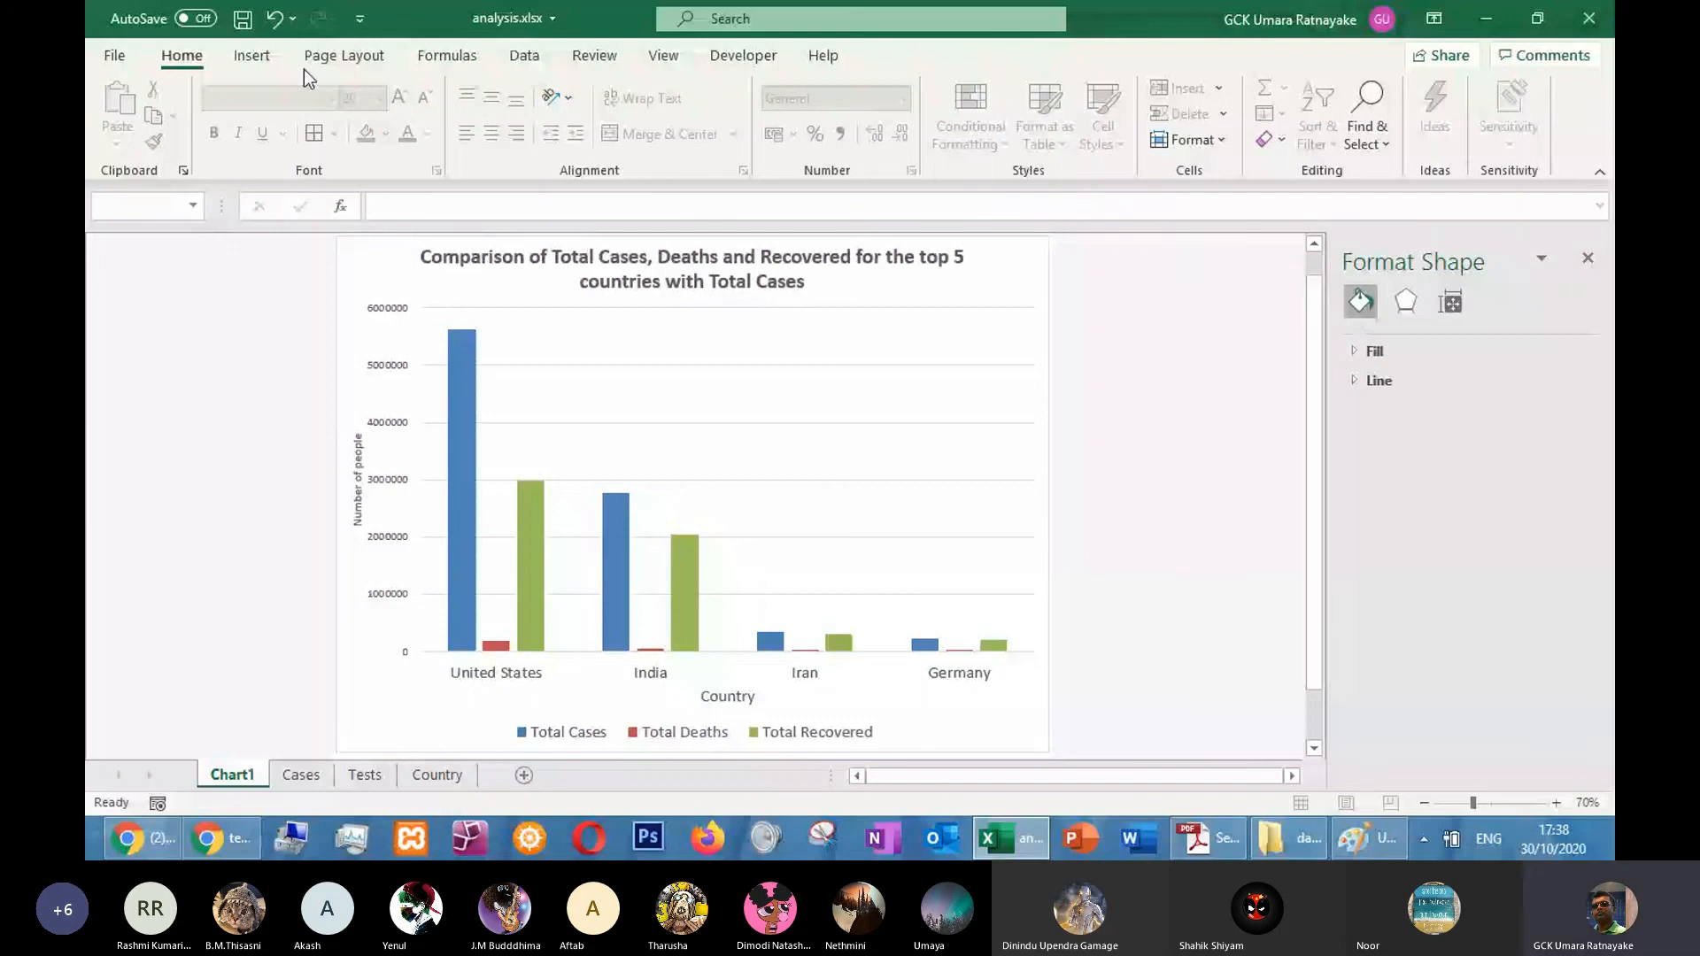
# Add a custom chart sheet footer with "sfsdsf" left, "sdfsdfsdf" centred and "sdffsd" right, and check it in the print preview
pyautogui.click(252, 56)
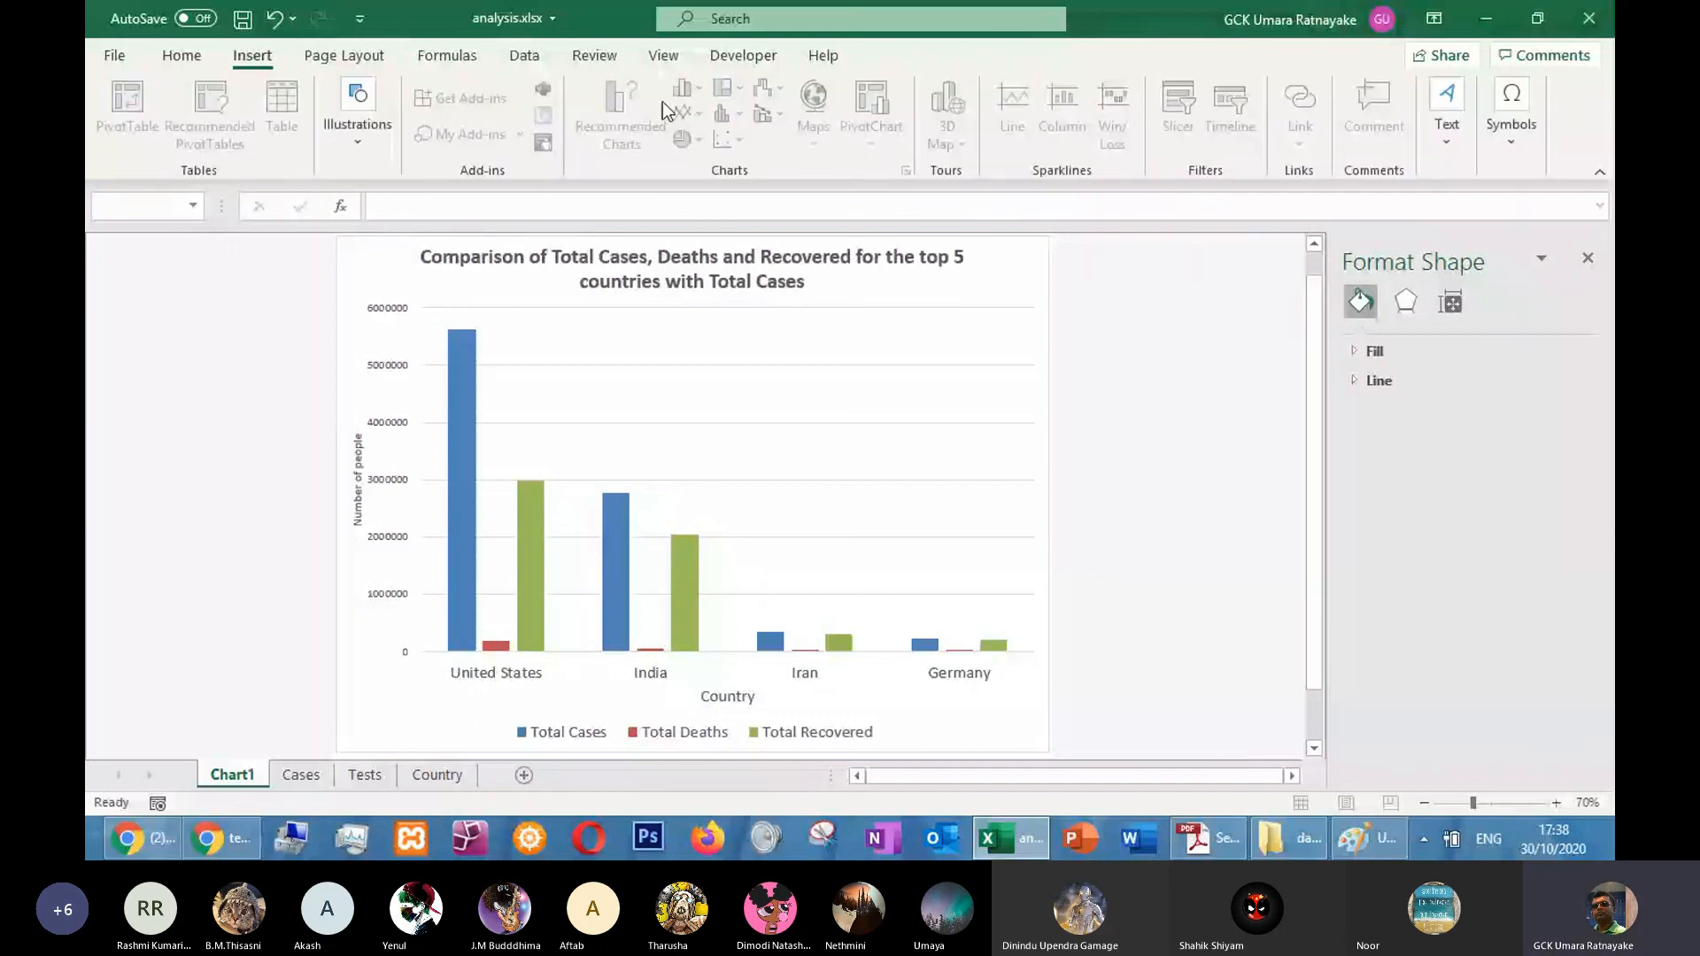
pyautogui.click(1447, 111)
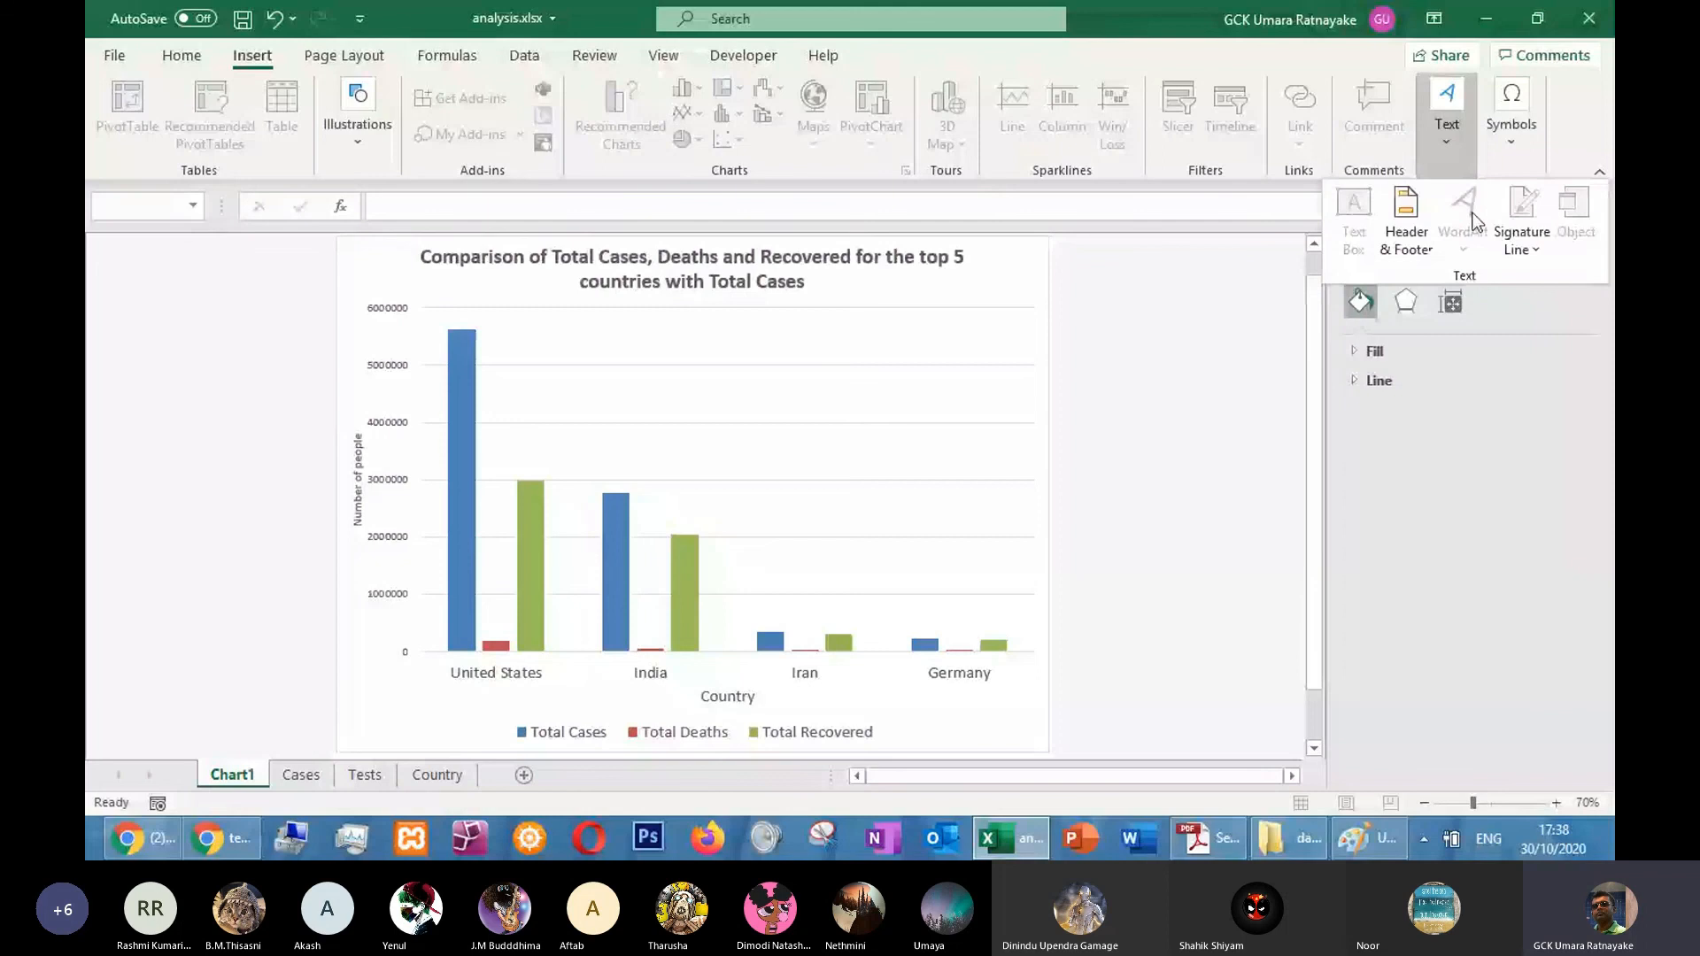
pyautogui.click(1406, 221)
pyautogui.moveTo(955, 248); pyautogui.dragTo(989, 211)
pyautogui.click(172, 846)
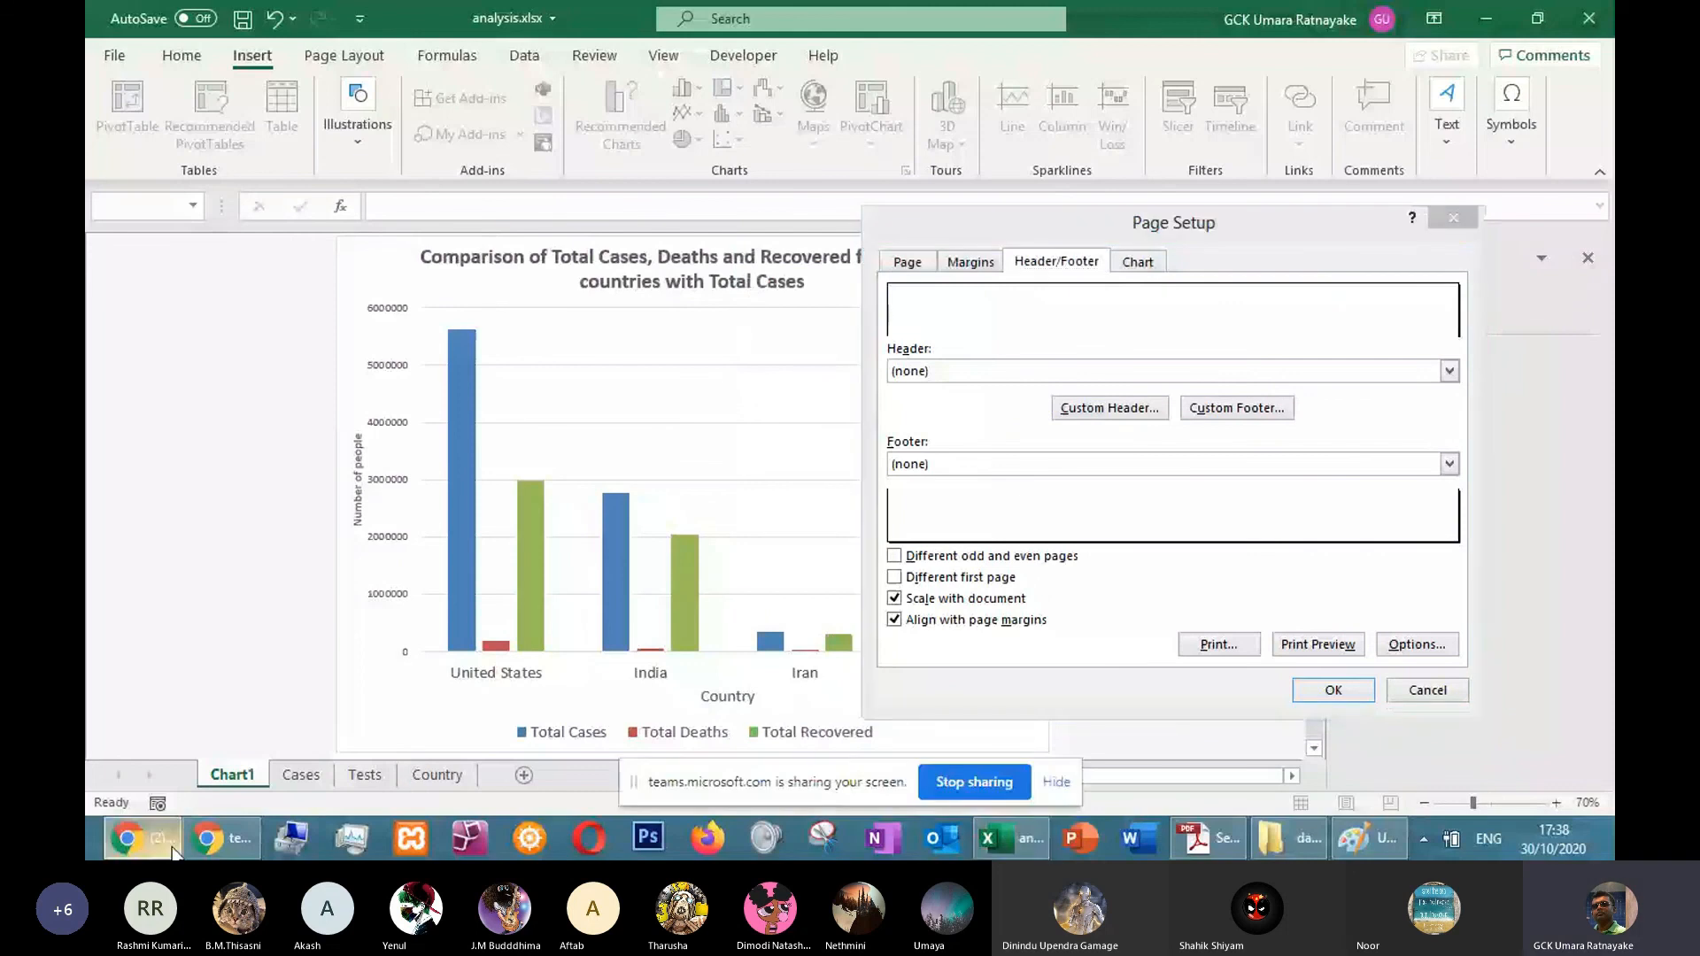
pyautogui.click(1242, 410)
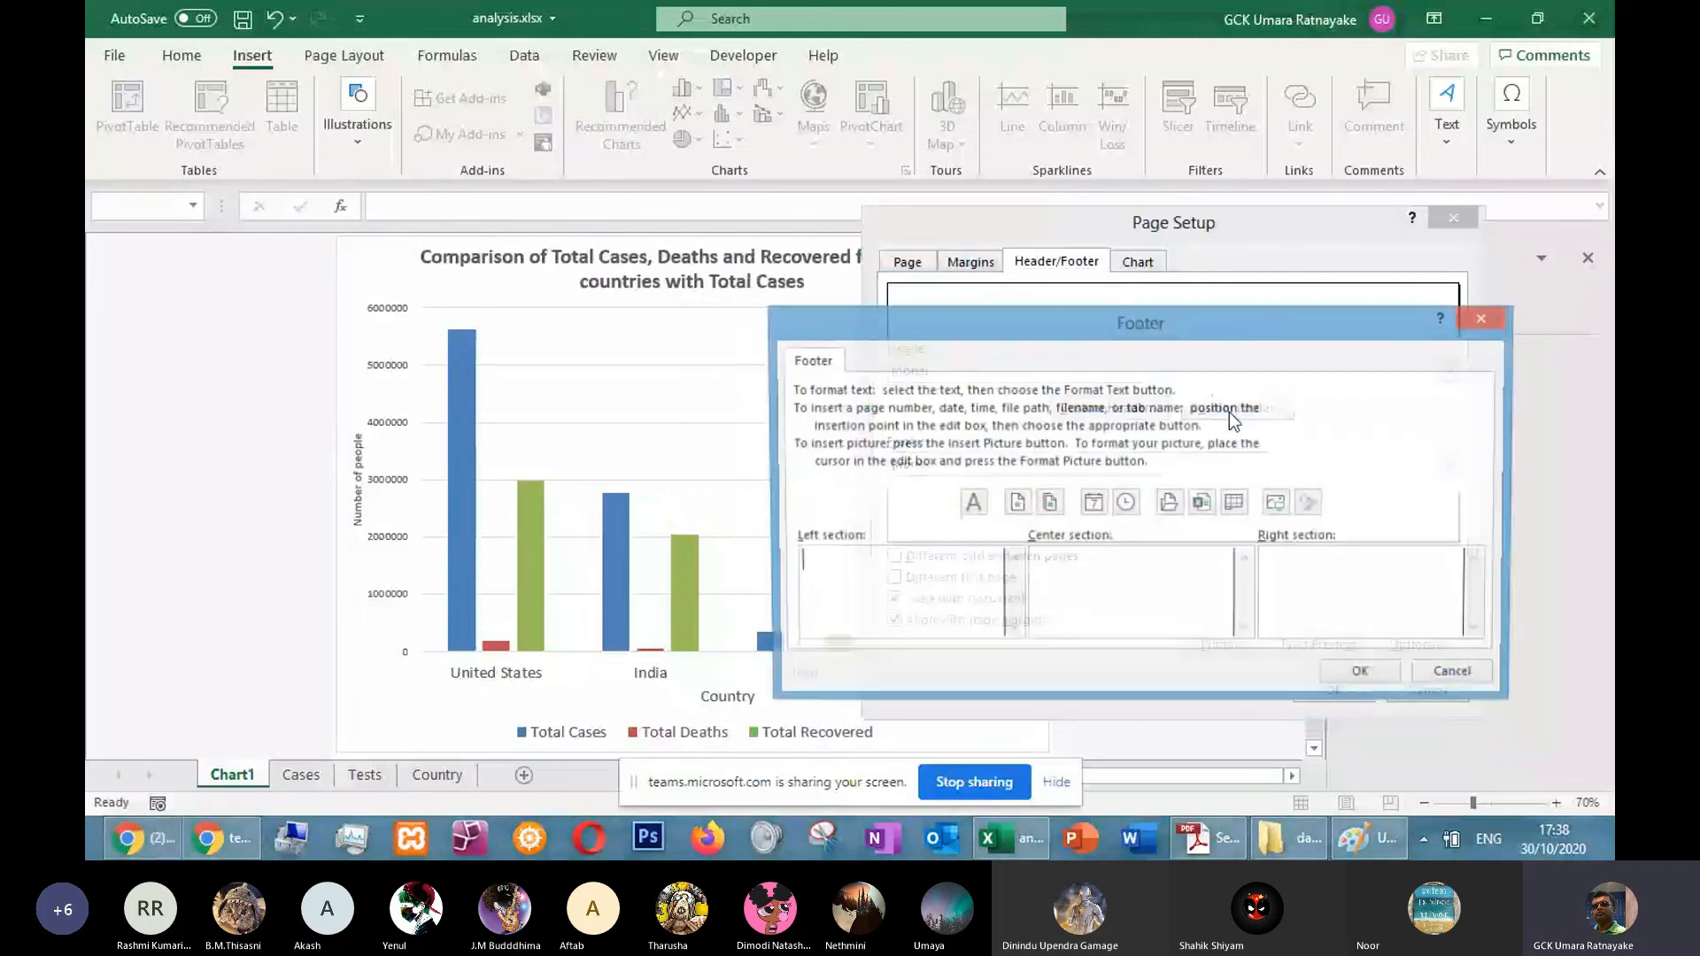
pyautogui.write('sfsdsf')
pyautogui.press('Tab')
pyautogui.write('sdfsdfsdf')
pyautogui.press('Tab')
pyautogui.write('sdffsd')
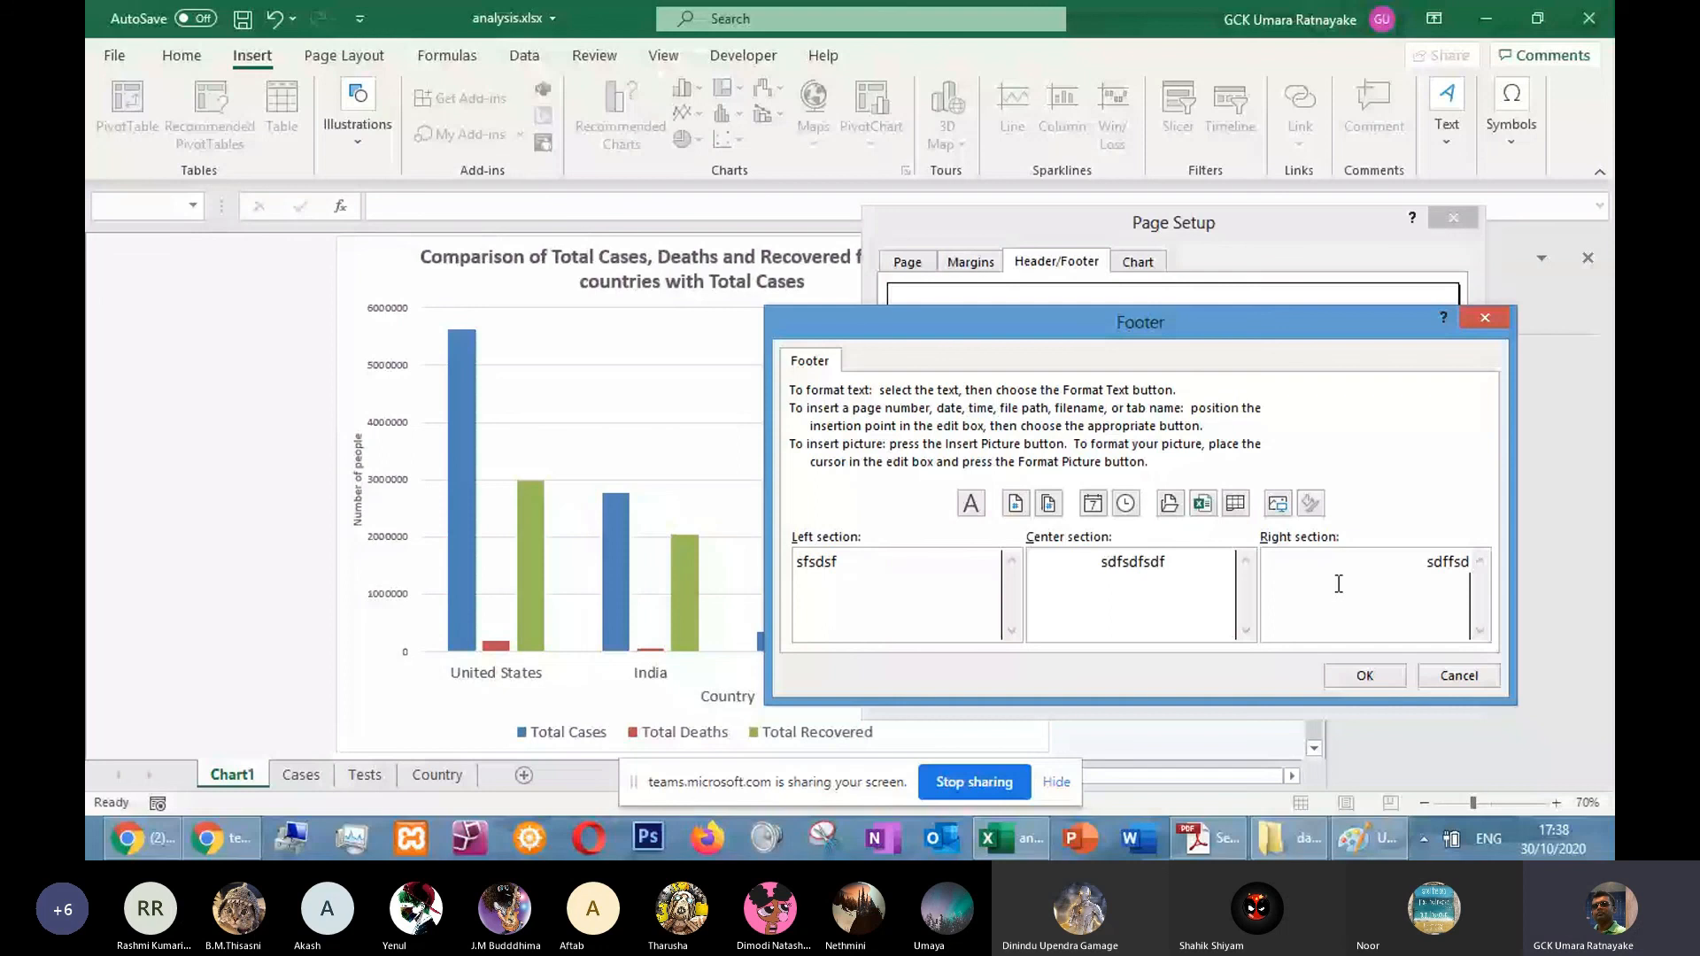
pyautogui.click(1365, 677)
pyautogui.click(1320, 644)
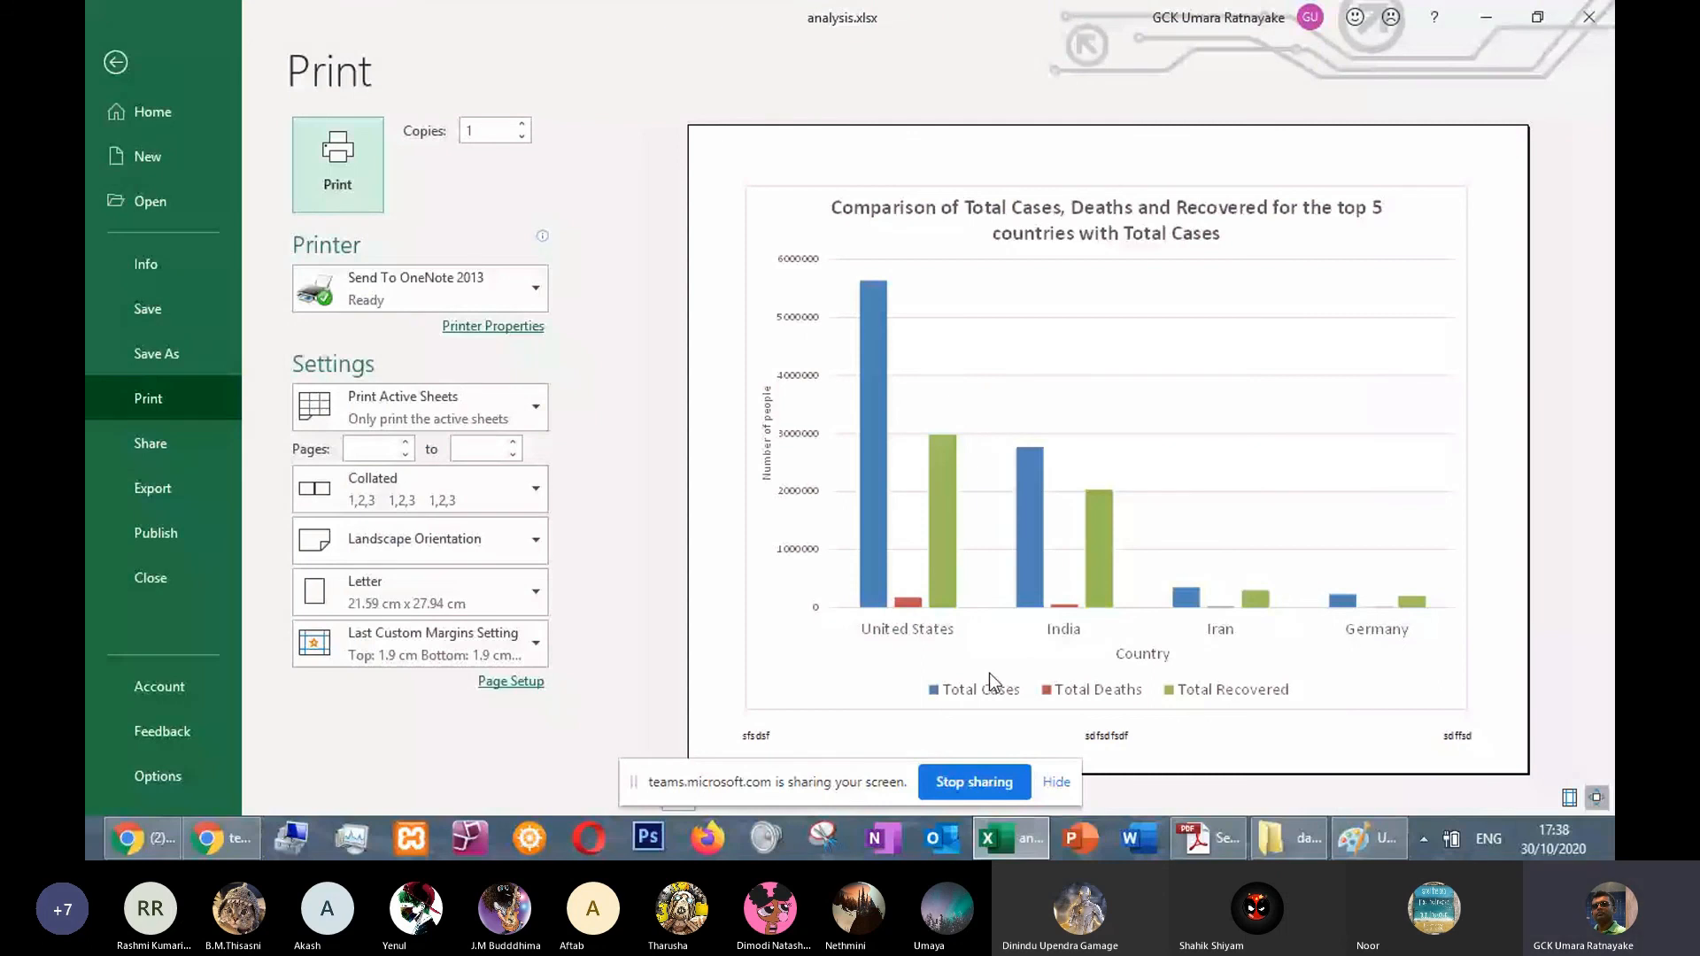
pyautogui.click(118, 65)
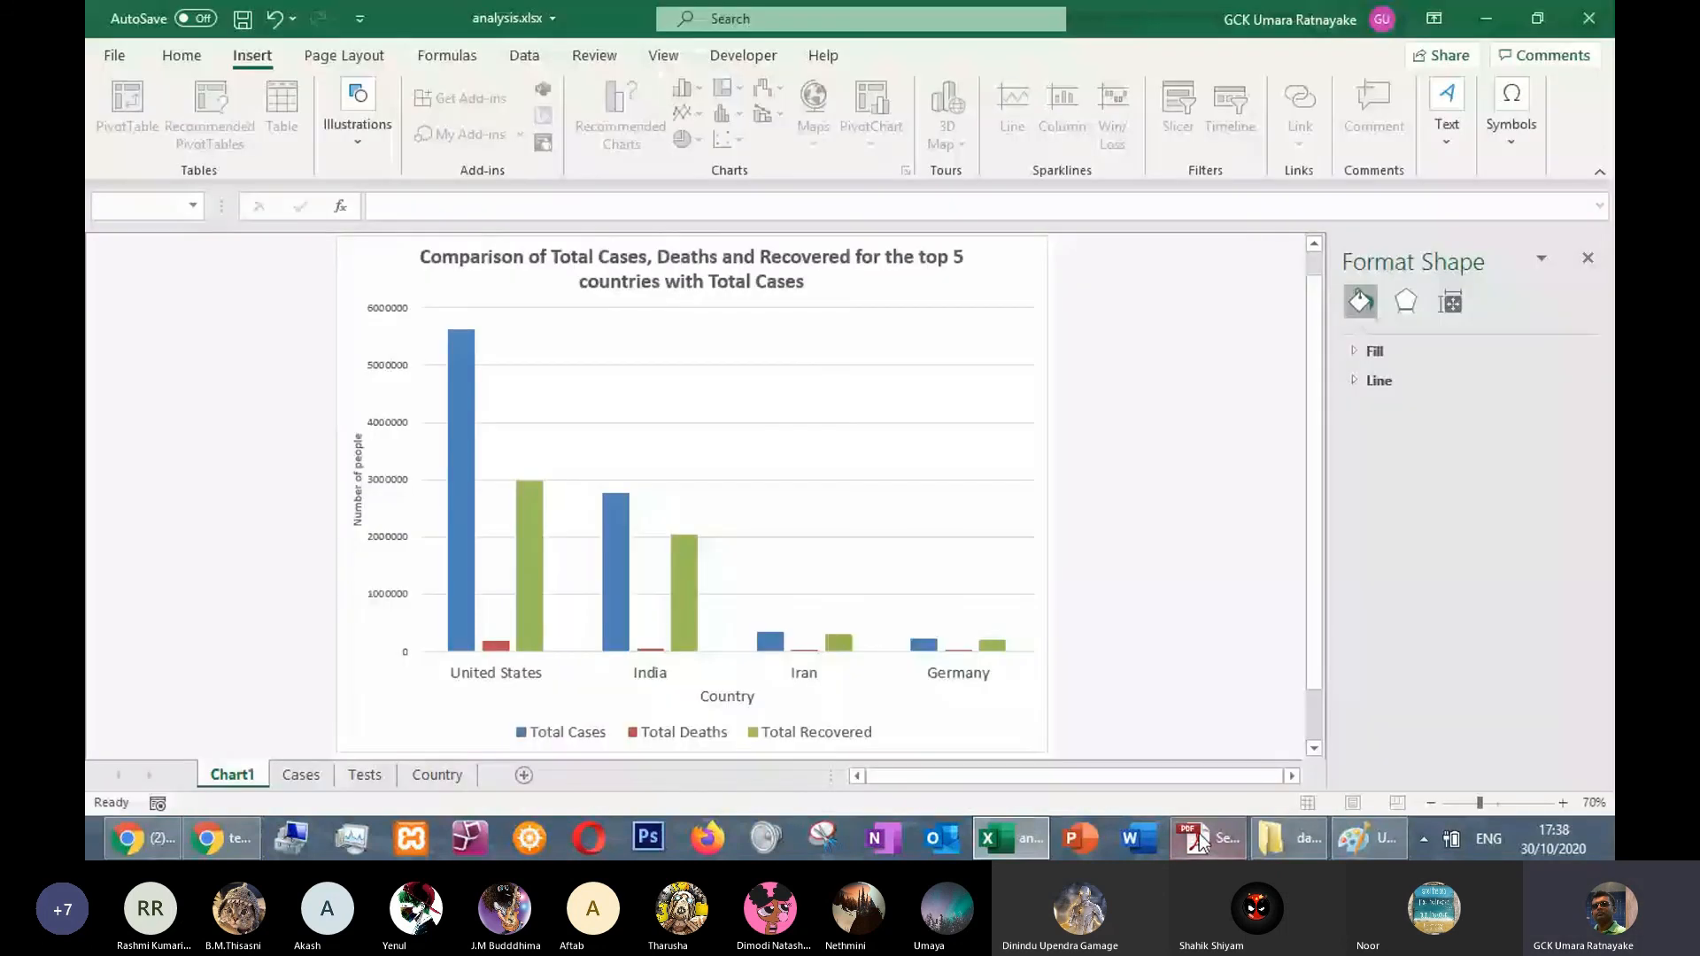
# Switch to the exam paper PDF, bracket the Task B3a slide criteria with a freehand pencil stroke, and look through Tasks B3b and B3c
pyautogui.click(1200, 840)
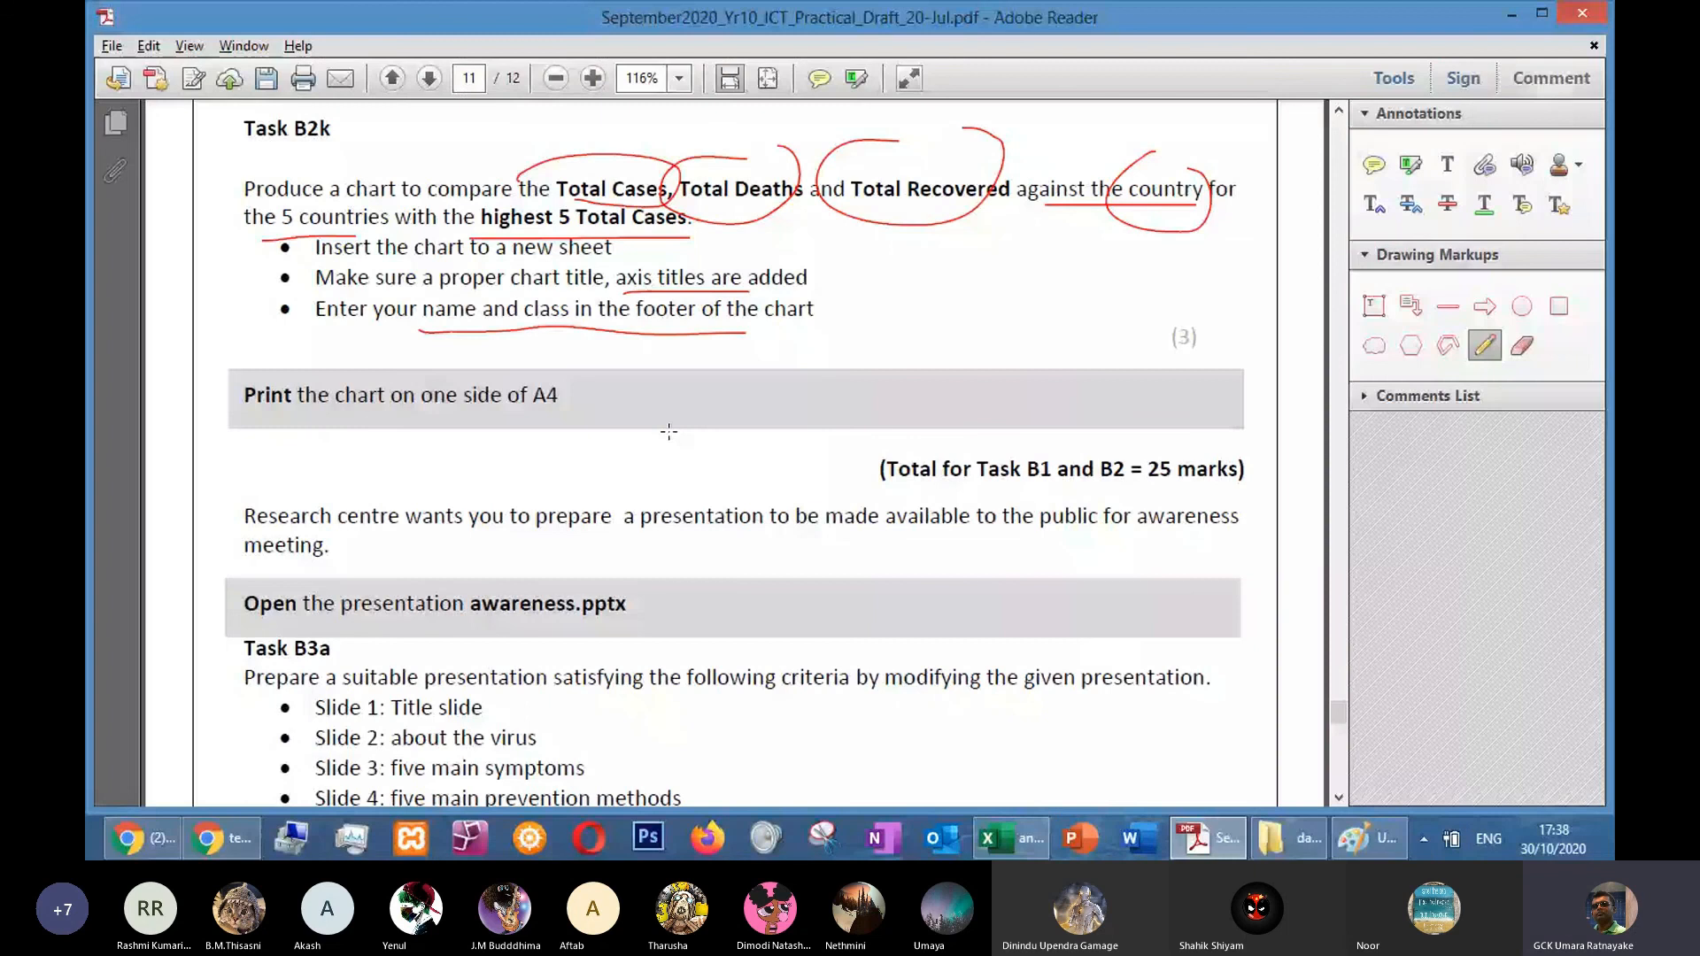
pyautogui.scroll(-5, 669, 432)
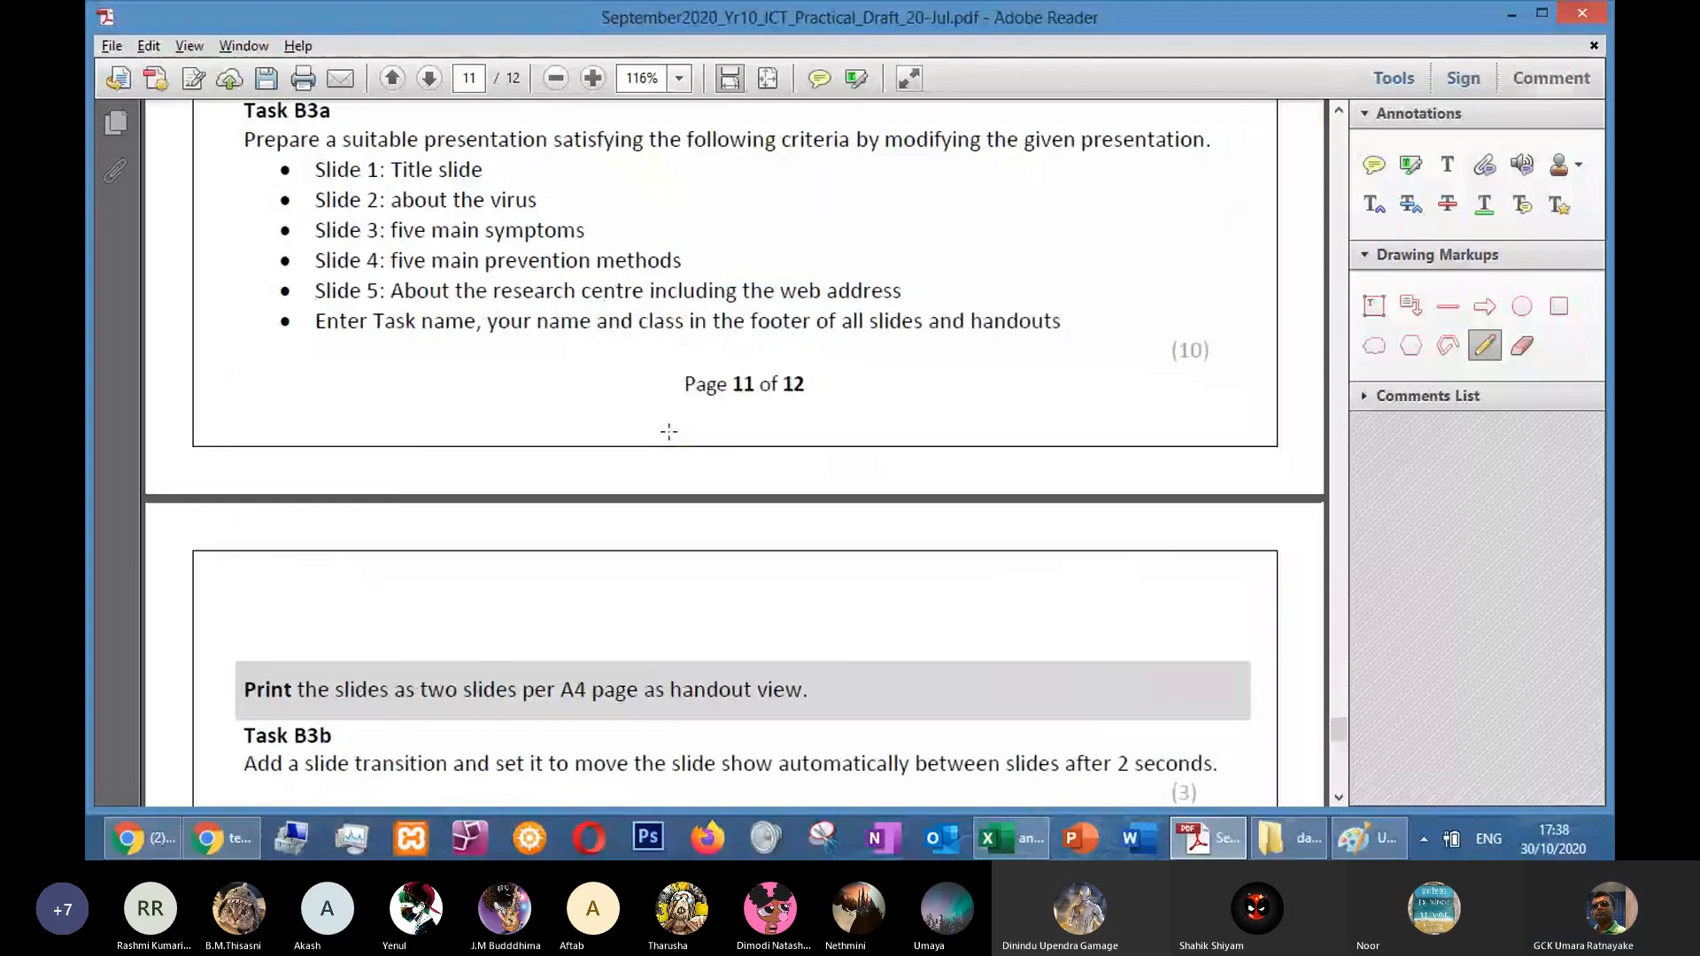
pyautogui.scroll(4, 669, 431)
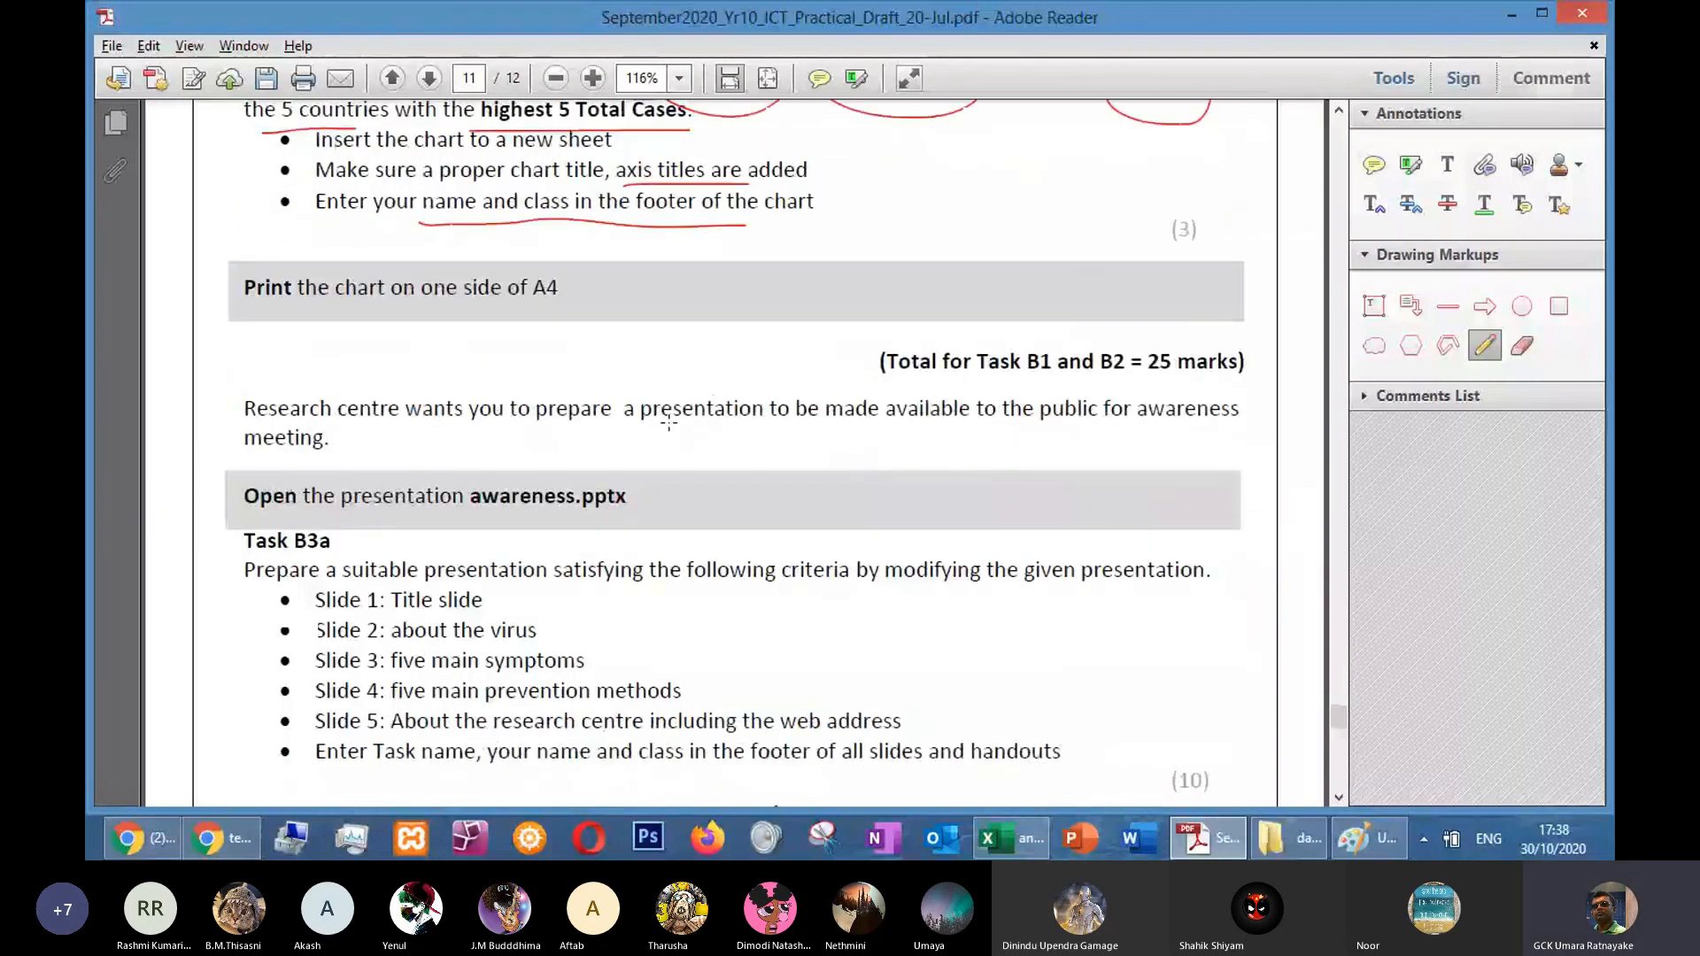
pyautogui.scroll(-1, 669, 422)
pyautogui.moveTo(241, 446)
pyautogui.mouseDown()
pyautogui.moveTo(234, 633)
pyautogui.moveTo(288, 692)
pyautogui.mouseUp()
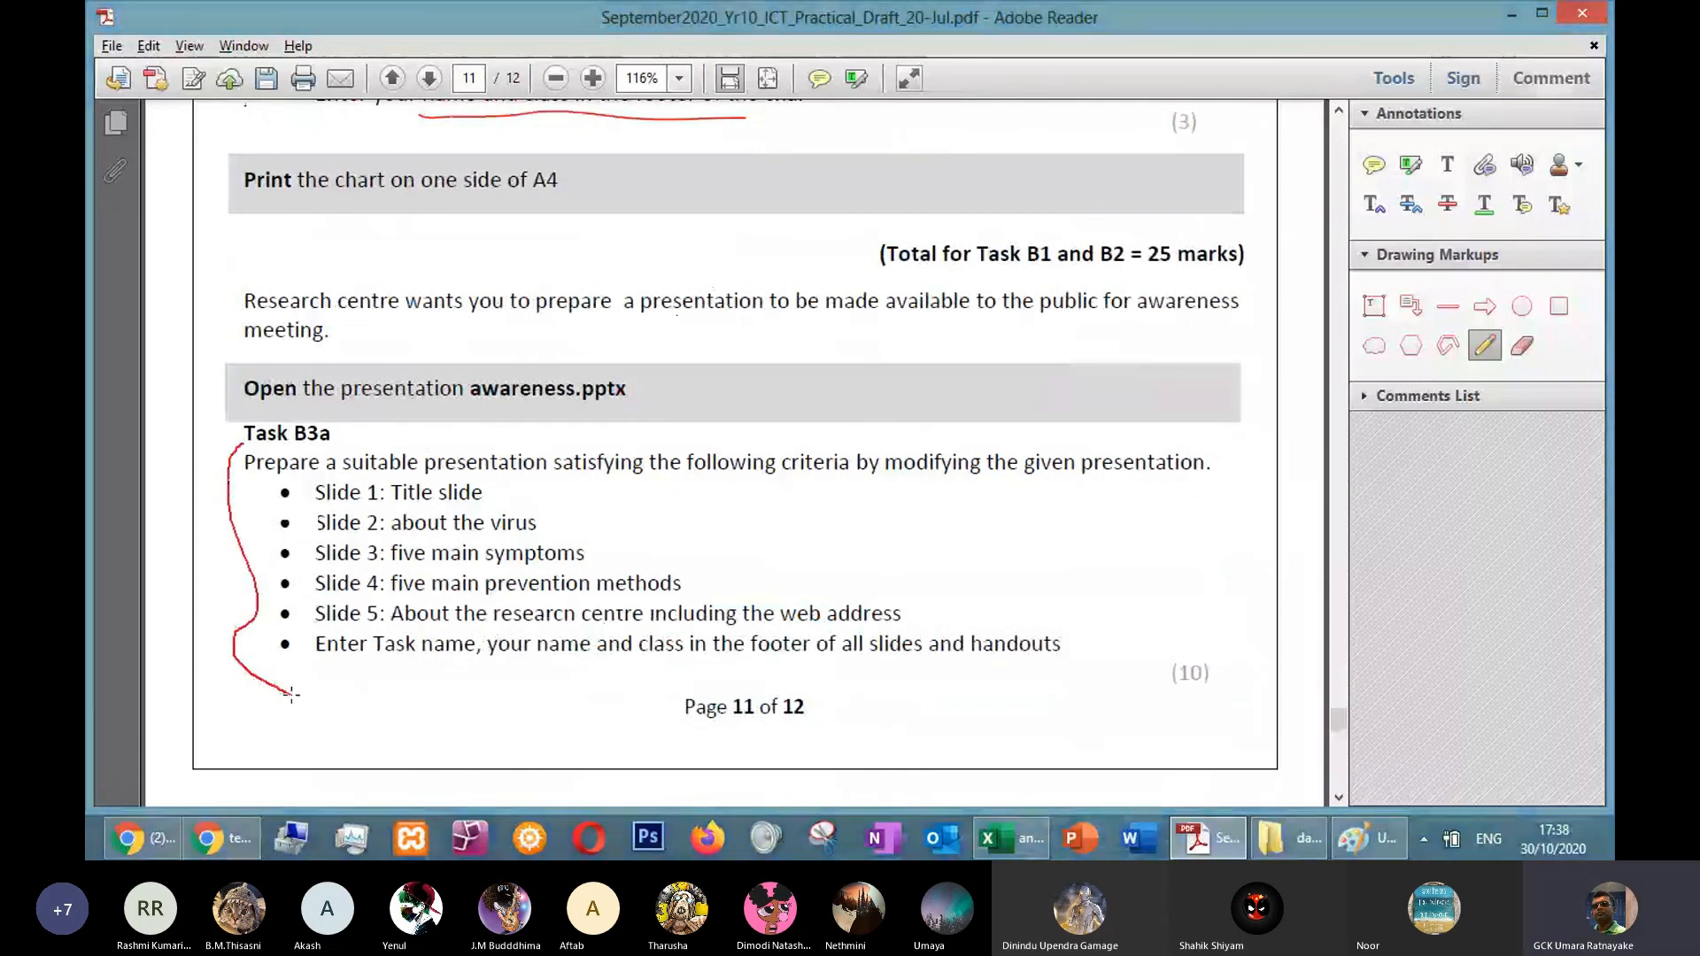
pyautogui.scroll(-5, 512, 533)
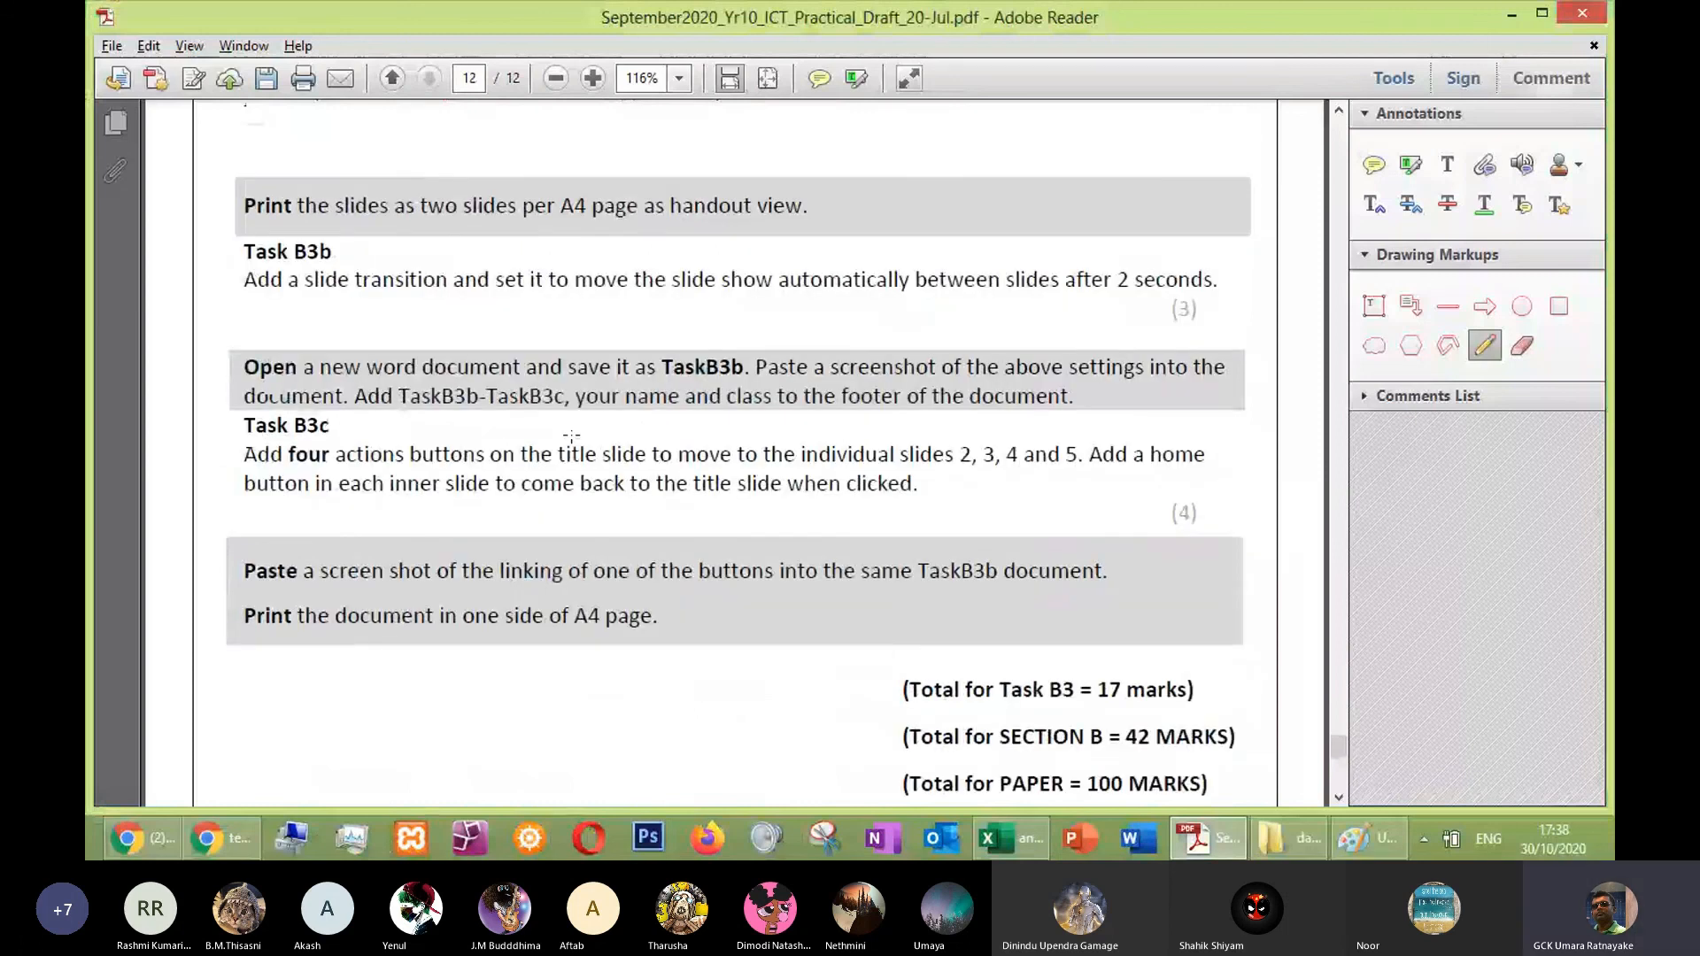
pyautogui.scroll(-4, 571, 479)
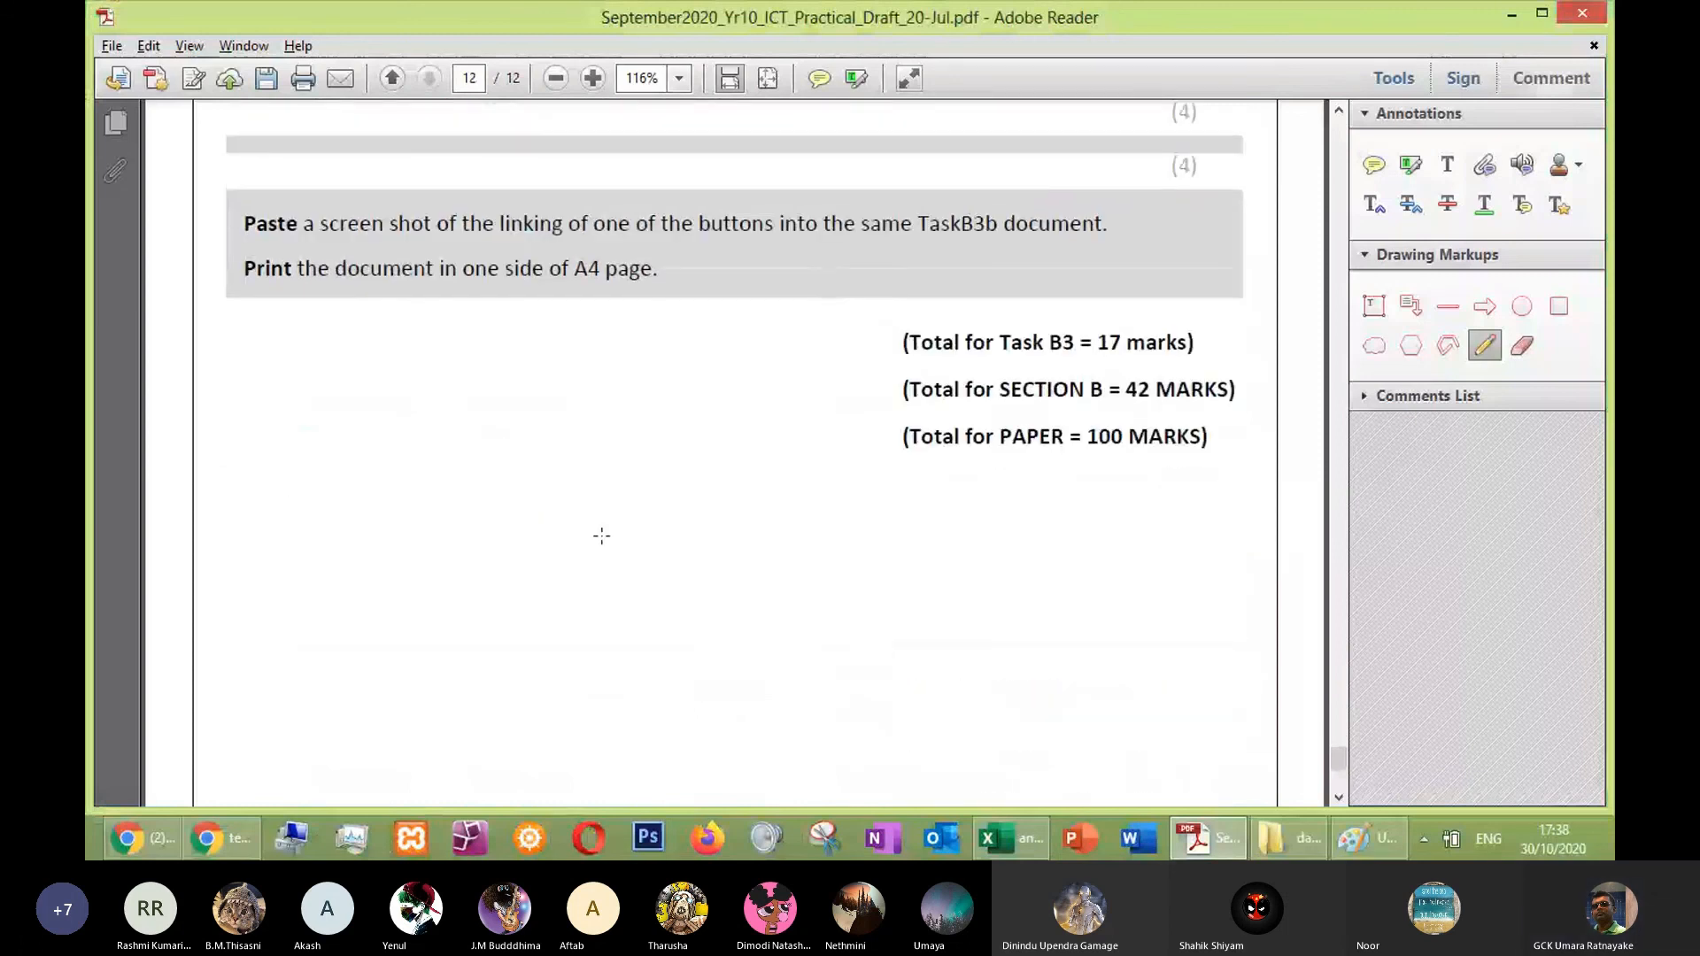
pyautogui.scroll(4, 601, 536)
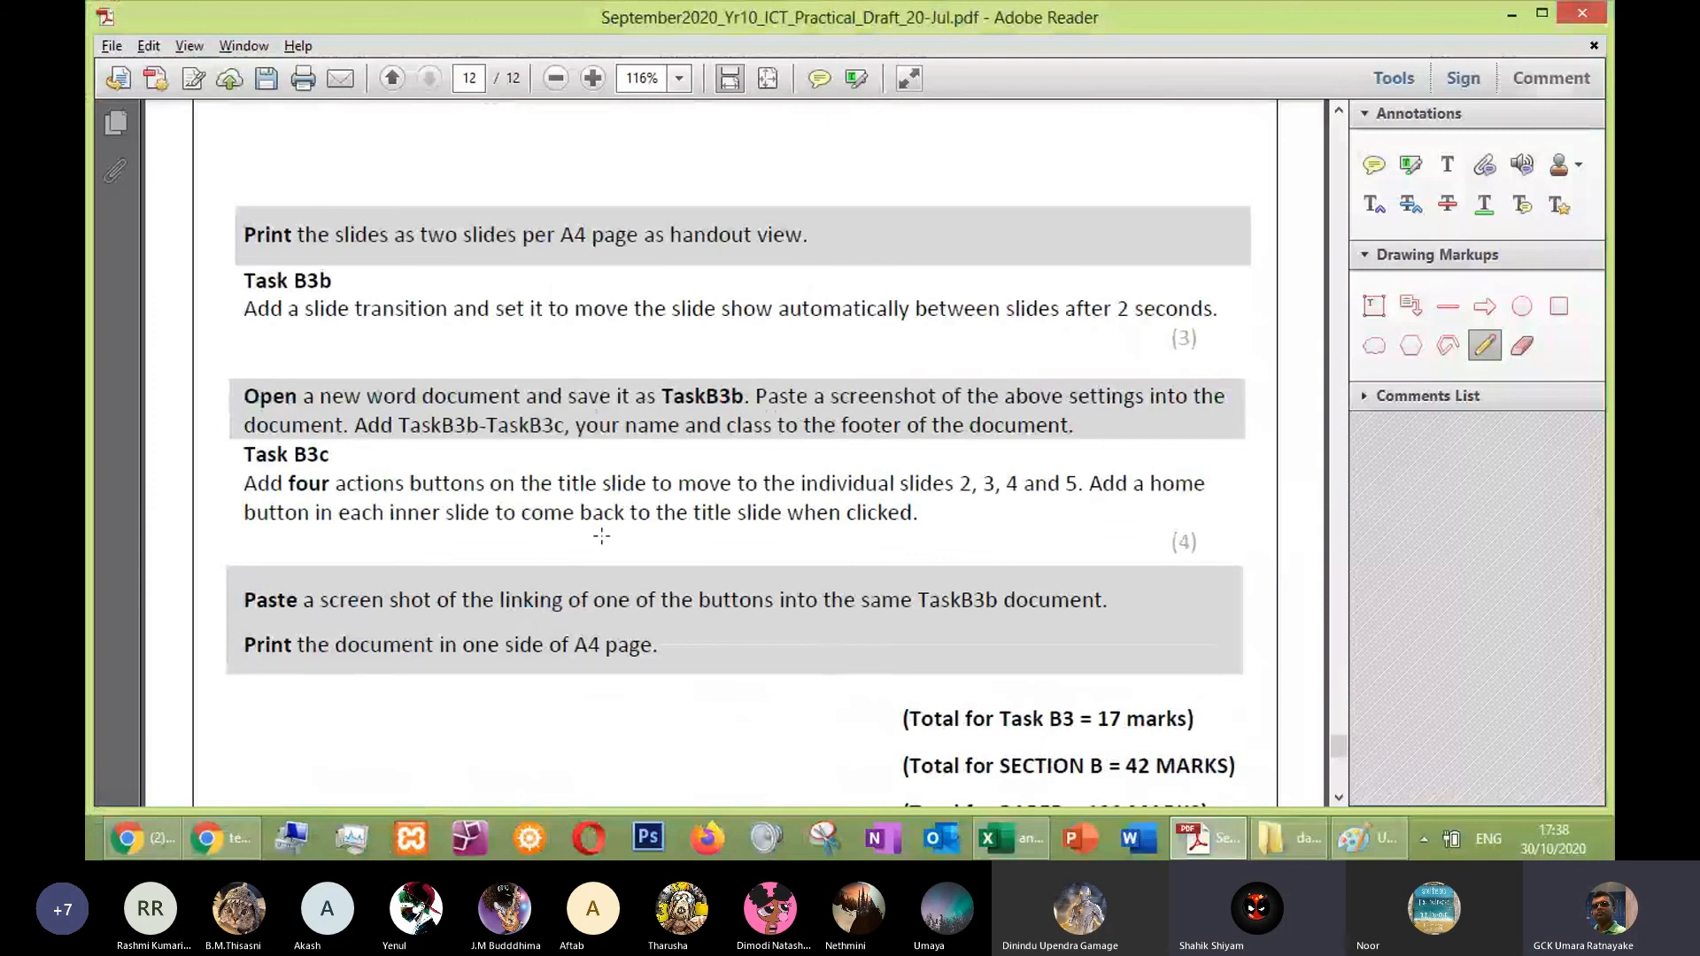
pyautogui.scroll(7, 873, 402)
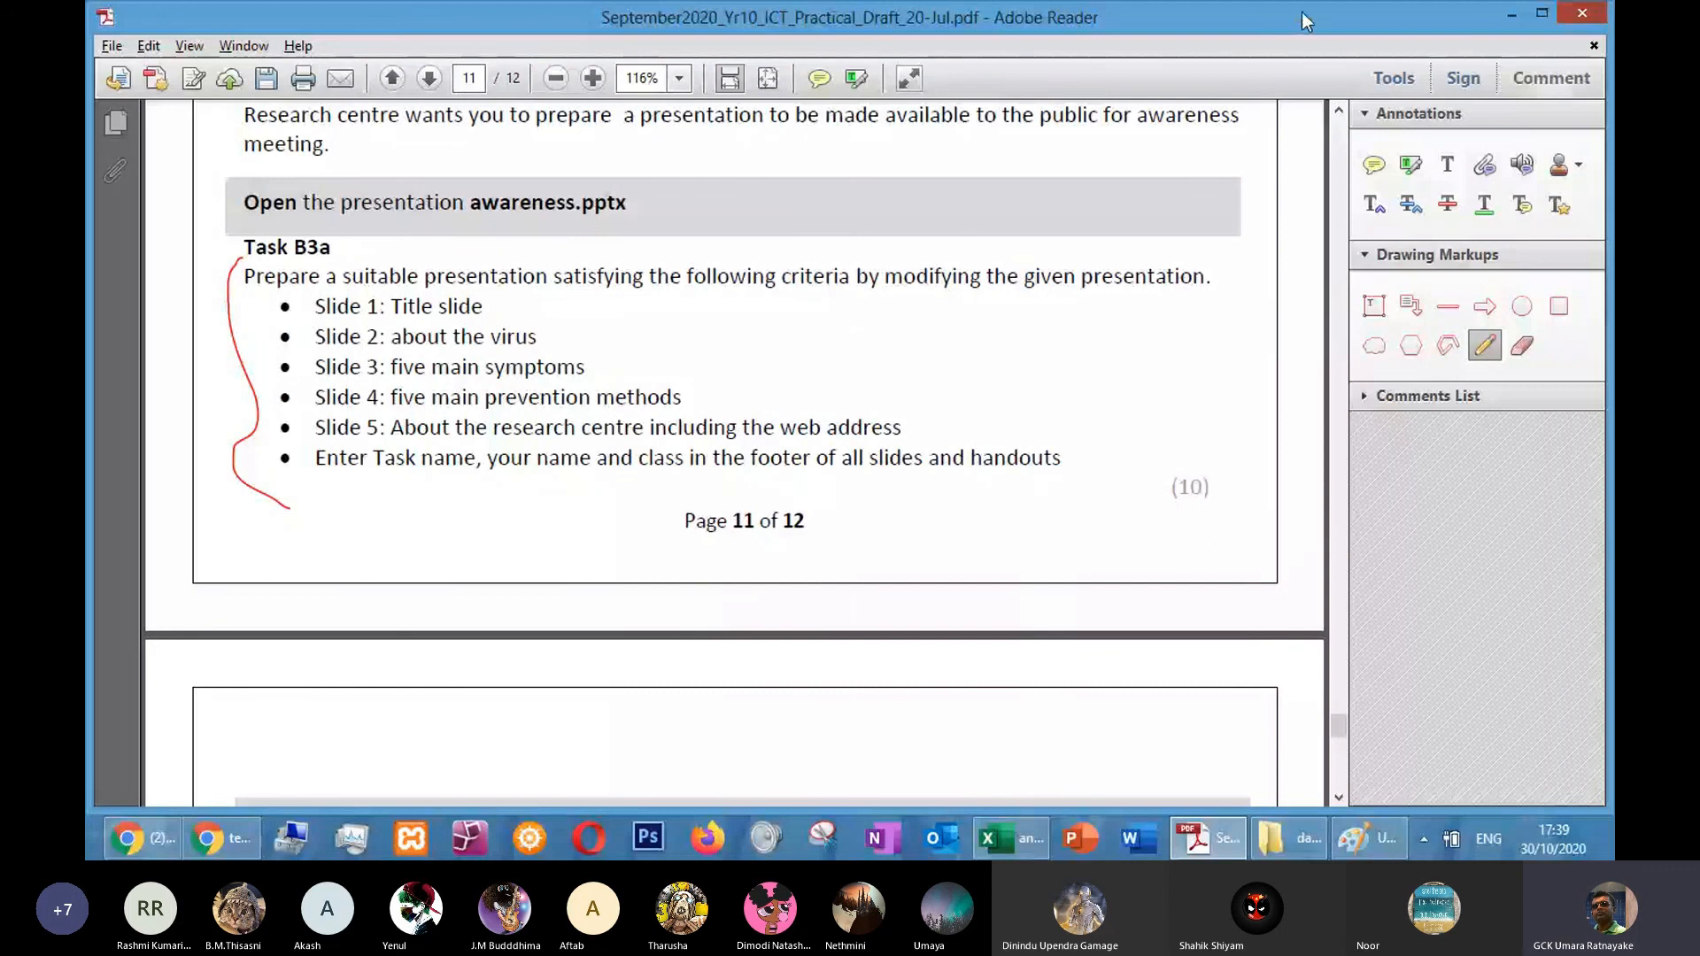
# Close the exam paper PDF and close analysis.xlsx without saving its changes
pyautogui.click(1582, 12)
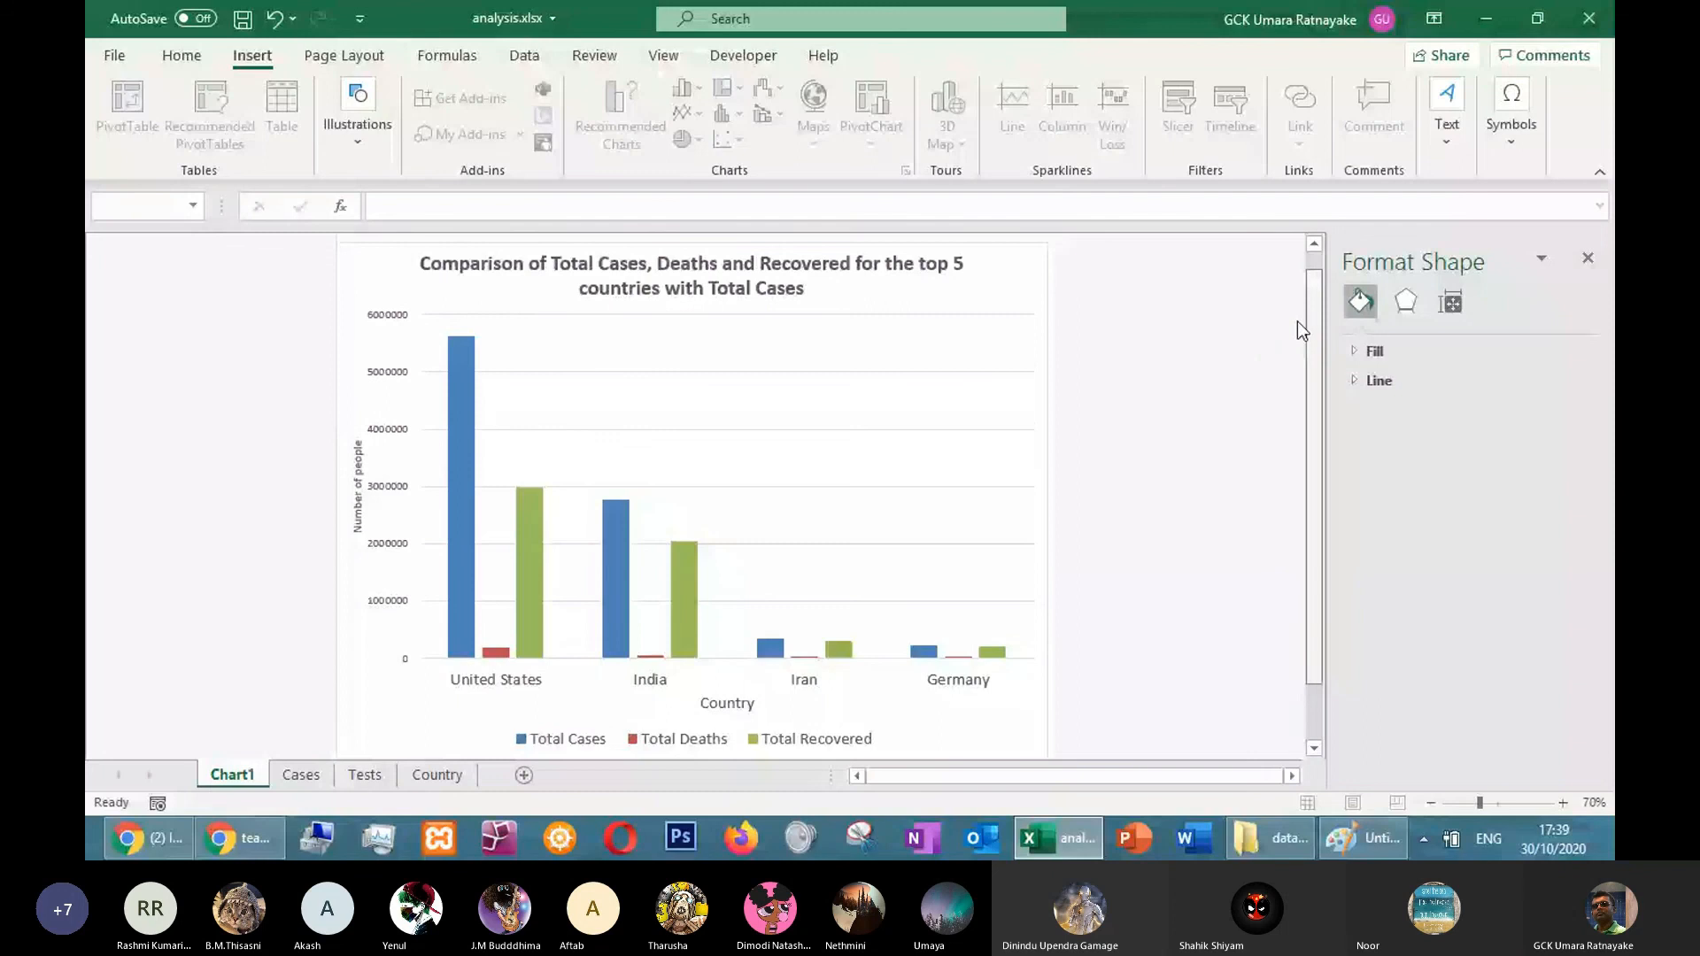
pyautogui.scroll(-1, 1298, 322)
pyautogui.click(1582, 23)
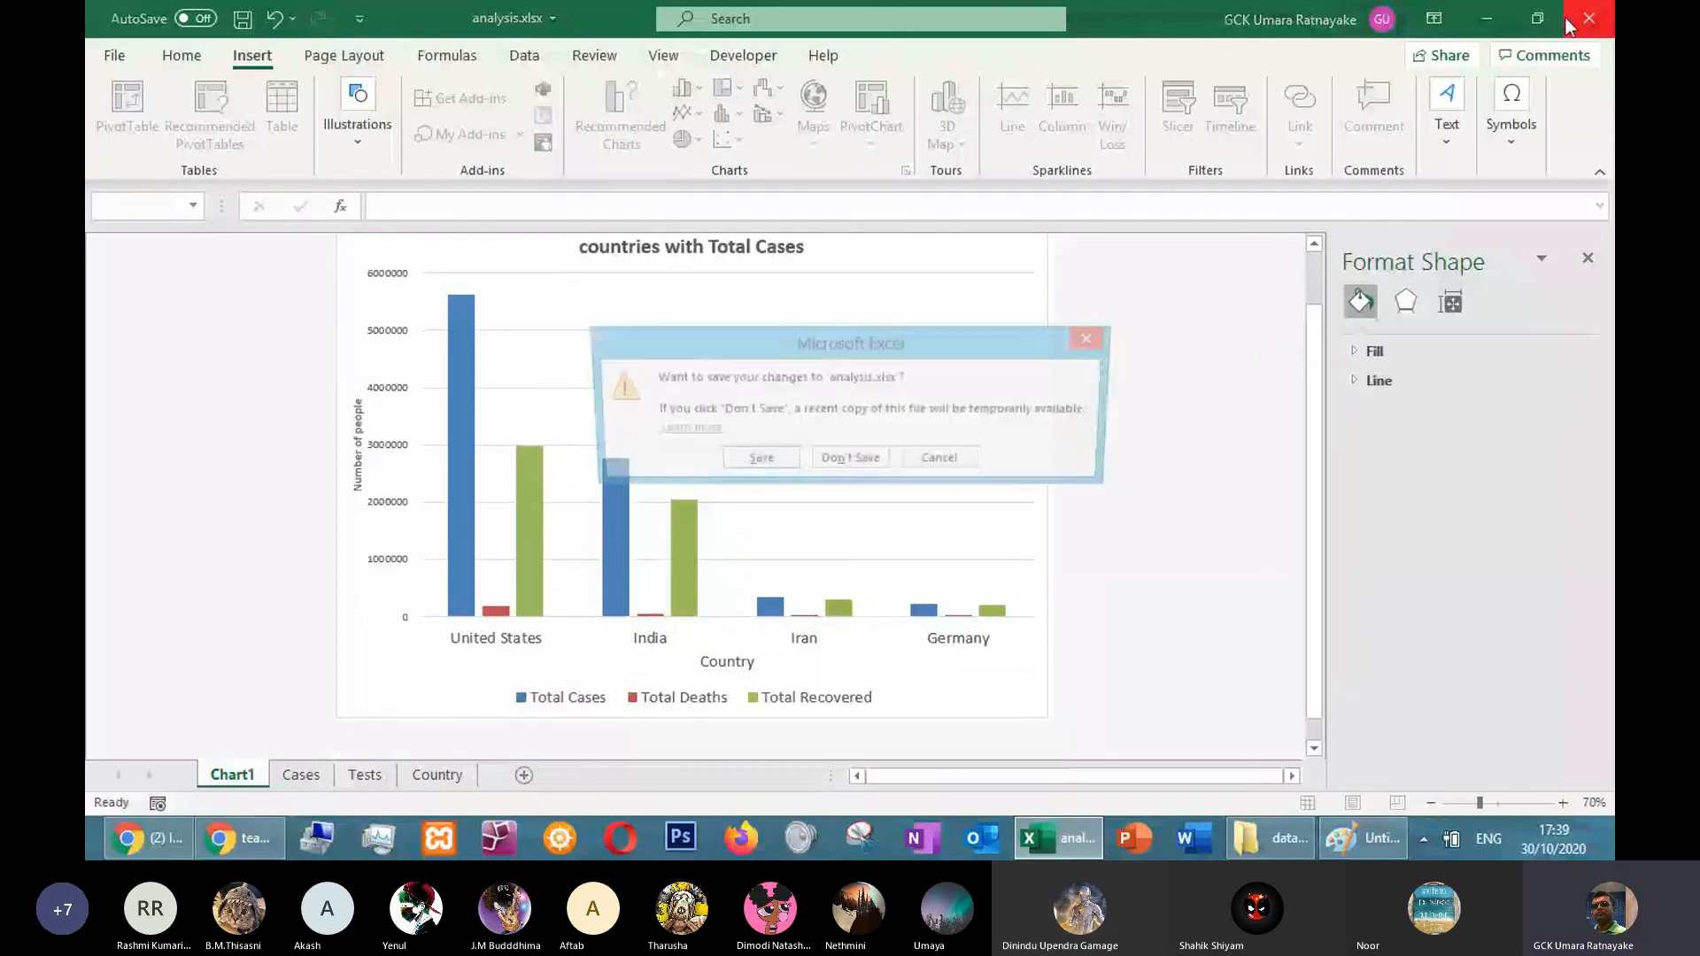
pyautogui.click(850, 461)
pyautogui.rightClick(1102, 266)
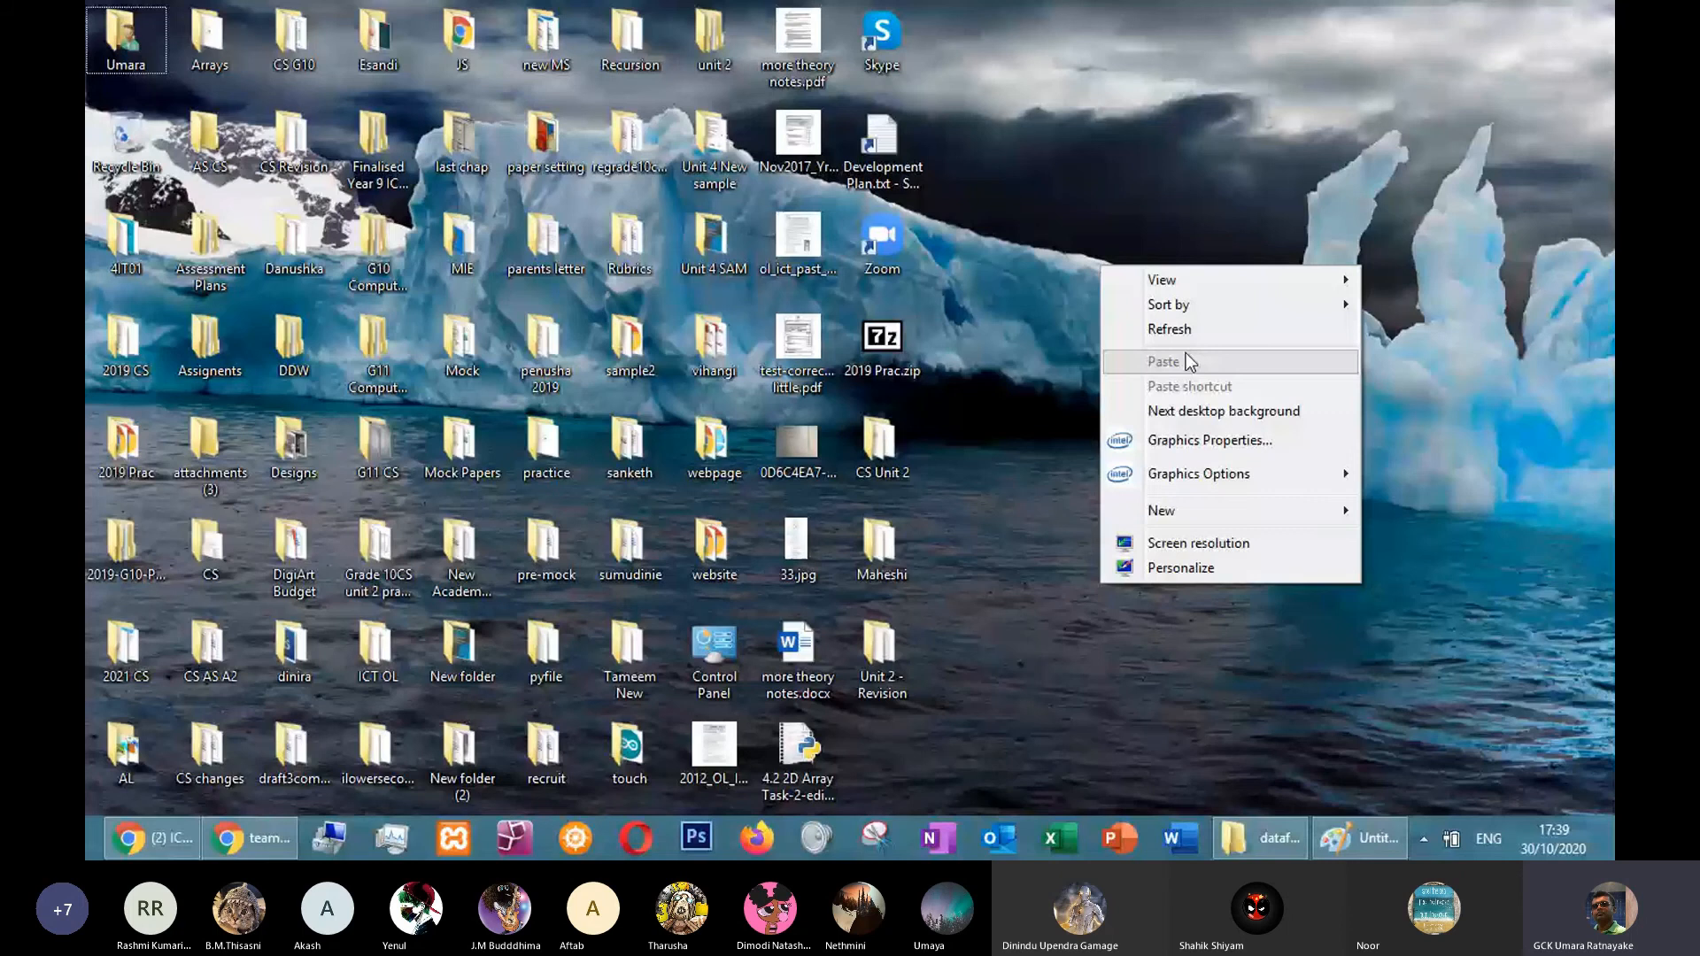
pyautogui.rightClick(1062, 277)
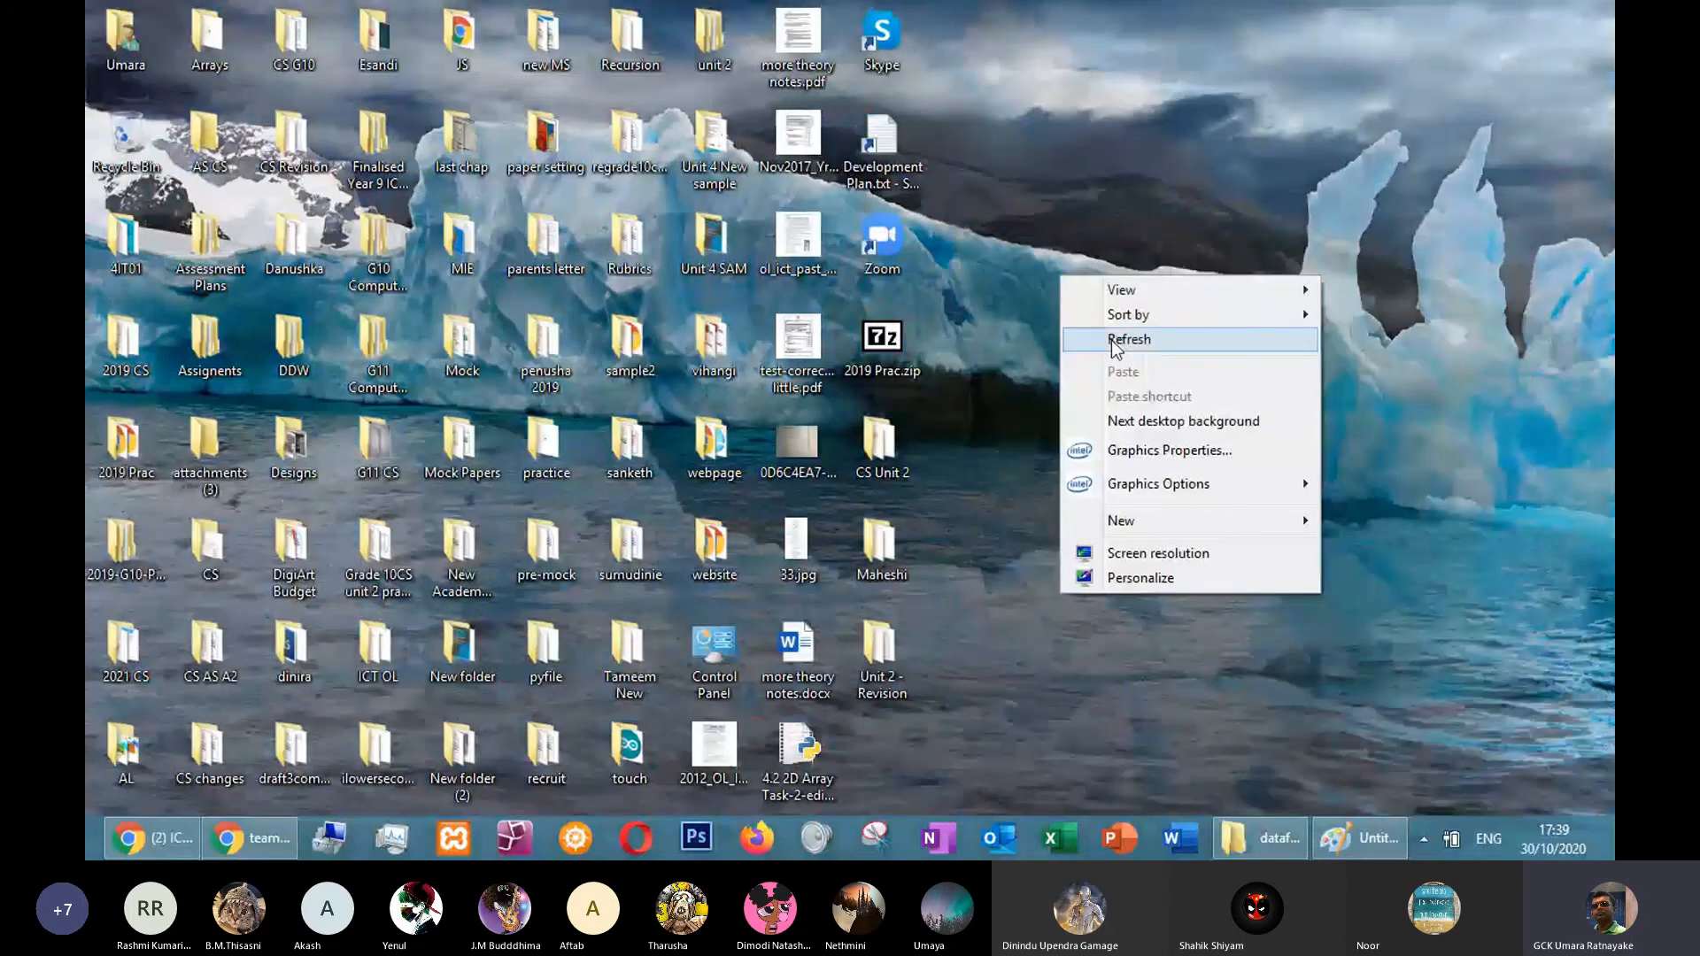
pyautogui.click(1112, 340)
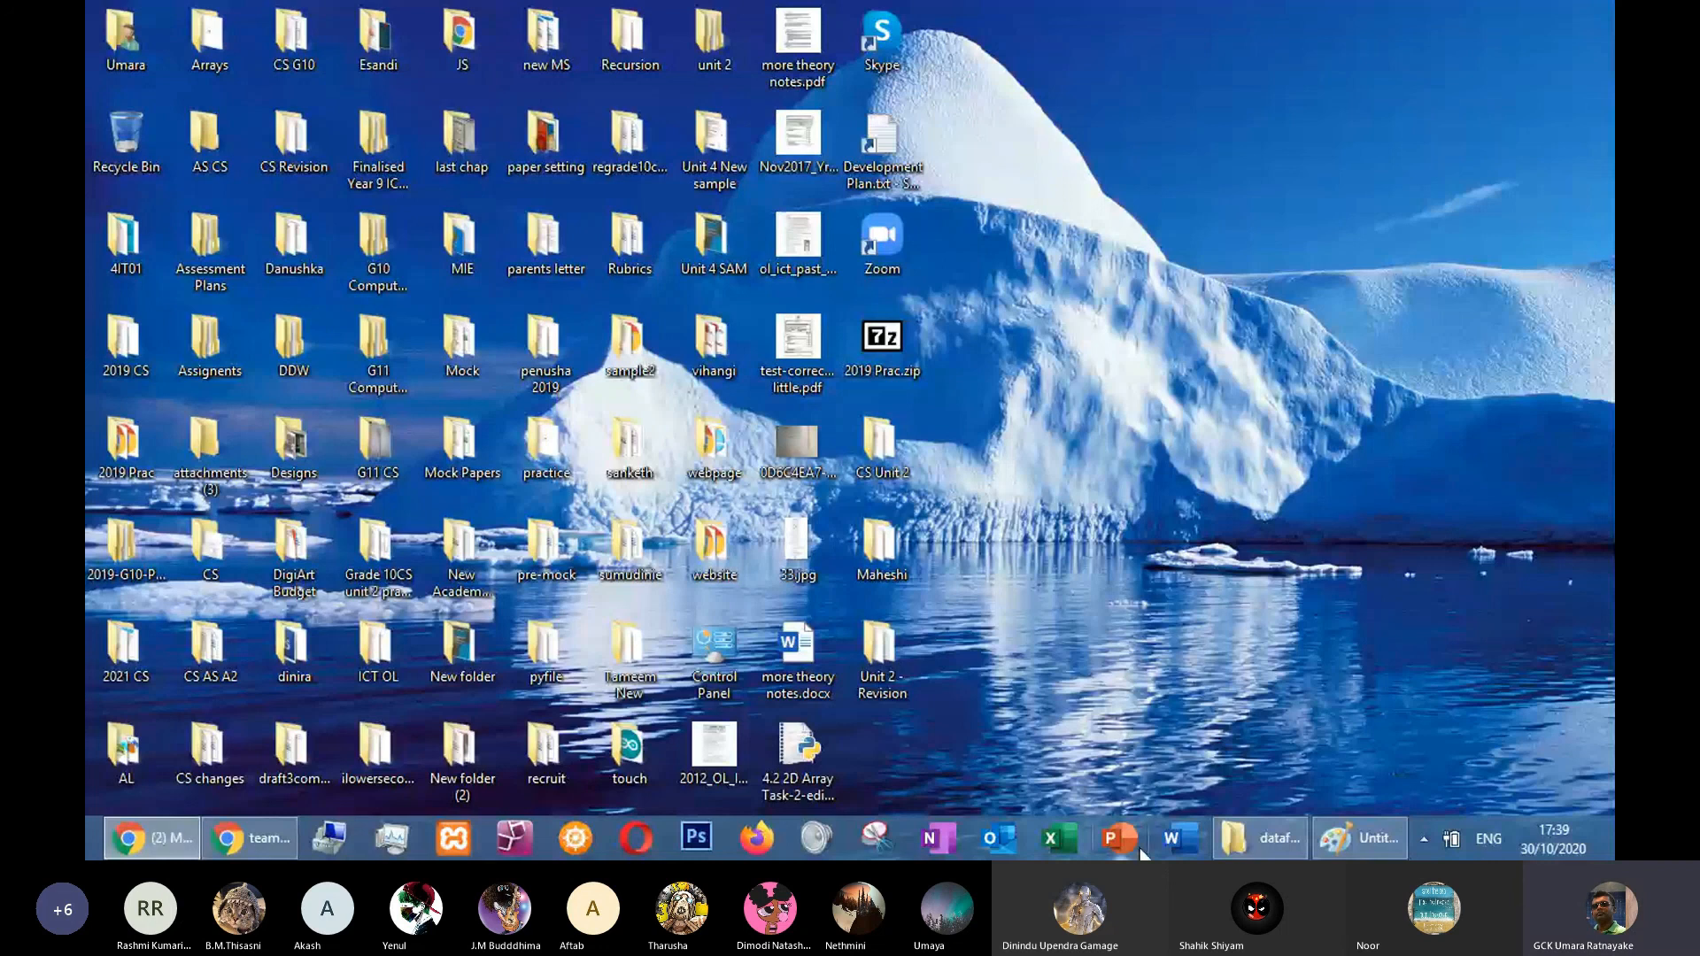
pyautogui.click(1423, 841)
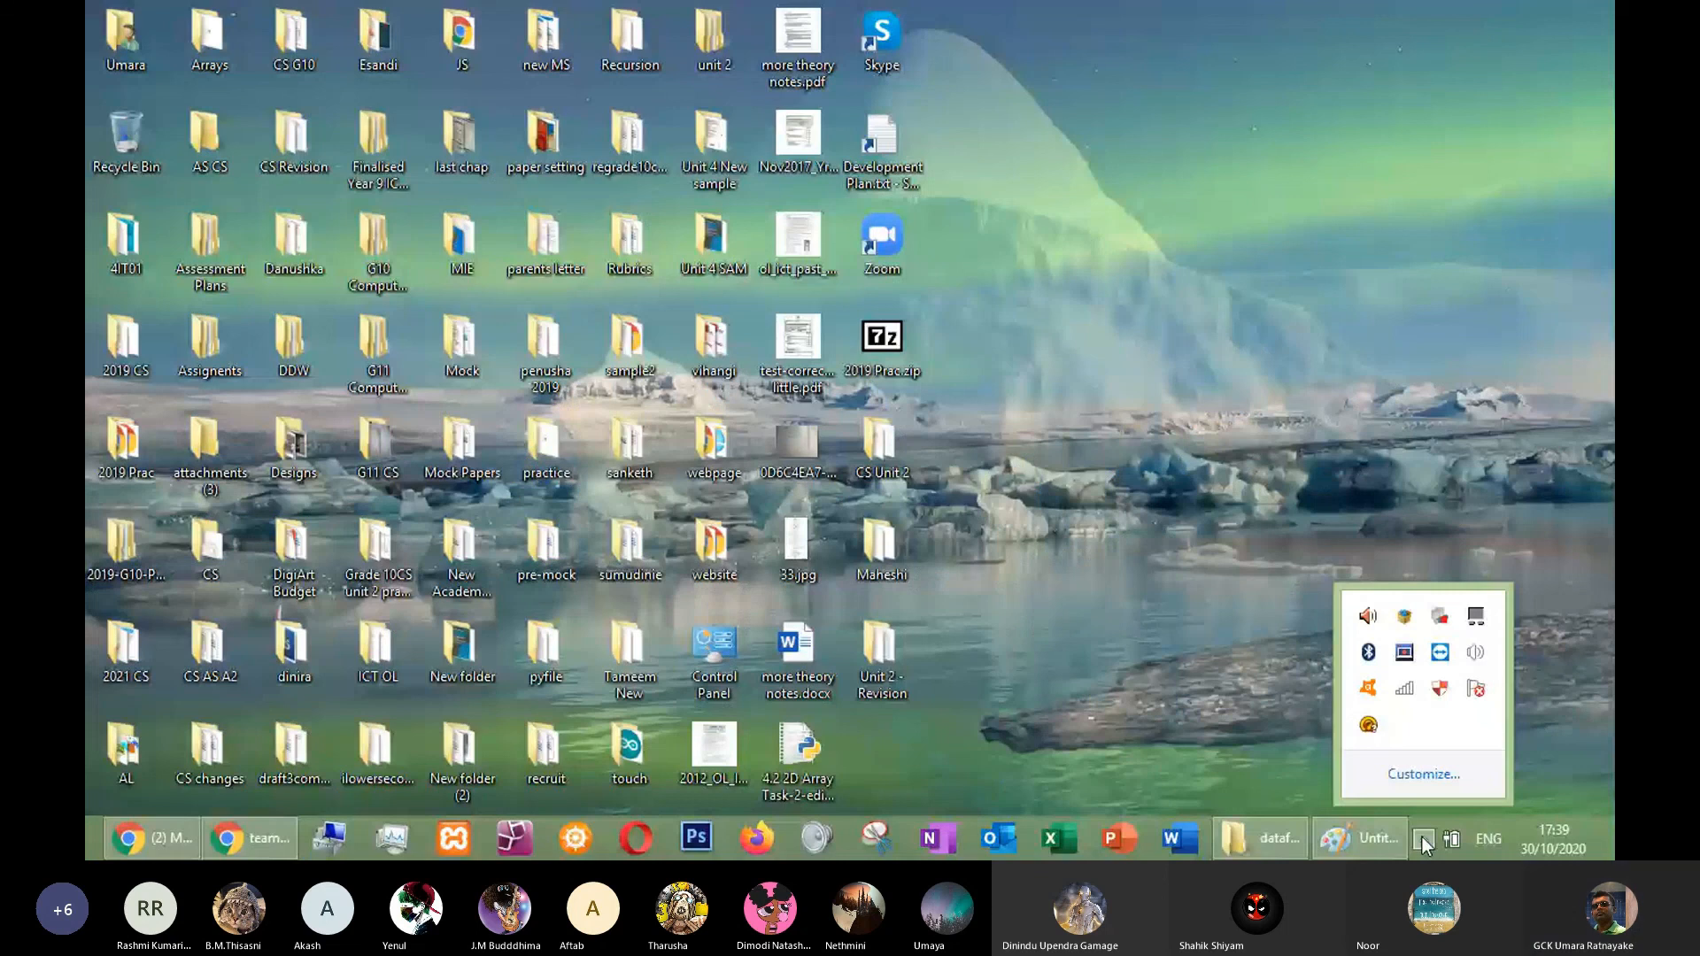
pyautogui.click(1425, 843)
pyautogui.hotkey('alt', 'Tab')
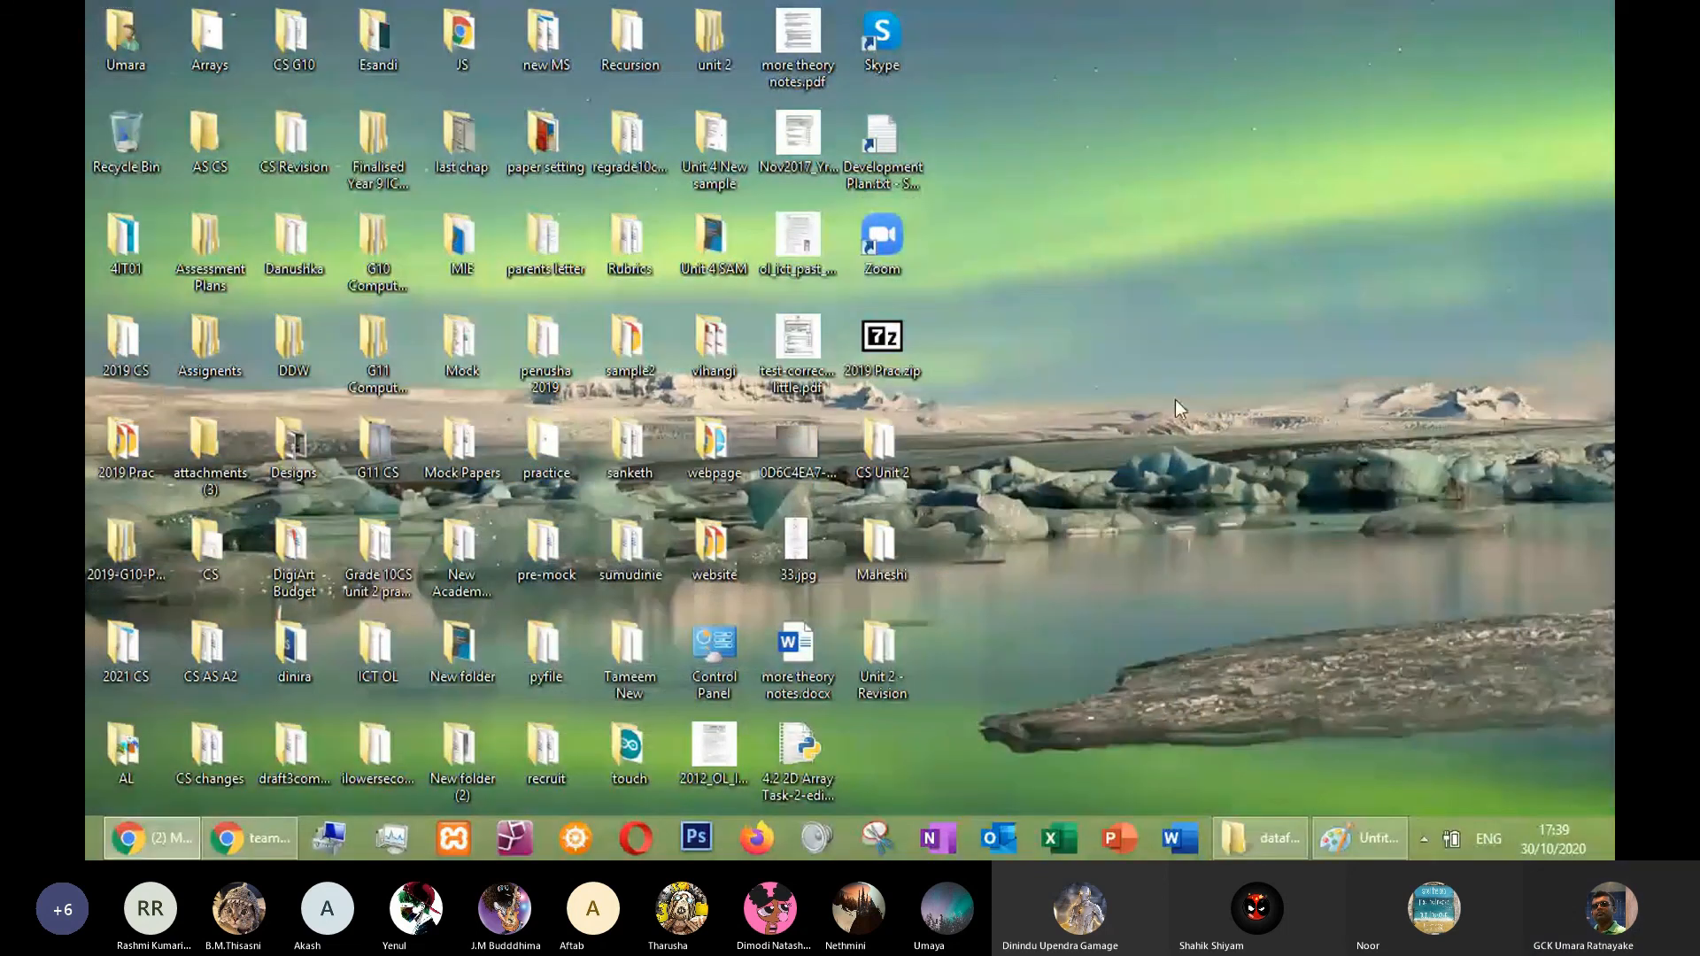
# Open Skype, restore its maximized window to a smaller size and move it out of view
pyautogui.press('super')
pyautogui.write('s')
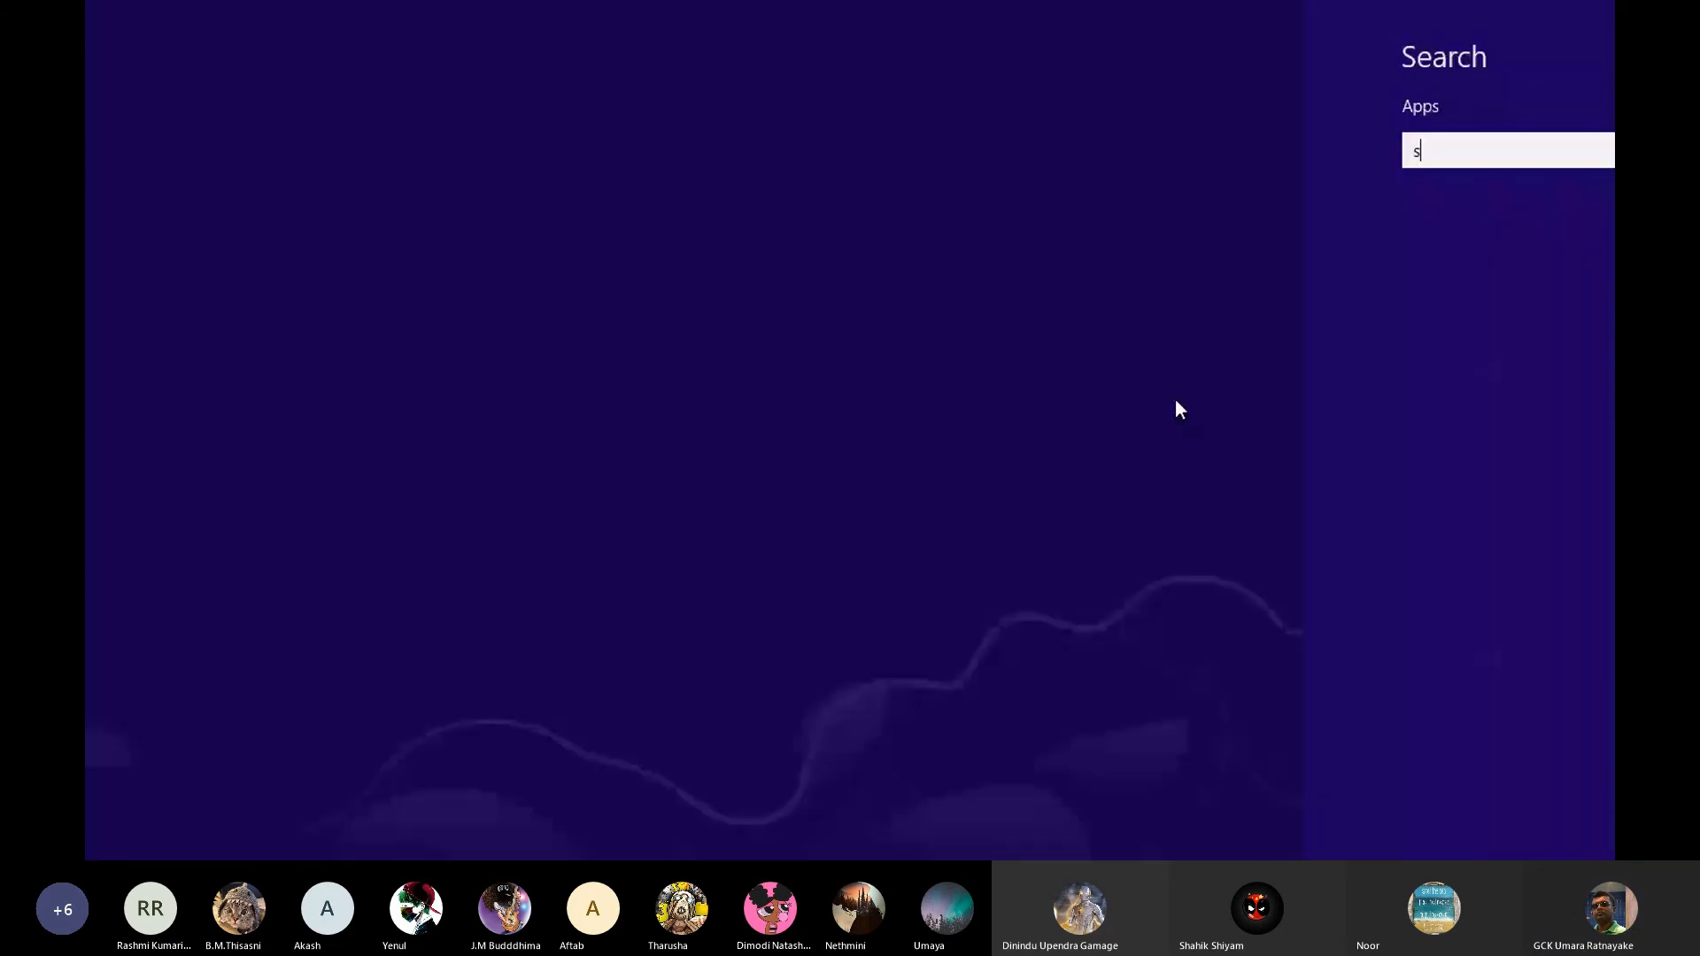
pyautogui.press('Escape')
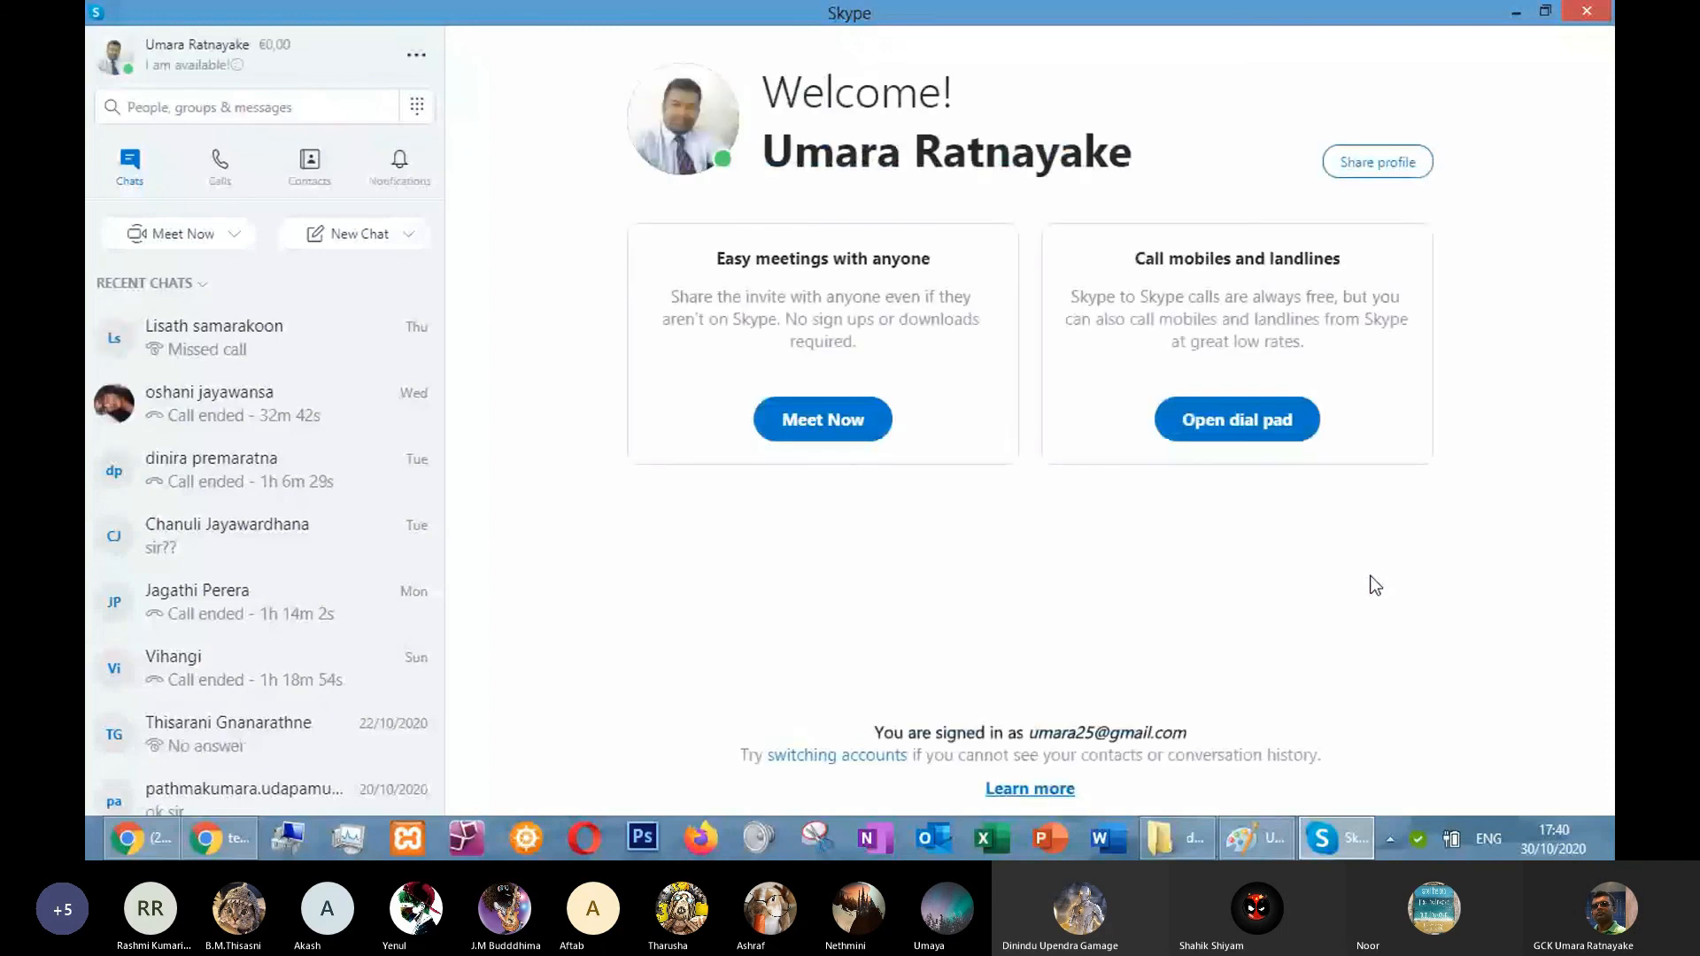
pyautogui.doubleClick(598, 18)
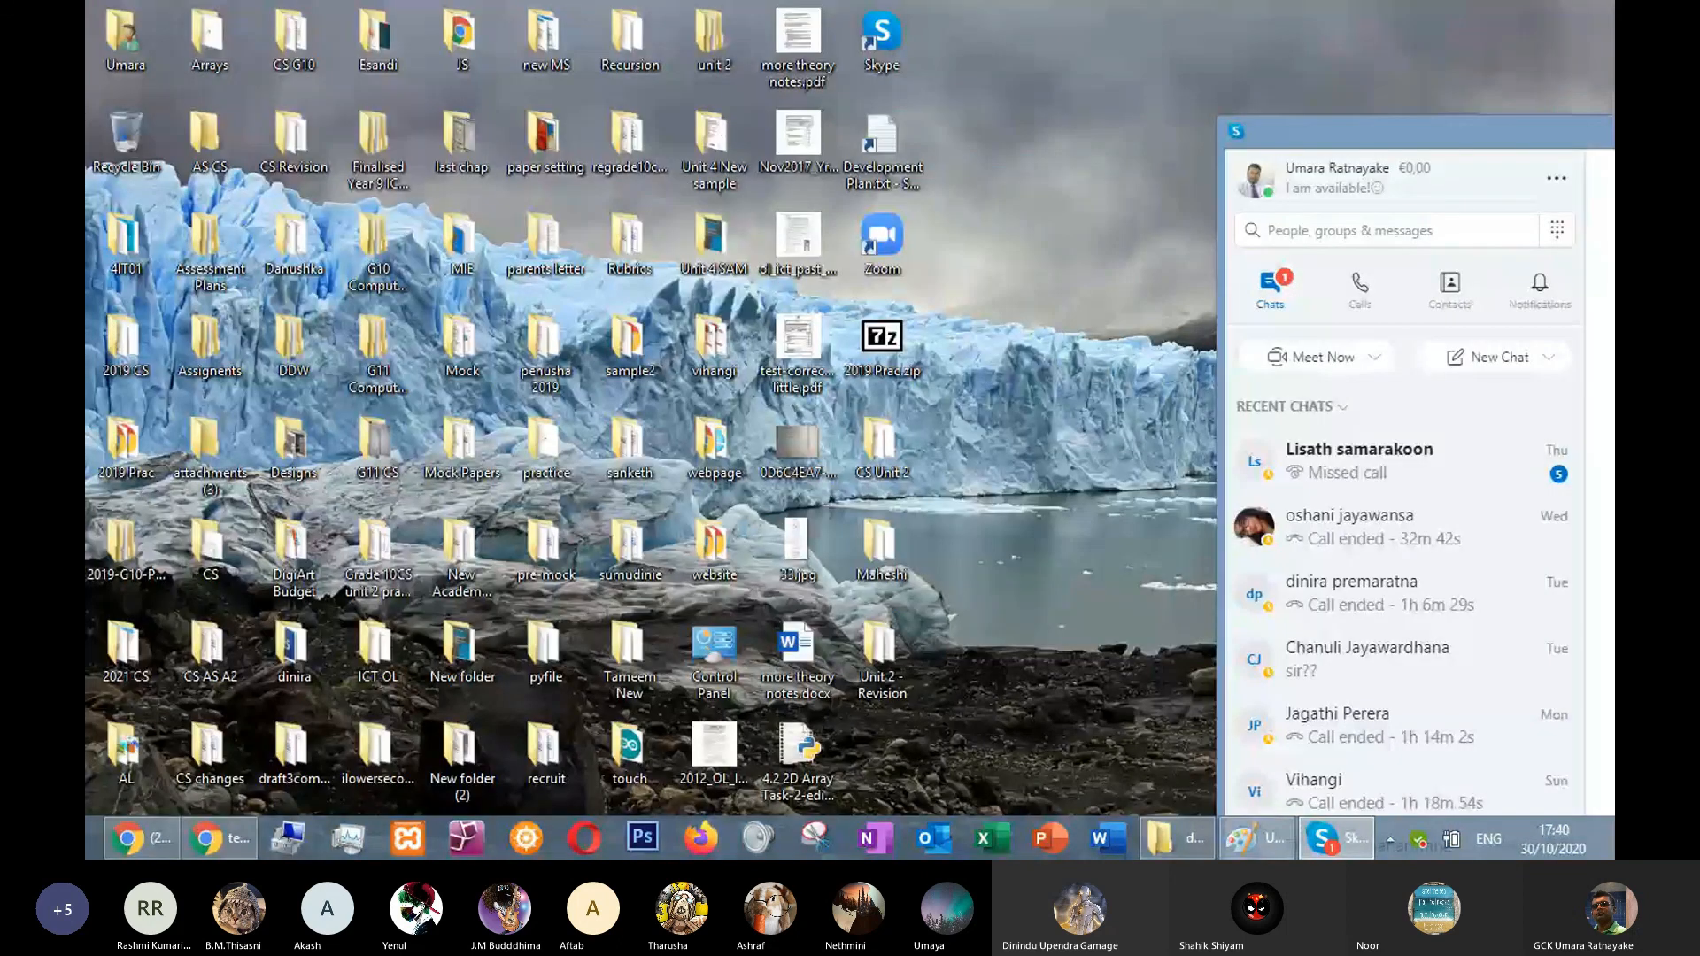
pyautogui.moveTo(1576, 131); pyautogui.dragTo(1699, 131)
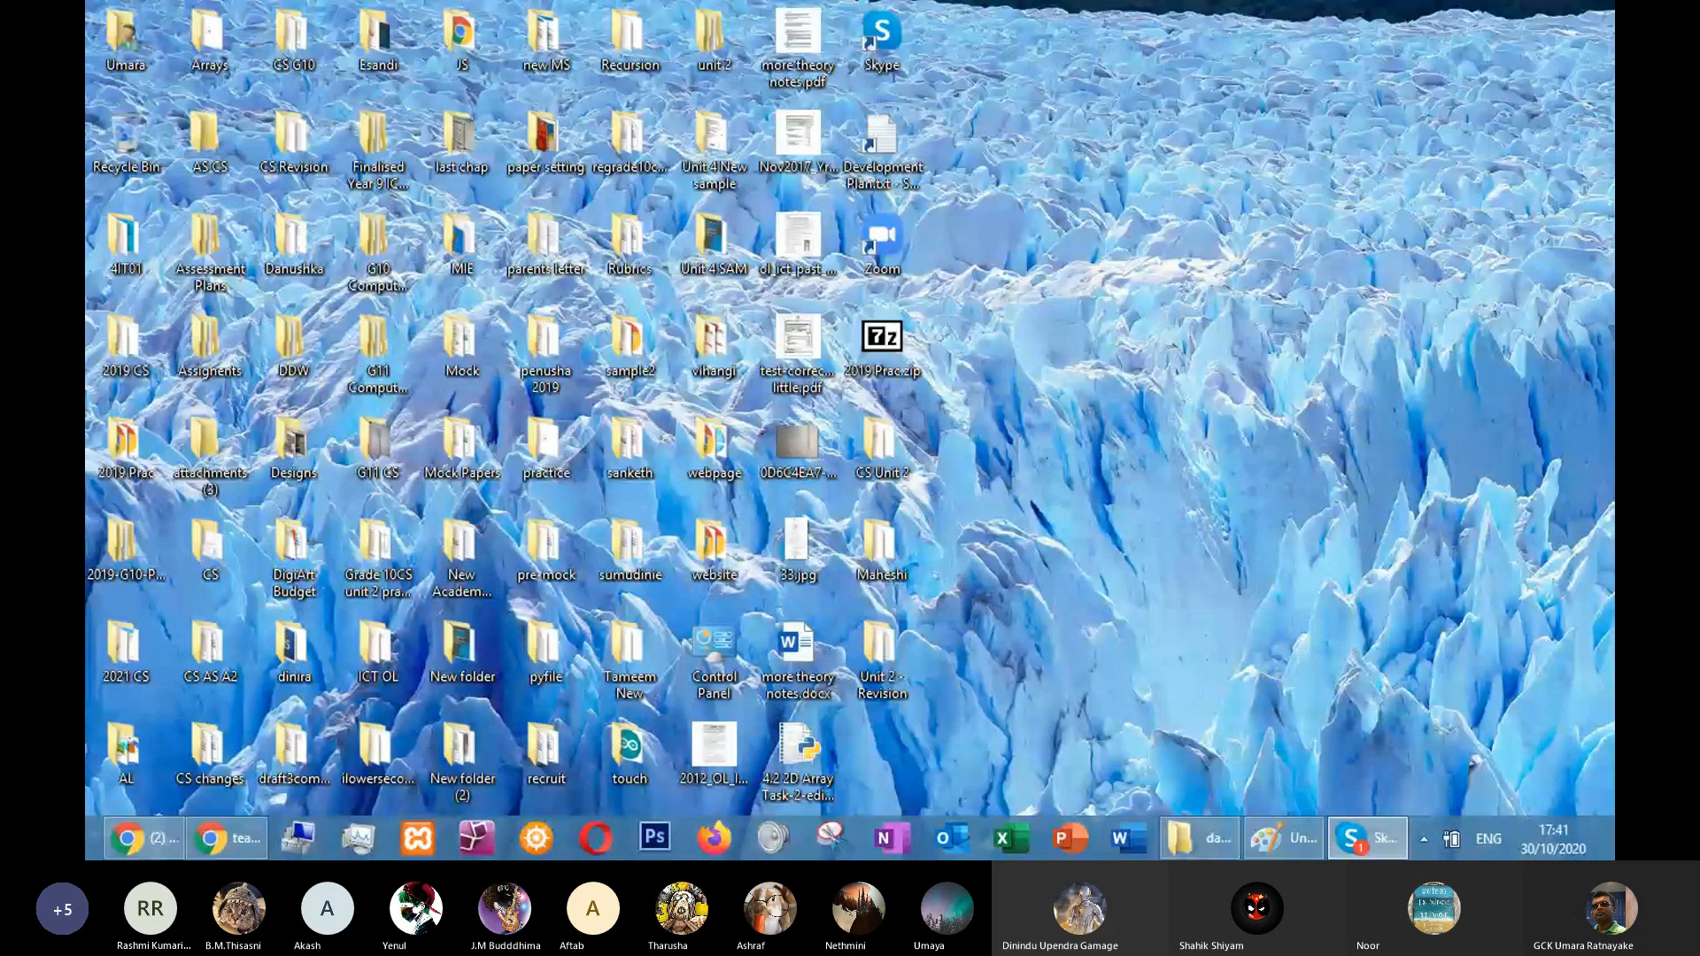
pyautogui.hotkey('alt', 'Tab')
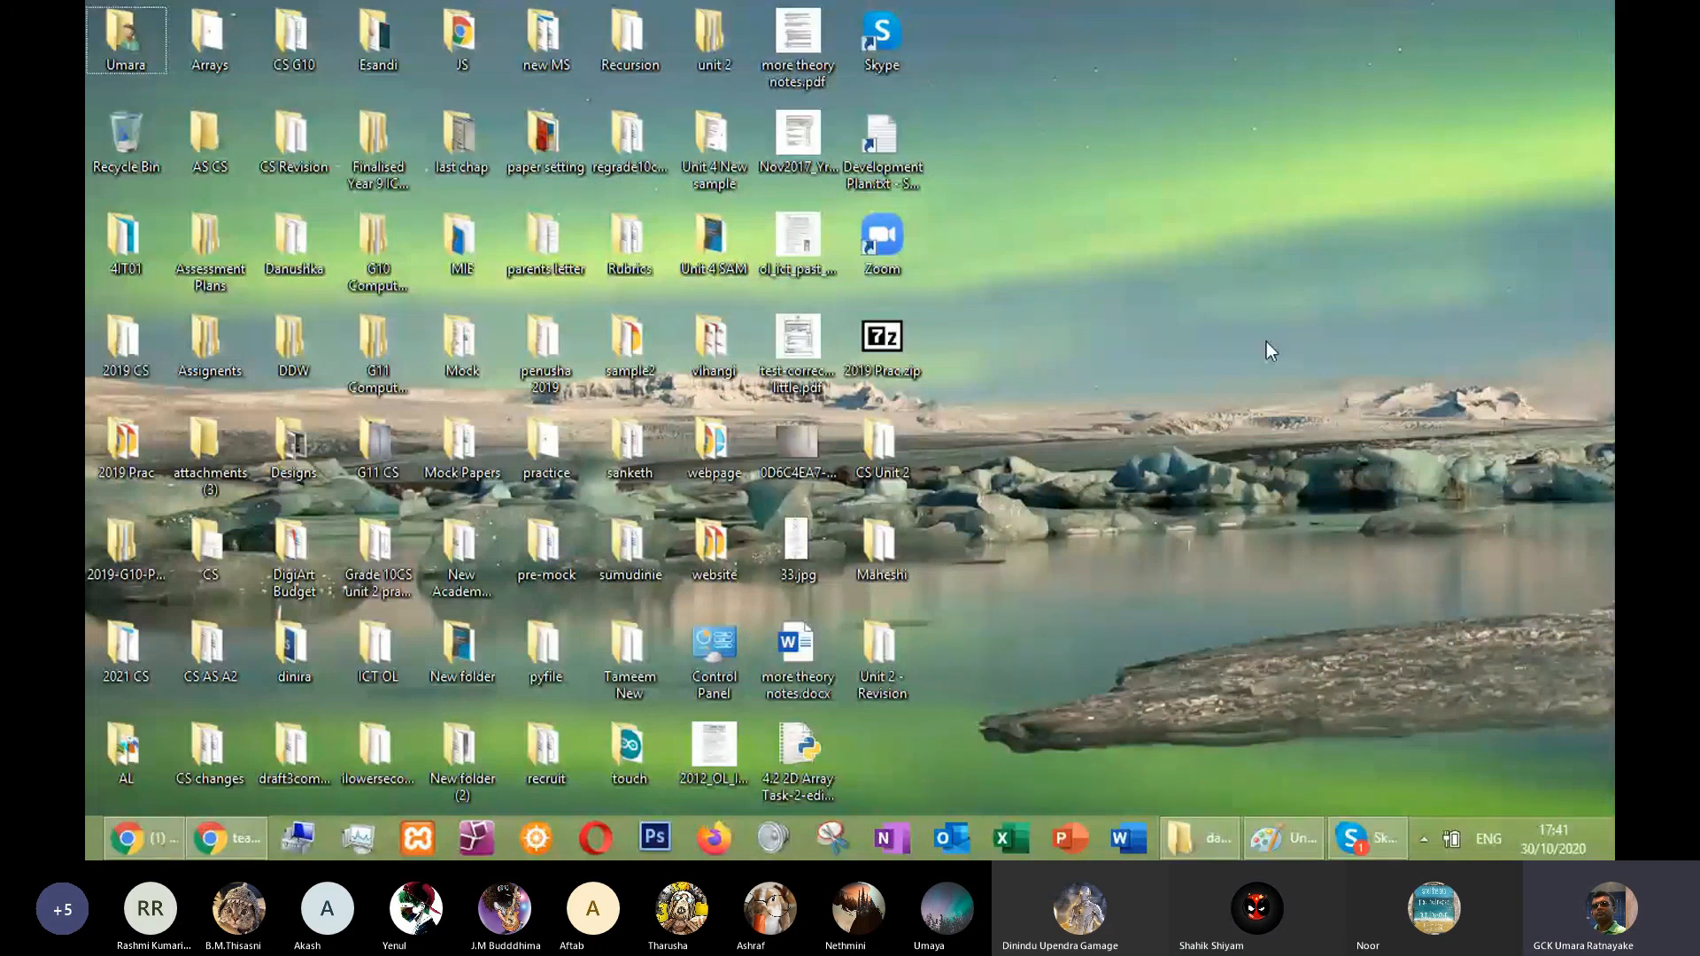
pyautogui.rightClick(1239, 310)
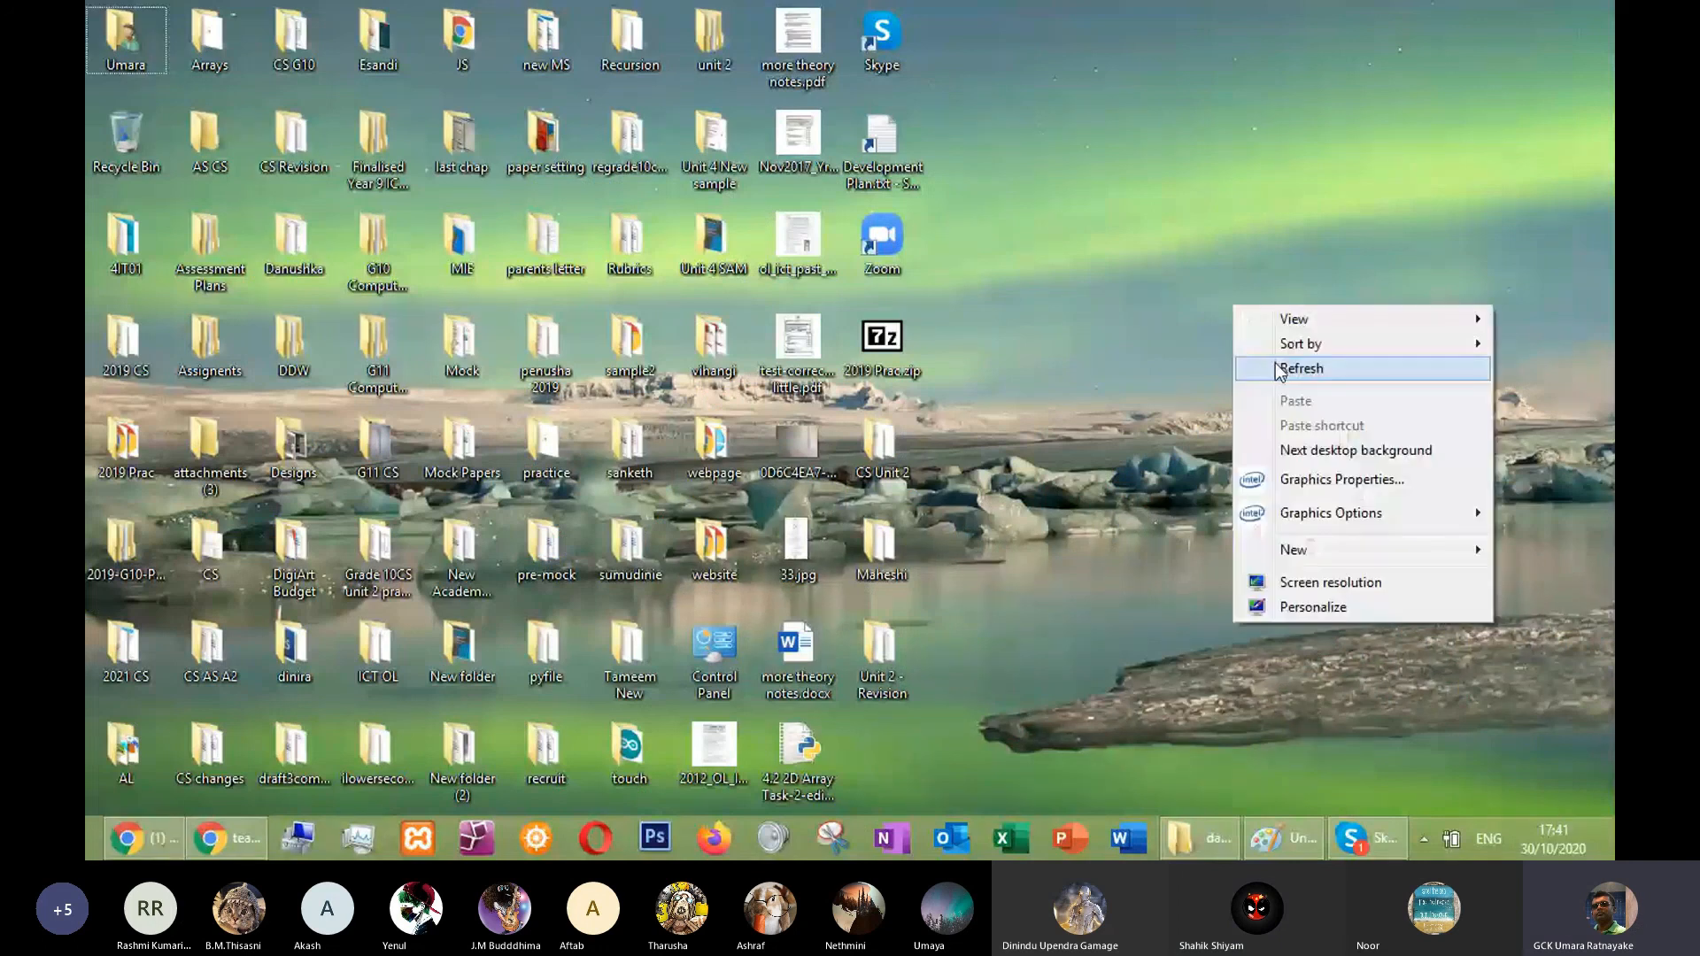
pyautogui.click(1281, 370)
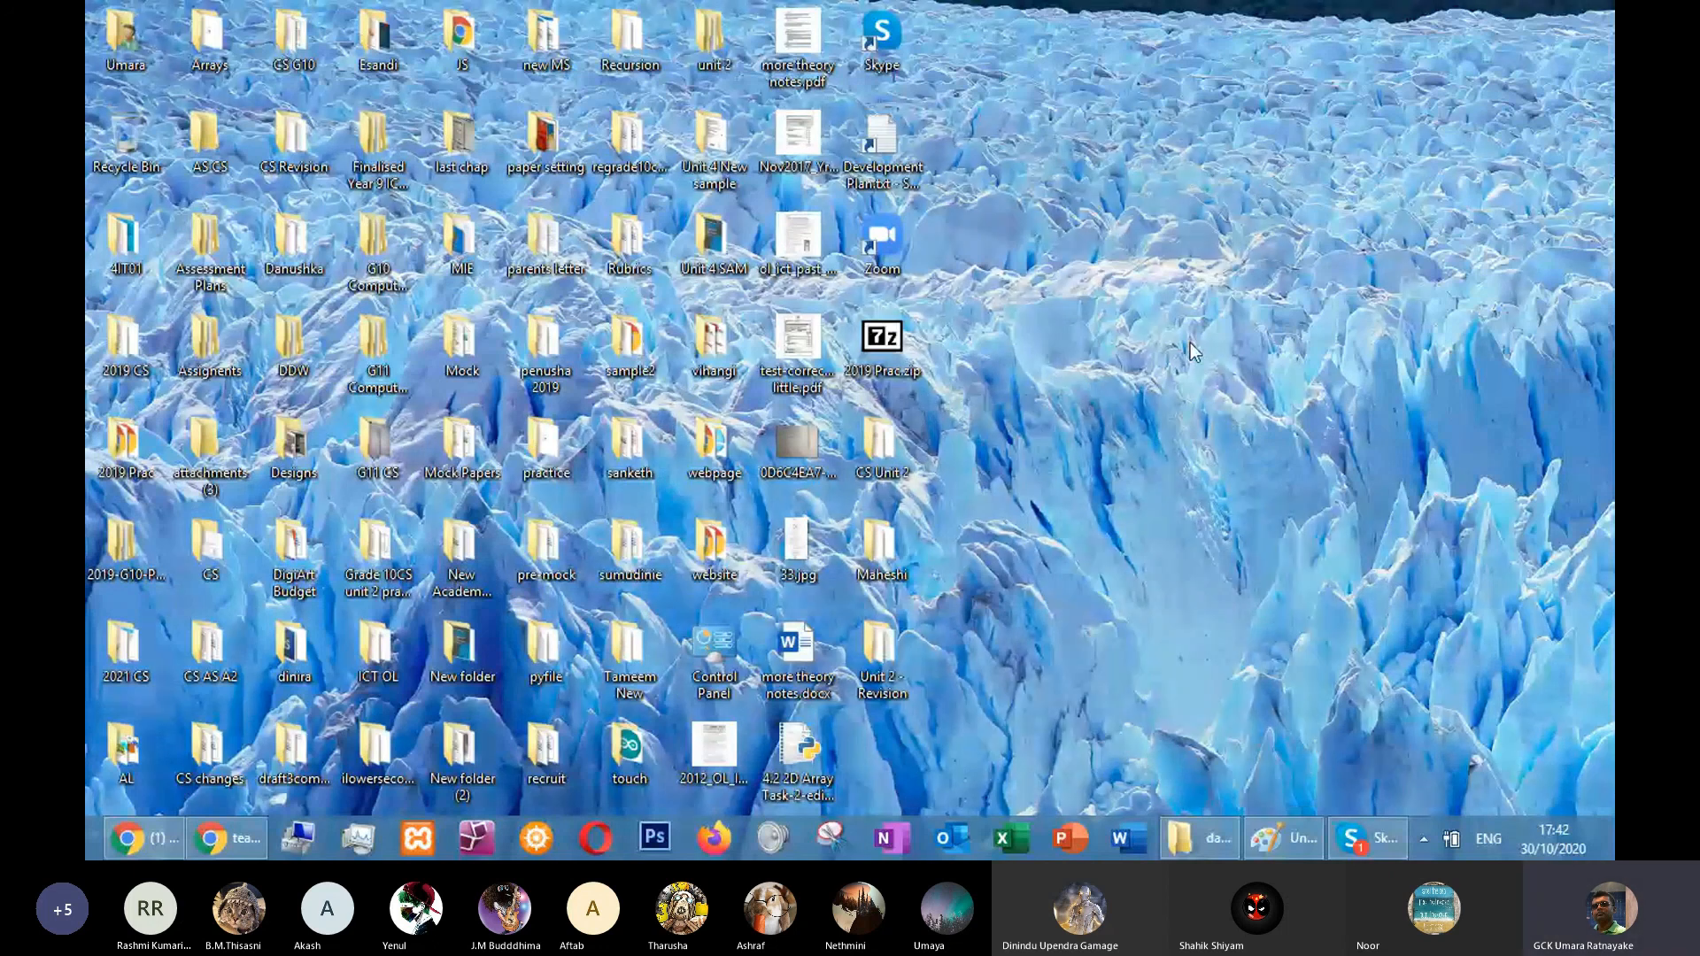
pyautogui.rightClick(1136, 327)
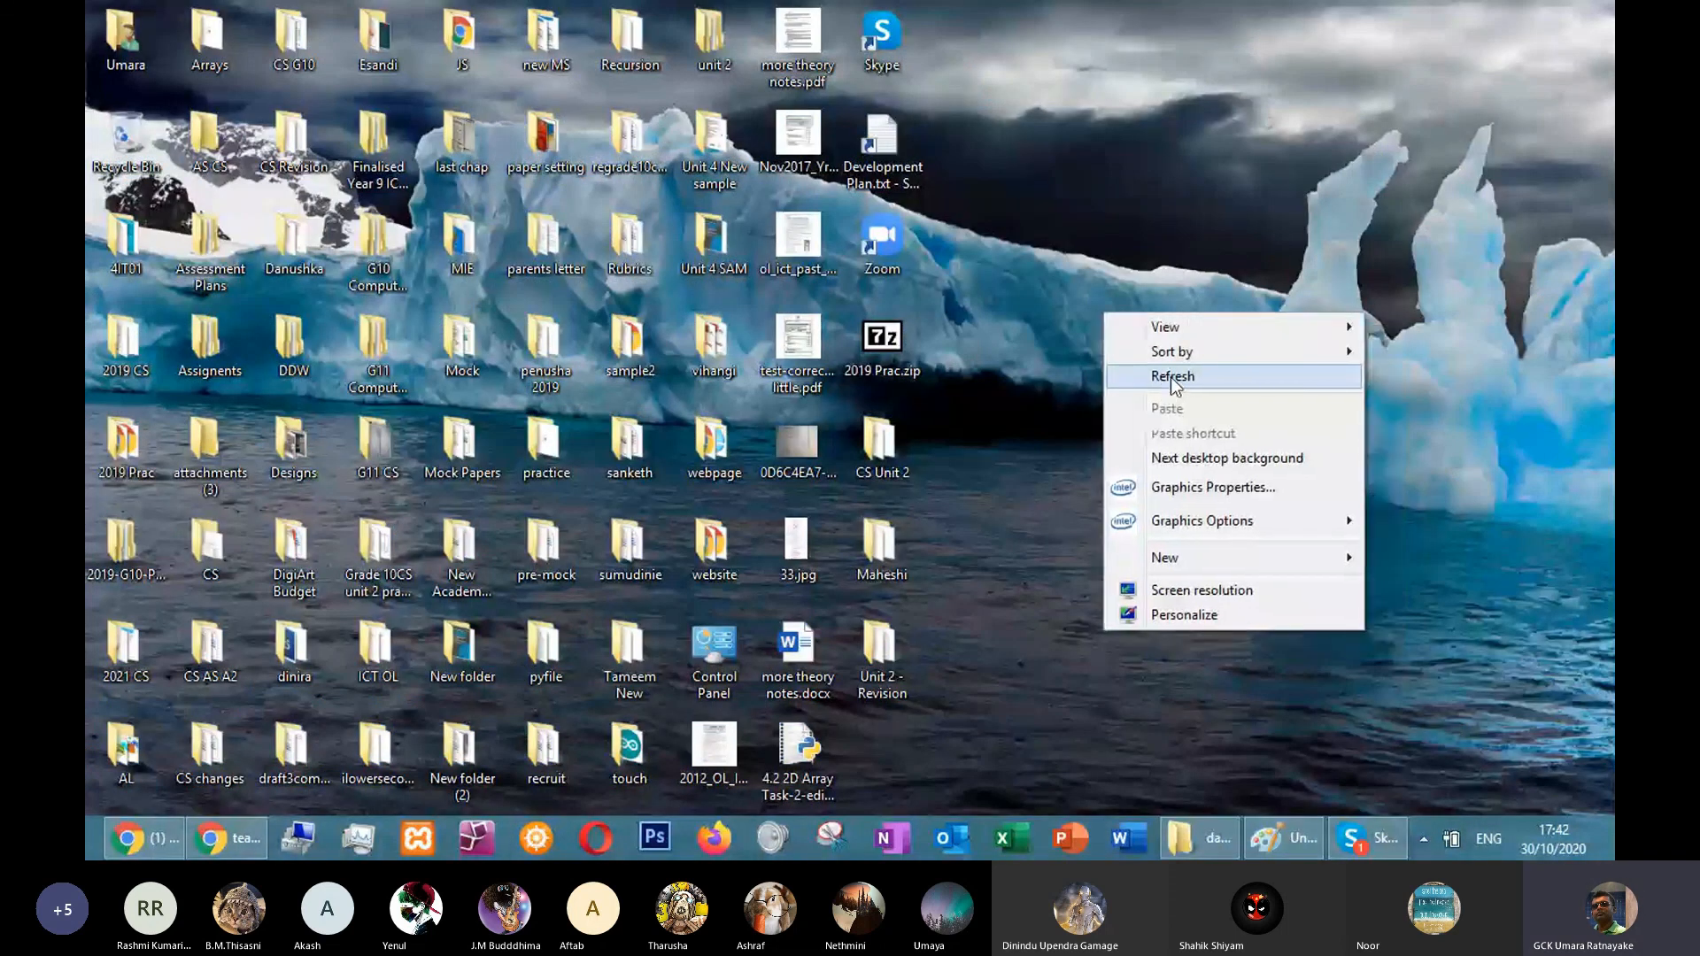
pyautogui.click(1170, 377)
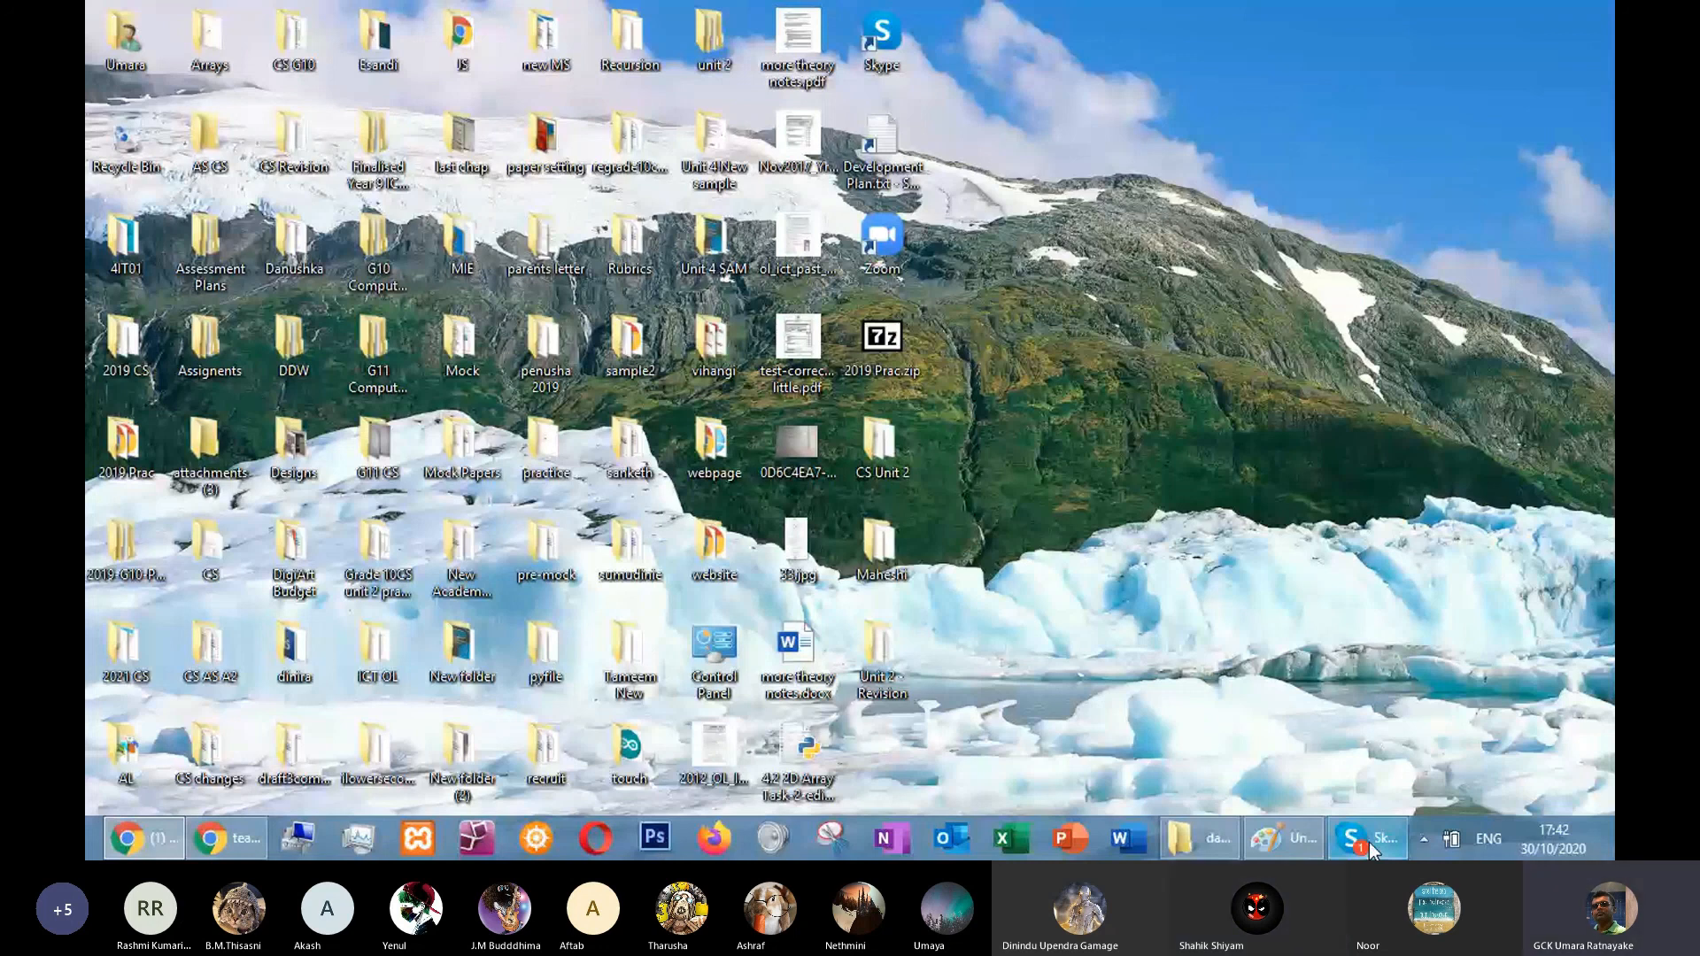
# Quit Skype
pyautogui.rightClick(1296, 304)
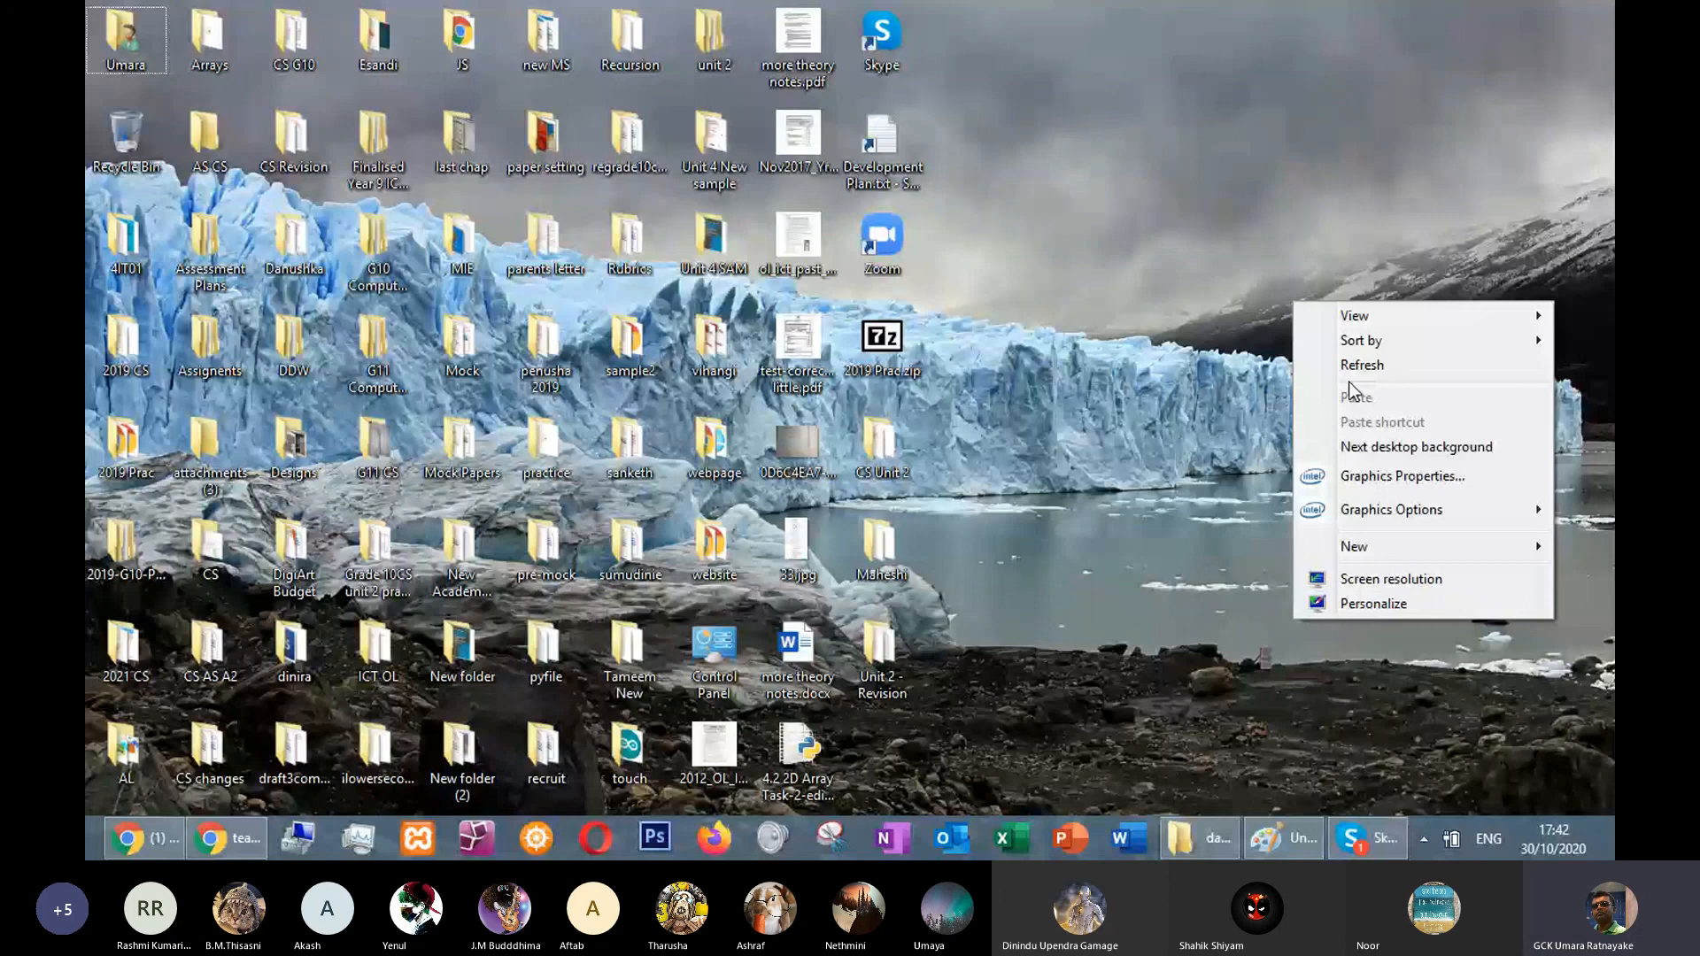
pyautogui.rightClick(1373, 838)
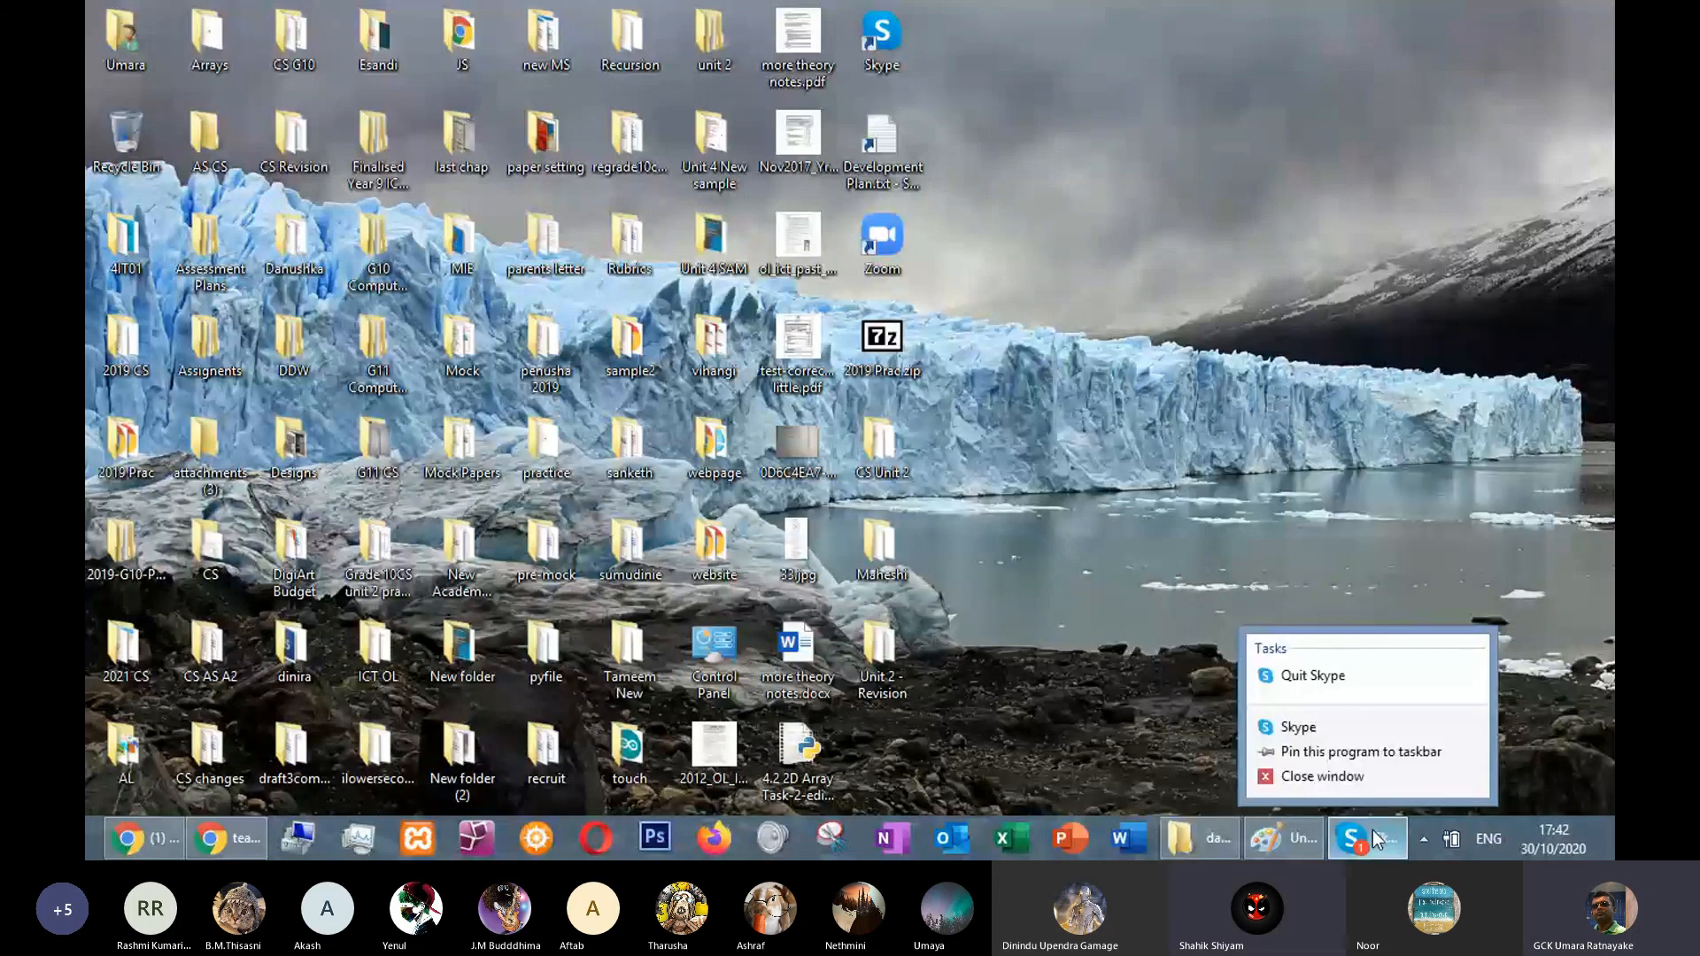
pyautogui.click(1312, 676)
pyautogui.rightClick(1190, 370)
pyautogui.click(1254, 436)
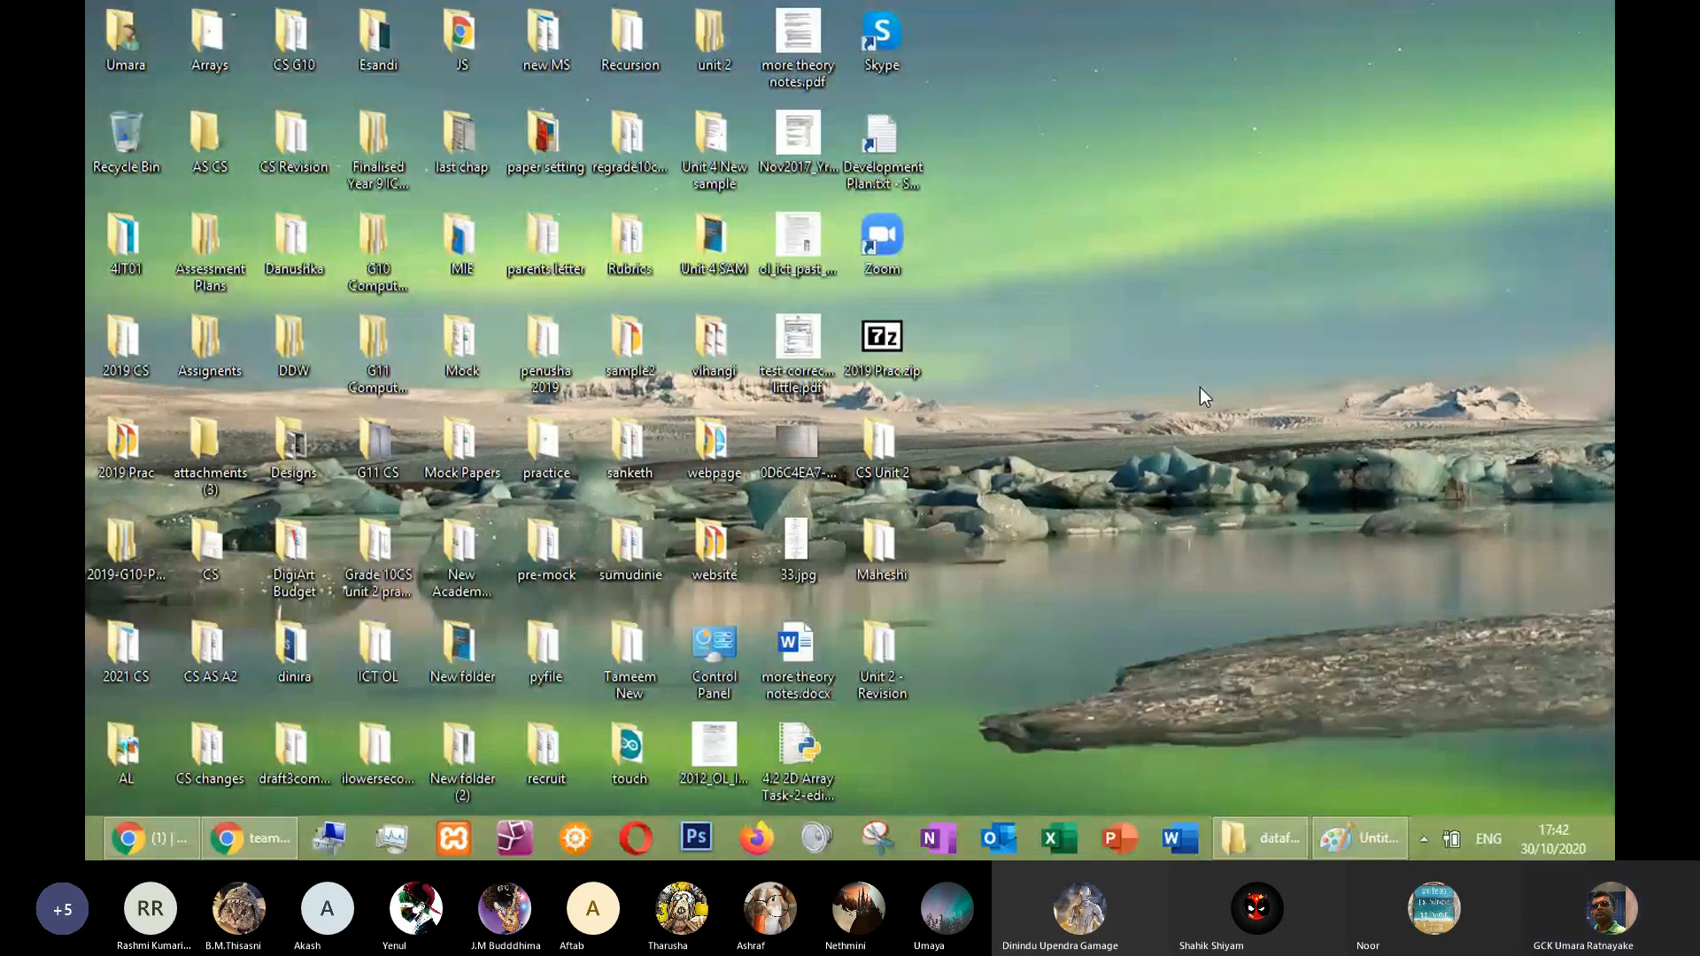
pyautogui.rightClick(1208, 304)
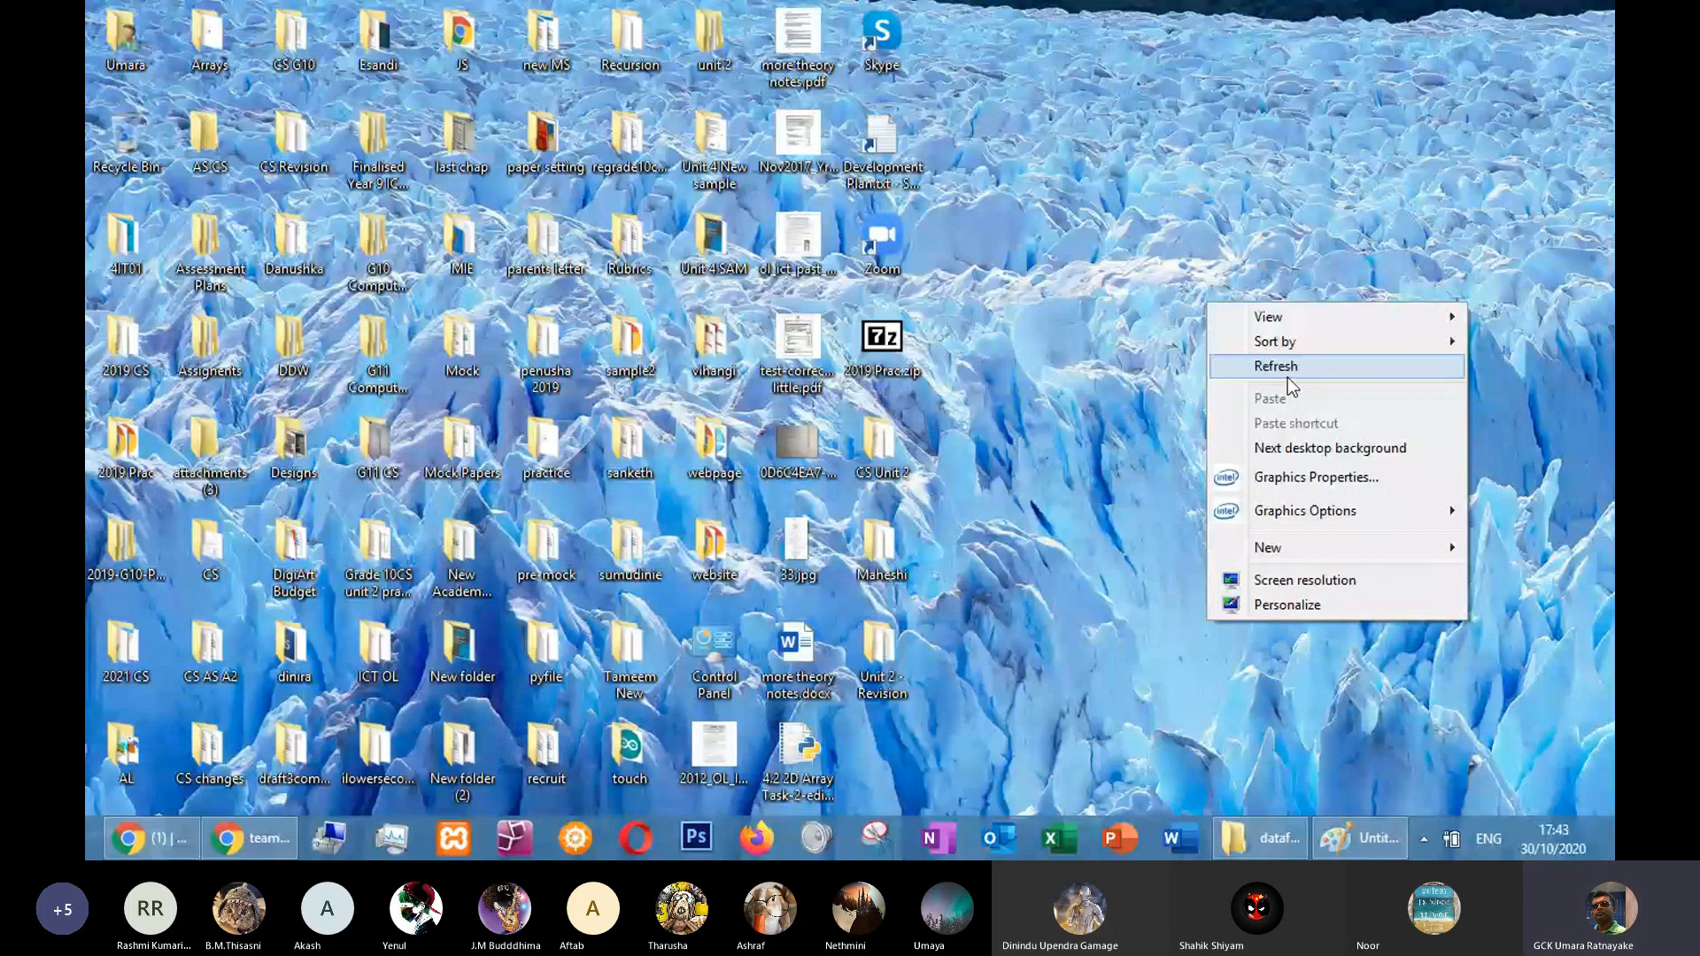
pyautogui.click(1288, 373)
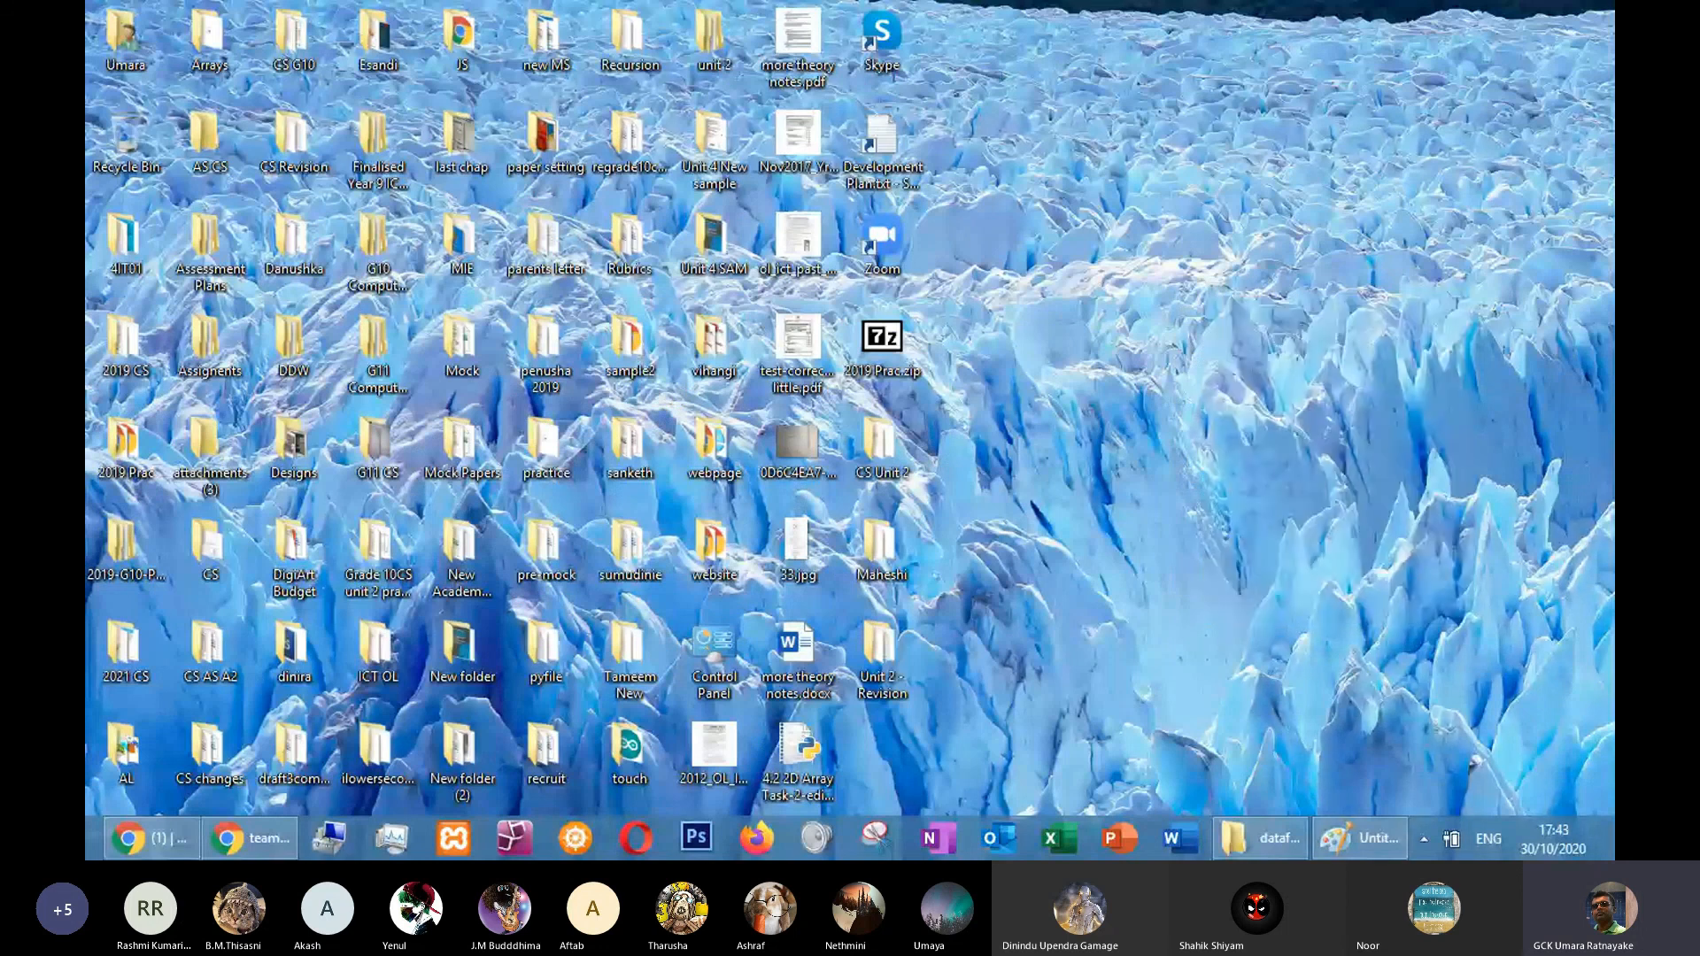